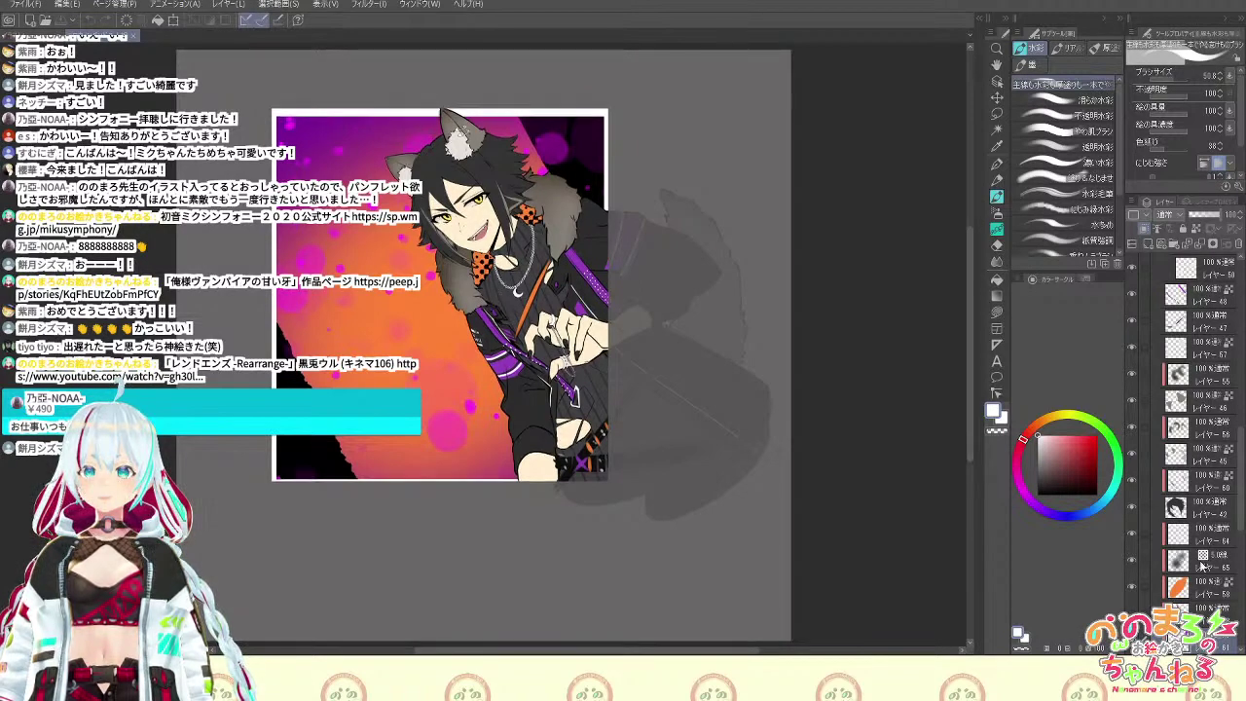
Collapse the expanded folder c and the 線画 folder in the layer list
{"action": "scroll", "coordinate": [1197, 438], "scroll_direction": "up", "scroll_amount": 3}
{"action": "scroll", "coordinate": [1243, 439], "scroll_direction": "up", "scroll_amount": 3}
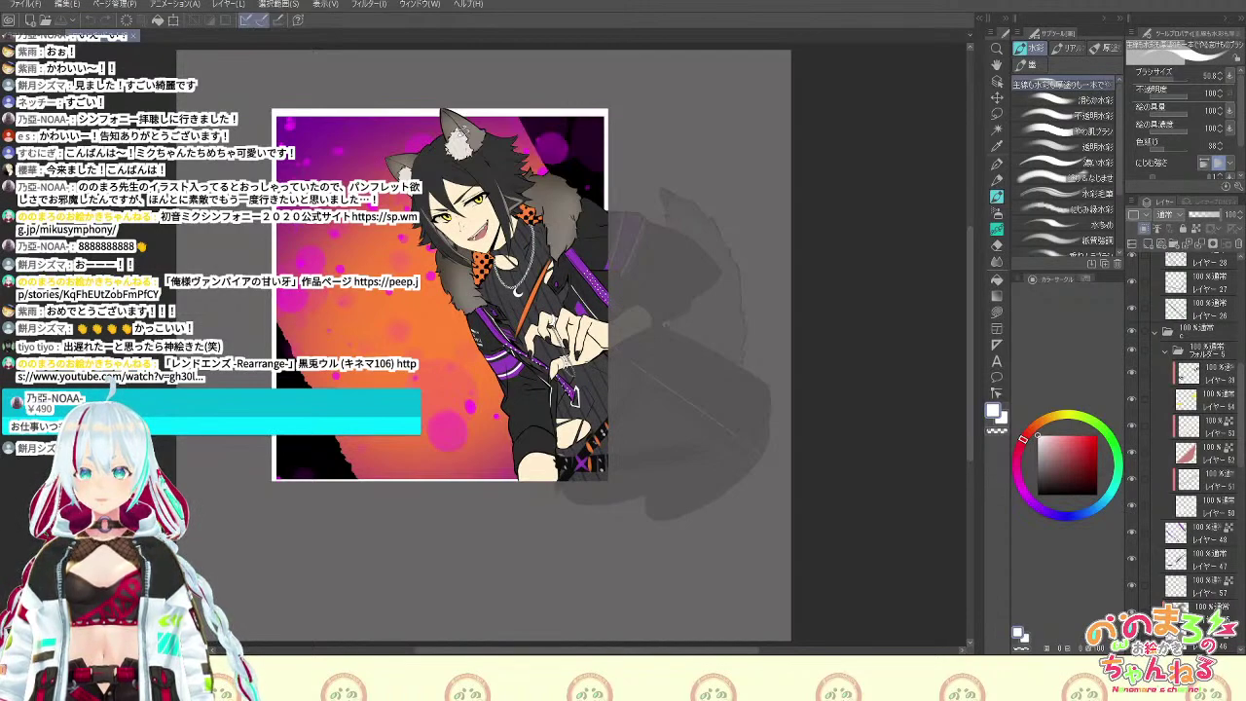
{"action": "left_click_drag", "start_coordinate": [972, 334], "coordinate": [972, 332]}
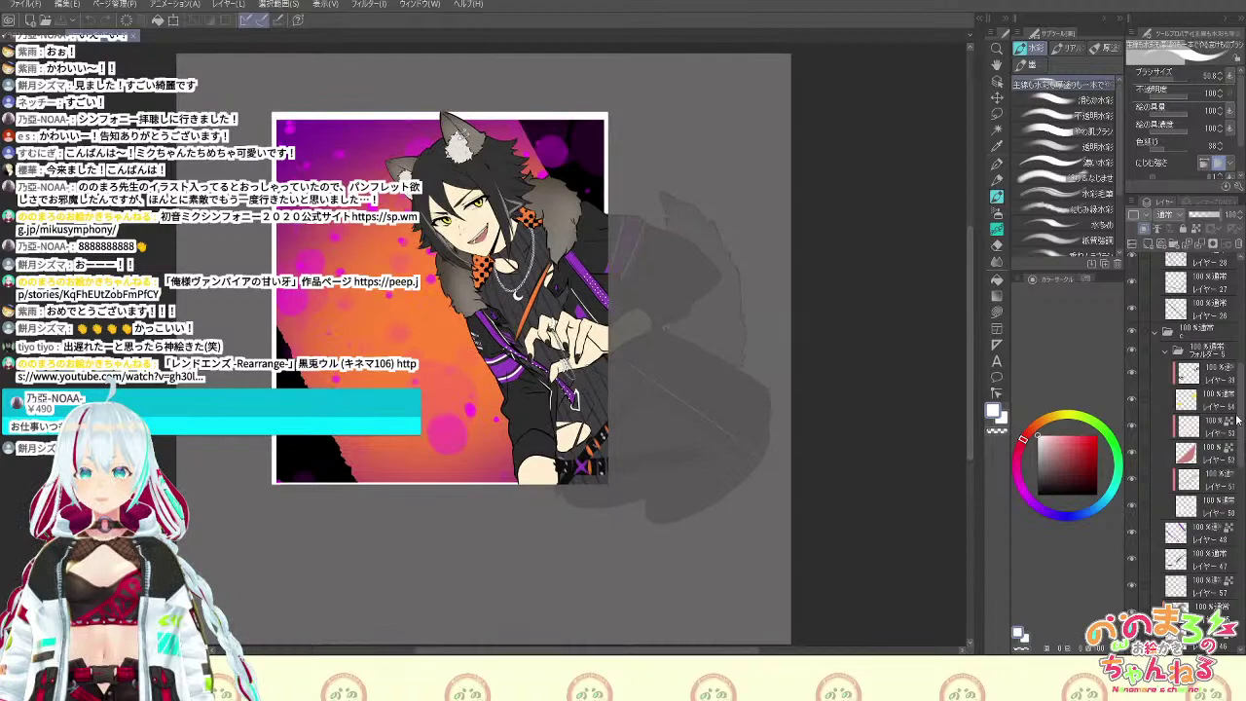
{"action": "left_click", "coordinate": [1157, 332]}
{"action": "left_click_drag", "start_coordinate": [1239, 438], "coordinate": [1225, 251]}
{"action": "left_click", "coordinate": [1157, 440]}
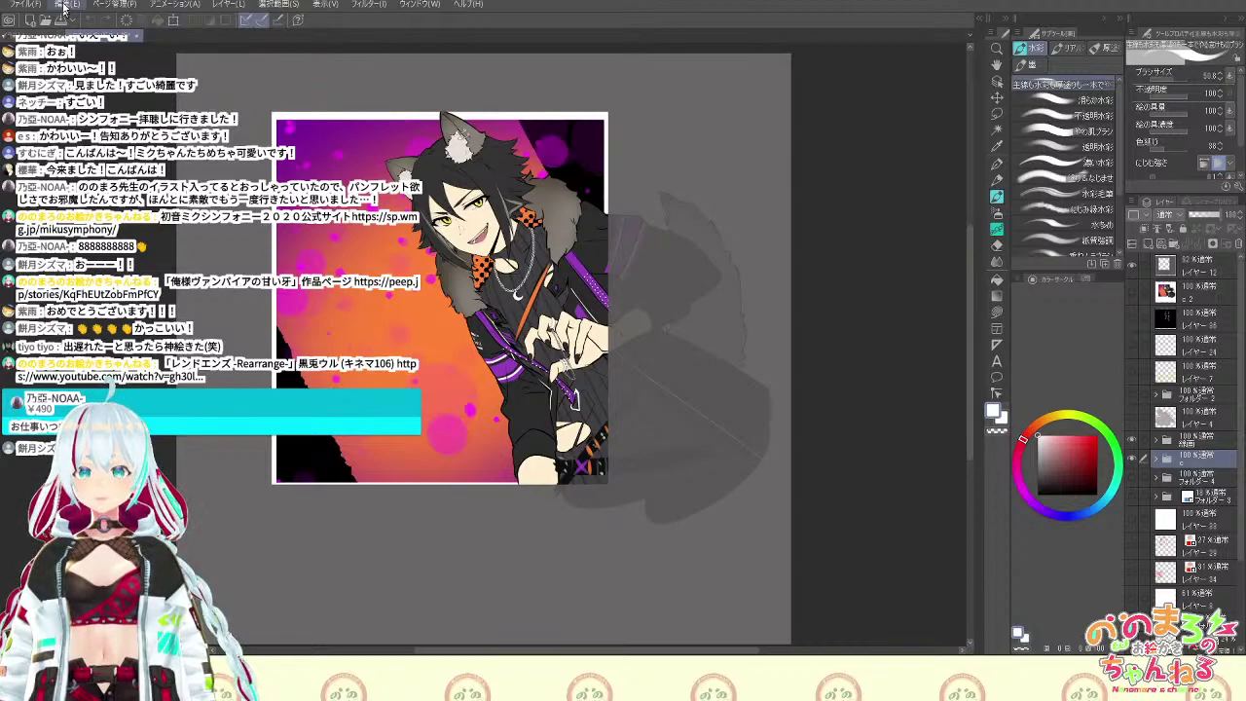
Open the CLIP STUDIO TABMATE settings
{"action": "left_click", "coordinate": [71, 5]}
{"action": "left_click", "coordinate": [59, 4]}
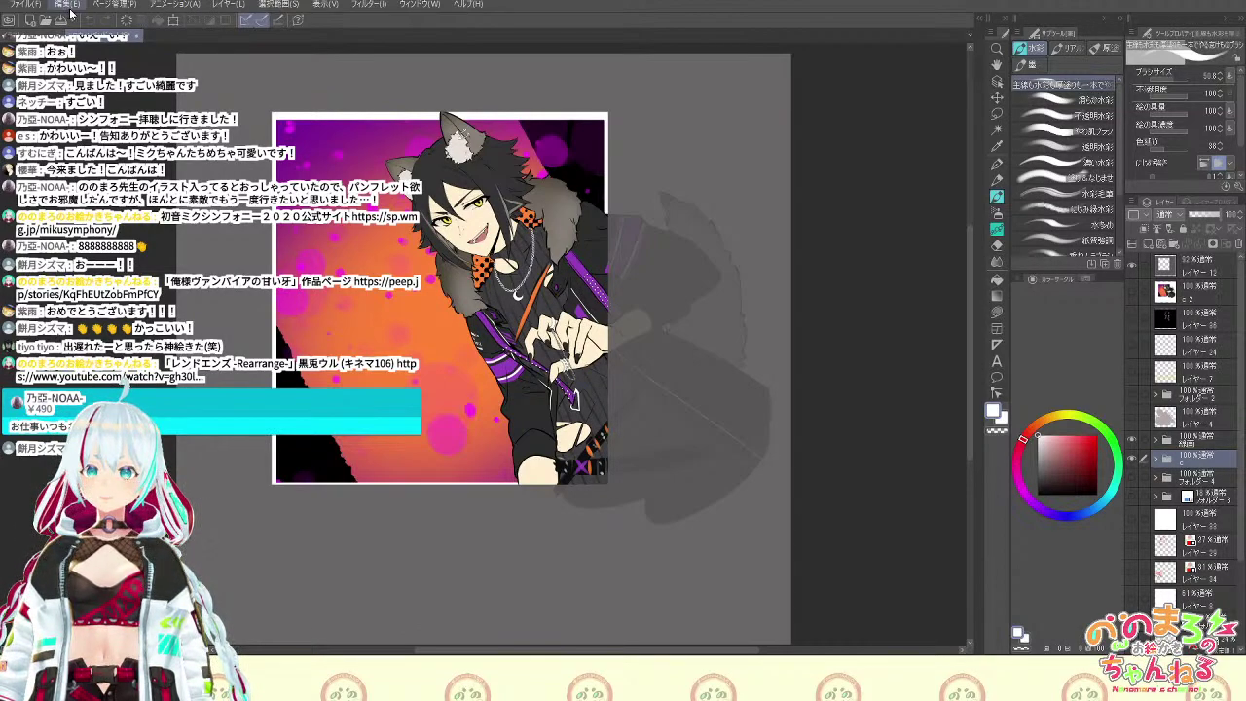
{"action": "left_click", "coordinate": [216, 4]}
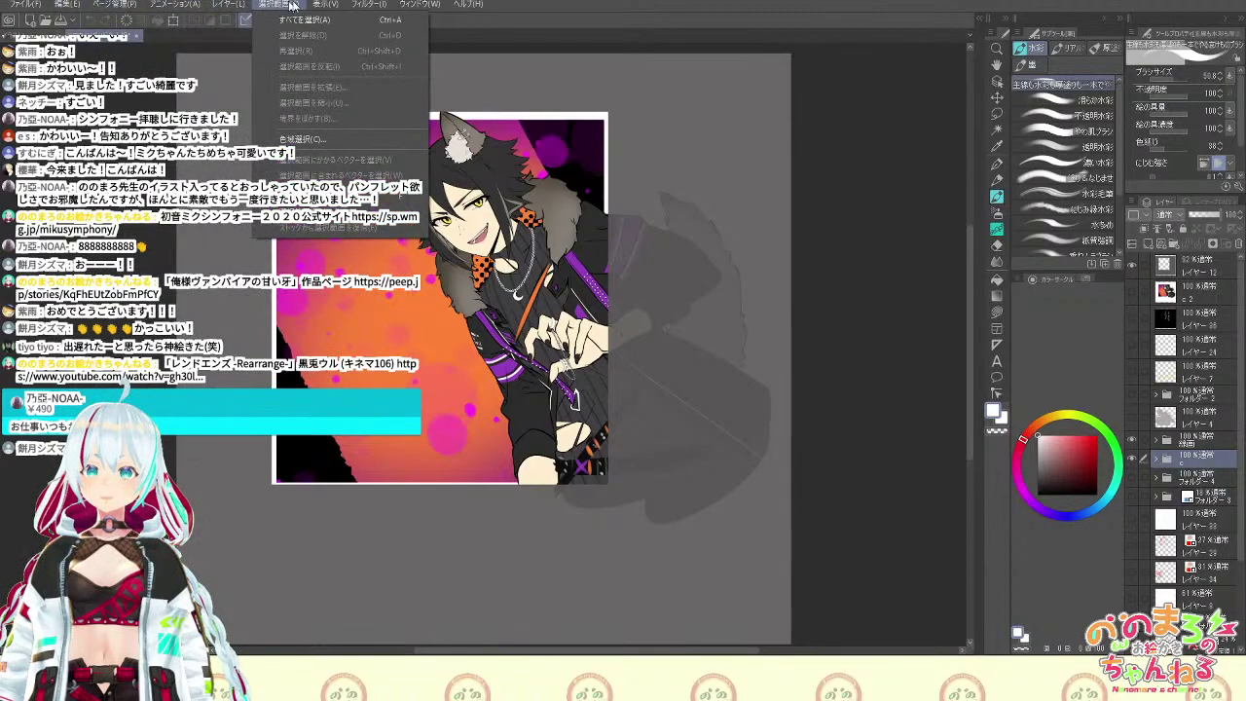
{"action": "mouse_move", "coordinate": [454, 6]}
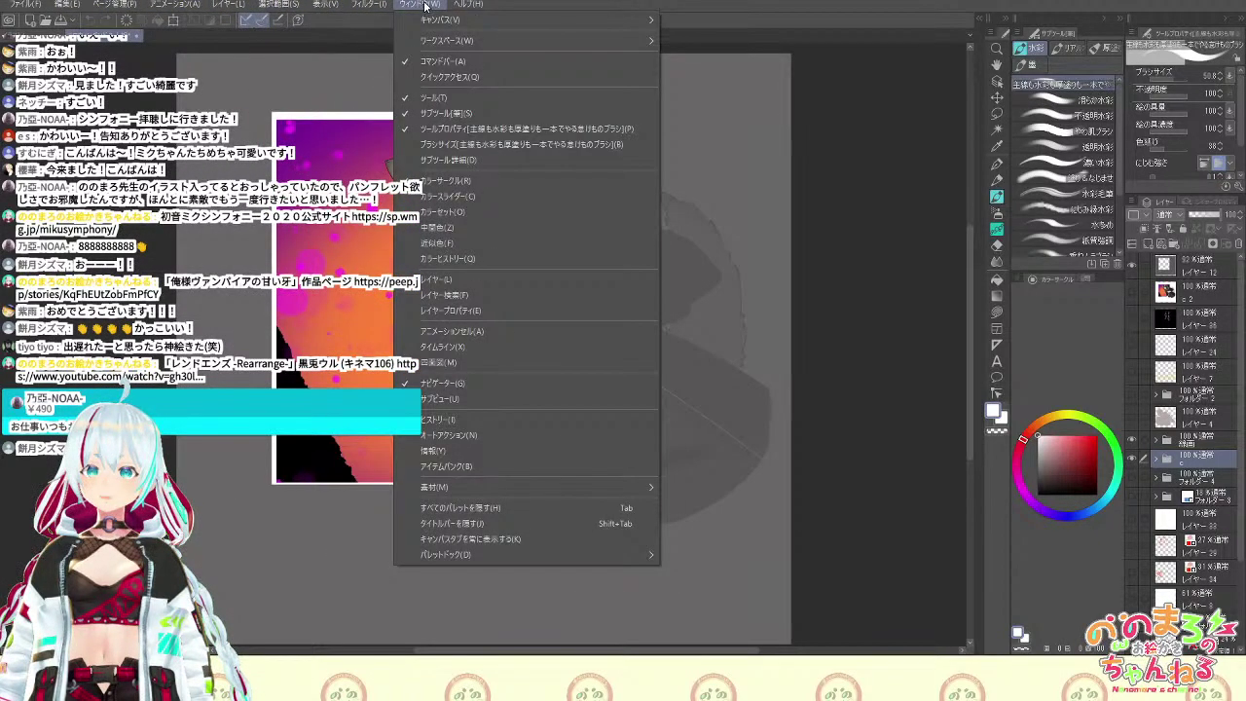
{"action": "mouse_move", "coordinate": [62, 7]}
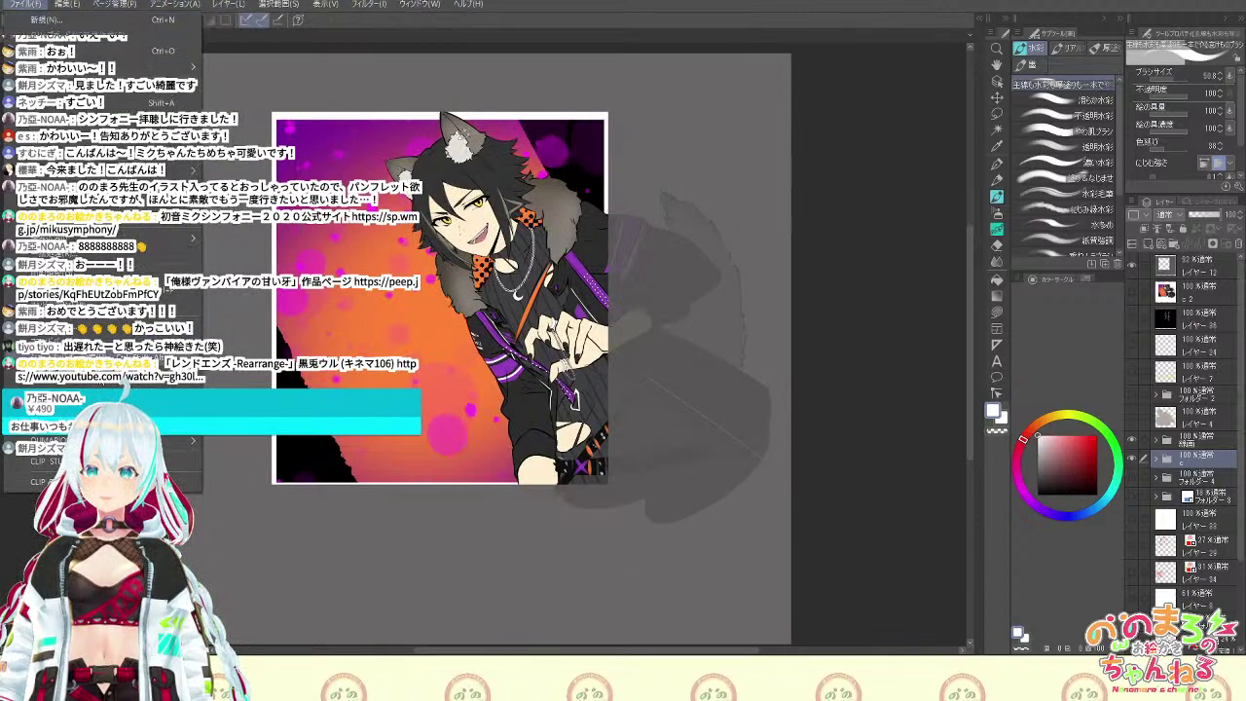
{"action": "left_click", "coordinate": [98, 400]}
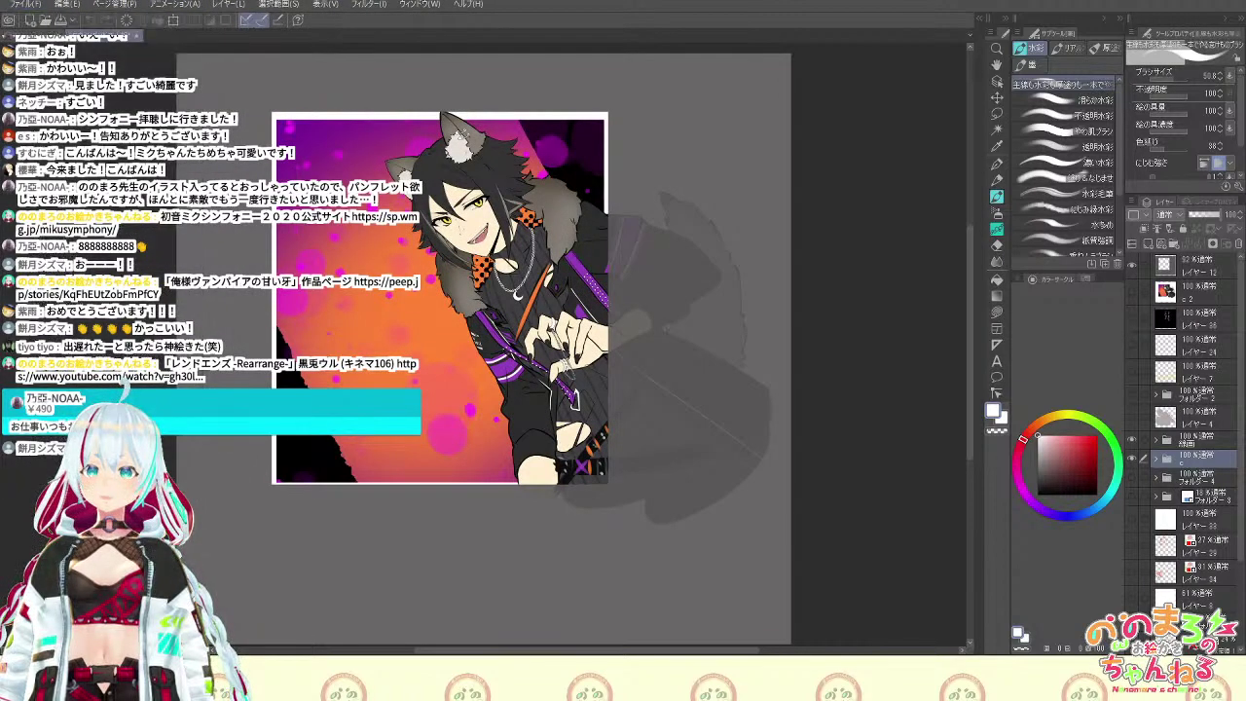
Show the button assignments for モード3 and enlarge the settings dialog until every button row fits
{"action": "left_click", "coordinate": [503, 181]}
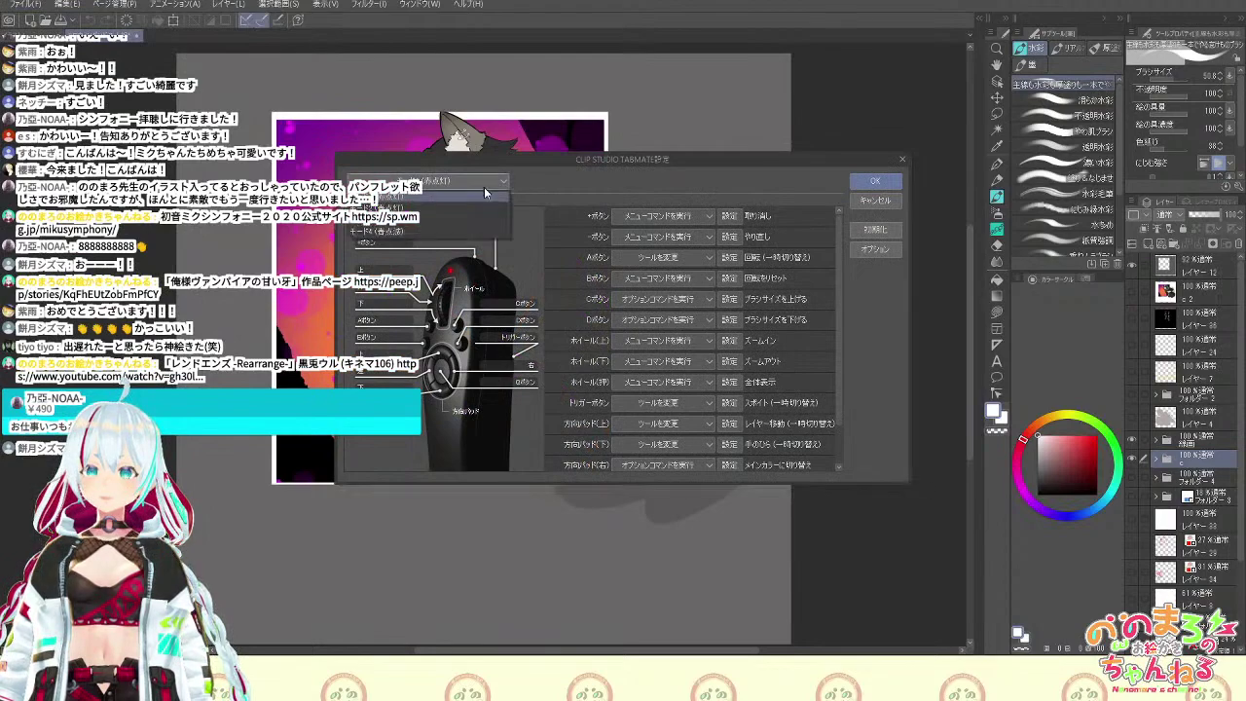
{"action": "left_click", "coordinate": [485, 215]}
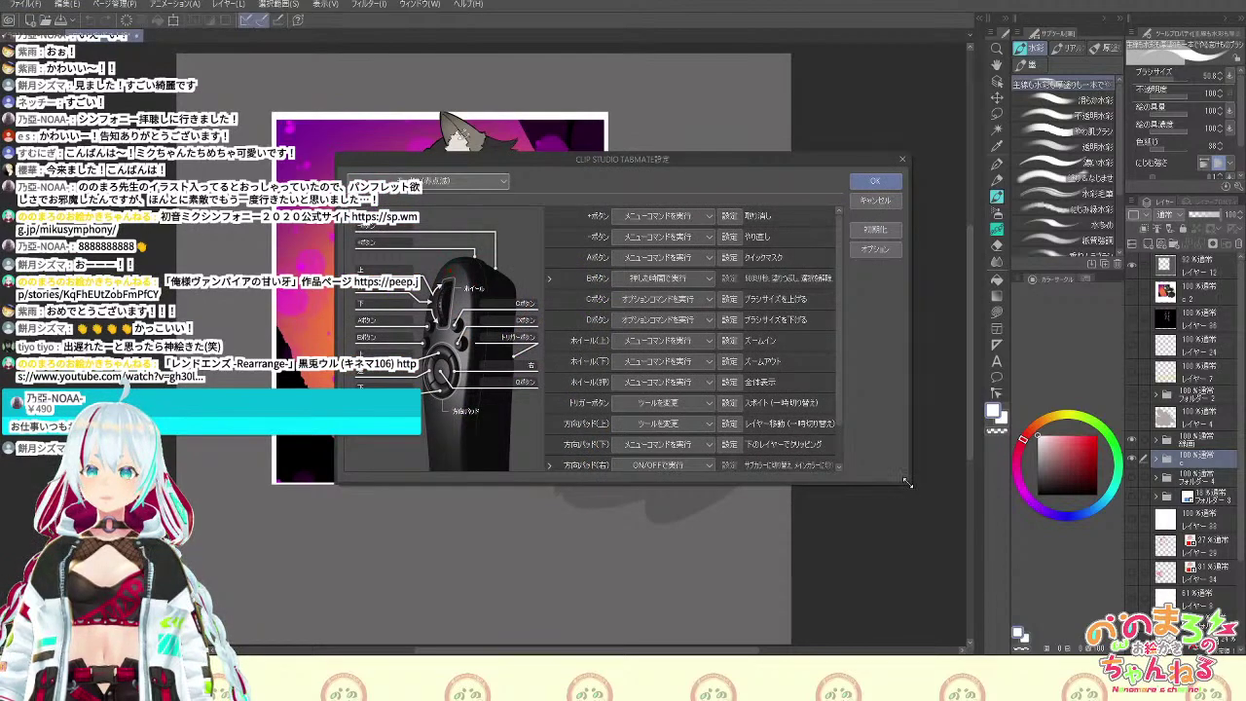
{"action": "left_click_drag", "start_coordinate": [905, 482], "coordinate": [920, 612]}
{"action": "left_click_drag", "start_coordinate": [823, 162], "coordinate": [935, 80]}
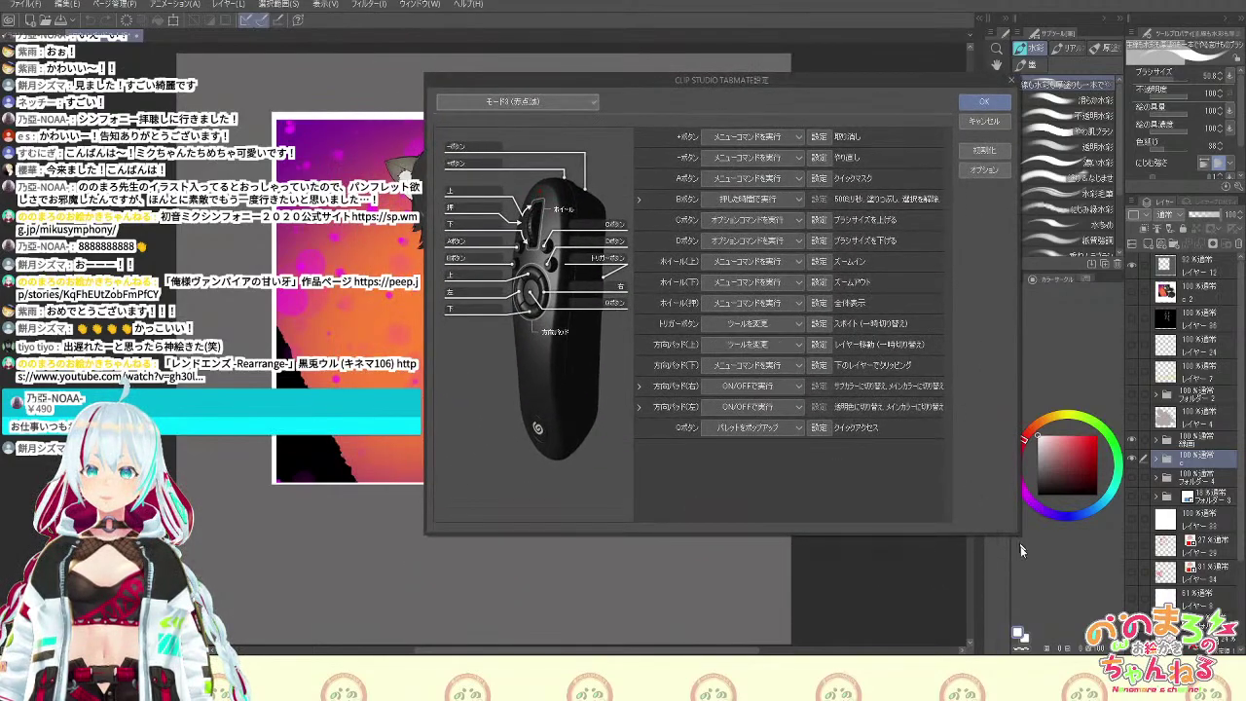
{"action": "left_click_drag", "start_coordinate": [1021, 521], "coordinate": [1026, 519]}
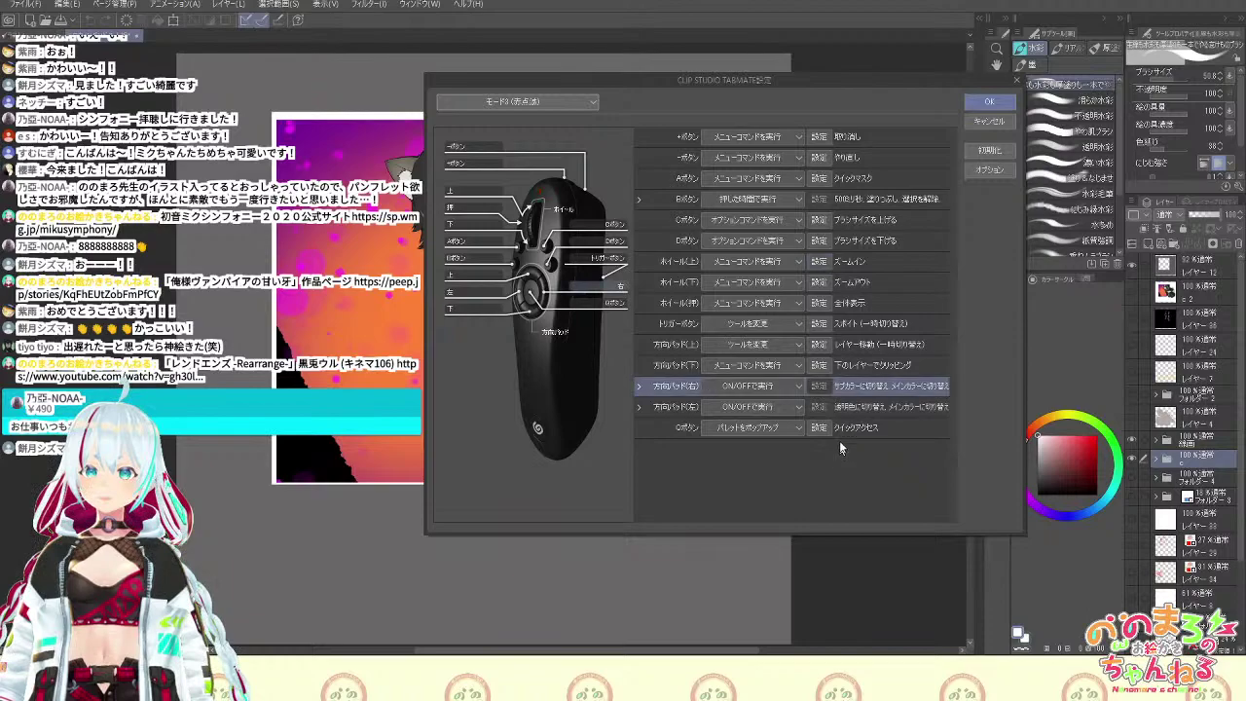
Assign 方向パッド(右) to change the tool to the やわ肌ブラシ watercolor brush
{"action": "left_click", "coordinate": [796, 389]}
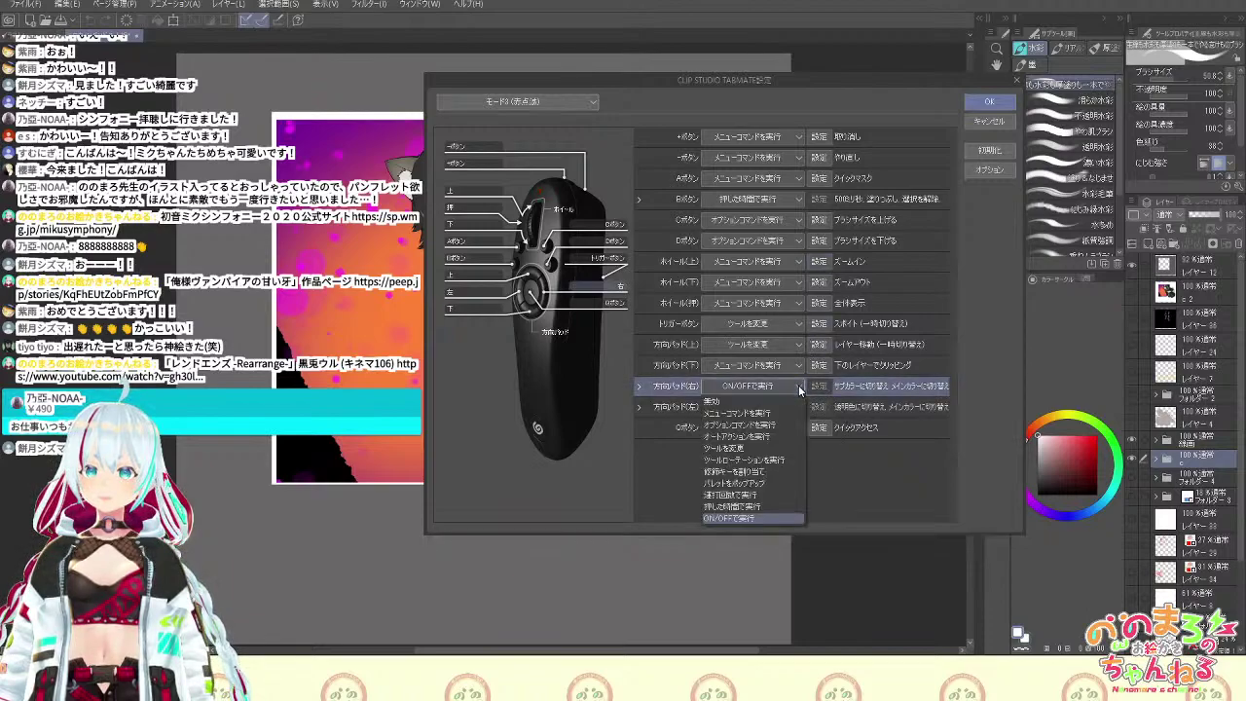
{"action": "left_click", "coordinate": [780, 448]}
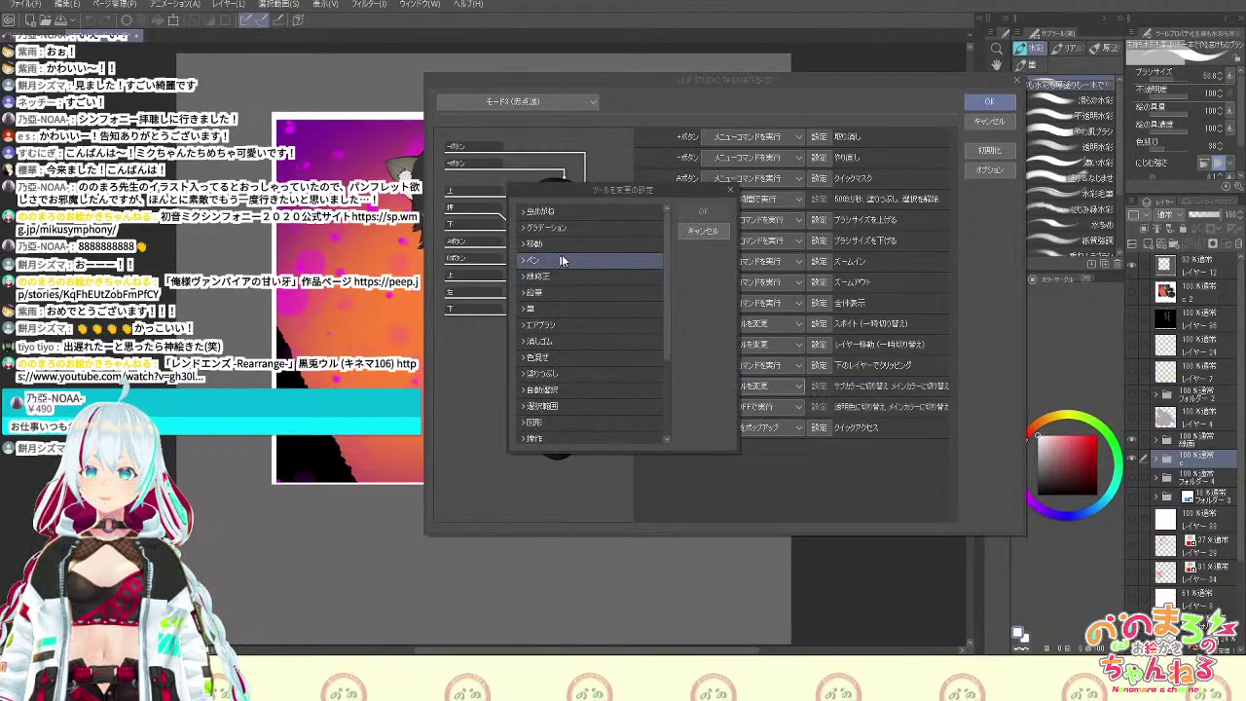
{"action": "left_click", "coordinate": [523, 309]}
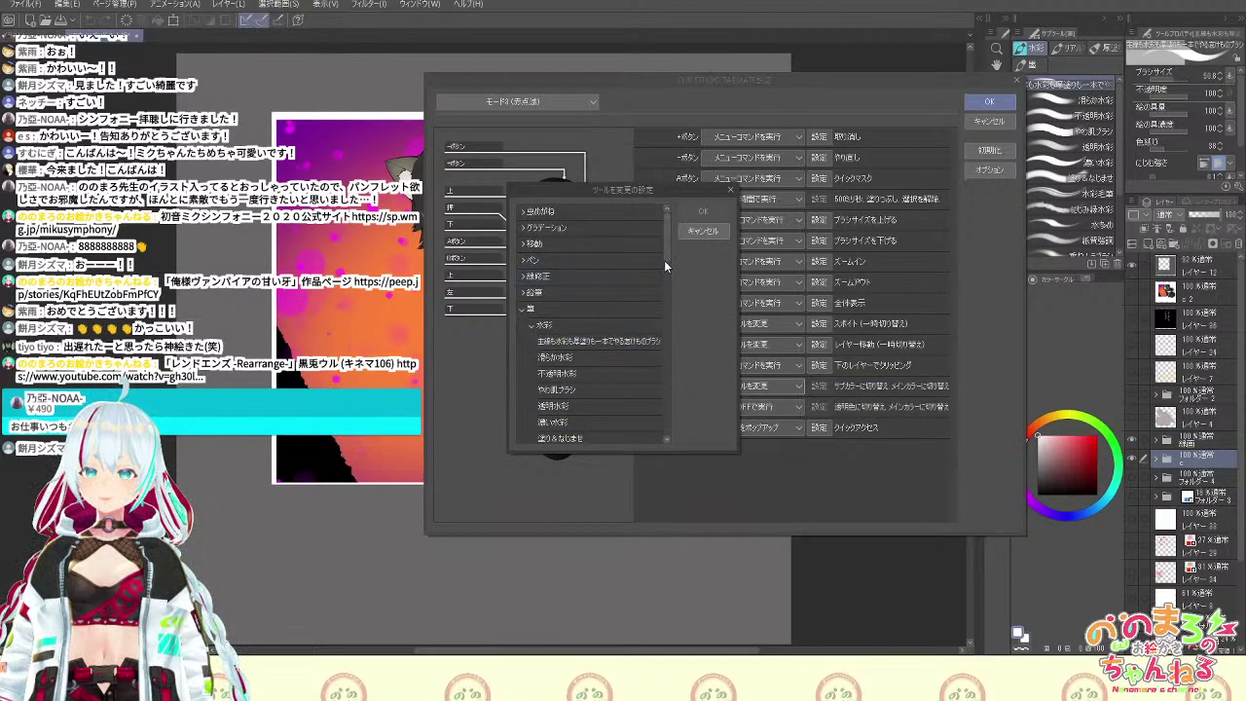
{"action": "left_click", "coordinate": [668, 328]}
{"action": "left_click_drag", "start_coordinate": [669, 282], "coordinate": [658, 252]}
{"action": "left_click", "coordinate": [599, 341]}
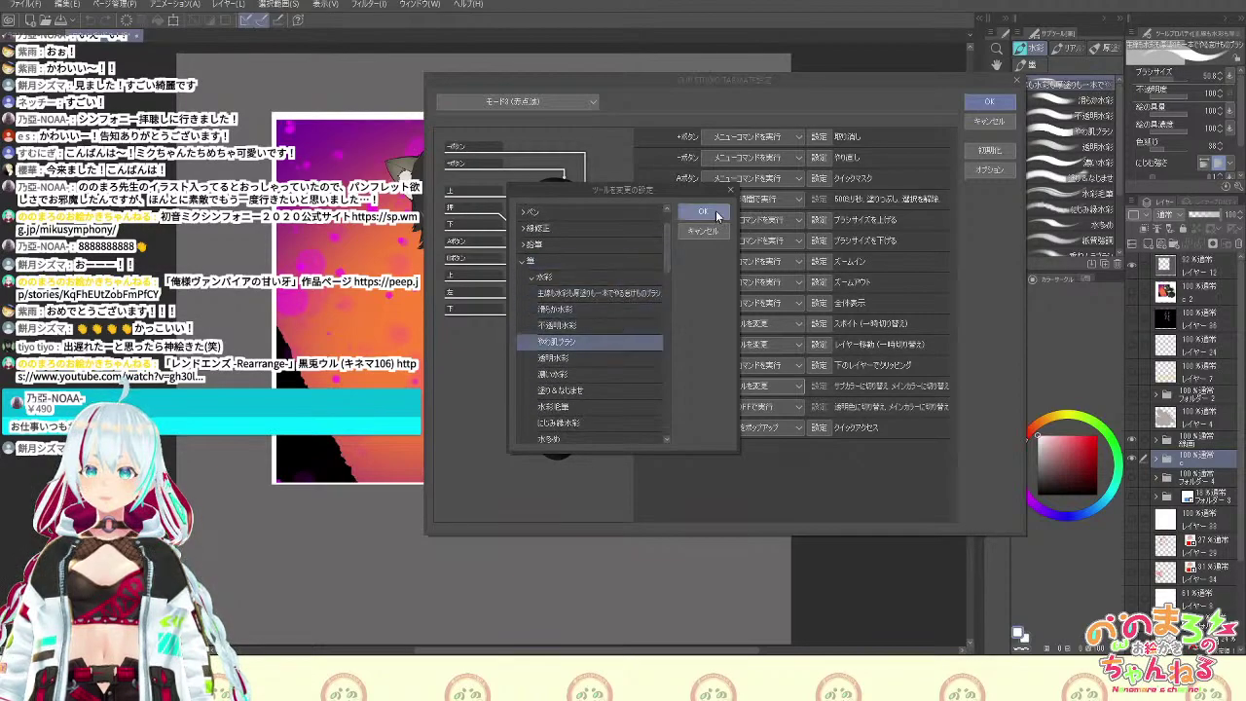
{"action": "left_click", "coordinate": [703, 211]}
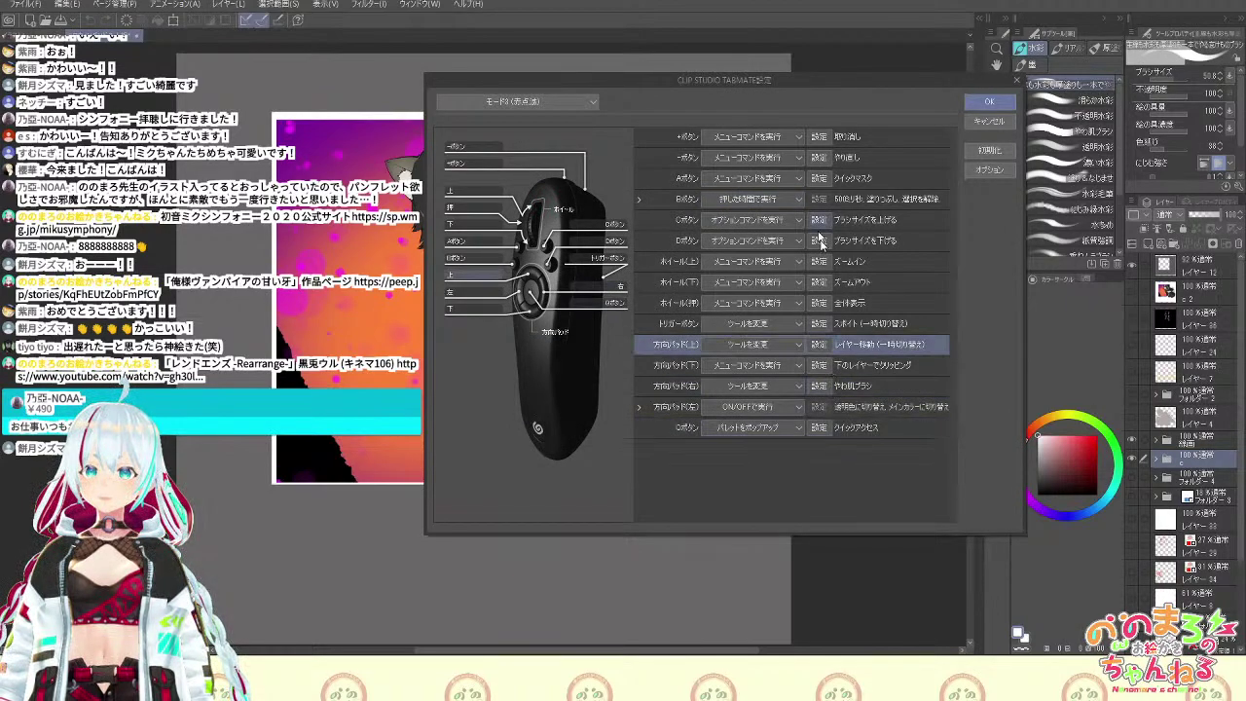
Assign 方向パッド(上) to the 主線も水彩も厚塗りも一本でやる怠けものブラシ watercolor brush
{"action": "left_click", "coordinate": [819, 345]}
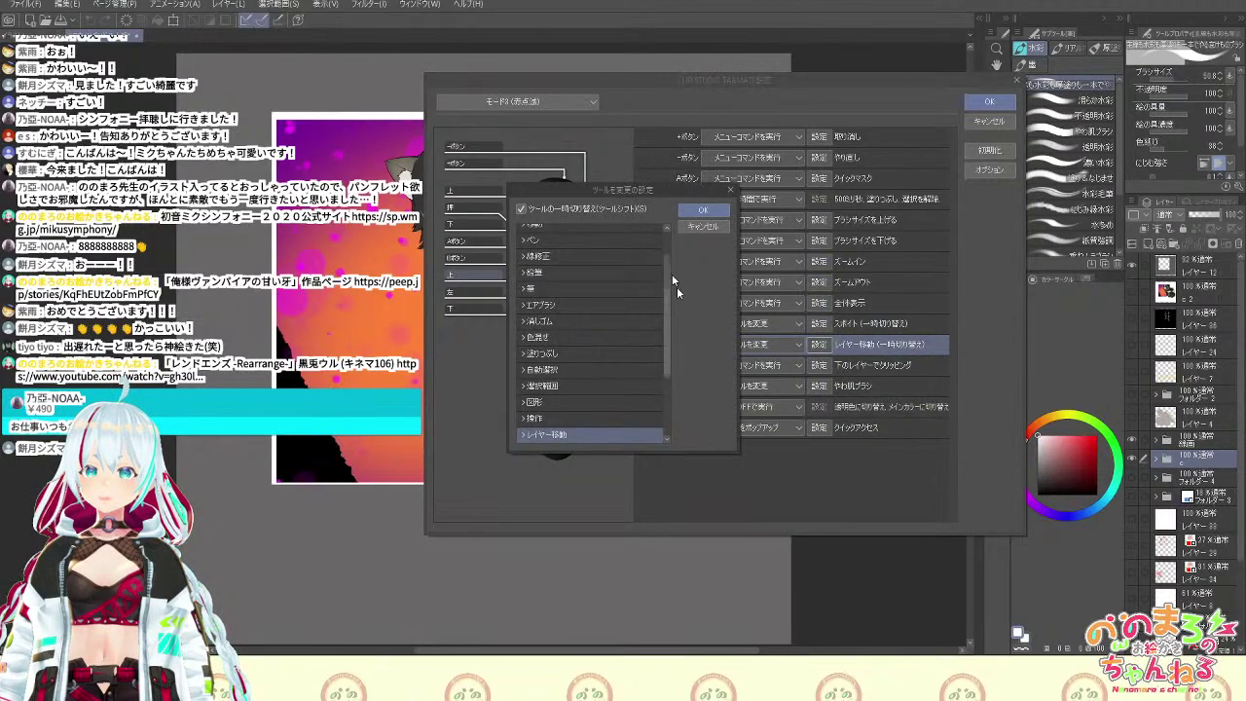
{"action": "mouse_move", "coordinate": [667, 280]}
{"action": "left_mouse_down"}
{"action": "mouse_move", "coordinate": [670, 308]}
{"action": "mouse_move", "coordinate": [666, 259]}
{"action": "left_mouse_up"}
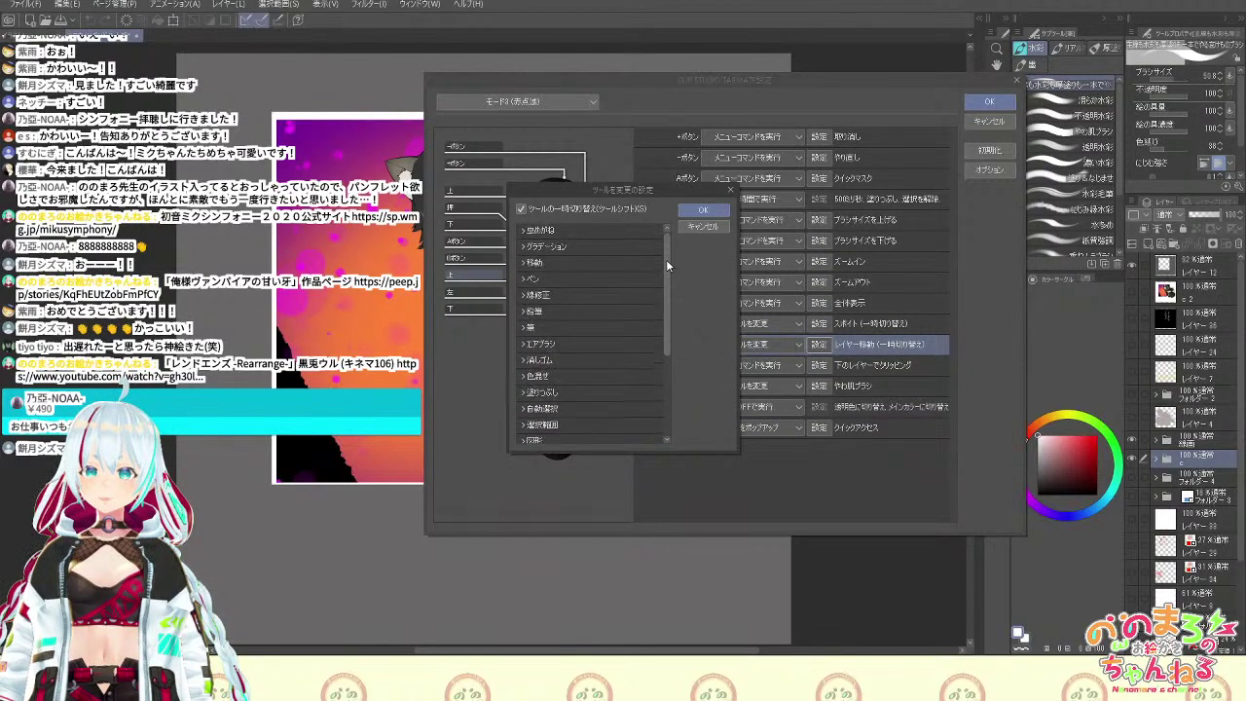
{"action": "left_click", "coordinate": [524, 329]}
{"action": "scroll", "coordinate": [668, 254], "scroll_direction": "down", "scroll_amount": 2}
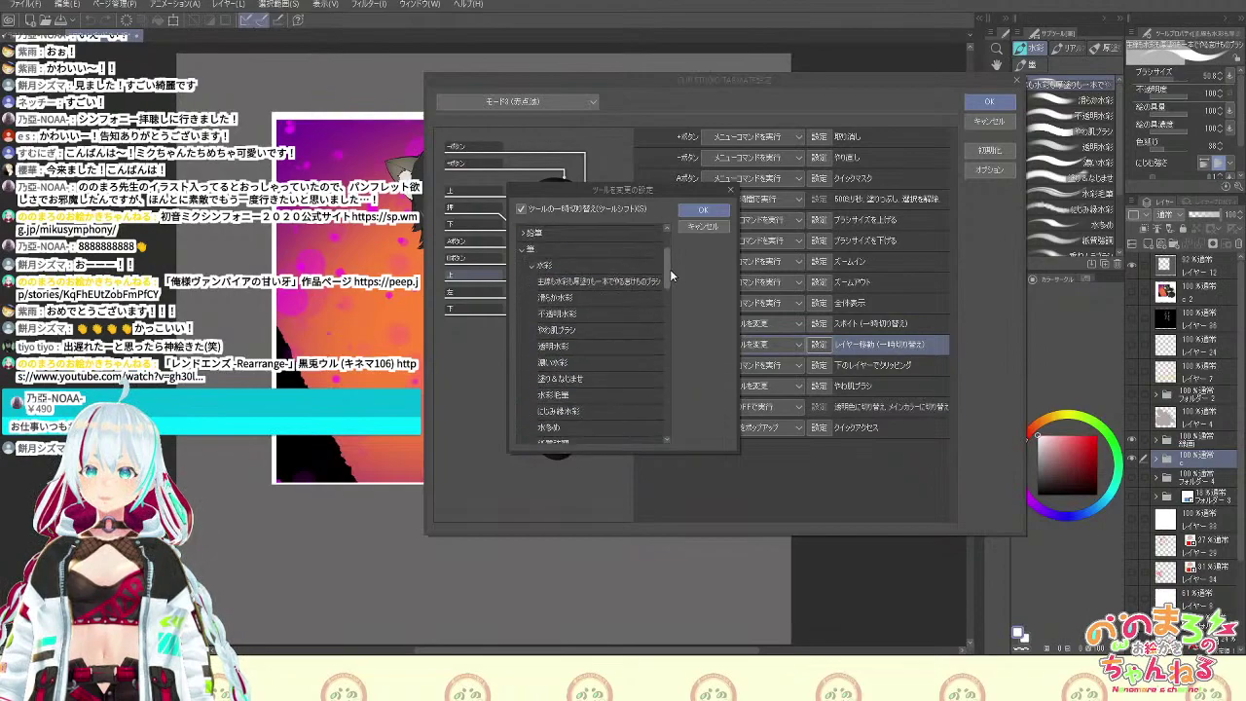
{"action": "left_click", "coordinate": [599, 285]}
{"action": "left_click", "coordinate": [707, 211]}
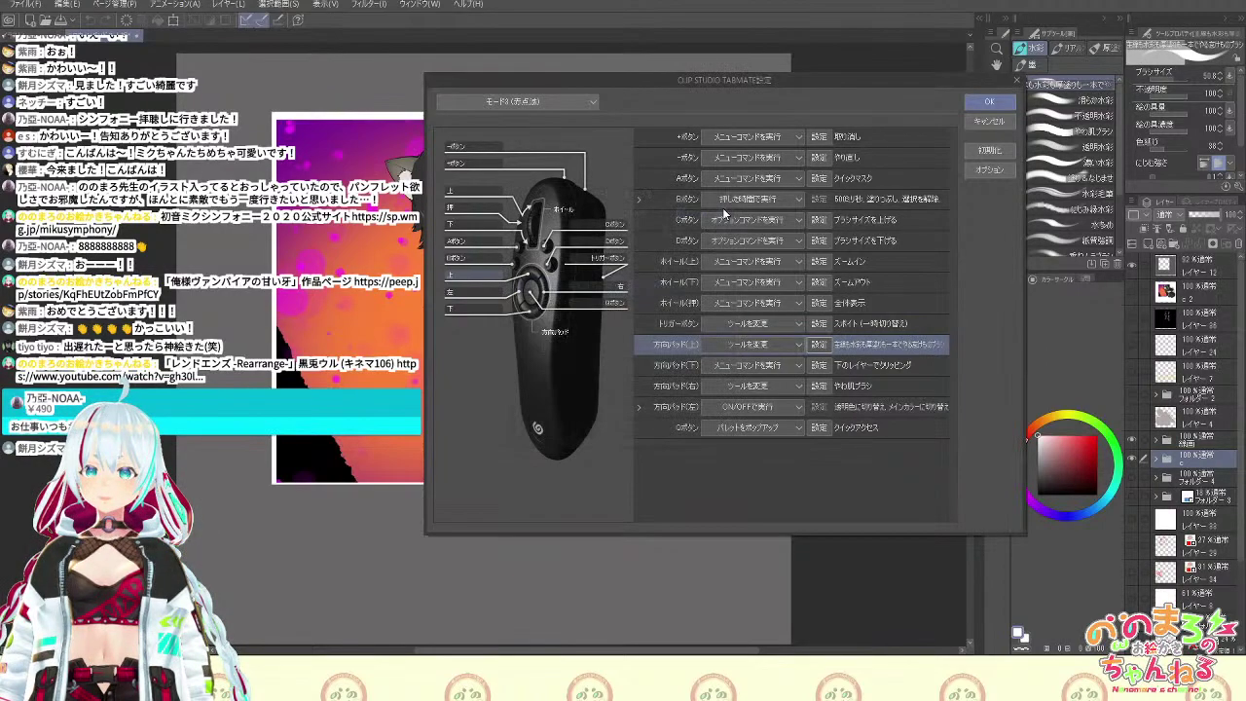
Assign 方向パッド(左) to pop up the カラーサークル palette
{"action": "key", "text": "Left"}
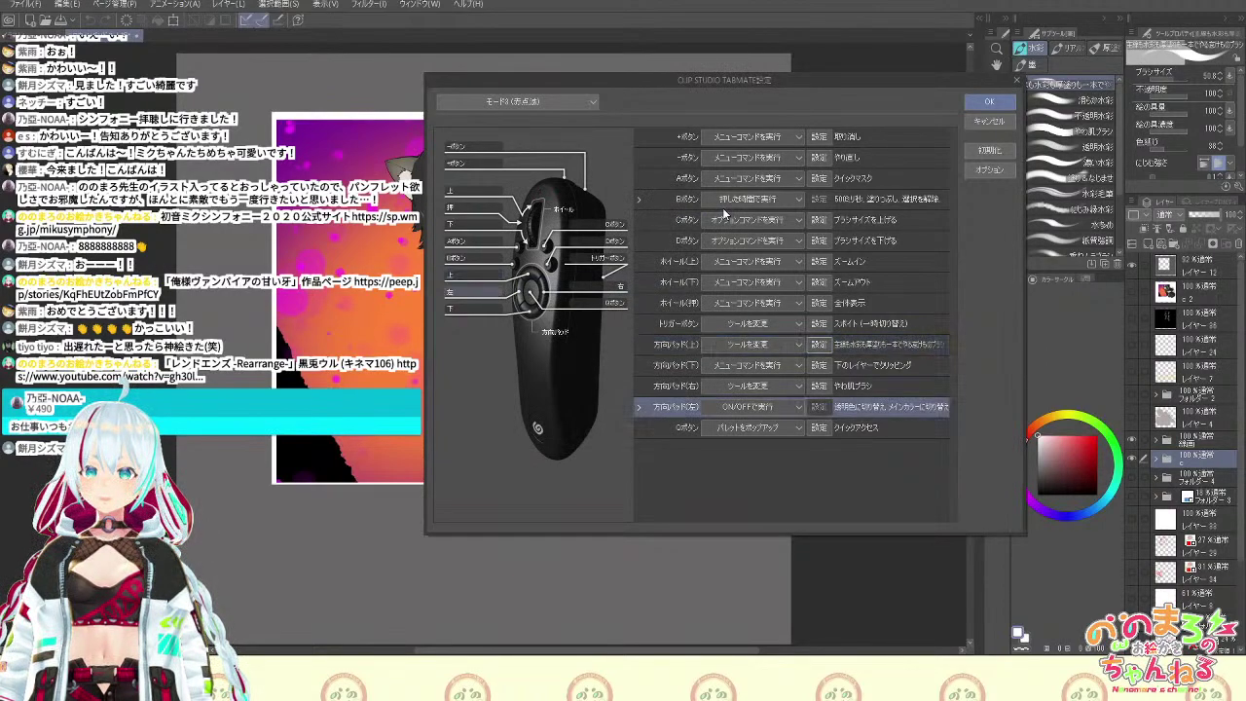
{"action": "key", "text": "Left"}
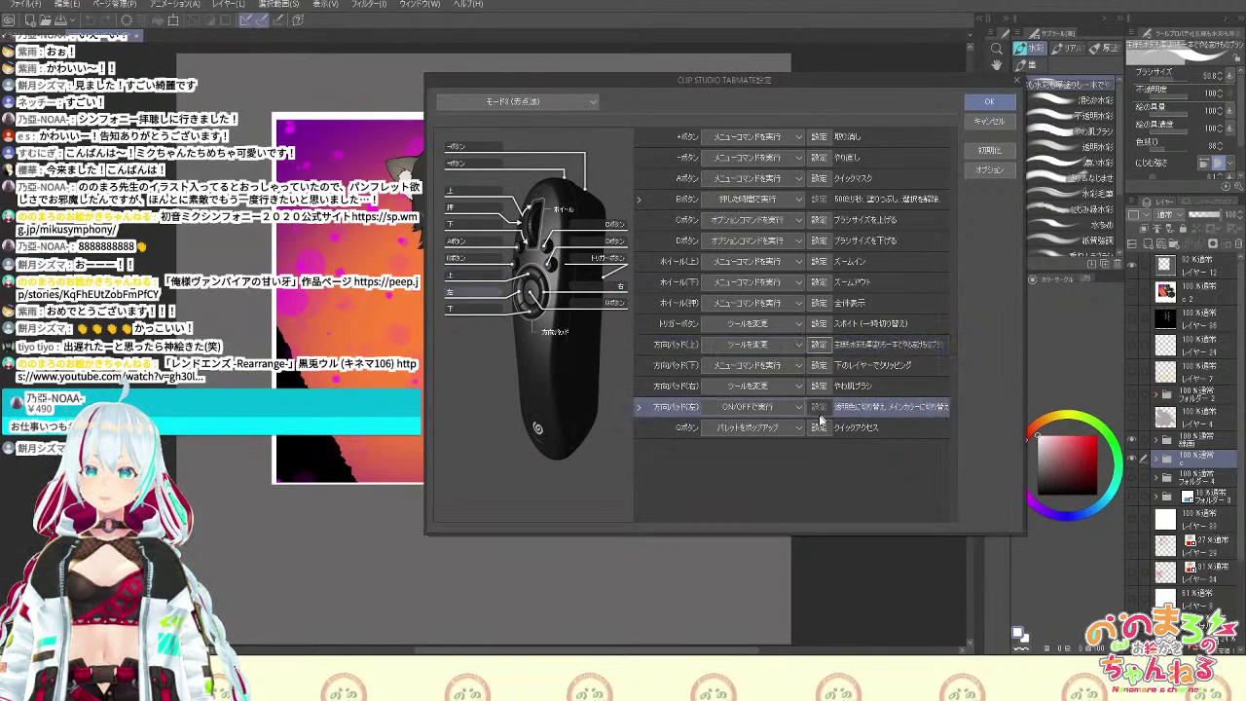
{"action": "left_click", "coordinate": [800, 407]}
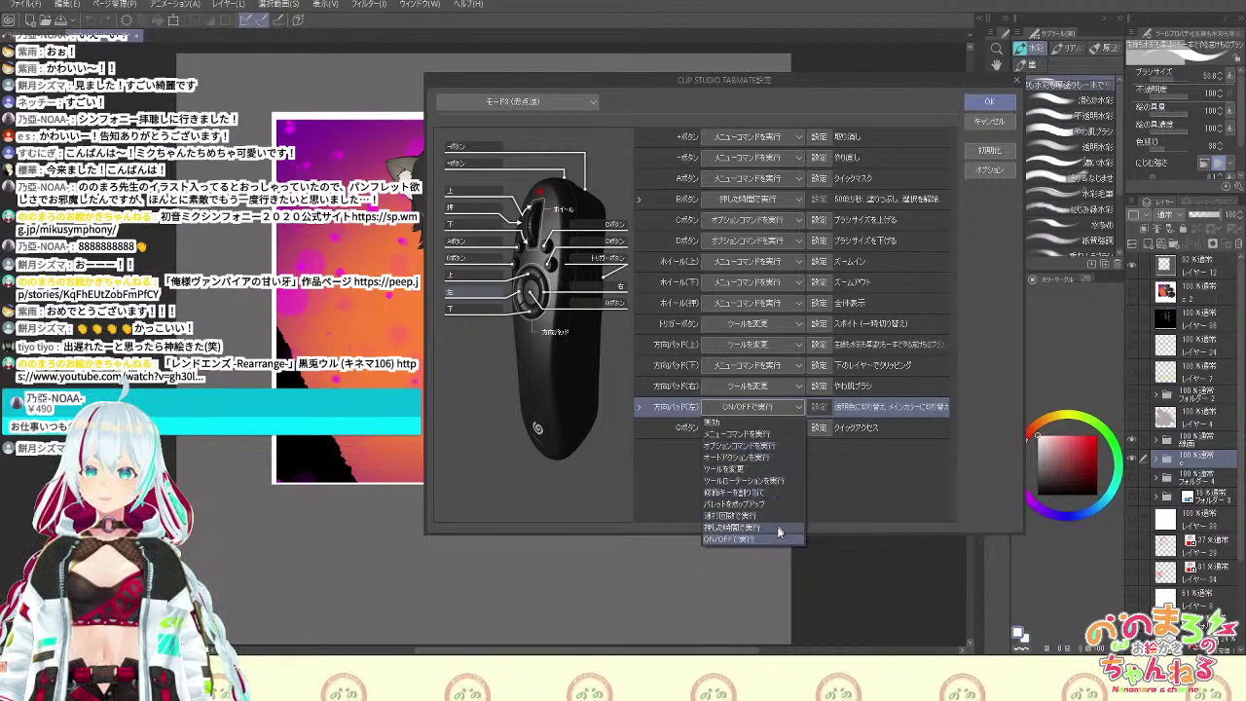
{"action": "left_click", "coordinate": [780, 504]}
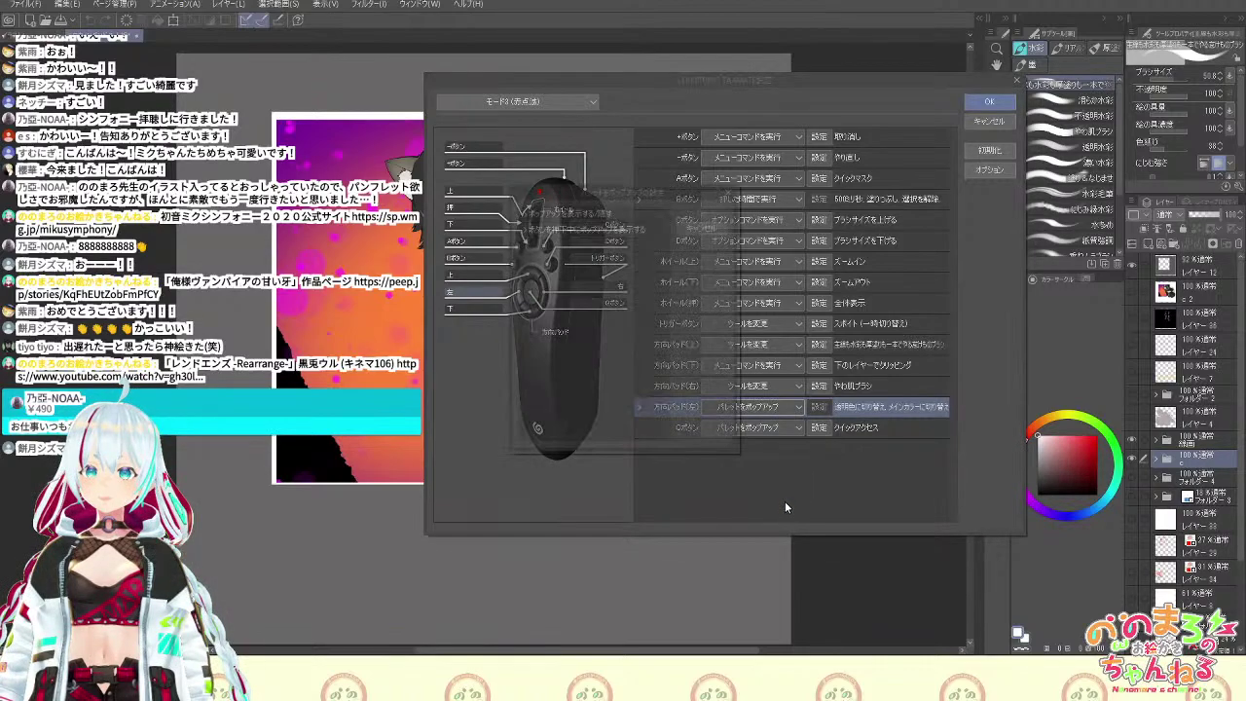
{"action": "left_click", "coordinate": [526, 213]}
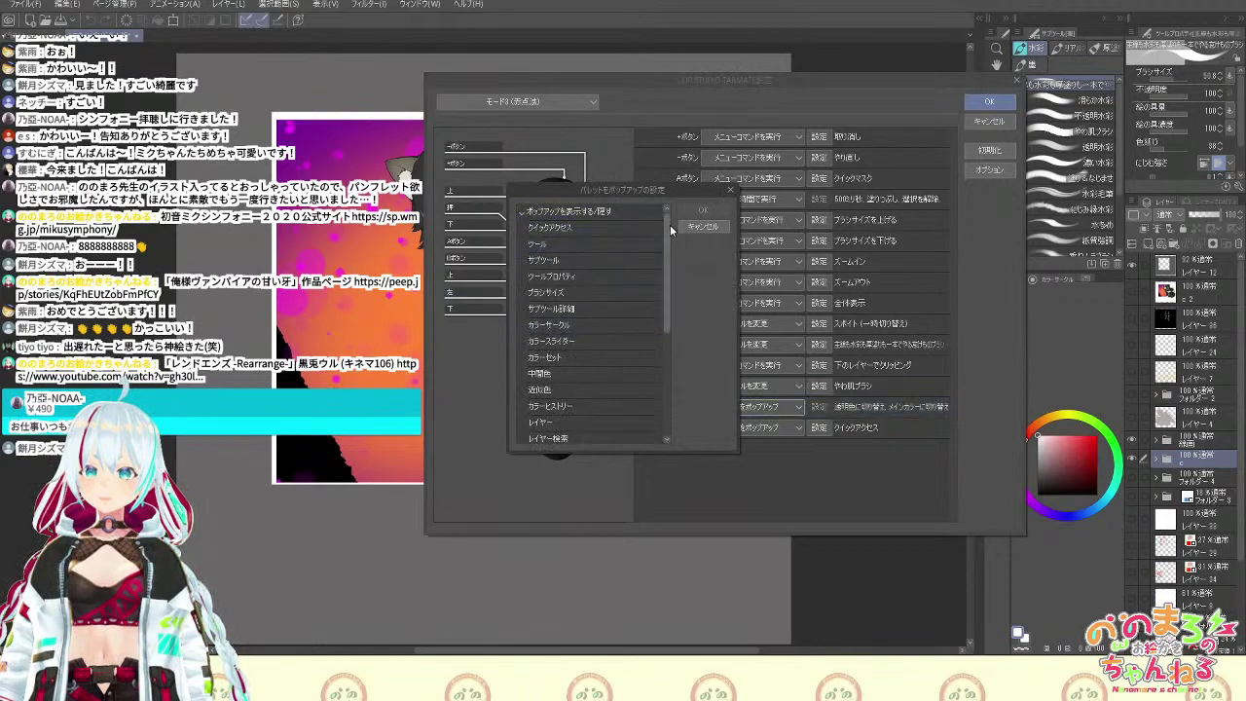
{"action": "left_click_drag", "start_coordinate": [669, 225], "coordinate": [672, 235]}
{"action": "left_click", "coordinate": [604, 304]}
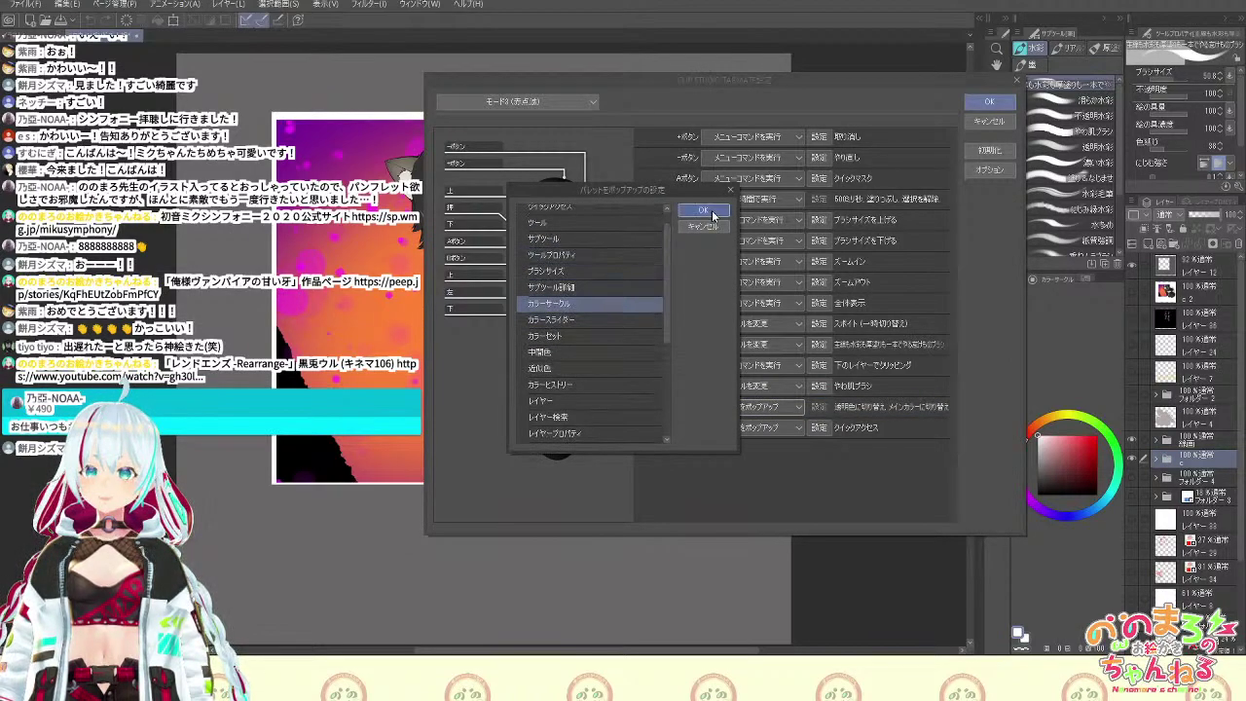
{"action": "left_click", "coordinate": [703, 210]}
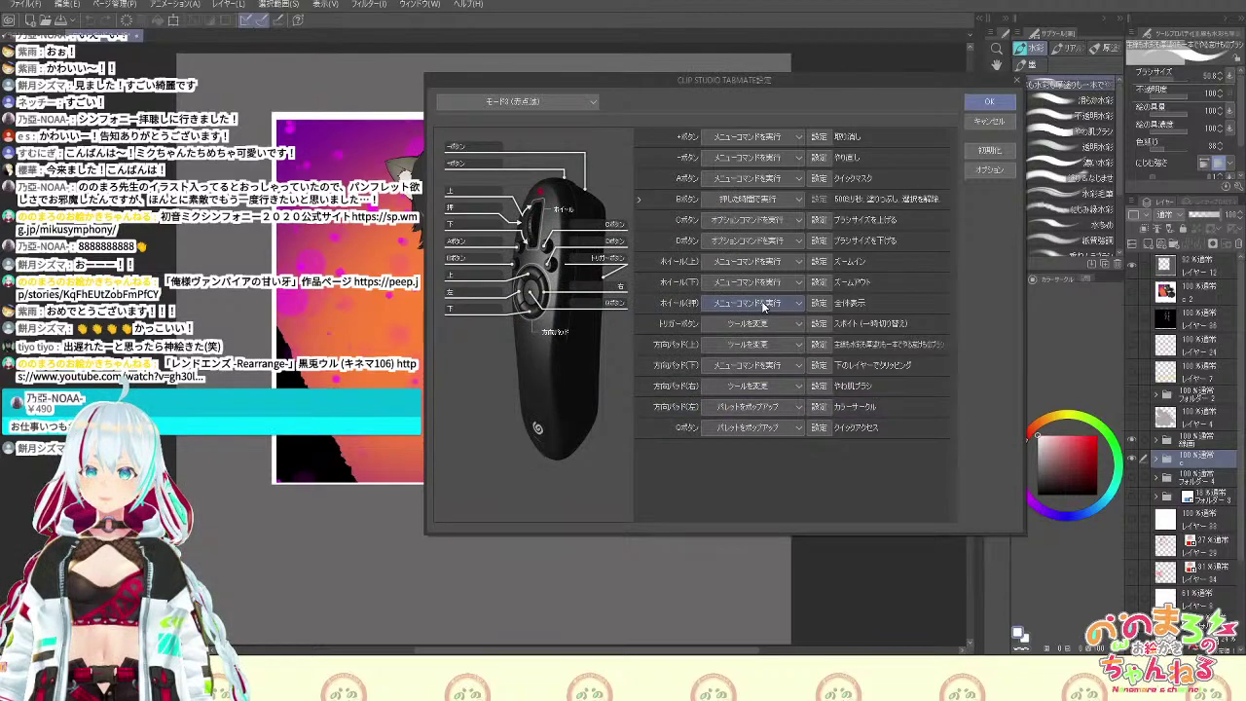
{"action": "left_click", "coordinate": [839, 406]}
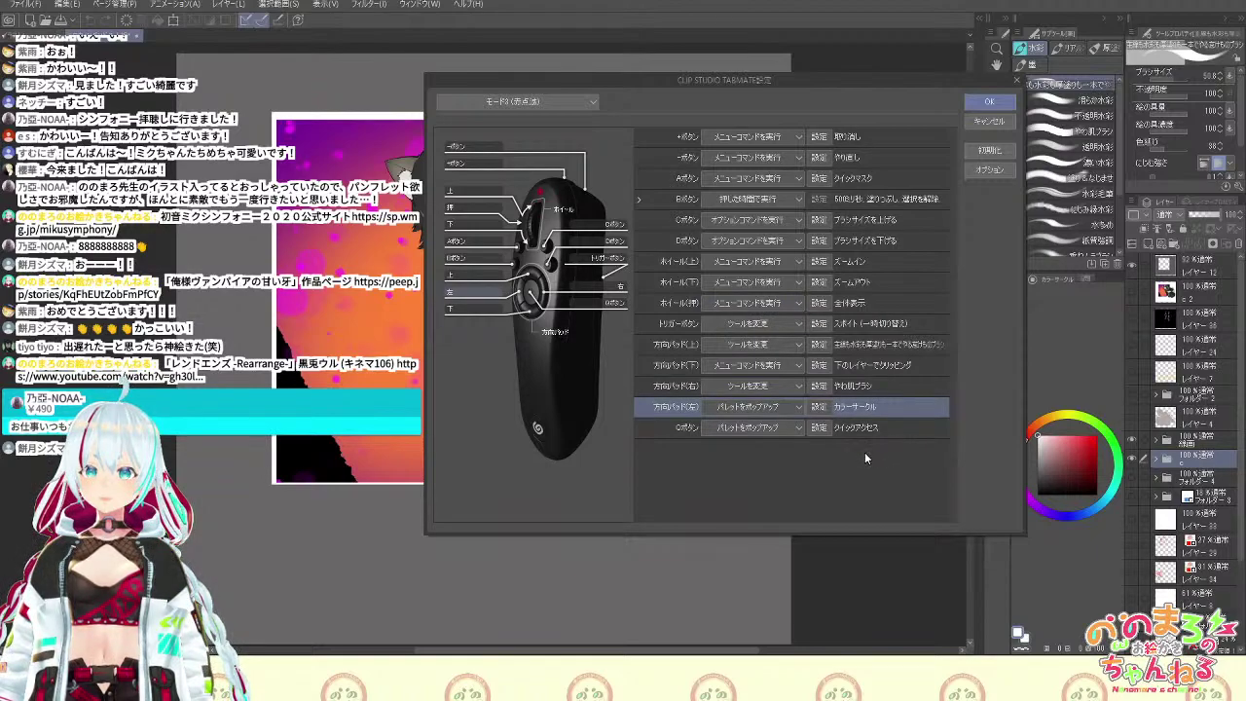
{"action": "left_click", "coordinate": [817, 368]}
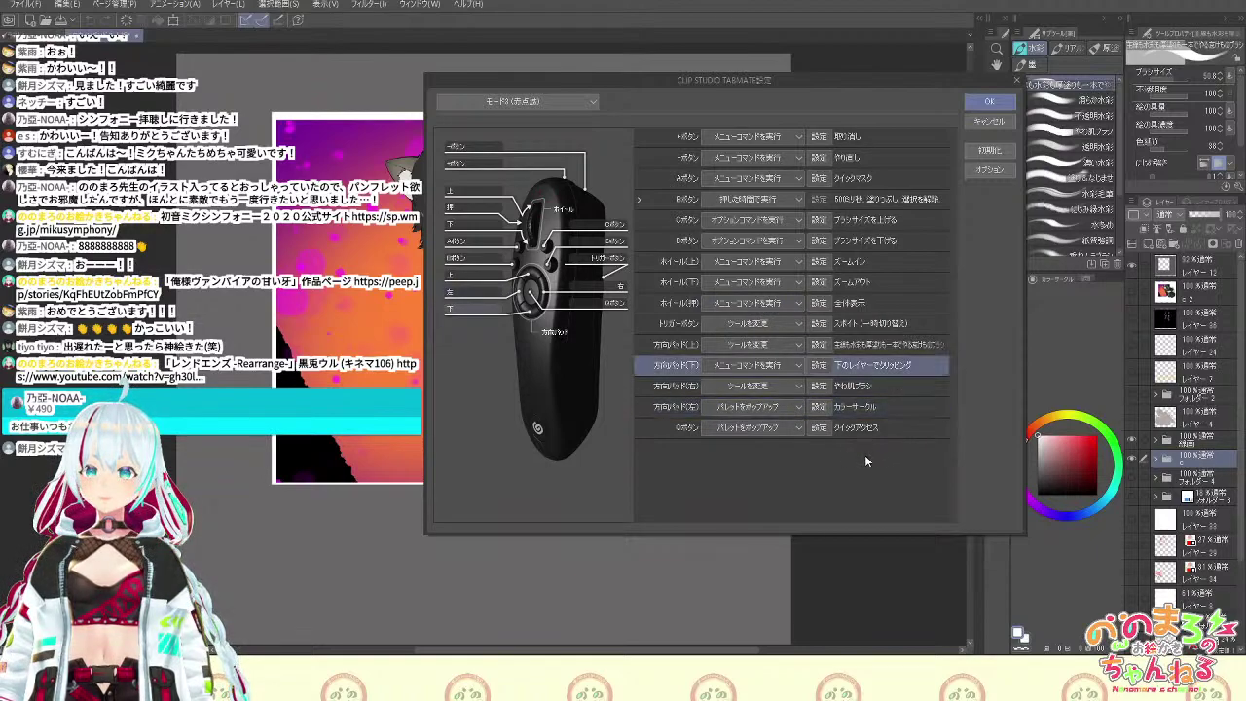
{"action": "left_click", "coordinate": [801, 368]}
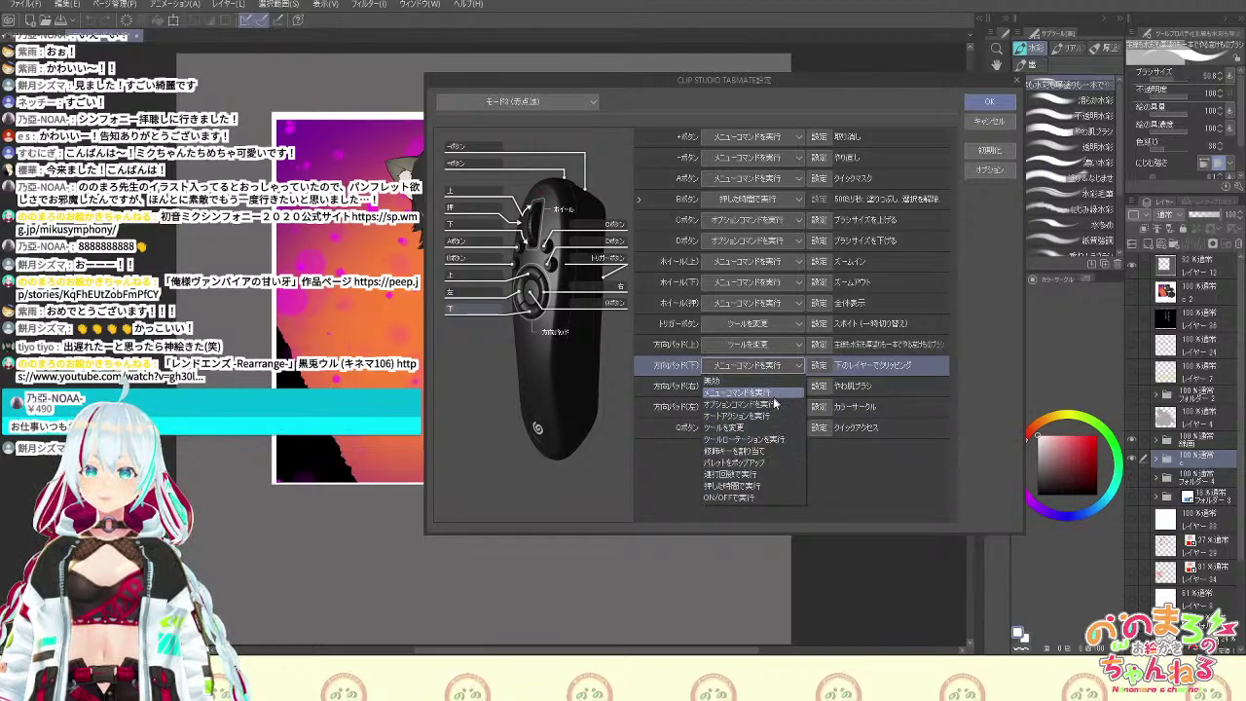
{"action": "left_click", "coordinate": [773, 428]}
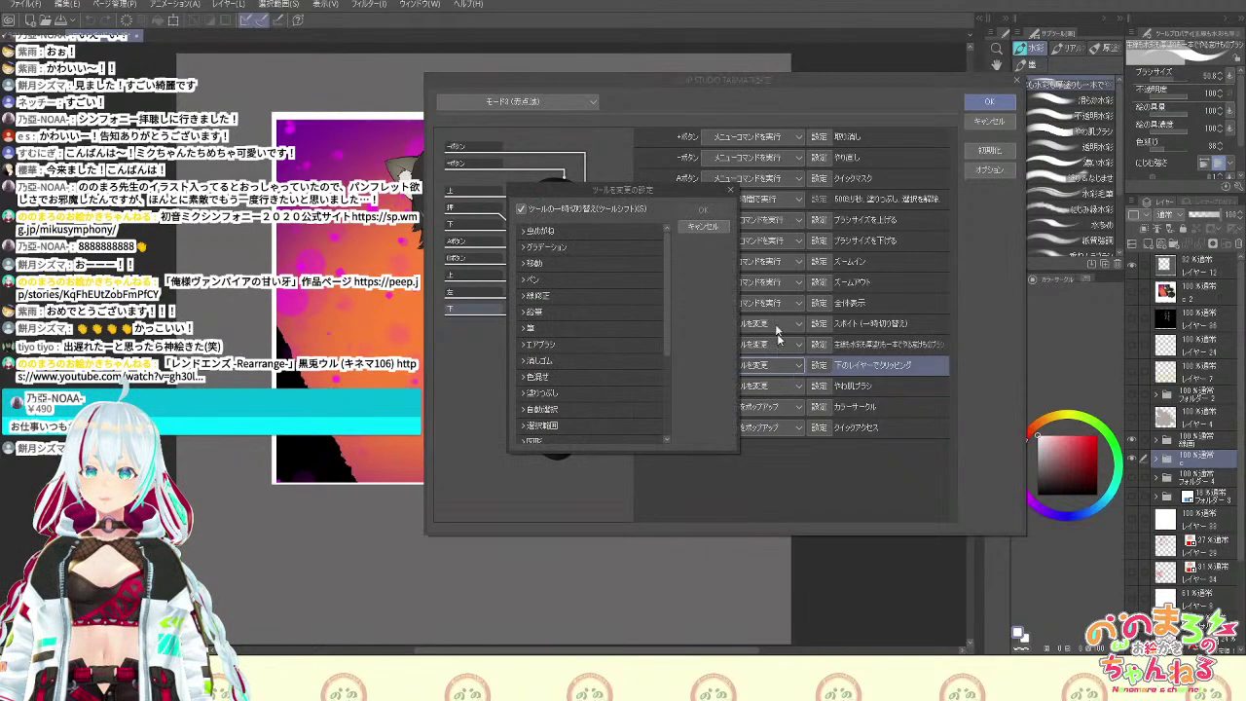
{"action": "left_click", "coordinate": [703, 226]}
Examine the option commands available for 方向パッド(下) in the 編集, 確定とキャンセル, ブラシサイズパレット, サブツールパレット and キャンバス categories
{"action": "left_click", "coordinate": [799, 366]}
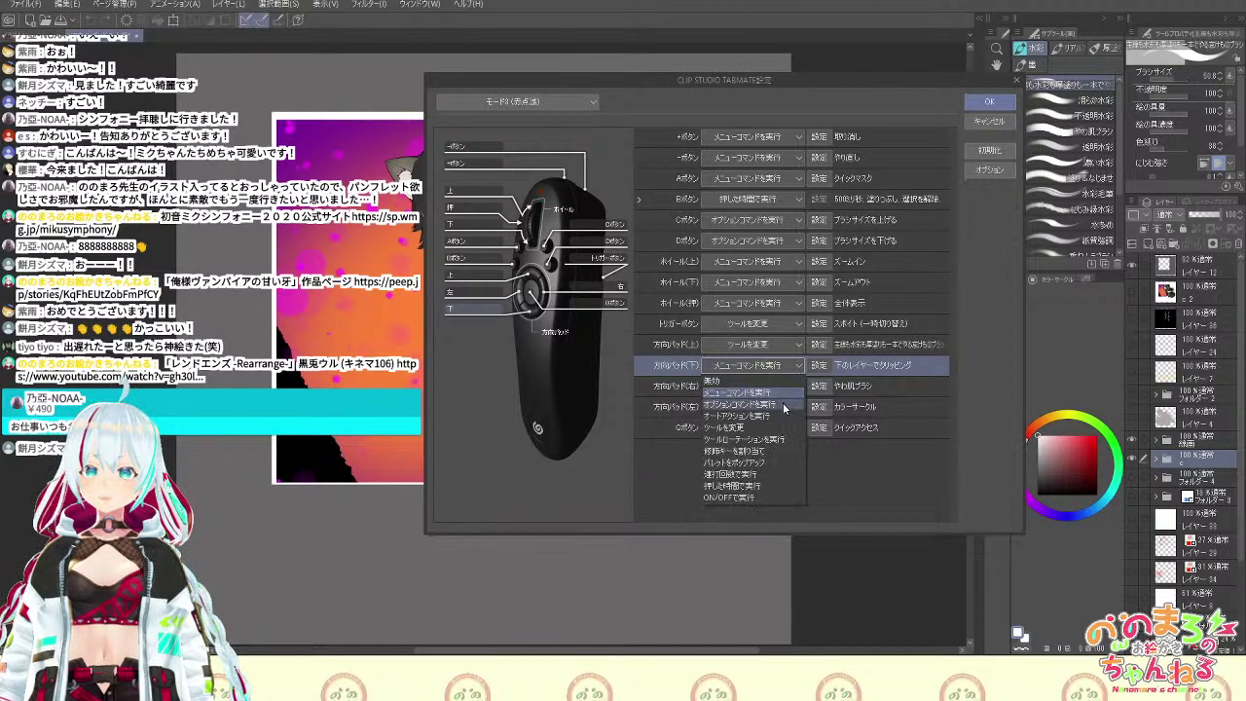
{"action": "left_click", "coordinate": [784, 405]}
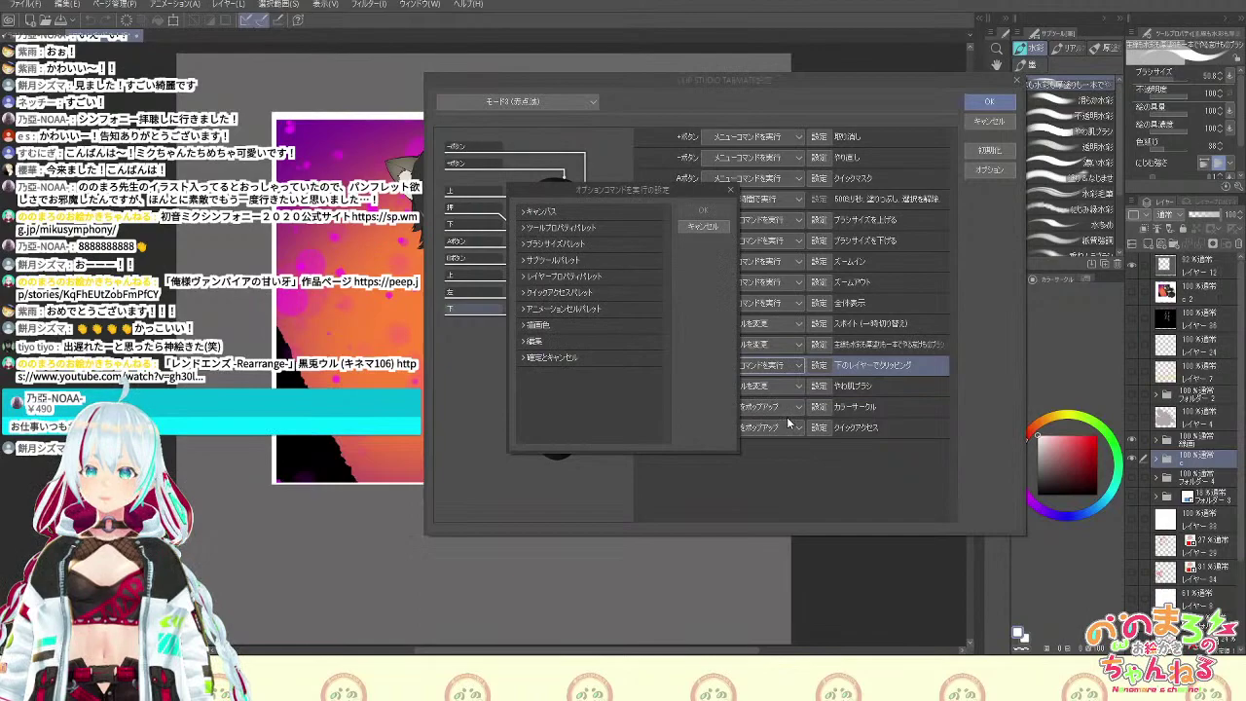
{"action": "left_click", "coordinate": [526, 341]}
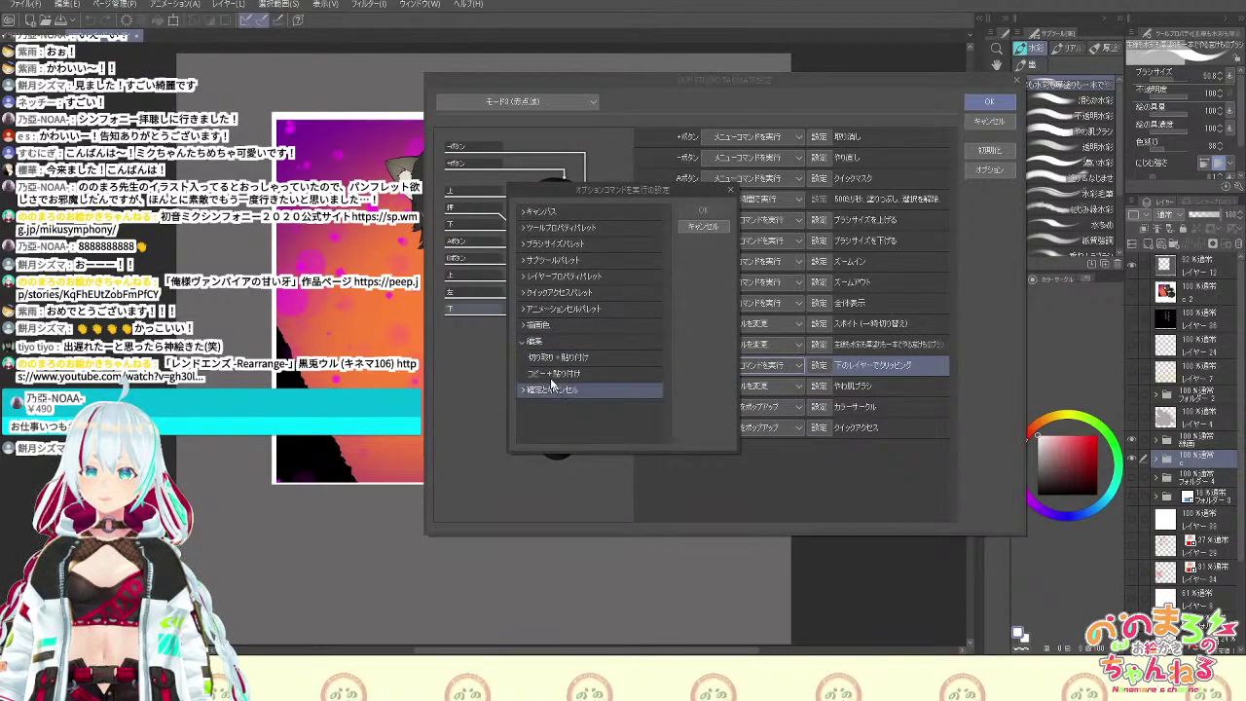
{"action": "left_click", "coordinate": [524, 341]}
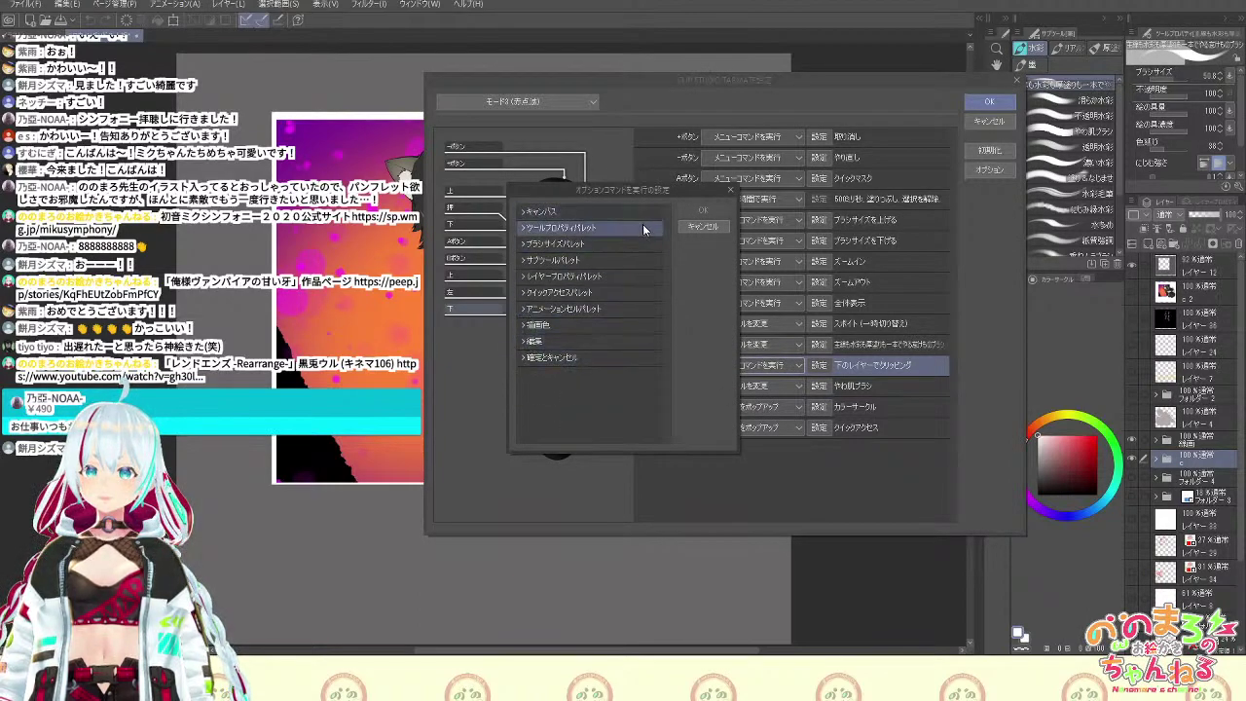
{"action": "left_click", "coordinate": [526, 358]}
{"action": "left_click", "coordinate": [526, 357]}
{"action": "left_click", "coordinate": [526, 341]}
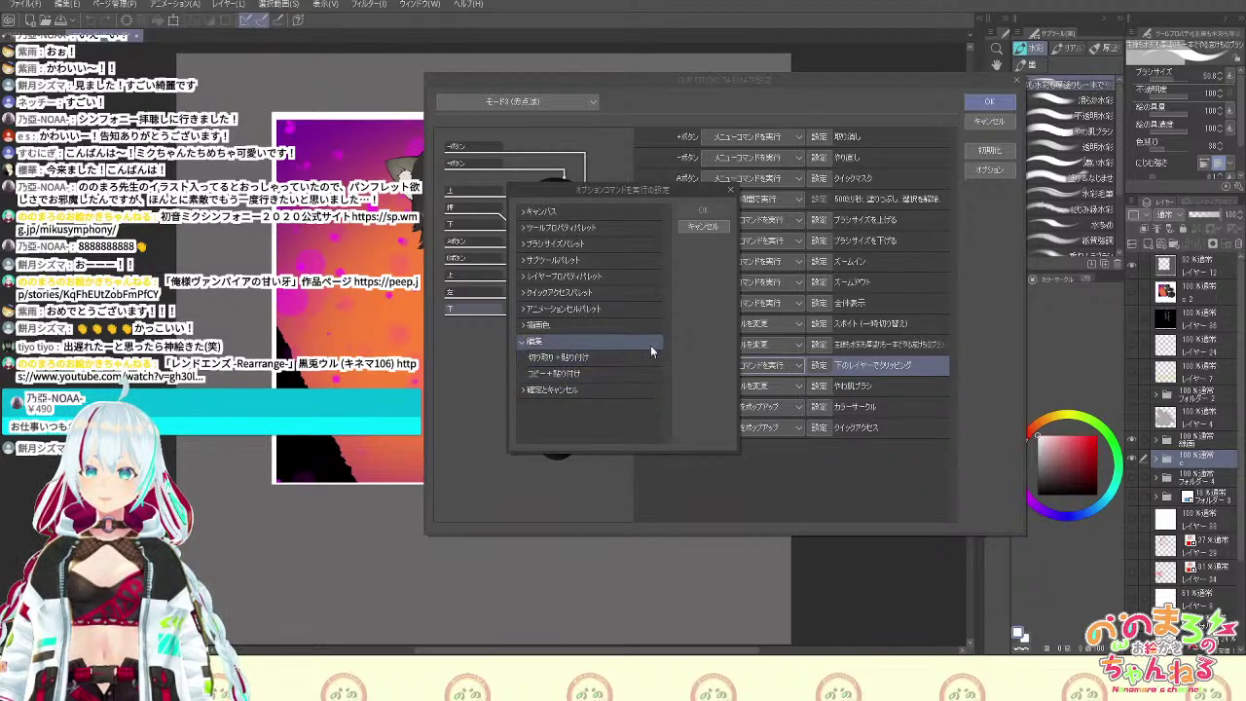
{"action": "left_click", "coordinate": [578, 392]}
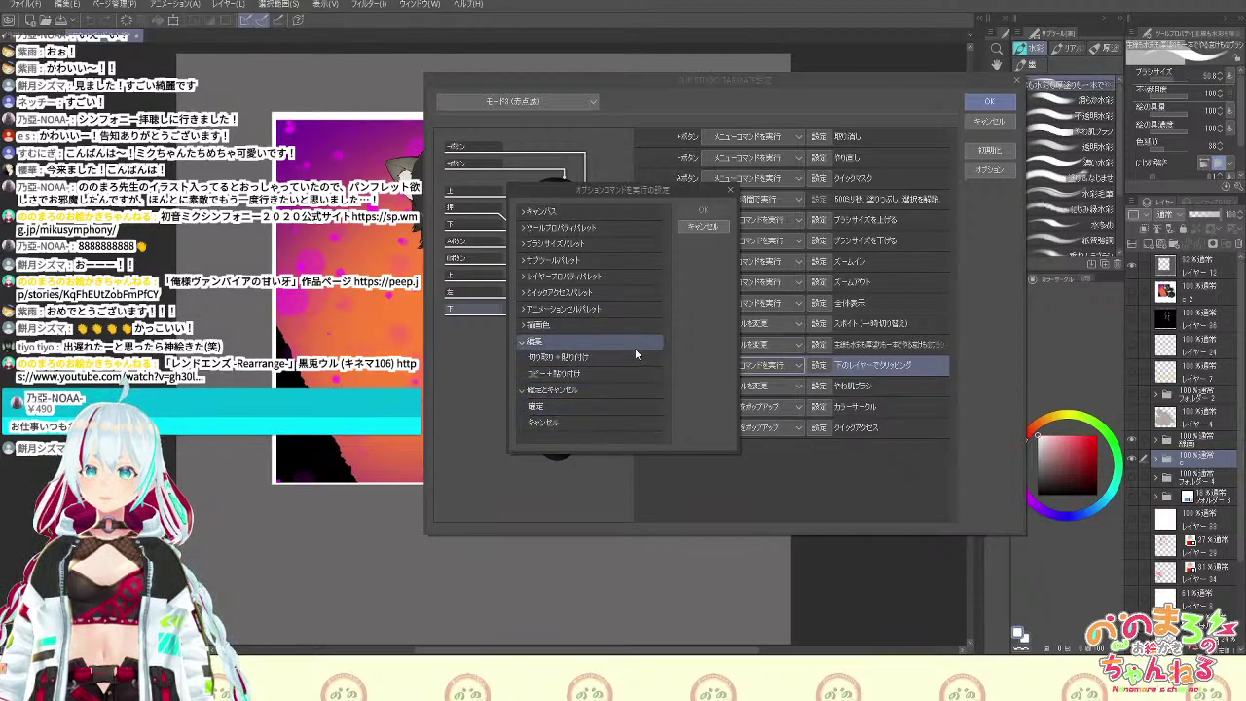
{"action": "left_click", "coordinate": [531, 341]}
{"action": "left_click", "coordinate": [531, 357]}
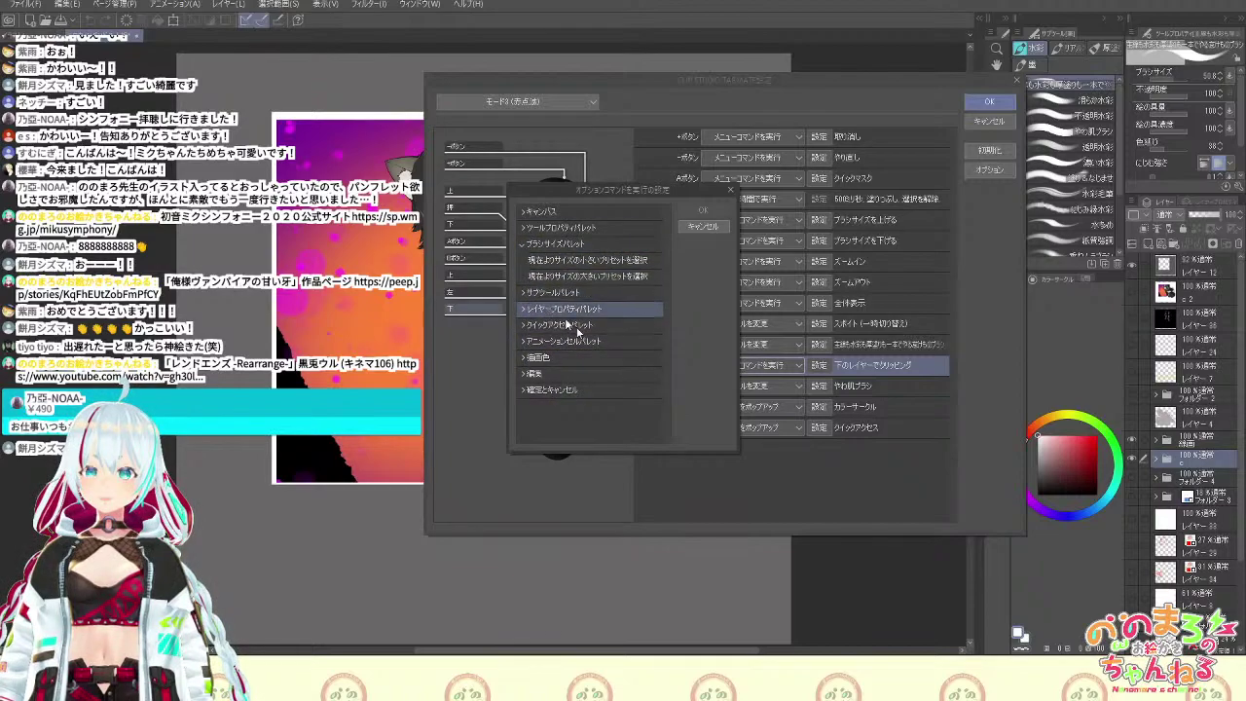
{"action": "left_click", "coordinate": [533, 260]}
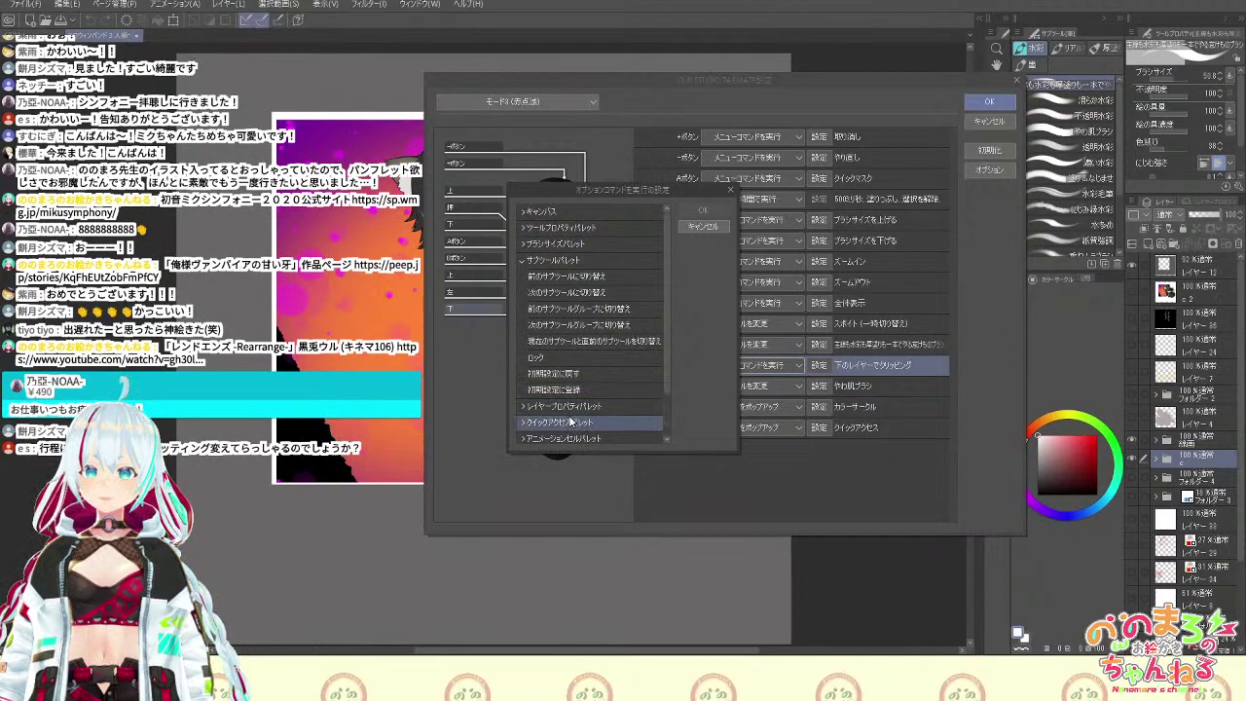
{"action": "left_click", "coordinate": [536, 260]}
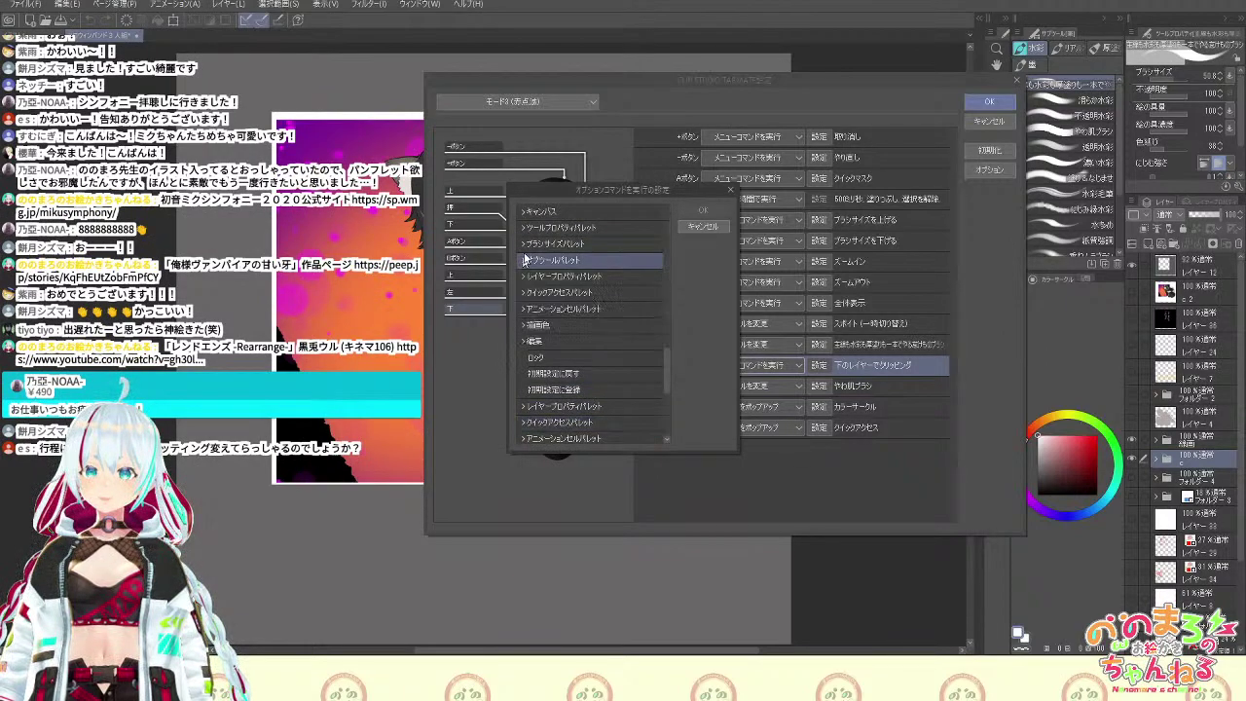
{"action": "left_click", "coordinate": [526, 212]}
{"action": "left_click", "coordinate": [525, 211]}
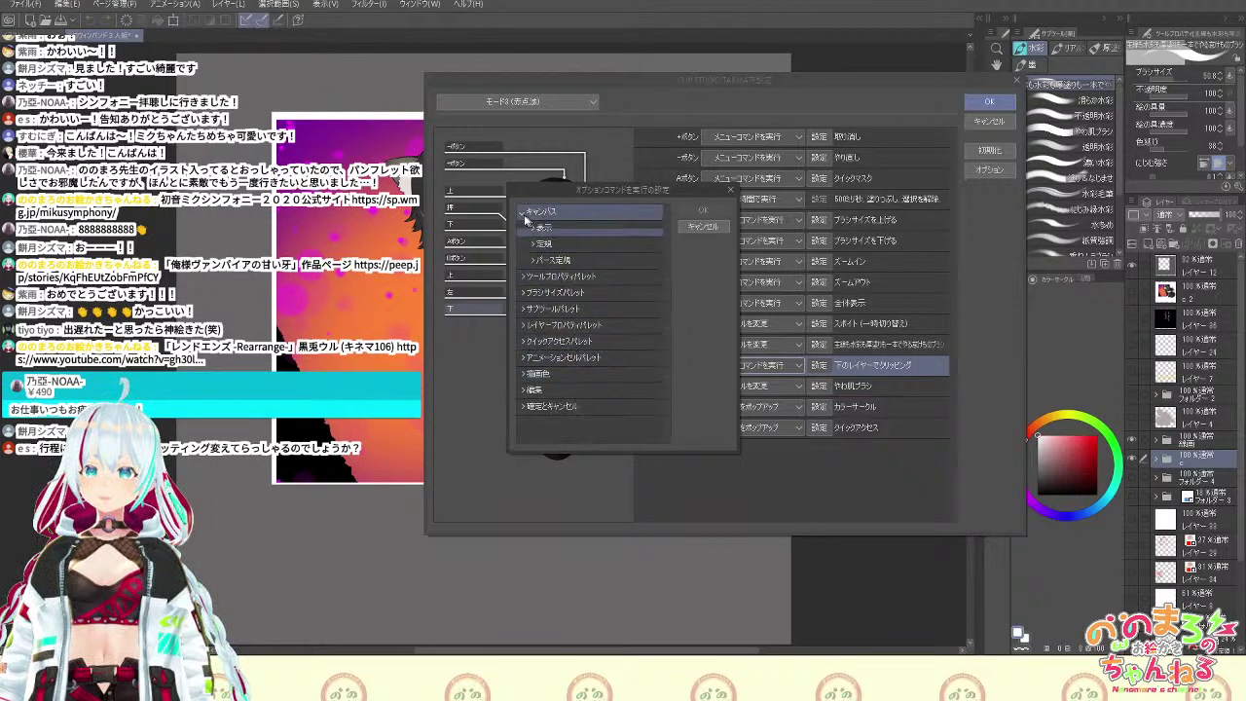
{"action": "left_click", "coordinate": [534, 341]}
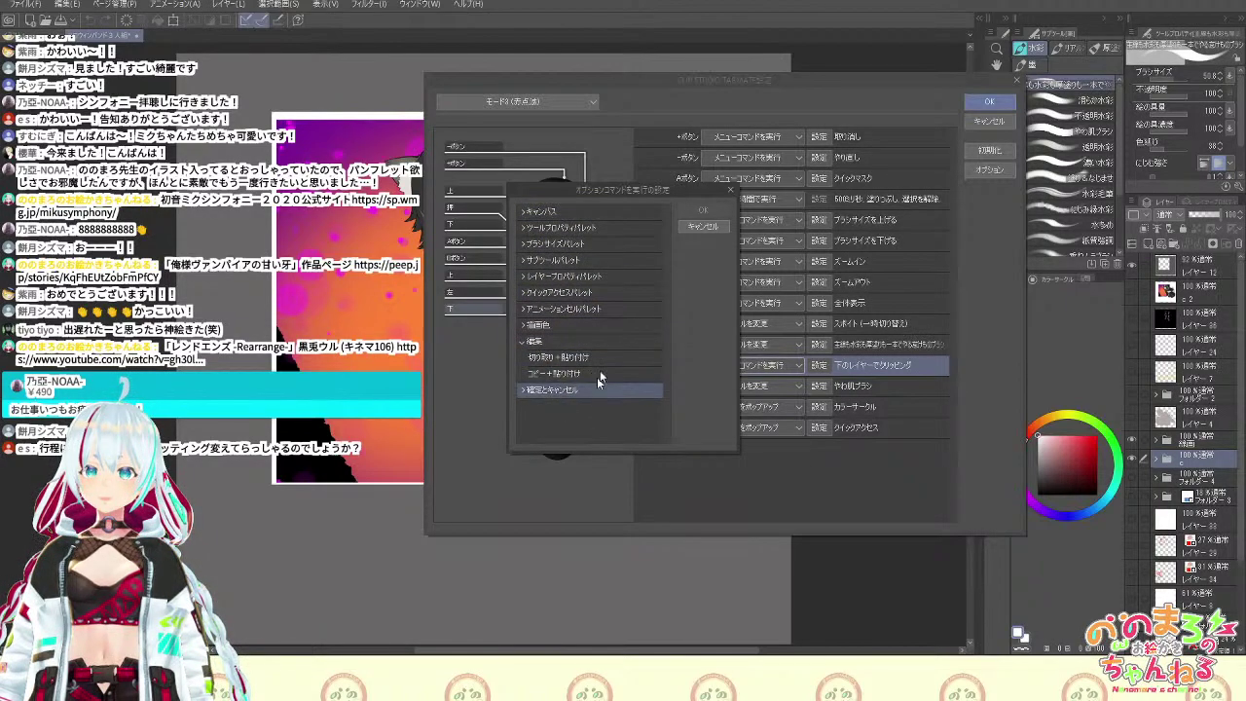
{"action": "left_click", "coordinate": [709, 228]}
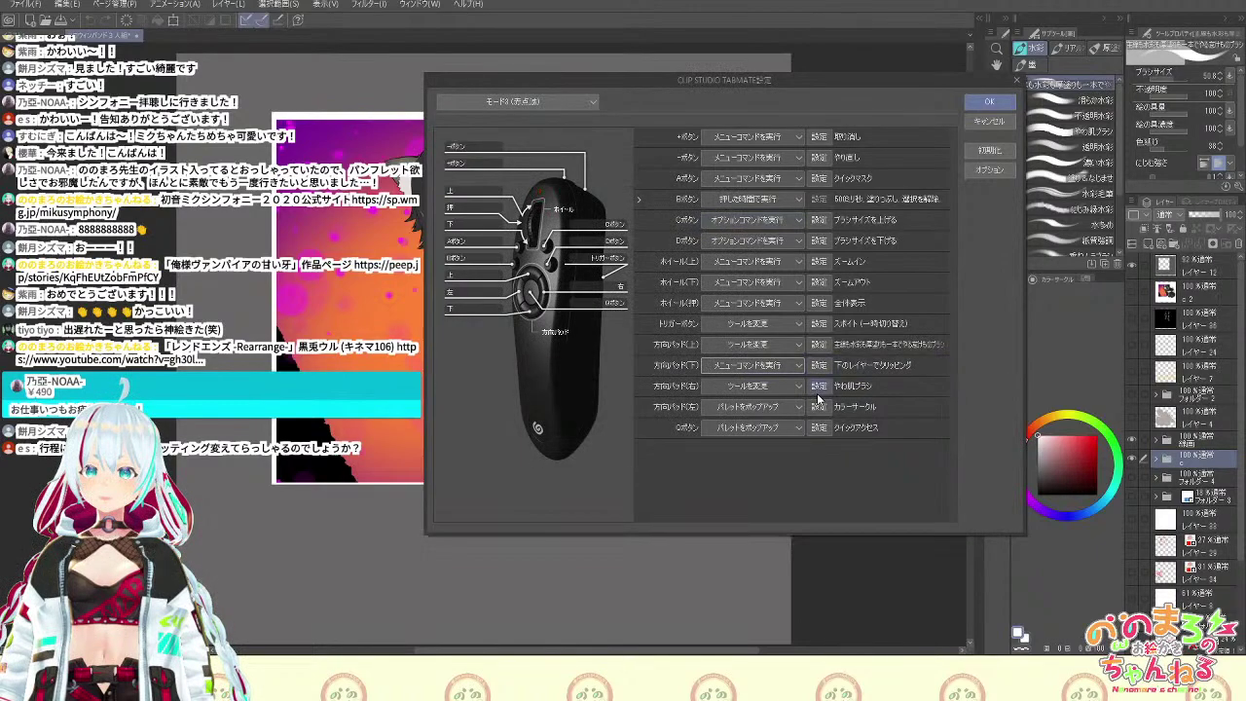
Look through the 描画色, アニメーションセルパレット, クイックアクセスパレット, レイヤープロパティパレット and ツールプロパティパレット option commands for 方向パッド(下)
{"action": "left_click", "coordinate": [795, 364]}
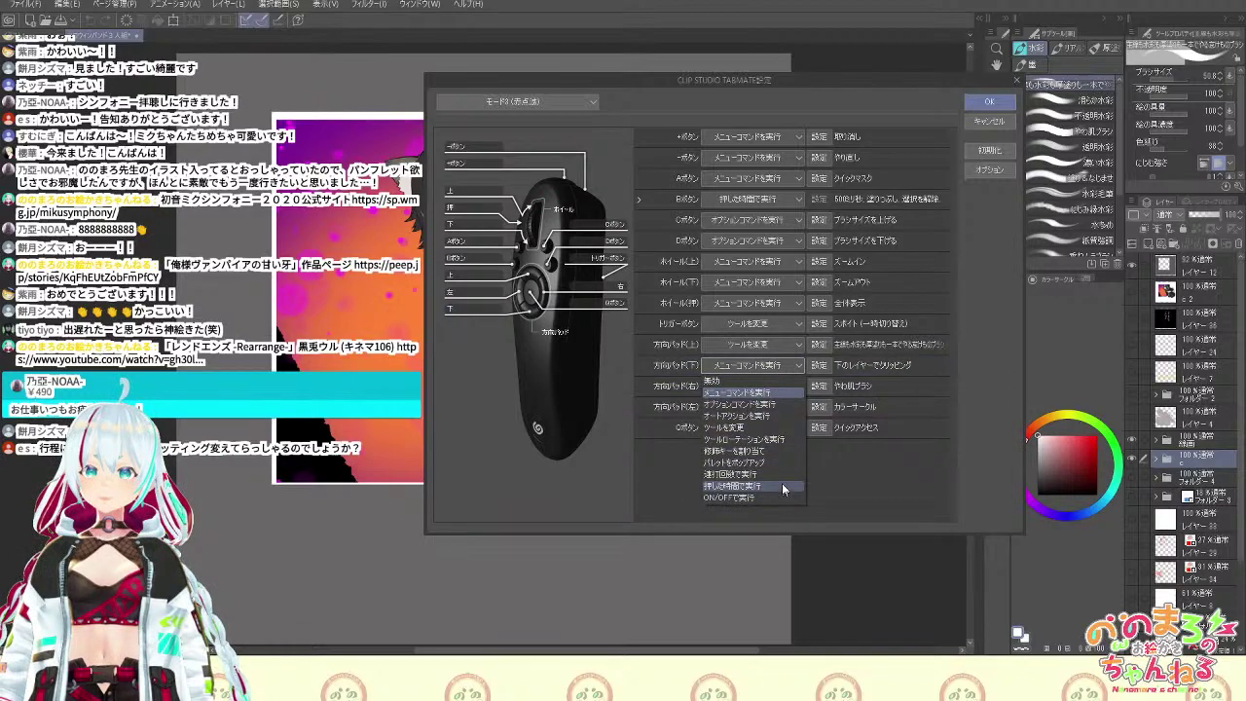
{"action": "left_click", "coordinate": [776, 407]}
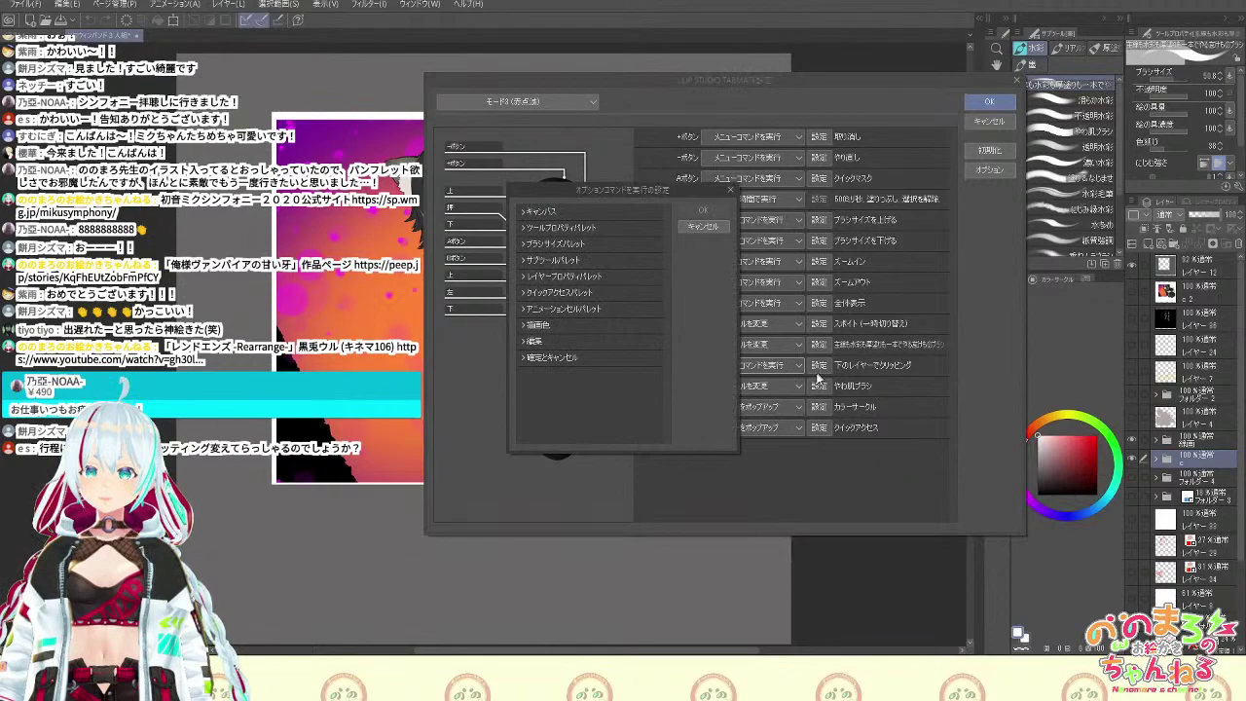
{"action": "left_click", "coordinate": [571, 341]}
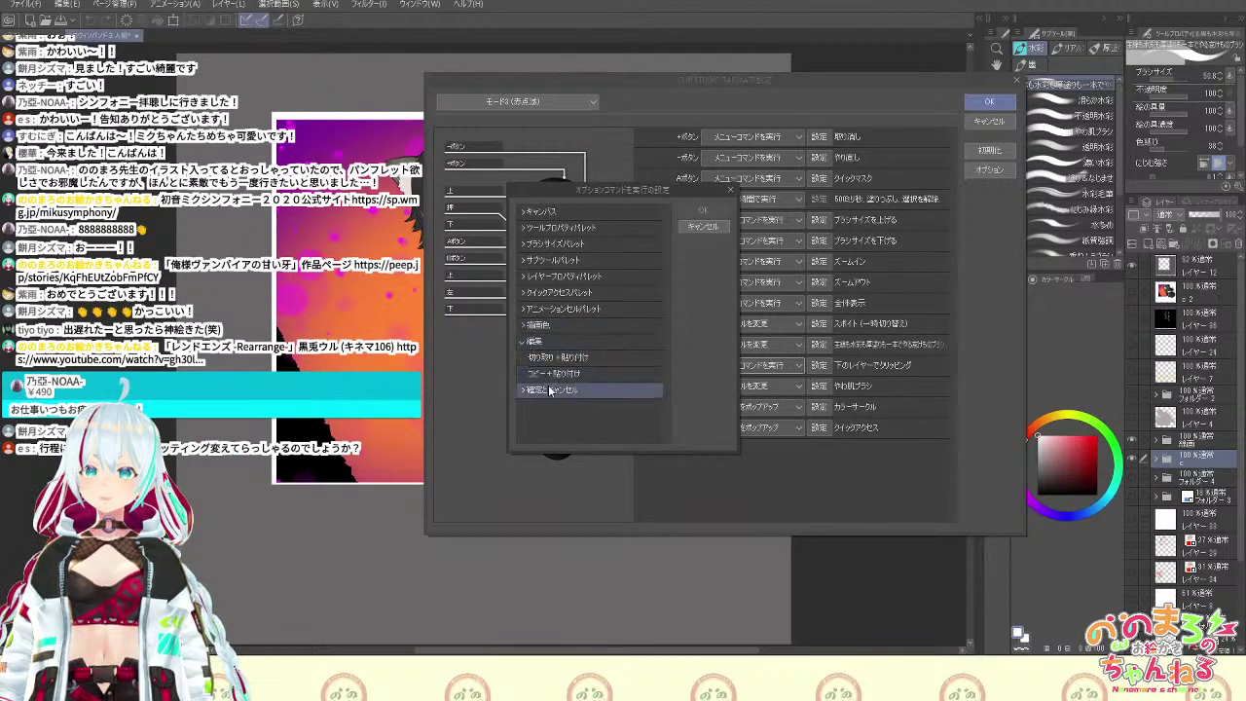
{"action": "left_click", "coordinate": [570, 323]}
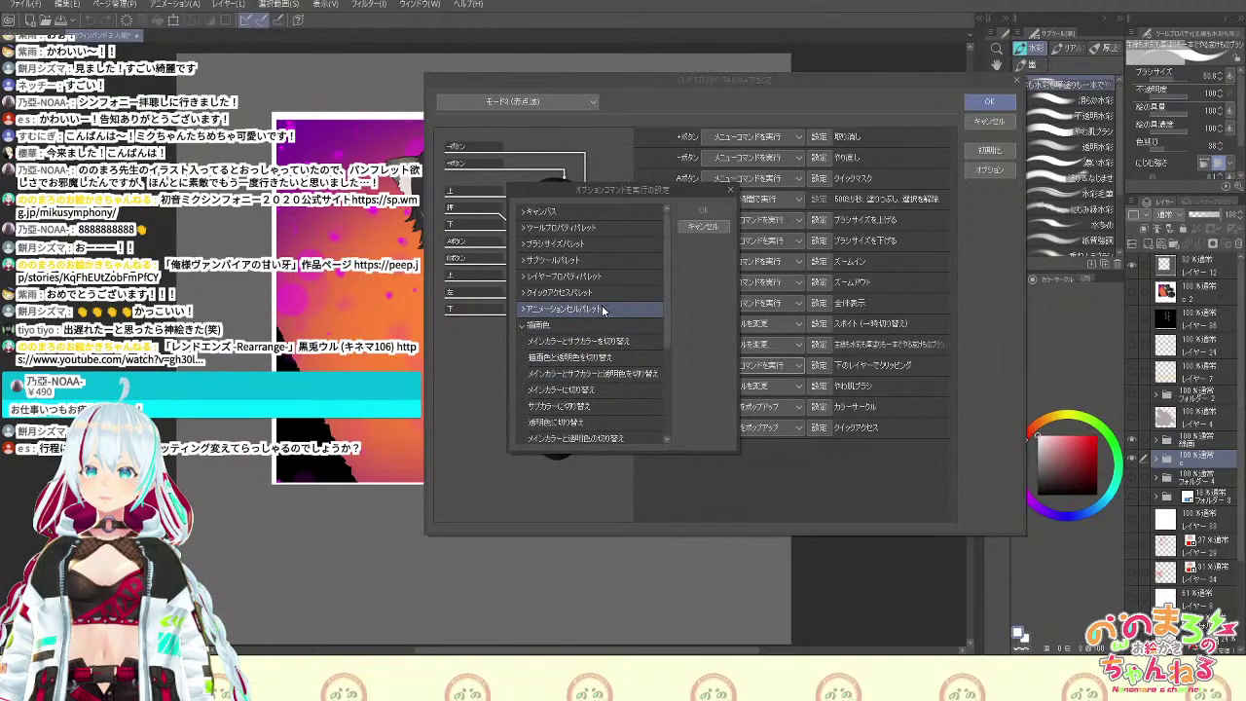
{"action": "mouse_move", "coordinate": [668, 334]}
{"action": "left_mouse_down"}
{"action": "mouse_move", "coordinate": [666, 412]}
{"action": "mouse_move", "coordinate": [663, 312]}
{"action": "left_mouse_up"}
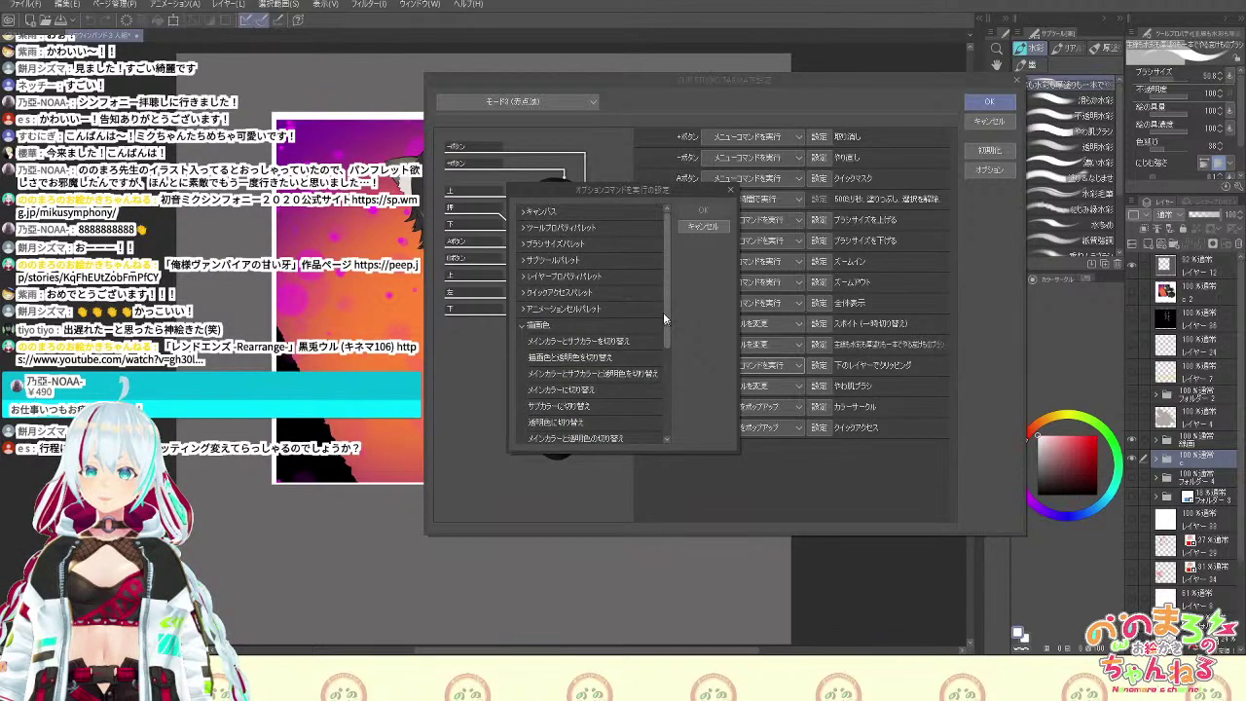
{"action": "left_click", "coordinate": [531, 309]}
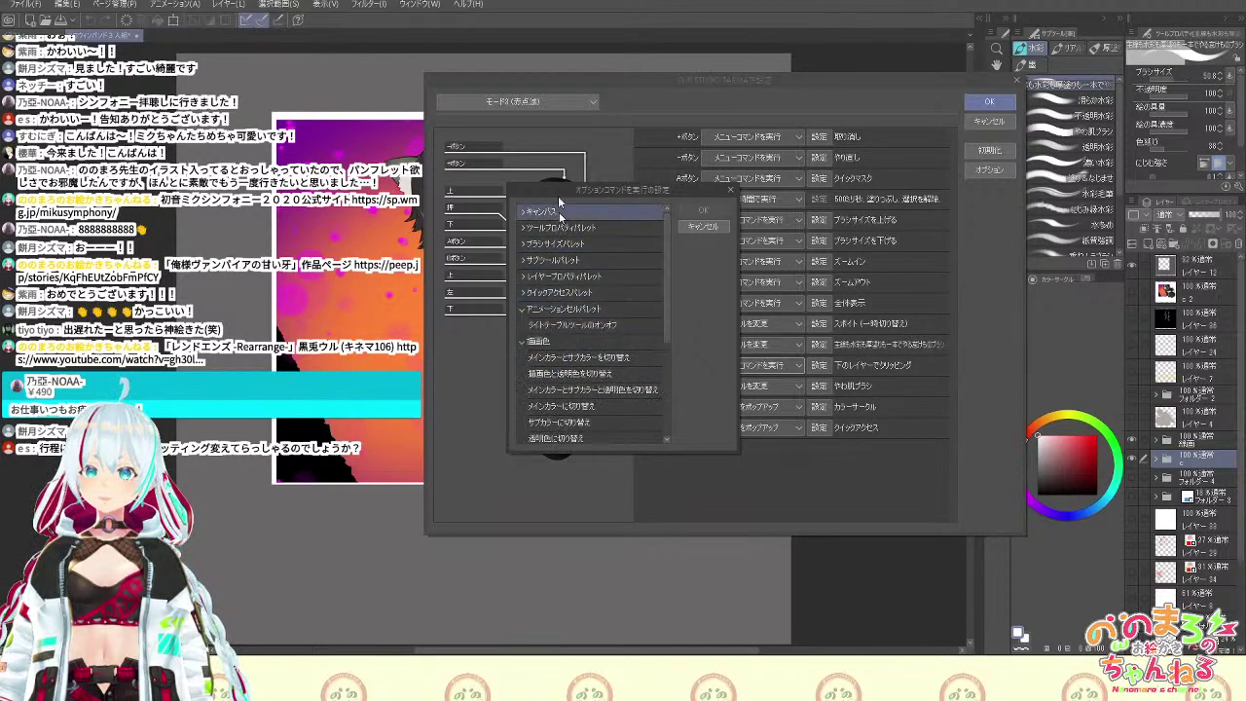
{"action": "left_click", "coordinate": [525, 292]}
{"action": "left_click", "coordinate": [604, 277]}
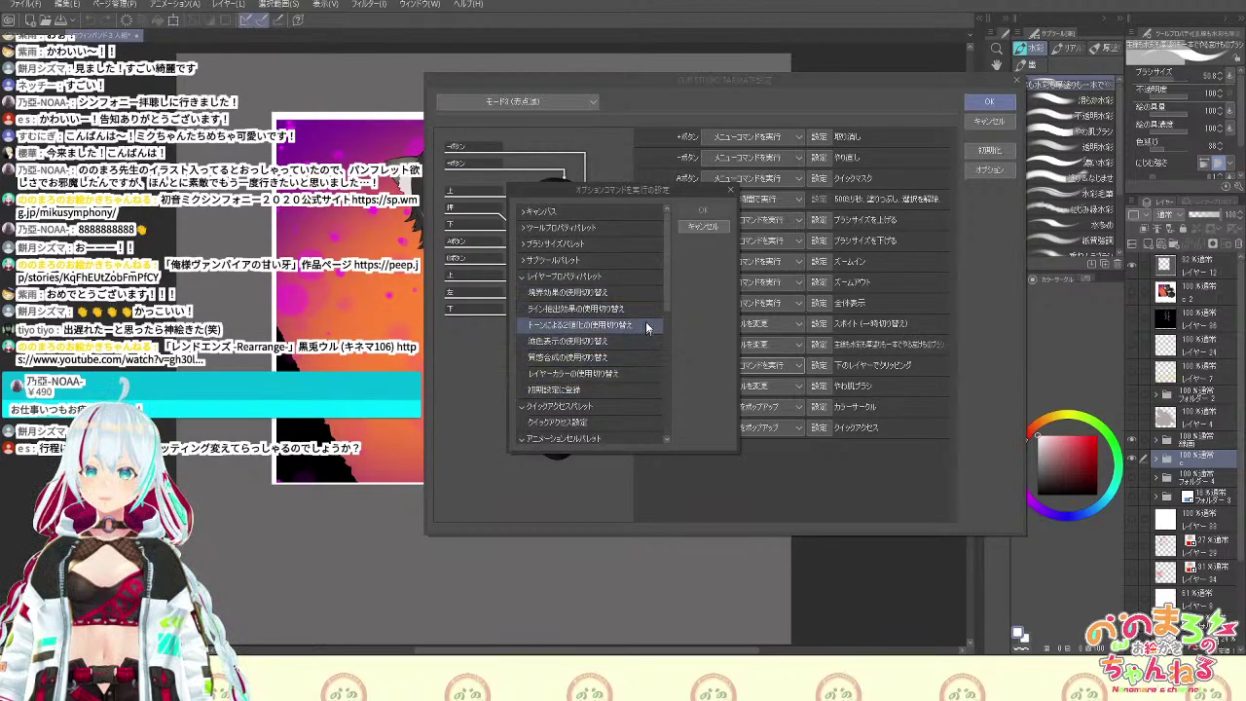
{"action": "left_click", "coordinate": [532, 259]}
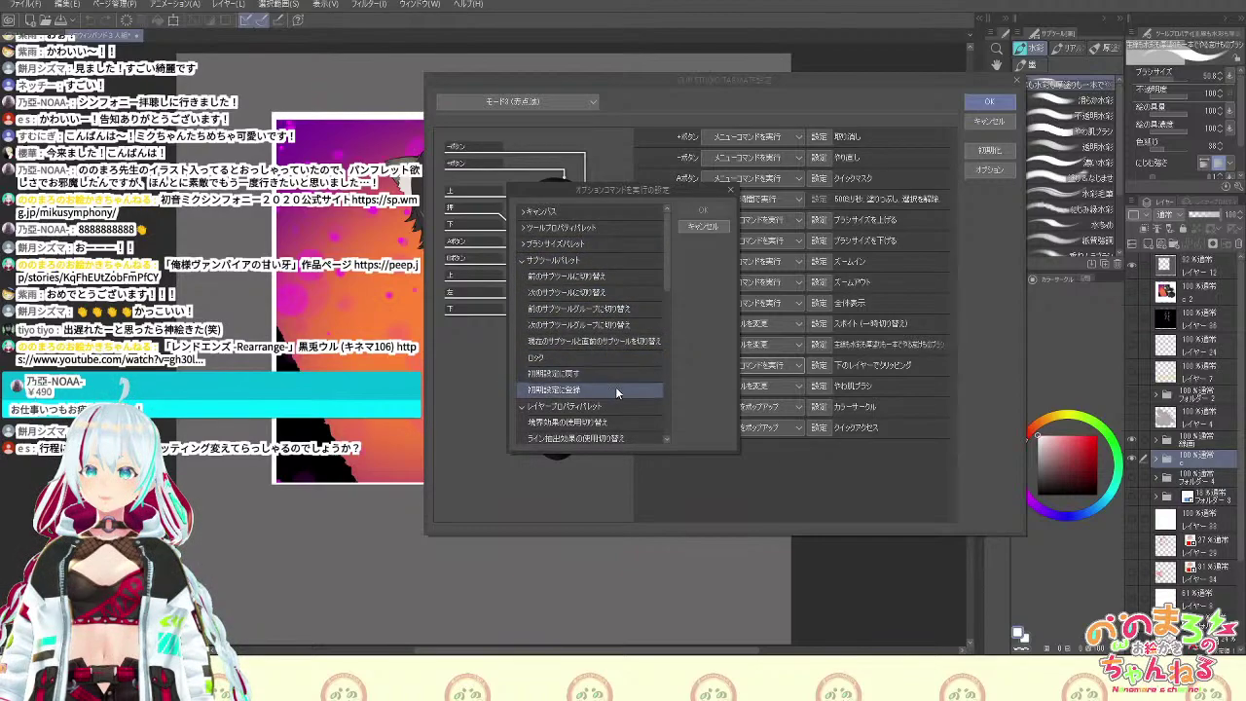
{"action": "left_click", "coordinate": [613, 230]}
{"action": "mouse_move", "coordinate": [670, 266]}
{"action": "left_mouse_down"}
{"action": "mouse_move", "coordinate": [670, 288]}
{"action": "mouse_move", "coordinate": [667, 257]}
{"action": "left_mouse_up"}
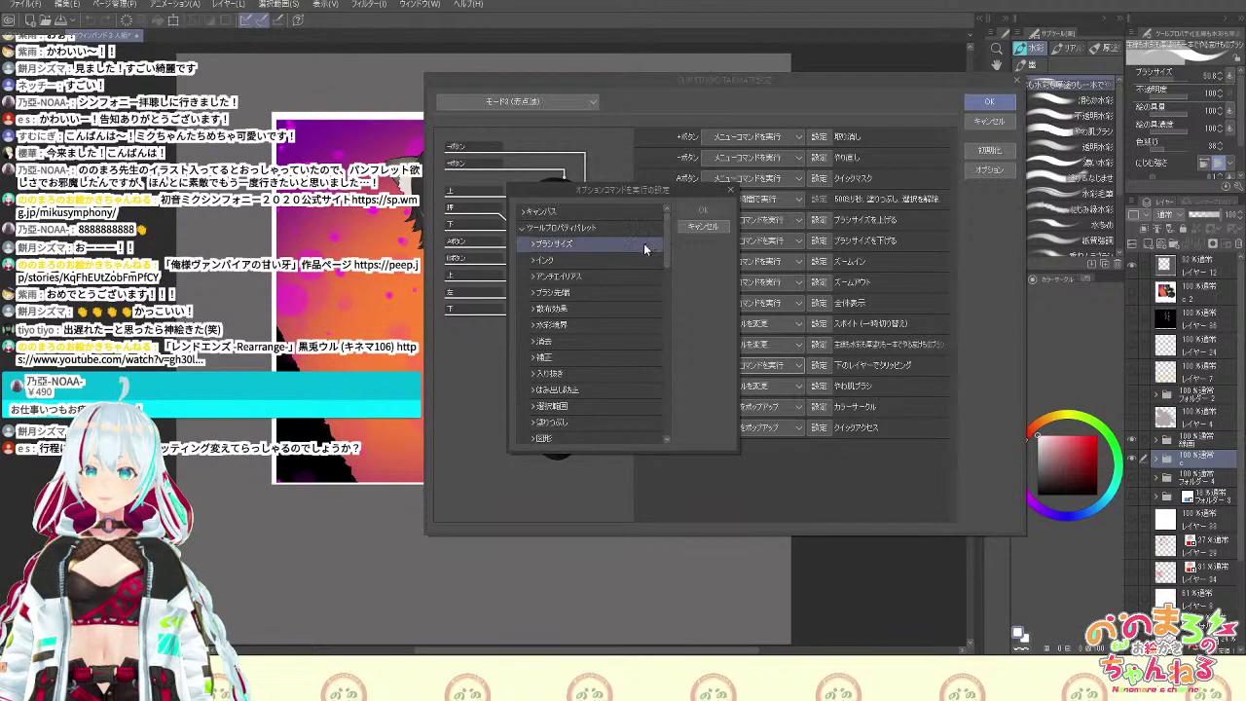
{"action": "left_click", "coordinate": [552, 211]}
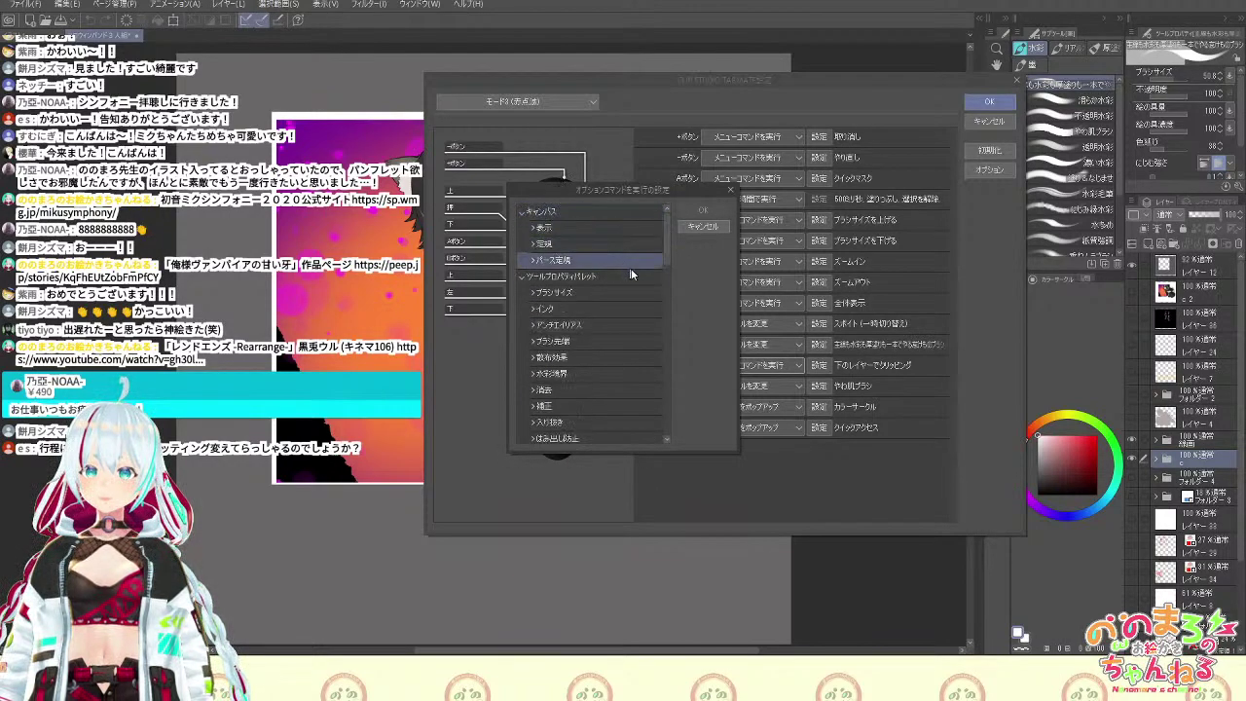
{"action": "left_click", "coordinate": [629, 293]}
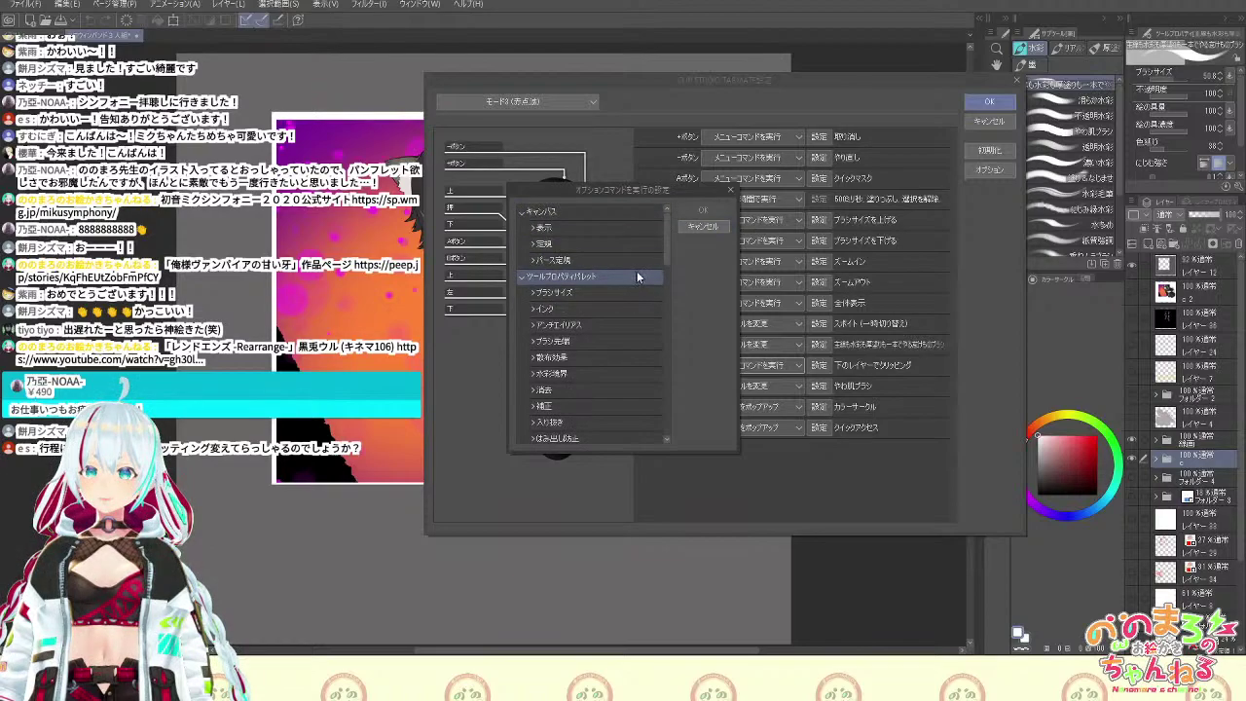
{"action": "left_click", "coordinate": [718, 227]}
Assign 方向パッド(下) to run the 取り消し menu command from the 編集 category
{"action": "left_click", "coordinate": [791, 365]}
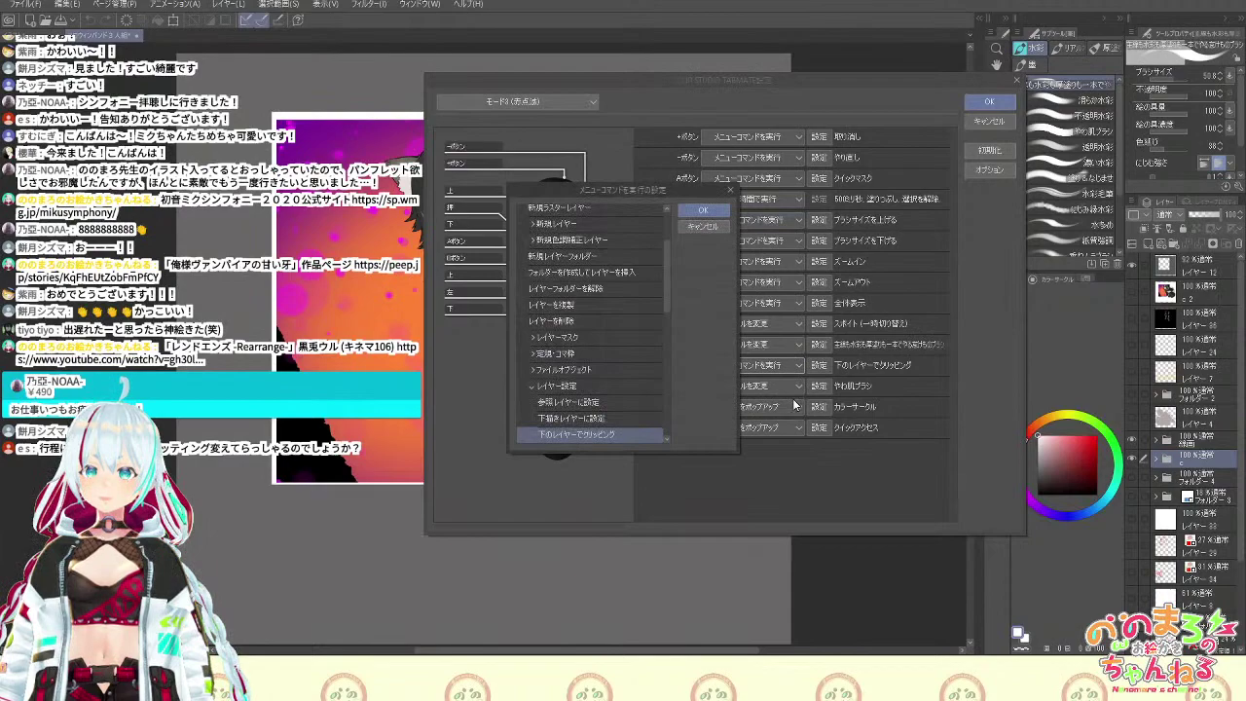
{"action": "scroll", "coordinate": [672, 306], "scroll_direction": "up", "scroll_amount": 3}
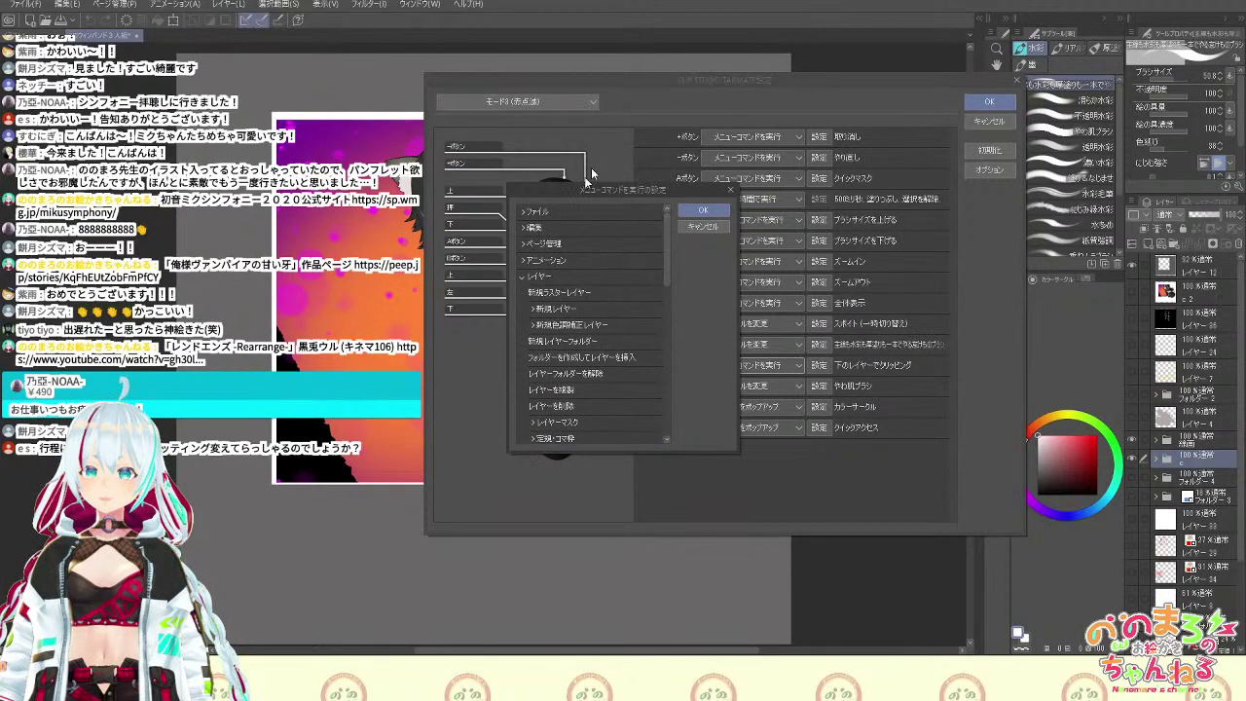
{"action": "left_click", "coordinate": [526, 230]}
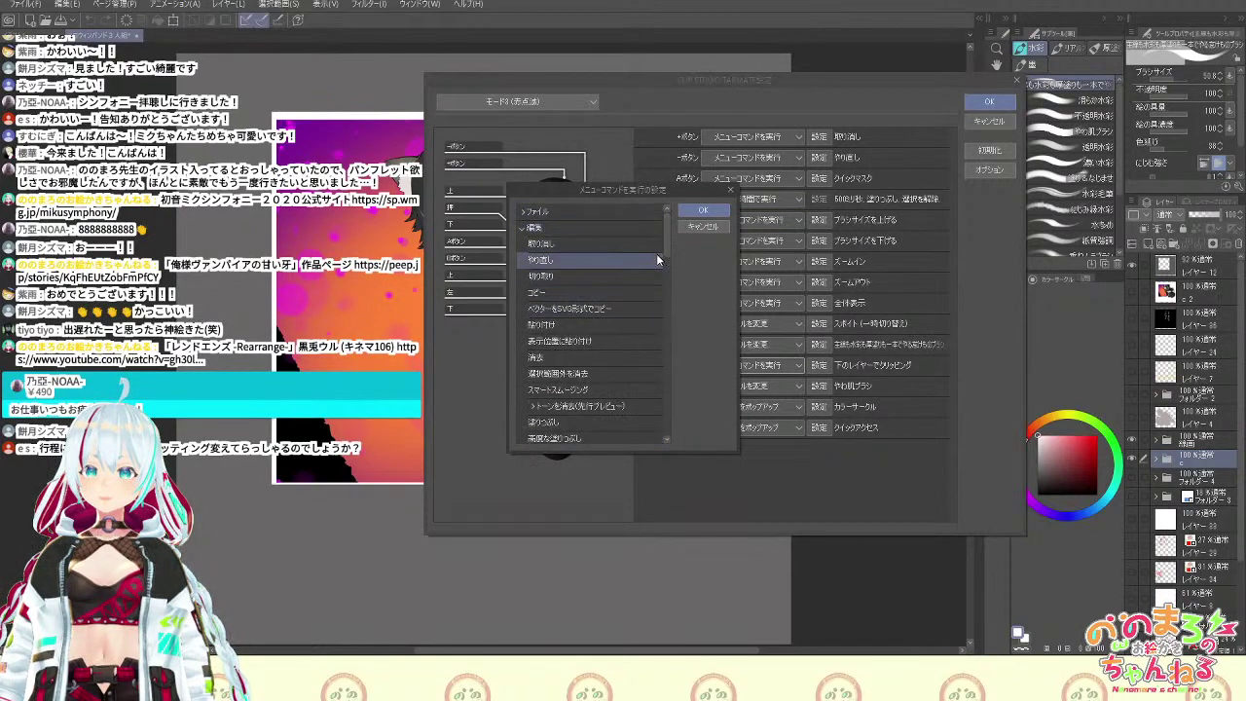
{"action": "left_click", "coordinate": [654, 244]}
{"action": "left_click", "coordinate": [703, 211]}
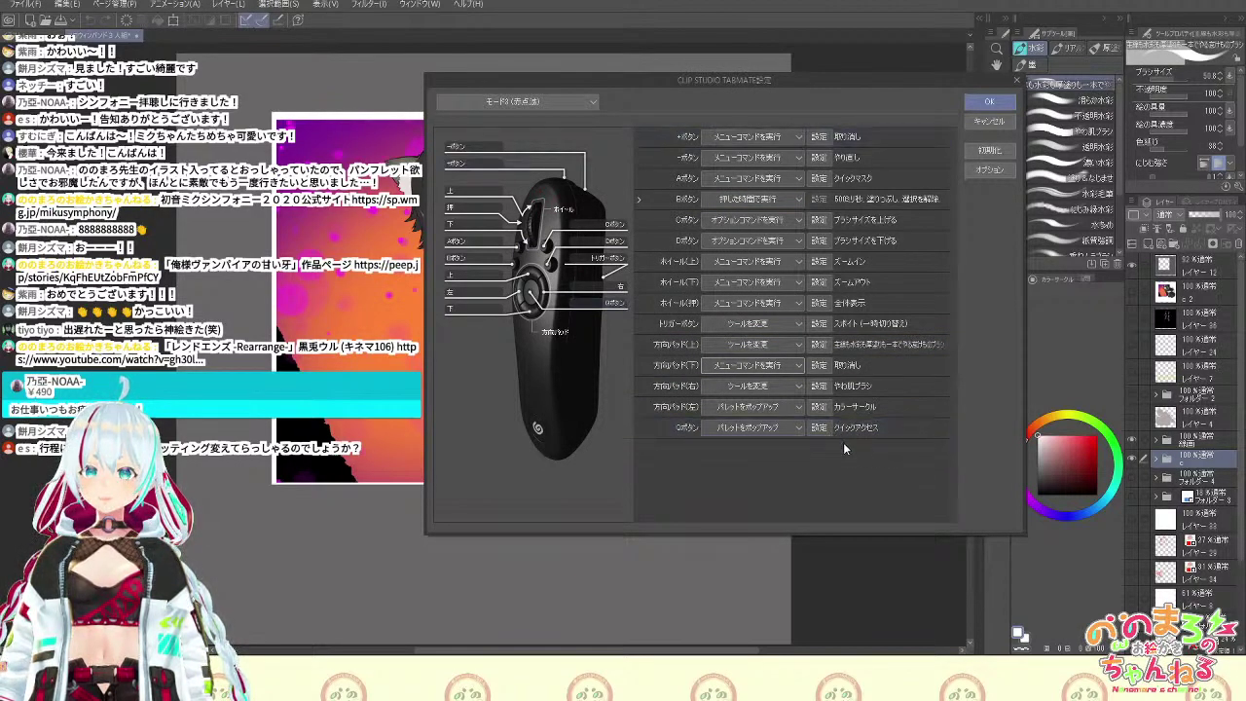
Assign the +ボタン to change the tool to 消しゴム with temporary switching enabled
{"action": "left_click", "coordinate": [799, 138]}
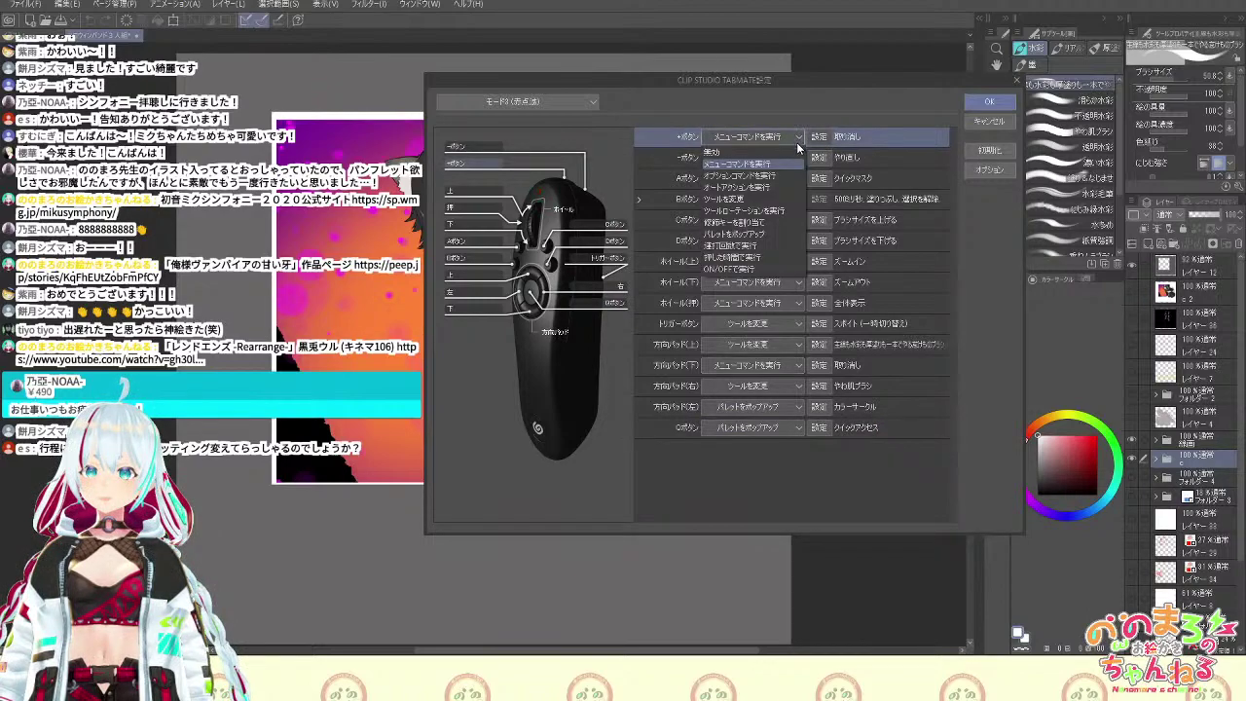
{"action": "left_click", "coordinate": [770, 199]}
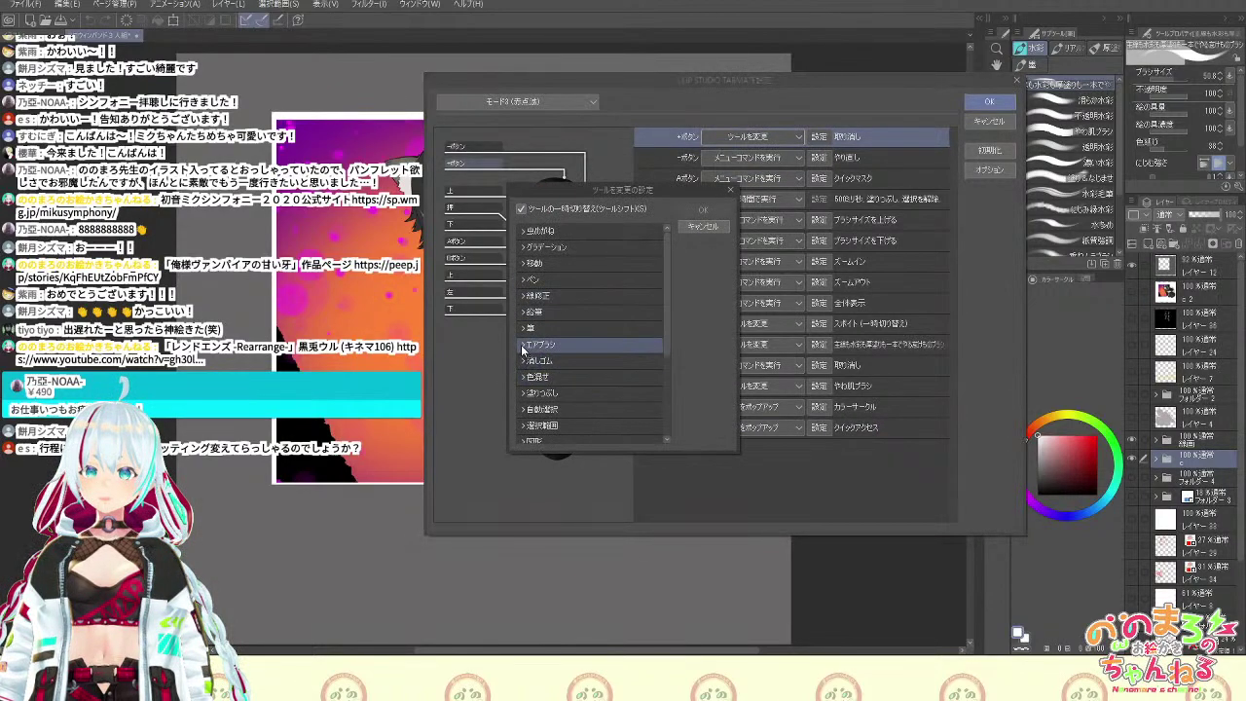
{"action": "left_click", "coordinate": [573, 346]}
{"action": "left_click", "coordinate": [551, 361]}
{"action": "left_click", "coordinate": [703, 210]}
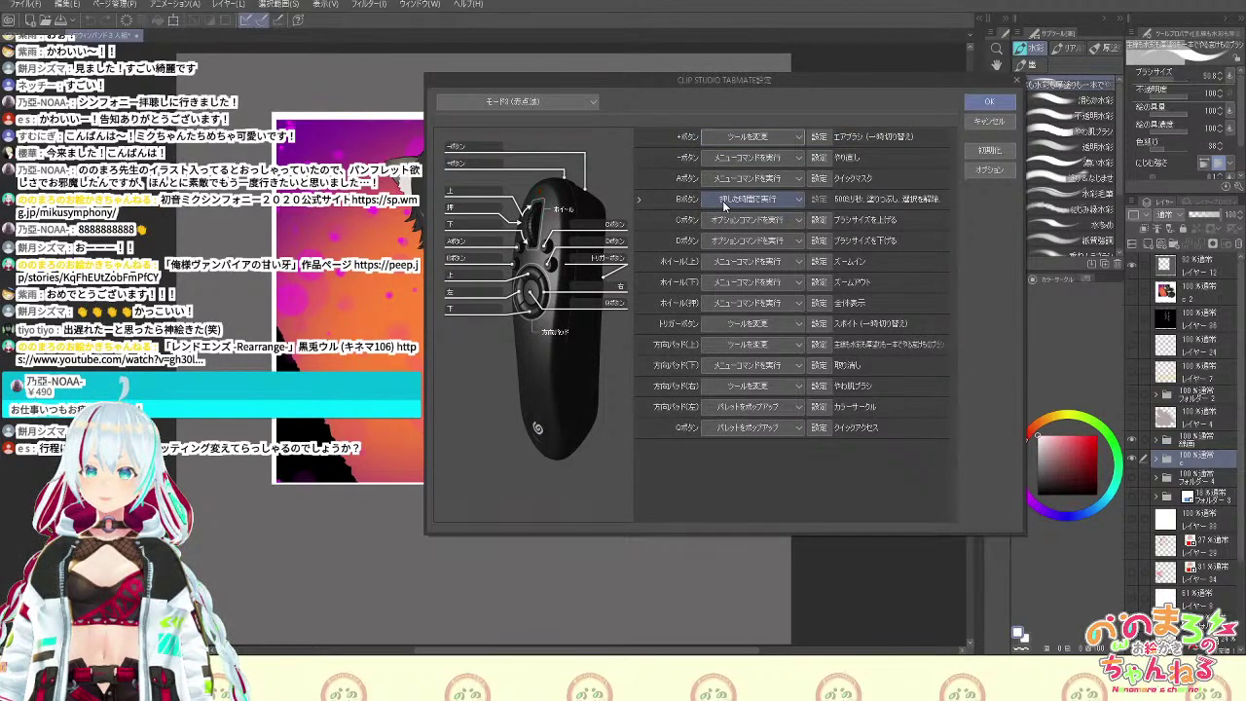
{"action": "left_click", "coordinate": [818, 136]}
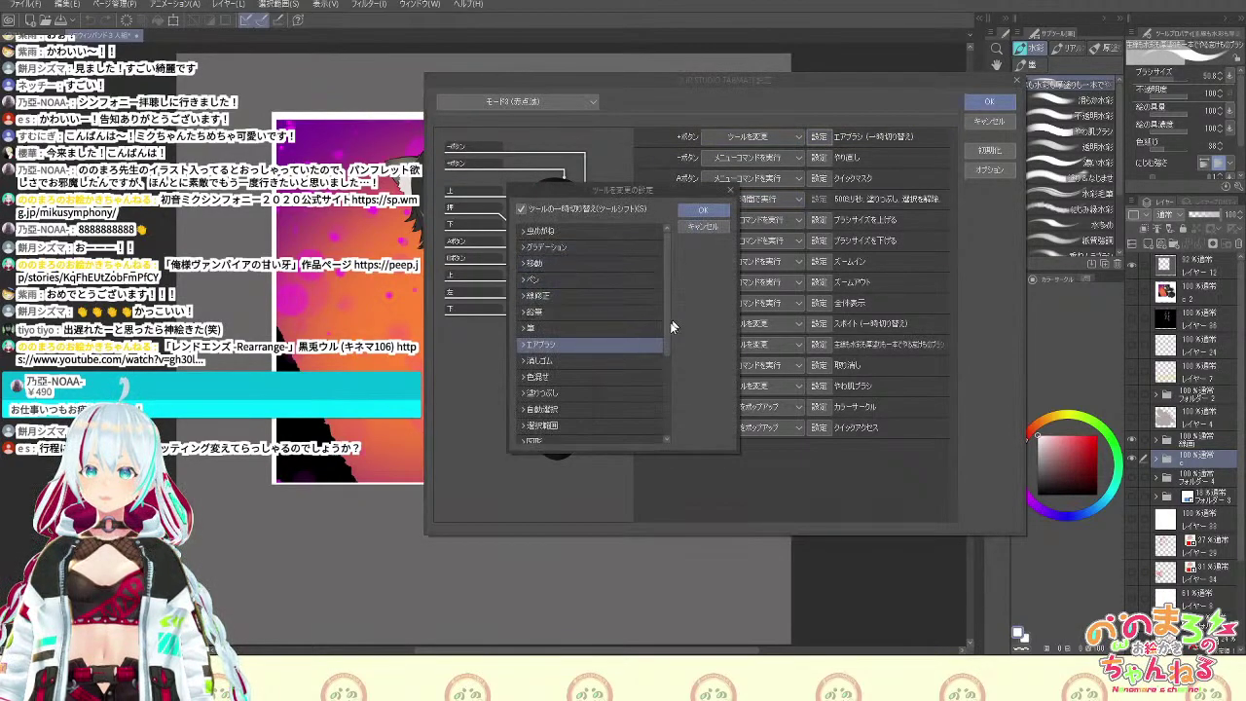
{"action": "left_click", "coordinate": [550, 360]}
{"action": "left_click", "coordinate": [704, 213]}
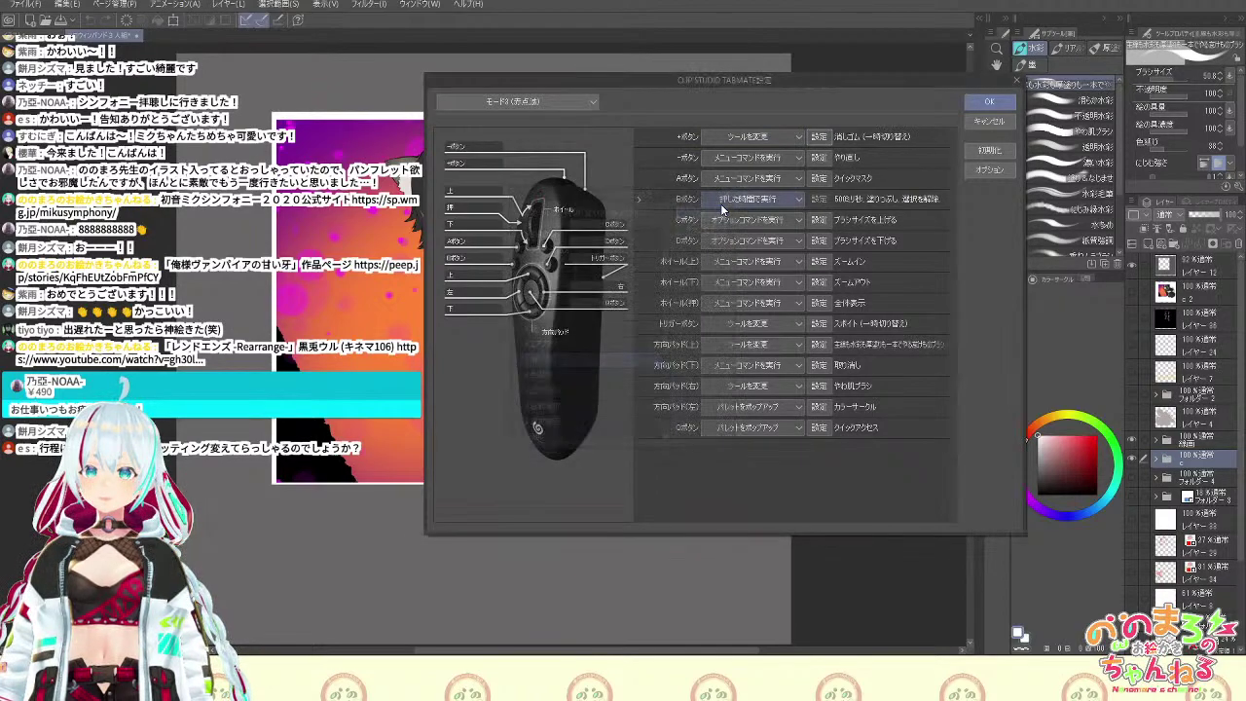
Assign the −ボタン to change the tool to エアブラシ with temporary switching enabled
{"action": "left_click", "coordinate": [819, 158]}
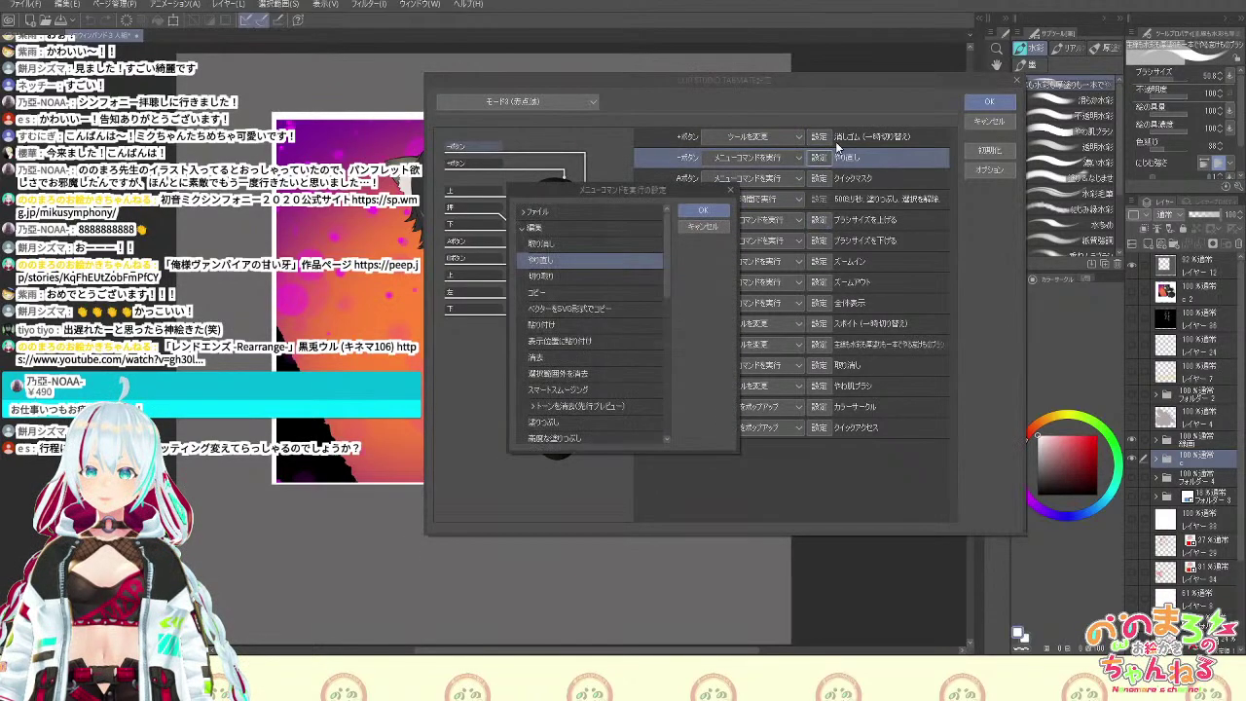
{"action": "left_click", "coordinate": [718, 226]}
{"action": "left_click", "coordinate": [789, 160]}
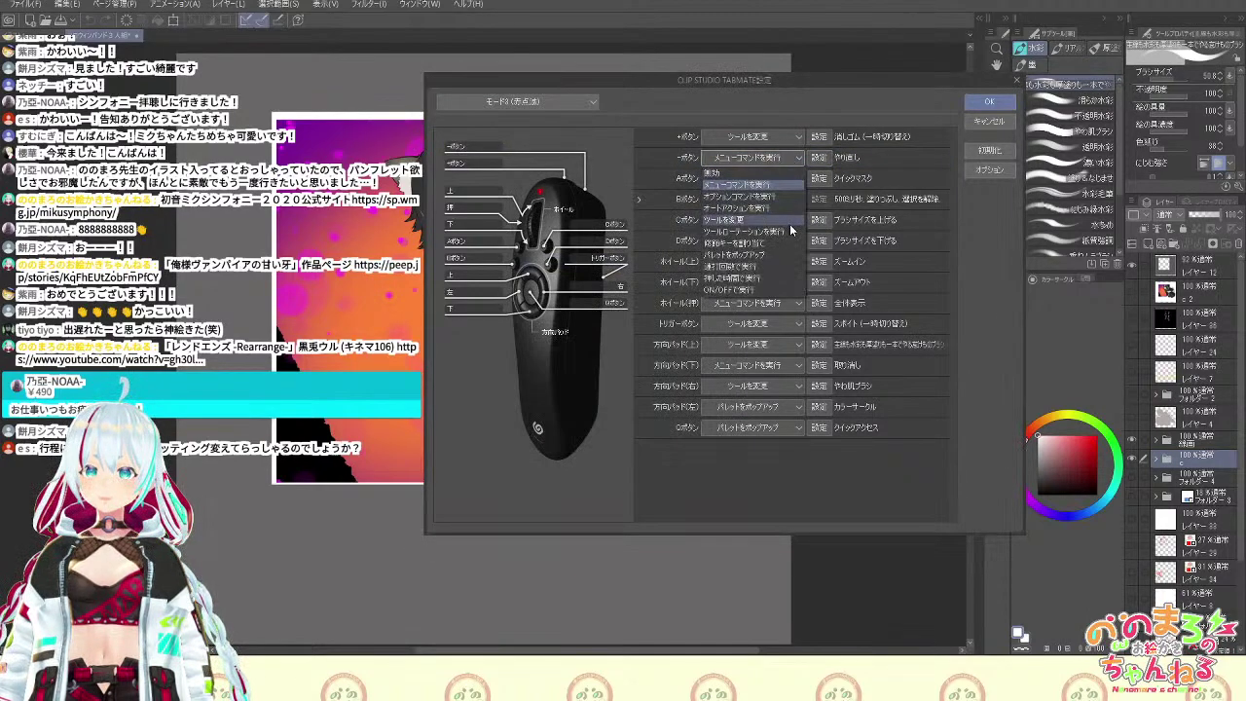
{"action": "left_click", "coordinate": [790, 220]}
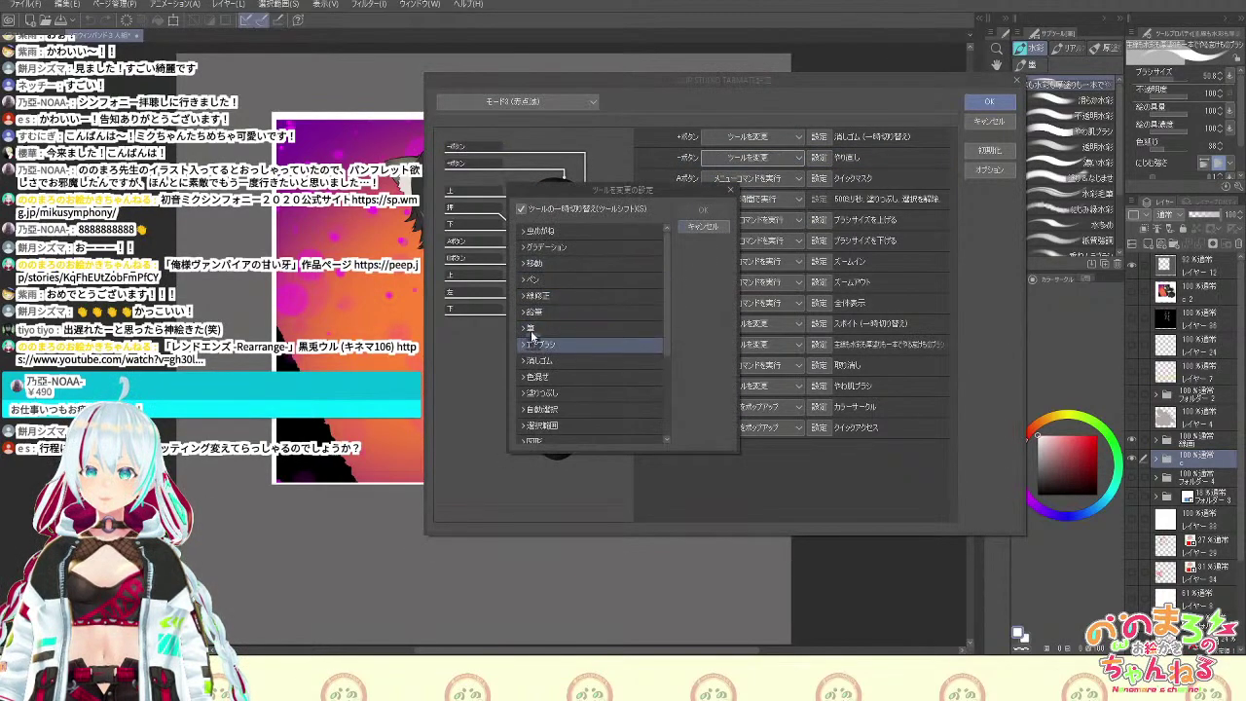
{"action": "scroll", "coordinate": [666, 280], "scroll_direction": "down", "scroll_amount": 1}
{"action": "scroll", "coordinate": [662, 273], "scroll_direction": "up", "scroll_amount": 1}
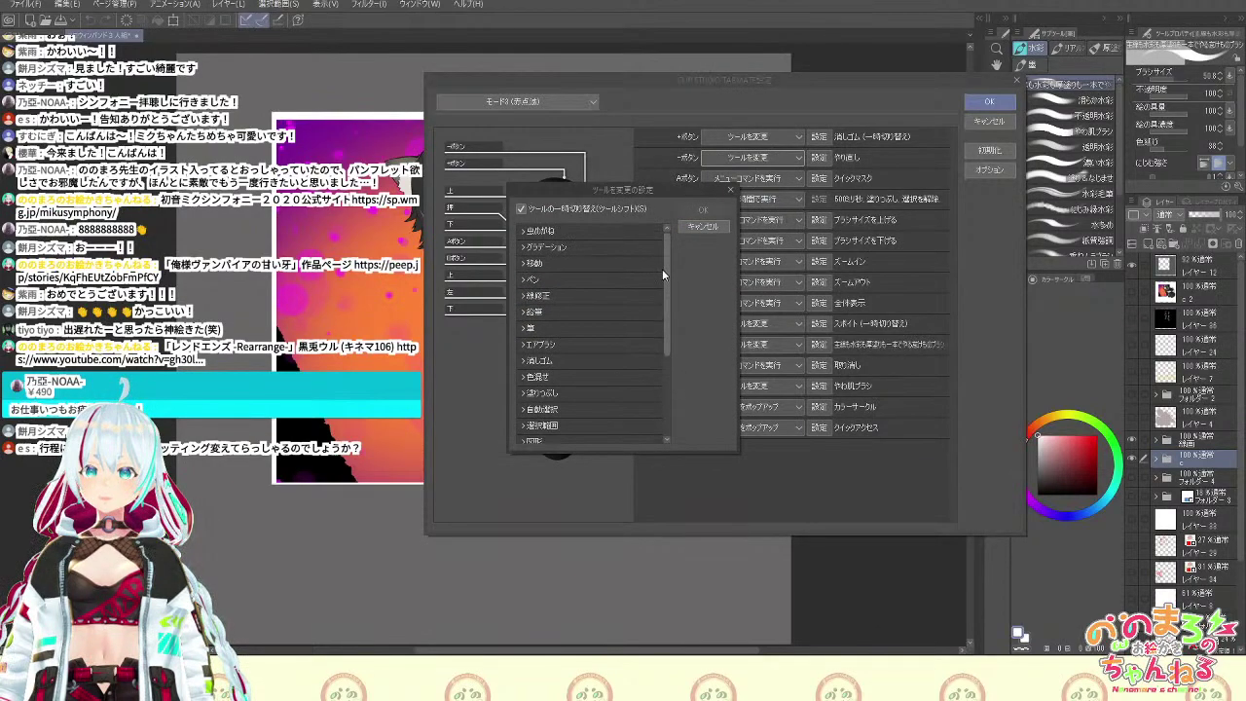
{"action": "scroll", "coordinate": [661, 260], "scroll_direction": "down", "scroll_amount": 1}
{"action": "left_click", "coordinate": [568, 332]}
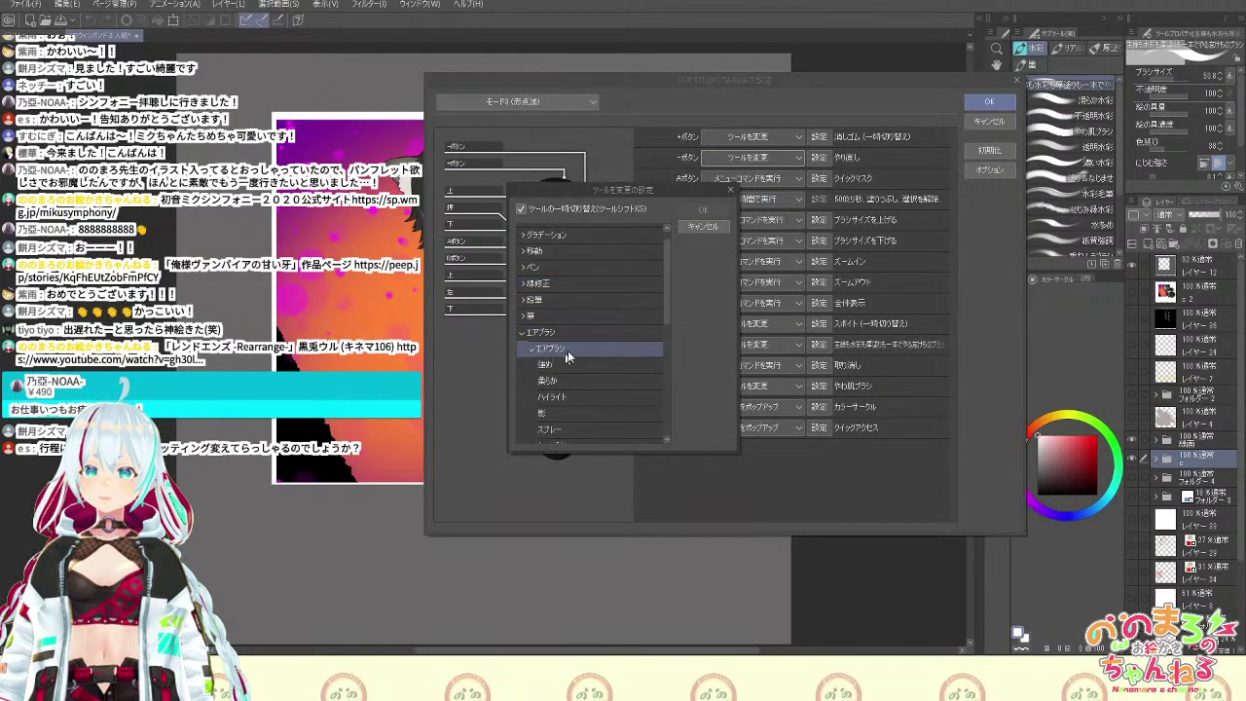
{"action": "scroll", "coordinate": [667, 312], "scroll_direction": "down", "scroll_amount": 3}
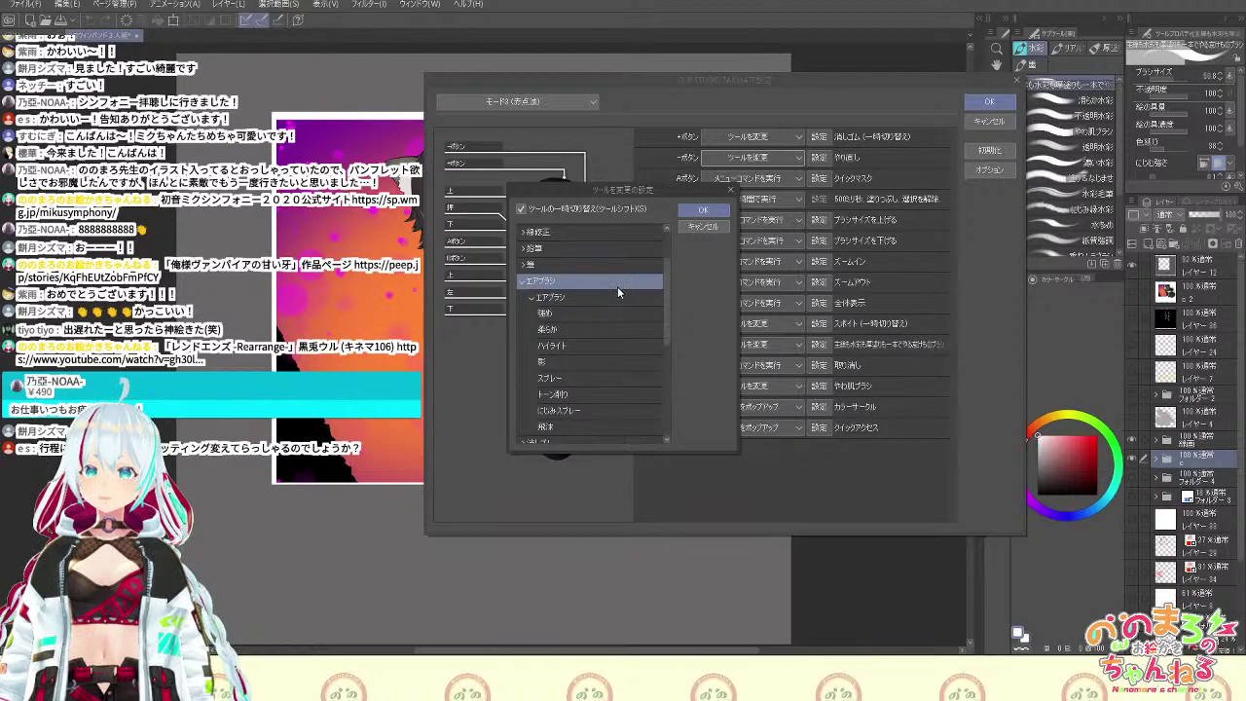
{"action": "left_click", "coordinate": [721, 213]}
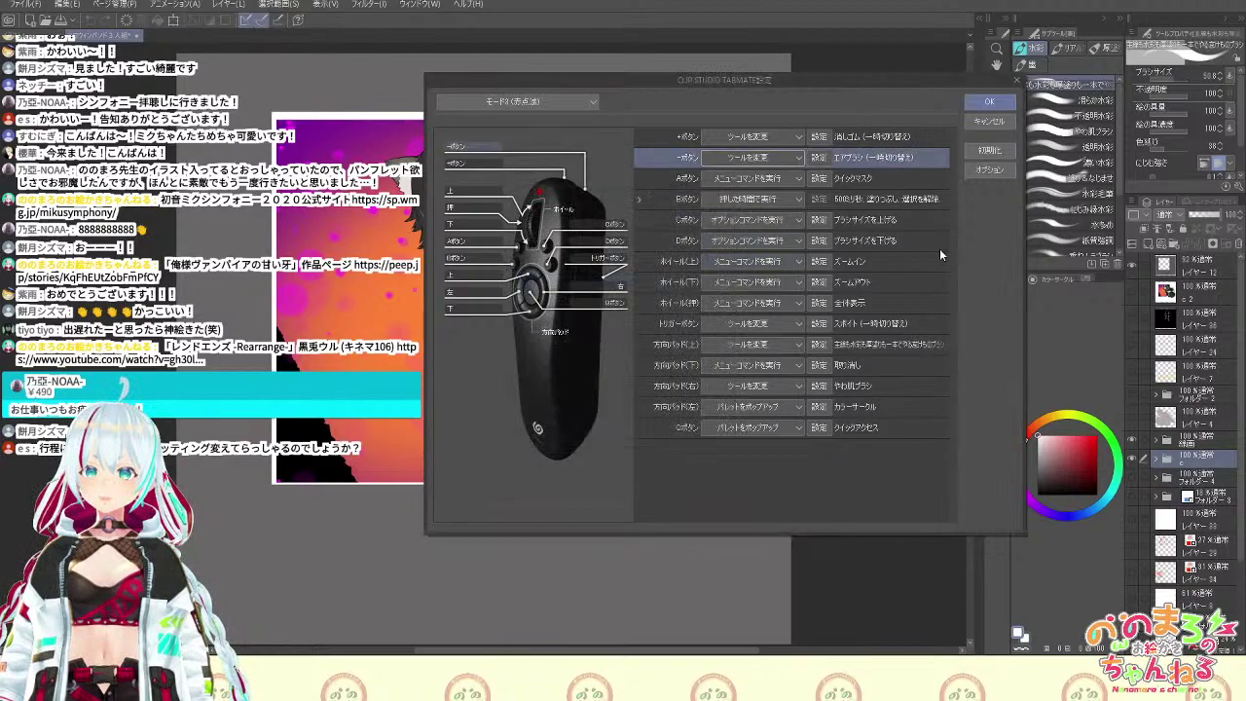
Turn off temporary tool switching for both the −ボタン (エアブラシ) and the +ボタン (消しゴム)
{"action": "left_click", "coordinate": [789, 159]}
{"action": "left_click", "coordinate": [819, 158]}
{"action": "left_click", "coordinate": [821, 161]}
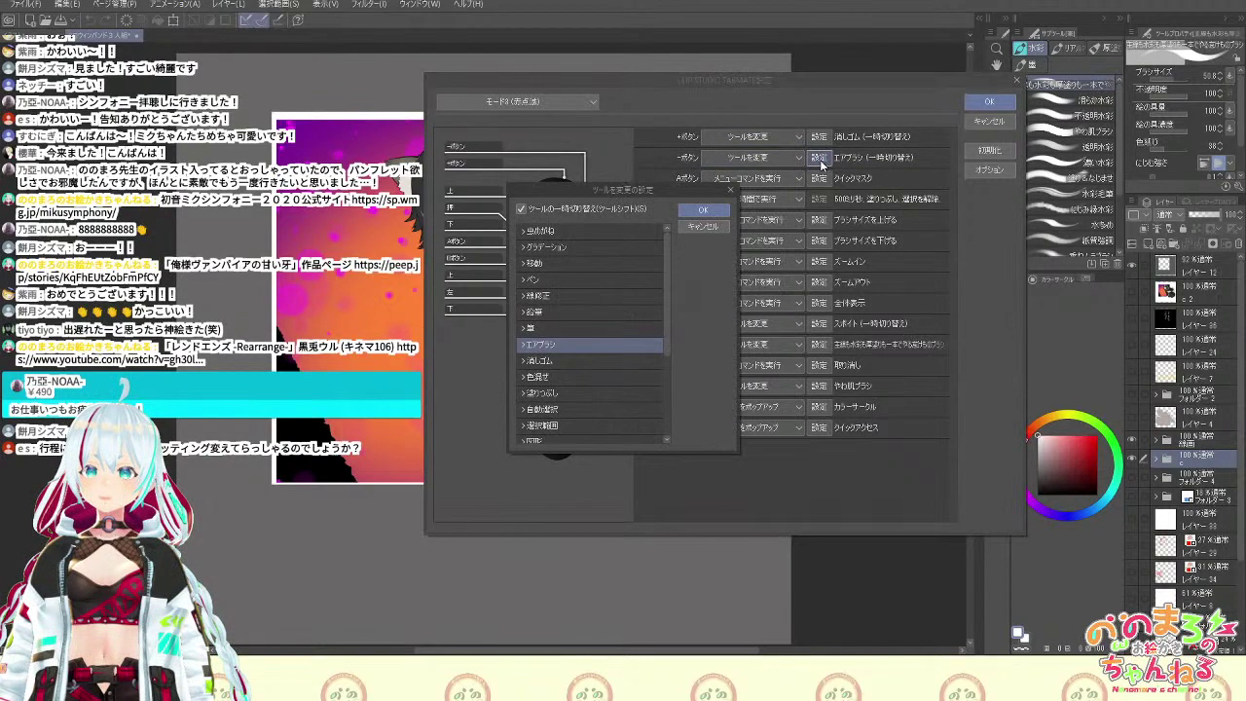
{"action": "left_click", "coordinate": [523, 210]}
{"action": "left_click", "coordinate": [703, 212]}
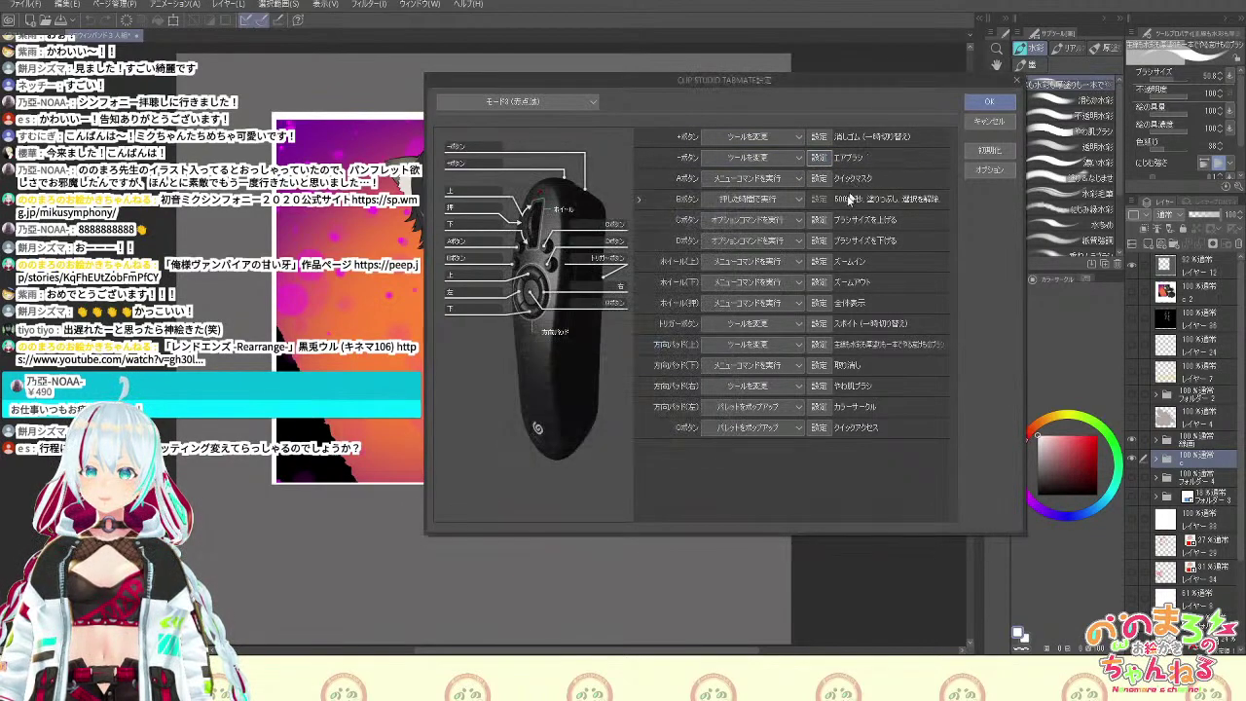
{"action": "left_click", "coordinate": [819, 136]}
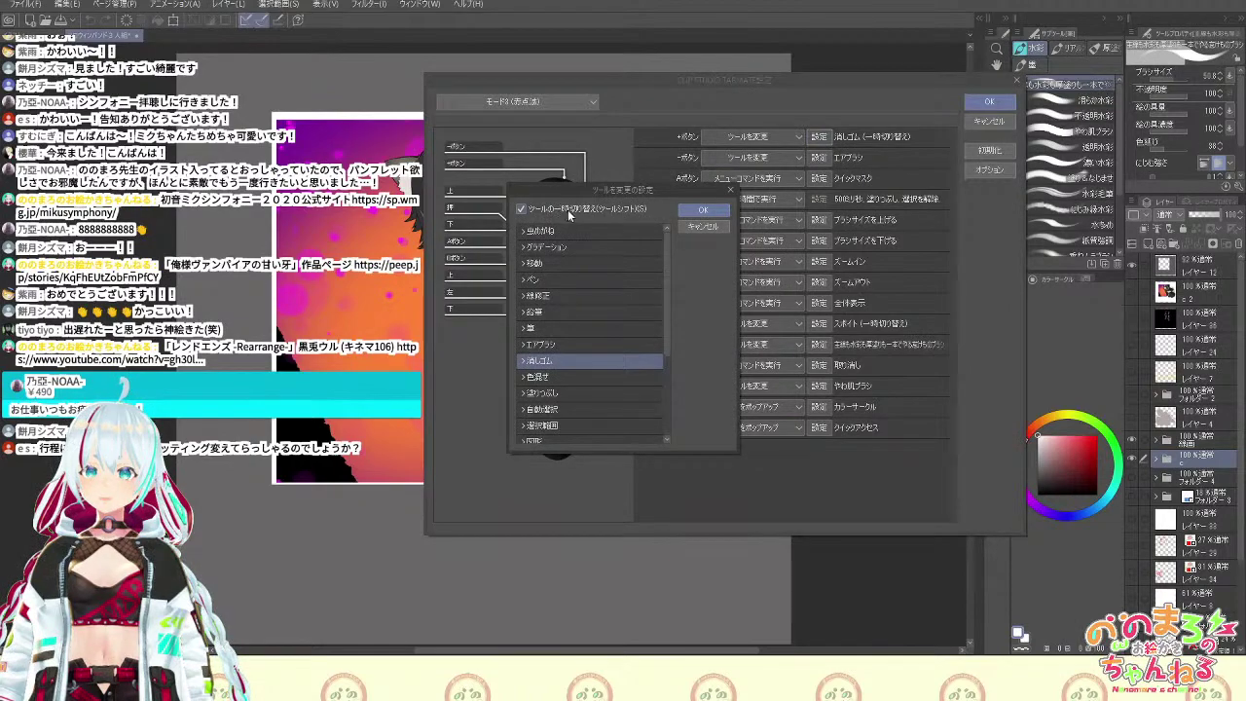
{"action": "left_click", "coordinate": [523, 210]}
{"action": "left_click", "coordinate": [703, 211]}
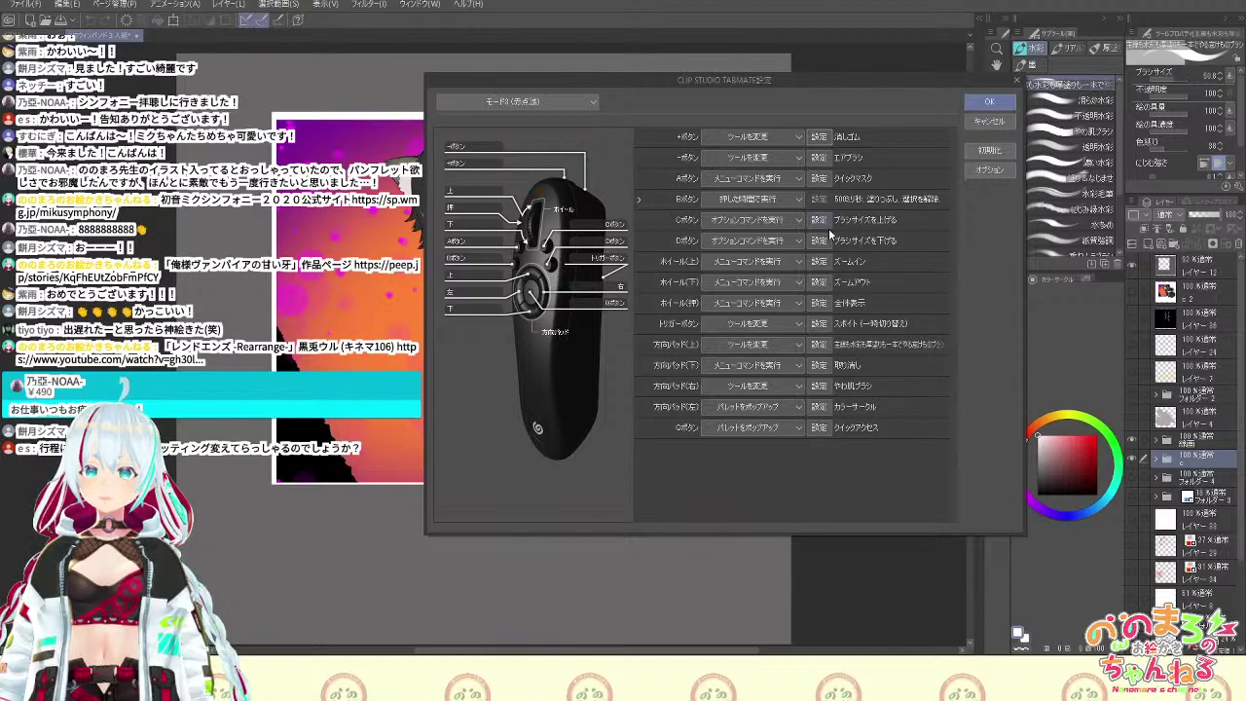
{"action": "left_click", "coordinate": [818, 325]}
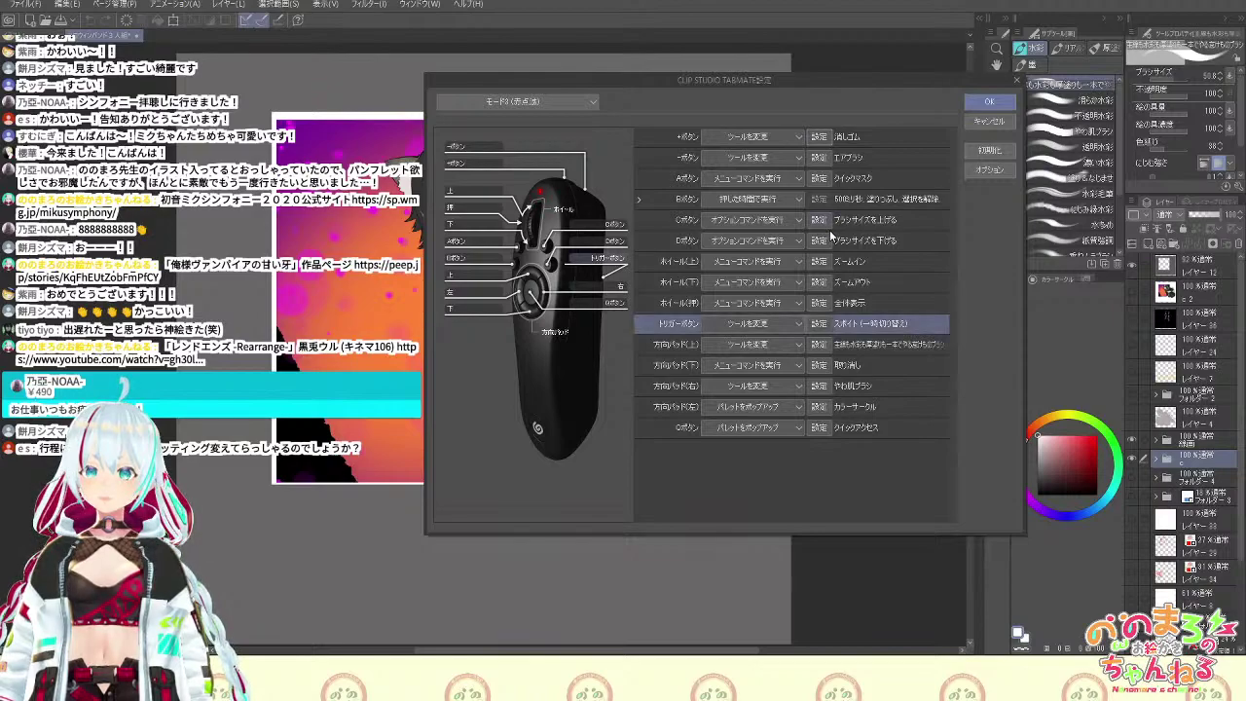
{"action": "left_click", "coordinate": [818, 326]}
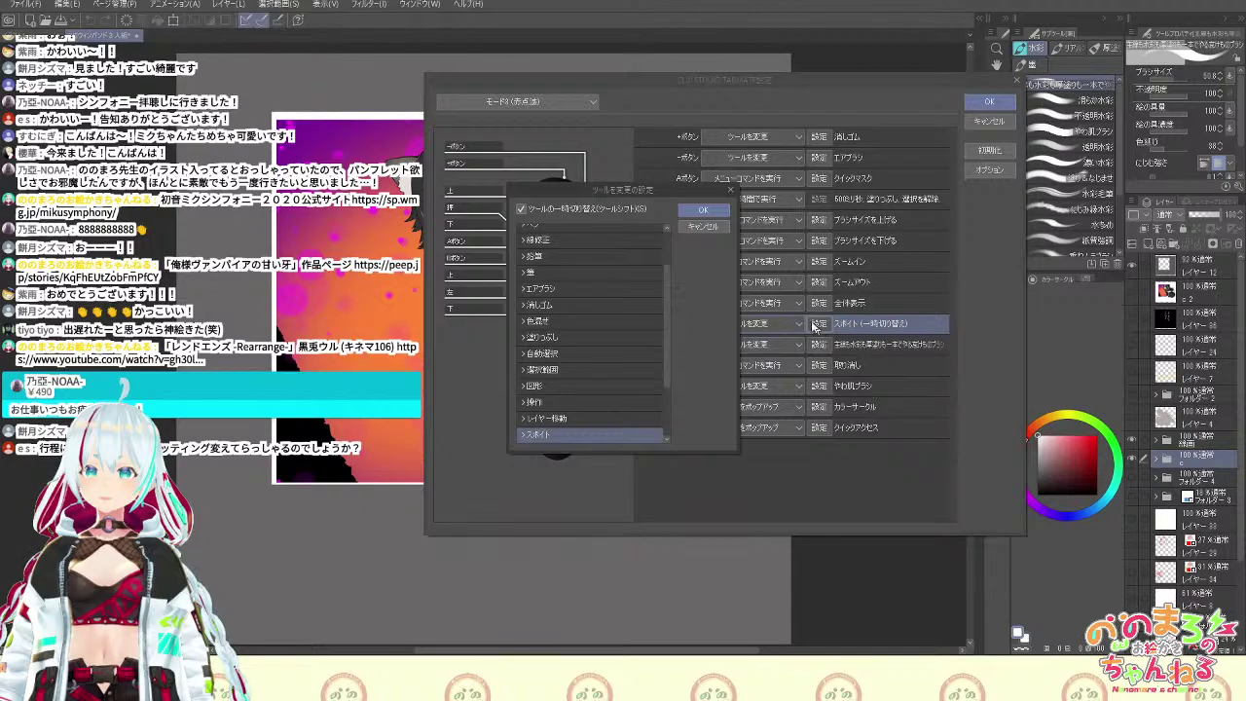
{"action": "left_click_drag", "start_coordinate": [668, 314], "coordinate": [669, 405]}
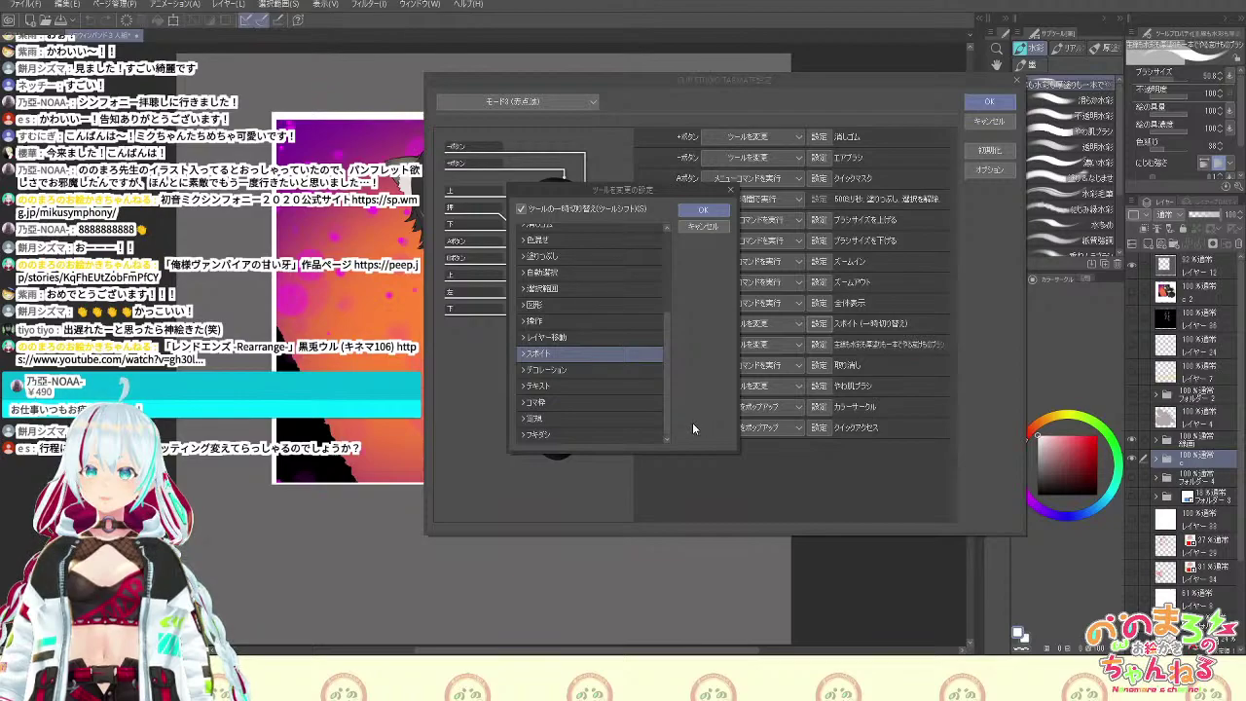
{"action": "left_click", "coordinate": [709, 226]}
{"action": "left_click", "coordinate": [586, 103]}
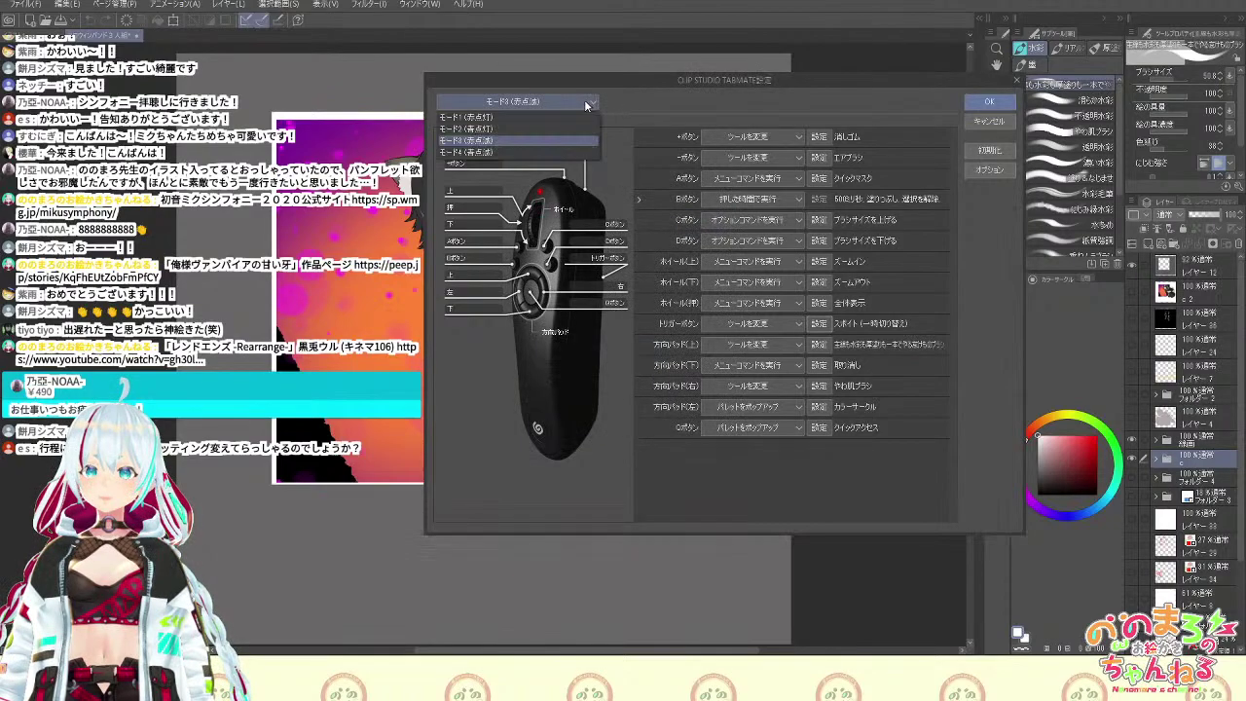
{"action": "left_click", "coordinate": [645, 84]}
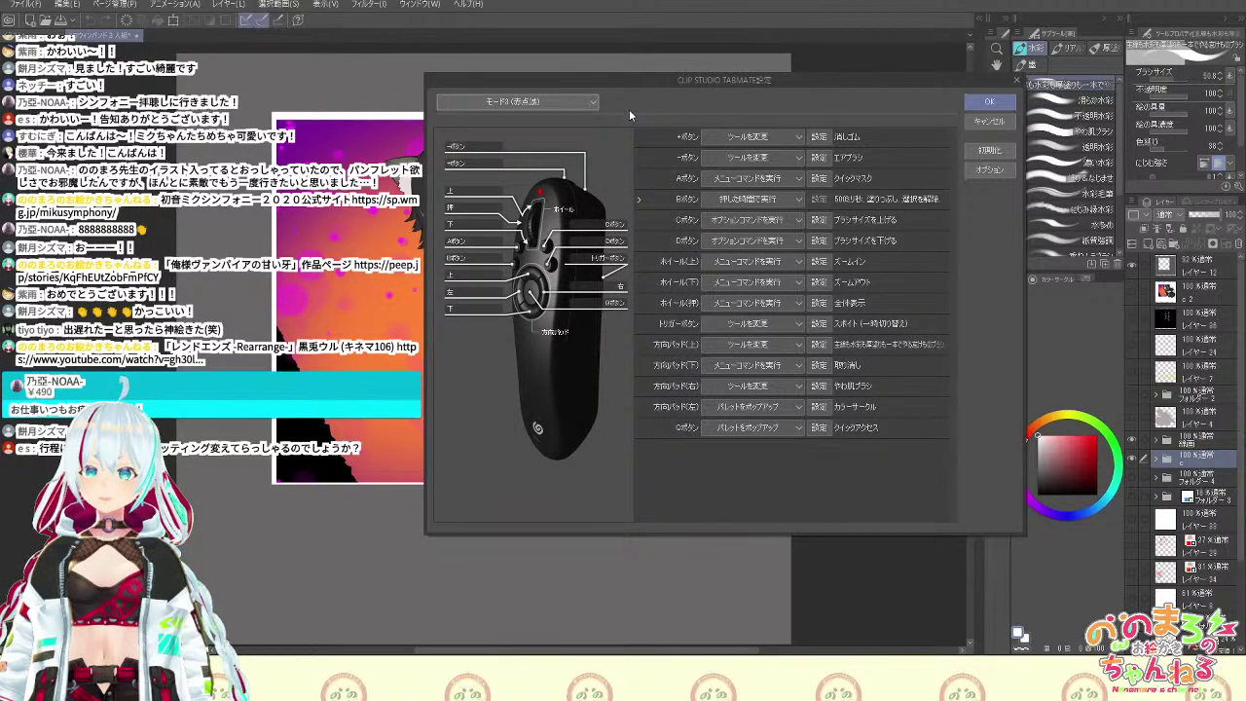
Change the tool assigned to トリガーボタン to the 滑らか水彩 brush in the 水彩 group of 筆
{"action": "left_click", "coordinate": [823, 324]}
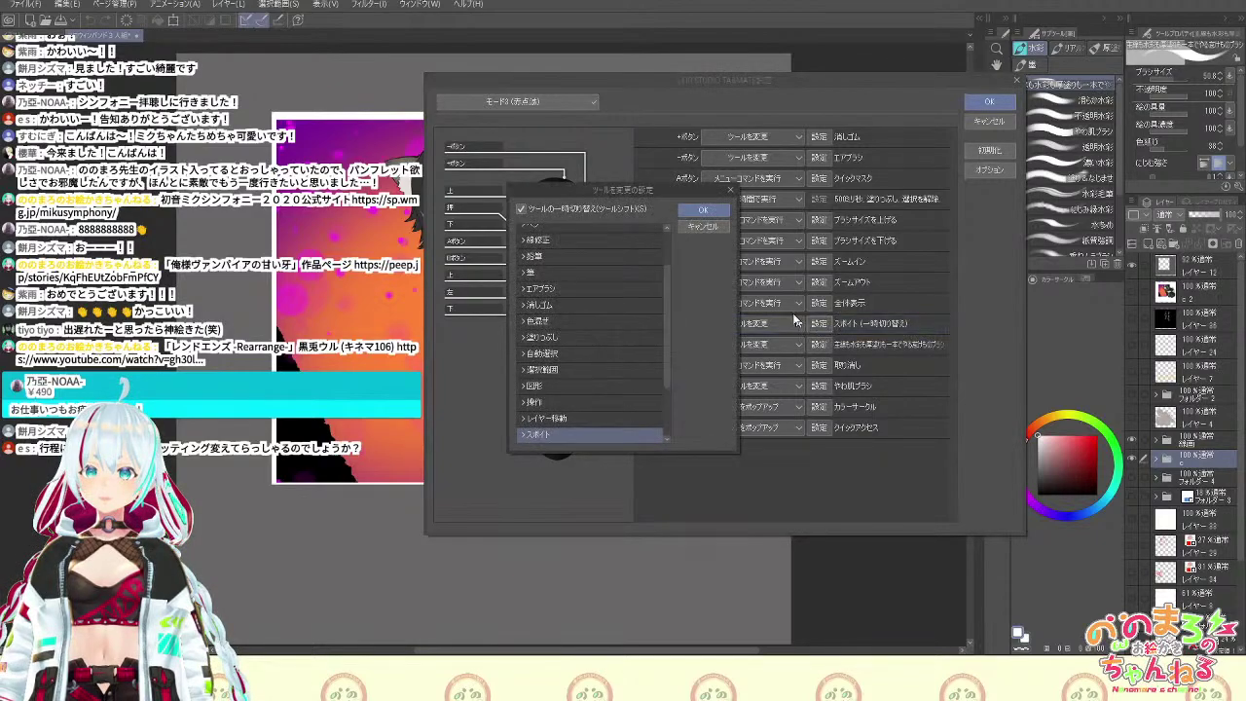
{"action": "left_click_drag", "start_coordinate": [668, 336], "coordinate": [656, 291]}
{"action": "left_click", "coordinate": [526, 349]}
{"action": "left_click", "coordinate": [525, 328]}
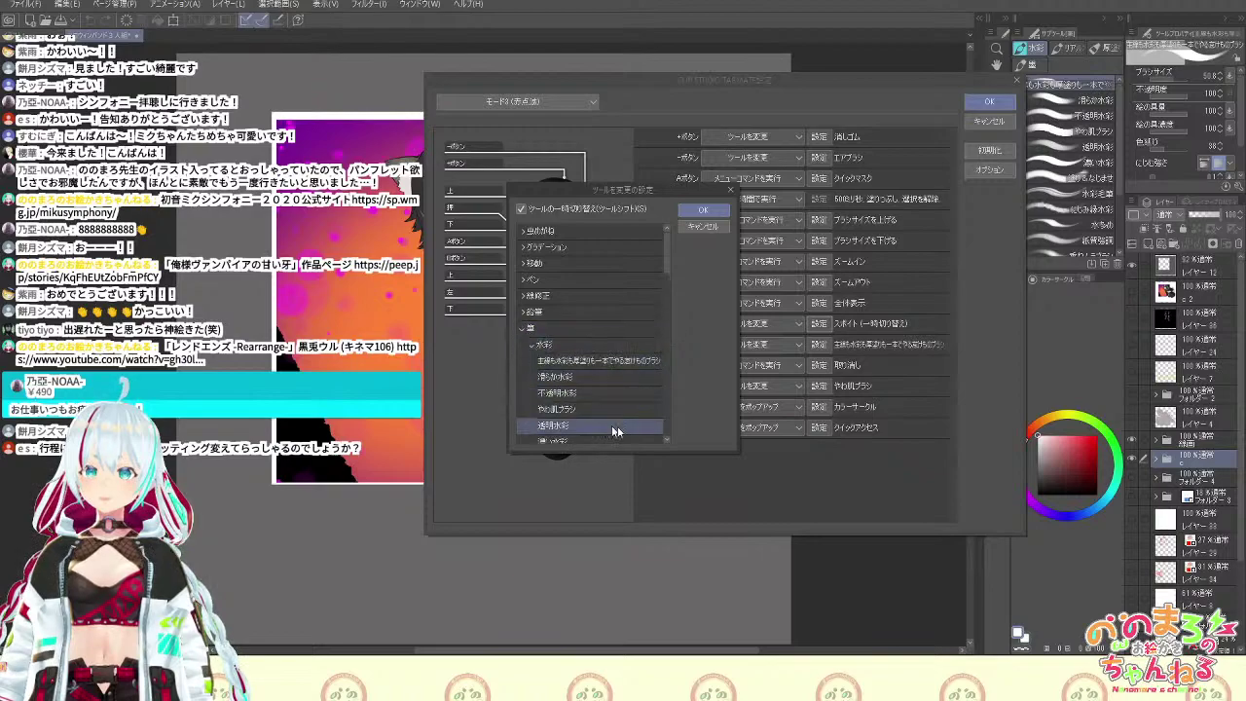
{"action": "scroll", "coordinate": [647, 292], "scroll_direction": "down", "scroll_amount": 1}
{"action": "left_click", "coordinate": [624, 327]}
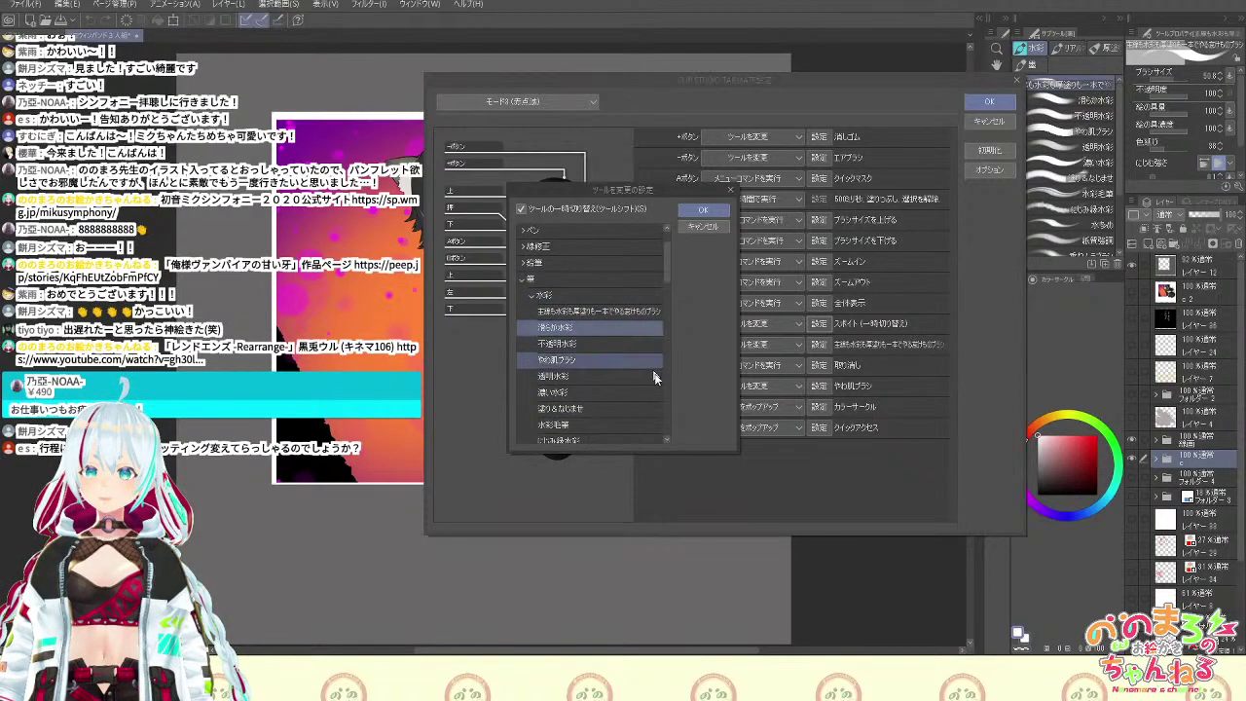
{"action": "left_click", "coordinate": [725, 211]}
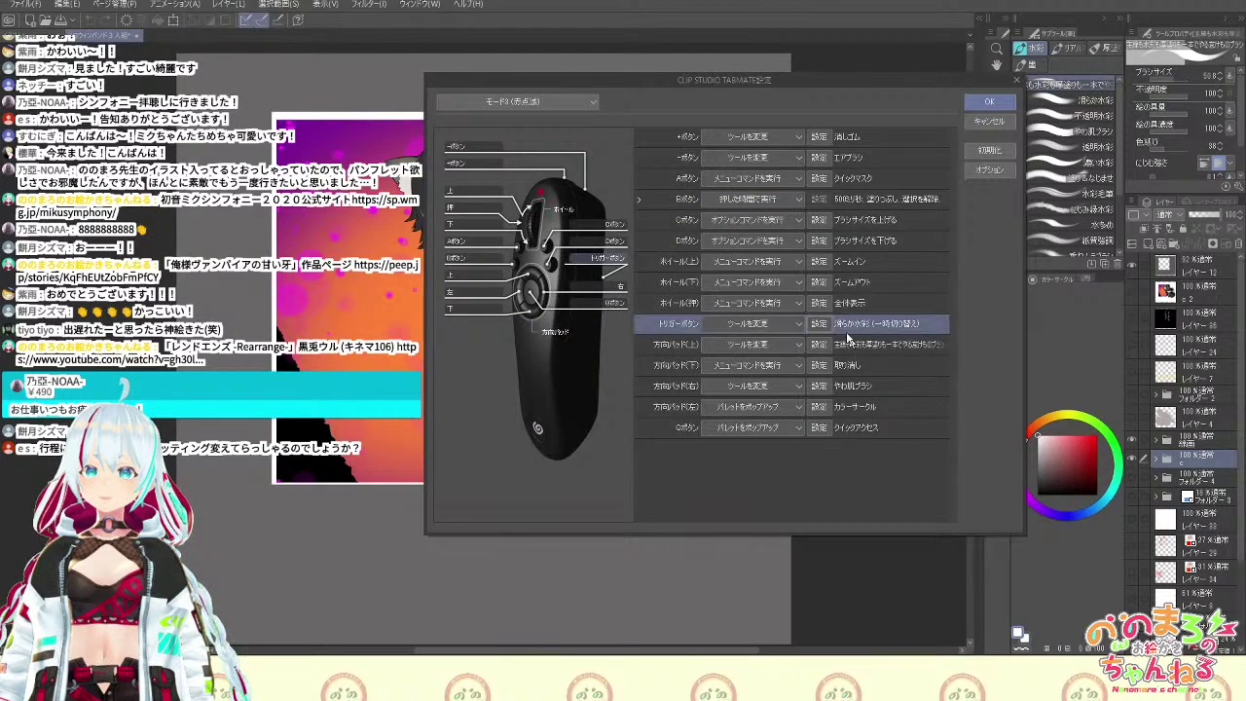
Turn off temporary tool switching for the トリガーボタン assignment
{"action": "left_click", "coordinate": [801, 324]}
{"action": "left_click", "coordinate": [822, 325]}
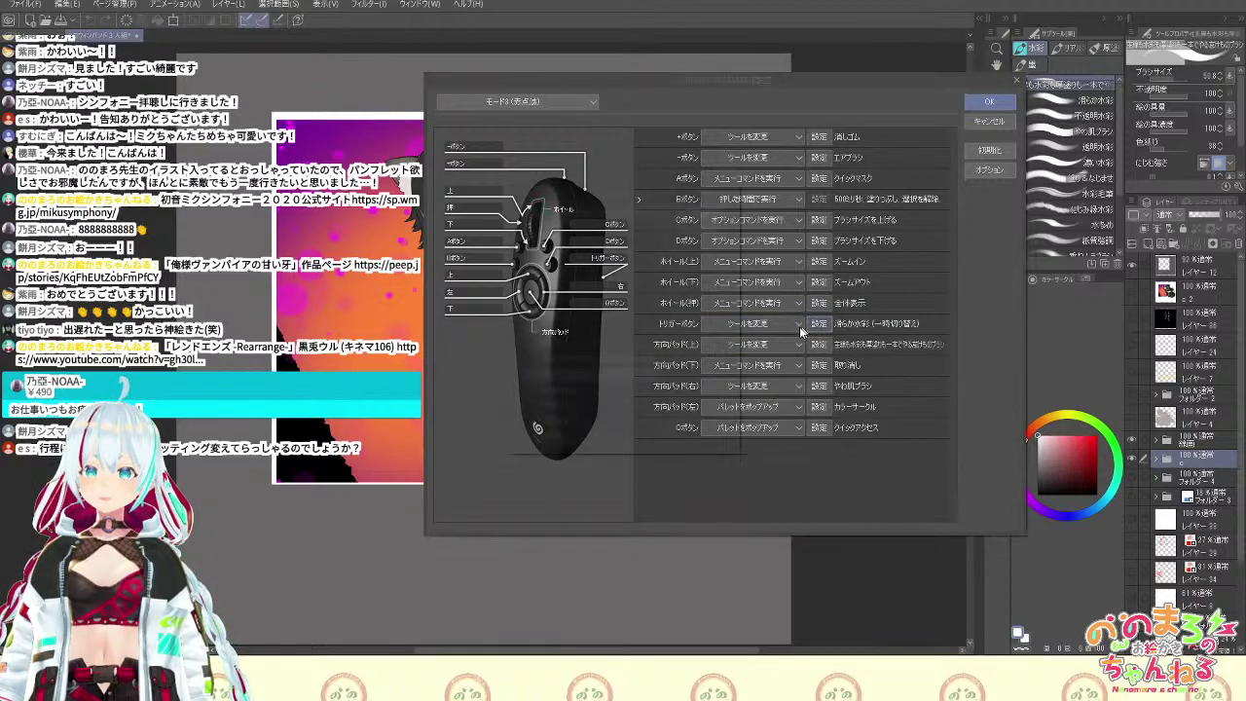
{"action": "left_click", "coordinate": [818, 325]}
{"action": "left_click", "coordinate": [703, 211]}
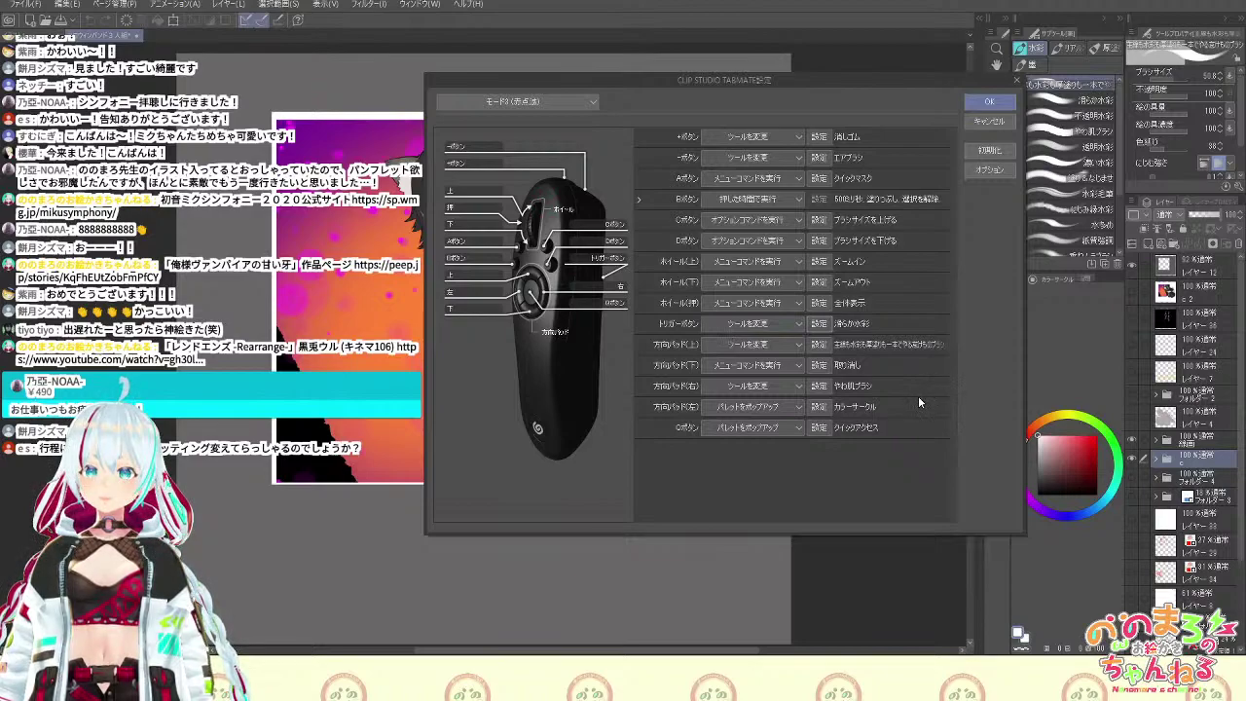
Assign the Cボタン to change the tool to 手のひら from the 移動 group with temporary switching enabled
{"action": "key", "text": "Down"}
{"action": "left_click", "coordinate": [801, 220]}
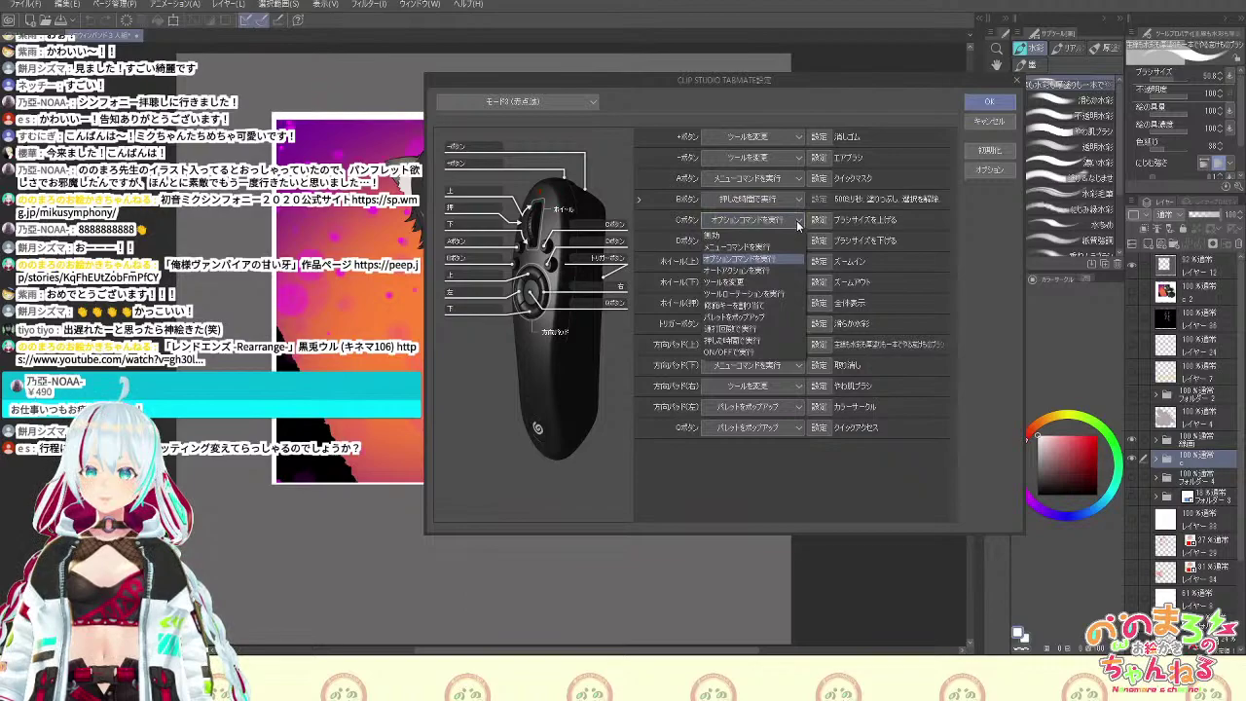
{"action": "left_click", "coordinate": [750, 281]}
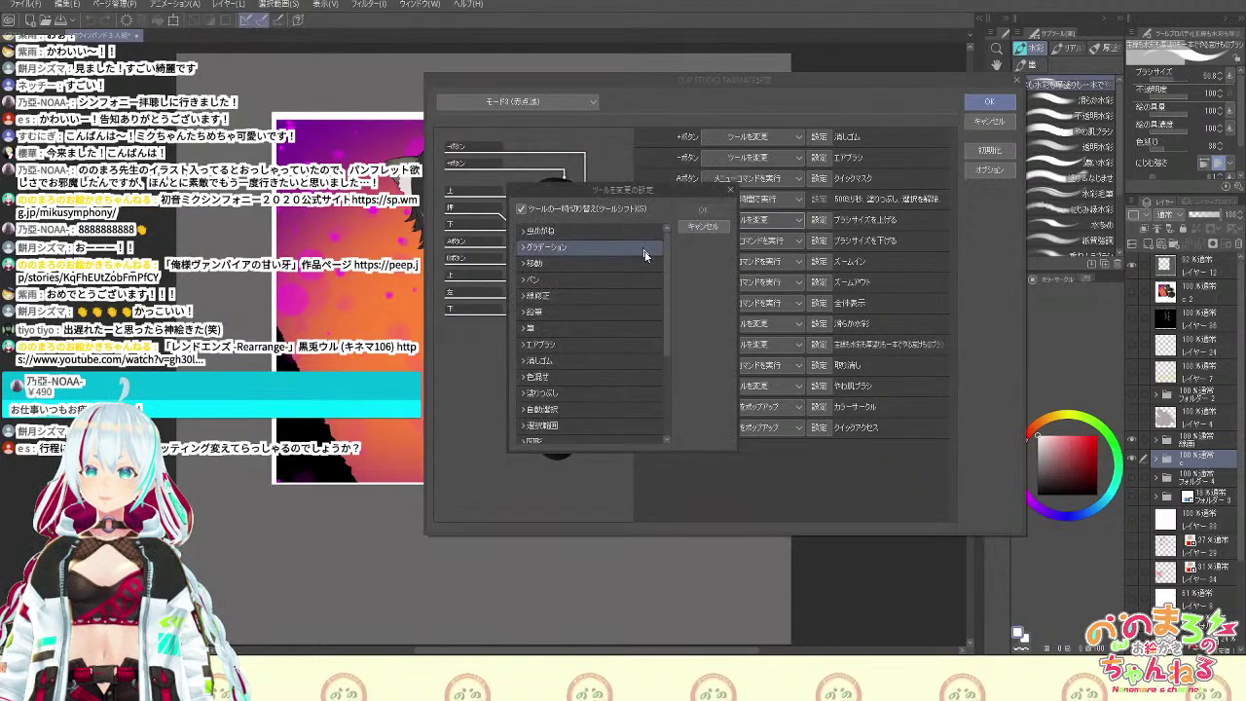
{"action": "left_click", "coordinate": [527, 247]}
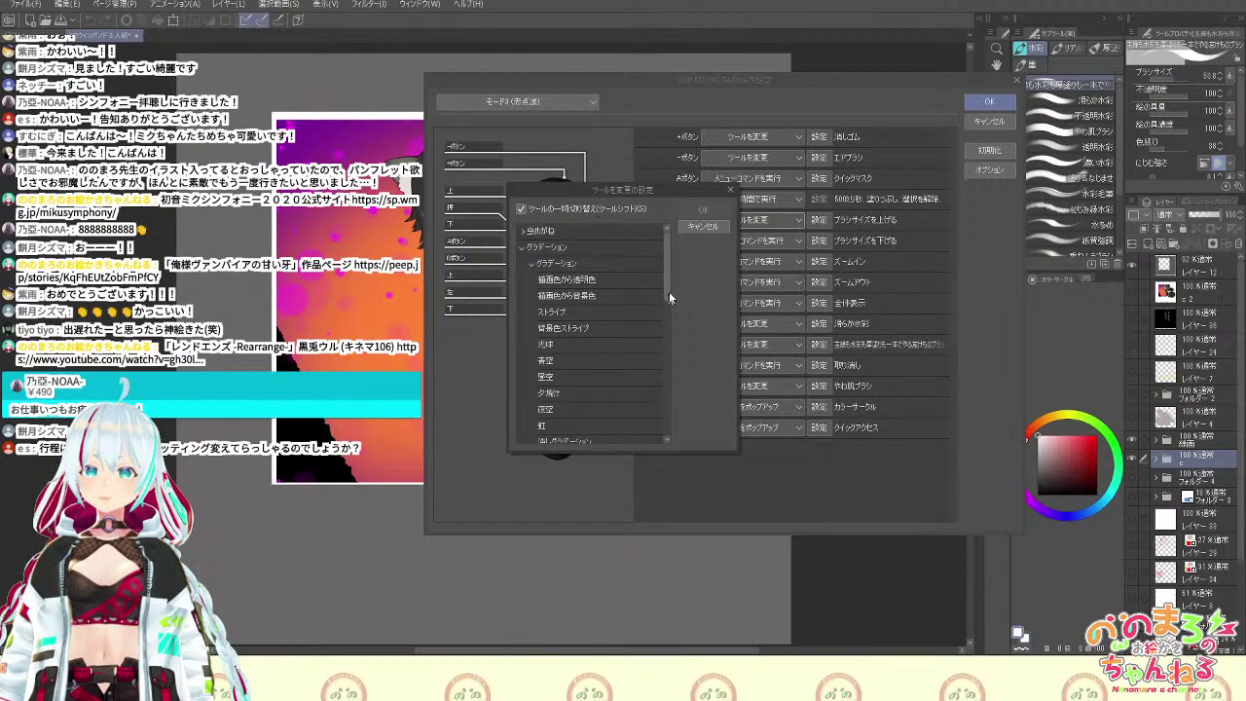
{"action": "left_click", "coordinate": [525, 246]}
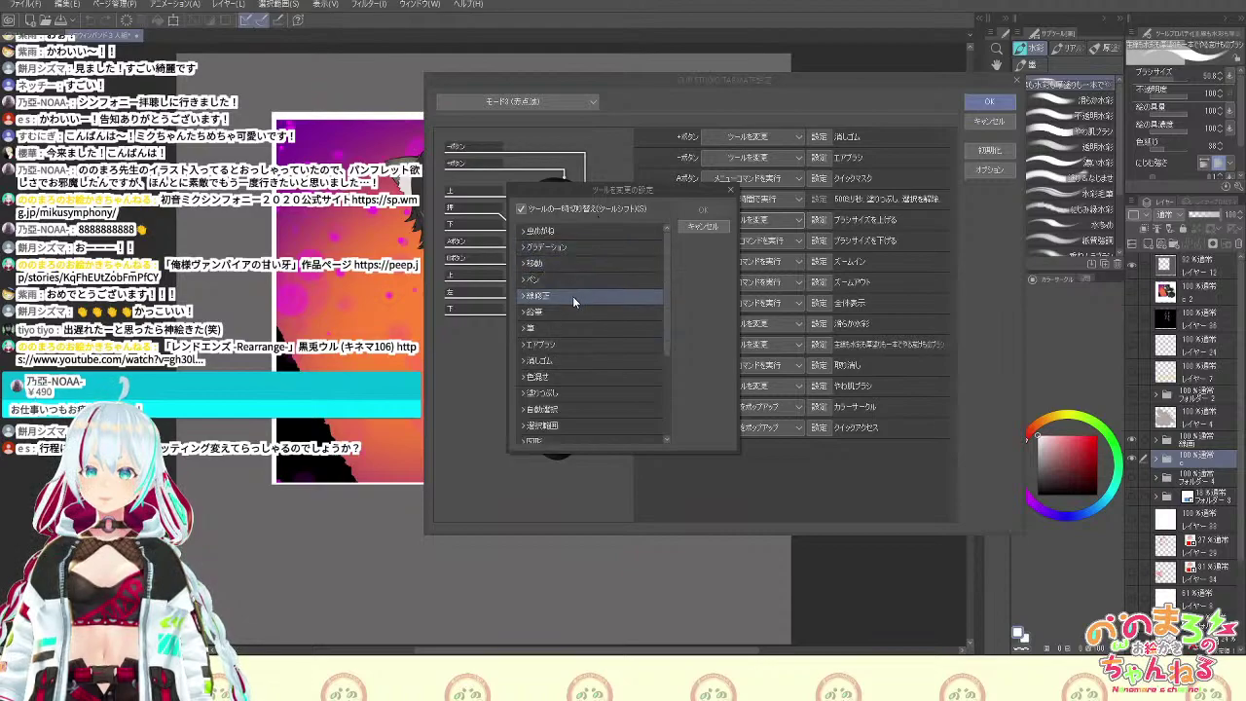
{"action": "double_click", "coordinate": [570, 263]}
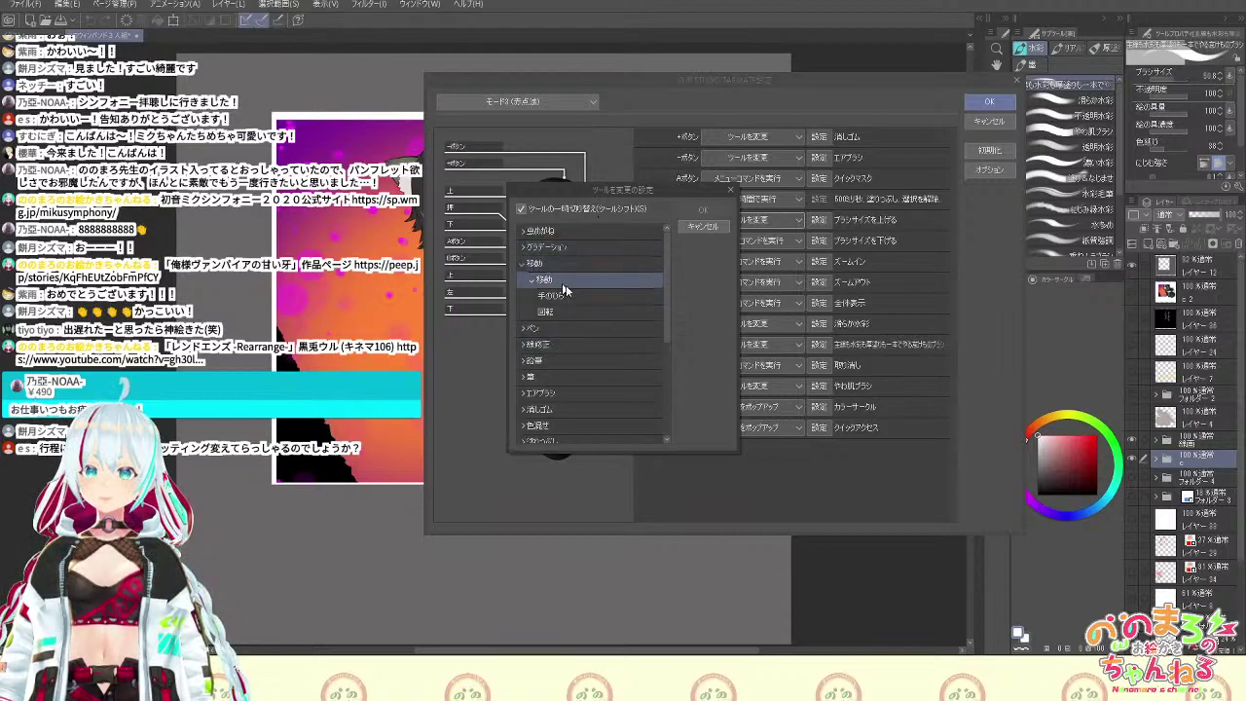
{"action": "left_click", "coordinate": [588, 304]}
{"action": "left_click", "coordinate": [722, 211]}
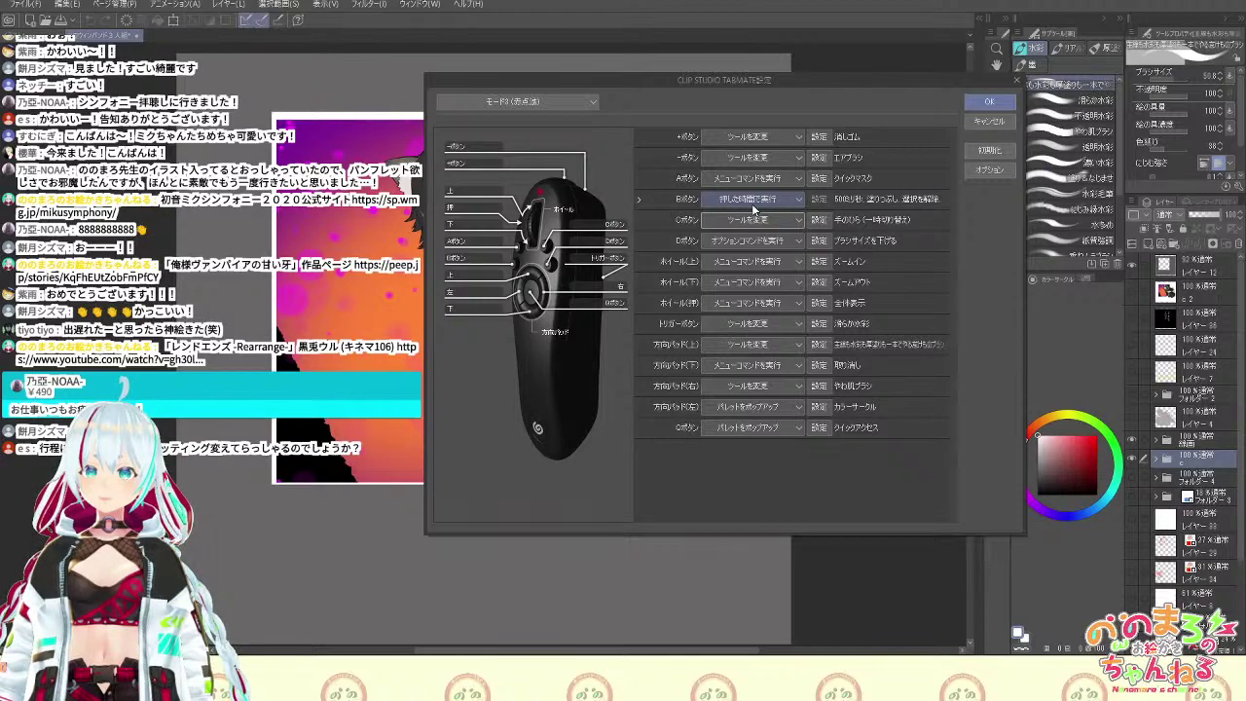
{"action": "left_click", "coordinate": [787, 180]}
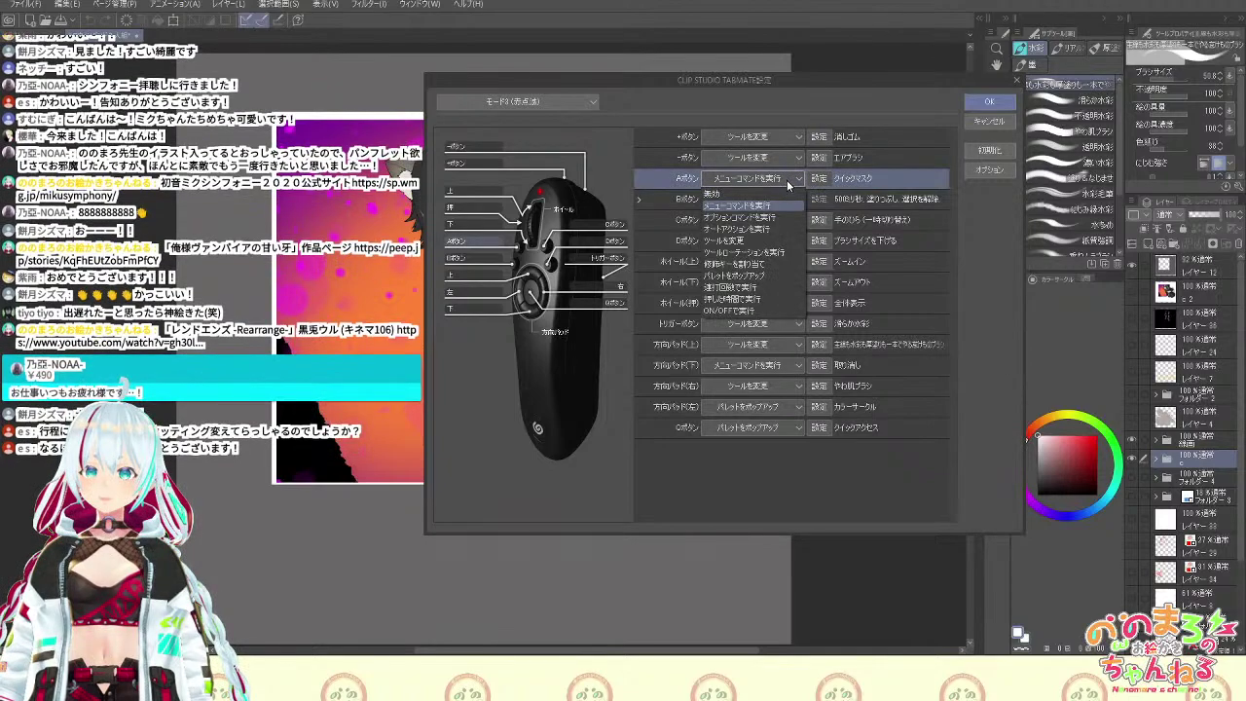
{"action": "left_click", "coordinate": [785, 207]}
{"action": "left_click", "coordinate": [825, 179]}
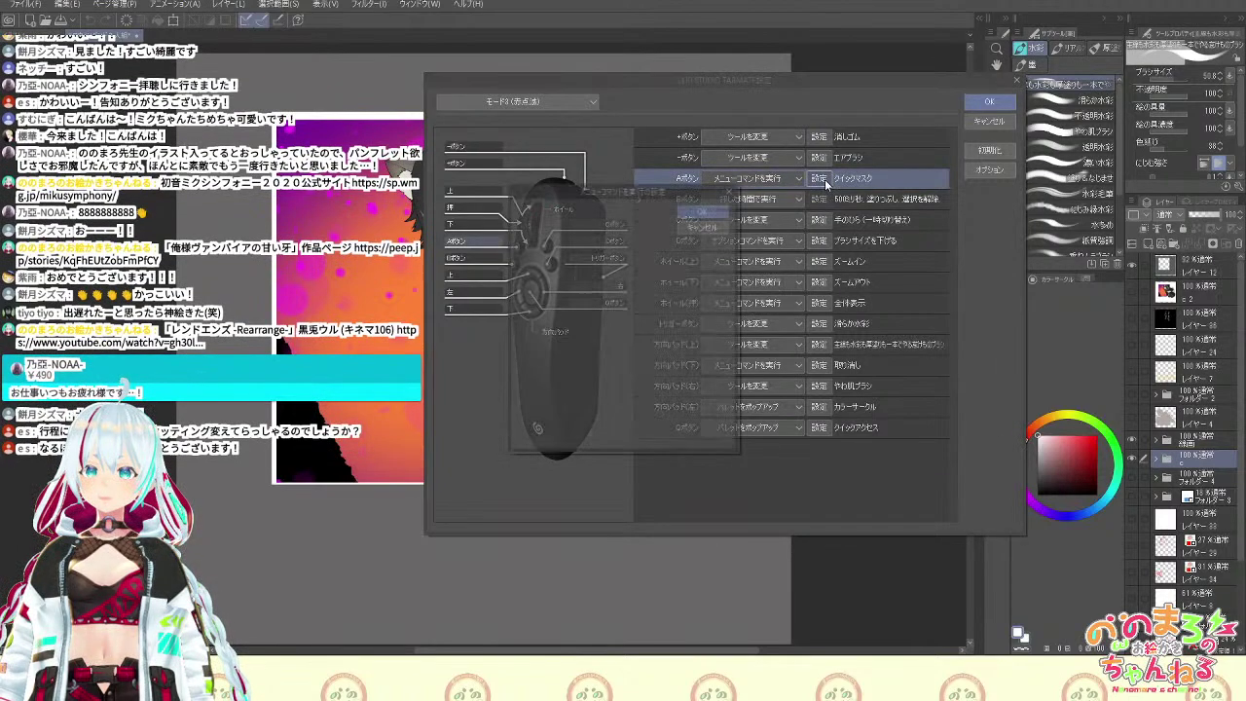
{"action": "left_click_drag", "start_coordinate": [670, 258], "coordinate": [659, 222]}
{"action": "left_click", "coordinate": [523, 292]}
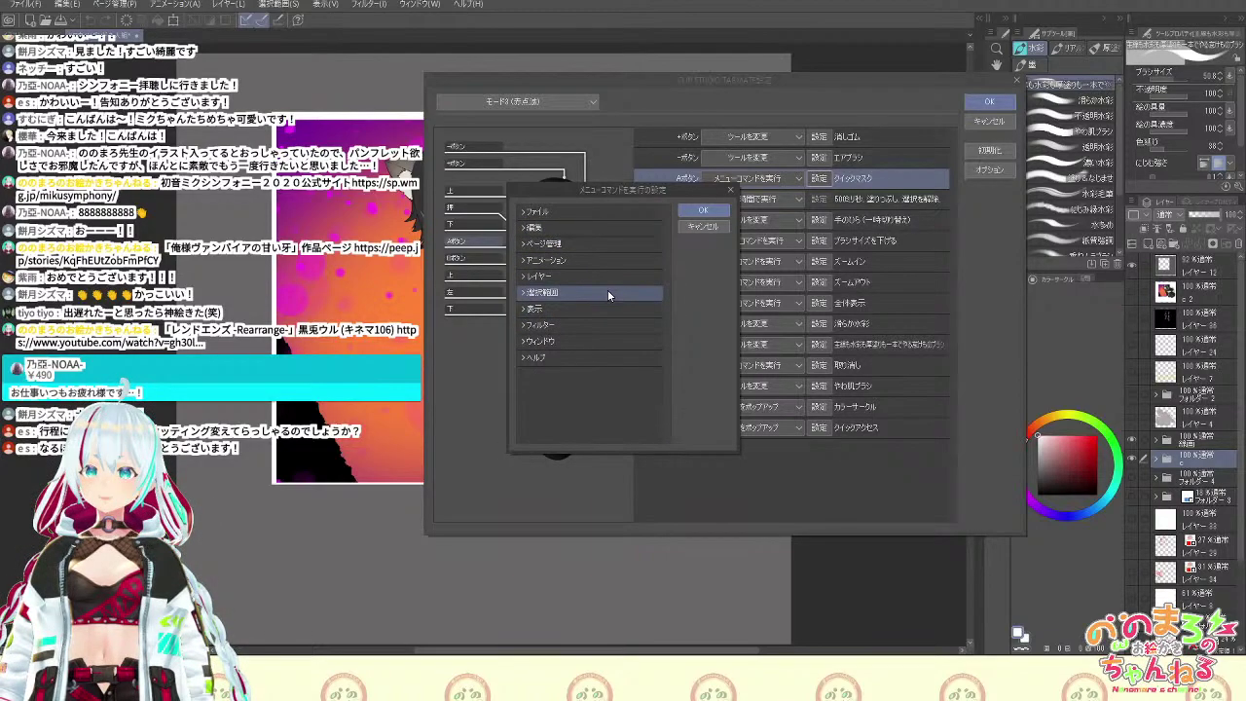
{"action": "key", "text": "Escape"}
Examine the option commands available for the Aボタン, including the canvas, tool property, brush size, sub tool, layer property and animation cel categories
{"action": "left_click", "coordinate": [779, 180]}
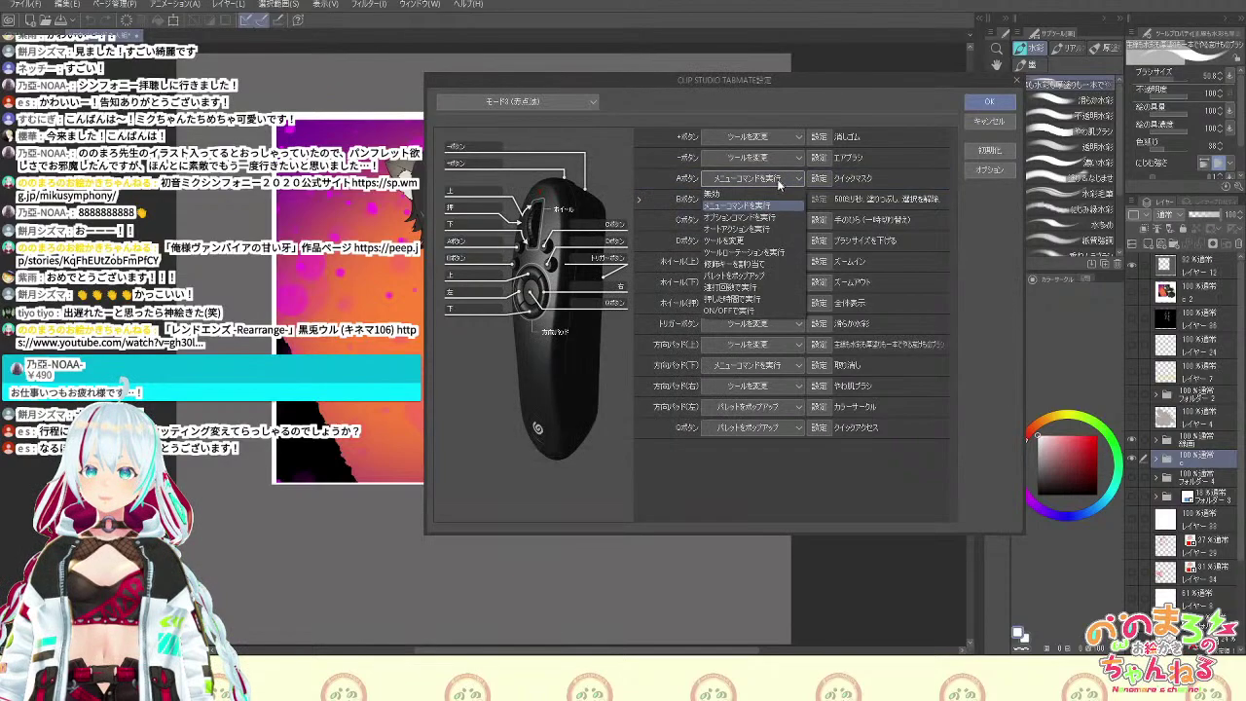
{"action": "left_click", "coordinate": [778, 228]}
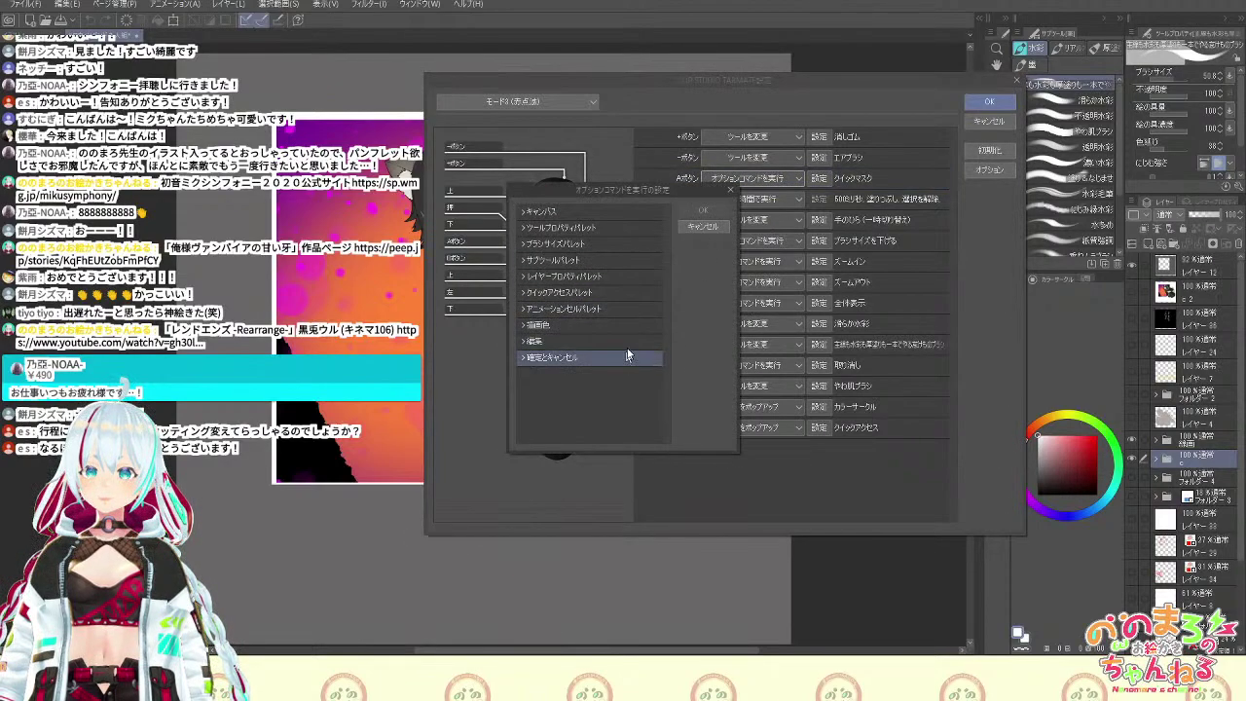
{"action": "left_click", "coordinate": [546, 210]}
{"action": "left_click", "coordinate": [560, 277]}
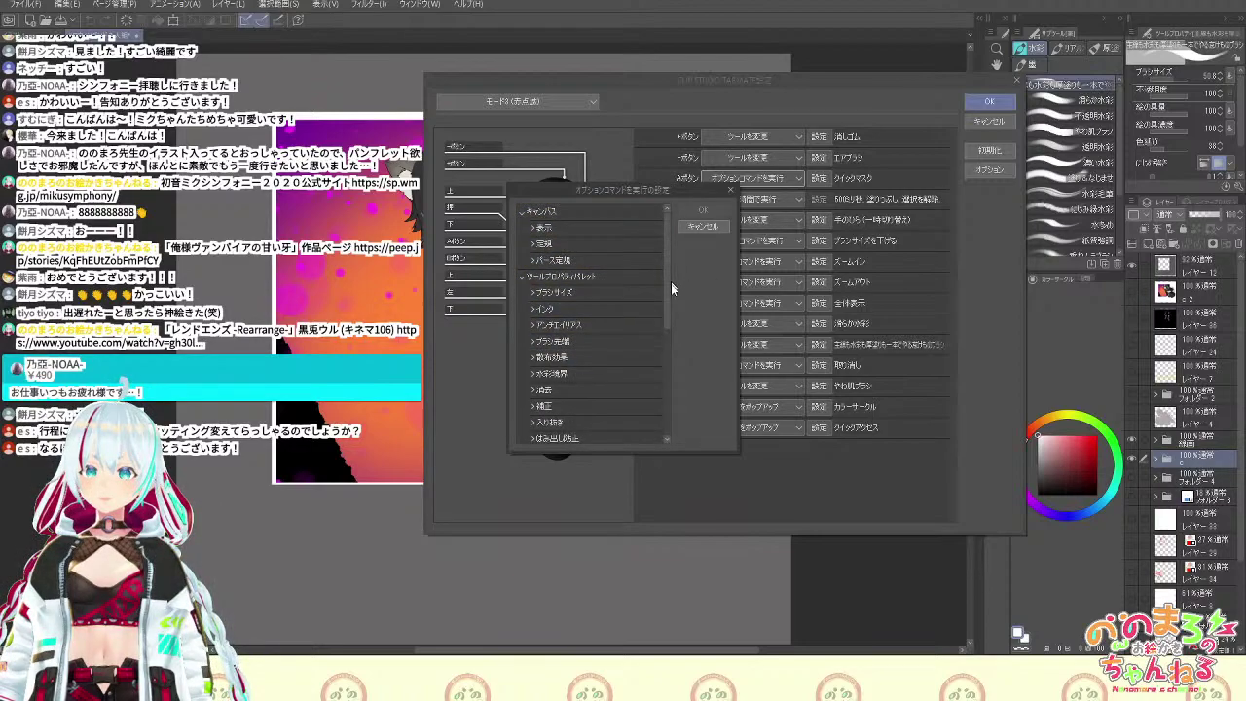
{"action": "left_click_drag", "start_coordinate": [665, 295], "coordinate": [670, 367]}
{"action": "left_click", "coordinate": [524, 357]}
{"action": "left_click", "coordinate": [523, 349]}
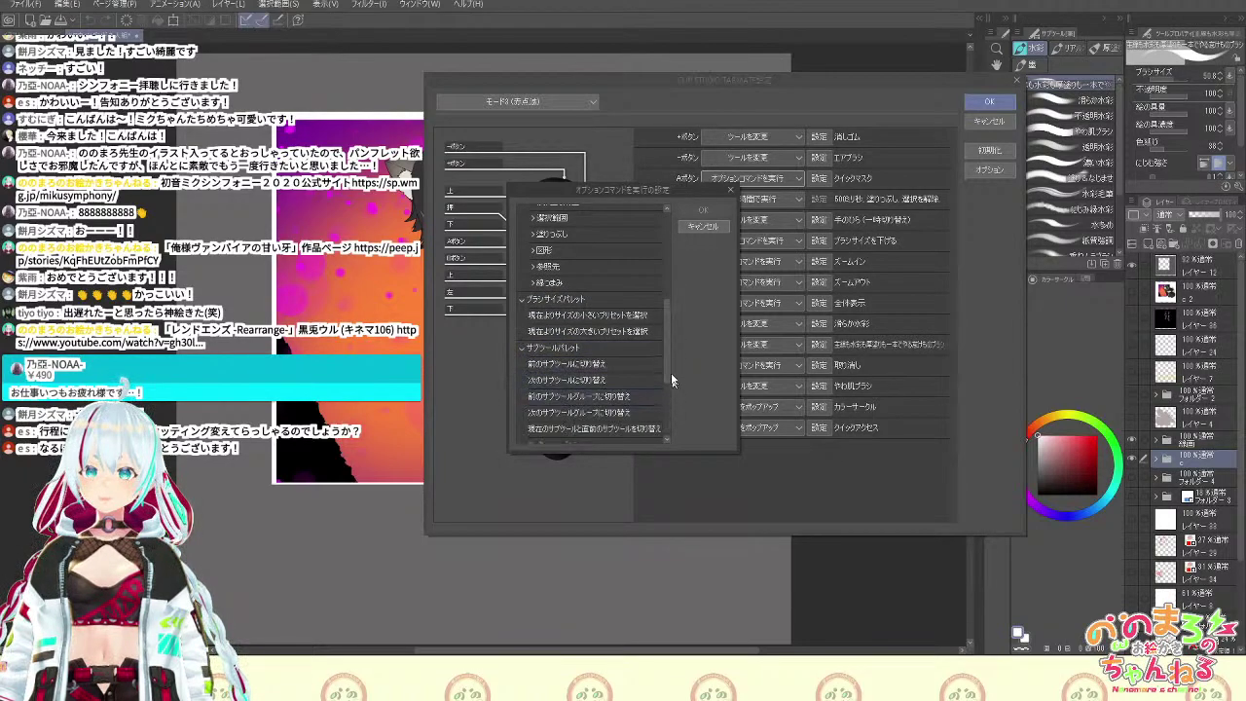
{"action": "scroll", "coordinate": [674, 389], "scroll_direction": "down", "scroll_amount": 4}
{"action": "left_click", "coordinate": [523, 353]}
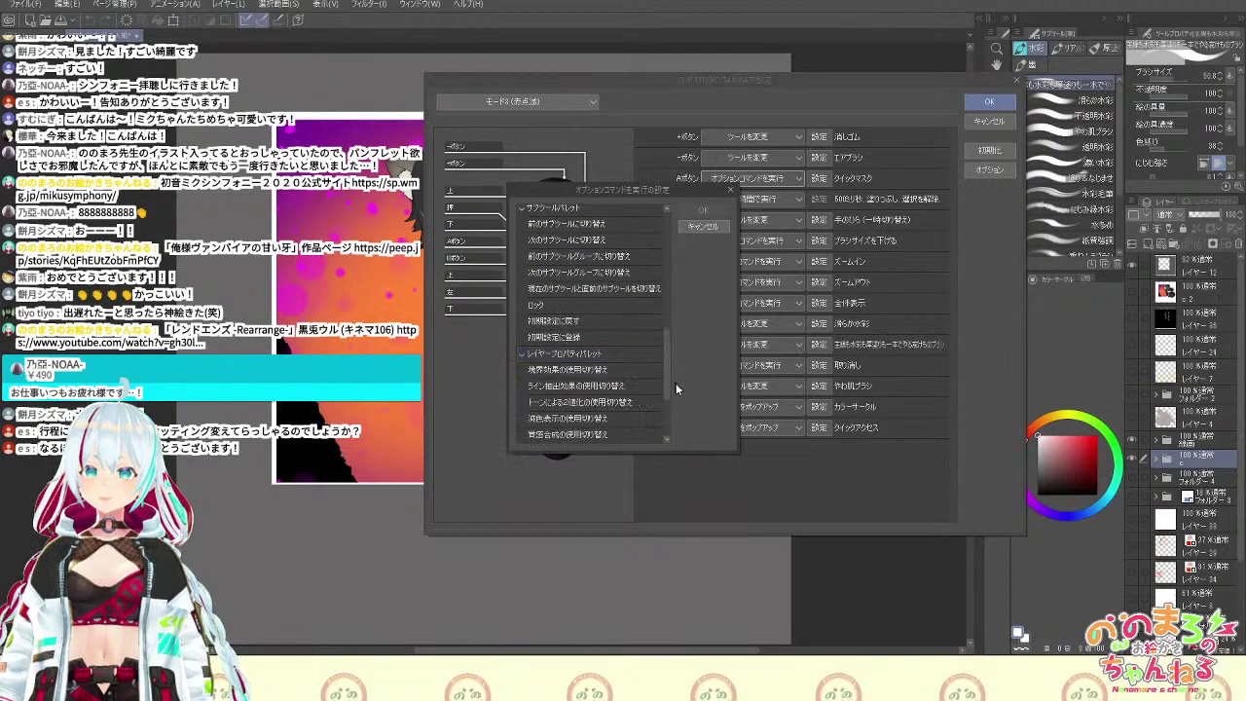
{"action": "left_click_drag", "start_coordinate": [672, 383], "coordinate": [667, 411]}
{"action": "left_click", "coordinate": [523, 370]}
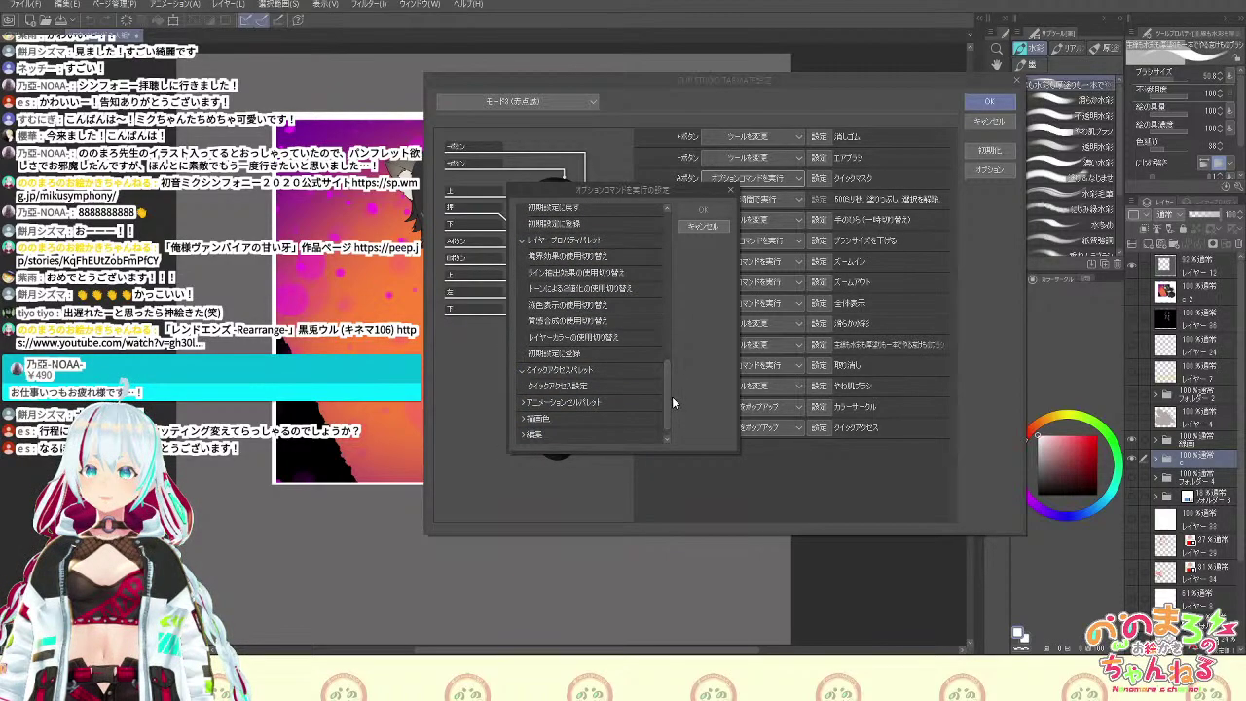
{"action": "left_click", "coordinate": [523, 403]}
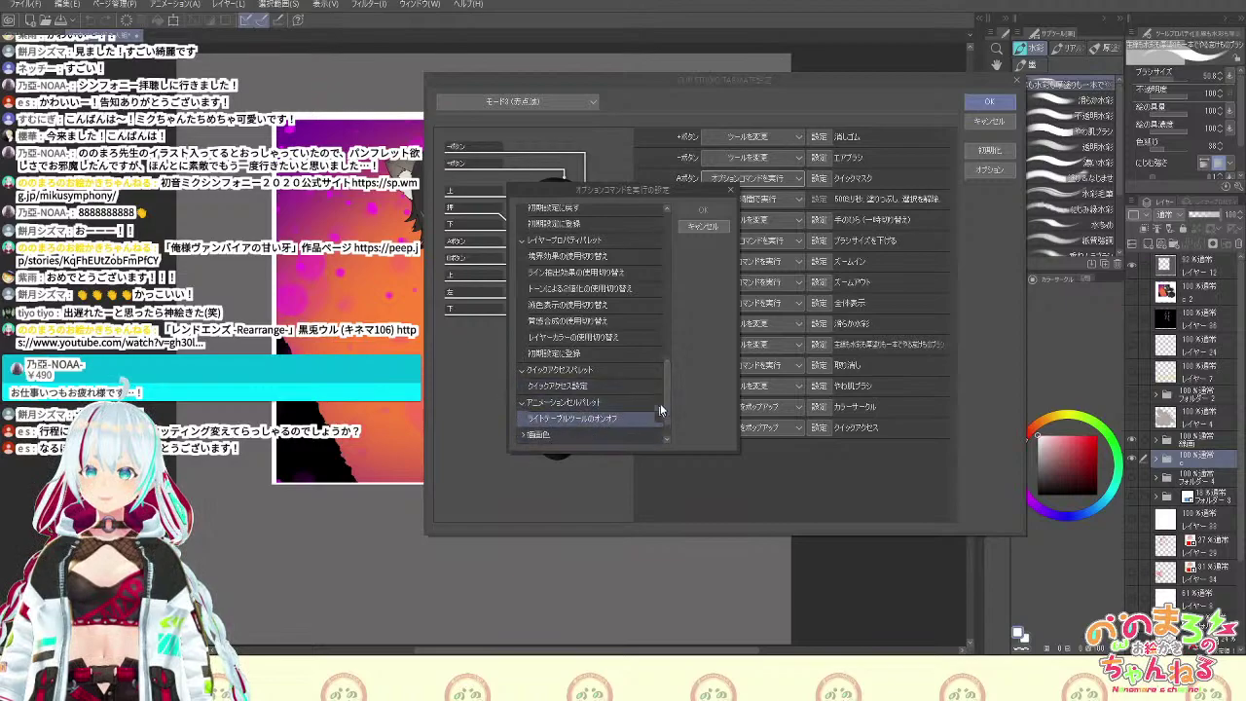
{"action": "scroll", "coordinate": [669, 399], "scroll_direction": "down", "scroll_amount": 1}
{"action": "left_click", "coordinate": [526, 375]}
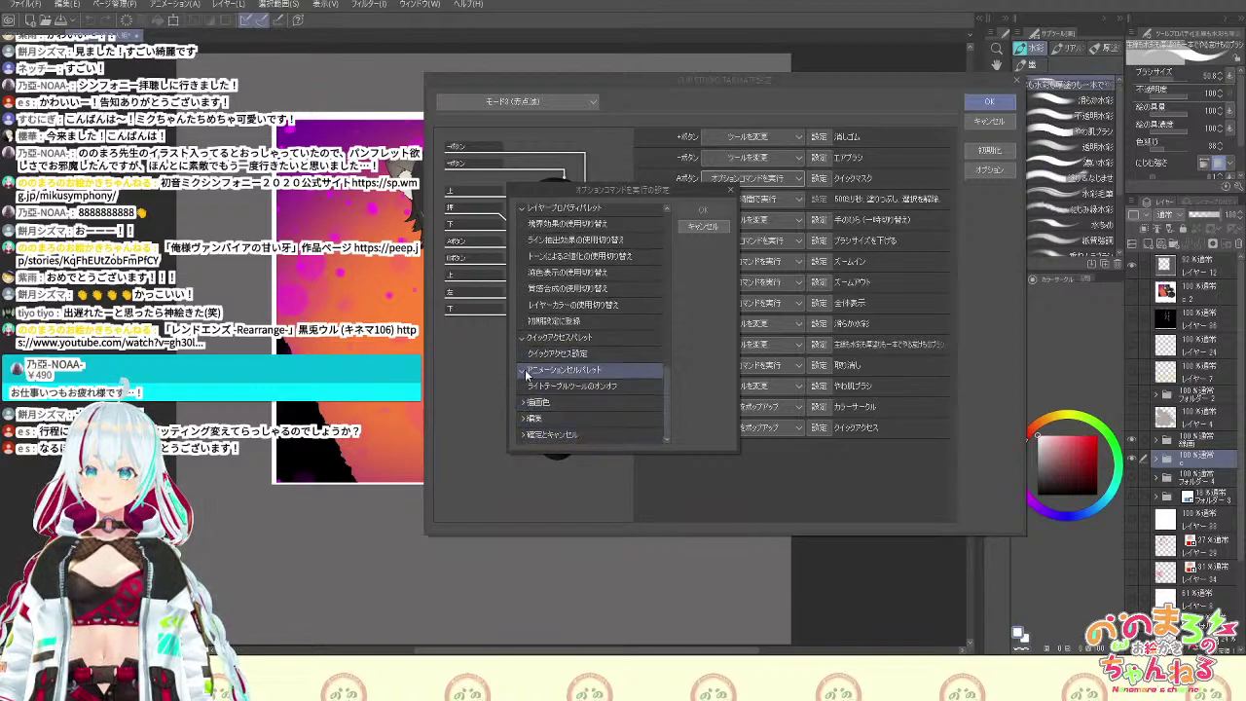
{"action": "scroll", "coordinate": [585, 361], "scroll_direction": "up", "scroll_amount": 5}
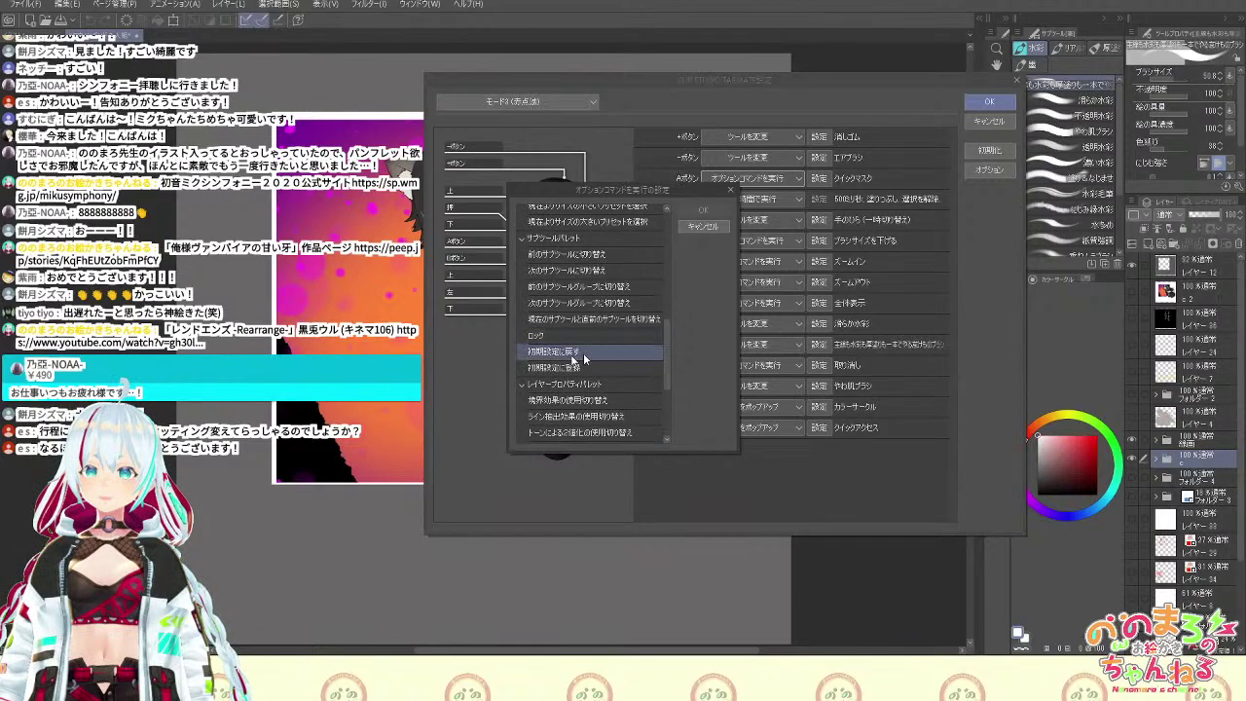
{"action": "left_click", "coordinate": [524, 383]}
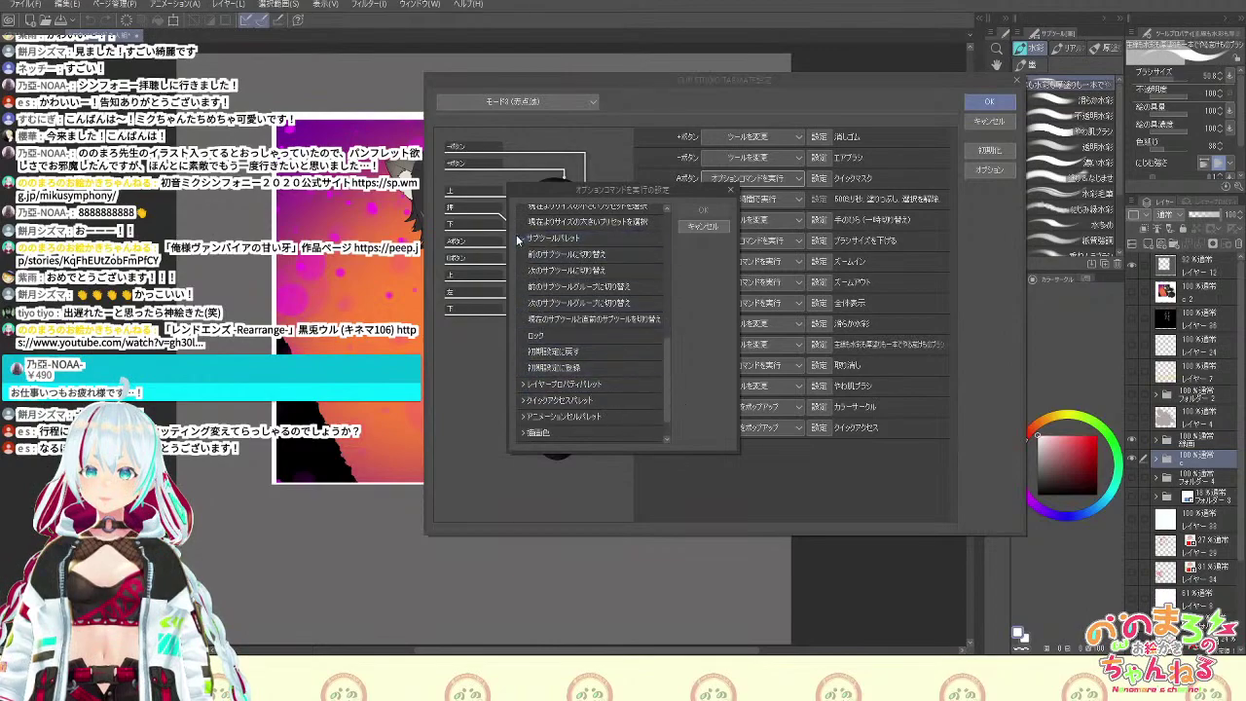
{"action": "left_click", "coordinate": [723, 224]}
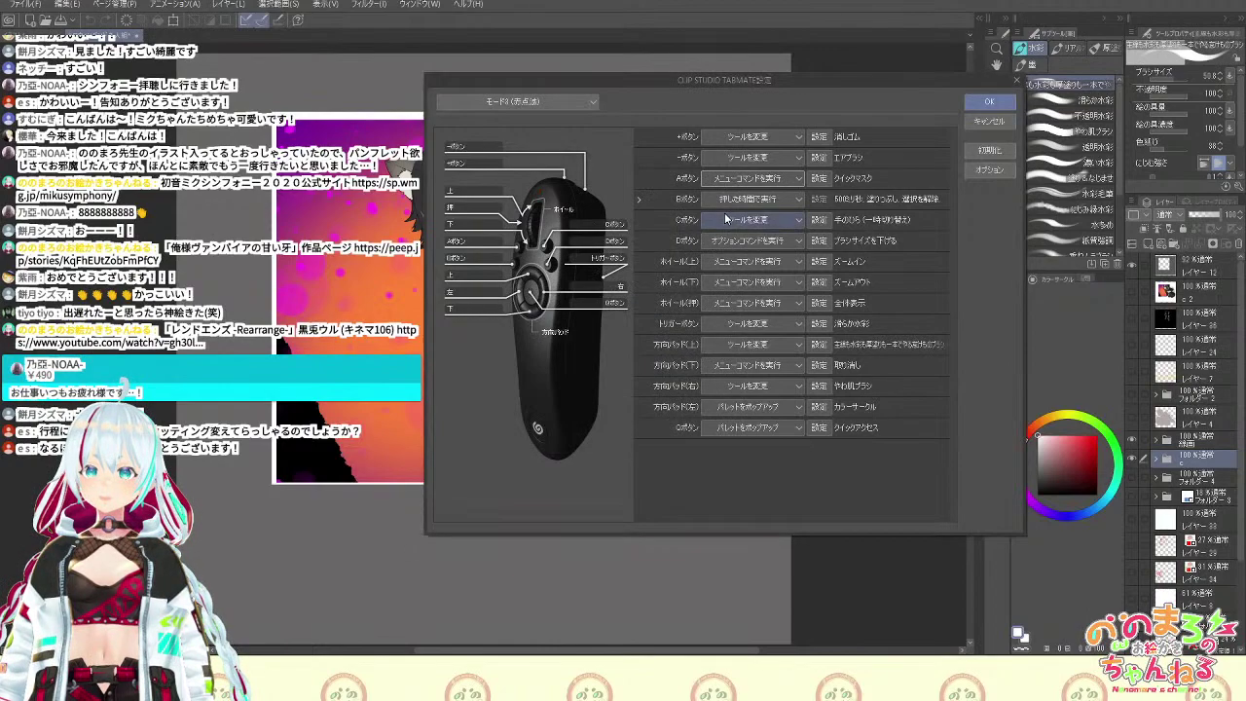
{"action": "left_click", "coordinate": [797, 180]}
{"action": "left_click", "coordinate": [789, 217]}
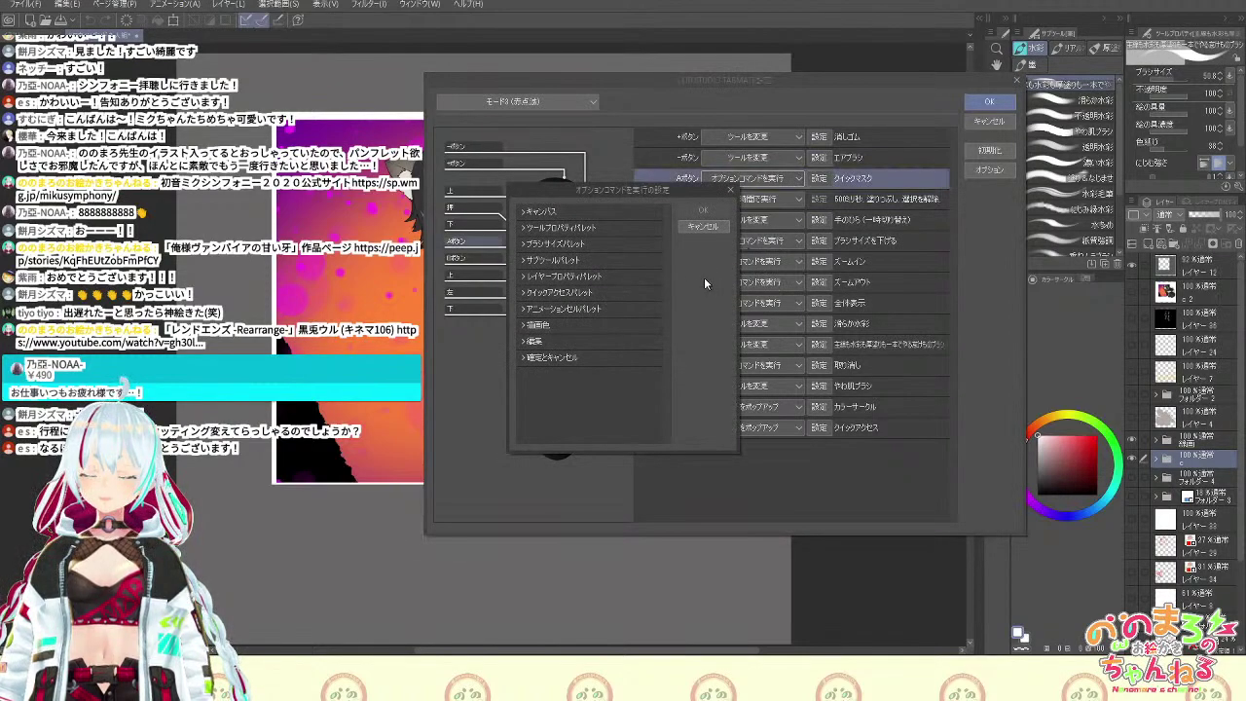
{"action": "left_click", "coordinate": [704, 227]}
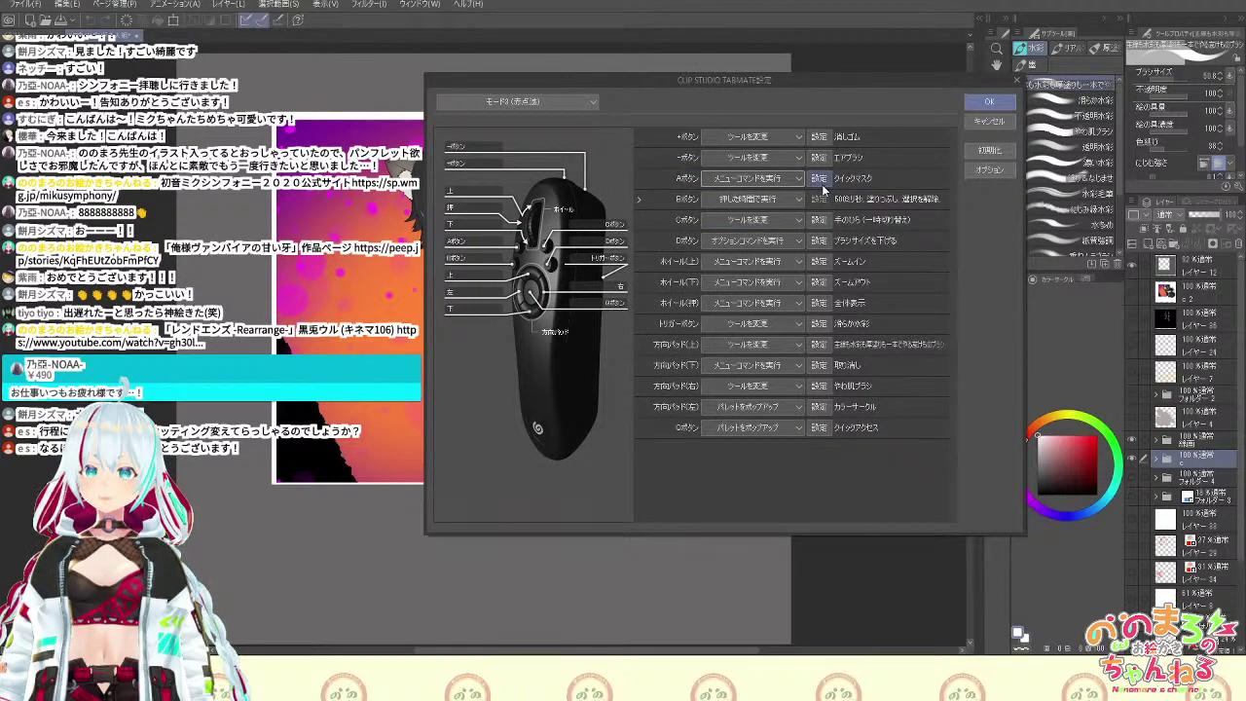
Look through the menu command categories for the Aボタン, including 選択範囲, 表示, フィルター and ウィンドウ, without changing the assignment
{"action": "left_click", "coordinate": [821, 182]}
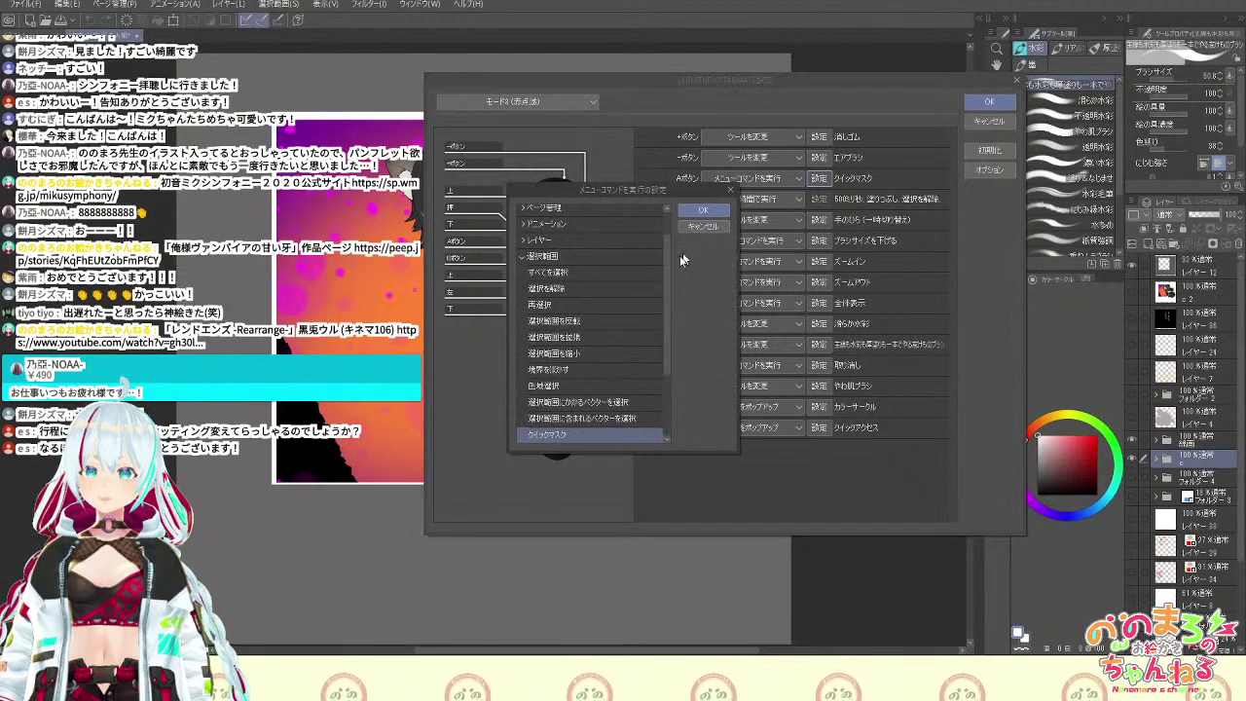
{"action": "left_click_drag", "start_coordinate": [667, 263], "coordinate": [666, 231]}
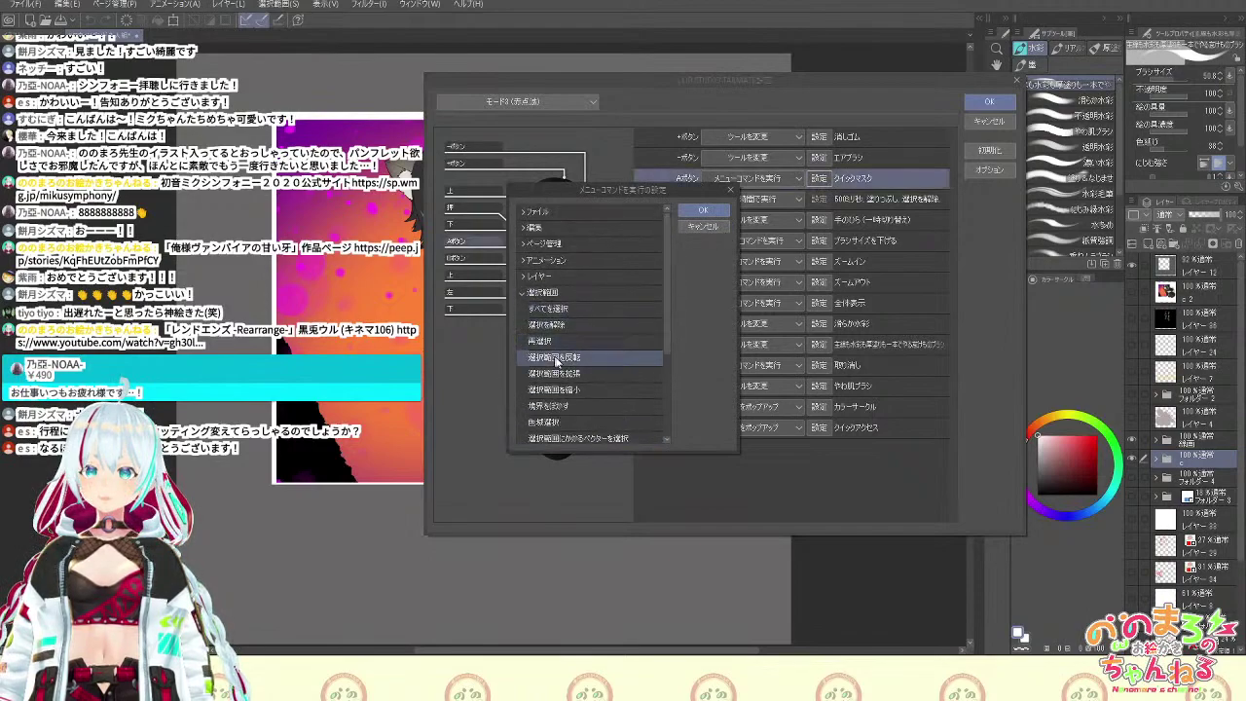
{"action": "left_click", "coordinate": [522, 293]}
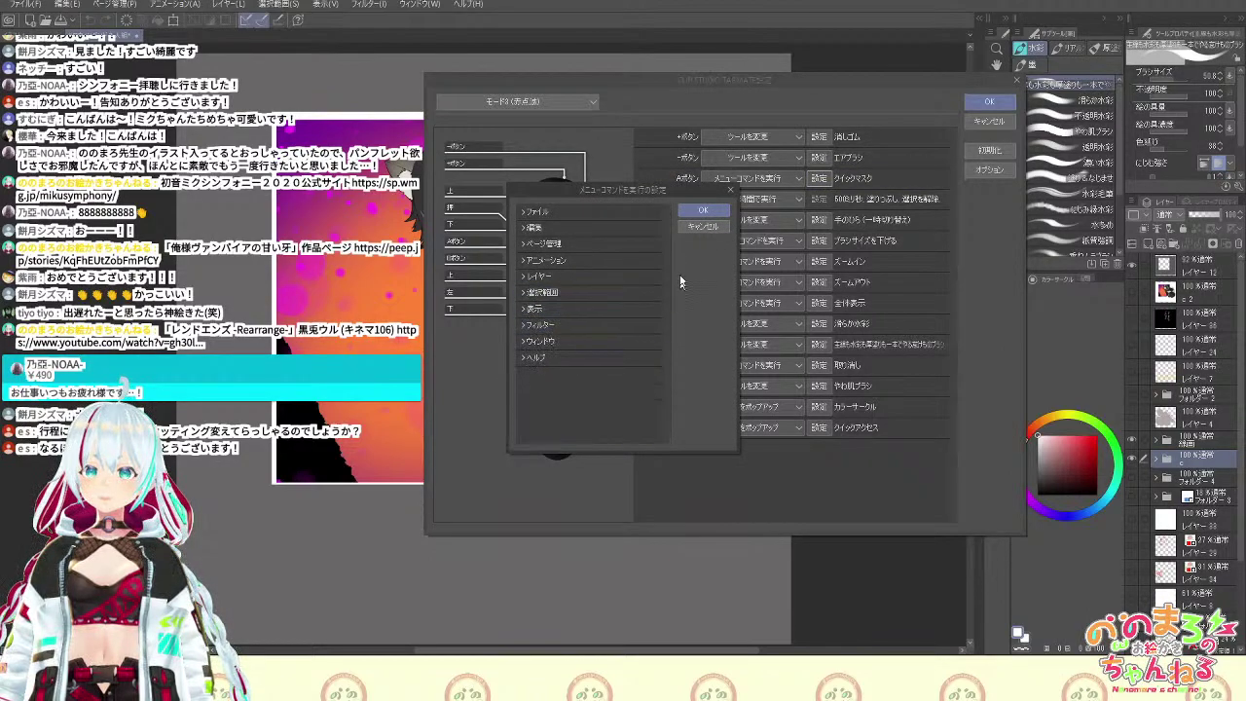
{"action": "left_click", "coordinate": [725, 226]}
{"action": "left_click", "coordinate": [819, 179]}
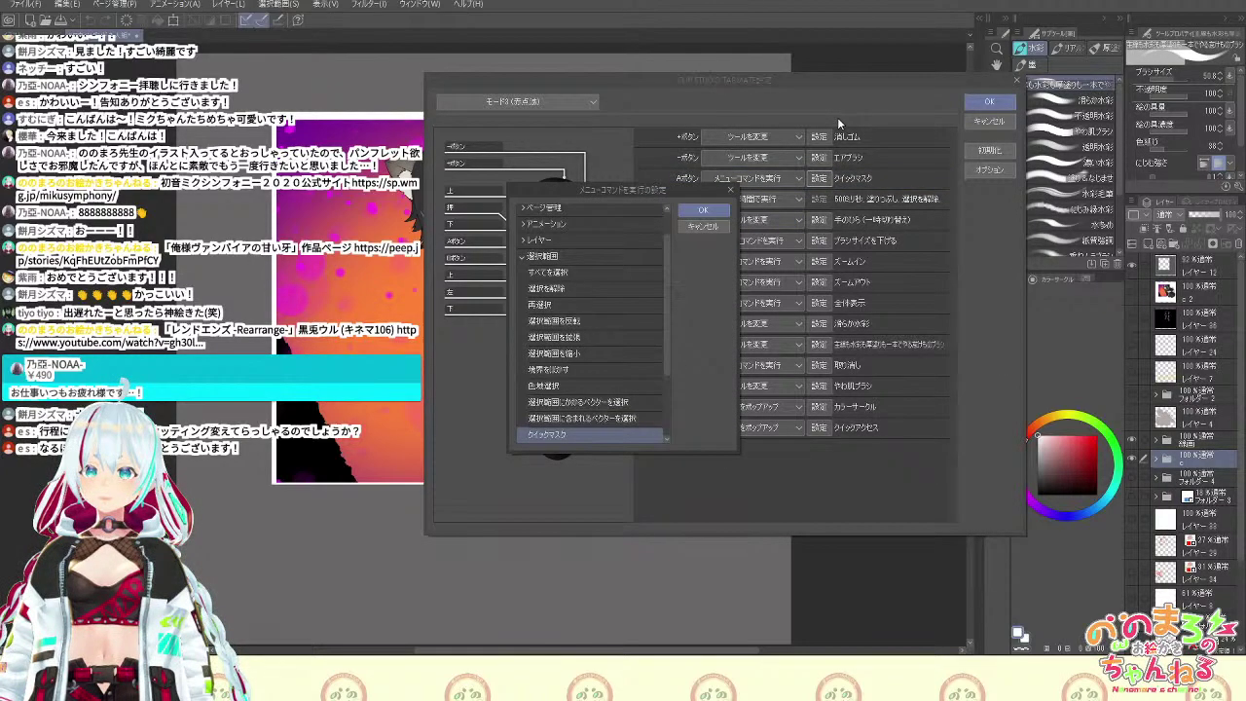
{"action": "left_click_drag", "start_coordinate": [665, 252], "coordinate": [667, 214]}
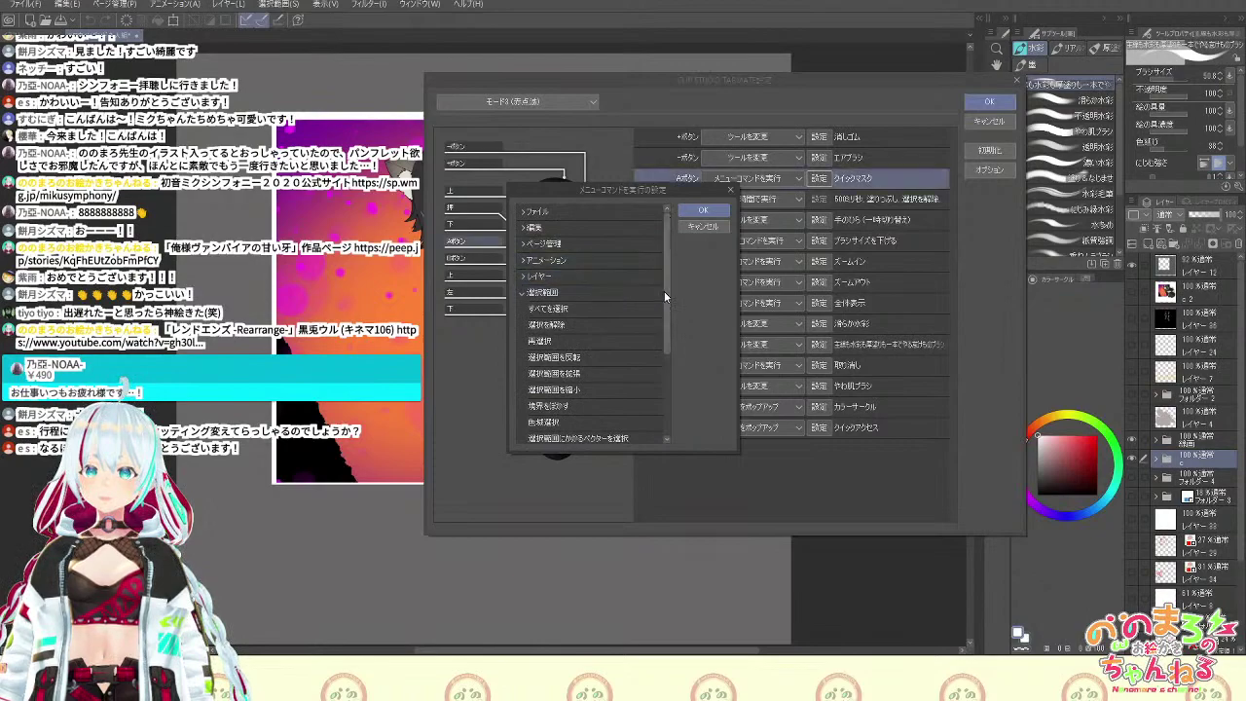
{"action": "left_click", "coordinate": [527, 293]}
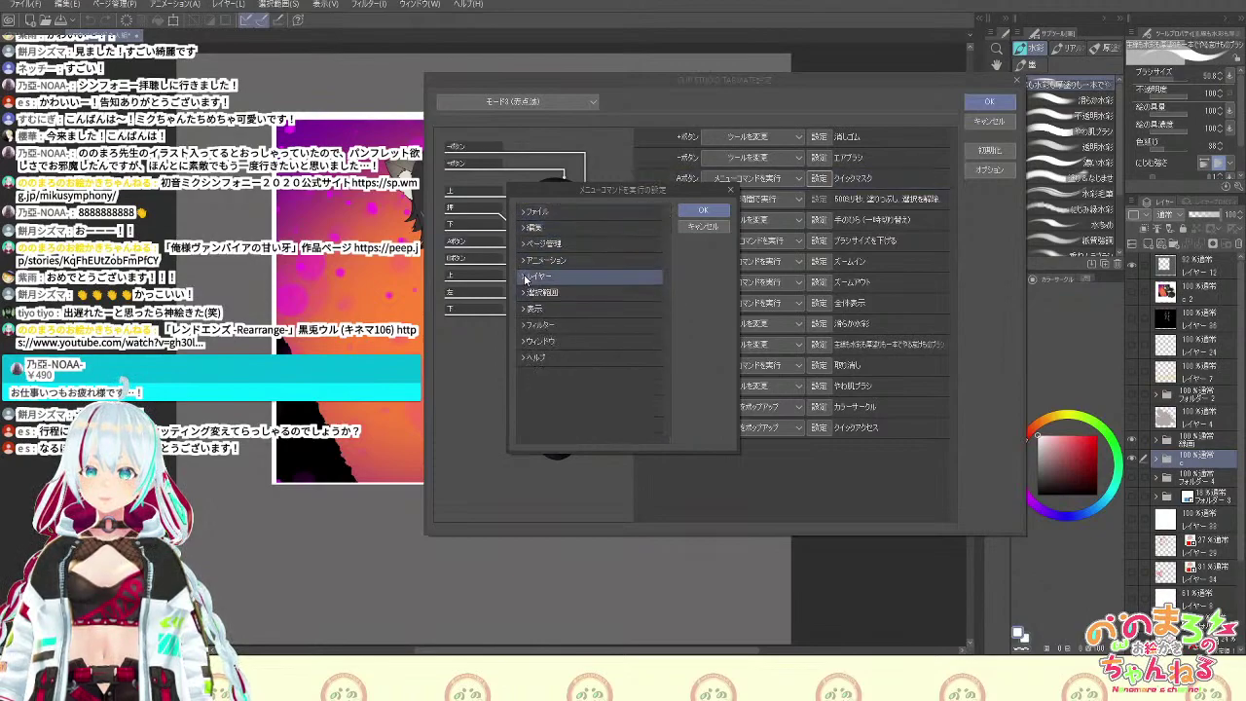
{"action": "left_click", "coordinate": [527, 293]}
{"action": "left_click", "coordinate": [527, 291]}
{"action": "left_click", "coordinate": [524, 325]}
{"action": "left_click", "coordinate": [526, 310]}
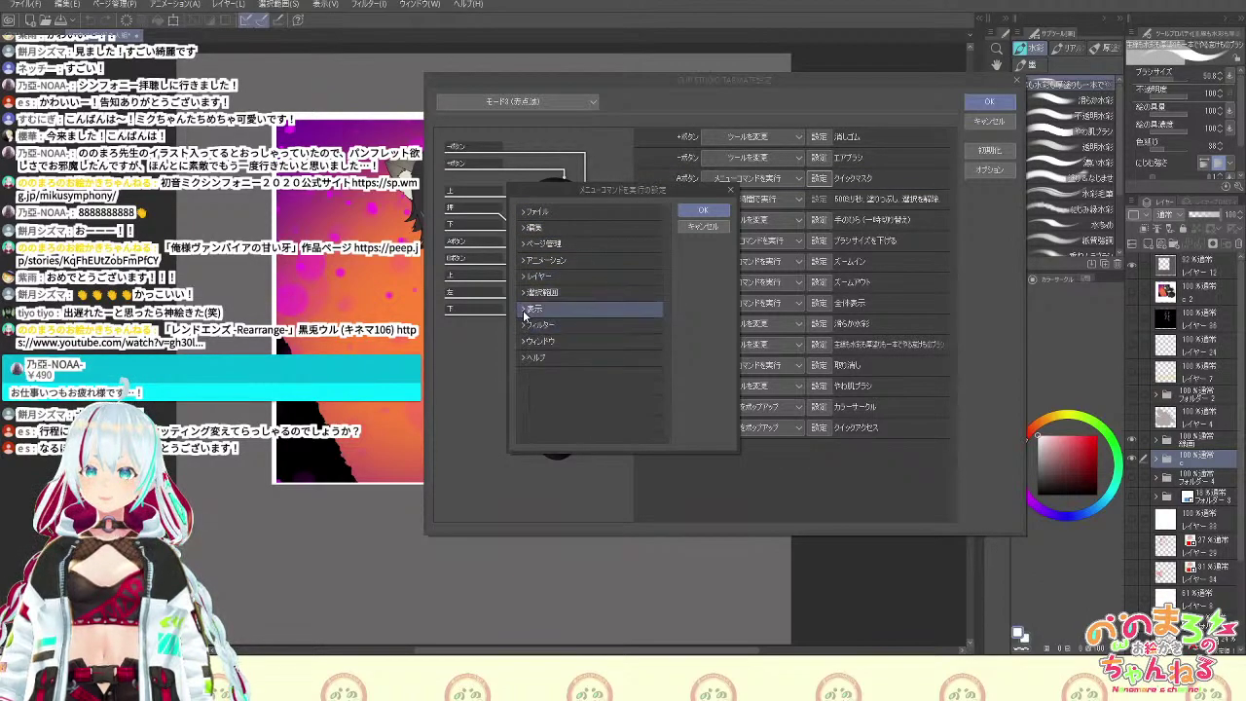
{"action": "left_click", "coordinate": [524, 311]}
{"action": "left_click", "coordinate": [538, 316]}
{"action": "left_click", "coordinate": [523, 327]}
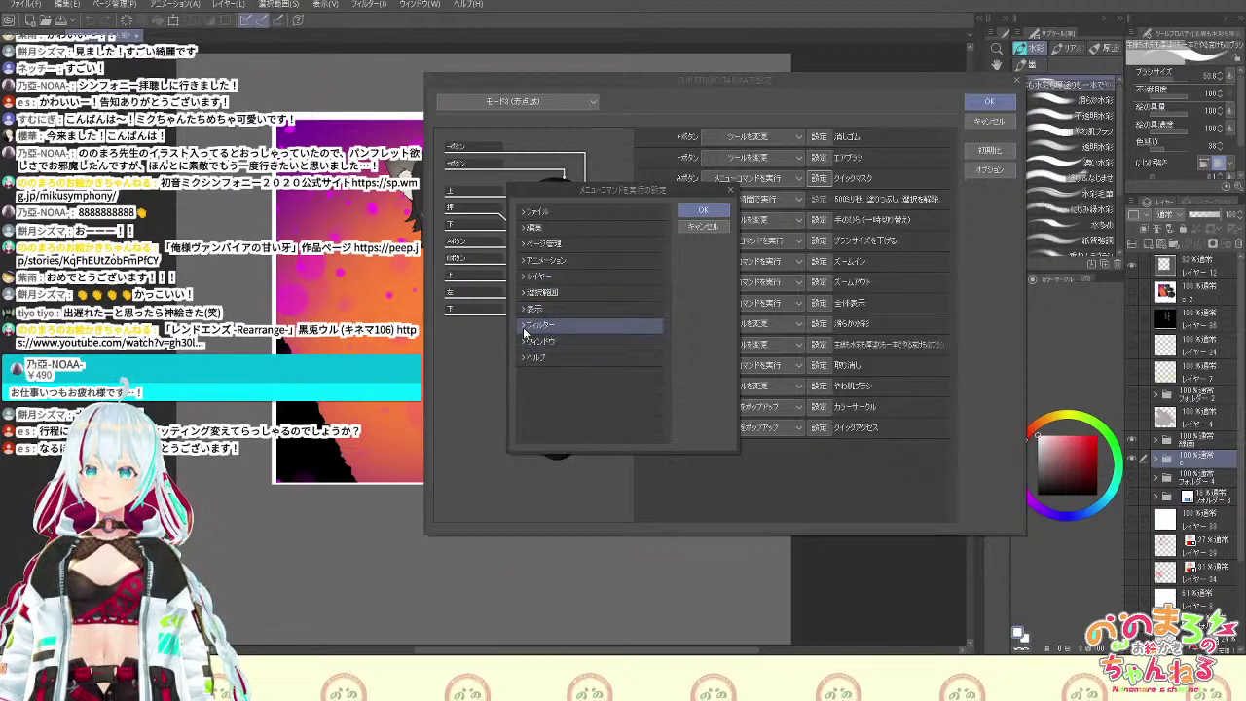
{"action": "left_click", "coordinate": [523, 327]}
{"action": "left_click", "coordinate": [524, 326]}
{"action": "left_click", "coordinate": [530, 343]}
{"action": "left_click", "coordinate": [531, 343]}
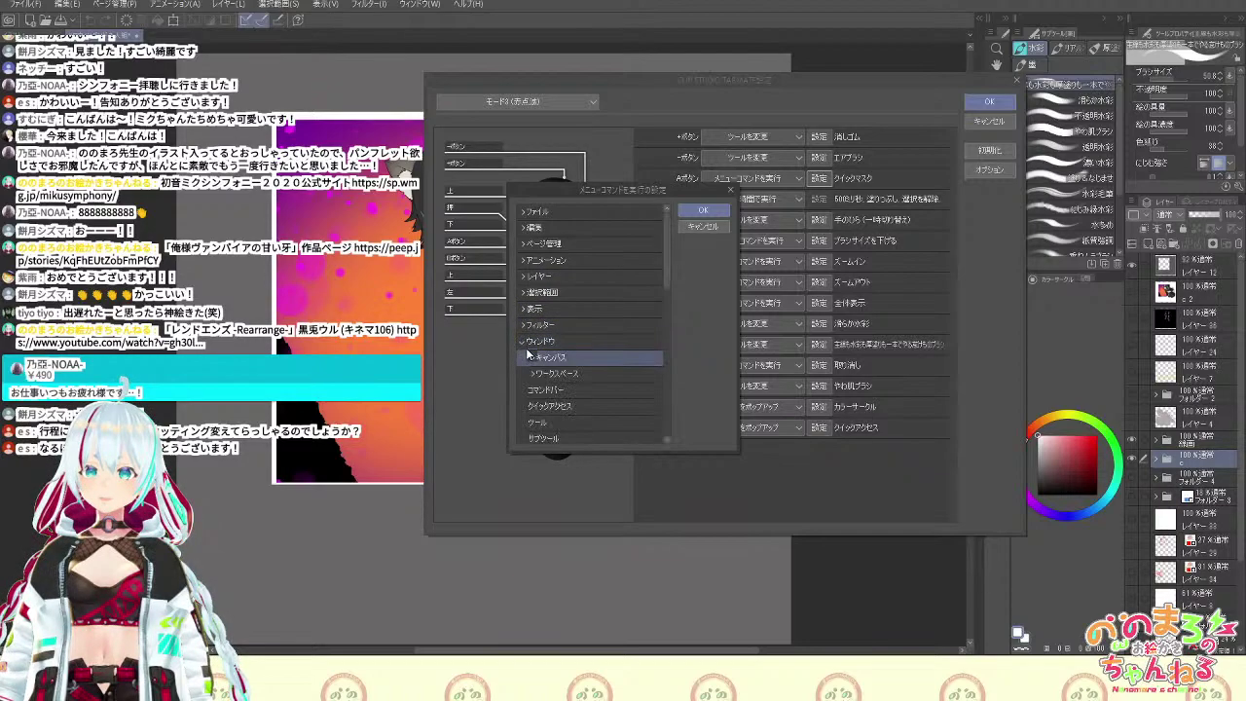
{"action": "left_click", "coordinate": [528, 345]}
{"action": "left_click", "coordinate": [709, 228]}
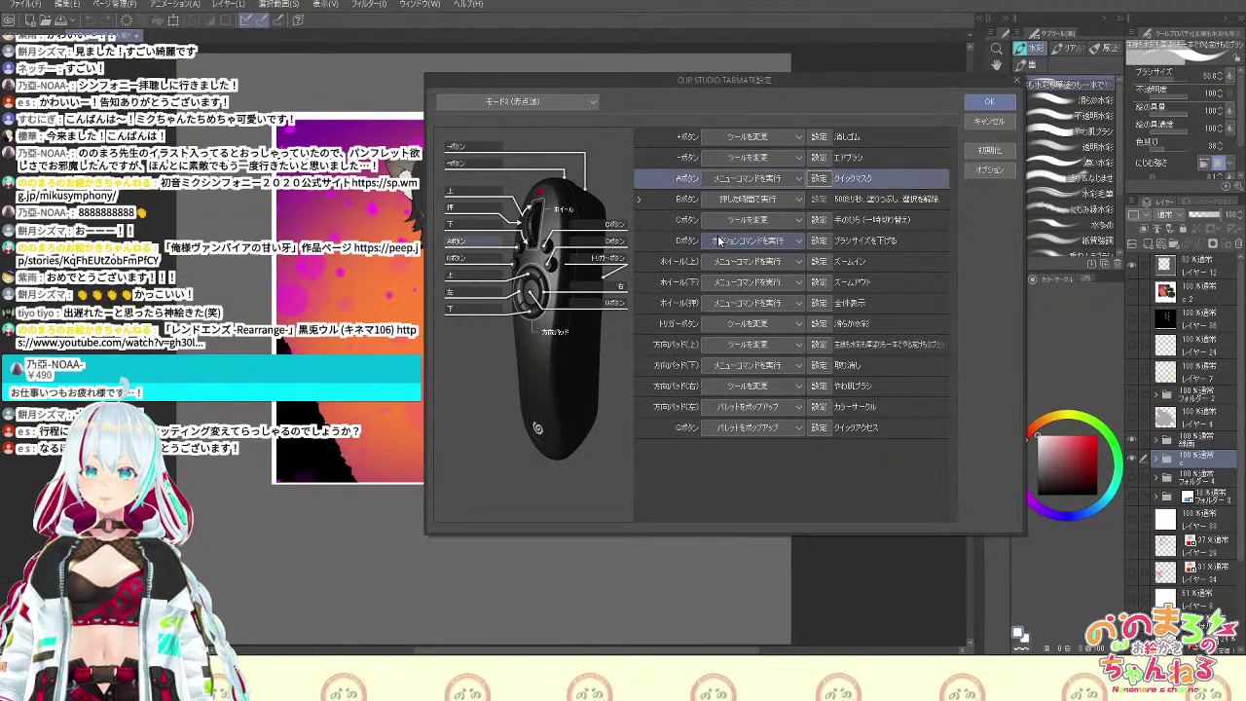
Assign the Aボタン to run the menu command 左右反転 from the 回転・反転 group of 表示
{"action": "left_click", "coordinate": [820, 178]}
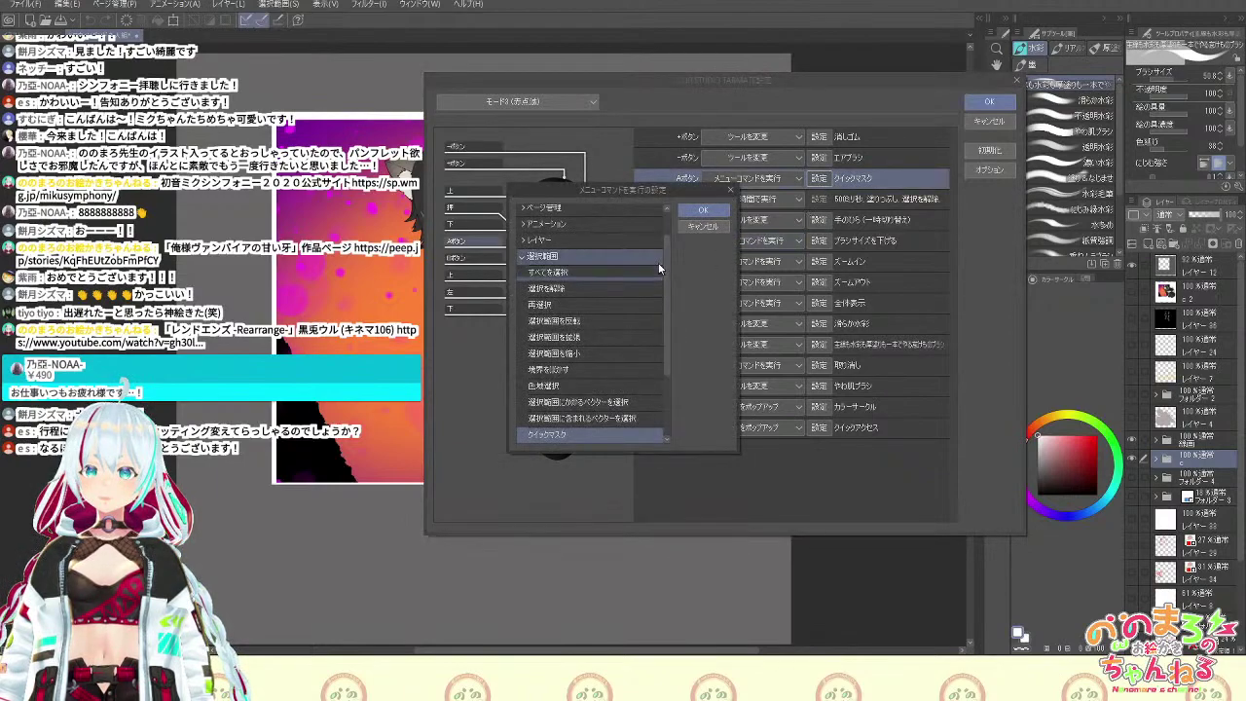
{"action": "left_click_drag", "start_coordinate": [671, 332], "coordinate": [666, 426]}
{"action": "left_click_drag", "start_coordinate": [670, 304], "coordinate": [668, 226]}
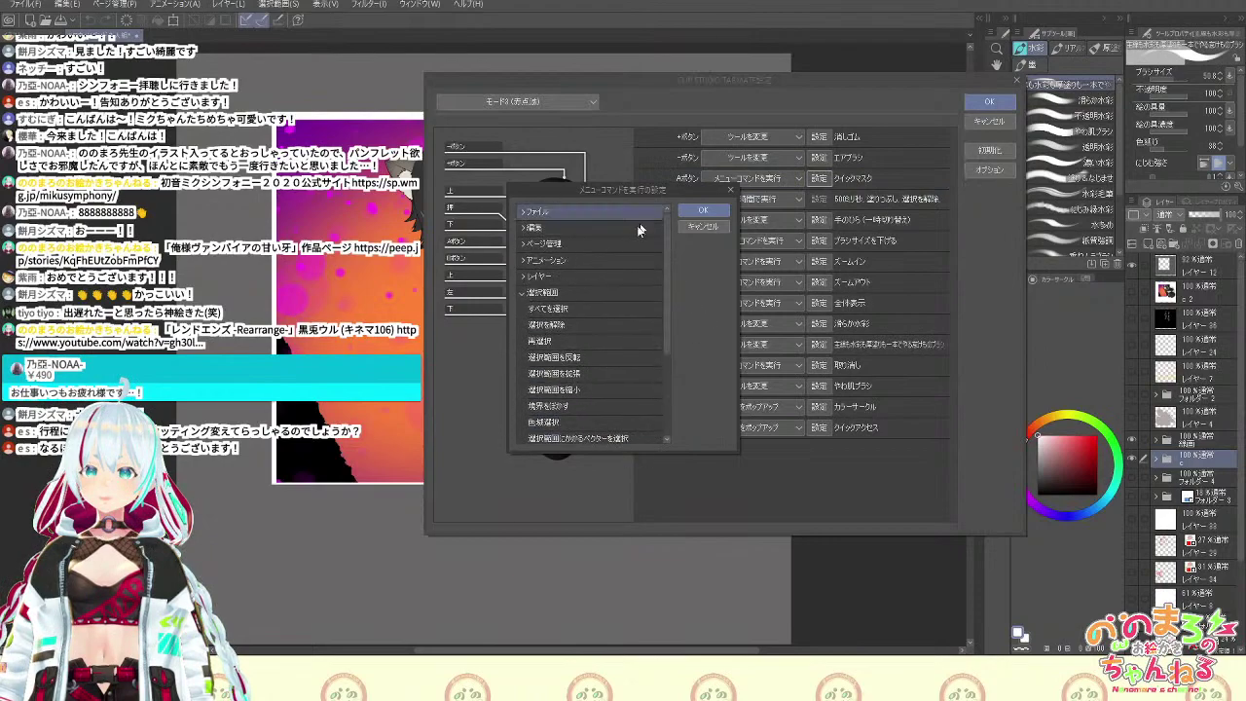
{"action": "left_click", "coordinate": [635, 294]}
{"action": "left_click", "coordinate": [524, 309]}
{"action": "left_click", "coordinate": [525, 309]}
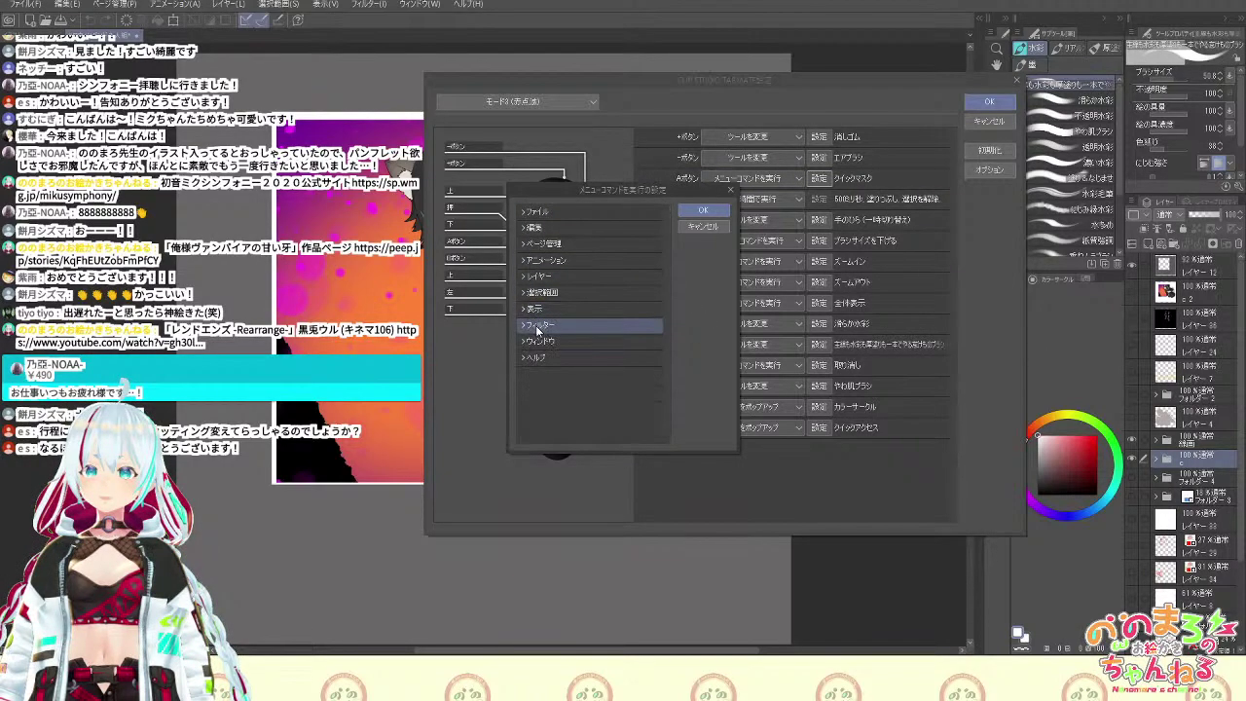
{"action": "double_click", "coordinate": [522, 307]}
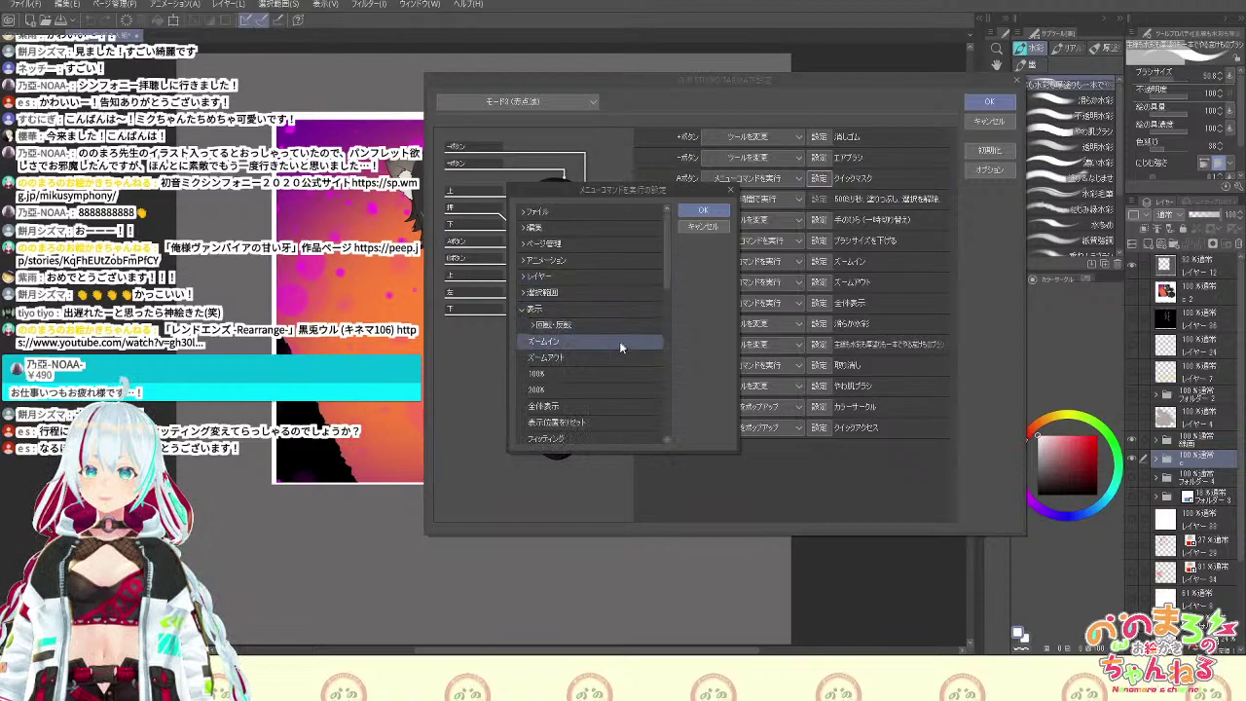
{"action": "scroll", "coordinate": [668, 287], "scroll_direction": "down", "scroll_amount": 1}
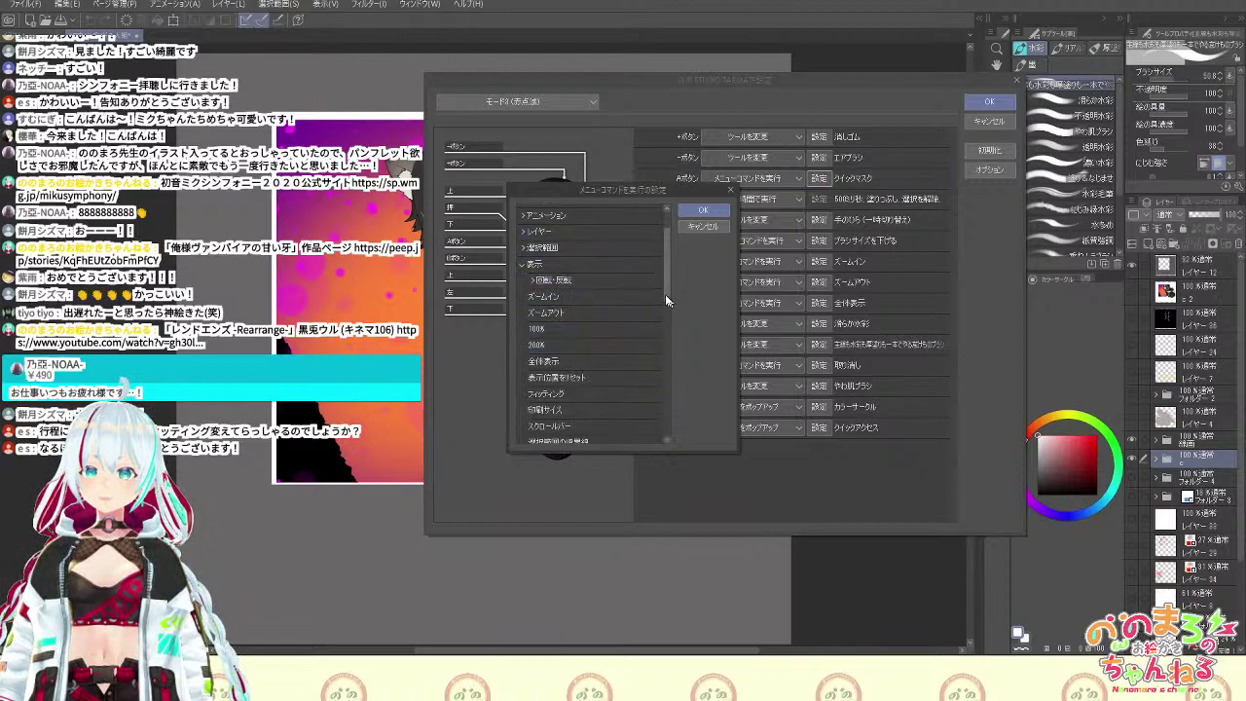
{"action": "double_click", "coordinate": [541, 282]}
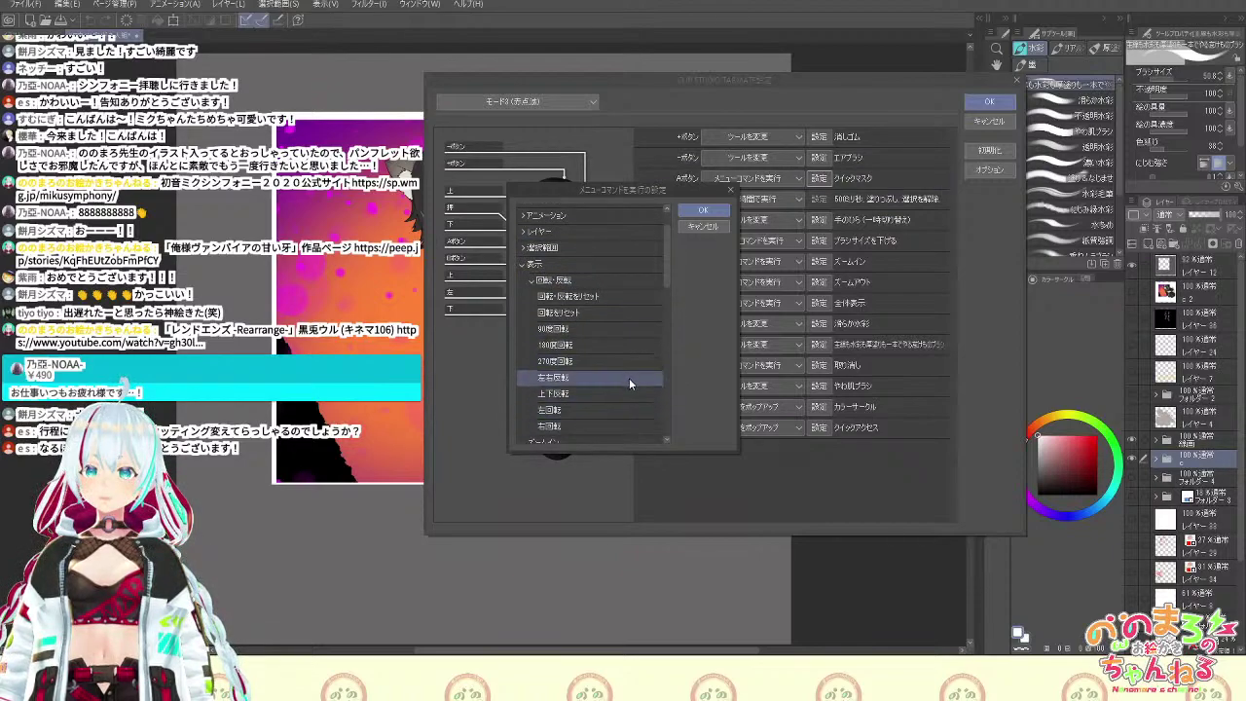
{"action": "left_click", "coordinate": [633, 378]}
{"action": "left_click", "coordinate": [703, 211]}
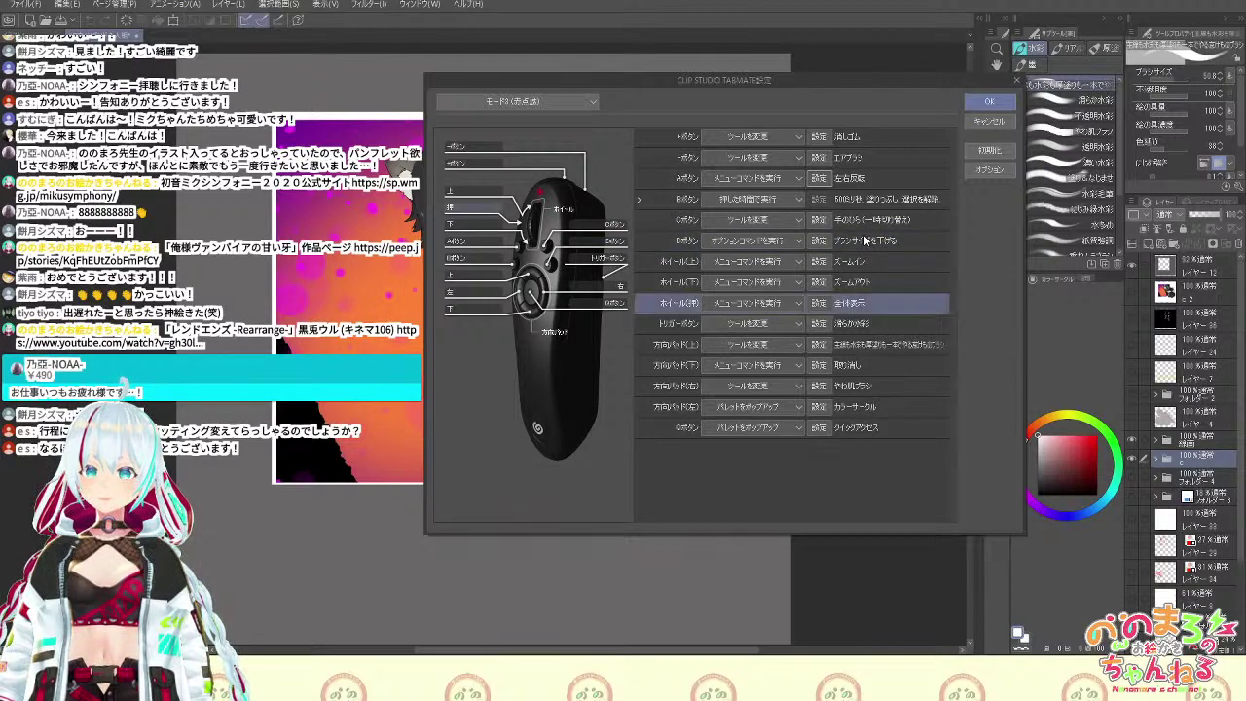
Change the menu command assigned to ホイール(押) to 回転をリセット from the 回転・反転 group of 表示
{"action": "left_click", "coordinate": [789, 304]}
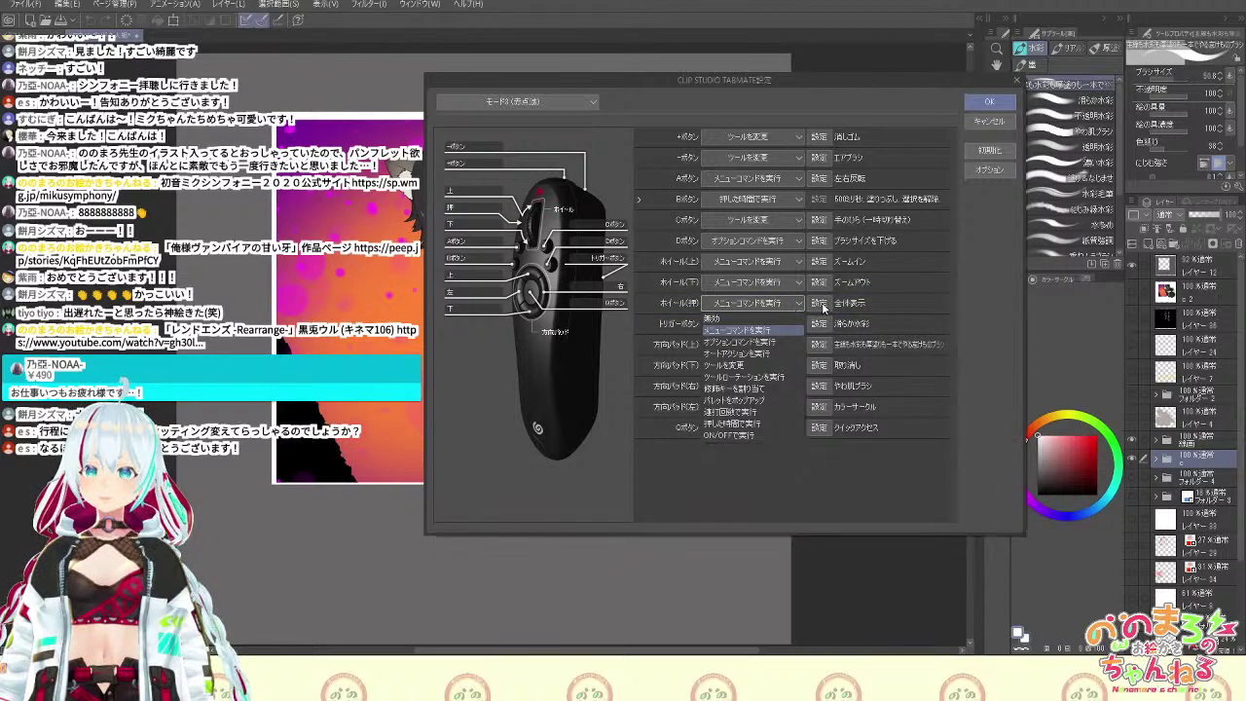
{"action": "left_click", "coordinate": [820, 304]}
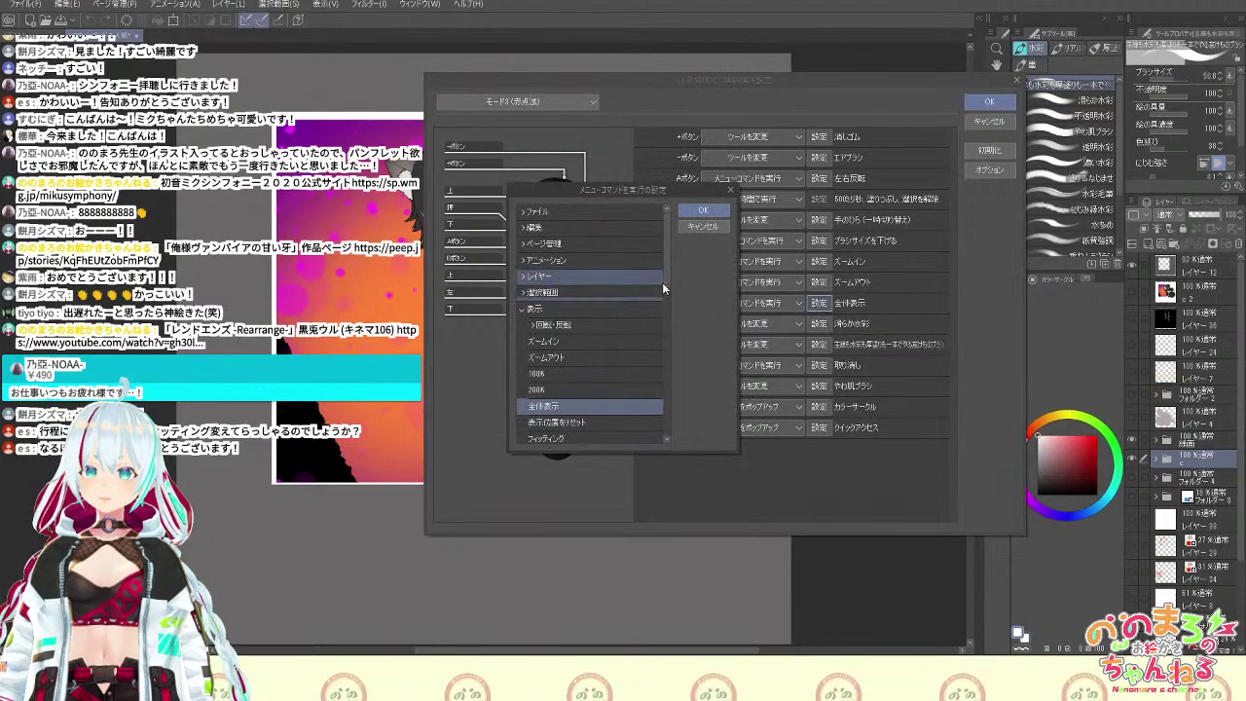
{"action": "mouse_move", "coordinate": [664, 283]}
{"action": "left_mouse_down"}
{"action": "mouse_move", "coordinate": [680, 378]}
{"action": "mouse_move", "coordinate": [666, 425]}
{"action": "mouse_move", "coordinate": [654, 313]}
{"action": "mouse_move", "coordinate": [670, 262]}
{"action": "left_mouse_up"}
{"action": "left_click", "coordinate": [534, 280]}
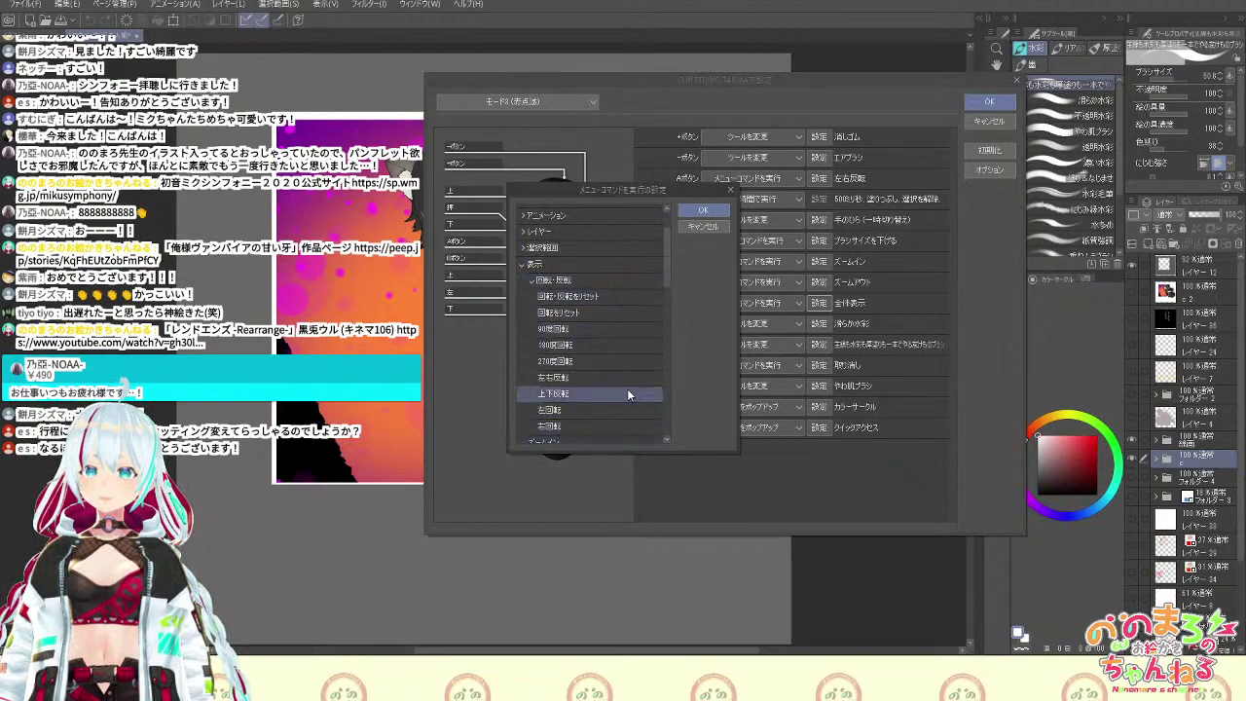
{"action": "left_click", "coordinate": [639, 311]}
{"action": "left_click", "coordinate": [703, 209]}
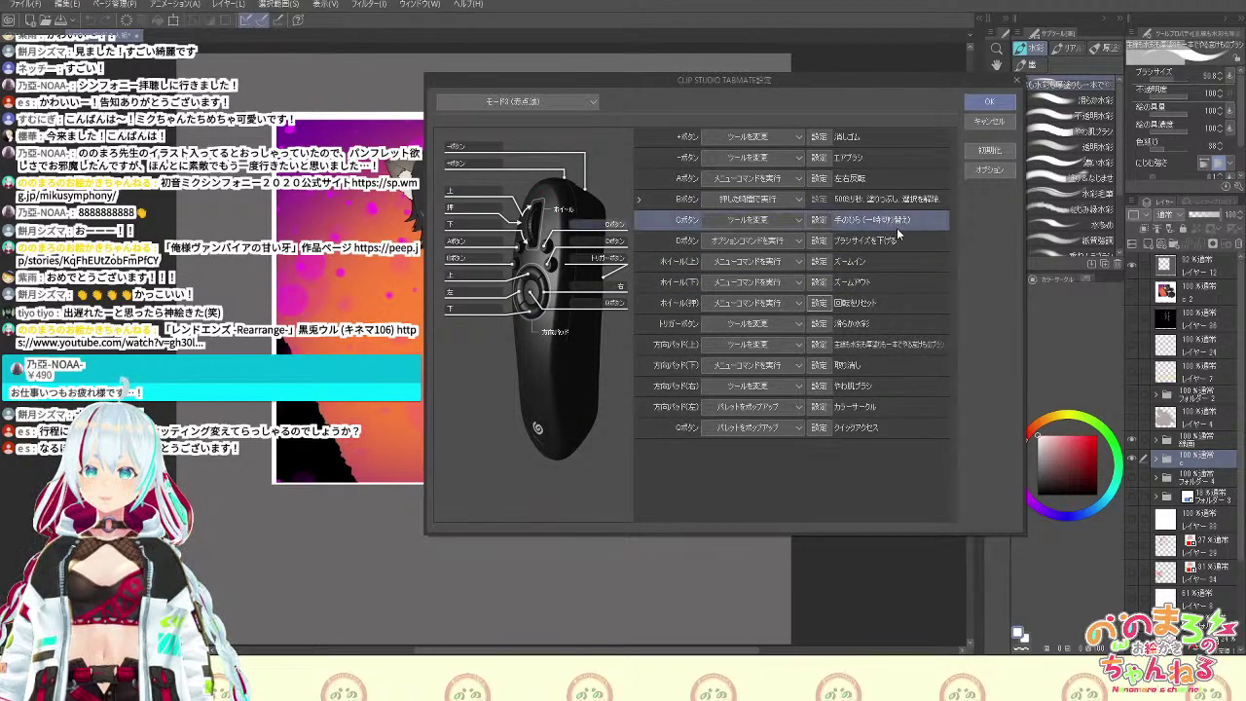
Apply the TabMate settings, then pop up the quick access palette and show its セット2
{"action": "left_click", "coordinate": [789, 220]}
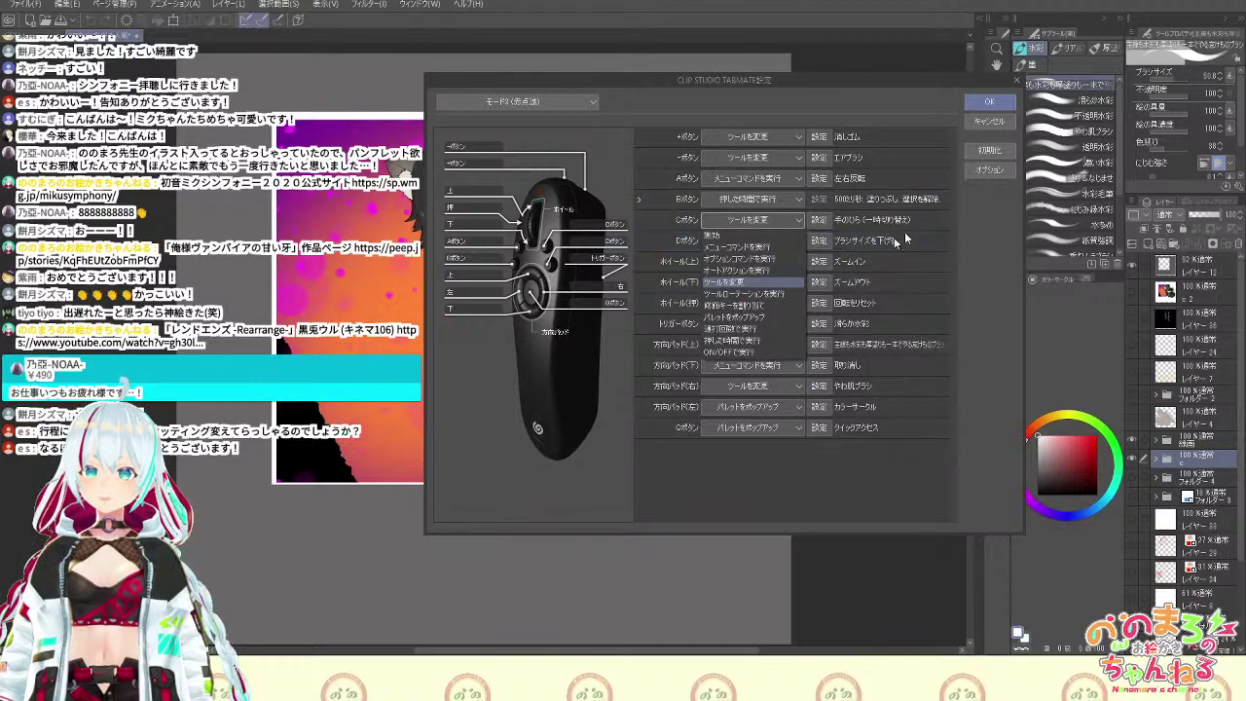
{"action": "left_click", "coordinate": [998, 101]}
{"action": "key", "text": "F6"}
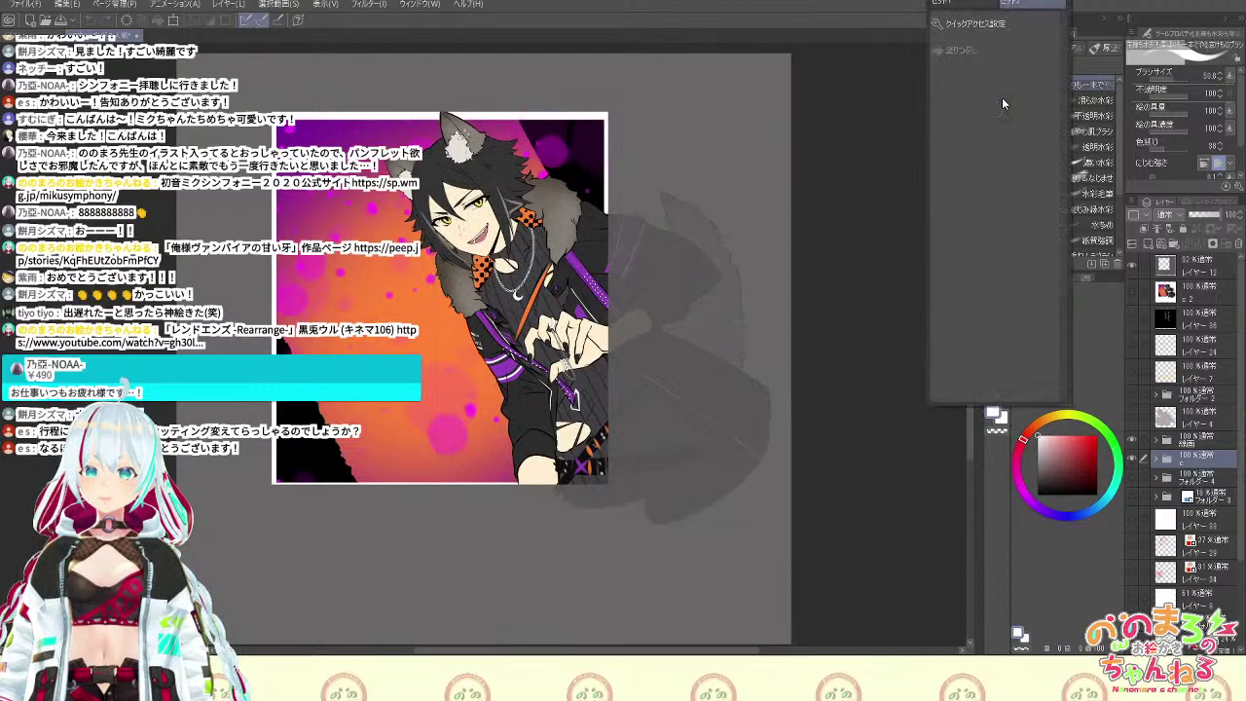
{"action": "key", "text": "F6"}
{"action": "key", "text": "F6"}
{"action": "key", "text": "F6"}
{"action": "key", "text": "F6"}
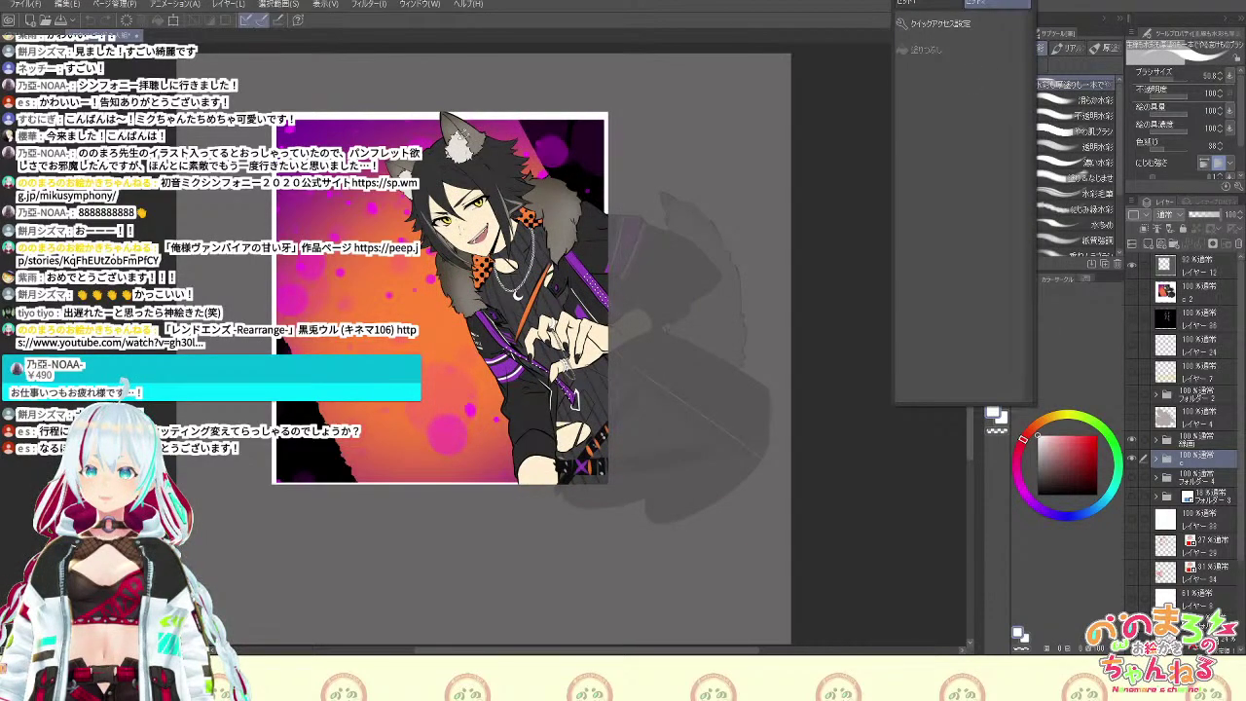
{"action": "left_click_drag", "start_coordinate": [978, 0], "coordinate": [897, 210]}
{"action": "left_click", "coordinate": [826, 268]}
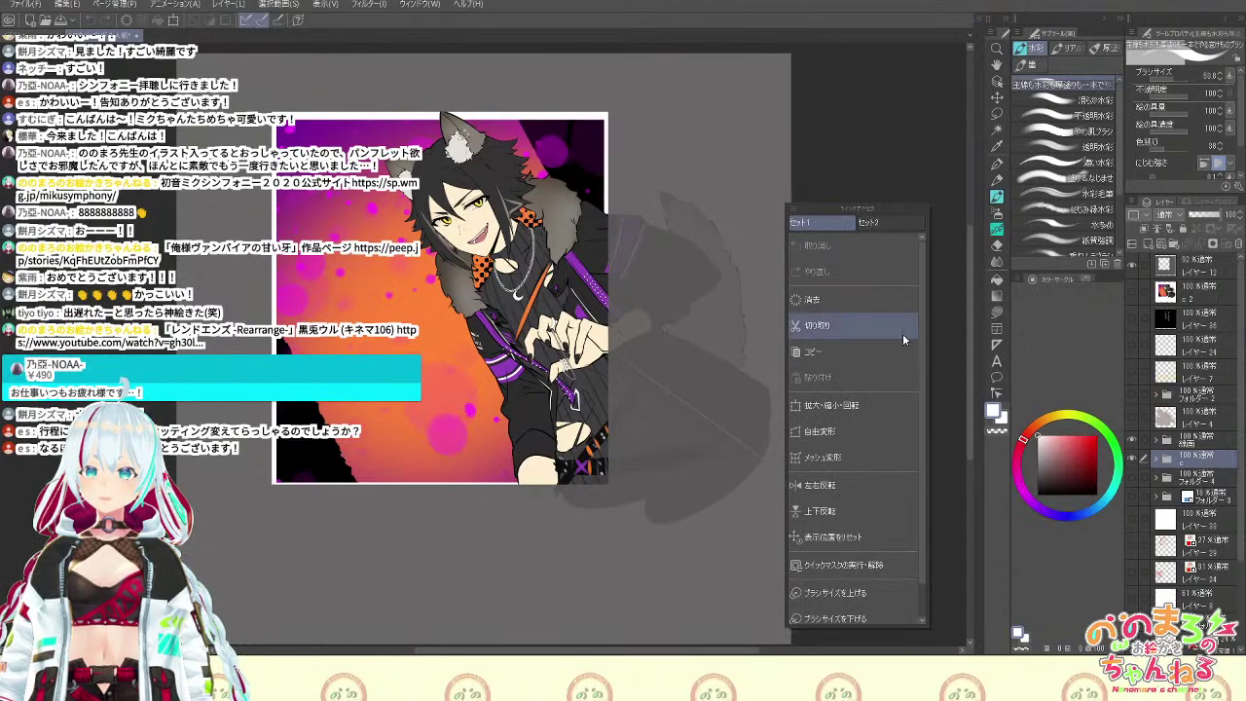
{"action": "left_click", "coordinate": [889, 222]}
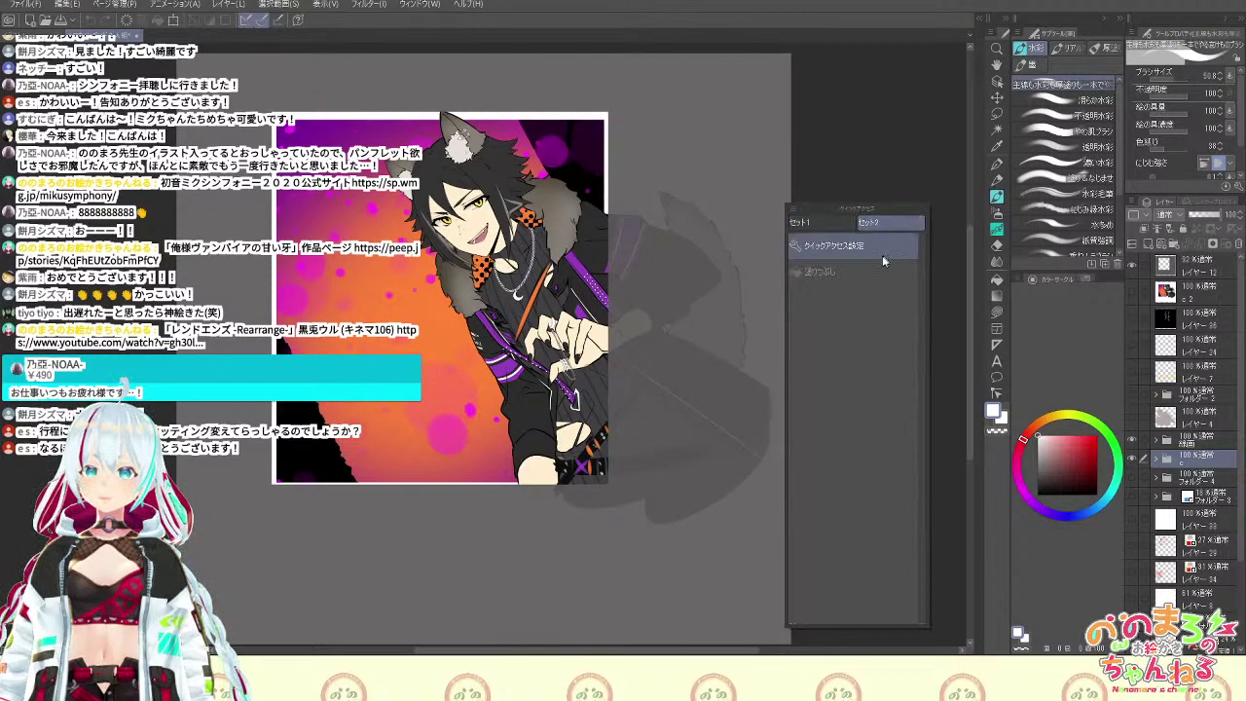
Add the 色相・彩度・明度 command from the 色調補正 group of 編集 to セット2 of the quick access palette
{"action": "left_click", "coordinate": [973, 248]}
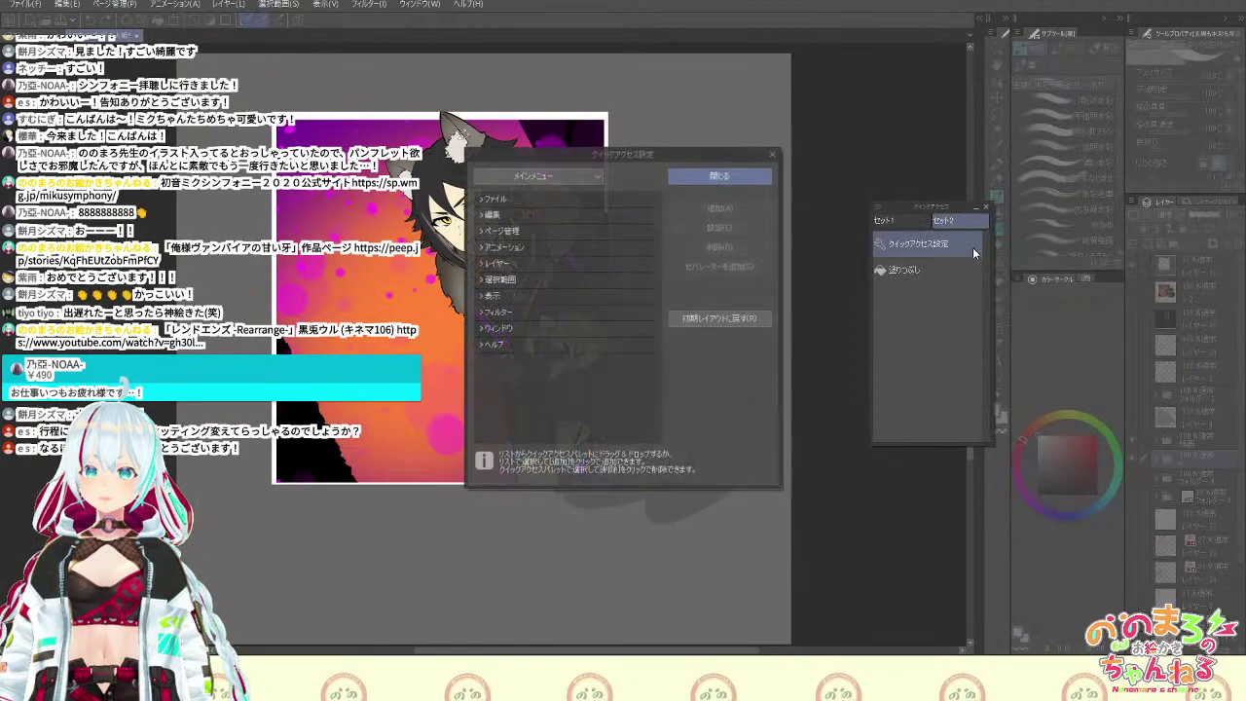
{"action": "left_click", "coordinate": [513, 217]}
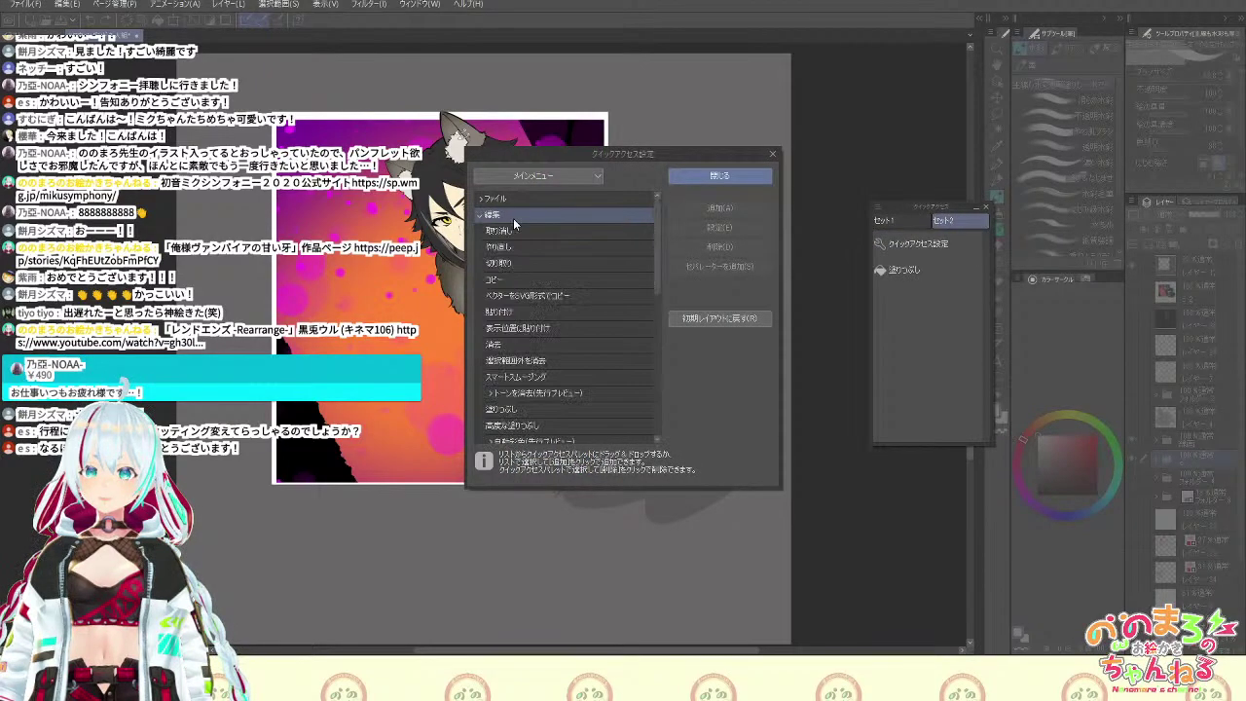
{"action": "left_click_drag", "start_coordinate": [662, 279], "coordinate": [662, 343]}
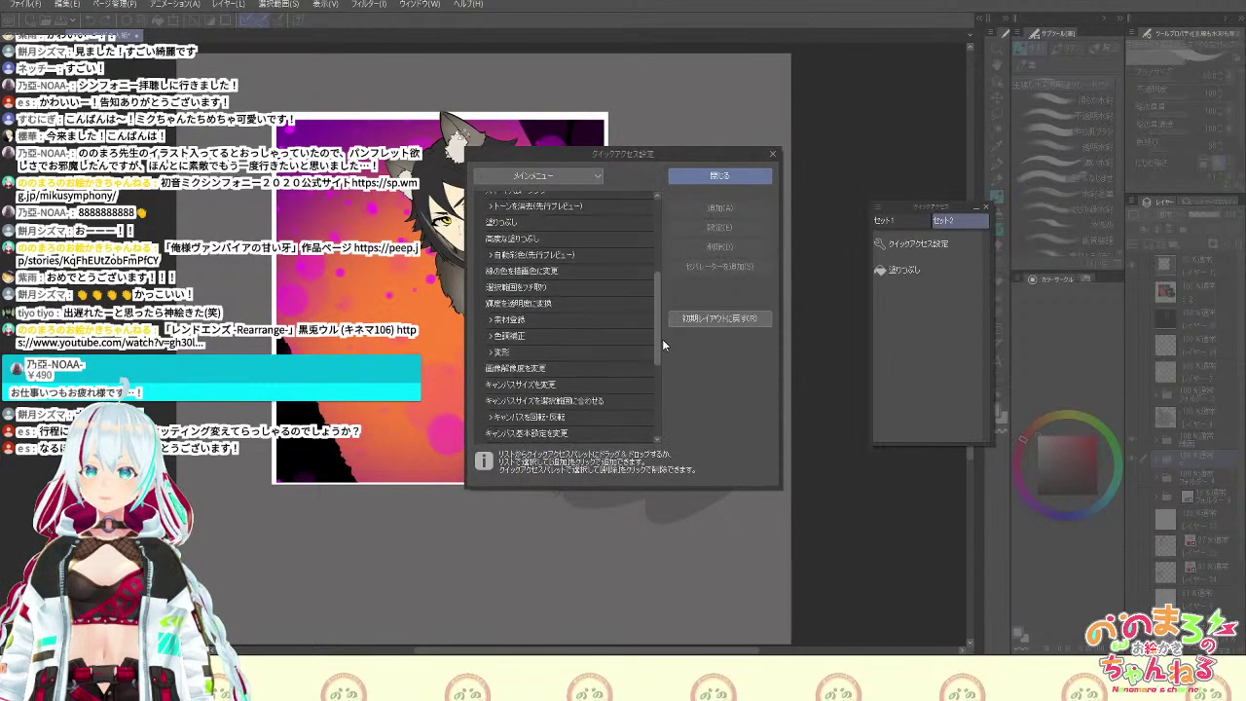
{"action": "left_click", "coordinate": [506, 335]}
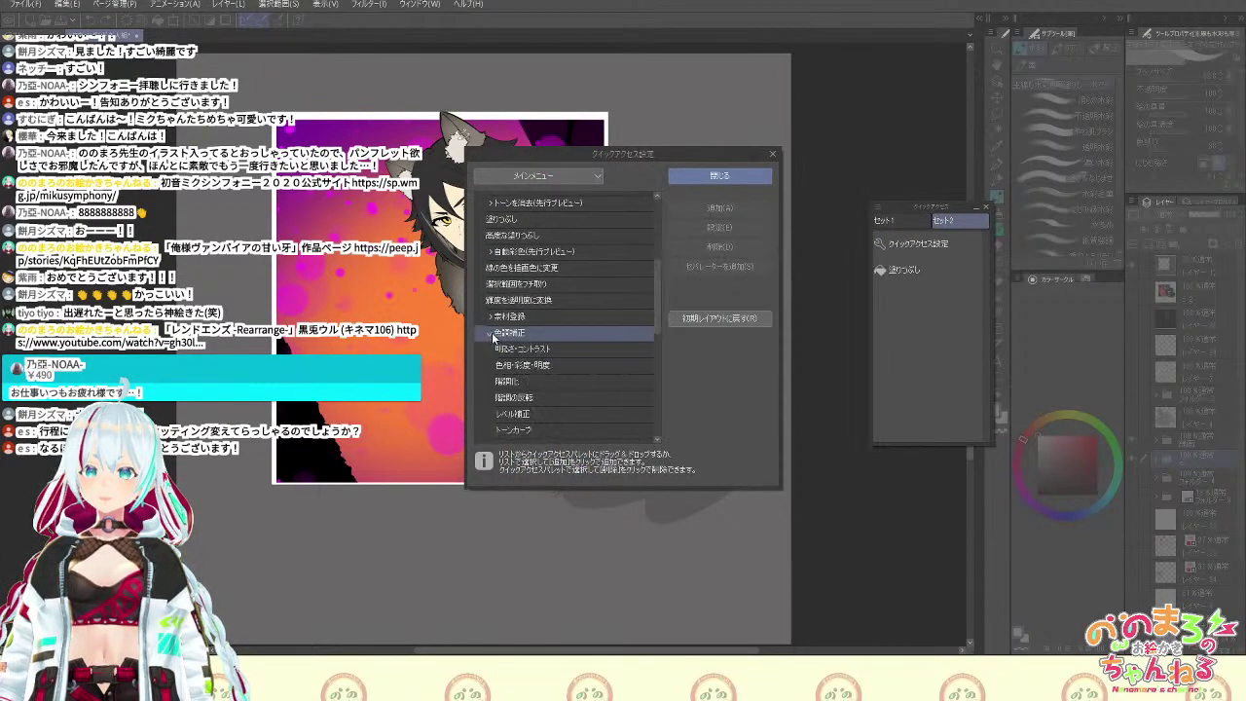
{"action": "left_click", "coordinate": [565, 366]}
{"action": "left_click", "coordinate": [719, 207]}
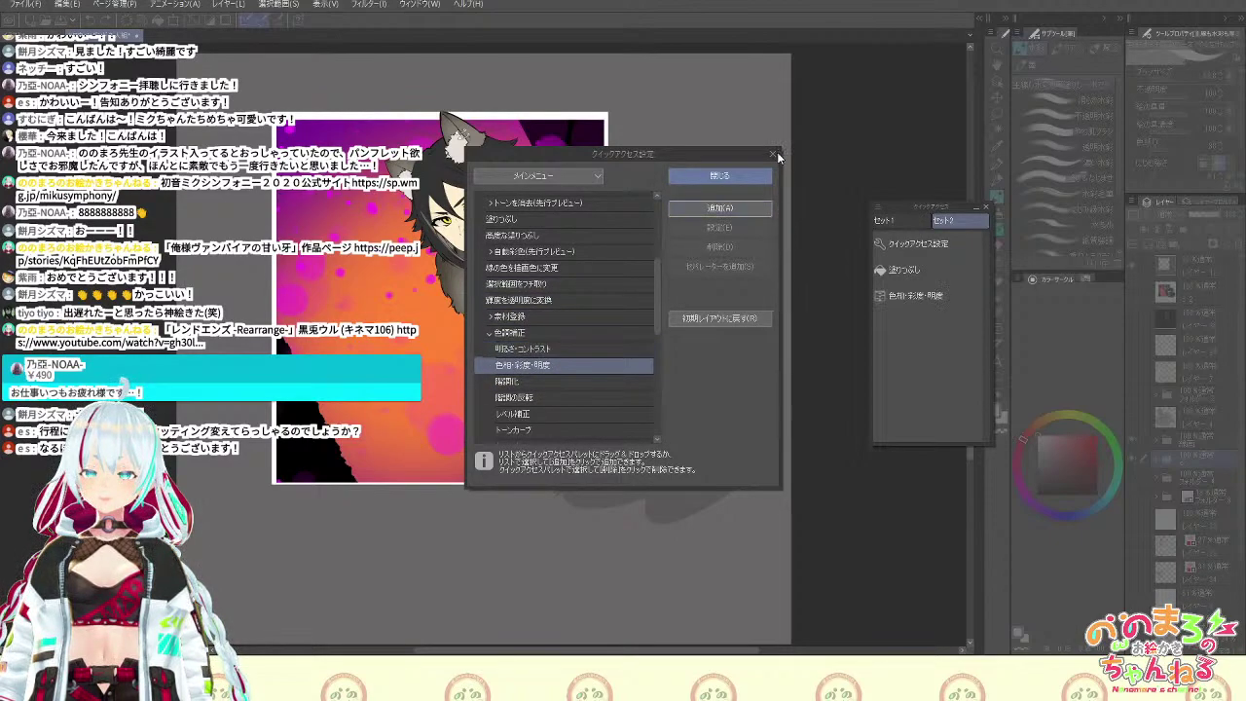
{"action": "left_click", "coordinate": [719, 177]}
{"action": "left_click", "coordinate": [900, 220]}
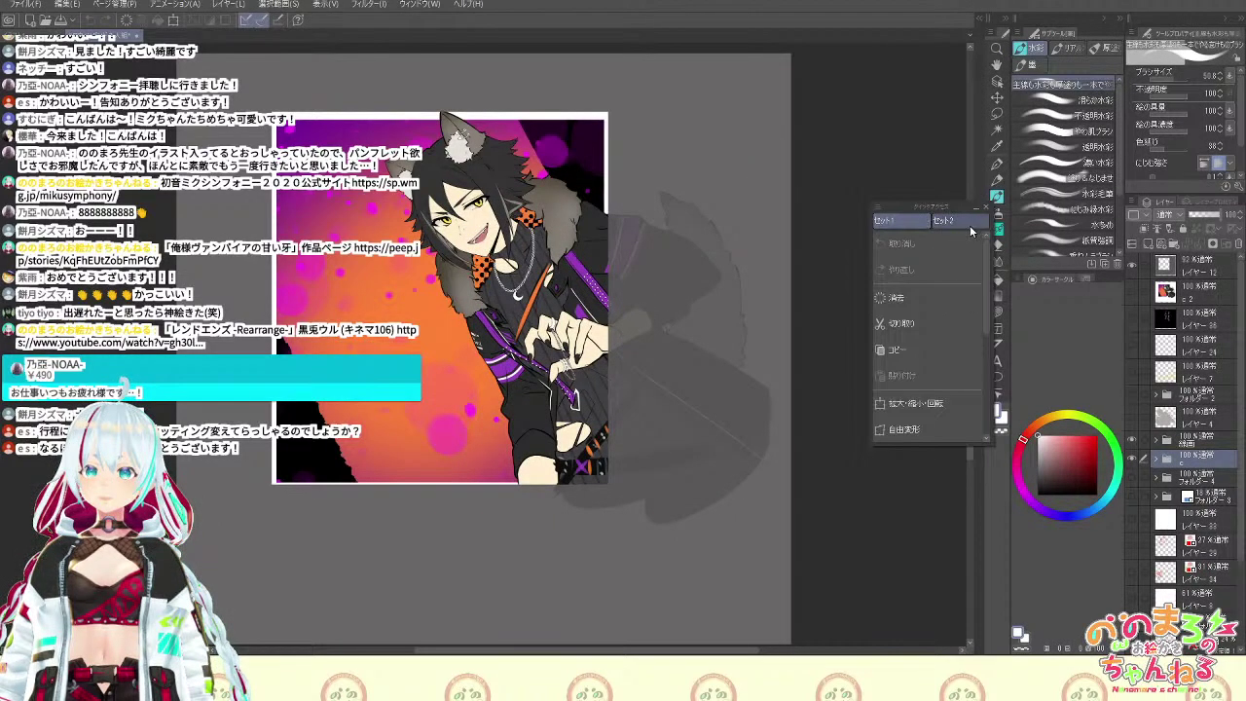
{"action": "left_click", "coordinate": [945, 220]}
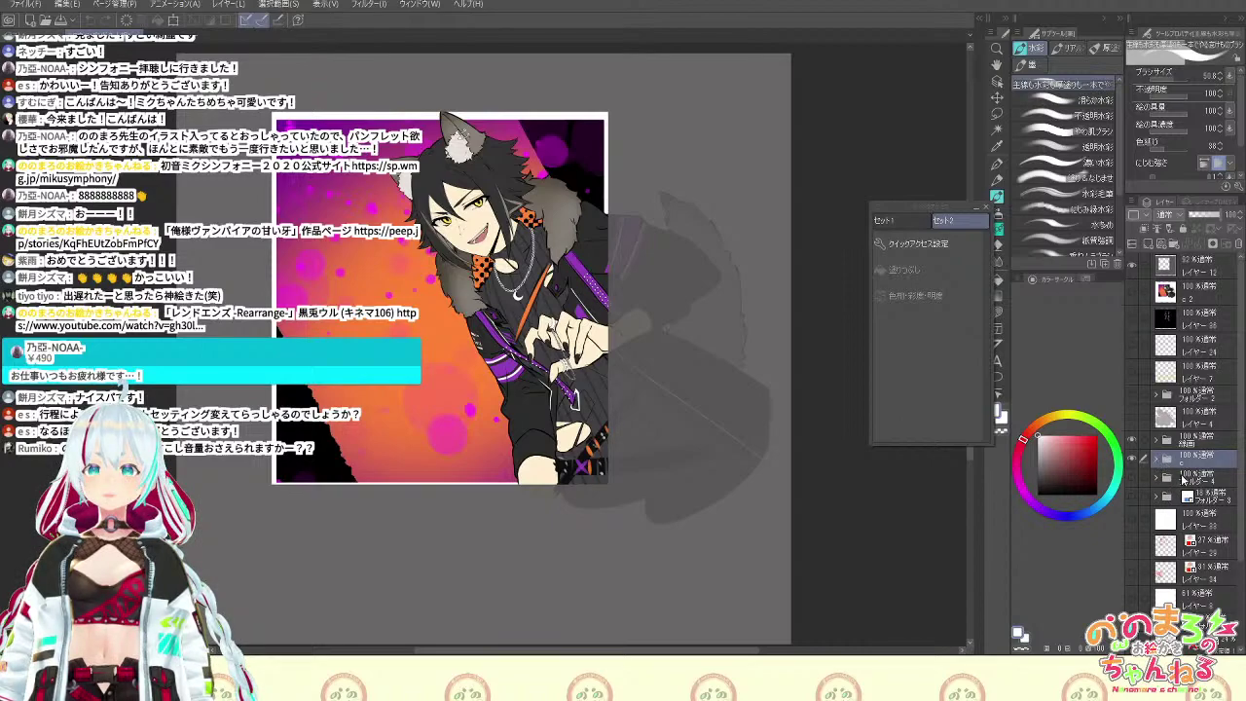
Close the quick access palette and select レイヤー 31 at the end of the expanded folder c
{"action": "left_click", "coordinate": [1197, 477]}
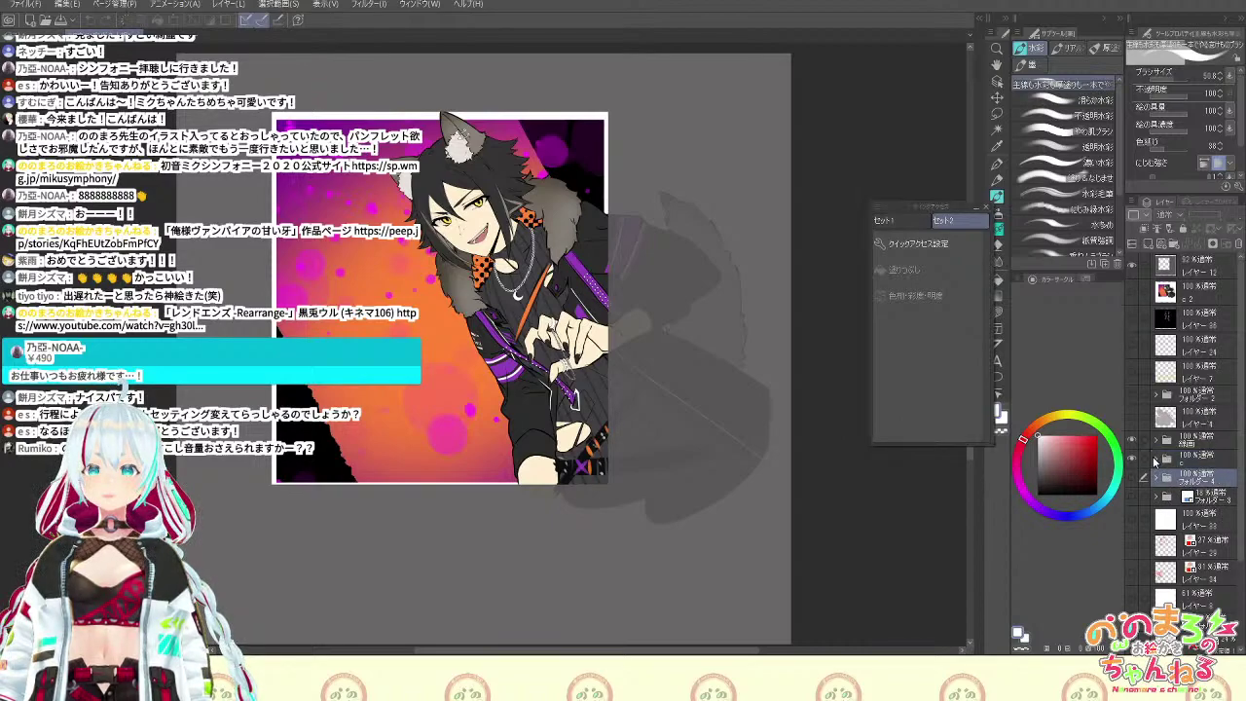
{"action": "left_click", "coordinate": [1156, 459]}
{"action": "left_click_drag", "start_coordinate": [938, 234], "coordinate": [889, 232]}
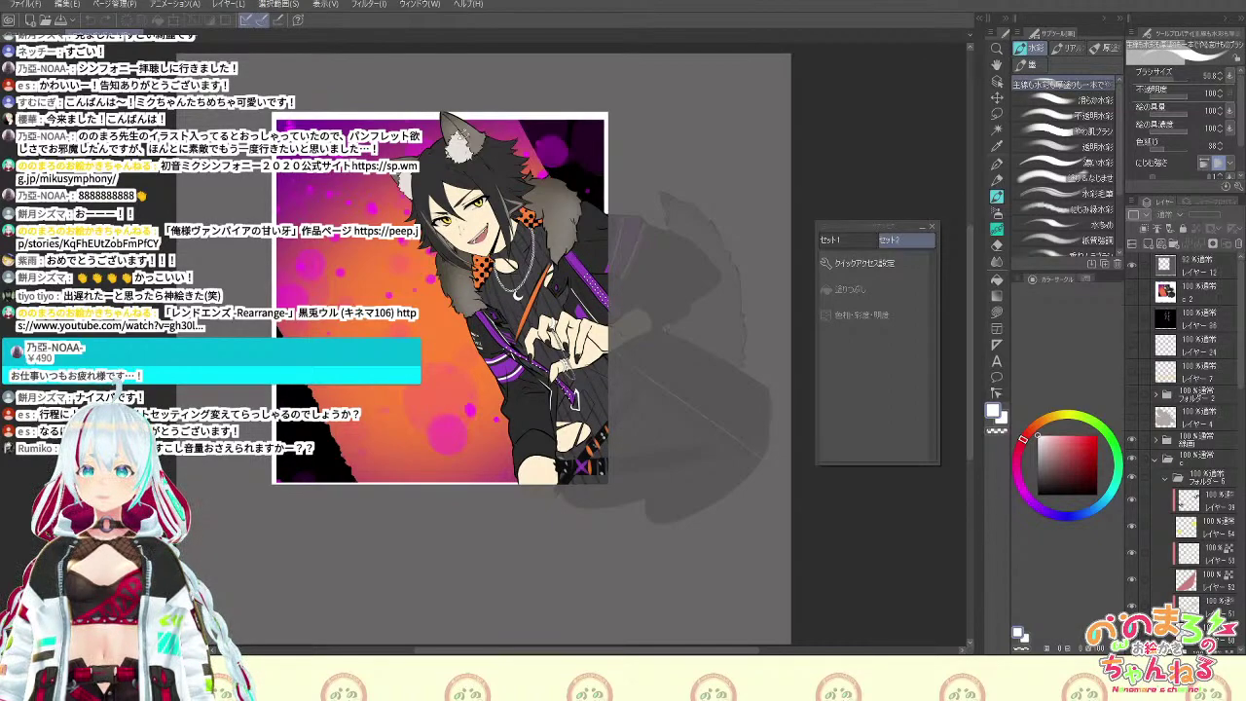
{"action": "left_click", "coordinate": [933, 226]}
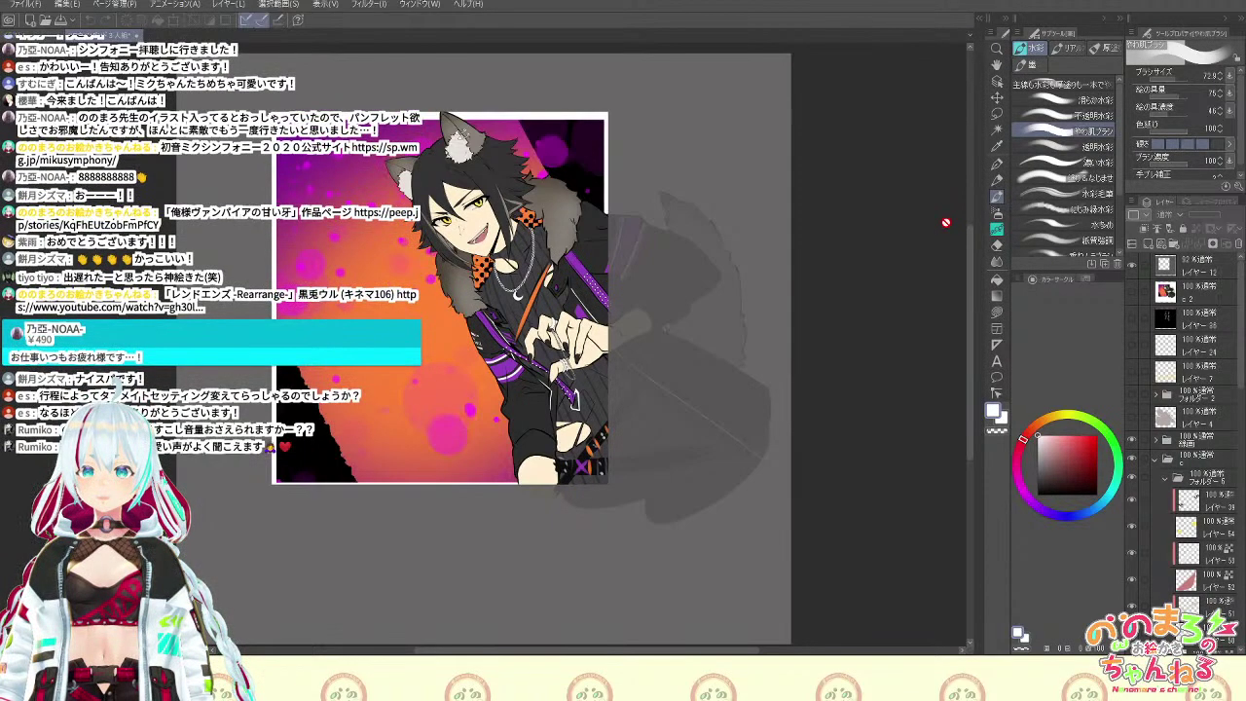
{"action": "left_click", "coordinate": [1157, 459]}
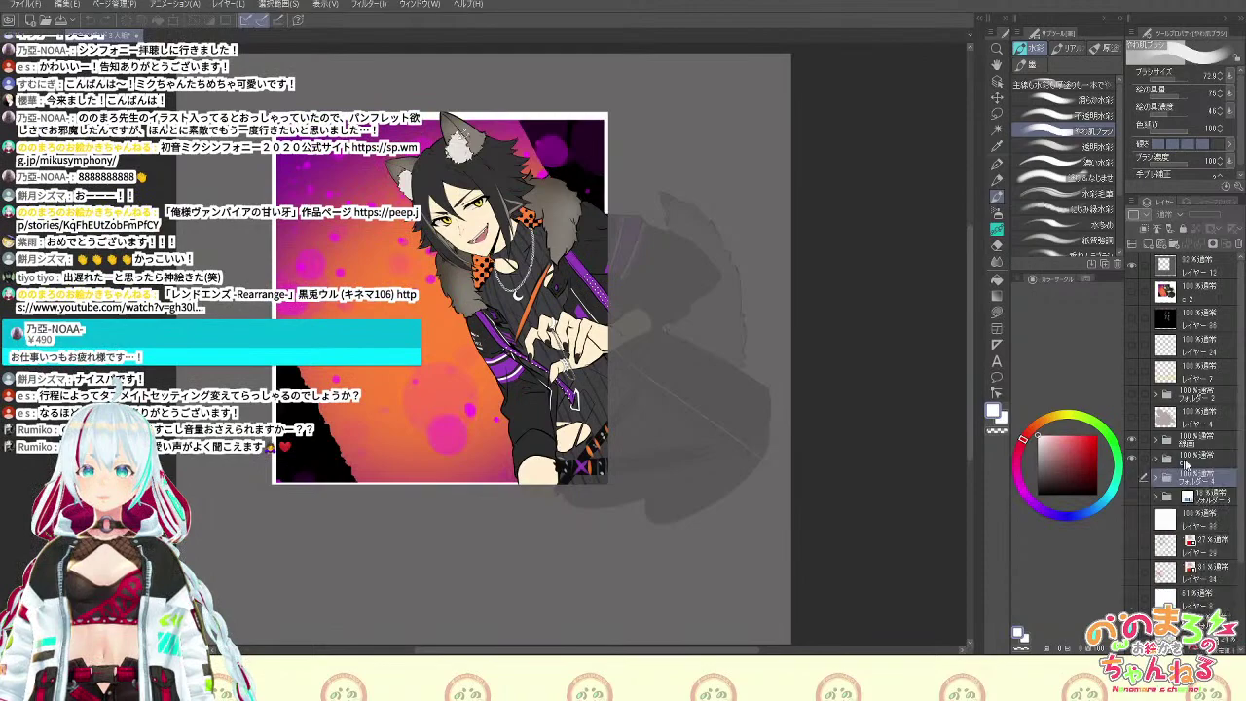
{"action": "left_click_drag", "start_coordinate": [1242, 395], "coordinate": [1241, 474]}
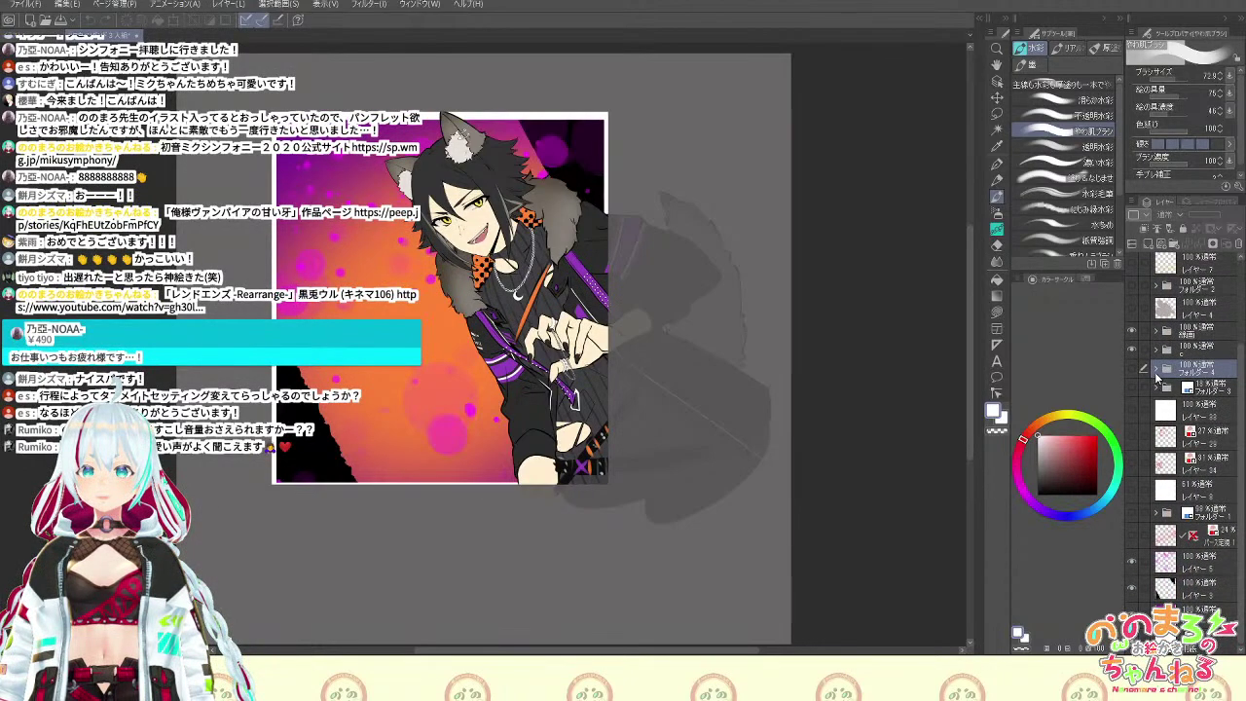
{"action": "left_click", "coordinate": [1157, 350]}
{"action": "left_click_drag", "start_coordinate": [1240, 389], "coordinate": [1233, 615]}
{"action": "left_click", "coordinate": [1204, 346]}
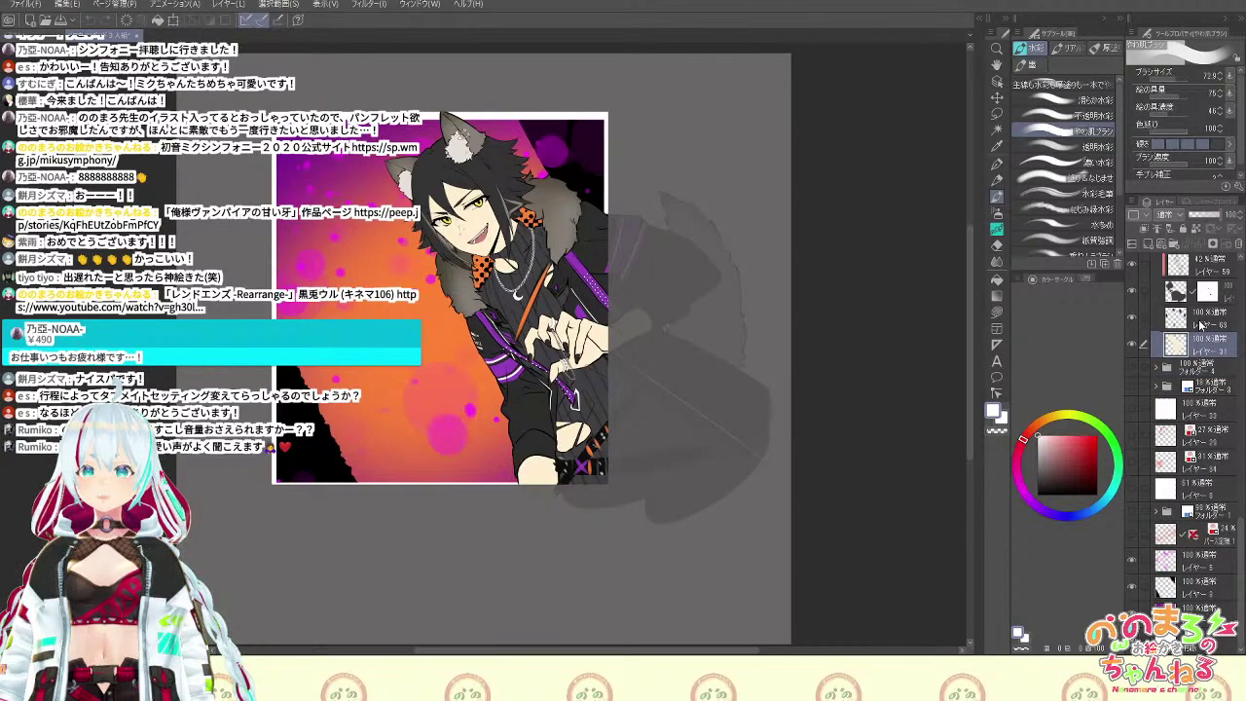
Use the レイヤー選択 sub tool on the sword in the artwork to select its line art layer
{"action": "scroll", "coordinate": [793, 414], "scroll_direction": "up", "scroll_amount": 5}
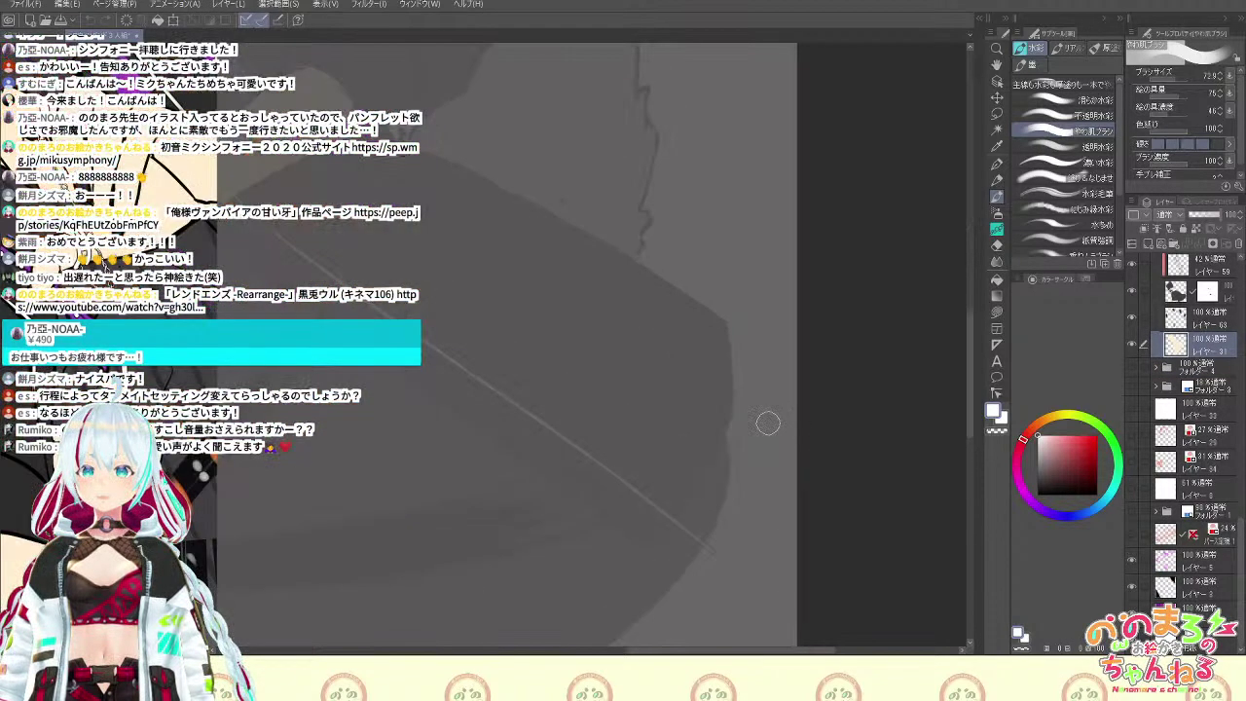
{"action": "left_click_drag", "start_coordinate": [613, 469], "coordinate": [648, 524]}
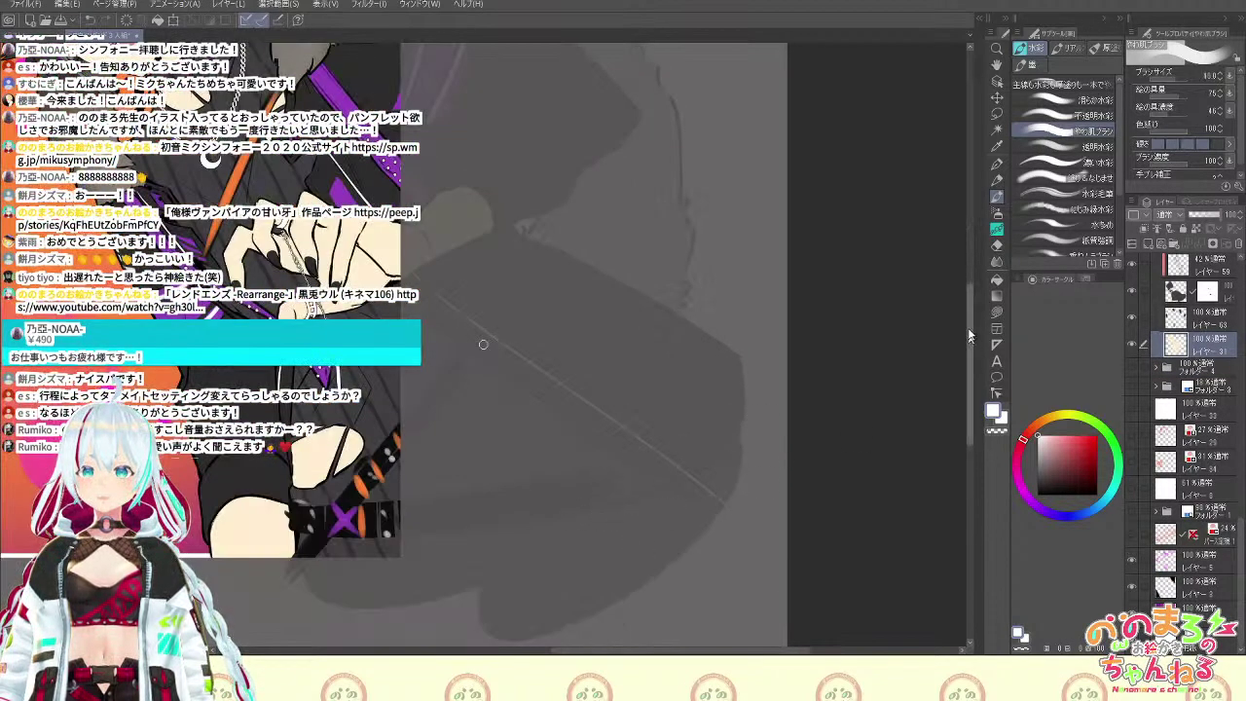
{"action": "left_click_drag", "start_coordinate": [483, 345], "coordinate": [491, 268]}
{"action": "left_click_drag", "start_coordinate": [676, 653], "coordinate": [628, 653]}
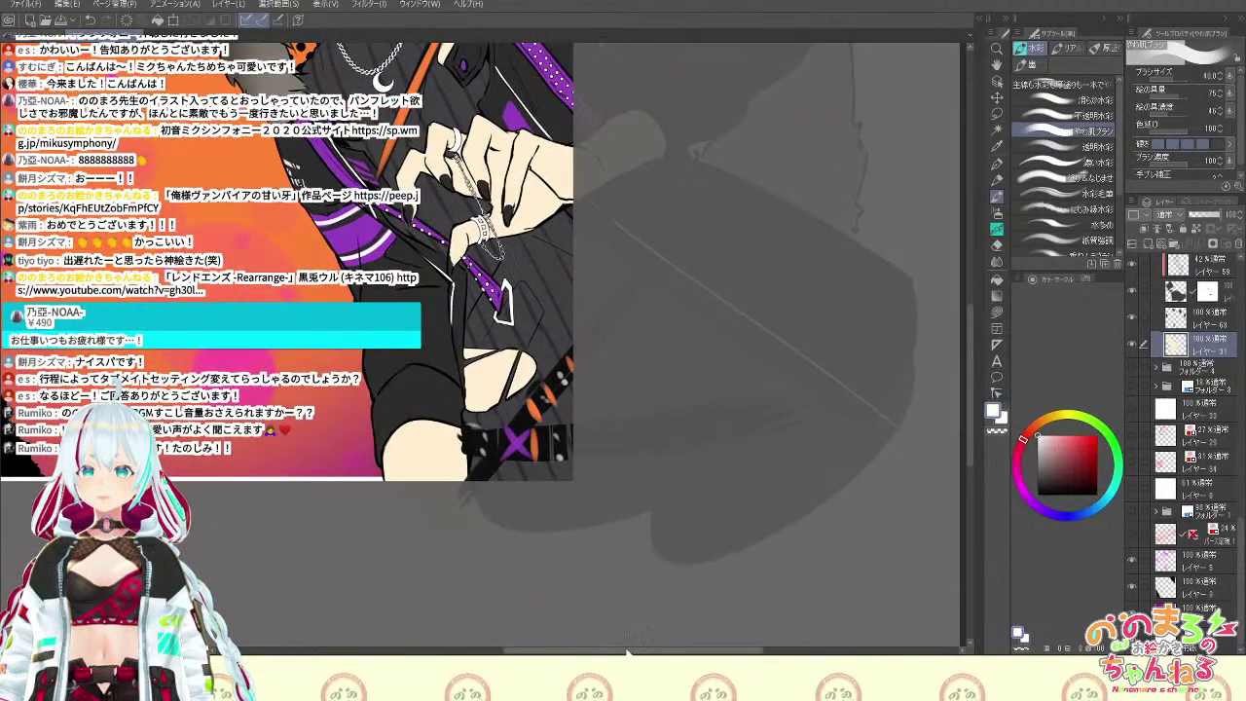
{"action": "scroll", "coordinate": [549, 490], "scroll_direction": "up", "scroll_amount": 1}
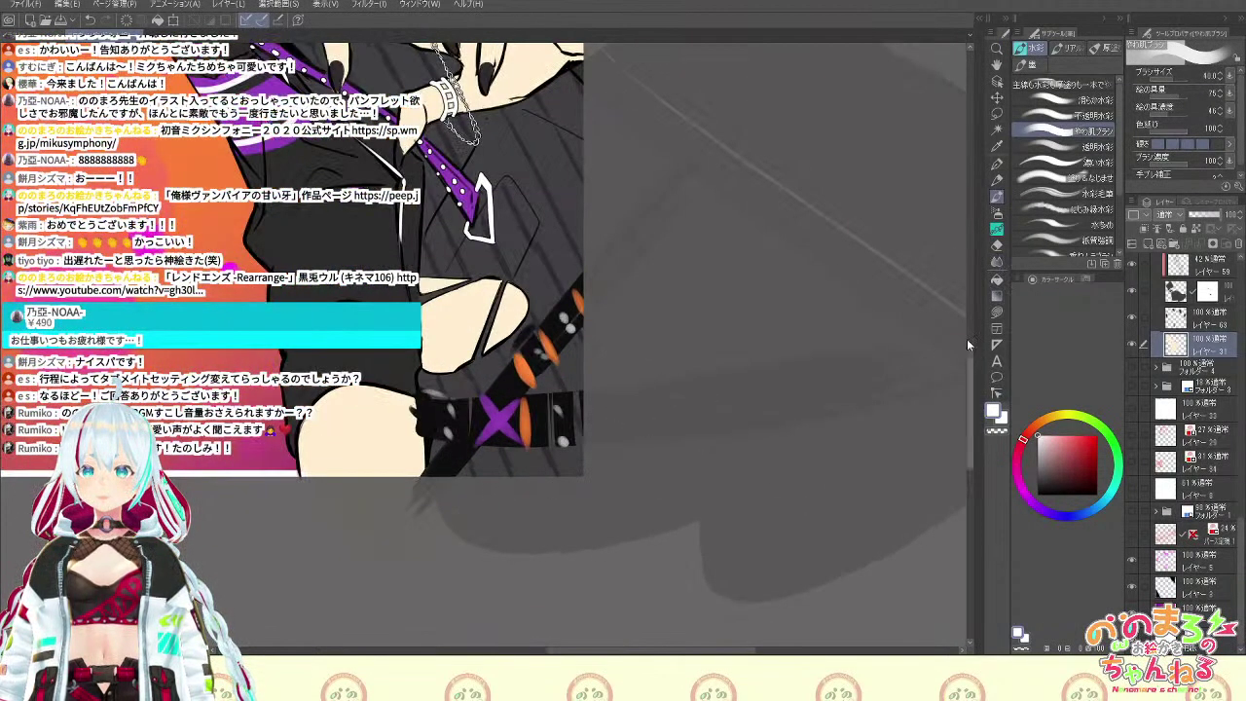
{"action": "left_click", "coordinate": [997, 81]}
{"action": "left_click", "coordinate": [502, 375]}
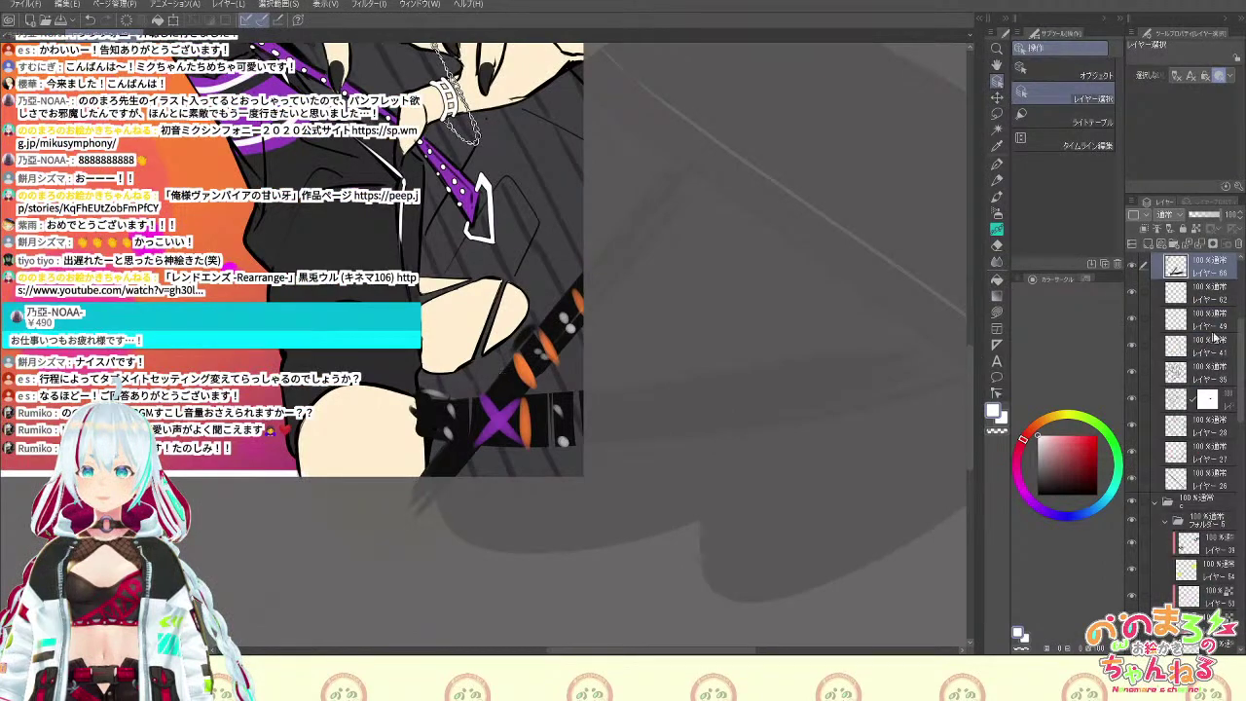
{"action": "scroll", "coordinate": [1214, 337], "scroll_direction": "up", "scroll_amount": 3}
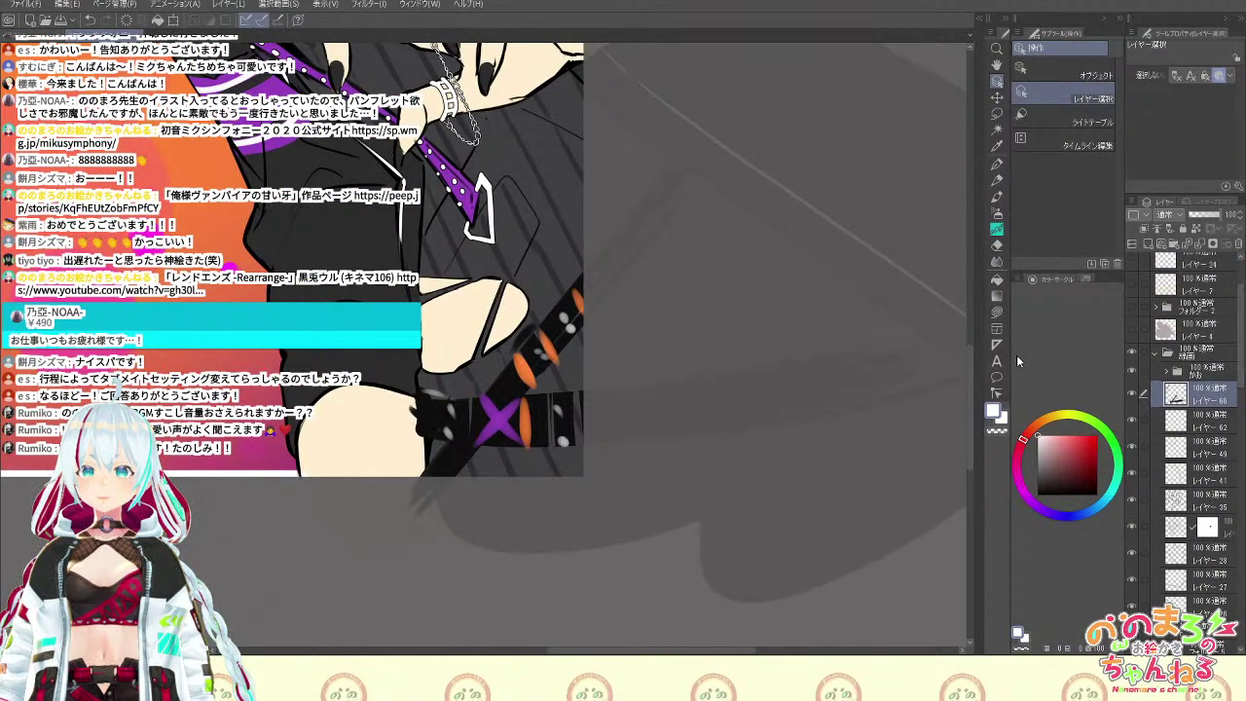
Test the popup shortcuts for the color circle and the quick access palette
{"action": "key", "text": "F2"}
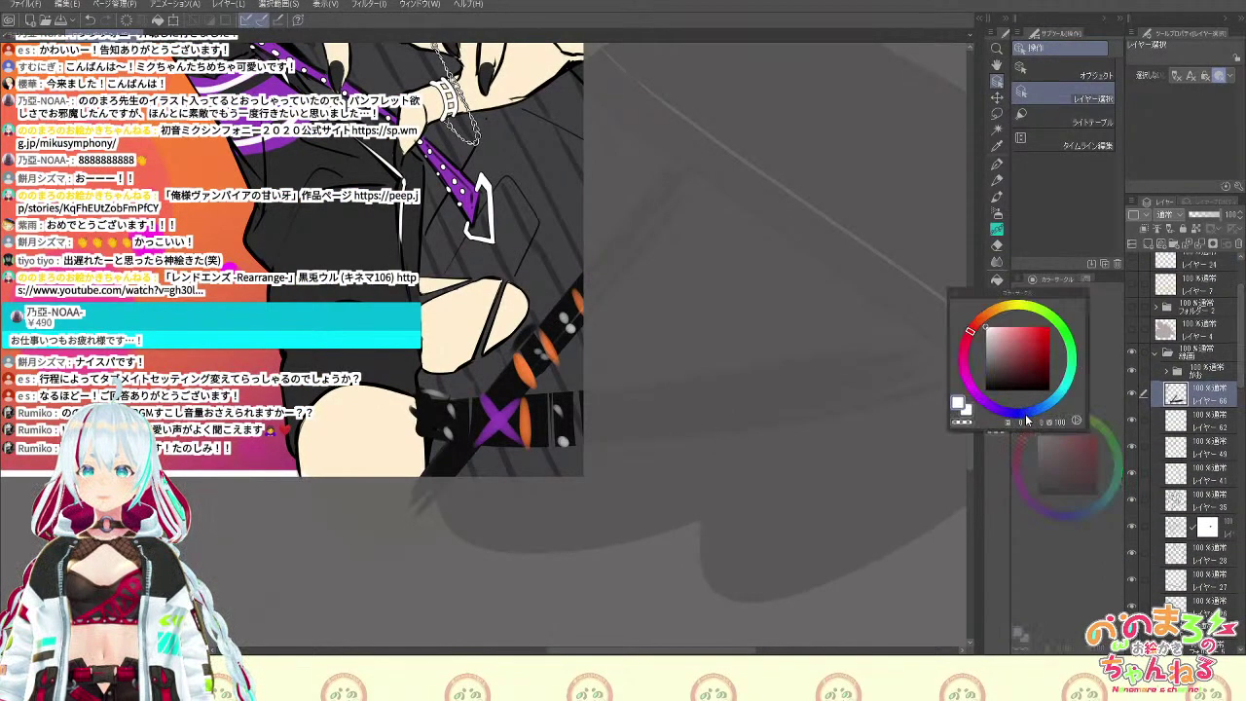
{"action": "key", "text": "F2"}
{"action": "key", "text": "F3"}
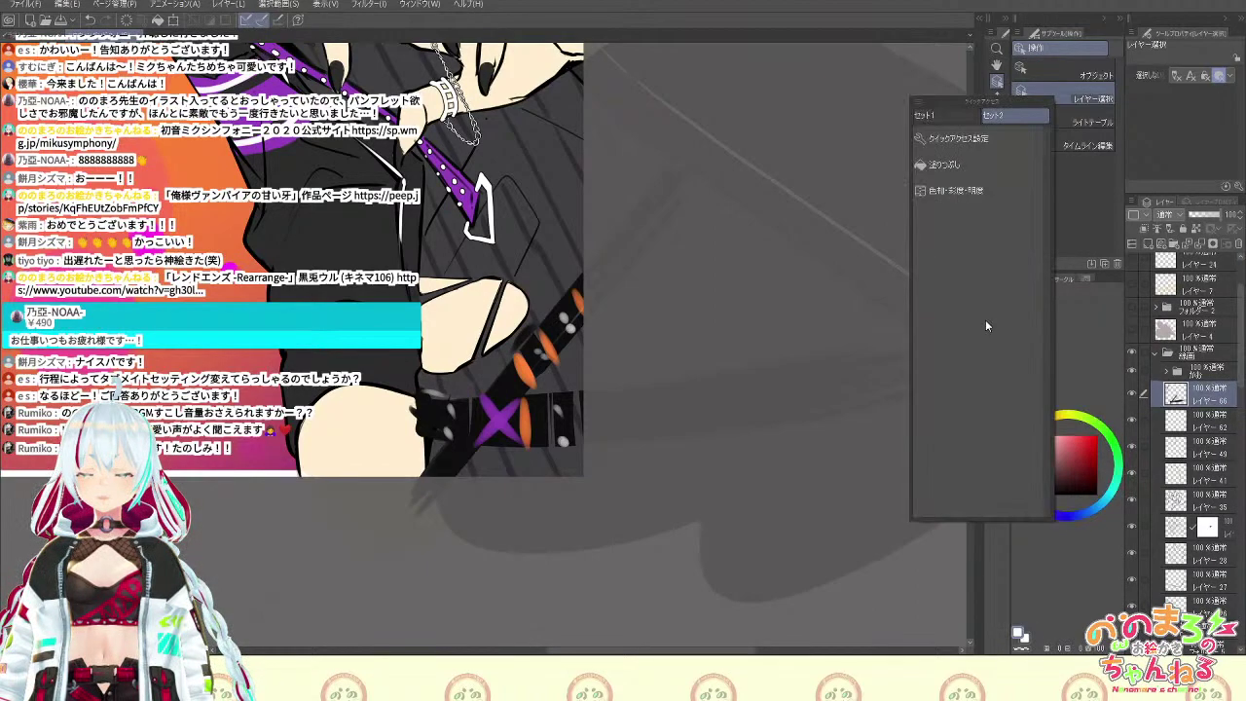
{"action": "key", "text": "F3"}
{"action": "key", "text": "F3"}
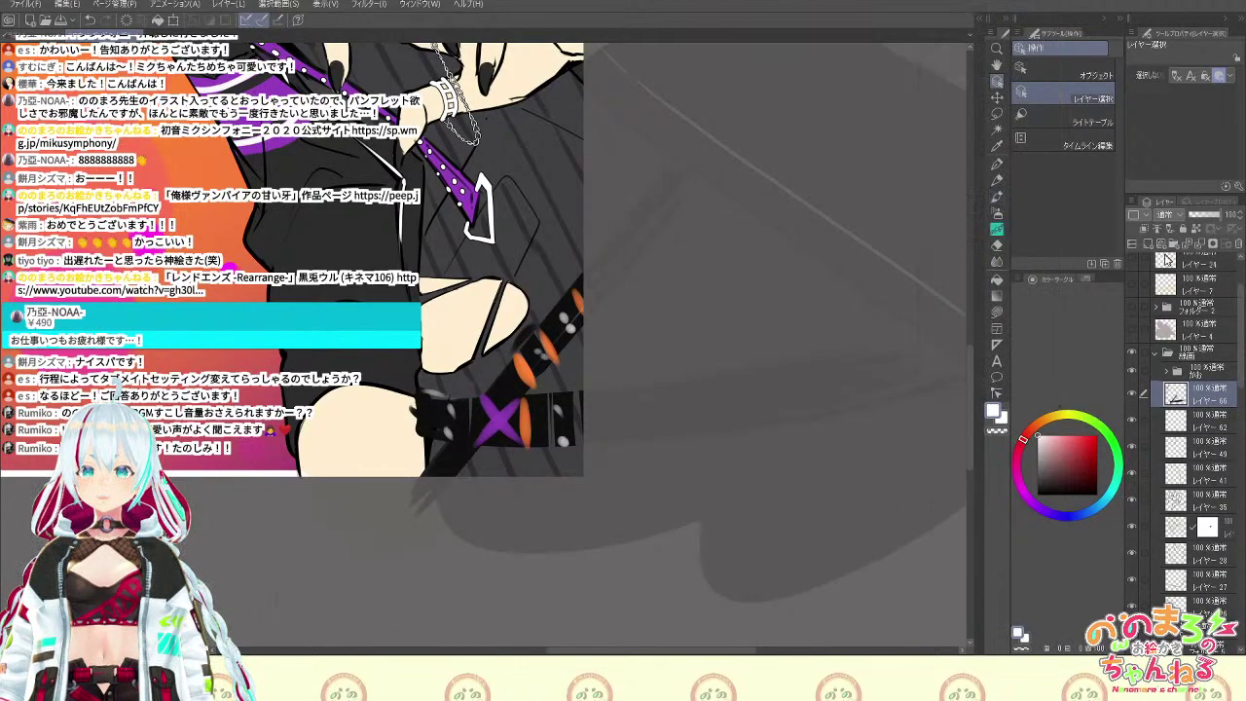
Create a new layer above レイヤー 66, fill it with white using 塗りつぶし, and reduce its opacity to 78%
{"action": "left_click", "coordinate": [1148, 244]}
{"action": "key", "text": "F3"}
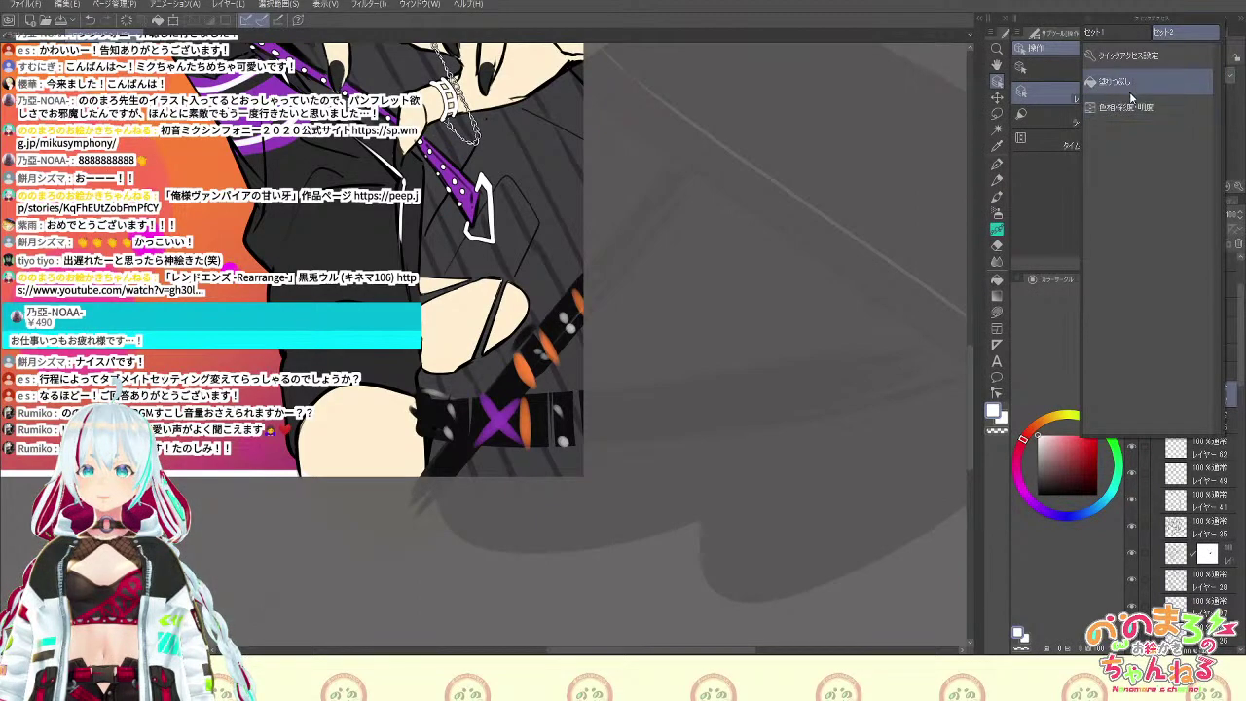
{"action": "left_click", "coordinate": [1133, 82]}
{"action": "left_click", "coordinate": [1214, 215]}
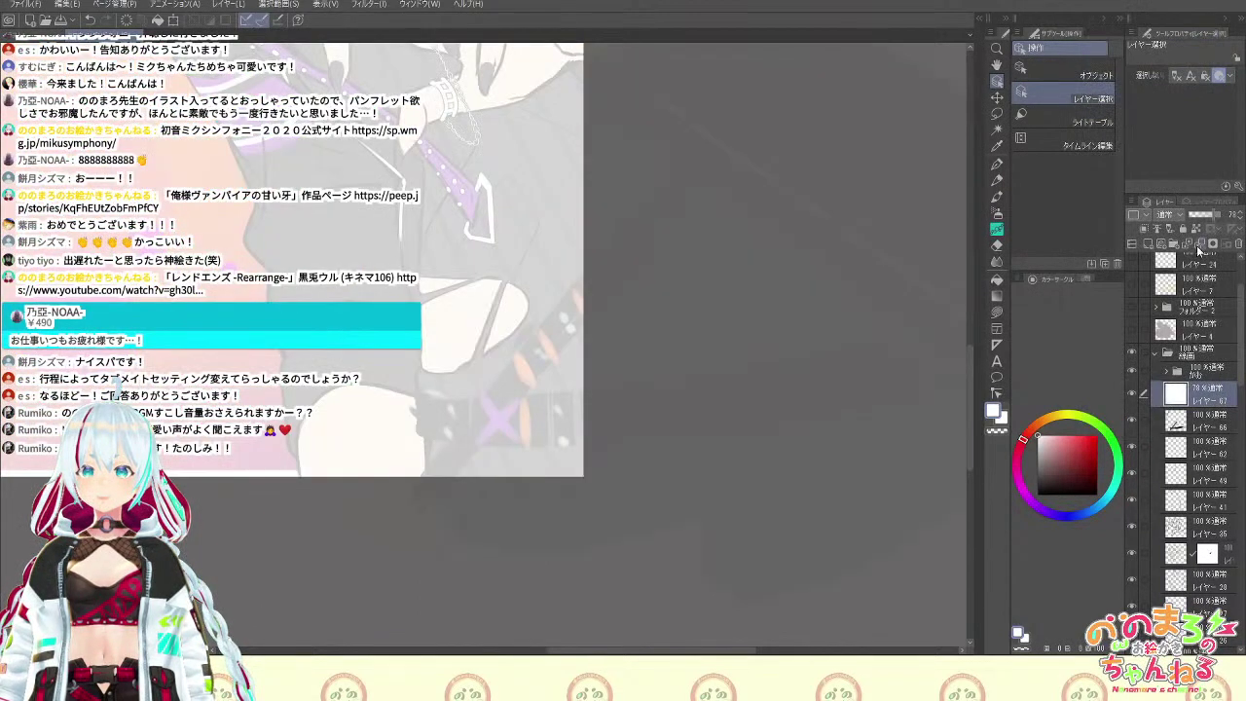
Select レイヤー 12 and the white fill layer together by marking an area on the canvas with レイヤー選択
{"action": "left_click_drag", "start_coordinate": [646, 524], "coordinate": [732, 613]}
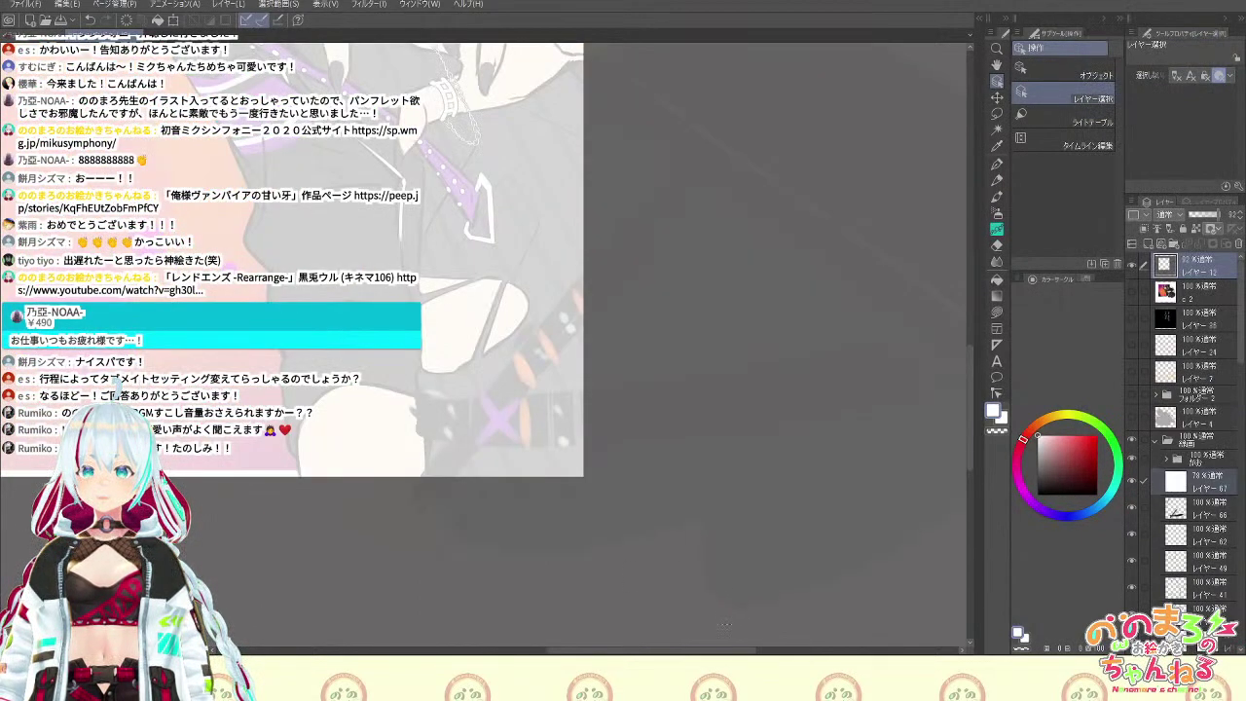
{"action": "key", "text": "space"}
{"action": "left_click_drag", "start_coordinate": [552, 401], "coordinate": [835, 581]}
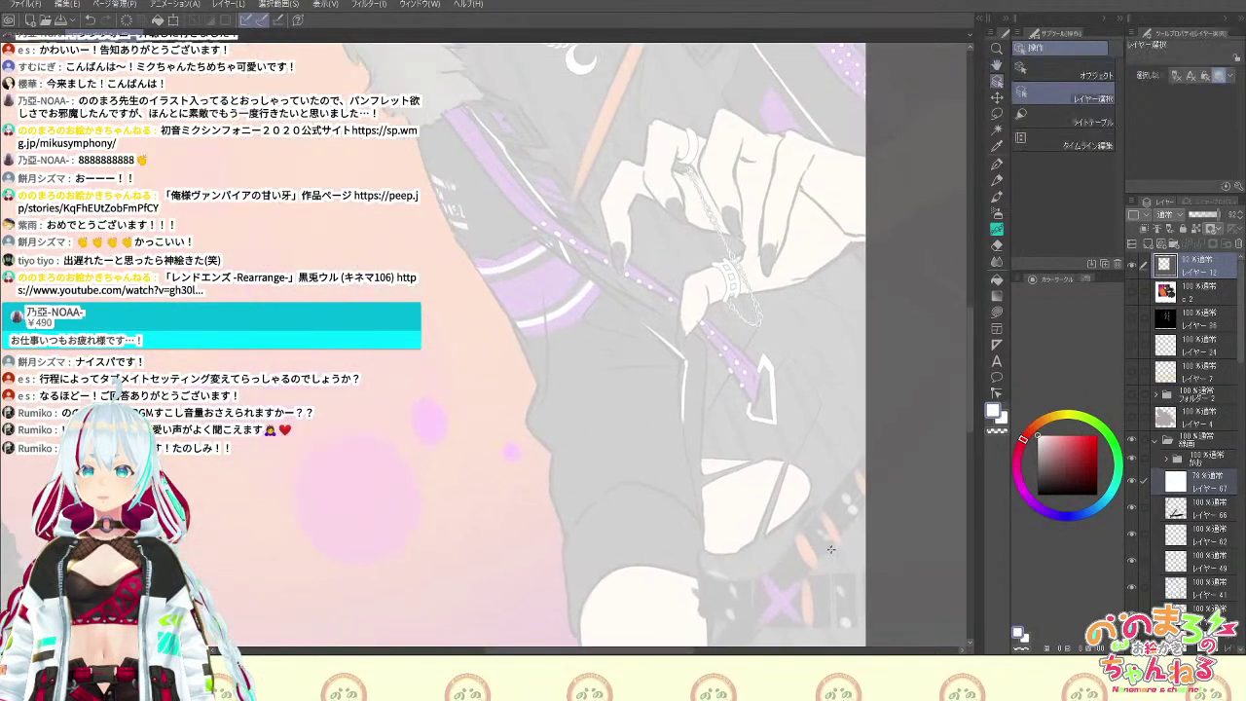
Open the TabMate settings for mode 3 and change the D button's action type to ツールを変更
{"action": "left_click", "coordinate": [26, 4]}
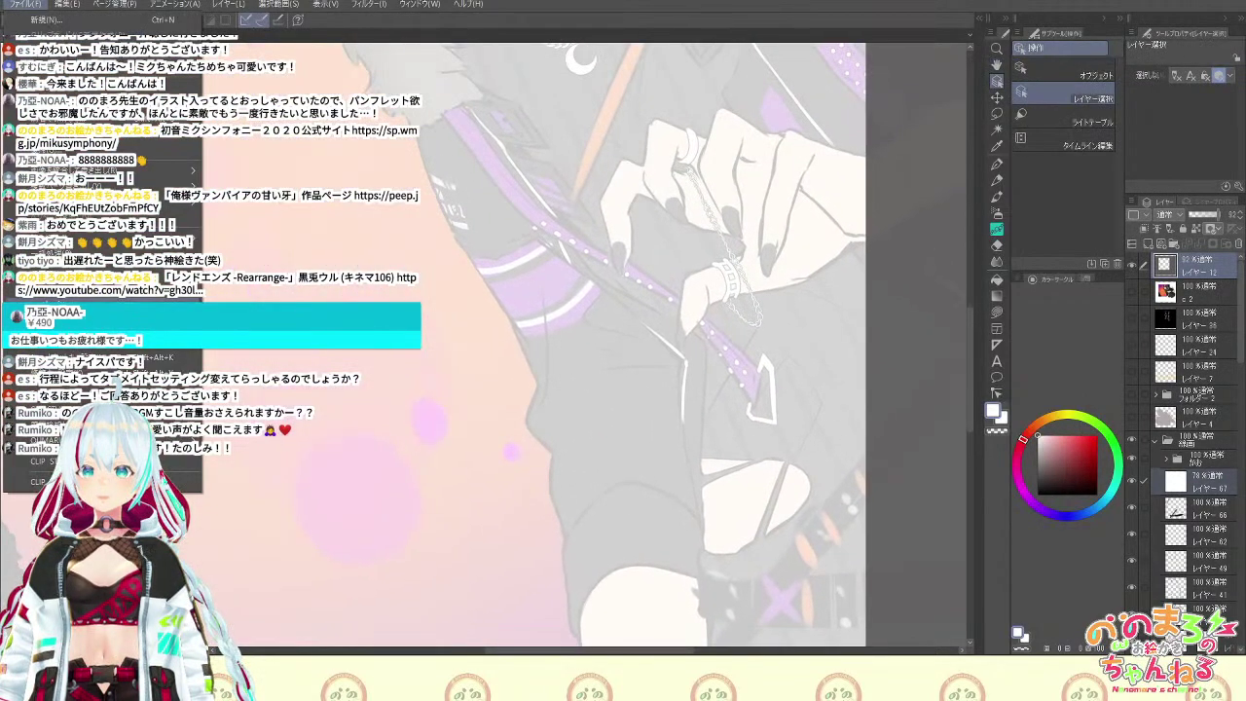
{"action": "mouse_move", "coordinate": [173, 409]}
{"action": "left_click", "coordinate": [264, 421]}
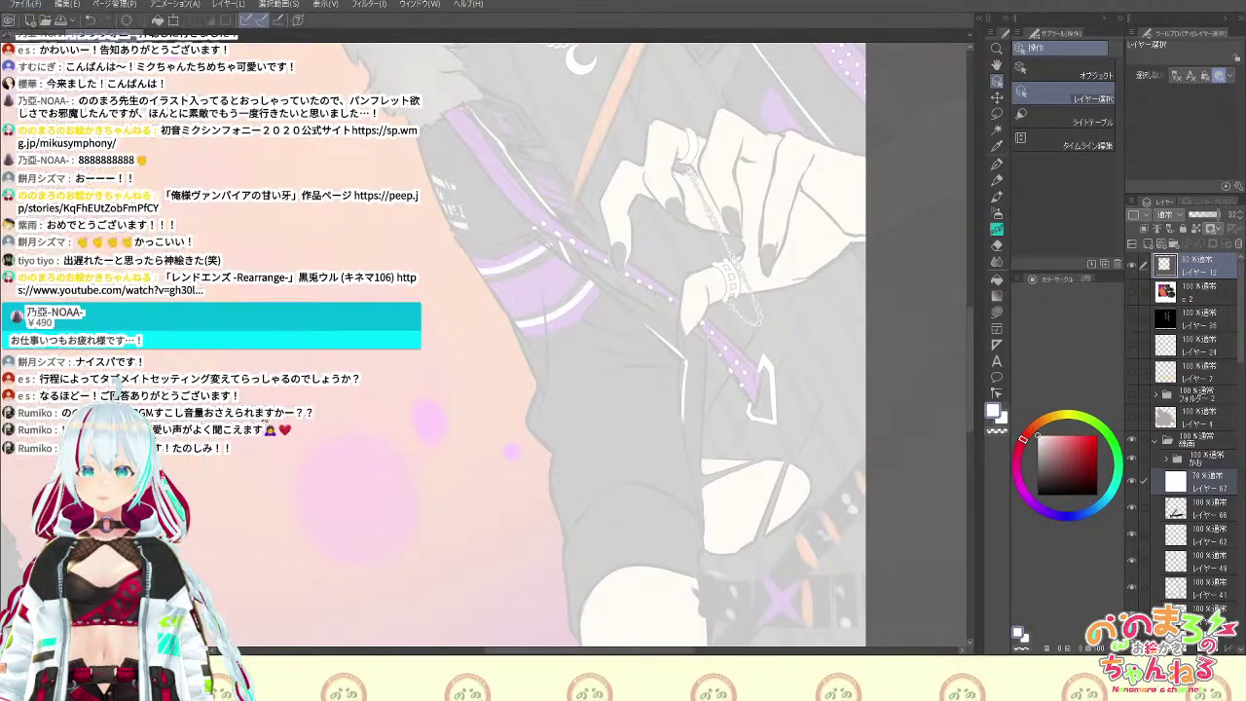
{"action": "left_click", "coordinate": [688, 240]}
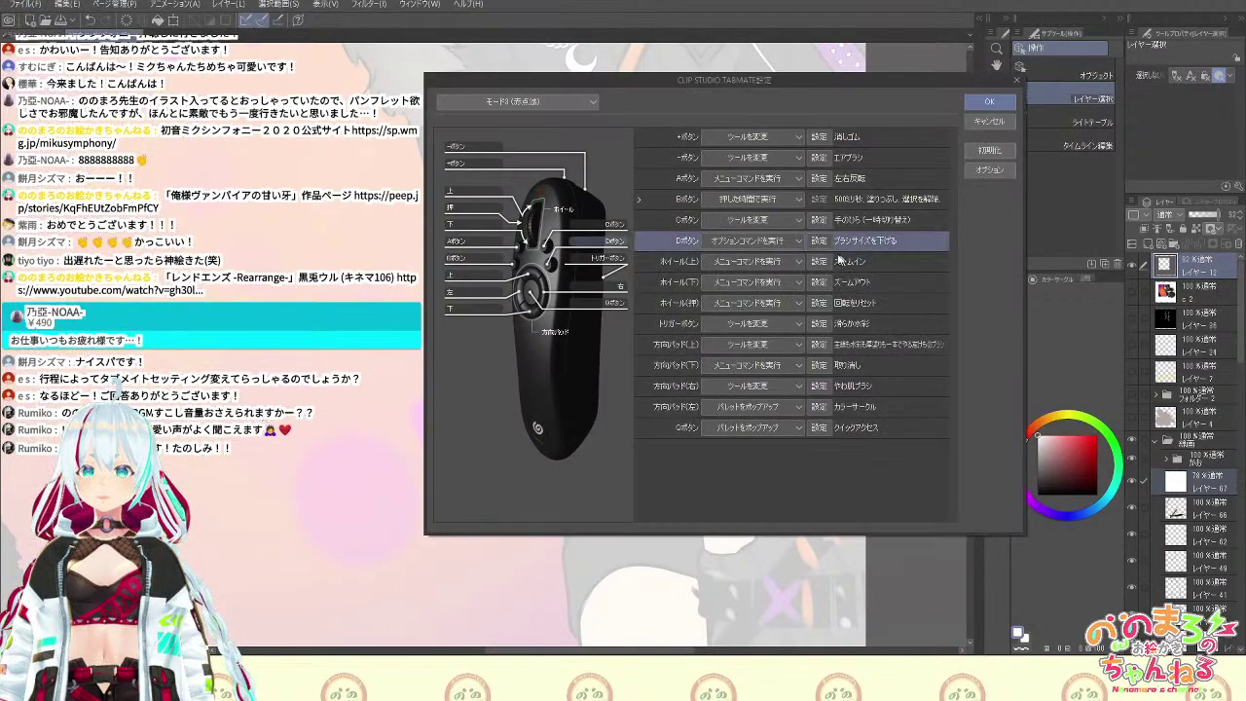
{"action": "left_click", "coordinate": [797, 244]}
{"action": "left_click", "coordinate": [770, 261]}
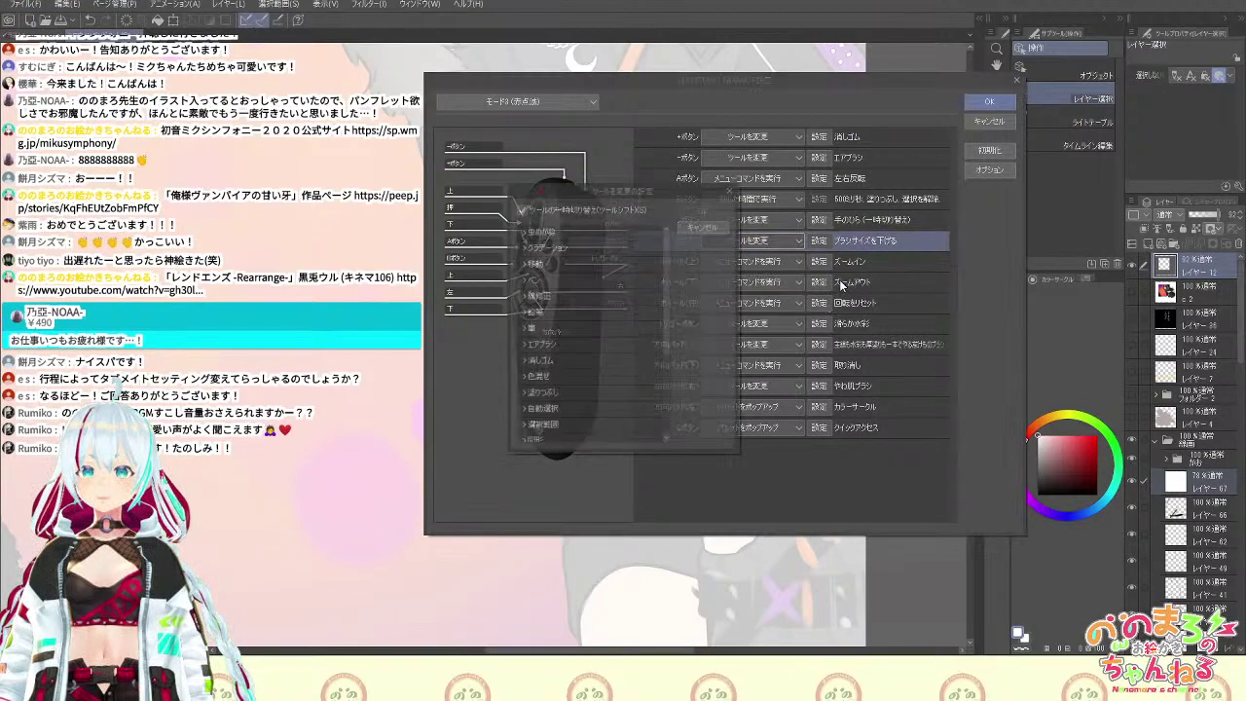
Assign the 手のひら sub tool with temporary tool switching to the D button and apply the TabMate settings
{"action": "left_click", "coordinate": [656, 347]}
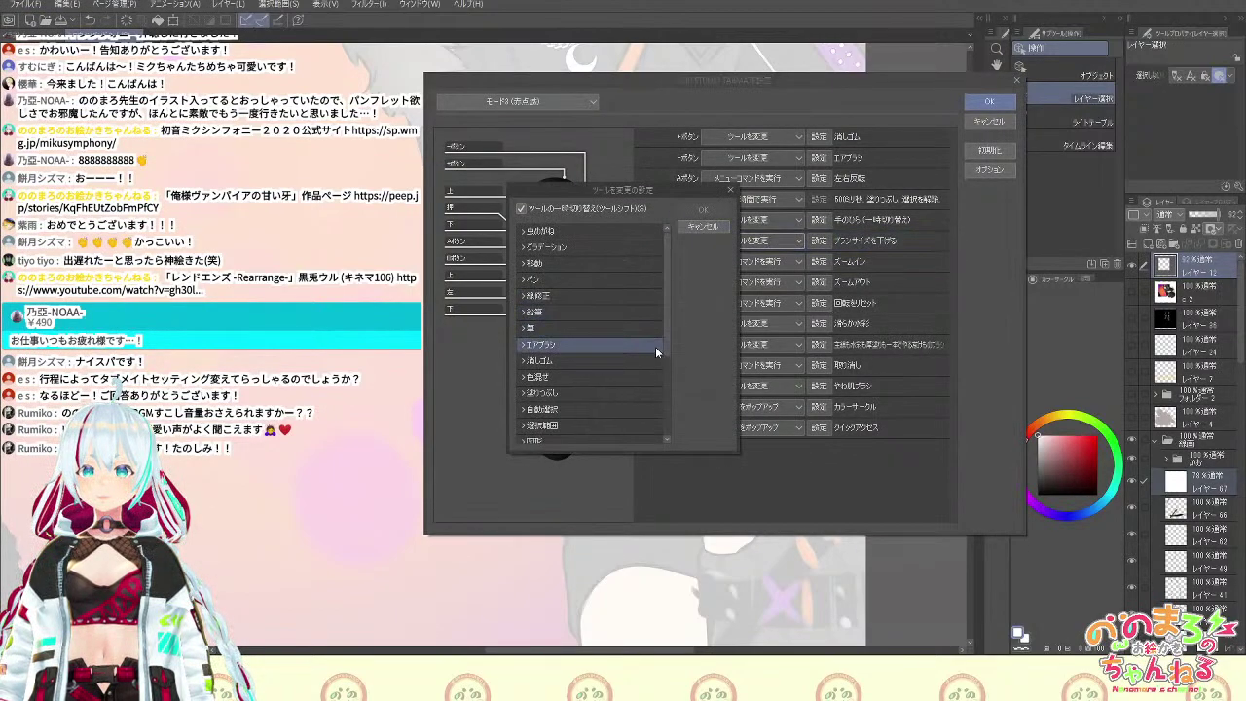
{"action": "left_click", "coordinate": [662, 410]}
{"action": "left_click", "coordinate": [662, 278]}
{"action": "left_click", "coordinate": [531, 264]}
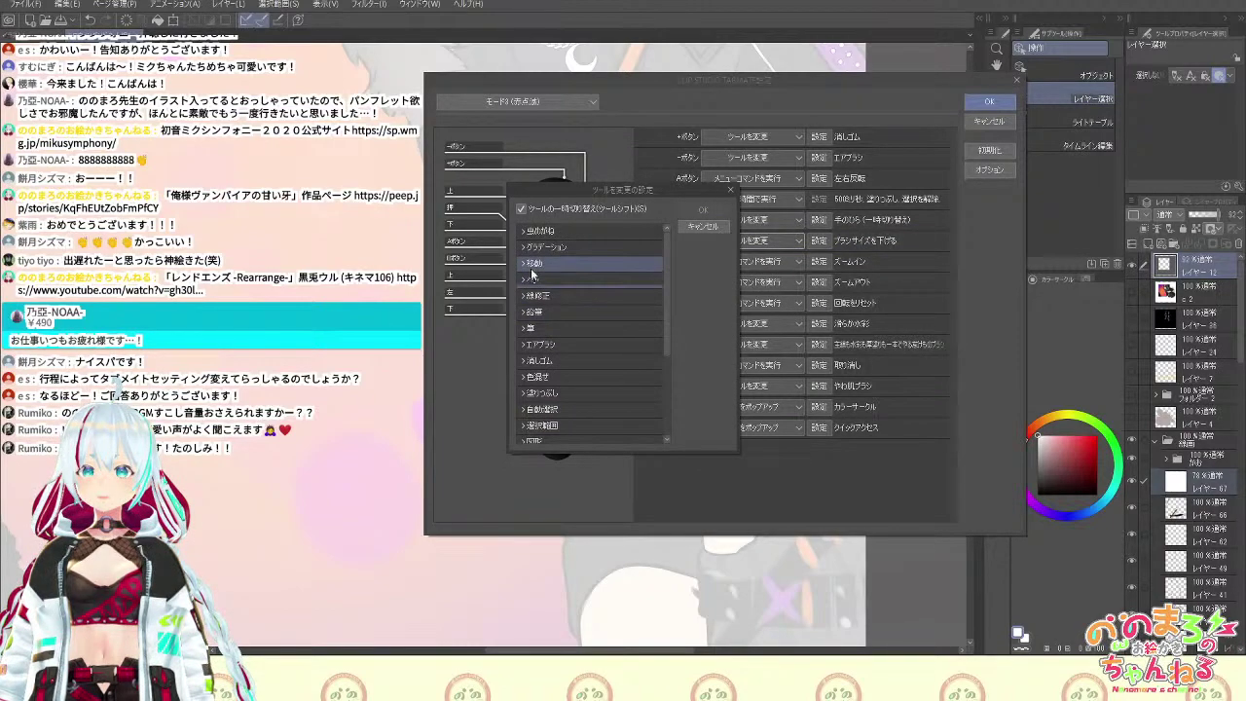
{"action": "left_click", "coordinate": [523, 263]}
{"action": "left_click", "coordinate": [532, 279]}
{"action": "left_click", "coordinate": [592, 297]}
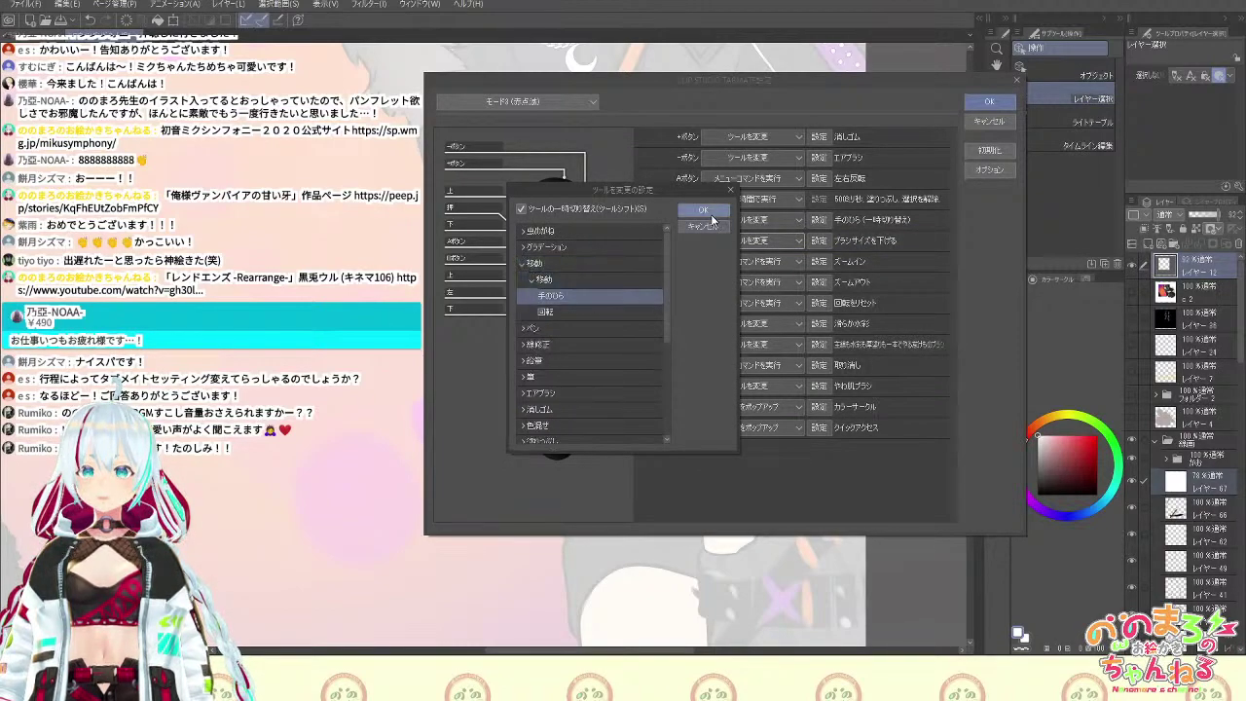
{"action": "left_click", "coordinate": [714, 219]}
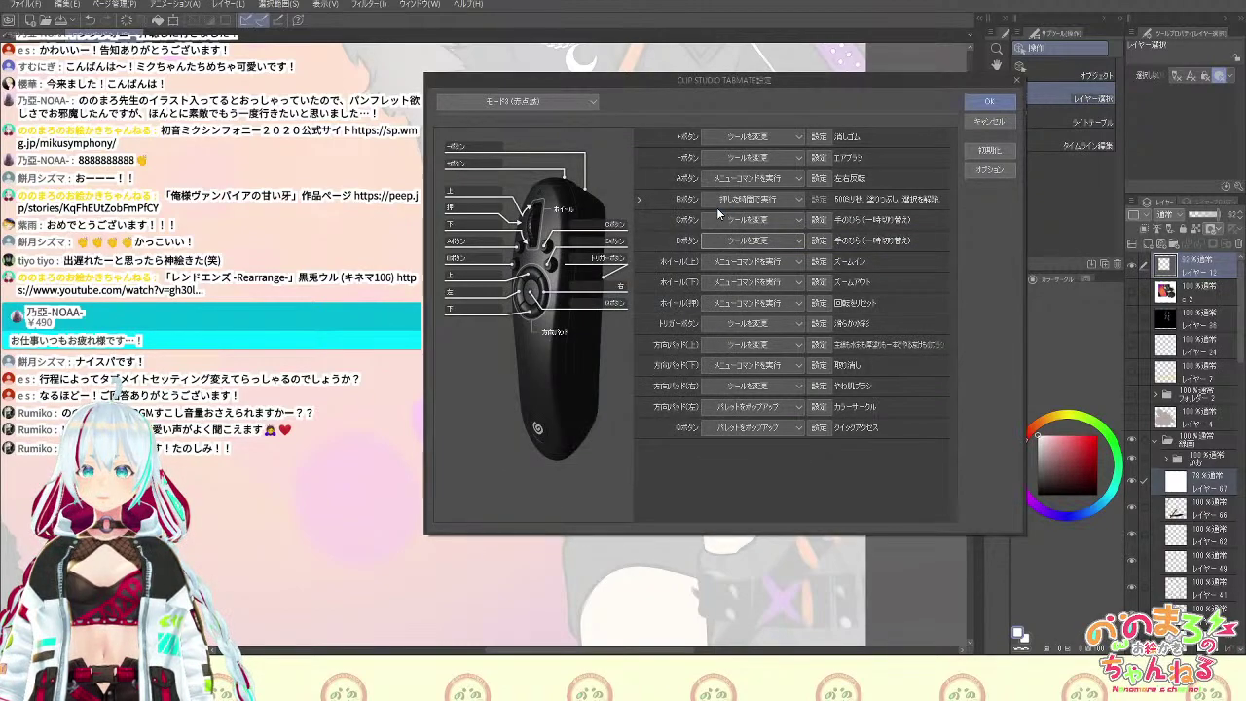
{"action": "left_click", "coordinate": [991, 103]}
Create a new raster layer directly above the white fill layer レイヤー 67
{"action": "left_click_drag", "start_coordinate": [808, 136], "coordinate": [871, 381]}
{"action": "key", "text": "o"}
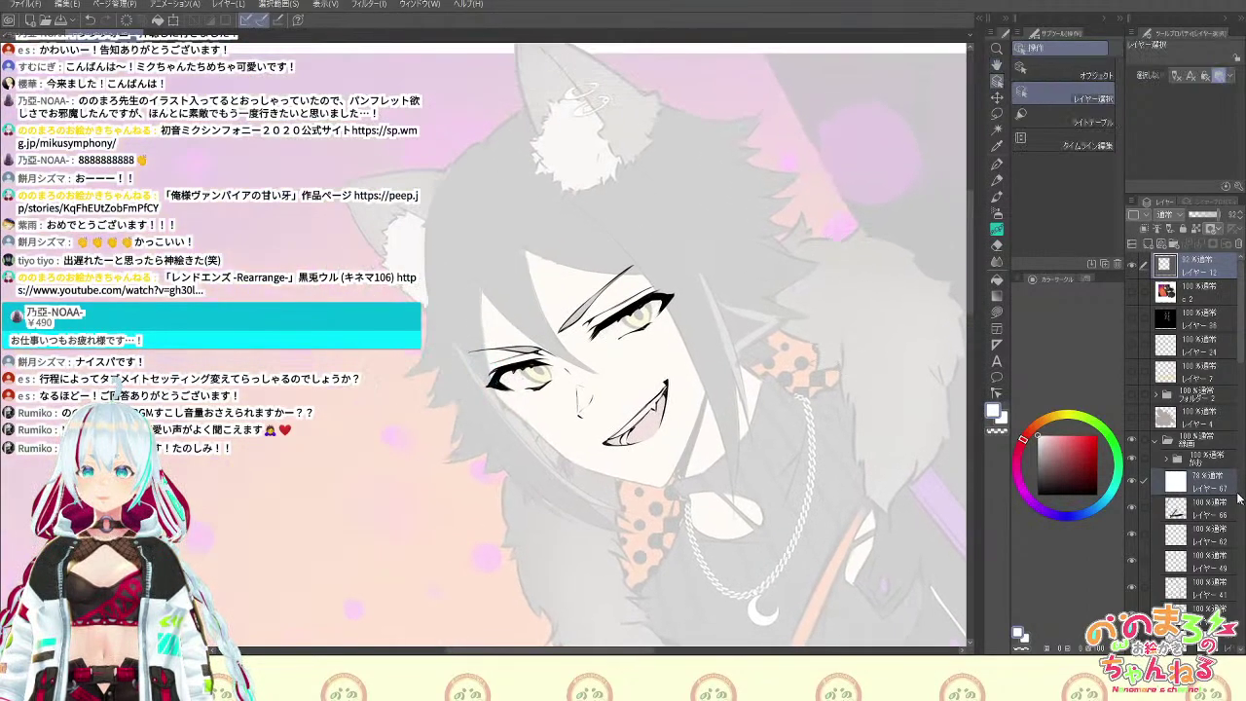
{"action": "left_click", "coordinate": [1208, 484]}
{"action": "left_click", "coordinate": [1149, 245]}
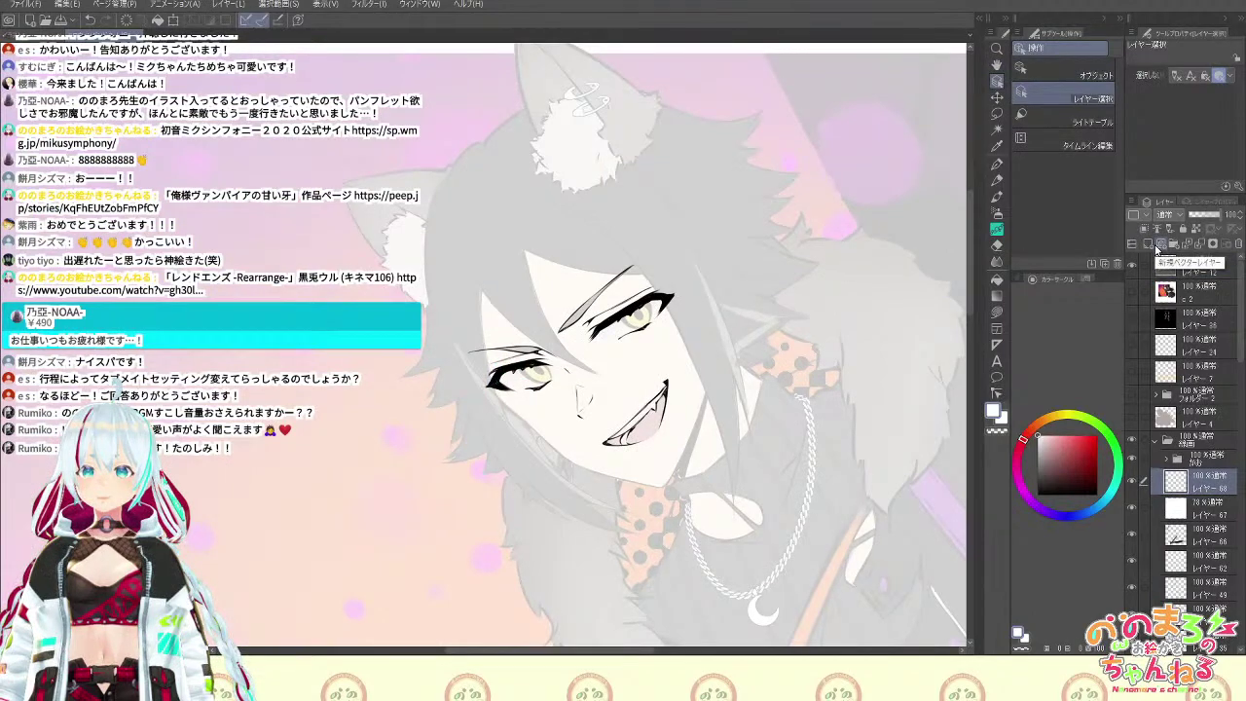
Switch to the やわ肌ブラシ watercolor brush and pick a very dark, nearly black red as the drawing color
{"action": "left_click_drag", "start_coordinate": [839, 461], "coordinate": [751, 209]}
{"action": "key", "text": "b"}
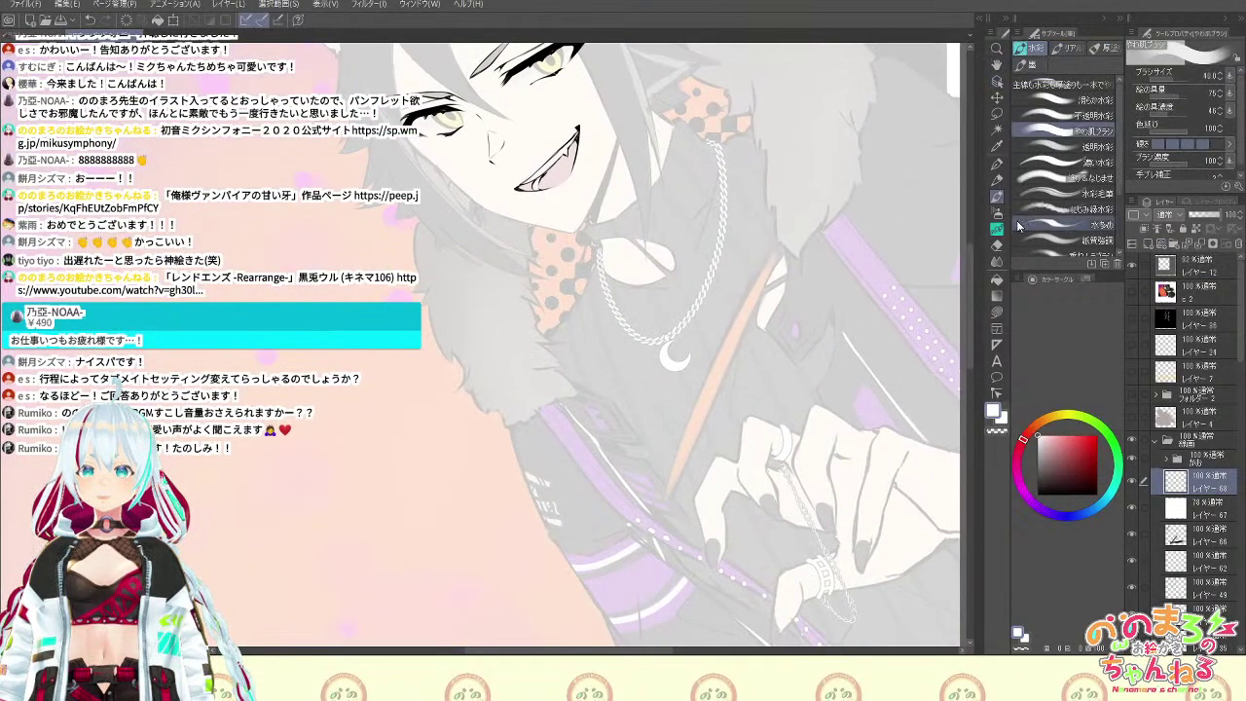
{"action": "left_click", "coordinate": [1077, 484]}
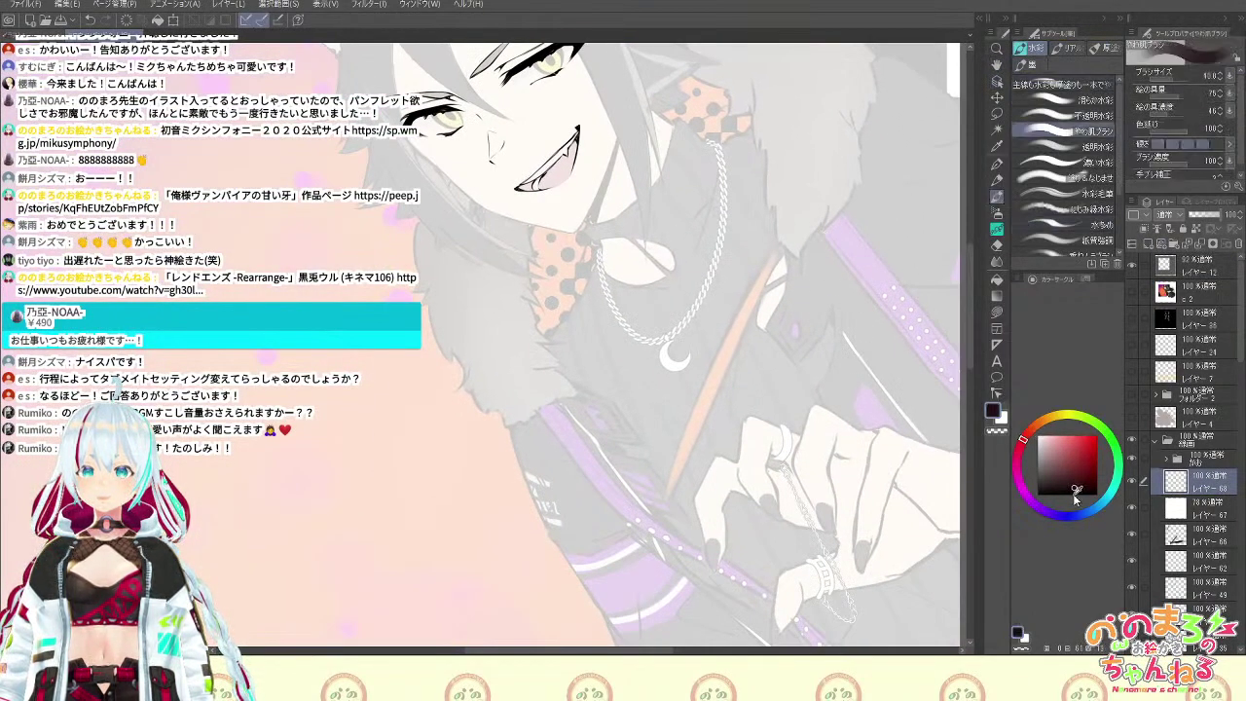
Reopen the tool assignment of 方向パッド(上) in the TabMate settings and apply it with the 主線も水彩も厚塗りも一本でやる欲張りのブラシ brush
{"action": "left_click", "coordinate": [26, 4]}
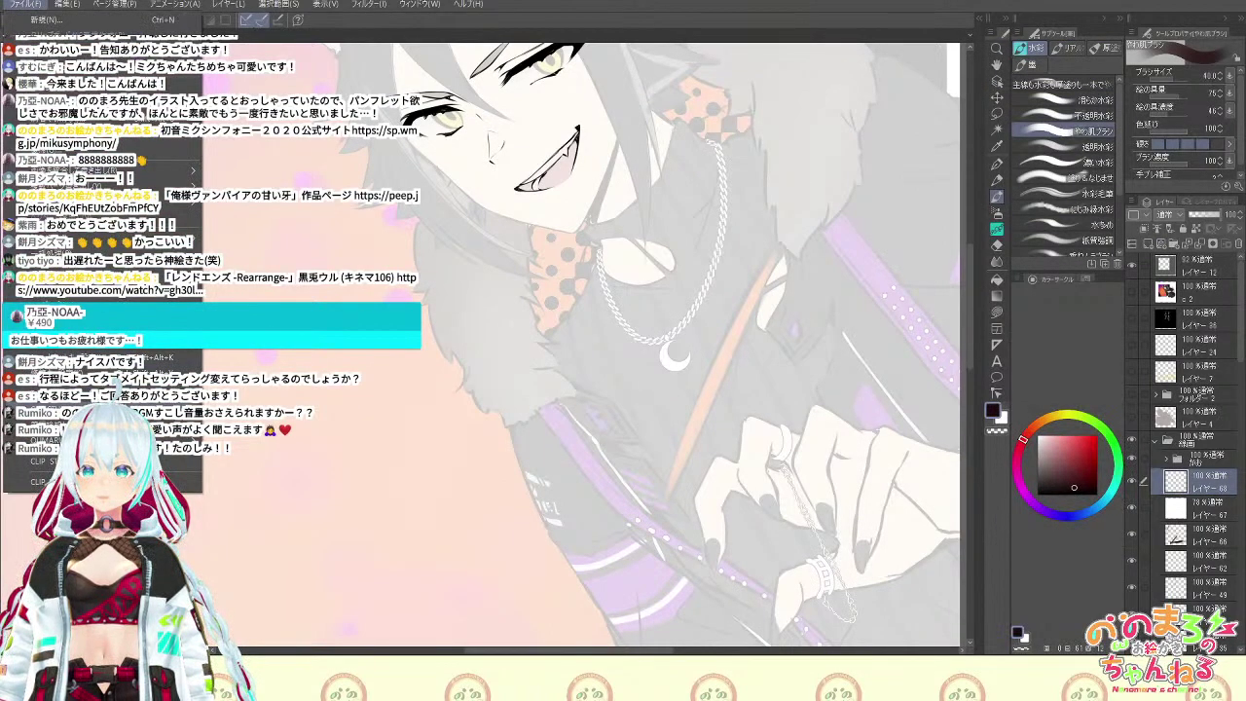
{"action": "mouse_move", "coordinate": [175, 409]}
{"action": "left_click", "coordinate": [312, 411]}
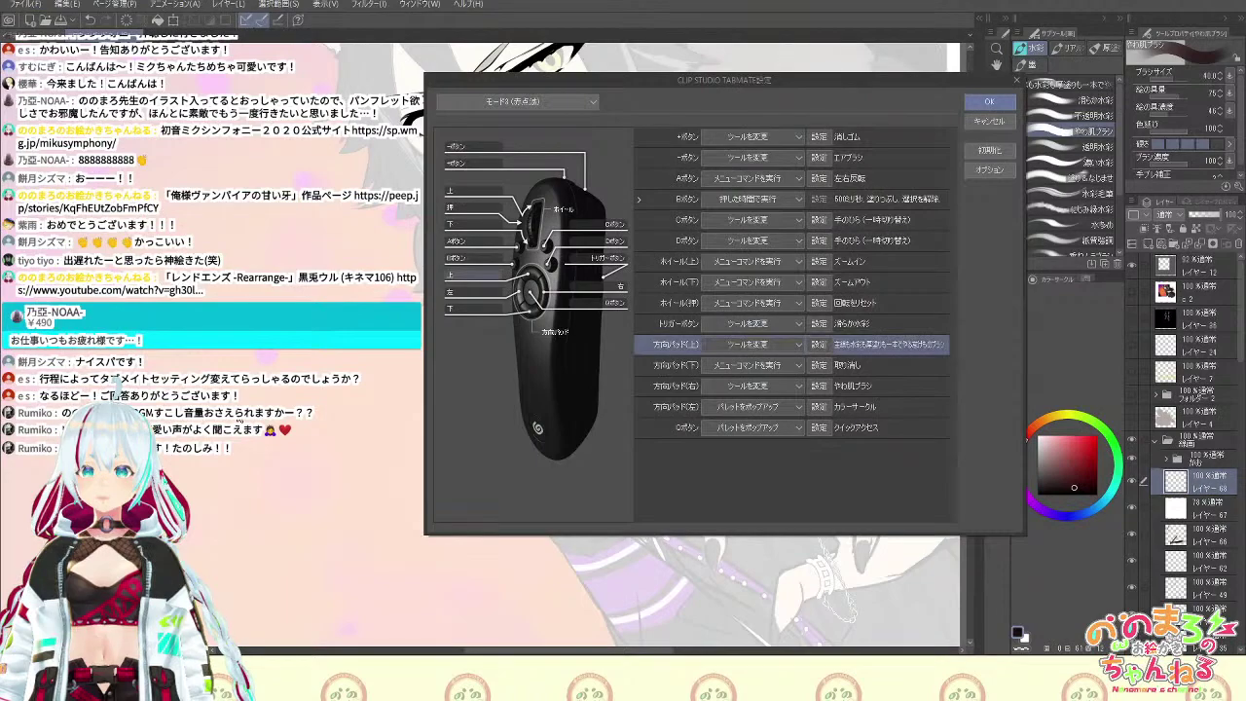
{"action": "left_click", "coordinate": [797, 349]}
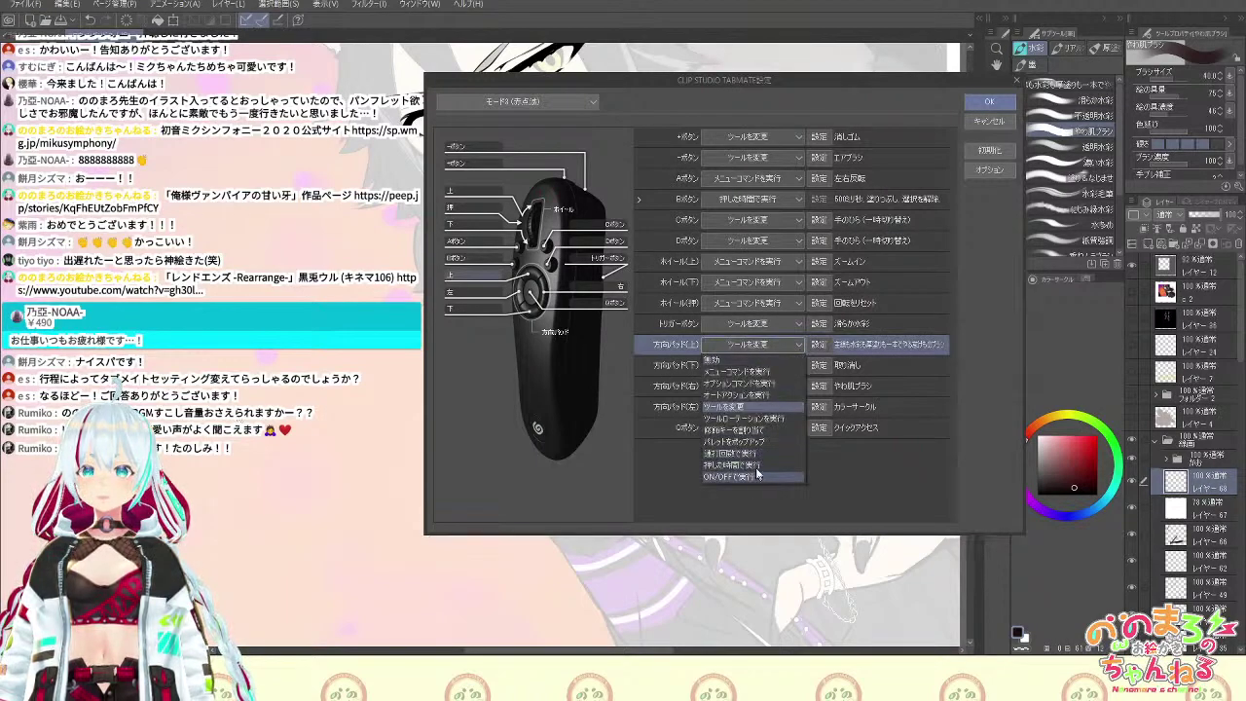
{"action": "left_click", "coordinate": [798, 350]}
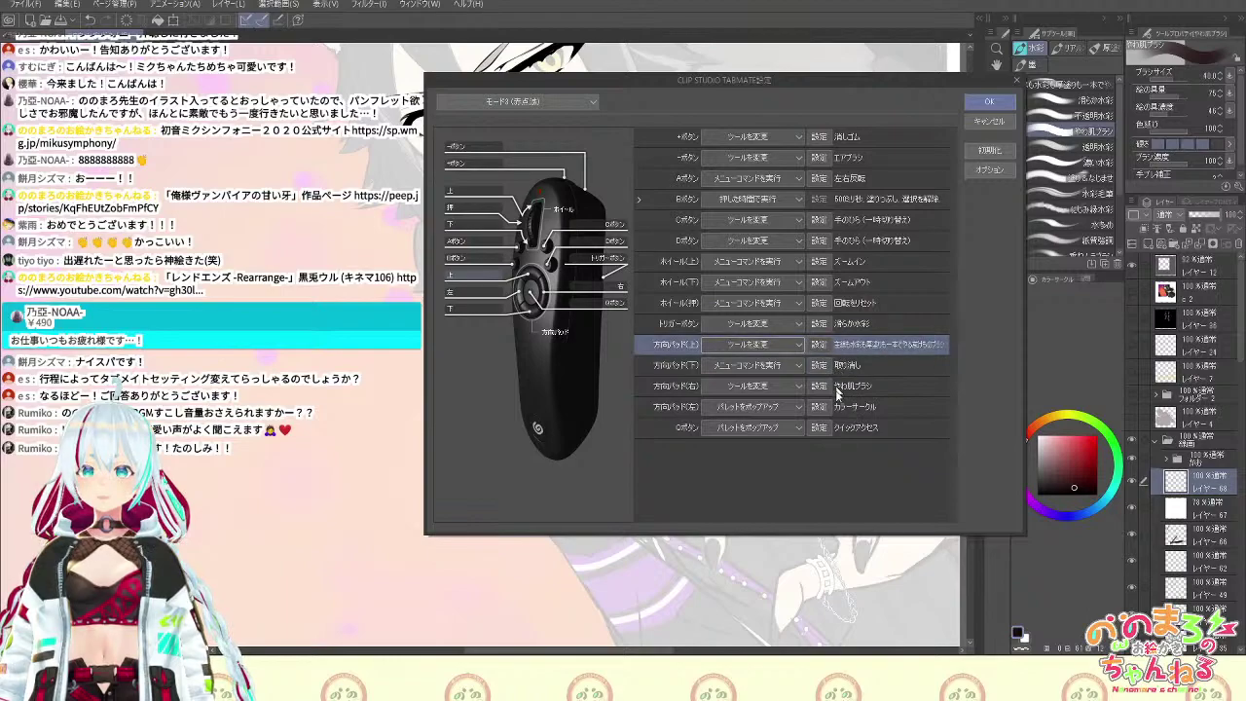
{"action": "left_click", "coordinate": [828, 347]}
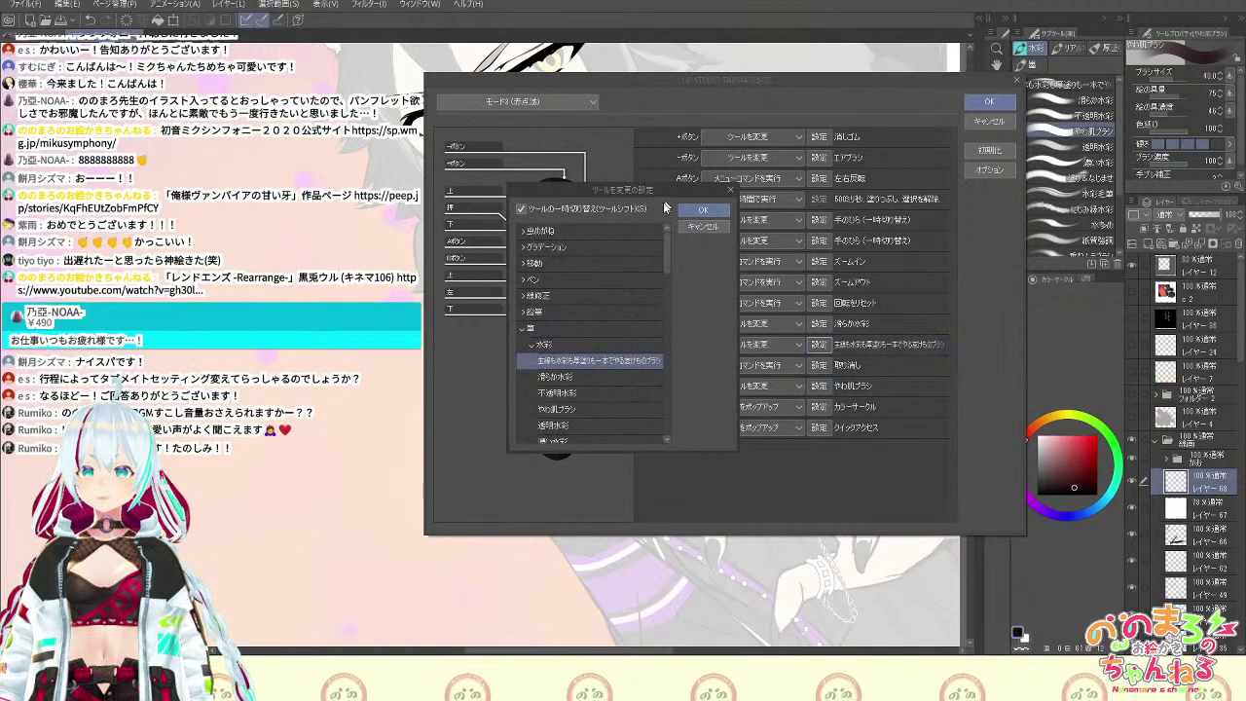
{"action": "left_click", "coordinate": [703, 210]}
{"action": "left_click", "coordinate": [989, 101]}
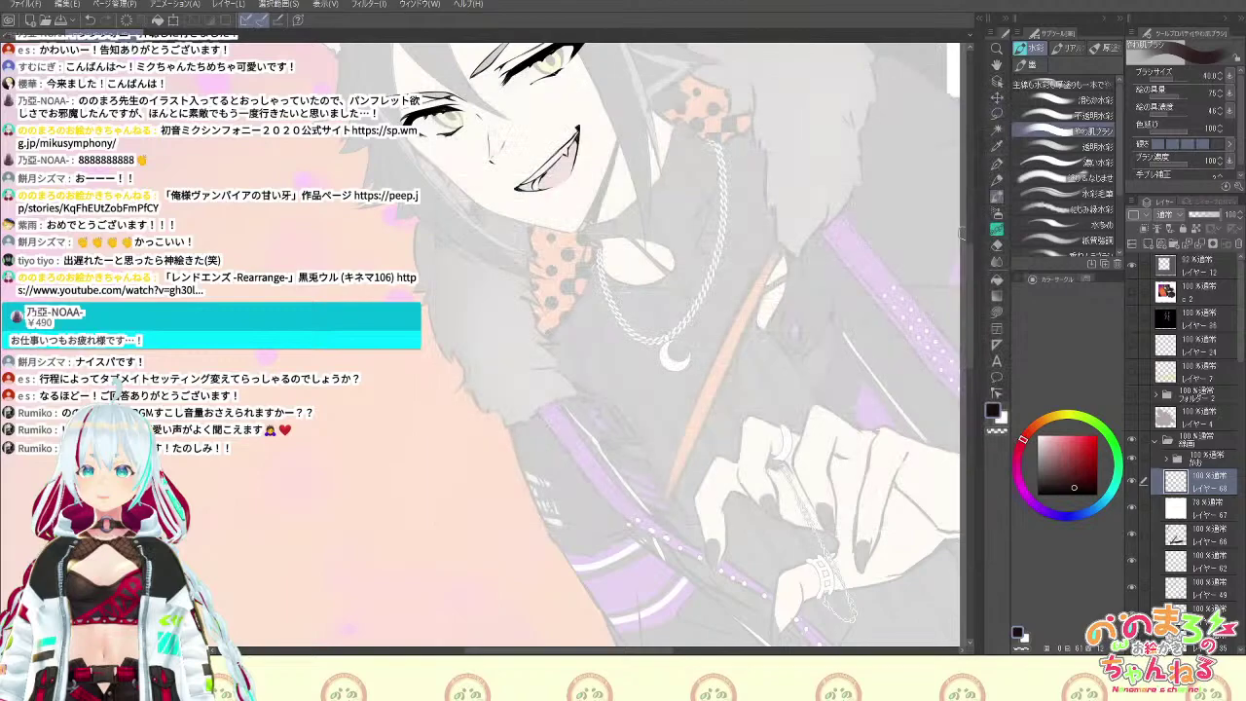
Test the 主線も水彩も厚塗りも一本でやる欲張りのブラシ brush with a long diagonal stroke across the character's chest, and undo it
{"action": "key", "text": "space"}
{"action": "left_click_drag", "start_coordinate": [821, 389], "coordinate": [783, 415]}
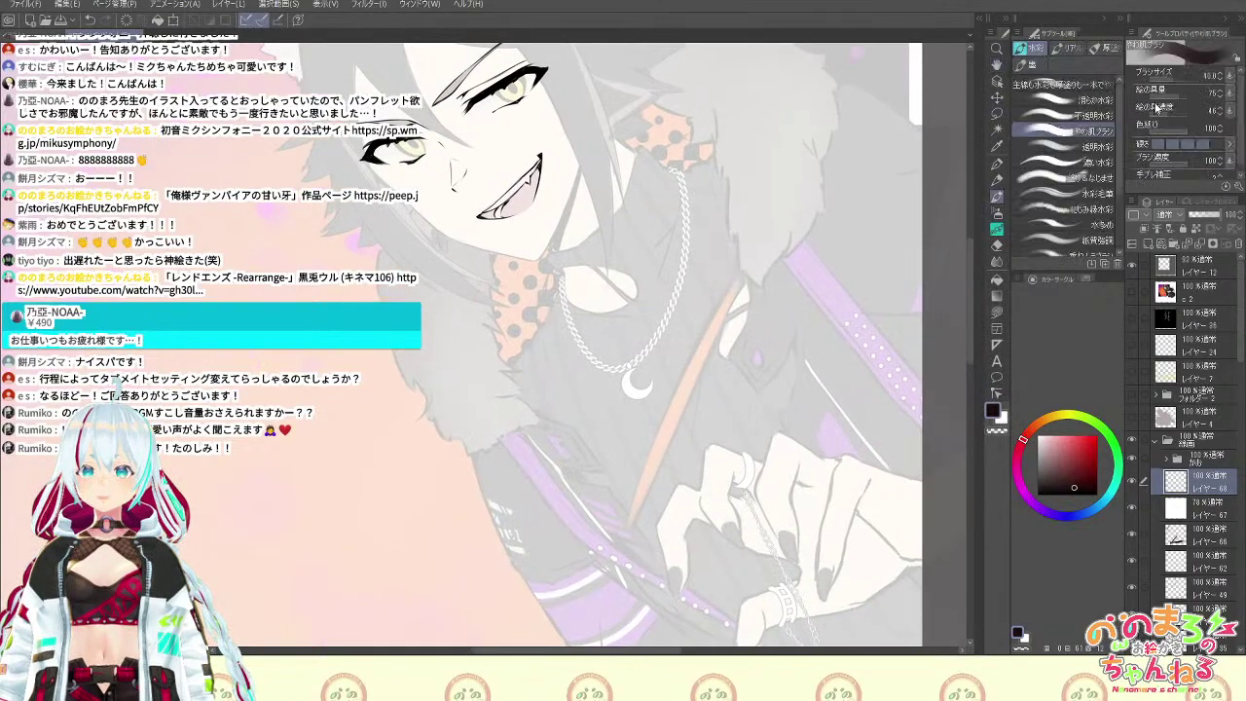
{"action": "key", "text": "b"}
{"action": "left_click", "coordinate": [1170, 82]}
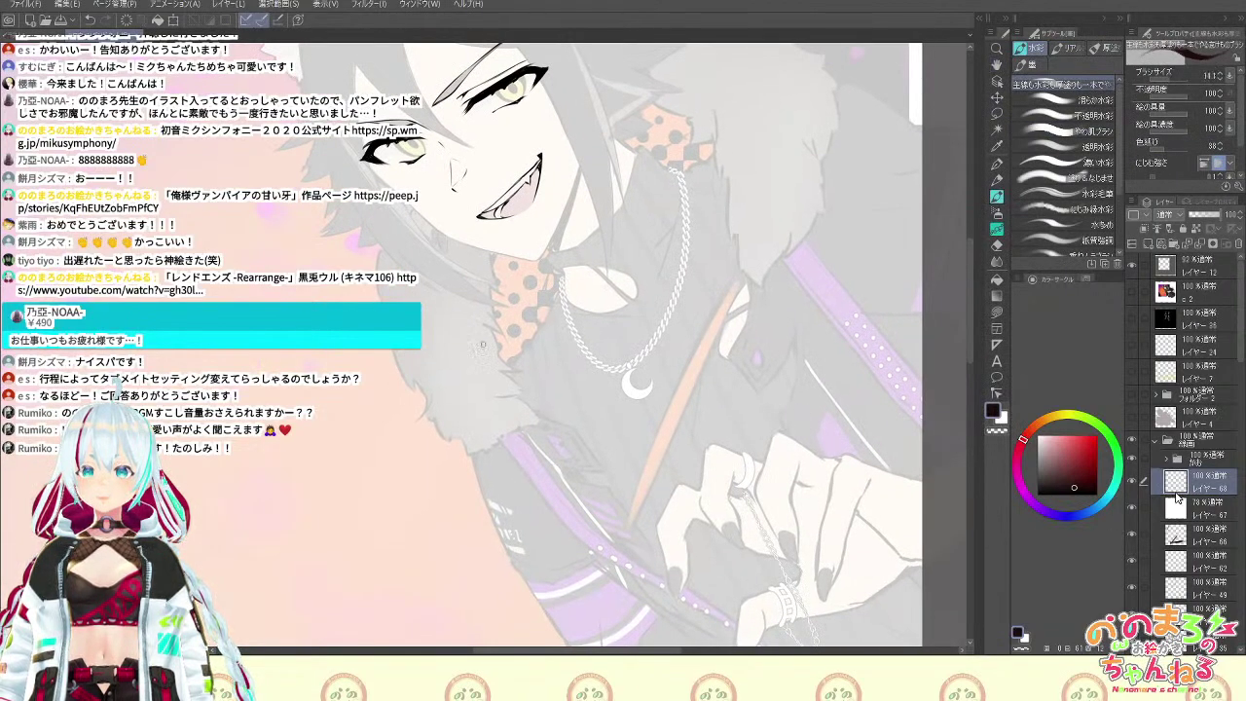
{"action": "left_click_drag", "start_coordinate": [742, 261], "coordinate": [635, 421]}
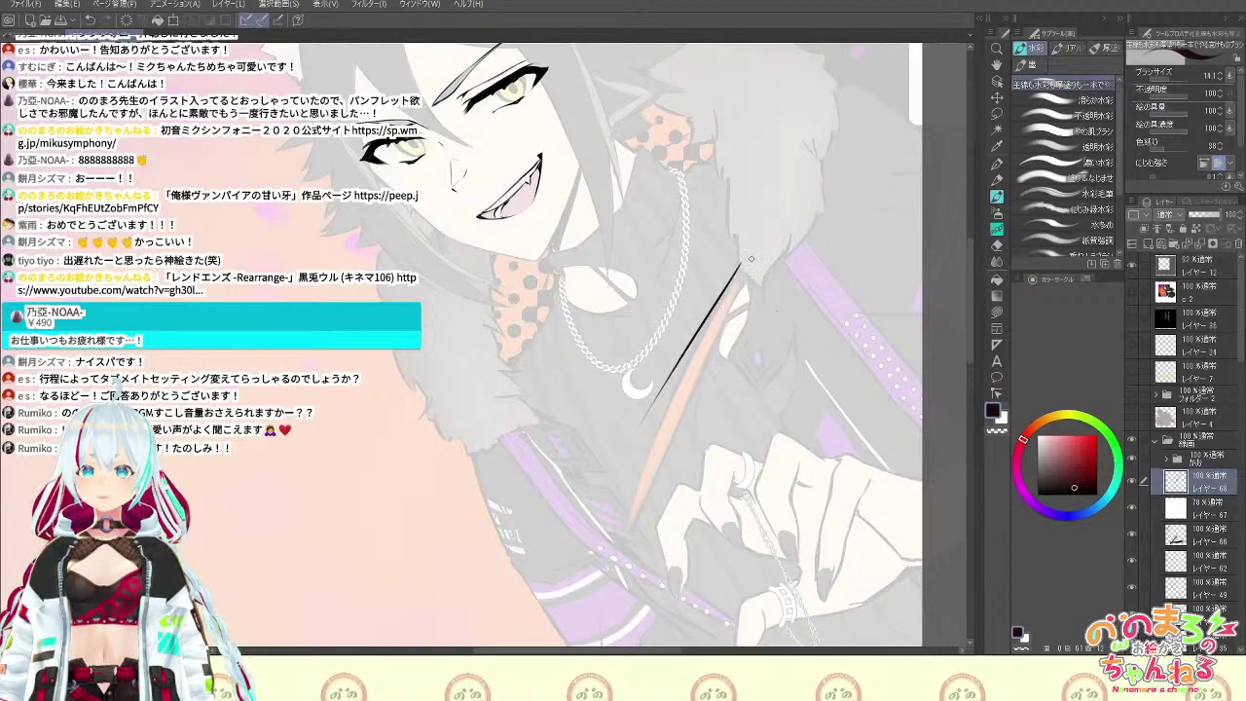
{"action": "key", "text": "ctrl+z"}
{"action": "key", "text": "ctrl+z"}
Test the やわ肌ブラシ, fill, canvas flip and 手のひら shortcuts on the new layer, undoing the stroke and the dark fills
{"action": "key", "text": "b"}
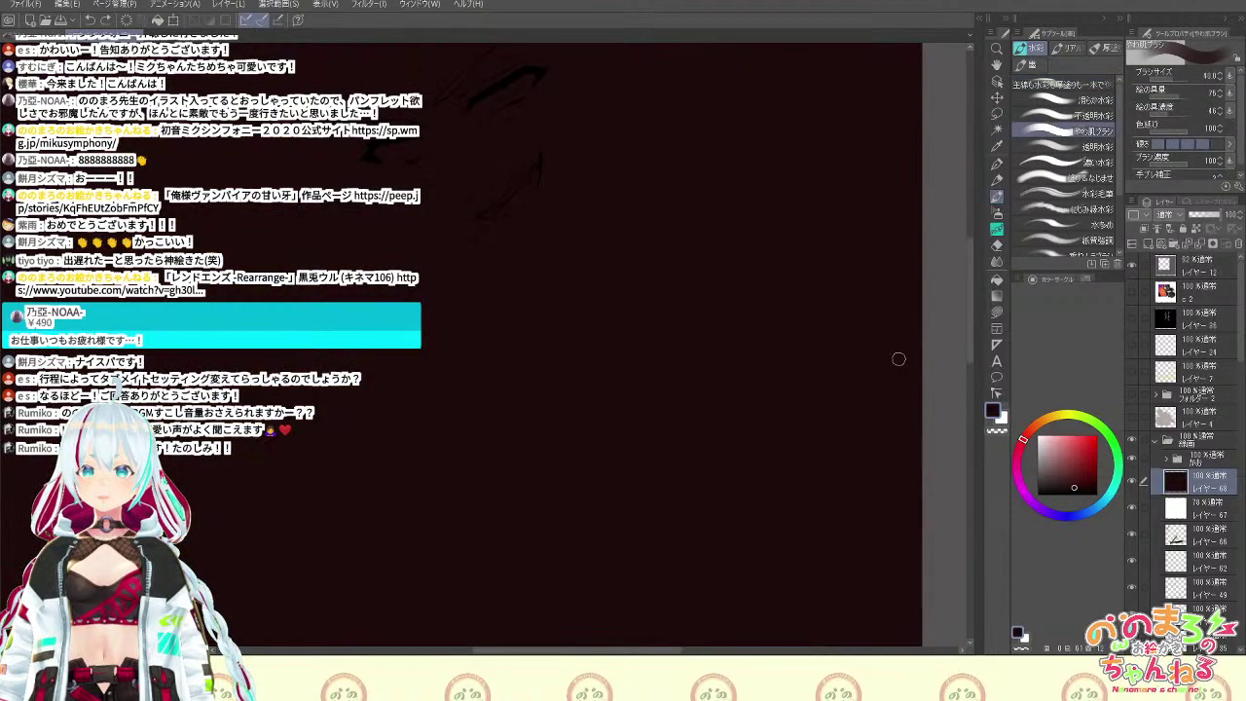
{"action": "key", "text": "ctrl+z"}
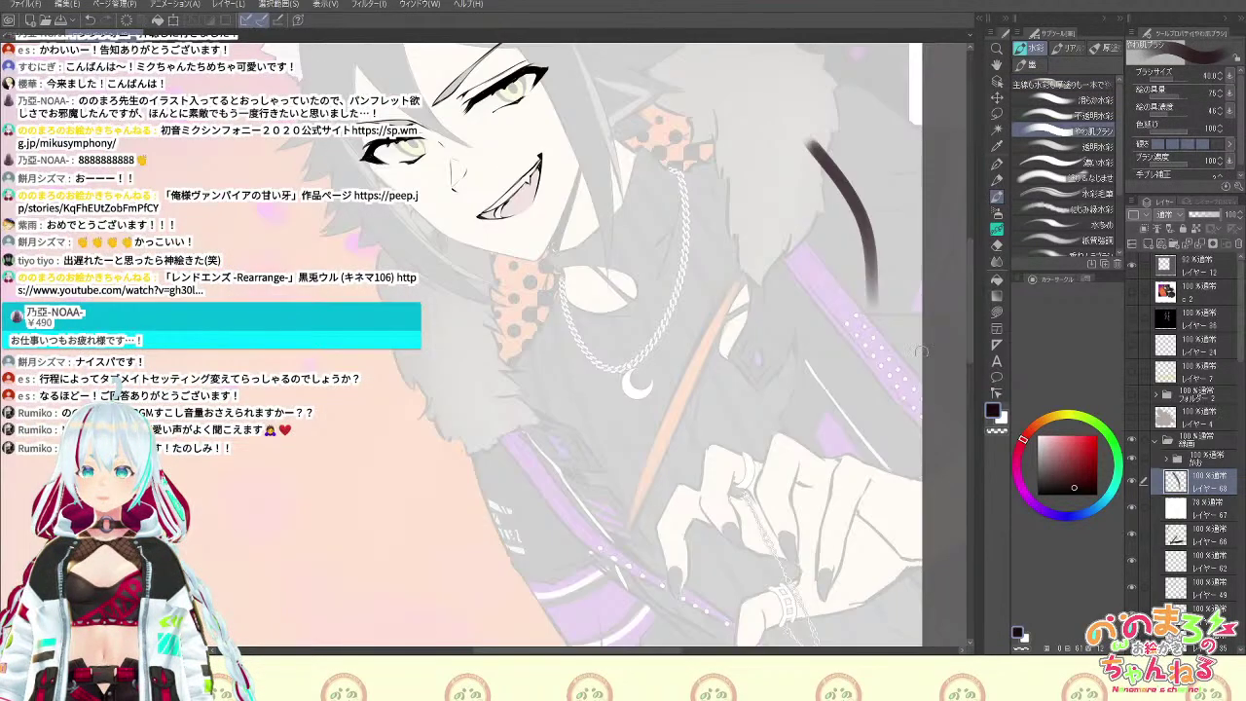
{"action": "key", "text": "h"}
{"action": "key", "text": "space"}
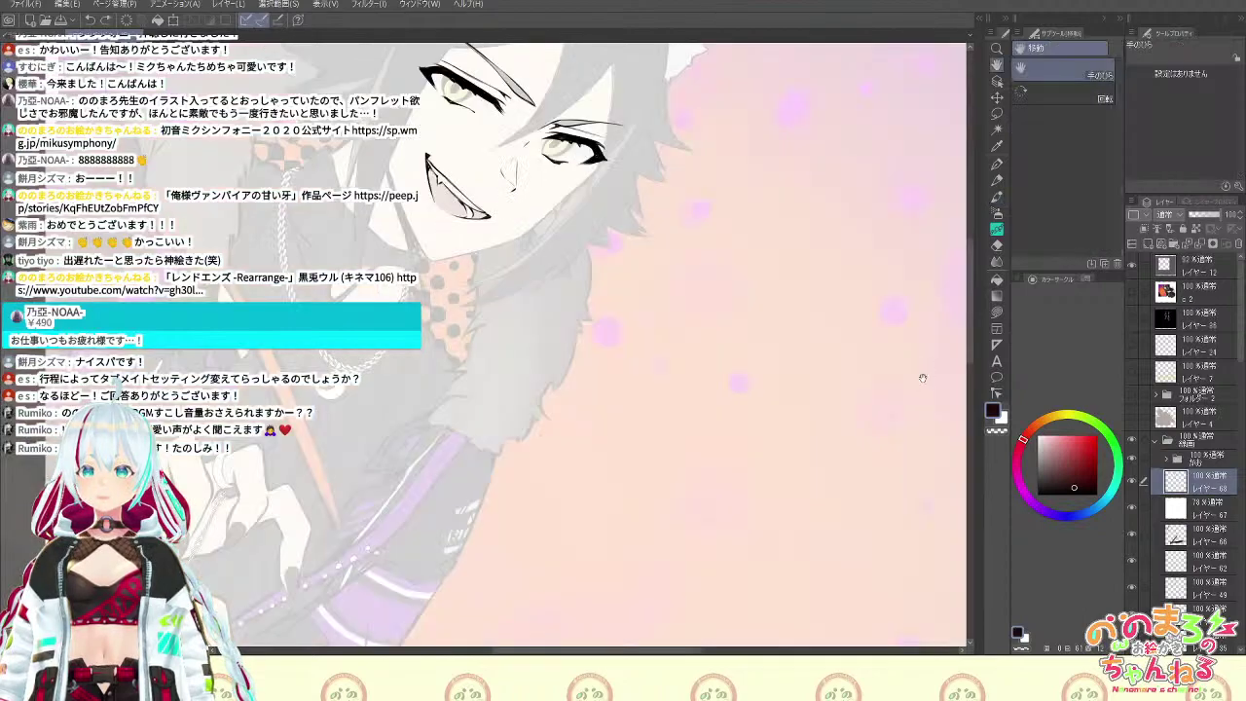
{"action": "key", "text": "h"}
{"action": "key", "text": "space"}
{"action": "left_click_drag", "start_coordinate": [906, 463], "coordinate": [866, 464]}
{"action": "key", "text": "alt+Delete"}
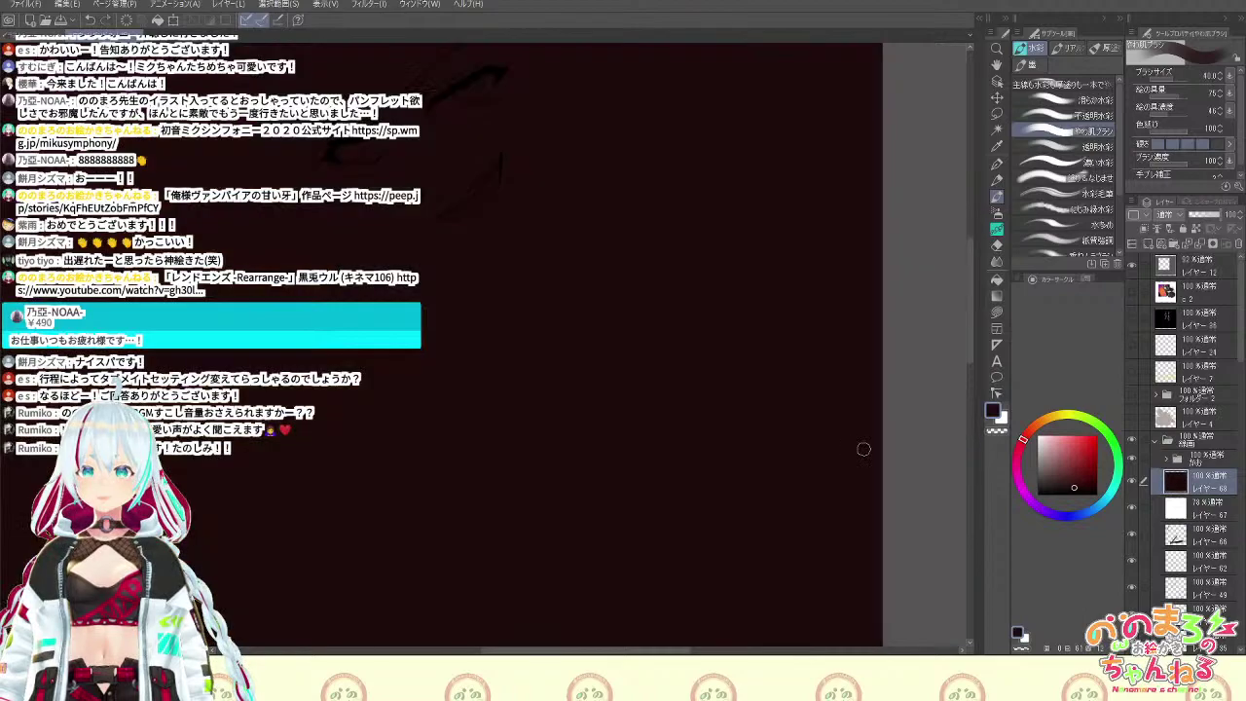
{"action": "key", "text": "h"}
{"action": "key", "text": "ctrl+z"}
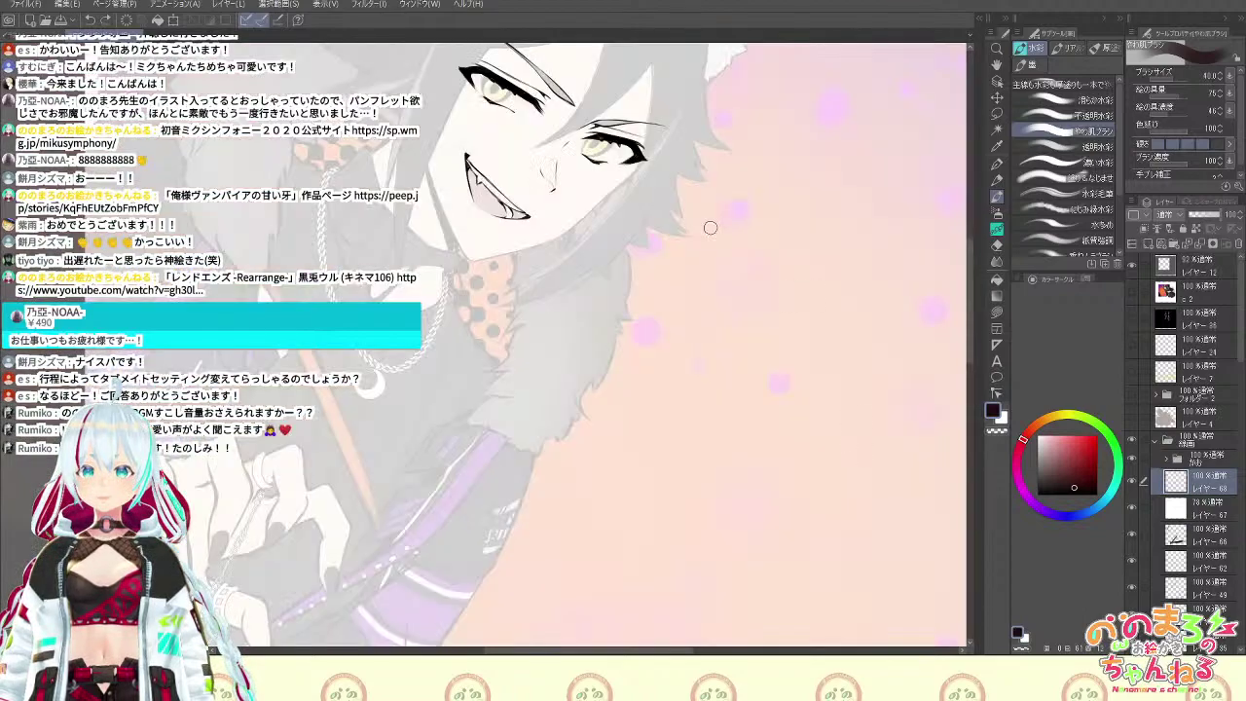
Open the TabMate settings again and change the B button's action type to メニューコマンドを実行
{"action": "left_click", "coordinate": [27, 4]}
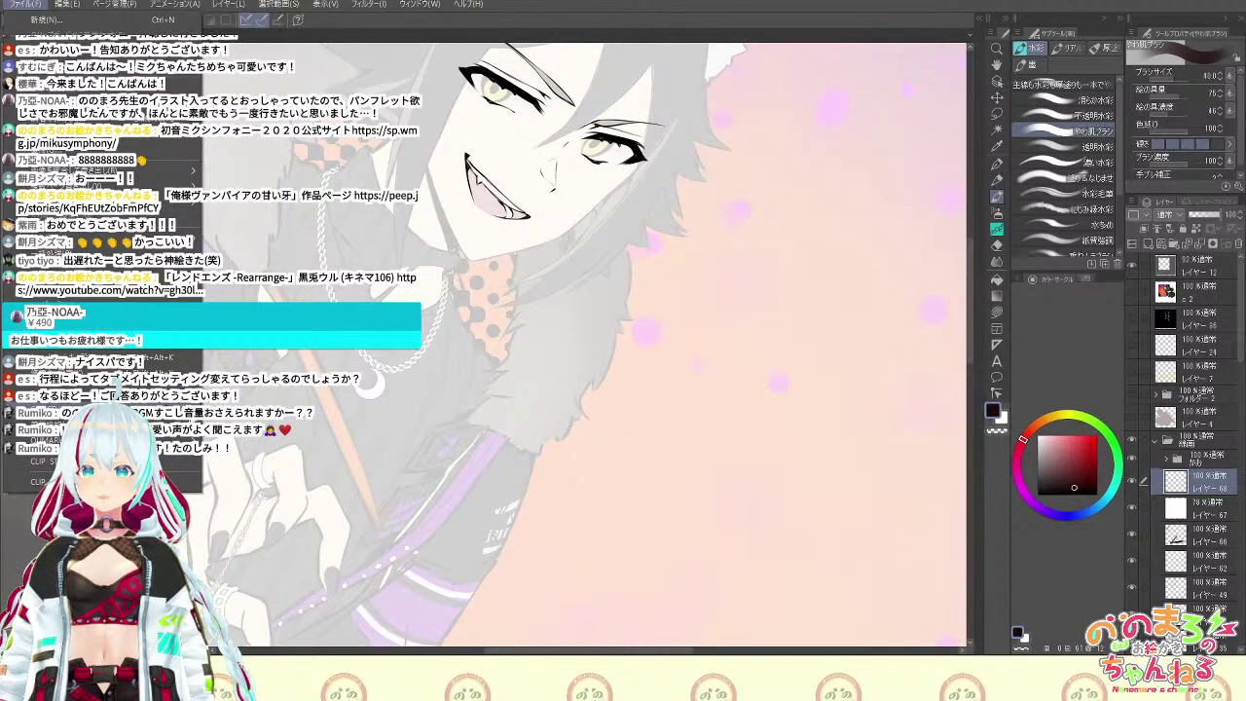
{"action": "mouse_move", "coordinate": [146, 410]}
{"action": "left_click", "coordinate": [233, 421]}
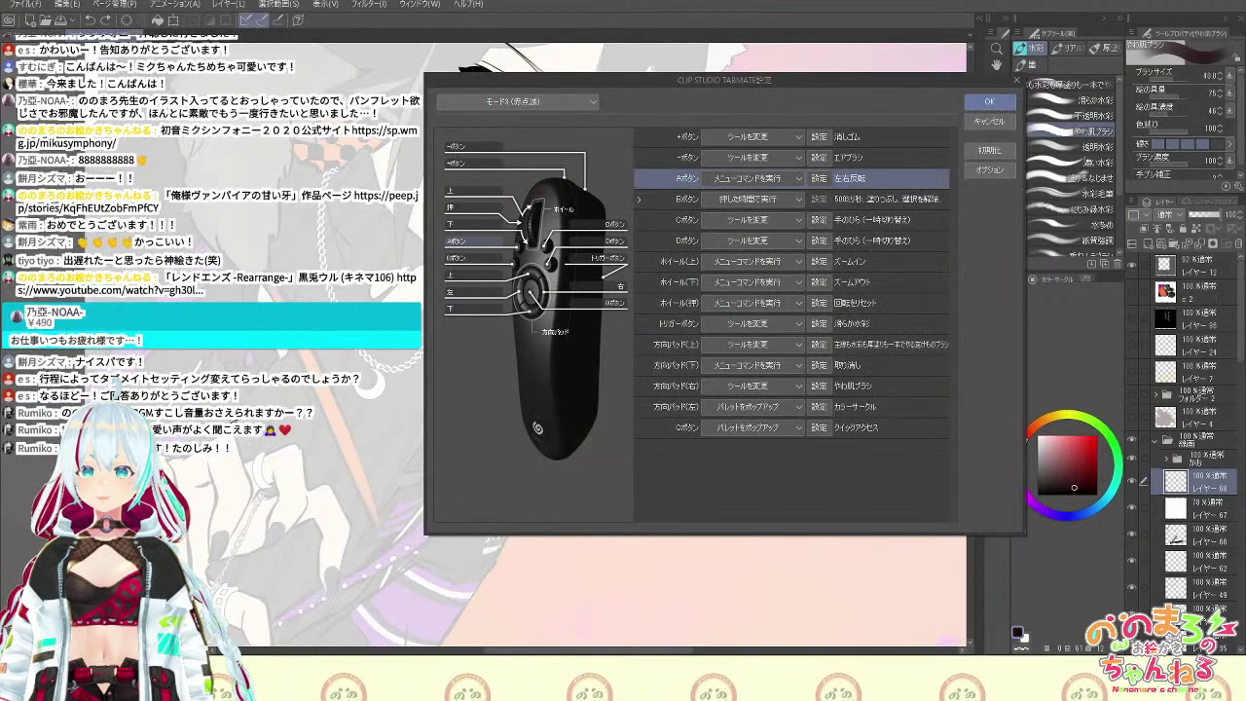
{"action": "key", "text": "Down"}
{"action": "left_click", "coordinate": [786, 199]}
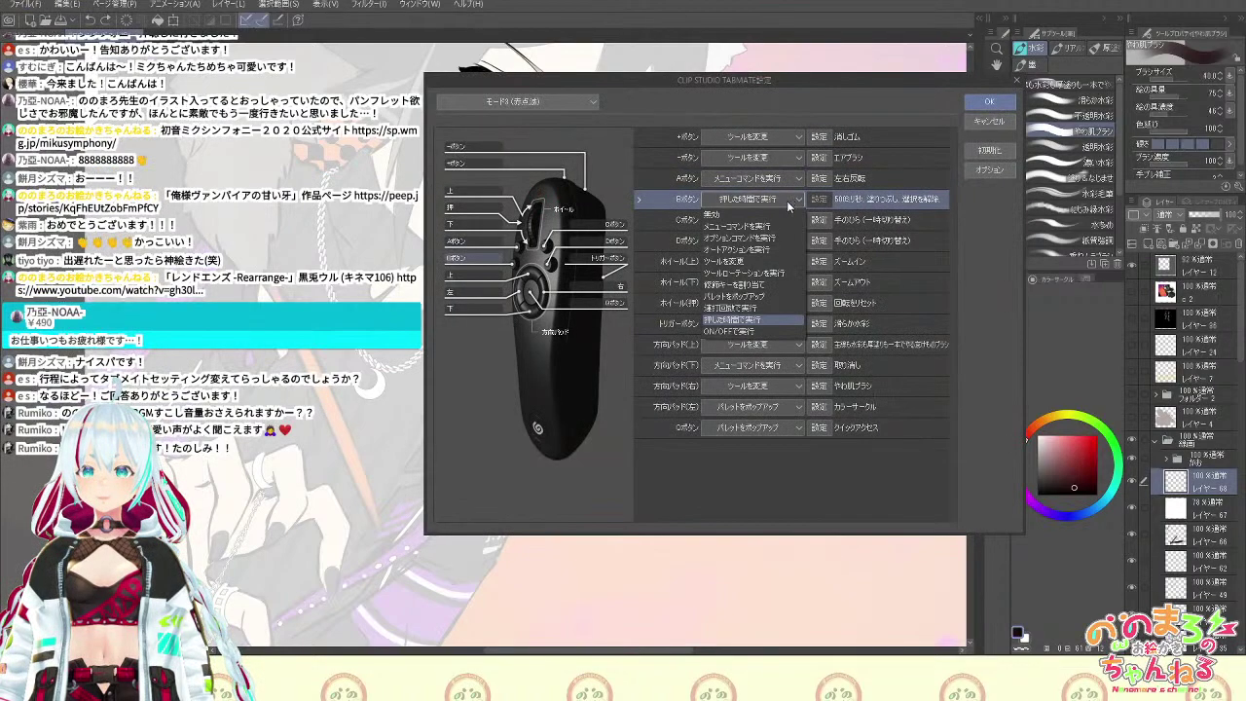
{"action": "left_click", "coordinate": [750, 226]}
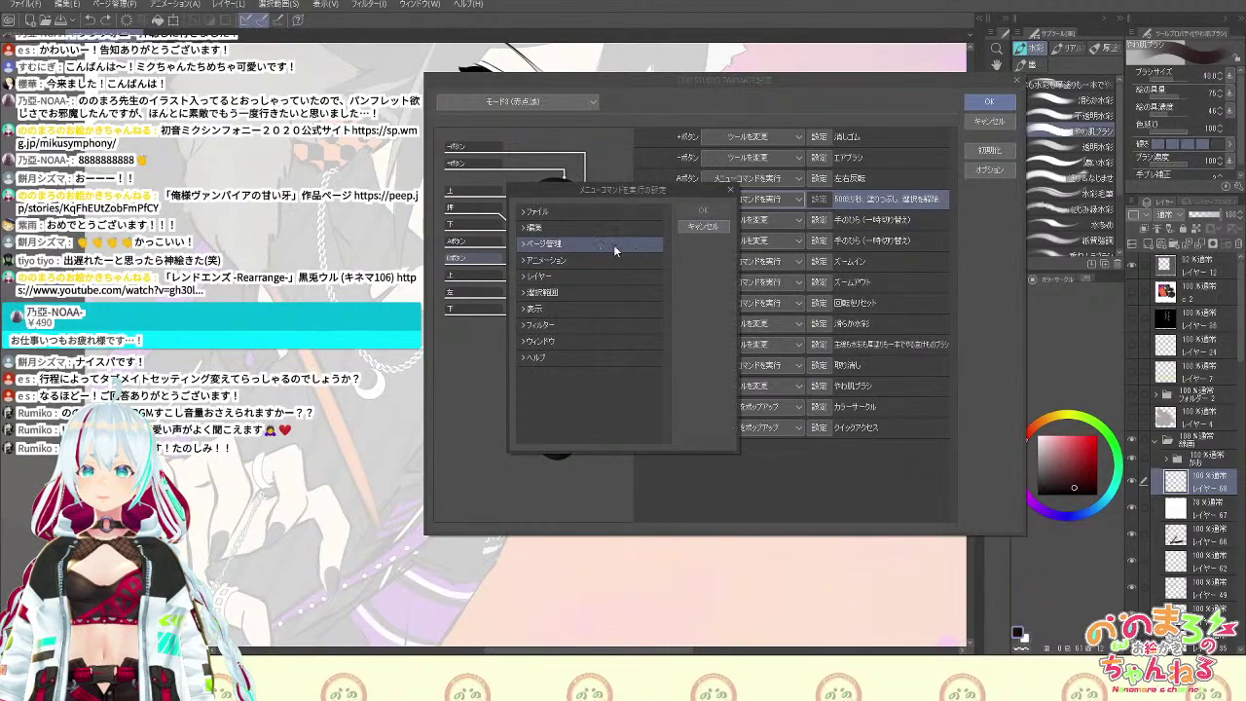
Assign the 左右反転 command from 表示 > 回転・反転 to the B button in the TabMate settings
{"action": "left_click", "coordinate": [526, 228]}
{"action": "left_click", "coordinate": [526, 228]}
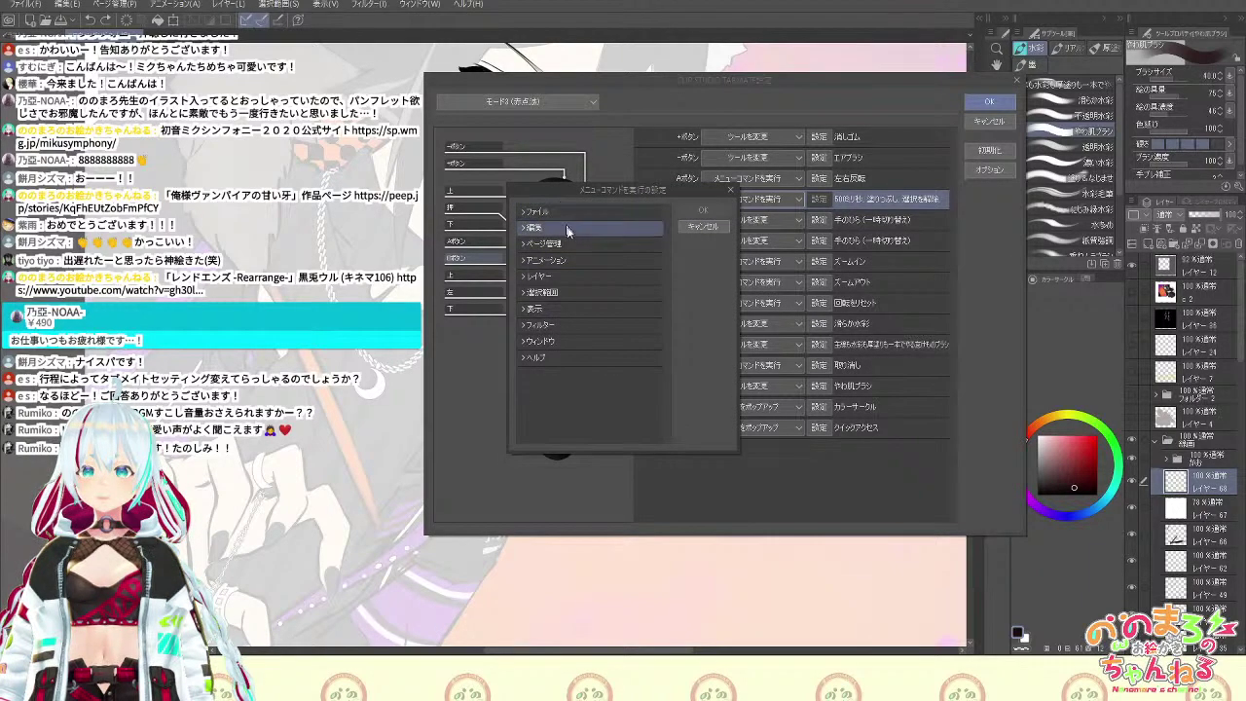
{"action": "left_click", "coordinate": [524, 228]}
{"action": "left_click", "coordinate": [524, 229]}
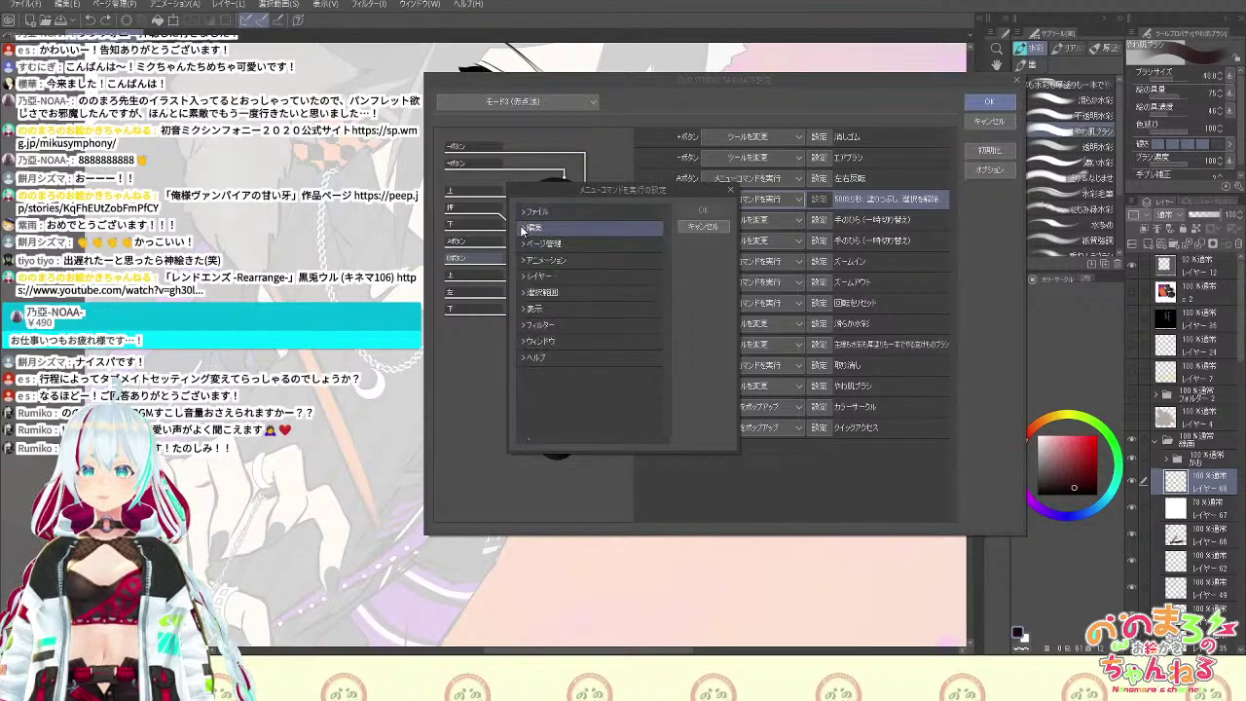
{"action": "left_click", "coordinate": [524, 229]}
{"action": "mouse_move", "coordinate": [666, 279]}
{"action": "left_mouse_down"}
{"action": "mouse_move", "coordinate": [674, 347]}
{"action": "mouse_move", "coordinate": [668, 268]}
{"action": "left_mouse_up"}
{"action": "left_click", "coordinate": [527, 230]}
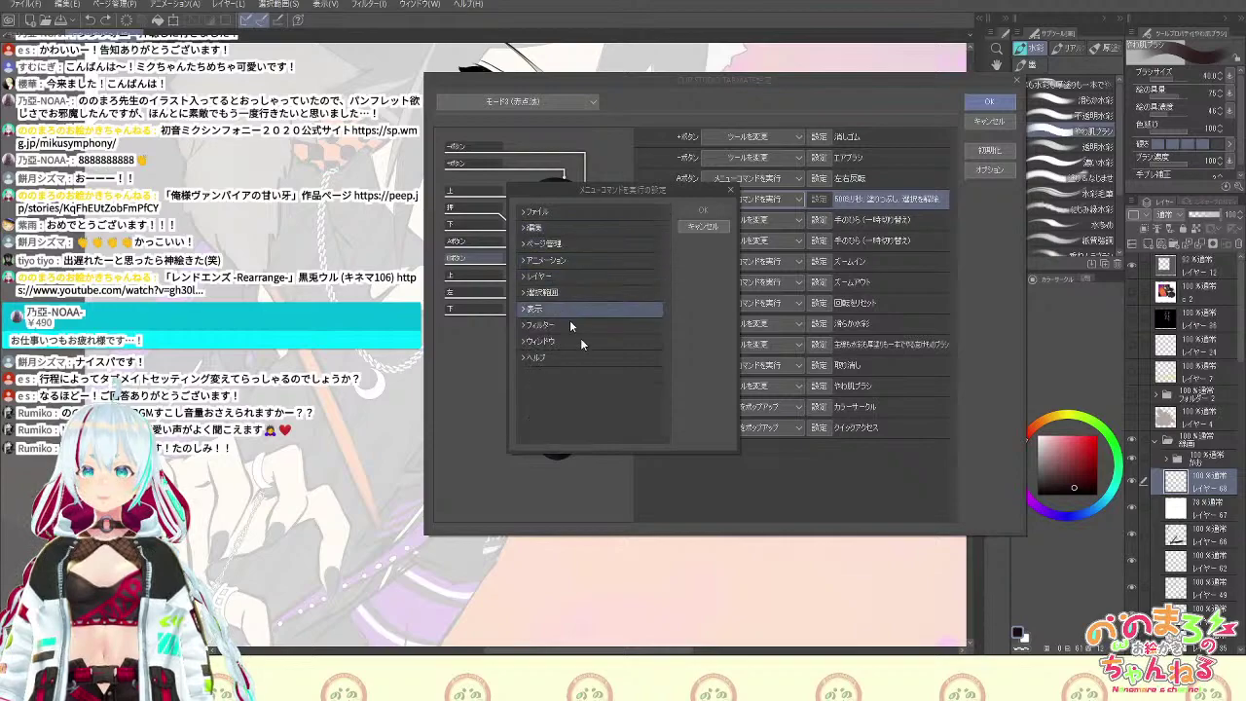
{"action": "left_click", "coordinate": [525, 293]}
{"action": "left_click", "coordinate": [525, 293]}
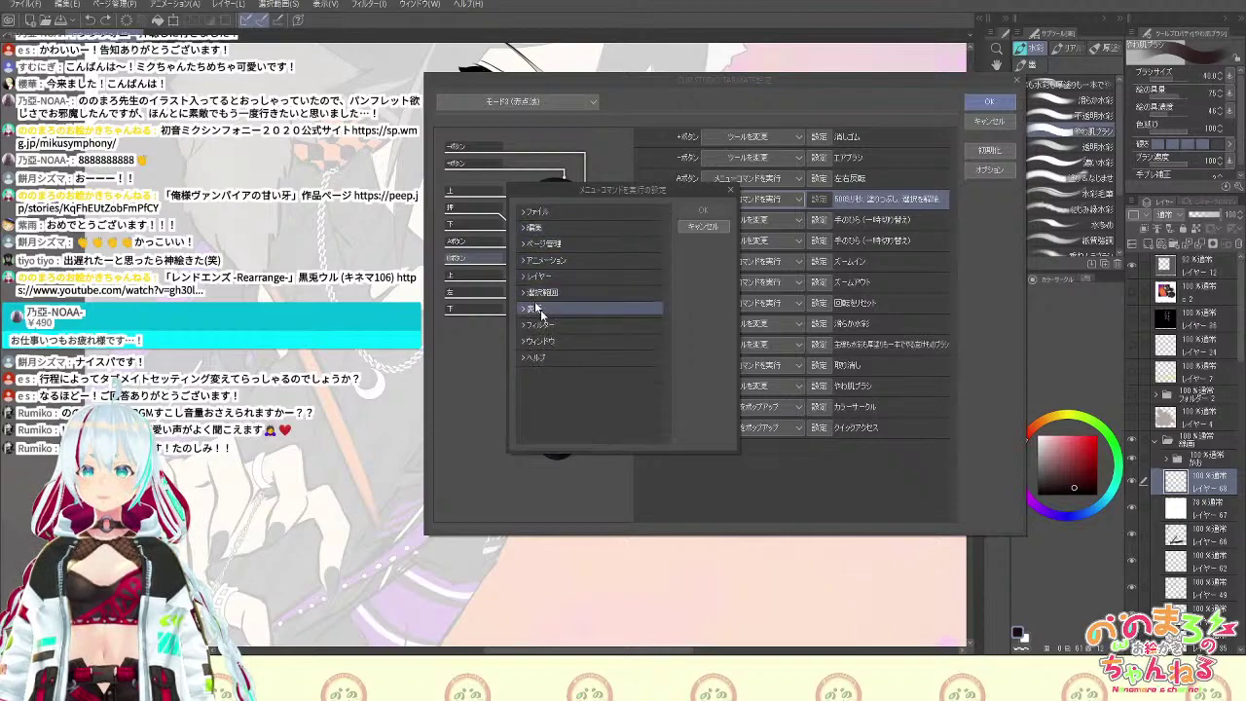
{"action": "left_click", "coordinate": [539, 310]}
{"action": "left_click", "coordinate": [545, 324]}
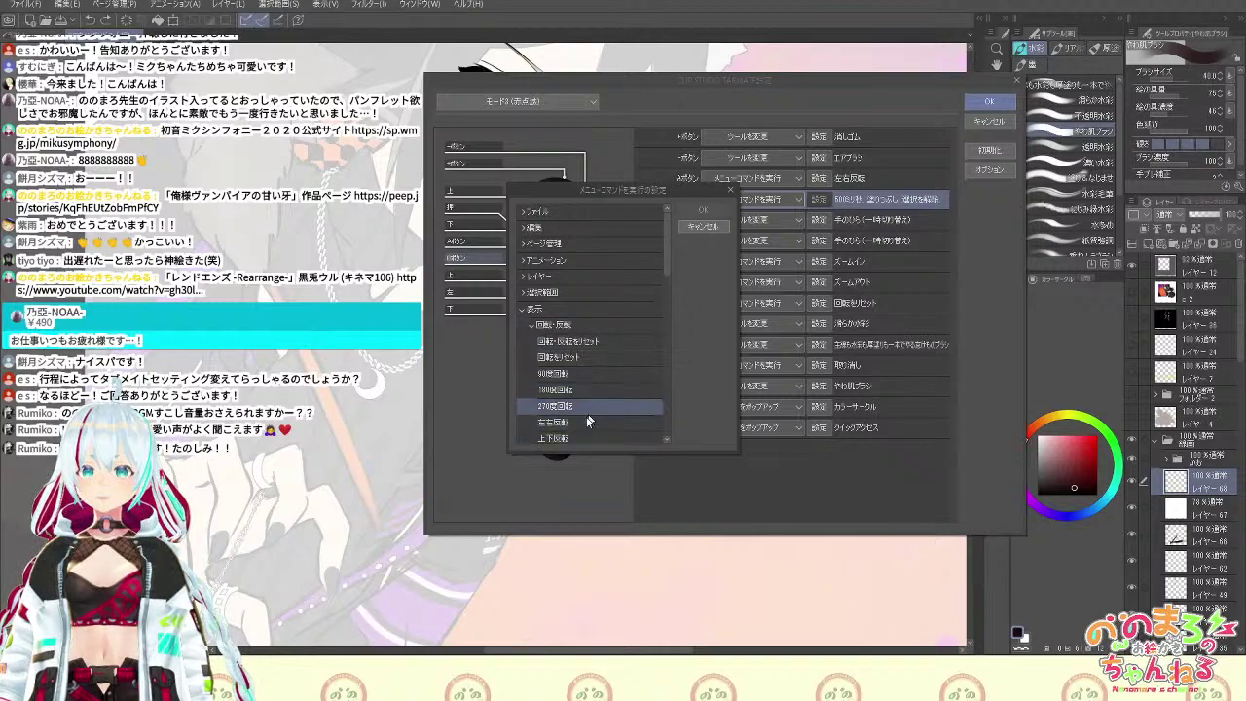
{"action": "left_click", "coordinate": [589, 422]}
{"action": "left_click", "coordinate": [703, 210]}
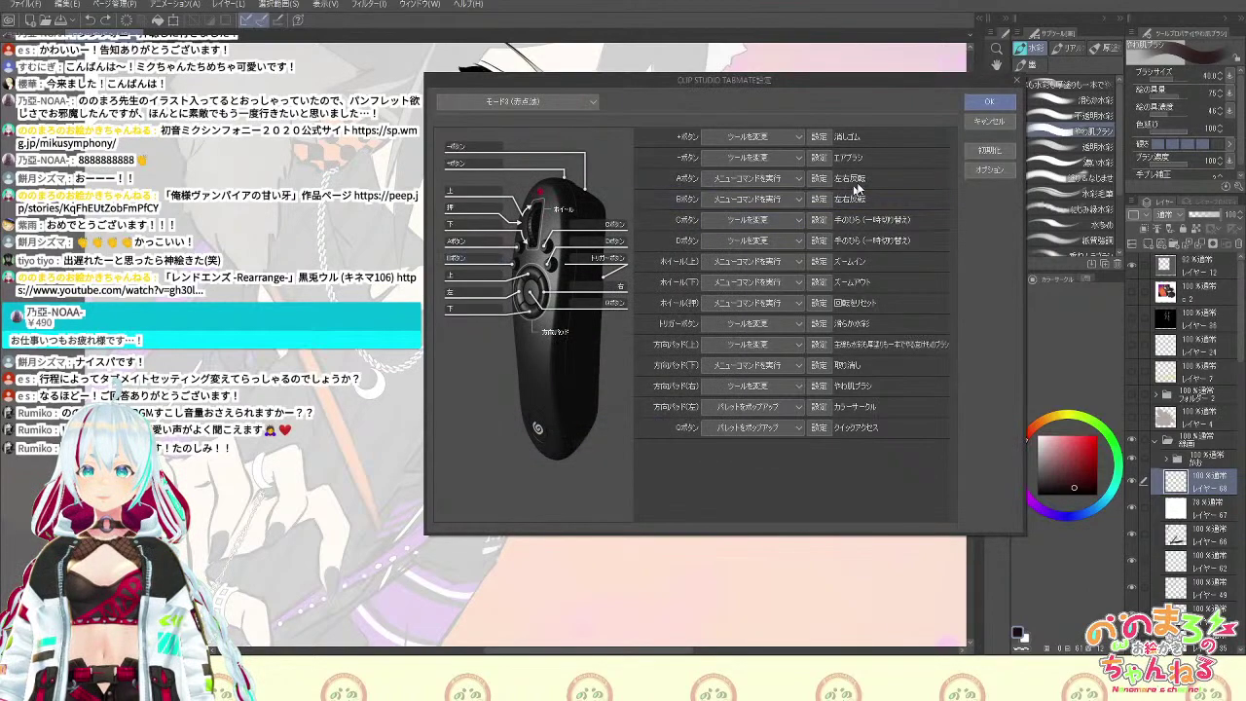
Change the A button's action to ツールを変更 with 回転 as a temporary tool switch, and apply the TabMate settings
{"action": "left_click", "coordinate": [853, 183]}
{"action": "left_click", "coordinate": [823, 180]}
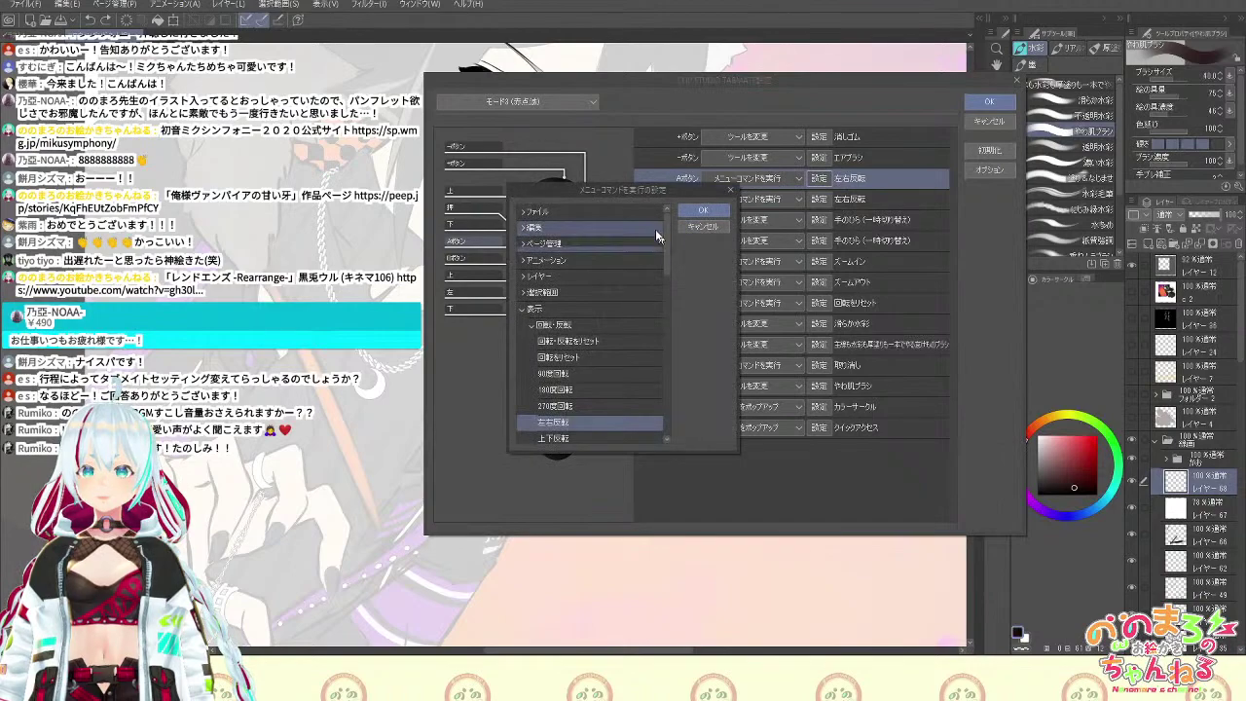
{"action": "left_click", "coordinate": [703, 210]}
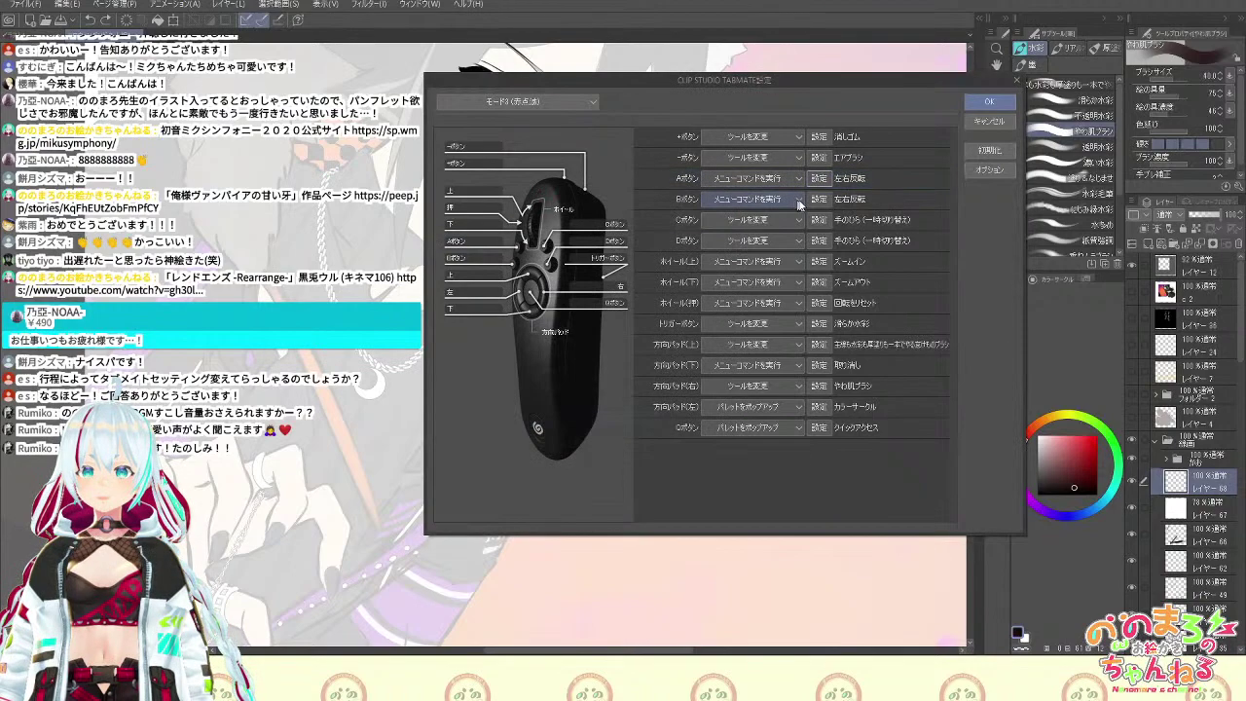
{"action": "left_click", "coordinate": [769, 179]}
{"action": "left_click", "coordinate": [770, 239]}
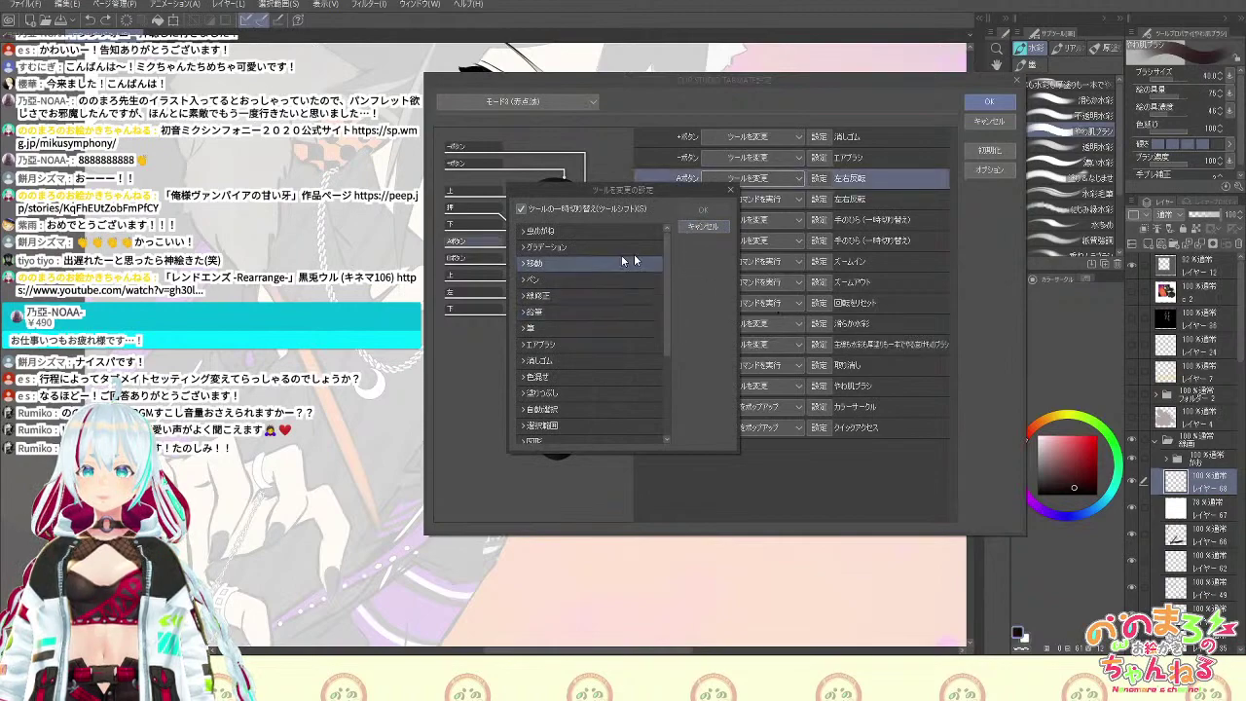
{"action": "left_click", "coordinate": [527, 264]}
{"action": "left_click", "coordinate": [623, 310]}
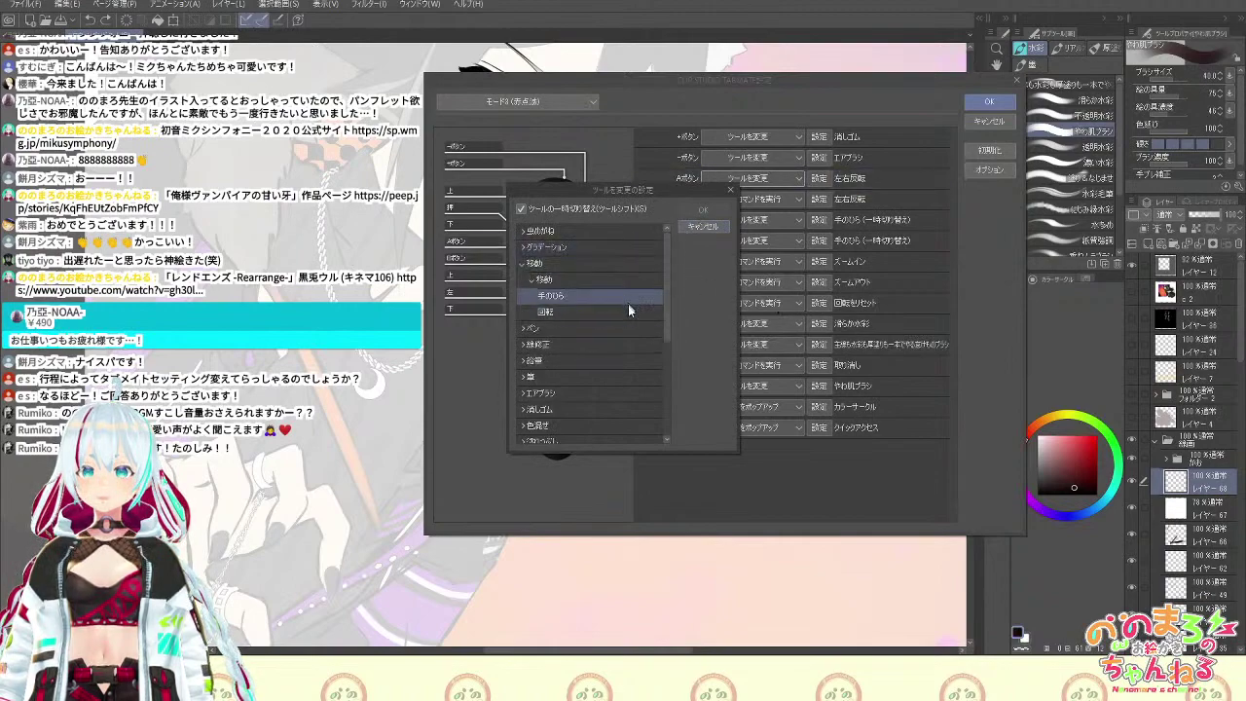
{"action": "left_click", "coordinate": [703, 210]}
{"action": "left_click", "coordinate": [990, 102]}
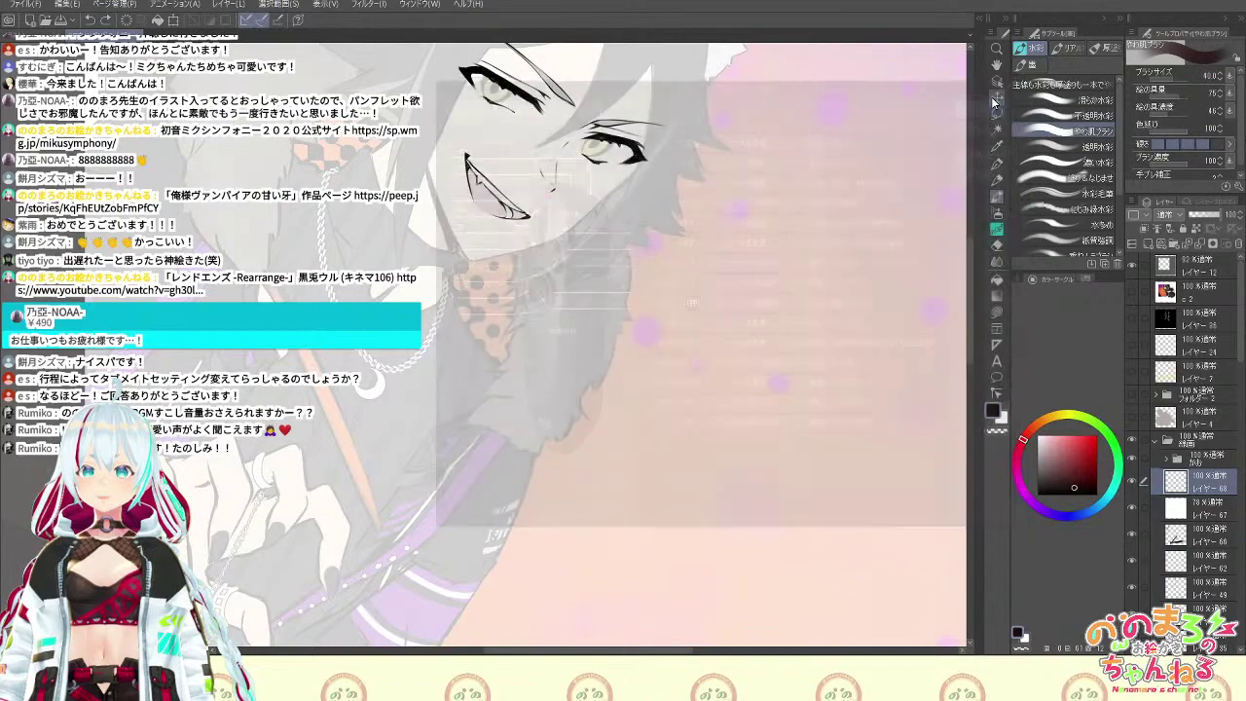
Test the 回転 and 手のひら shortcuts by rotating and moving the canvas around the character
{"action": "left_click_drag", "start_coordinate": [801, 149], "coordinate": [582, 230]}
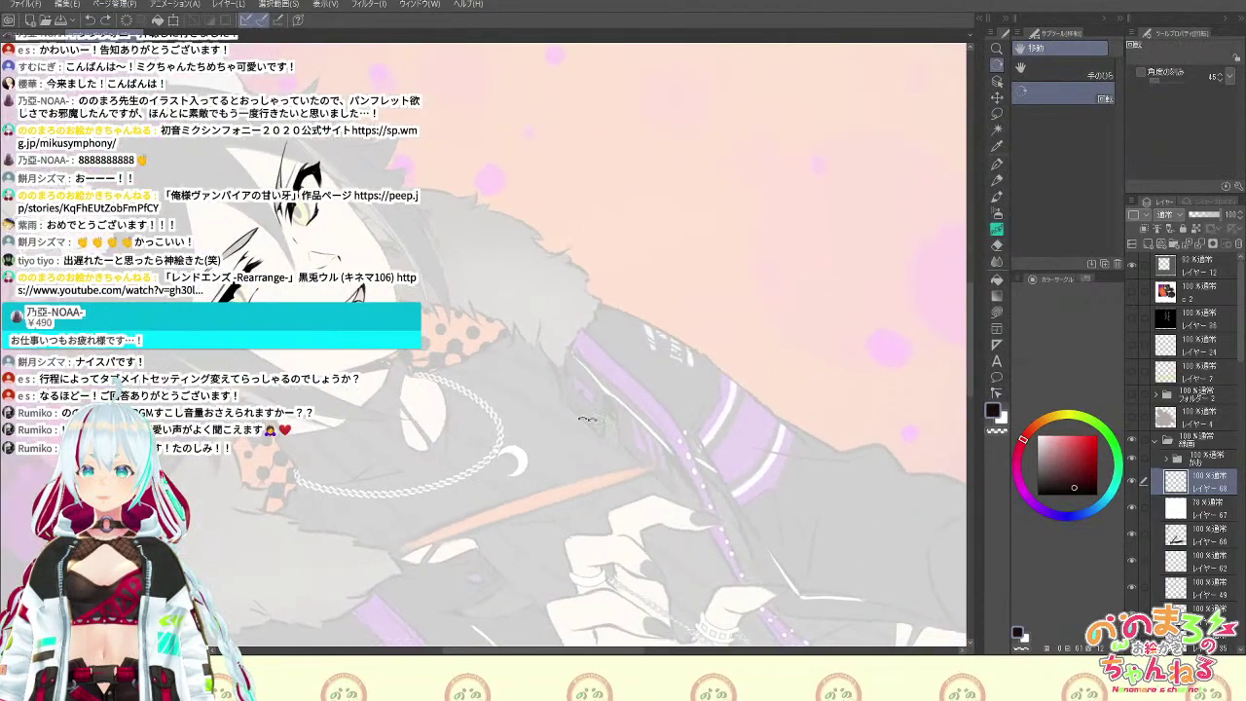
{"action": "key", "text": "space"}
{"action": "mouse_move", "coordinate": [551, 417]}
{"action": "left_mouse_down"}
{"action": "mouse_move", "coordinate": [782, 425]}
{"action": "mouse_move", "coordinate": [818, 451]}
{"action": "mouse_move", "coordinate": [877, 431]}
{"action": "mouse_move", "coordinate": [746, 243]}
{"action": "mouse_move", "coordinate": [856, 453]}
{"action": "mouse_move", "coordinate": [868, 390]}
{"action": "mouse_move", "coordinate": [847, 219]}
{"action": "left_mouse_up"}
{"action": "key", "text": "b"}
{"action": "key", "text": "space"}
{"action": "key", "text": "shift+space"}
{"action": "key", "text": "space"}
{"action": "left_click_drag", "start_coordinate": [821, 154], "coordinate": [806, 269]}
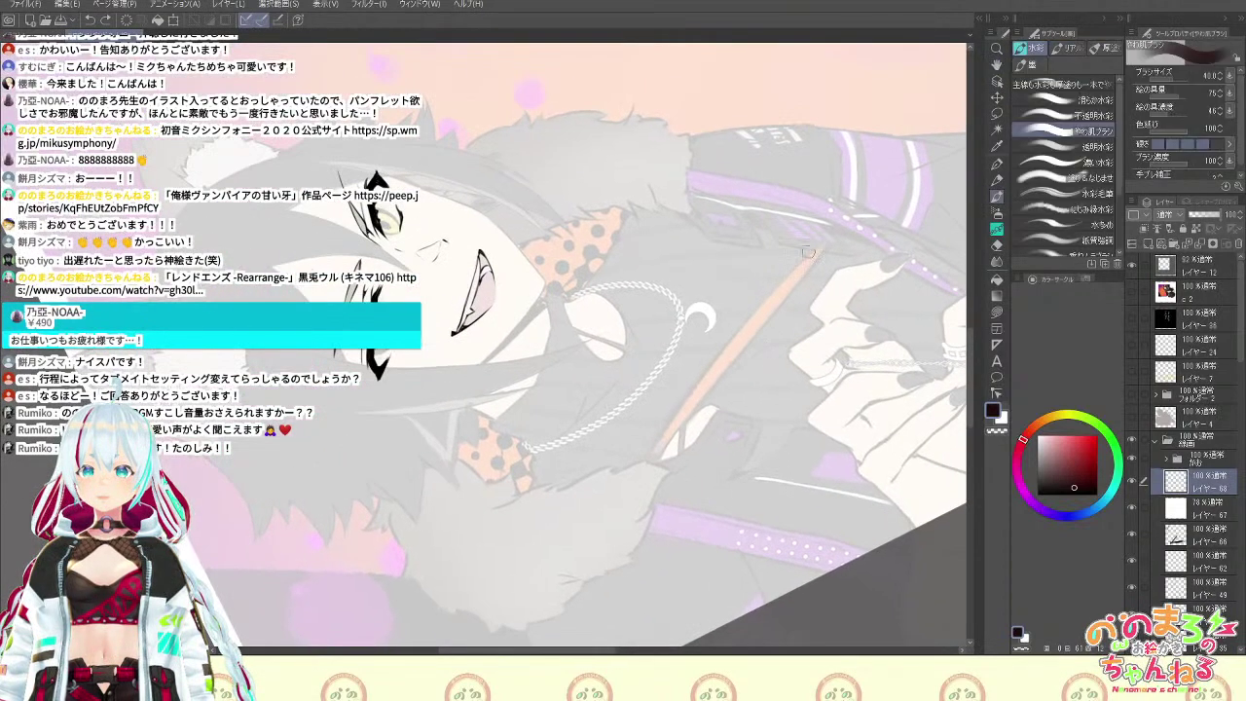
Choose the 主線も水彩も厚塗りも一本でやる欲張りのブラシ brush and set its 手ブレ補正 to 74
{"action": "left_click", "coordinate": [1066, 85]}
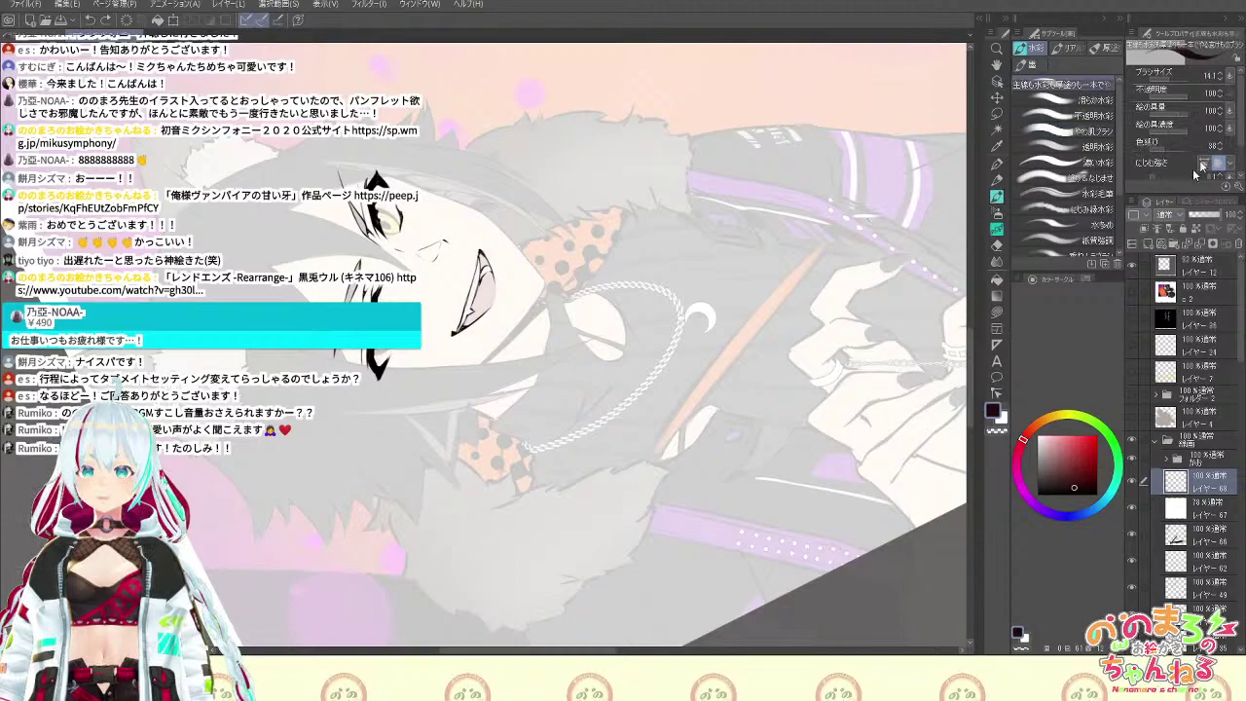
{"action": "scroll", "coordinate": [1193, 175], "scroll_direction": "down", "scroll_amount": 2}
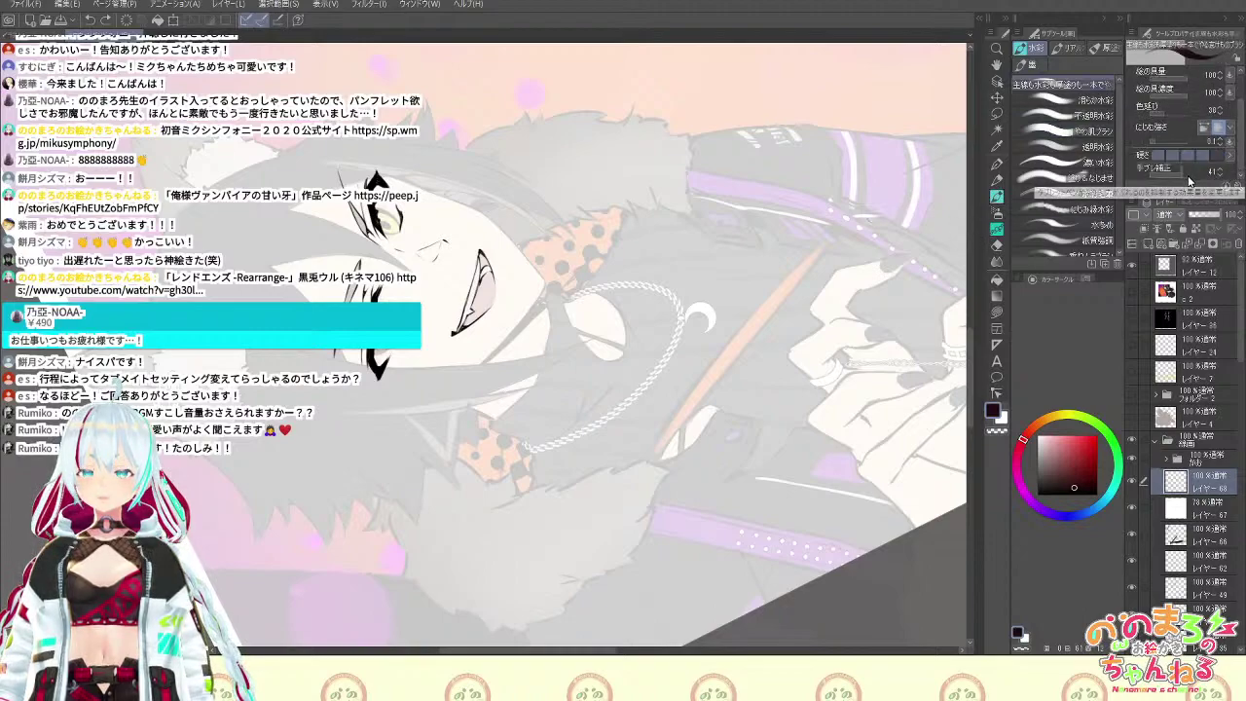
{"action": "left_click_drag", "start_coordinate": [1188, 177], "coordinate": [1177, 174]}
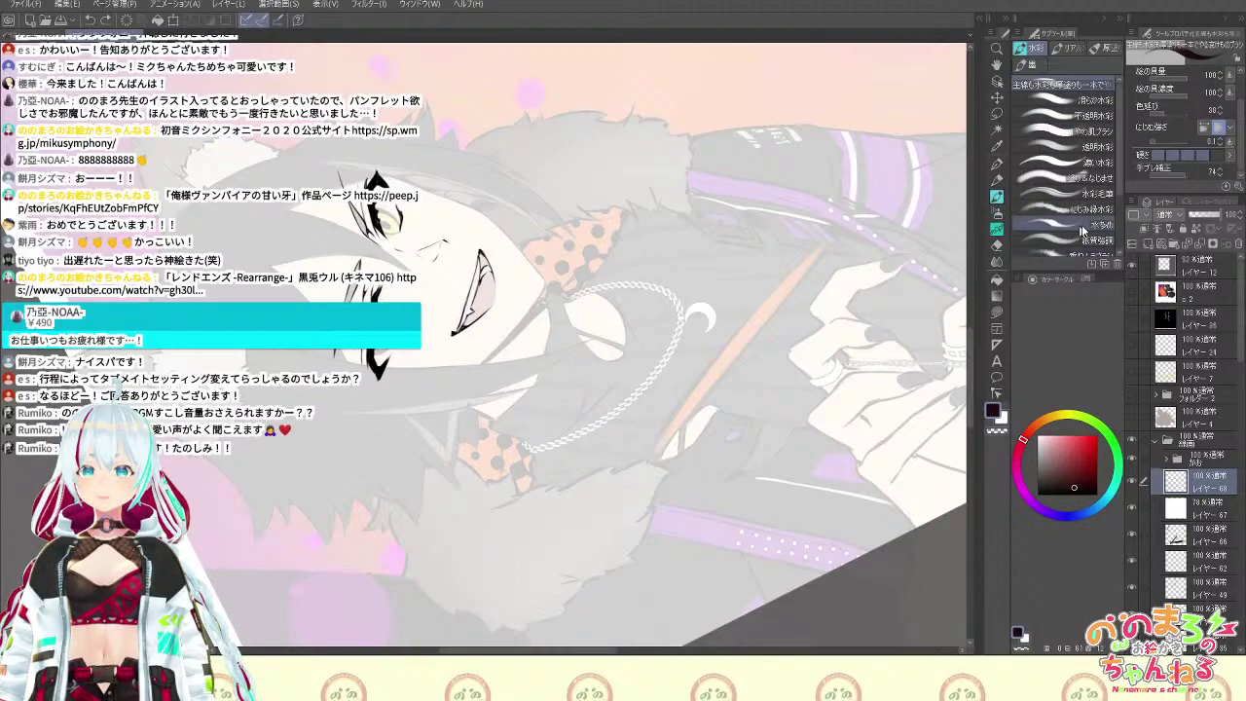
Ink the first long edge of the orange strap on the character's chest, undoing and redrawing the unsatisfactory strokes
{"action": "left_click_drag", "start_coordinate": [776, 287], "coordinate": [678, 397]}
{"action": "key", "text": "r"}
{"action": "mouse_move", "coordinate": [901, 277]}
{"action": "left_mouse_down"}
{"action": "mouse_move", "coordinate": [896, 232]}
{"action": "mouse_move", "coordinate": [845, 124]}
{"action": "left_mouse_up"}
{"action": "key", "text": "ctrl+z"}
{"action": "left_click_drag", "start_coordinate": [746, 139], "coordinate": [694, 266]}
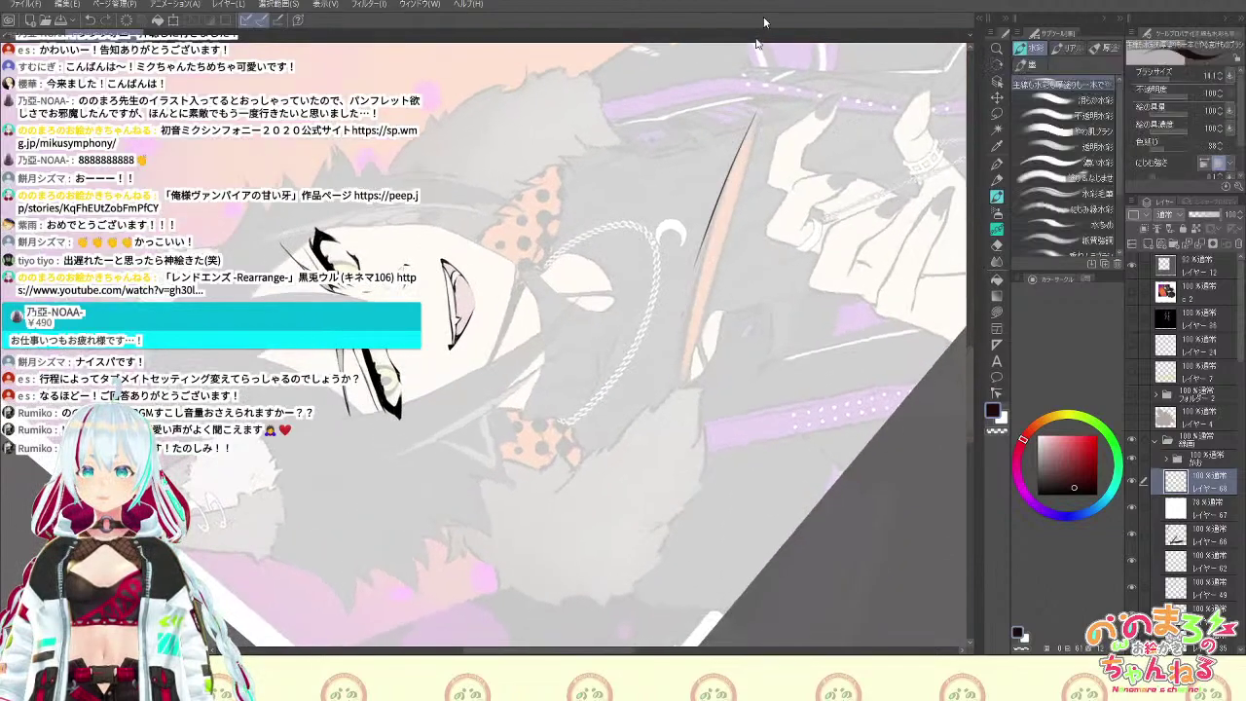
{"action": "key", "text": "ctrl+z"}
{"action": "left_click_drag", "start_coordinate": [755, 114], "coordinate": [712, 233]}
{"action": "left_click_drag", "start_coordinate": [731, 173], "coordinate": [679, 344]}
{"action": "key", "text": "ctrl+z"}
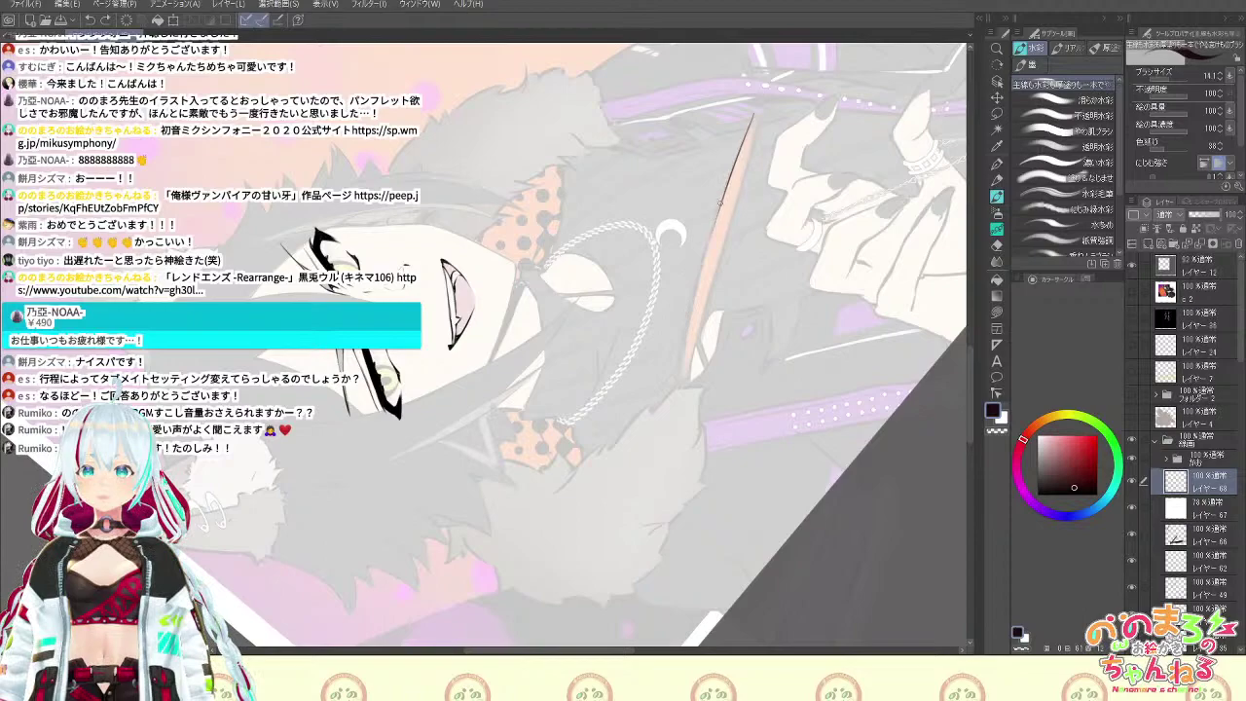
{"action": "left_click_drag", "start_coordinate": [723, 195], "coordinate": [680, 372]}
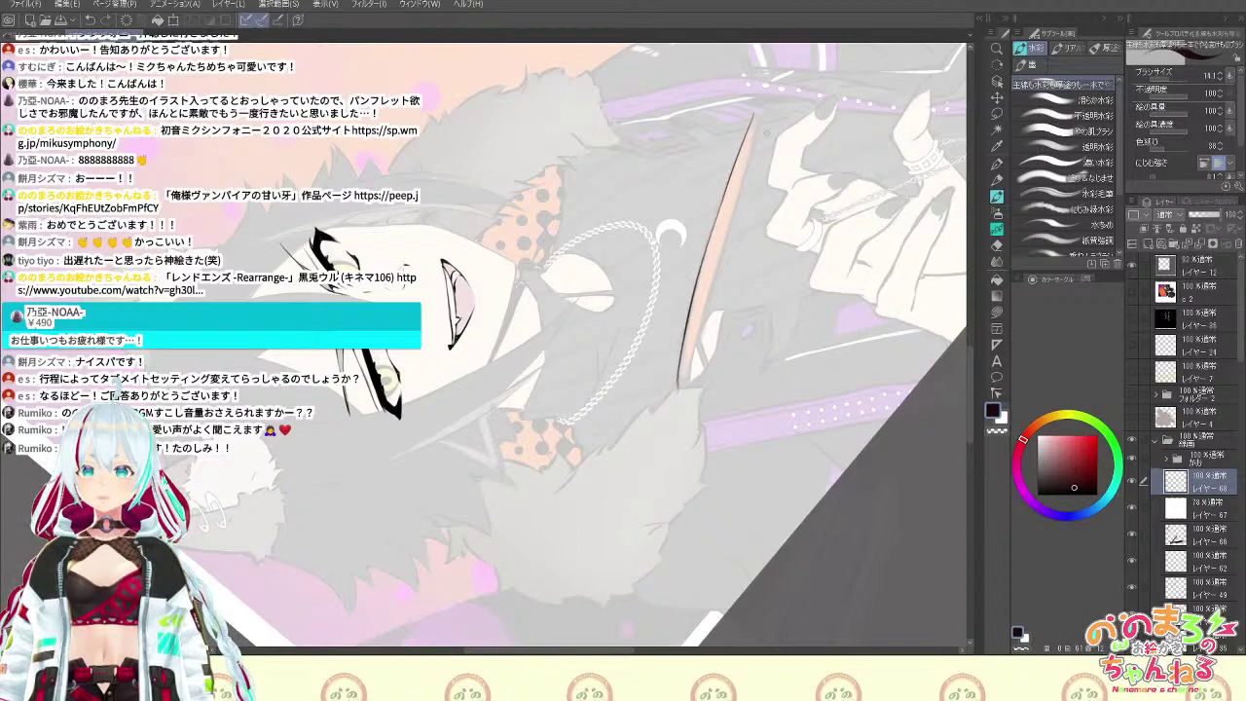
Ink the opposite long edge of the orange strap, redo its first stroke, and tidy the line end with the eraser
{"action": "left_click_drag", "start_coordinate": [758, 137], "coordinate": [711, 282]}
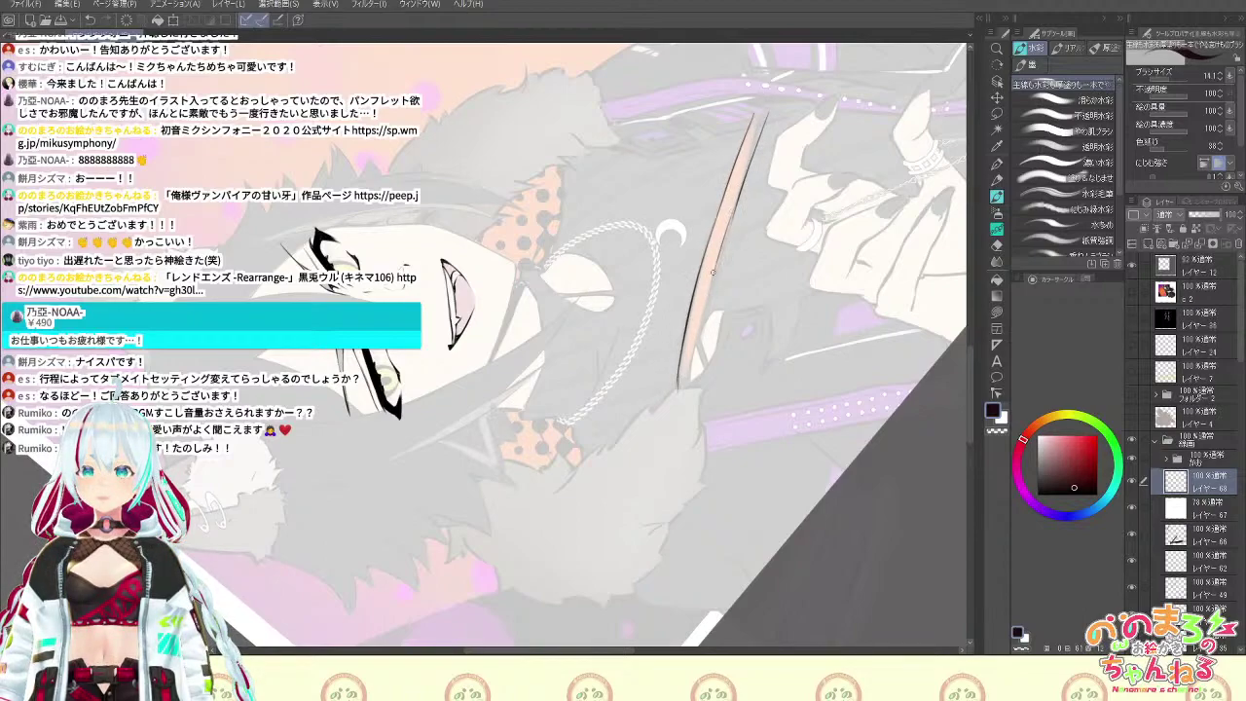
{"action": "key", "text": "ctrl+z"}
{"action": "left_click_drag", "start_coordinate": [736, 207], "coordinate": [713, 281]}
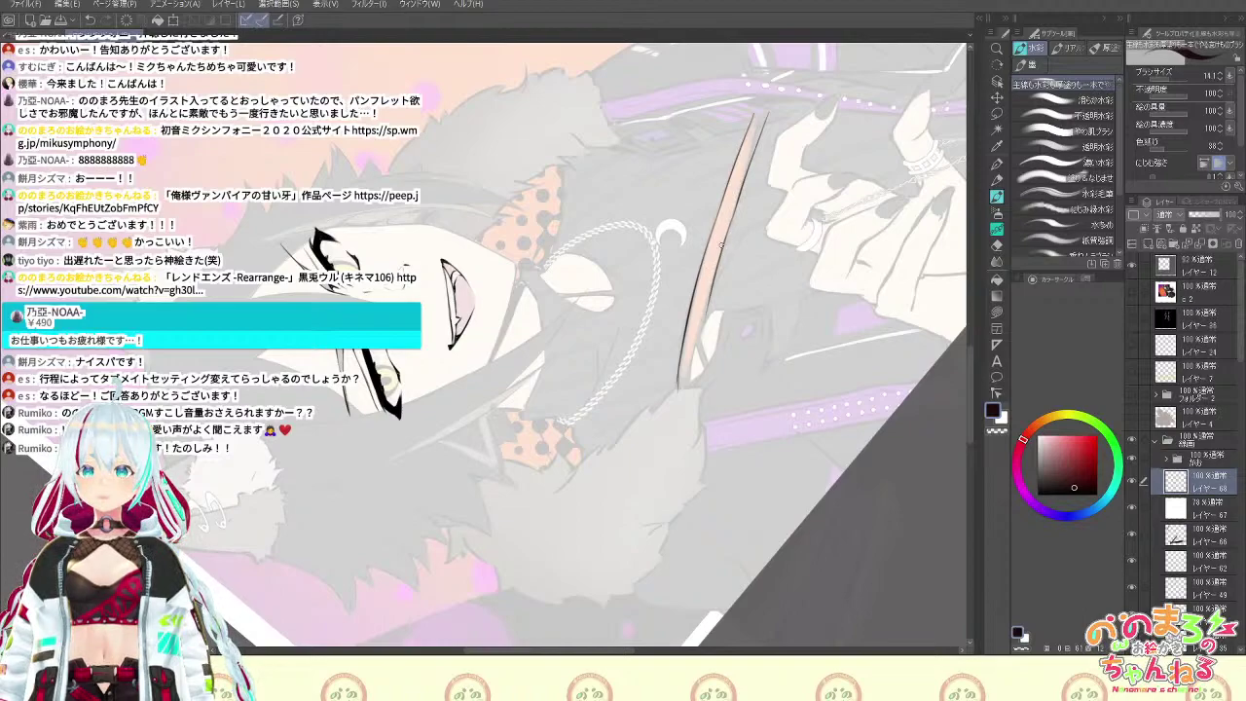
{"action": "mouse_move", "coordinate": [699, 322]}
{"action": "left_mouse_down"}
{"action": "mouse_move", "coordinate": [690, 391]}
{"action": "mouse_move", "coordinate": [679, 371]}
{"action": "left_mouse_up"}
{"action": "key", "text": "e"}
{"action": "key", "text": "b"}
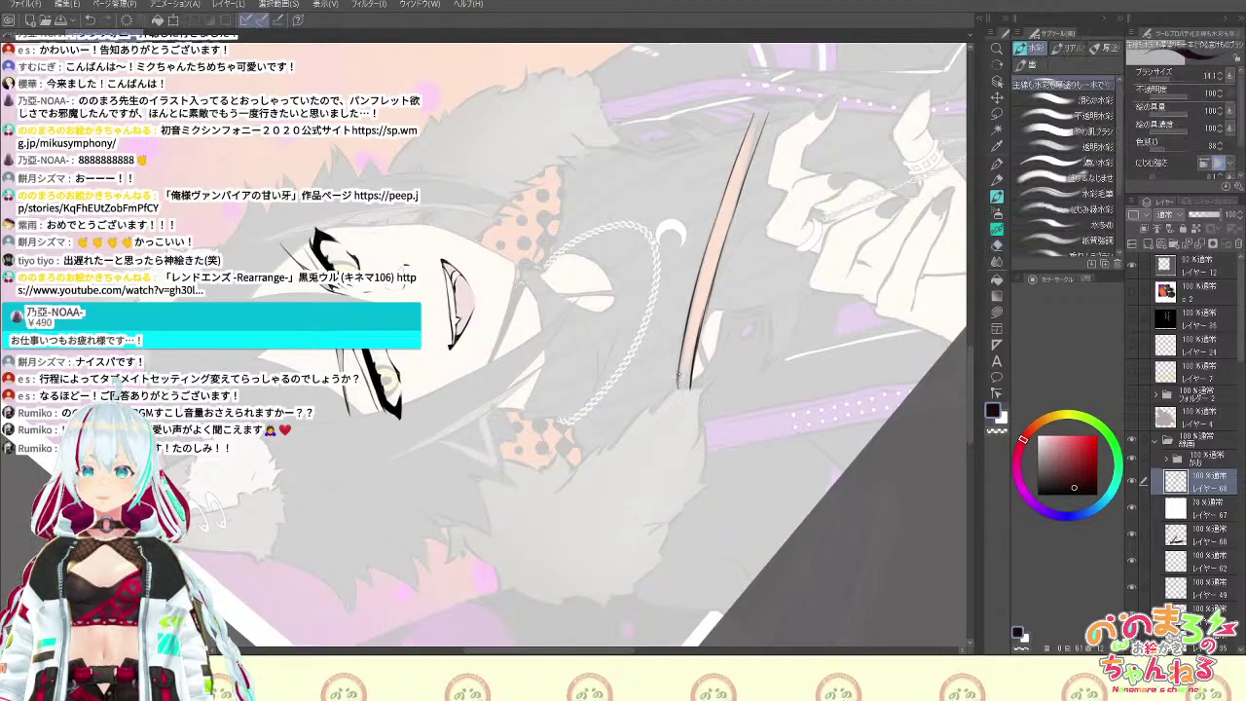
Draw a small band across the orange strap near the hand, trimming its lines with the eraser
{"action": "key", "text": "ctrl+at"}
{"action": "key", "text": "space"}
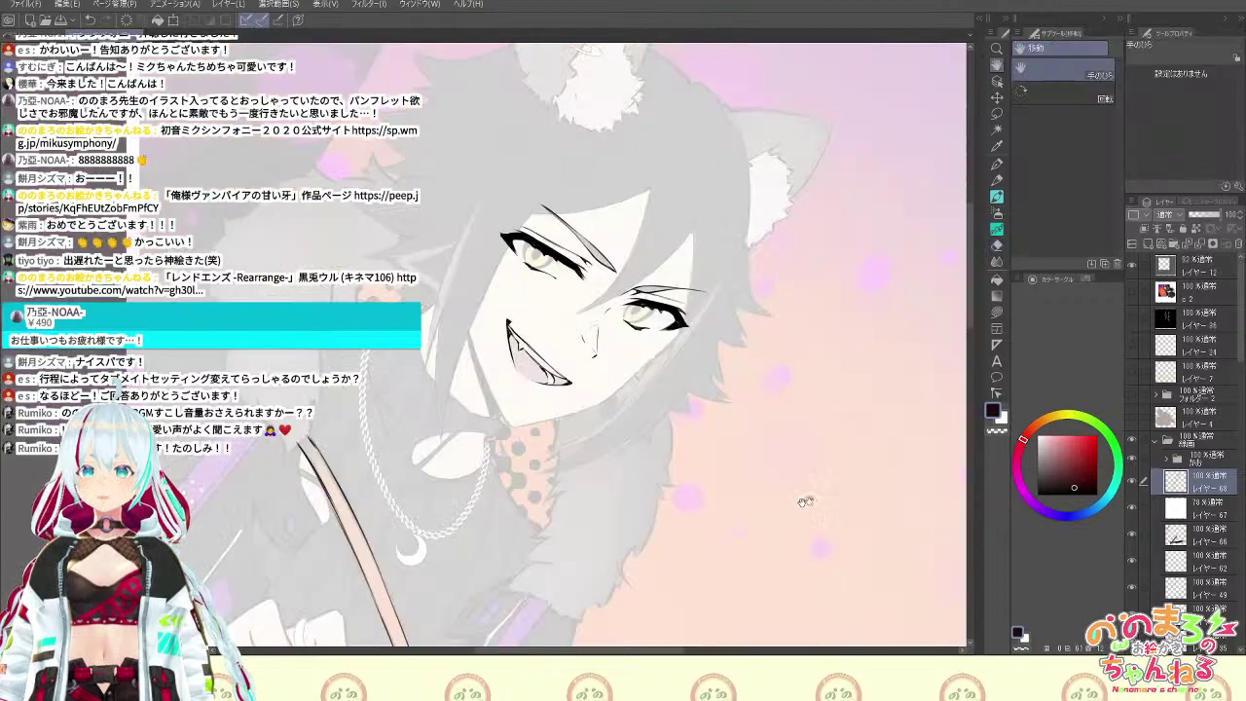
{"action": "left_click_drag", "start_coordinate": [751, 490], "coordinate": [951, 335]}
{"action": "key", "text": "shift+space"}
{"action": "left_click_drag", "start_coordinate": [910, 477], "coordinate": [854, 346]}
{"action": "key", "text": "space"}
{"action": "key", "text": "b"}
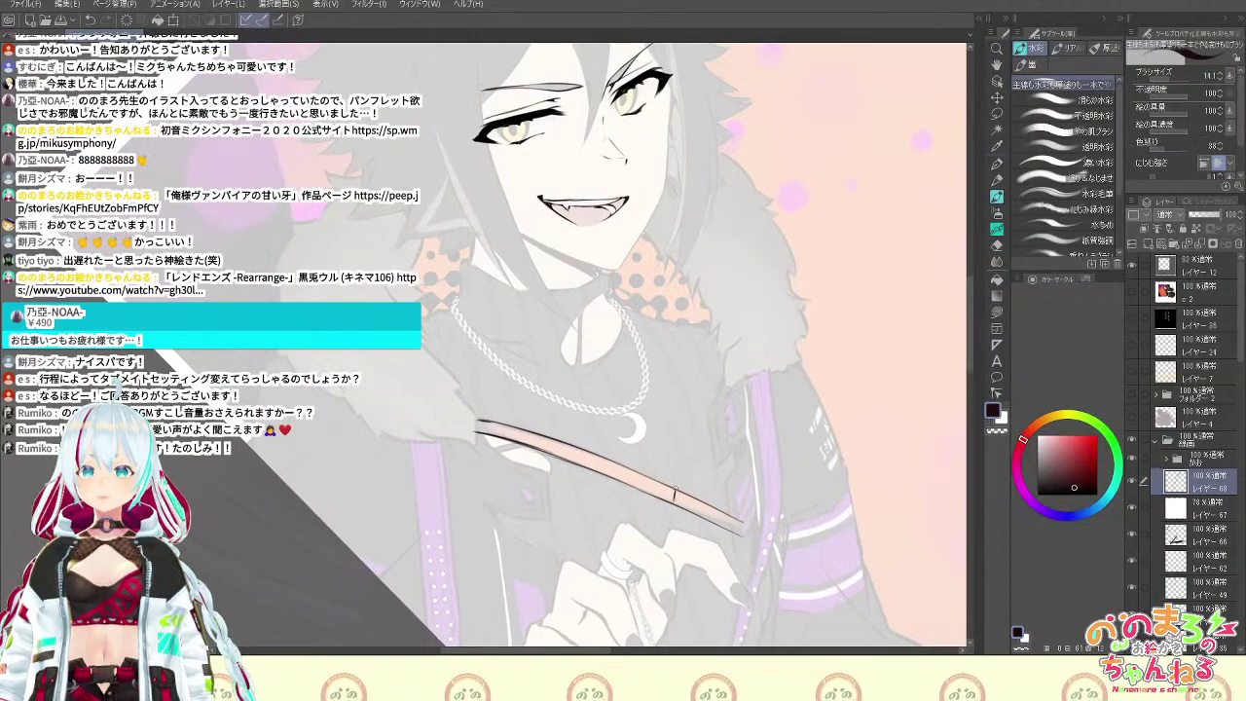
{"action": "key", "text": "e"}
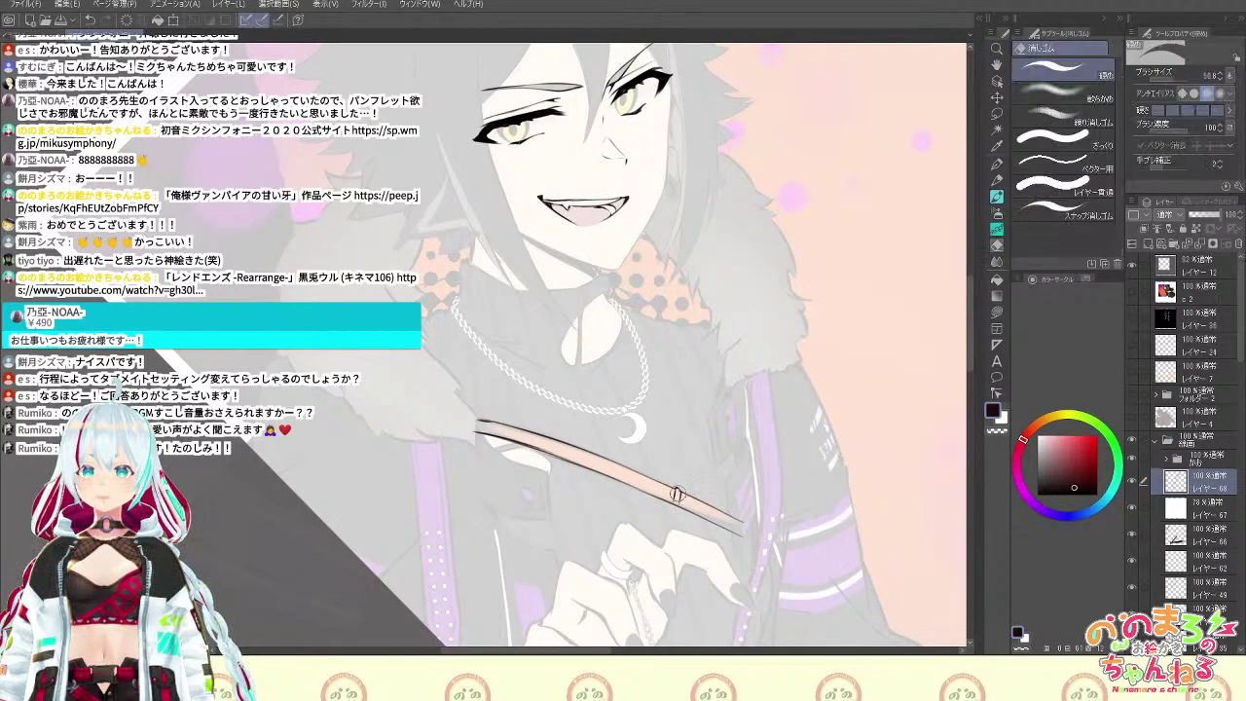
{"action": "key", "text": "b"}
{"action": "key", "text": "e"}
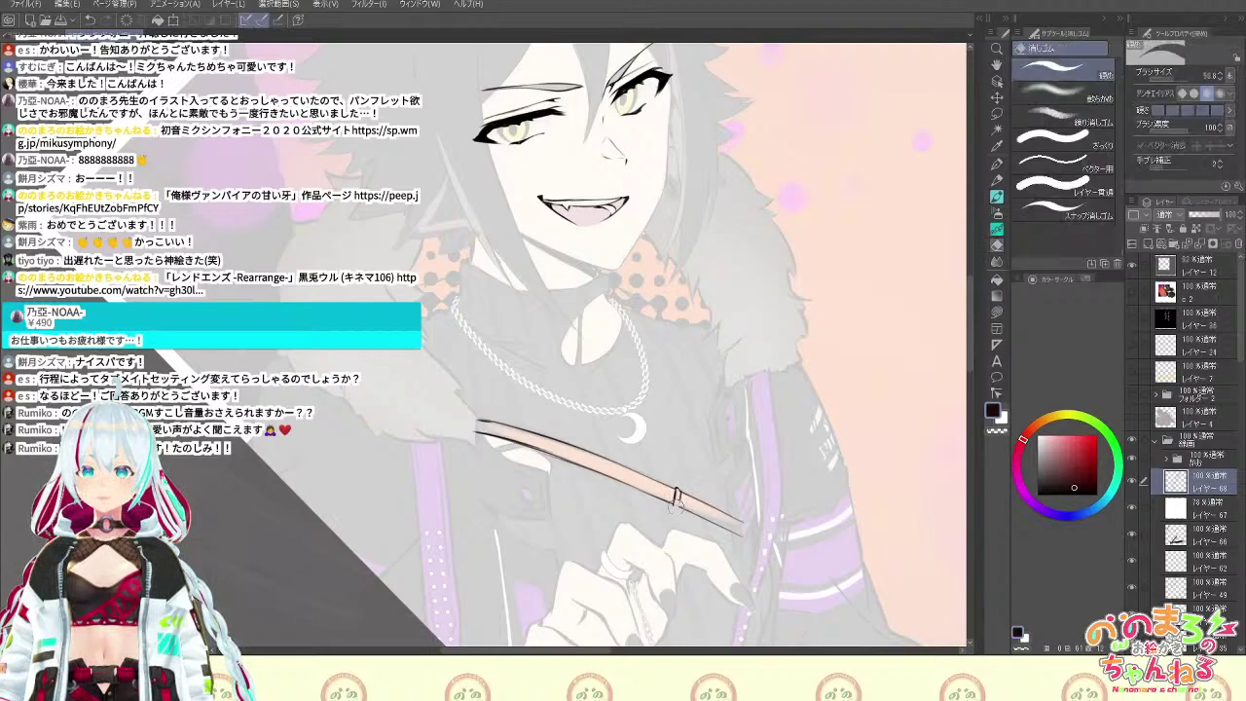
{"action": "key", "text": "b"}
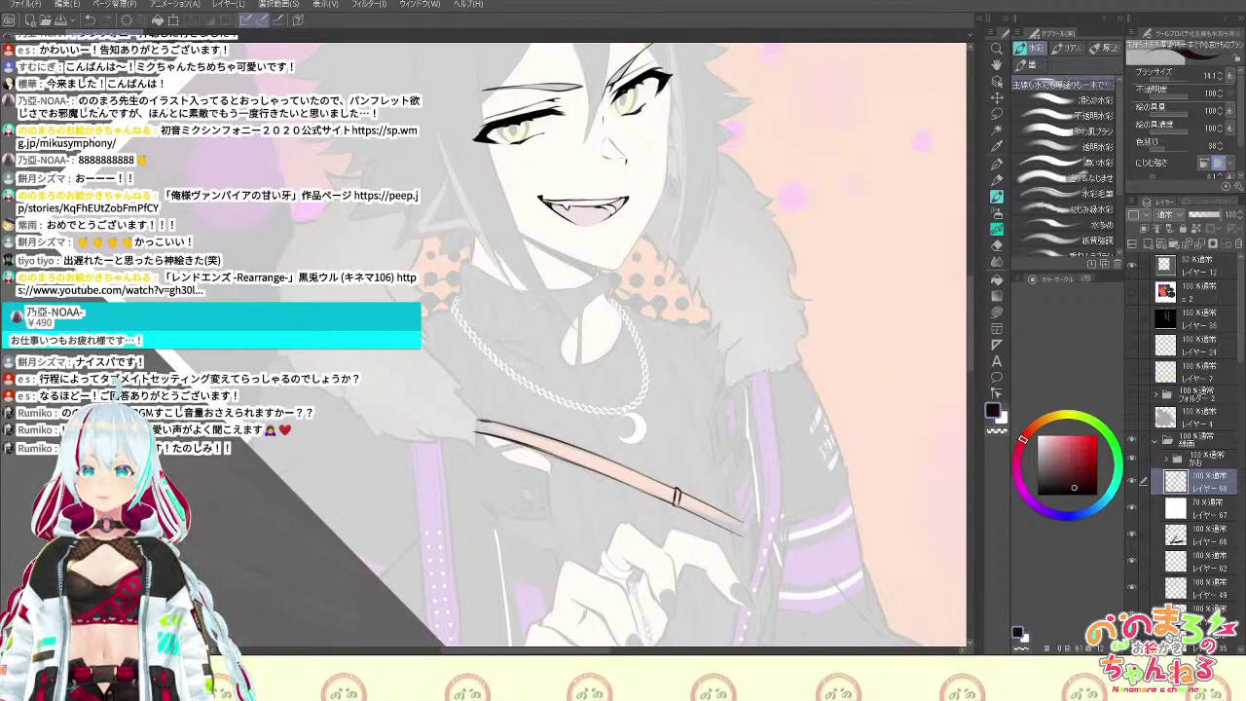
Reduce the brush size and sample a light grey drawing color beside the character's ringed hand
{"action": "left_click_drag", "start_coordinate": [597, 651], "coordinate": [593, 650]}
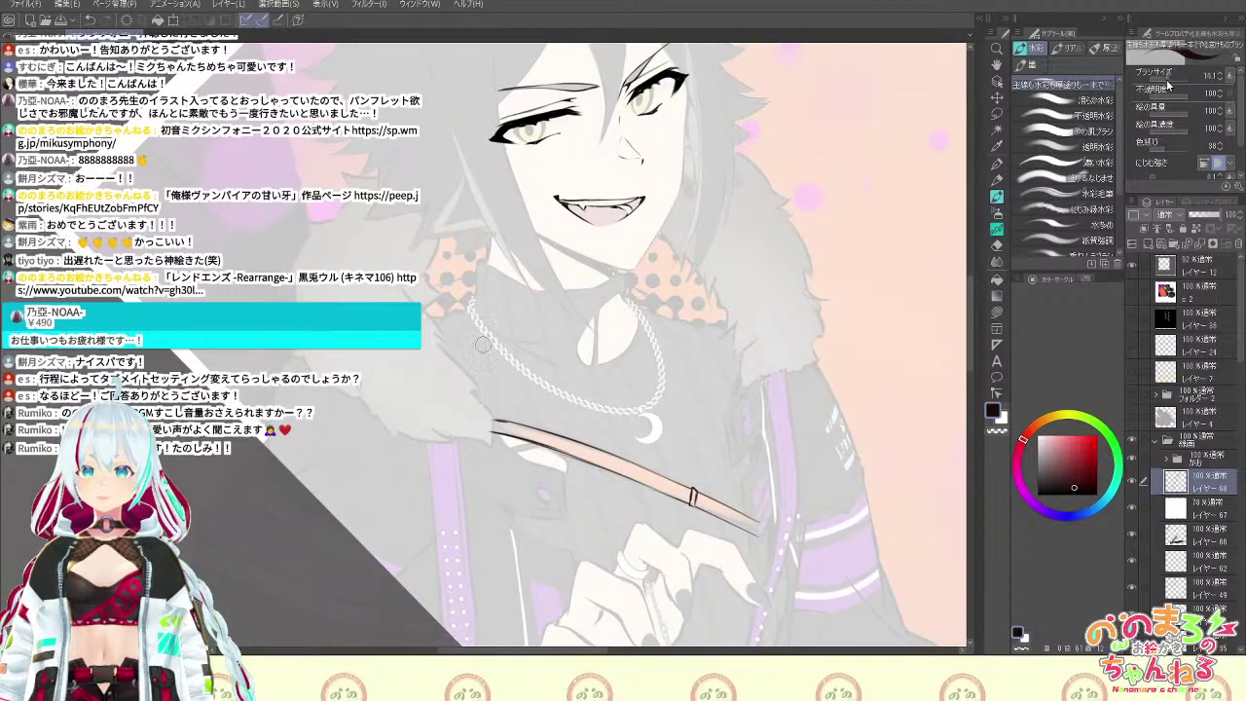
{"action": "left_click_drag", "start_coordinate": [1168, 80], "coordinate": [1165, 82]}
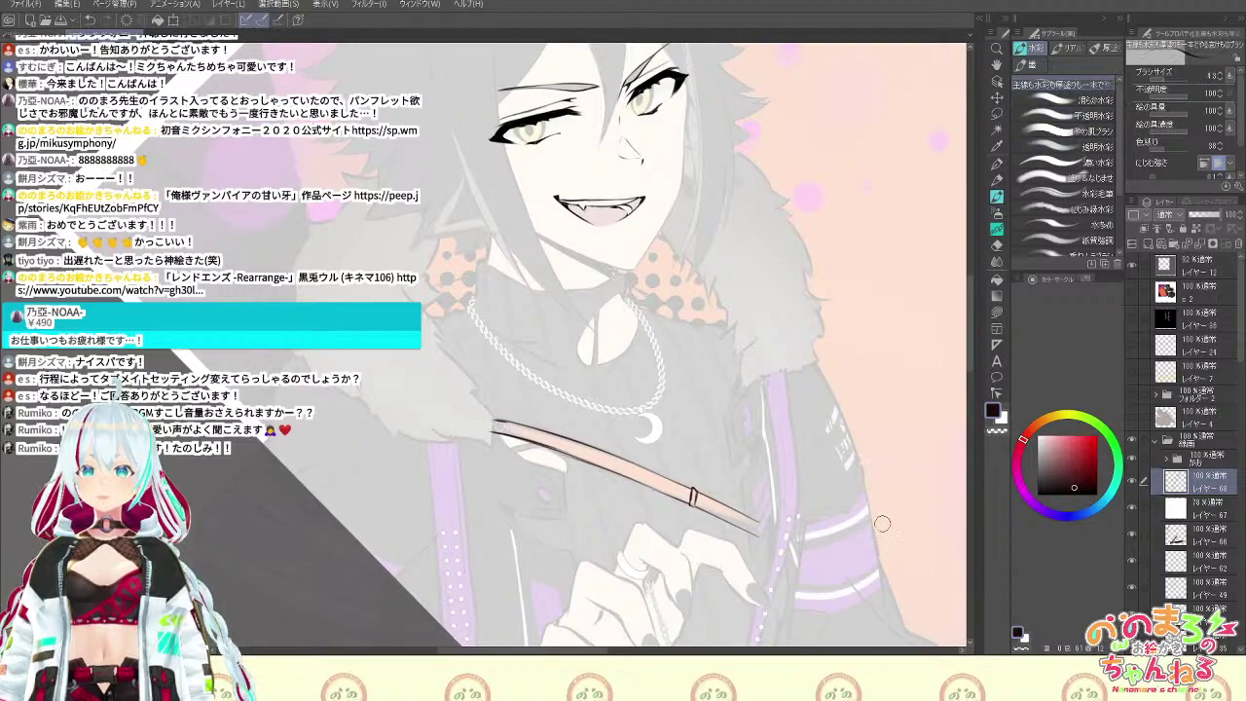
{"action": "left_click", "coordinate": [660, 643], "text": "alt"}
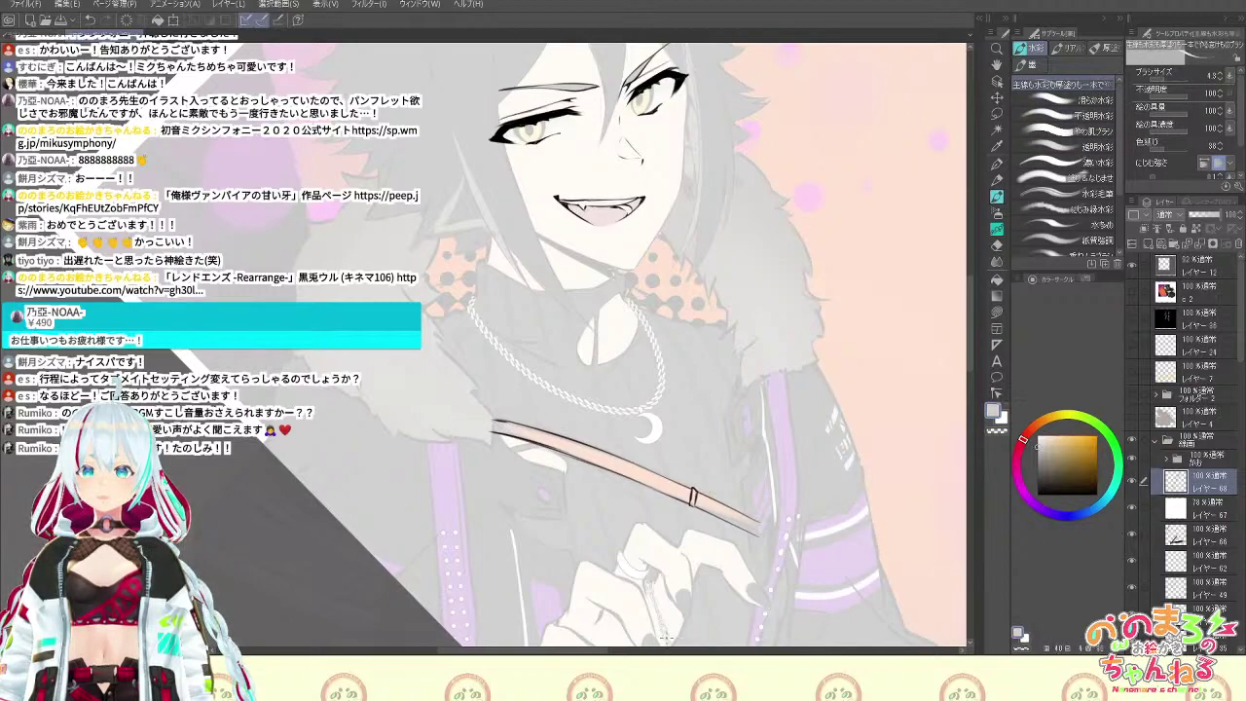
{"action": "left_click", "coordinate": [667, 634], "text": "alt"}
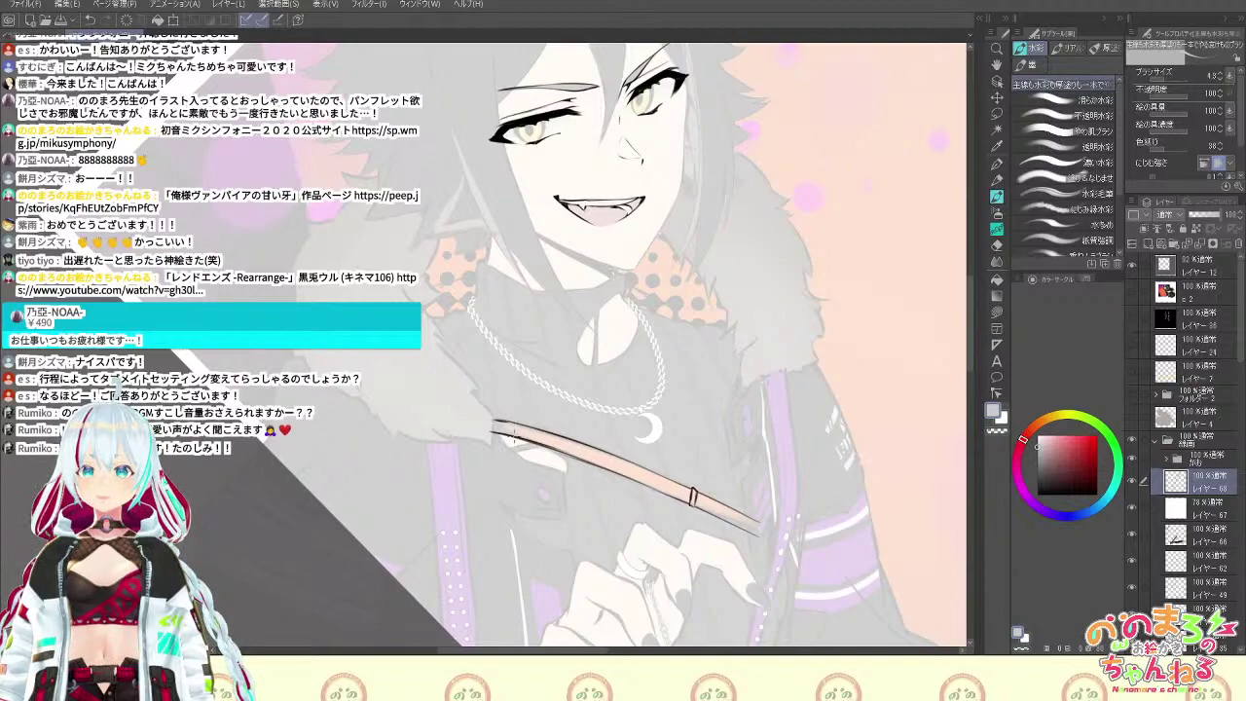
{"action": "scroll", "coordinate": [515, 436], "scroll_direction": "up", "scroll_amount": 1}
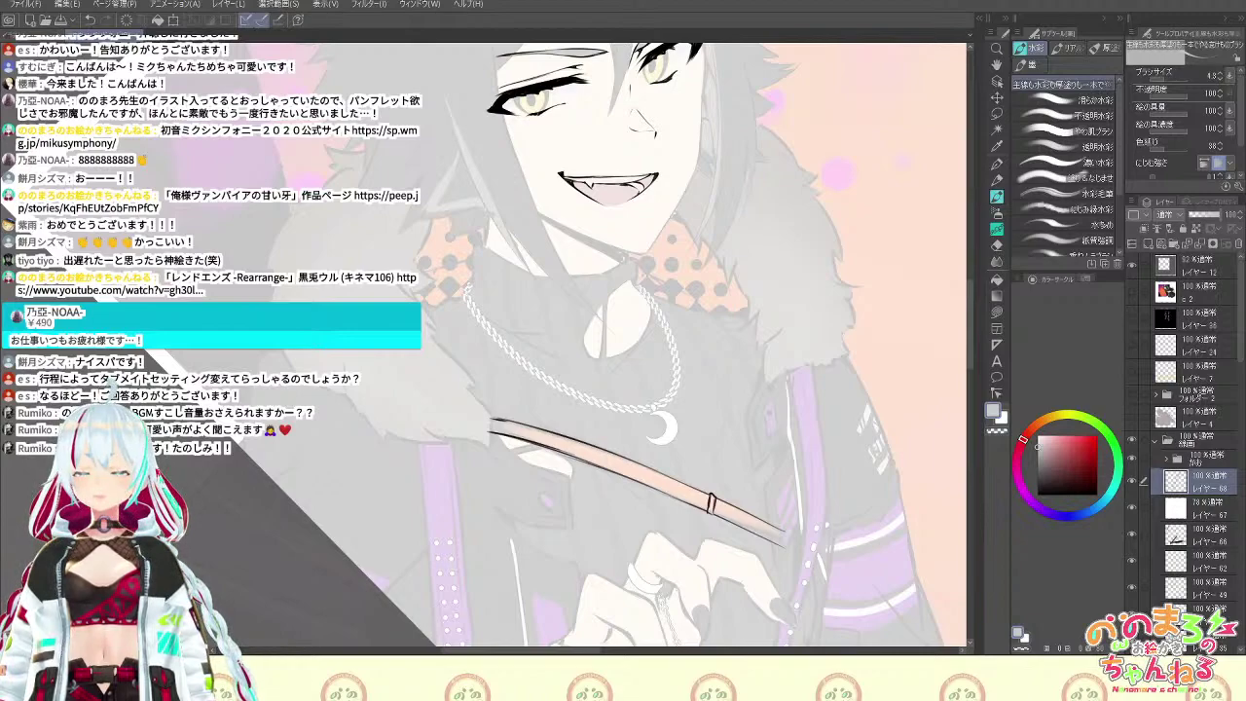
In the PenTablet settings, set the pen's lower side button to 無効 (disabled) and apply the change
{"action": "left_click_drag", "start_coordinate": [1004, 2], "coordinate": [362, 142]}
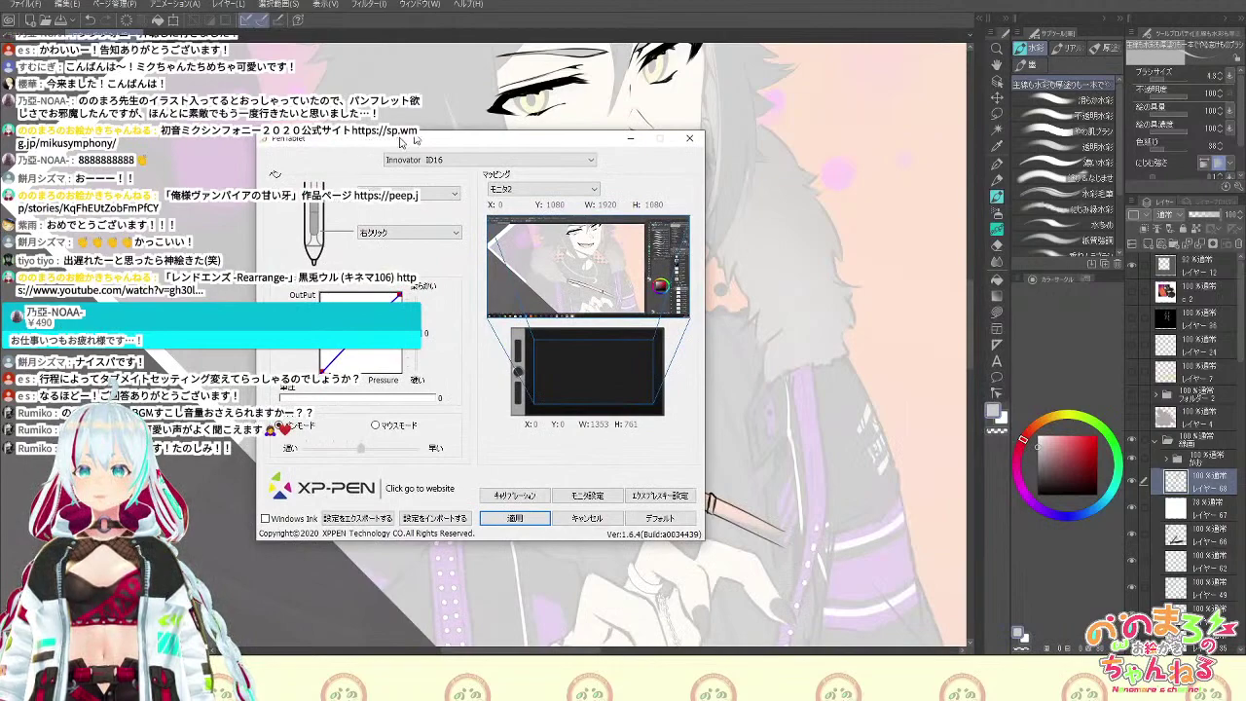
{"action": "left_click_drag", "start_coordinate": [401, 141], "coordinate": [628, 95]}
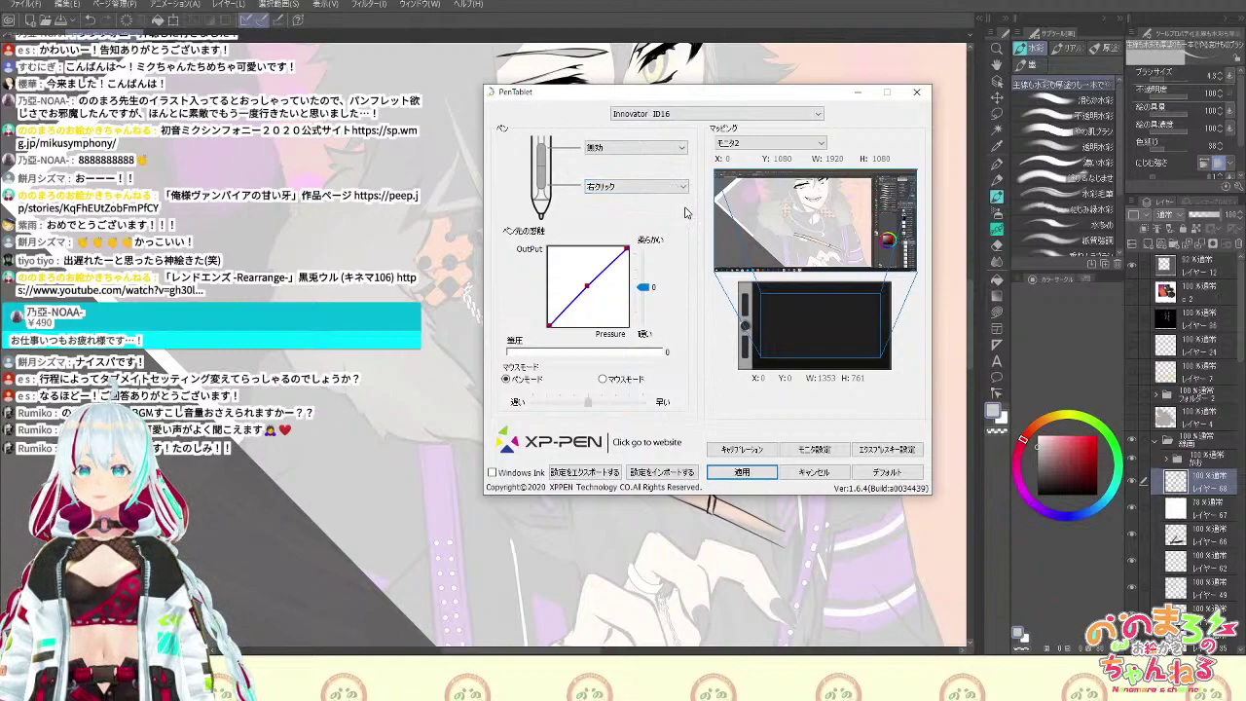
{"action": "left_click", "coordinate": [652, 191]}
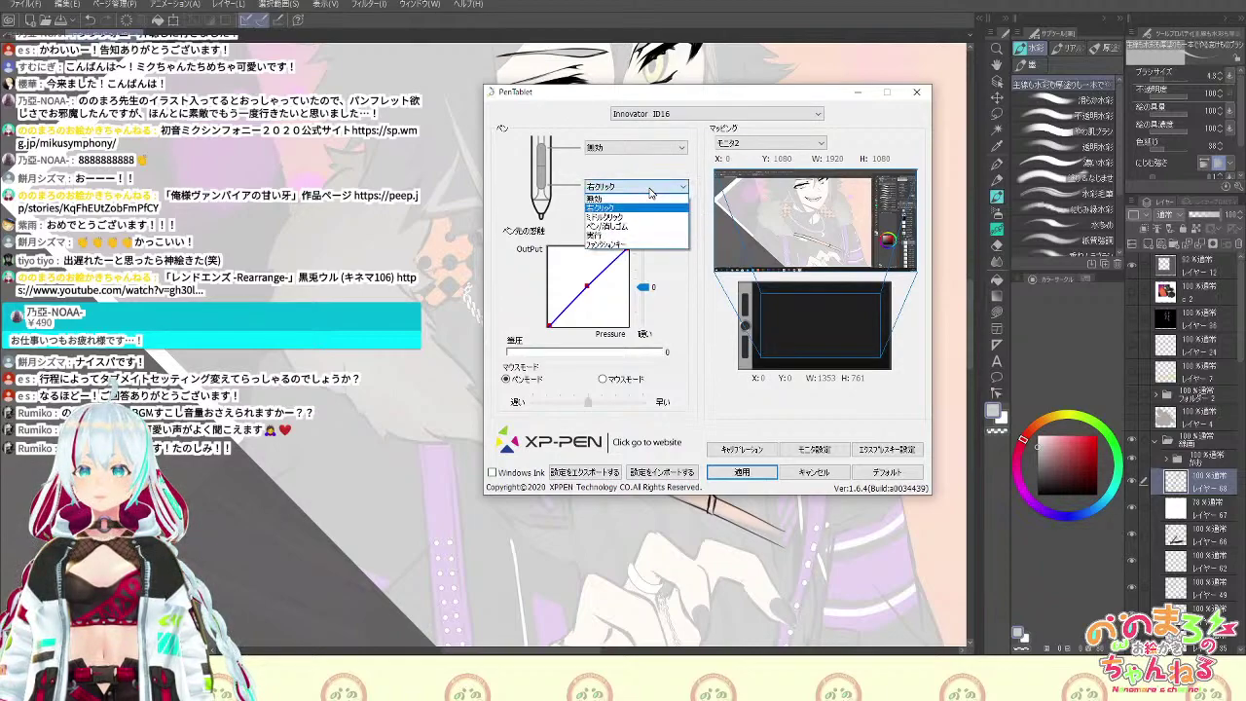
{"action": "left_click", "coordinate": [627, 199]}
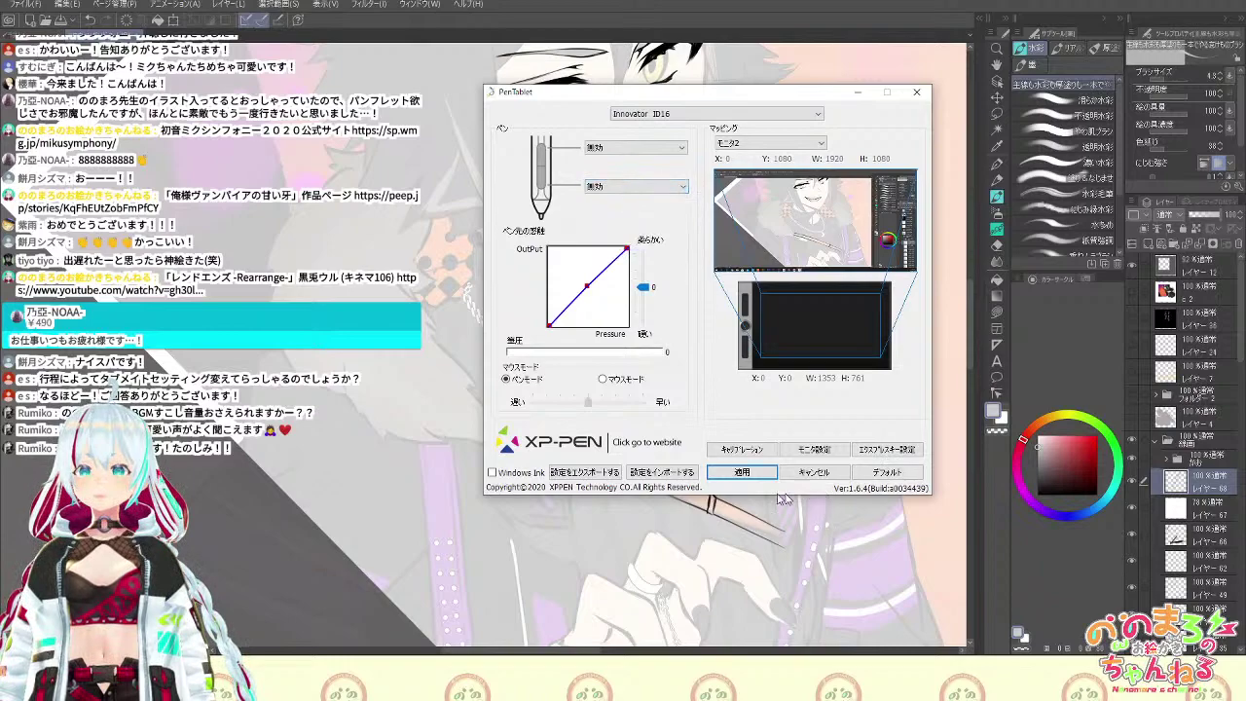
{"action": "left_click", "coordinate": [742, 472]}
{"action": "left_click", "coordinate": [917, 92]}
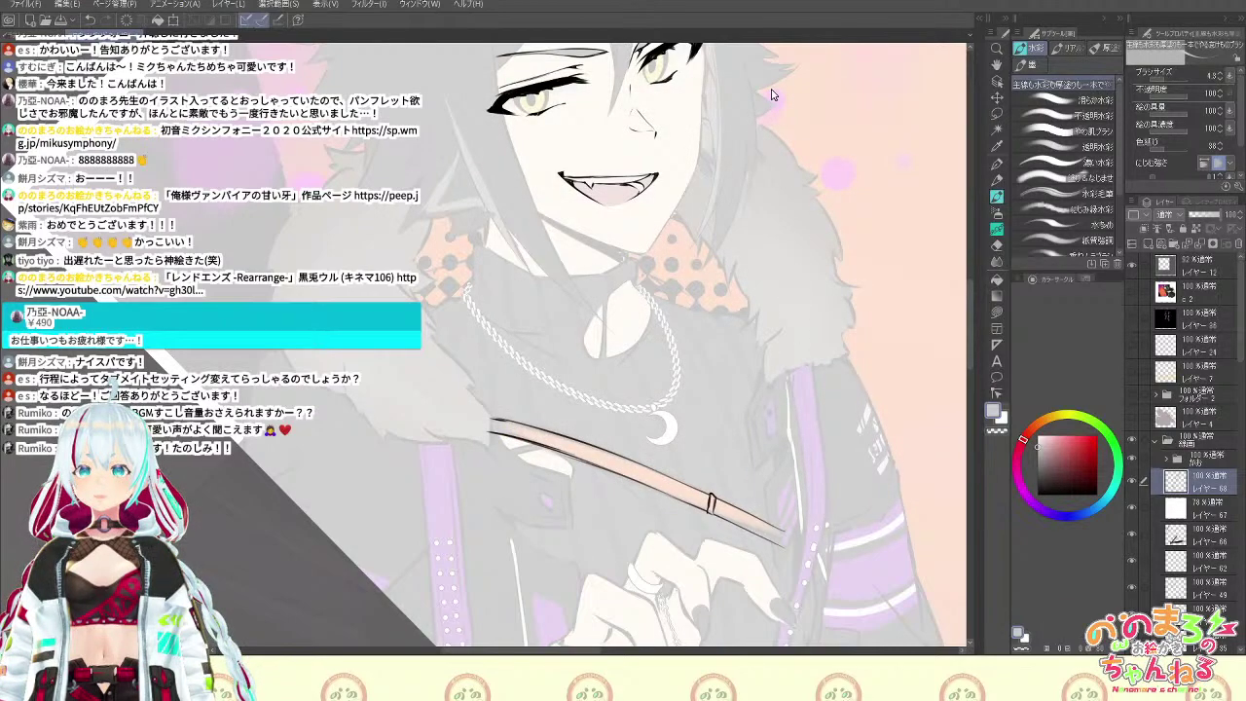
Pick a near-black drawing color and draw a second band across the orange strap near the fur collar, erasing the strap lines there
{"action": "key", "text": "b"}
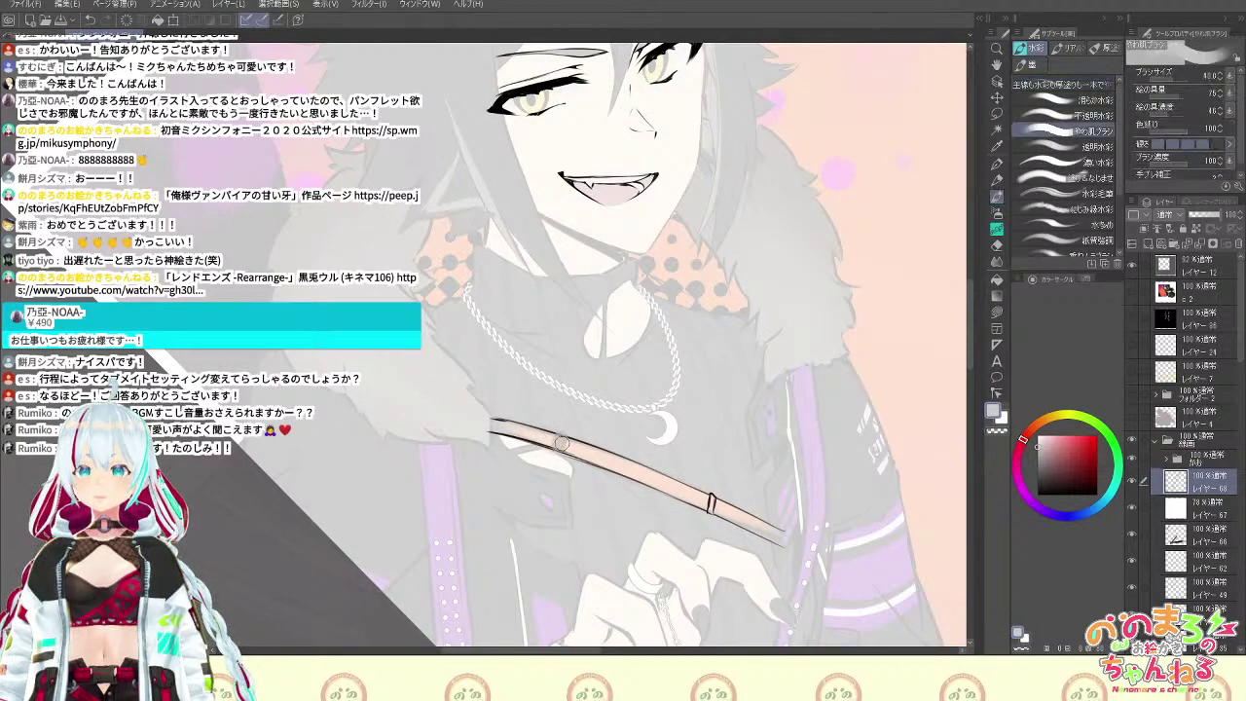
{"action": "key", "text": "b"}
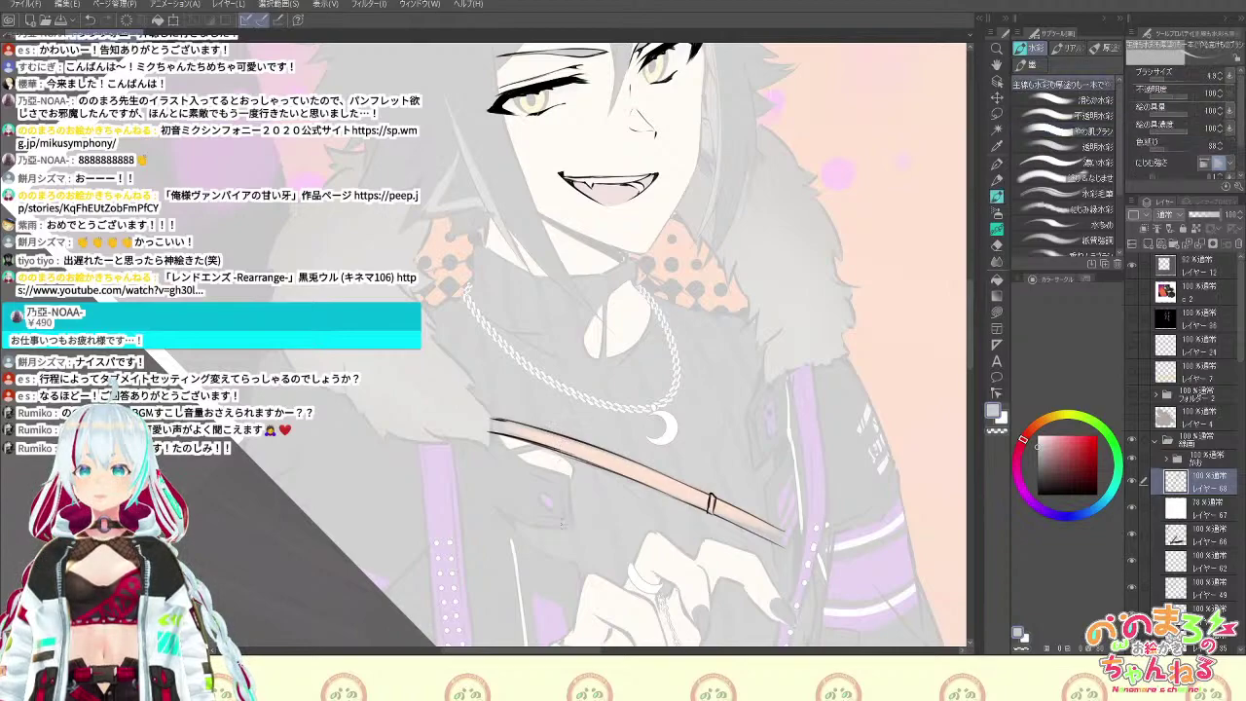
{"action": "left_click_drag", "start_coordinate": [1077, 481], "coordinate": [1065, 522]}
{"action": "key", "text": "e"}
{"action": "left_click_drag", "start_coordinate": [566, 435], "coordinate": [558, 459]}
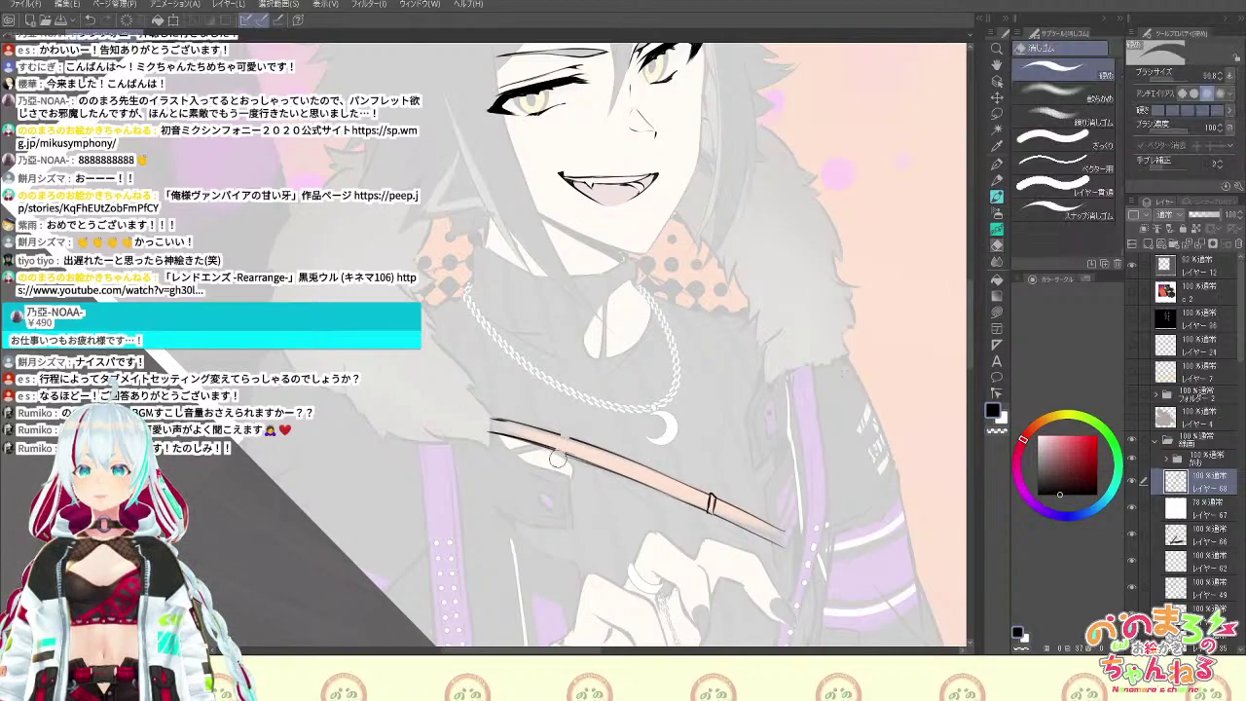
{"action": "key", "text": "b"}
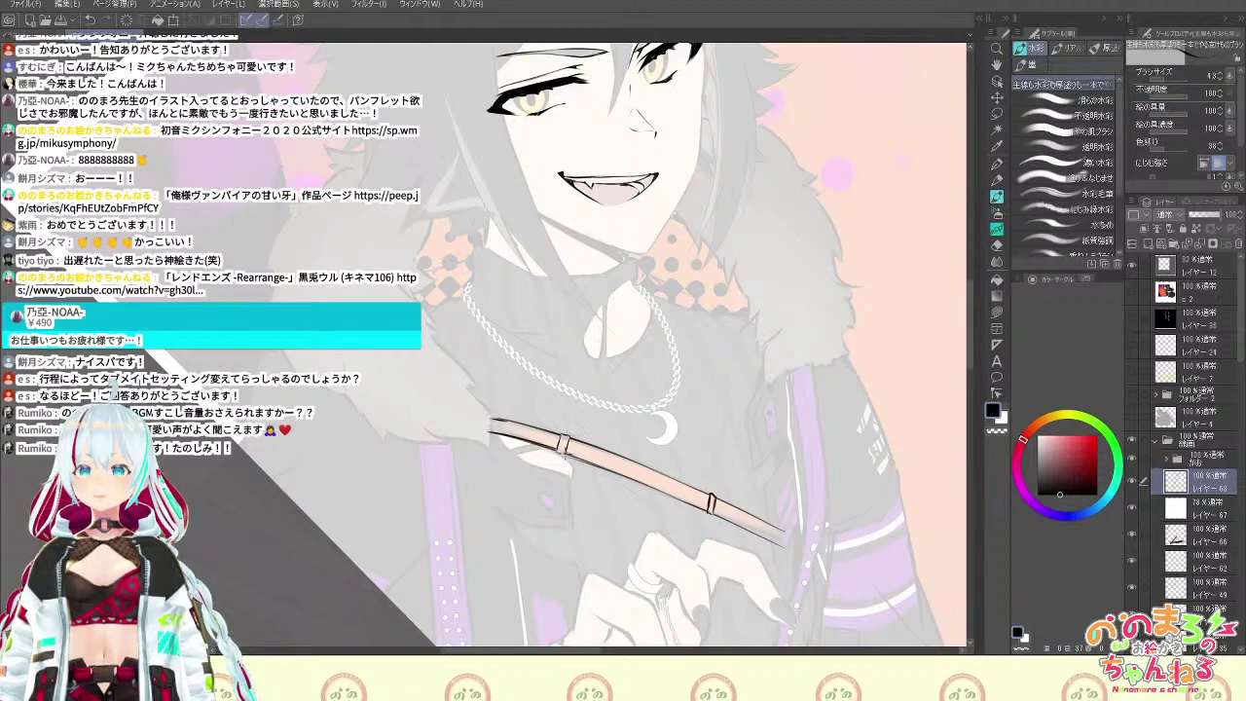
Adjust the brush size and erase the overshooting line ends of the orange strap beside the jacket's purple trim
{"action": "scroll", "coordinate": [574, 447], "scroll_direction": "down", "scroll_amount": 5}
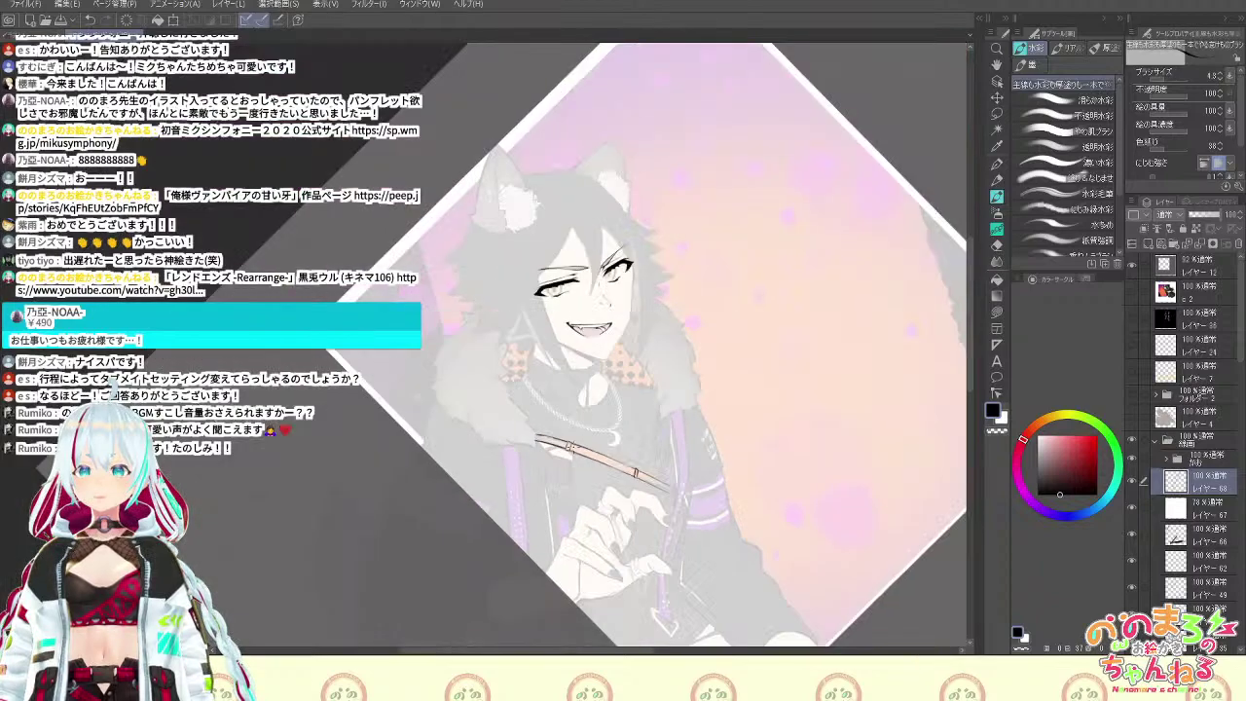
{"action": "scroll", "coordinate": [575, 447], "scroll_direction": "up", "scroll_amount": 4}
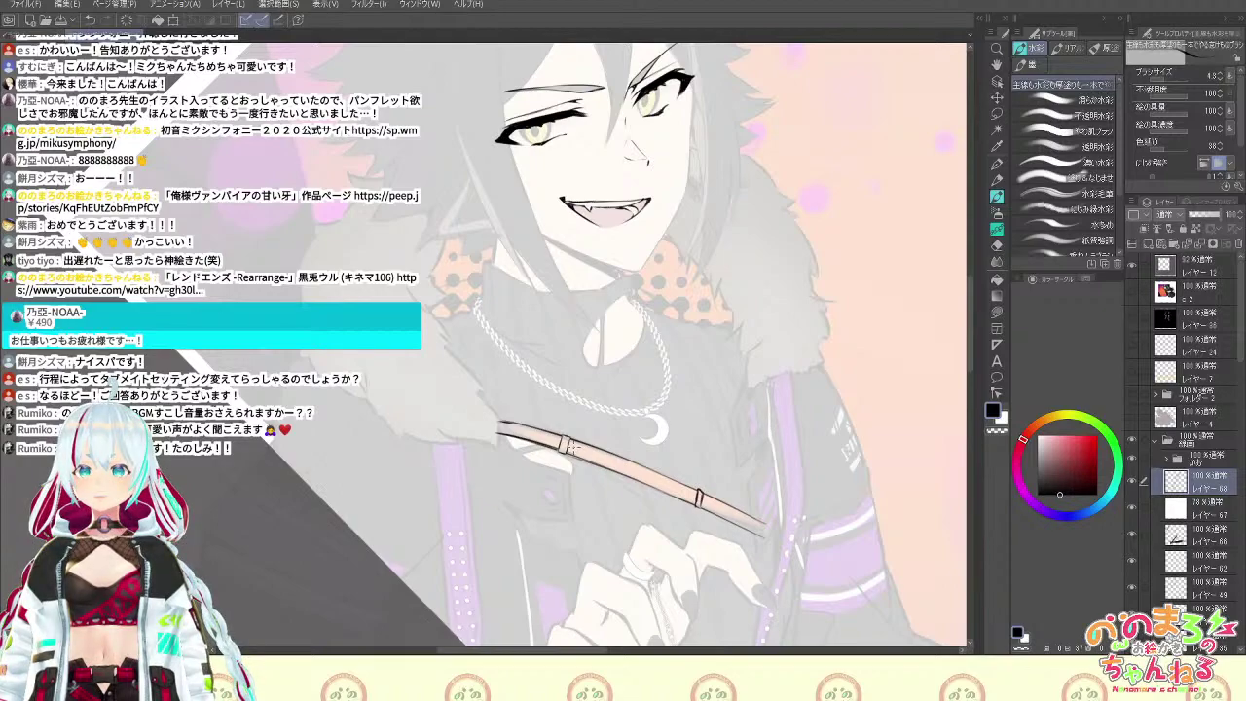
{"action": "scroll", "coordinate": [573, 447], "scroll_direction": "up", "scroll_amount": 2}
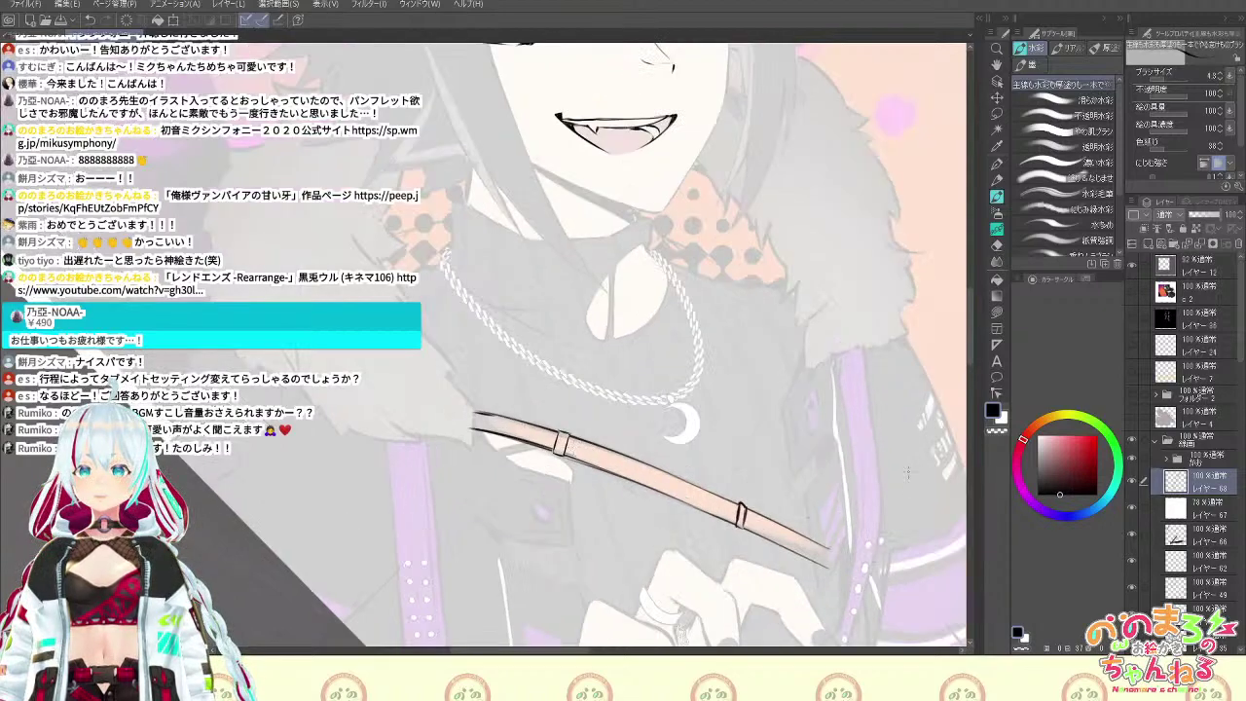
{"action": "left_click_drag", "start_coordinate": [1170, 80], "coordinate": [1168, 80]}
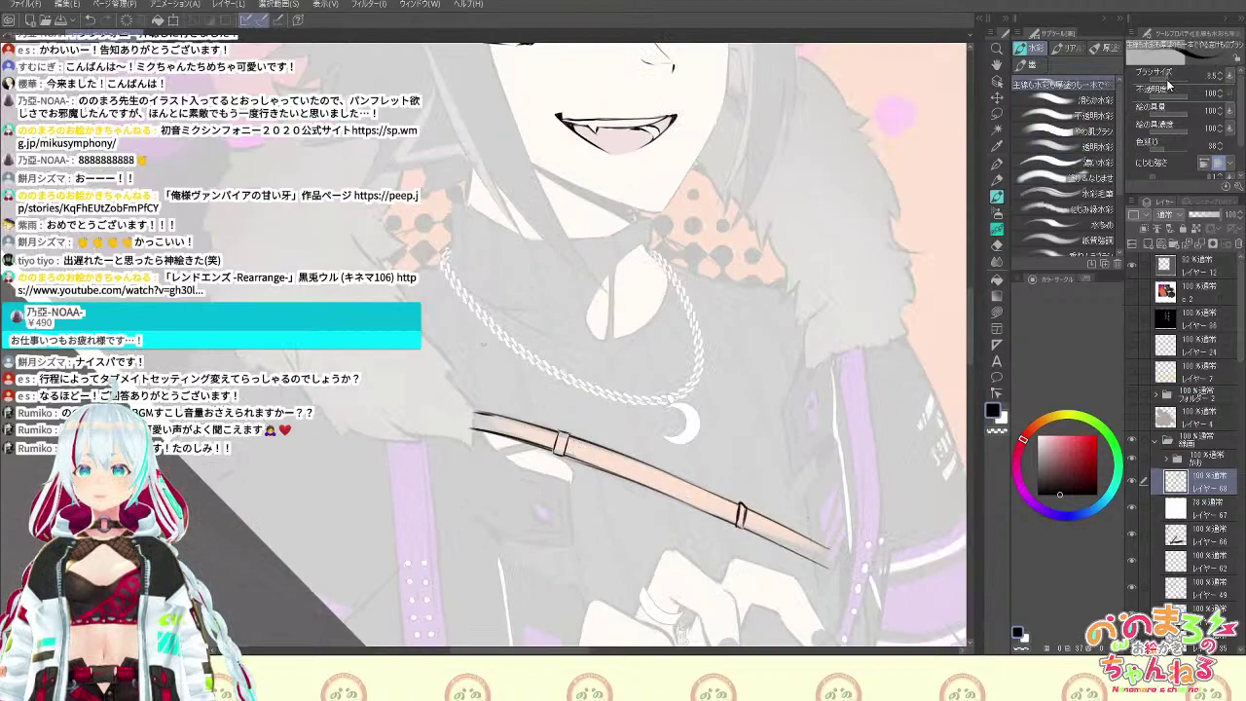
{"action": "key", "text": "e"}
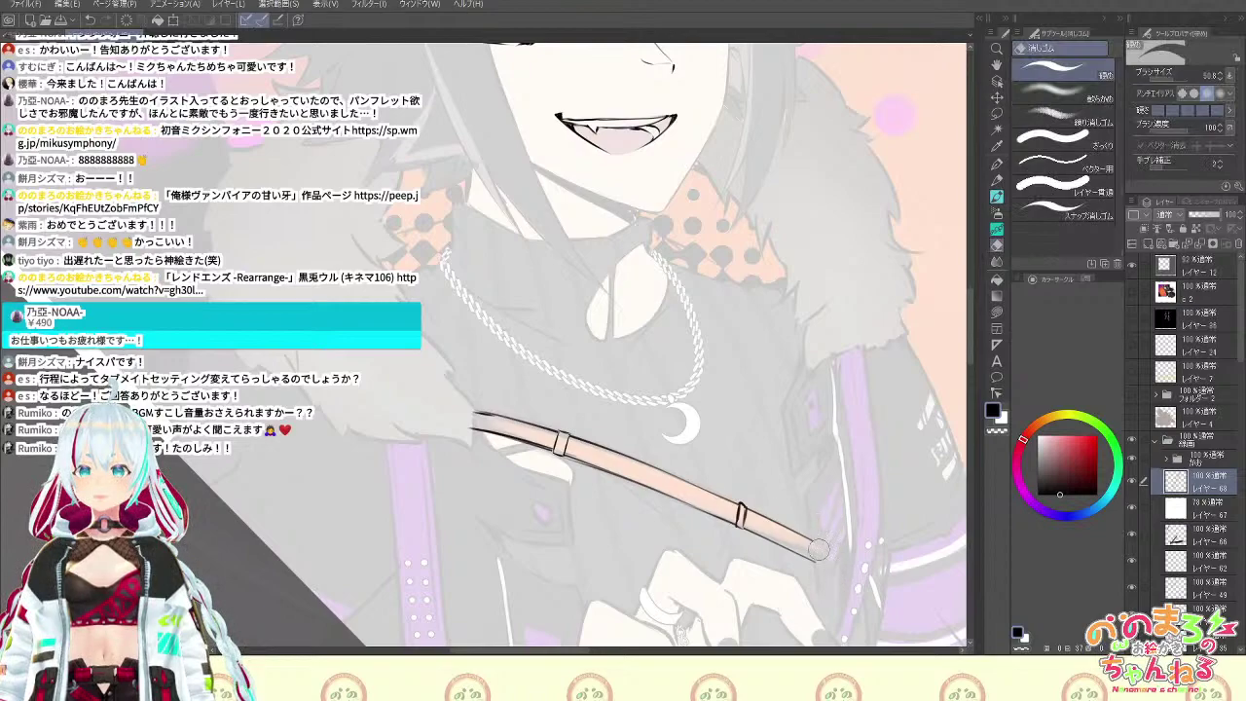
{"action": "key", "text": "b"}
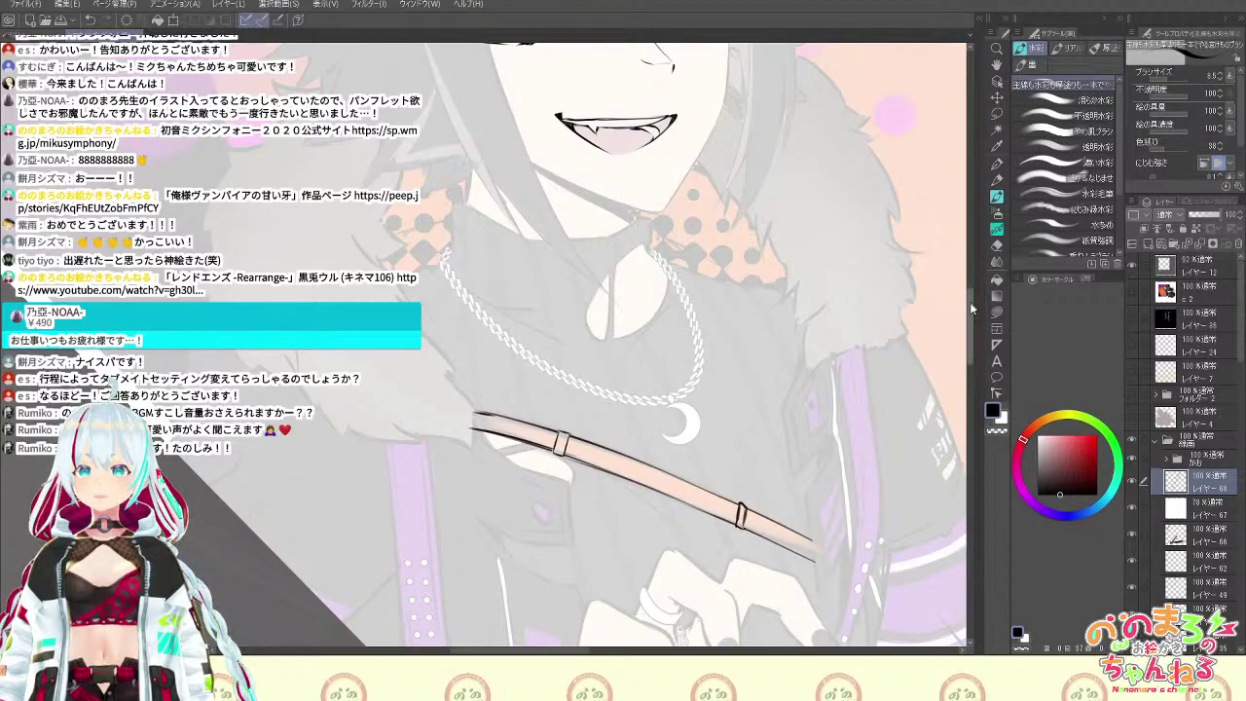
Lower the opacity of レイヤー 12 to 41% and reselect レイヤー 68 for inking the belts near the knees
{"action": "left_click_drag", "start_coordinate": [972, 302], "coordinate": [973, 372]}
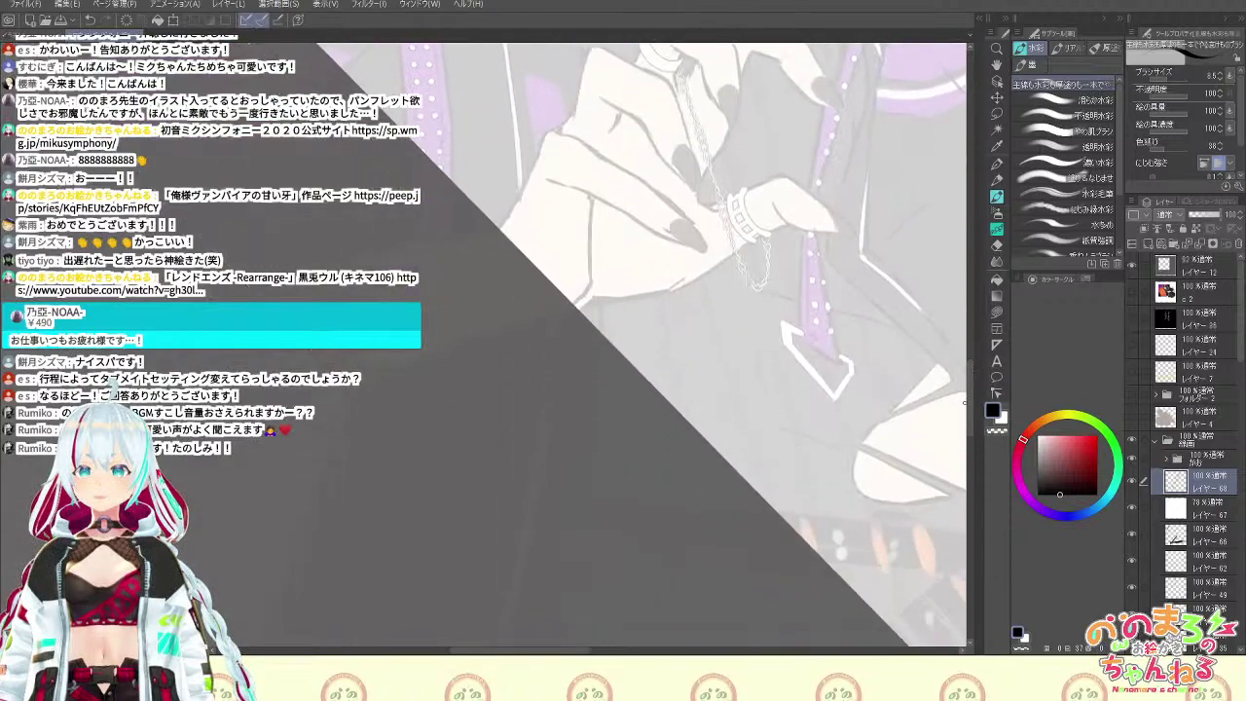
{"action": "key", "text": "h"}
{"action": "key", "text": "space"}
{"action": "left_click_drag", "start_coordinate": [698, 529], "coordinate": [940, 422]}
{"action": "mouse_move", "coordinate": [672, 481]}
{"action": "left_mouse_down"}
{"action": "mouse_move", "coordinate": [906, 445]}
{"action": "mouse_move", "coordinate": [915, 386]}
{"action": "left_mouse_up"}
{"action": "key", "text": "shift+space"}
{"action": "left_click", "coordinate": [1196, 266]}
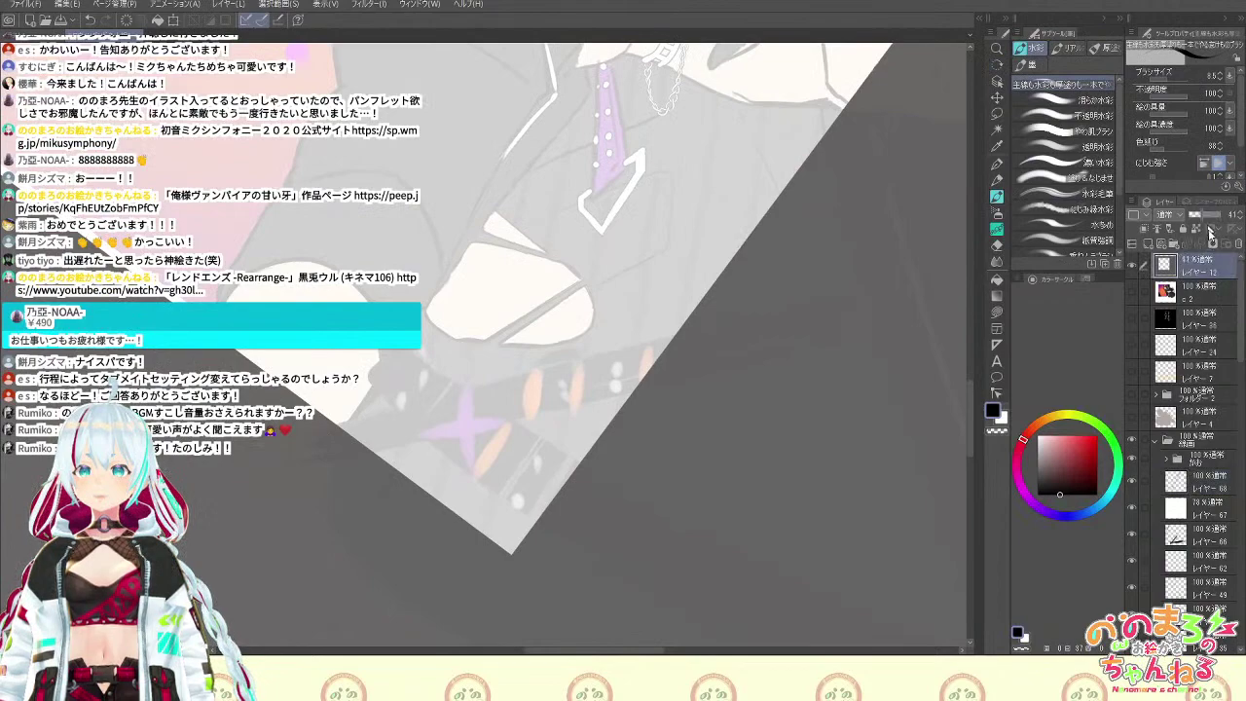
{"action": "left_click", "coordinate": [1206, 483]}
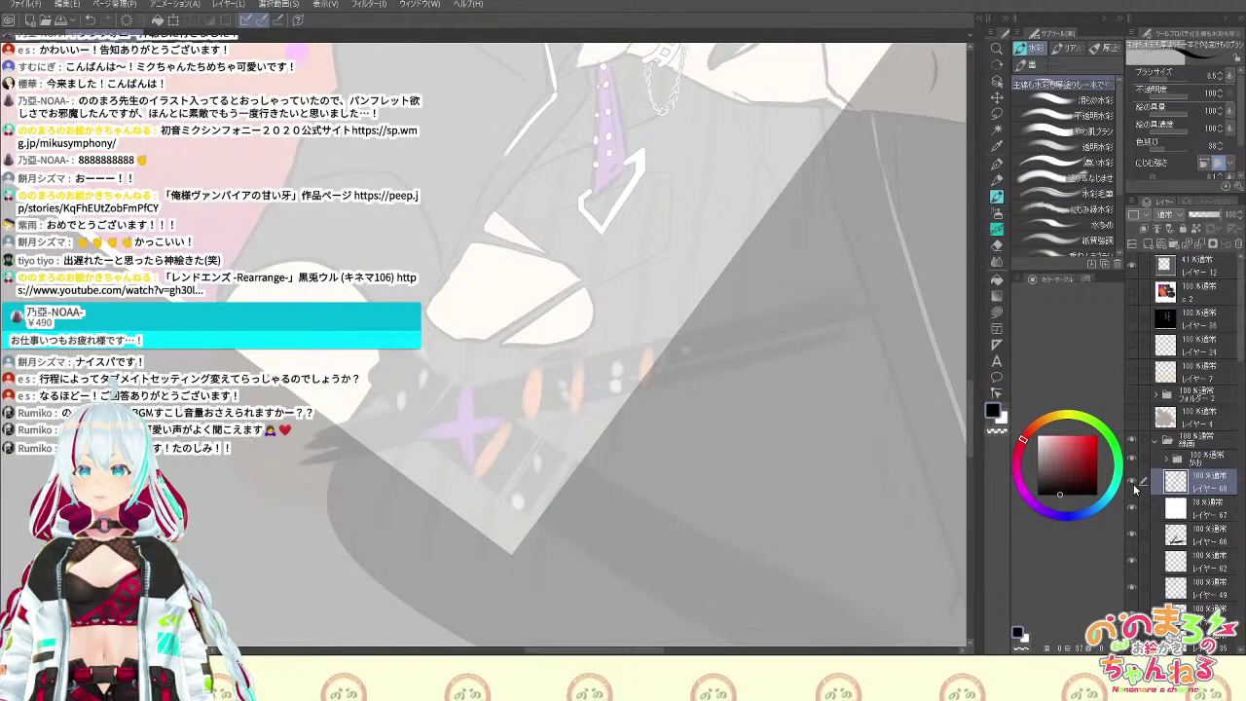
Ink the first long edge of the diagonal belt below the bare knee, extending it down to the belt's tip
{"action": "key", "text": "h"}
{"action": "left_click_drag", "start_coordinate": [898, 295], "coordinate": [808, 34]}
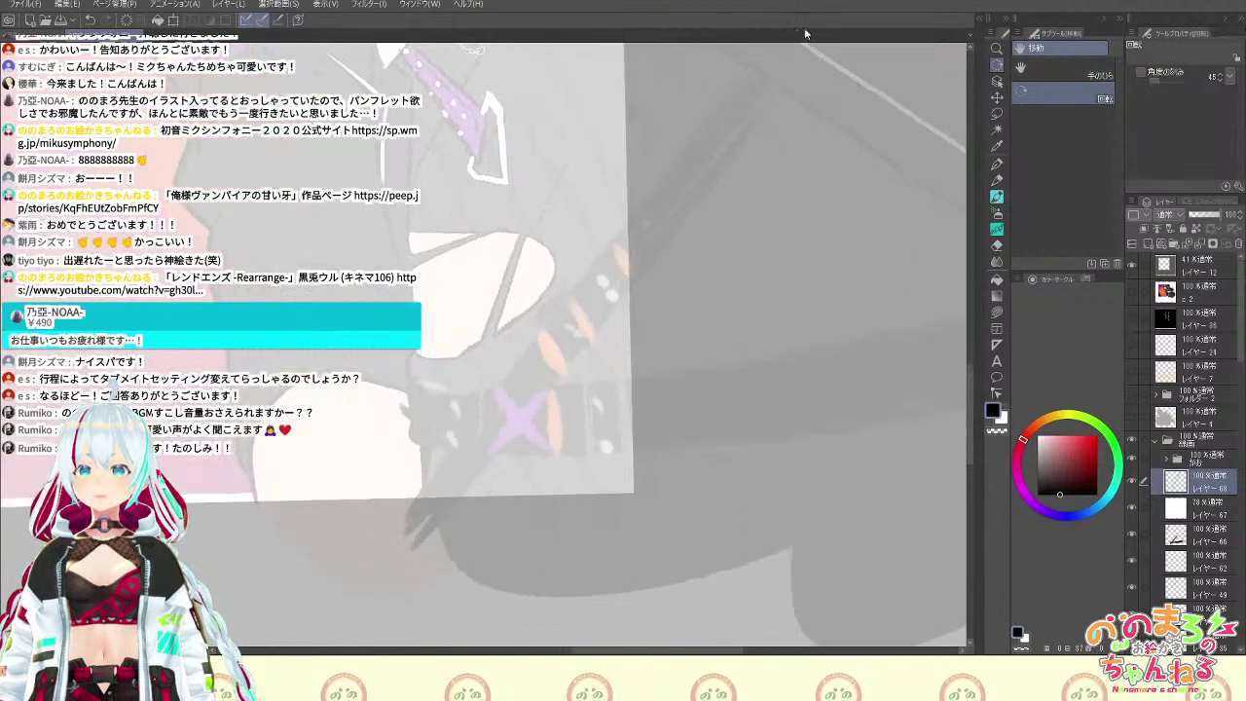
{"action": "key", "text": "space"}
{"action": "left_click_drag", "start_coordinate": [792, 262], "coordinate": [790, 315]}
{"action": "left_click_drag", "start_coordinate": [748, 132], "coordinate": [645, 245]}
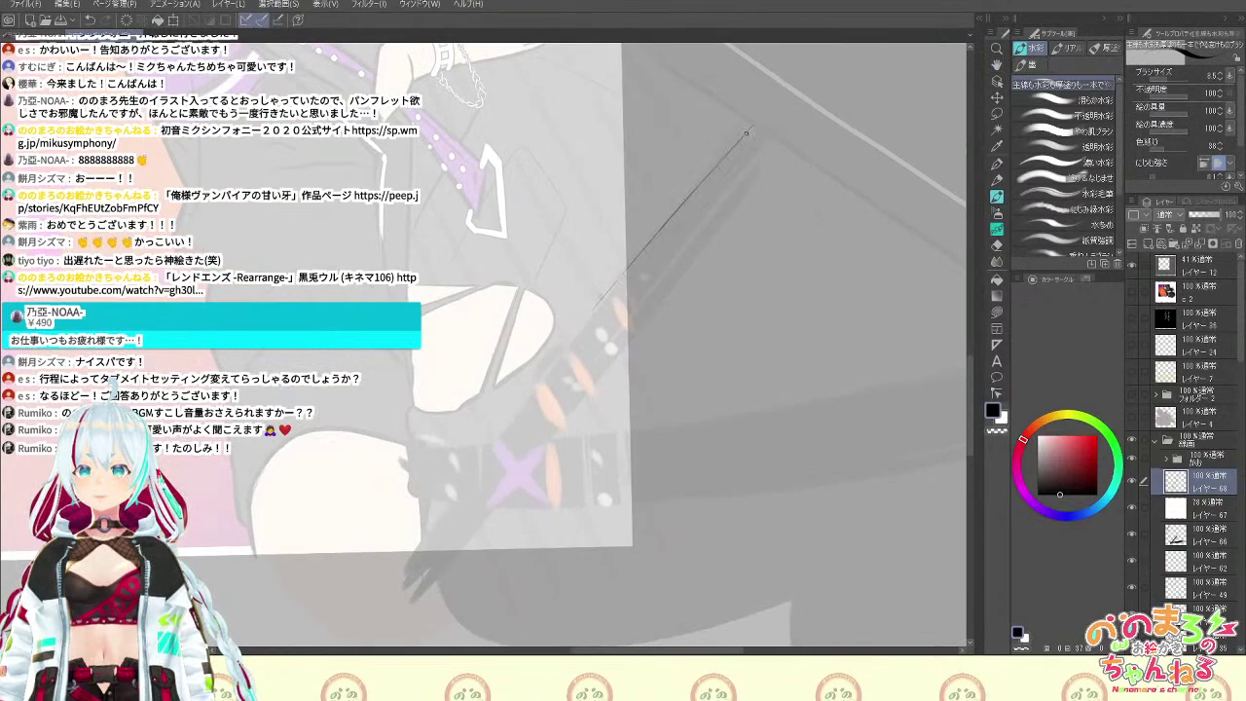
{"action": "mouse_move", "coordinate": [753, 123]}
{"action": "left_mouse_down"}
{"action": "mouse_move", "coordinate": [556, 389]}
{"action": "mouse_move", "coordinate": [458, 482]}
{"action": "mouse_move", "coordinate": [413, 560]}
{"action": "left_mouse_up"}
{"action": "left_click_drag", "start_coordinate": [491, 450], "coordinate": [393, 581]}
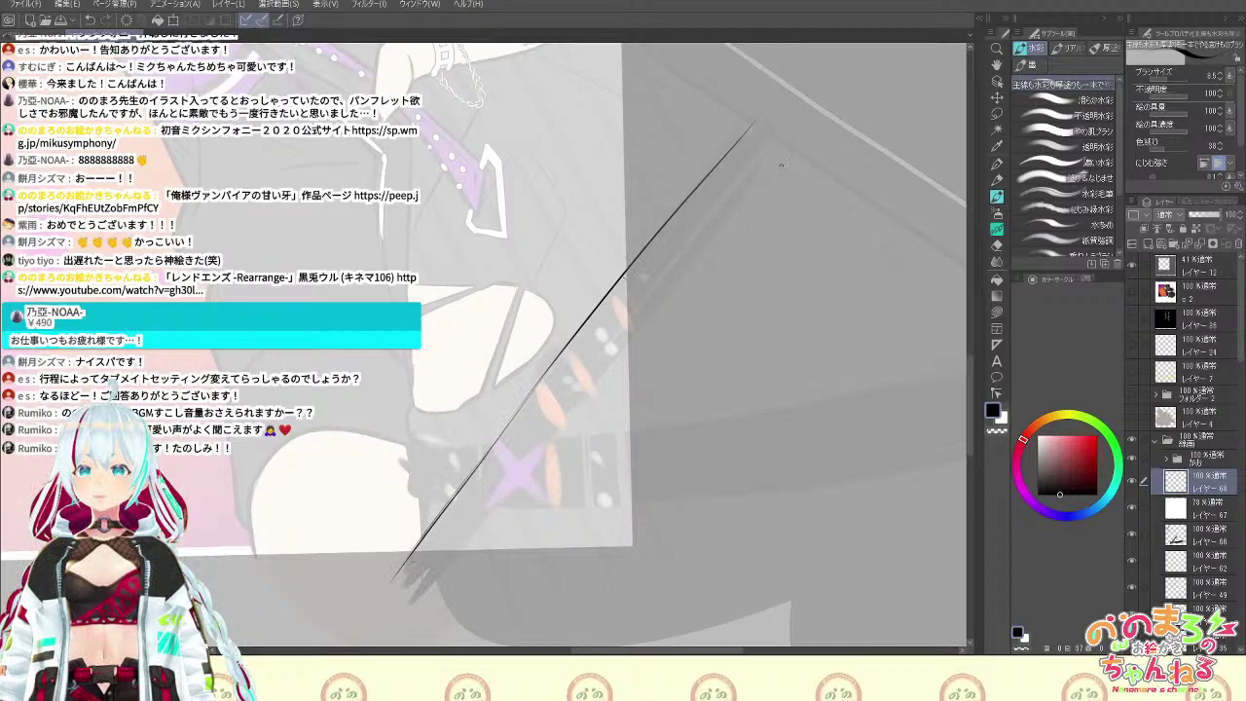
Ink the upper part of the diagonal belt's opposite edge, undoing and redrawing the unsatisfactory strokes
{"action": "left_click_drag", "start_coordinate": [784, 160], "coordinate": [489, 531]}
{"action": "key", "text": "ctrl+z"}
{"action": "left_click_drag", "start_coordinate": [799, 154], "coordinate": [516, 482]}
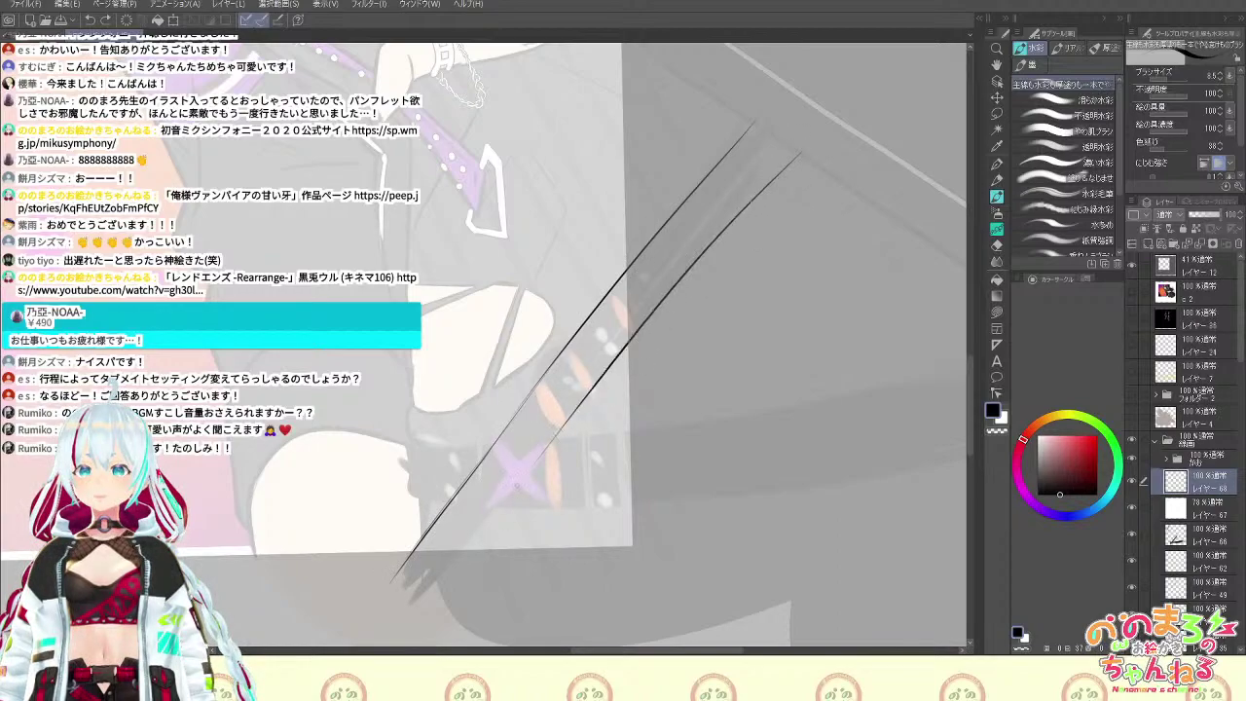
{"action": "key", "text": "ctrl+z"}
{"action": "key", "text": "ctrl+z"}
{"action": "left_click_drag", "start_coordinate": [800, 146], "coordinate": [601, 372]}
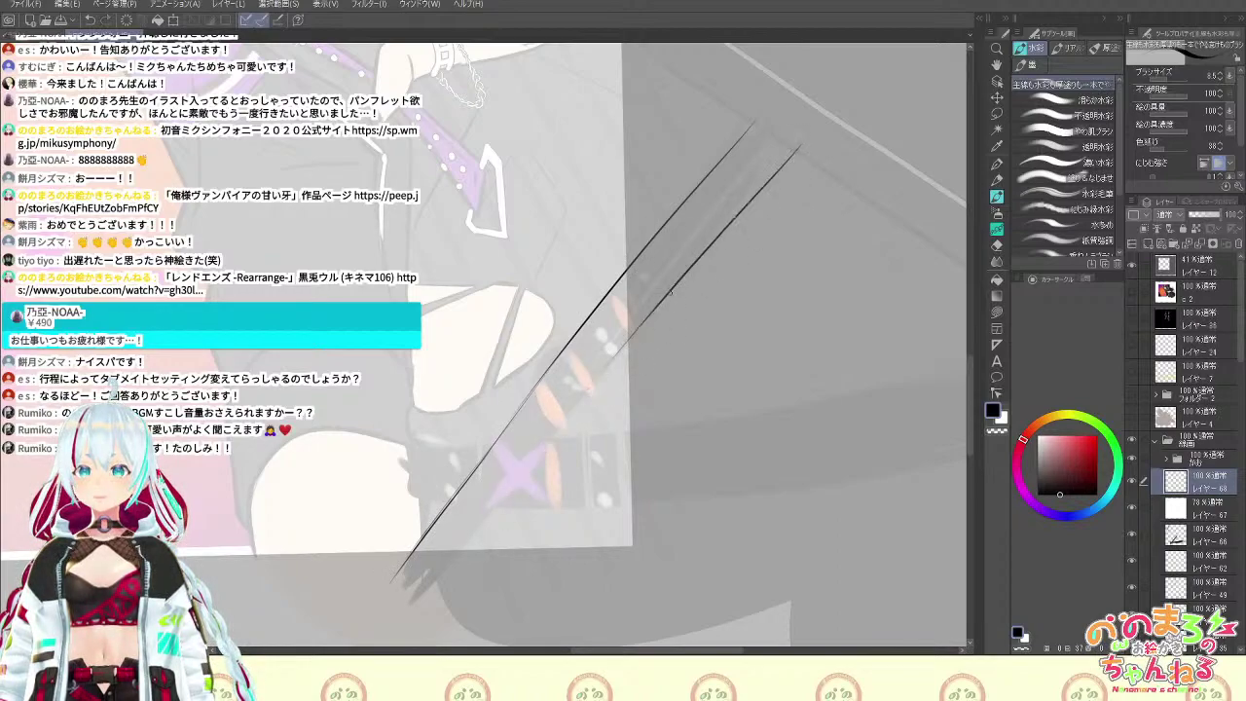
Extend the diagonal belt's second edge down to its tip, undoing and redrawing the first attempts
{"action": "left_click_drag", "start_coordinate": [644, 324], "coordinate": [473, 541]}
{"action": "key", "text": "ctrl+z"}
{"action": "left_click_drag", "start_coordinate": [651, 318], "coordinate": [470, 539]}
{"action": "key", "text": "ctrl+z"}
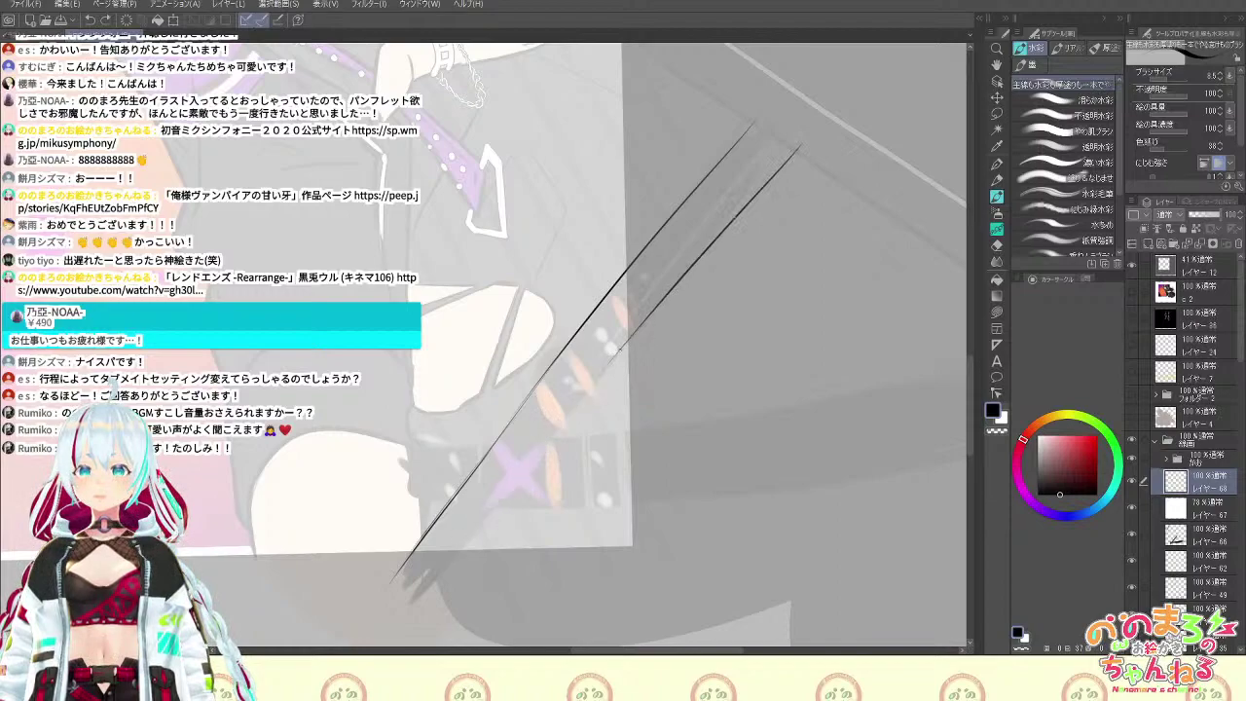
{"action": "left_click_drag", "start_coordinate": [625, 344], "coordinate": [469, 539]}
{"action": "left_click_drag", "start_coordinate": [512, 483], "coordinate": [397, 621]}
Close the diagonal belt's lower end with a short line and erase the lines overshooting the tip
{"action": "mouse_move", "coordinate": [479, 467]}
{"action": "left_mouse_down"}
{"action": "mouse_move", "coordinate": [410, 547]}
{"action": "mouse_move", "coordinate": [423, 589]}
{"action": "mouse_move", "coordinate": [412, 561]}
{"action": "mouse_move", "coordinate": [385, 614]}
{"action": "mouse_move", "coordinate": [391, 634]}
{"action": "mouse_move", "coordinate": [413, 598]}
{"action": "left_mouse_up"}
{"action": "key", "text": "e"}
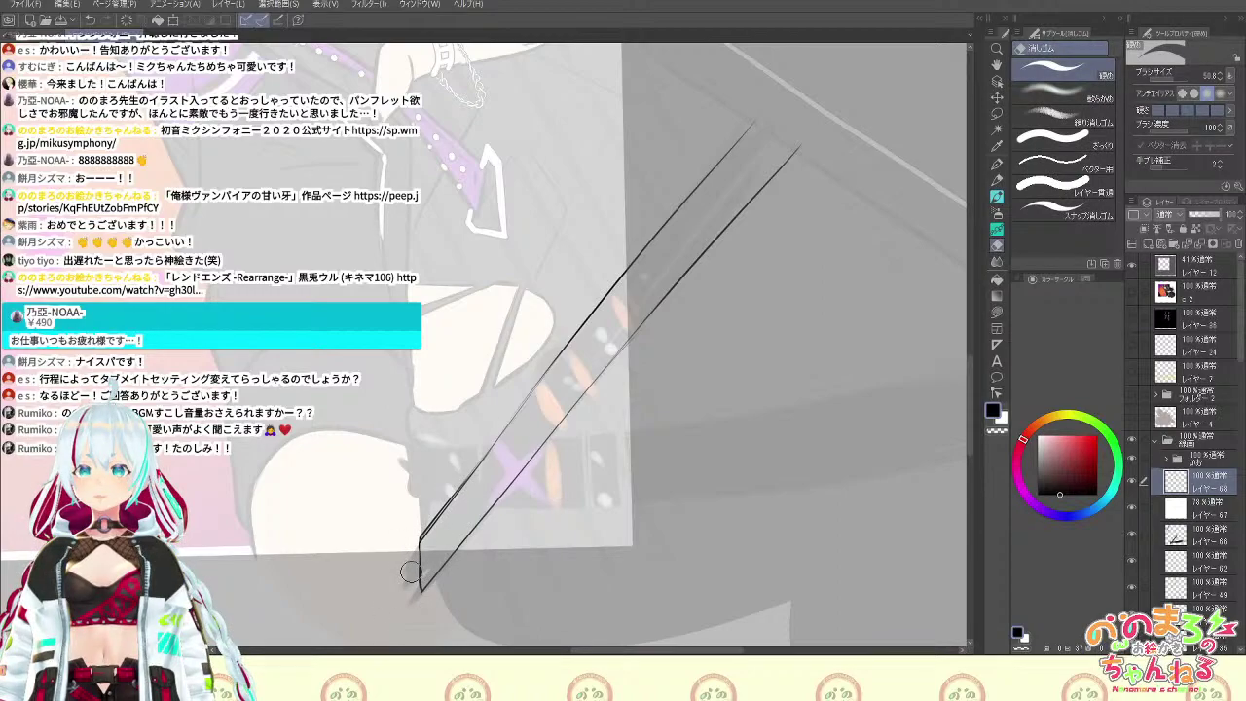
{"action": "key", "text": "b"}
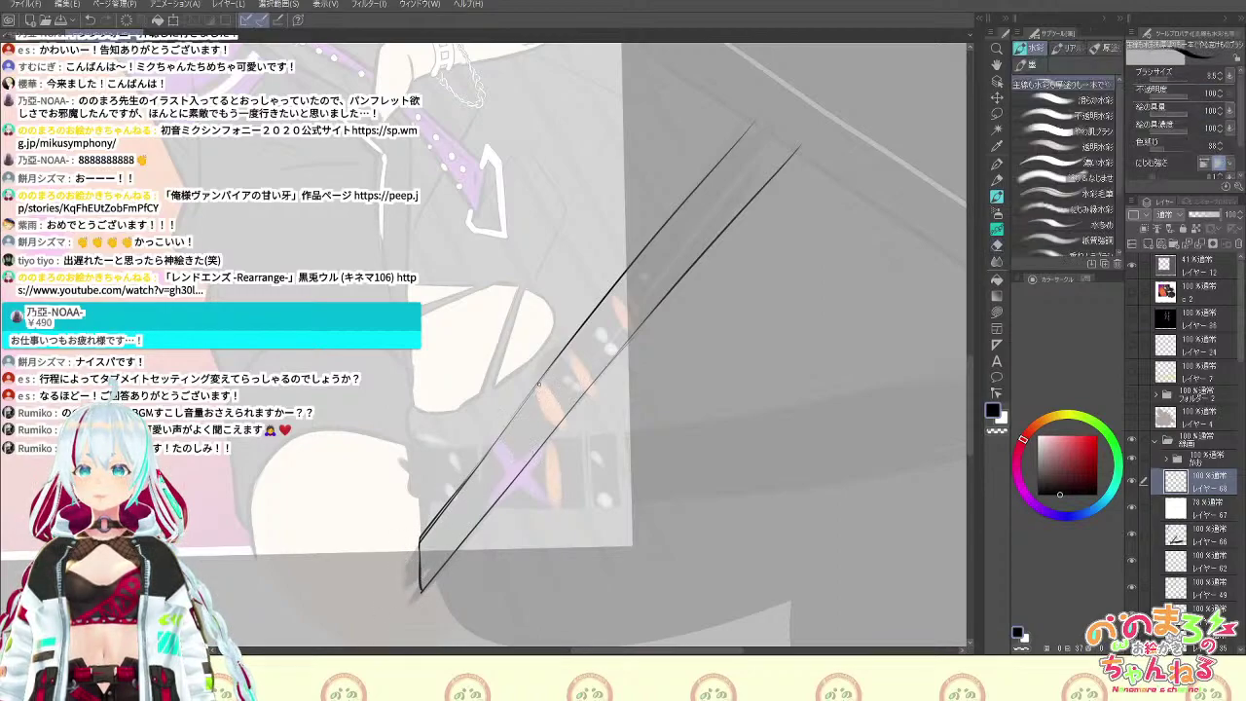
Outline the first orange stripe across the diagonal belt and draw two small round rivets beside it, tidying with the eraser
{"action": "left_click_drag", "start_coordinate": [533, 387], "coordinate": [555, 425]}
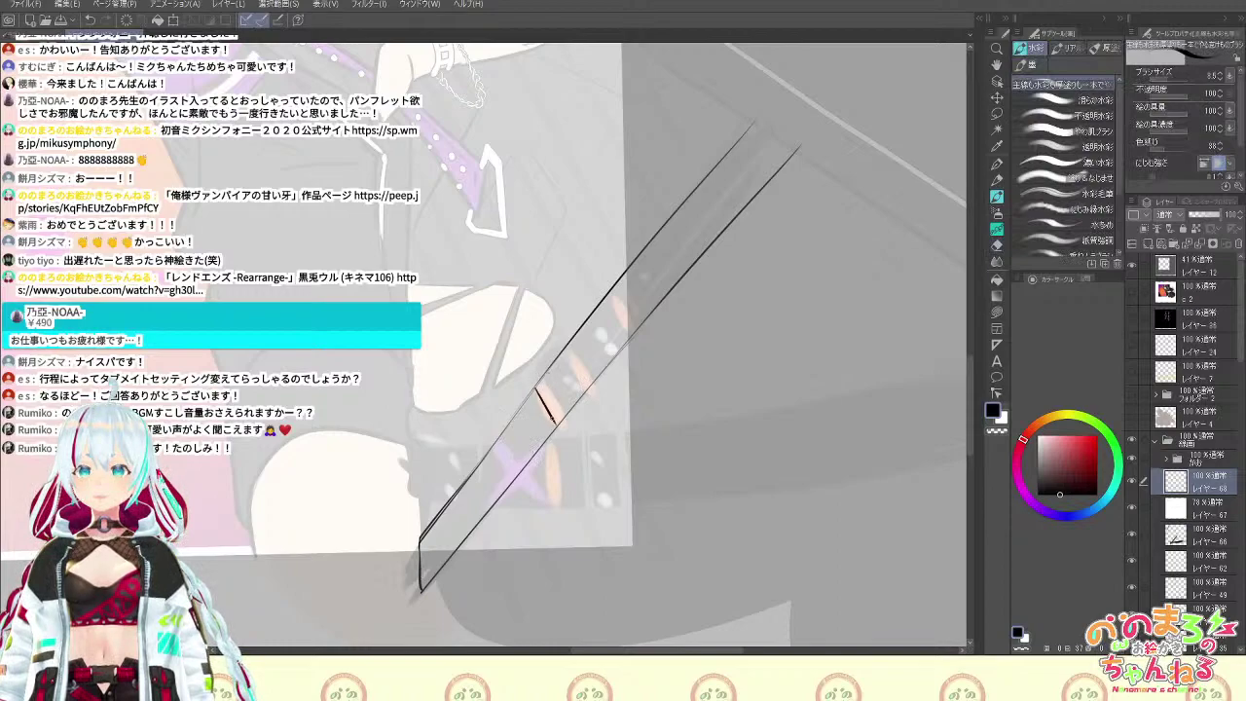
{"action": "key", "text": "e"}
{"action": "left_click_drag", "start_coordinate": [542, 376], "coordinate": [563, 421]}
{"action": "key", "text": "b"}
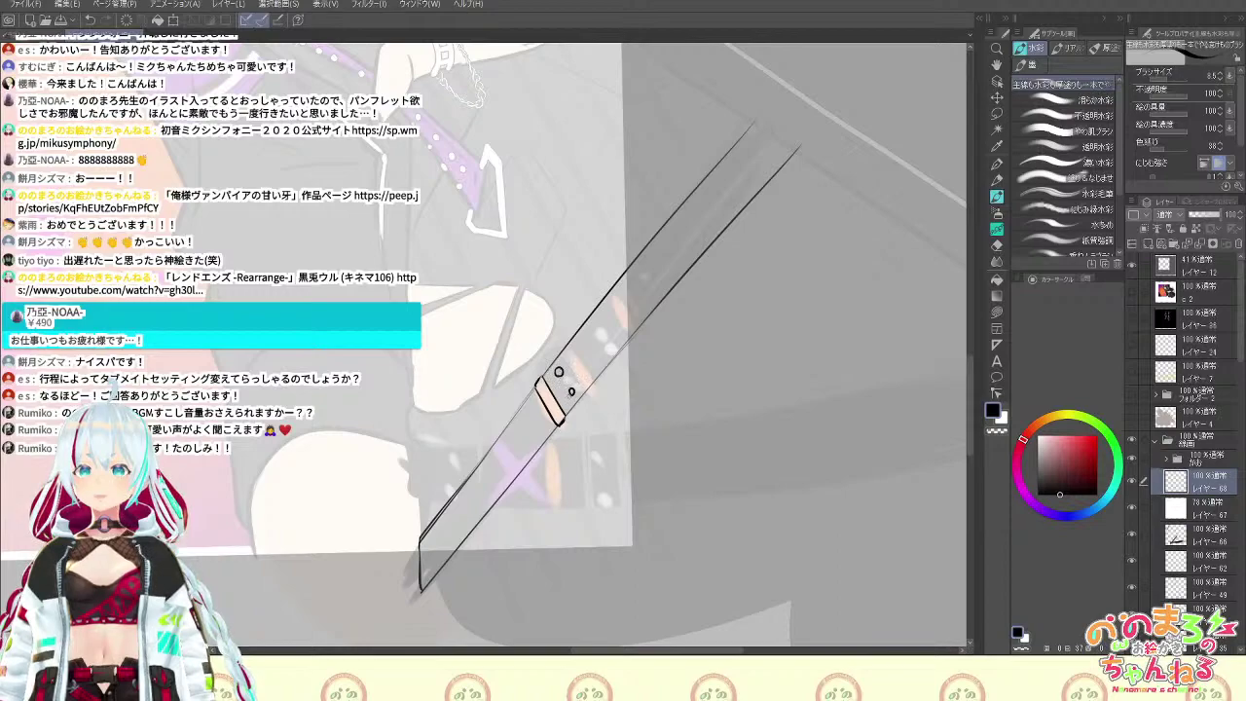
{"action": "key", "text": "e"}
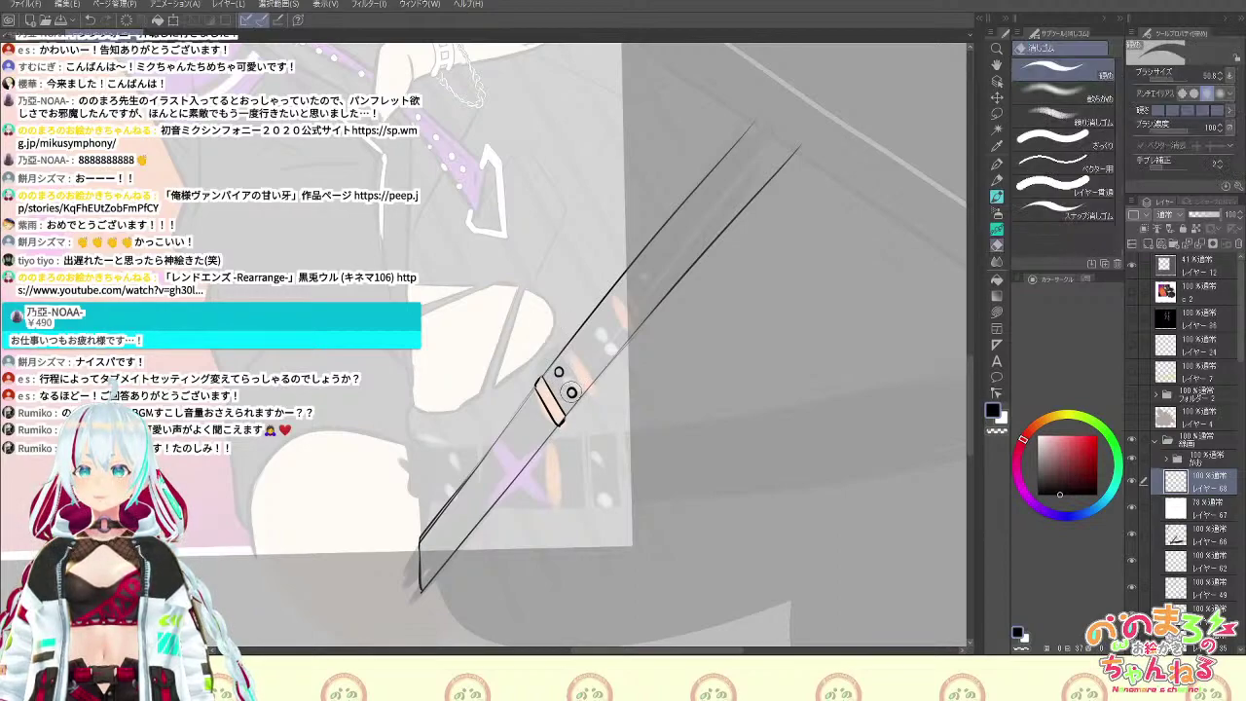
{"action": "key", "text": "b"}
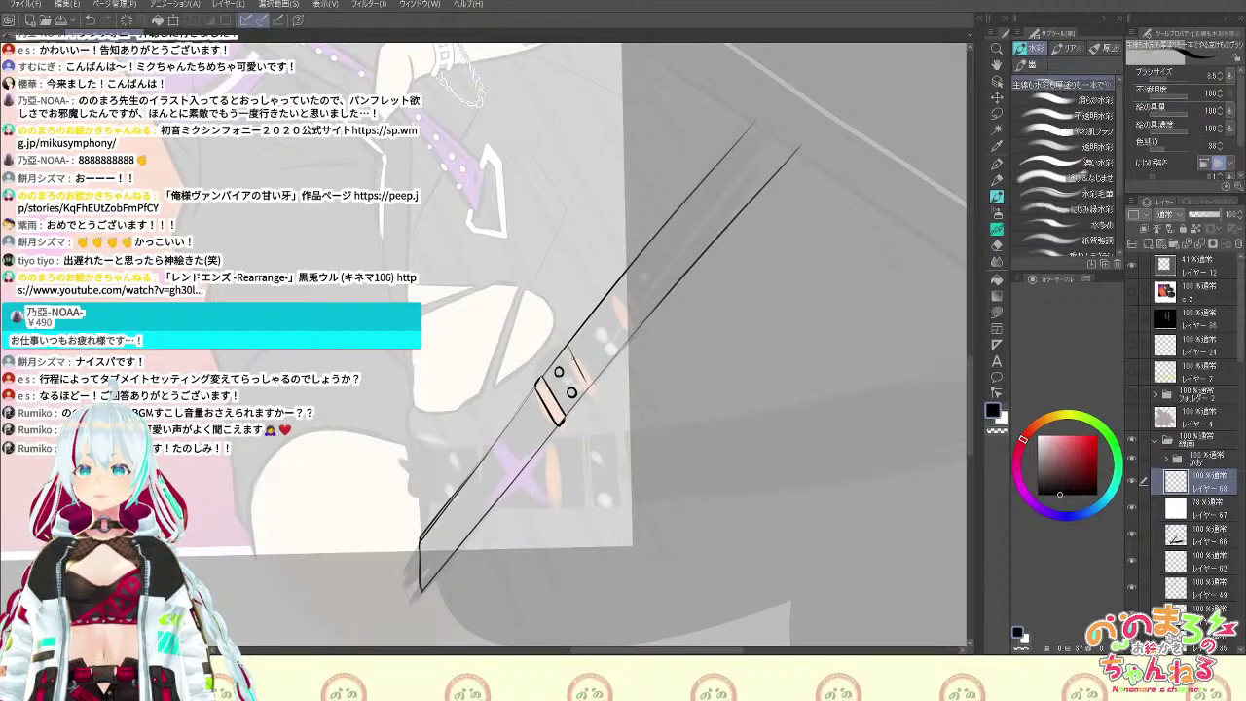
Outline the second orange stripe on the other side of the rivets, trimming the belt's edge lines with the eraser
{"action": "left_click_drag", "start_coordinate": [573, 353], "coordinate": [590, 392]}
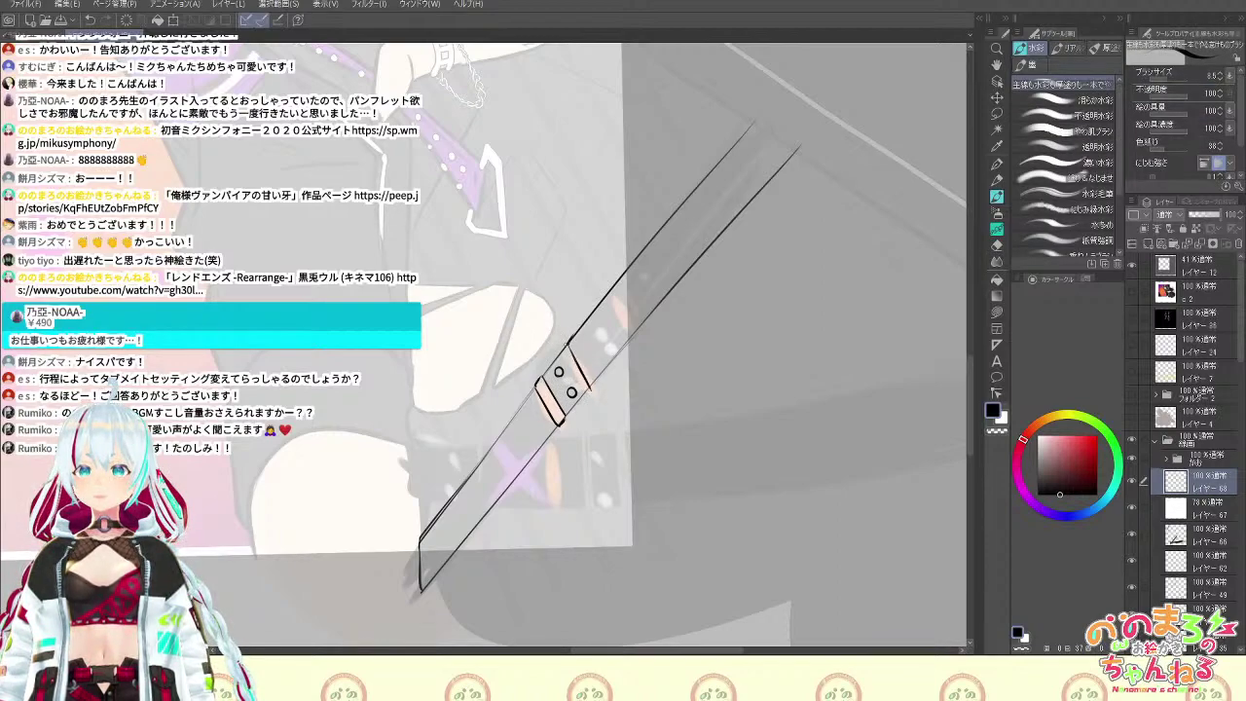
{"action": "key", "text": "e"}
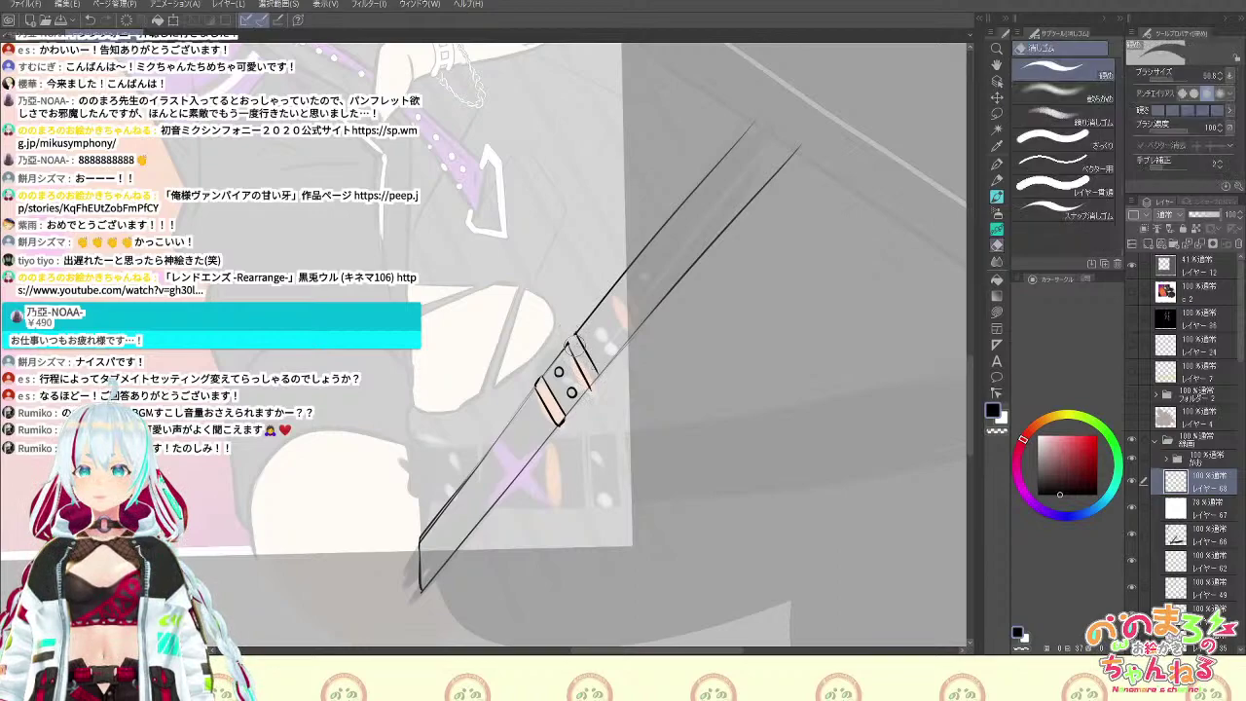
{"action": "key", "text": "b"}
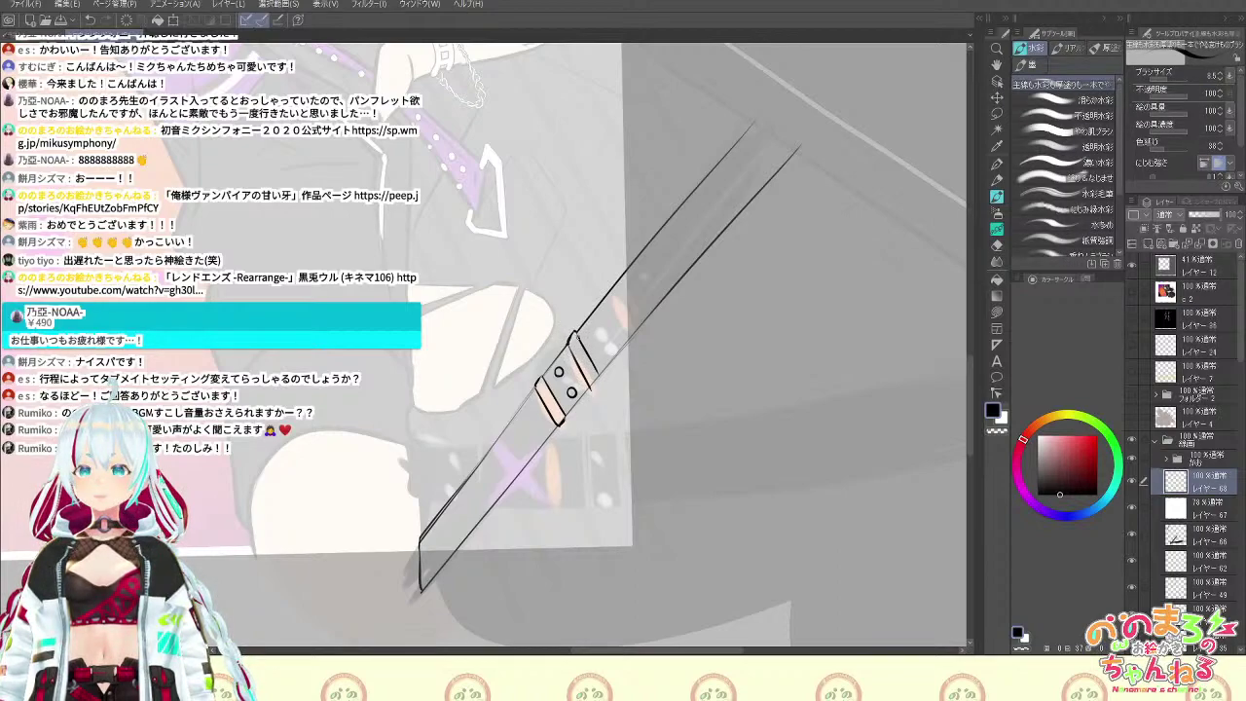
{"action": "key", "text": "e"}
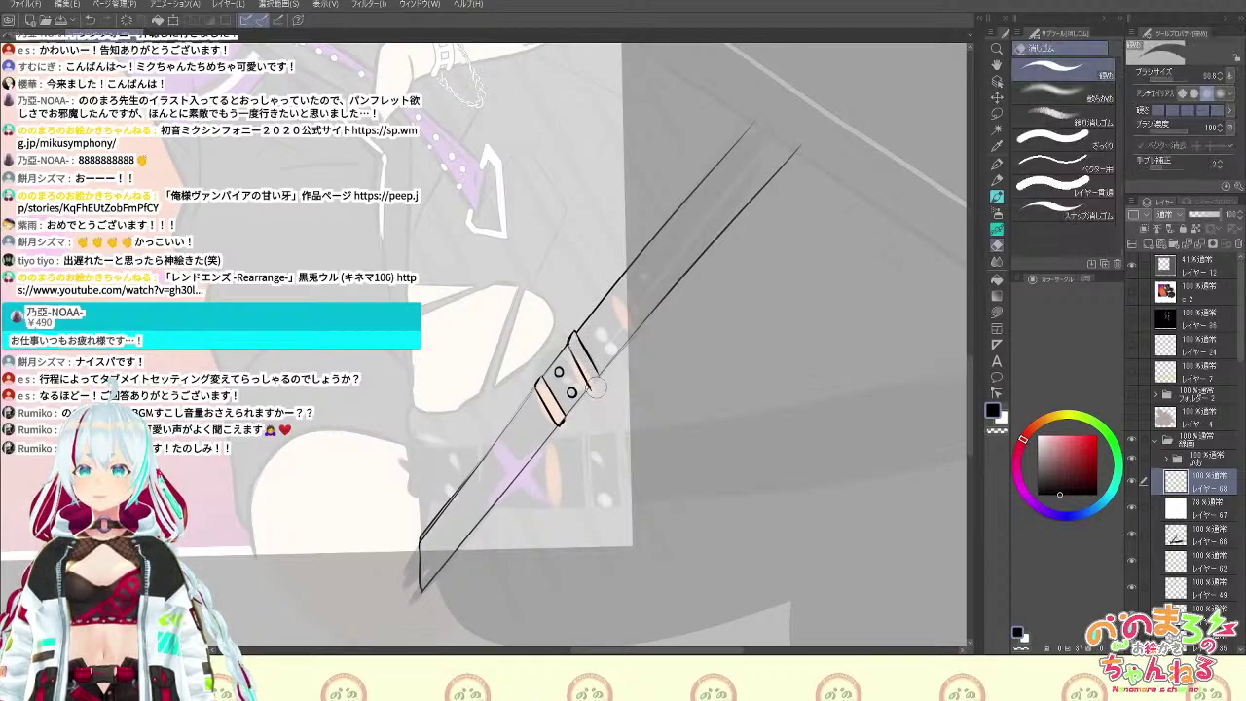
{"action": "key", "text": "b"}
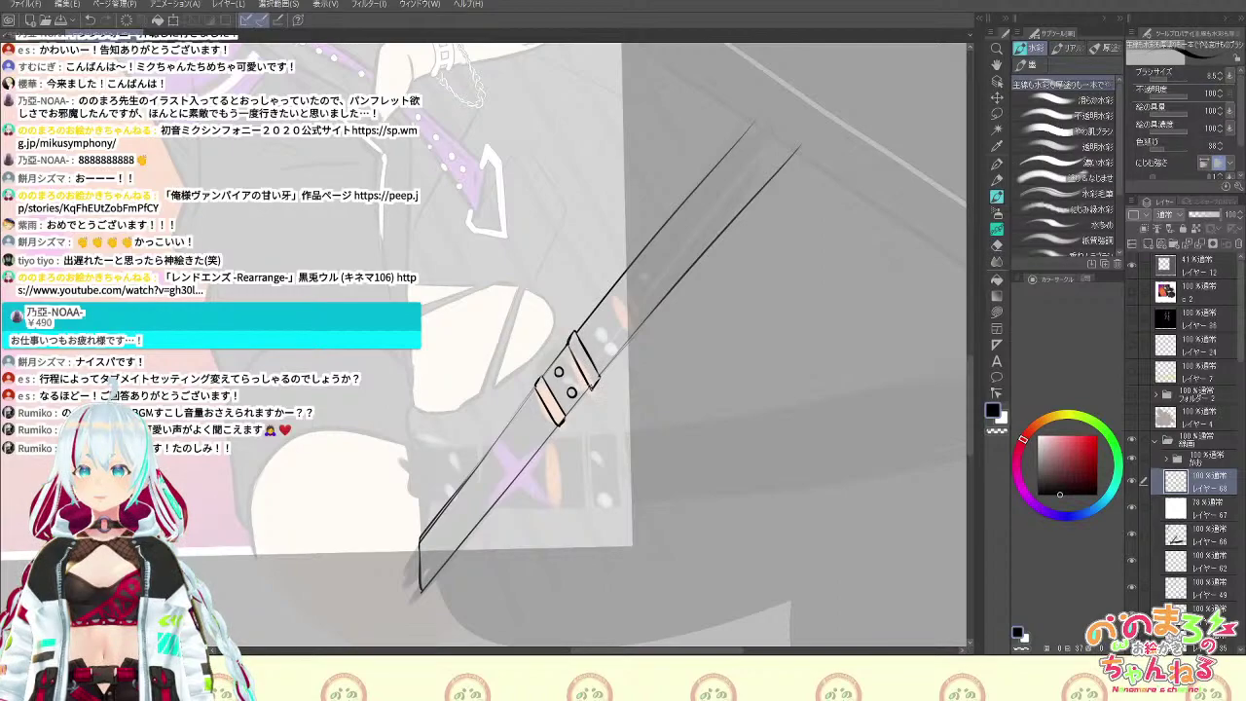
Outline the third orange stripe across the diagonal belt and trim the belt's edge lines beside it with the eraser
{"action": "key", "text": "e"}
{"action": "key", "text": "b"}
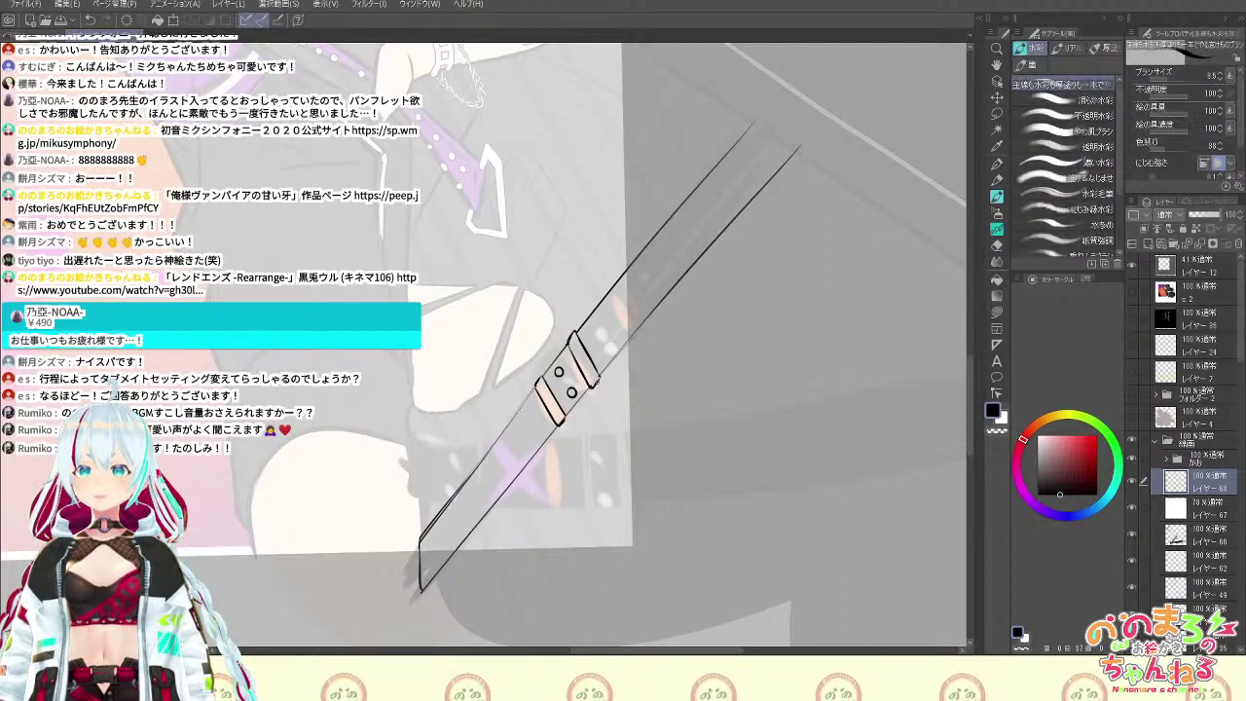
{"action": "left_click_drag", "start_coordinate": [609, 296], "coordinate": [633, 337]}
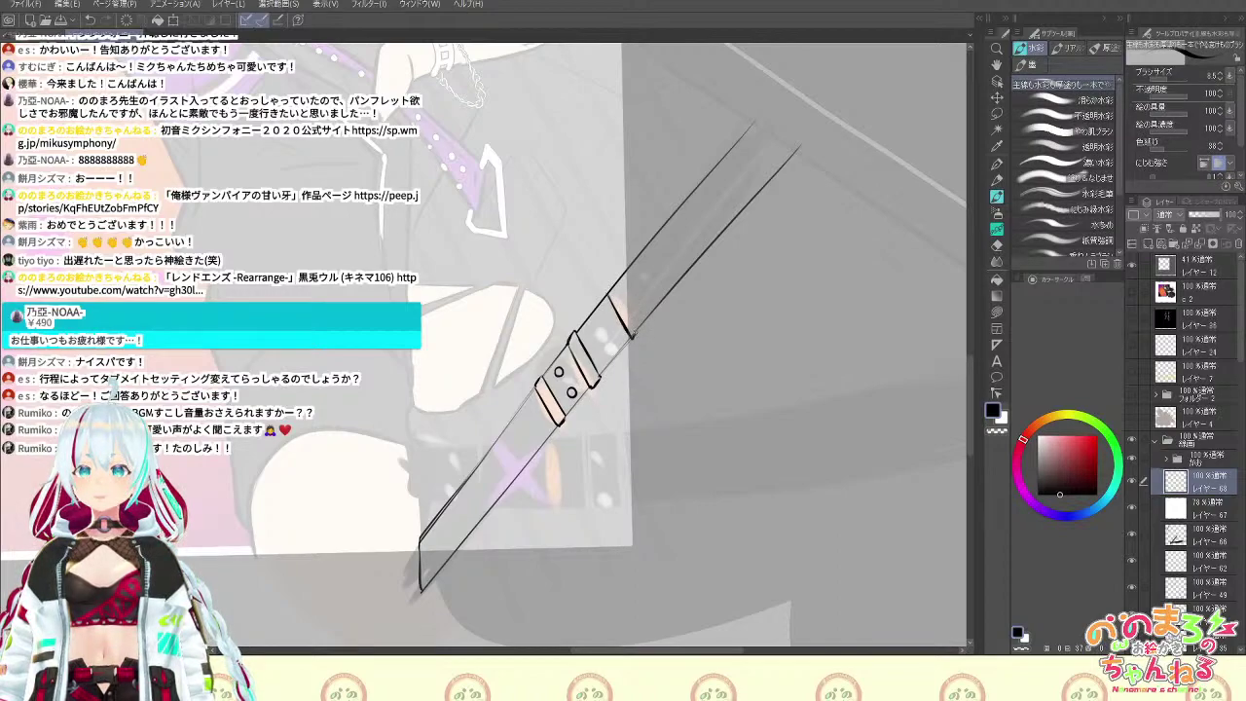
{"action": "key", "text": "e"}
{"action": "key", "text": "b"}
{"action": "key", "text": "e"}
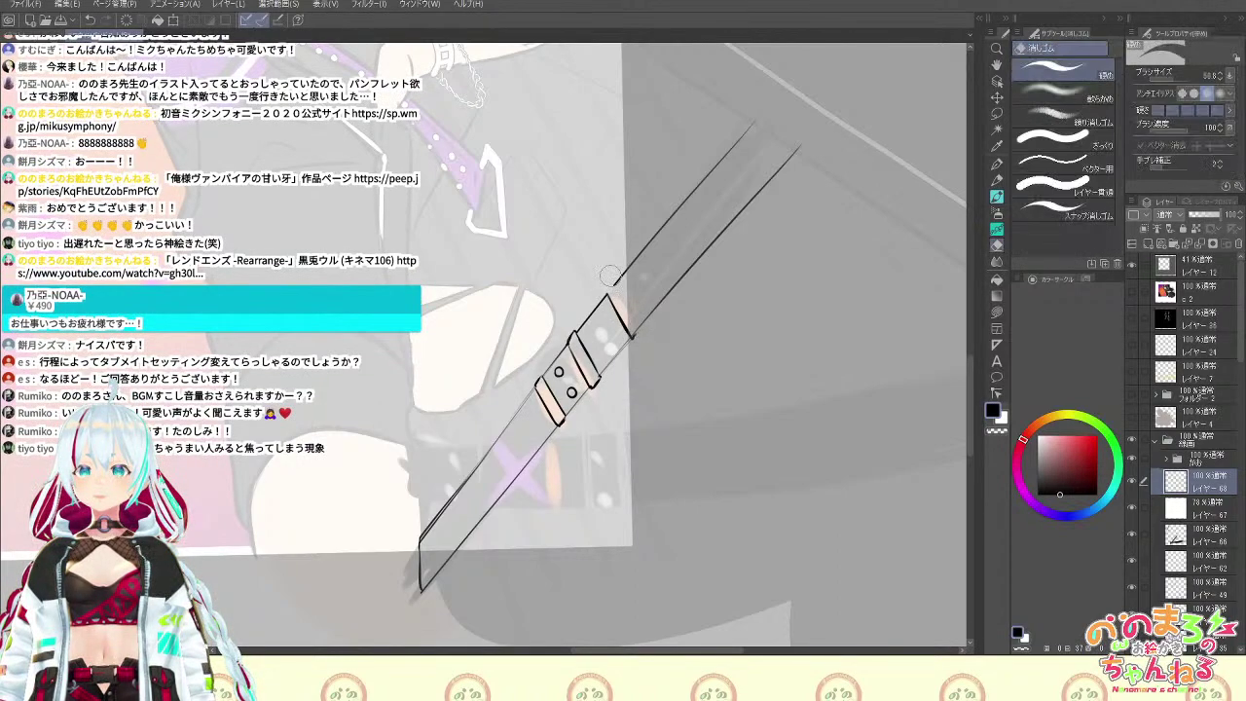
{"action": "key", "text": "b"}
{"action": "mouse_move", "coordinate": [608, 293]}
{"action": "left_mouse_down"}
{"action": "mouse_move", "coordinate": [617, 280]}
{"action": "mouse_move", "coordinate": [639, 327]}
{"action": "mouse_move", "coordinate": [602, 373]}
{"action": "left_mouse_up"}
{"action": "key", "text": "e"}
Draw two round rivets between the second and third stripes and another beyond the third, cleaning their outlines with the eraser
{"action": "key", "text": "b"}
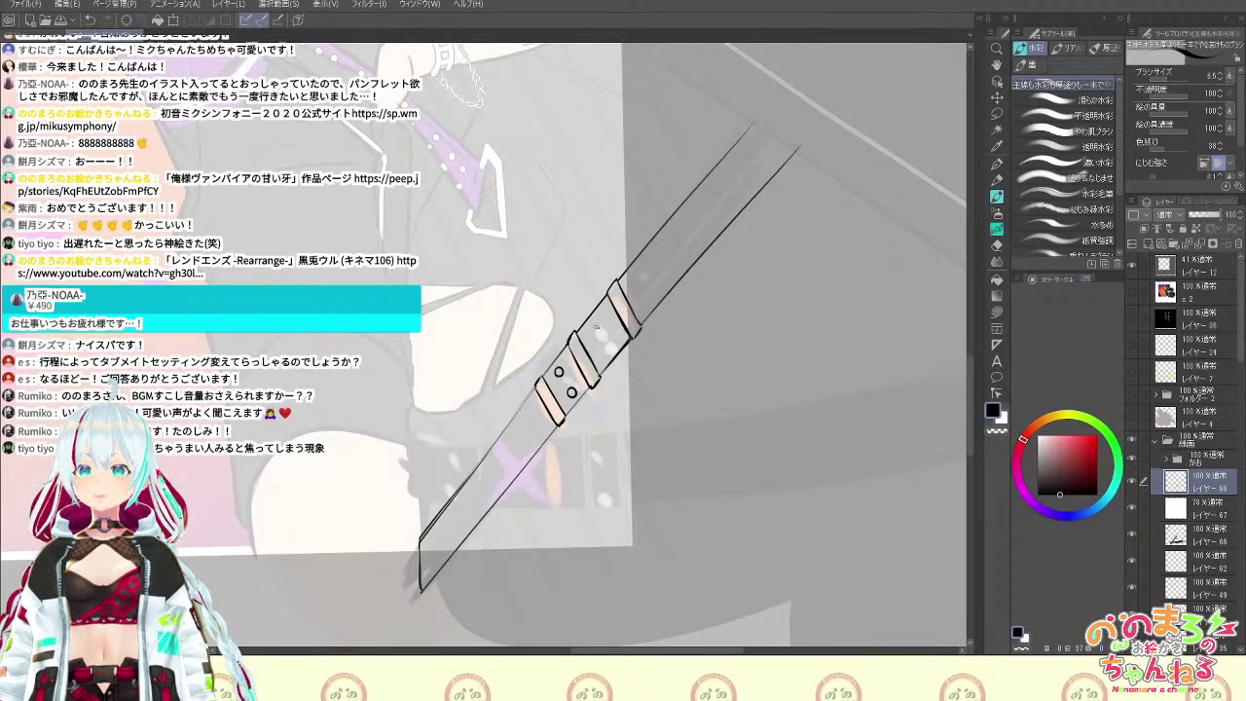
{"action": "key", "text": "e"}
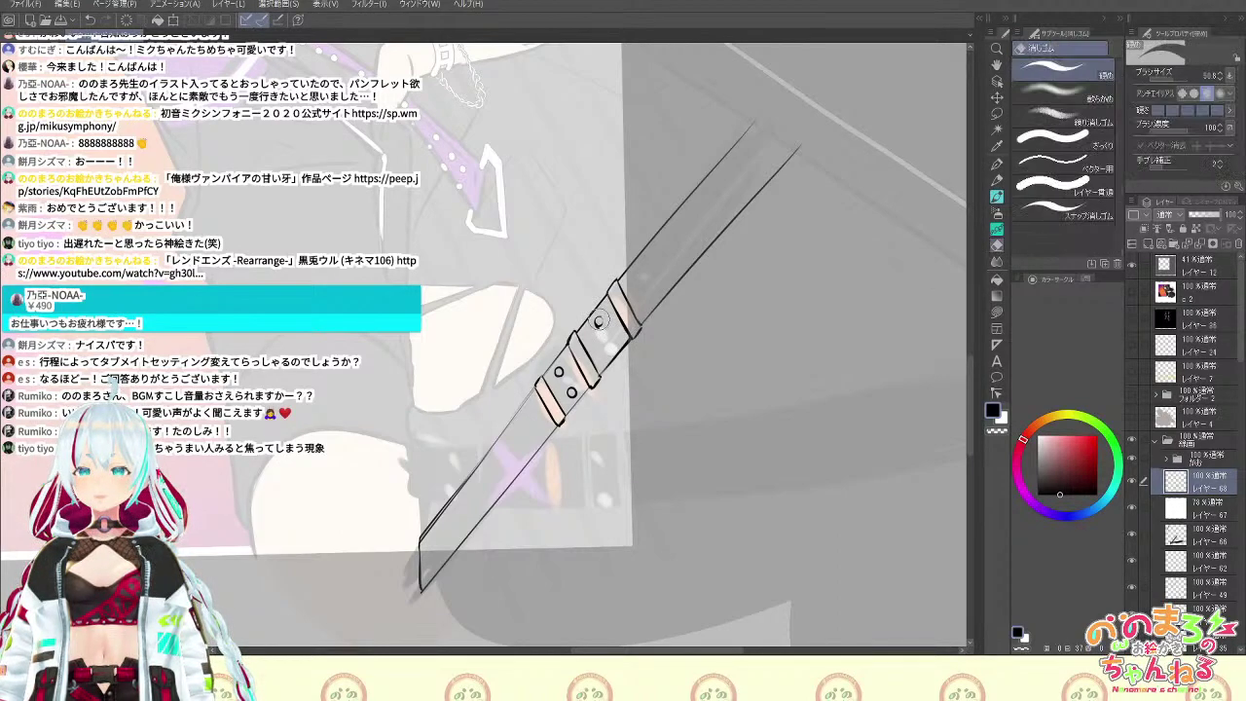
{"action": "key", "text": "b"}
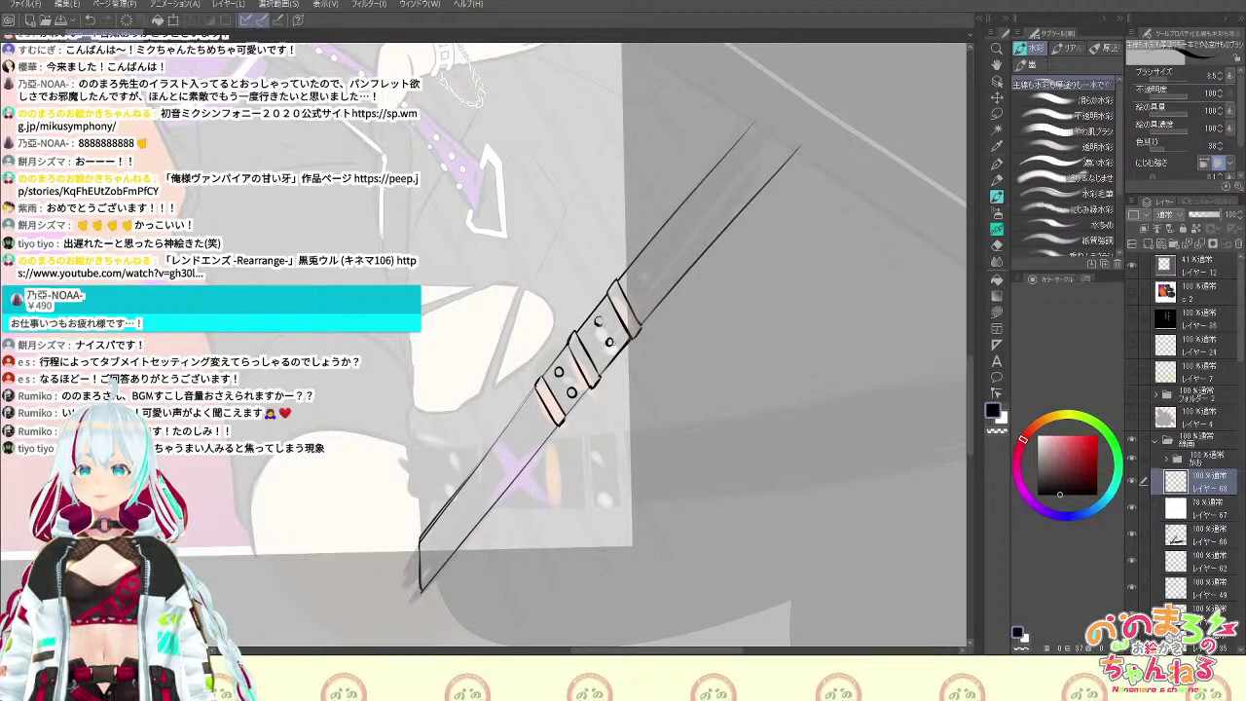
{"action": "key", "text": "e"}
{"action": "left_click_drag", "start_coordinate": [606, 348], "coordinate": [612, 351]}
{"action": "key", "text": "b"}
{"action": "key", "text": "e"}
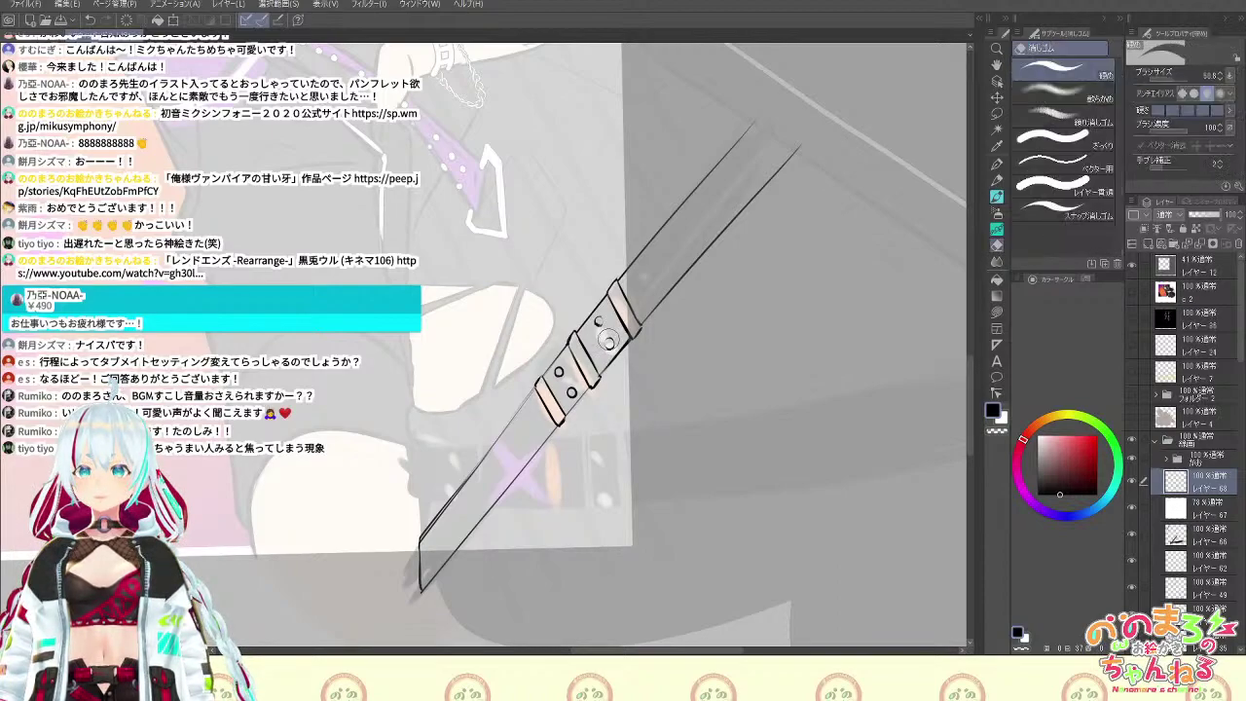
{"action": "key", "text": "b"}
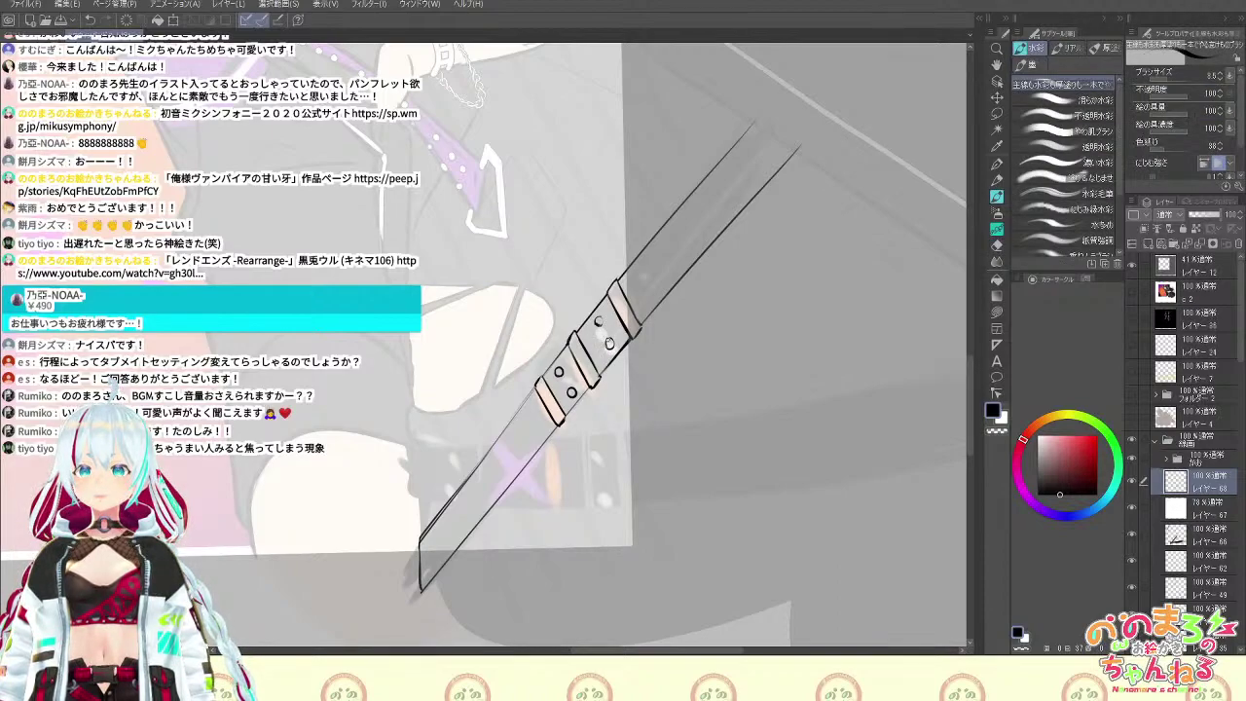
{"action": "key", "text": "e"}
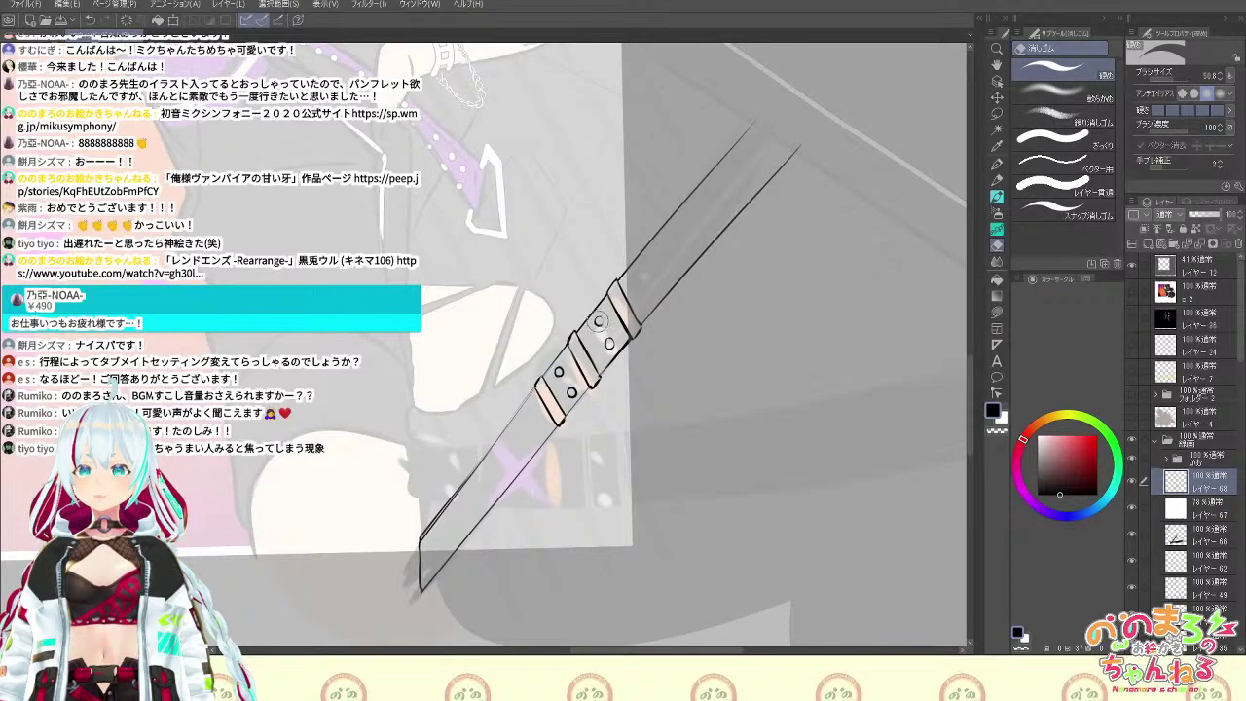
{"action": "key", "text": "b"}
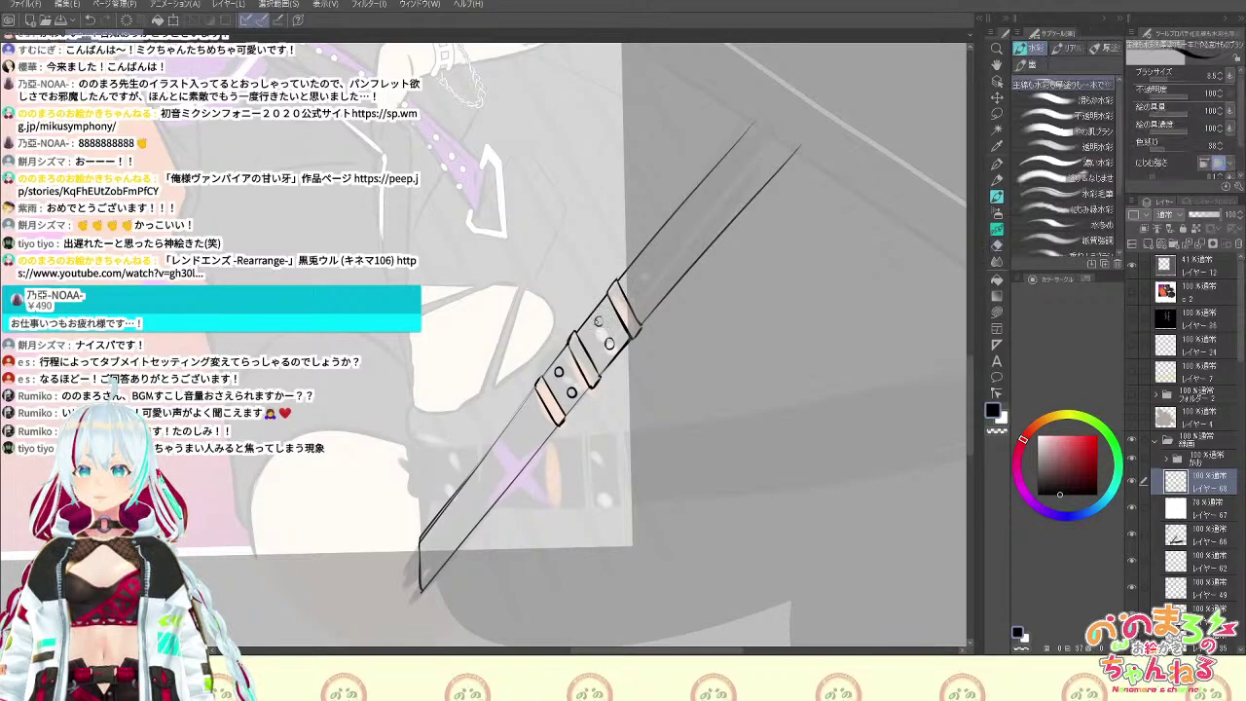
{"action": "left_click_drag", "start_coordinate": [604, 317], "coordinate": [601, 324]}
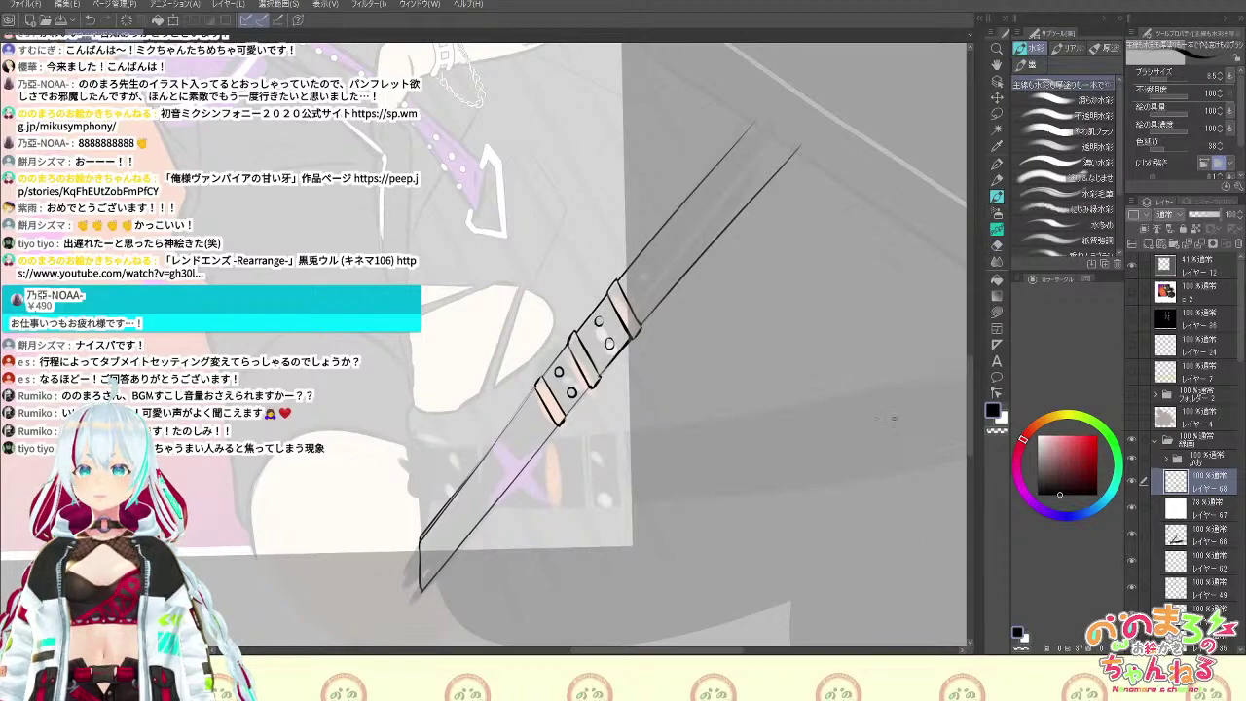
{"action": "key", "text": "e"}
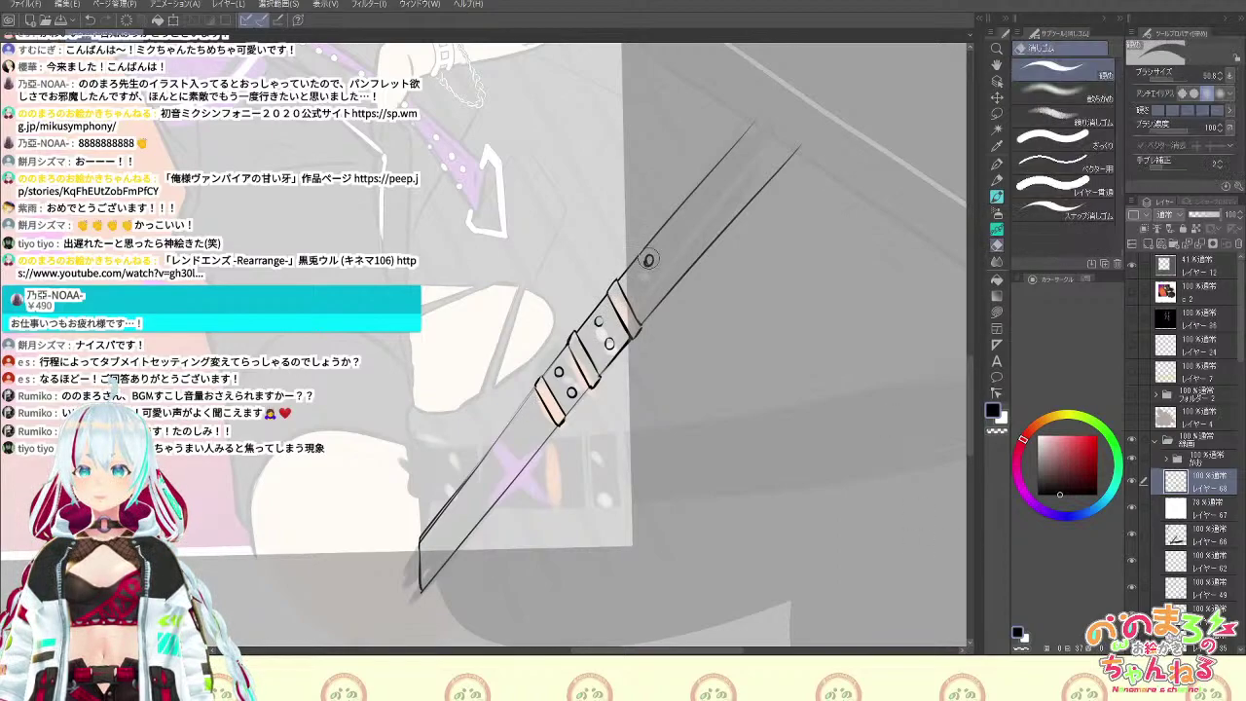
{"action": "key", "text": "b"}
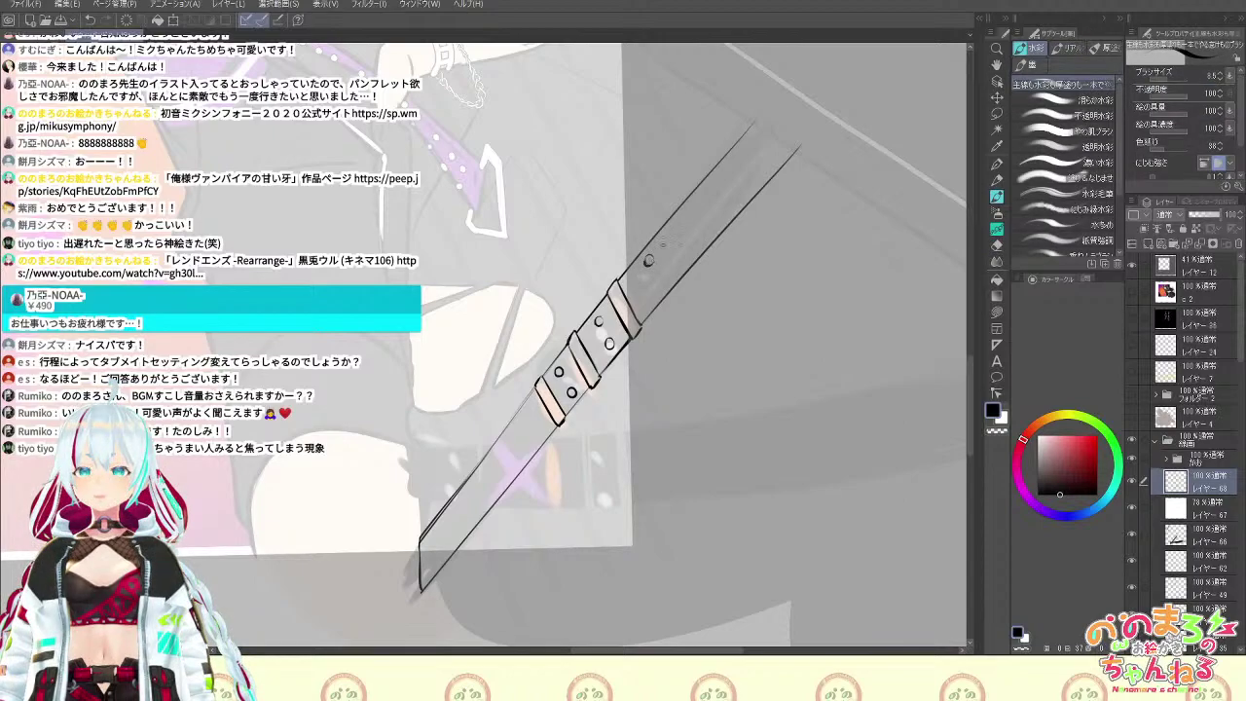
Draw the two long curved edges of the wide belt crossing the diagonal belt, undoing and redrawing the overshooting extension
{"action": "key", "text": "r"}
{"action": "mouse_move", "coordinate": [663, 245]}
{"action": "left_mouse_down"}
{"action": "mouse_move", "coordinate": [687, 362]}
{"action": "mouse_move", "coordinate": [671, 426]}
{"action": "left_mouse_up"}
{"action": "key", "text": "b"}
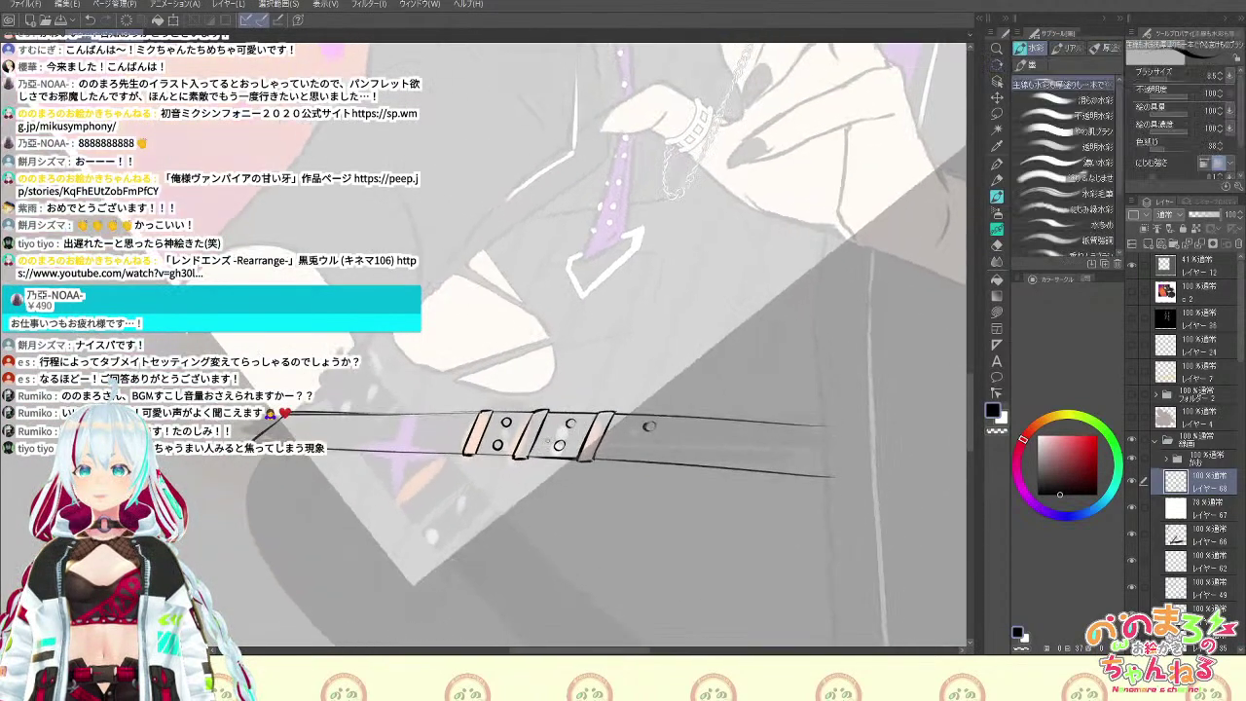
{"action": "left_click_drag", "start_coordinate": [363, 347], "coordinate": [641, 643]}
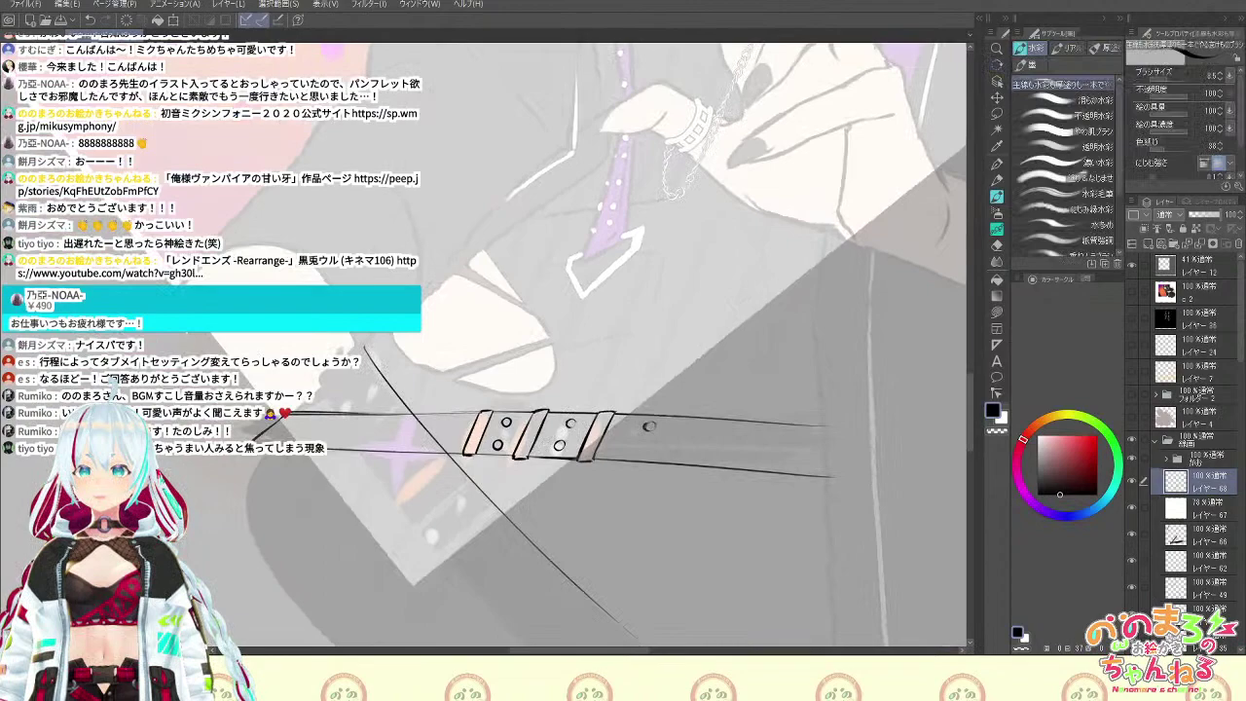
{"action": "key", "text": "space"}
{"action": "left_click_drag", "start_coordinate": [703, 467], "coordinate": [622, 280]}
{"action": "mouse_move", "coordinate": [234, 200]}
{"action": "left_mouse_down"}
{"action": "mouse_move", "coordinate": [346, 352]}
{"action": "mouse_move", "coordinate": [613, 590]}
{"action": "left_mouse_up"}
{"action": "left_click_drag", "start_coordinate": [499, 397], "coordinate": [715, 560]}
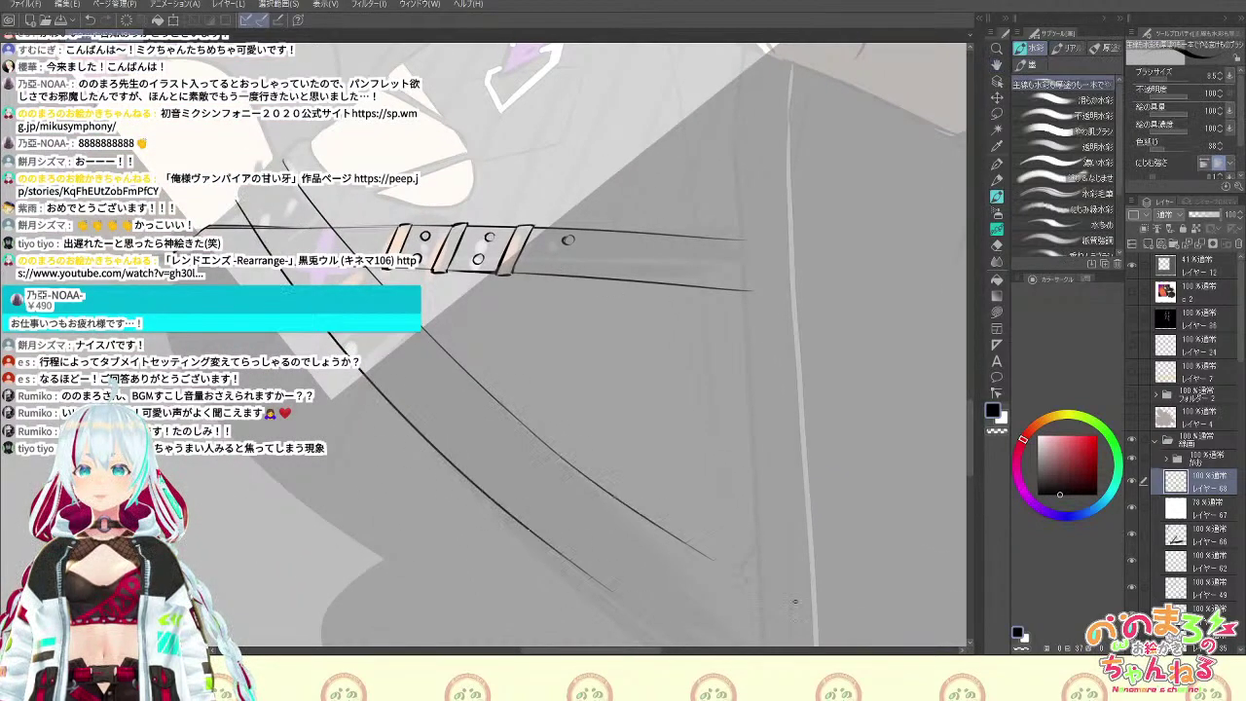
{"action": "mouse_move", "coordinate": [509, 409]}
{"action": "left_mouse_down"}
{"action": "mouse_move", "coordinate": [552, 453]}
{"action": "mouse_move", "coordinate": [800, 620]}
{"action": "left_mouse_up"}
{"action": "key", "text": "ctrl+z"}
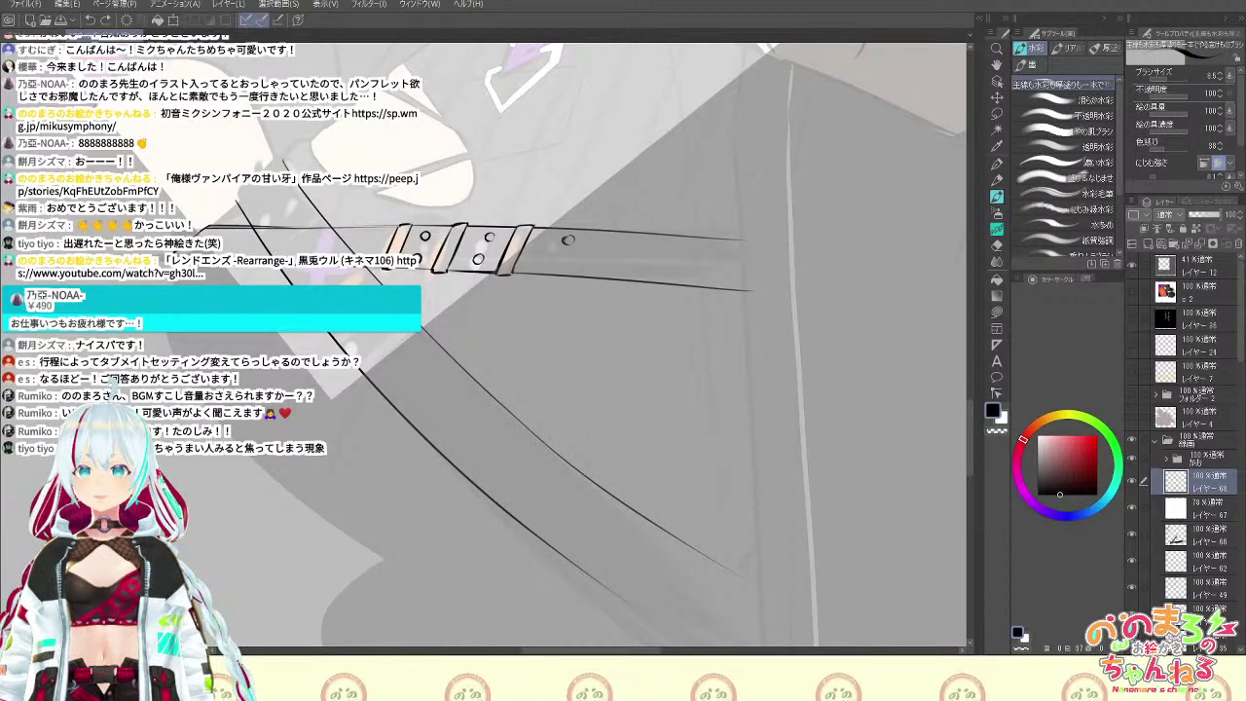
{"action": "left_click_drag", "start_coordinate": [669, 533], "coordinate": [738, 572]}
Close the wide belt's near end with a short line and erase the diagonal belt's lines where the wide belt overlaps them
{"action": "key", "text": "e"}
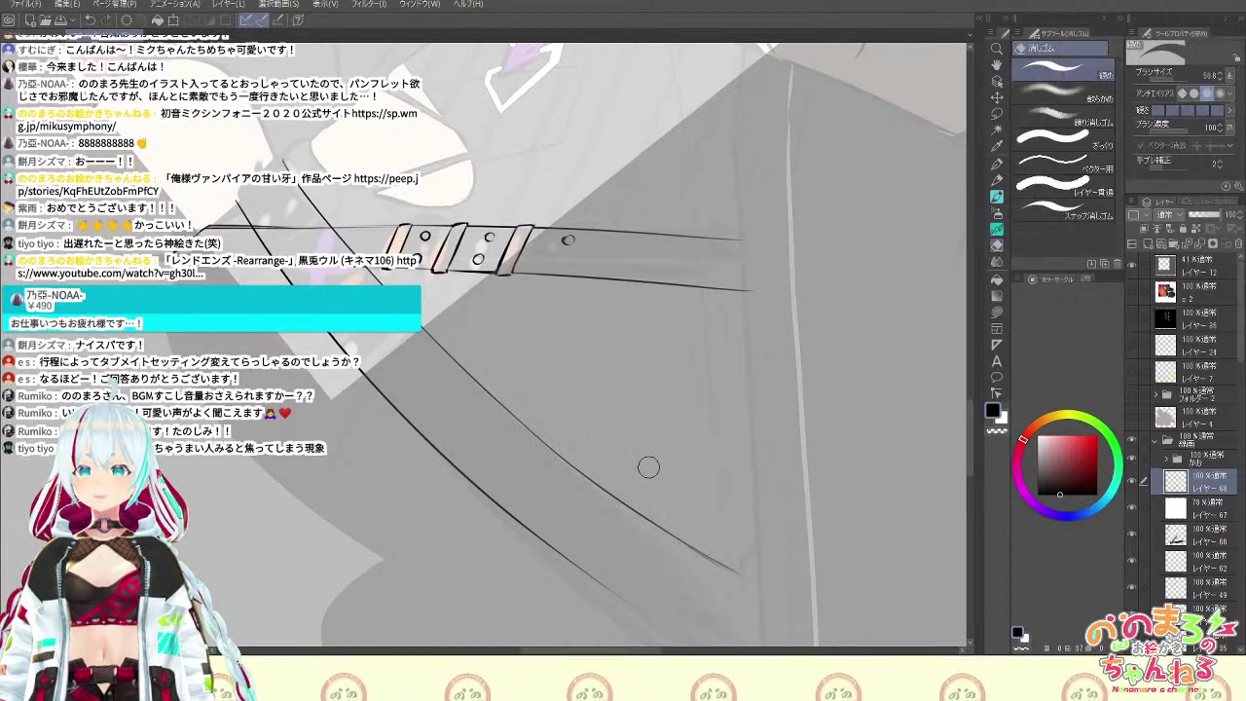
{"action": "key", "text": "minus"}
{"action": "key", "text": "space"}
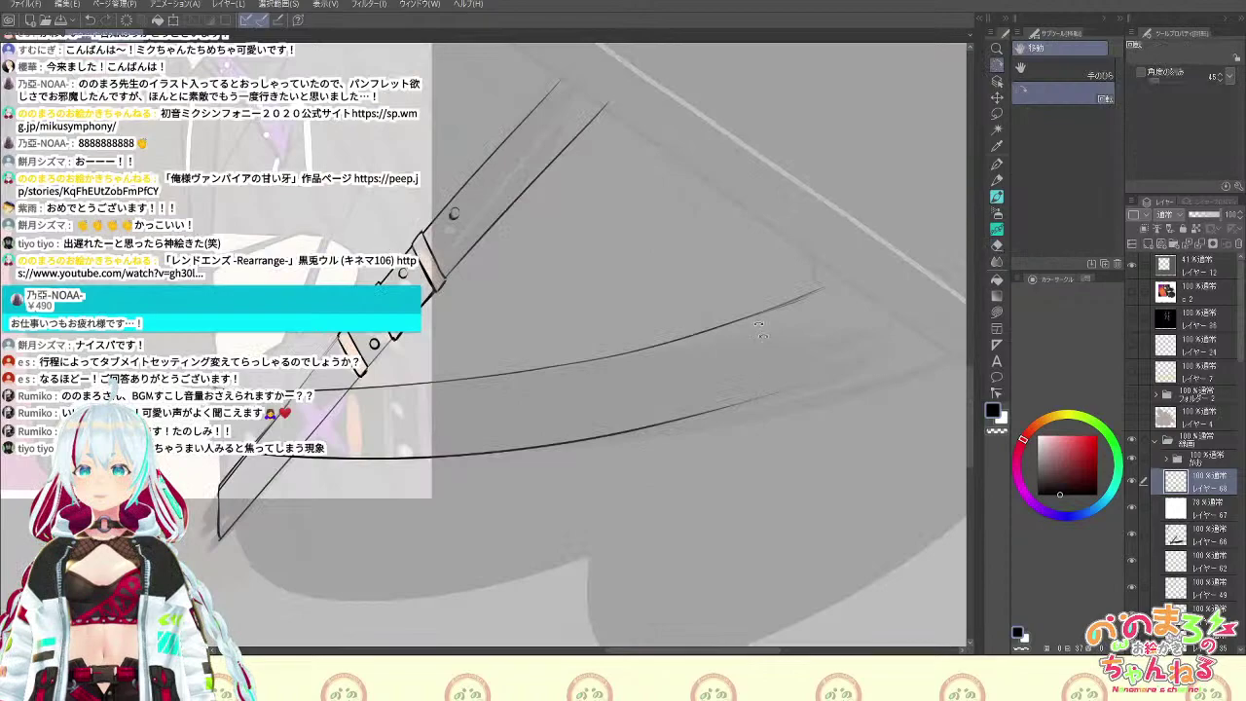
{"action": "left_click_drag", "start_coordinate": [759, 323], "coordinate": [673, 220]}
{"action": "key", "text": "b"}
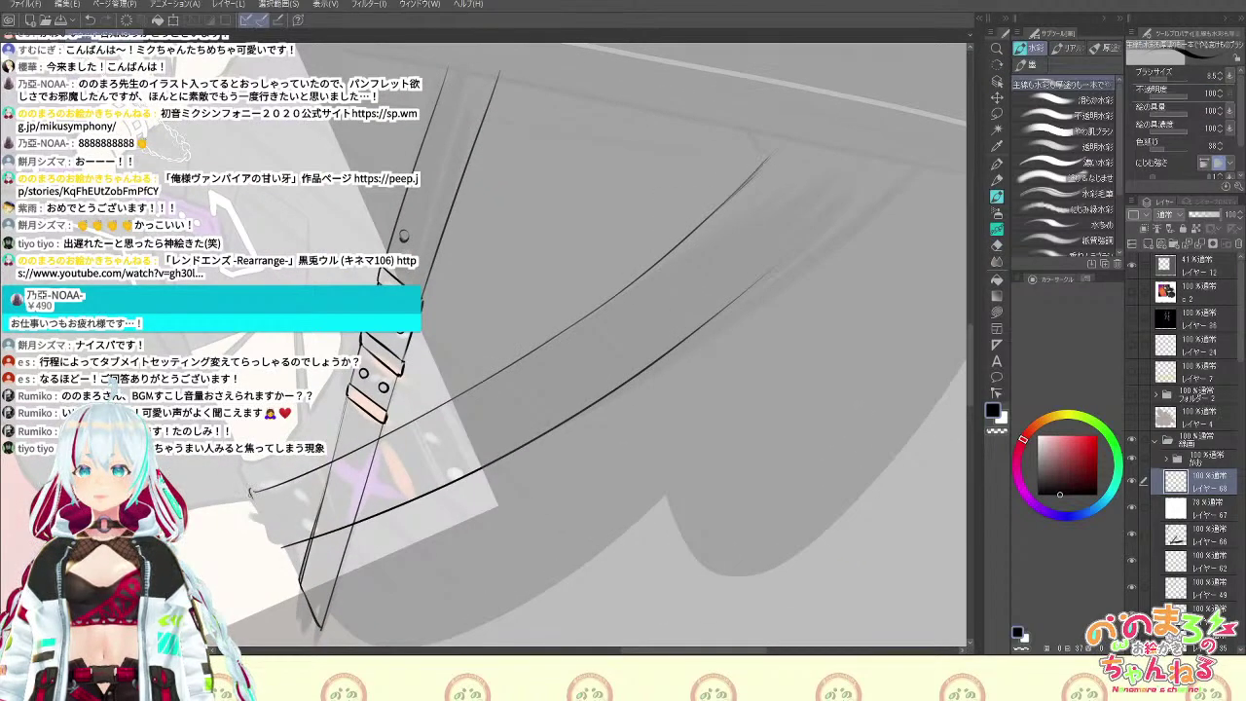
{"action": "left_click_drag", "start_coordinate": [251, 492], "coordinate": [281, 548]}
{"action": "key", "text": "e"}
{"action": "mouse_move", "coordinate": [326, 485]}
{"action": "left_mouse_down"}
{"action": "mouse_move", "coordinate": [305, 524]}
{"action": "mouse_move", "coordinate": [331, 517]}
{"action": "mouse_move", "coordinate": [304, 527]}
{"action": "mouse_move", "coordinate": [363, 501]}
{"action": "mouse_move", "coordinate": [374, 469]}
{"action": "left_mouse_up"}
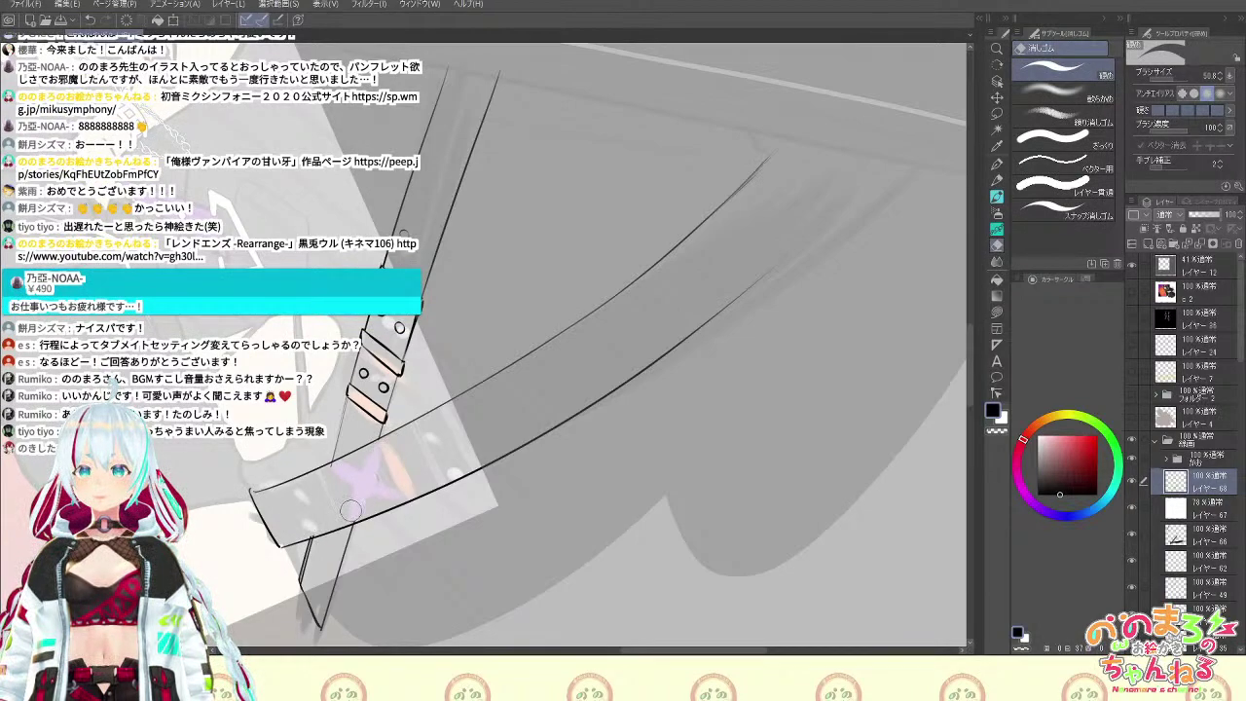
{"action": "left_click_drag", "start_coordinate": [340, 475], "coordinate": [335, 475]}
Outline the first purple band of the X across the wide belt, erasing the belt's edge lines where the band wraps over
{"action": "key", "text": "r"}
{"action": "left_click_drag", "start_coordinate": [512, 519], "coordinate": [534, 487]}
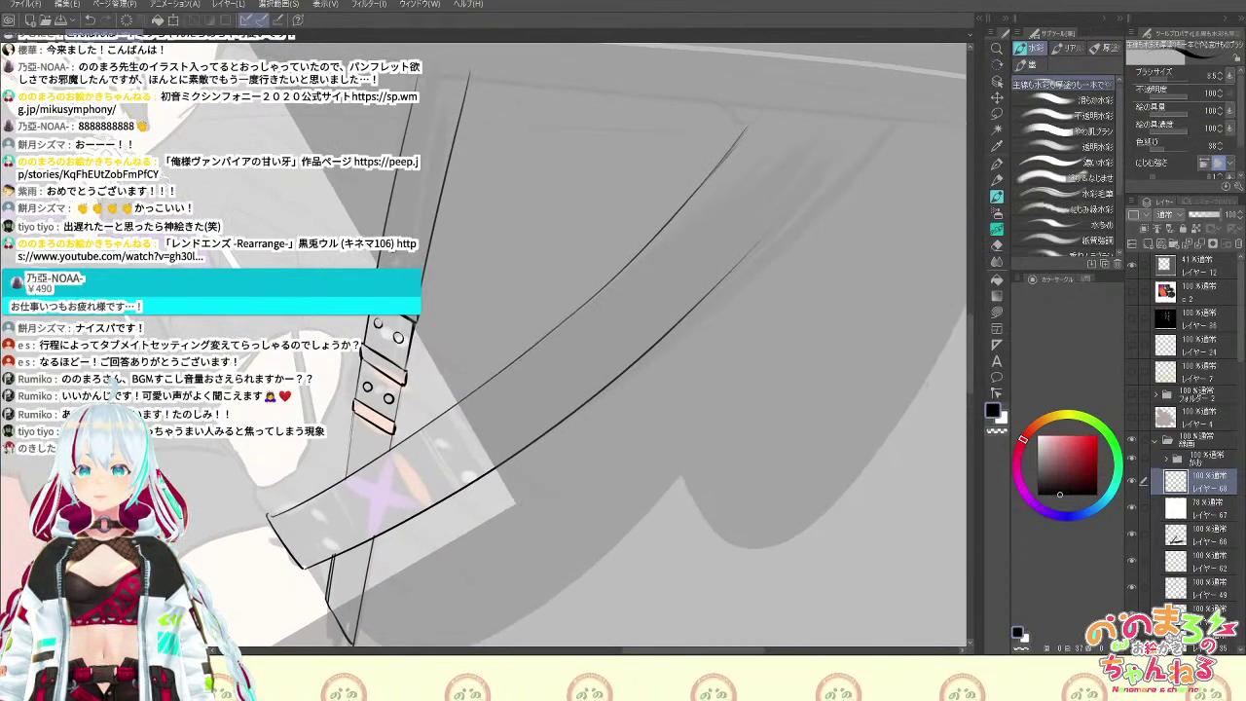
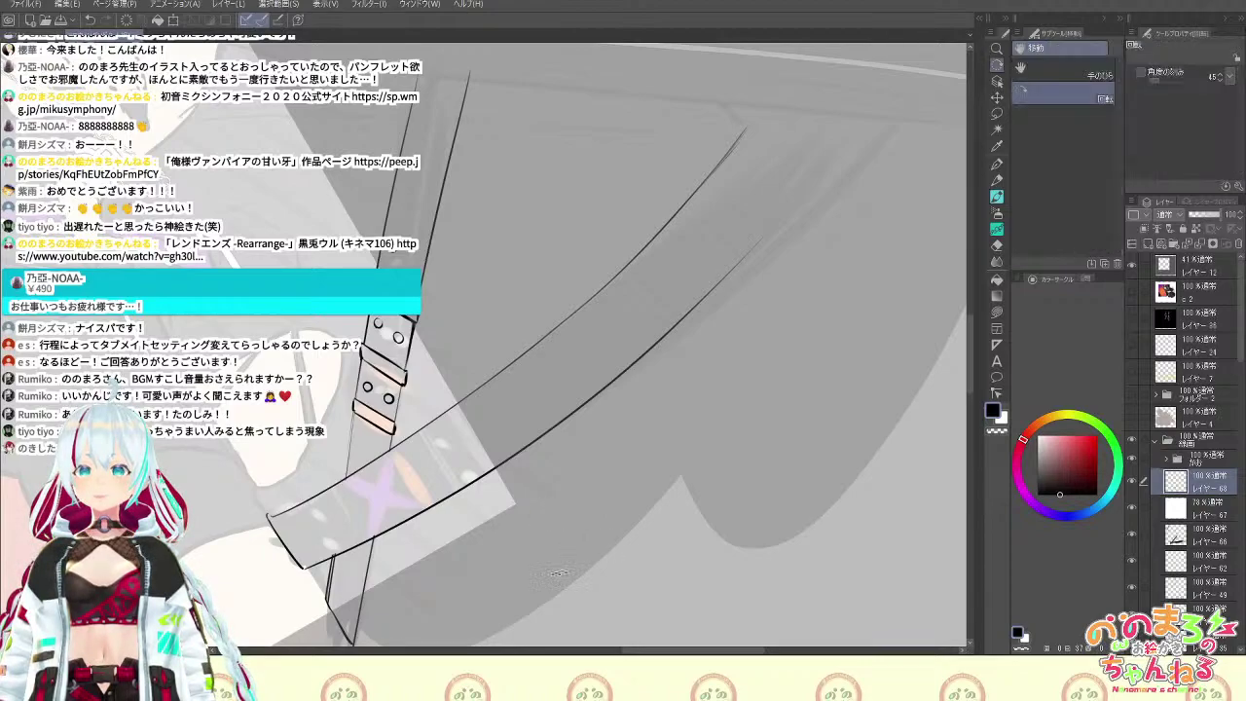
{"action": "left_click_drag", "start_coordinate": [576, 543], "coordinate": [666, 498]}
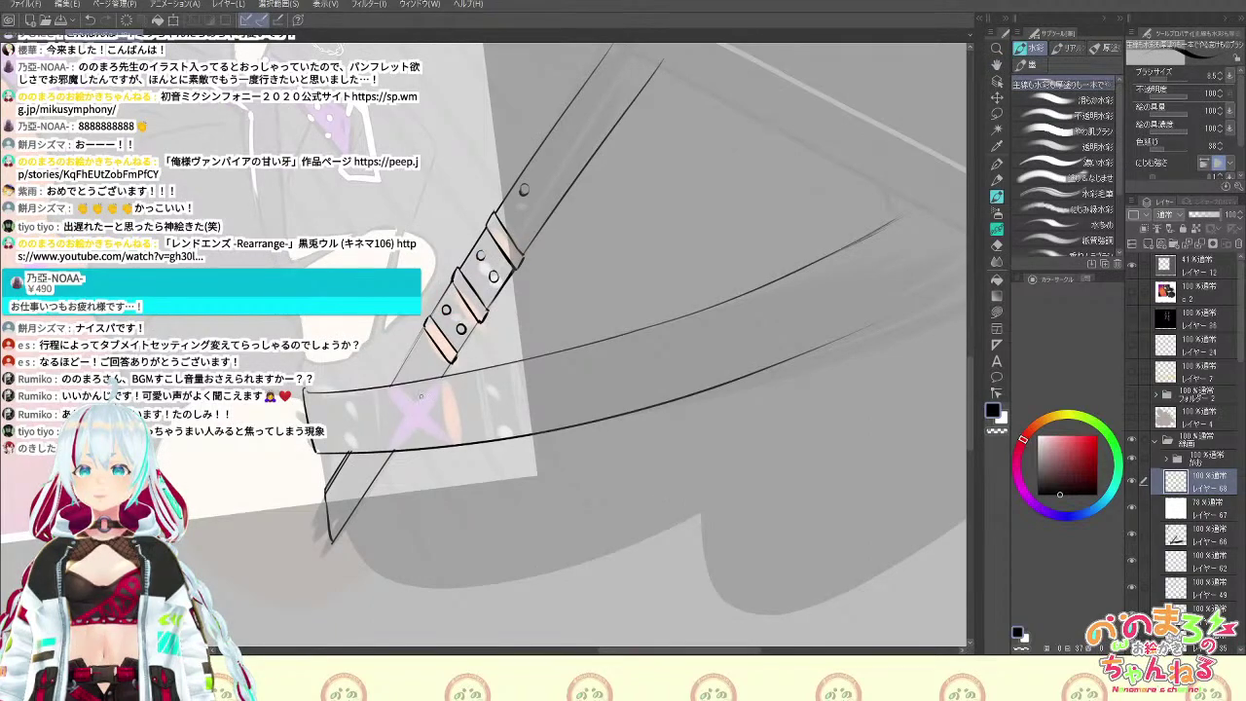
{"action": "scroll", "coordinate": [420, 398], "scroll_direction": "up", "scroll_amount": 1}
{"action": "left_click_drag", "start_coordinate": [366, 378], "coordinate": [462, 473]}
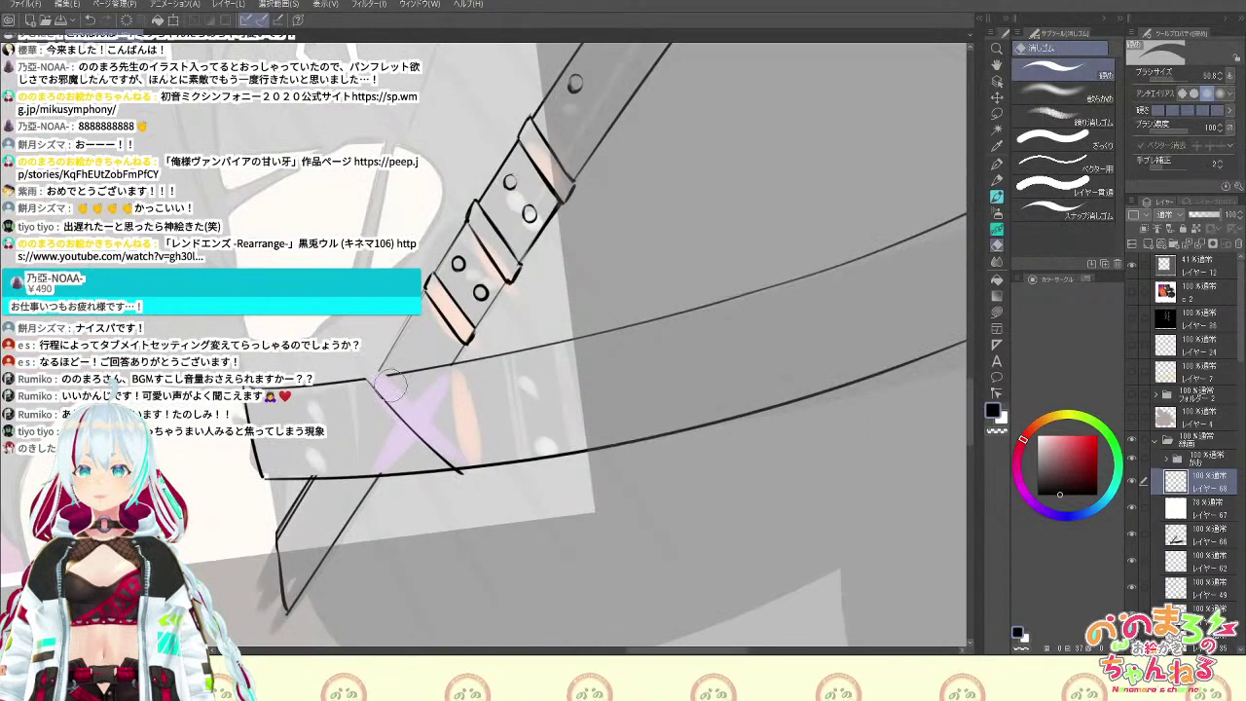
{"action": "key", "text": "b"}
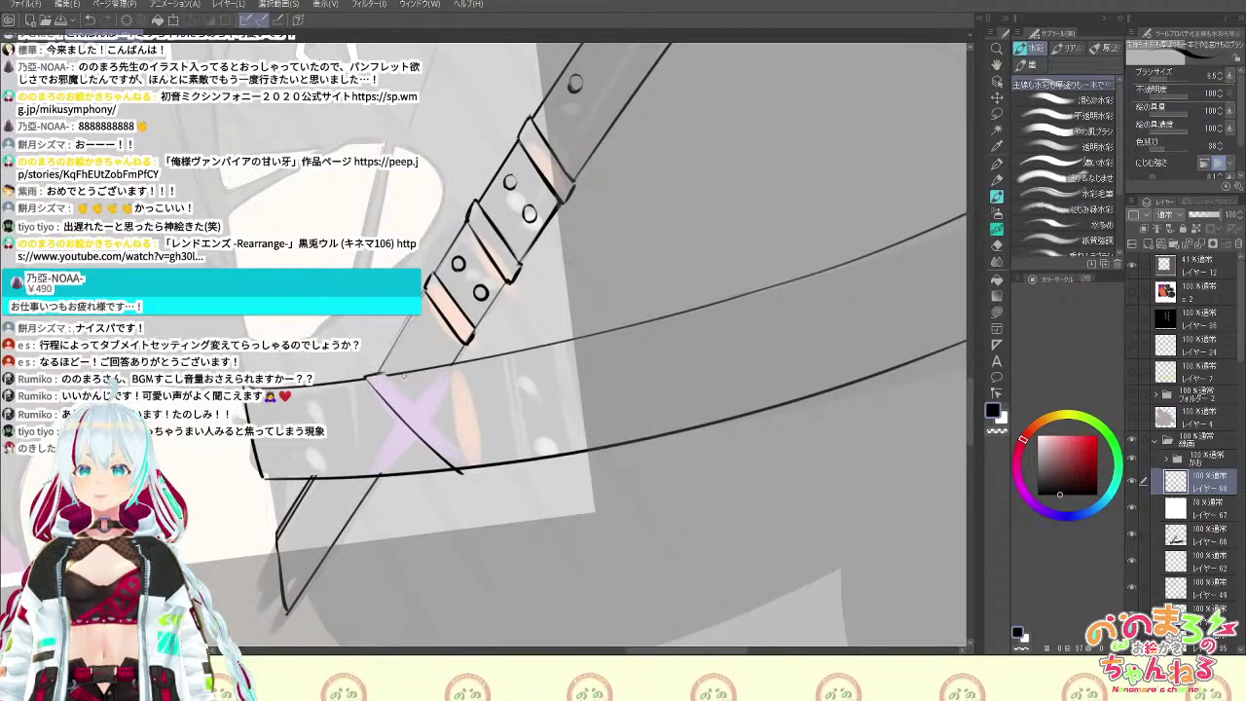
{"action": "left_click_drag", "start_coordinate": [391, 380], "coordinate": [477, 465]}
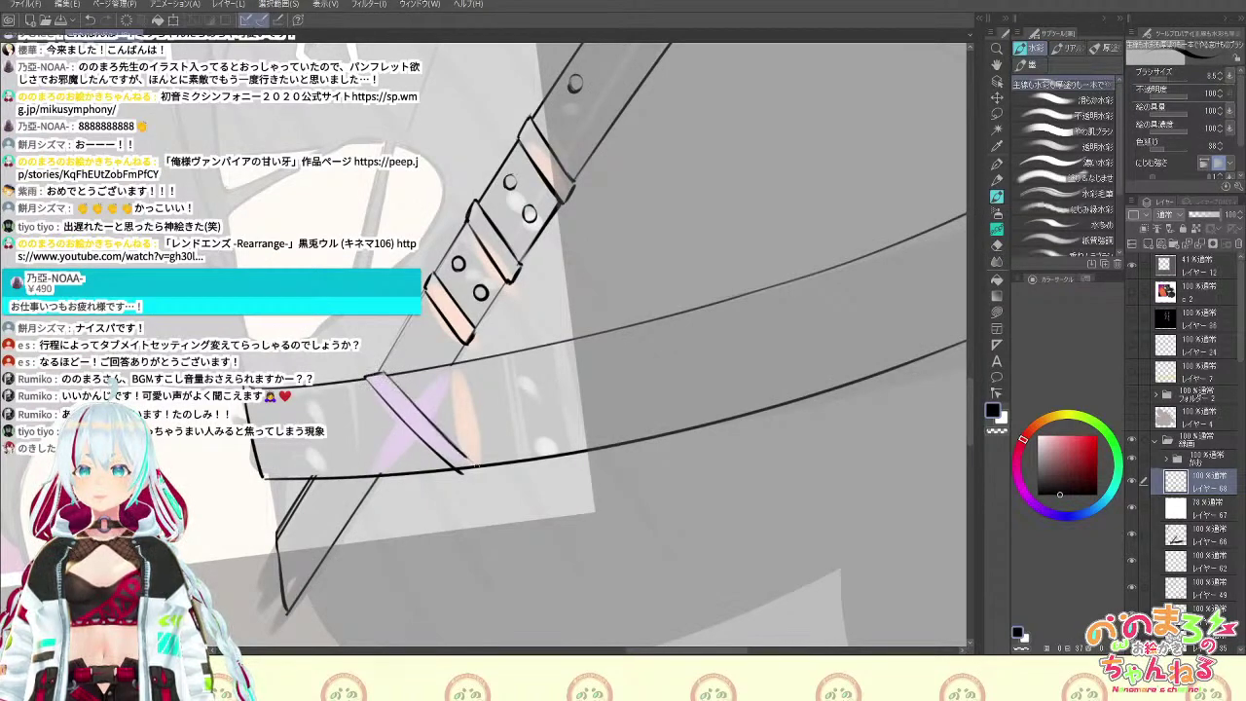
{"action": "key", "text": "e"}
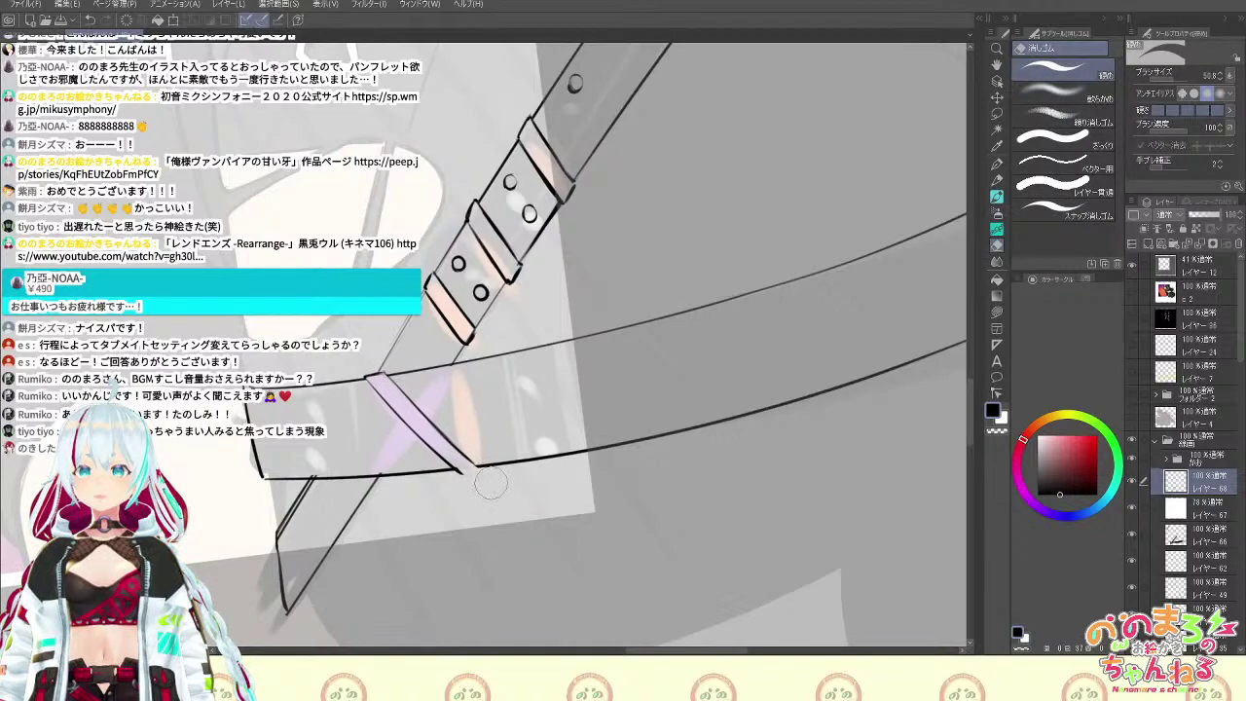
{"action": "key", "text": "b"}
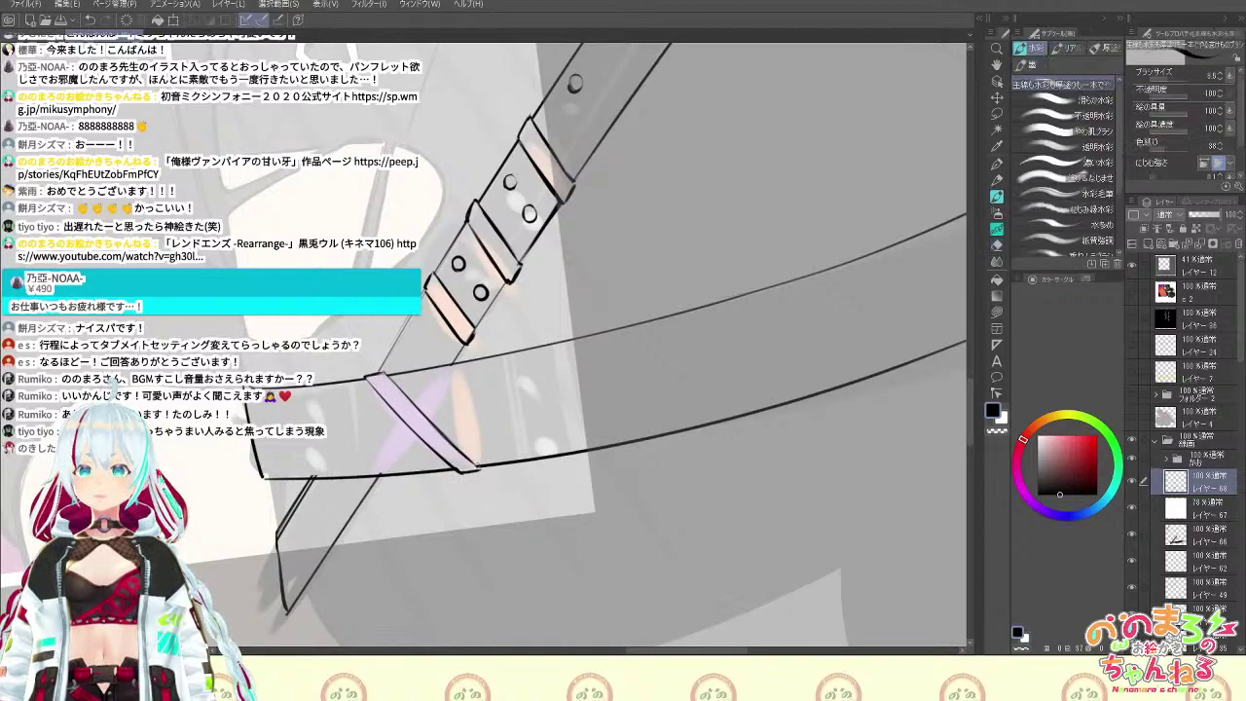
Outline the second purple band crossing the first to complete the X on the wide belt, tidying its ends
{"action": "key", "text": "r"}
{"action": "left_click_drag", "start_coordinate": [698, 351], "coordinate": [614, 177]}
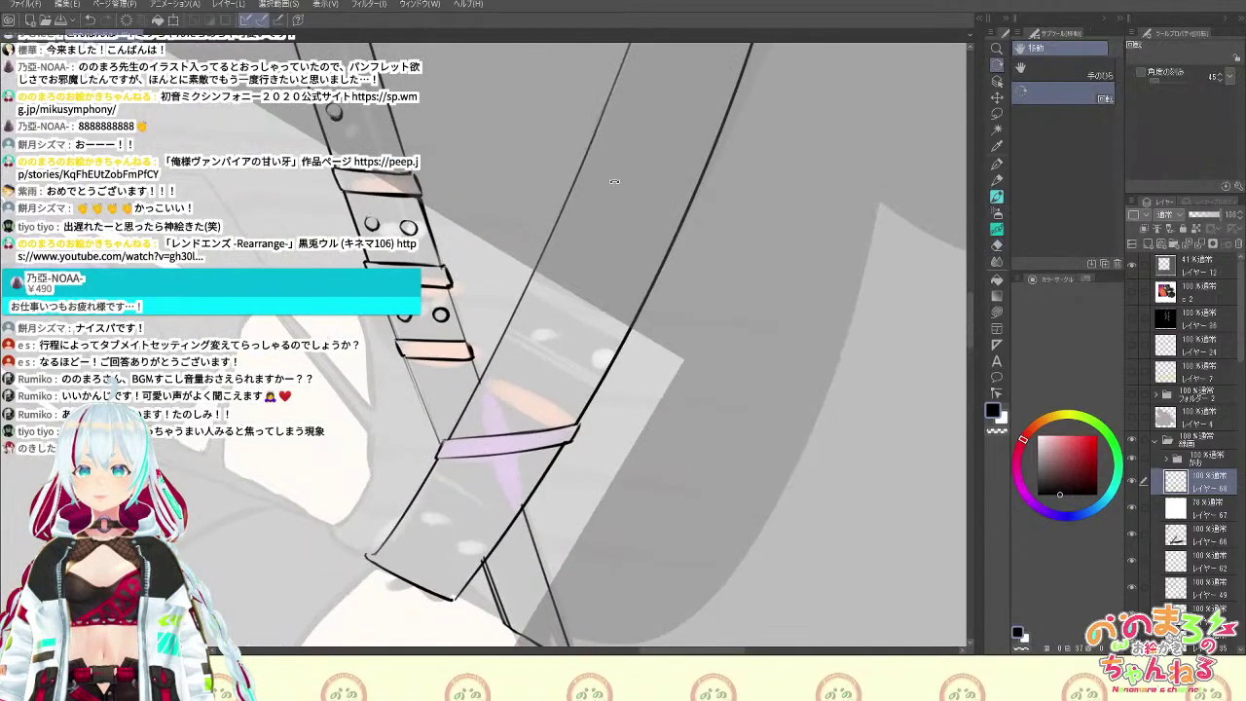
{"action": "left_click_drag", "start_coordinate": [477, 381], "coordinate": [509, 519]}
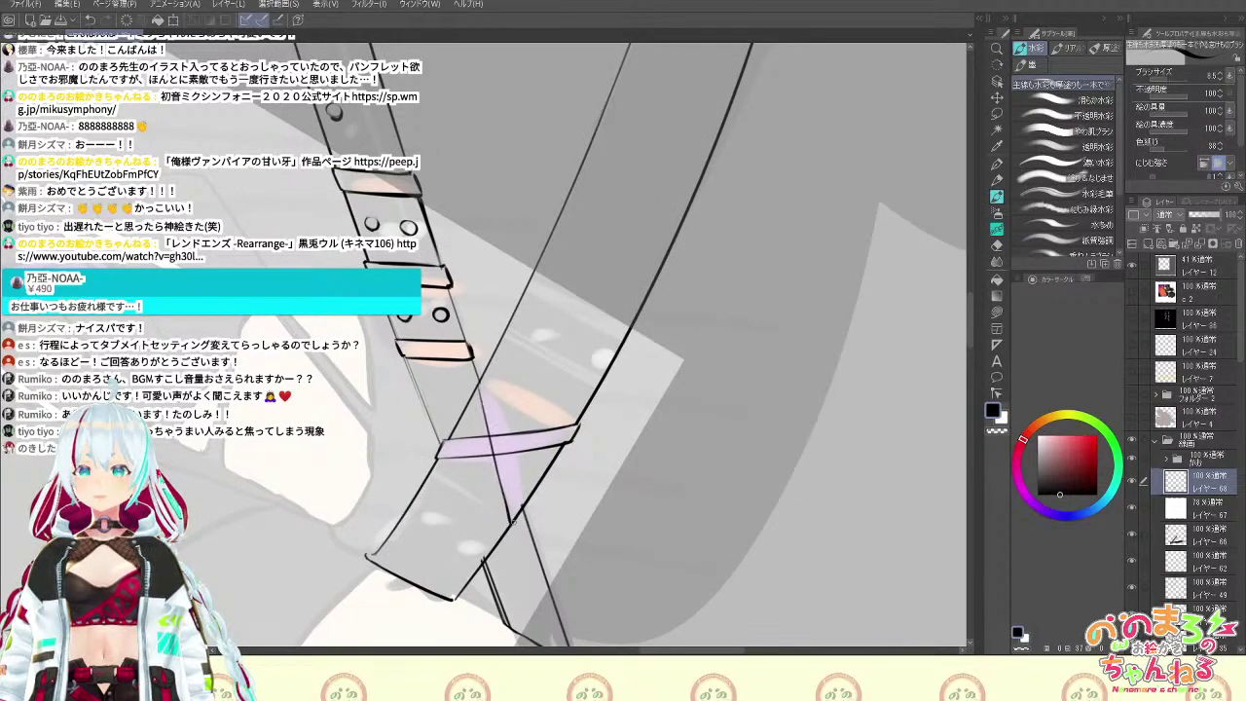
{"action": "mouse_move", "coordinate": [491, 363]}
{"action": "left_mouse_down"}
{"action": "mouse_move", "coordinate": [526, 504]}
{"action": "mouse_move", "coordinate": [516, 517]}
{"action": "mouse_move", "coordinate": [527, 504]}
{"action": "left_mouse_up"}
{"action": "key", "text": "e"}
{"action": "key", "text": "e"}
{"action": "mouse_move", "coordinate": [484, 376]}
{"action": "left_mouse_down"}
{"action": "mouse_move", "coordinate": [497, 374]}
{"action": "mouse_move", "coordinate": [480, 373]}
{"action": "left_mouse_up"}
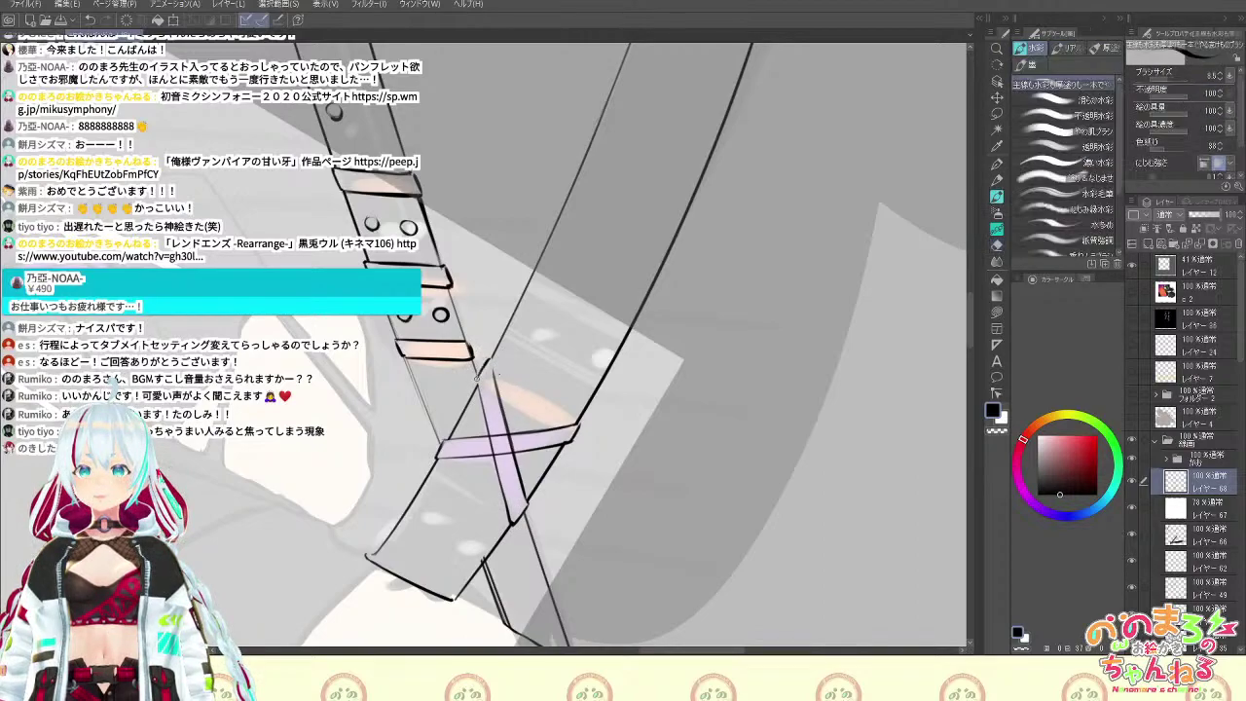
Reduce the eraser's brush size and erase the first band's lines inside the crossing of the purple X
{"action": "key", "text": "e"}
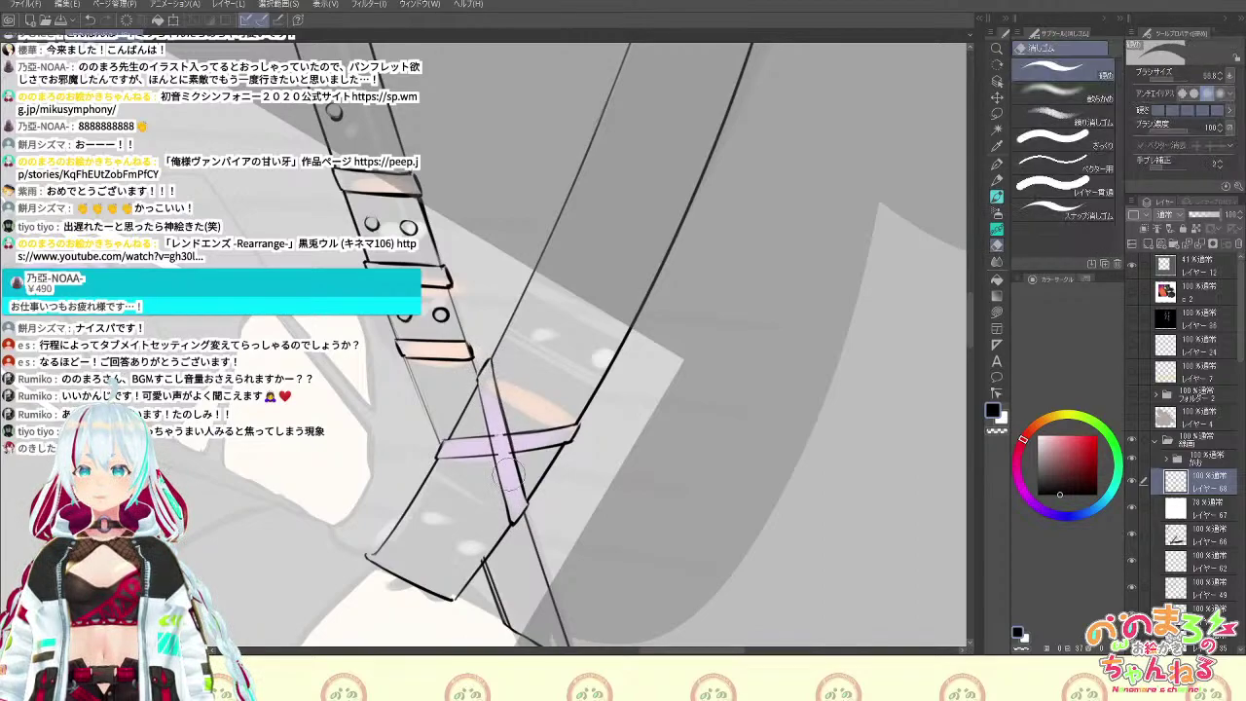
{"action": "left_click", "coordinate": [1171, 80]}
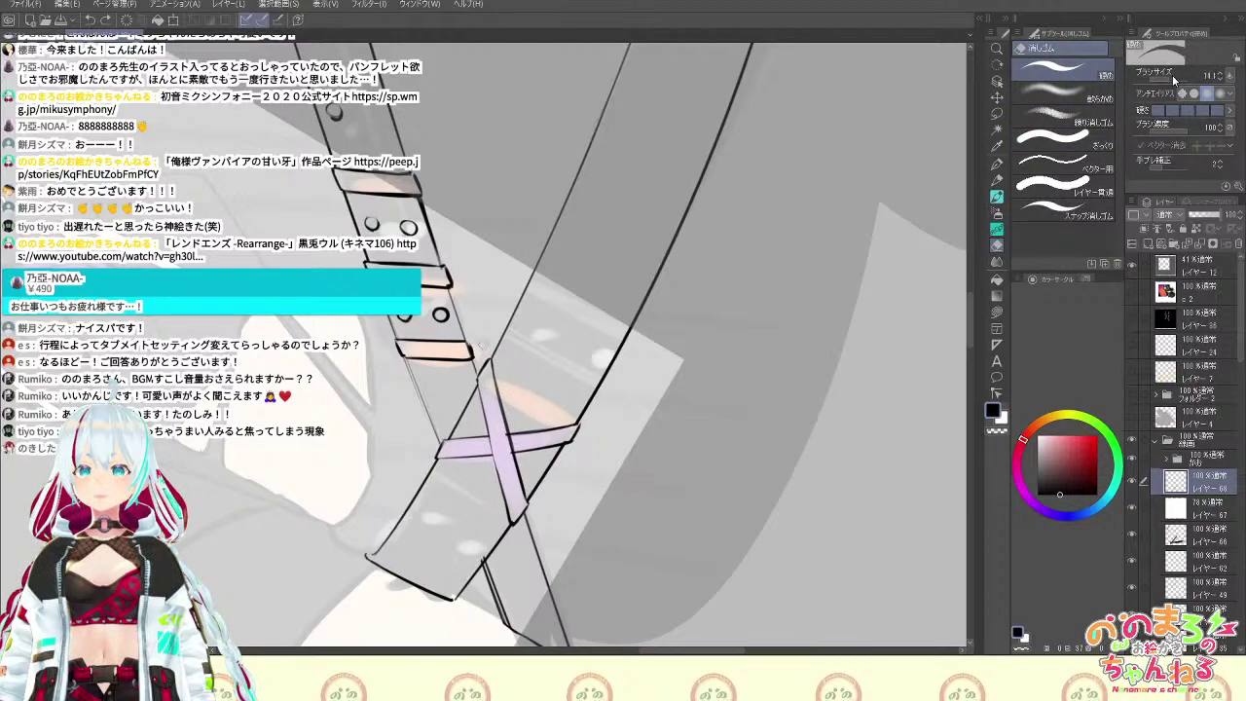
{"action": "mouse_move", "coordinate": [490, 433]}
{"action": "left_mouse_down"}
{"action": "mouse_move", "coordinate": [498, 470]}
{"action": "mouse_move", "coordinate": [503, 427]}
{"action": "left_mouse_up"}
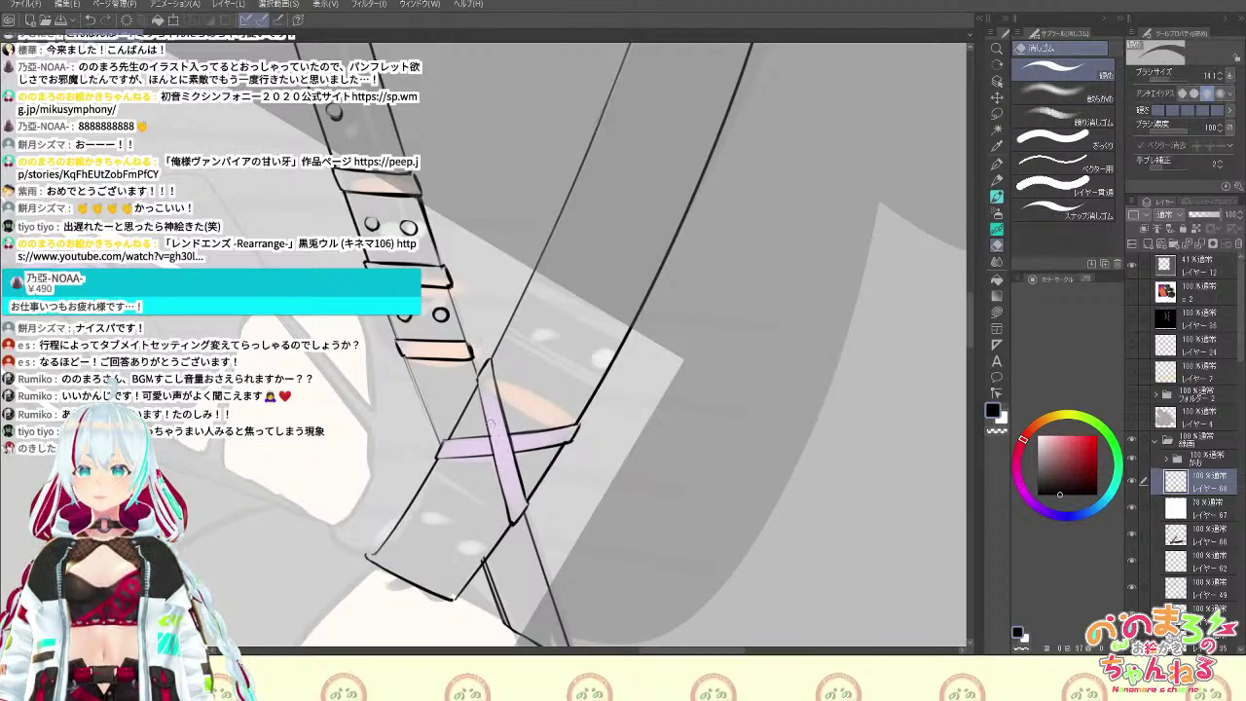
Ink the orange stripe beside the purple X on the wide belt, with its edge lines and a narrow slit
{"action": "key", "text": "ctrl+at"}
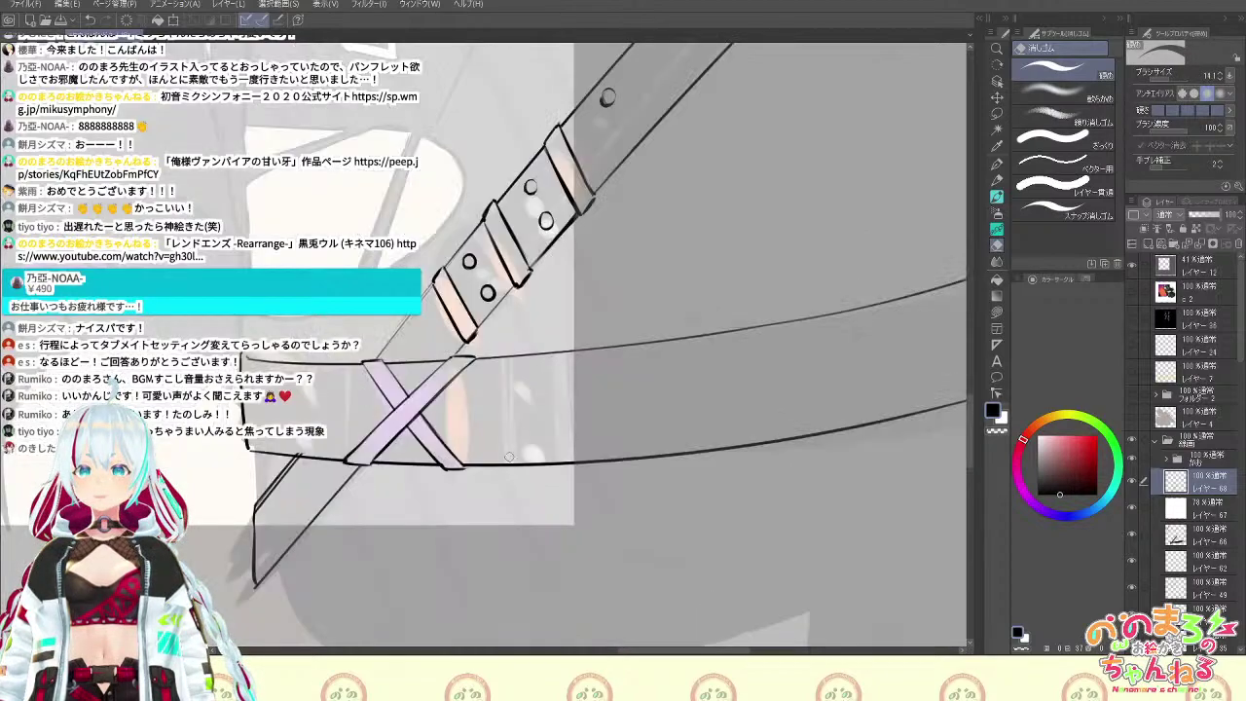
{"action": "key", "text": "b"}
{"action": "left_click_drag", "start_coordinate": [455, 380], "coordinate": [457, 456]}
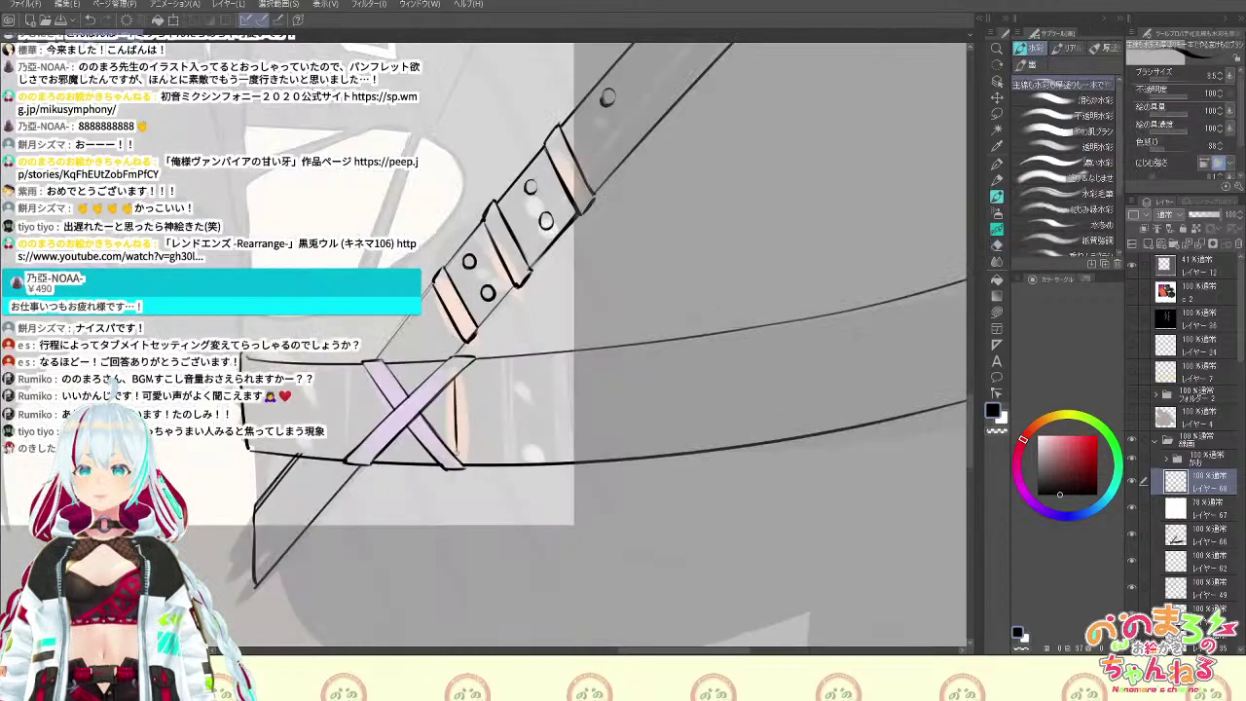
{"action": "key", "text": "ctrl+z"}
{"action": "left_click_drag", "start_coordinate": [458, 374], "coordinate": [461, 441]}
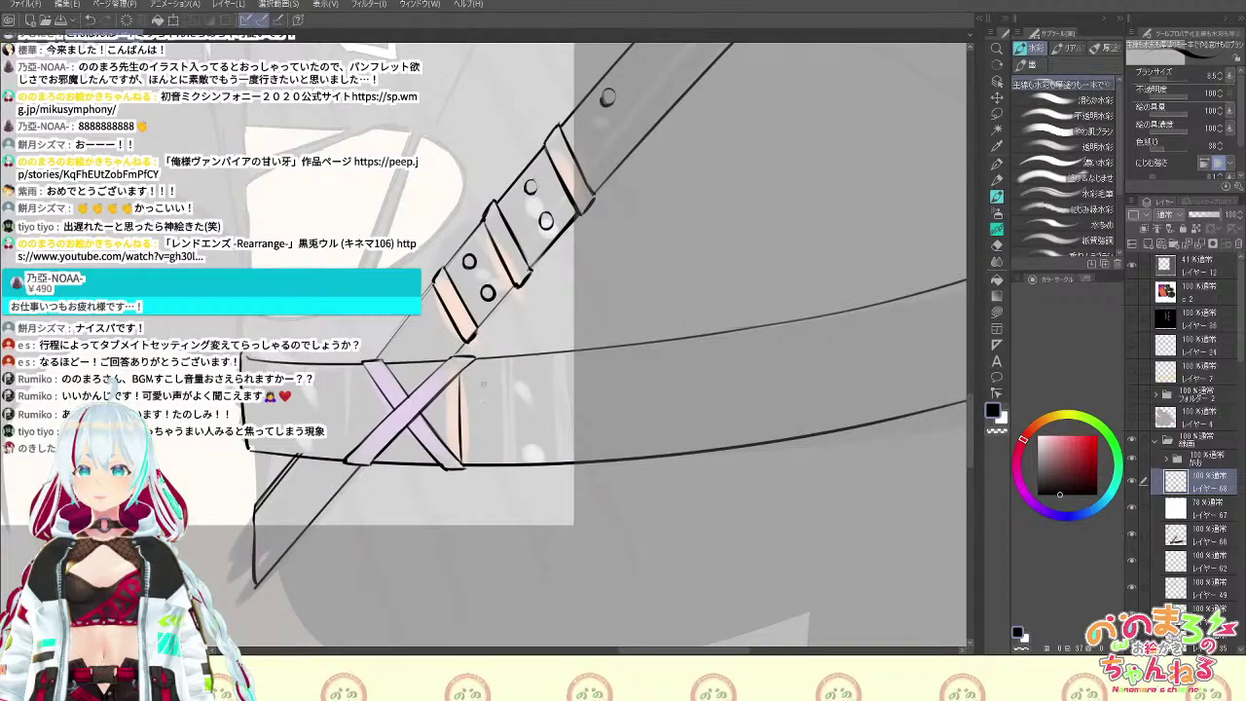
{"action": "mouse_move", "coordinate": [482, 357]}
{"action": "left_mouse_down"}
{"action": "mouse_move", "coordinate": [481, 463]}
{"action": "mouse_move", "coordinate": [465, 446]}
{"action": "left_mouse_up"}
{"action": "left_click_drag", "start_coordinate": [468, 387], "coordinate": [469, 448]}
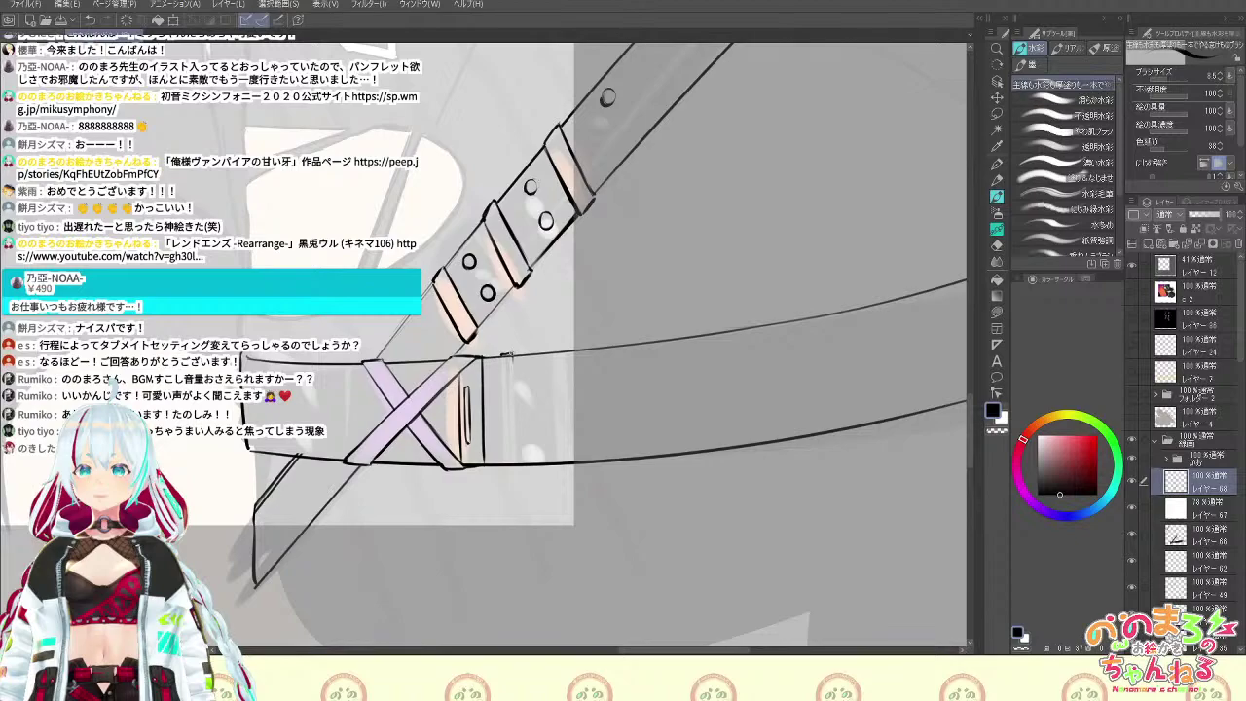
Outline a narrow raised band across the wide belt beyond the orange stripe and tidy its ends
{"action": "left_click_drag", "start_coordinate": [506, 353], "coordinate": [507, 440]}
{"action": "left_click_drag", "start_coordinate": [506, 389], "coordinate": [508, 463]}
{"action": "left_click_drag", "start_coordinate": [498, 358], "coordinate": [500, 467]}
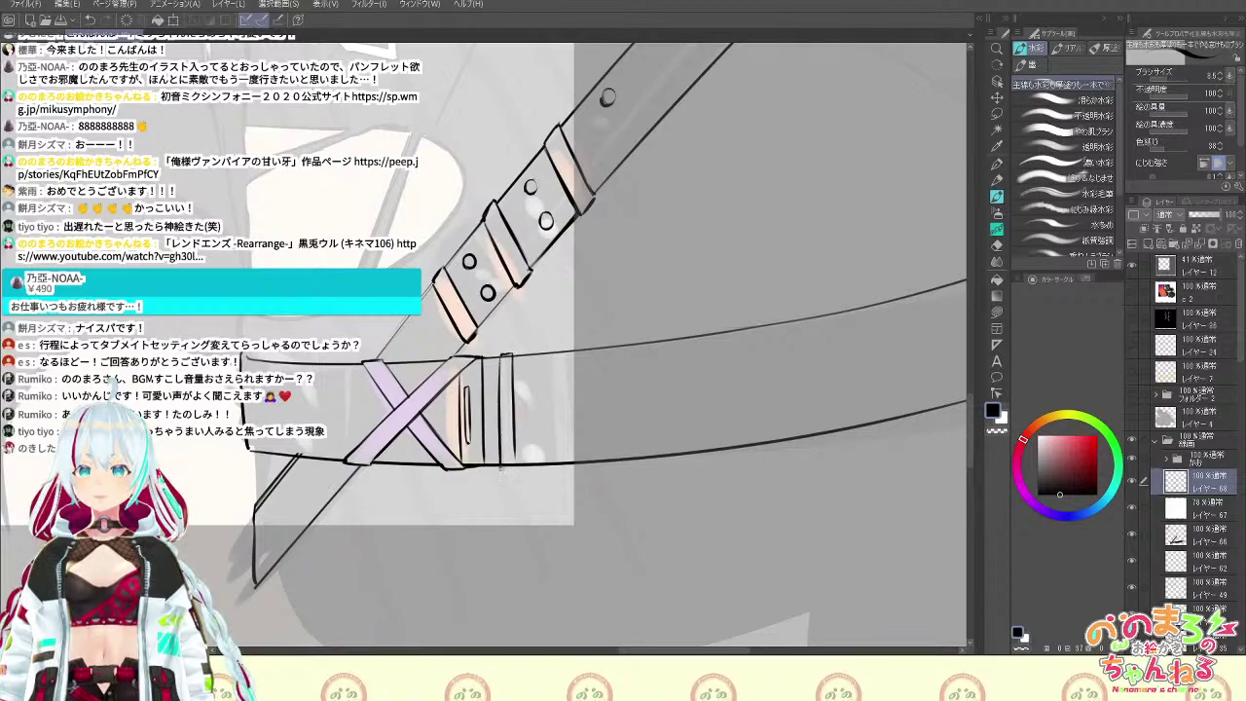
{"action": "key", "text": "e"}
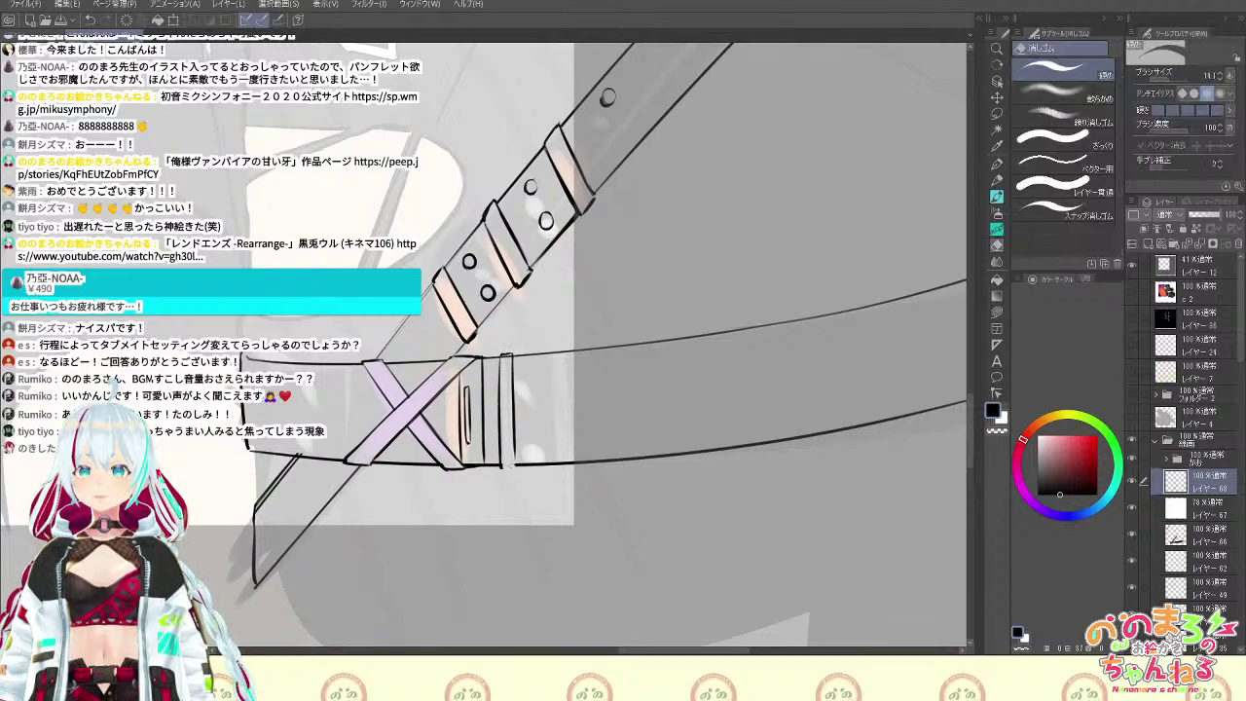
{"action": "key", "text": "b"}
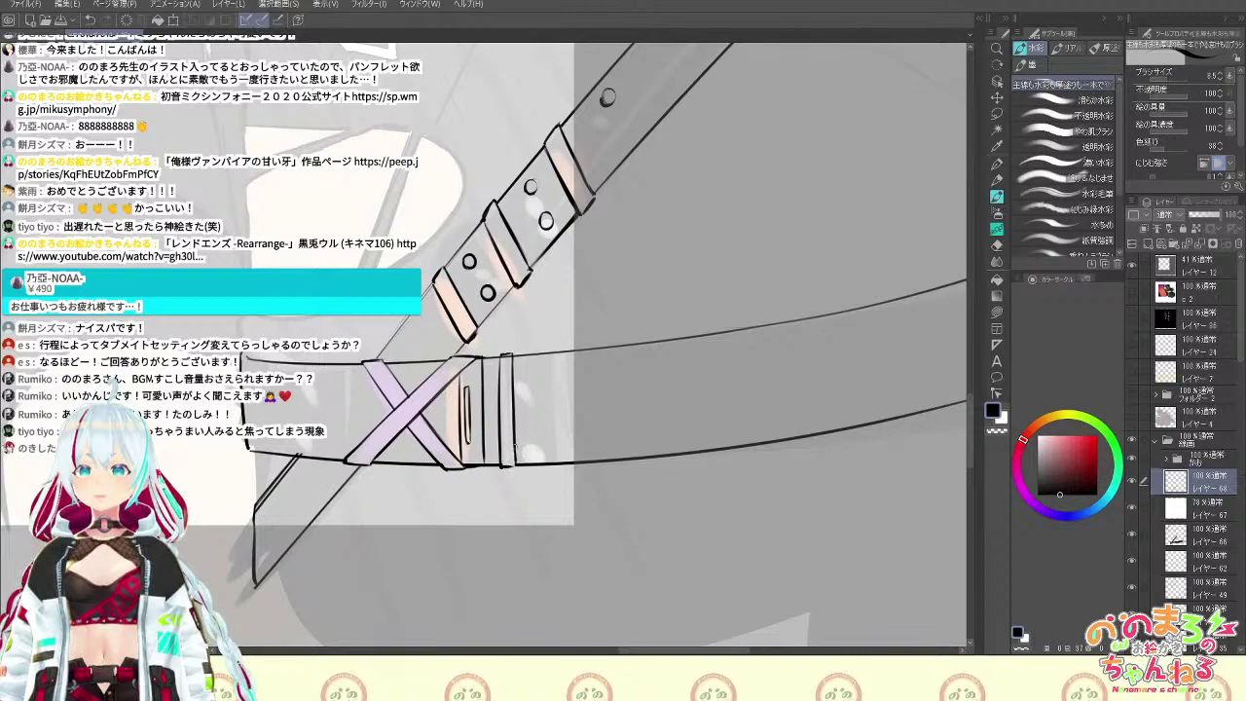
{"action": "key", "text": "e"}
{"action": "key", "text": "b"}
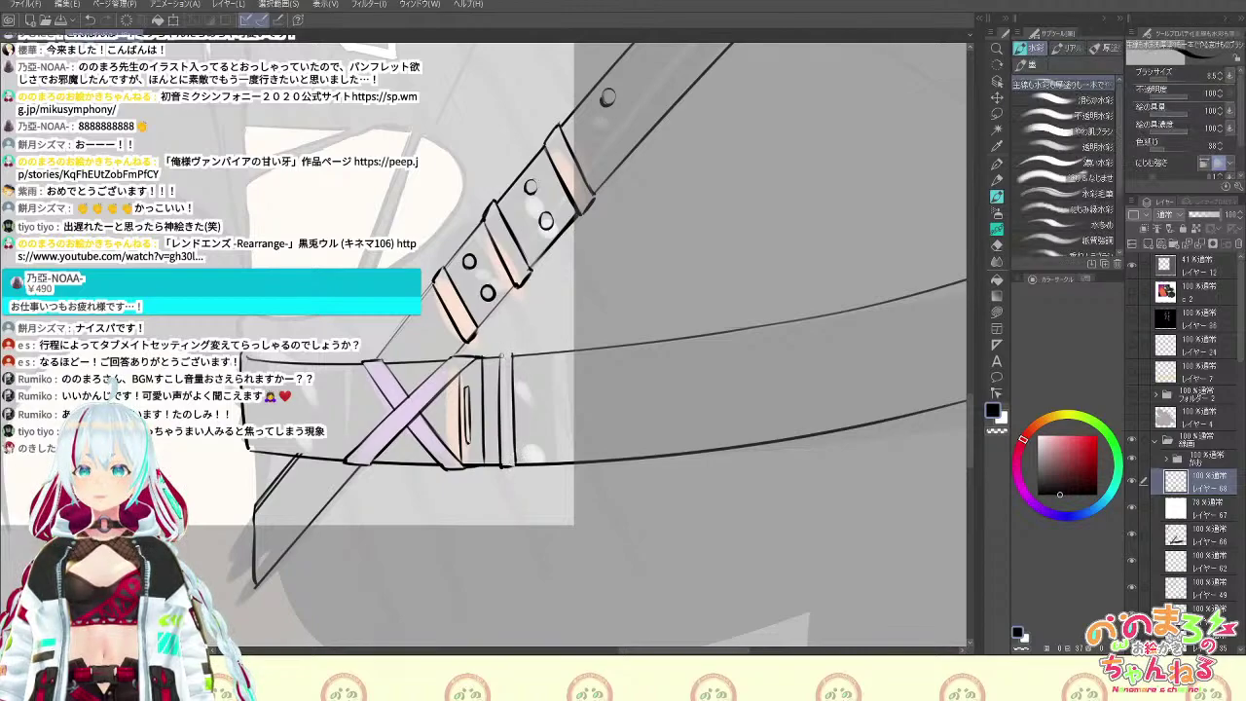
Draw a round rivet near the wide belt's upper edge, just beyond the narrow band, and clean its outline
{"action": "mouse_move", "coordinate": [500, 354]}
{"action": "left_mouse_down"}
{"action": "mouse_move", "coordinate": [501, 418]}
{"action": "mouse_move", "coordinate": [531, 371]}
{"action": "left_mouse_up"}
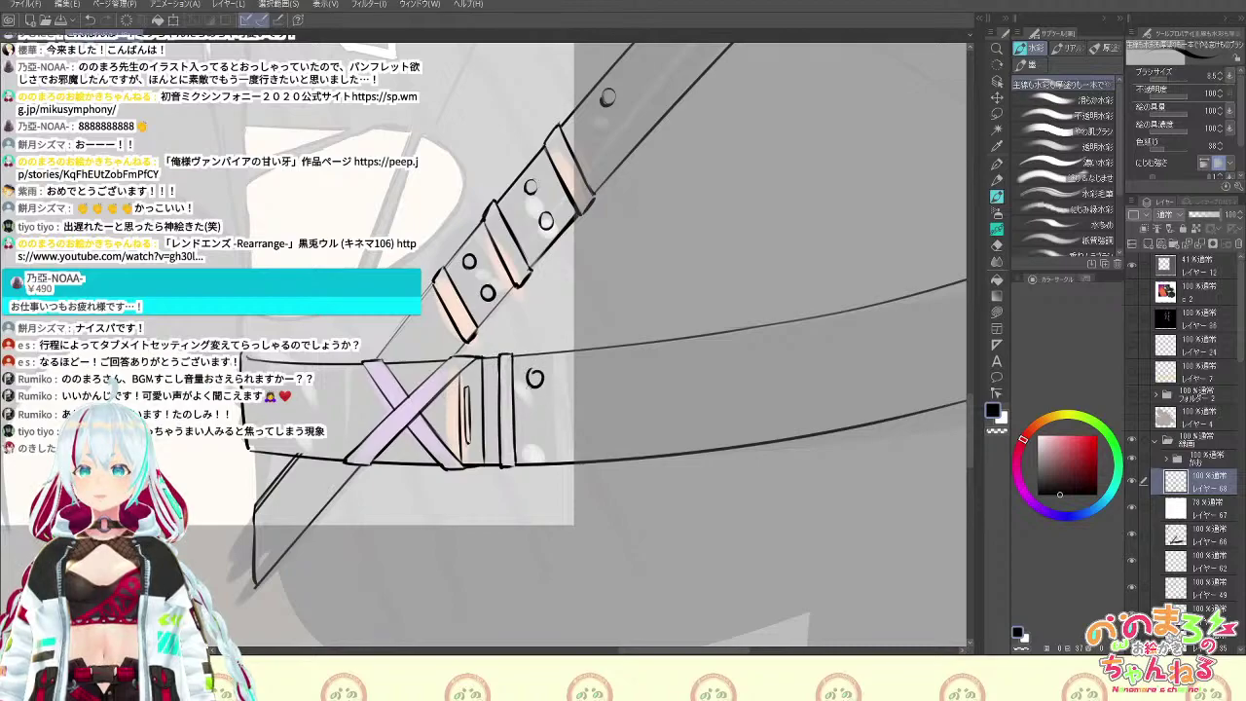
{"action": "key", "text": "ctrl+z"}
{"action": "key", "text": "ctrl+y"}
{"action": "key", "text": "e"}
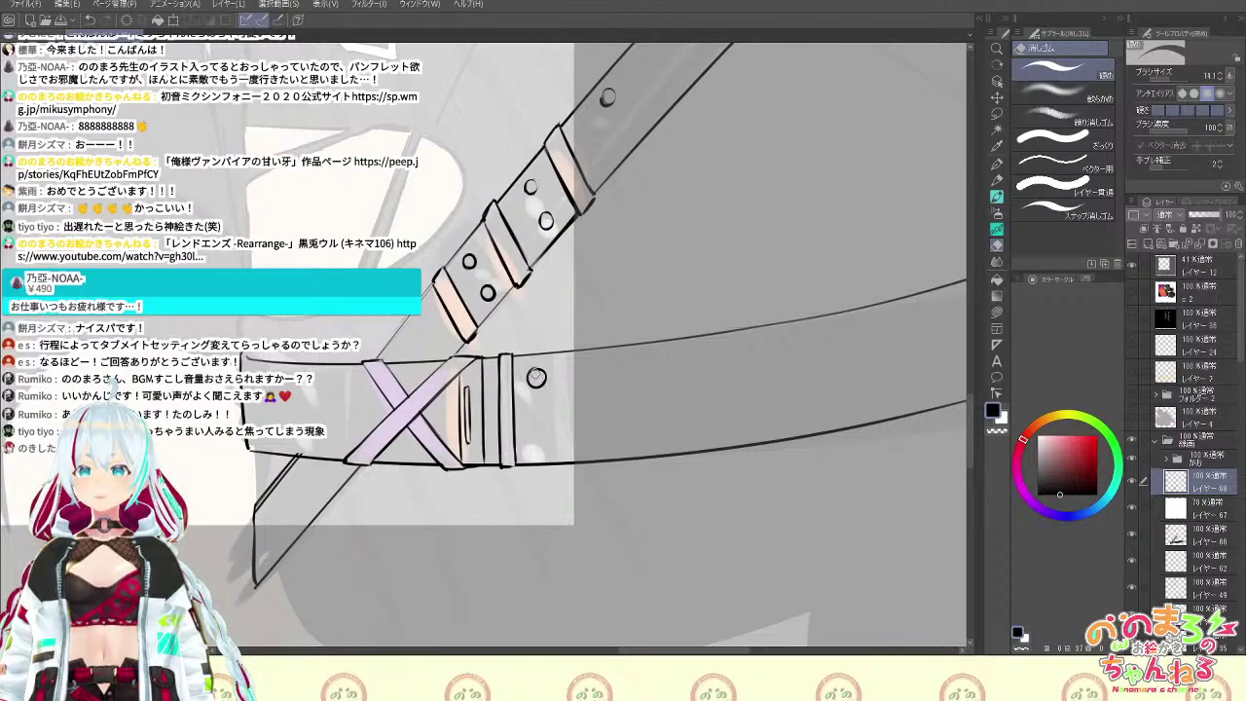
{"action": "key", "text": "b"}
Outline a second narrow band across the wide belt past the rivet and add a matching rivet near the lower edge
{"action": "left_click_drag", "start_coordinate": [556, 351], "coordinate": [558, 466]}
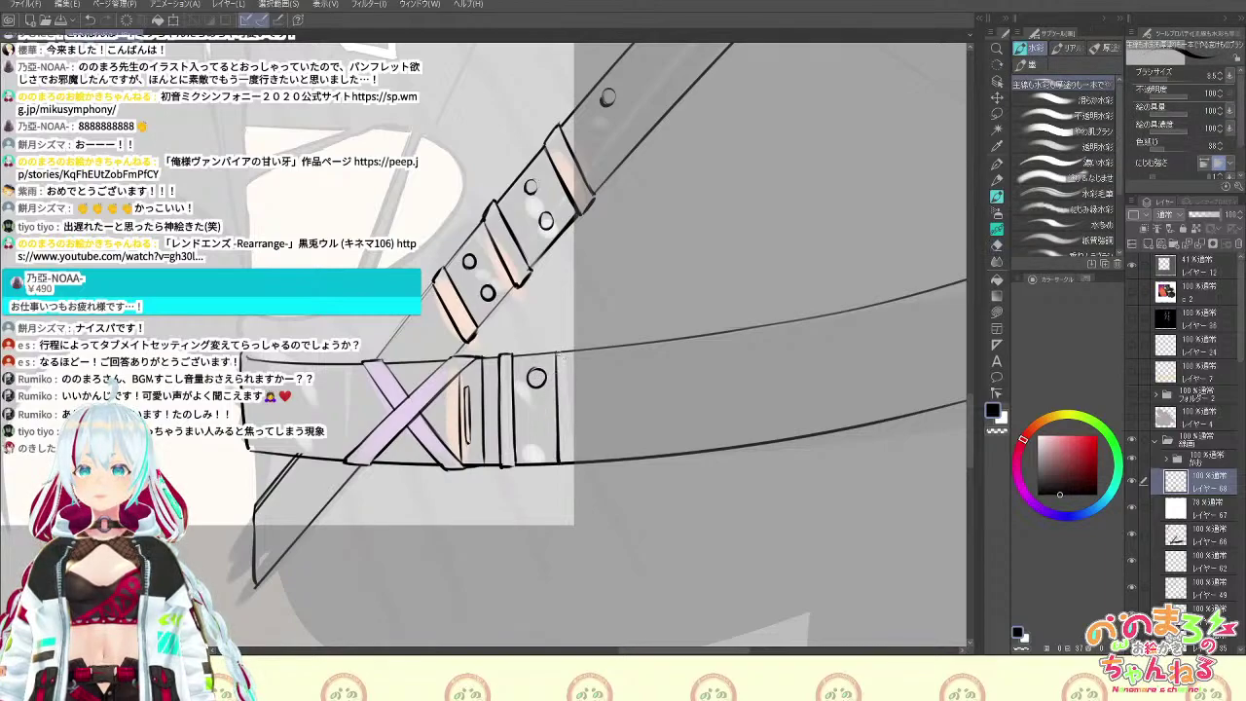
{"action": "mouse_move", "coordinate": [557, 347]}
{"action": "left_mouse_down"}
{"action": "mouse_move", "coordinate": [572, 359]}
{"action": "mouse_move", "coordinate": [572, 465]}
{"action": "left_mouse_up"}
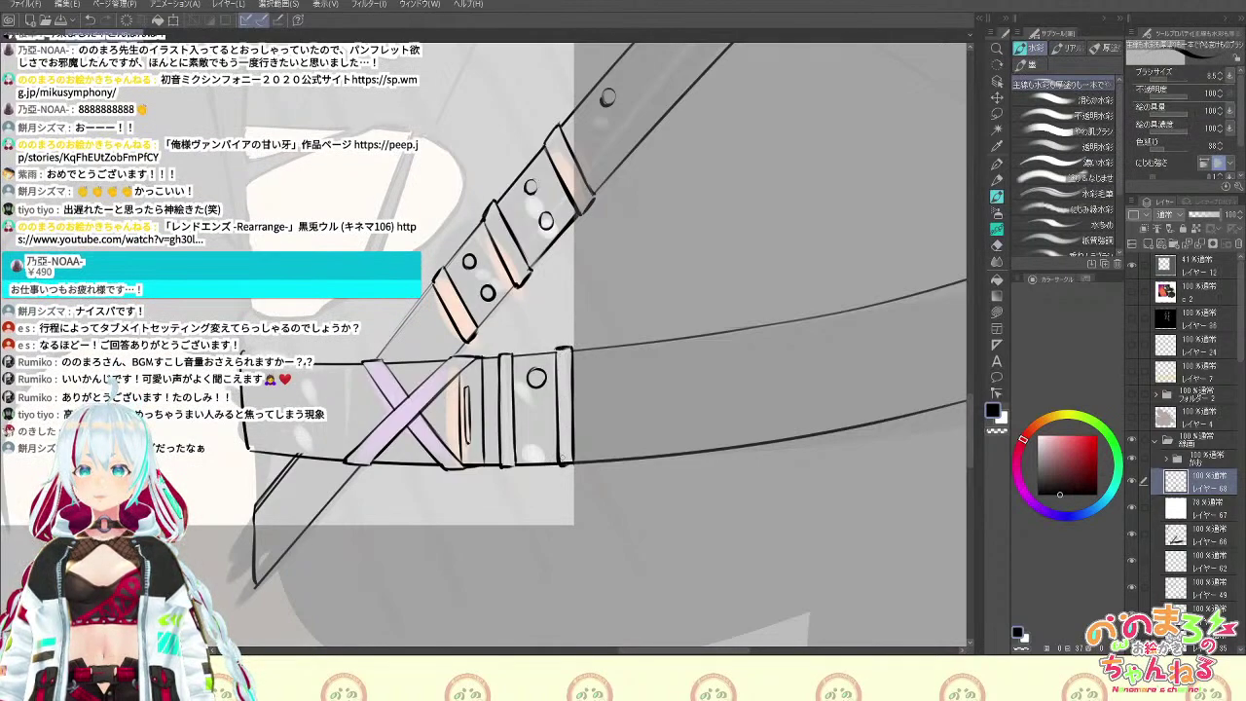
{"action": "key", "text": "e"}
{"action": "left_click_drag", "start_coordinate": [564, 465], "coordinate": [573, 465]}
{"action": "key", "text": "b"}
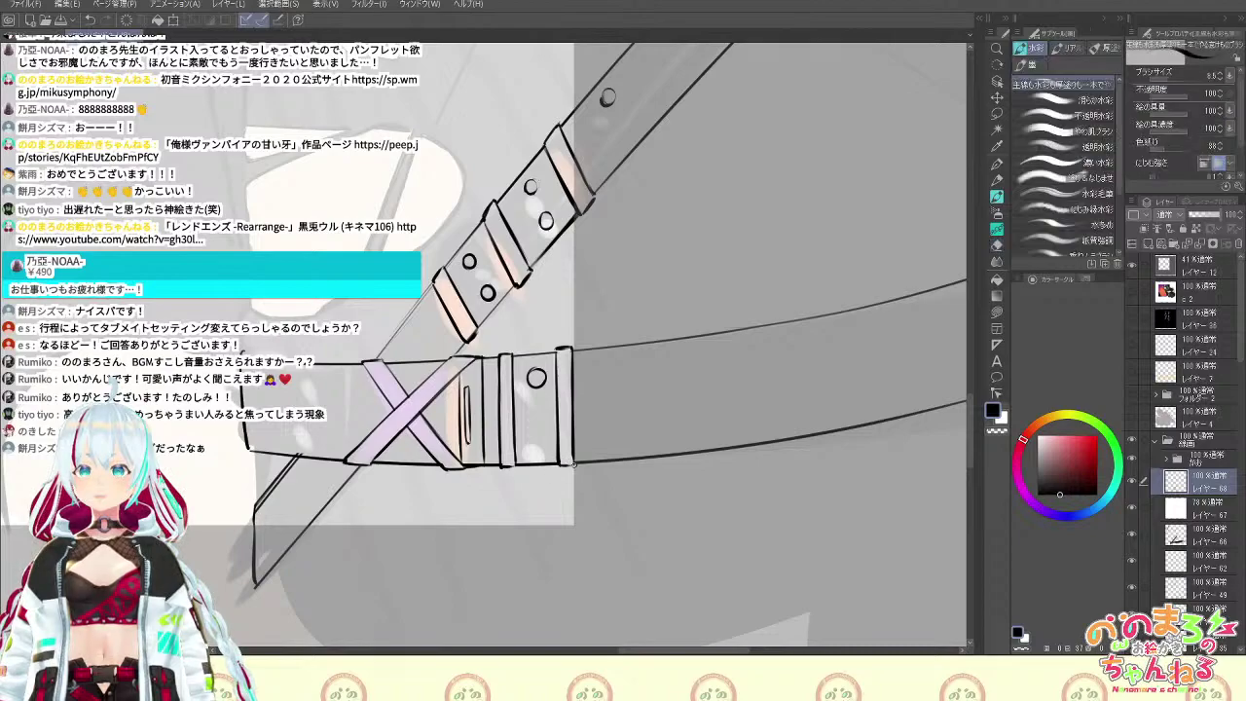
{"action": "mouse_move", "coordinate": [532, 425]}
{"action": "left_mouse_down"}
{"action": "mouse_move", "coordinate": [535, 446]}
{"action": "mouse_move", "coordinate": [544, 440]}
{"action": "left_mouse_up"}
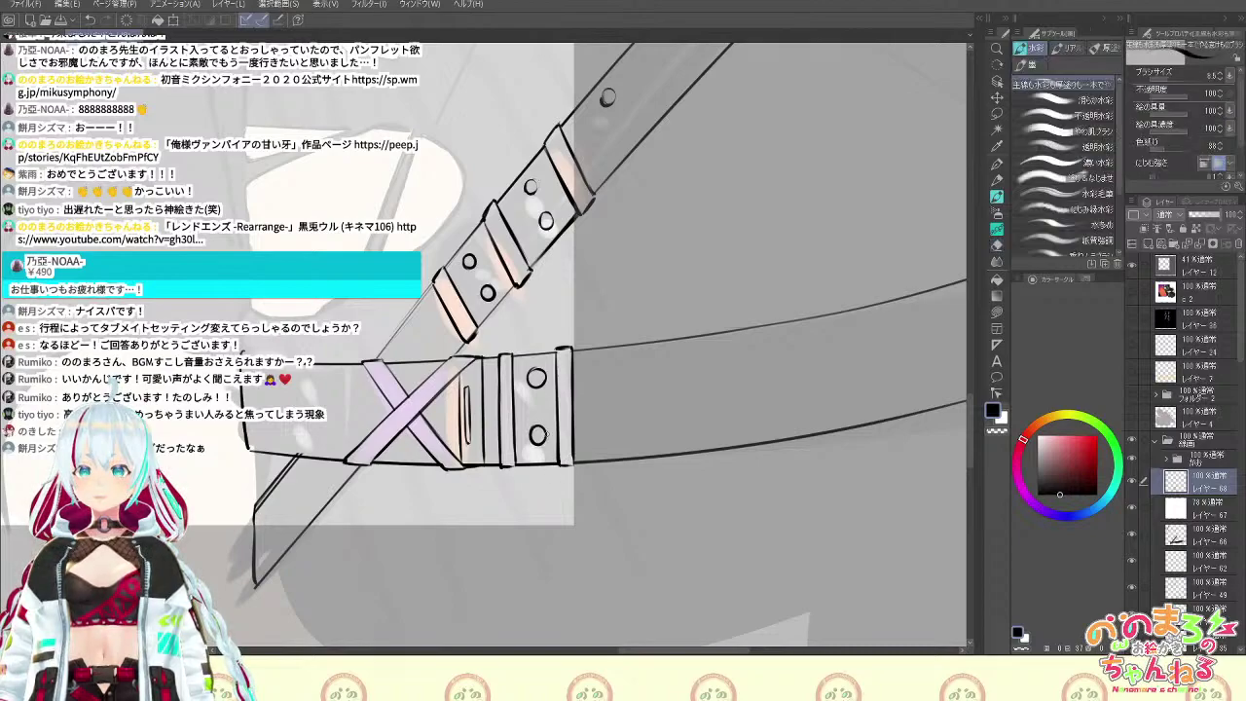
{"action": "key", "text": "e"}
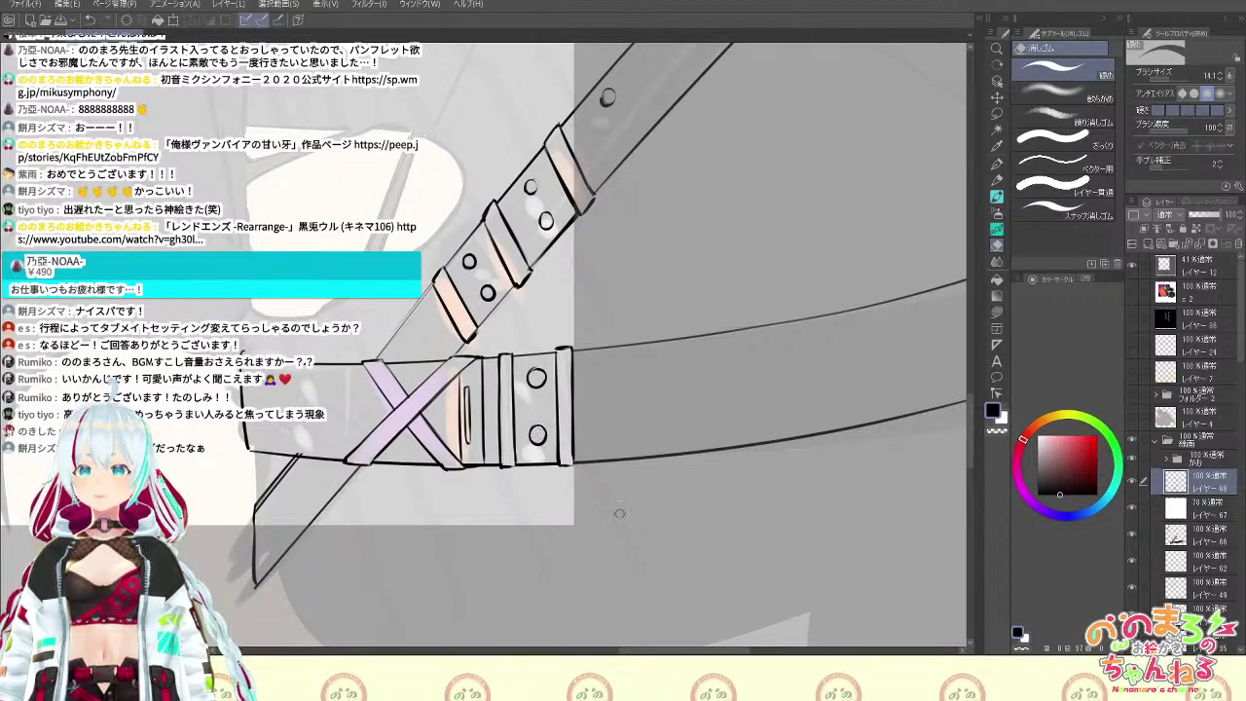
Draw a pair of lines across the wide belt between the purple X and its near end, tidying the lower edge
{"action": "key", "text": "space"}
{"action": "left_click_drag", "start_coordinate": [748, 585], "coordinate": [827, 608]}
{"action": "key", "text": "shift+space"}
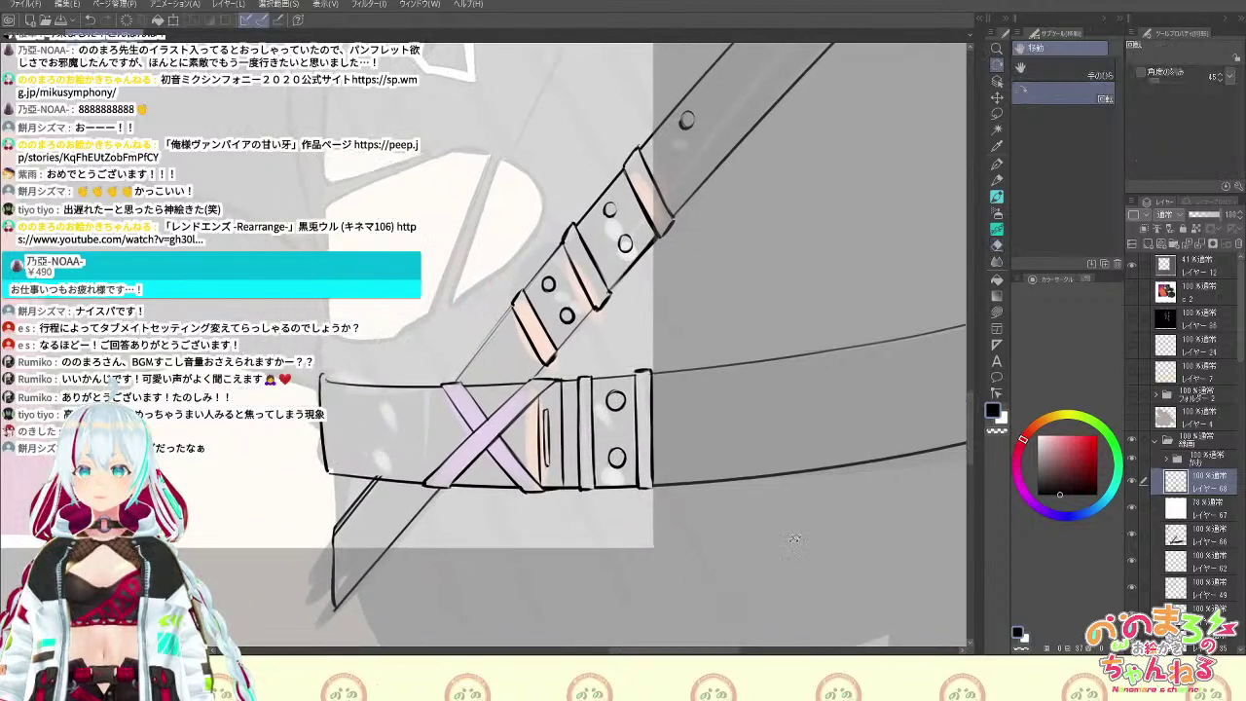
{"action": "left_click_drag", "start_coordinate": [795, 538], "coordinate": [846, 418]}
{"action": "mouse_move", "coordinate": [448, 406]}
{"action": "left_mouse_down"}
{"action": "mouse_move", "coordinate": [455, 465]}
{"action": "mouse_move", "coordinate": [476, 493]}
{"action": "left_mouse_up"}
{"action": "key", "text": "ctrl+z"}
{"action": "mouse_move", "coordinate": [451, 403]}
{"action": "left_mouse_down"}
{"action": "mouse_move", "coordinate": [474, 491]}
{"action": "mouse_move", "coordinate": [430, 524]}
{"action": "mouse_move", "coordinate": [413, 571]}
{"action": "left_mouse_up"}
{"action": "key", "text": "e"}
{"action": "left_click_drag", "start_coordinate": [431, 511], "coordinate": [429, 530]}
{"action": "key", "text": "b"}
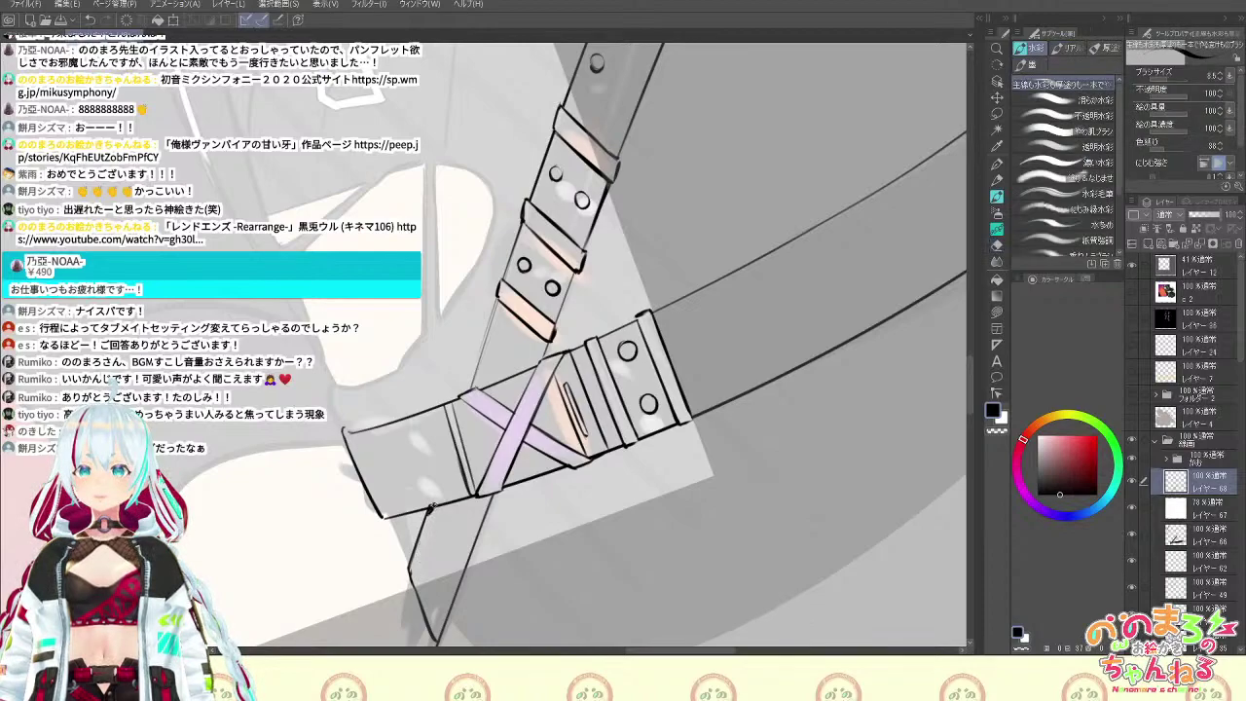
Draw two round rivets on the wide belt's near end section and clean up their outlines and the adjoining belt edge
{"action": "key", "text": "e"}
{"action": "key", "text": "b"}
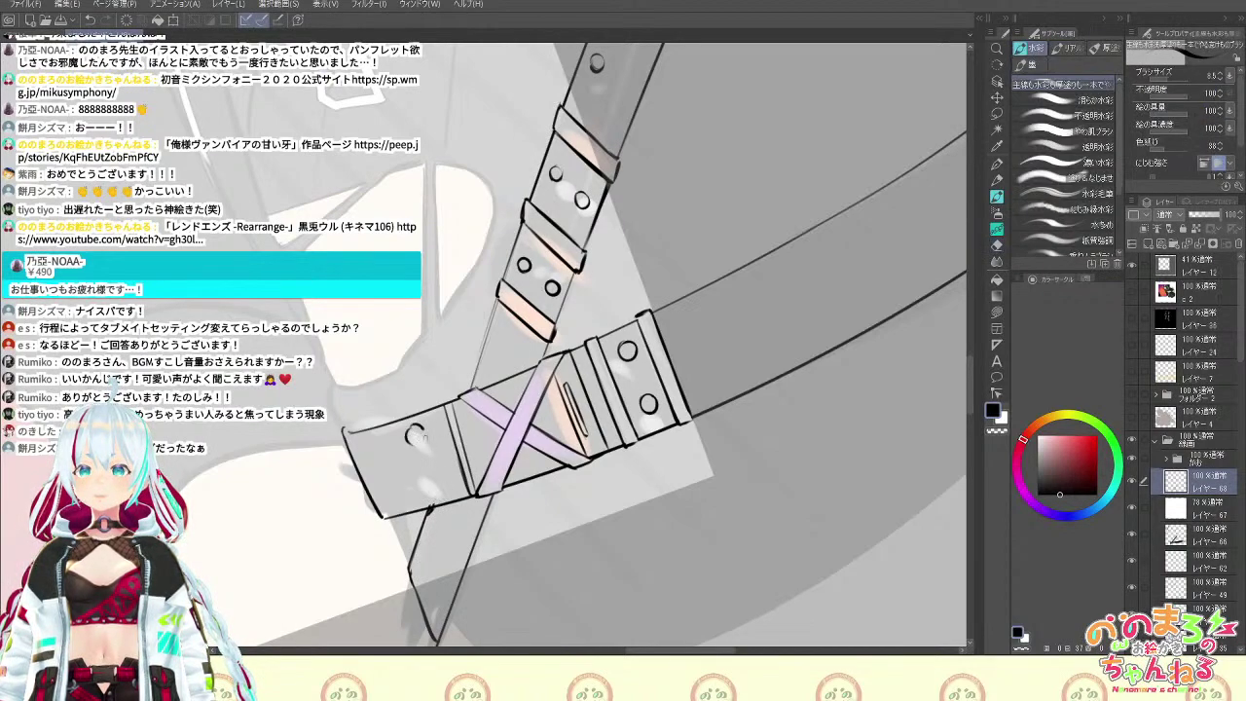
{"action": "key", "text": "e"}
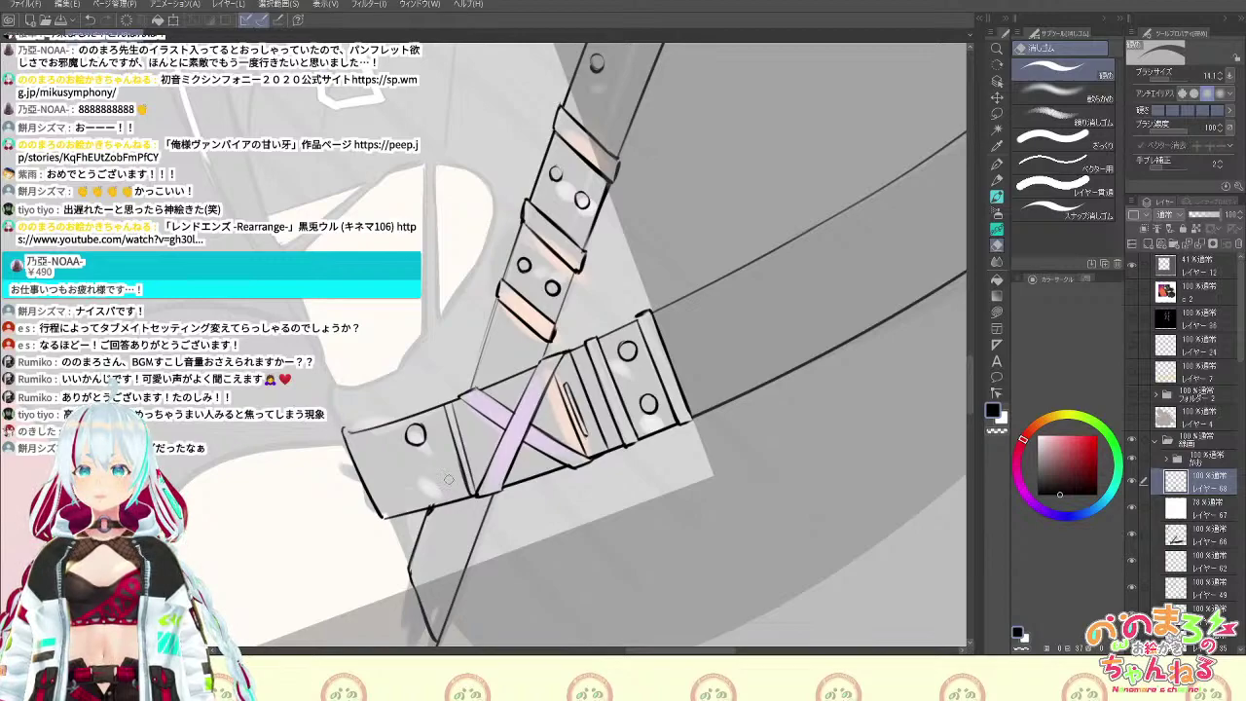
{"action": "key", "text": "b"}
{"action": "mouse_move", "coordinate": [439, 492]}
{"action": "left_mouse_down"}
{"action": "mouse_move", "coordinate": [426, 477]}
{"action": "mouse_move", "coordinate": [438, 484]}
{"action": "left_mouse_up"}
{"action": "key", "text": "e"}
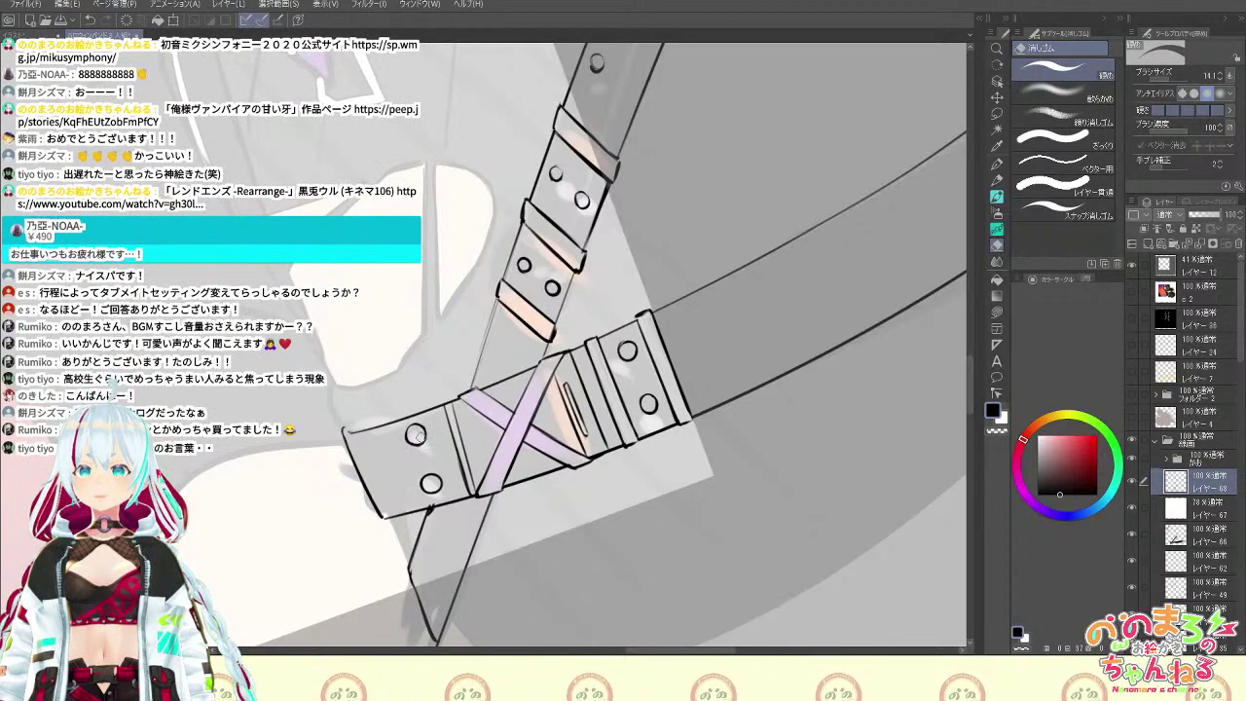
{"action": "key", "text": "b"}
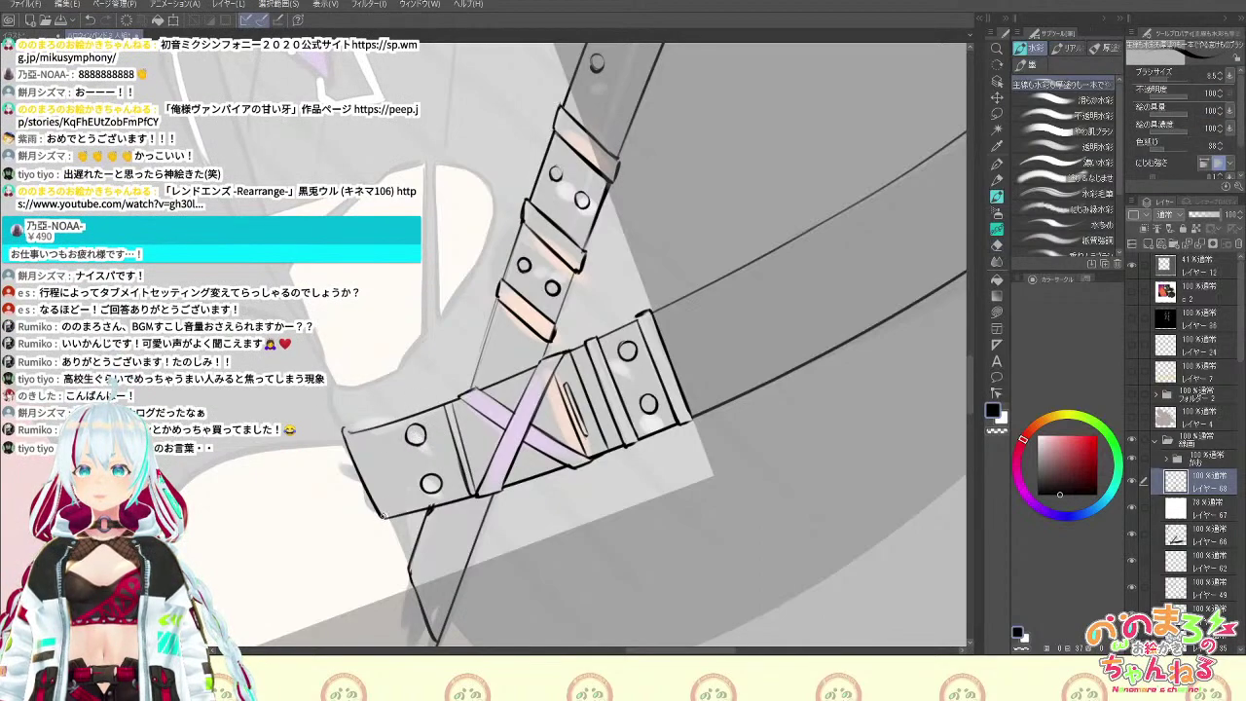
{"action": "key", "text": "e"}
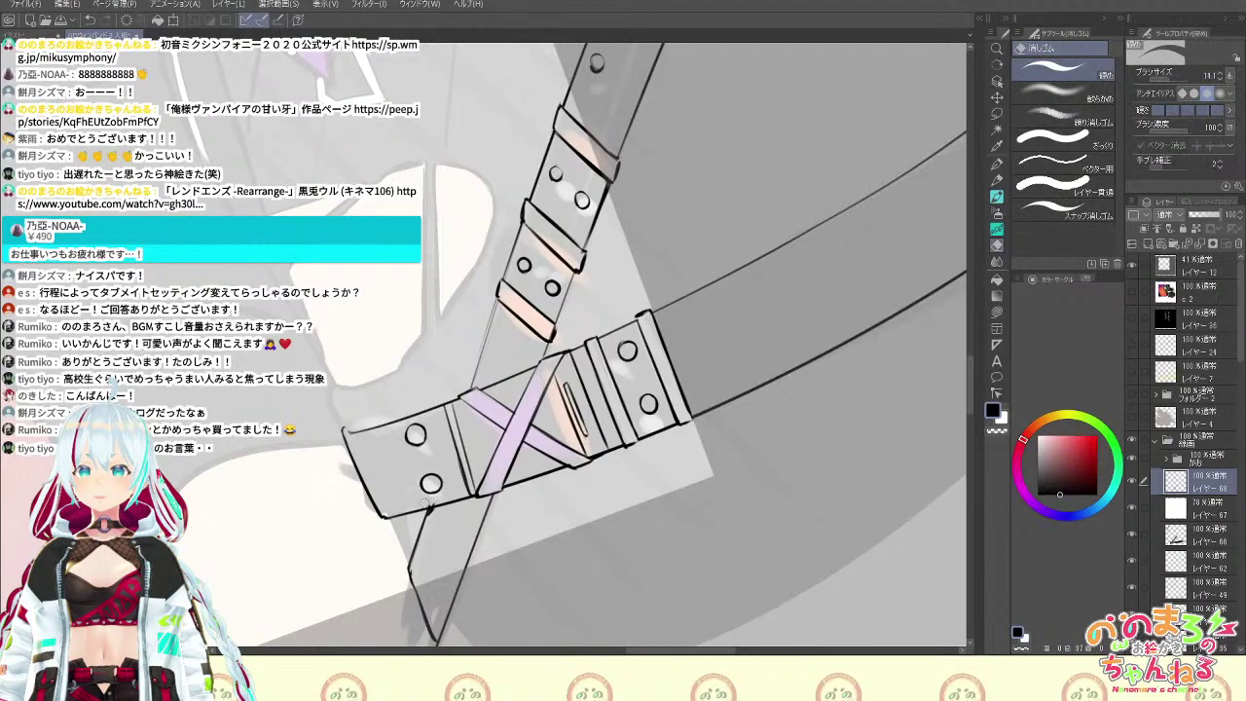
{"action": "key", "text": "b"}
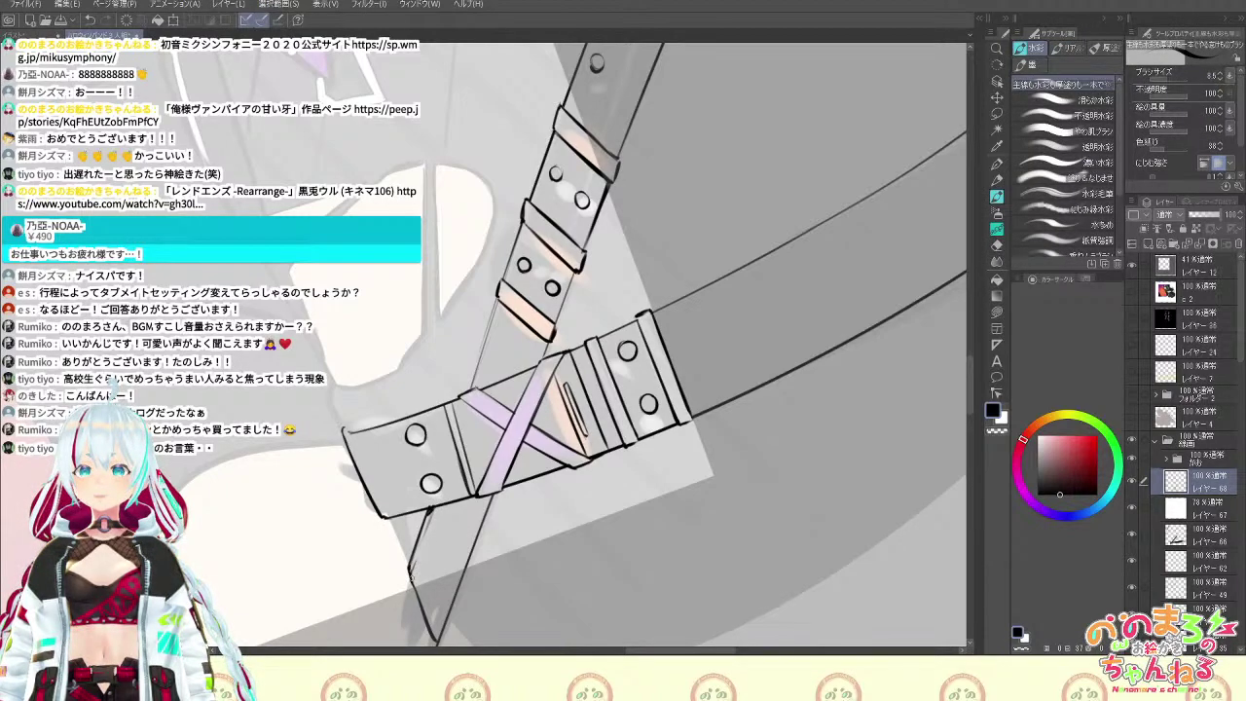
{"action": "key", "text": "e"}
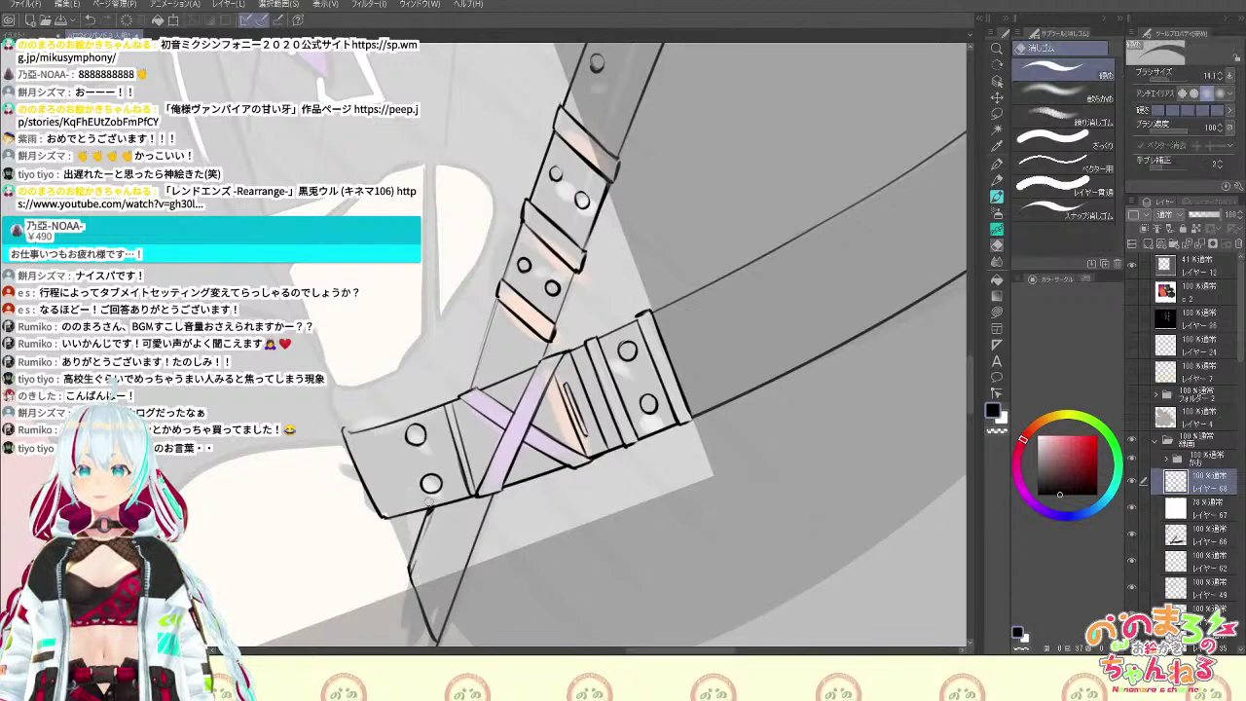
Ink the diagonal belt's edges between its last orange stripe and the wide belt, erasing the excess at the junction
{"action": "scroll", "coordinate": [440, 467], "scroll_direction": "down", "scroll_amount": 4}
{"action": "scroll", "coordinate": [440, 468], "scroll_direction": "up", "scroll_amount": 3}
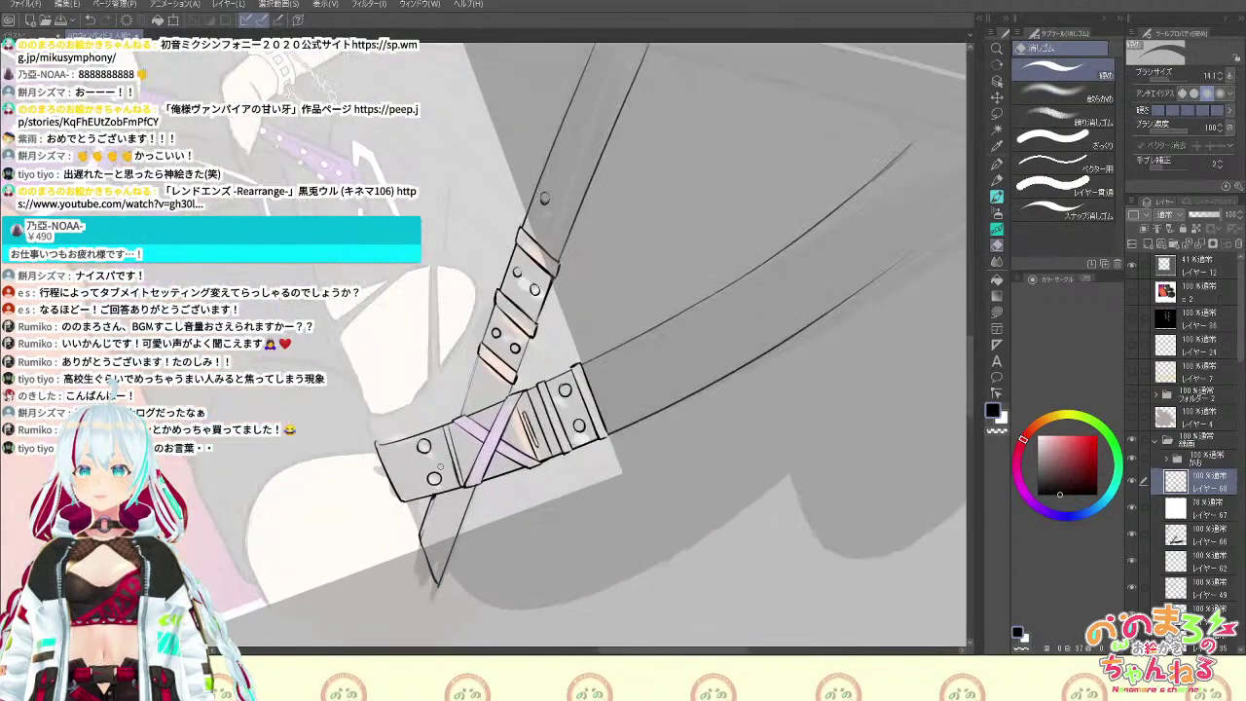
{"action": "scroll", "coordinate": [440, 467], "scroll_direction": "up", "scroll_amount": 1}
{"action": "key", "text": "b"}
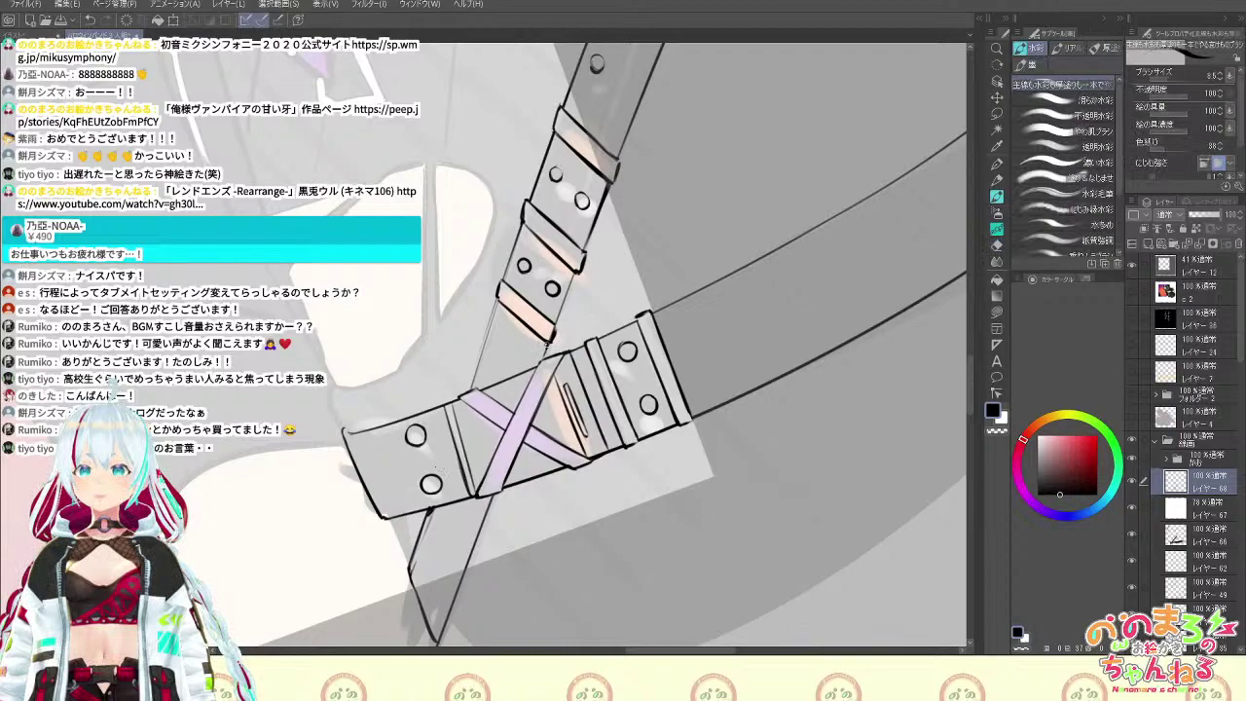
{"action": "key", "text": "e"}
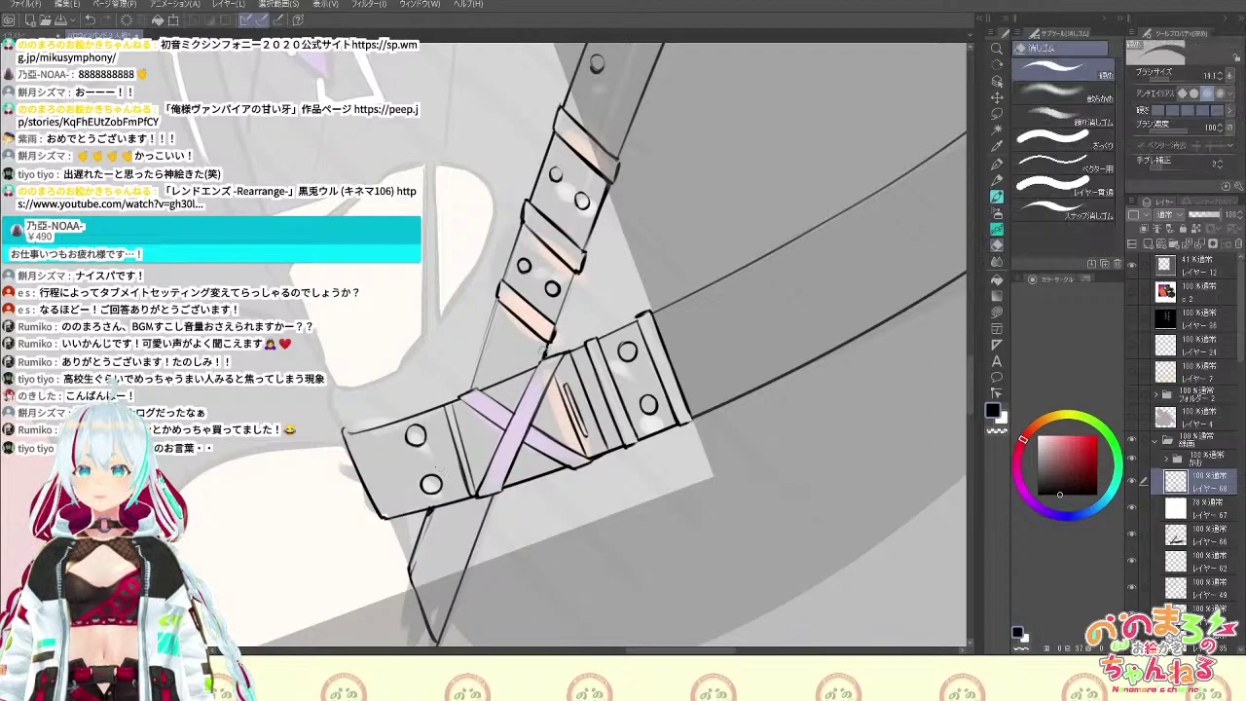
{"action": "left_click_drag", "start_coordinate": [542, 358], "coordinate": [543, 347]}
{"action": "key", "text": "b"}
{"action": "left_click_drag", "start_coordinate": [497, 299], "coordinate": [468, 395]}
{"action": "key", "text": "ctrl+z"}
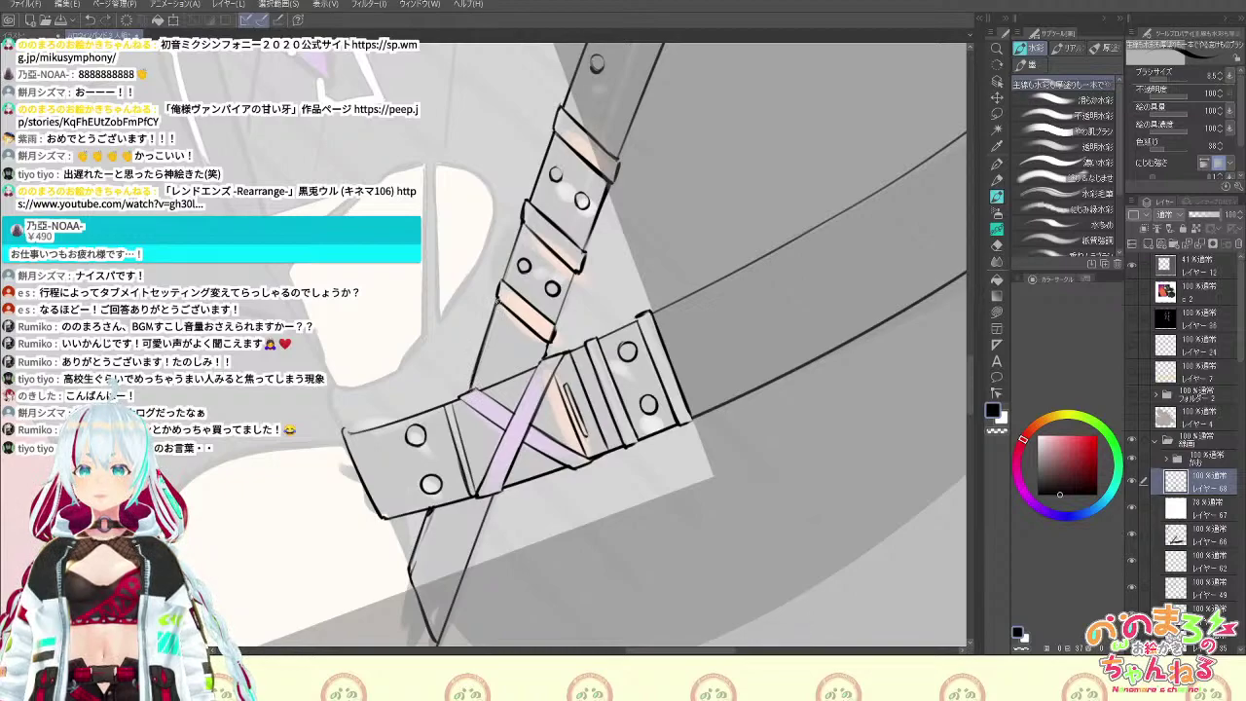
{"action": "key", "text": "e"}
Delete the white 78% overlay layer レイヤー 67 that dims the artwork beneath the belt lines
{"action": "scroll", "coordinate": [476, 378], "scroll_direction": "down", "scroll_amount": 5}
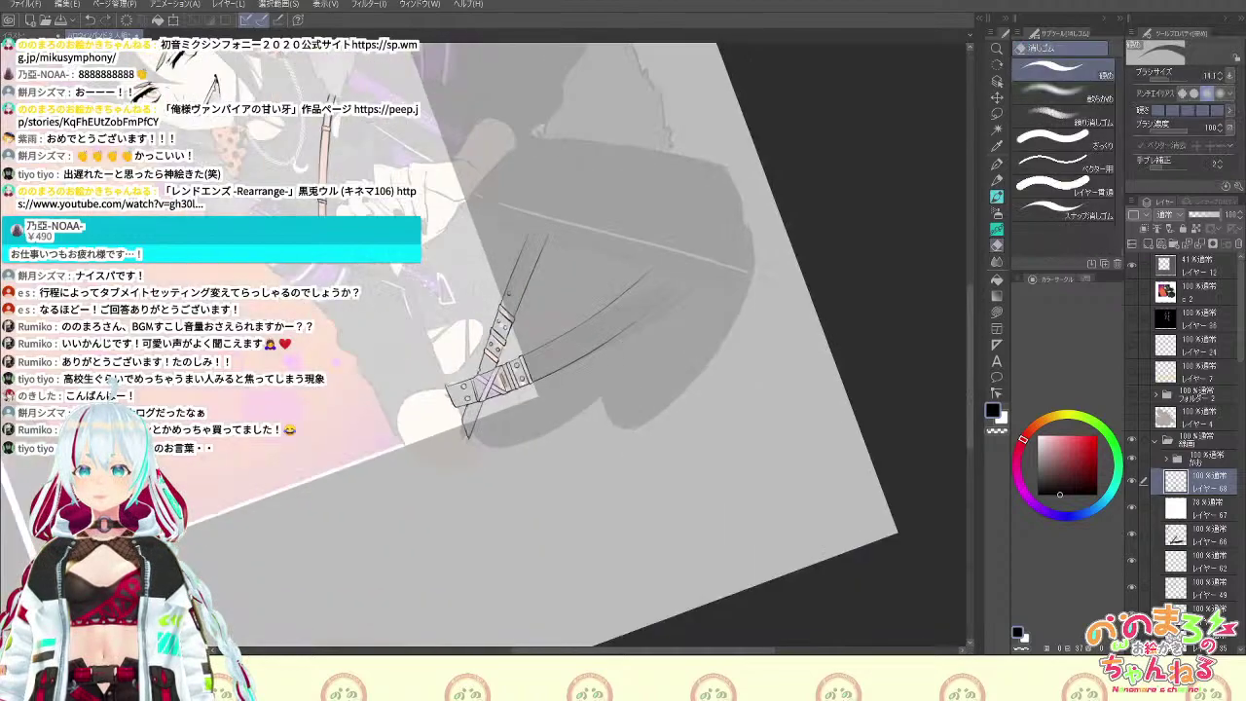
{"action": "key", "text": "ctrl+@"}
{"action": "key", "text": "space"}
{"action": "left_click_drag", "start_coordinate": [734, 419], "coordinate": [838, 582]}
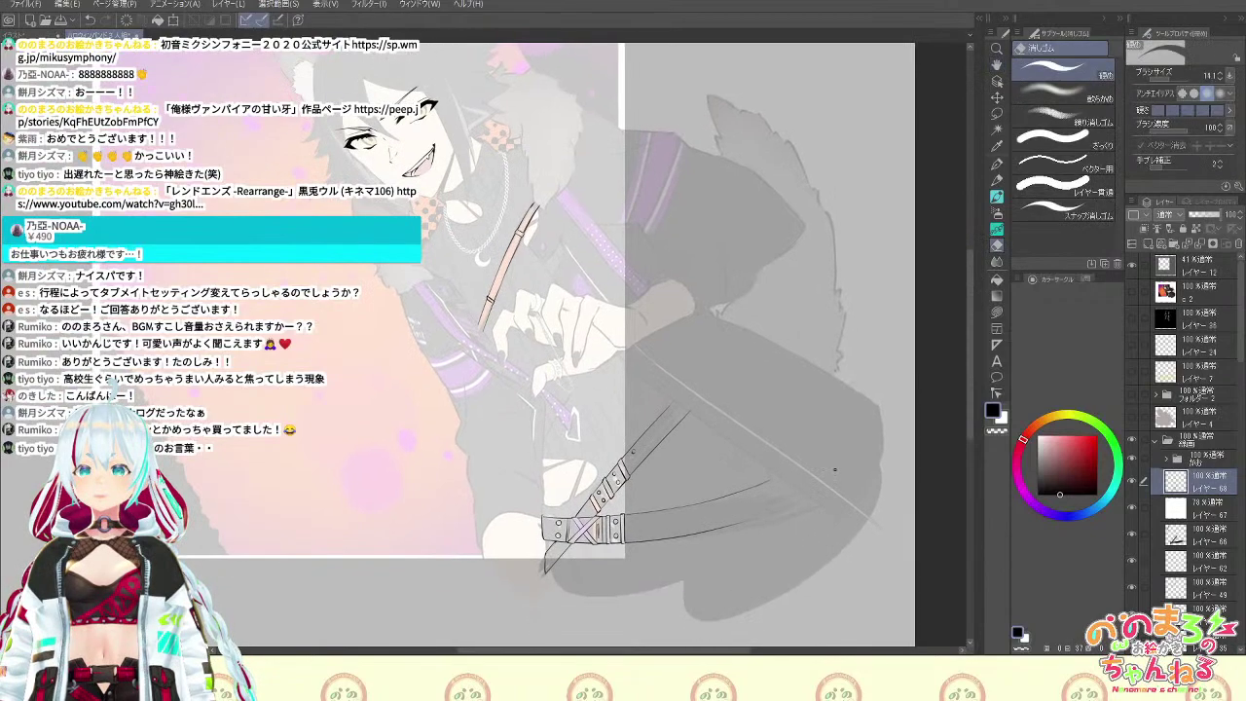
{"action": "left_click", "coordinate": [1202, 507]}
{"action": "left_click", "coordinate": [1241, 245]}
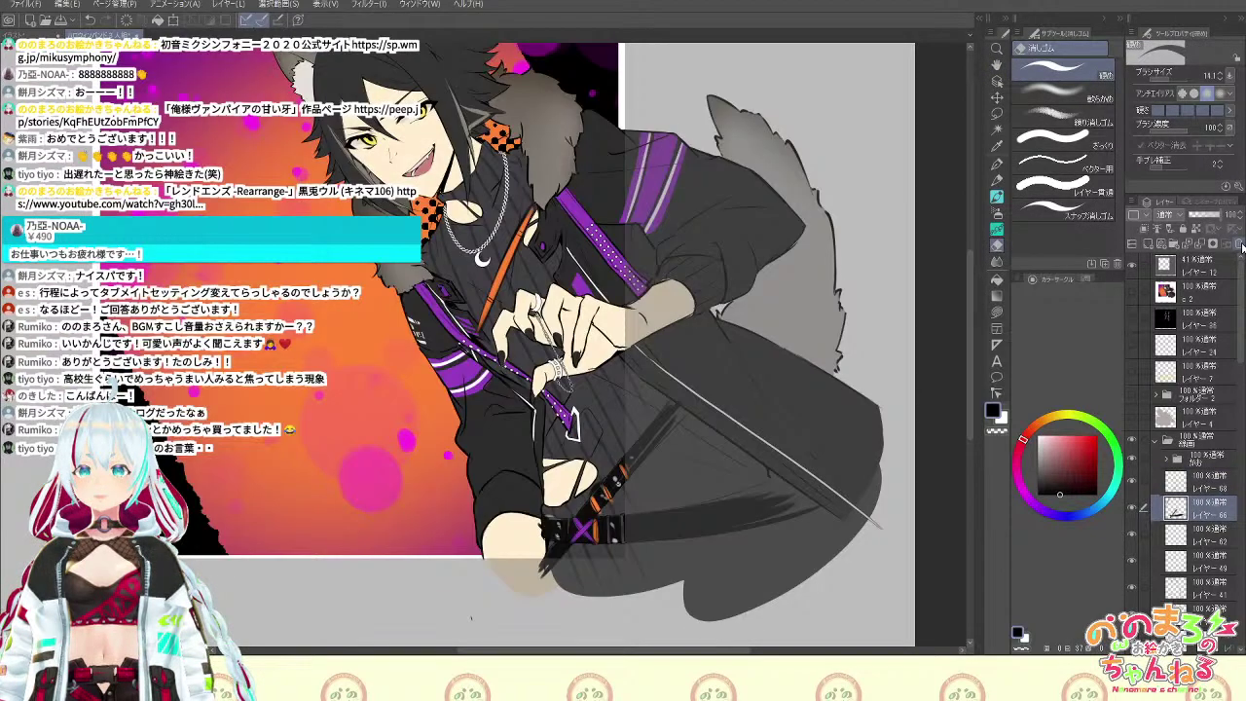
{"action": "key", "text": "ctrl+z"}
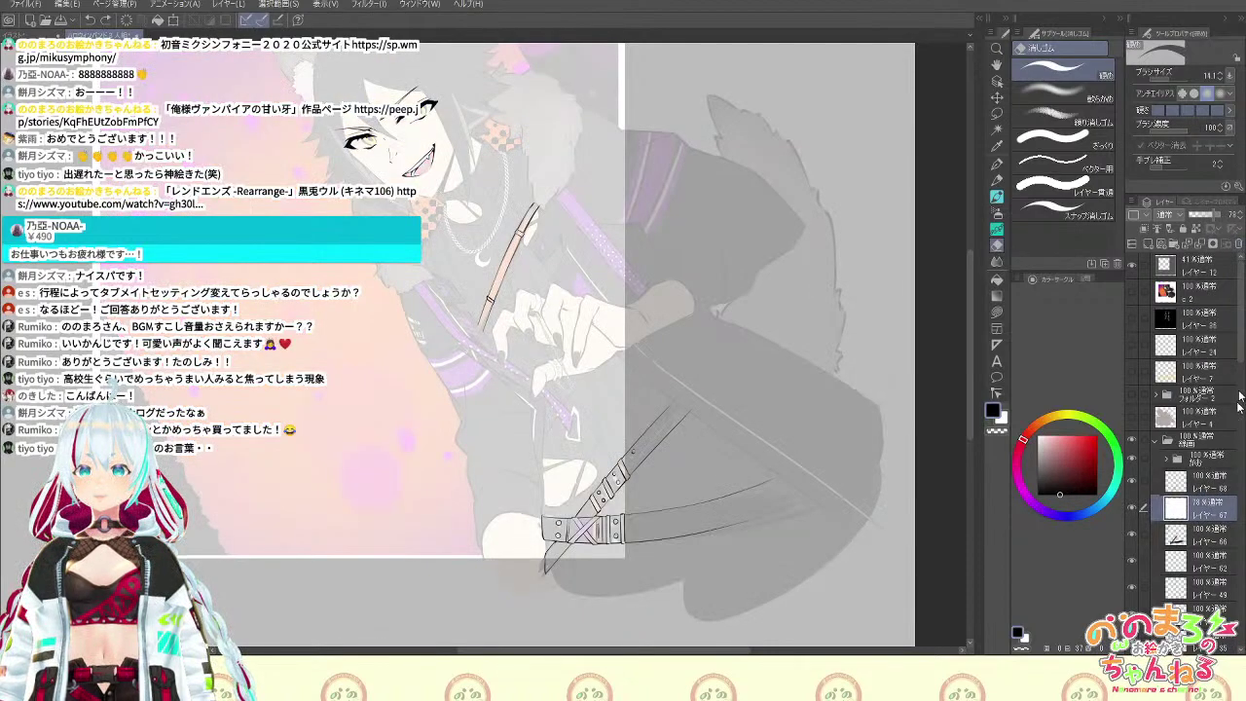
{"action": "left_click", "coordinate": [1240, 245]}
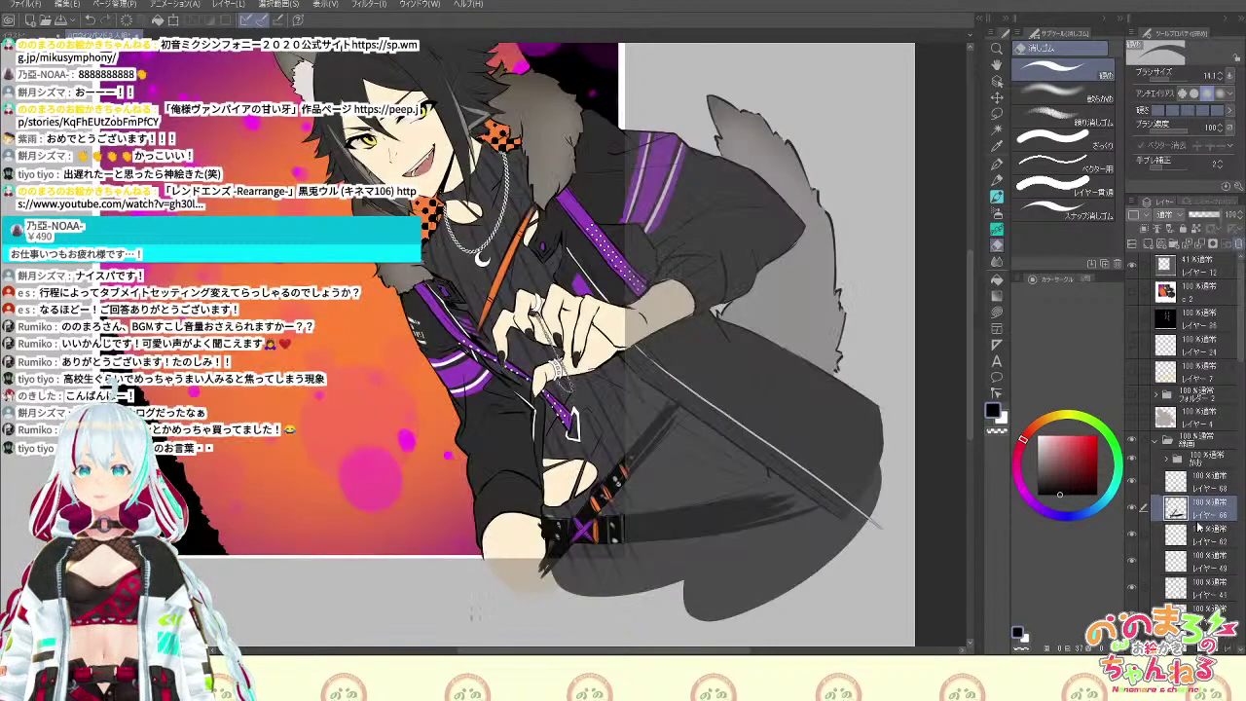
Move the rough belt colour layer レイヤー 66 above the 線画 folder and collapse that folder
{"action": "left_click_drag", "start_coordinate": [1195, 513], "coordinate": [1169, 450]}
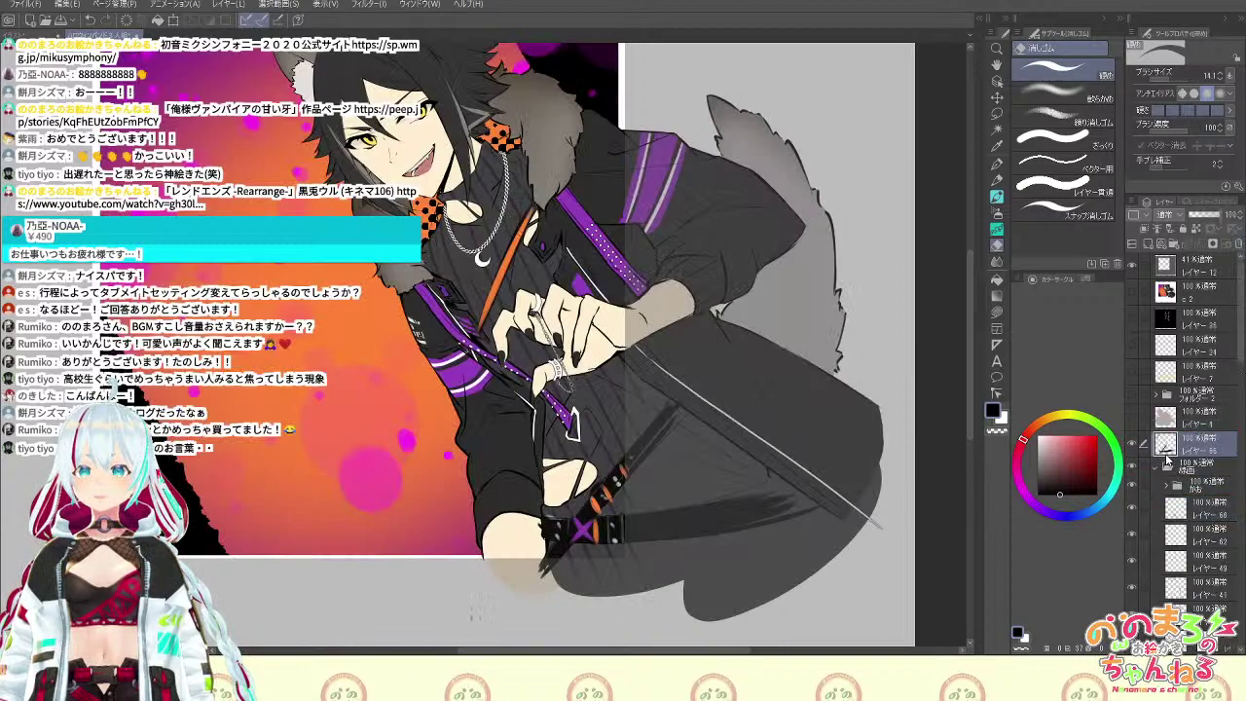
{"action": "left_click", "coordinate": [1163, 469]}
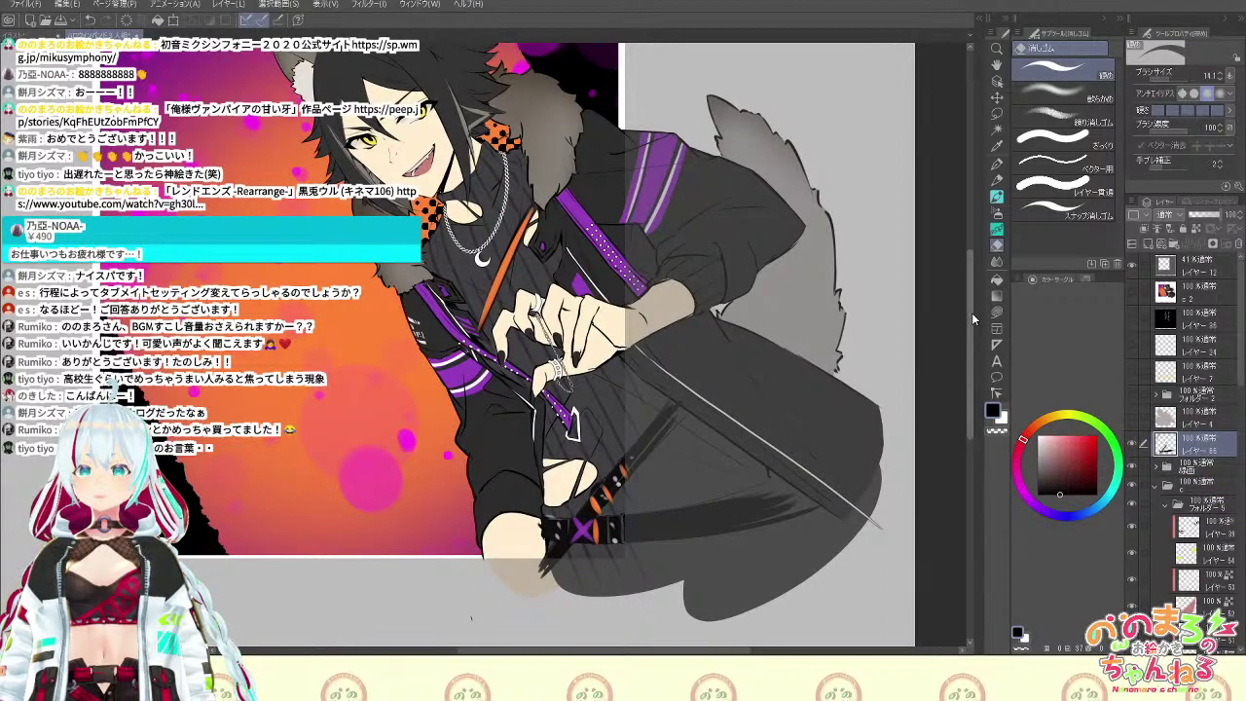
Collapse folder c and move the rough belt colour layer レイヤー 66 between the 線画 folder and folder c
{"action": "left_click_drag", "start_coordinate": [972, 312], "coordinate": [958, 227]}
{"action": "mouse_move", "coordinate": [962, 276]}
{"action": "left_mouse_down"}
{"action": "mouse_move", "coordinate": [962, 294]}
{"action": "mouse_move", "coordinate": [969, 277]}
{"action": "left_mouse_up"}
{"action": "scroll", "coordinate": [971, 336], "scroll_direction": "down", "scroll_amount": 7}
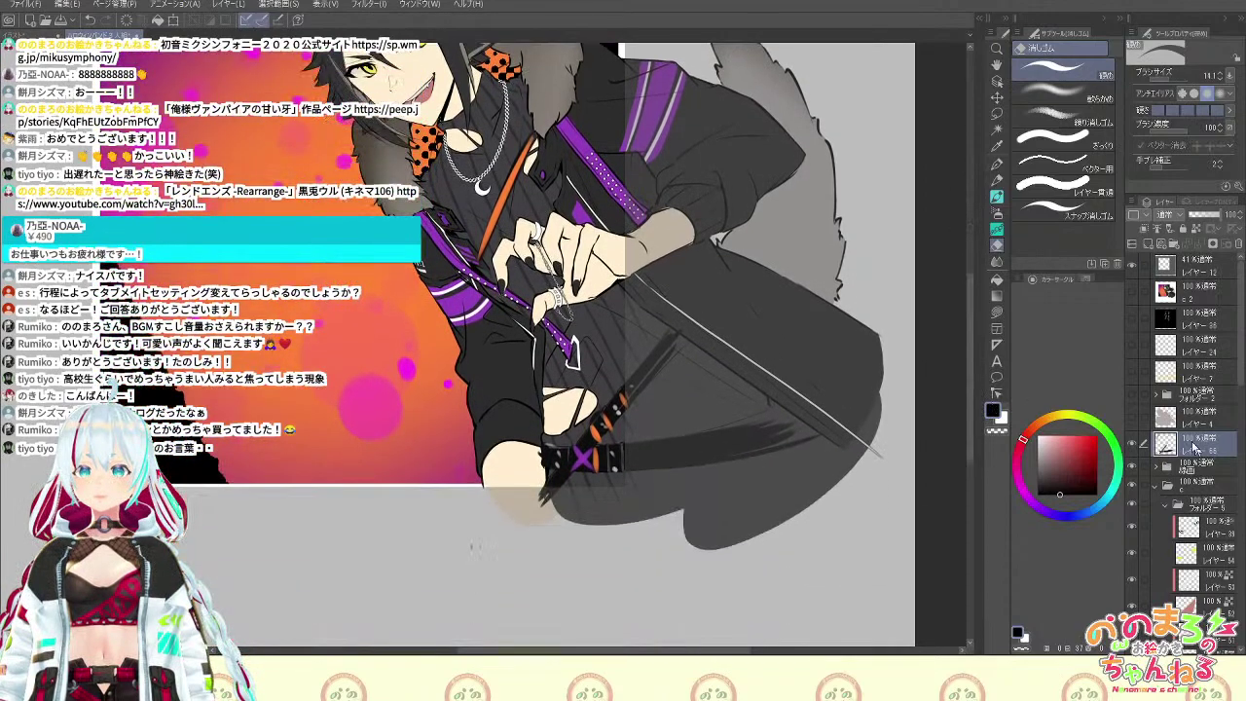
{"action": "left_click", "coordinate": [1158, 487]}
{"action": "left_click_drag", "start_coordinate": [1206, 454], "coordinate": [1181, 465]}
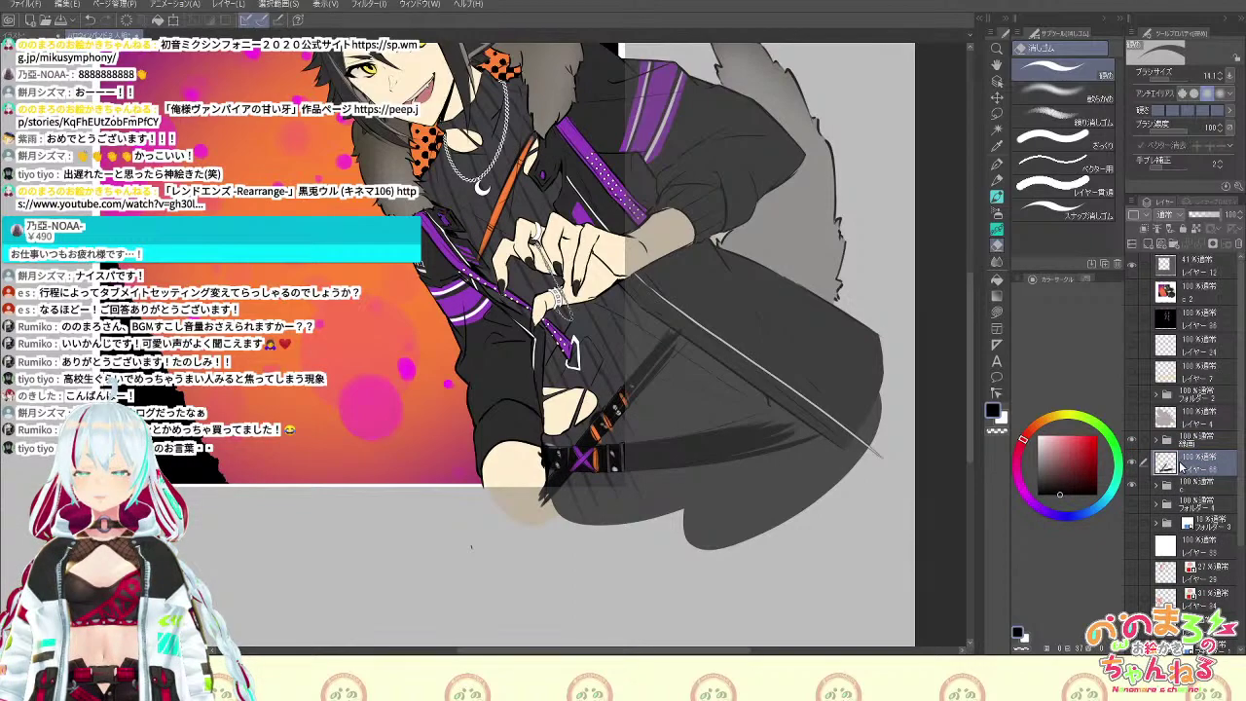
Choose a muted blue-grey as the drawing colour for the belts
{"action": "key", "text": "ctrl+plus"}
{"action": "key", "text": "ctrl+plus"}
{"action": "key", "text": "space"}
{"action": "left_click_drag", "start_coordinate": [865, 506], "coordinate": [870, 427]}
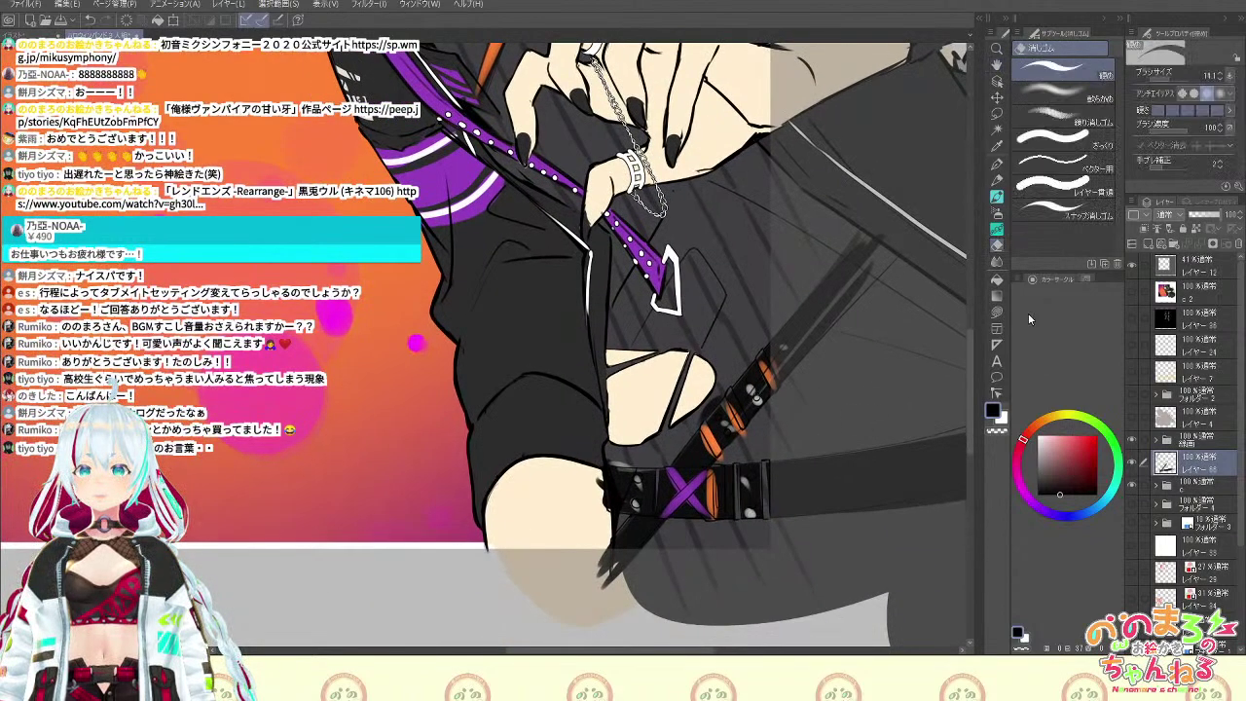
{"action": "key", "text": "c"}
{"action": "key", "text": "c"}
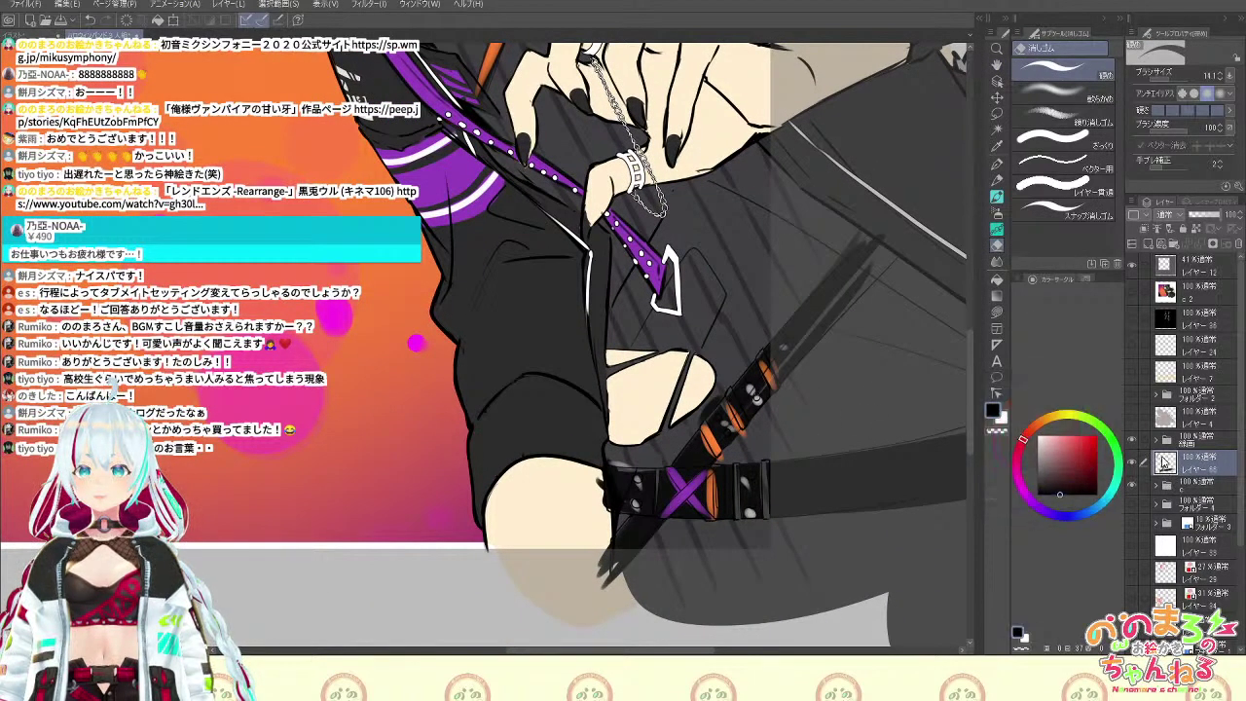
{"action": "key", "text": "c"}
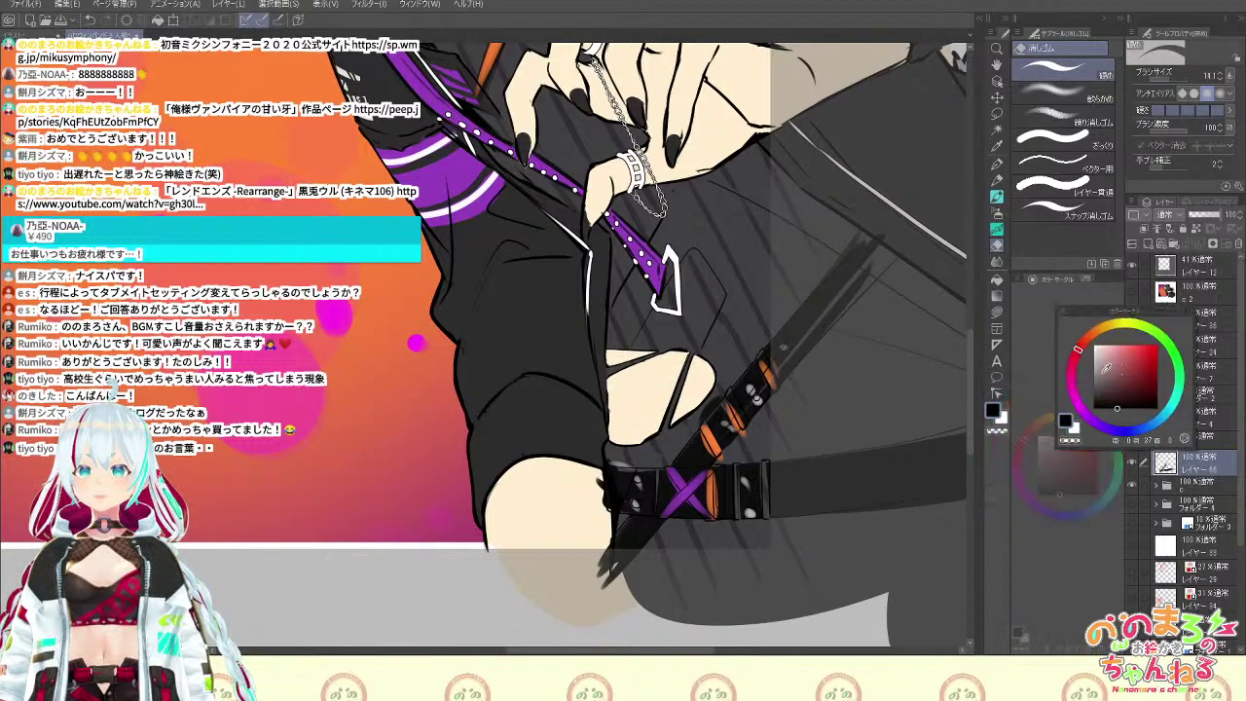
{"action": "left_click", "coordinate": [1104, 372]}
{"action": "left_click", "coordinate": [1101, 377]}
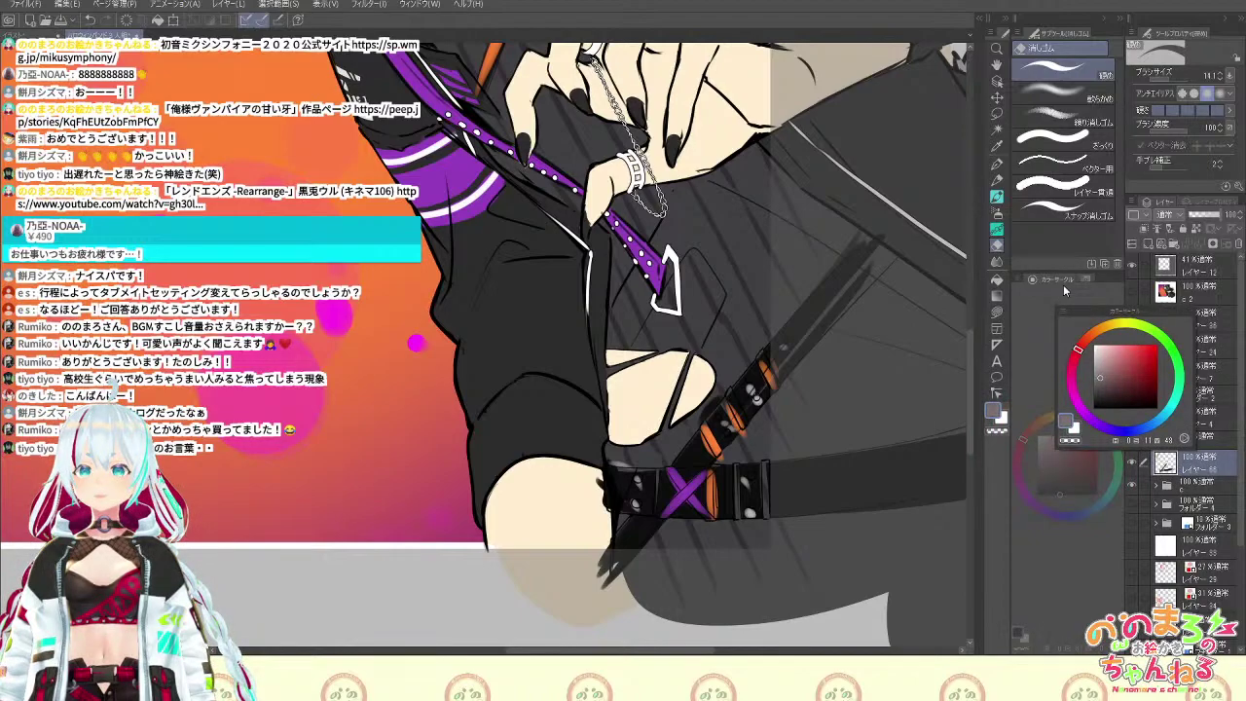
{"action": "key", "text": "c"}
Hide the rough colour layer レイヤー 66, expand folder c and select the collapsed フォルダー 5 inside it
{"action": "left_click", "coordinate": [1131, 462]}
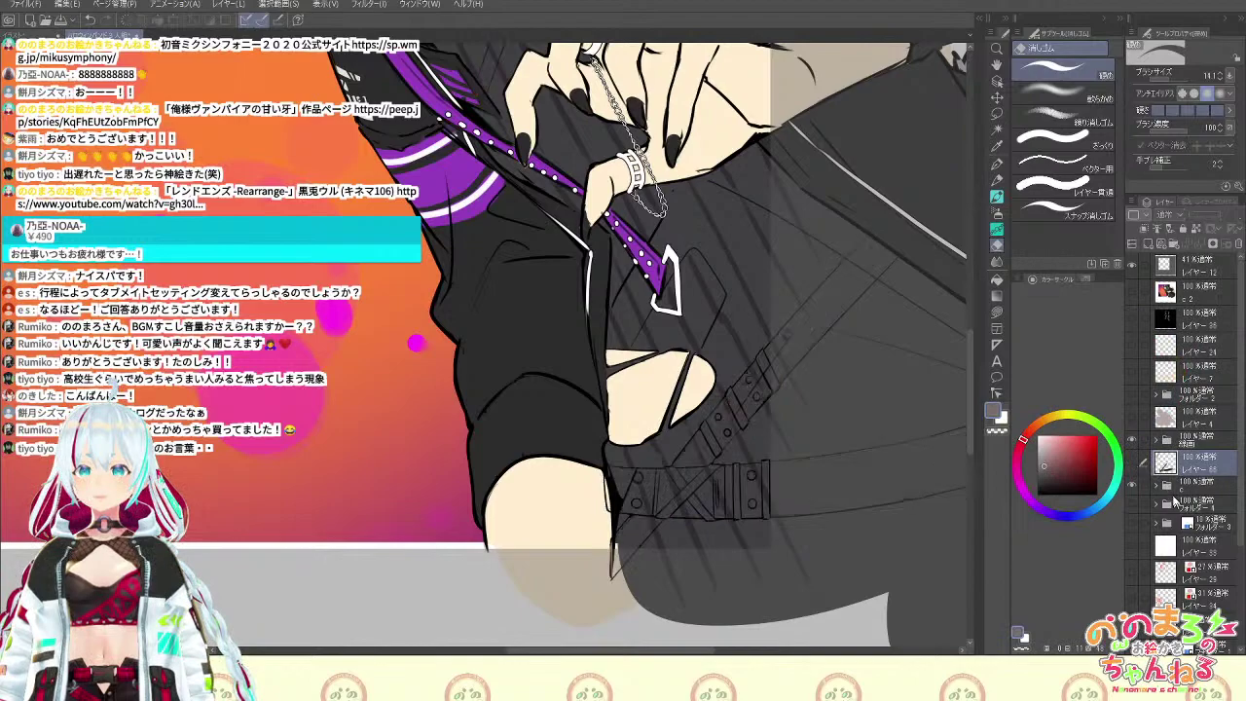
{"action": "left_click", "coordinate": [1156, 486]}
{"action": "left_click", "coordinate": [1205, 533]}
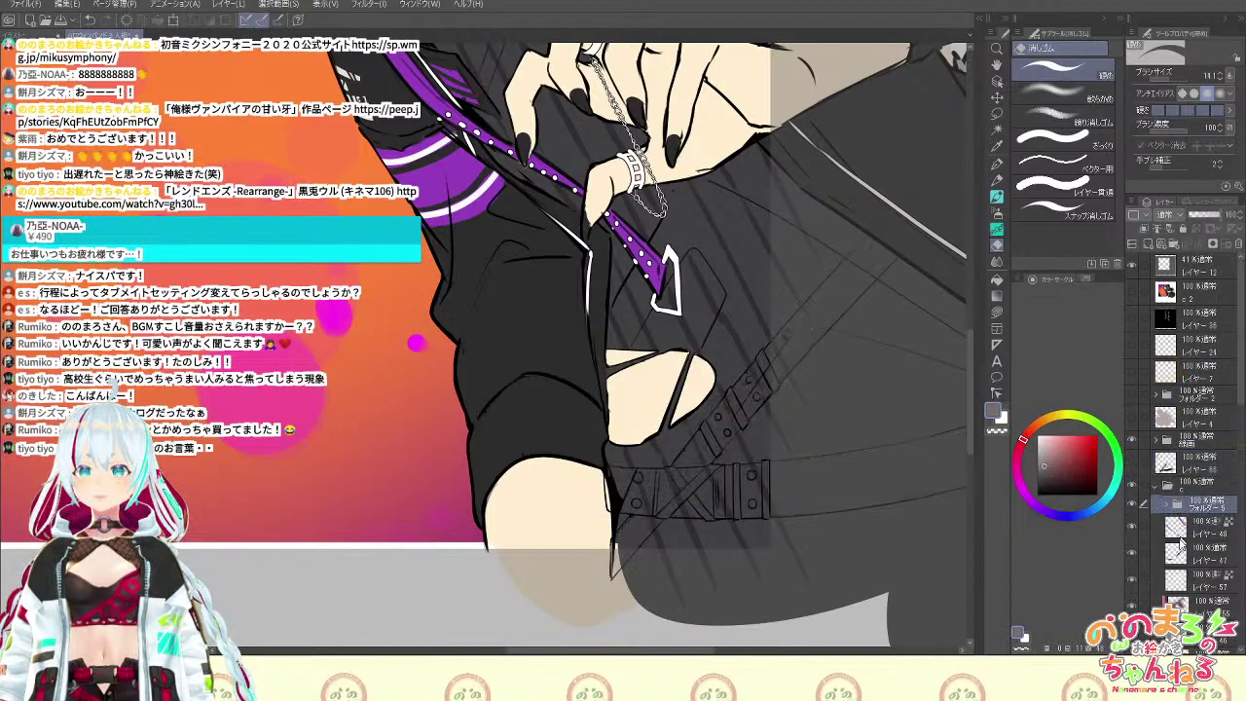
{"action": "left_click", "coordinate": [1174, 507]}
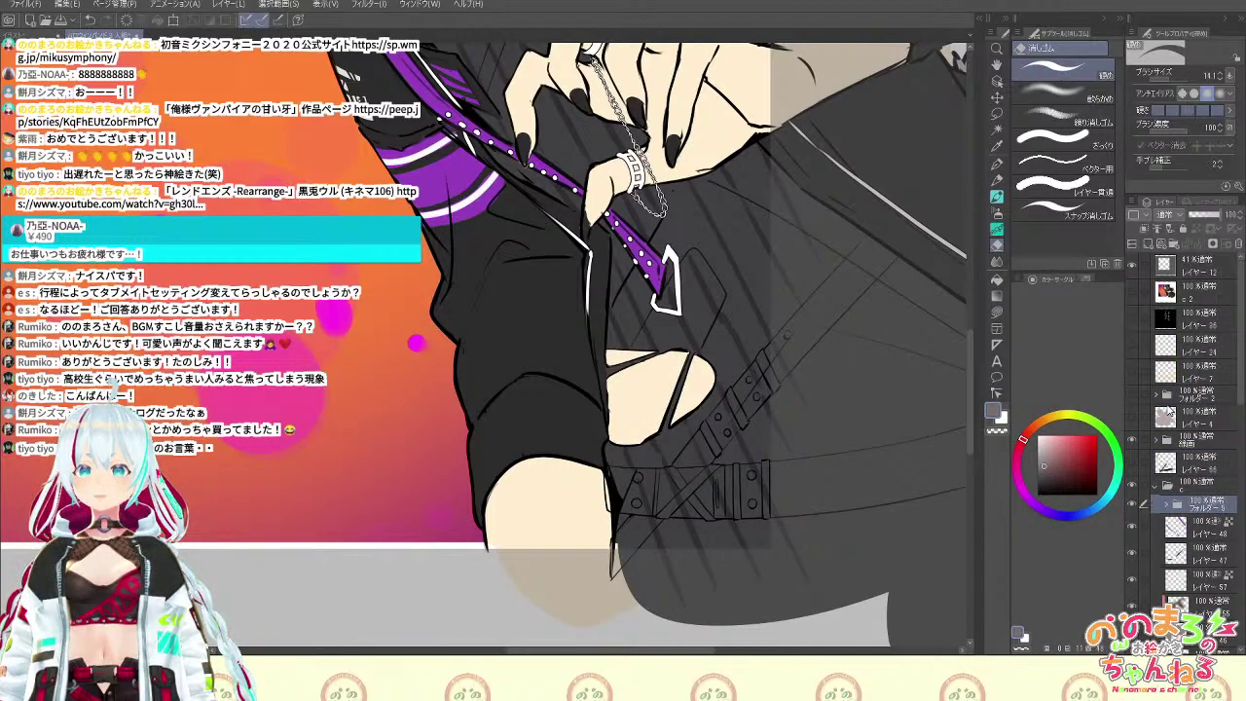
Add the クイックマスク (Quick Mask) command from the selection commands to quick access set 2
{"action": "left_click", "coordinate": [1106, 216]}
{"action": "key", "text": "q"}
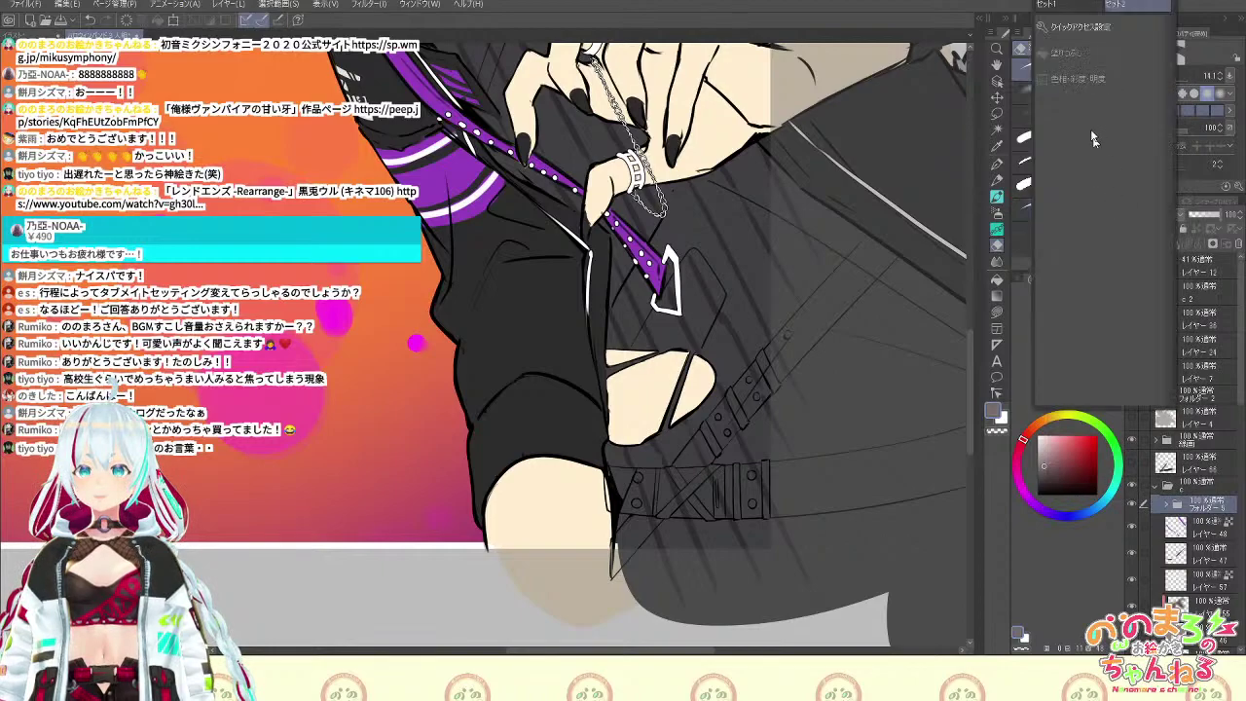
{"action": "left_click", "coordinate": [1075, 6]}
{"action": "left_click", "coordinate": [1122, 217]}
{"action": "right_click", "coordinate": [1116, 222]}
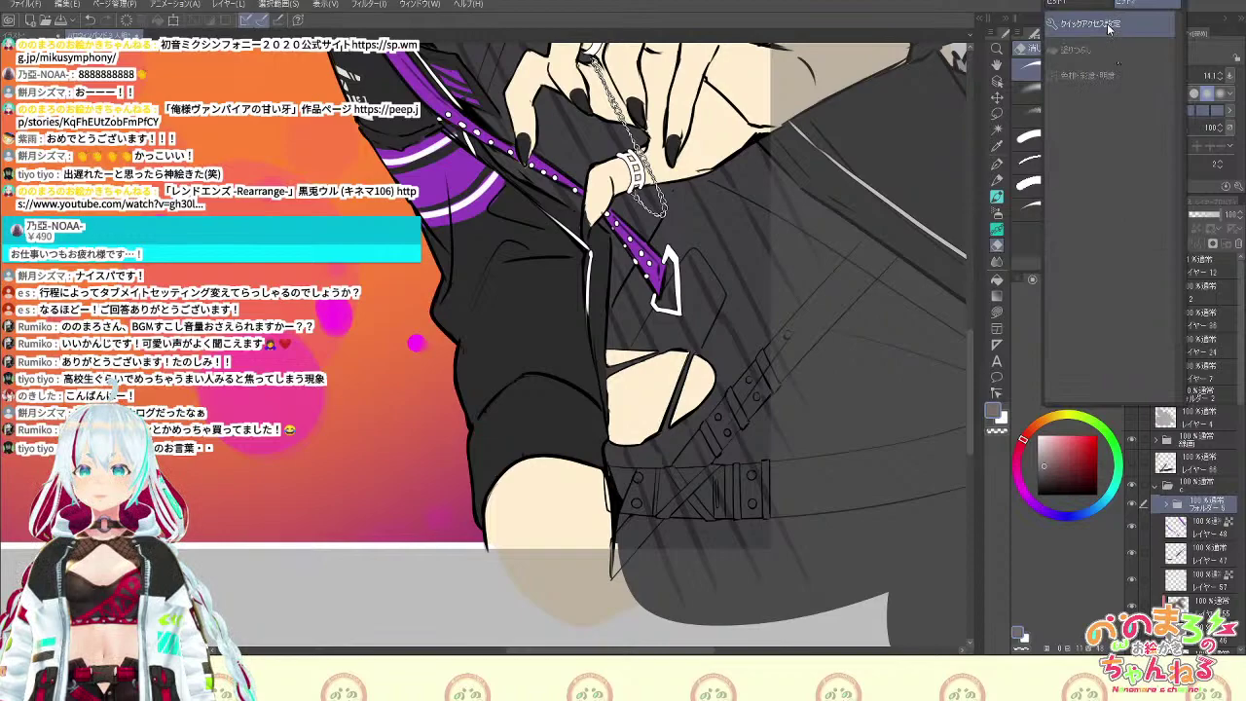
{"action": "left_click", "coordinate": [903, 271]}
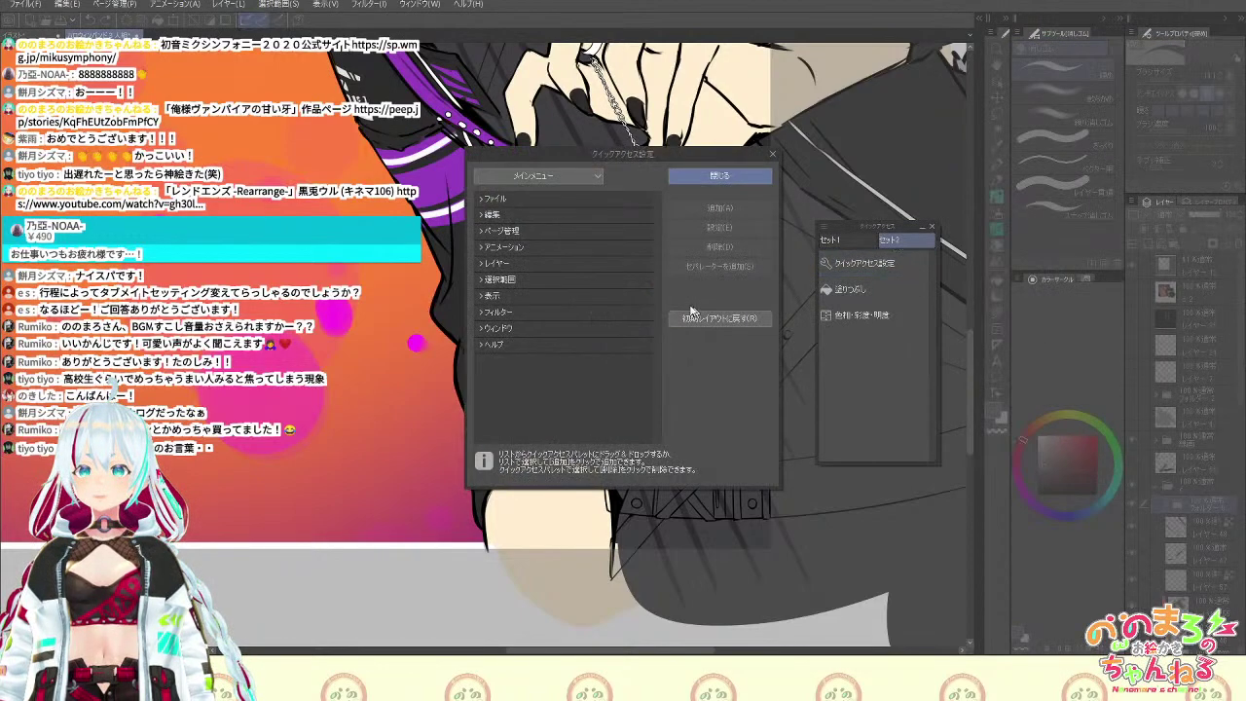
{"action": "double_click", "coordinate": [608, 281]}
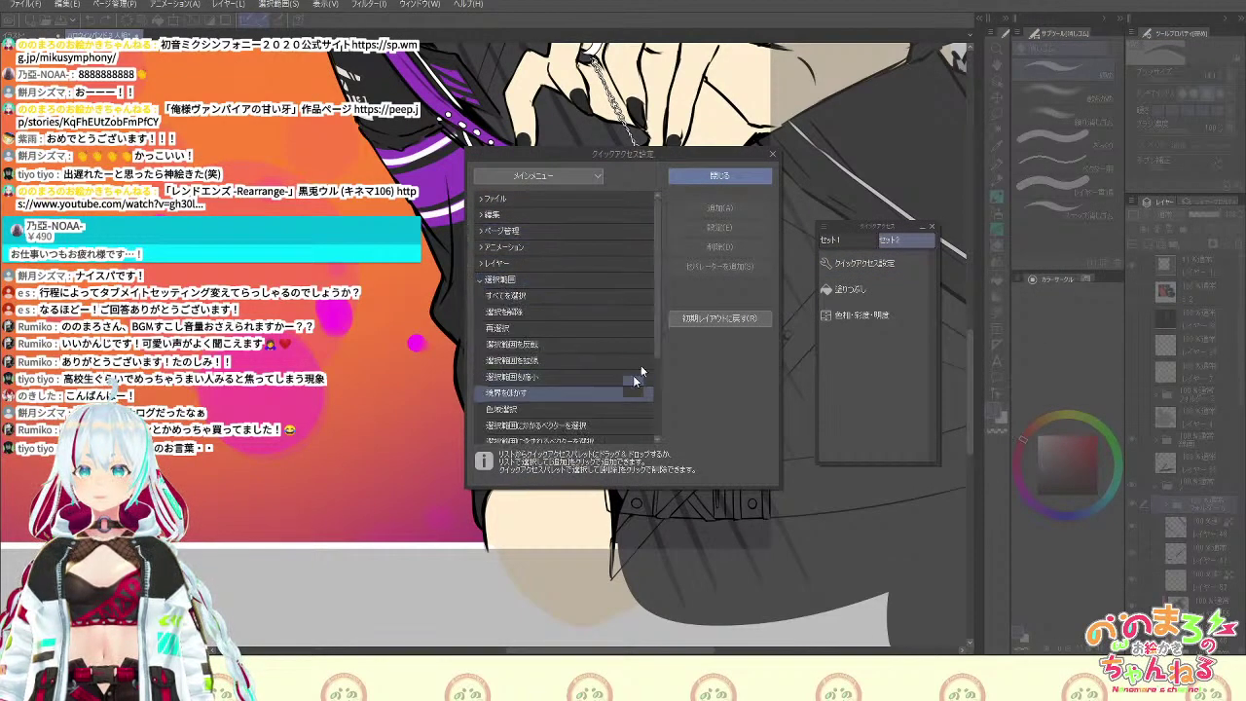
{"action": "scroll", "coordinate": [633, 375], "scroll_direction": "down", "scroll_amount": 3}
{"action": "left_click", "coordinate": [586, 336]}
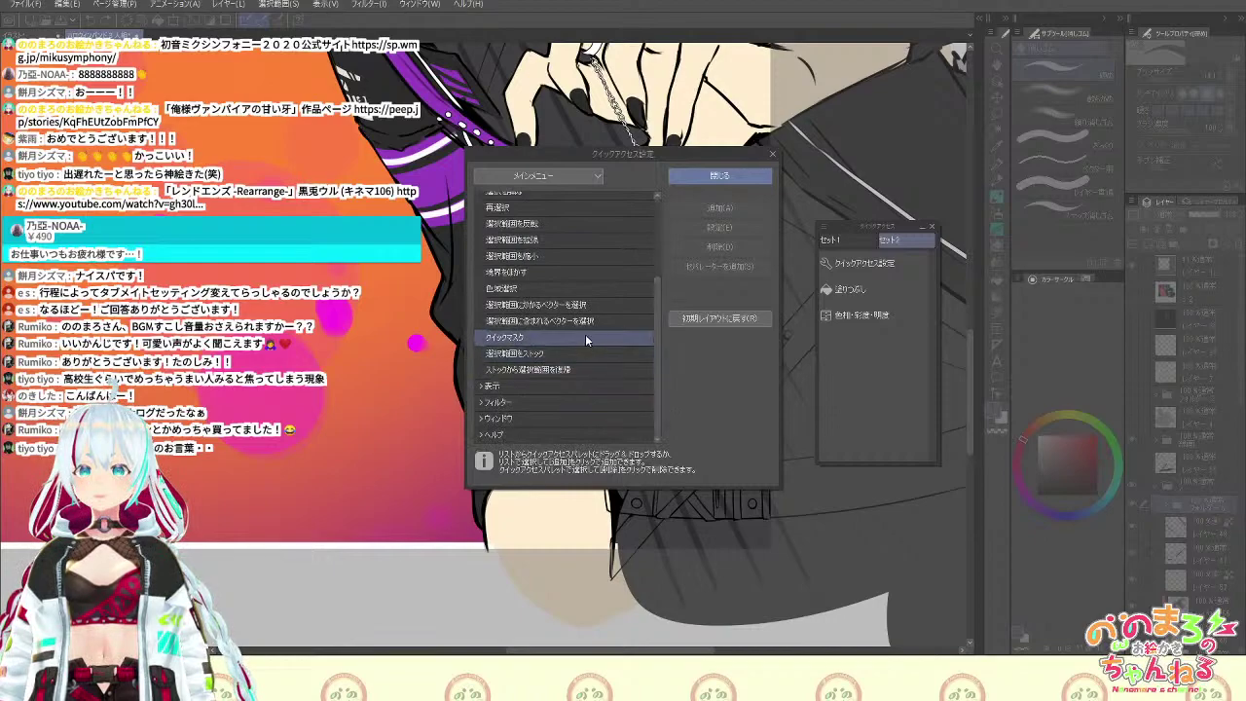
{"action": "left_click", "coordinate": [744, 208]}
{"action": "left_click", "coordinate": [766, 176]}
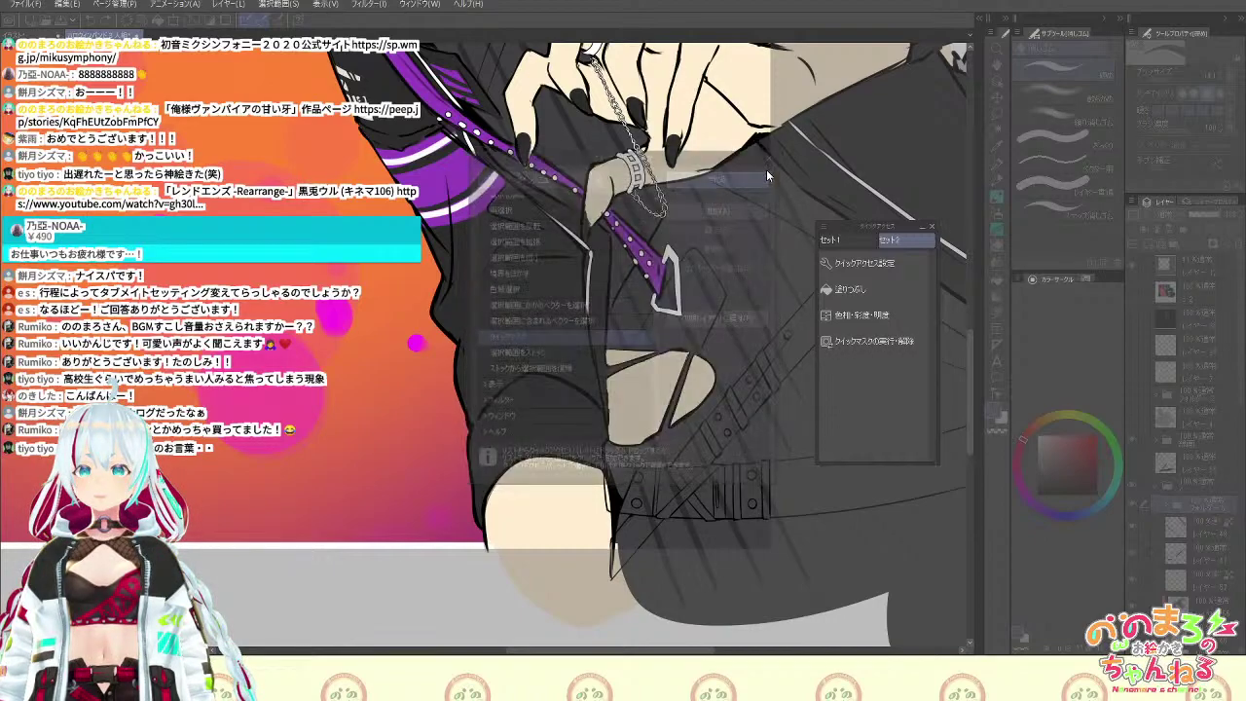
Start a quick mask above フォルダー 5, choose the fill tool referring to other layers, and hide the 42% layer レイヤー 59
{"action": "key", "text": "q"}
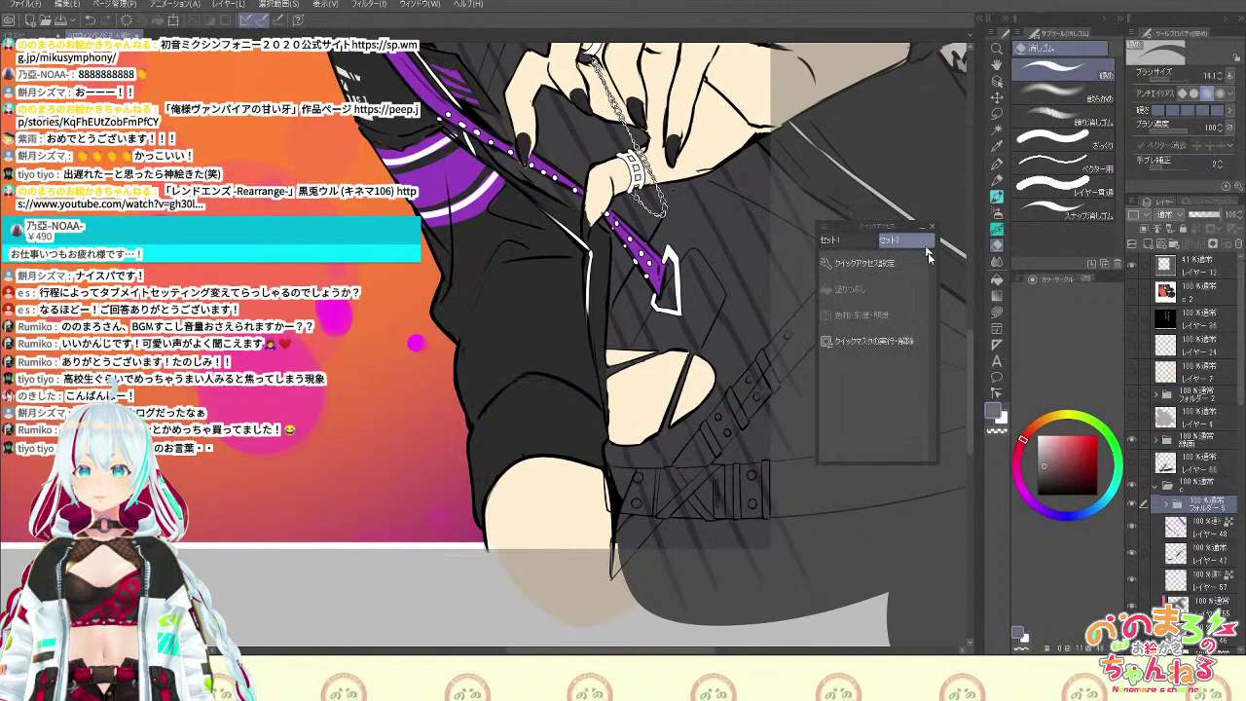
{"action": "key", "text": "q"}
{"action": "key", "text": "q"}
{"action": "left_click", "coordinate": [912, 342]}
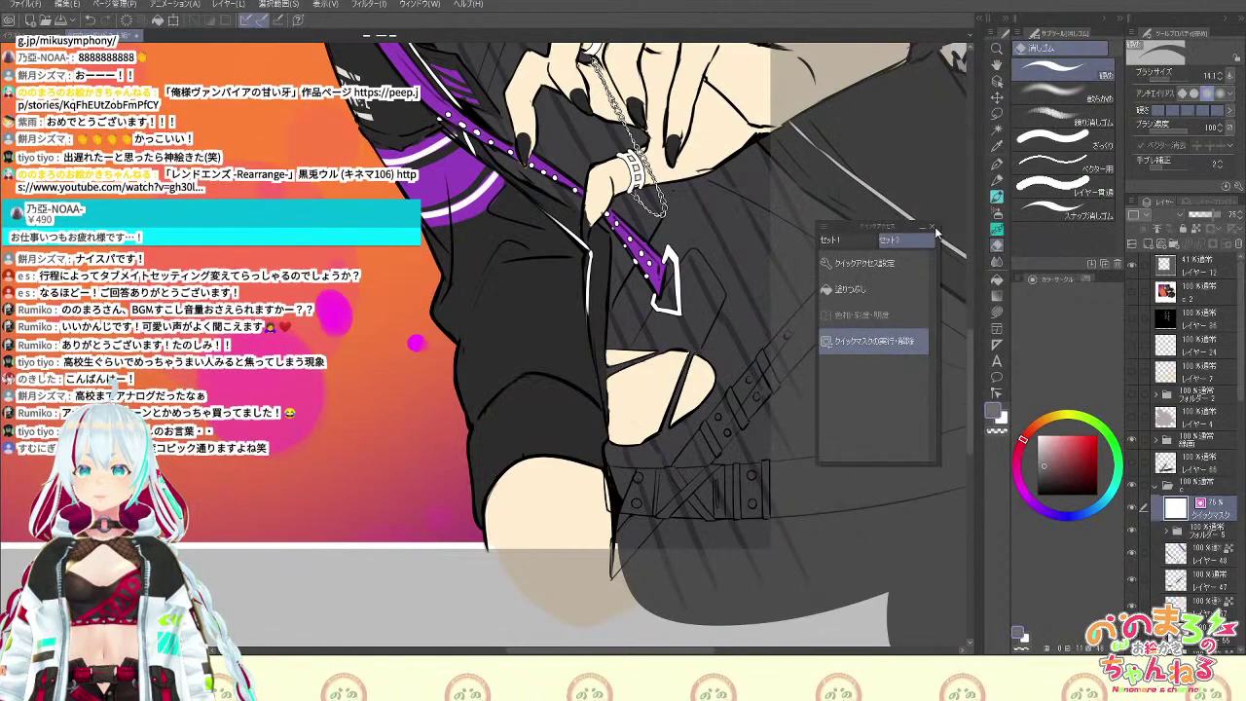
{"action": "left_click", "coordinate": [997, 280]}
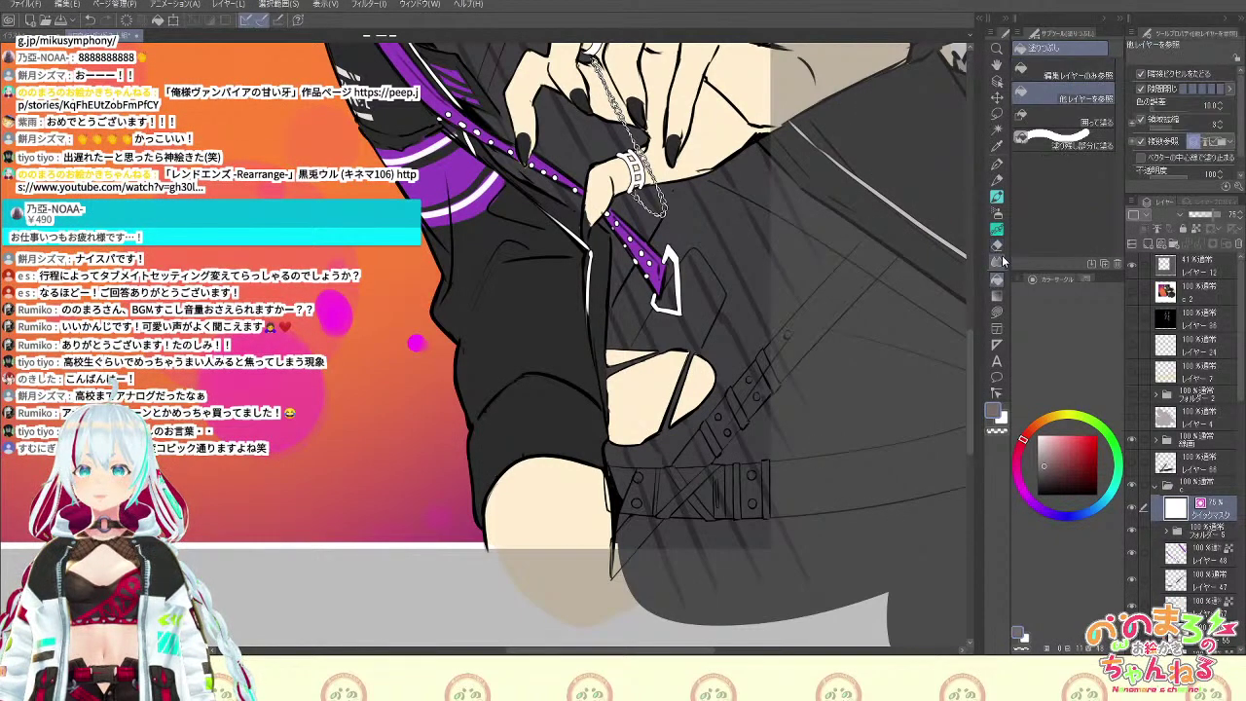
{"action": "scroll", "coordinate": [1241, 458], "scroll_direction": "down", "scroll_amount": 3}
{"action": "scroll", "coordinate": [1240, 457], "scroll_direction": "down", "scroll_amount": 5}
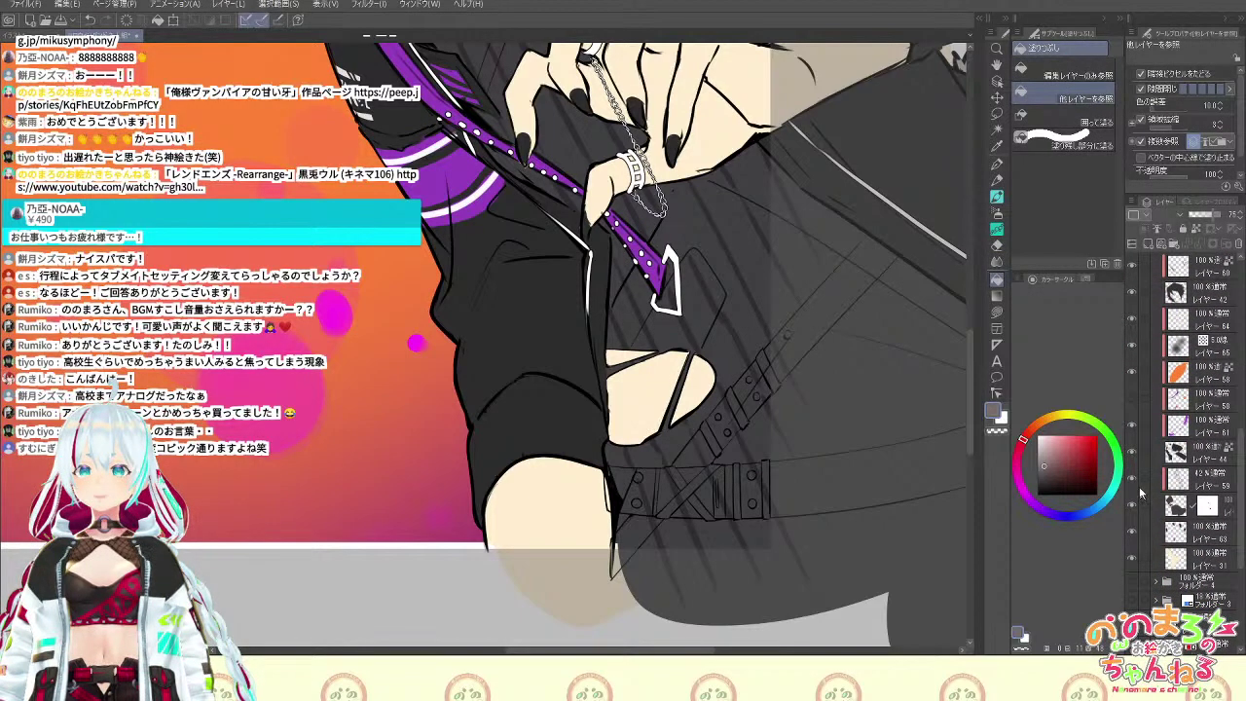
{"action": "left_click", "coordinate": [1133, 479]}
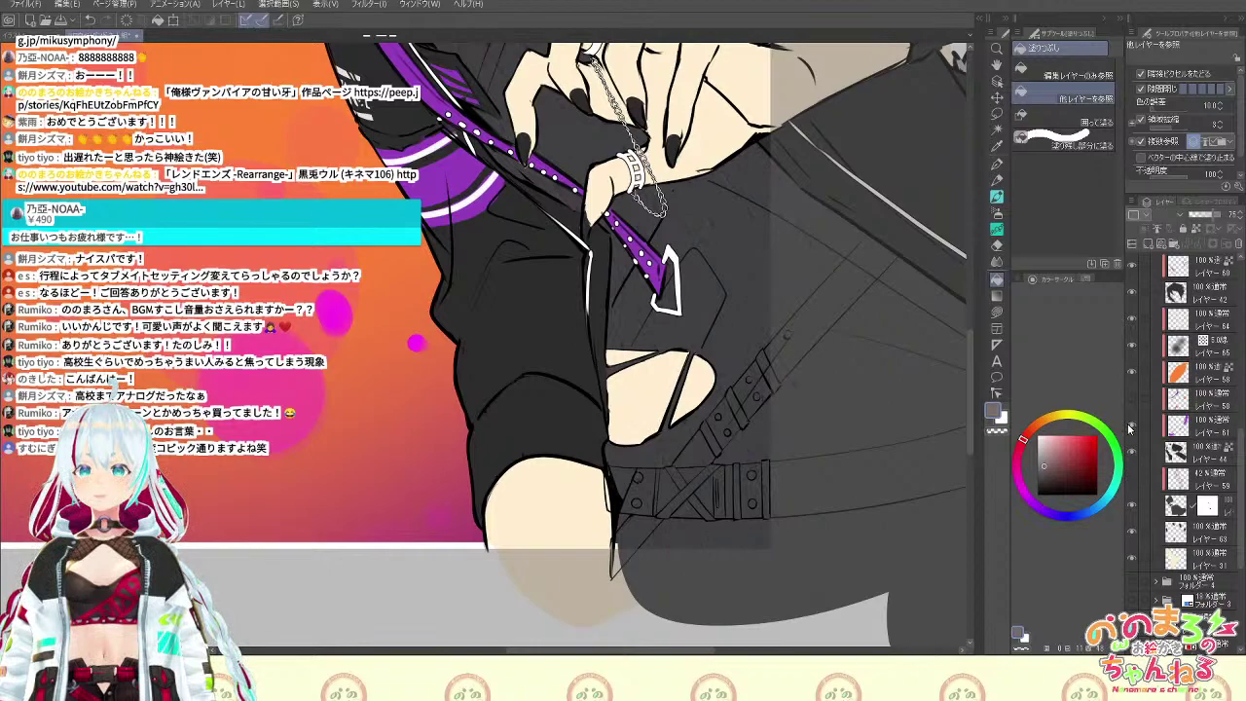
Fill the diagonal belt's two riveted sections in the quick mask and undo the stray fill across the trousers
{"action": "left_click", "coordinate": [733, 420]}
{"action": "mouse_move", "coordinate": [728, 441]}
{"action": "left_mouse_down"}
{"action": "mouse_move", "coordinate": [749, 386]}
{"action": "mouse_move", "coordinate": [752, 401]}
{"action": "mouse_move", "coordinate": [763, 370]}
{"action": "left_mouse_up"}
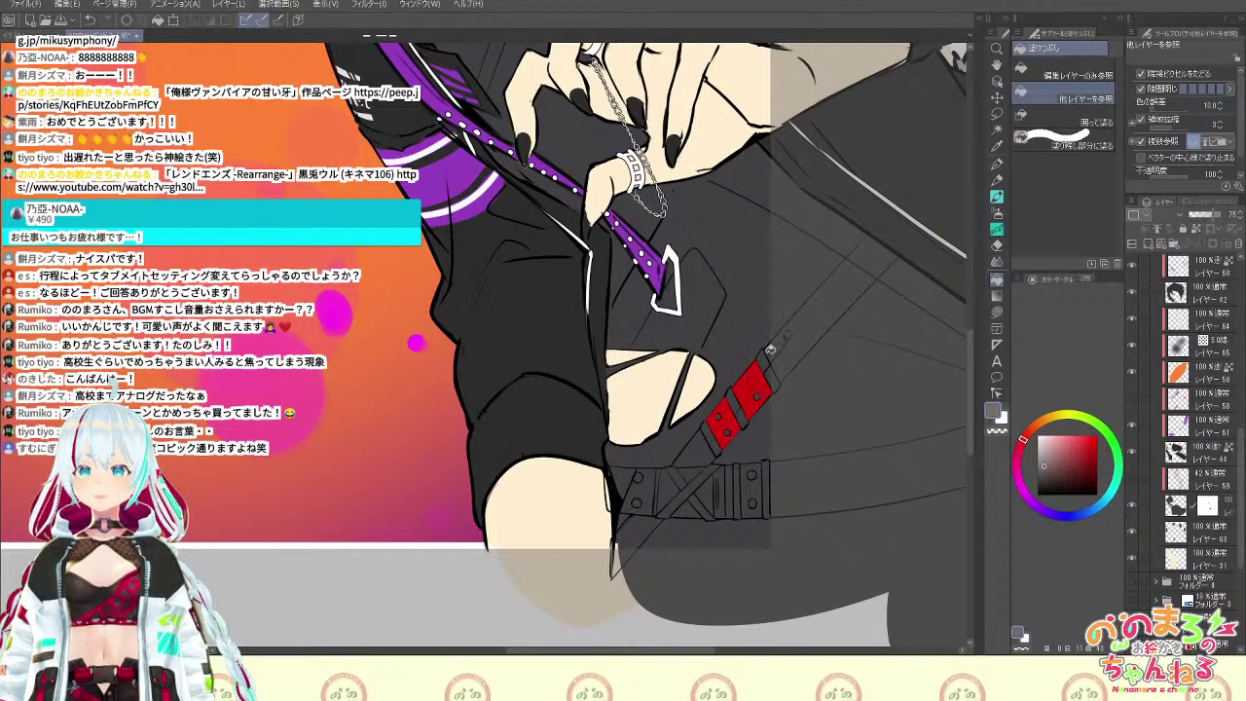
{"action": "left_click", "coordinate": [785, 348]}
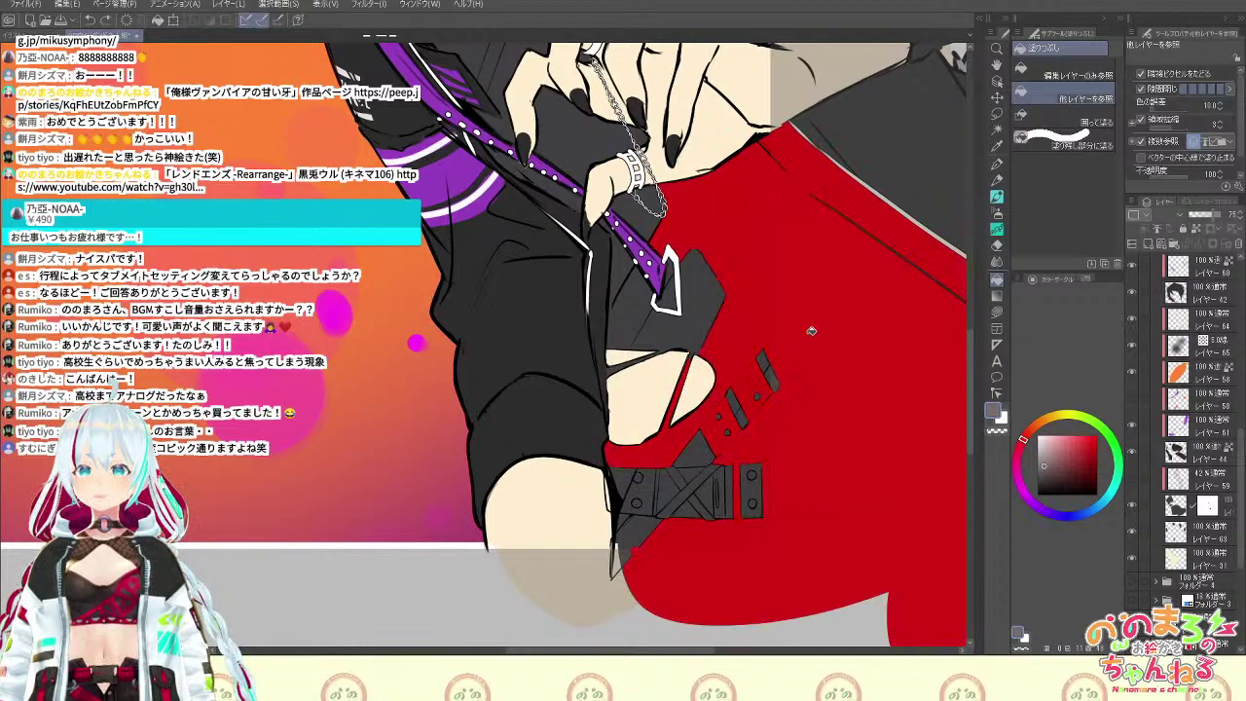
{"action": "key", "text": "ctrl+z"}
Lower the fill tool's colour tolerance and mask the rest of the diagonal belt from its upper end to the wide belt
{"action": "key", "text": "u"}
{"action": "mouse_move", "coordinate": [870, 234]}
{"action": "left_mouse_down"}
{"action": "mouse_move", "coordinate": [823, 280]}
{"action": "mouse_move", "coordinate": [871, 271]}
{"action": "left_mouse_up"}
{"action": "left_click", "coordinate": [997, 244]}
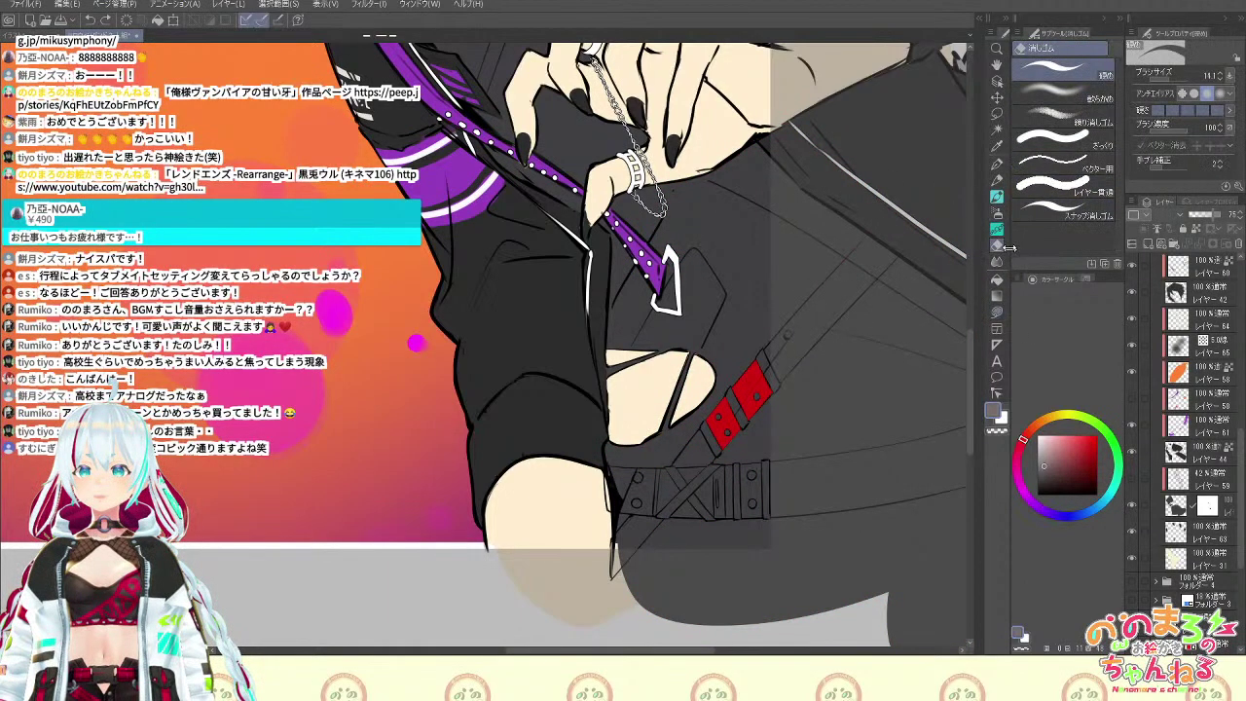
{"action": "left_click", "coordinate": [997, 278]}
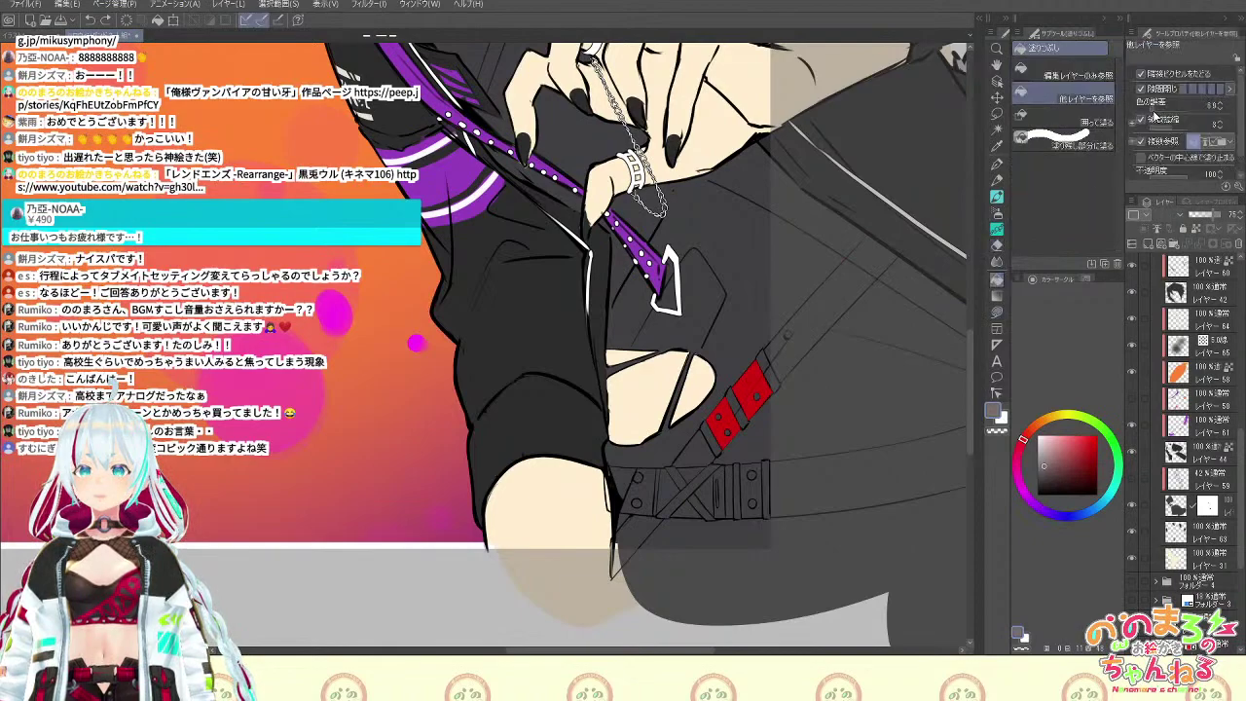
{"action": "left_click", "coordinate": [828, 294]}
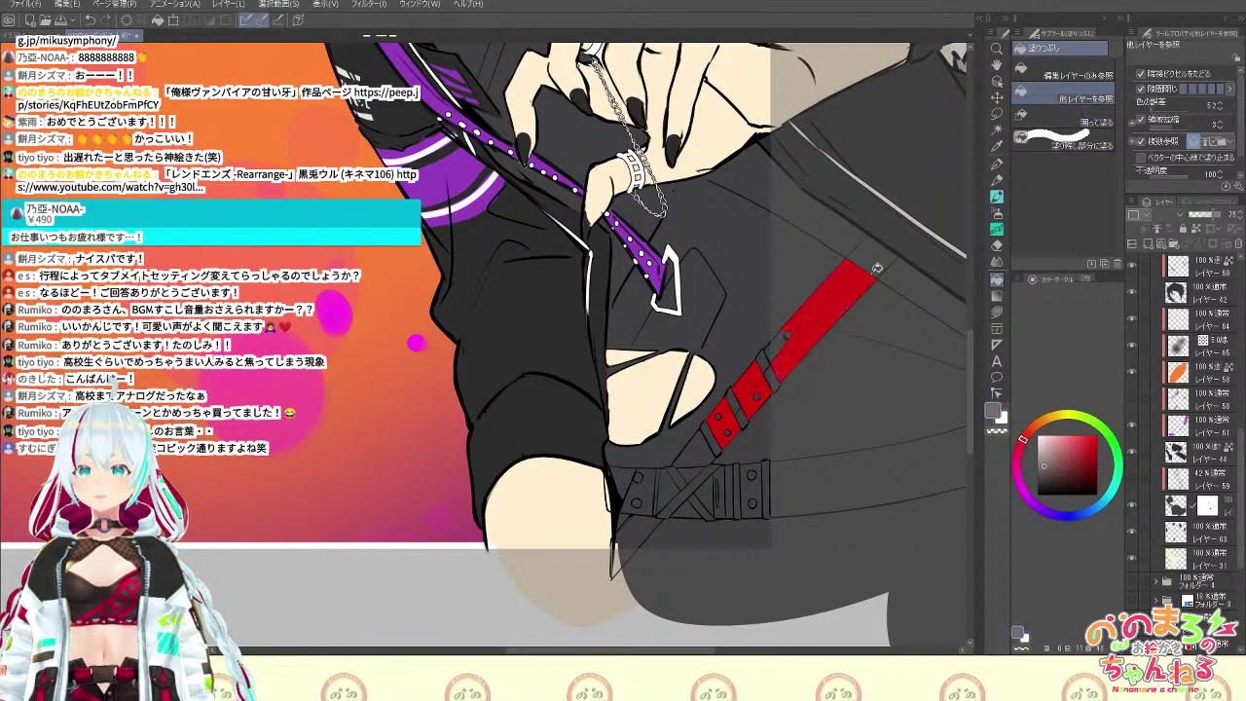
{"action": "left_click", "coordinate": [876, 265]}
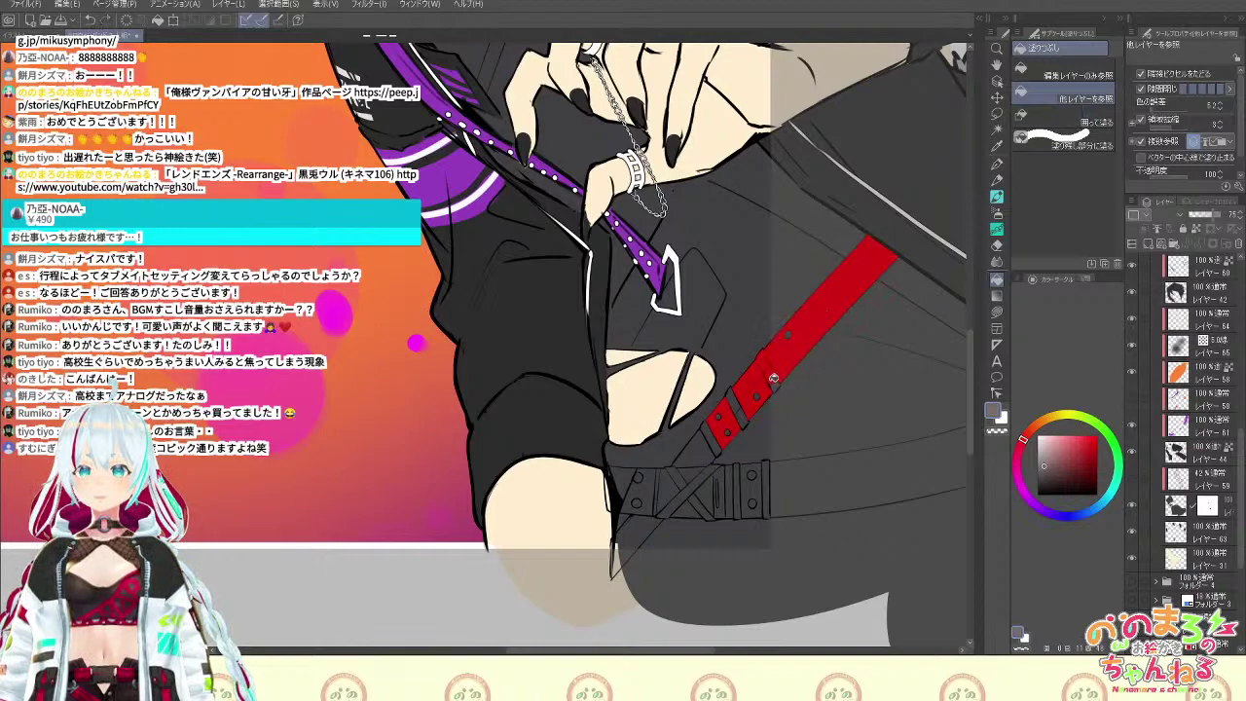
{"action": "left_click", "coordinate": [697, 453]}
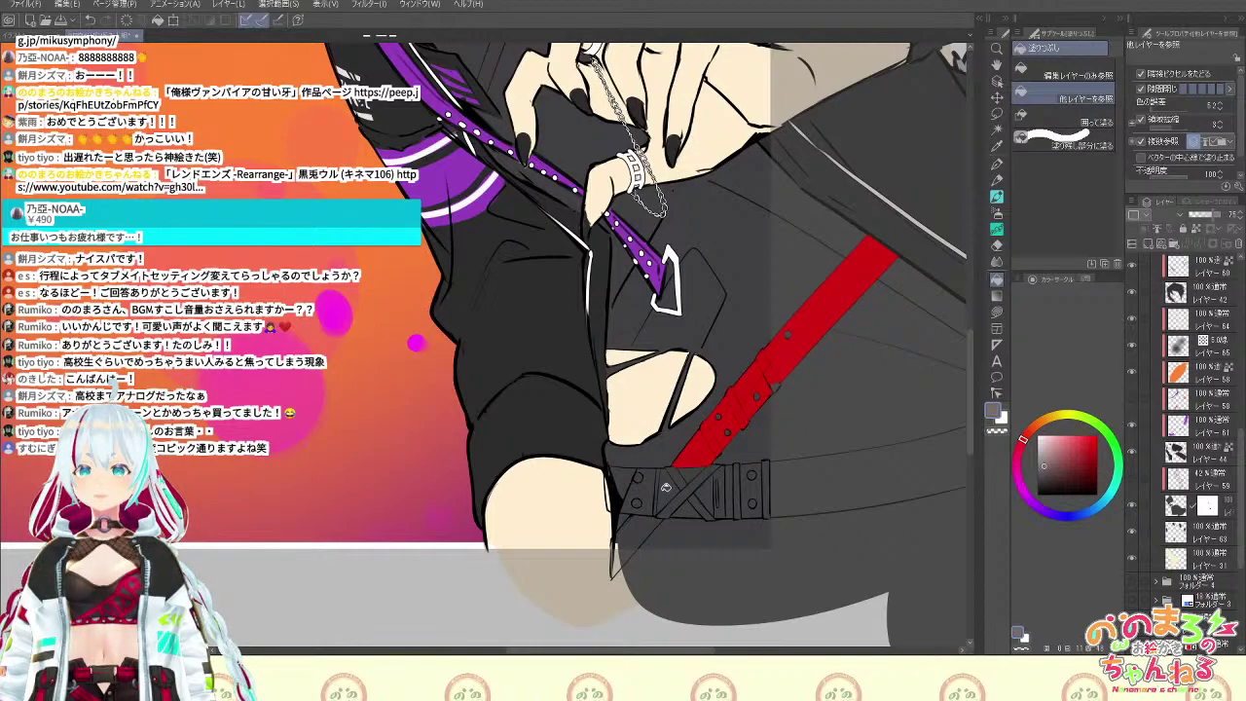
Fill the wide belt's riveted end section beside the knee and the adjoining triangle in the quick mask
{"action": "left_click", "coordinate": [643, 491]}
{"action": "left_click", "coordinate": [626, 479]}
{"action": "left_click", "coordinate": [616, 502]}
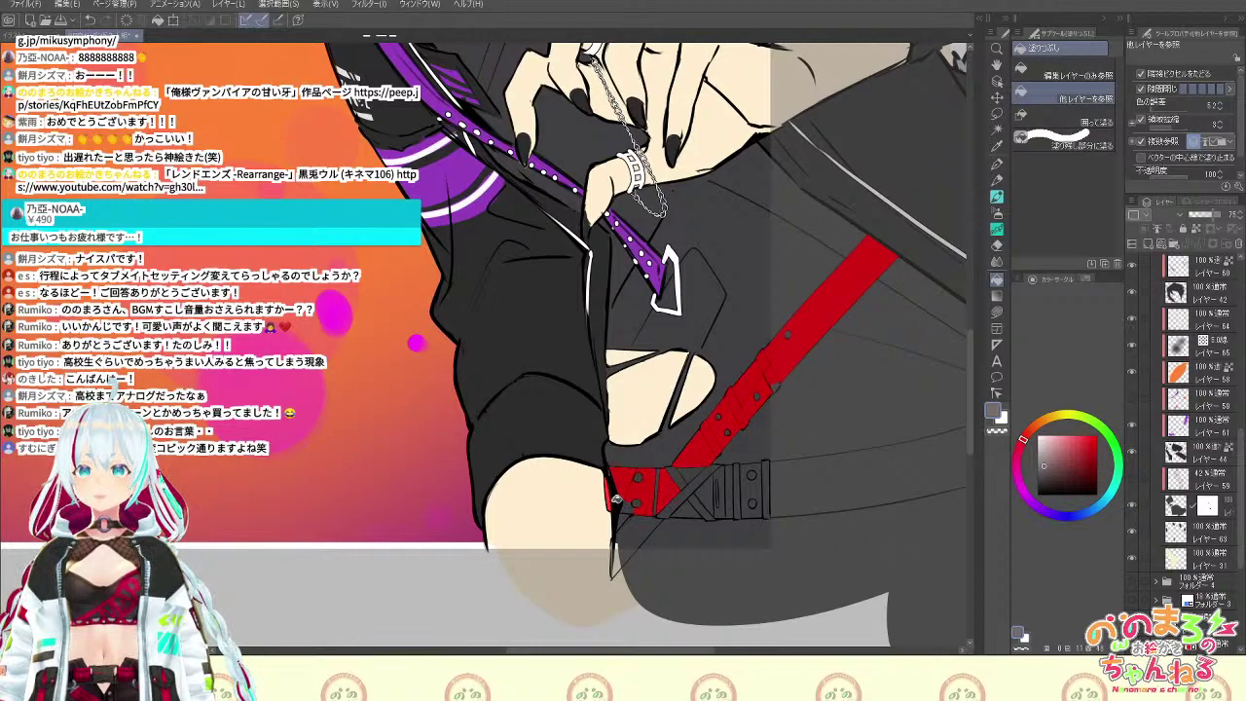
Fill the belt's end beside the torn opening, the diagonal strap's pointed tip, the crossed section and the buckle with red
{"action": "left_click", "coordinate": [624, 505]}
{"action": "left_click", "coordinate": [617, 543]}
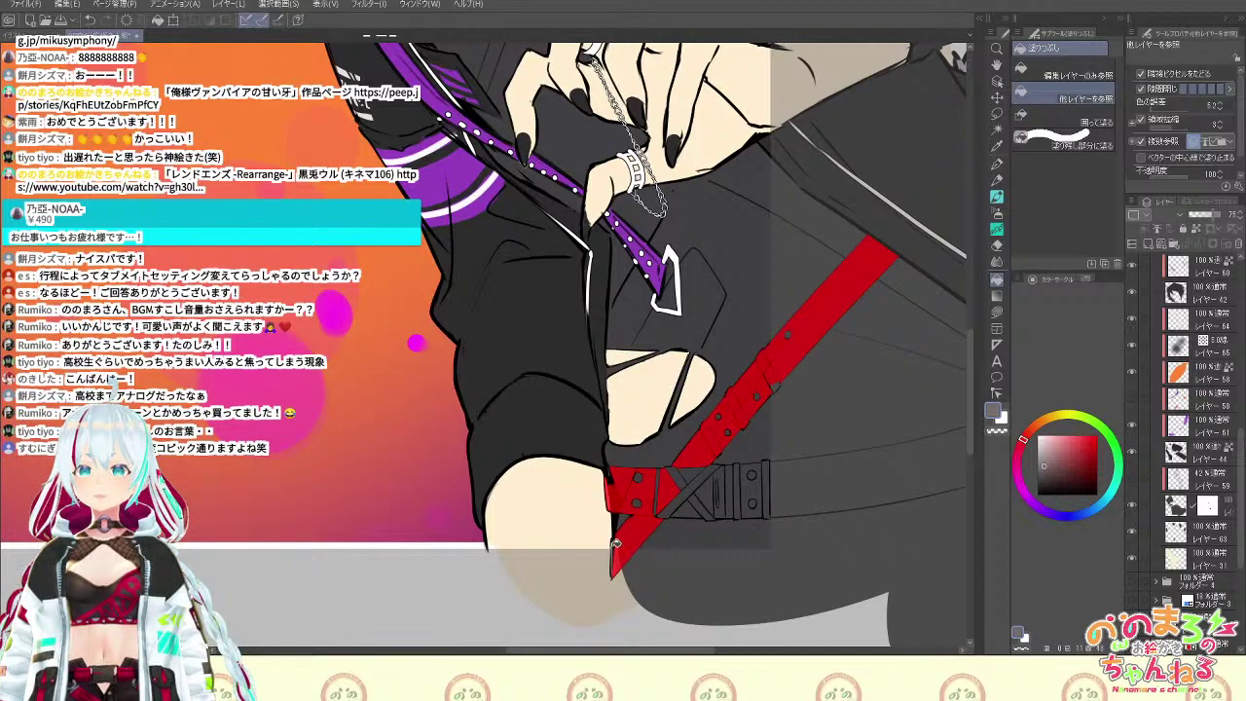
{"action": "left_click", "coordinate": [689, 475]}
{"action": "left_click", "coordinate": [689, 510]}
{"action": "left_click", "coordinate": [707, 495]}
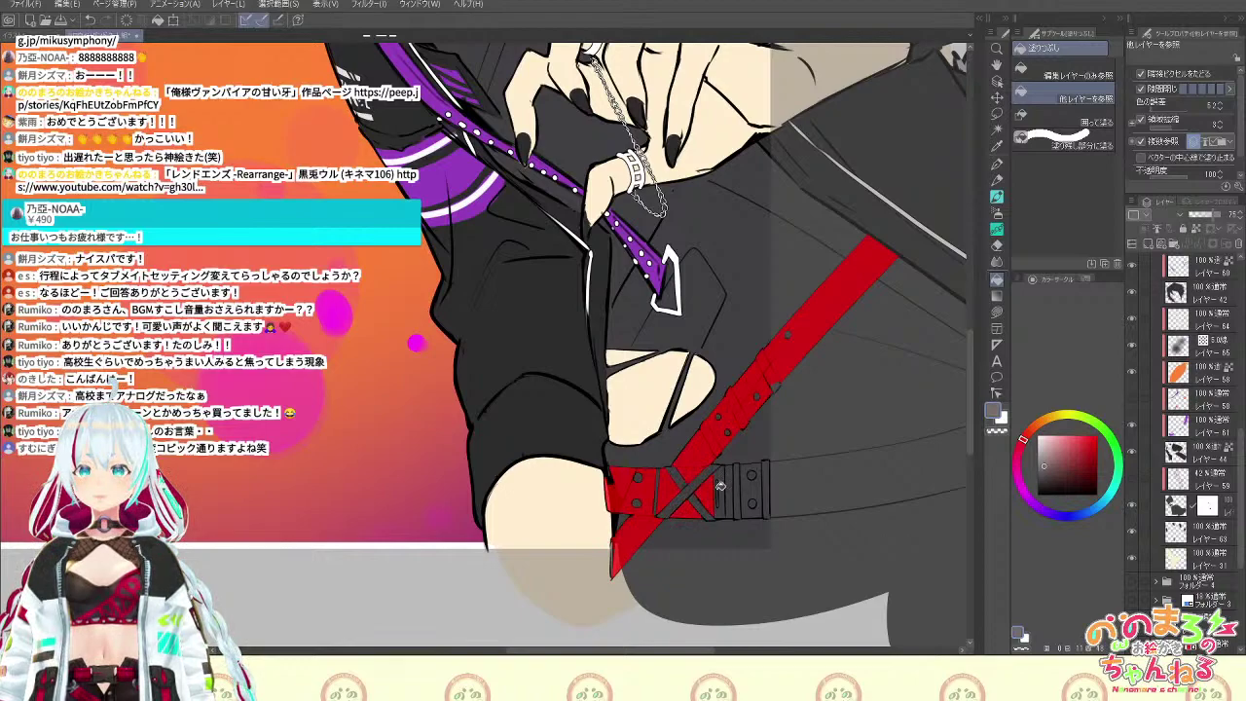
{"action": "left_click", "coordinate": [732, 490]}
{"action": "left_click", "coordinate": [753, 493]}
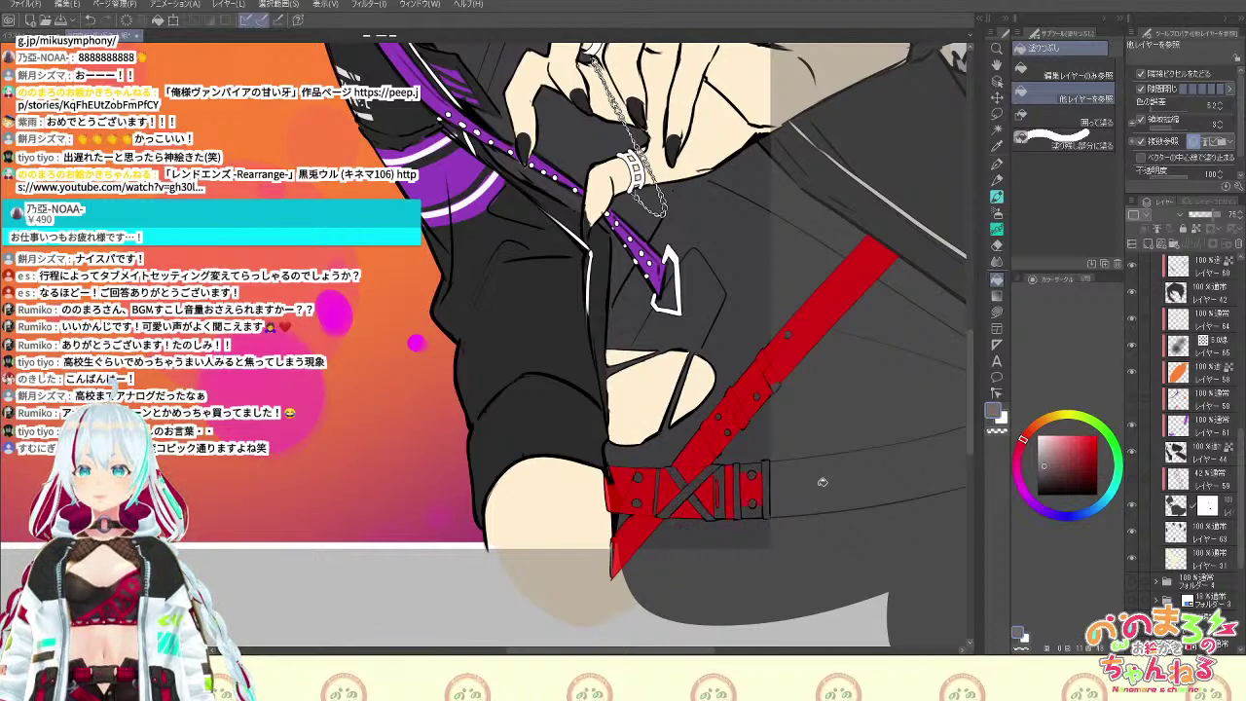
Close the open outline at the far end of the wide thigh belt with a red brush line and fill the belt red
{"action": "left_click", "coordinate": [909, 514]}
{"action": "left_click_drag", "start_coordinate": [865, 454], "coordinate": [652, 461]}
{"action": "key", "text": "ctrl+z"}
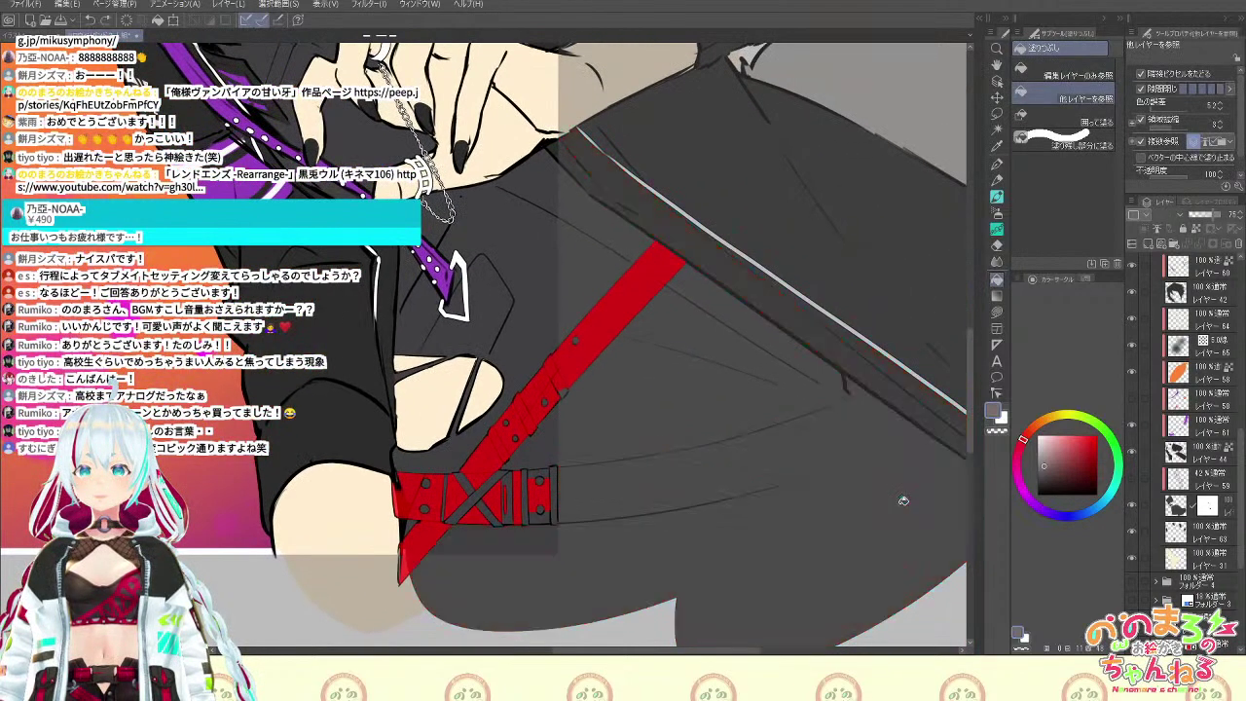
{"action": "key", "text": "b"}
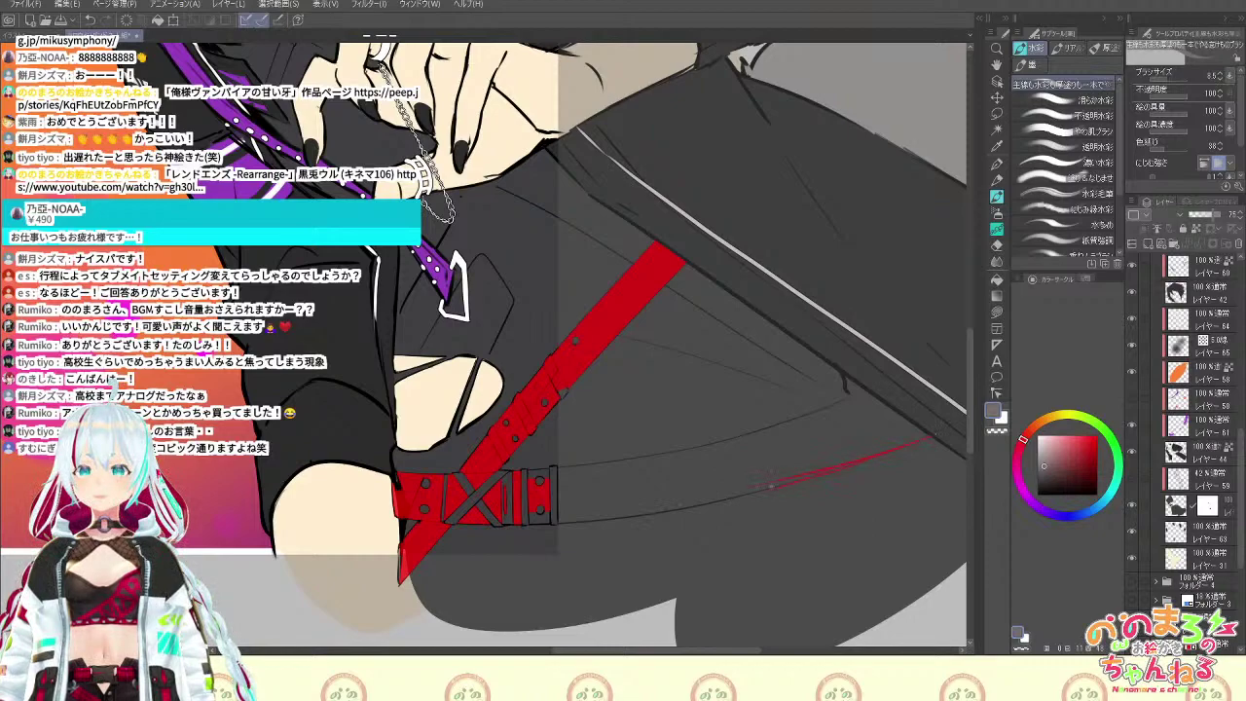
{"action": "left_click", "coordinate": [998, 281]}
{"action": "left_click", "coordinate": [856, 429]}
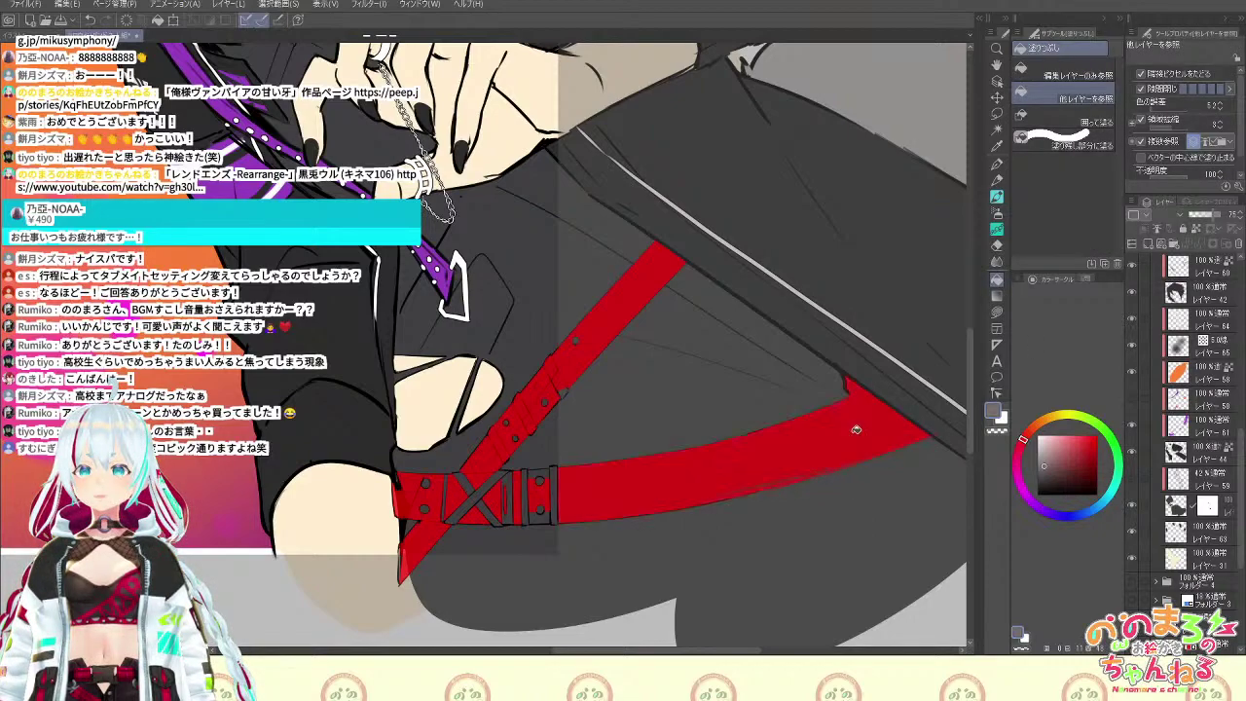
Touch up the wide belt's edges and its end at the coat seam with lasso-filled red, brush and eraser
{"action": "mouse_move", "coordinate": [887, 516]}
{"action": "left_mouse_down"}
{"action": "mouse_move", "coordinate": [690, 587]}
{"action": "mouse_move", "coordinate": [541, 565]}
{"action": "left_mouse_up"}
{"action": "left_click_drag", "start_coordinate": [709, 534], "coordinate": [909, 451]}
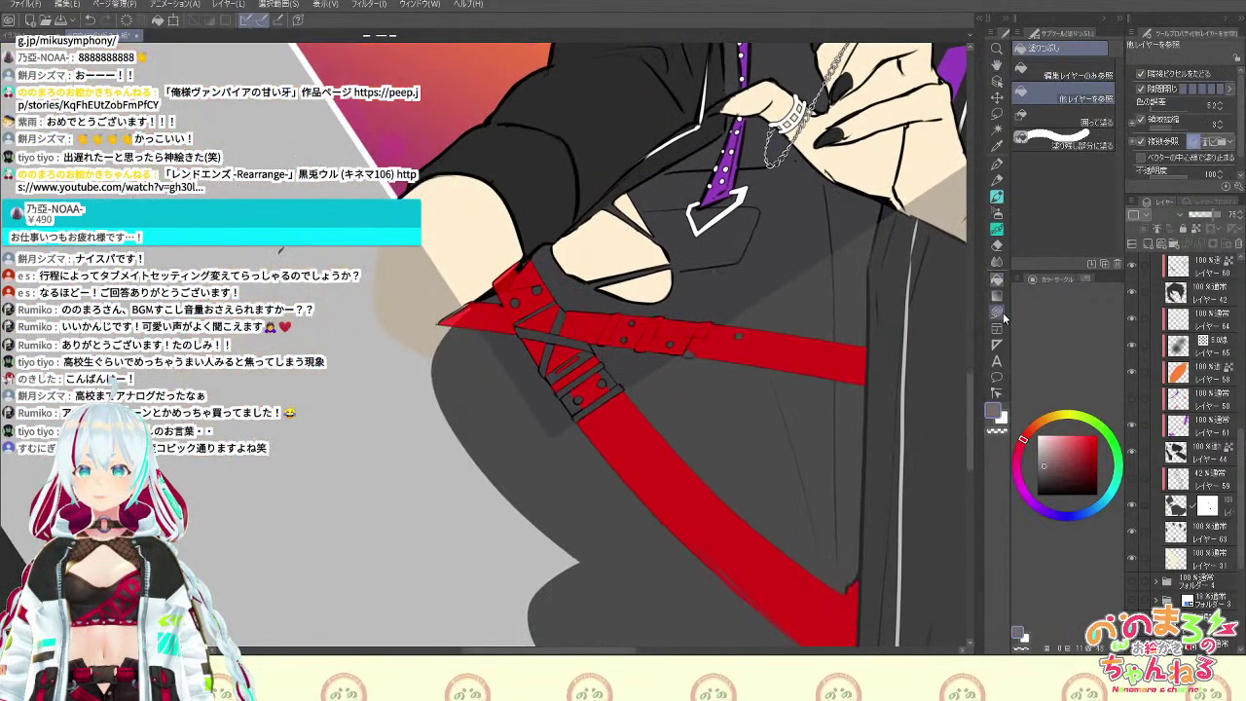
{"action": "left_click", "coordinate": [1000, 313]}
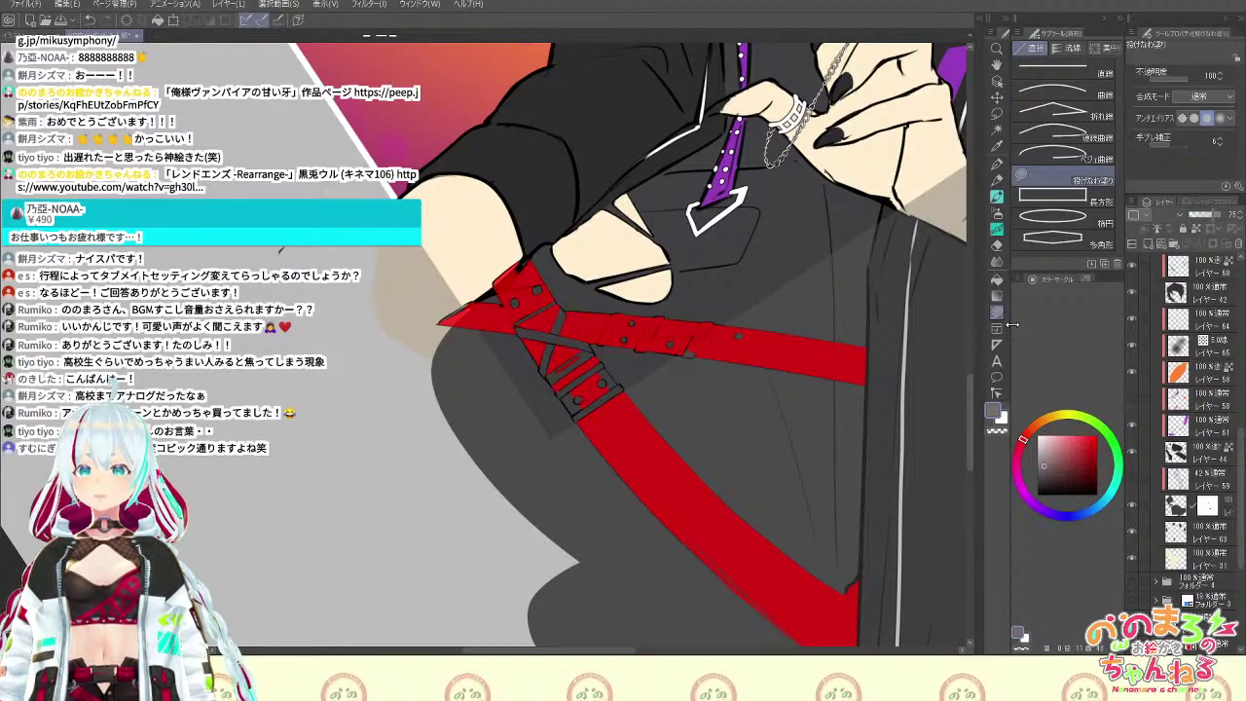
{"action": "mouse_move", "coordinate": [681, 526]}
{"action": "left_mouse_down"}
{"action": "mouse_move", "coordinate": [783, 620]}
{"action": "mouse_move", "coordinate": [789, 612]}
{"action": "mouse_move", "coordinate": [680, 497]}
{"action": "left_mouse_up"}
{"action": "key", "text": "space"}
{"action": "left_click_drag", "start_coordinate": [864, 525], "coordinate": [793, 394]}
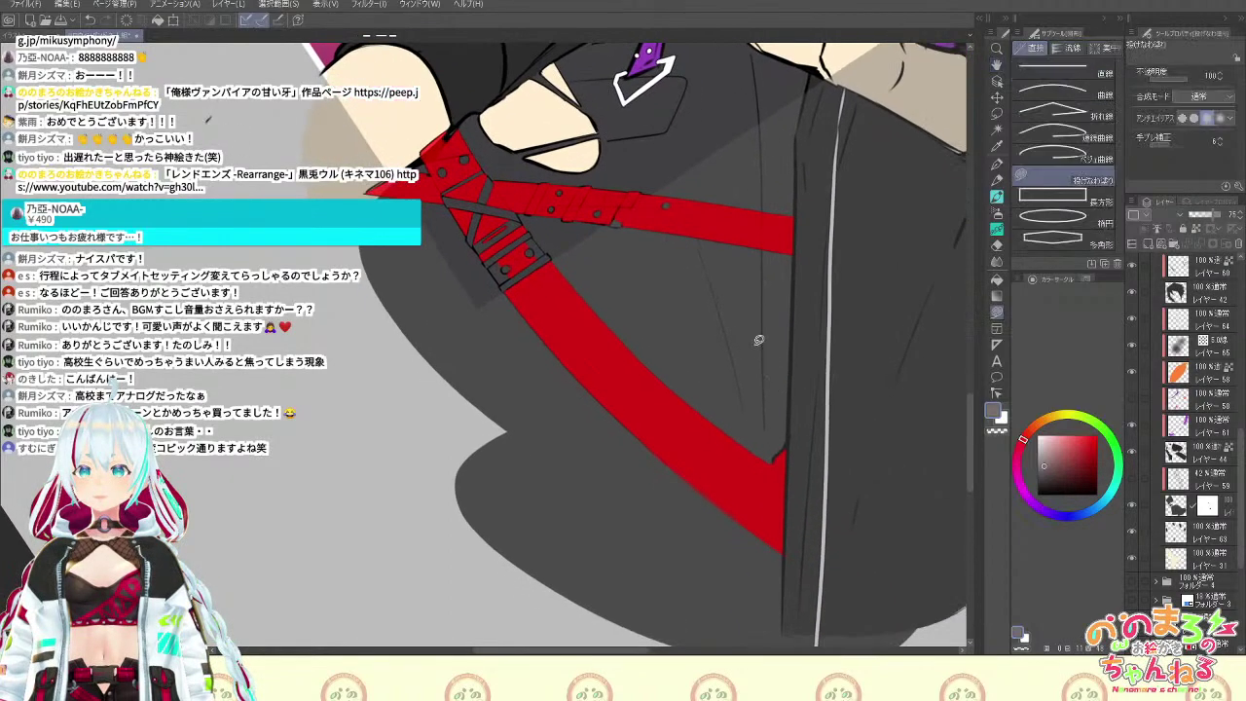
{"action": "key", "text": "e"}
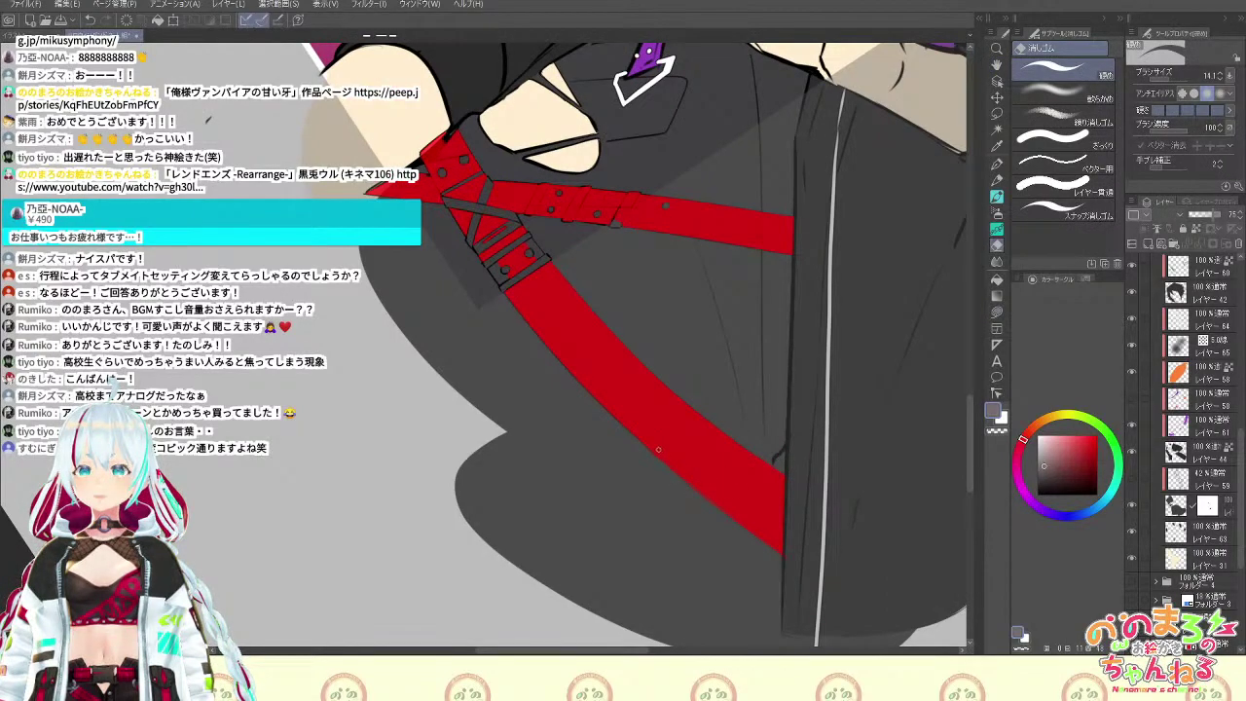
{"action": "key", "text": "b"}
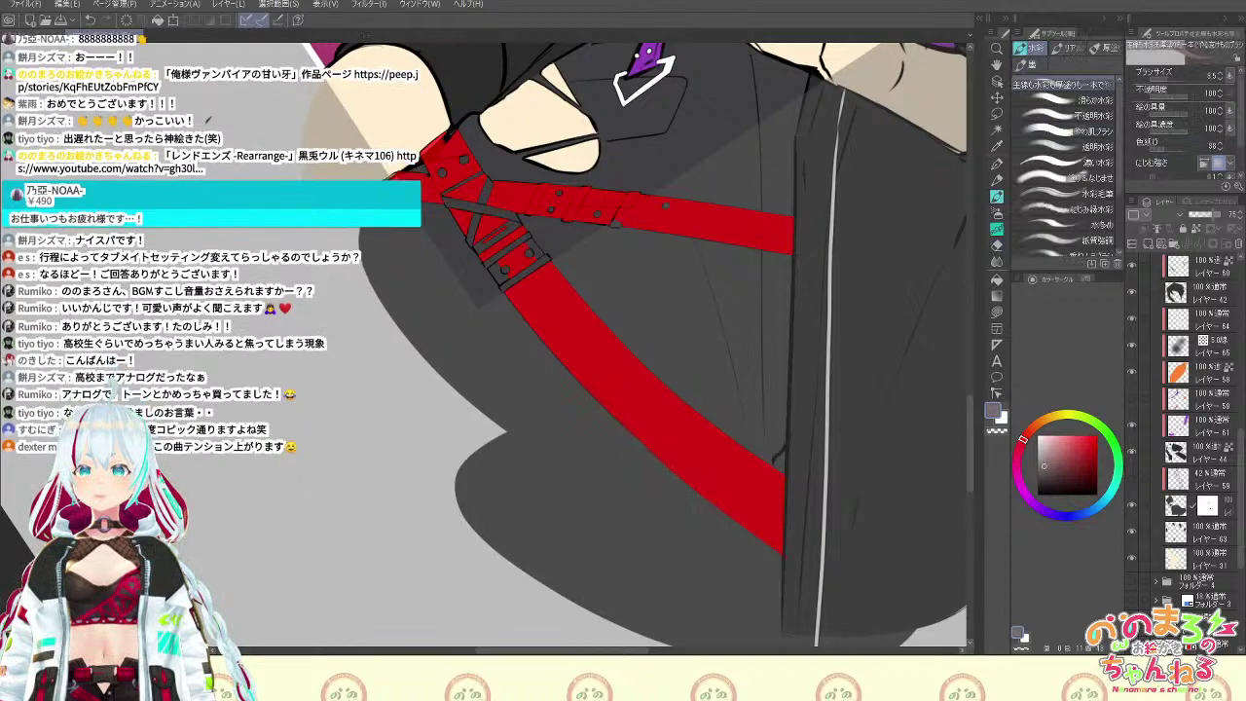
{"action": "key", "text": "e"}
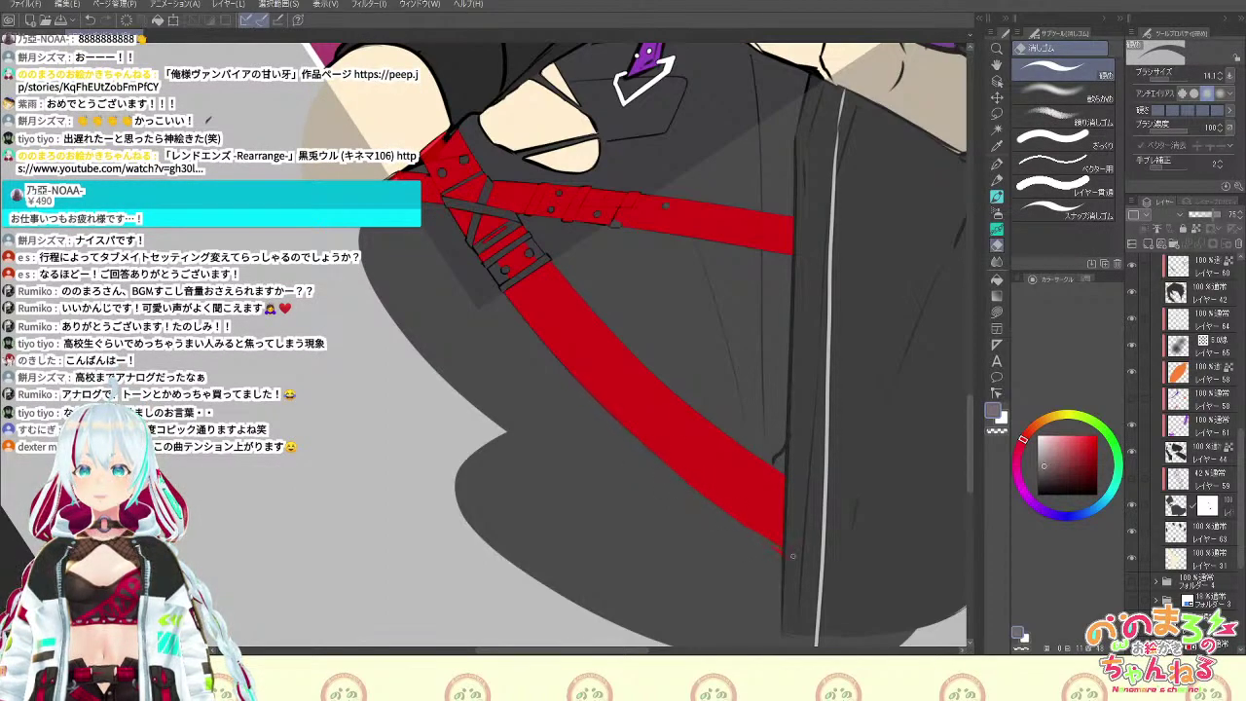
Lasso-fill the unpainted rivets, cross straps and buckle gaps at the belt crossing with red and tidy the edges
{"action": "key", "text": "space"}
{"action": "left_click_drag", "start_coordinate": [763, 367], "coordinate": [960, 567]}
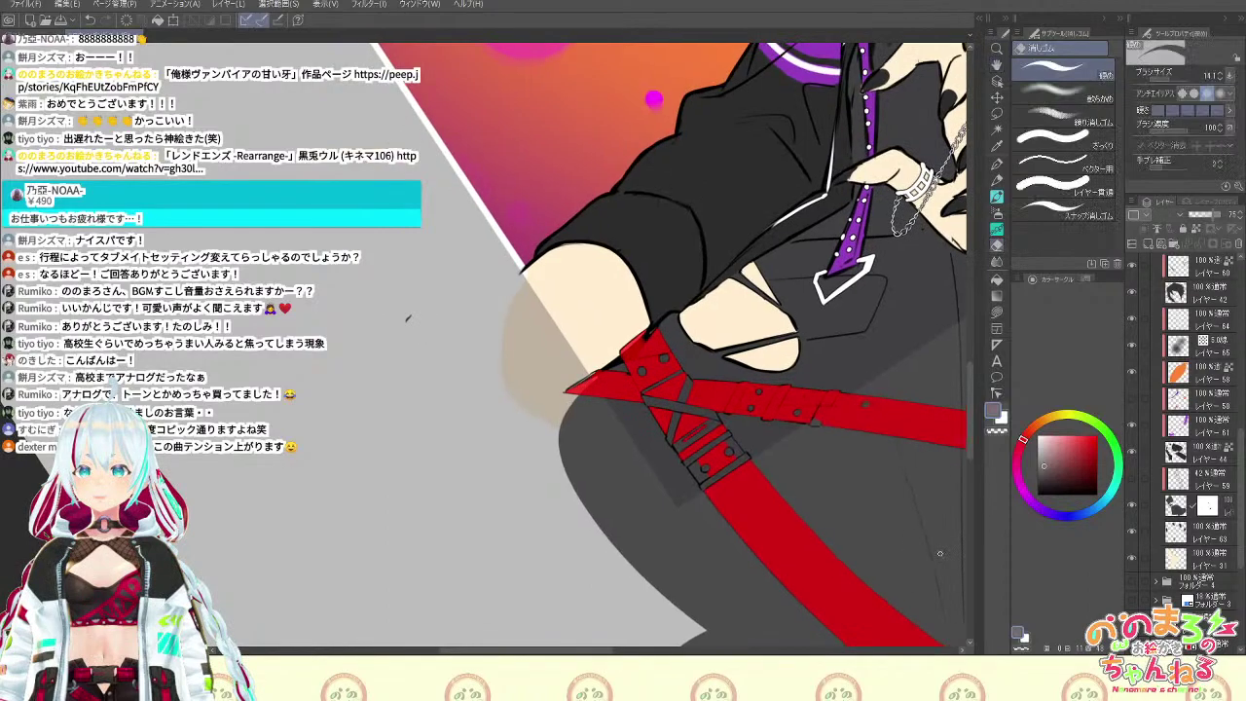
{"action": "scroll", "coordinate": [949, 555], "scroll_direction": "up", "scroll_amount": 1}
{"action": "left_click", "coordinate": [997, 311]}
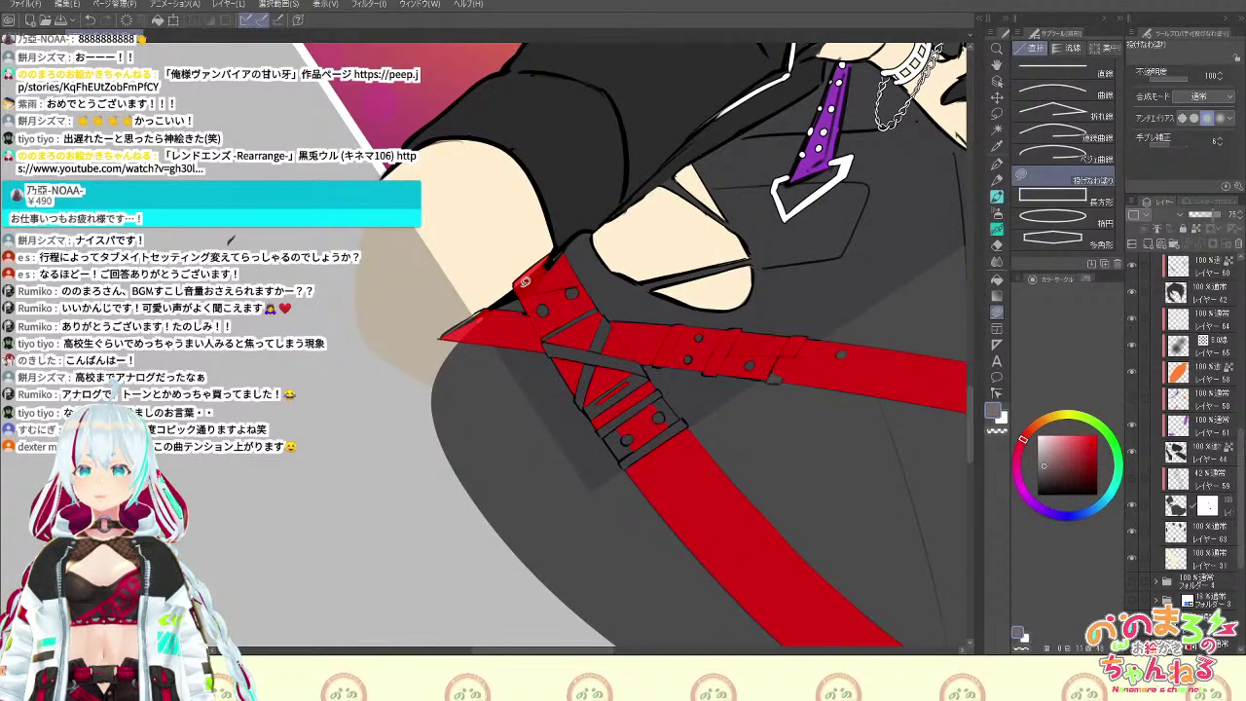
{"action": "mouse_move", "coordinate": [540, 266]}
{"action": "left_mouse_down"}
{"action": "mouse_move", "coordinate": [530, 306]}
{"action": "mouse_move", "coordinate": [518, 306]}
{"action": "mouse_move", "coordinate": [618, 454]}
{"action": "mouse_move", "coordinate": [639, 473]}
{"action": "mouse_move", "coordinate": [702, 464]}
{"action": "mouse_move", "coordinate": [689, 416]}
{"action": "mouse_move", "coordinate": [550, 239]}
{"action": "left_mouse_up"}
{"action": "left_click_drag", "start_coordinate": [761, 476], "coordinate": [776, 509]}
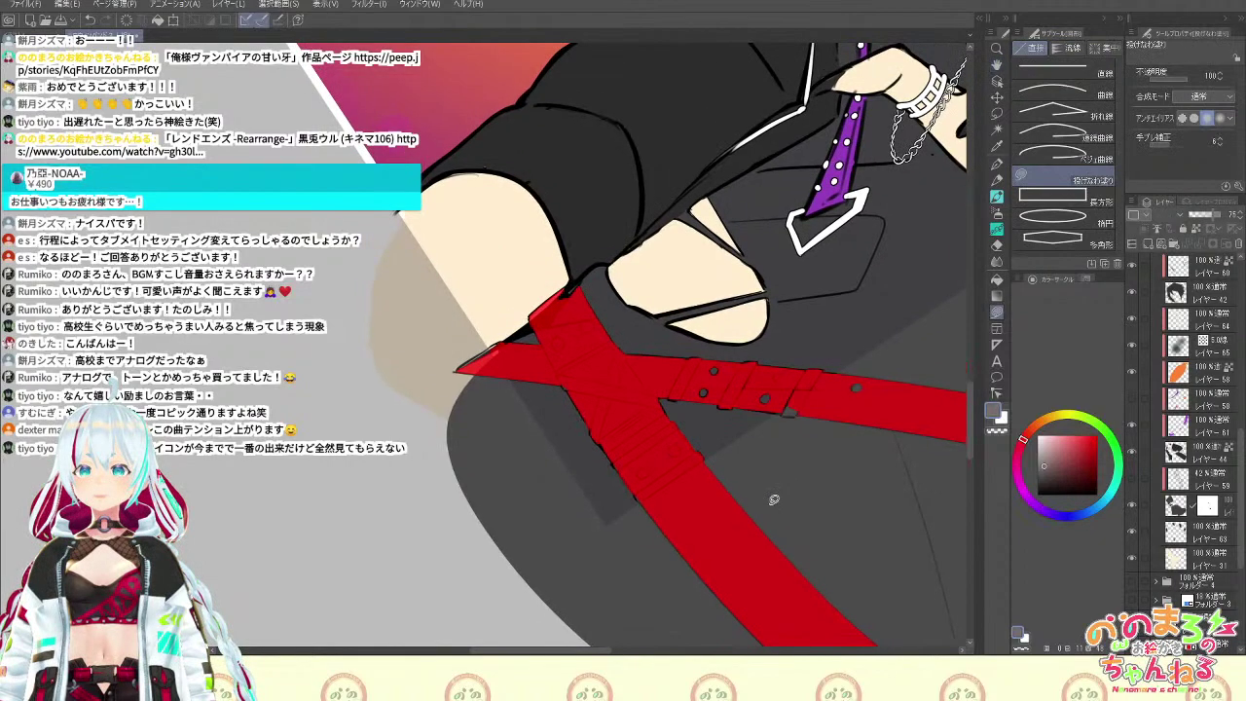
{"action": "key", "text": "b"}
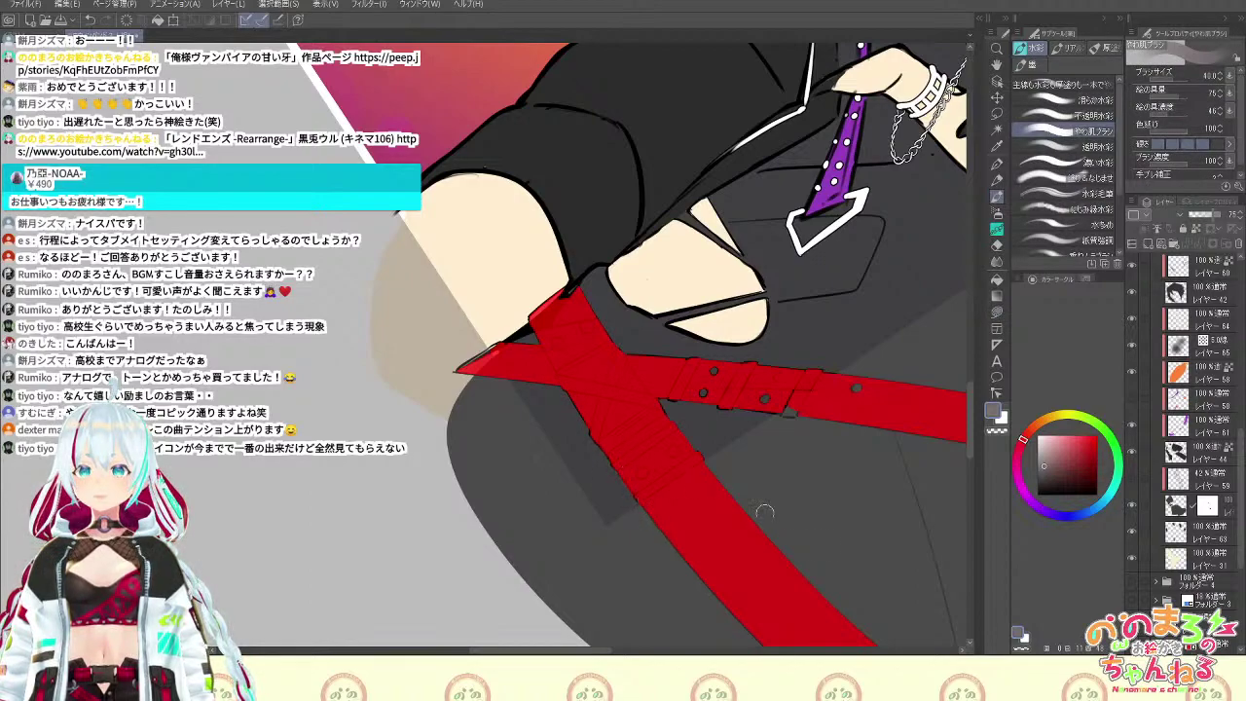
{"action": "key", "text": "e"}
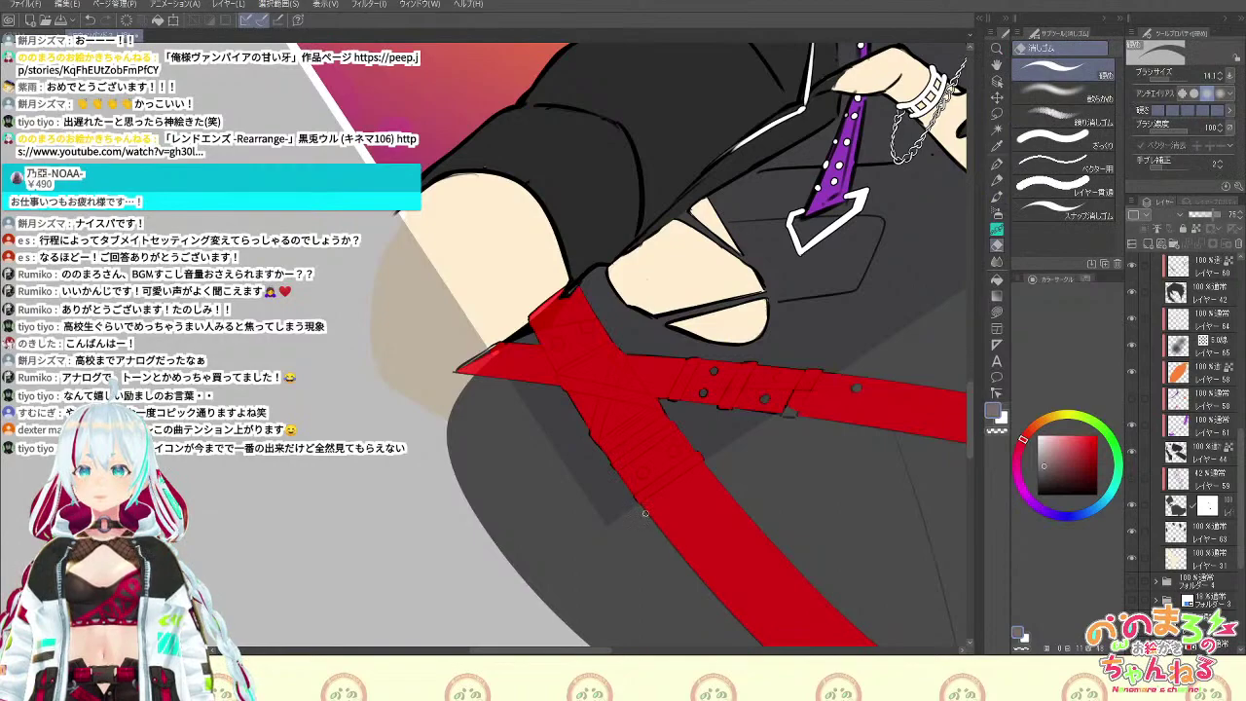
Cover the unpainted rivets and buckle gaps along the diagonal thigh strap with lasso-filled red
{"action": "key", "text": "space"}
{"action": "left_click_drag", "start_coordinate": [810, 448], "coordinate": [730, 522]}
{"action": "key", "text": "shift+space"}
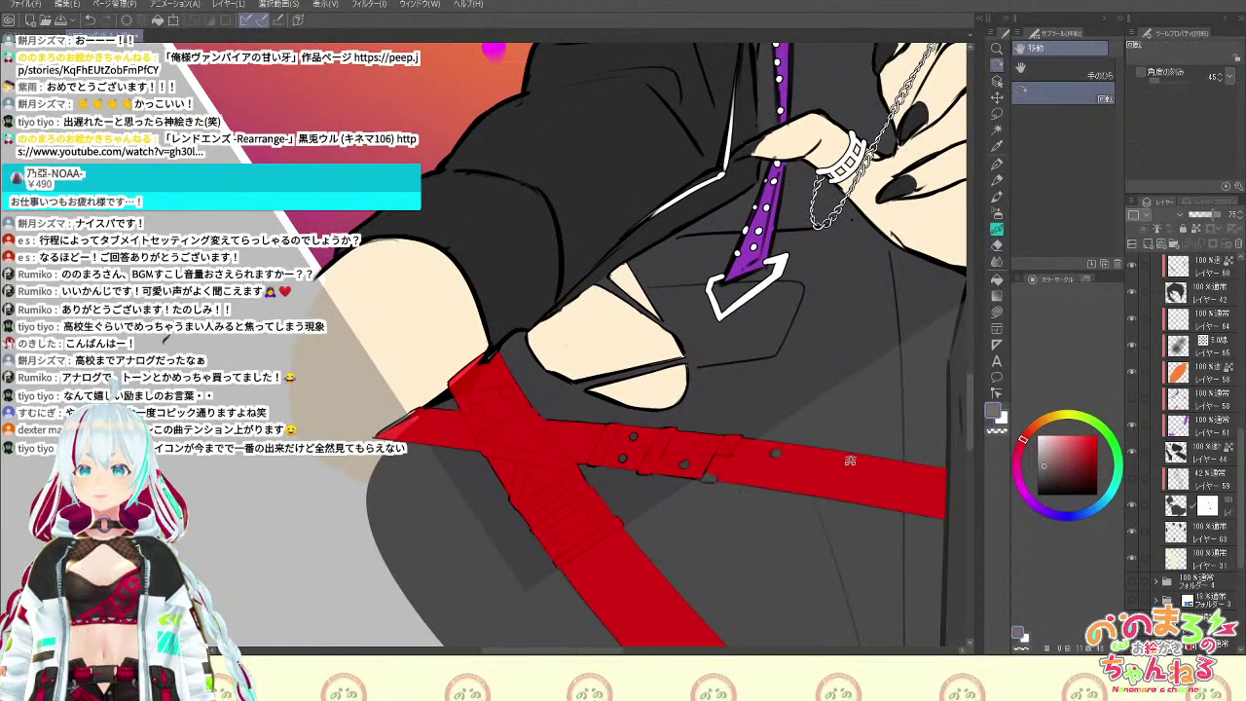
{"action": "left_click_drag", "start_coordinate": [852, 452], "coordinate": [740, 84]}
{"action": "key", "text": "space"}
{"action": "mouse_move", "coordinate": [886, 402]}
{"action": "left_mouse_down"}
{"action": "mouse_move", "coordinate": [824, 531]}
{"action": "mouse_move", "coordinate": [824, 667]}
{"action": "left_mouse_up"}
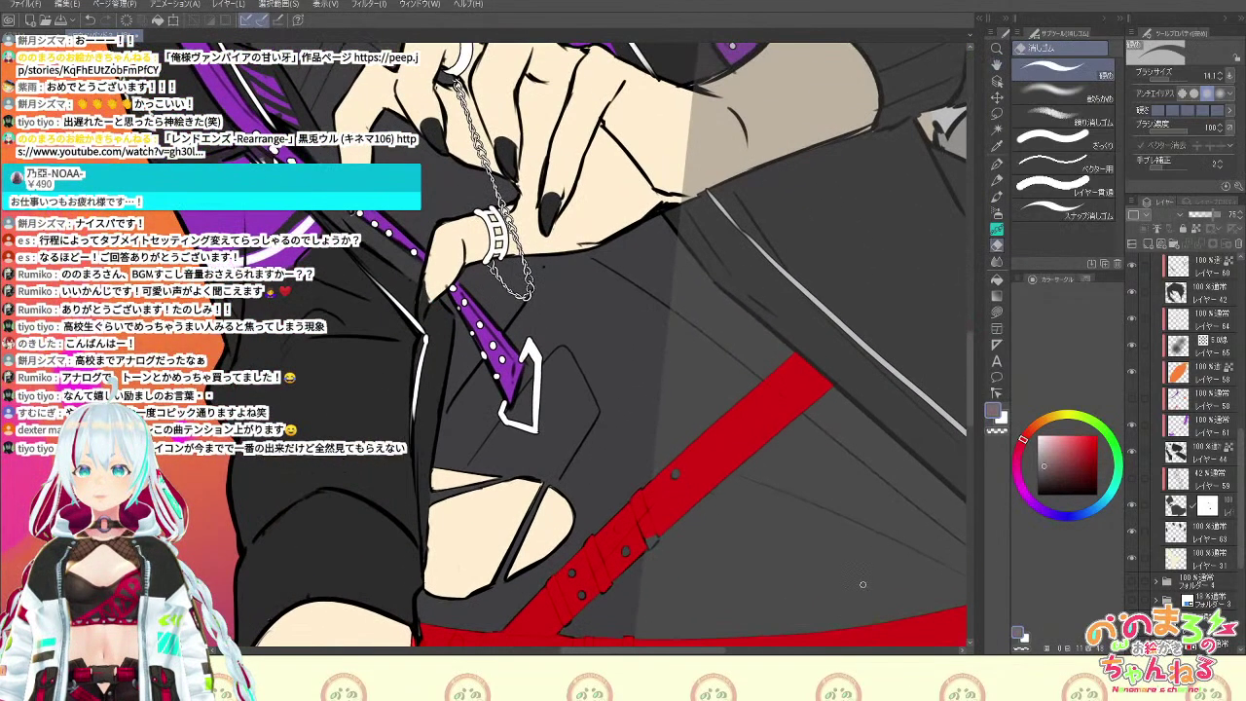
{"action": "key", "text": "space"}
{"action": "left_click_drag", "start_coordinate": [915, 431], "coordinate": [962, 382]}
{"action": "left_click", "coordinate": [997, 311]}
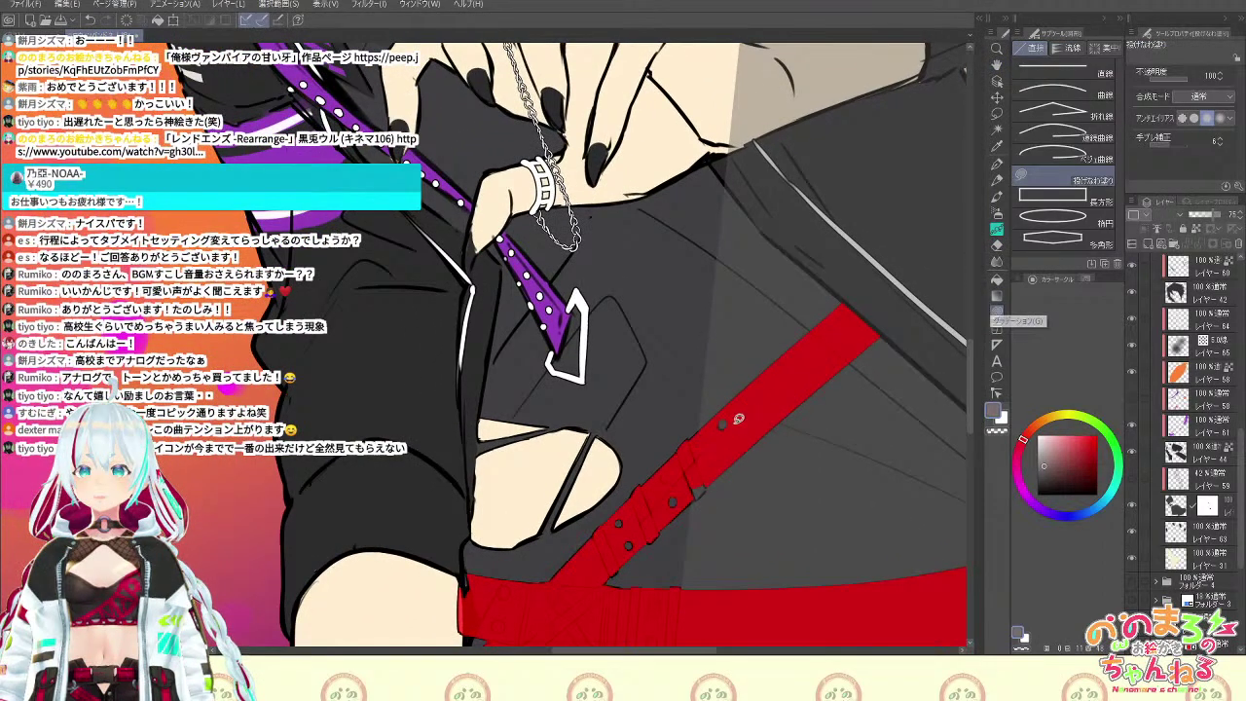
{"action": "mouse_move", "coordinate": [745, 430]}
{"action": "left_mouse_down"}
{"action": "mouse_move", "coordinate": [709, 423]}
{"action": "mouse_move", "coordinate": [599, 530]}
{"action": "mouse_move", "coordinate": [583, 569]}
{"action": "mouse_move", "coordinate": [613, 572]}
{"action": "mouse_move", "coordinate": [710, 486]}
{"action": "mouse_move", "coordinate": [748, 448]}
{"action": "mouse_move", "coordinate": [782, 367]}
{"action": "left_mouse_up"}
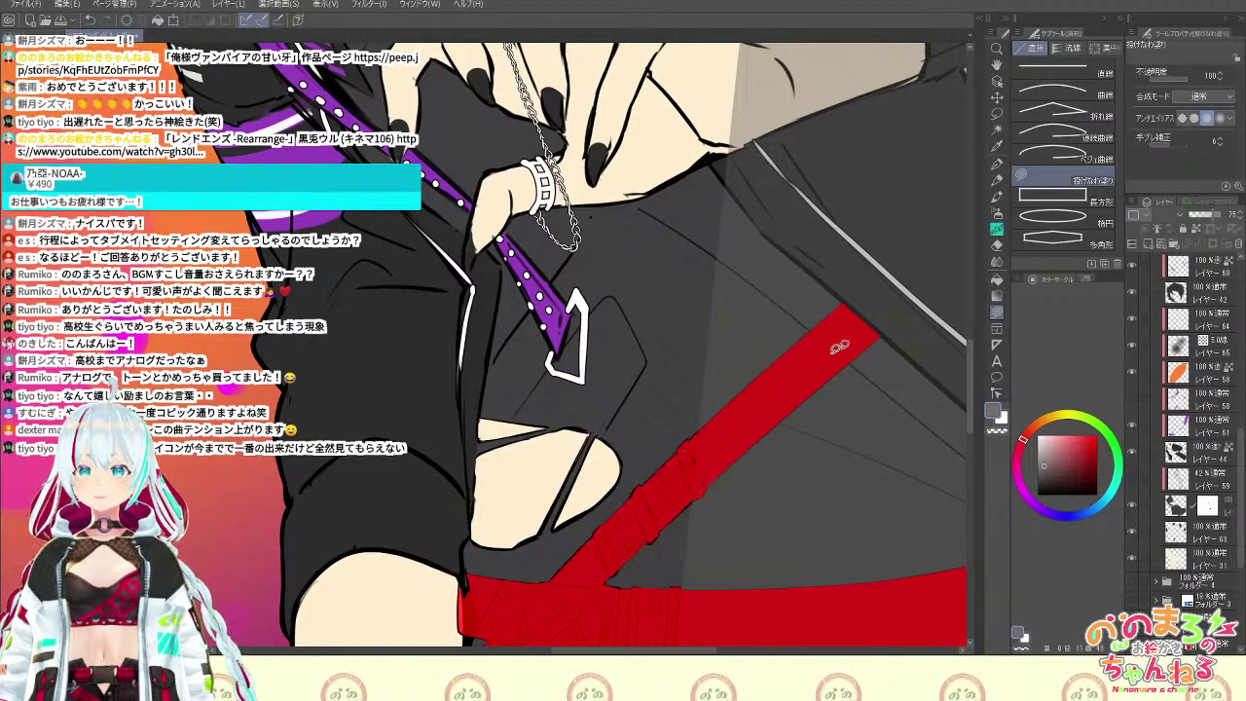
Touch up the diagonal strap's upper end and the edge beside its buckle with lasso-filled red
{"action": "mouse_move", "coordinate": [845, 306]}
{"action": "left_mouse_down"}
{"action": "mouse_move", "coordinate": [798, 334]}
{"action": "mouse_move", "coordinate": [808, 347]}
{"action": "left_mouse_up"}
{"action": "key", "text": "ctrl+z"}
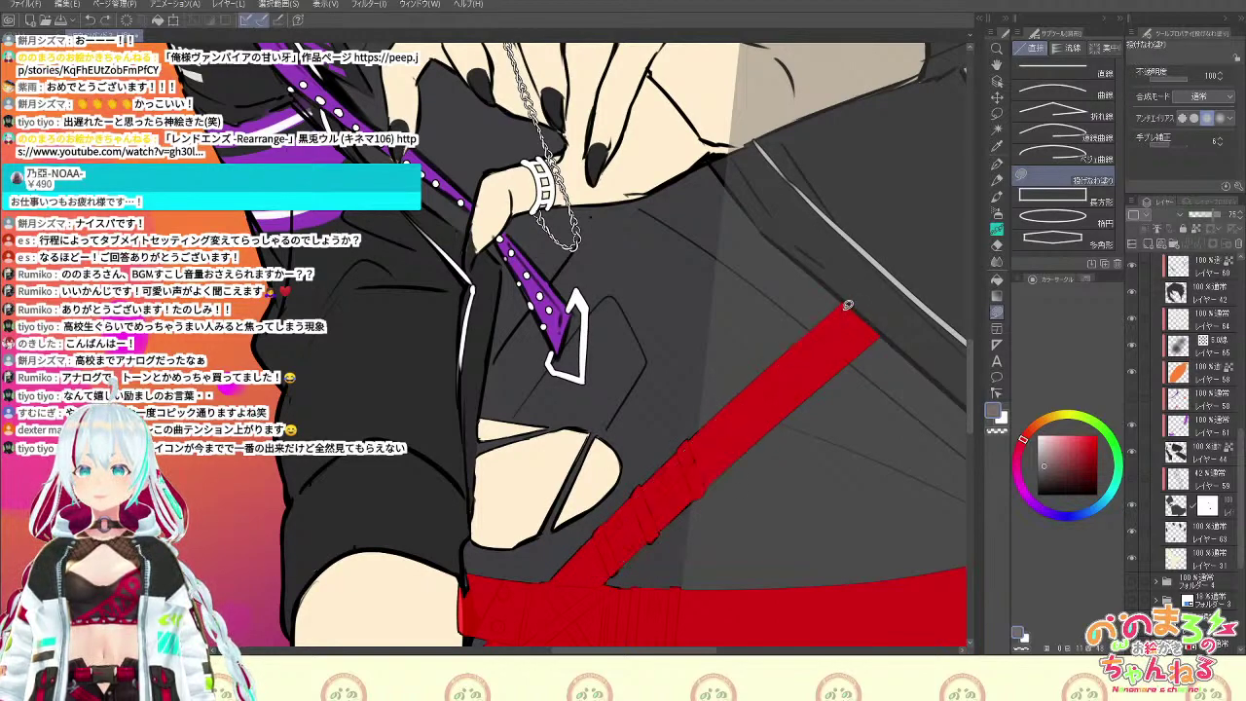
{"action": "mouse_move", "coordinate": [845, 308]}
{"action": "left_mouse_down"}
{"action": "mouse_move", "coordinate": [770, 409]}
{"action": "mouse_move", "coordinate": [850, 359]}
{"action": "mouse_move", "coordinate": [867, 325]}
{"action": "left_mouse_up"}
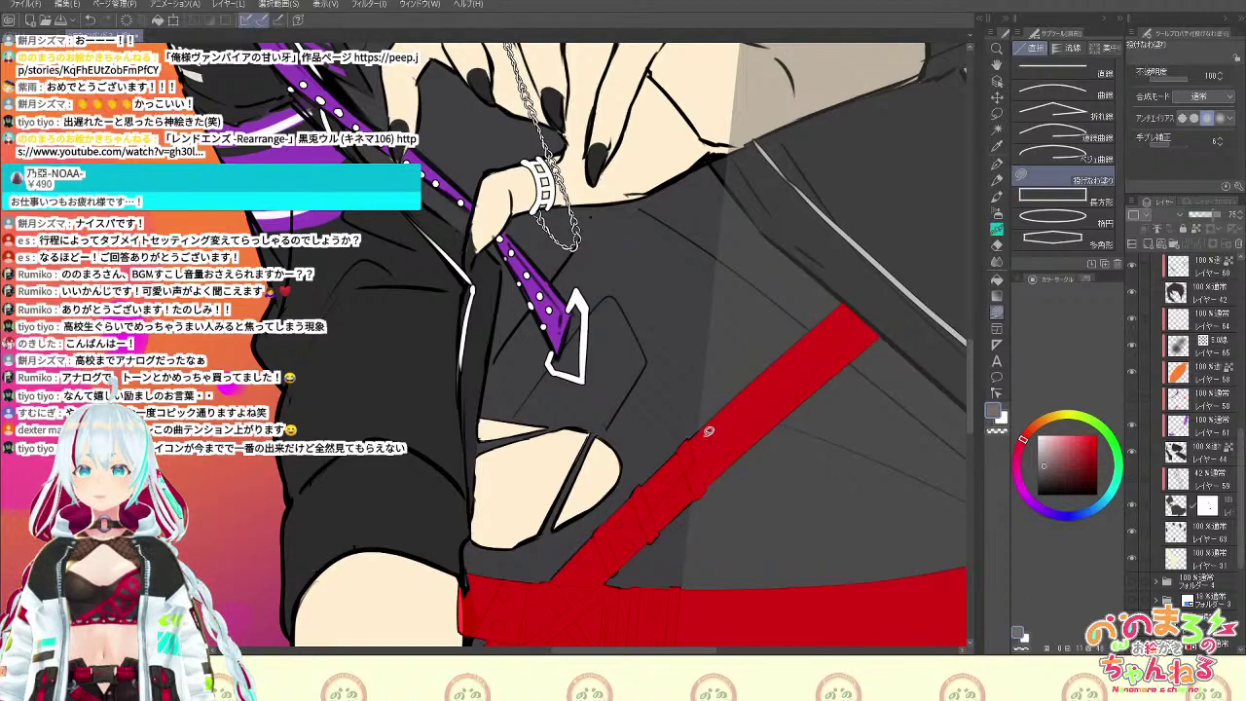
{"action": "mouse_move", "coordinate": [708, 431]}
{"action": "left_mouse_down"}
{"action": "mouse_move", "coordinate": [642, 502]}
{"action": "mouse_move", "coordinate": [712, 452]}
{"action": "left_mouse_up"}
{"action": "scroll", "coordinate": [873, 373], "scroll_direction": "down", "scroll_amount": 2}
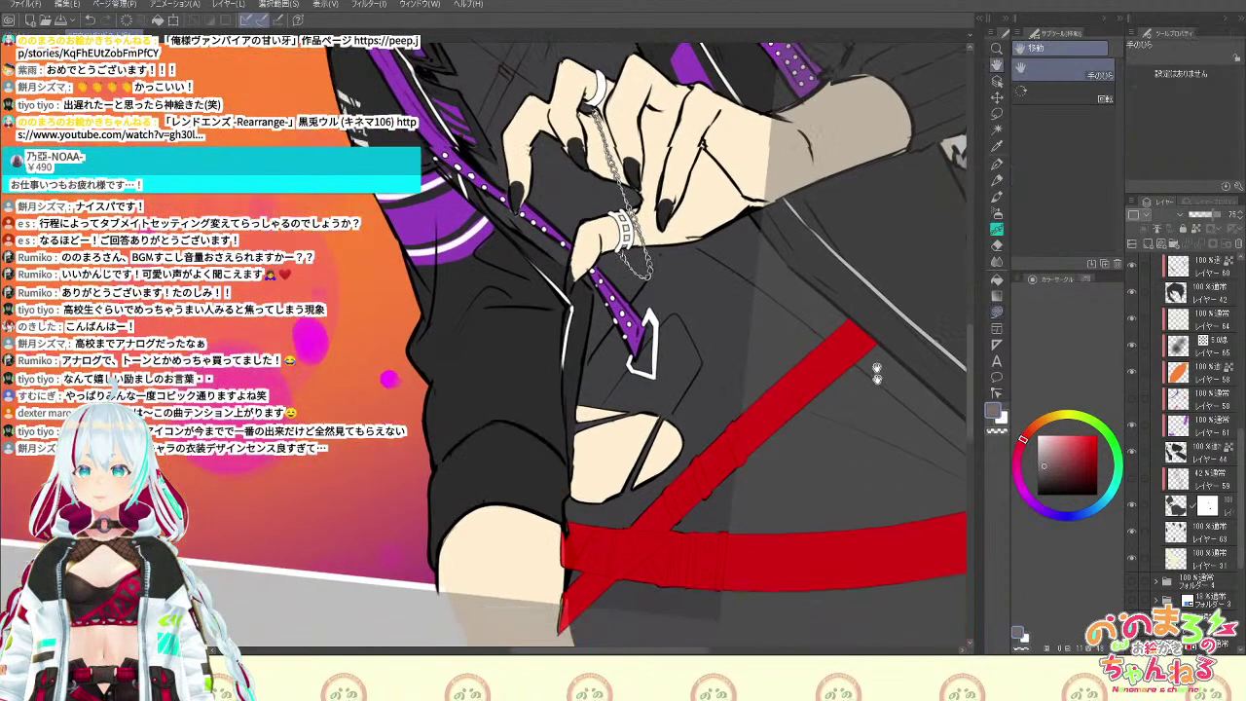
{"action": "left_click_drag", "start_coordinate": [873, 373], "coordinate": [840, 213]}
{"action": "left_click_drag", "start_coordinate": [832, 432], "coordinate": [746, 356]}
{"action": "key", "text": "e"}
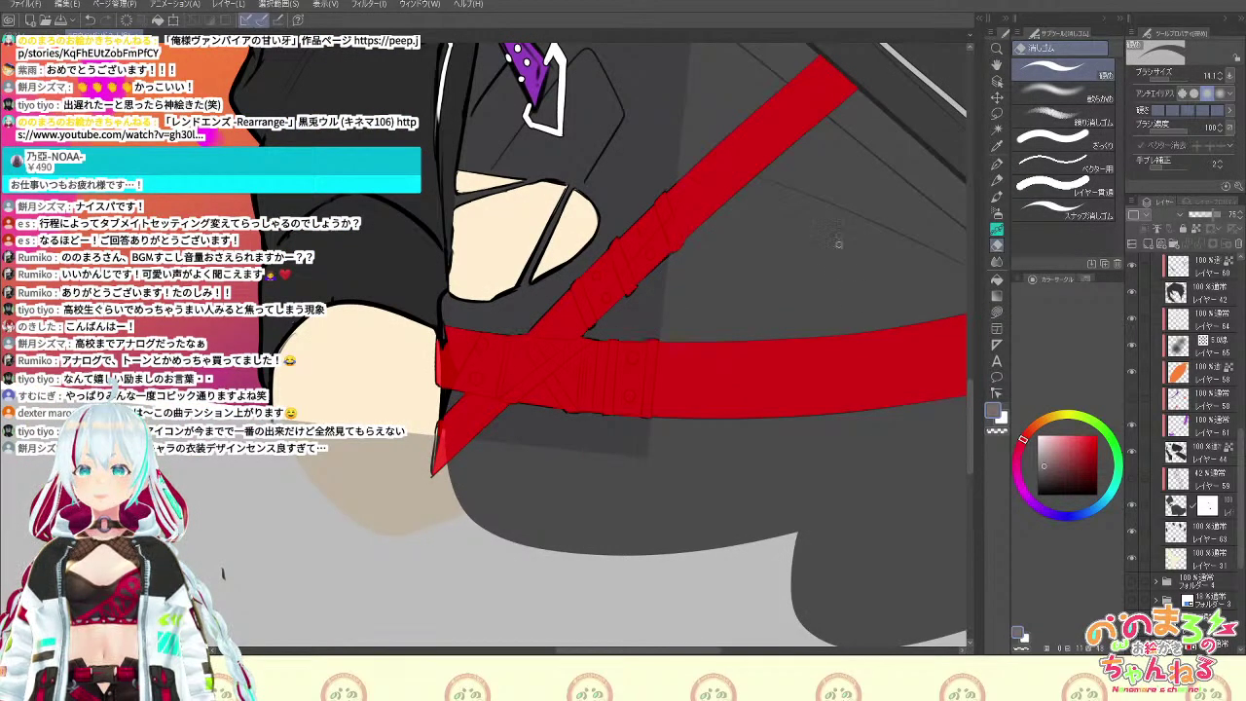
Bucket-fill the upper and middle sections of the diagonal chest strap below the necklace with red
{"action": "left_click_drag", "start_coordinate": [803, 136], "coordinate": [891, 609]}
{"action": "left_click_drag", "start_coordinate": [779, 390], "coordinate": [865, 545]}
{"action": "left_click_drag", "start_coordinate": [779, 229], "coordinate": [949, 597]}
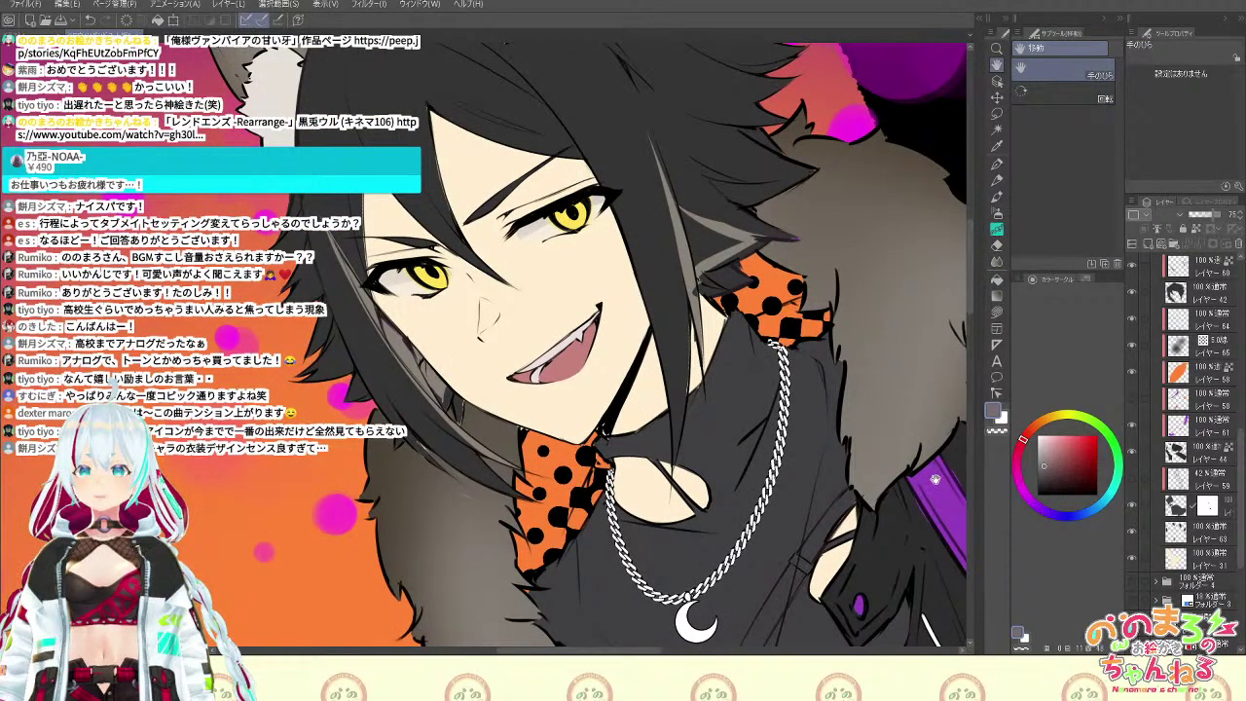
{"action": "left_click_drag", "start_coordinate": [752, 504], "coordinate": [835, 547]}
{"action": "key", "text": "g"}
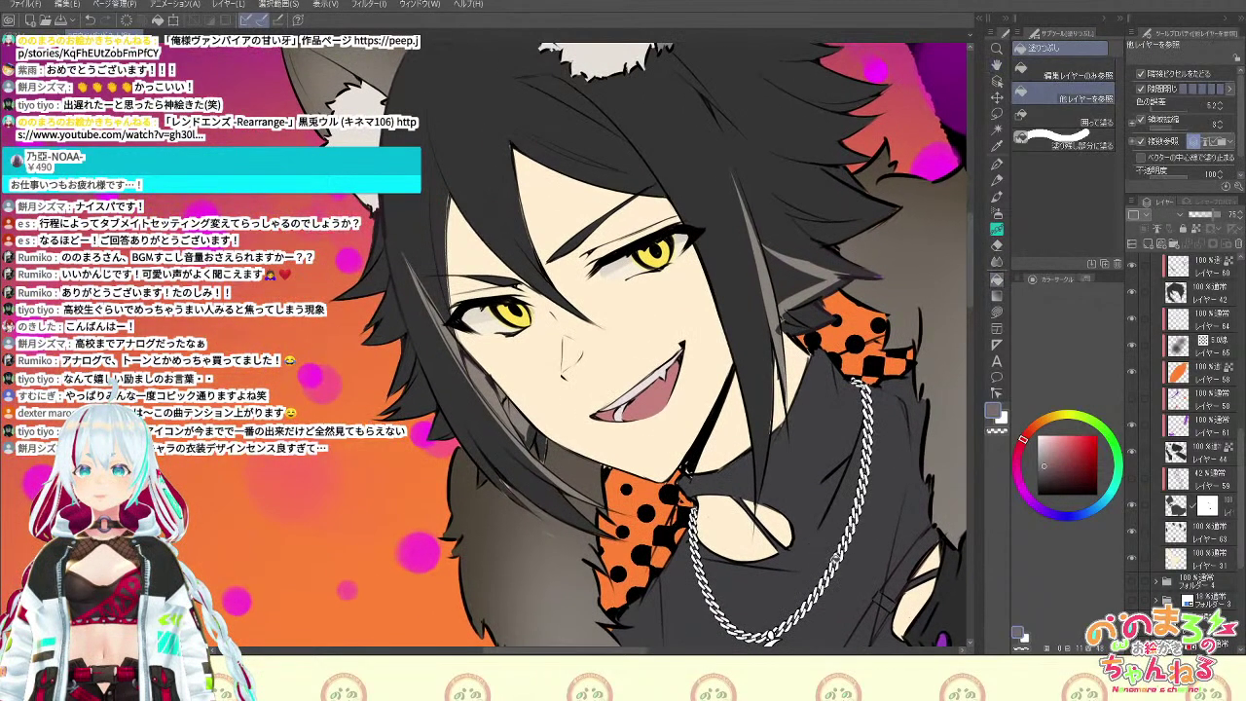
{"action": "scroll", "coordinate": [841, 562], "scroll_direction": "up", "scroll_amount": 1}
{"action": "scroll", "coordinate": [845, 567], "scroll_direction": "down", "scroll_amount": 2}
{"action": "left_click_drag", "start_coordinate": [849, 608], "coordinate": [745, 246]}
{"action": "scroll", "coordinate": [745, 245], "scroll_direction": "up", "scroll_amount": 2}
{"action": "left_click", "coordinate": [748, 226]}
{"action": "left_click", "coordinate": [694, 307]}
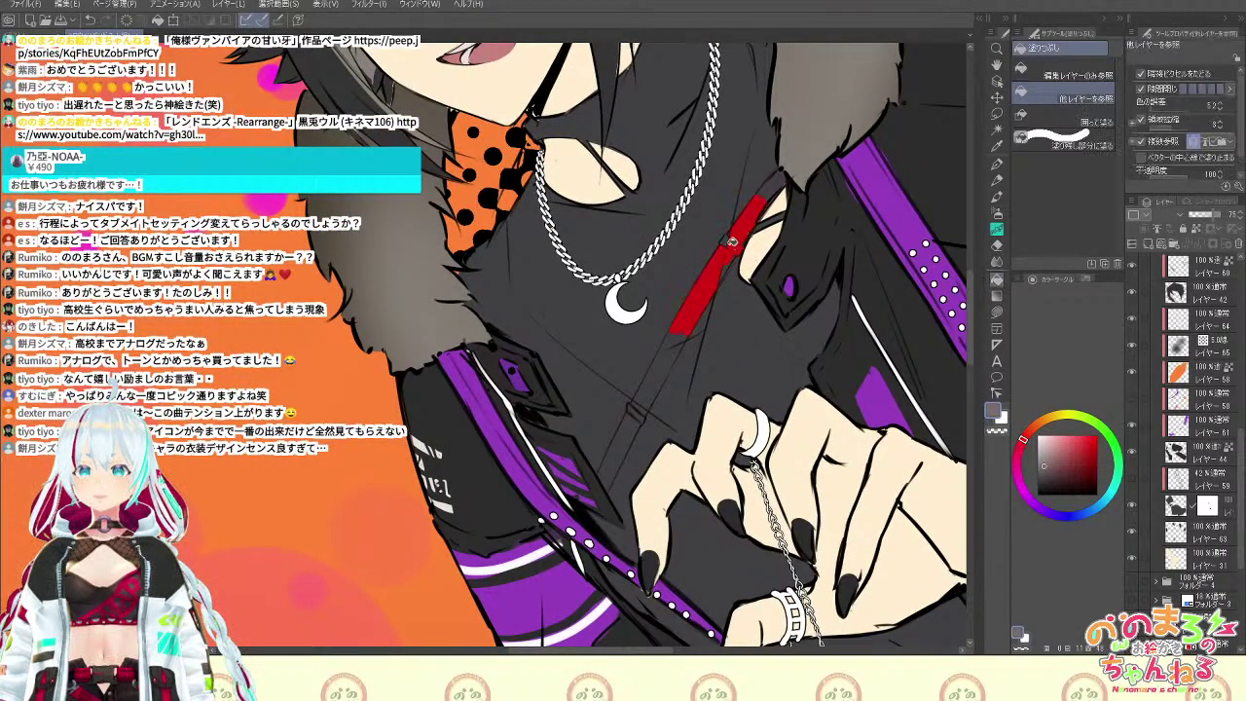
Fill the chest strap's joints, upper tip and remaining lower sections down to the hand with red
{"action": "left_click", "coordinate": [730, 242]}
{"action": "left_click", "coordinate": [730, 262]}
{"action": "left_click", "coordinate": [740, 245]}
{"action": "left_click_drag", "start_coordinate": [772, 195], "coordinate": [633, 423]}
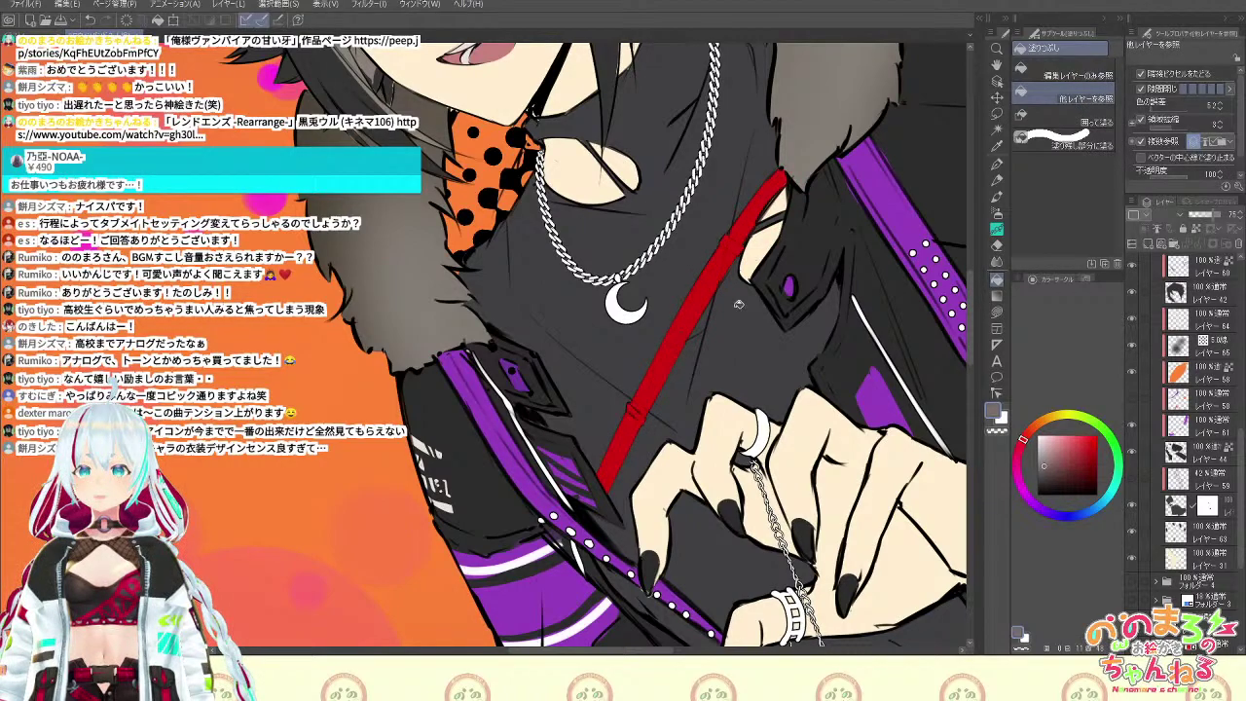
Lasso-fill the chest strap's upper end under the fur collar with red and tidy its edge with the eraser
{"action": "left_click", "coordinate": [1000, 308]}
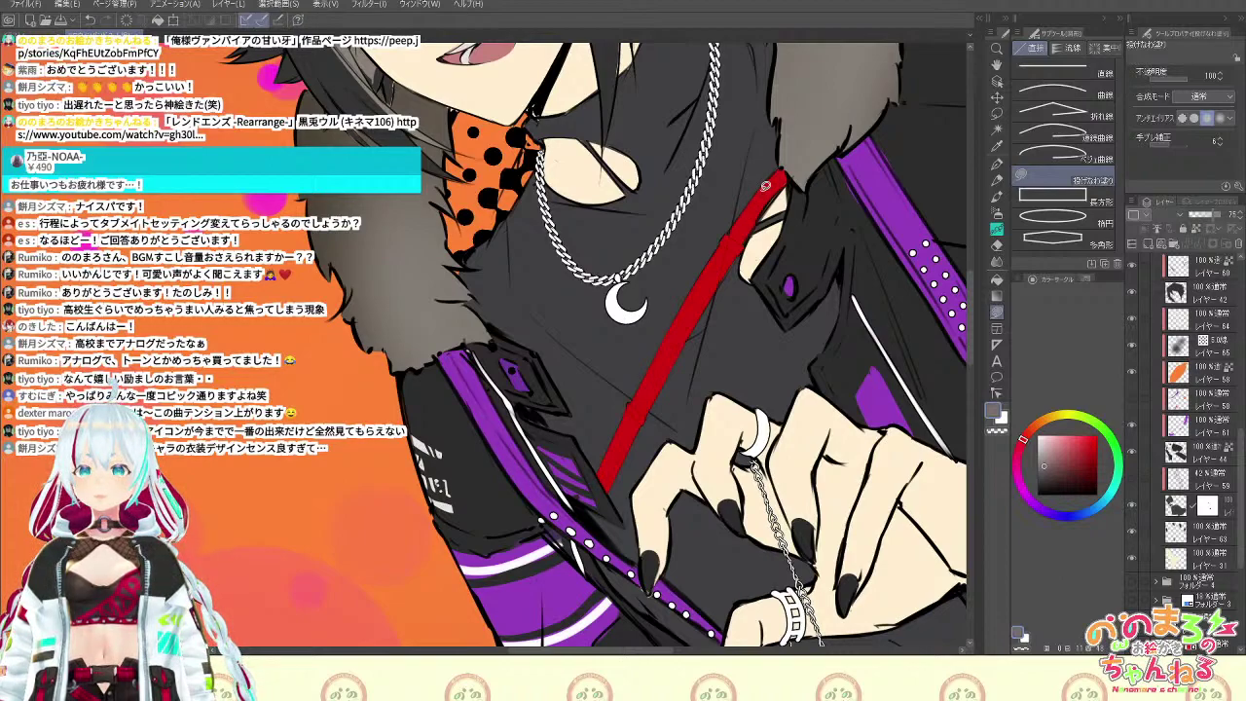
{"action": "mouse_move", "coordinate": [769, 183]}
{"action": "left_mouse_down"}
{"action": "mouse_move", "coordinate": [734, 226]}
{"action": "mouse_move", "coordinate": [733, 259]}
{"action": "mouse_move", "coordinate": [789, 183]}
{"action": "mouse_move", "coordinate": [760, 193]}
{"action": "mouse_move", "coordinate": [779, 190]}
{"action": "left_mouse_up"}
{"action": "key", "text": "e"}
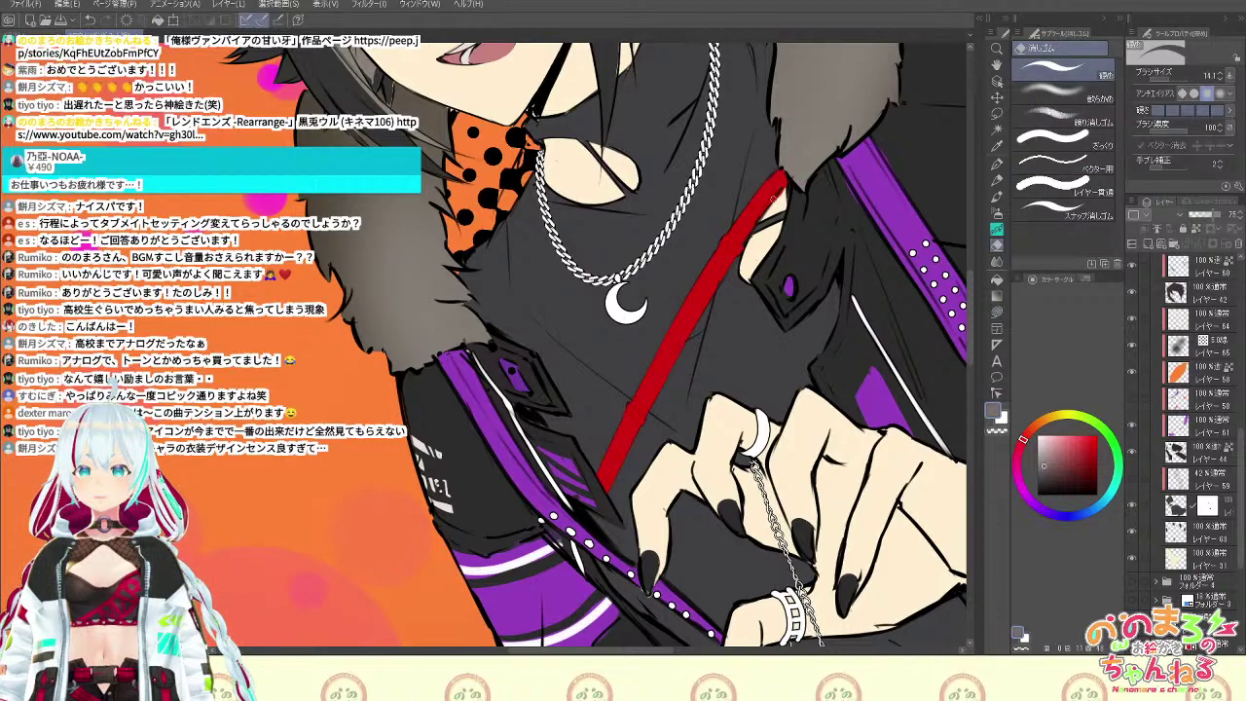
Touch up the red mask along the lower part of the chest strap with the round pen and eraser at size 14.1
{"action": "key", "text": "b"}
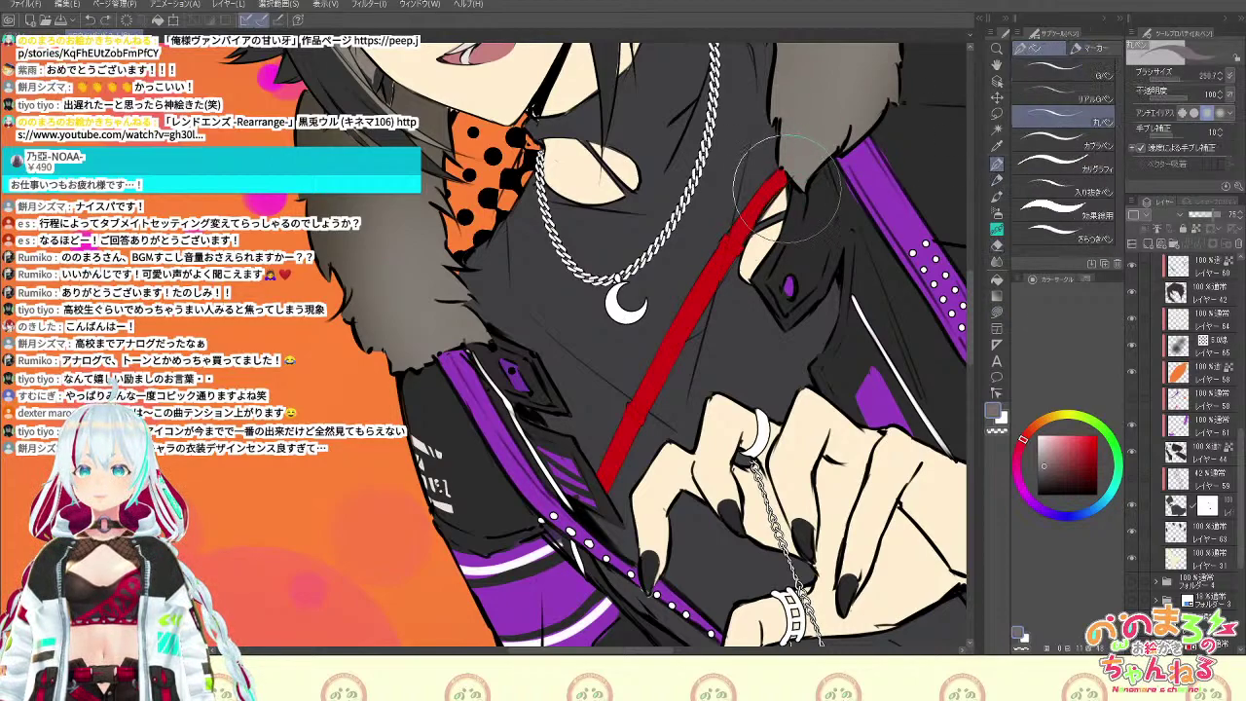
{"action": "key", "text": "p"}
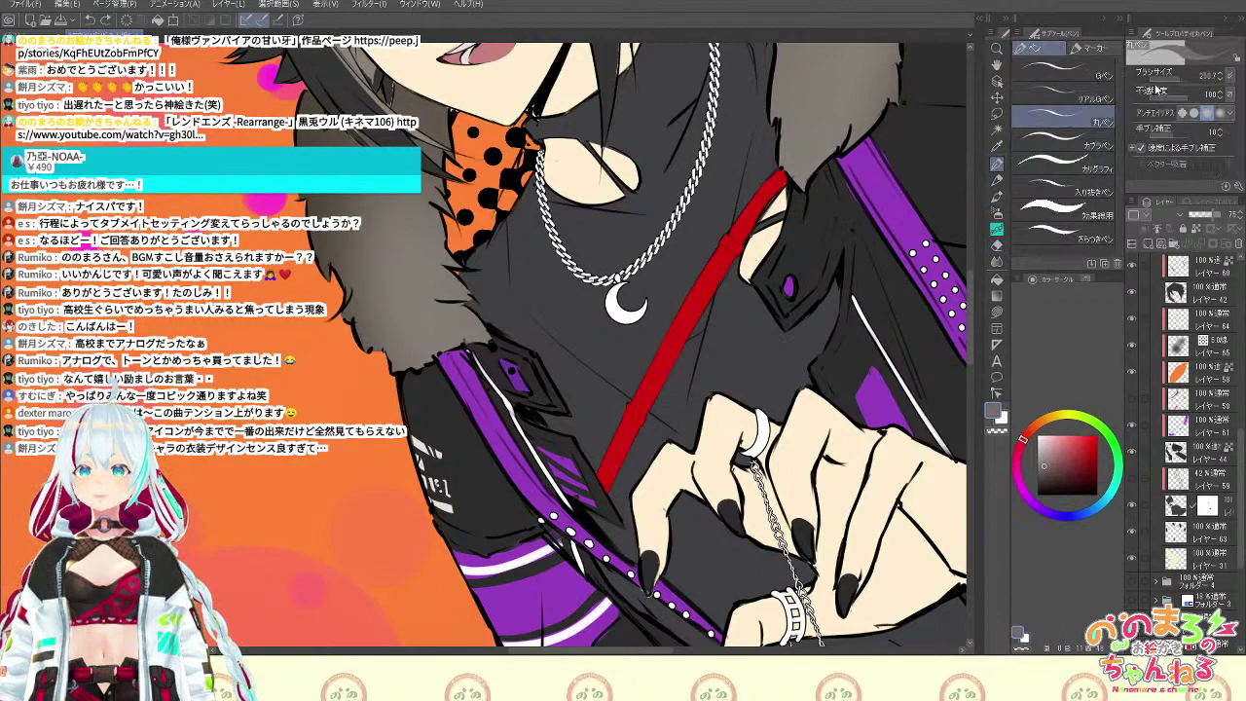
{"action": "left_click", "coordinate": [1168, 80]}
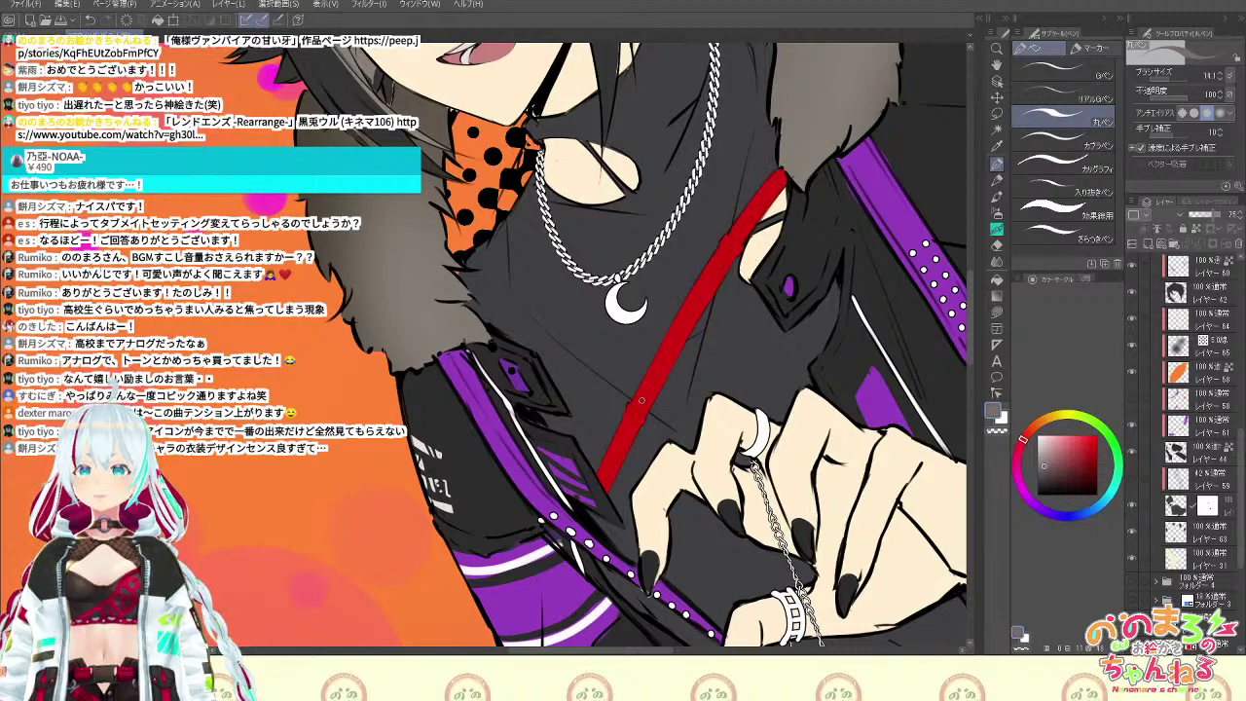
{"action": "key", "text": "e"}
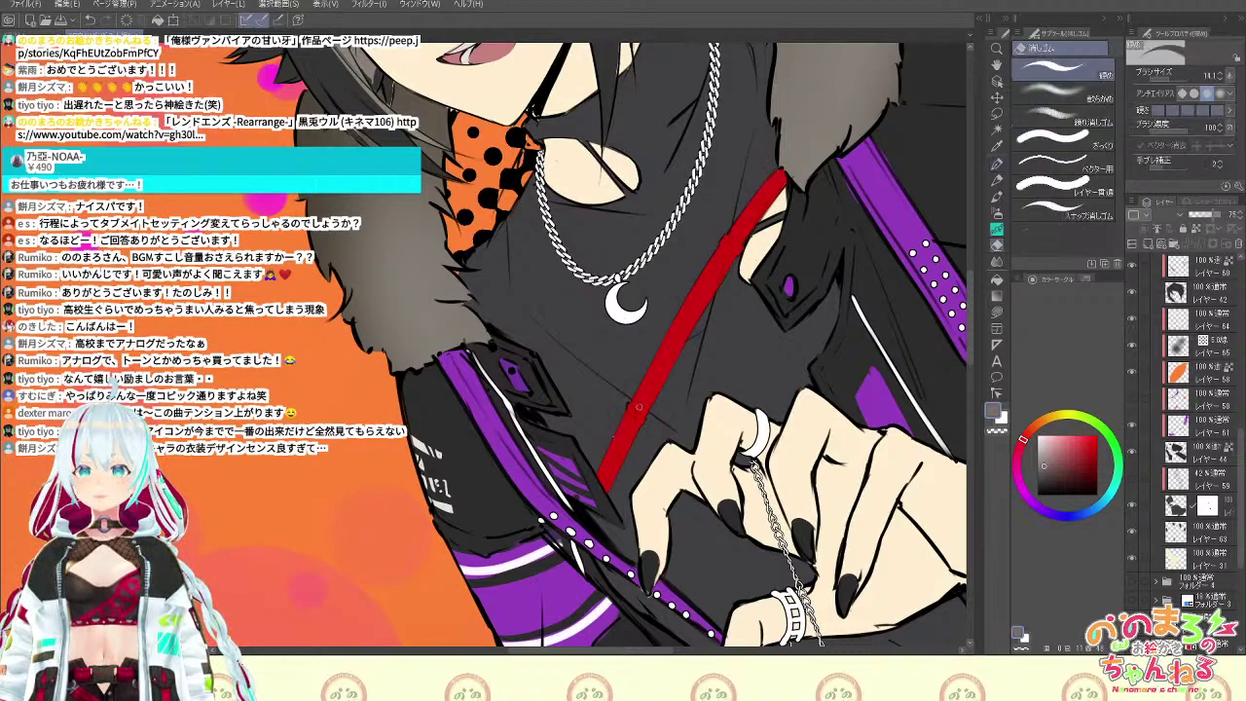
{"action": "key", "text": "b"}
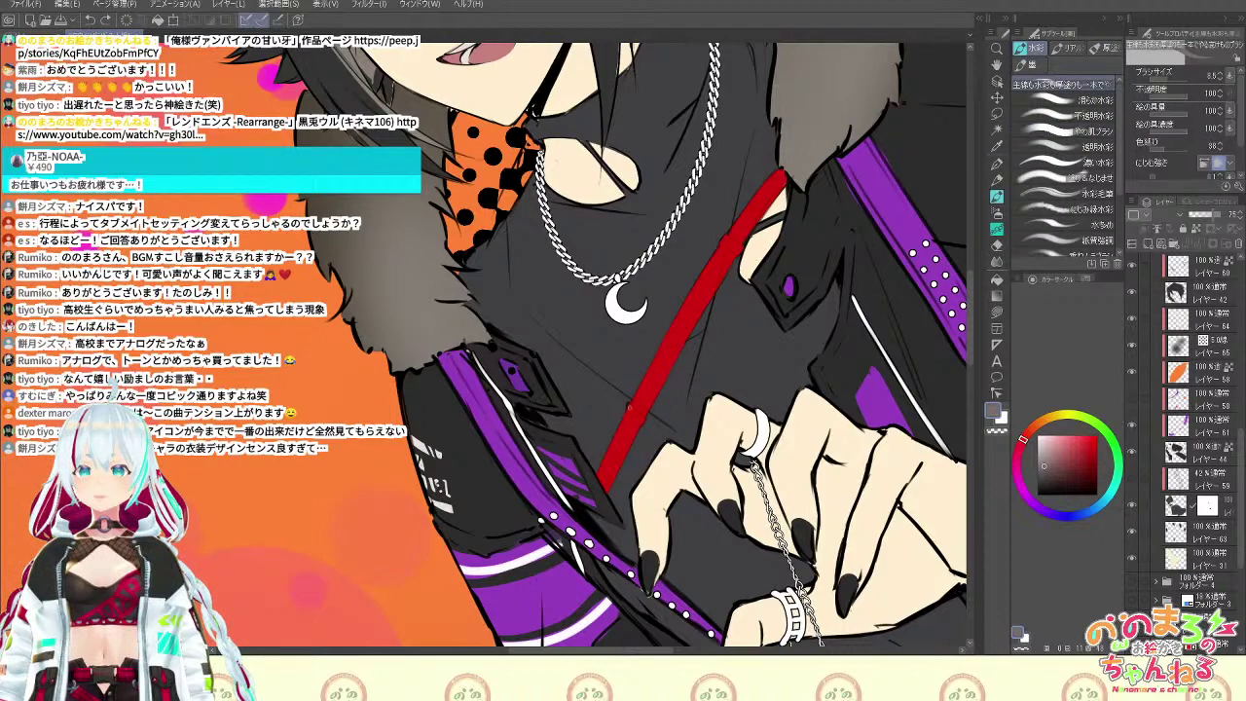
Convert the red quick mask of the belts and straps into a selection and add a new layer beneath フォルダー 5
{"action": "scroll", "coordinate": [598, 495], "scroll_direction": "down", "scroll_amount": 3}
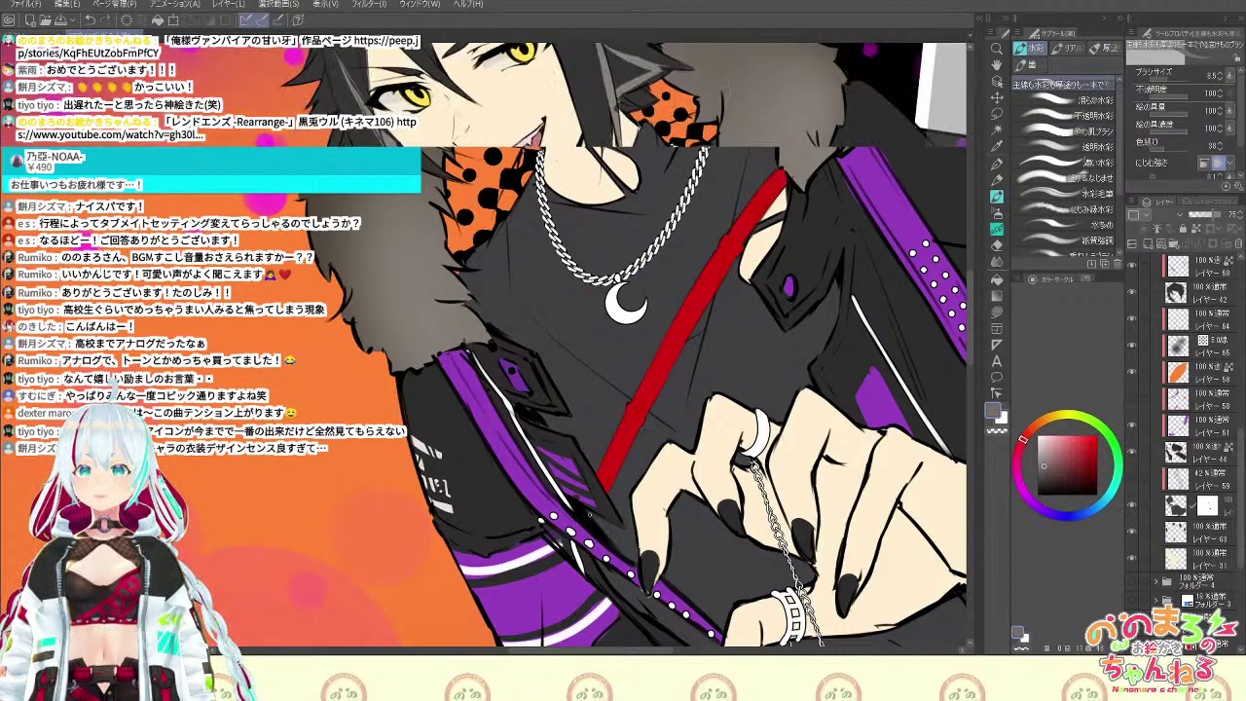
{"action": "left_click_drag", "start_coordinate": [913, 505], "coordinate": [906, 326]}
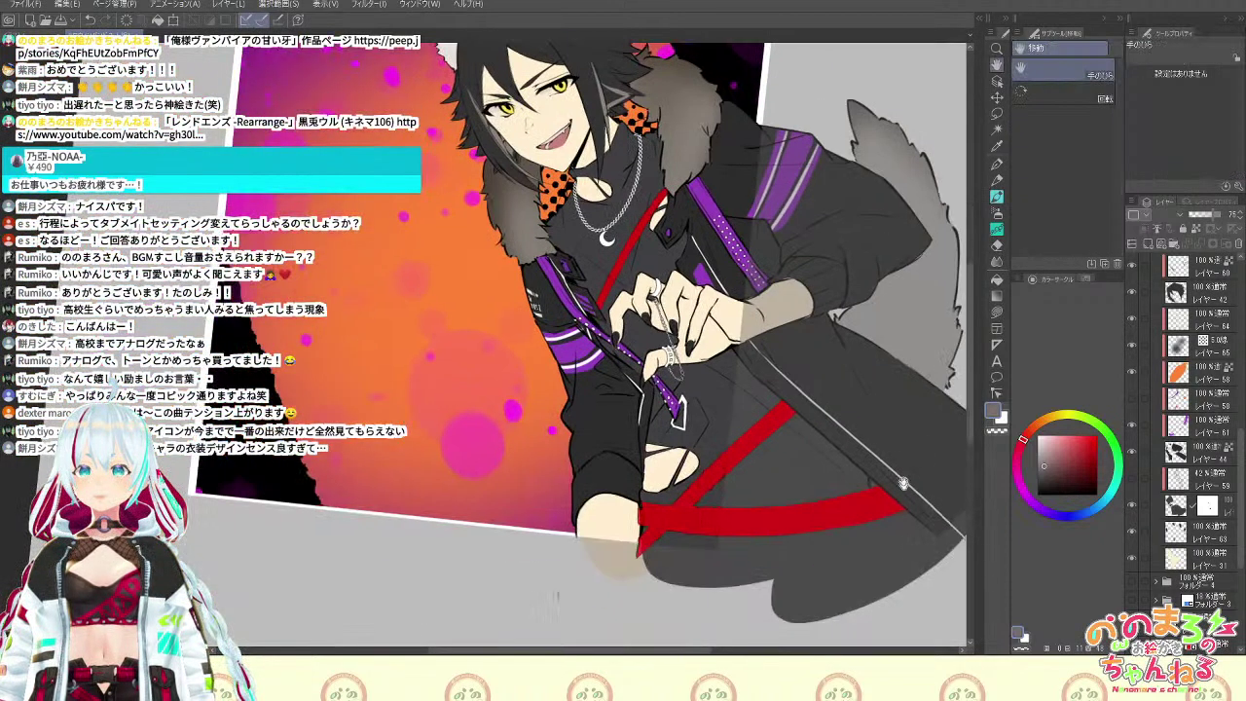
{"action": "left_click_drag", "start_coordinate": [903, 481], "coordinate": [894, 377]}
{"action": "scroll", "coordinate": [901, 365], "scroll_direction": "up", "scroll_amount": 1}
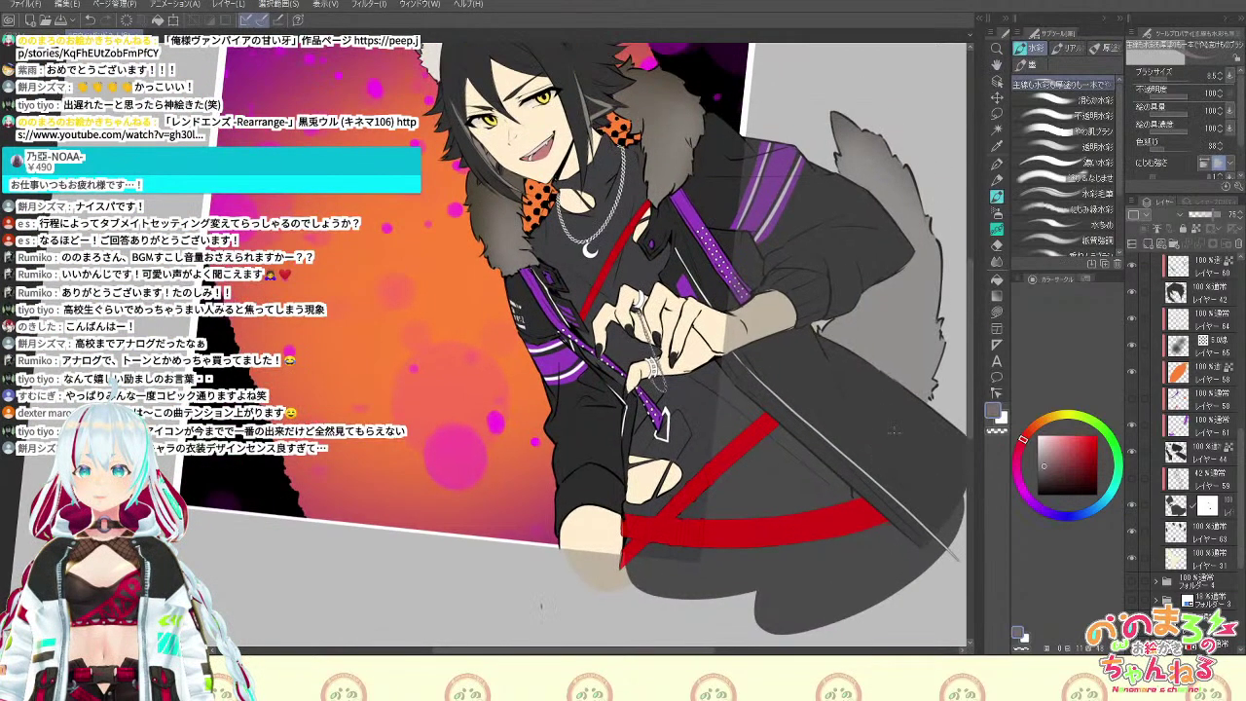
{"action": "left_click_drag", "start_coordinate": [1242, 440], "coordinate": [1242, 285]}
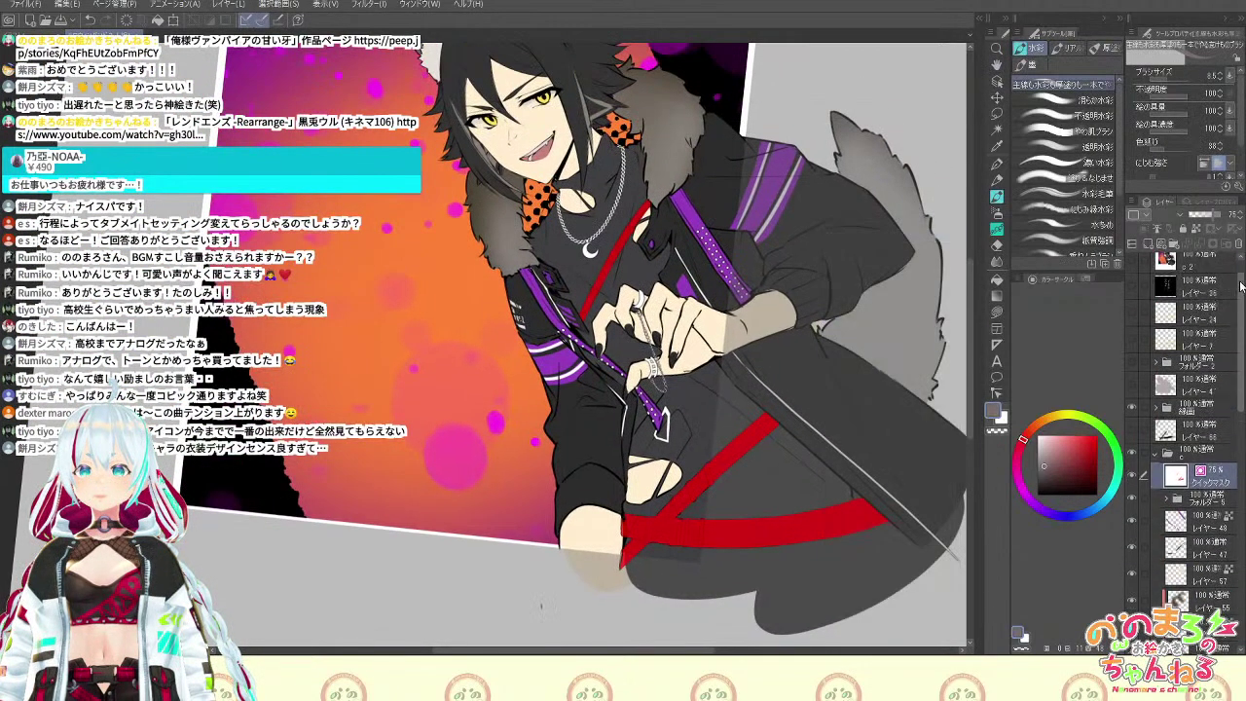
{"action": "key", "text": "F6"}
{"action": "key", "text": "F6"}
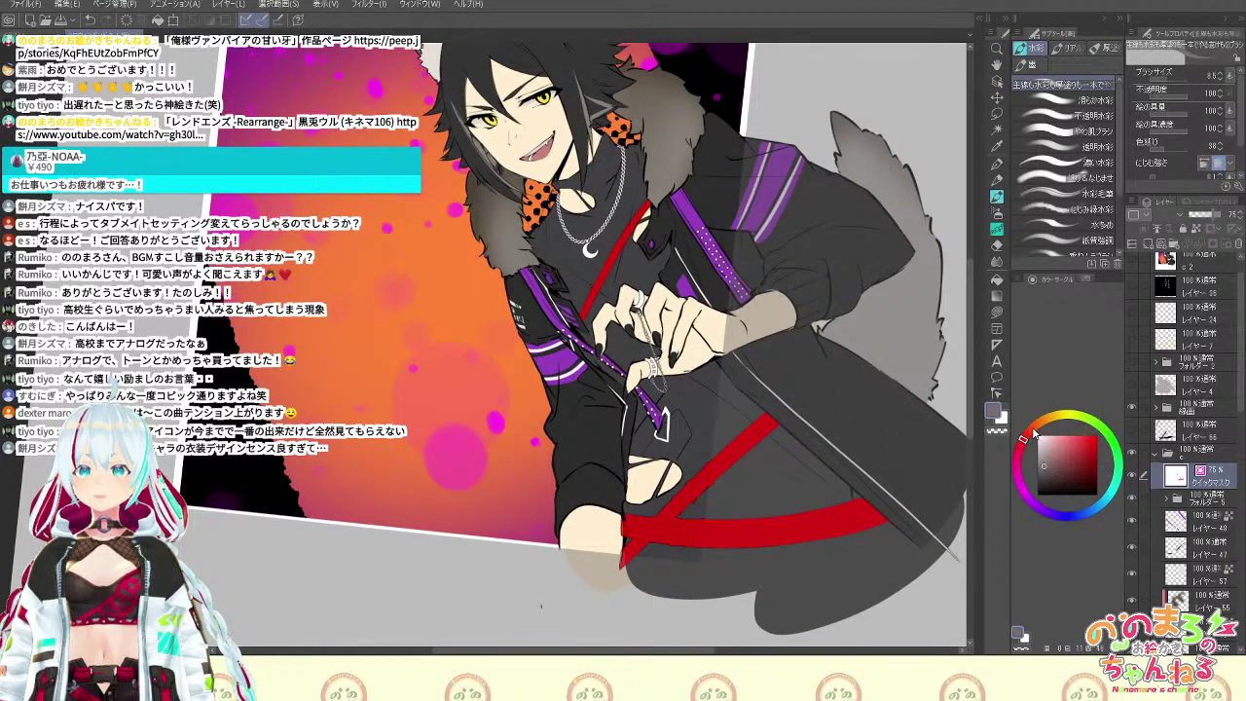
{"action": "key", "text": "F1"}
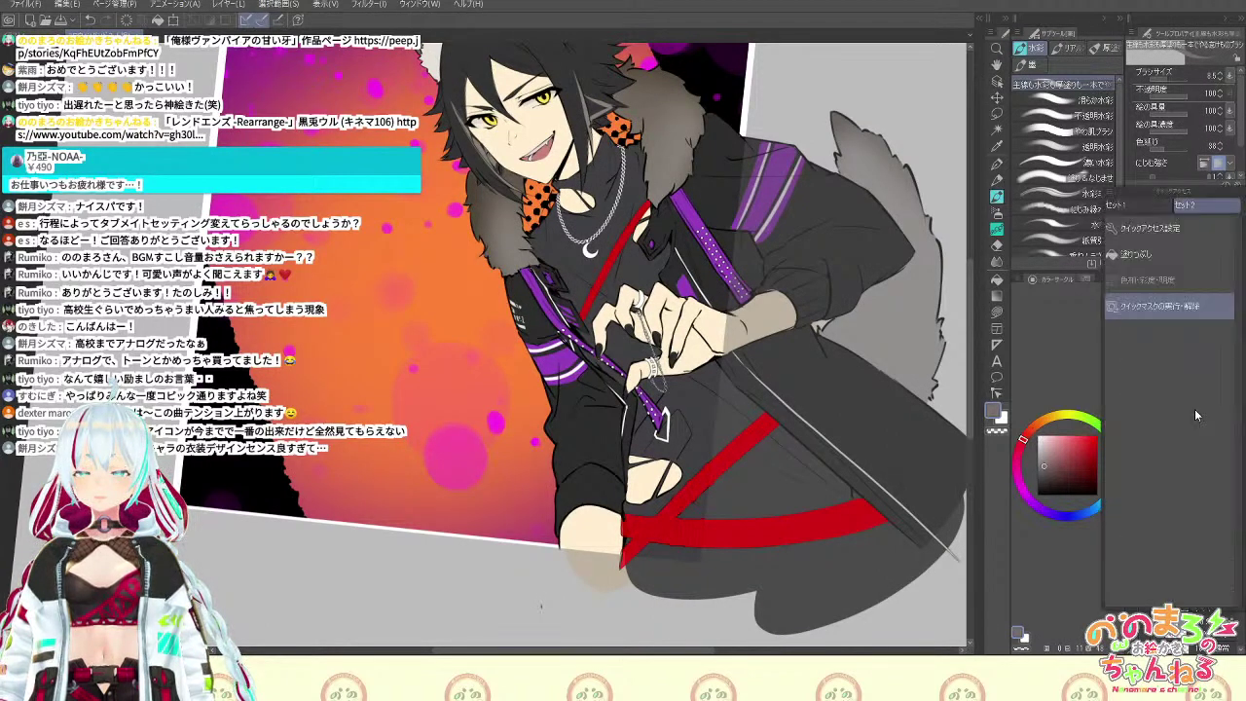
{"action": "left_click", "coordinate": [1183, 308]}
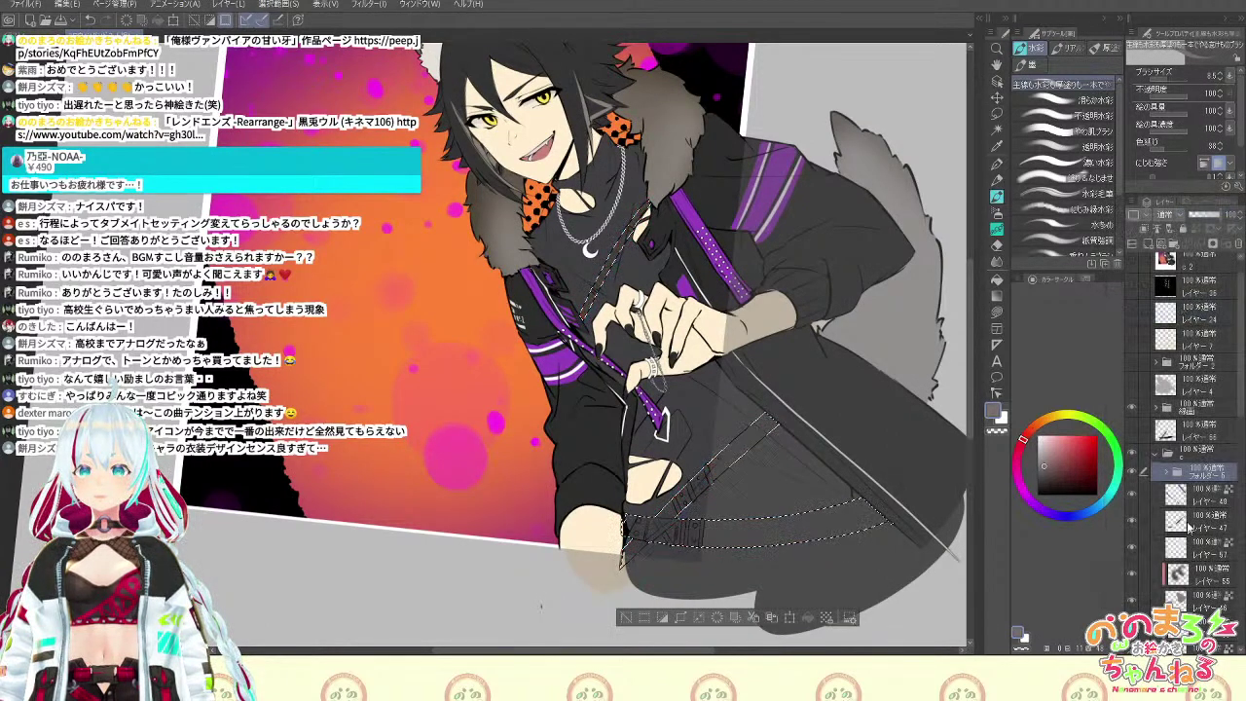
{"action": "left_click", "coordinate": [1196, 504]}
{"action": "left_click", "coordinate": [1155, 243]}
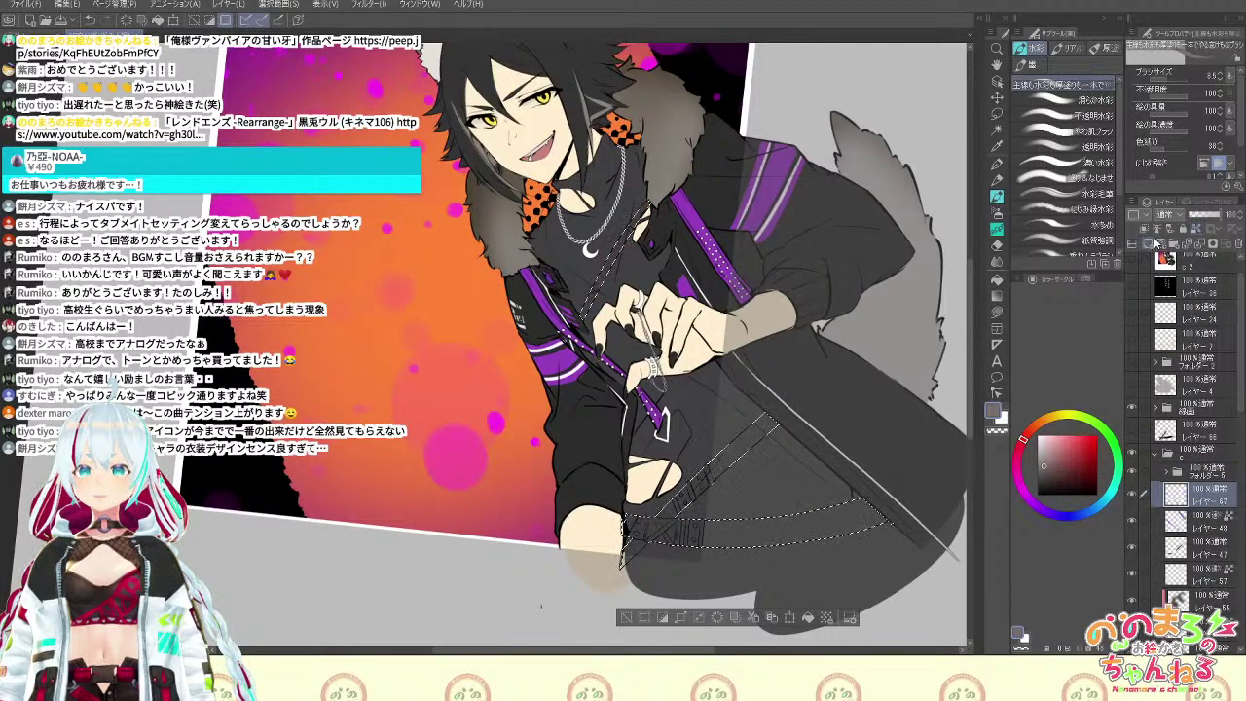
Fill the selected belts and straps on the new layer with a very dark grey-blue, keeping the selection active
{"action": "key", "text": "F2"}
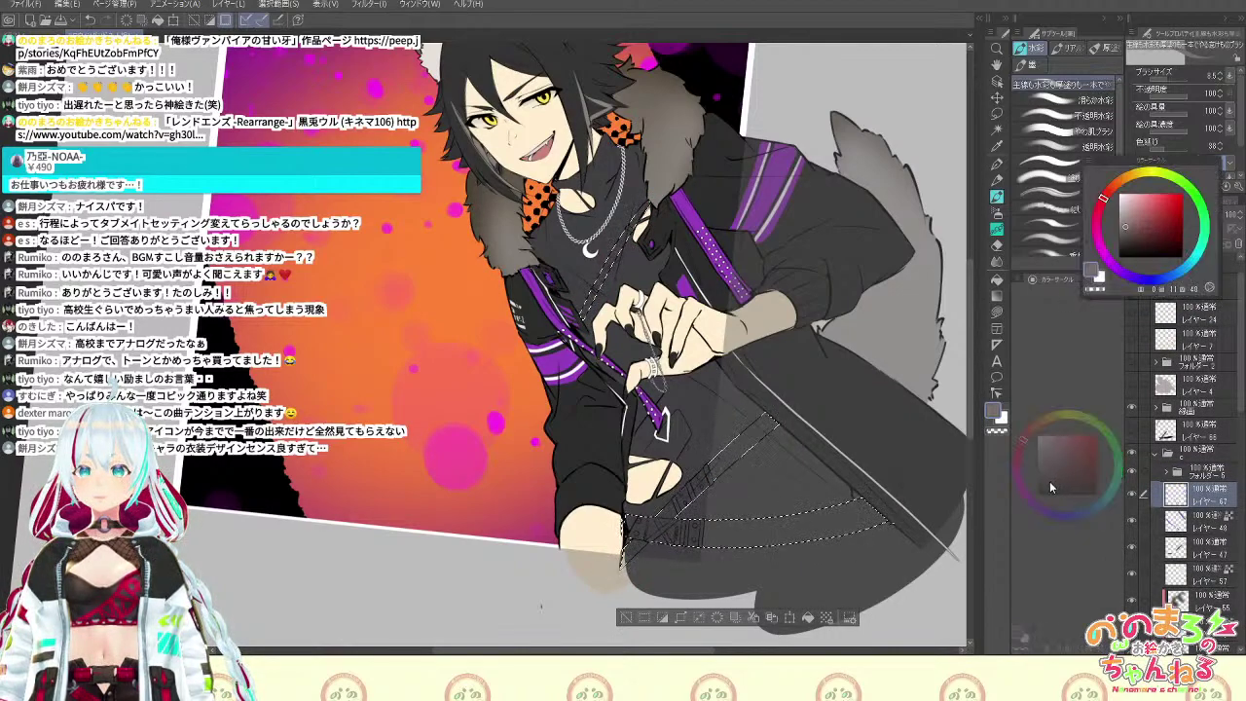
{"action": "key", "text": "F2"}
{"action": "left_click", "coordinate": [1047, 469]}
{"action": "left_click", "coordinate": [1045, 480]}
{"action": "left_click", "coordinate": [1044, 481]}
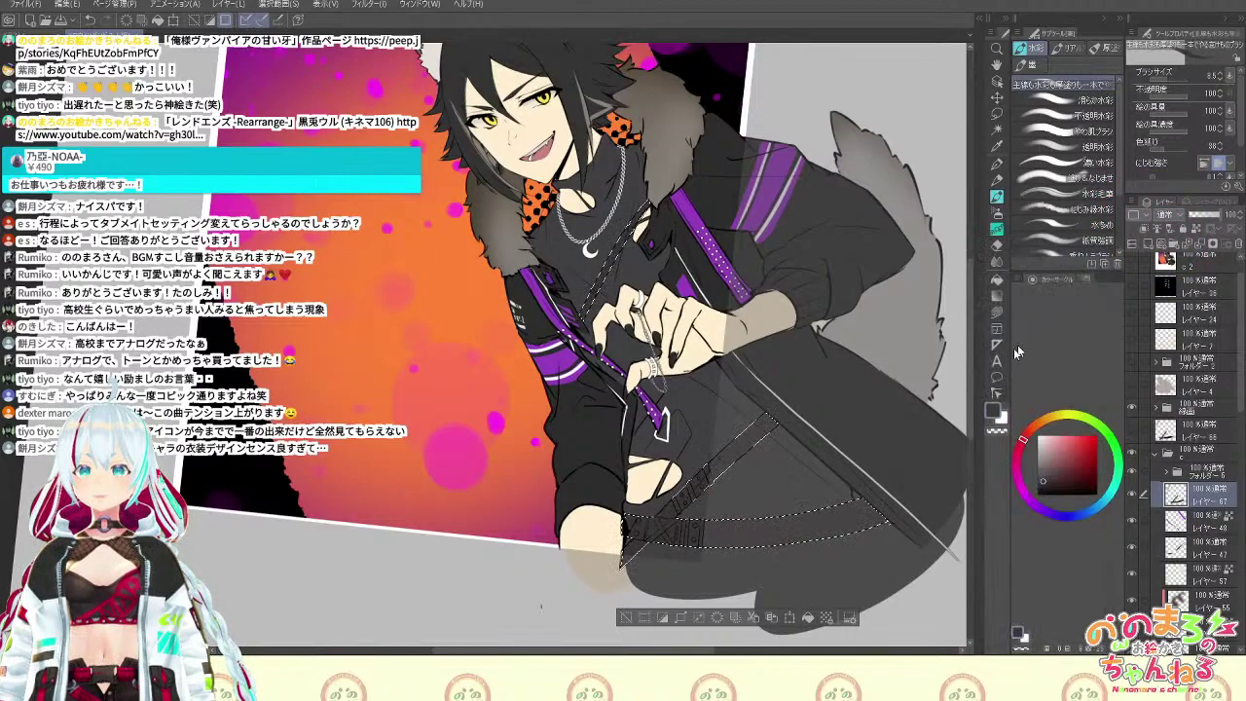
{"action": "key", "text": "F2"}
{"action": "left_click", "coordinate": [1013, 381]}
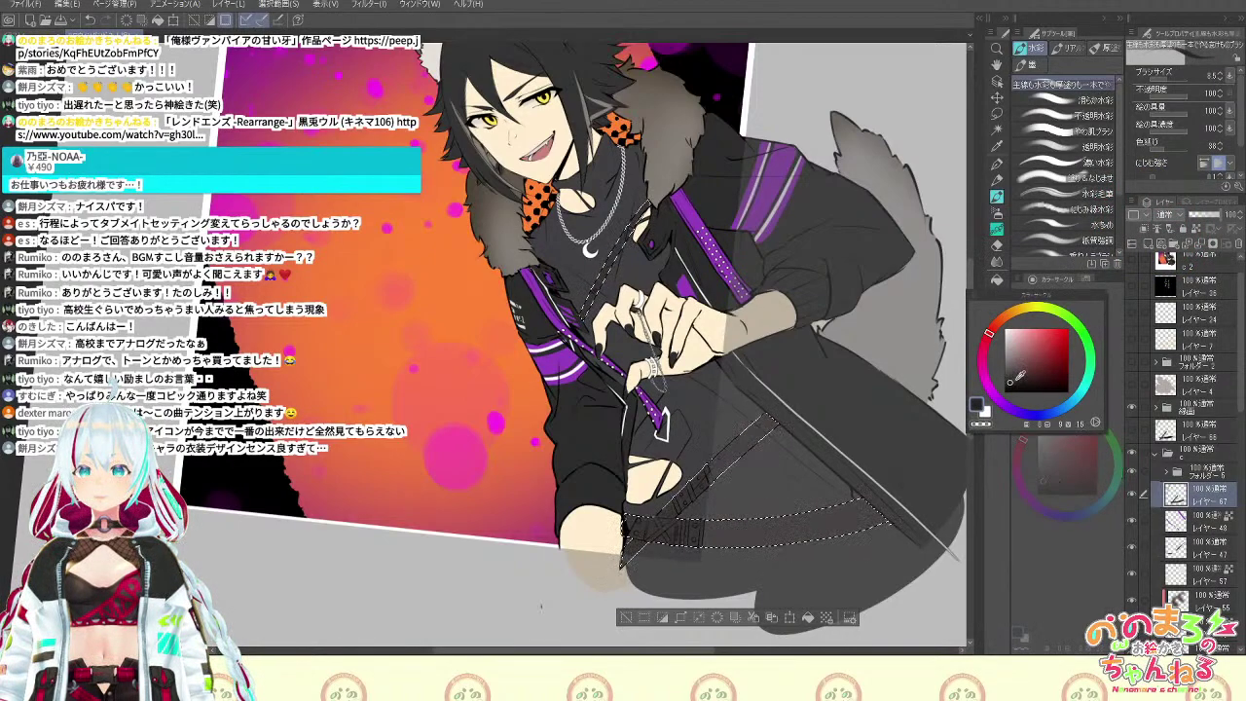
{"action": "key", "text": "F3"}
{"action": "left_click", "coordinate": [1011, 223]}
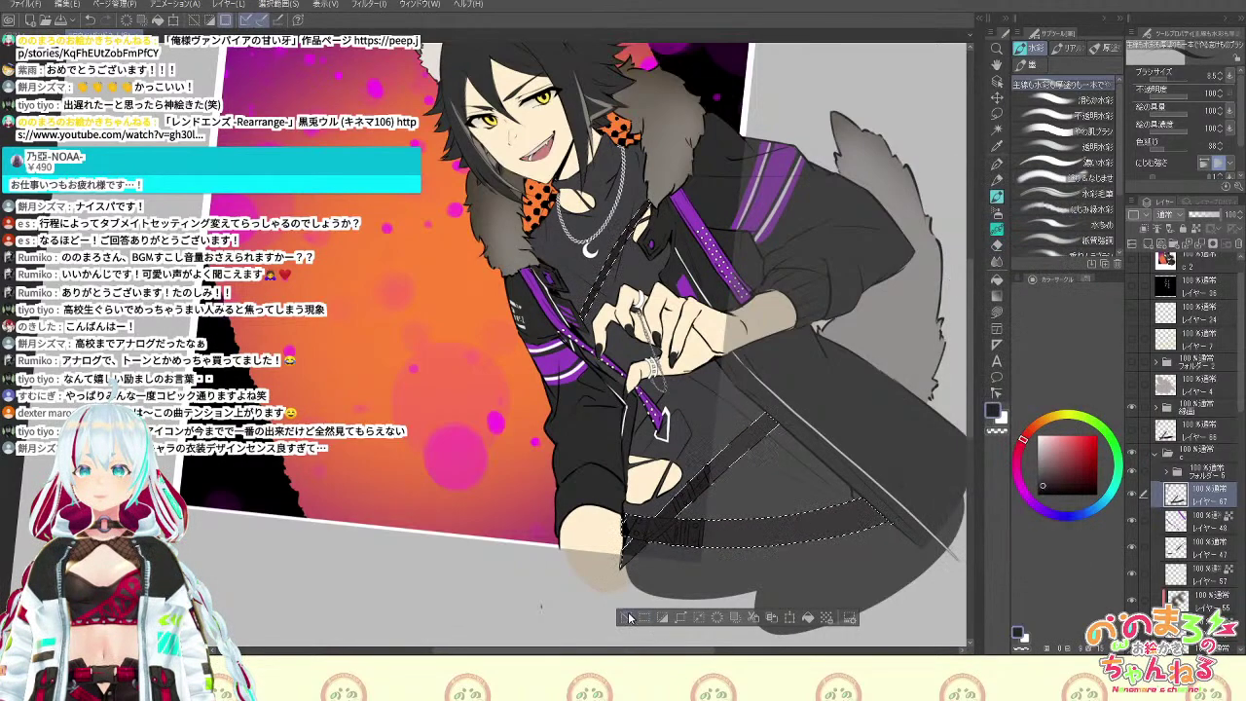
{"action": "left_click", "coordinate": [628, 617]}
{"action": "key", "text": "ctrl+z"}
Mask the clothing line art out of the selected strap areas using its layer mask, and deselect
{"action": "scroll", "coordinate": [623, 629], "scroll_direction": "up", "scroll_amount": 2}
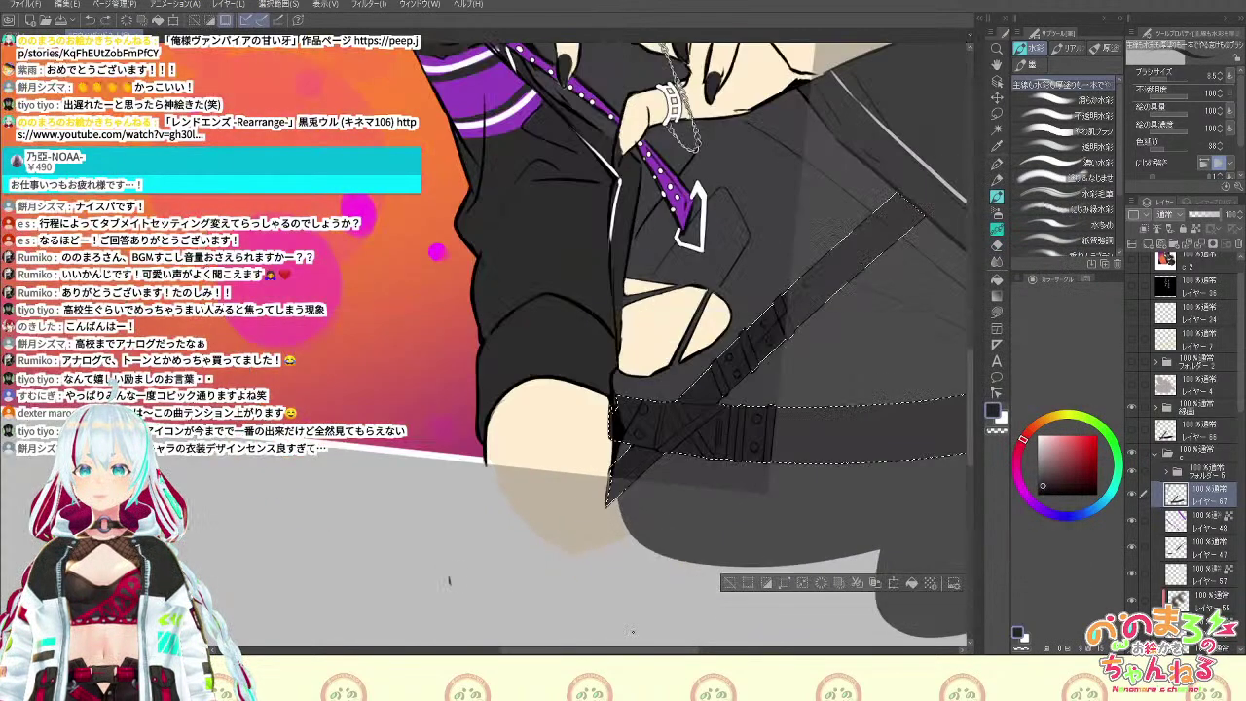
{"action": "left_click_drag", "start_coordinate": [871, 426], "coordinate": [807, 607]}
{"action": "left_click", "coordinate": [997, 82]}
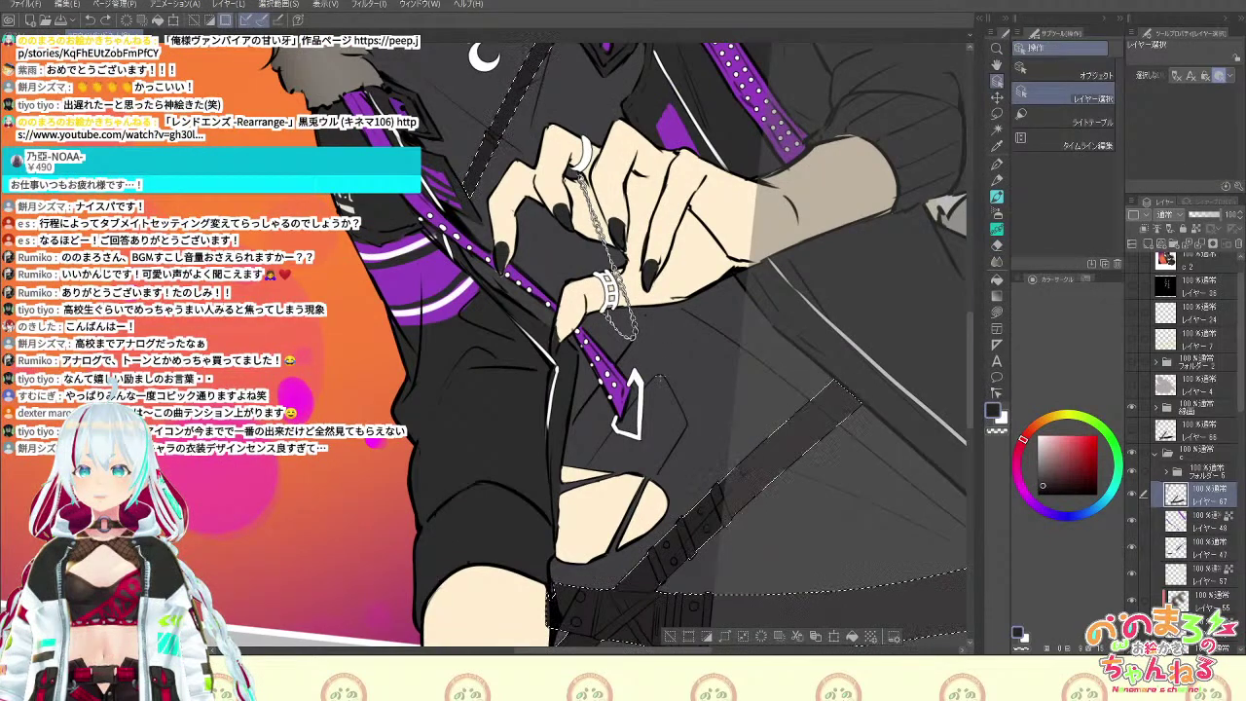
{"action": "left_click", "coordinate": [643, 420]}
{"action": "left_click", "coordinate": [1133, 582]}
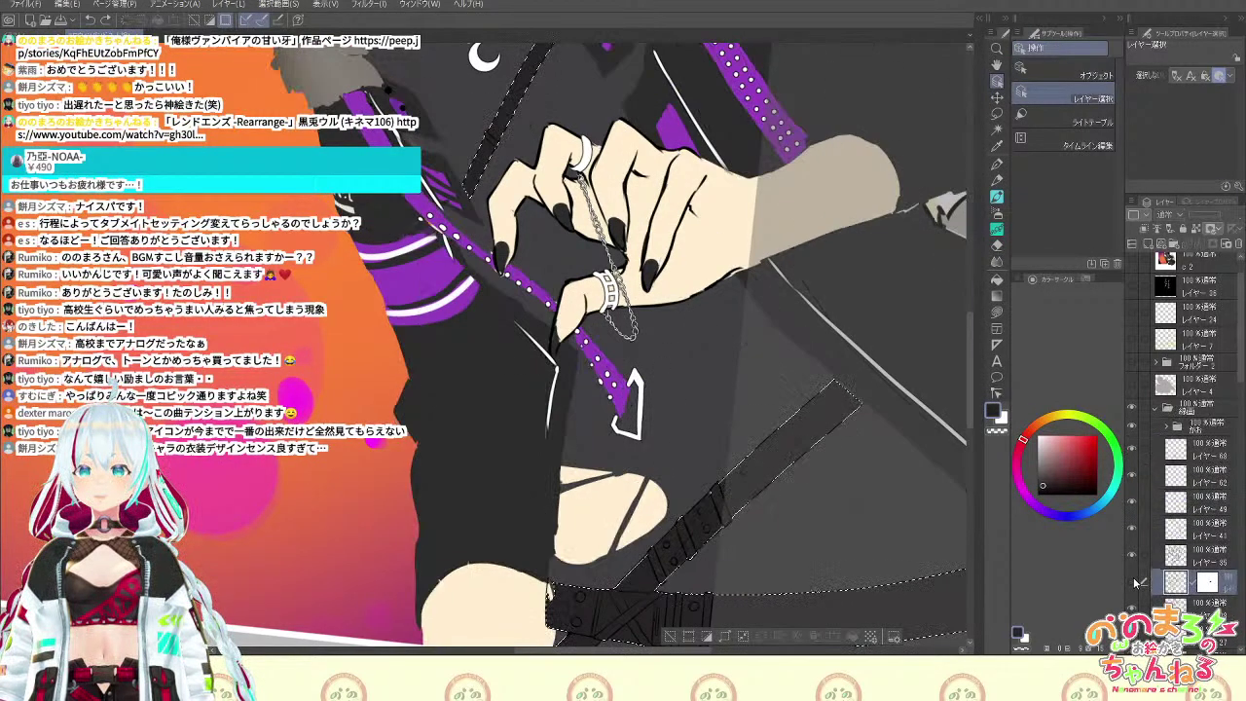
{"action": "left_click", "coordinate": [1132, 582]}
{"action": "left_click", "coordinate": [1211, 582]}
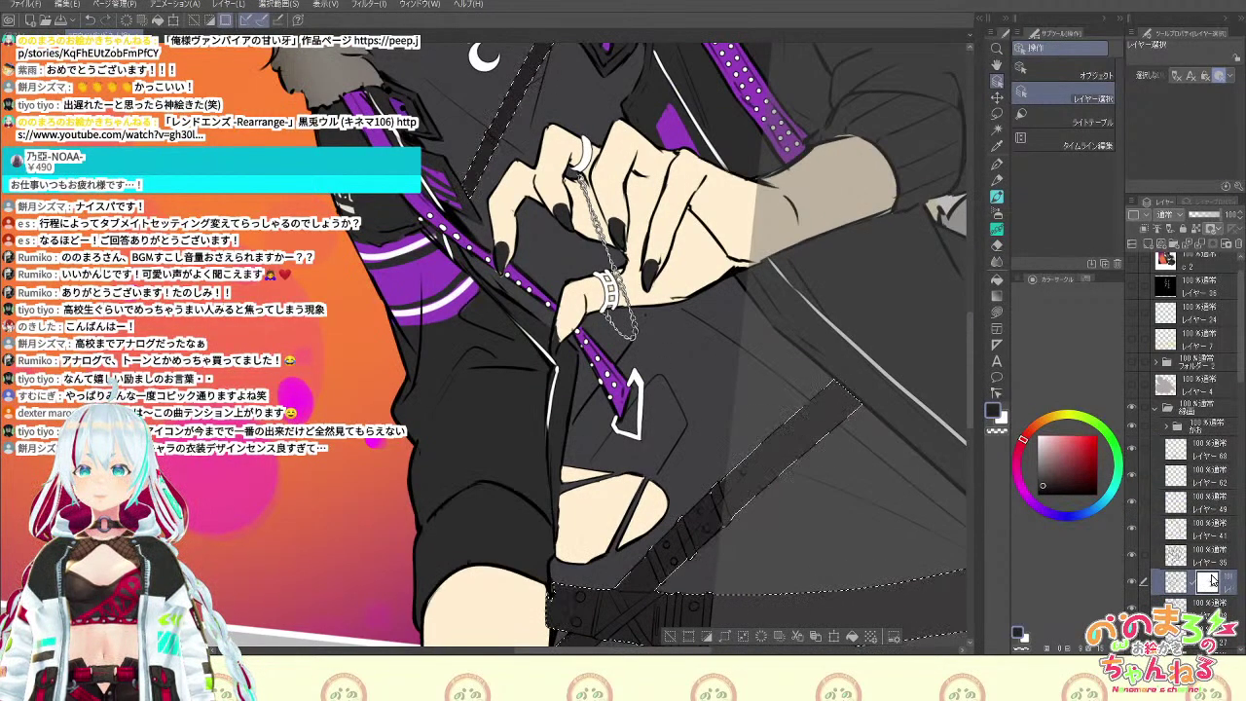
{"action": "key", "text": "ctrl+d"}
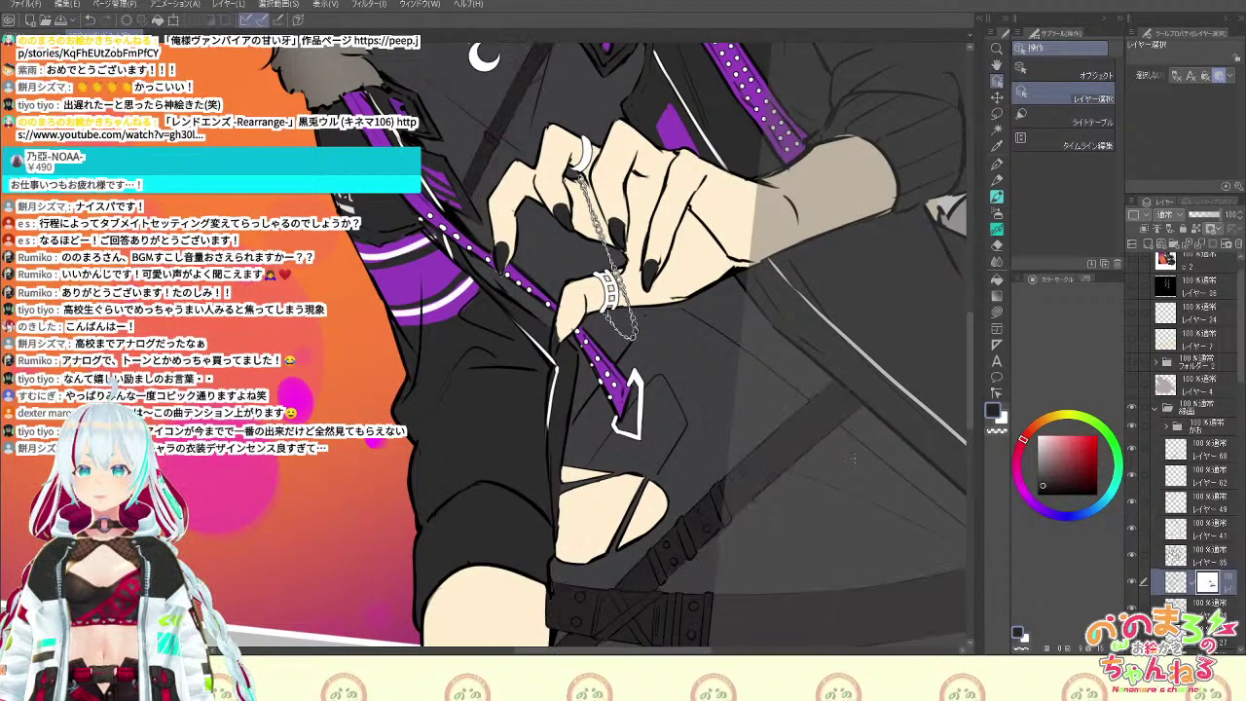
Select the chest strap's layer and toggle the layer just below the line-art folder to reveal the strap's orange colour
{"action": "key", "text": "space"}
{"action": "left_click_drag", "start_coordinate": [794, 385], "coordinate": [814, 482]}
{"action": "left_click_drag", "start_coordinate": [772, 263], "coordinate": [909, 557]}
{"action": "left_click", "coordinate": [997, 82]}
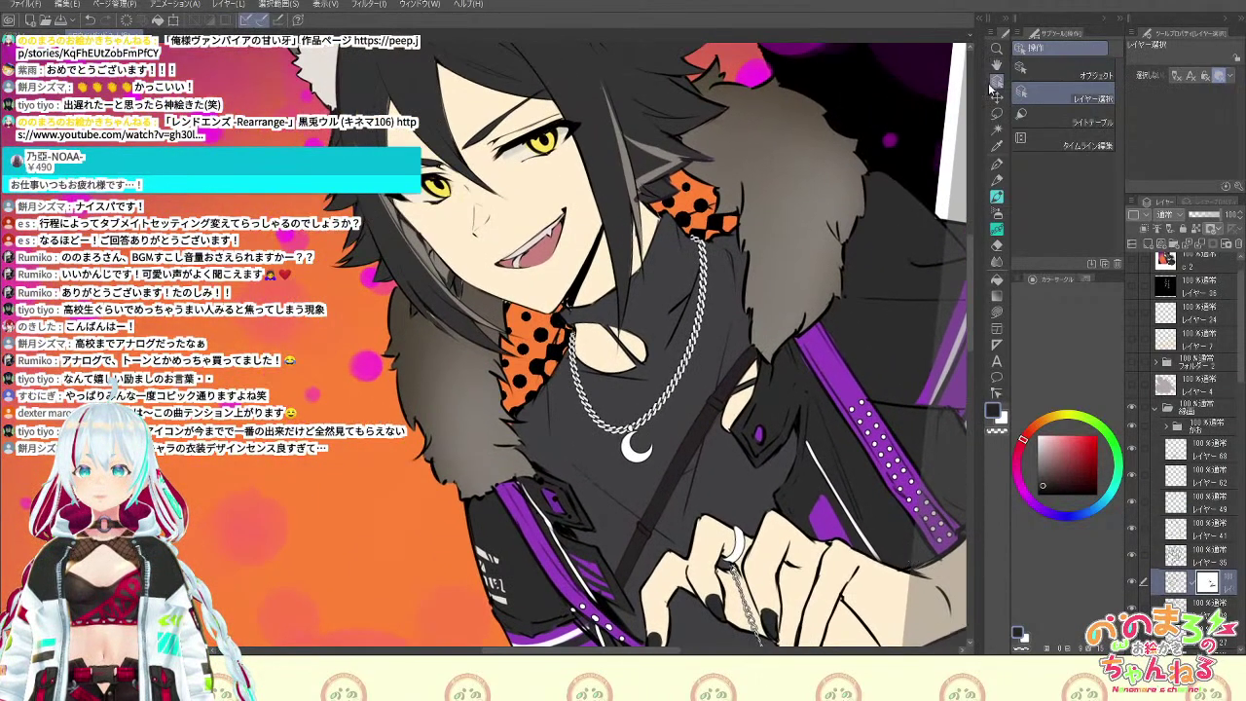
{"action": "left_click", "coordinate": [731, 380]}
{"action": "key", "text": "ctrl+minus"}
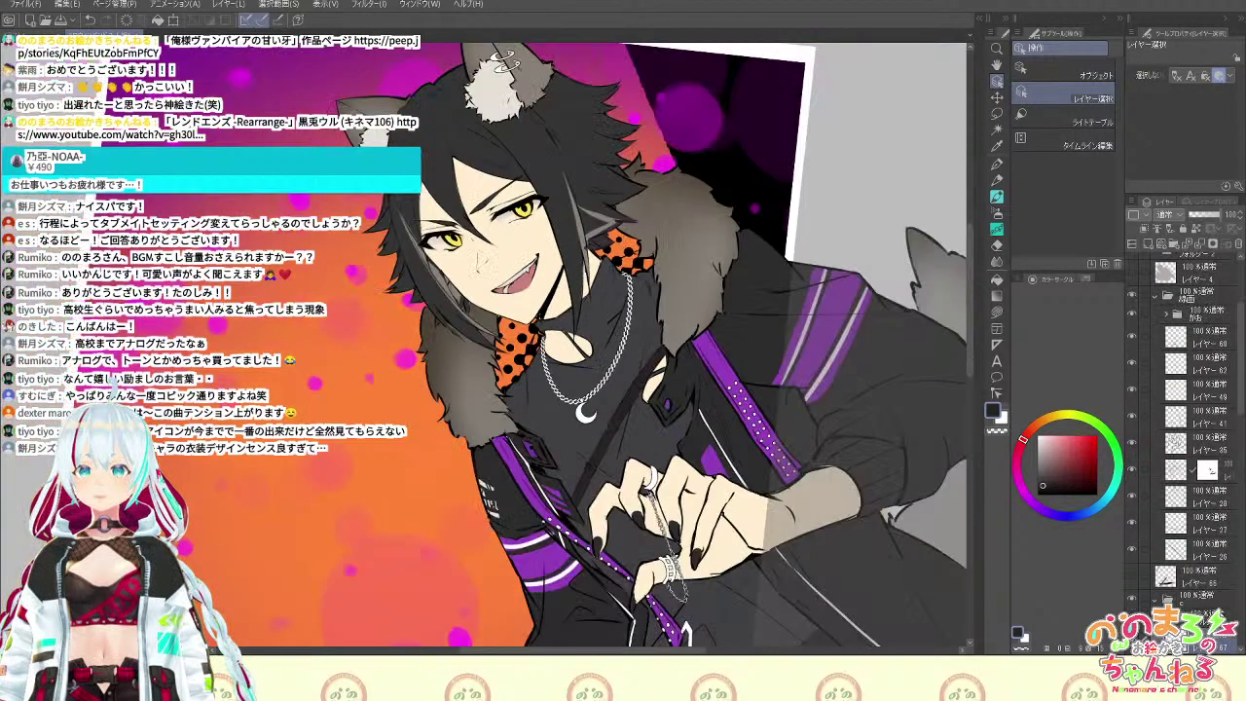
{"action": "left_click", "coordinate": [1132, 577]}
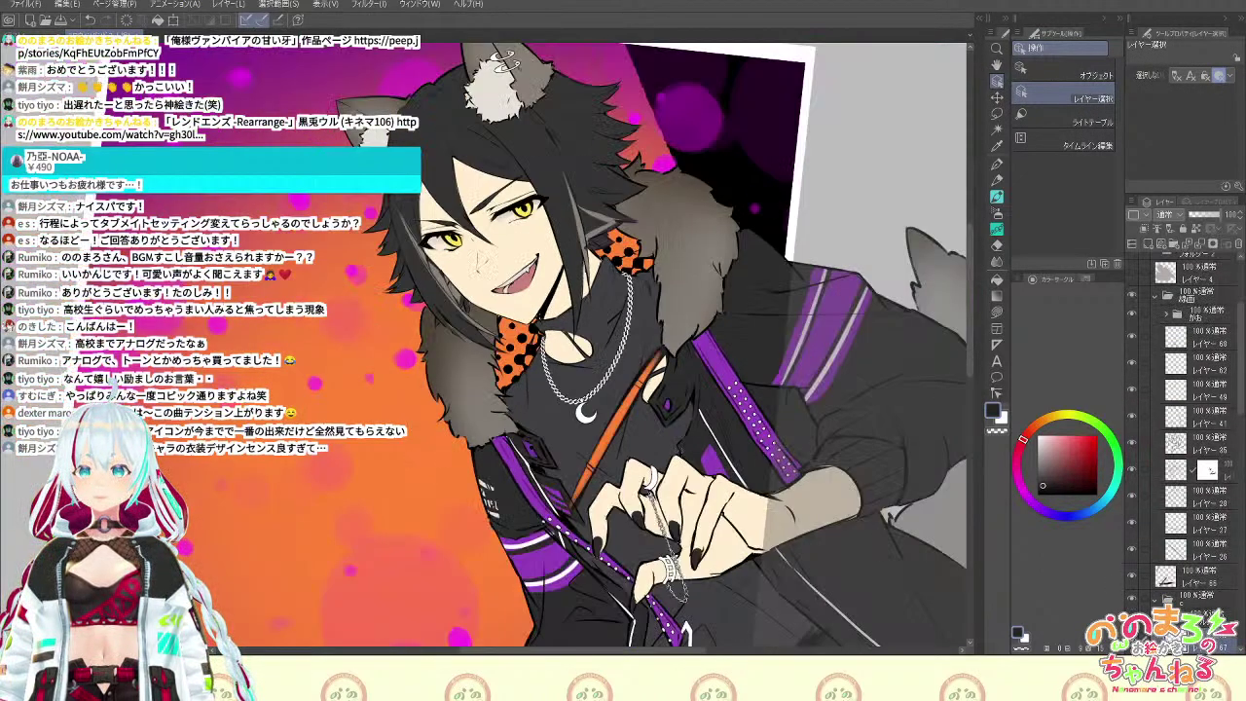
{"action": "key", "text": "space"}
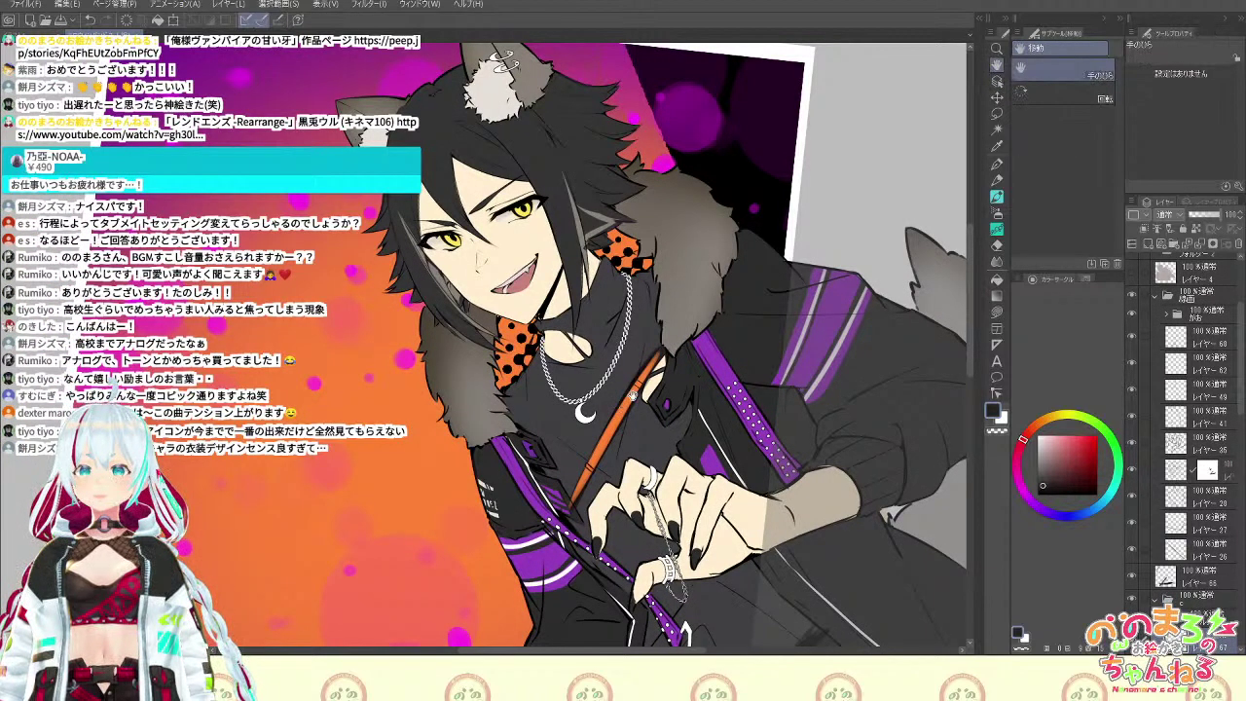
Reassign the C button in the CLIP STUDIO TABMATE settings to temporarily switch to the Eyedropper (スポイト)
{"action": "left_click", "coordinate": [27, 6]}
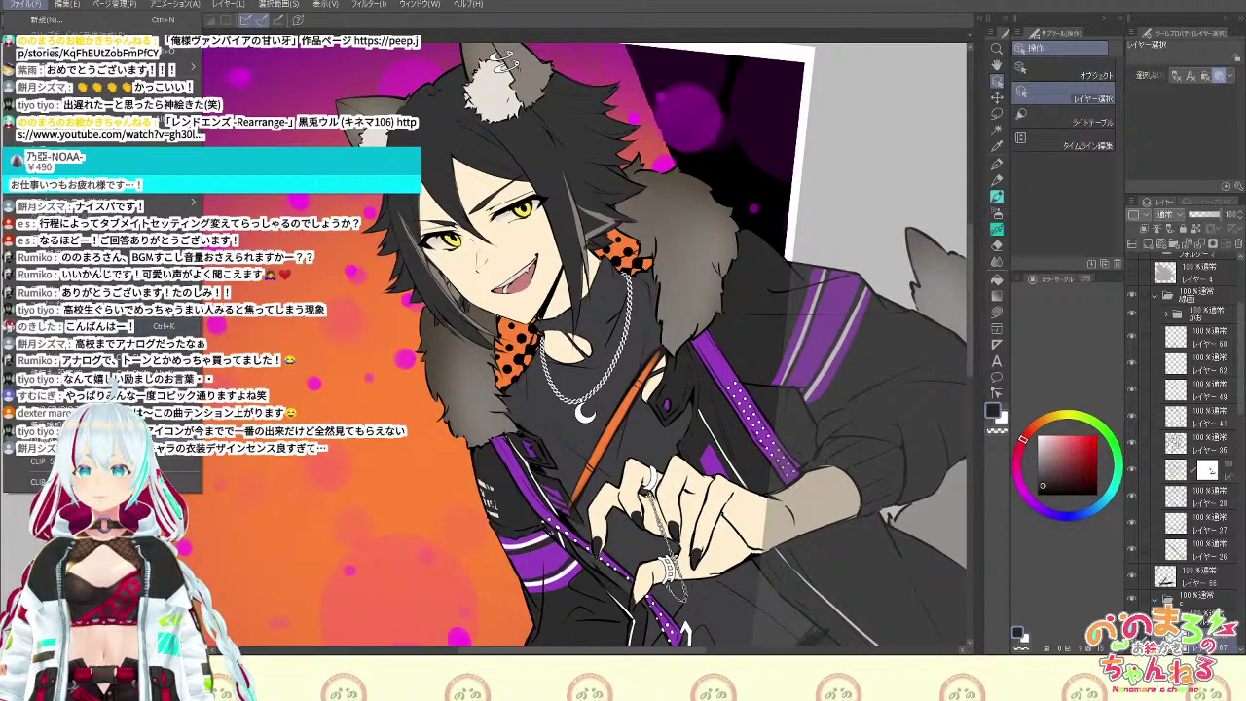
{"action": "mouse_move", "coordinate": [176, 410]}
{"action": "left_click", "coordinate": [301, 412]}
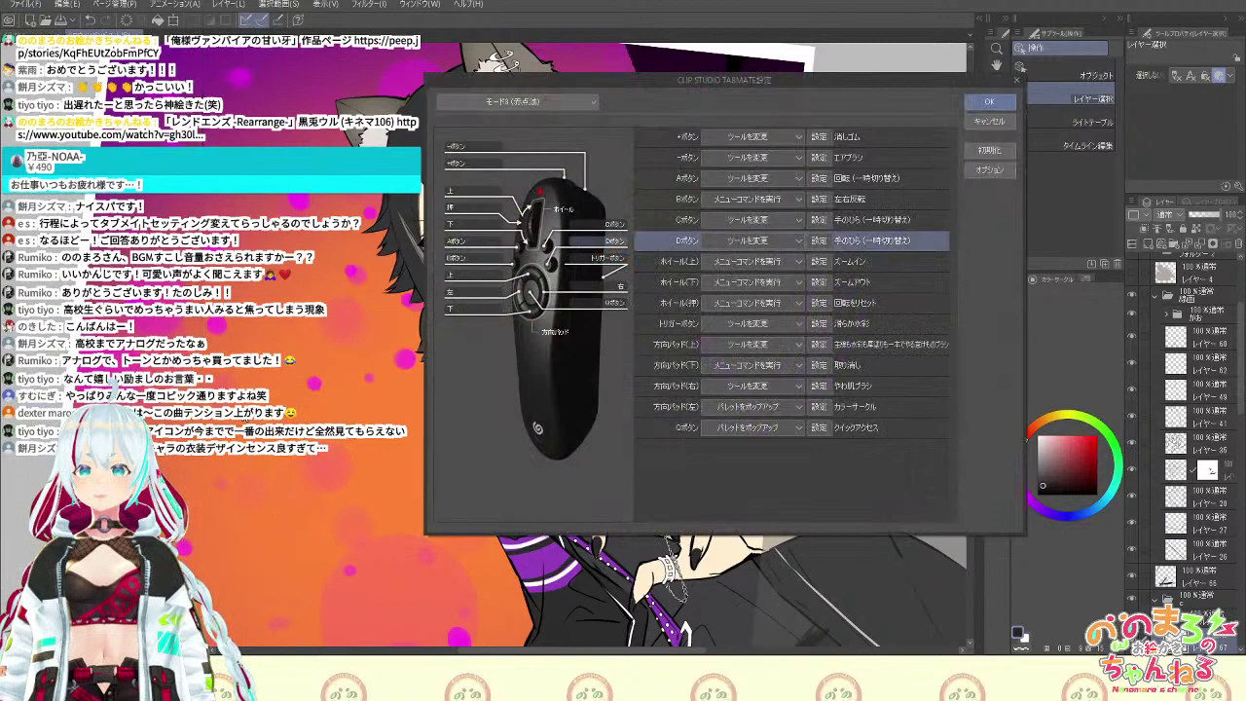
{"action": "left_click", "coordinate": [793, 222]}
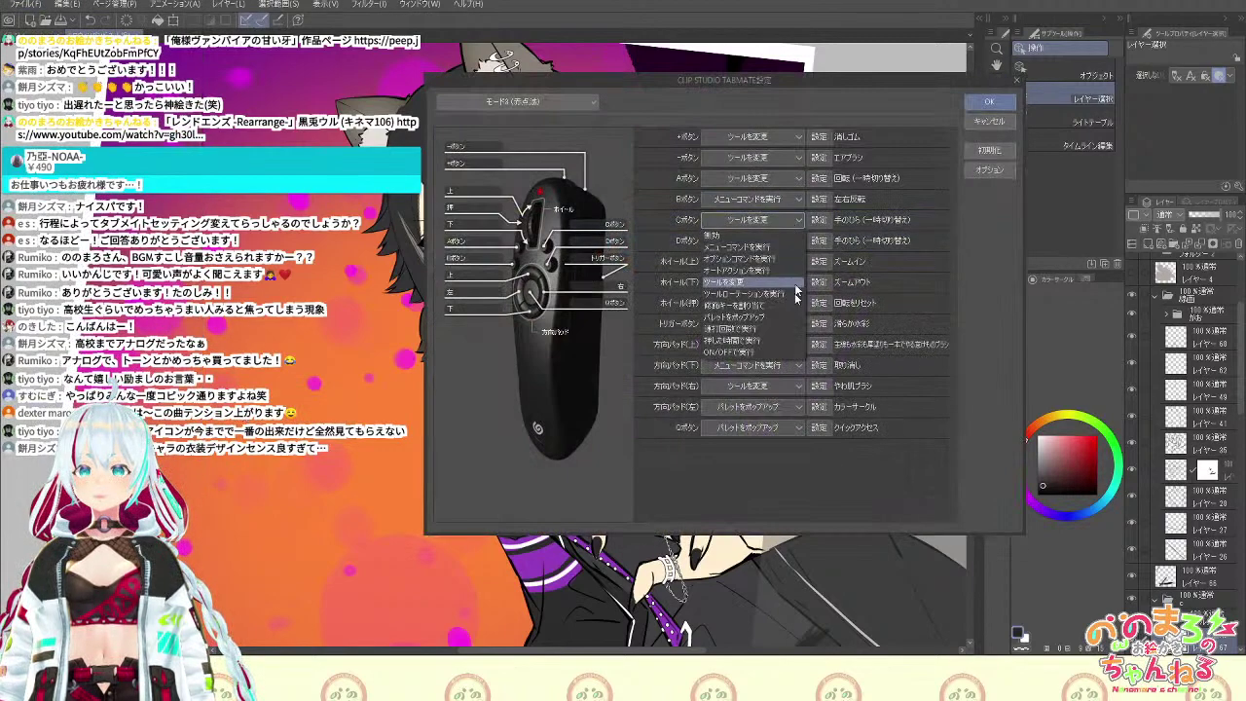
{"action": "left_click", "coordinate": [751, 281]}
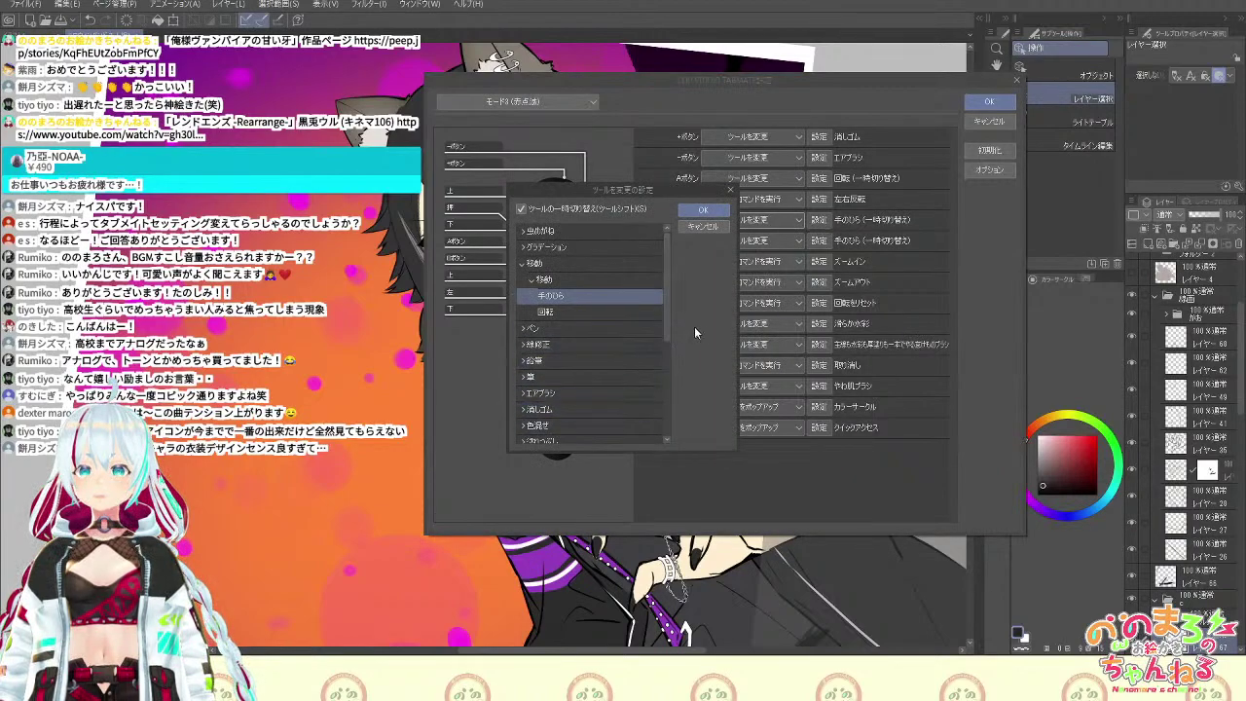
{"action": "left_click_drag", "start_coordinate": [667, 327], "coordinate": [661, 427]}
{"action": "left_click", "coordinate": [623, 354]}
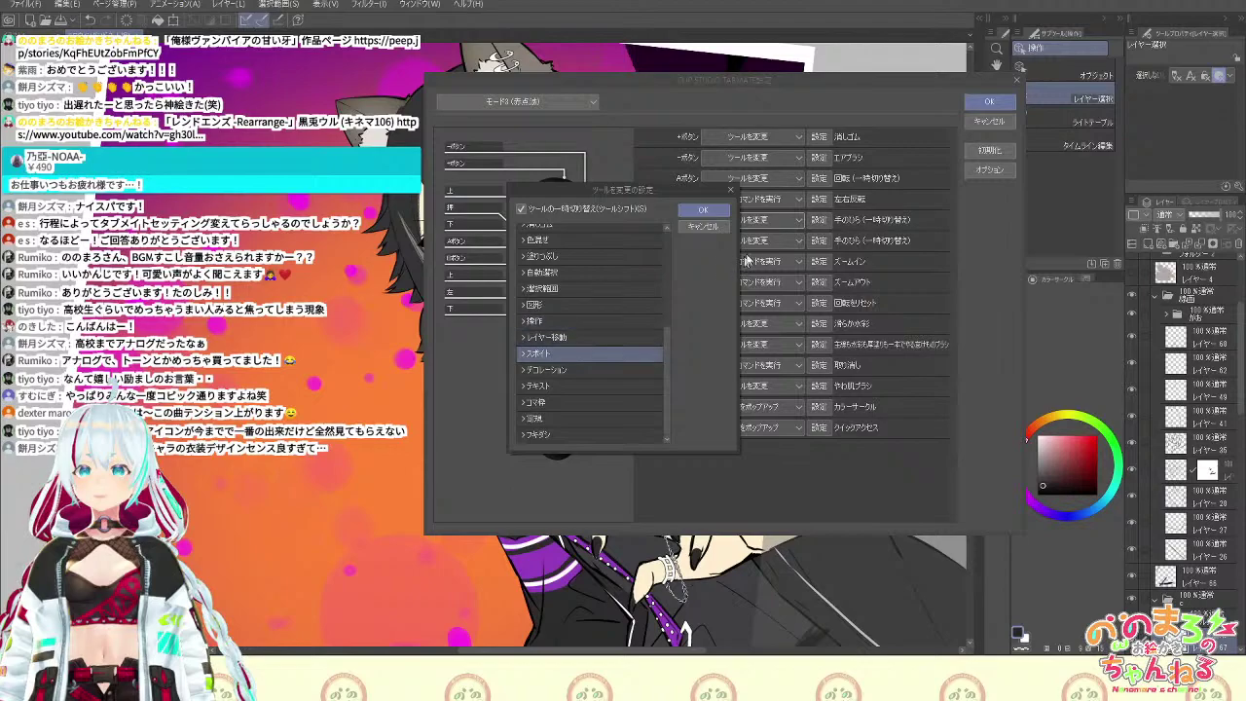
{"action": "left_click", "coordinate": [703, 210]}
{"action": "left_click", "coordinate": [990, 101]}
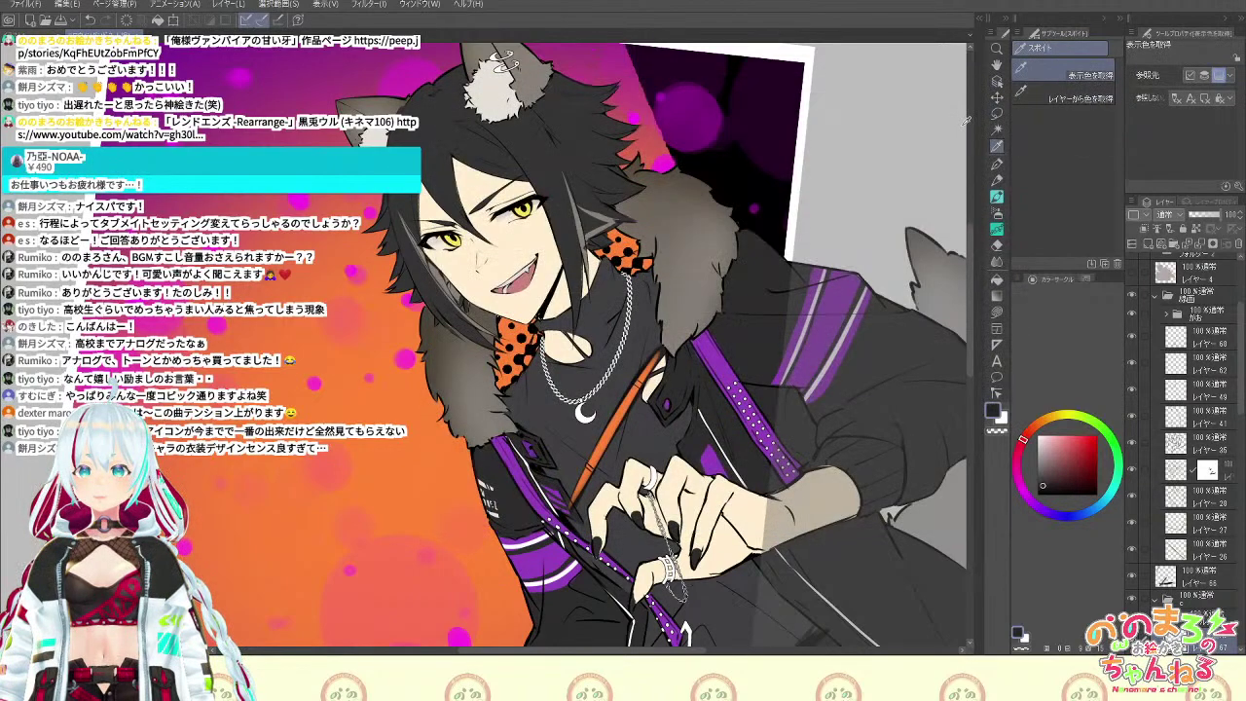
Recolour the chest strap orange on its locked layer with the やわ肌ブラシ, using the orange sampled from the colour draft, with the draft hidden
{"action": "left_click", "coordinate": [650, 369]}
{"action": "key", "text": "d"}
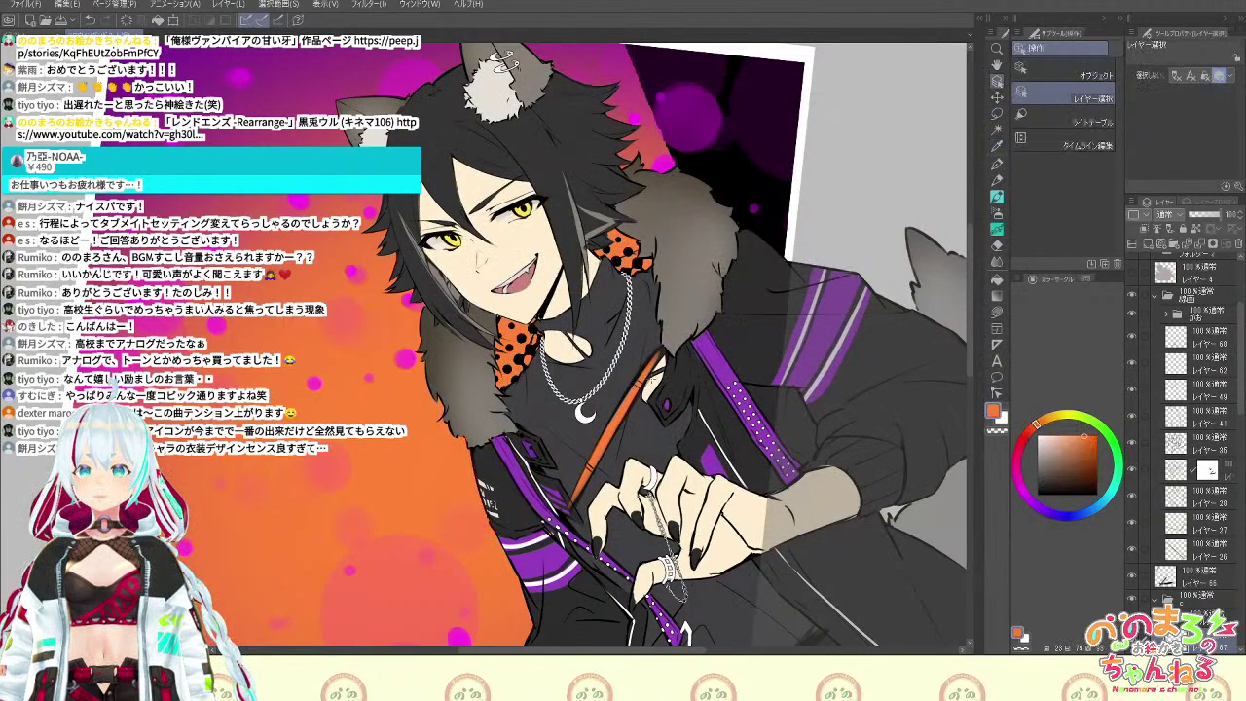
{"action": "left_click", "coordinate": [1134, 577]}
{"action": "key", "text": "b"}
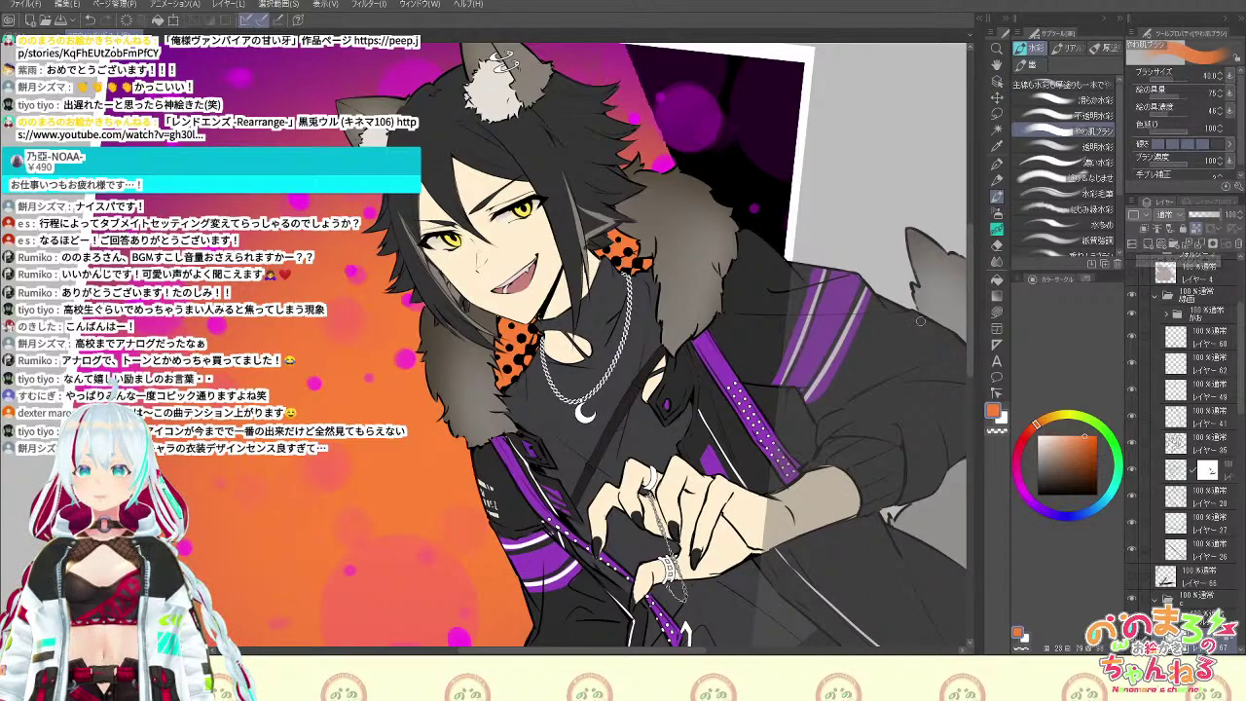
{"action": "left_click", "coordinate": [1174, 80]}
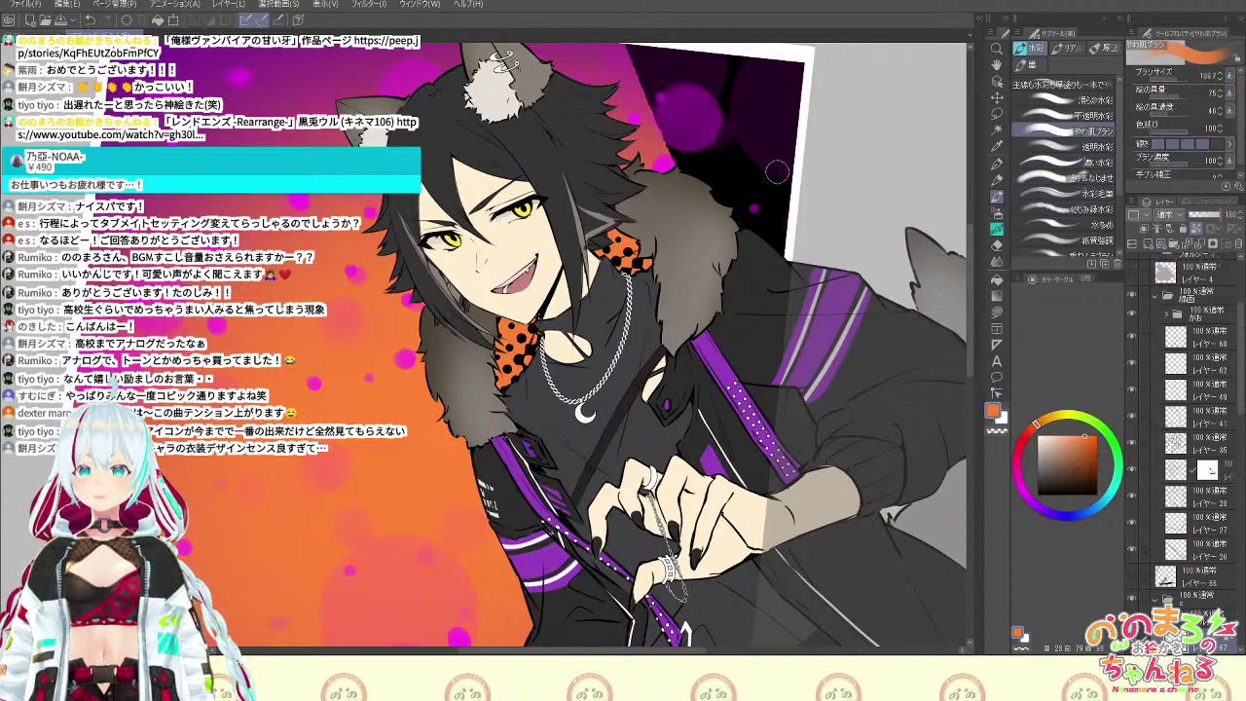
{"action": "left_click_drag", "start_coordinate": [657, 355], "coordinate": [575, 496]}
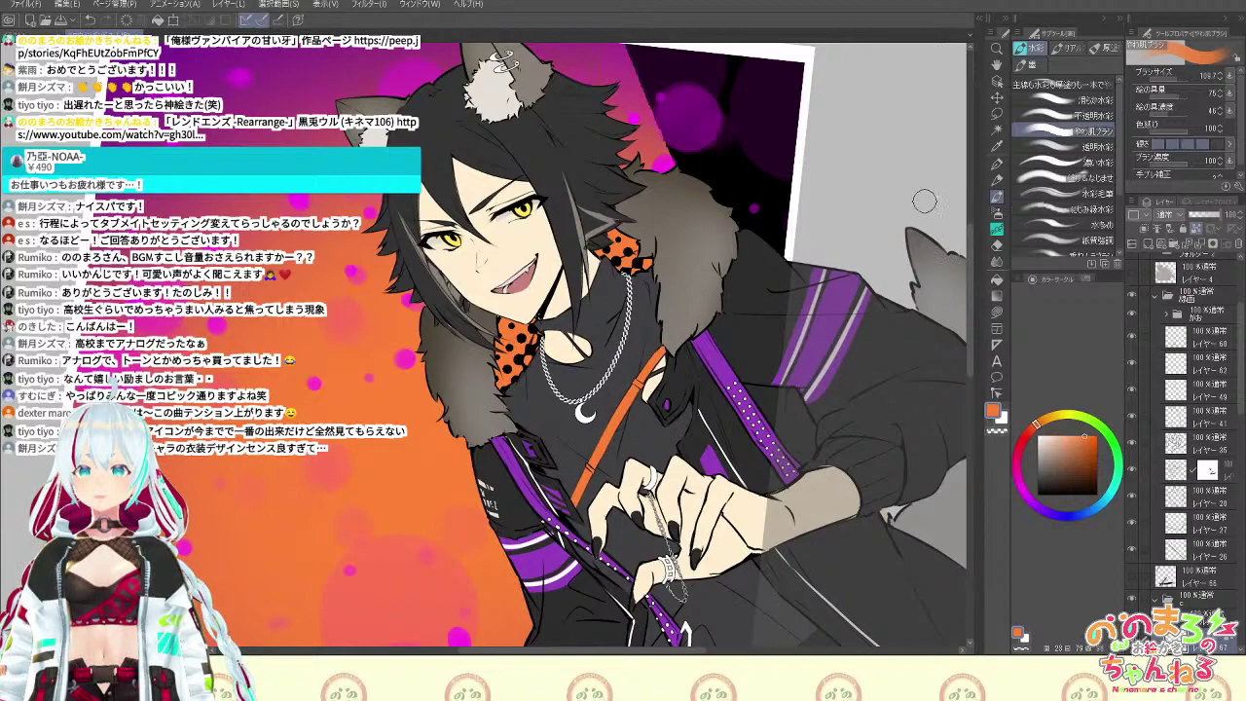
Toggle layers above the line-art folder to look for the colour draft of the leg belts
{"action": "left_click_drag", "start_coordinate": [972, 369], "coordinate": [981, 405]}
{"action": "left_click", "coordinate": [1132, 274]}
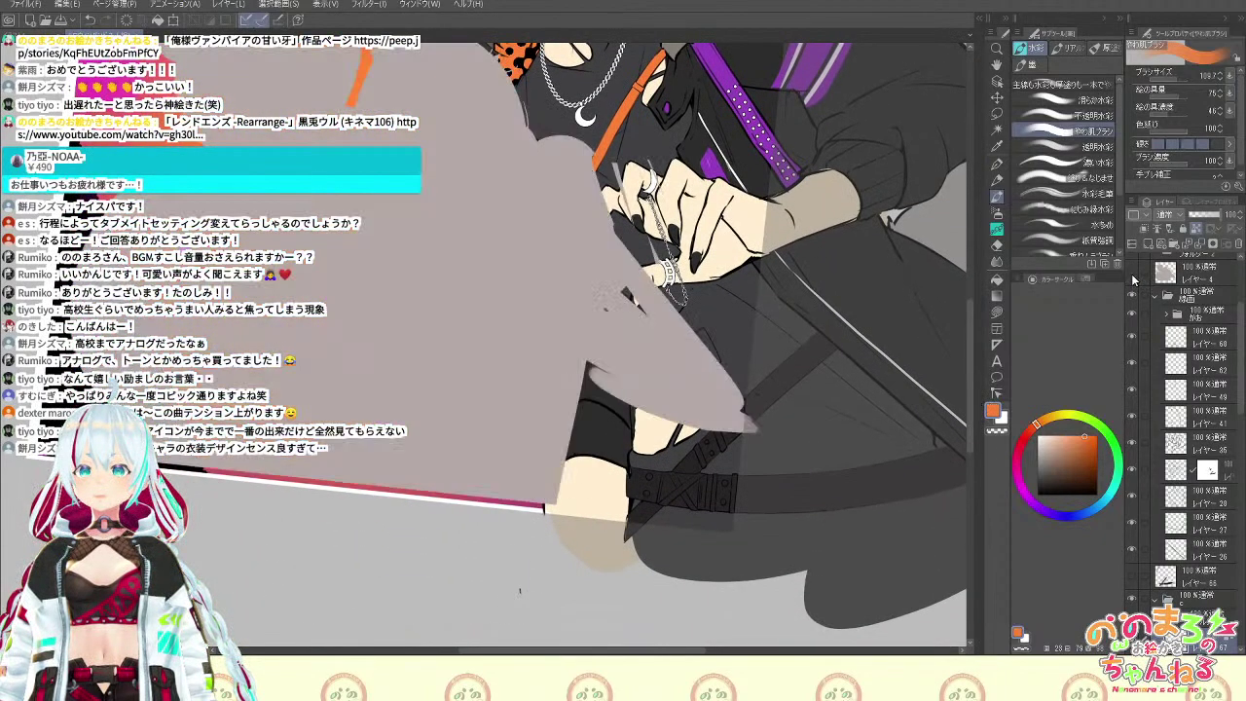
{"action": "left_click", "coordinate": [1132, 274]}
{"action": "left_click_drag", "start_coordinate": [1242, 318], "coordinate": [1242, 277]}
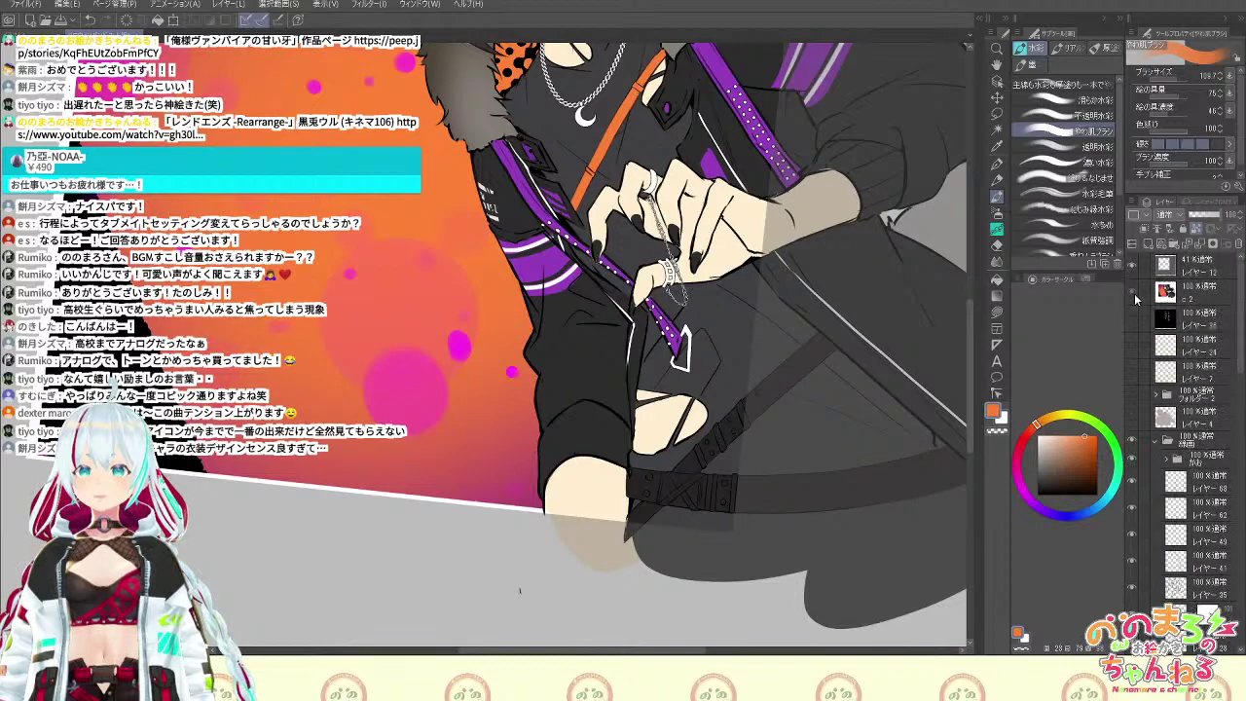
{"action": "left_click", "coordinate": [1134, 293]}
{"action": "left_click", "coordinate": [1134, 293]}
{"action": "left_click_drag", "start_coordinate": [1243, 328], "coordinate": [1243, 338]}
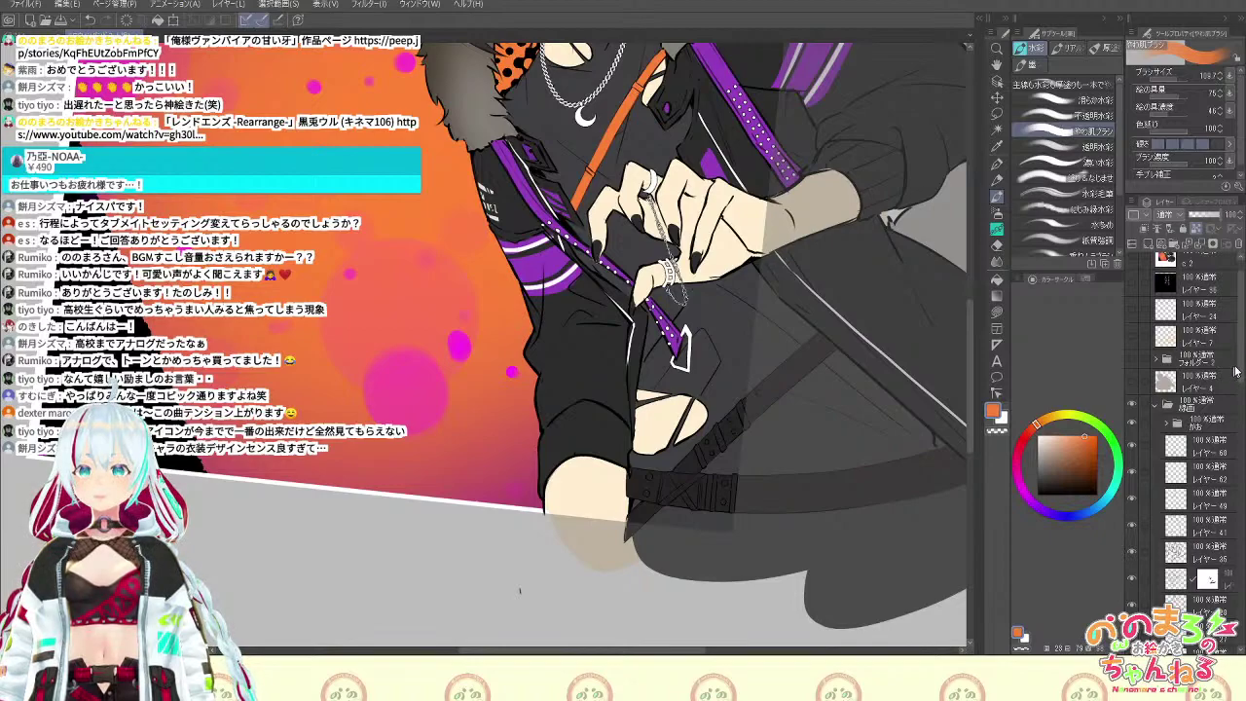
{"action": "left_click_drag", "start_coordinate": [1241, 372], "coordinate": [1242, 442]}
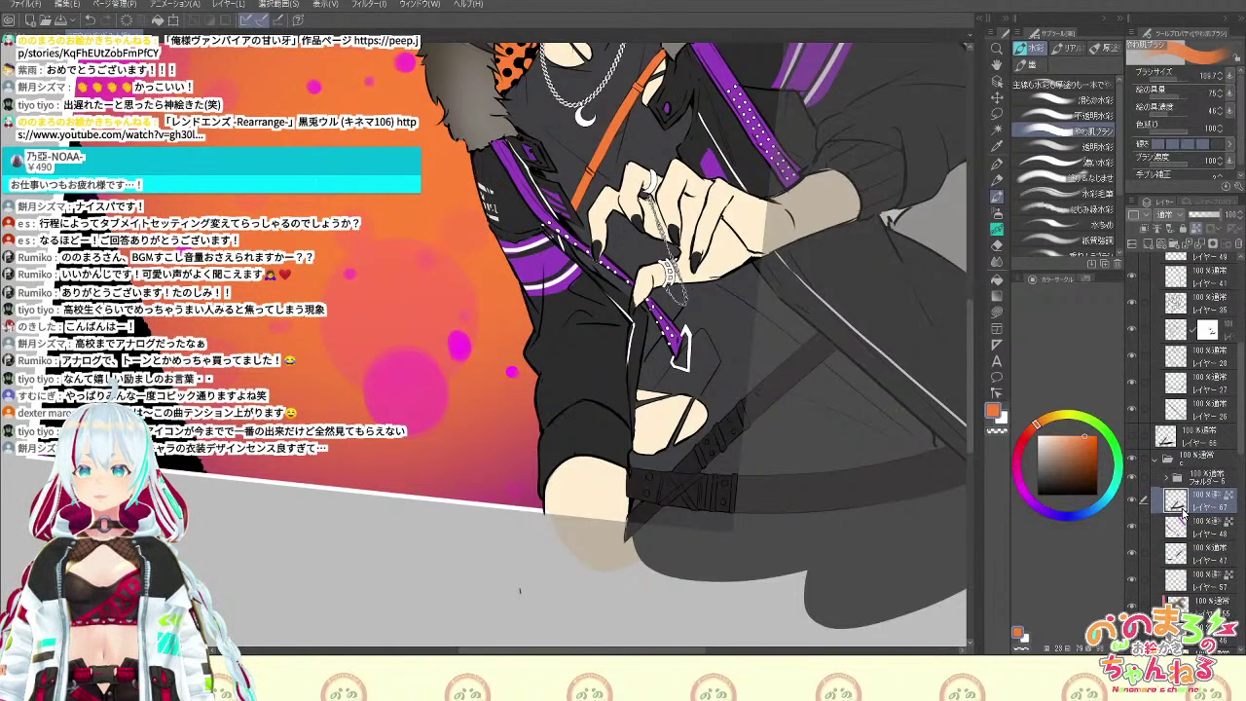
Sample the darker orange from the diagonal leg strap in the colour draft, hide the draft again and switch to the 丸ペン
{"action": "left_click", "coordinate": [1134, 437]}
{"action": "key", "text": "i"}
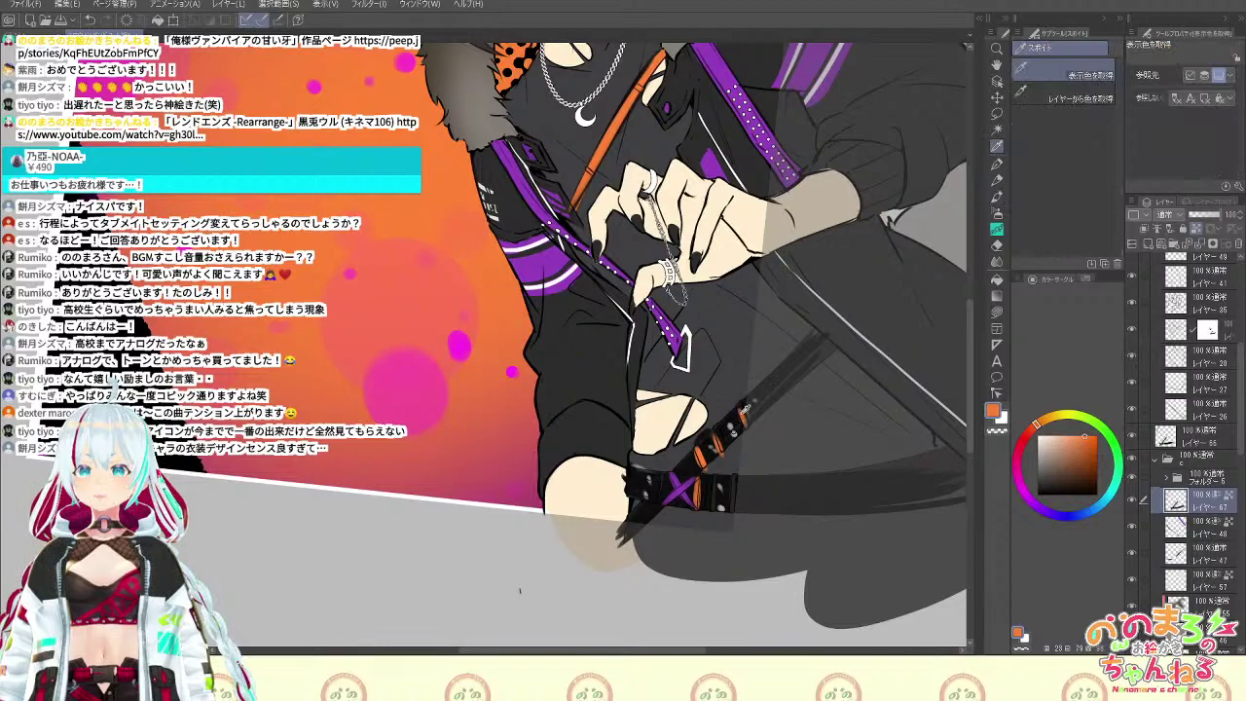
{"action": "left_click", "coordinate": [744, 409]}
{"action": "key", "text": "b"}
{"action": "left_click", "coordinate": [1133, 437]}
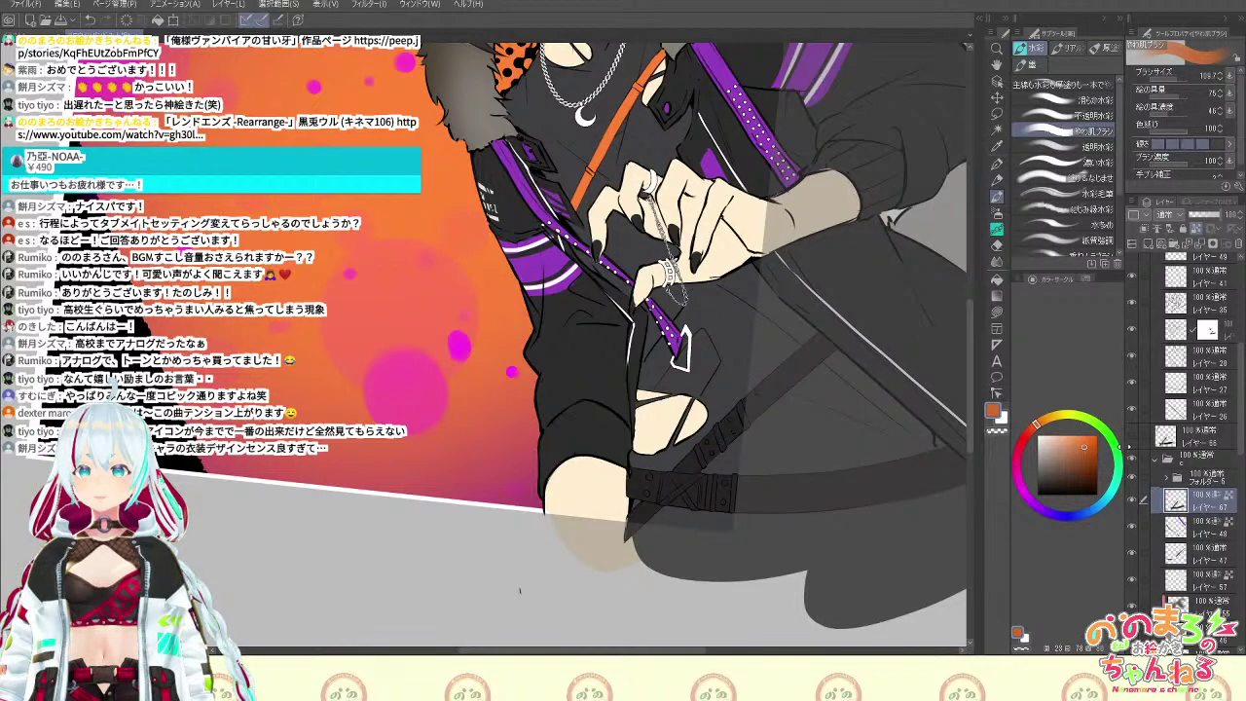
{"action": "key", "text": "ctrl+plus"}
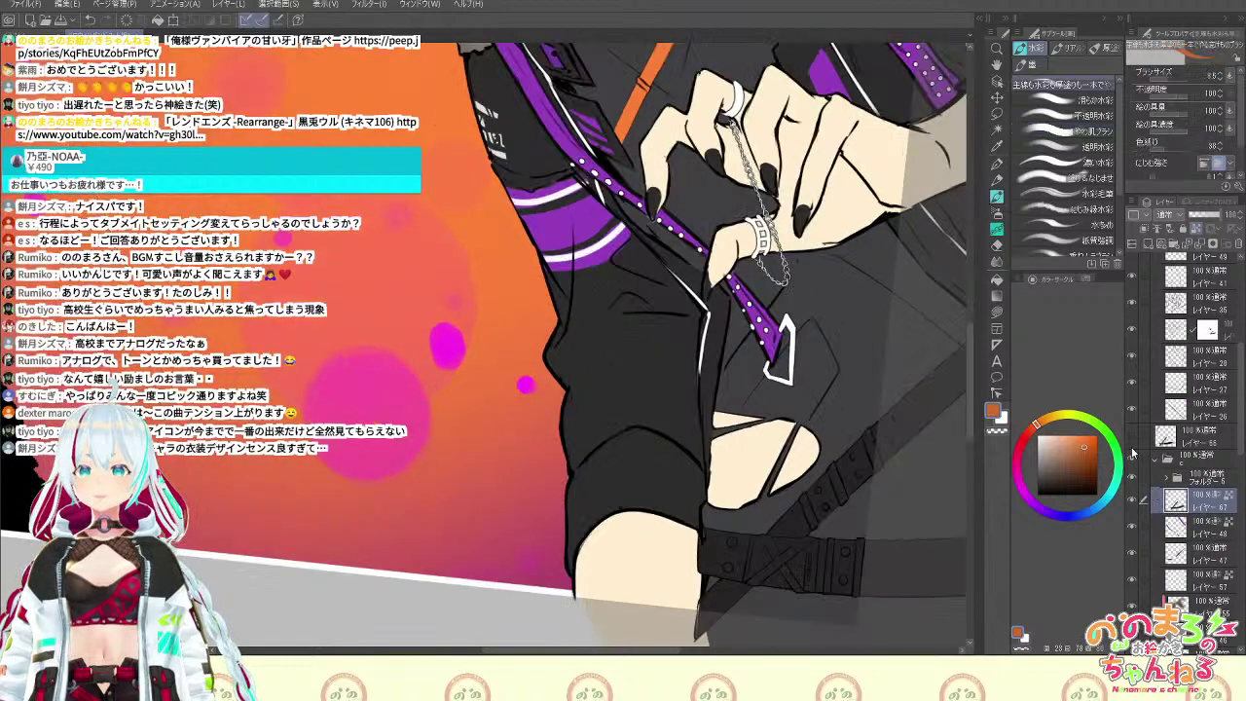
{"action": "left_click", "coordinate": [997, 164]}
{"action": "left_click_drag", "start_coordinate": [866, 430], "coordinate": [881, 469]}
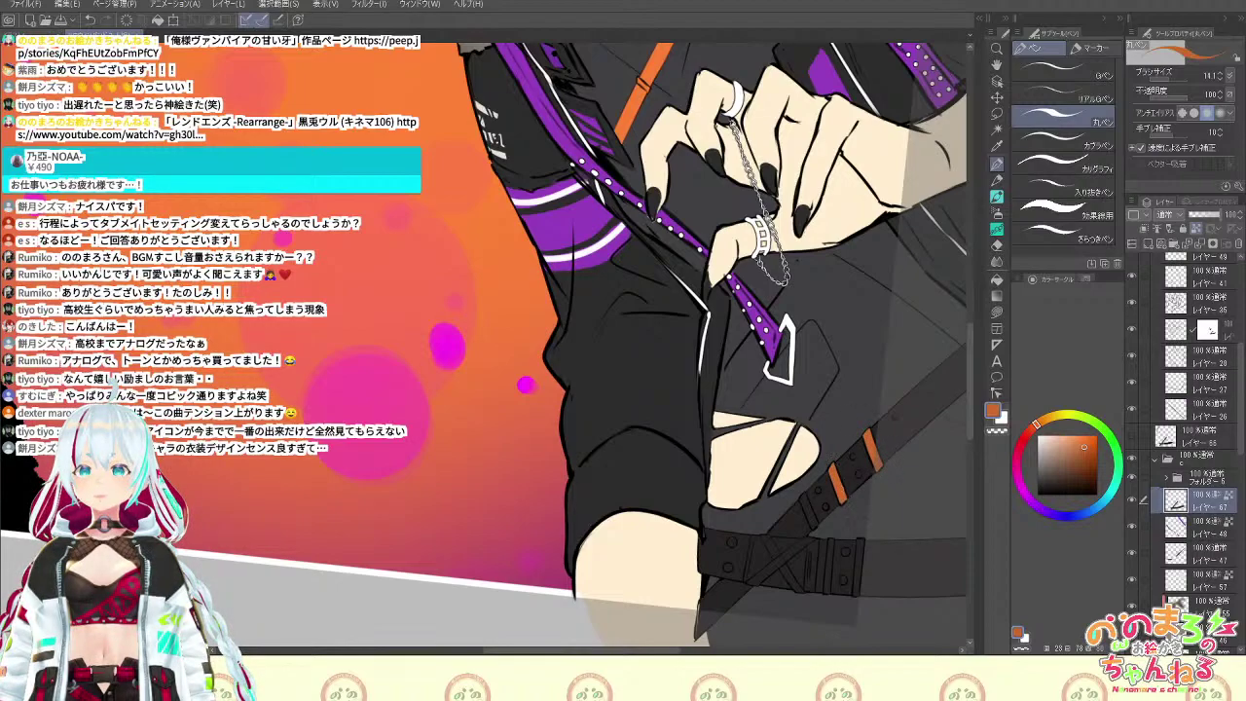
{"action": "left_click_drag", "start_coordinate": [804, 492], "coordinate": [818, 528]}
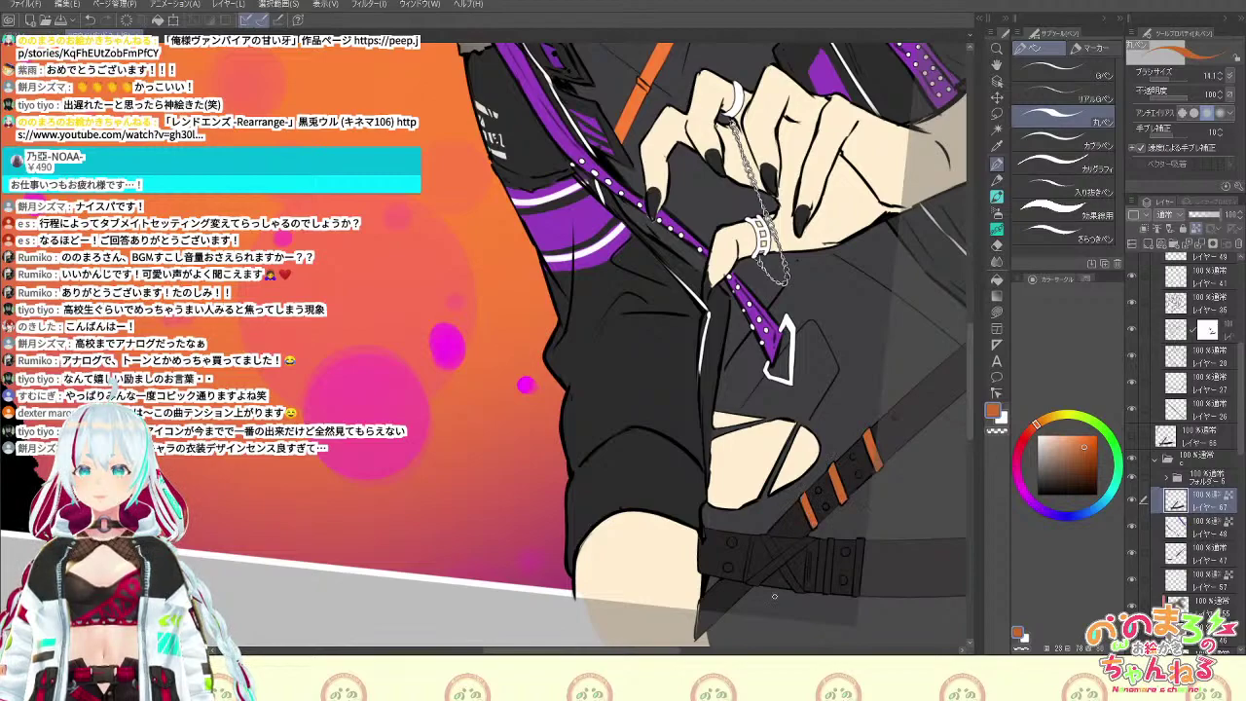
{"action": "key", "text": "ctrl+z"}
{"action": "key", "text": "ctrl+z"}
{"action": "key", "text": "ctrl+z"}
{"action": "key", "text": "ctrl+z"}
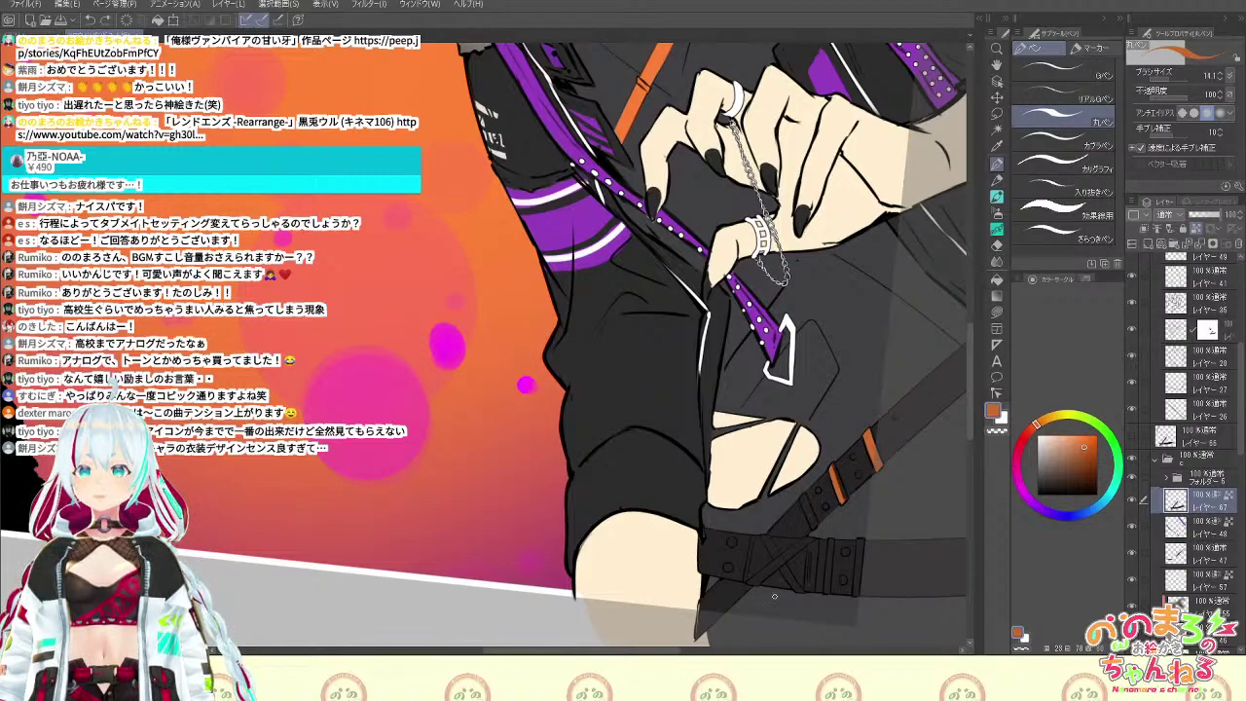
{"action": "key", "text": "ctrl+z"}
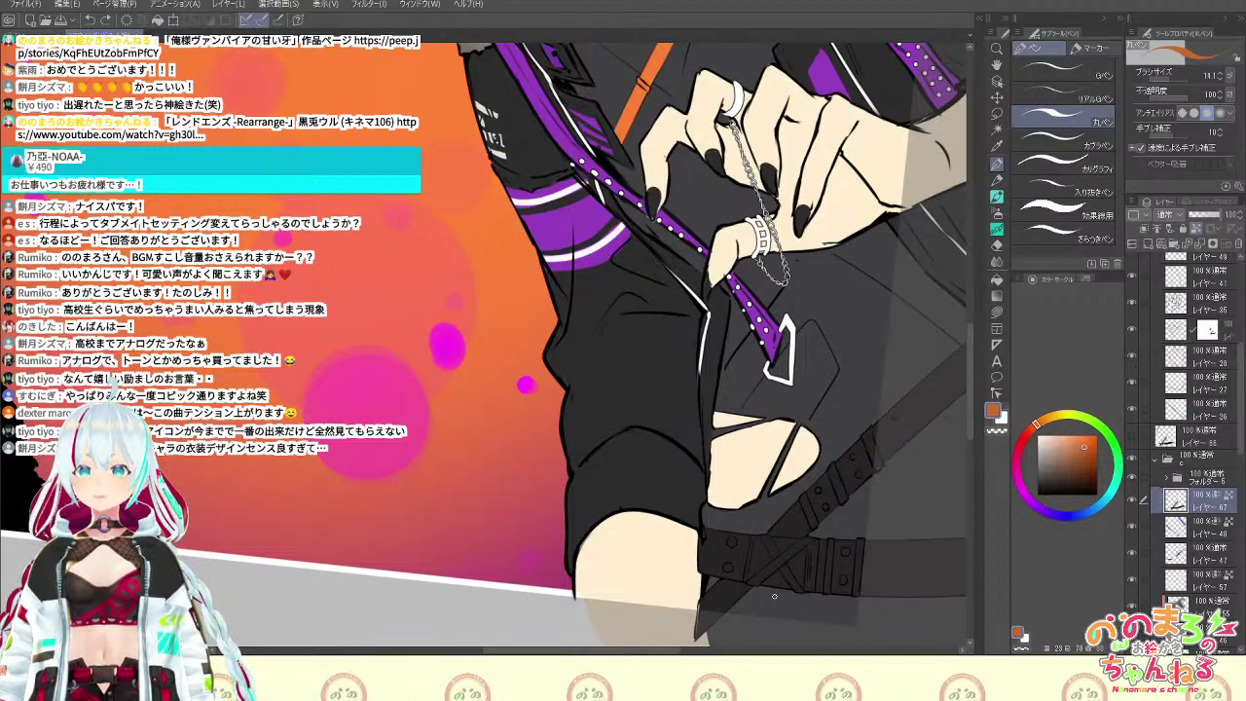
On a new layer above the belt base, paint the diagonal leg strap's cross bands orange and check them against the colour draft
{"action": "left_click", "coordinate": [1148, 244]}
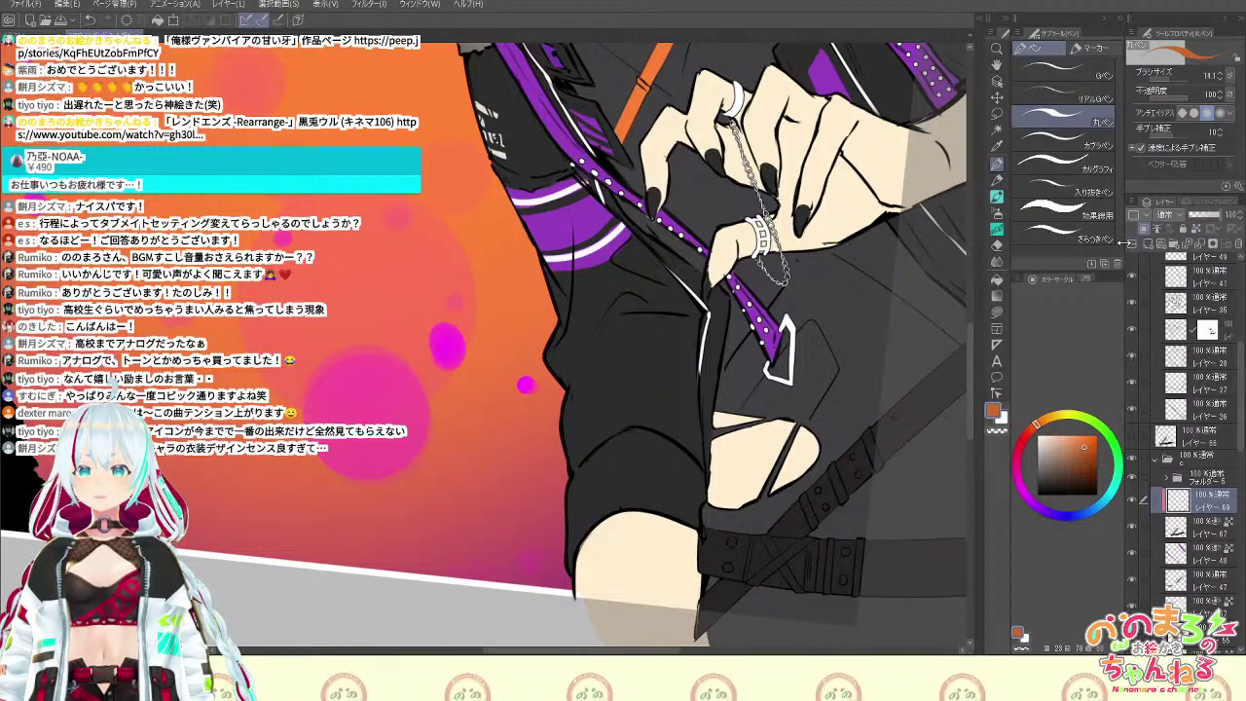
{"action": "mouse_move", "coordinate": [866, 430]}
{"action": "left_mouse_down"}
{"action": "mouse_move", "coordinate": [884, 476]}
{"action": "mouse_move", "coordinate": [863, 429]}
{"action": "mouse_move", "coordinate": [881, 469]}
{"action": "mouse_move", "coordinate": [816, 526]}
{"action": "left_mouse_up"}
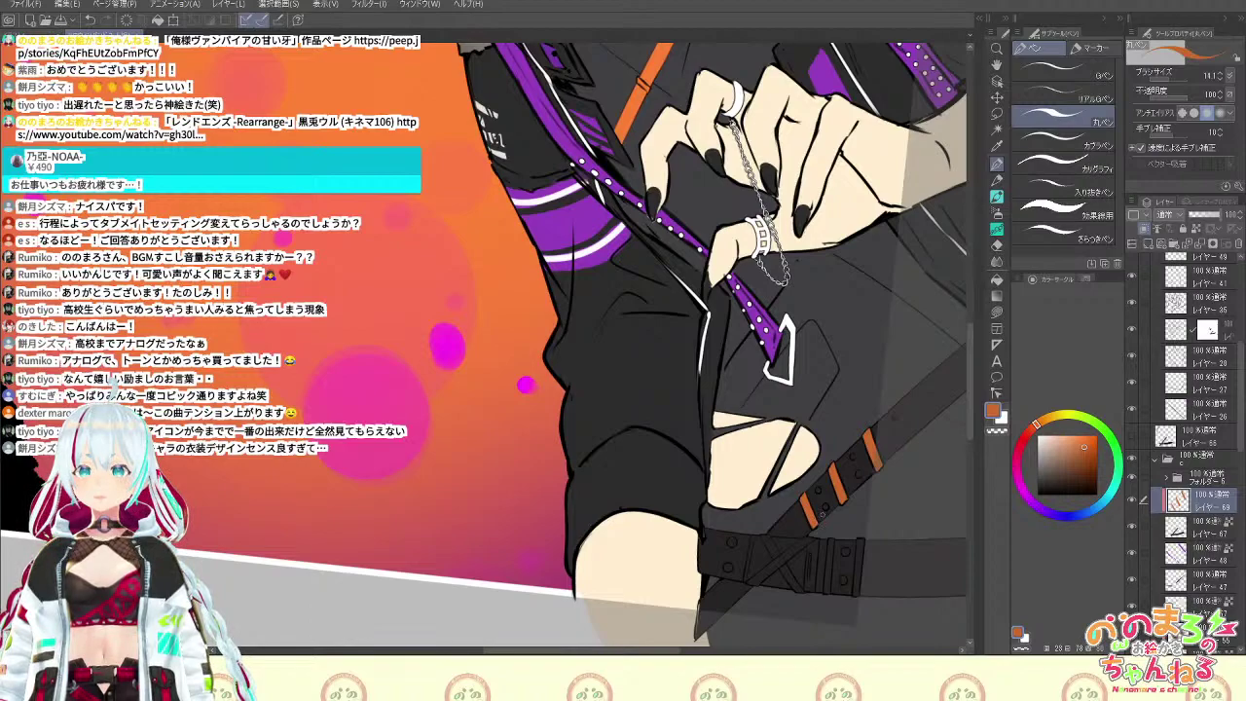
{"action": "left_click", "coordinate": [1132, 438]}
{"action": "left_click", "coordinate": [1133, 440]}
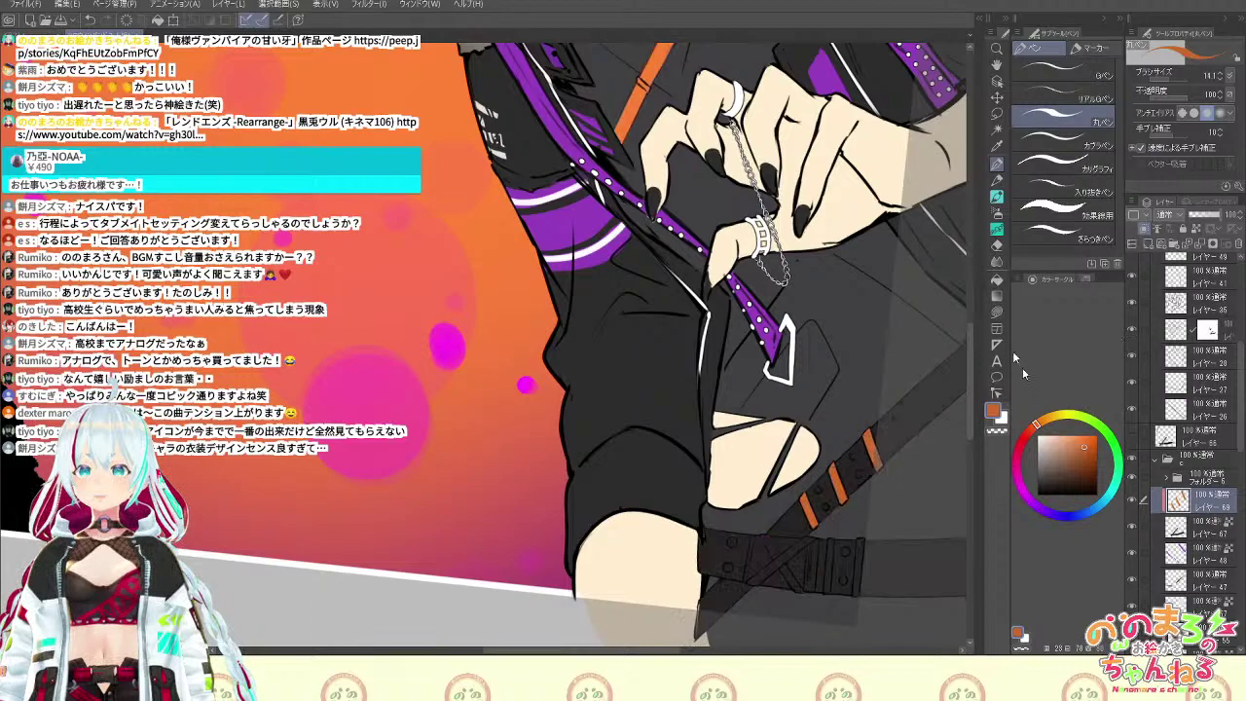
Fill the vertical band beside the X on the horizontal leg belt with orange and tidy its edges
{"action": "left_click", "coordinate": [997, 279]}
{"action": "left_click", "coordinate": [813, 570]}
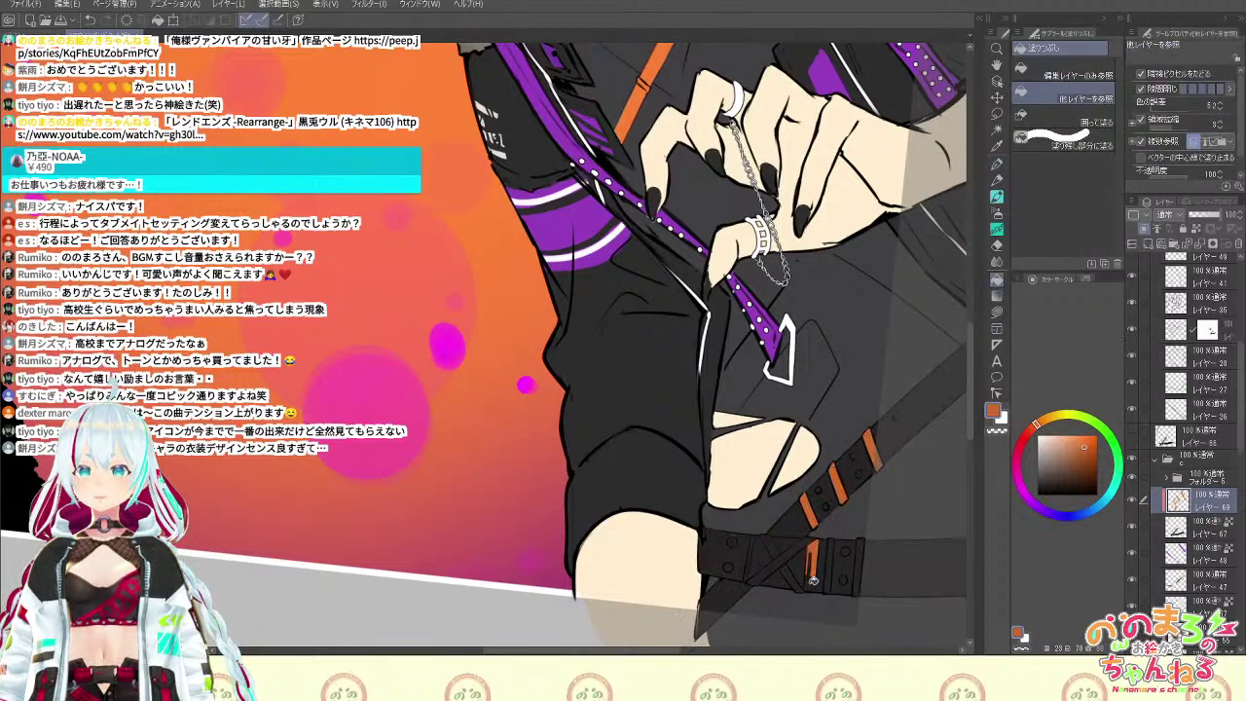
{"action": "key", "text": "e"}
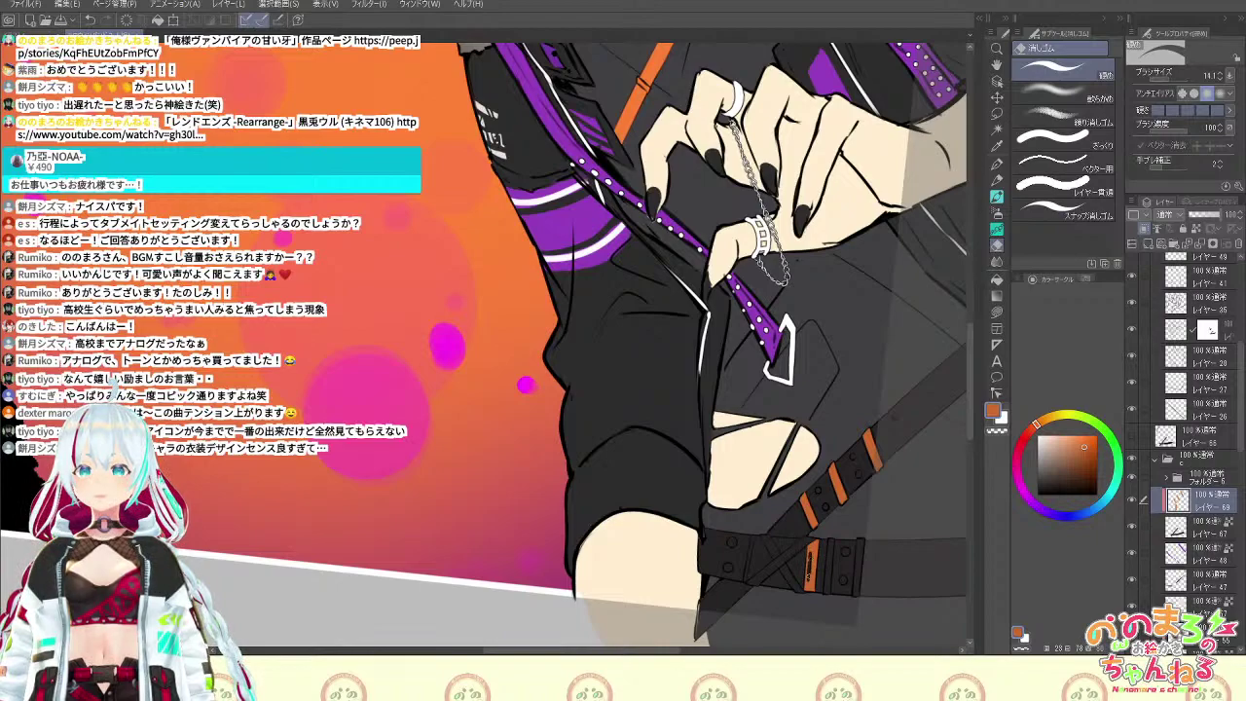
{"action": "key", "text": "p"}
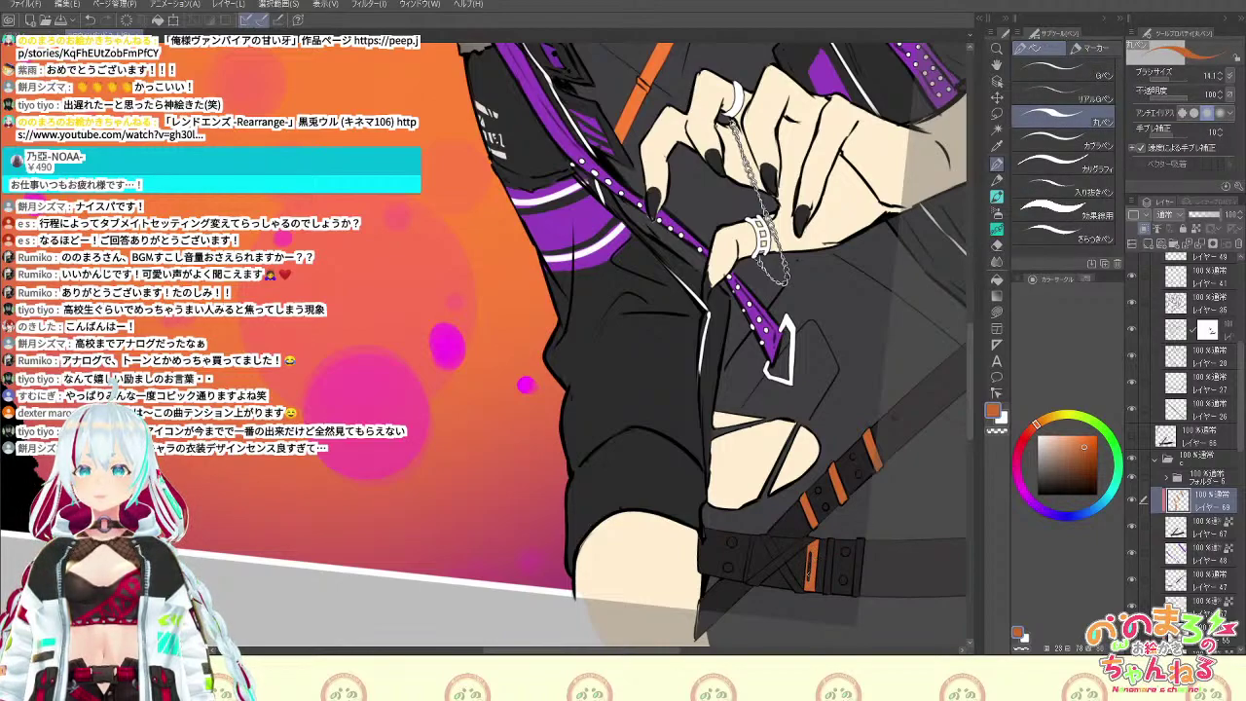
Fill the X on the horizontal leg belt with purple sampled from the colour draft, and compare by toggling the accent layer's visibility
{"action": "left_click", "coordinate": [1134, 437]}
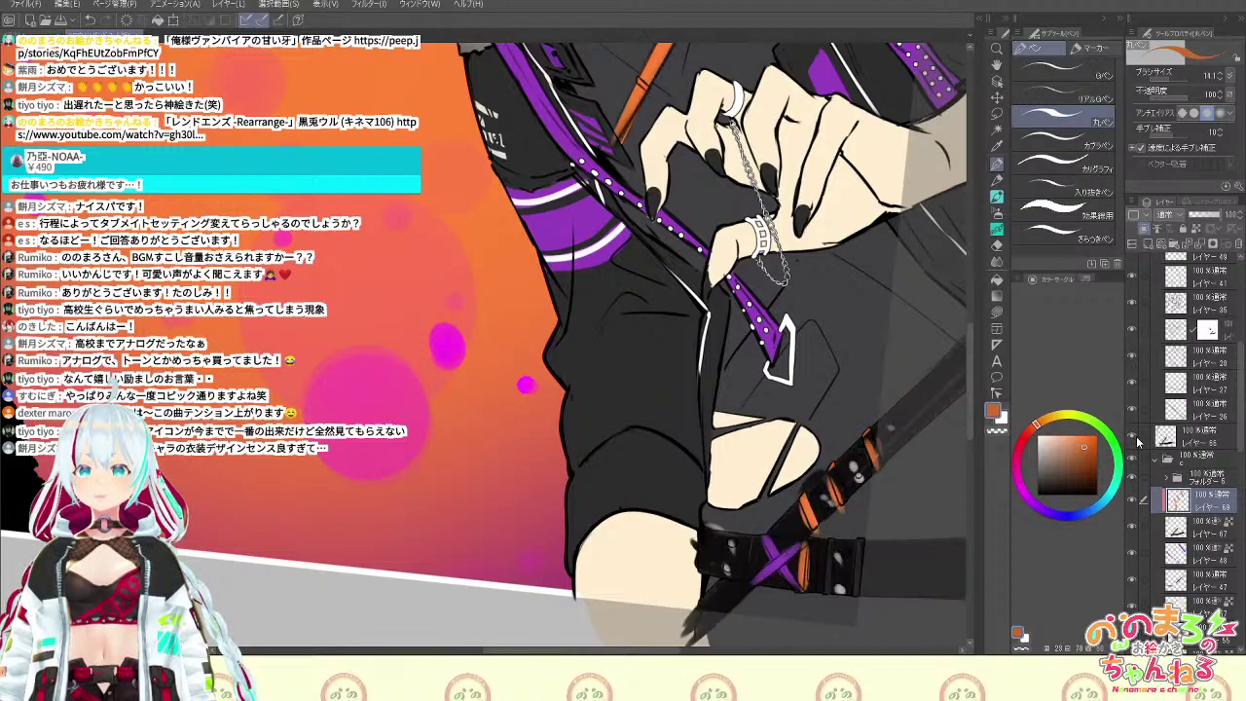
{"action": "left_click", "coordinate": [1133, 436]}
{"action": "left_click", "coordinate": [1134, 438]}
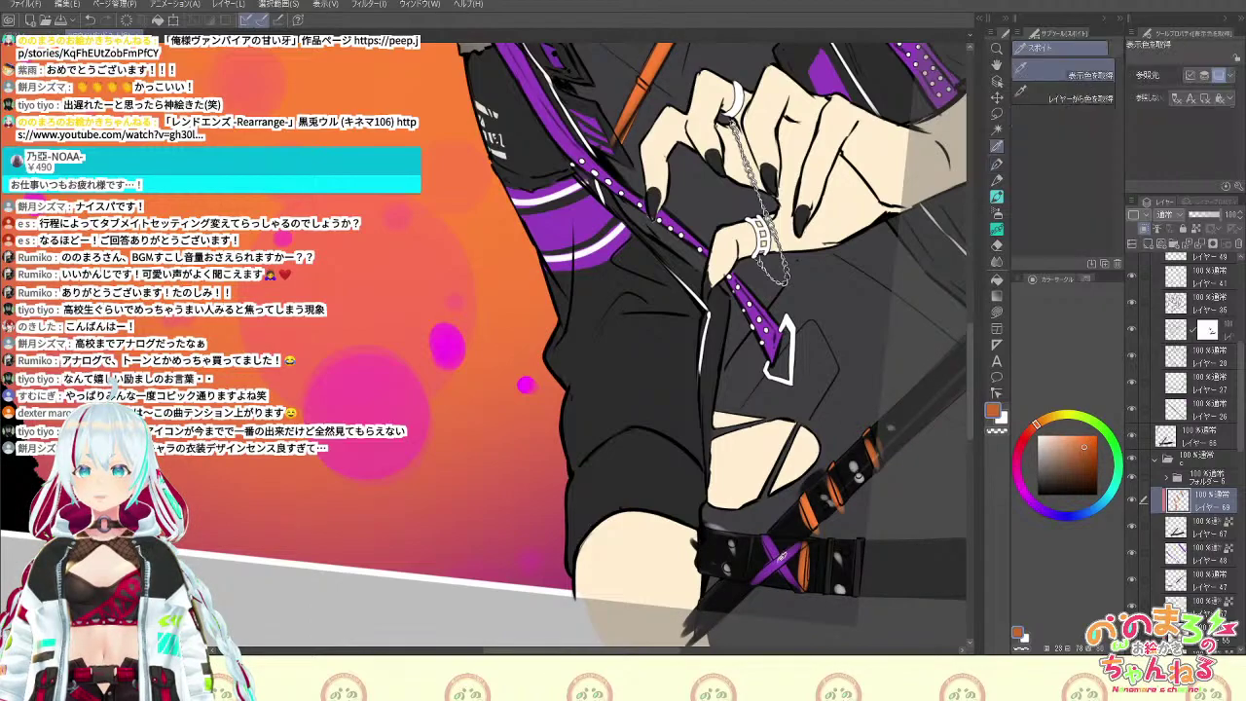
{"action": "left_click", "coordinate": [782, 557], "text": "alt"}
{"action": "left_click", "coordinate": [1132, 438]}
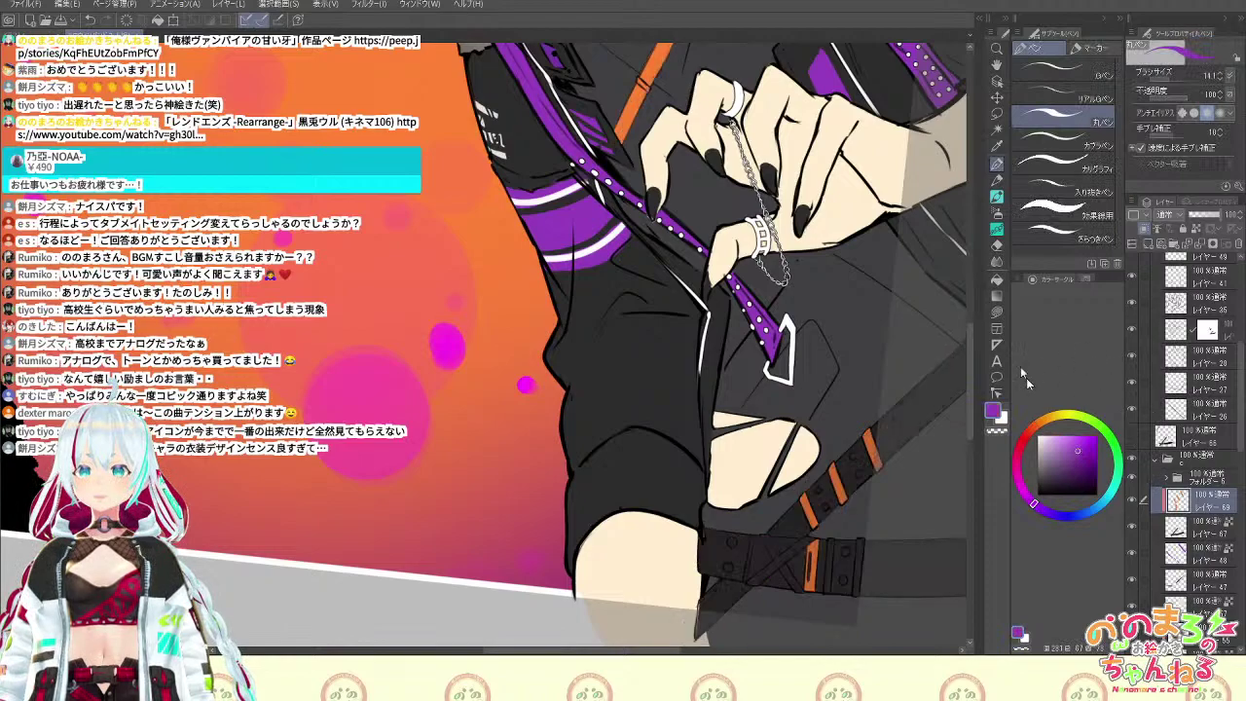
{"action": "left_click", "coordinate": [998, 280]}
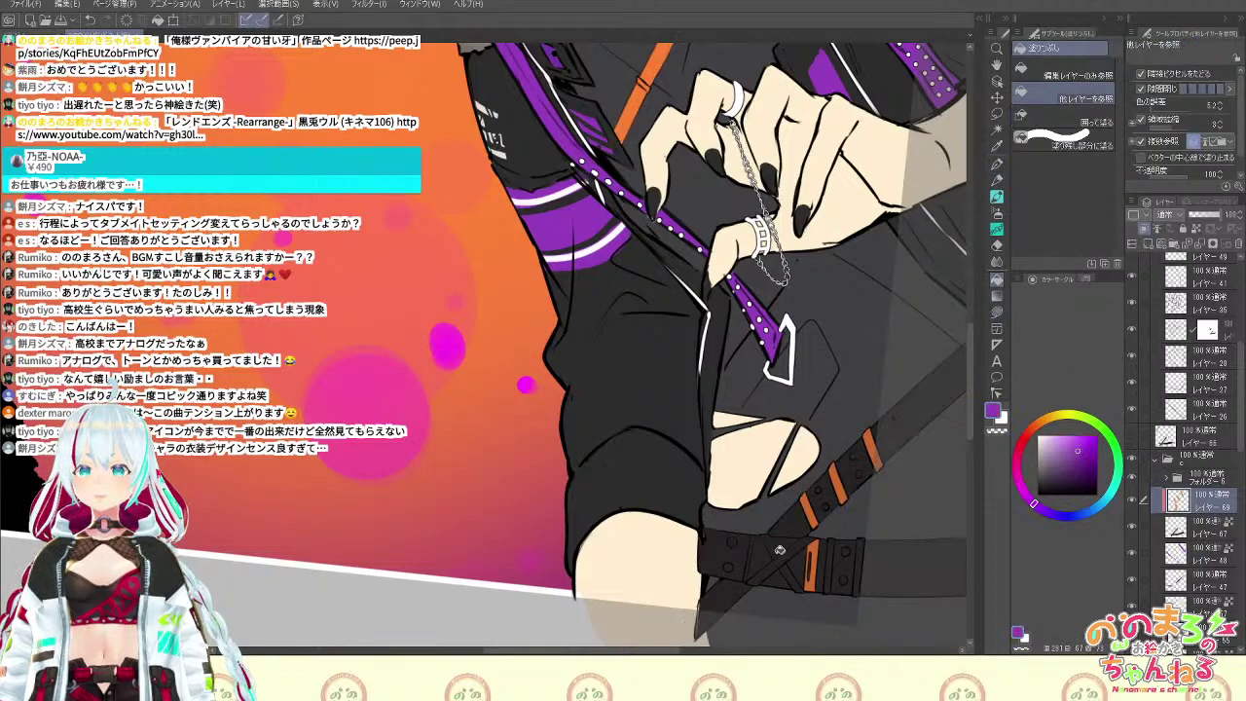
{"action": "left_click", "coordinate": [782, 556]}
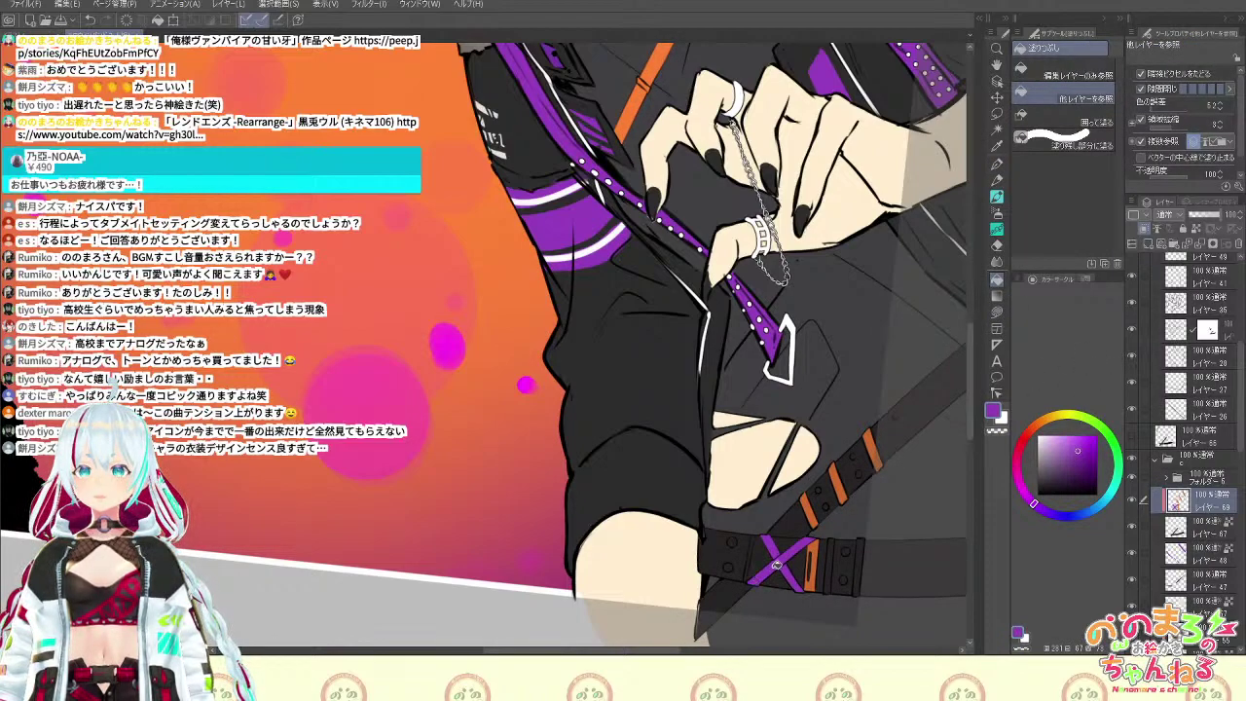
{"action": "key", "text": "b"}
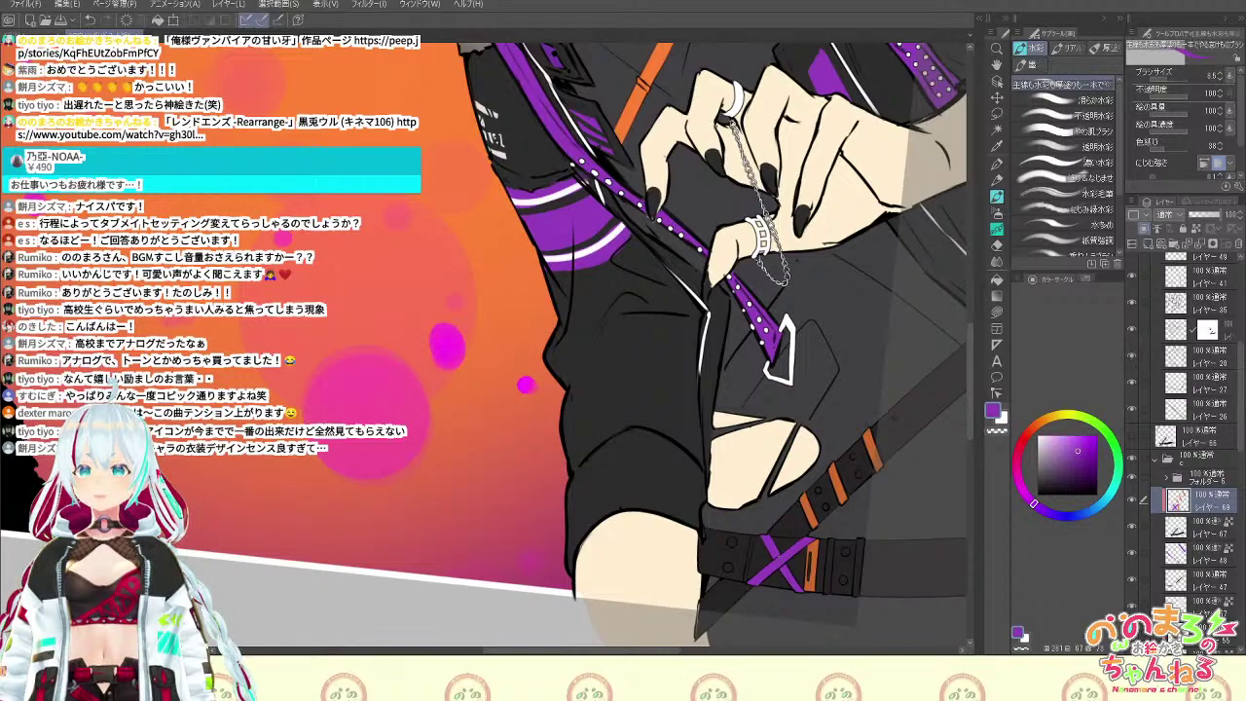
{"action": "left_click", "coordinate": [1136, 500]}
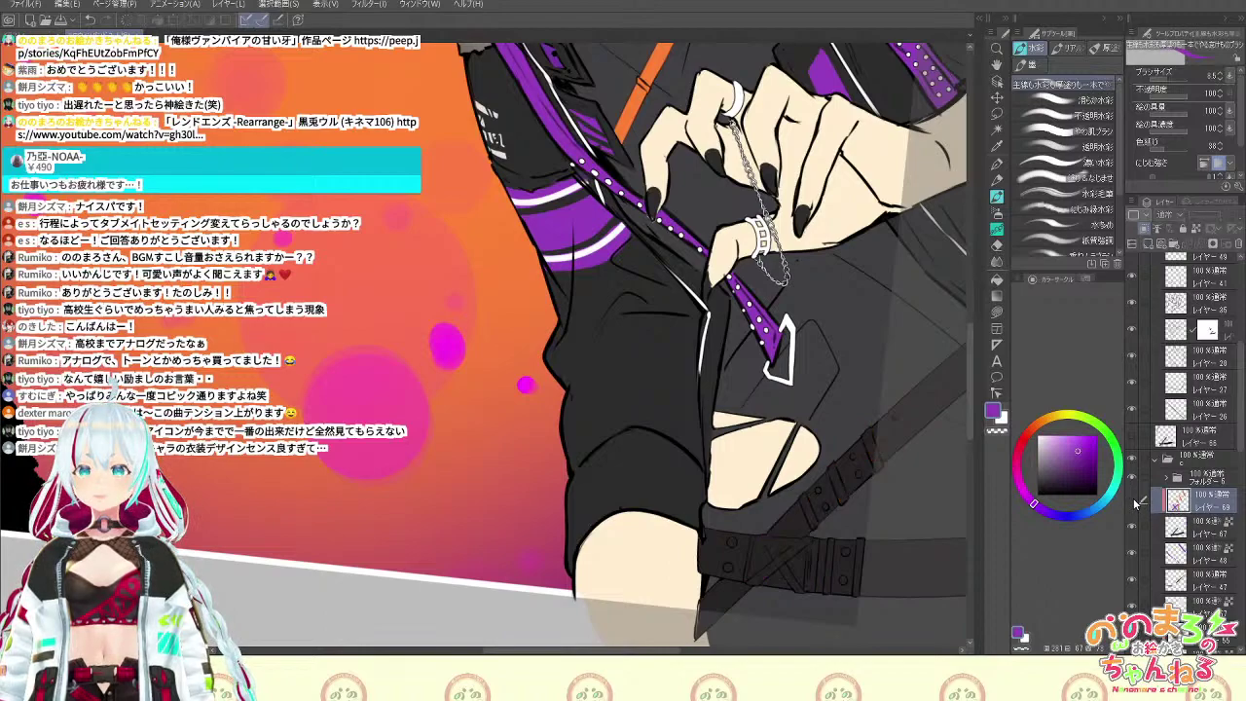
{"action": "left_click", "coordinate": [1135, 500]}
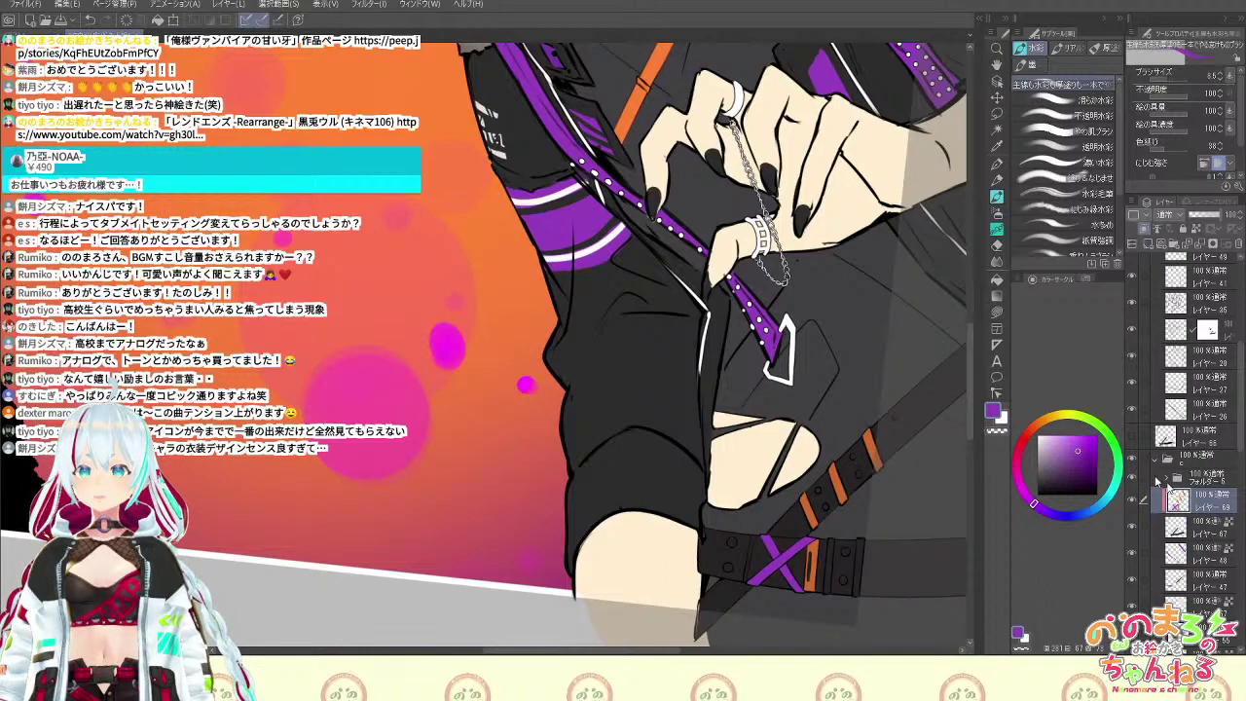
{"action": "left_click", "coordinate": [1134, 502]}
{"action": "left_click", "coordinate": [1135, 503]}
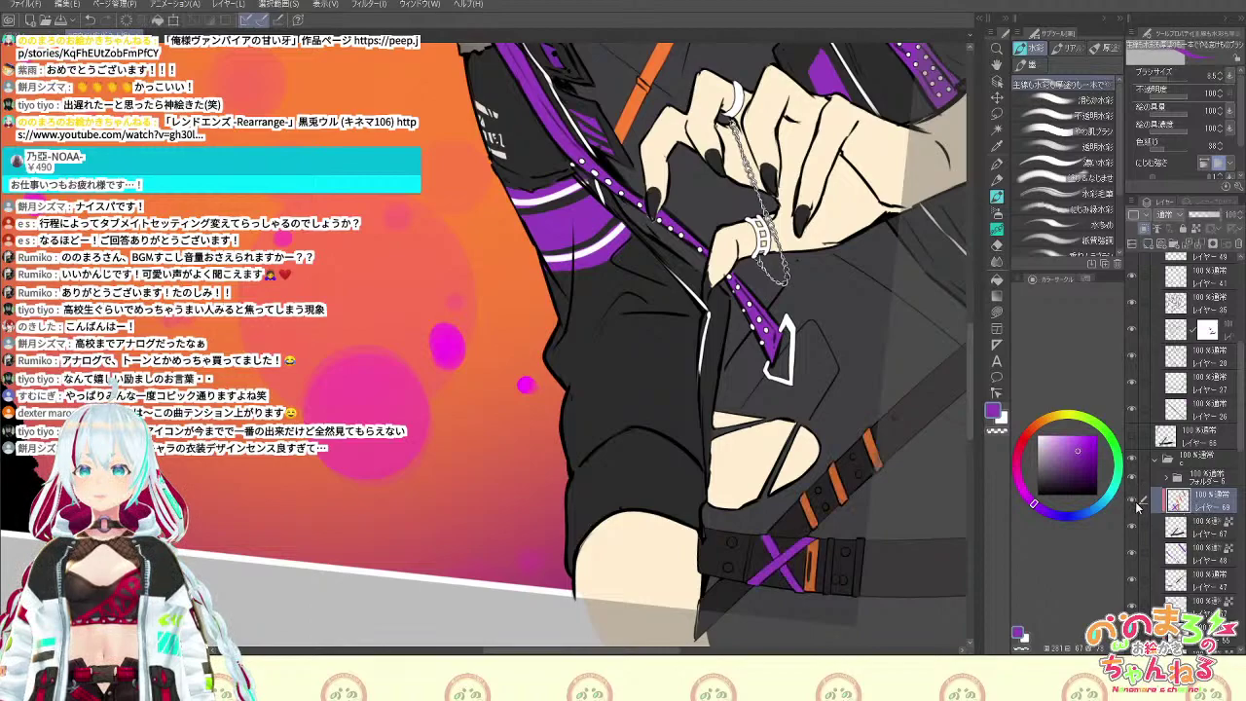
Sample the rivets' light grey from the colour draft, hide the draft and add a new layer above the orange and purple accents
{"action": "left_click", "coordinate": [1132, 438]}
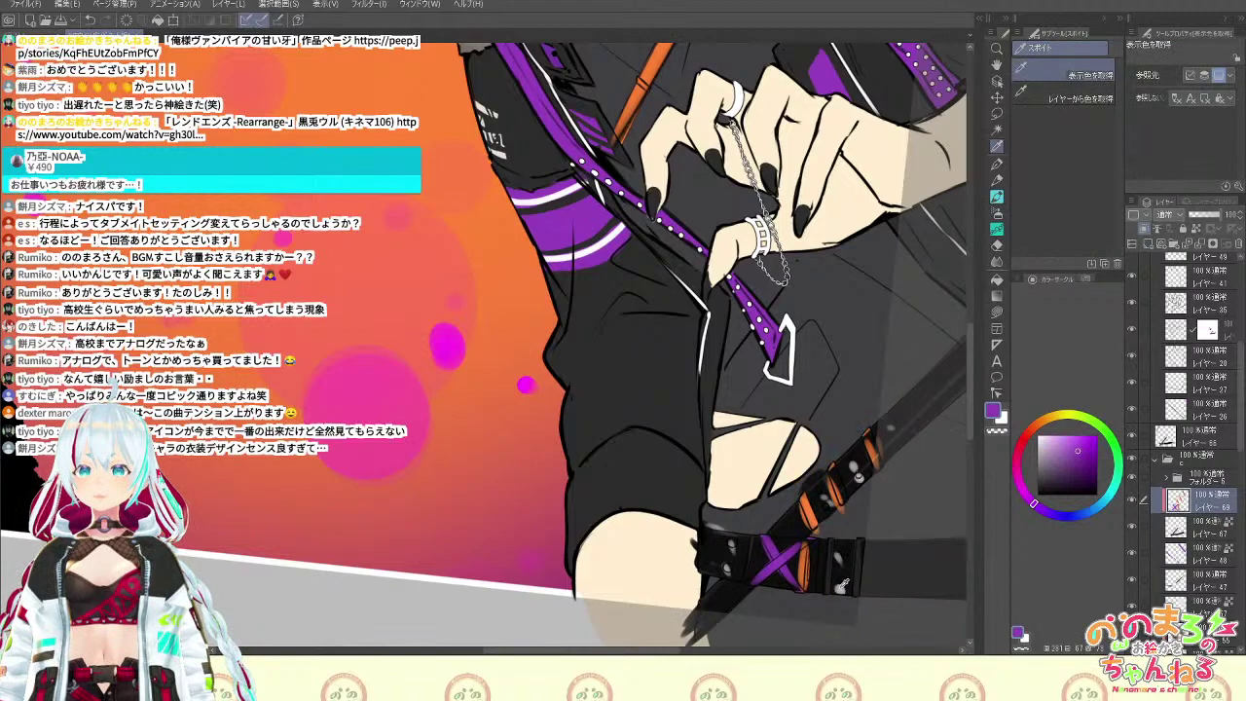
{"action": "left_click", "coordinate": [860, 578], "text": "alt"}
{"action": "left_click", "coordinate": [1132, 439]}
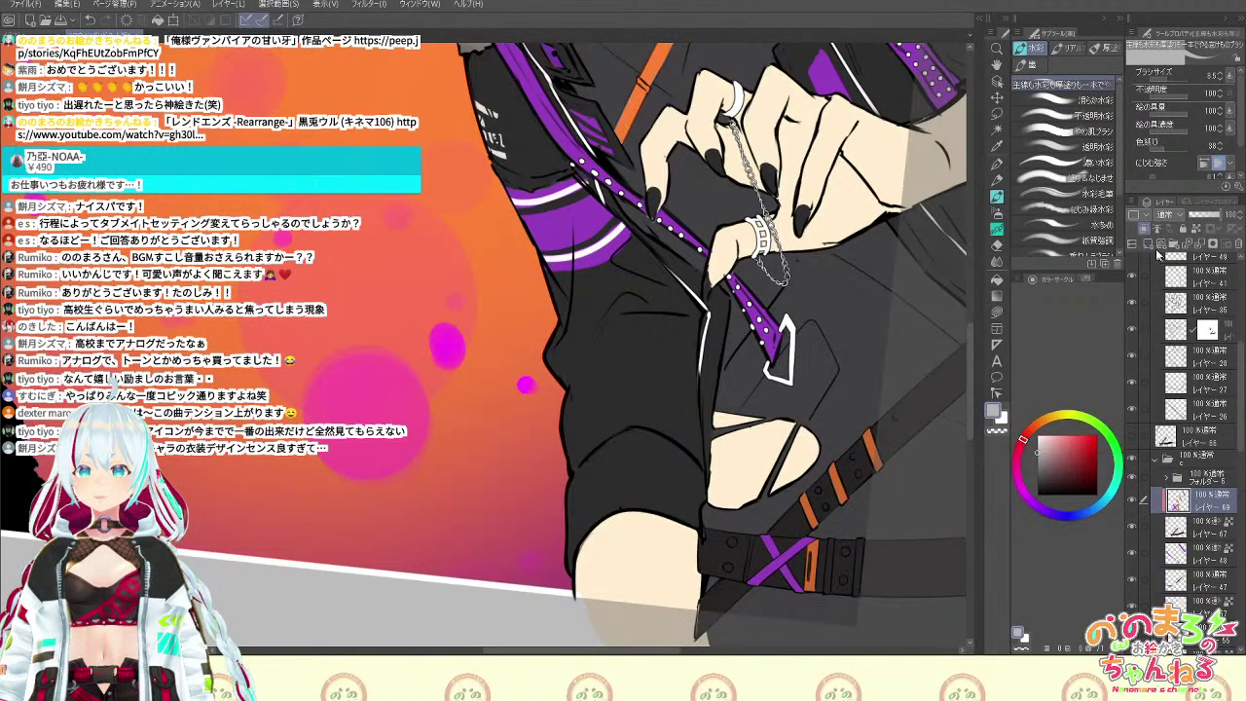
{"action": "left_click", "coordinate": [1145, 232]}
Fill the rivets on the diagonal leg strap's lower part and on the horizontal leg belt with the light grey
{"action": "left_click", "coordinate": [997, 280]}
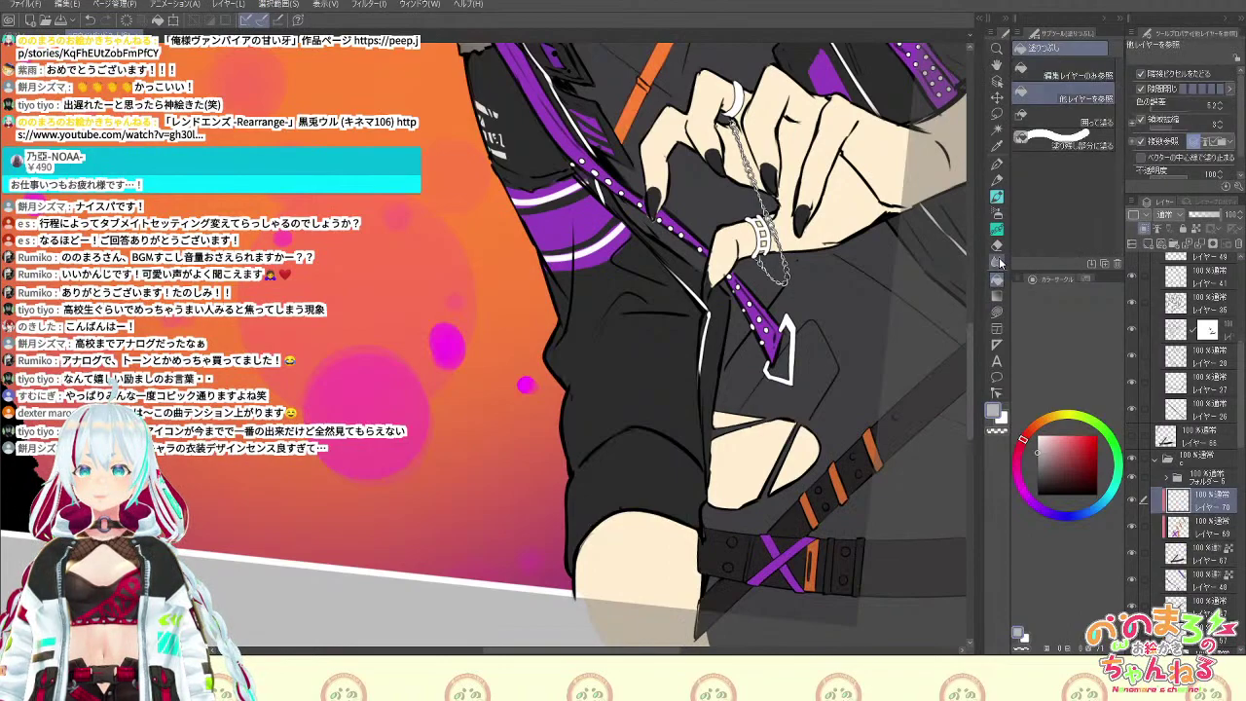
{"action": "scroll", "coordinate": [857, 454], "scroll_direction": "up", "scroll_amount": 2}
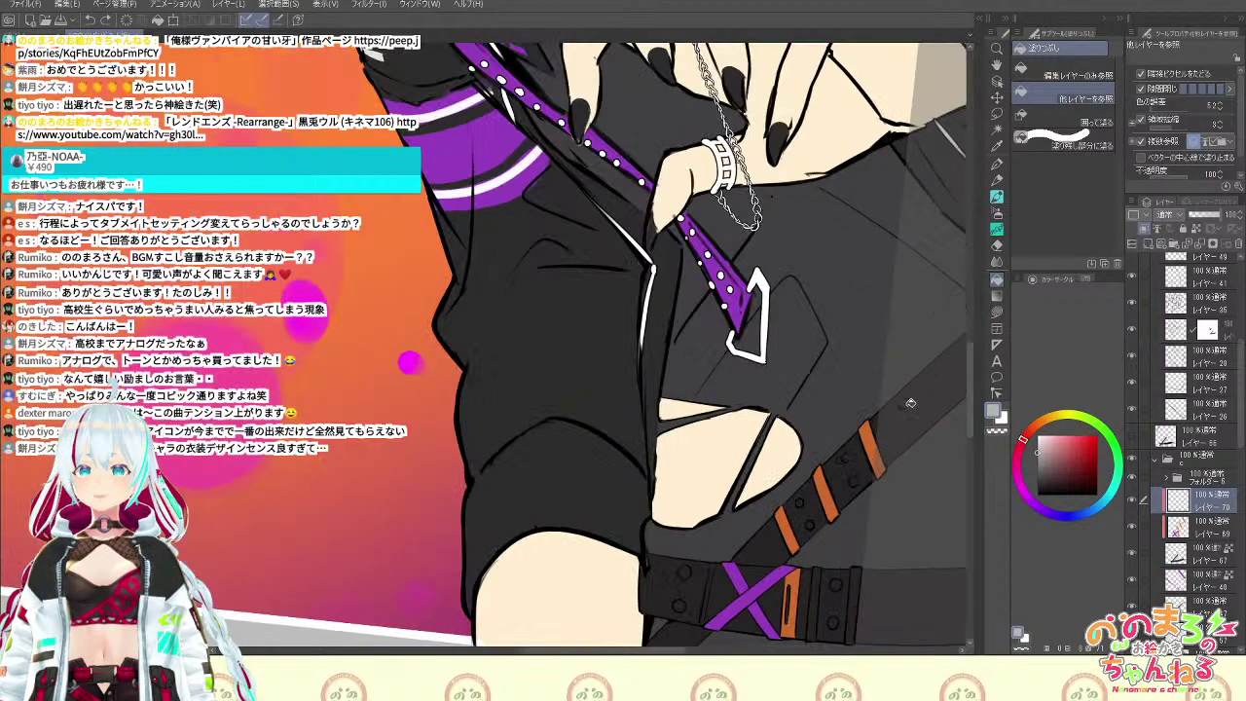
{"action": "key", "text": "b"}
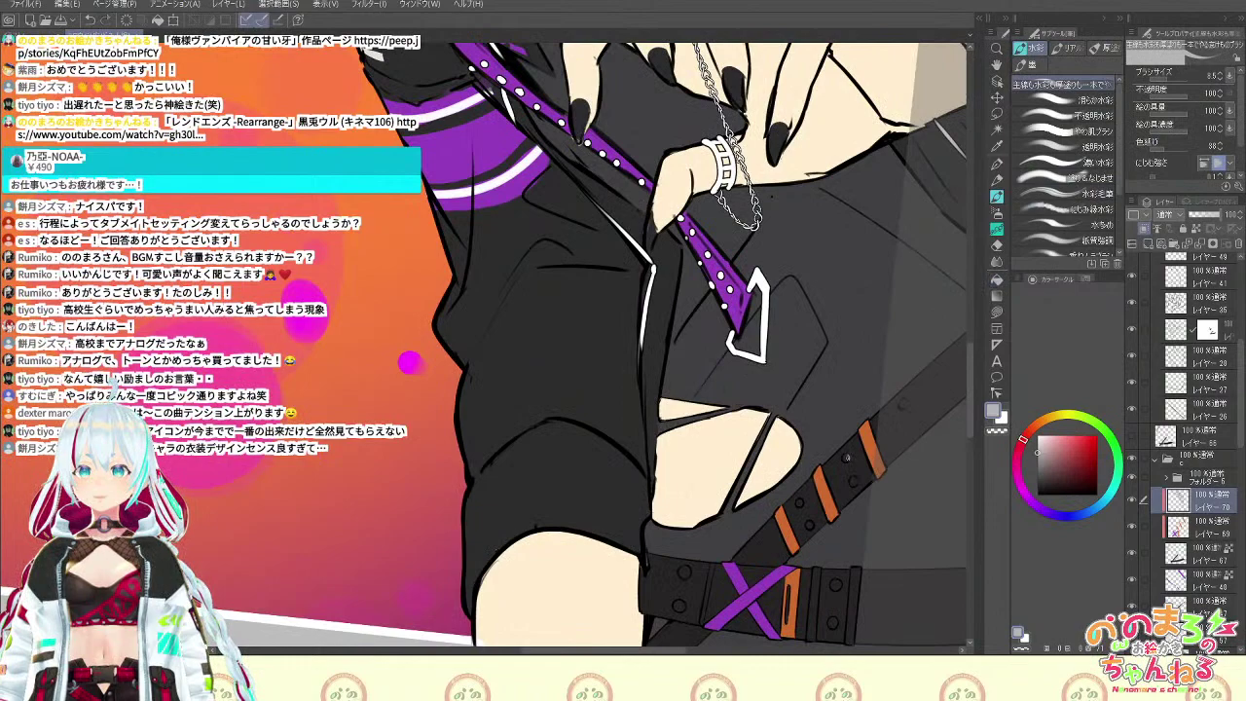
{"action": "left_click", "coordinate": [997, 279]}
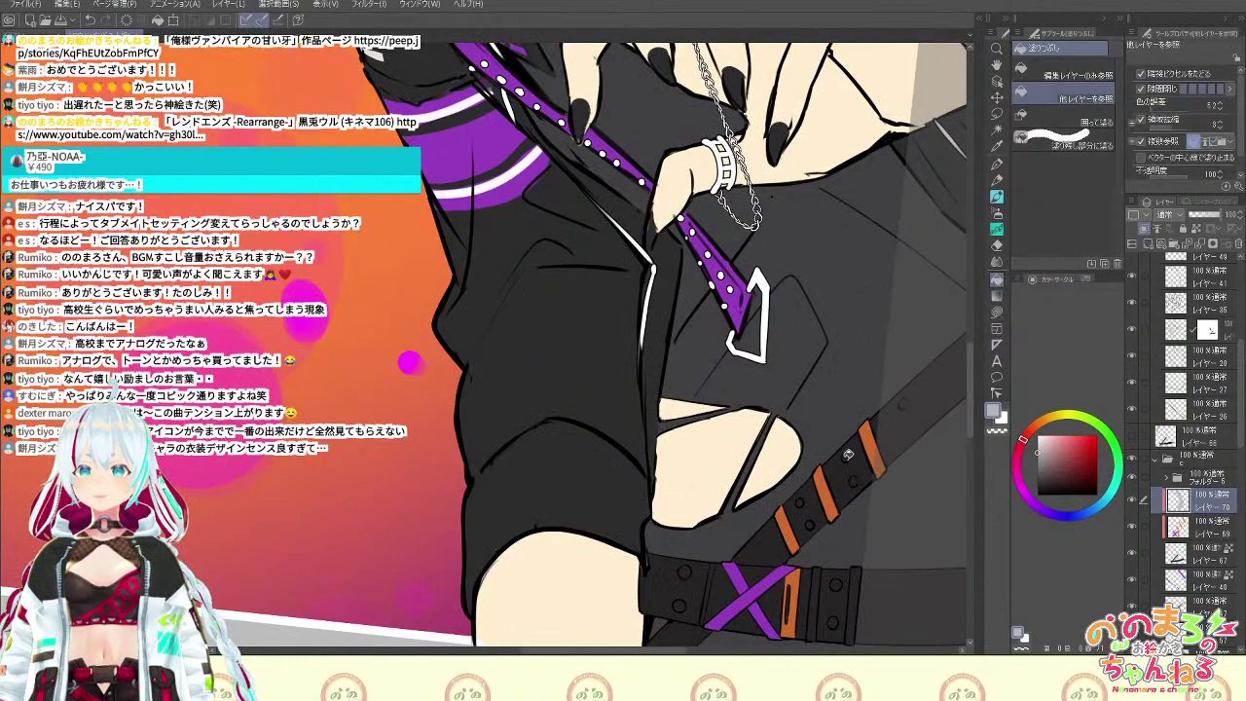
{"action": "key", "text": "b"}
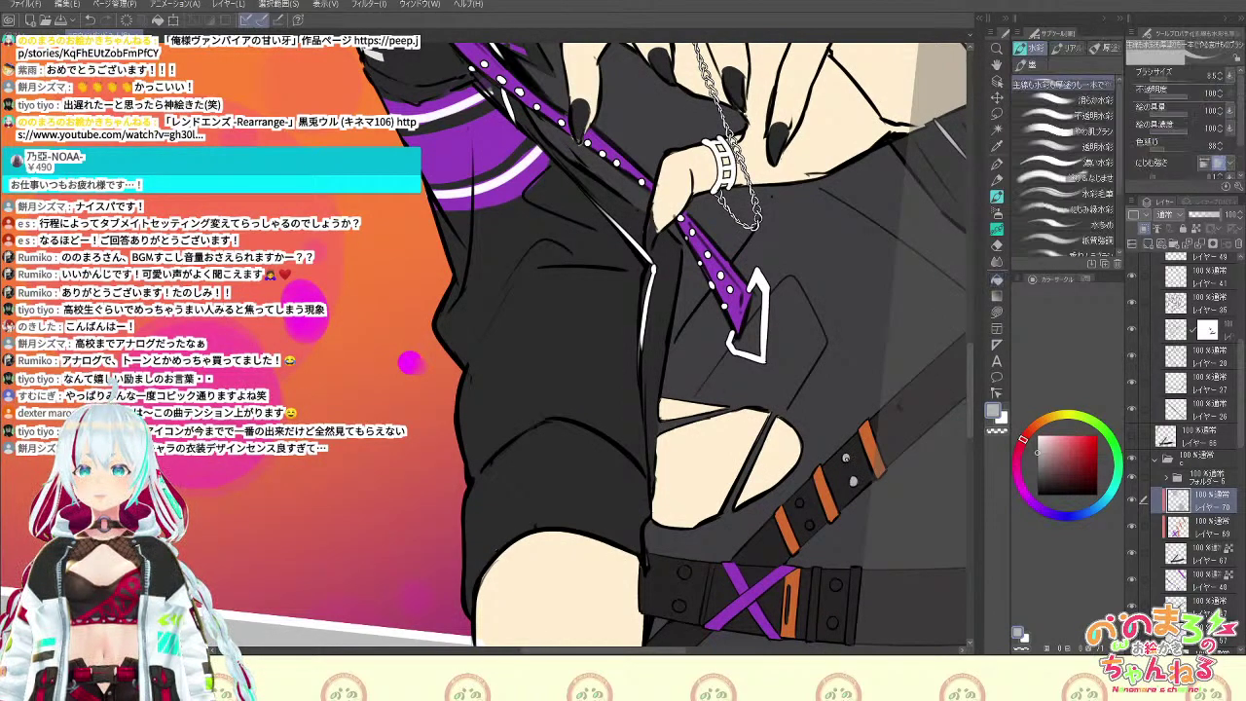
{"action": "left_click", "coordinate": [997, 280]}
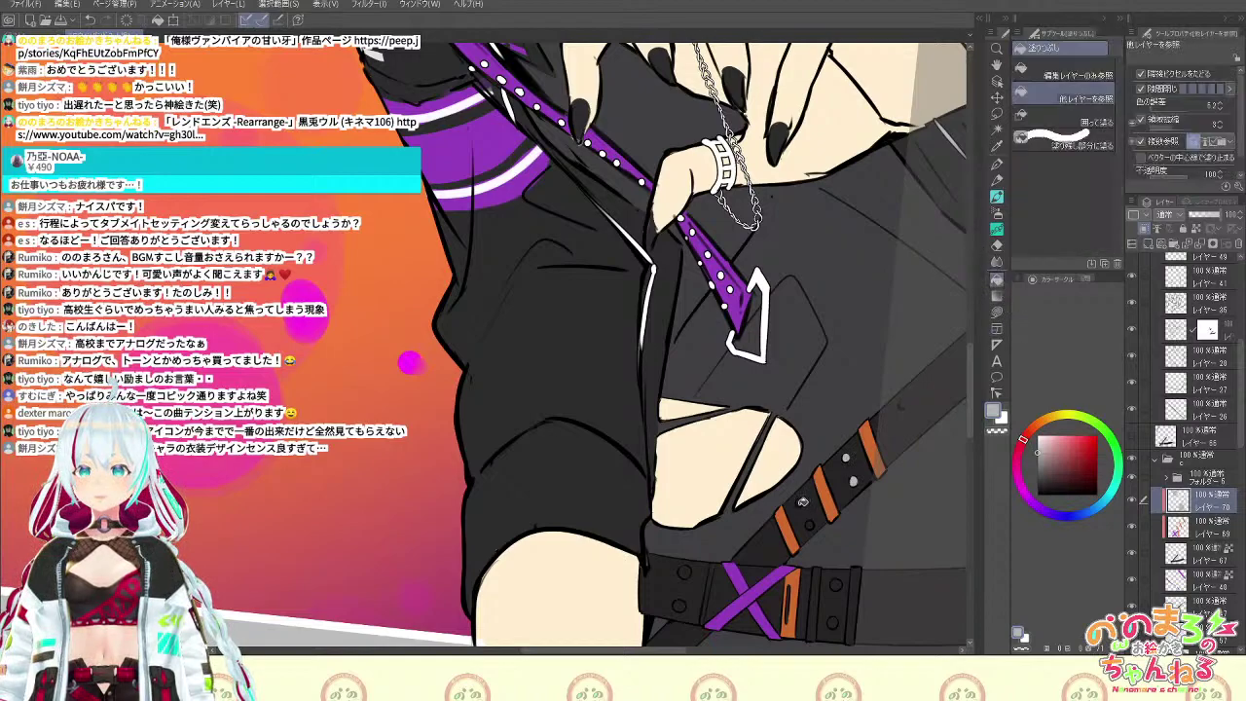
{"action": "left_click", "coordinate": [837, 585]}
{"action": "left_click", "coordinate": [833, 623]}
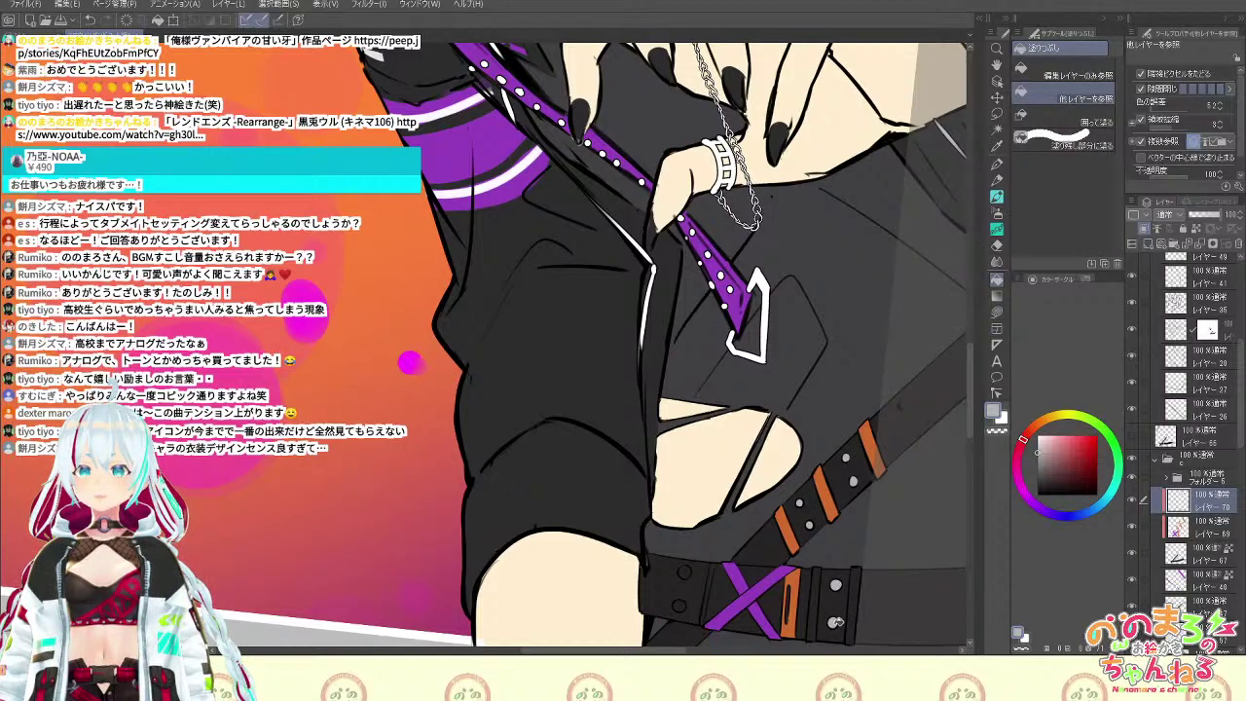
{"action": "left_click", "coordinate": [684, 572]}
{"action": "left_click", "coordinate": [680, 605]}
Fill the three narrow vertical metal bars on the horizontal leg belt with the light grey
{"action": "key", "text": "space"}
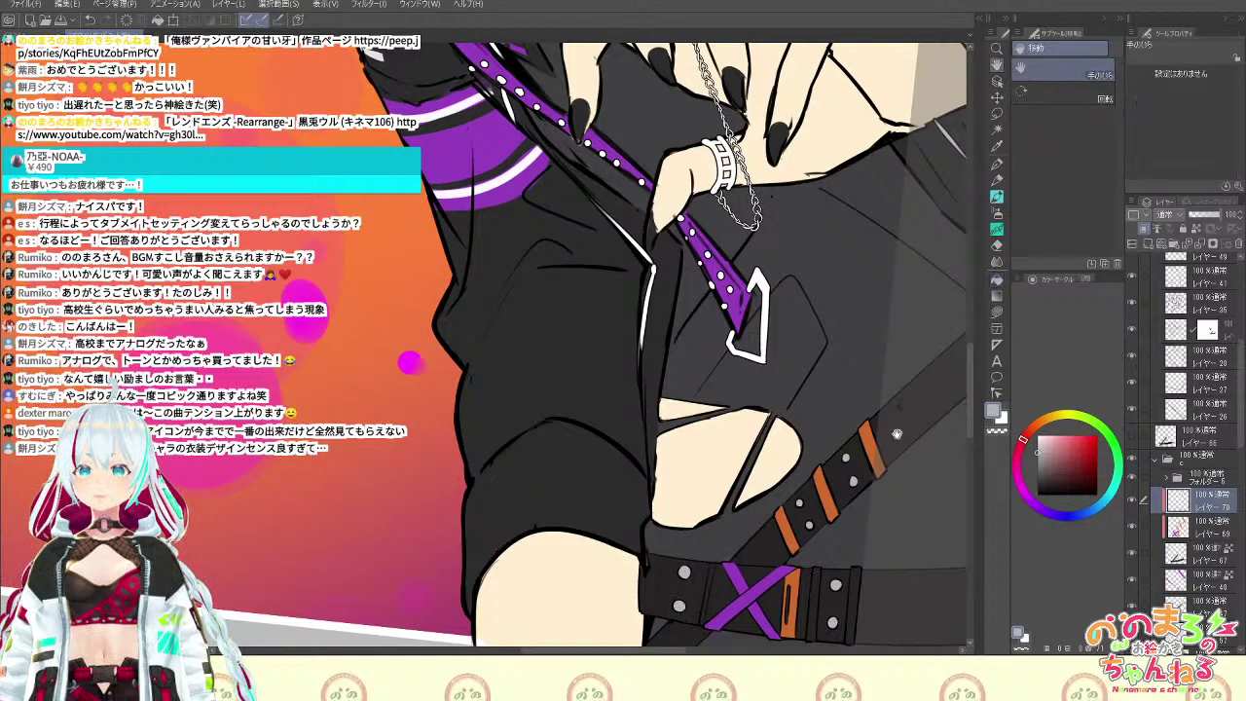
{"action": "left_click_drag", "start_coordinate": [880, 404], "coordinate": [860, 320]}
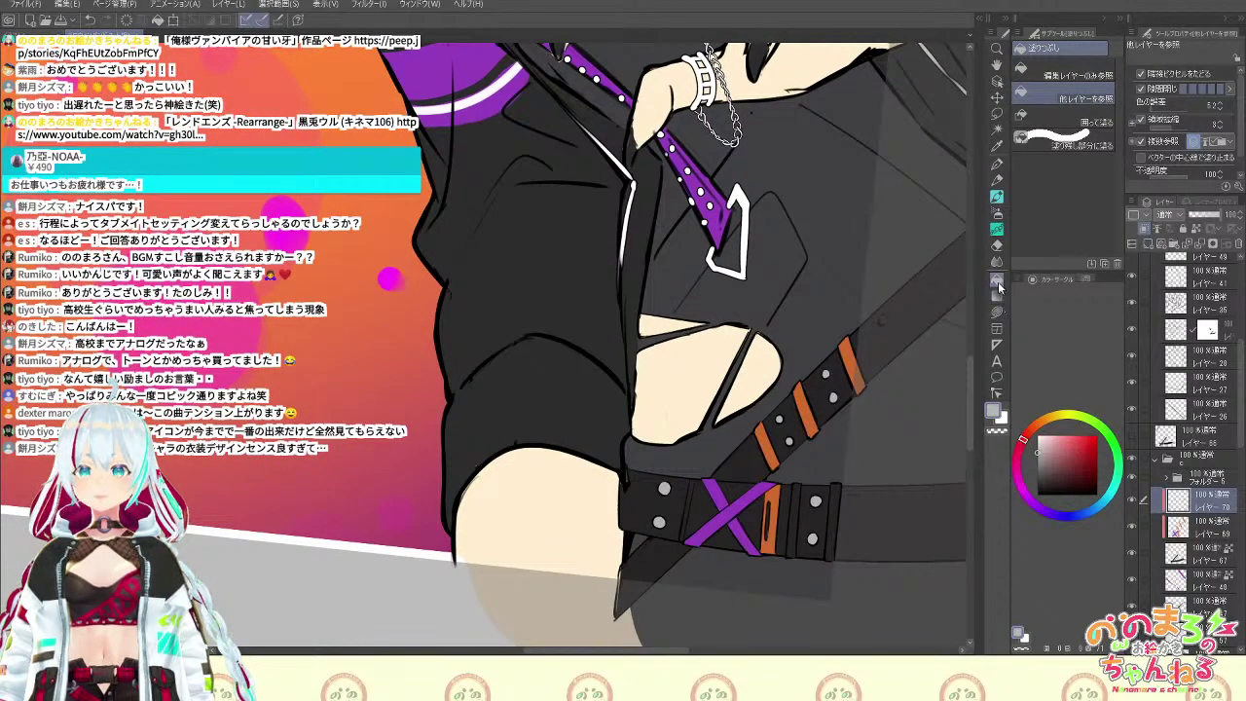
{"action": "left_click", "coordinate": [833, 510]}
{"action": "left_click", "coordinate": [795, 515]}
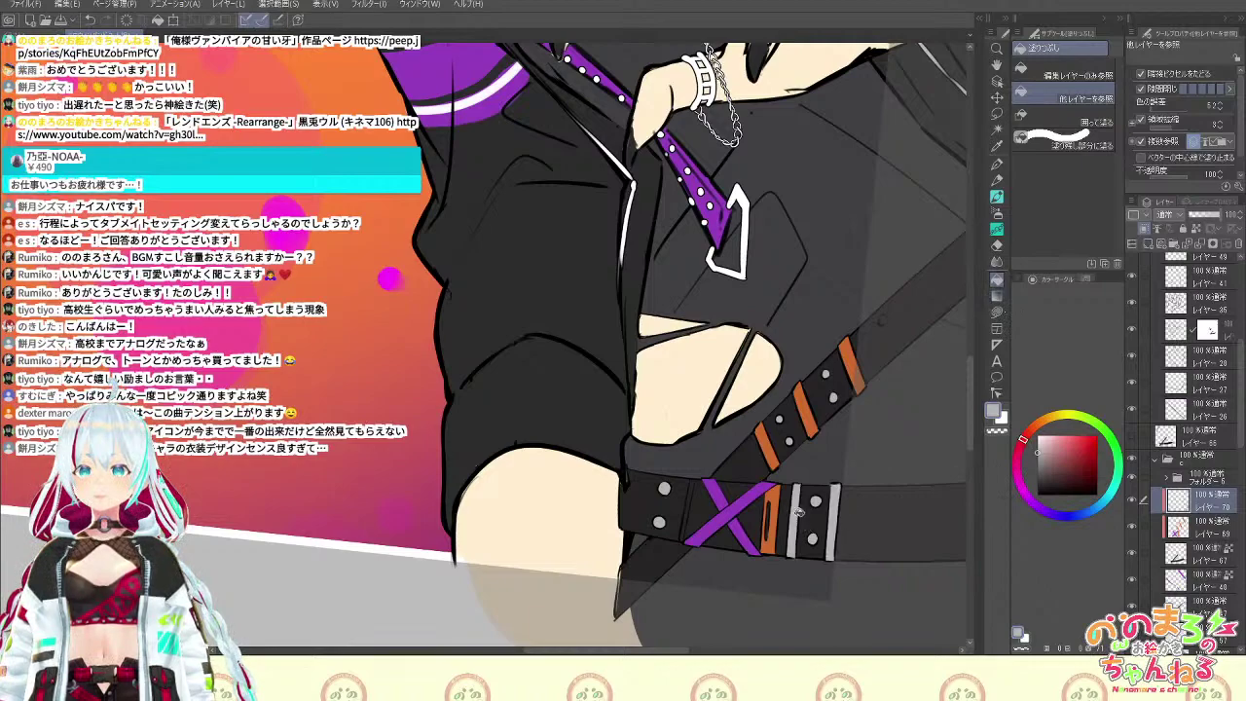
{"action": "left_click", "coordinate": [691, 499]}
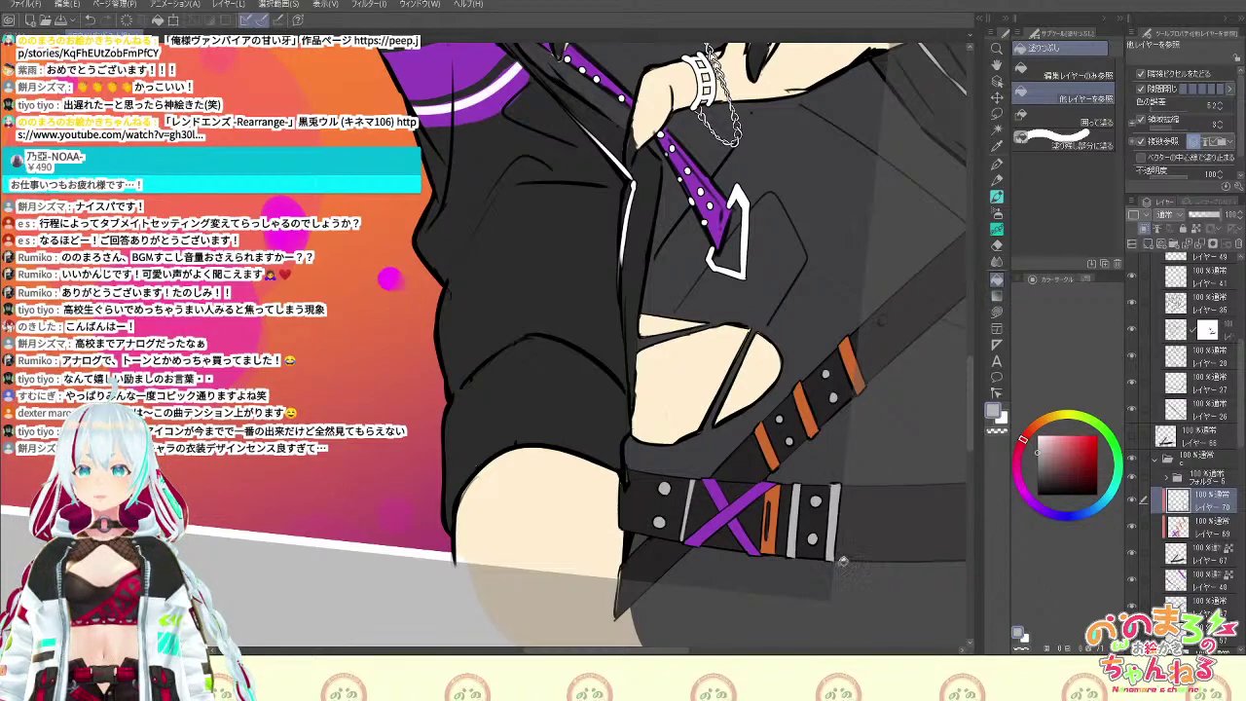
Compare the metal parts with the colour draft and colour the remaining rivet higher up the diagonal strap light grey
{"action": "left_click", "coordinate": [1134, 437]}
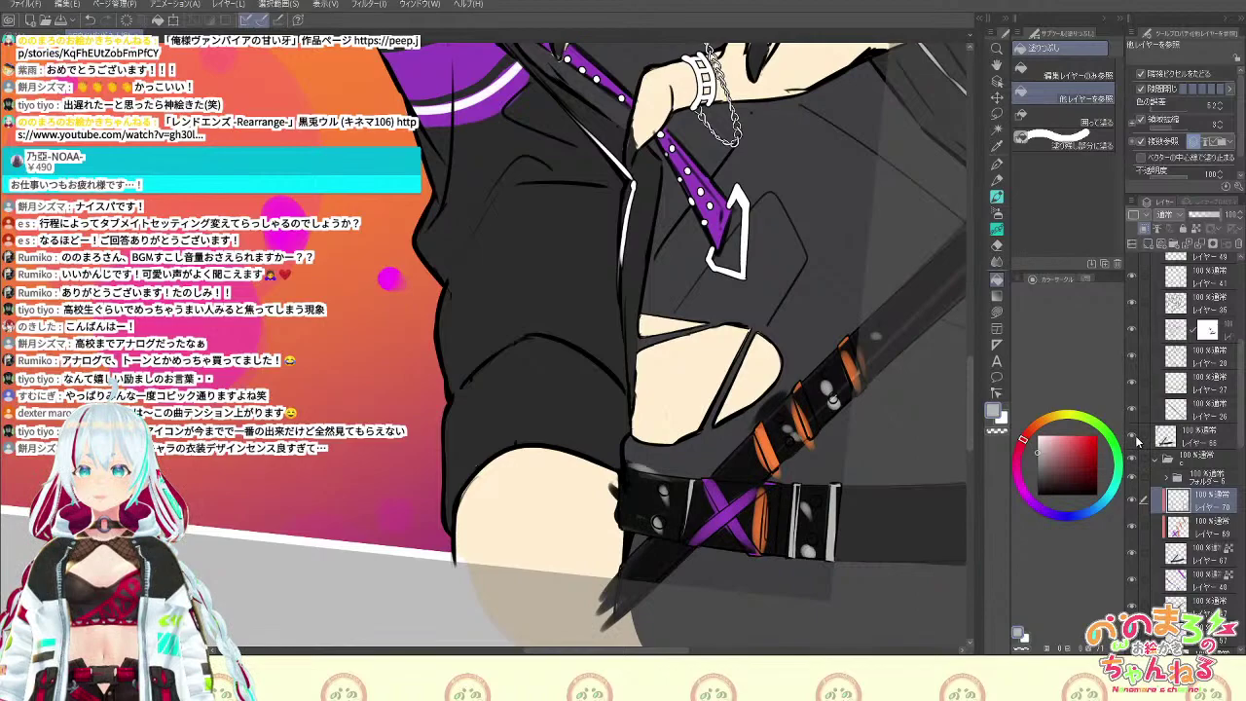
{"action": "left_click", "coordinate": [1133, 438]}
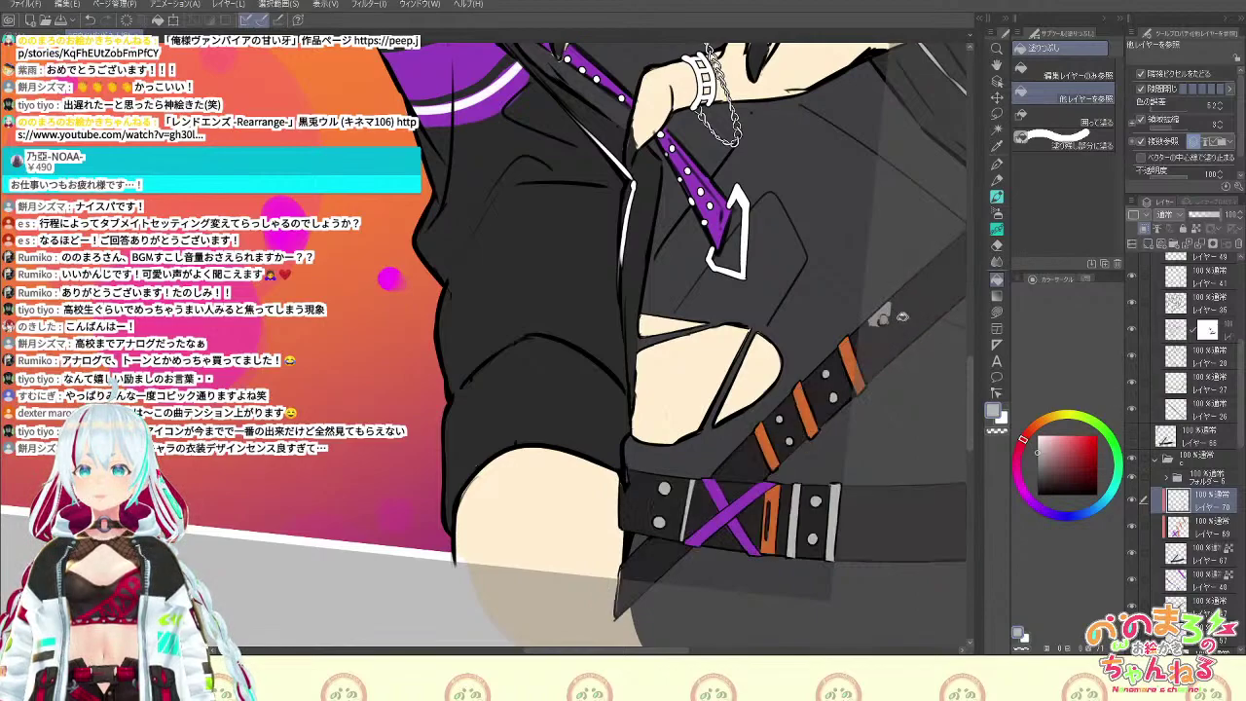
{"action": "key", "text": "b"}
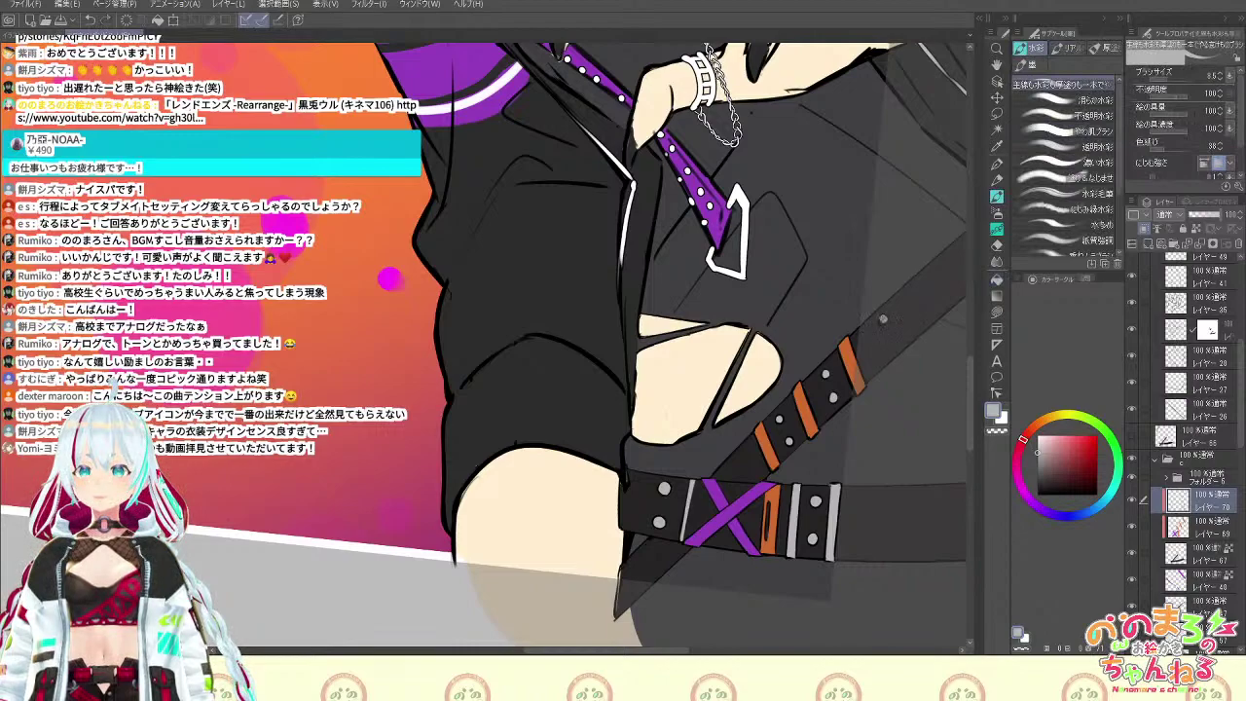
Find the hidden layer with the orange and purple sleeve cuffs, check its contents by toggling its visibility, and delete it
{"action": "key", "text": "ctrl+minus"}
{"action": "key", "text": "ctrl+minus"}
{"action": "key", "text": "ctrl+minus"}
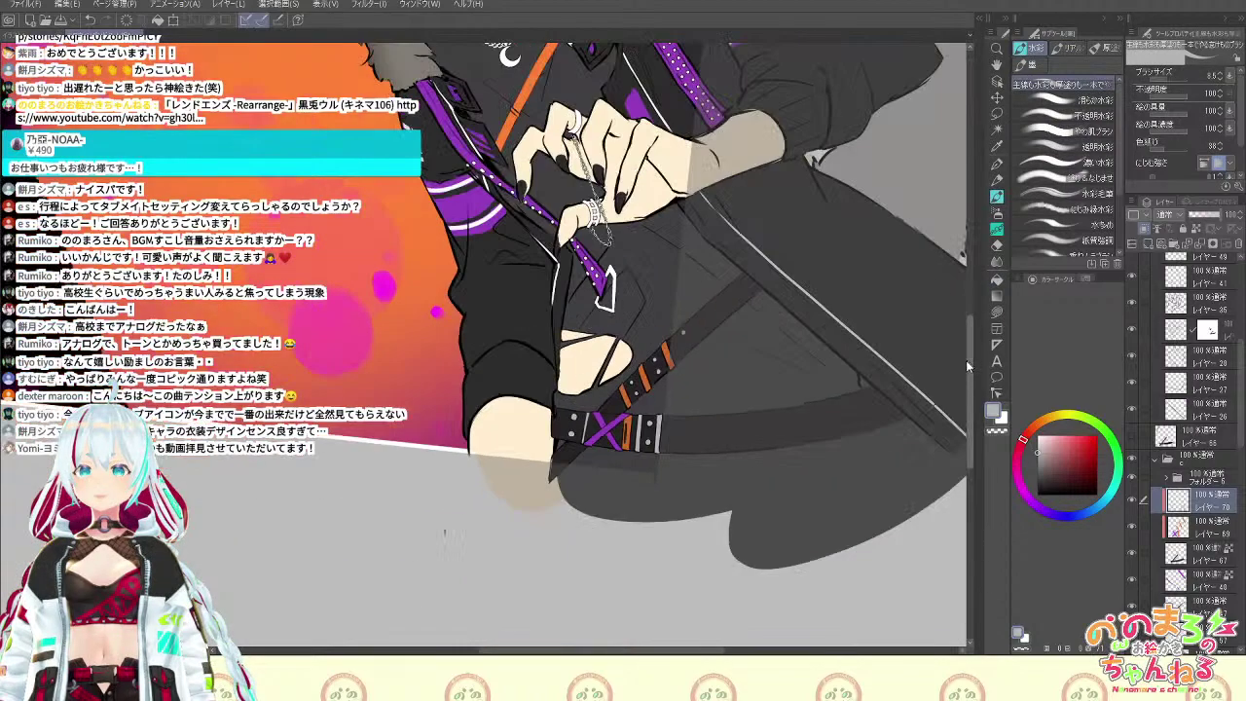
{"action": "left_click_drag", "start_coordinate": [971, 350], "coordinate": [971, 296]}
{"action": "key", "text": "space"}
{"action": "mouse_move", "coordinate": [752, 451]}
{"action": "left_mouse_down"}
{"action": "mouse_move", "coordinate": [828, 470]}
{"action": "mouse_move", "coordinate": [830, 509]}
{"action": "left_mouse_up"}
{"action": "left_click_drag", "start_coordinate": [1241, 445], "coordinate": [1238, 531]}
{"action": "left_click", "coordinate": [1132, 555]}
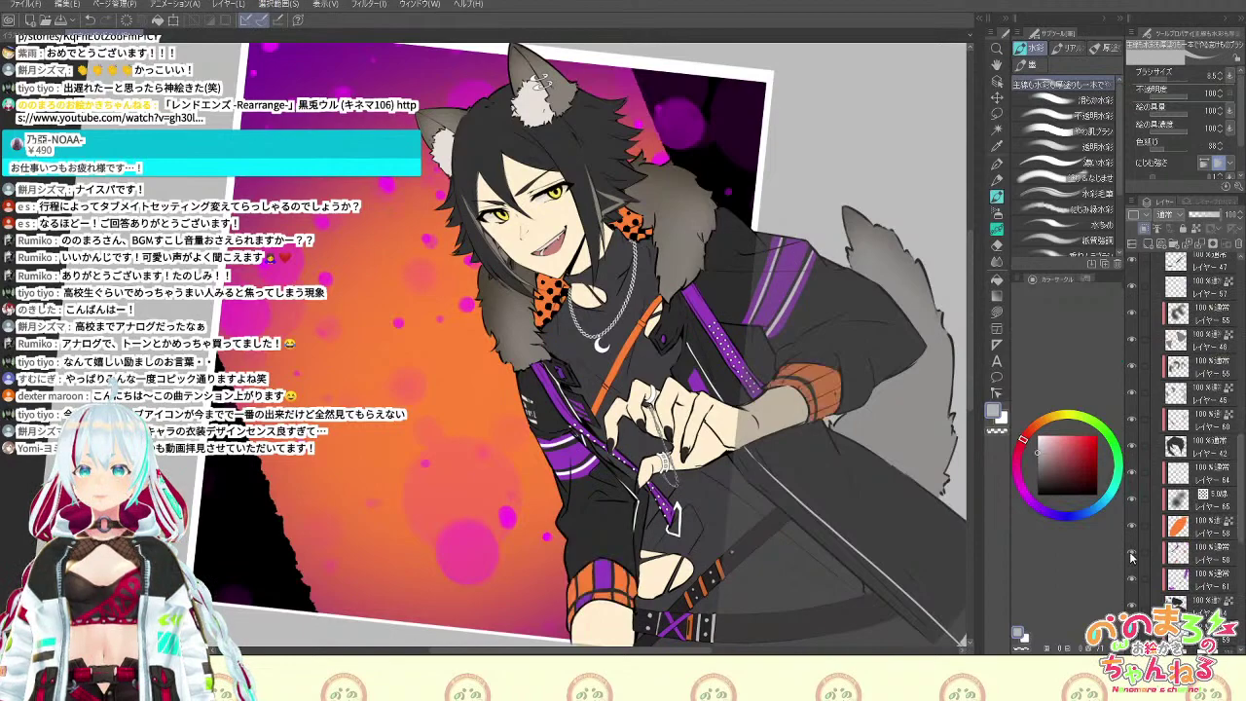
{"action": "left_click", "coordinate": [1131, 555]}
{"action": "left_click", "coordinate": [1208, 554]}
{"action": "left_click", "coordinate": [1239, 246]}
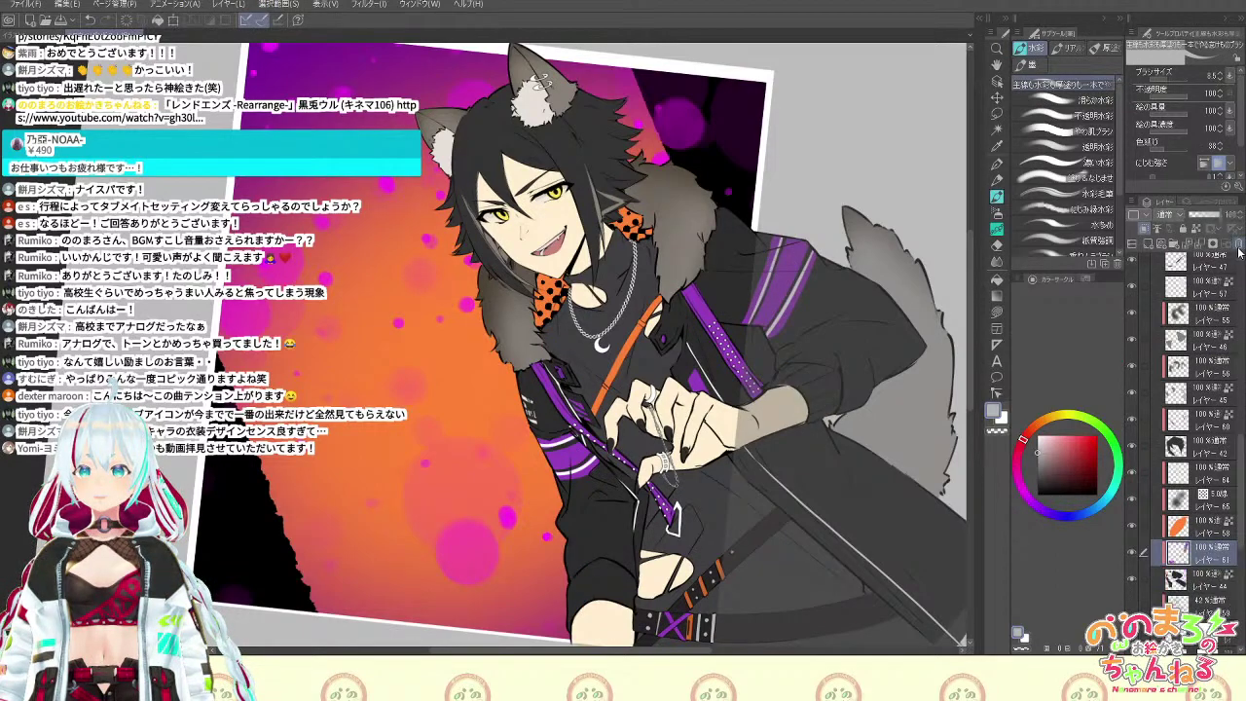
Turn on the 42% opacity layer with the shirt's vertical stripes and check the figure
{"action": "left_click_drag", "start_coordinate": [1241, 472], "coordinate": [1235, 502]}
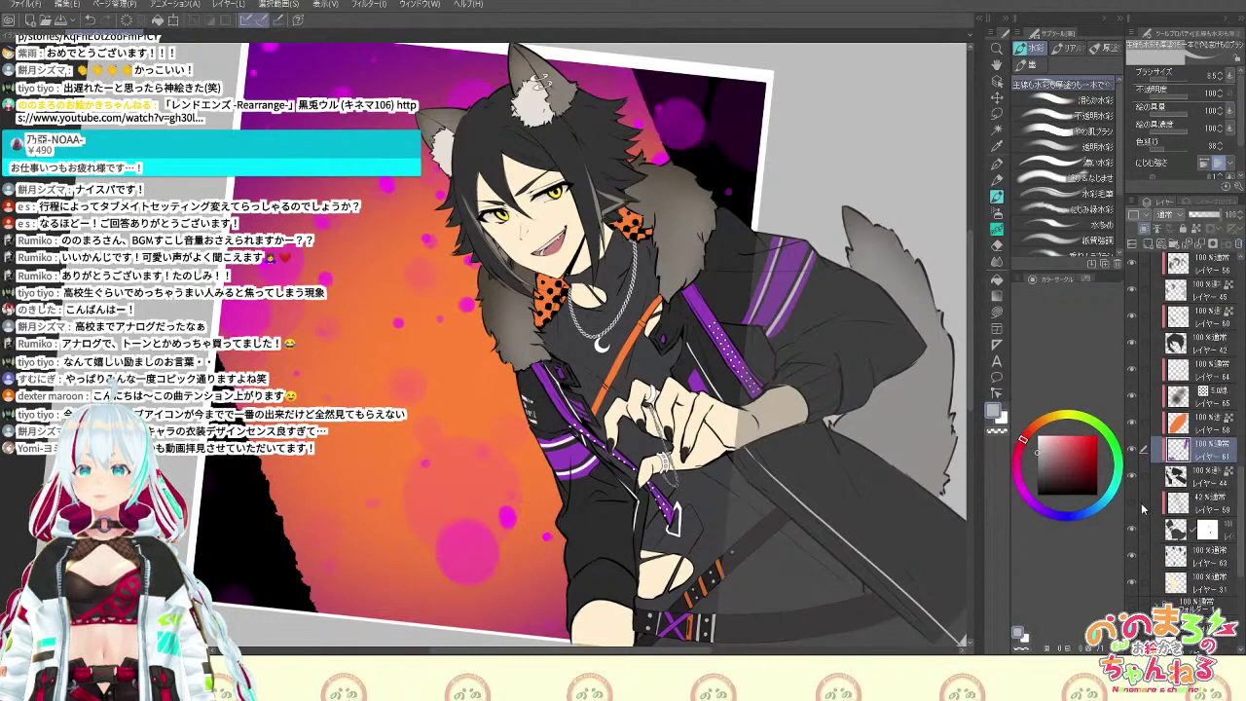
{"action": "key", "text": "ctrl+minus"}
{"action": "key", "text": "ctrl+minus"}
{"action": "key", "text": "ctrl+plus"}
{"action": "key", "text": "ctrl+plus"}
{"action": "key", "text": "ctrl+plus"}
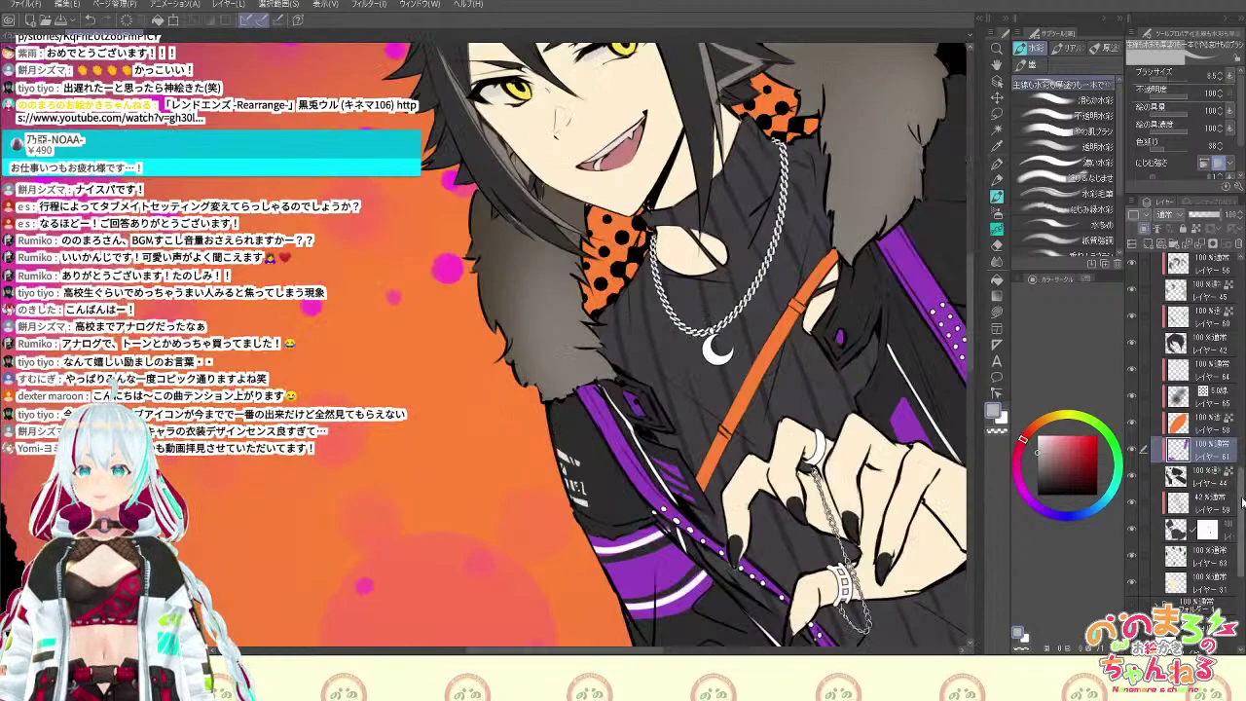
On the metal-parts layer, fill the two narrow loops on the orange chest strap with a dark colour sampled from the jacket
{"action": "scroll", "coordinate": [1213, 454], "scroll_direction": "down", "scroll_amount": 5}
{"action": "left_click", "coordinate": [1199, 392]}
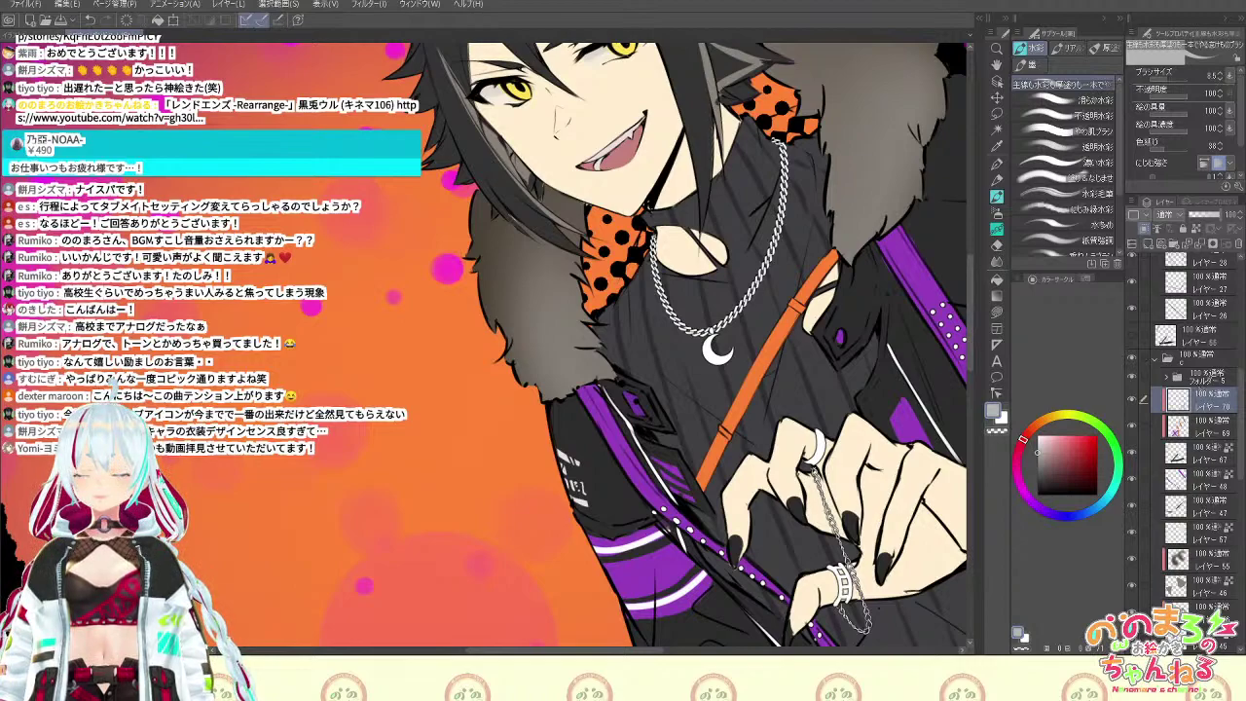
{"action": "left_click", "coordinate": [853, 313], "text": "alt"}
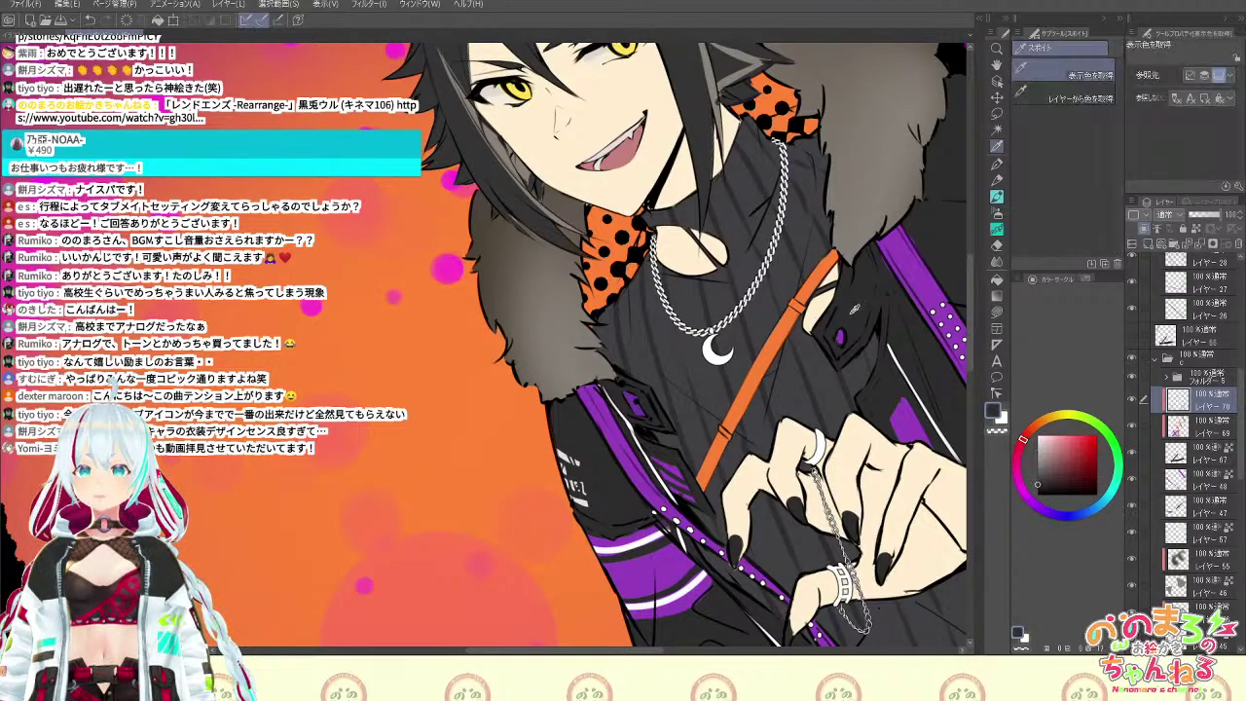
{"action": "left_click", "coordinate": [998, 281]}
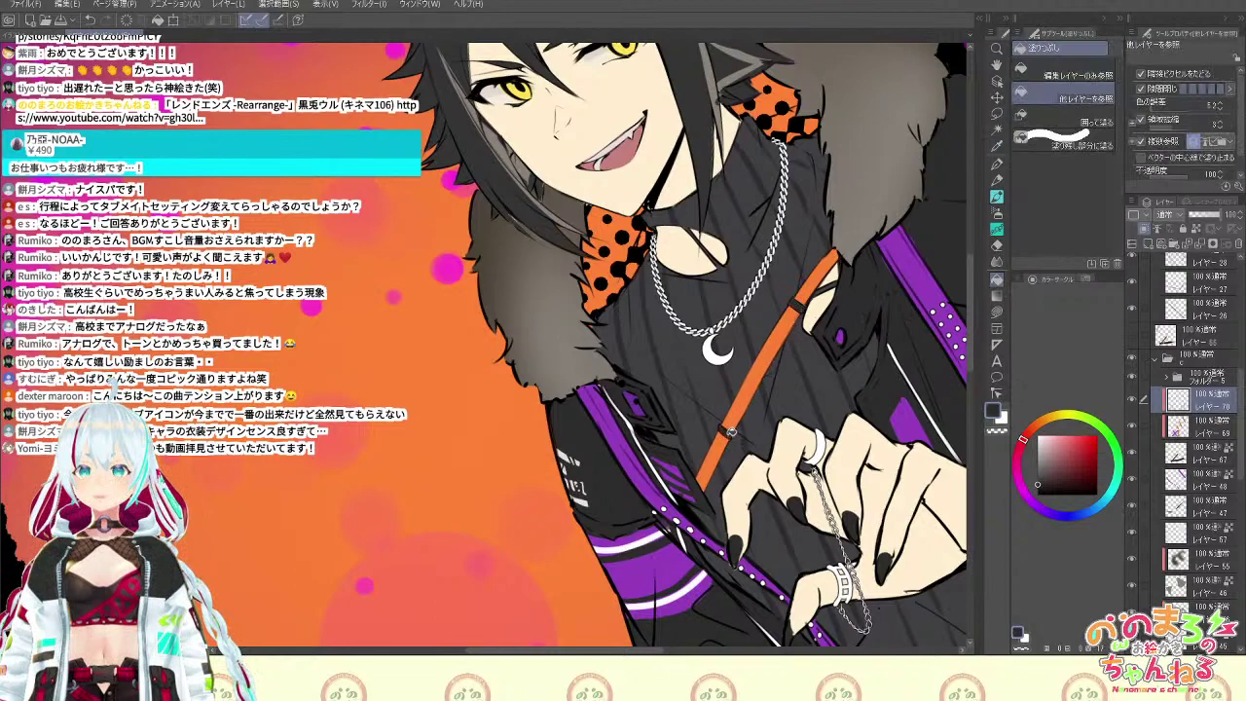
{"action": "key", "text": "b"}
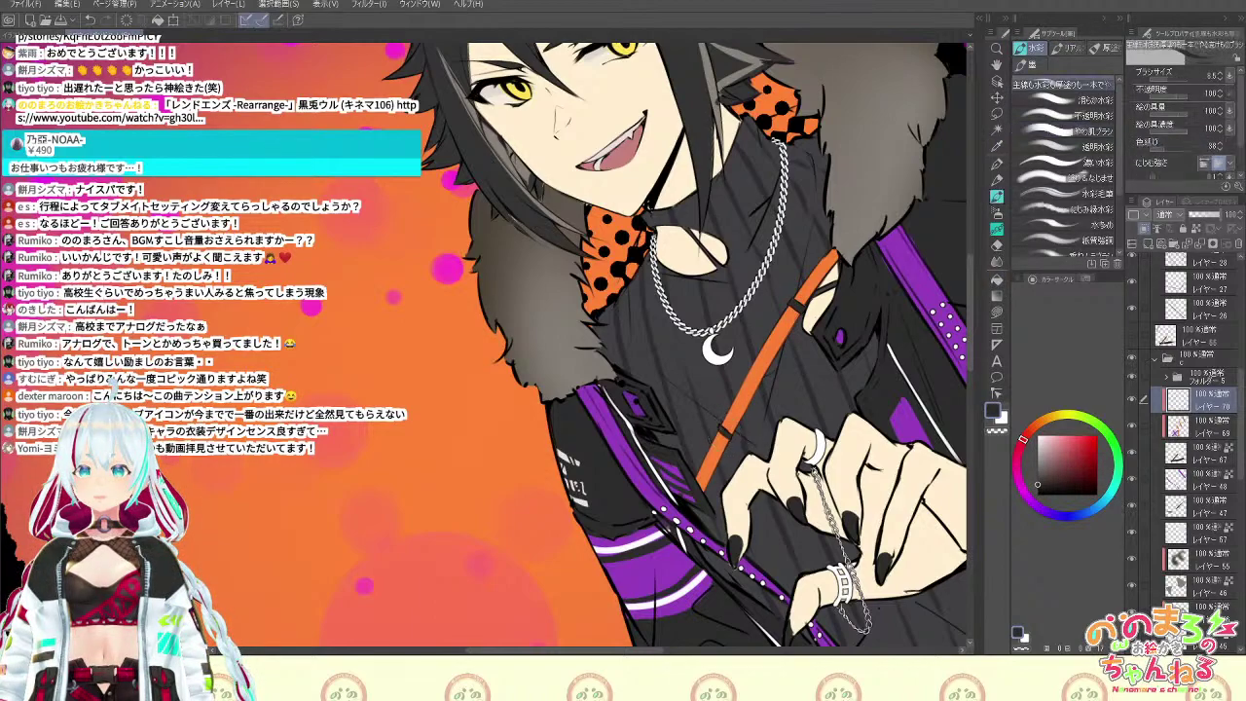
Select the black hair's layer directly from the canvas and switch to the Move layer tool
{"action": "scroll", "coordinate": [754, 420], "scroll_direction": "down", "scroll_amount": 2}
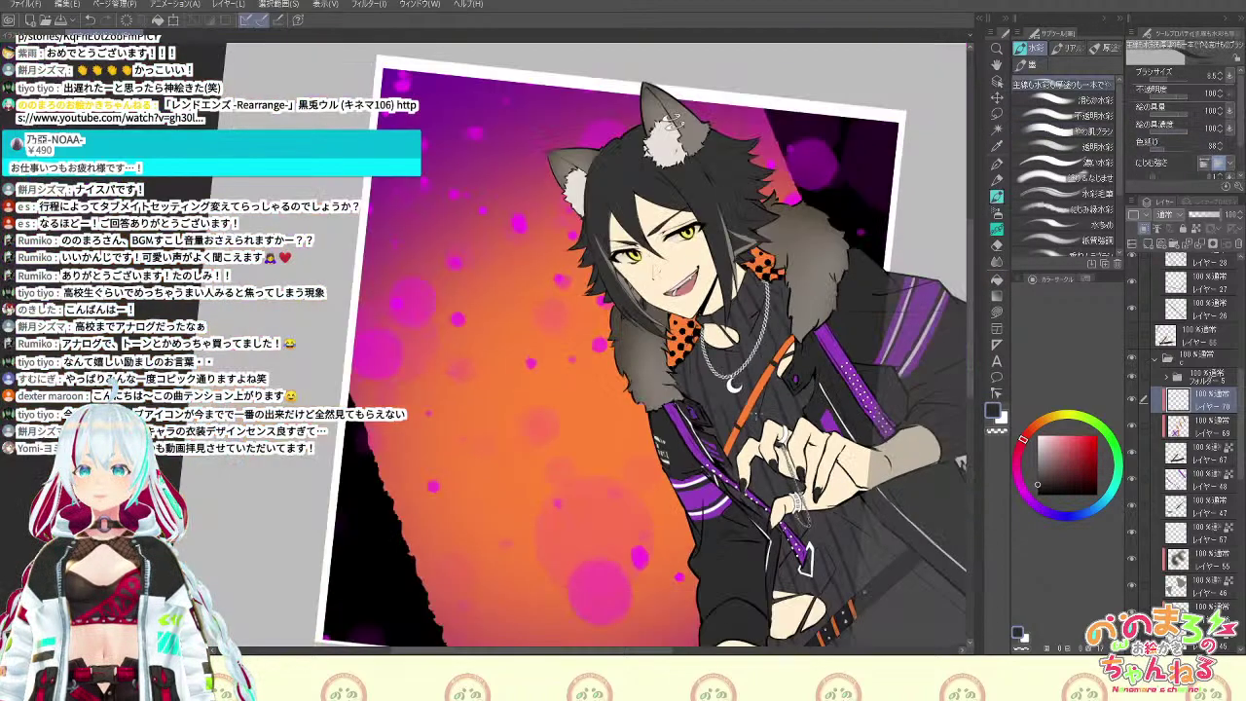
{"action": "left_click_drag", "start_coordinate": [871, 212], "coordinate": [949, 384]}
{"action": "scroll", "coordinate": [954, 393], "scroll_direction": "up", "scroll_amount": 1}
{"action": "key", "text": "space"}
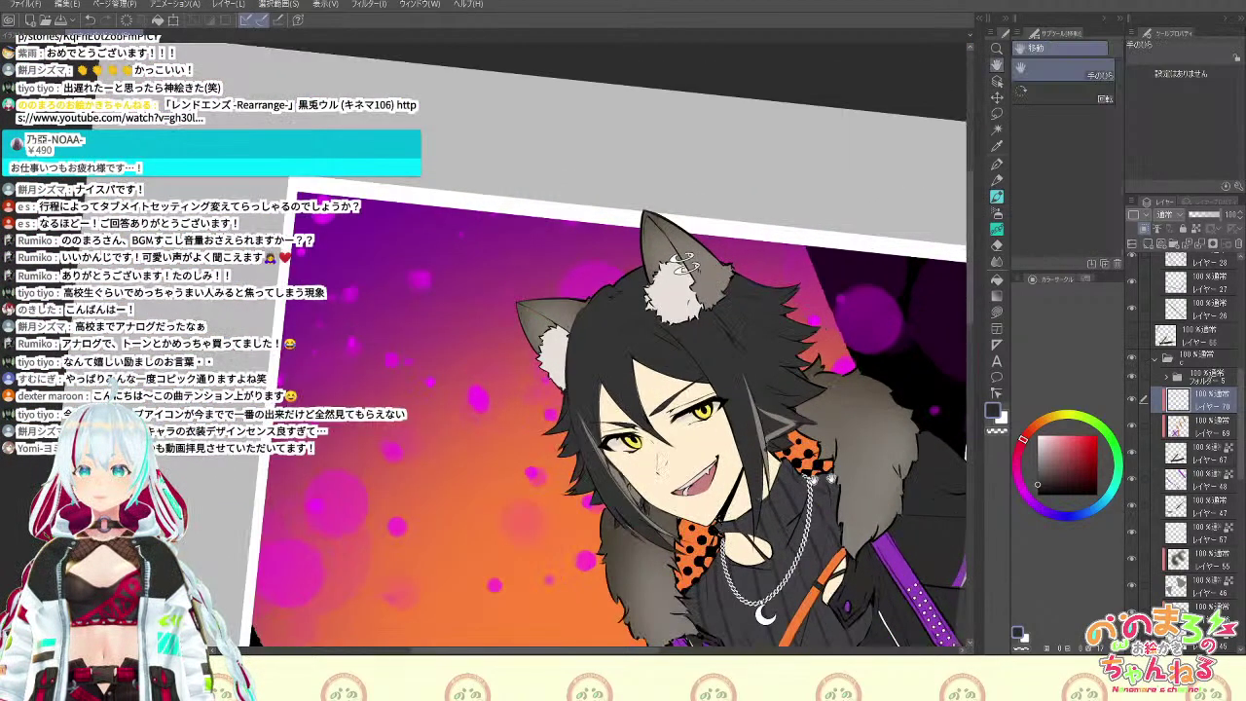
{"action": "scroll", "coordinate": [771, 431], "scroll_direction": "up", "scroll_amount": 3}
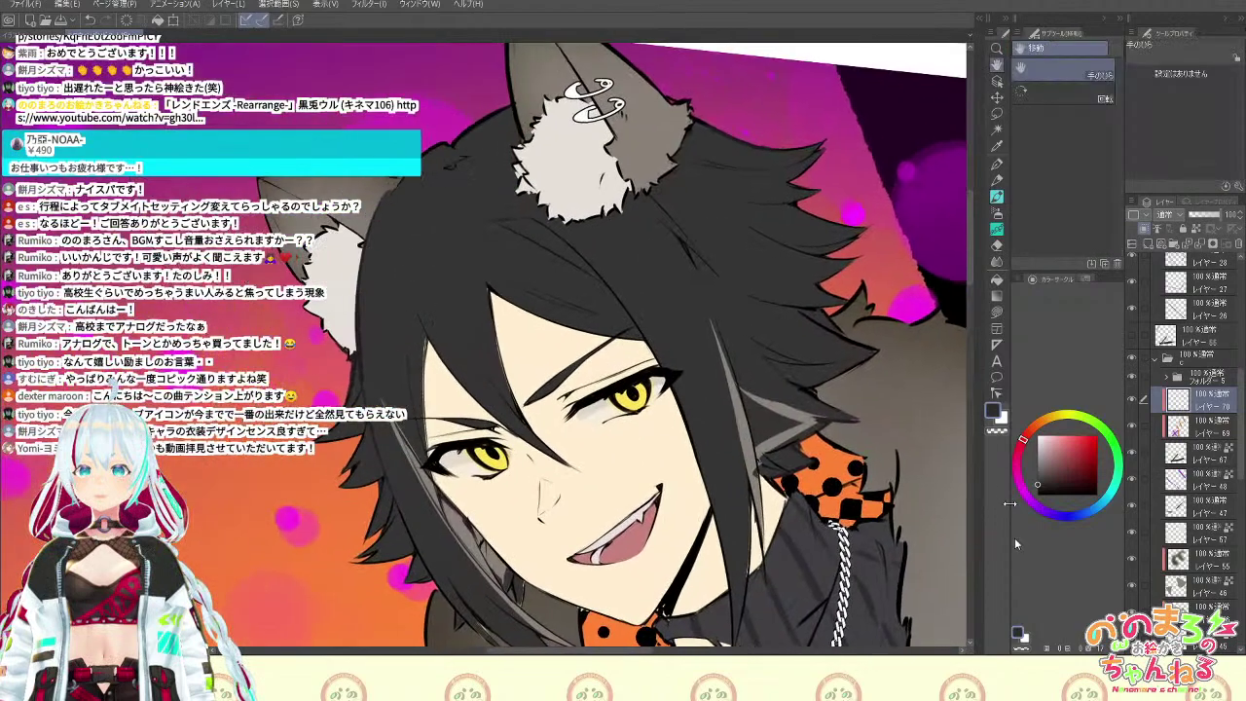
{"action": "left_click", "coordinate": [770, 281], "text": "ctrl+shift"}
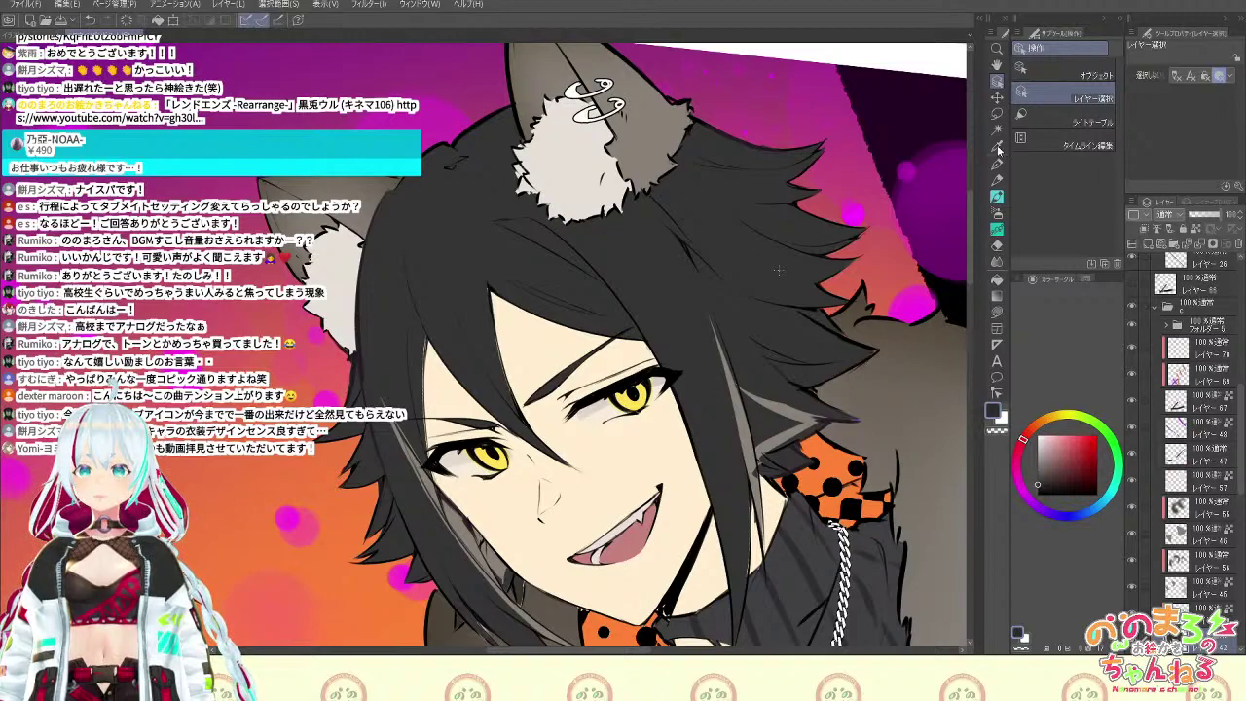
{"action": "left_click", "coordinate": [997, 97]}
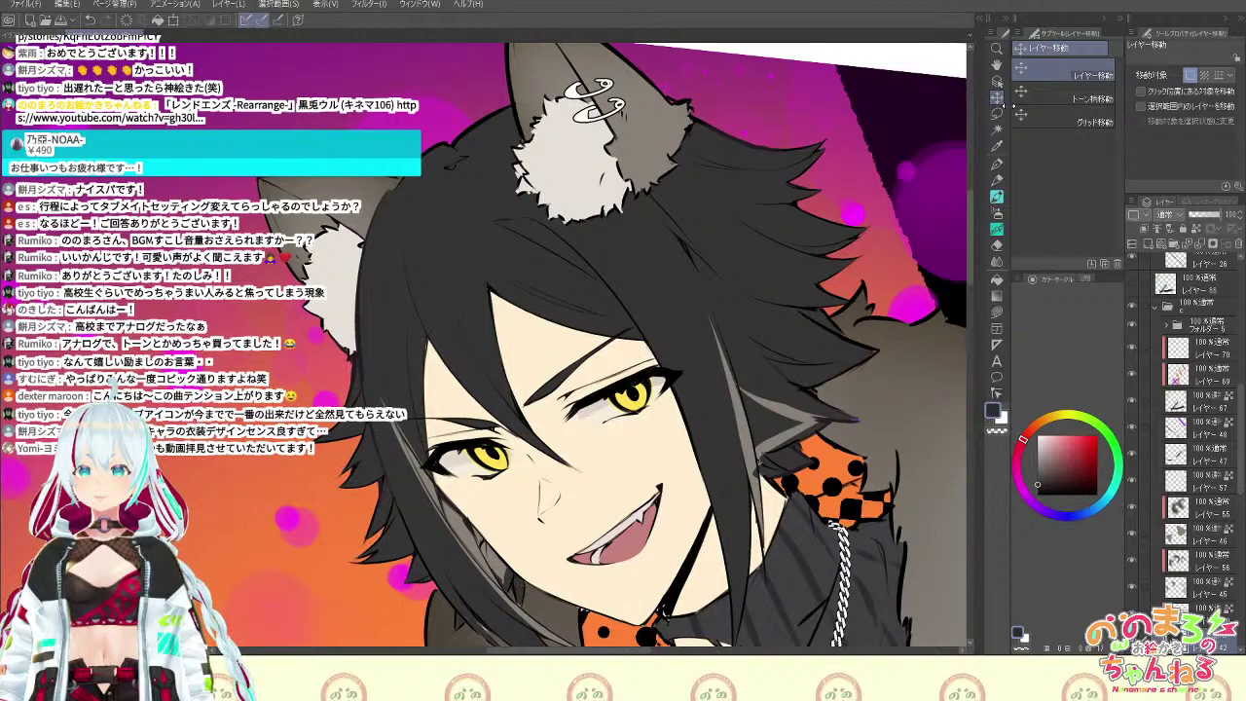
{"action": "key", "text": "ctrl+minus"}
{"action": "key", "text": "ctrl+minus"}
{"action": "key", "text": "ctrl+plus"}
{"action": "key", "text": "ctrl+plus"}
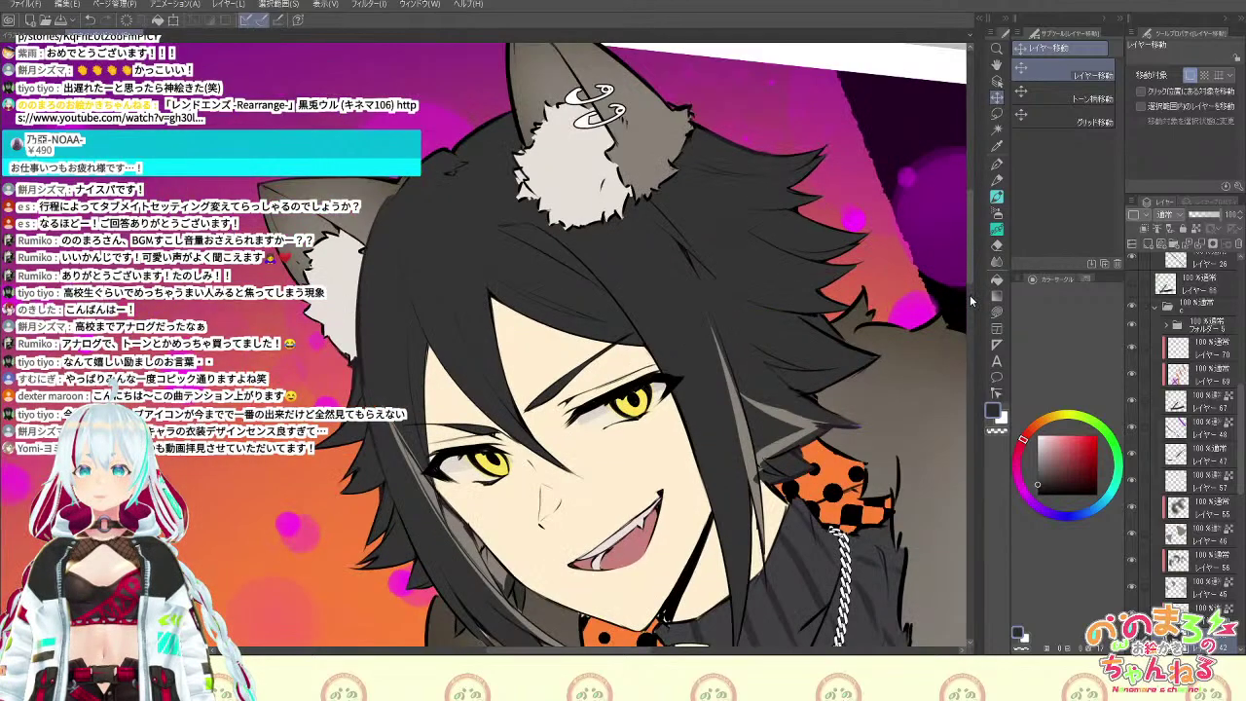
Select the face's skin layer directly from the canvas and shift its hue slightly in the negative direction with Hue/Saturation/Luminosity
{"action": "left_click", "coordinate": [670, 472], "text": "ctrl+shift"}
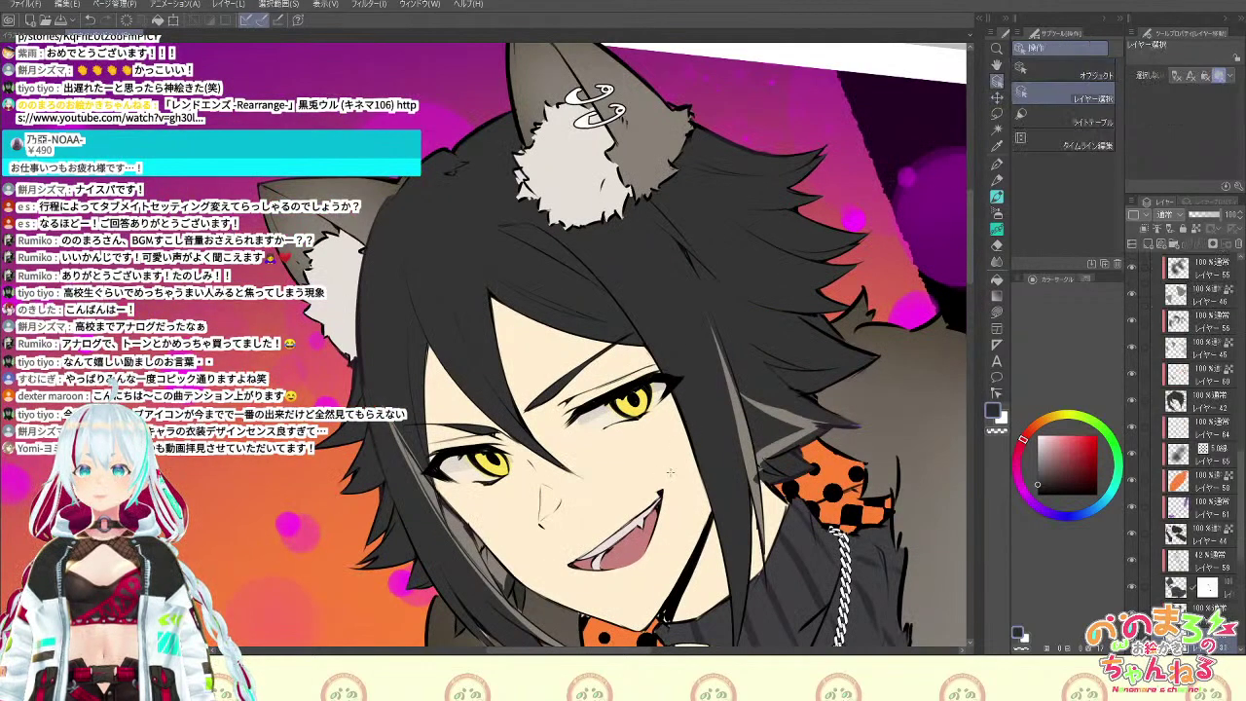
{"action": "scroll", "coordinate": [670, 473], "scroll_direction": "down", "scroll_amount": 5}
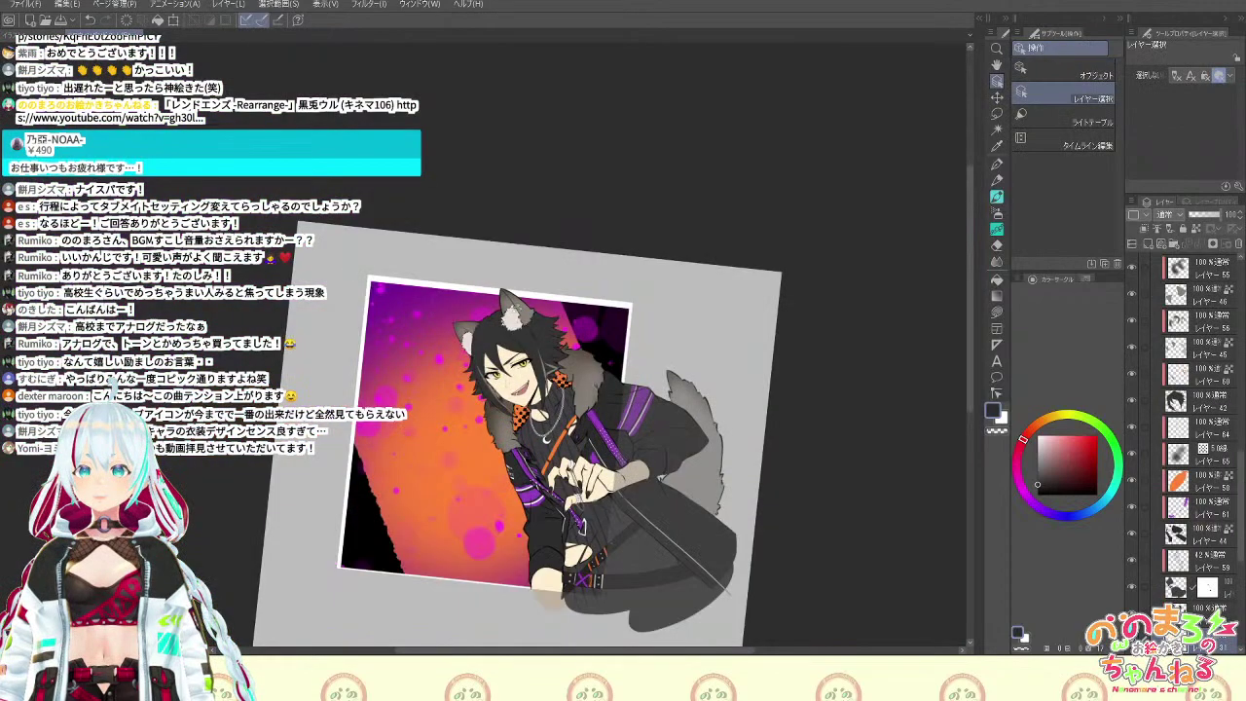
{"action": "key", "text": "ctrl+plus"}
{"action": "key", "text": "ctrl+plus"}
{"action": "key", "text": "ctrl+plus"}
{"action": "key", "text": "ctrl+plus"}
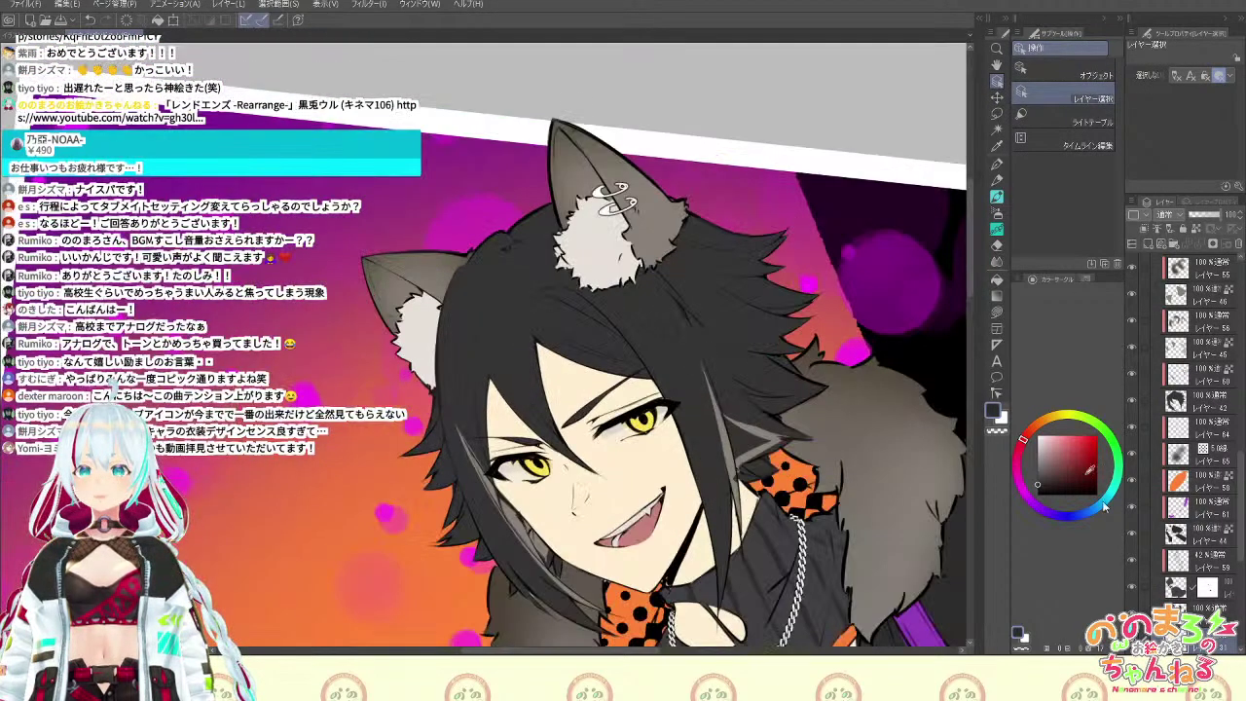
{"action": "key", "text": "ctrl+u"}
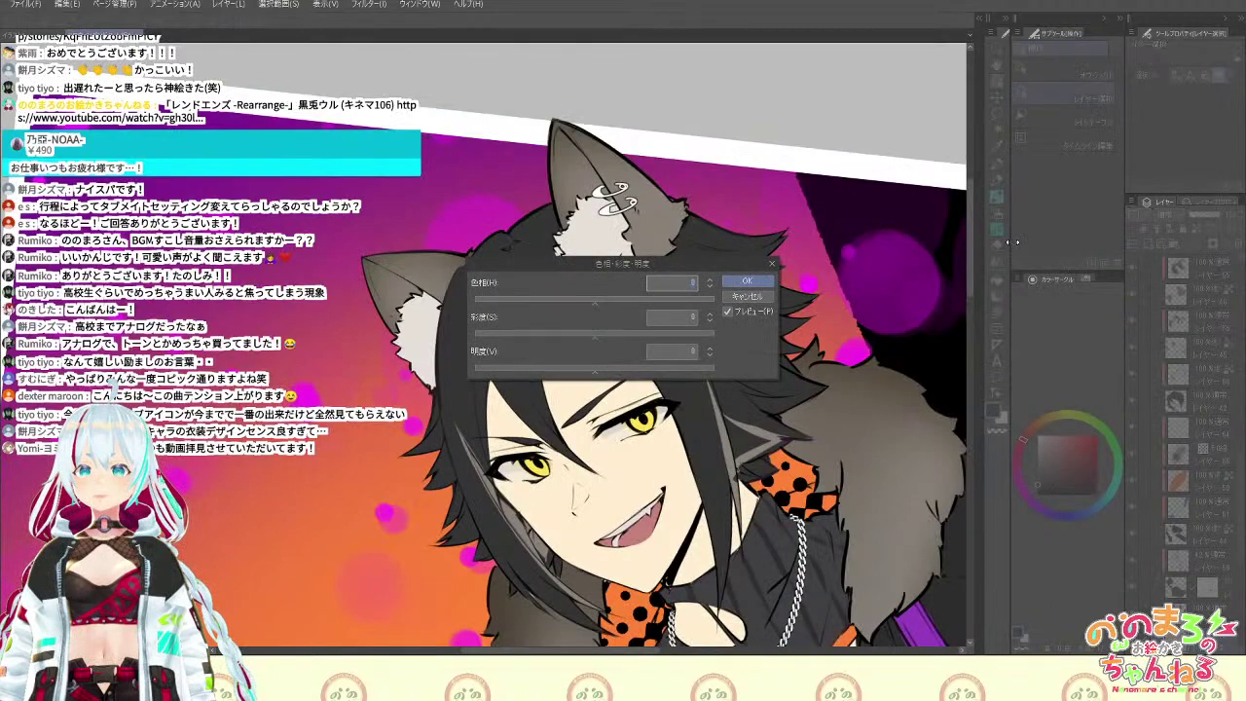
{"action": "left_click_drag", "start_coordinate": [604, 307], "coordinate": [590, 303]}
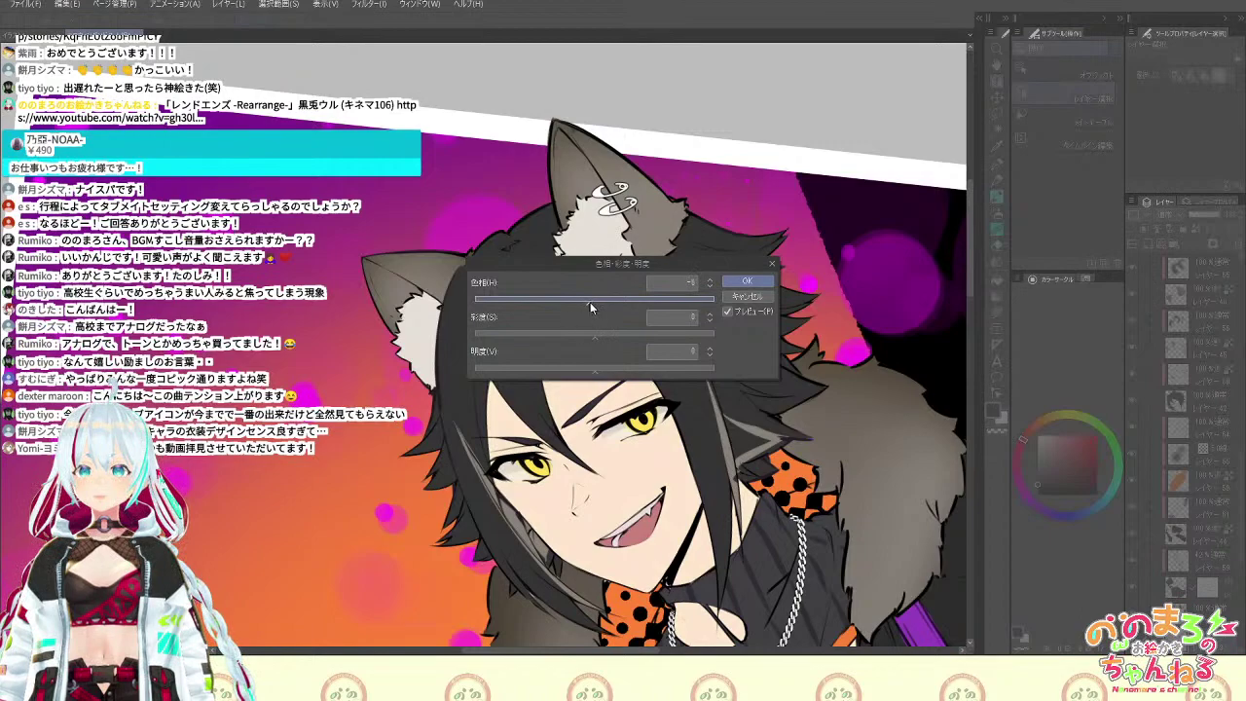
{"action": "left_click", "coordinate": [745, 282]}
Add a new layer clipped to the skin layer and pick a pale cream colour for the soft airbrush
{"action": "left_click", "coordinate": [1149, 245]}
{"action": "left_click", "coordinate": [1145, 230]}
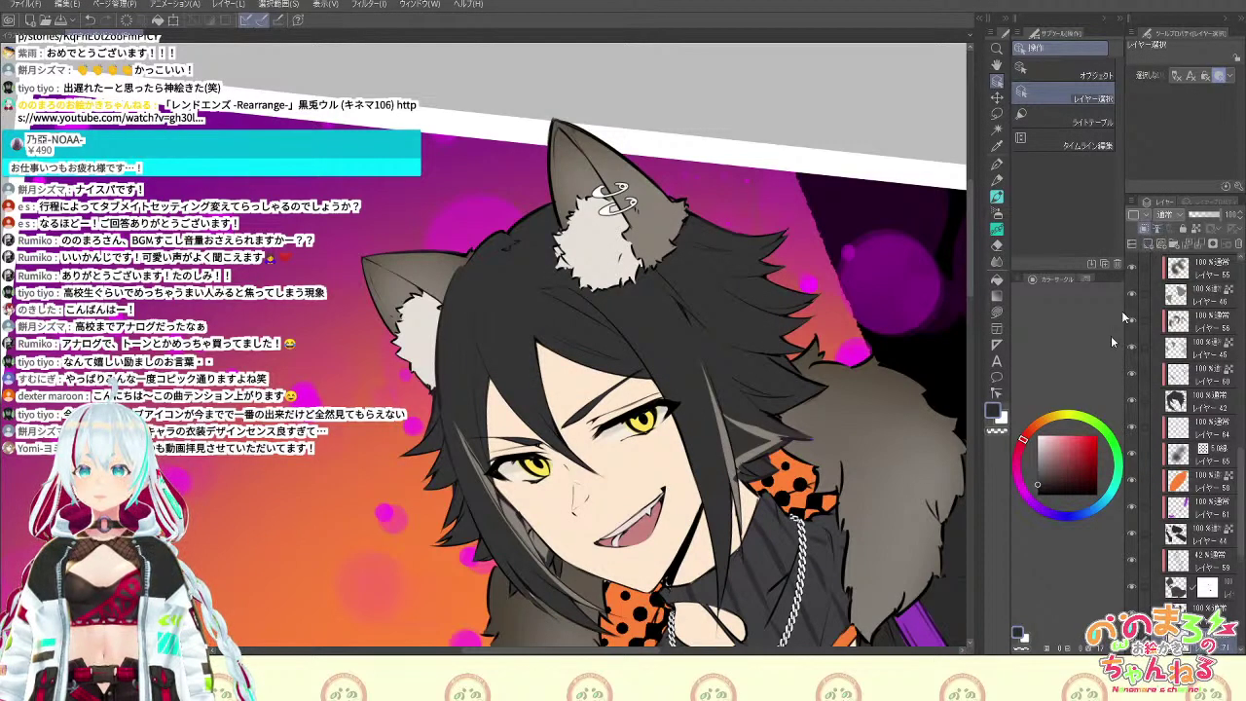
{"action": "key", "text": "F7"}
{"action": "left_click", "coordinate": [1036, 299]}
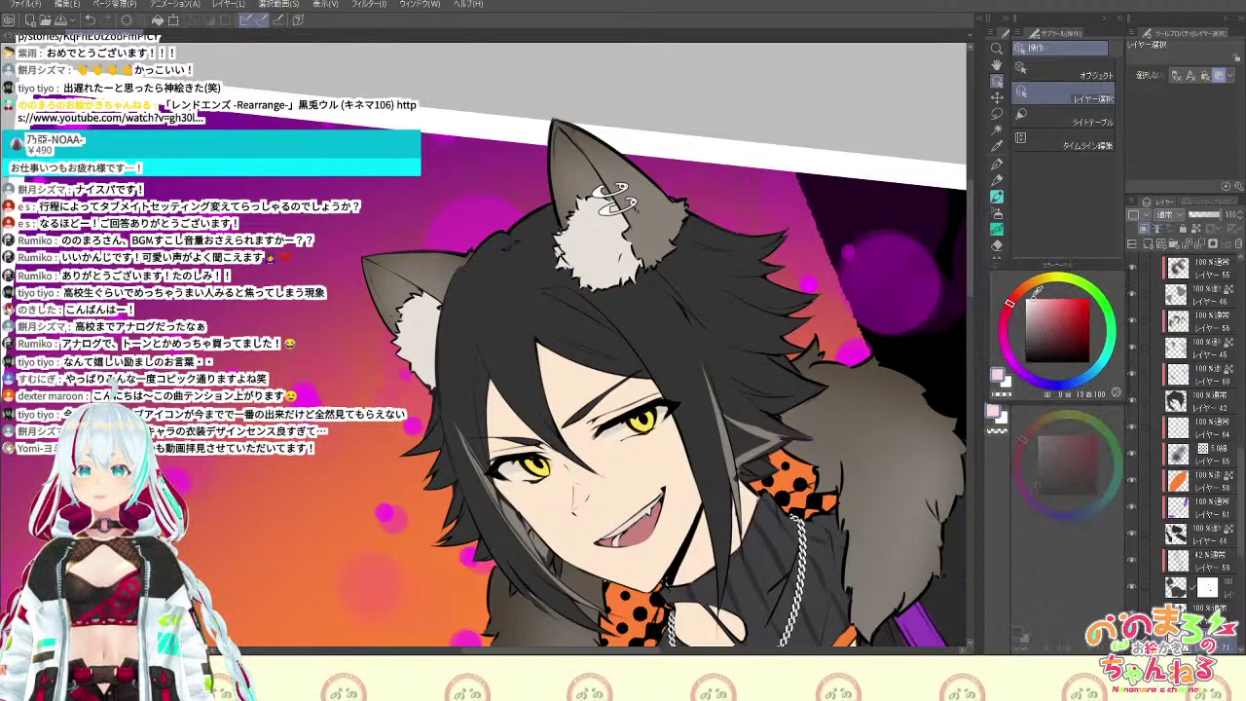
{"action": "key", "text": "F7"}
{"action": "key", "text": "F7"}
{"action": "left_click_drag", "start_coordinate": [1055, 278], "coordinate": [1059, 380]}
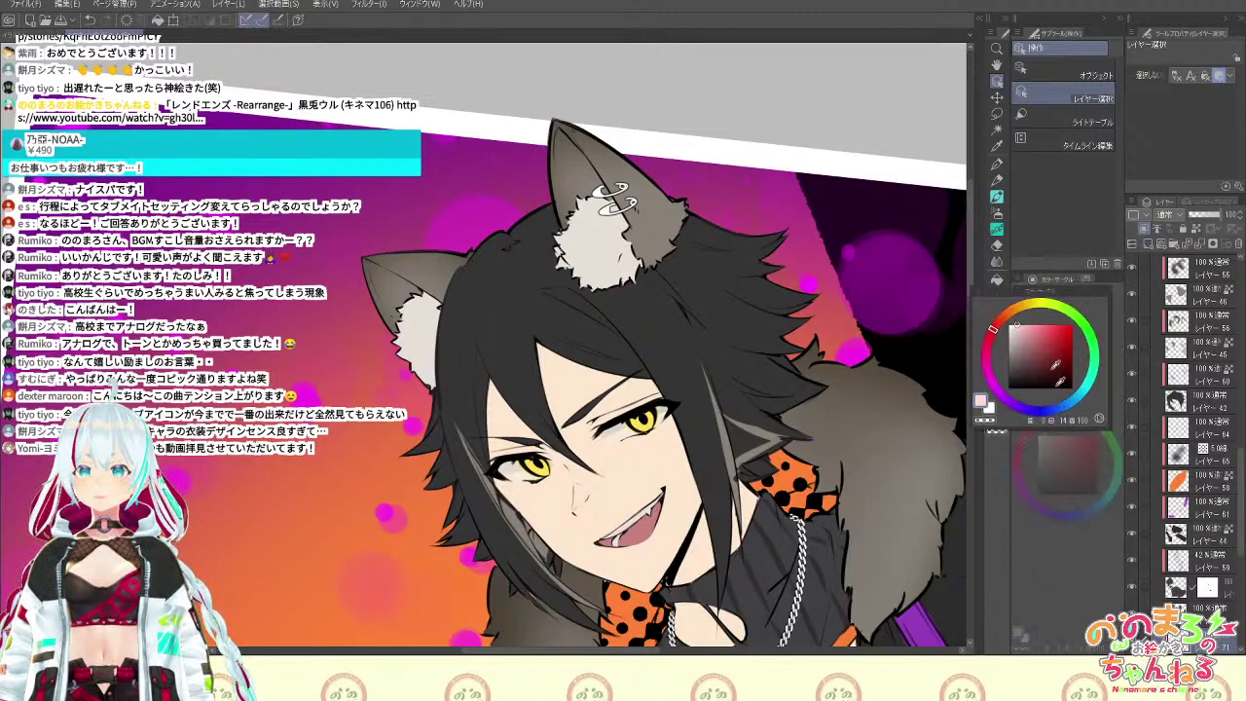
{"action": "left_click", "coordinate": [1024, 308]}
{"action": "key", "text": "b"}
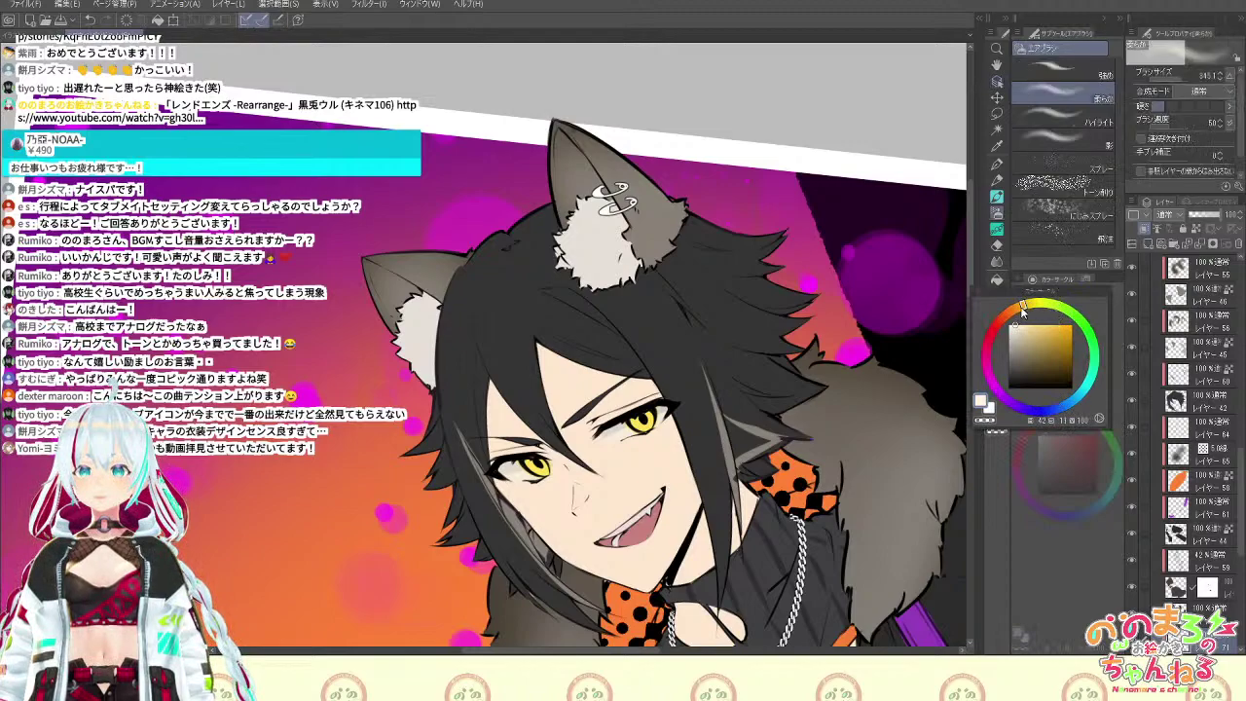
{"action": "left_click", "coordinate": [1020, 307]}
{"action": "key", "text": "Escape"}
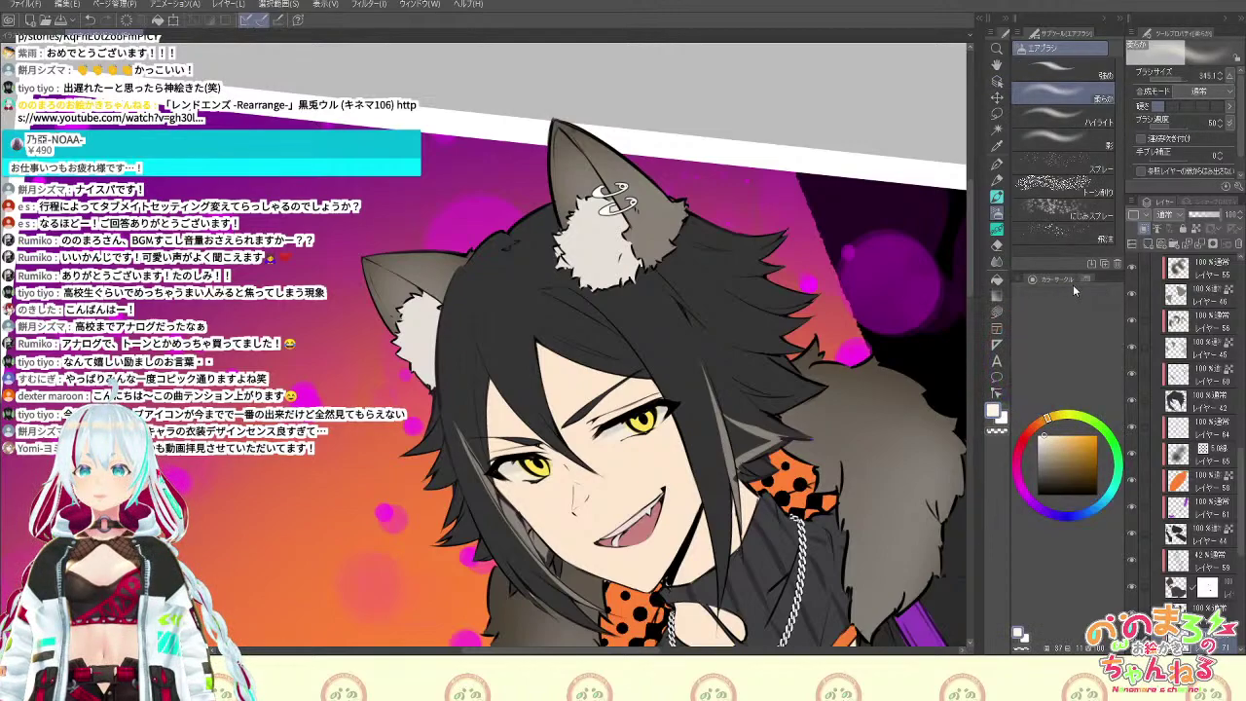
Try the soft airbrush at a larger size on the skin, undo the last change, and reset the canvas rotation to upright
{"action": "left_click", "coordinate": [1182, 79]}
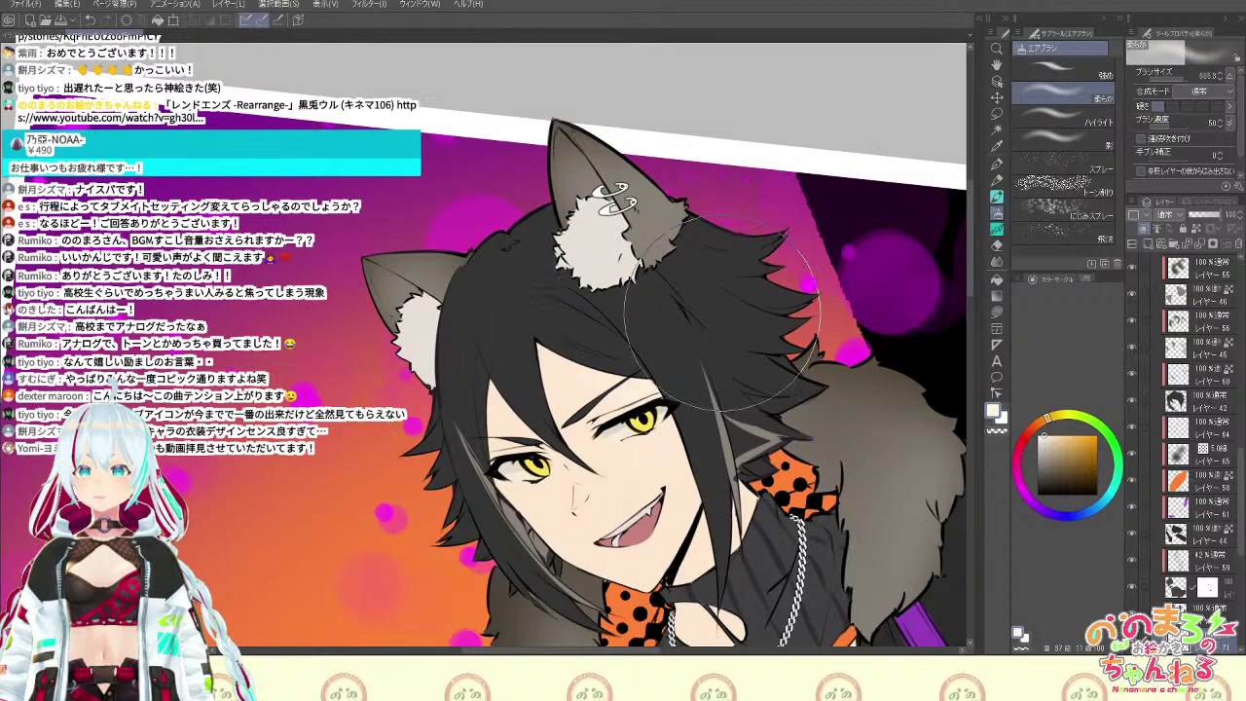
{"action": "key", "text": "ctrl+z"}
{"action": "scroll", "coordinate": [719, 282], "scroll_direction": "down", "scroll_amount": 4}
{"action": "scroll", "coordinate": [719, 283], "scroll_direction": "up", "scroll_amount": 3}
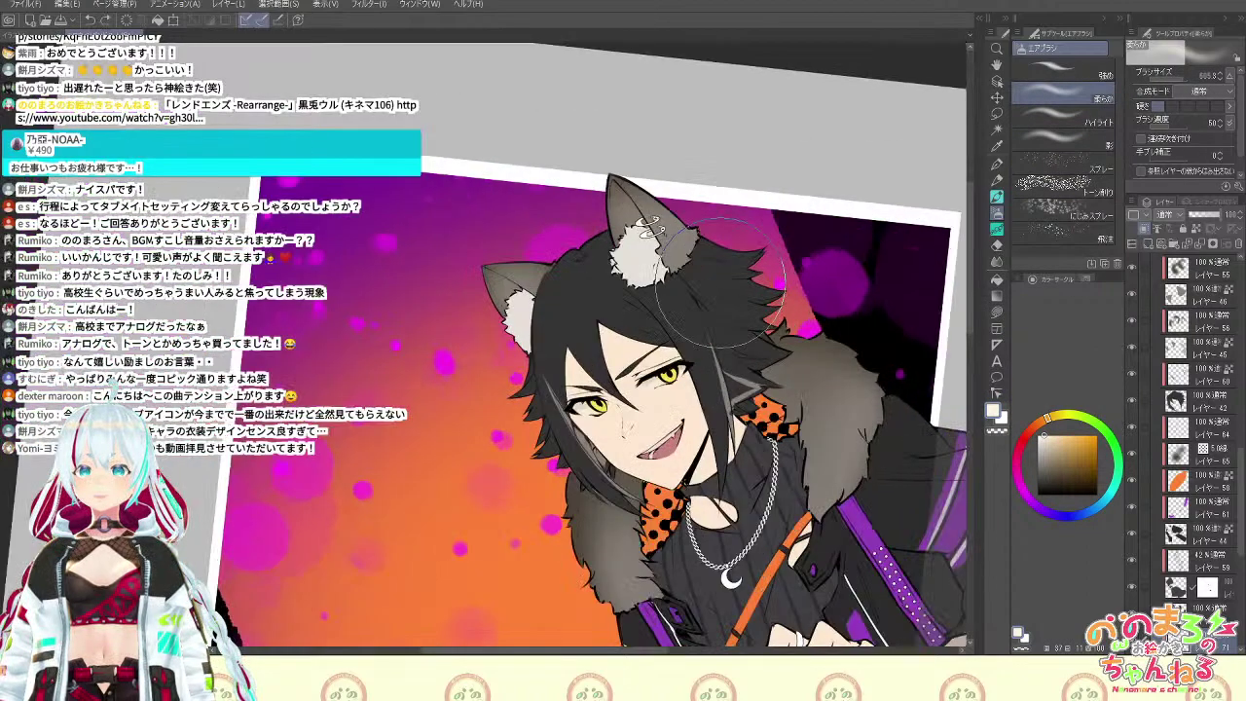
{"action": "scroll", "coordinate": [720, 281], "scroll_direction": "down", "scroll_amount": 4}
{"action": "scroll", "coordinate": [972, 313], "scroll_direction": "up", "scroll_amount": 3}
{"action": "key", "text": "ctrl+at"}
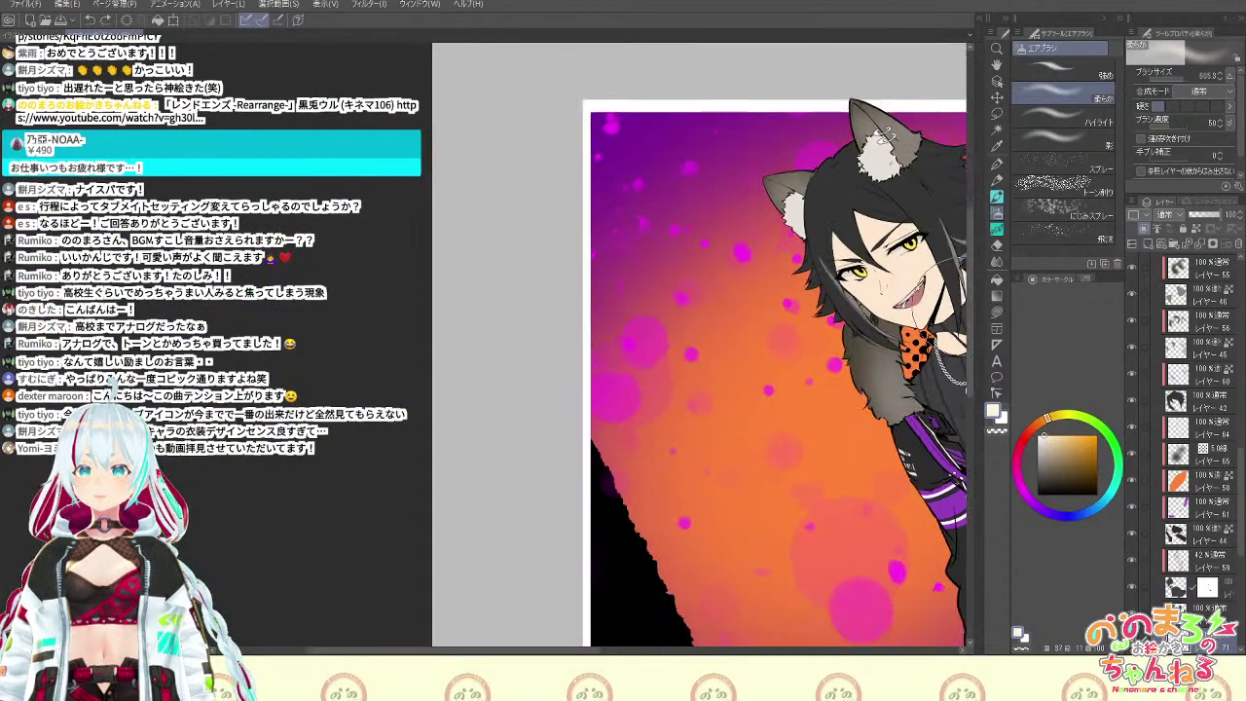
{"action": "left_click_drag", "start_coordinate": [872, 386], "coordinate": [666, 535]}
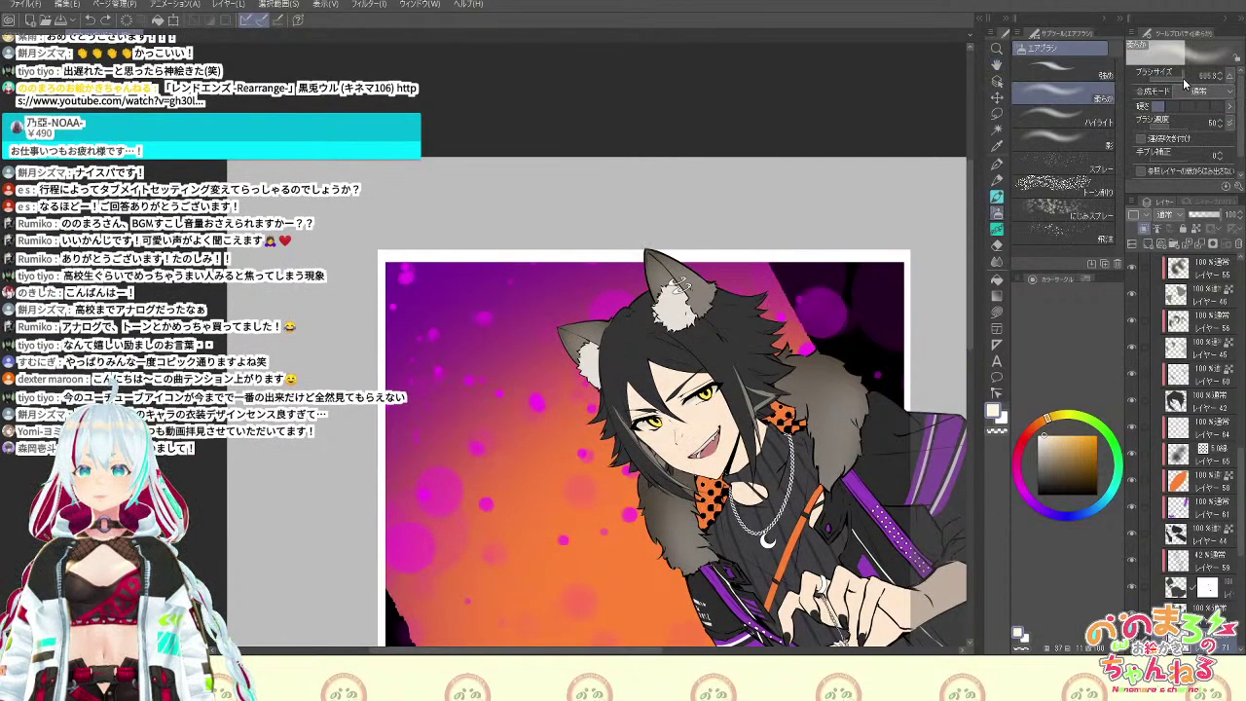
Reduce the soft airbrush size, try airbrushing the skin, and undo the last stroke
{"action": "left_click", "coordinate": [1097, 127]}
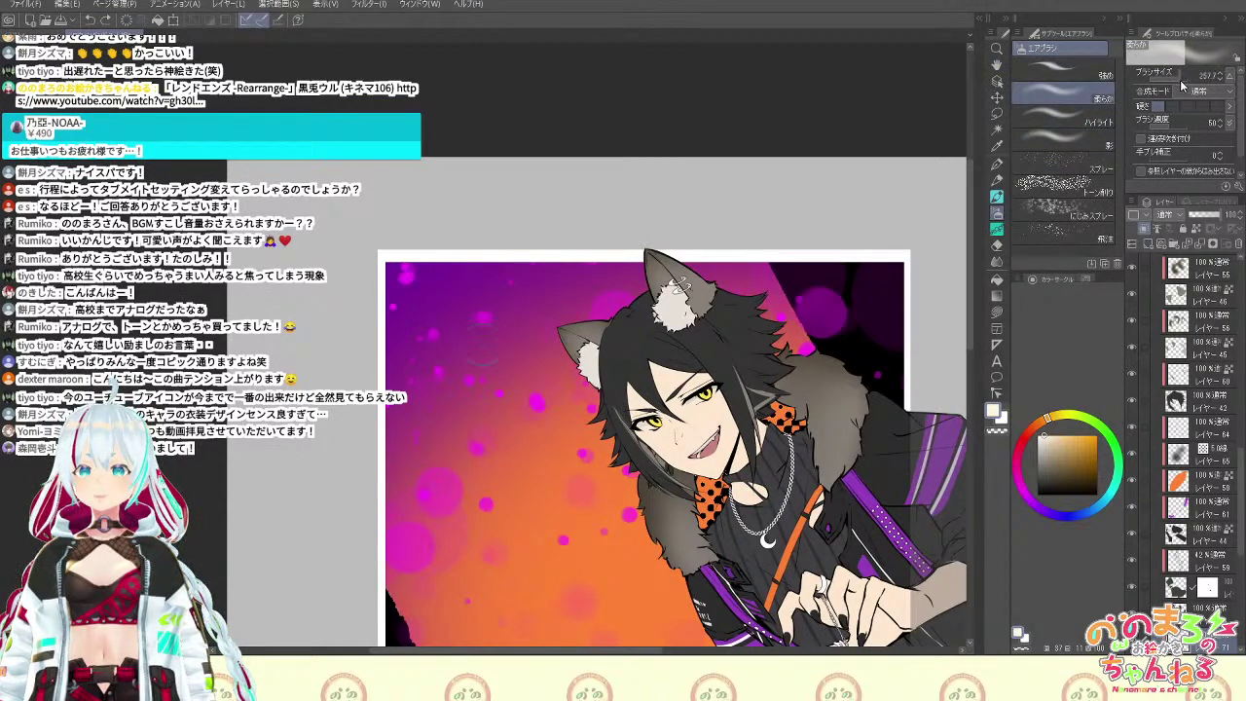
{"action": "left_click_drag", "start_coordinate": [1182, 80], "coordinate": [1184, 80]}
{"action": "key", "text": "ctrl+alt+g"}
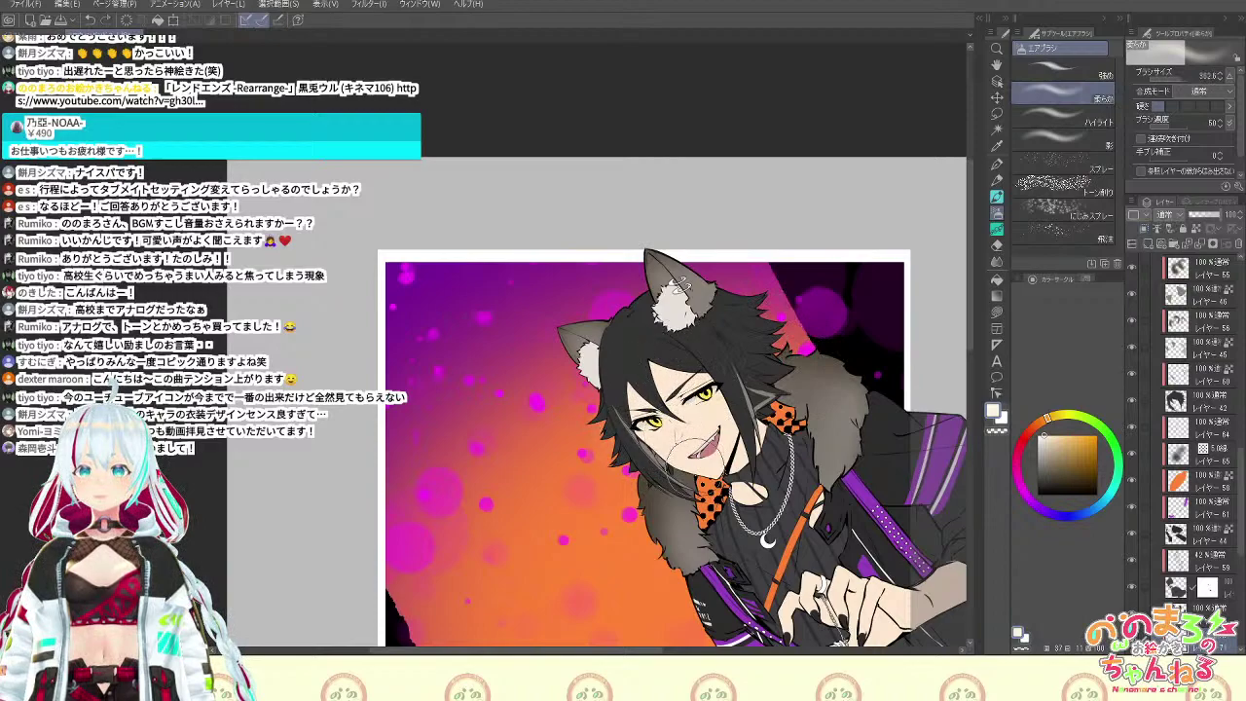
{"action": "scroll", "coordinate": [779, 409], "scroll_direction": "down", "scroll_amount": 5}
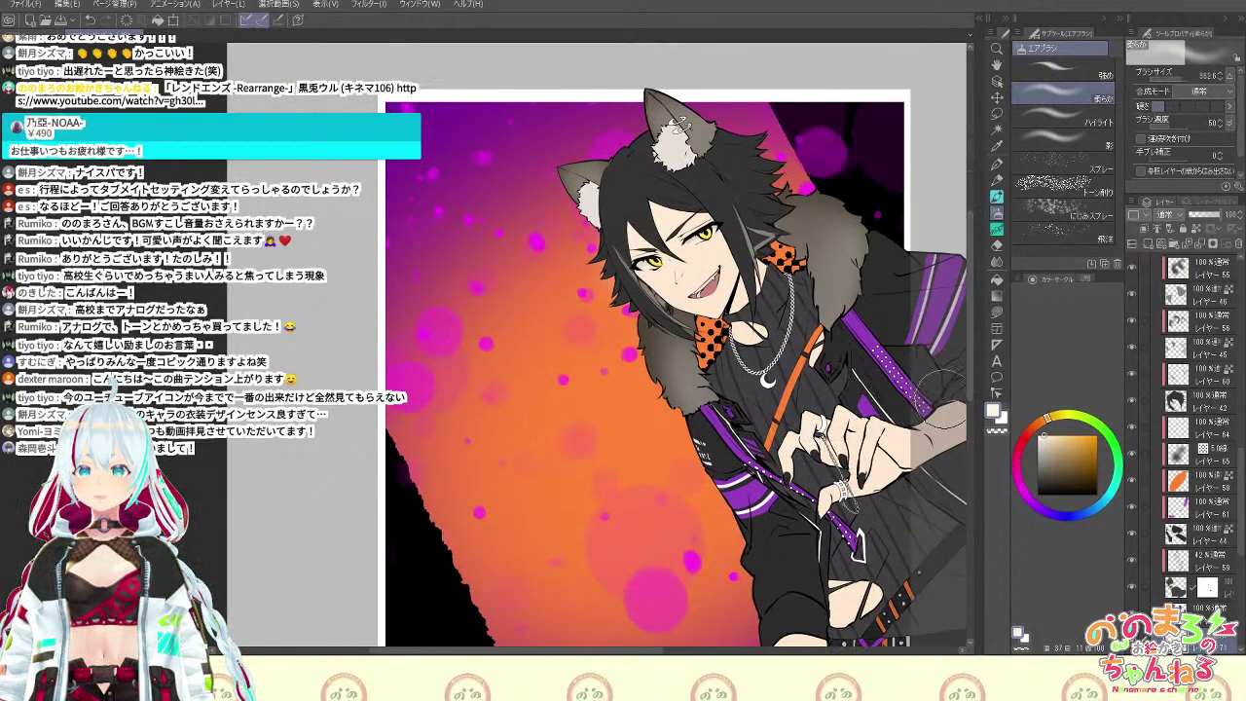
{"action": "scroll", "coordinate": [947, 382], "scroll_direction": "down", "scroll_amount": 2}
{"action": "scroll", "coordinate": [954, 380], "scroll_direction": "down", "scroll_amount": 3}
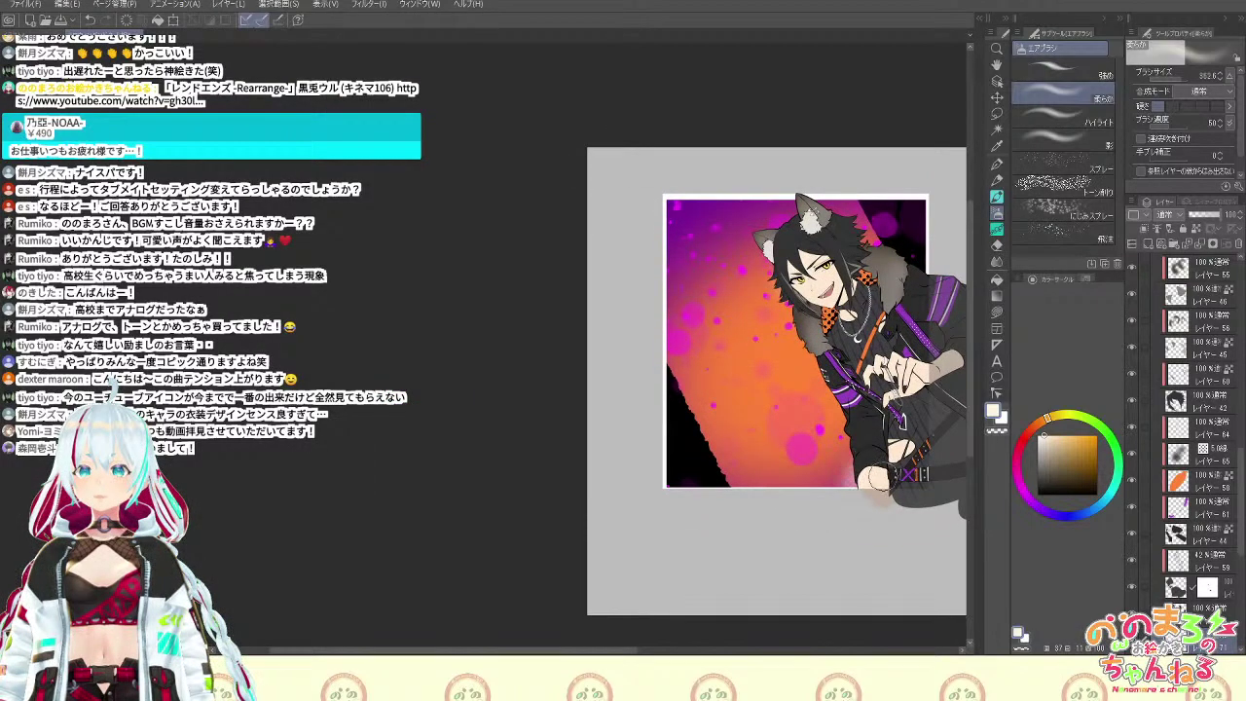
{"action": "key", "text": "ctrl+z"}
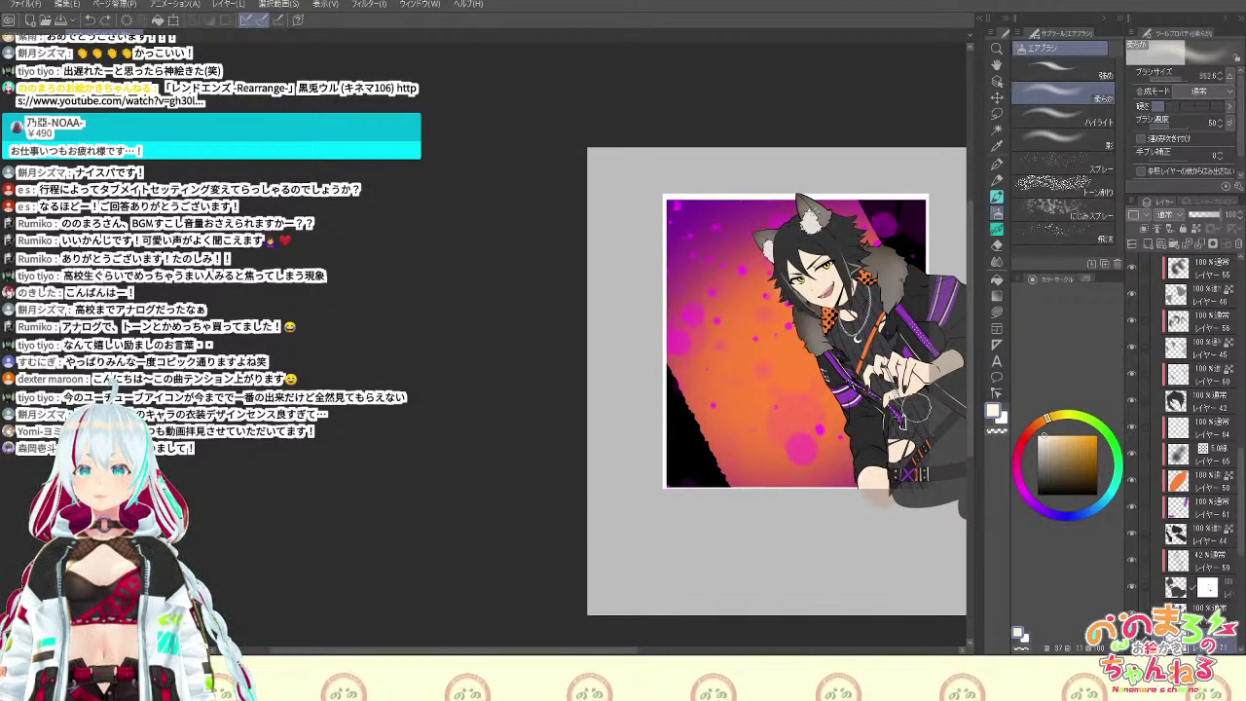
Clip the new airbrush layer to the skin layer directly below it and bring the whole figure into view
{"action": "left_click_drag", "start_coordinate": [1243, 484], "coordinate": [1242, 534]}
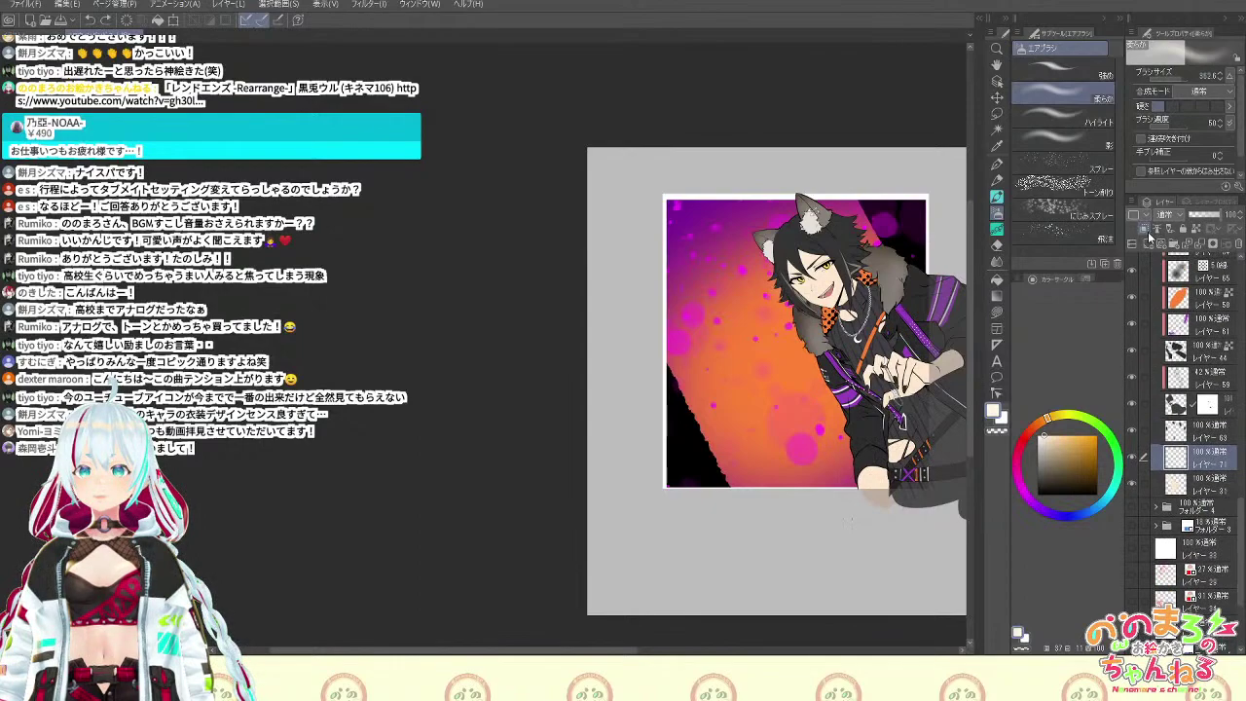
{"action": "left_click", "coordinate": [1145, 231]}
{"action": "left_click_drag", "start_coordinate": [969, 244], "coordinate": [969, 235]}
{"action": "key", "text": "space"}
{"action": "left_click_drag", "start_coordinate": [934, 279], "coordinate": [823, 289]}
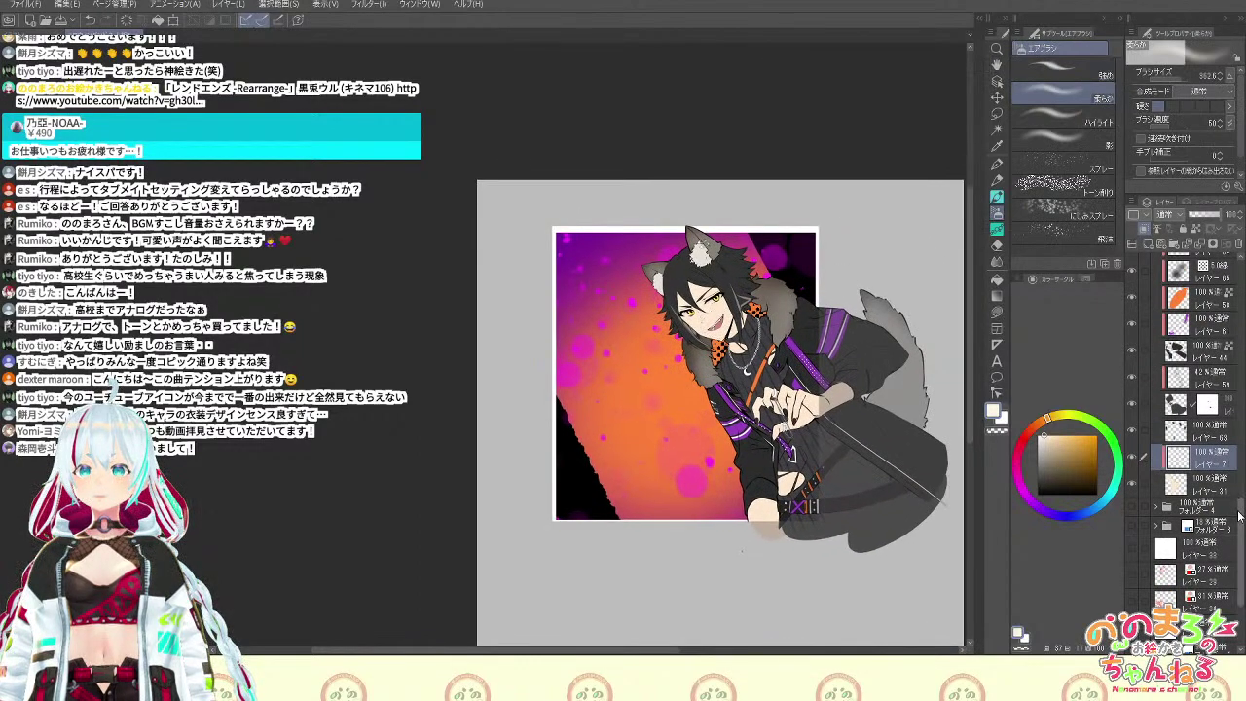
Turn on the grey silhouette layer and the rough sketch folder of the two other characters
{"action": "left_click_drag", "start_coordinate": [1242, 514], "coordinate": [1240, 270]}
{"action": "left_click", "coordinate": [1133, 419]}
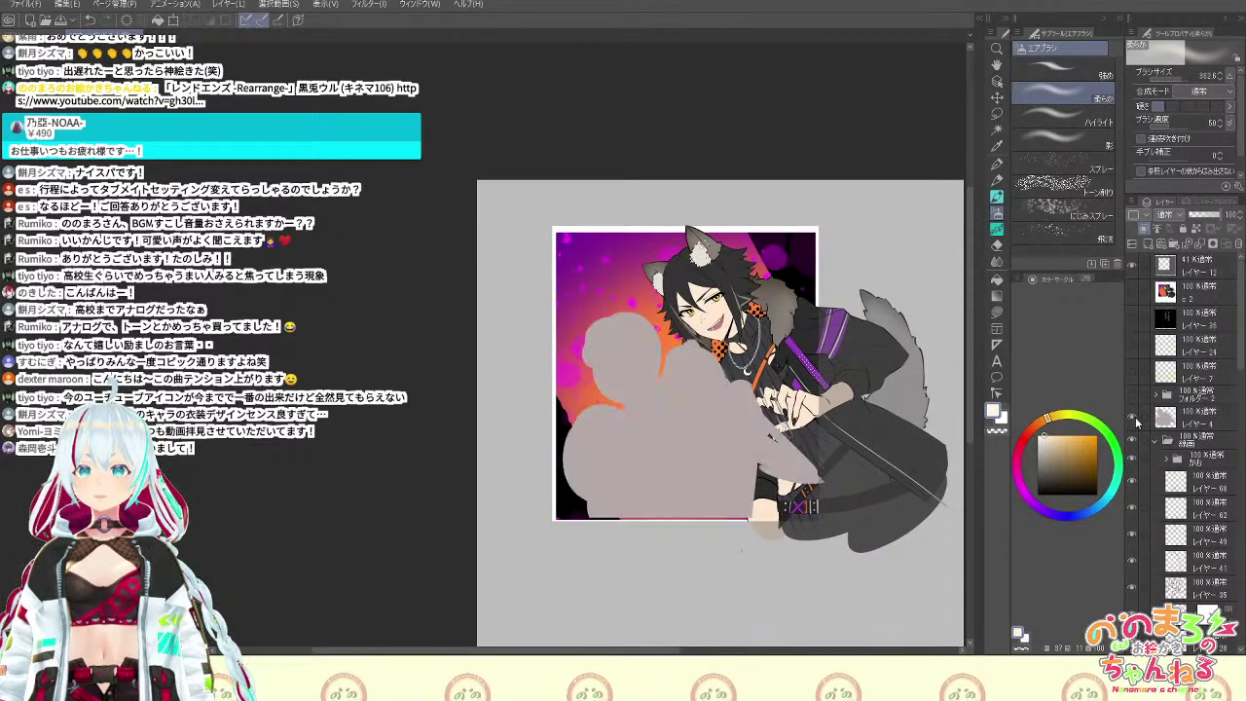
{"action": "left_click", "coordinate": [1134, 399]}
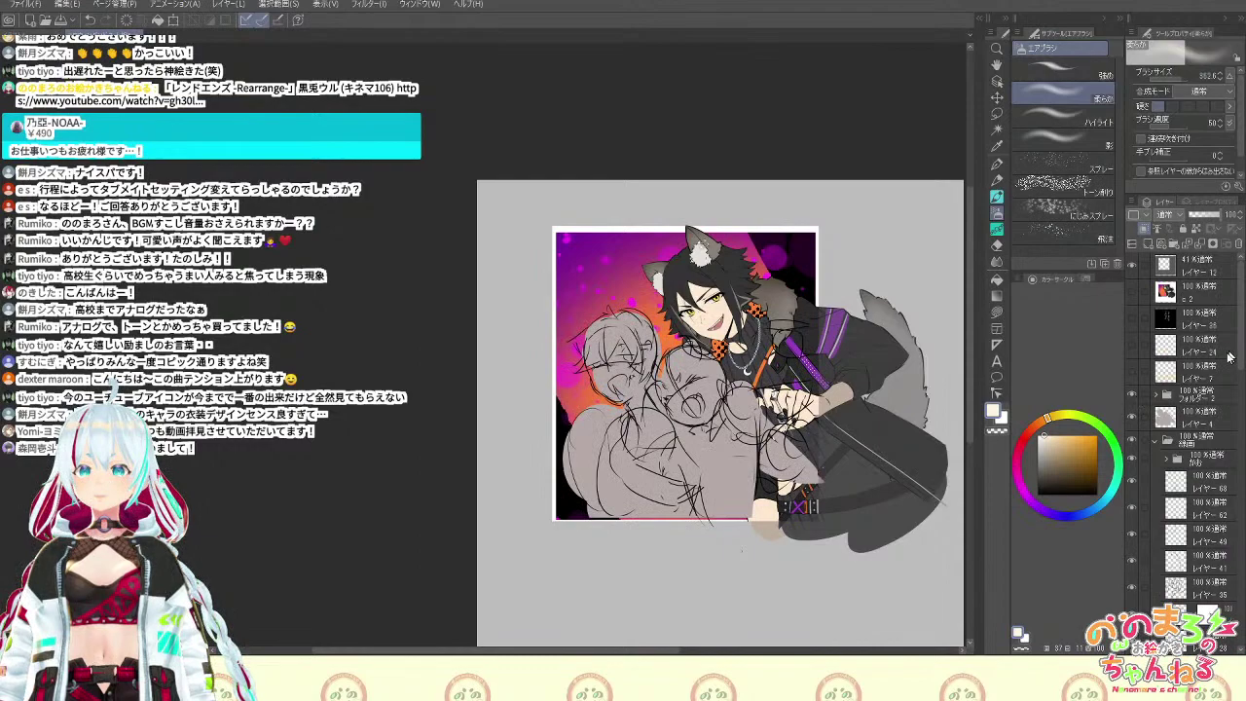
Add a new layer above the colour draft and sketch thin red guide marks diagonally across the background's upper-left corner
{"action": "left_click", "coordinate": [1194, 303]}
{"action": "left_click", "coordinate": [1149, 243]}
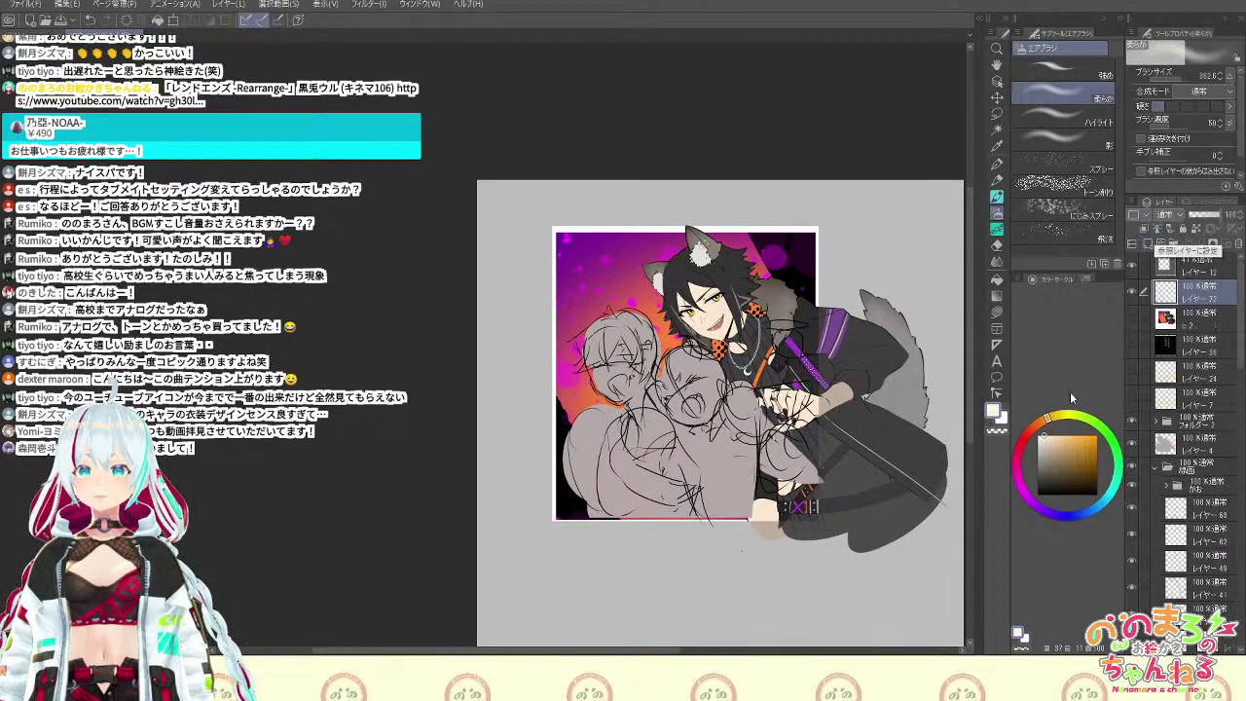
{"action": "key", "text": "b"}
{"action": "left_click", "coordinate": [1028, 431]}
{"action": "left_click_drag", "start_coordinate": [1083, 448], "coordinate": [1103, 400]}
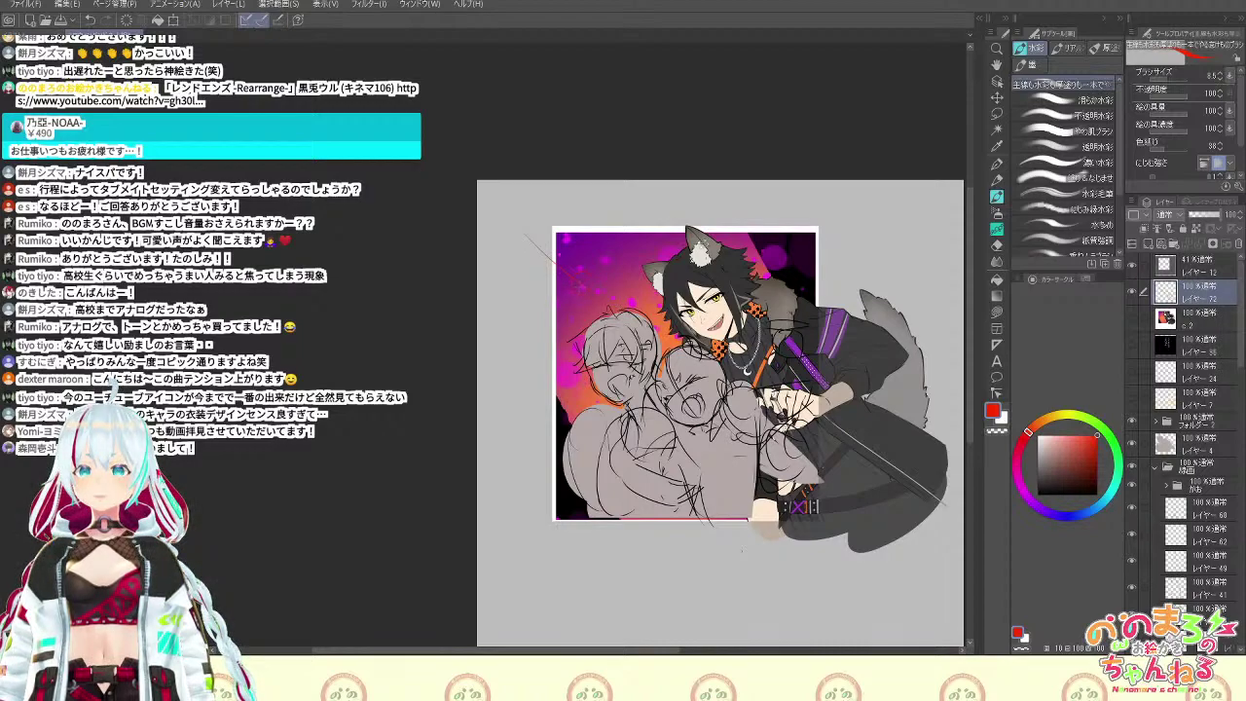
{"action": "key", "text": "e"}
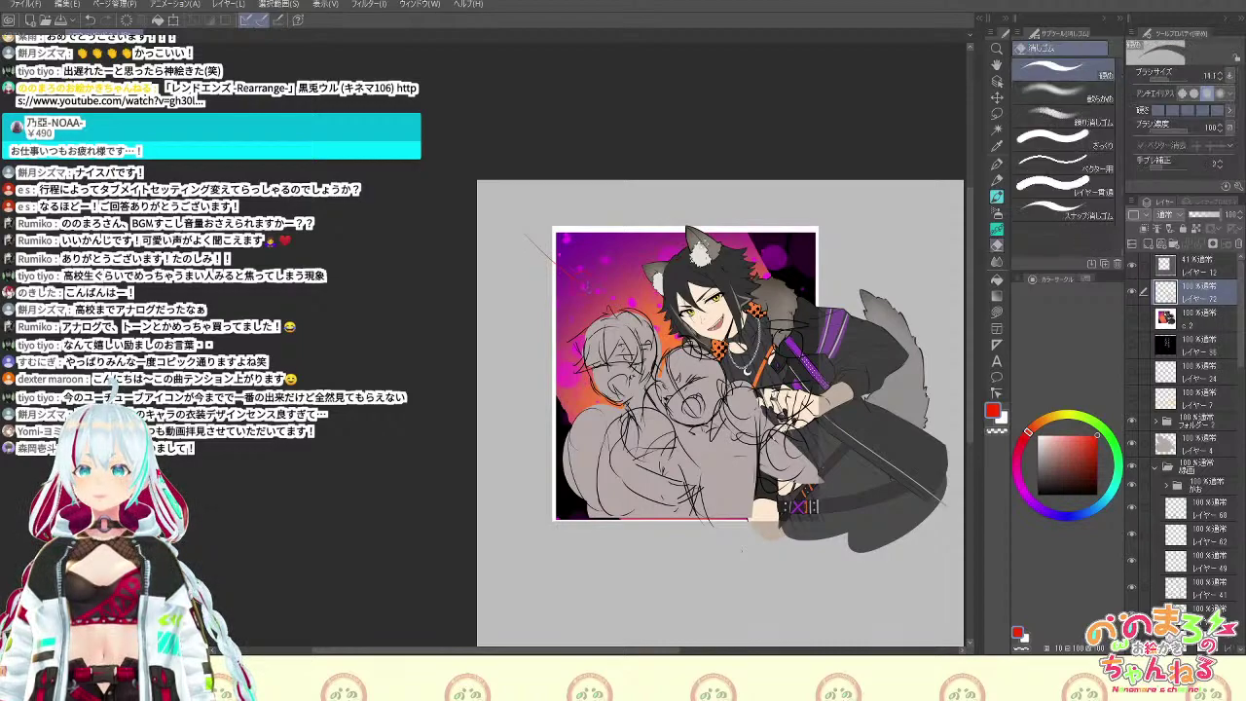
{"action": "scroll", "coordinate": [590, 284], "scroll_direction": "up", "scroll_amount": 5}
{"action": "key", "text": "space"}
{"action": "left_click_drag", "start_coordinate": [594, 283], "coordinate": [392, 257]}
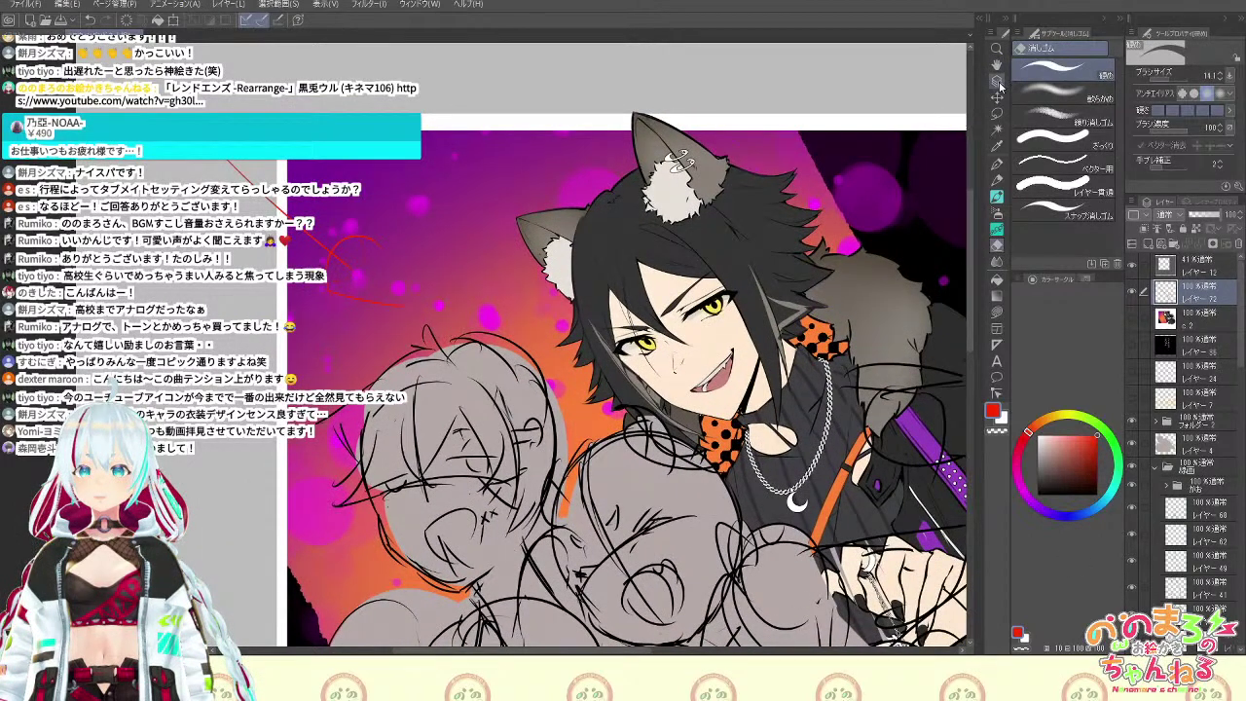
Hide the grey silhouettes and the rough sketch of the two other characters again
{"action": "left_click", "coordinate": [998, 82]}
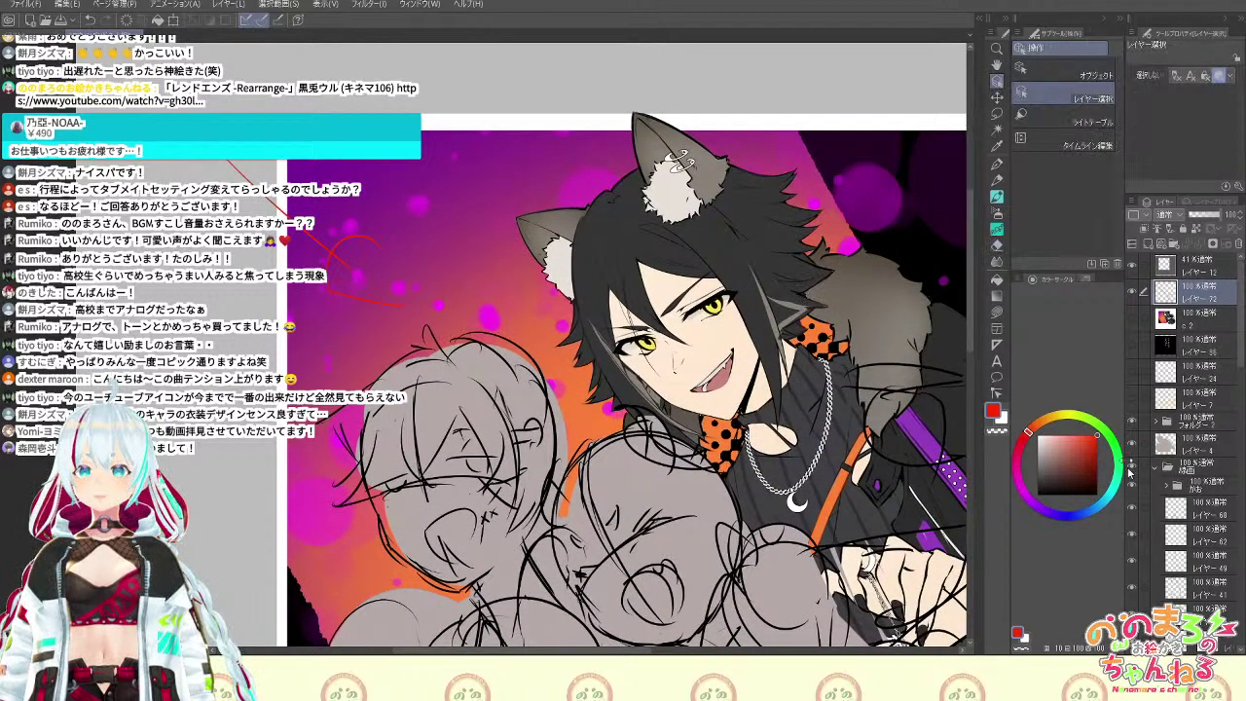
{"action": "left_click", "coordinate": [1132, 444]}
{"action": "left_click", "coordinate": [1133, 399]}
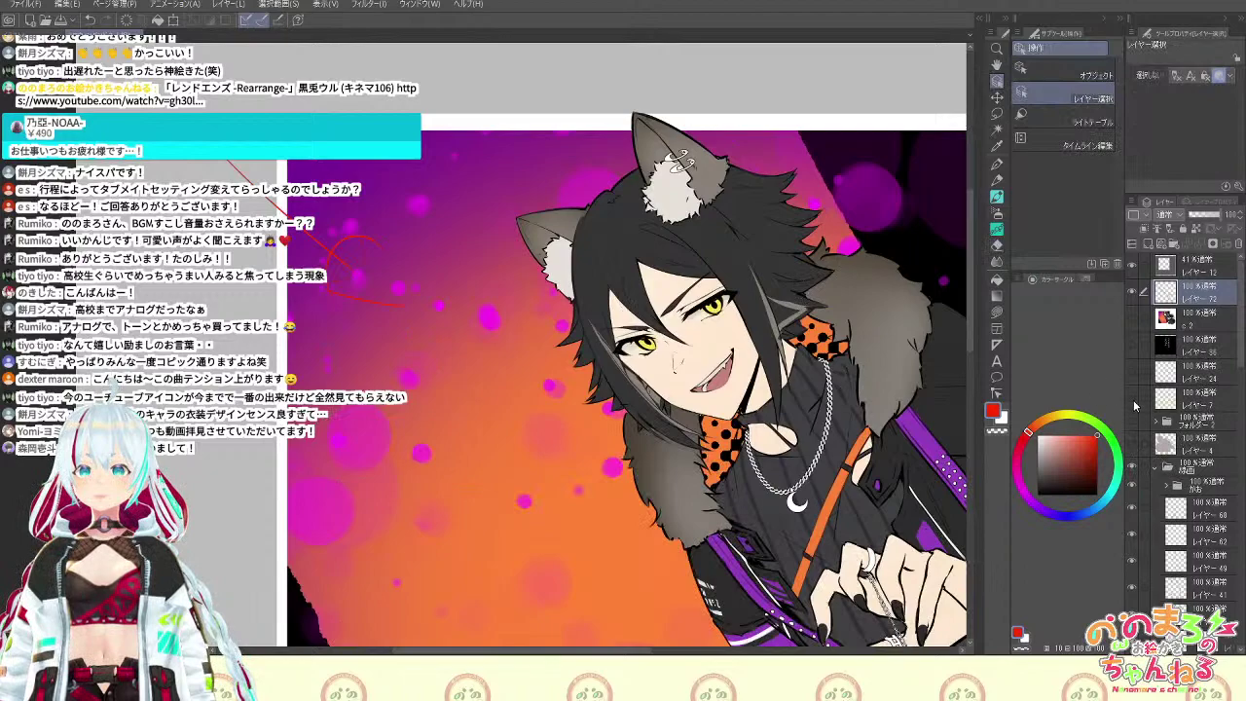
{"action": "key", "text": "ctrl+minus"}
{"action": "key", "text": "ctrl+minus"}
{"action": "key", "text": "ctrl+minus"}
Compare the coloured figure with the colour draft by toggling the visibility of the draft layers
{"action": "left_click", "coordinate": [1132, 374]}
{"action": "left_click", "coordinate": [1130, 356]}
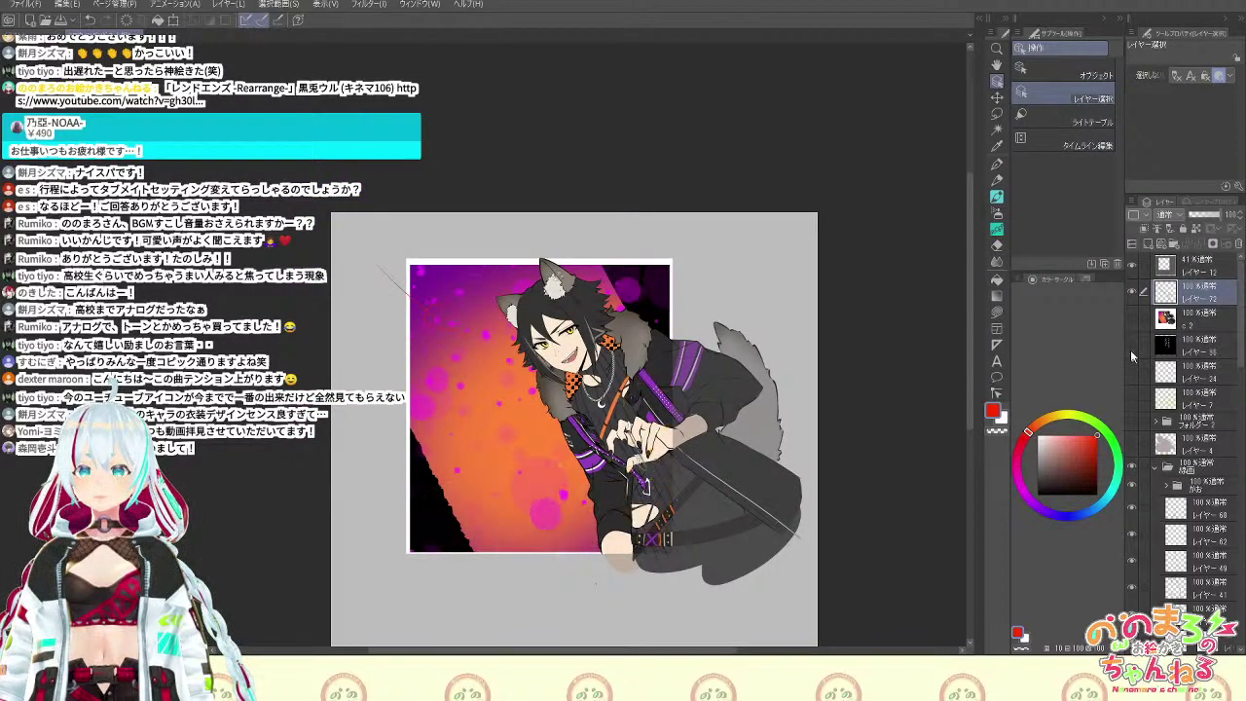
{"action": "left_click", "coordinate": [1133, 348]}
{"action": "left_click", "coordinate": [1133, 348]}
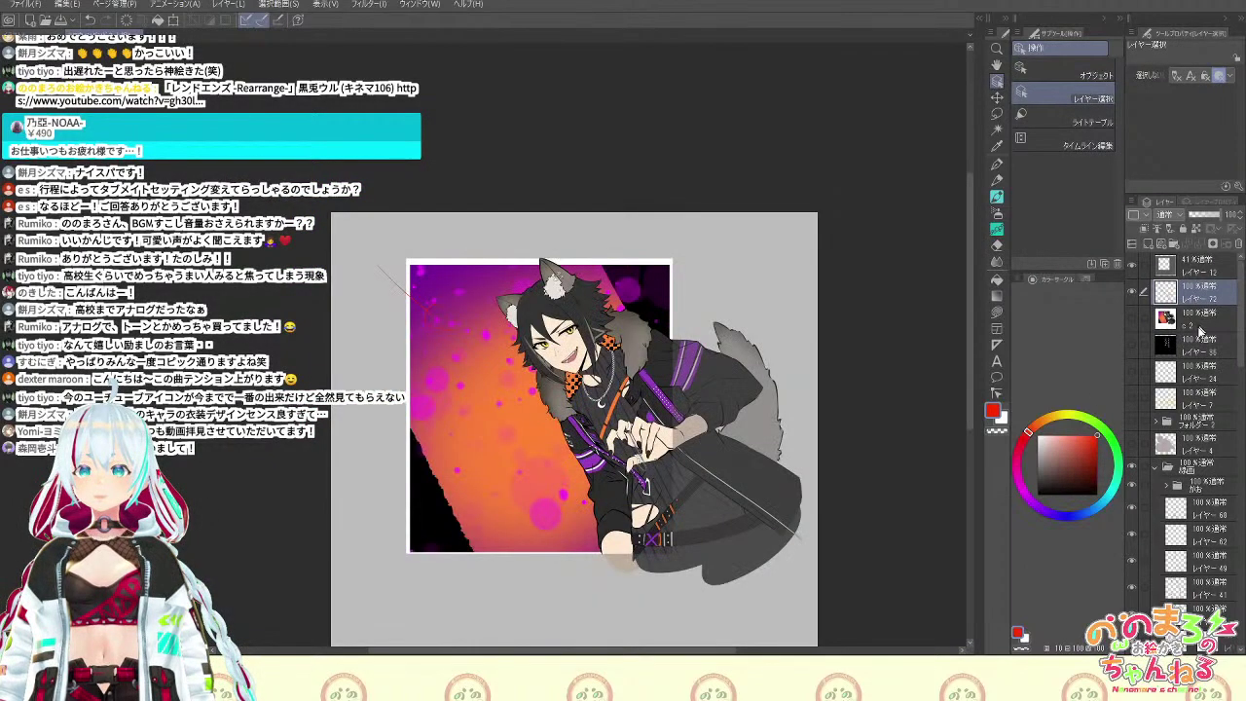
{"action": "left_click", "coordinate": [1198, 323]}
{"action": "left_click", "coordinate": [1135, 320]}
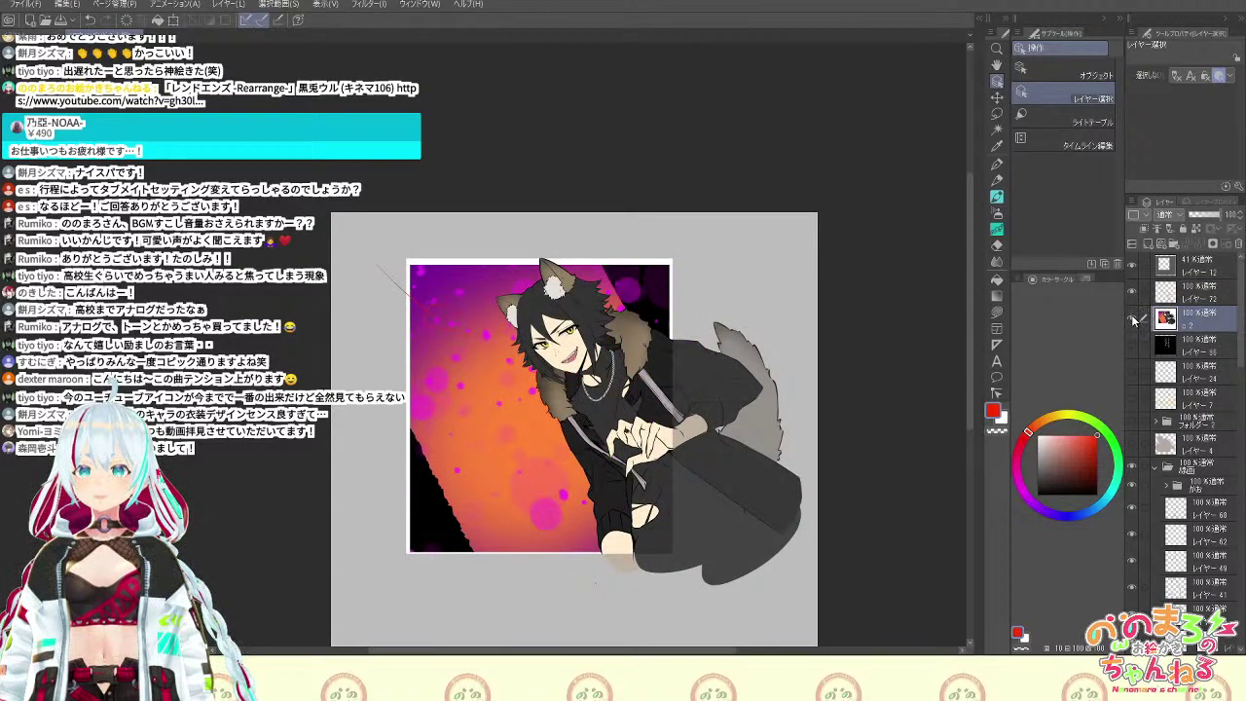
{"action": "key", "text": "ctrl+plus"}
{"action": "key", "text": "ctrl+minus"}
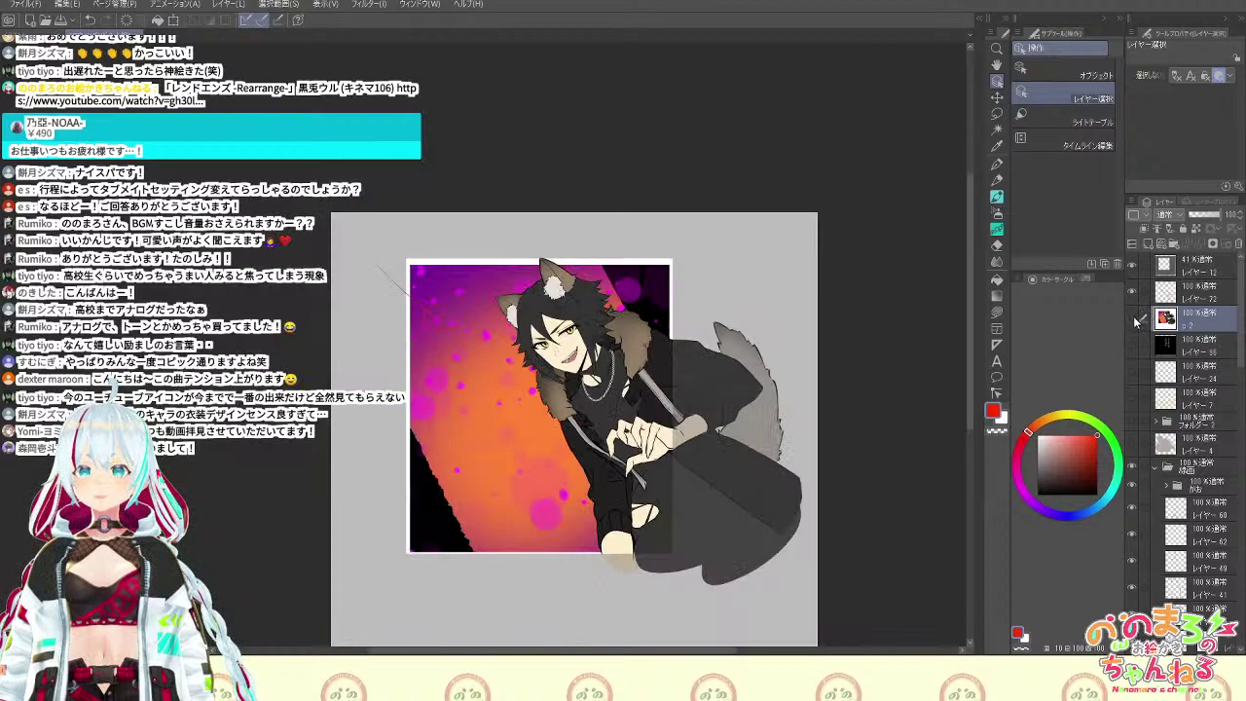
{"action": "left_click", "coordinate": [1135, 321]}
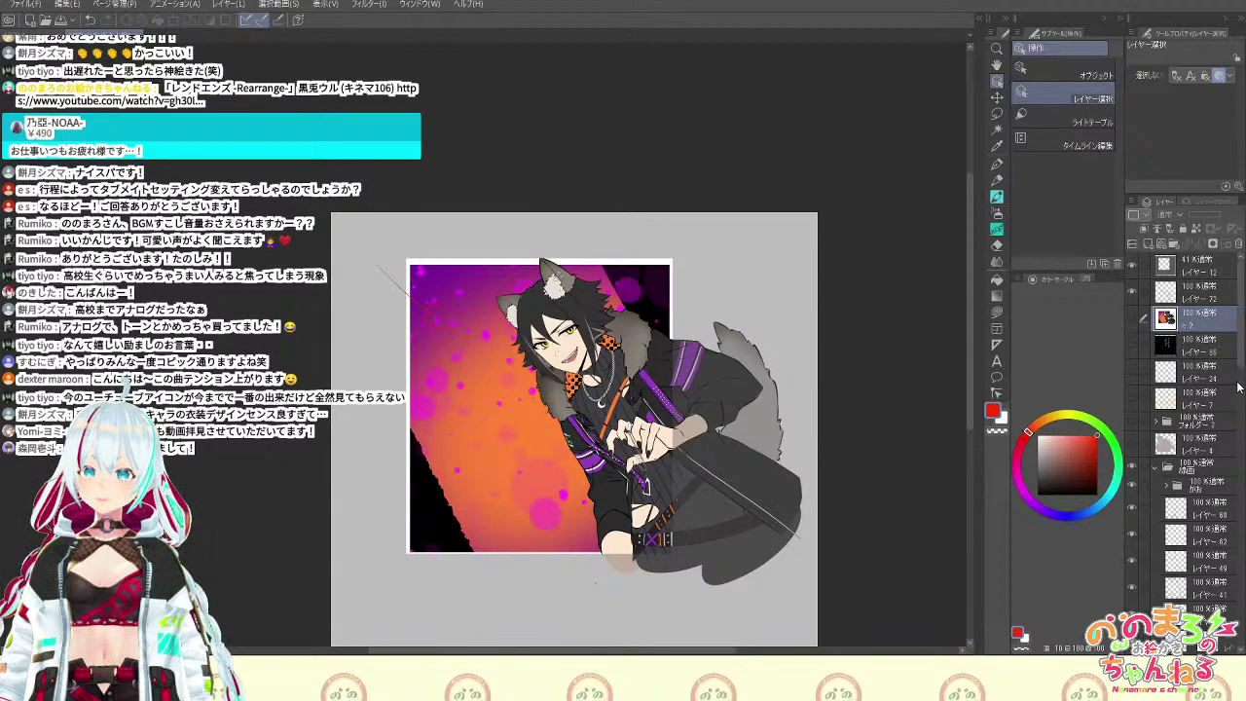
{"action": "left_click_drag", "start_coordinate": [1243, 361], "coordinate": [1241, 455]}
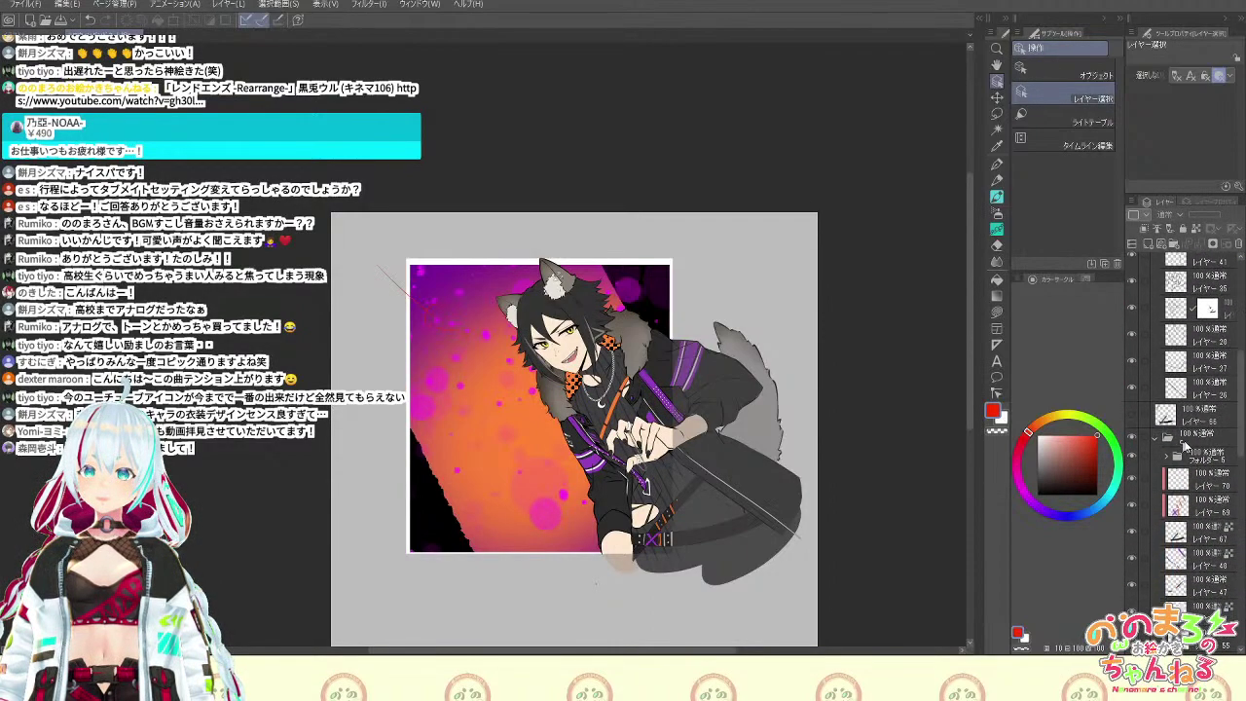
Delete the stray layer directly above the colour draft folder c
{"action": "left_click", "coordinate": [1179, 441]}
{"action": "left_click", "coordinate": [1132, 416]}
{"action": "left_click", "coordinate": [1196, 419]}
{"action": "left_click", "coordinate": [1240, 245]}
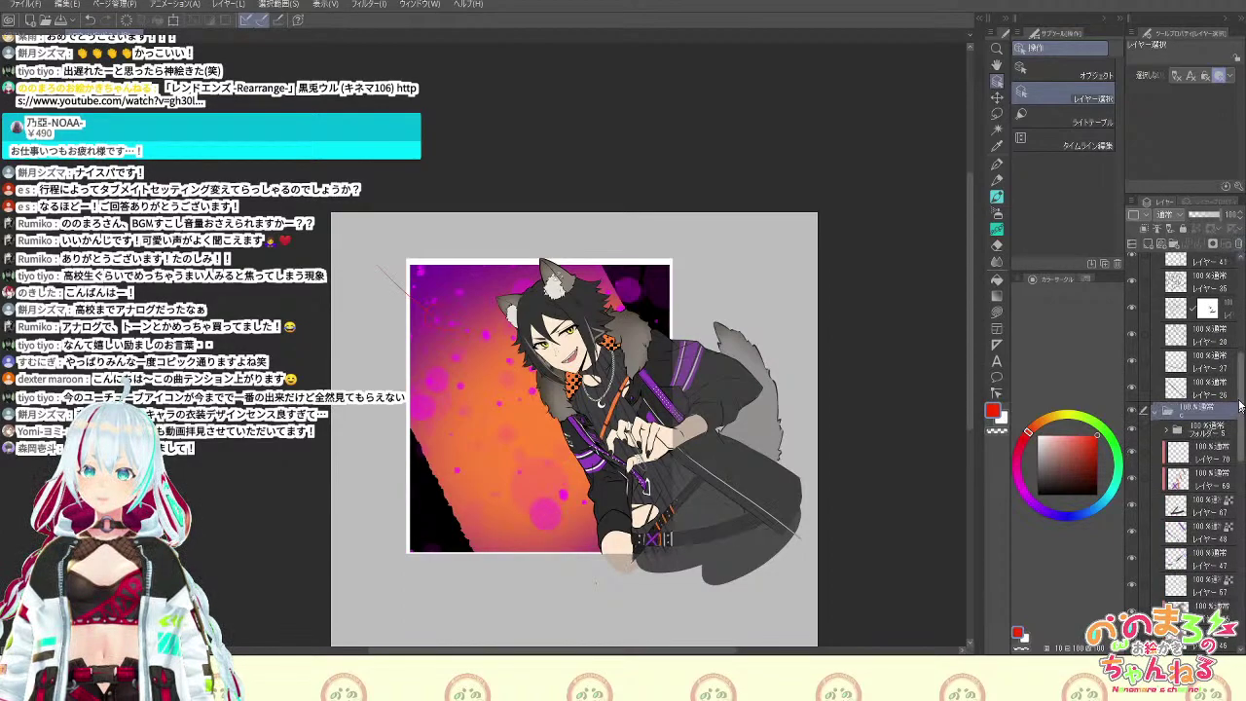
Collapse folder c, check the rough head sketch in フォルダー 4 by toggling its visibility, and delete that folder
{"action": "left_click", "coordinate": [1156, 412]}
{"action": "left_click", "coordinate": [1132, 431]}
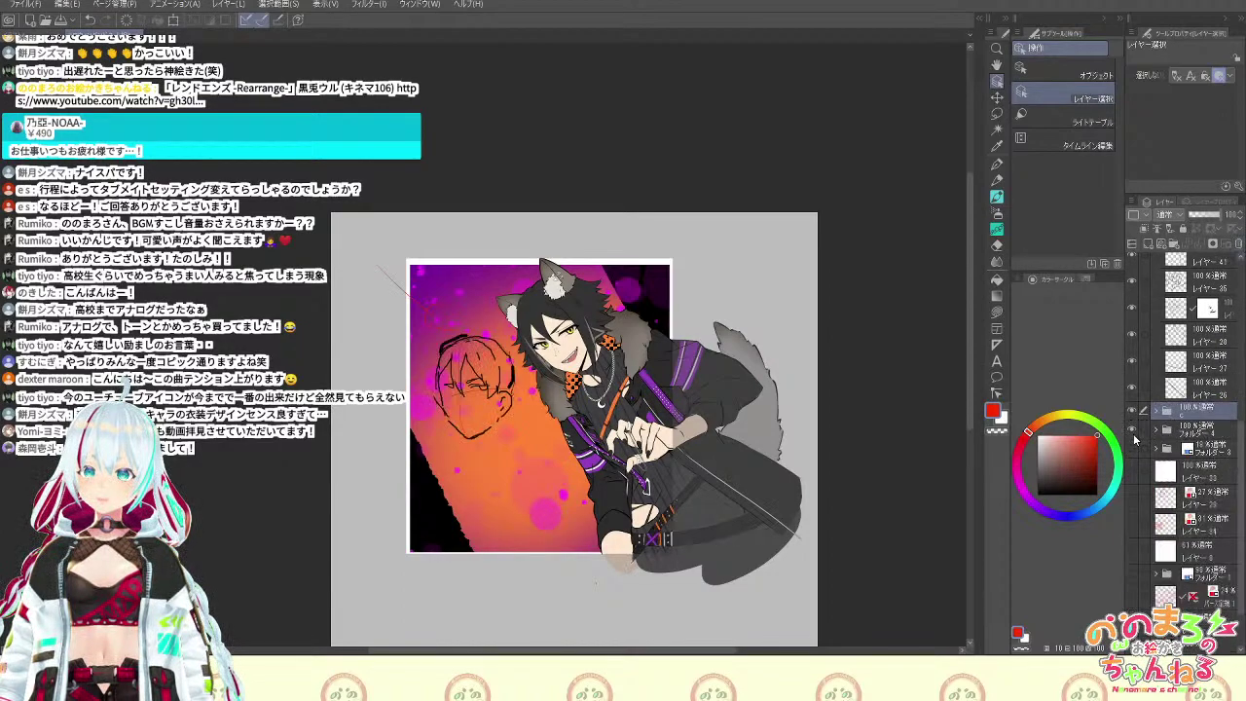
{"action": "left_click", "coordinate": [1131, 431]}
{"action": "left_click", "coordinate": [1194, 443]}
{"action": "left_click", "coordinate": [1133, 429]}
{"action": "left_click", "coordinate": [1182, 430]}
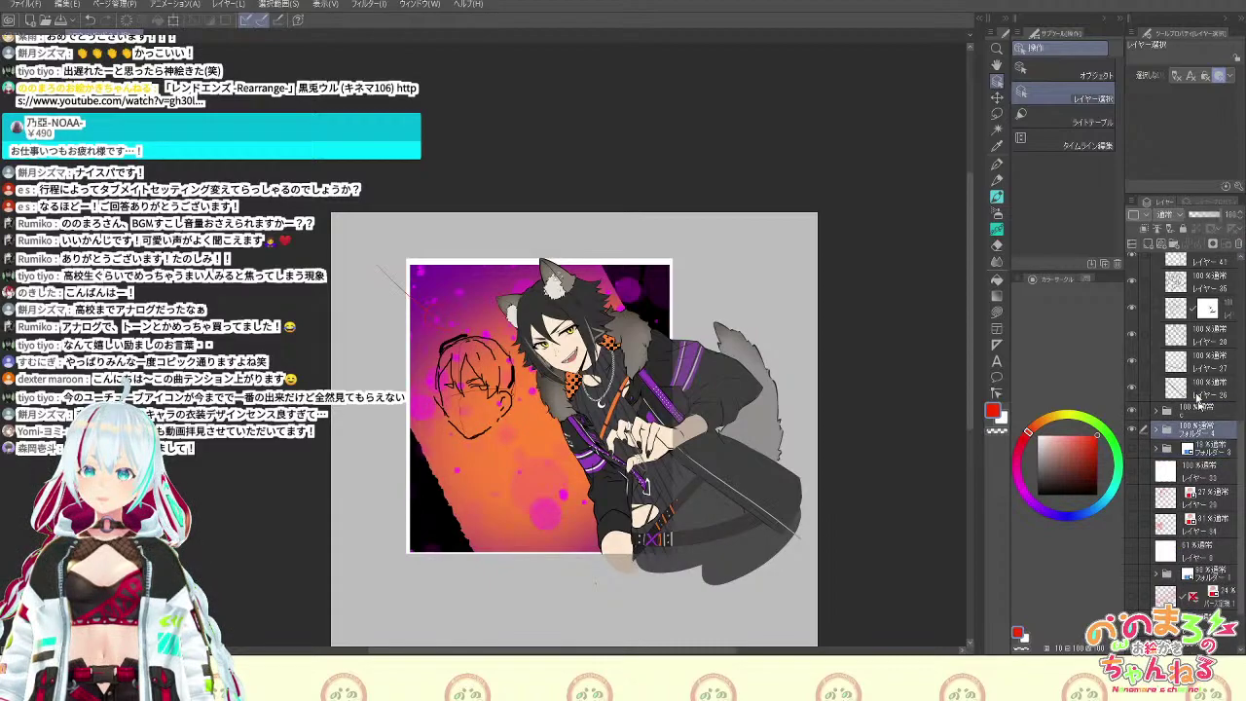
{"action": "left_click", "coordinate": [1240, 244]}
{"action": "left_click", "coordinate": [1133, 431]}
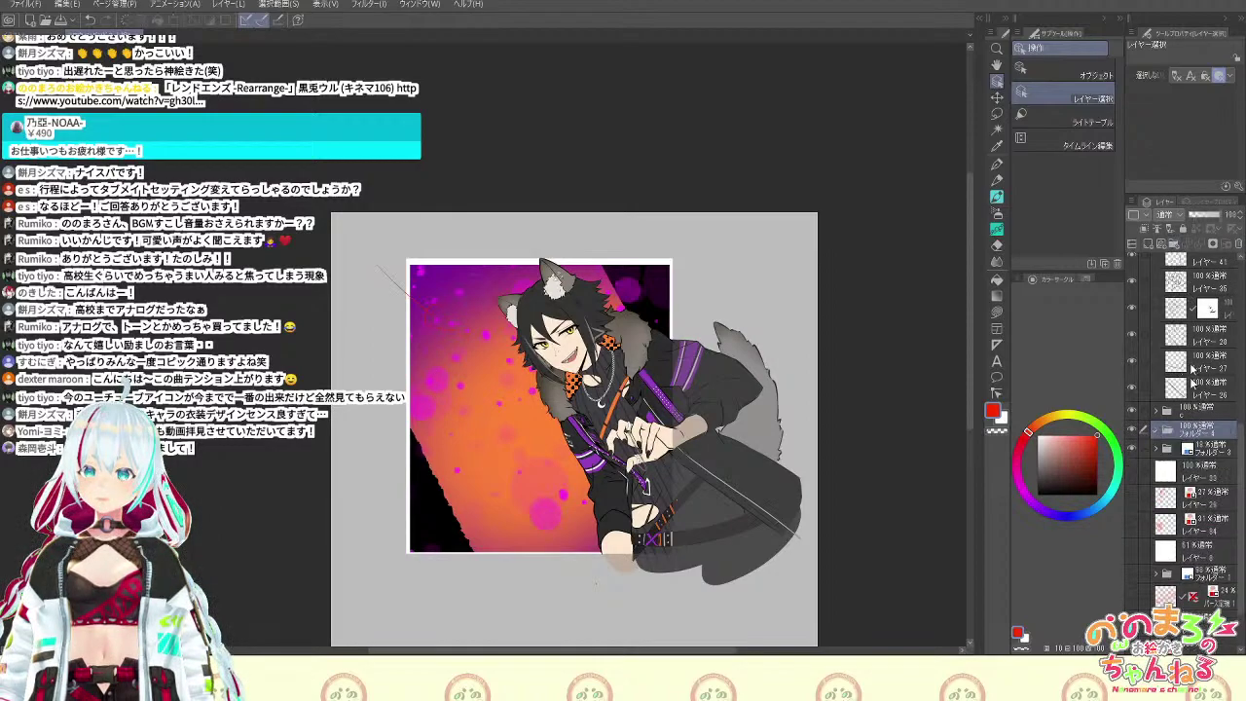
Create a new layer folder below folder c and name it らふ
{"action": "key", "text": "ctrl+g"}
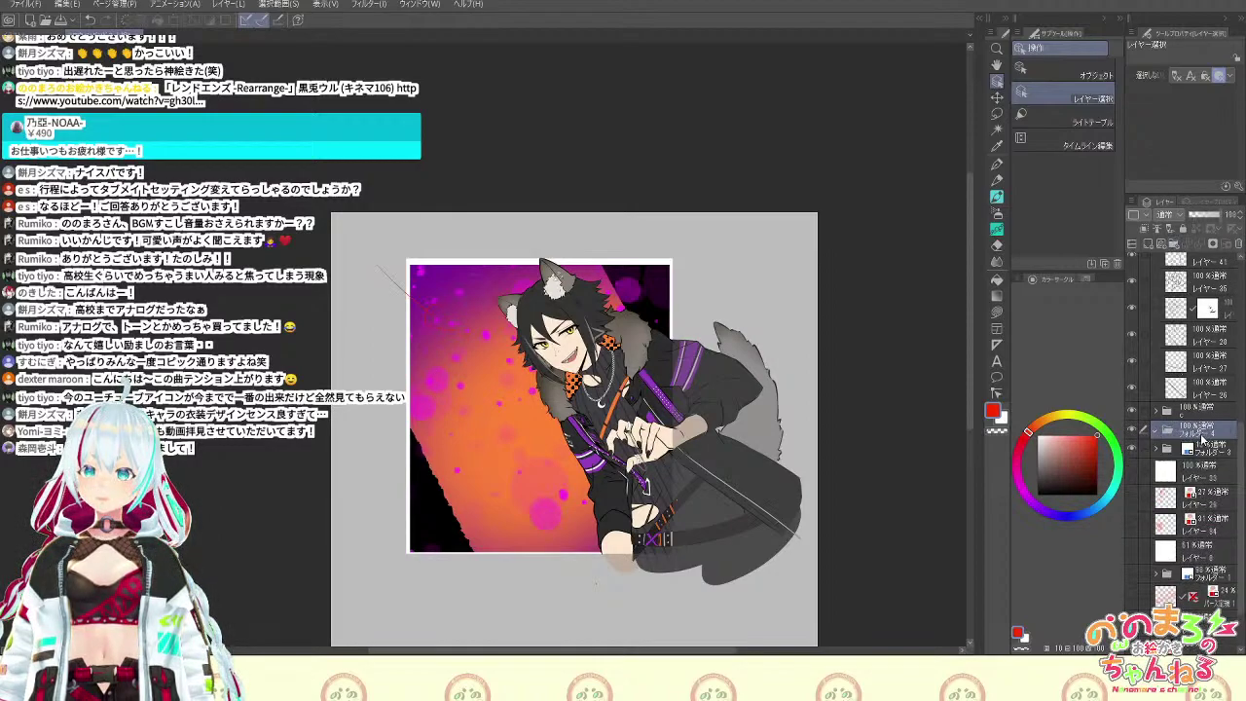
{"action": "double_click", "coordinate": [1208, 433]}
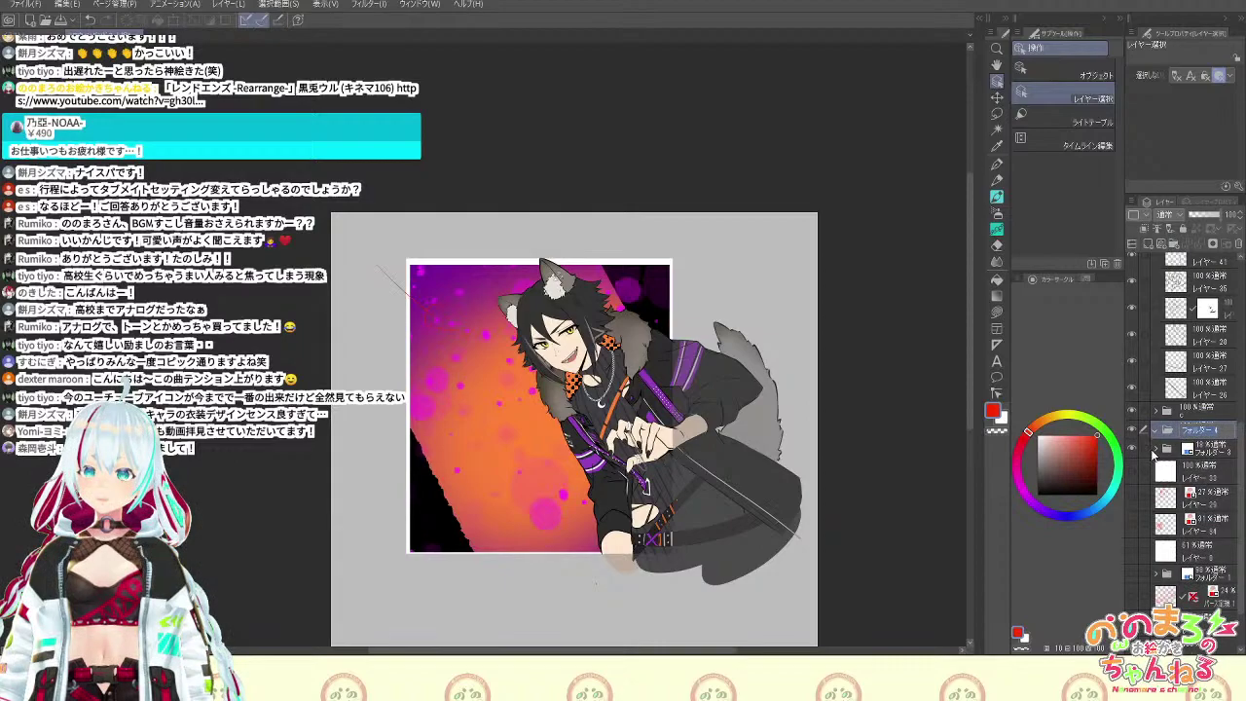
{"action": "type", "text": "らふ"}
{"action": "key", "text": "Return"}
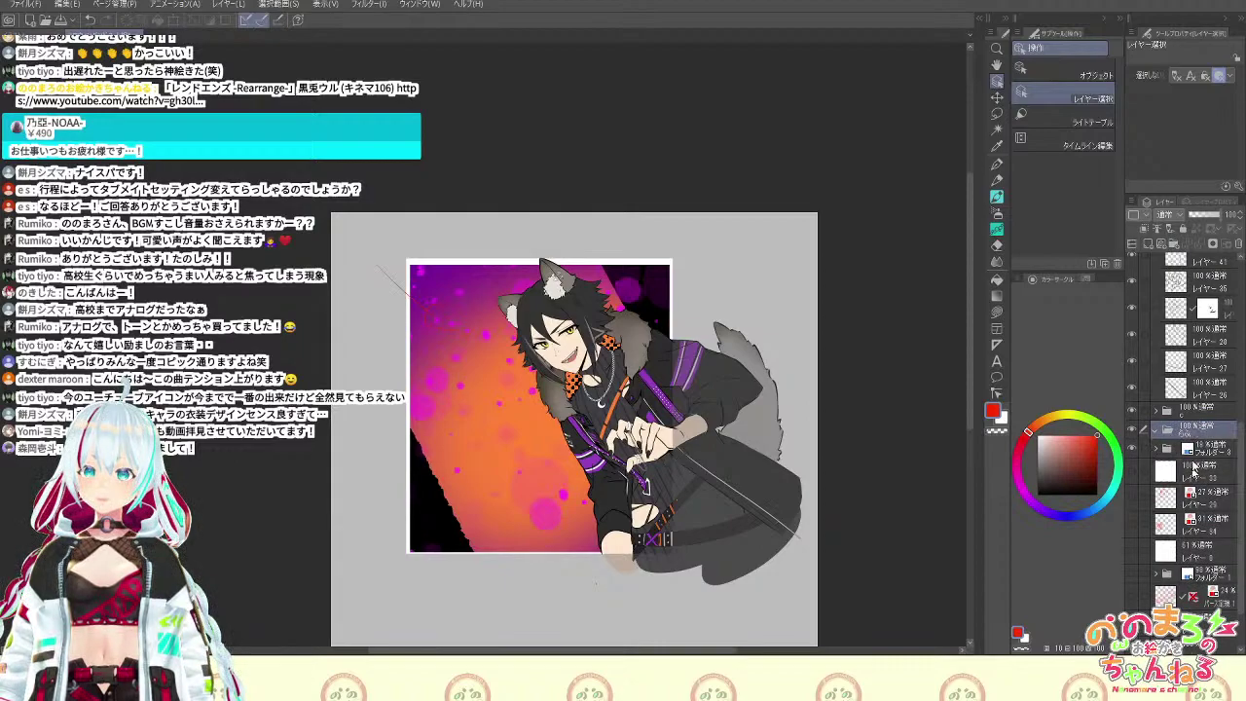
Reorder the rough layers so that レイヤー 33 and the layers beneath it sit above フォルダー 3
{"action": "left_click", "coordinate": [1227, 453]}
{"action": "scroll", "coordinate": [1244, 451], "scroll_direction": "down", "scroll_amount": 2}
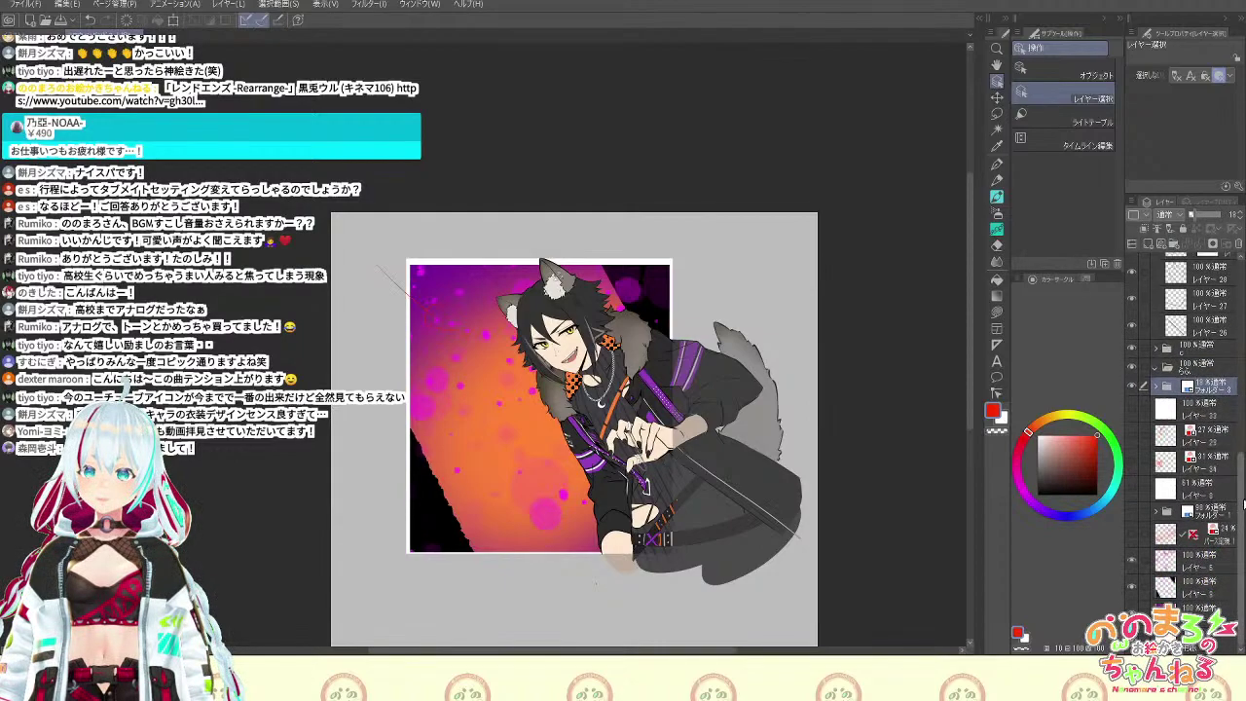
{"action": "left_click", "coordinate": [1205, 573], "text": "shift"}
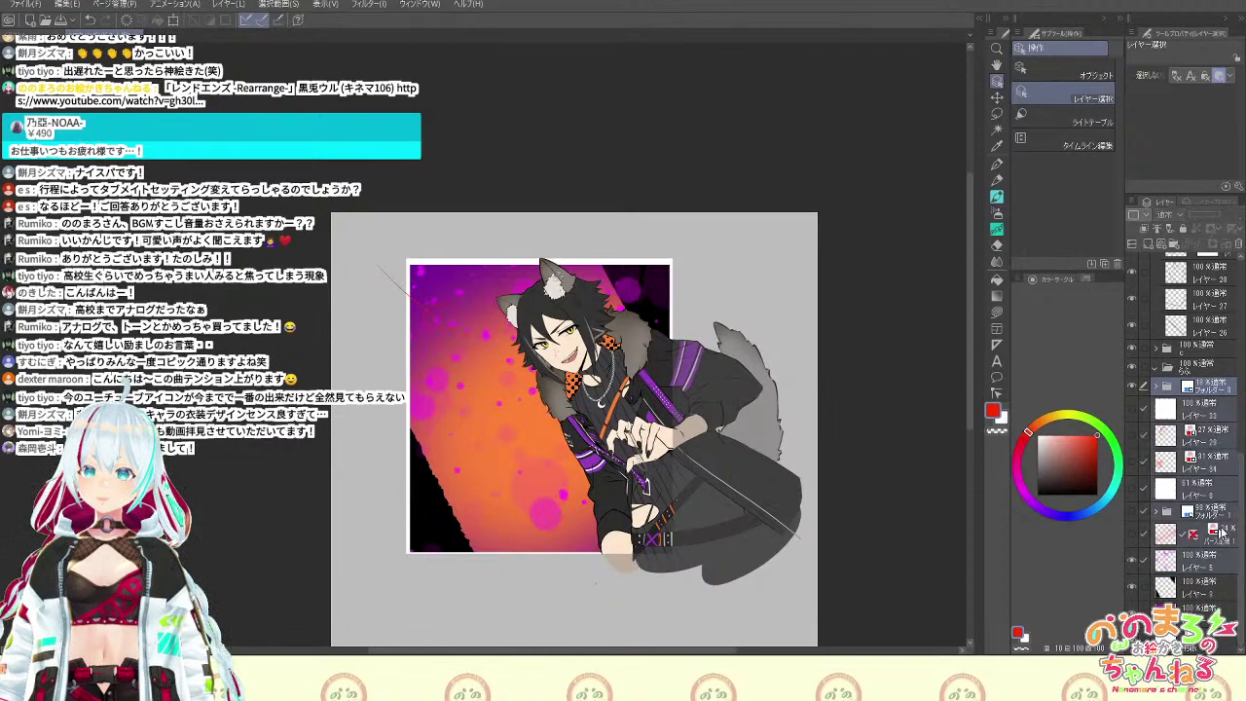
{"action": "left_click", "coordinate": [1218, 417]}
{"action": "scroll", "coordinate": [1222, 470], "scroll_direction": "up", "scroll_amount": 3}
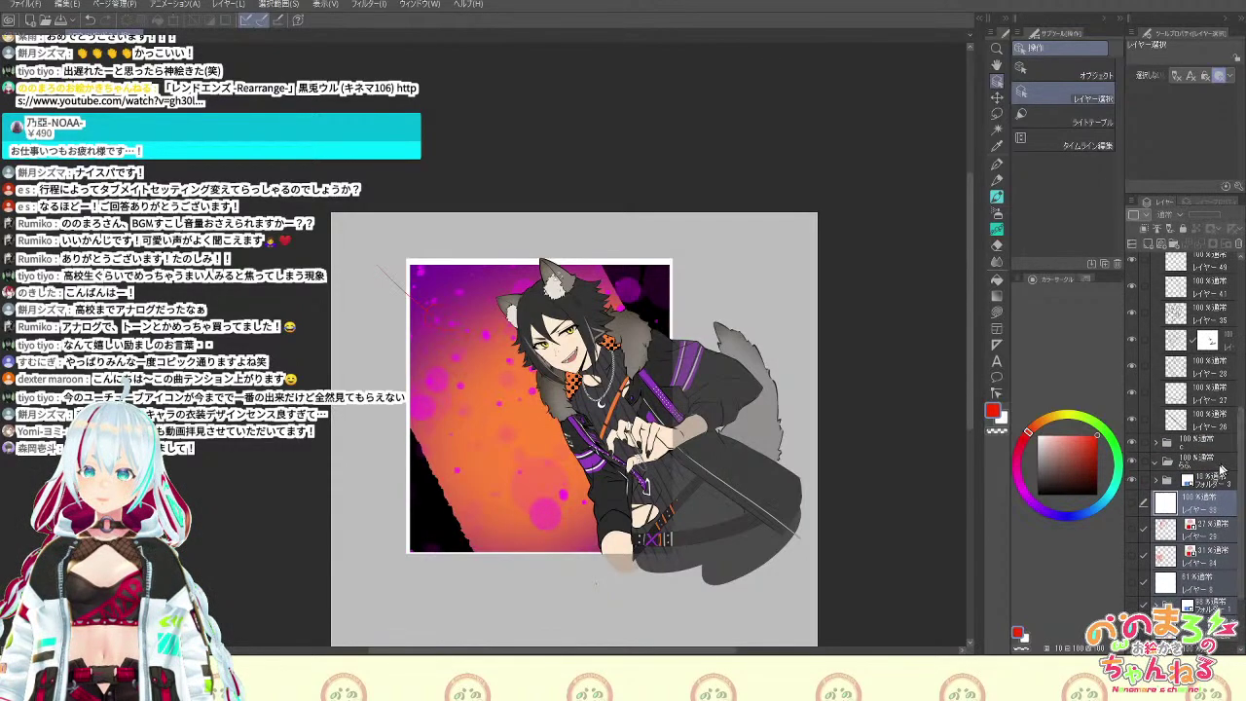
{"action": "left_click_drag", "start_coordinate": [1211, 497], "coordinate": [1212, 475]}
Delete the two plain white layers, レイヤー 33 and レイヤー 8, from among the rough layers
{"action": "left_click", "coordinate": [1213, 477]}
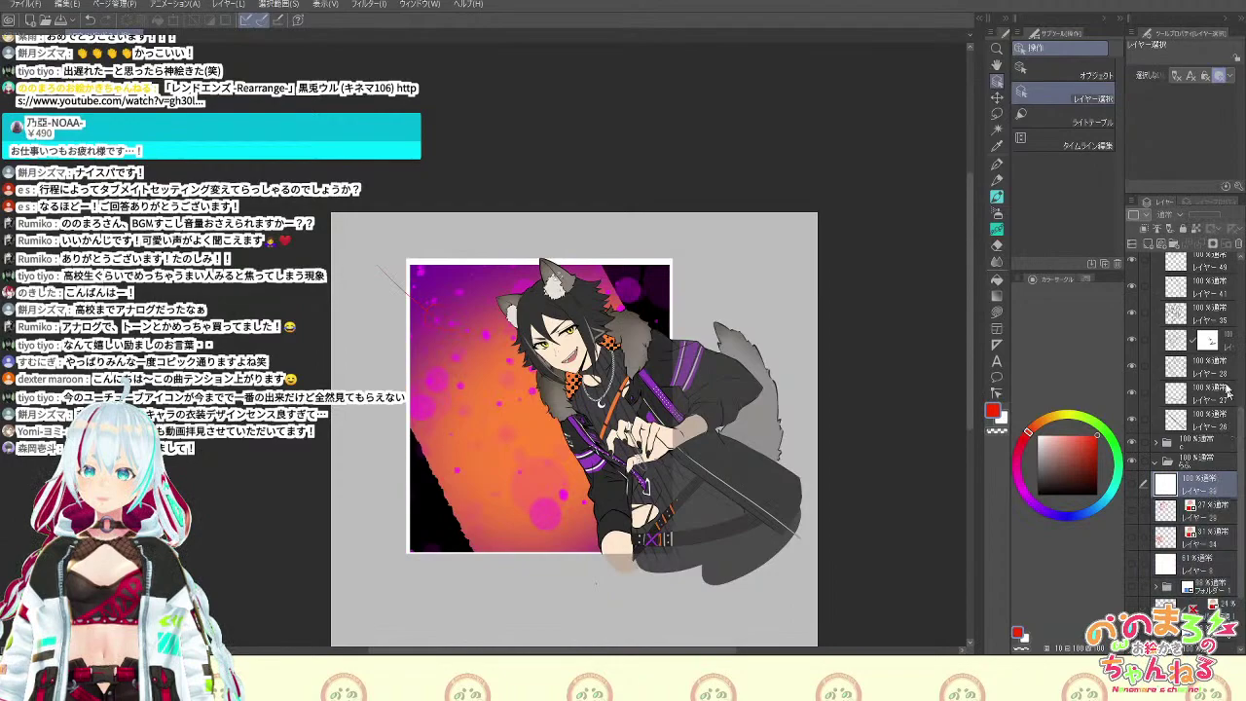
{"action": "left_click", "coordinate": [1239, 245]}
{"action": "left_click", "coordinate": [1199, 539]}
{"action": "left_click", "coordinate": [1238, 245]}
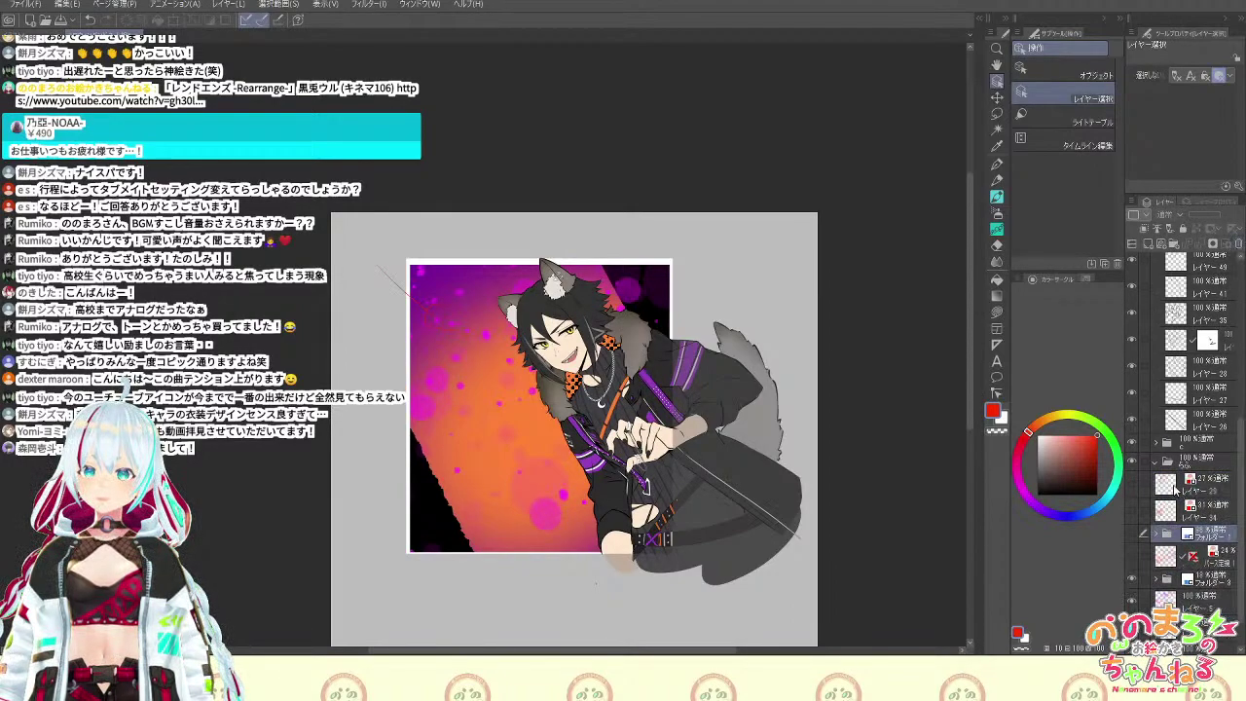
Put the remaining rough layers and folders, down to フォルダー 3, into the らふ folder
{"action": "left_click", "coordinate": [1175, 490]}
{"action": "left_click", "coordinate": [1210, 600], "text": "shift"}
{"action": "left_click", "coordinate": [1216, 585]}
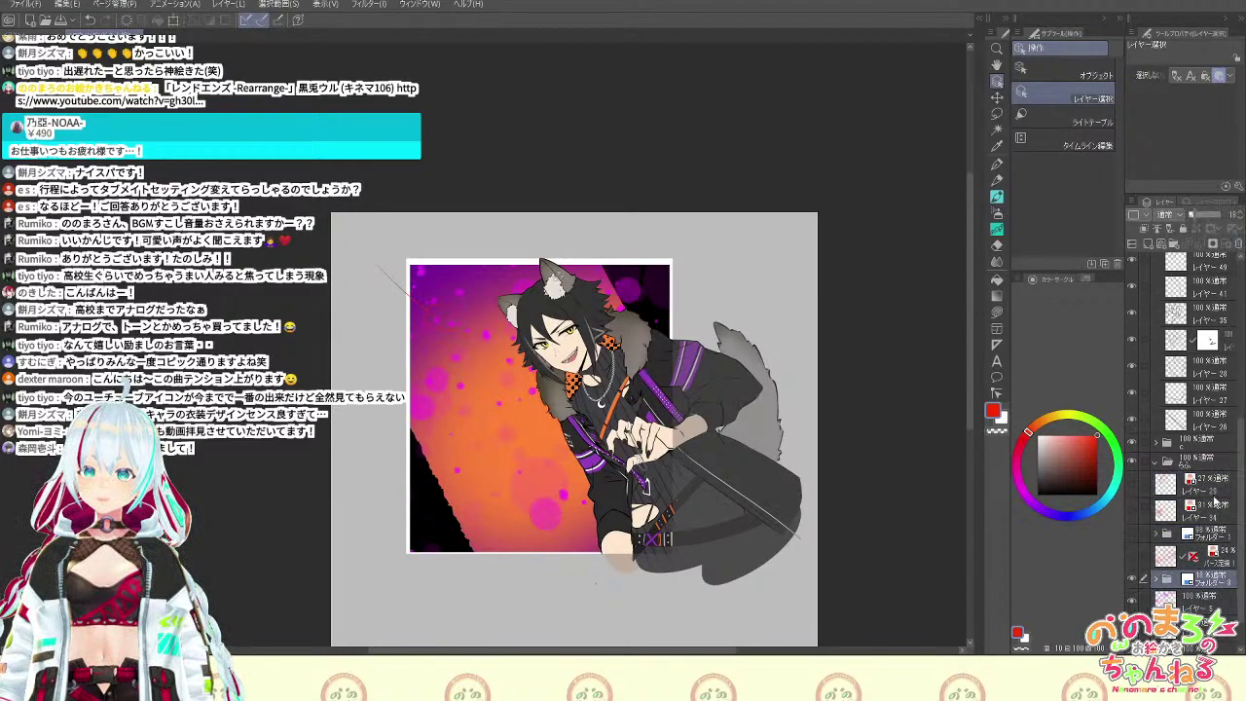
{"action": "left_click", "coordinate": [1219, 485], "text": "shift"}
{"action": "left_click_drag", "start_coordinate": [1218, 485], "coordinate": [1222, 469]}
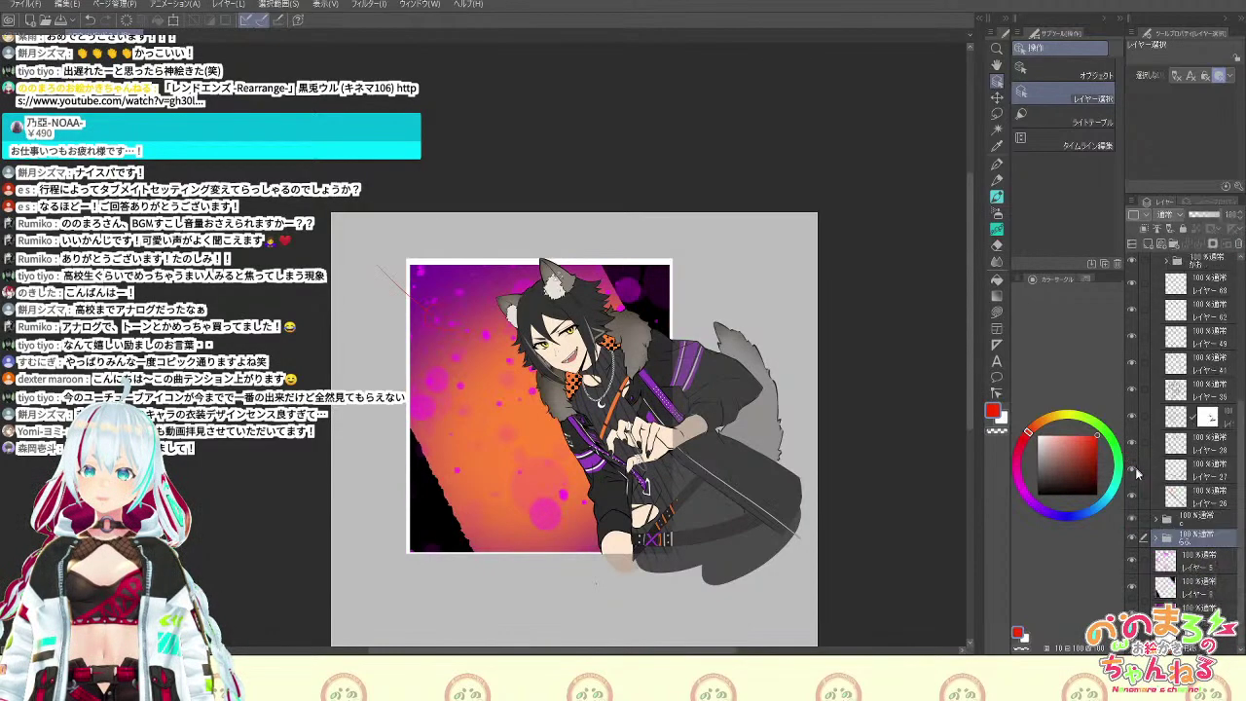
Expand folder c and add a new layer directly above レイヤー 71 for the skin shading
{"action": "left_click", "coordinate": [1200, 523]}
{"action": "left_click", "coordinate": [1157, 520]}
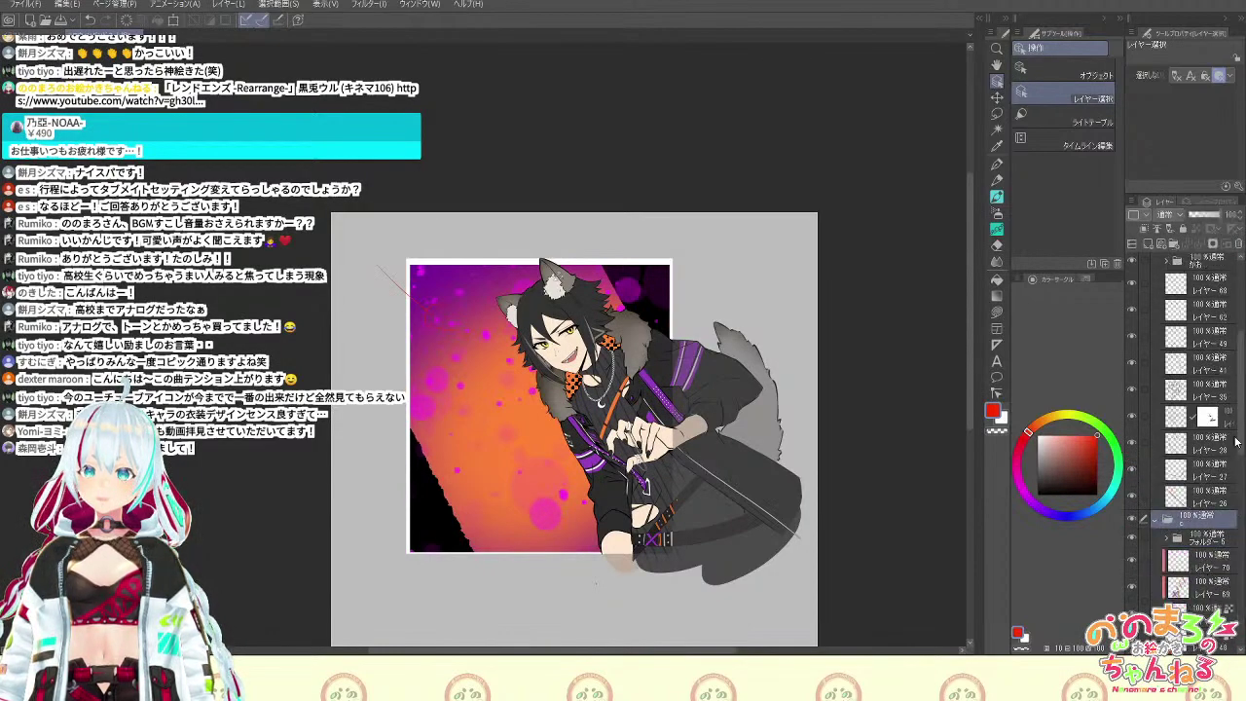
{"action": "left_click_drag", "start_coordinate": [1238, 445], "coordinate": [1243, 540]}
{"action": "scroll", "coordinate": [1242, 538], "scroll_direction": "down", "scroll_amount": 5}
{"action": "left_click", "coordinate": [1211, 489]}
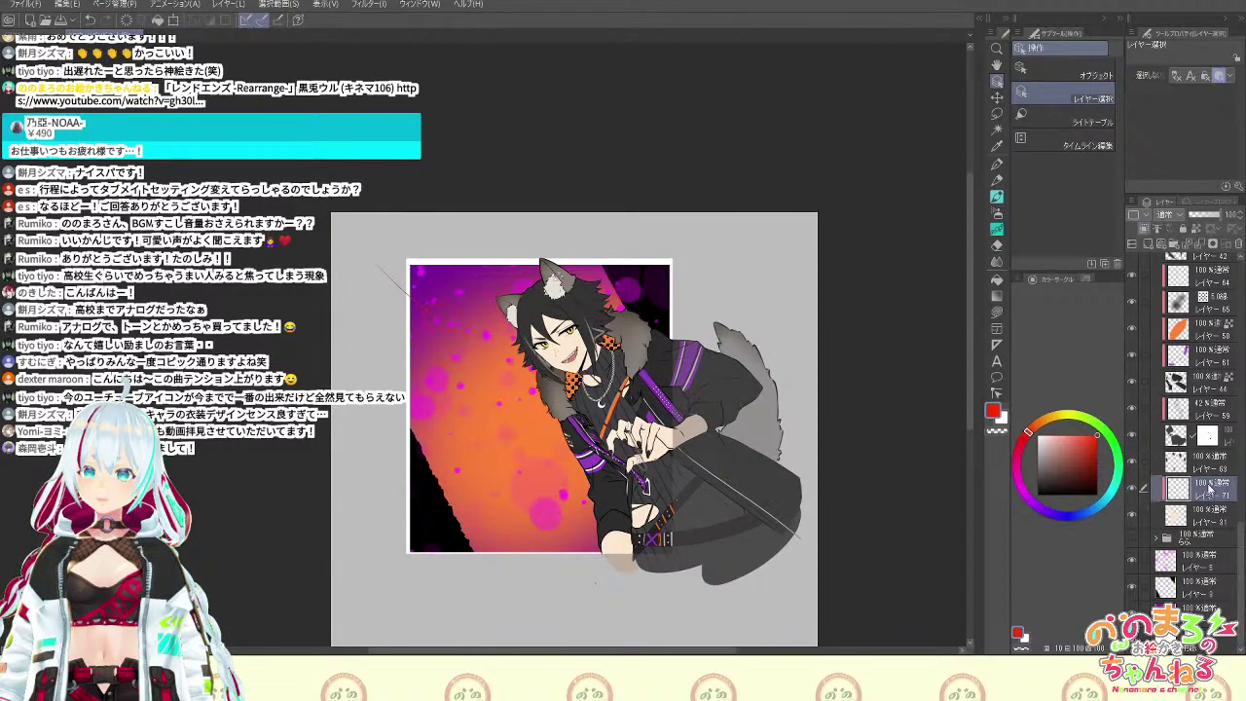
{"action": "left_click", "coordinate": [1148, 245]}
Sample the face's skin colour and shift it to a more saturated peach
{"action": "scroll", "coordinate": [414, 359], "scroll_direction": "up", "scroll_amount": 5}
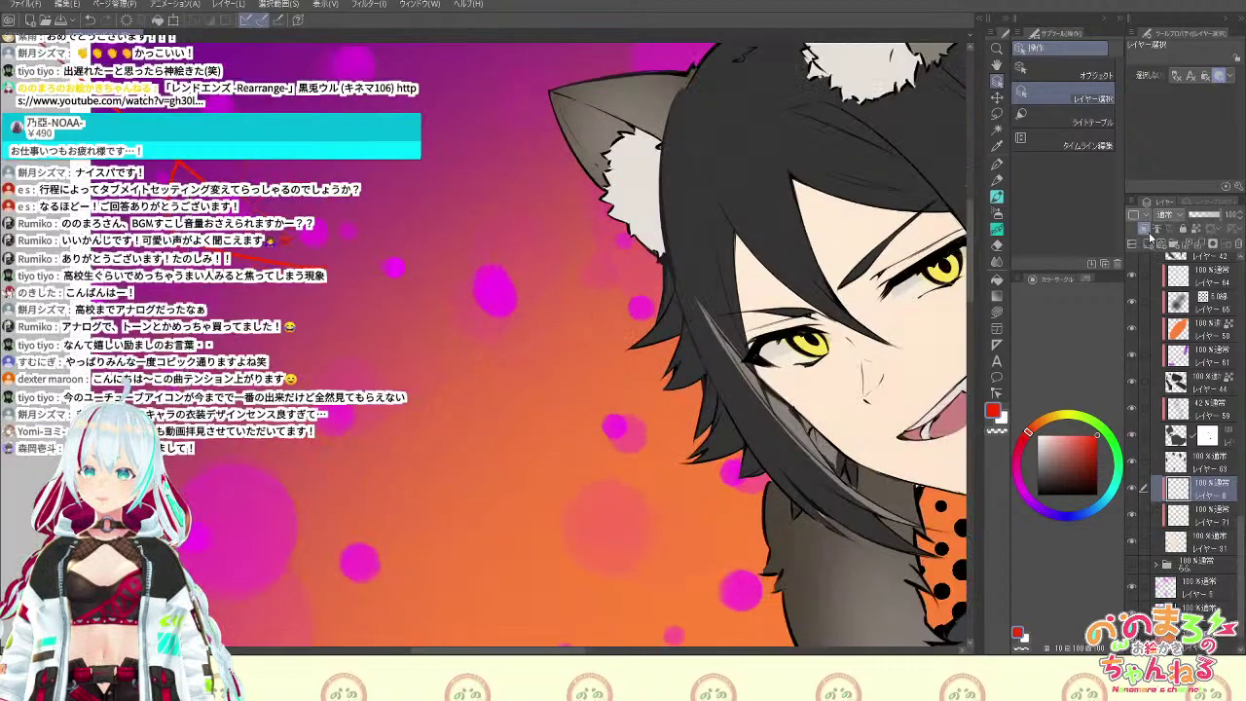
{"action": "left_click_drag", "start_coordinate": [959, 401], "coordinate": [629, 535]}
{"action": "left_click_drag", "start_coordinate": [818, 506], "coordinate": [839, 508]}
{"action": "left_click", "coordinate": [798, 421], "text": "alt"}
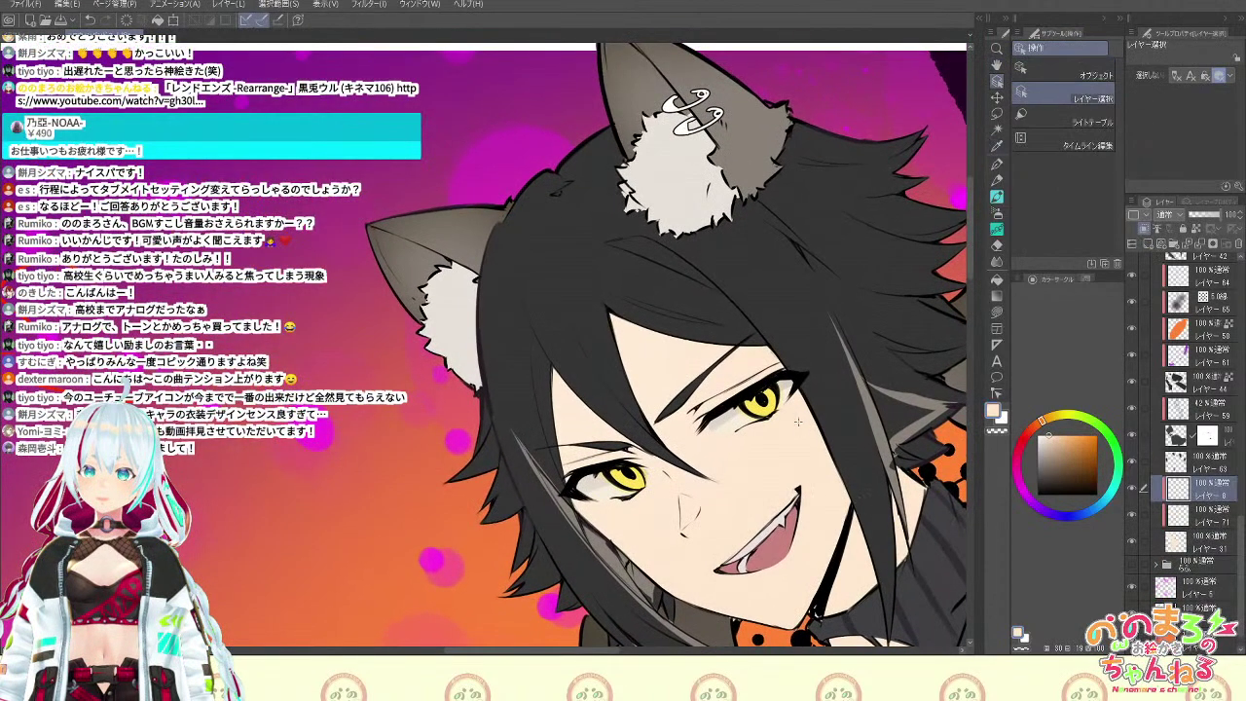
{"action": "left_click_drag", "start_coordinate": [859, 257], "coordinate": [907, 336]}
{"action": "left_click_drag", "start_coordinate": [930, 400], "coordinate": [969, 364]}
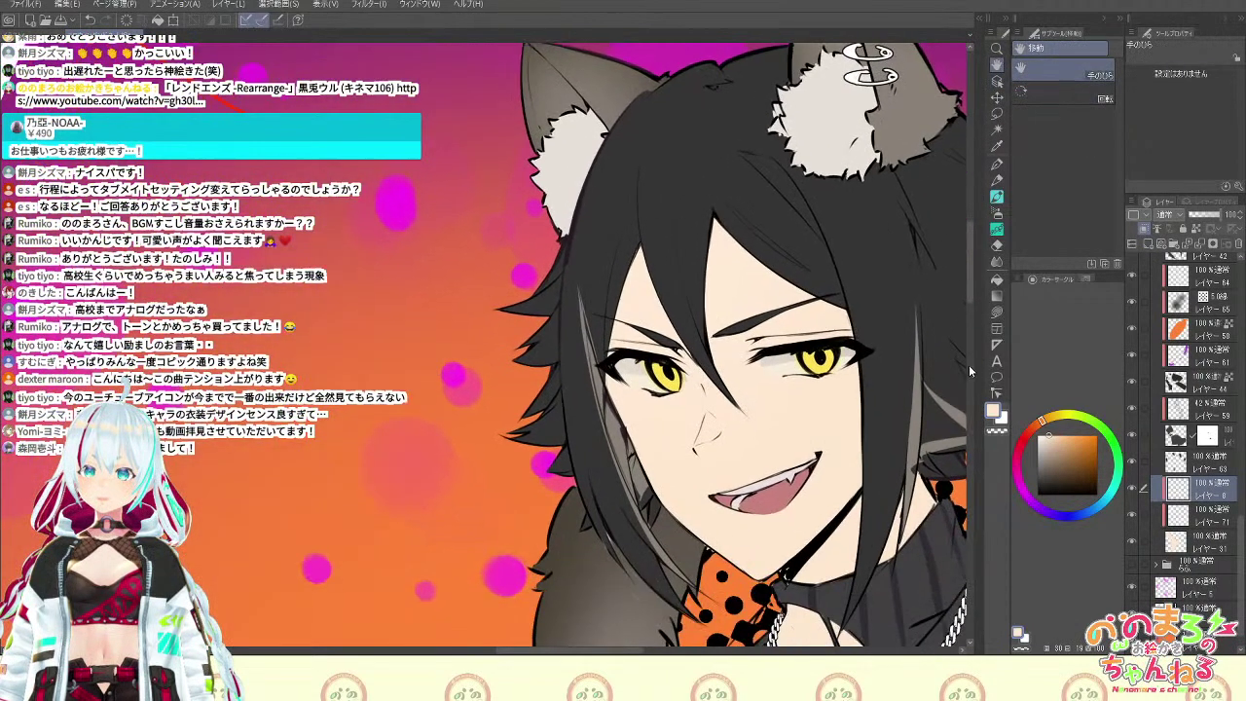
{"action": "left_click", "coordinate": [1062, 437]}
Reduce the soft watercolour brush's size and brush the peach over the eyelid between the eyebrow and eye
{"action": "key", "text": "b"}
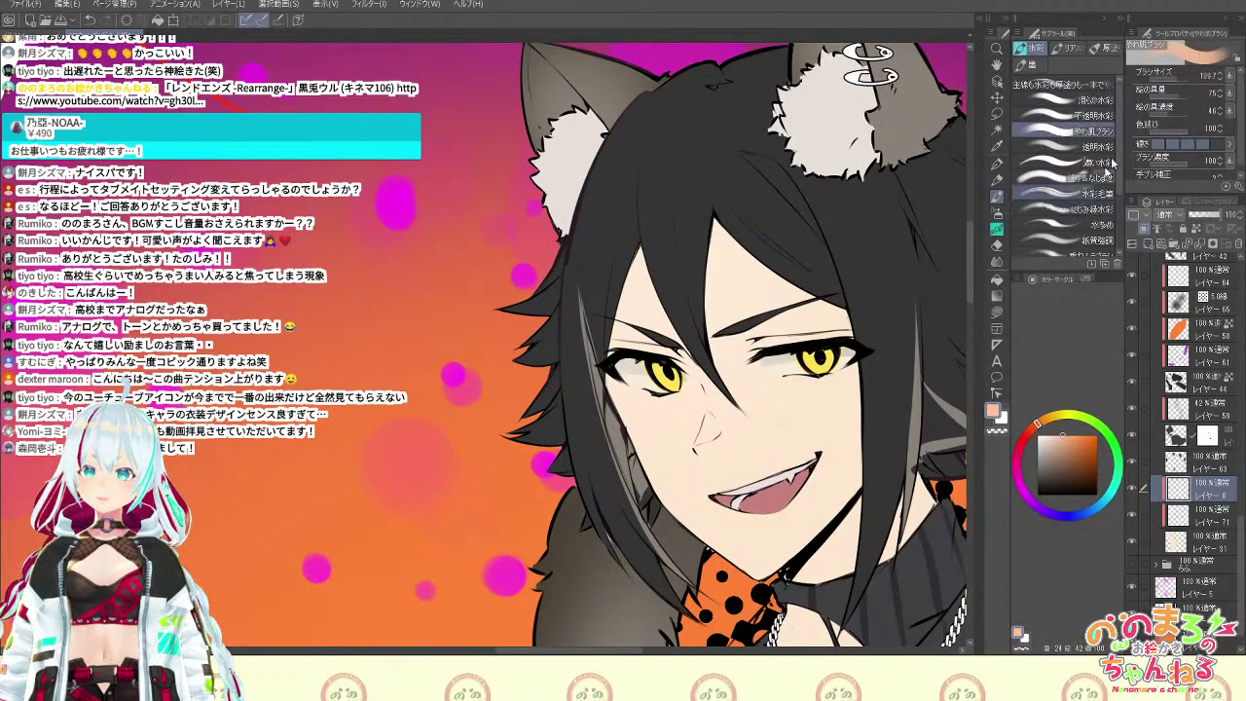
{"action": "left_click_drag", "start_coordinate": [1159, 77], "coordinate": [1164, 85]}
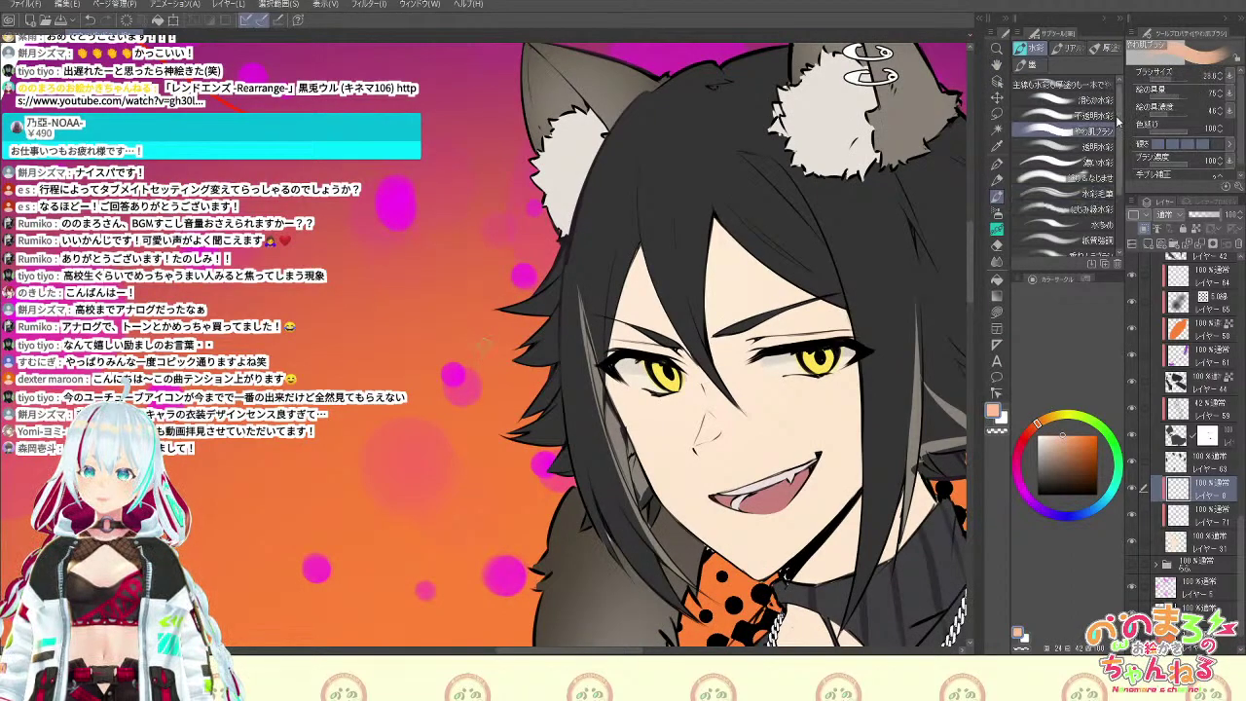
{"action": "left_click_drag", "start_coordinate": [1038, 427], "coordinate": [1042, 430]}
{"action": "left_click", "coordinate": [1040, 428]}
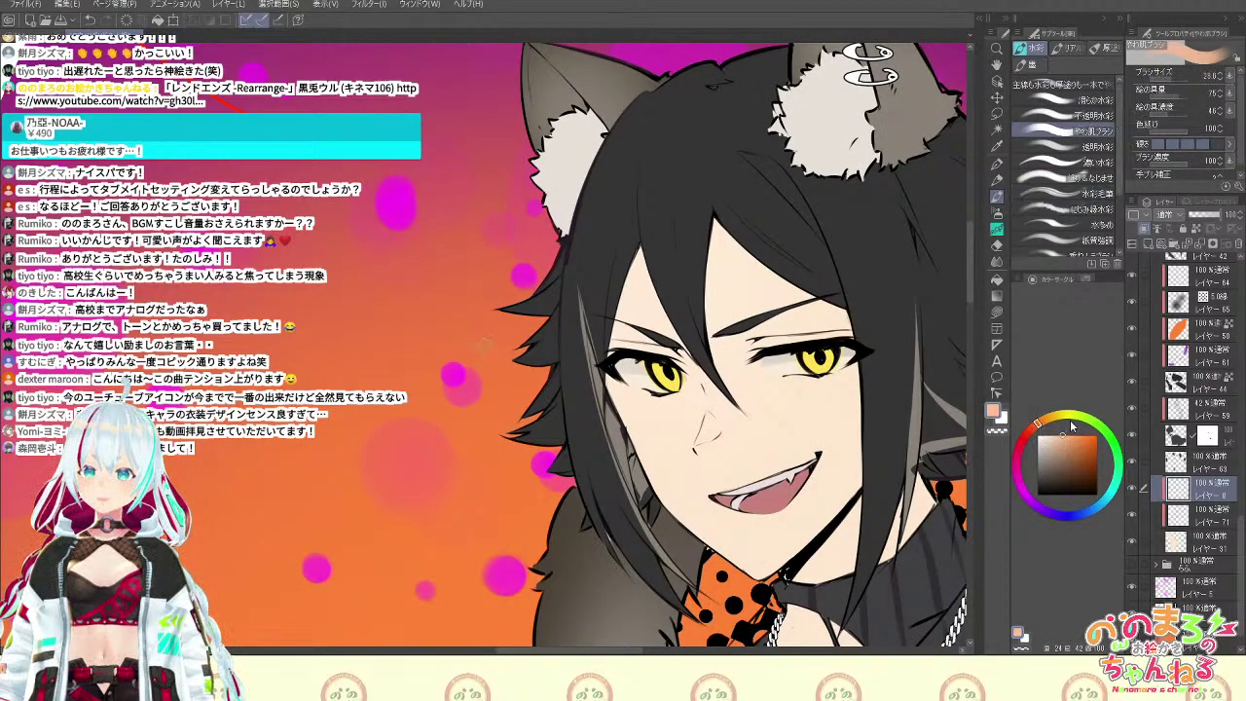
{"action": "left_click_drag", "start_coordinate": [726, 343], "coordinate": [793, 330]}
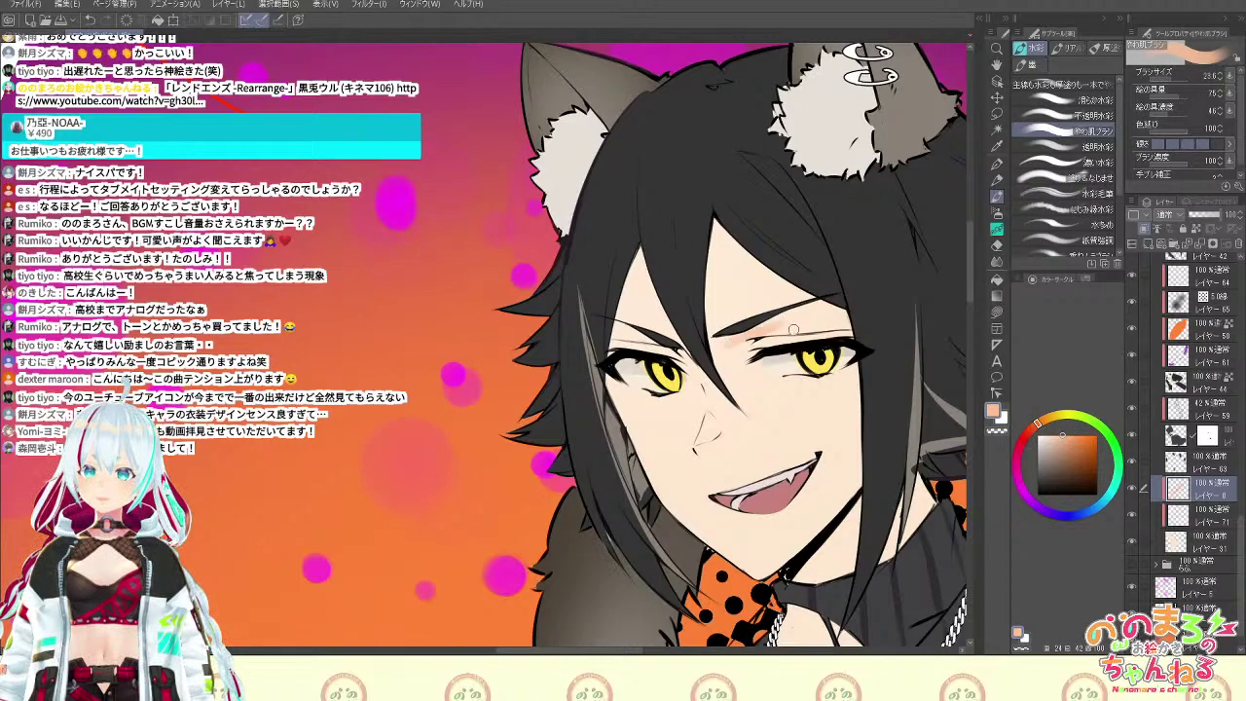
Choose a pinker skin tone on the enlarged colour wheel and blend it into the eyelid shading beneath the eyebrow
{"action": "key", "text": "c"}
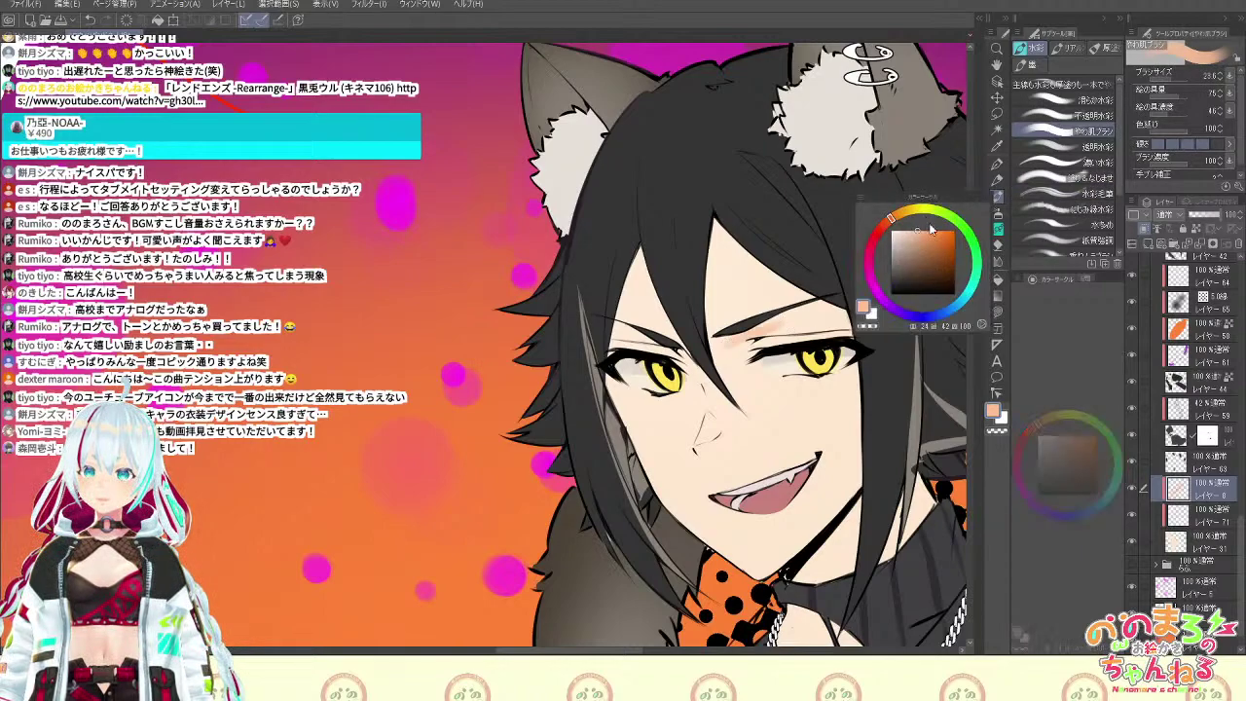
{"action": "key", "text": "c"}
{"action": "right_click", "coordinate": [876, 329]}
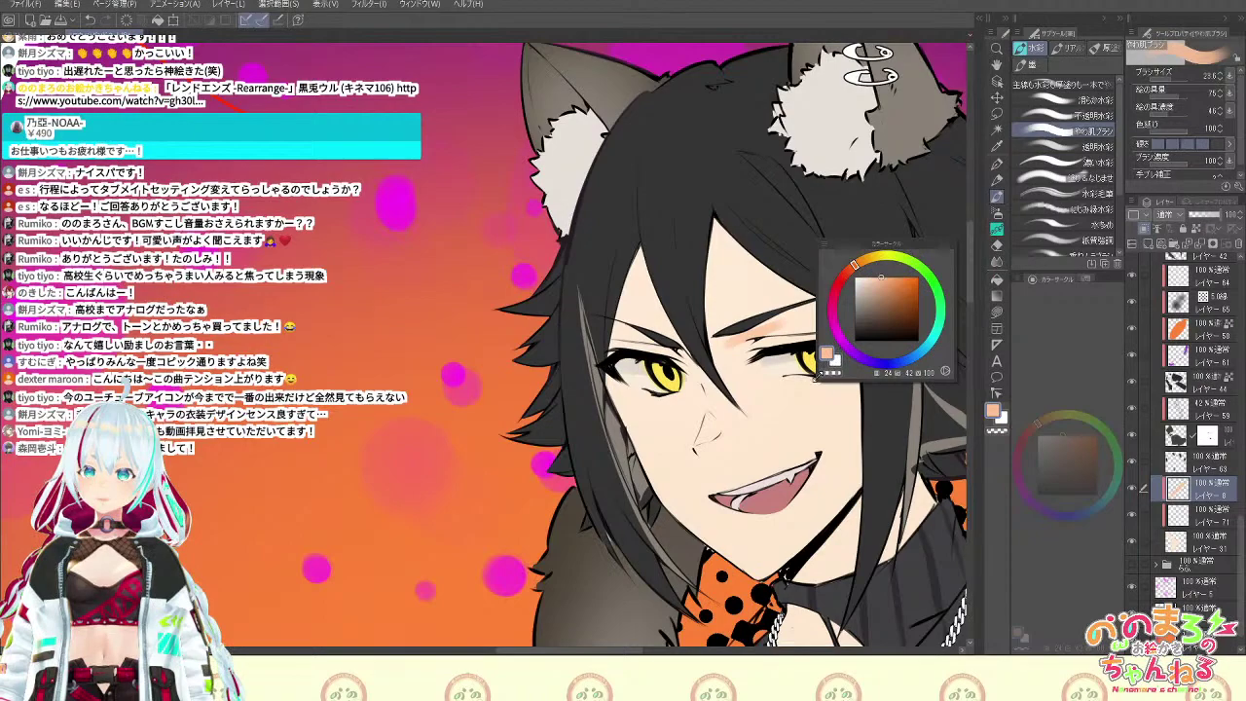
{"action": "left_click_drag", "start_coordinate": [816, 387], "coordinate": [670, 536]}
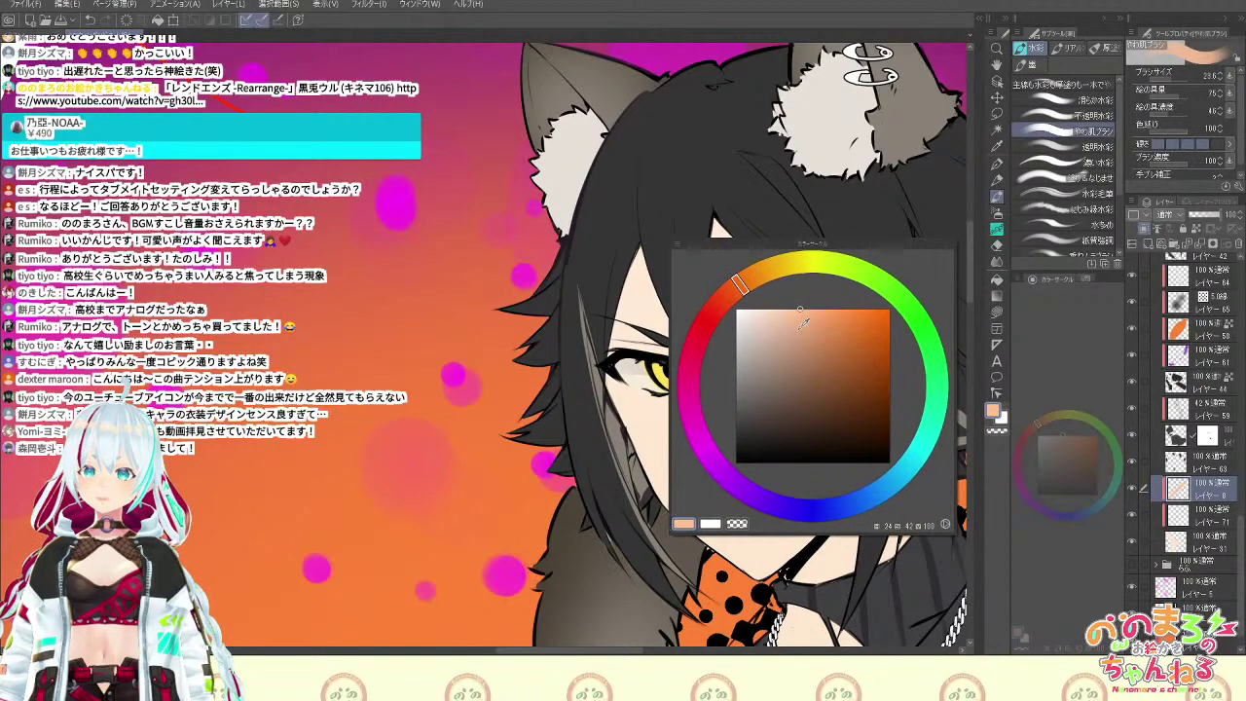
{"action": "left_click", "coordinate": [721, 302]}
{"action": "left_click", "coordinate": [785, 309]}
{"action": "key", "text": "Escape"}
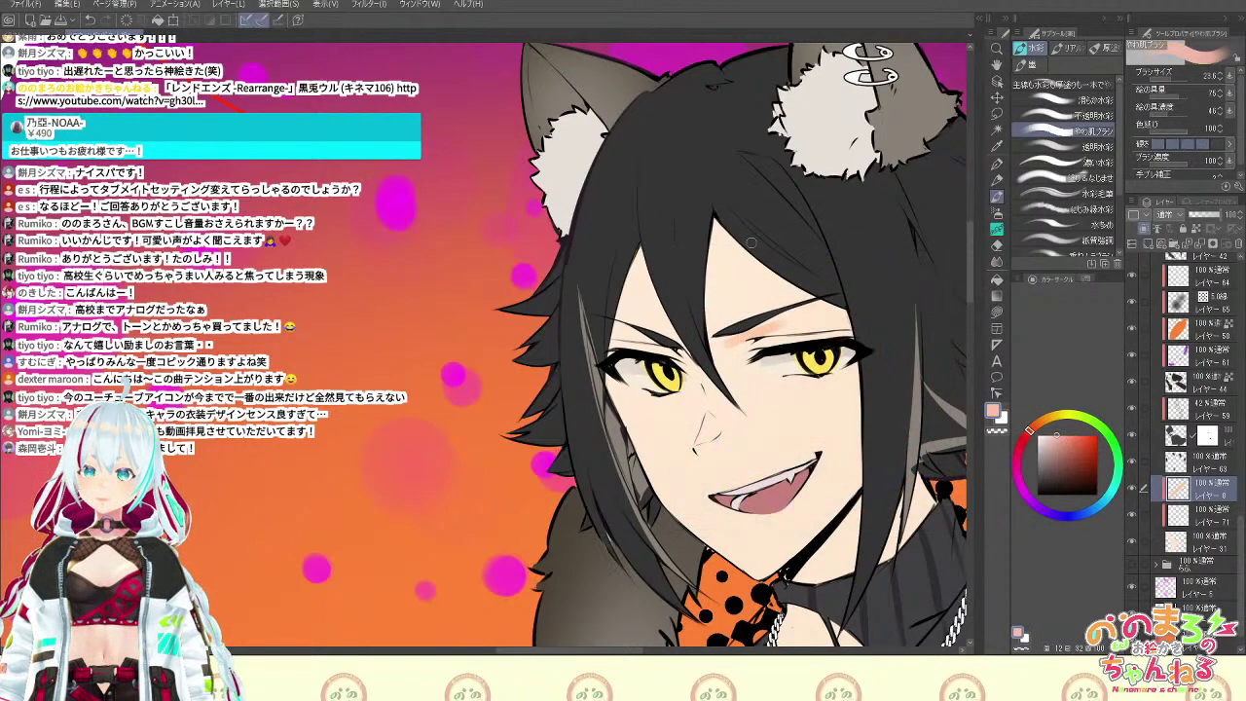
{"action": "left_click", "coordinate": [761, 335], "text": "alt"}
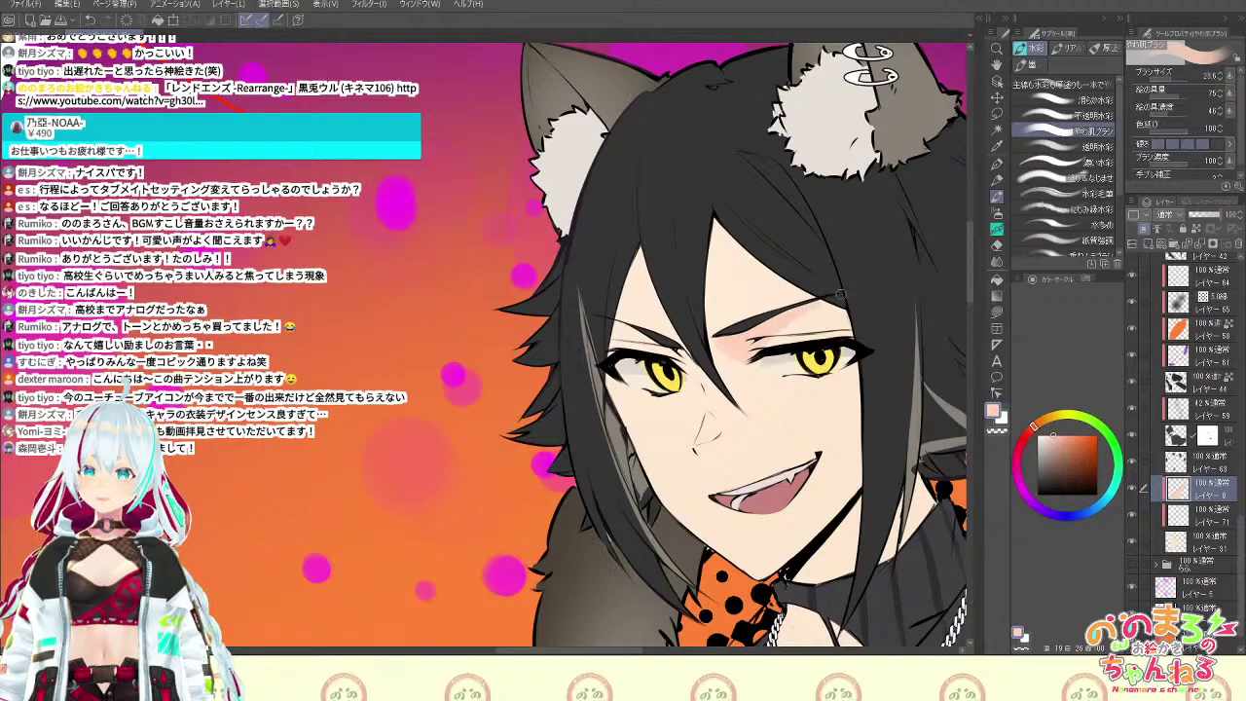
Duplicate the 硬め (hard) eraser sub tool with its default icon and settings
{"action": "key", "text": "e"}
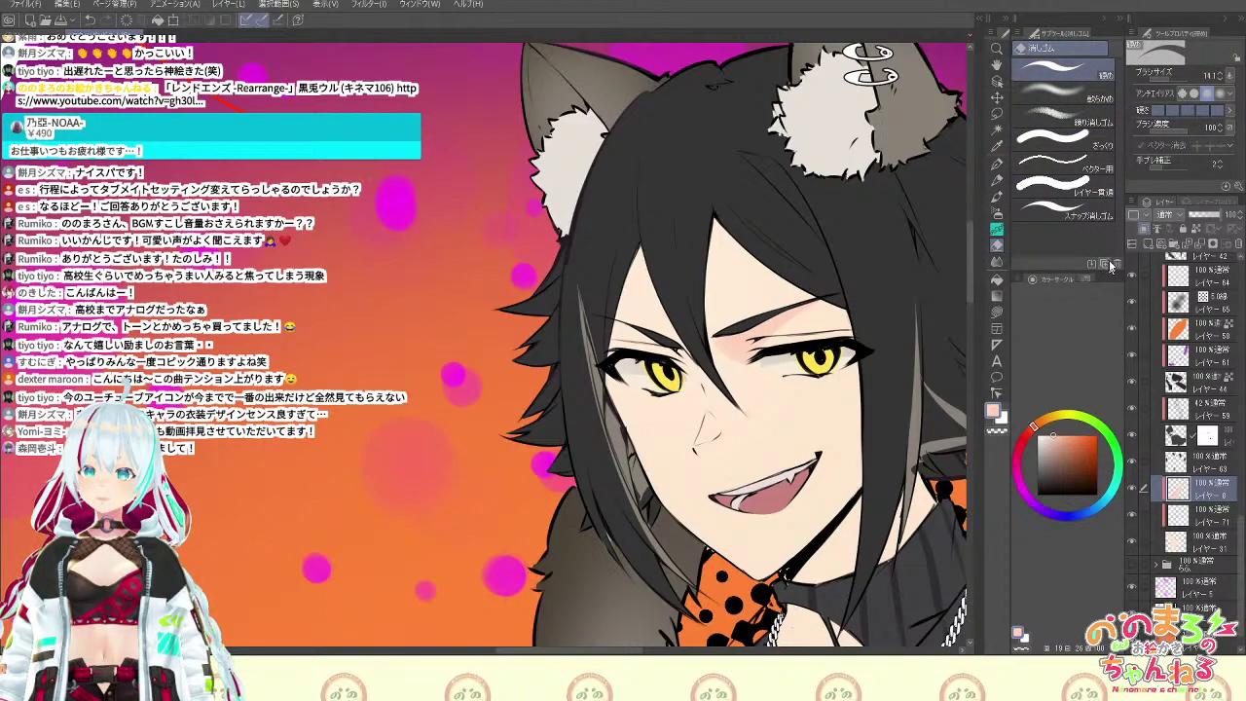
{"action": "left_click_drag", "start_coordinate": [1081, 92], "coordinate": [1103, 277]}
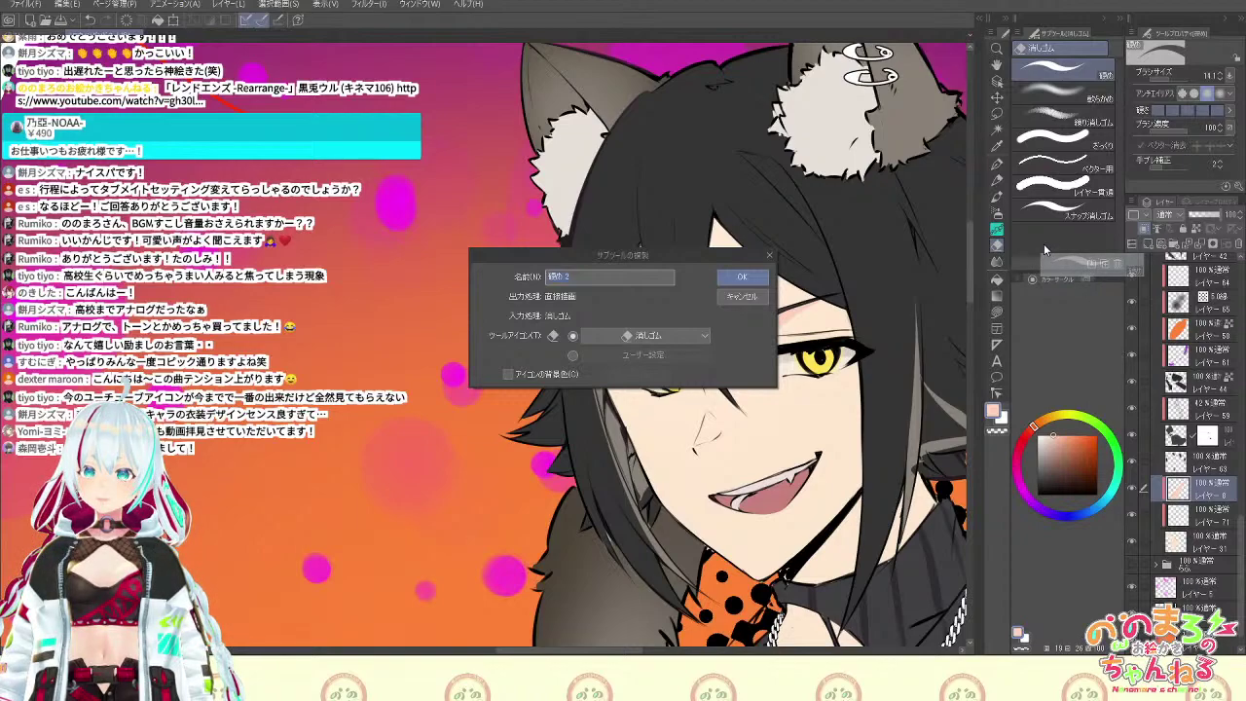
{"action": "left_click", "coordinate": [743, 277]}
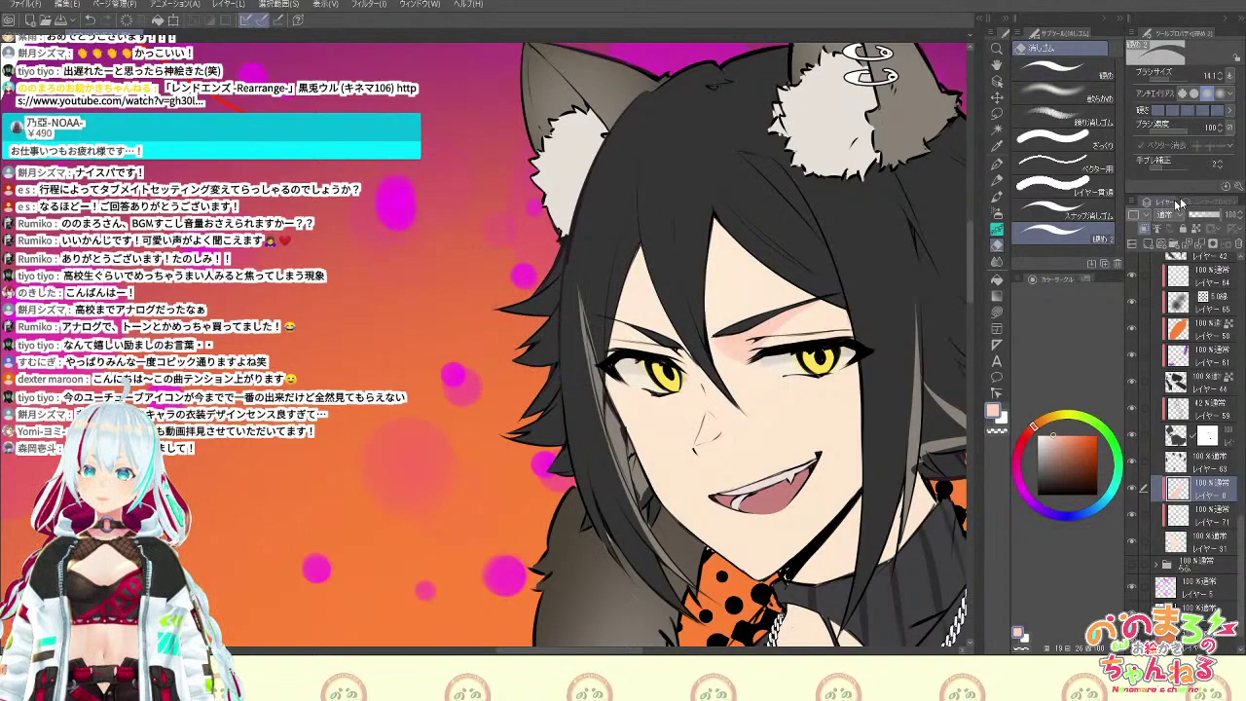
Open the duplicated eraser's detailed settings and look through its brush size and brush shape categories
{"action": "left_click", "coordinate": [1231, 193]}
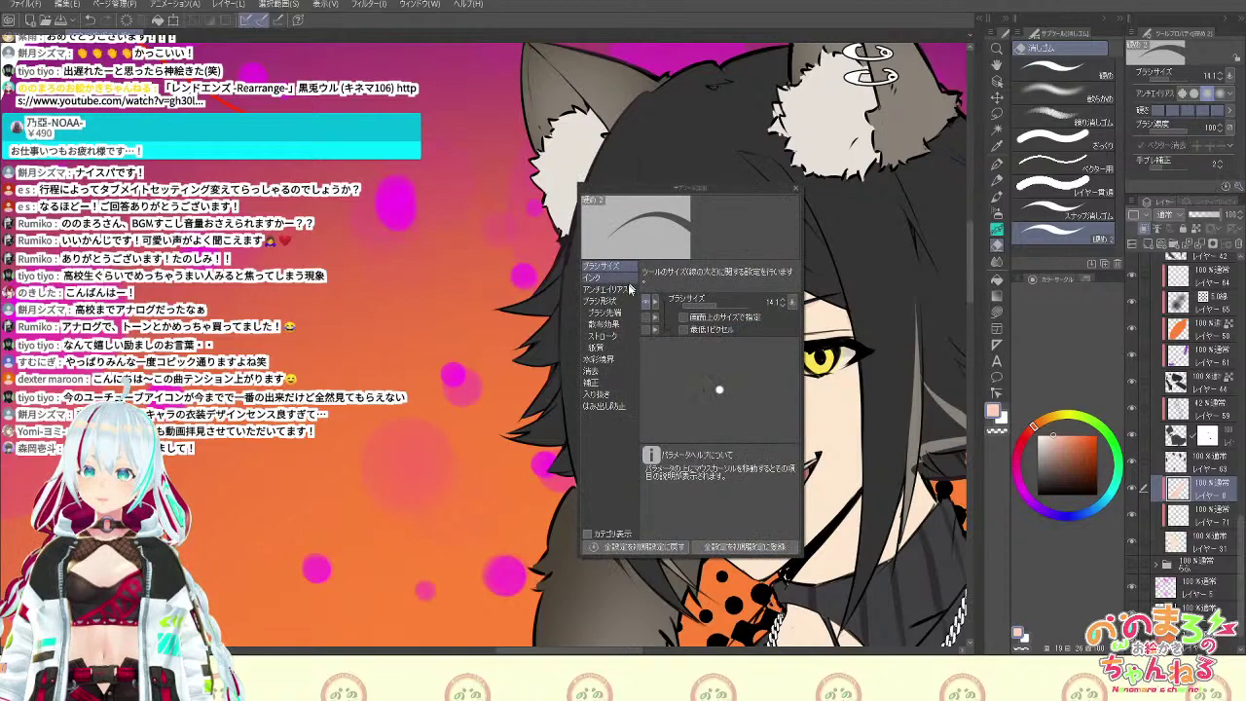
{"action": "left_click_drag", "start_coordinate": [579, 309], "coordinate": [496, 320]}
{"action": "left_click", "coordinate": [518, 300]}
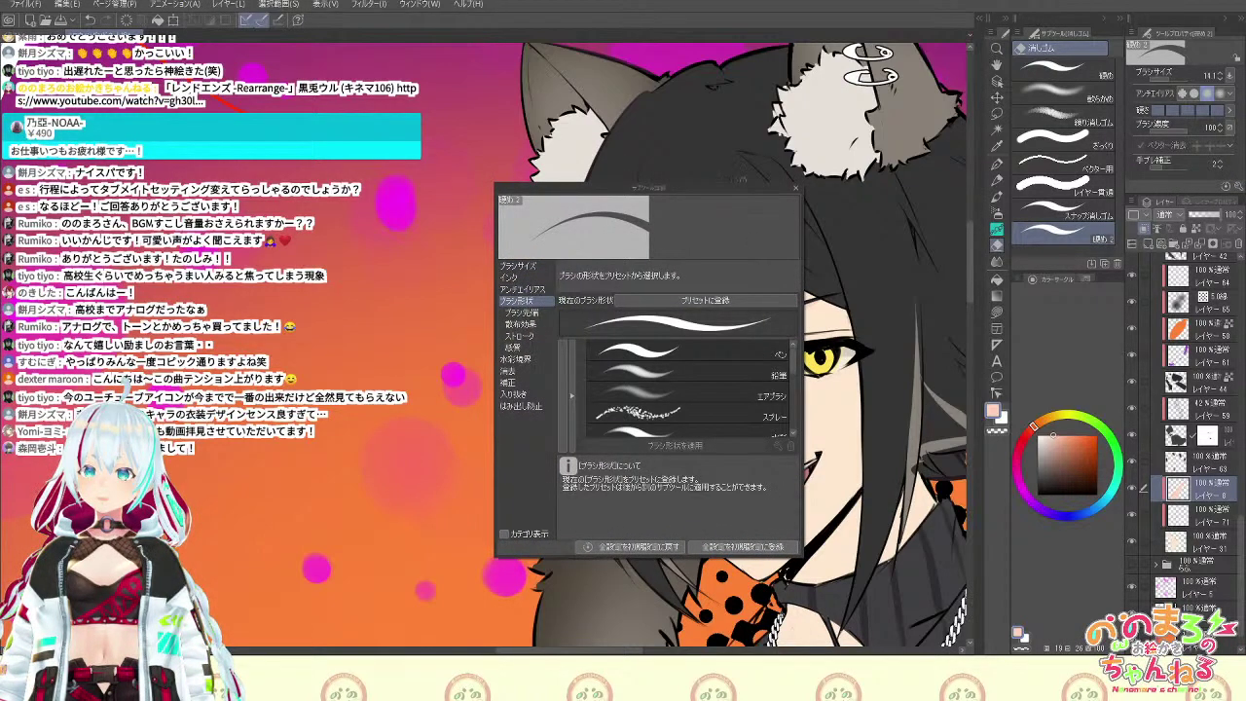
{"action": "left_click", "coordinate": [520, 266]}
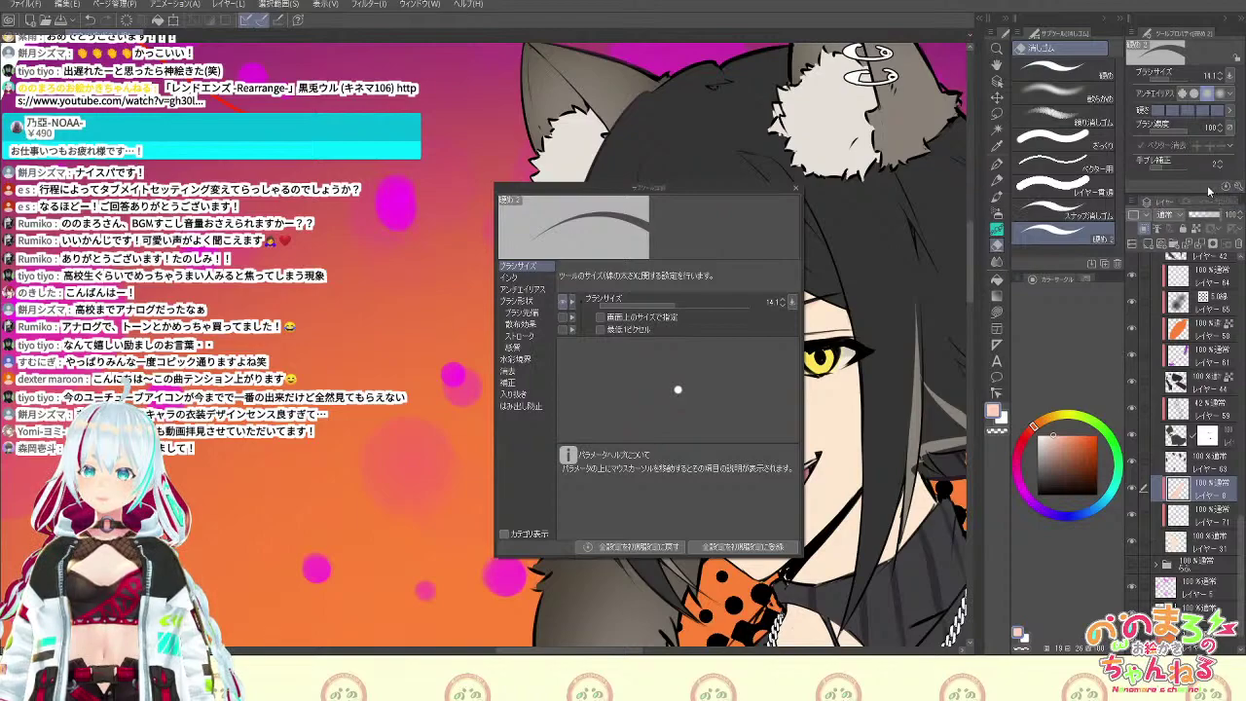
{"action": "left_click_drag", "start_coordinate": [728, 181], "coordinate": [734, 166]}
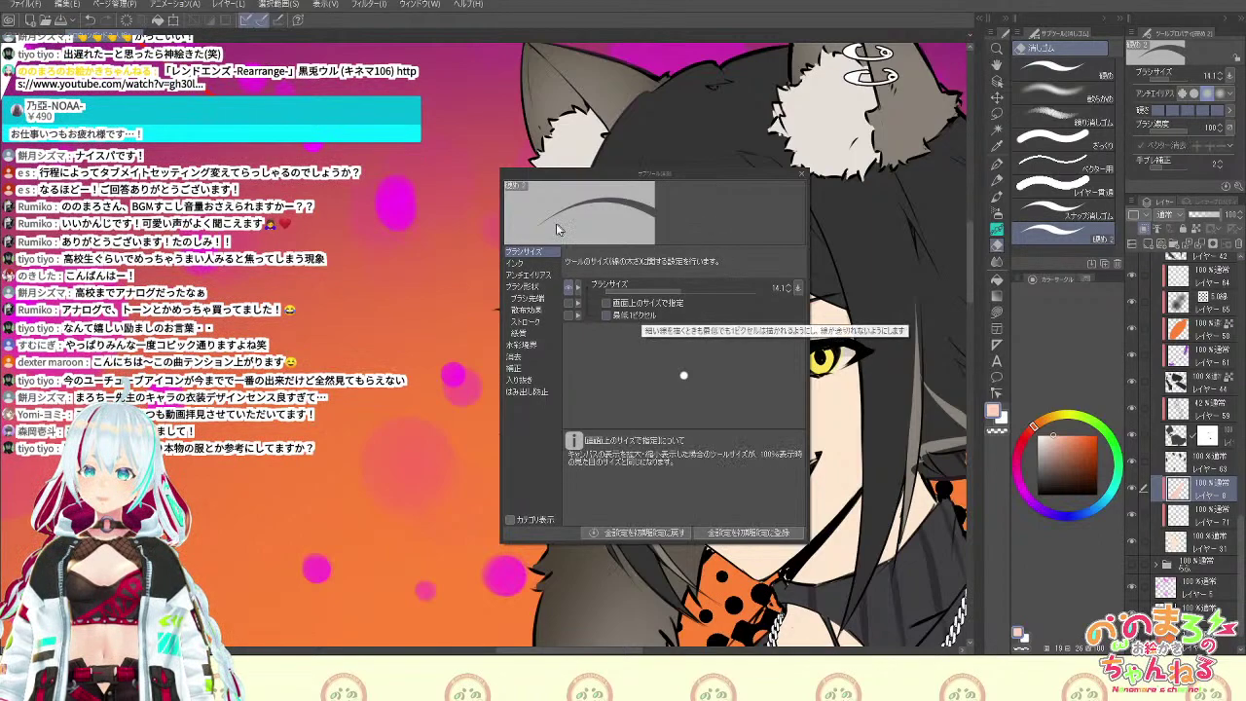
{"action": "left_click", "coordinate": [541, 266]}
{"action": "left_click", "coordinate": [547, 256]}
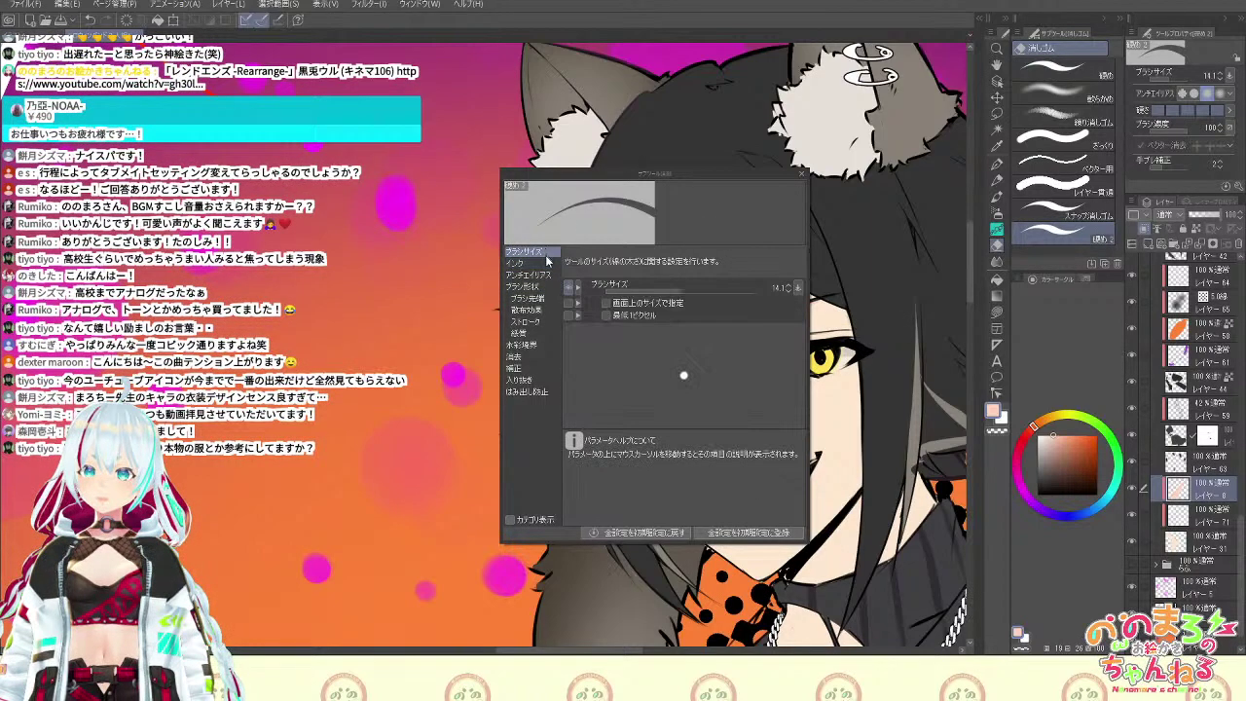
Apply the 水彩 (watercolour) brush shape preset to the duplicated eraser and close its detailed settings
{"action": "left_click", "coordinate": [547, 284]}
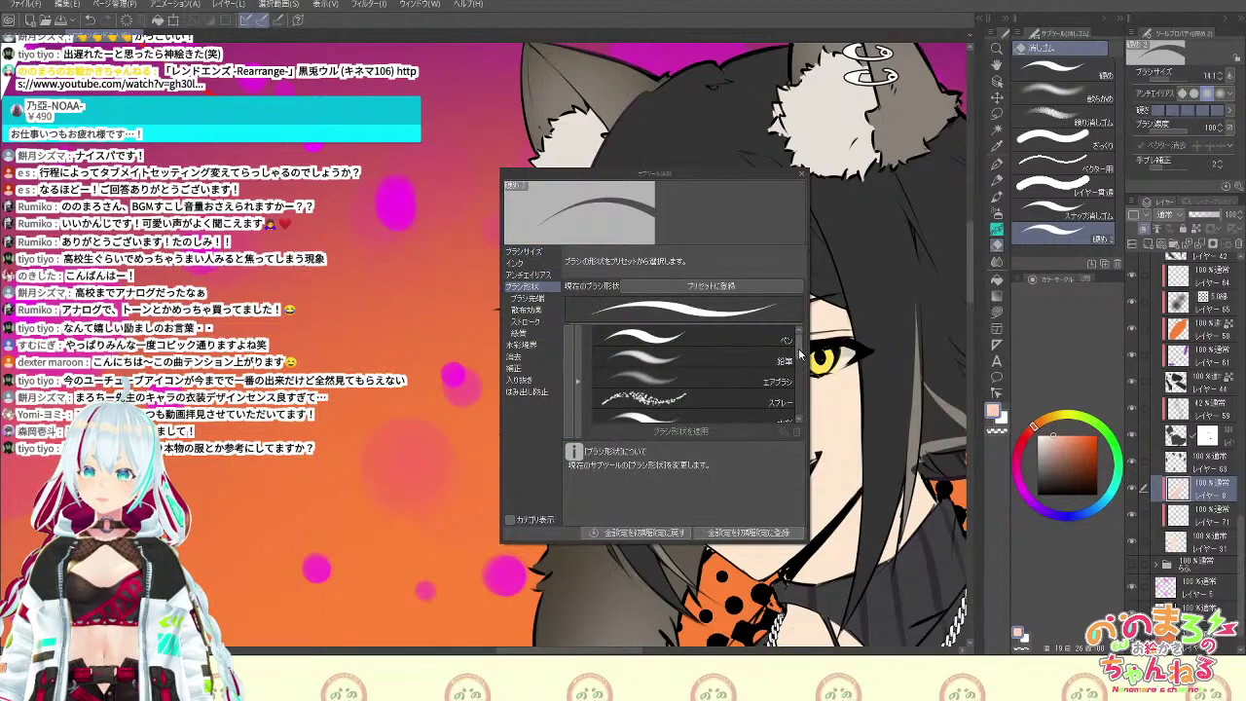
{"action": "scroll", "coordinate": [799, 370], "scroll_direction": "down", "scroll_amount": 3}
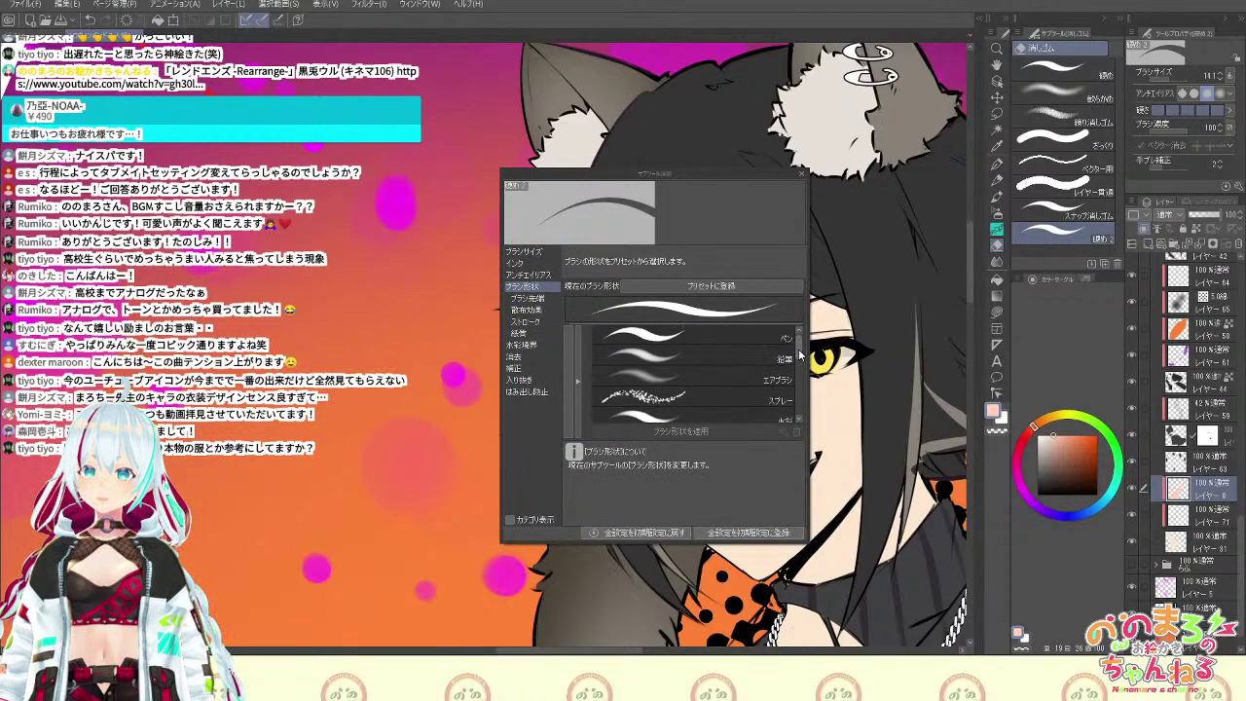
{"action": "scroll", "coordinate": [800, 370], "scroll_direction": "up", "scroll_amount": 3}
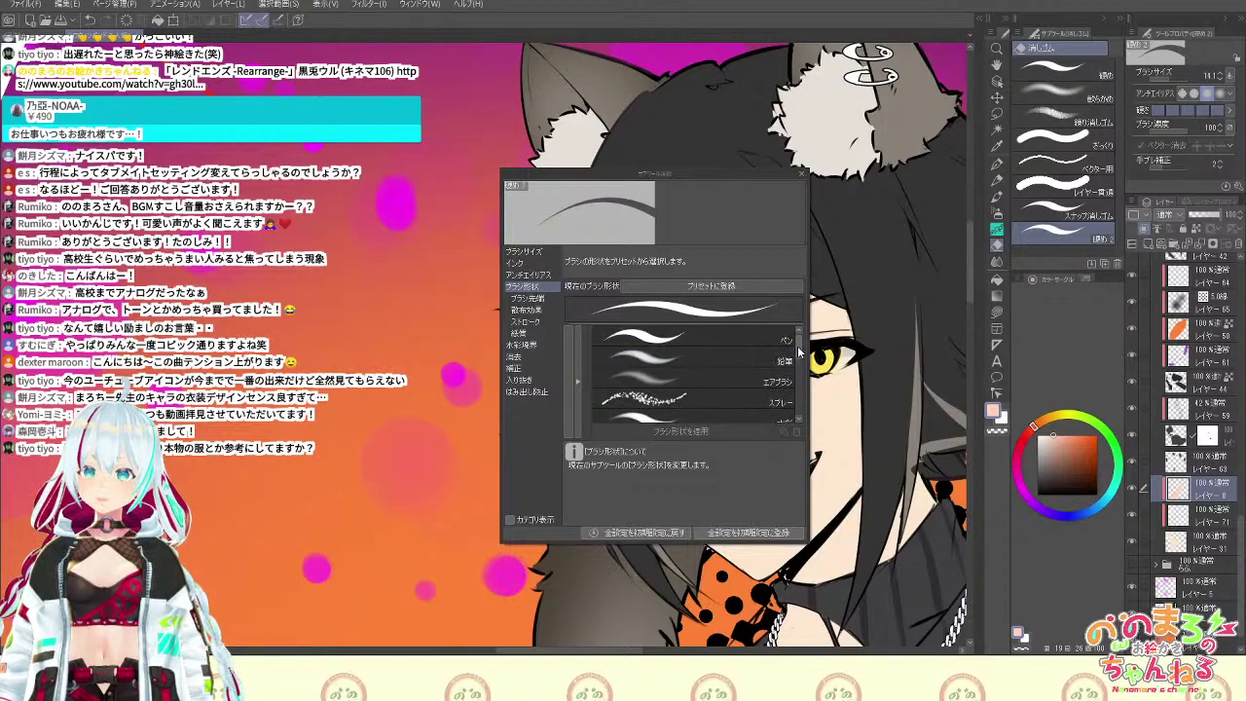
{"action": "scroll", "coordinate": [793, 366], "scroll_direction": "down", "scroll_amount": 1}
{"action": "scroll", "coordinate": [793, 368], "scroll_direction": "up", "scroll_amount": 1}
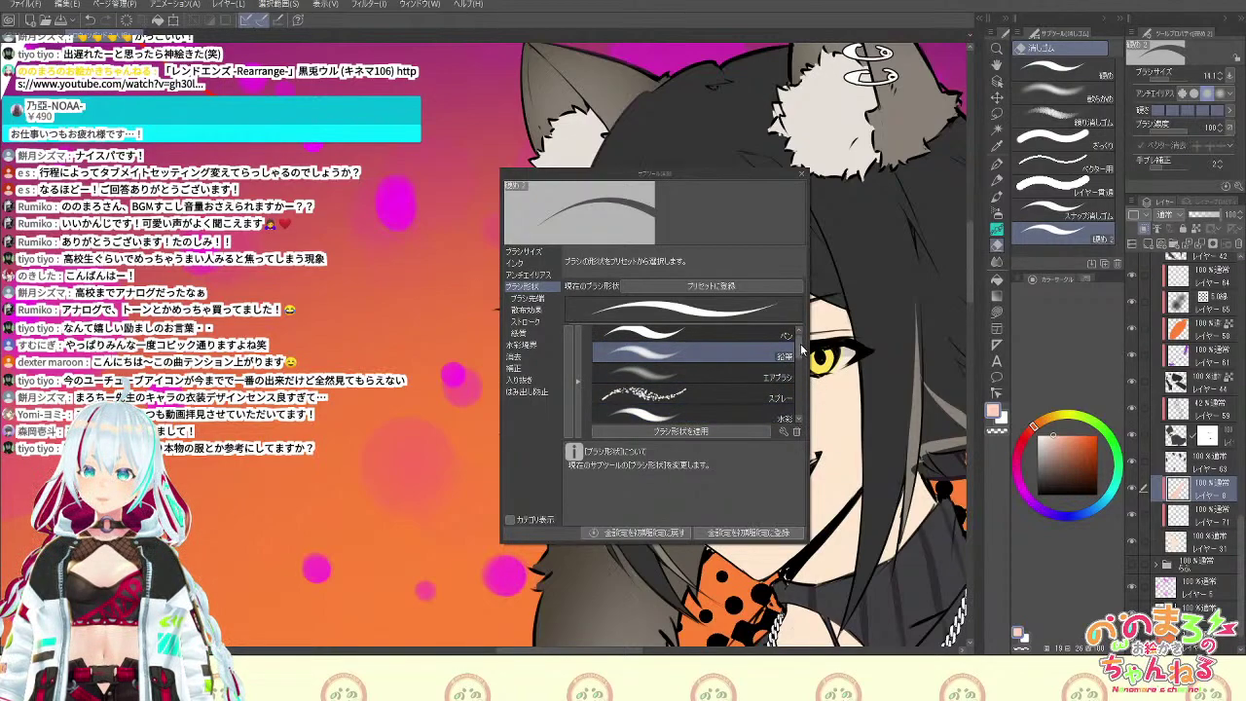
{"action": "scroll", "coordinate": [805, 379], "scroll_direction": "down", "scroll_amount": 5}
{"action": "scroll", "coordinate": [804, 380], "scroll_direction": "up", "scroll_amount": 5}
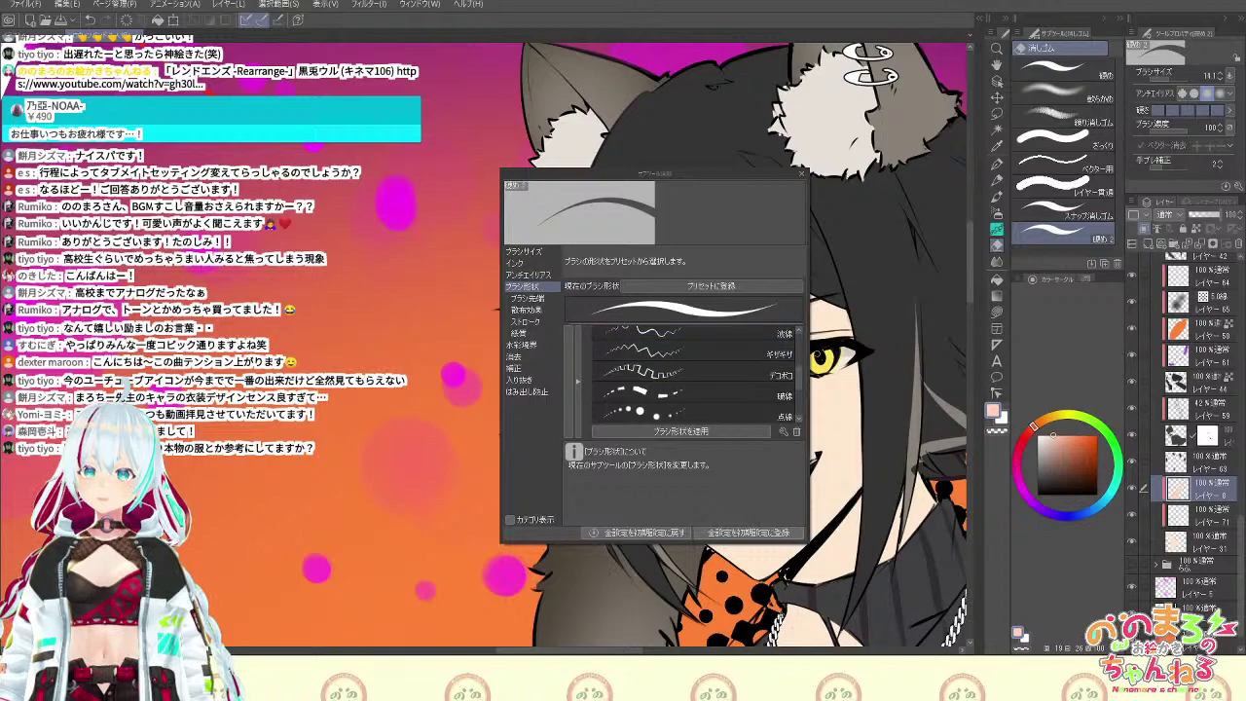
{"action": "left_click", "coordinate": [746, 433]}
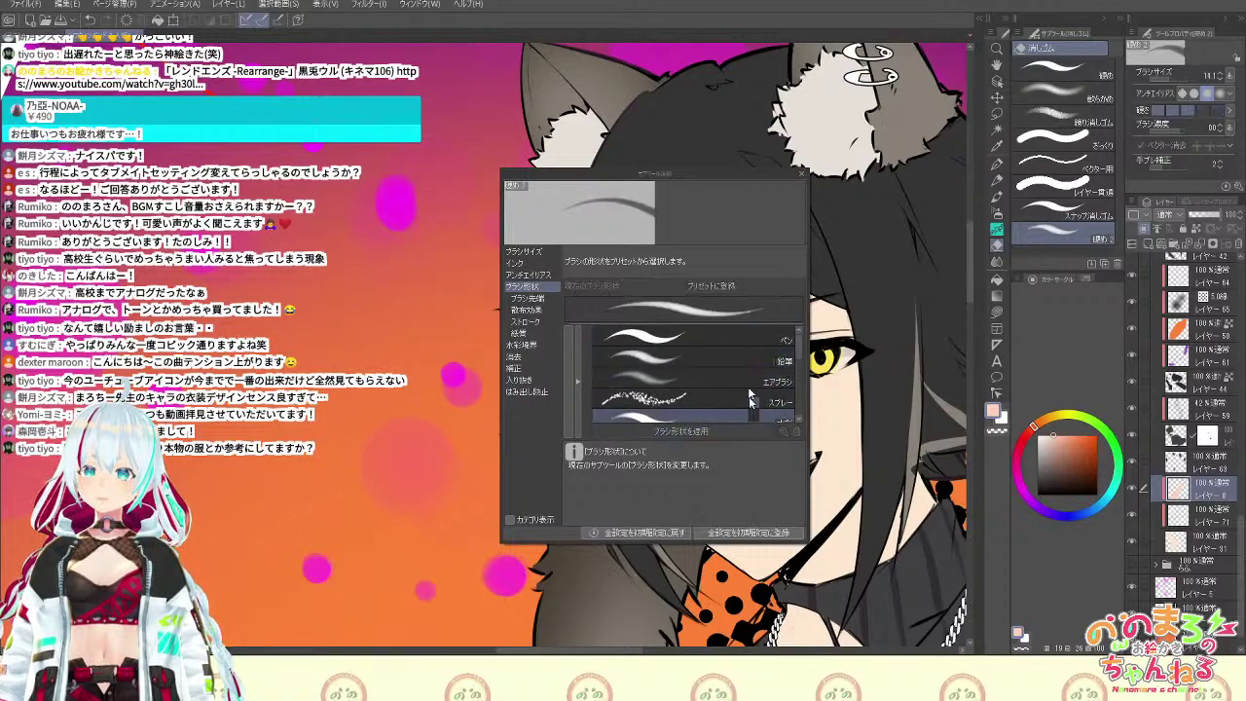
{"action": "left_click", "coordinate": [802, 173]}
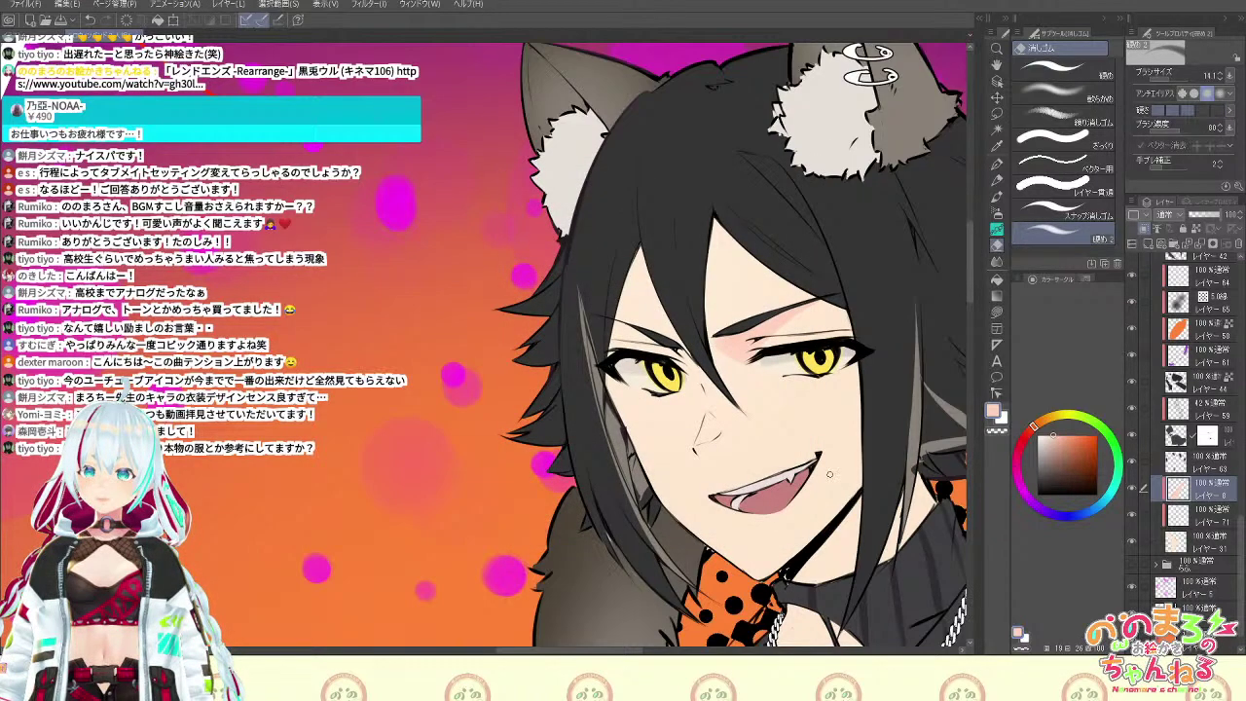
Refine the eyelid shading, alternating between the customised eraser, the watercolour brush and the やわ肌ブラシ (soft skin brush)
{"action": "key", "text": "b"}
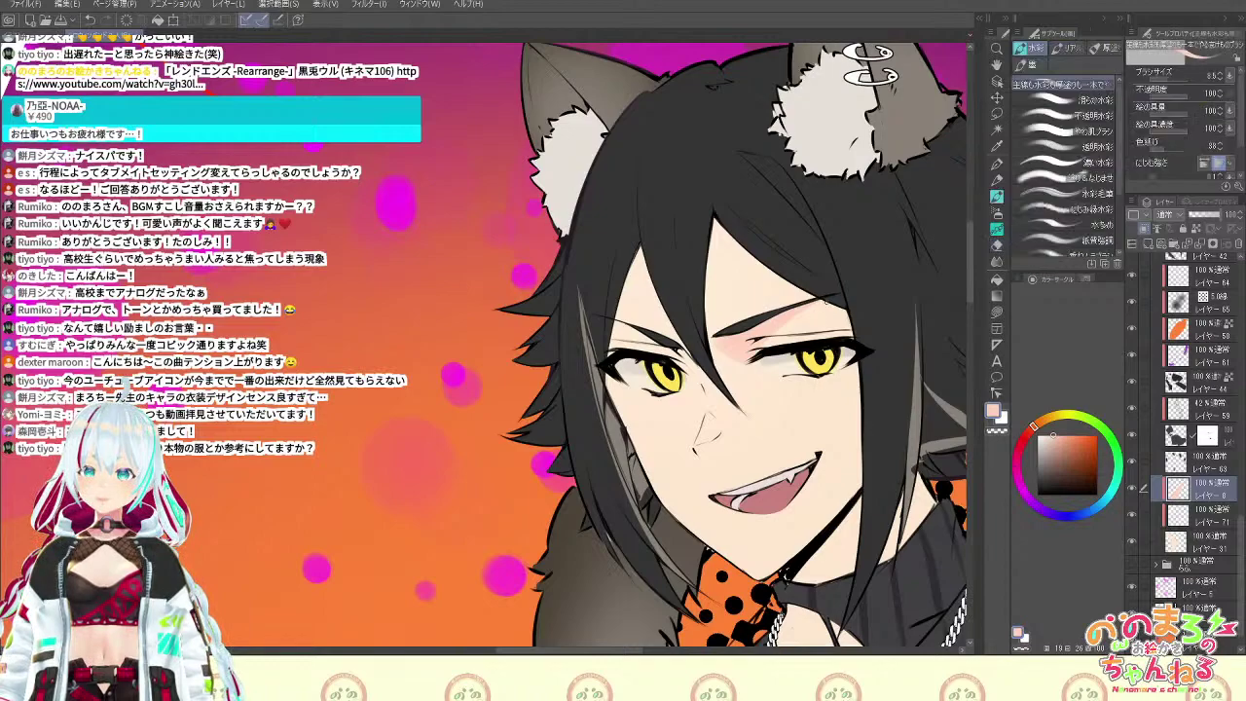
{"action": "key", "text": "e"}
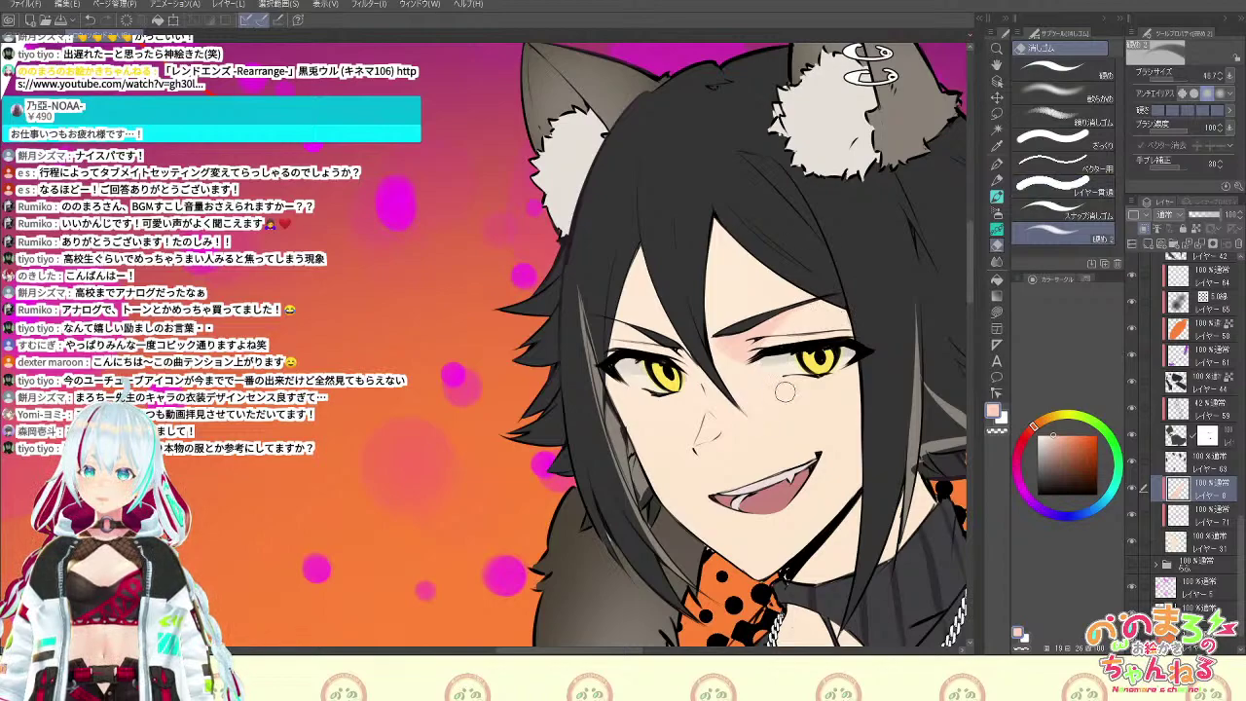
{"action": "key", "text": "b"}
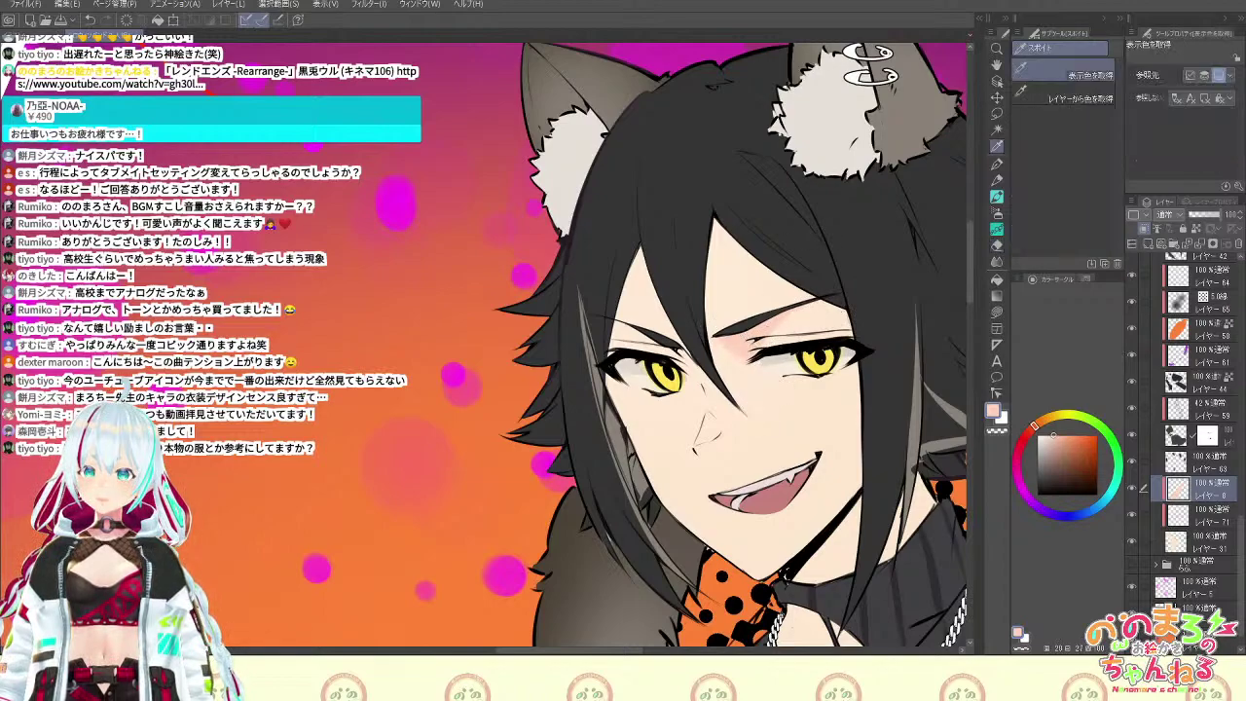
{"action": "left_click", "coordinate": [1071, 131]}
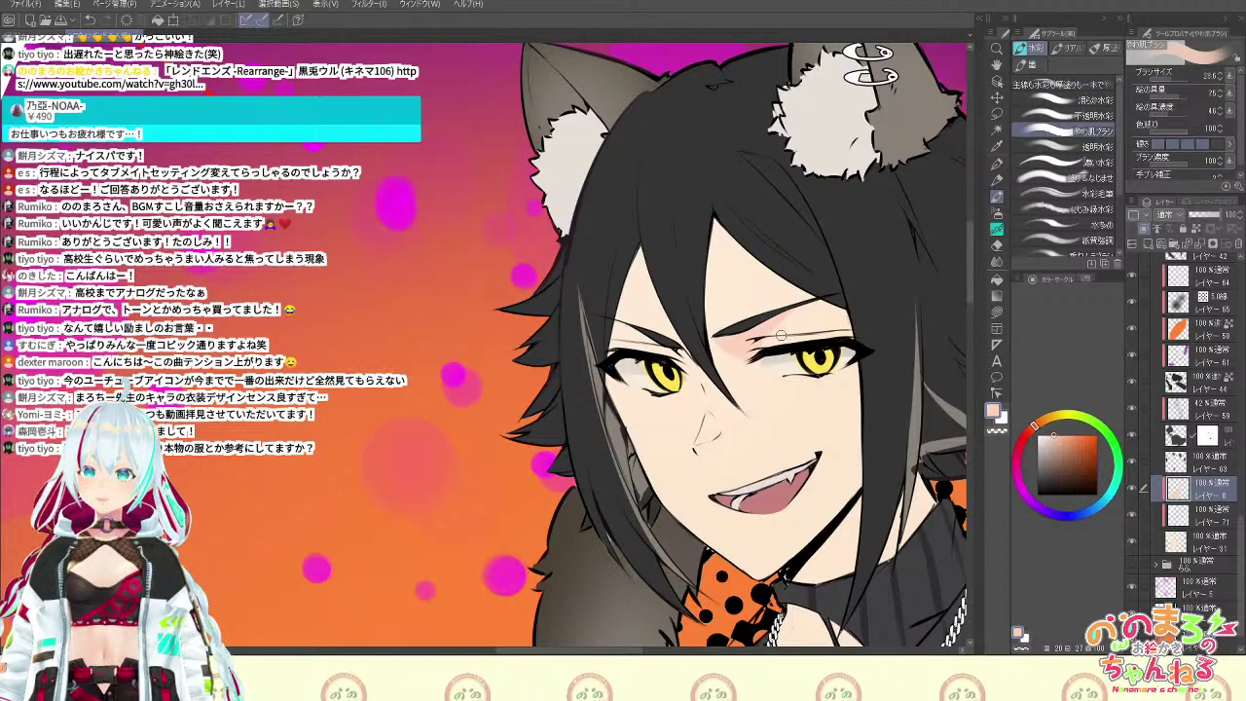
{"action": "key", "text": "b"}
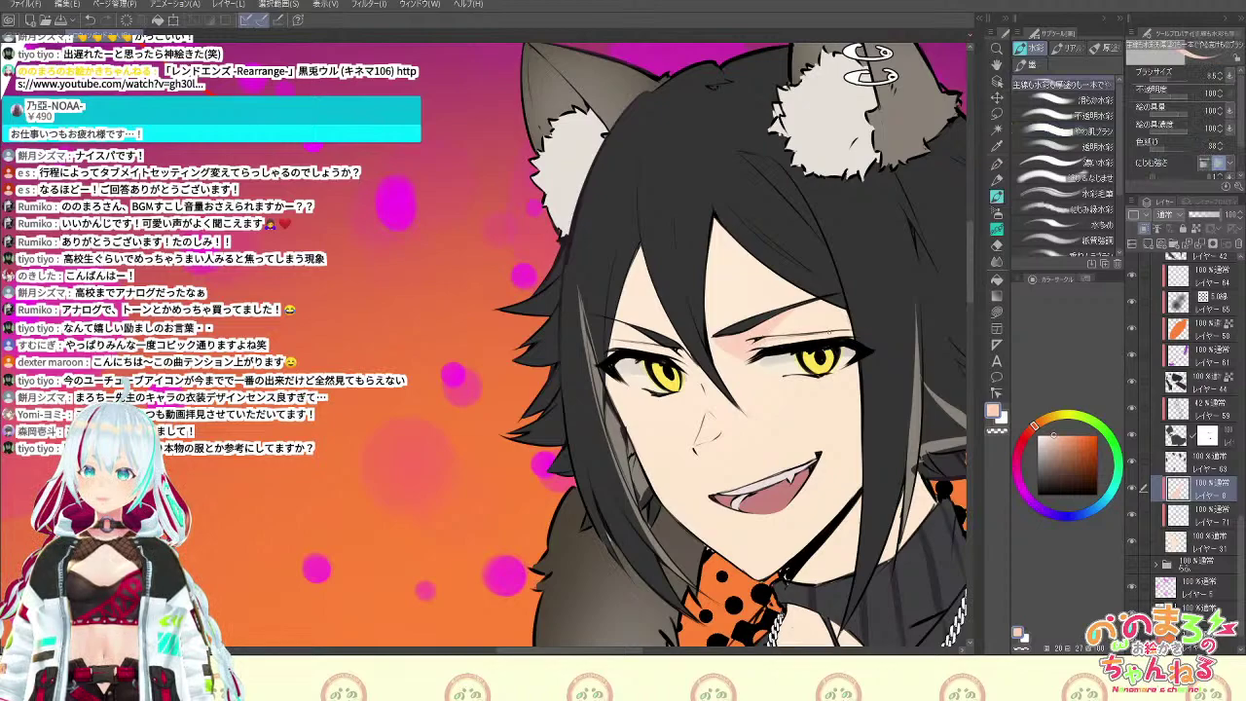
{"action": "key", "text": "b"}
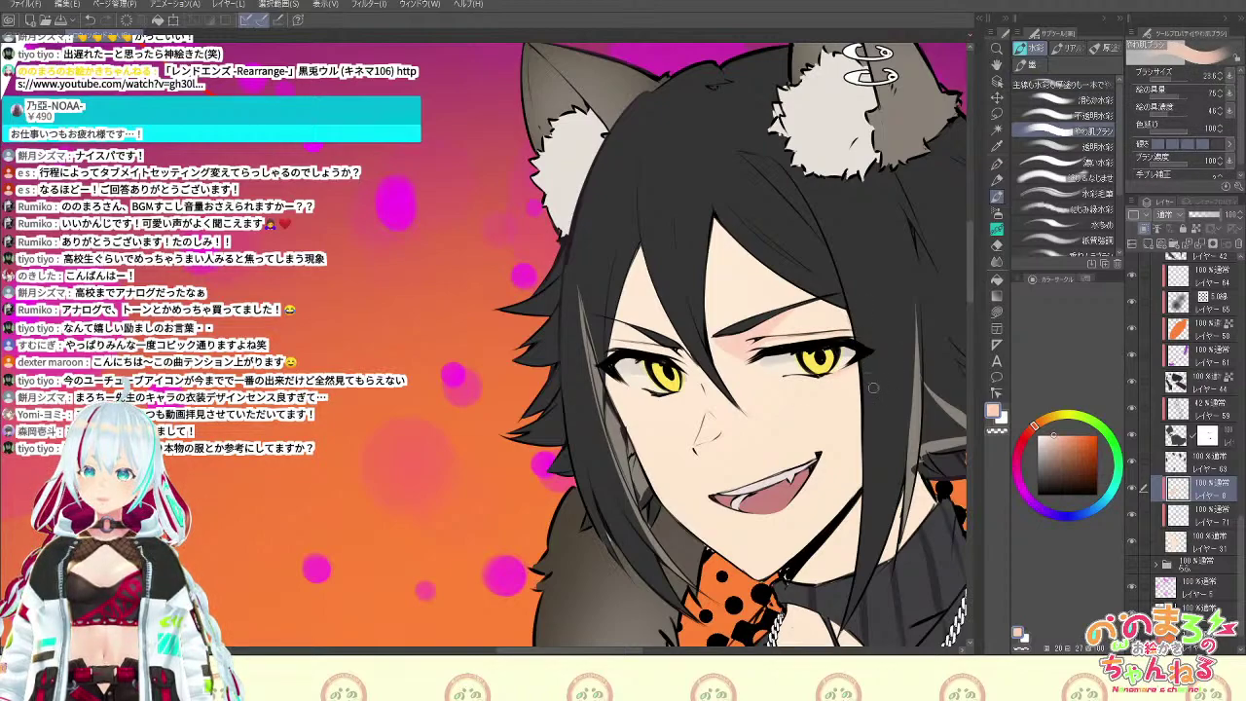
Enlarge the soft skin brush and shade the neck under the jaw and the skin in the sweater's chest opening with peach
{"action": "mouse_move", "coordinate": [793, 575]}
{"action": "left_mouse_down"}
{"action": "mouse_move", "coordinate": [924, 510]}
{"action": "mouse_move", "coordinate": [885, 525]}
{"action": "mouse_move", "coordinate": [912, 557]}
{"action": "mouse_move", "coordinate": [854, 591]}
{"action": "left_mouse_up"}
{"action": "left_click", "coordinate": [1181, 79]}
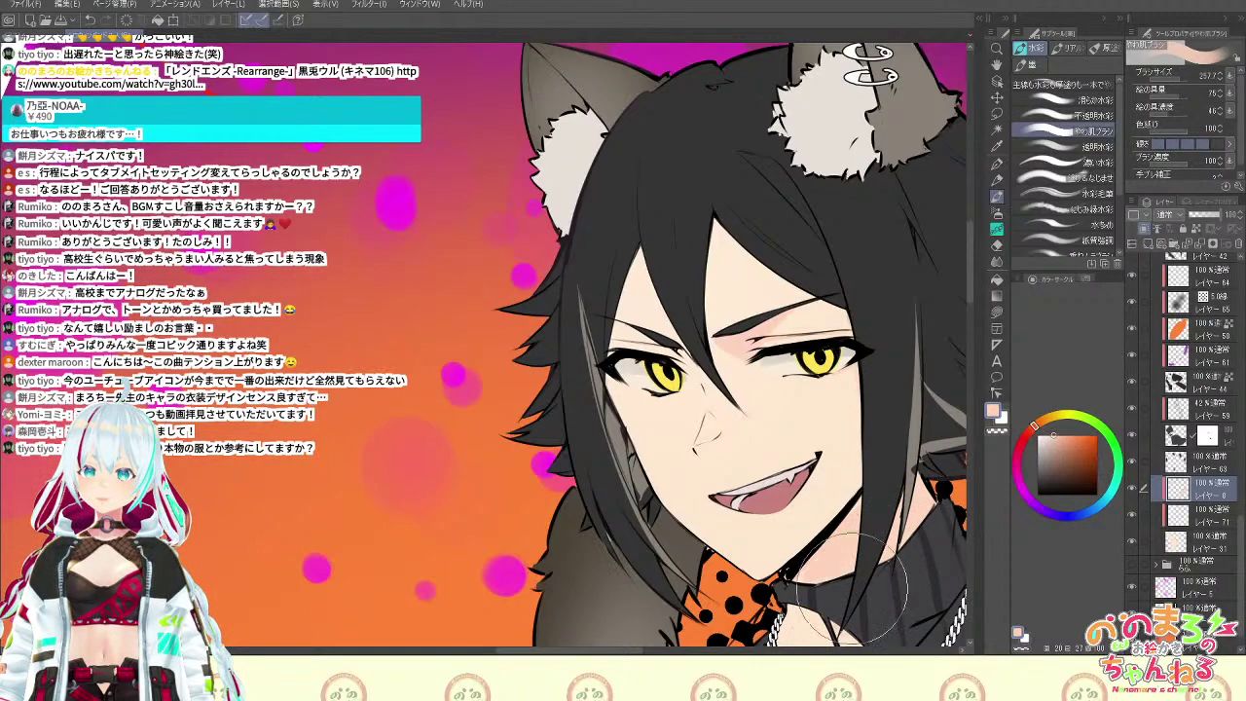
{"action": "left_click", "coordinate": [1167, 80]}
{"action": "key", "text": "ctrl+minus"}
{"action": "key", "text": "ctrl+minus"}
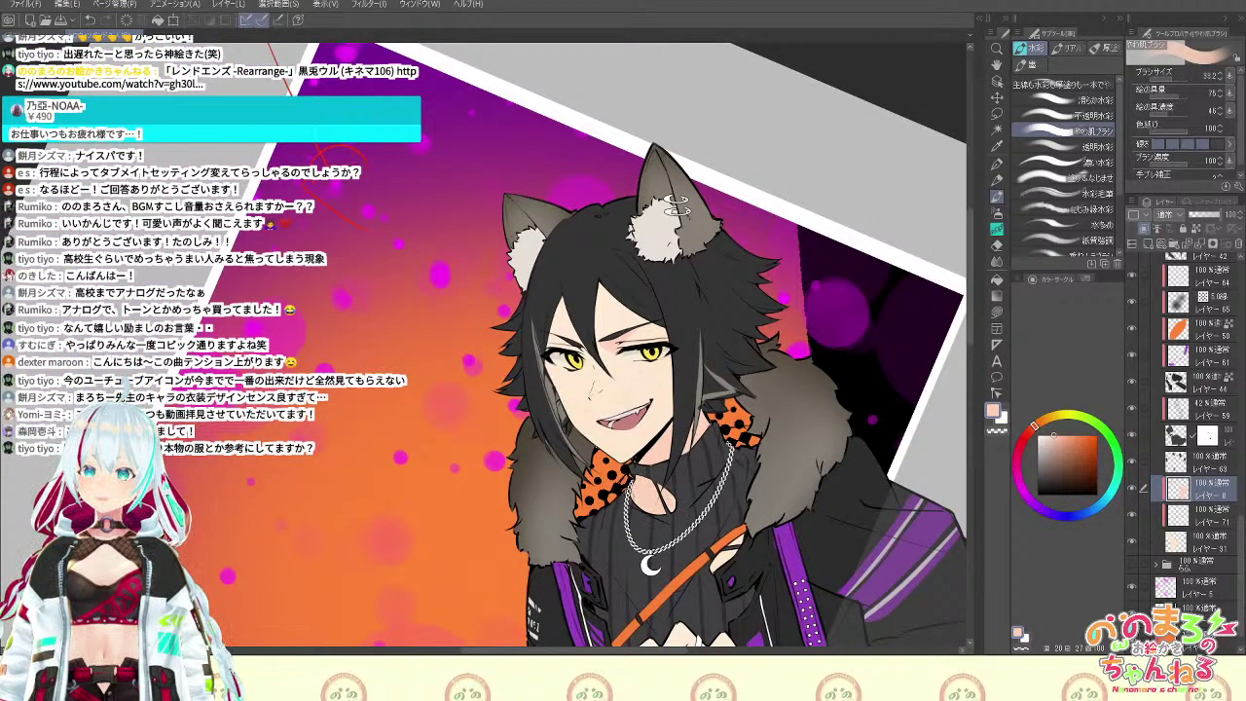
{"action": "scroll", "coordinate": [704, 492], "scroll_direction": "down", "scroll_amount": 3}
{"action": "key", "text": "ctrl+plus"}
{"action": "key", "text": "ctrl+plus"}
{"action": "key", "text": "ctrl+plus"}
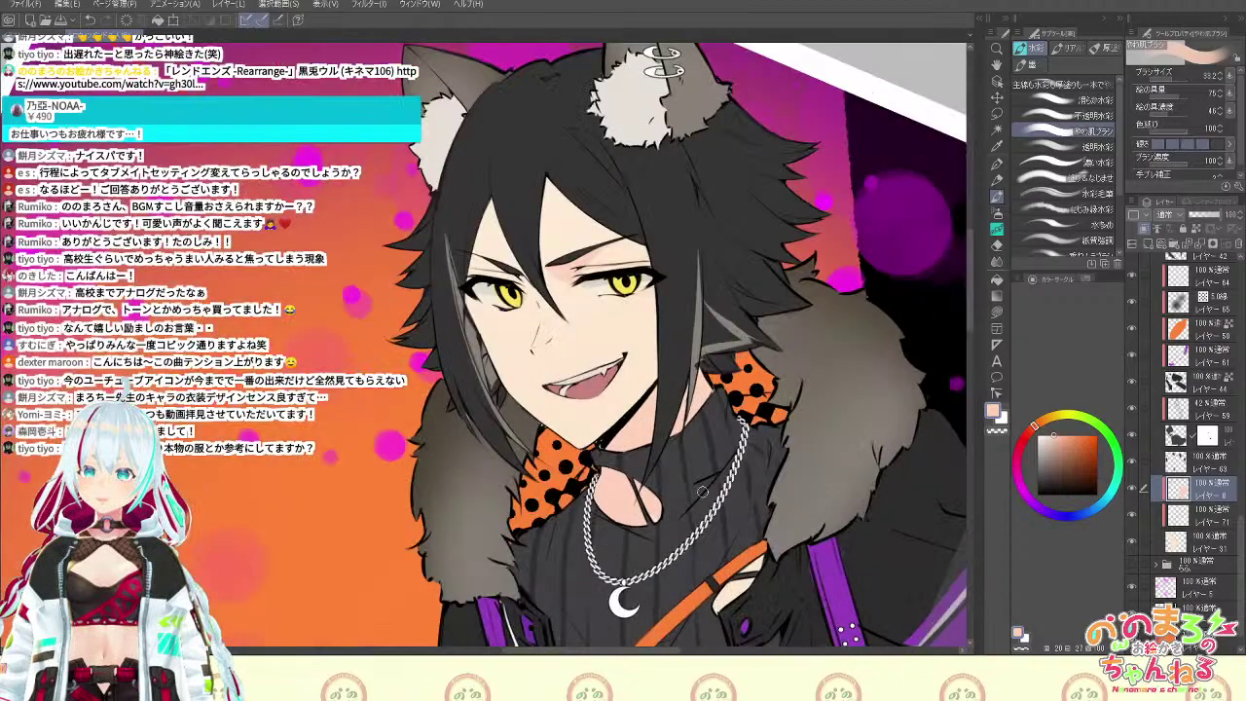
{"action": "scroll", "coordinate": [703, 492], "scroll_direction": "down", "scroll_amount": 3}
{"action": "scroll", "coordinate": [703, 492], "scroll_direction": "up", "scroll_amount": 3}
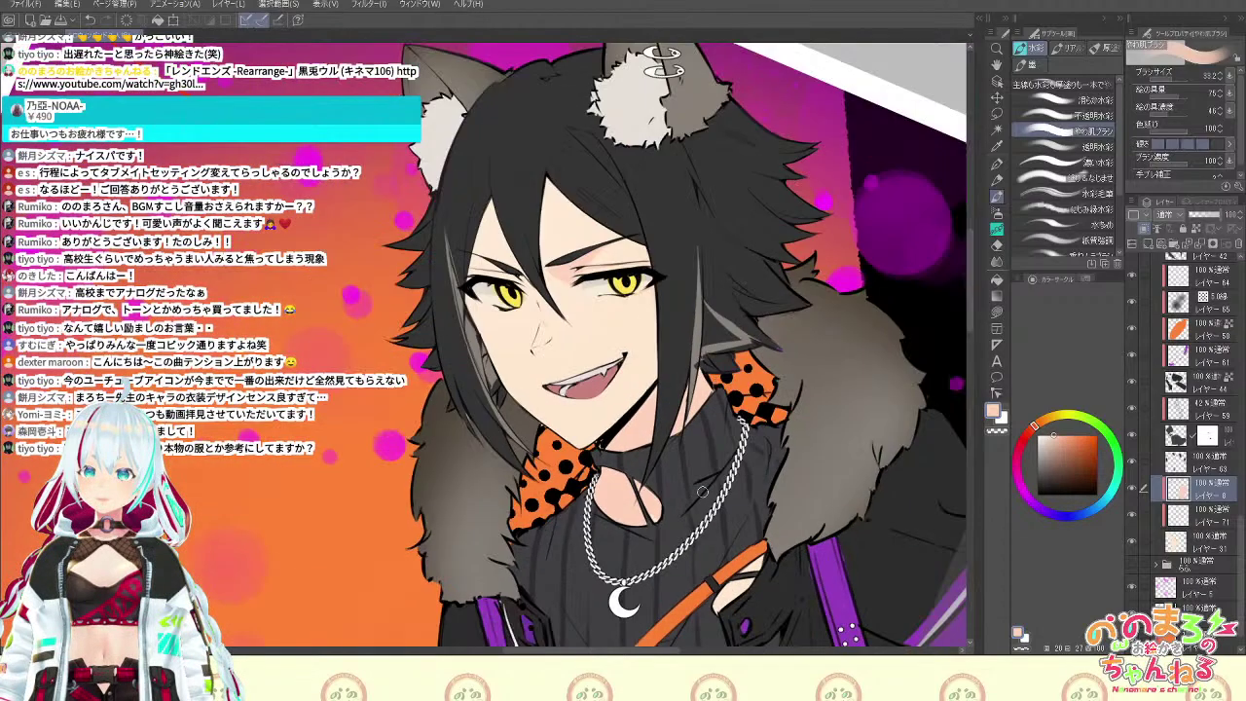
Sample black from the line art and paint it along the collar where it meets the chest opening
{"action": "key", "text": "r"}
{"action": "left_click_drag", "start_coordinate": [881, 360], "coordinate": [862, 477]}
{"action": "key", "text": "ctrl+minus"}
{"action": "key", "text": "ctrl+minus"}
{"action": "key", "text": "ctrl+minus"}
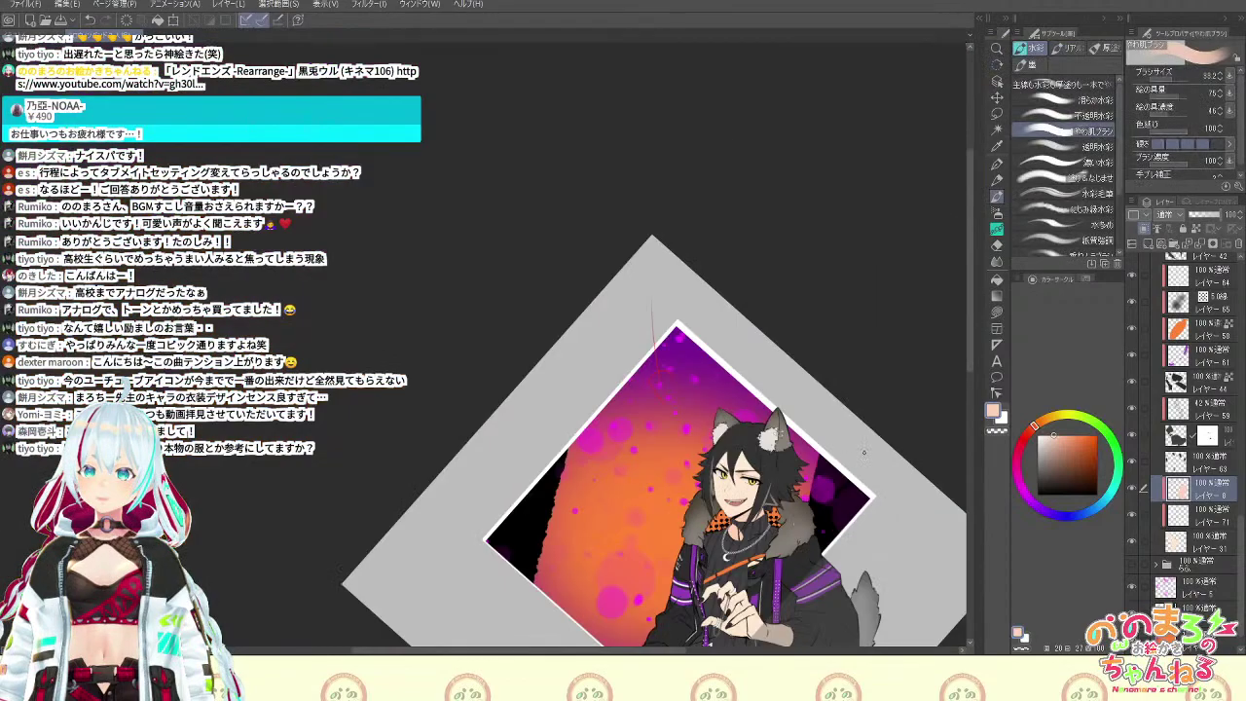
{"action": "scroll", "coordinate": [848, 470], "scroll_direction": "up", "scroll_amount": 5}
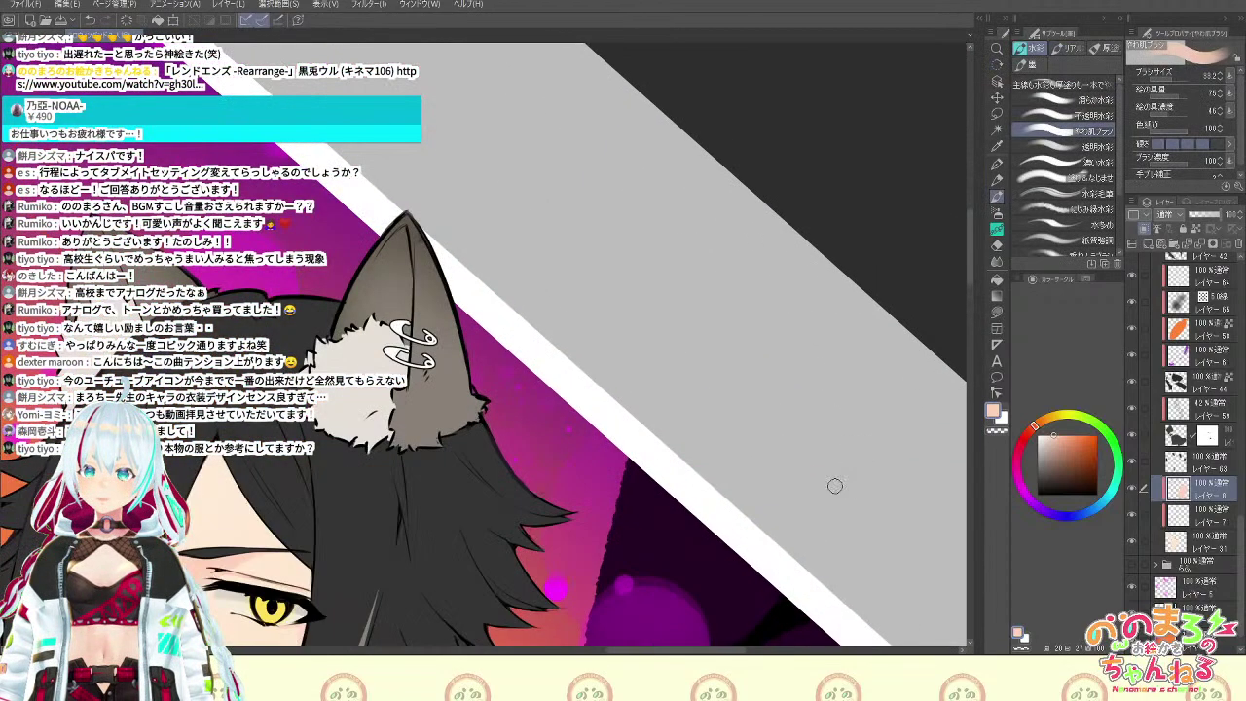
{"action": "left_click_drag", "start_coordinate": [835, 487], "coordinate": [959, 195]}
{"action": "left_click_drag", "start_coordinate": [507, 409], "coordinate": [857, 214]}
{"action": "left_click", "coordinate": [784, 259], "text": "alt"}
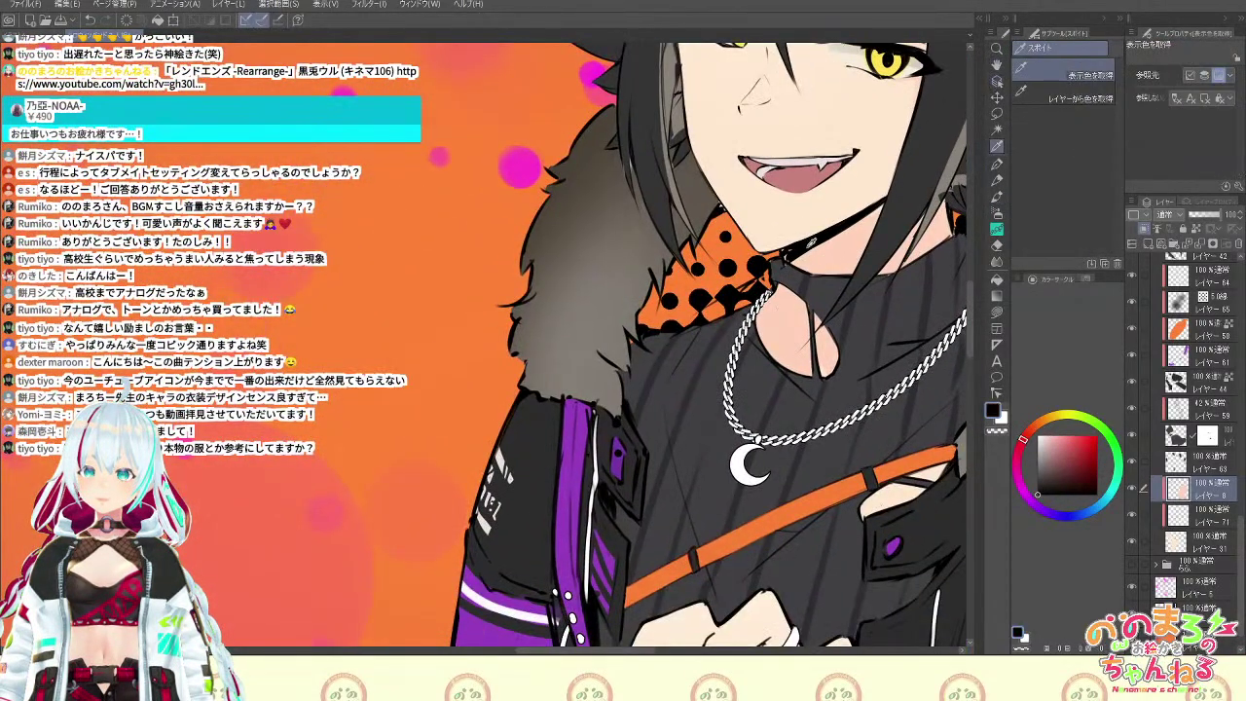
{"action": "mouse_move", "coordinate": [781, 282]}
{"action": "left_mouse_down"}
{"action": "mouse_move", "coordinate": [785, 308]}
{"action": "mouse_move", "coordinate": [765, 306]}
{"action": "left_mouse_up"}
{"action": "left_click_drag", "start_coordinate": [779, 299], "coordinate": [765, 304]}
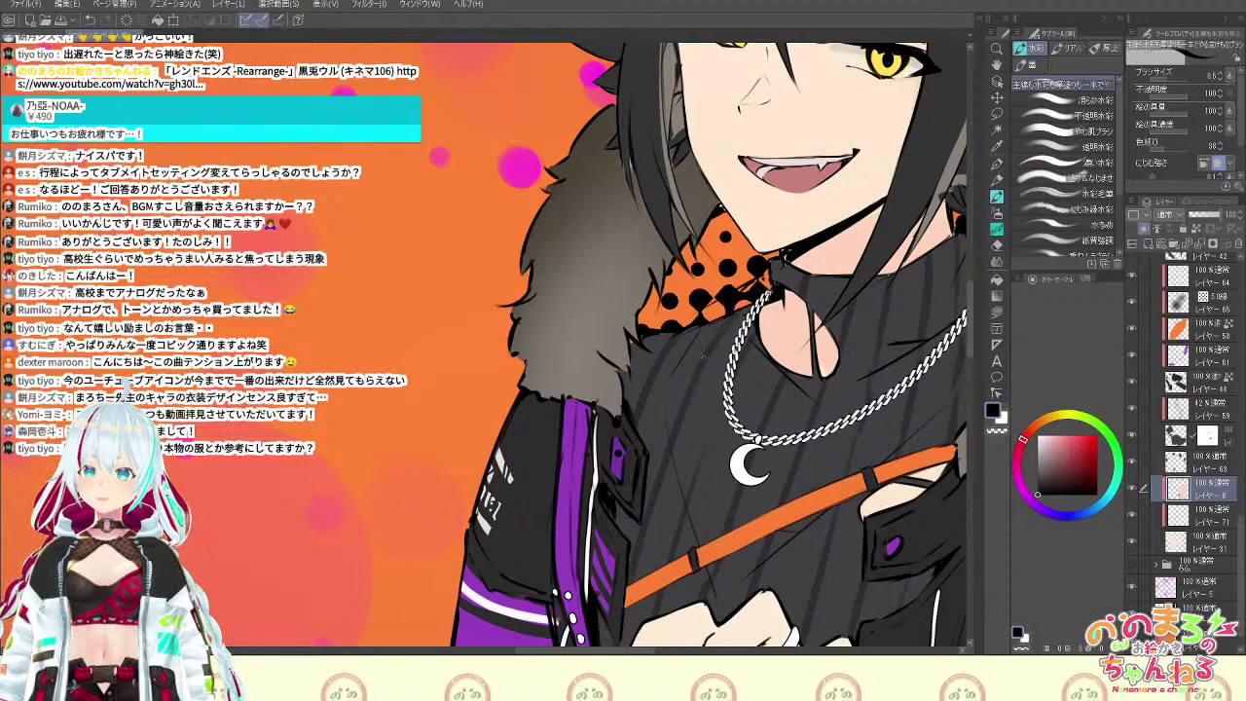
Sample the chest skin colour and lock the transparent pixels of the skin shading layer
{"action": "left_click", "coordinate": [794, 316], "text": "alt"}
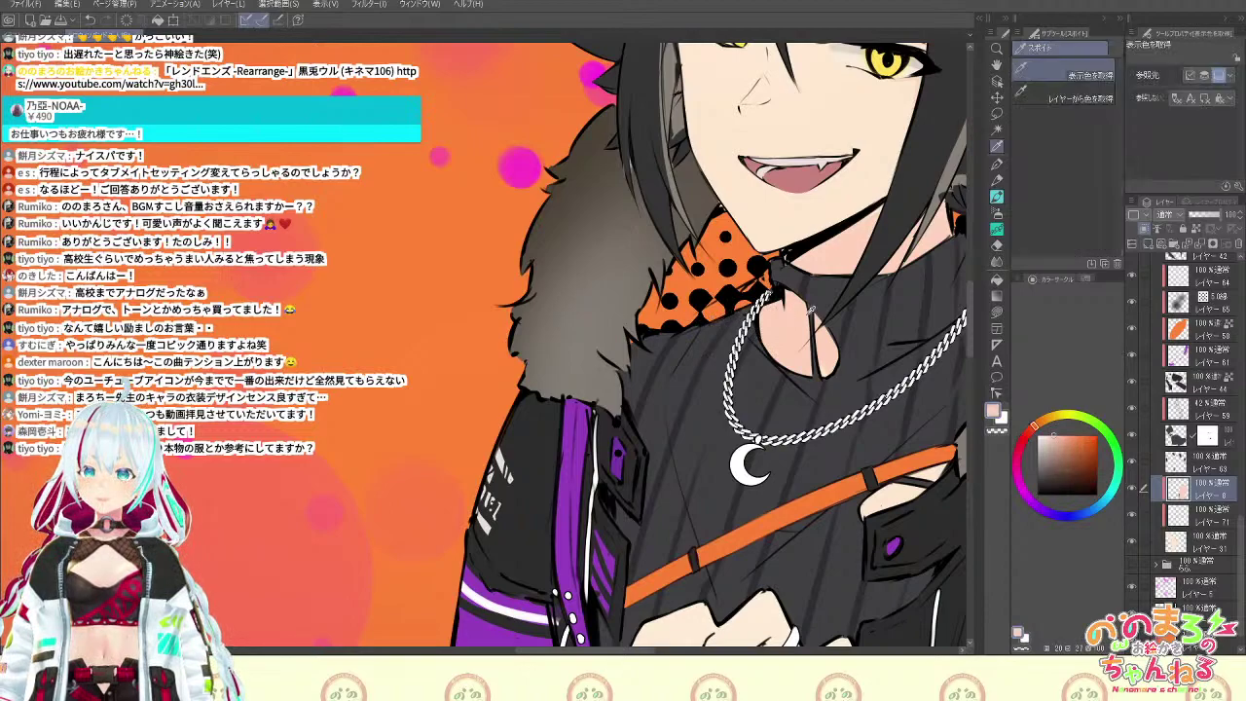
{"action": "left_click", "coordinate": [1198, 228]}
{"action": "key", "text": "q"}
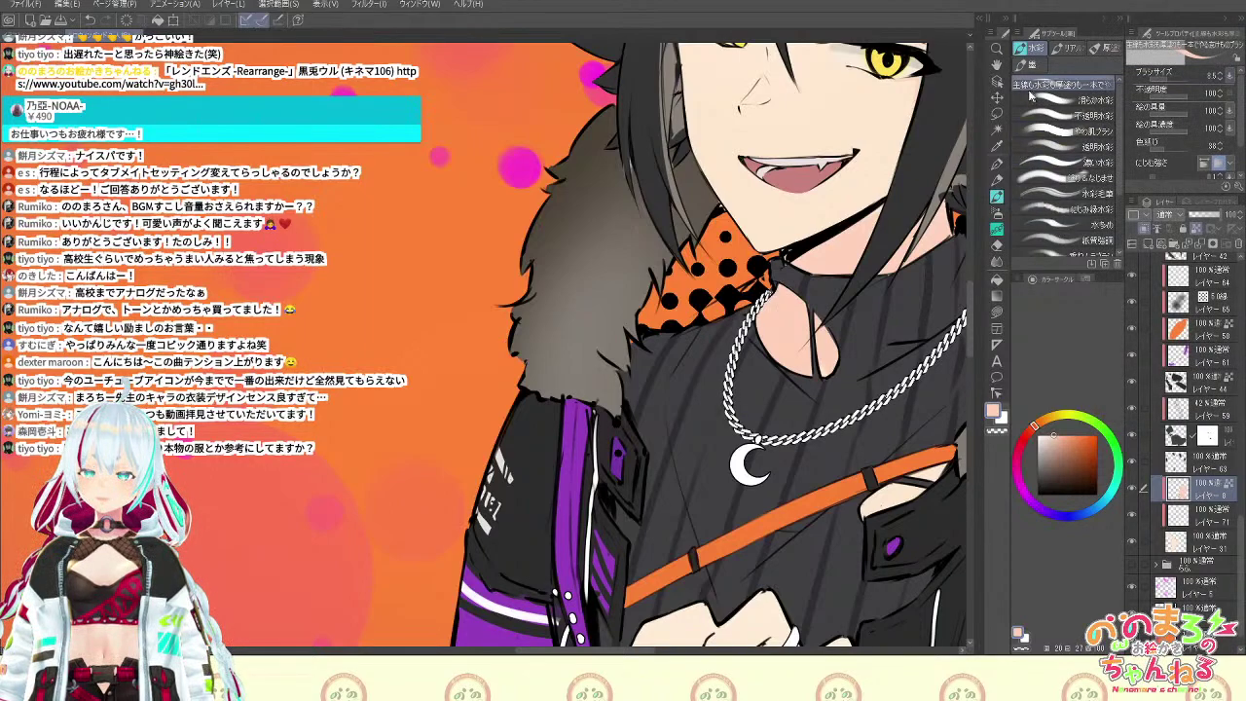
Select the layer holding the collar lines from the canvas, sample its black and refine the collar edge with watercolour brush and eraser
{"action": "left_click", "coordinate": [997, 80]}
{"action": "left_click", "coordinate": [793, 255]}
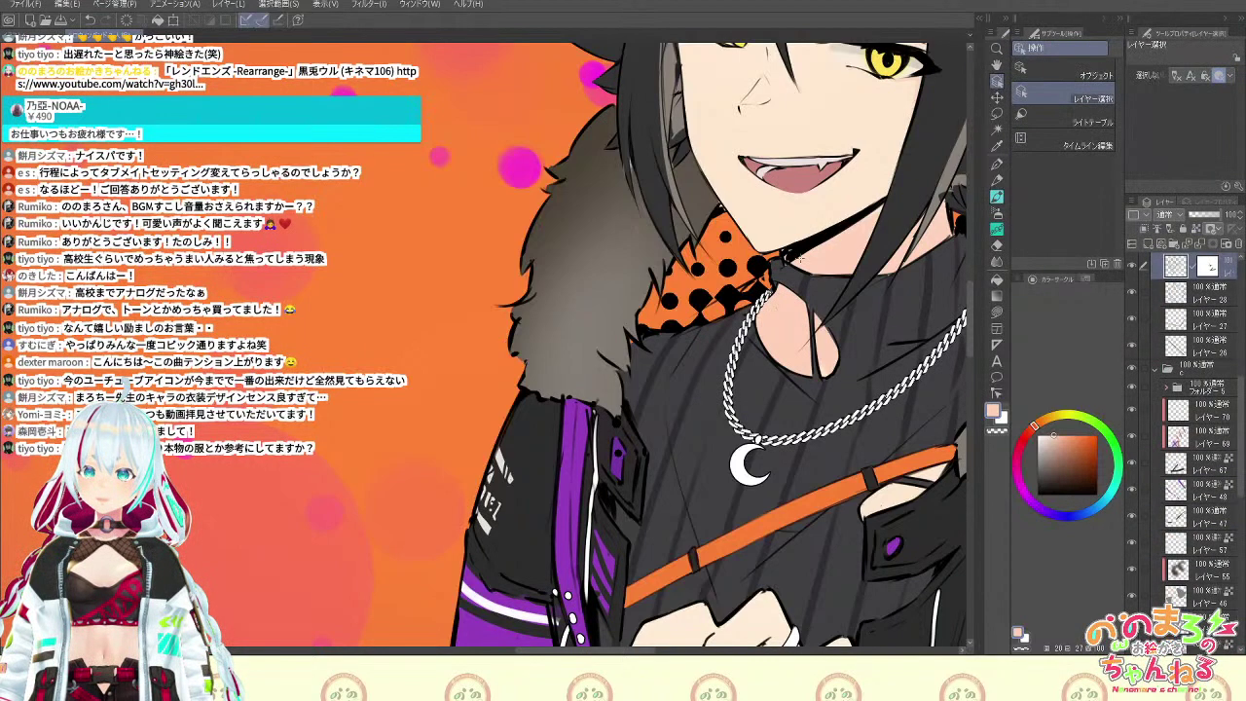
{"action": "left_click", "coordinate": [864, 220], "text": "alt"}
{"action": "key", "text": "b"}
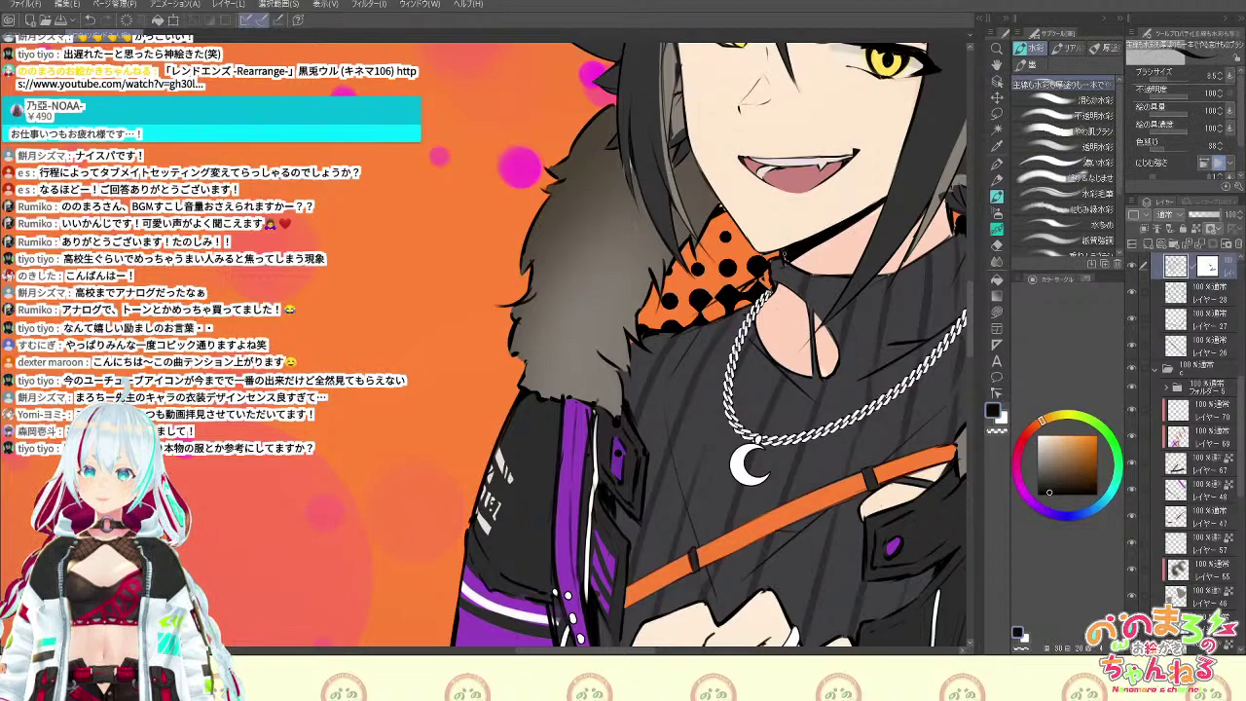
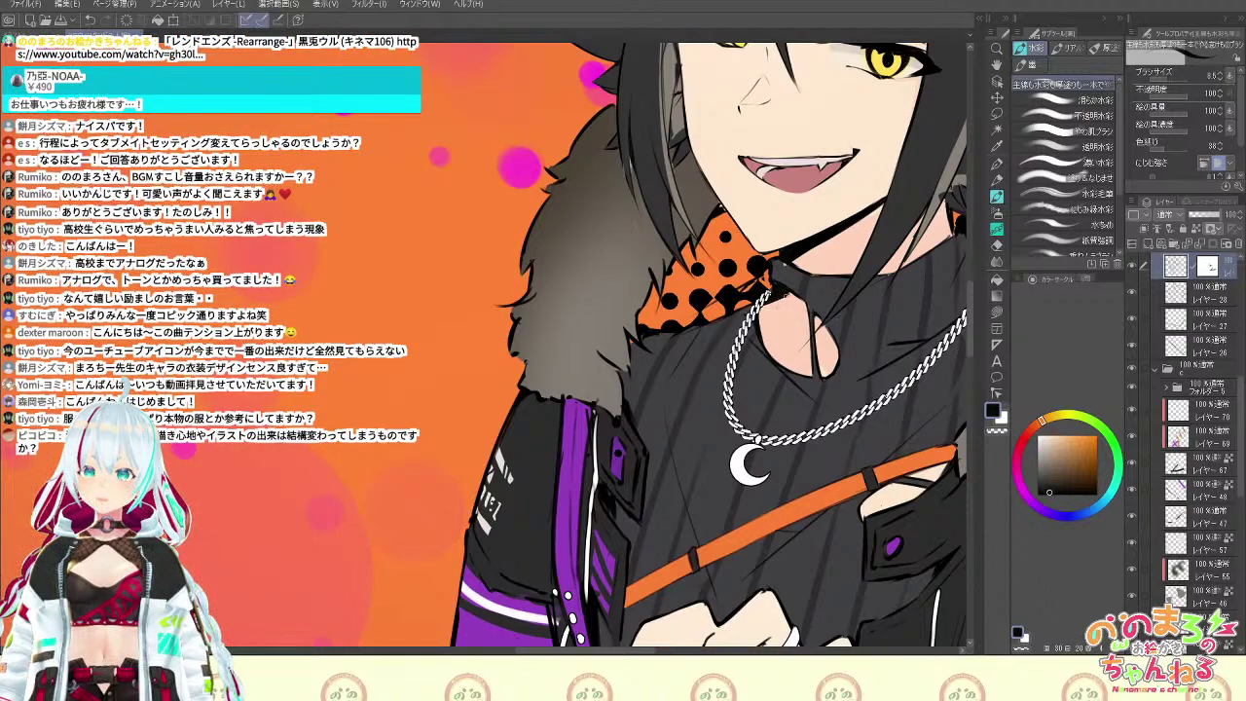
{"action": "key", "text": "e"}
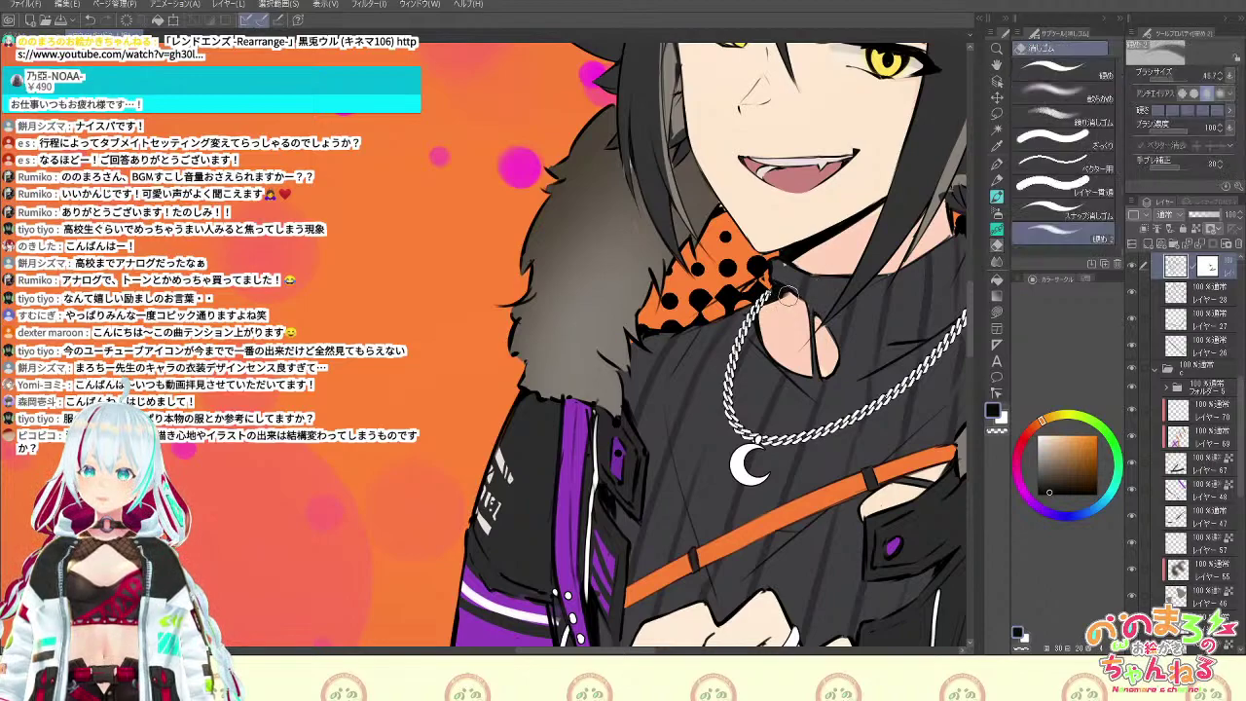
{"action": "key", "text": "b"}
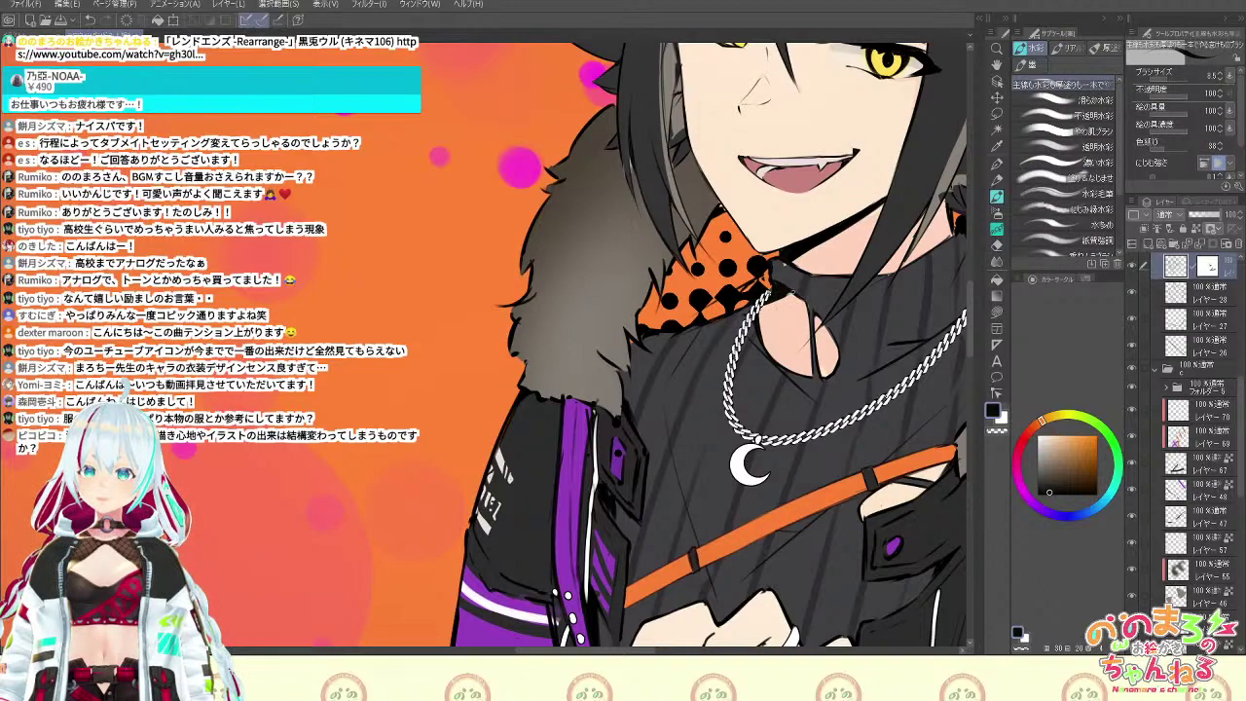
{"action": "scroll", "coordinate": [824, 370], "scroll_direction": "down", "scroll_amount": 5}
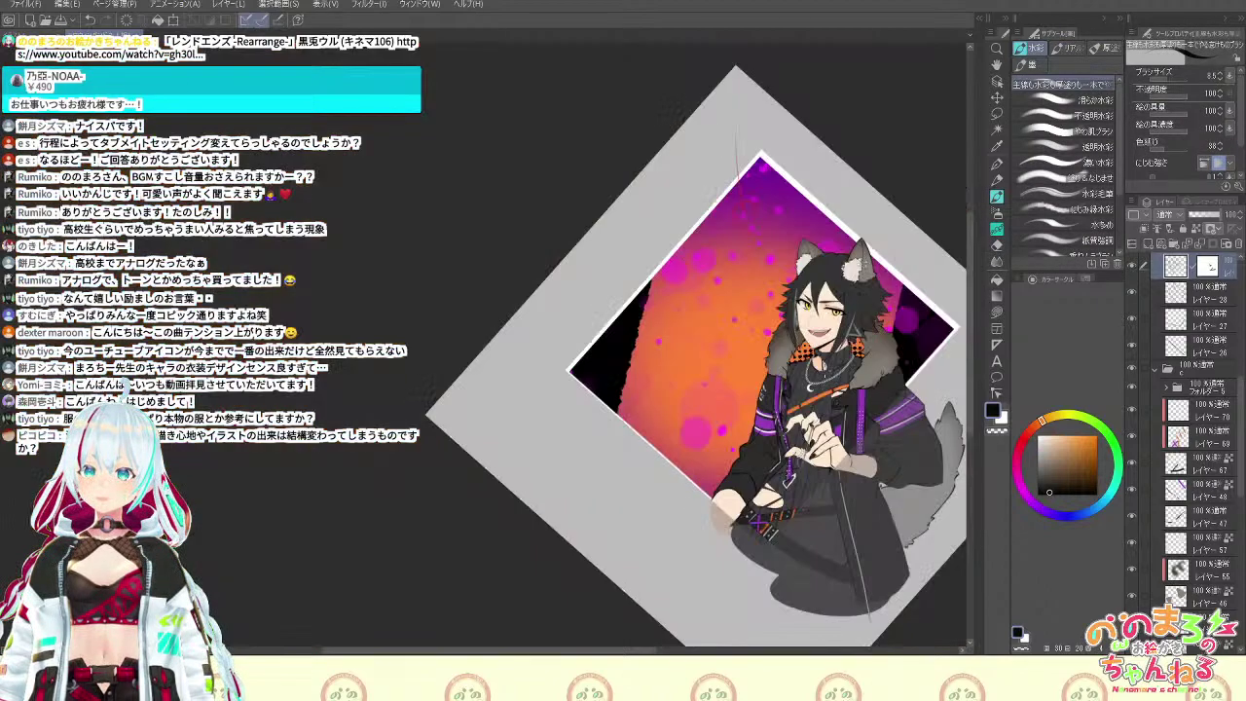
{"action": "scroll", "coordinate": [823, 369], "scroll_direction": "up", "scroll_amount": 5}
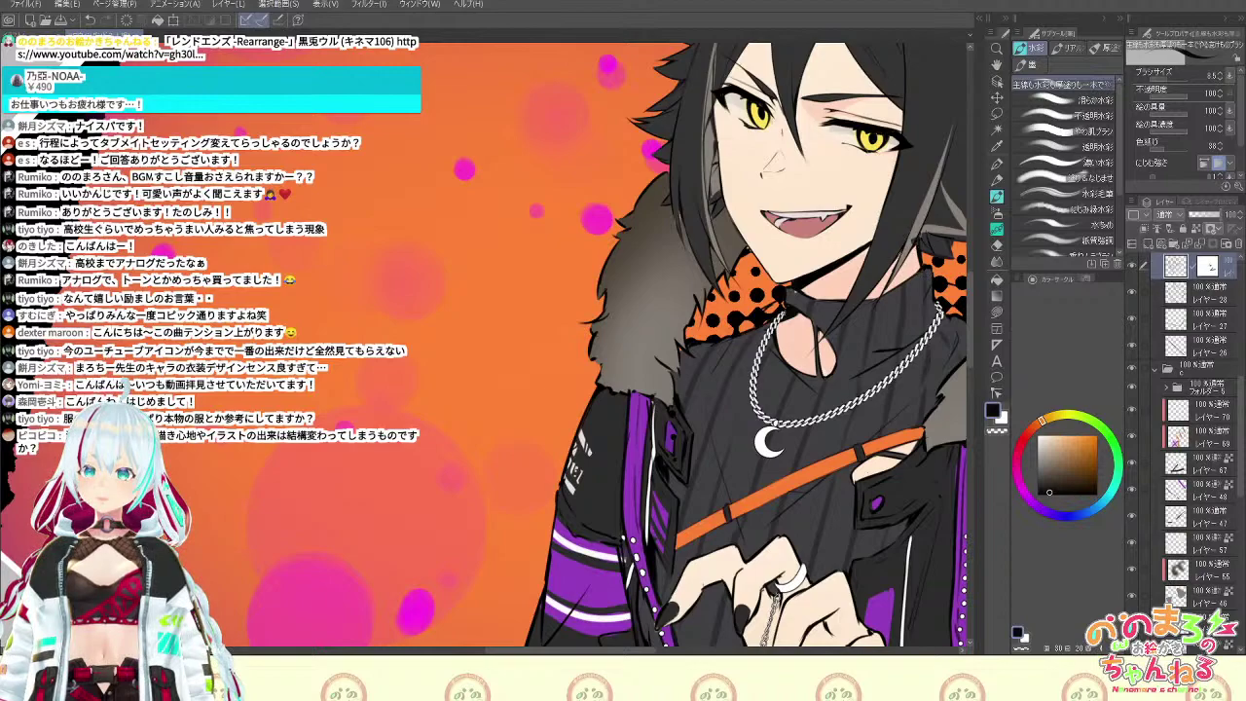
Touch up the black collar edge around the chest opening with the watercolour brush and eraser, and undo the last stroke
{"action": "scroll", "coordinate": [823, 292], "scroll_direction": "down", "scroll_amount": 5}
{"action": "scroll", "coordinate": [823, 291], "scroll_direction": "up", "scroll_amount": 5}
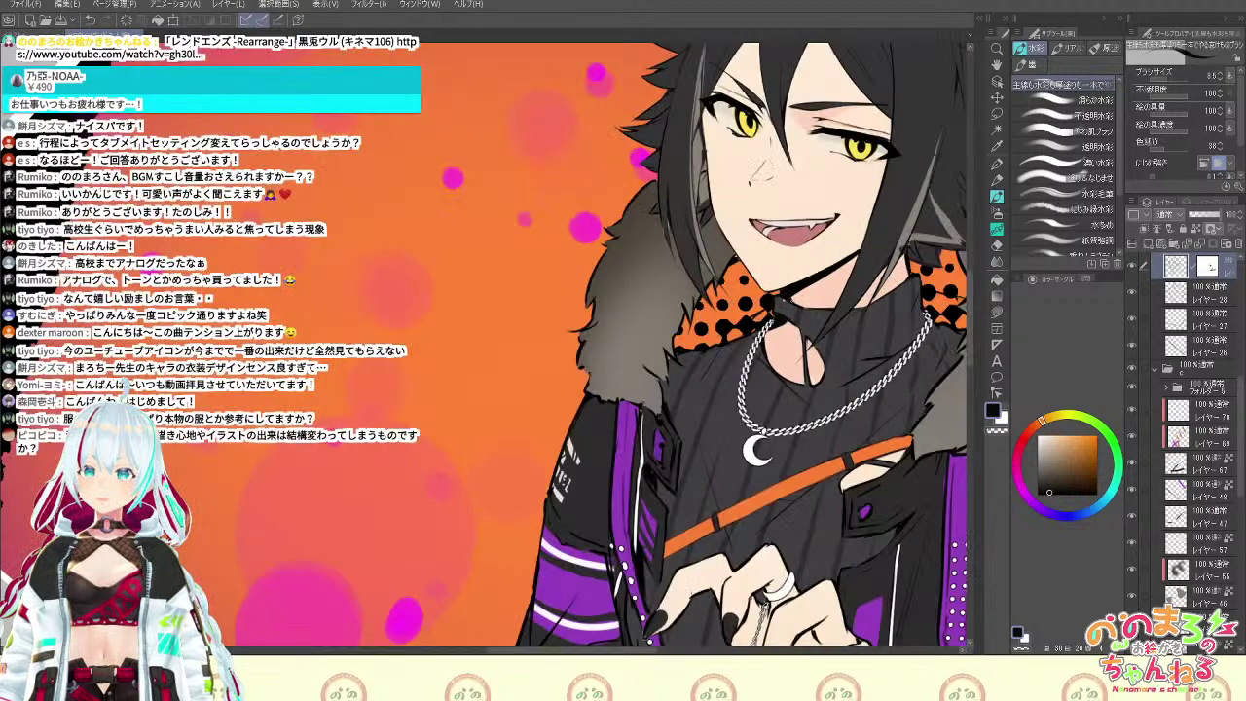
{"action": "key", "text": "e"}
{"action": "key", "text": "b"}
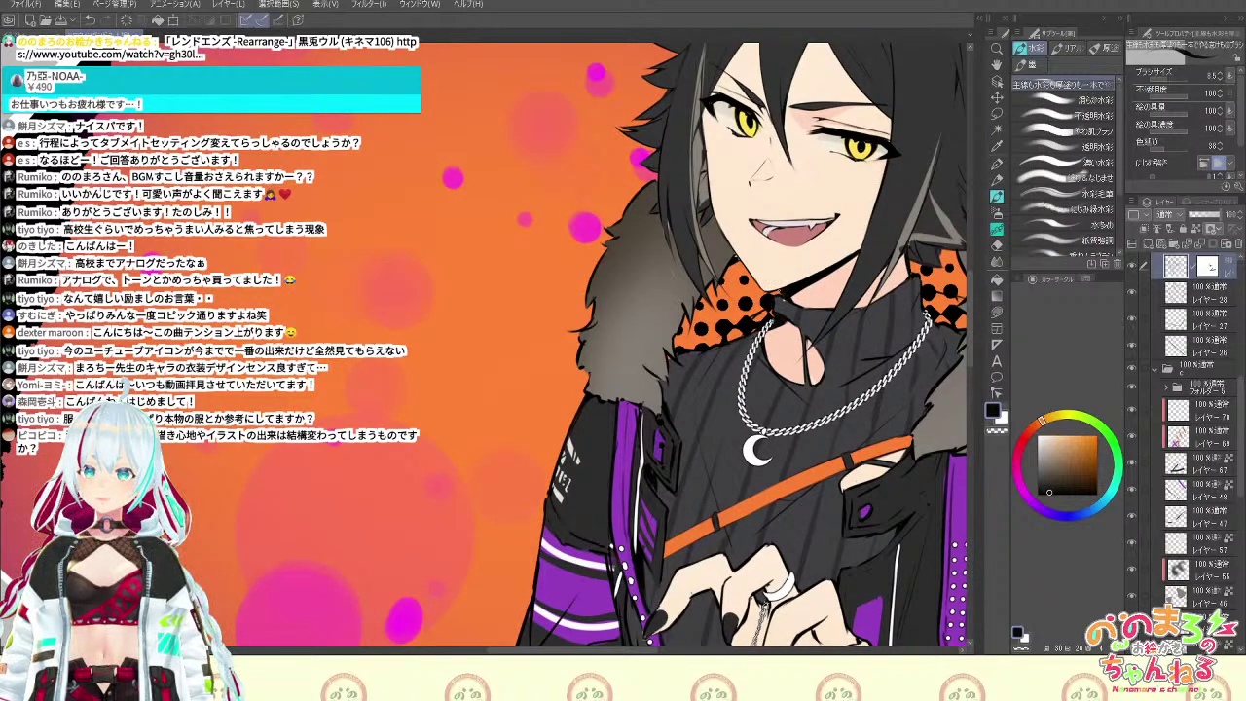
{"action": "scroll", "coordinate": [801, 296], "scroll_direction": "down", "scroll_amount": 4}
{"action": "scroll", "coordinate": [801, 295], "scroll_direction": "up", "scroll_amount": 4}
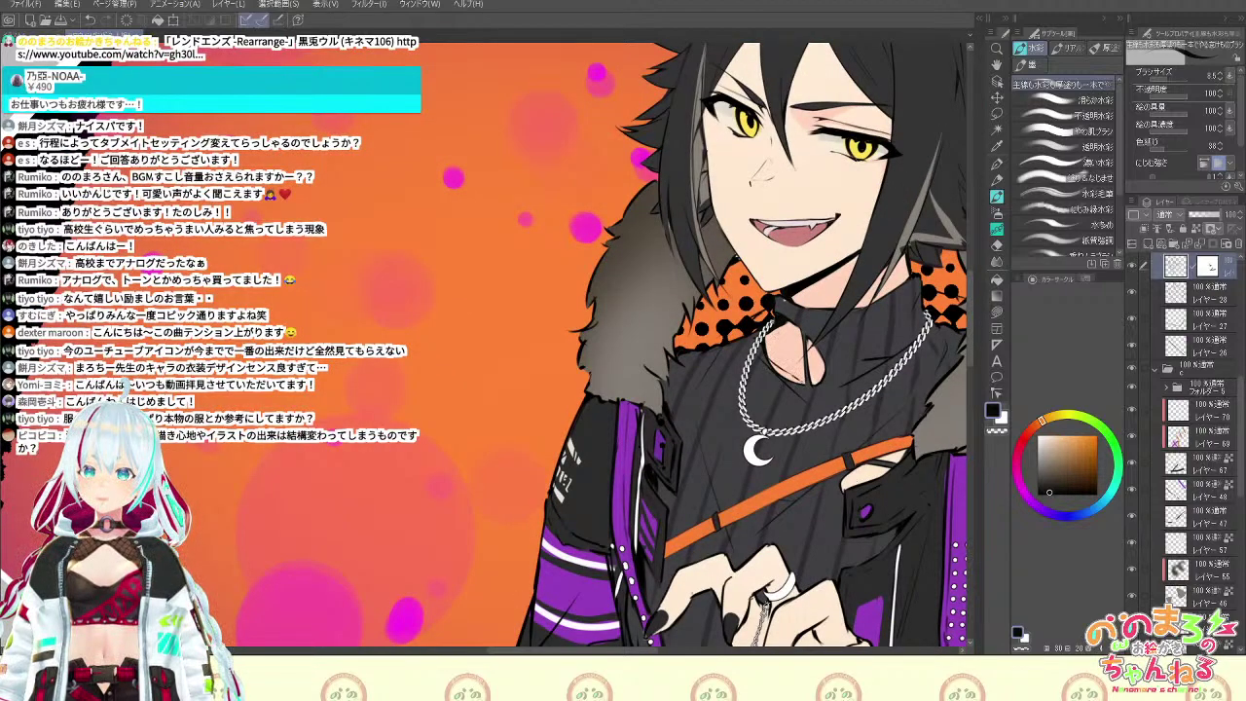
{"action": "key", "text": "ctrl+z"}
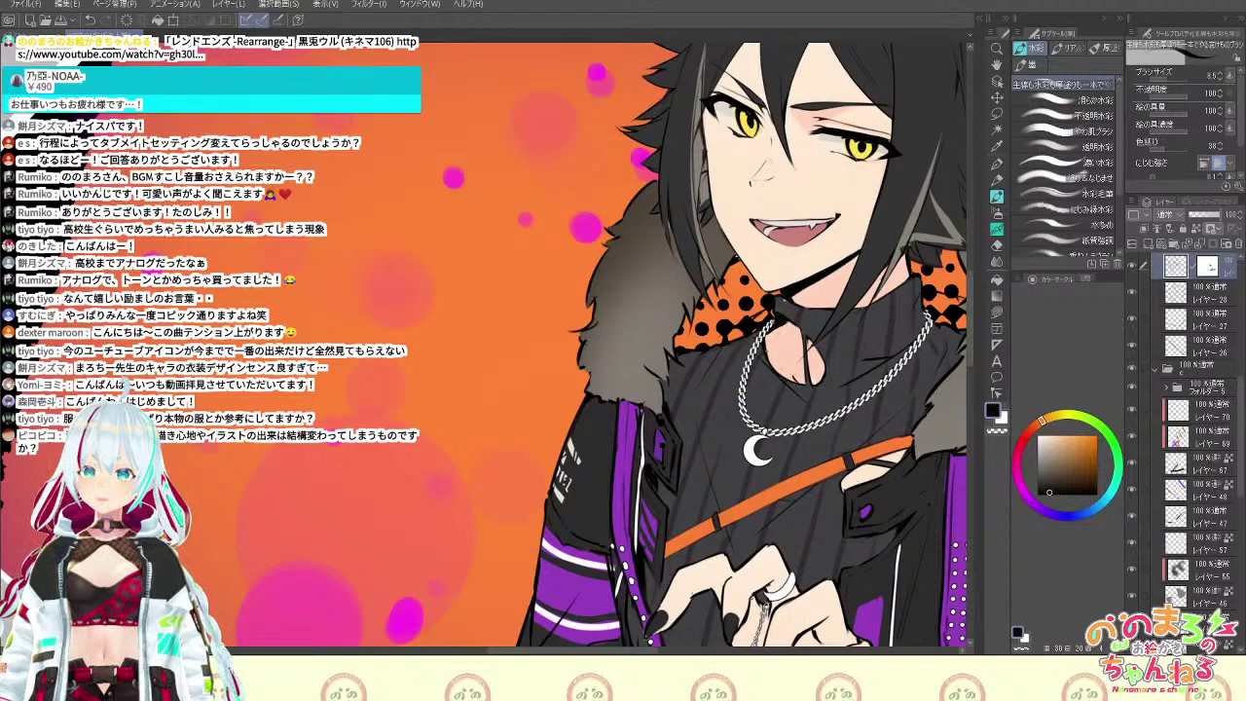
Switch to the skin shading layer, sample its peach from the face and shade the forehead around the brow with the soft skin brush
{"action": "scroll", "coordinate": [803, 302], "scroll_direction": "down", "scroll_amount": 5}
{"action": "scroll", "coordinate": [803, 302], "scroll_direction": "up", "scroll_amount": 4}
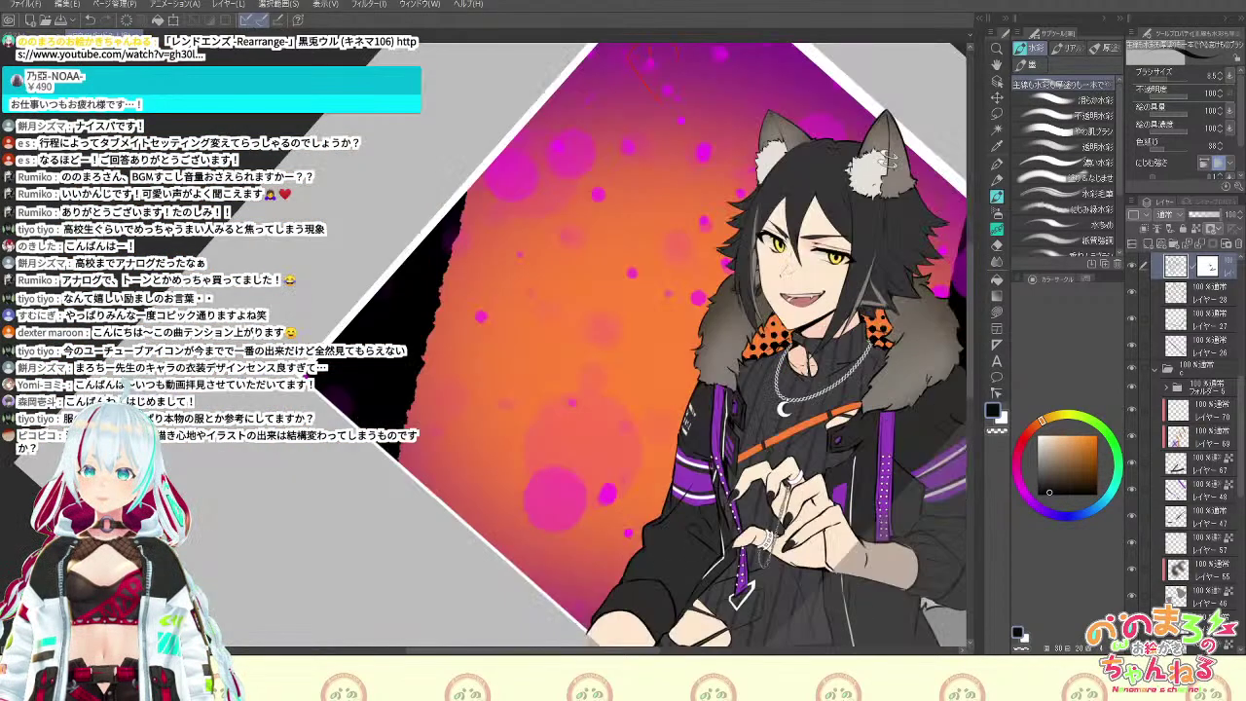
{"action": "key", "text": "h"}
{"action": "key", "text": "h"}
{"action": "scroll", "coordinate": [828, 245], "scroll_direction": "up", "scroll_amount": 2}
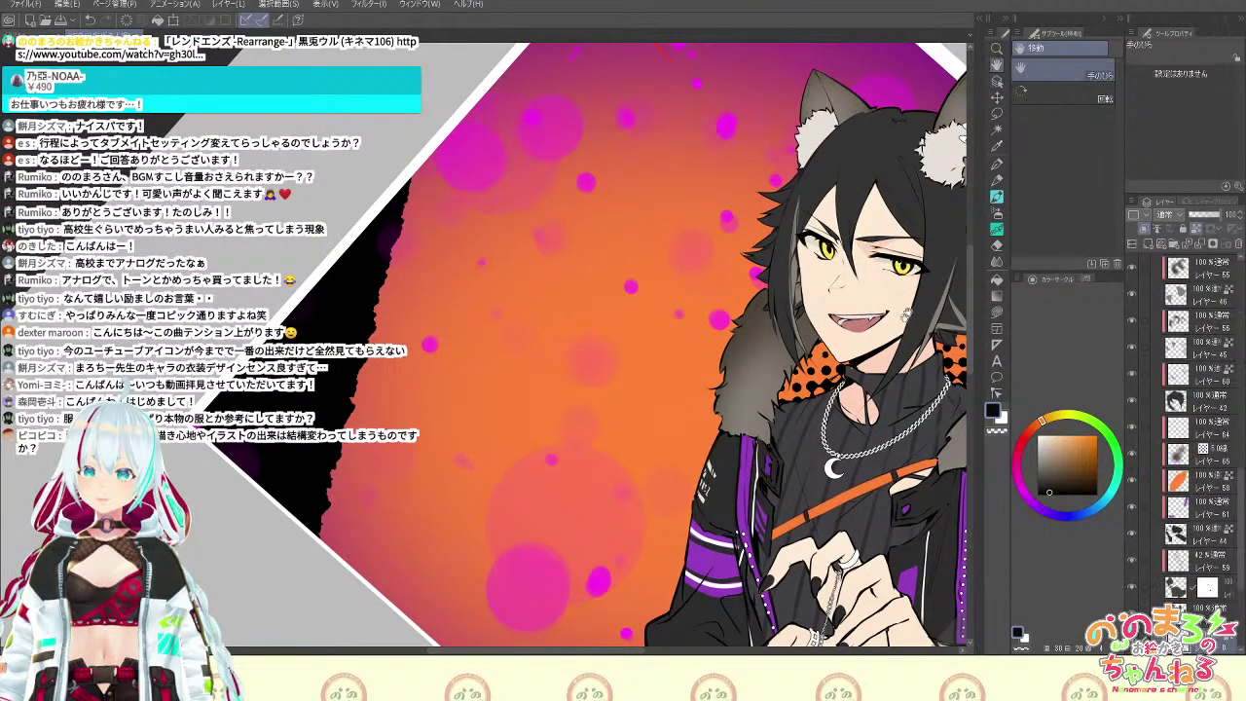
{"action": "scroll", "coordinate": [866, 253], "scroll_direction": "up", "scroll_amount": 4}
{"action": "left_click", "coordinate": [821, 222], "text": "alt"}
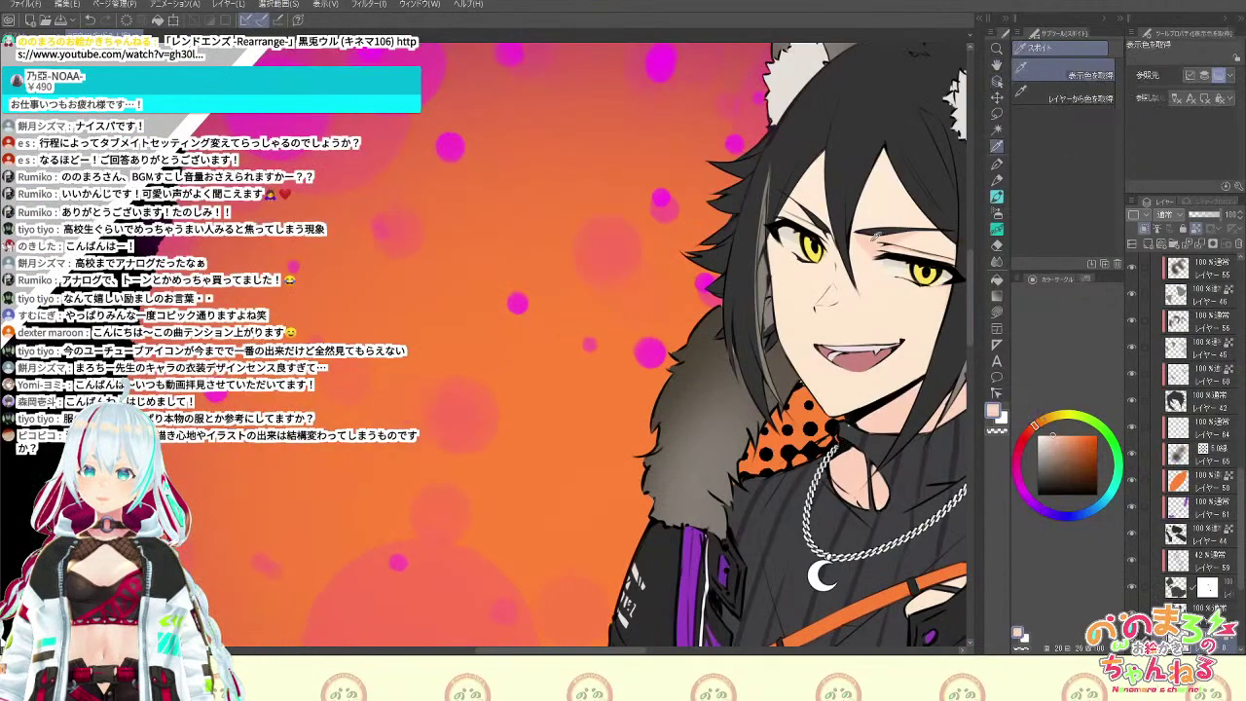
{"action": "mouse_move", "coordinate": [821, 219]}
{"action": "left_mouse_down"}
{"action": "mouse_move", "coordinate": [814, 364]}
{"action": "mouse_move", "coordinate": [801, 377]}
{"action": "left_mouse_up"}
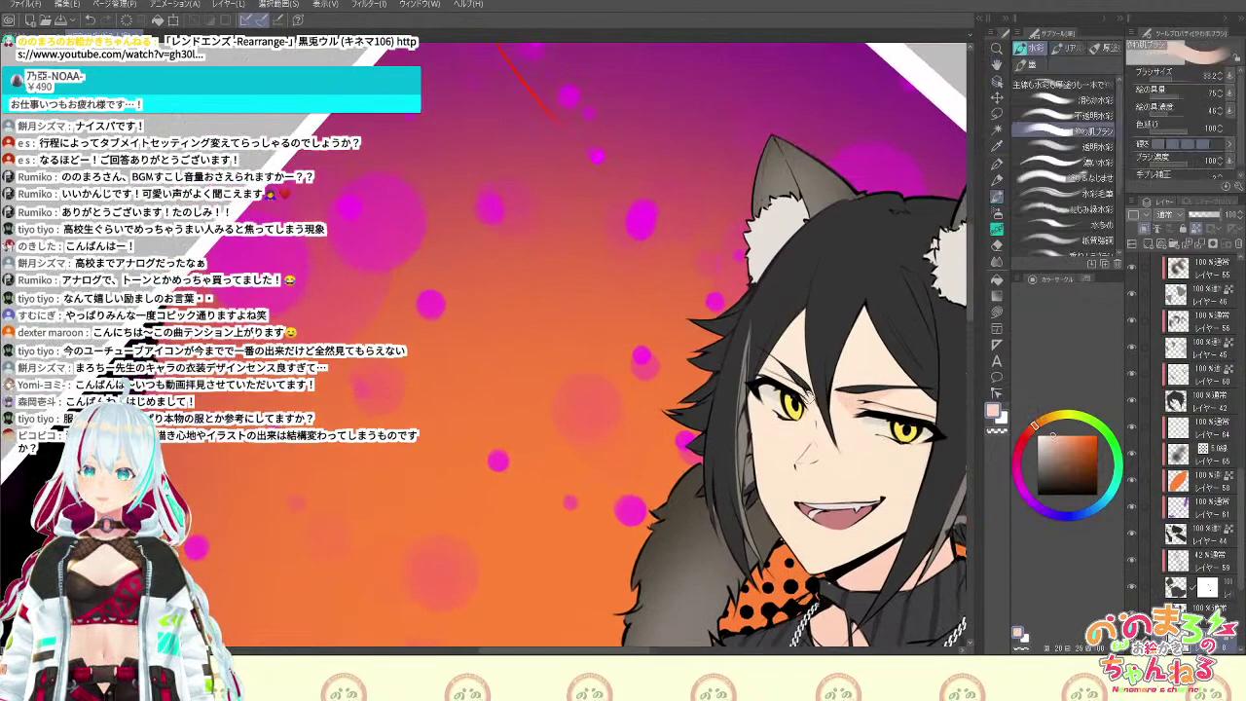
{"action": "key", "text": "i"}
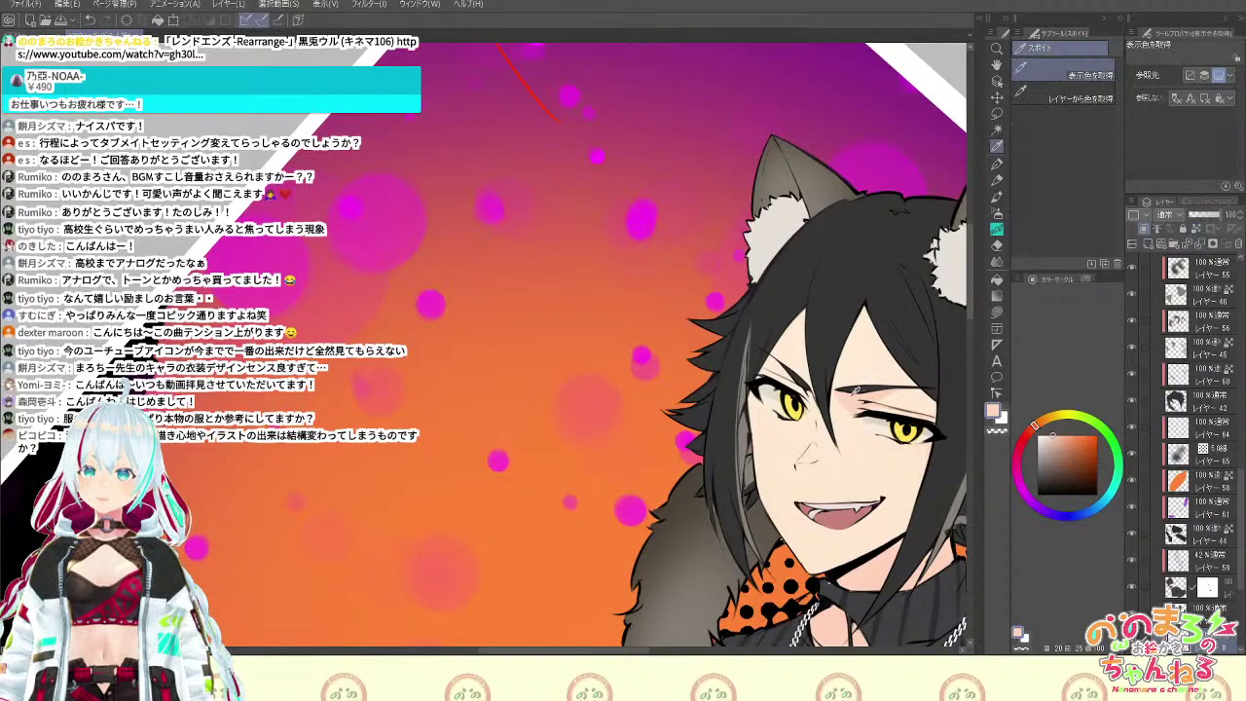
{"action": "key", "text": "b"}
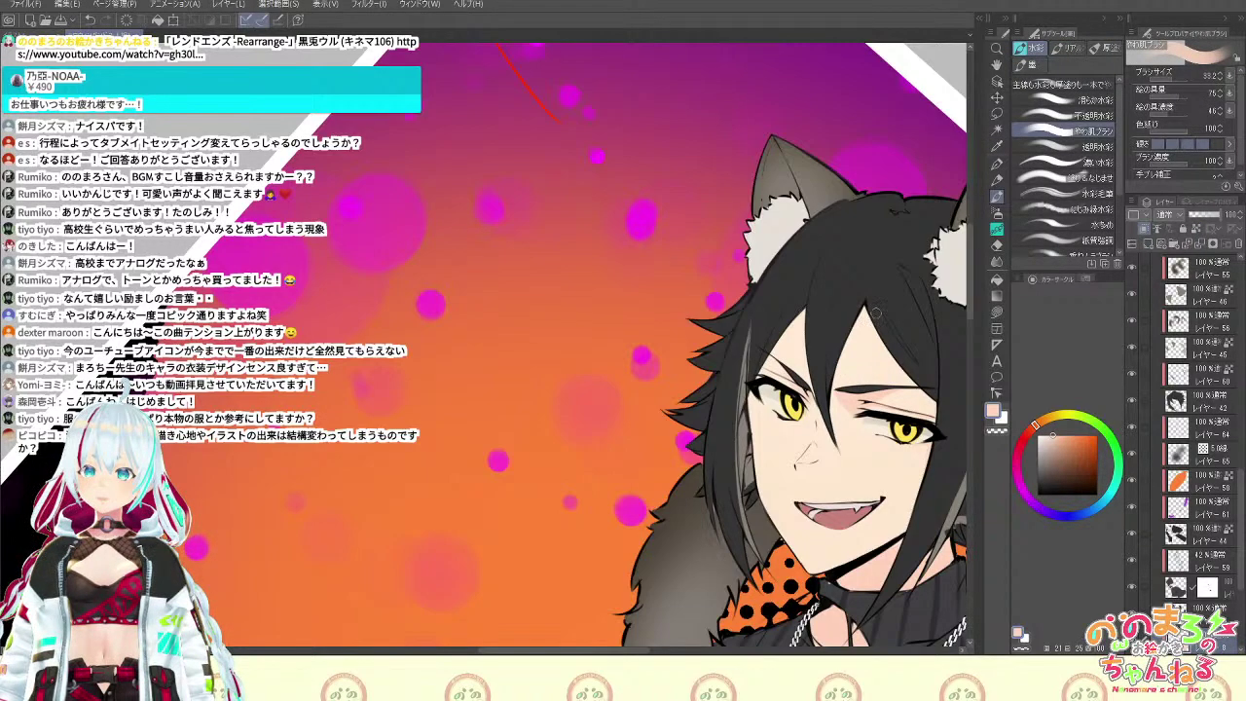
Trim the peach shading around the nose bridge between the eyes with the hard eraser
{"action": "key", "text": "space"}
{"action": "mouse_move", "coordinate": [959, 433]}
{"action": "left_mouse_down"}
{"action": "mouse_move", "coordinate": [925, 350]}
{"action": "mouse_move", "coordinate": [885, 331]}
{"action": "left_mouse_up"}
{"action": "key", "text": "e"}
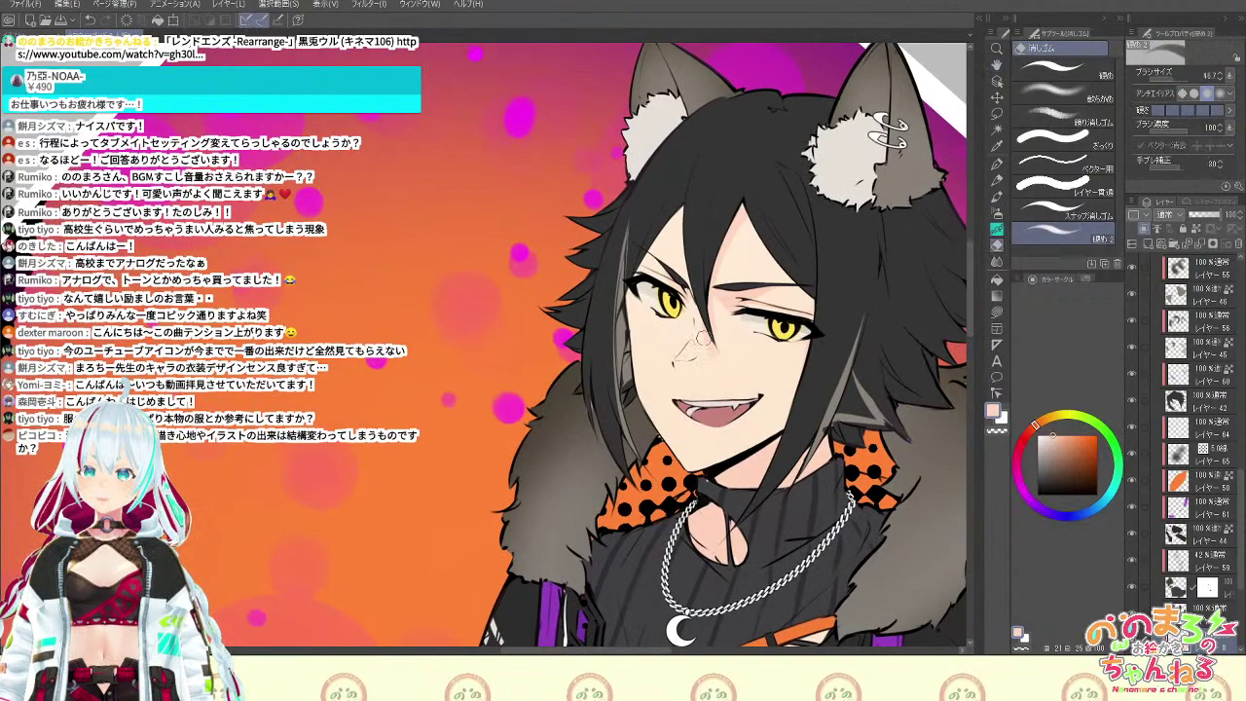
Set the watercolour brush size to 19.9 and paint peach shading on the forehead under the bangs
{"action": "key", "text": "b"}
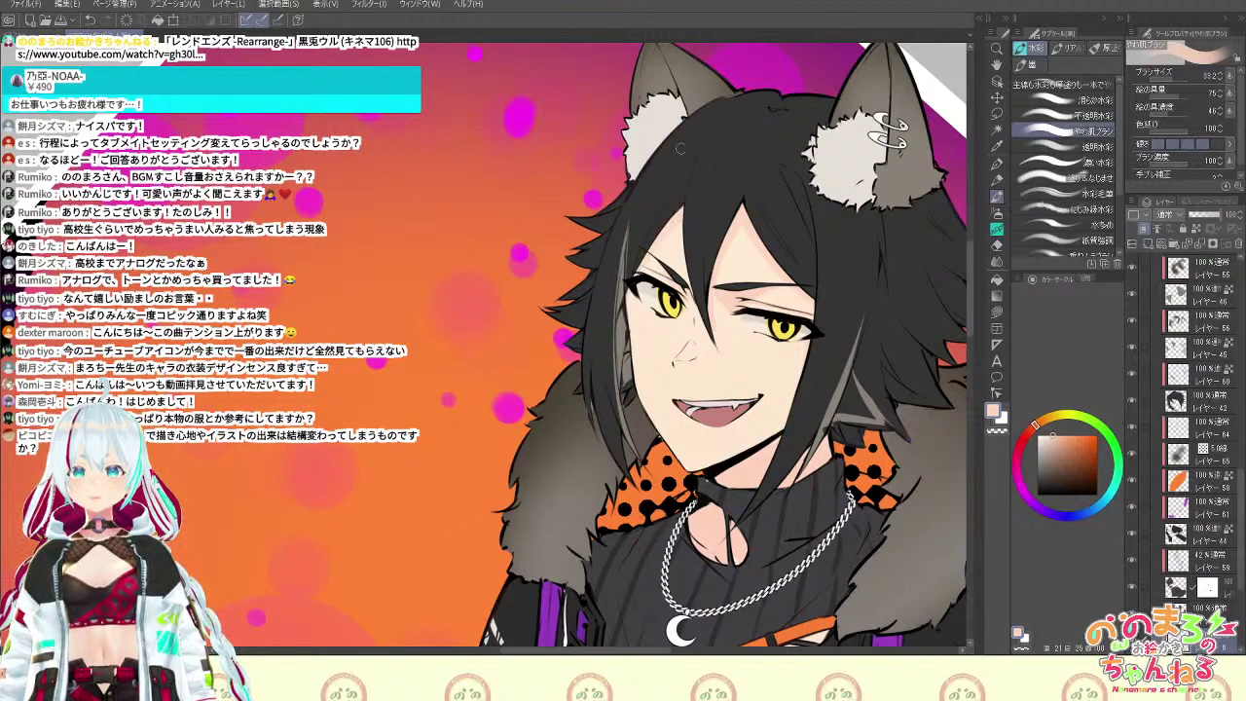
{"action": "key", "text": "b"}
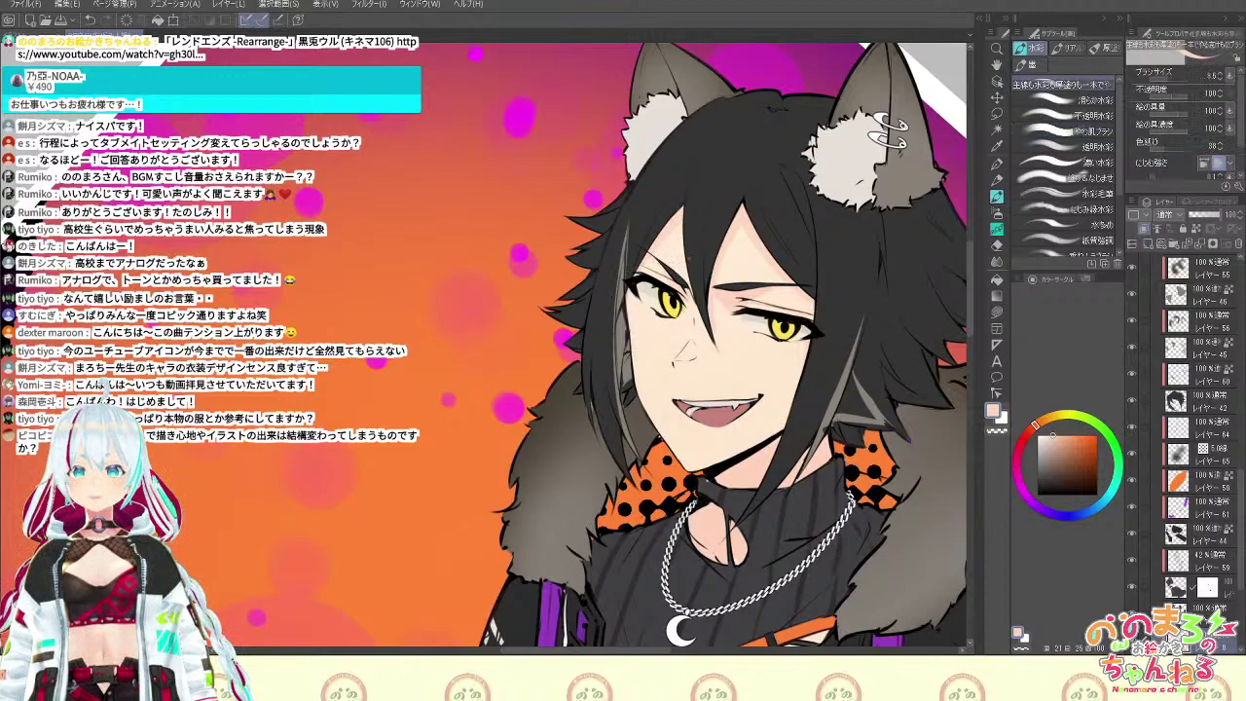
{"action": "left_click_drag", "start_coordinate": [1171, 78], "coordinate": [1206, 78]}
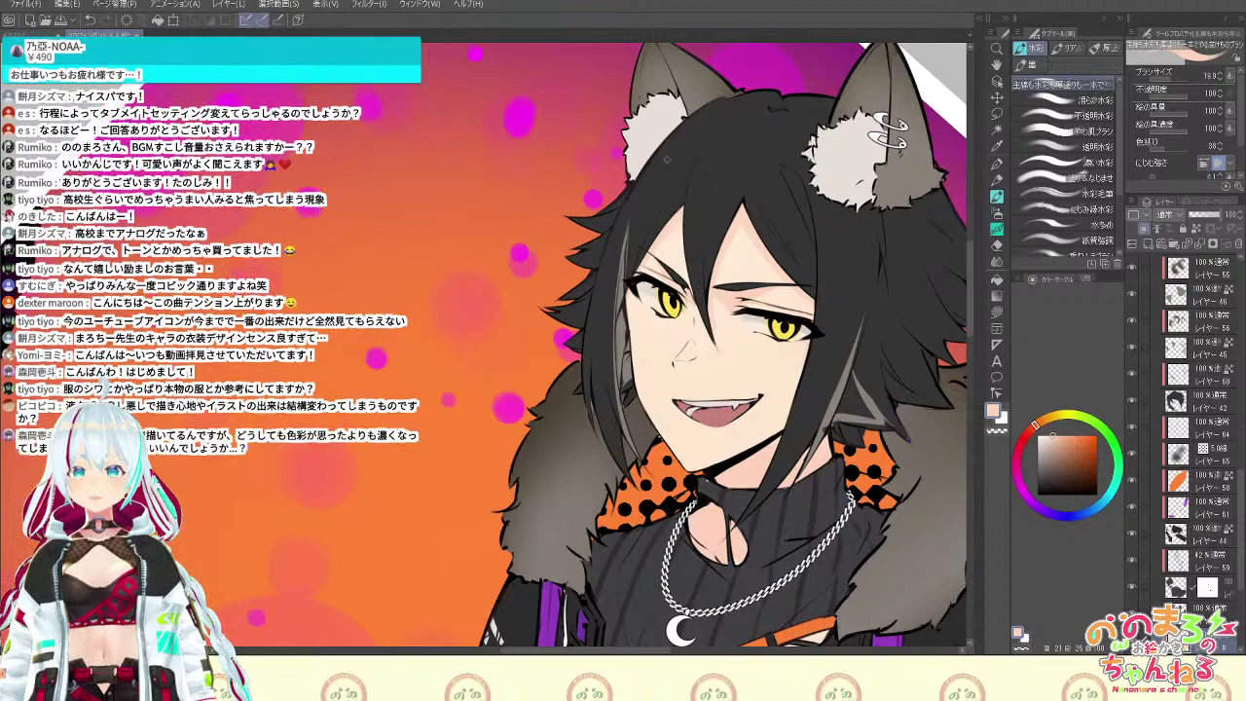
Shade the skin around and beneath both eyes with the soft skin brush and clean up the excess with the eraser
{"action": "key", "text": "b"}
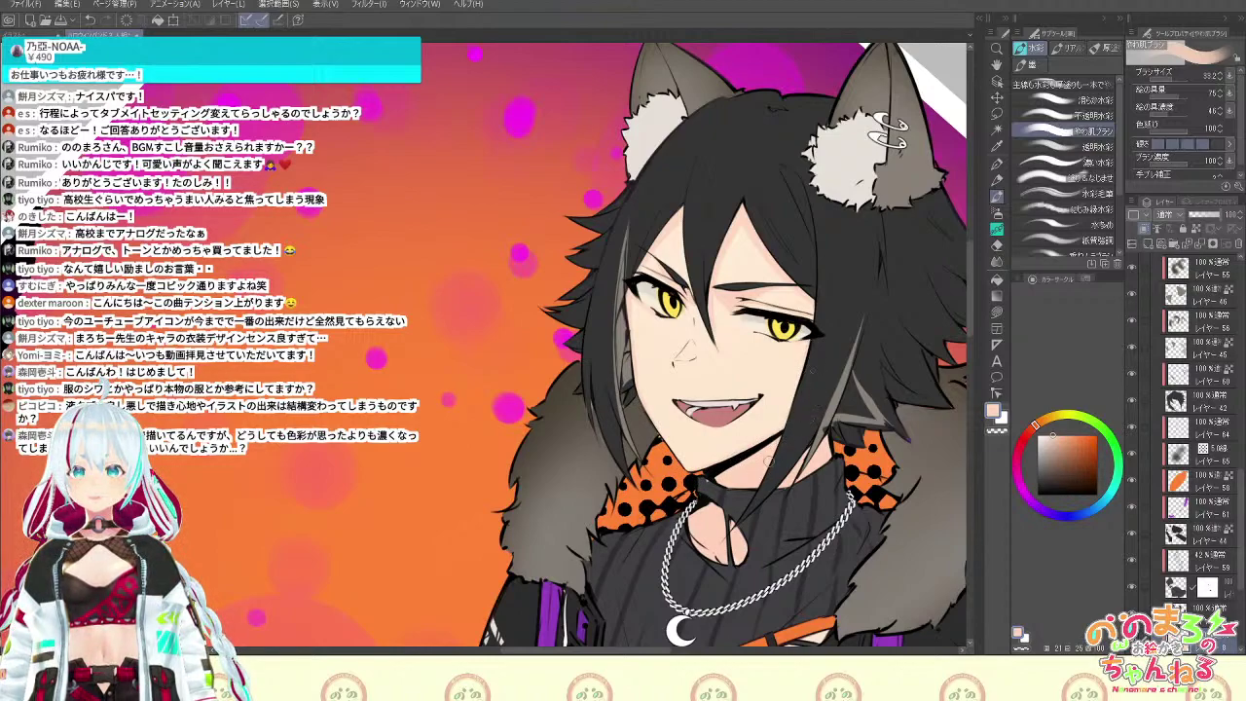
{"action": "scroll", "coordinate": [866, 439], "scroll_direction": "down", "scroll_amount": 4}
{"action": "left_click_drag", "start_coordinate": [874, 390], "coordinate": [858, 227]}
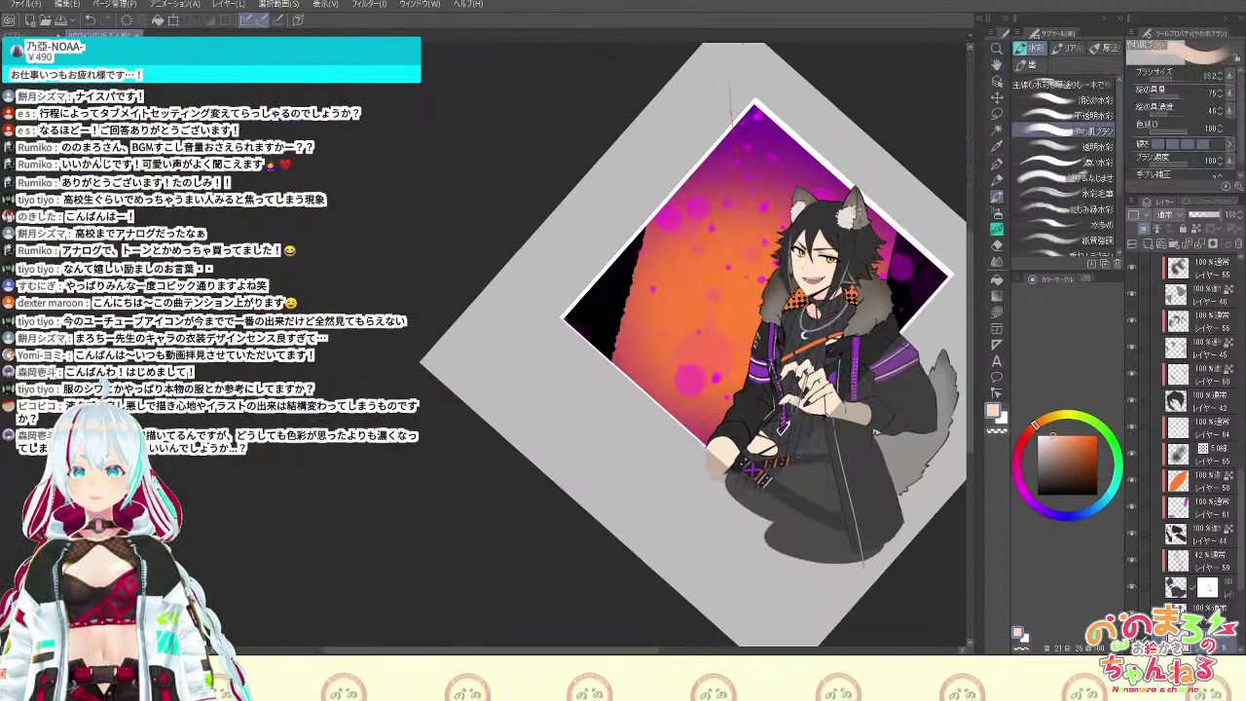
{"action": "scroll", "coordinate": [858, 224], "scroll_direction": "up", "scroll_amount": 2}
{"action": "scroll", "coordinate": [853, 199], "scroll_direction": "up", "scroll_amount": 4}
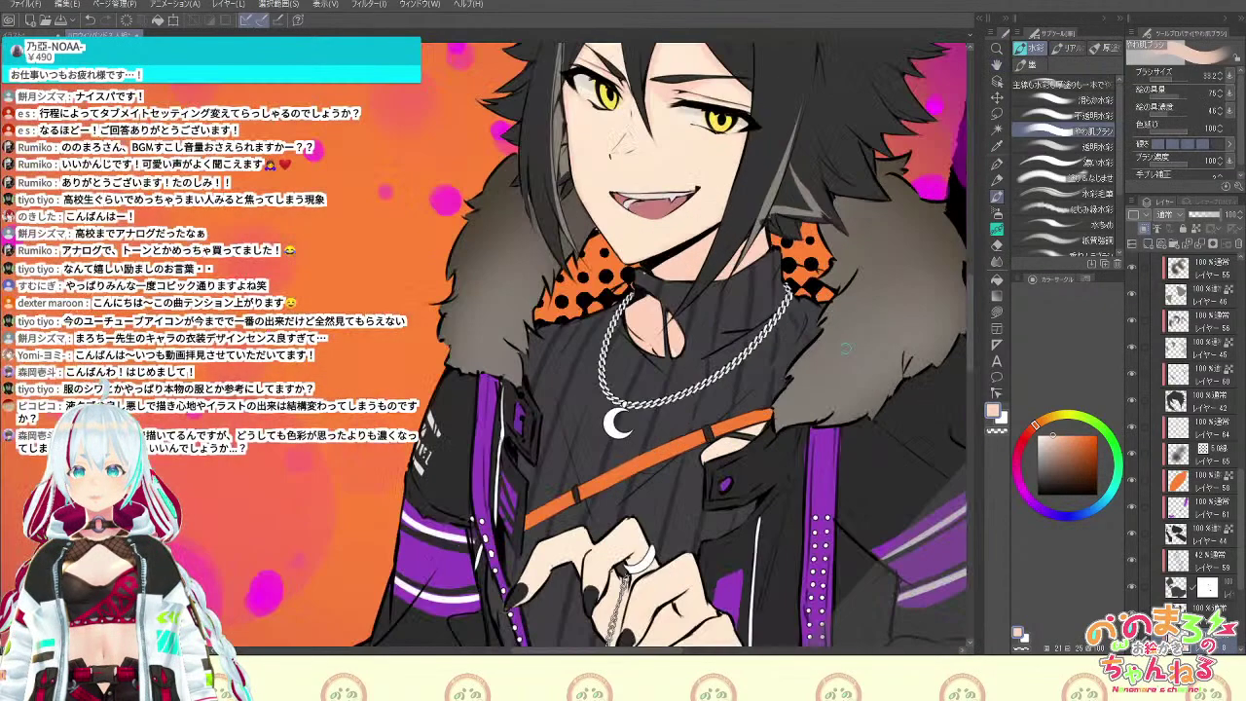
{"action": "left_click_drag", "start_coordinate": [862, 255], "coordinate": [873, 526]}
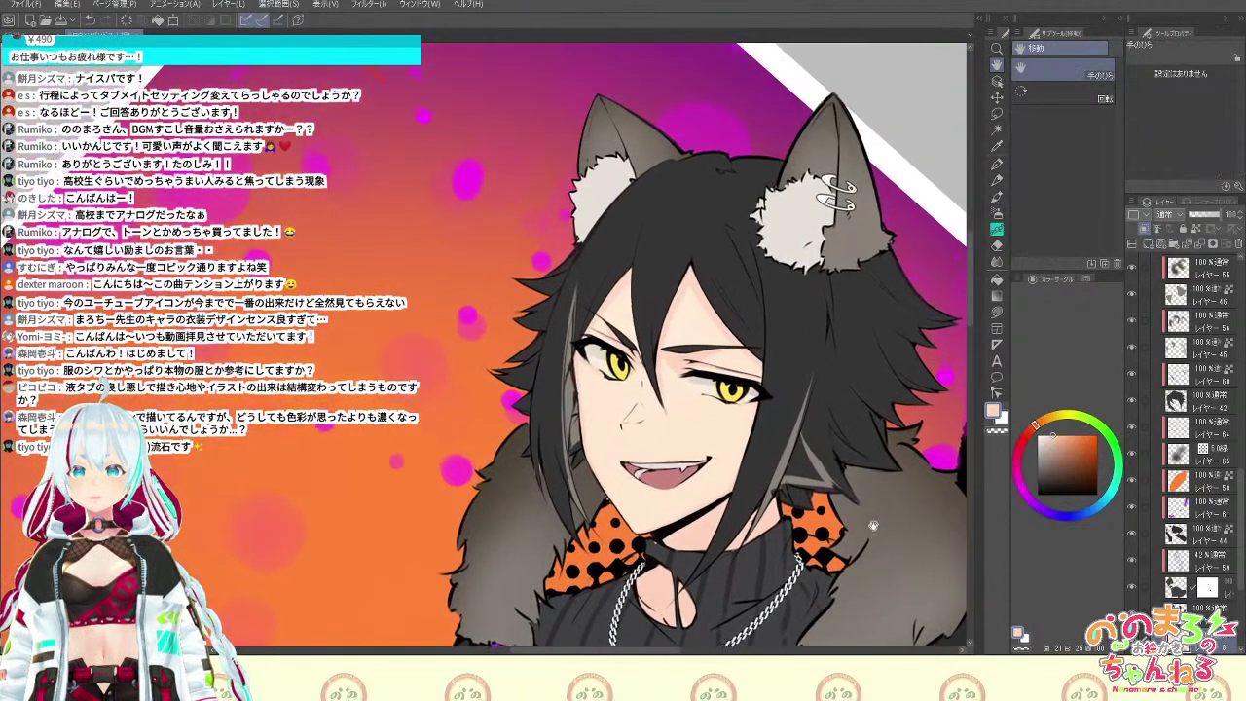
{"action": "scroll", "coordinate": [872, 518], "scroll_direction": "up", "scroll_amount": 2}
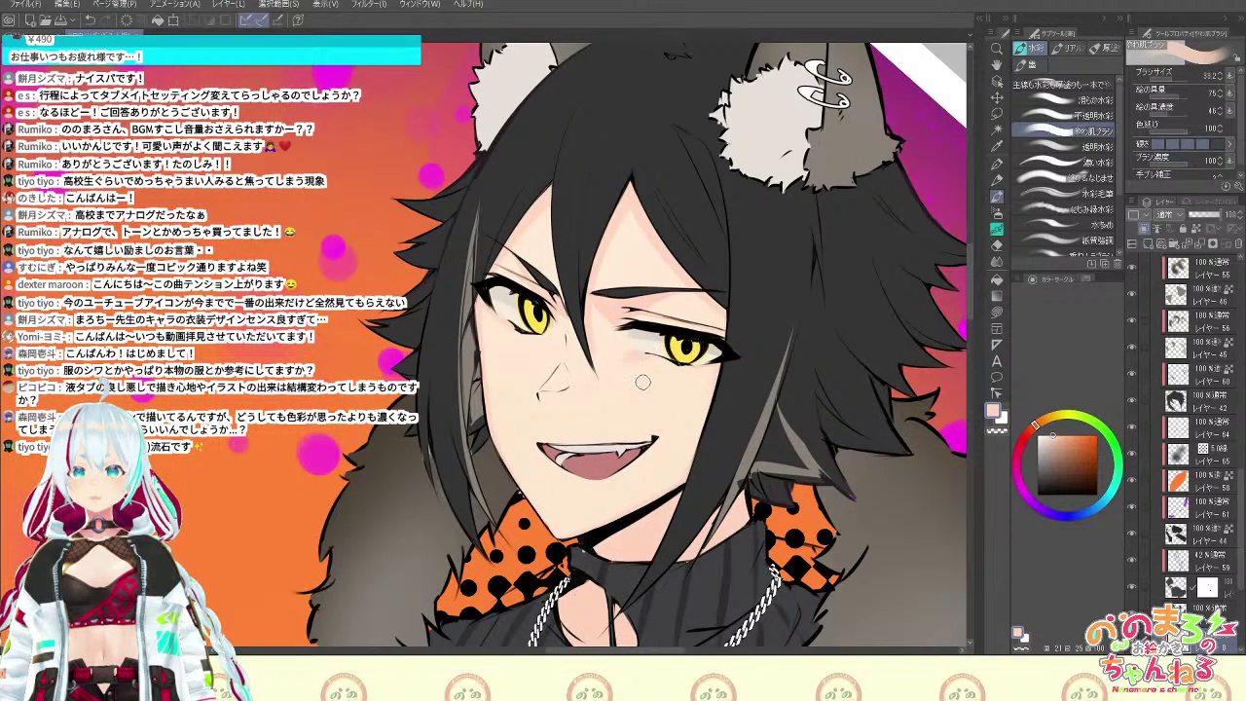
{"action": "key", "text": "e"}
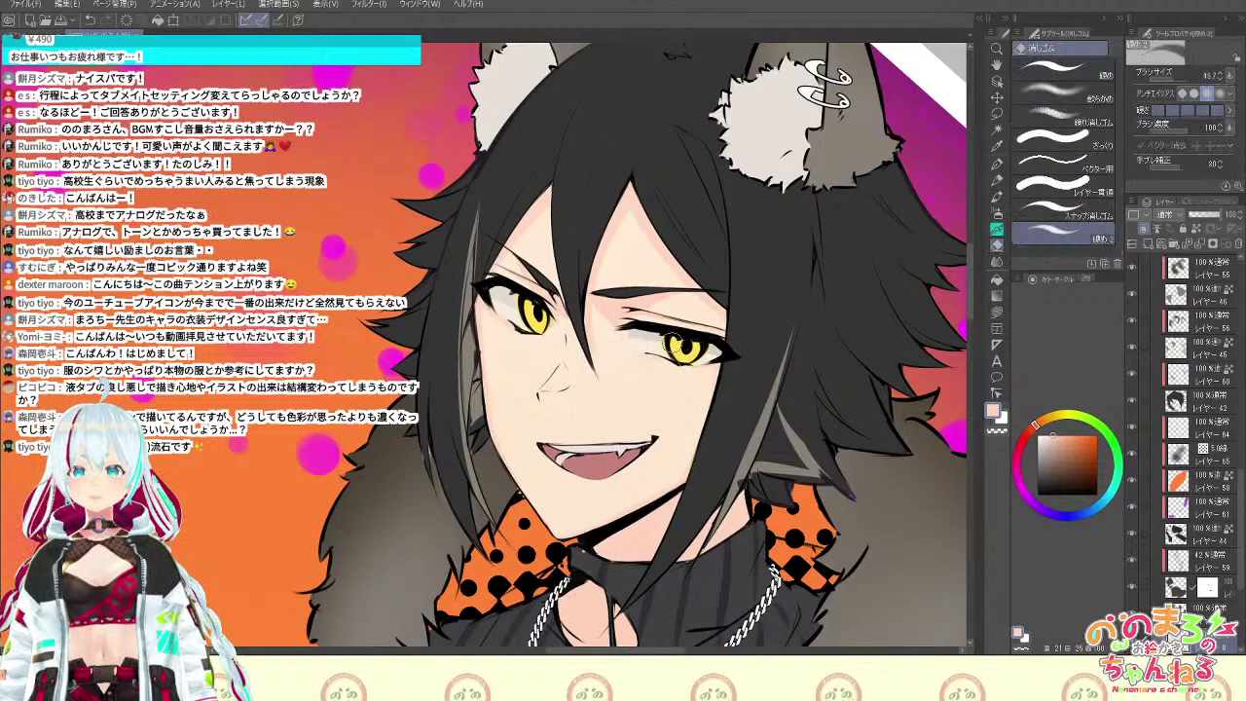
{"action": "key", "text": "b"}
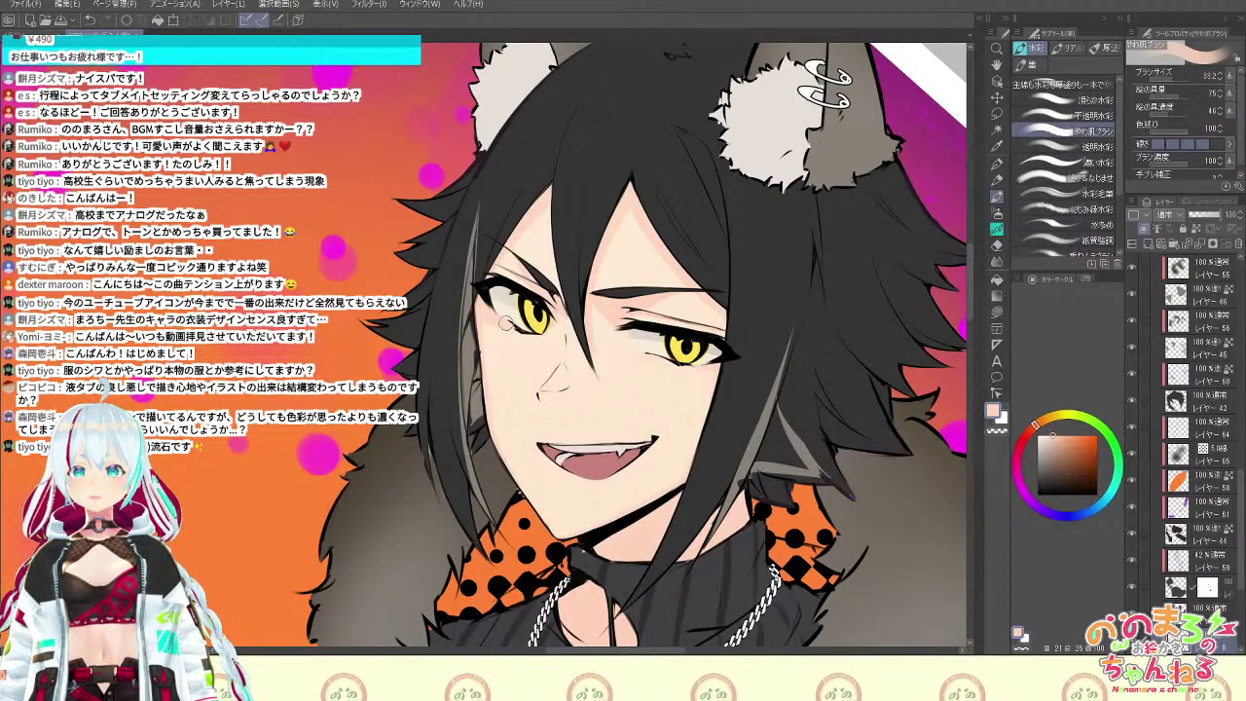
{"action": "key", "text": "e"}
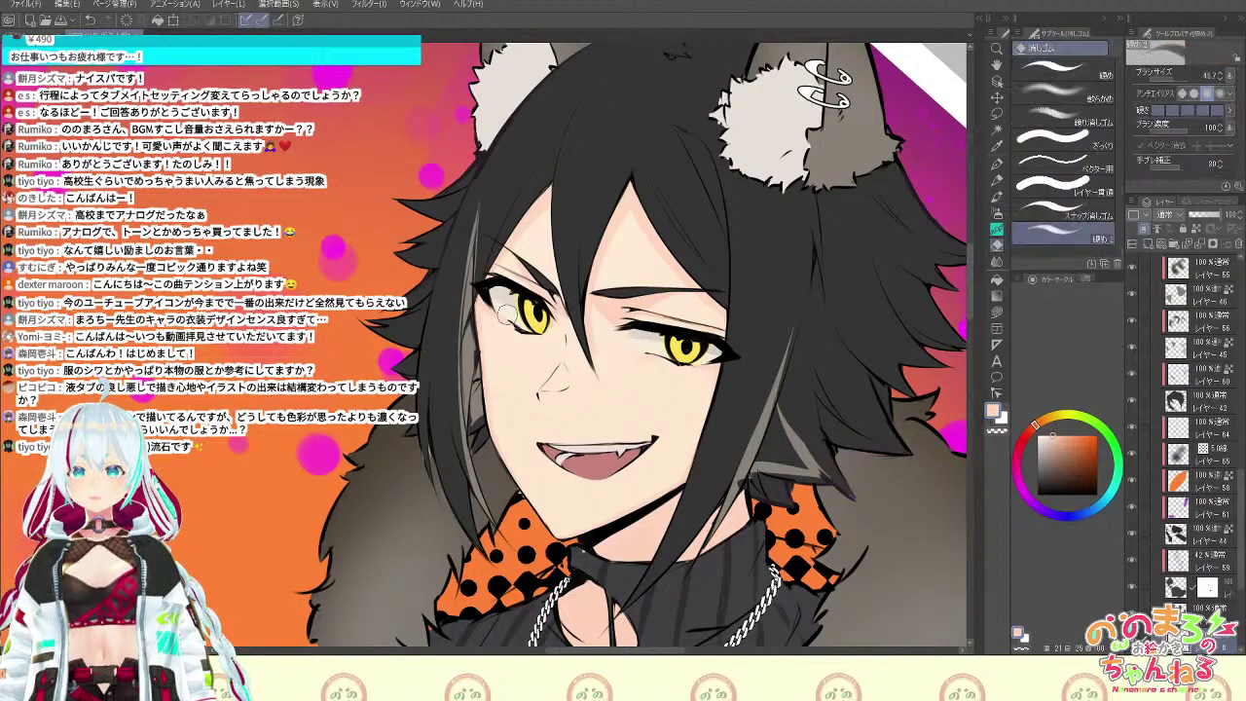
{"action": "key", "text": "b"}
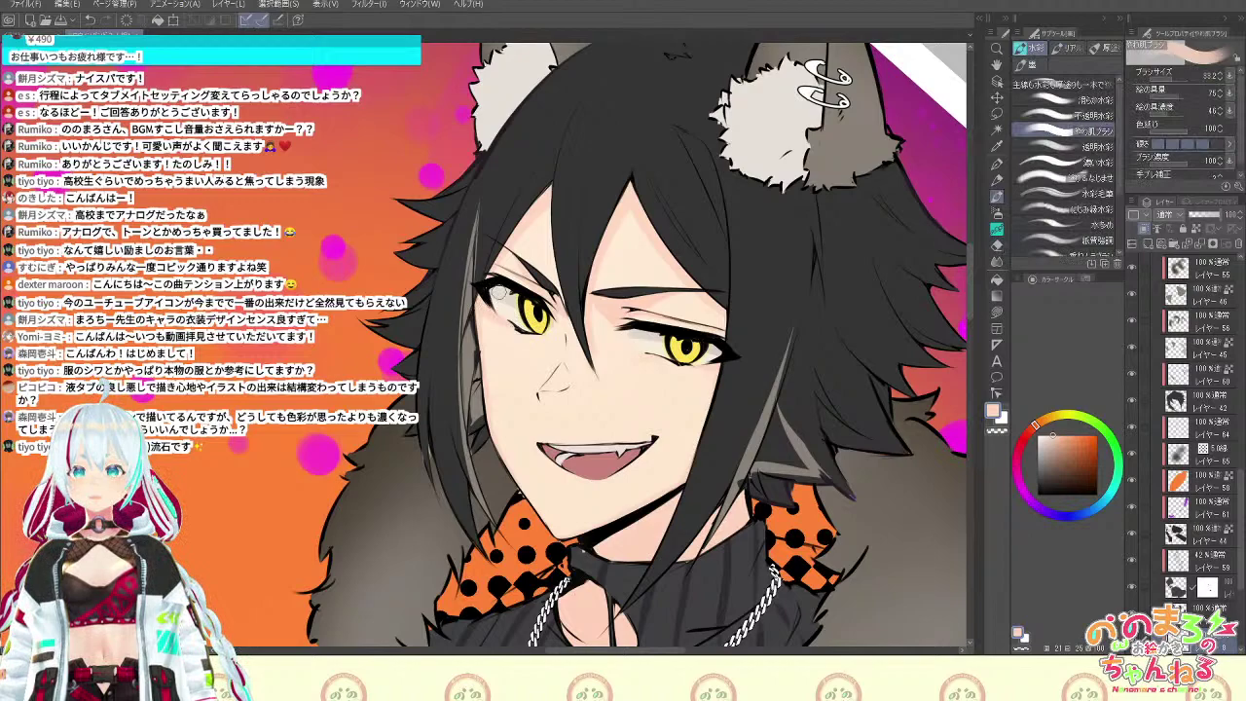
Paint peach shading along the side of the nose bridge with the watercolour brush
{"action": "mouse_move", "coordinate": [902, 444]}
{"action": "left_mouse_down"}
{"action": "mouse_move", "coordinate": [888, 394]}
{"action": "mouse_move", "coordinate": [744, 173]}
{"action": "left_mouse_up"}
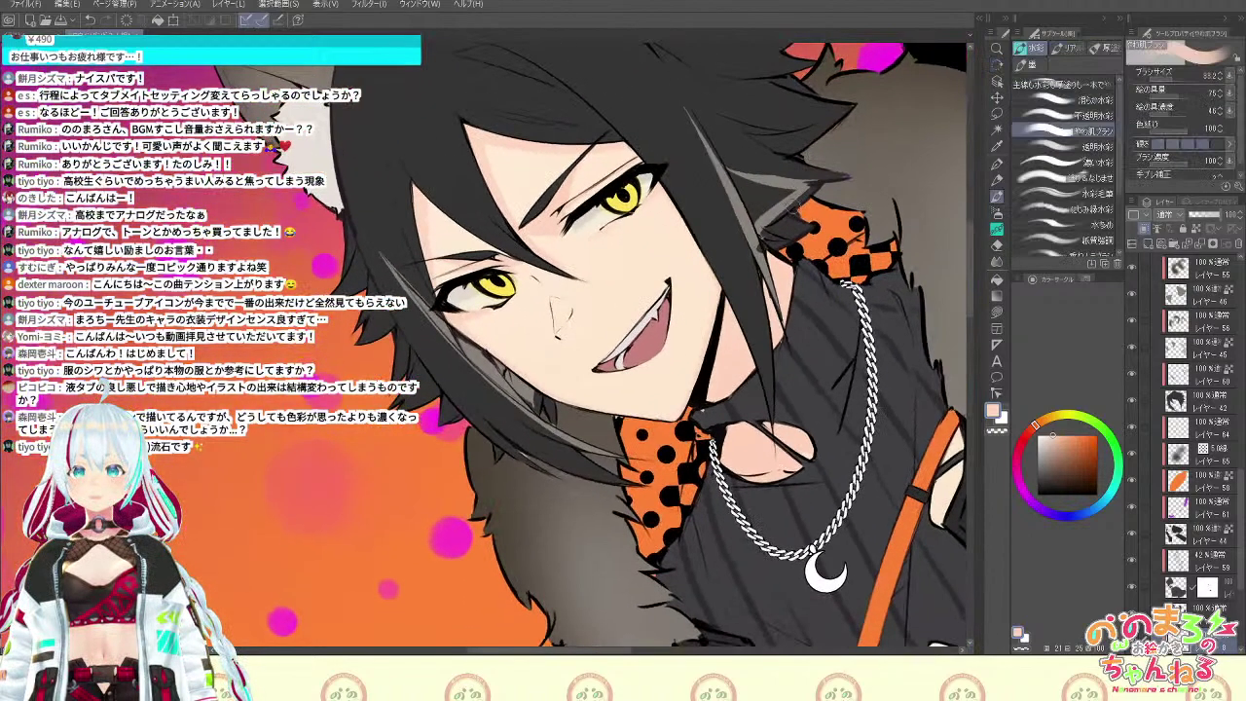
{"action": "left_click_drag", "start_coordinate": [833, 458], "coordinate": [853, 534]}
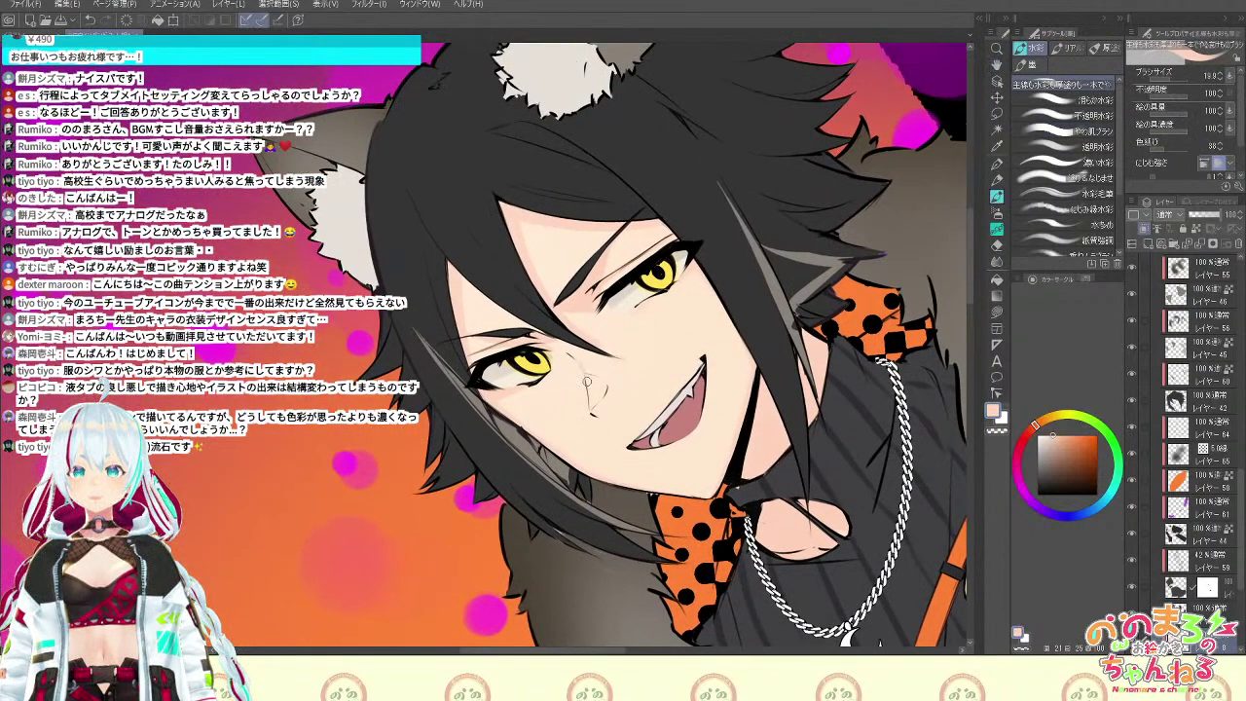
{"action": "key", "text": "^"}
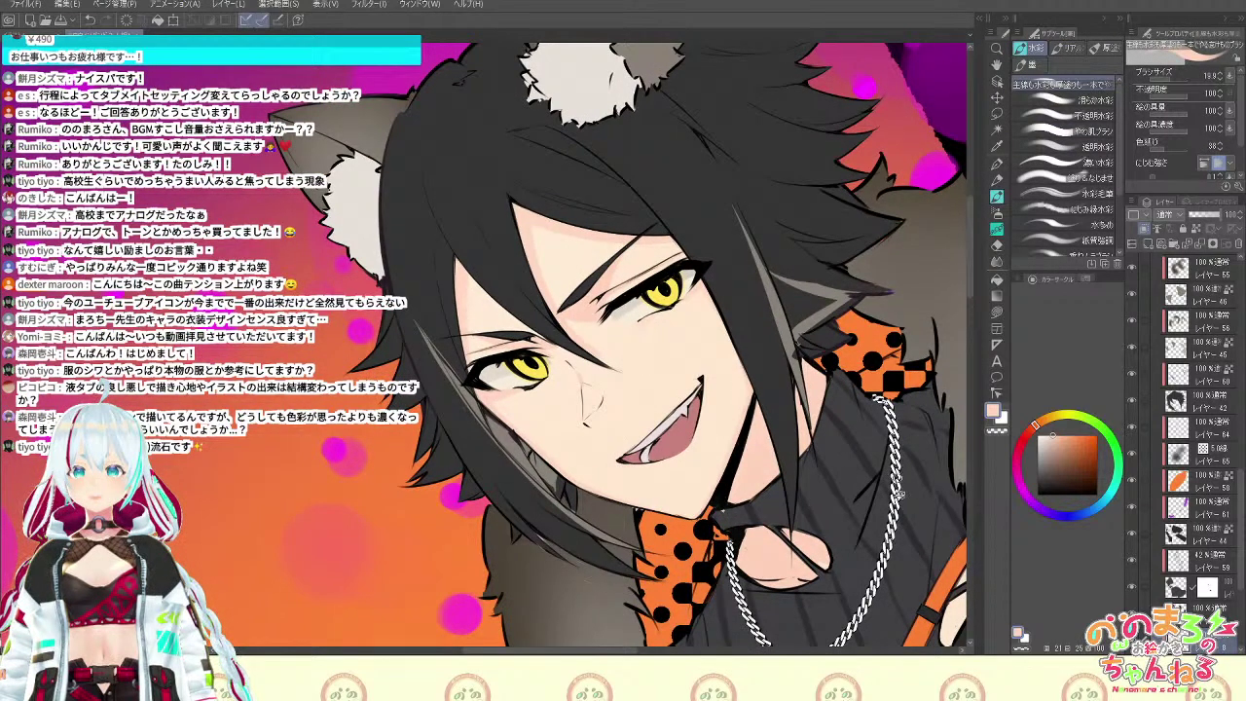
{"action": "left_click_drag", "start_coordinate": [898, 499], "coordinate": [606, 587]}
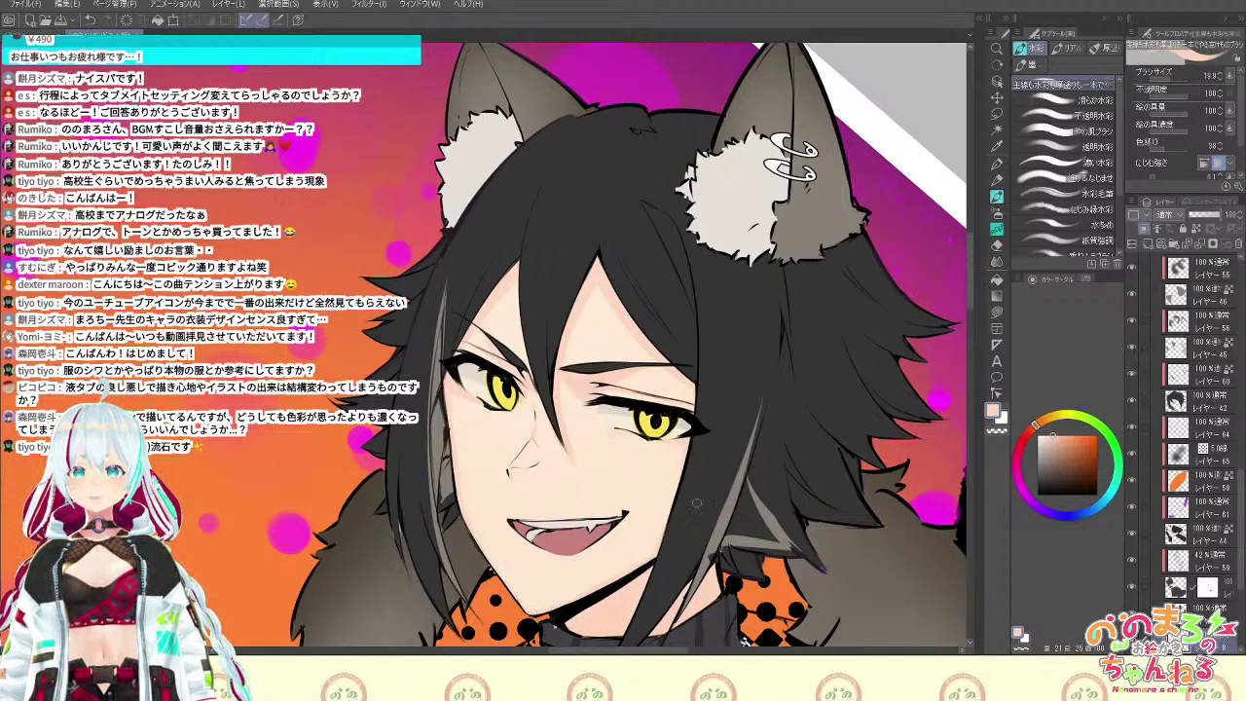
Undo the last stroke and shade beside the brow and nose, alternating the watercolour and soft skin brushes
{"action": "key", "text": "space"}
{"action": "left_click_drag", "start_coordinate": [782, 421], "coordinate": [817, 262]}
{"action": "key", "text": "shift+space"}
{"action": "left_click_drag", "start_coordinate": [916, 346], "coordinate": [899, 192]}
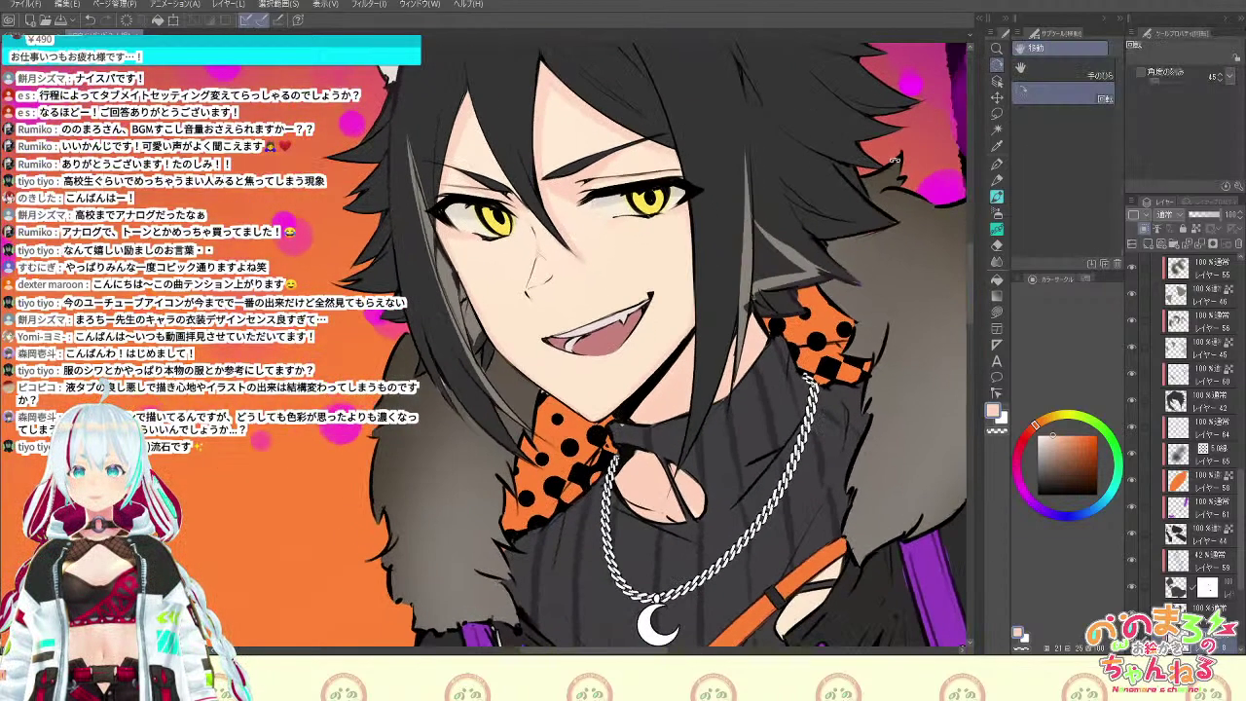
{"action": "key", "text": "space"}
{"action": "left_click_drag", "start_coordinate": [864, 307], "coordinate": [854, 459]}
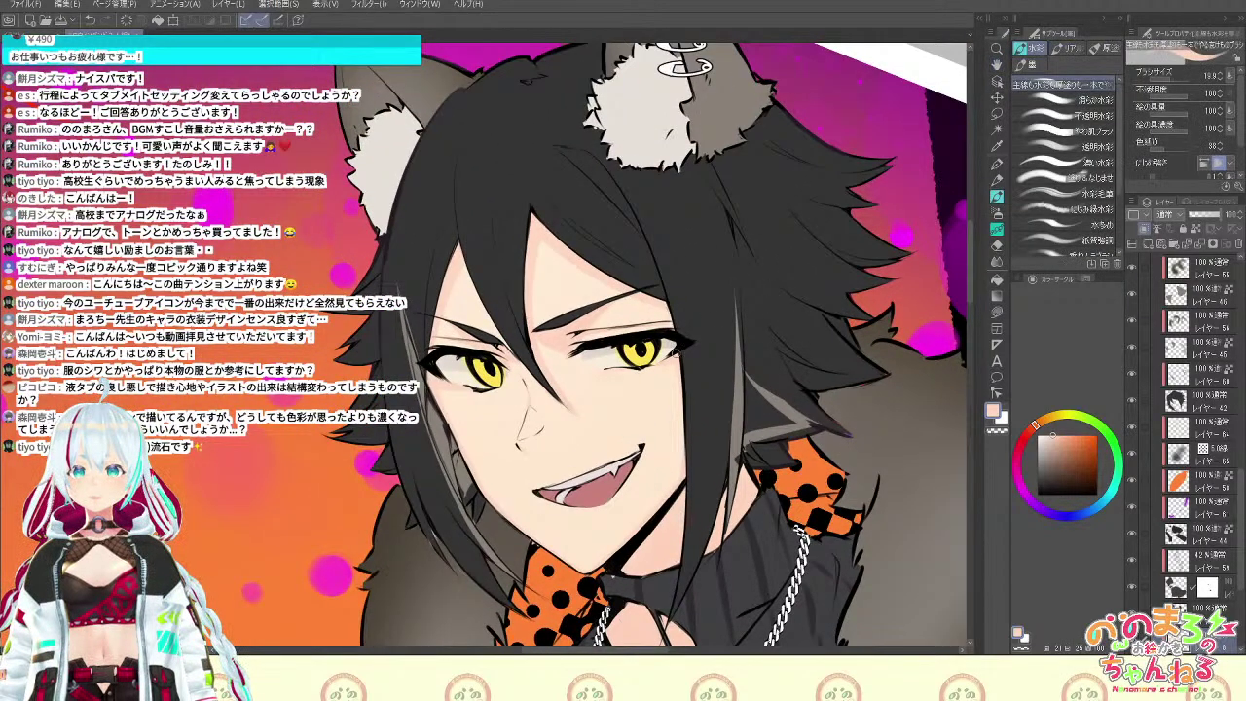
{"action": "key", "text": "ctrl+z"}
{"action": "key", "text": "b"}
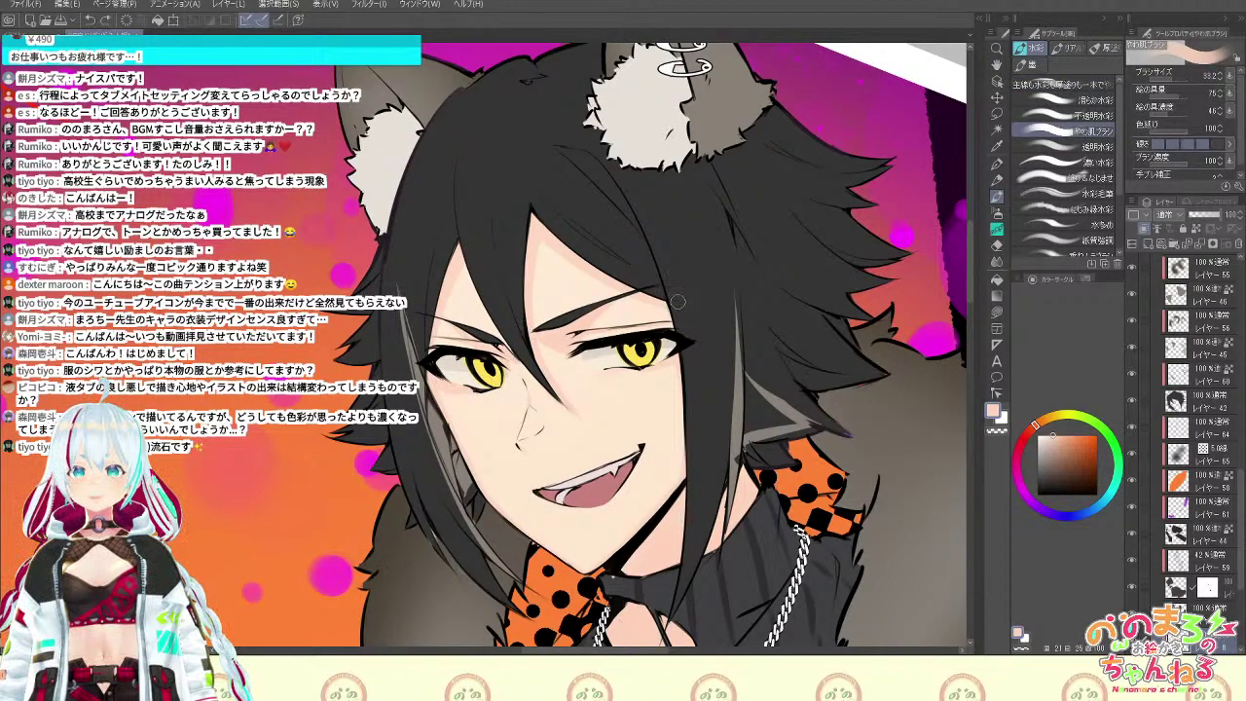
{"action": "key", "text": "b"}
{"action": "left_click_drag", "start_coordinate": [672, 308], "coordinate": [666, 323]}
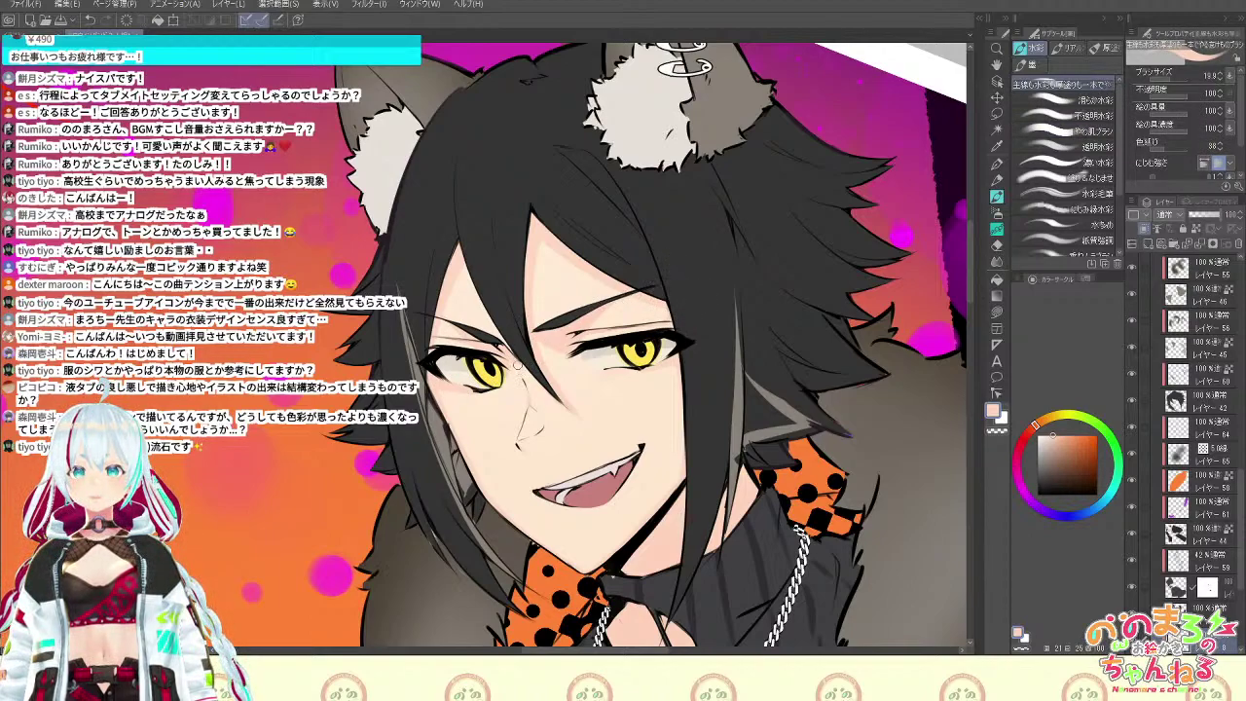
{"action": "key", "text": "b"}
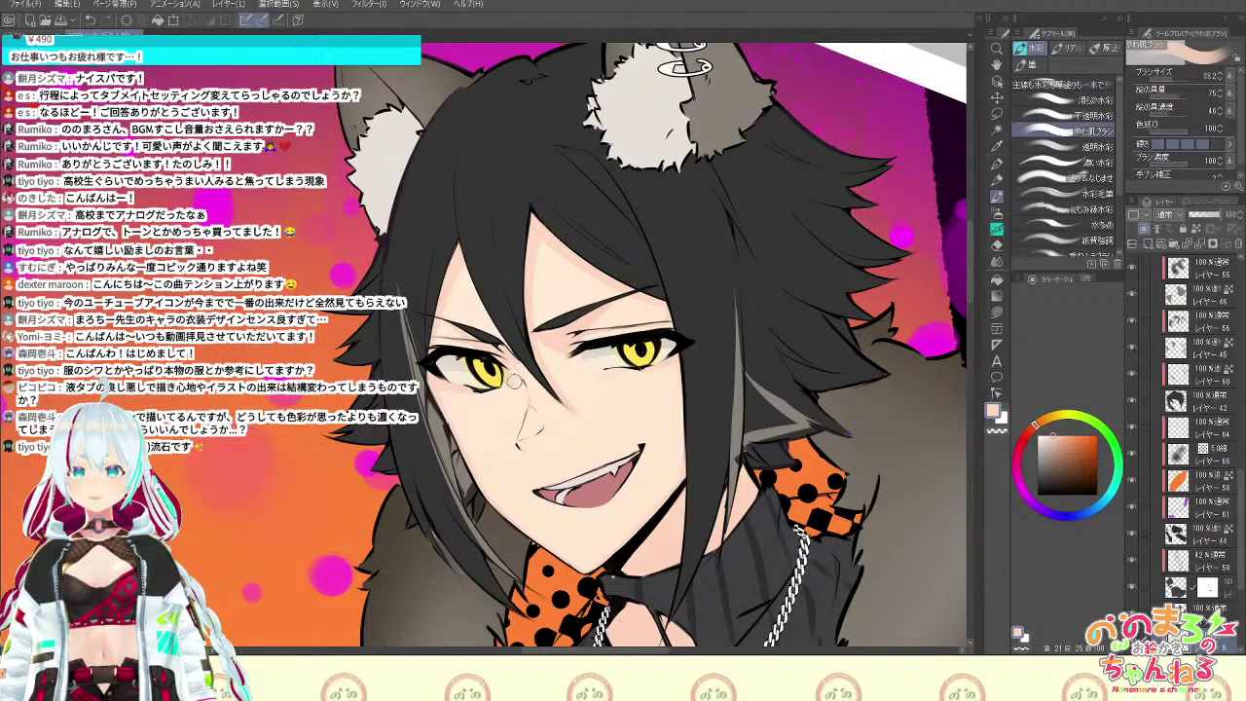
Paint peach shading across the knuckle area of the raised hand with the soft skin brush
{"action": "scroll", "coordinate": [536, 363], "scroll_direction": "down", "scroll_amount": 5}
{"action": "key", "text": "space"}
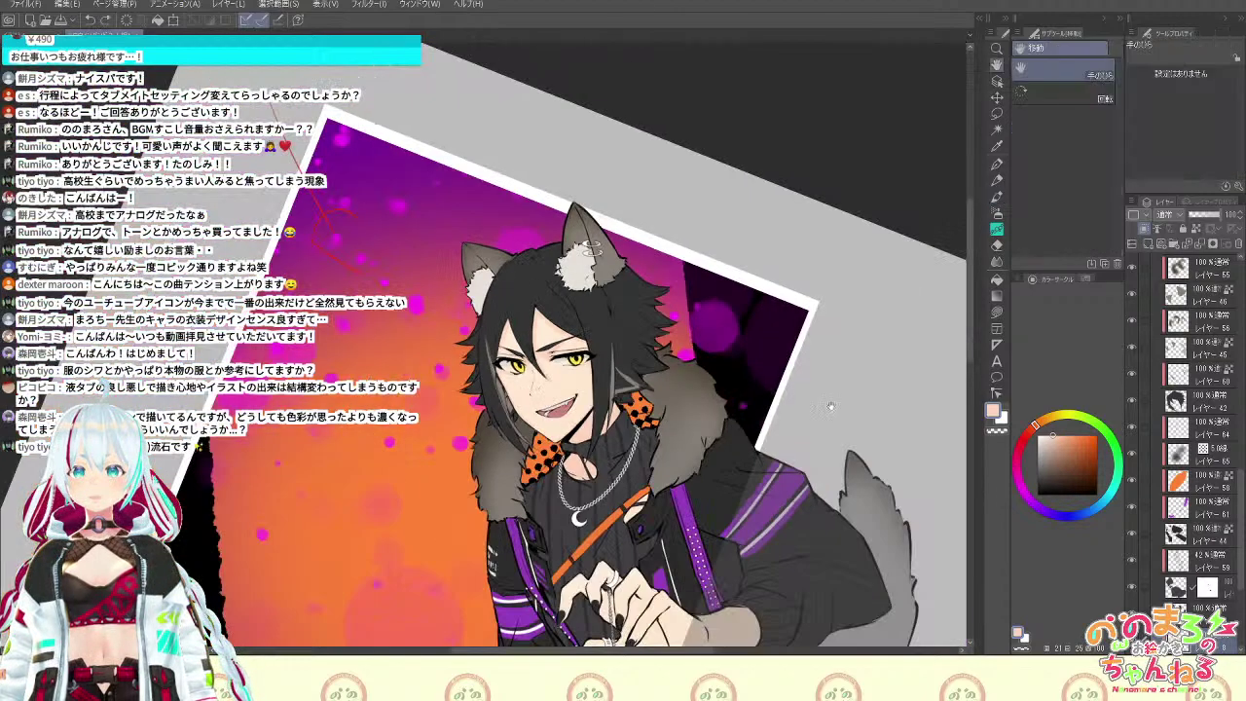
{"action": "left_click_drag", "start_coordinate": [768, 368], "coordinate": [892, 215]}
{"action": "scroll", "coordinate": [845, 290], "scroll_direction": "up", "scroll_amount": 4}
{"action": "key", "text": "space"}
{"action": "left_click_drag", "start_coordinate": [799, 437], "coordinate": [1024, 245]}
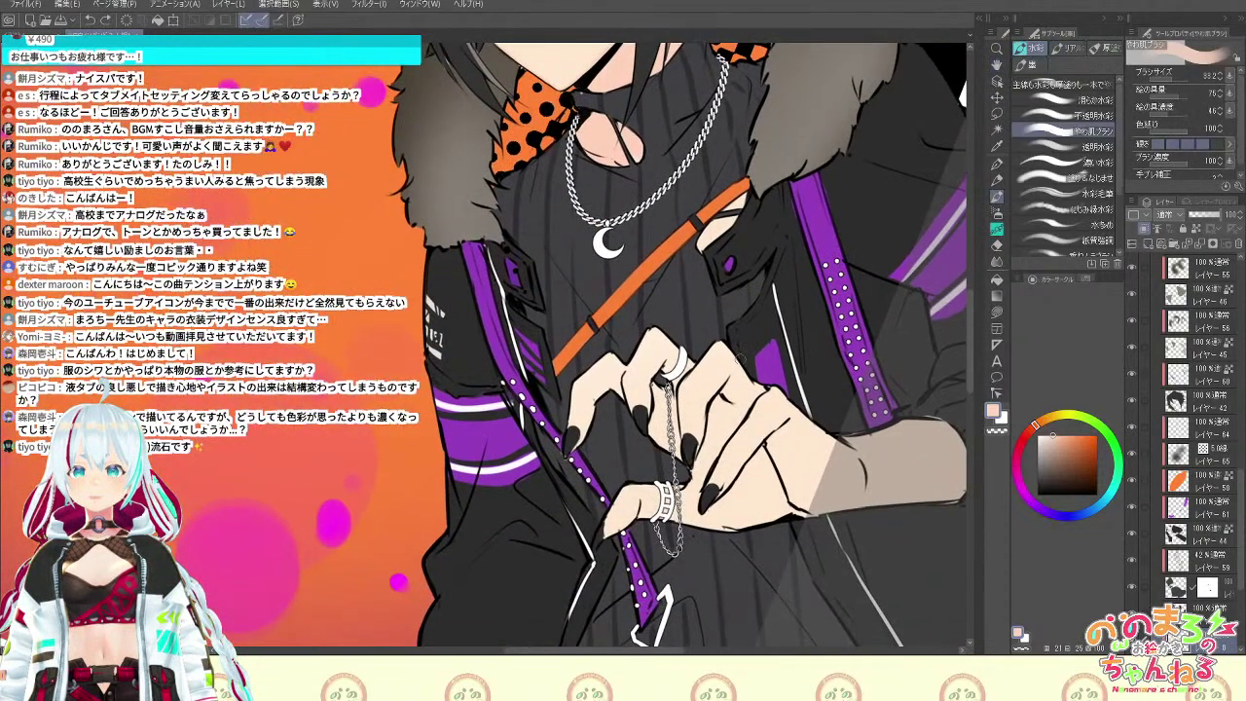
{"action": "mouse_move", "coordinate": [737, 366]}
{"action": "left_mouse_down"}
{"action": "mouse_move", "coordinate": [738, 394]}
{"action": "mouse_move", "coordinate": [722, 398]}
{"action": "left_mouse_up"}
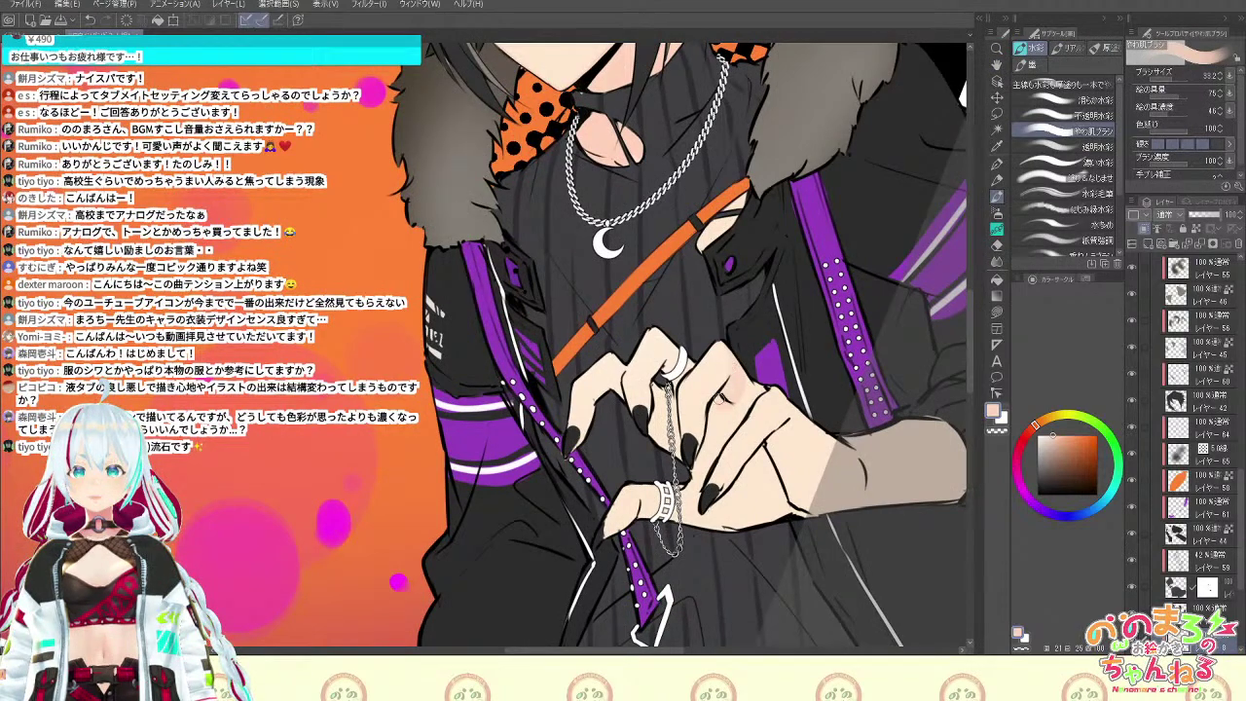
Shade the back, heel and fingers of both hands in peach, adjusting the soft skin brush size between areas
{"action": "left_click", "coordinate": [1175, 79]}
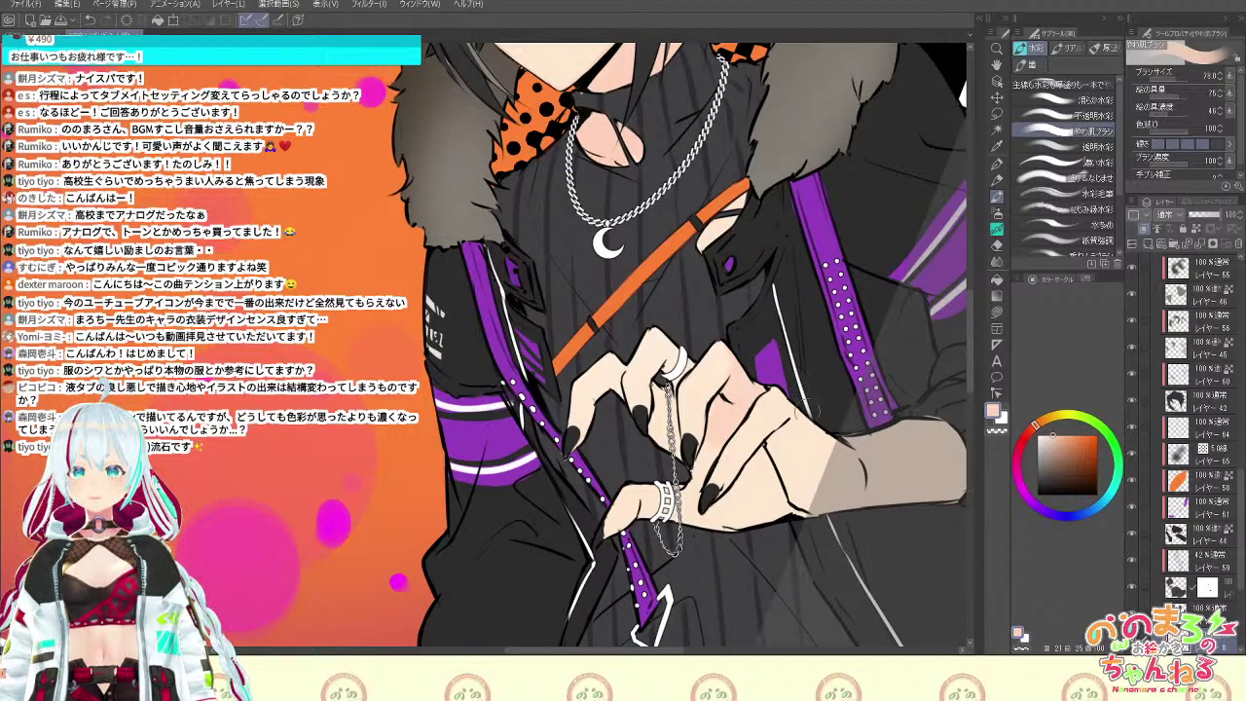
{"action": "mouse_move", "coordinate": [822, 415]}
{"action": "left_mouse_down"}
{"action": "mouse_move", "coordinate": [797, 517]}
{"action": "mouse_move", "coordinate": [820, 528]}
{"action": "mouse_move", "coordinate": [815, 509]}
{"action": "mouse_move", "coordinate": [874, 493]}
{"action": "mouse_move", "coordinate": [953, 435]}
{"action": "mouse_move", "coordinate": [930, 546]}
{"action": "mouse_move", "coordinate": [781, 401]}
{"action": "mouse_move", "coordinate": [776, 454]}
{"action": "left_mouse_up"}
{"action": "mouse_move", "coordinate": [734, 507]}
{"action": "left_mouse_down"}
{"action": "mouse_move", "coordinate": [773, 508]}
{"action": "mouse_move", "coordinate": [736, 504]}
{"action": "mouse_move", "coordinate": [747, 500]}
{"action": "left_mouse_up"}
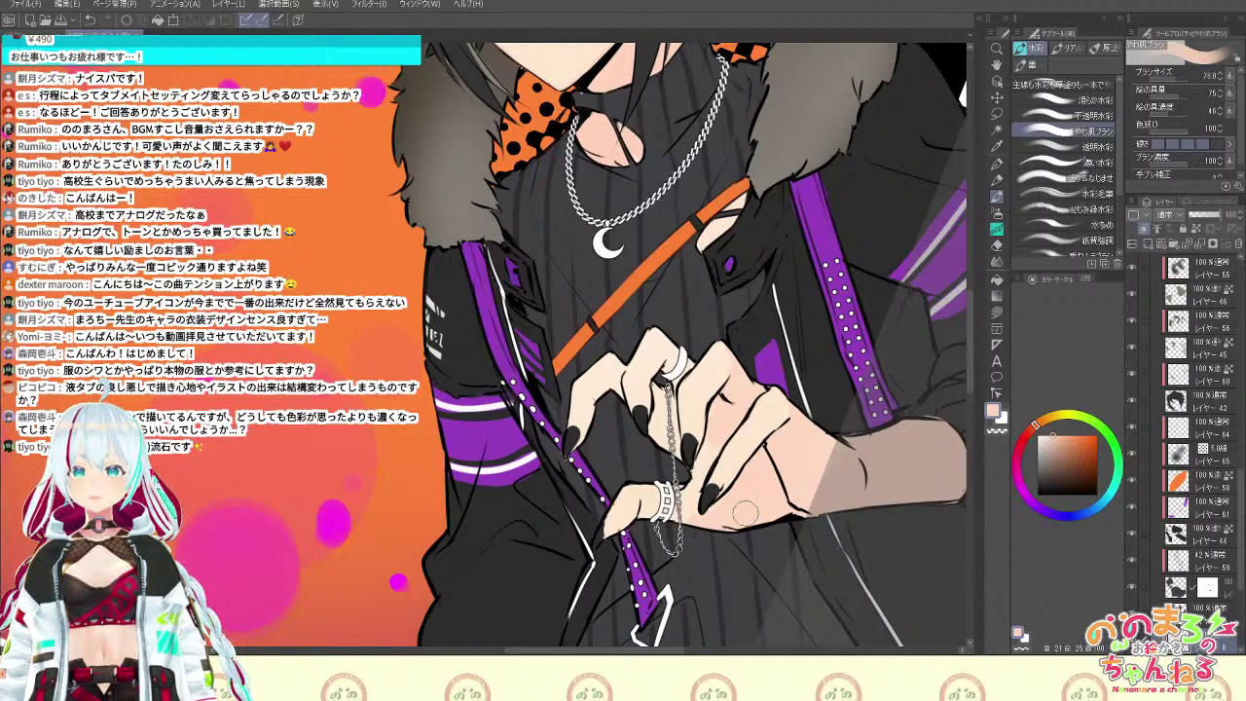
{"action": "left_click", "coordinate": [1168, 79]}
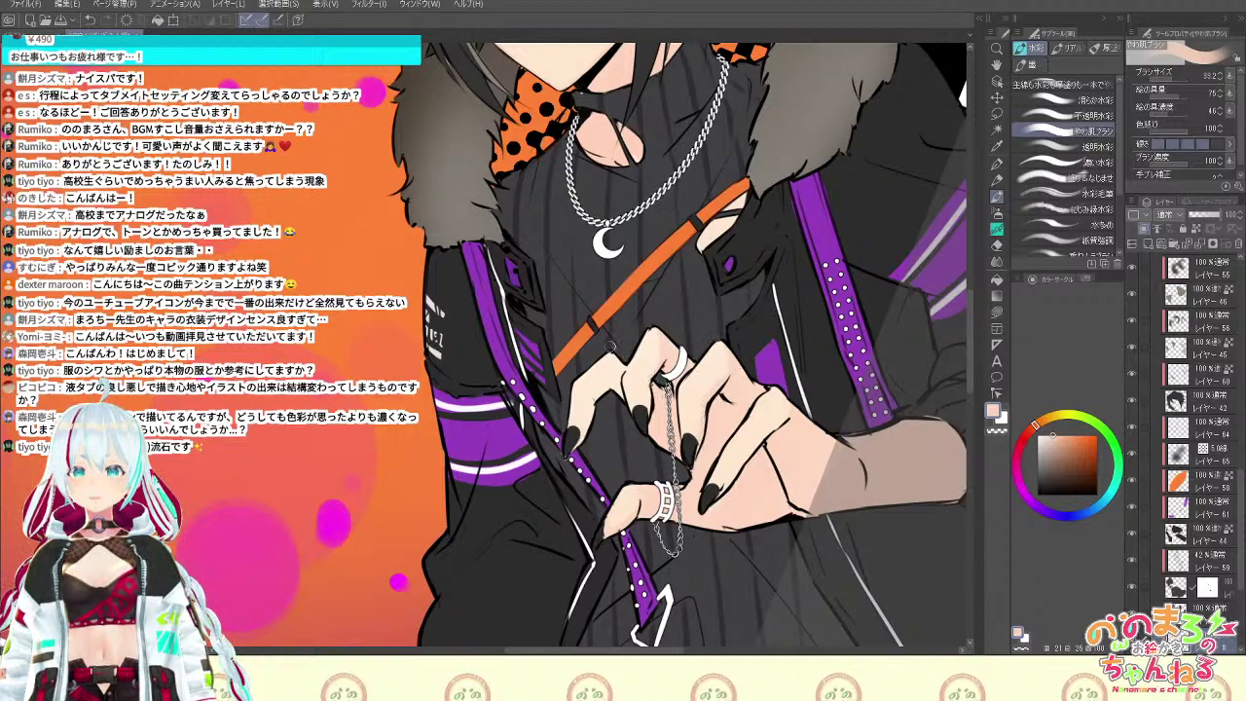
{"action": "mouse_move", "coordinate": [611, 346]}
{"action": "left_mouse_down"}
{"action": "mouse_move", "coordinate": [621, 413]}
{"action": "mouse_move", "coordinate": [601, 391]}
{"action": "mouse_move", "coordinate": [580, 447]}
{"action": "left_mouse_up"}
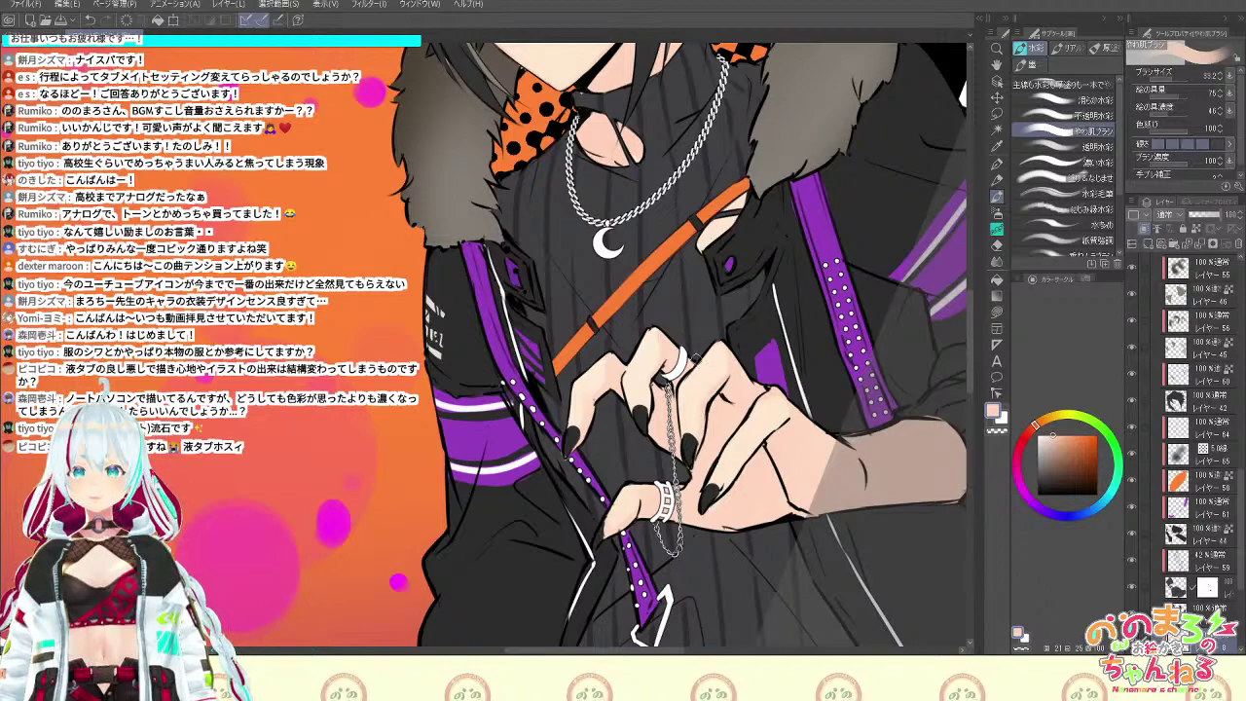
Open the colour profile preview settings, look through the available profiles and keep RGB: sRGB IEC61966-2.1
{"action": "left_click", "coordinate": [413, 6]}
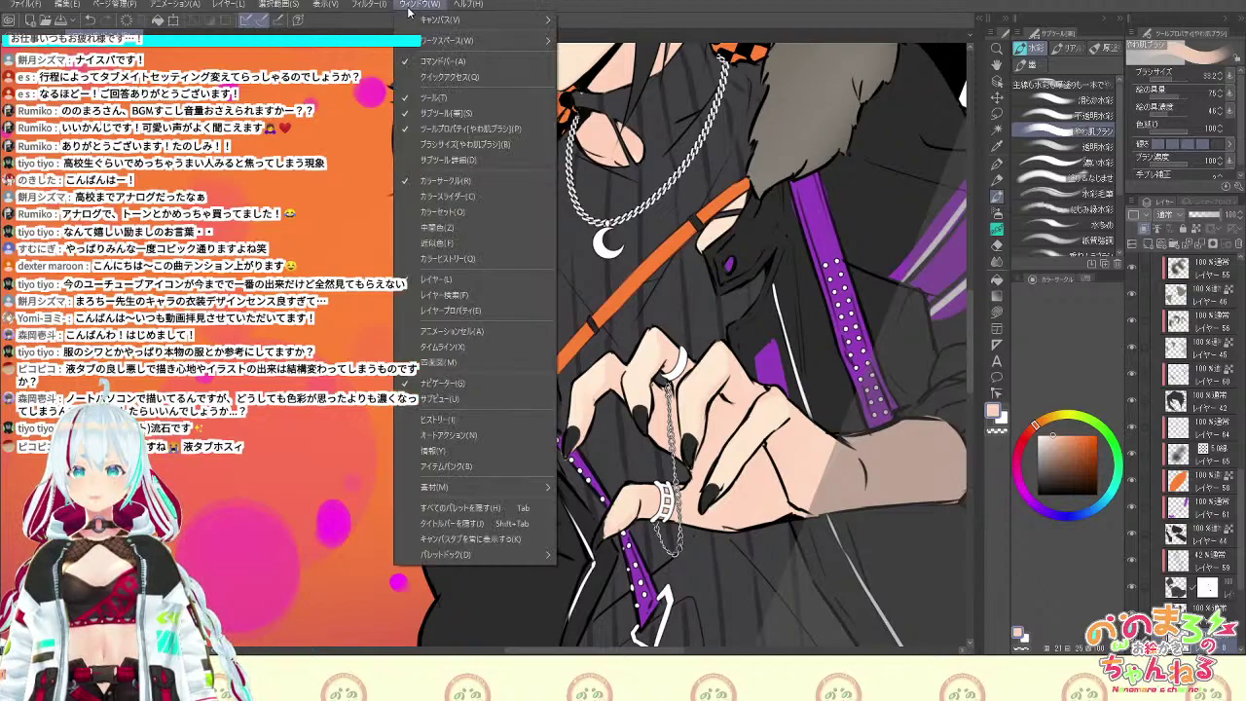
{"action": "mouse_move", "coordinate": [324, 5]}
{"action": "mouse_move", "coordinate": [479, 531]}
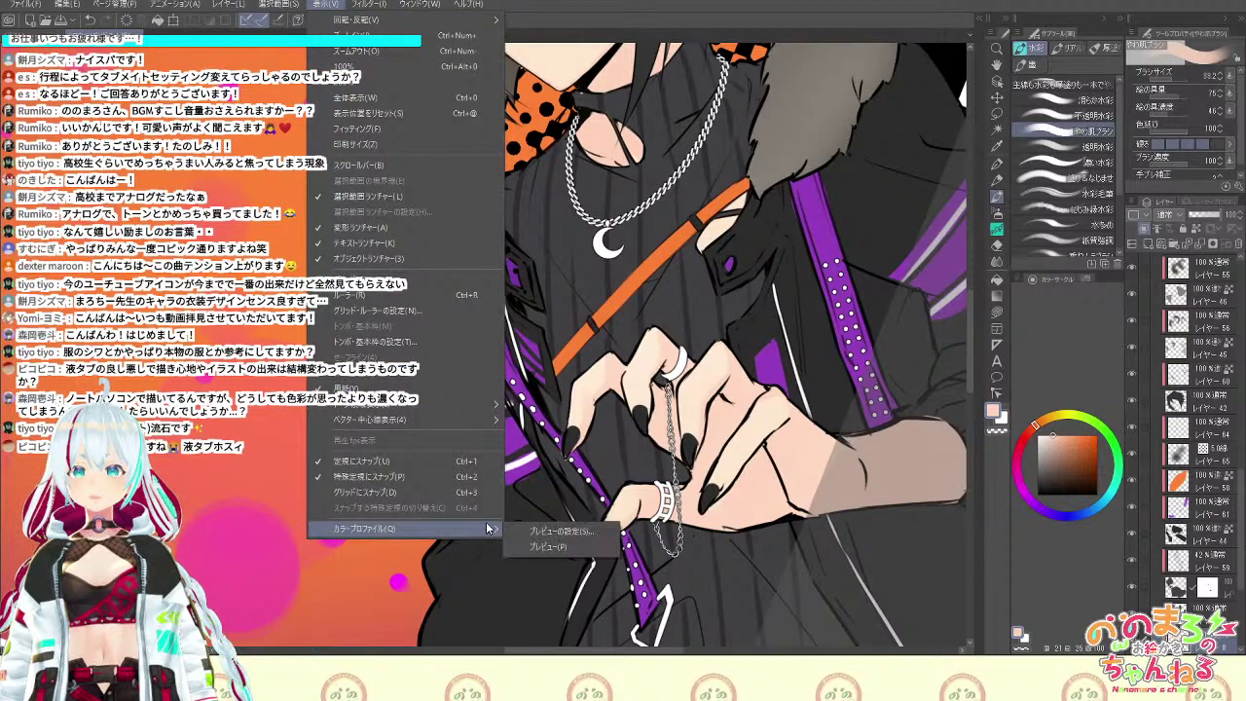
{"action": "left_click", "coordinate": [565, 532]}
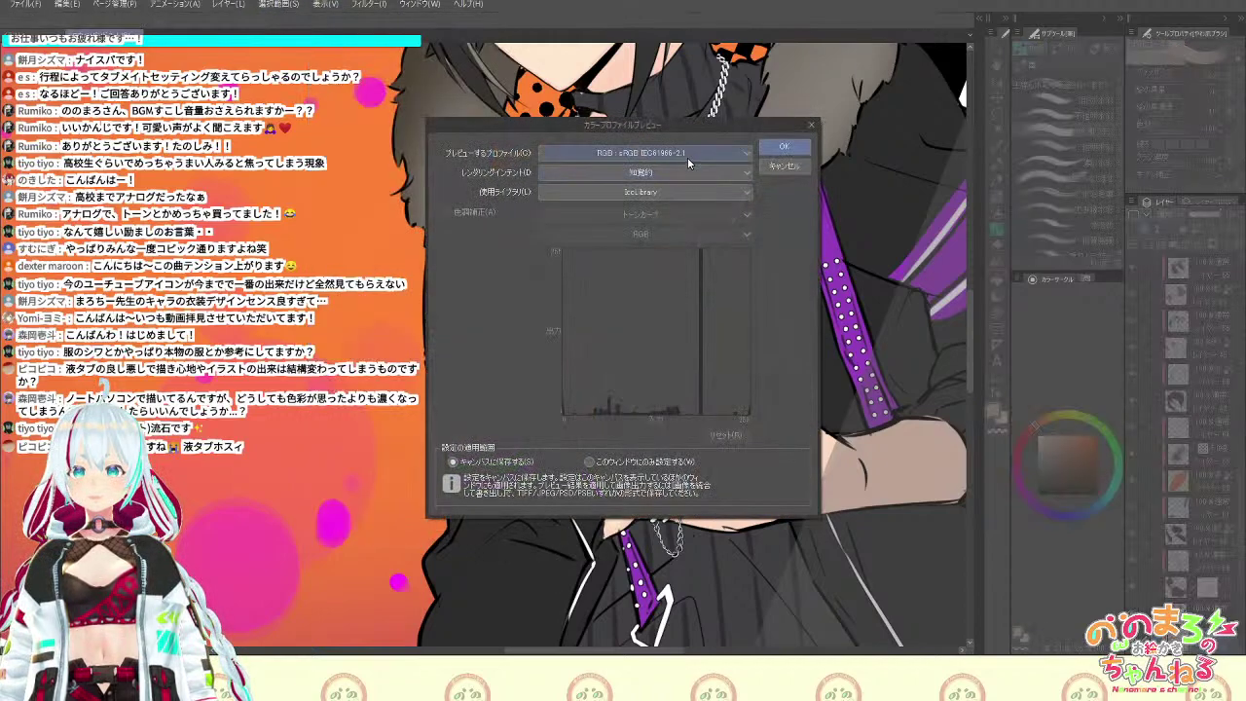
{"action": "left_click", "coordinate": [690, 154]}
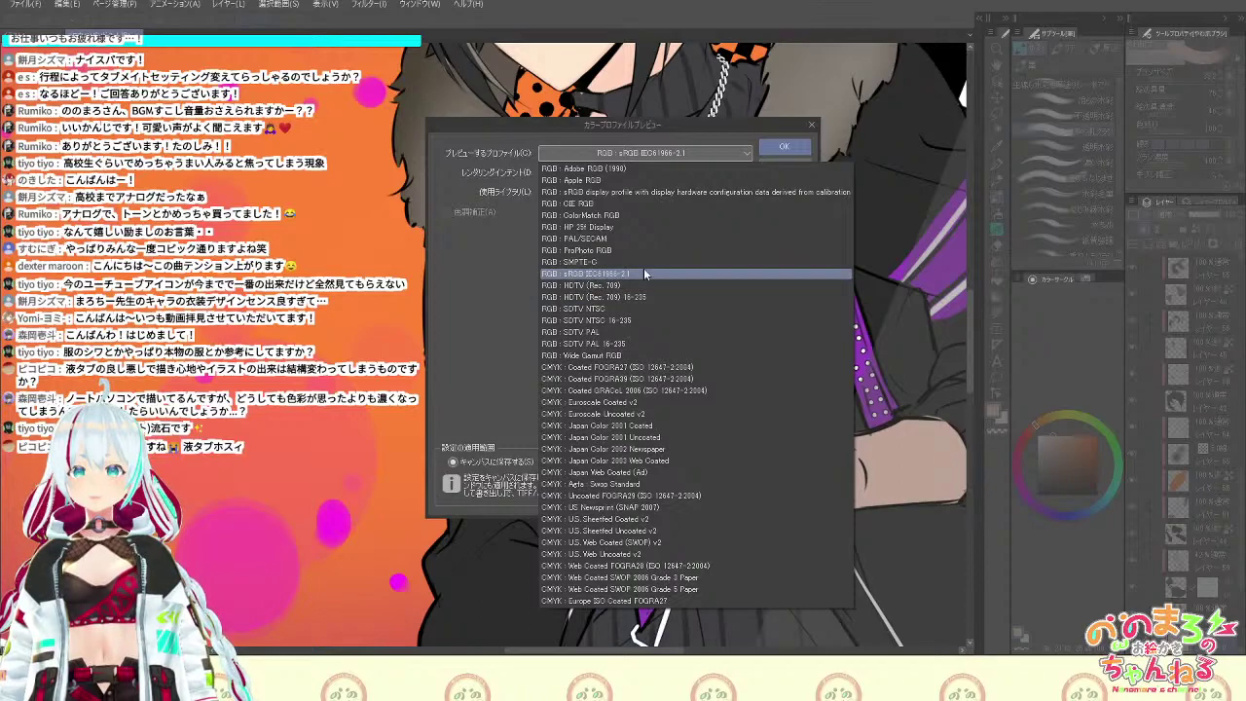
{"action": "left_click", "coordinate": [765, 112]}
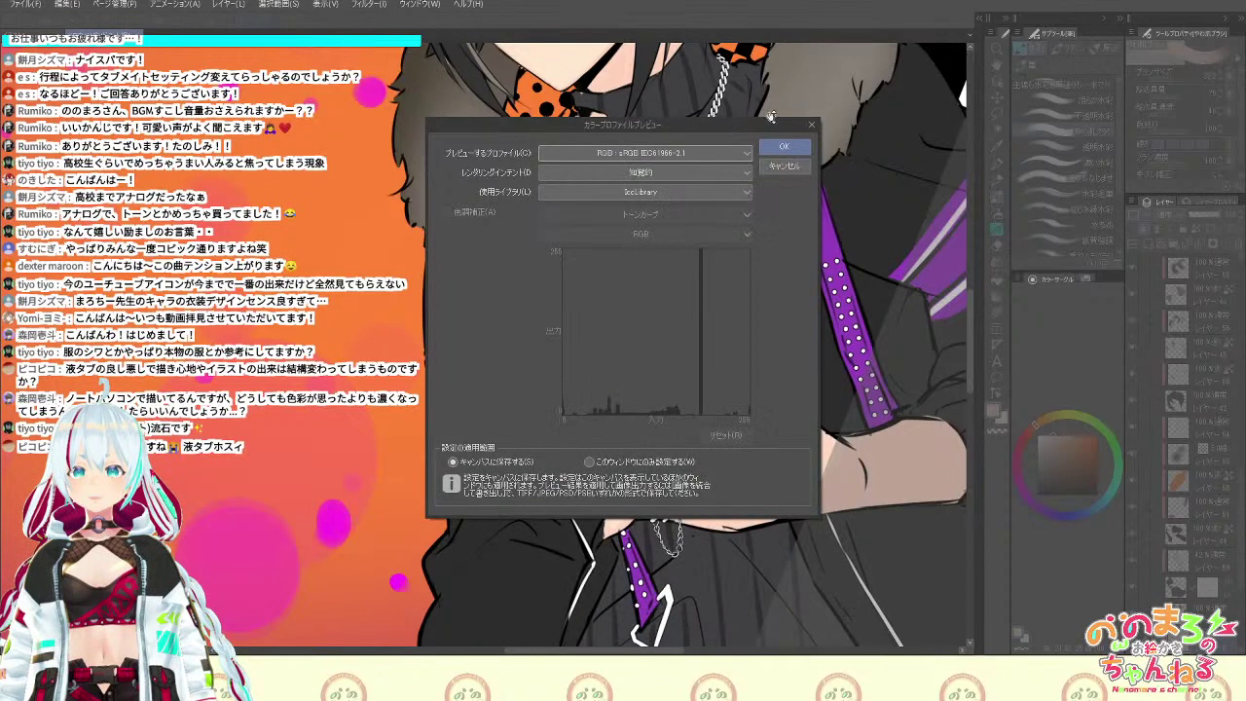
{"action": "left_click", "coordinate": [802, 153]}
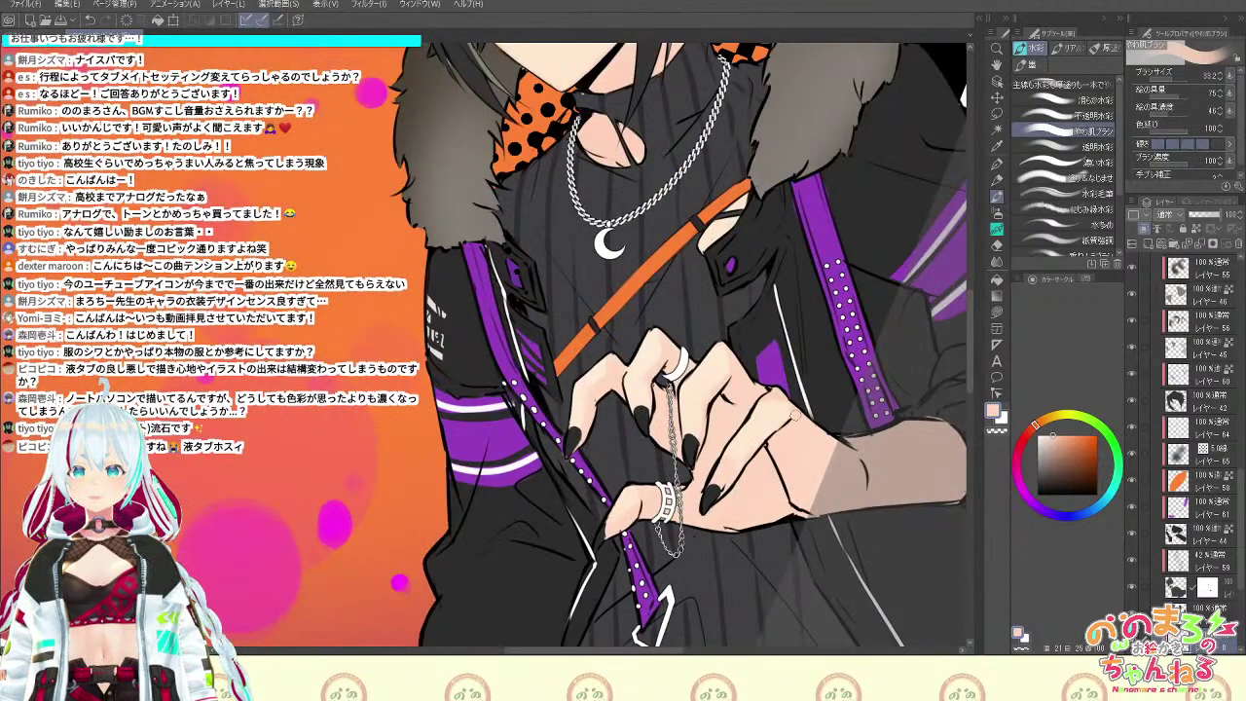
Shade the bare arm below the rolled sleeve and the exposed waist above the belt with an enlarged soft skin brush
{"action": "key", "text": "space"}
{"action": "left_click_drag", "start_coordinate": [808, 580], "coordinate": [912, 215]}
{"action": "left_click_drag", "start_coordinate": [842, 416], "coordinate": [945, 349]}
{"action": "key", "text": "space"}
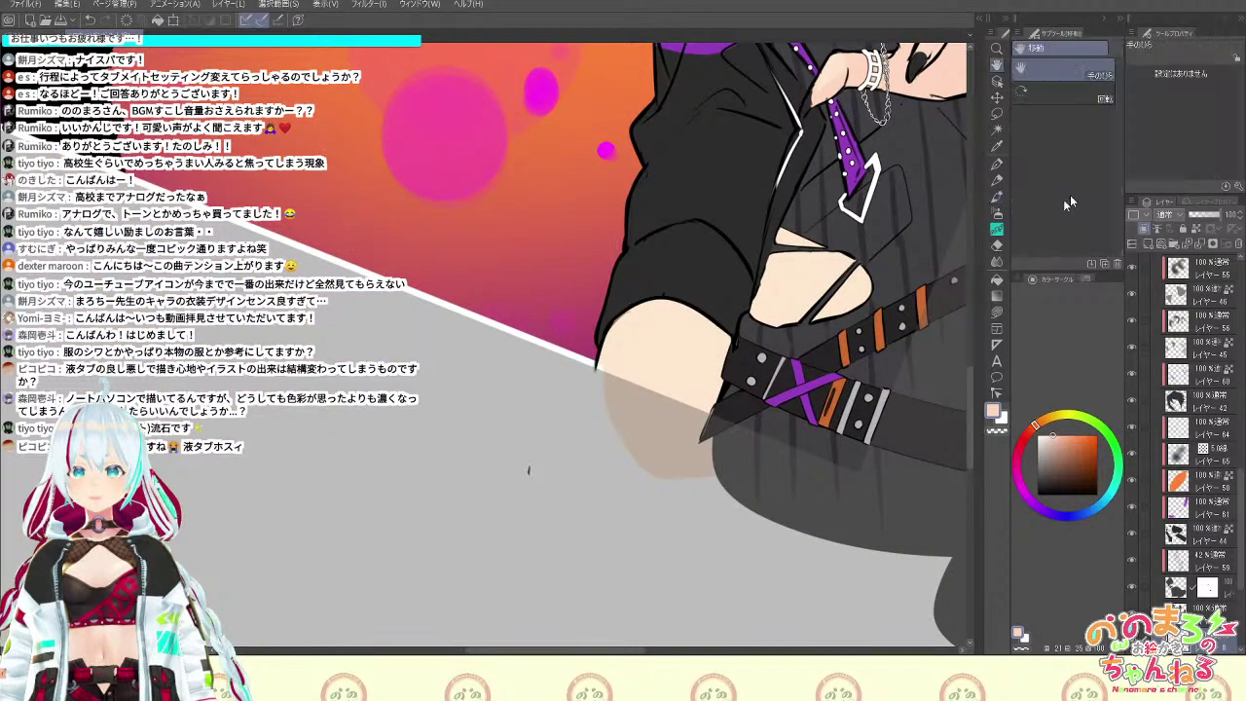
{"action": "left_click_drag", "start_coordinate": [863, 364], "coordinate": [829, 450]}
{"action": "key", "text": "b"}
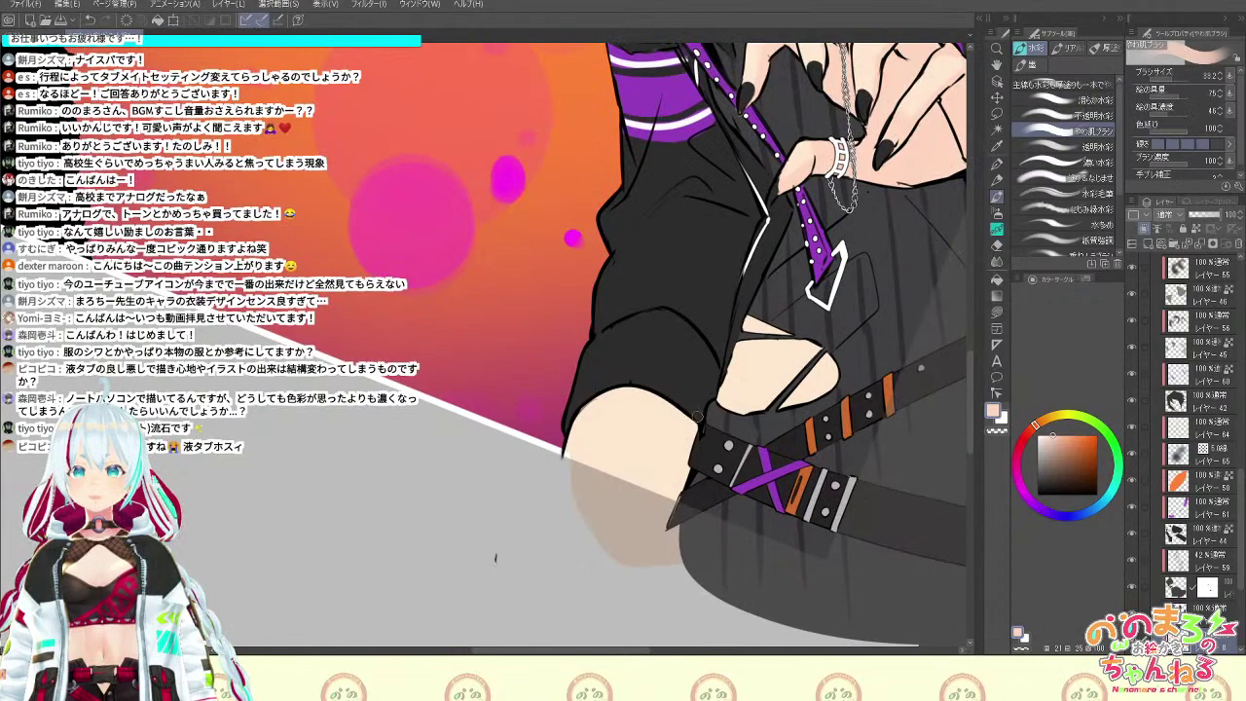
{"action": "left_click", "coordinate": [1176, 77]}
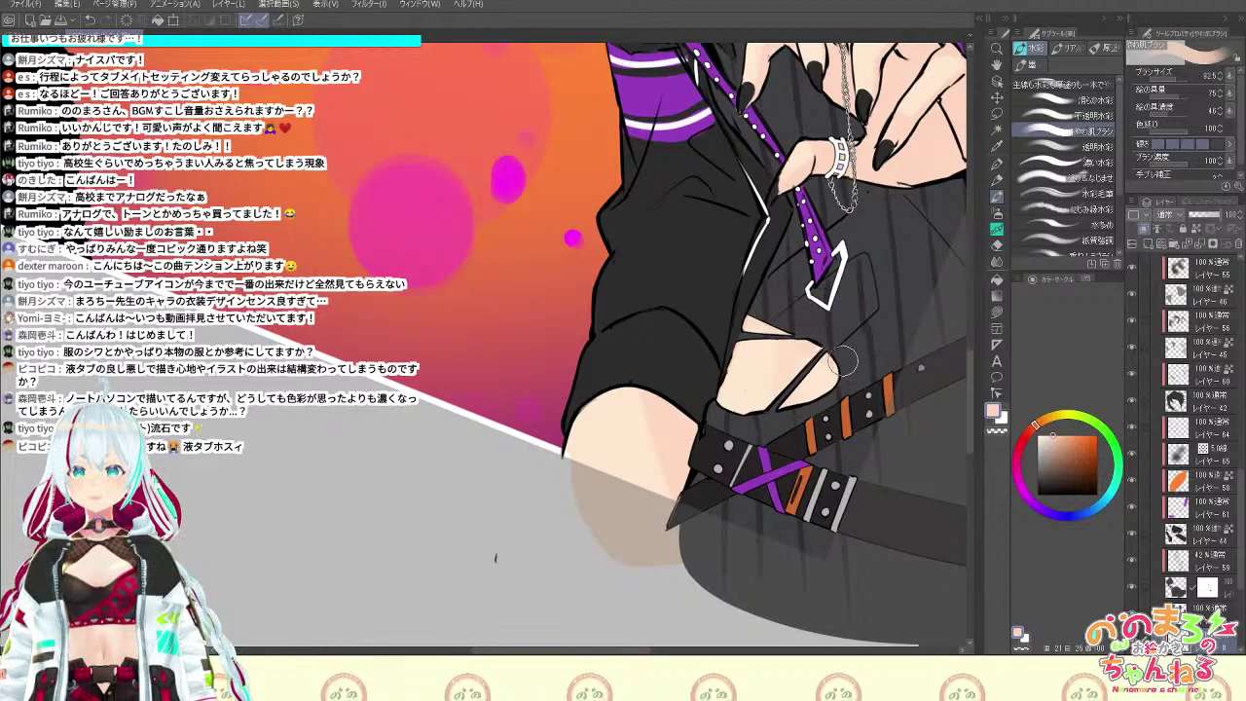
Undo the last stroke on the bare arm and reduce the soft skin brush size
{"action": "key", "text": "b"}
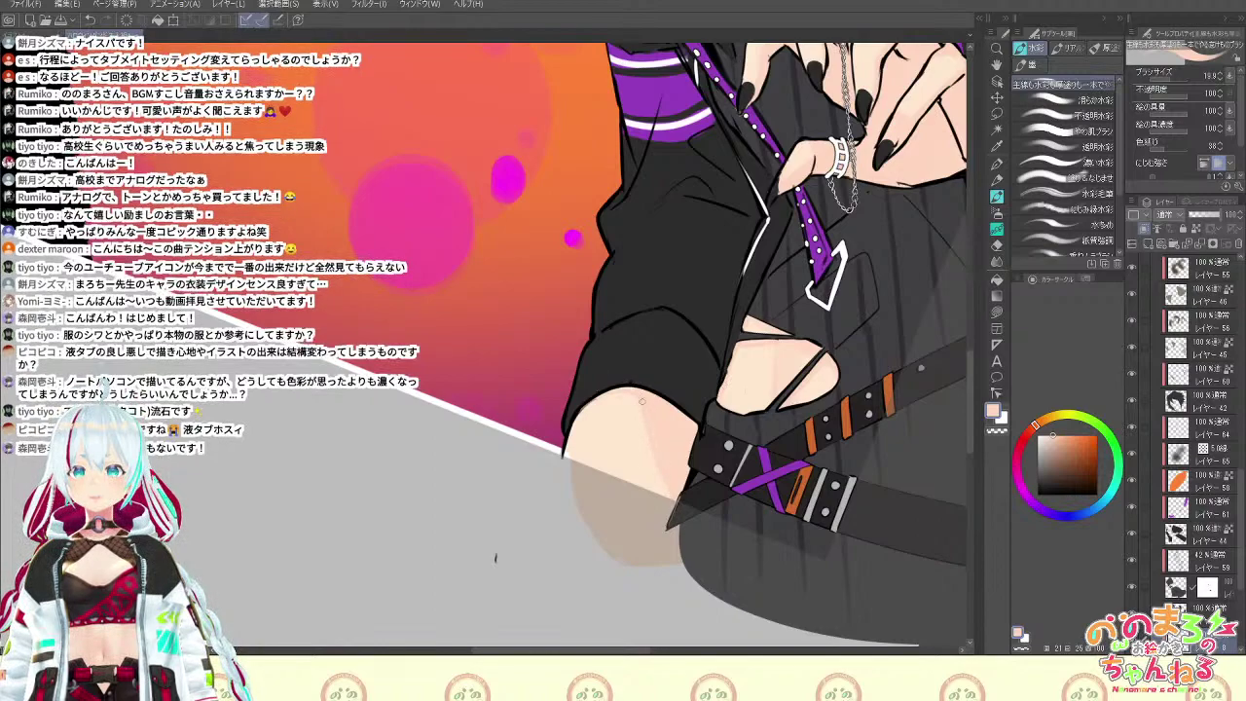
{"action": "key", "text": "b"}
{"action": "key", "text": "ctrl+z"}
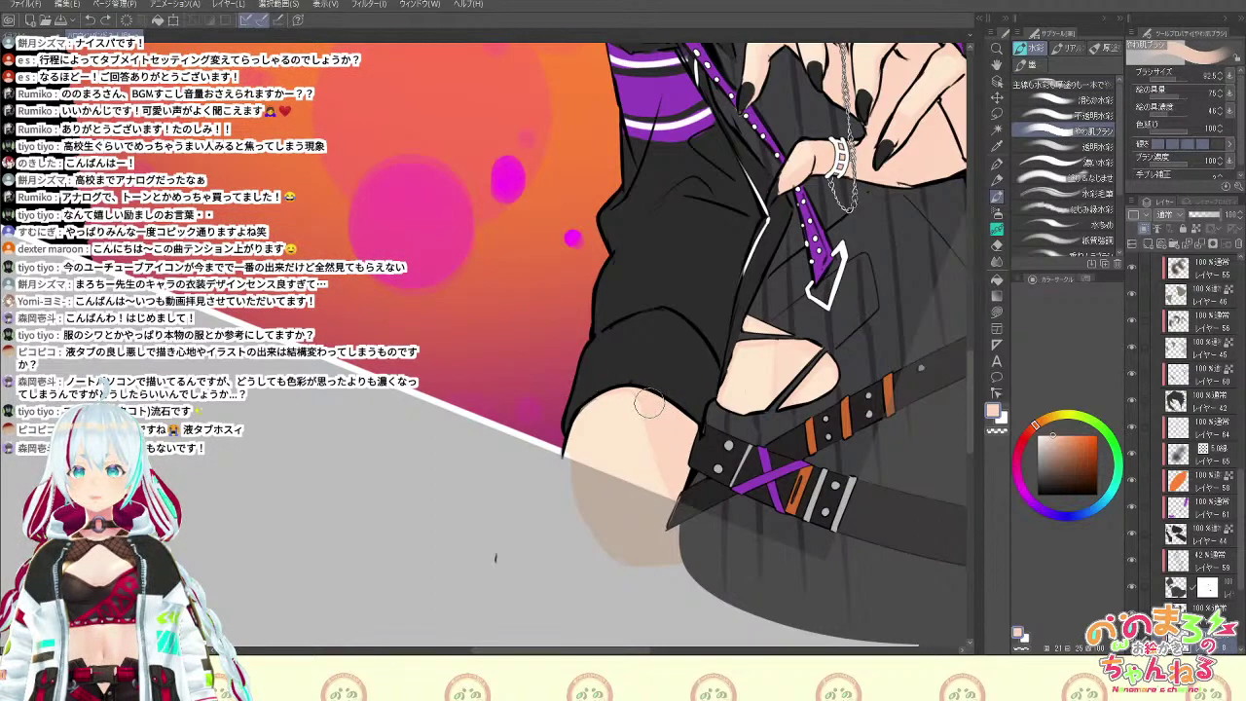
{"action": "left_click", "coordinate": [1172, 80]}
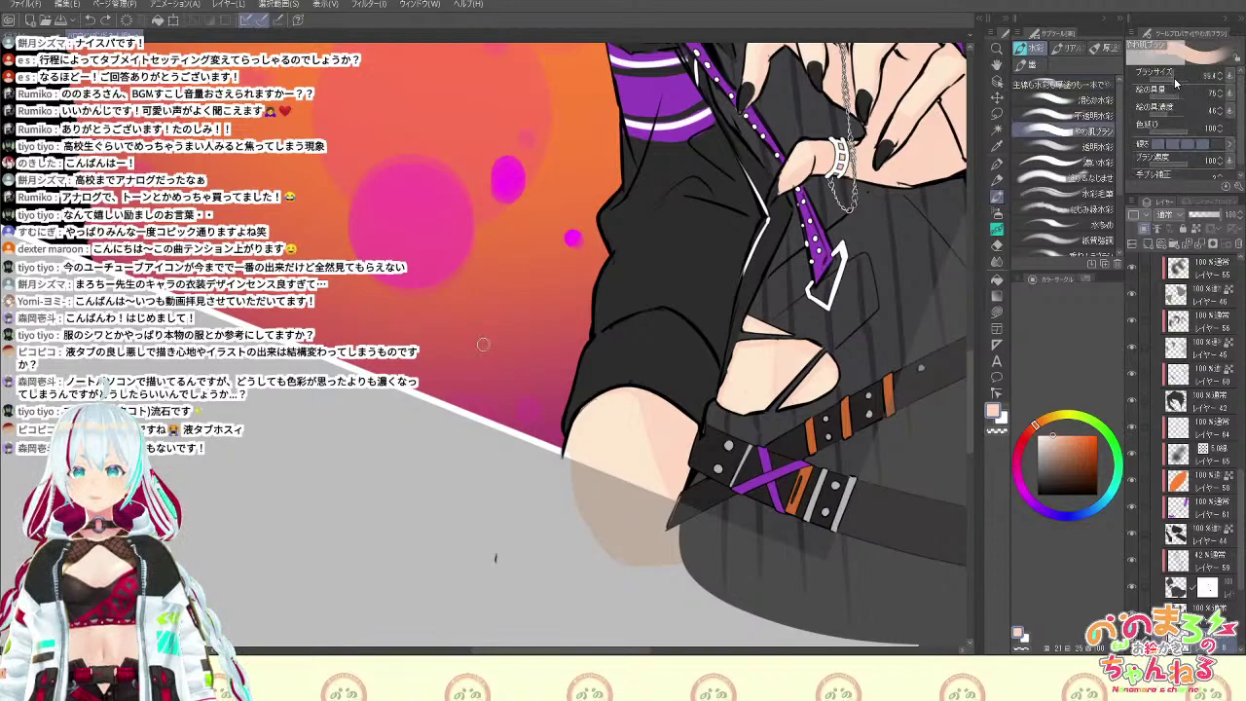
{"action": "left_click_drag", "start_coordinate": [1171, 80], "coordinate": [1163, 81]}
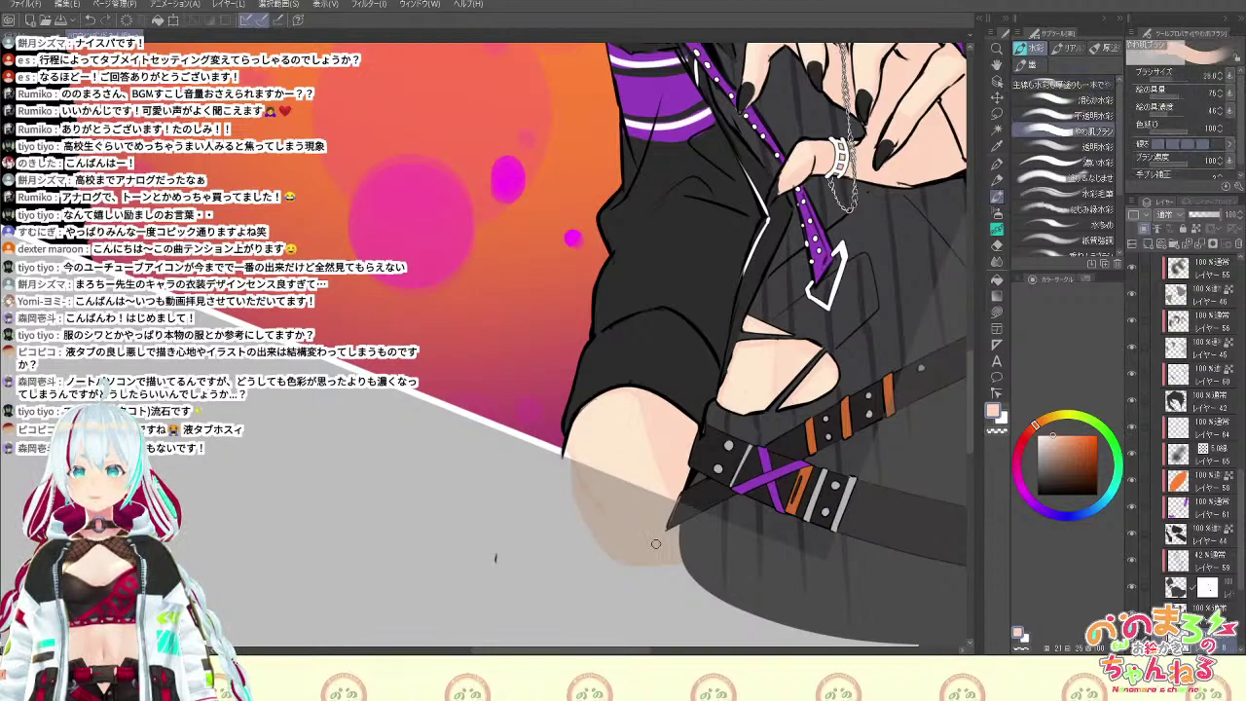
Return to the face and examine its skin shading in the mirrored and normal canvas views
{"action": "key", "text": "space"}
{"action": "left_click_drag", "start_coordinate": [773, 416], "coordinate": [766, 625]}
{"action": "key", "text": "space"}
{"action": "left_click_drag", "start_coordinate": [930, 225], "coordinate": [833, 563]}
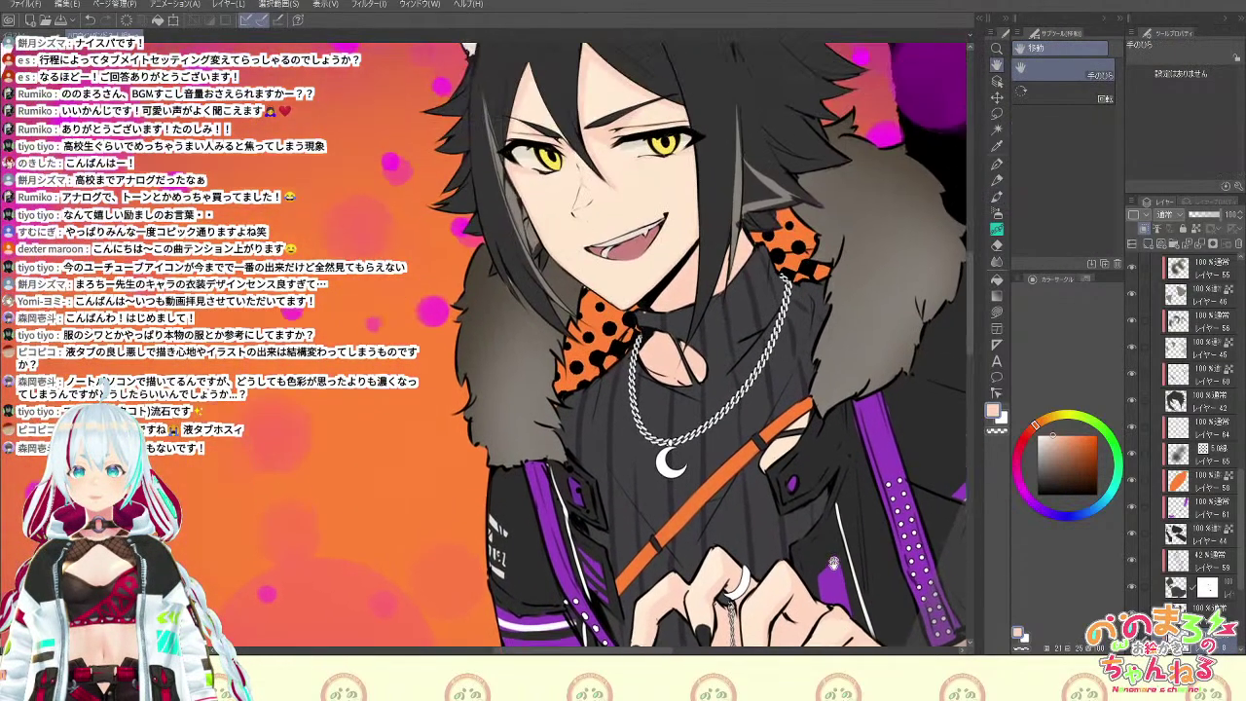
{"action": "left_click_drag", "start_coordinate": [781, 405], "coordinate": [853, 617]}
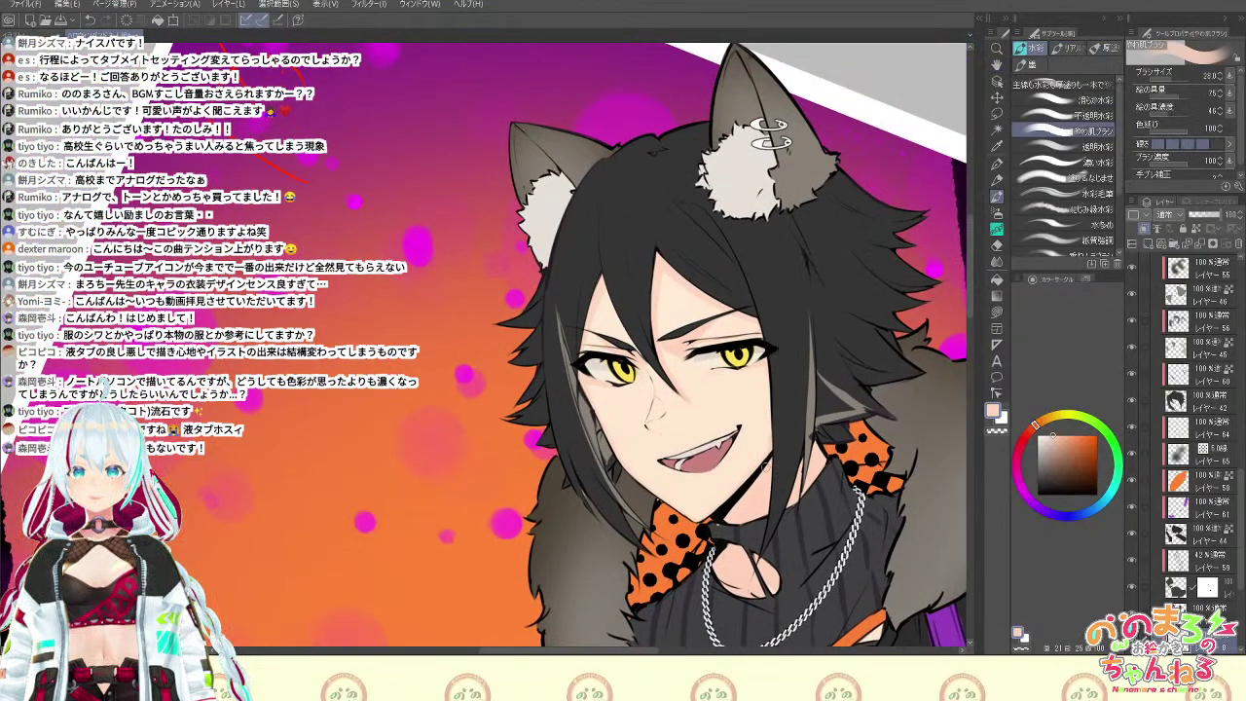
{"action": "scroll", "coordinate": [820, 398], "scroll_direction": "up", "scroll_amount": 1}
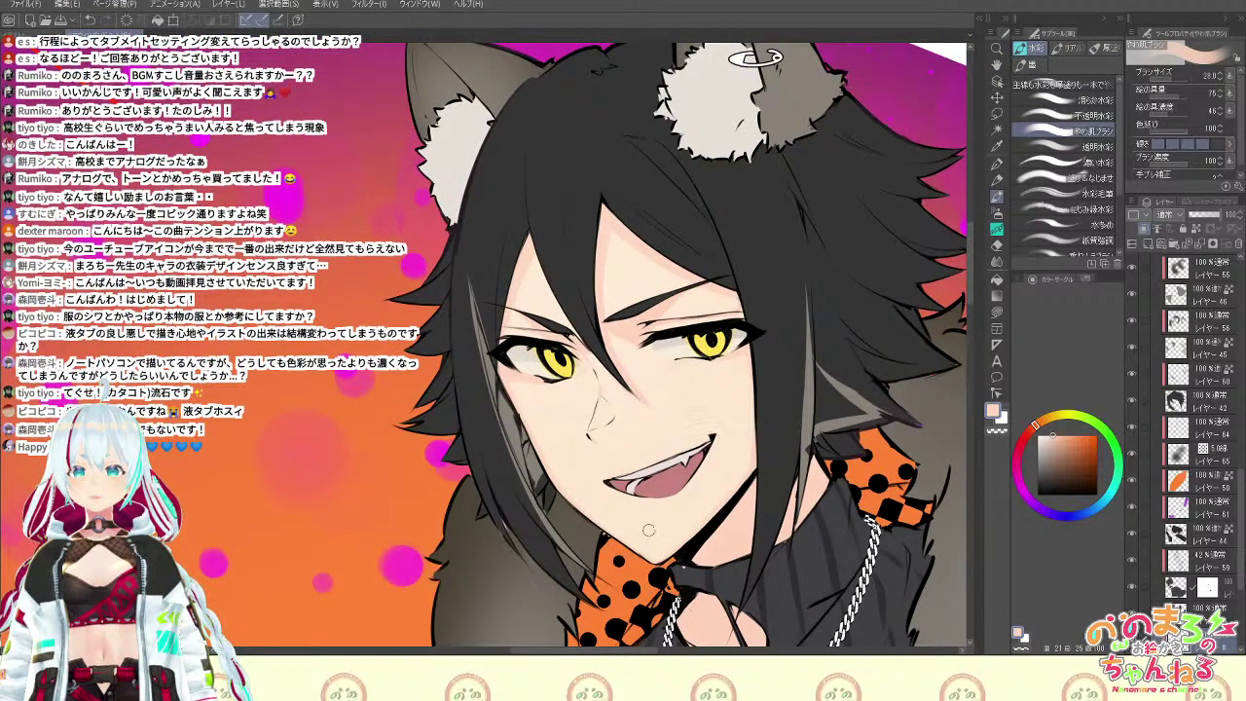
{"action": "key", "text": "h"}
{"action": "key", "text": "space"}
{"action": "left_click_drag", "start_coordinate": [692, 503], "coordinate": [928, 459]}
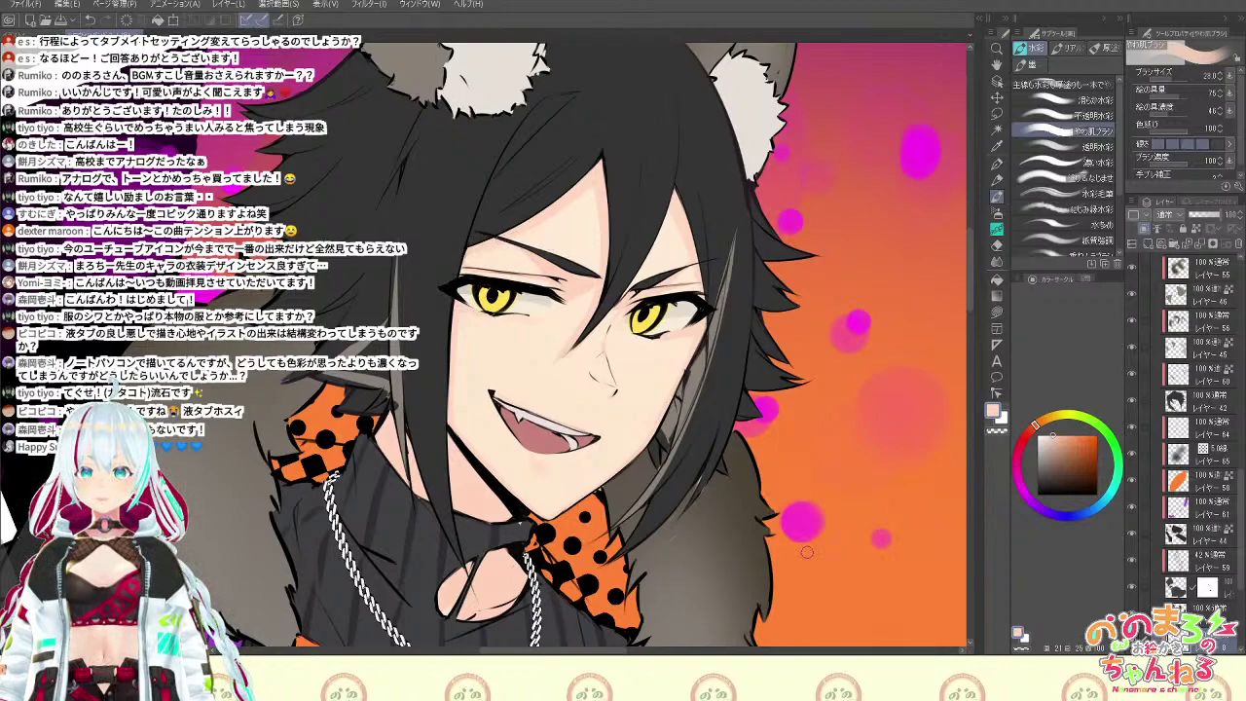
{"action": "key", "text": "h"}
{"action": "left_click_drag", "start_coordinate": [635, 520], "coordinate": [827, 575]}
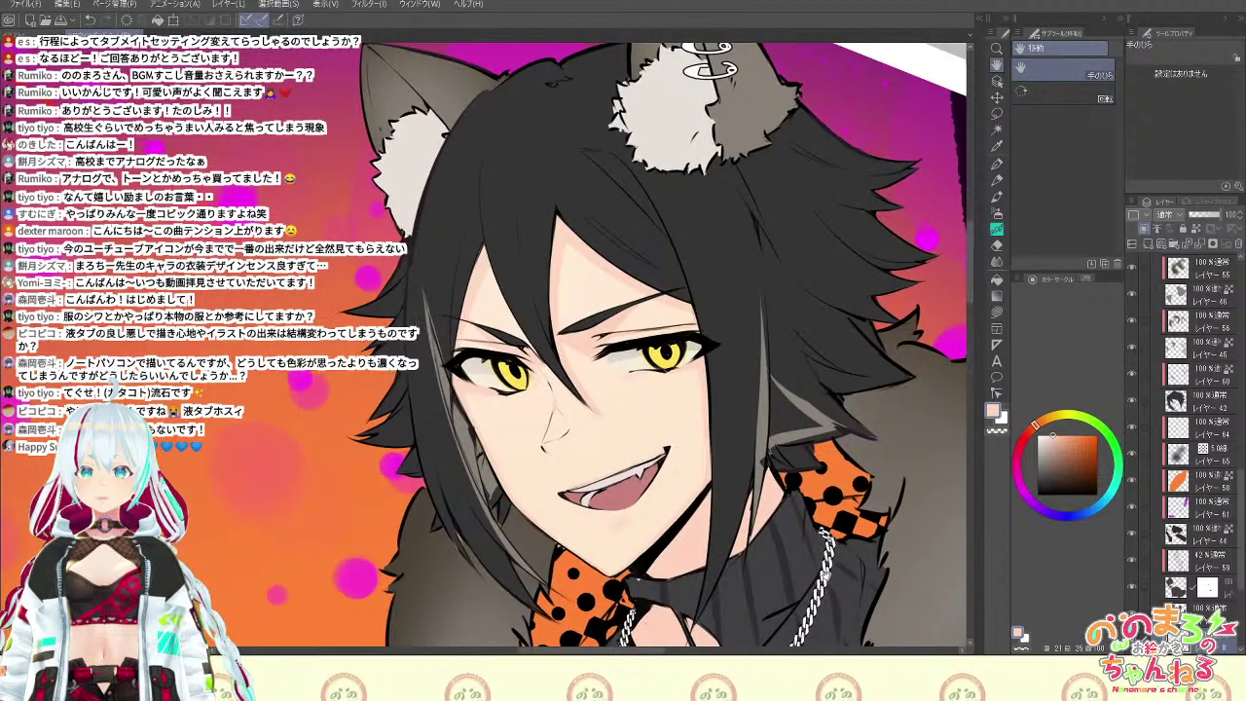
Switch to the soft airbrush and reduce its brush size for the skin shading layer
{"action": "key", "text": "b"}
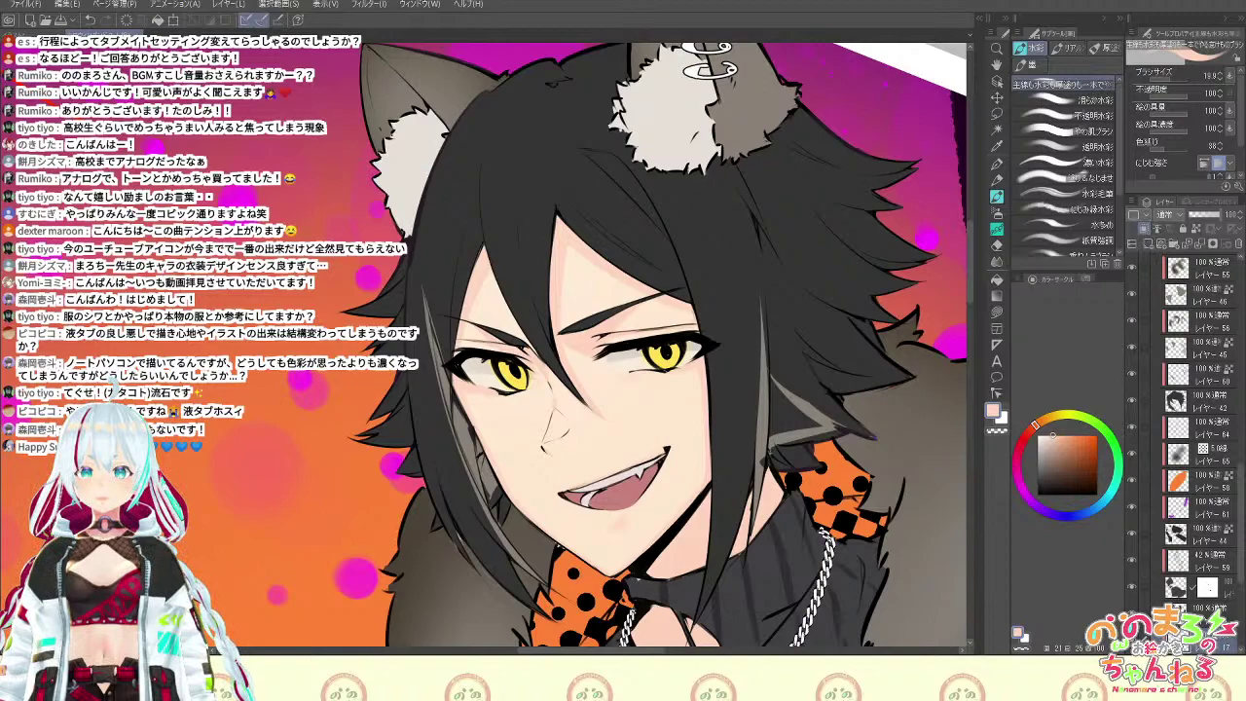
{"action": "left_click_drag", "start_coordinate": [1242, 584], "coordinate": [1243, 618]}
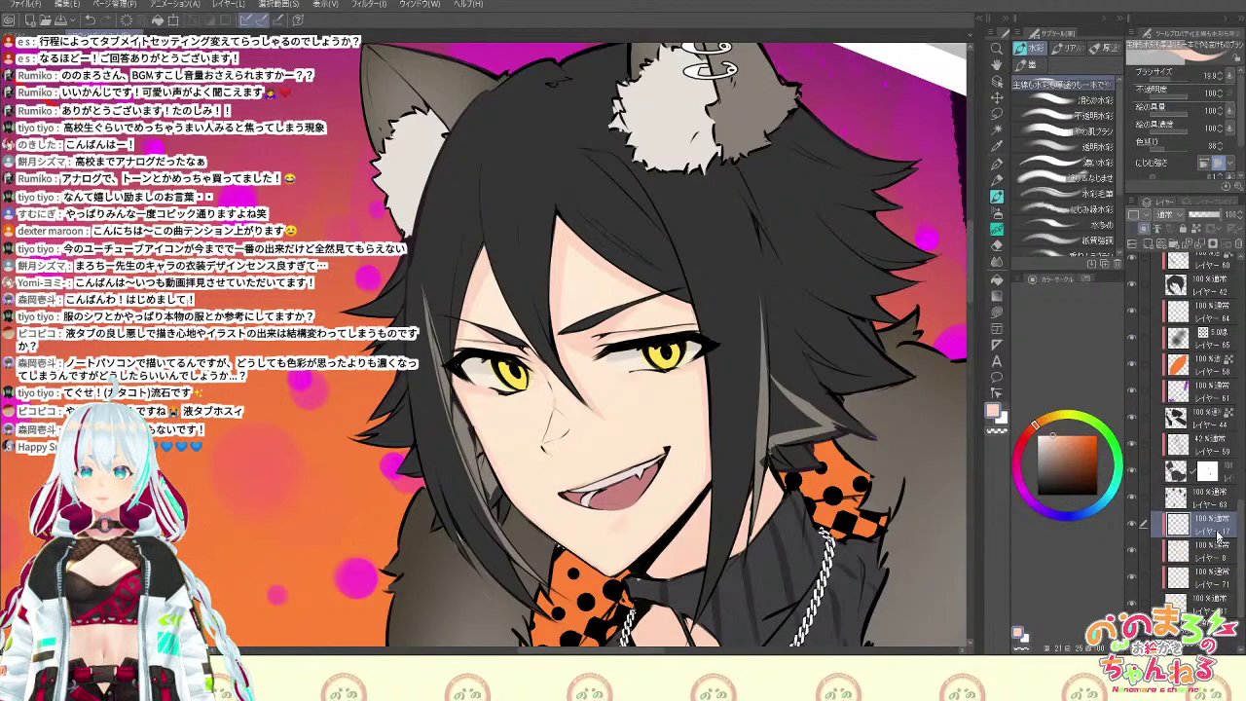
{"action": "key", "text": "b"}
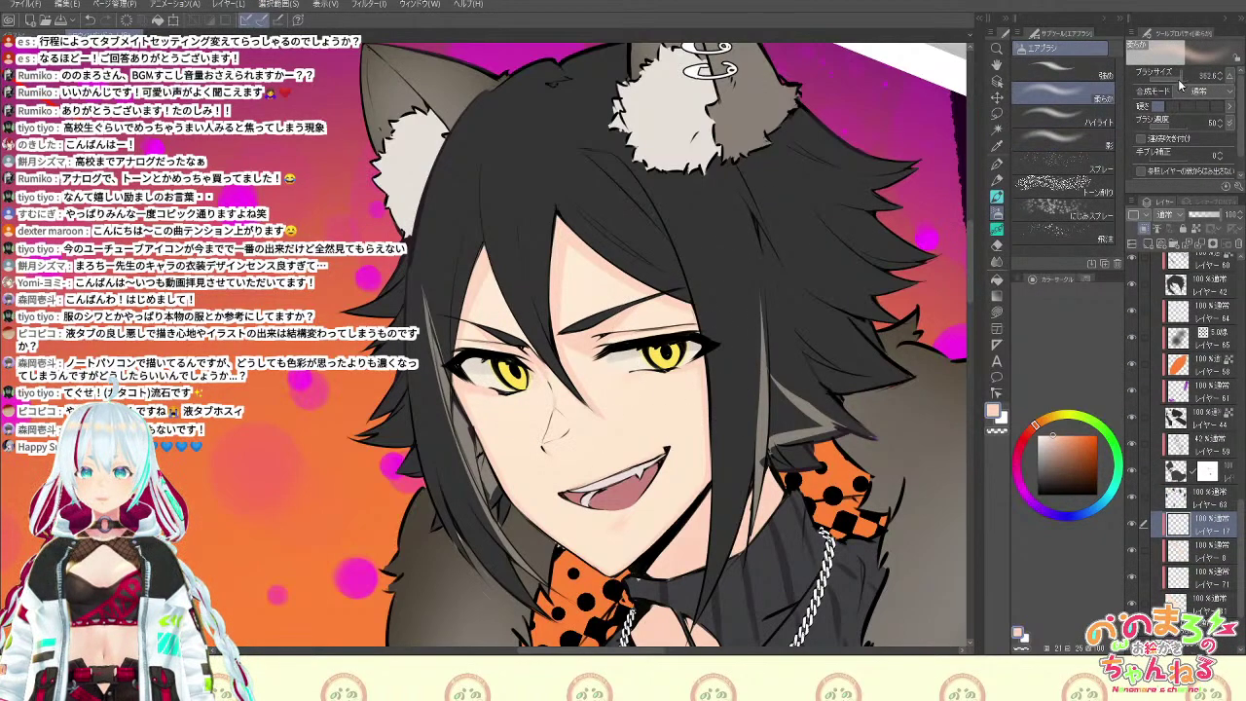
{"action": "left_click_drag", "start_coordinate": [1181, 80], "coordinate": [1166, 81]}
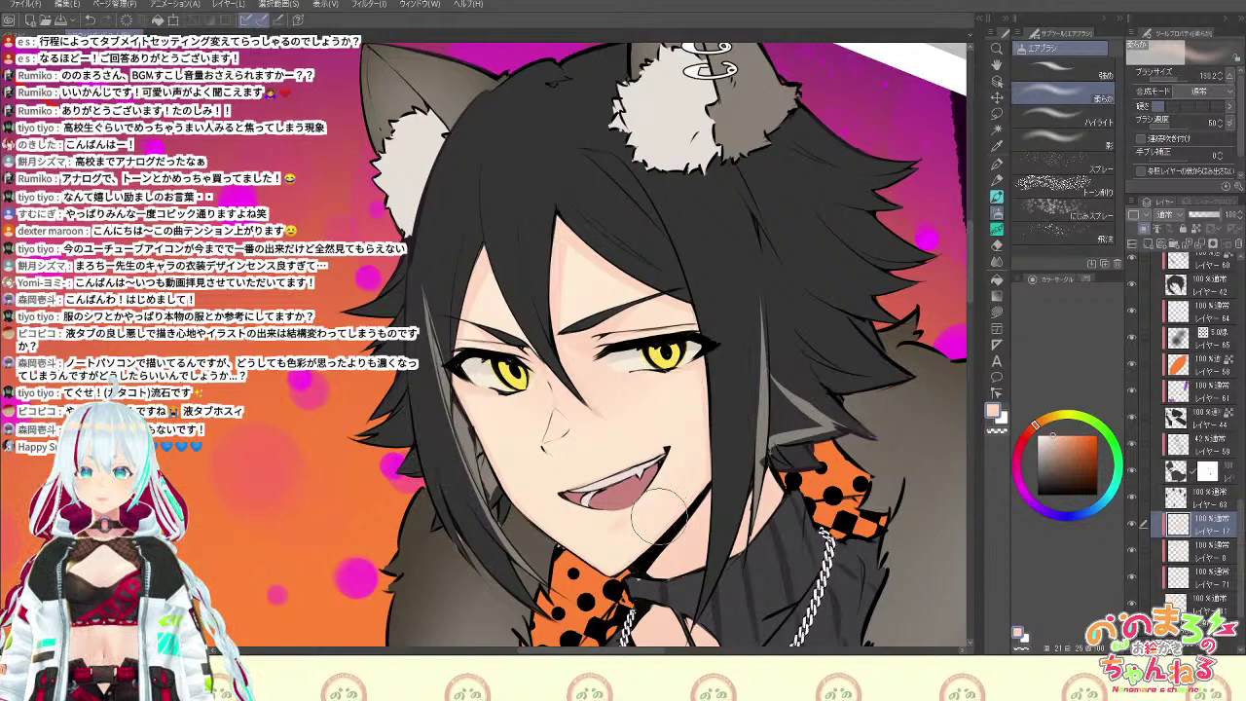
Set the skin shading layer's opacity to 71% and move it down one place in the layer stack
{"action": "left_click_drag", "start_coordinate": [1217, 215], "coordinate": [1211, 215]}
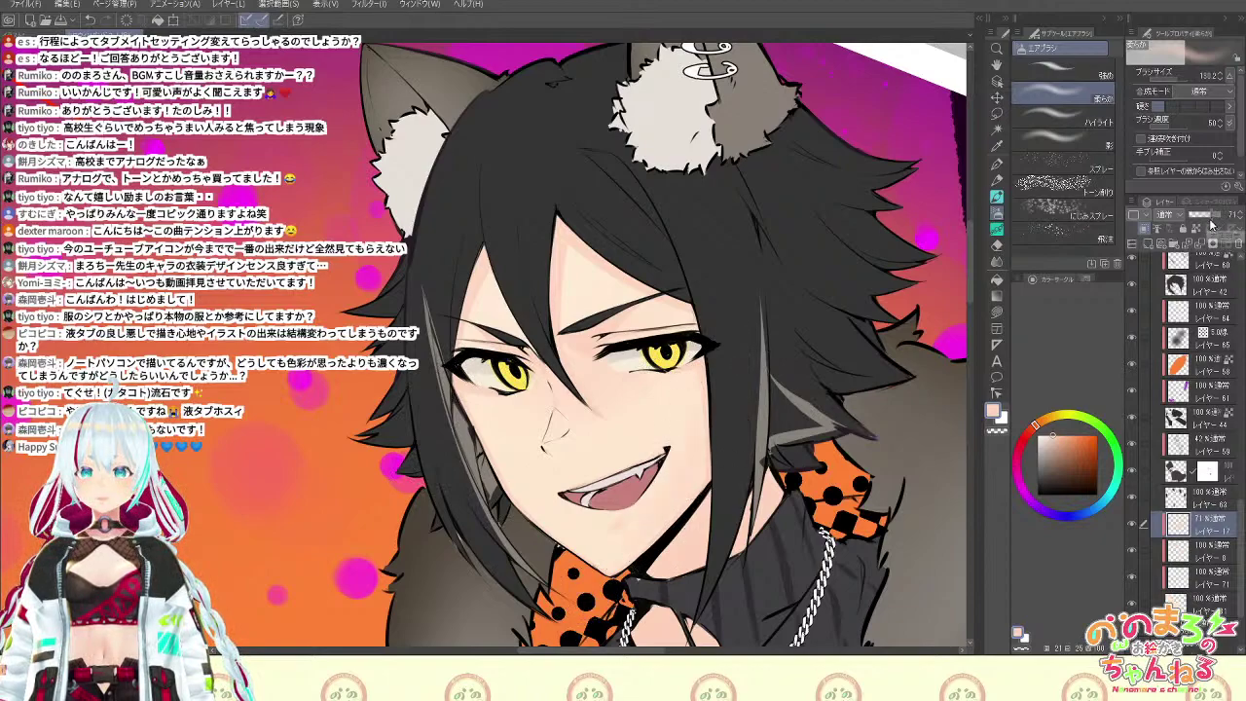
{"action": "left_click_drag", "start_coordinate": [1216, 522], "coordinate": [1209, 572]}
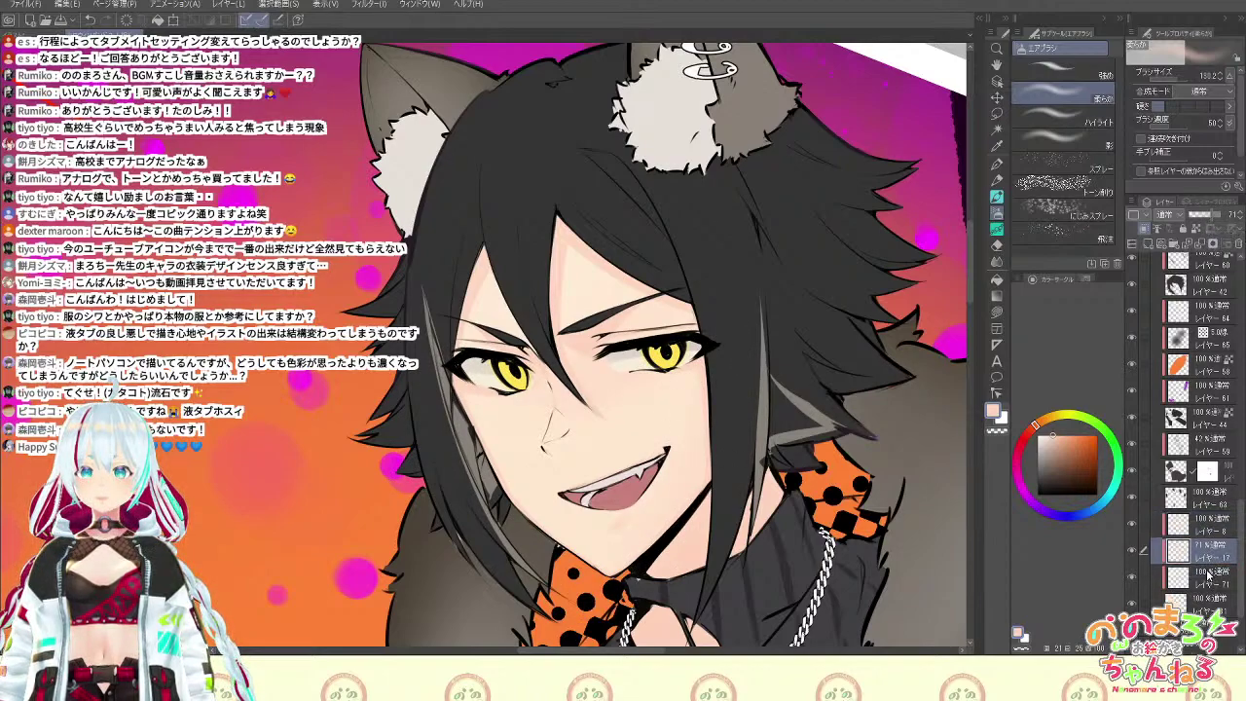
{"action": "key", "text": "ctrl+minus"}
{"action": "key", "text": "ctrl+minus"}
{"action": "key", "text": "ctrl+minus"}
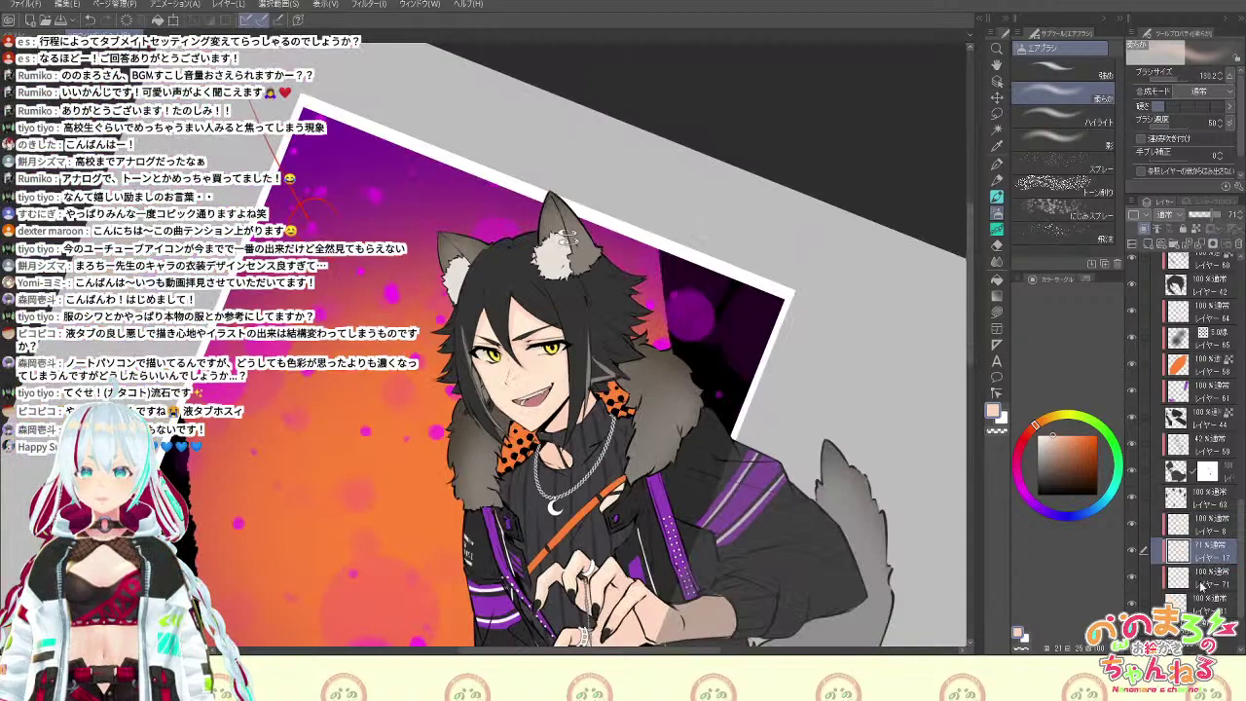
{"action": "key", "text": "ctrl+plus"}
{"action": "key", "text": "ctrl+plus"}
Add a new layer above the skin shading layers and choose a deeper peach as the drawing colour
{"action": "left_click", "coordinate": [1219, 526]}
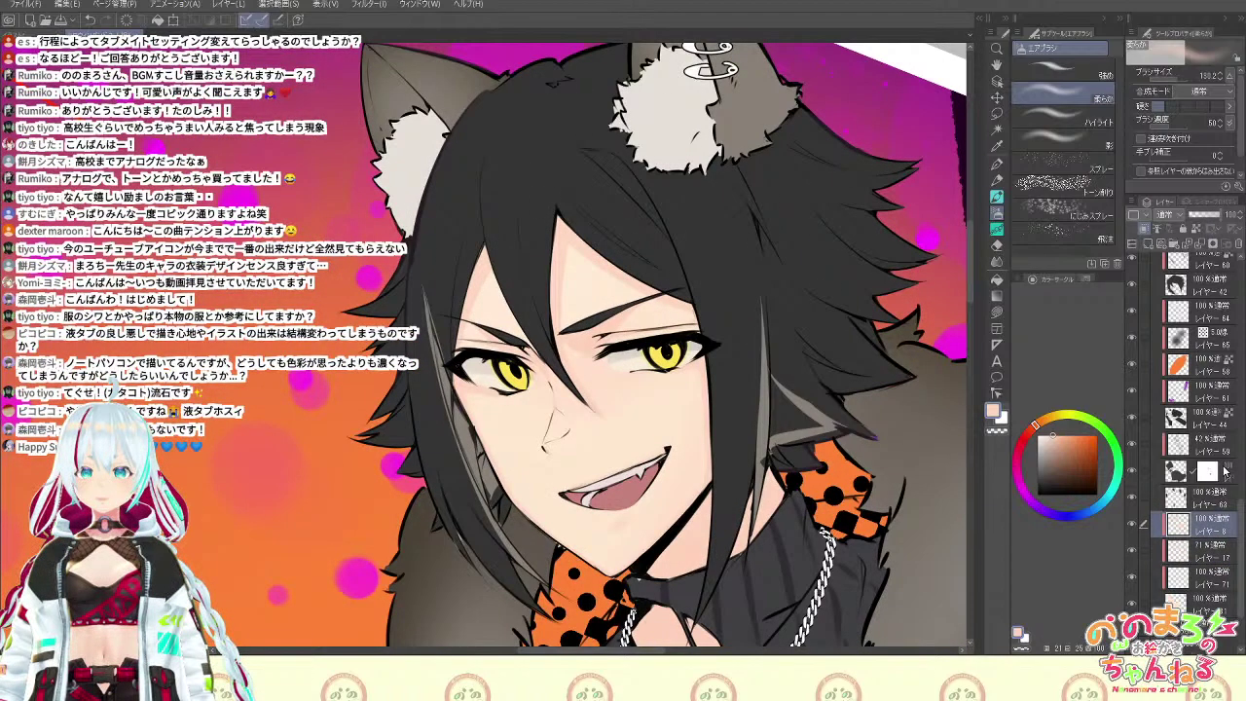
{"action": "left_click", "coordinate": [1149, 244]}
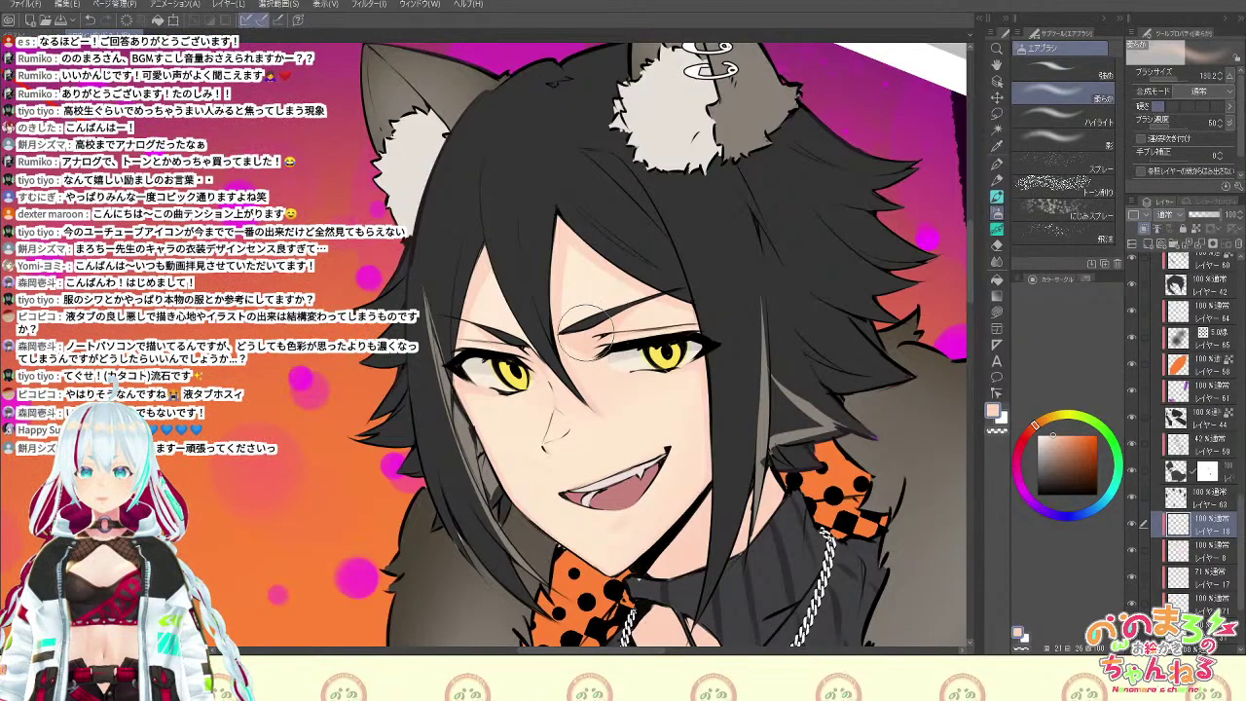
{"action": "key", "text": "F7"}
{"action": "left_click", "coordinate": [864, 145]}
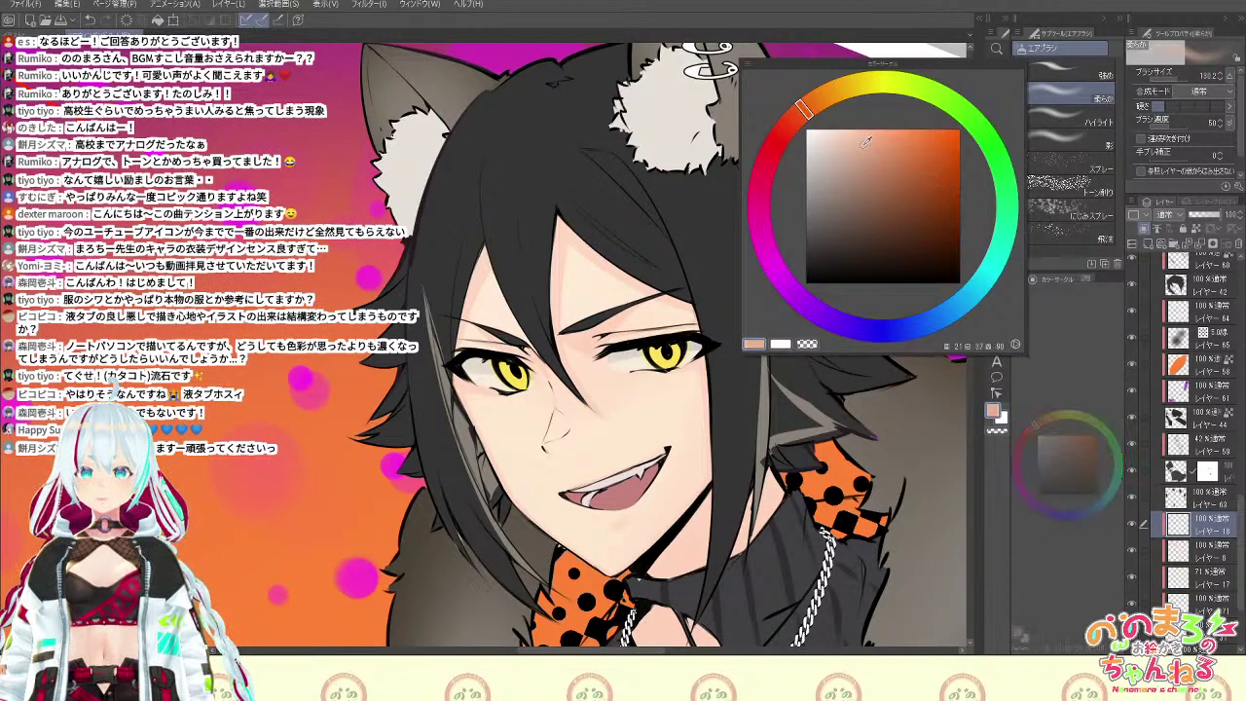
Shift the drawing colour from peach to a redder salmon pink for the new skin shading layer
{"action": "key", "text": "F7"}
{"action": "key", "text": "F7"}
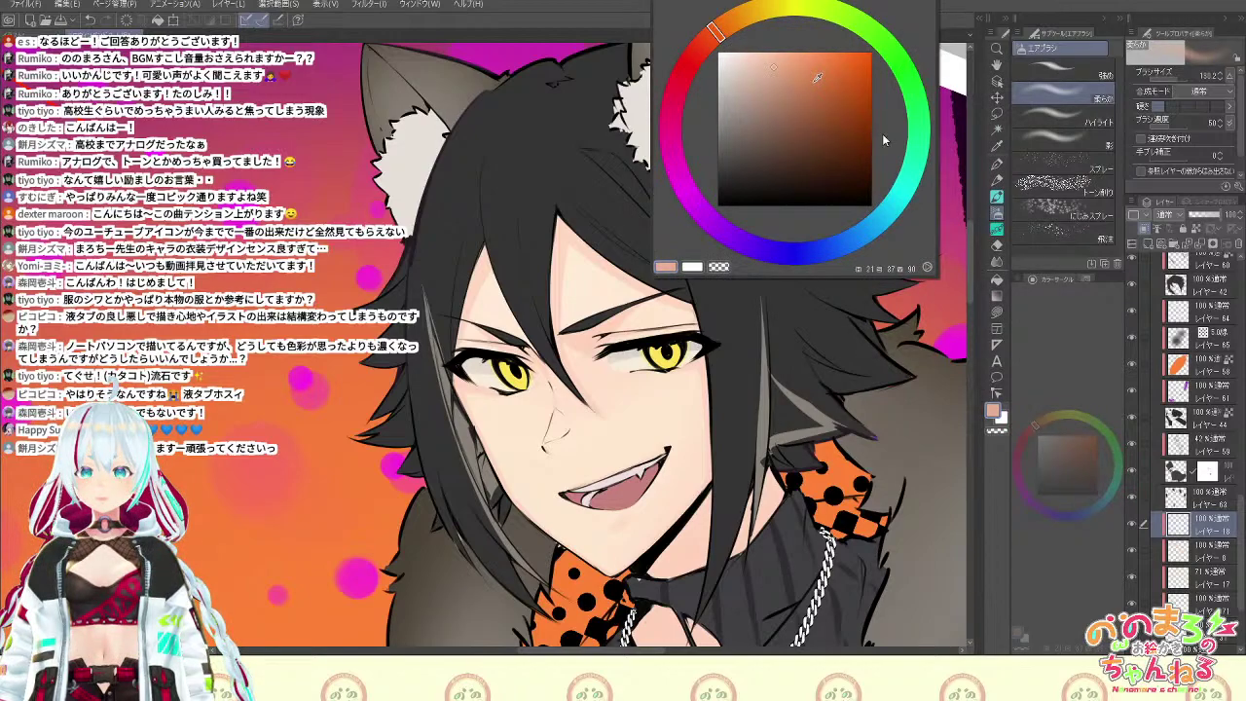
{"action": "left_click", "coordinate": [723, 50]}
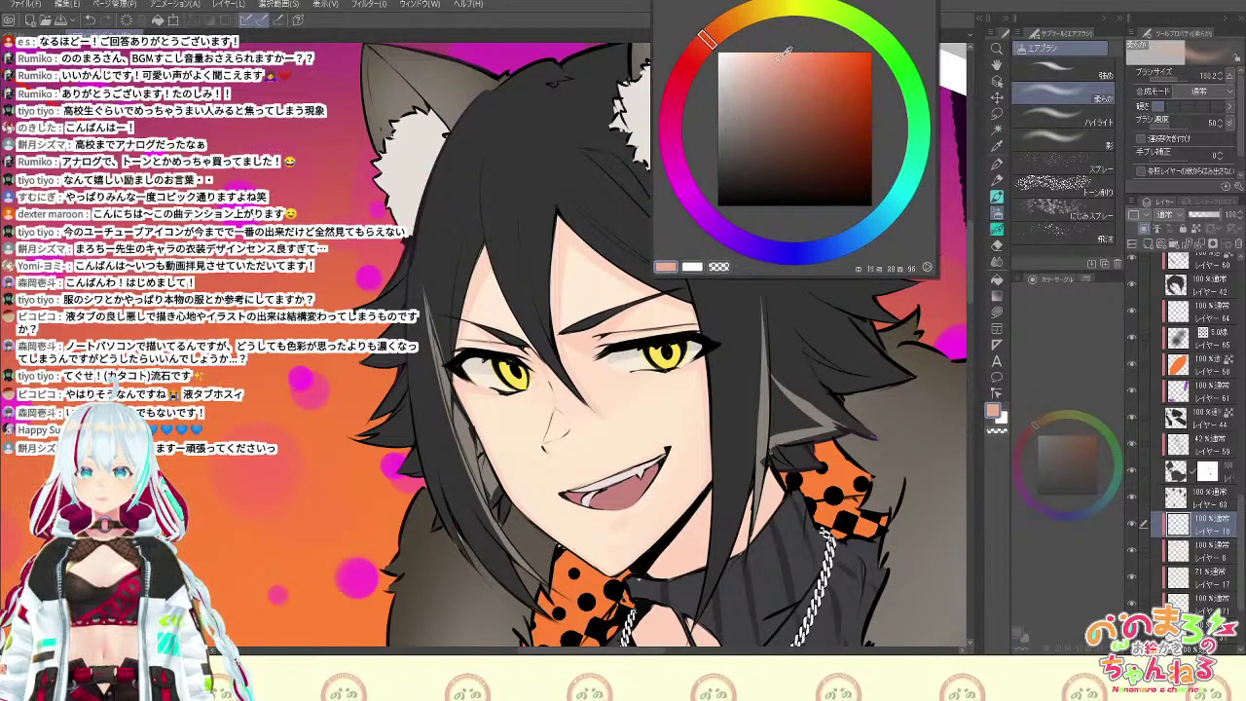
{"action": "left_click", "coordinate": [699, 49]}
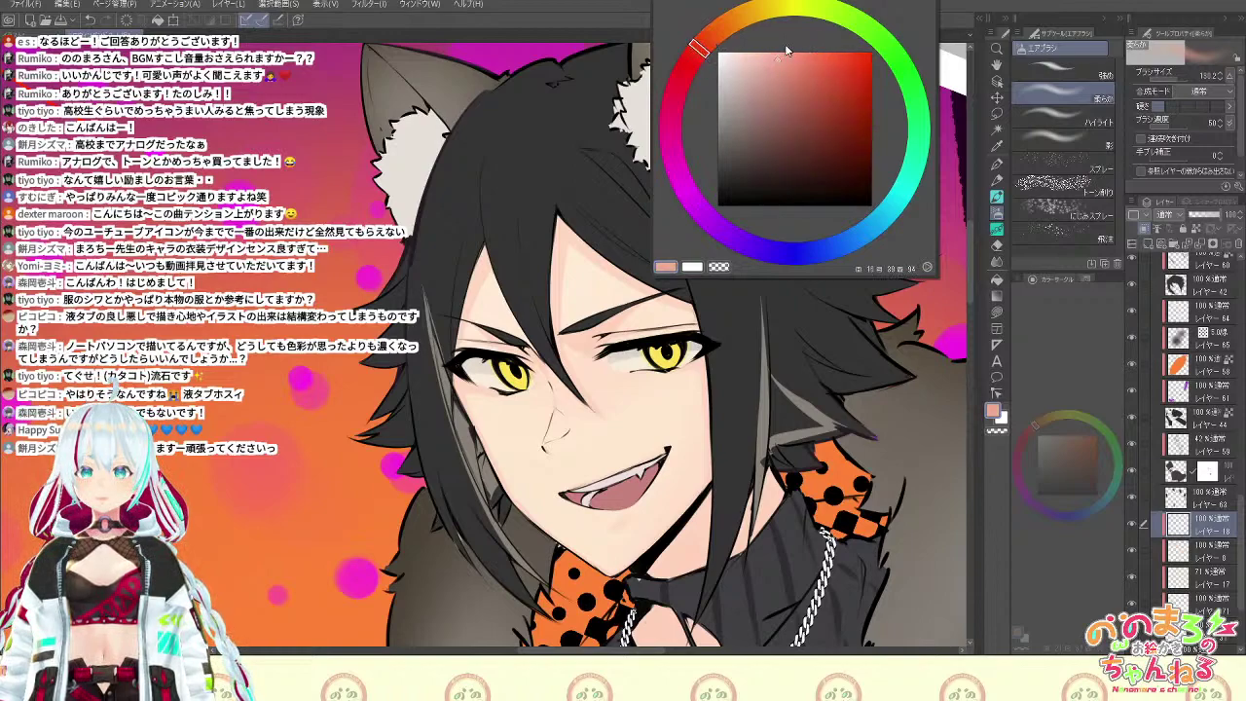
{"action": "key", "text": "F7"}
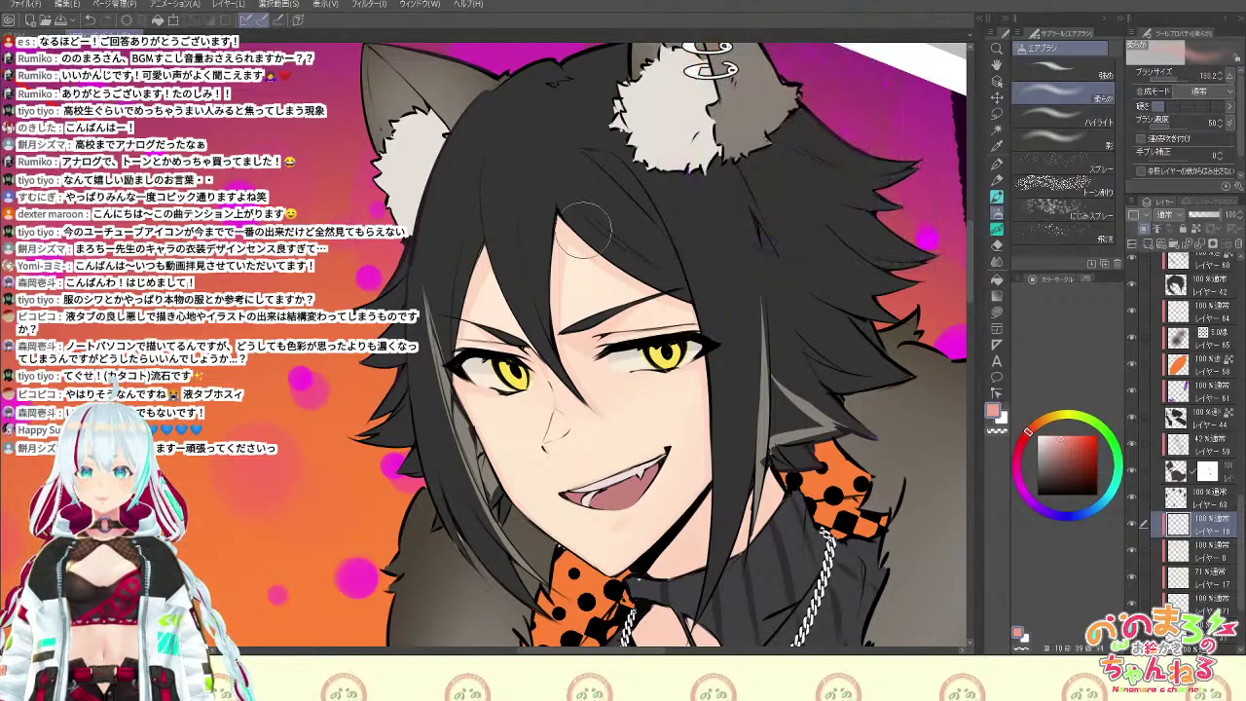
Paint salmon-pink shadows on the forehead beneath the bangs with the watercolour brushes and soften their edges with the transparent soft airbrush
{"action": "key", "text": "b"}
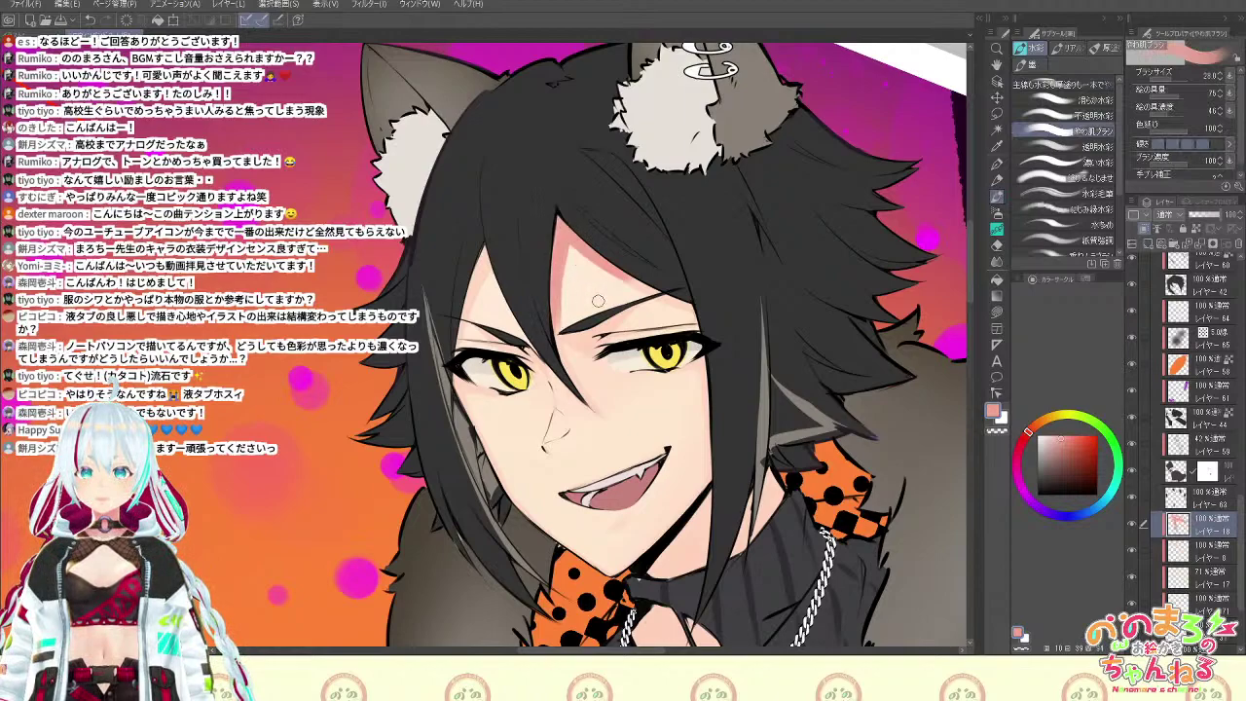
{"action": "key", "text": "b"}
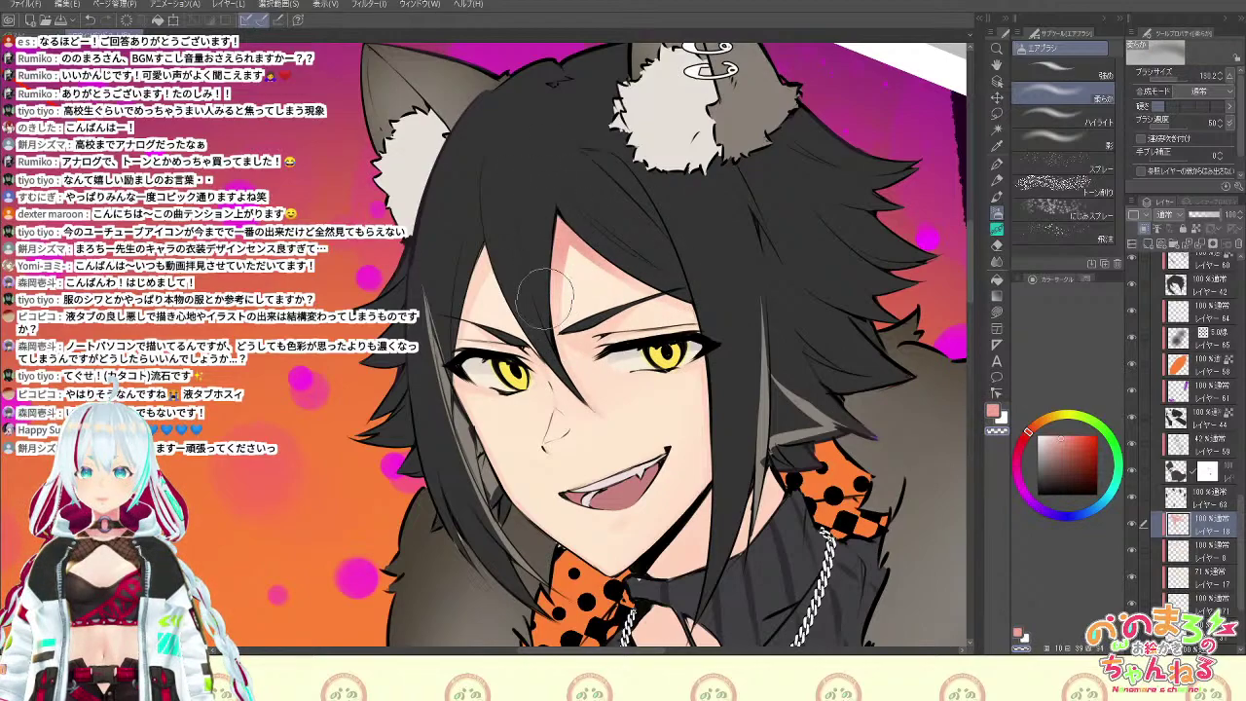
{"action": "key", "text": "b"}
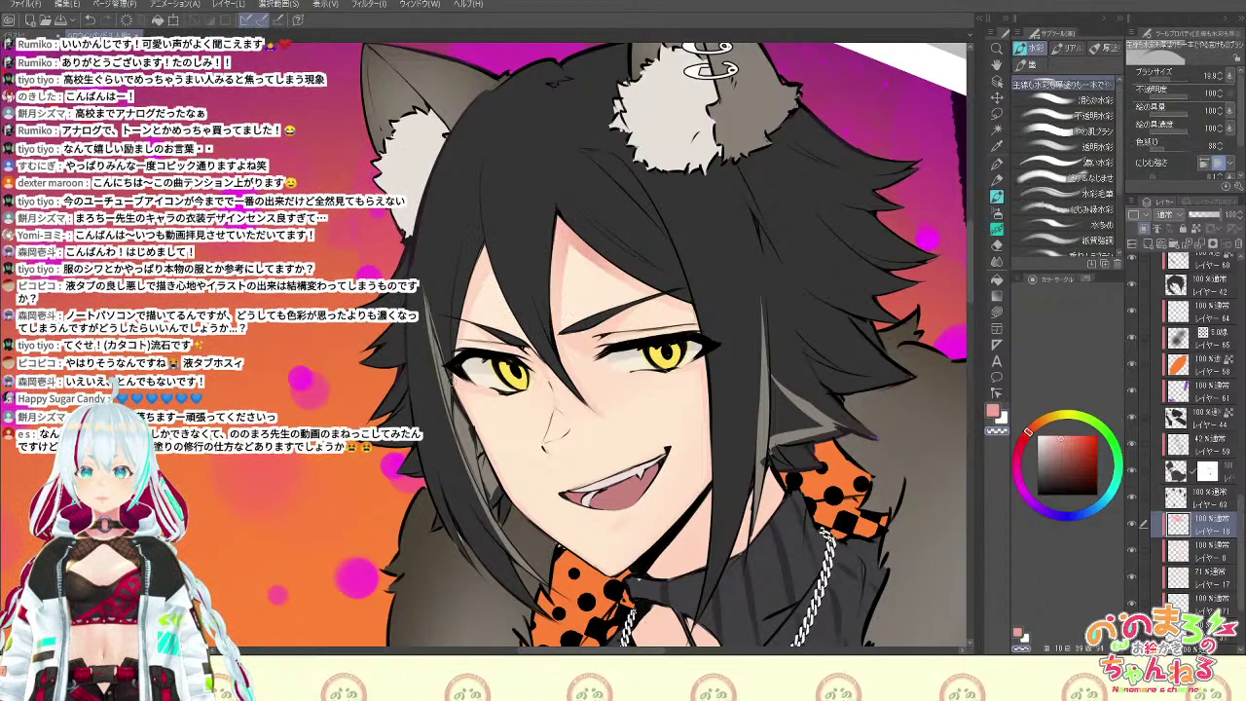
{"action": "left_click", "coordinate": [999, 409]}
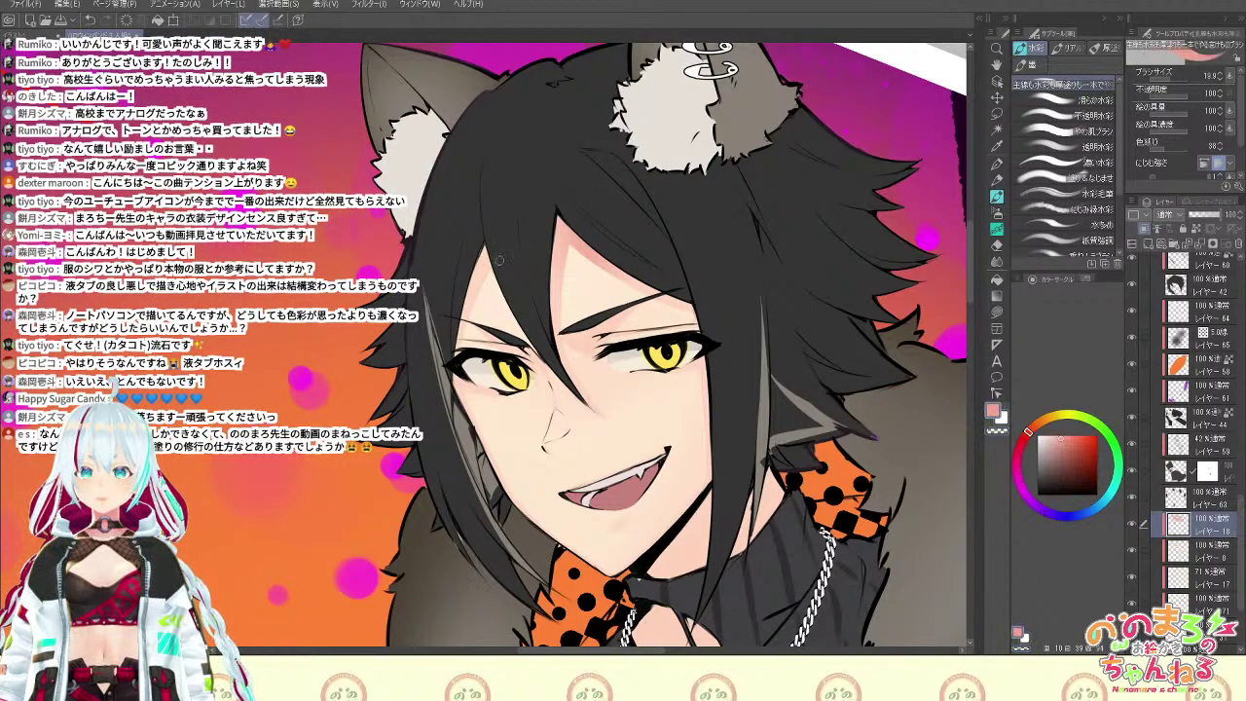
{"action": "key", "text": "b"}
{"action": "mouse_move", "coordinate": [491, 247]}
{"action": "left_mouse_down"}
{"action": "mouse_move", "coordinate": [447, 327]}
{"action": "mouse_move", "coordinate": [462, 344]}
{"action": "left_mouse_up"}
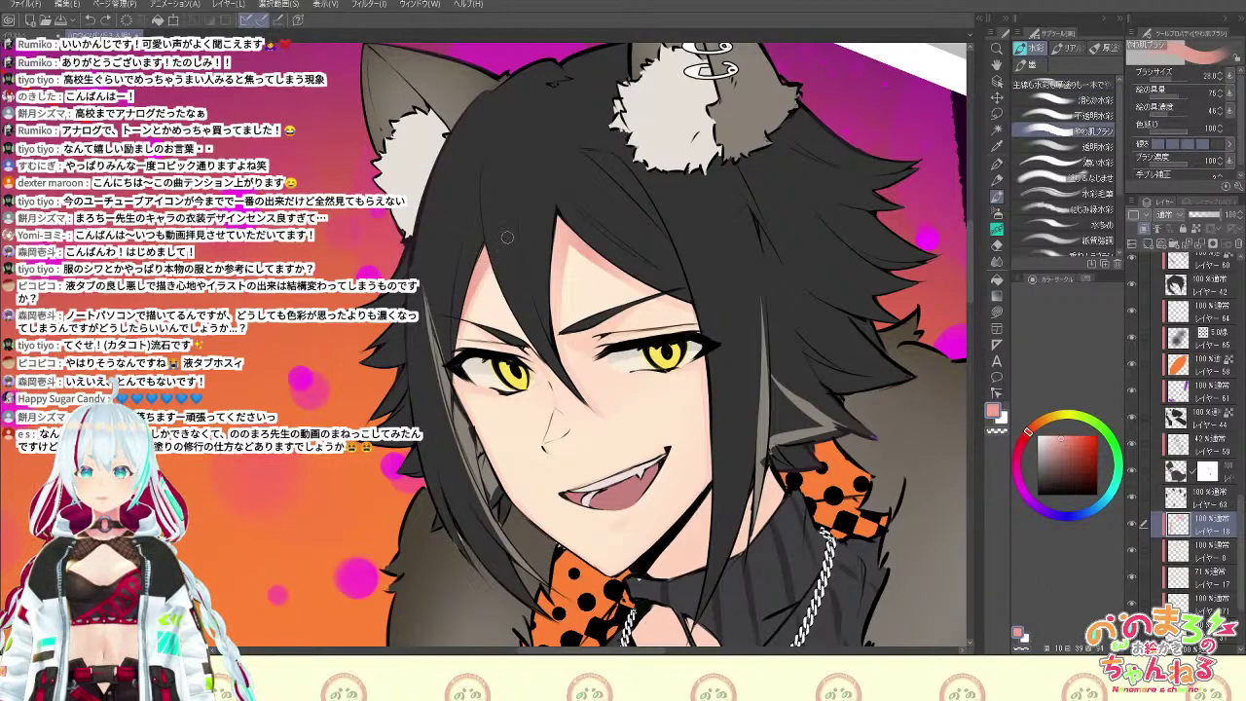
{"action": "key", "text": "b"}
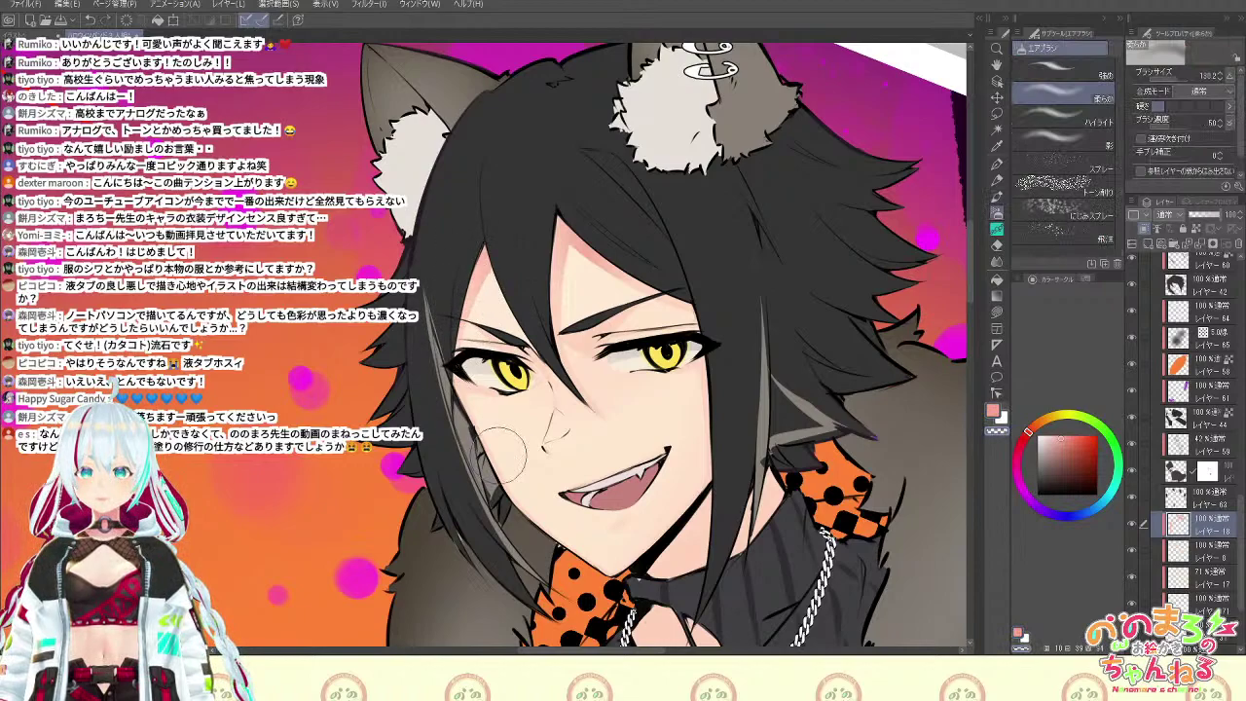
Add small salmon-pink shadows around the eyelid and inner eye corner with the watercolour brush
{"action": "key", "text": "b"}
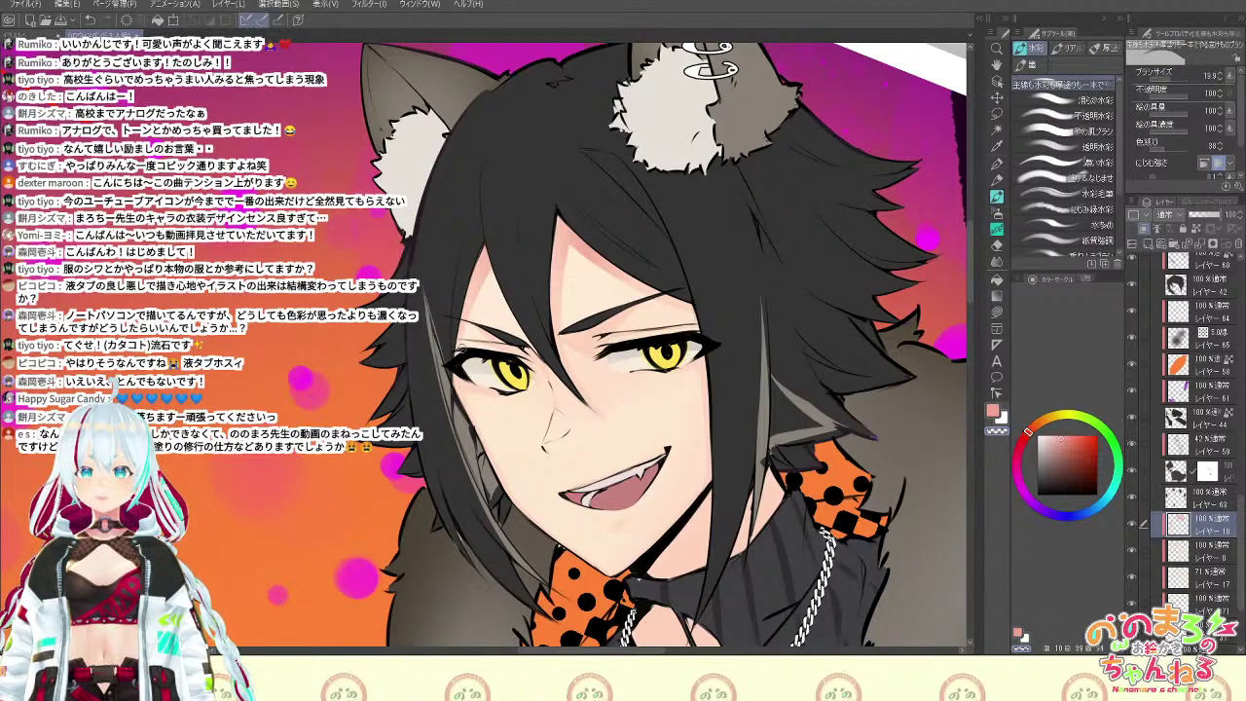
{"action": "left_click", "coordinate": [994, 410]}
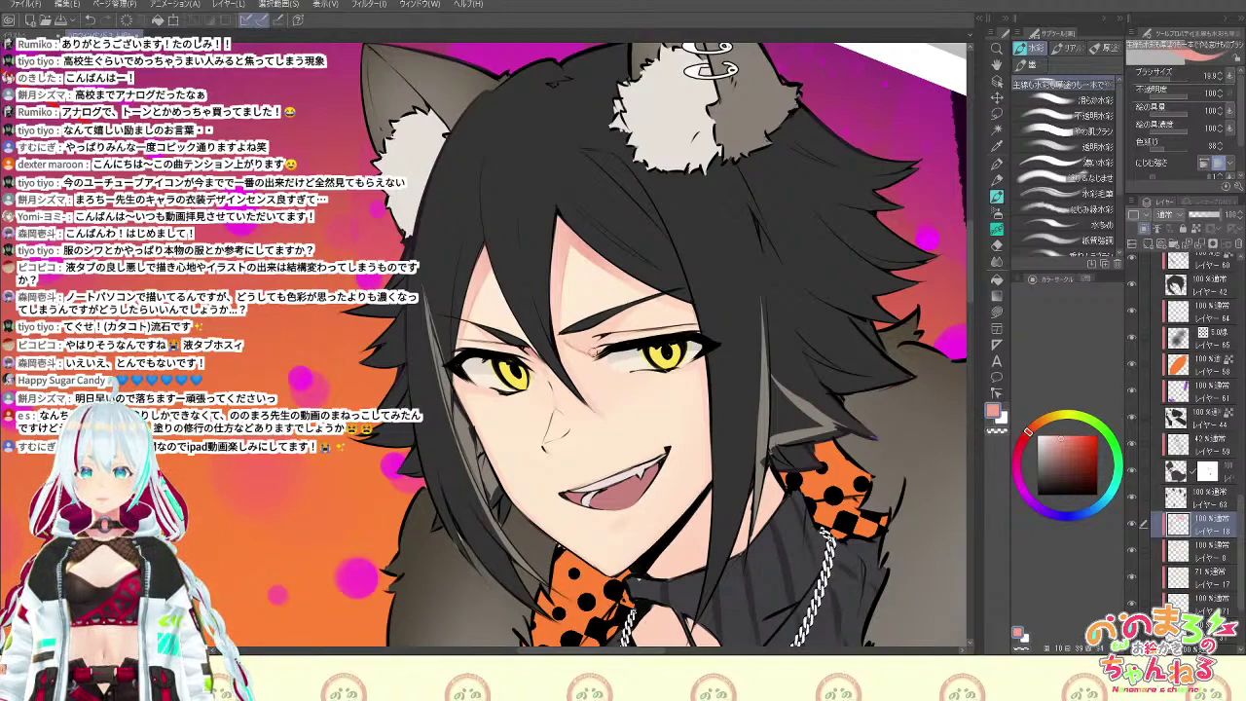
{"action": "key", "text": "r"}
{"action": "left_click_drag", "start_coordinate": [823, 297], "coordinate": [765, 168]}
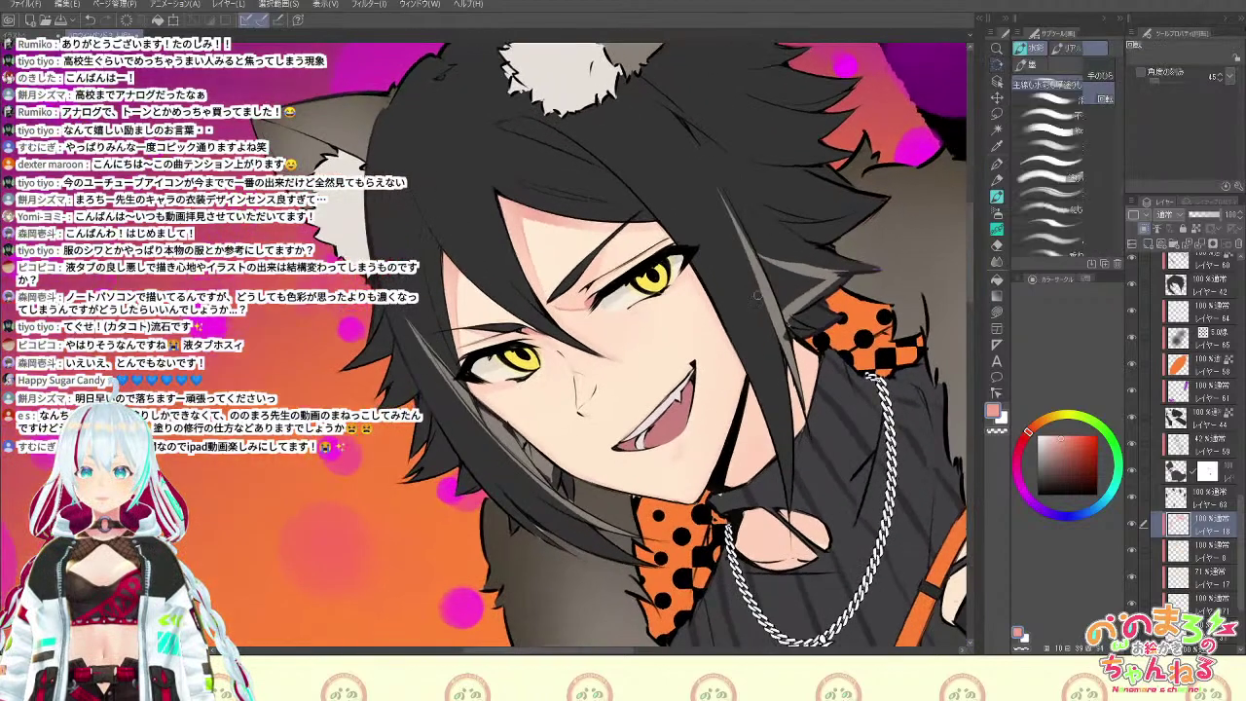
{"action": "key", "text": "space"}
{"action": "left_click_drag", "start_coordinate": [599, 261], "coordinate": [655, 385]}
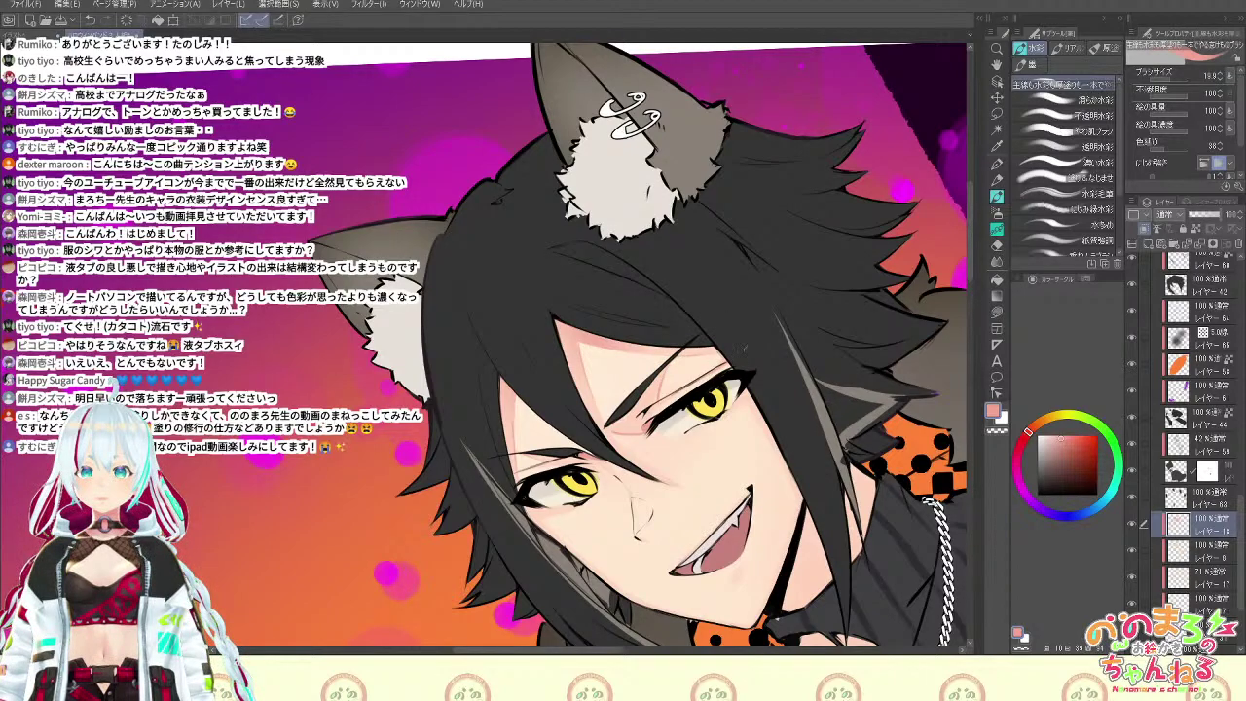
Shade the skin beside the hair near the outer eye and lighten the shading with the eraser and transparent soft airbrush
{"action": "key", "text": "b"}
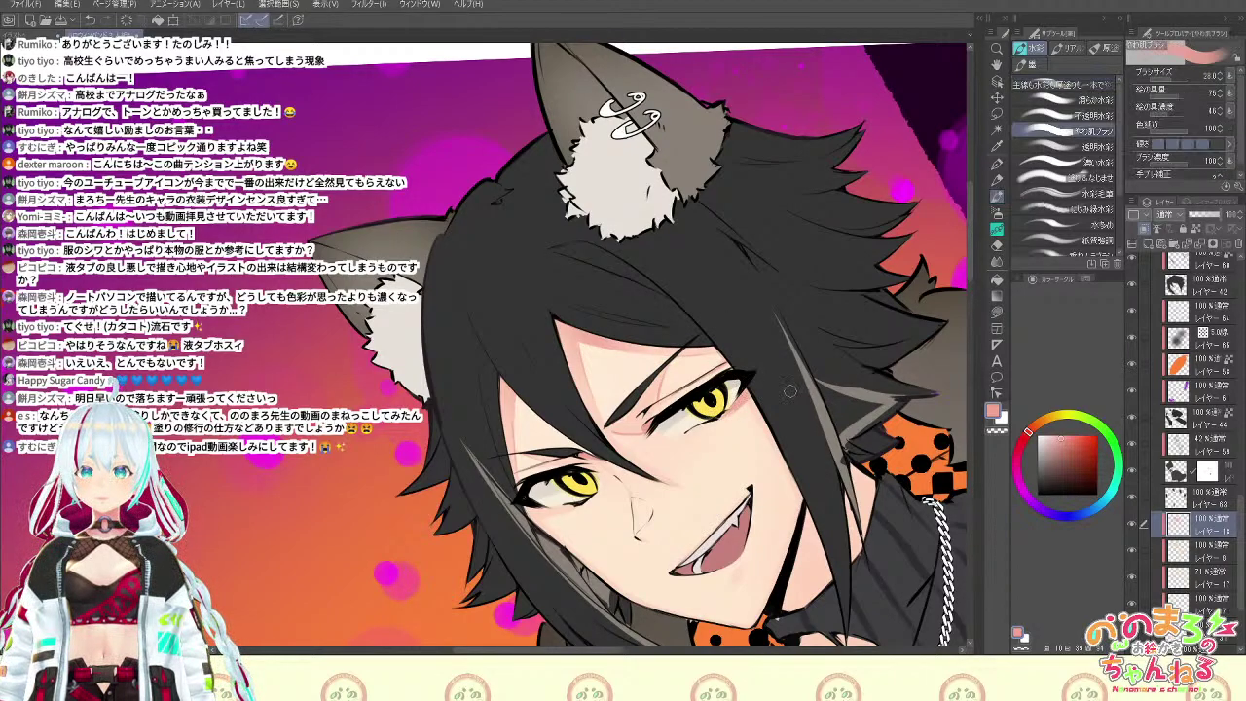
{"action": "key", "text": "e"}
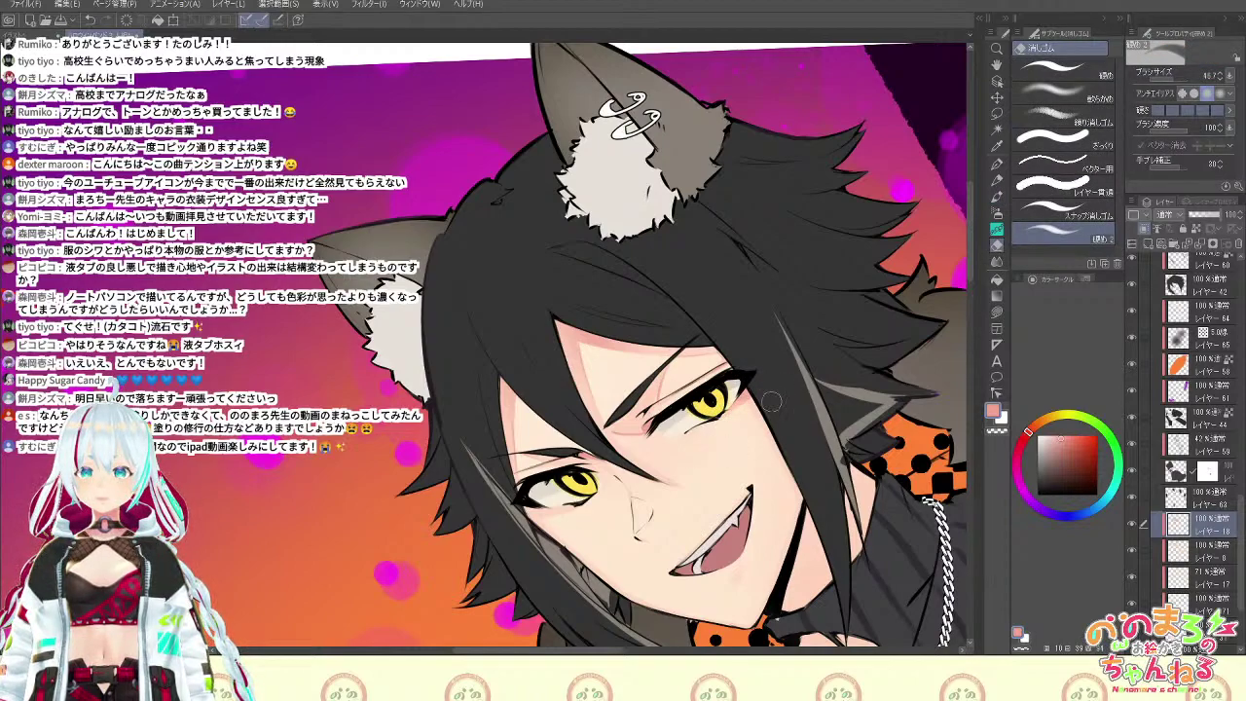
{"action": "key", "text": "b"}
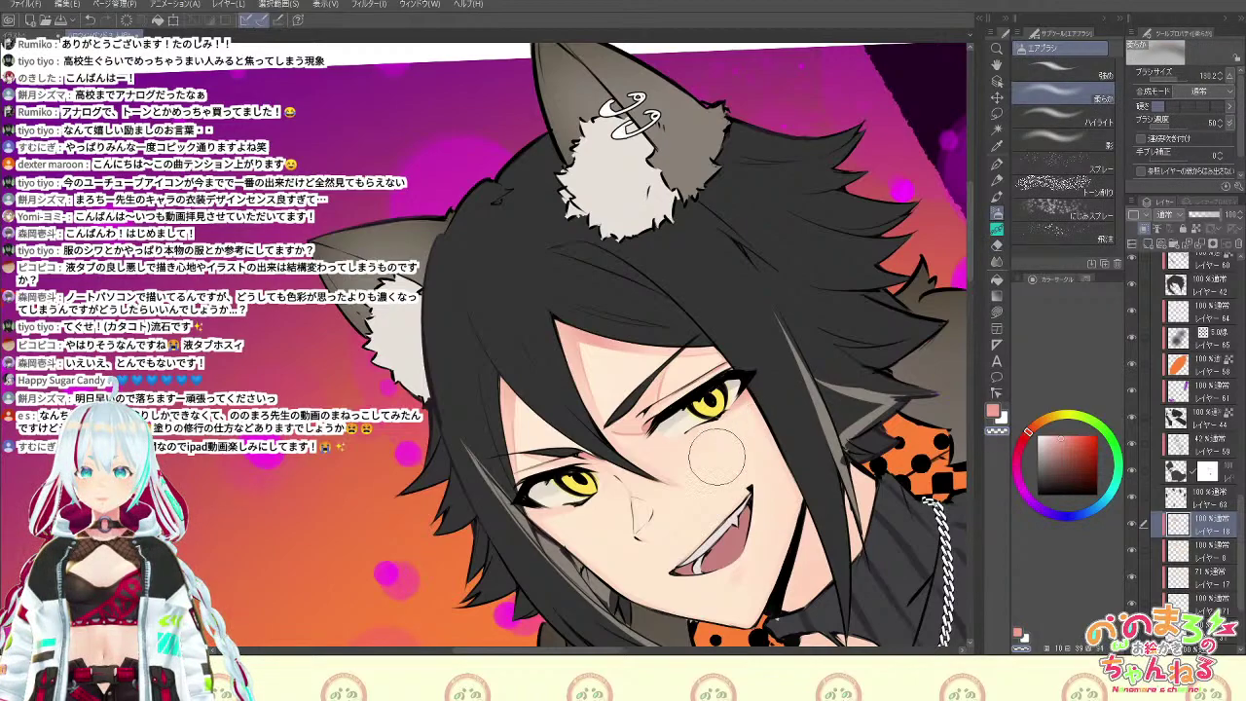
{"action": "left_click_drag", "start_coordinate": [690, 472], "coordinate": [769, 416]}
{"action": "key", "text": "^"}
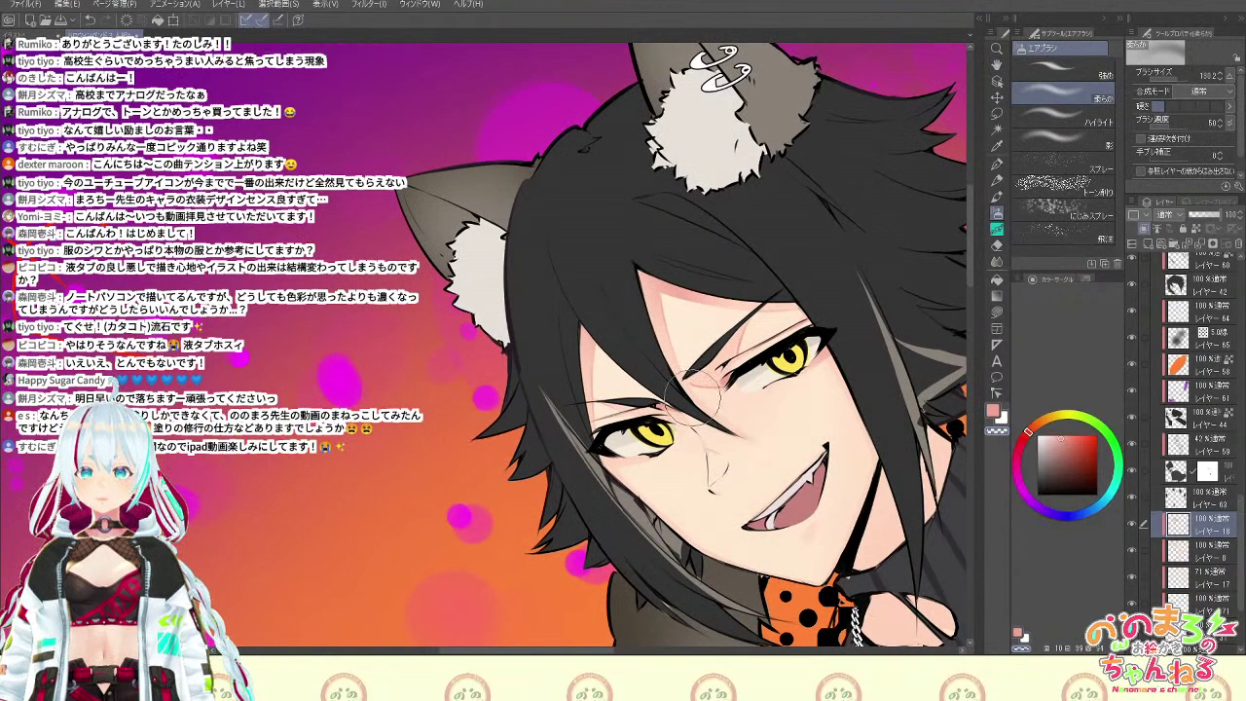
{"action": "key", "text": "space"}
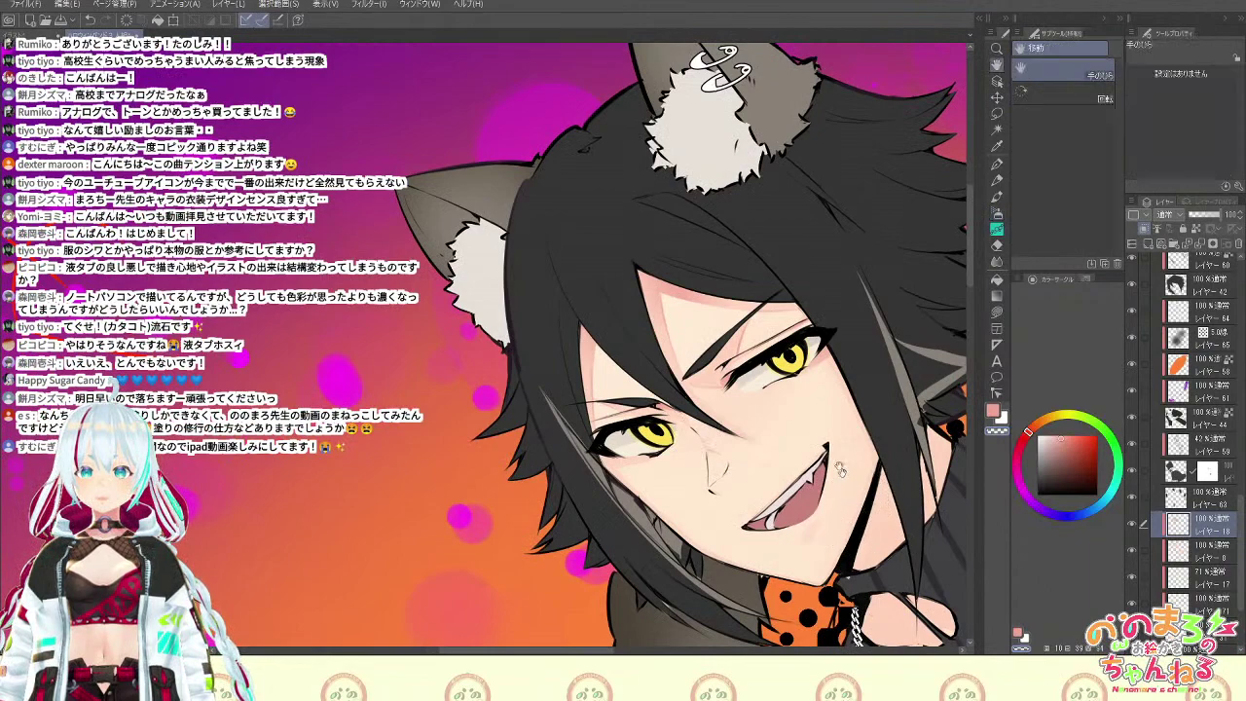
{"action": "mouse_move", "coordinate": [888, 438]}
{"action": "left_mouse_down", "text": "shift"}
{"action": "mouse_move", "coordinate": [847, 487]}
{"action": "mouse_move", "coordinate": [808, 497]}
{"action": "left_mouse_up", "text": "shift"}
{"action": "left_click_drag", "start_coordinate": [770, 431], "coordinate": [726, 302]}
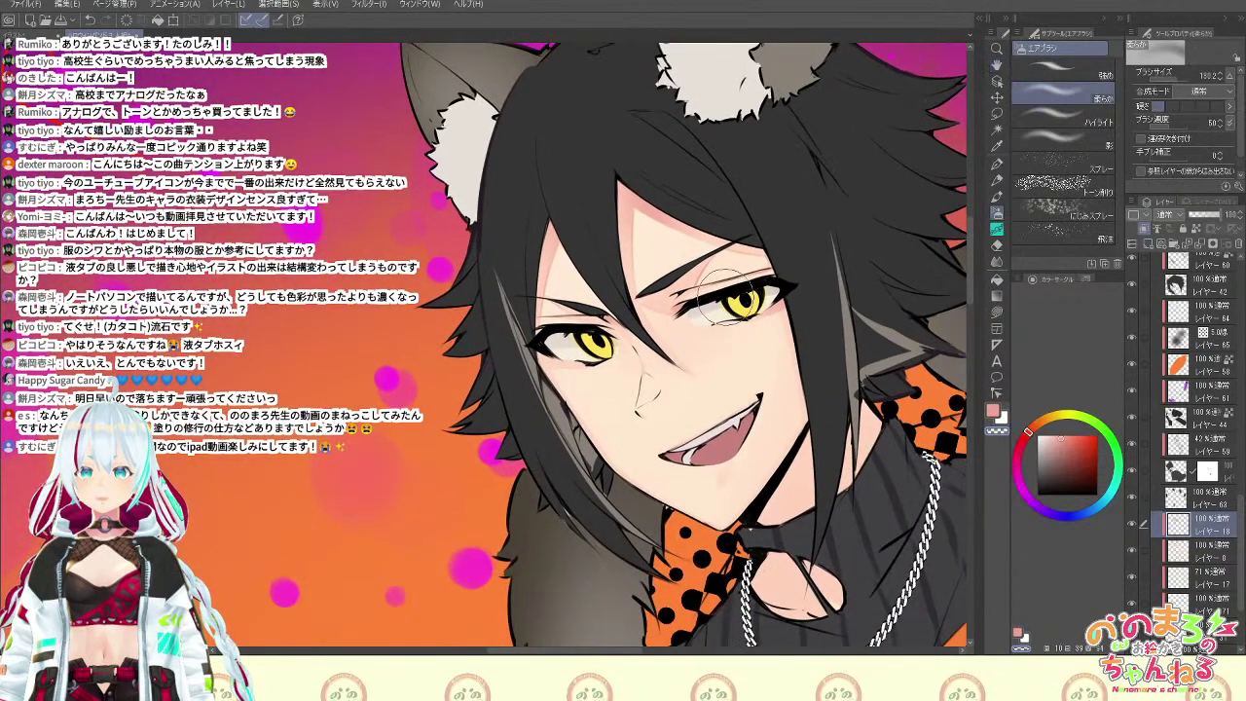
Paint a salmon-pink shadow on the nose bridge beside the central bang and fade it with the transparent soft airbrush
{"action": "key", "text": "b"}
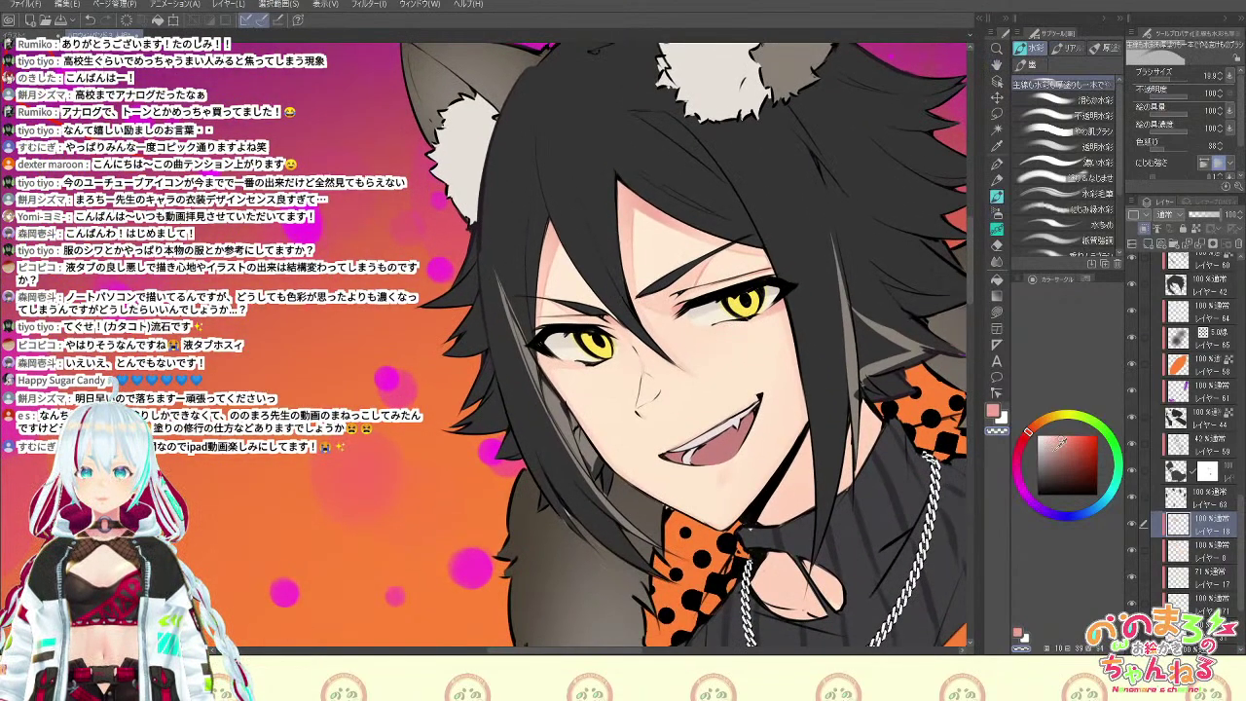
{"action": "left_click", "coordinate": [995, 412]}
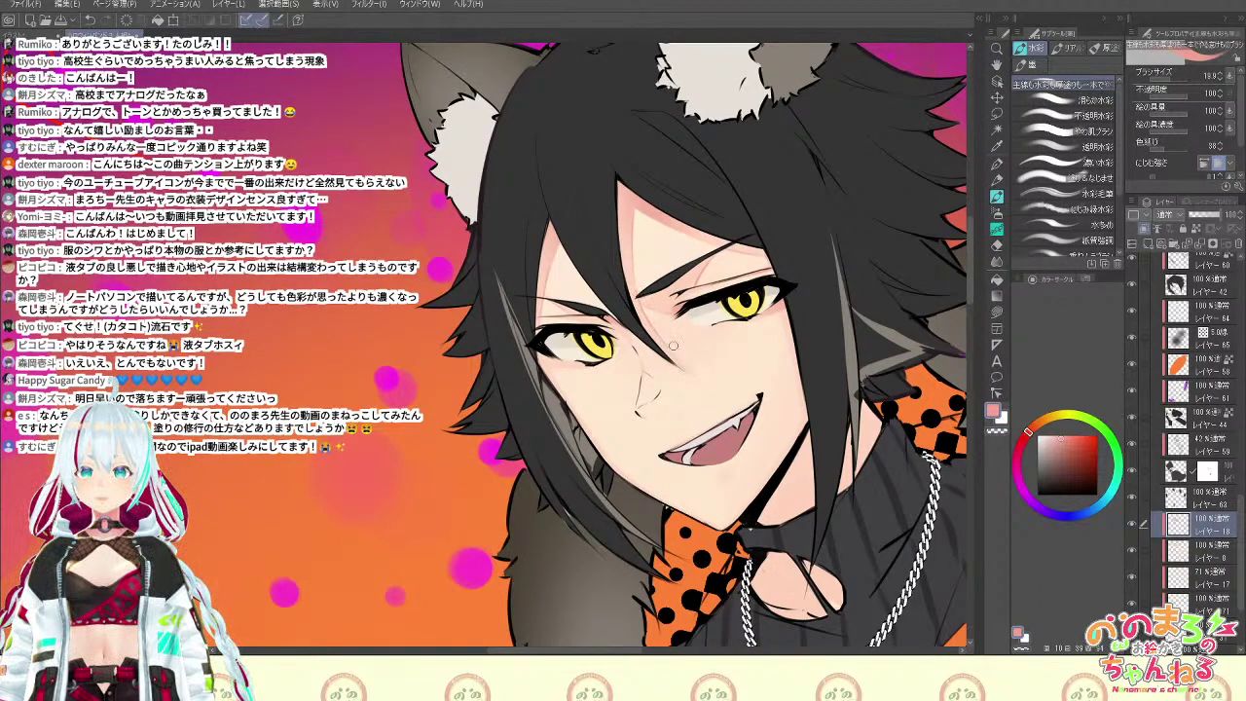
{"action": "key", "text": "b"}
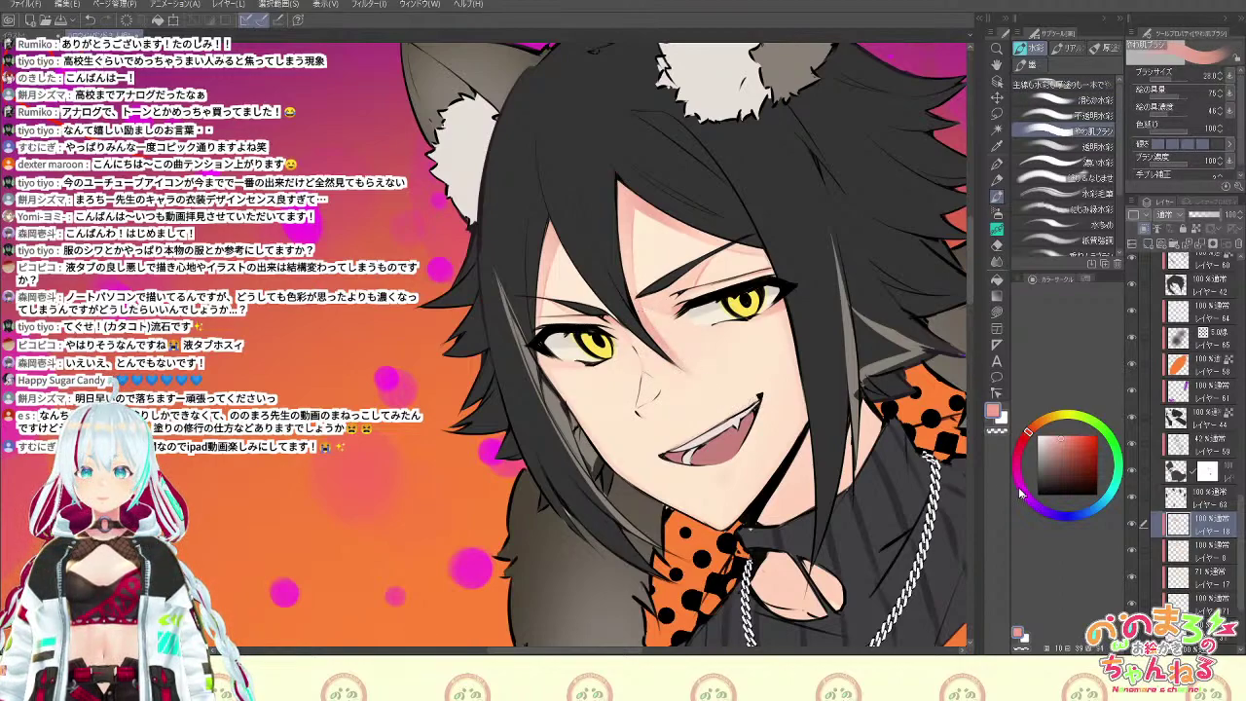
{"action": "left_click", "coordinate": [997, 431]}
{"action": "key", "text": "b"}
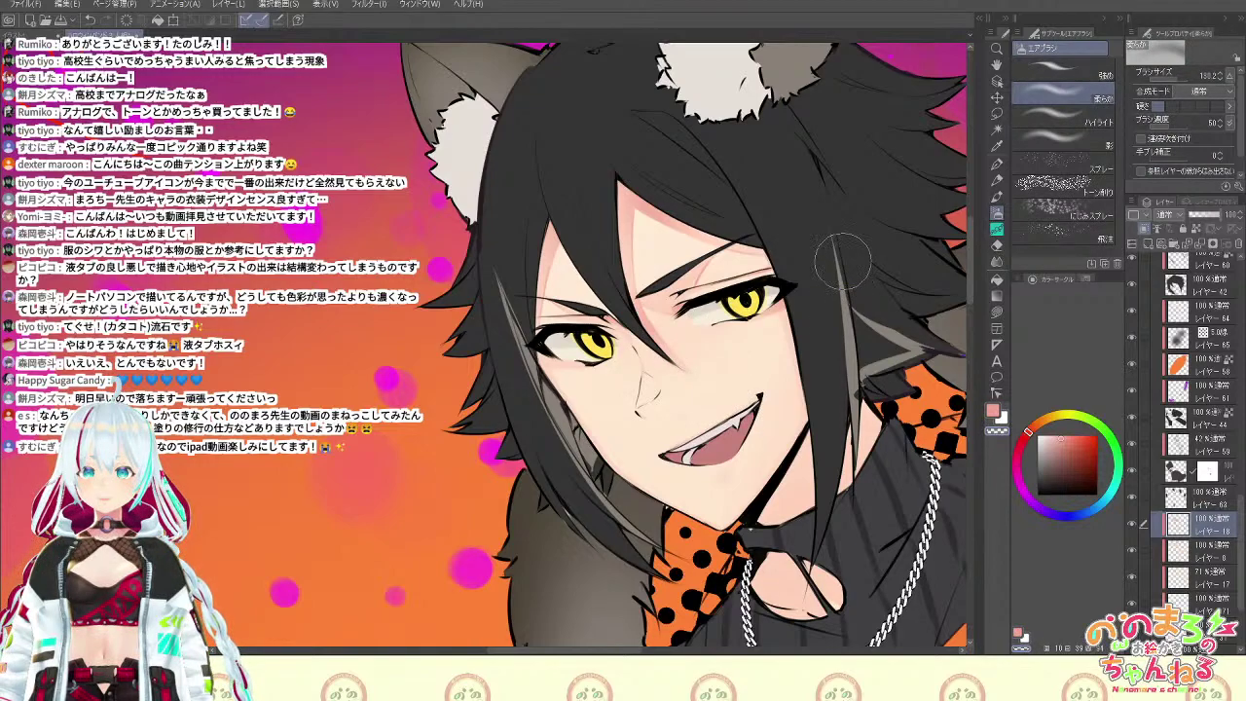
Fill the neck below the jaw and behind the hair strand with salmon-pink shadow using the watercolour skin brush
{"action": "key", "text": "b"}
{"action": "left_click", "coordinate": [994, 413]}
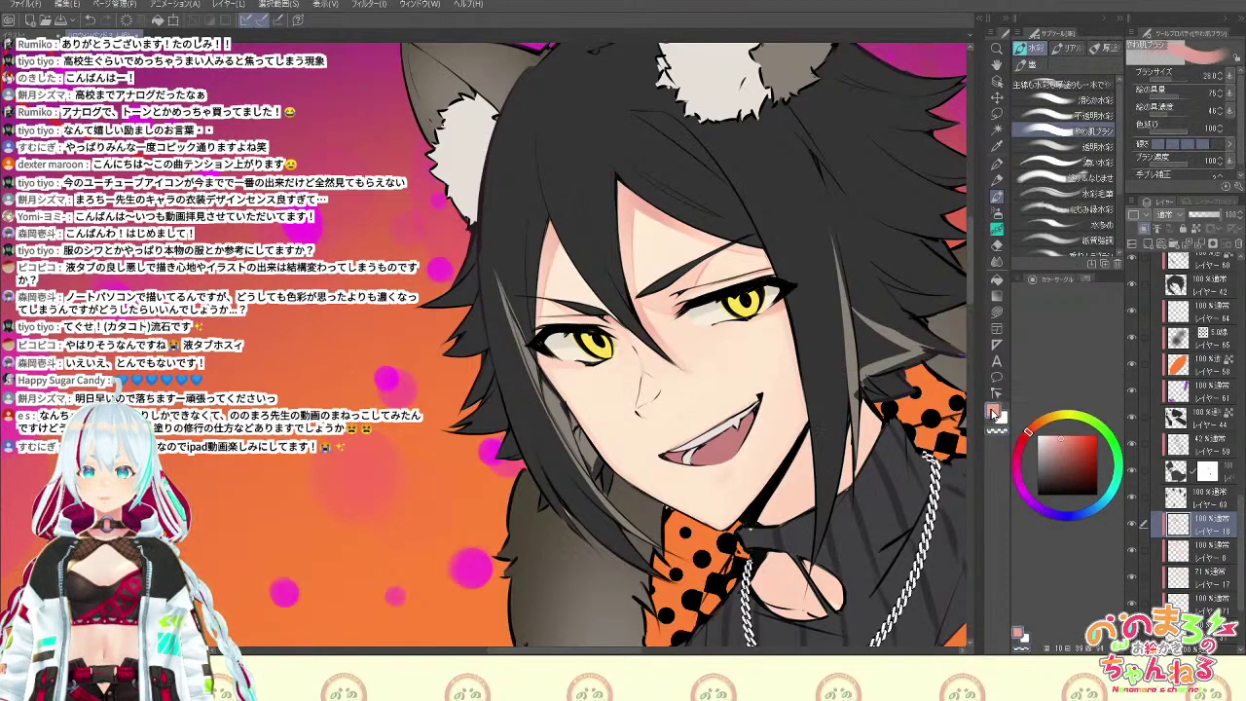
{"action": "mouse_move", "coordinate": [820, 439]}
{"action": "left_mouse_down"}
{"action": "mouse_move", "coordinate": [778, 545]}
{"action": "mouse_move", "coordinate": [777, 532]}
{"action": "left_mouse_up"}
{"action": "left_click_drag", "start_coordinate": [819, 424], "coordinate": [765, 531]}
{"action": "left_click_drag", "start_coordinate": [804, 444], "coordinate": [754, 540]}
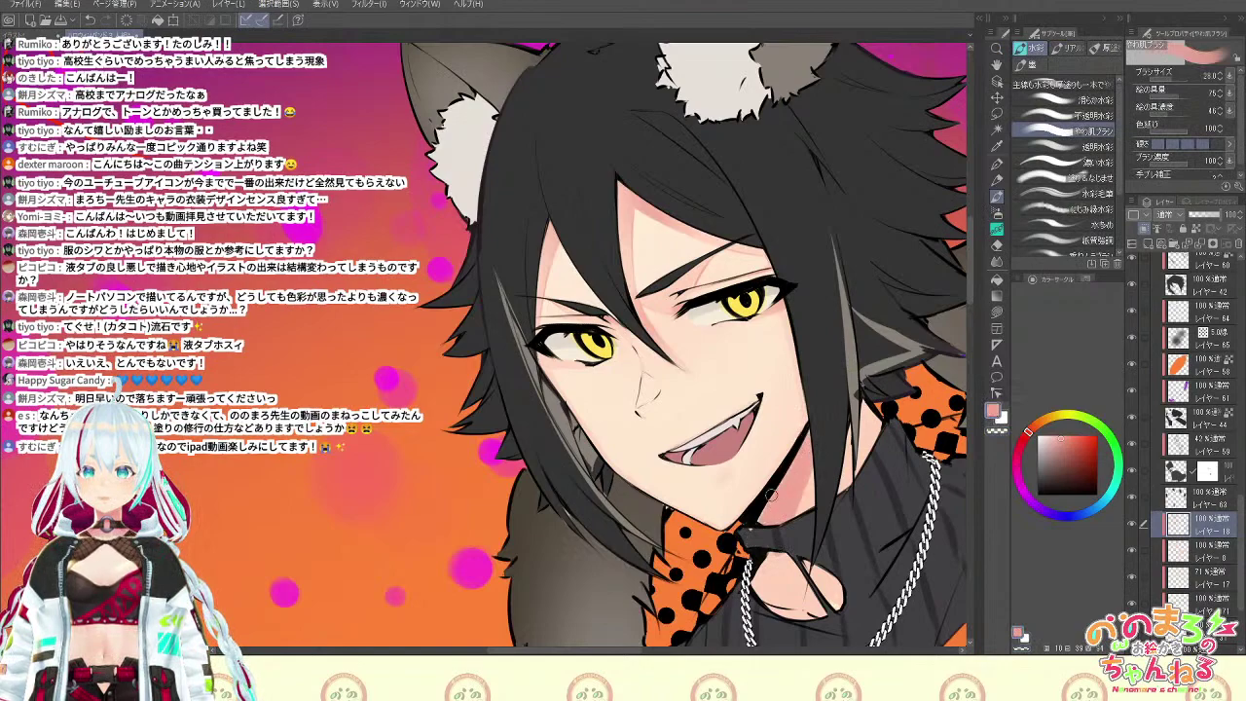
{"action": "mouse_move", "coordinate": [799, 479]}
{"action": "left_mouse_down"}
{"action": "mouse_move", "coordinate": [796, 509]}
{"action": "mouse_move", "coordinate": [808, 513]}
{"action": "left_mouse_up"}
{"action": "mouse_move", "coordinate": [869, 413]}
{"action": "left_mouse_down"}
{"action": "mouse_move", "coordinate": [847, 437]}
{"action": "mouse_move", "coordinate": [845, 487]}
{"action": "left_mouse_up"}
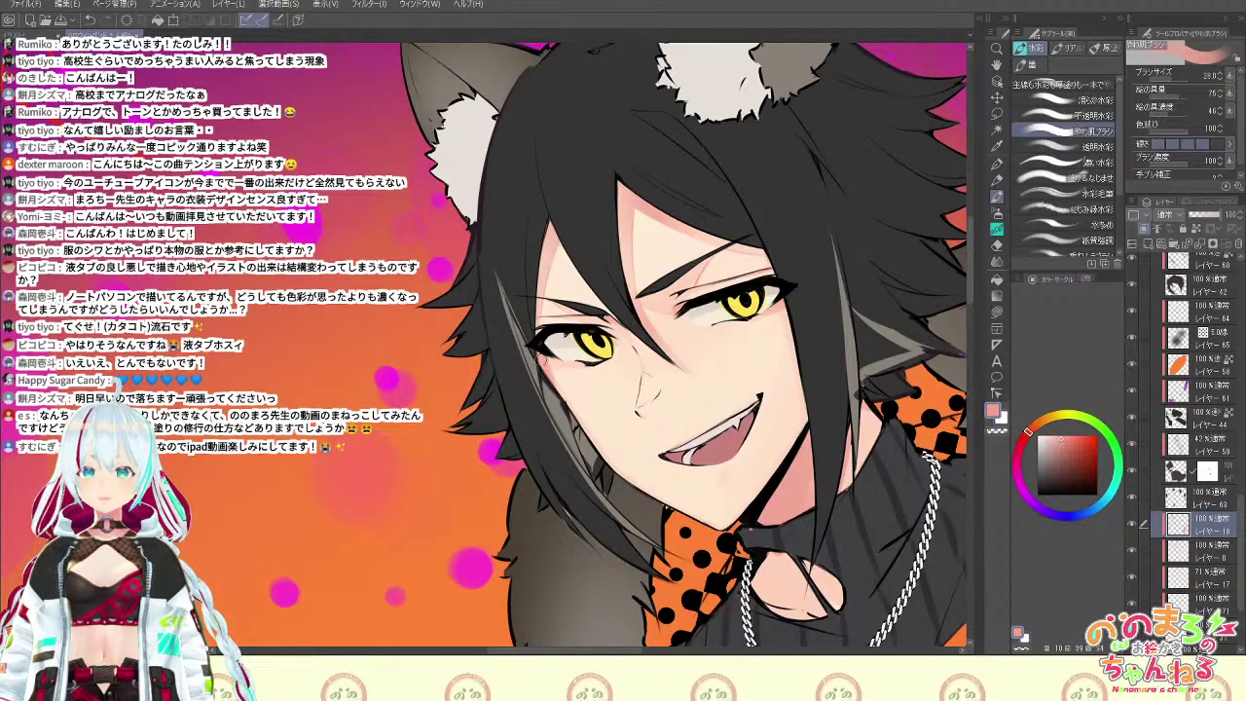
Soften the new skin shadows with the transparent airbrush and retouch the shading between the eyes with the watercolour brushes
{"action": "key", "text": "b"}
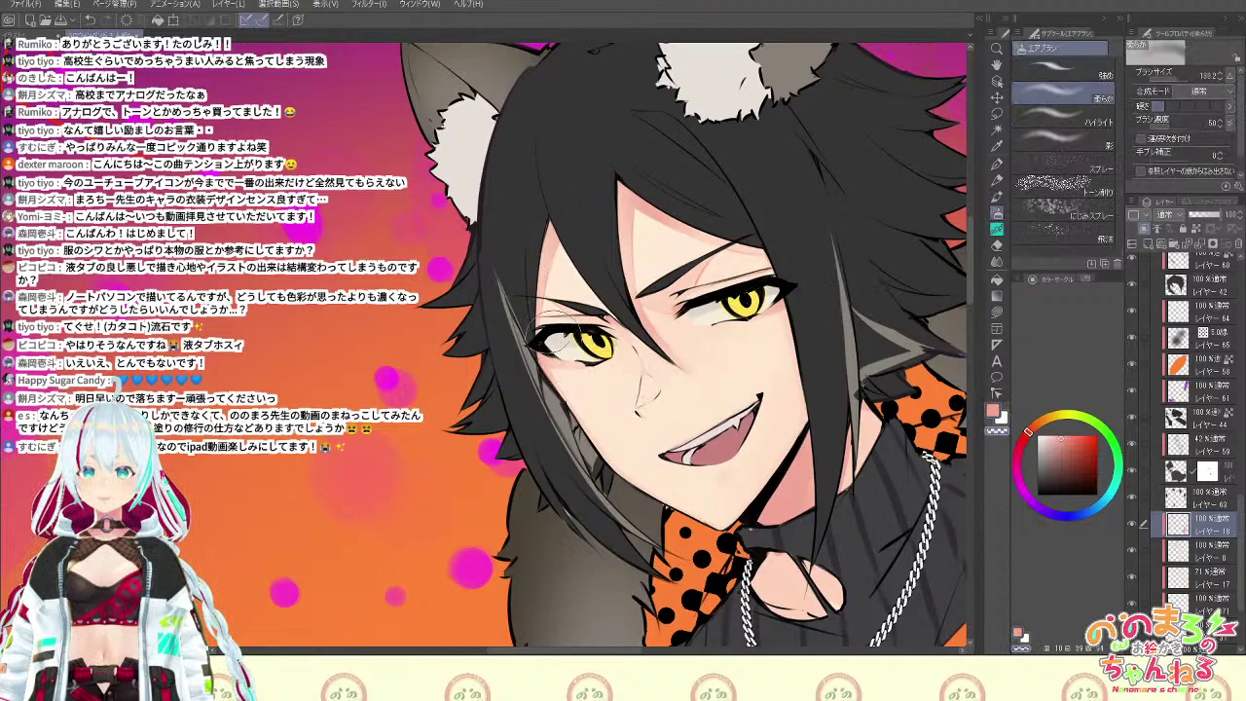
{"action": "key", "text": "b"}
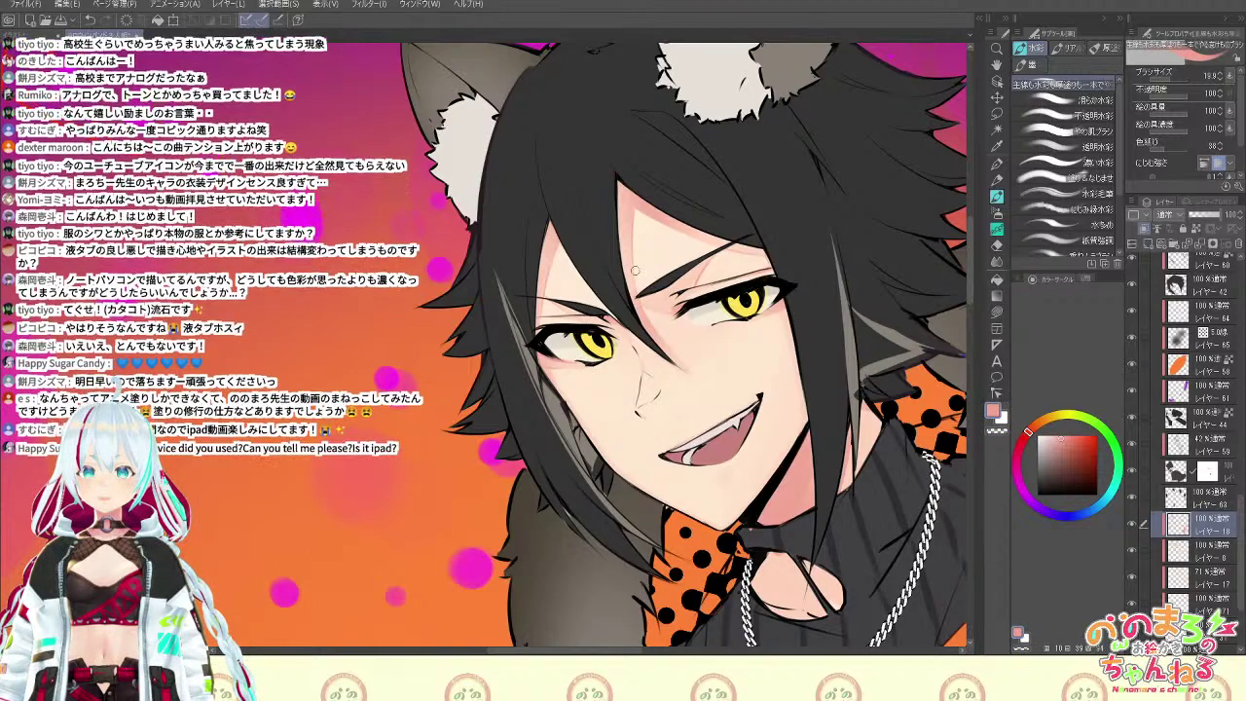
{"action": "key", "text": "b"}
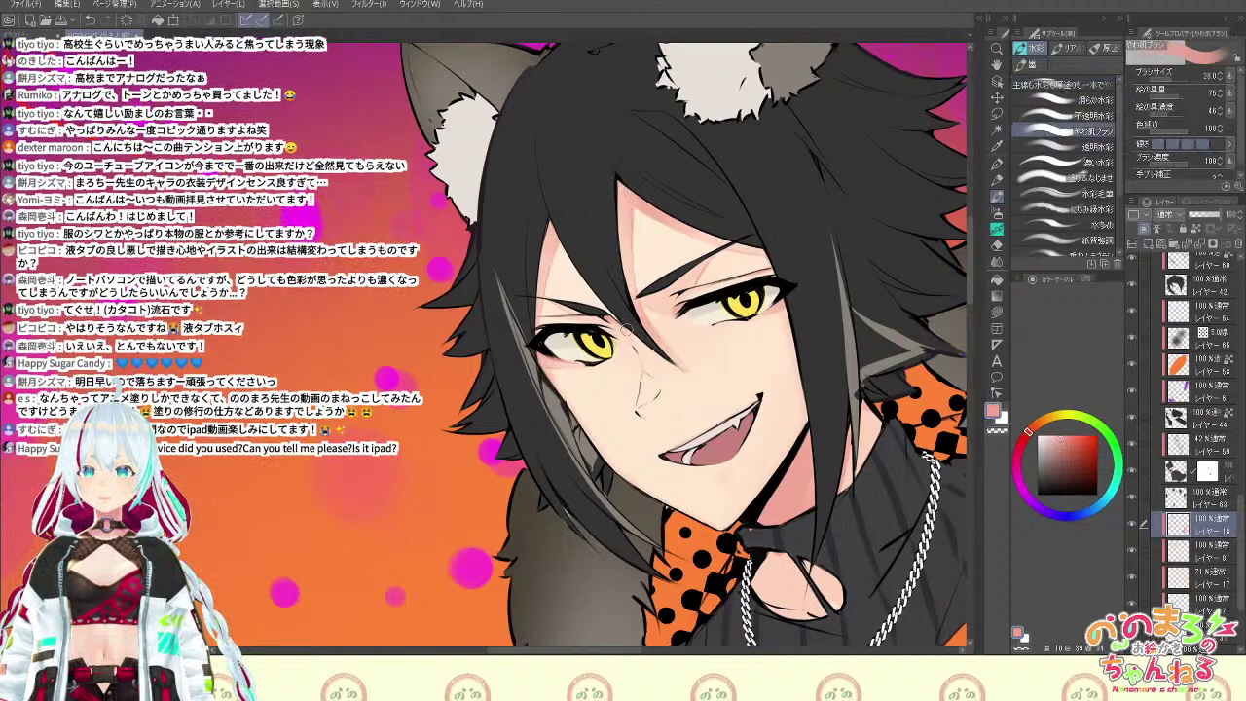
{"action": "key", "text": "b"}
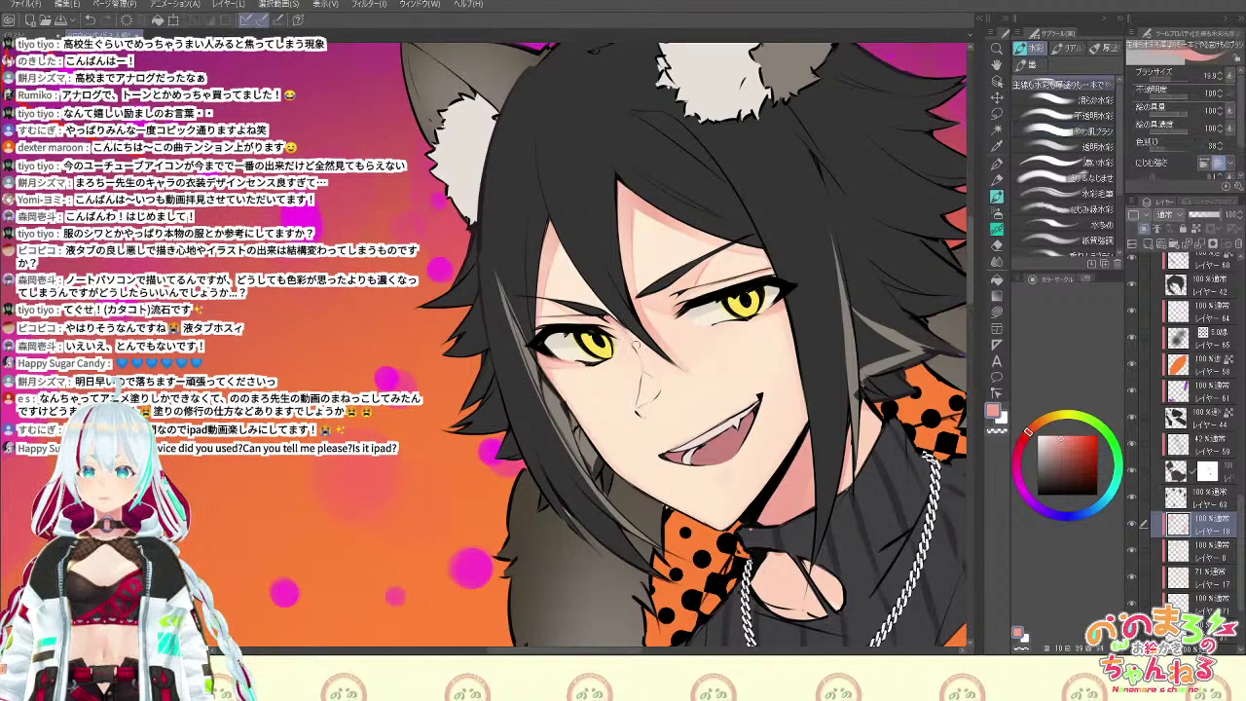
Stroke a thin salmon-pink shadow along the jawline down to the chin, redoing the first stroke, and switch to the soft airbrush
{"action": "left_click_drag", "start_coordinate": [811, 407], "coordinate": [783, 461]}
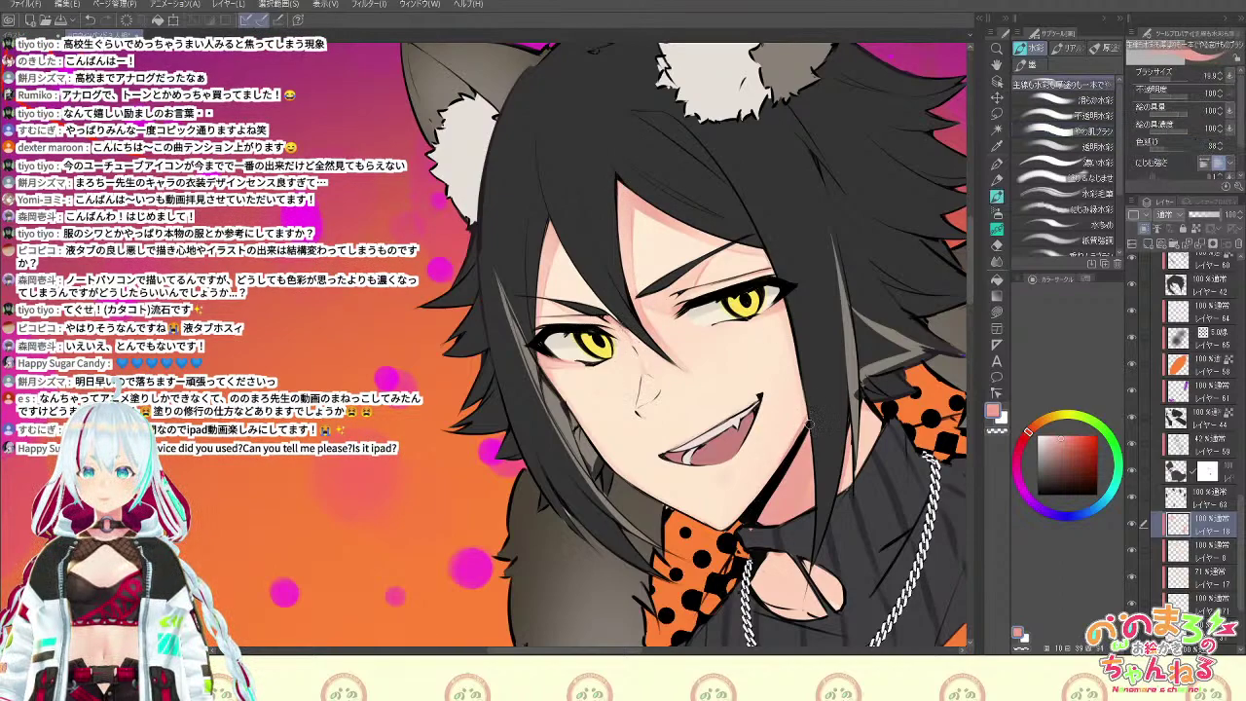
{"action": "key", "text": "ctrl+z"}
{"action": "left_click_drag", "start_coordinate": [811, 411], "coordinate": [742, 513]}
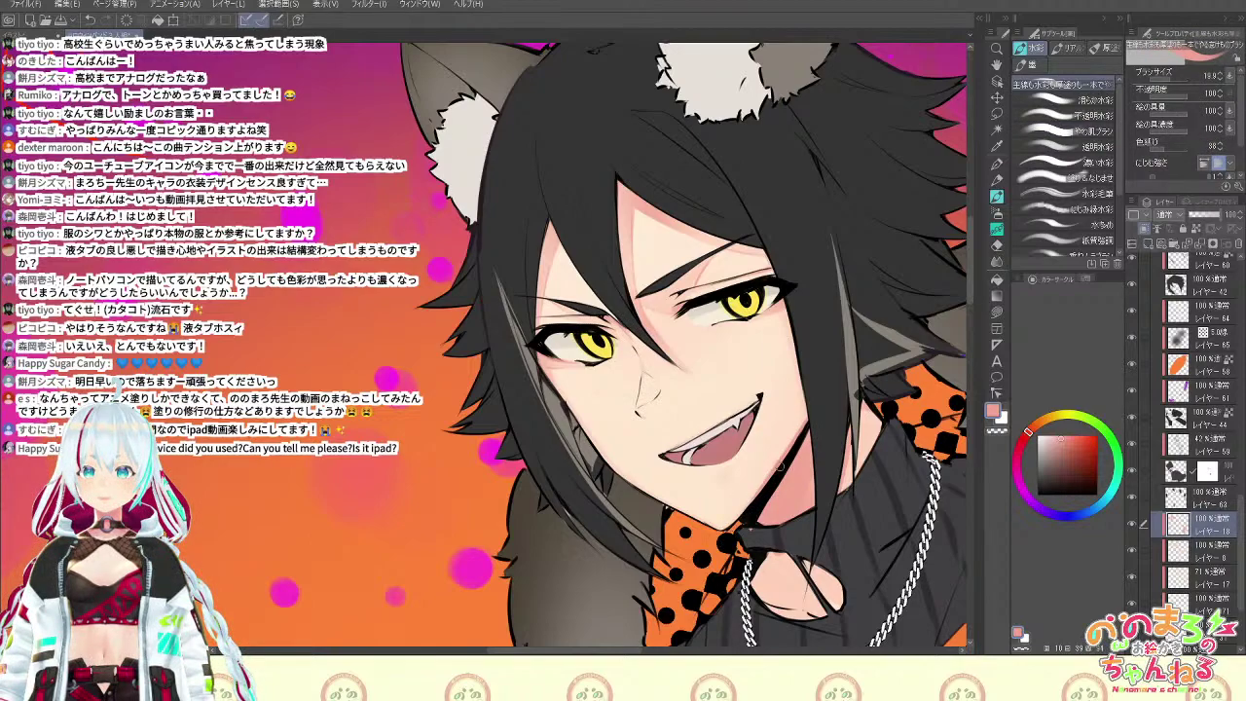
{"action": "left_click_drag", "start_coordinate": [778, 466], "coordinate": [737, 524]}
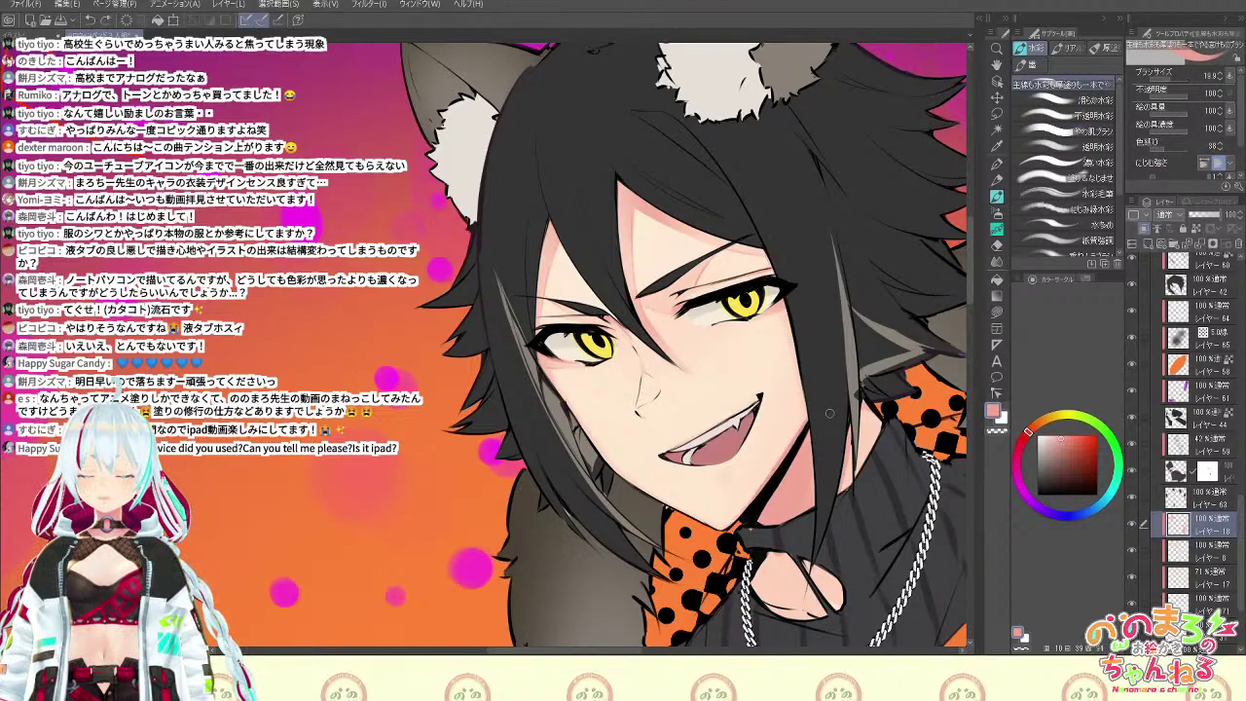
{"action": "key", "text": "b"}
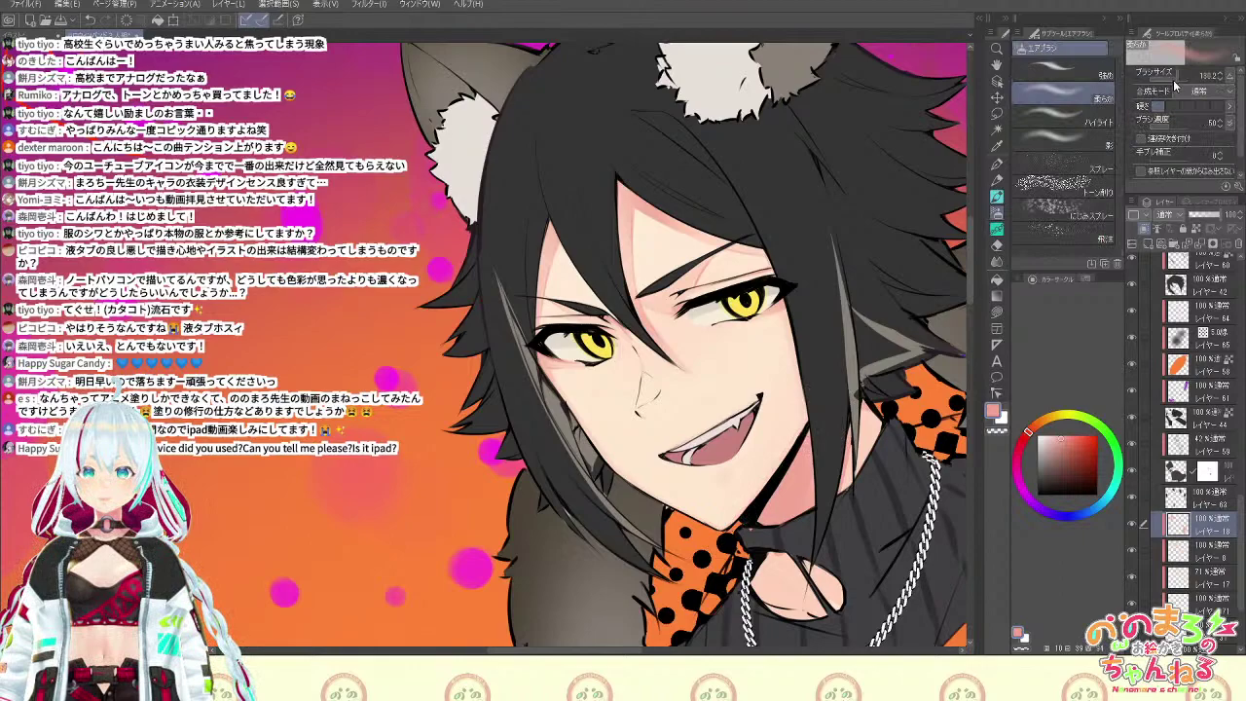
Reduce the soft airbrush size and switch back to the watercolour skin brush, with the canvas tilted toward the face
{"action": "left_click_drag", "start_coordinate": [1172, 80], "coordinate": [1161, 80]}
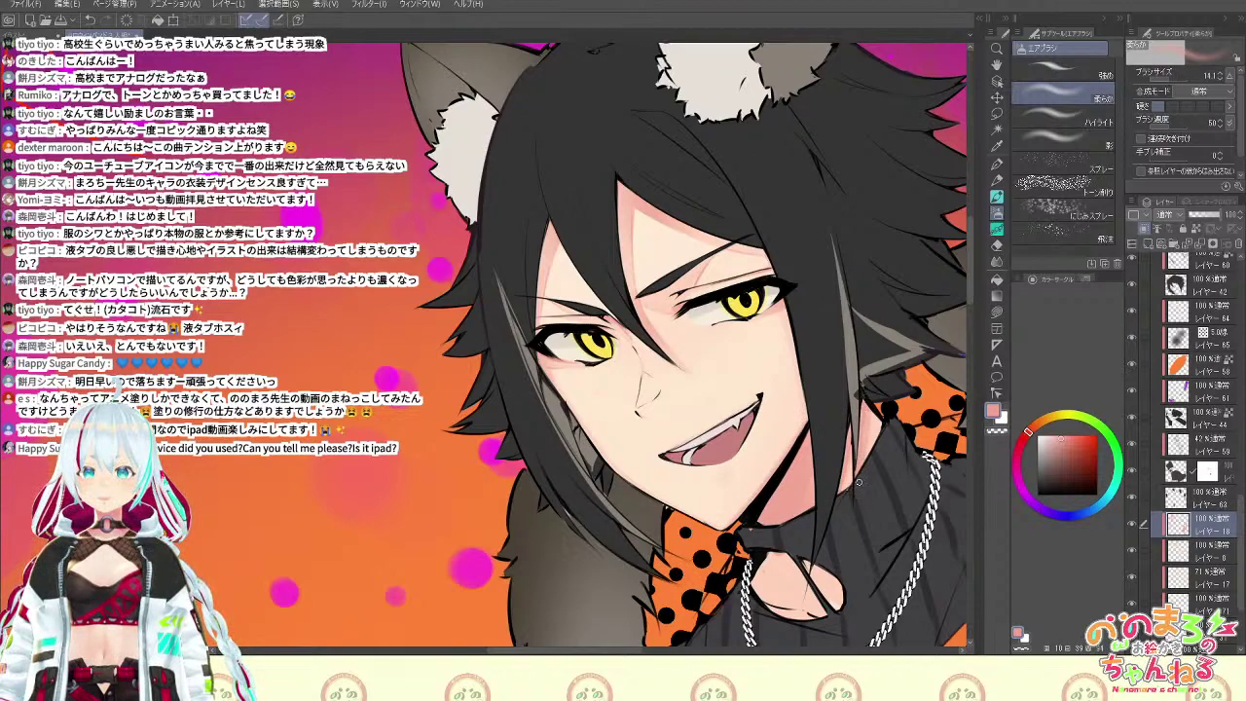
{"action": "key", "text": "b"}
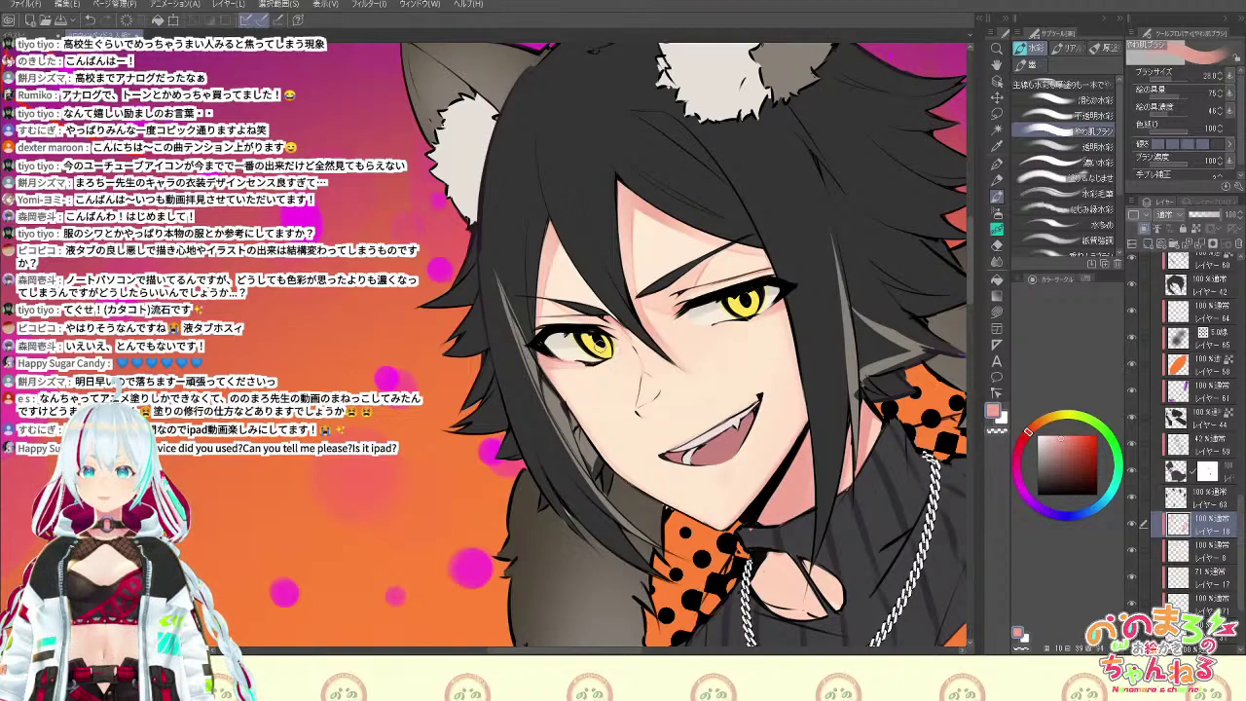
{"action": "key", "text": "b"}
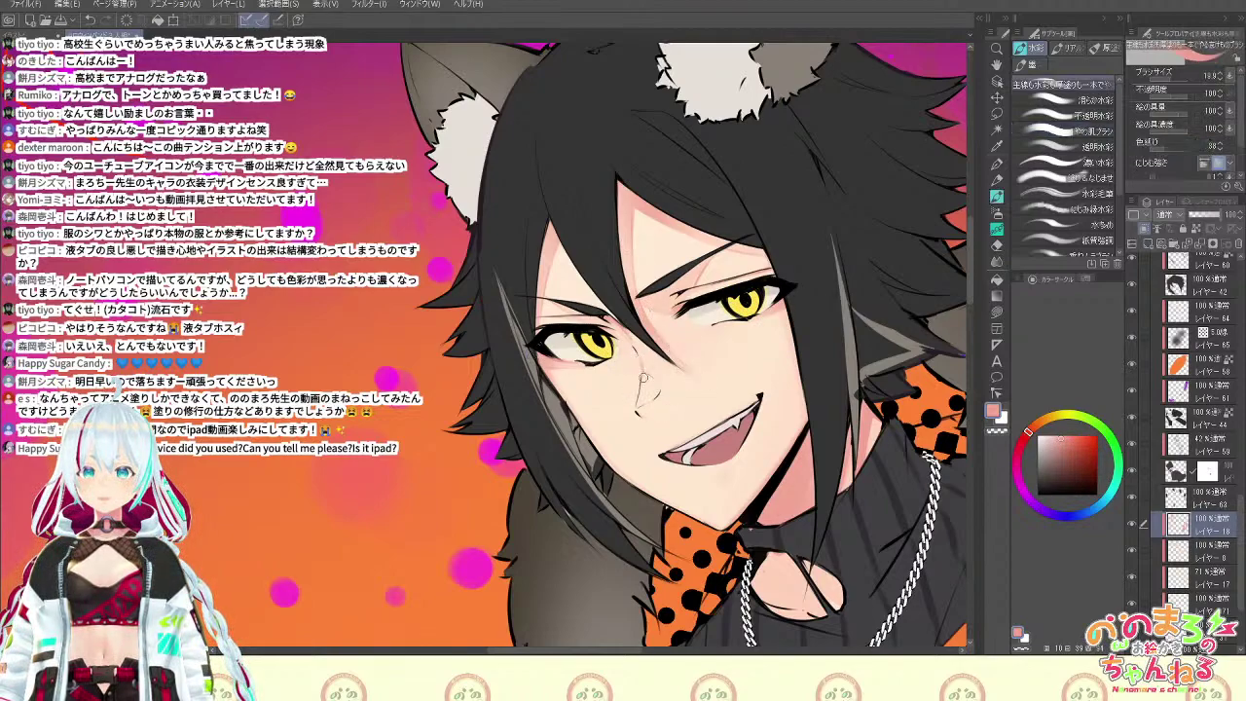
{"action": "key", "text": "space"}
{"action": "left_click_drag", "start_coordinate": [787, 497], "coordinate": [721, 599]}
{"action": "key", "text": "shift+space"}
{"action": "left_click_drag", "start_coordinate": [754, 441], "coordinate": [663, 523]}
{"action": "mouse_move", "coordinate": [663, 523]}
{"action": "left_mouse_down"}
{"action": "mouse_move", "coordinate": [696, 562]}
{"action": "mouse_move", "coordinate": [532, 362]}
{"action": "left_mouse_up"}
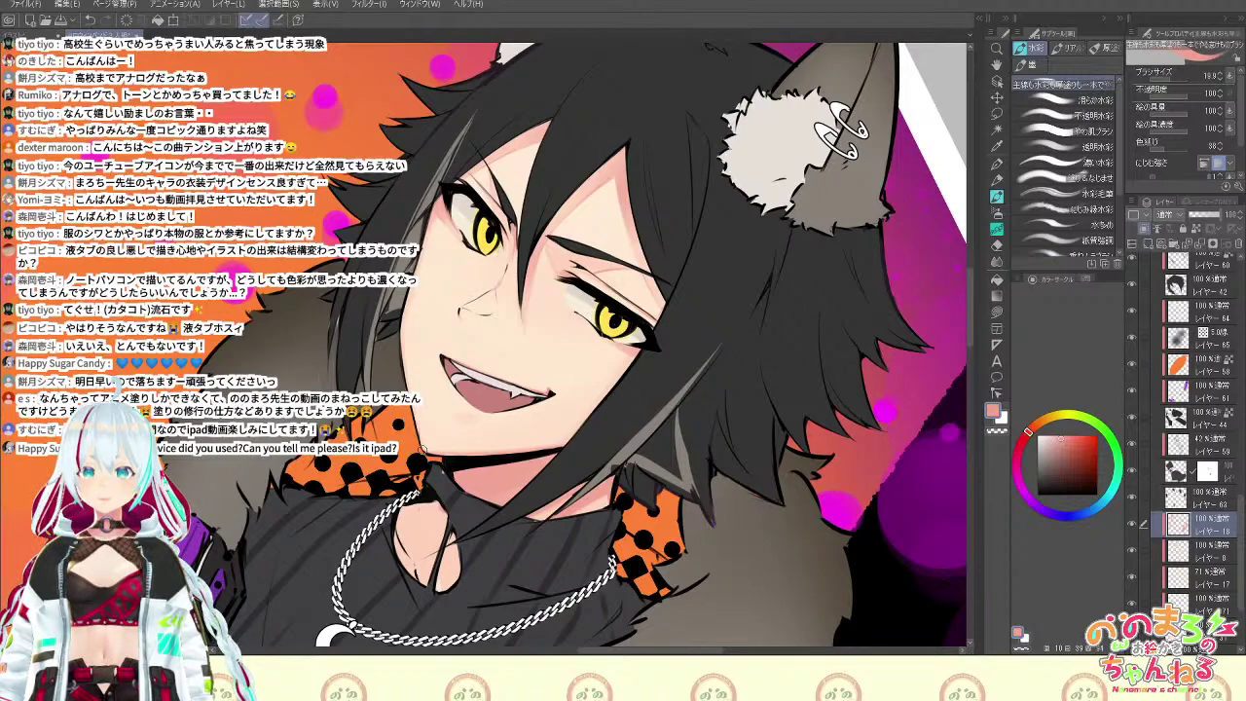
{"action": "key", "text": "b"}
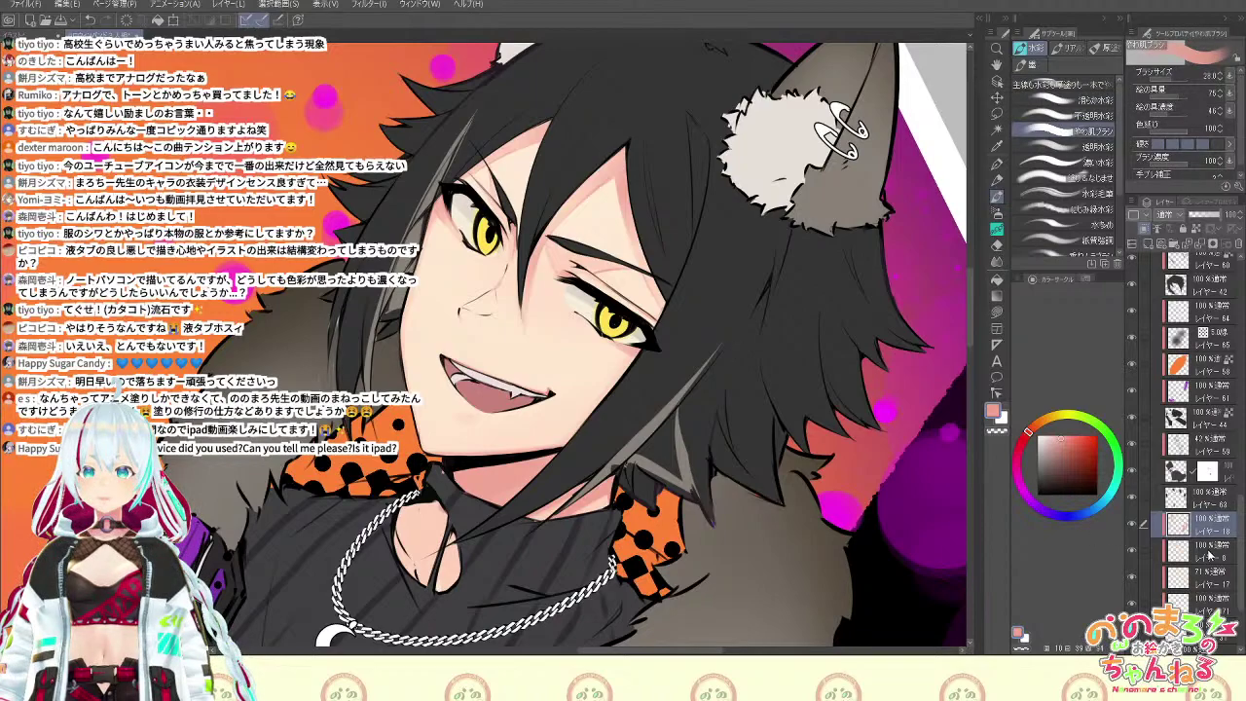
{"action": "left_click", "coordinate": [1208, 550]}
{"action": "key", "text": "i"}
{"action": "left_click", "coordinate": [471, 410]}
{"action": "key", "text": "b"}
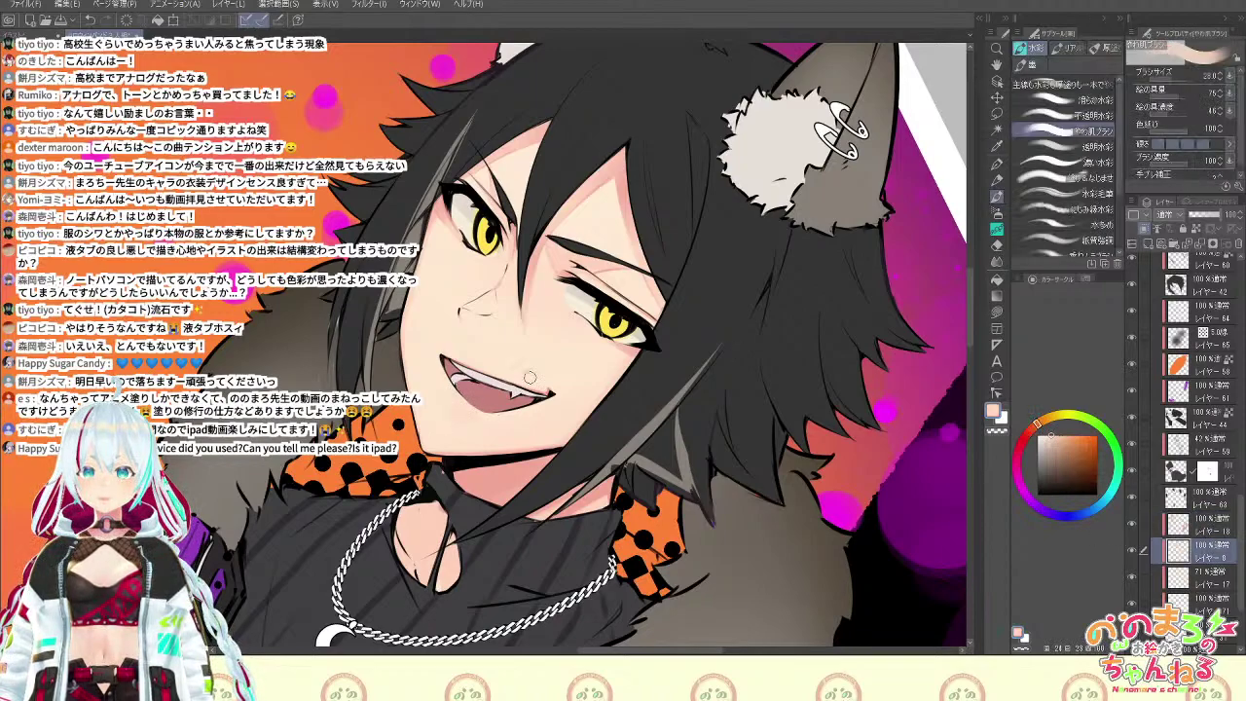
Activate the line-art layer at the mouth corner, sample its black, and reduce the watercolour brush to a fine size of about 7
{"action": "scroll", "coordinate": [531, 378], "scroll_direction": "down", "scroll_amount": 5}
{"action": "key", "text": "ctrl+@"}
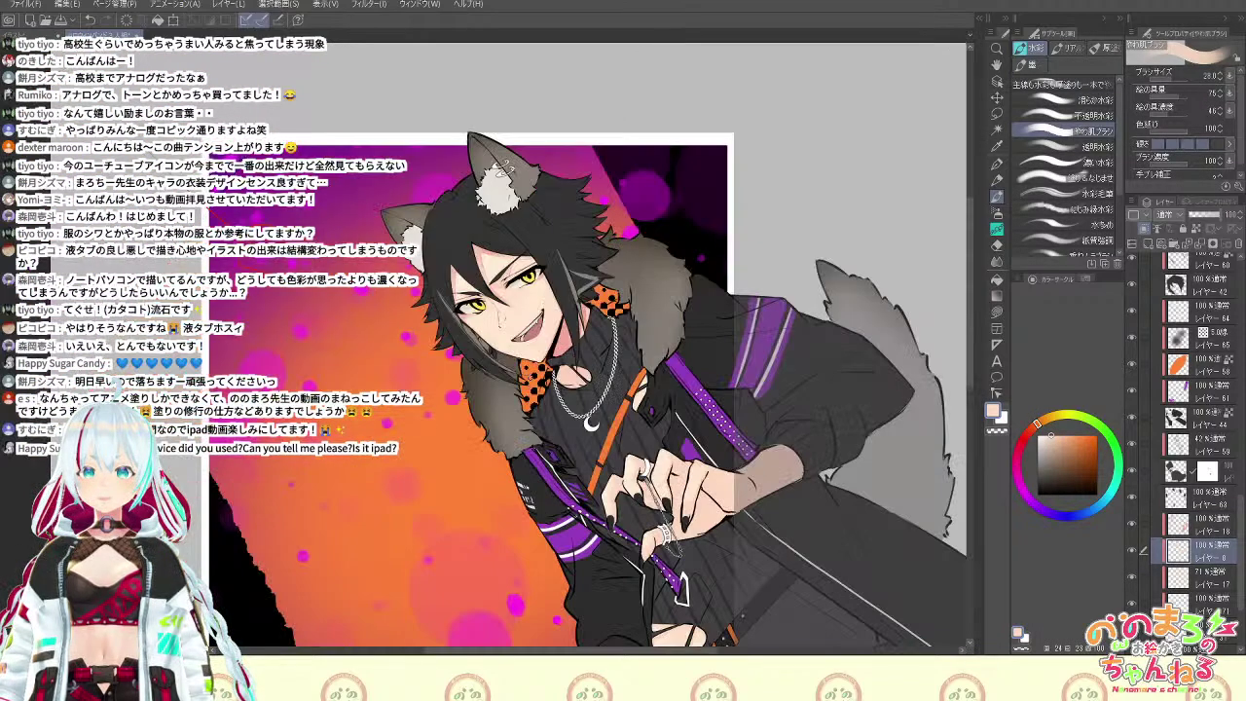
{"action": "scroll", "coordinate": [533, 374], "scroll_direction": "up", "scroll_amount": 5}
{"action": "key", "text": "space"}
{"action": "left_click_drag", "start_coordinate": [724, 445], "coordinate": [913, 244]}
{"action": "scroll", "coordinate": [761, 465], "scroll_direction": "down", "scroll_amount": 5}
{"action": "scroll", "coordinate": [767, 467], "scroll_direction": "up", "scroll_amount": 5}
{"action": "key", "text": "shift+space"}
{"action": "scroll", "coordinate": [847, 403], "scroll_direction": "up", "scroll_amount": 2}
{"action": "key", "text": "shift+space"}
{"action": "left_click_drag", "start_coordinate": [851, 399], "coordinate": [753, 630]}
{"action": "key", "text": "space"}
{"action": "left_click_drag", "start_coordinate": [729, 415], "coordinate": [843, 558]}
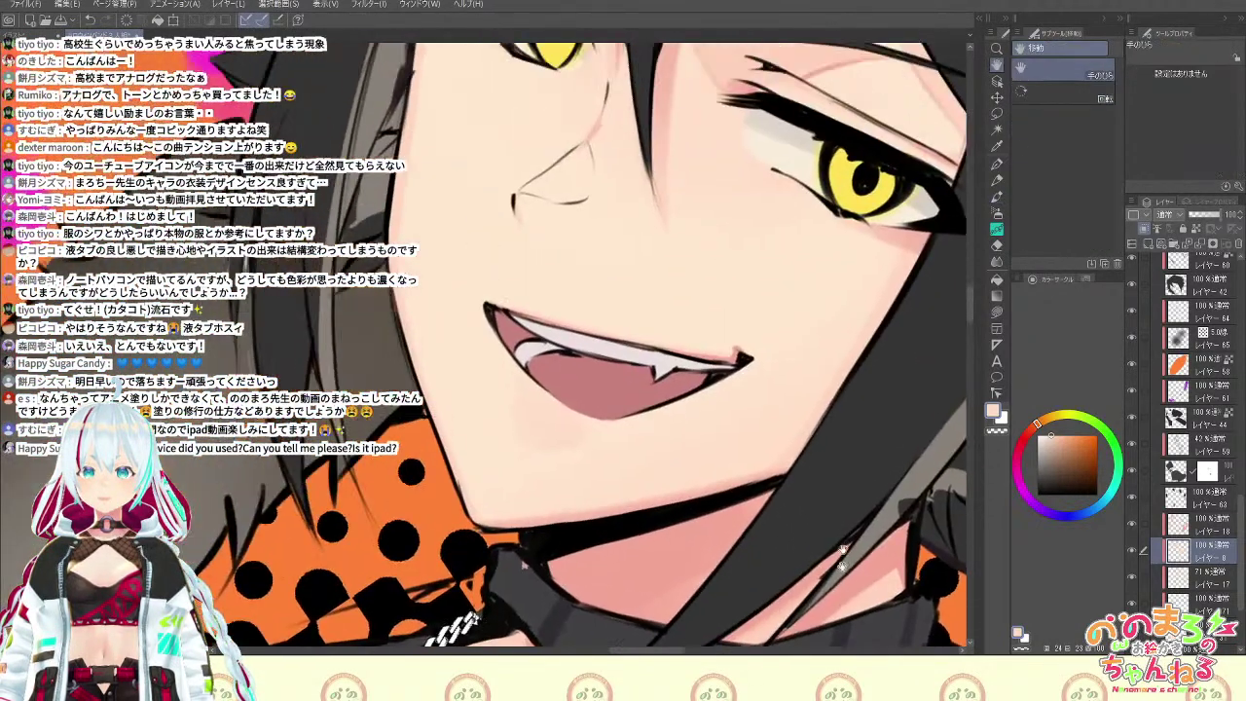
{"action": "left_click", "coordinate": [735, 372], "text": "ctrl+shift"}
{"action": "left_click", "coordinate": [741, 361], "text": "alt"}
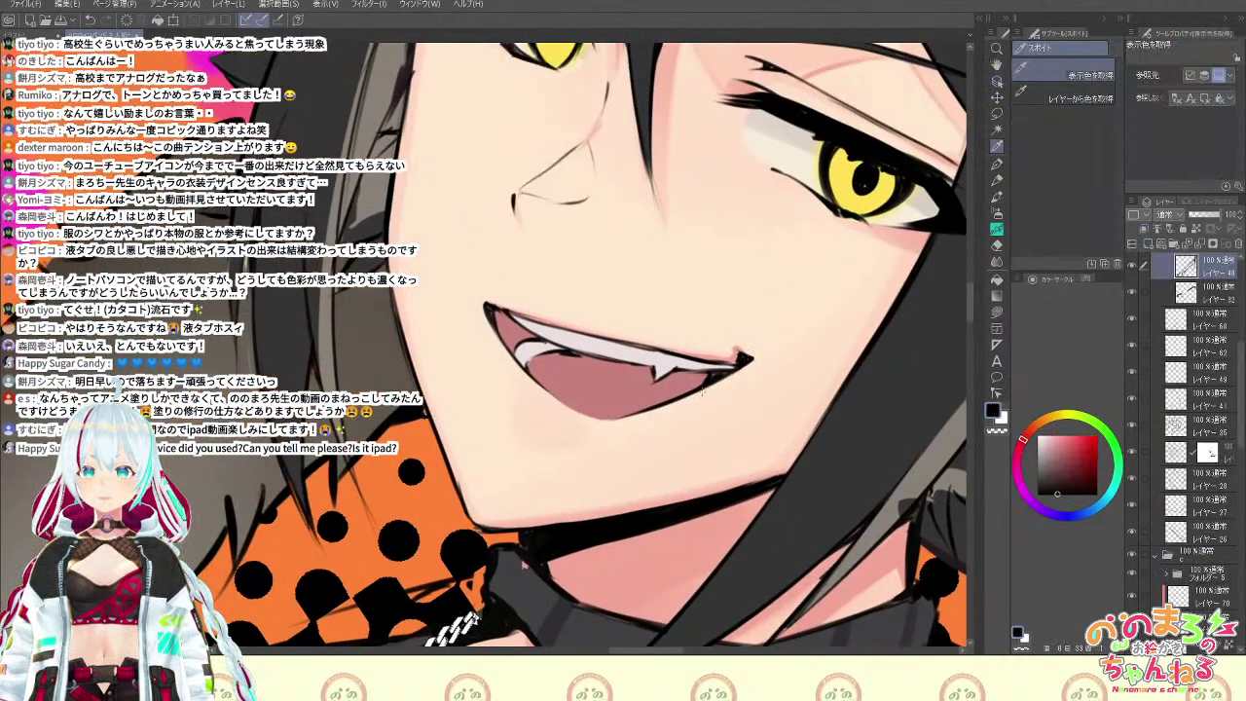
{"action": "key", "text": "b"}
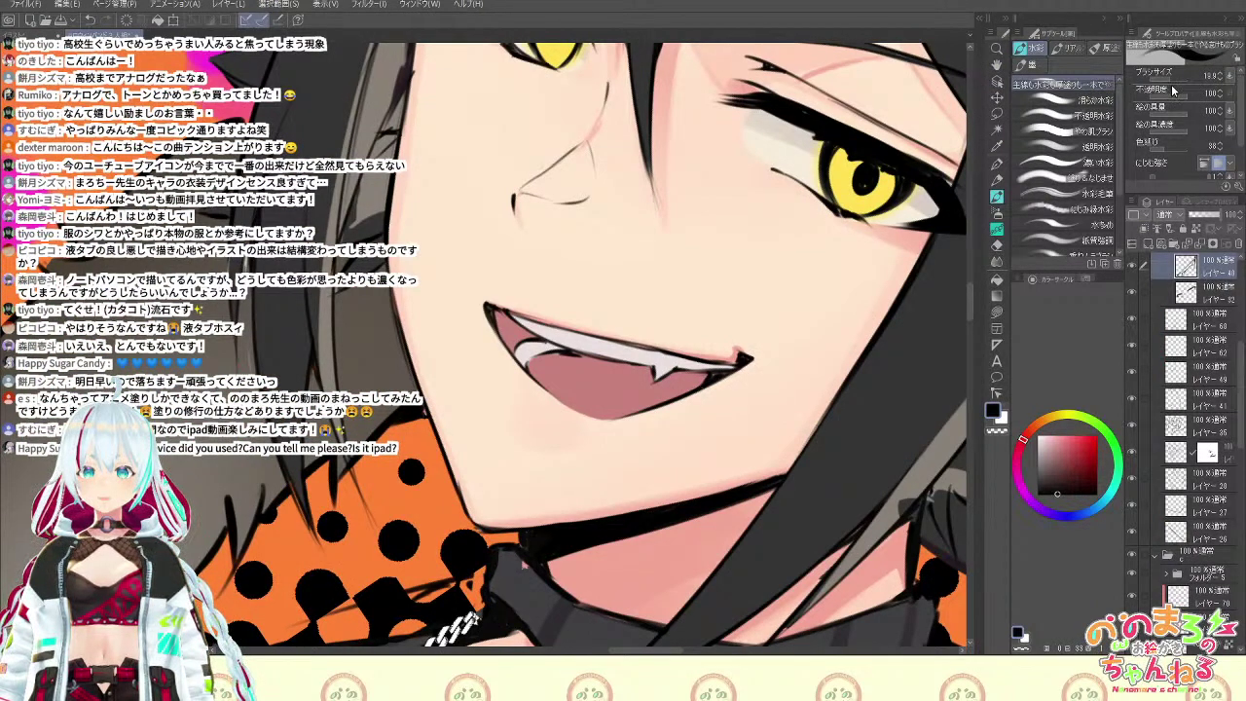
{"action": "left_click_drag", "start_coordinate": [1173, 80], "coordinate": [1167, 81]}
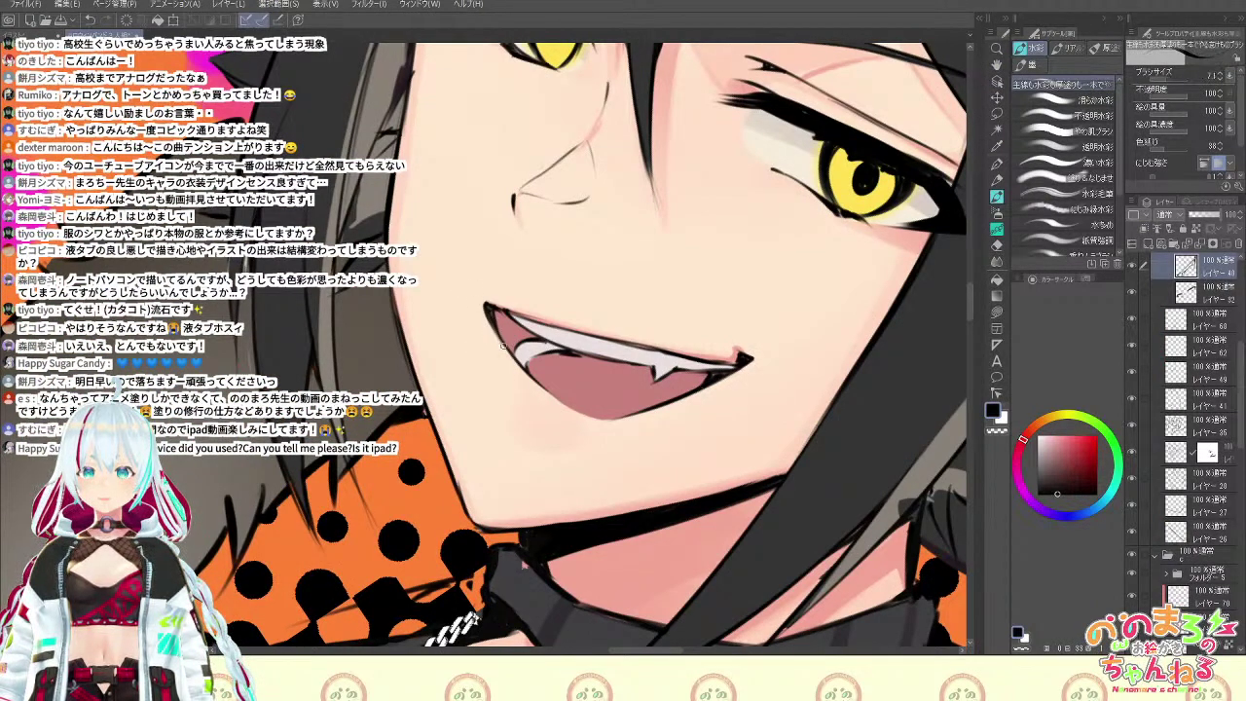
Redraw the black lower lip line from the mouth corner with the fine brush, cleaning its inner edge with the hard eraser
{"action": "mouse_move", "coordinate": [504, 346]}
{"action": "left_mouse_down"}
{"action": "mouse_move", "coordinate": [491, 327]}
{"action": "mouse_move", "coordinate": [557, 404]}
{"action": "mouse_move", "coordinate": [543, 391]}
{"action": "left_mouse_up"}
{"action": "key", "text": "e"}
{"action": "key", "text": "ctrl+z"}
{"action": "left_click_drag", "start_coordinate": [1173, 81], "coordinate": [1167, 81]}
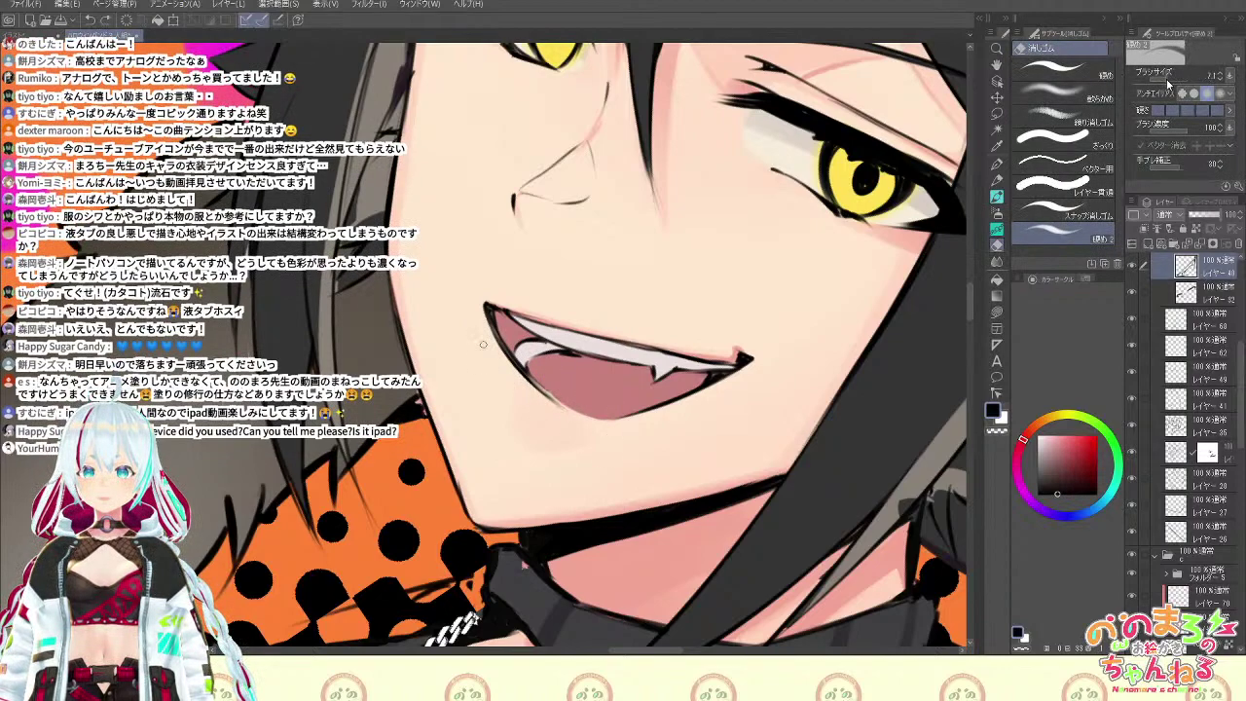
{"action": "mouse_move", "coordinate": [560, 399]}
{"action": "left_mouse_down"}
{"action": "mouse_move", "coordinate": [499, 328]}
{"action": "mouse_move", "coordinate": [543, 391]}
{"action": "left_mouse_up"}
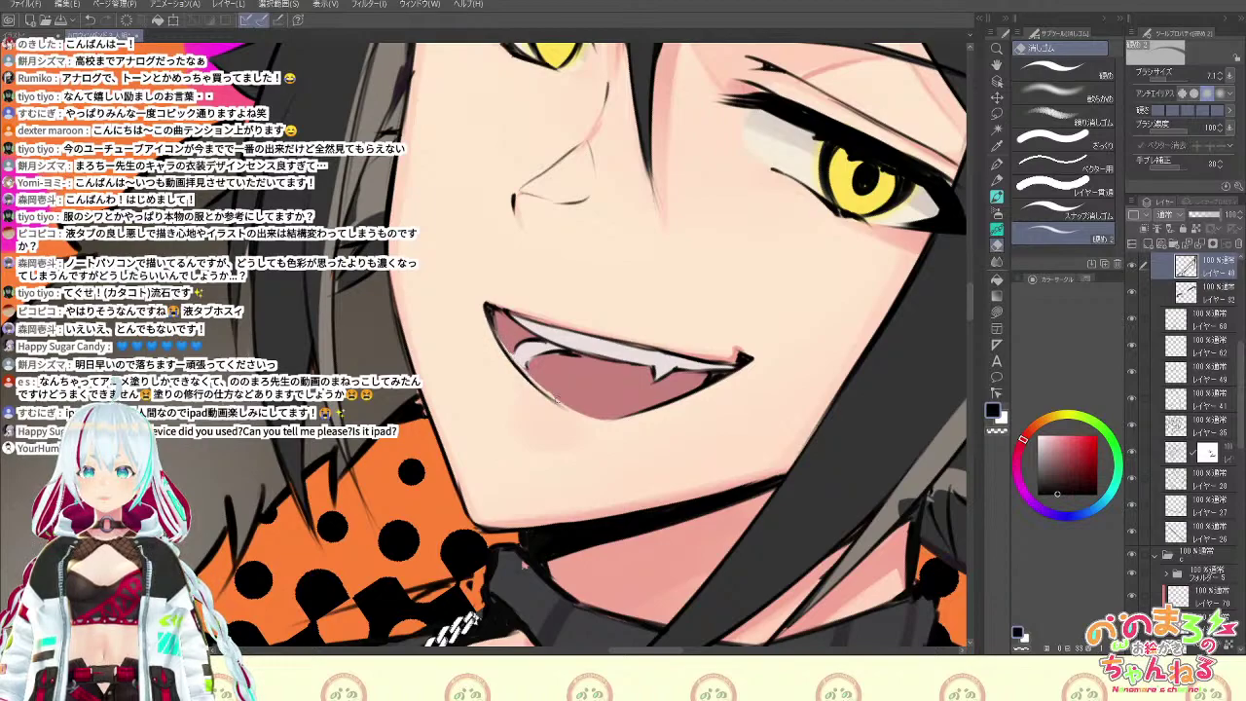
{"action": "key", "text": "b"}
{"action": "left_click_drag", "start_coordinate": [491, 320], "coordinate": [541, 389]}
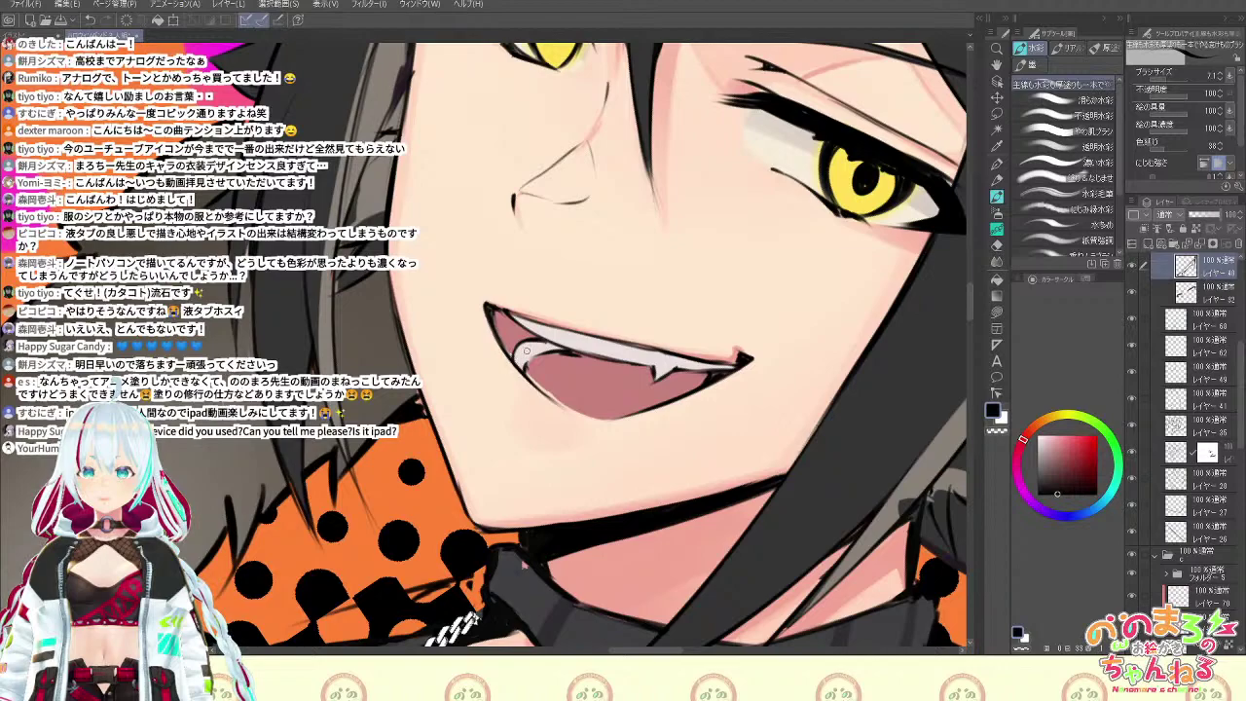
Thin the middle of the lower lip line with the hard eraser and return to the fine watercolour brush
{"action": "mouse_move", "coordinate": [728, 435]}
{"action": "left_mouse_down"}
{"action": "mouse_move", "coordinate": [711, 349]}
{"action": "mouse_move", "coordinate": [659, 284]}
{"action": "mouse_move", "coordinate": [601, 337]}
{"action": "left_mouse_up"}
{"action": "key", "text": "ctrl+z"}
{"action": "key", "text": "e"}
{"action": "left_click_drag", "start_coordinate": [648, 298], "coordinate": [595, 341]}
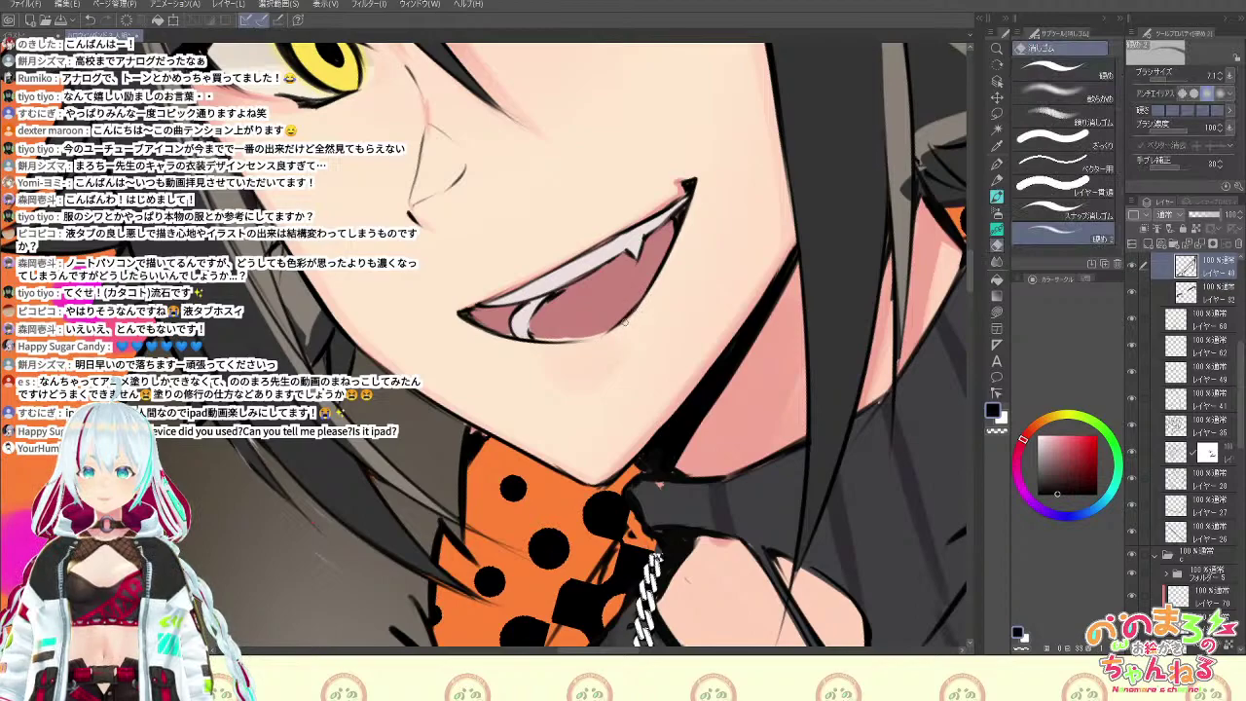
{"action": "key", "text": "b"}
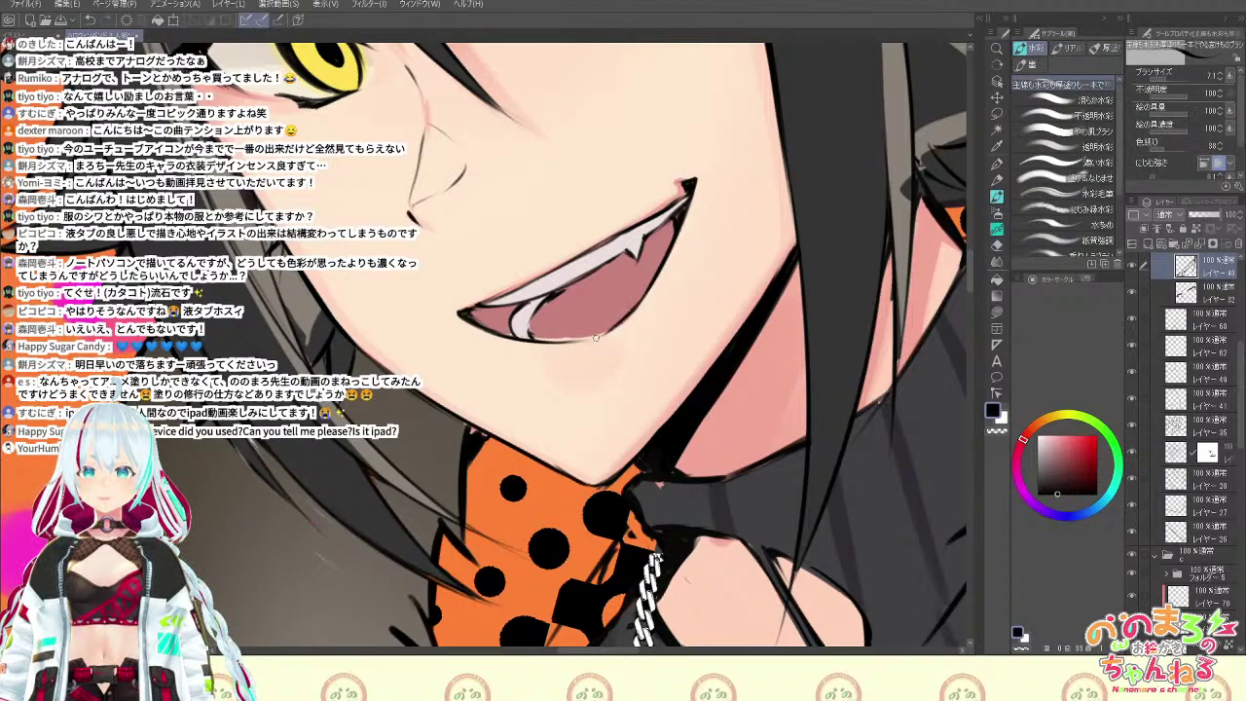
Sample the reddish mouth colour, activate its layer, and paint the mouth fill up to the lower lip line
{"action": "left_click", "coordinate": [633, 300], "text": "alt"}
{"action": "left_click", "coordinate": [998, 83]}
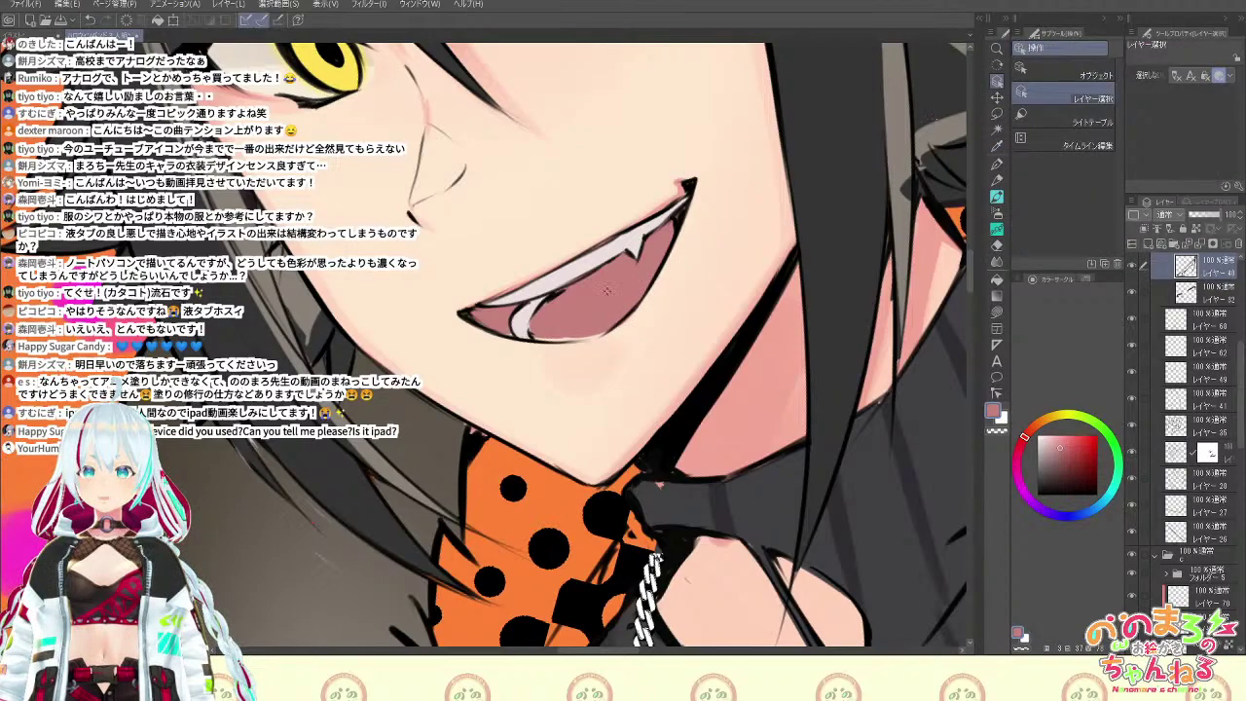
{"action": "left_click", "coordinate": [628, 300]}
{"action": "key", "text": "r"}
{"action": "left_click_drag", "start_coordinate": [651, 479], "coordinate": [394, 516]}
{"action": "key", "text": "b"}
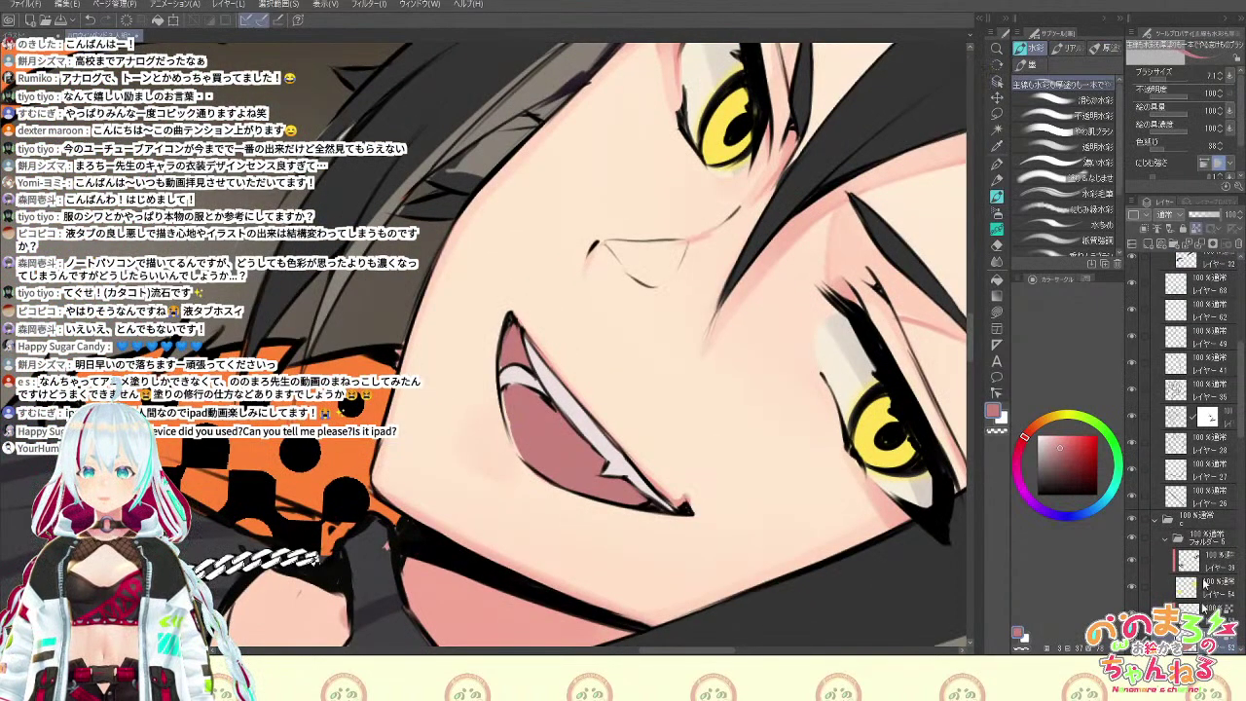
{"action": "left_click_drag", "start_coordinate": [502, 391], "coordinate": [523, 462]}
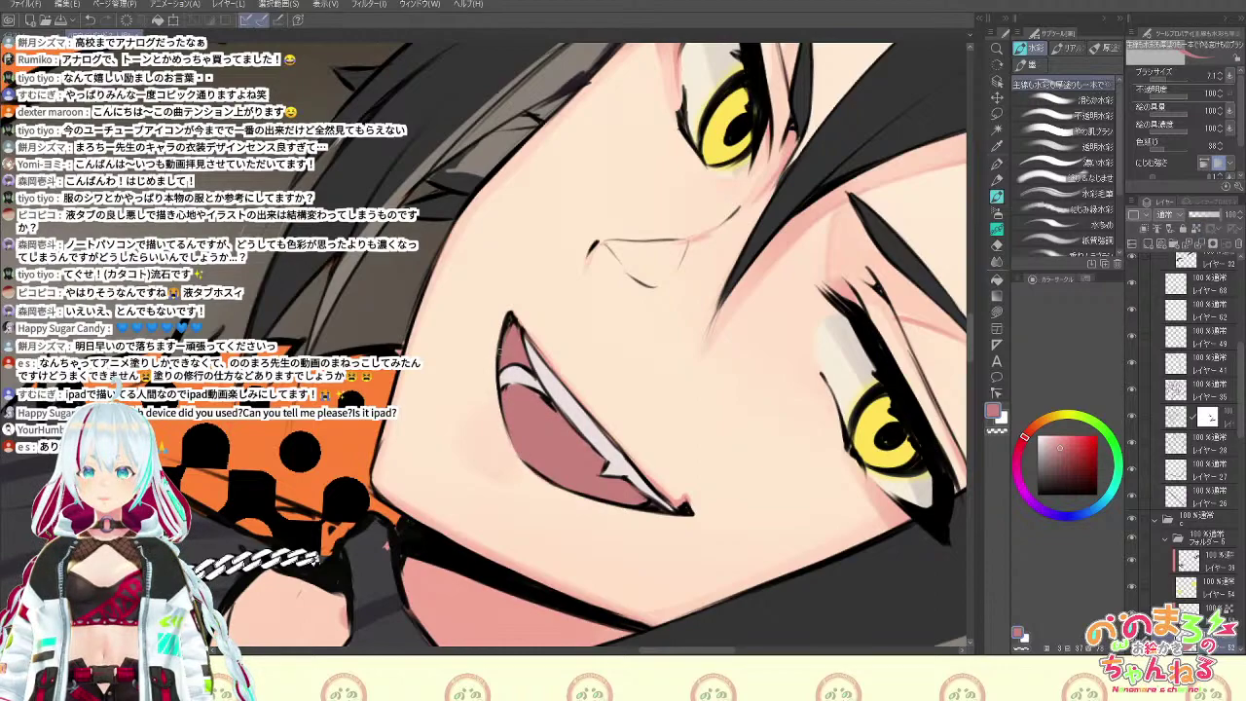
{"action": "key", "text": "minus"}
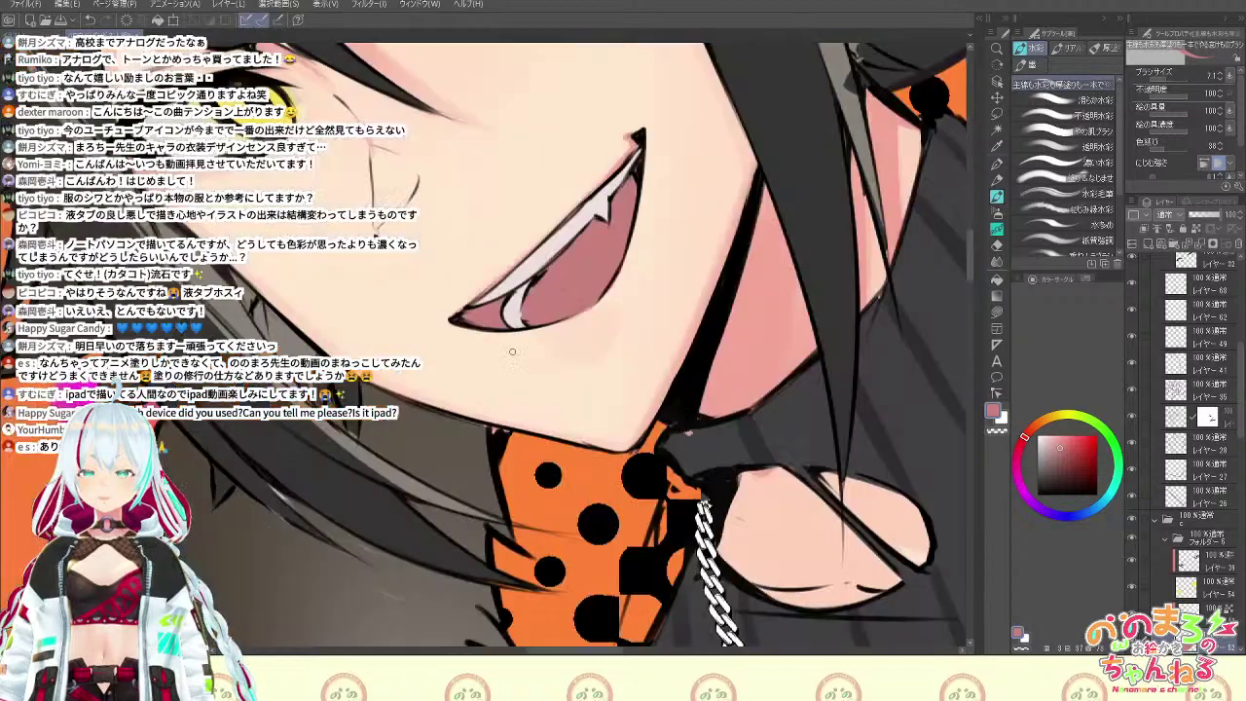
Return to the salmon skin-shadow layer, compare it hidden and shown, and switch to the hard eraser for the jaw
{"action": "left_click_drag", "start_coordinate": [1242, 389], "coordinate": [1222, 575]}
{"action": "left_click", "coordinate": [1216, 515]}
{"action": "left_click", "coordinate": [1151, 417]}
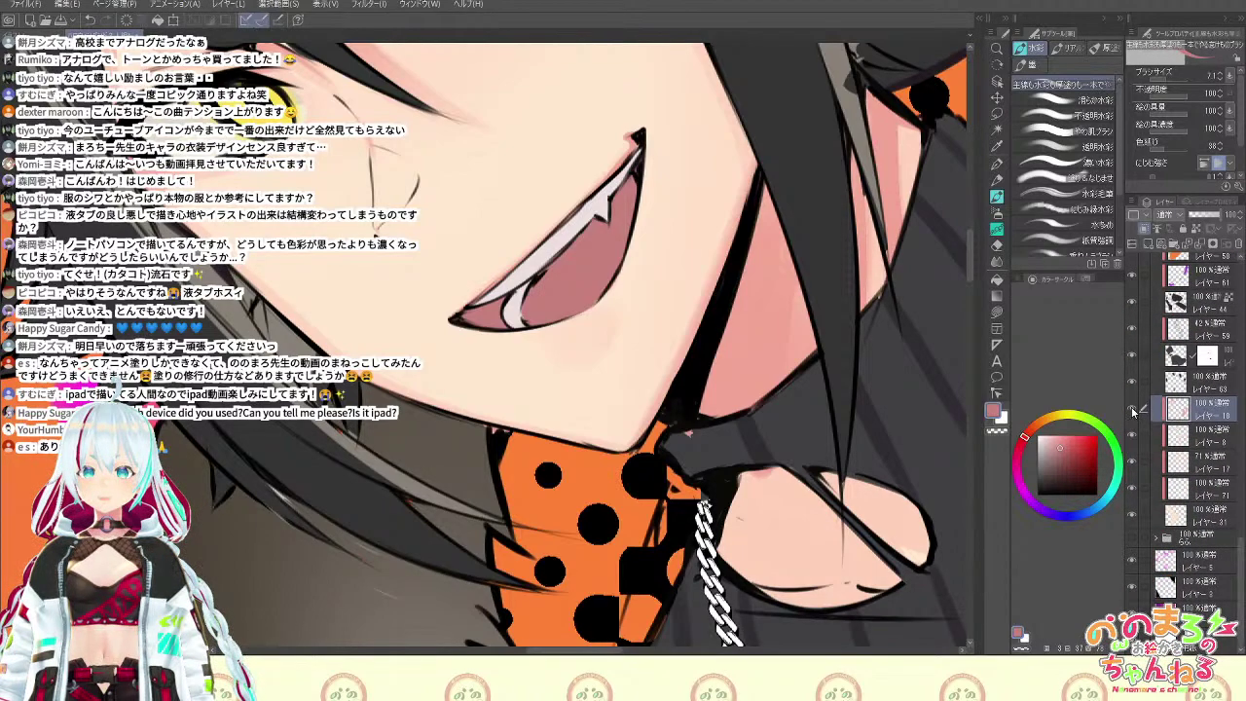
{"action": "left_click", "coordinate": [1132, 411]}
{"action": "left_click", "coordinate": [1132, 411]}
{"action": "left_click_drag", "start_coordinate": [732, 192], "coordinate": [798, 311]}
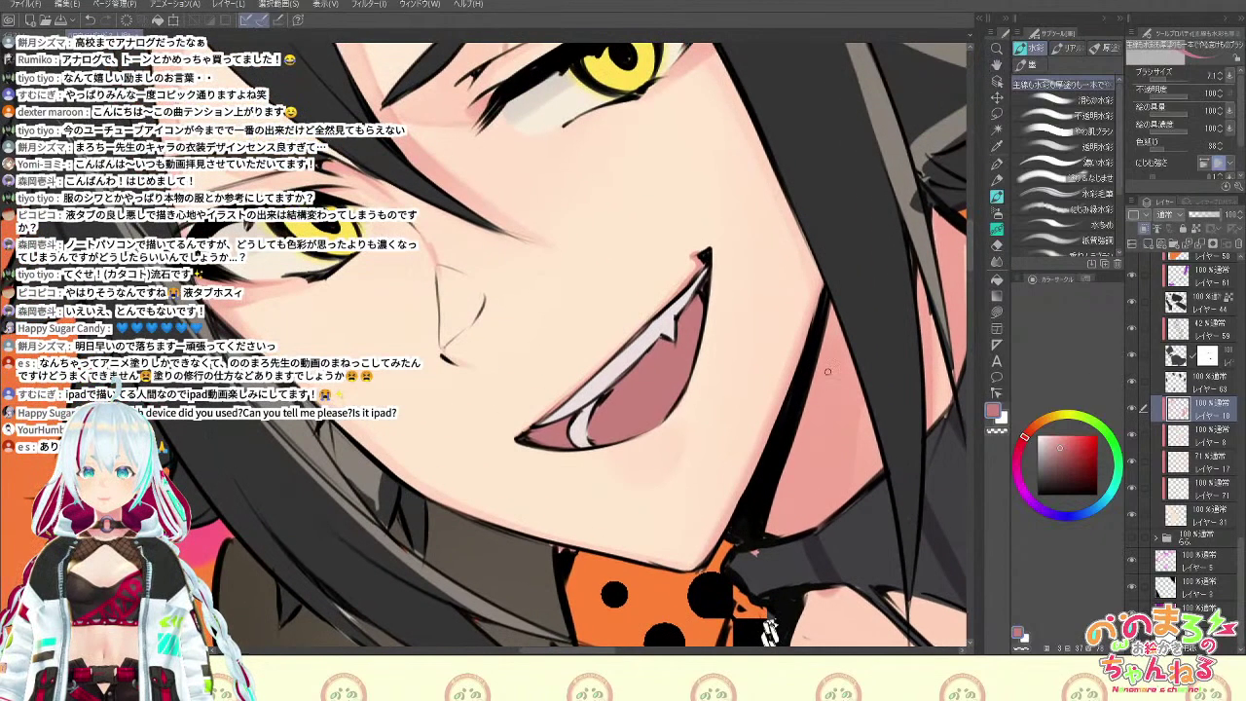
{"action": "key", "text": "e"}
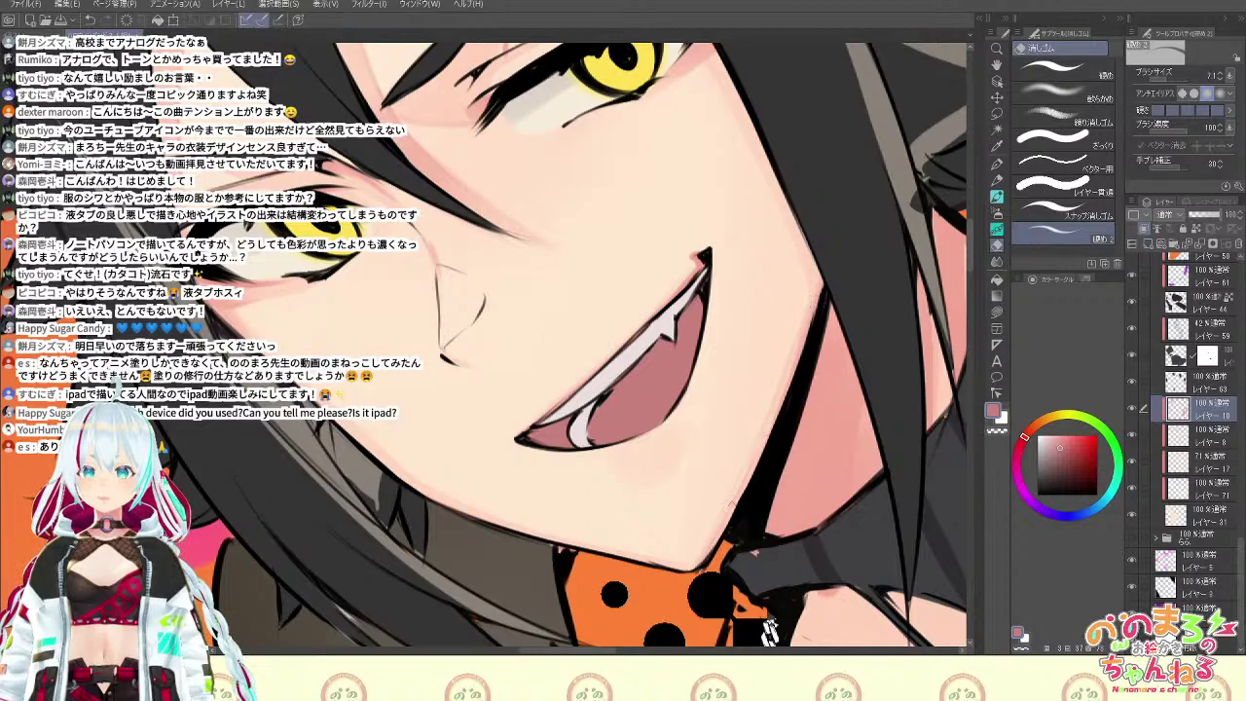
Sample the light salmon beside the hair strand, stroke it along the jawline with the watercolour skin brush, and check the whole face
{"action": "left_click", "coordinate": [825, 301], "text": "alt"}
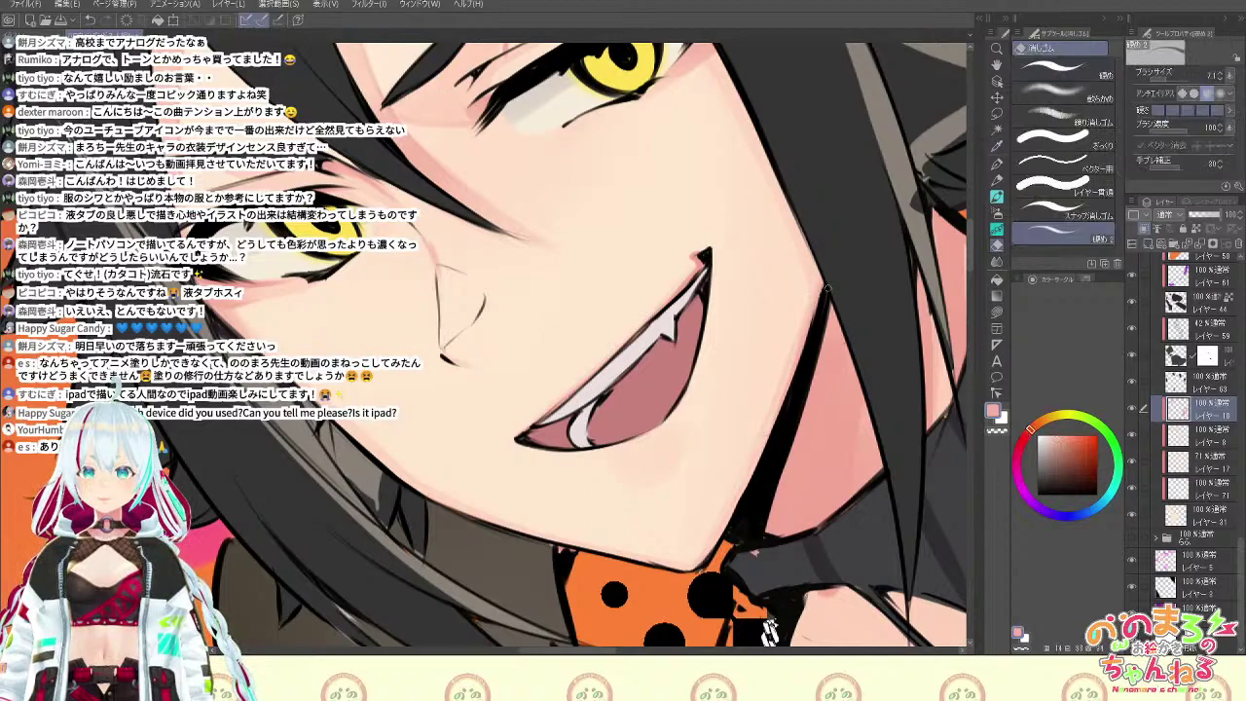
{"action": "key", "text": "b"}
{"action": "left_click_drag", "start_coordinate": [818, 301], "coordinate": [744, 494]}
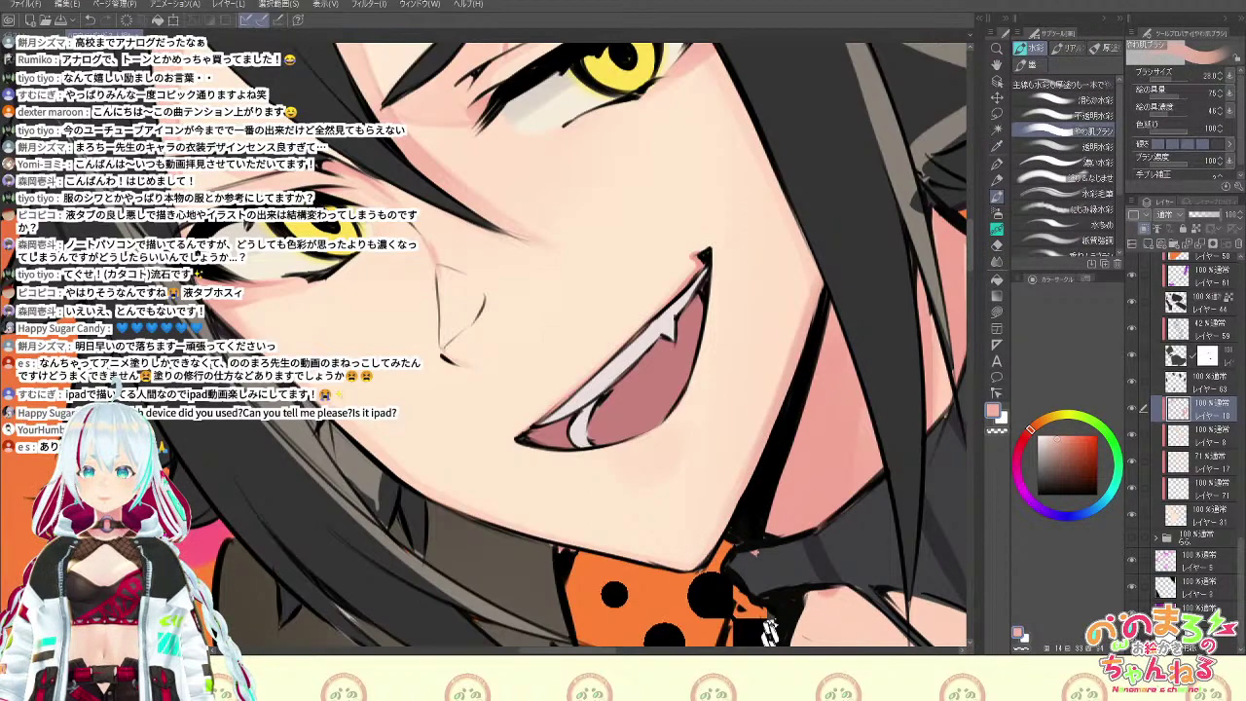
{"action": "scroll", "coordinate": [808, 216], "scroll_direction": "down", "scroll_amount": 3}
{"action": "scroll", "coordinate": [809, 216], "scroll_direction": "down", "scroll_amount": 2}
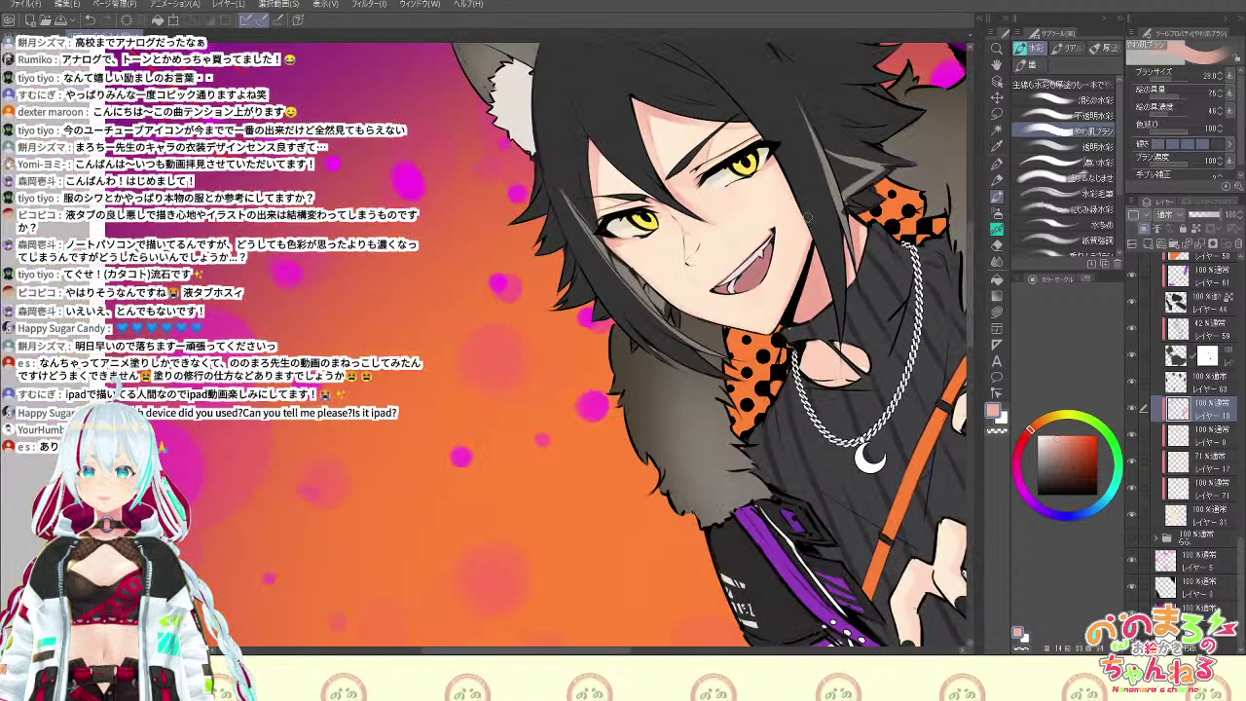
{"action": "scroll", "coordinate": [808, 216], "scroll_direction": "up", "scroll_amount": 1}
{"action": "key", "text": "space"}
{"action": "left_click_drag", "start_coordinate": [808, 216], "coordinate": [807, 393]}
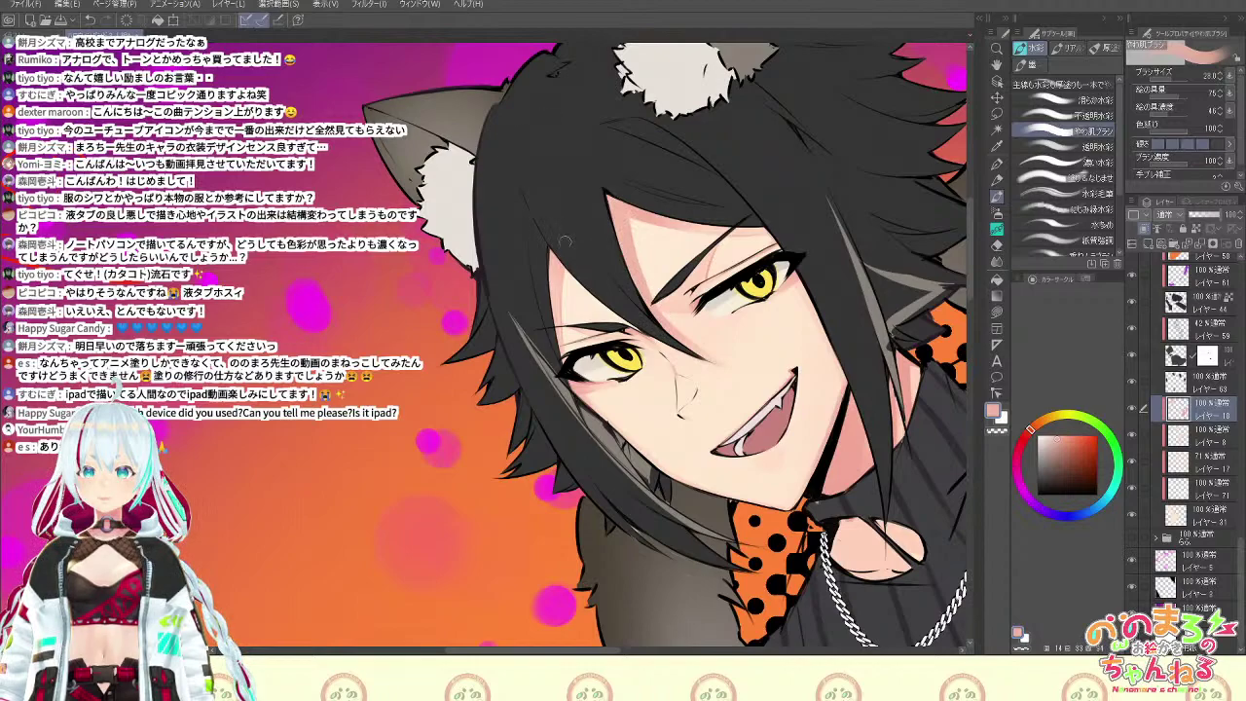
{"action": "scroll", "coordinate": [608, 466], "scroll_direction": "down", "scroll_amount": 3}
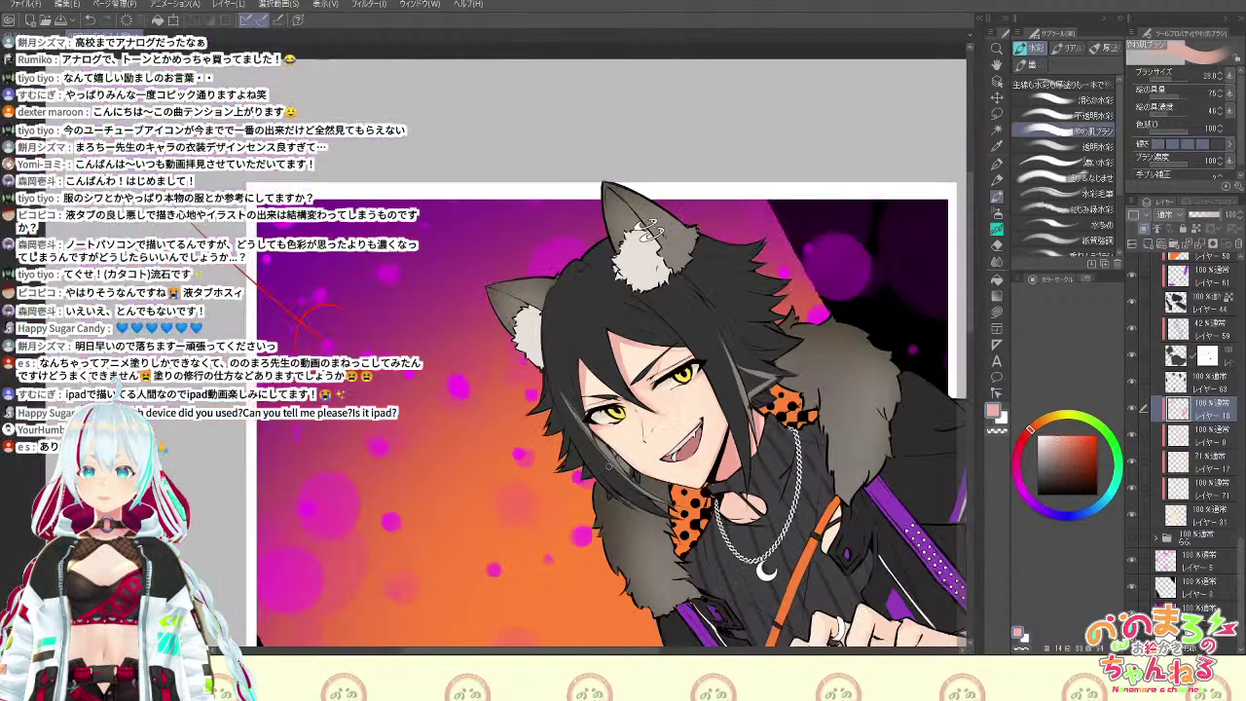
Soften the skin shading around the half-closed eye on layer 18 with the soft airbrush
{"action": "scroll", "coordinate": [608, 466], "scroll_direction": "up", "scroll_amount": 4}
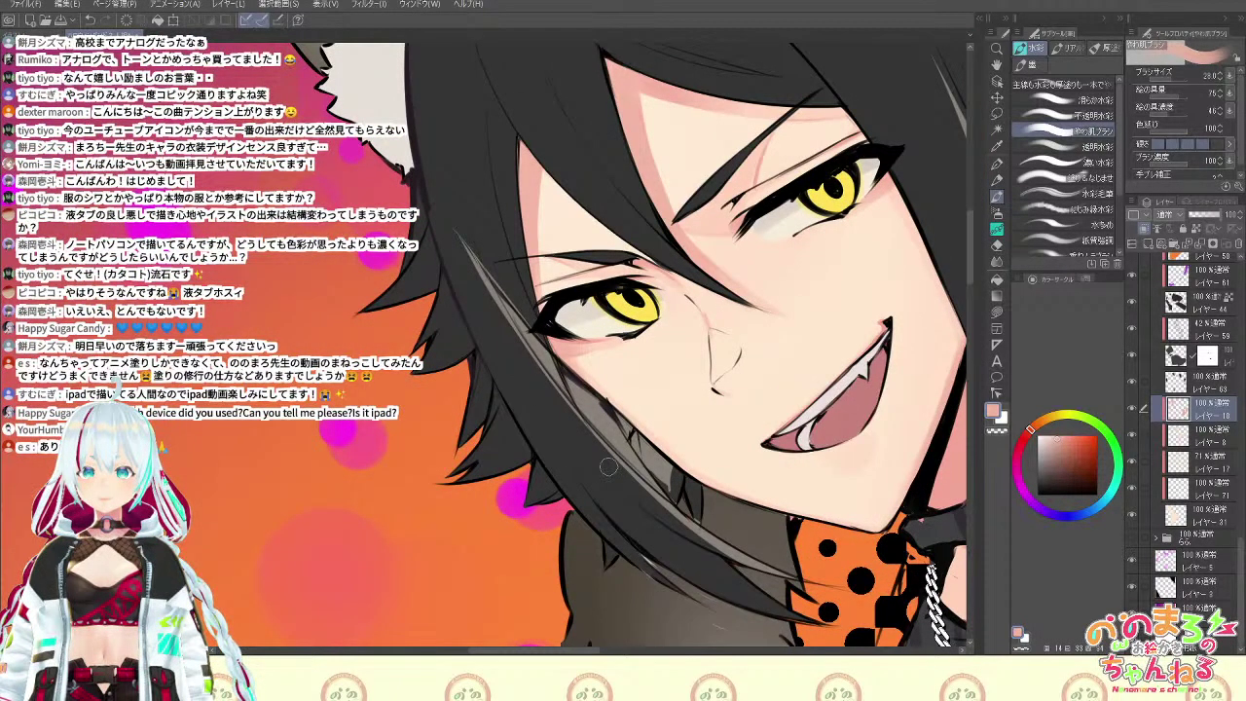
{"action": "key", "text": "b"}
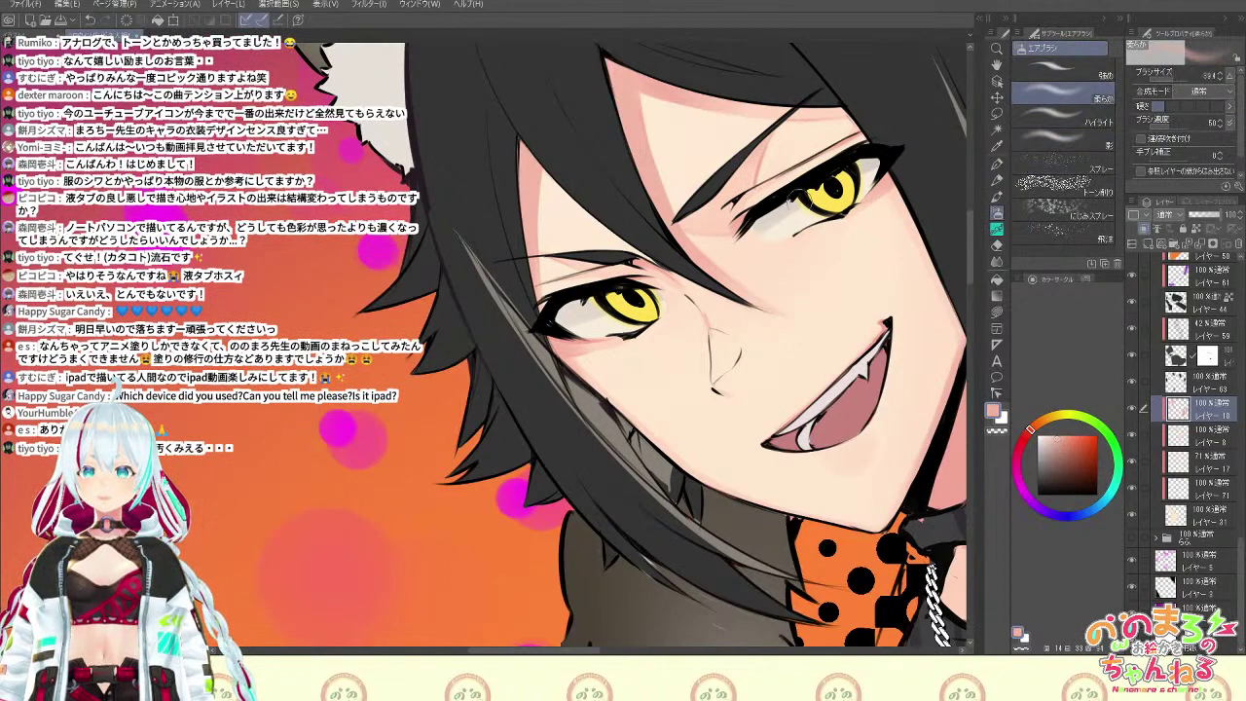
{"action": "mouse_move", "coordinate": [796, 200]}
{"action": "left_mouse_down"}
{"action": "mouse_move", "coordinate": [716, 207]}
{"action": "mouse_move", "coordinate": [755, 216]}
{"action": "left_mouse_up"}
{"action": "key", "text": "b"}
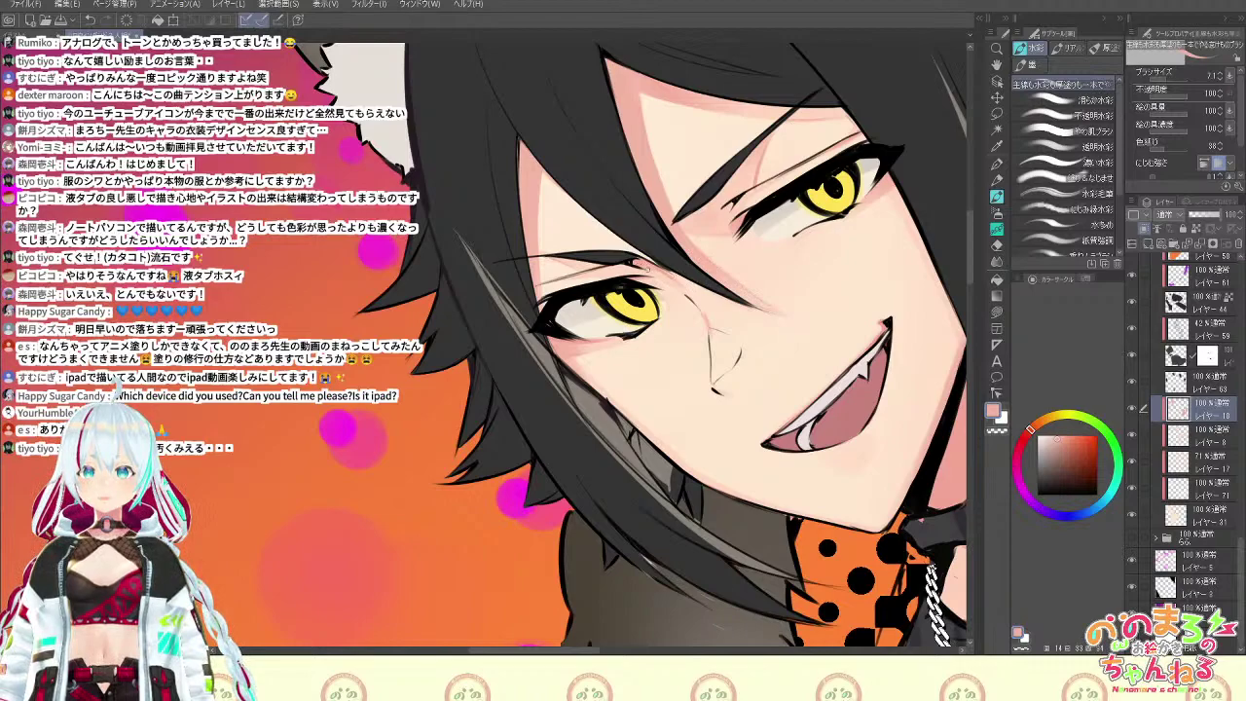
Switch to the smooth watercolor brush (滑らか水彩) and enlarge its brush size to about 33
{"action": "left_click_drag", "start_coordinate": [806, 298], "coordinate": [684, 89]}
{"action": "left_click_drag", "start_coordinate": [668, 396], "coordinate": [633, 542]}
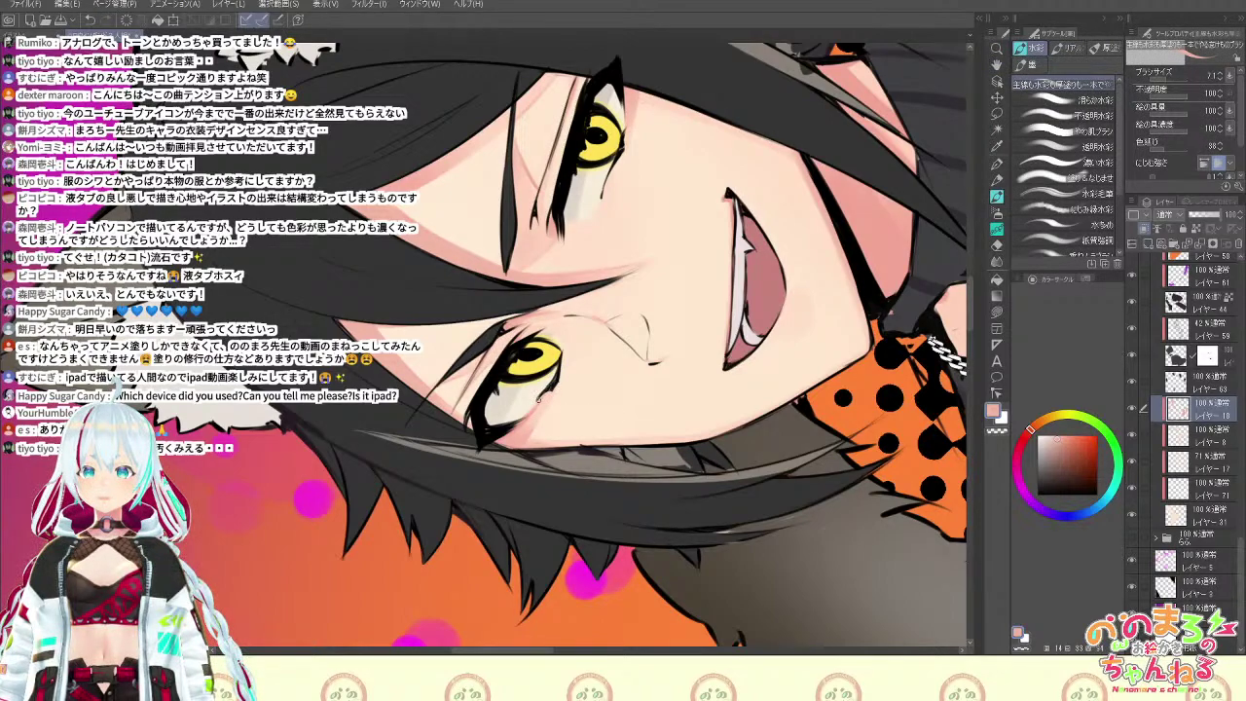
{"action": "key", "text": "ctrl+at"}
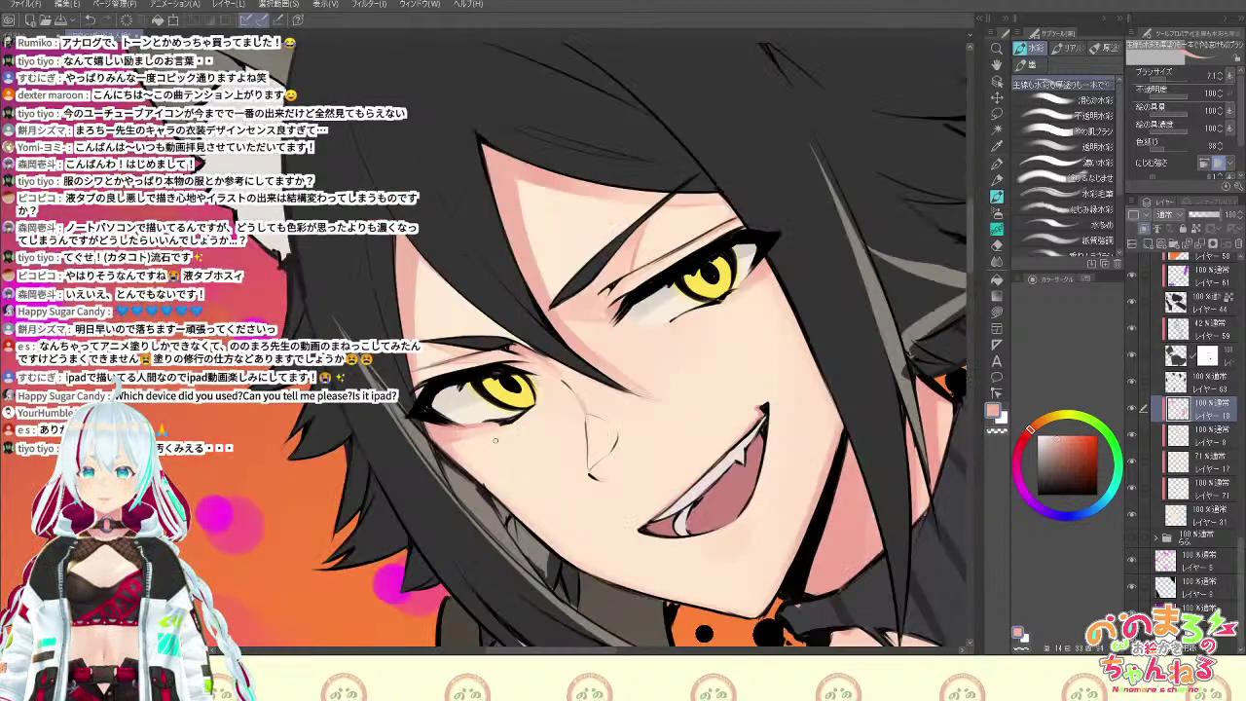
{"action": "left_click_drag", "start_coordinate": [498, 439], "coordinate": [438, 573]}
{"action": "left_click_drag", "start_coordinate": [804, 365], "coordinate": [858, 246]}
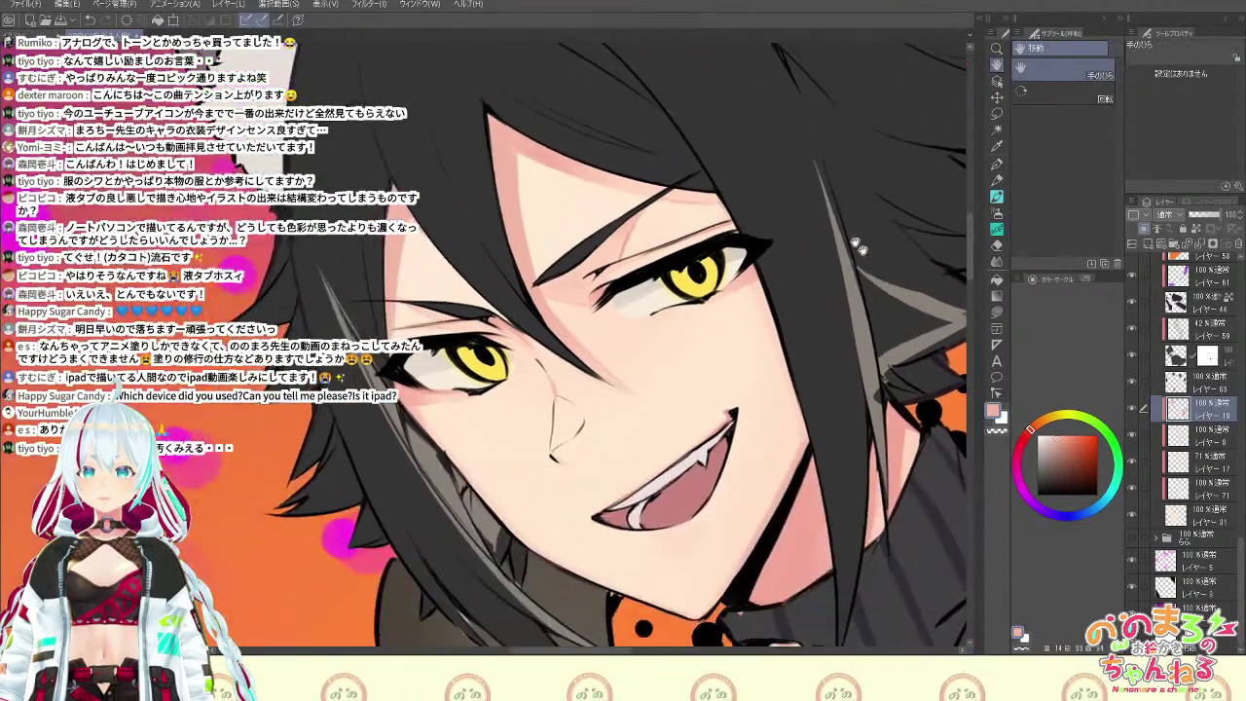
{"action": "key", "text": "space"}
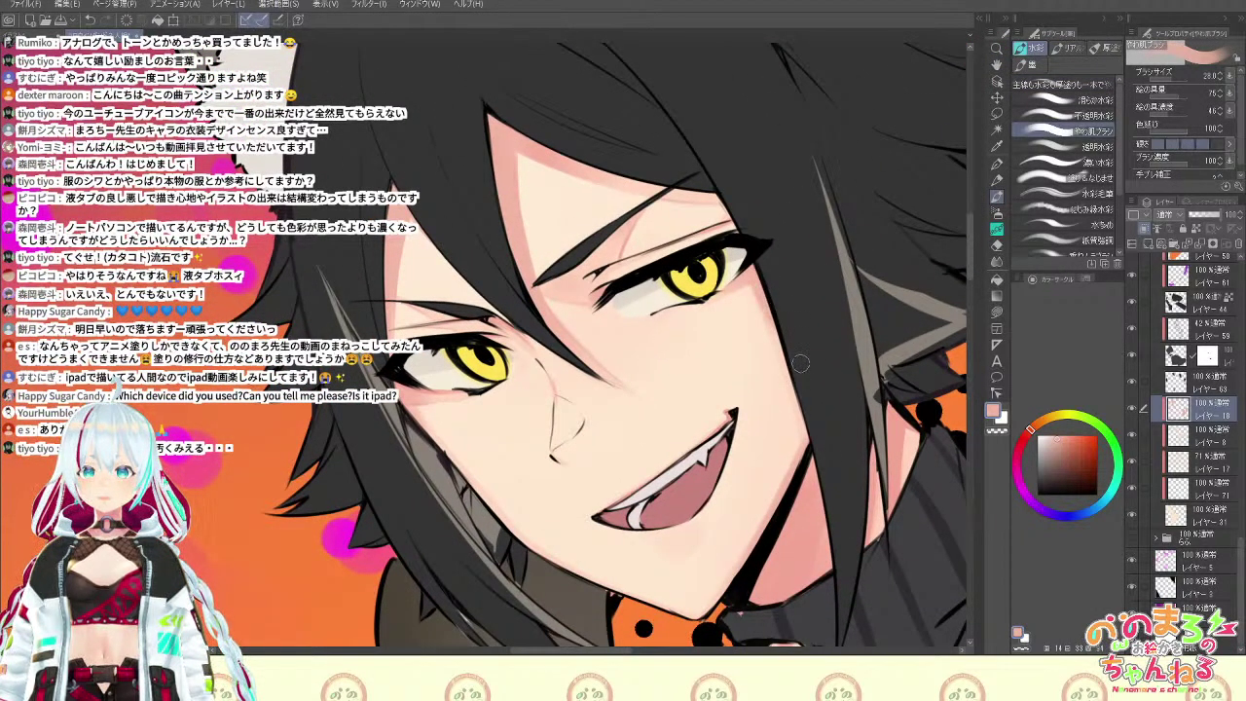
{"action": "key", "text": "comma"}
{"action": "key", "text": "comma"}
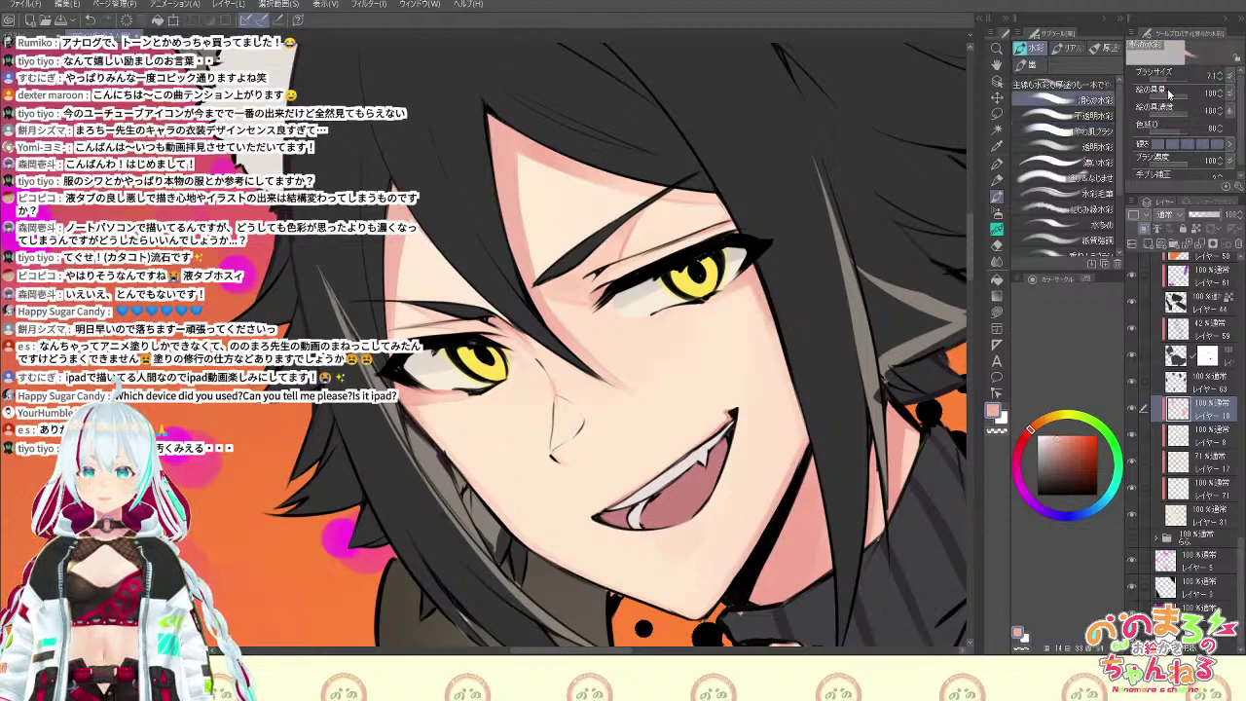
{"action": "left_click_drag", "start_coordinate": [1175, 76], "coordinate": [1168, 79]}
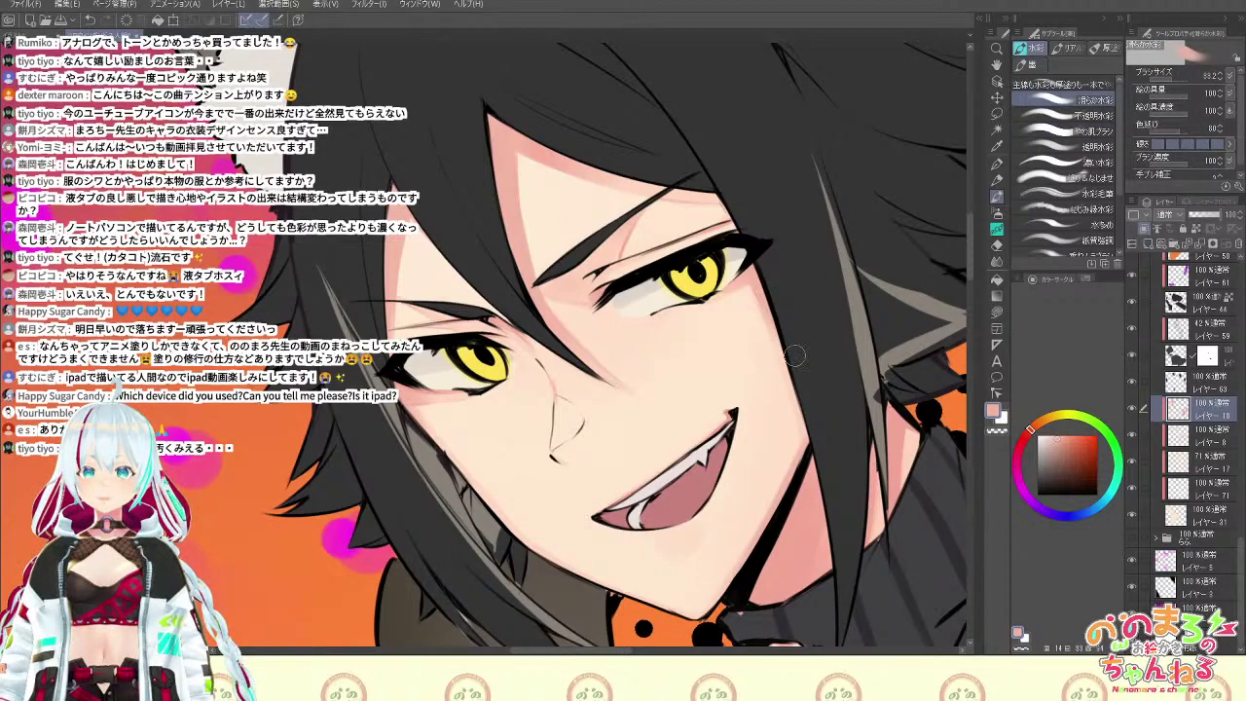
{"action": "scroll", "coordinate": [806, 399], "scroll_direction": "down", "scroll_amount": 3}
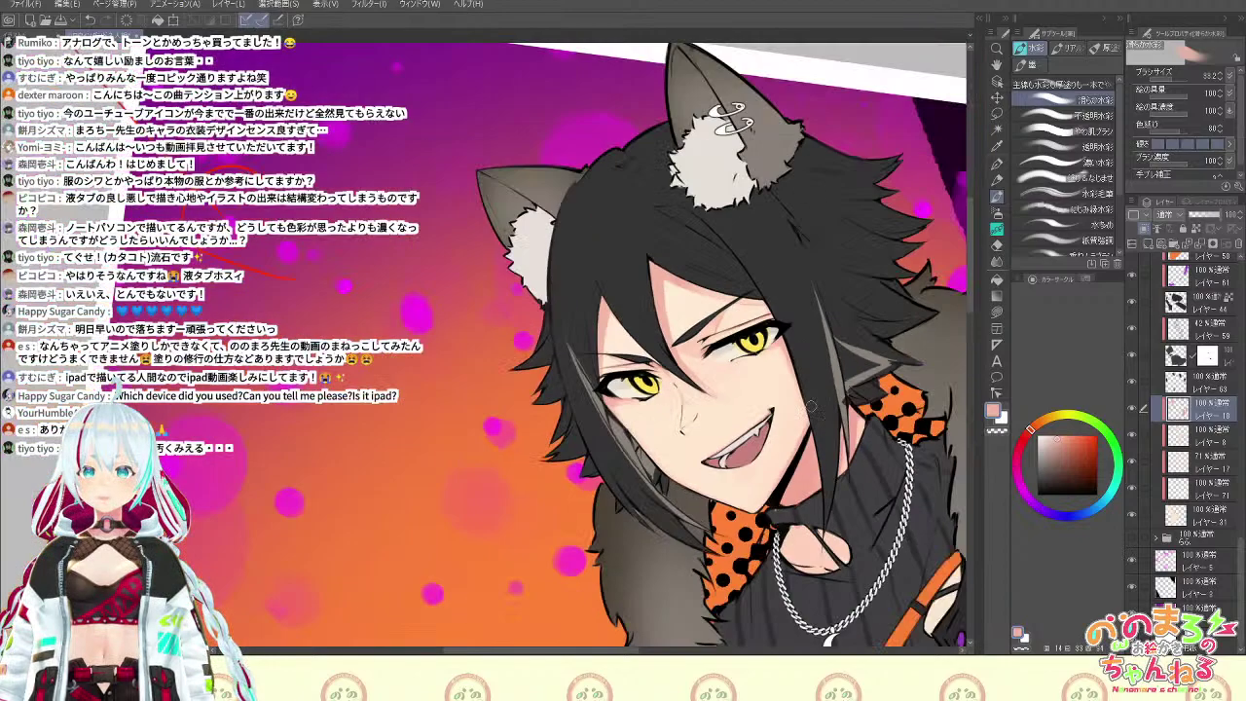
Check the face's proportions and shading in a horizontally mirrored view, and restore the normal orientation
{"action": "scroll", "coordinate": [810, 406], "scroll_direction": "up", "scroll_amount": 2}
{"action": "key", "text": "h"}
{"action": "key", "text": "space"}
{"action": "left_click_drag", "start_coordinate": [798, 485], "coordinate": [1006, 443]}
{"action": "left_click_drag", "start_coordinate": [661, 509], "coordinate": [913, 508]}
{"action": "key", "text": "b"}
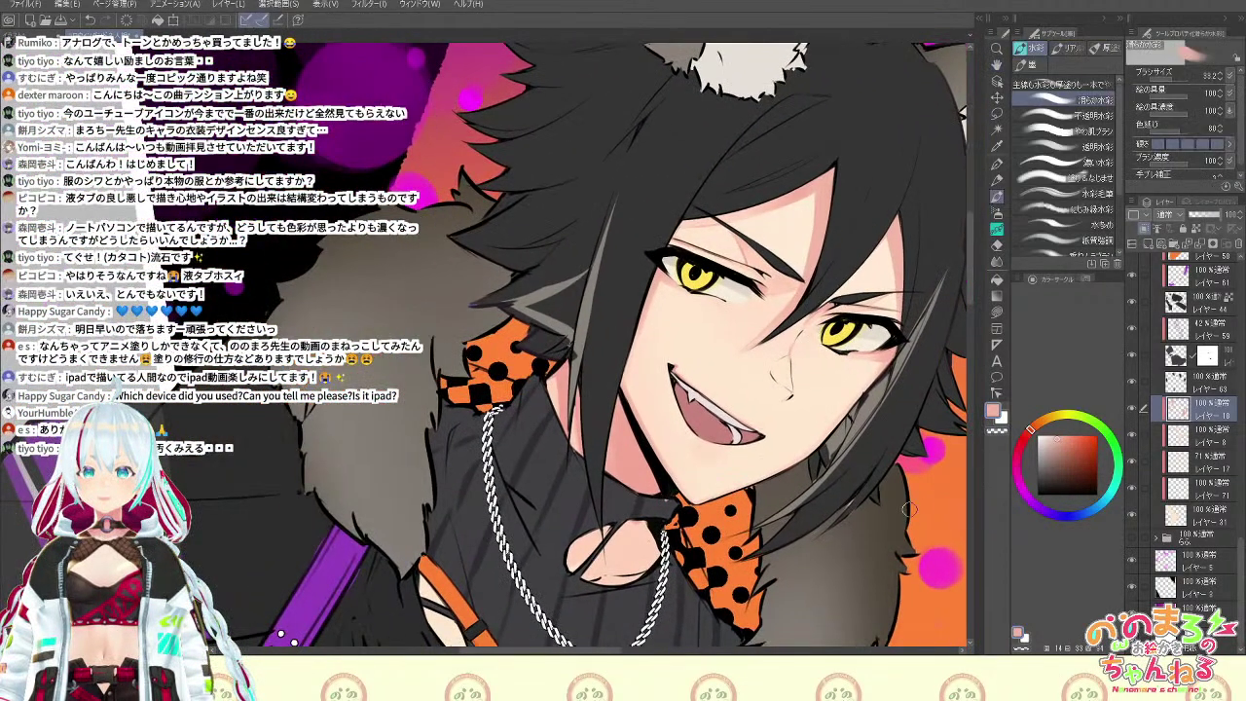
{"action": "left_click", "coordinate": [1062, 85]}
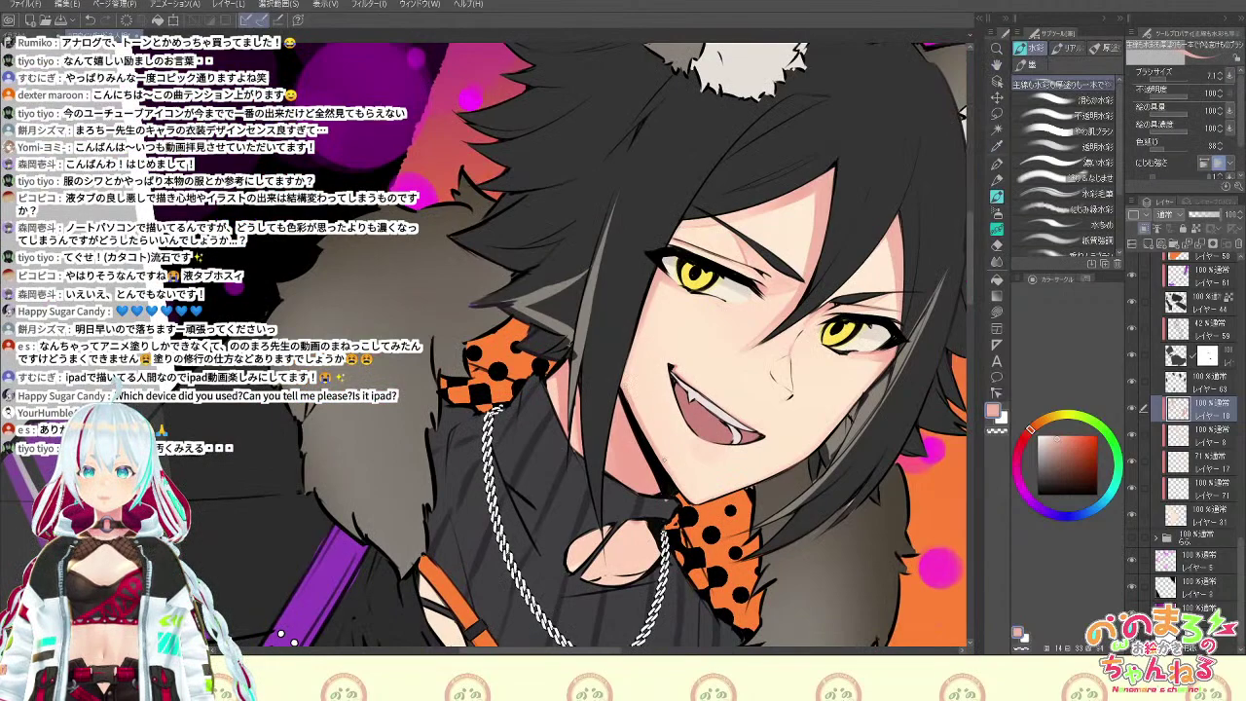
{"action": "key", "text": "h"}
{"action": "key", "text": "space"}
{"action": "left_click_drag", "start_coordinate": [643, 537], "coordinate": [977, 580]}
{"action": "key", "text": "ctrl+minus"}
{"action": "key", "text": "ctrl+minus"}
{"action": "key", "text": "ctrl+plus"}
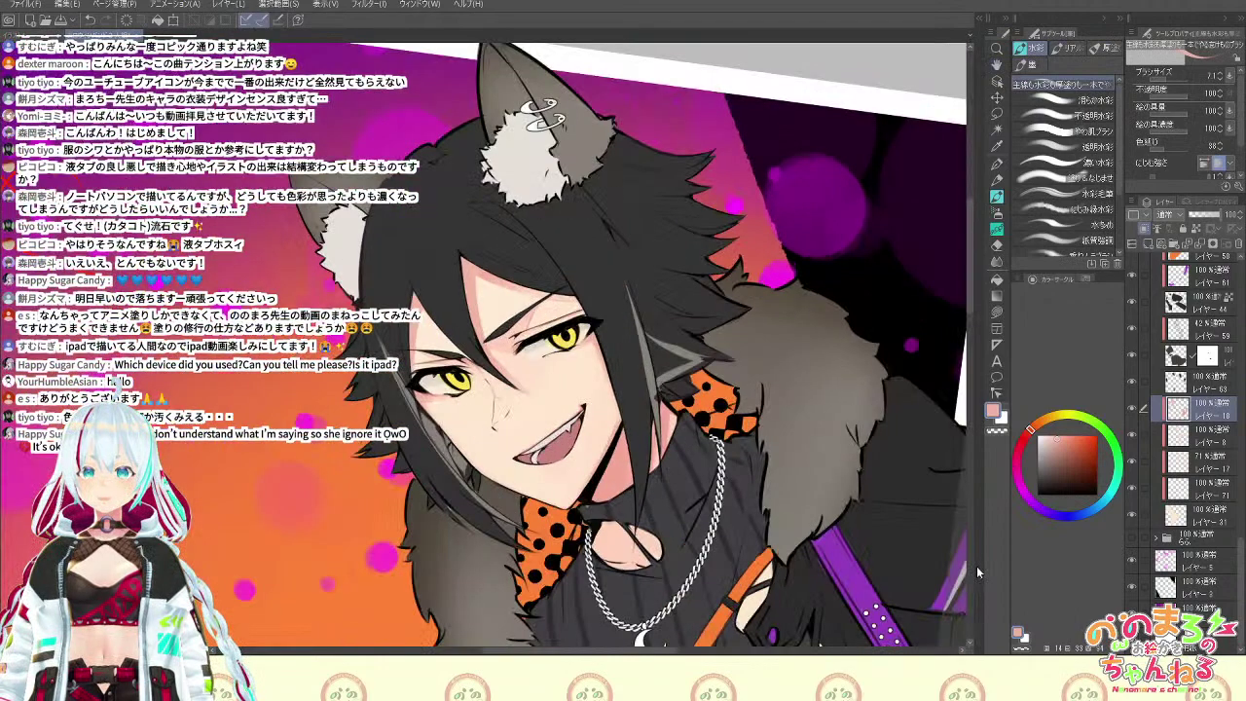
Compare the face with layer 18 hidden and shown, and make layer 71 active
{"action": "left_click", "coordinate": [1207, 440]}
{"action": "left_click", "coordinate": [1132, 410]}
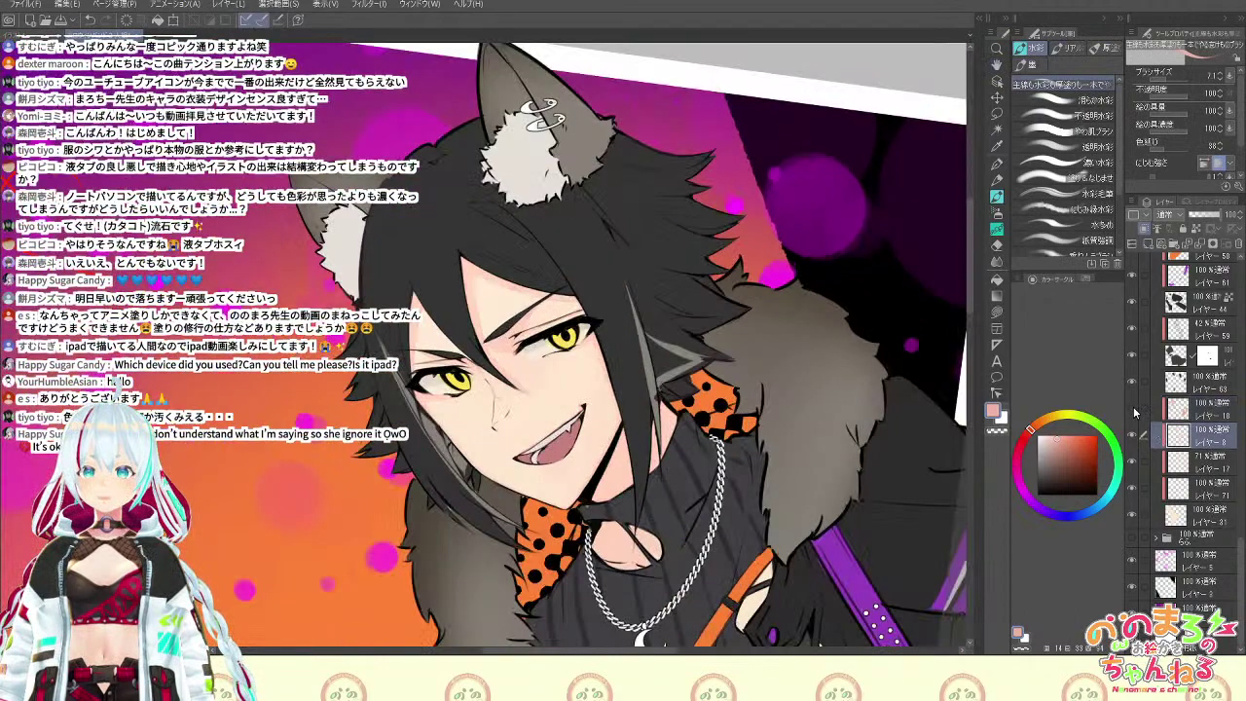
{"action": "left_click", "coordinate": [1132, 410]}
{"action": "left_click", "coordinate": [1207, 489]}
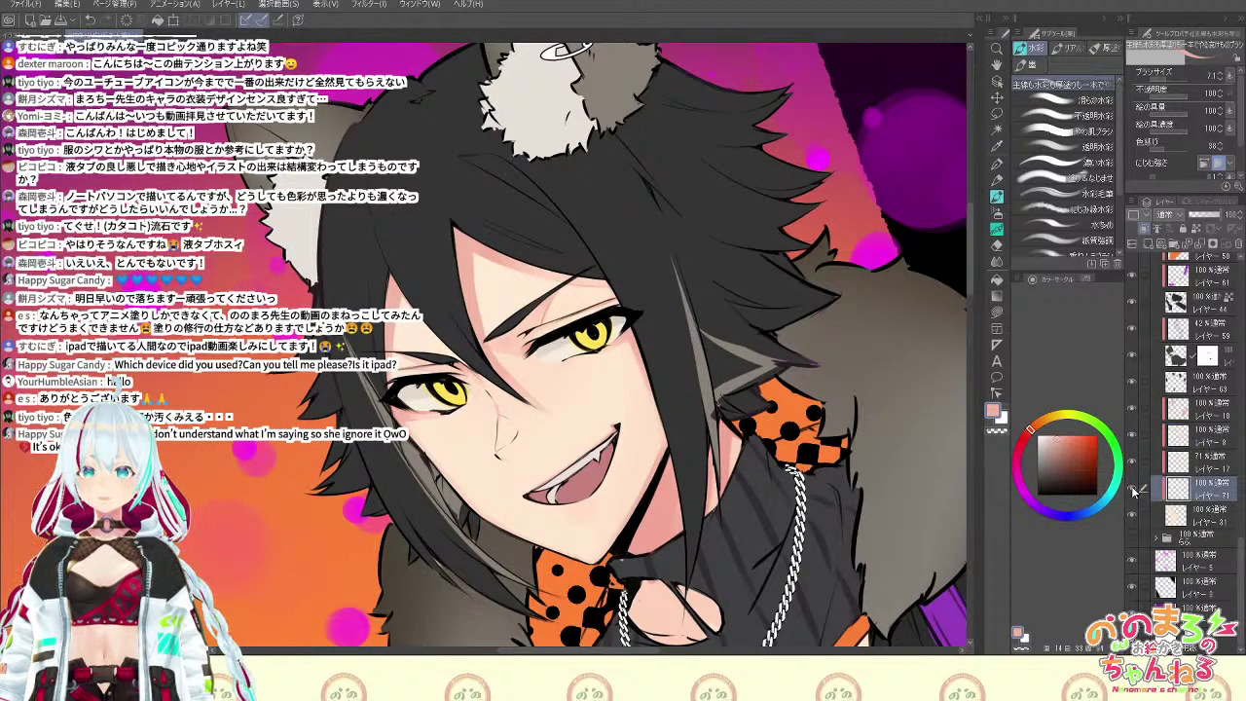
Sample a skin tone beside the half-closed eye and return to layer 18 with the soft skin brush (やわ肌ブラシ)
{"action": "left_click", "coordinate": [632, 331], "text": "alt"}
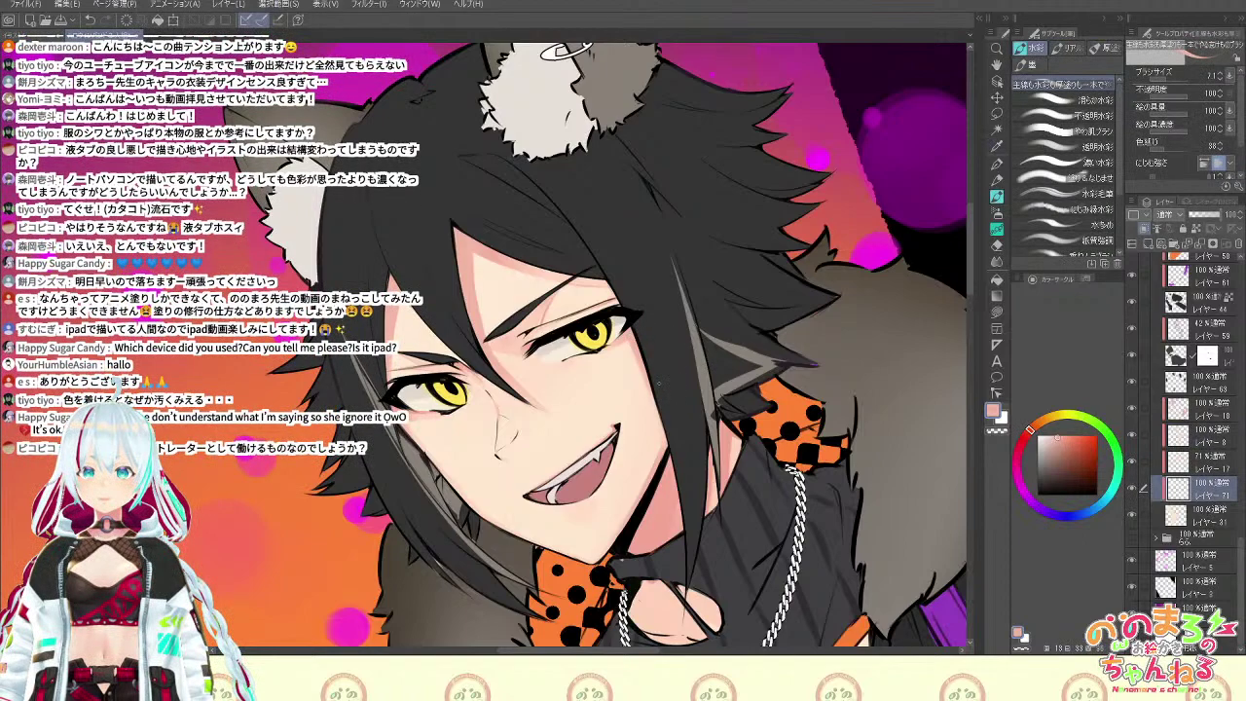
{"action": "key", "text": "b"}
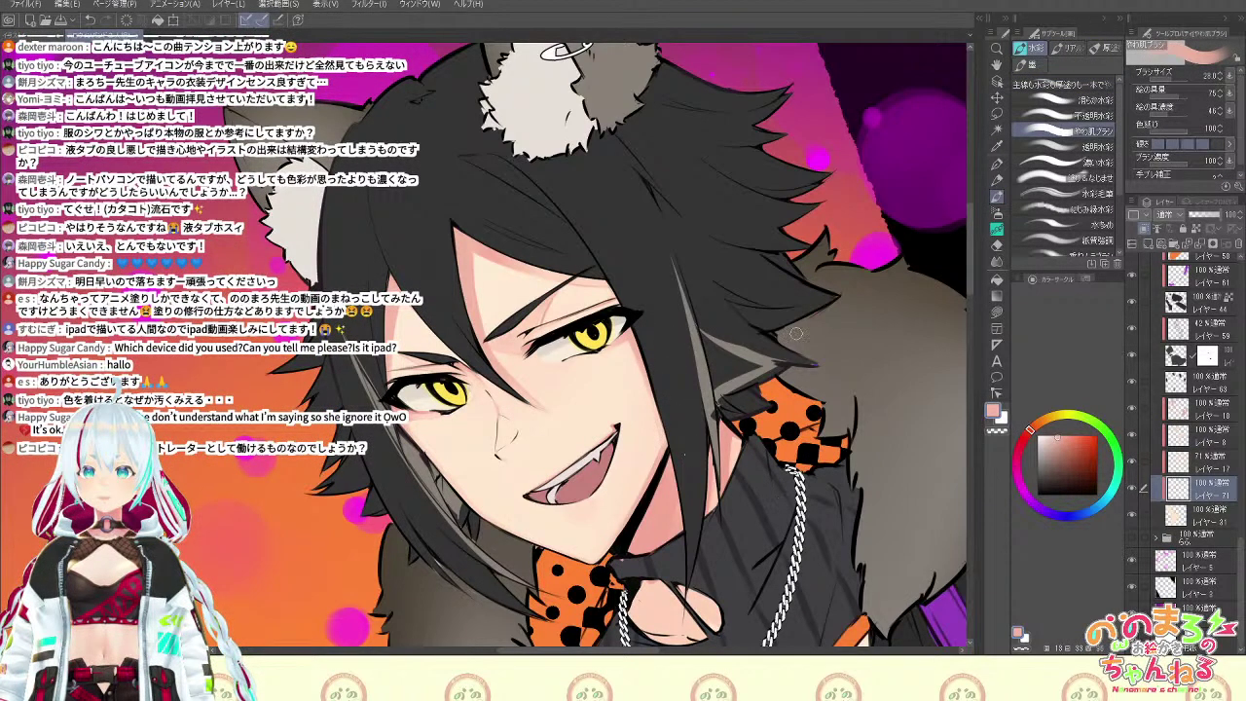
{"action": "left_click", "coordinate": [1200, 411]}
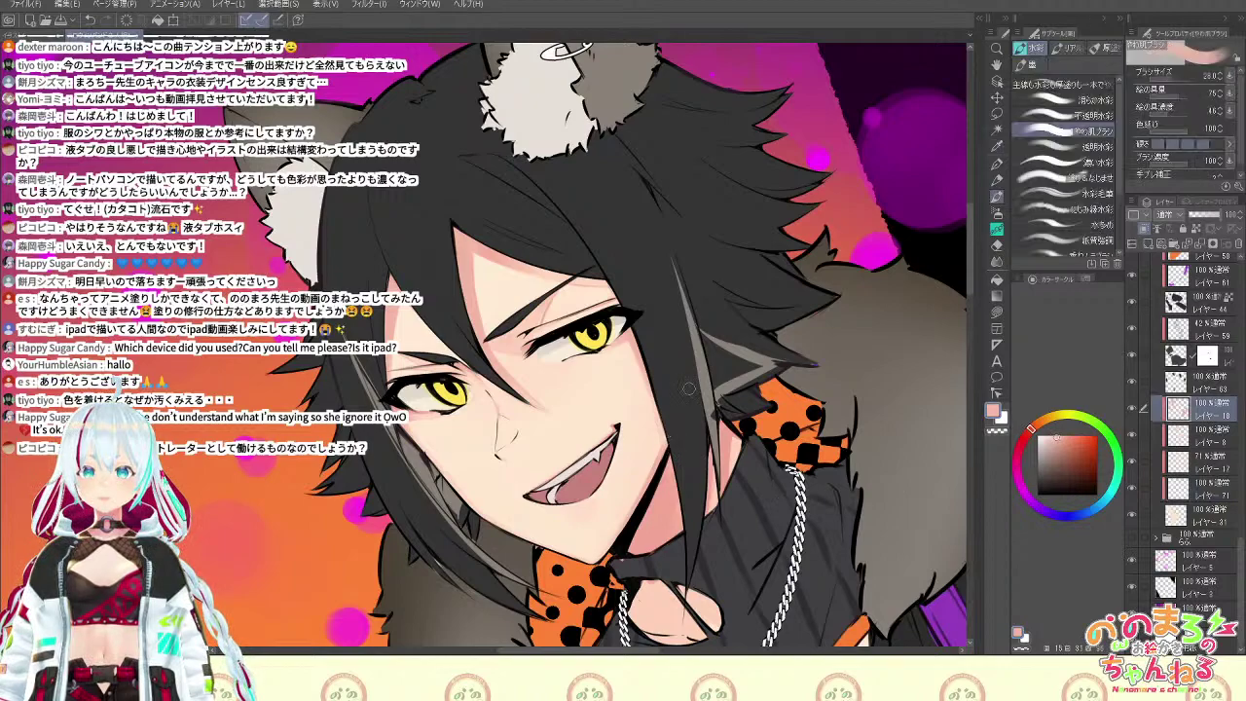
Examine the face and upper body at several zoom levels and rotations to judge the skin shading
{"action": "scroll", "coordinate": [674, 524], "scroll_direction": "down", "scroll_amount": 2}
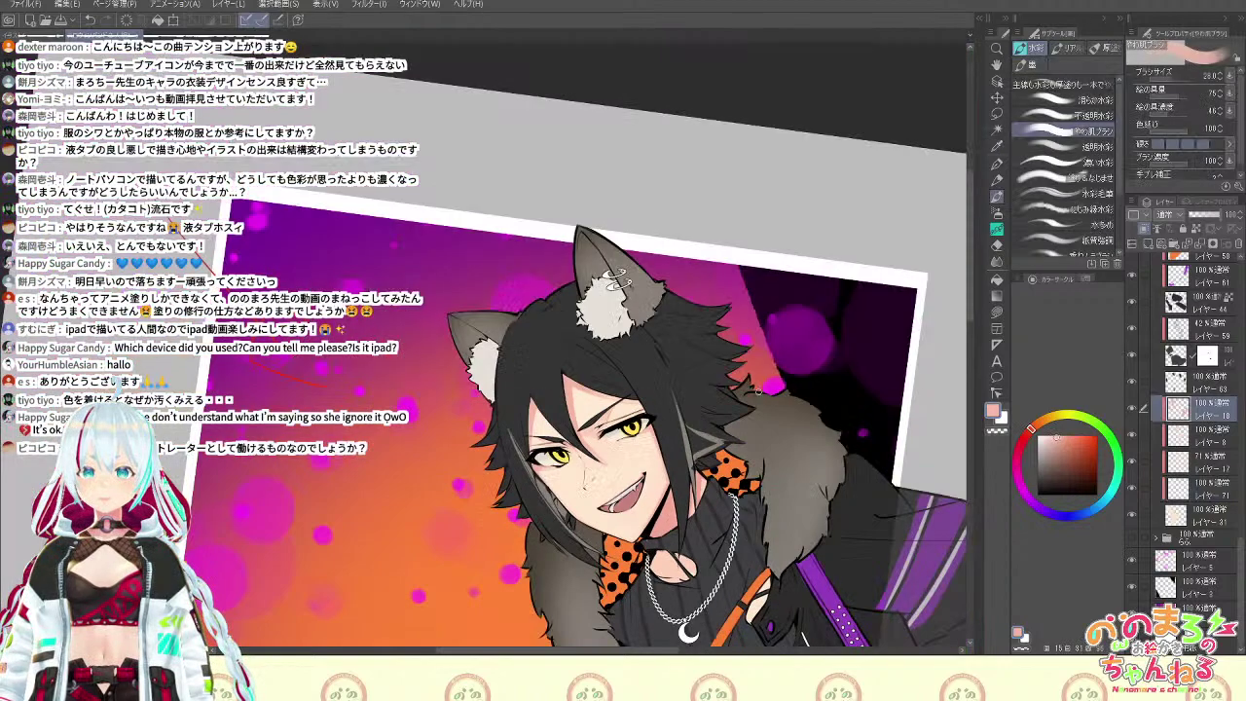
{"action": "left_click_drag", "start_coordinate": [755, 379], "coordinate": [749, 210]}
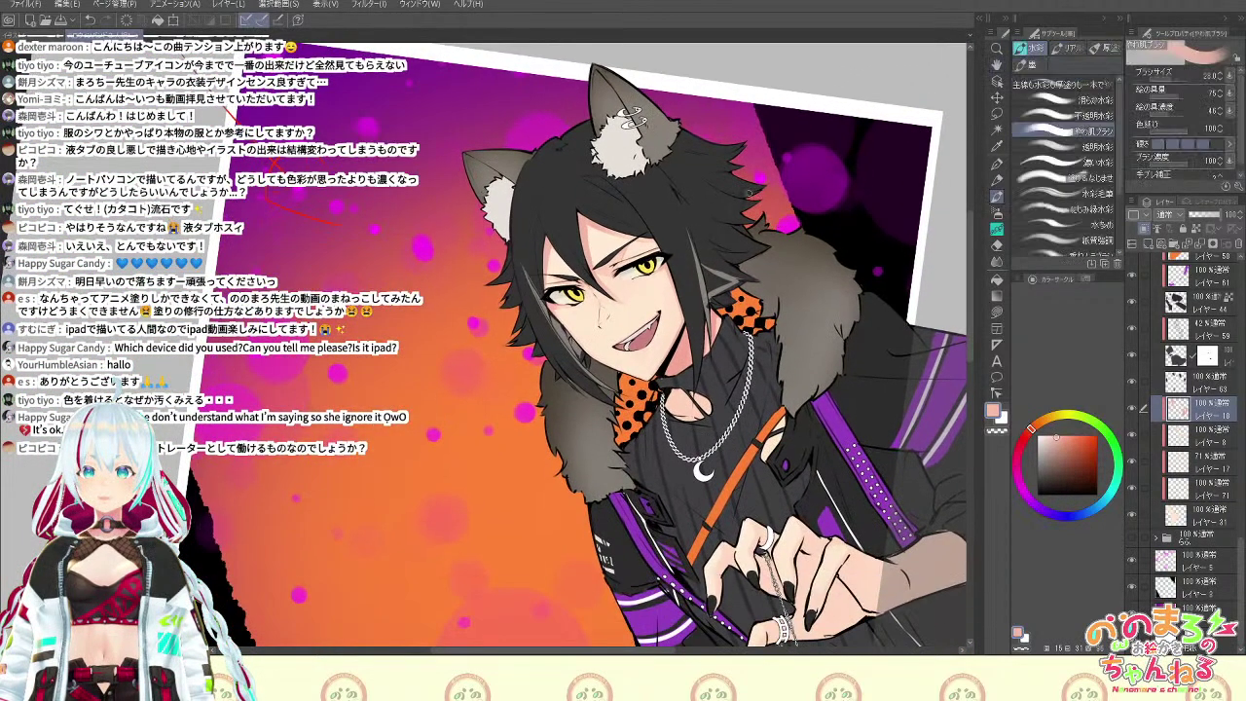
{"action": "left_click_drag", "start_coordinate": [763, 292], "coordinate": [760, 419]}
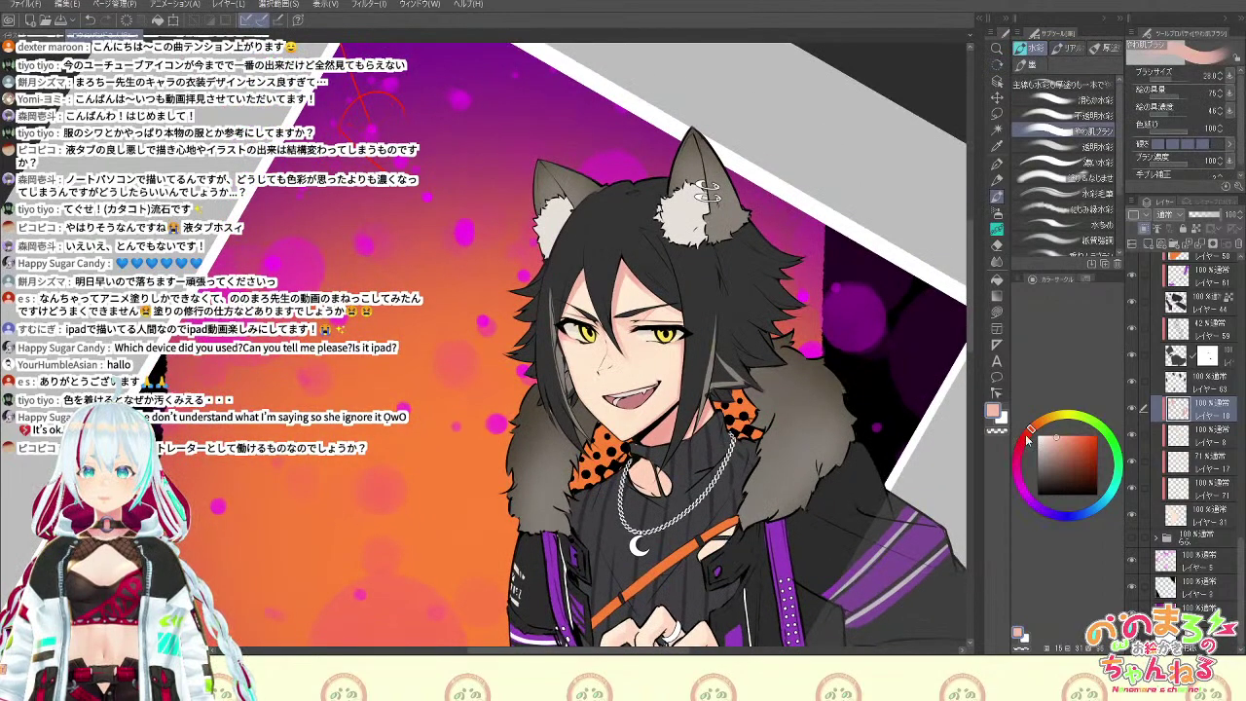
{"action": "key", "text": "ctrl+plus"}
{"action": "key", "text": "b"}
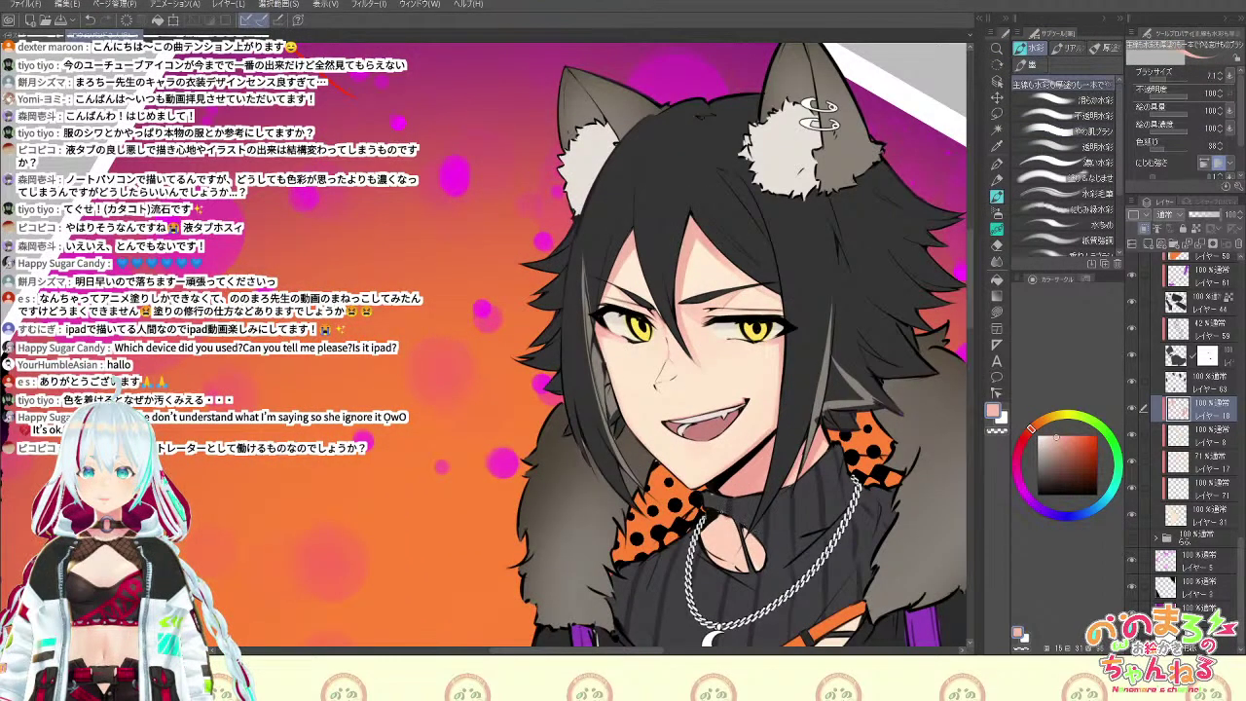
{"action": "key", "text": "b"}
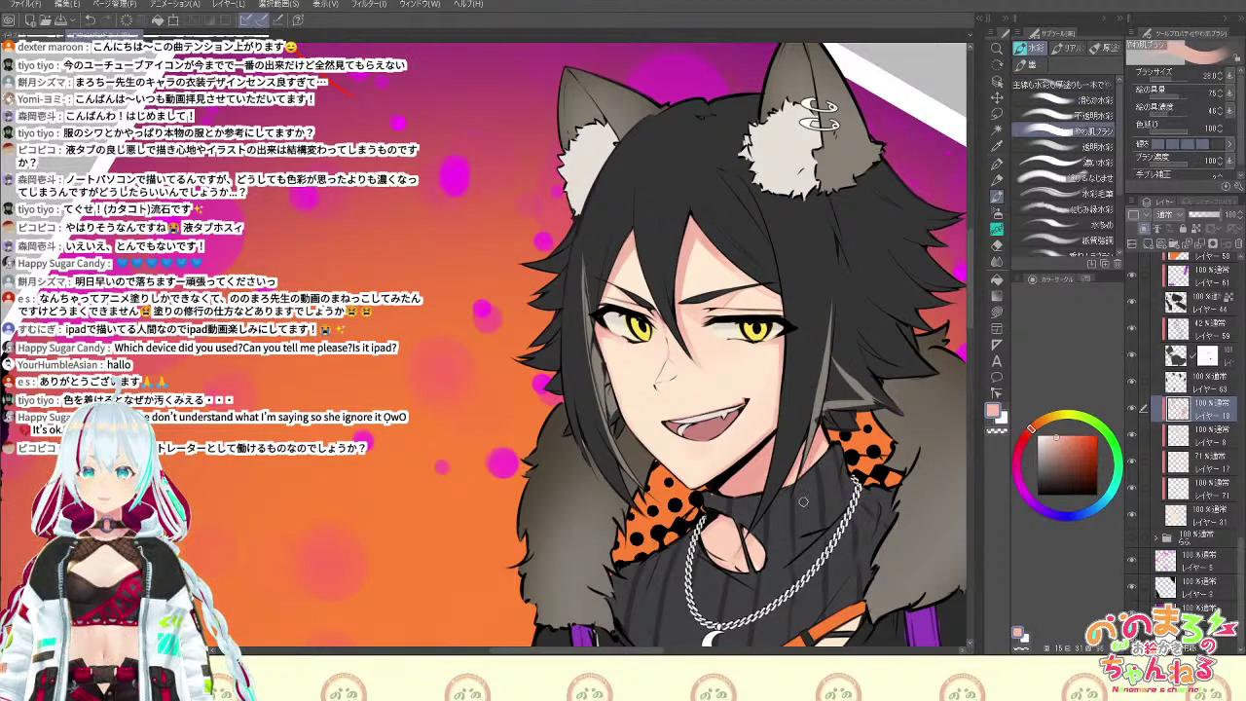
{"action": "key", "text": "space"}
{"action": "left_click_drag", "start_coordinate": [845, 332], "coordinate": [783, 275]}
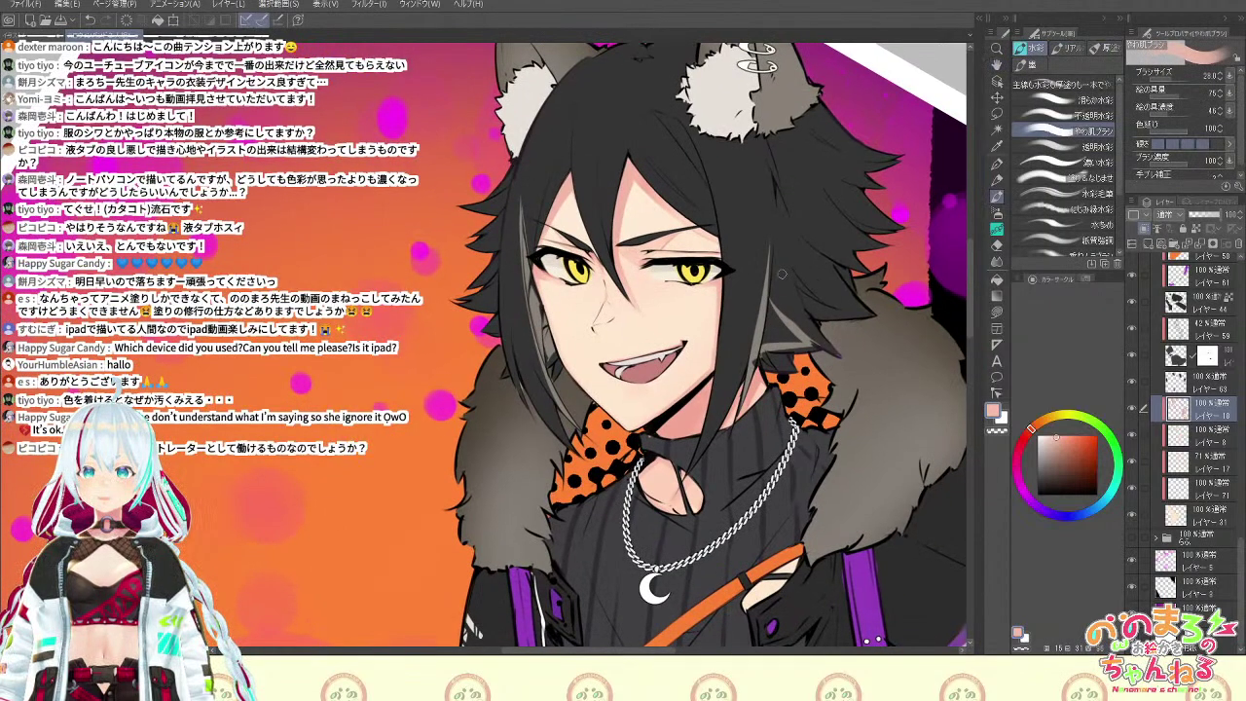
Sample the skin shadow colour on the neck and return to the soft skin brush (やわ肌ブラシ)
{"action": "key", "text": "minus"}
{"action": "key", "text": "space"}
{"action": "left_click_drag", "start_coordinate": [860, 404], "coordinate": [856, 500]}
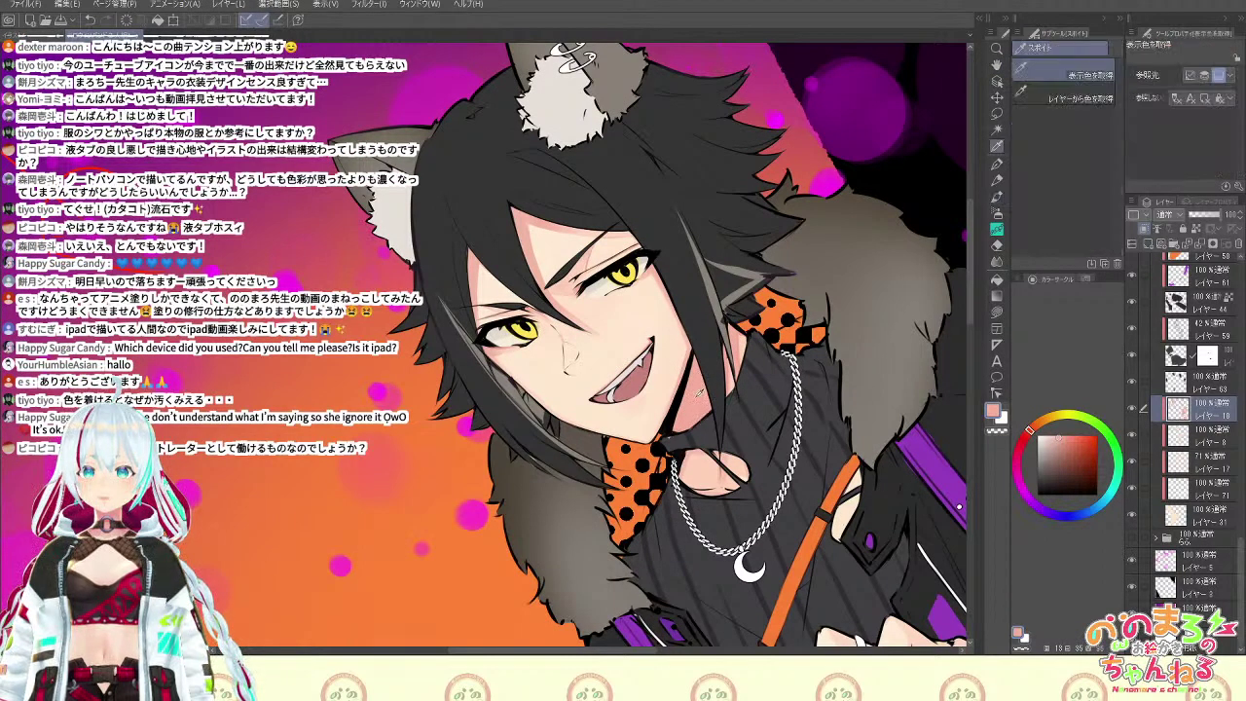
{"action": "key", "text": "b"}
{"action": "key", "text": "b"}
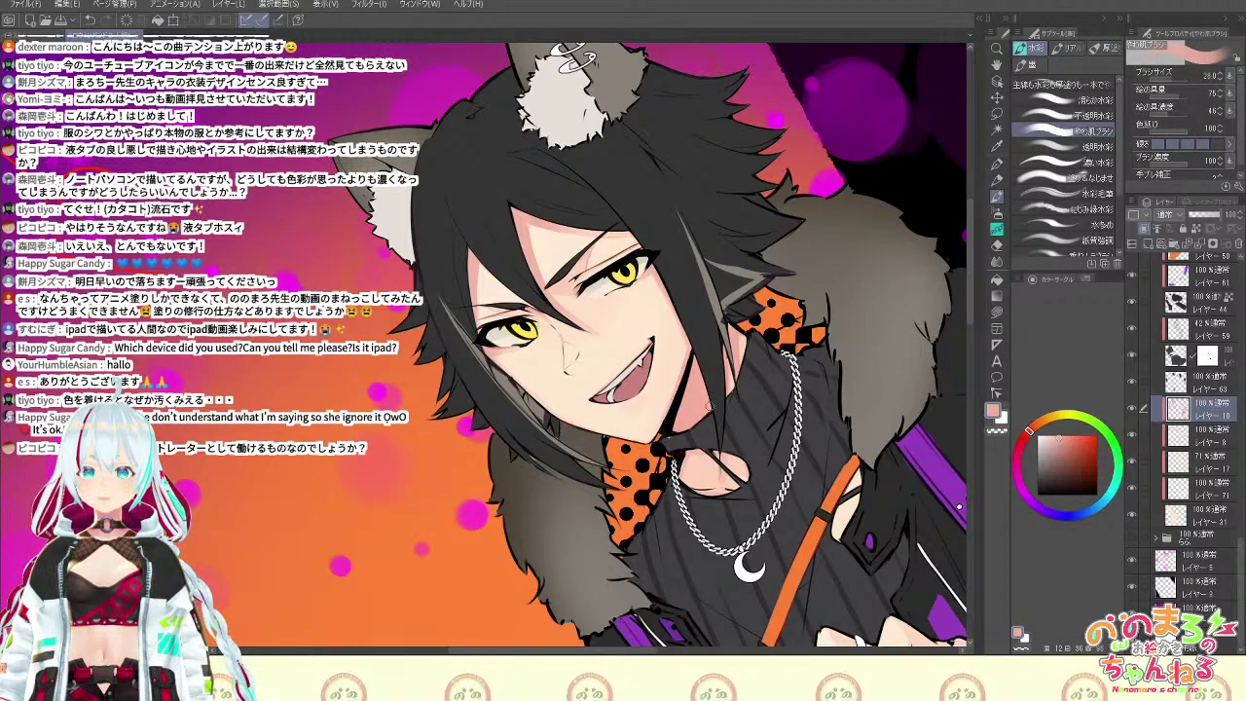
{"action": "scroll", "coordinate": [729, 392], "scroll_direction": "down", "scroll_amount": 2}
{"action": "scroll", "coordinate": [729, 391], "scroll_direction": "up", "scroll_amount": 2}
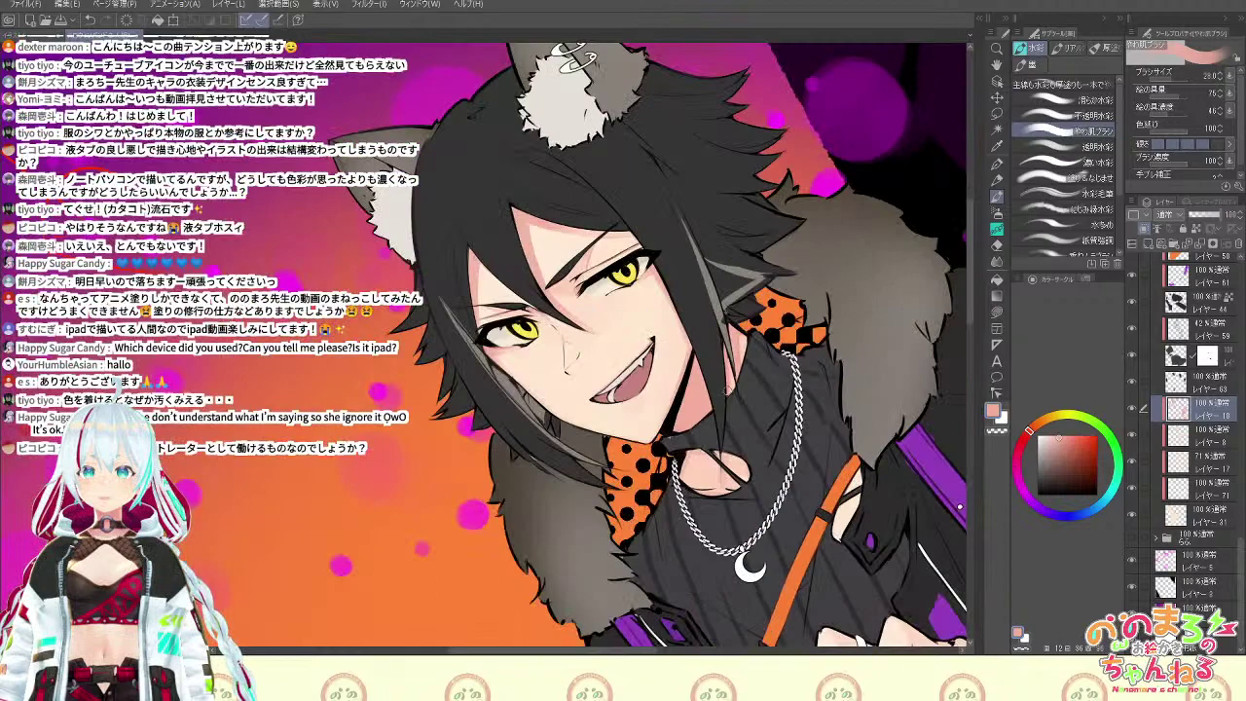
Make layer 8 active, sample the light skin tone beside the nose, and switch to the soft airbrush for the face
{"action": "key", "text": "r"}
{"action": "left_click_drag", "start_coordinate": [854, 465], "coordinate": [639, 623]}
{"action": "key", "text": "space"}
{"action": "left_click_drag", "start_coordinate": [826, 481], "coordinate": [950, 465]}
{"action": "scroll", "coordinate": [950, 466], "scroll_direction": "up", "scroll_amount": 1}
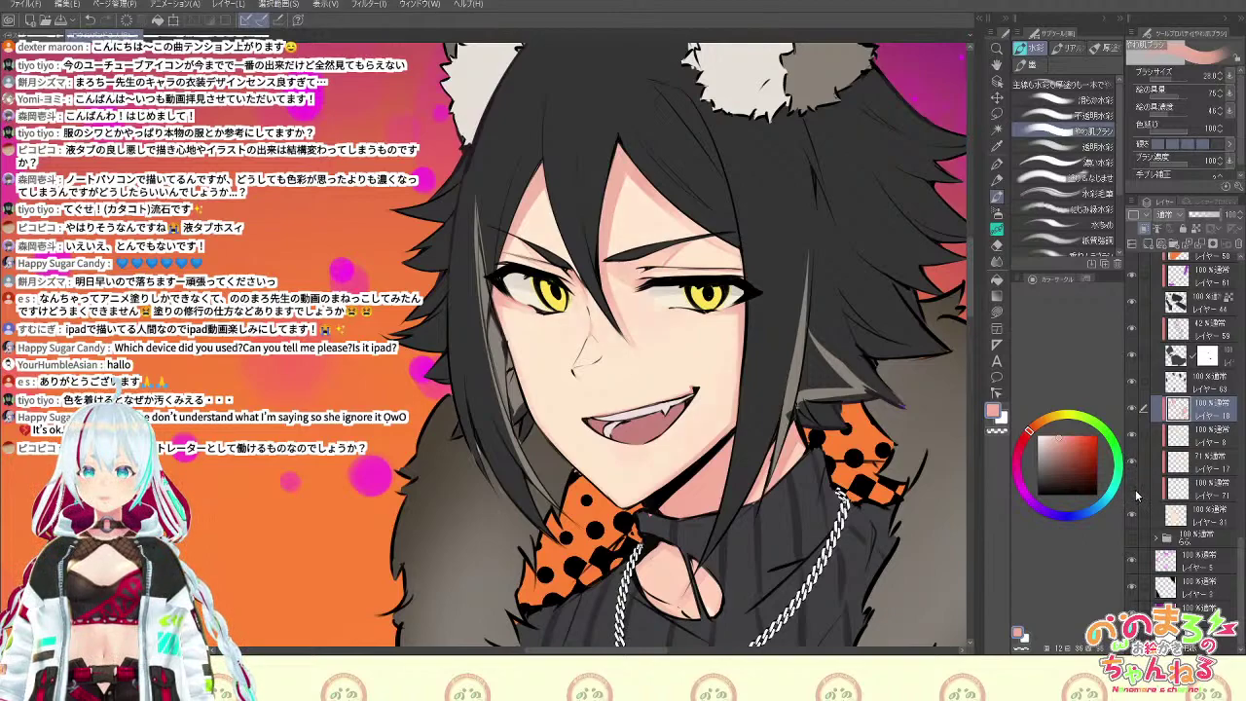
{"action": "left_click", "coordinate": [1158, 430]}
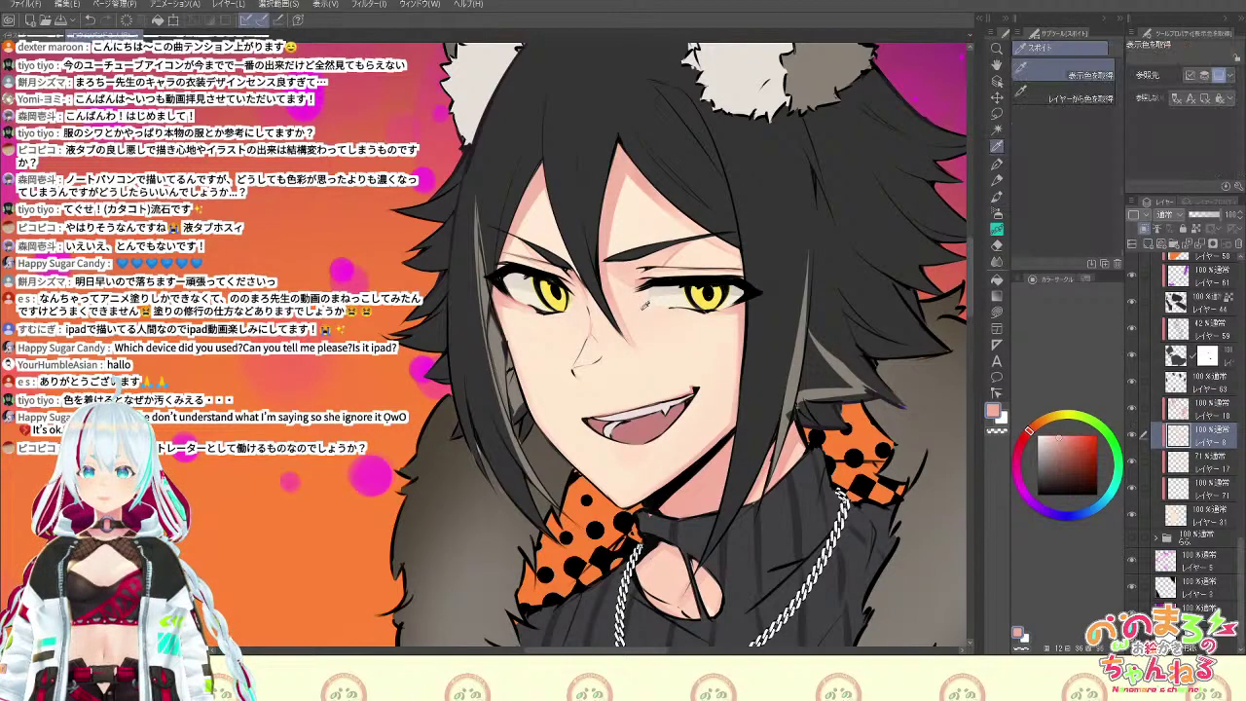
{"action": "left_click", "coordinate": [575, 374], "text": "alt"}
{"action": "key", "text": "b"}
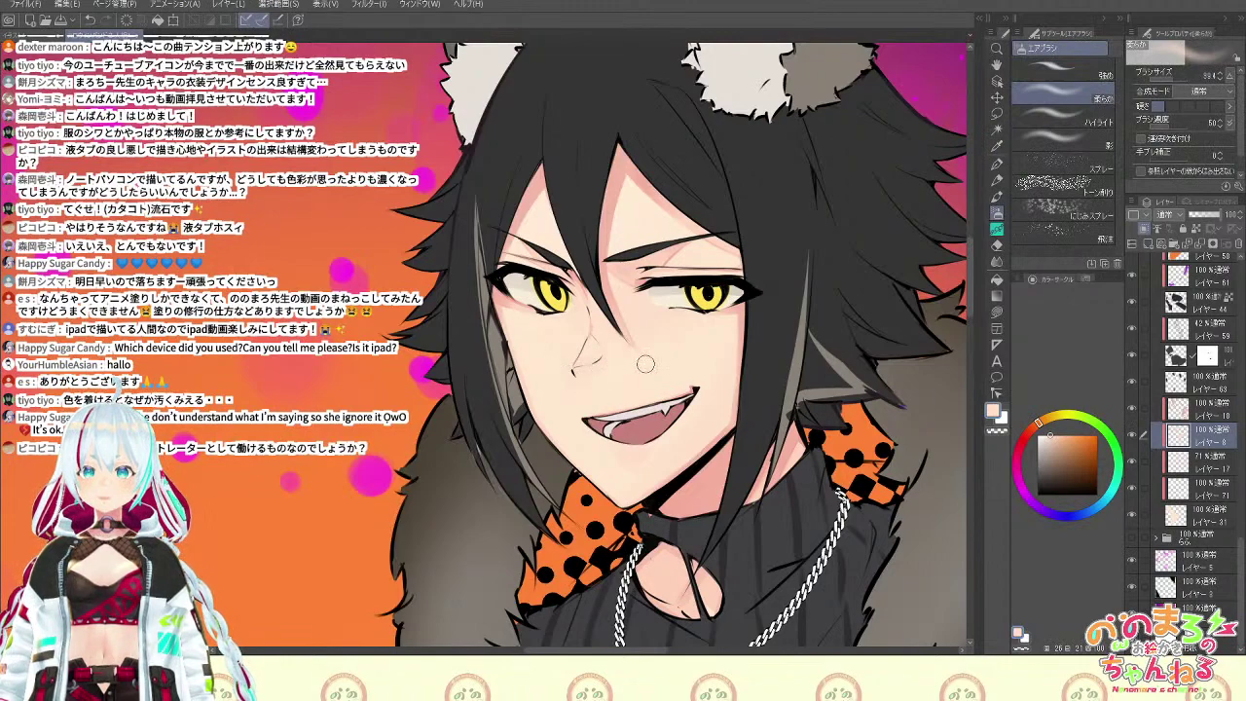
{"action": "key", "text": "ctrl+plus"}
Add a new layer directly above layer 18
{"action": "left_click", "coordinate": [1194, 413]}
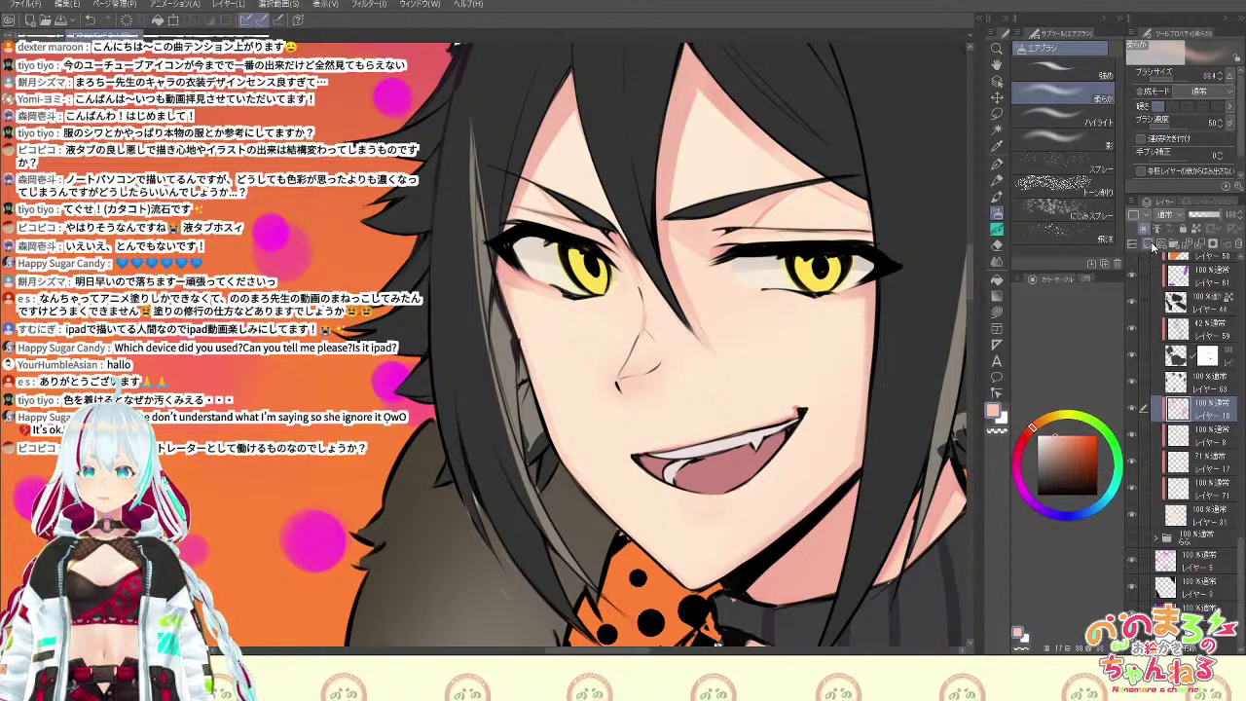
{"action": "left_click", "coordinate": [1157, 230]}
{"action": "key", "text": "ctrl+plus"}
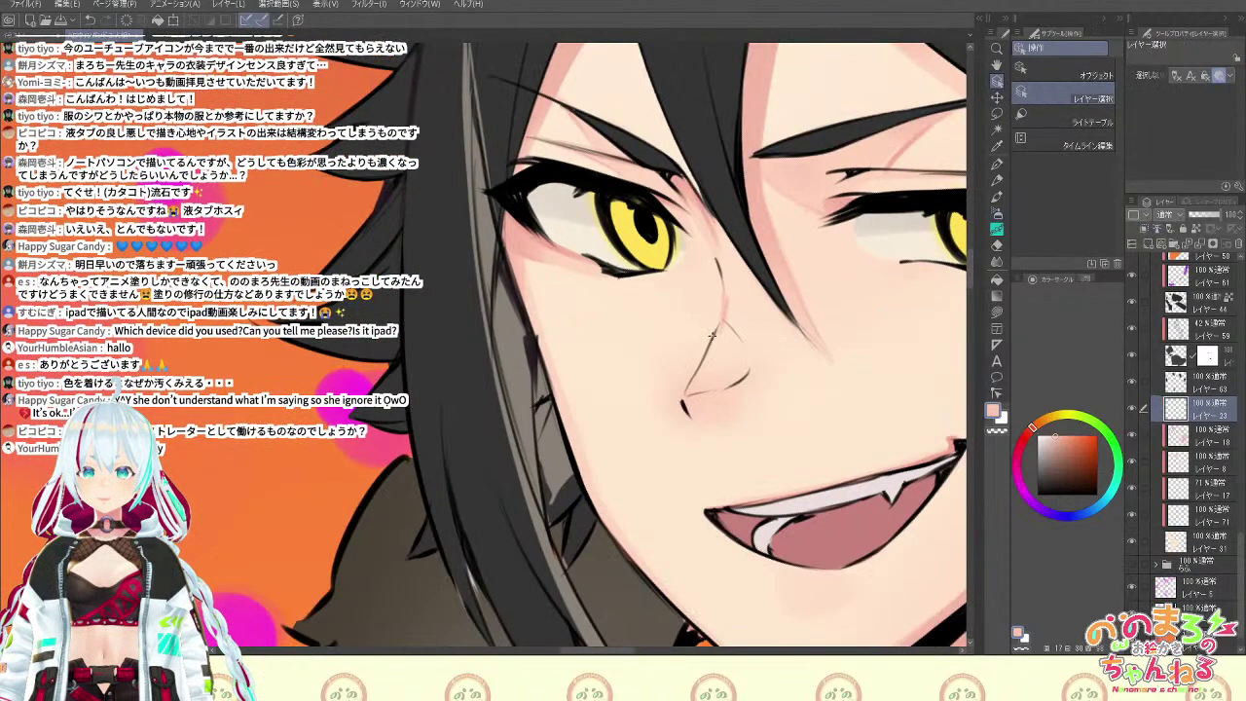
Erase the nose bridge and contour lines on the face line-art layer, leaving only the short nostril mark
{"action": "left_click", "coordinate": [733, 371], "text": "ctrl+shift"}
{"action": "key", "text": "e"}
{"action": "left_click_drag", "start_coordinate": [723, 323], "coordinate": [697, 366]}
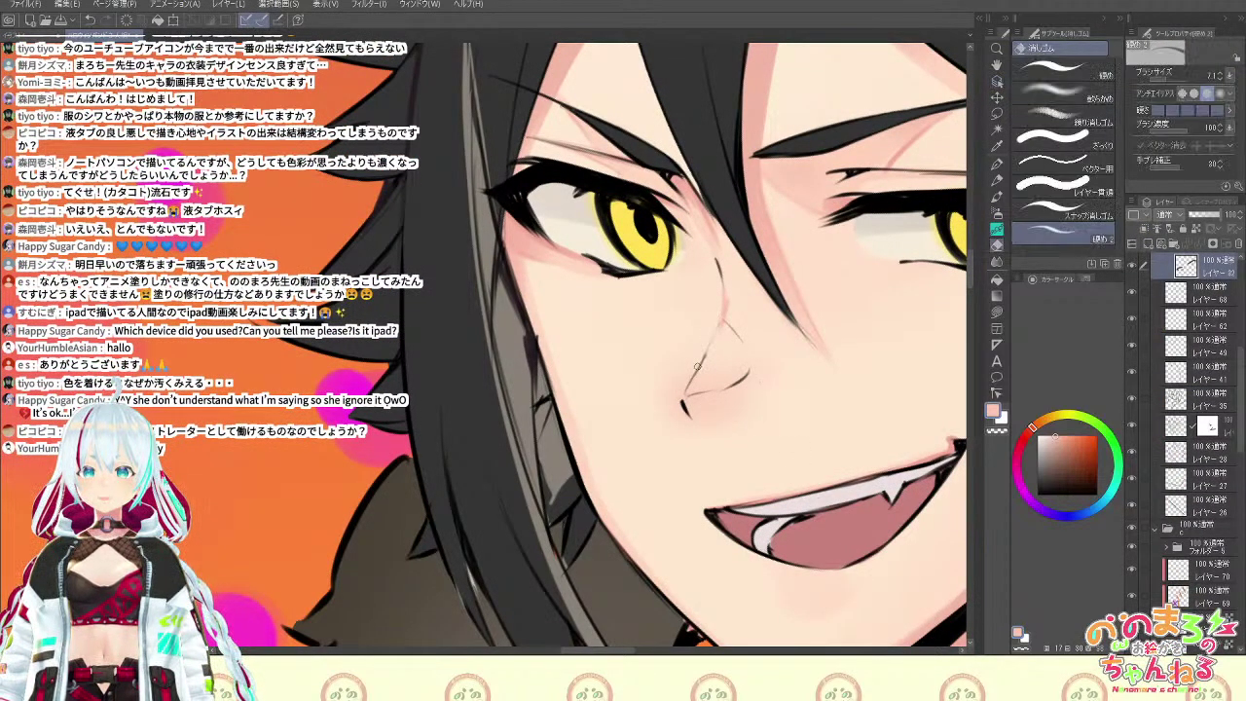
{"action": "left_click_drag", "start_coordinate": [722, 323], "coordinate": [685, 390]}
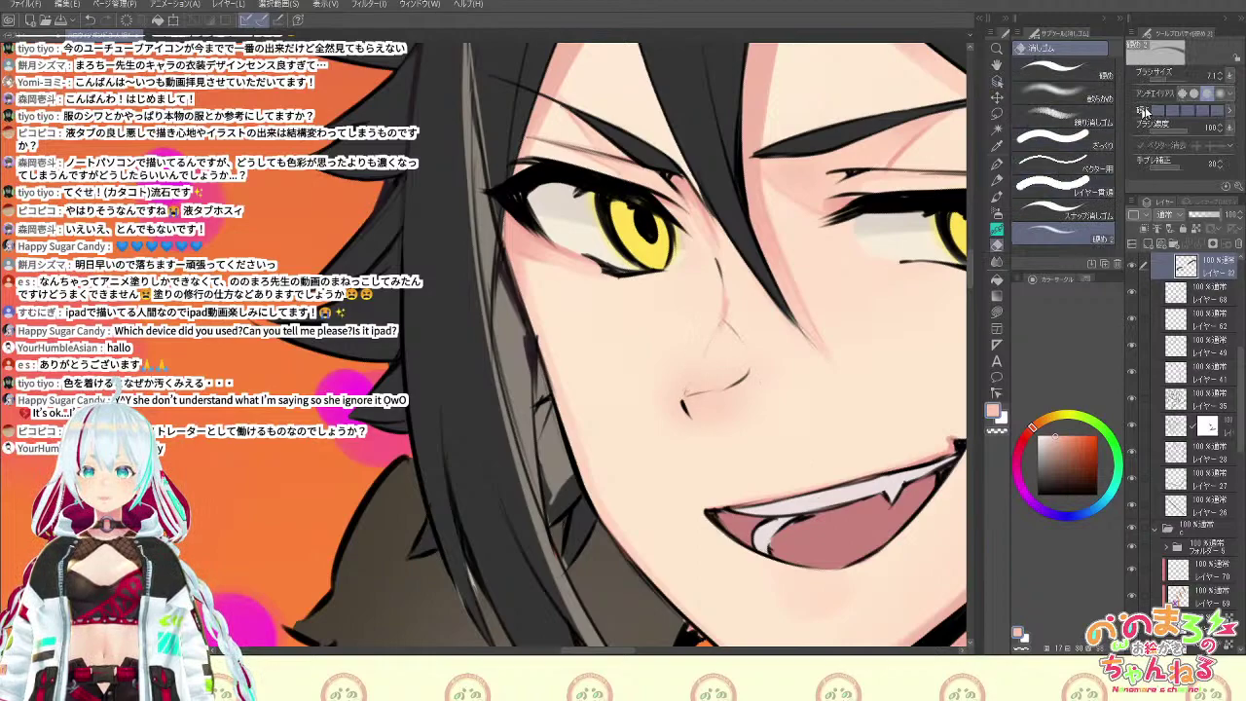
{"action": "left_click_drag", "start_coordinate": [1166, 81], "coordinate": [1175, 82]}
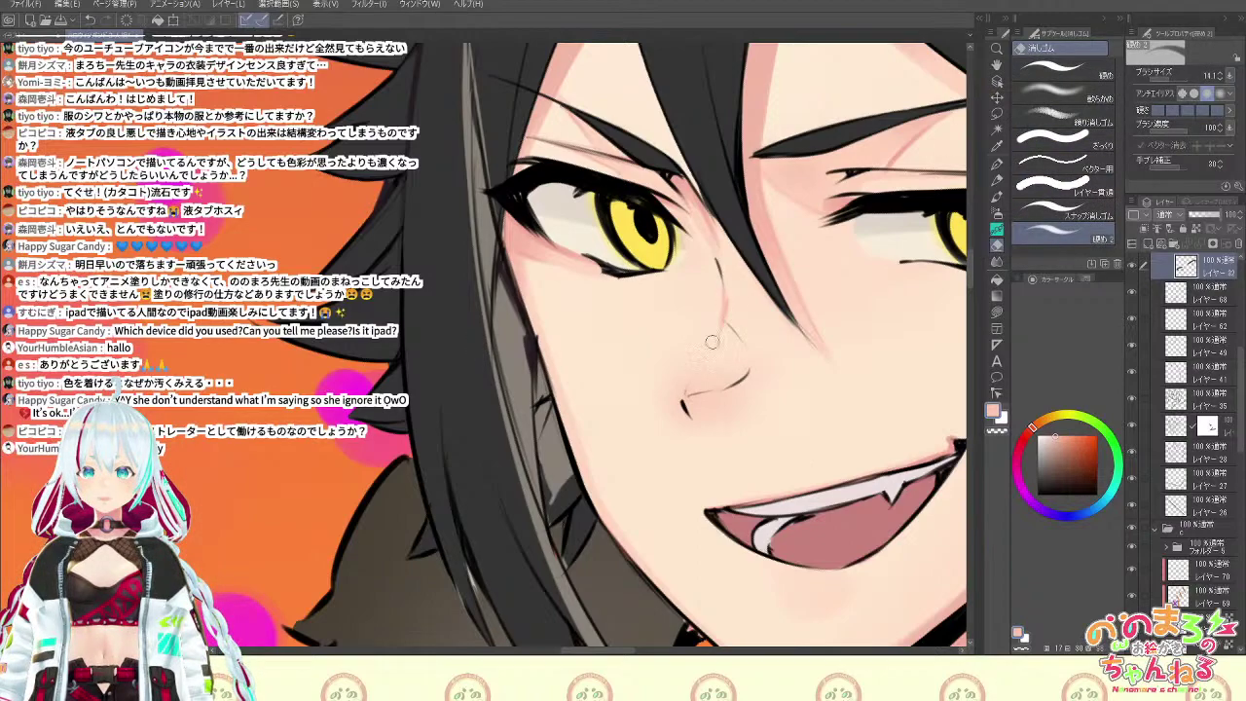
{"action": "mouse_move", "coordinate": [687, 389]}
{"action": "left_mouse_down"}
{"action": "mouse_move", "coordinate": [753, 373]}
{"action": "mouse_move", "coordinate": [725, 372]}
{"action": "mouse_move", "coordinate": [753, 347]}
{"action": "left_mouse_up"}
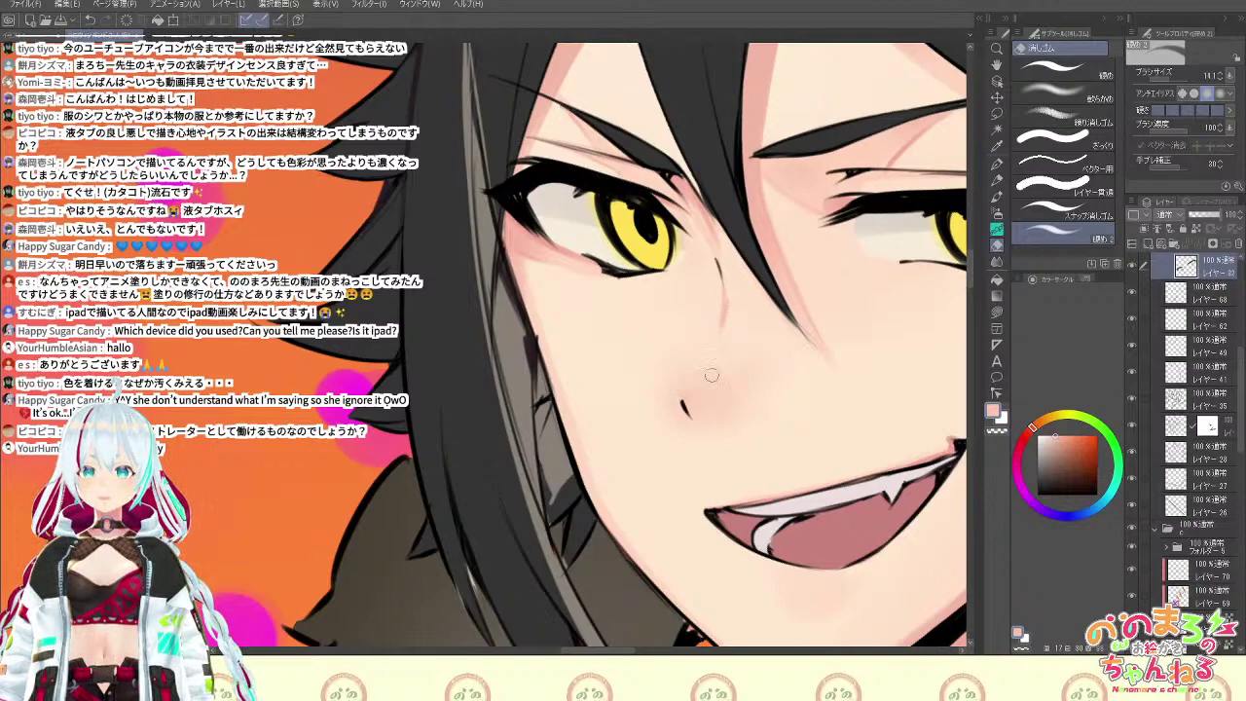
{"action": "scroll", "coordinate": [859, 376], "scroll_direction": "down", "scroll_amount": 4}
{"action": "mouse_move", "coordinate": [916, 433]}
{"action": "left_mouse_down"}
{"action": "mouse_move", "coordinate": [881, 420]}
{"action": "mouse_move", "coordinate": [930, 501]}
{"action": "mouse_move", "coordinate": [770, 397]}
{"action": "left_mouse_up"}
{"action": "scroll", "coordinate": [882, 420], "scroll_direction": "up", "scroll_amount": 1}
{"action": "key", "text": "ctrl+plus"}
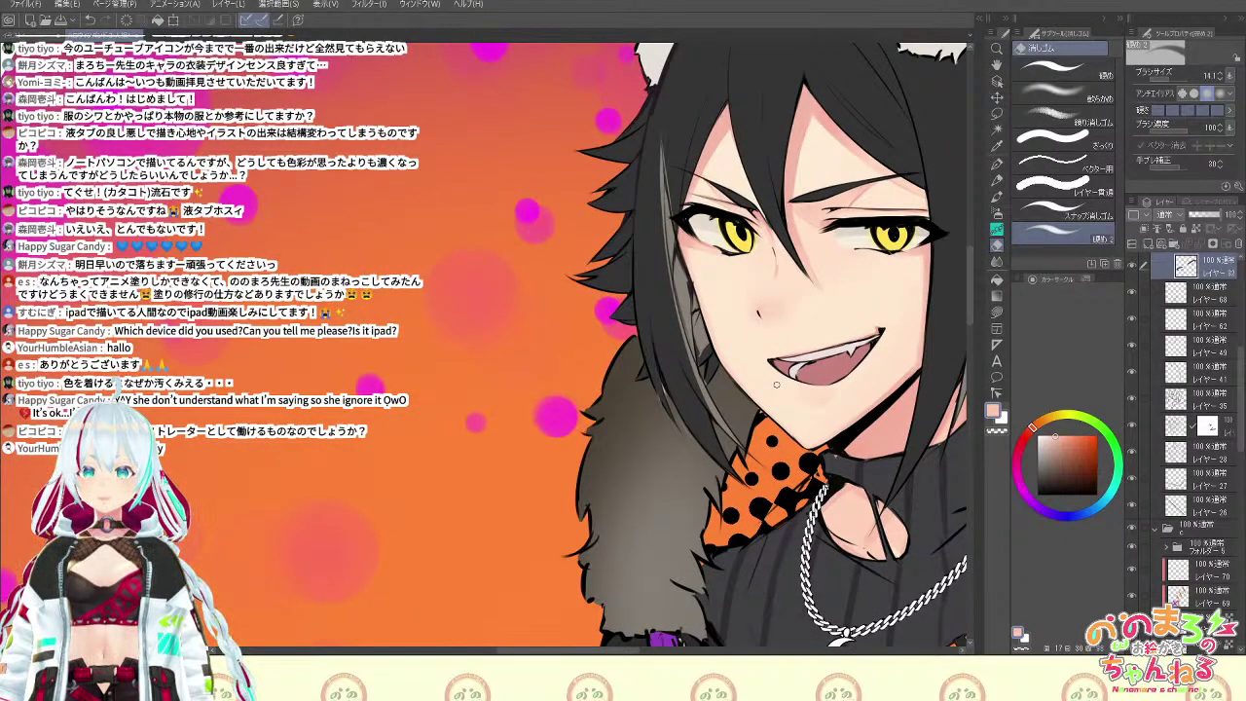
{"action": "left_click", "coordinate": [997, 83]}
{"action": "left_click", "coordinate": [855, 433]}
{"action": "left_click", "coordinate": [855, 433], "text": "alt"}
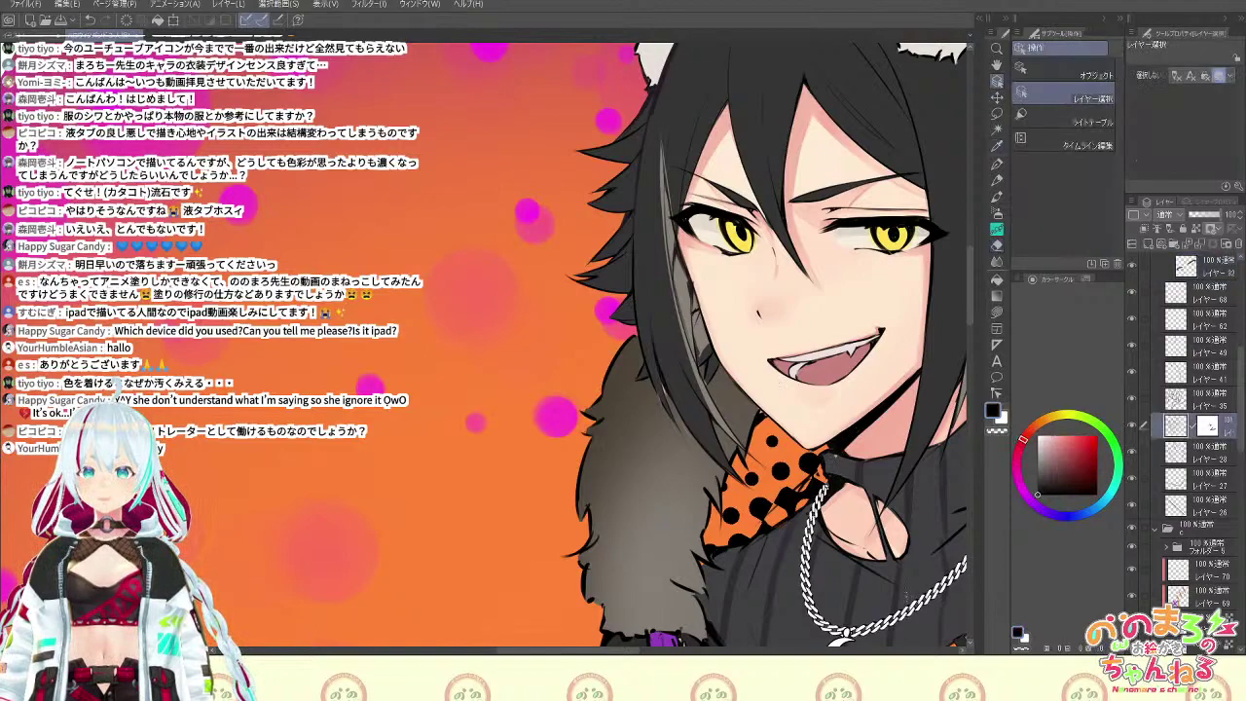
{"action": "left_click_drag", "start_coordinate": [907, 595], "coordinate": [891, 621]}
{"action": "key", "text": "b"}
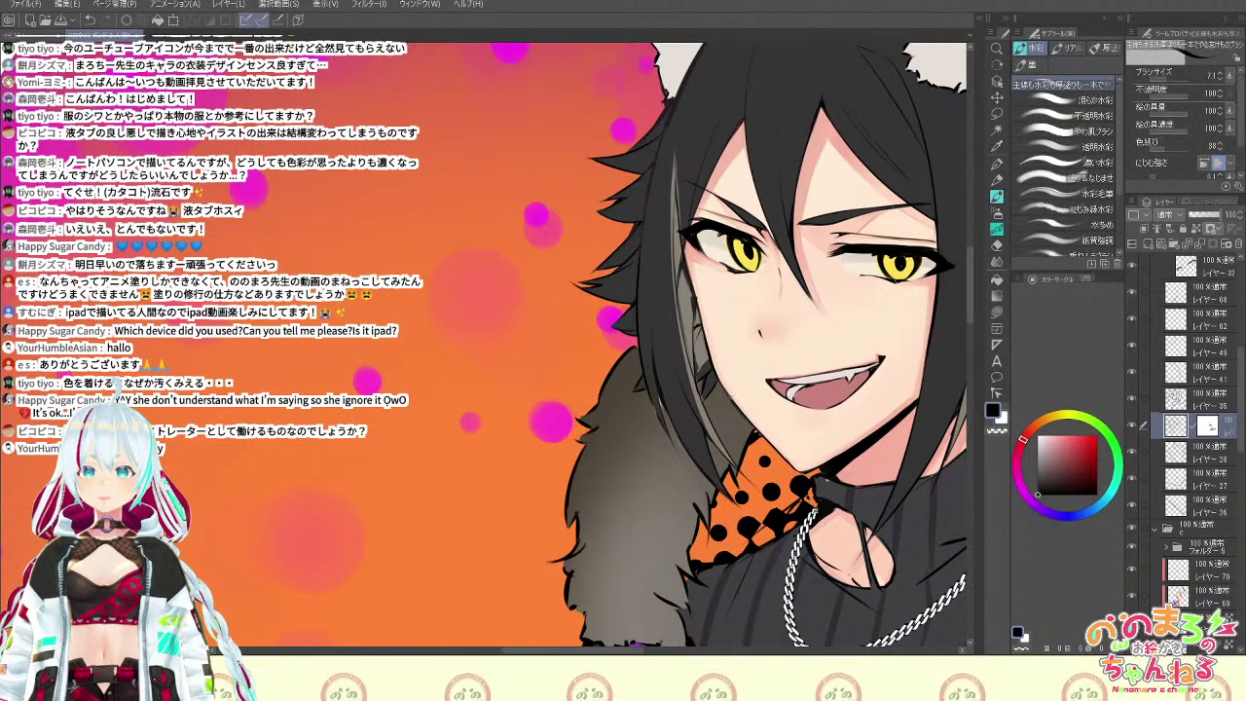
{"action": "left_click_drag", "start_coordinate": [761, 434], "coordinate": [728, 393]}
{"action": "key", "text": "ctrl+z"}
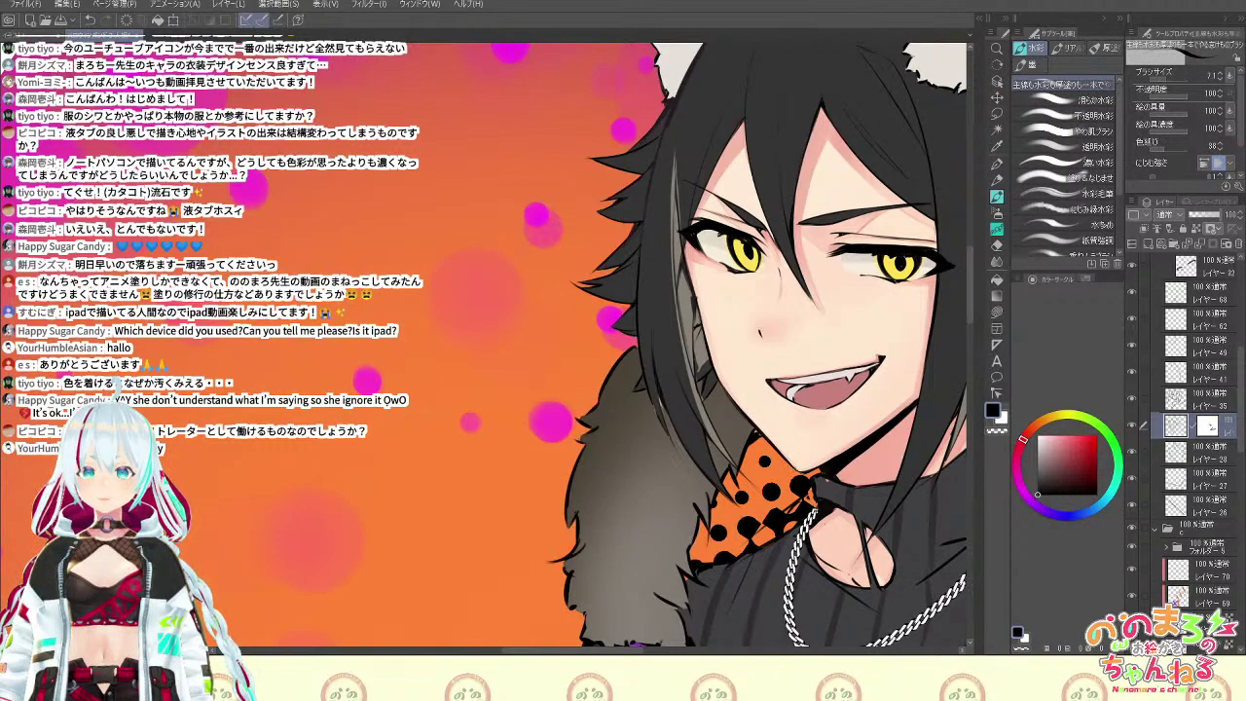
Sample the pink forehead shadow, activate its layer, and shade the face edge from the outer eye to the chin with the soft skin brush
{"action": "scroll", "coordinate": [815, 462], "scroll_direction": "down", "scroll_amount": 3}
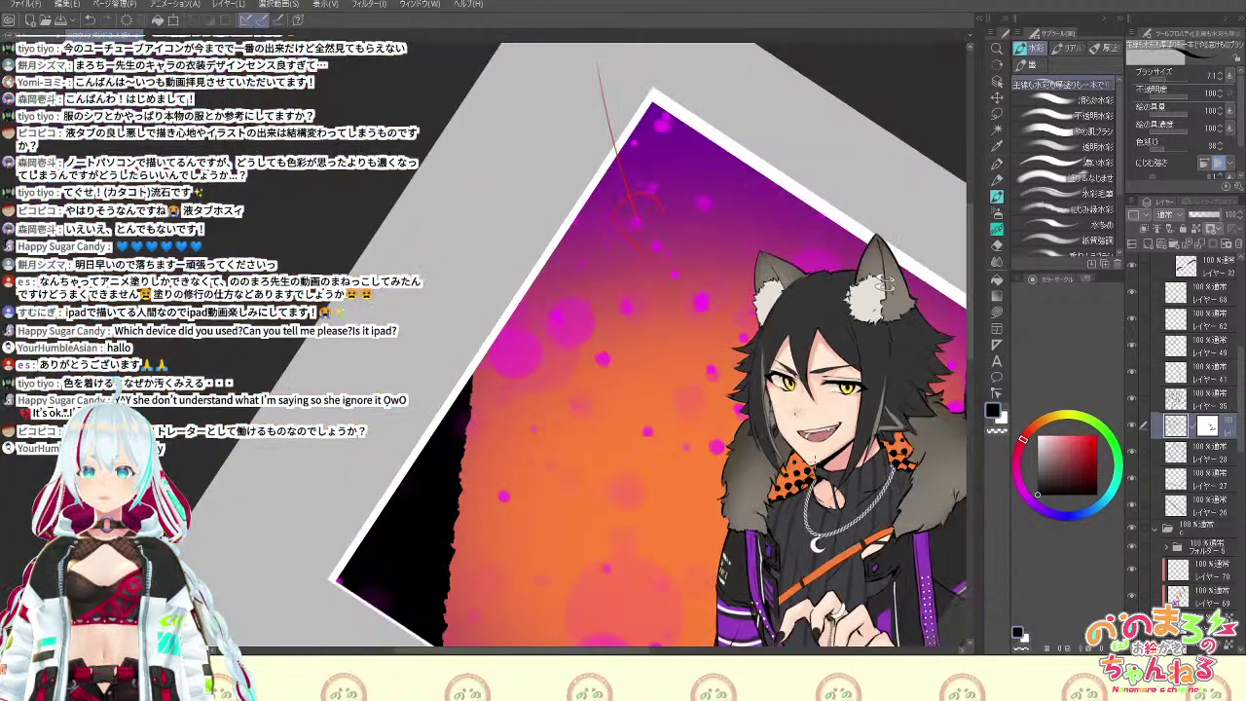
{"action": "scroll", "coordinate": [815, 460], "scroll_direction": "up", "scroll_amount": 2}
{"action": "left_click_drag", "start_coordinate": [930, 387], "coordinate": [934, 460]}
{"action": "scroll", "coordinate": [937, 460], "scroll_direction": "up", "scroll_amount": 1}
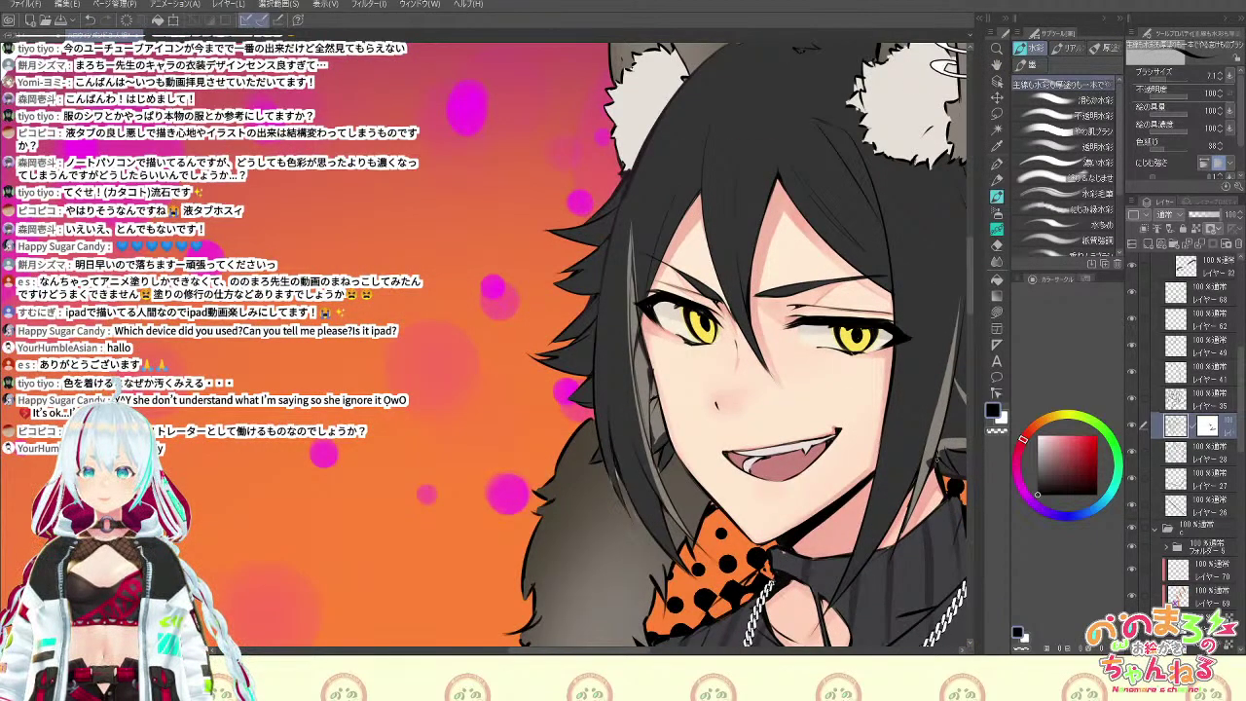
{"action": "left_click", "coordinate": [789, 200], "text": "alt"}
{"action": "left_click", "coordinate": [993, 80]}
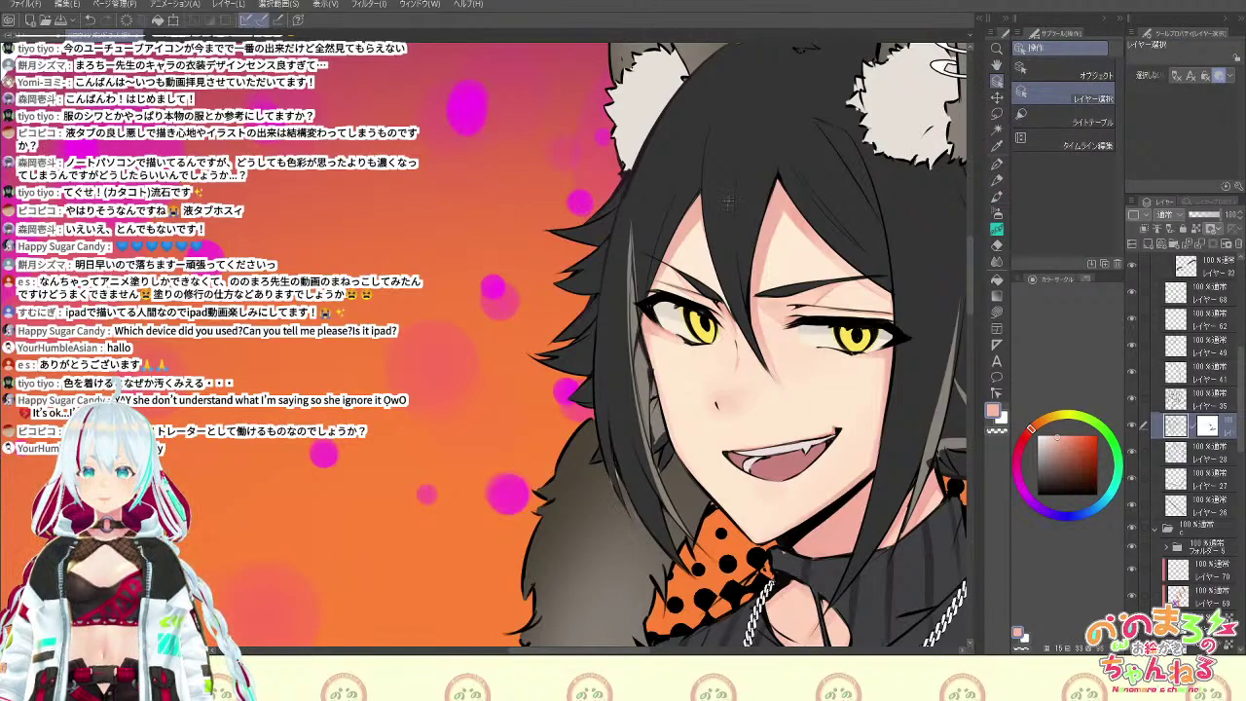
{"action": "left_click", "coordinate": [784, 200]}
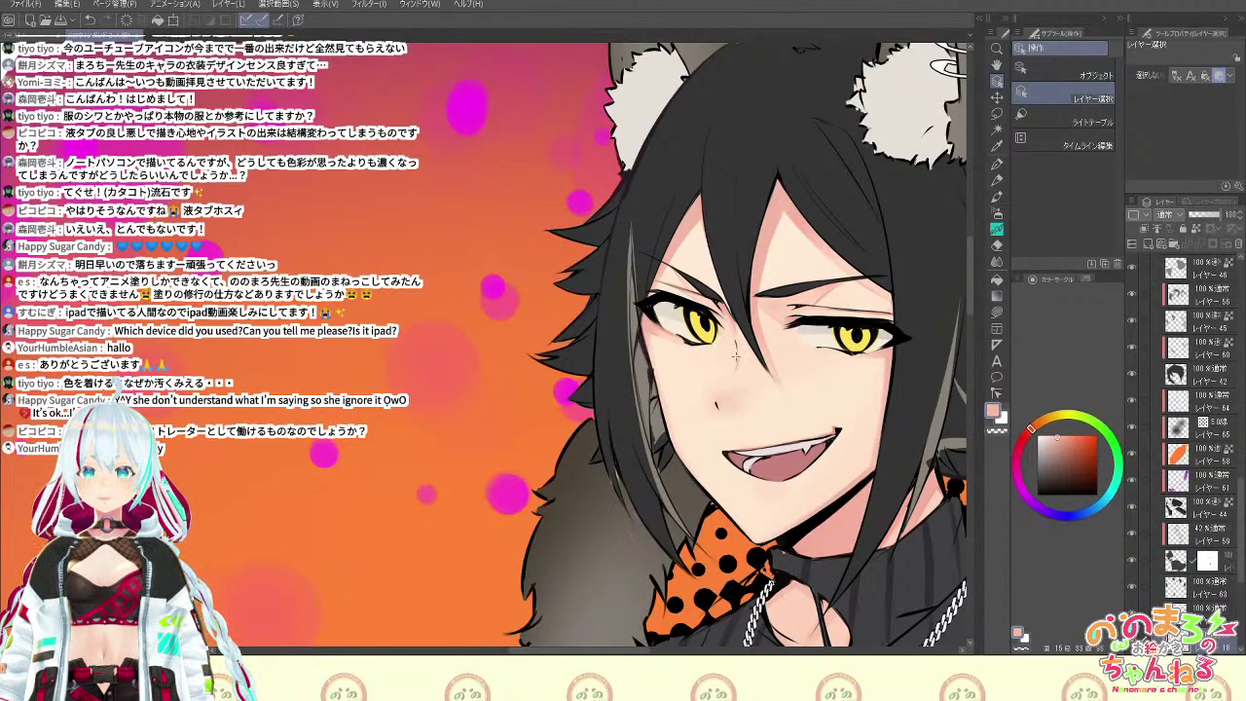
{"action": "key", "text": "b"}
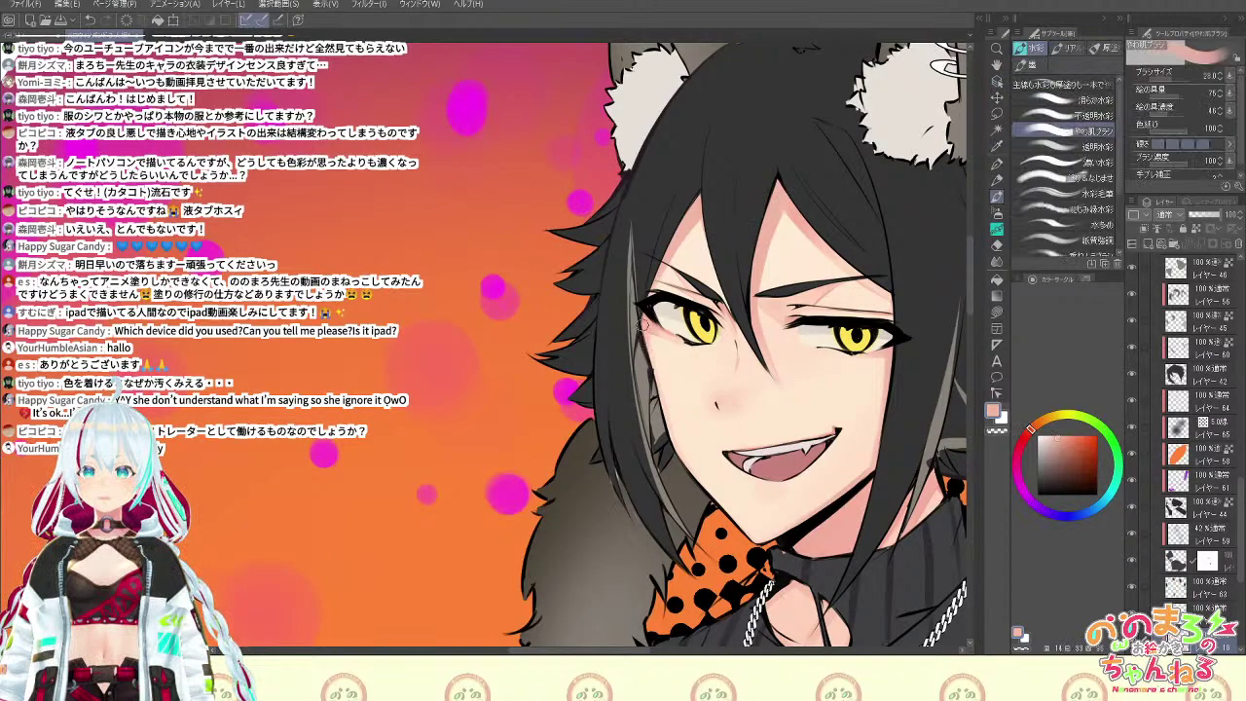
{"action": "left_click_drag", "start_coordinate": [643, 329], "coordinate": [661, 401]}
{"action": "left_click_drag", "start_coordinate": [647, 355], "coordinate": [666, 442]}
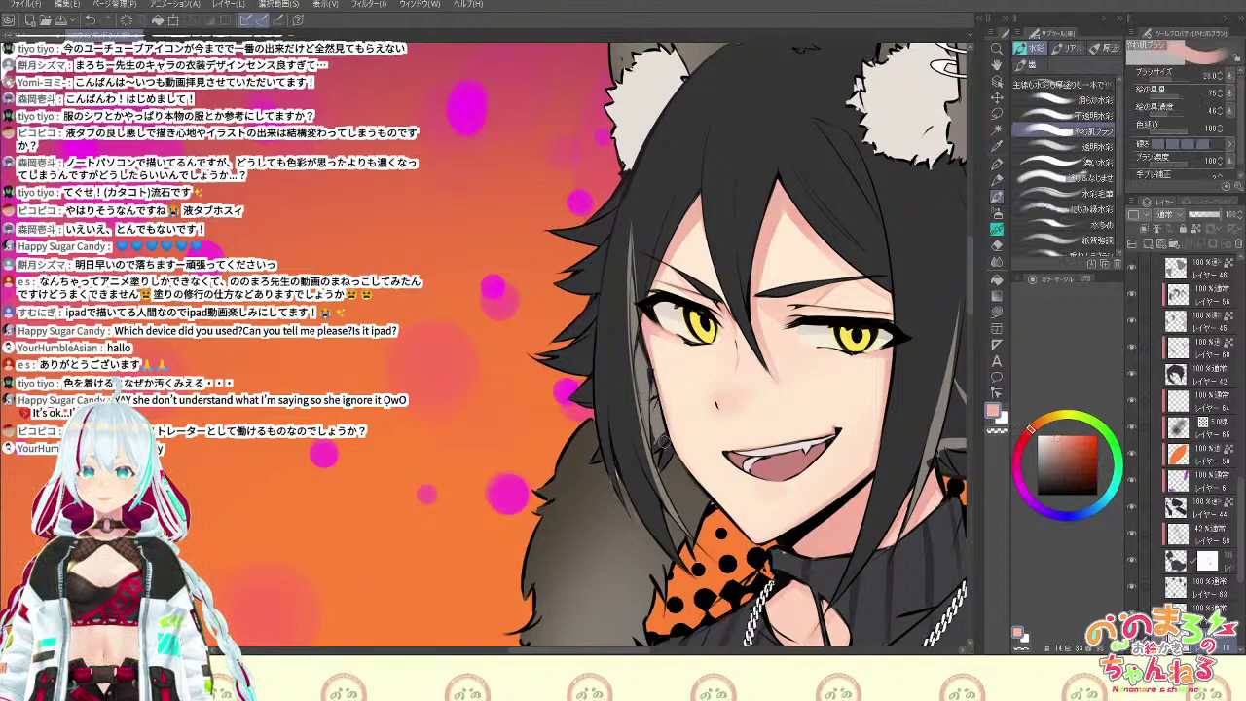
{"action": "left_click_drag", "start_coordinate": [654, 397], "coordinate": [688, 482]}
{"action": "mouse_move", "coordinate": [669, 440]}
{"action": "left_mouse_down"}
{"action": "mouse_move", "coordinate": [708, 502]}
{"action": "mouse_move", "coordinate": [713, 493]}
{"action": "mouse_move", "coordinate": [750, 537]}
{"action": "left_mouse_up"}
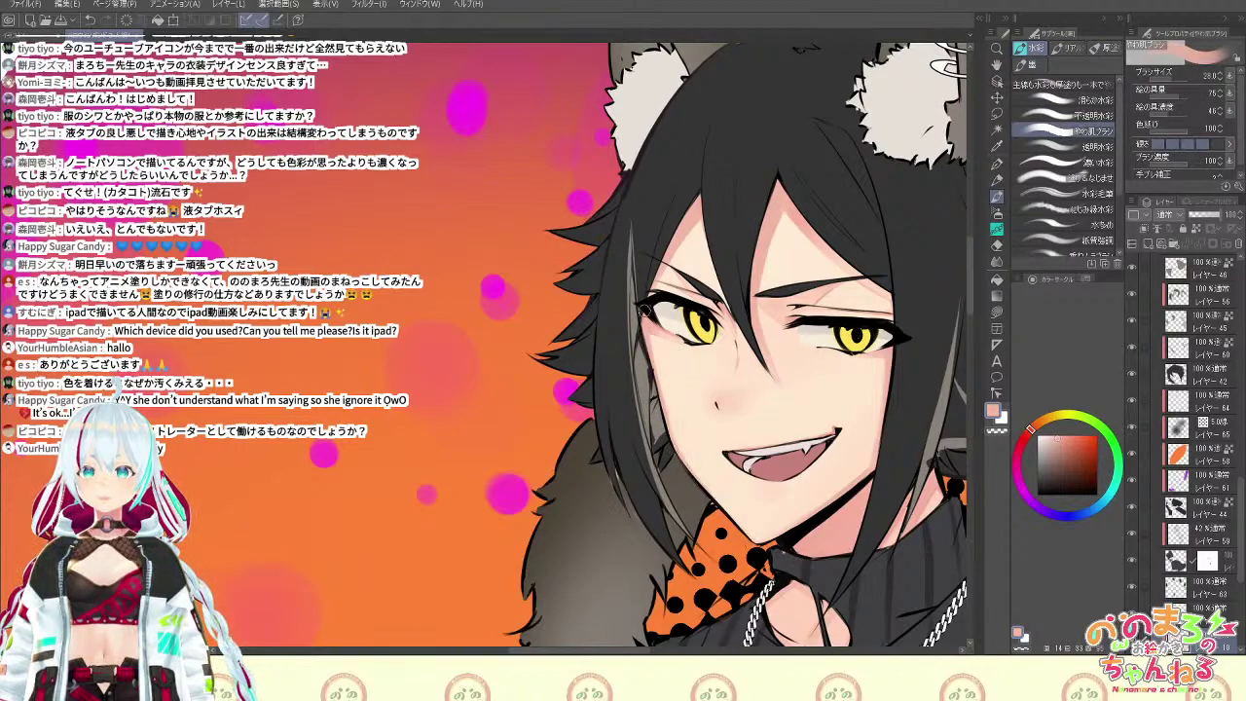
{"action": "key", "text": "ctrl+z"}
Sample the skin tone under the eye, make layer 18 active, and toggle layer 8's visibility to compare the shading
{"action": "left_click", "coordinate": [686, 363], "text": "alt"}
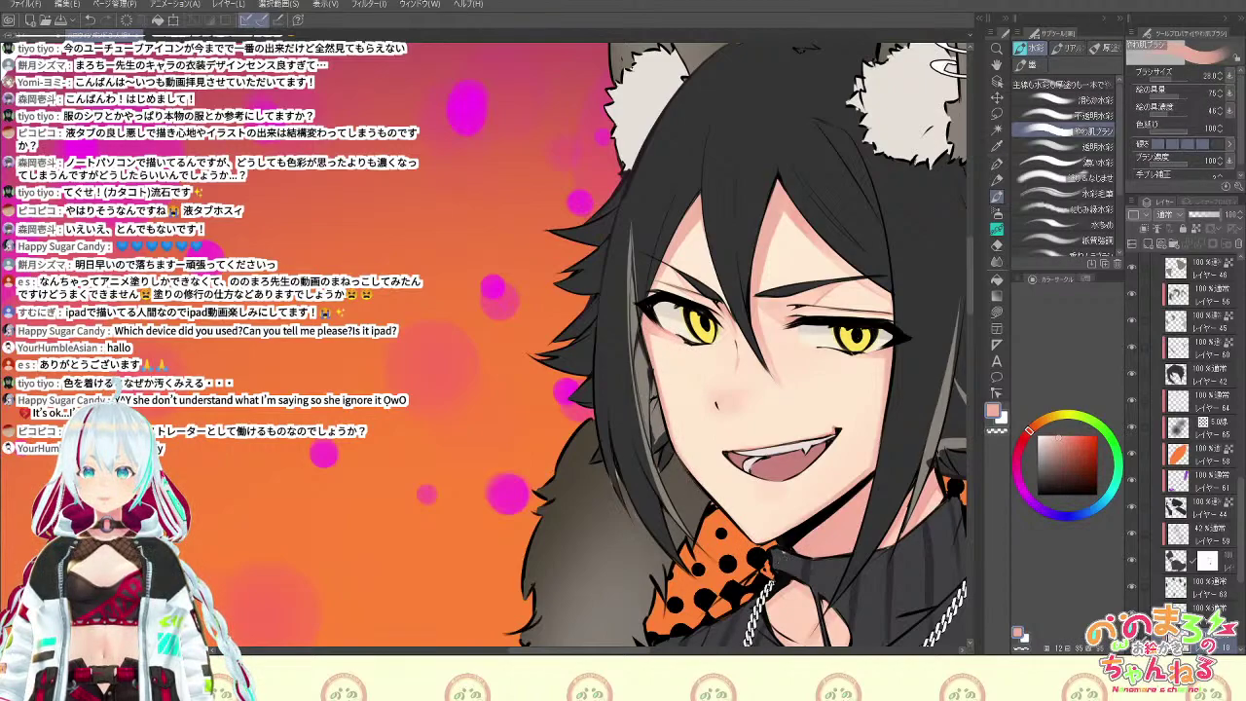
{"action": "left_click_drag", "start_coordinate": [1241, 508], "coordinate": [1241, 553]}
{"action": "left_click", "coordinate": [1214, 476]}
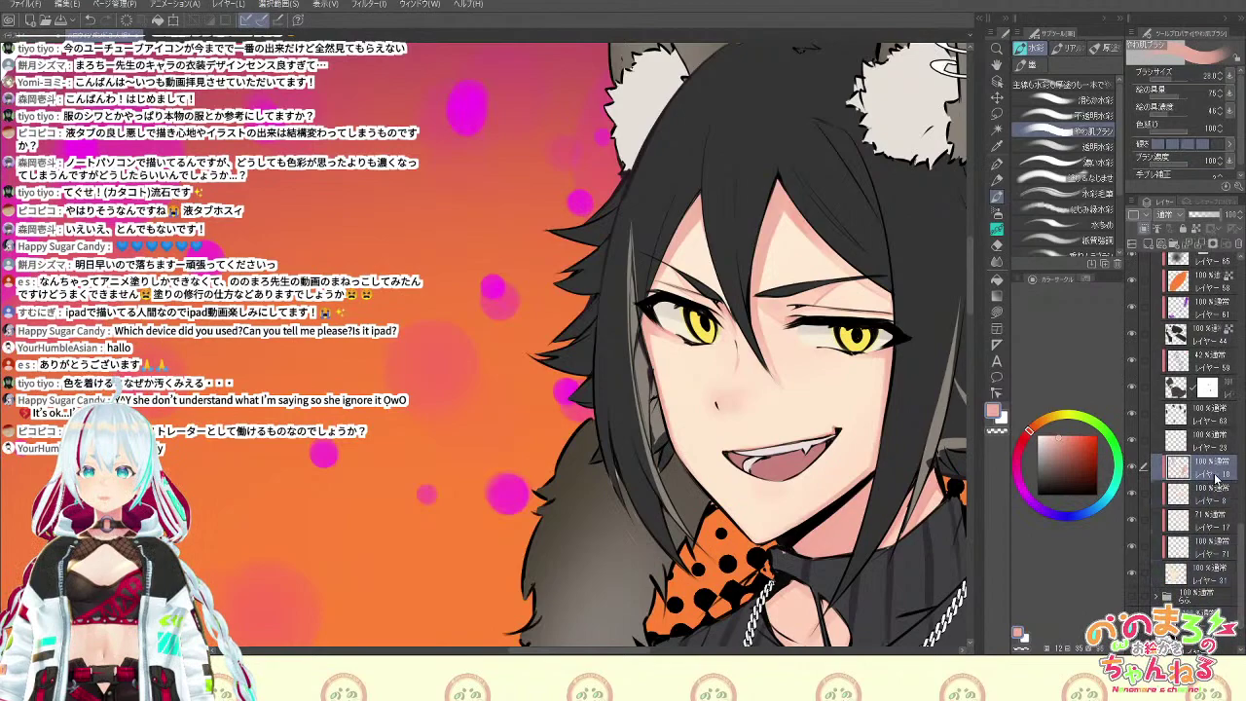
{"action": "left_click", "coordinate": [1143, 496]}
{"action": "left_click", "coordinate": [1131, 497]}
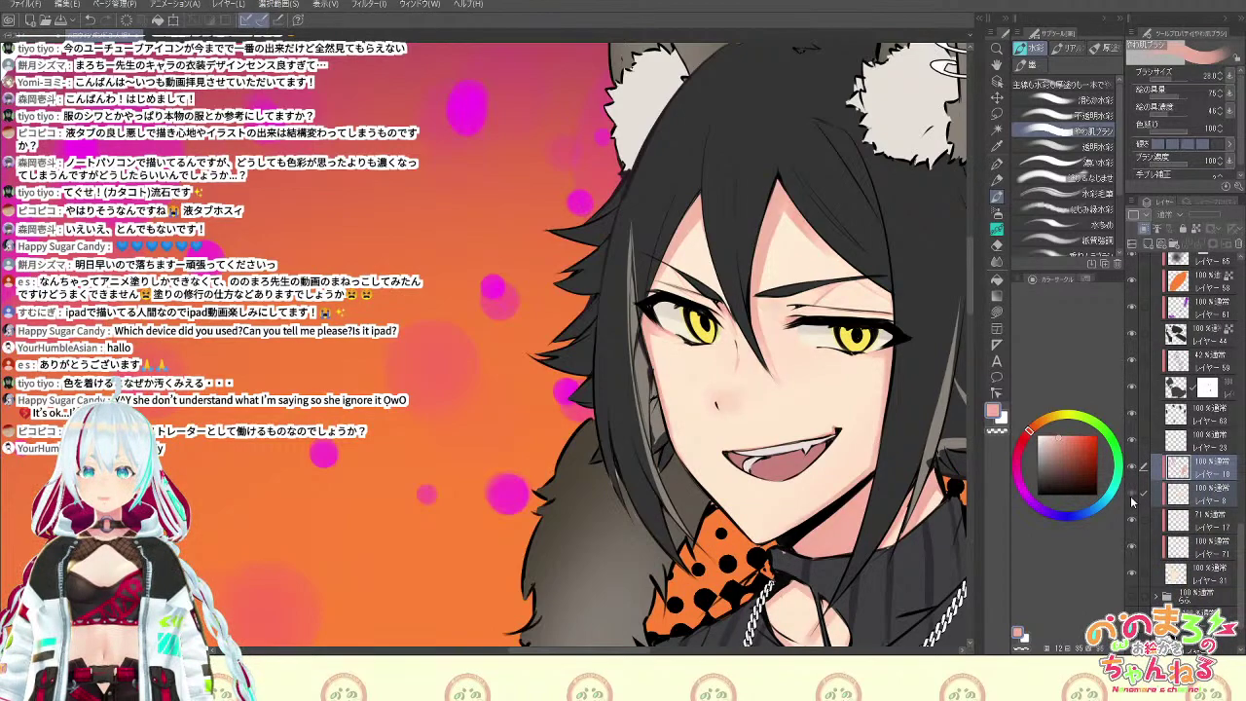
{"action": "key", "text": "i"}
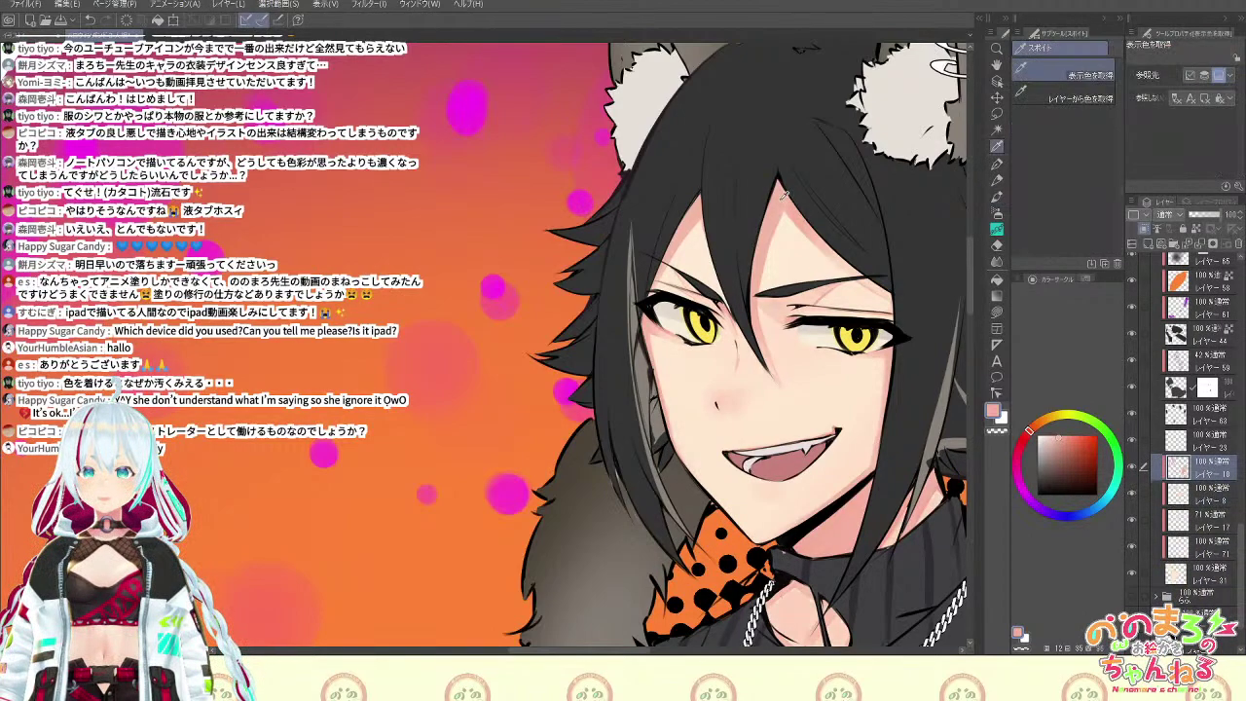
{"action": "key", "text": "b"}
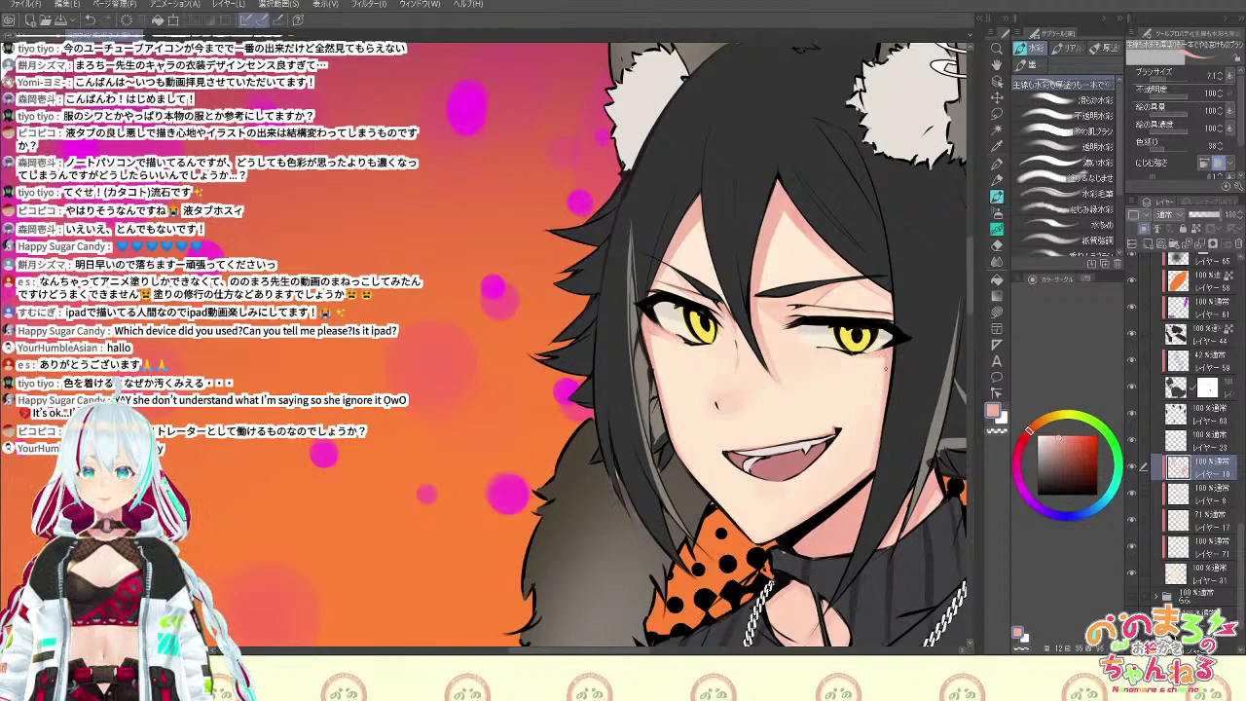
Touch up the cheek and jaw shading on layer 18, sampling light skin and pink shadow tones from the face
{"action": "mouse_move", "coordinate": [900, 459]}
{"action": "left_mouse_down"}
{"action": "mouse_move", "coordinate": [834, 597]}
{"action": "mouse_move", "coordinate": [778, 524]}
{"action": "left_mouse_up"}
{"action": "left_click", "coordinate": [724, 310], "text": "alt"}
{"action": "key", "text": "b"}
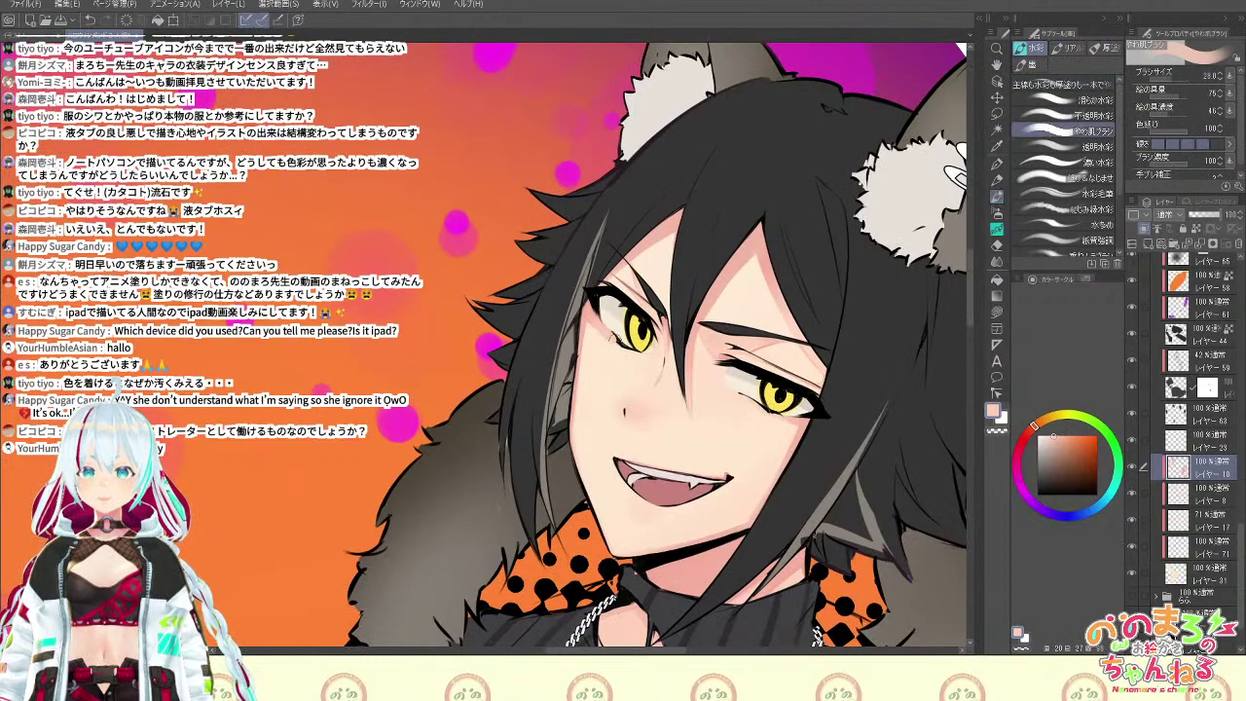
{"action": "key", "text": "minus"}
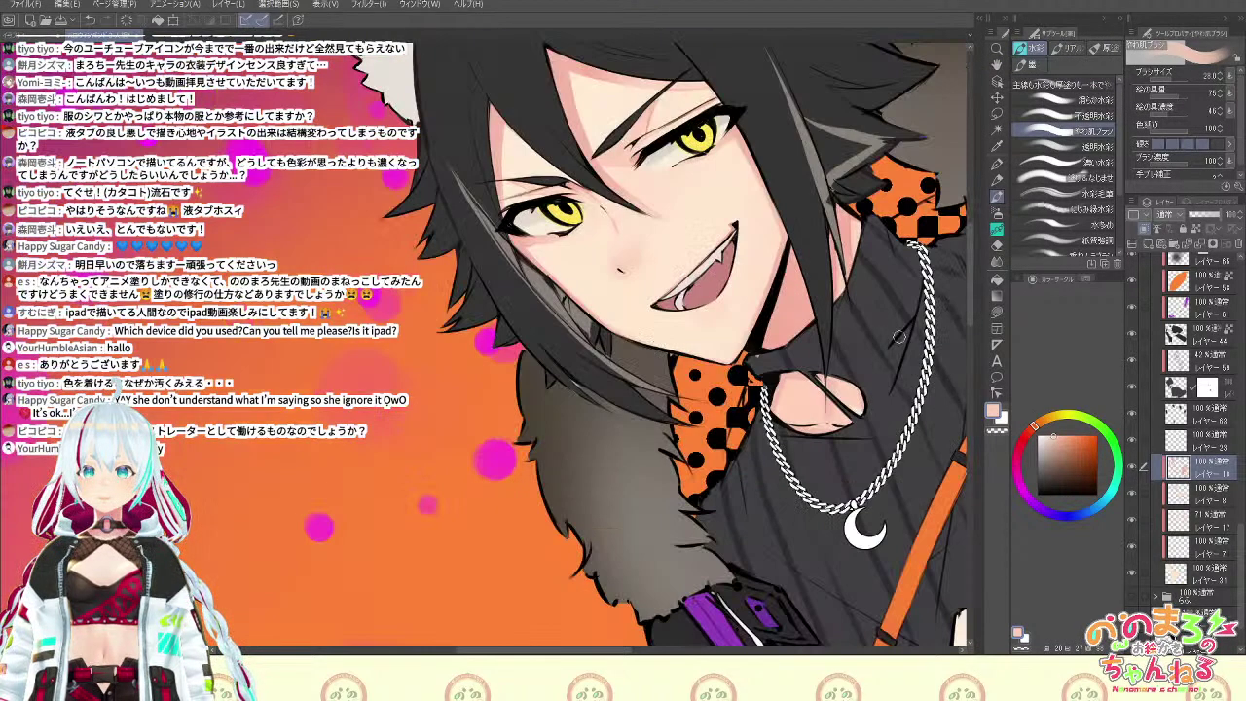
{"action": "key", "text": "space"}
{"action": "mouse_move", "coordinate": [739, 126]}
{"action": "left_mouse_down"}
{"action": "mouse_move", "coordinate": [818, 265]}
{"action": "mouse_move", "coordinate": [862, 407]}
{"action": "left_mouse_up"}
{"action": "left_click", "coordinate": [861, 407], "text": "alt"}
{"action": "key", "text": "b"}
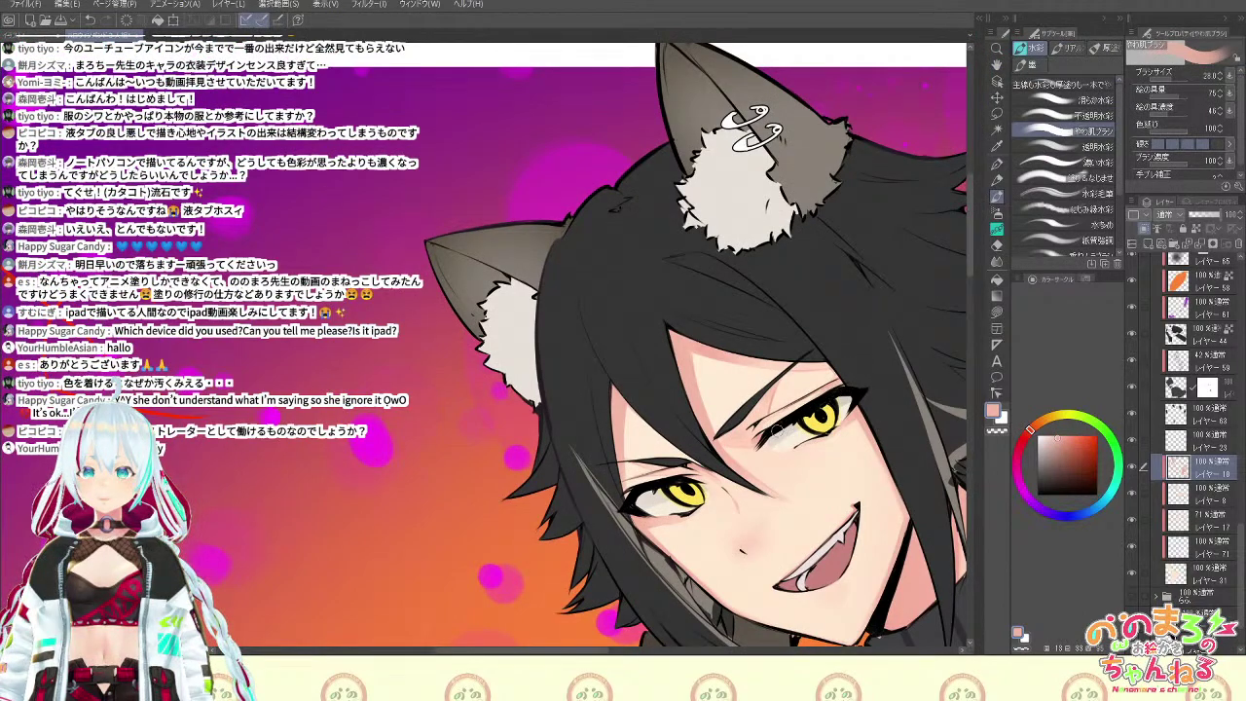
Try a soft pink shadow stroke under the half-closed eye, undo it, and check the whole figure
{"action": "left_click", "coordinate": [1065, 84]}
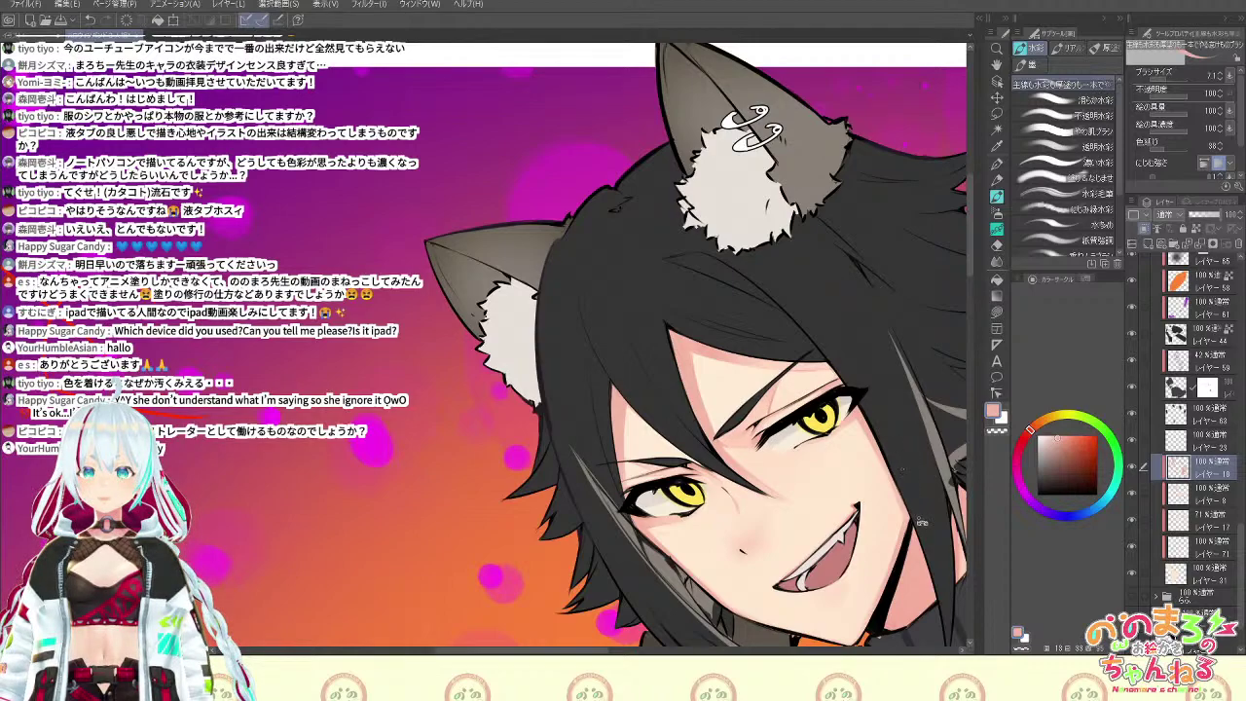
{"action": "left_click_drag", "start_coordinate": [923, 521], "coordinate": [779, 609]}
{"action": "left_click_drag", "start_coordinate": [762, 419], "coordinate": [761, 294]}
{"action": "key", "text": "b"}
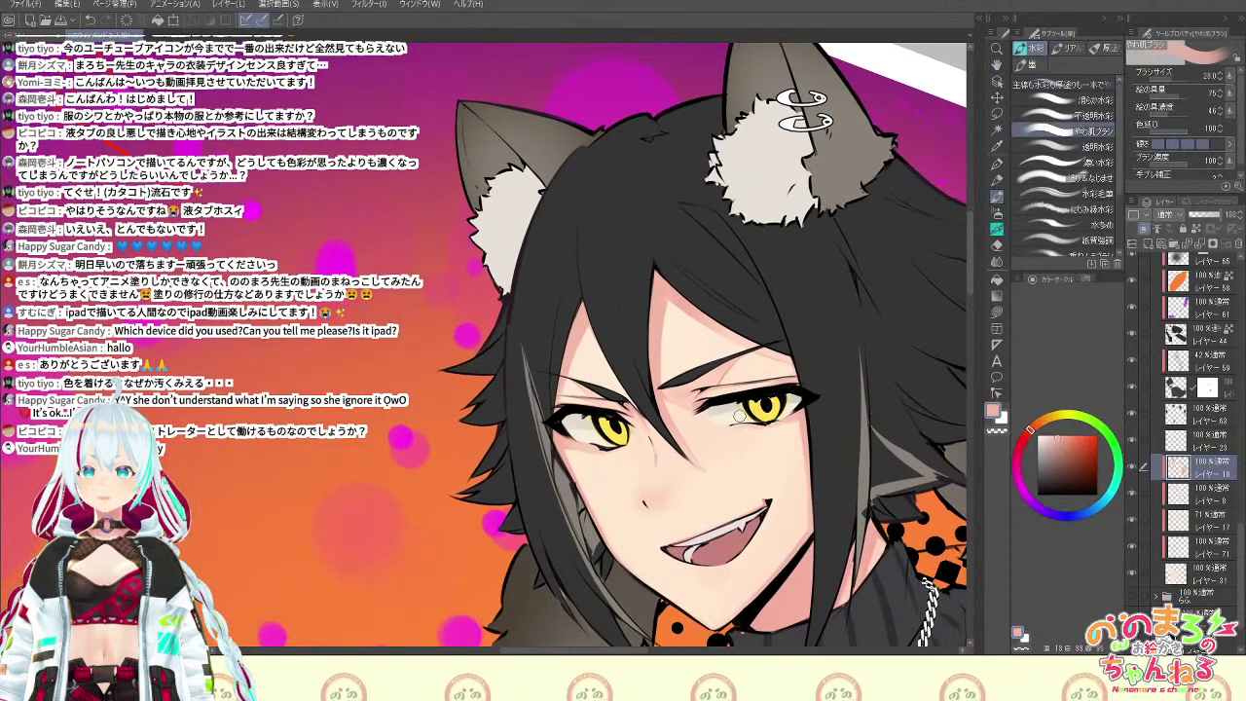
{"action": "left_click_drag", "start_coordinate": [747, 420], "coordinate": [778, 411]}
{"action": "key", "text": "ctrl+z"}
{"action": "key", "text": "ctrl+minus"}
{"action": "key", "text": "ctrl+minus"}
{"action": "key", "text": "ctrl+minus"}
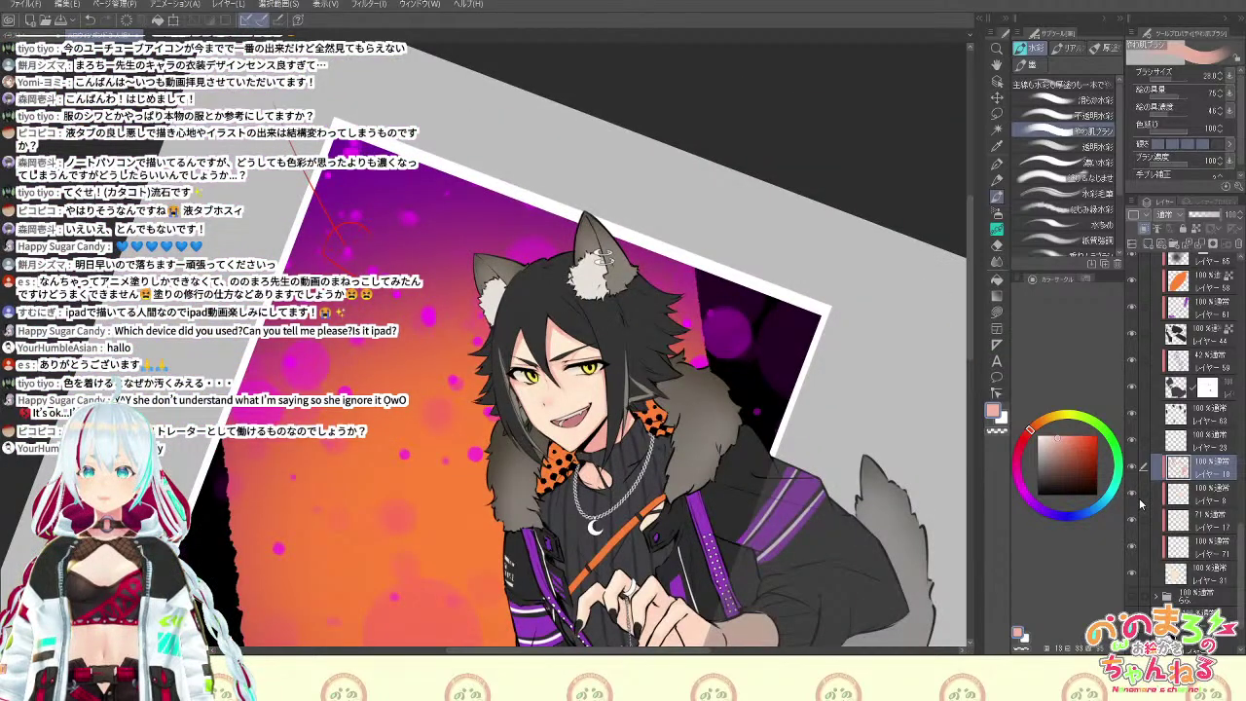
Make layer 8 active, sample the light skin tone at the jaw, and return to the soft skin brush (やわ肌ブラシ)
{"action": "key", "text": "ctrl+plus"}
{"action": "key", "text": "ctrl+plus"}
{"action": "left_click_drag", "start_coordinate": [740, 419], "coordinate": [793, 302]}
{"action": "left_click", "coordinate": [1132, 497]}
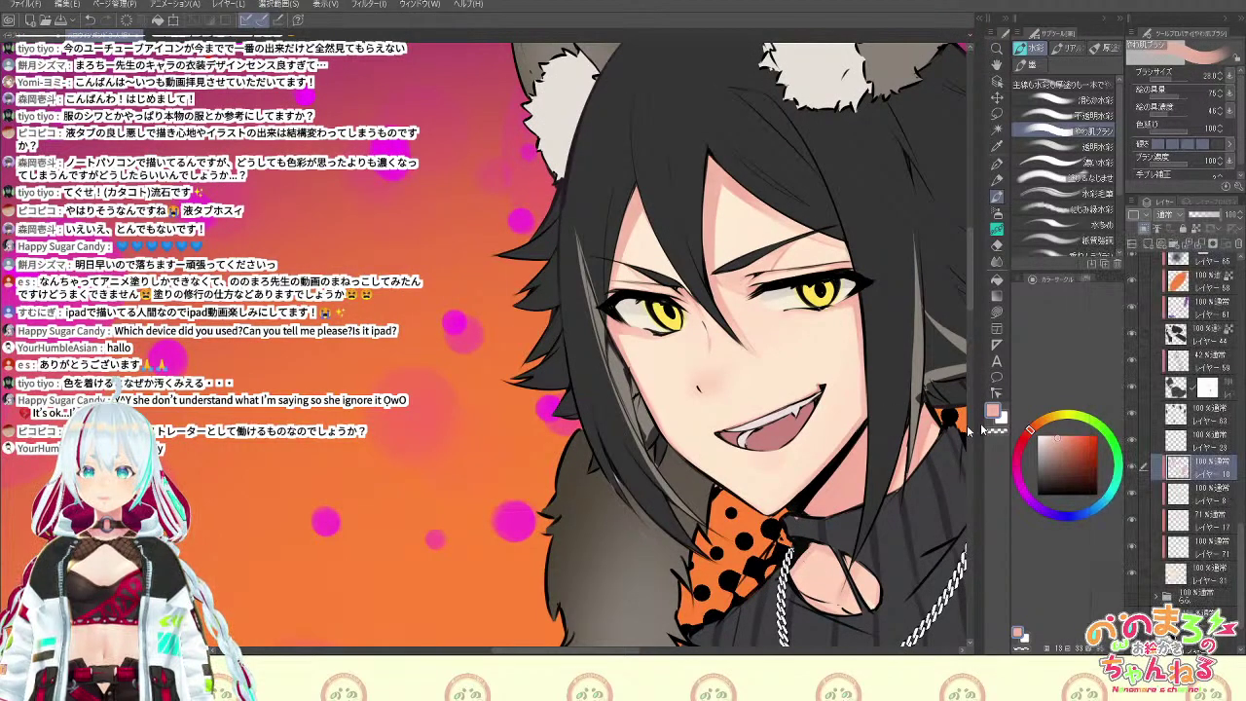
{"action": "left_click", "coordinate": [1207, 492]}
{"action": "key", "text": "i"}
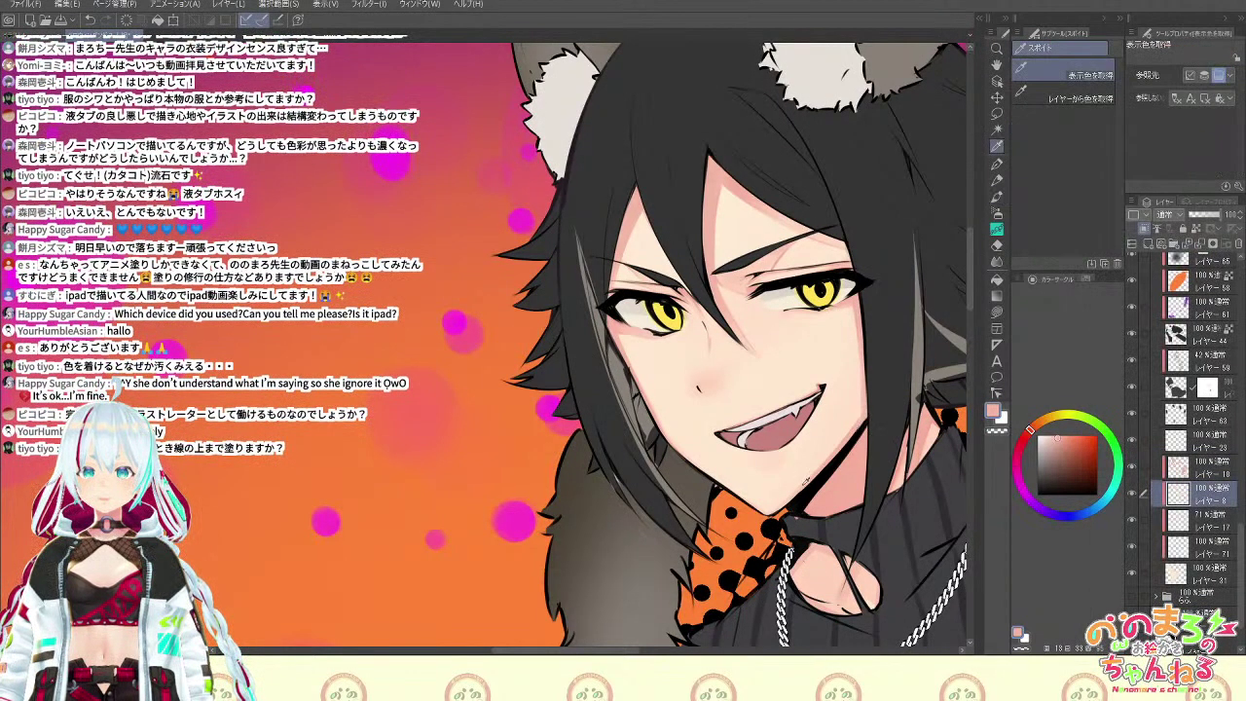
{"action": "left_click", "coordinate": [803, 482]}
{"action": "key", "text": "b"}
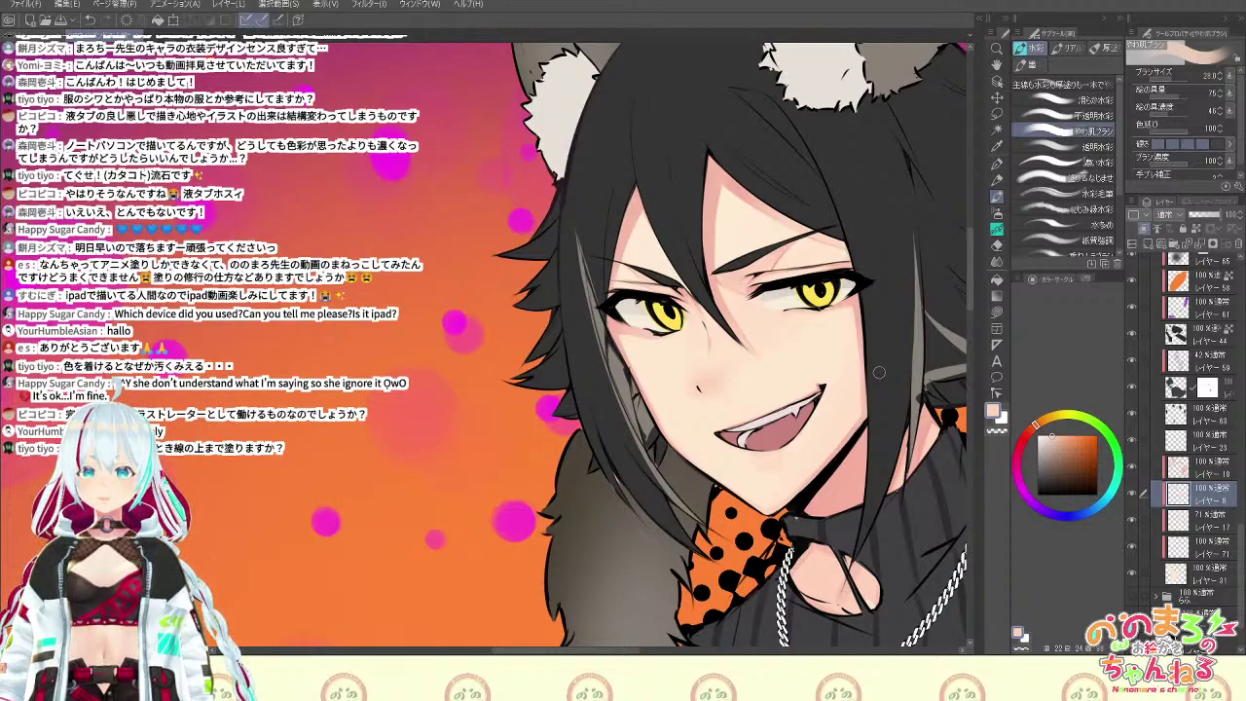
{"action": "key", "text": "F6"}
{"action": "left_click", "coordinate": [843, 168]}
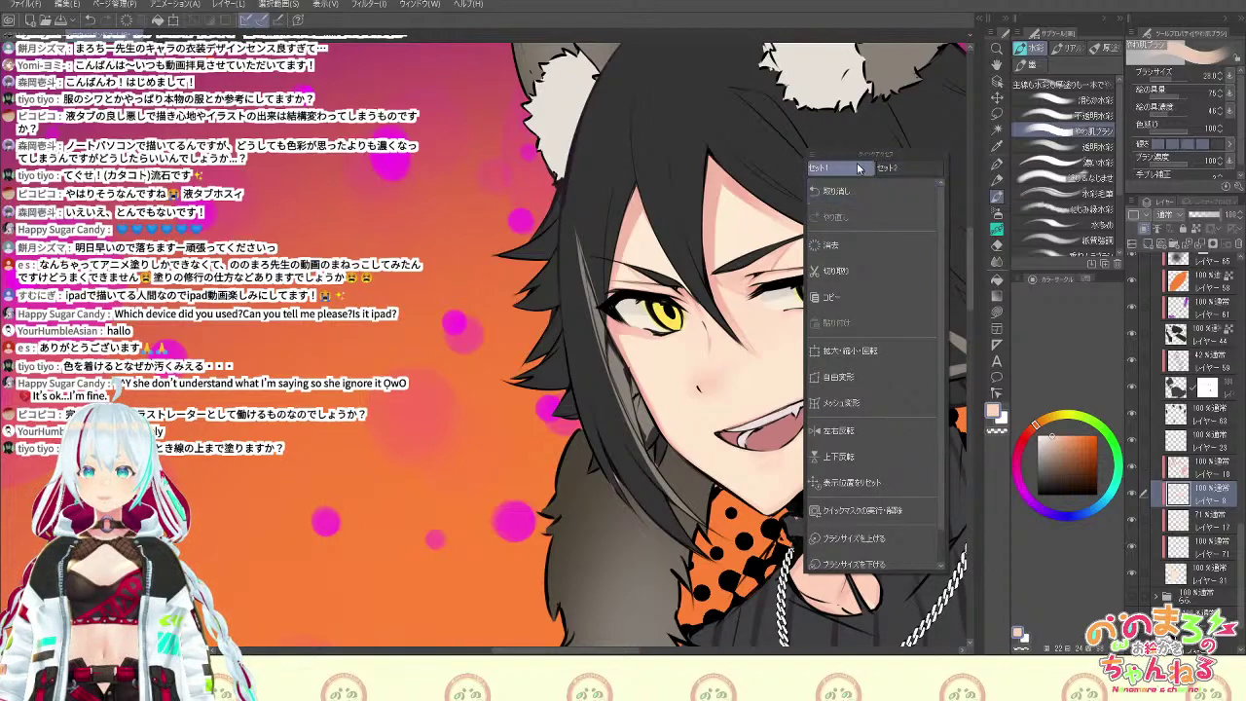
{"action": "key", "text": "F6"}
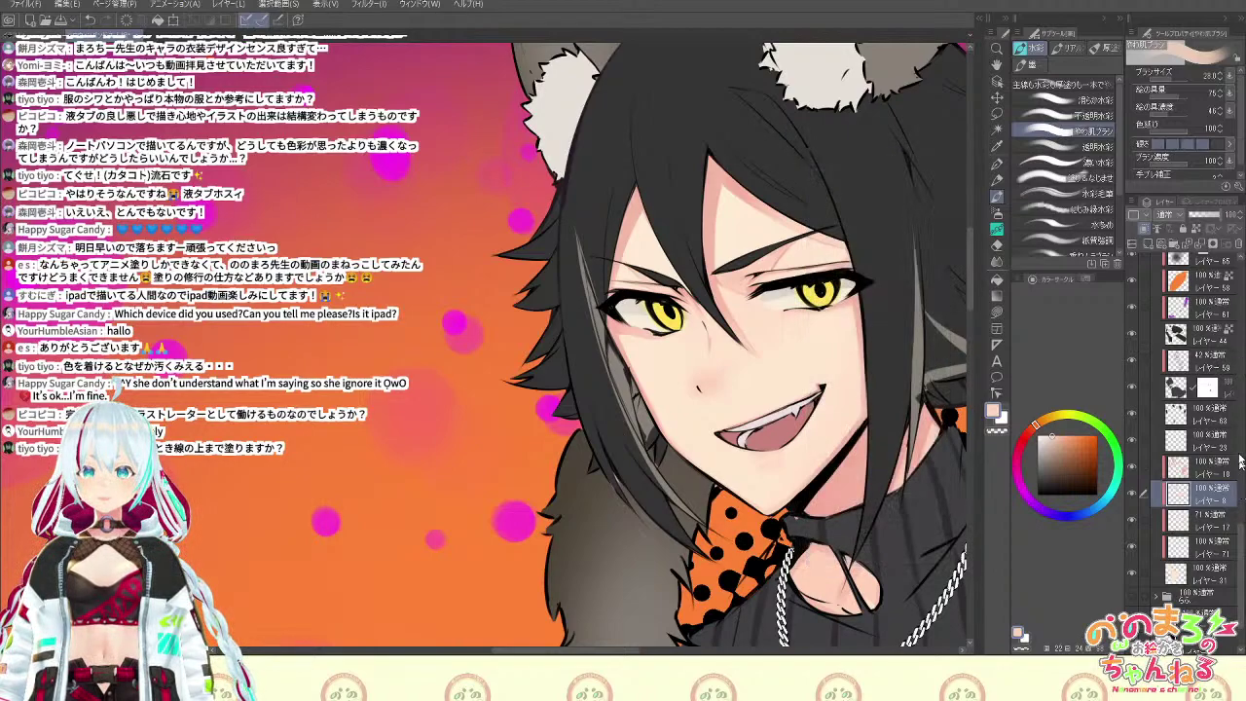
Add a new layer directly above layer 12
{"action": "left_click", "coordinate": [1242, 291]}
{"action": "left_click", "coordinate": [1243, 287]}
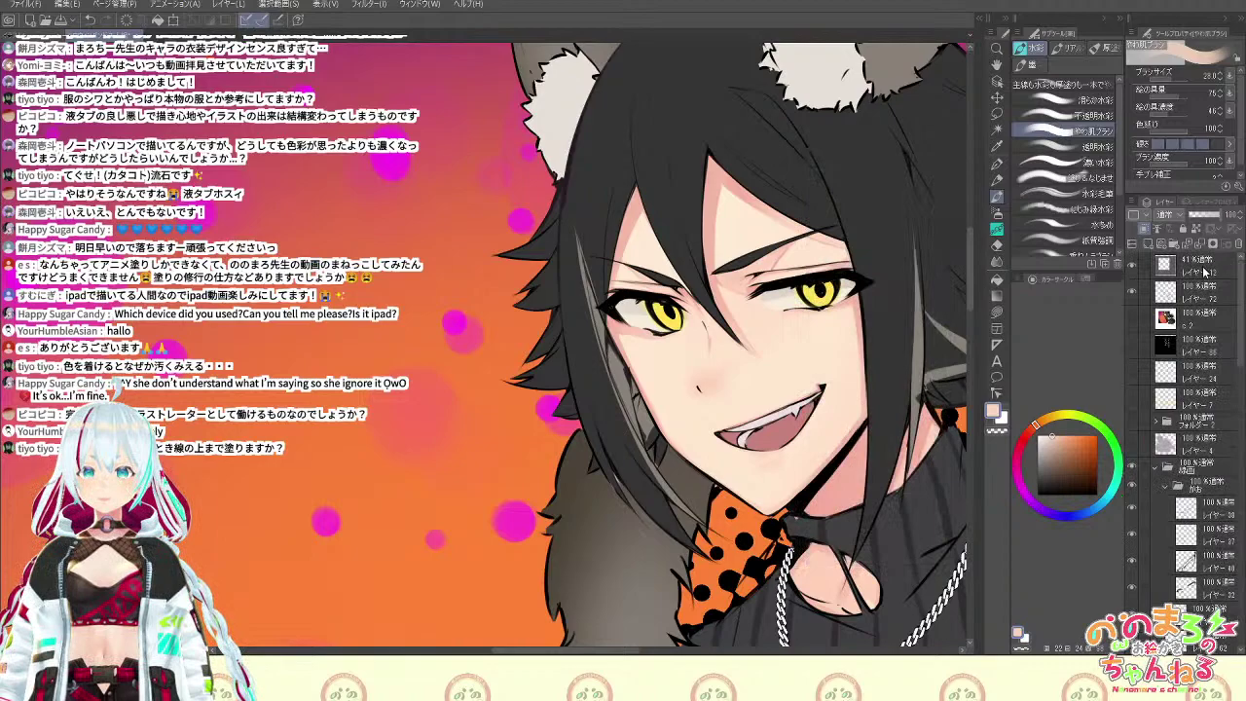
{"action": "left_click", "coordinate": [1205, 270]}
{"action": "left_click", "coordinate": [1150, 246]}
{"action": "key", "text": "ctrl+minus"}
{"action": "key", "text": "ctrl+minus"}
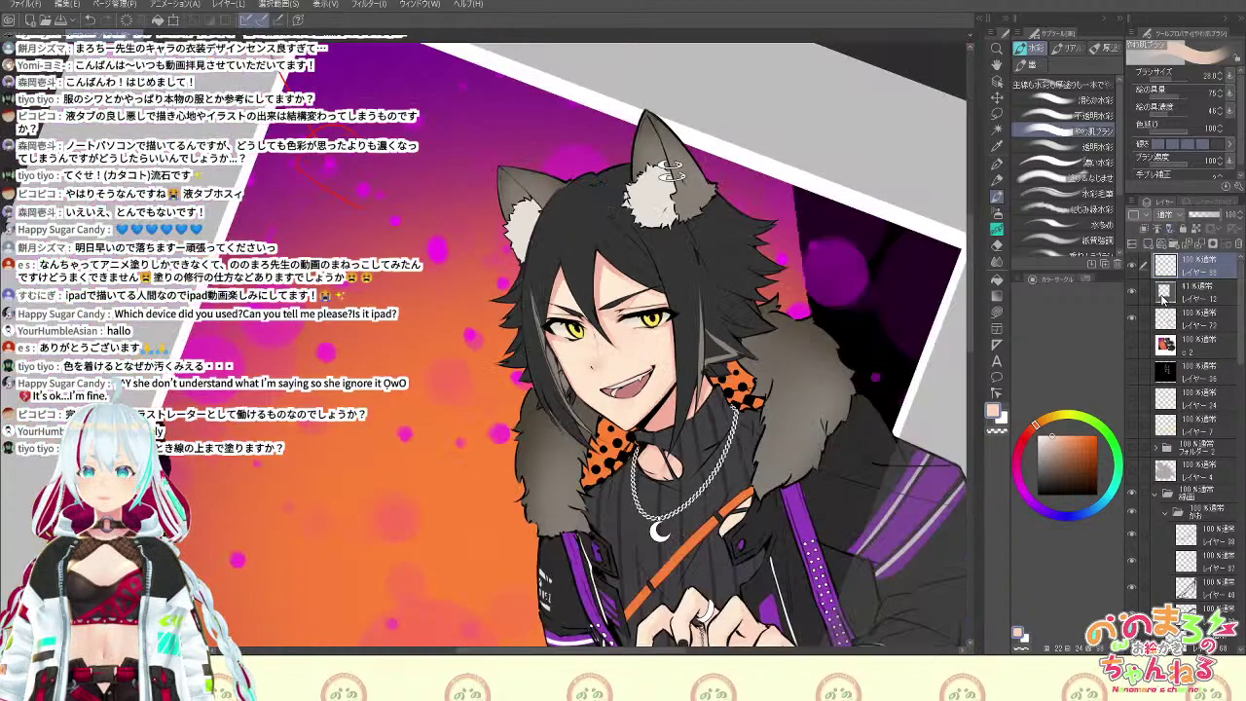
{"action": "key", "text": "ctrl+plus"}
Fill the new top layer with solid black using the fill command (塗りつぶし)
{"action": "key", "text": "d"}
{"action": "left_click", "coordinate": [1101, 422]}
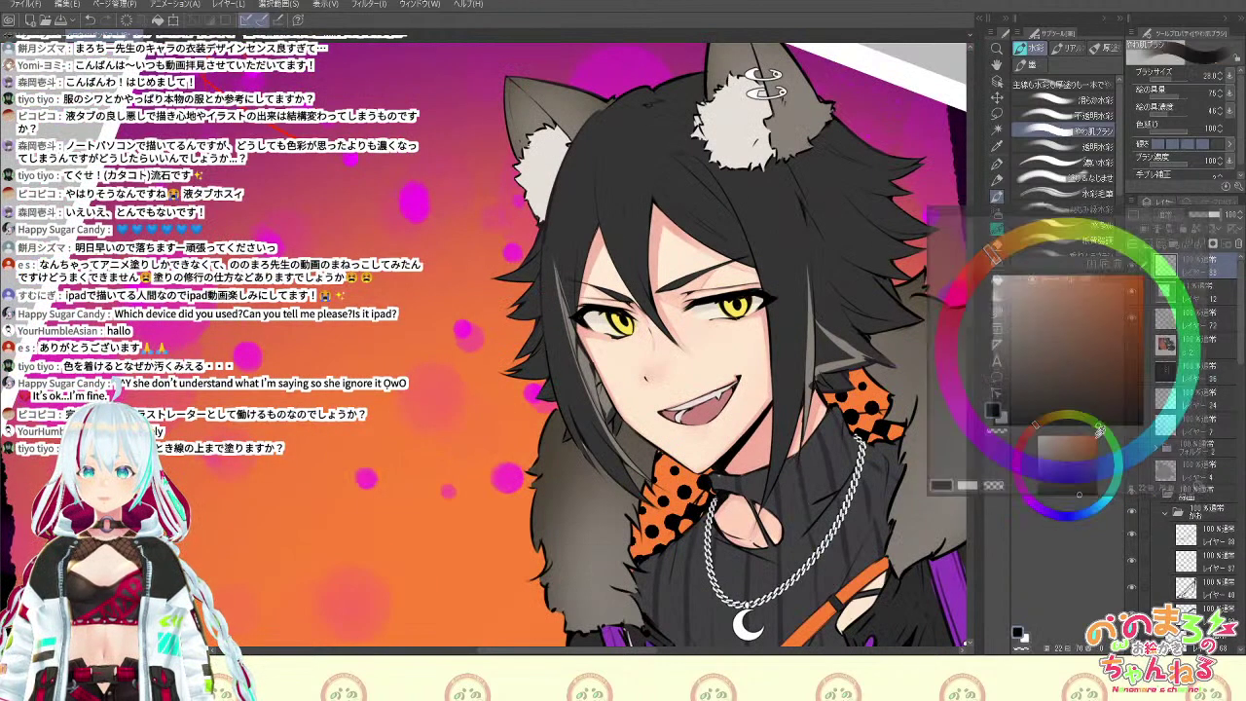
{"action": "key", "text": "s"}
{"action": "left_click", "coordinate": [1083, 171]}
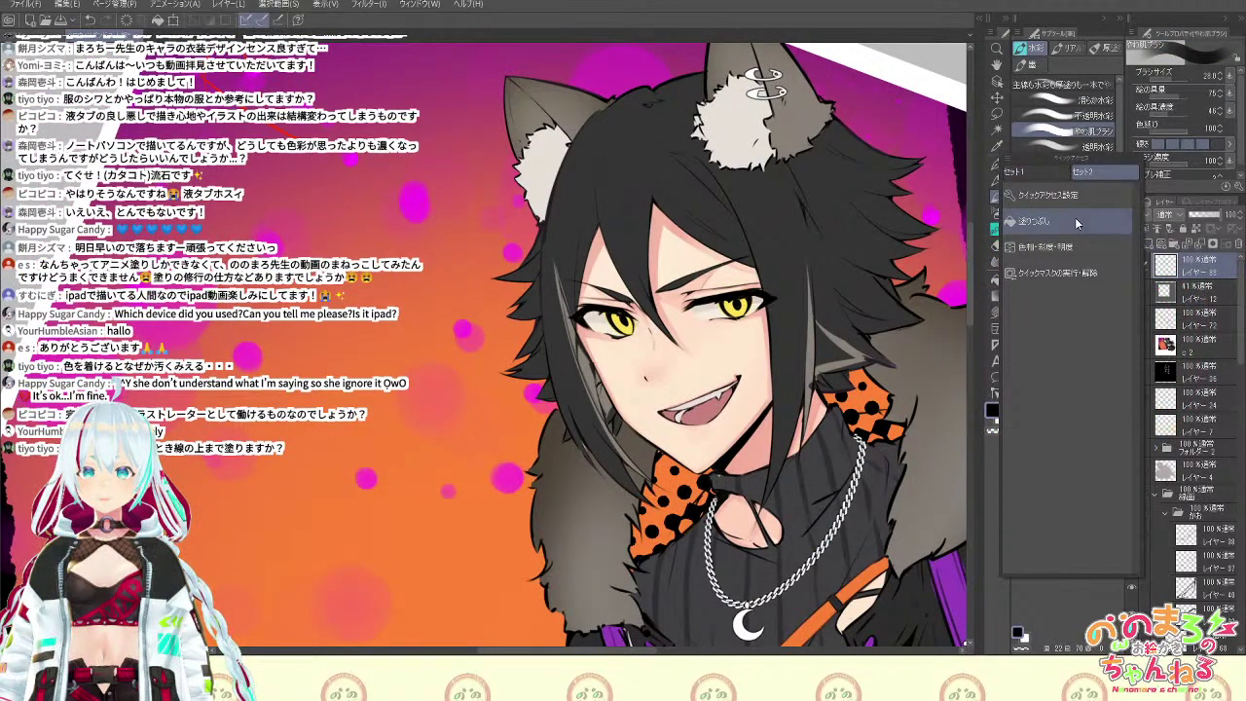
{"action": "left_click", "coordinate": [1075, 220]}
Try a few white strokes with the round pen (丸ペン) on the black layer and undo them
{"action": "left_click", "coordinate": [997, 164]}
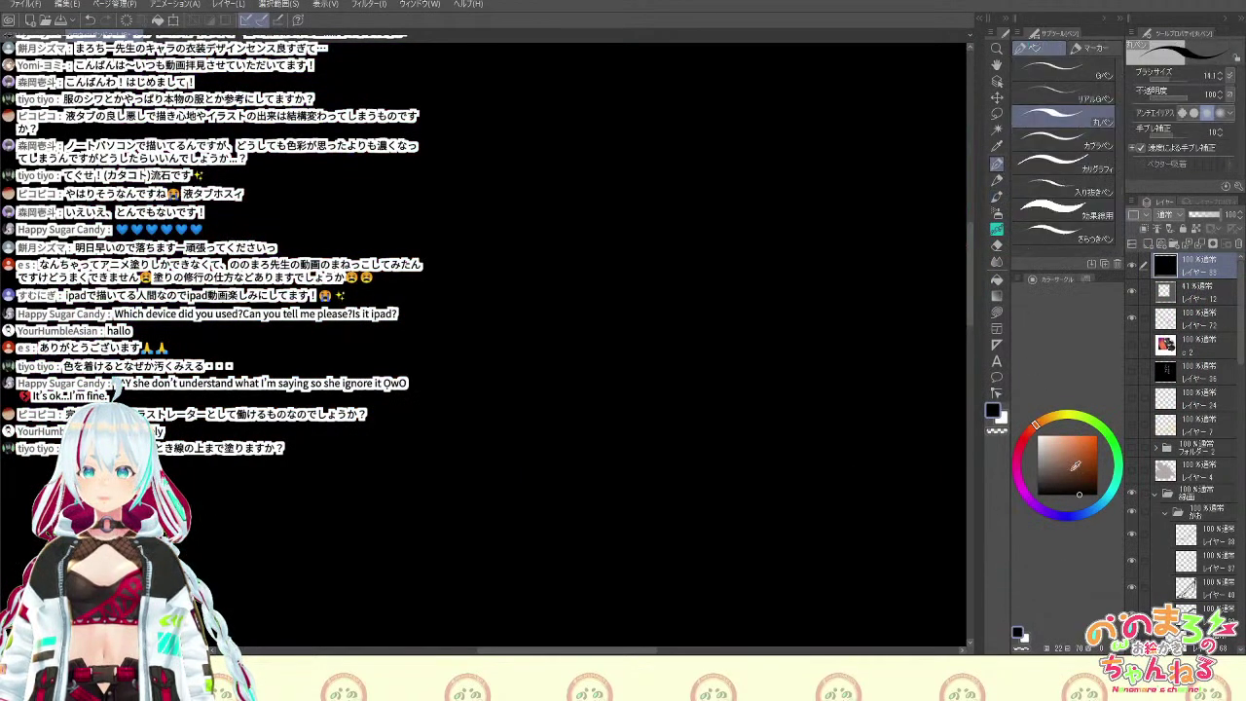
{"action": "left_click_drag", "start_coordinate": [1073, 461], "coordinate": [1015, 395]}
{"action": "left_click_drag", "start_coordinate": [282, 247], "coordinate": [398, 160]}
{"action": "left_click_drag", "start_coordinate": [348, 256], "coordinate": [411, 189]}
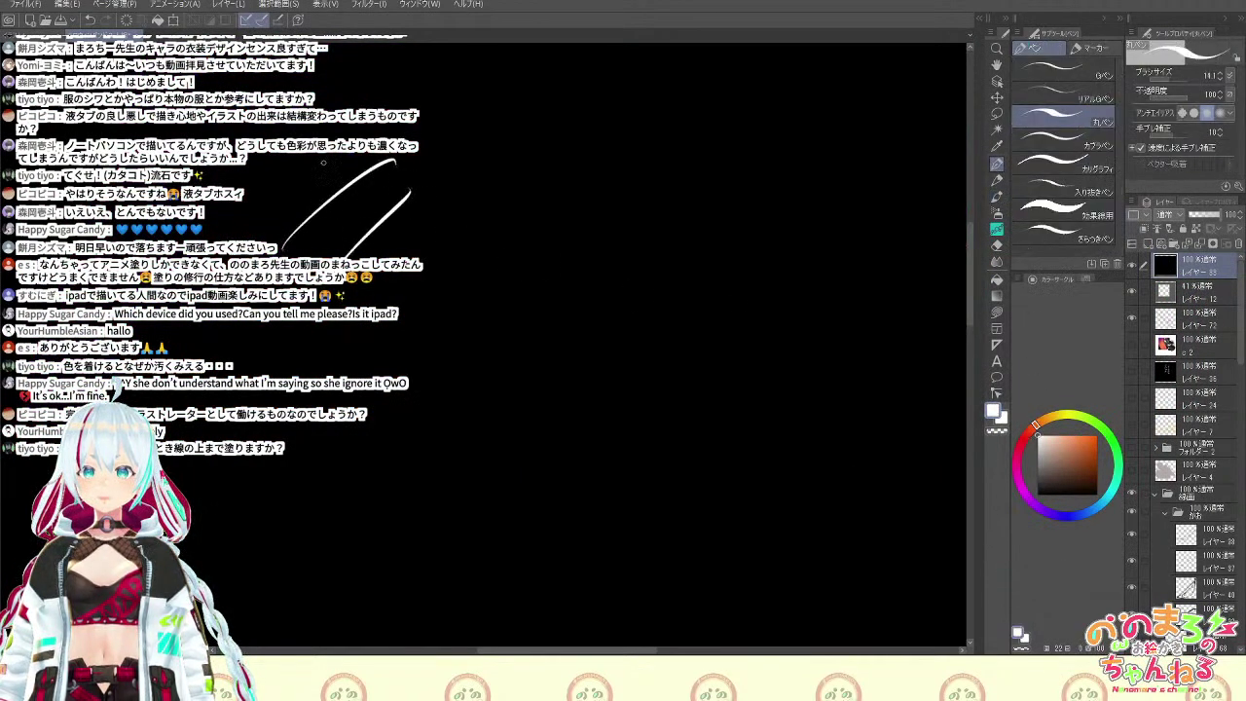
{"action": "left_click_drag", "start_coordinate": [321, 161], "coordinate": [392, 249]}
{"action": "key", "text": "ctrl+z"}
{"action": "key", "text": "ctrl+z"}
{"action": "key", "text": "ctrl+z"}
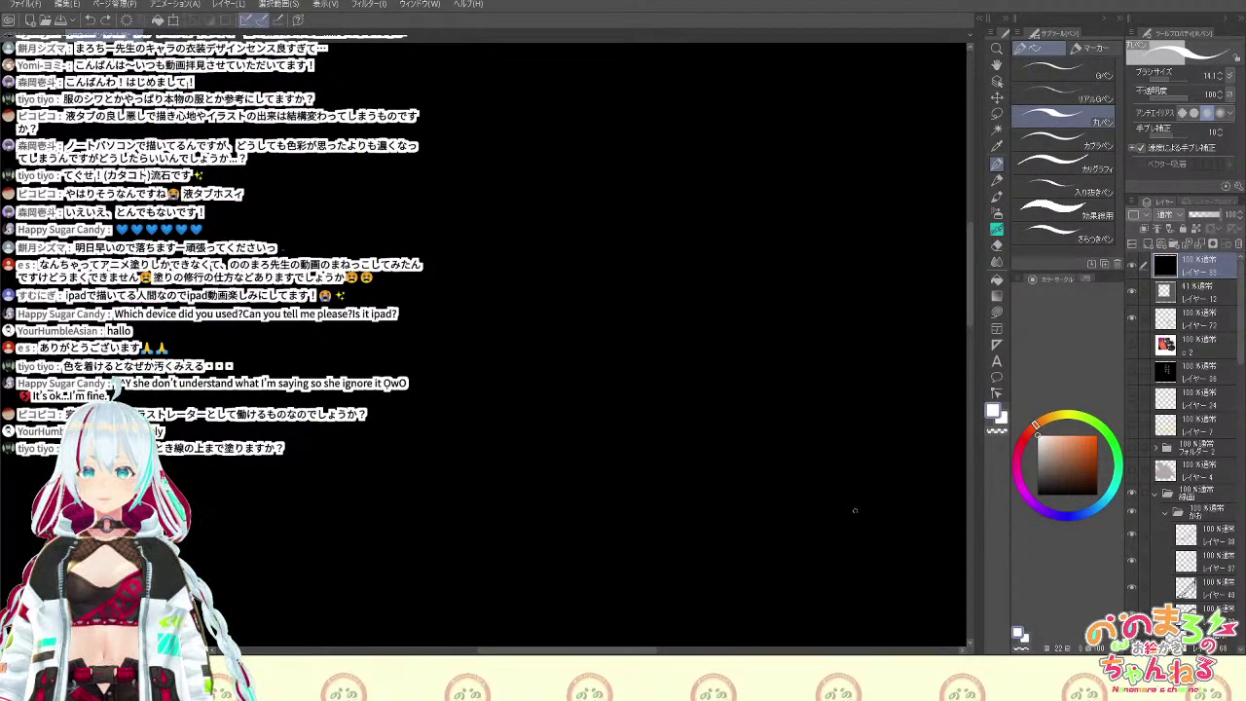
Enlarge the round pen to about 55 and handwrite a large white 休 on the black layer
{"action": "left_click", "coordinate": [1174, 78]}
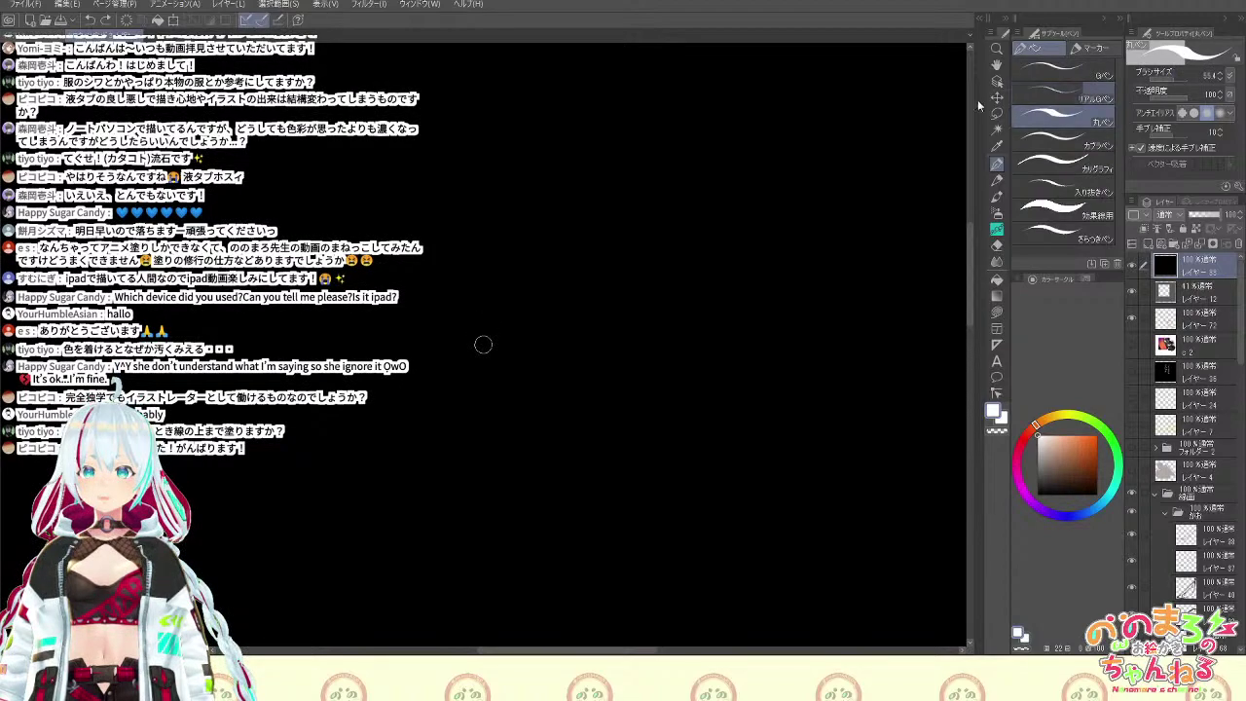
{"action": "mouse_move", "coordinate": [427, 147]}
{"action": "left_mouse_down"}
{"action": "mouse_move", "coordinate": [466, 124]}
{"action": "mouse_move", "coordinate": [420, 172]}
{"action": "left_mouse_up"}
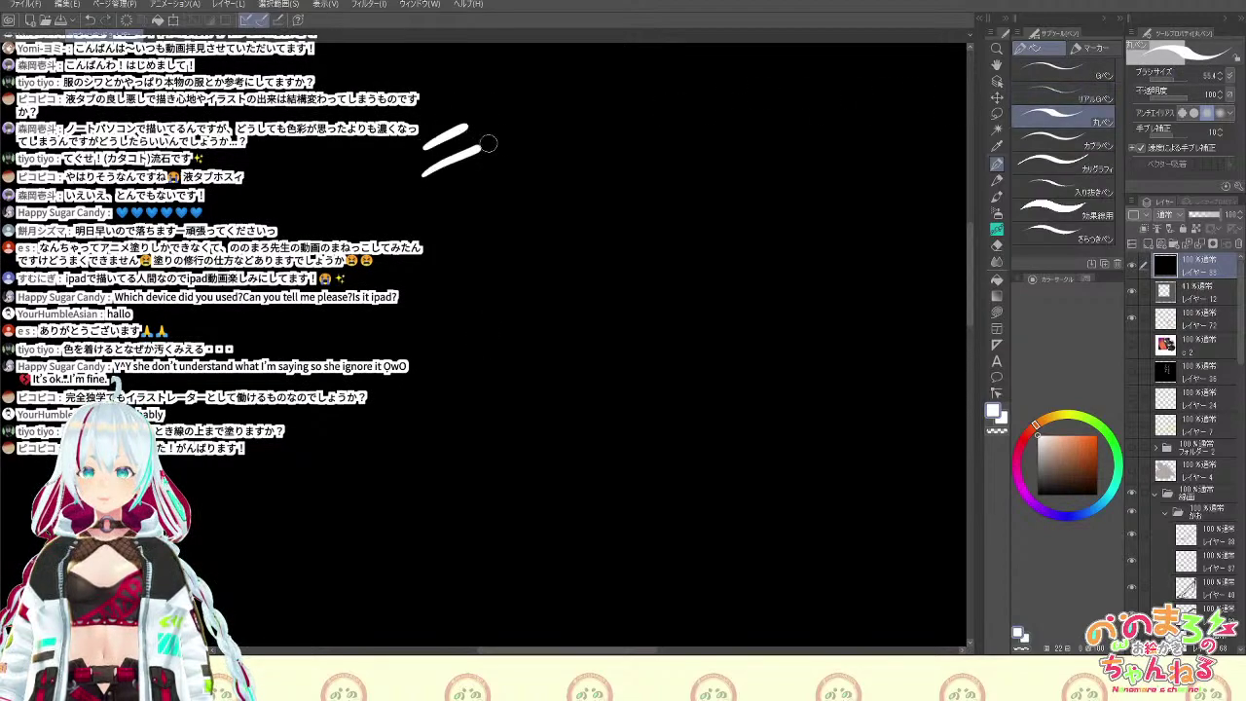
{"action": "key", "text": "ctrl+z"}
{"action": "key", "text": "ctrl+z"}
{"action": "left_click_drag", "start_coordinate": [475, 141], "coordinate": [414, 263]}
{"action": "left_click_drag", "start_coordinate": [458, 201], "coordinate": [434, 330]}
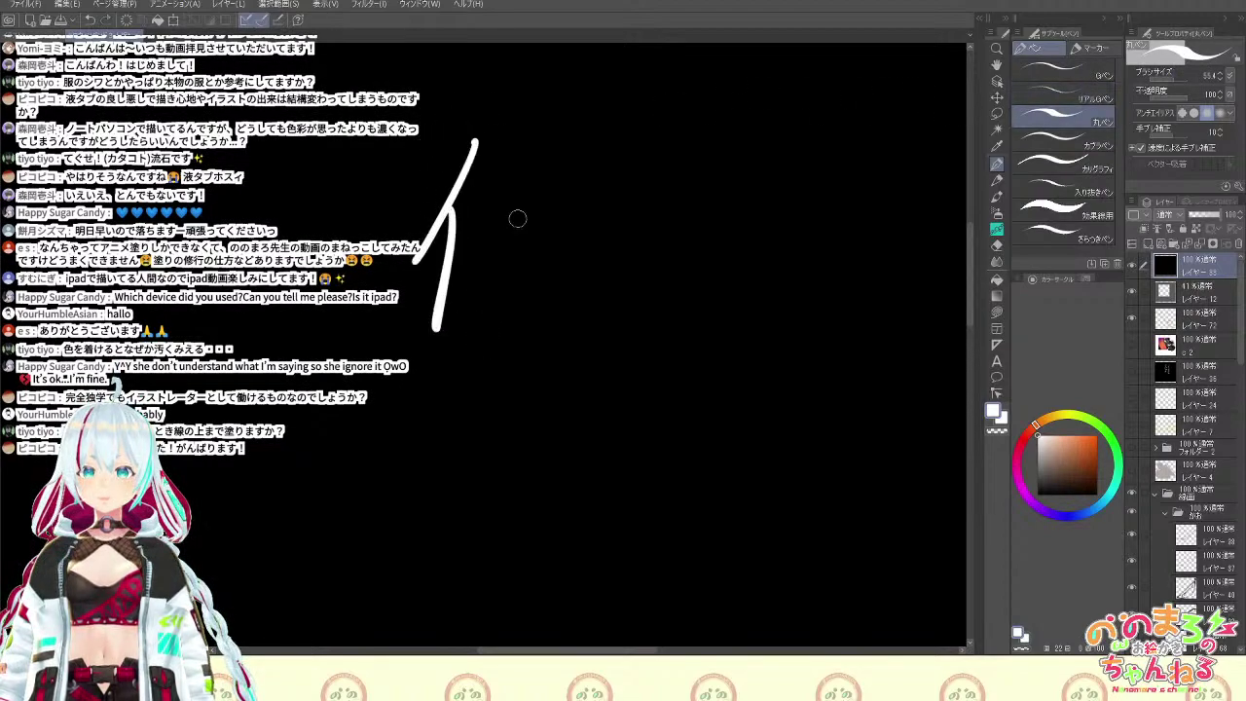
{"action": "left_click_drag", "start_coordinate": [477, 222], "coordinate": [582, 199]}
{"action": "left_click_drag", "start_coordinate": [538, 136], "coordinate": [530, 313]}
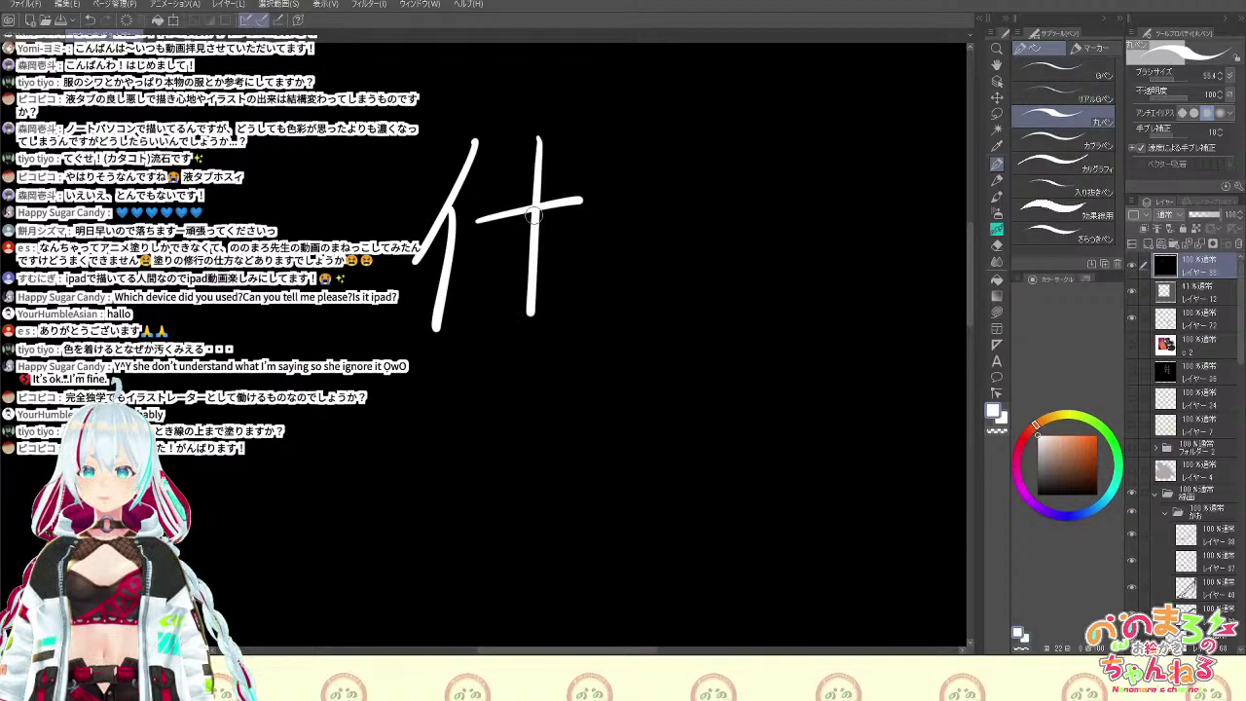
{"action": "mouse_move", "coordinate": [531, 218]}
{"action": "left_mouse_down"}
{"action": "mouse_move", "coordinate": [458, 308]}
{"action": "mouse_move", "coordinate": [571, 261]}
{"action": "mouse_move", "coordinate": [638, 304]}
{"action": "left_mouse_up"}
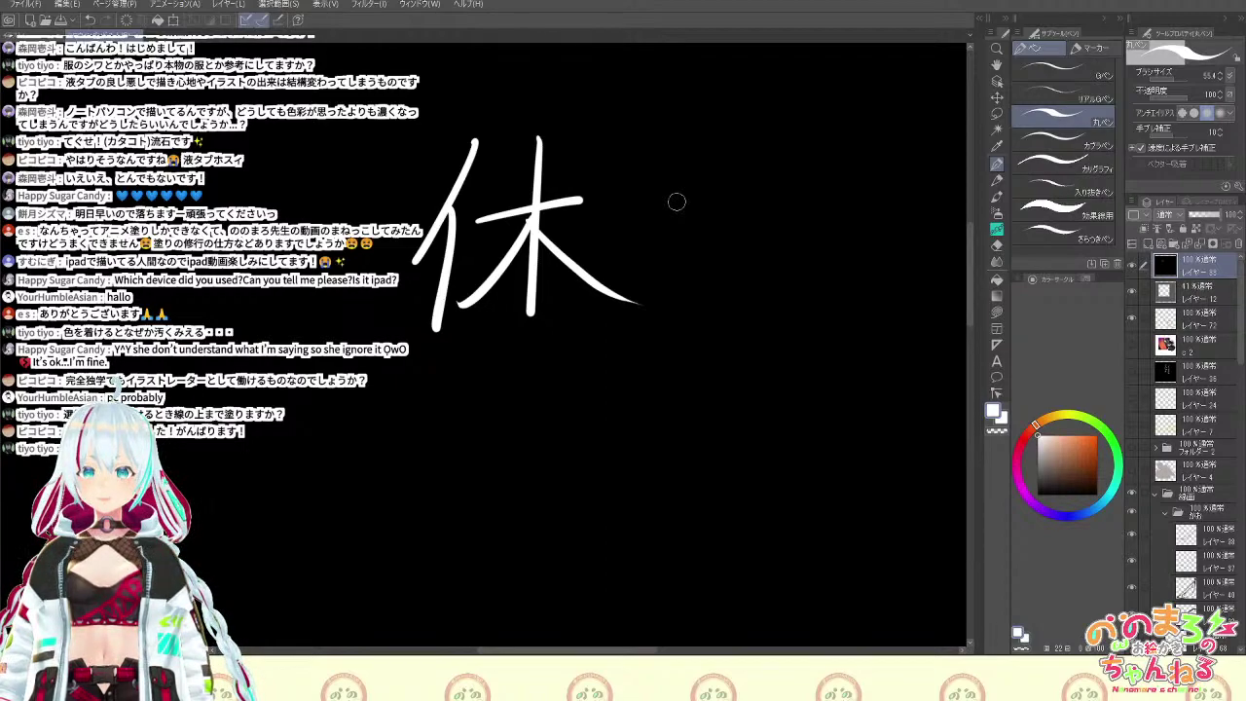
Handwrite 憩 and a smaller 中 after 休 to complete the white break notice 休憩中
{"action": "mouse_move", "coordinate": [709, 148]}
{"action": "left_mouse_down"}
{"action": "mouse_move", "coordinate": [659, 189]}
{"action": "mouse_move", "coordinate": [687, 185]}
{"action": "mouse_move", "coordinate": [680, 212]}
{"action": "mouse_move", "coordinate": [705, 204]}
{"action": "mouse_move", "coordinate": [682, 226]}
{"action": "left_mouse_up"}
{"action": "mouse_move", "coordinate": [681, 206]}
{"action": "left_mouse_down"}
{"action": "mouse_move", "coordinate": [705, 205]}
{"action": "mouse_move", "coordinate": [701, 226]}
{"action": "left_mouse_up"}
{"action": "left_click_drag", "start_coordinate": [683, 225], "coordinate": [698, 222]}
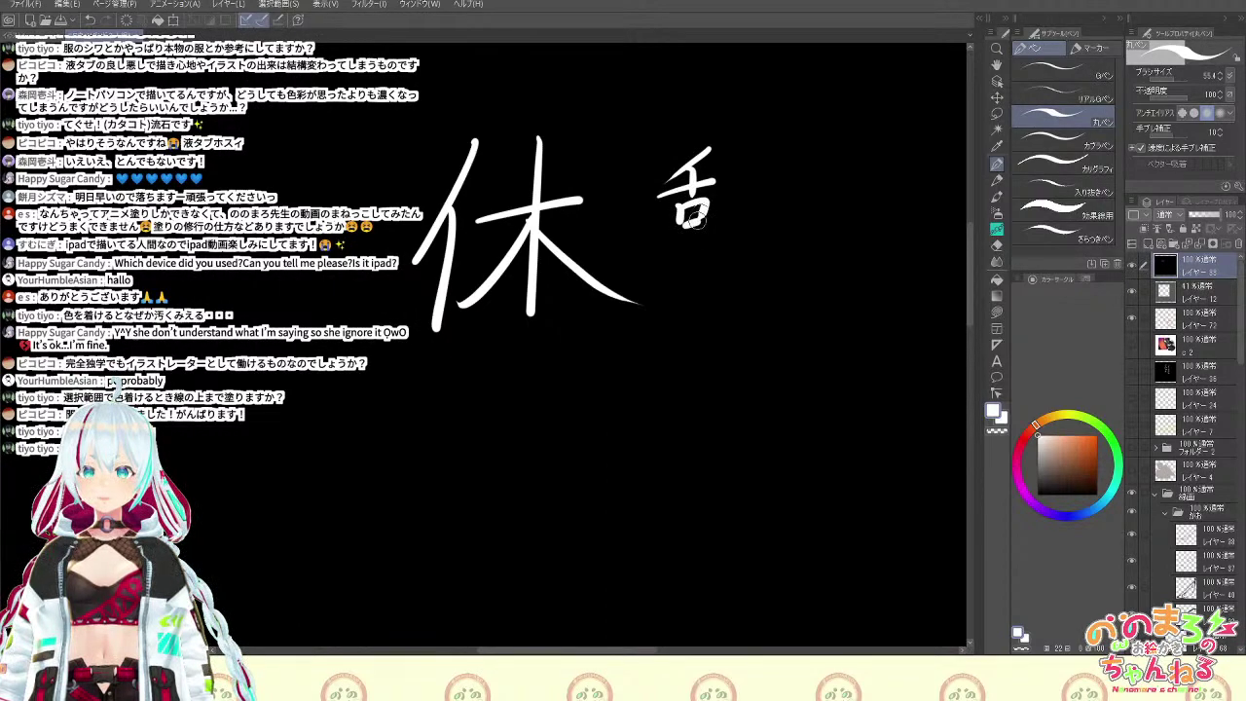
{"action": "left_click_drag", "start_coordinate": [725, 144], "coordinate": [713, 222]}
{"action": "mouse_move", "coordinate": [725, 161]}
{"action": "left_mouse_down"}
{"action": "mouse_move", "coordinate": [742, 155]}
{"action": "mouse_move", "coordinate": [772, 220]}
{"action": "mouse_move", "coordinate": [761, 183]}
{"action": "left_mouse_up"}
{"action": "mouse_move", "coordinate": [729, 202]}
{"action": "left_mouse_down"}
{"action": "mouse_move", "coordinate": [766, 188]}
{"action": "mouse_move", "coordinate": [766, 208]}
{"action": "left_mouse_up"}
{"action": "mouse_move", "coordinate": [671, 255]}
{"action": "left_mouse_down"}
{"action": "mouse_move", "coordinate": [649, 298]}
{"action": "mouse_move", "coordinate": [800, 306]}
{"action": "mouse_move", "coordinate": [810, 283]}
{"action": "left_mouse_up"}
{"action": "mouse_move", "coordinate": [761, 249]}
{"action": "left_mouse_down"}
{"action": "mouse_move", "coordinate": [777, 271]}
{"action": "mouse_move", "coordinate": [804, 255]}
{"action": "left_mouse_up"}
{"action": "left_click_drag", "start_coordinate": [820, 252], "coordinate": [835, 264]}
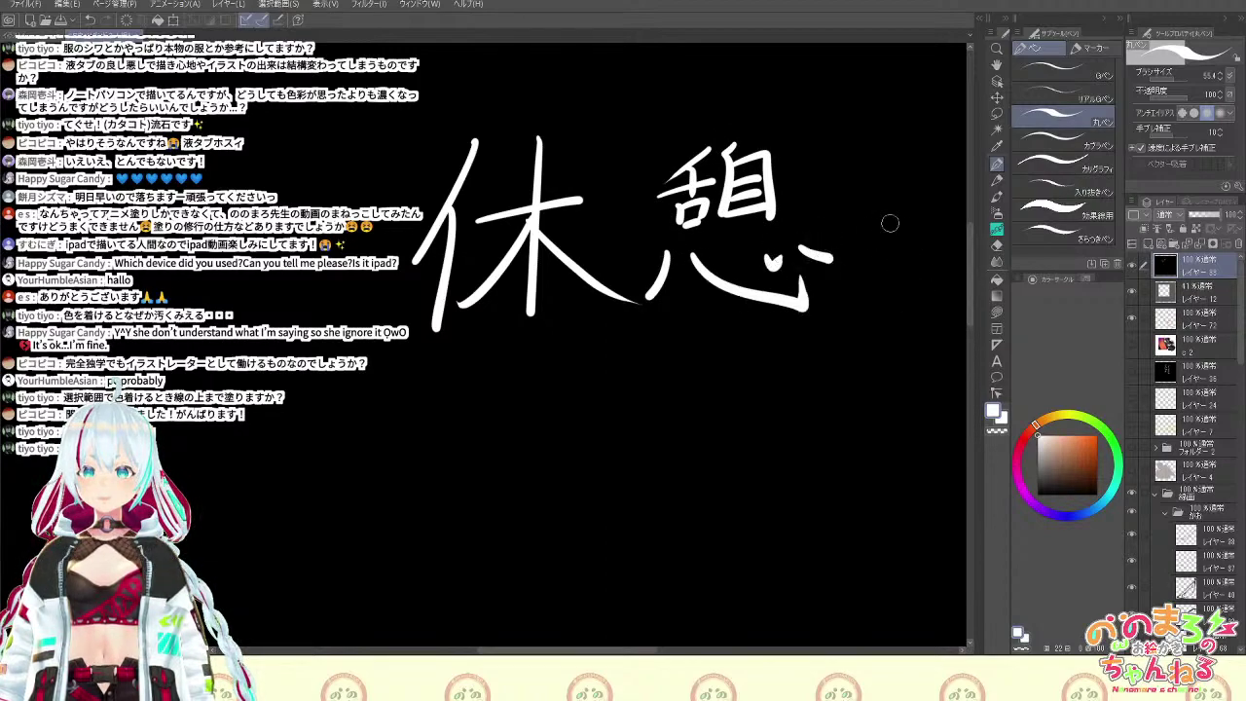
{"action": "left_click_drag", "start_coordinate": [851, 211], "coordinate": [852, 234]}
{"action": "mouse_move", "coordinate": [856, 213]}
{"action": "left_mouse_down"}
{"action": "mouse_move", "coordinate": [881, 214]}
{"action": "mouse_move", "coordinate": [892, 232]}
{"action": "left_mouse_up"}
{"action": "mouse_move", "coordinate": [857, 232]}
{"action": "left_mouse_down"}
{"action": "mouse_move", "coordinate": [891, 233]}
{"action": "mouse_move", "coordinate": [881, 278]}
{"action": "left_mouse_up"}
Handwrite the time 22:16～ in white beneath the 休憩中 notice
{"action": "mouse_move", "coordinate": [532, 381]}
{"action": "left_mouse_down"}
{"action": "mouse_move", "coordinate": [537, 443]}
{"action": "mouse_move", "coordinate": [575, 440]}
{"action": "left_mouse_up"}
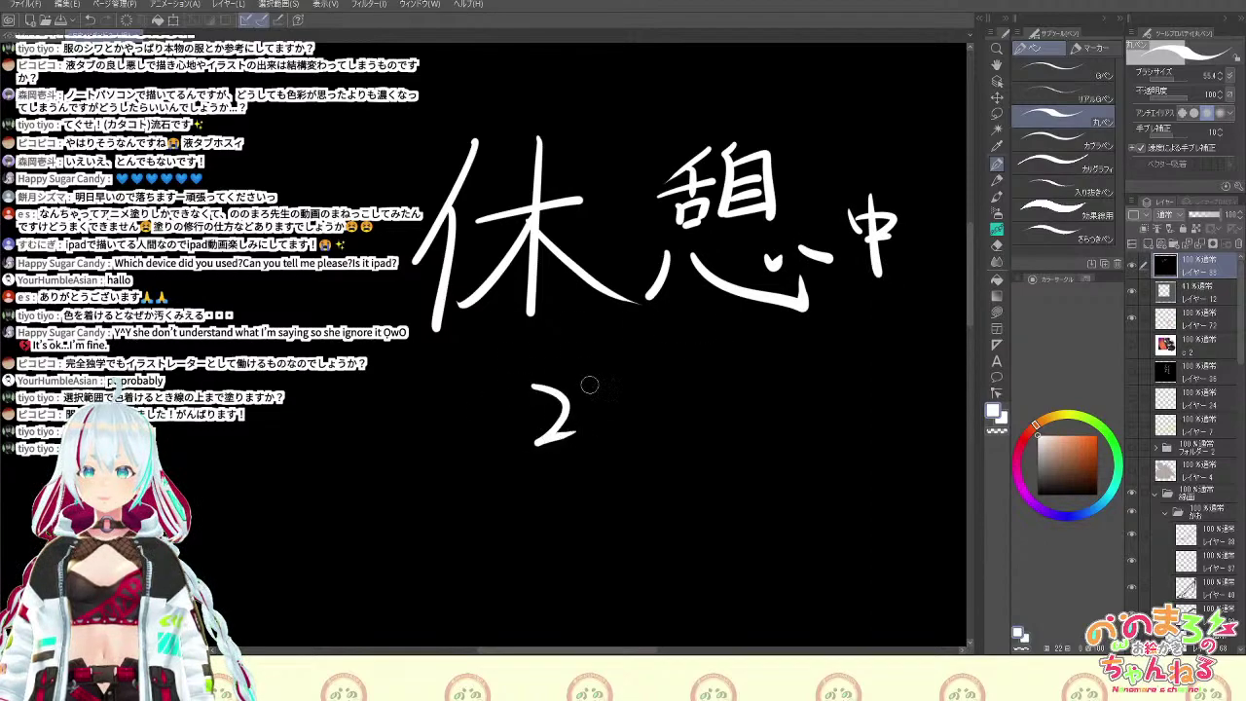
{"action": "left_click_drag", "start_coordinate": [586, 388], "coordinate": [623, 443]}
{"action": "left_click", "coordinate": [645, 386]}
{"action": "left_click", "coordinate": [645, 413]}
{"action": "left_click_drag", "start_coordinate": [685, 358], "coordinate": [682, 421]}
{"action": "mouse_move", "coordinate": [728, 368]}
{"action": "left_mouse_down"}
{"action": "mouse_move", "coordinate": [711, 409]}
{"action": "mouse_move", "coordinate": [839, 362]}
{"action": "left_mouse_up"}
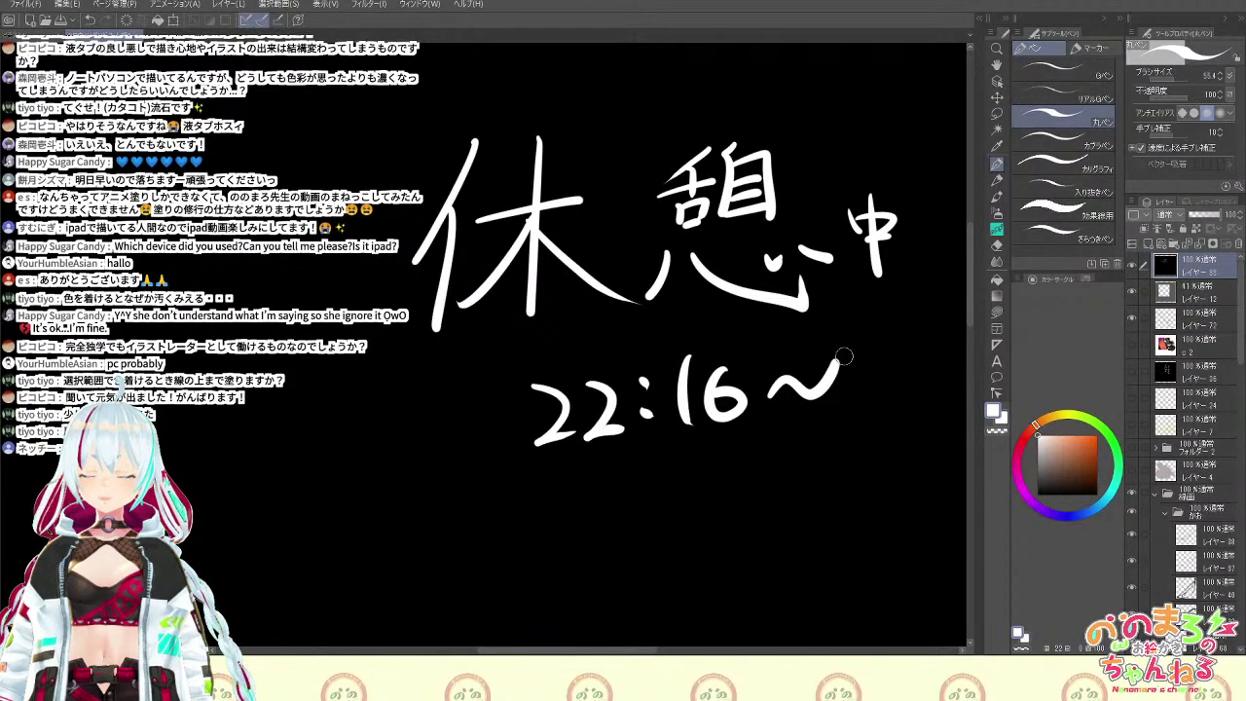
{"action": "scroll", "coordinate": [843, 357], "scroll_direction": "down", "scroll_amount": 2}
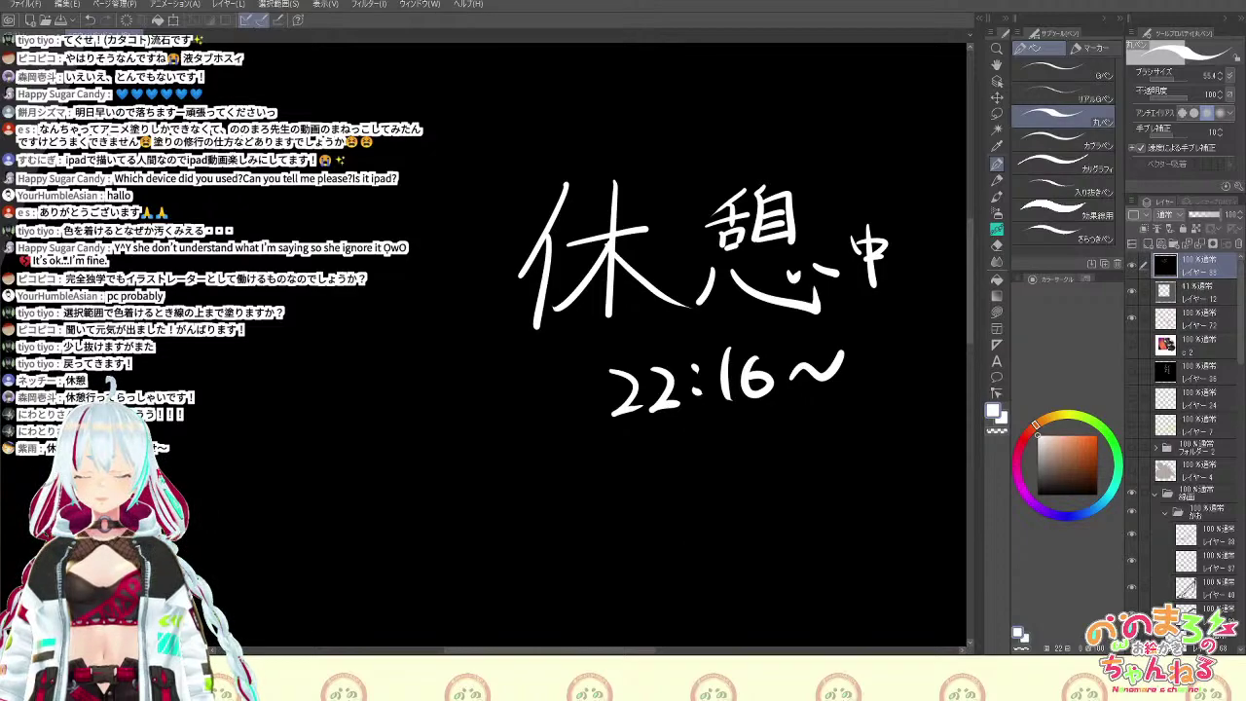
Delete the black break-notice layer and make layer 18 active by picking the shading on the character's neck
{"action": "left_click", "coordinate": [1239, 244]}
{"action": "scroll", "coordinate": [1237, 293], "scroll_direction": "down", "scroll_amount": 2}
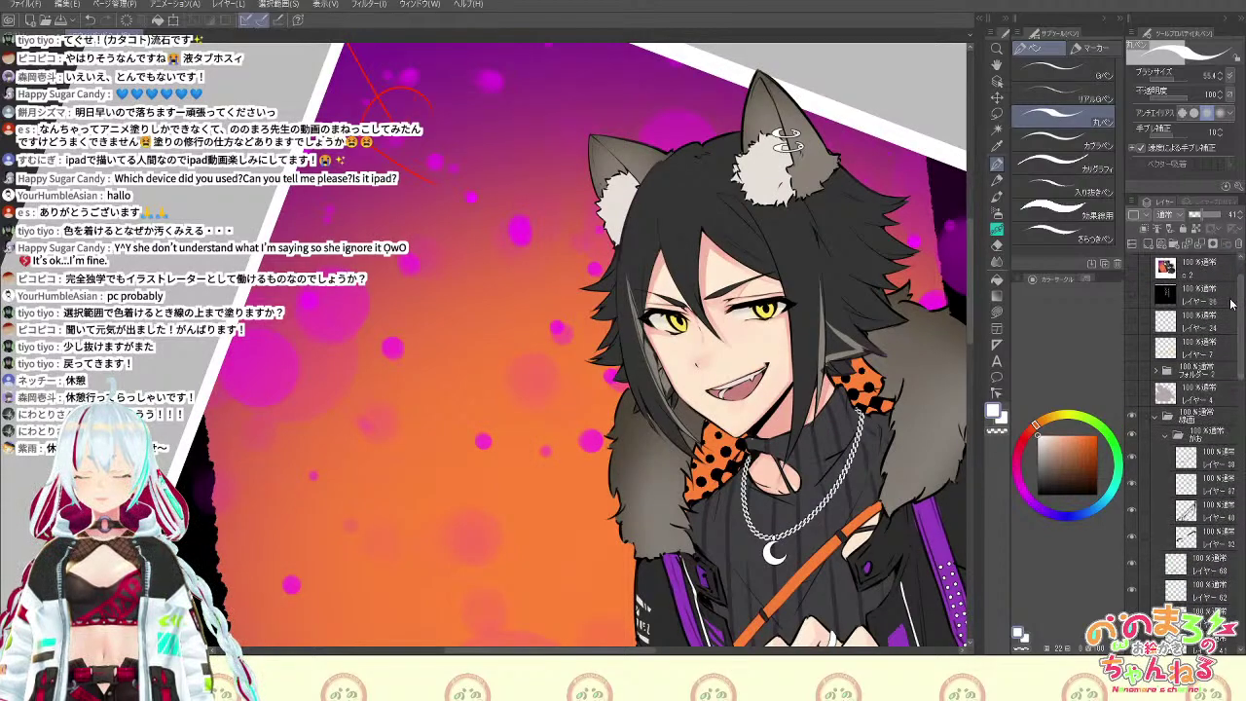
{"action": "left_click", "coordinate": [997, 82]}
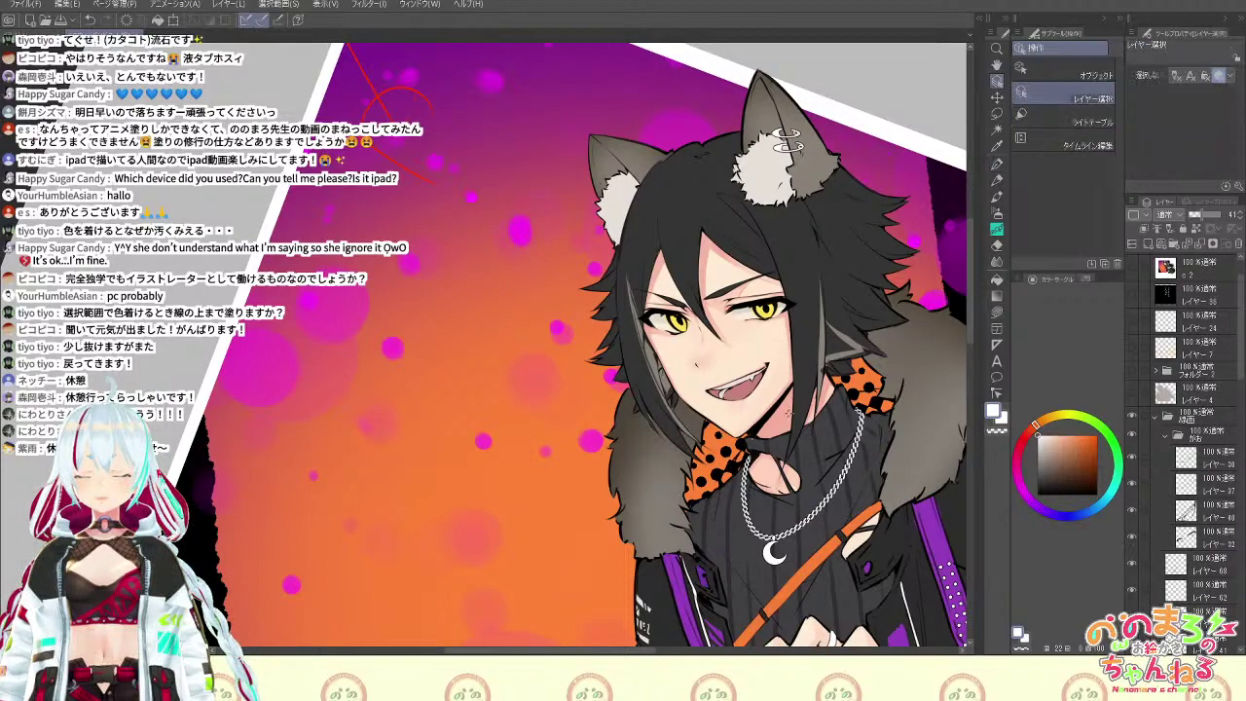
{"action": "left_click", "coordinate": [785, 417]}
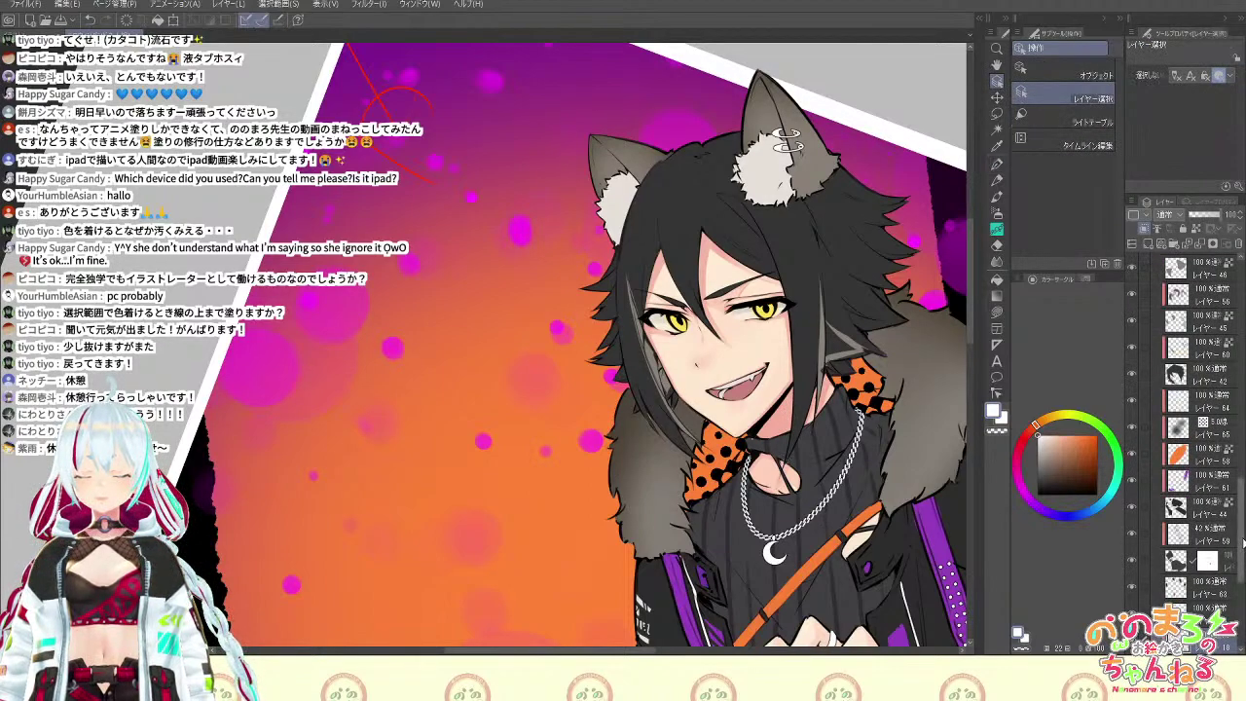
{"action": "scroll", "coordinate": [1221, 584], "scroll_direction": "down", "scroll_amount": 5}
Sample the pink shadow tone from the neck and return to the soft skin brush (やわ肌ブラシ)
{"action": "key", "text": "ctrl+minus"}
{"action": "key", "text": "ctrl+minus"}
{"action": "key", "text": "ctrl+minus"}
{"action": "key", "text": "ctrl+minus"}
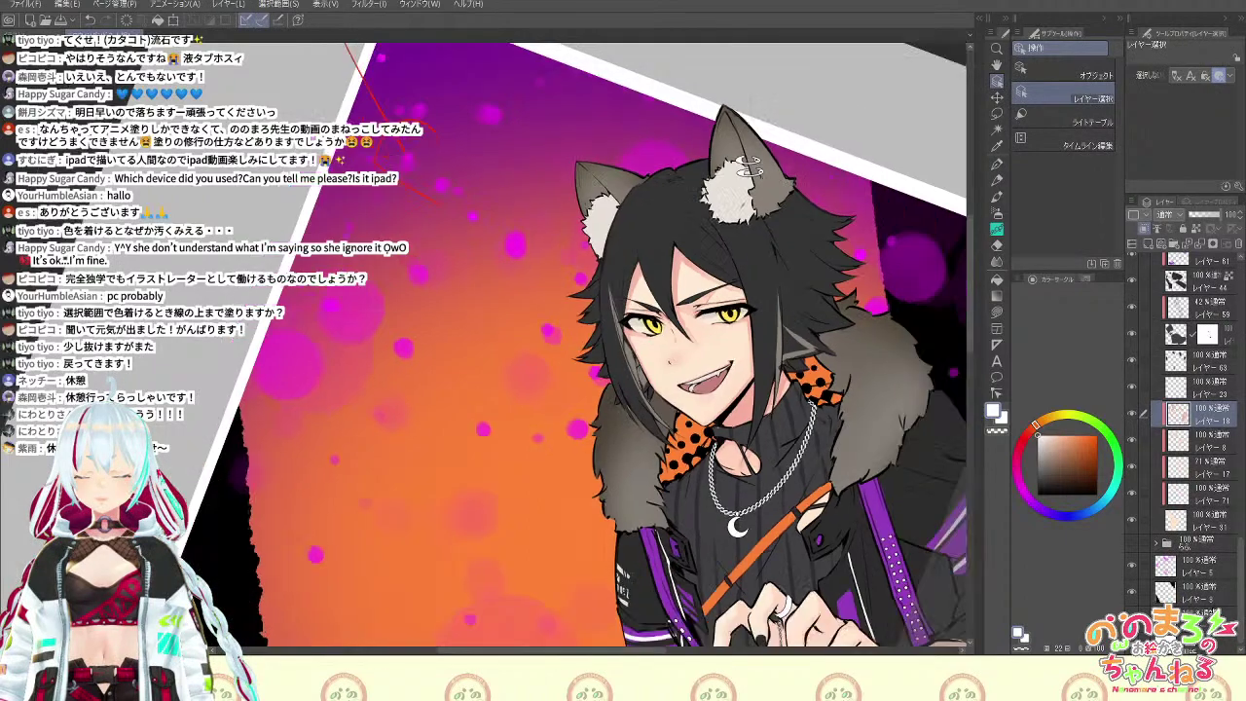
{"action": "key", "text": "ctrl+plus"}
{"action": "key", "text": "ctrl+plus"}
{"action": "key", "text": "ctrl+plus"}
{"action": "left_click", "coordinate": [761, 400], "text": "alt"}
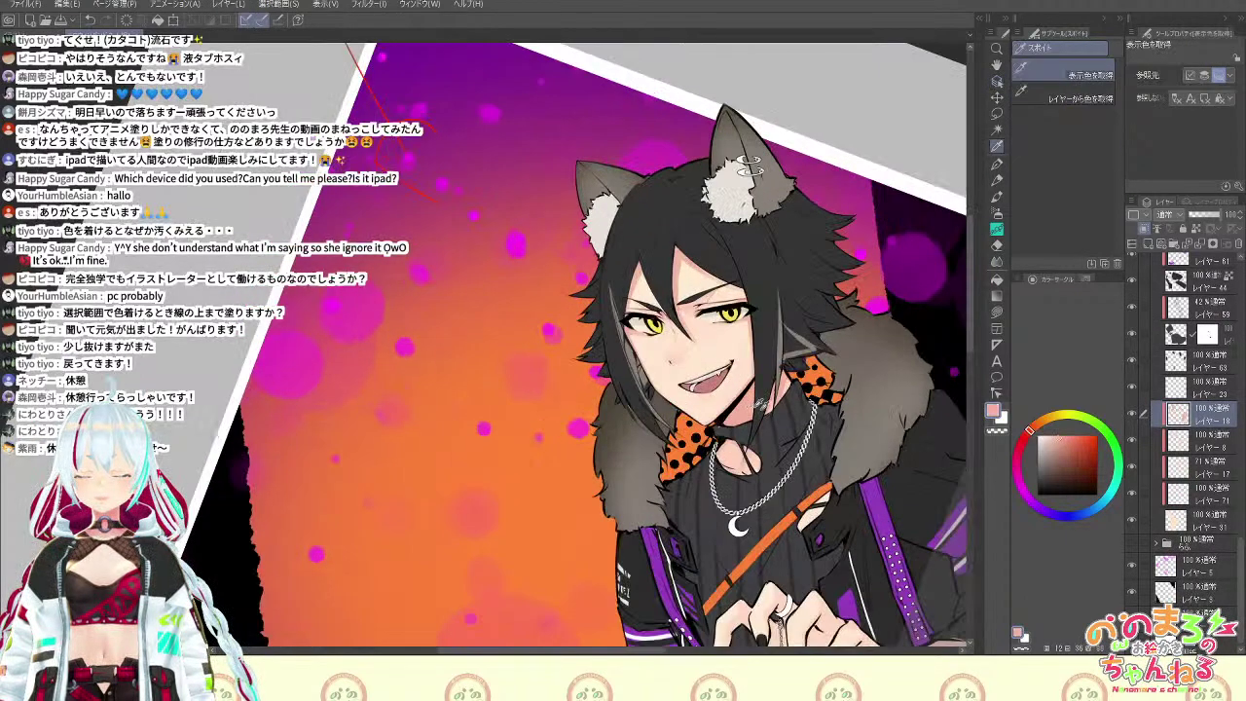
{"action": "left_click_drag", "start_coordinate": [876, 380], "coordinate": [798, 149]}
{"action": "key", "text": "b"}
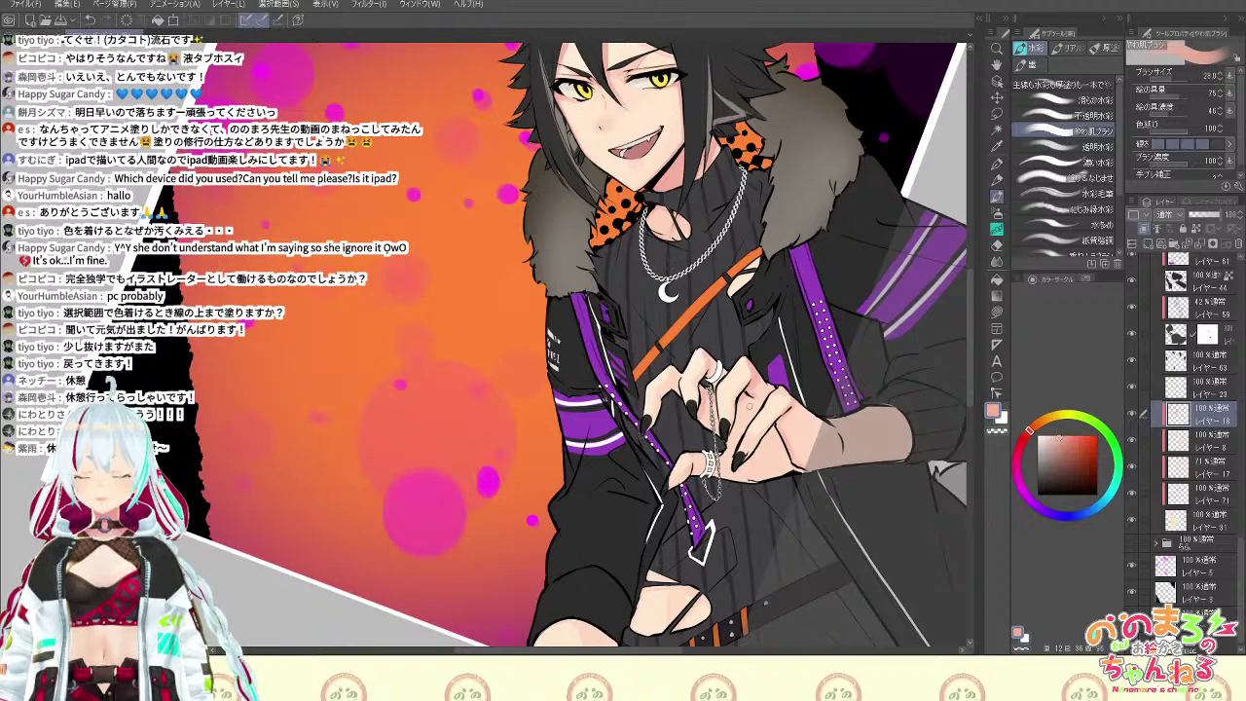
{"action": "key", "text": "comma"}
{"action": "key", "text": "comma"}
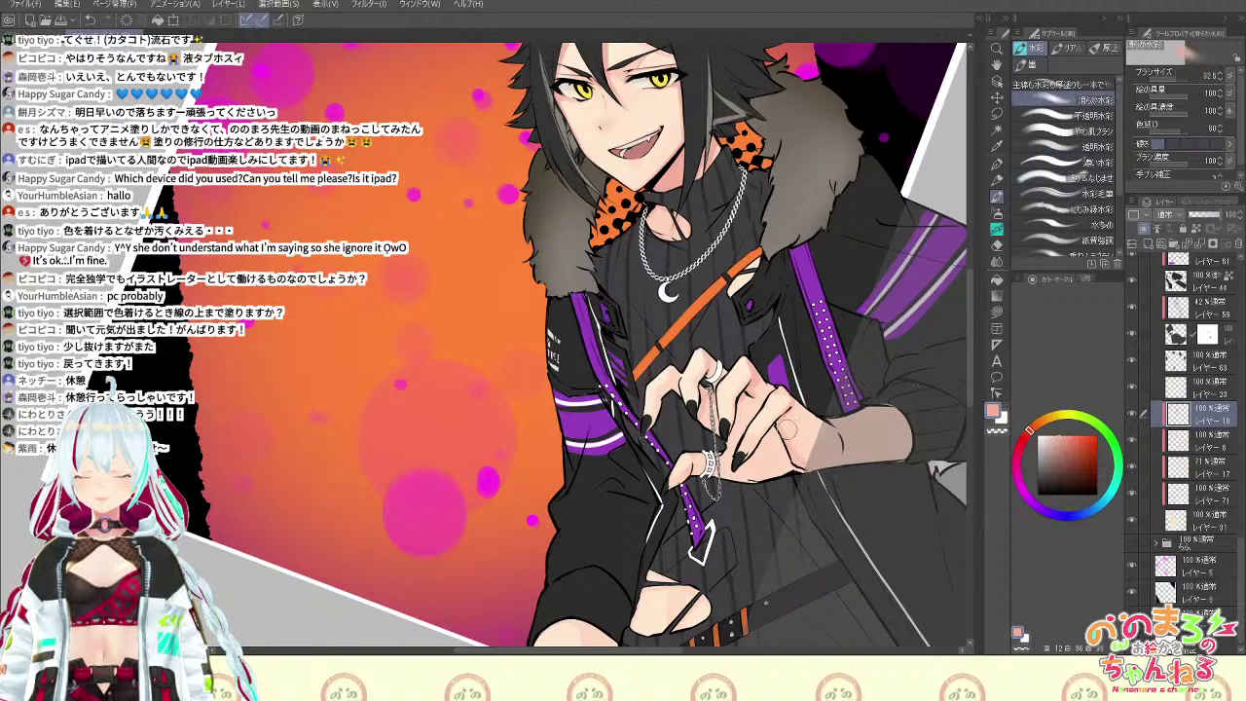
{"action": "key", "text": "period"}
{"action": "key", "text": "period"}
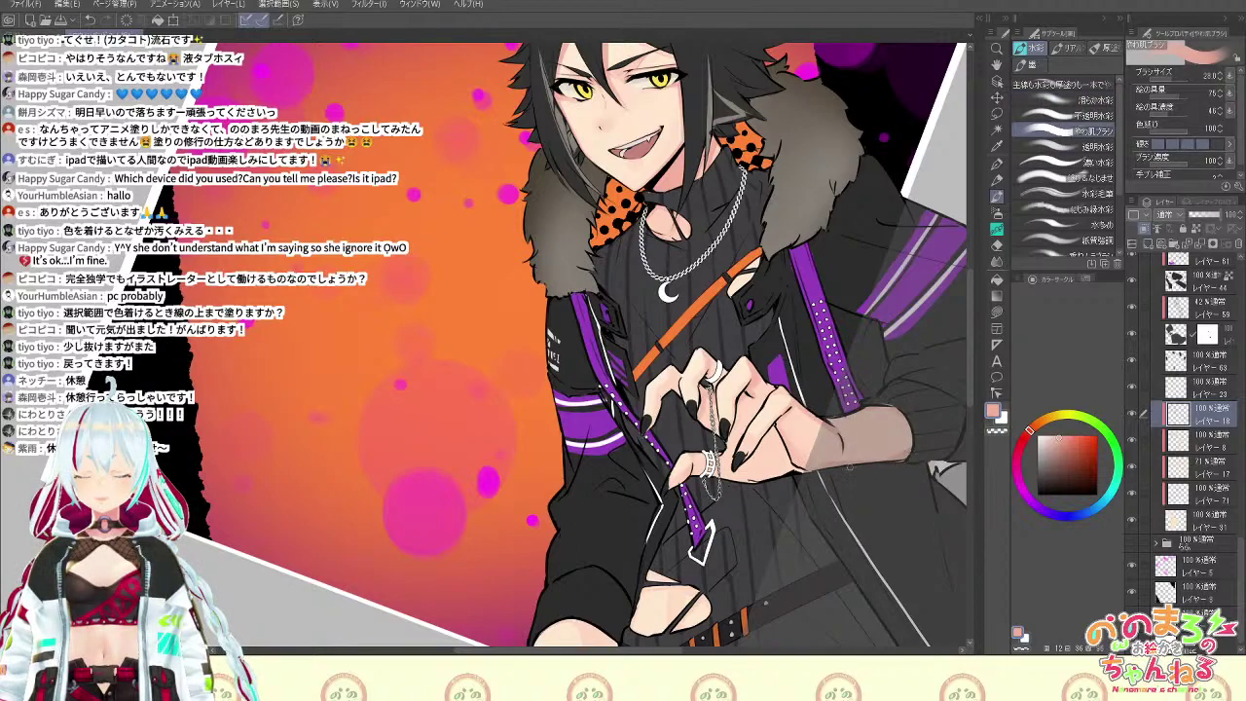
{"action": "scroll", "coordinate": [905, 436], "scroll_direction": "down", "scroll_amount": 3}
{"action": "scroll", "coordinate": [867, 474], "scroll_direction": "up", "scroll_amount": 5}
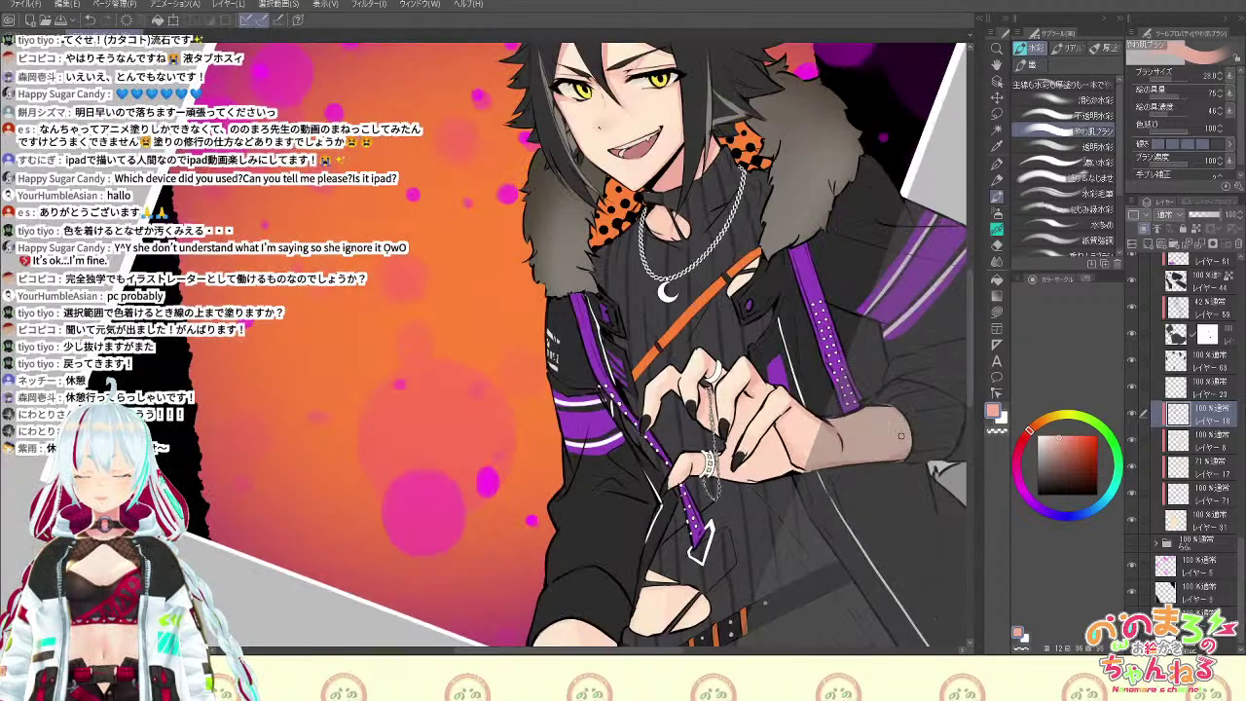
Shift the hue of the skin shading on layer 18 by -1 with the hue, saturation and luminosity adjustment
{"action": "right_click", "coordinate": [901, 436]}
{"action": "left_click", "coordinate": [917, 366]}
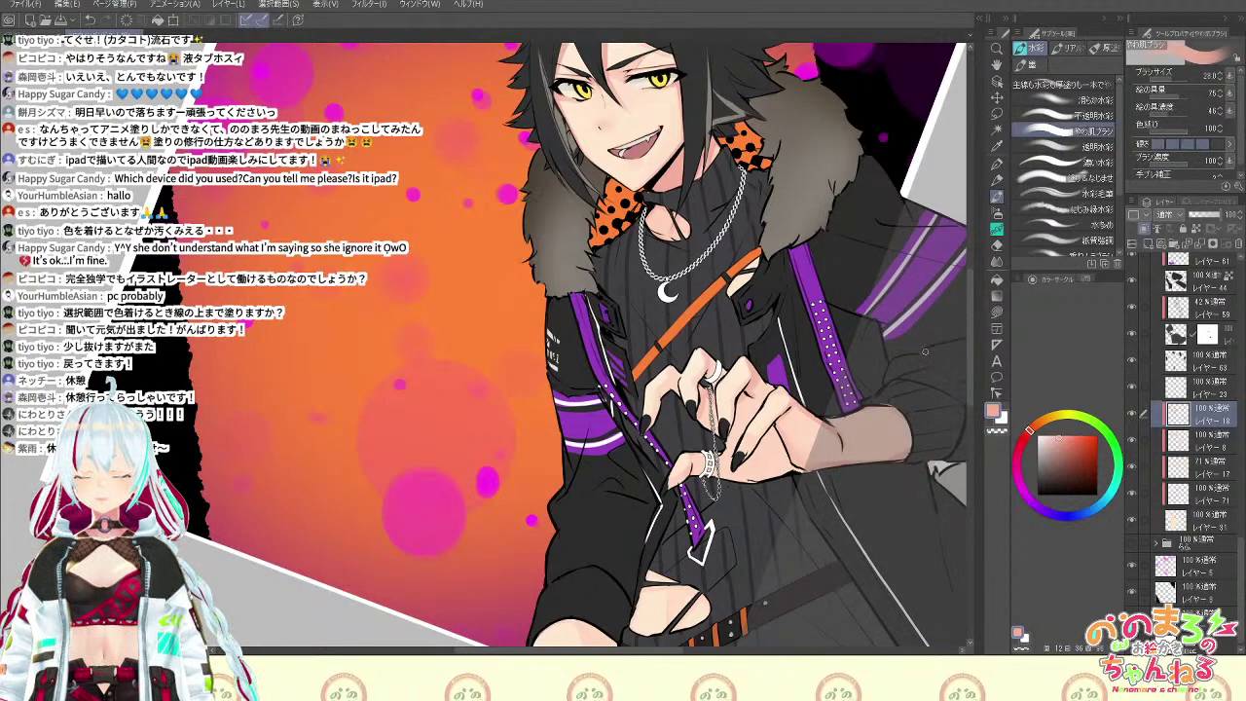
{"action": "right_click", "coordinate": [926, 346]}
{"action": "left_click", "coordinate": [925, 222]}
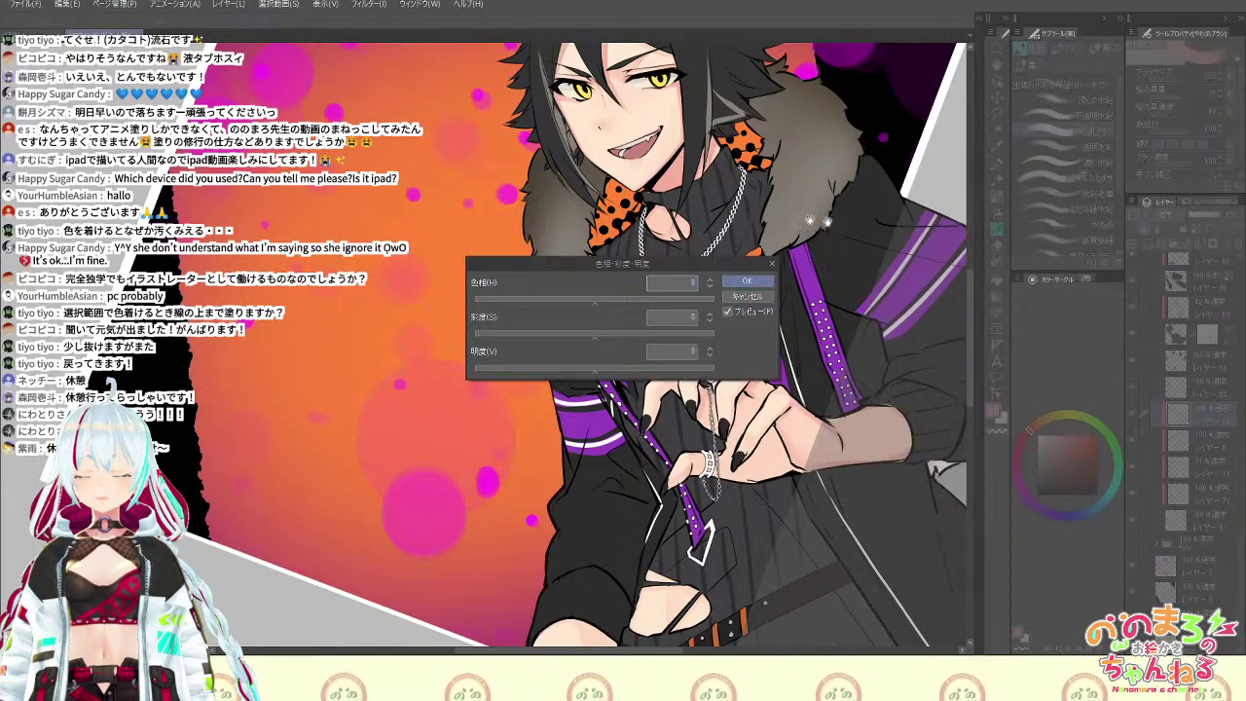
{"action": "left_click", "coordinate": [594, 337]}
{"action": "left_click", "coordinate": [593, 304]}
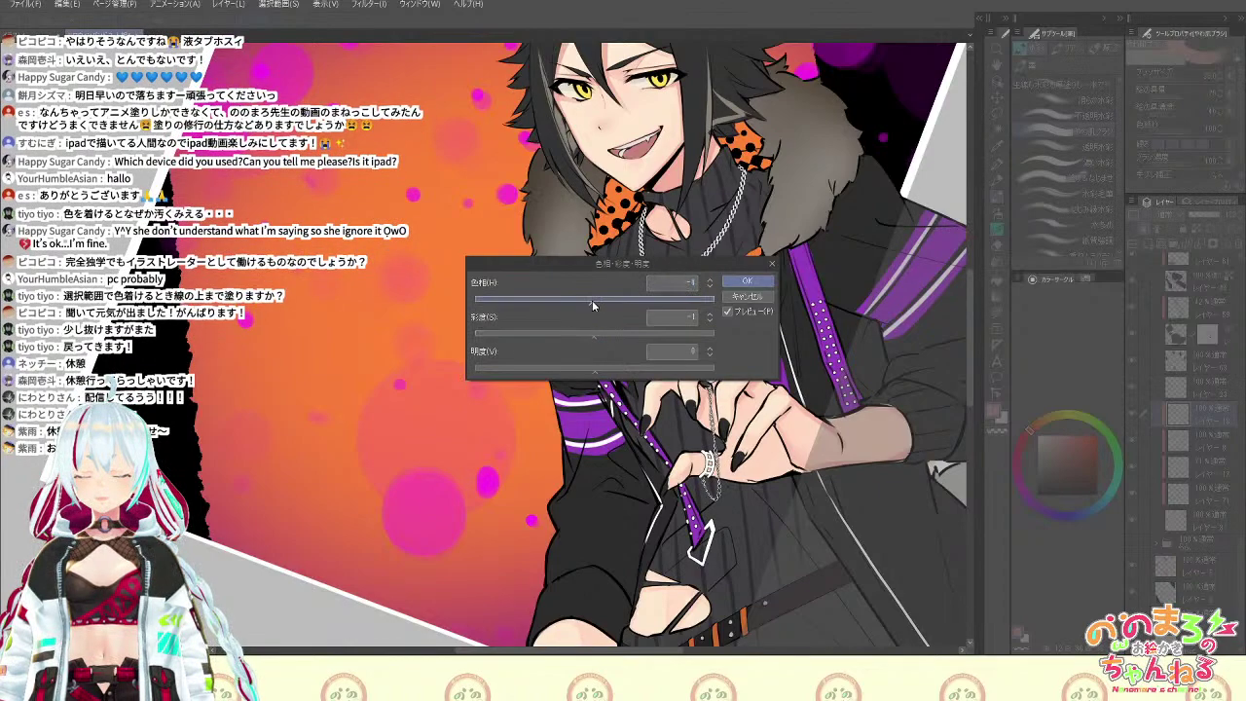
{"action": "left_click_drag", "start_coordinate": [591, 304], "coordinate": [598, 304]}
{"action": "left_click", "coordinate": [594, 303]}
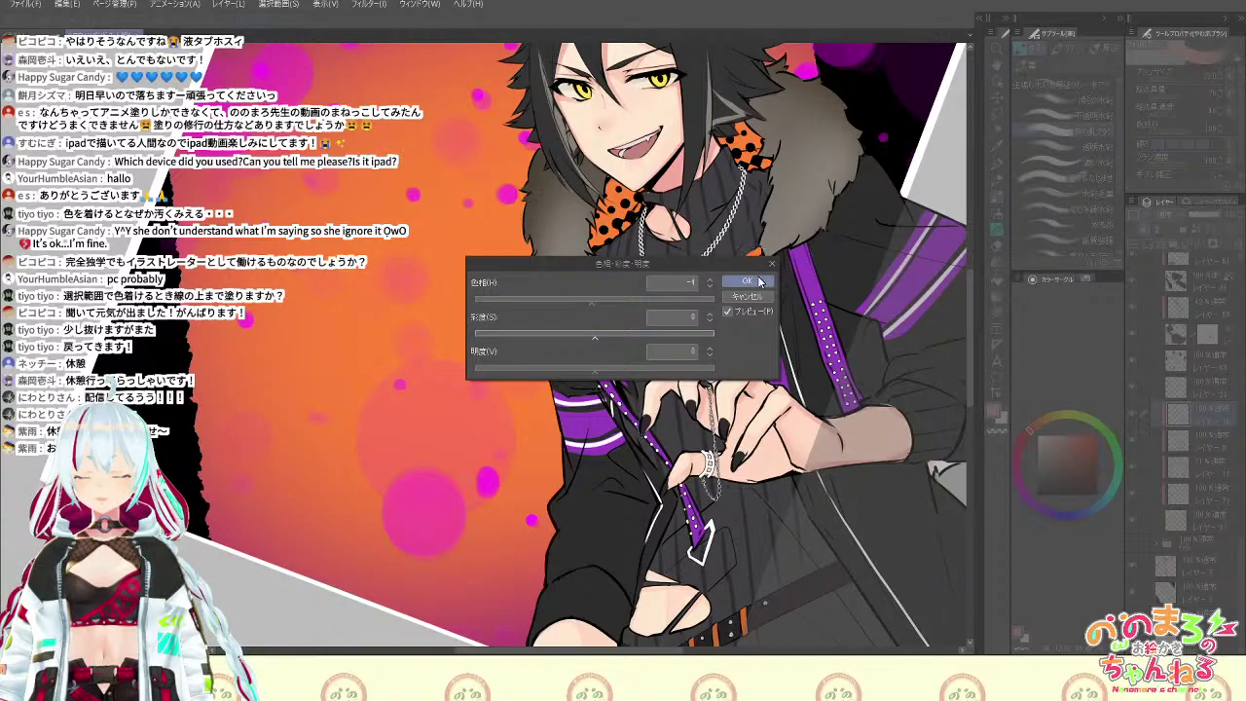
{"action": "left_click", "coordinate": [746, 282]}
Inspect the figure and face, switch to the all-in-one watercolour and thick-paint brush, and make layer 8 active
{"action": "scroll", "coordinate": [792, 291], "scroll_direction": "down", "scroll_amount": 1}
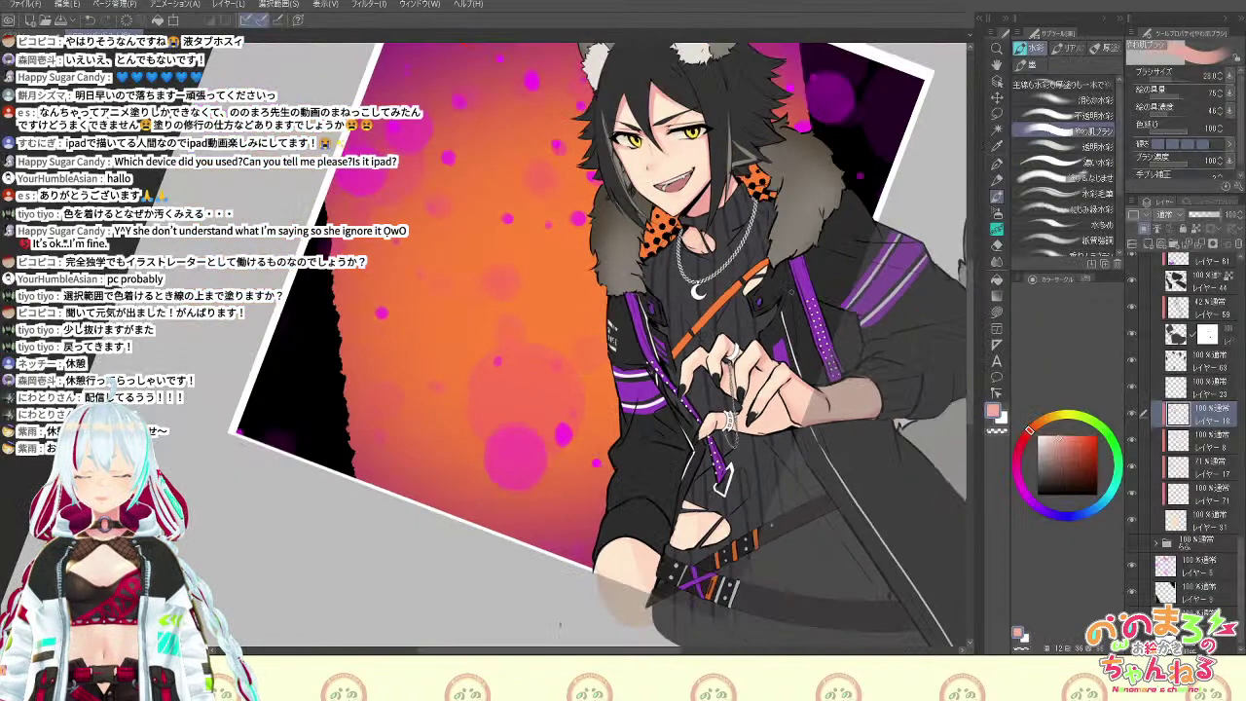
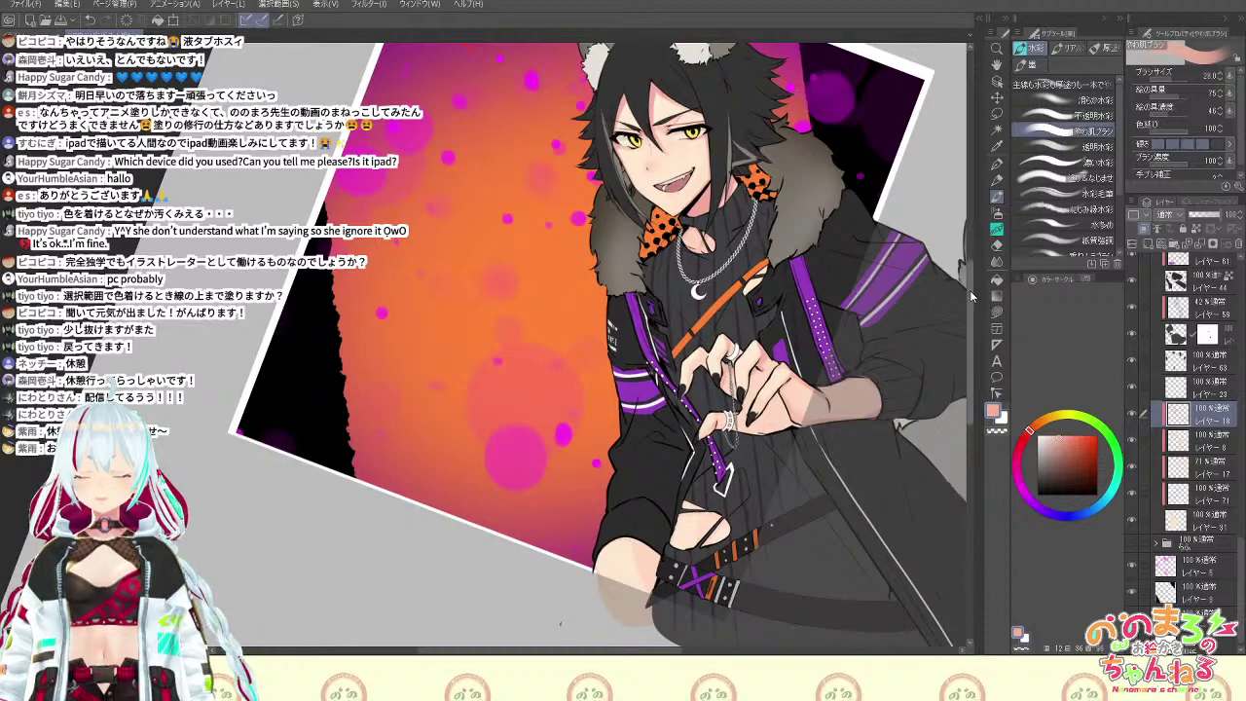
{"action": "left_click_drag", "start_coordinate": [818, 161], "coordinate": [854, 422]}
{"action": "scroll", "coordinate": [779, 501], "scroll_direction": "up", "scroll_amount": 3}
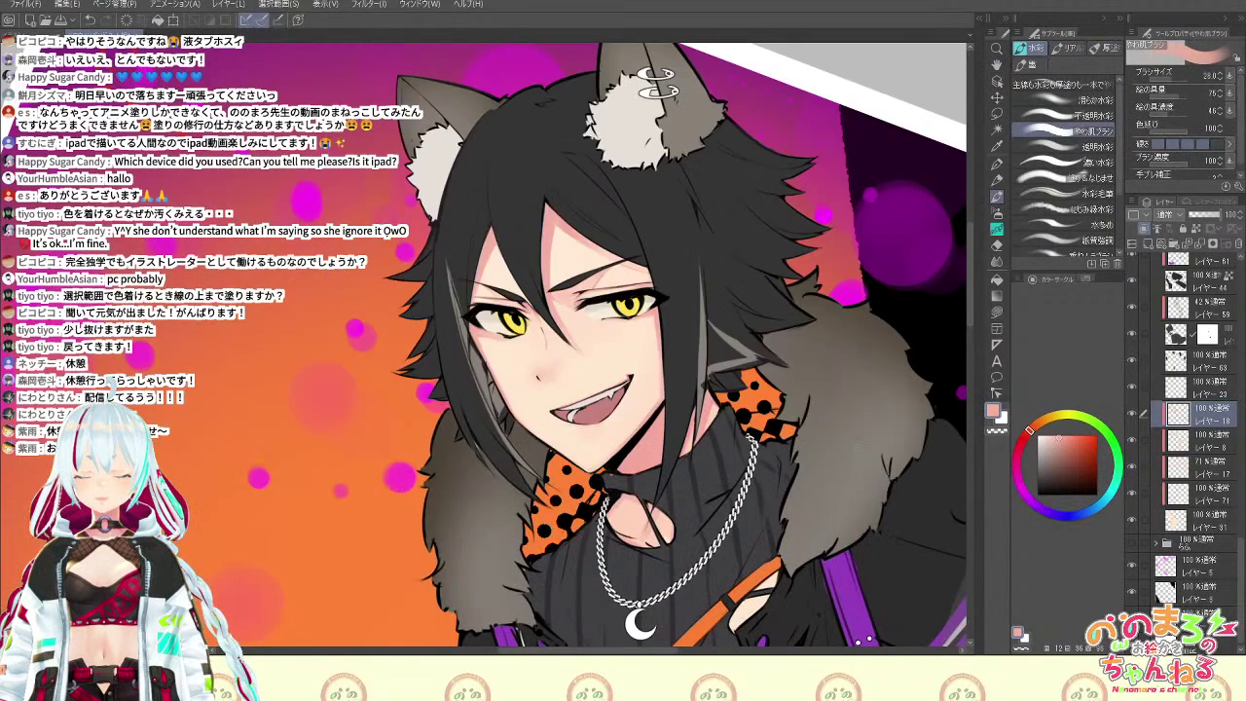
{"action": "left_click_drag", "start_coordinate": [719, 403], "coordinate": [727, 365]}
{"action": "key", "text": "b"}
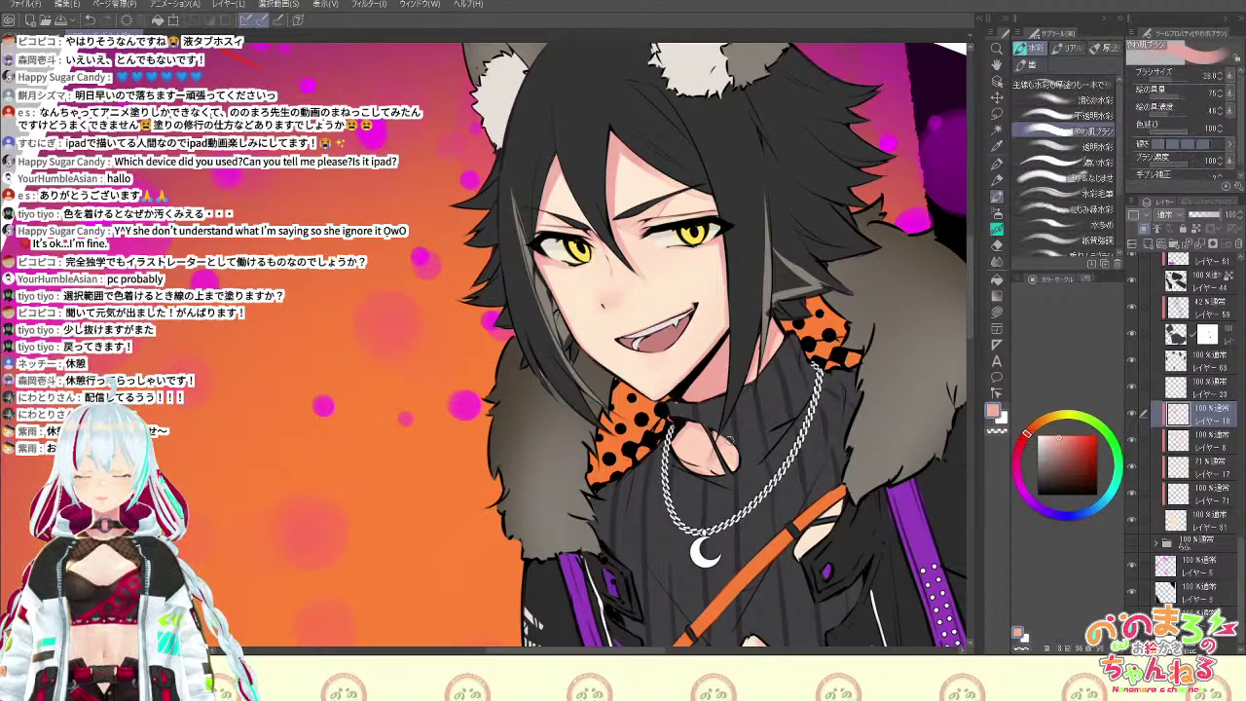
{"action": "key", "text": "space"}
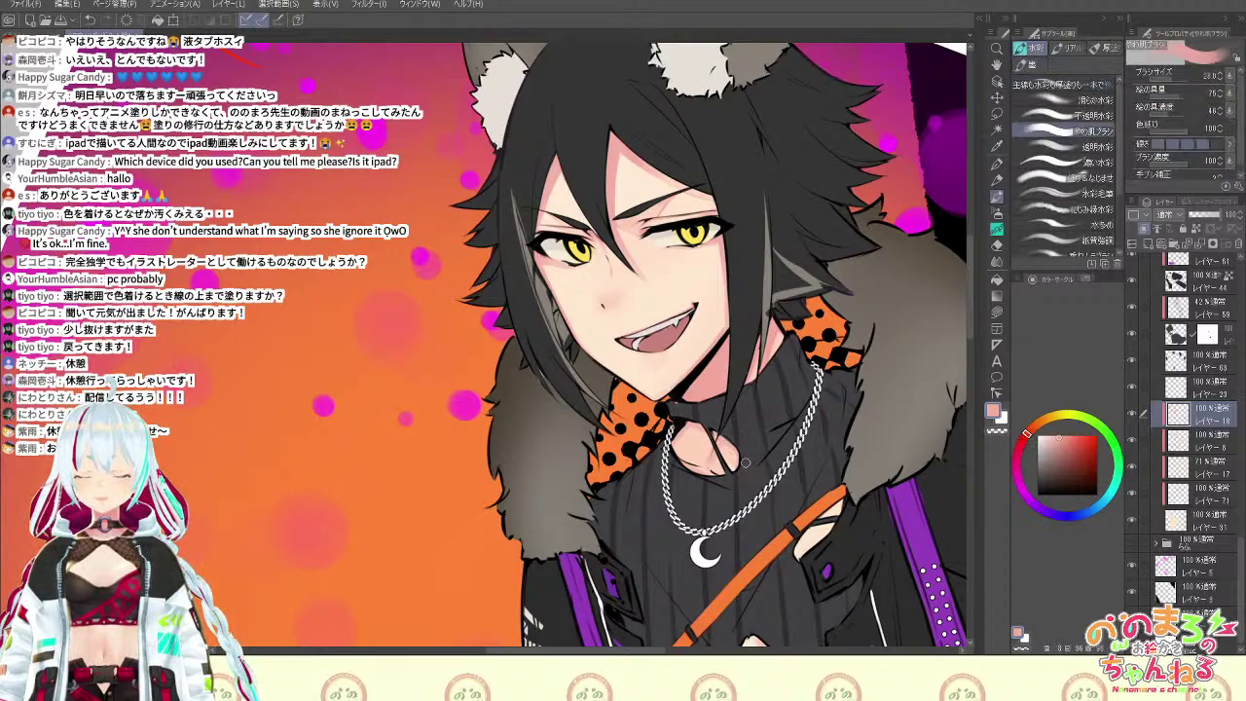
{"action": "mouse_move", "coordinate": [791, 319]}
{"action": "left_mouse_down"}
{"action": "mouse_move", "coordinate": [796, 394]}
{"action": "mouse_move", "coordinate": [836, 499]}
{"action": "mouse_move", "coordinate": [852, 358]}
{"action": "left_mouse_up"}
{"action": "key", "text": "space"}
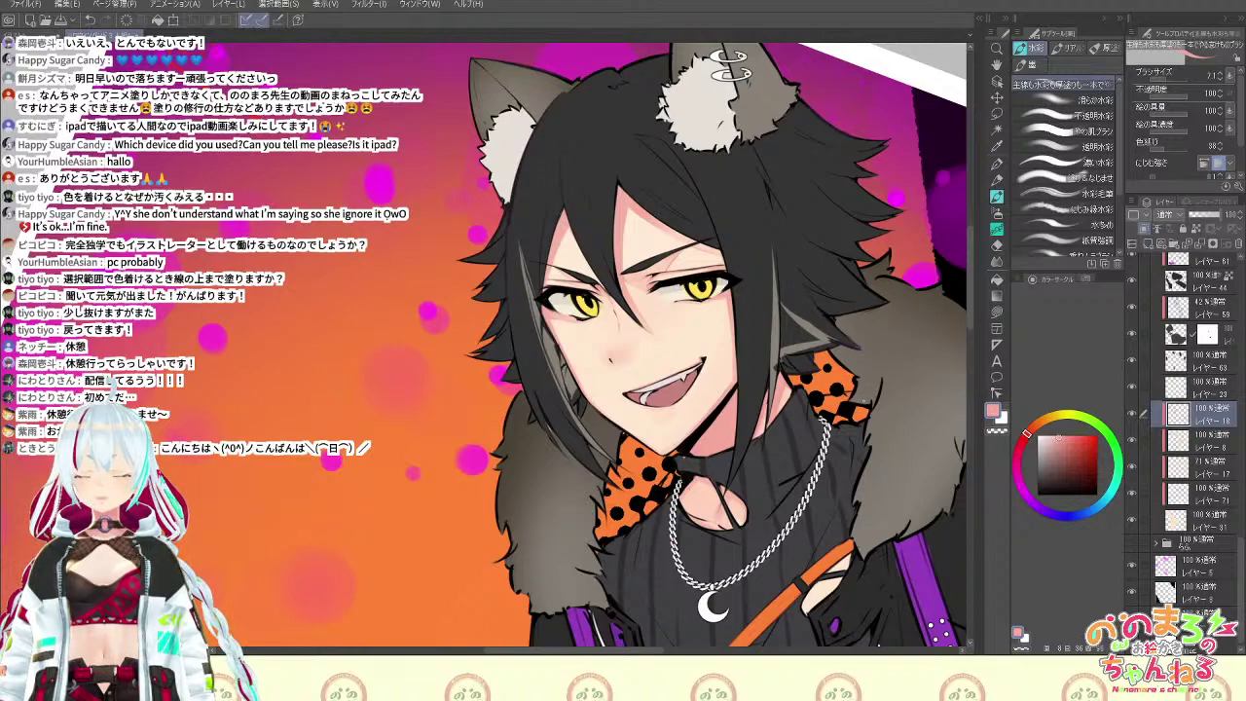
{"action": "left_click", "coordinate": [1179, 443]}
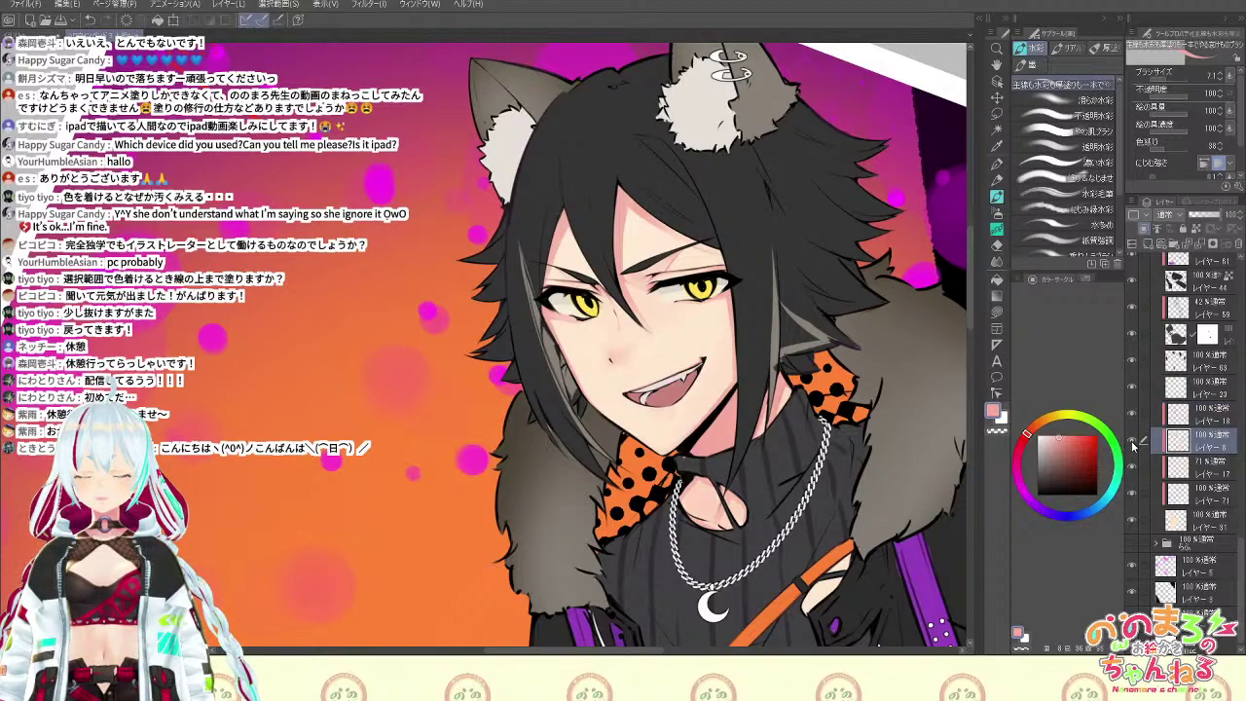
Make layer 18 active and shade the lower edge of the raised hand with the soft skin brush (やわ肌ブラシ)
{"action": "left_click", "coordinate": [1222, 414]}
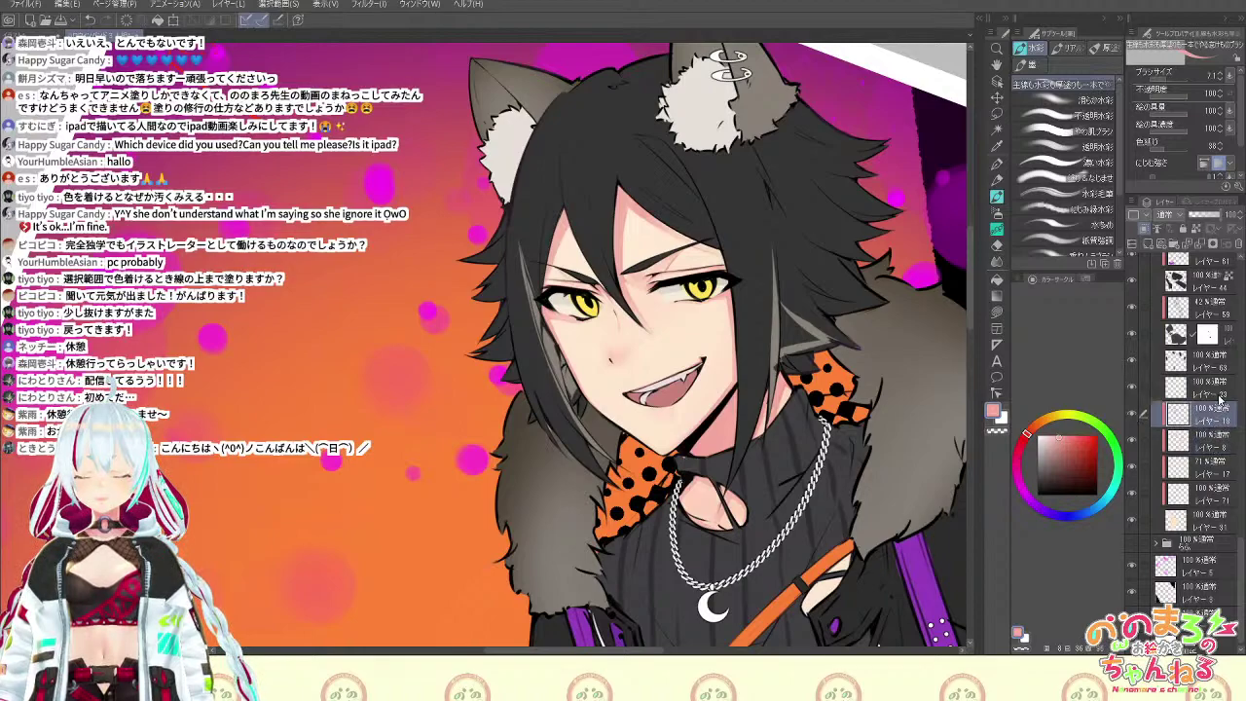
{"action": "key", "text": "b"}
{"action": "key", "text": "b"}
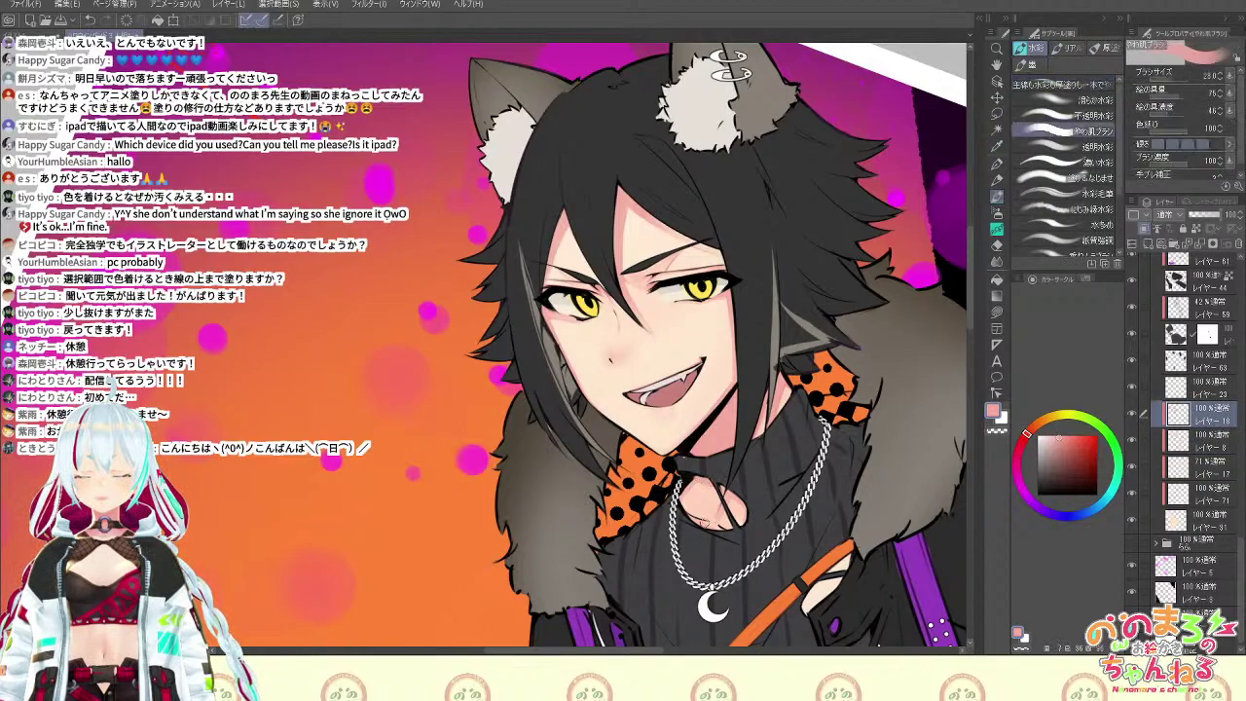
{"action": "key", "text": "b"}
{"action": "scroll", "coordinate": [765, 497], "scroll_direction": "down", "scroll_amount": 3}
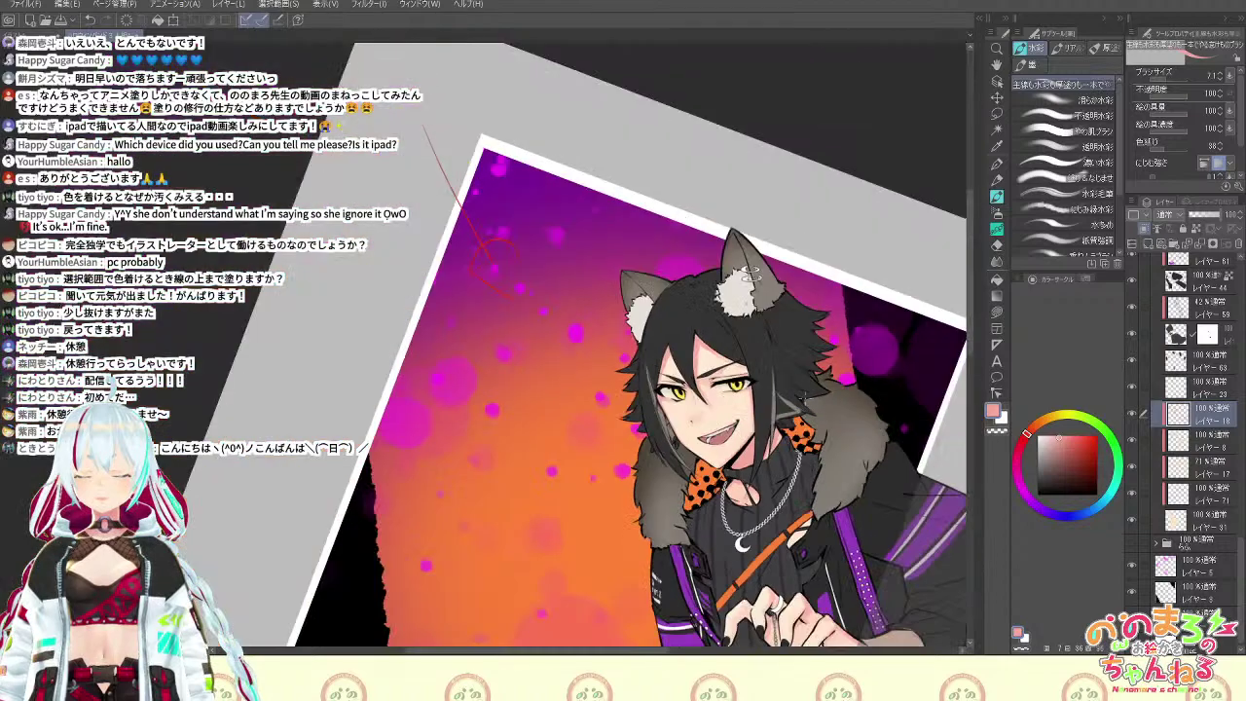
{"action": "left_click_drag", "start_coordinate": [872, 580], "coordinate": [840, 336]}
{"action": "scroll", "coordinate": [839, 336], "scroll_direction": "up", "scroll_amount": 1}
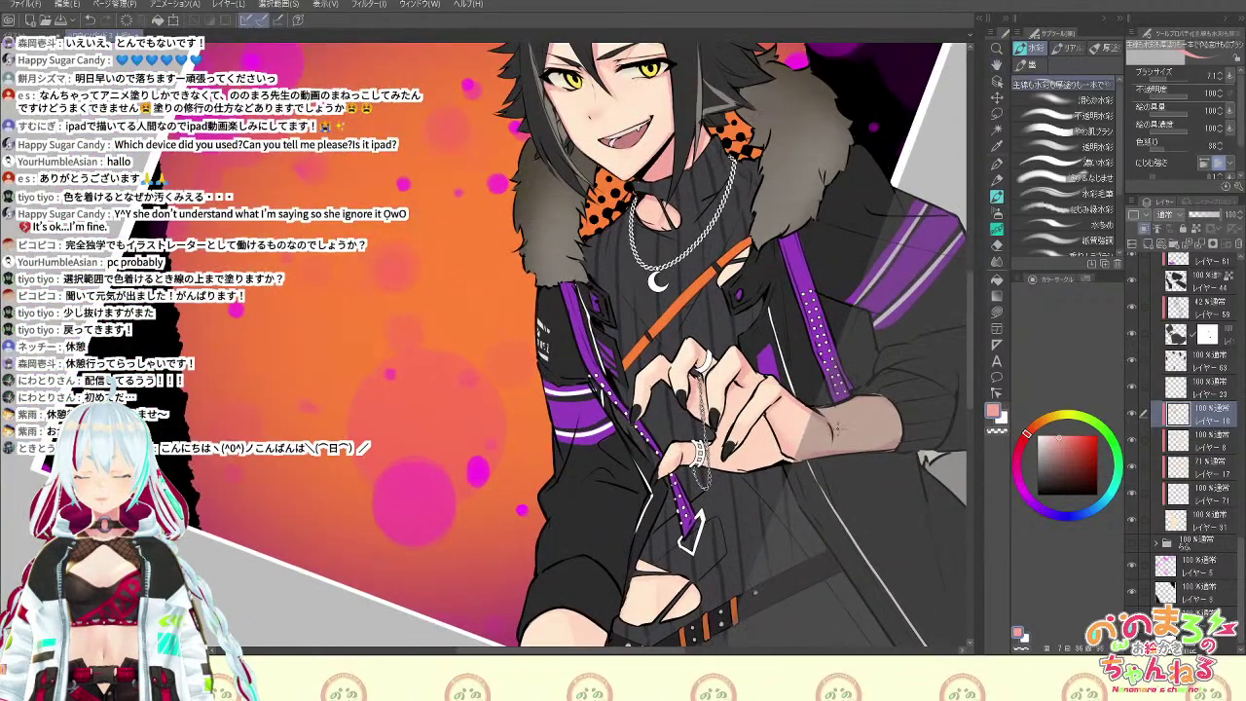
{"action": "left_click_drag", "start_coordinate": [840, 425], "coordinate": [856, 432]}
{"action": "key", "text": "b"}
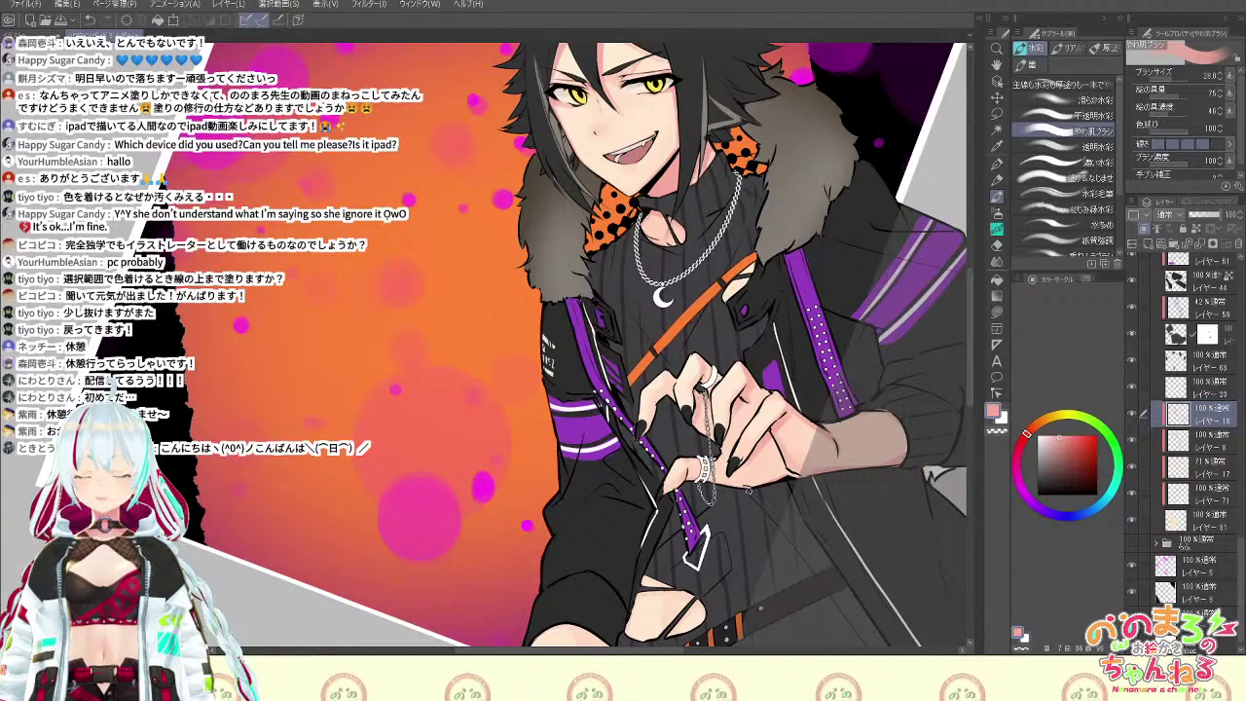
{"action": "left_click_drag", "start_coordinate": [747, 488], "coordinate": [796, 472]}
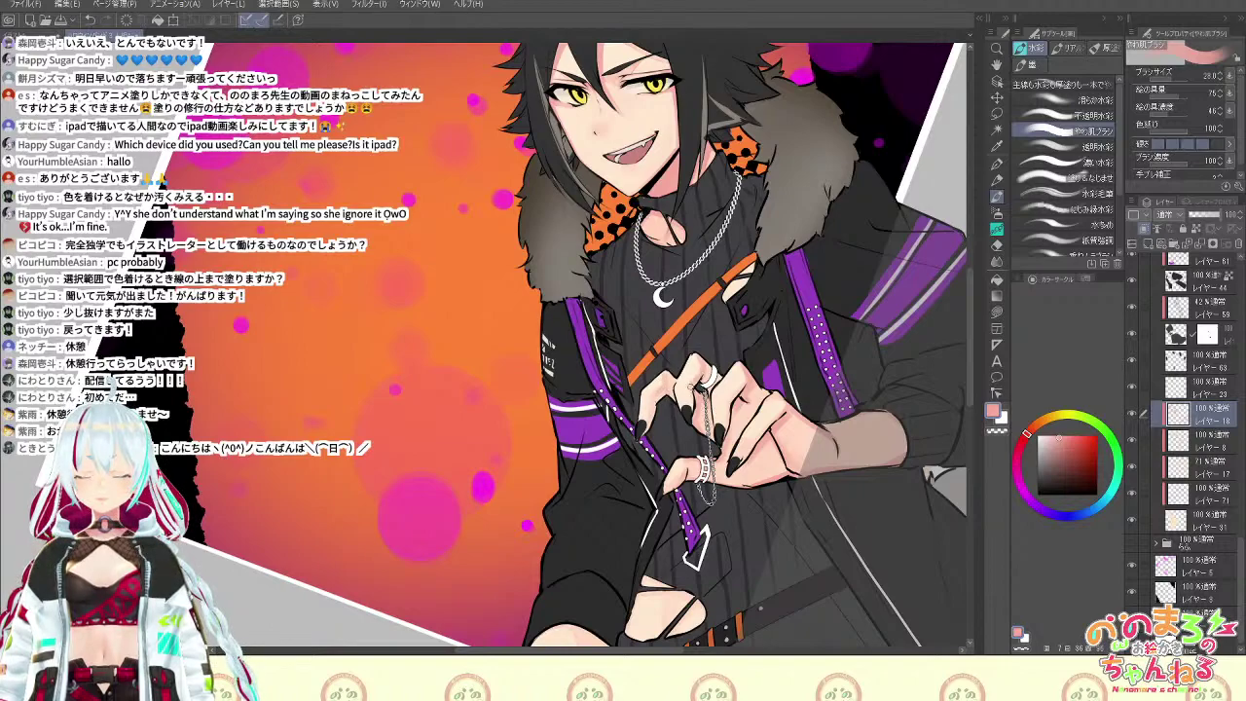
Soften the shading on the back of the raised hand with a smaller smooth watercolour brush (滑らか水彩)
{"action": "left_click", "coordinate": [1071, 100]}
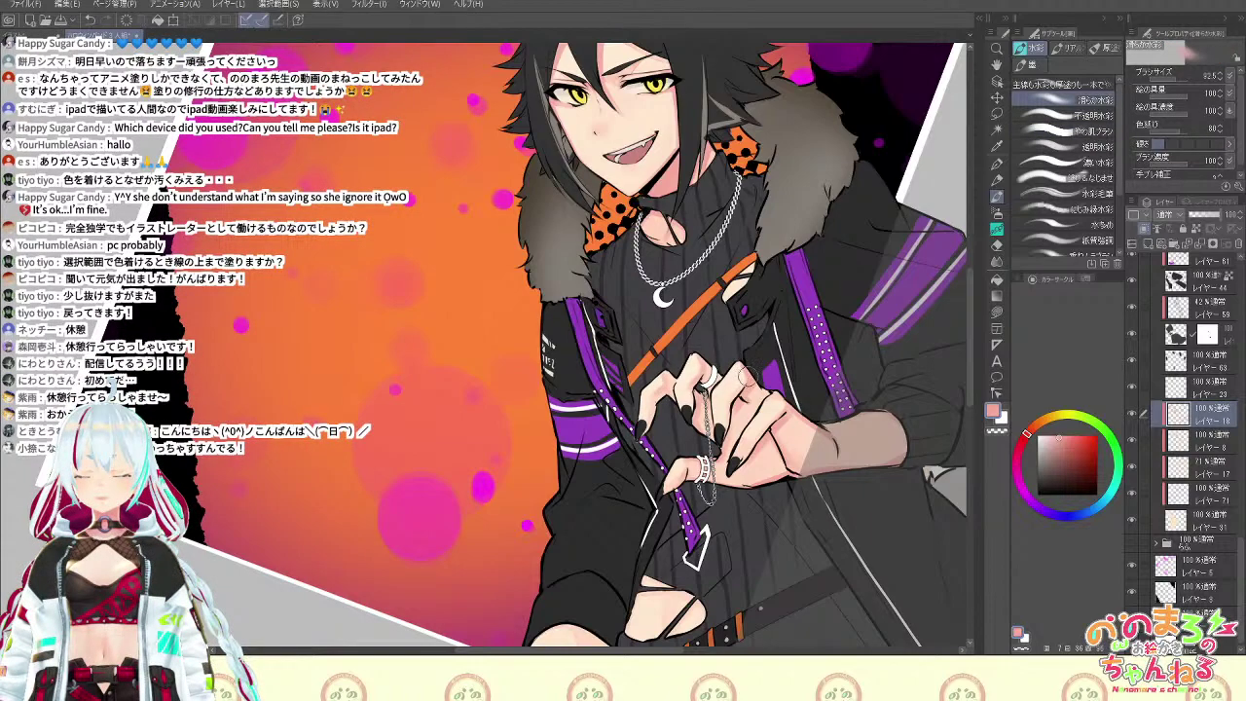
{"action": "left_click_drag", "start_coordinate": [1176, 82], "coordinate": [1164, 83]}
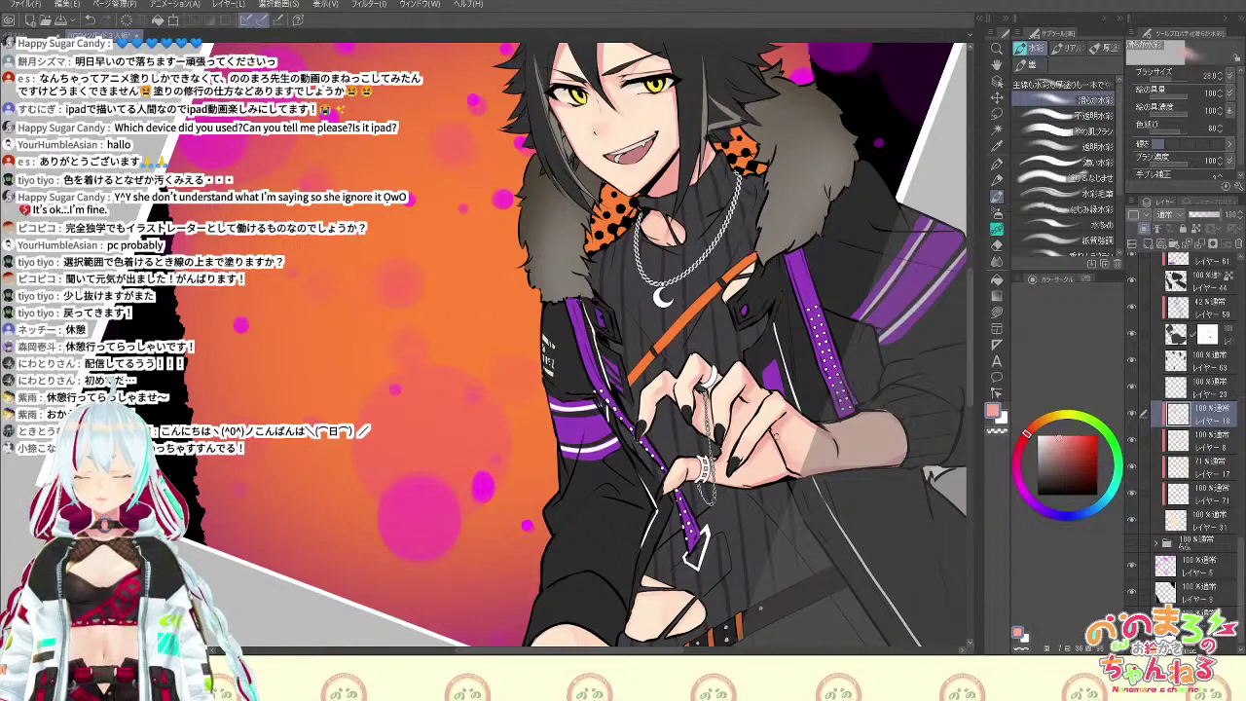
{"action": "left_click_drag", "start_coordinate": [761, 450], "coordinate": [742, 468]}
{"action": "left_click_drag", "start_coordinate": [1169, 81], "coordinate": [1140, 81]}
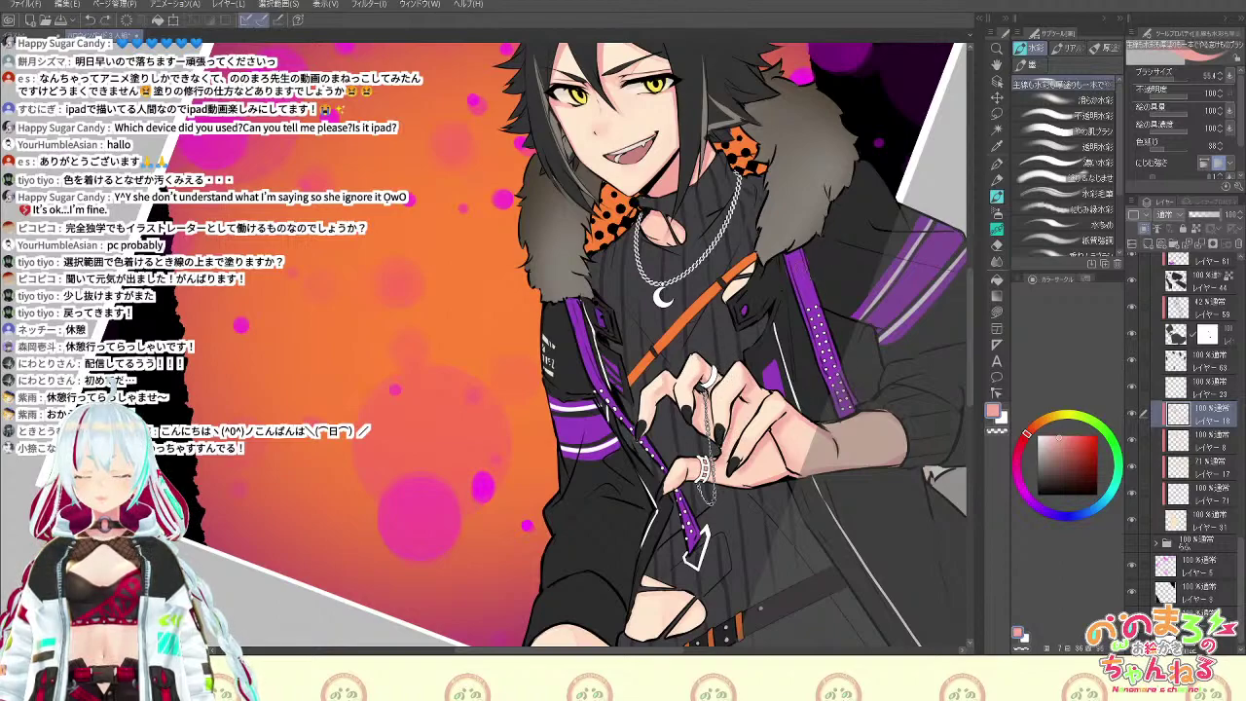
{"action": "key", "text": "period"}
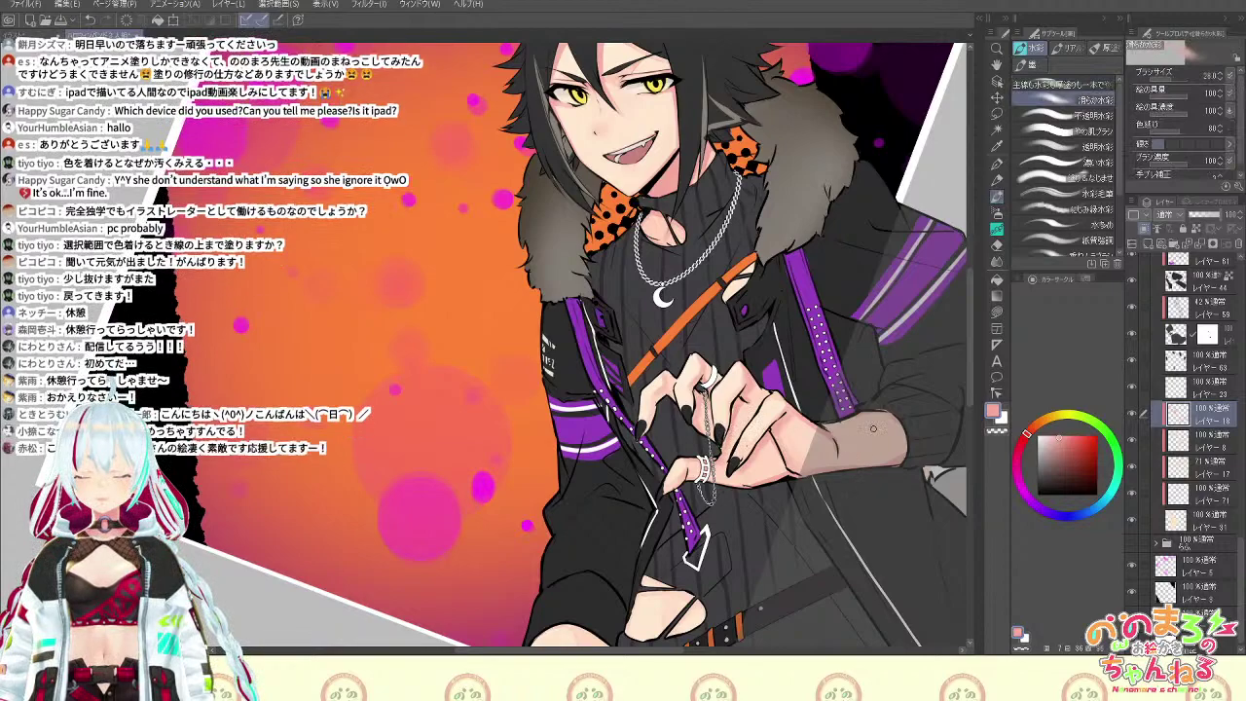
Return to the soft skin brush and build up the pink shading around the raised hand's knuckles and fingers
{"action": "key", "text": "ctrl+0"}
{"action": "scroll", "coordinate": [892, 415], "scroll_direction": "up", "scroll_amount": 4}
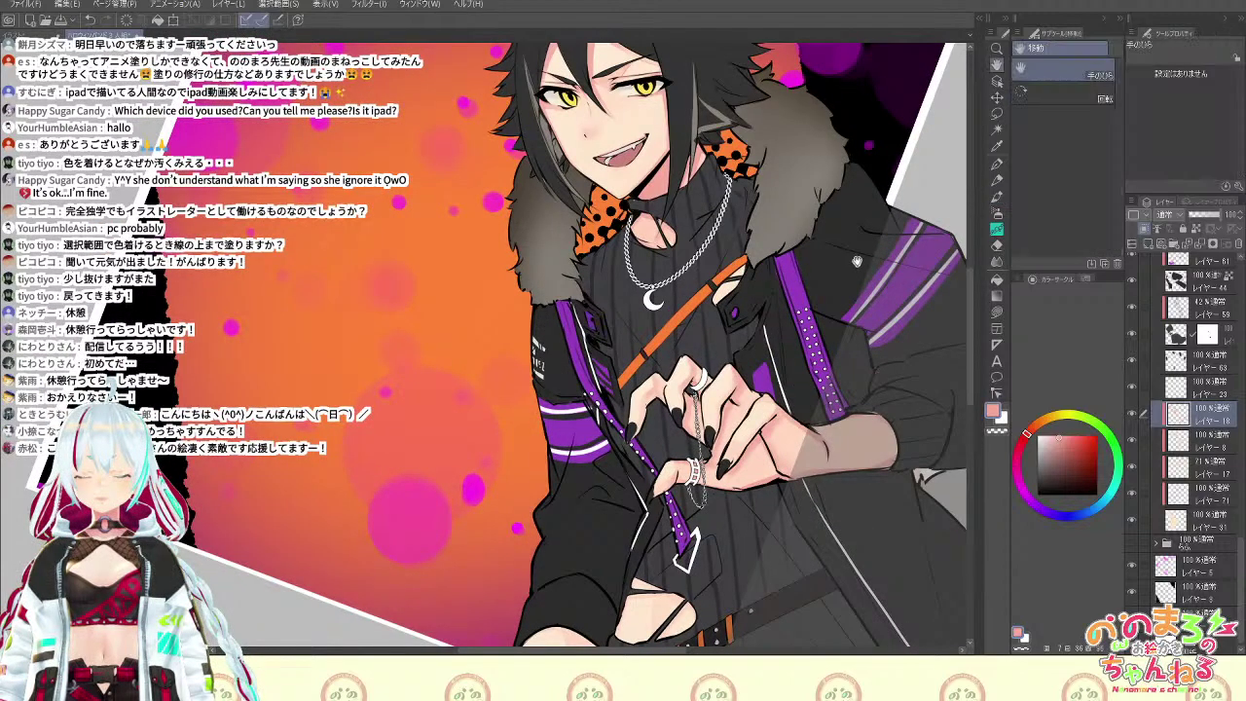
{"action": "key", "text": "period"}
{"action": "key", "text": "period"}
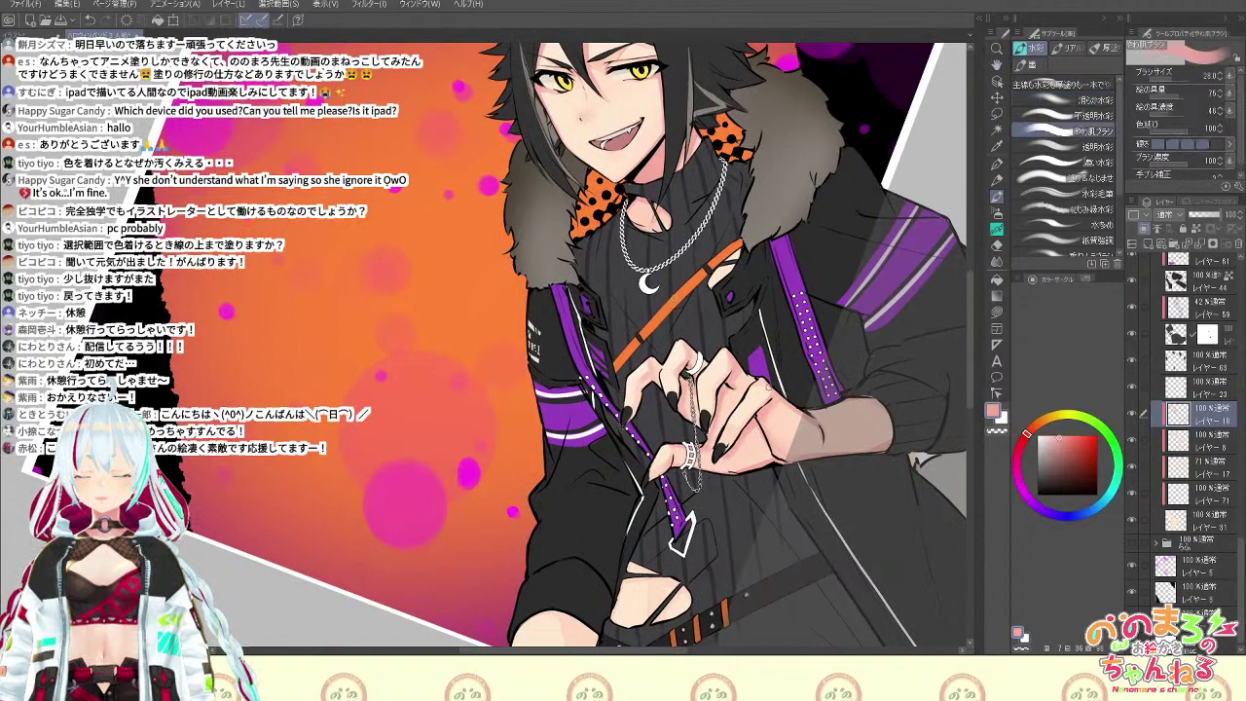
{"action": "left_click_drag", "start_coordinate": [765, 427], "coordinate": [776, 448]}
{"action": "scroll", "coordinate": [880, 388], "scroll_direction": "down", "scroll_amount": 5}
{"action": "scroll", "coordinate": [876, 392], "scroll_direction": "up", "scroll_amount": 5}
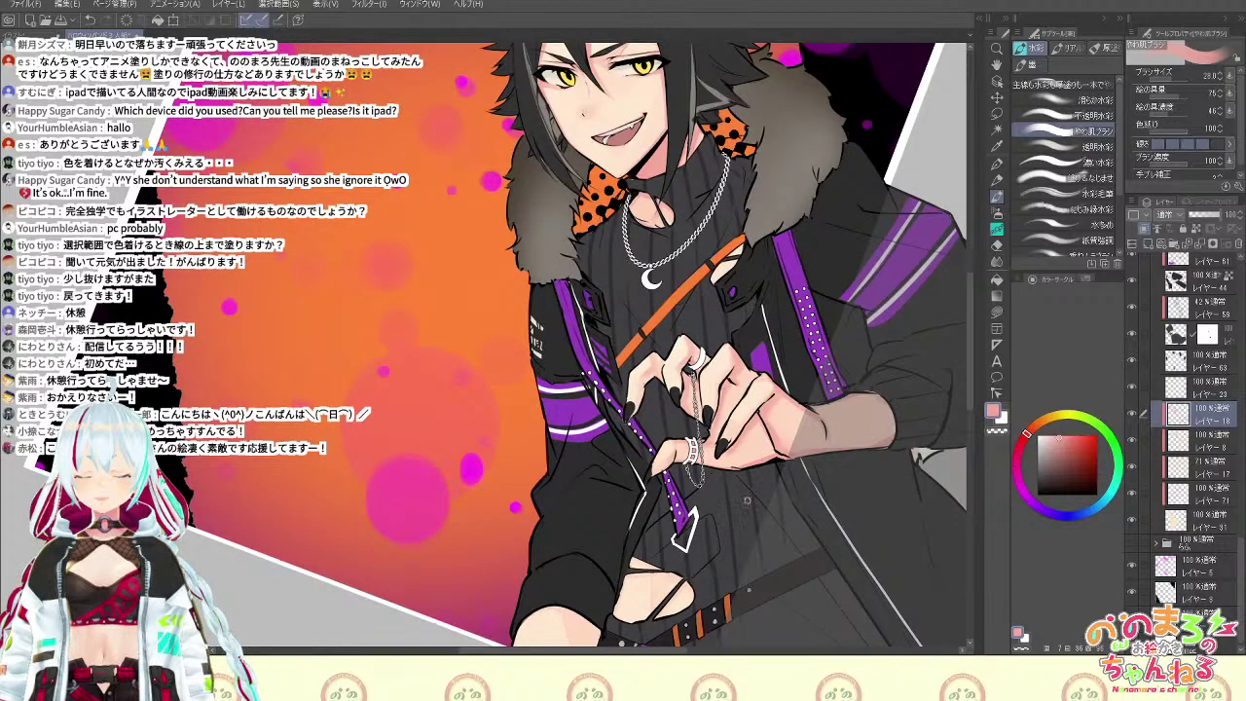
Enlarge the soft skin brush and shade the bare forearm below the rolled sleeve with skin and shadow tones sampled from it
{"action": "left_click_drag", "start_coordinate": [747, 501], "coordinate": [864, 366]}
{"action": "left_click", "coordinate": [1175, 80]}
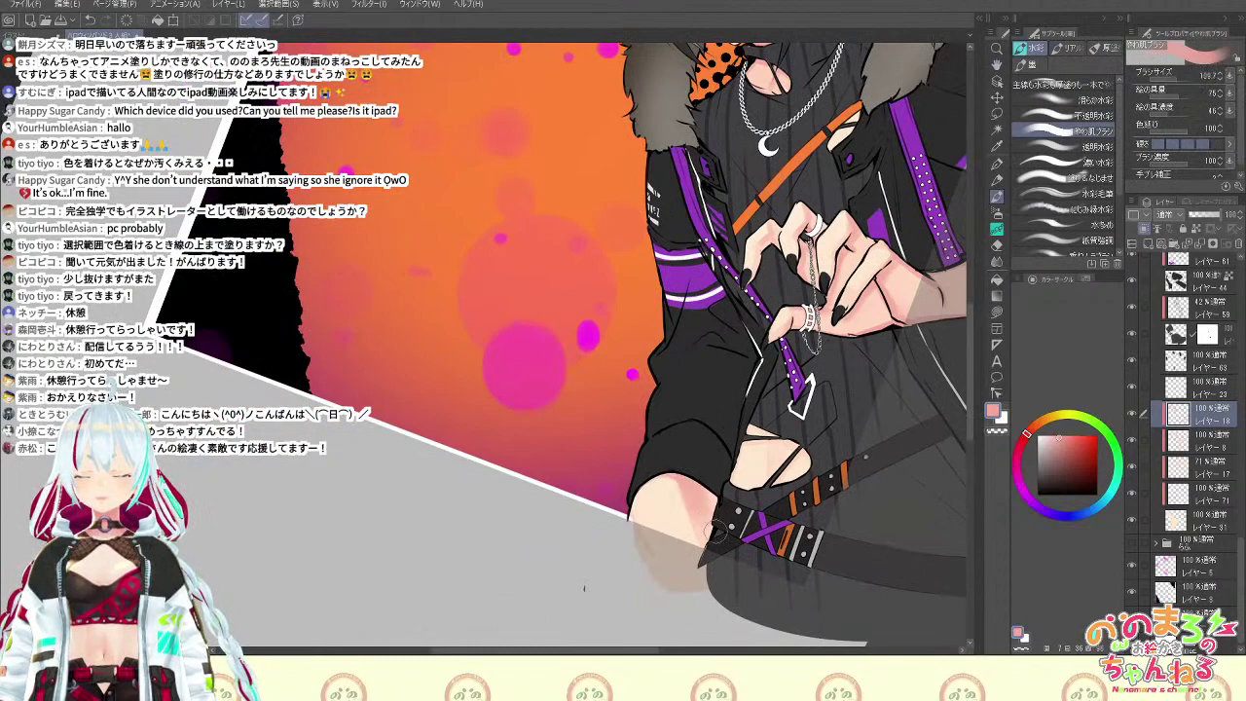
{"action": "left_click", "coordinate": [711, 497], "text": "alt"}
{"action": "left_click", "coordinate": [706, 499], "text": "alt"}
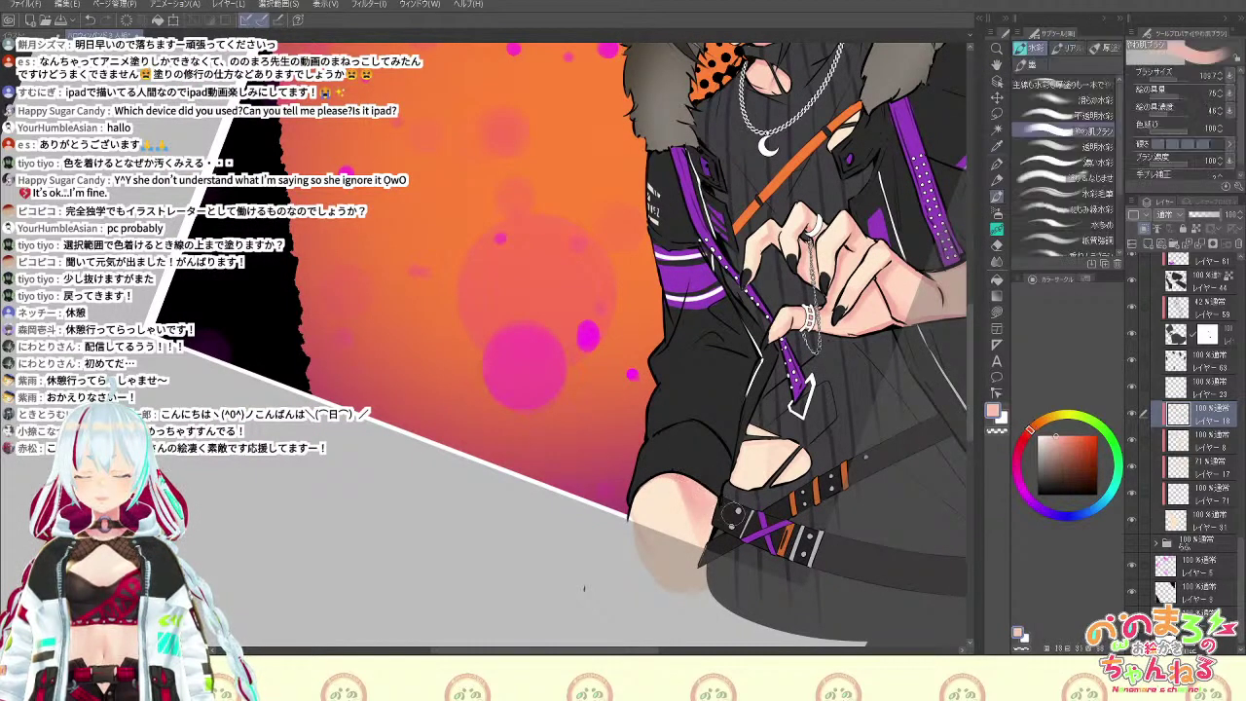
{"action": "left_click", "coordinate": [699, 513], "text": "alt"}
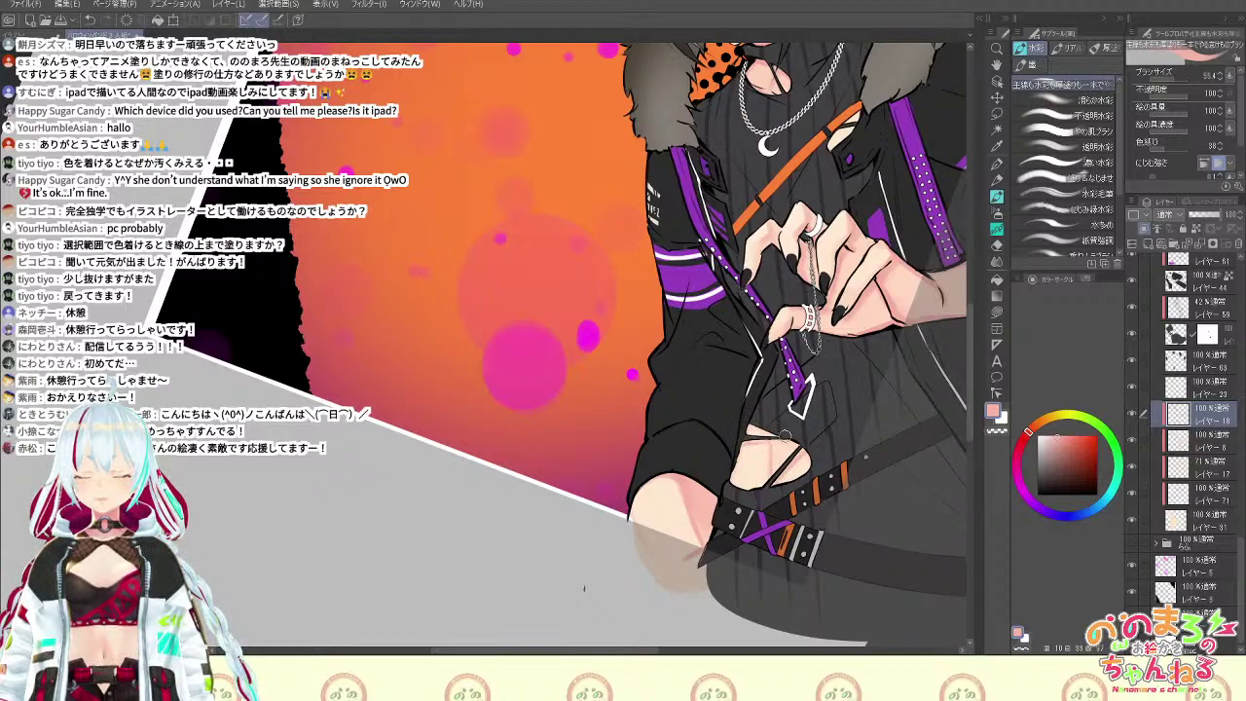
Sample the light skin tone and the pink shadow tone from the forehead under the bangs for the soft skin brush
{"action": "left_click_drag", "start_coordinate": [904, 317], "coordinate": [850, 431]}
{"action": "key", "text": "b"}
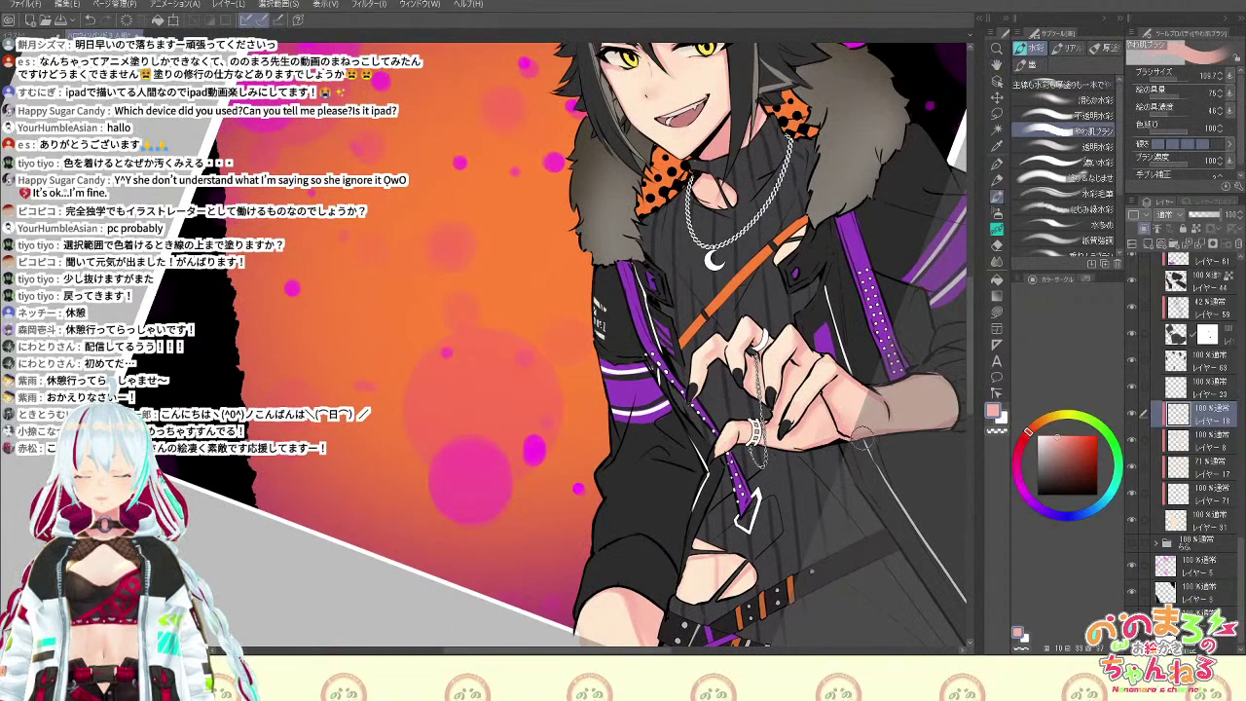
{"action": "left_click_drag", "start_coordinate": [818, 316], "coordinate": [820, 335]}
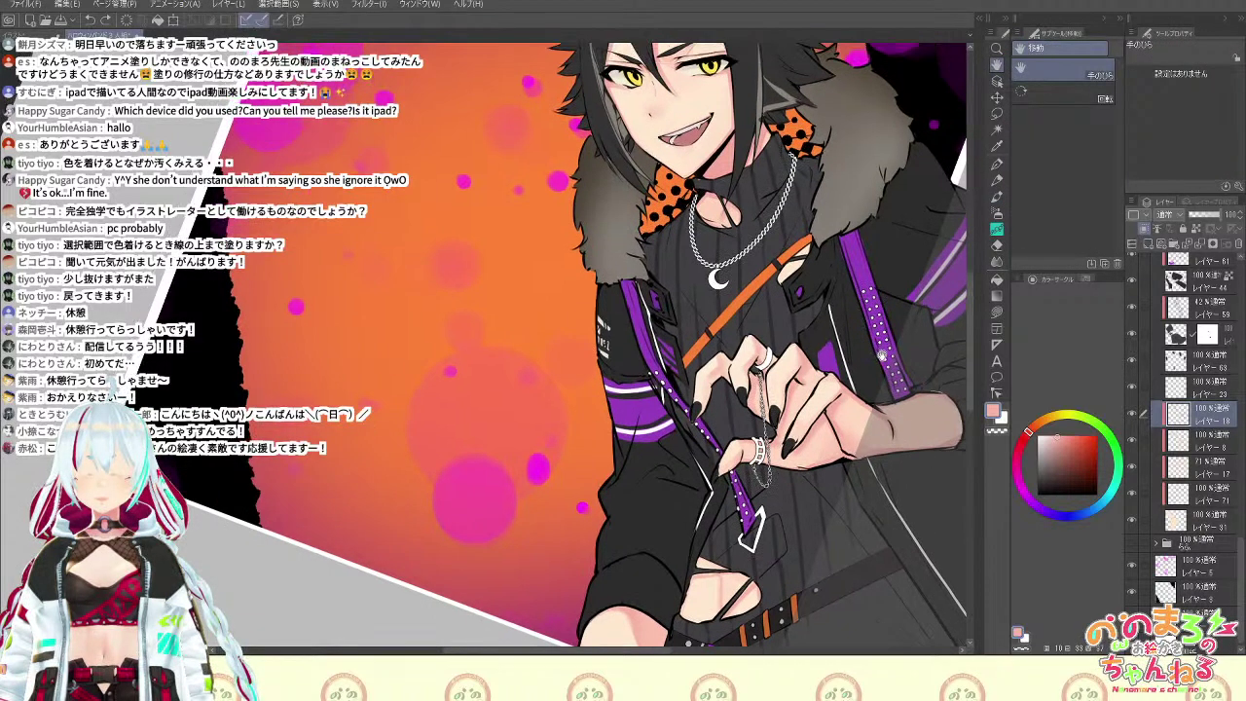
{"action": "left_click_drag", "start_coordinate": [867, 235], "coordinate": [889, 358]}
{"action": "scroll", "coordinate": [860, 331], "scroll_direction": "up", "scroll_amount": 1}
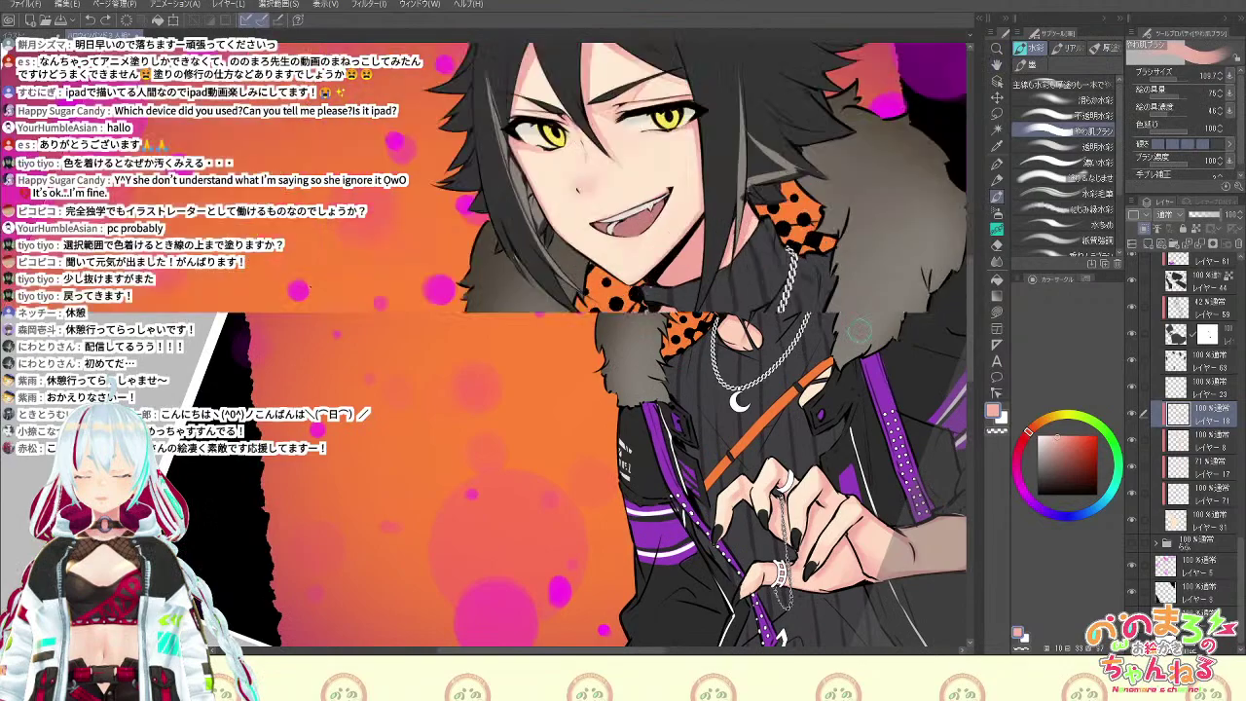
{"action": "key", "text": "space"}
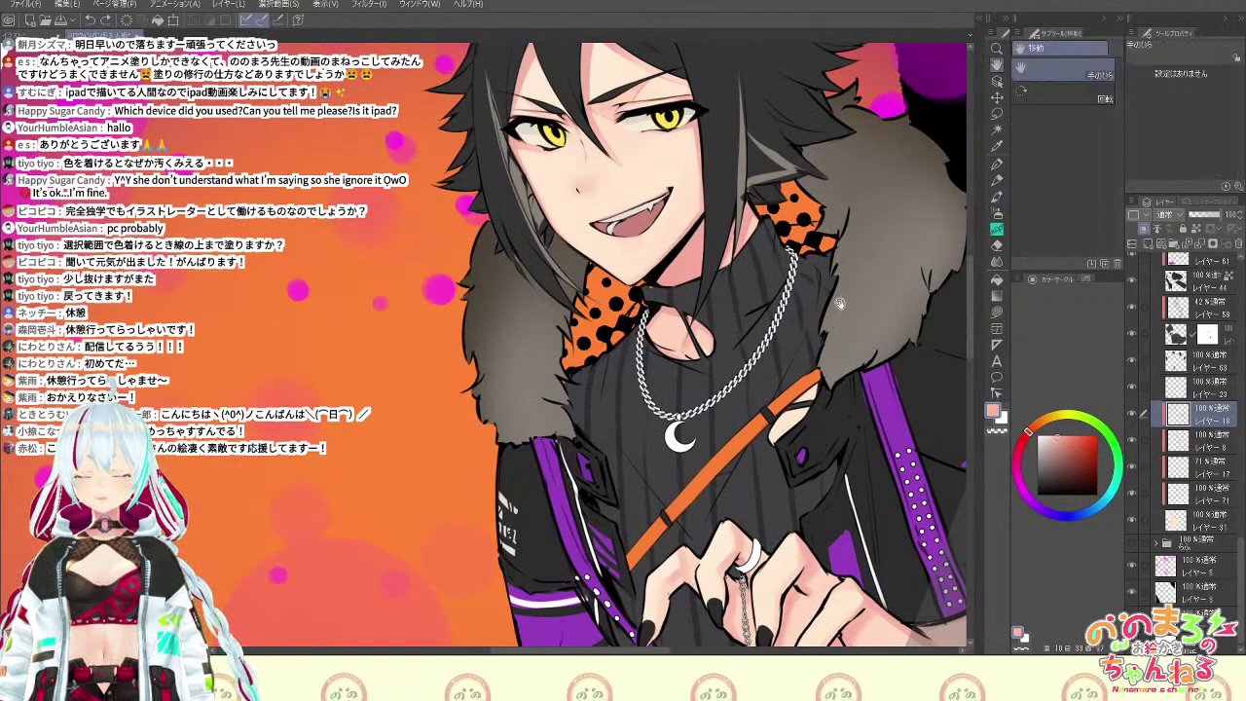
{"action": "left_click_drag", "start_coordinate": [839, 303], "coordinate": [927, 552]}
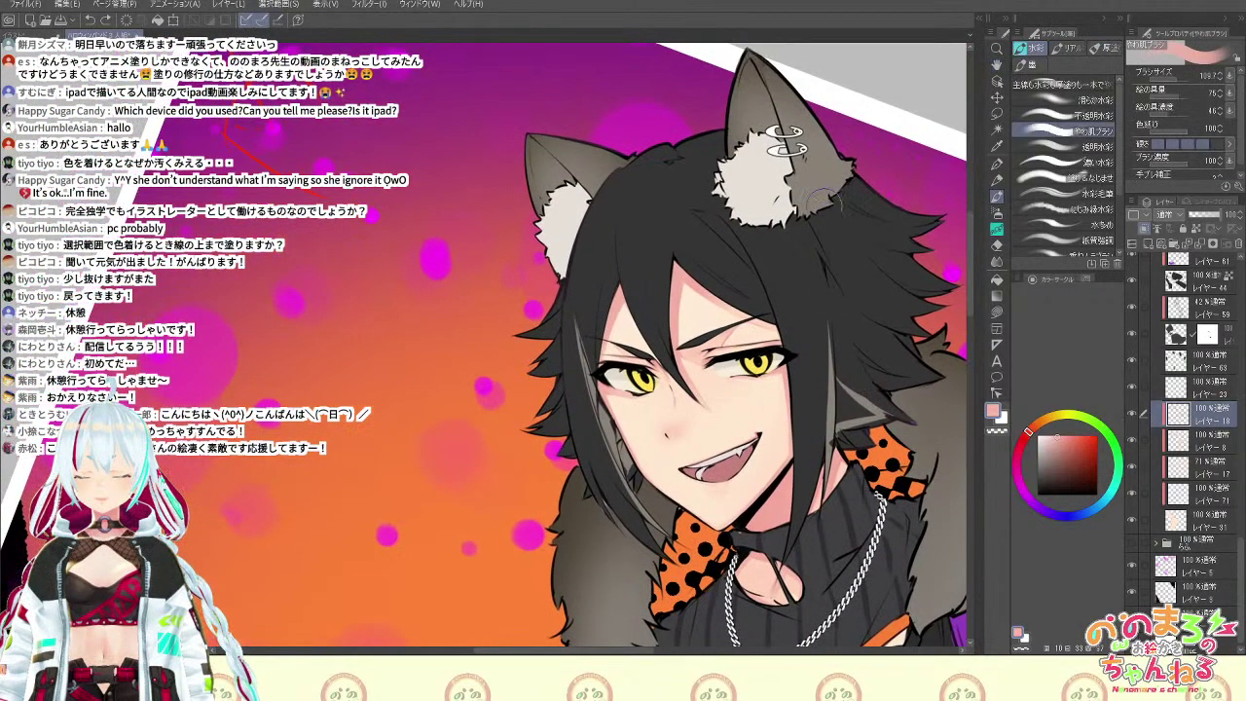
{"action": "key", "text": "alt"}
{"action": "left_click", "coordinate": [736, 309], "text": "alt"}
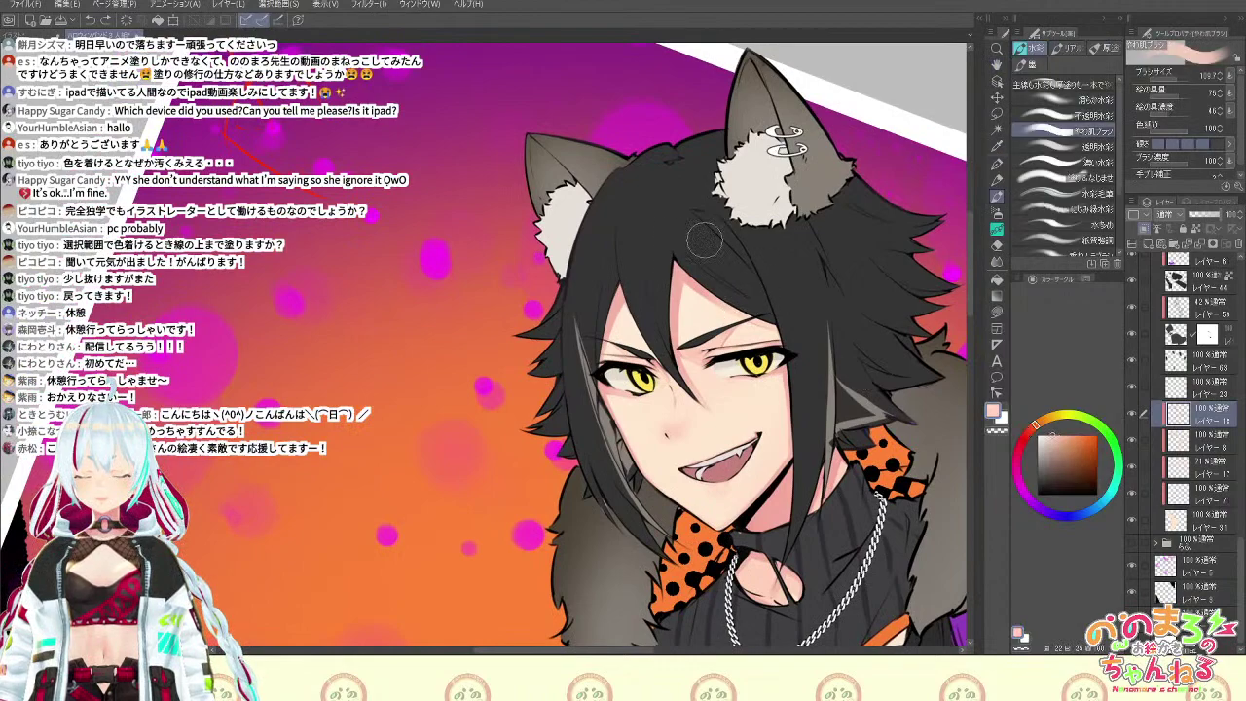
{"action": "left_click", "coordinate": [682, 272], "text": "alt"}
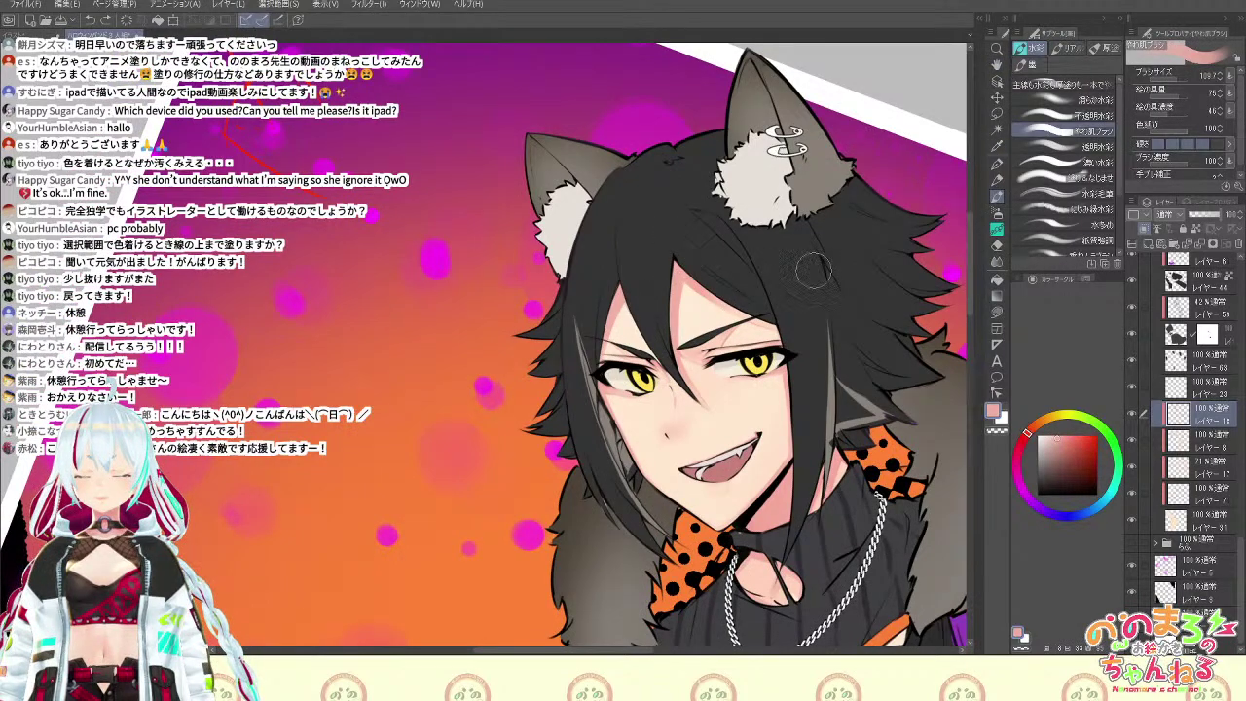
Shift the paint colour to a cooler, muted pink with the colour wheel
{"action": "key", "text": "c"}
{"action": "left_click_drag", "start_coordinate": [760, 318], "coordinate": [753, 277]}
{"action": "key", "text": "c"}
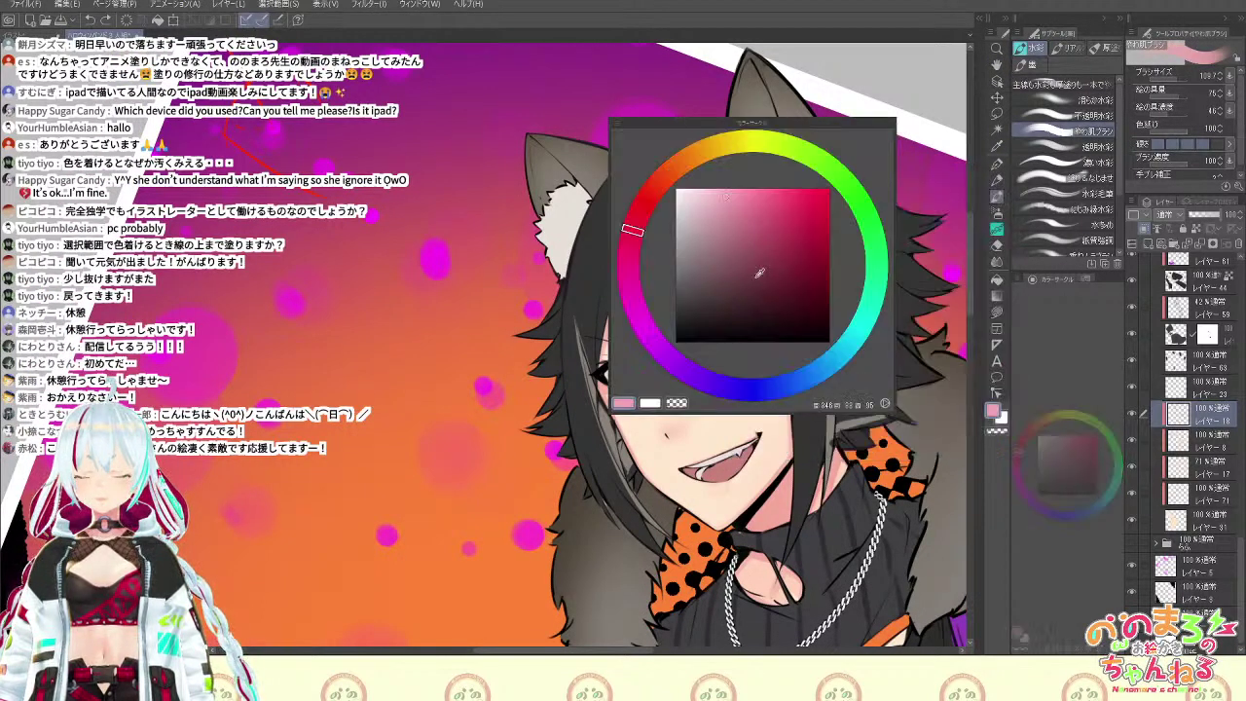
{"action": "left_click", "coordinate": [729, 214]}
{"action": "left_click", "coordinate": [637, 250]}
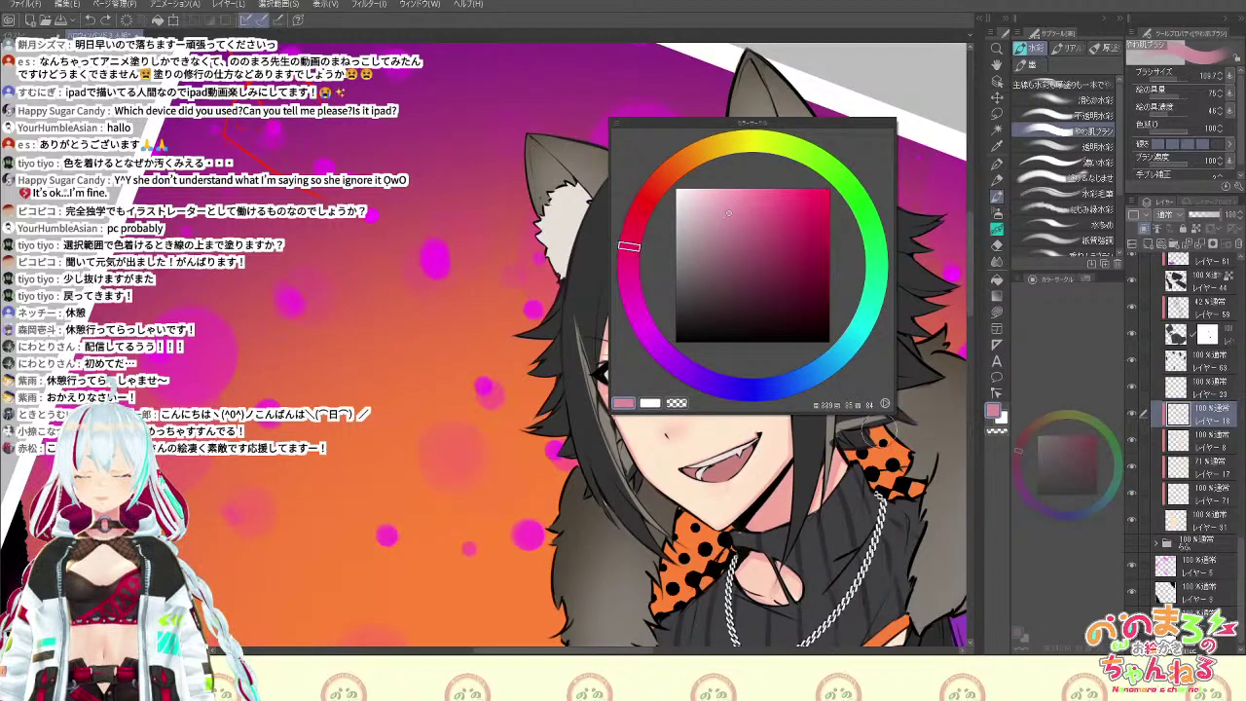
{"action": "key", "text": "c"}
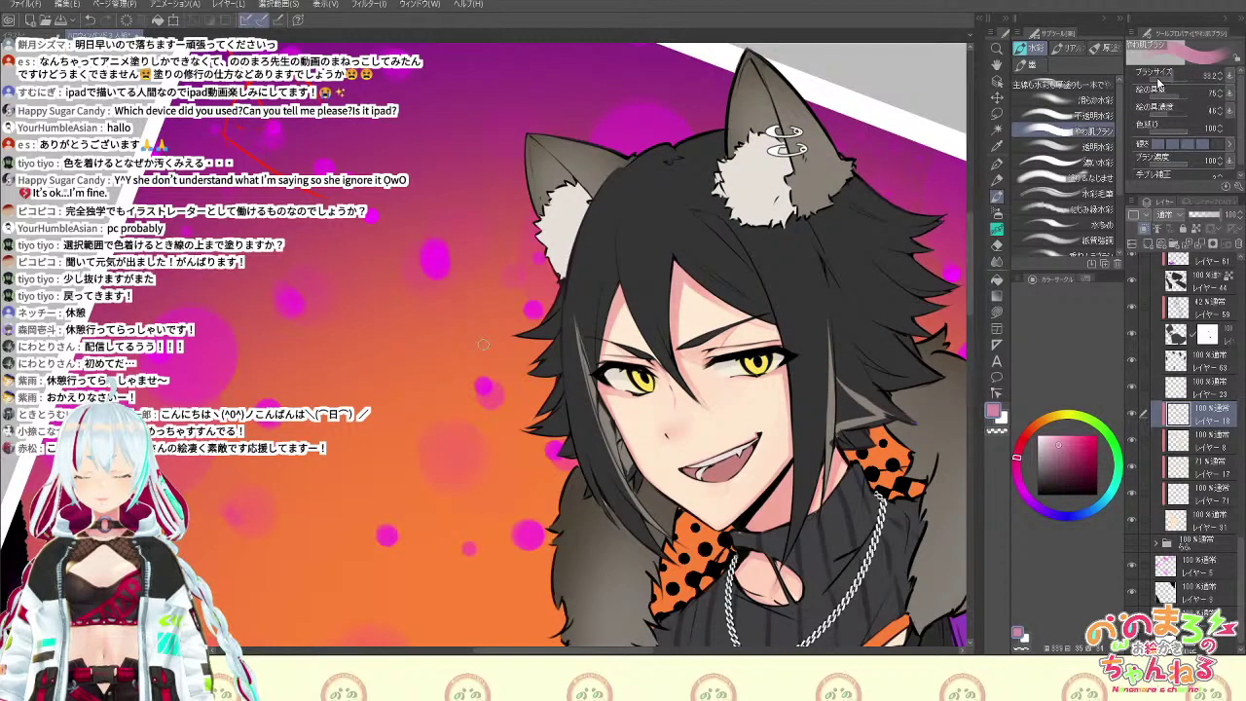
Sample the reddish shadow tone on the forehead and refine the shading beneath the bangs with the soft skin brush
{"action": "key", "text": "i"}
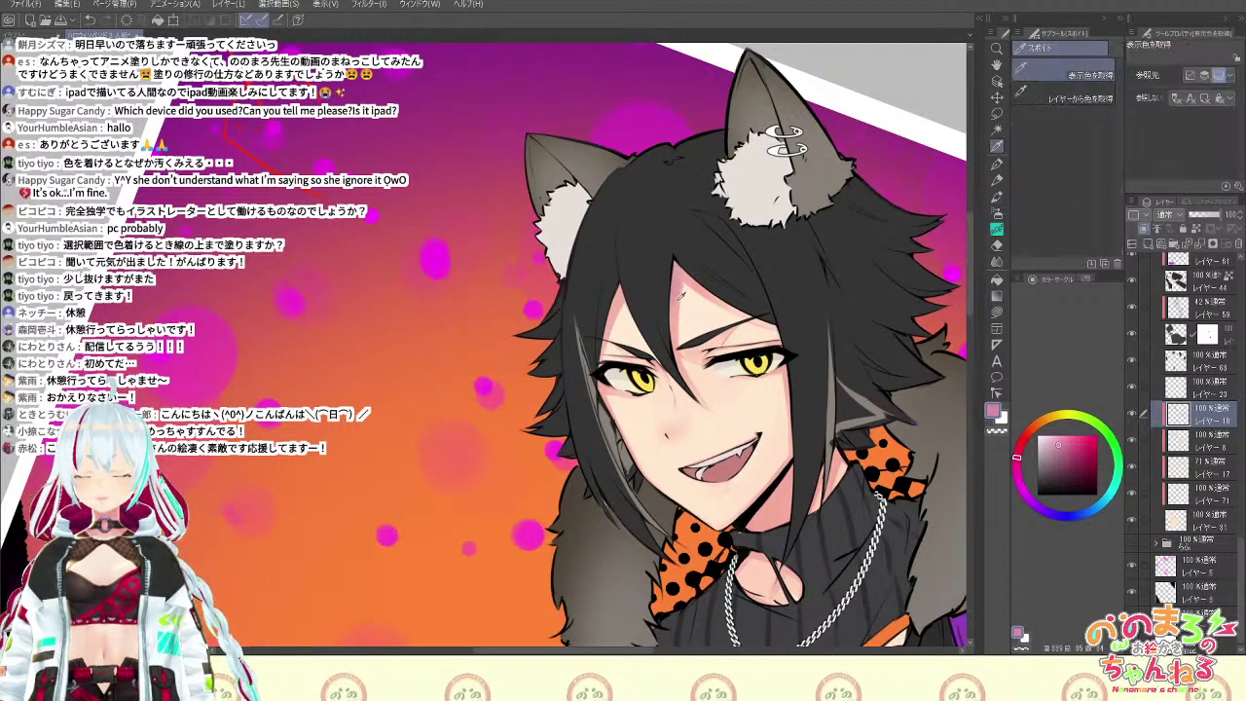
{"action": "left_click", "coordinate": [682, 295]}
{"action": "key", "text": "b"}
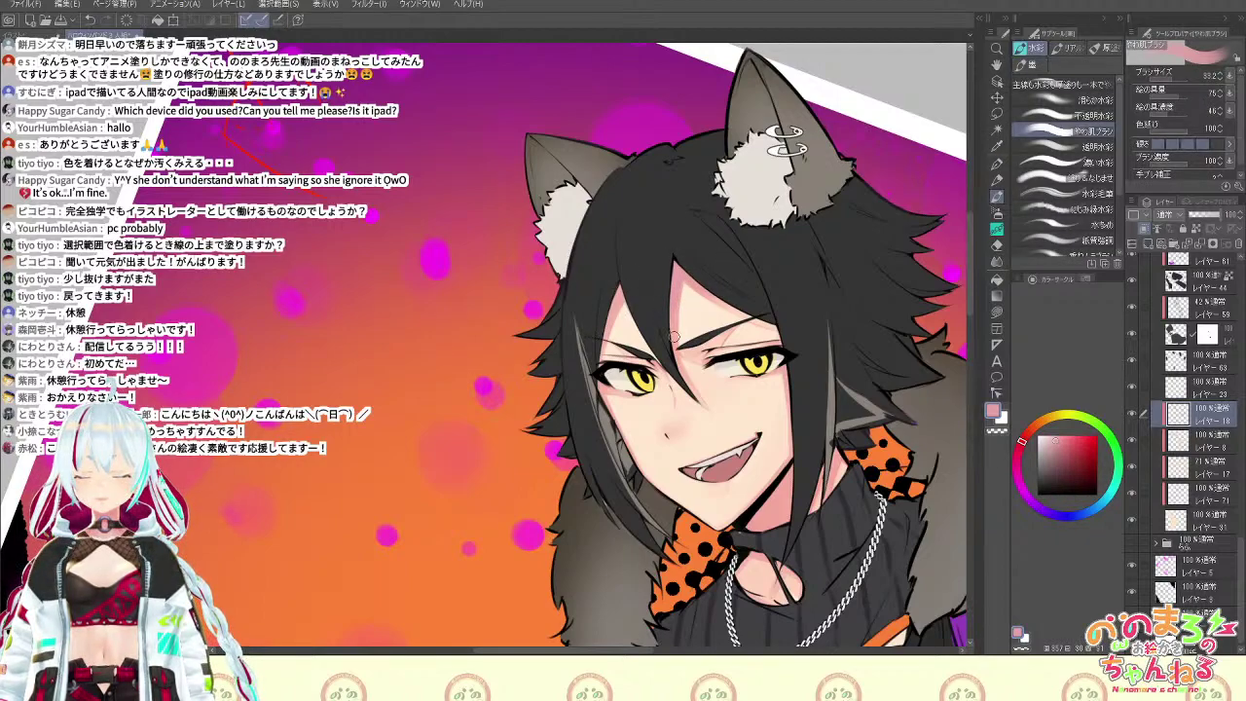
{"action": "scroll", "coordinate": [674, 337], "scroll_direction": "down", "scroll_amount": 3}
{"action": "scroll", "coordinate": [673, 337], "scroll_direction": "up", "scroll_amount": 3}
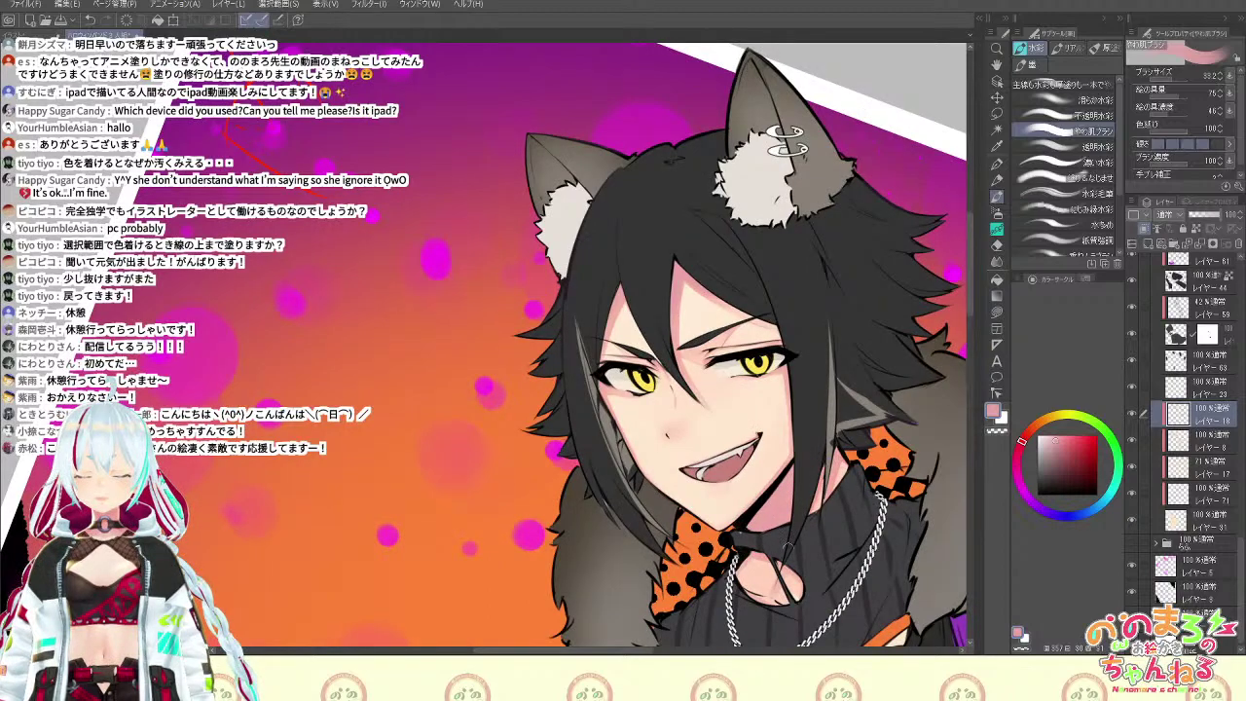
Touch up the shading on the raised hand's fingers, using the light skin tone sampled from the index finger
{"action": "scroll", "coordinate": [799, 537], "scroll_direction": "down", "scroll_amount": 2}
{"action": "left_click_drag", "start_coordinate": [810, 547], "coordinate": [745, 270]}
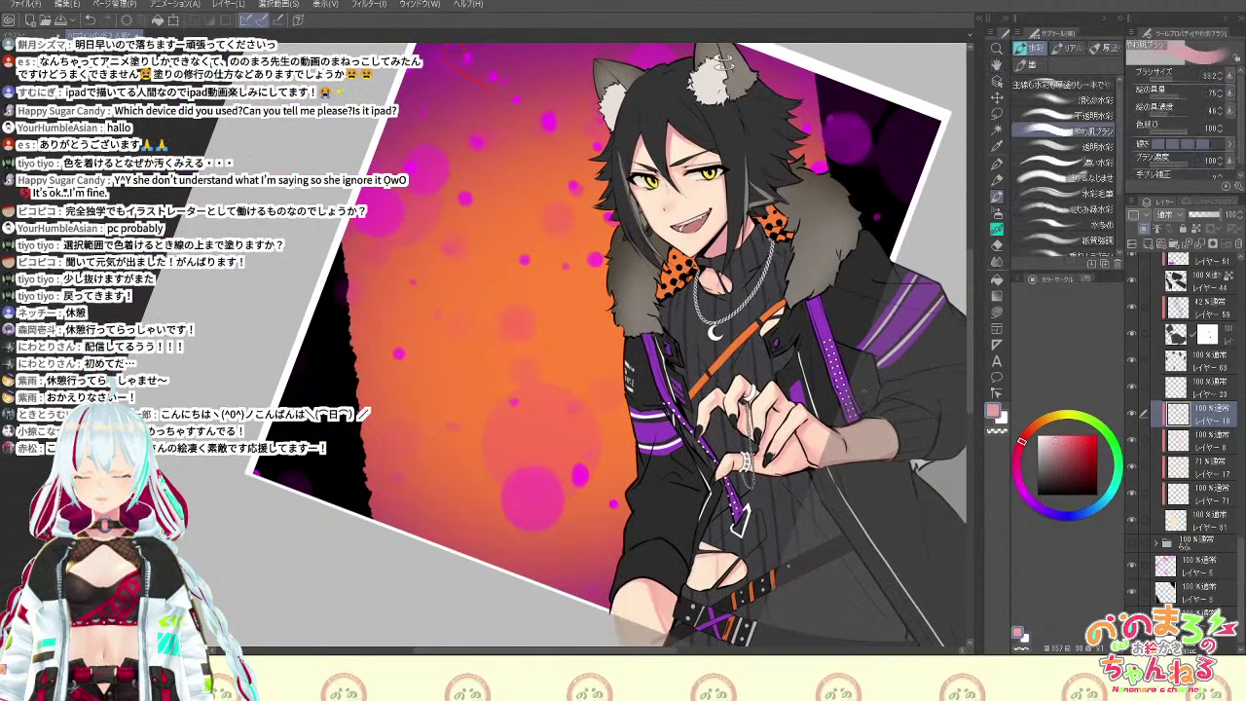
{"action": "scroll", "coordinate": [826, 454], "scroll_direction": "up", "scroll_amount": 2}
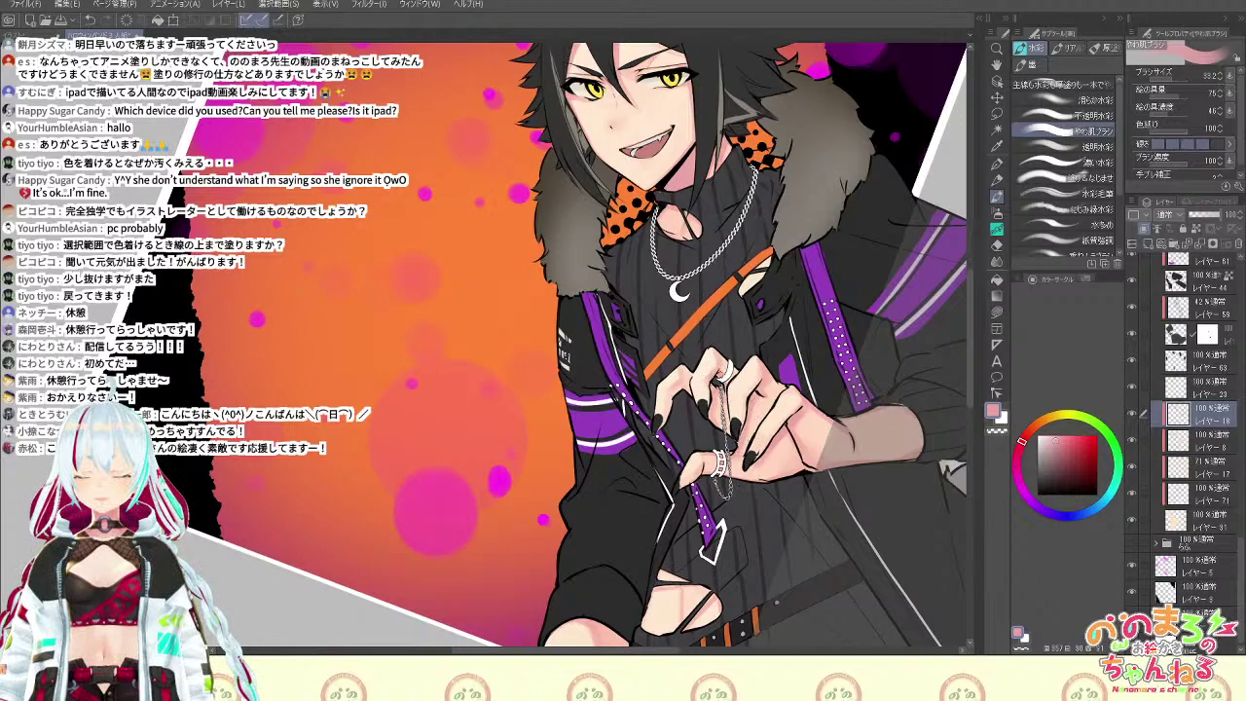
{"action": "left_click_drag", "start_coordinate": [744, 375], "coordinate": [761, 389]}
{"action": "left_click", "coordinate": [699, 398], "text": "alt"}
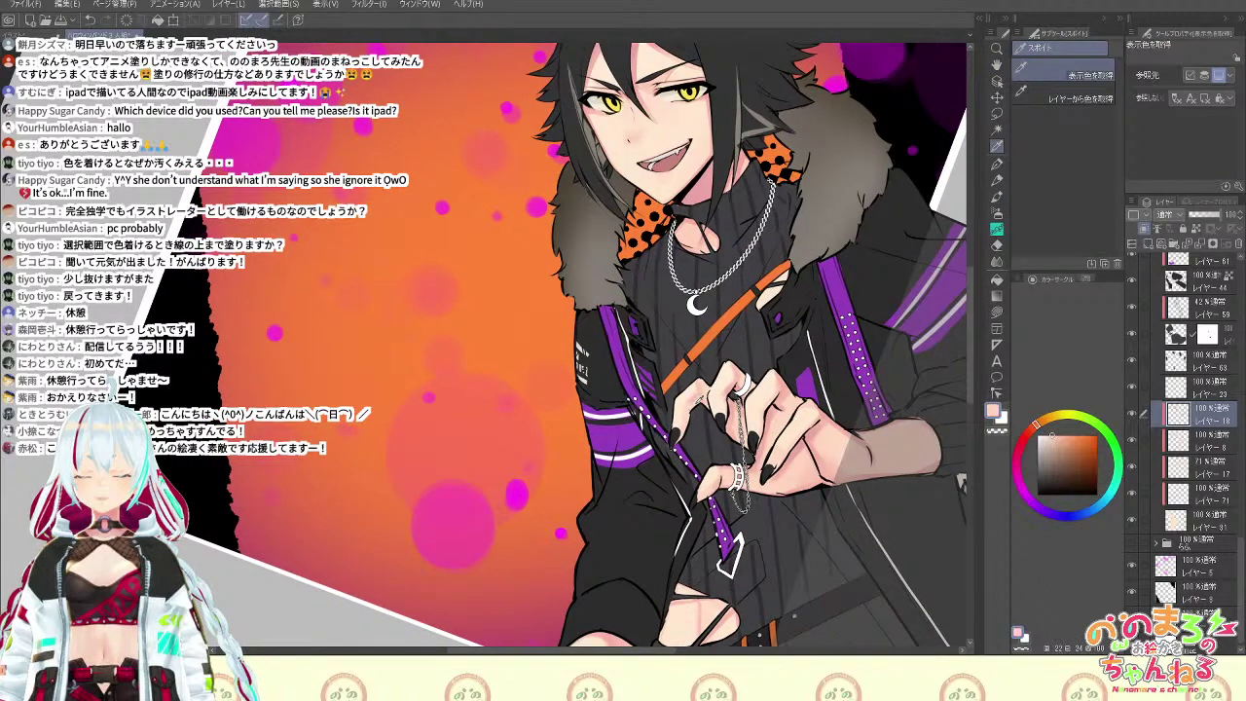
{"action": "left_click", "coordinate": [696, 399], "text": "alt"}
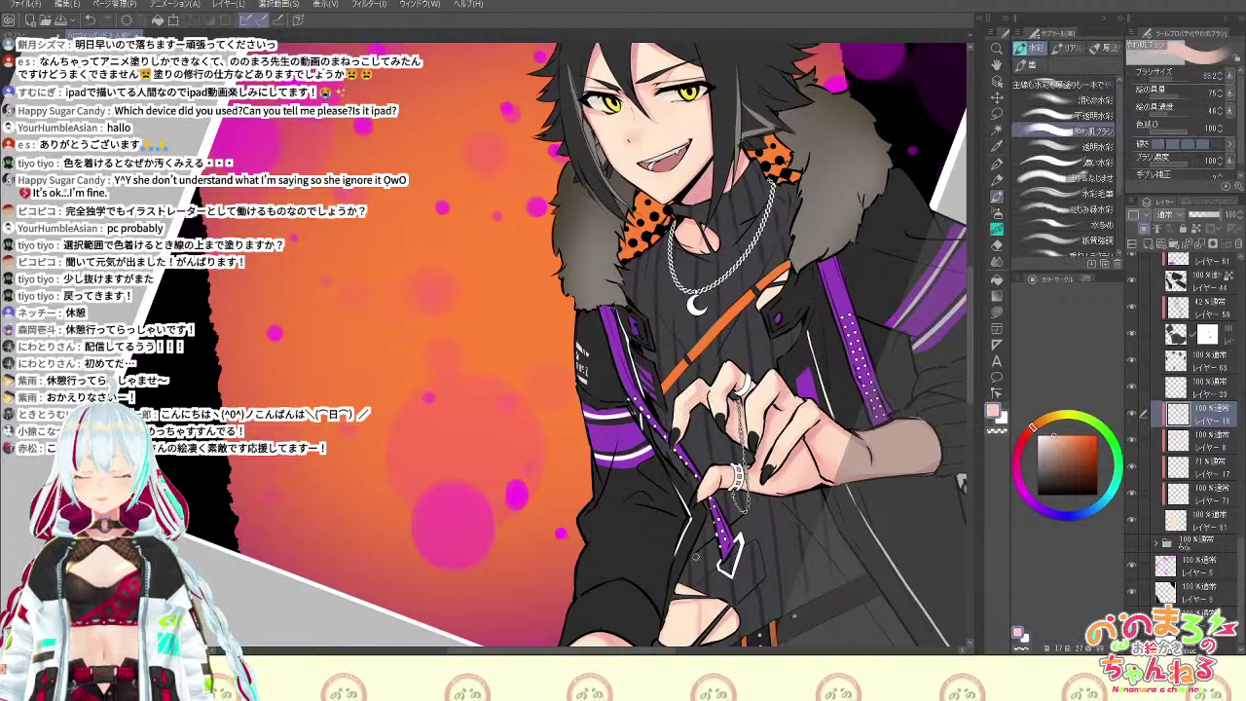
Refine the shading on the raised hand's fingers with the soft skin brush, sampling the light skin tone and enlarging the brush
{"action": "scroll", "coordinate": [695, 557], "scroll_direction": "down", "scroll_amount": 4}
{"action": "scroll", "coordinate": [696, 557], "scroll_direction": "up", "scroll_amount": 5}
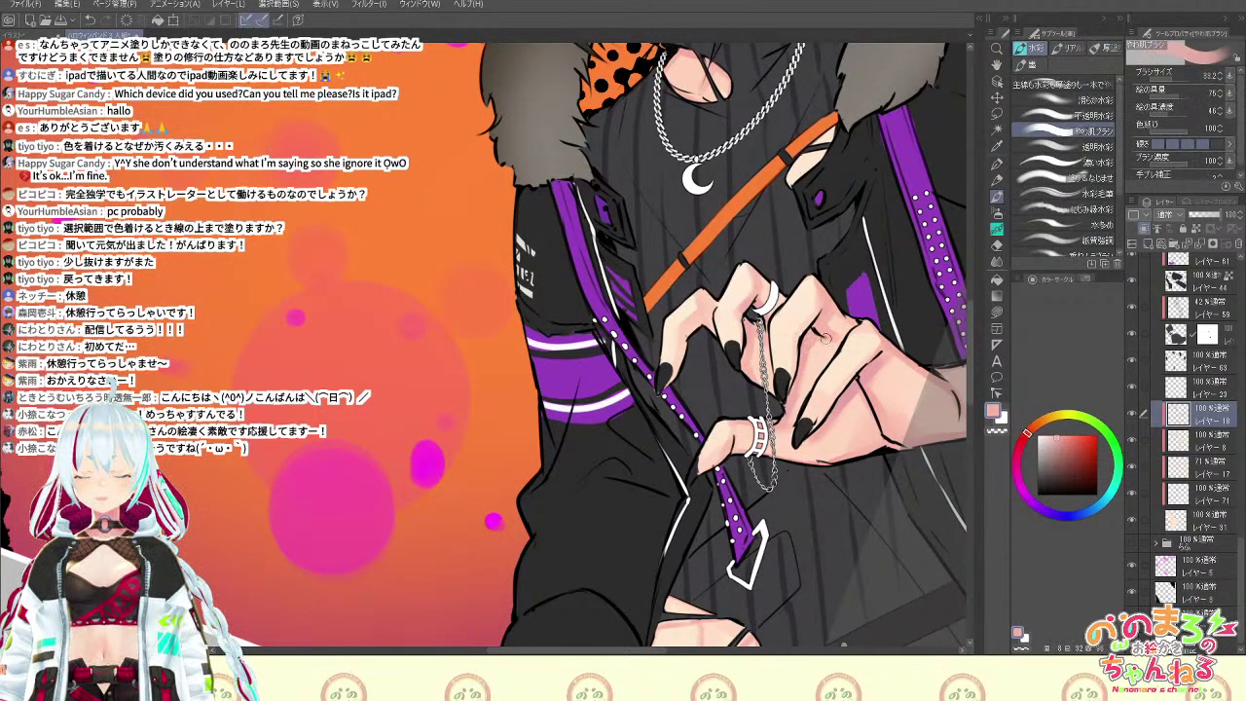
{"action": "left_click", "coordinate": [807, 331], "text": "alt"}
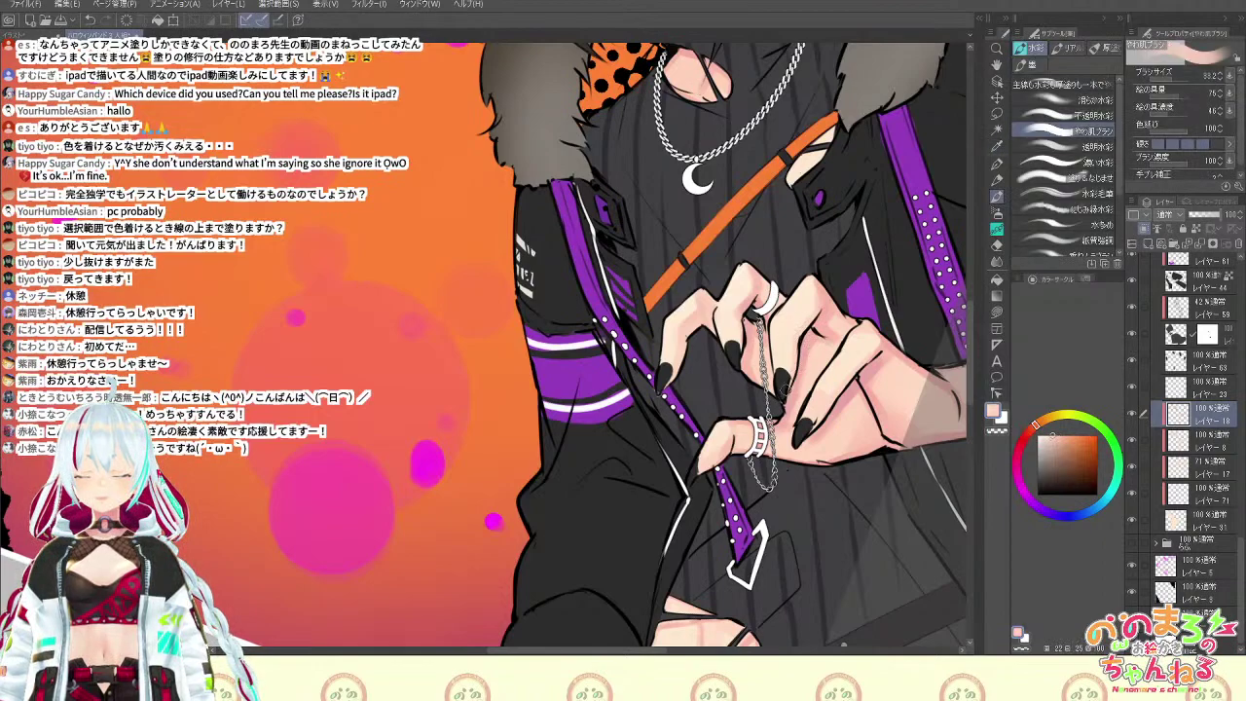
{"action": "scroll", "coordinate": [835, 351], "scroll_direction": "down", "scroll_amount": 3}
{"action": "scroll", "coordinate": [838, 352], "scroll_direction": "up", "scroll_amount": 3}
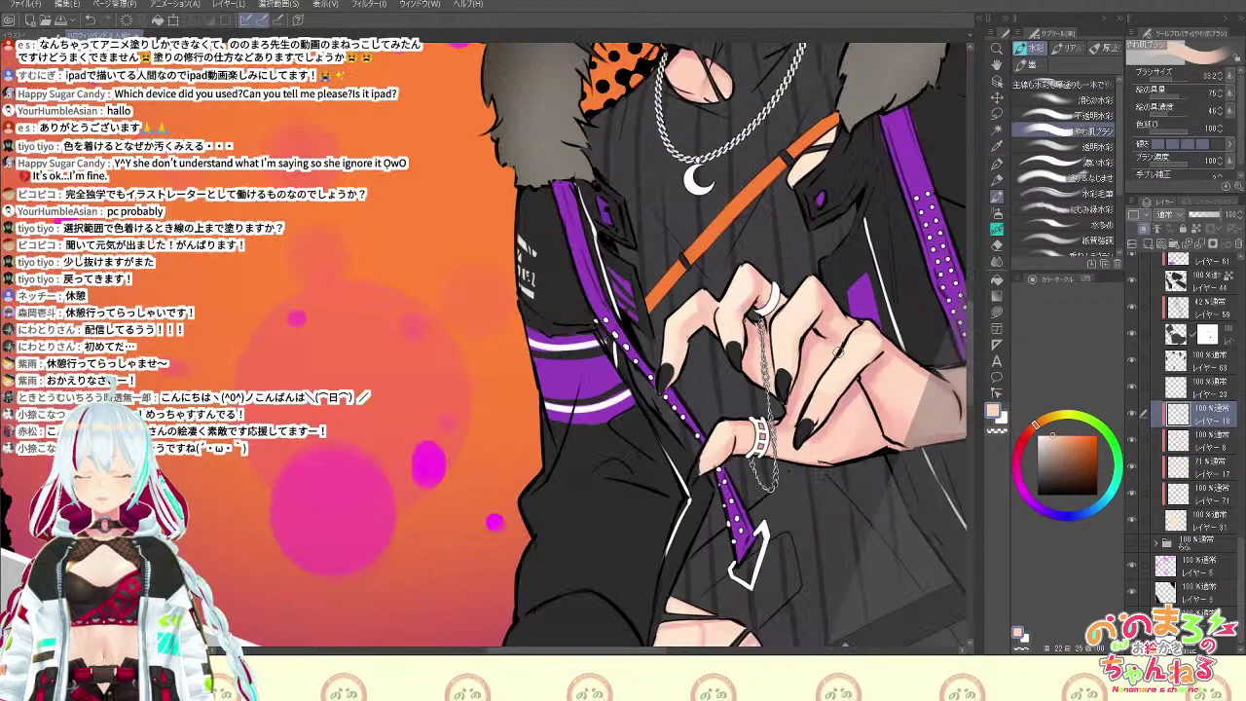
{"action": "left_click", "coordinate": [1177, 80]}
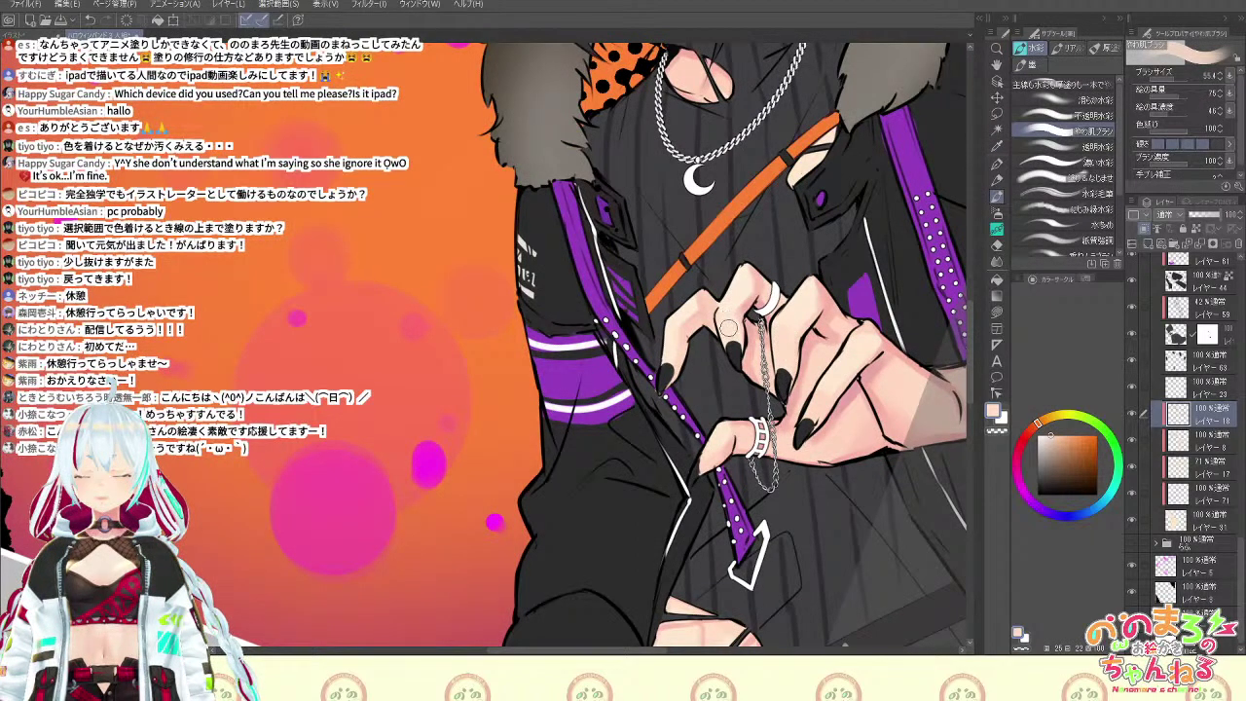
{"action": "scroll", "coordinate": [662, 334], "scroll_direction": "down", "scroll_amount": 3}
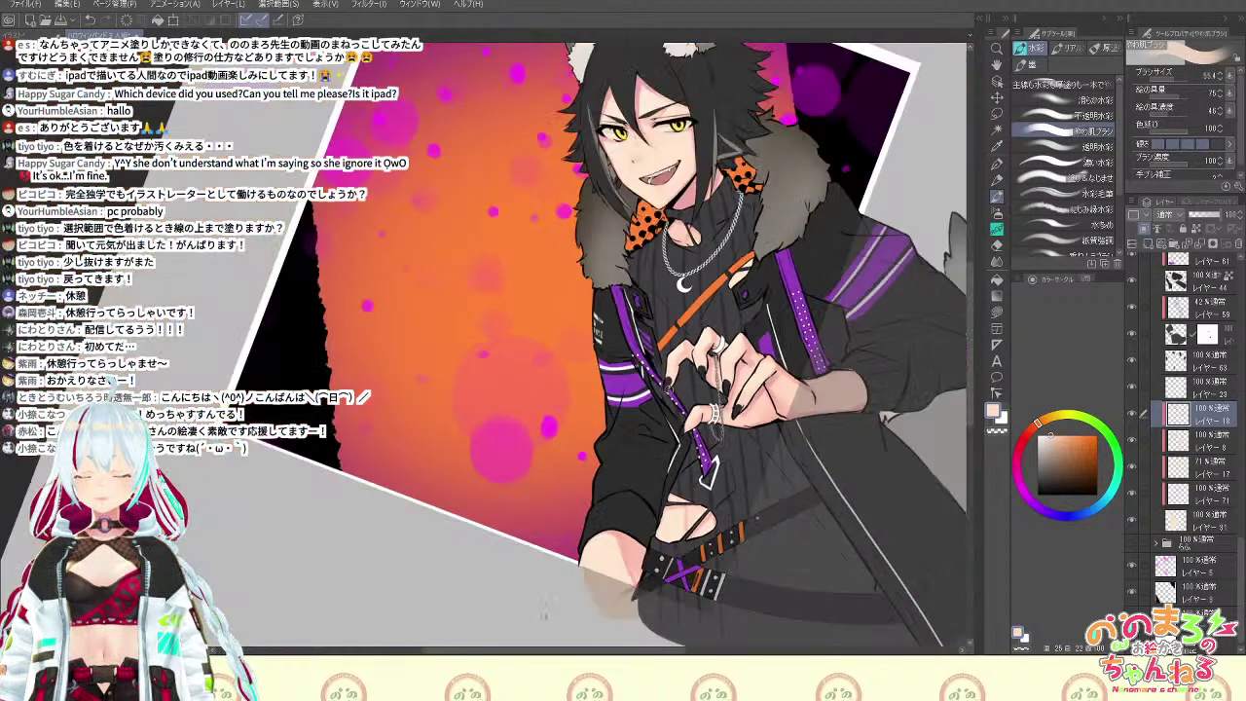
{"action": "scroll", "coordinate": [715, 385], "scroll_direction": "down", "scroll_amount": 3}
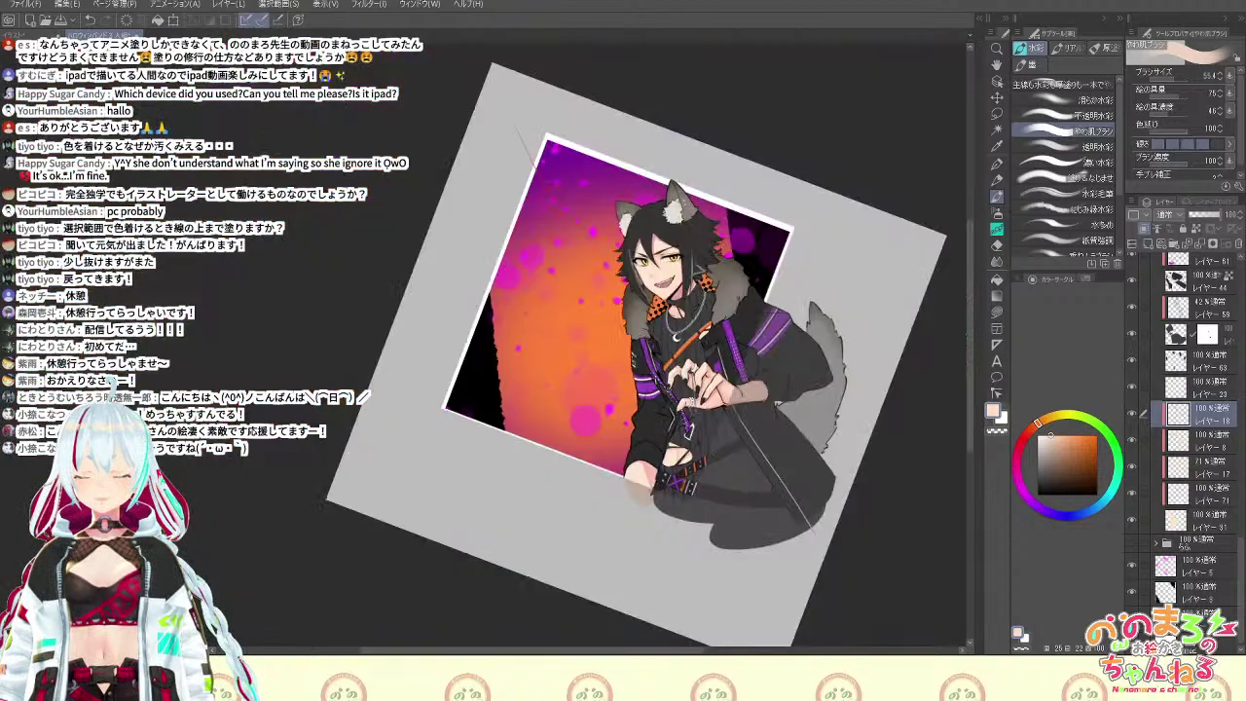
Refine the skin shading around the inner eye corner using pink and light skin tones sampled there, with a smaller brush
{"action": "scroll", "coordinate": [688, 391], "scroll_direction": "up", "scroll_amount": 4}
{"action": "left_click_drag", "start_coordinate": [796, 138], "coordinate": [968, 434]}
{"action": "scroll", "coordinate": [933, 414], "scroll_direction": "up", "scroll_amount": 2}
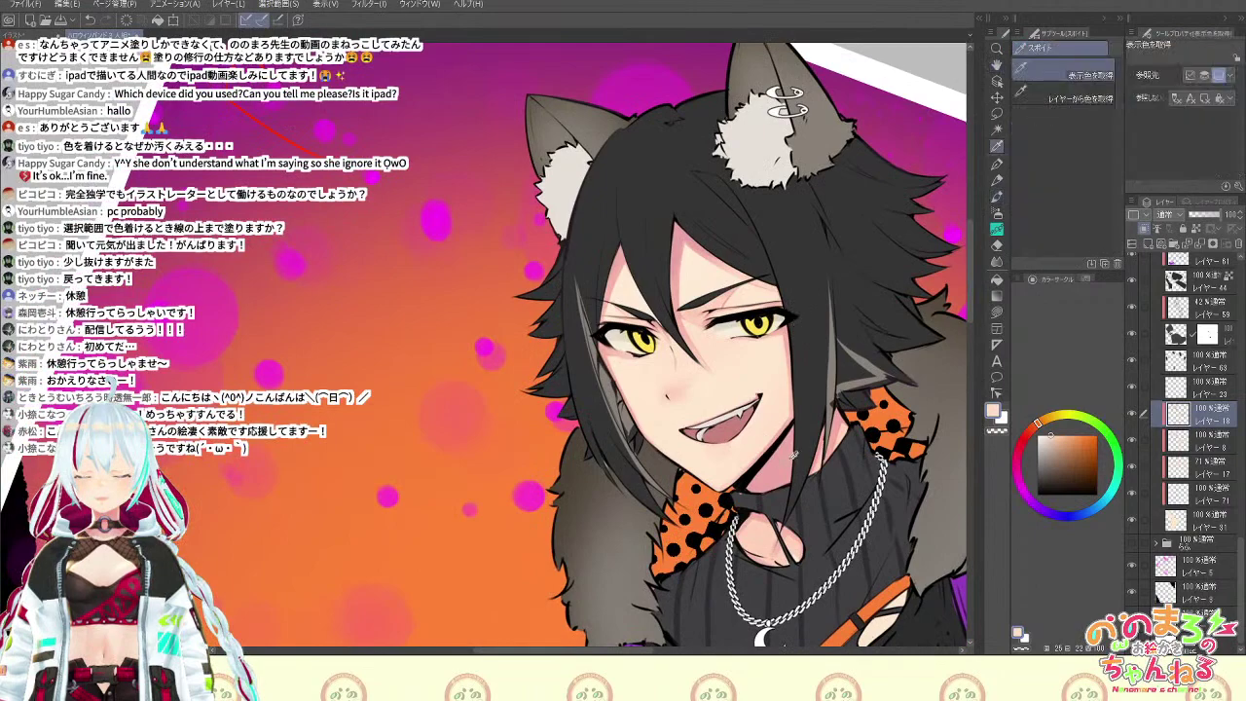
{"action": "scroll", "coordinate": [814, 358], "scroll_direction": "up", "scroll_amount": 3}
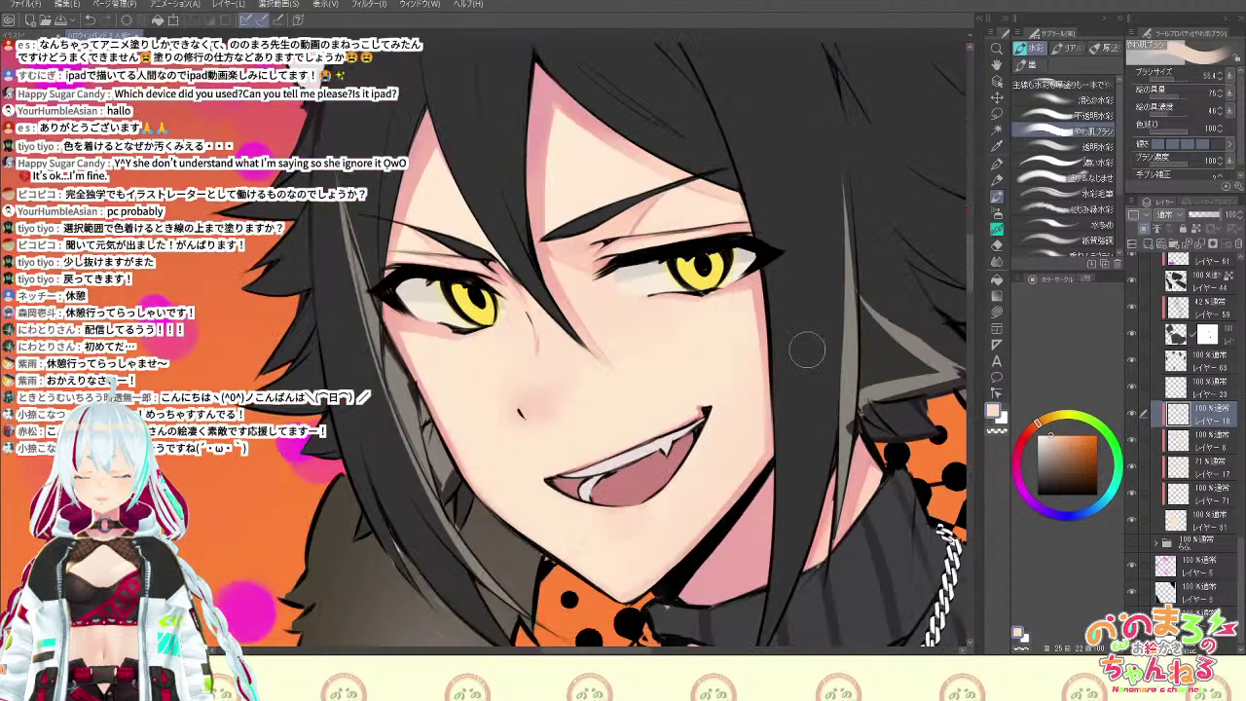
{"action": "left_click_drag", "start_coordinate": [731, 310], "coordinate": [812, 346]}
{"action": "left_click", "coordinate": [668, 303], "text": "alt"}
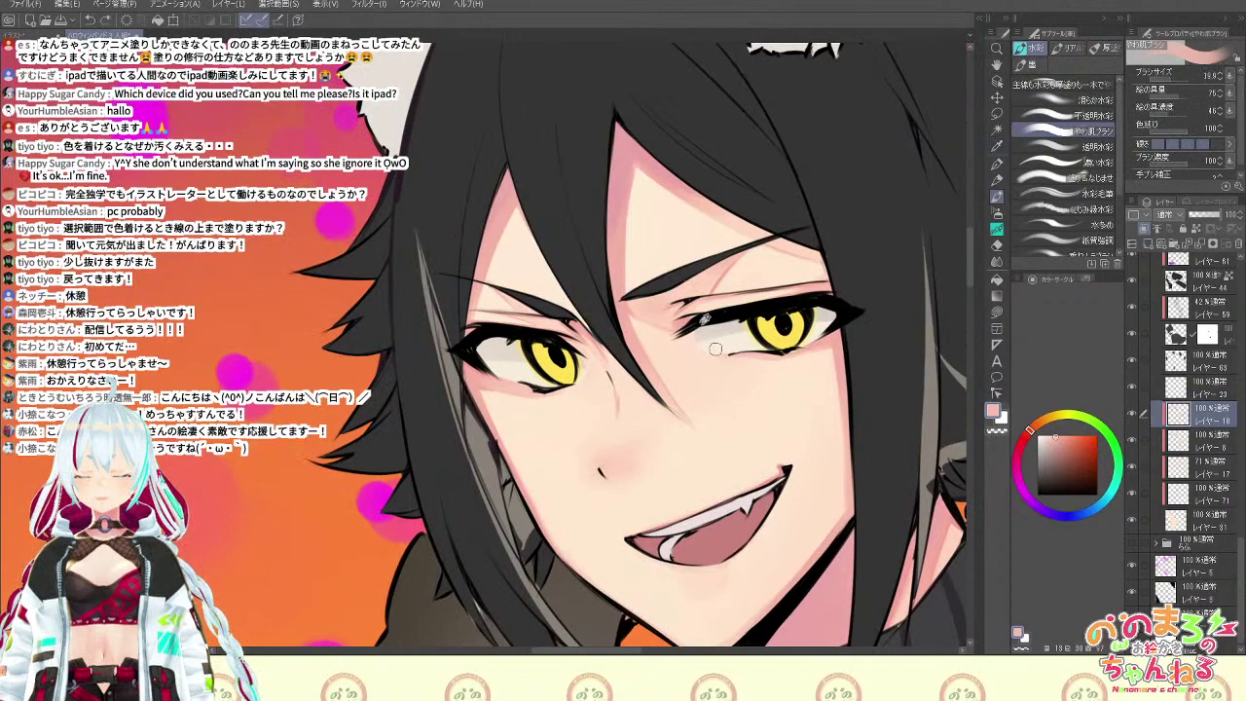
{"action": "key", "text": "i"}
{"action": "left_click", "coordinate": [656, 301], "text": "alt"}
{"action": "left_click", "coordinate": [1202, 446]}
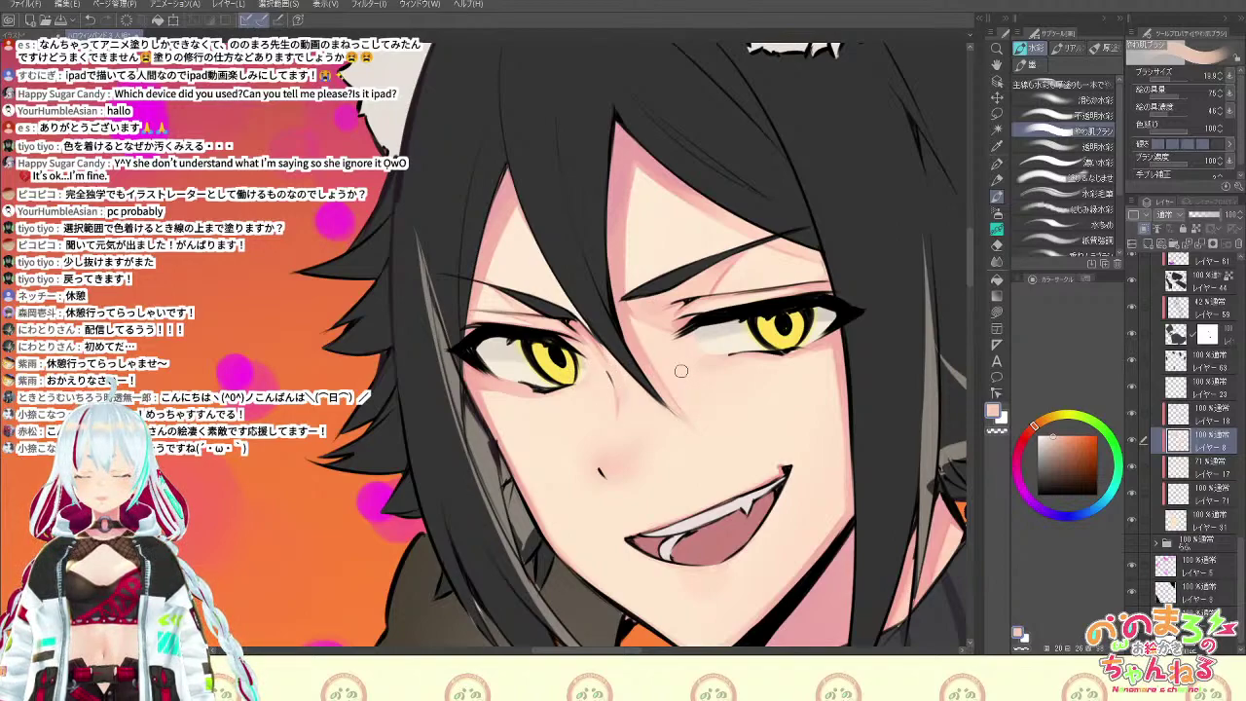
Add a new layer above the skin shading layers and set its blending mode to Multiply
{"action": "left_click", "coordinate": [1147, 244]}
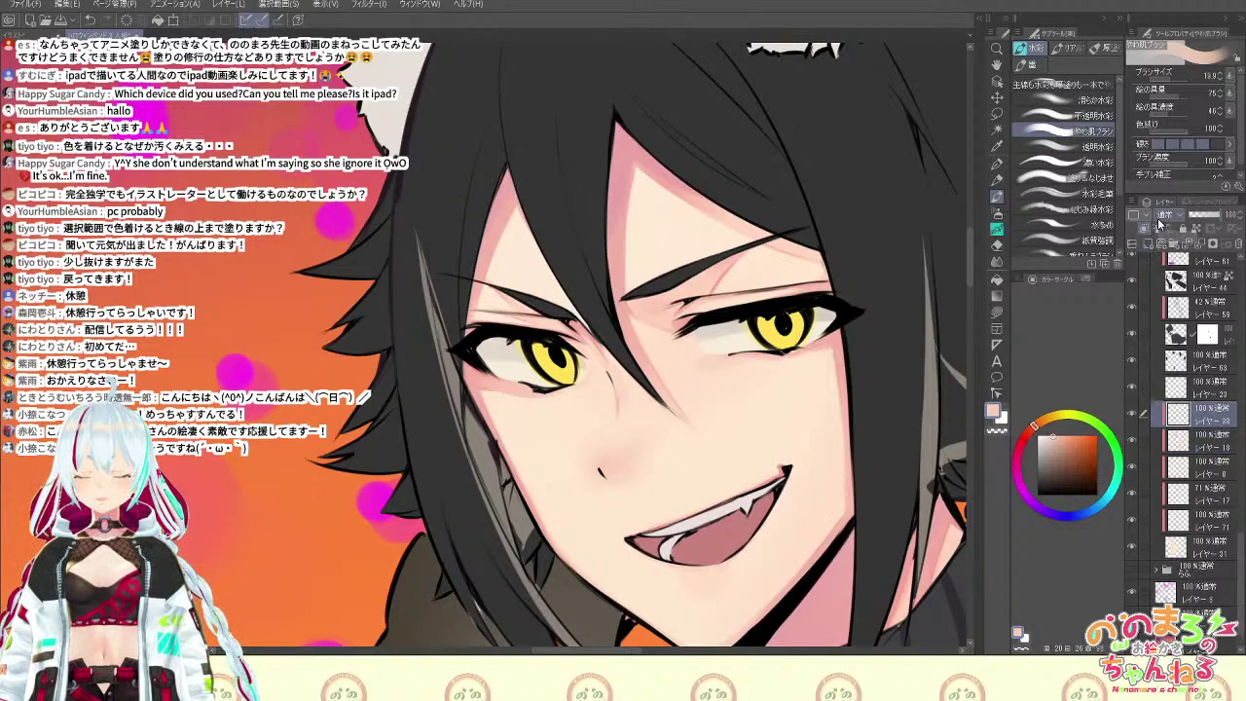
{"action": "left_click", "coordinate": [1164, 214]}
{"action": "left_click", "coordinate": [1178, 258]}
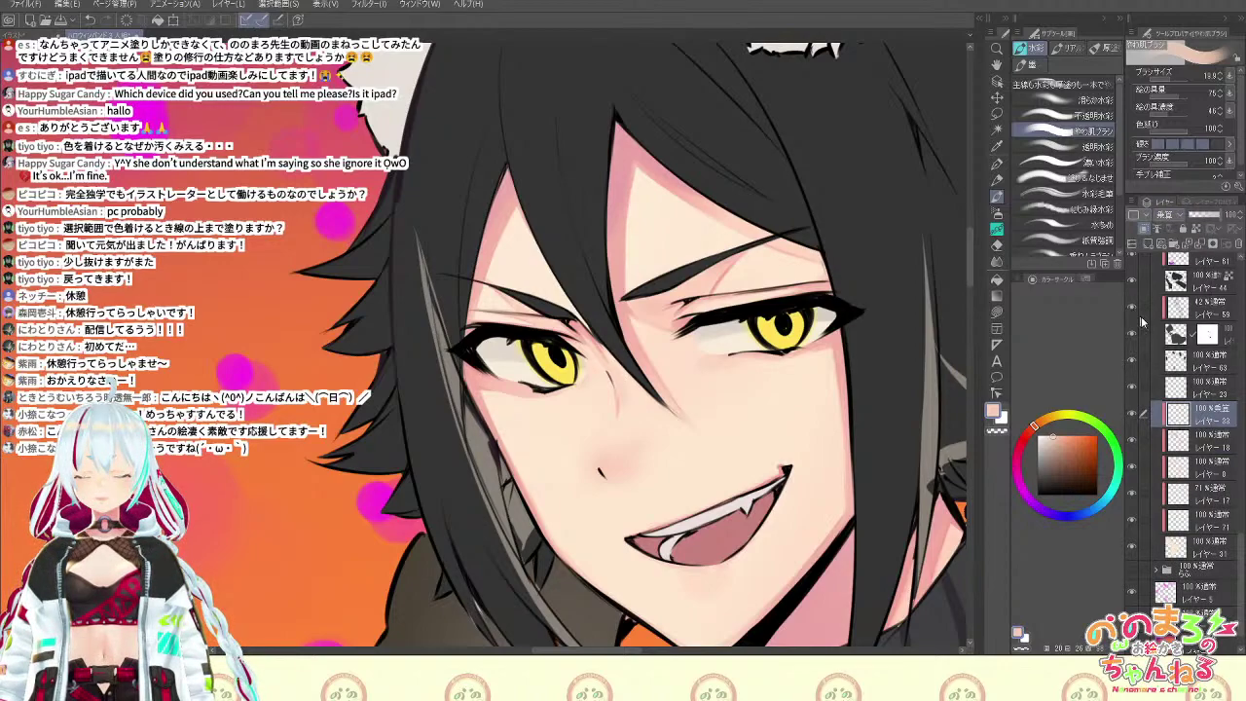
Sample the purple of the jacket as the paint colour for the eye makeup
{"action": "key", "text": "ctrl+minus"}
{"action": "key", "text": "ctrl+minus"}
{"action": "key", "text": "ctrl+minus"}
{"action": "key", "text": "ctrl+minus"}
{"action": "key", "text": "ctrl+minus"}
{"action": "key", "text": "ctrl+minus"}
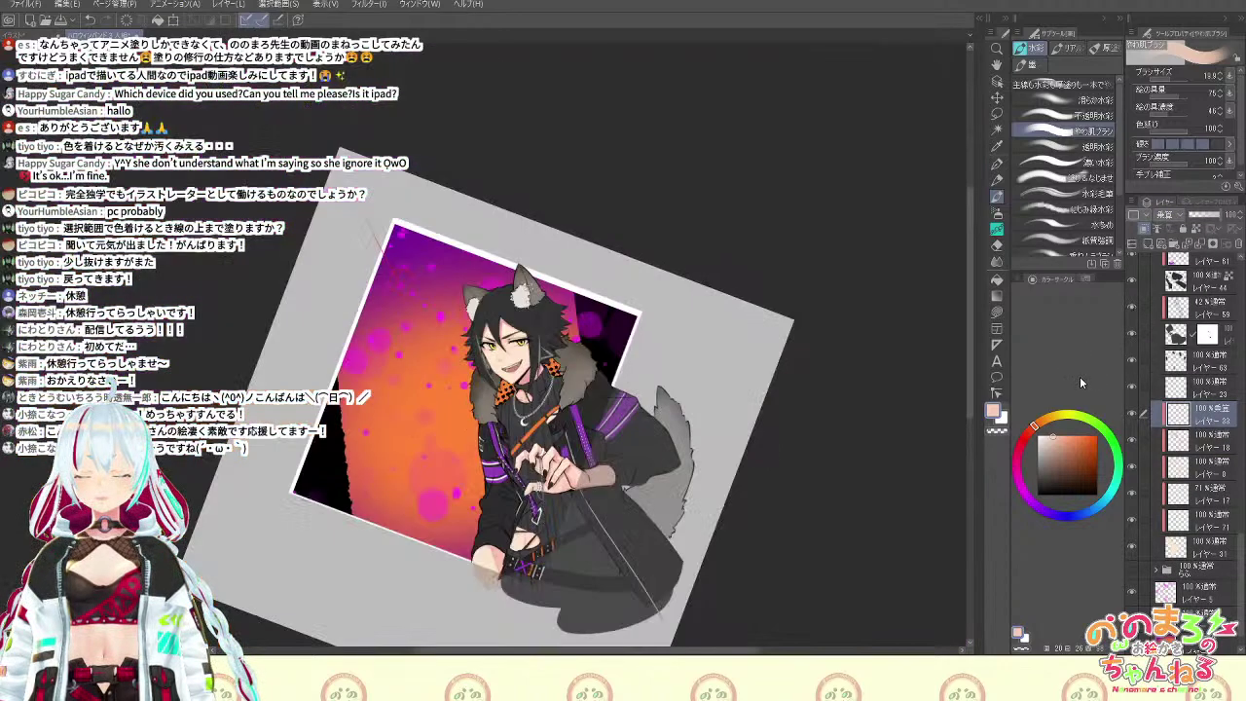
{"action": "key", "text": "ctrl+plus"}
{"action": "key", "text": "ctrl+plus"}
{"action": "left_click", "coordinate": [677, 477], "text": "alt"}
{"action": "scroll", "coordinate": [677, 477], "scroll_direction": "up", "scroll_amount": 2}
{"action": "mouse_move", "coordinate": [580, 418]}
{"action": "left_mouse_down"}
{"action": "mouse_move", "coordinate": [711, 467]}
{"action": "mouse_move", "coordinate": [813, 559]}
{"action": "left_mouse_up"}
{"action": "scroll", "coordinate": [769, 557], "scroll_direction": "up", "scroll_amount": 2}
{"action": "left_click_drag", "start_coordinate": [730, 390], "coordinate": [846, 603]}
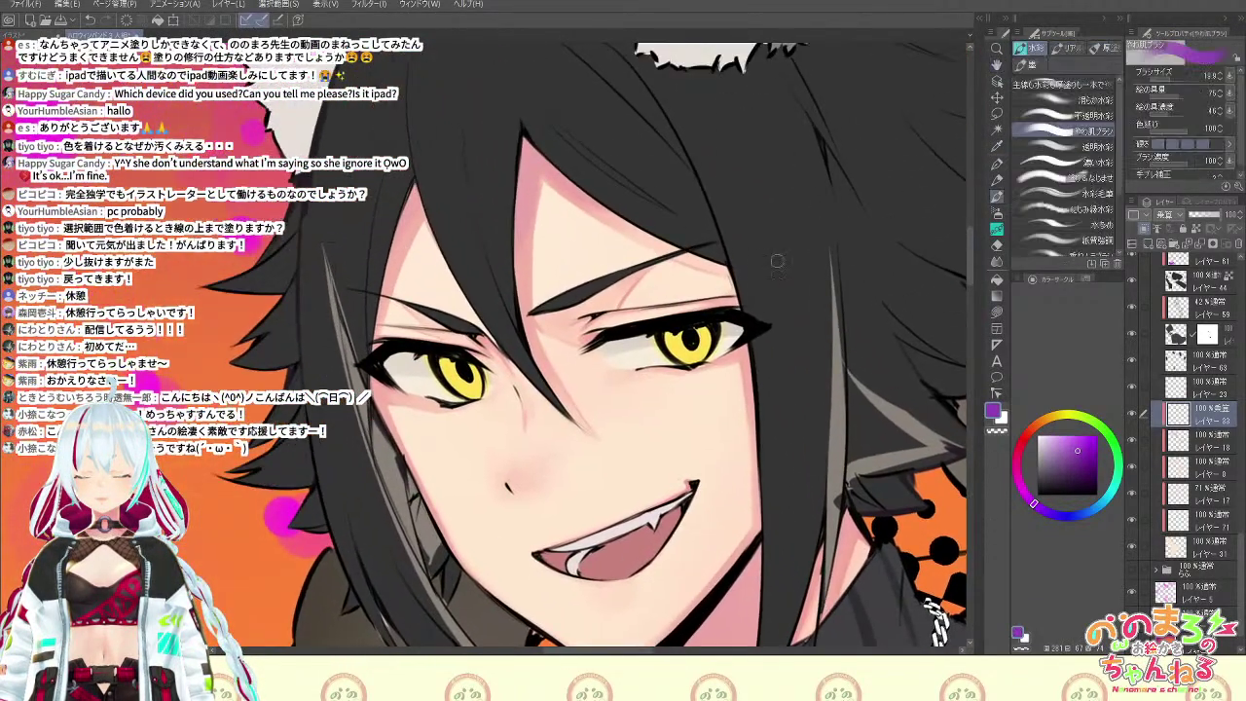
Paint purple shadow along the lower lash lines at the outer corners of both eyes on the Multiply layer
{"action": "left_click_drag", "start_coordinate": [716, 362], "coordinate": [770, 329]}
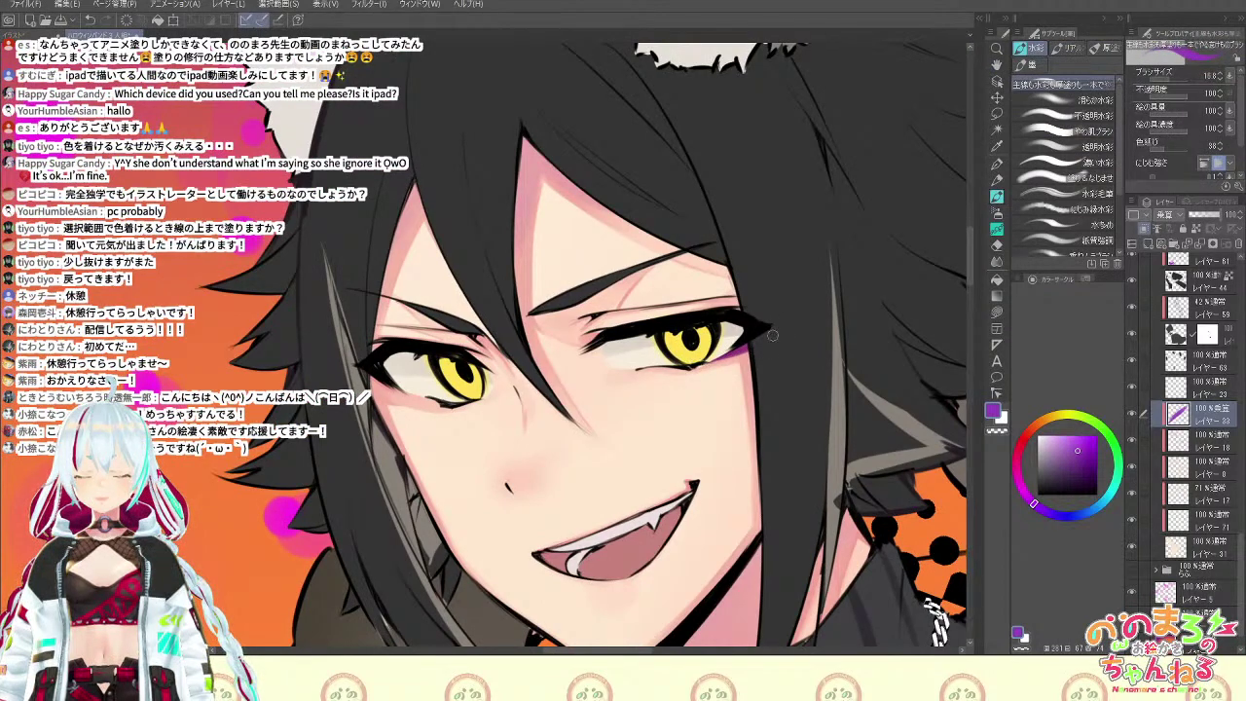
{"action": "left_click_drag", "start_coordinate": [698, 368], "coordinate": [750, 350]}
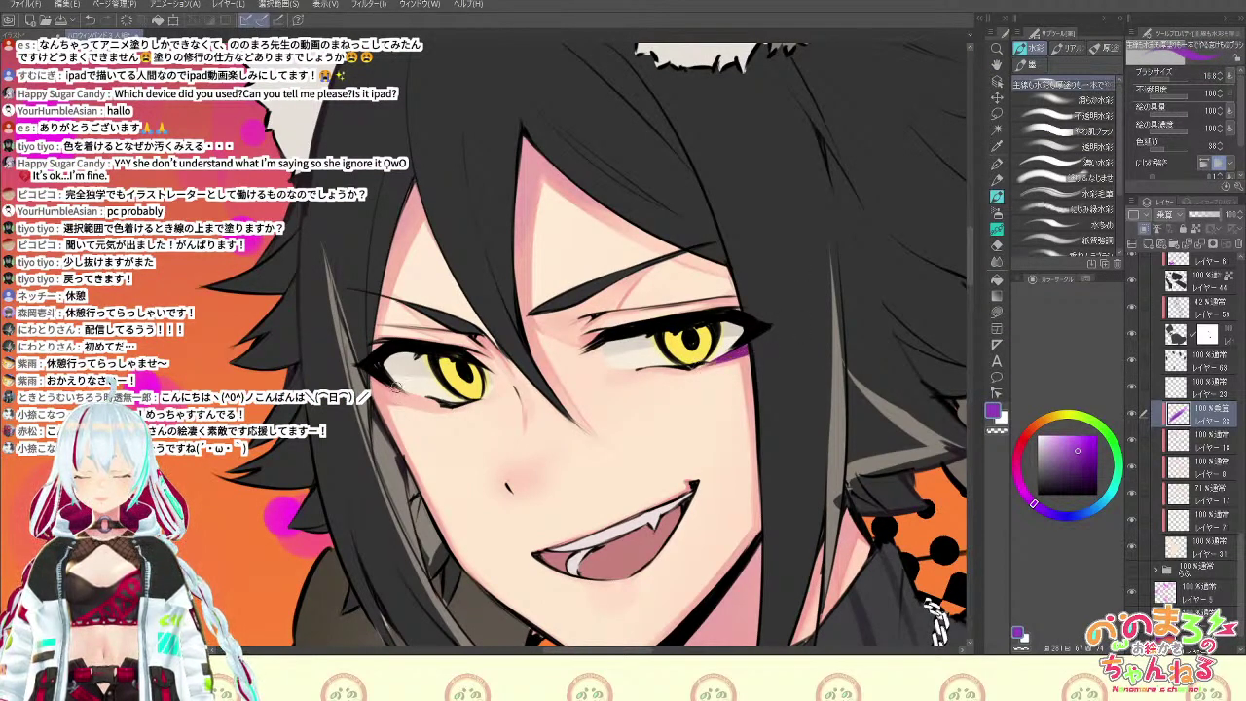
{"action": "left_click_drag", "start_coordinate": [424, 394], "coordinate": [381, 377]}
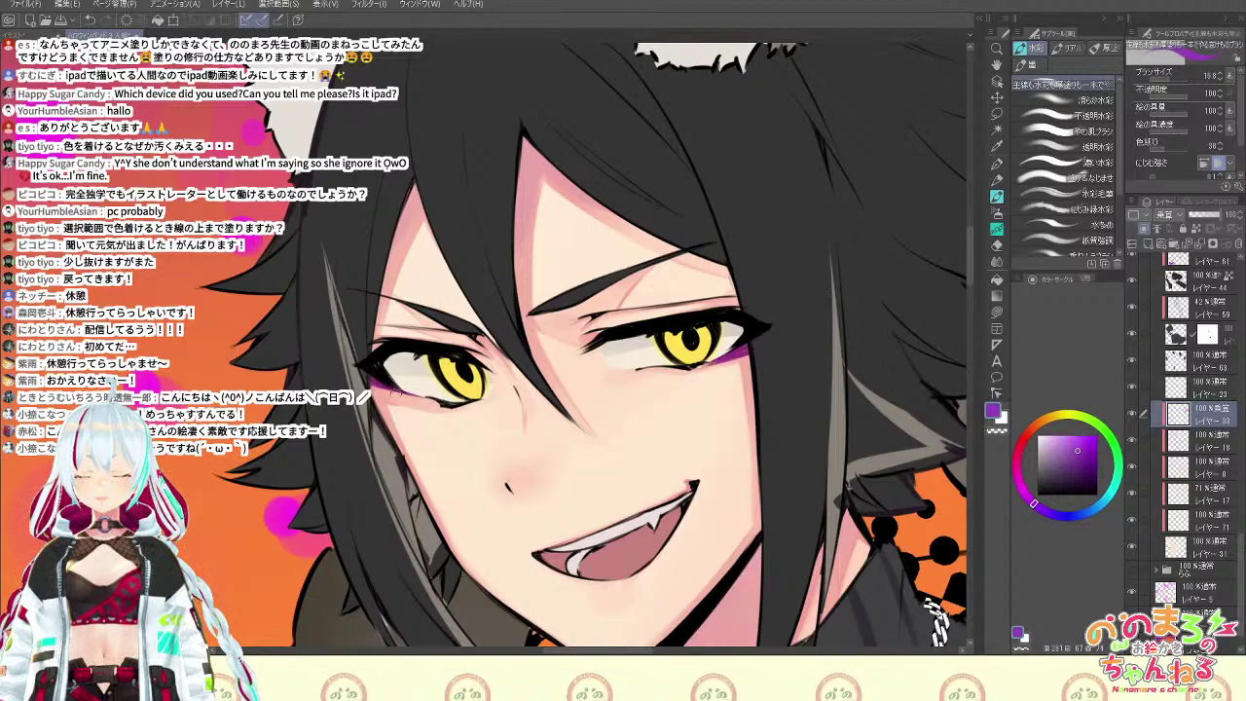
{"action": "left_click_drag", "start_coordinate": [444, 401], "coordinate": [386, 386]}
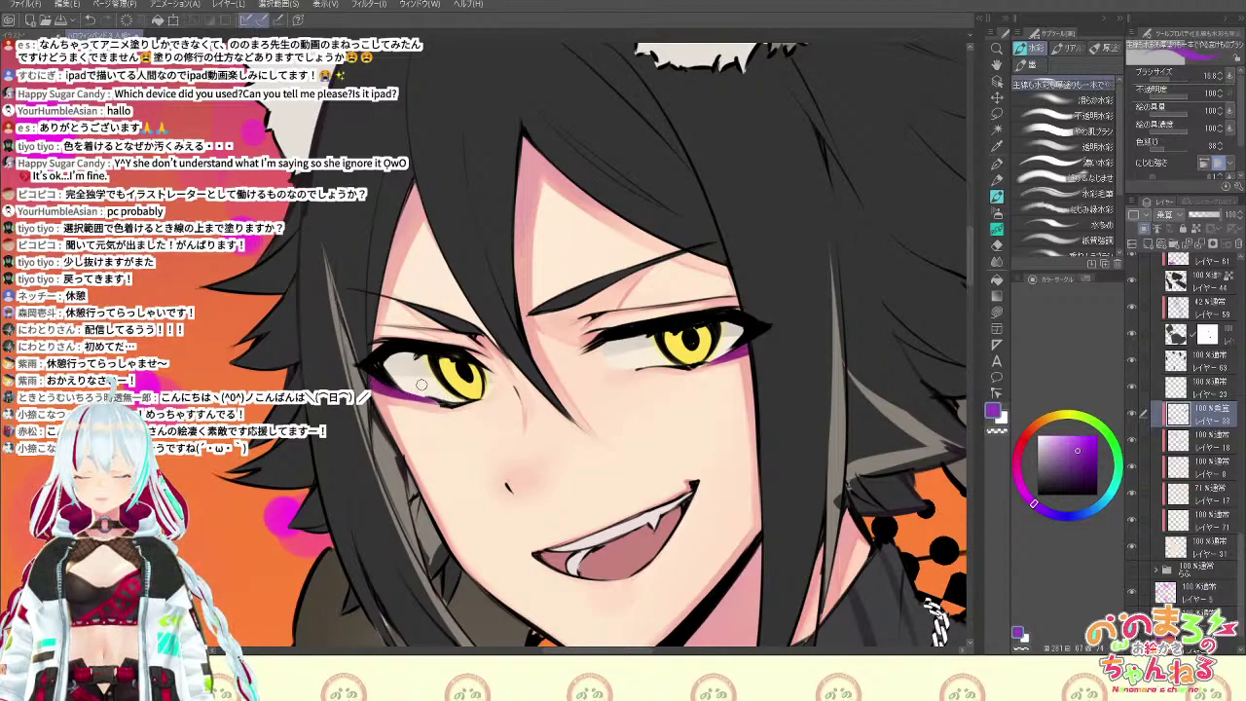
{"action": "scroll", "coordinate": [422, 385], "scroll_direction": "down", "scroll_amount": 5}
{"action": "scroll", "coordinate": [421, 384], "scroll_direction": "up", "scroll_amount": 5}
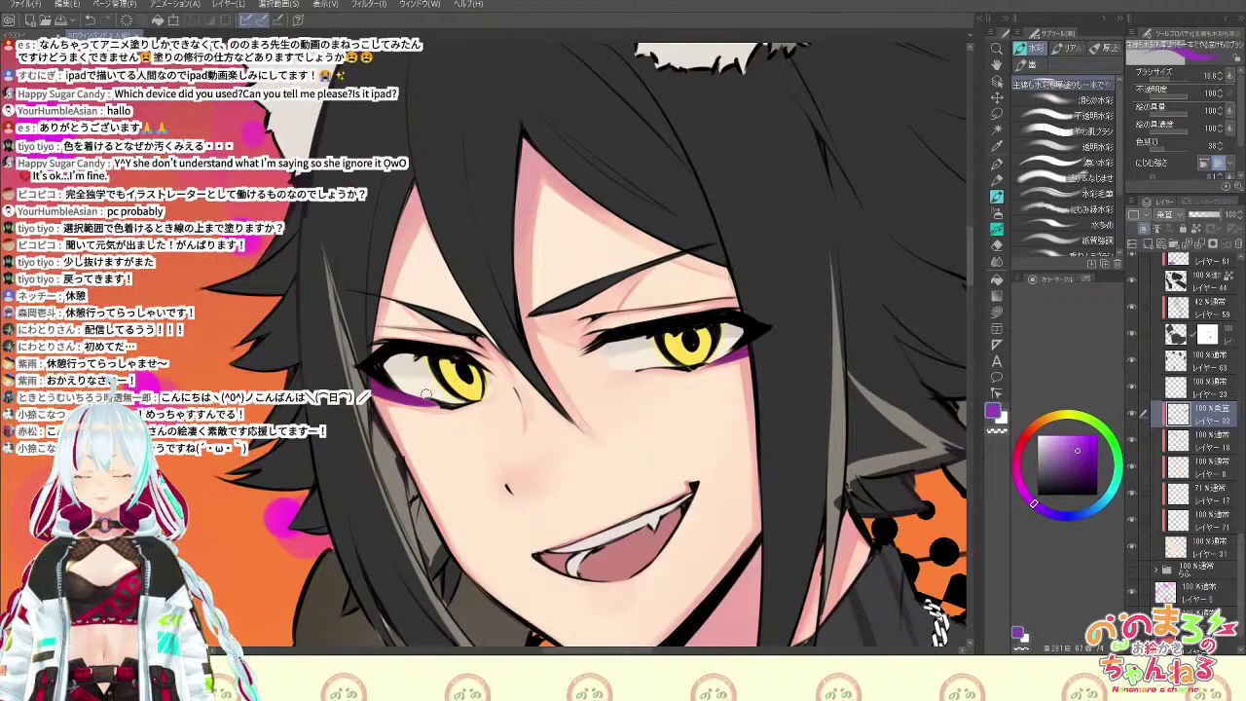
Erase the excess purple beneath the character's right eye to tidy the edge of the eyeshadow
{"action": "key", "text": "e"}
{"action": "left_click_drag", "start_coordinate": [409, 405], "coordinate": [450, 405]}
{"action": "key", "text": "b"}
{"action": "scroll", "coordinate": [368, 379], "scroll_direction": "down", "scroll_amount": 5}
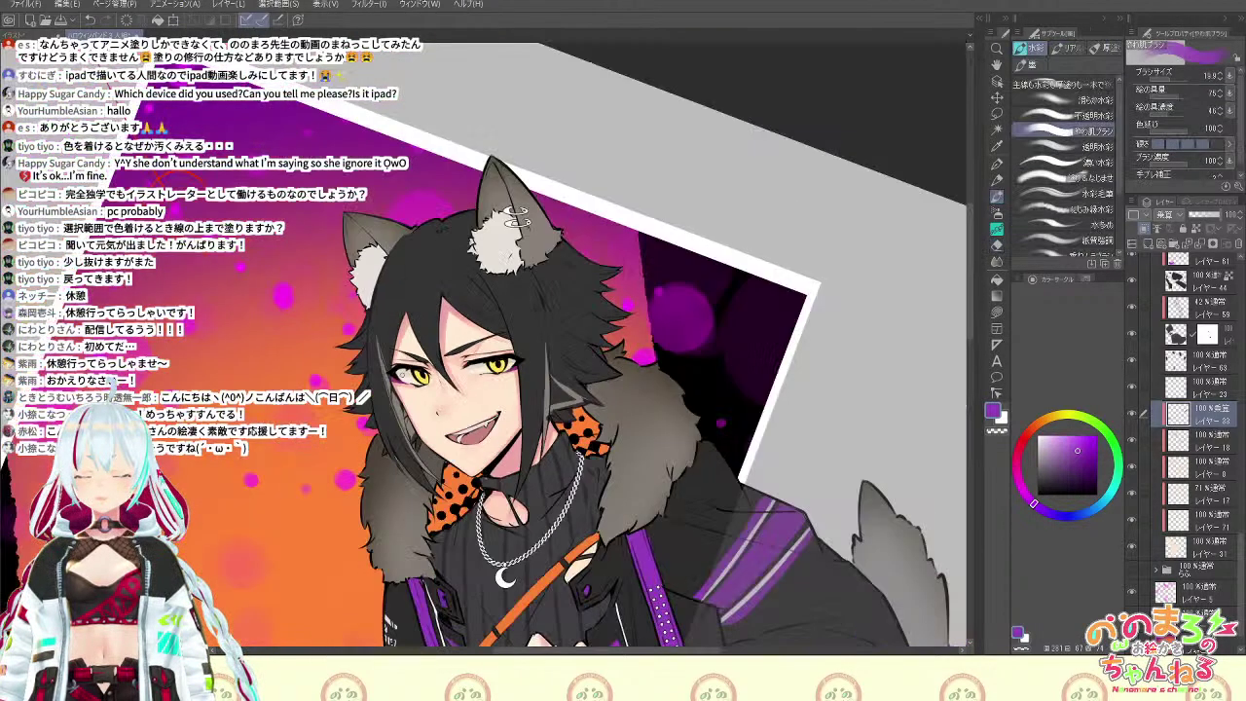
{"action": "scroll", "coordinate": [401, 375], "scroll_direction": "up", "scroll_amount": 5}
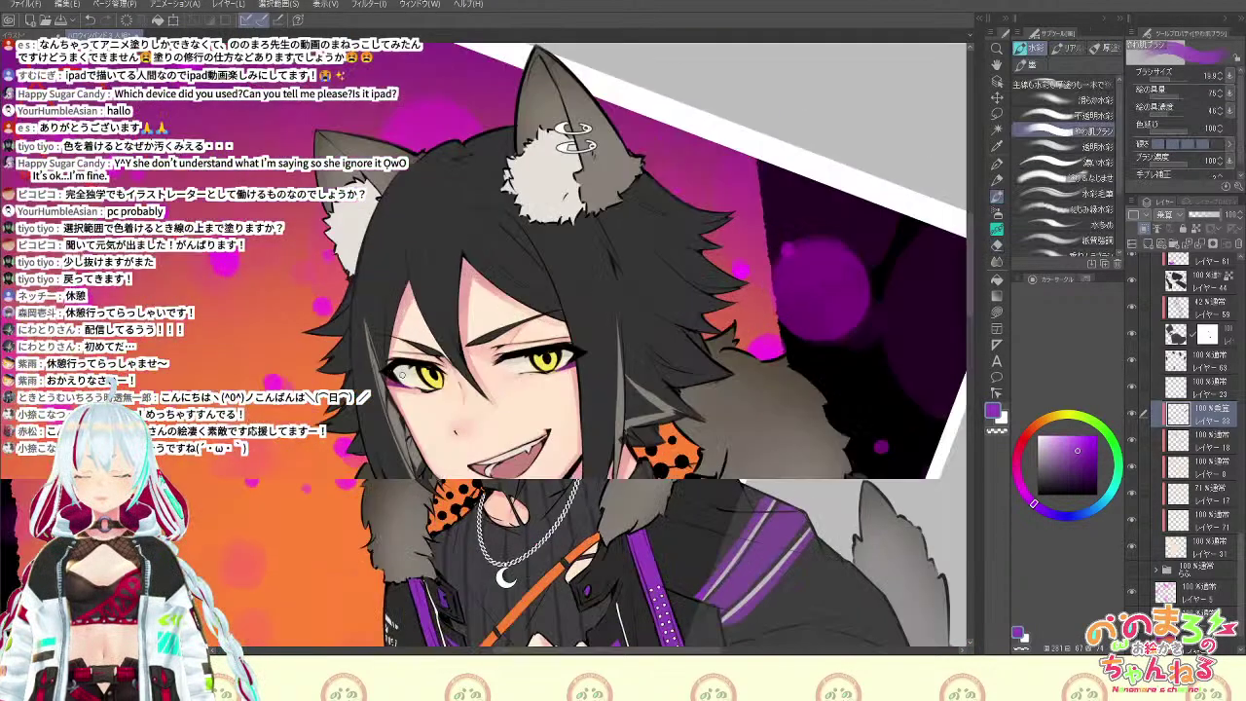
{"action": "scroll", "coordinate": [402, 375], "scroll_direction": "down", "scroll_amount": 5}
{"action": "scroll", "coordinate": [401, 375], "scroll_direction": "up", "scroll_amount": 5}
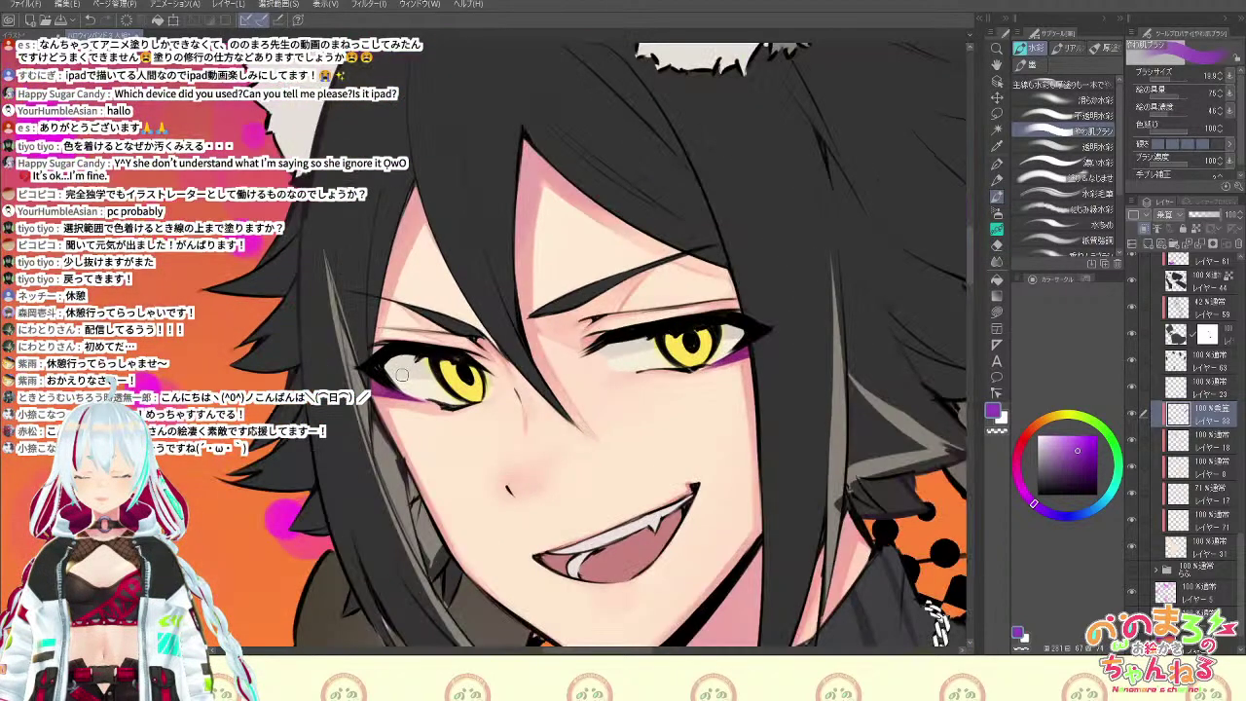
Pick the layer at the character's left eye and sample the yellow of its iris as the paint colour
{"action": "left_click", "coordinate": [997, 82]}
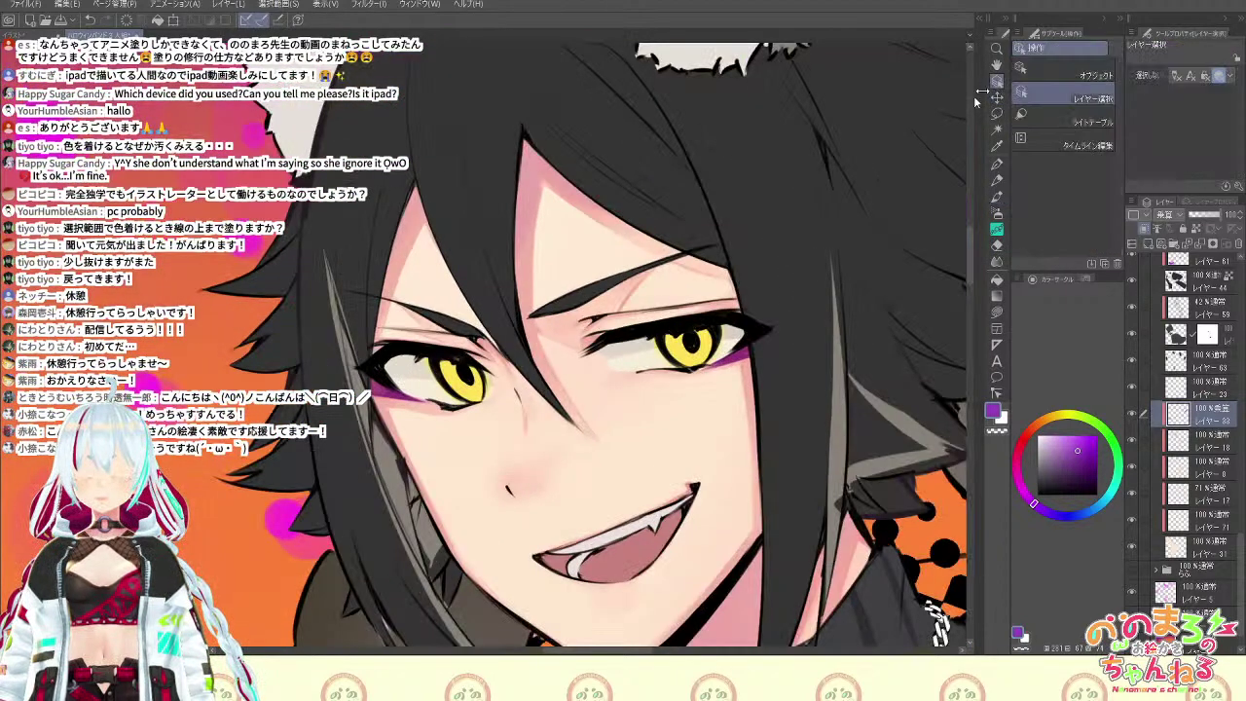
{"action": "left_click", "coordinate": [632, 348]}
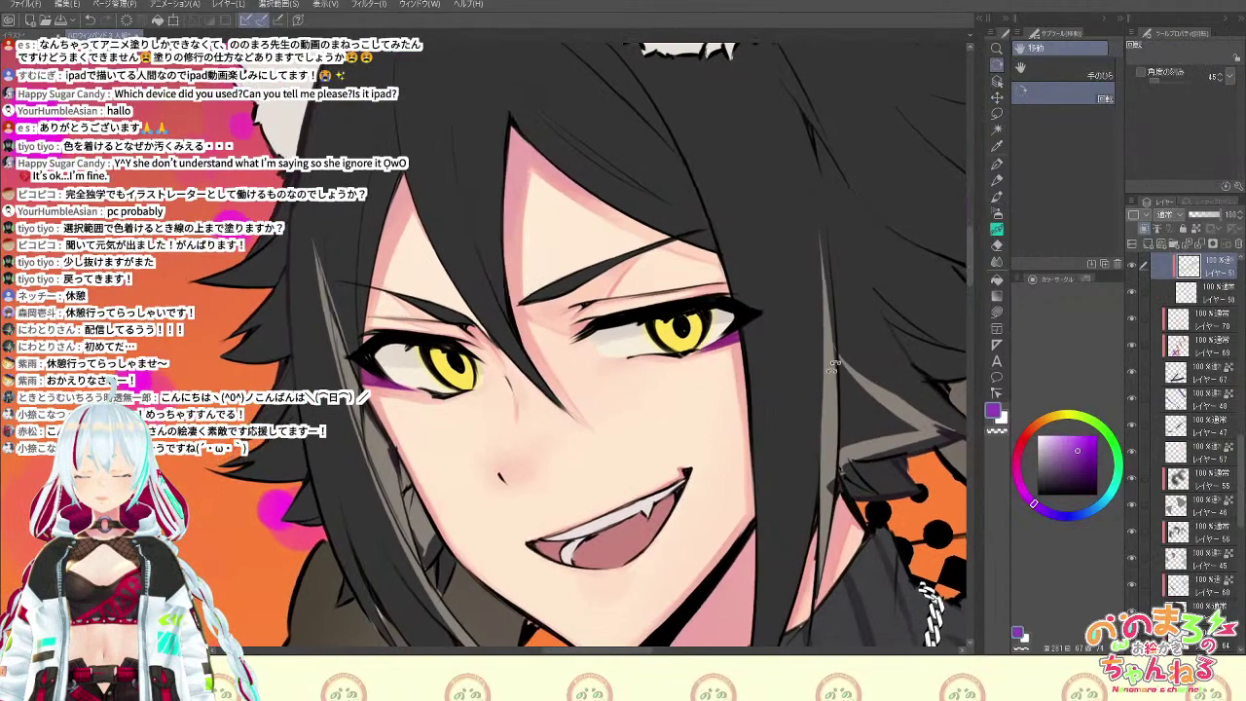
{"action": "left_click_drag", "start_coordinate": [735, 365], "coordinate": [721, 282]}
{"action": "left_click_drag", "start_coordinate": [779, 604], "coordinate": [933, 496]}
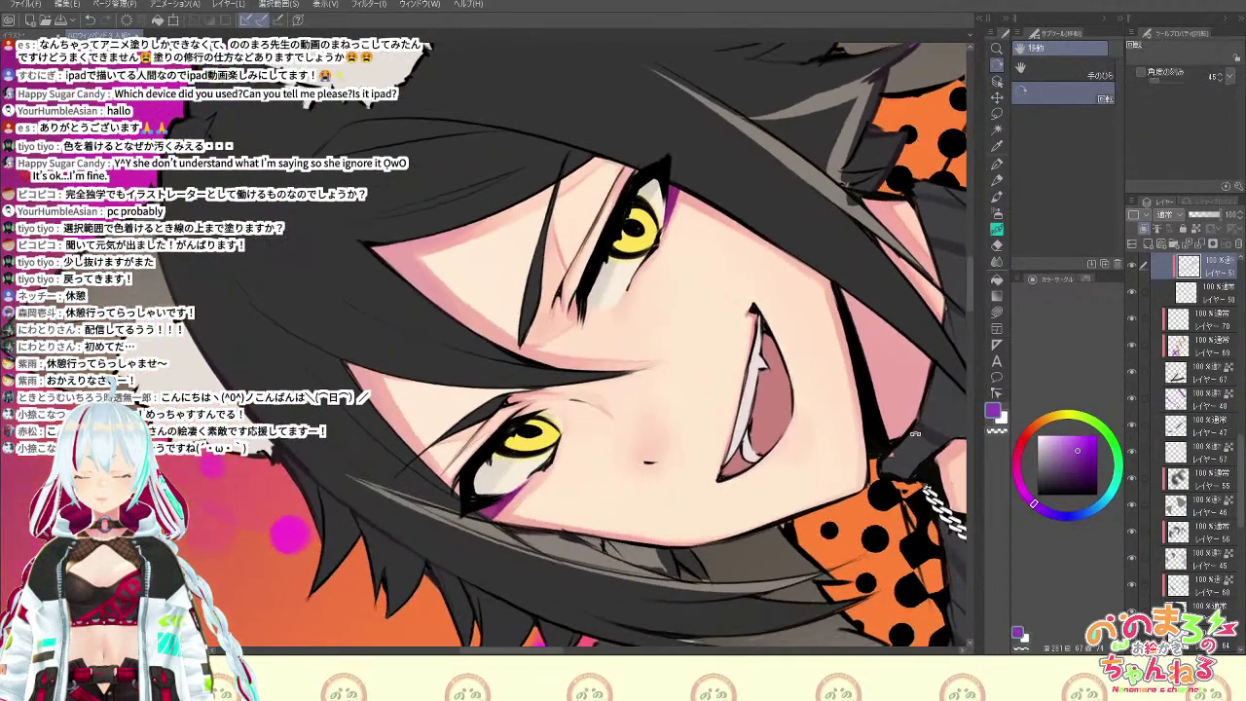
{"action": "left_click_drag", "start_coordinate": [650, 255], "coordinate": [674, 352]}
{"action": "key", "text": "alt"}
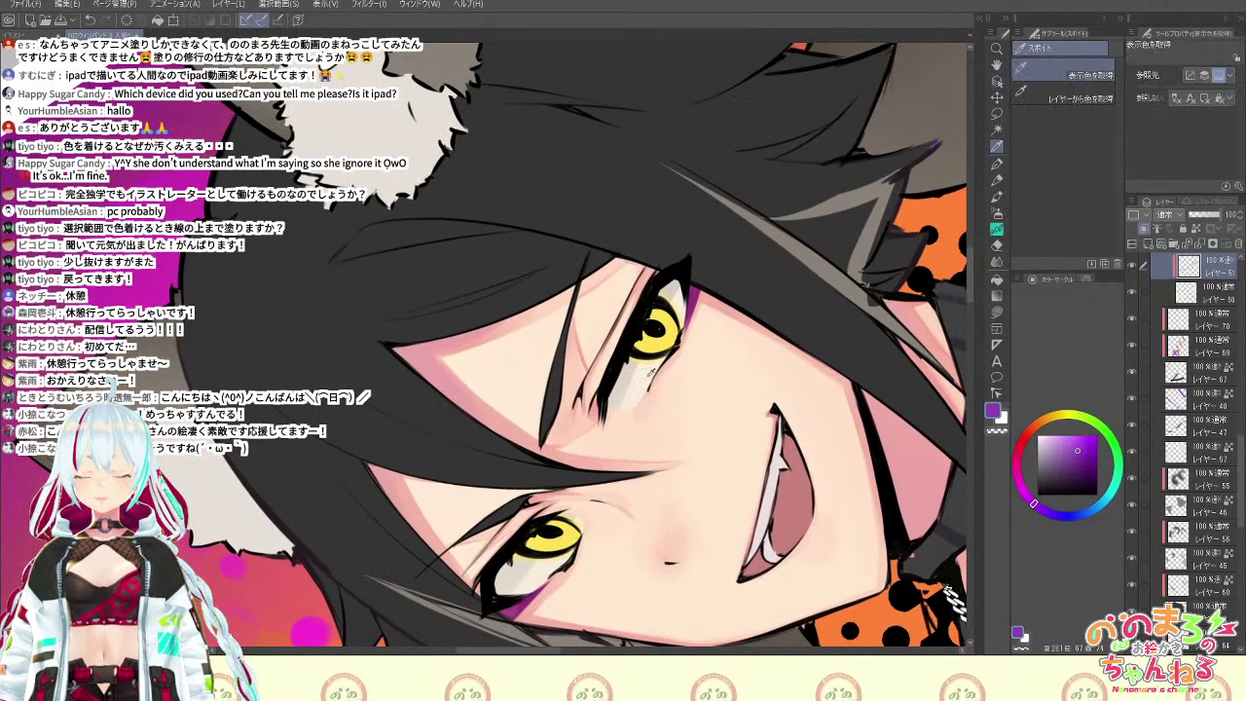
{"action": "key", "text": "ctrl+shift"}
{"action": "key", "text": "asciicircum"}
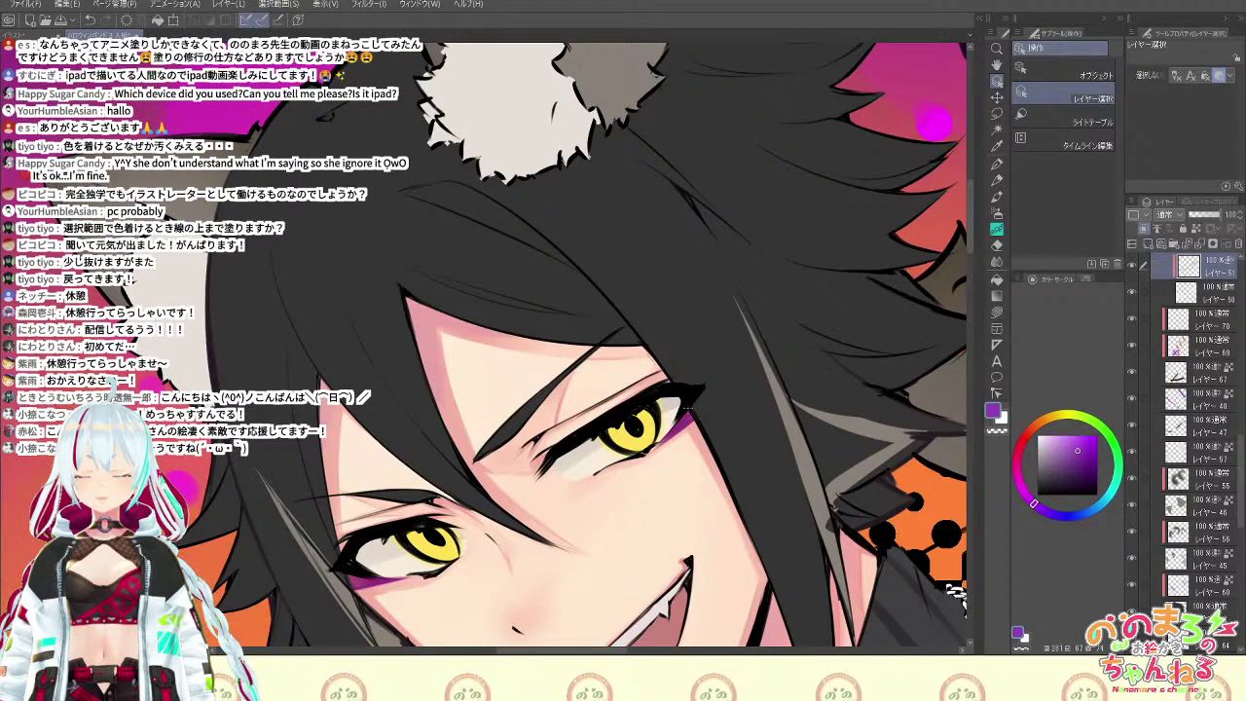
{"action": "key", "text": "shift+space"}
{"action": "left_click_drag", "start_coordinate": [705, 481], "coordinate": [613, 581]}
{"action": "left_click", "coordinate": [582, 503], "text": "alt"}
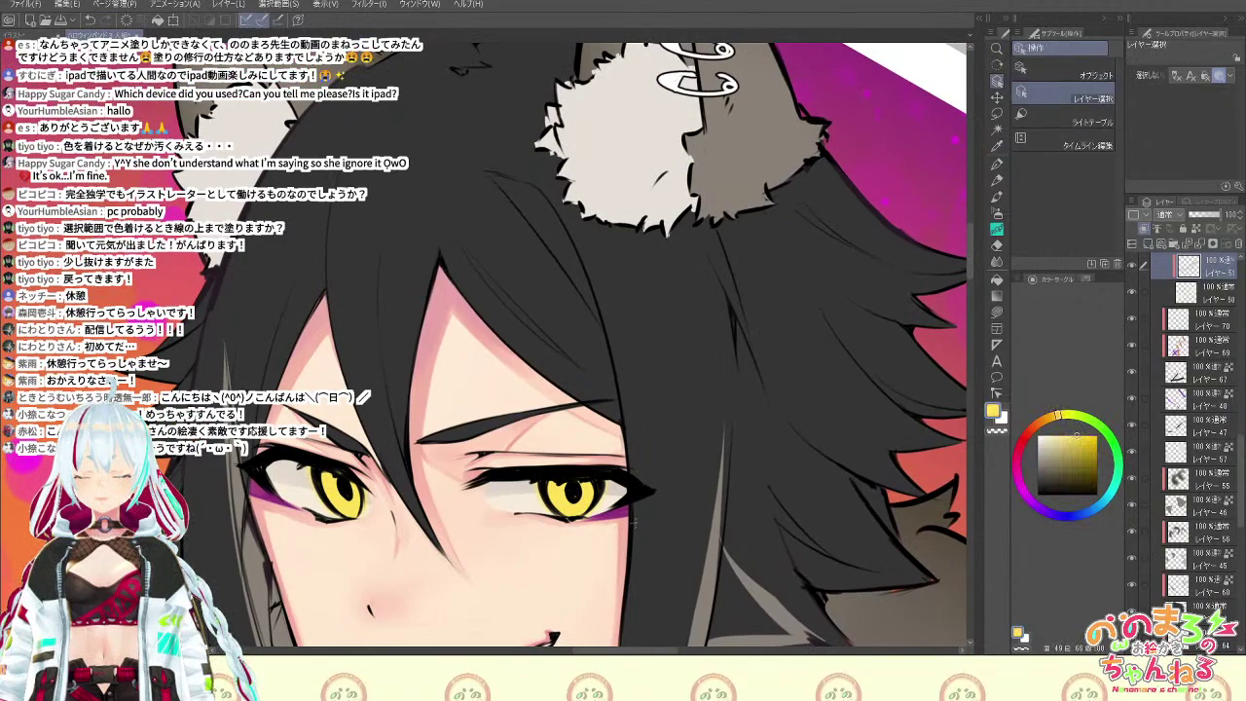
{"action": "key", "text": "space"}
{"action": "left_click_drag", "start_coordinate": [616, 523], "coordinate": [676, 464]}
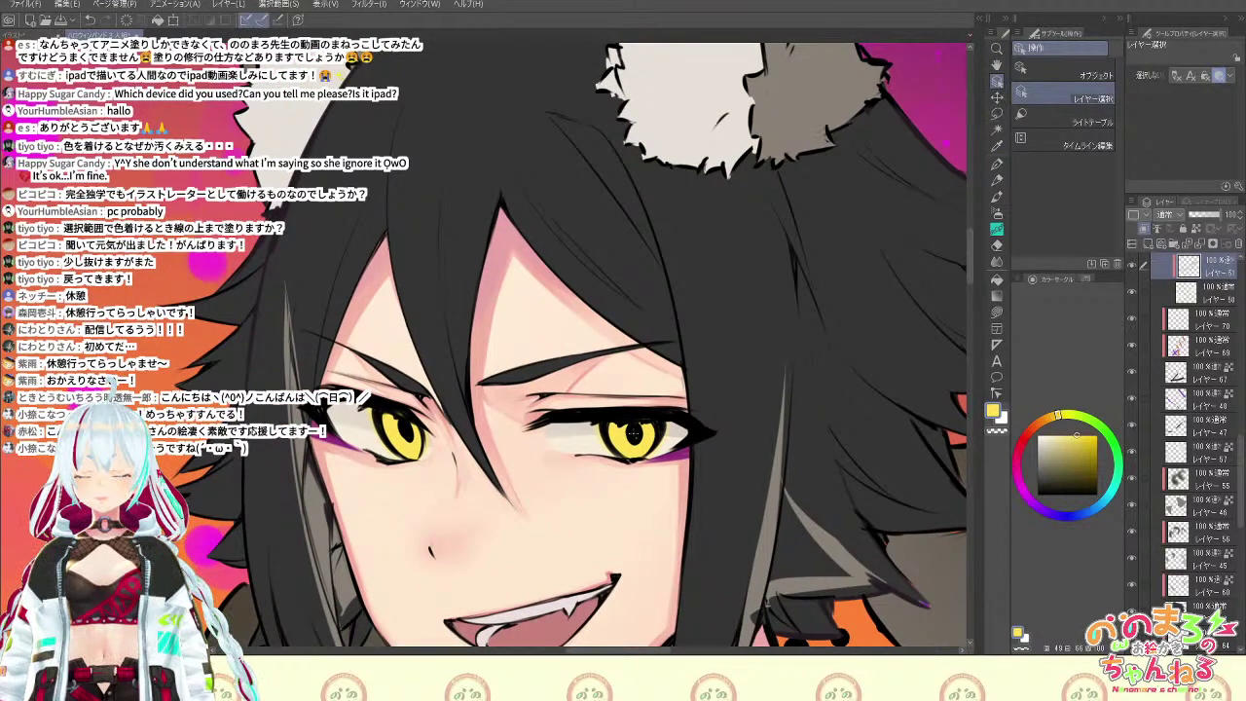
Select the pupil layer from the canvas and shift the paint colour from yellow to a darker, muted amber
{"action": "left_click", "coordinate": [633, 420]}
{"action": "key", "text": "6"}
{"action": "key", "text": "6"}
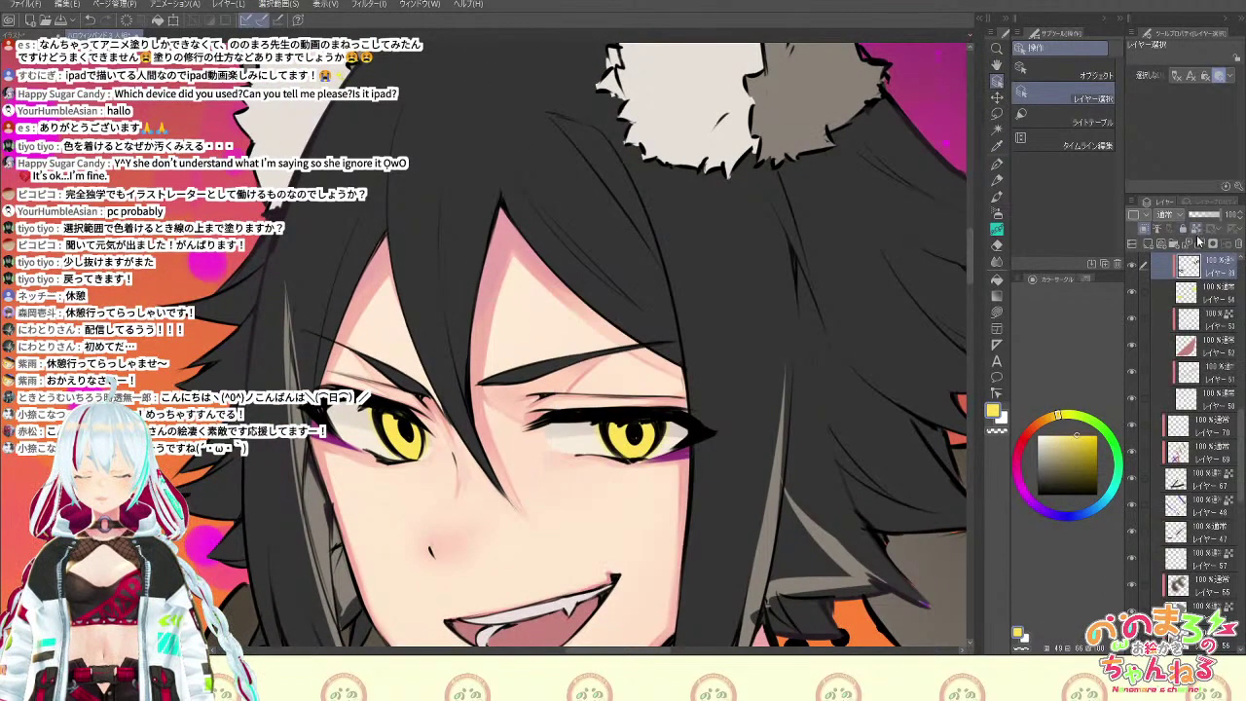
{"action": "key", "text": "5"}
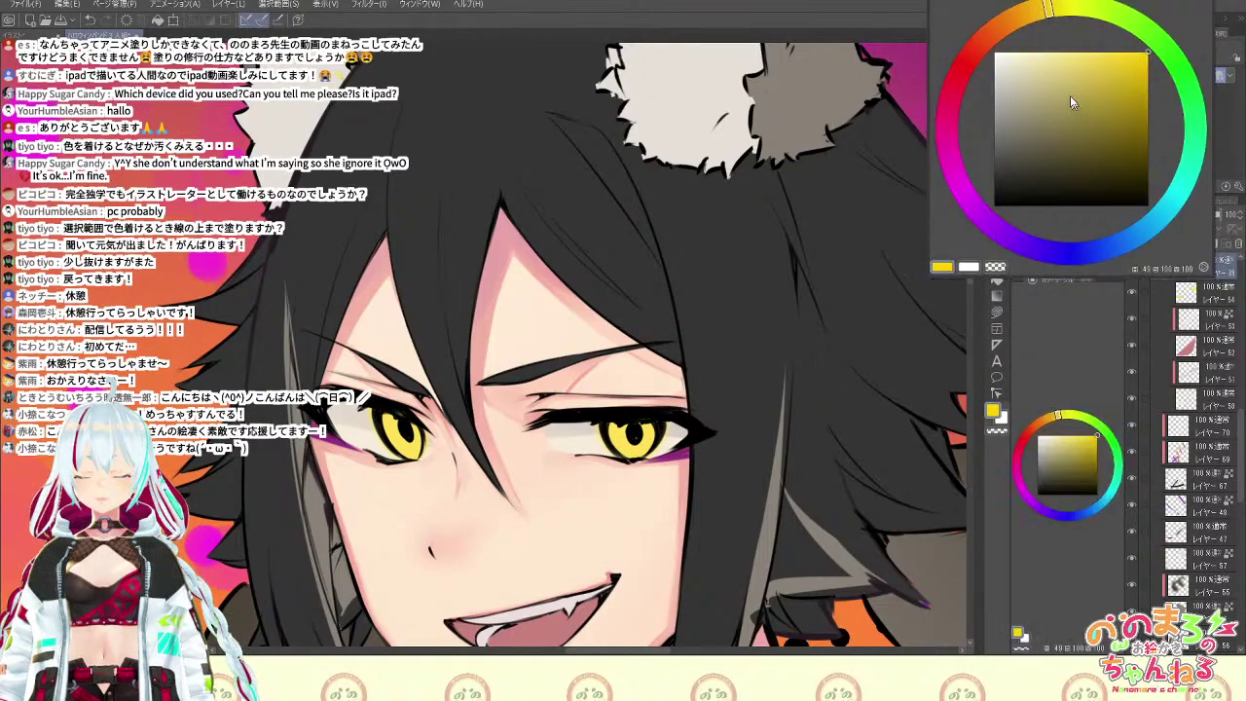
{"action": "key", "text": "c"}
{"action": "left_click", "coordinate": [1046, 16]}
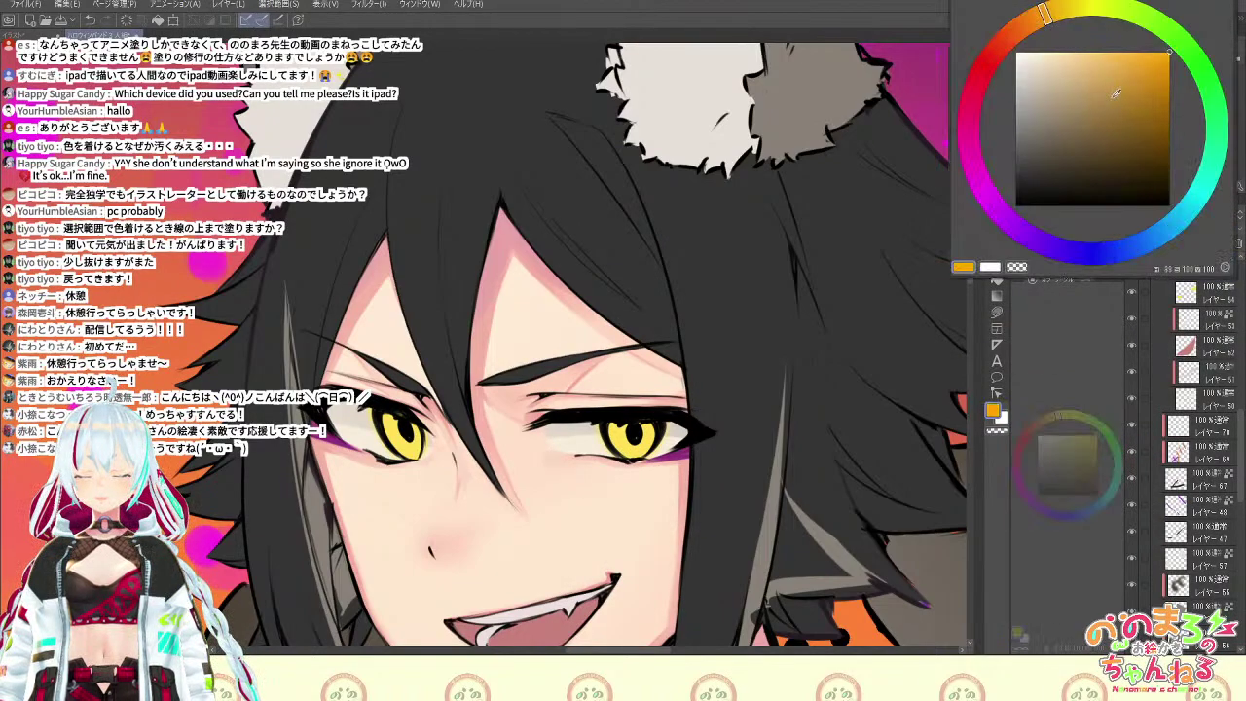
{"action": "left_click", "coordinate": [1115, 95]}
{"action": "key", "text": "c"}
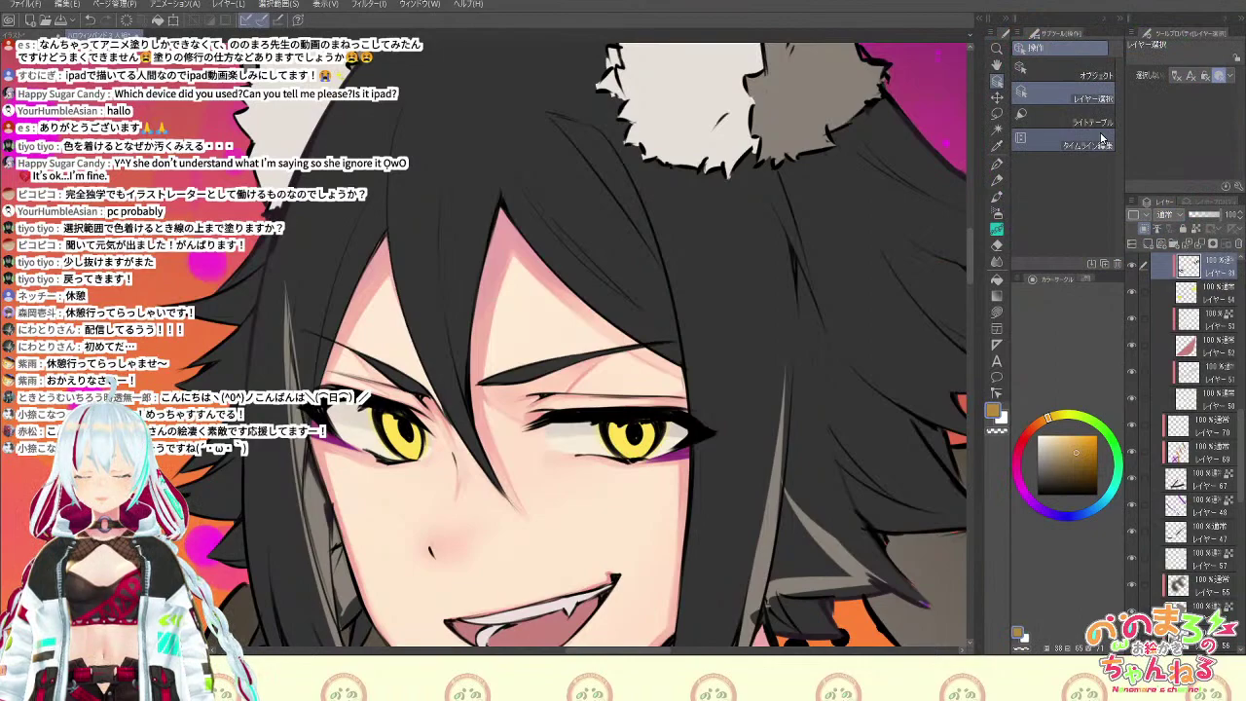
Lock the transparent pixels of the pupil layer and fill its contents with the muted amber
{"action": "left_click", "coordinate": [1197, 229]}
{"action": "key", "text": "q"}
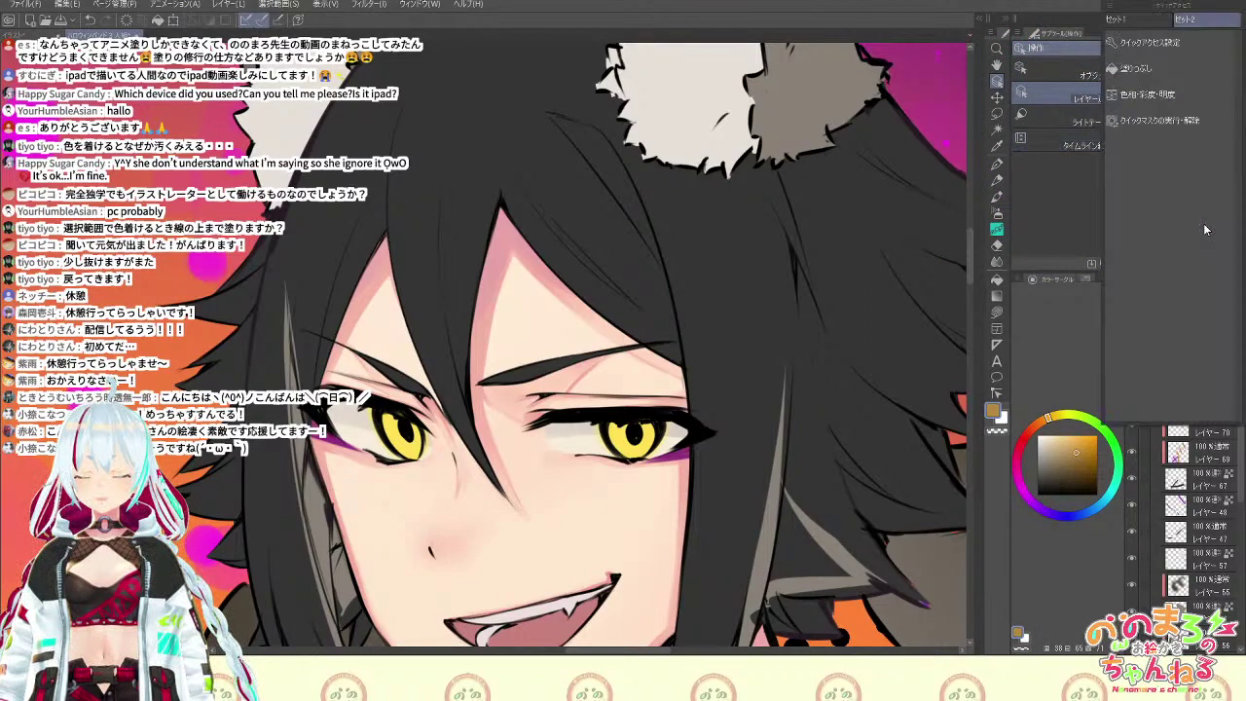
{"action": "left_click", "coordinate": [1156, 74]}
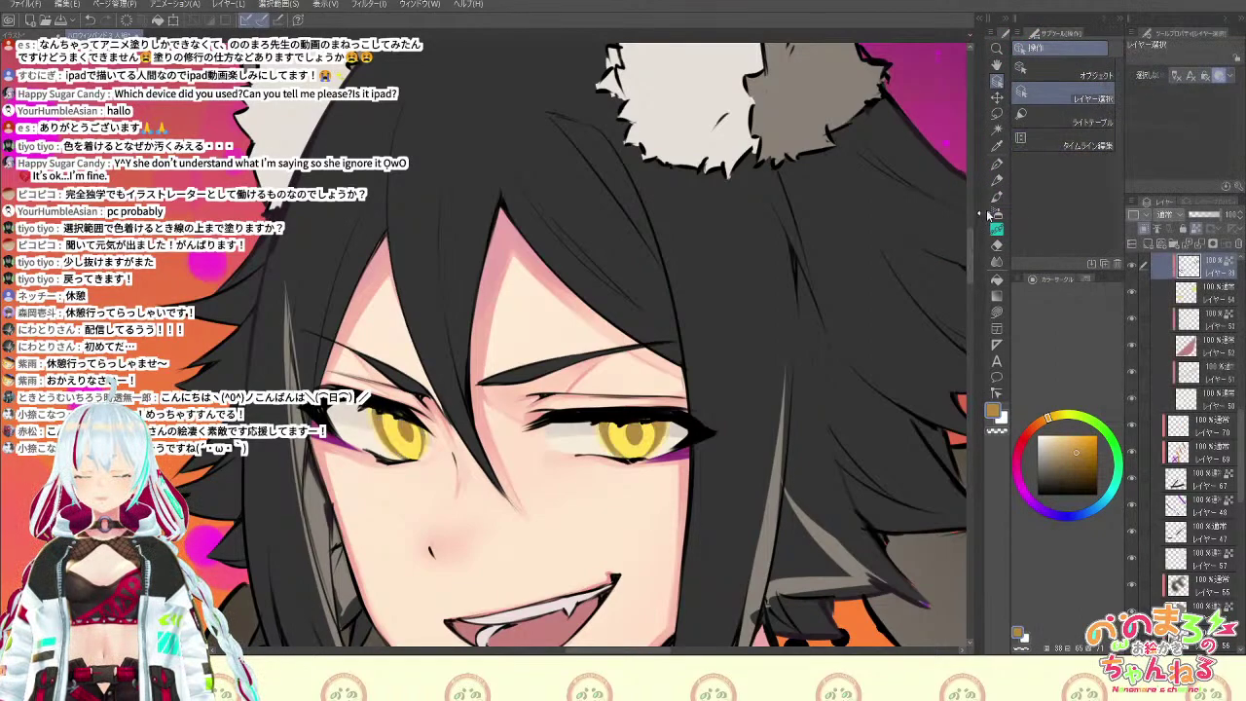
Darken the upper part of both pupils in deep brown with the soft airbrush at size 100.2, then warm the brown towards orange
{"action": "left_click", "coordinate": [1082, 482]}
{"action": "key", "text": "b"}
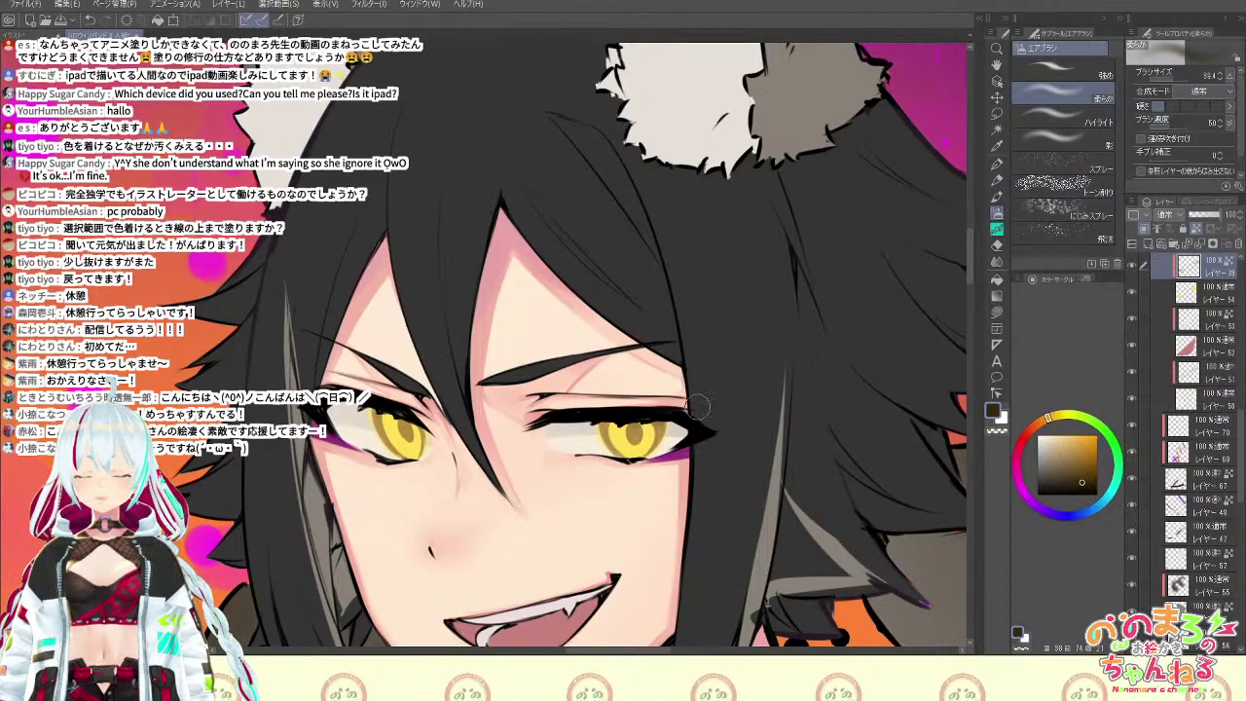
{"action": "left_click", "coordinate": [1180, 78]}
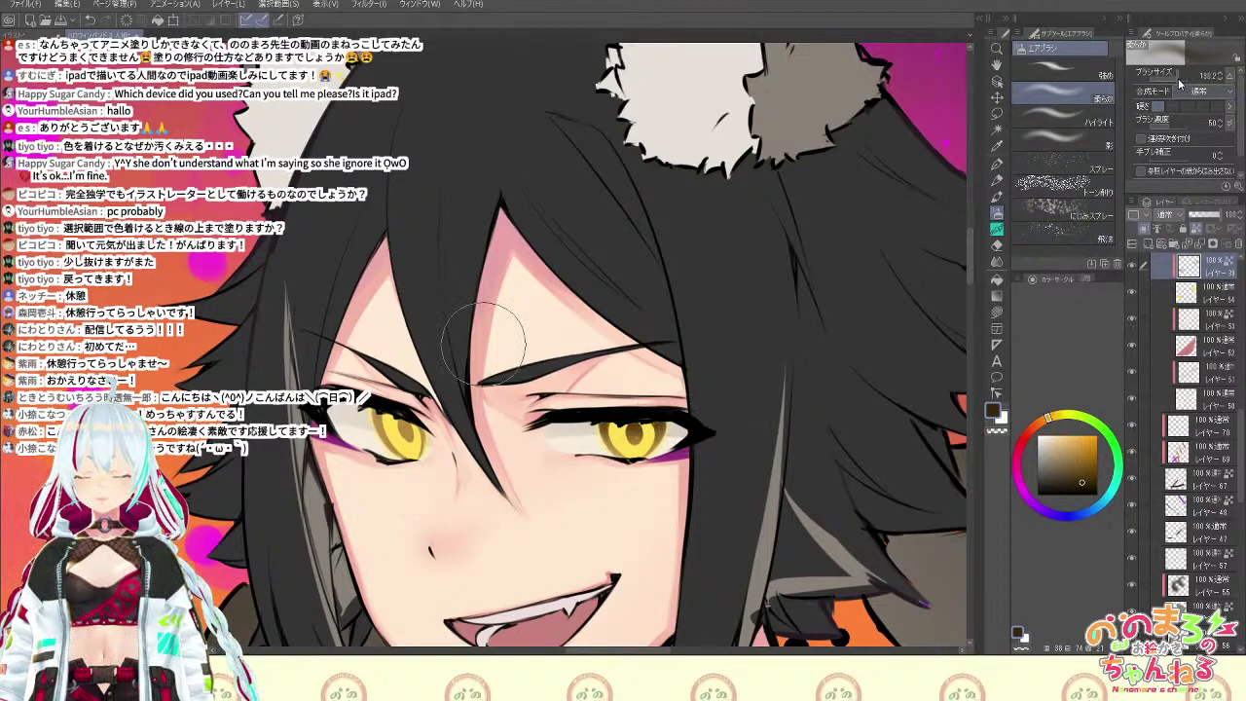
{"action": "left_click_drag", "start_coordinate": [1050, 416], "coordinate": [1041, 419]}
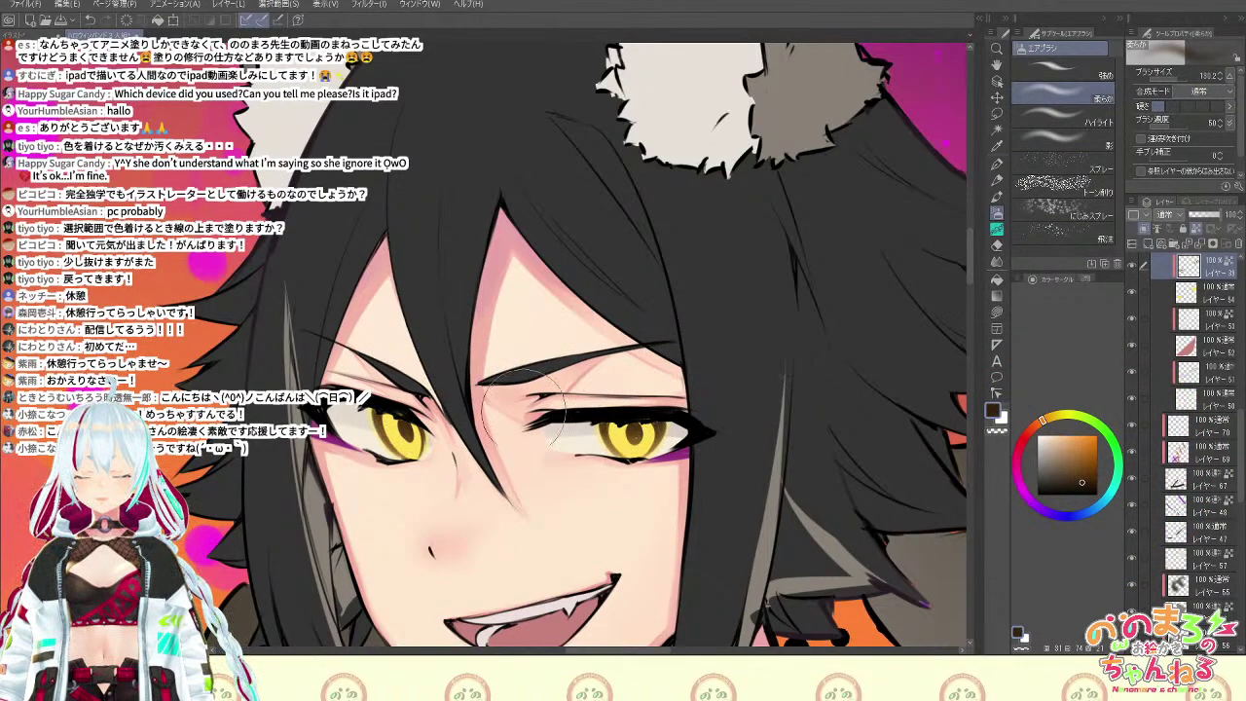
Sample the amber of the character's left pupil, shrink the soft airbrush and choose a brighter amber
{"action": "left_click", "coordinate": [631, 434], "text": "alt"}
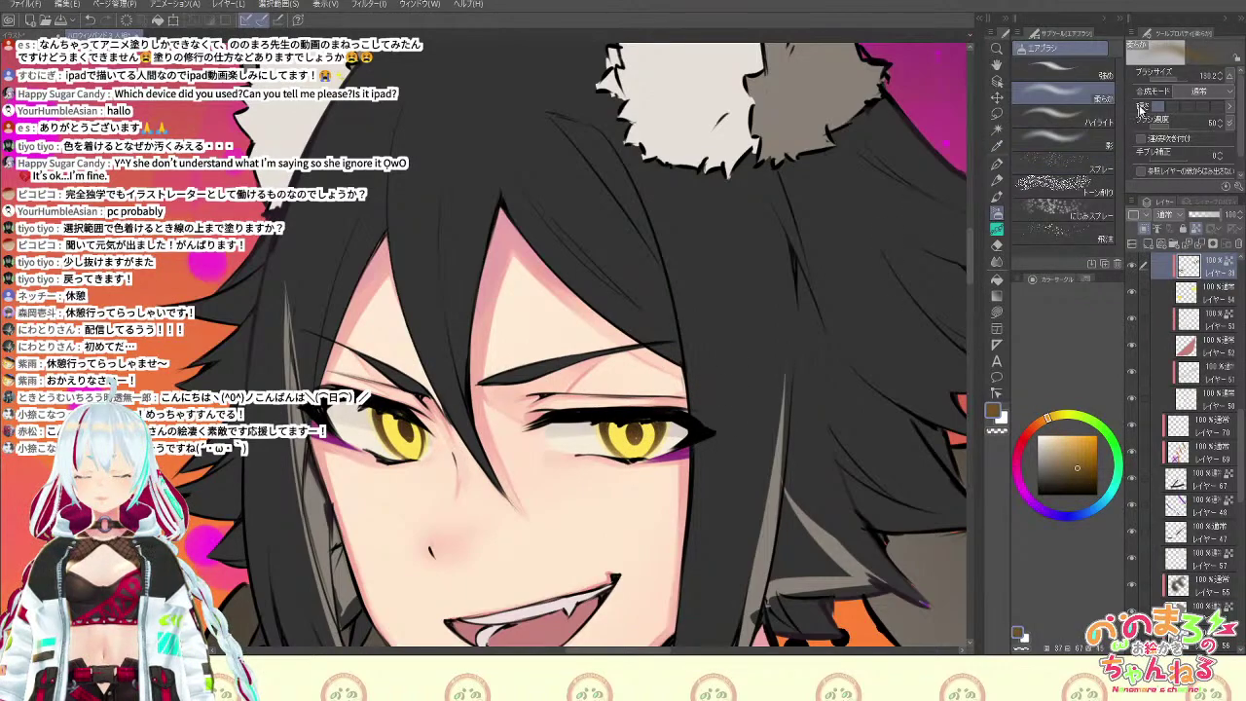
{"action": "left_click_drag", "start_coordinate": [1173, 81], "coordinate": [1170, 82]}
{"action": "key", "text": "ctrl+minus"}
{"action": "key", "text": "ctrl+plus"}
{"action": "key", "text": "ctrl+plus"}
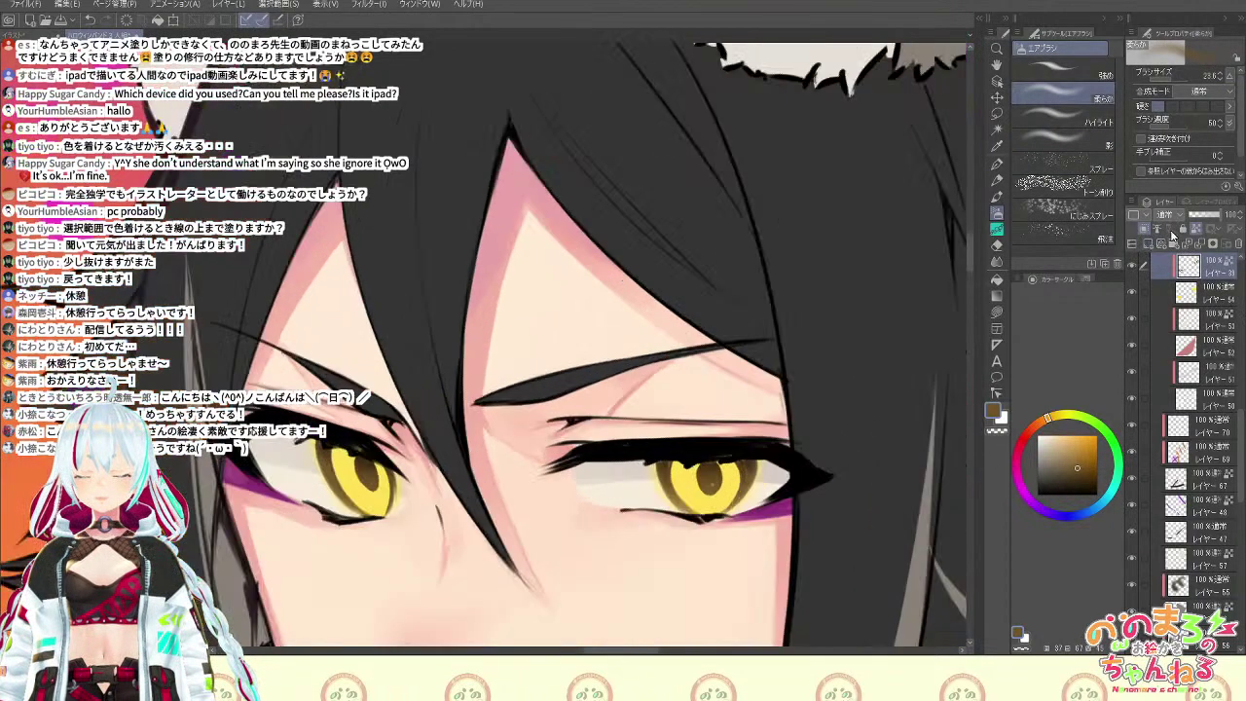
{"action": "left_click", "coordinate": [1085, 453]}
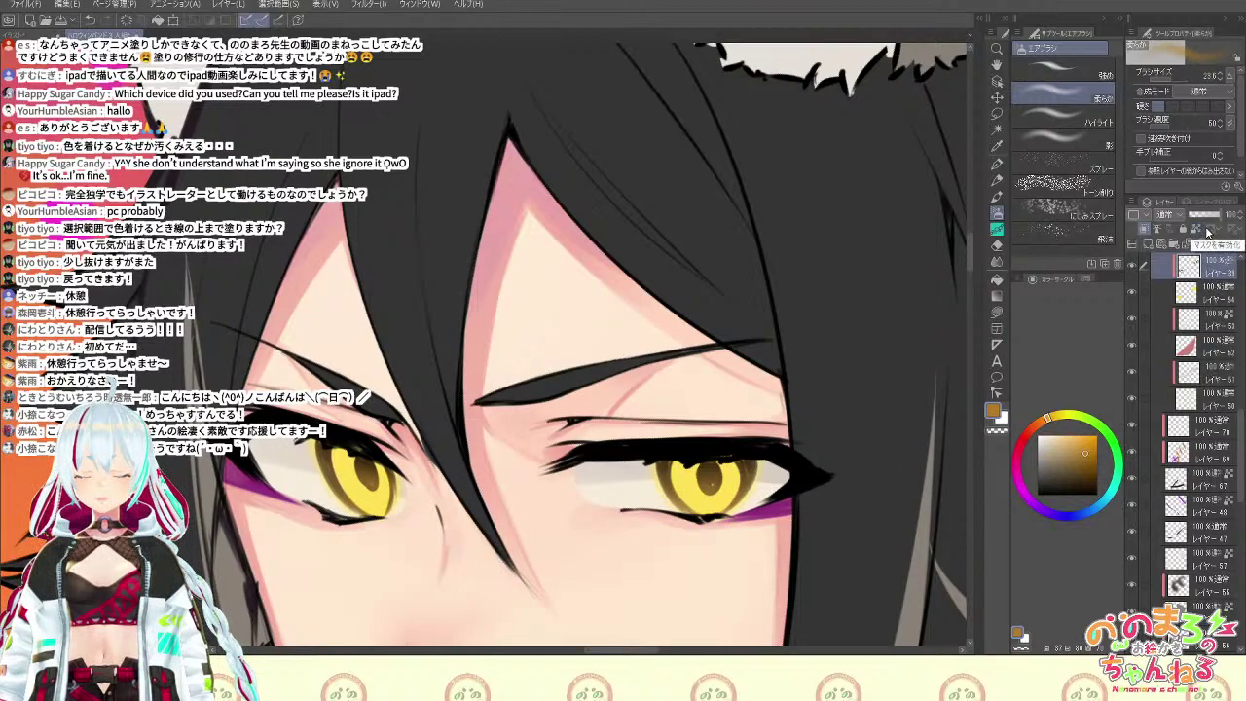
Paint a dark amber rim on the character's left iris with the watercolour brush at size 11.9 and clean its edge with the eraser
{"action": "key", "text": "b"}
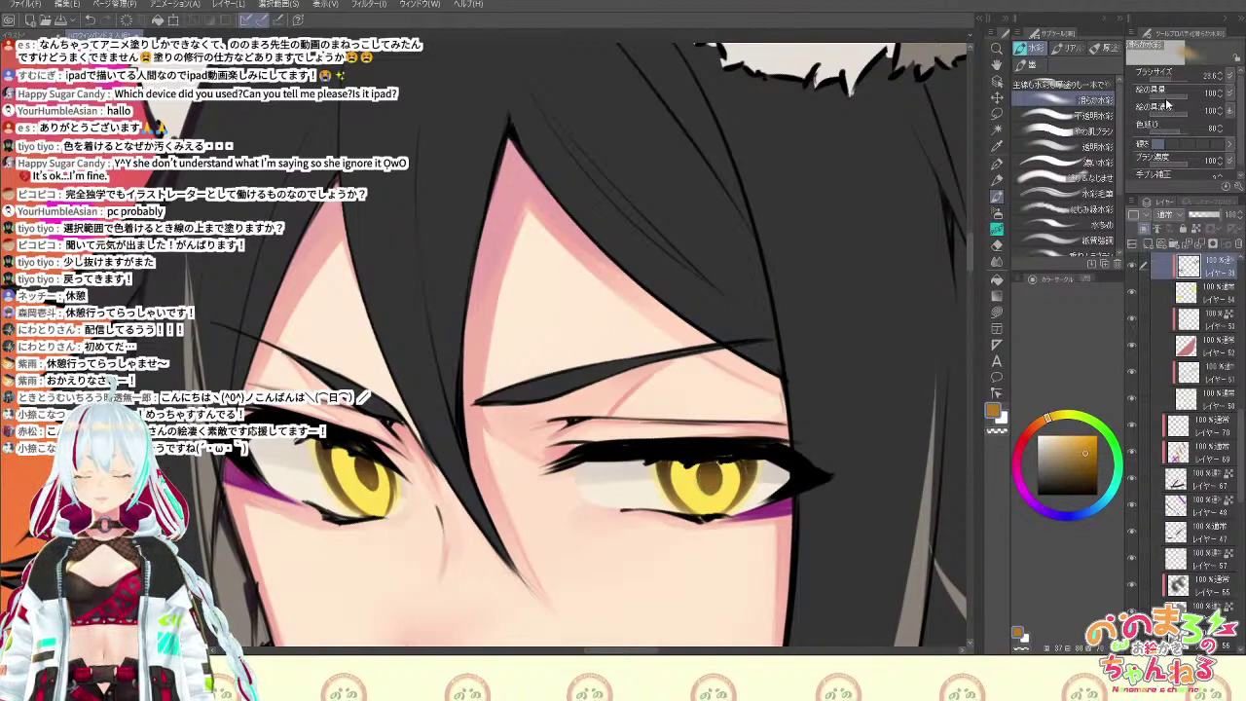
{"action": "left_click", "coordinate": [1170, 82]}
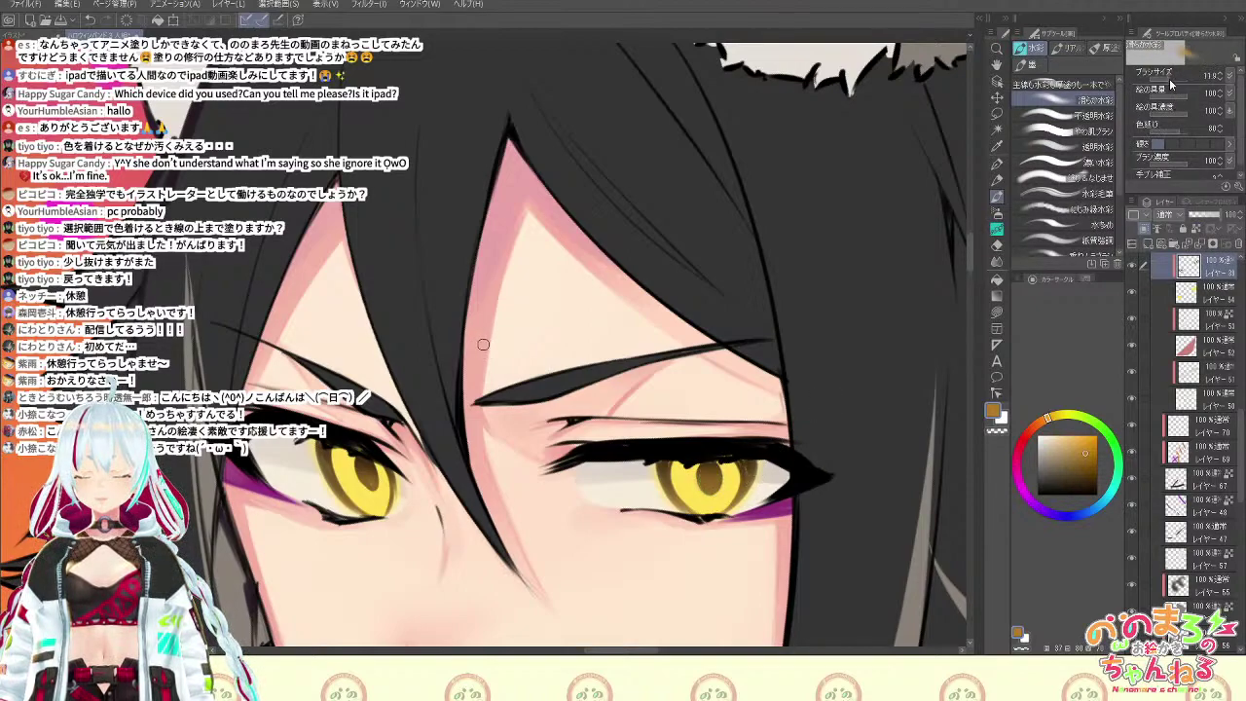
{"action": "left_click", "coordinate": [751, 467], "text": "alt"}
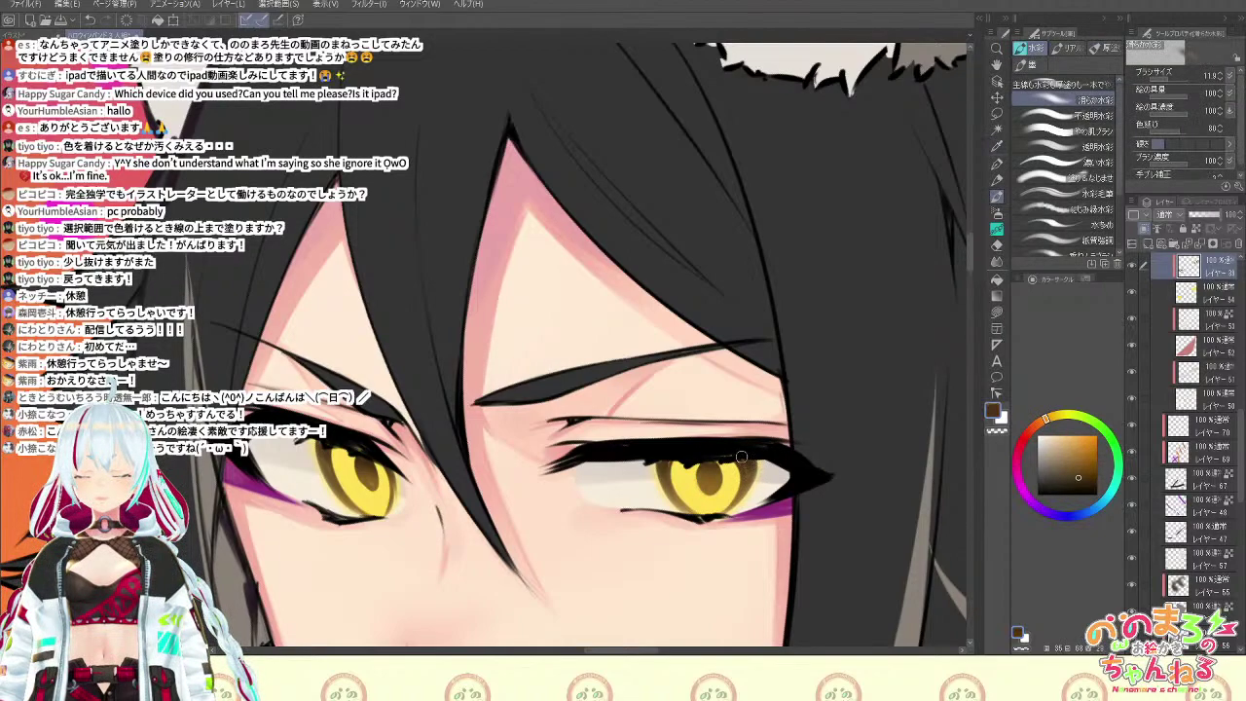
{"action": "left_click", "coordinate": [747, 474], "text": "alt"}
{"action": "key", "text": "e"}
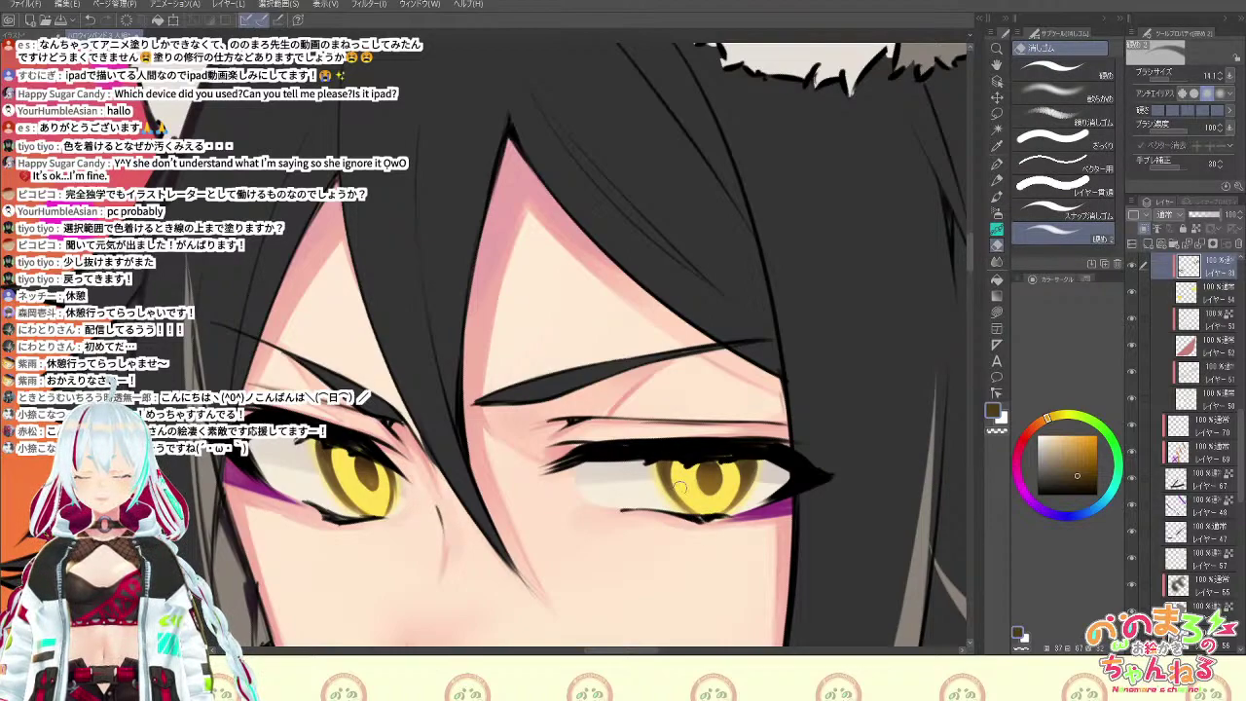
Paint the same dark rim on the character's right iris, tidy its edge and retouch the pupil with colours sampled from it
{"action": "key", "text": "b"}
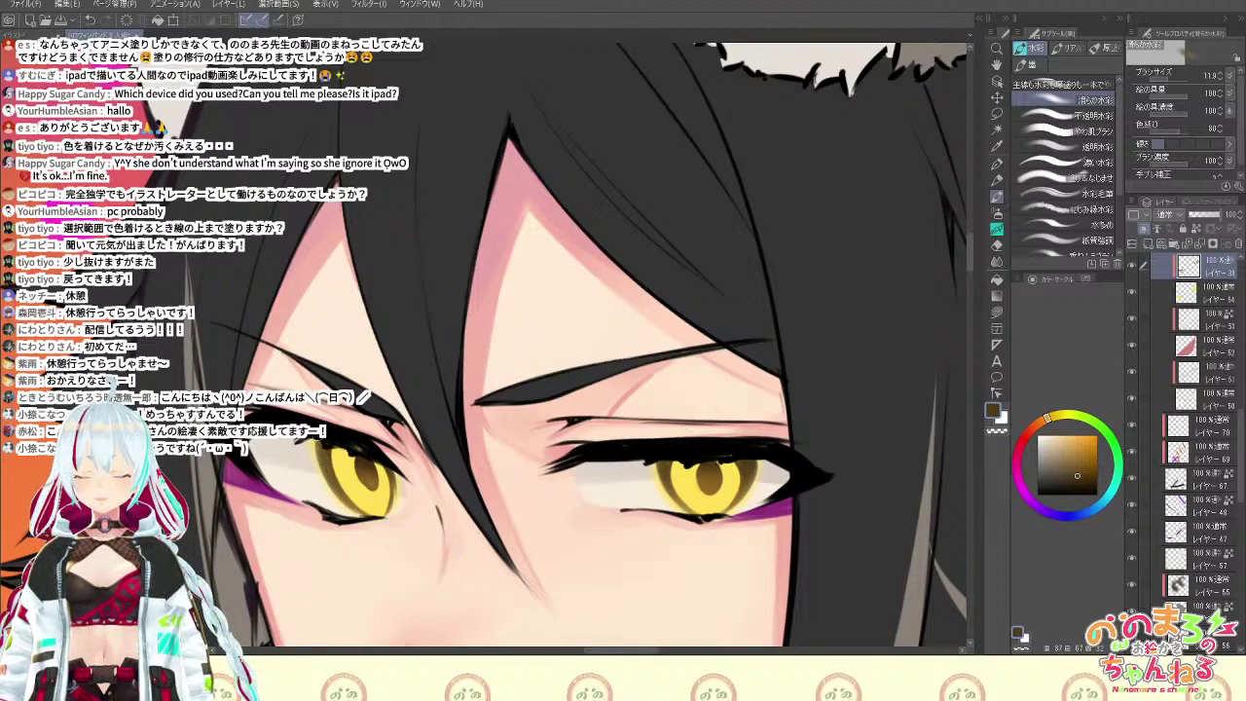
{"action": "key", "text": "e"}
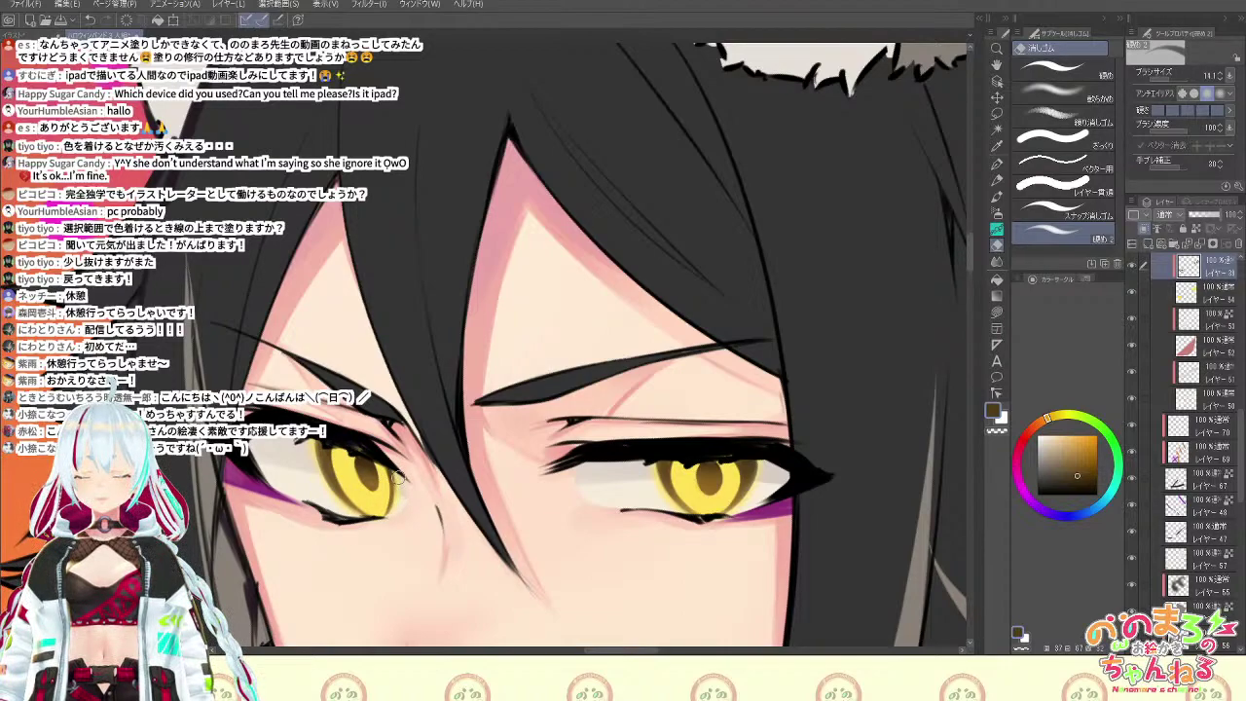
{"action": "key", "text": "b"}
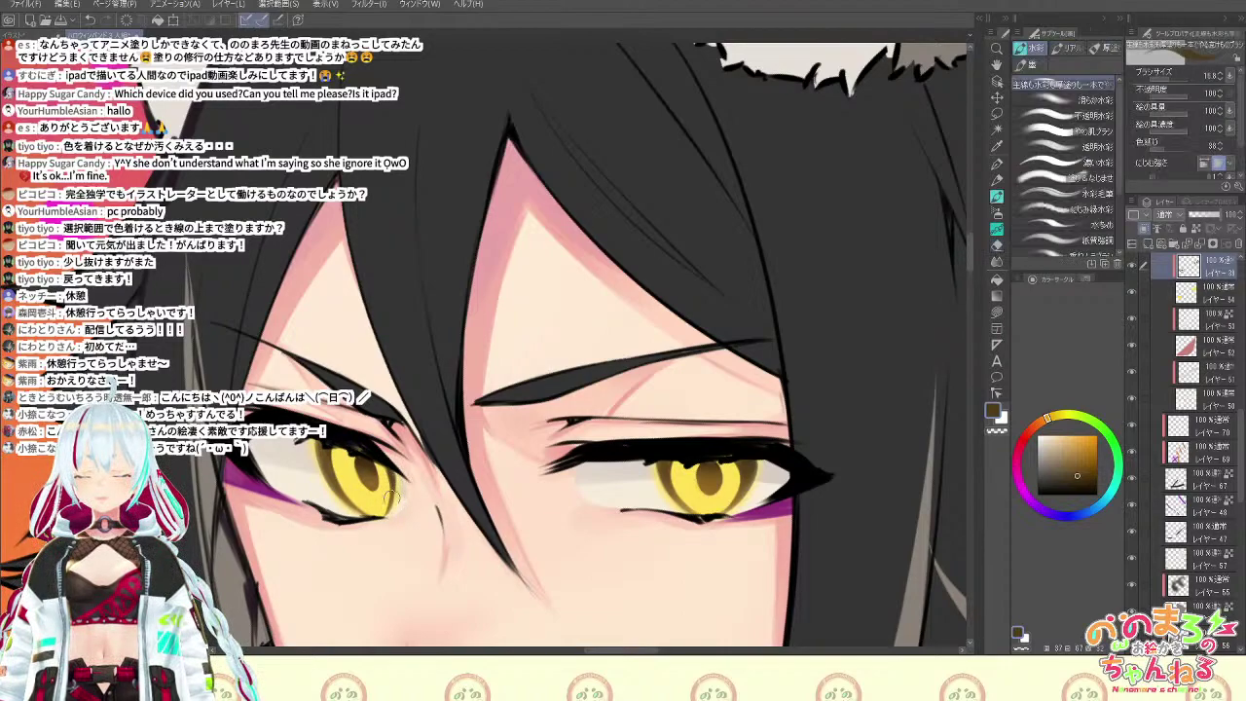
{"action": "left_click", "coordinate": [371, 482], "text": "alt"}
{"action": "key", "text": "b"}
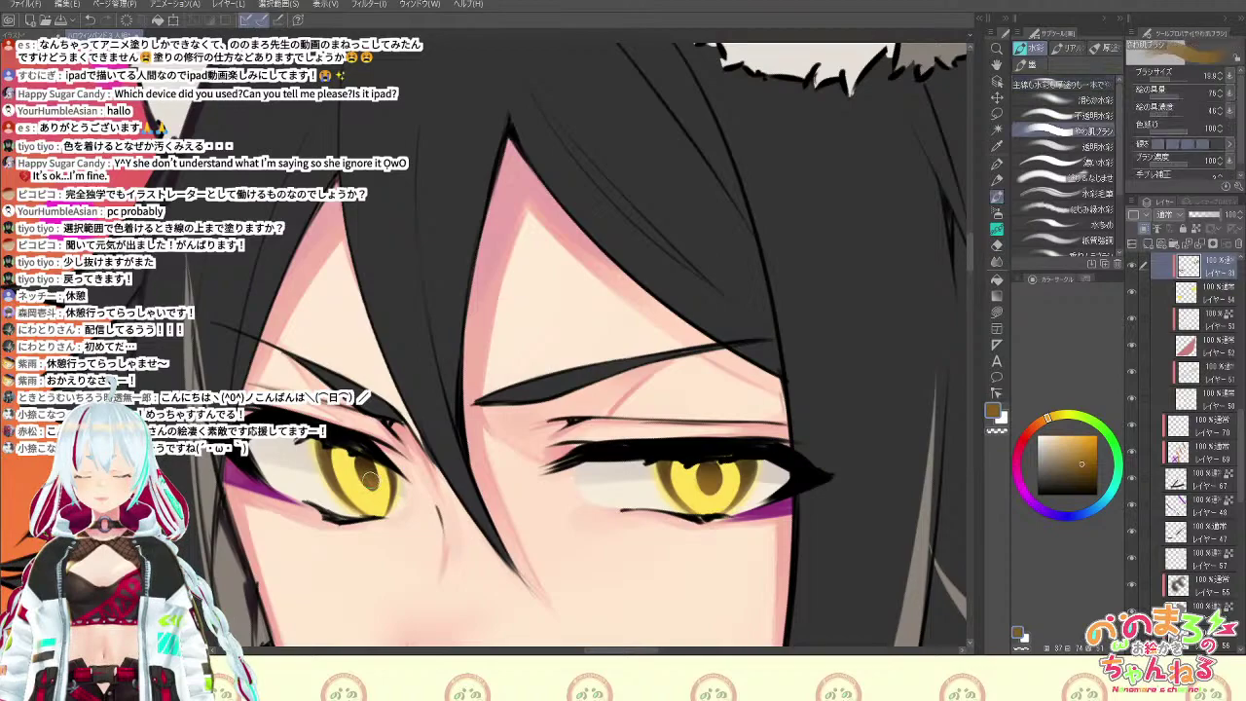
{"action": "key", "text": "b"}
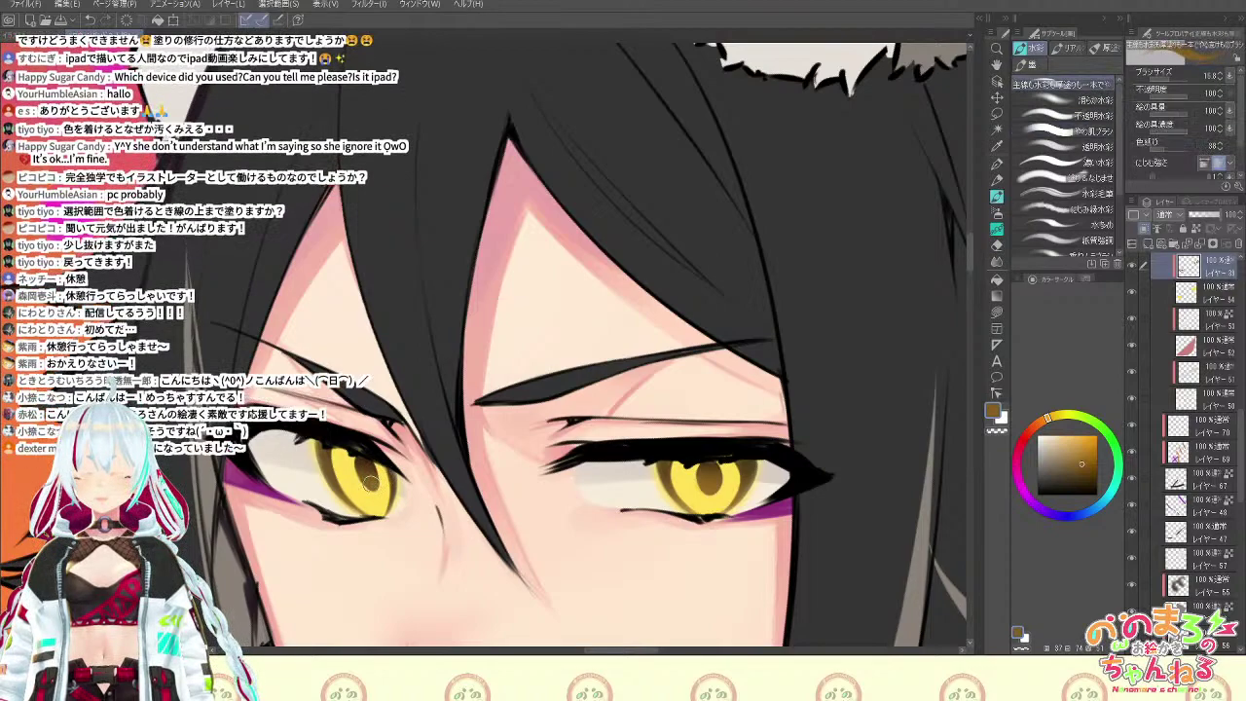
{"action": "left_click", "coordinate": [358, 471], "text": "alt"}
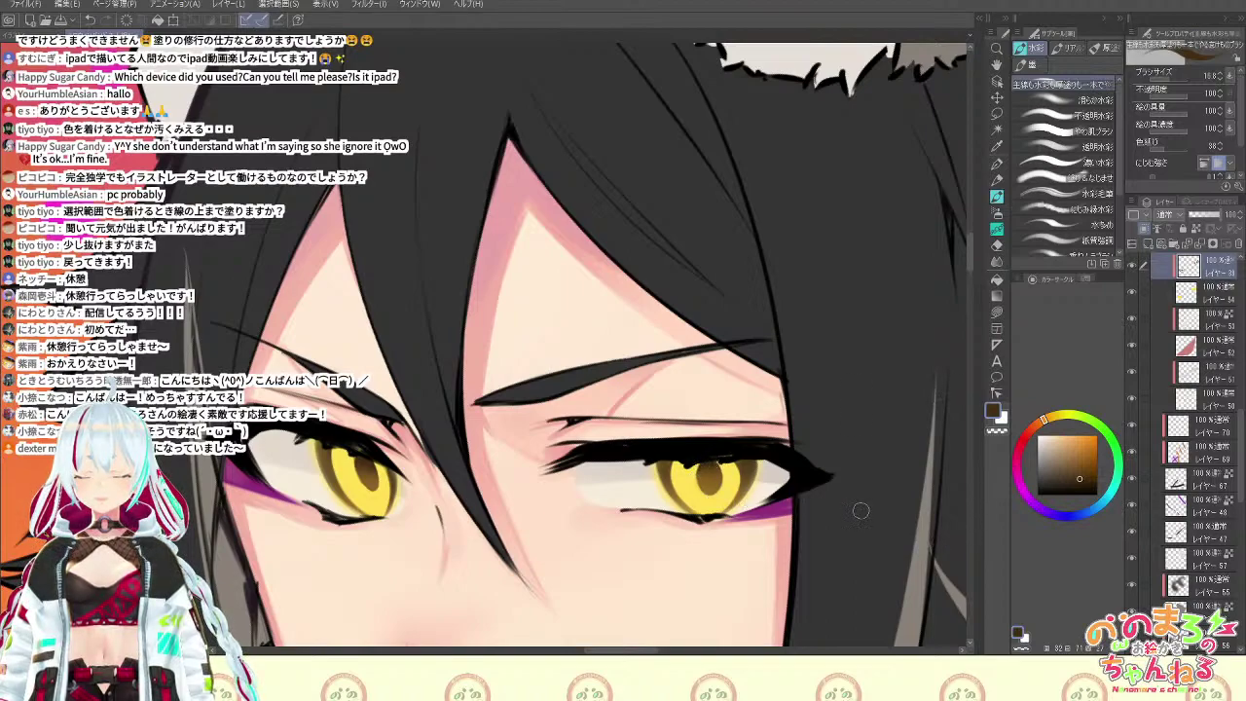
Examine the recoloured eyes against the whole head and then up close
{"action": "scroll", "coordinate": [883, 512], "scroll_direction": "down", "scroll_amount": 3}
{"action": "key", "text": "space"}
{"action": "left_click_drag", "start_coordinate": [883, 513], "coordinate": [882, 401]}
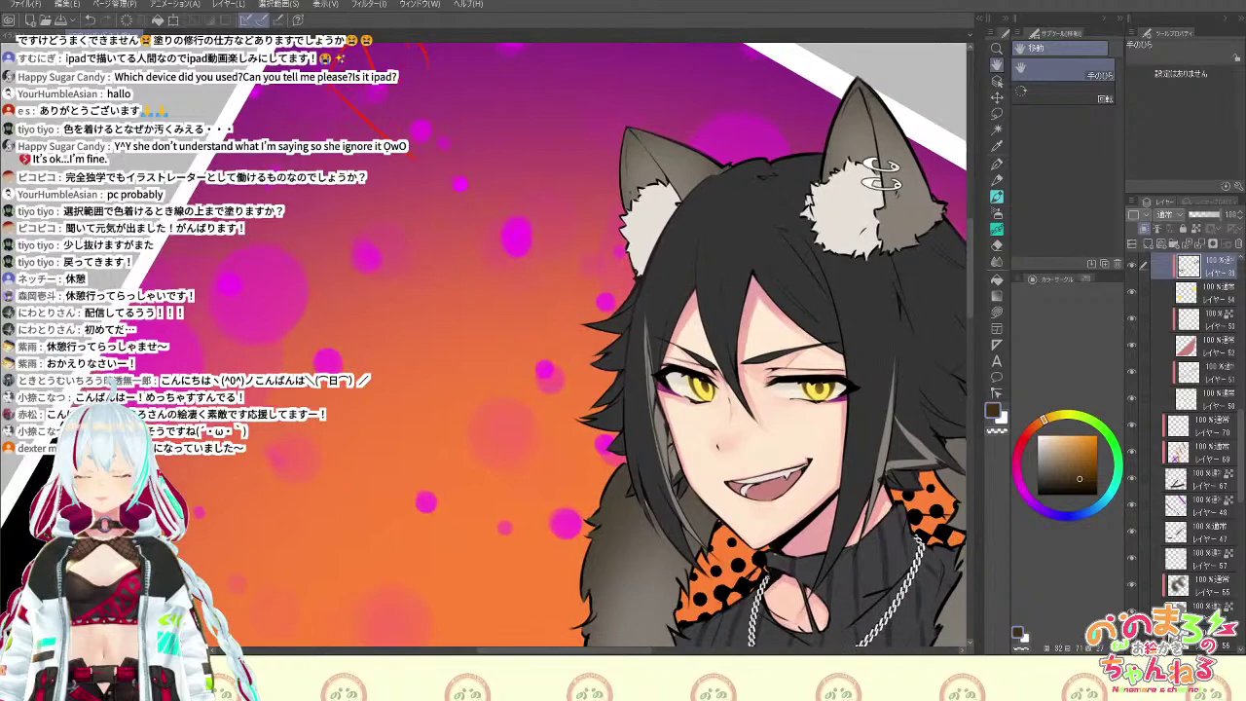
{"action": "scroll", "coordinate": [920, 368], "scroll_direction": "up", "scroll_amount": 1}
{"action": "key", "text": "space"}
{"action": "left_click_drag", "start_coordinate": [835, 527], "coordinate": [843, 573]}
{"action": "scroll", "coordinate": [865, 539], "scroll_direction": "up", "scroll_amount": 2}
{"action": "key", "text": "space"}
{"action": "scroll", "coordinate": [834, 587], "scroll_direction": "up", "scroll_amount": 2}
{"action": "key", "text": "space"}
{"action": "left_click_drag", "start_coordinate": [787, 508], "coordinate": [827, 603]}
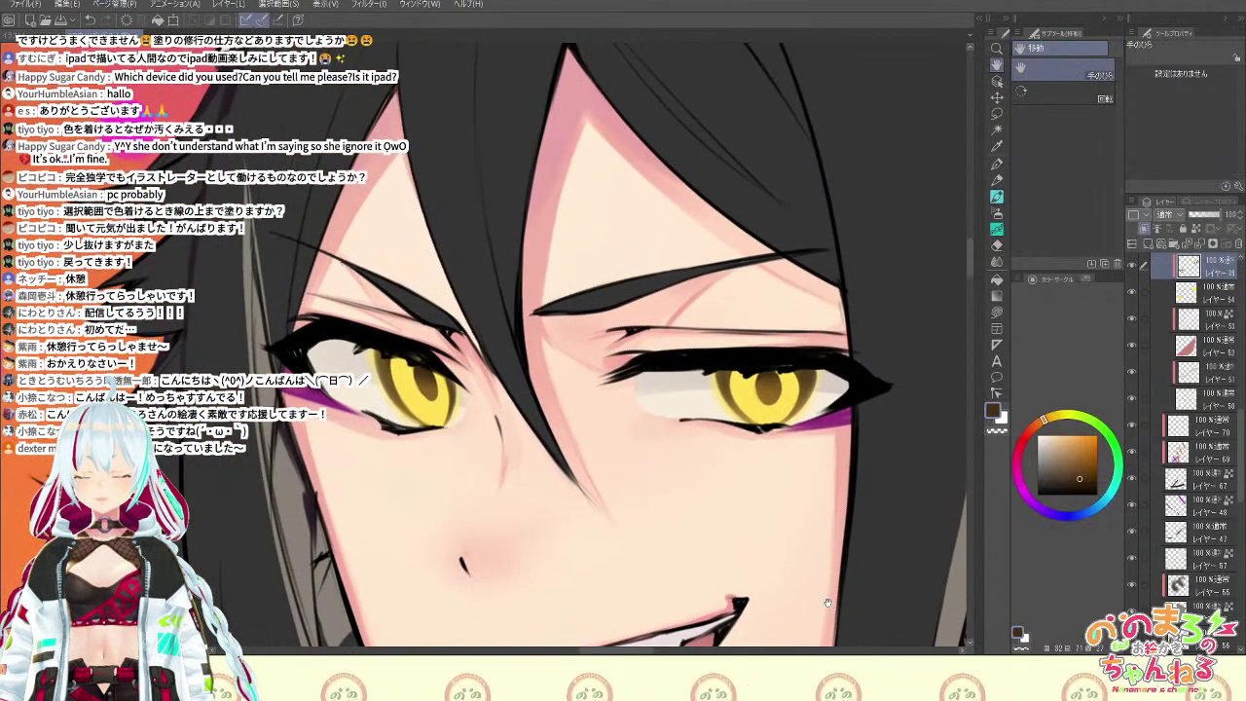
{"action": "key", "text": "space"}
{"action": "left_click_drag", "start_coordinate": [837, 549], "coordinate": [862, 586]}
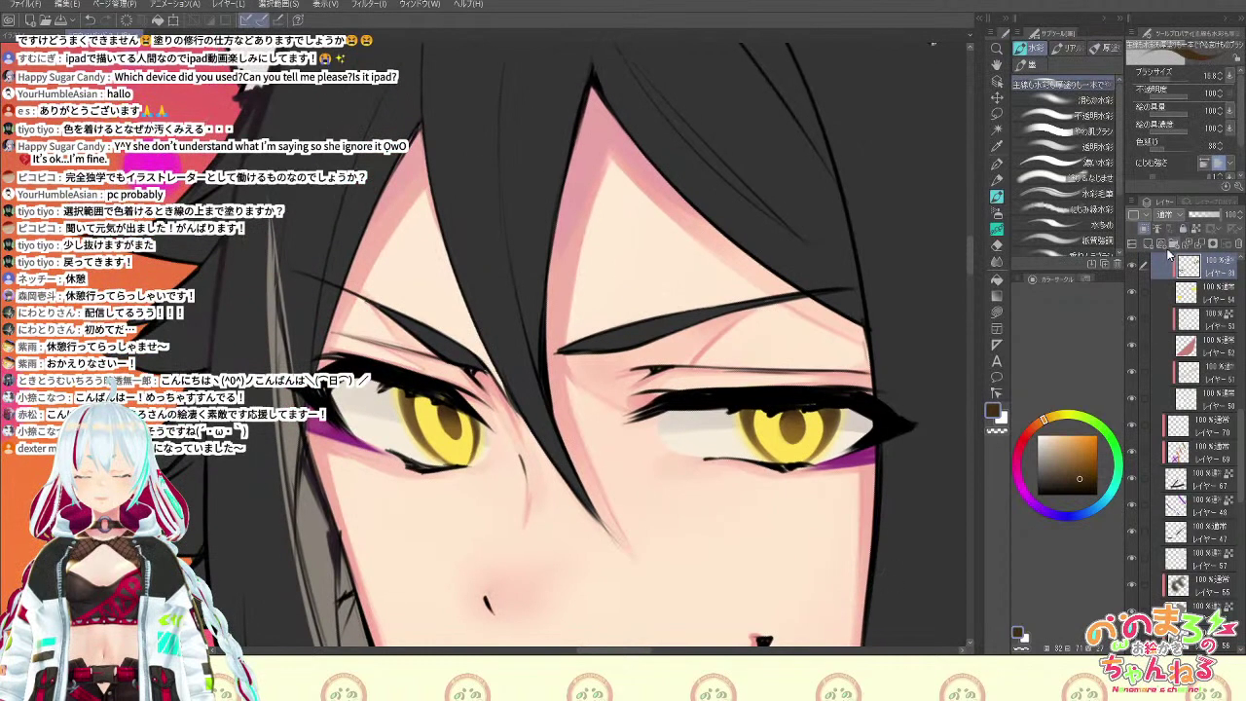
Add a new clipped layer for the eyes, sample a muted amber and airbrush it softly over the character's left iris
{"action": "left_click", "coordinate": [1148, 243]}
{"action": "left_click", "coordinate": [1146, 229]}
{"action": "key", "text": "ctrl+plus"}
{"action": "key", "text": "alt"}
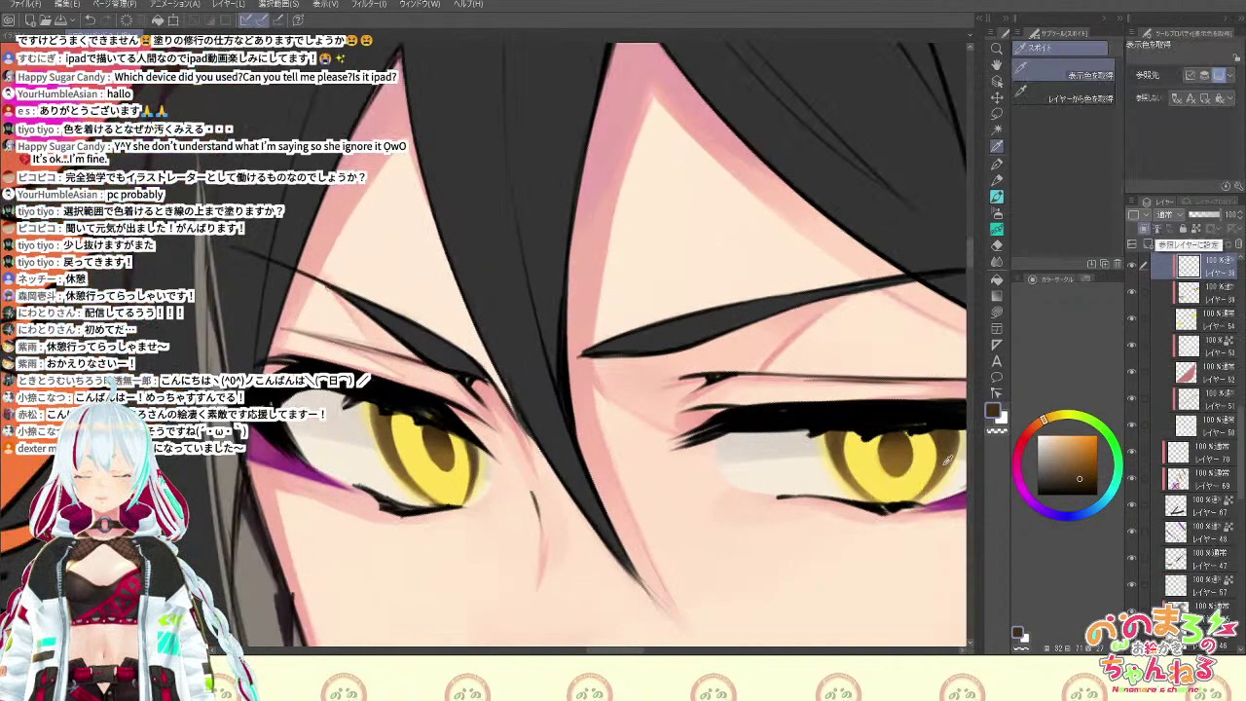
{"action": "left_click", "coordinate": [948, 461], "text": "alt"}
{"action": "key", "text": "space"}
{"action": "left_click_drag", "start_coordinate": [932, 523], "coordinate": [874, 512]}
{"action": "key", "text": "b"}
{"action": "left_click_drag", "start_coordinate": [803, 420], "coordinate": [855, 423]}
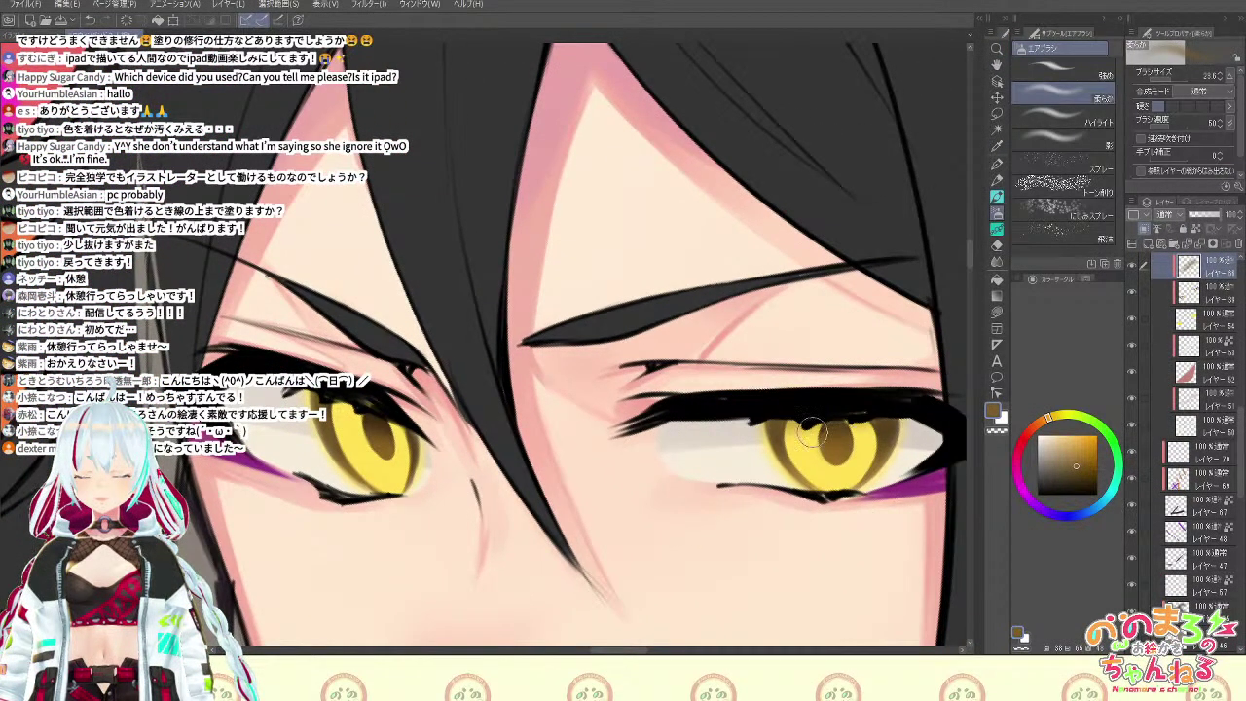
Move the shading layer down one place and airbrush a darker sampled brown across the top of the character's left iris with a larger brush
{"action": "key", "text": "i"}
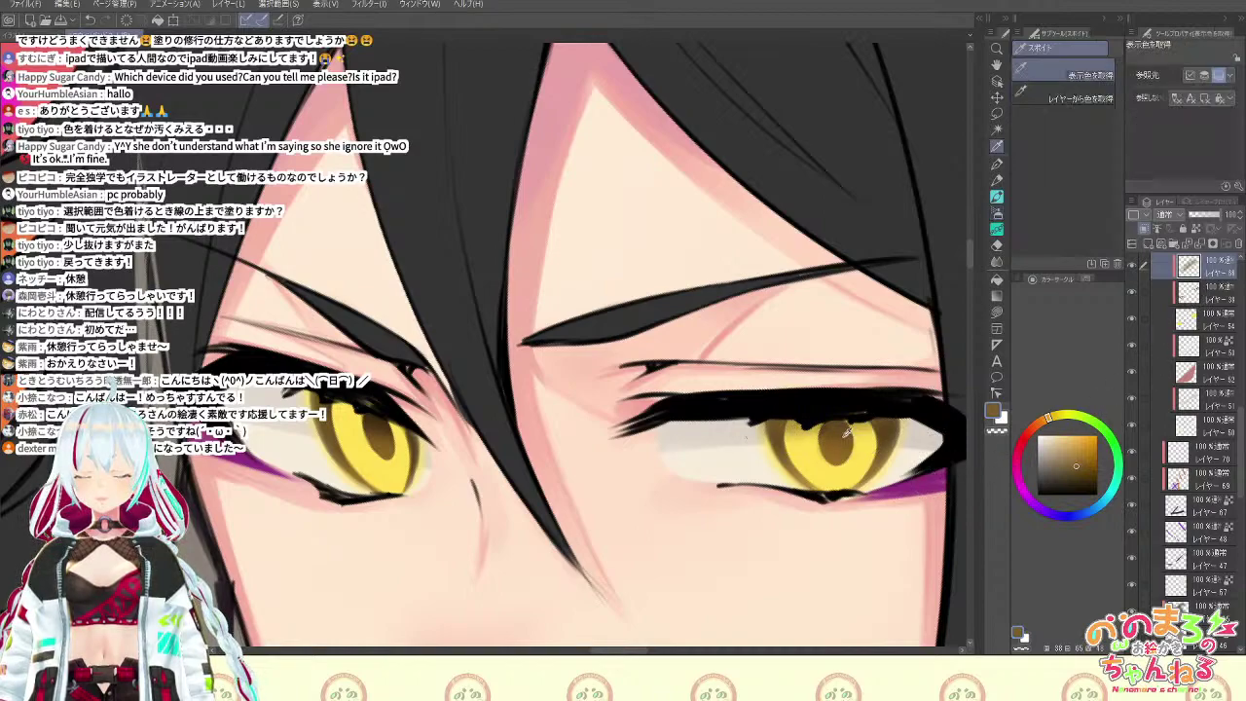
{"action": "left_click_drag", "start_coordinate": [1168, 272], "coordinate": [1140, 297]}
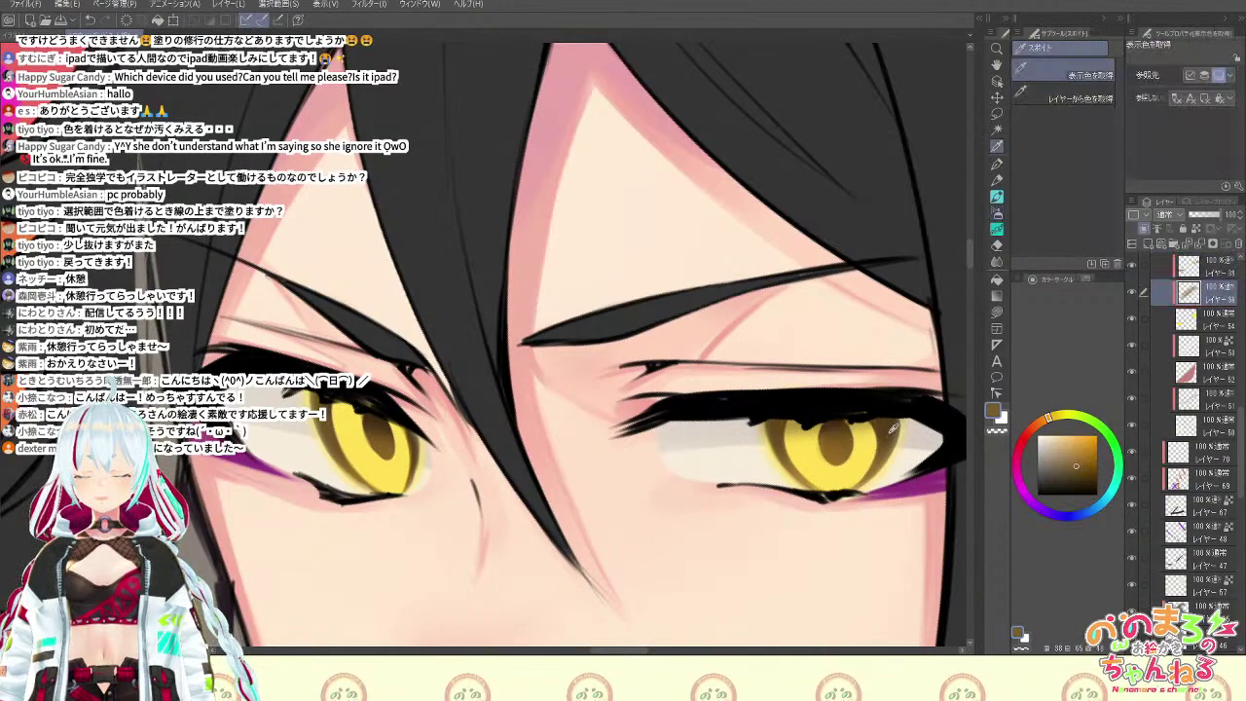
{"action": "left_click", "coordinate": [889, 434], "text": "alt"}
{"action": "mouse_move", "coordinate": [756, 431]}
{"action": "left_mouse_down"}
{"action": "mouse_move", "coordinate": [949, 423]}
{"action": "mouse_move", "coordinate": [756, 445]}
{"action": "mouse_move", "coordinate": [927, 447]}
{"action": "left_mouse_up"}
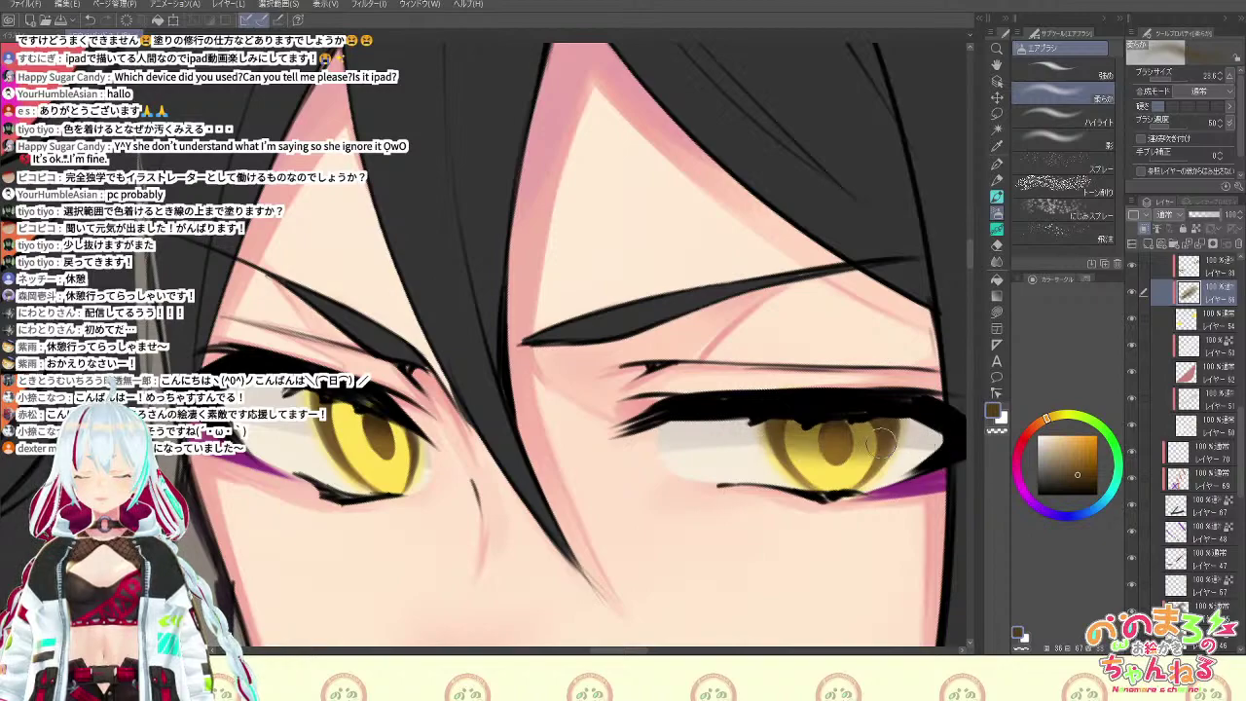
{"action": "left_click_drag", "start_coordinate": [759, 464], "coordinate": [886, 458]}
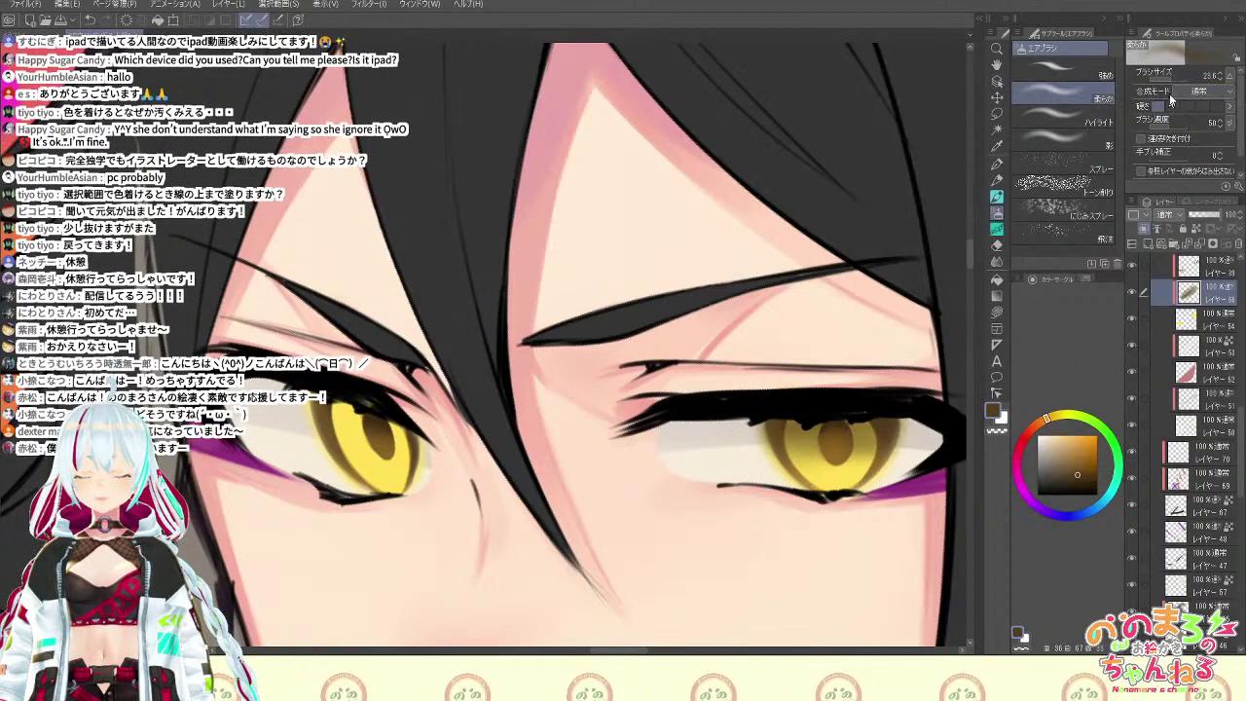
{"action": "left_click_drag", "start_coordinate": [1172, 74], "coordinate": [1175, 78]}
{"action": "left_click_drag", "start_coordinate": [793, 423], "coordinate": [845, 418]}
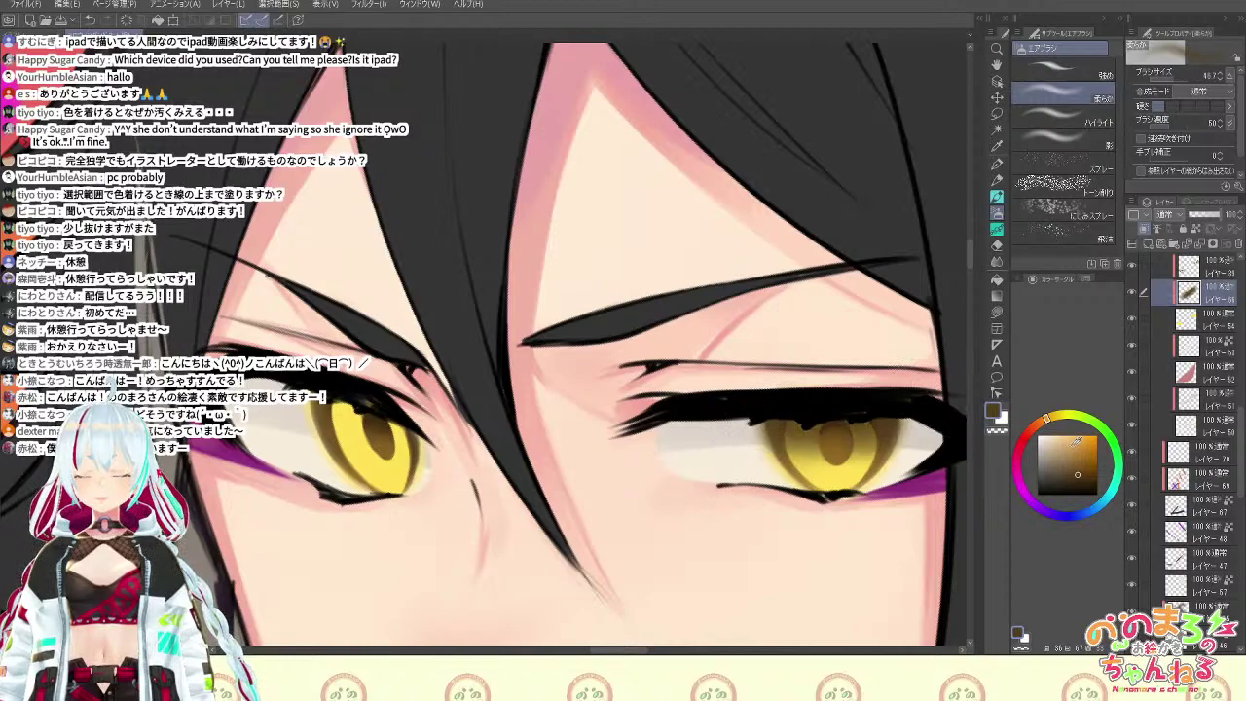
Shift the paint colour to a reddish brown and airbrush shadow across the top of both irises
{"action": "left_click_drag", "start_coordinate": [1089, 462], "coordinate": [1089, 474]}
{"action": "left_click", "coordinate": [1040, 427]}
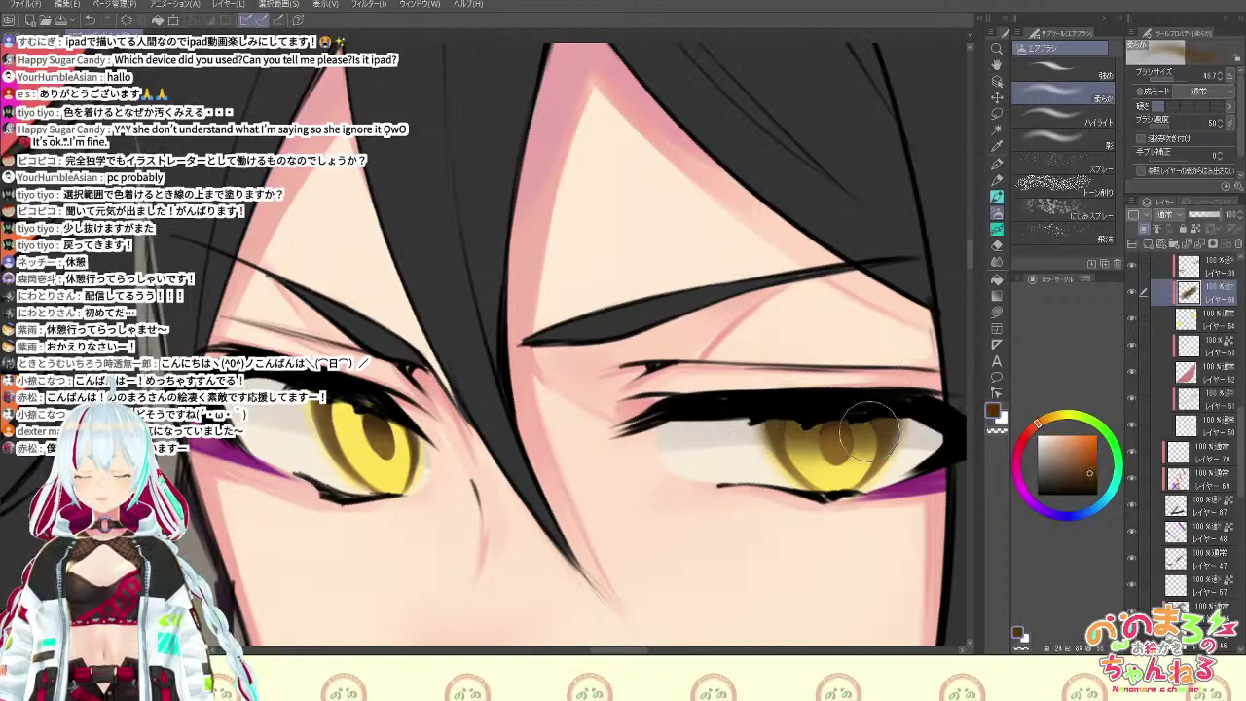
{"action": "mouse_move", "coordinate": [360, 409]}
{"action": "left_mouse_down"}
{"action": "mouse_move", "coordinate": [285, 399]}
{"action": "mouse_move", "coordinate": [464, 423]}
{"action": "mouse_move", "coordinate": [292, 413]}
{"action": "mouse_move", "coordinate": [370, 436]}
{"action": "mouse_move", "coordinate": [416, 435]}
{"action": "mouse_move", "coordinate": [295, 408]}
{"action": "mouse_move", "coordinate": [442, 417]}
{"action": "mouse_move", "coordinate": [405, 408]}
{"action": "left_mouse_up"}
{"action": "left_click", "coordinate": [375, 426], "text": "alt"}
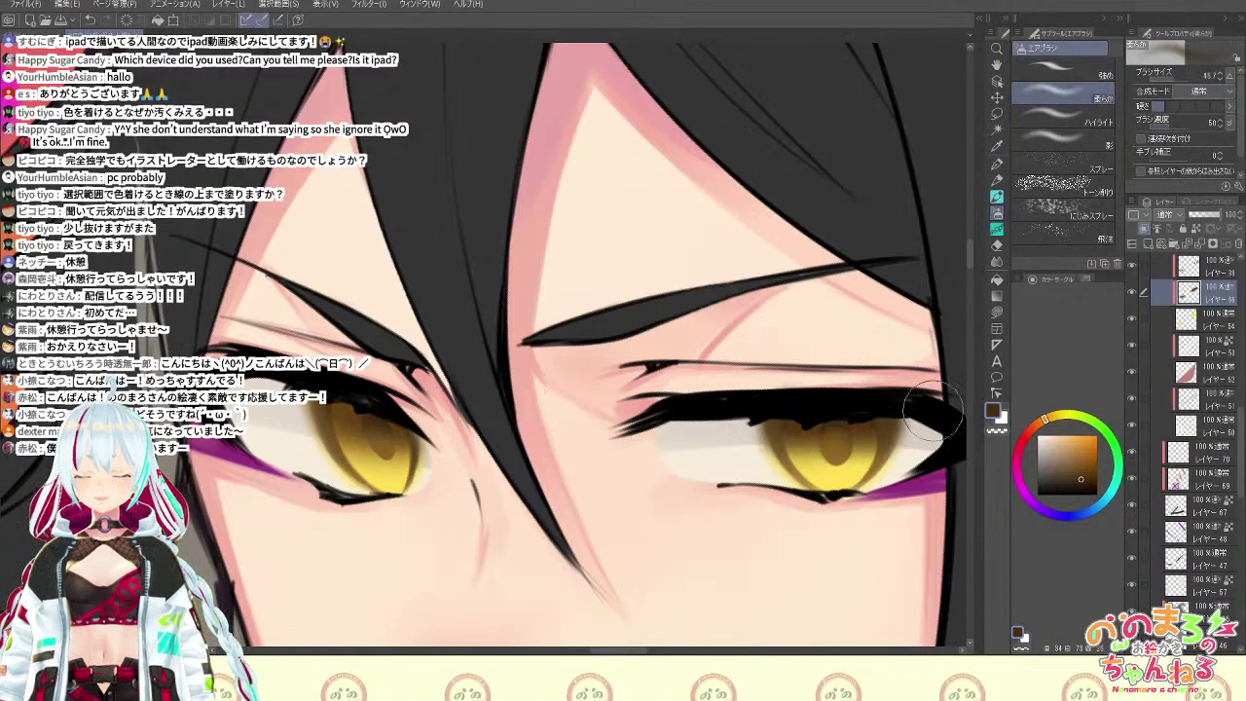
Slightly lower the opacity of the iris shading layer and check the eyes at full-head and close-up views
{"action": "left_click", "coordinate": [1214, 216]}
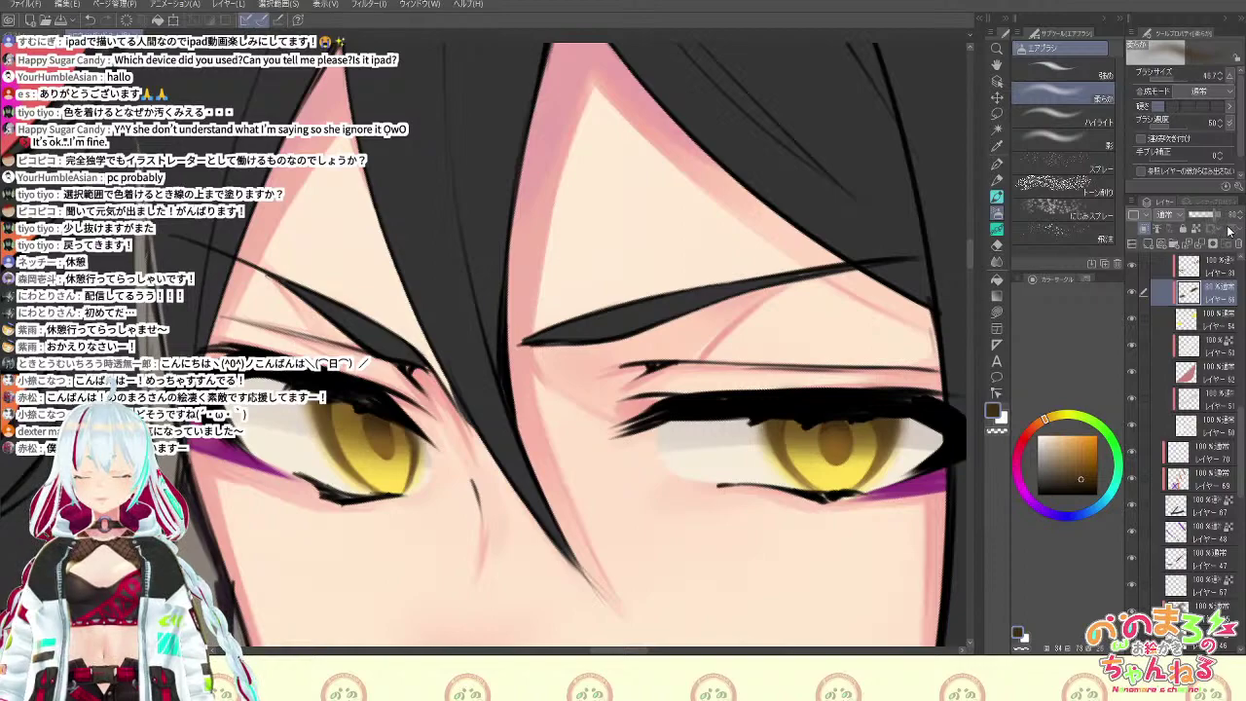
{"action": "key", "text": "ctrl+minus"}
{"action": "key", "text": "ctrl+minus"}
{"action": "key", "text": "ctrl+minus"}
{"action": "key", "text": "ctrl+minus"}
{"action": "key", "text": "ctrl+minus"}
{"action": "key", "text": "ctrl+plus"}
{"action": "key", "text": "ctrl+plus"}
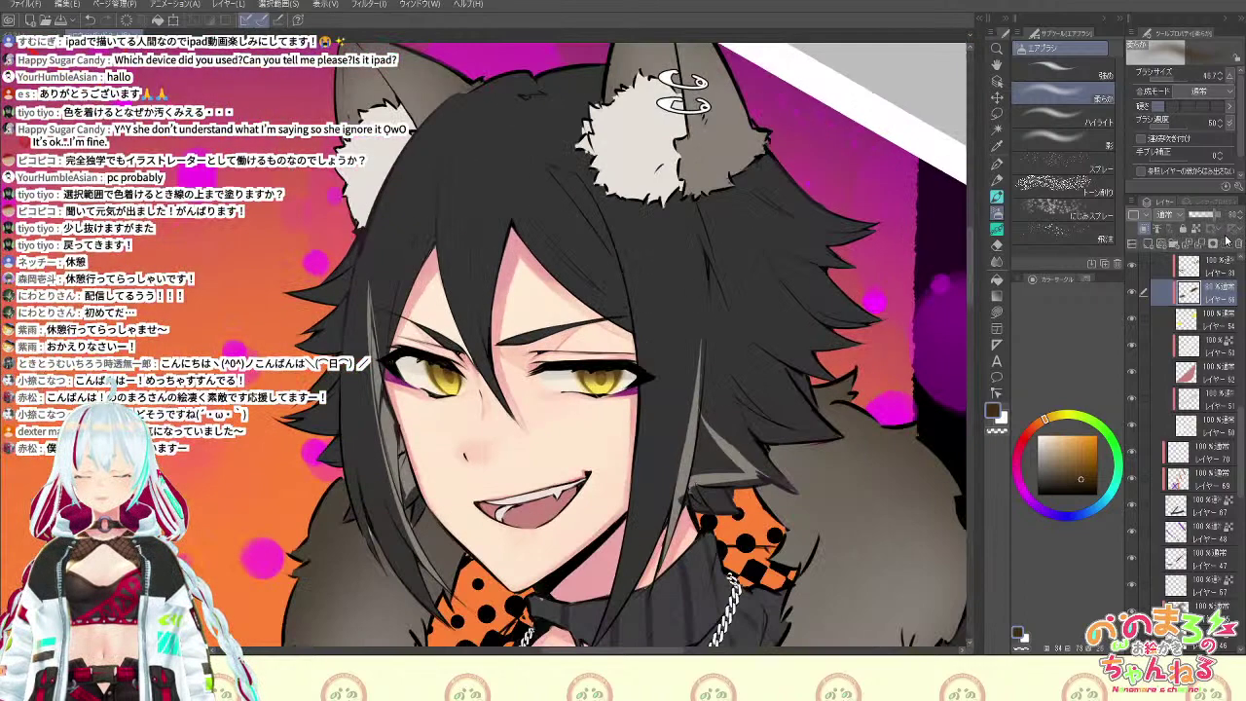
{"action": "key", "text": "ctrl+plus"}
{"action": "key", "text": "ctrl+plus"}
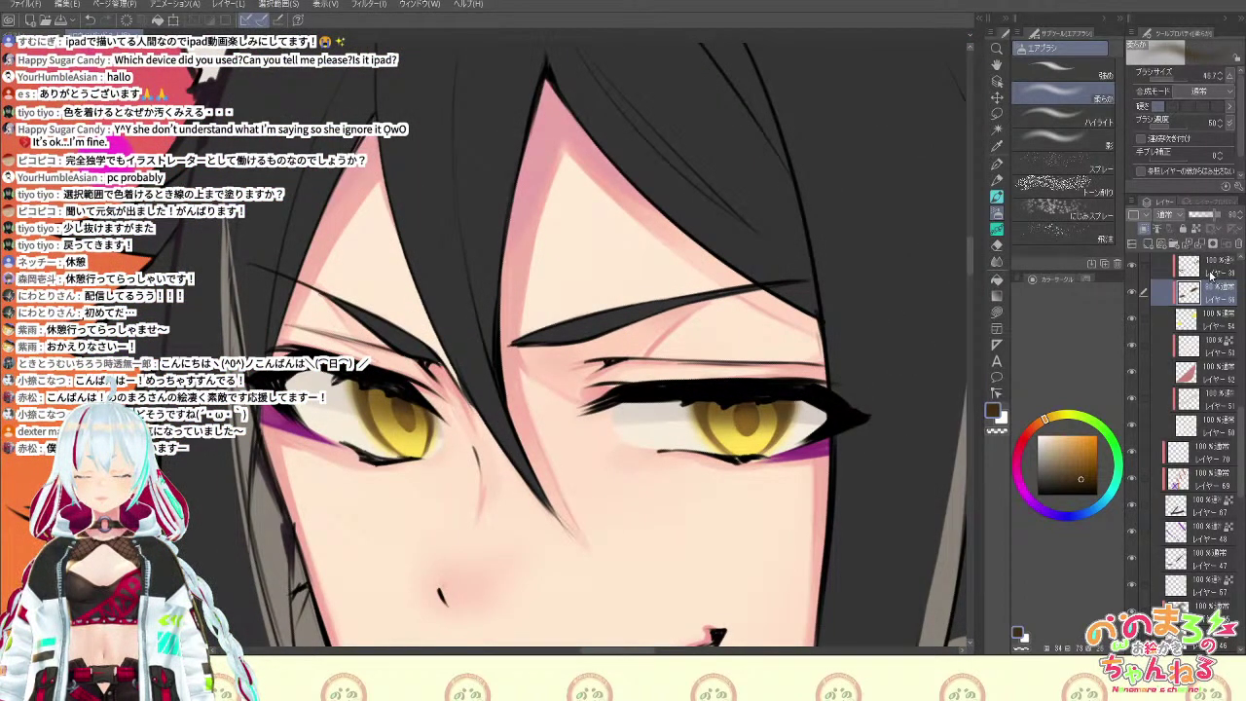
Add a new layer above the eye layers and paint a small pale grey highlight in each pupil with the watercolour brush
{"action": "left_click", "coordinate": [1169, 242]}
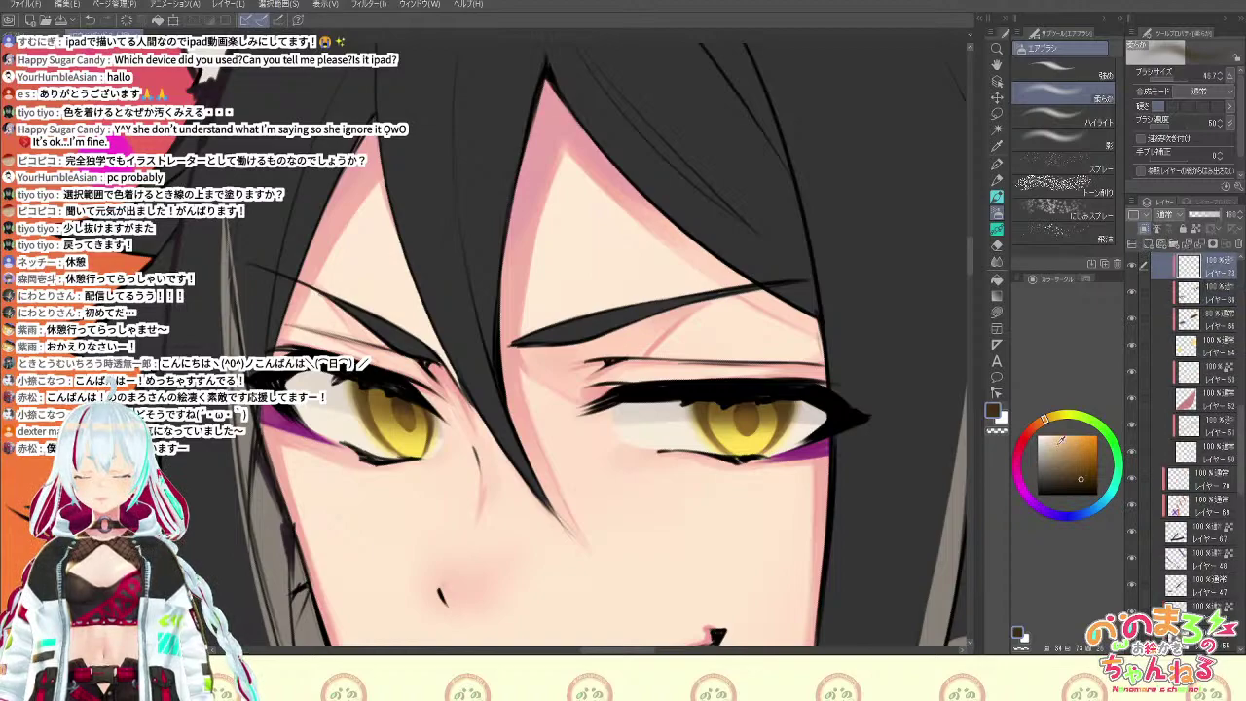
{"action": "left_click_drag", "start_coordinate": [1062, 441], "coordinate": [1044, 448]}
{"action": "key", "text": "b"}
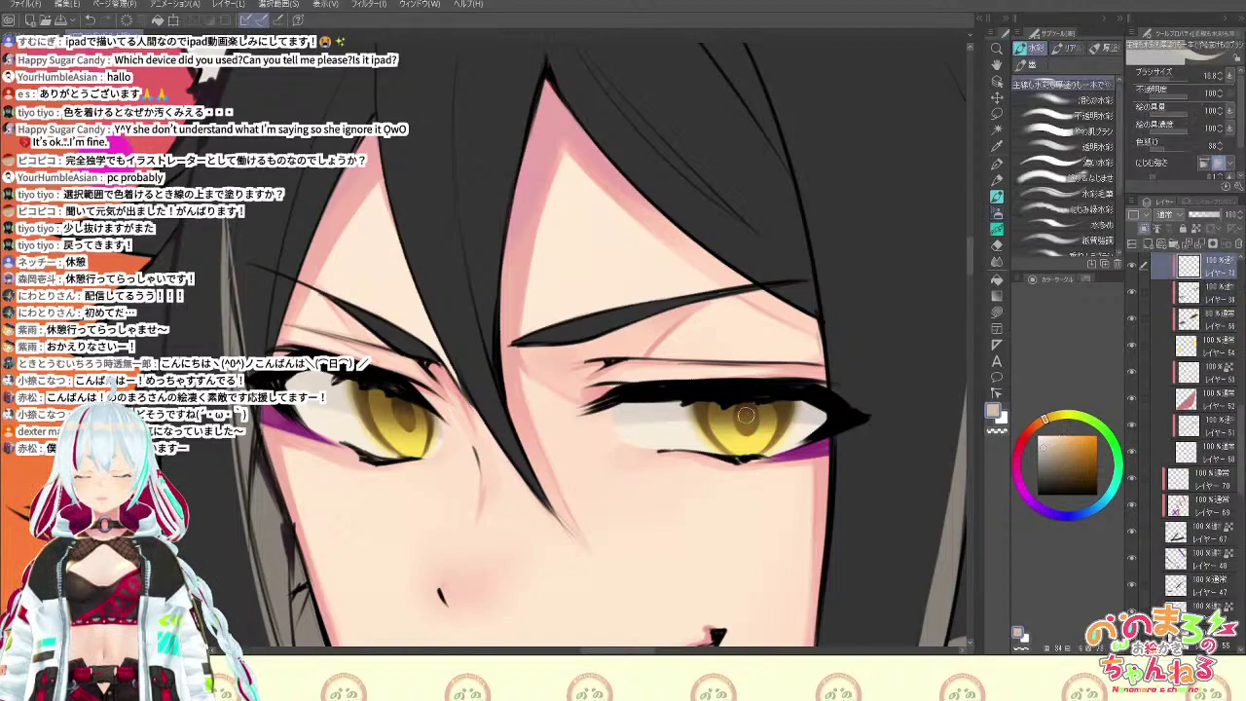
{"action": "left_click_drag", "start_coordinate": [746, 415], "coordinate": [747, 423]}
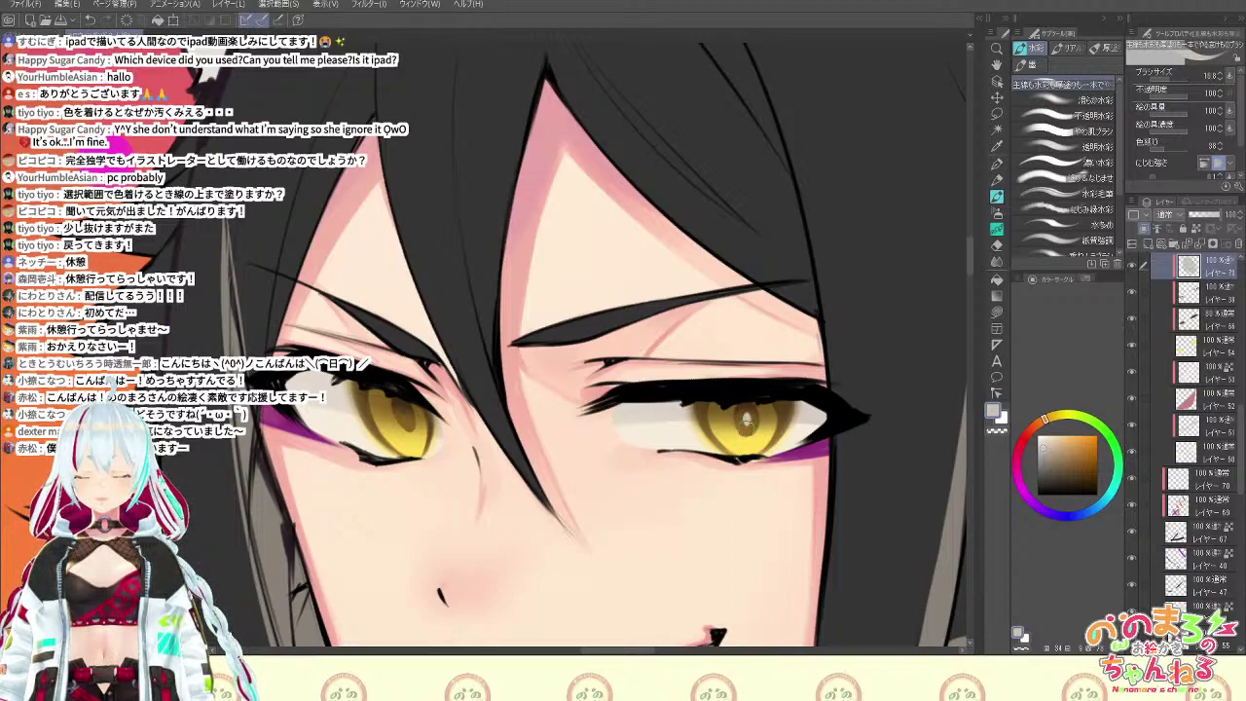
{"action": "left_click_drag", "start_coordinate": [405, 413], "coordinate": [405, 413]}
{"action": "scroll", "coordinate": [441, 477], "scroll_direction": "down", "scroll_amount": 3}
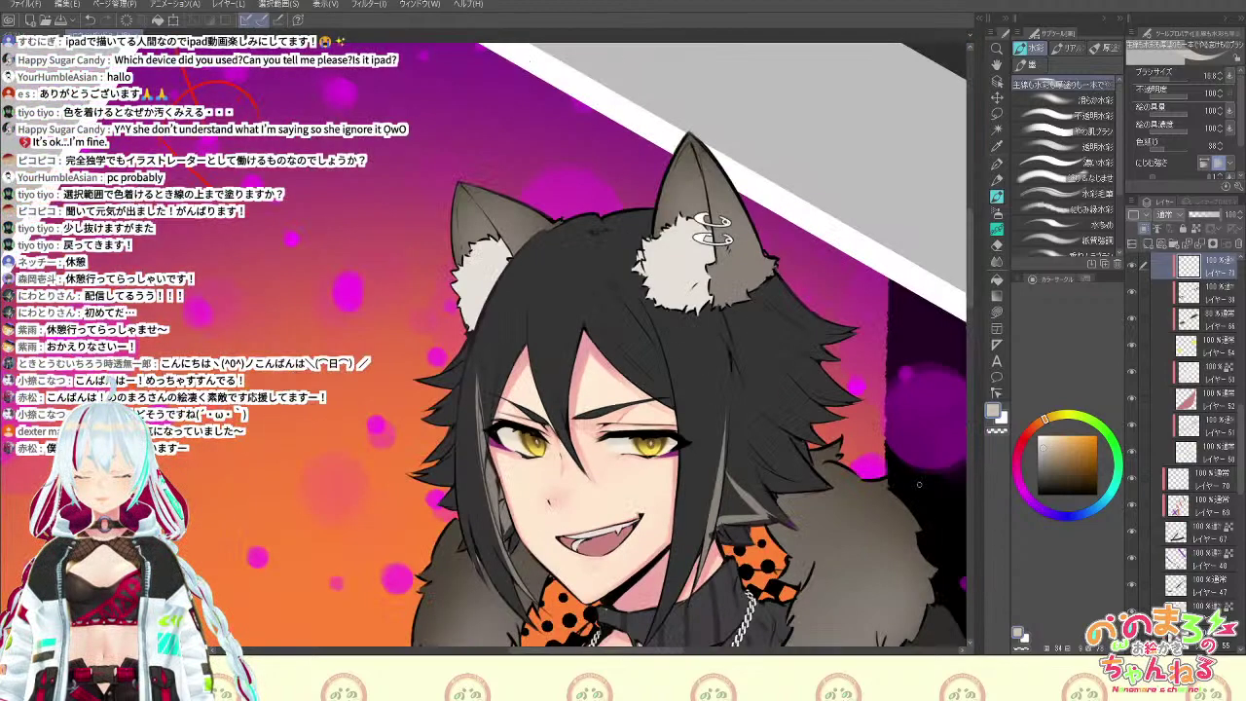
Examine the pupil highlights and iris shading in the whole-head view and close up on both eyes
{"action": "scroll", "coordinate": [919, 484], "scroll_direction": "up", "scroll_amount": 3}
{"action": "key", "text": "space"}
{"action": "left_click_drag", "start_coordinate": [390, 538], "coordinate": [746, 512]}
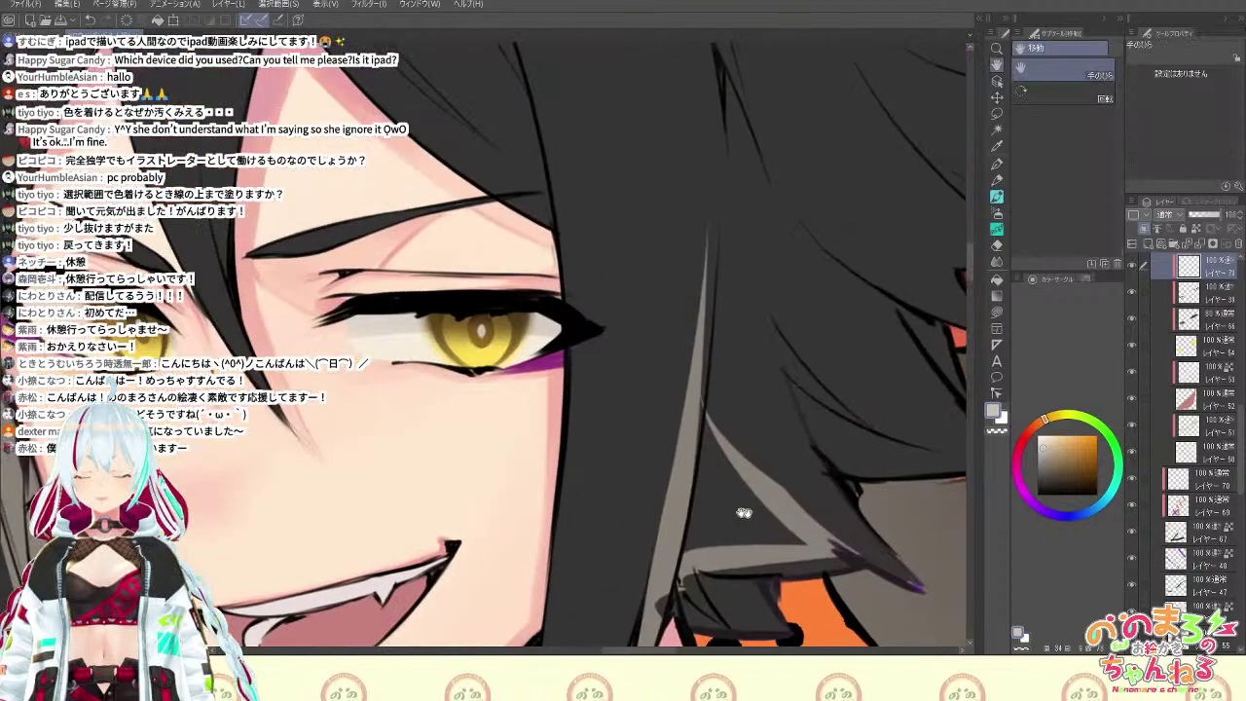
{"action": "scroll", "coordinate": [831, 513], "scroll_direction": "down", "scroll_amount": 6}
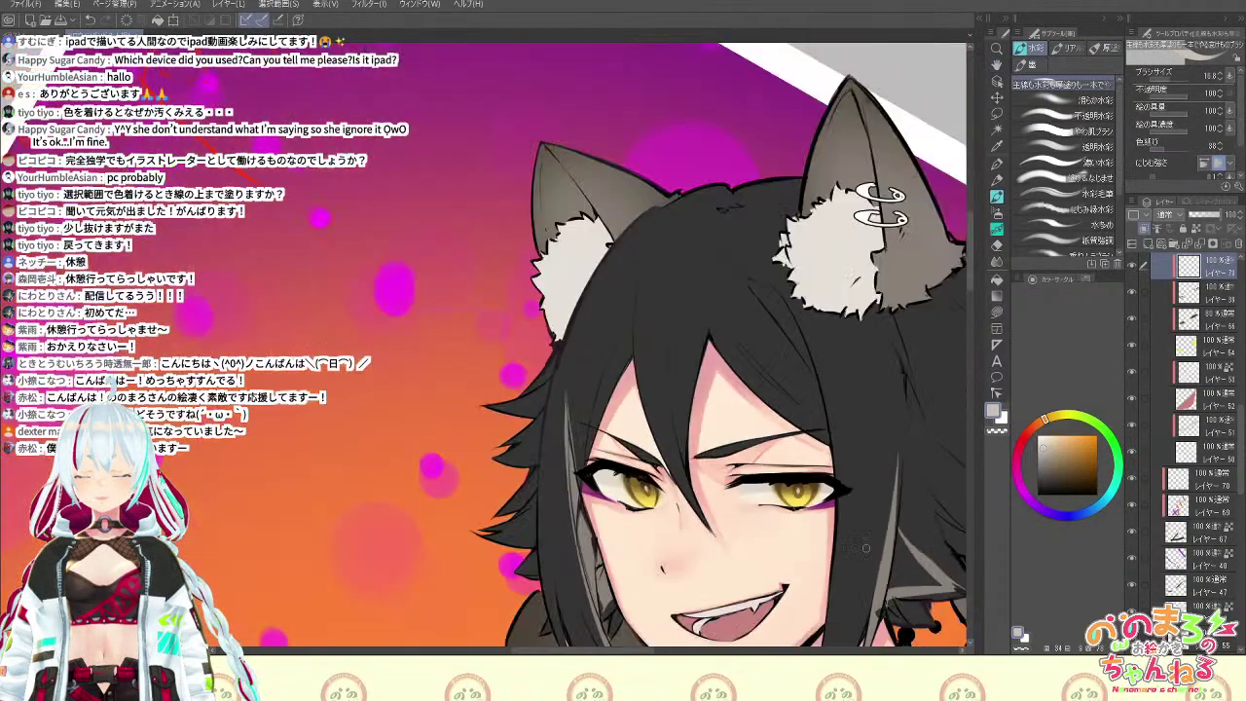
{"action": "scroll", "coordinate": [862, 546], "scroll_direction": "down", "scroll_amount": 4}
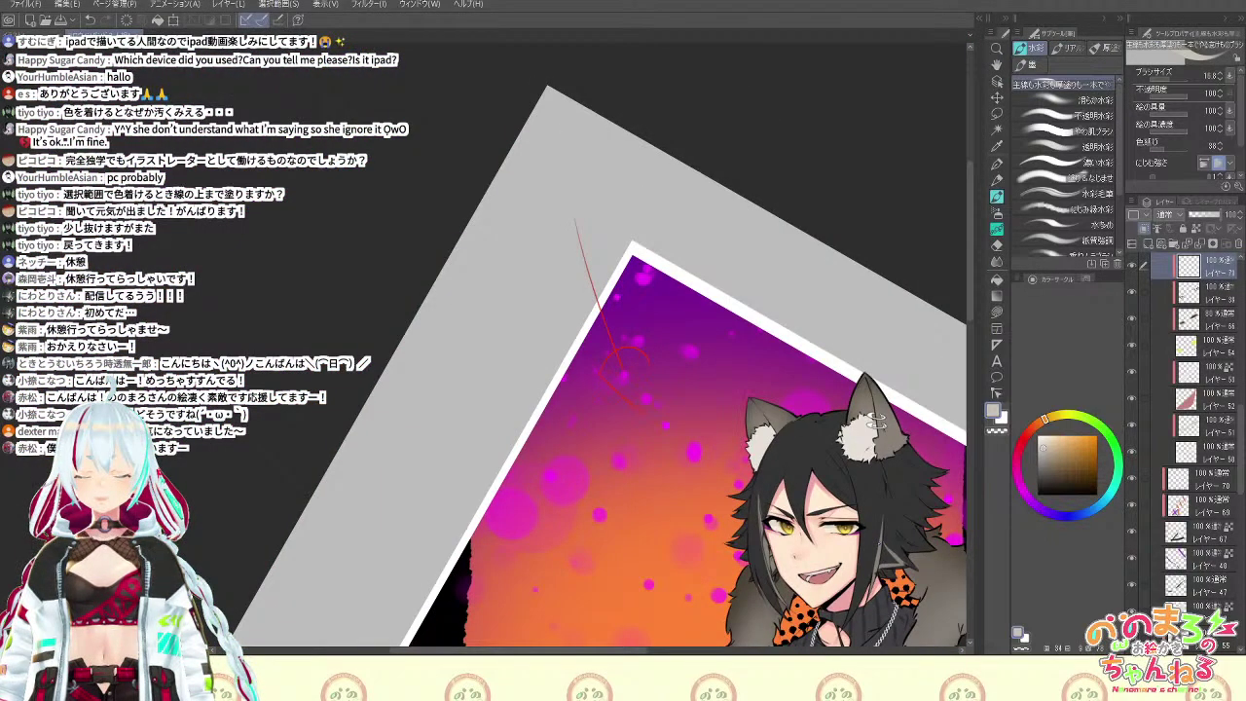
{"action": "scroll", "coordinate": [876, 543], "scroll_direction": "up", "scroll_amount": 8}
{"action": "key", "text": "space"}
{"action": "left_click_drag", "start_coordinate": [783, 514], "coordinate": [921, 456]}
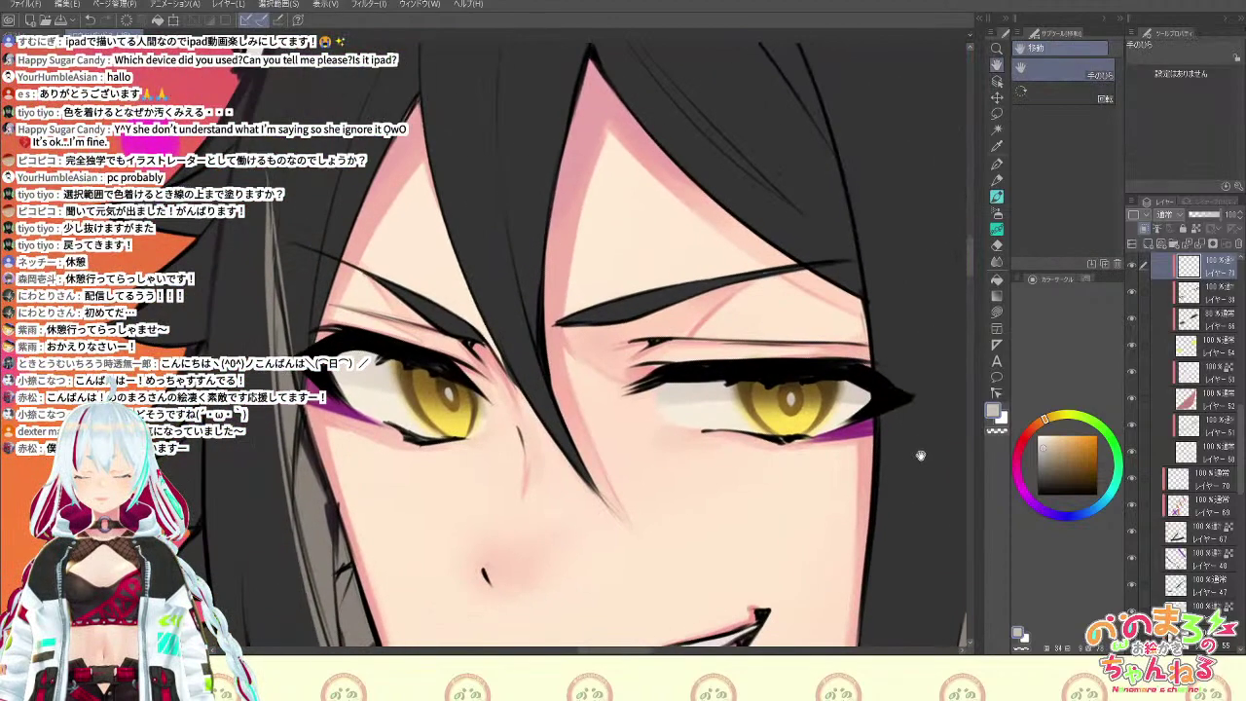
{"action": "scroll", "coordinate": [844, 361], "scroll_direction": "up", "scroll_amount": 2}
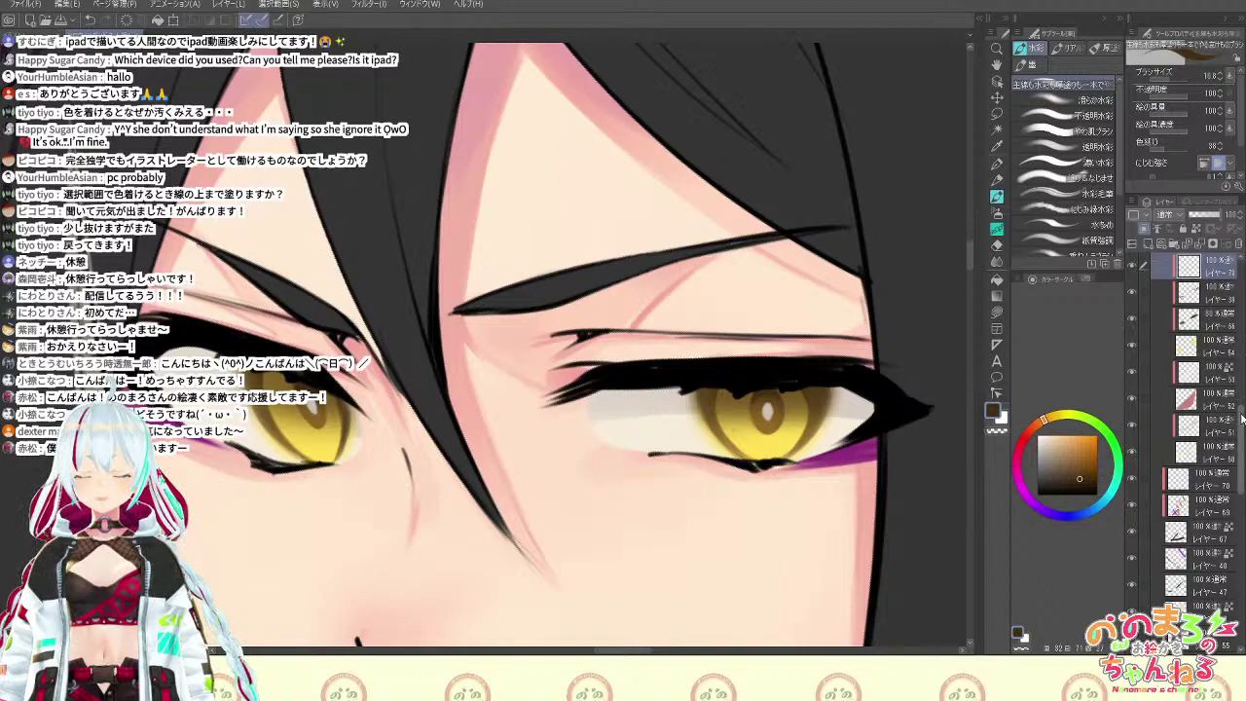
Add a new layer at the head of the eye folder and trace the iris edges with a thin dark brown watercolour brush
{"action": "left_click_drag", "start_coordinate": [1242, 416], "coordinate": [1243, 393]}
{"action": "scroll", "coordinate": [1188, 428], "scroll_direction": "up", "scroll_amount": 2}
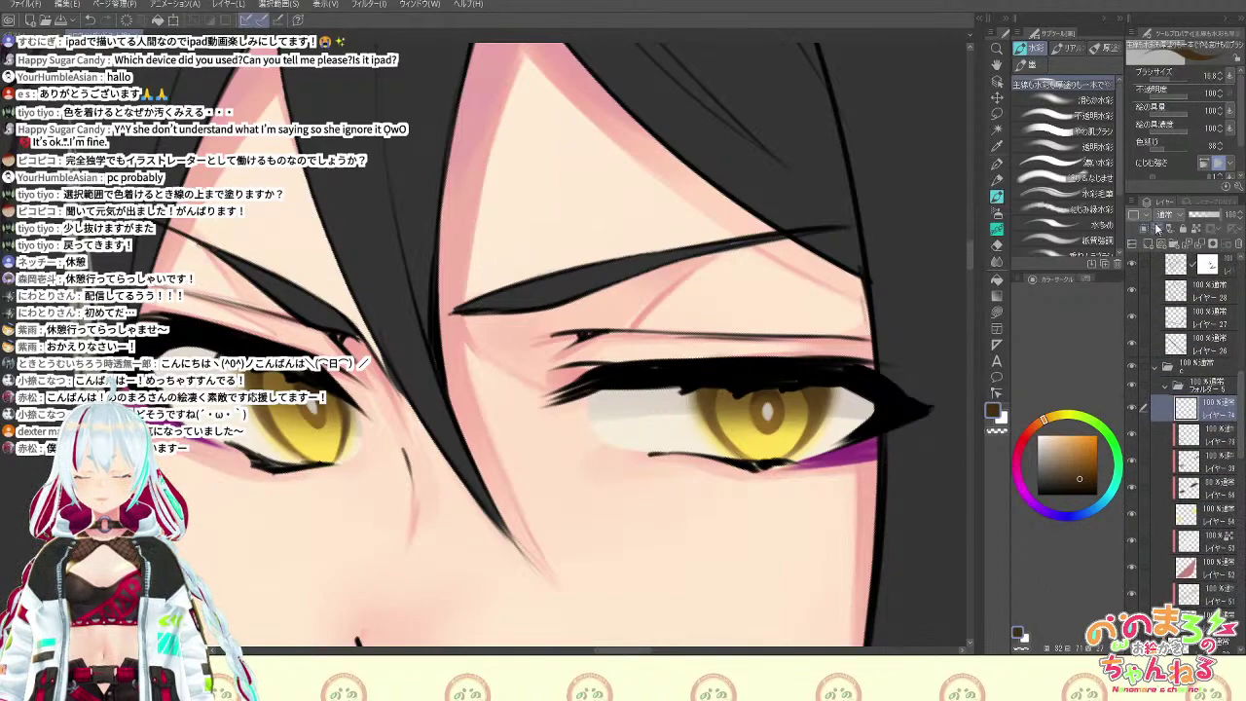
{"action": "left_click", "coordinate": [1168, 83]}
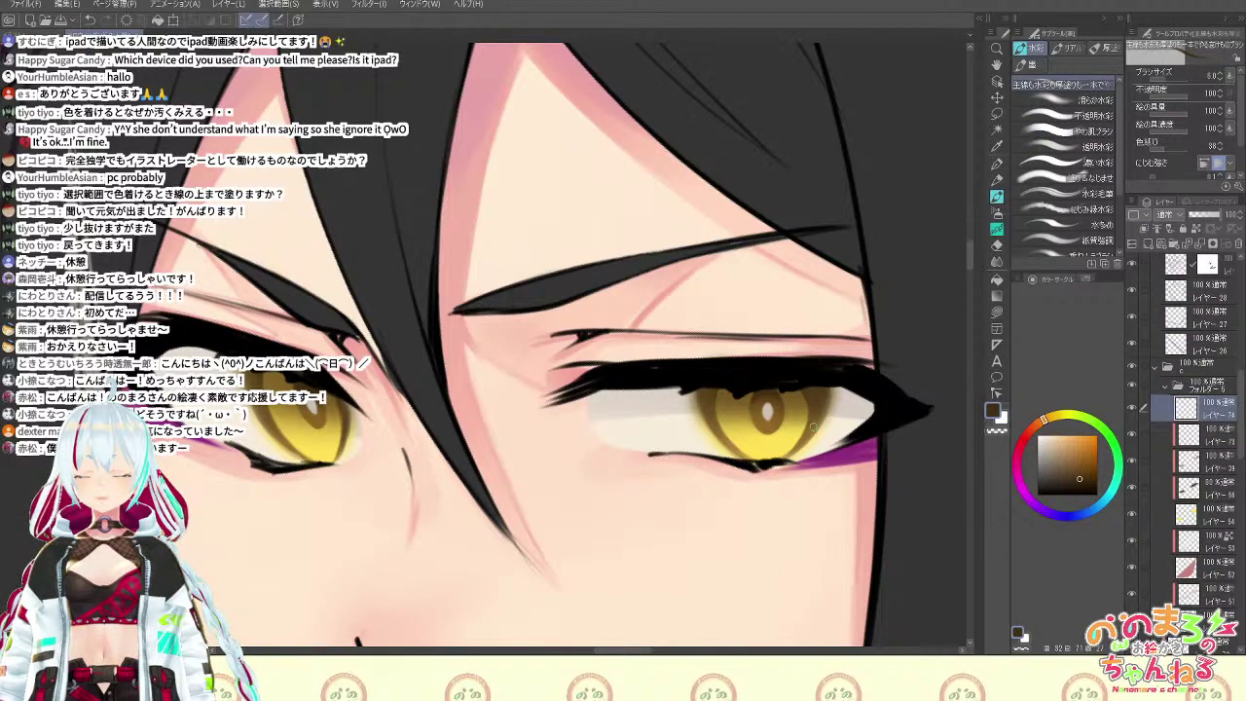
{"action": "left_click", "coordinate": [1166, 81]}
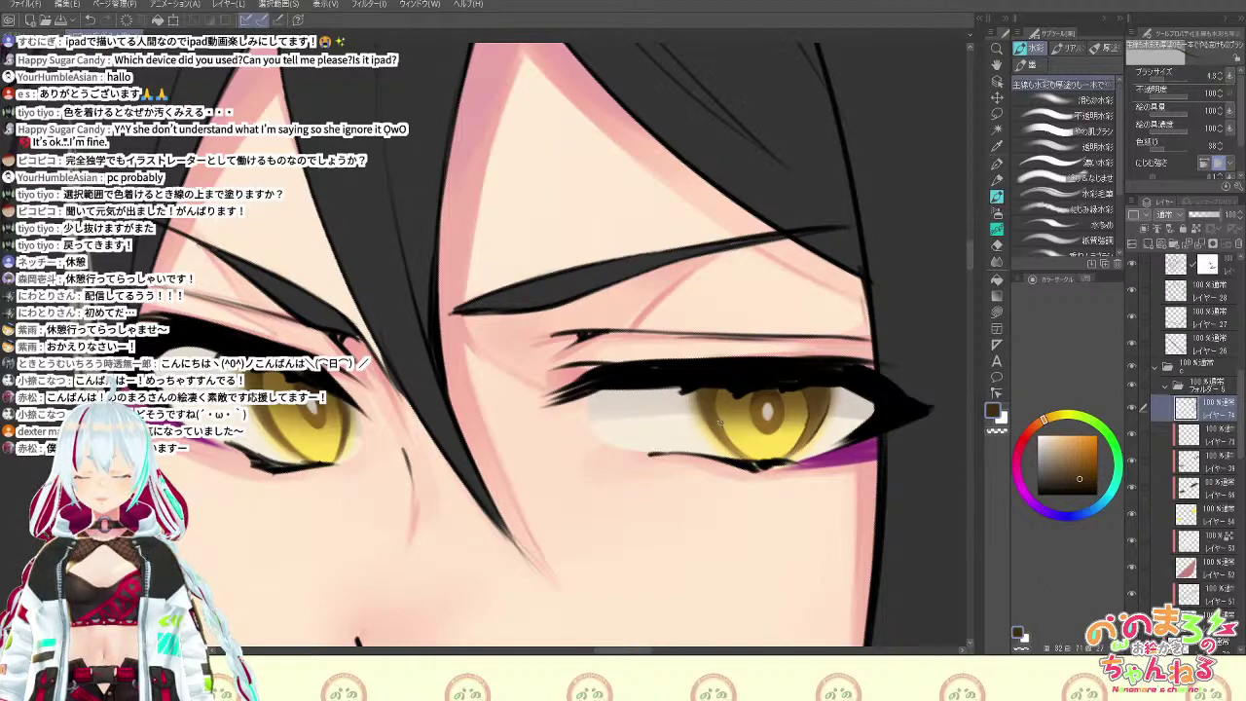
{"action": "key", "text": "ctrl+z"}
{"action": "mouse_move", "coordinate": [714, 409]}
{"action": "left_mouse_down"}
{"action": "mouse_move", "coordinate": [727, 435]}
{"action": "mouse_move", "coordinate": [720, 423]}
{"action": "left_mouse_up"}
{"action": "key", "text": "ctrl+z"}
{"action": "key", "text": "ctrl+z"}
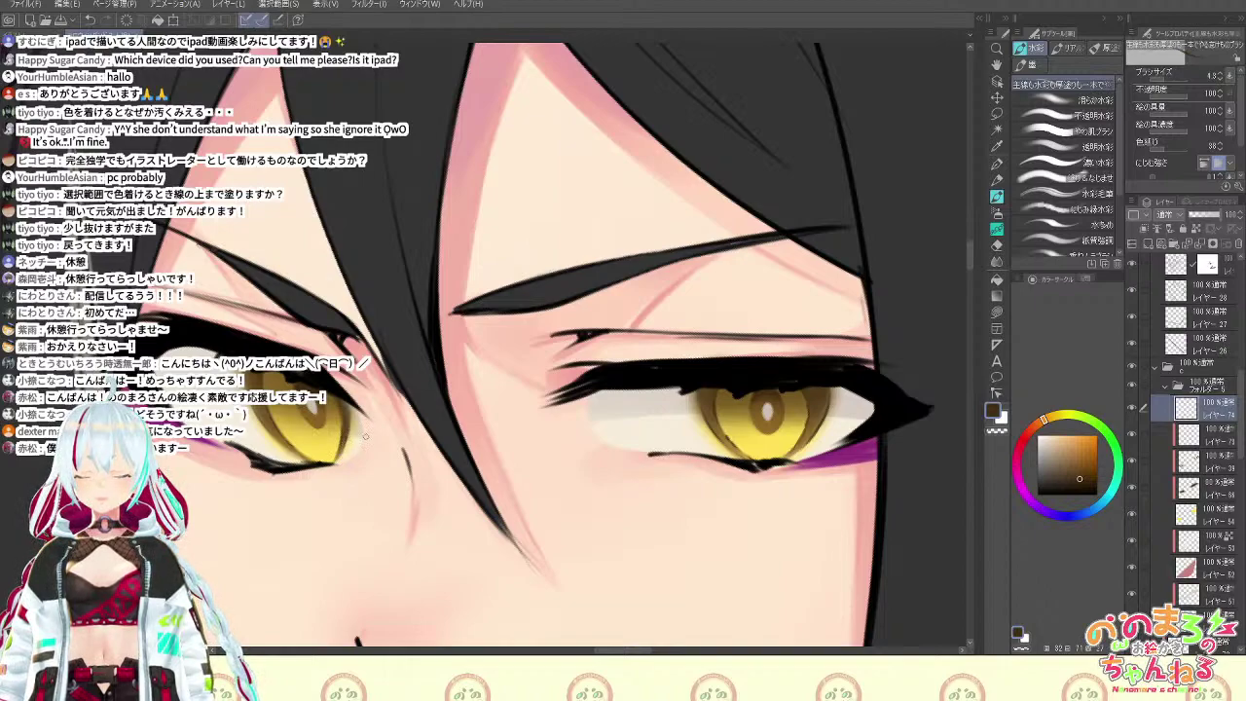
Strengthen the dark brown outlines of both irises with a slightly larger watercolour brush, alternating with the eraser
{"action": "scroll", "coordinate": [942, 487], "scroll_direction": "down", "scroll_amount": 2}
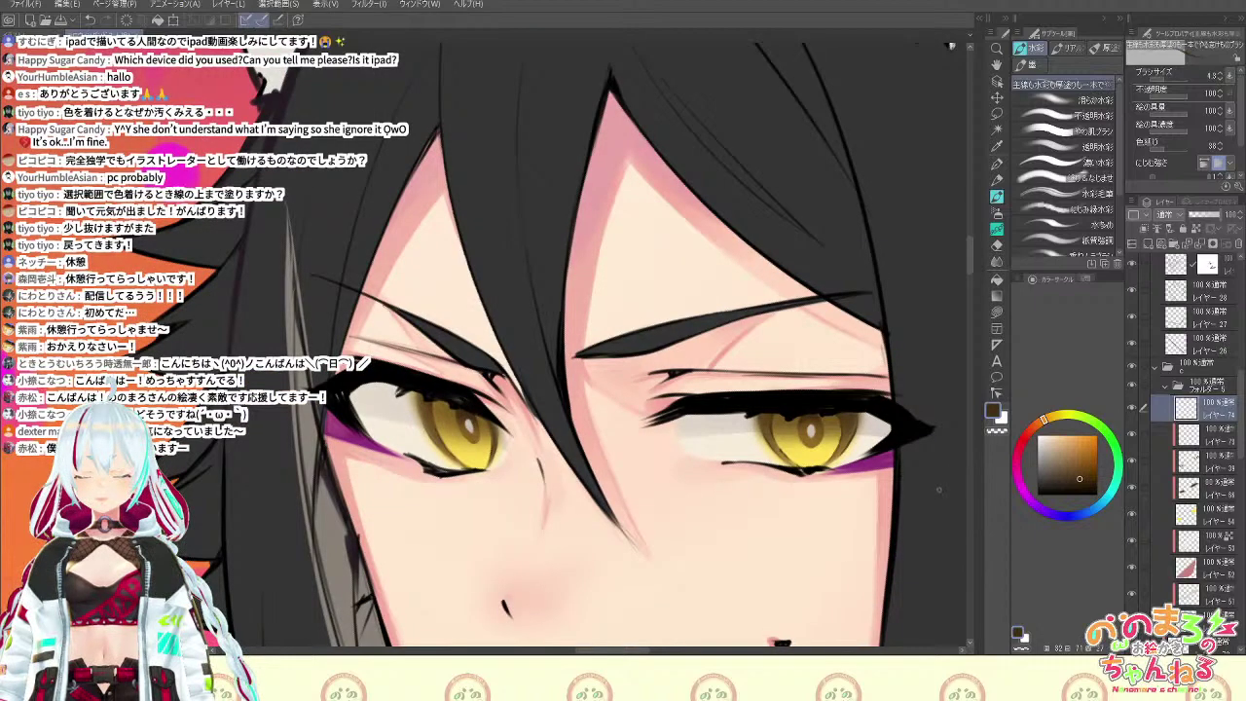
{"action": "scroll", "coordinate": [940, 490], "scroll_direction": "up", "scroll_amount": 2}
{"action": "key", "text": "e"}
{"action": "key", "text": "b"}
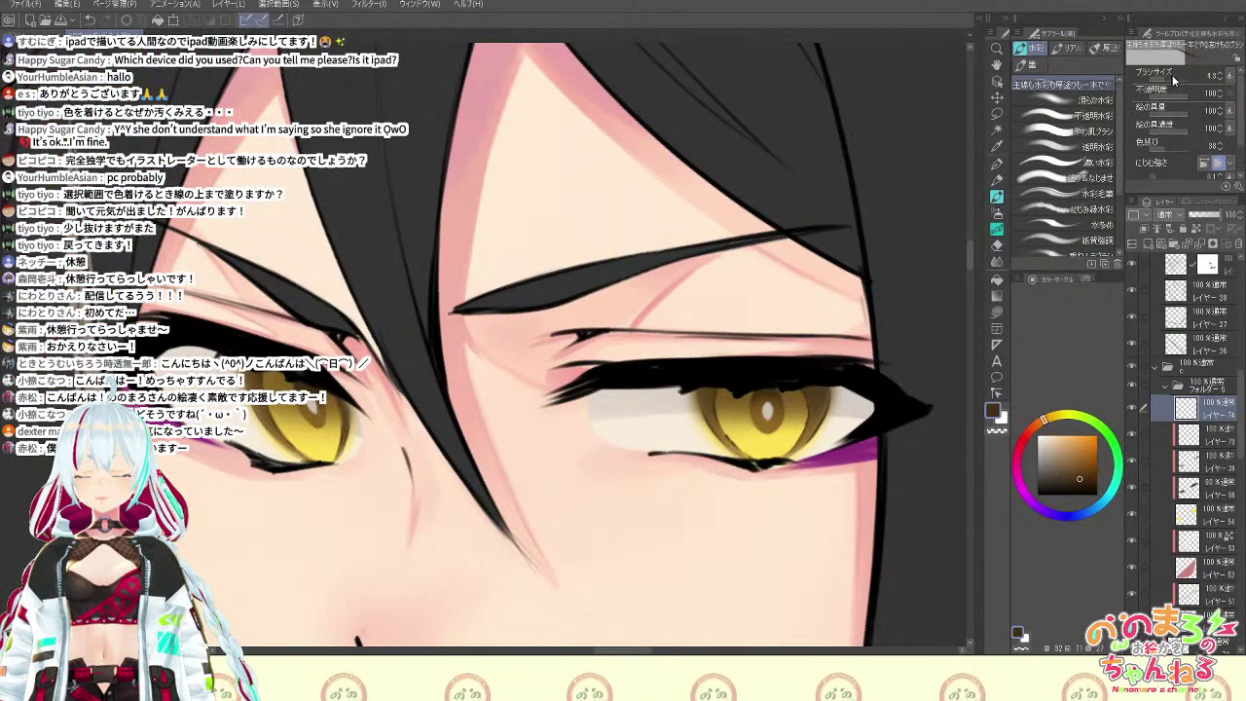
{"action": "left_click_drag", "start_coordinate": [1172, 78], "coordinate": [1169, 81]}
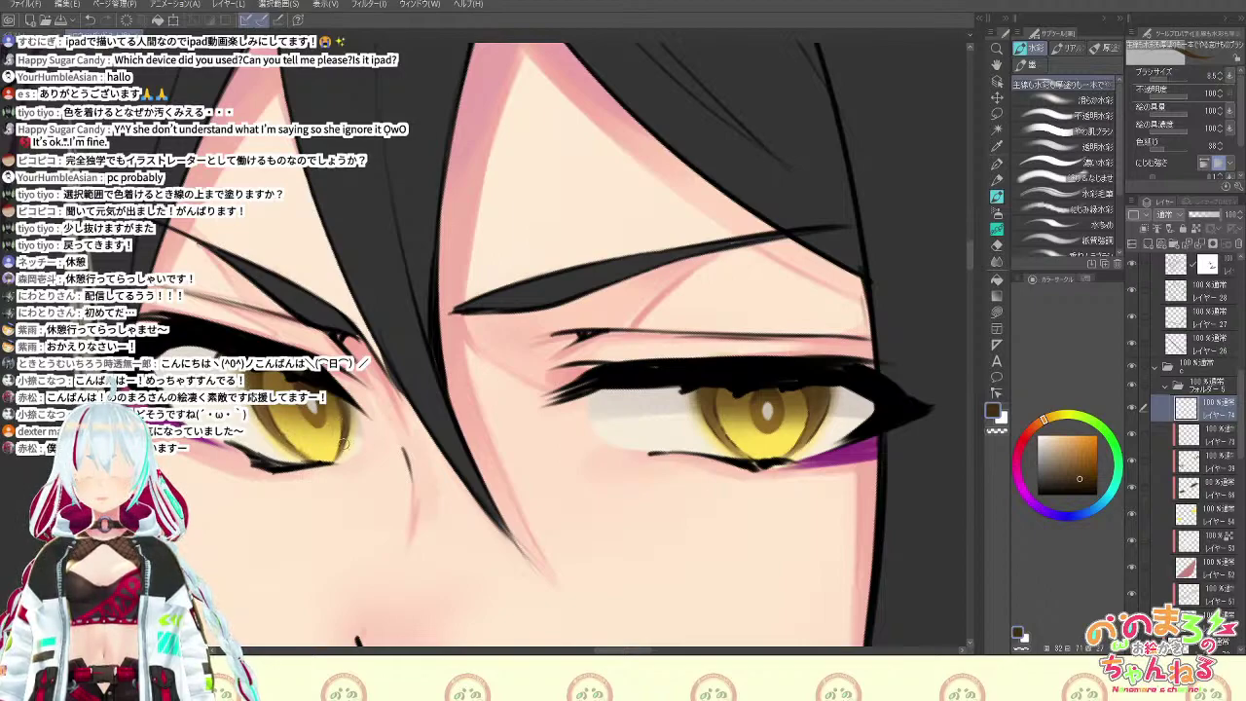
{"action": "key", "text": "e"}
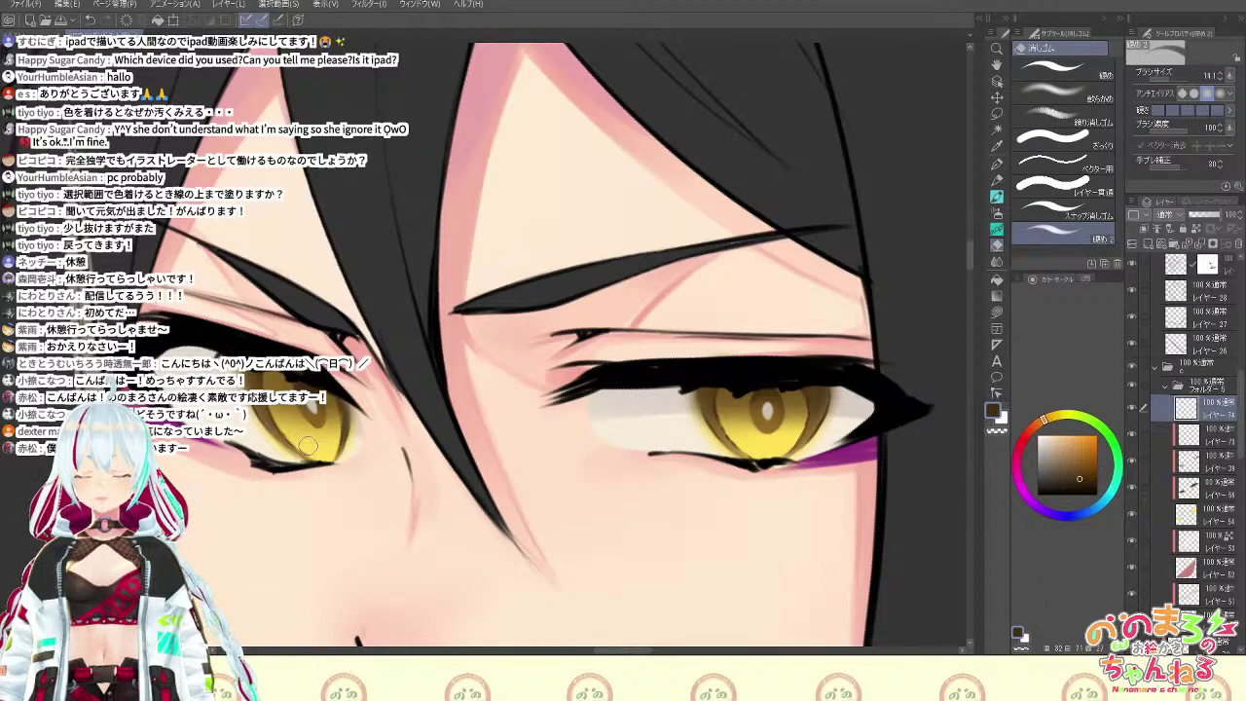
{"action": "key", "text": "b"}
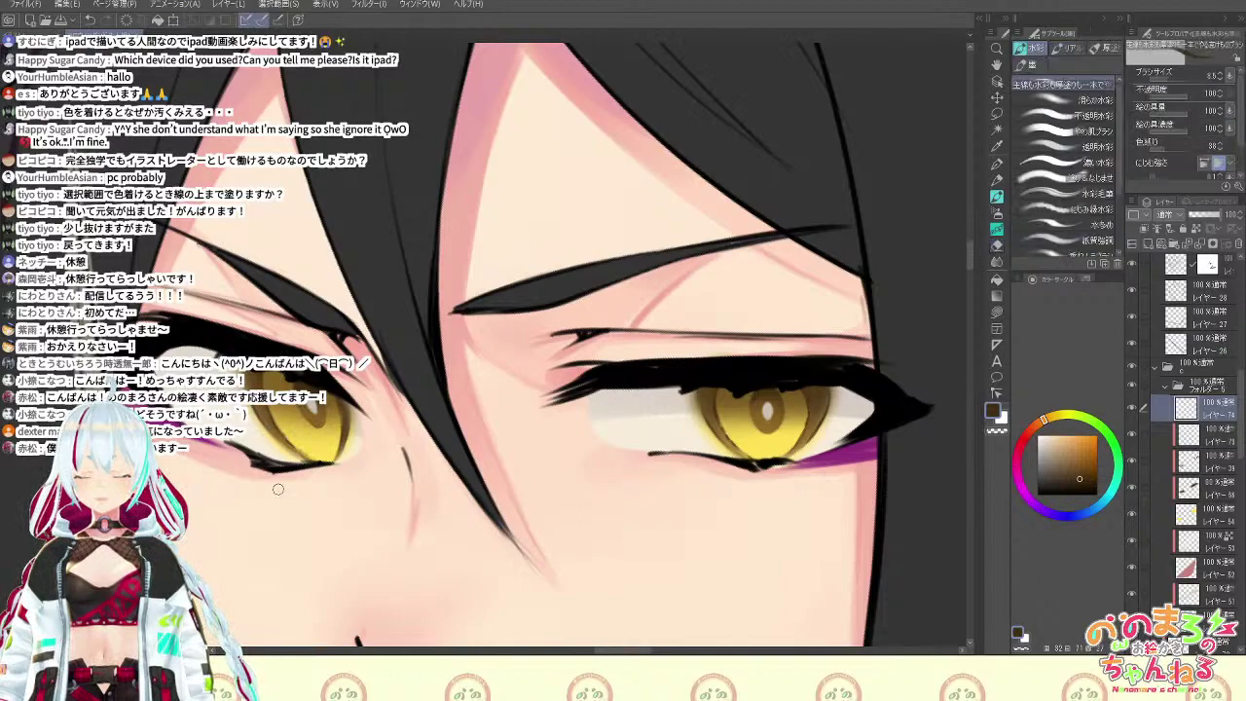
Examine the iris outlines in full-figure, head and close-up views, adding small brush touch-ups
{"action": "scroll", "coordinate": [281, 492], "scroll_direction": "down", "scroll_amount": 5}
{"action": "scroll", "coordinate": [281, 496], "scroll_direction": "up", "scroll_amount": 5}
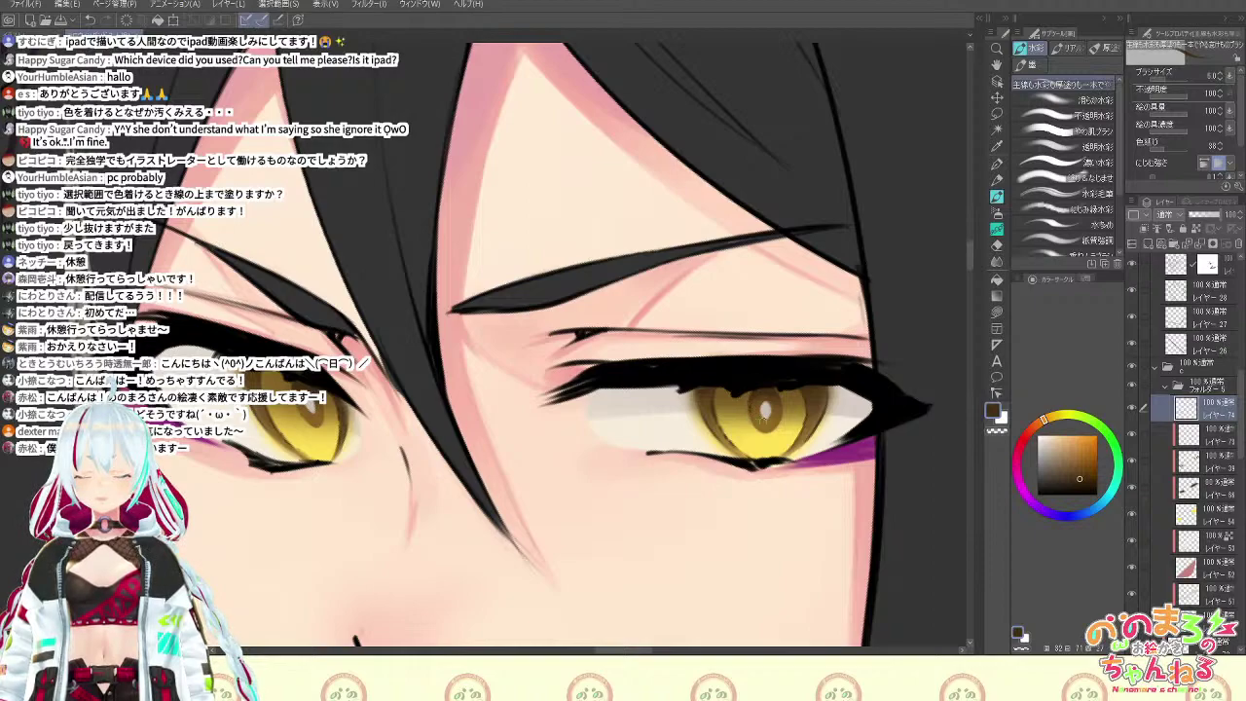
{"action": "scroll", "coordinate": [779, 413], "scroll_direction": "down", "scroll_amount": 5}
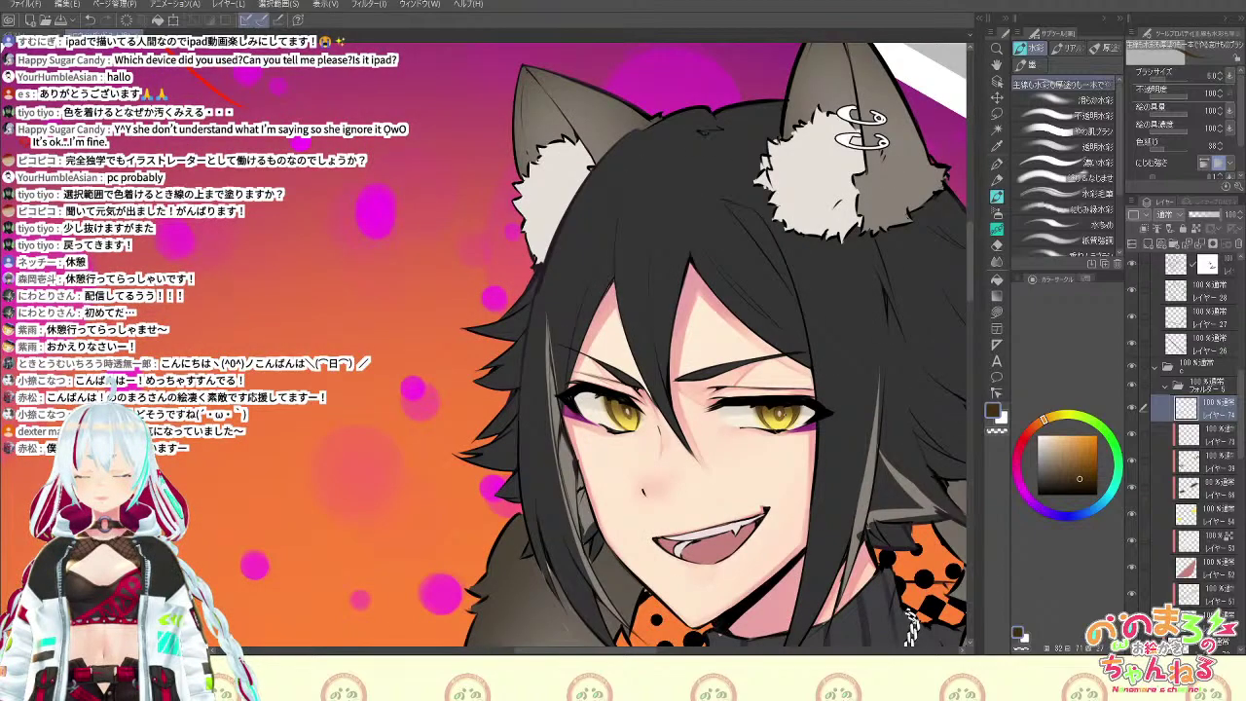
{"action": "scroll", "coordinate": [779, 413], "scroll_direction": "down", "scroll_amount": 2}
{"action": "scroll", "coordinate": [779, 413], "scroll_direction": "up", "scroll_amount": 6}
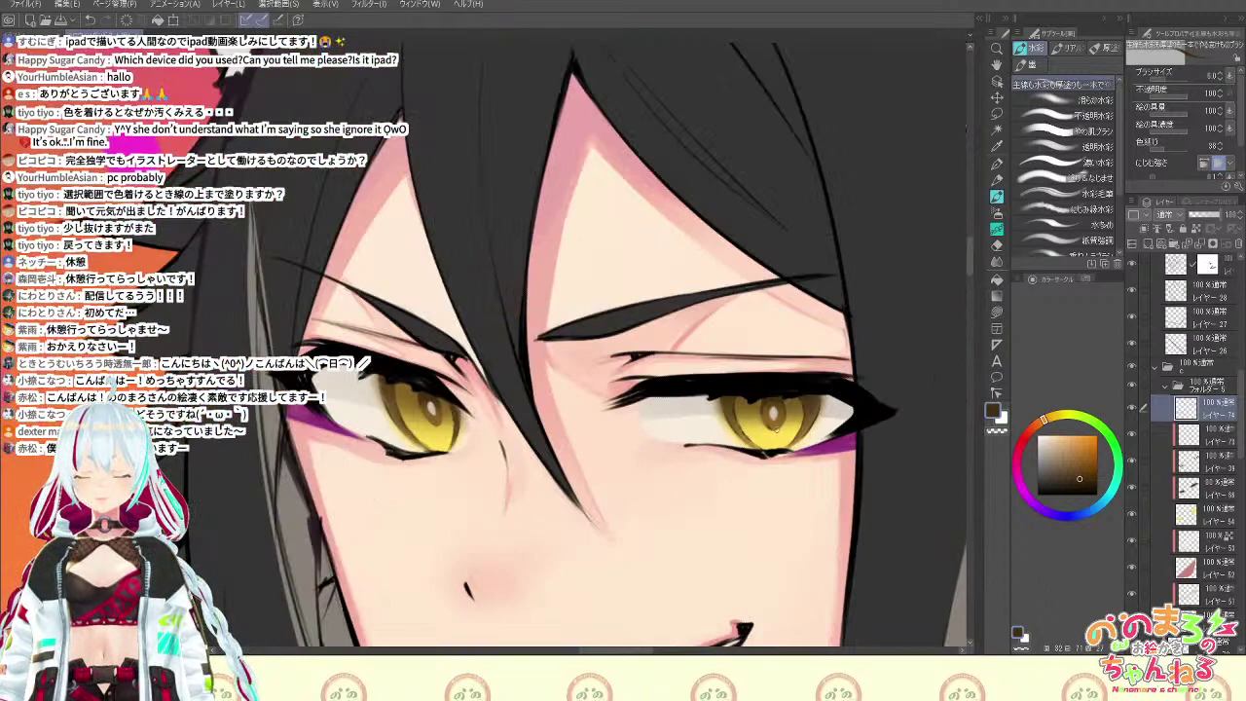
{"action": "scroll", "coordinate": [456, 412], "scroll_direction": "down", "scroll_amount": 6}
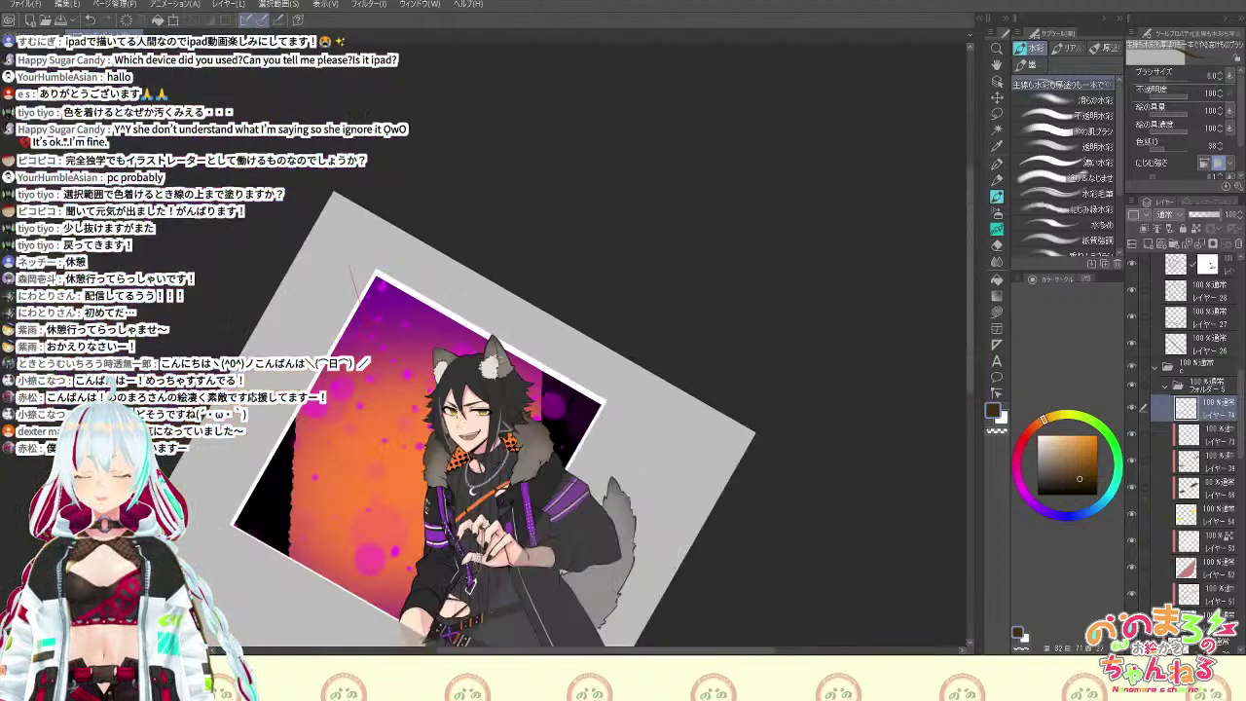
{"action": "scroll", "coordinate": [455, 411], "scroll_direction": "up", "scroll_amount": 6}
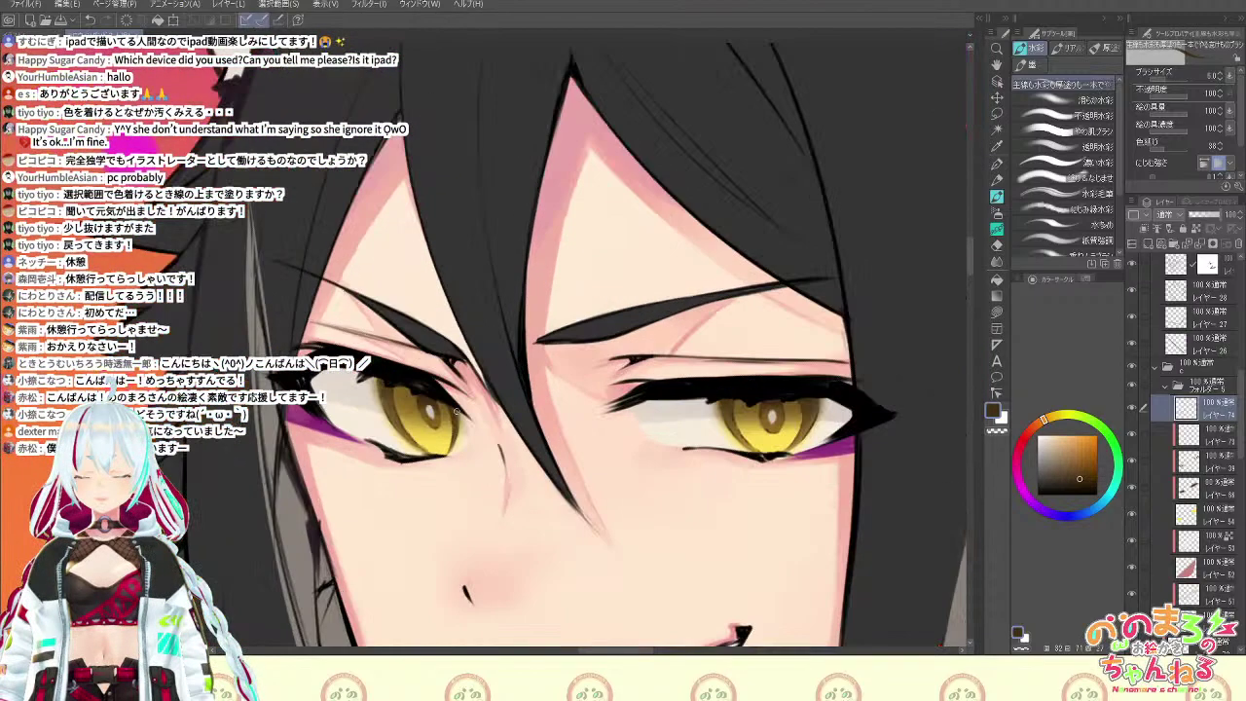
{"action": "scroll", "coordinate": [456, 412], "scroll_direction": "down", "scroll_amount": 6}
{"action": "scroll", "coordinate": [456, 411], "scroll_direction": "up", "scroll_amount": 6}
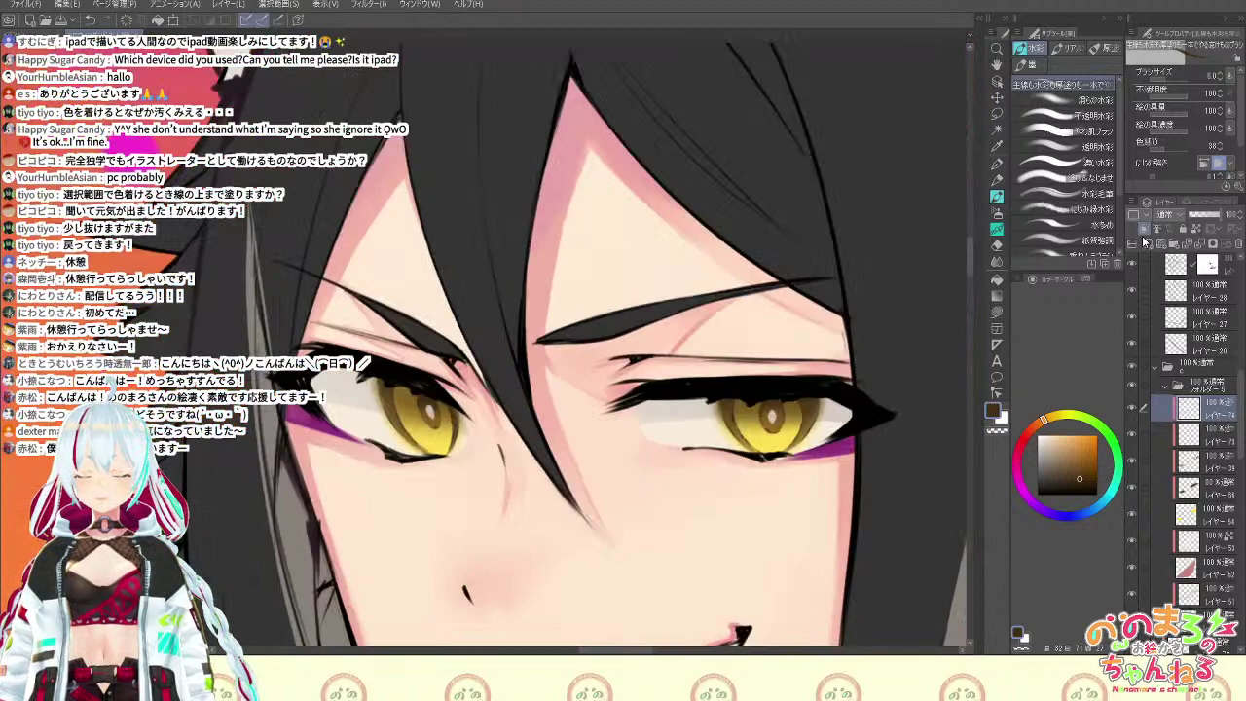
Leave the outline layer unclipped, and add an additive-blend (加算) layer above it with the eye folder set to pass-through (通過)
{"action": "left_click", "coordinate": [1143, 229]}
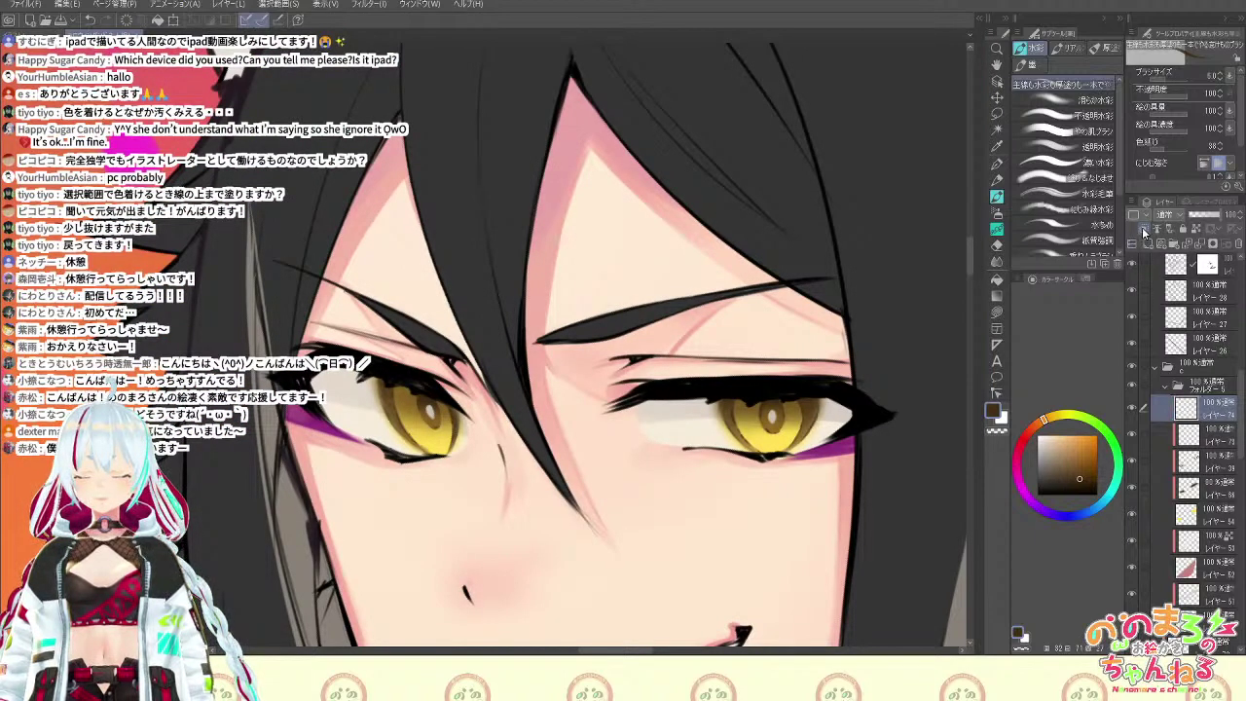
{"action": "left_click", "coordinate": [1149, 244]}
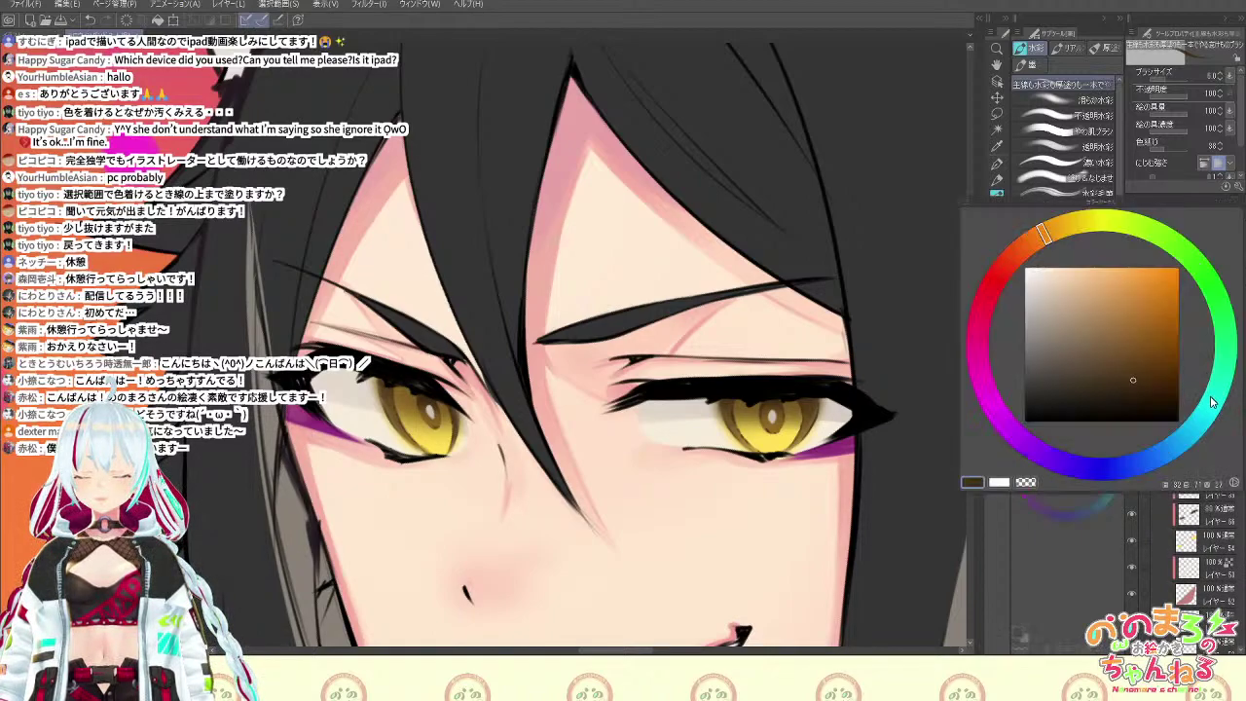
{"action": "left_click", "coordinate": [1213, 386]}
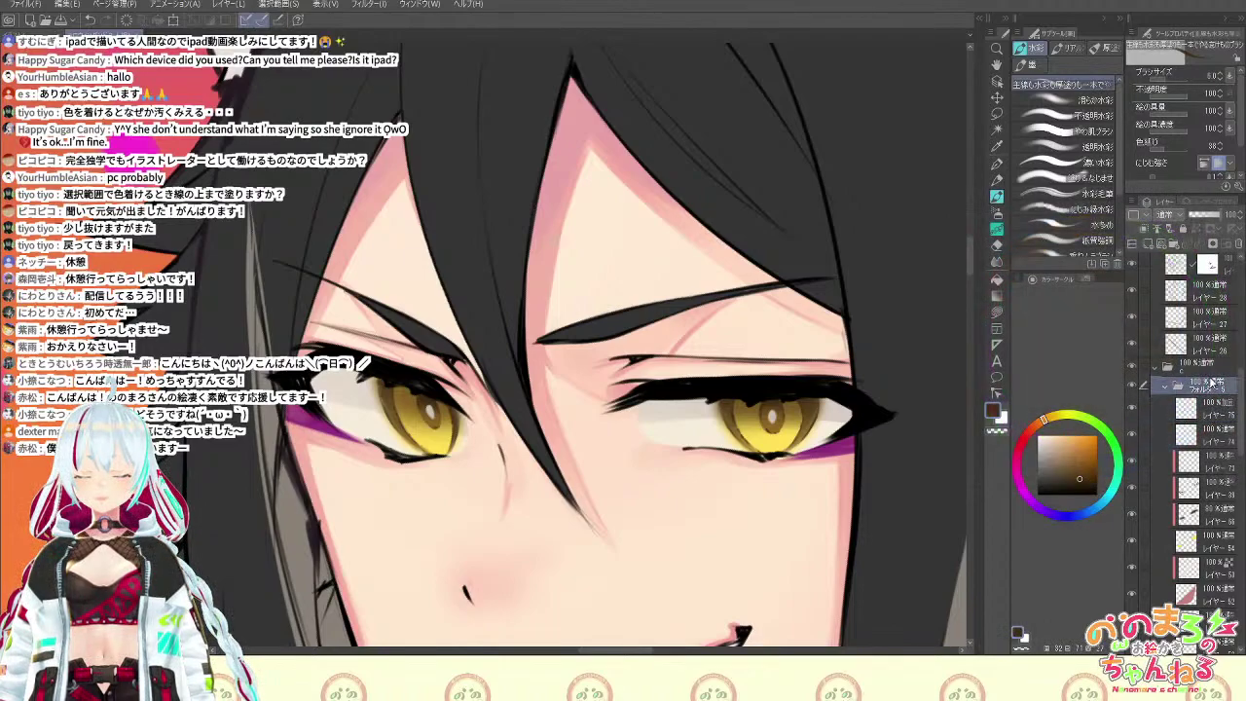
{"action": "left_click", "coordinate": [1169, 219]}
{"action": "left_click", "coordinate": [1177, 232]}
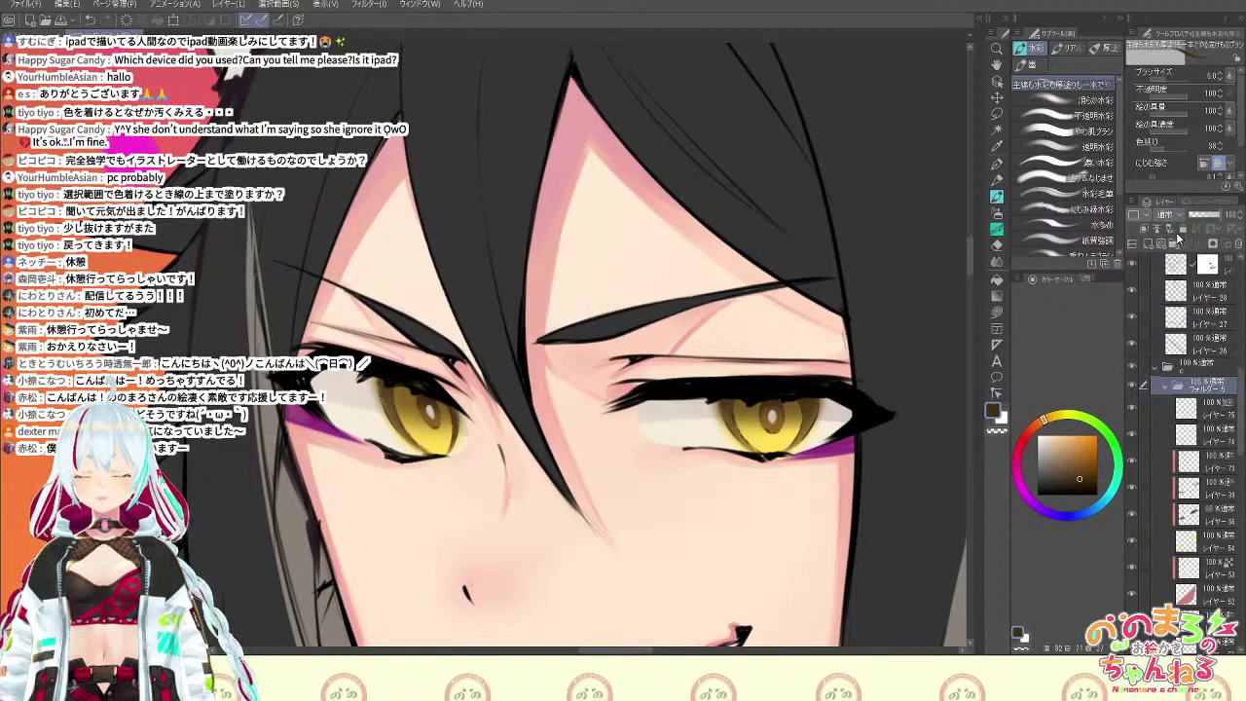
{"action": "left_click", "coordinate": [1213, 401]}
Airbrush a light yellow glow over the lower part of both irises with an enlarged soft airbrush
{"action": "key", "text": "c"}
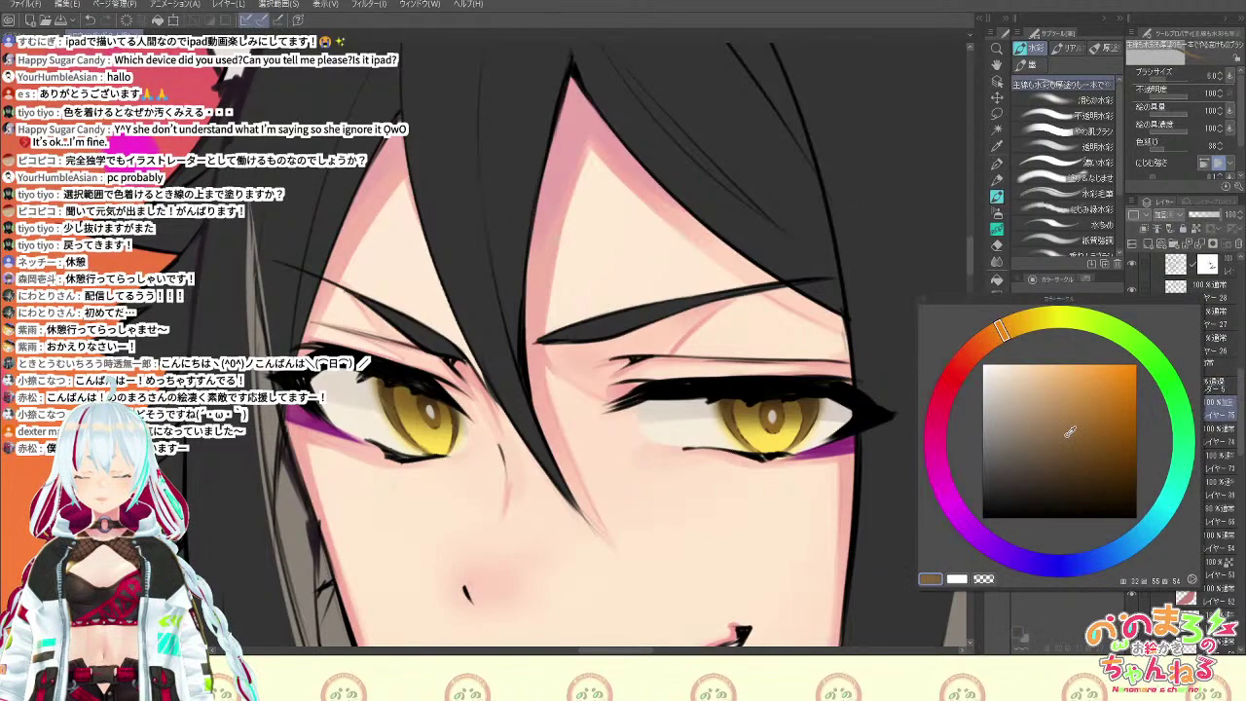
{"action": "mouse_move", "coordinate": [1070, 430]}
{"action": "left_mouse_down"}
{"action": "mouse_move", "coordinate": [1043, 331]}
{"action": "mouse_move", "coordinate": [1079, 326]}
{"action": "left_mouse_up"}
{"action": "key", "text": "b"}
{"action": "left_click", "coordinate": [1169, 81]}
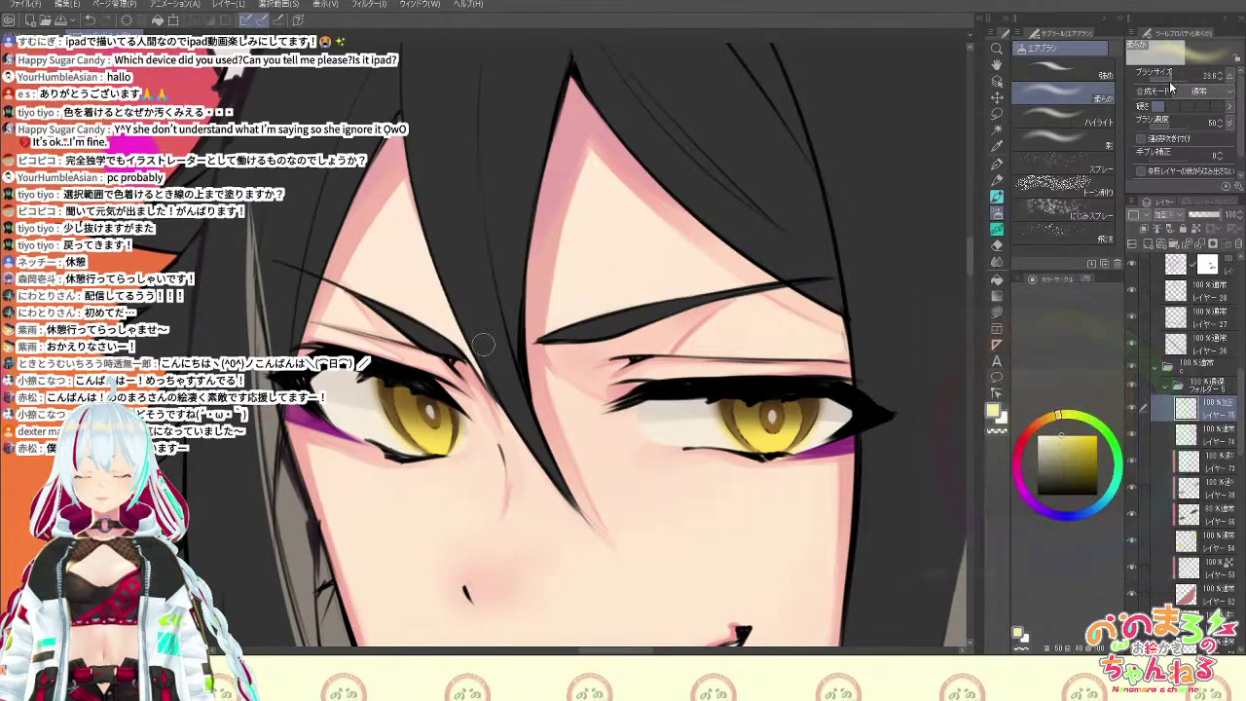
{"action": "left_click_drag", "start_coordinate": [1169, 80], "coordinate": [1179, 79]}
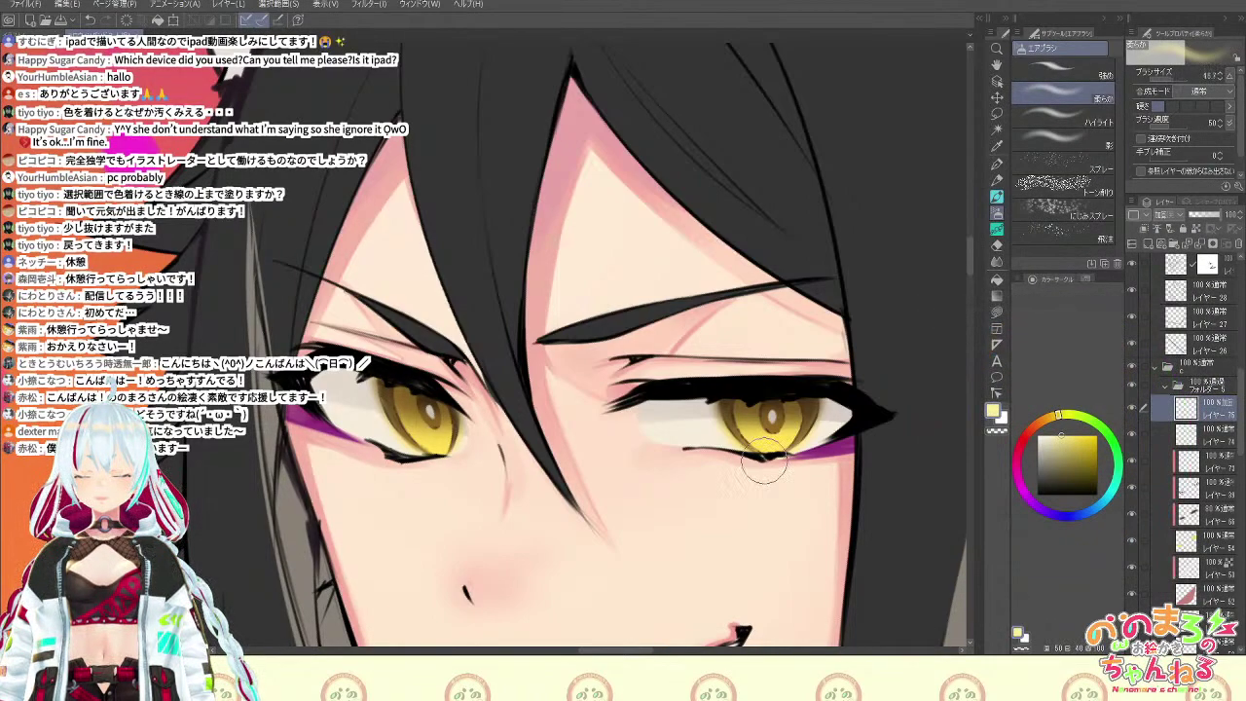
{"action": "mouse_move", "coordinate": [764, 457]}
{"action": "left_mouse_down"}
{"action": "mouse_move", "coordinate": [800, 448]}
{"action": "mouse_move", "coordinate": [781, 451]}
{"action": "left_mouse_up"}
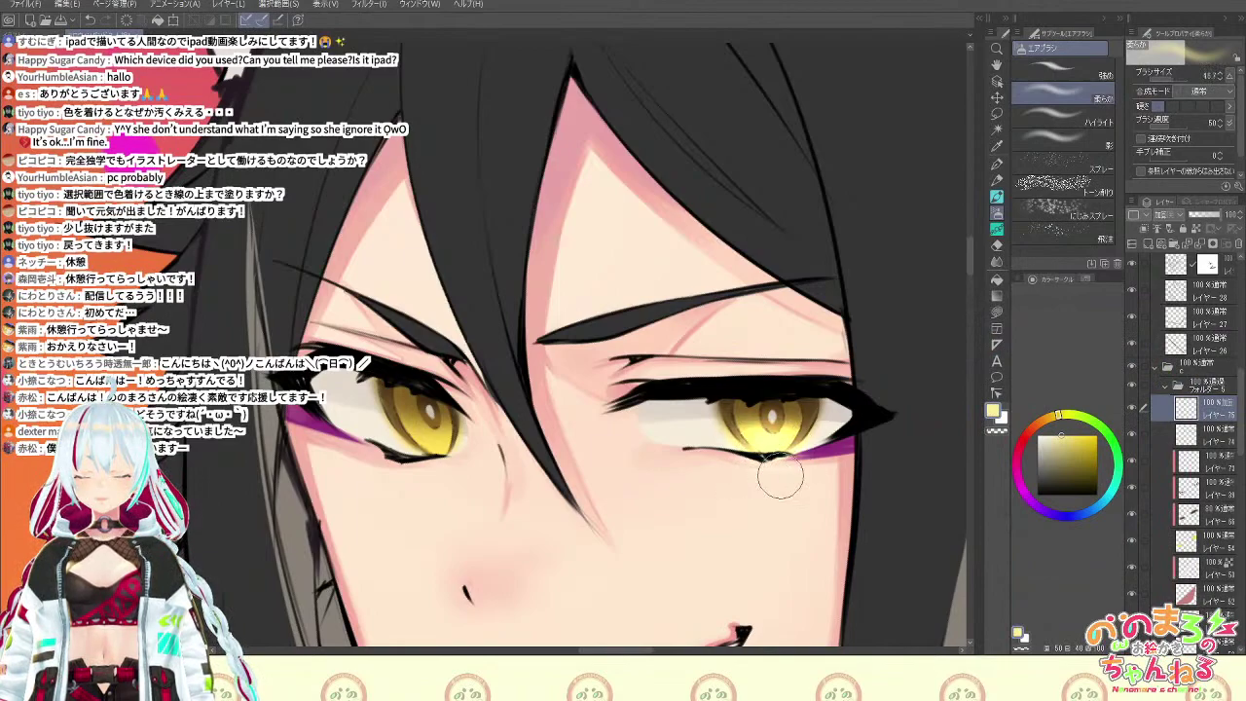
{"action": "left_click_drag", "start_coordinate": [427, 450], "coordinate": [453, 445]}
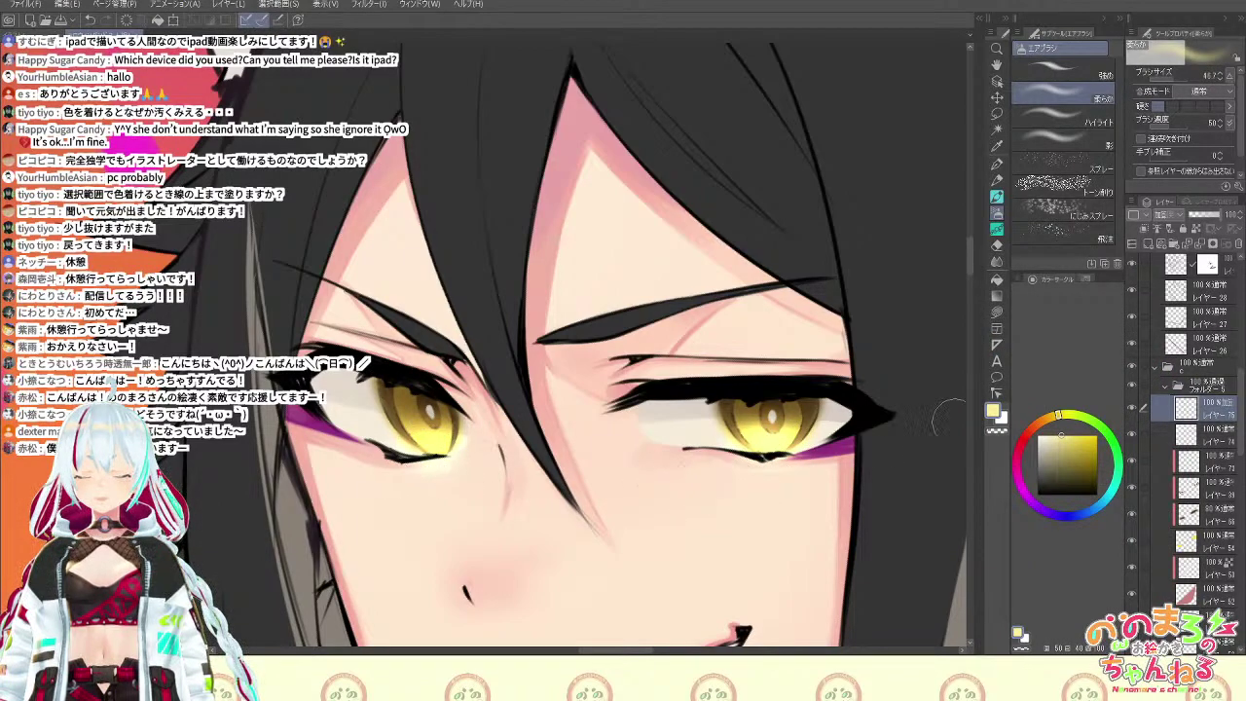
Erase the yellow glow that spills onto the skin below both eyes and check the result at head view
{"action": "key", "text": "e"}
{"action": "mouse_move", "coordinate": [723, 460]}
{"action": "left_mouse_down"}
{"action": "mouse_move", "coordinate": [806, 471]}
{"action": "mouse_move", "coordinate": [792, 463]}
{"action": "left_mouse_up"}
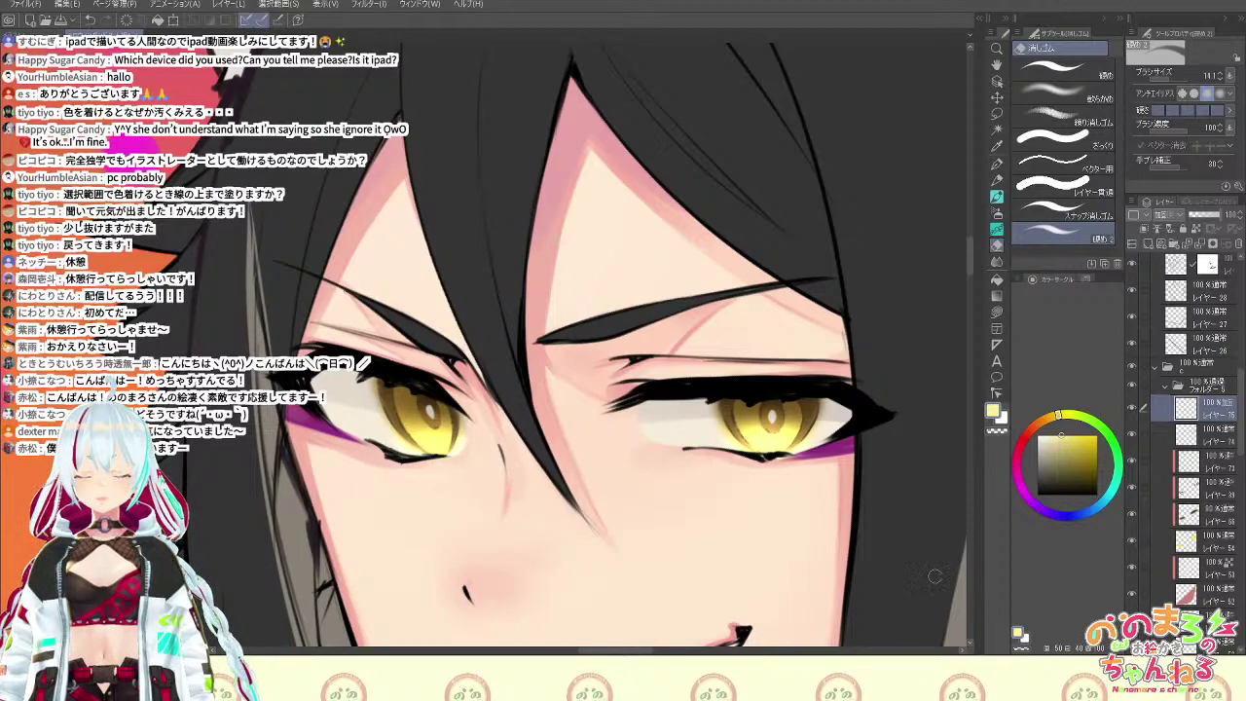
{"action": "scroll", "coordinate": [942, 576], "scroll_direction": "down", "scroll_amount": 2}
{"action": "scroll", "coordinate": [942, 575], "scroll_direction": "down", "scroll_amount": 1}
{"action": "scroll", "coordinate": [943, 574], "scroll_direction": "up", "scroll_amount": 1}
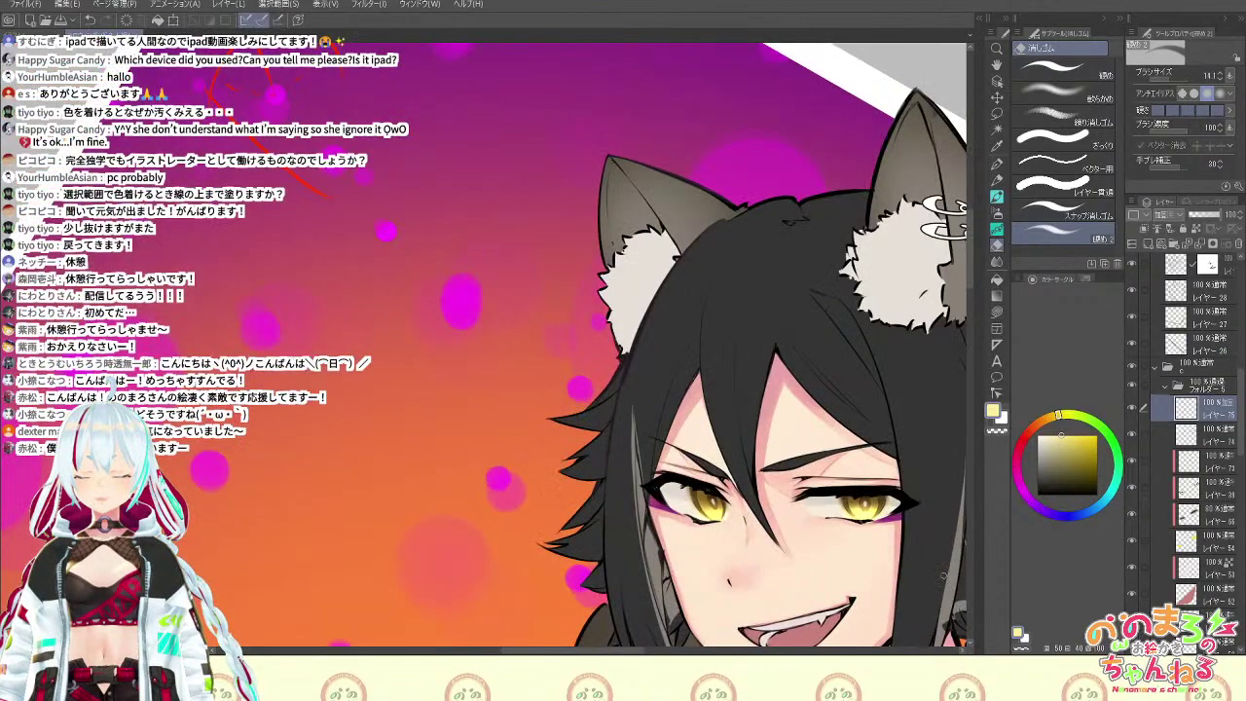
{"action": "scroll", "coordinate": [940, 574], "scroll_direction": "up", "scroll_amount": 1}
Choose a deeper yellow paint colour and lock the transparent pixels of the glow layer
{"action": "left_click", "coordinate": [1089, 443]}
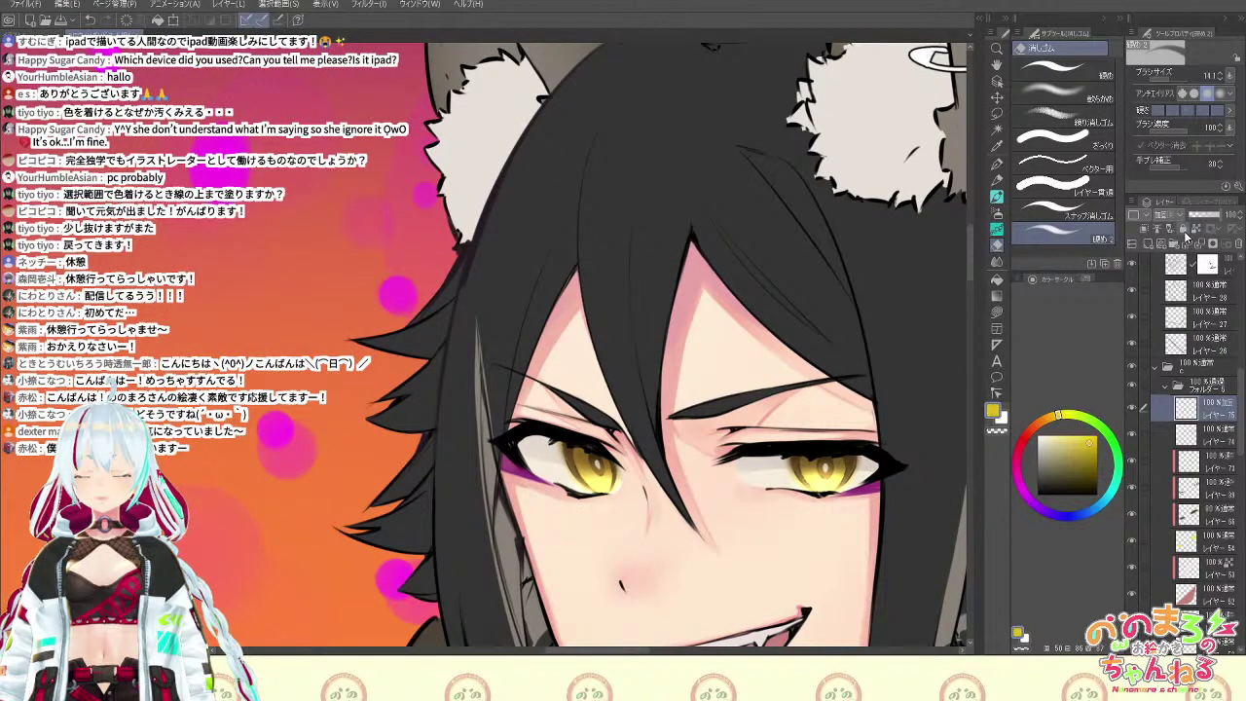
{"action": "left_click", "coordinate": [1195, 229]}
{"action": "key", "text": "q"}
{"action": "left_click", "coordinate": [1137, 72]}
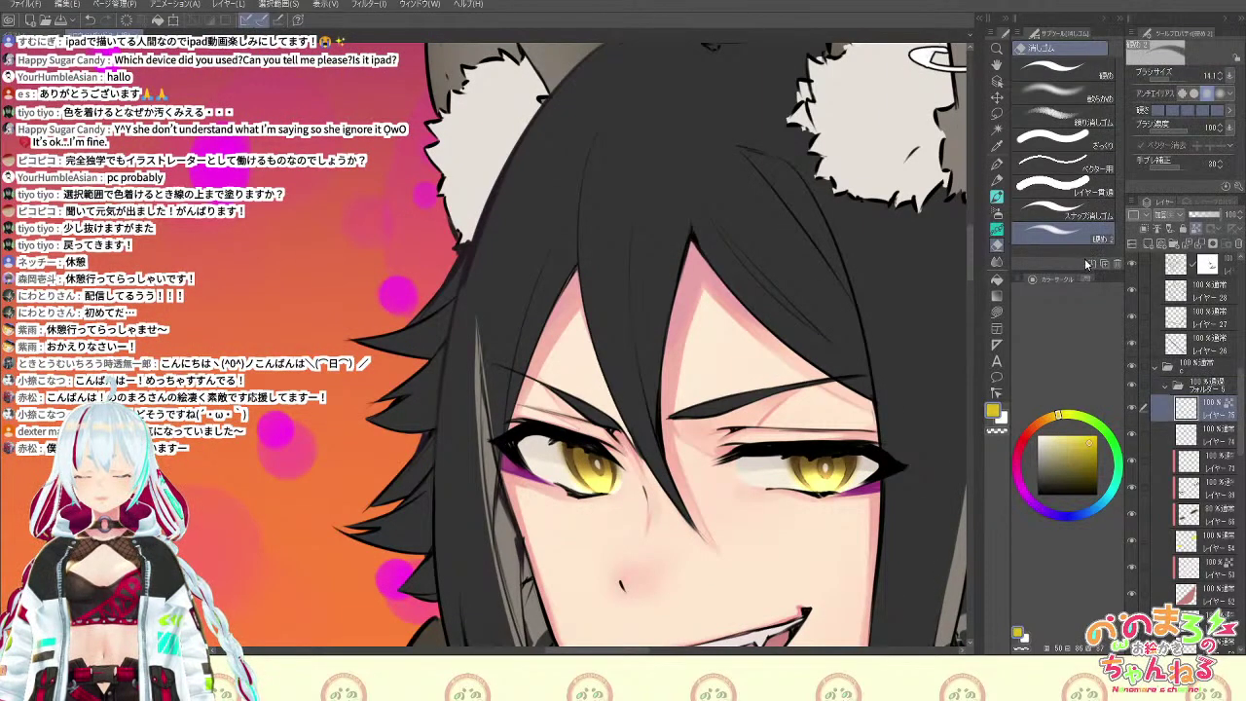
Examine the glowing eyes together with the face and upper body, in wide and closer views
{"action": "key", "text": "ctrl+minus"}
{"action": "key", "text": "ctrl+minus"}
{"action": "key", "text": "space"}
{"action": "left_click_drag", "start_coordinate": [855, 358], "coordinate": [886, 233]}
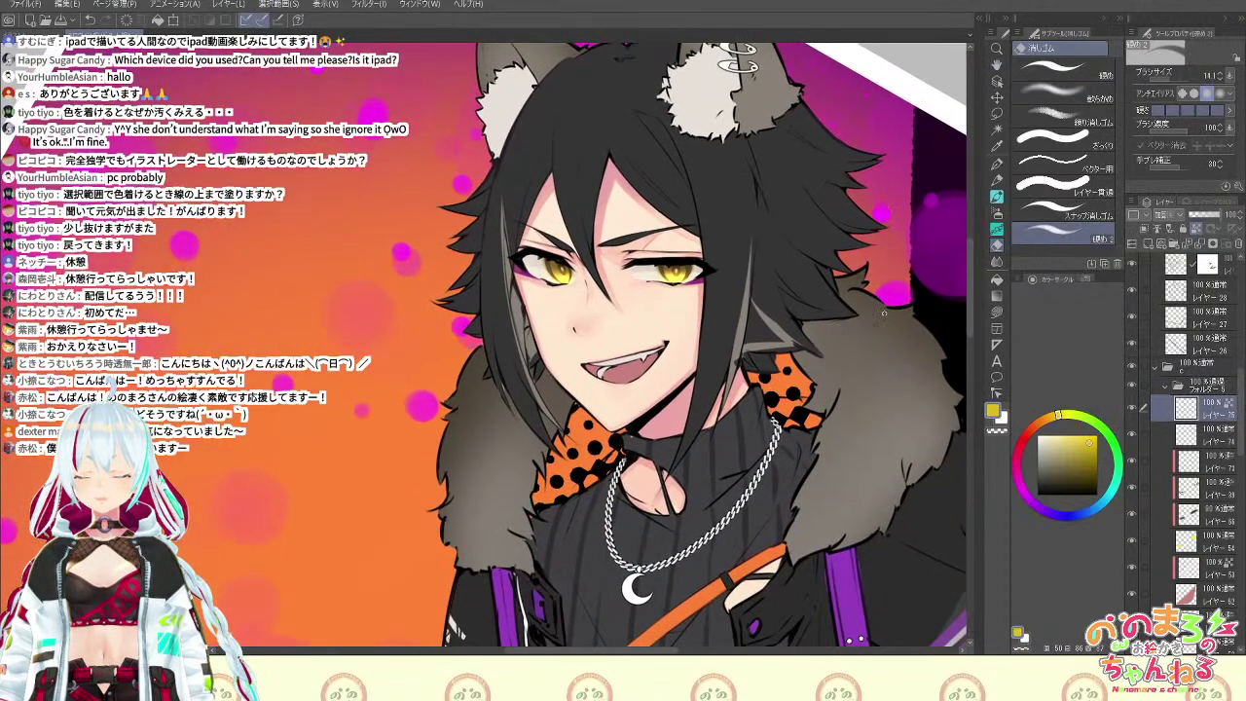
{"action": "scroll", "coordinate": [884, 313], "scroll_direction": "down", "scroll_amount": 2}
{"action": "scroll", "coordinate": [890, 350], "scroll_direction": "up", "scroll_amount": 4}
{"action": "key", "text": "space"}
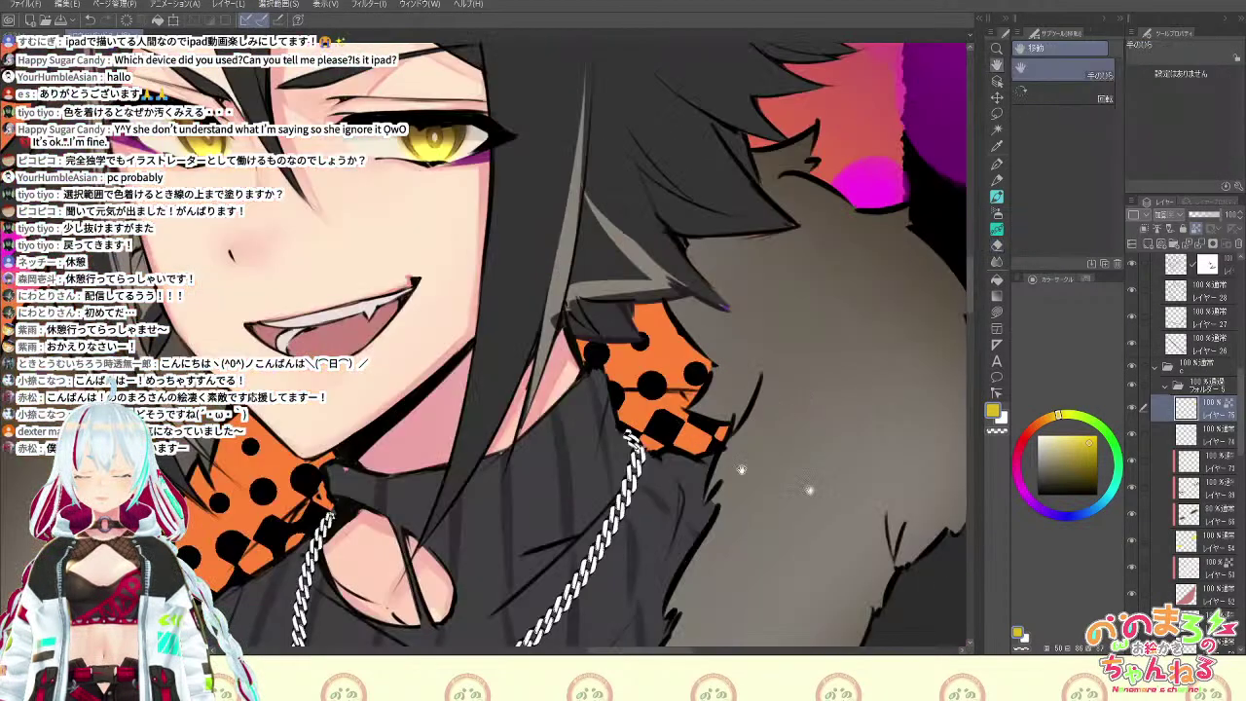
Add a new raster layer and move it to the top of the face folder (かお) in the line art
{"action": "mouse_move", "coordinate": [742, 470]}
{"action": "left_mouse_down"}
{"action": "mouse_move", "coordinate": [878, 531]}
{"action": "mouse_move", "coordinate": [1009, 623]}
{"action": "left_mouse_up"}
{"action": "scroll", "coordinate": [792, 451], "scroll_direction": "up", "scroll_amount": 2}
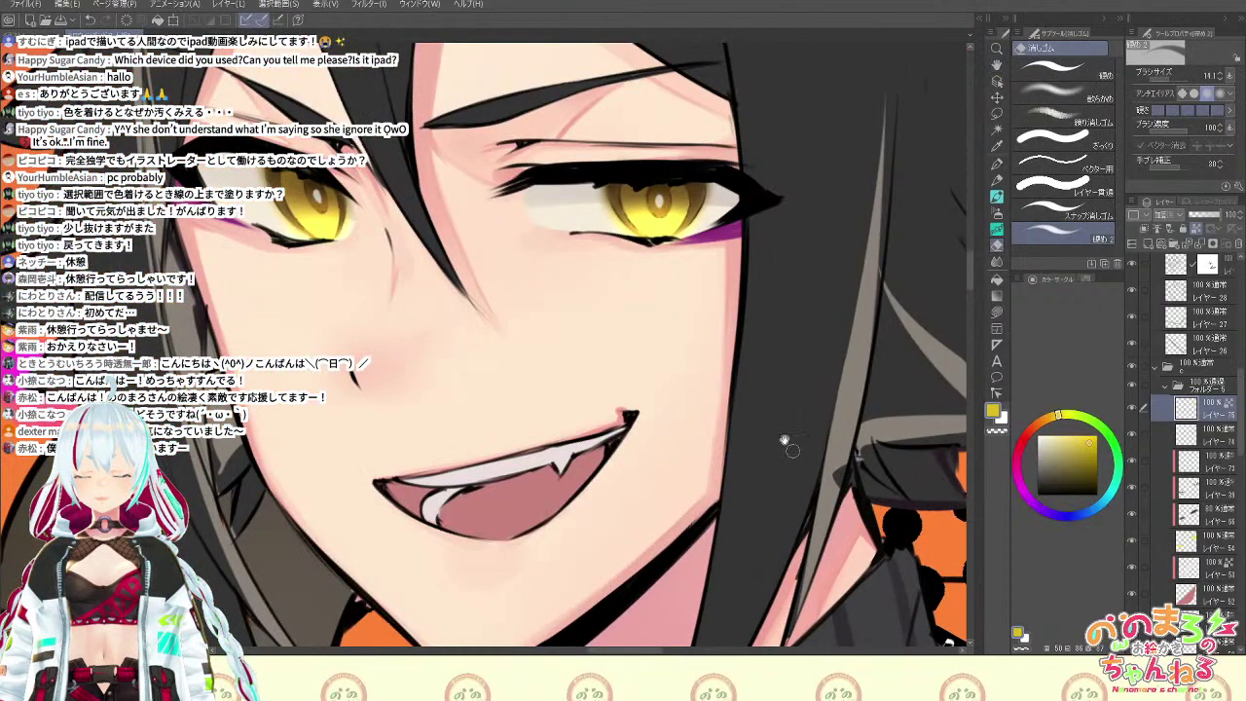
{"action": "left_click_drag", "start_coordinate": [793, 450], "coordinate": [963, 634]}
{"action": "left_click", "coordinate": [1150, 246]}
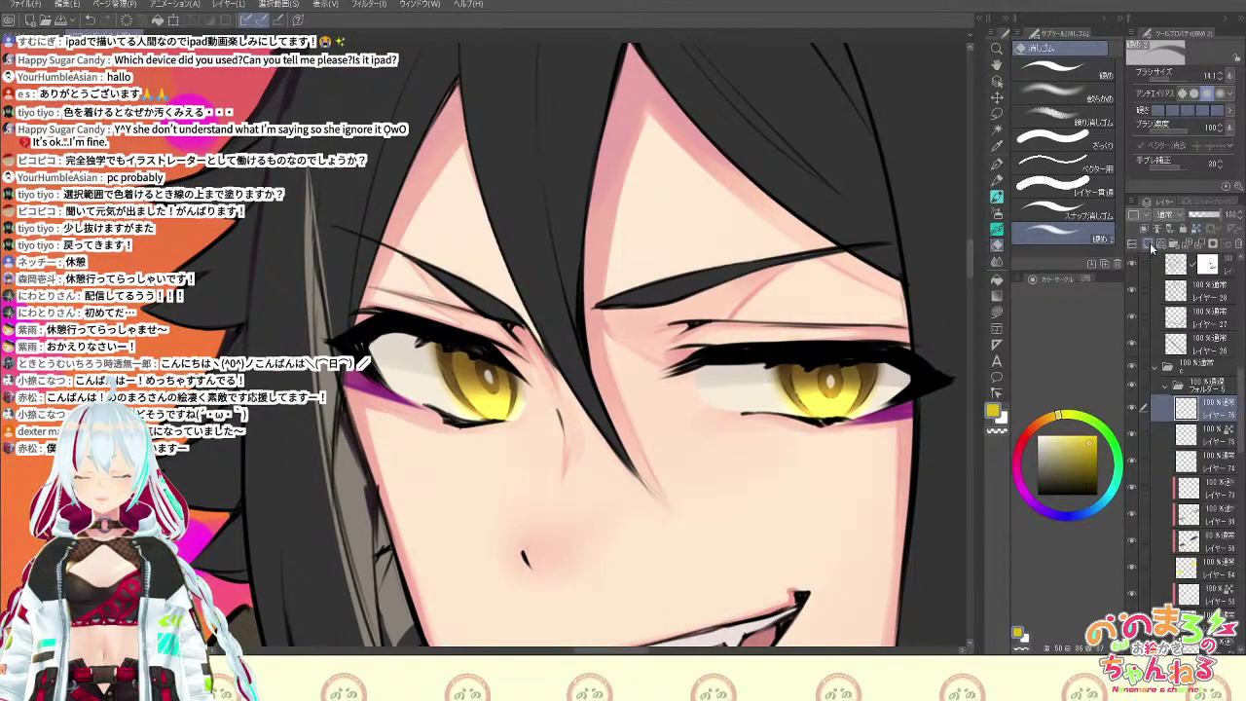
{"action": "key", "text": "F6"}
{"action": "left_click_drag", "start_coordinate": [1240, 411], "coordinate": [1241, 392]}
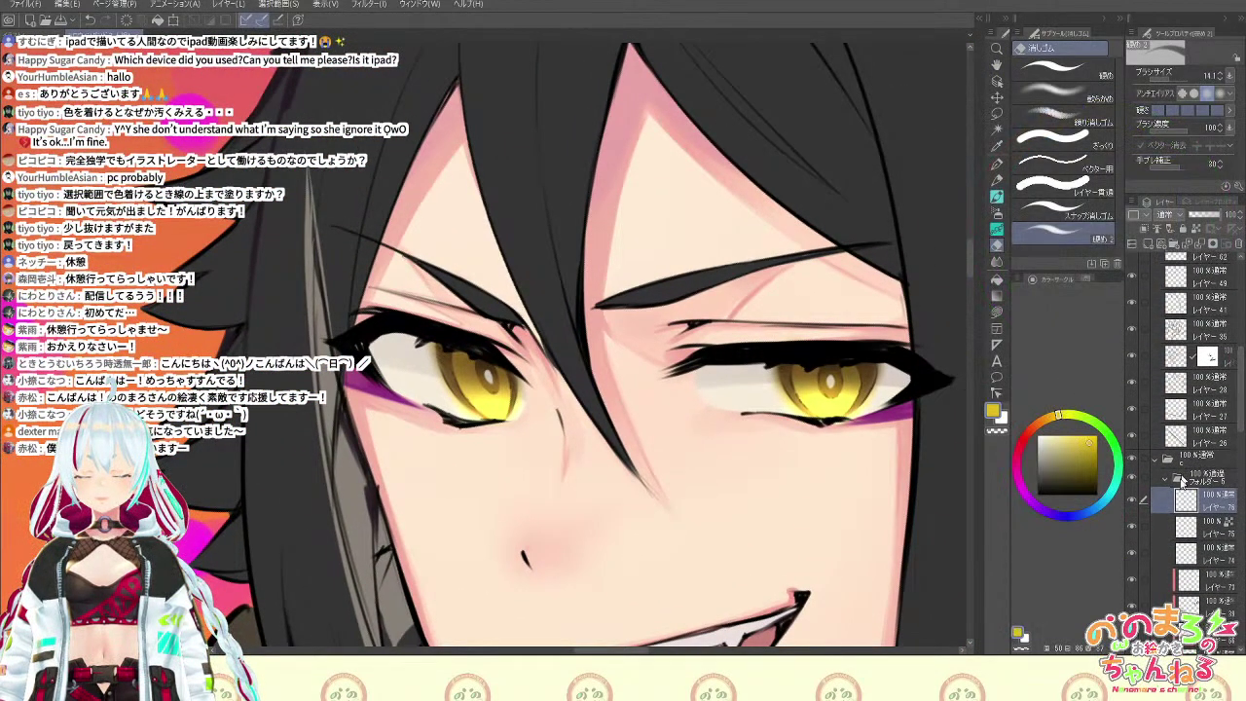
{"action": "left_click_drag", "start_coordinate": [1210, 497], "coordinate": [1206, 261]}
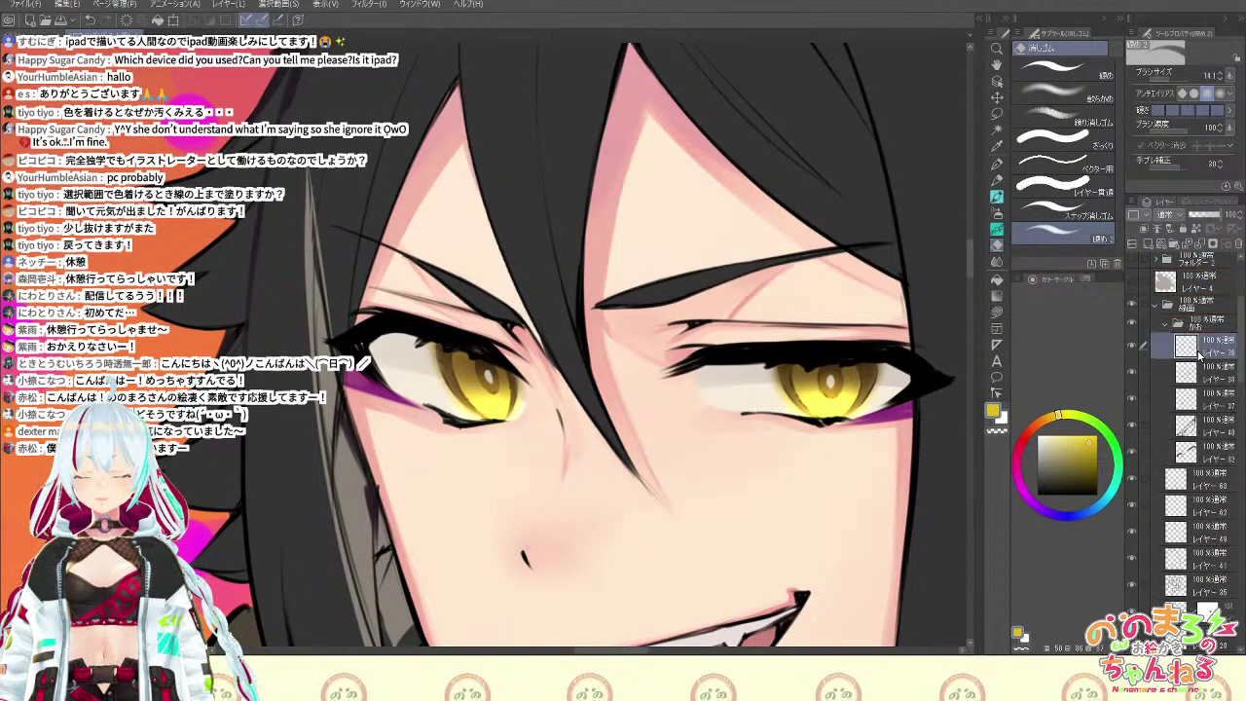
Paint small white highlights on the pupils and along the lower rims of both irises with the watercolour brush
{"action": "left_click_drag", "start_coordinate": [1067, 442], "coordinate": [1019, 395]}
{"action": "key", "text": "b"}
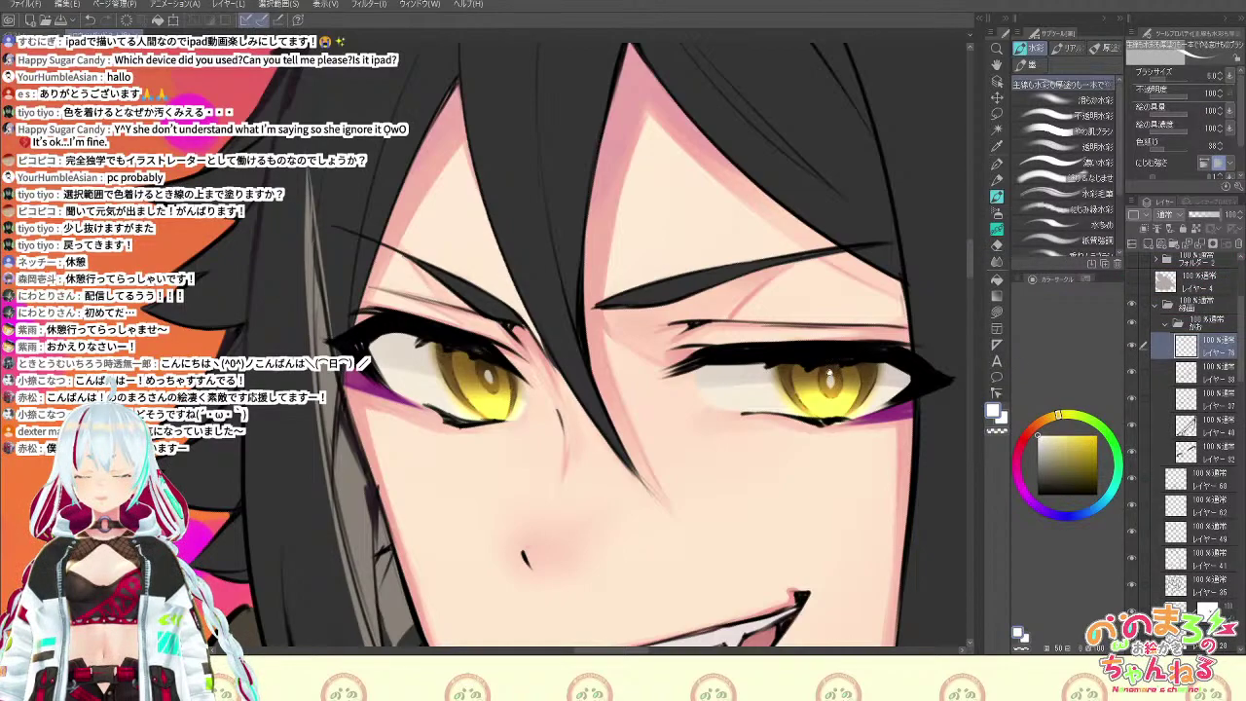
{"action": "left_click", "coordinate": [829, 375]}
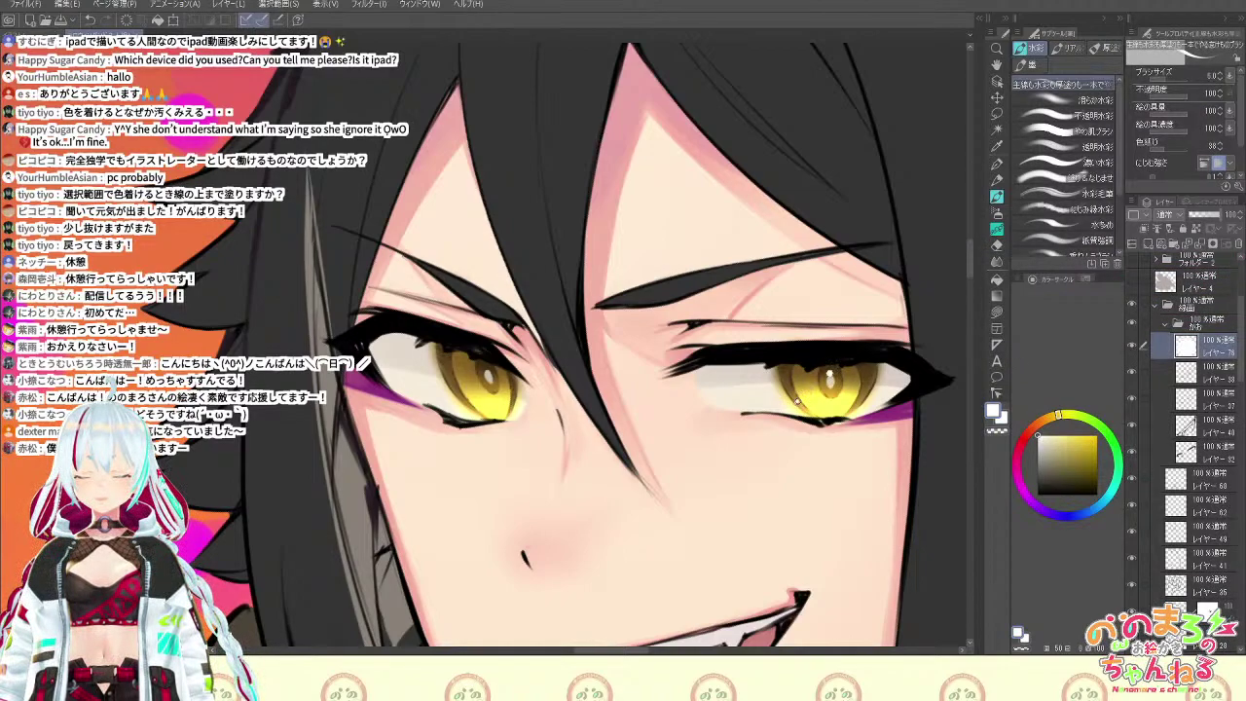
{"action": "left_click", "coordinate": [799, 401]}
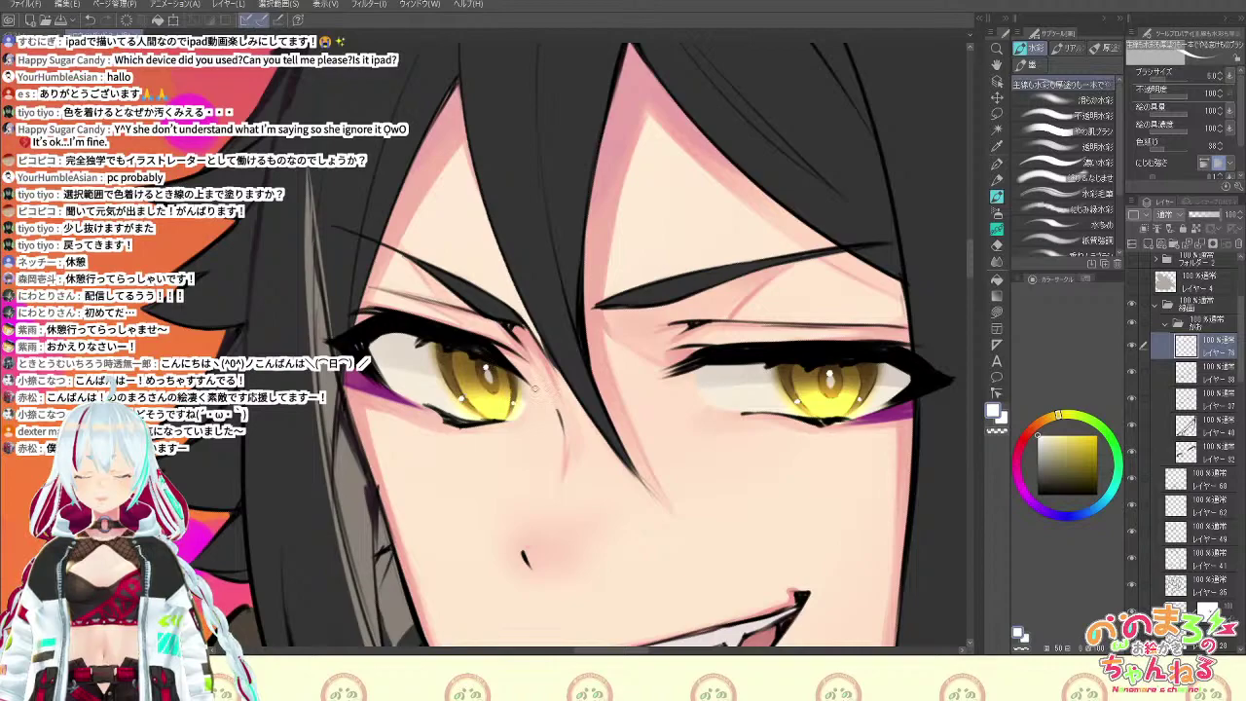
{"action": "scroll", "coordinate": [535, 389], "scroll_direction": "down", "scroll_amount": 3}
{"action": "scroll", "coordinate": [534, 389], "scroll_direction": "up", "scroll_amount": 3}
Sample a dark brown from the eye, retouch the area around the pupil highlights and check the face at a wider view
{"action": "key", "text": "alt"}
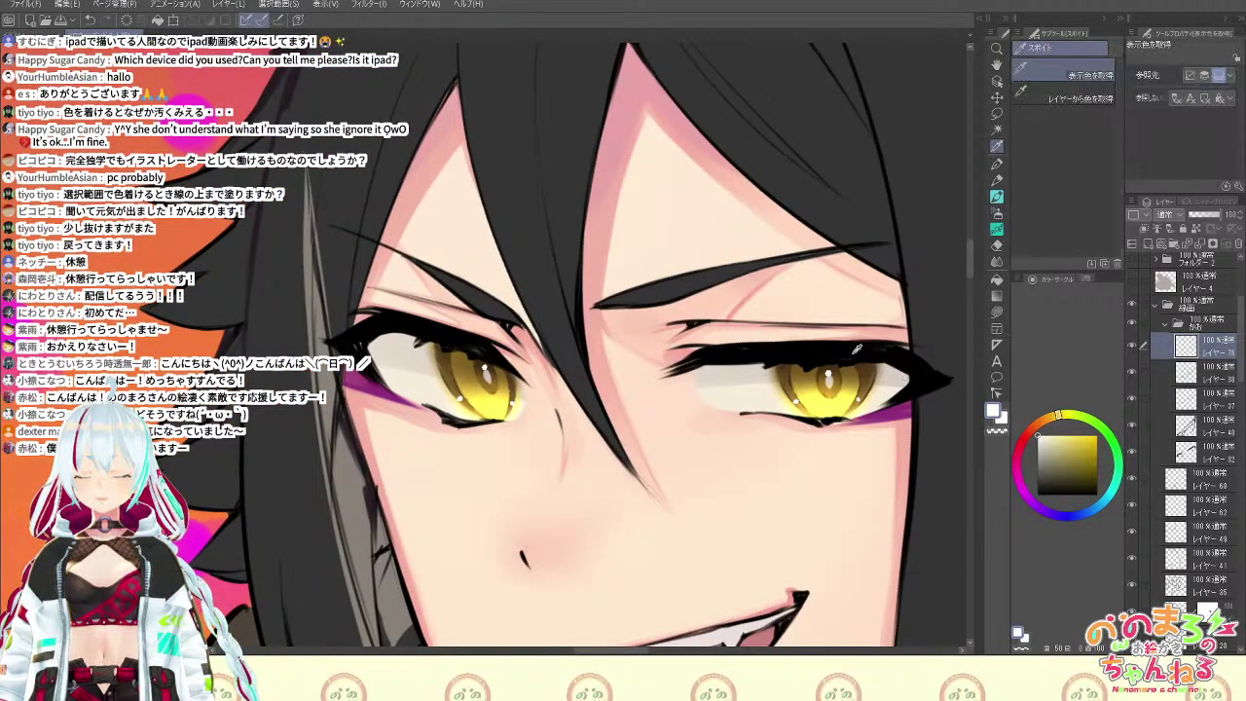
{"action": "left_click", "coordinate": [857, 347]}
{"action": "key", "text": "b"}
{"action": "left_click", "coordinate": [828, 373], "text": "alt"}
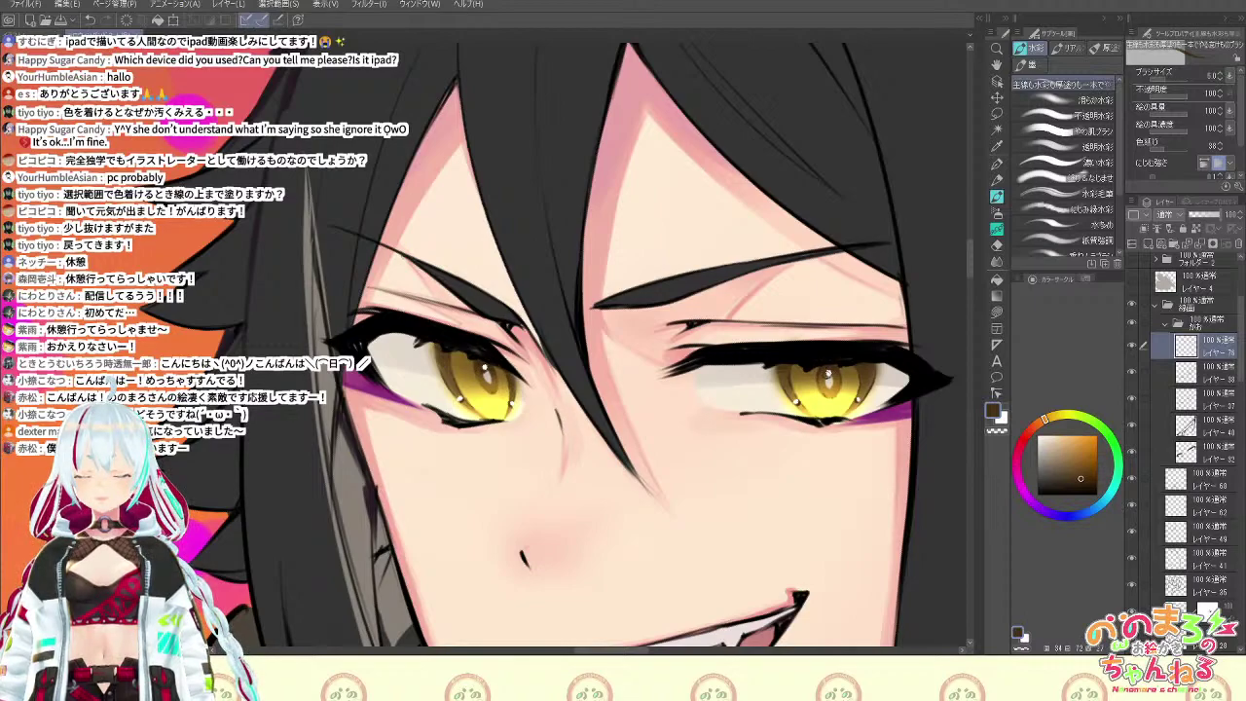
{"action": "scroll", "coordinate": [919, 393], "scroll_direction": "down", "scroll_amount": 5}
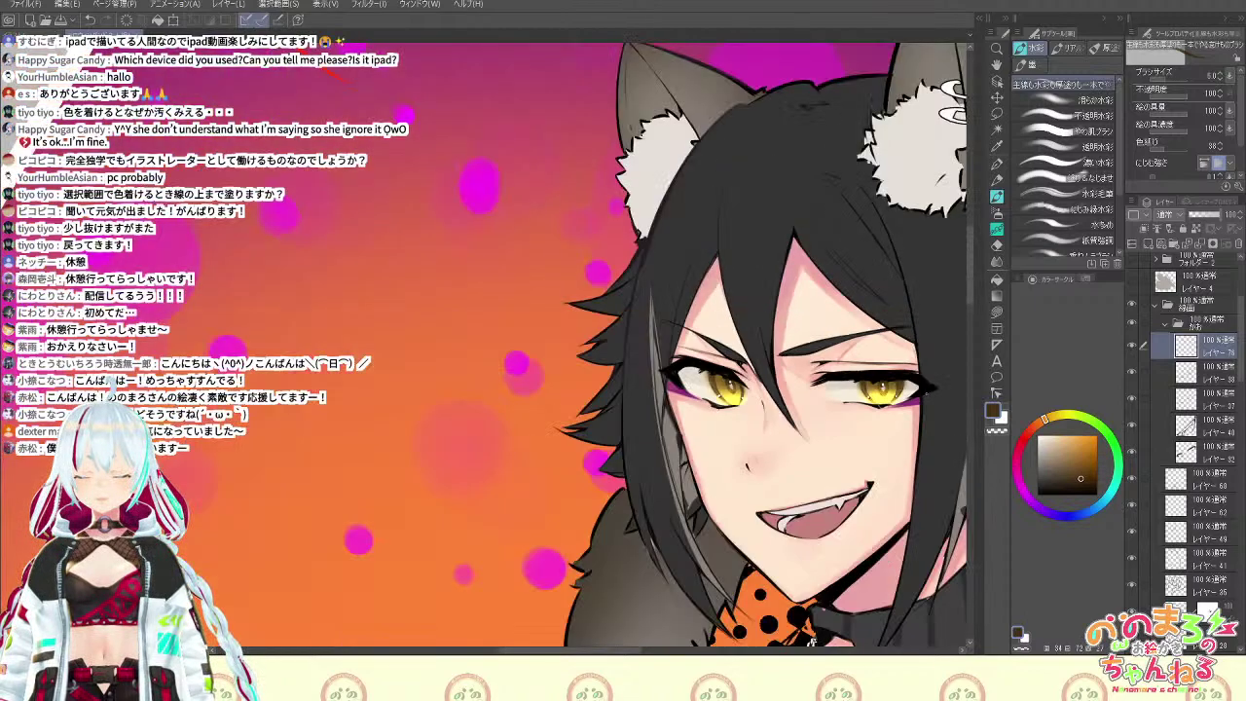
{"action": "scroll", "coordinate": [928, 391], "scroll_direction": "up", "scroll_amount": 5}
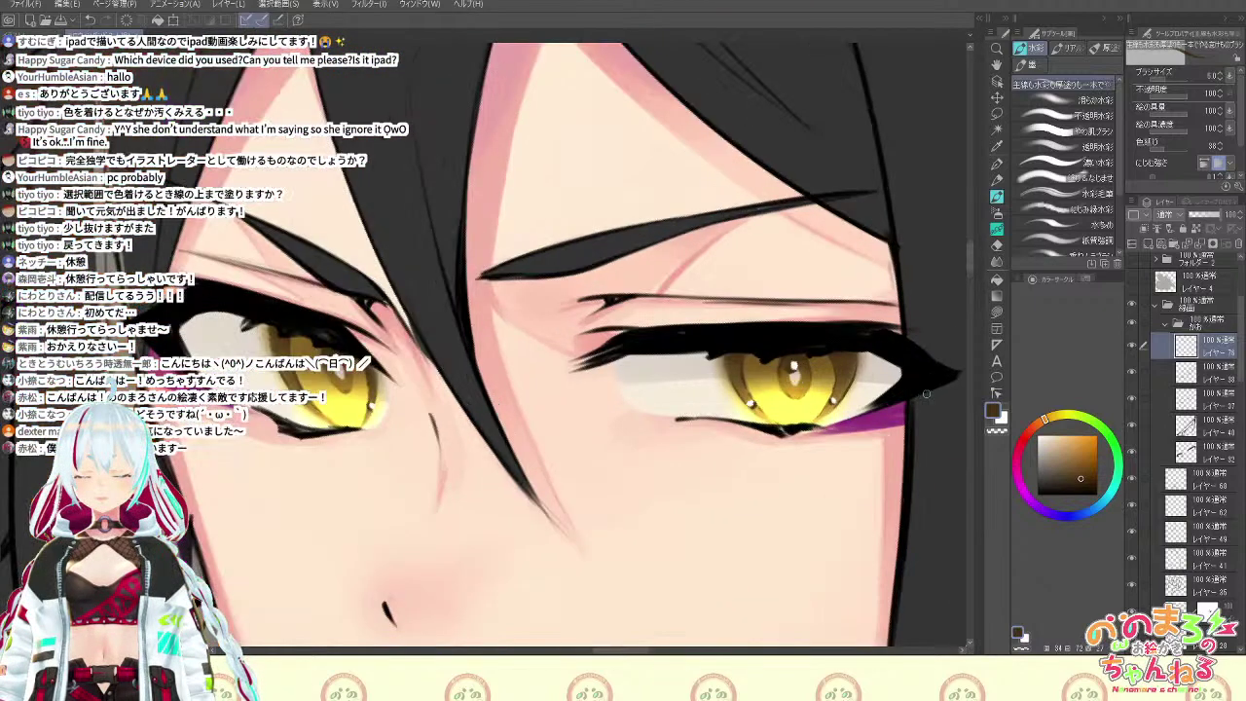
Sample white, dab round highlights on the upper part of the pupils and check them in the whole illustration
{"action": "left_click", "coordinate": [794, 367], "text": "alt"}
{"action": "left_click", "coordinate": [794, 364]}
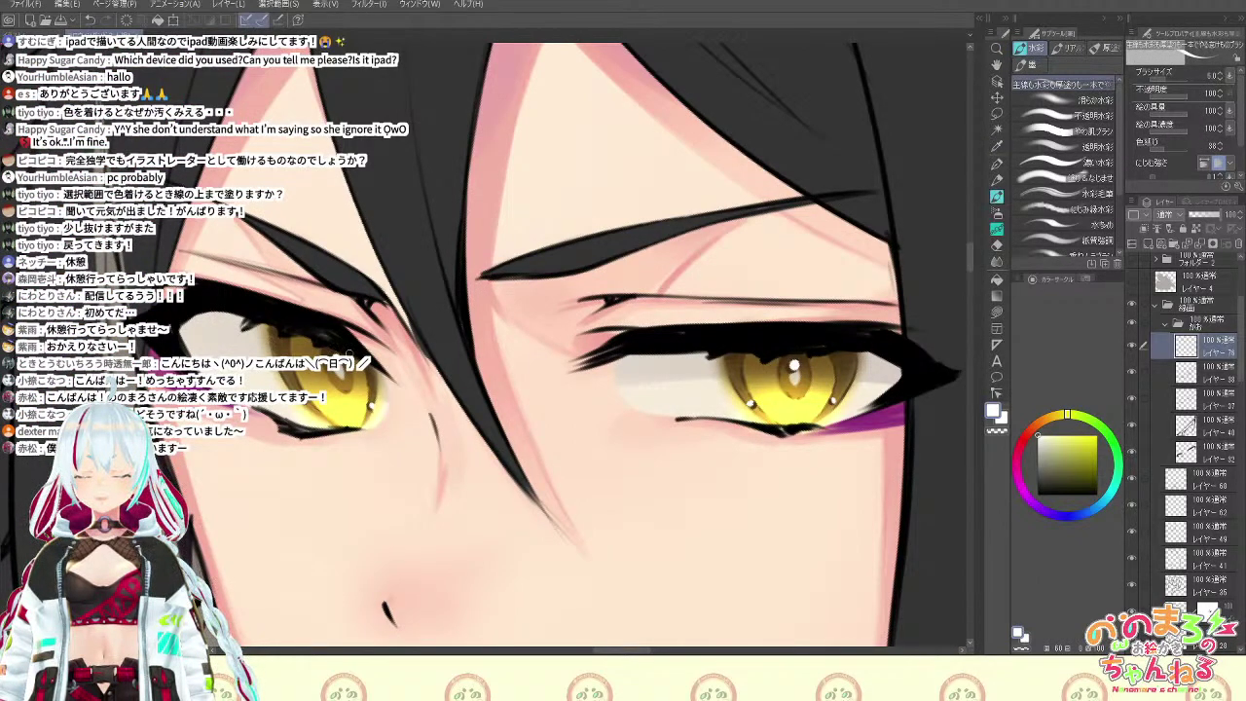
{"action": "scroll", "coordinate": [348, 357], "scroll_direction": "down", "scroll_amount": 8}
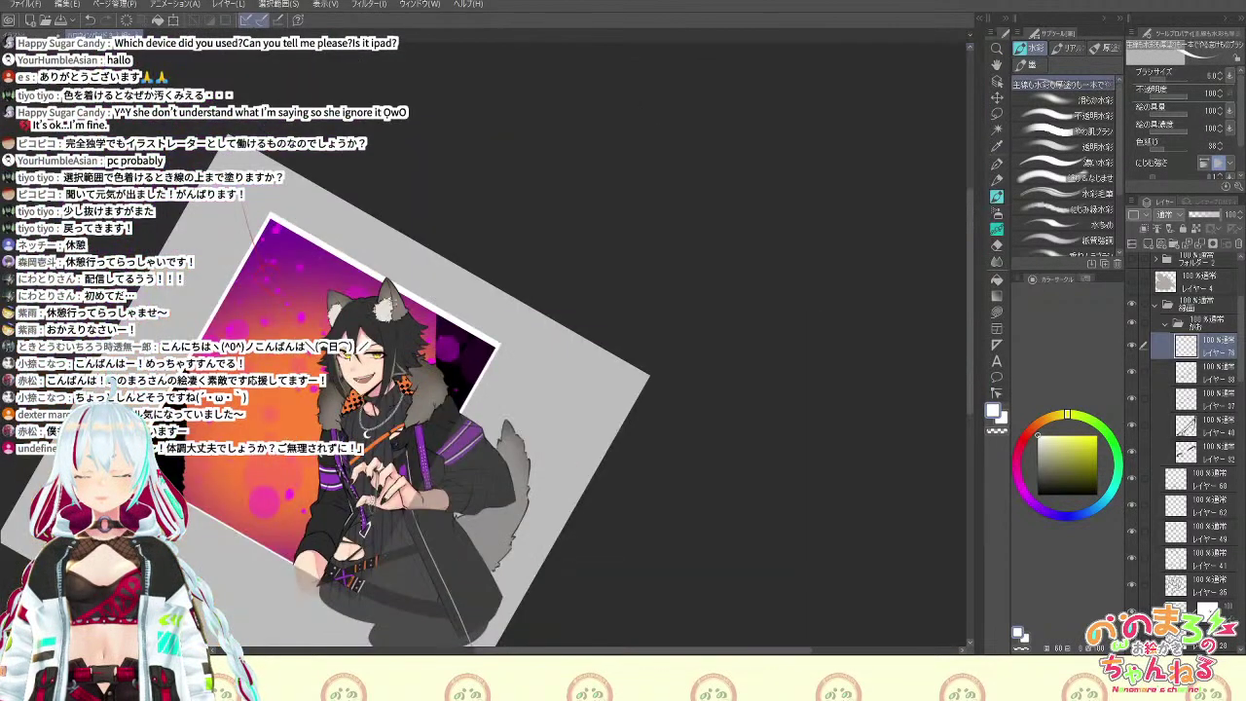
{"action": "scroll", "coordinate": [365, 355], "scroll_direction": "up", "scroll_amount": 8}
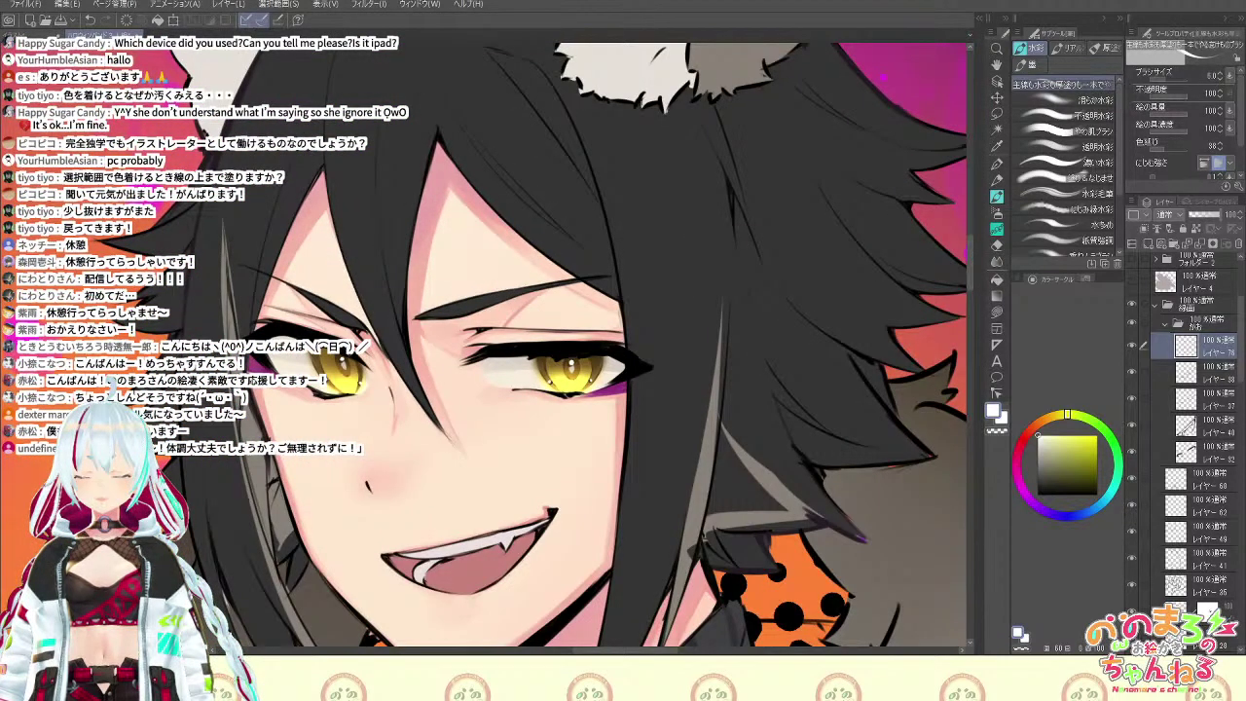
{"action": "scroll", "coordinate": [341, 375], "scroll_direction": "up", "scroll_amount": 3}
{"action": "left_click_drag", "start_coordinate": [341, 375], "coordinate": [374, 388]}
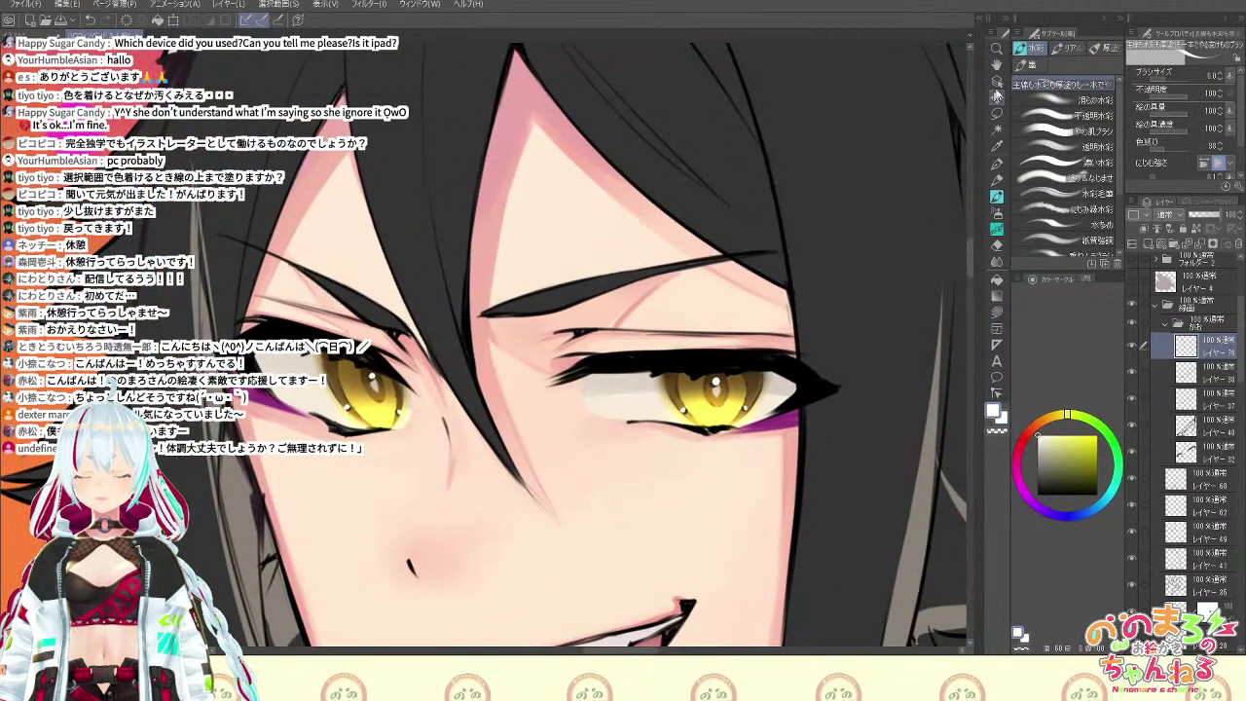
Select the line-art layer holding the upper eyelashes (レイヤー 32) and lock its transparent pixels
{"action": "left_click", "coordinate": [741, 355], "text": "ctrl+shift"}
{"action": "mouse_move", "coordinate": [901, 423]}
{"action": "left_mouse_down"}
{"action": "mouse_move", "coordinate": [908, 350]}
{"action": "mouse_move", "coordinate": [823, 516]}
{"action": "mouse_move", "coordinate": [815, 581]}
{"action": "left_mouse_up"}
{"action": "left_click", "coordinate": [655, 306], "text": "alt"}
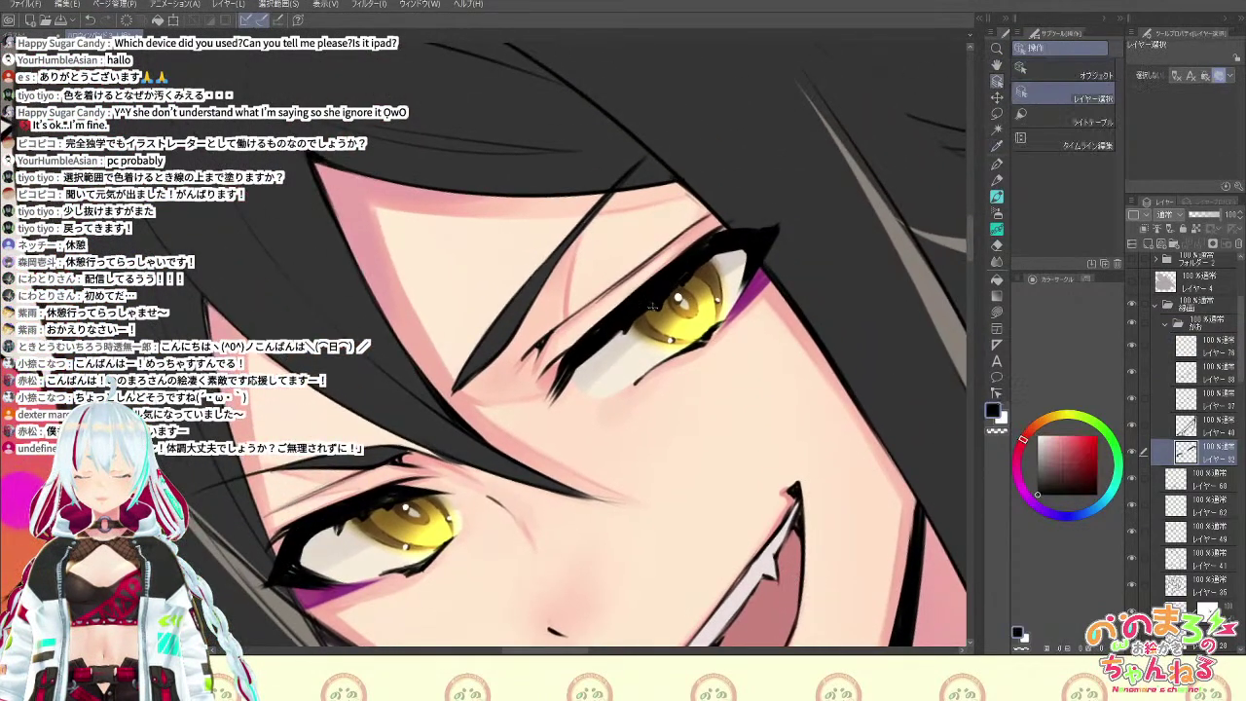
{"action": "scroll", "coordinate": [676, 290], "scroll_direction": "down", "scroll_amount": 3}
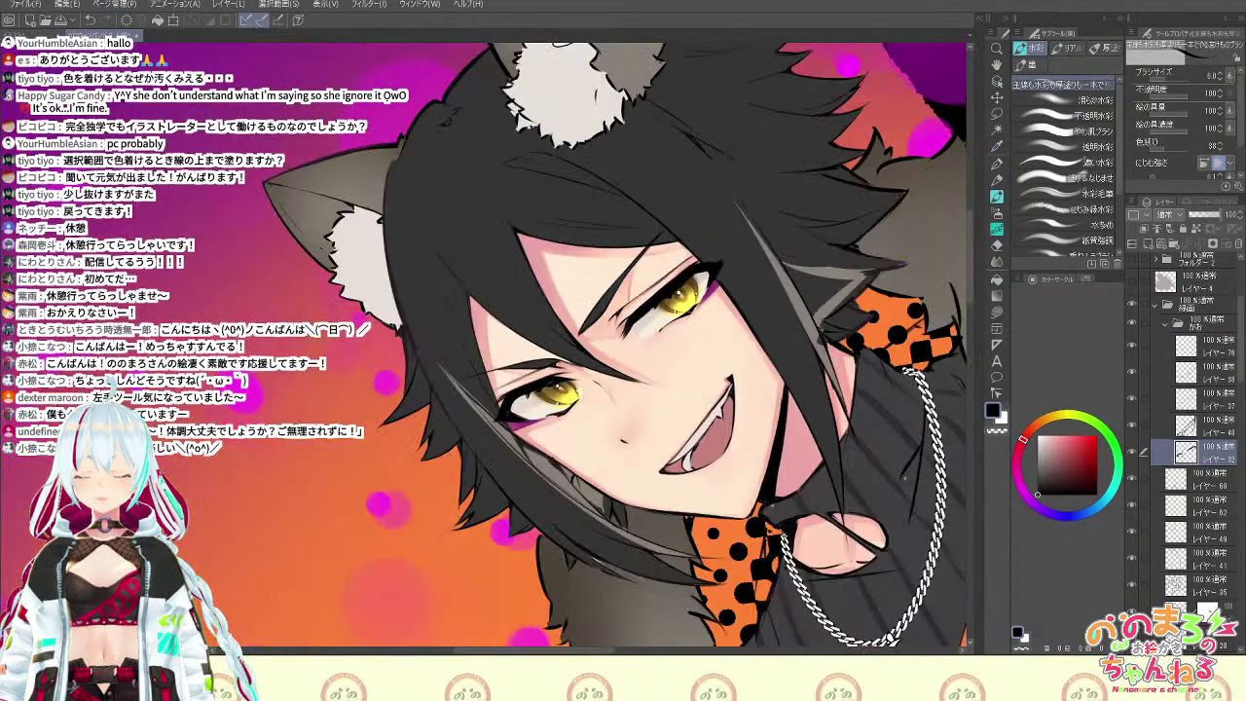
{"action": "scroll", "coordinate": [740, 350], "scroll_direction": "up", "scroll_amount": 2}
{"action": "left_click", "coordinate": [1196, 230]}
Tint the upper eyelashes of both eyes dark reddish brown with the soft airbrush
{"action": "mouse_move", "coordinate": [755, 336]}
{"action": "left_mouse_down"}
{"action": "mouse_move", "coordinate": [867, 465]}
{"action": "mouse_move", "coordinate": [870, 557]}
{"action": "left_mouse_up"}
{"action": "left_click", "coordinate": [687, 363], "text": "alt"}
{"action": "key", "text": "b"}
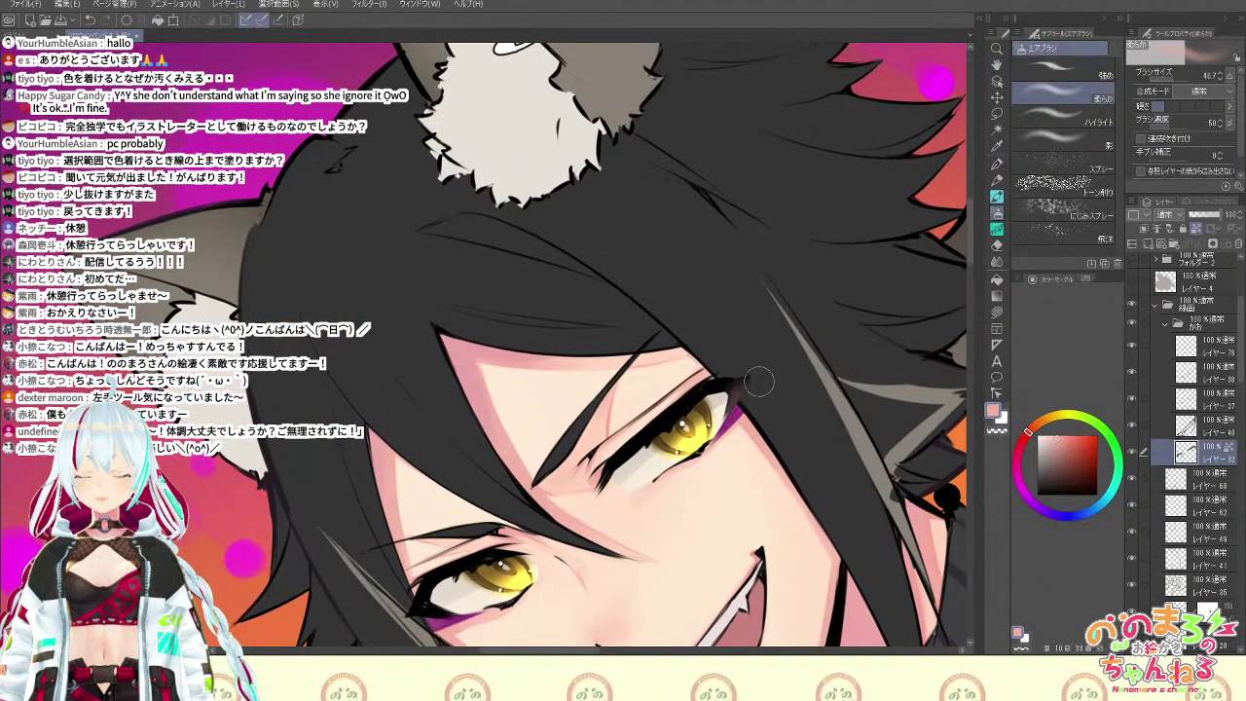
{"action": "left_click", "coordinate": [755, 385], "text": "alt"}
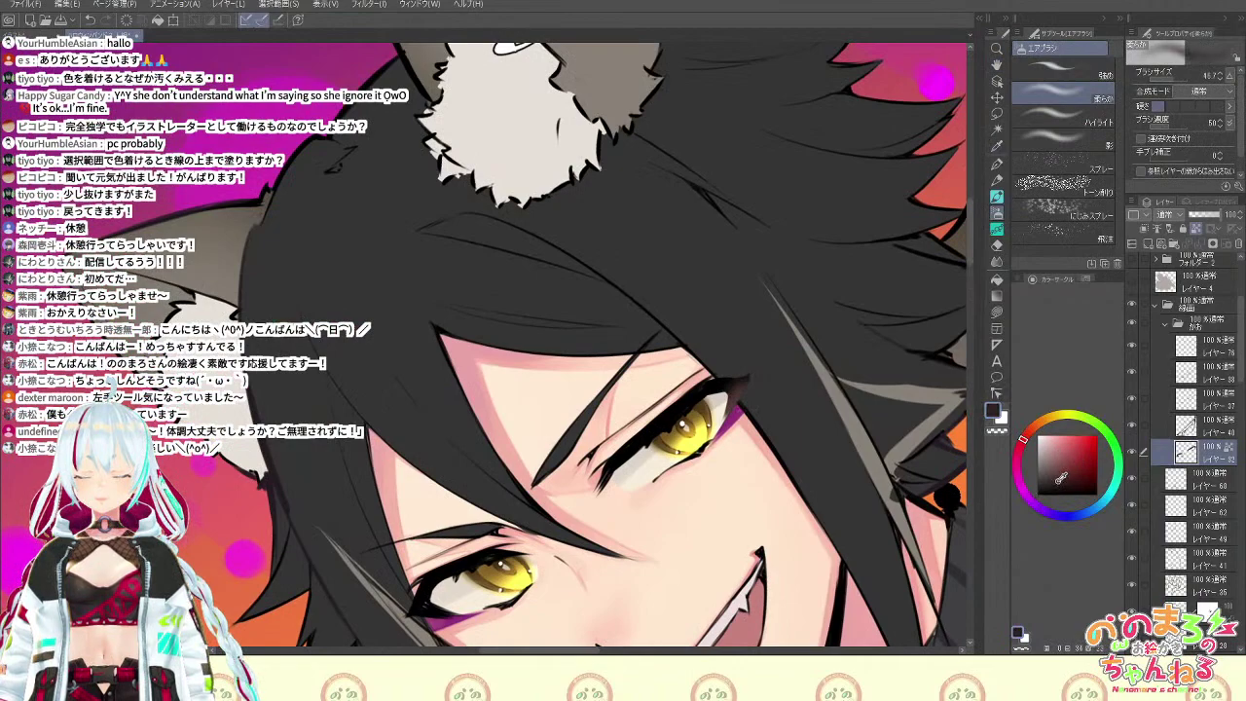
{"action": "left_click", "coordinate": [1083, 480]}
{"action": "left_click", "coordinate": [1032, 431]}
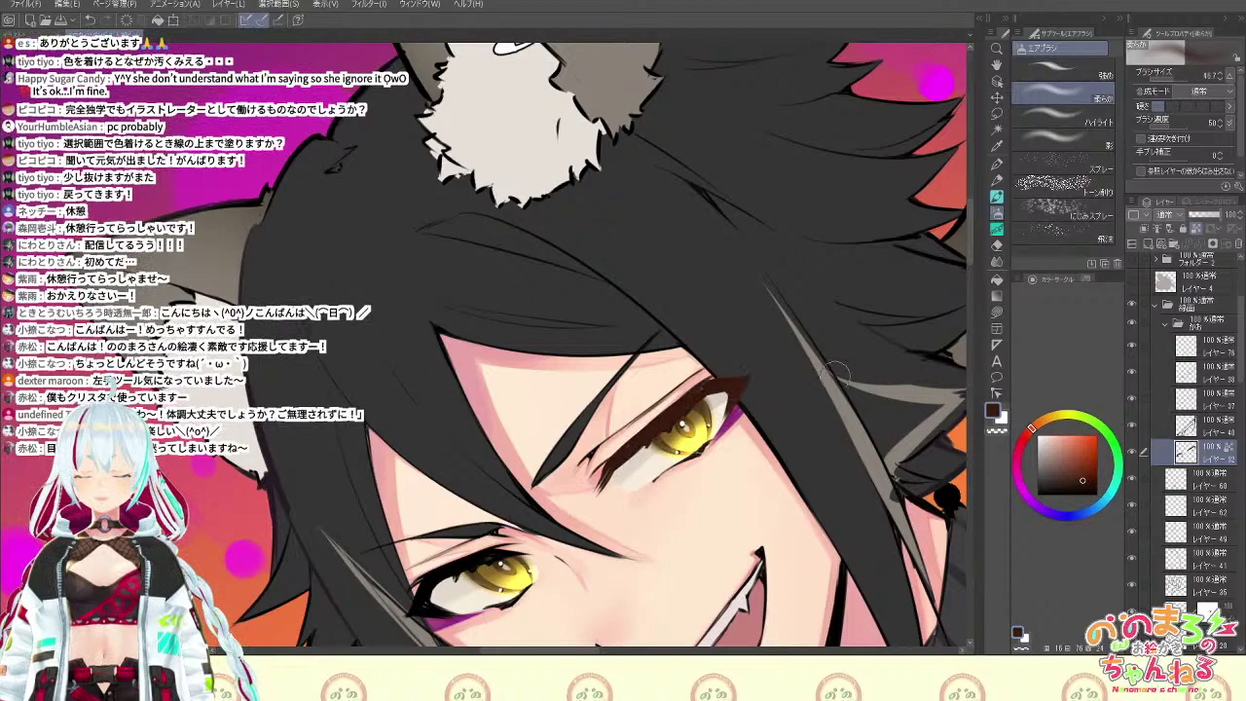
{"action": "left_click_drag", "start_coordinate": [744, 397], "coordinate": [823, 261]}
{"action": "mouse_move", "coordinate": [631, 417]}
{"action": "left_mouse_down"}
{"action": "mouse_move", "coordinate": [581, 431]}
{"action": "mouse_move", "coordinate": [524, 477]}
{"action": "mouse_move", "coordinate": [486, 476]}
{"action": "left_mouse_up"}
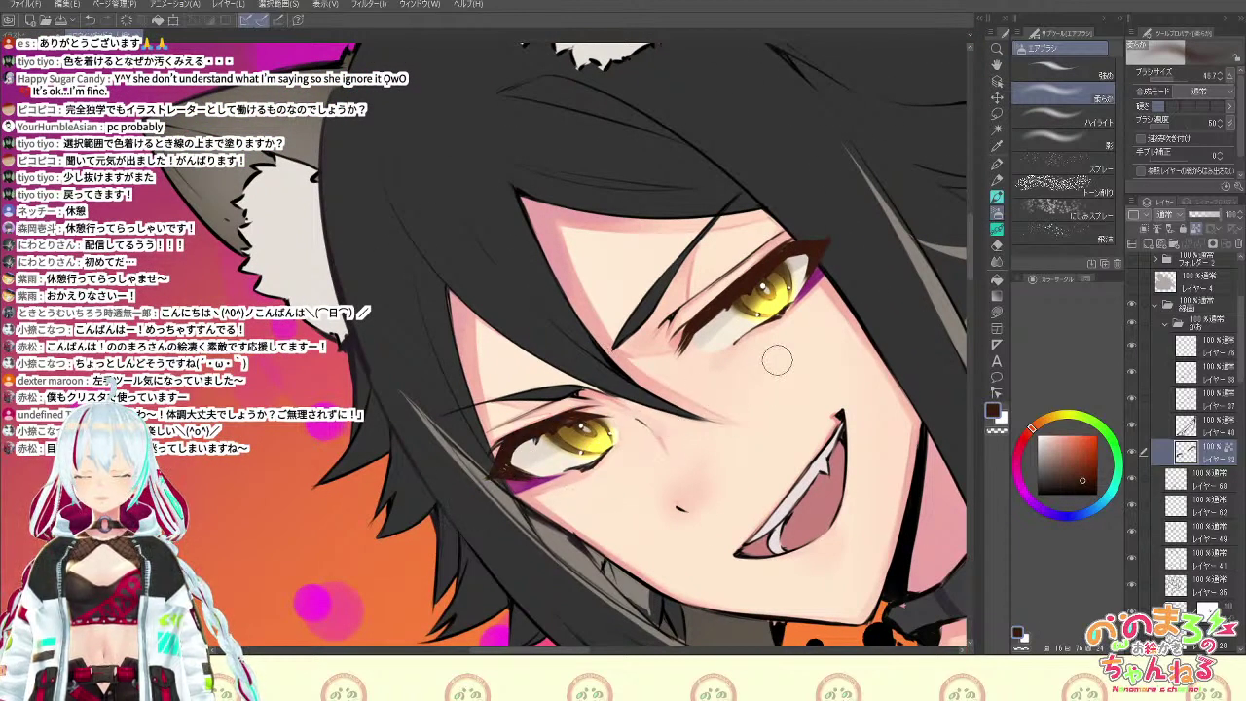
Airbrush a slightly brighter reddish brown onto the corners of both eyes' lashes and check the face upright
{"action": "key", "text": "asciicircum"}
{"action": "key", "text": "asciicircum"}
{"action": "key", "text": "asciicircum"}
{"action": "left_click_drag", "start_coordinate": [580, 593], "coordinate": [513, 586]}
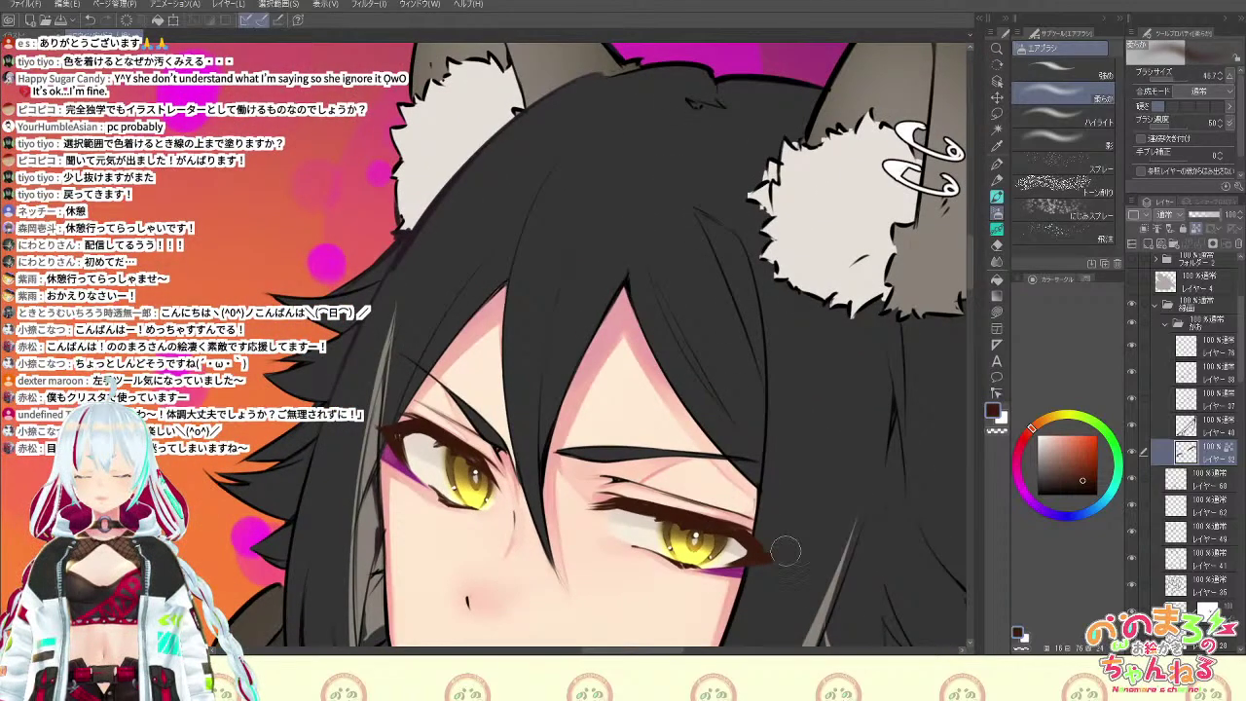
{"action": "left_click_drag", "start_coordinate": [787, 551], "coordinate": [870, 459]}
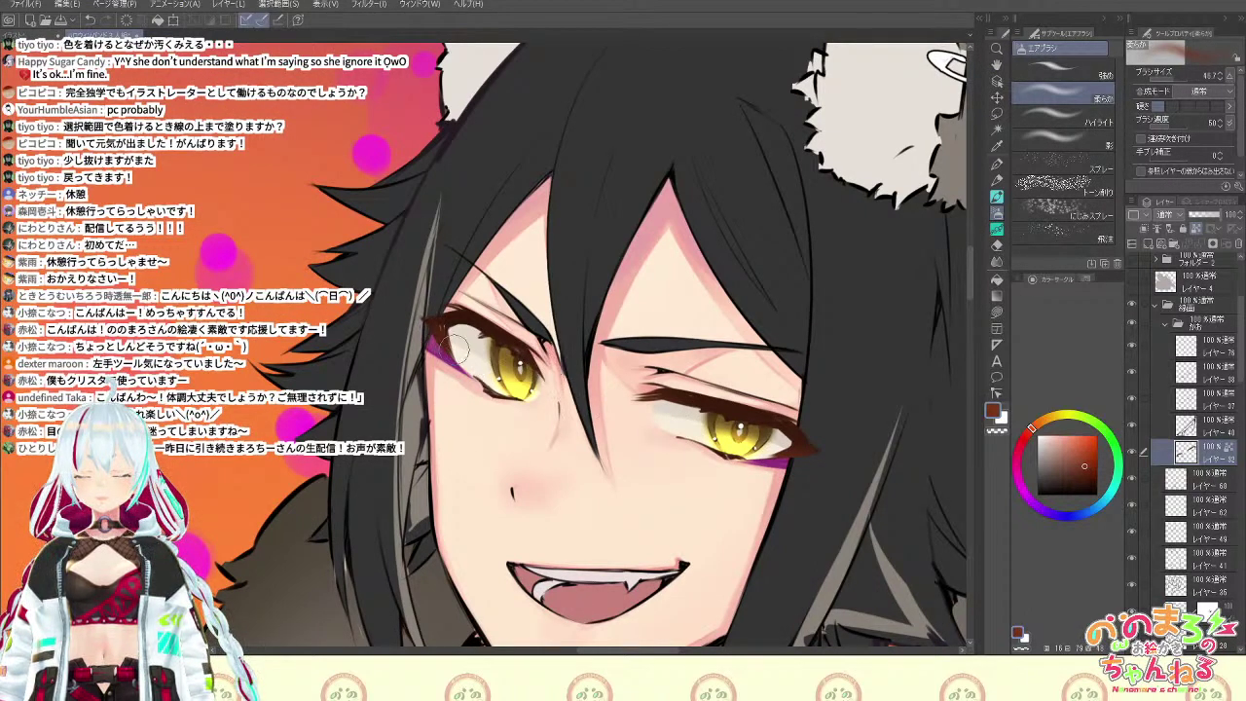
{"action": "scroll", "coordinate": [668, 439], "scroll_direction": "down", "scroll_amount": 2}
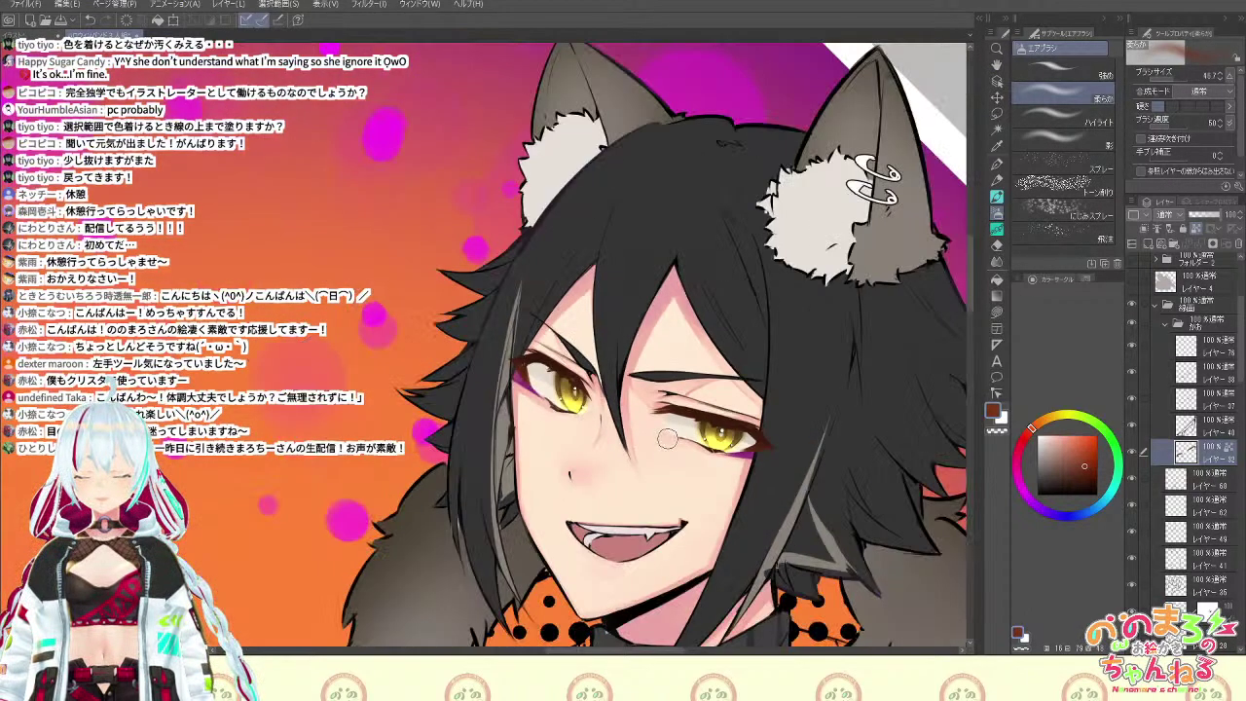
{"action": "scroll", "coordinate": [667, 440], "scroll_direction": "up", "scroll_amount": 3}
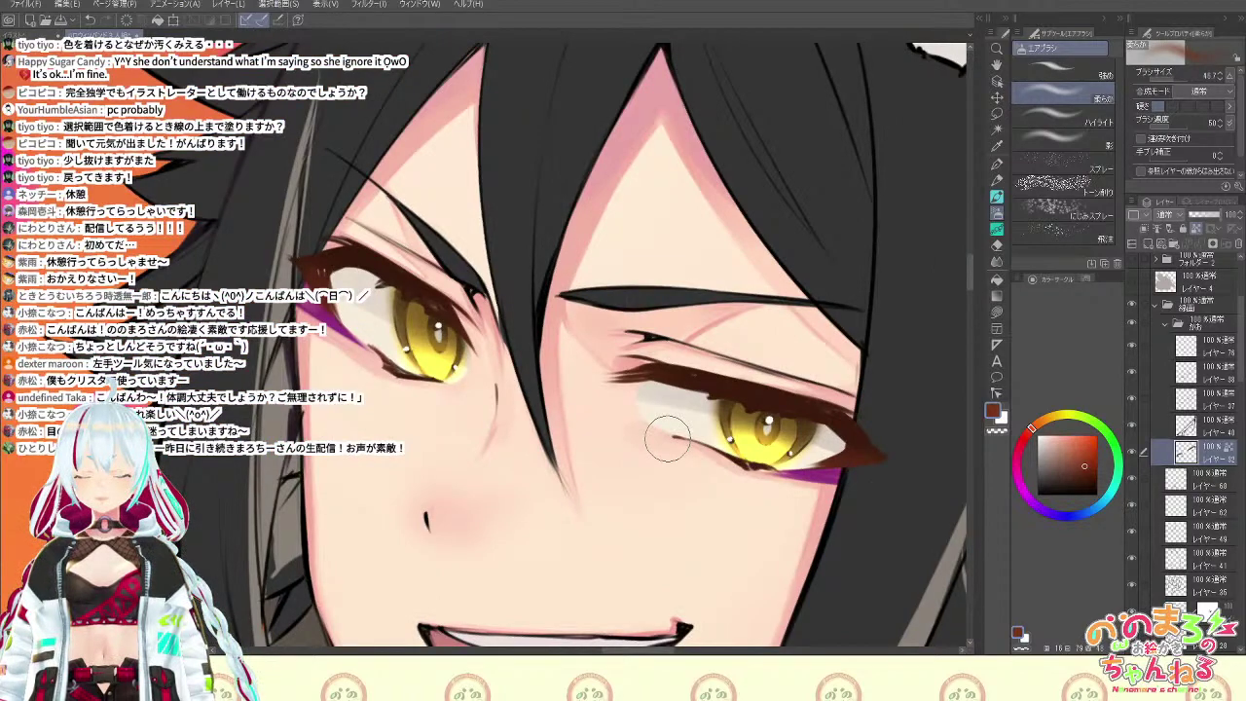
{"action": "scroll", "coordinate": [668, 439], "scroll_direction": "down", "scroll_amount": 3}
{"action": "scroll", "coordinate": [668, 439], "scroll_direction": "up", "scroll_amount": 3}
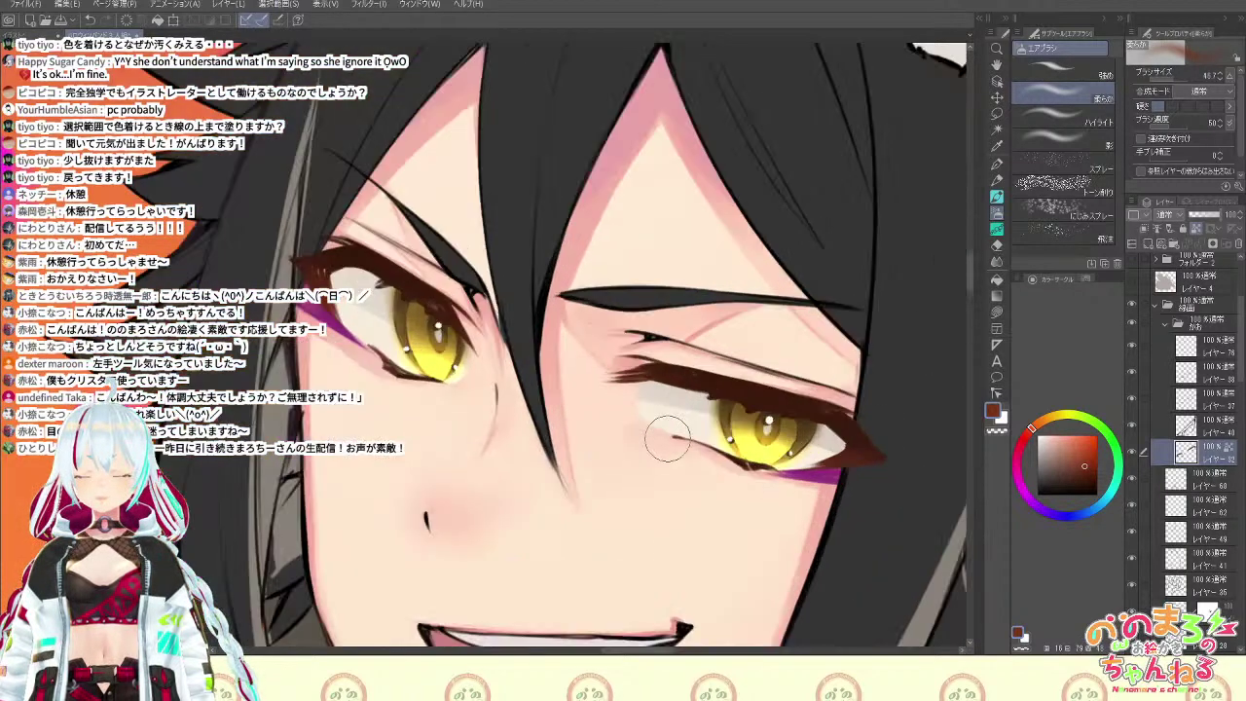
Choose a brighter orange-red with the やわ肌ブラシ brush and add a new layer directly above the eyelash line layer
{"action": "key", "text": "r"}
{"action": "left_click_drag", "start_coordinate": [888, 525], "coordinate": [816, 582]}
{"action": "left_click_drag", "start_coordinate": [905, 535], "coordinate": [876, 455]}
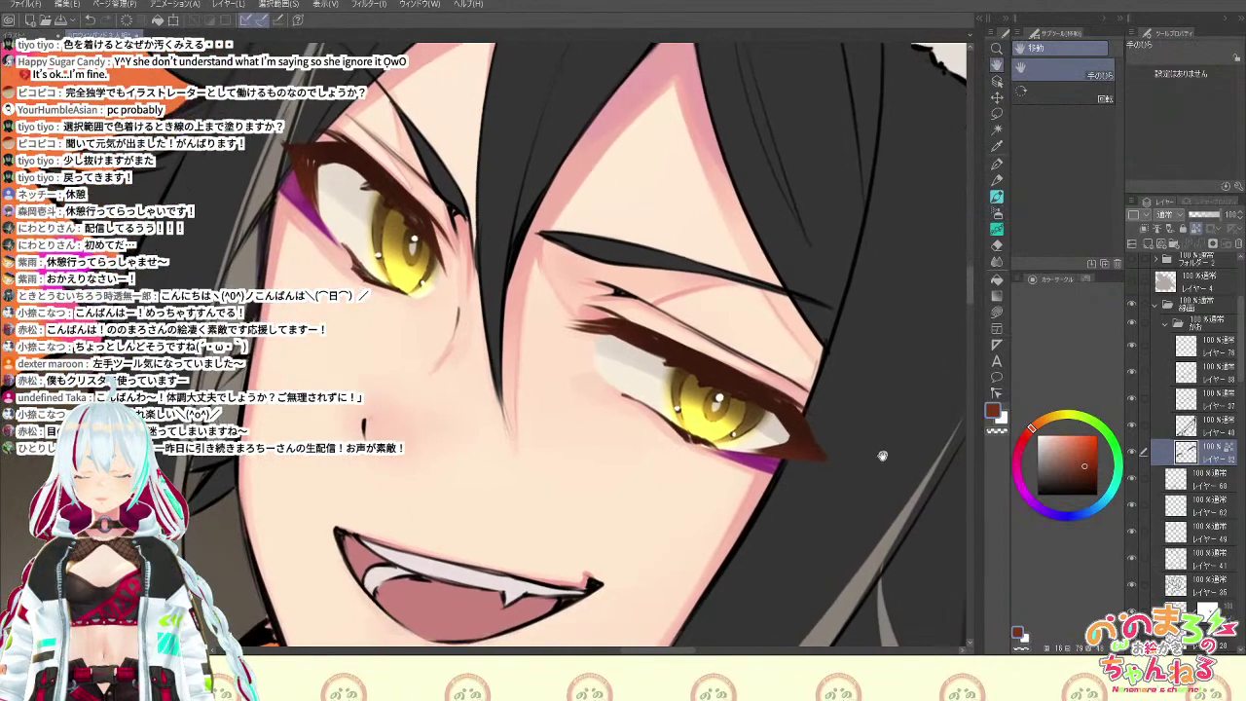
{"action": "key", "text": "b"}
{"action": "left_click", "coordinate": [1086, 448]}
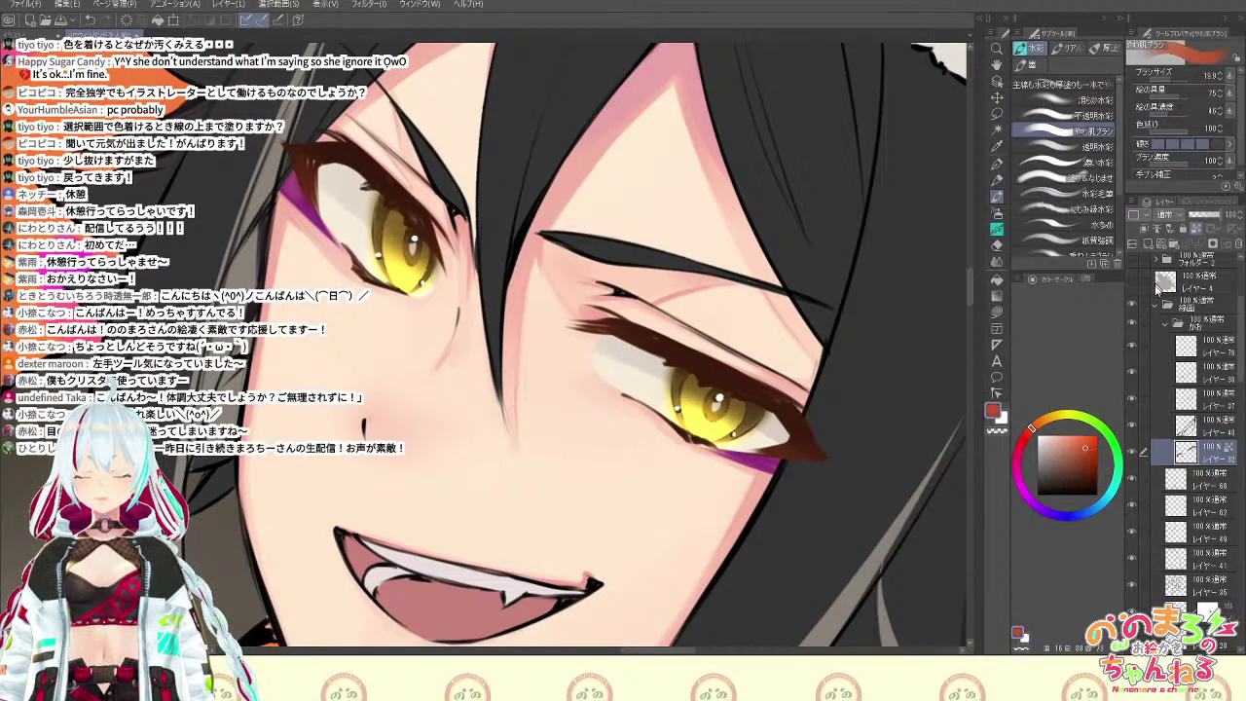
{"action": "key", "text": "r"}
{"action": "left_click_drag", "start_coordinate": [937, 385], "coordinate": [815, 292]}
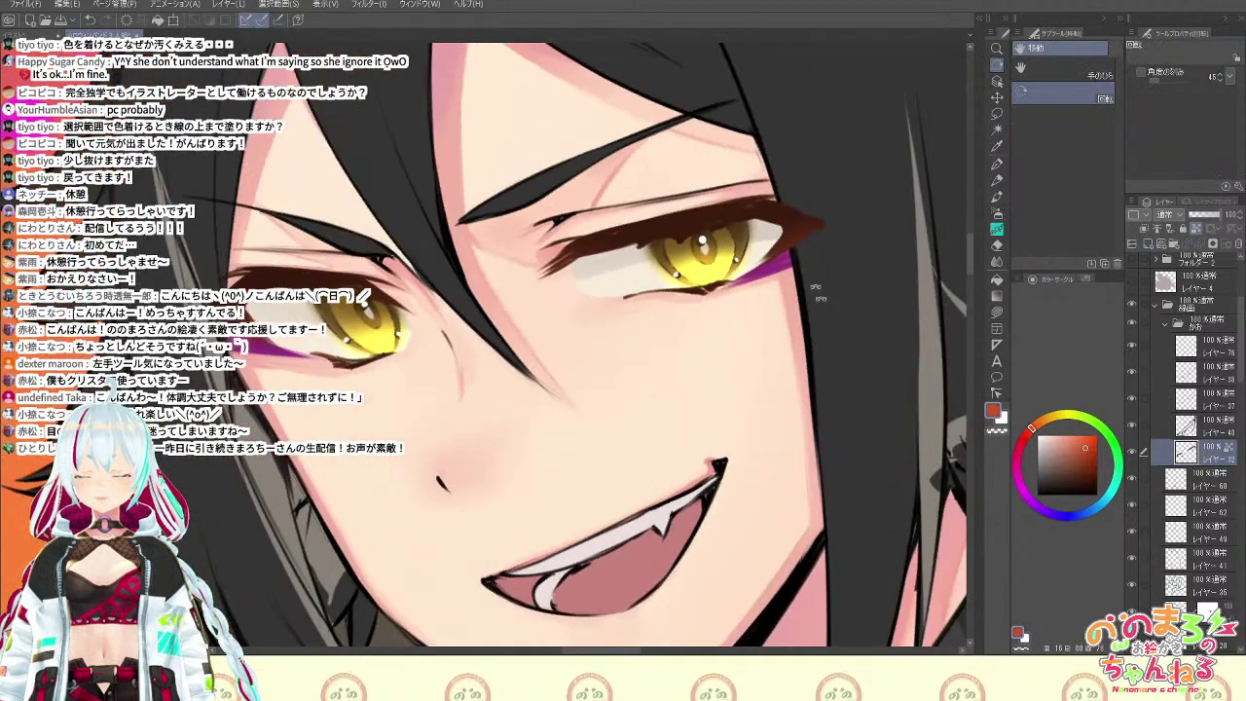
{"action": "key", "text": "space"}
{"action": "mouse_move", "coordinate": [877, 326]}
{"action": "left_mouse_down"}
{"action": "mouse_move", "coordinate": [848, 436]}
{"action": "mouse_move", "coordinate": [865, 443]}
{"action": "mouse_move", "coordinate": [871, 326]}
{"action": "left_mouse_up"}
{"action": "key", "text": "r"}
{"action": "key", "text": "space"}
{"action": "left_click_drag", "start_coordinate": [872, 453], "coordinate": [913, 523]}
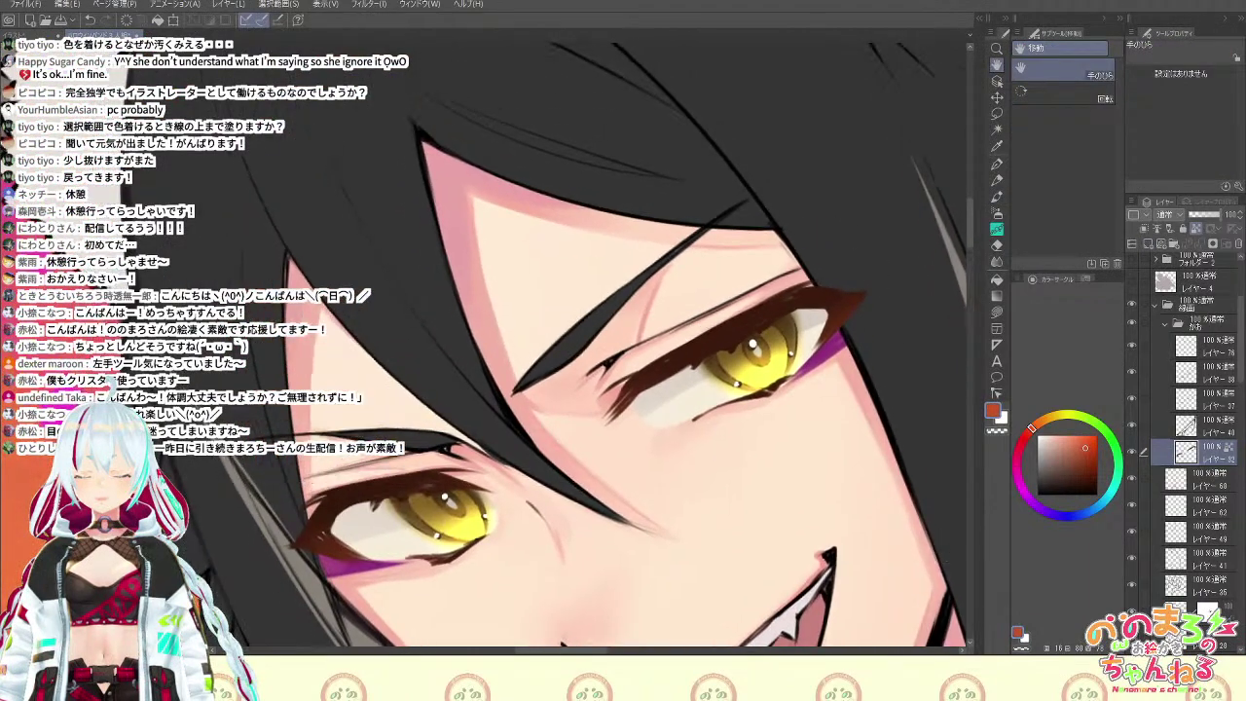
{"action": "left_click", "coordinate": [1148, 243]}
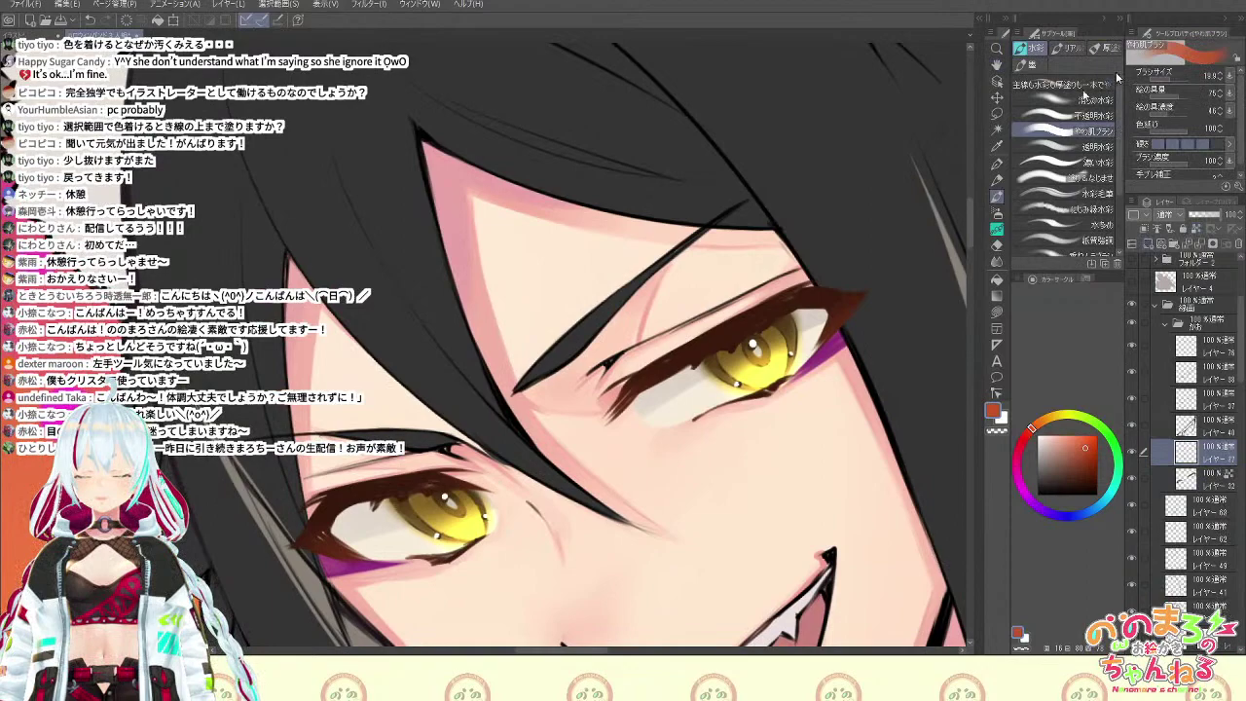
{"action": "left_click", "coordinate": [629, 378], "text": "alt"}
{"action": "left_click_drag", "start_coordinate": [632, 380], "coordinate": [635, 390]}
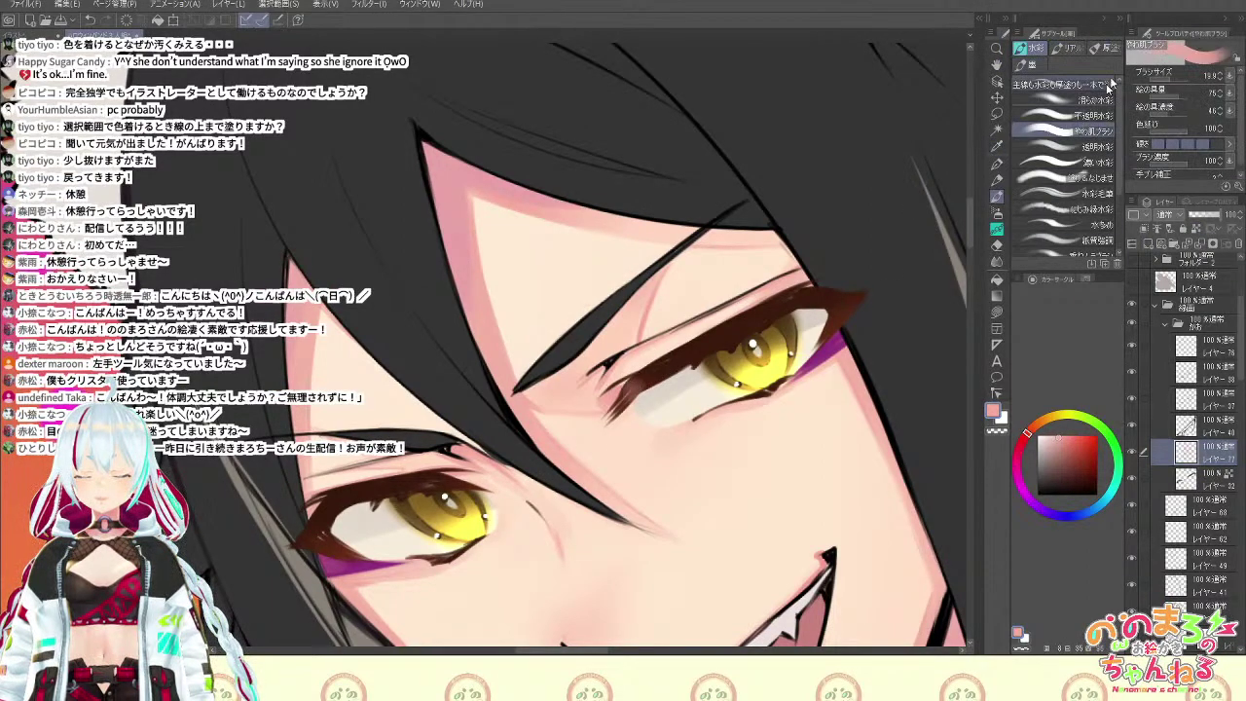
{"action": "key", "text": "ctrl+z"}
Reduce the brush size and blend the inner corner of the right-hand eye's lash with sampled reddish brown and skin pink
{"action": "left_click", "coordinate": [1169, 81]}
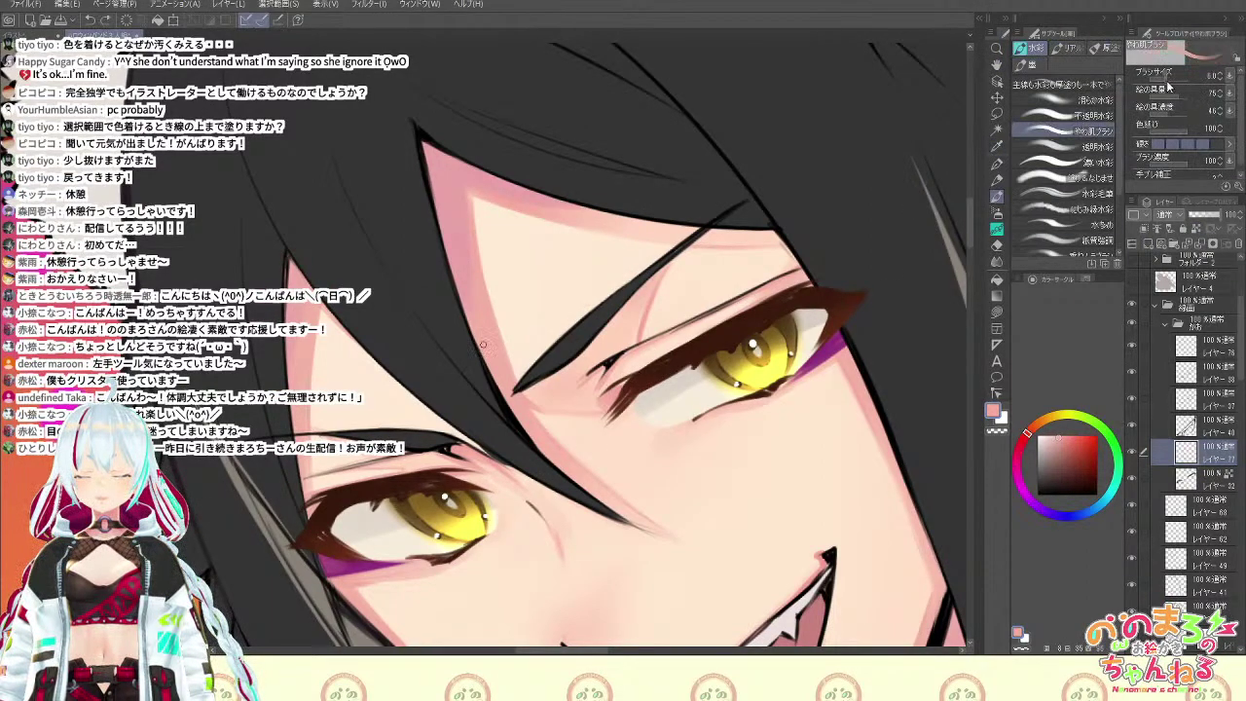
{"action": "left_click", "coordinate": [636, 388], "text": "alt"}
{"action": "left_click_drag", "start_coordinate": [631, 388], "coordinate": [607, 419]}
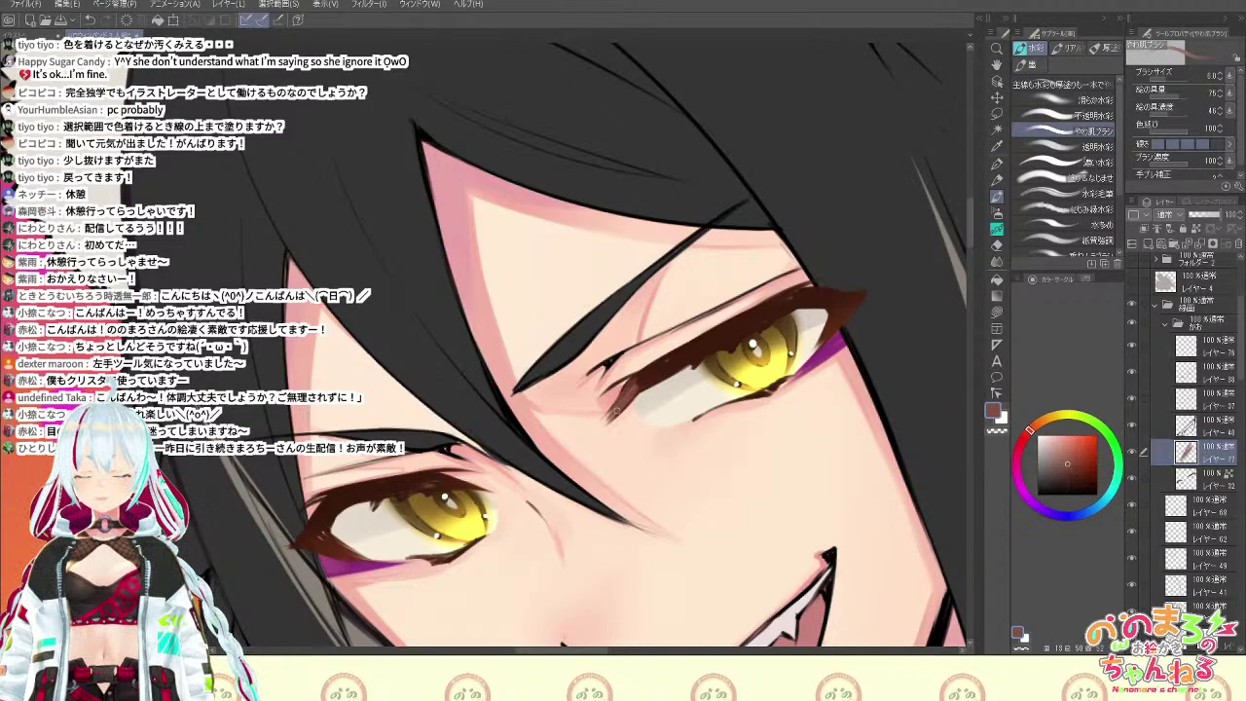
{"action": "left_click", "coordinate": [615, 394], "text": "alt"}
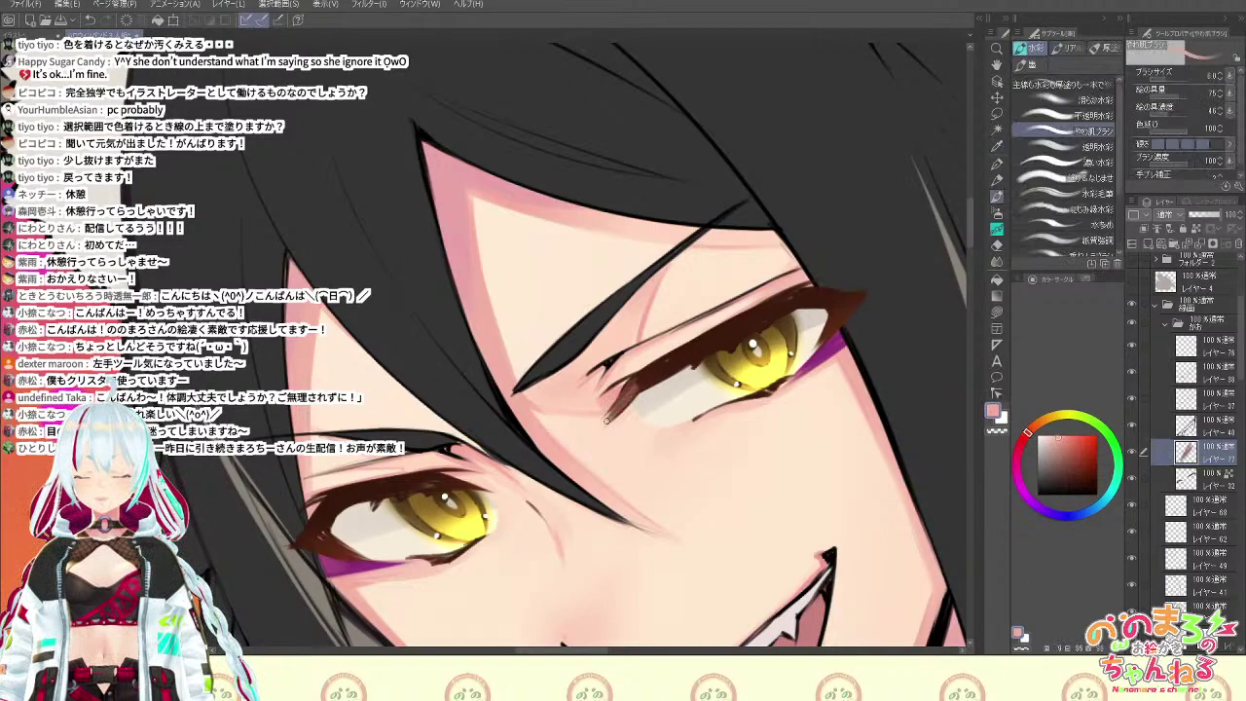
{"action": "left_click_drag", "start_coordinate": [623, 404], "coordinate": [610, 419]}
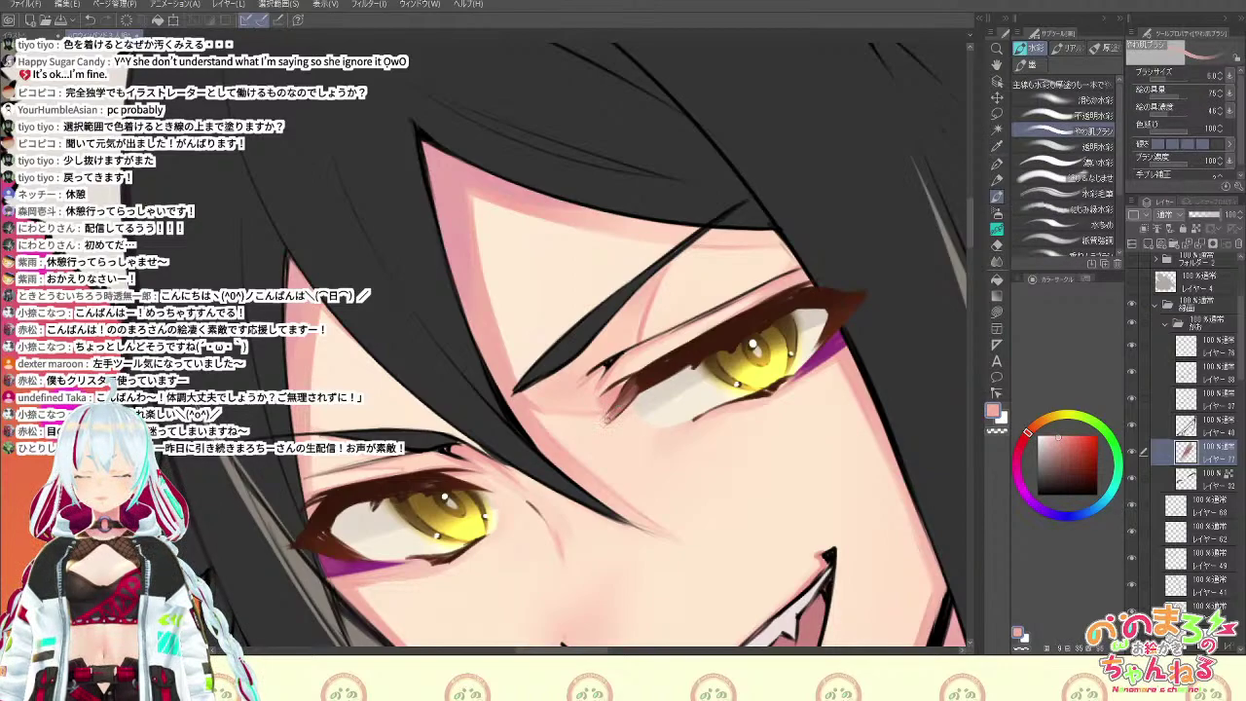
Soften the outer corner of the right-hand eye's lash toward the skin with sampled tones, adjusting the brush size and undoing the stray stroke
{"action": "left_click_drag", "start_coordinate": [839, 317], "coordinate": [826, 336]}
{"action": "key", "text": "ctrl+z"}
{"action": "left_click", "coordinate": [840, 341], "text": "alt"}
{"action": "left_click_drag", "start_coordinate": [826, 339], "coordinate": [804, 363]}
{"action": "left_click", "coordinate": [840, 319], "text": "alt"}
{"action": "left_click", "coordinate": [843, 311], "text": "alt"}
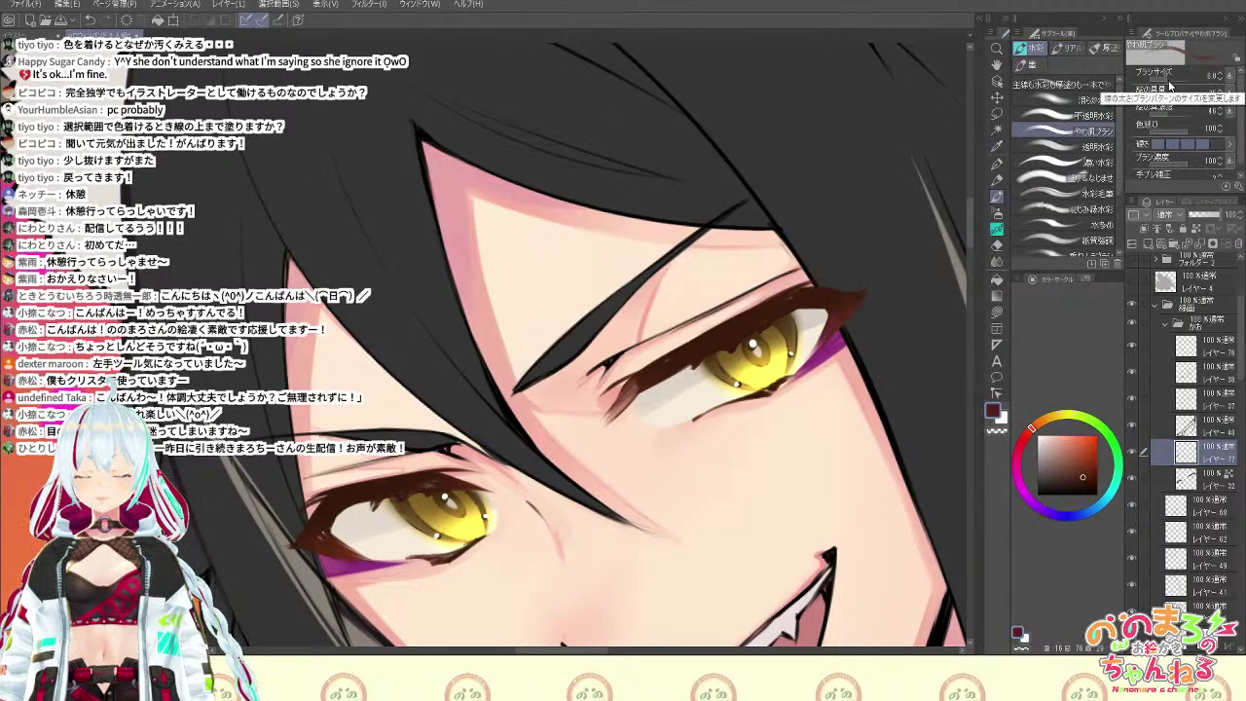
{"action": "left_click_drag", "start_coordinate": [1179, 79], "coordinate": [1167, 80]}
{"action": "left_click", "coordinate": [854, 358], "text": "alt"}
{"action": "left_click_drag", "start_coordinate": [847, 317], "coordinate": [837, 326]}
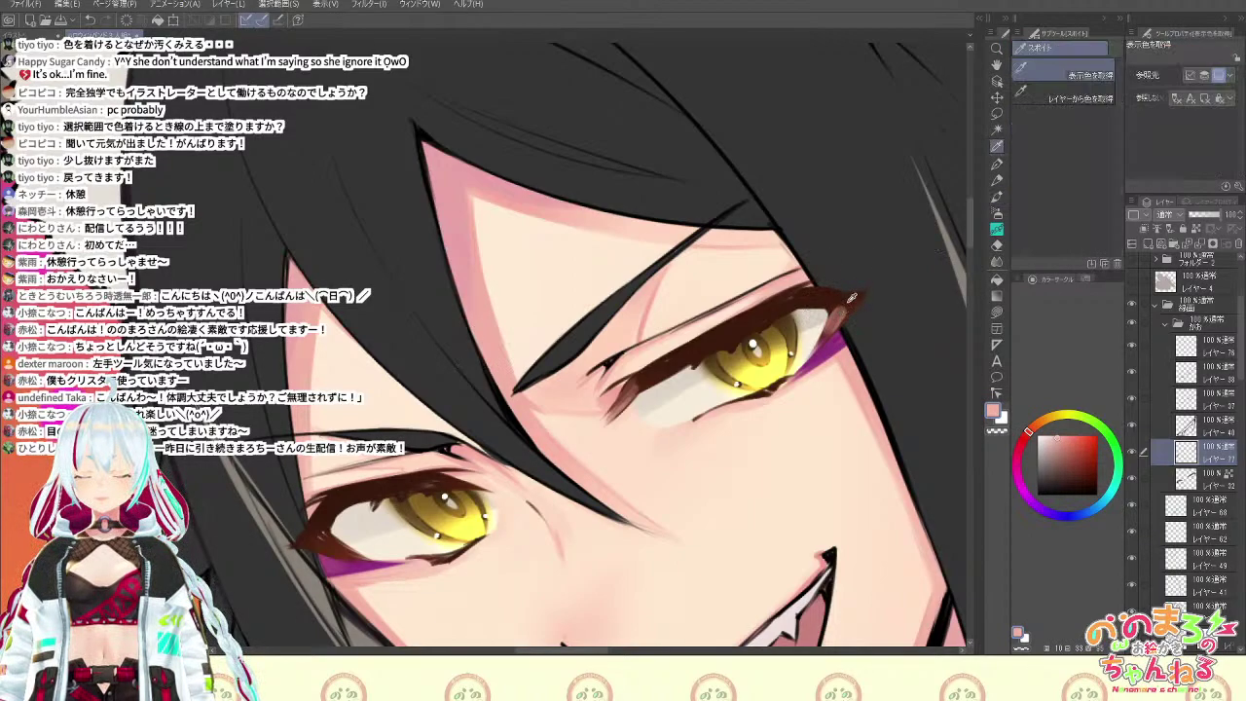
{"action": "left_click", "coordinate": [840, 314], "text": "alt"}
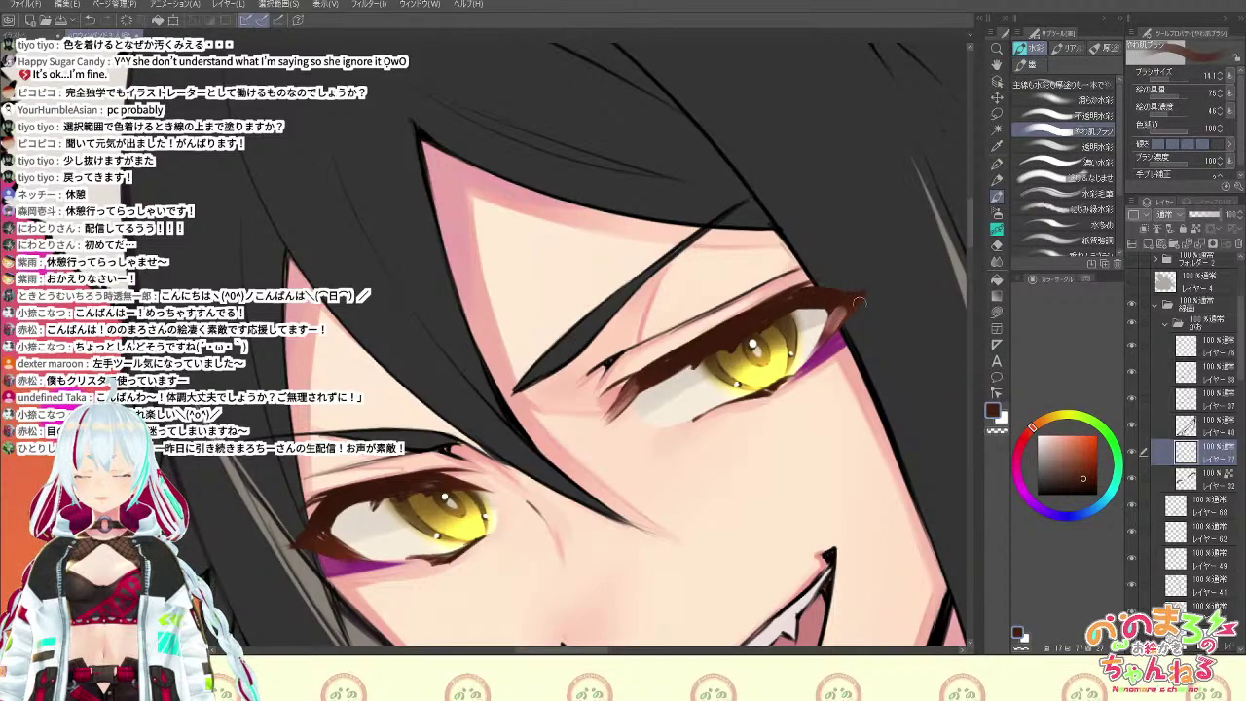
Repaint the outer lash tip of the right-hand eye in sampled reddish brown with the first watercolour brush
{"action": "left_click", "coordinate": [839, 316], "text": "alt"}
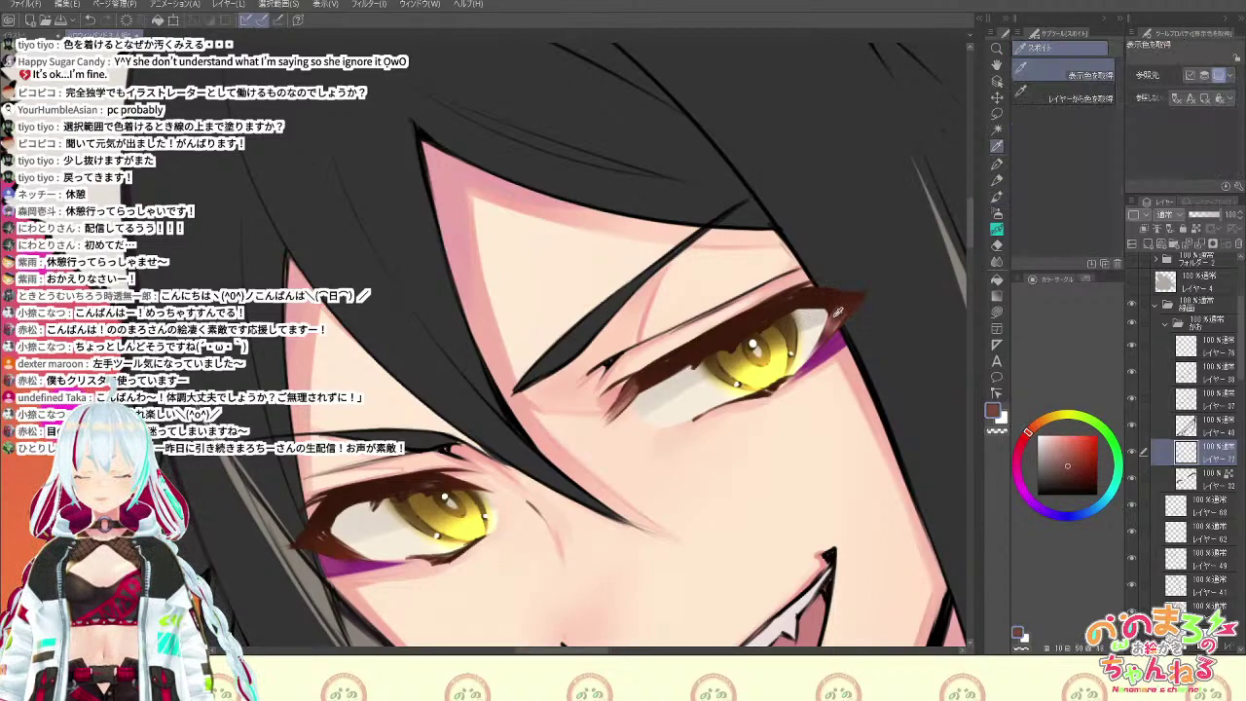
{"action": "key", "text": "b"}
{"action": "left_click_drag", "start_coordinate": [843, 309], "coordinate": [829, 332]}
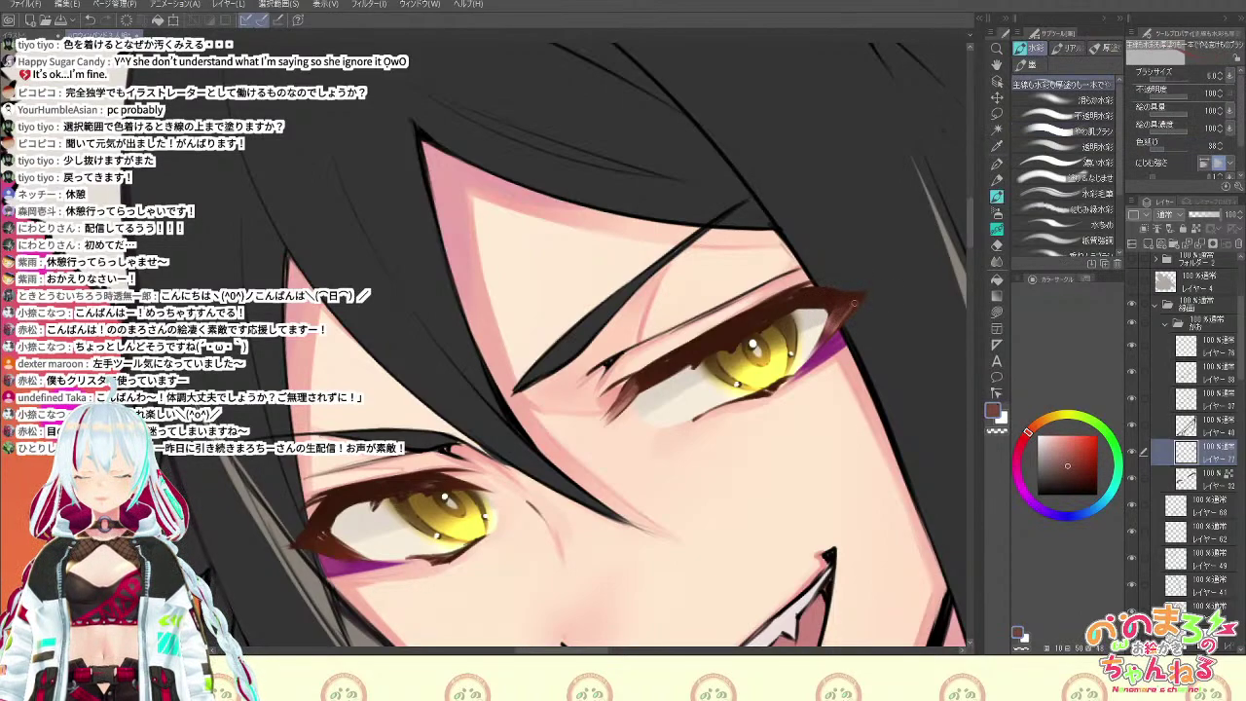
{"action": "left_click", "coordinate": [831, 314], "text": "alt"}
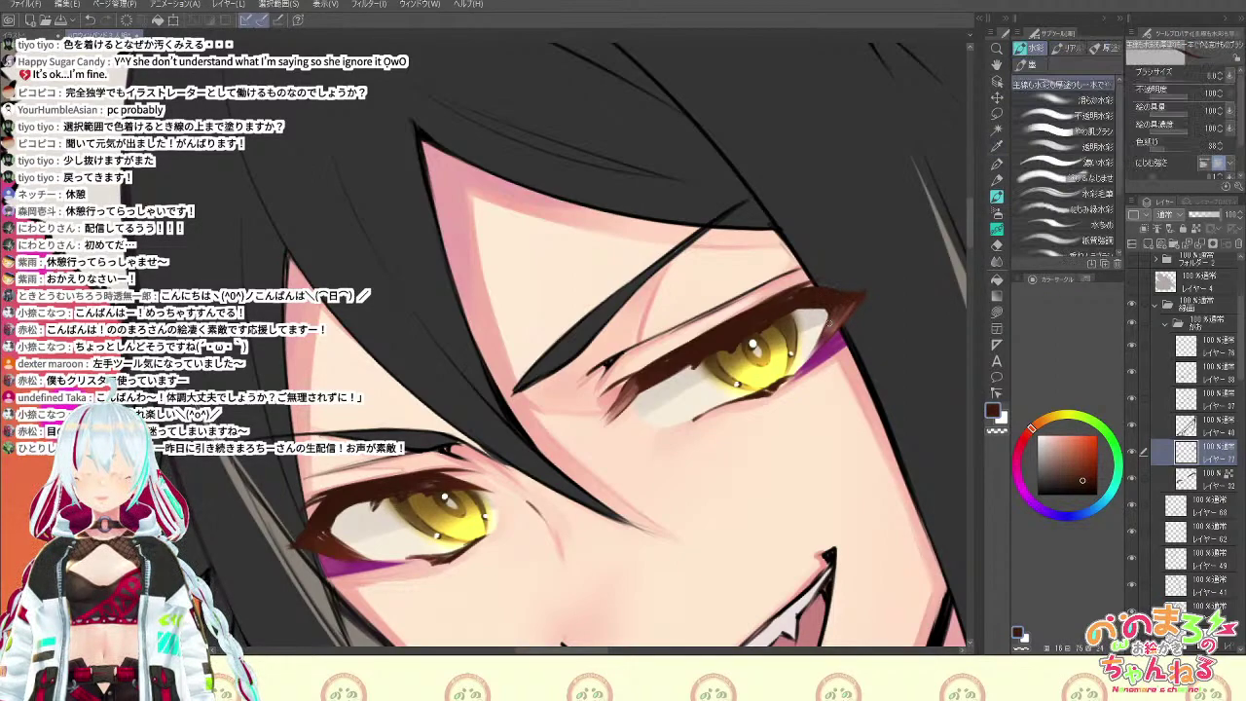
{"action": "left_click", "coordinate": [847, 313], "text": "alt"}
Blend the right-hand eye's outer lash into the purple eyeshadow and upper lash line with sampled purple and dark brown
{"action": "scroll", "coordinate": [849, 312], "scroll_direction": "down", "scroll_amount": 5}
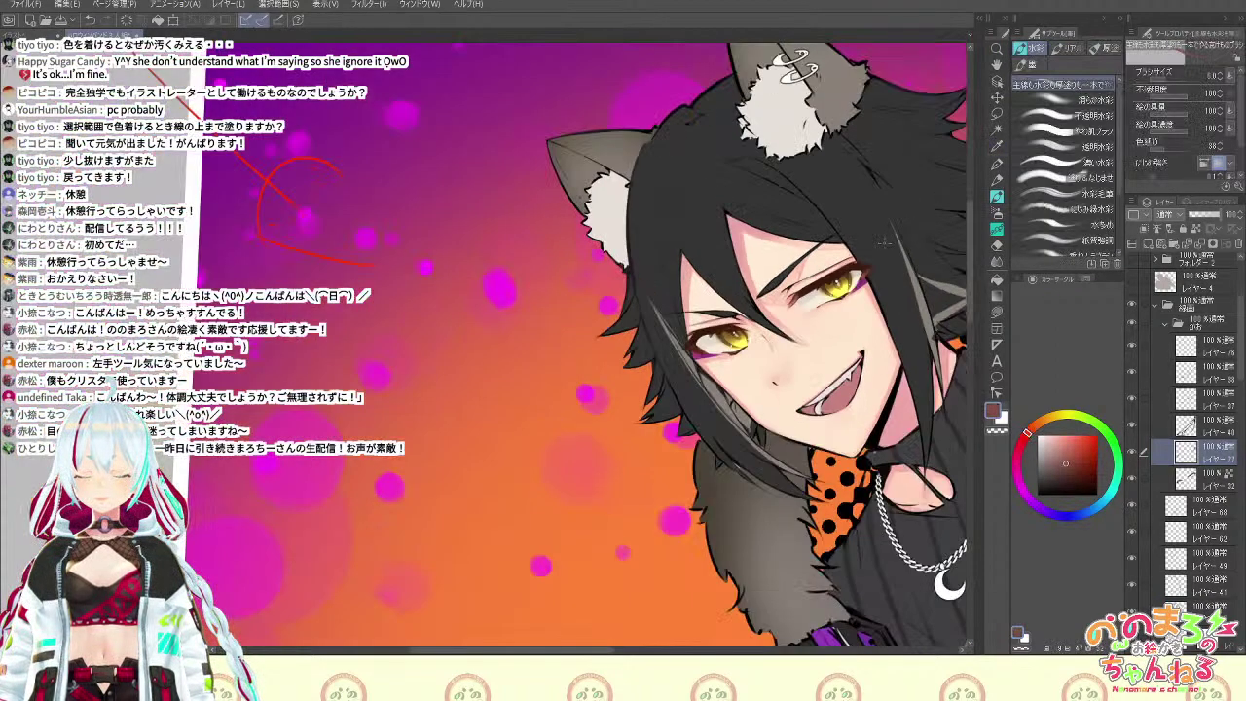
{"action": "scroll", "coordinate": [885, 242], "scroll_direction": "up", "scroll_amount": 5}
{"action": "left_click", "coordinate": [821, 341], "text": "alt"}
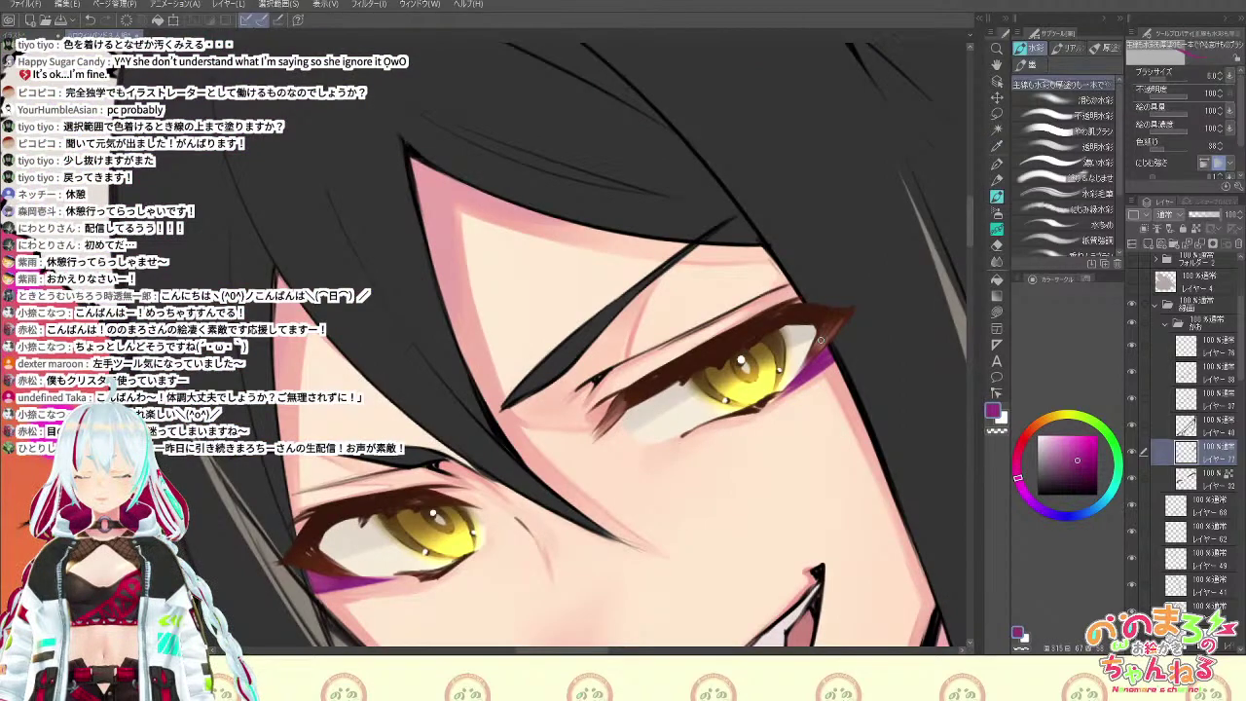
{"action": "left_click", "coordinate": [823, 336], "text": "alt"}
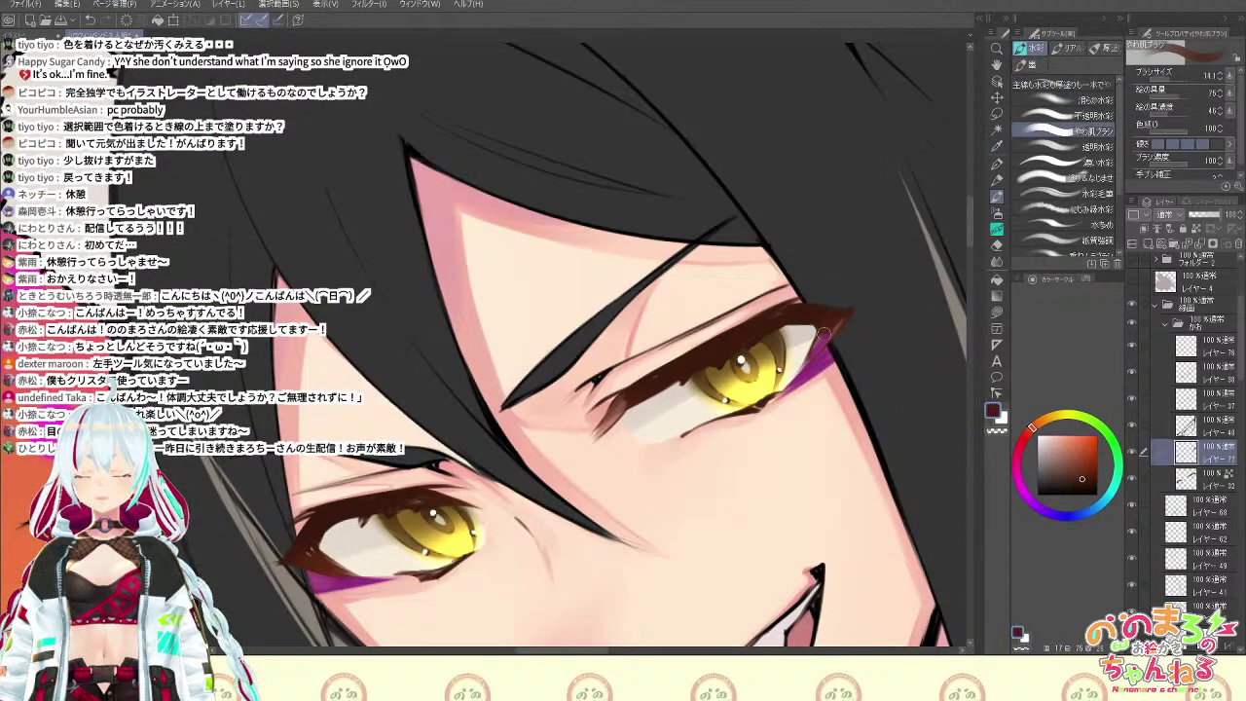
{"action": "left_click", "coordinate": [774, 325], "text": "alt"}
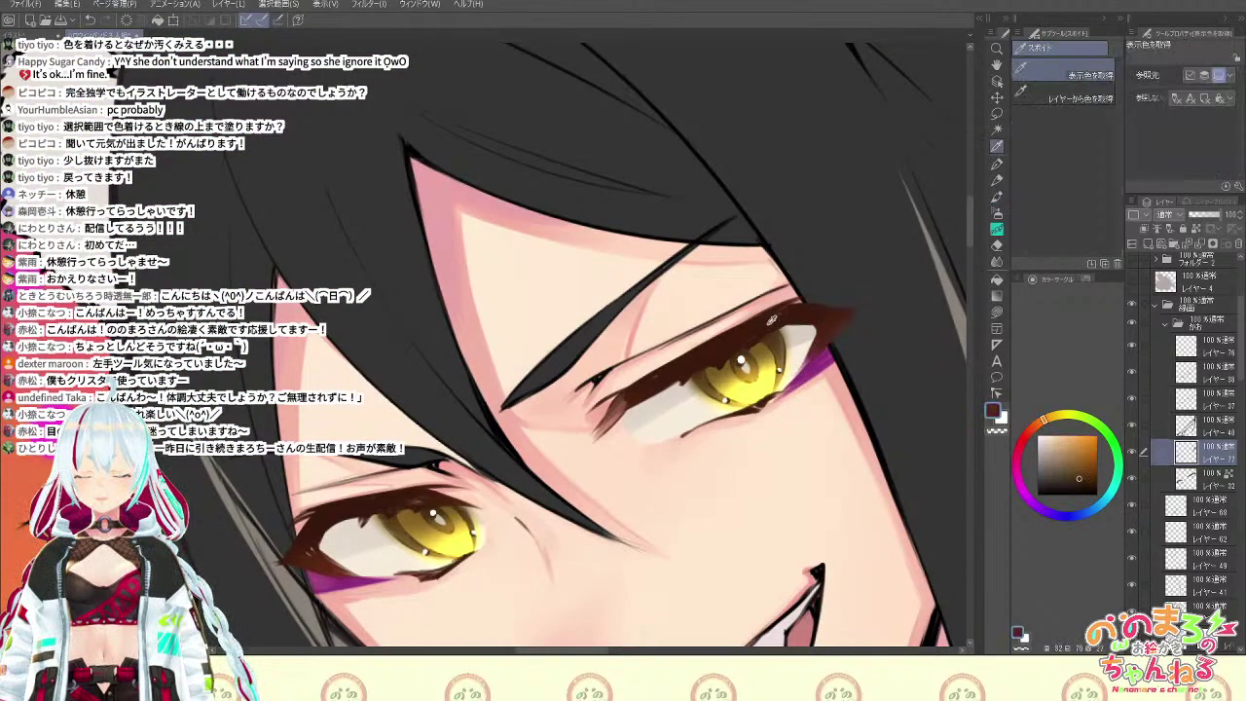
{"action": "left_click", "coordinate": [787, 313], "text": "alt"}
With the face turned upright, blend the inner lash corners of both eyes in sampled reddish brown using やわ肌ブラシ
{"action": "scroll", "coordinate": [811, 308], "scroll_direction": "down", "scroll_amount": 4}
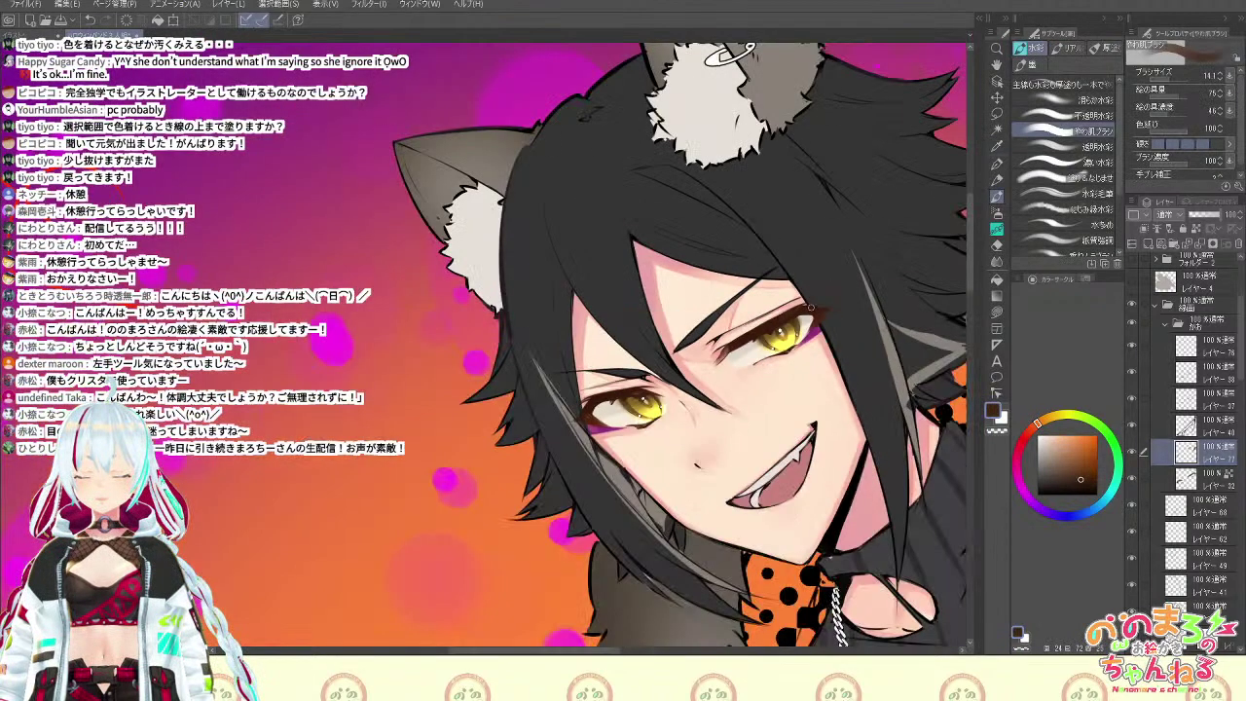
{"action": "key", "text": "r"}
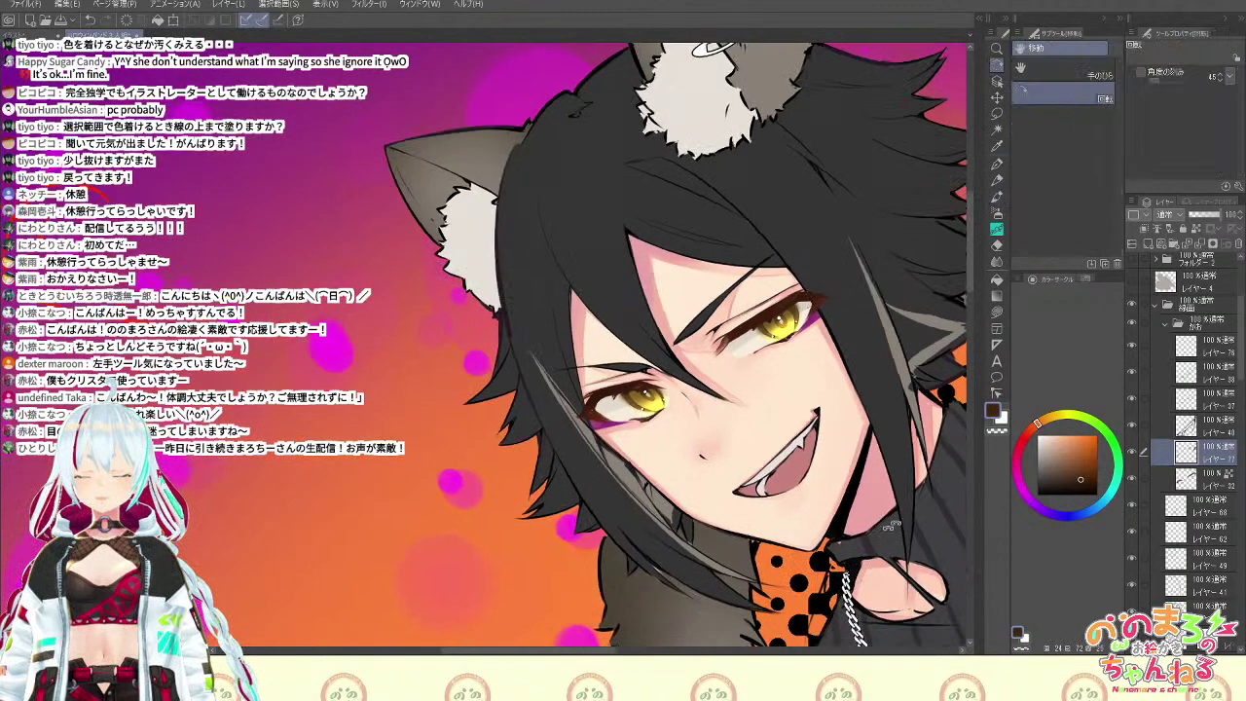
{"action": "mouse_move", "coordinate": [811, 308]}
{"action": "left_mouse_down"}
{"action": "mouse_move", "coordinate": [812, 580]}
{"action": "mouse_move", "coordinate": [769, 448]}
{"action": "mouse_move", "coordinate": [740, 444]}
{"action": "left_mouse_up"}
{"action": "scroll", "coordinate": [812, 581], "scroll_direction": "up", "scroll_amount": 4}
{"action": "key", "text": "space"}
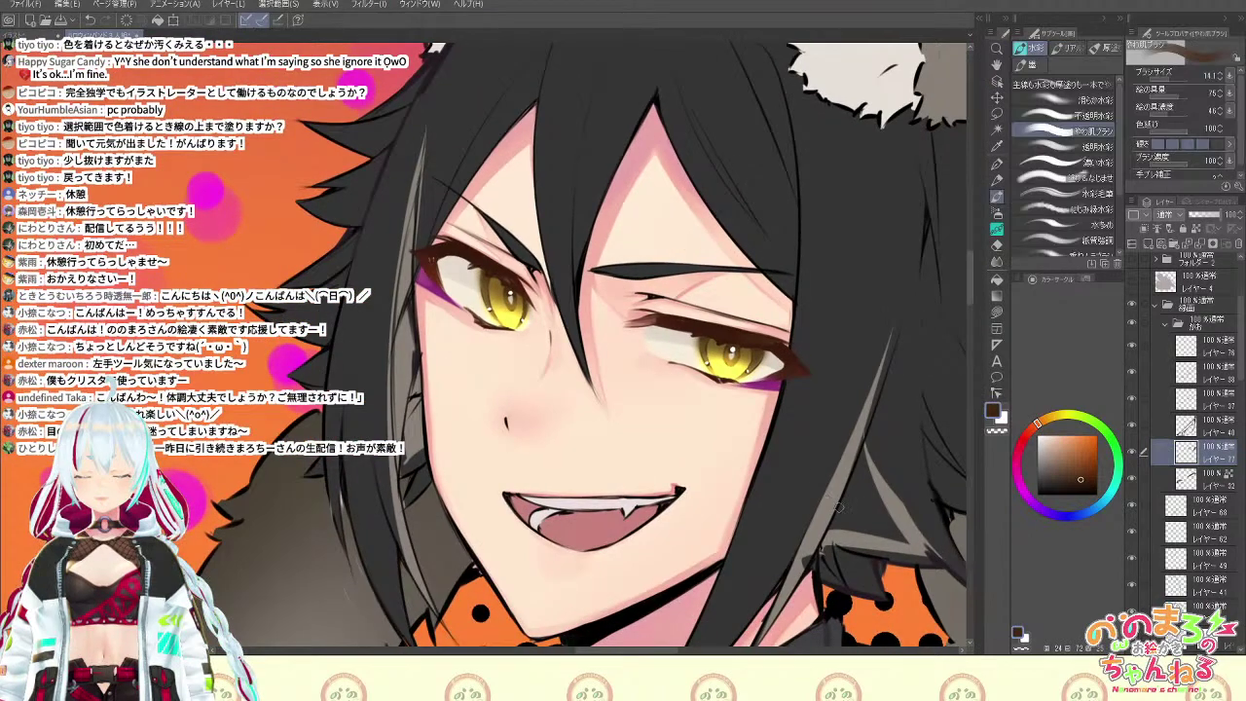
{"action": "key", "text": "space"}
{"action": "left_click_drag", "start_coordinate": [851, 494], "coordinate": [879, 564]}
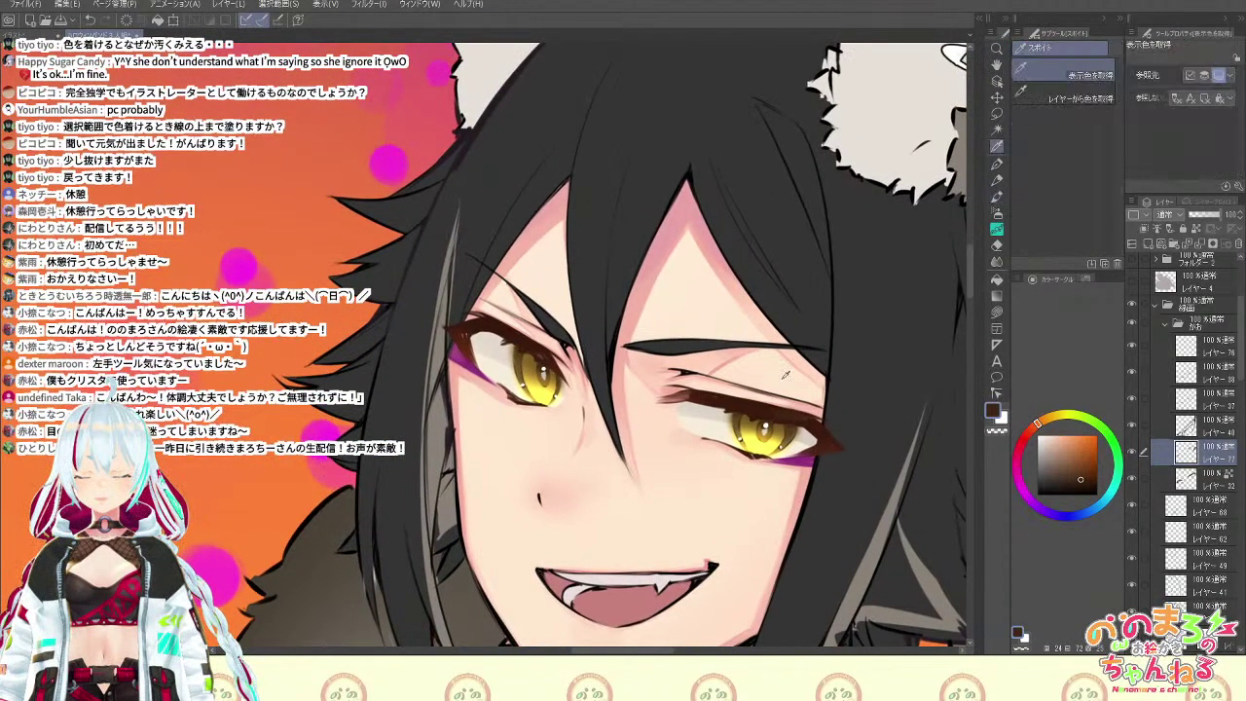
{"action": "left_click", "coordinate": [674, 395], "text": "alt"}
{"action": "left_click", "coordinate": [678, 395], "text": "alt"}
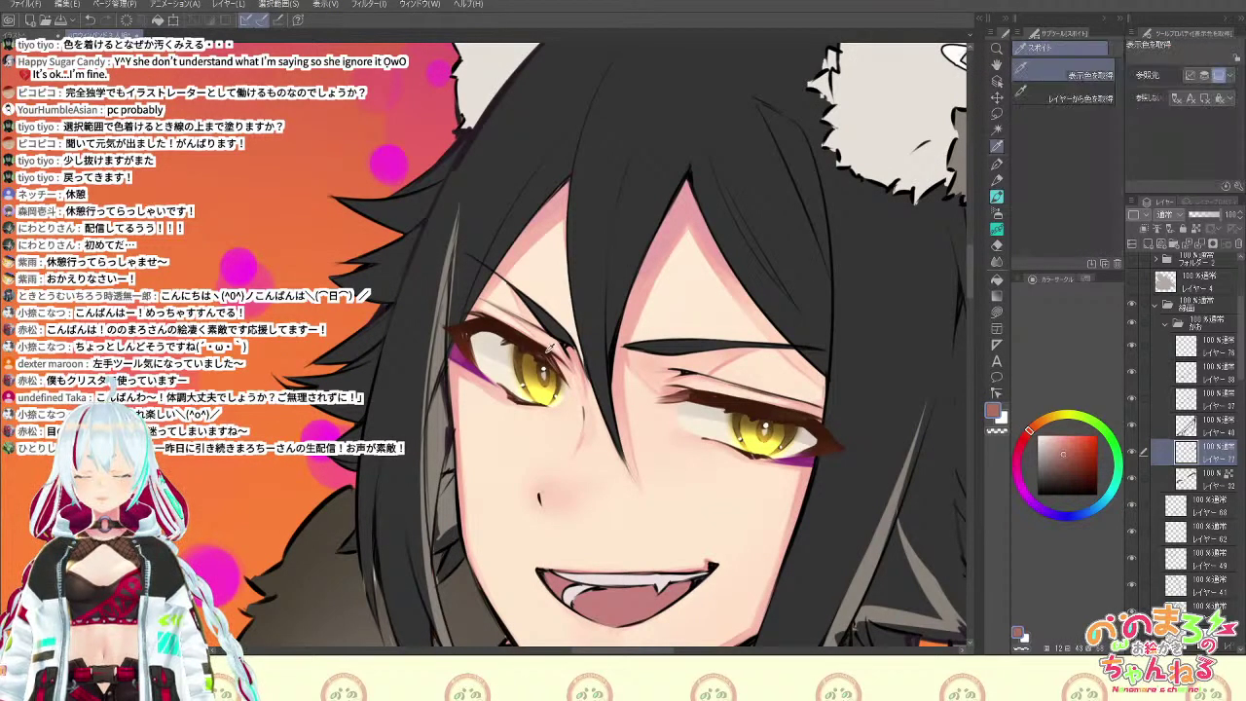
{"action": "left_click", "coordinate": [554, 366], "text": "alt"}
{"action": "left_click", "coordinate": [1083, 130]}
{"action": "left_click_drag", "start_coordinate": [1166, 80], "coordinate": [1173, 80]}
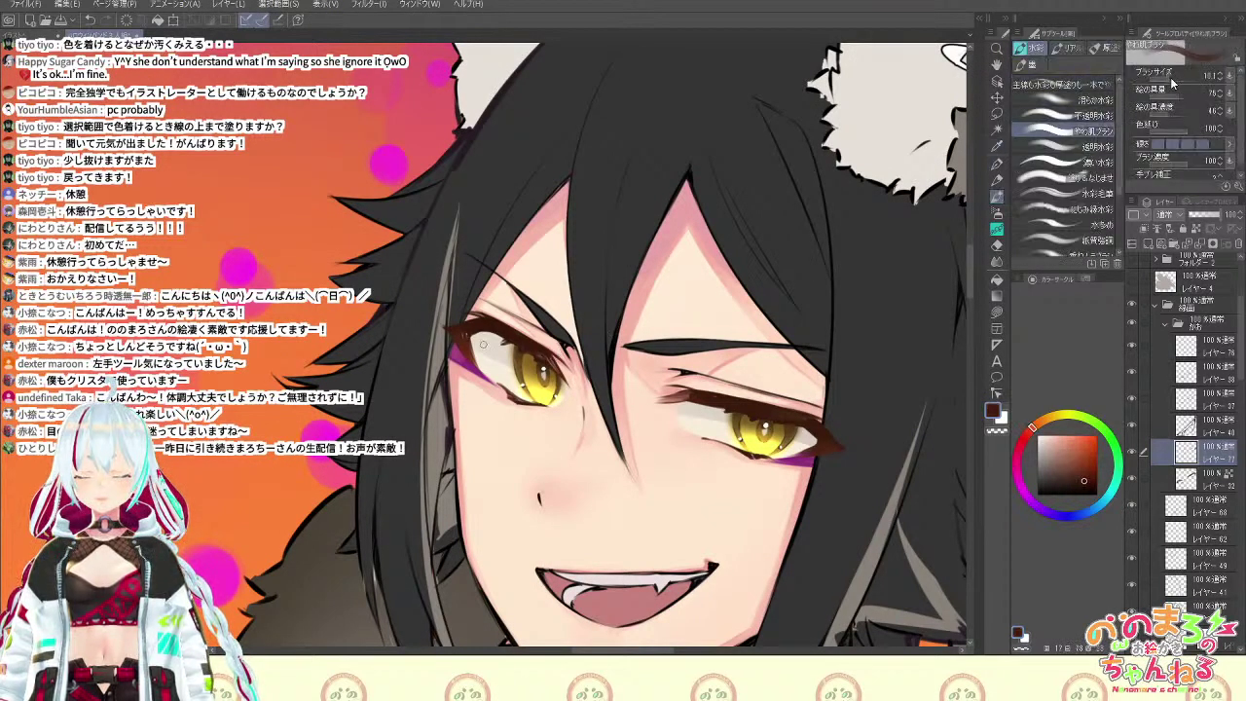
{"action": "left_click", "coordinate": [553, 363], "text": "alt"}
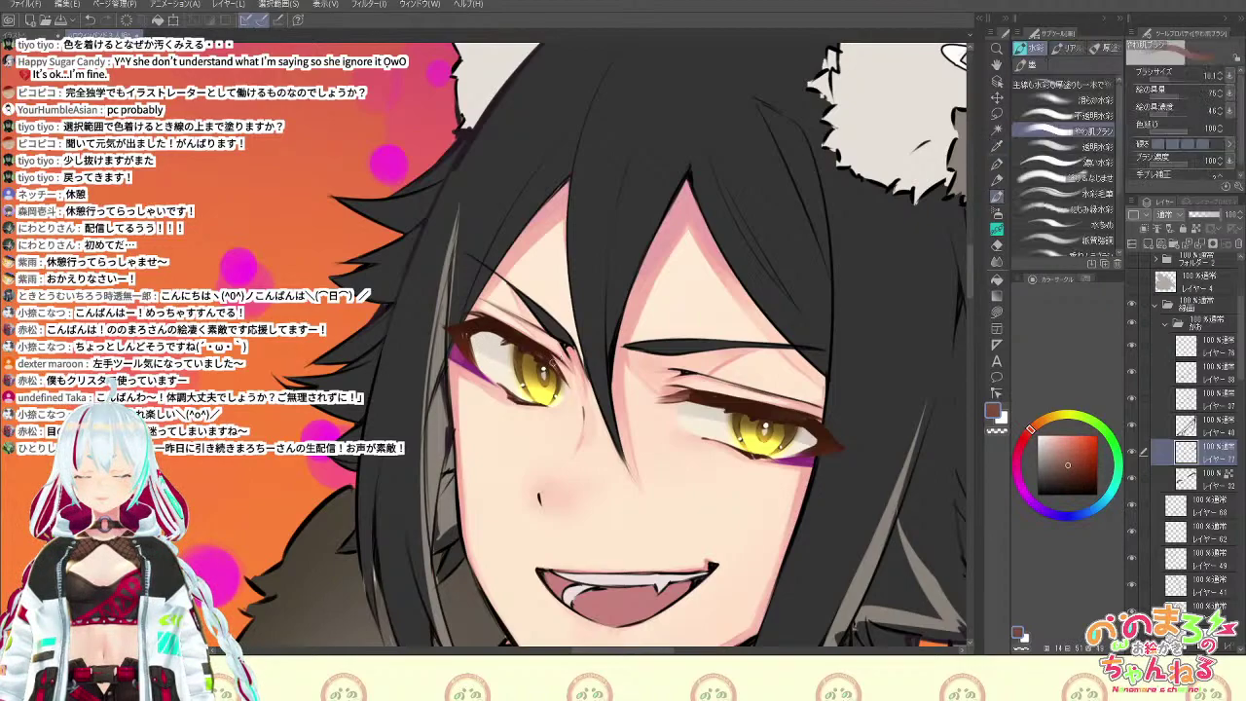
{"action": "left_click", "coordinate": [1072, 85]}
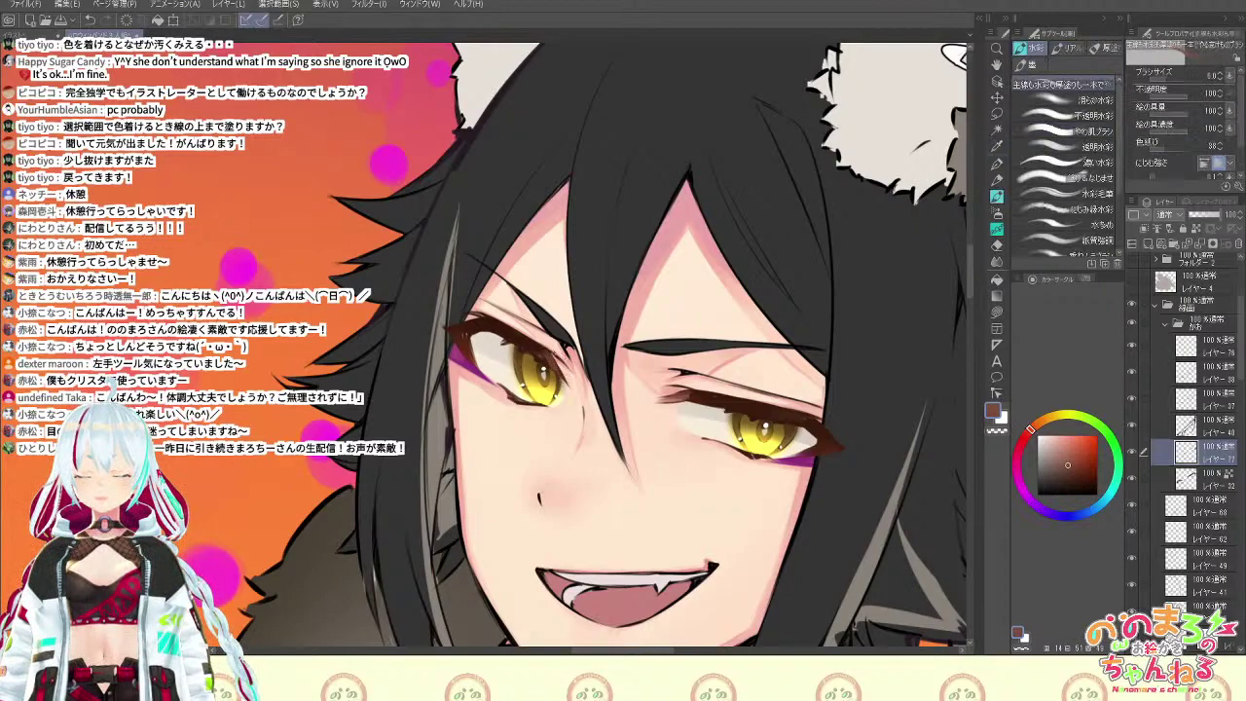
Blend the left-hand eye's outer lash corner into the eyeshadow with sampled purple, dark red and reddish brown
{"action": "left_click_drag", "start_coordinate": [884, 457], "coordinate": [884, 234]}
{"action": "left_click_drag", "start_coordinate": [727, 320], "coordinate": [746, 360]}
{"action": "left_click", "coordinate": [673, 324], "text": "alt"}
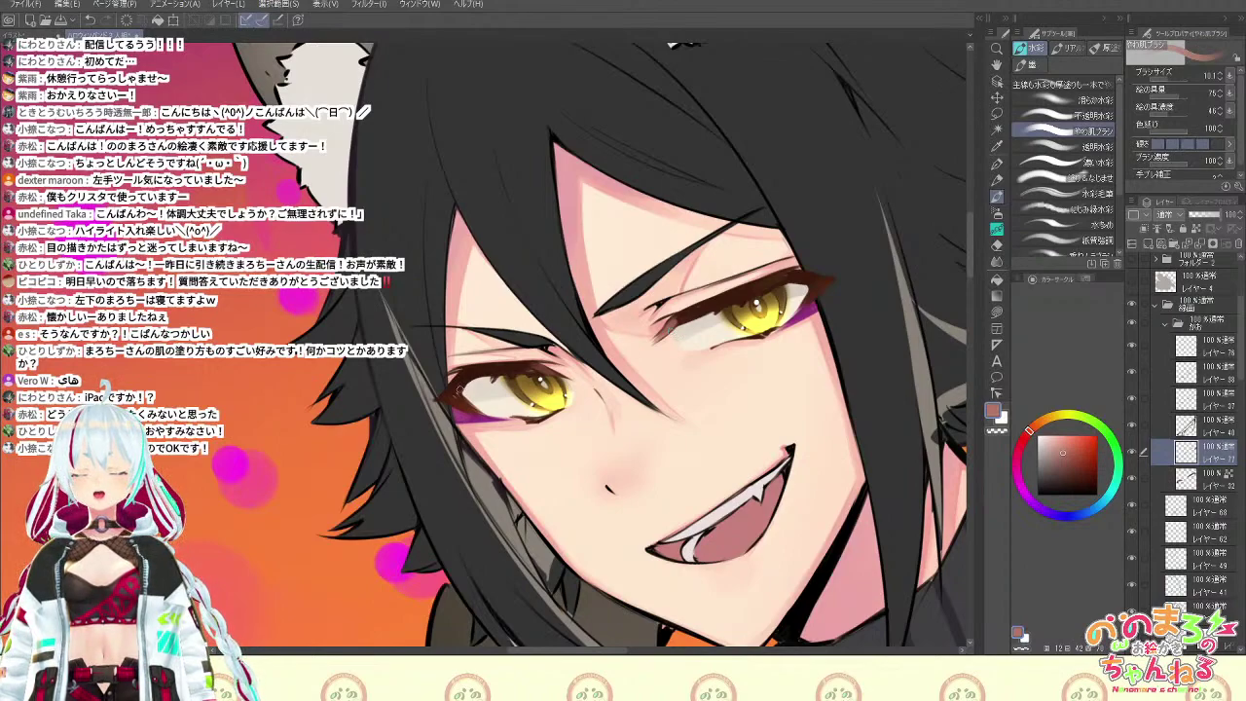
{"action": "left_click", "coordinate": [465, 412], "text": "alt"}
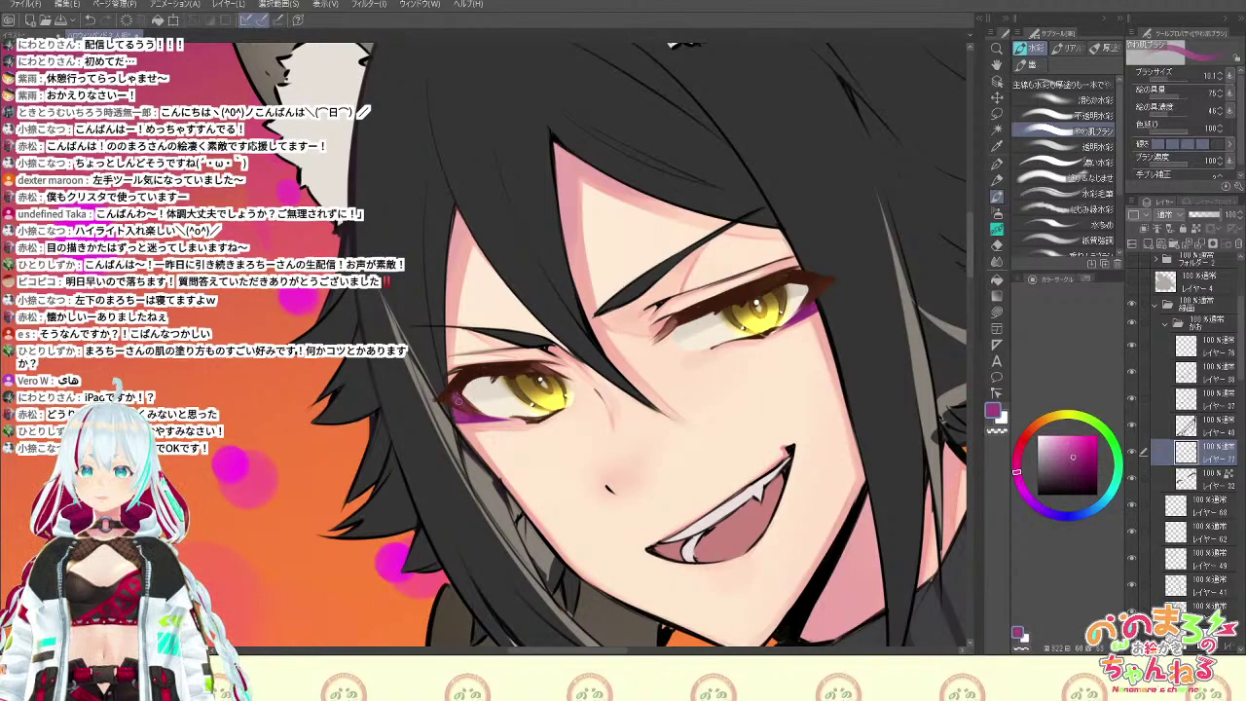
{"action": "left_click", "coordinate": [456, 392], "text": "alt"}
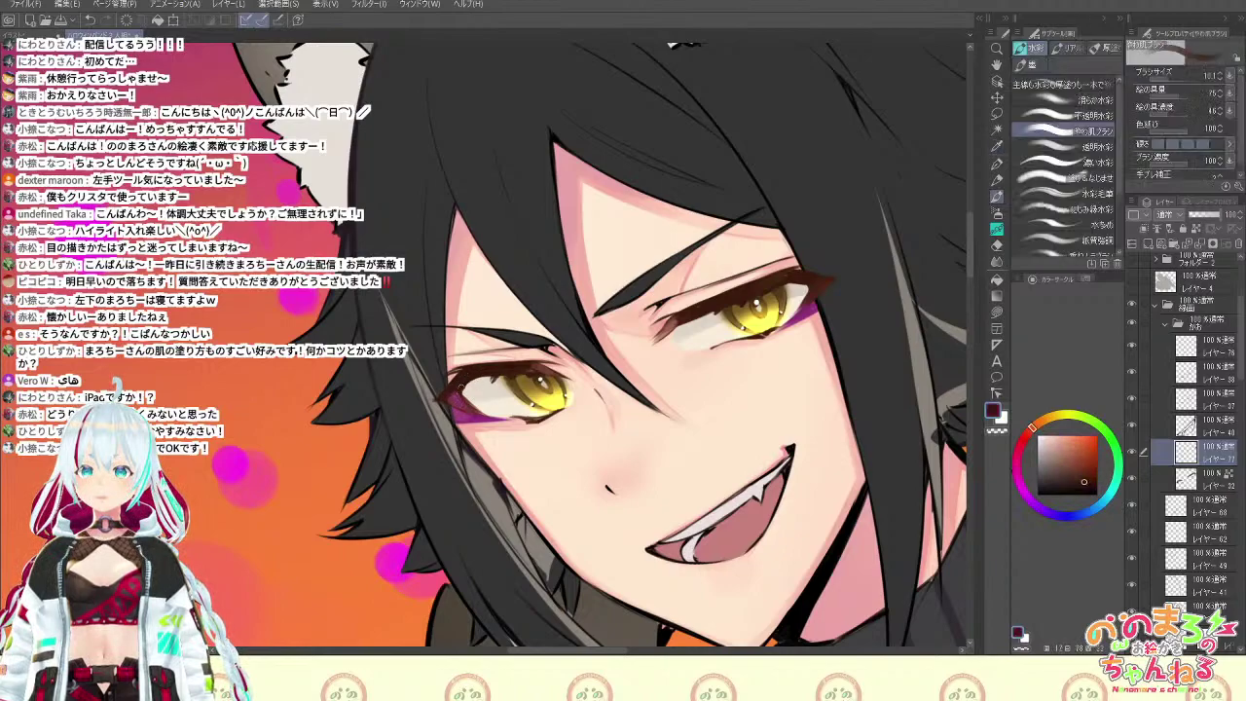
{"action": "left_click", "coordinate": [461, 395], "text": "alt"}
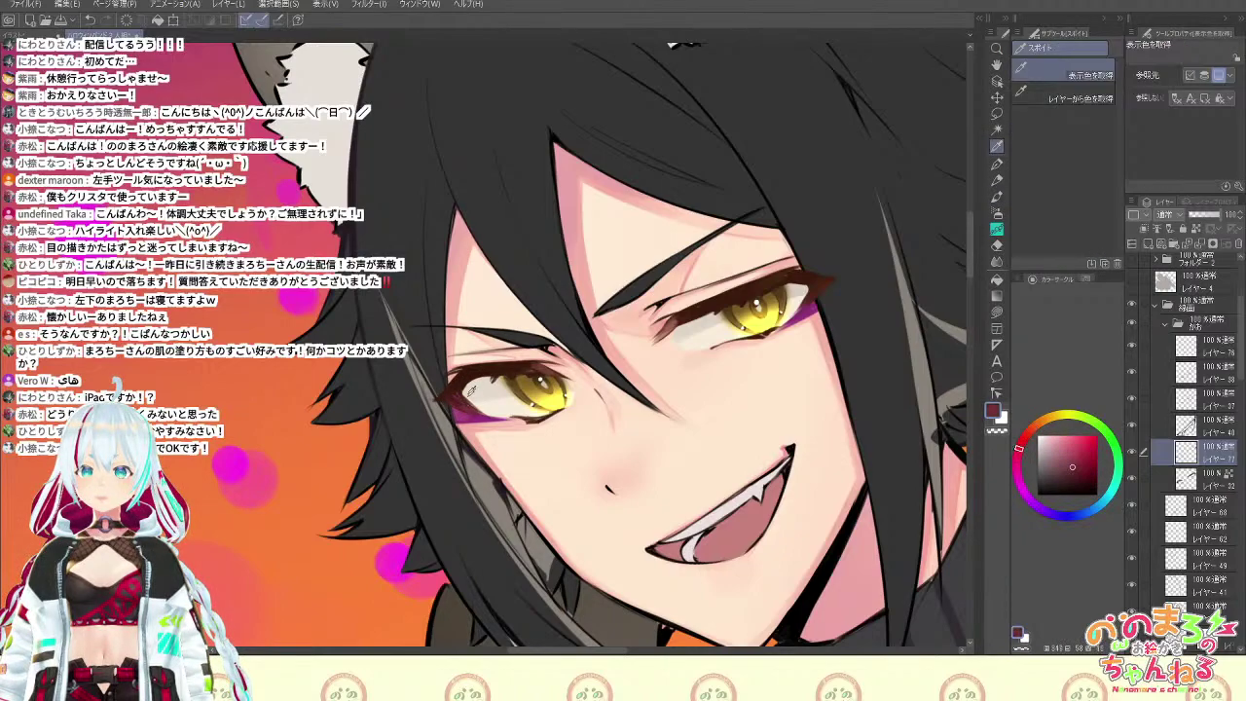
{"action": "key", "text": "b"}
{"action": "left_click", "coordinate": [463, 392], "text": "alt"}
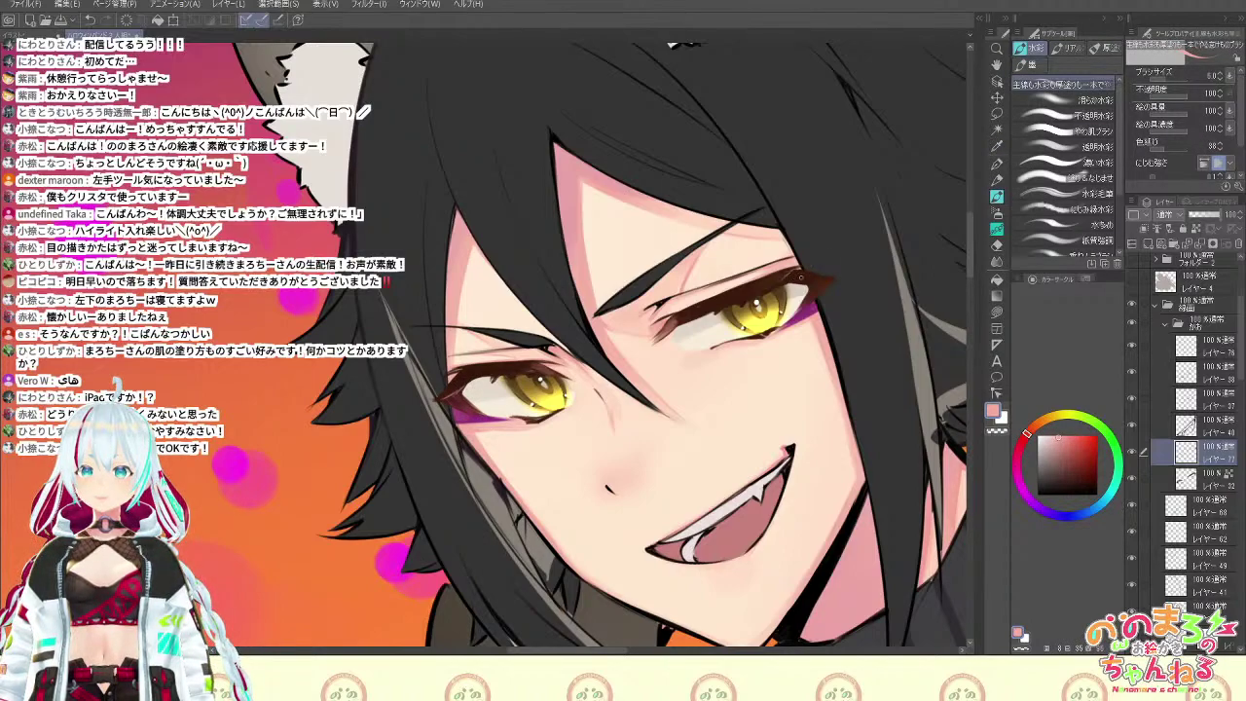
Refine the upper lash line of both eyes with dark browns sampled from the lashes
{"action": "left_click", "coordinate": [680, 319], "text": "alt"}
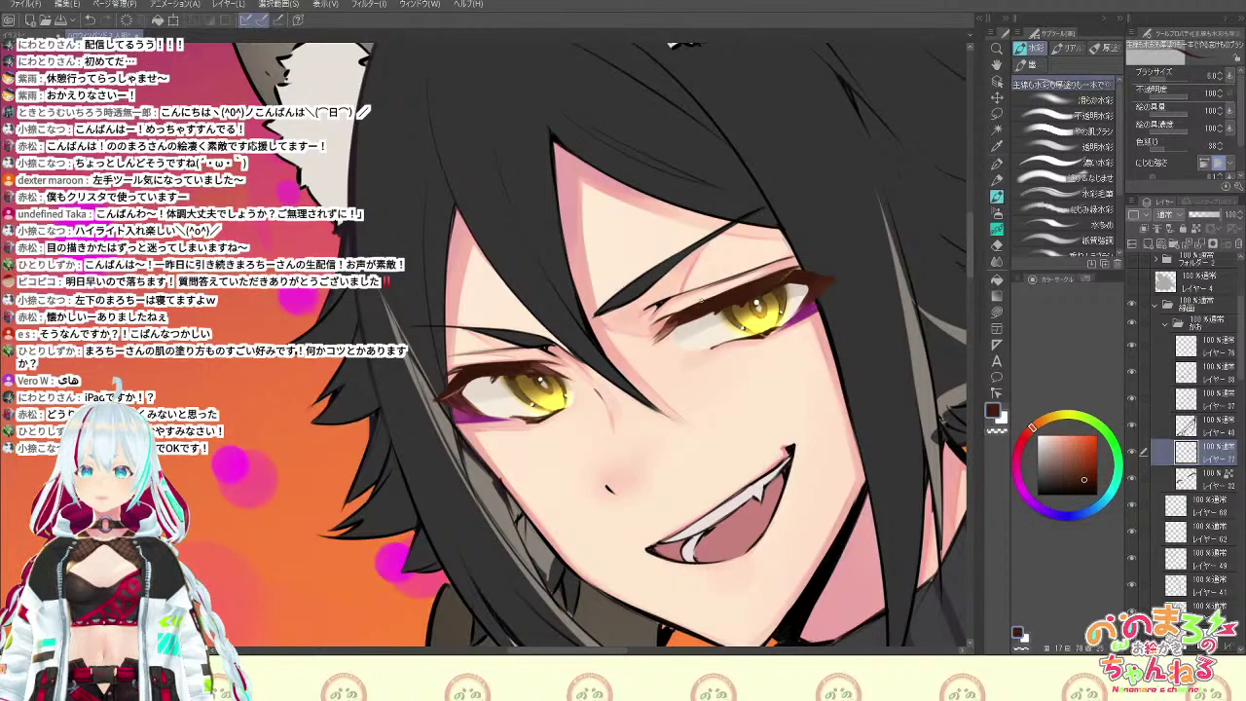
{"action": "left_click", "coordinate": [540, 364], "text": "alt"}
{"action": "left_click", "coordinate": [532, 365], "text": "alt"}
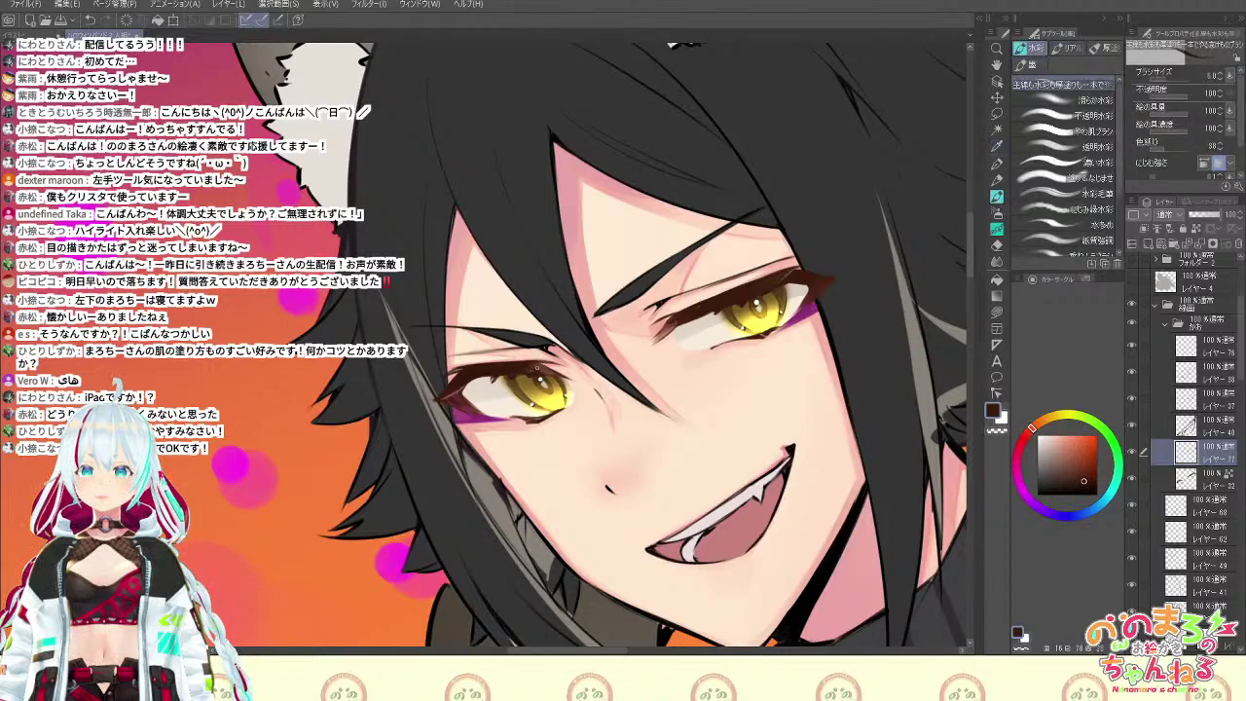
{"action": "key", "text": "b"}
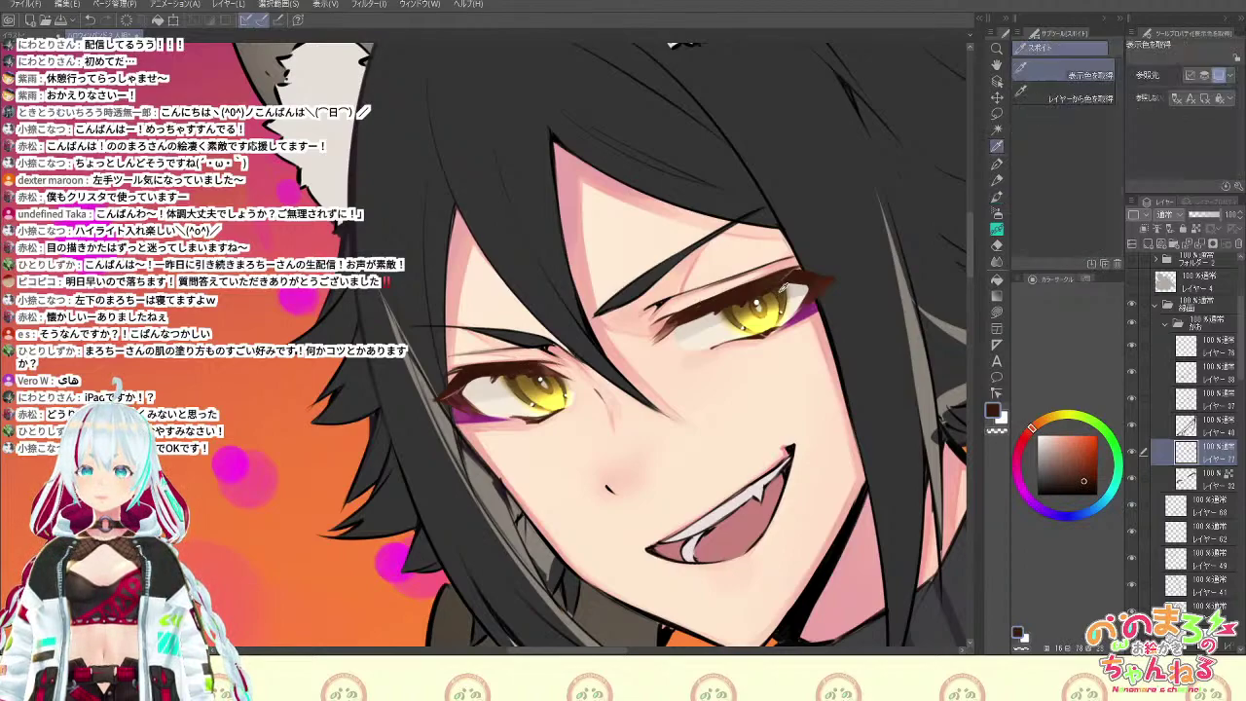
{"action": "left_click", "coordinate": [784, 284], "text": "alt"}
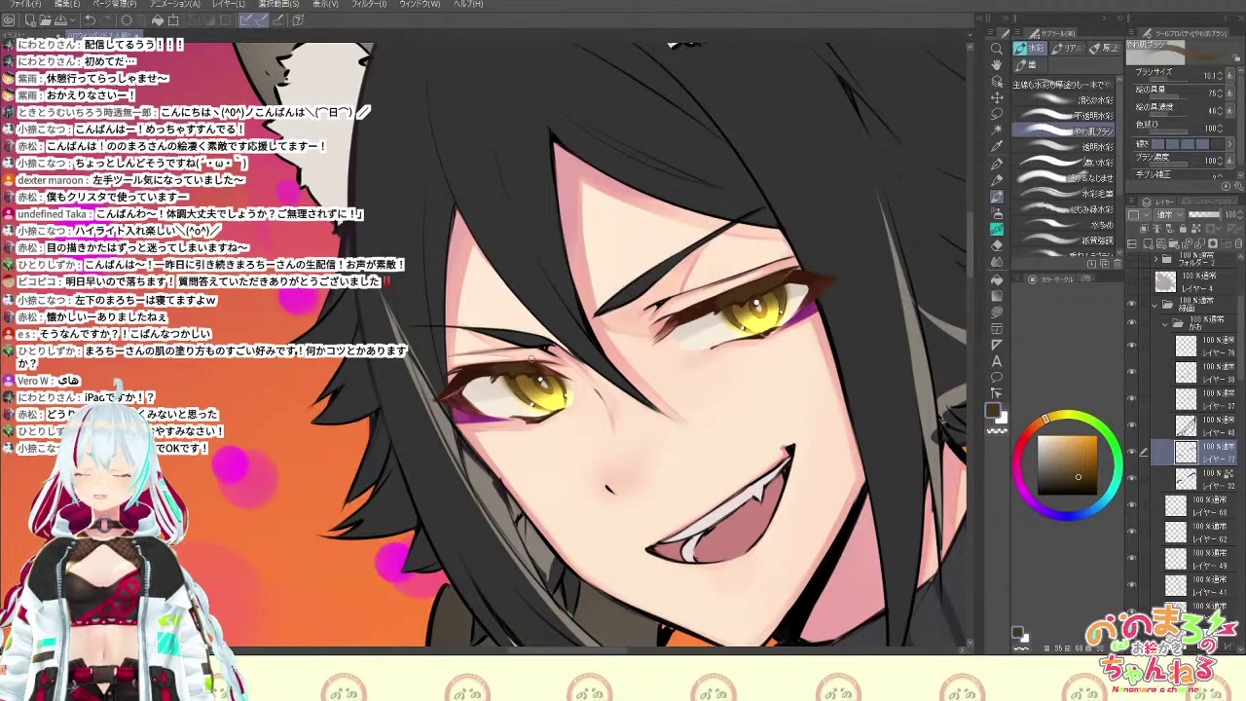
Examine the recoloured lashes at several zoom levels and with the face rotated upright
{"action": "scroll", "coordinate": [853, 457], "scroll_direction": "down", "scroll_amount": 3}
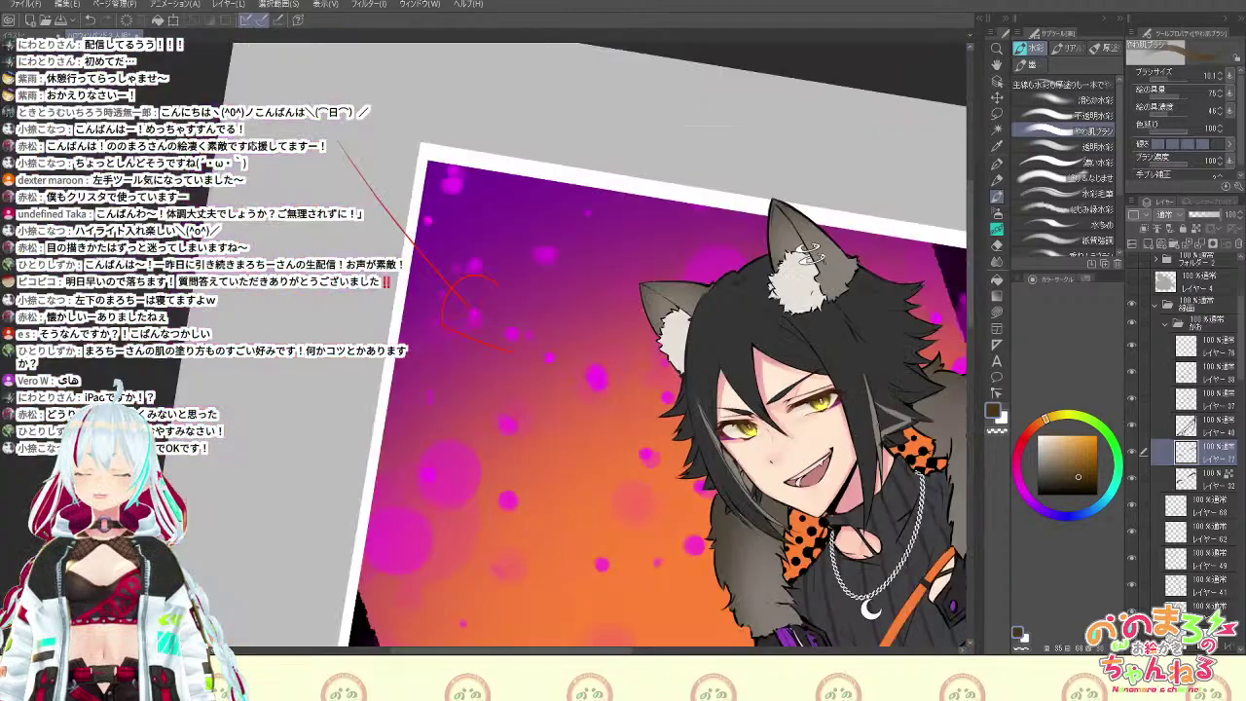
{"action": "key", "text": "ctrl+minus"}
{"action": "scroll", "coordinate": [879, 429], "scroll_direction": "up", "scroll_amount": 3}
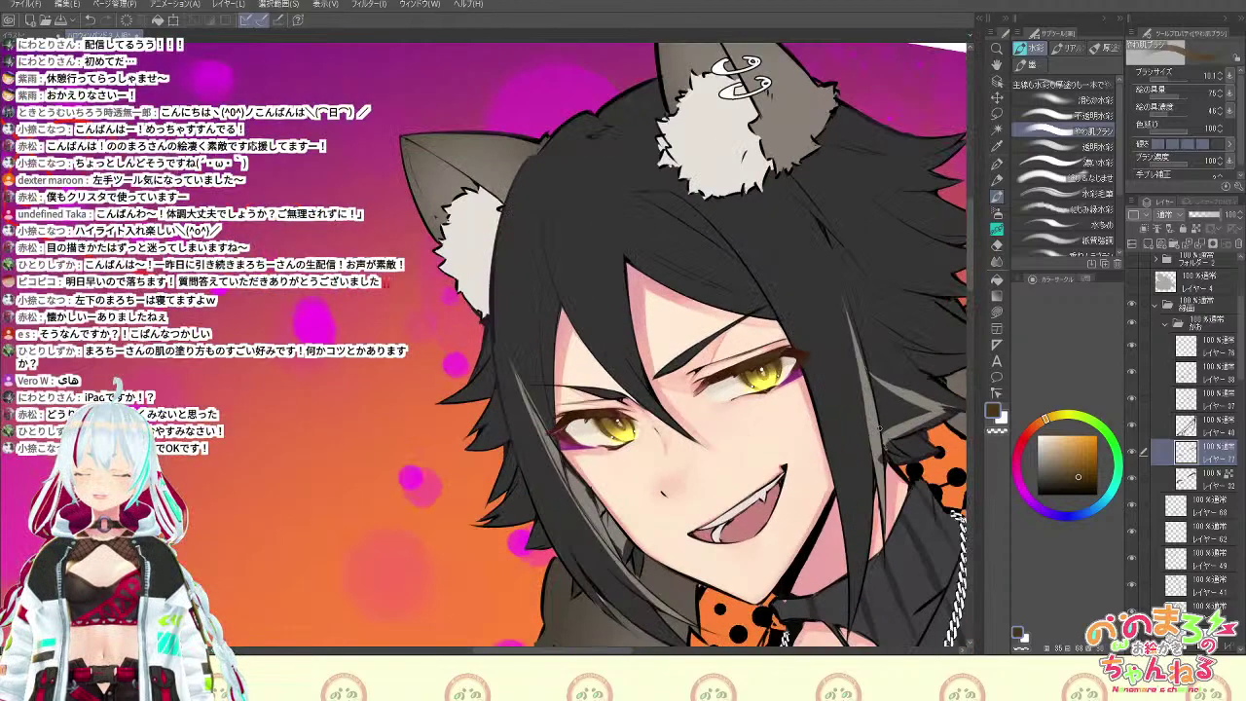
{"action": "scroll", "coordinate": [879, 429], "scroll_direction": "down", "scroll_amount": 2}
{"action": "scroll", "coordinate": [879, 430], "scroll_direction": "up", "scroll_amount": 2}
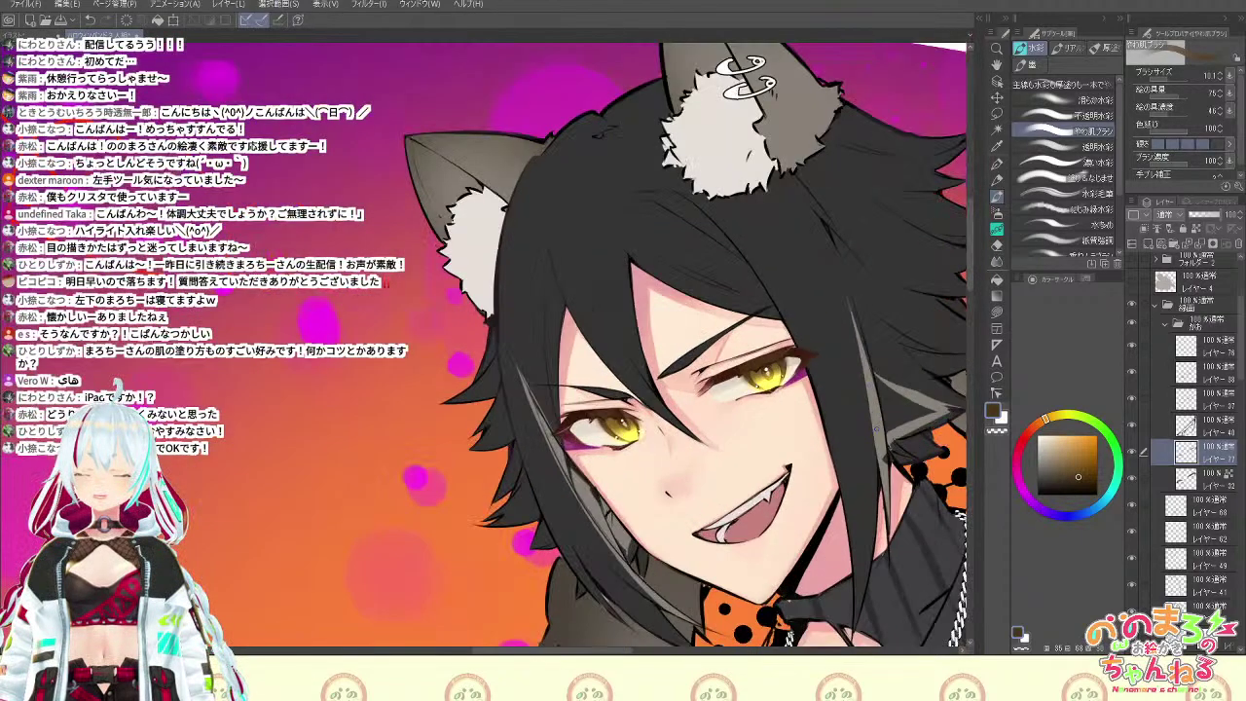
{"action": "key", "text": "shift+space"}
{"action": "left_click_drag", "start_coordinate": [876, 430], "coordinate": [837, 533]}
{"action": "key", "text": "space"}
{"action": "left_click_drag", "start_coordinate": [861, 404], "coordinate": [810, 255]}
{"action": "key", "text": "b"}
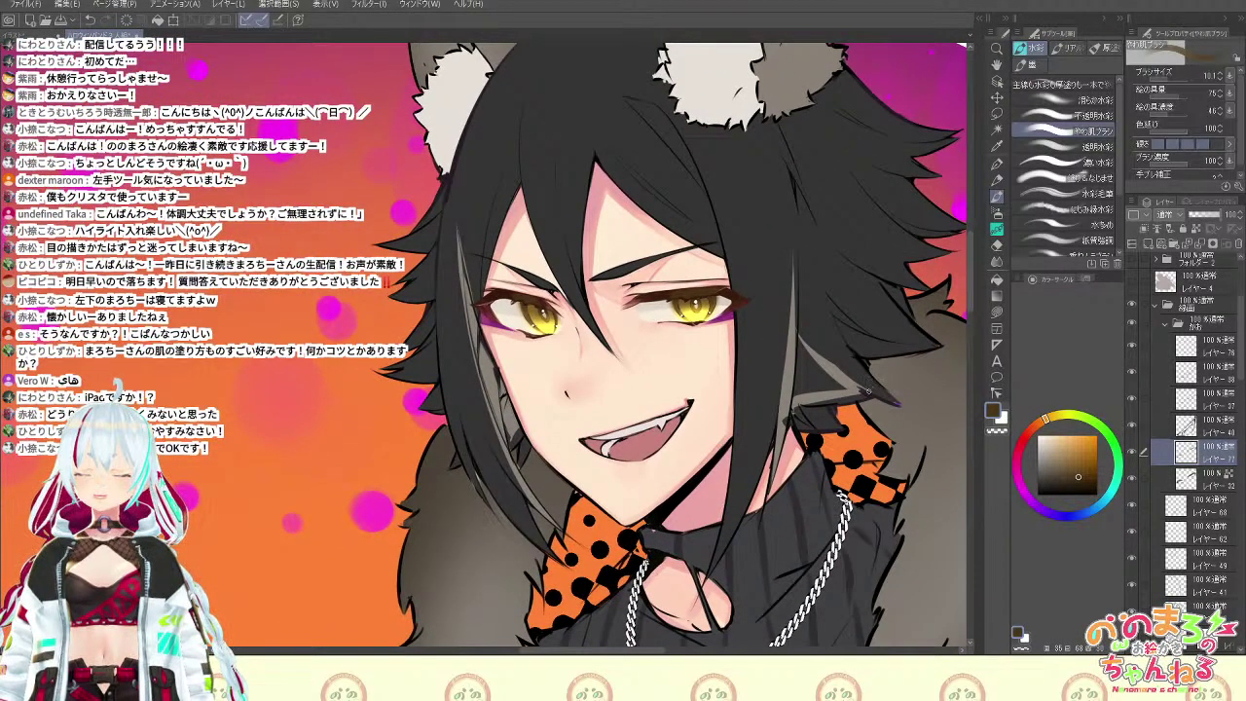
Examine the character's whole upper body, hands and face at several zoom levels
{"action": "scroll", "coordinate": [870, 392], "scroll_direction": "down", "scroll_amount": 2}
{"action": "key", "text": "space"}
{"action": "mouse_move", "coordinate": [870, 392]}
{"action": "left_mouse_down"}
{"action": "mouse_move", "coordinate": [853, 378]}
{"action": "mouse_move", "coordinate": [823, 272]}
{"action": "left_mouse_up"}
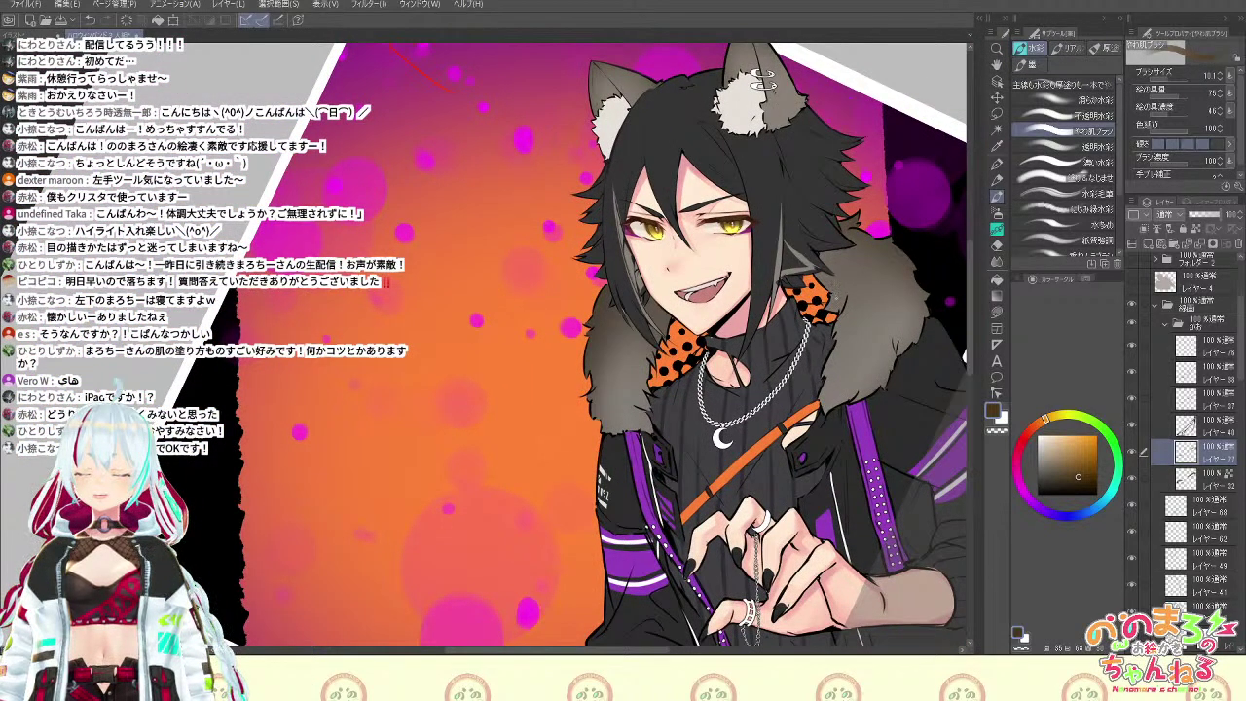
{"action": "key", "text": "space"}
{"action": "left_click_drag", "start_coordinate": [857, 378], "coordinate": [828, 279]}
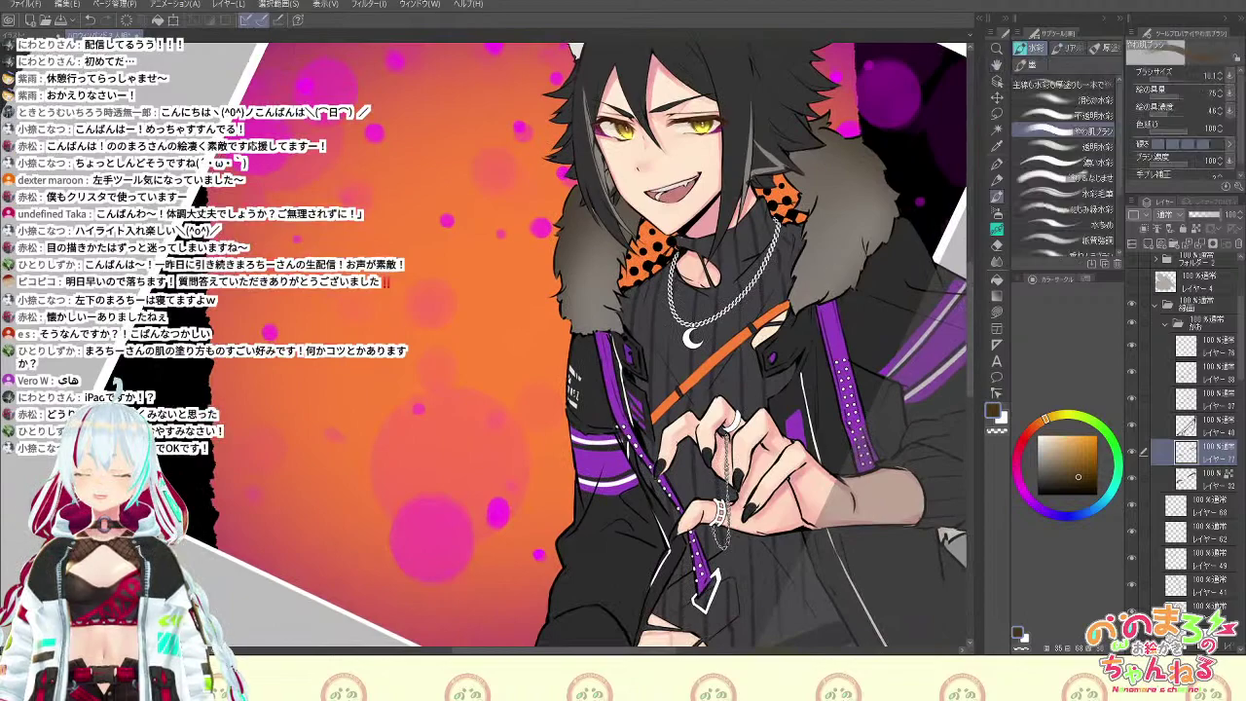
{"action": "scroll", "coordinate": [752, 452], "scroll_direction": "up", "scroll_amount": 2}
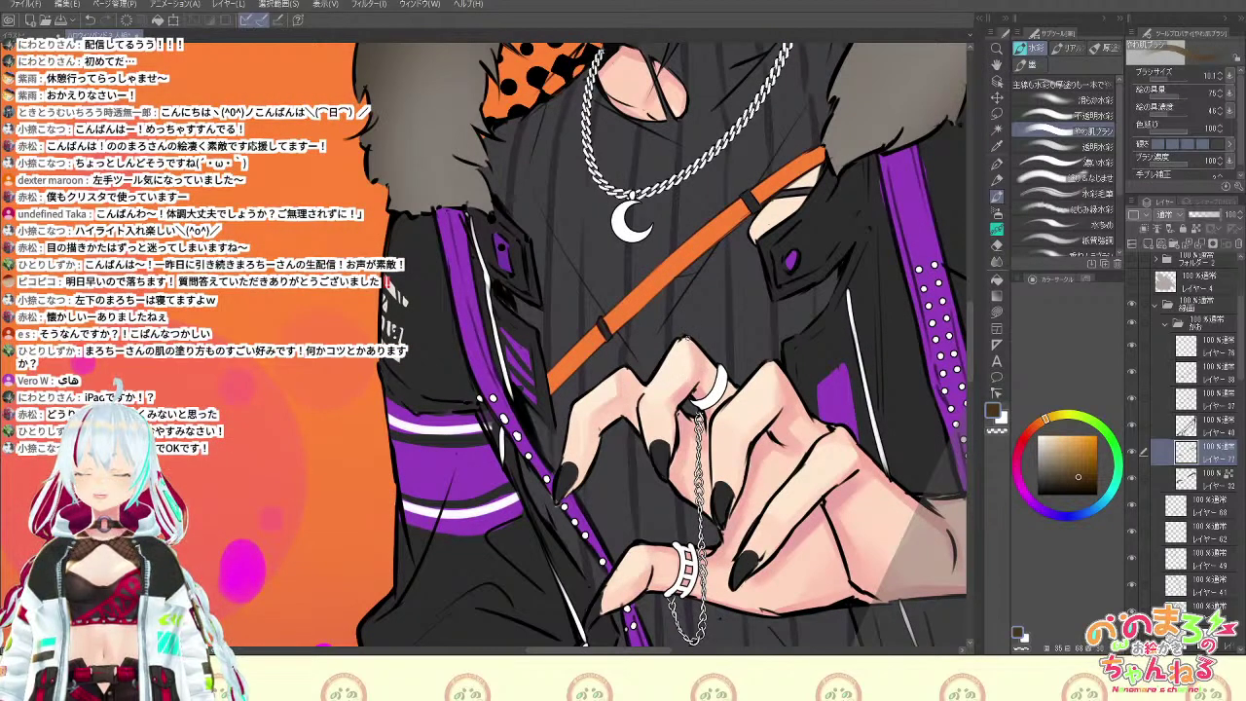
{"action": "key", "text": "space"}
{"action": "left_click_drag", "start_coordinate": [771, 344], "coordinate": [820, 590]}
{"action": "left_click_drag", "start_coordinate": [755, 316], "coordinate": [785, 435]}
{"action": "left_click_drag", "start_coordinate": [781, 390], "coordinate": [785, 482]}
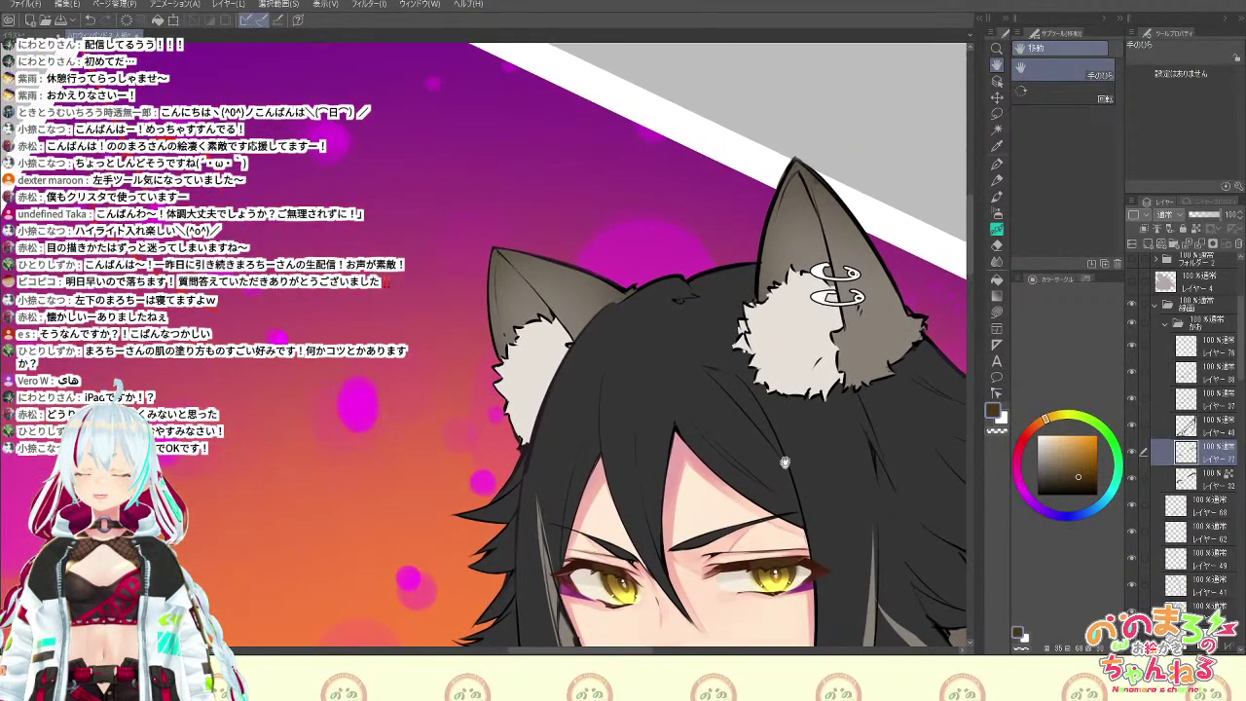
{"action": "mouse_move", "coordinate": [812, 523]}
{"action": "left_mouse_down"}
{"action": "mouse_move", "coordinate": [781, 448]}
{"action": "mouse_move", "coordinate": [771, 279]}
{"action": "left_mouse_up"}
{"action": "scroll", "coordinate": [770, 280], "scroll_direction": "up", "scroll_amount": 1}
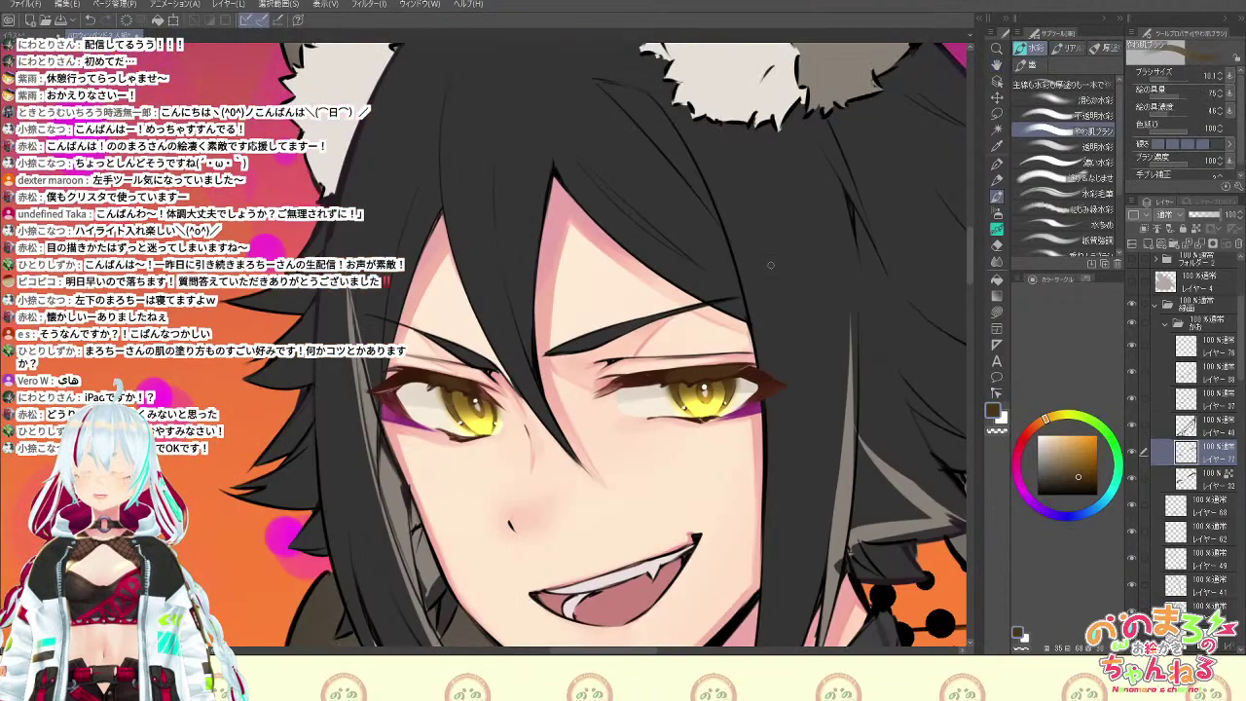
With the face tilted, blend the lash shading above both irises using yellow, olive and dark brown sampled from the eyes
{"action": "key", "text": "space"}
{"action": "left_click_drag", "start_coordinate": [788, 486], "coordinate": [802, 471]}
{"action": "key", "text": "shift+space"}
{"action": "left_click_drag", "start_coordinate": [793, 409], "coordinate": [747, 520]}
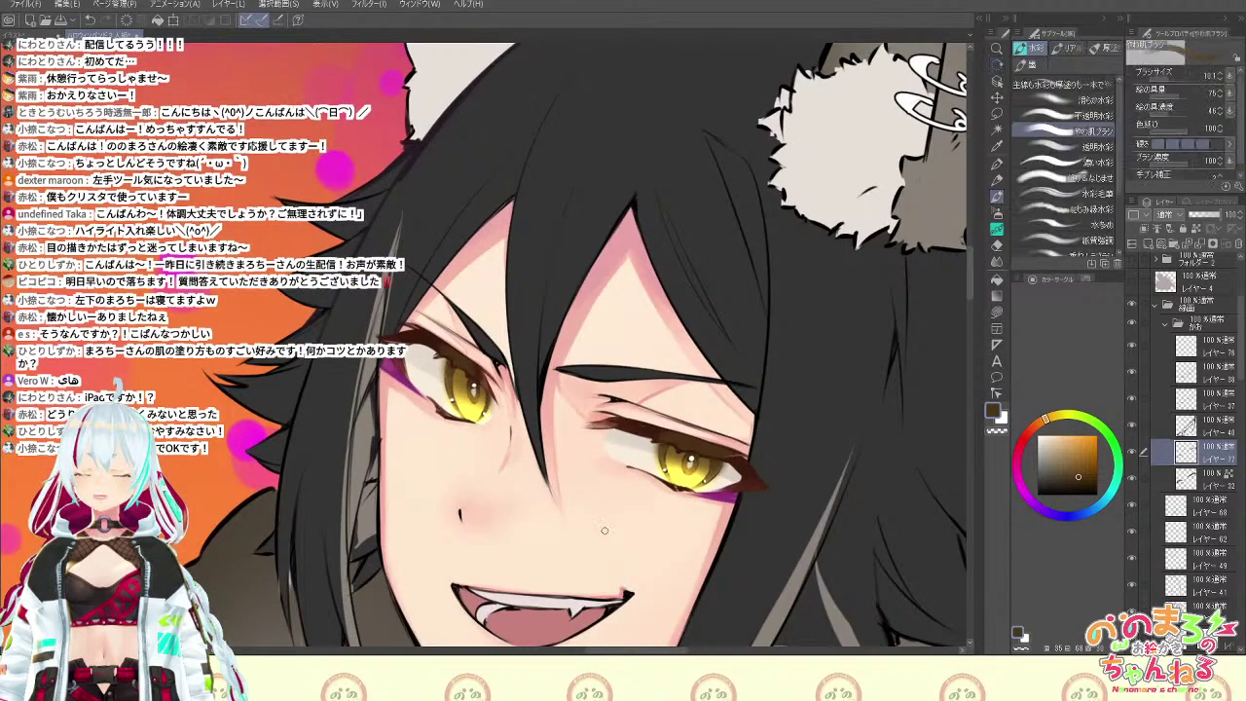
{"action": "left_click", "coordinate": [693, 475], "text": "alt"}
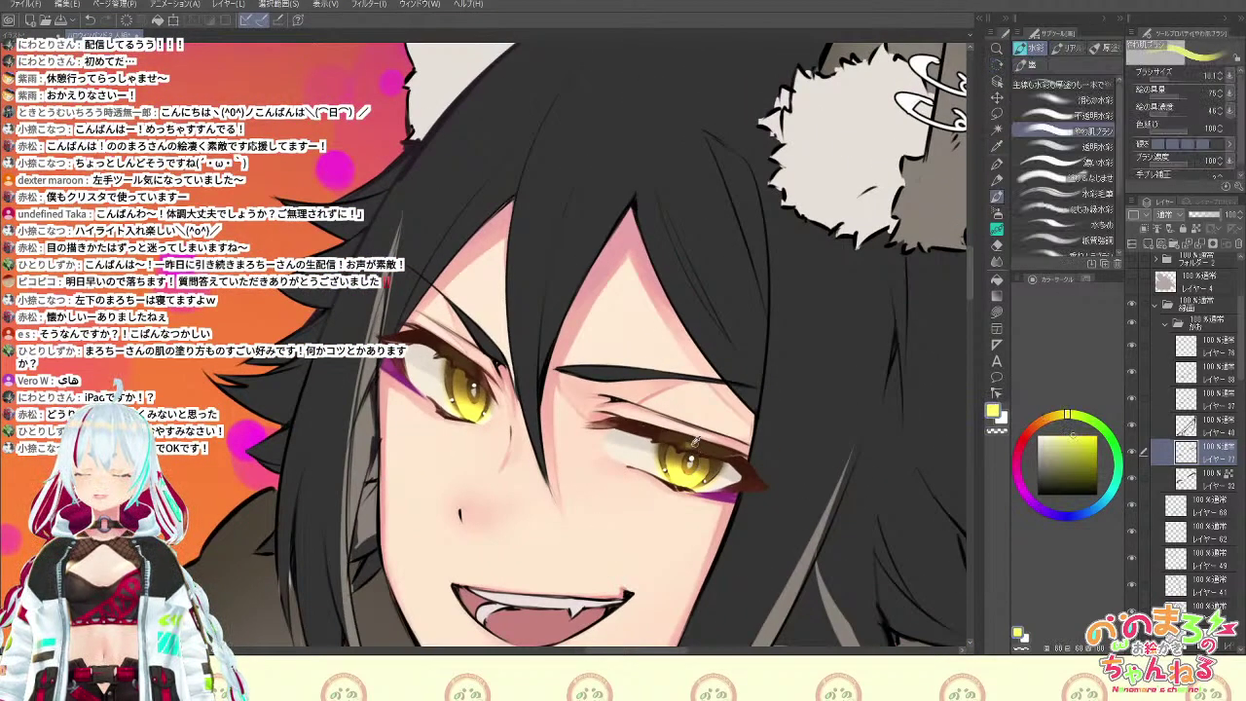
{"action": "left_click", "coordinate": [695, 446], "text": "alt"}
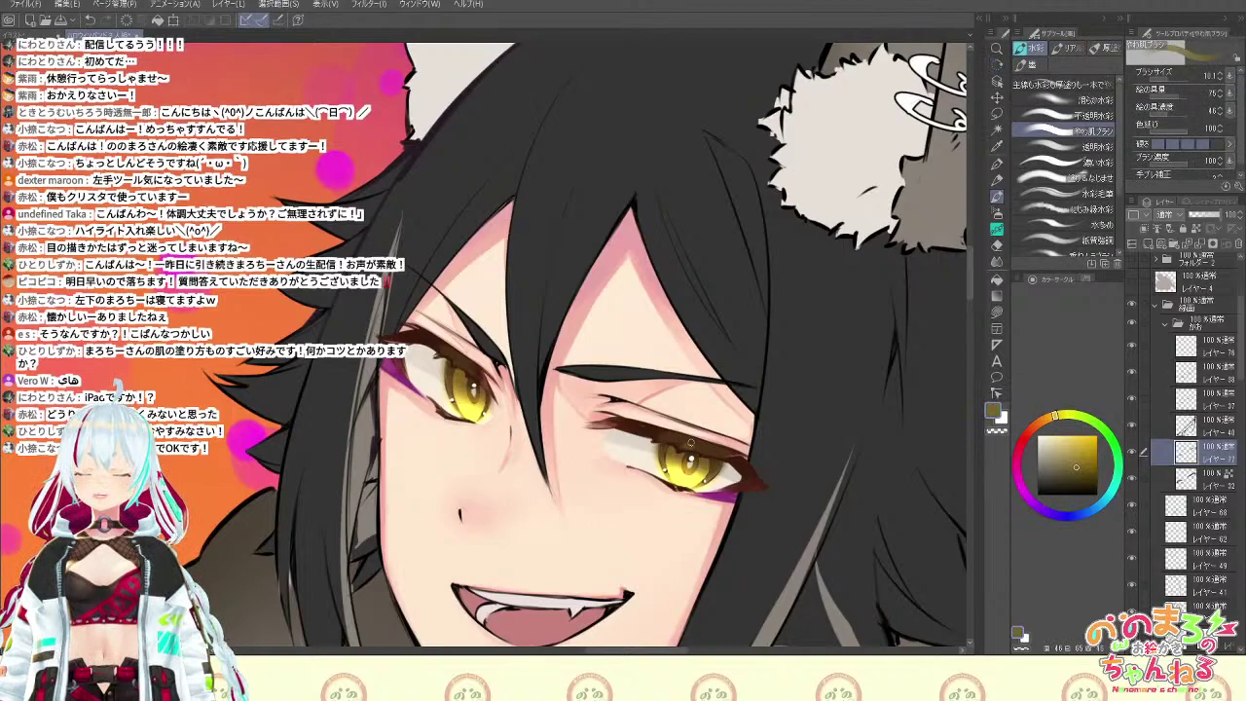
{"action": "left_click", "coordinate": [681, 440], "text": "alt"}
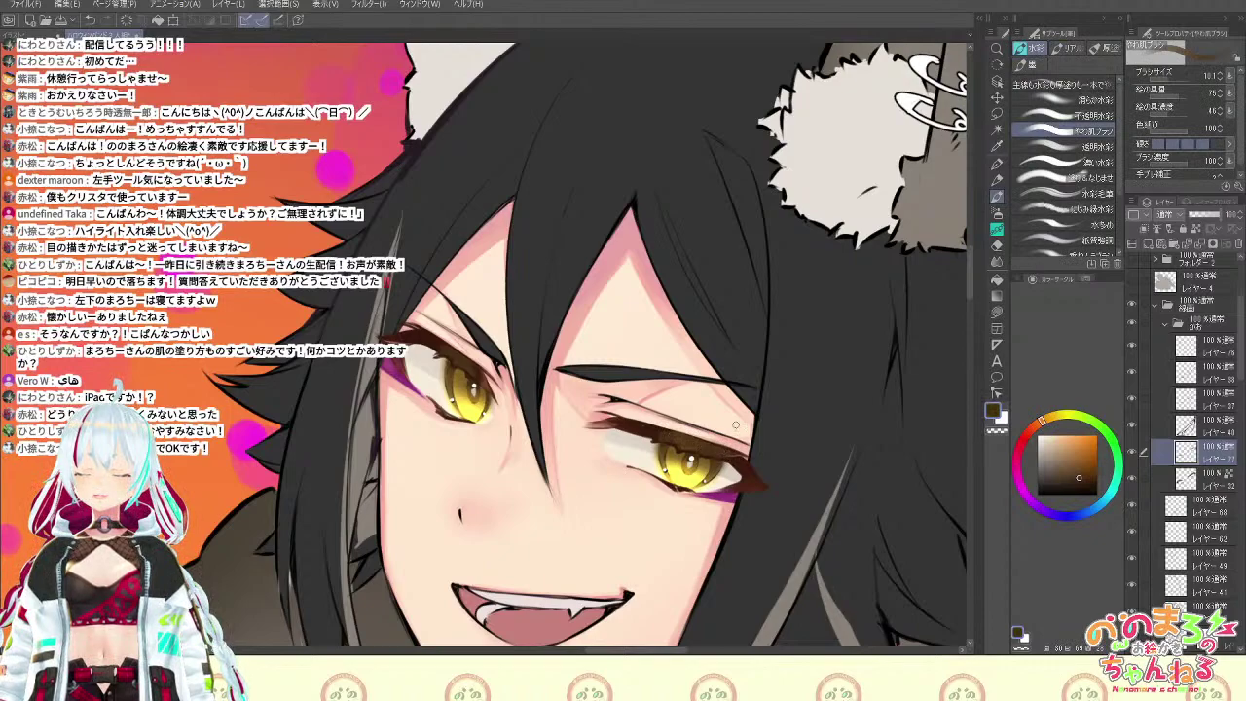
{"action": "scroll", "coordinate": [737, 425], "scroll_direction": "down", "scroll_amount": 3}
{"action": "scroll", "coordinate": [736, 425], "scroll_direction": "up", "scroll_amount": 3}
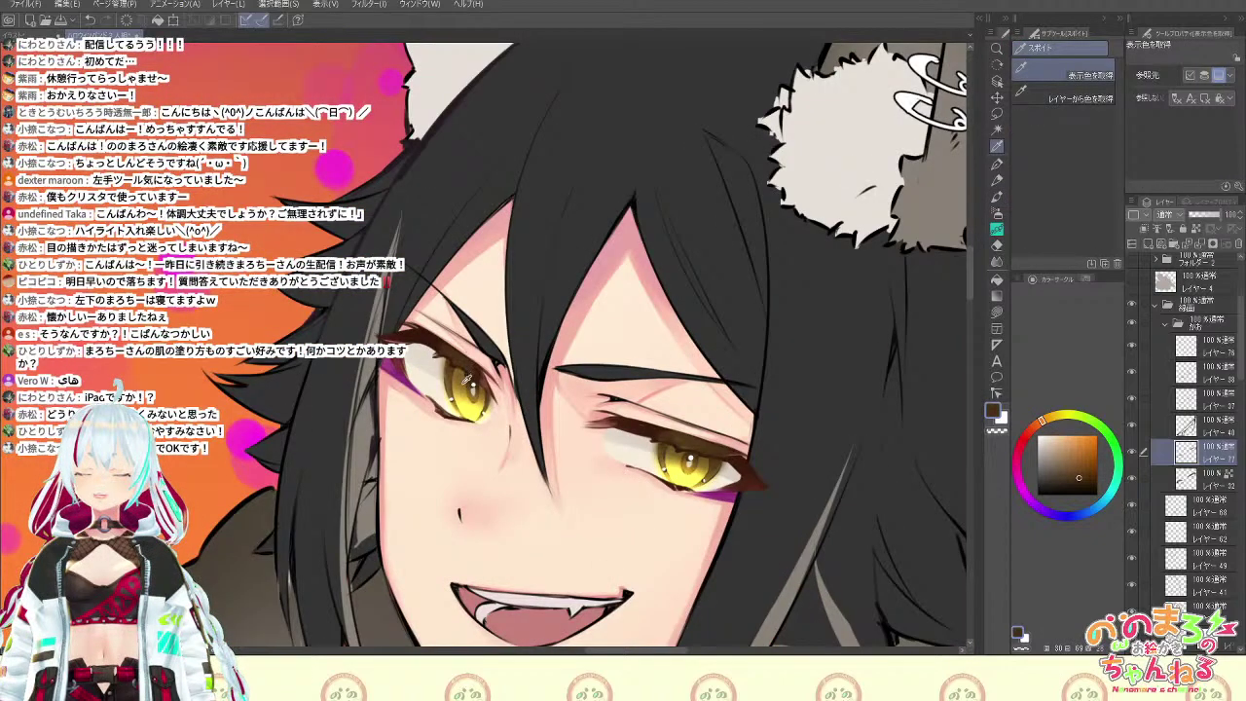
{"action": "left_click", "coordinate": [469, 379], "text": "alt"}
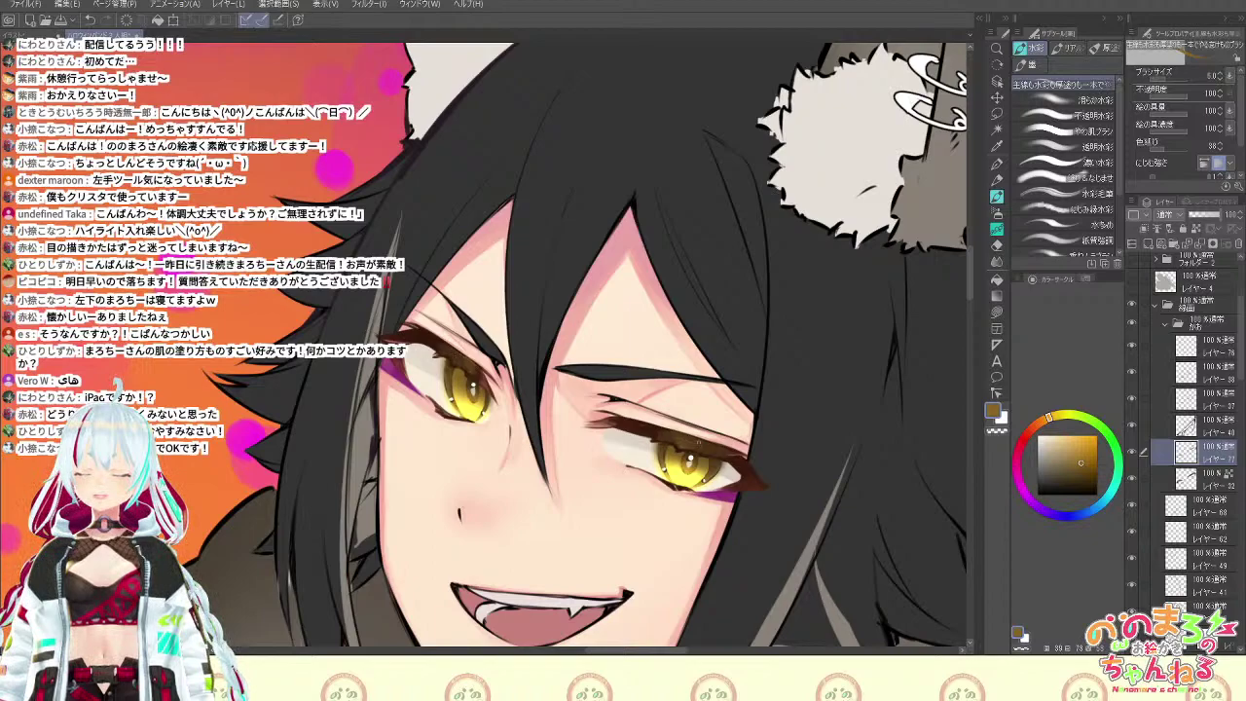
Try a sampled dark reddish-brown stroke along the right-hand eye's inner lashes, and undo it
{"action": "key", "text": "ctrl+@"}
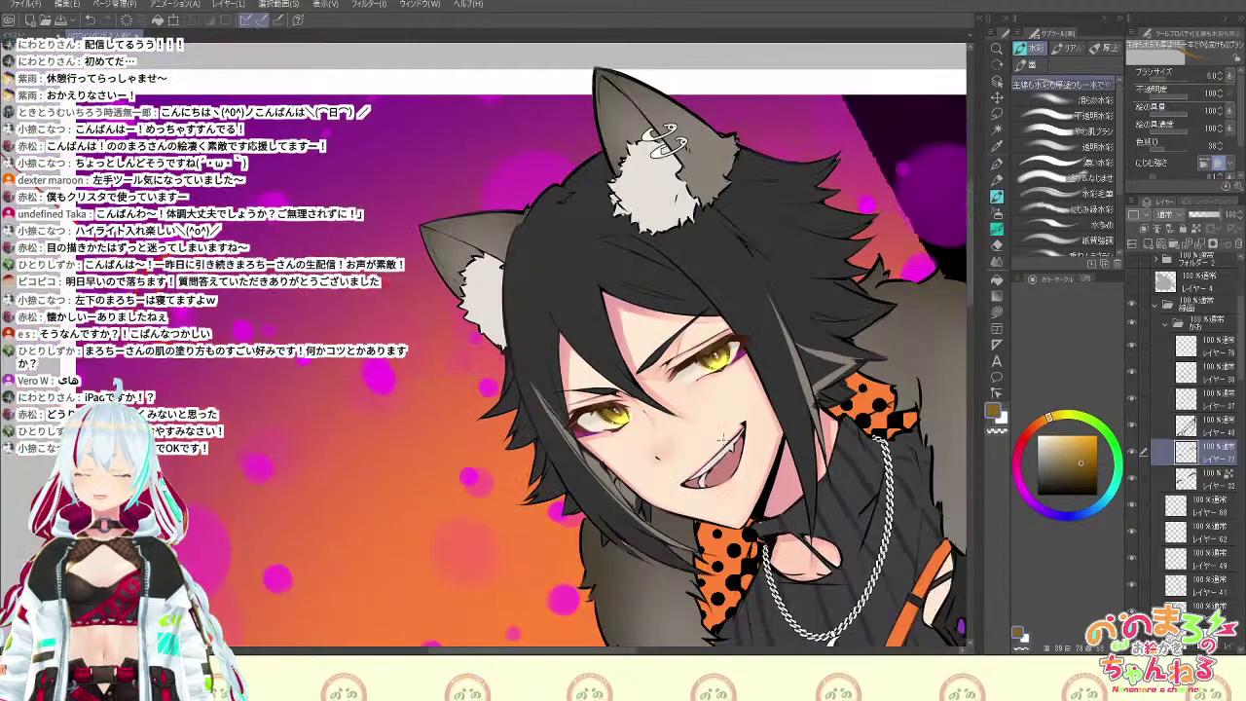
{"action": "scroll", "coordinate": [723, 437], "scroll_direction": "up", "scroll_amount": 3}
{"action": "key", "text": "space"}
{"action": "mouse_move", "coordinate": [828, 434]}
{"action": "left_mouse_down"}
{"action": "mouse_move", "coordinate": [782, 382]}
{"action": "mouse_move", "coordinate": [786, 517]}
{"action": "left_mouse_up"}
{"action": "key", "text": "space"}
{"action": "left_click", "coordinate": [616, 389], "text": "alt"}
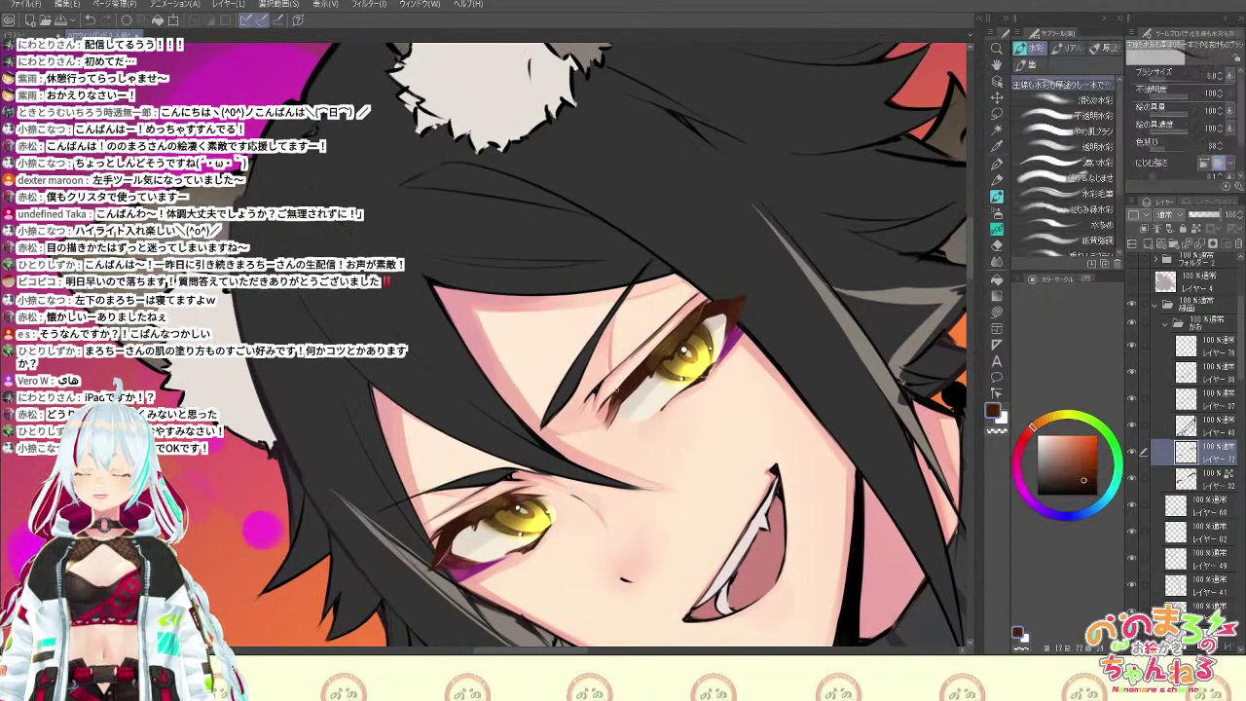
{"action": "left_click_drag", "start_coordinate": [634, 371], "coordinate": [595, 422]}
{"action": "key", "text": "ctrl+z"}
{"action": "key", "text": "^"}
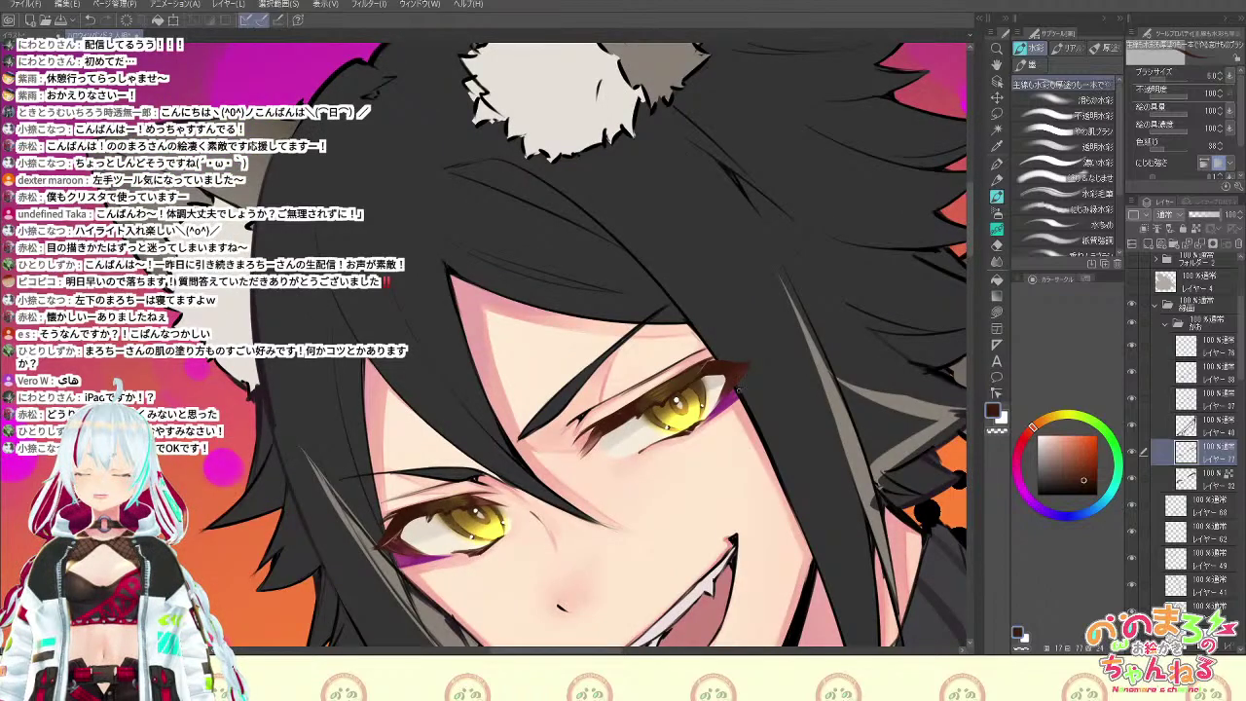
Compare both eyes and their lashes up close and from a distance, with the face tilted and upright
{"action": "scroll", "coordinate": [814, 557], "scroll_direction": "down", "scroll_amount": 2}
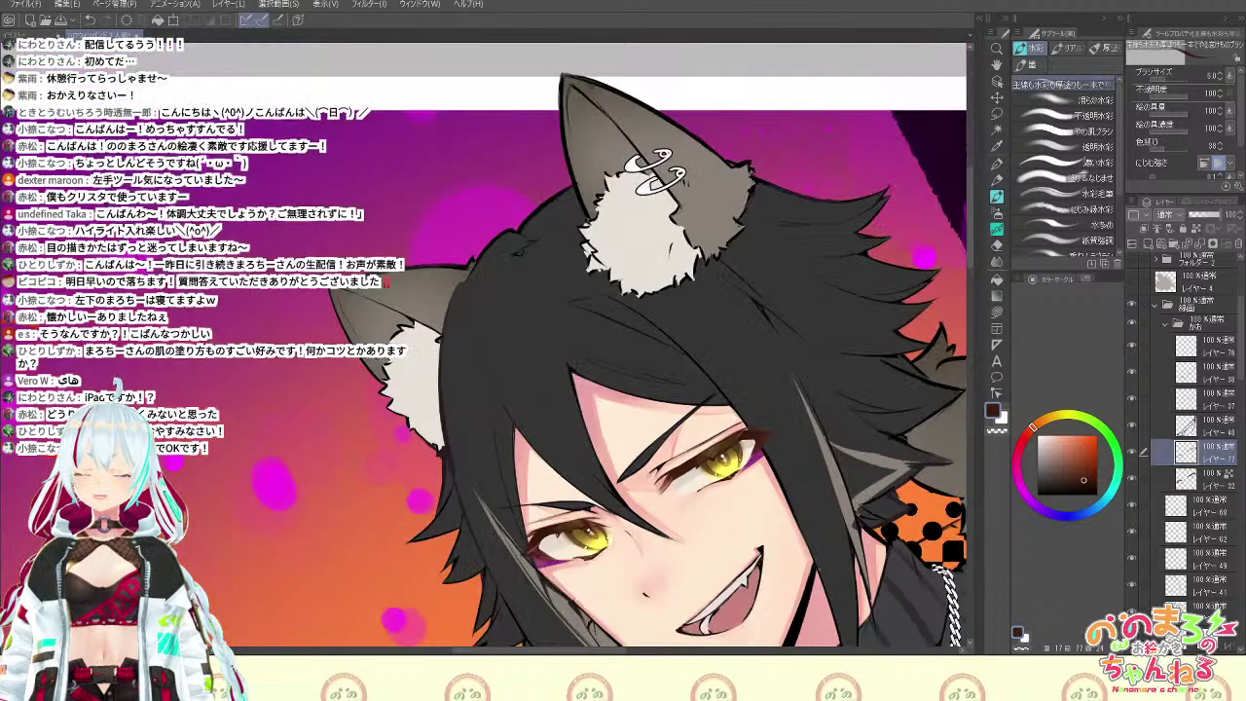
{"action": "left_click_drag", "start_coordinate": [816, 487], "coordinate": [799, 347]}
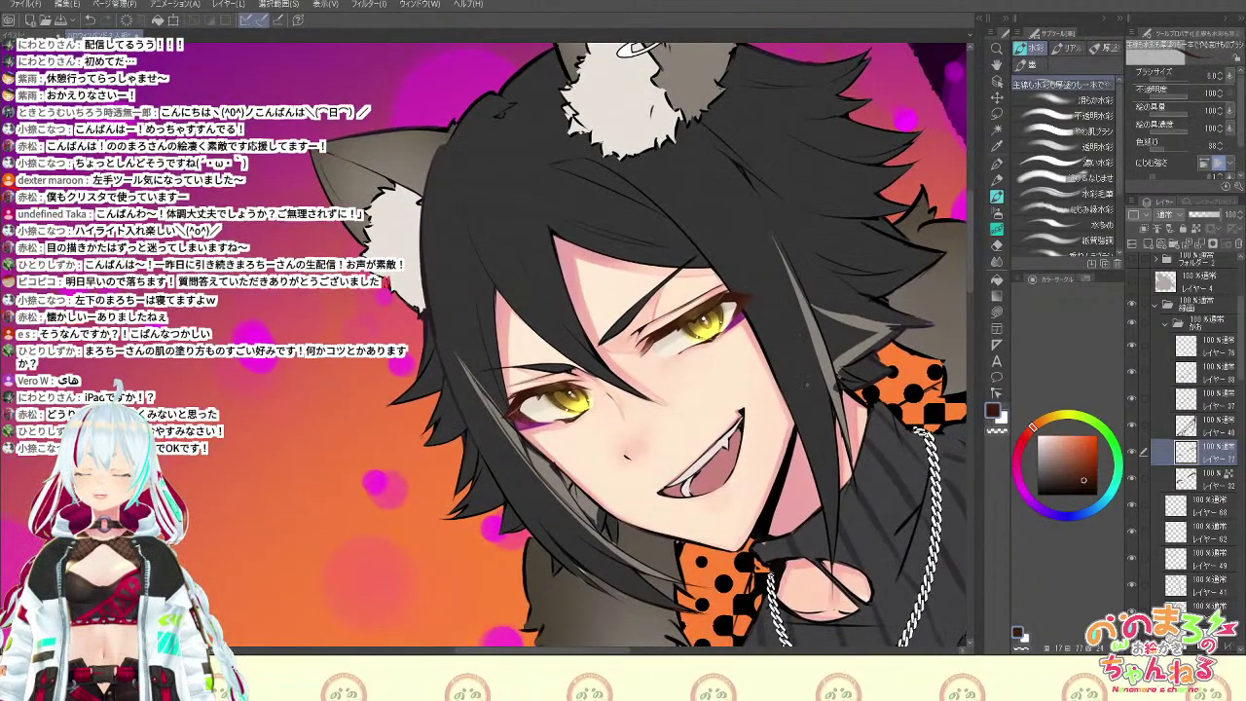
{"action": "scroll", "coordinate": [798, 390], "scroll_direction": "up", "scroll_amount": 2}
{"action": "scroll", "coordinate": [791, 388], "scroll_direction": "down", "scroll_amount": 1}
{"action": "key", "text": "space"}
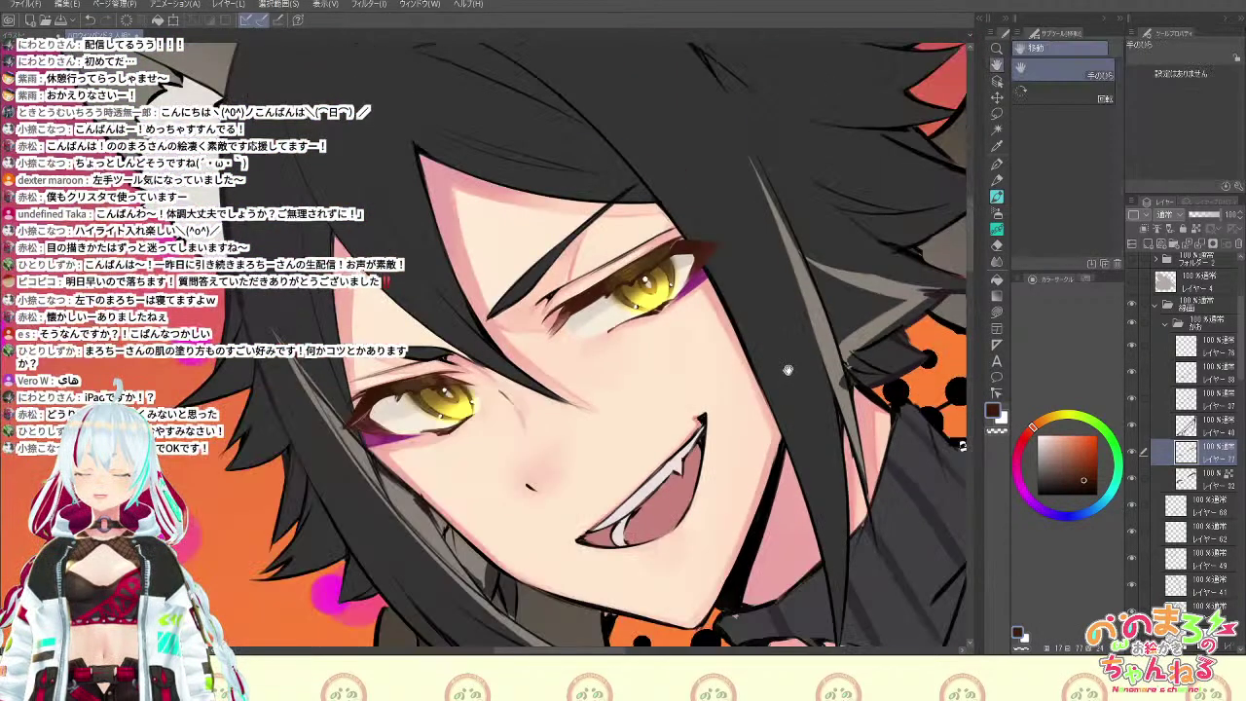
{"action": "left_click_drag", "start_coordinate": [788, 371], "coordinate": [871, 506]}
{"action": "key", "text": "space"}
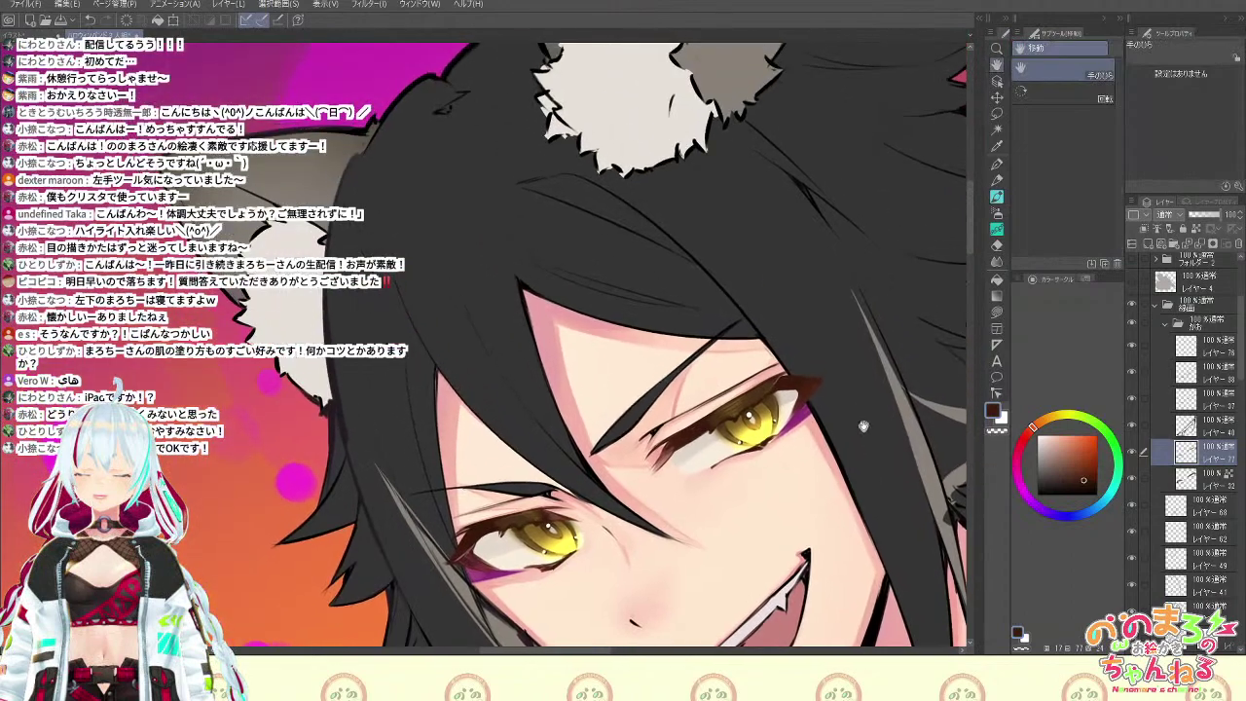
{"action": "scroll", "coordinate": [818, 282], "scroll_direction": "down", "scroll_amount": 4}
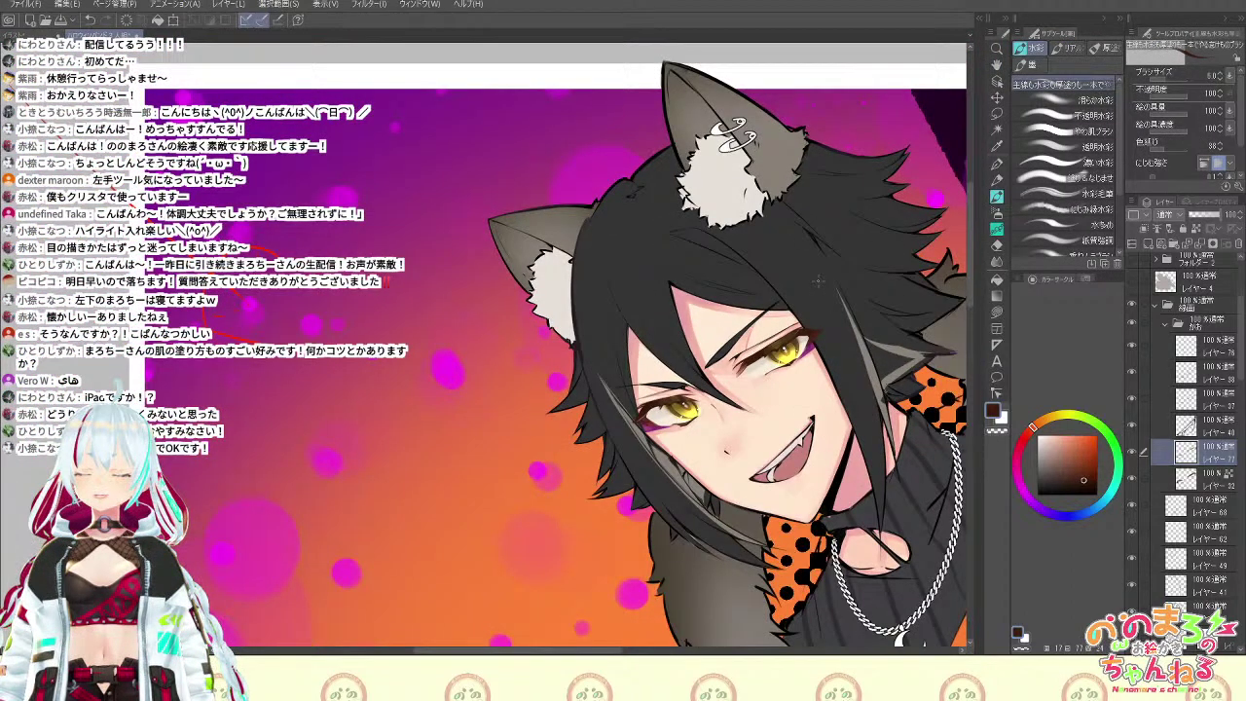
{"action": "scroll", "coordinate": [818, 282], "scroll_direction": "up", "scroll_amount": 4}
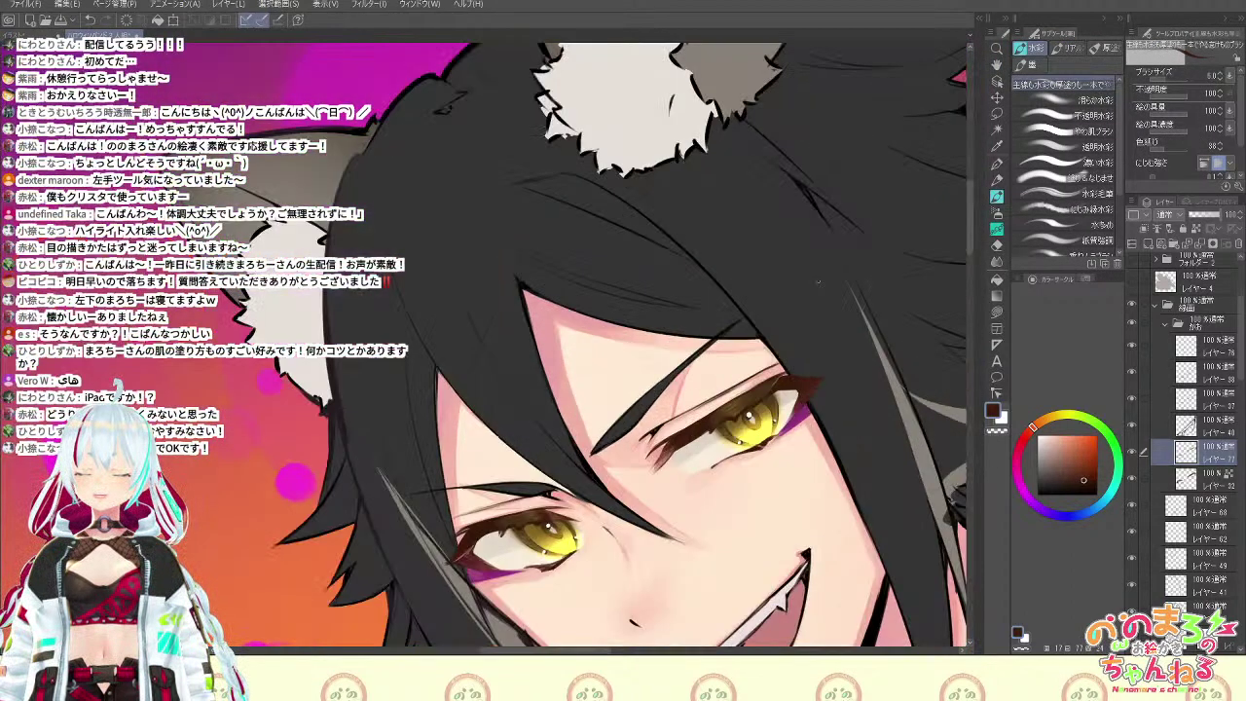
{"action": "left_click_drag", "start_coordinate": [818, 282], "coordinate": [874, 390]}
{"action": "mouse_move", "coordinate": [822, 530]}
{"action": "left_mouse_down"}
{"action": "mouse_move", "coordinate": [823, 503]}
{"action": "mouse_move", "coordinate": [811, 532]}
{"action": "left_mouse_up"}
{"action": "left_click_drag", "start_coordinate": [825, 432], "coordinate": [818, 368]}
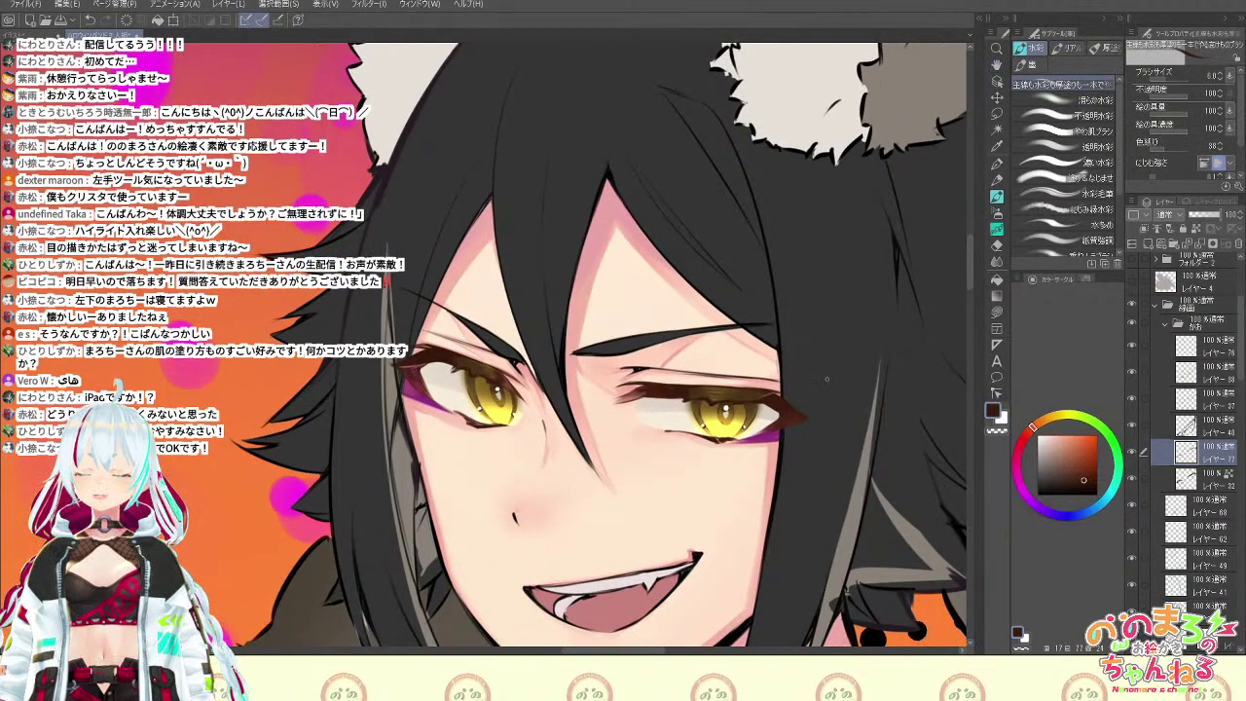
Blend the right-hand eye's inner and outer lash corners with dark and reddish browns sampled from the lashes
{"action": "scroll", "coordinate": [827, 380], "scroll_direction": "up", "scroll_amount": 2}
{"action": "left_click", "coordinate": [751, 411], "text": "alt"}
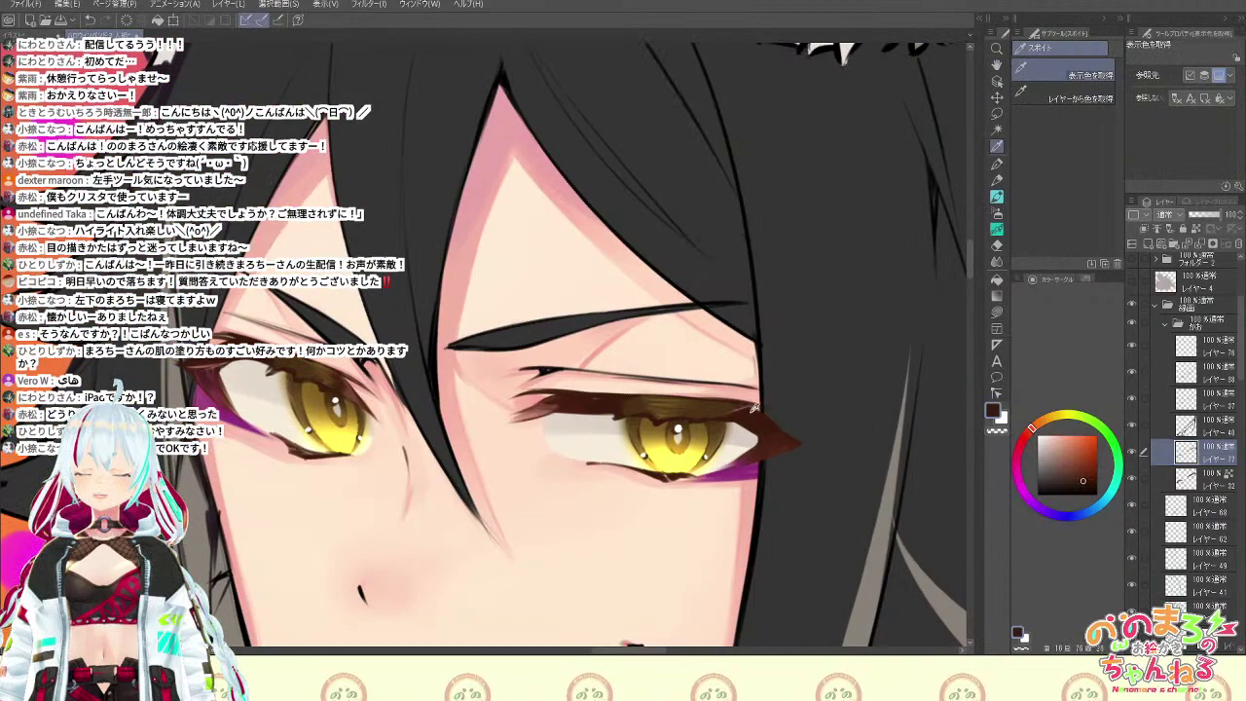
{"action": "key", "text": "b"}
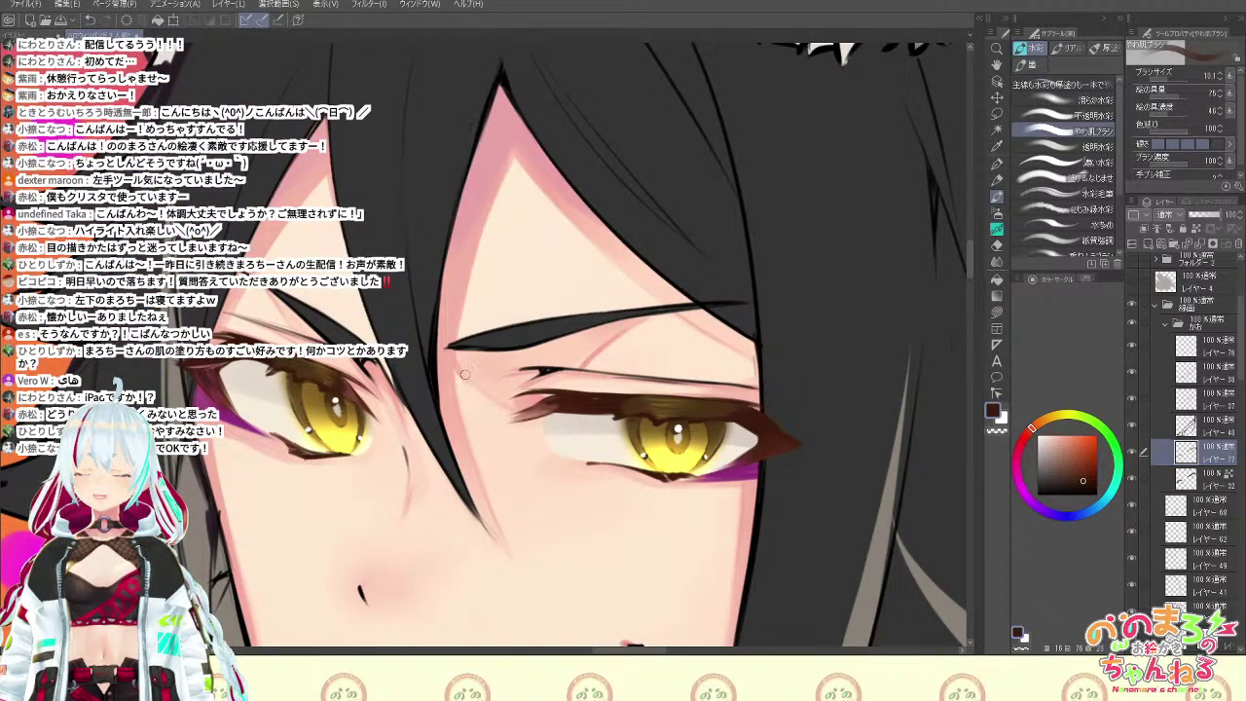
{"action": "left_click", "coordinate": [540, 405], "text": "alt"}
{"action": "key", "text": "b"}
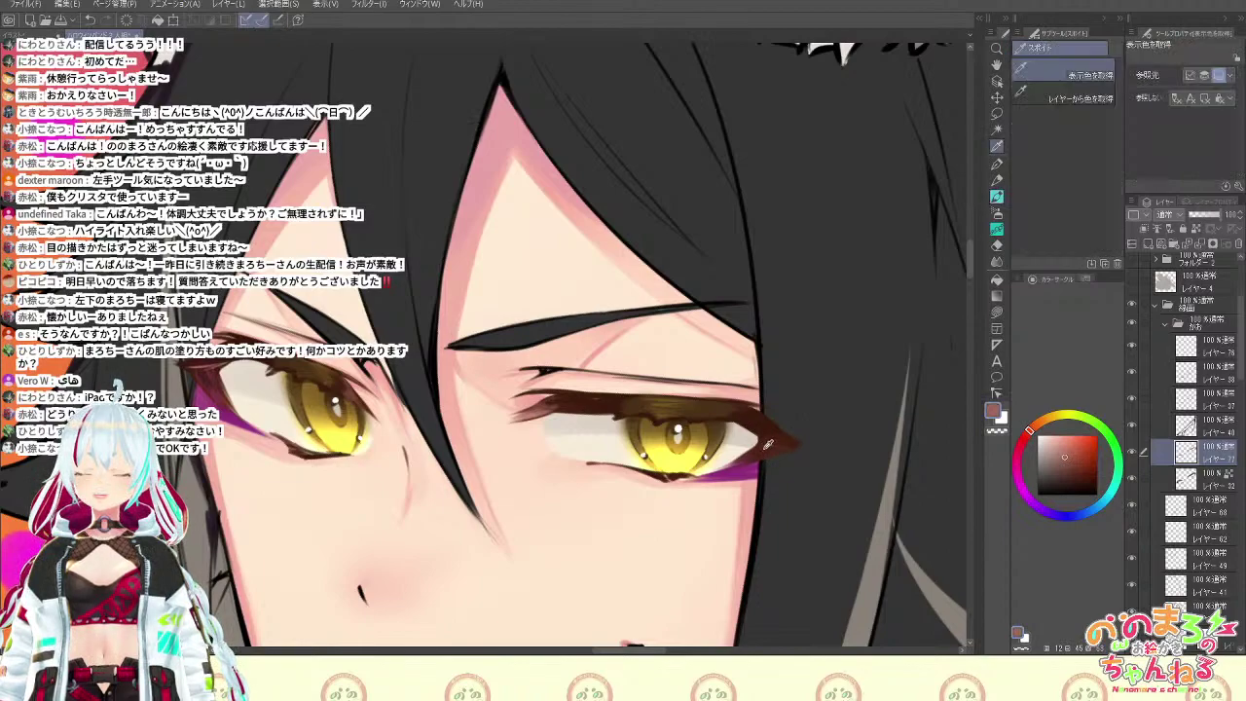
{"action": "key", "text": "b"}
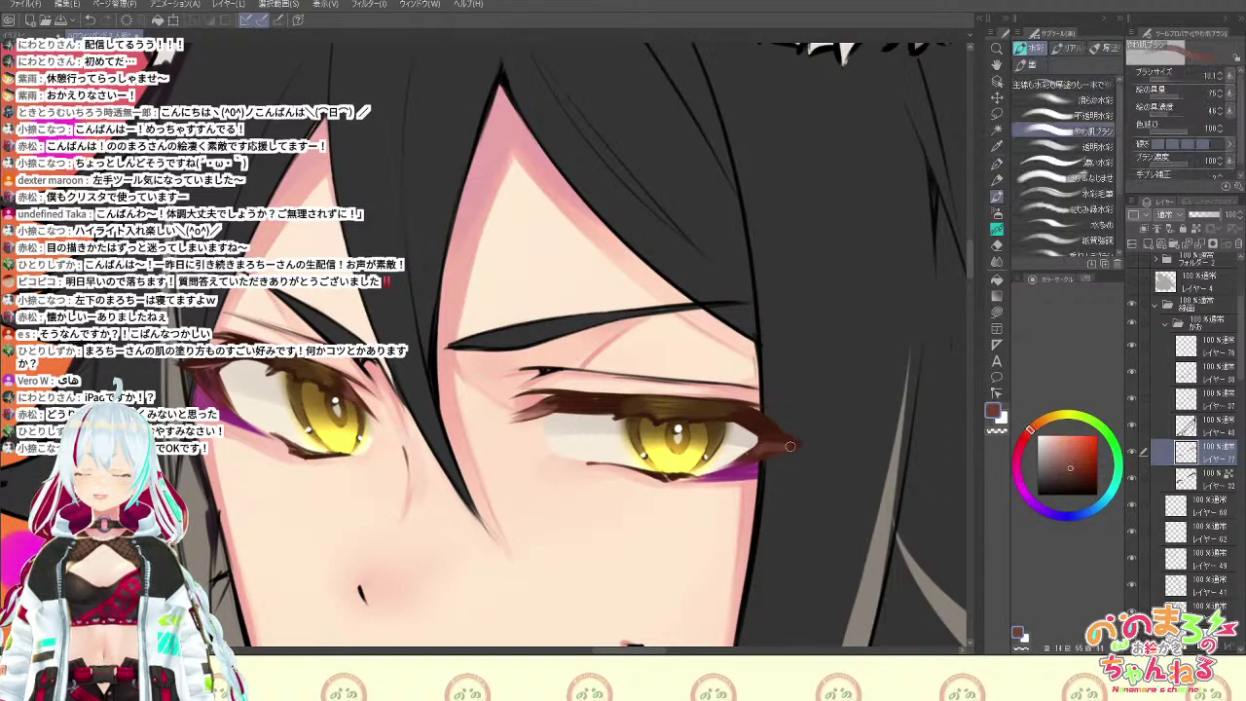
{"action": "left_click", "coordinate": [784, 433], "text": "alt"}
{"action": "key", "text": "b"}
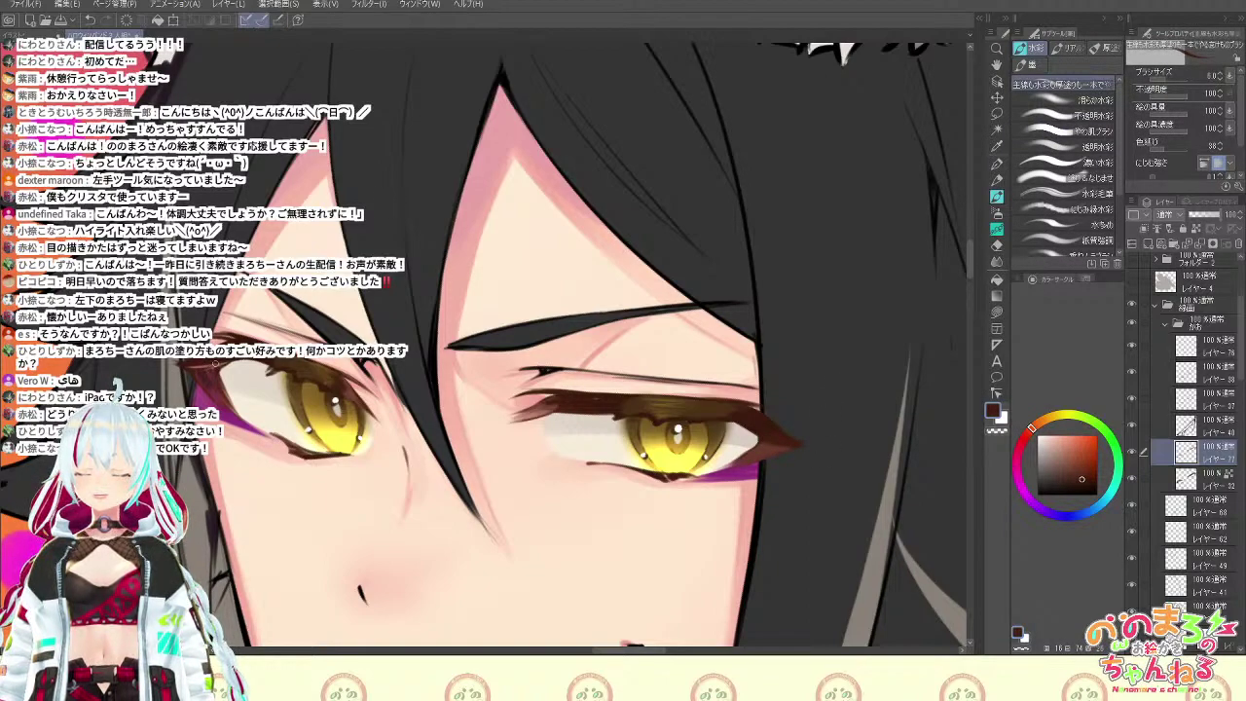
Refine the left-hand eye's outer lash corner with dark reds and reddish brown sampled from it, and check the whole face
{"action": "left_click", "coordinate": [208, 364], "text": "alt"}
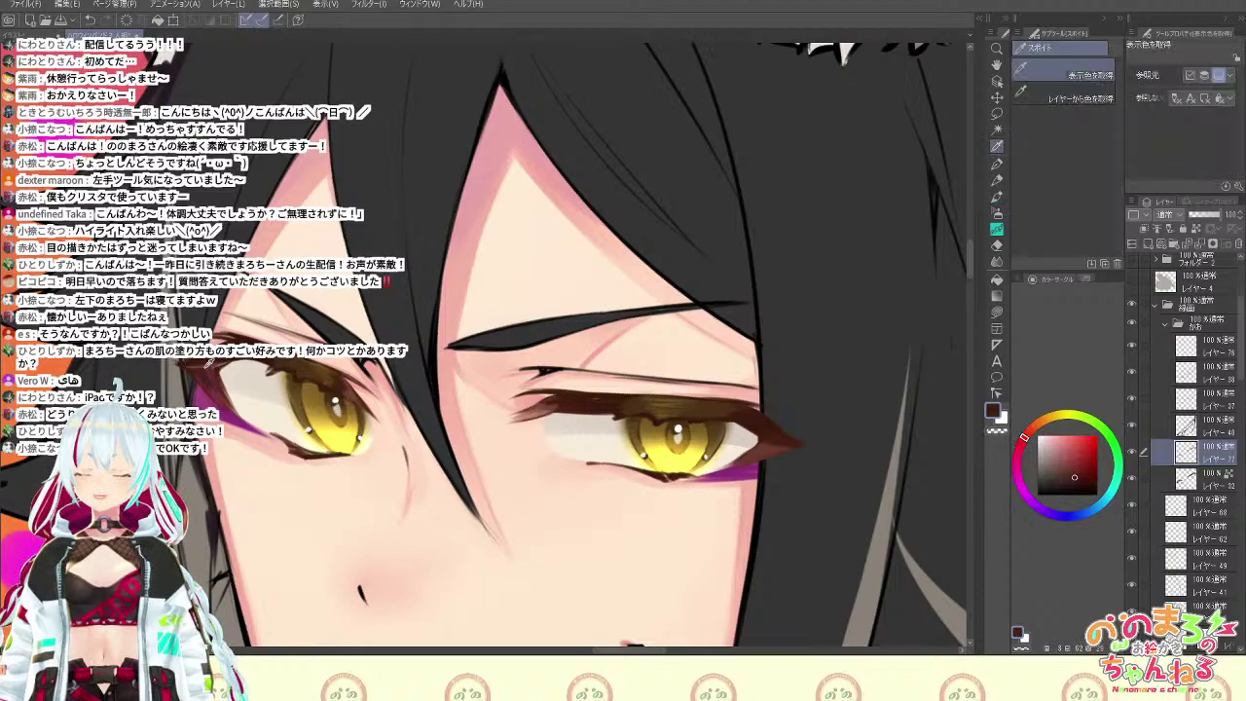
{"action": "left_click", "coordinate": [206, 362], "text": "alt"}
{"action": "key", "text": "b"}
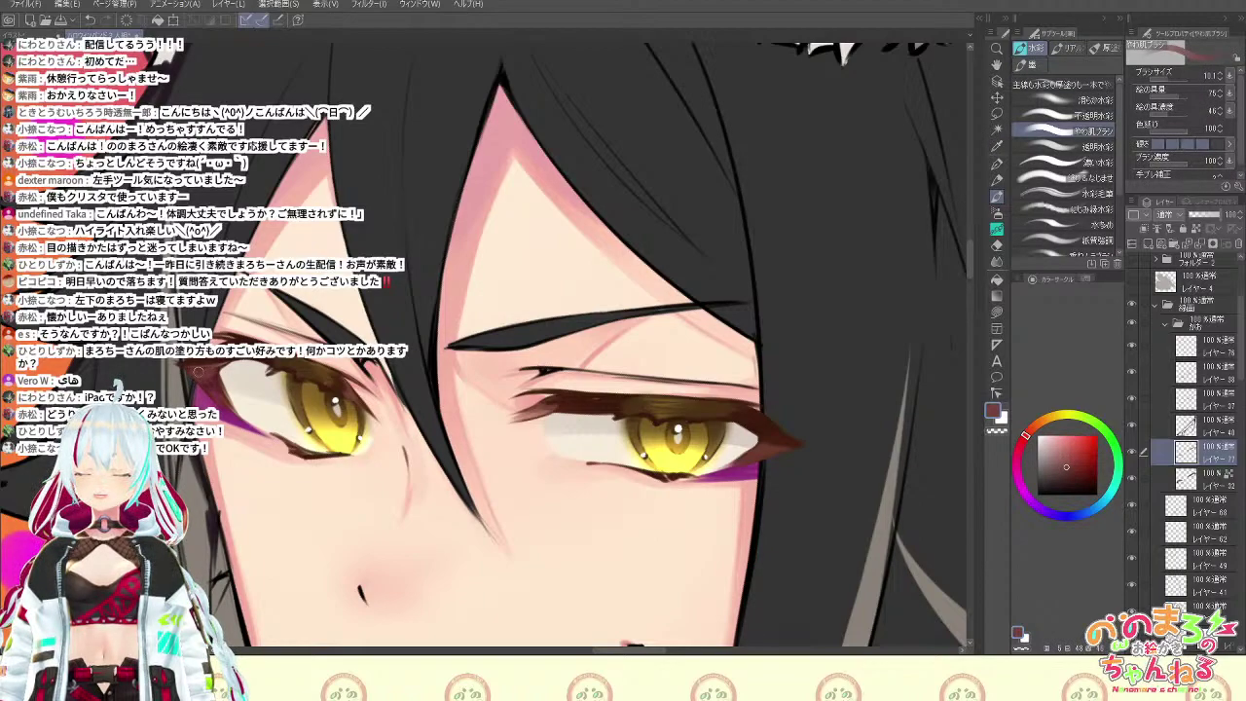
{"action": "left_click", "coordinate": [199, 372], "text": "alt"}
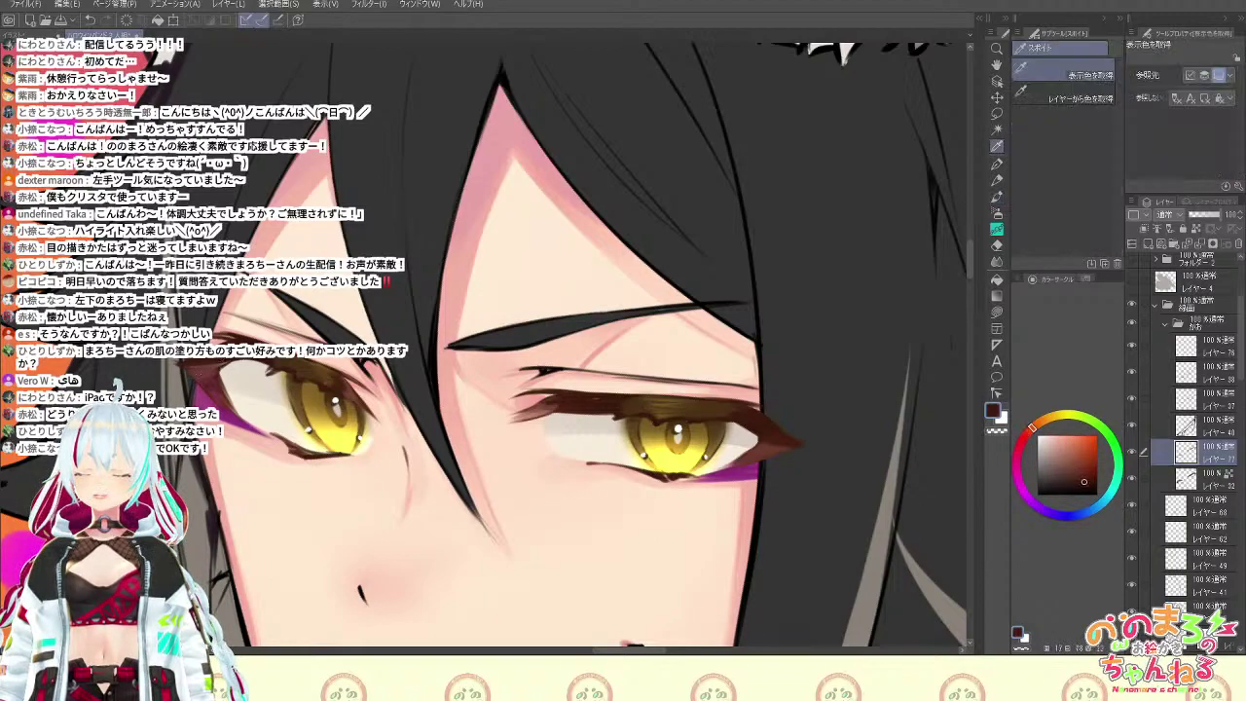
{"action": "left_click", "coordinate": [218, 362], "text": "alt"}
{"action": "key", "text": "b"}
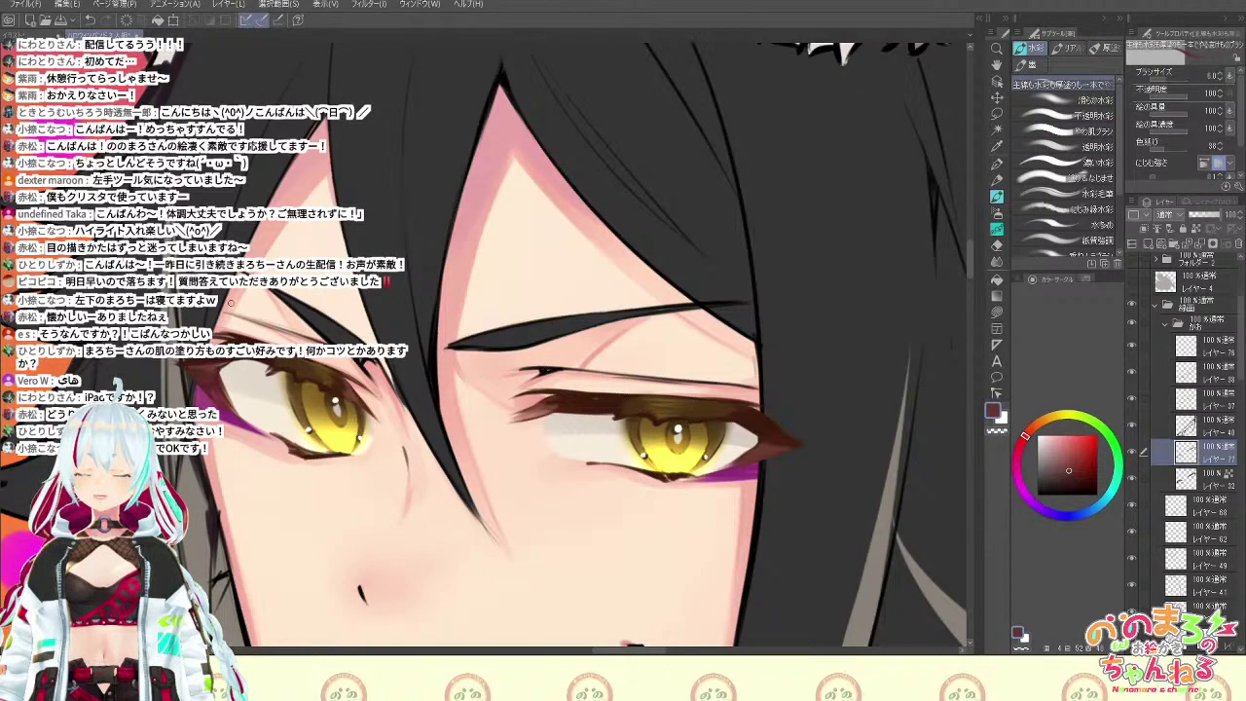
{"action": "scroll", "coordinate": [259, 337], "scroll_direction": "down", "scroll_amount": 3}
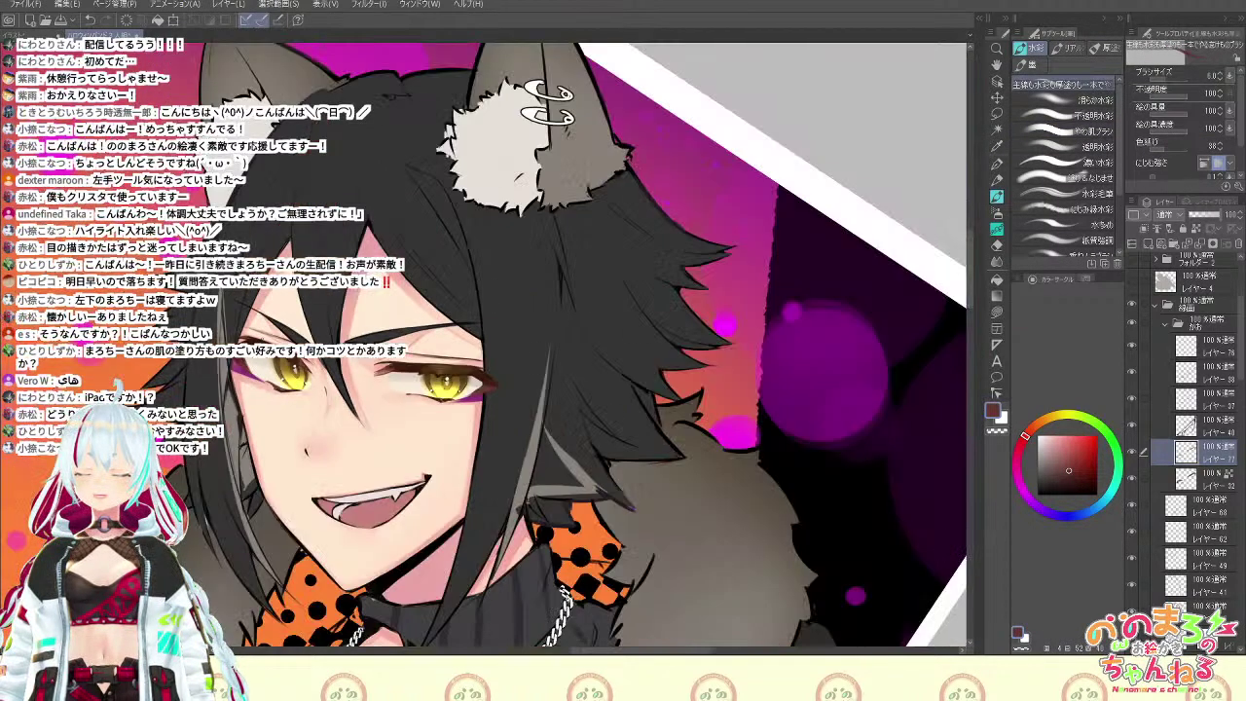
{"action": "scroll", "coordinate": [263, 343], "scroll_direction": "down", "scroll_amount": 3}
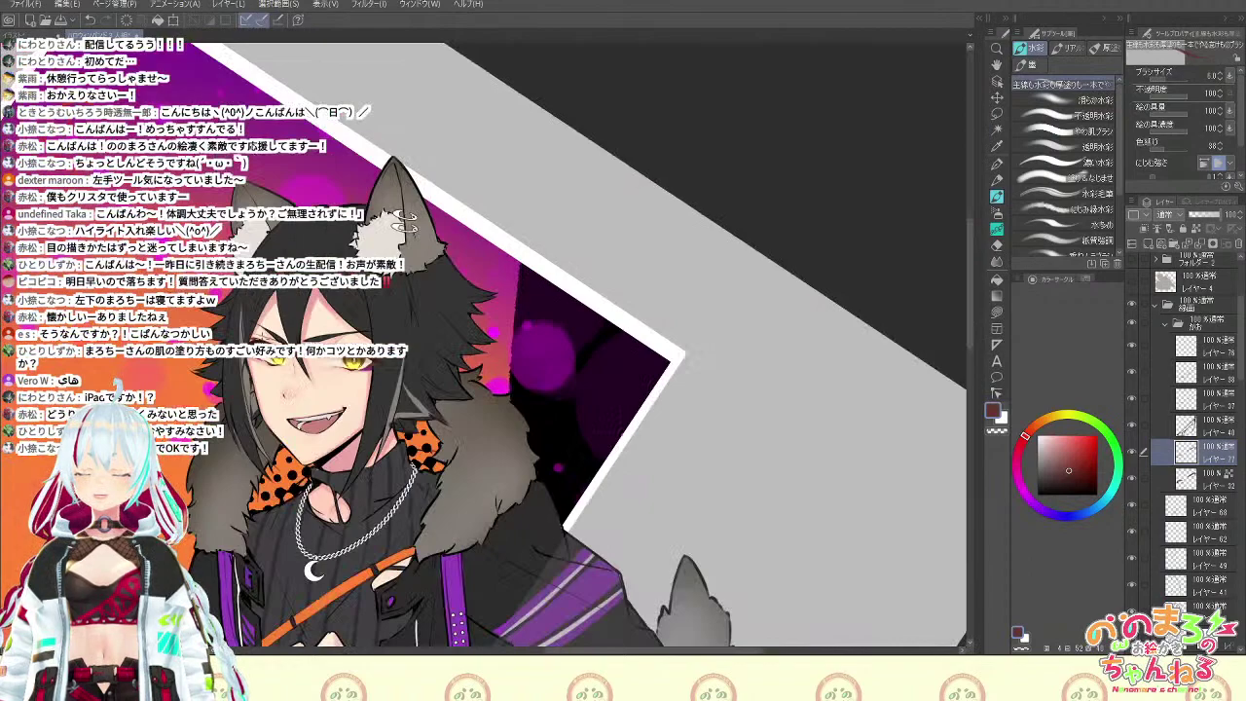
{"action": "scroll", "coordinate": [263, 343], "scroll_direction": "up", "scroll_amount": 5}
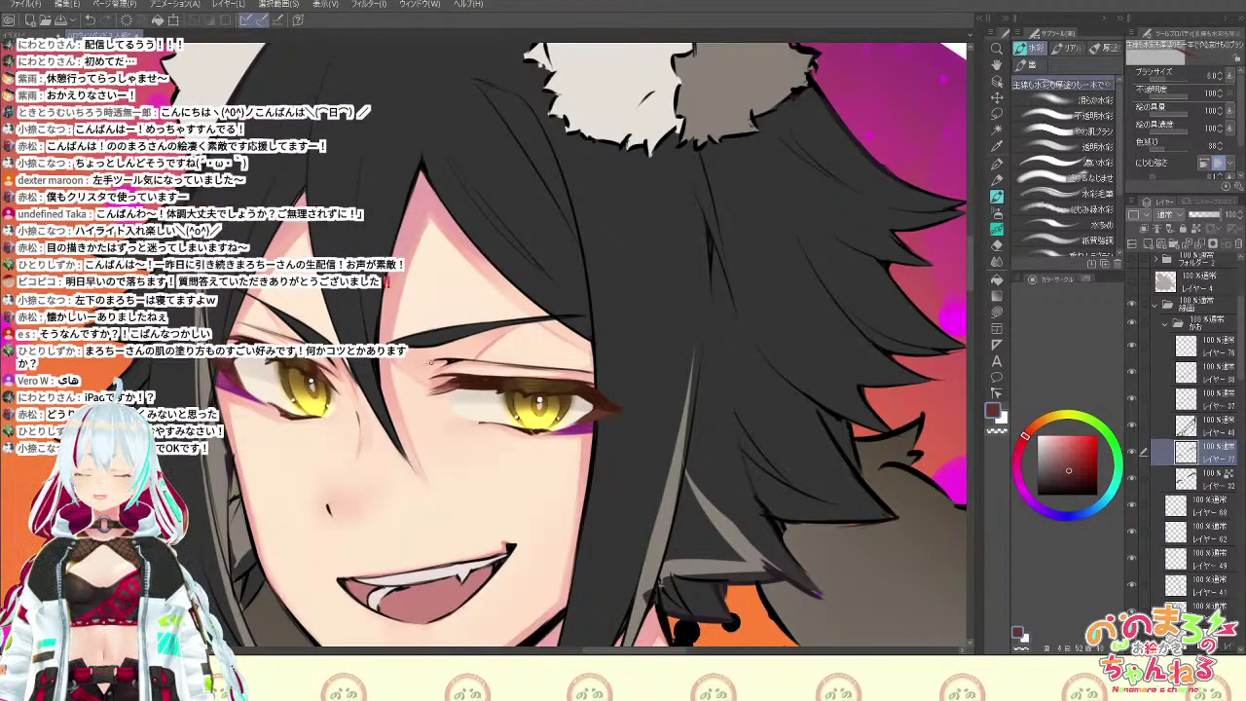
{"action": "scroll", "coordinate": [615, 421], "scroll_direction": "down", "scroll_amount": 5}
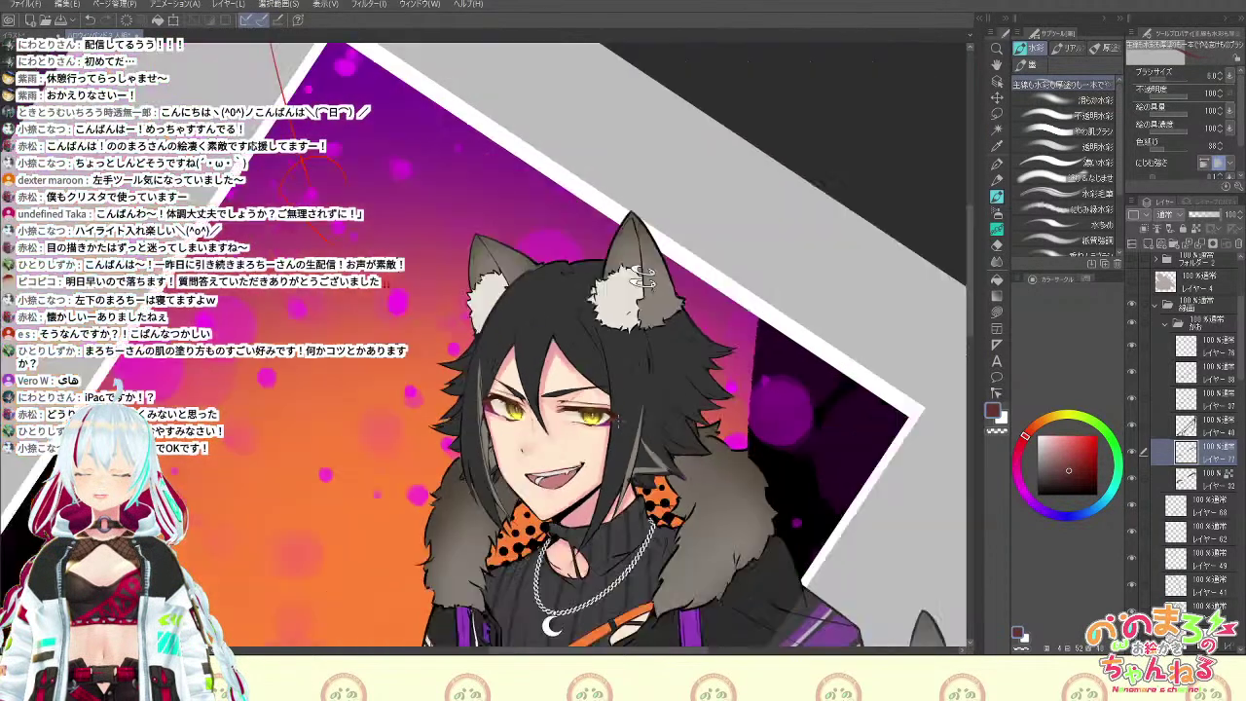
{"action": "scroll", "coordinate": [643, 277], "scroll_direction": "up", "scroll_amount": 4}
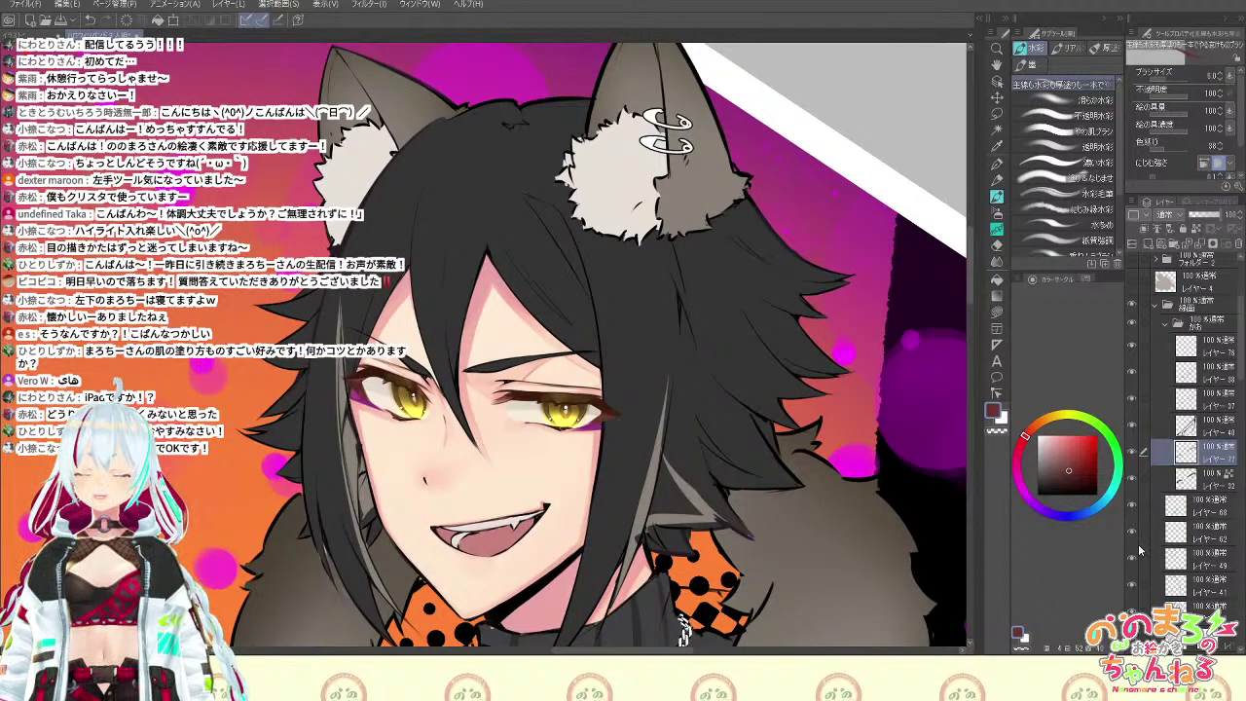
Check the eyes' new lash colours against the whole illustration from a distance and against the face up close
{"action": "key", "text": "ctrl+plus"}
{"action": "key", "text": "ctrl+minus"}
{"action": "key", "text": "ctrl+minus"}
{"action": "key", "text": "ctrl+minus"}
{"action": "key", "text": "ctrl+minus"}
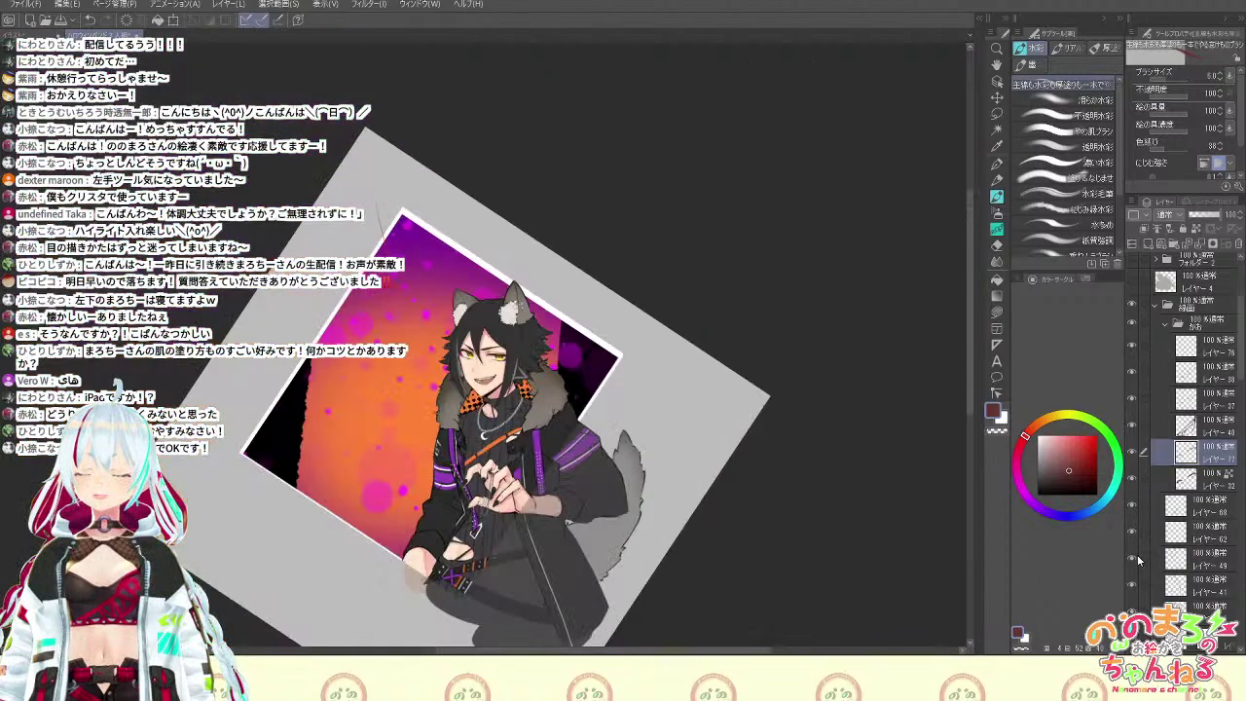
{"action": "key", "text": "ctrl+plus"}
{"action": "key", "text": "ctrl+plus"}
{"action": "key", "text": "ctrl+plus"}
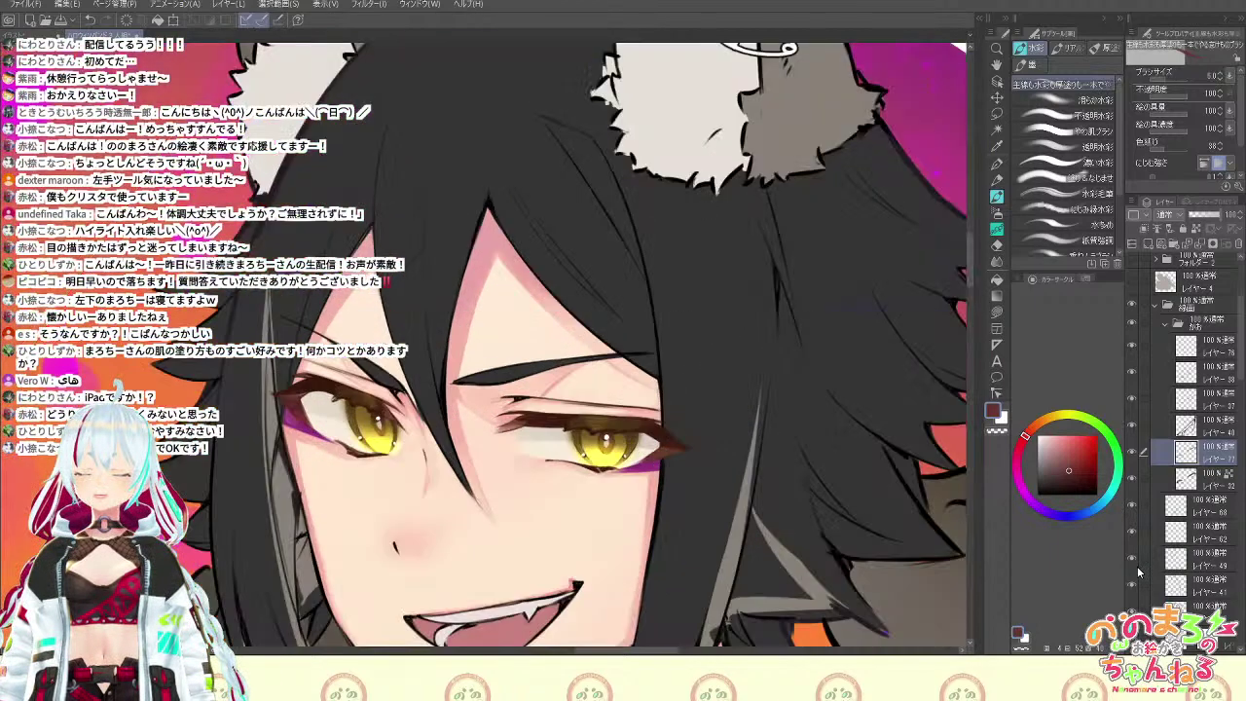
Touch up the outer lash corners of both eyes with dark reddish browns sampled from the lashes
{"action": "key", "text": "alt"}
{"action": "key", "text": "asciicircum"}
{"action": "key", "text": "asciicircum"}
{"action": "key", "text": "asciicircum"}
{"action": "key", "text": "asciicircum"}
{"action": "key", "text": "alt"}
{"action": "left_click", "coordinate": [621, 512]}
{"action": "key", "text": "b"}
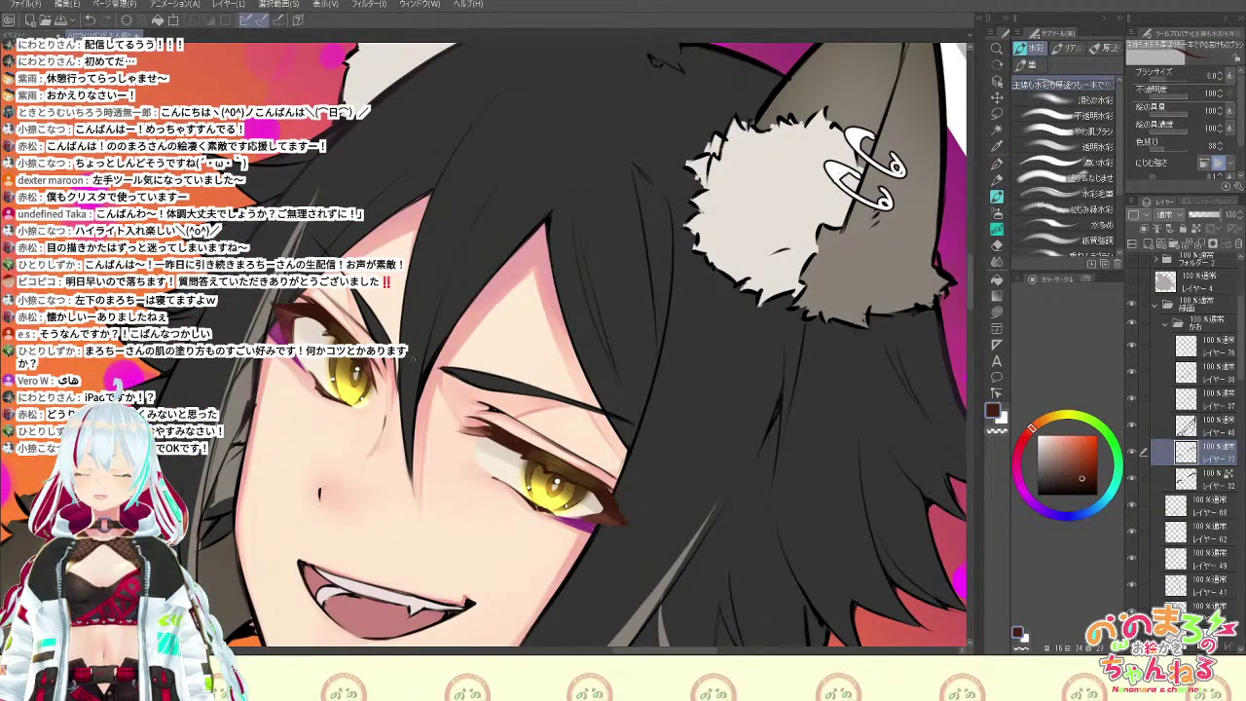
{"action": "left_click", "coordinate": [290, 308], "text": "alt"}
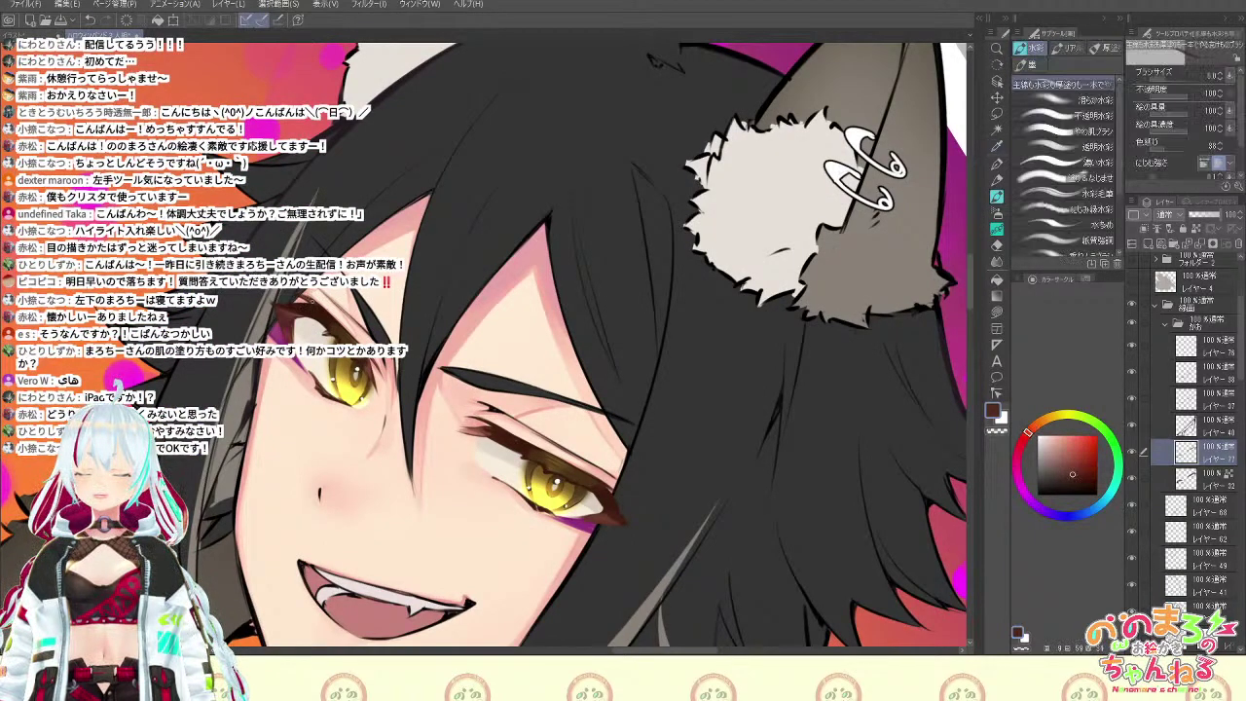
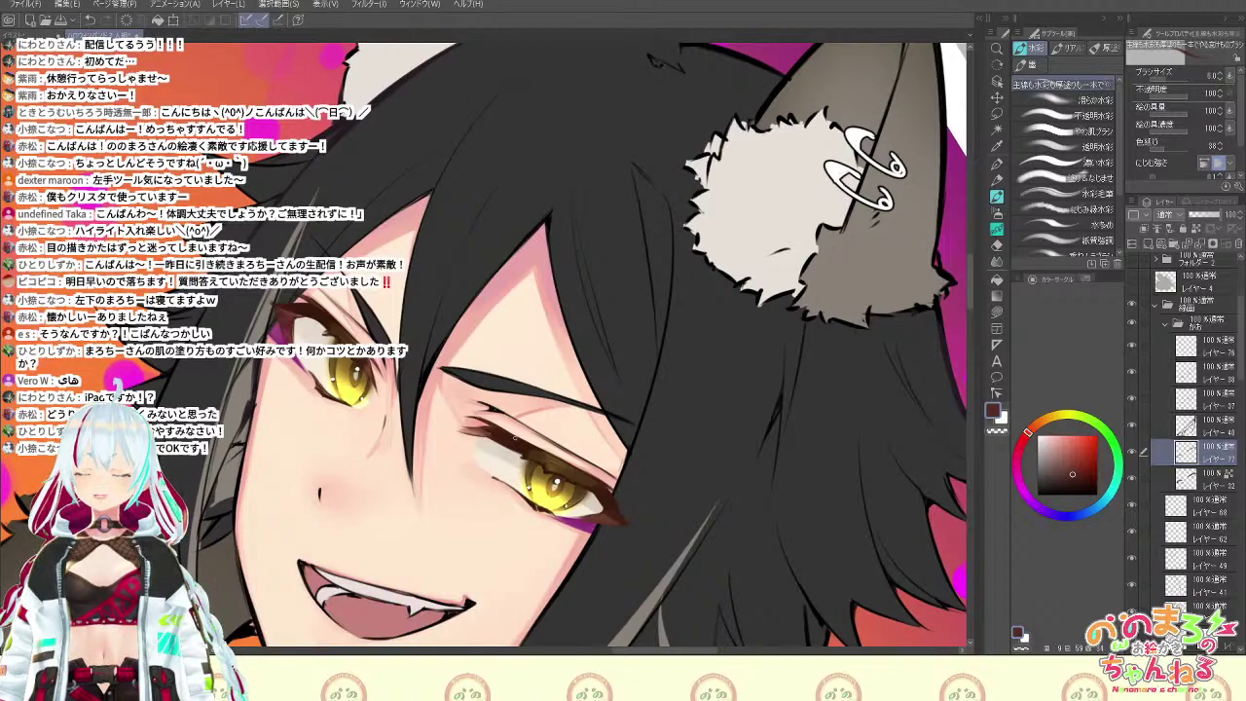
Blend the right-hand eye's upper lash line with dark reddish and yellowish browns sampled along it, using the soft skin brush
{"action": "key", "text": "minus"}
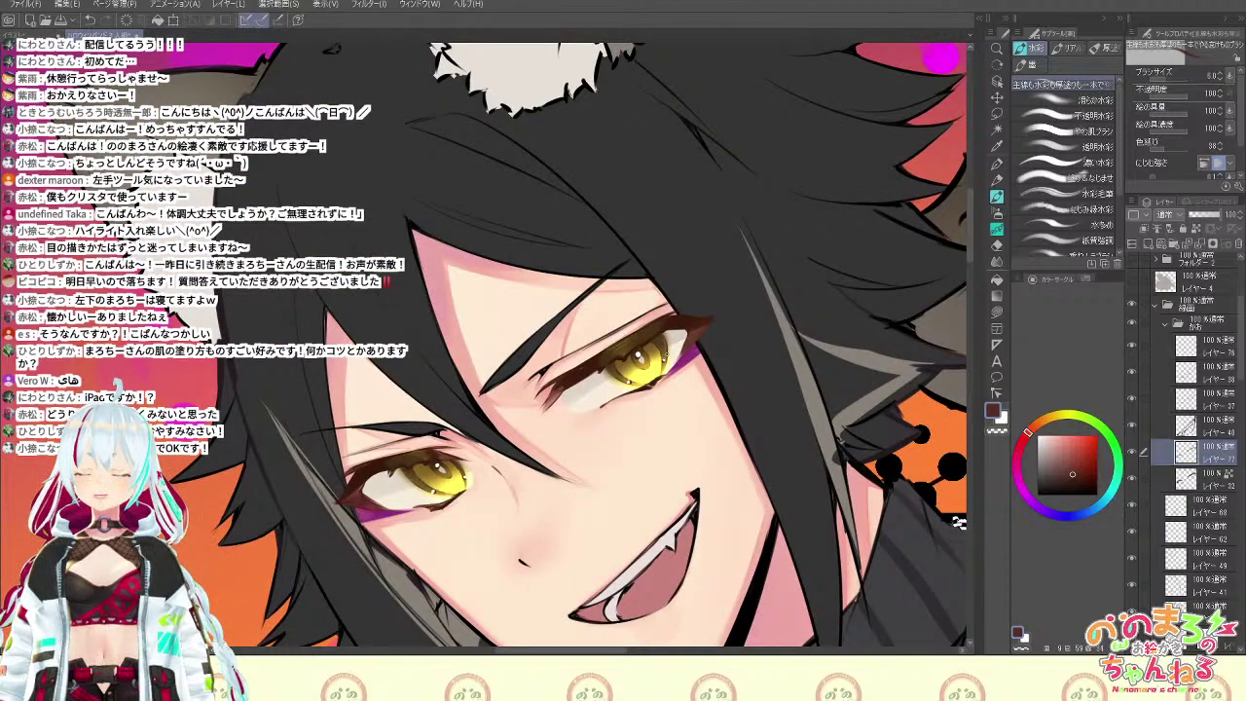
{"action": "left_click_drag", "start_coordinate": [688, 336], "coordinate": [679, 245]}
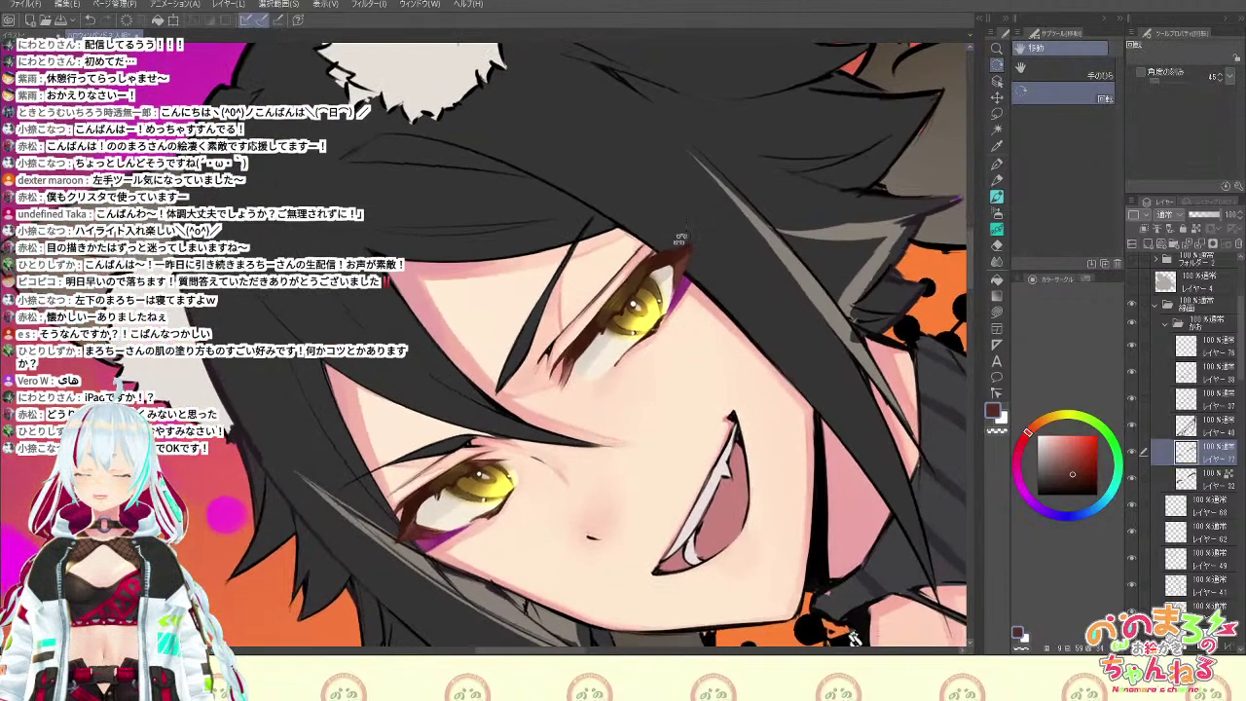
{"action": "left_click_drag", "start_coordinate": [711, 356], "coordinate": [683, 479]}
{"action": "left_click", "coordinate": [623, 387], "text": "alt"}
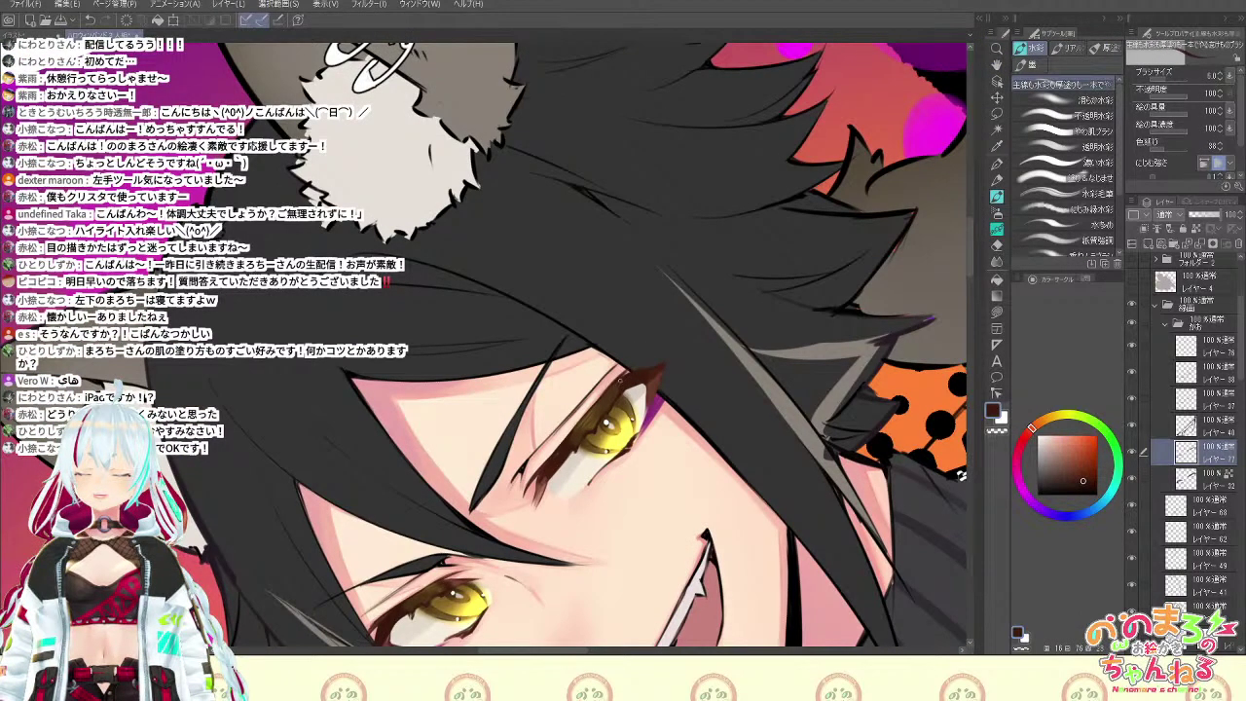
{"action": "left_click", "coordinate": [611, 398], "text": "alt"}
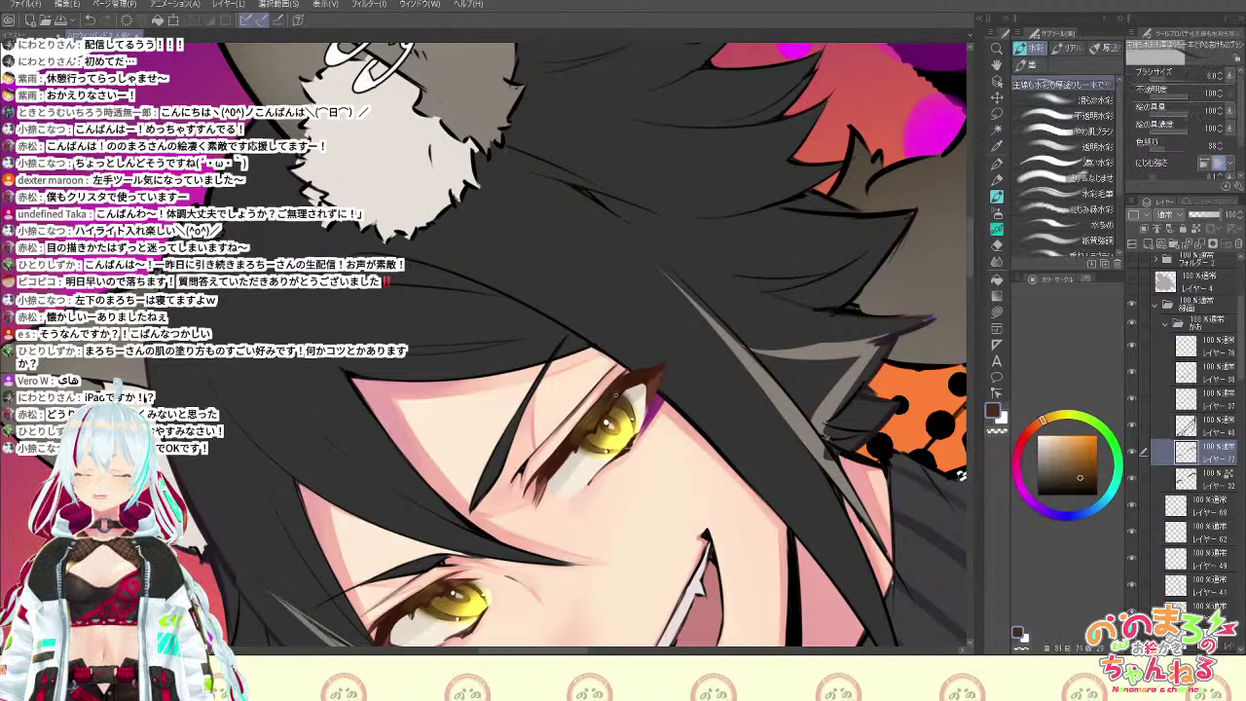
{"action": "left_click", "coordinate": [605, 396], "text": "alt"}
{"action": "key", "text": "b"}
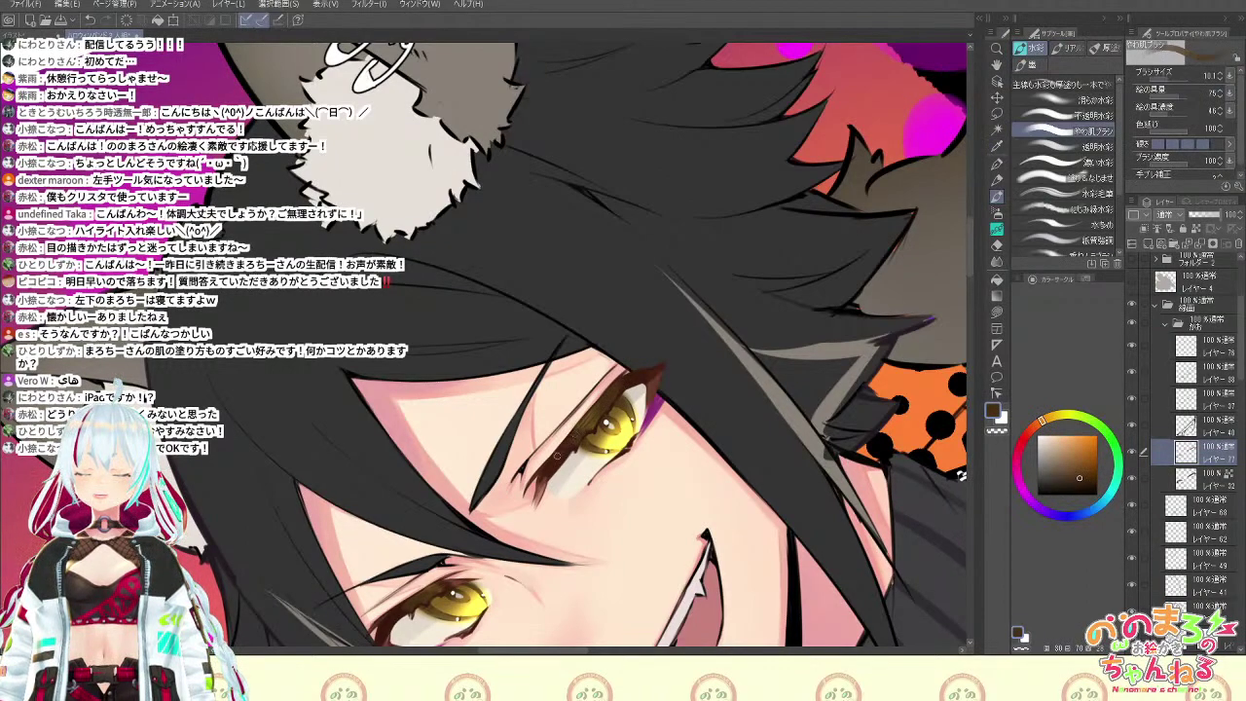
Refine the left-hand eye's outer lash corner with very dark reddish browns sampled from it, and compare both eyes
{"action": "left_click_drag", "start_coordinate": [584, 471], "coordinate": [685, 363]}
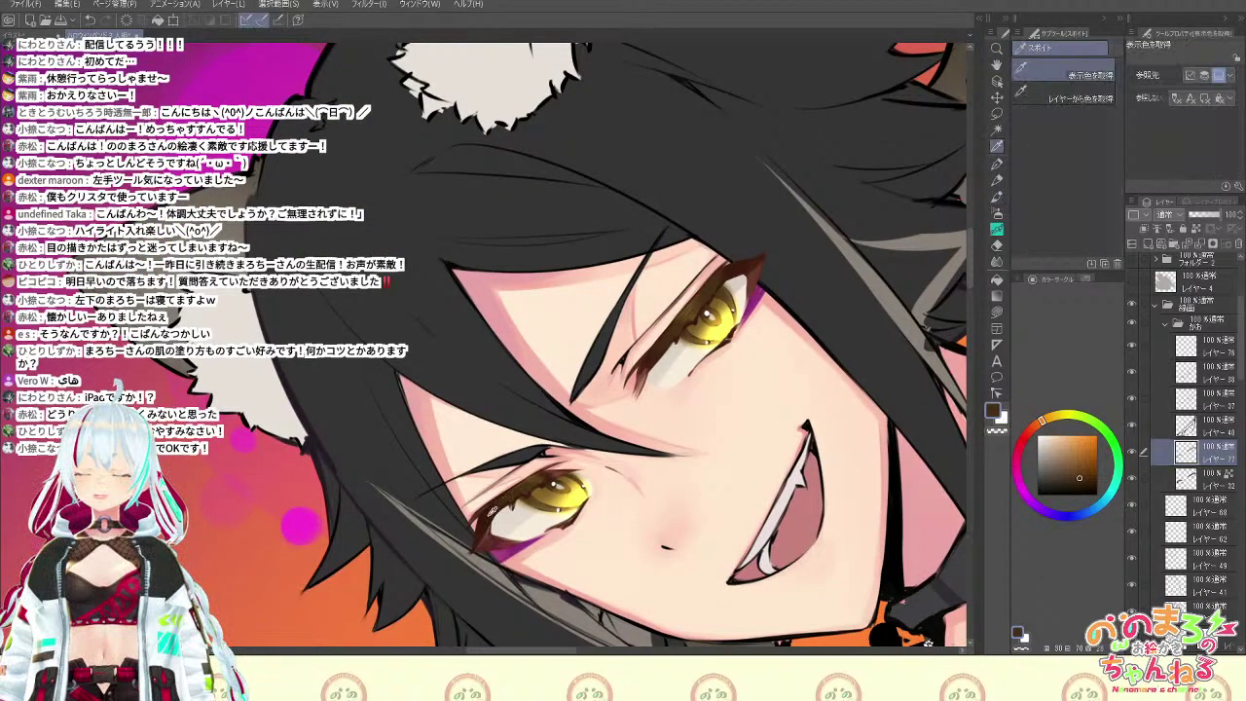
{"action": "left_click", "coordinate": [494, 512], "text": "alt"}
{"action": "key", "text": "b"}
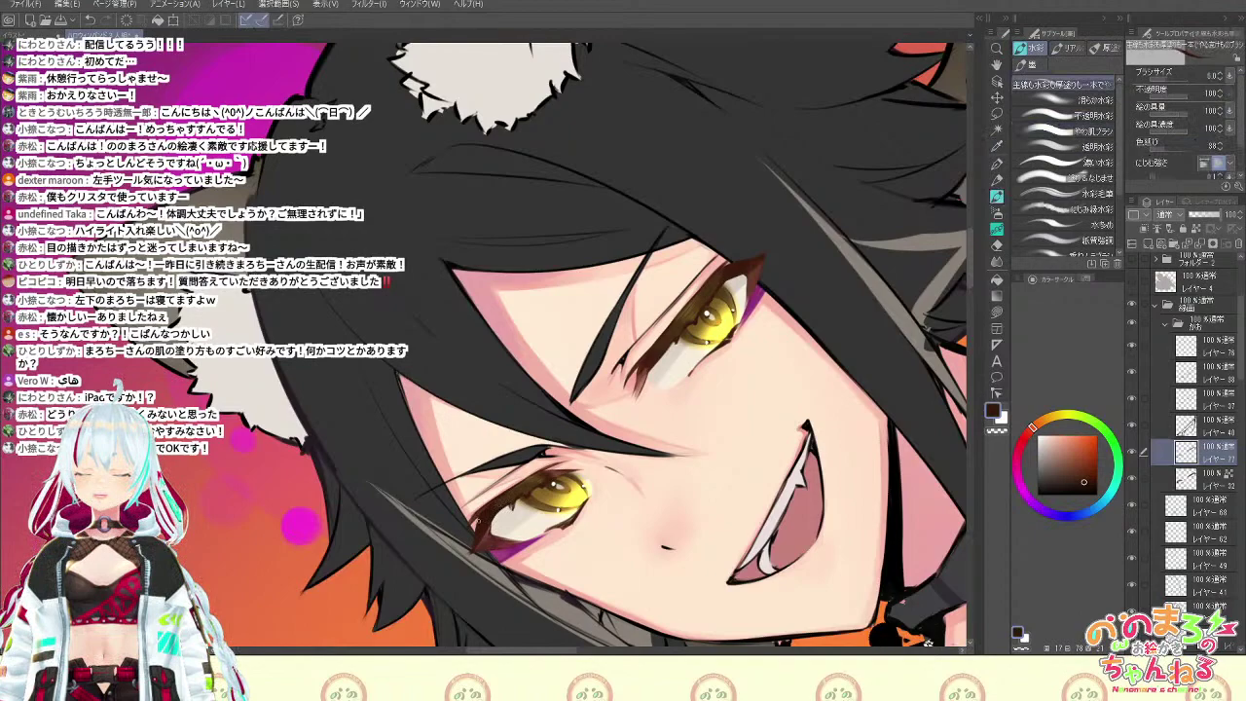
{"action": "left_click", "coordinate": [483, 515], "text": "alt"}
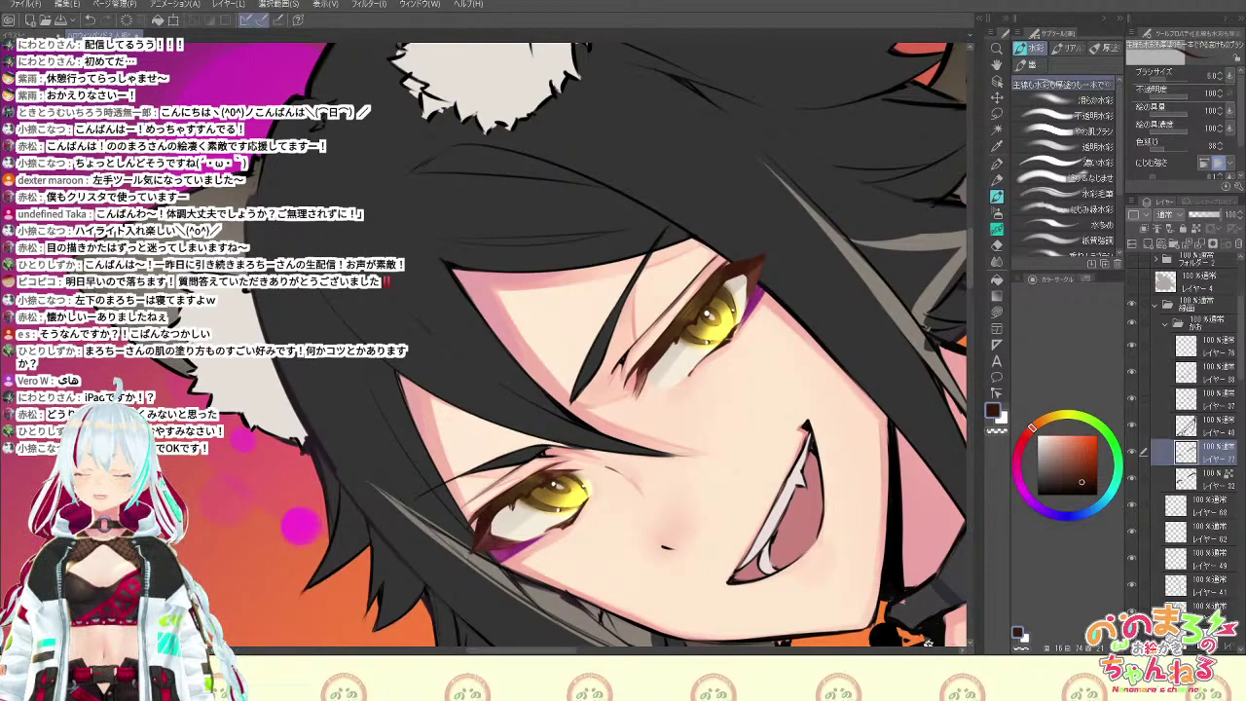
{"action": "key", "text": "ctrl+at"}
{"action": "key", "text": "ctrl+minus"}
{"action": "key", "text": "ctrl+minus"}
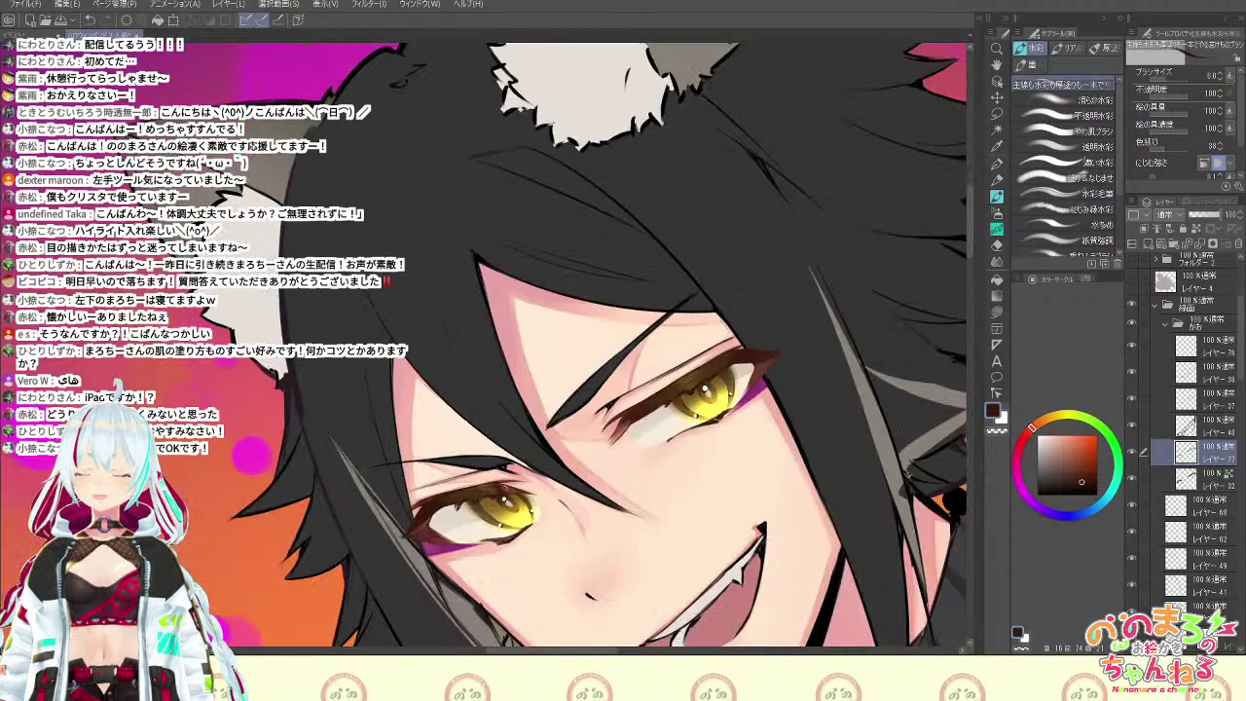
{"action": "scroll", "coordinate": [505, 488], "scroll_direction": "up", "scroll_amount": 3}
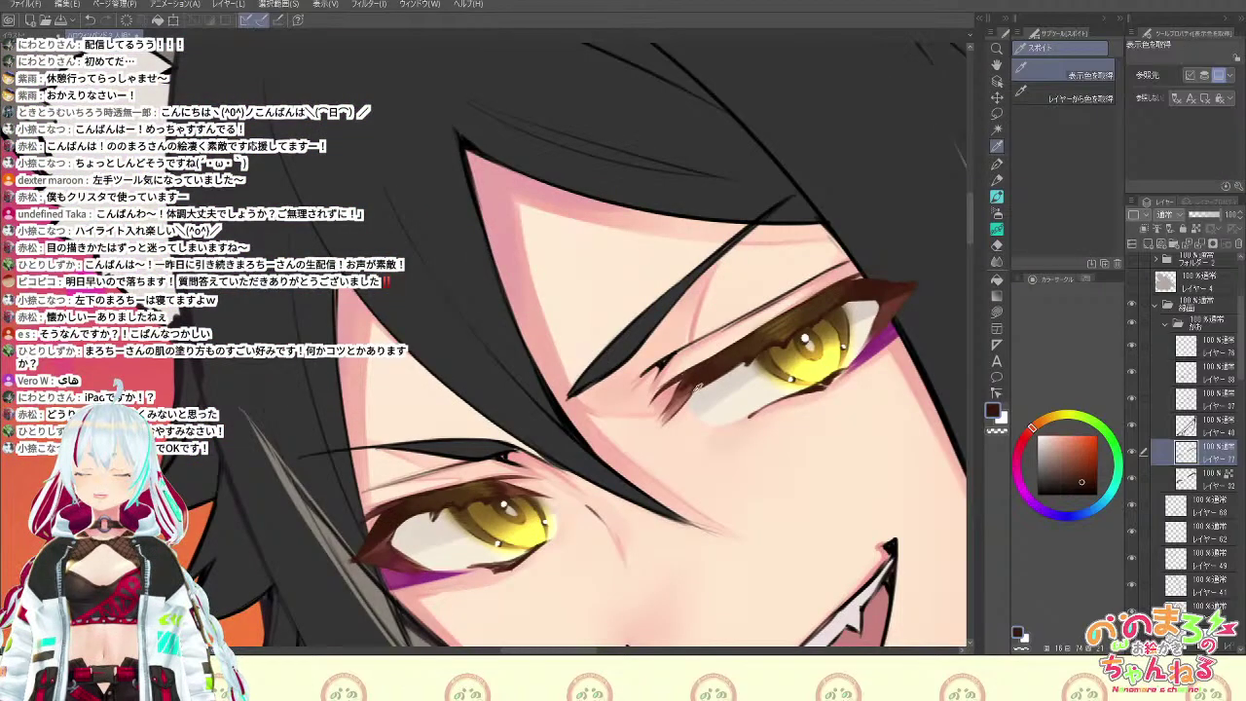
Retouch the inner tip of the upper eyelash with dark brown sampled from the lash on layer レイヤー 77
{"action": "left_click", "coordinate": [692, 391], "text": "alt"}
{"action": "left_click", "coordinate": [697, 384], "text": "alt"}
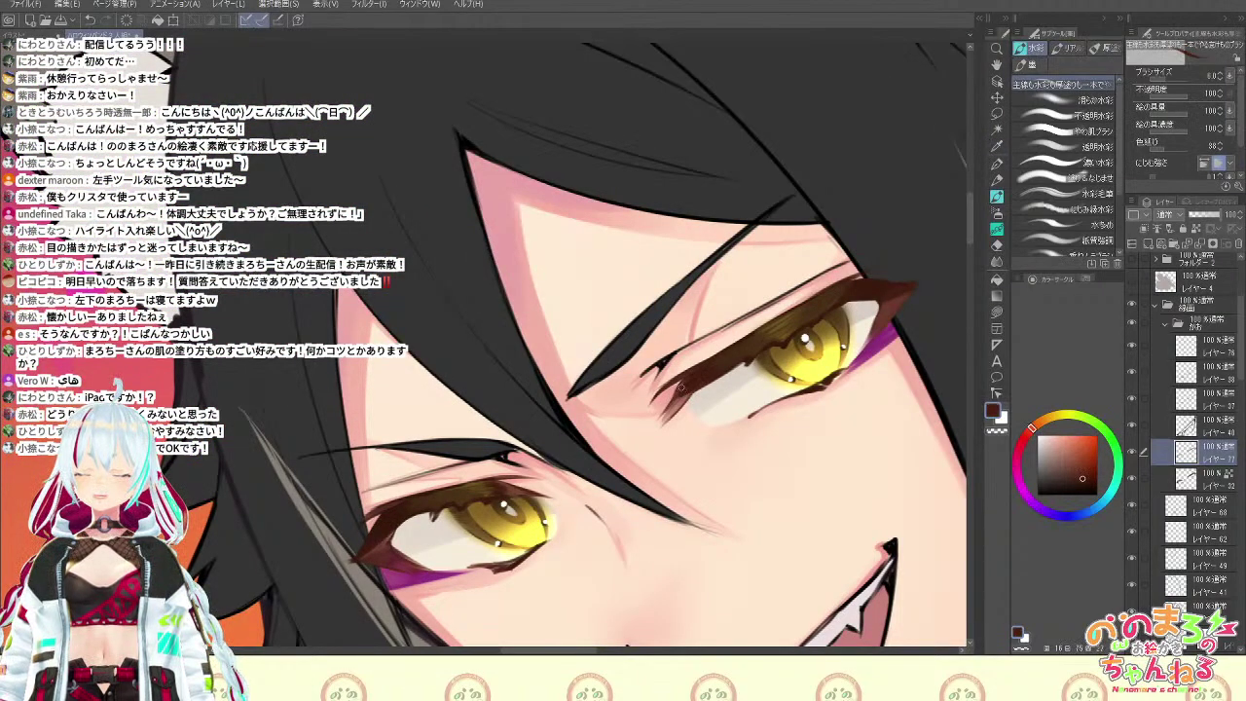
{"action": "left_click_drag", "start_coordinate": [709, 608], "coordinate": [441, 629]}
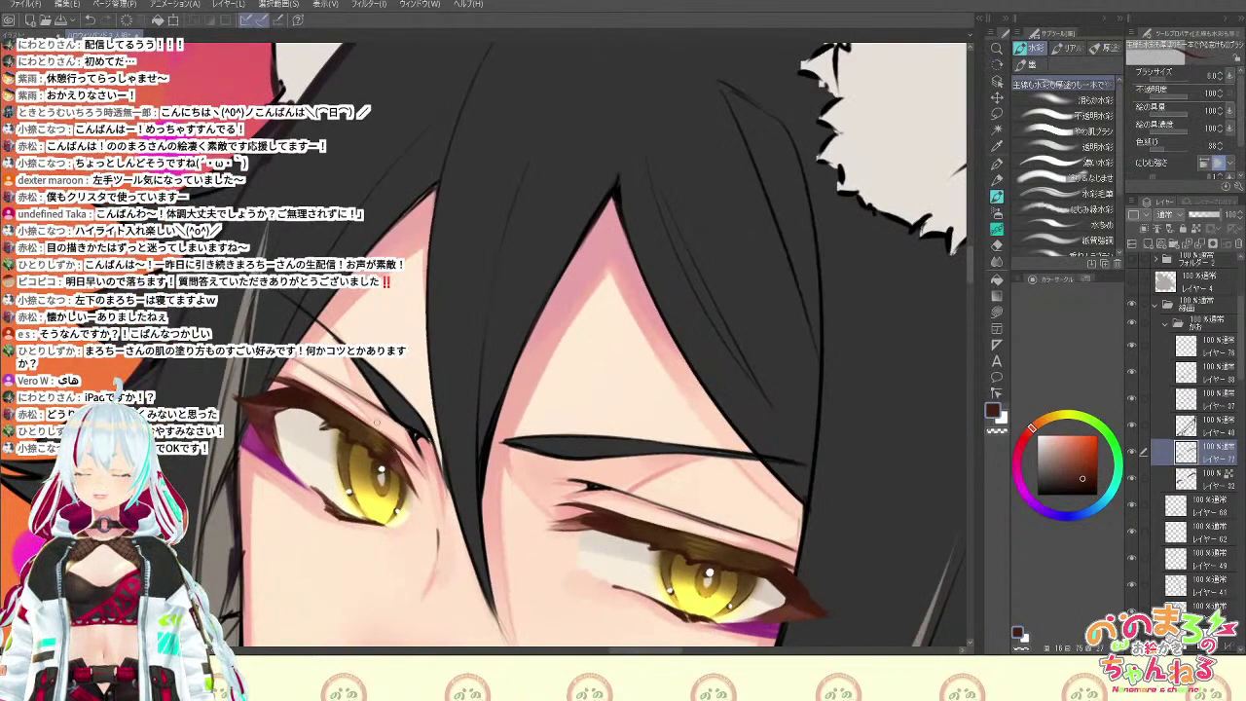
{"action": "scroll", "coordinate": [377, 422], "scroll_direction": "down", "scroll_amount": 3}
{"action": "scroll", "coordinate": [377, 423], "scroll_direction": "up", "scroll_amount": 3}
{"action": "scroll", "coordinate": [376, 422], "scroll_direction": "down", "scroll_amount": 3}
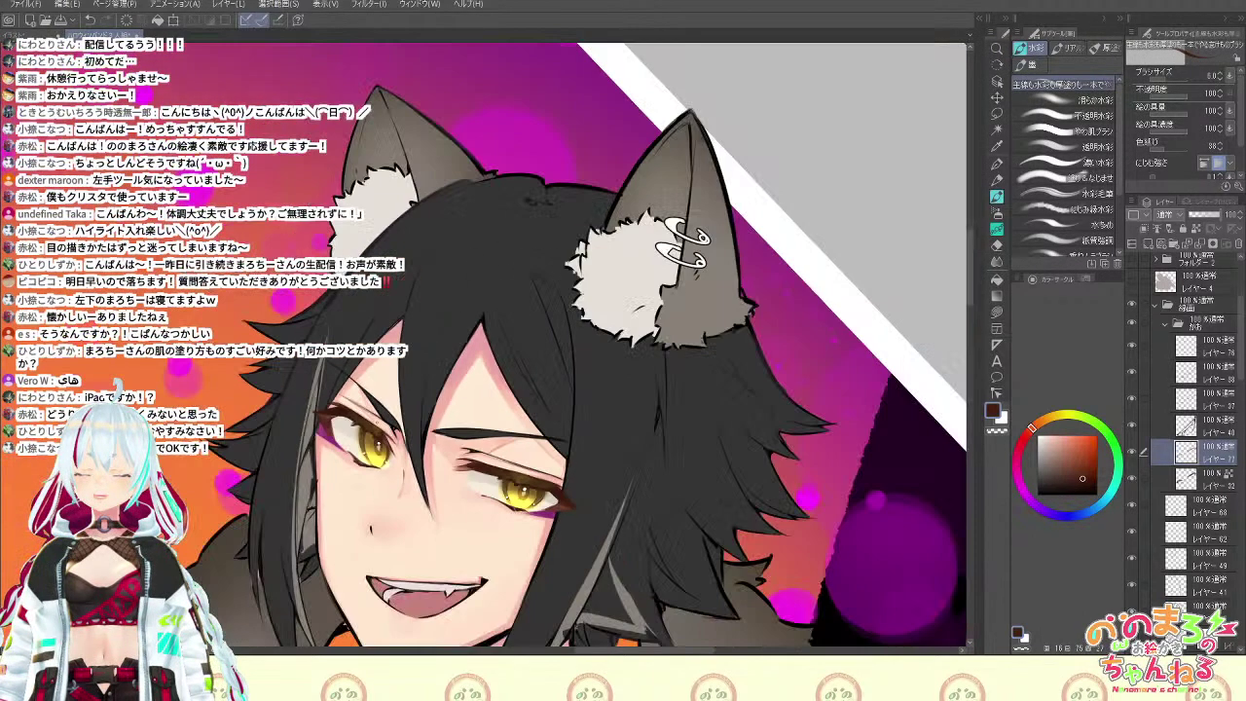
{"action": "scroll", "coordinate": [377, 423], "scroll_direction": "up", "scroll_amount": 3}
Refine the lash lines around both eyes with browns sampled from the artwork, tidying the strokes with the eraser
{"action": "left_click", "coordinate": [798, 547], "text": "alt"}
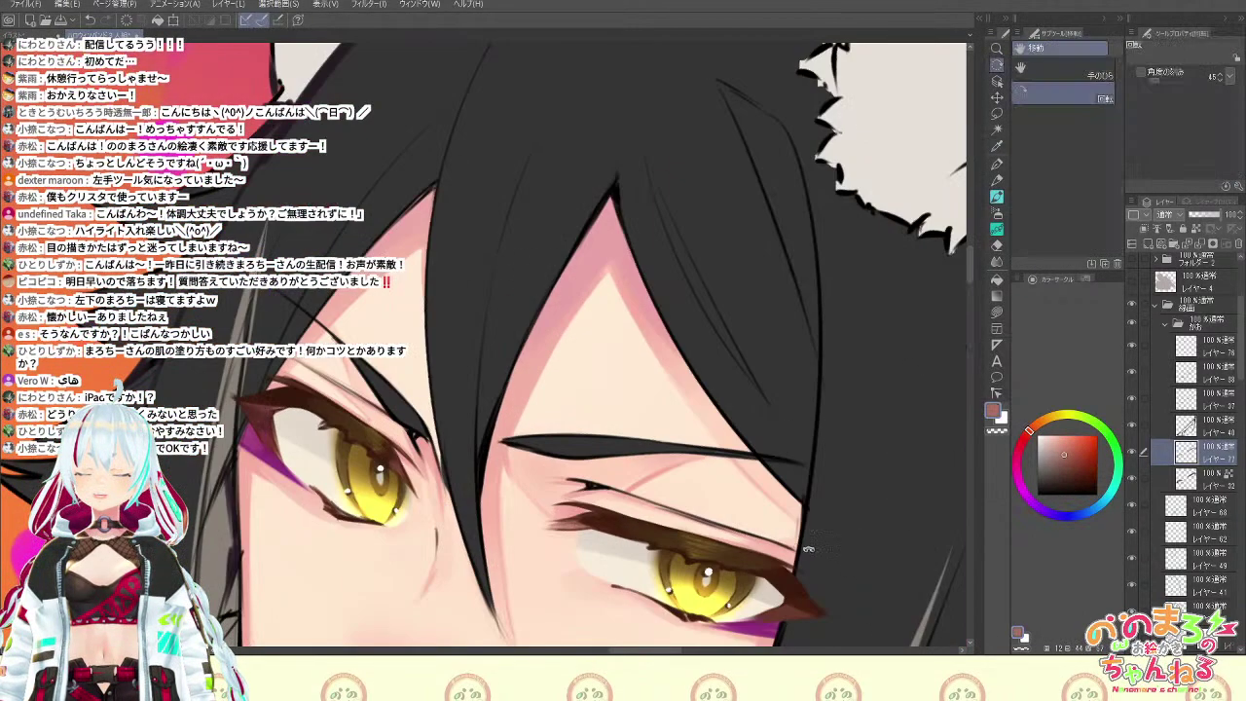
{"action": "mouse_move", "coordinate": [812, 549]}
{"action": "left_mouse_down"}
{"action": "mouse_move", "coordinate": [759, 561]}
{"action": "mouse_move", "coordinate": [726, 413]}
{"action": "left_mouse_up"}
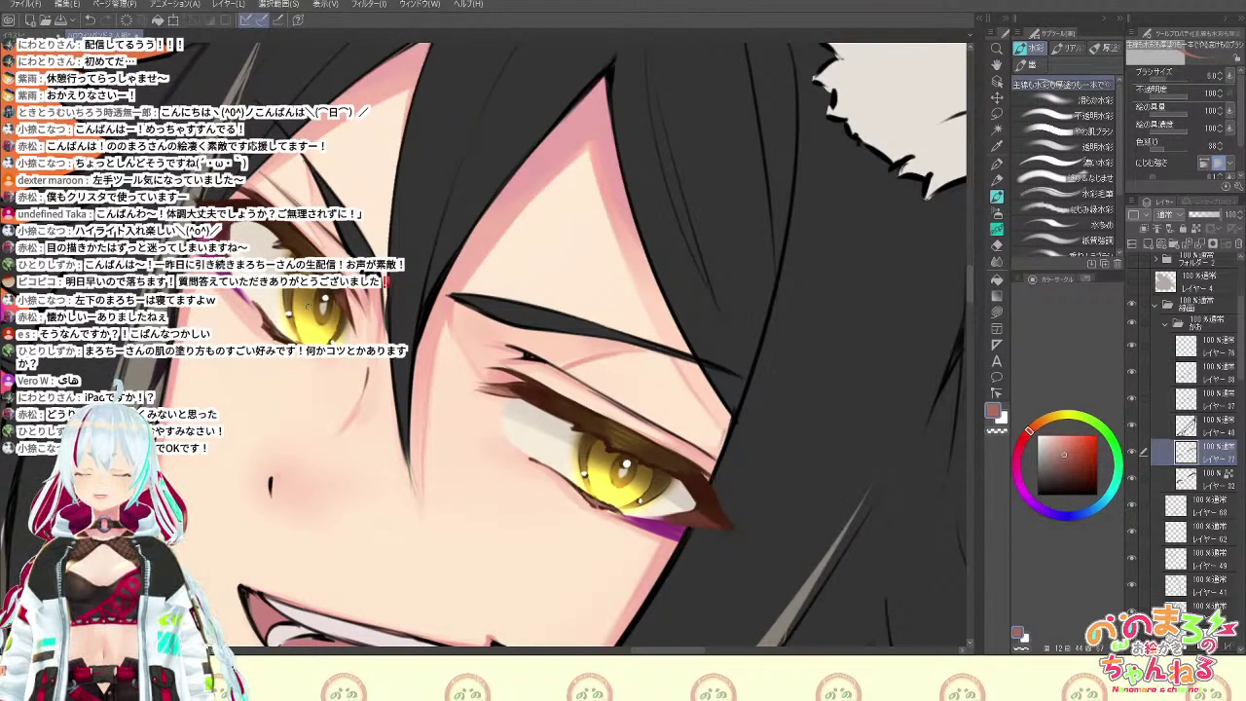
{"action": "left_click", "coordinate": [304, 308], "text": "alt"}
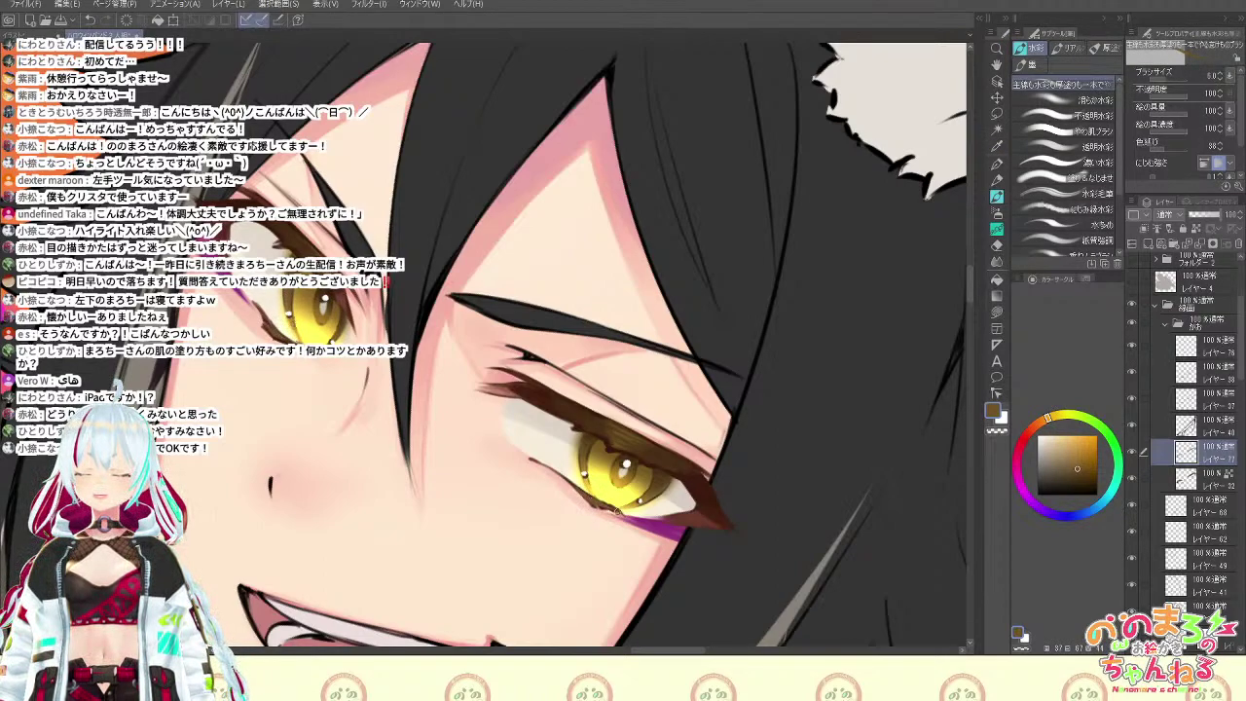
{"action": "key", "text": "e"}
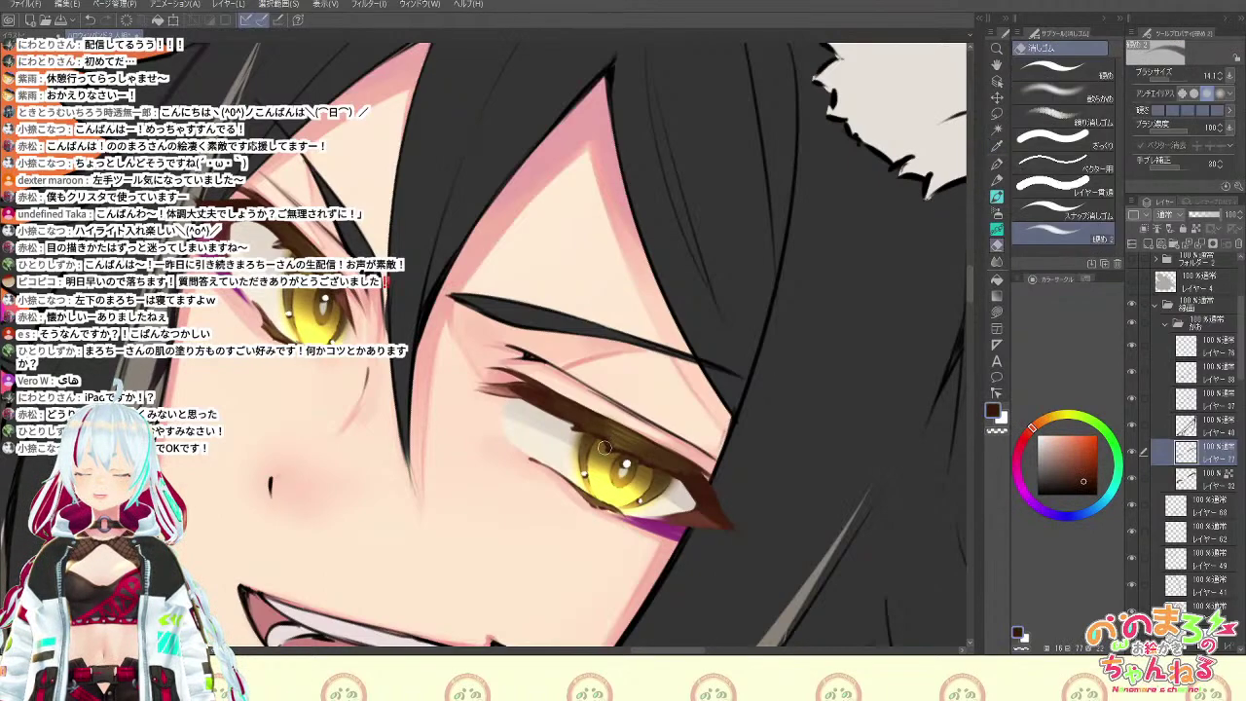
{"action": "key", "text": "b"}
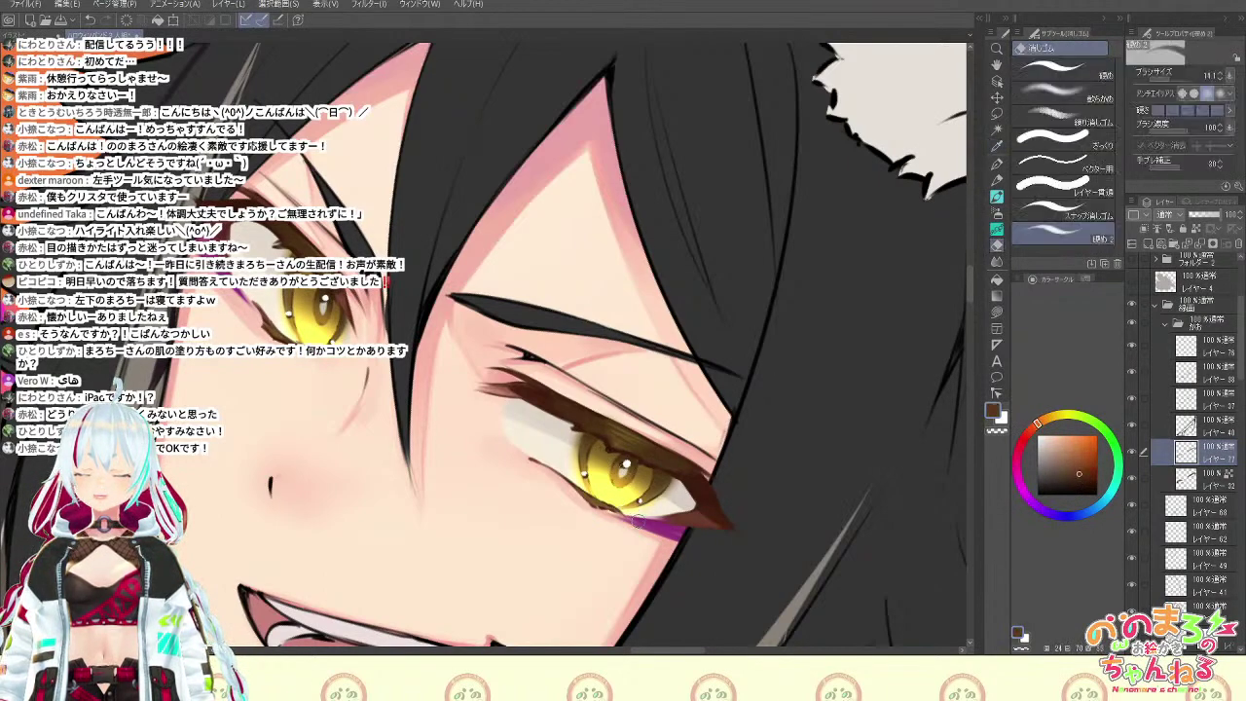
{"action": "scroll", "coordinate": [651, 528], "scroll_direction": "down", "scroll_amount": 2}
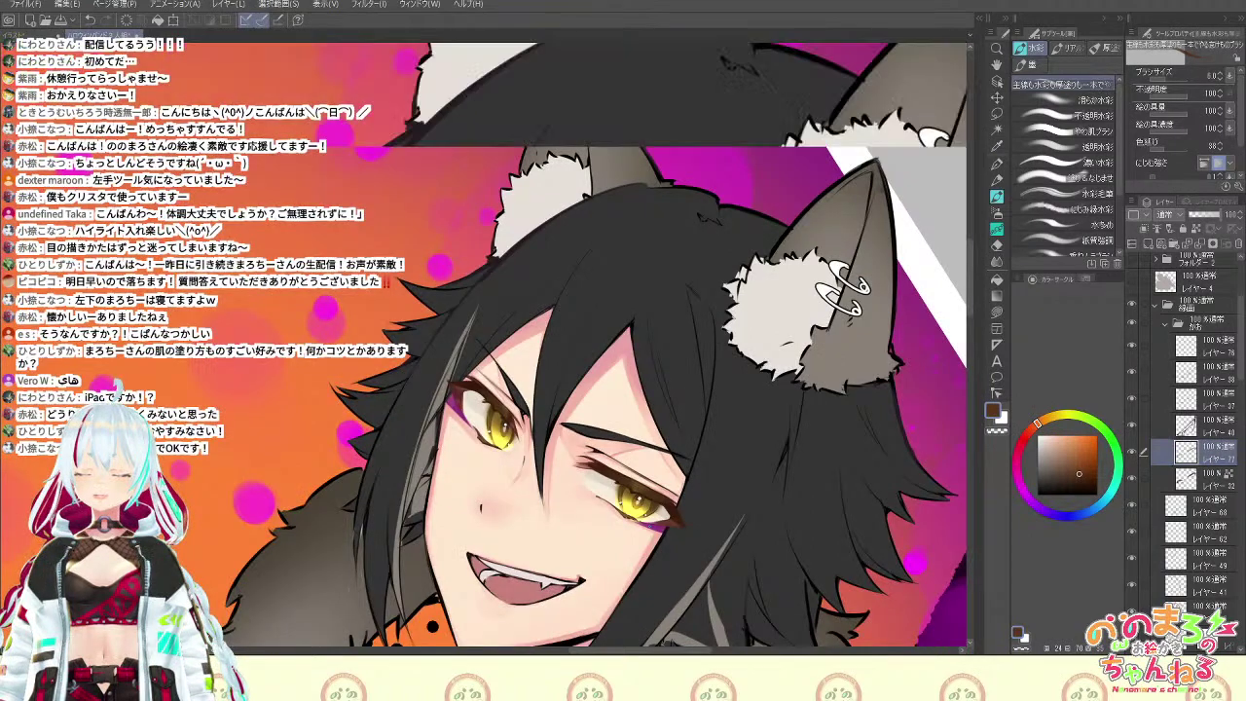
{"action": "scroll", "coordinate": [531, 458], "scroll_direction": "up", "scroll_amount": 2}
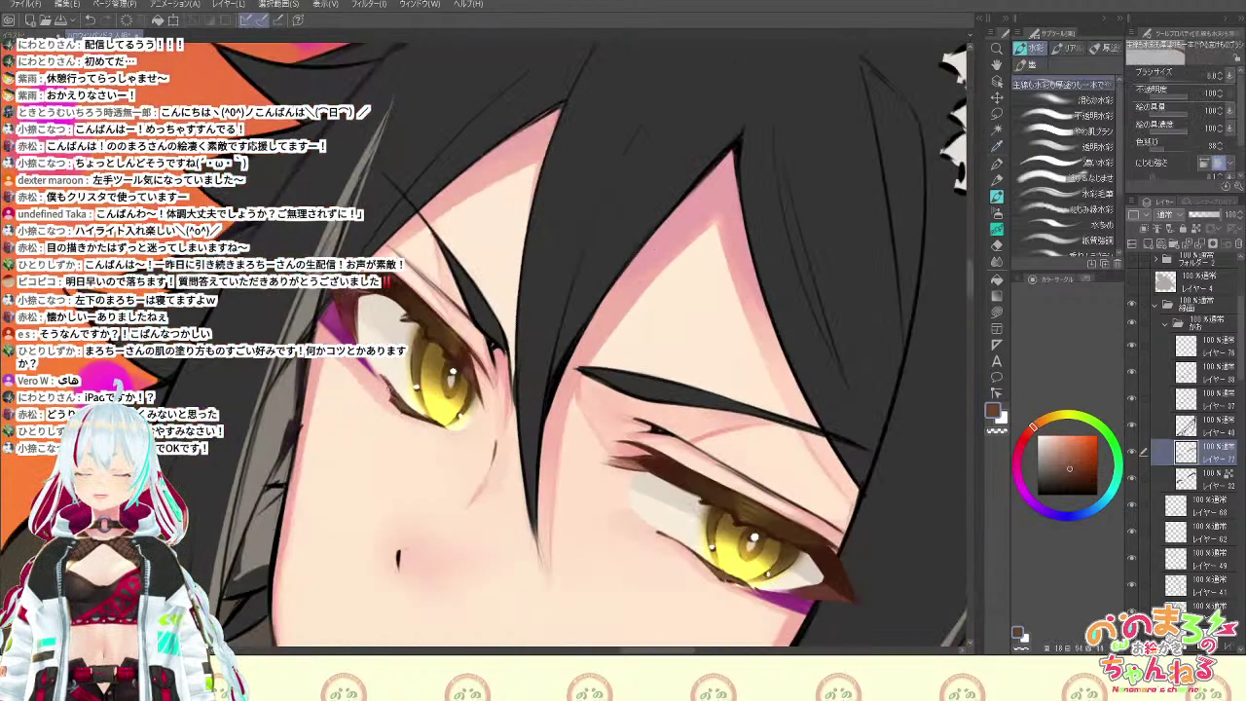
{"action": "key", "text": "e"}
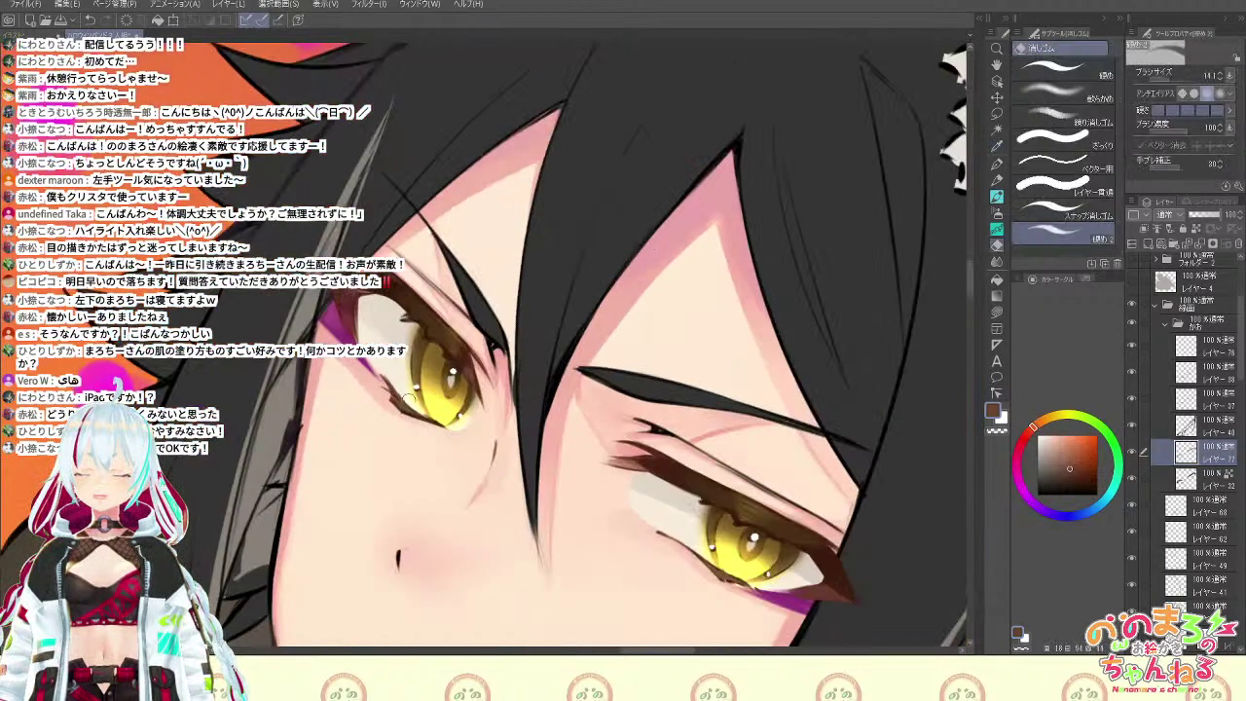
Examine the eyes against the whole face and the full illustration
{"action": "scroll", "coordinate": [409, 401], "scroll_direction": "down", "scroll_amount": 3}
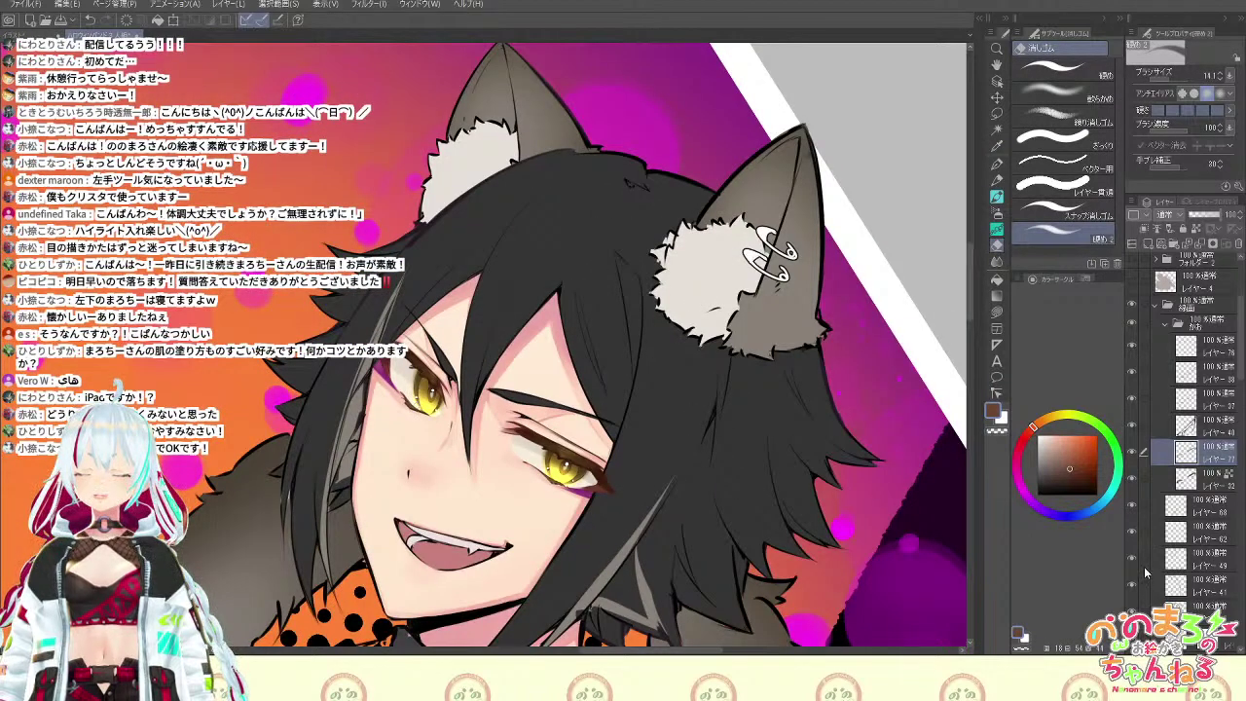
{"action": "key", "text": "ctrl+minus"}
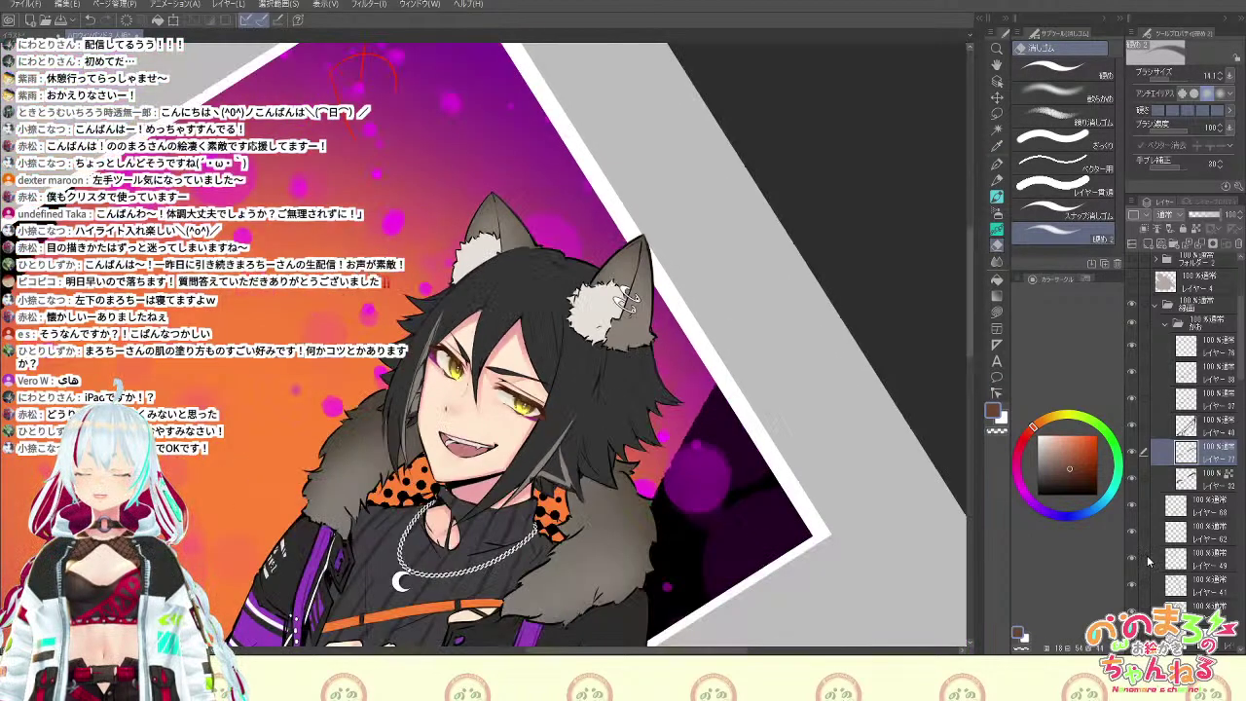
{"action": "key", "text": "ctrl+minus"}
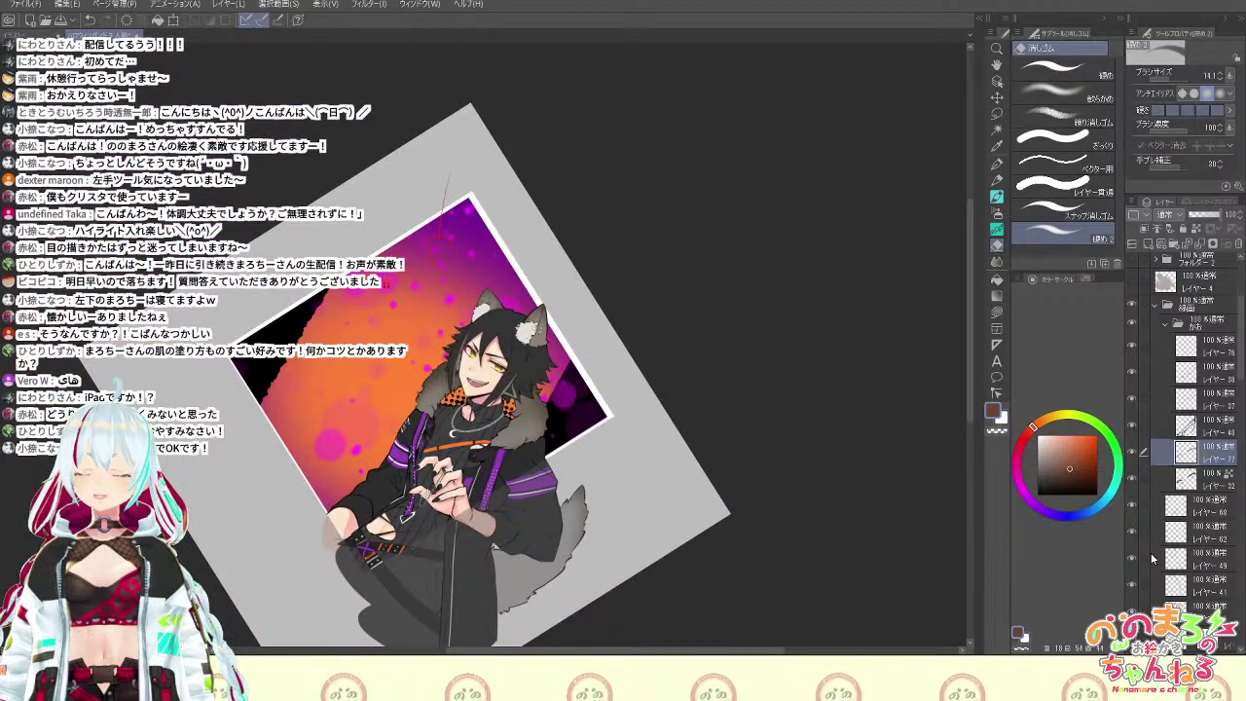
{"action": "key", "text": "ctrl+plus"}
{"action": "key", "text": "ctrl+plus"}
{"action": "key", "text": "ctrl+plus"}
{"action": "key", "text": "ctrl+plus"}
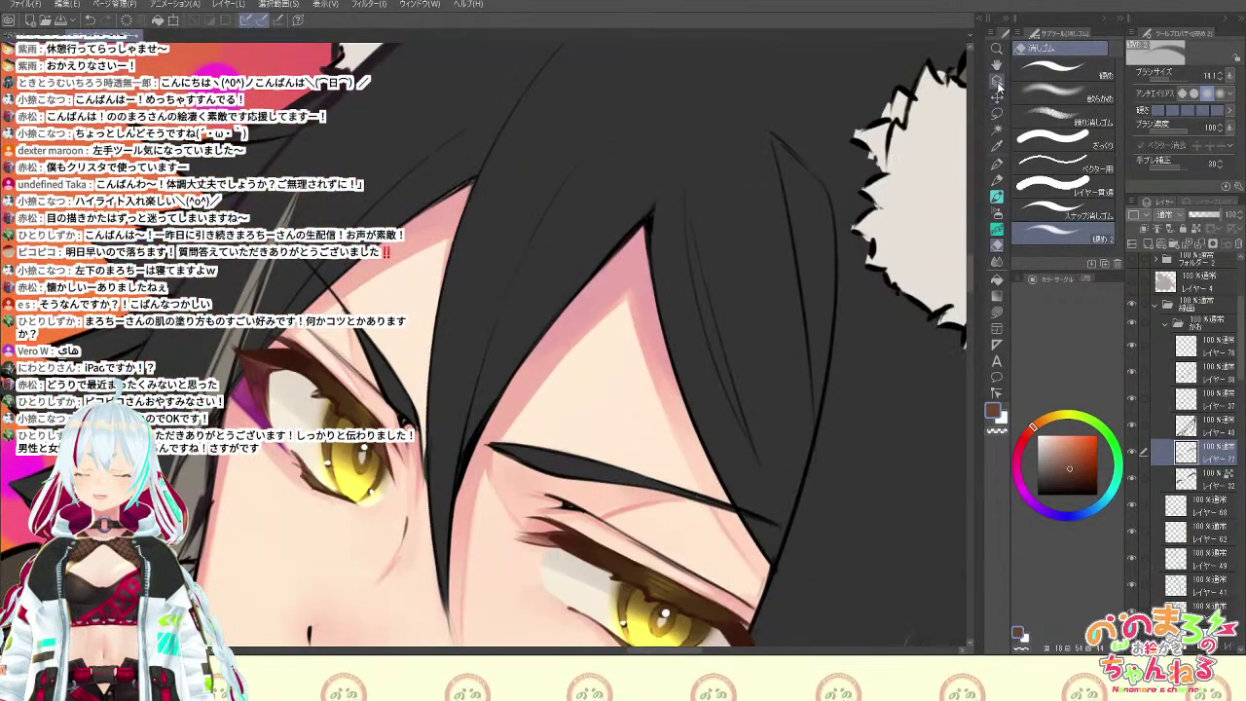
Select the eyelid crease line layer レイヤー 37 and lock its transparent pixels
{"action": "left_click", "coordinate": [997, 82]}
{"action": "key", "text": "minus"}
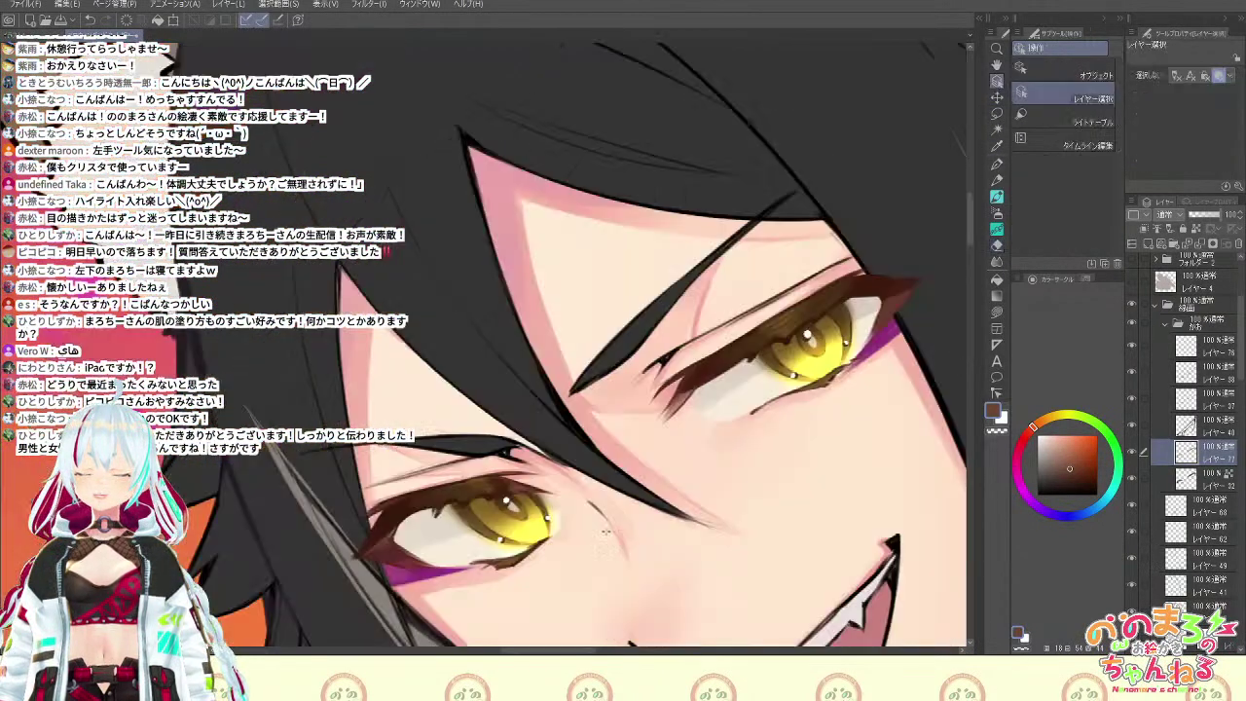
{"action": "key", "text": "ctrl+at"}
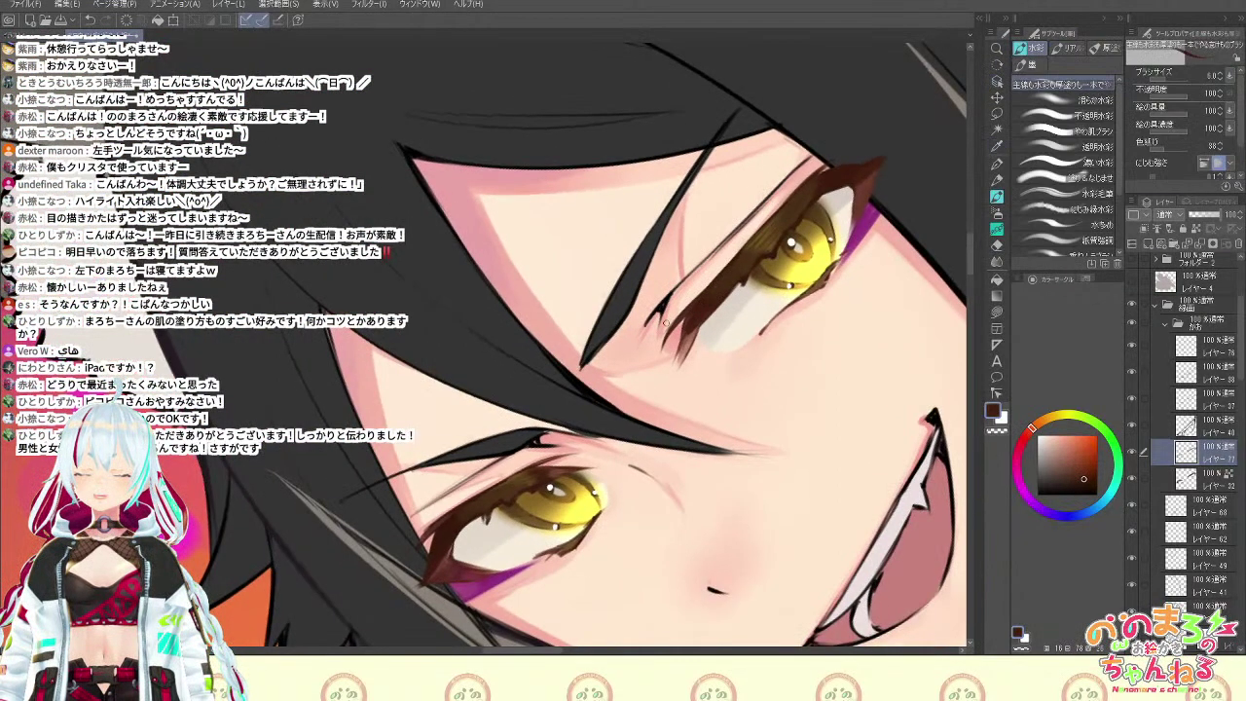
{"action": "left_click", "coordinate": [1178, 396]}
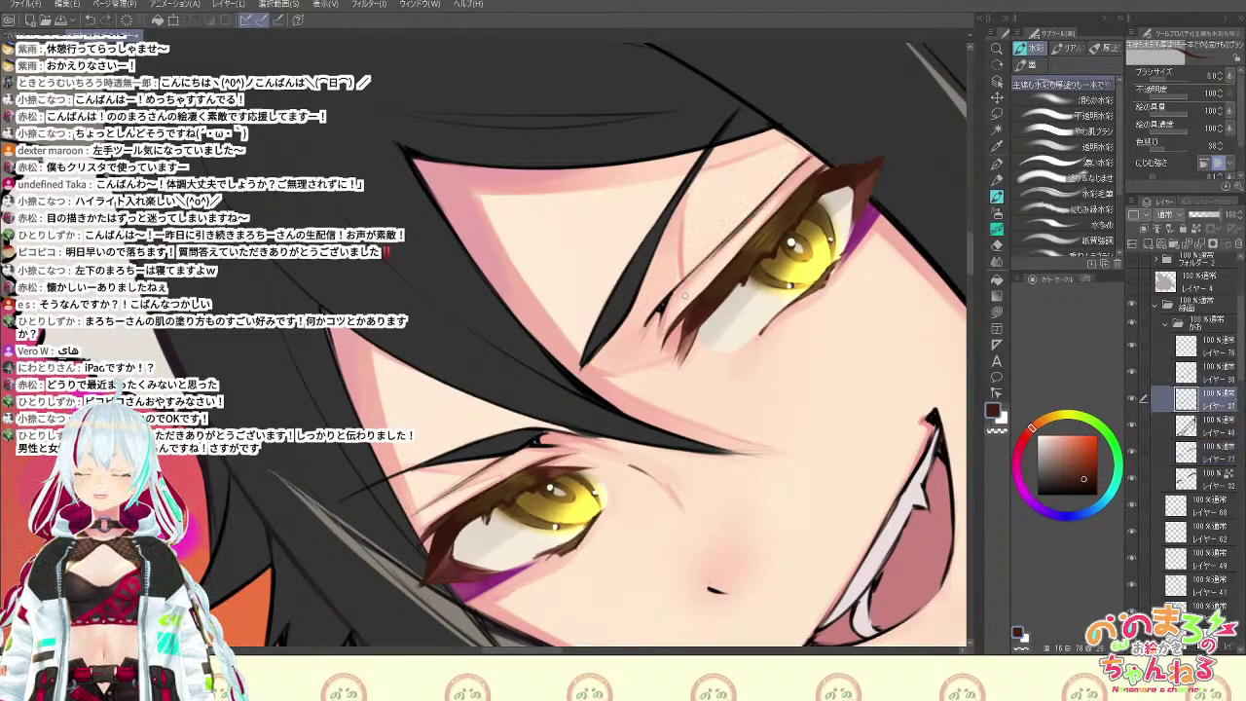
{"action": "left_click", "coordinate": [1198, 229]}
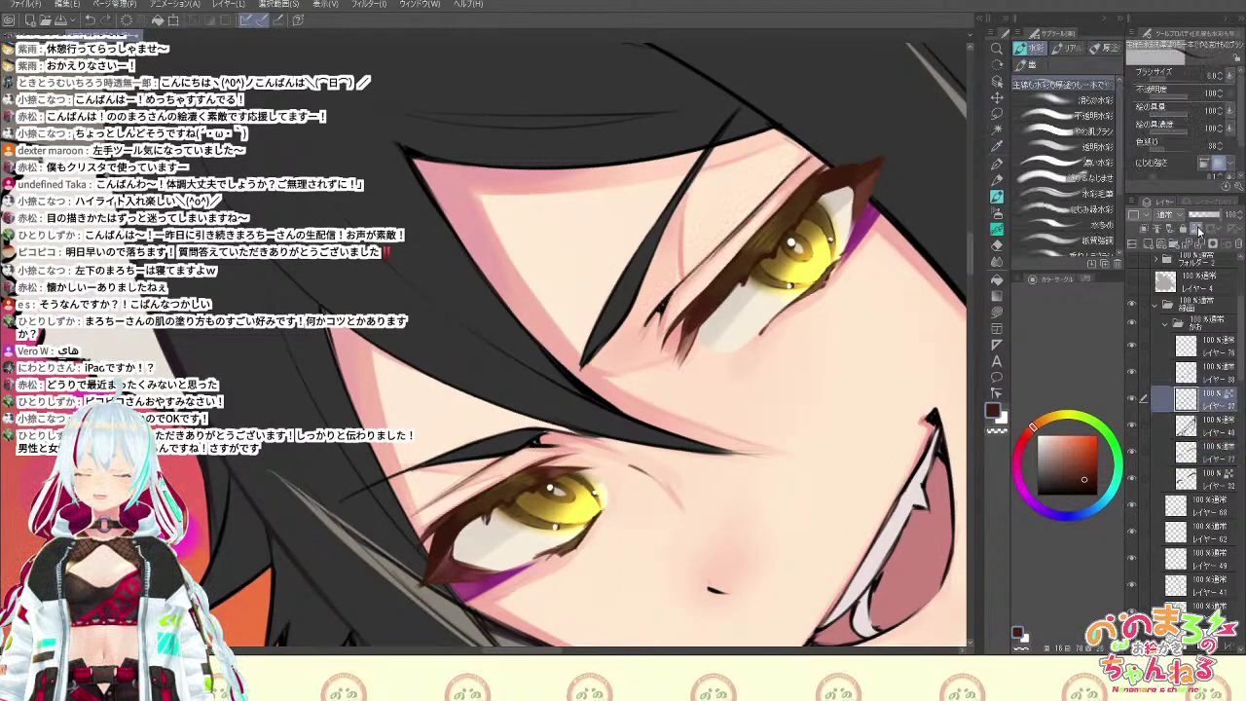
Recolor the eyelid crease line with a larger watercolor brush in dark brown sampled from the upper lash
{"action": "key", "text": "F6"}
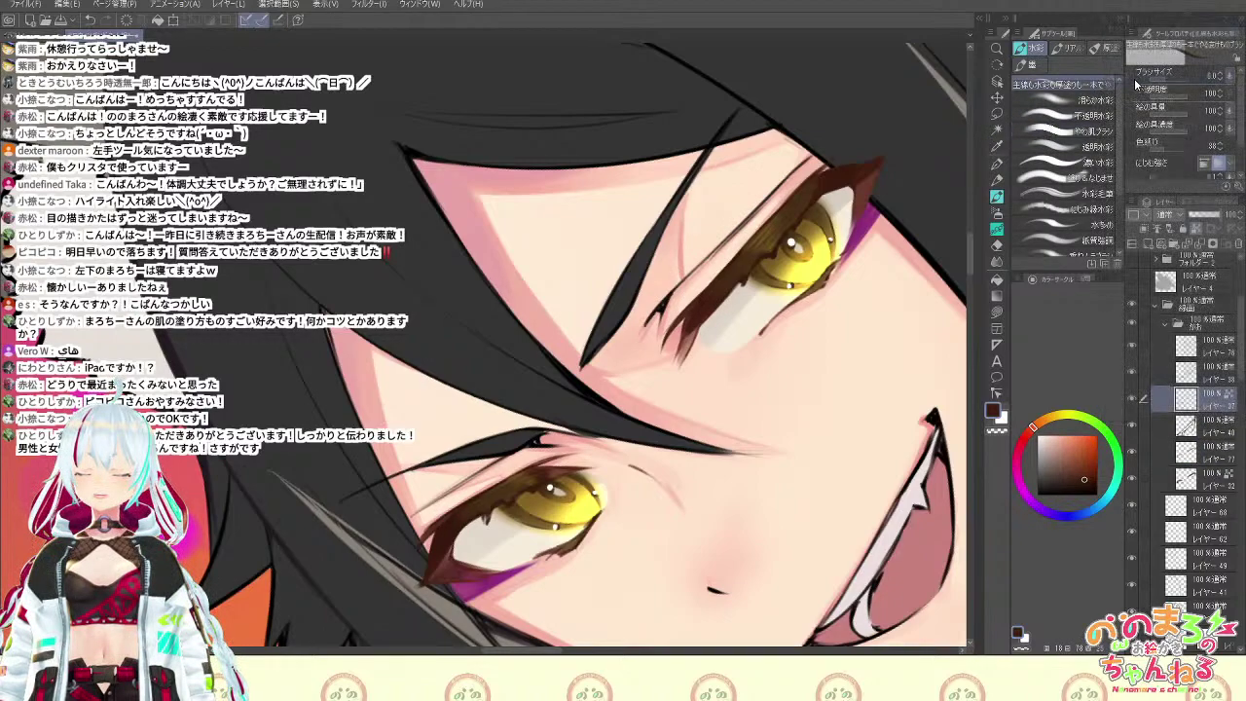
{"action": "key", "text": "F5"}
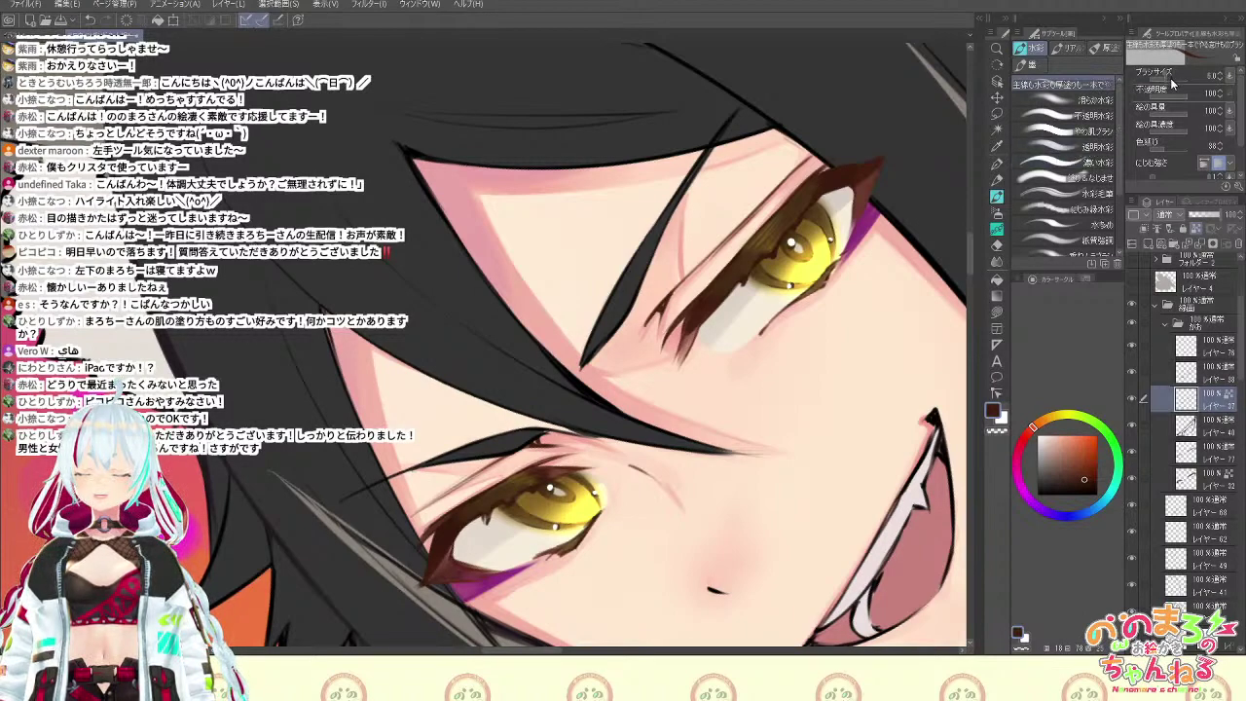
{"action": "left_click", "coordinate": [1169, 79]}
{"action": "left_click", "coordinate": [707, 308], "text": "alt"}
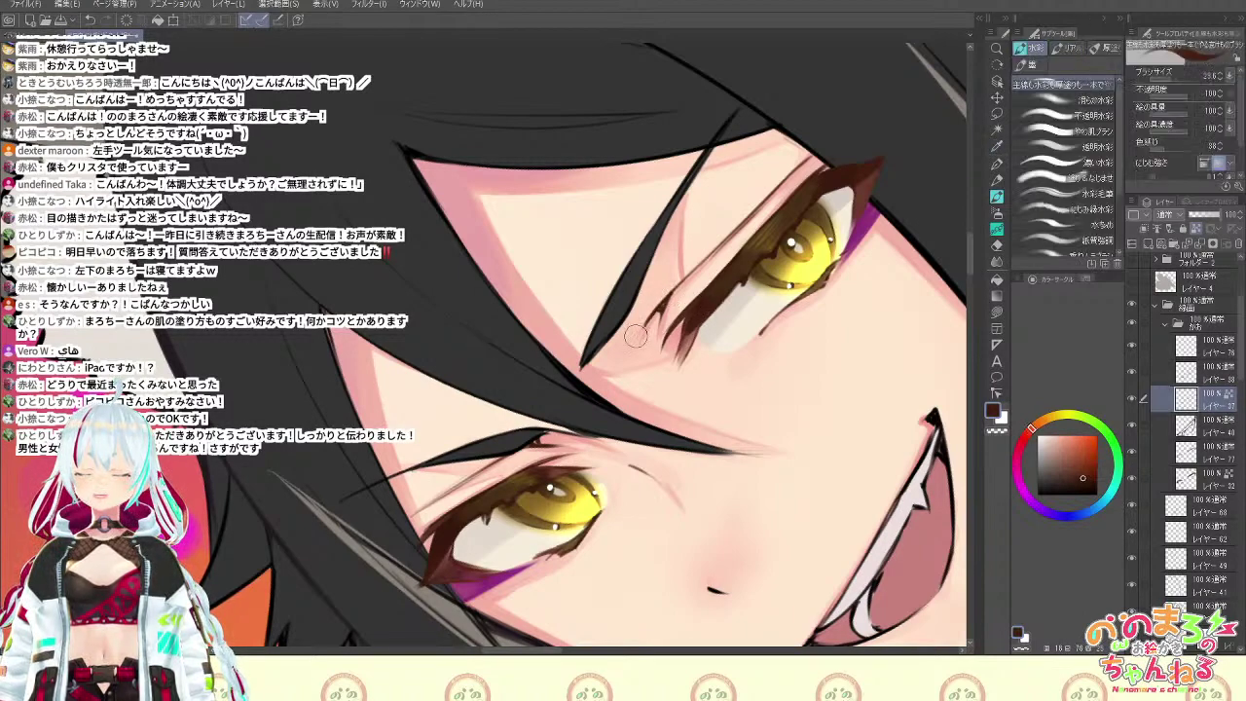
Set the brush size to 6.0 and build up the eyelid crease's inner end with fine strokes, cleaning its edge with the eraser
{"action": "left_click", "coordinate": [1159, 81]}
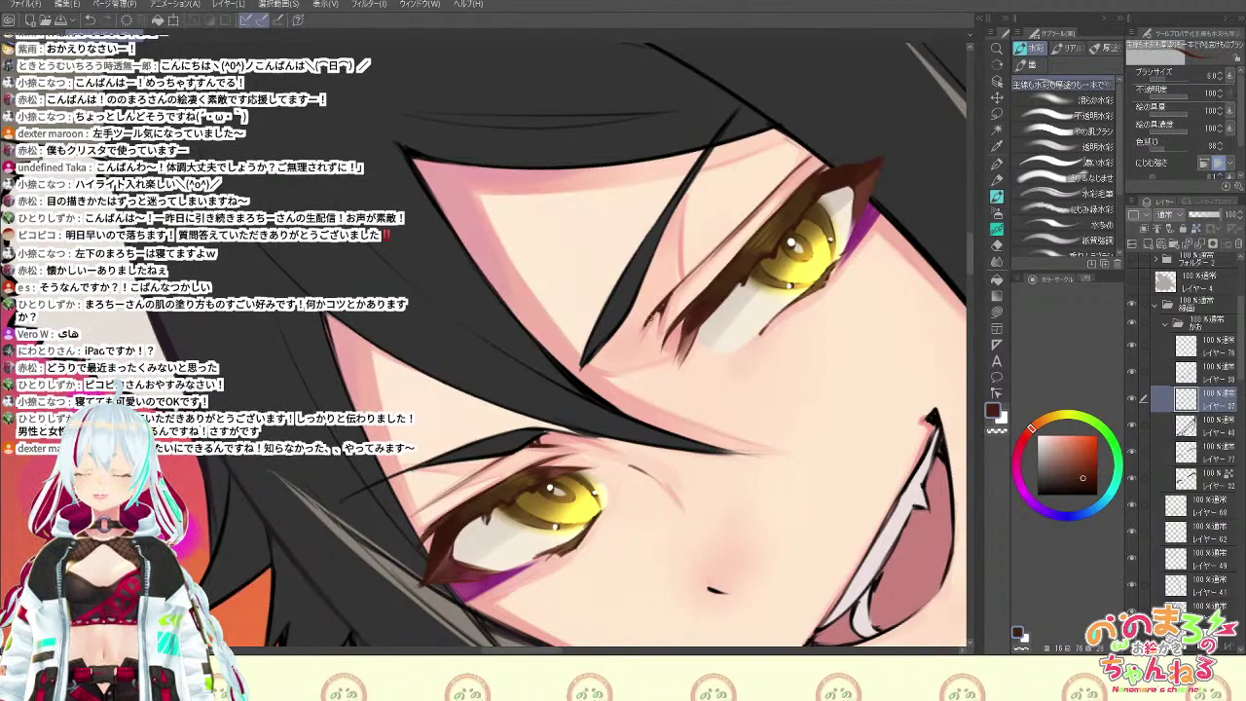
{"action": "mouse_move", "coordinate": [665, 303]}
{"action": "left_mouse_down"}
{"action": "mouse_move", "coordinate": [656, 336]}
{"action": "mouse_move", "coordinate": [681, 285]}
{"action": "mouse_move", "coordinate": [661, 308]}
{"action": "mouse_move", "coordinate": [703, 261]}
{"action": "left_mouse_up"}
{"action": "mouse_move", "coordinate": [661, 305]}
{"action": "left_mouse_down"}
{"action": "mouse_move", "coordinate": [692, 276]}
{"action": "mouse_move", "coordinate": [565, 439]}
{"action": "left_mouse_up"}
{"action": "left_click_drag", "start_coordinate": [655, 353], "coordinate": [591, 409]}
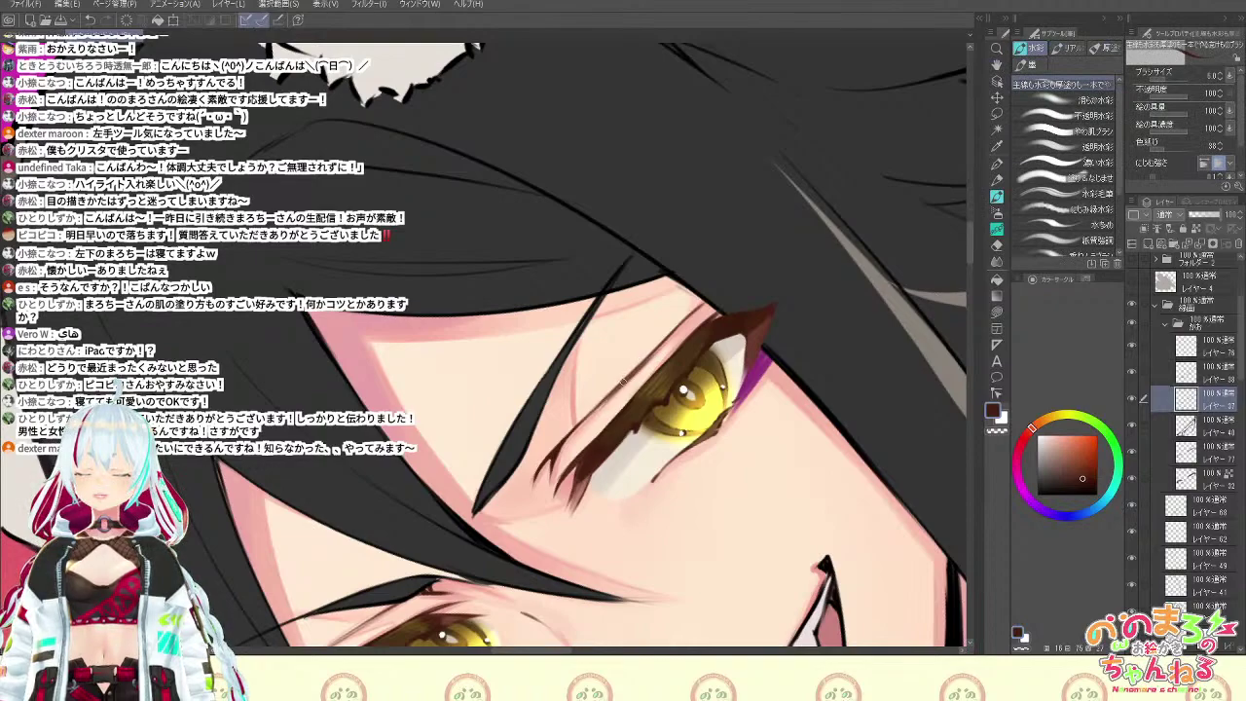
{"action": "key", "text": "e"}
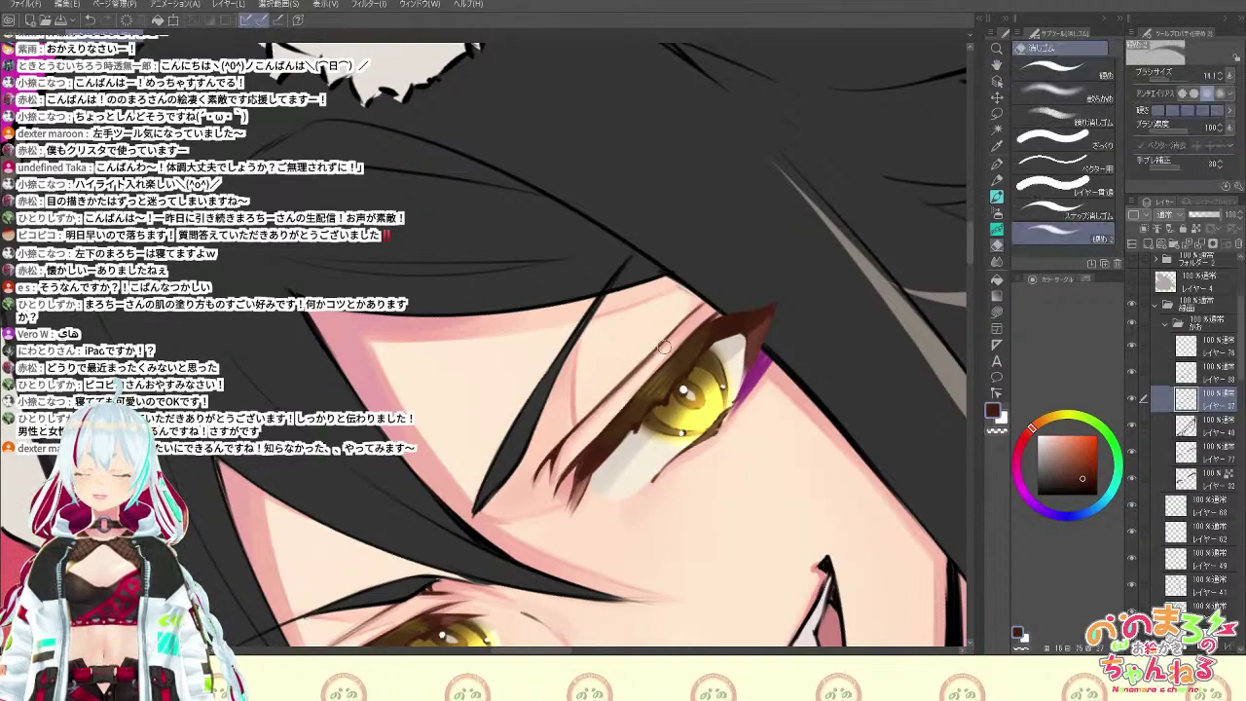
{"action": "key", "text": "b"}
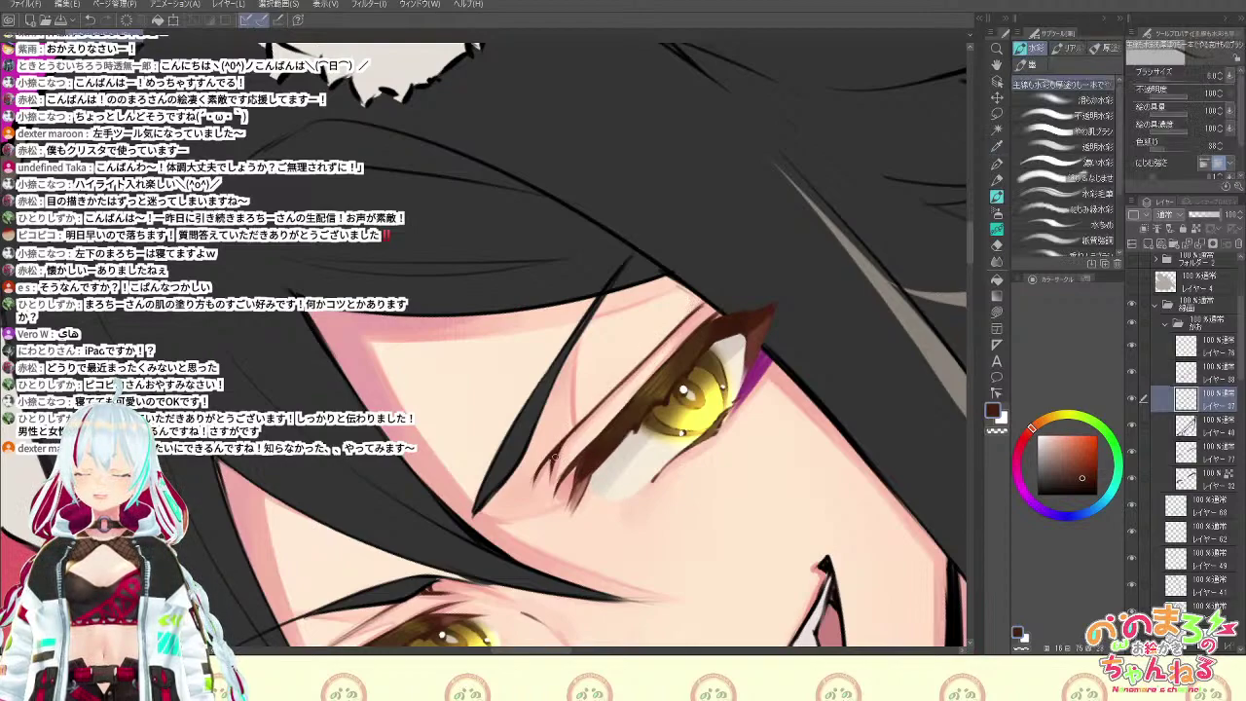
Choose a brighter reddish brown and paint it over the outer part of the eyelid crease
{"action": "key", "text": "c"}
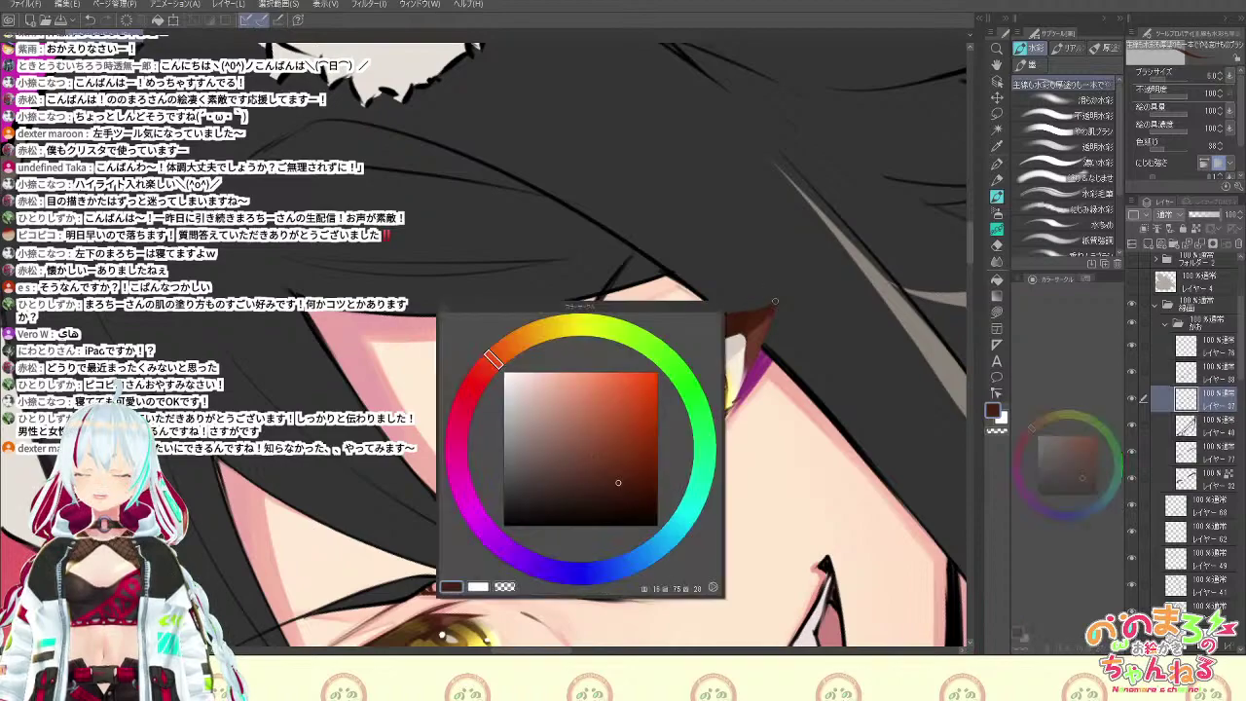
{"action": "left_click", "coordinate": [616, 448]}
{"action": "left_click", "coordinate": [617, 448]}
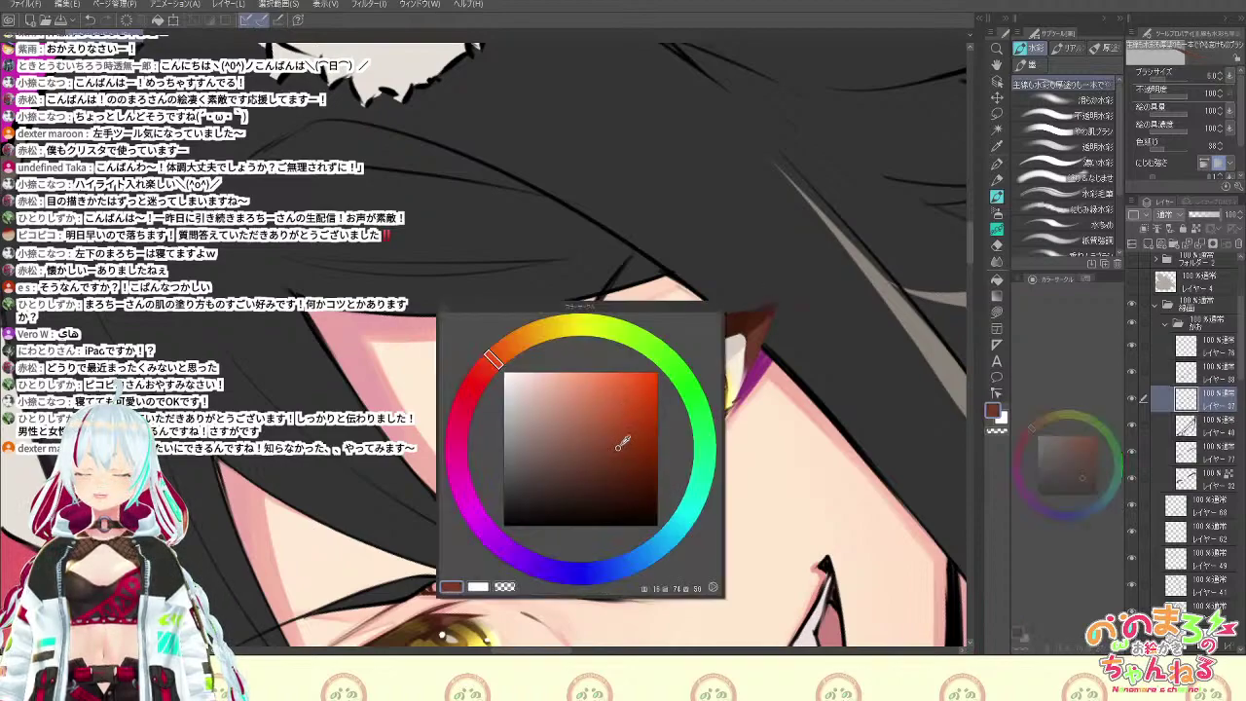
{"action": "key", "text": "c"}
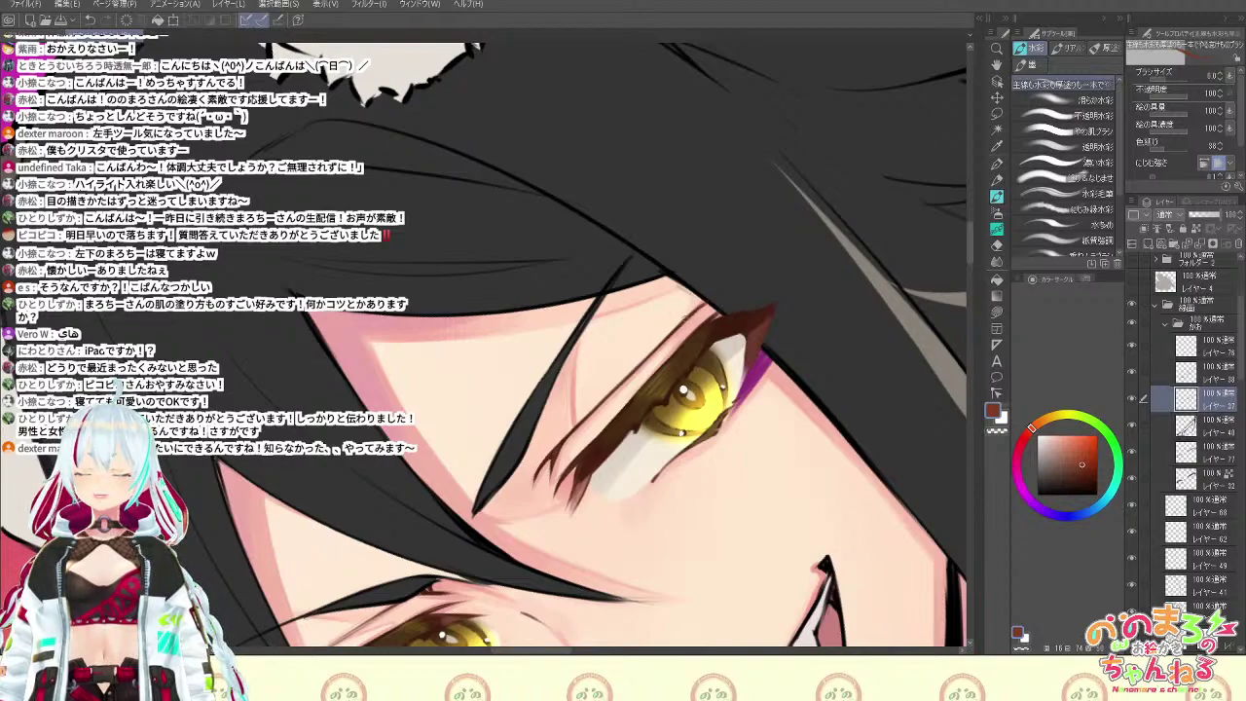
{"action": "key", "text": "space"}
{"action": "left_click_drag", "start_coordinate": [654, 399], "coordinate": [759, 250]}
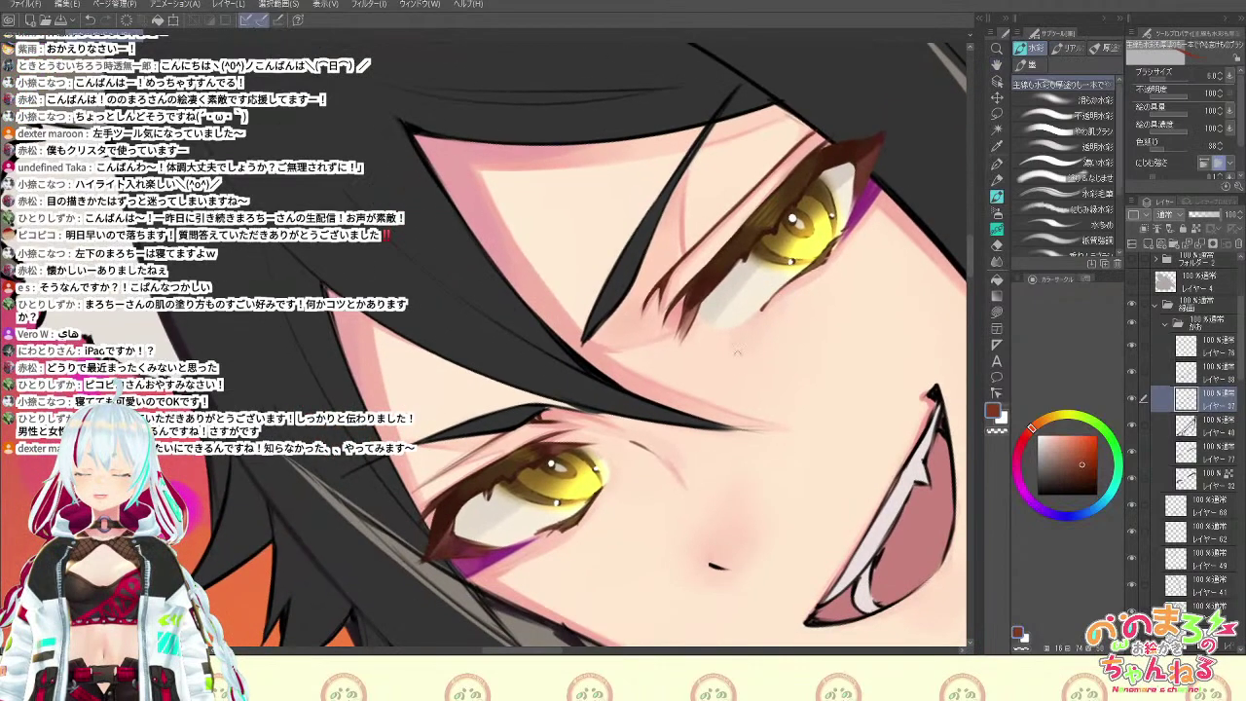
Touch up the eyelid creases of both eyes with the reddish brown, comparing them at different canvas angles
{"action": "key", "text": "shift+space"}
{"action": "mouse_move", "coordinate": [755, 351]}
{"action": "left_mouse_down"}
{"action": "mouse_move", "coordinate": [728, 228]}
{"action": "mouse_move", "coordinate": [556, 408]}
{"action": "left_mouse_up"}
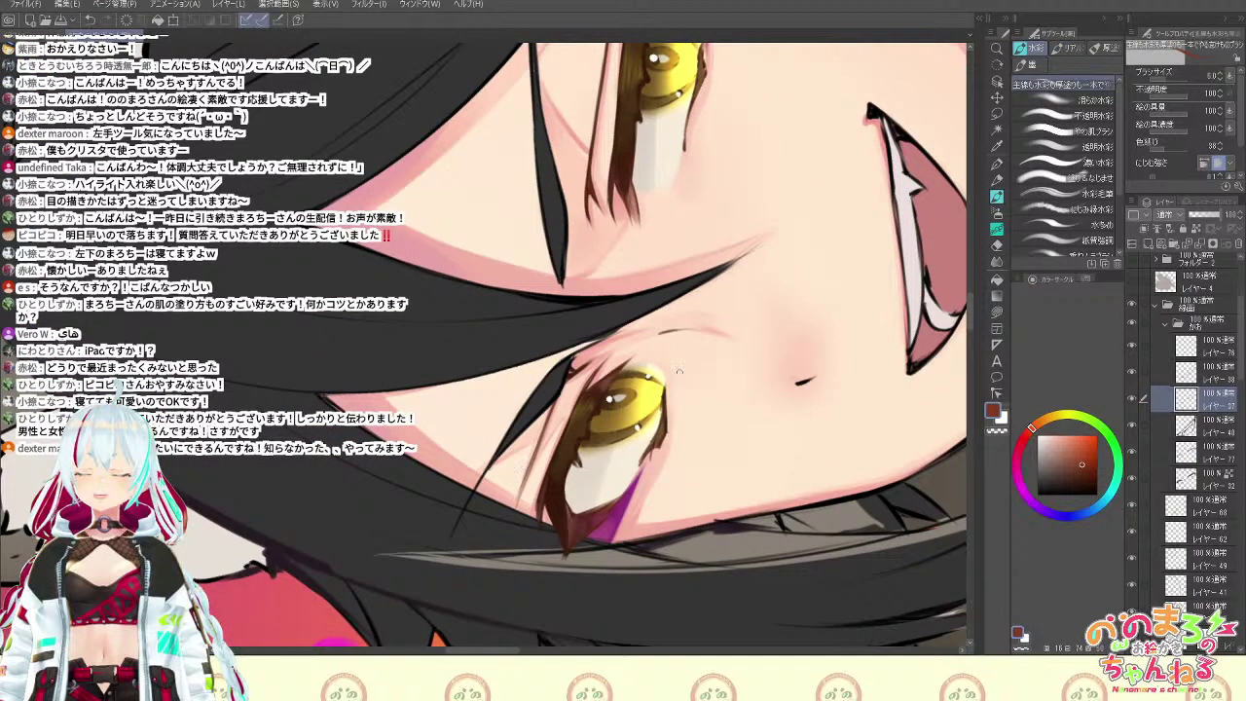
{"action": "key", "text": "ctrl+at"}
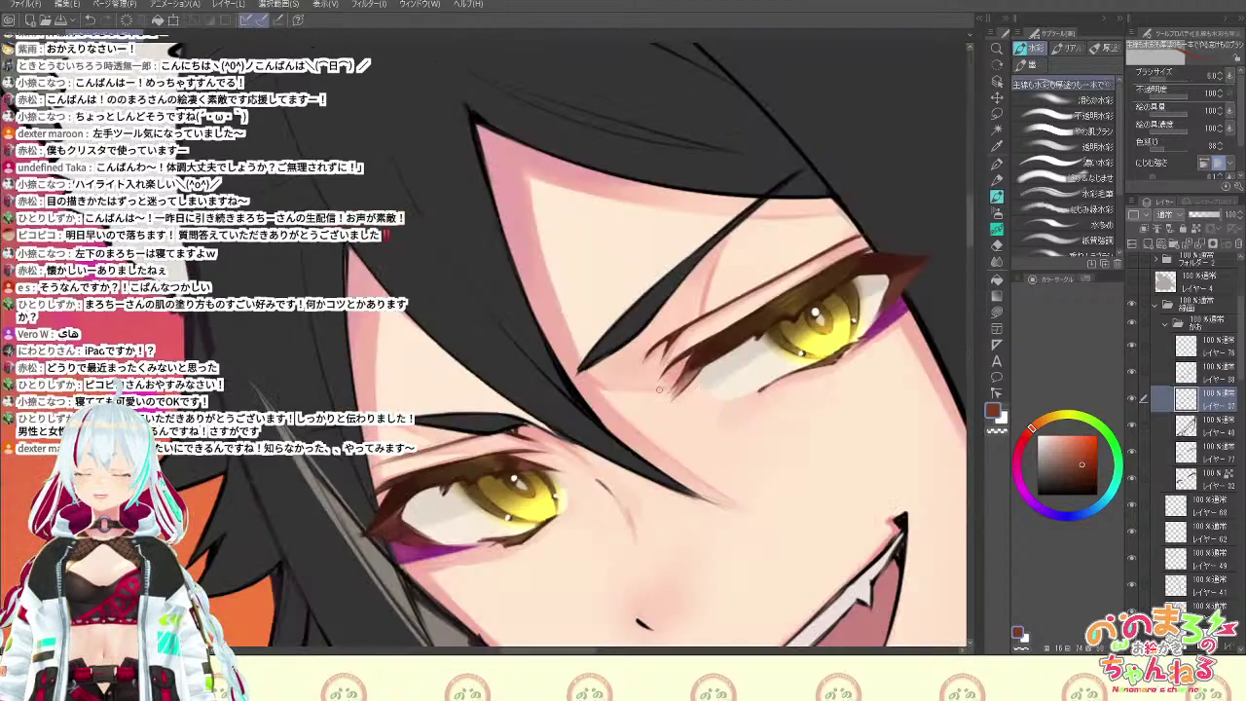
{"action": "left_click_drag", "start_coordinate": [659, 501], "coordinate": [638, 539]}
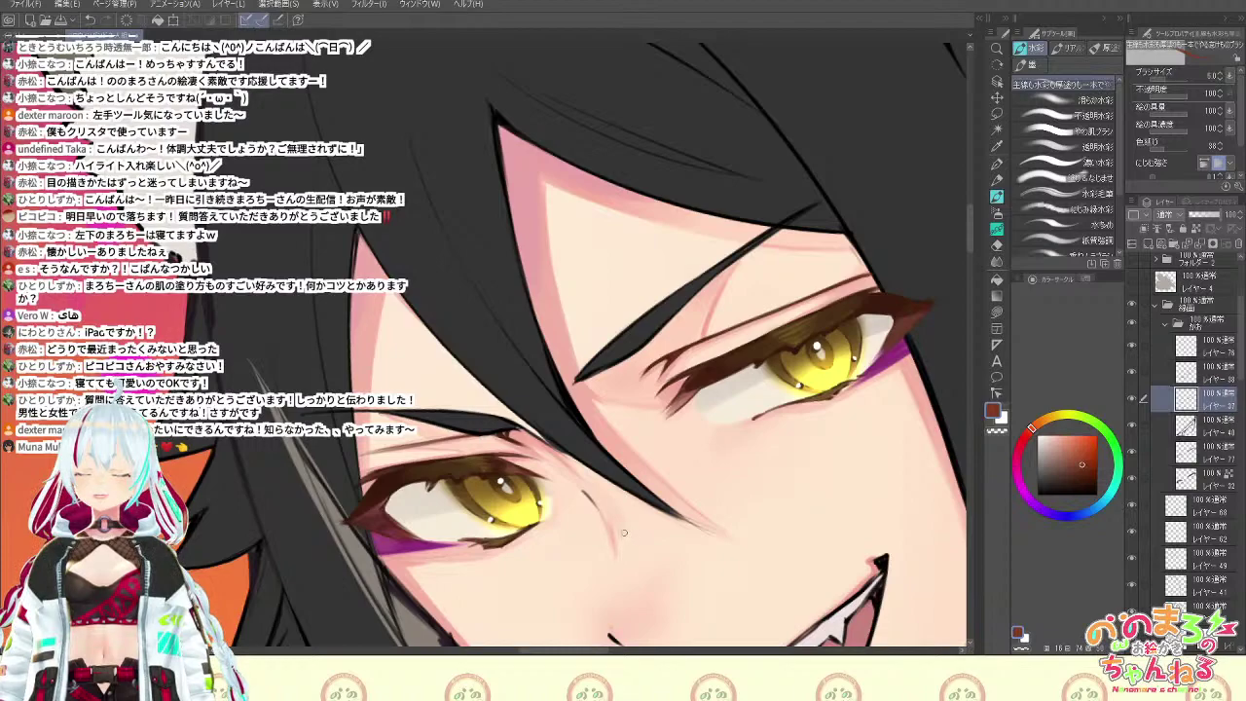
{"action": "left_click_drag", "start_coordinate": [620, 526], "coordinate": [547, 564]}
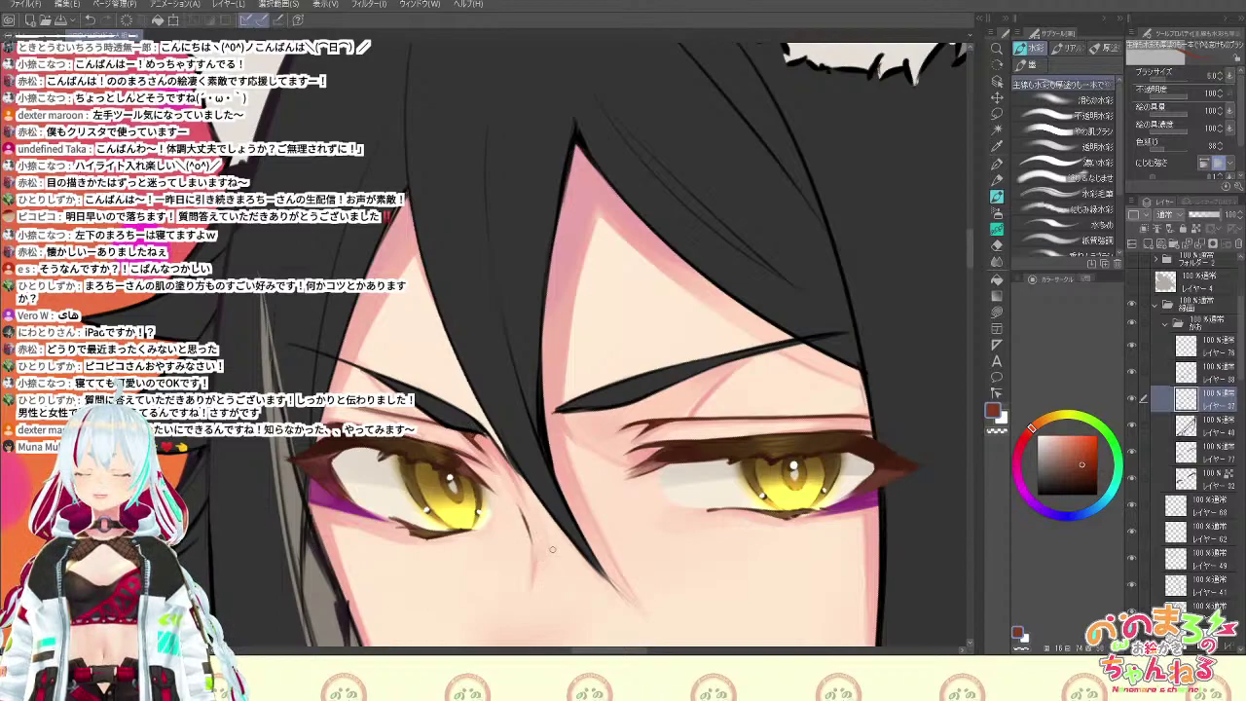
{"action": "left_click_drag", "start_coordinate": [801, 392], "coordinate": [786, 238]}
{"action": "left_click_drag", "start_coordinate": [673, 297], "coordinate": [629, 367]}
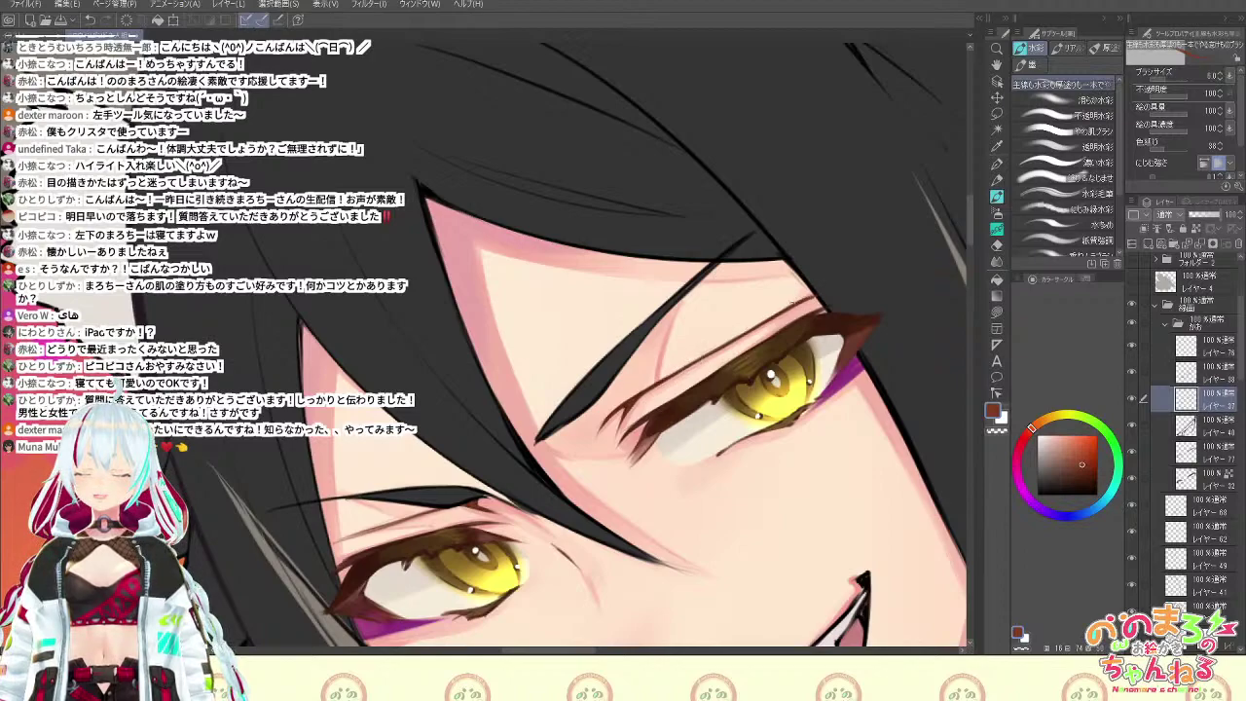
Refine the inner end of the eyelid crease with the eraser and watercolor brush, checking both eyes at different canvas angles
{"action": "key", "text": "e"}
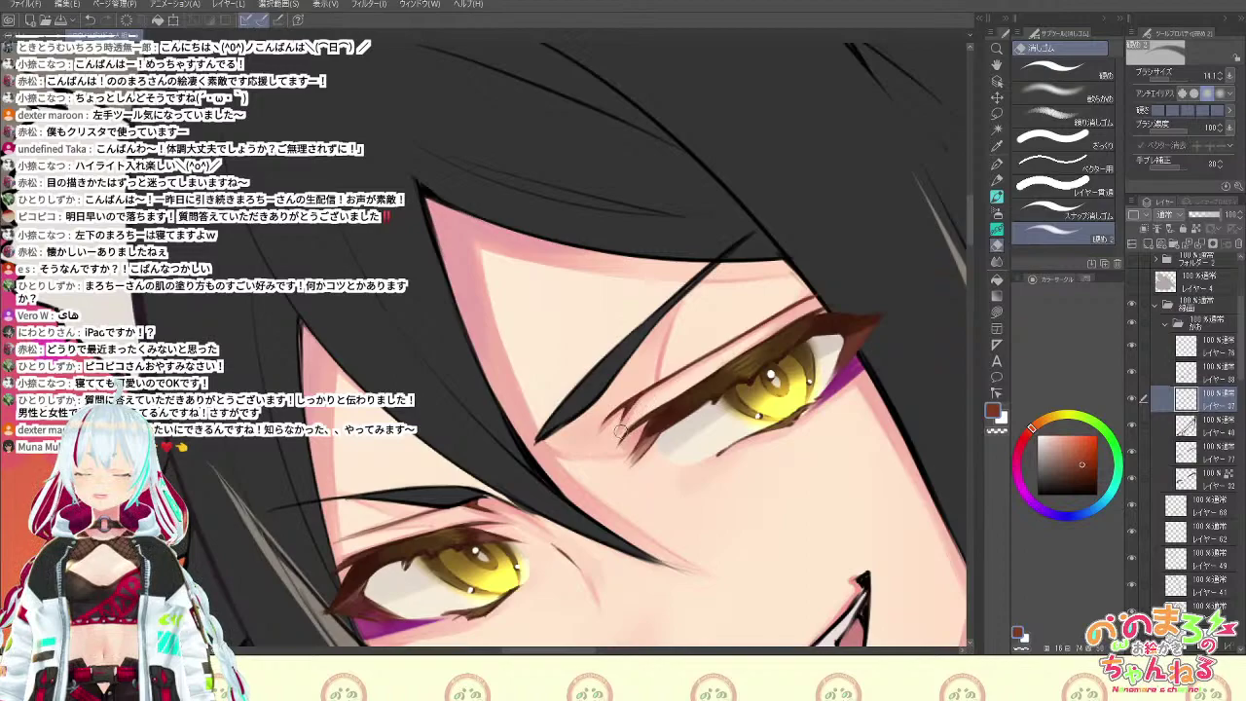
{"action": "key", "text": "b"}
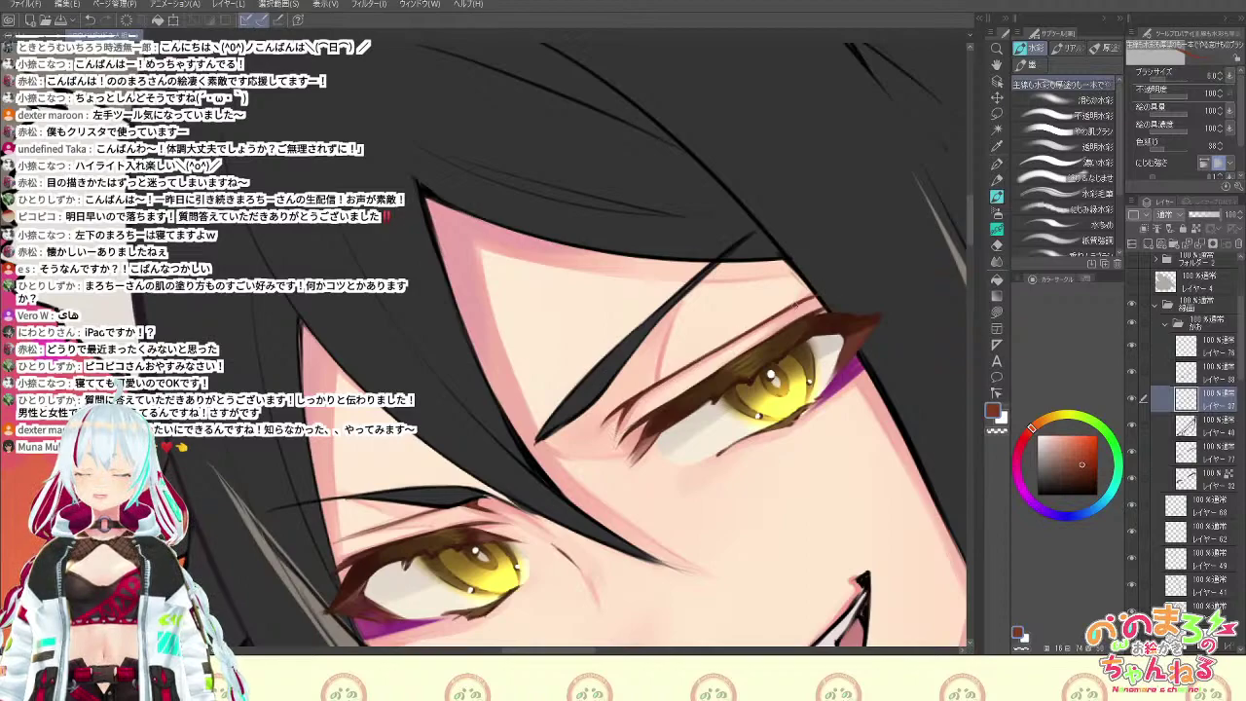
{"action": "key", "text": "shift+space"}
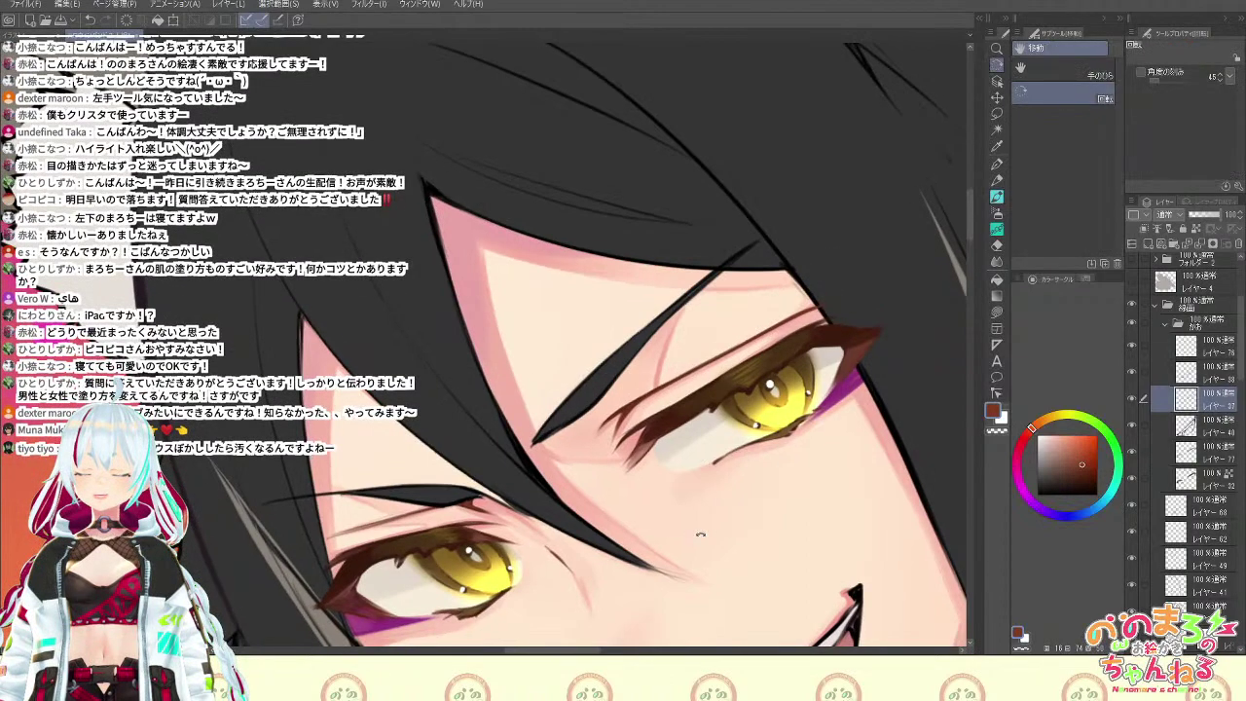
{"action": "left_click_drag", "start_coordinate": [701, 532], "coordinate": [437, 611]}
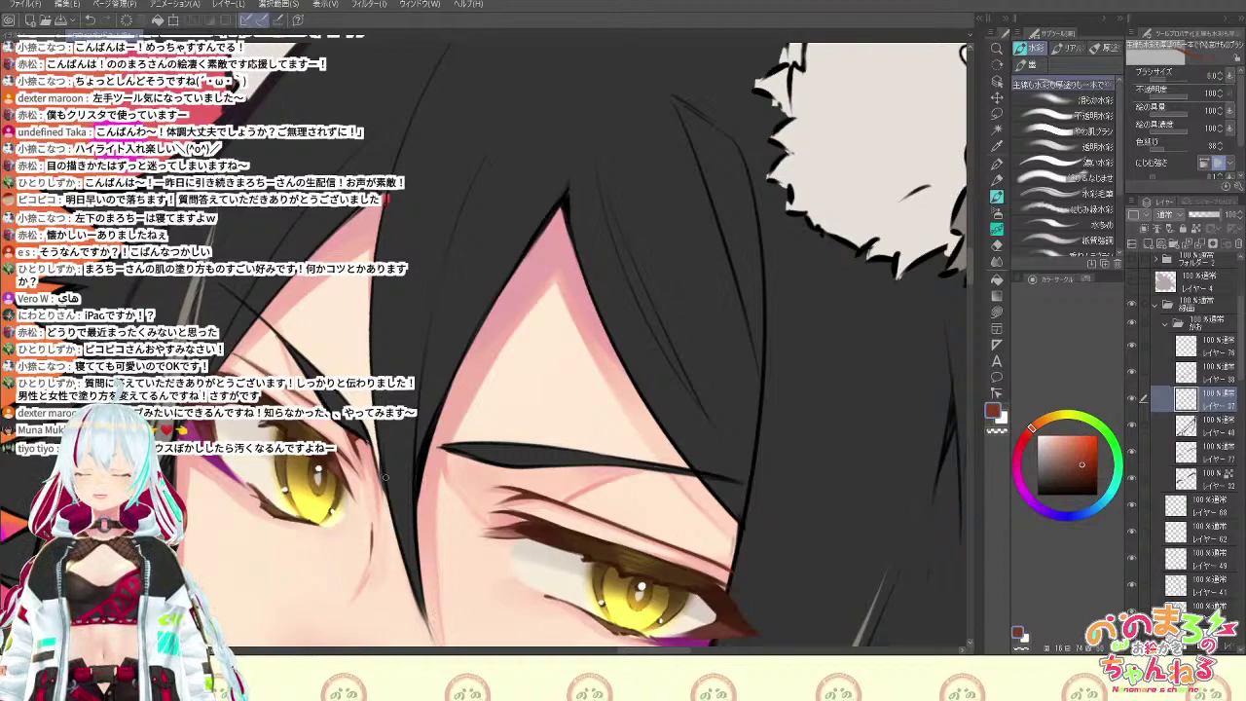
{"action": "left_click_drag", "start_coordinate": [867, 540], "coordinate": [762, 116]}
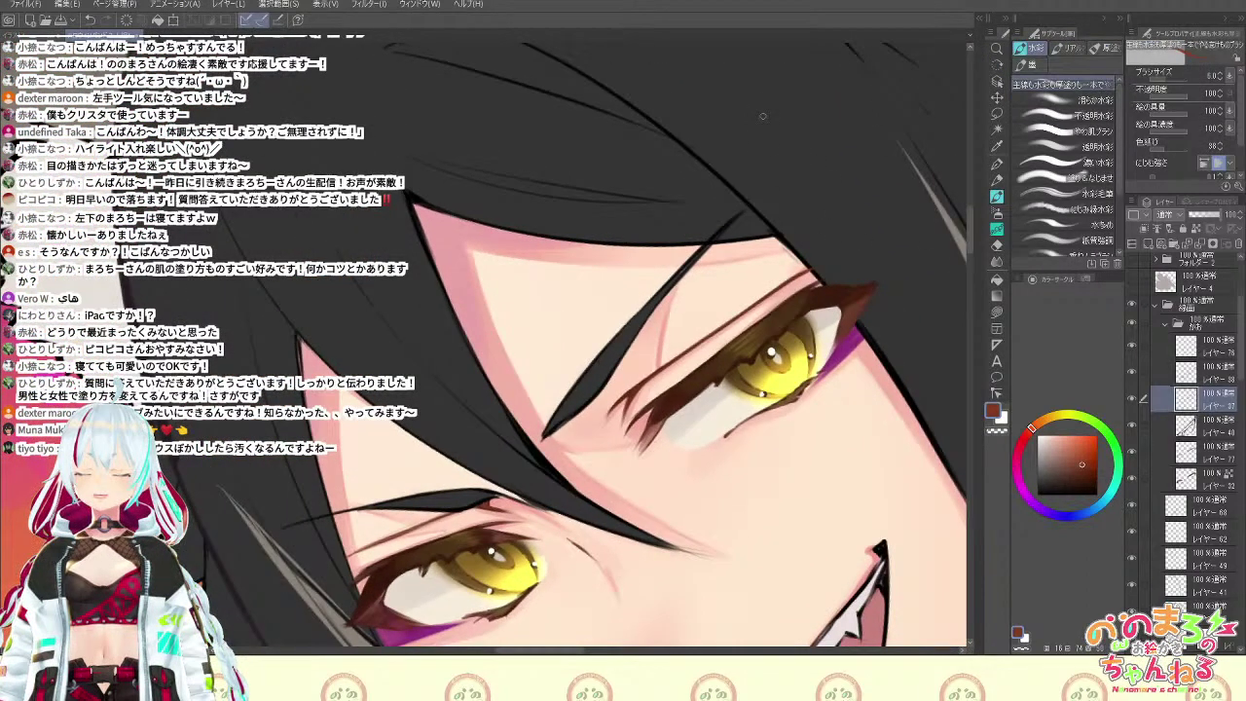
{"action": "scroll", "coordinate": [763, 116], "scroll_direction": "down", "scroll_amount": 4}
{"action": "scroll", "coordinate": [764, 116], "scroll_direction": "up", "scroll_amount": 4}
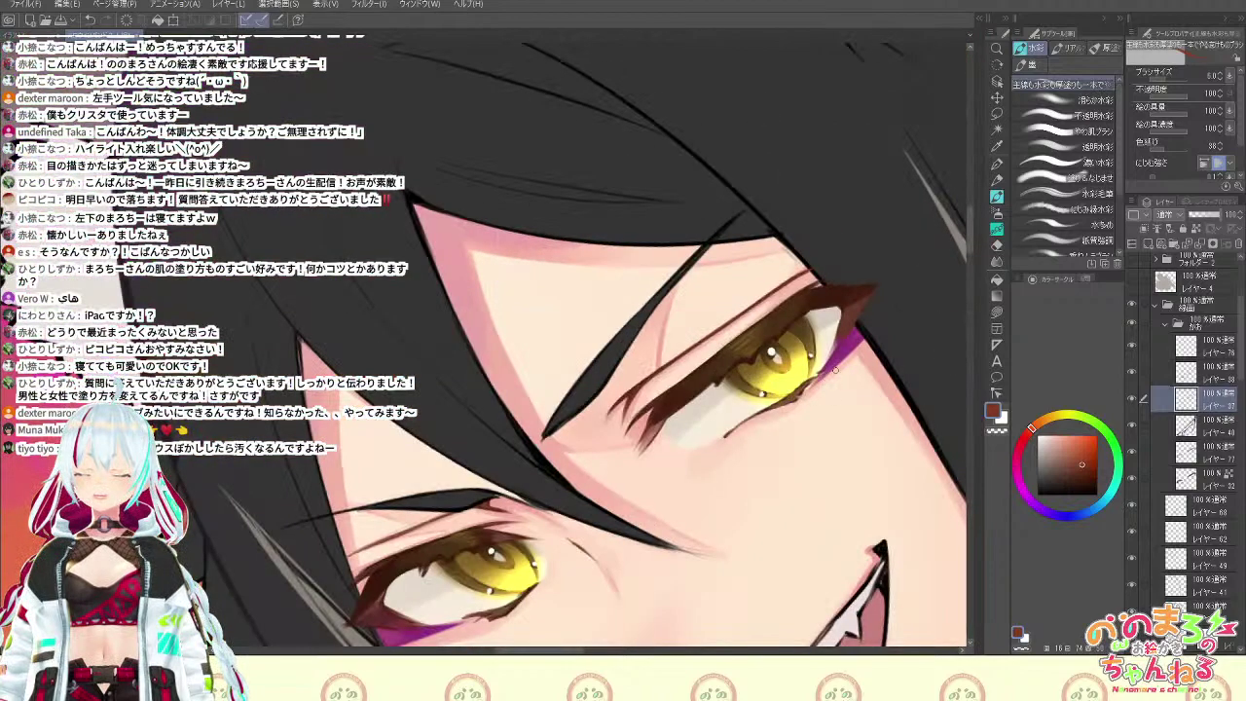
Choose a lighter orange-brown, touch up the eyelid creases with it, and clean the strokes at the other eye's inner end with the eraser
{"action": "key", "text": "c"}
{"action": "left_click", "coordinate": [885, 305]}
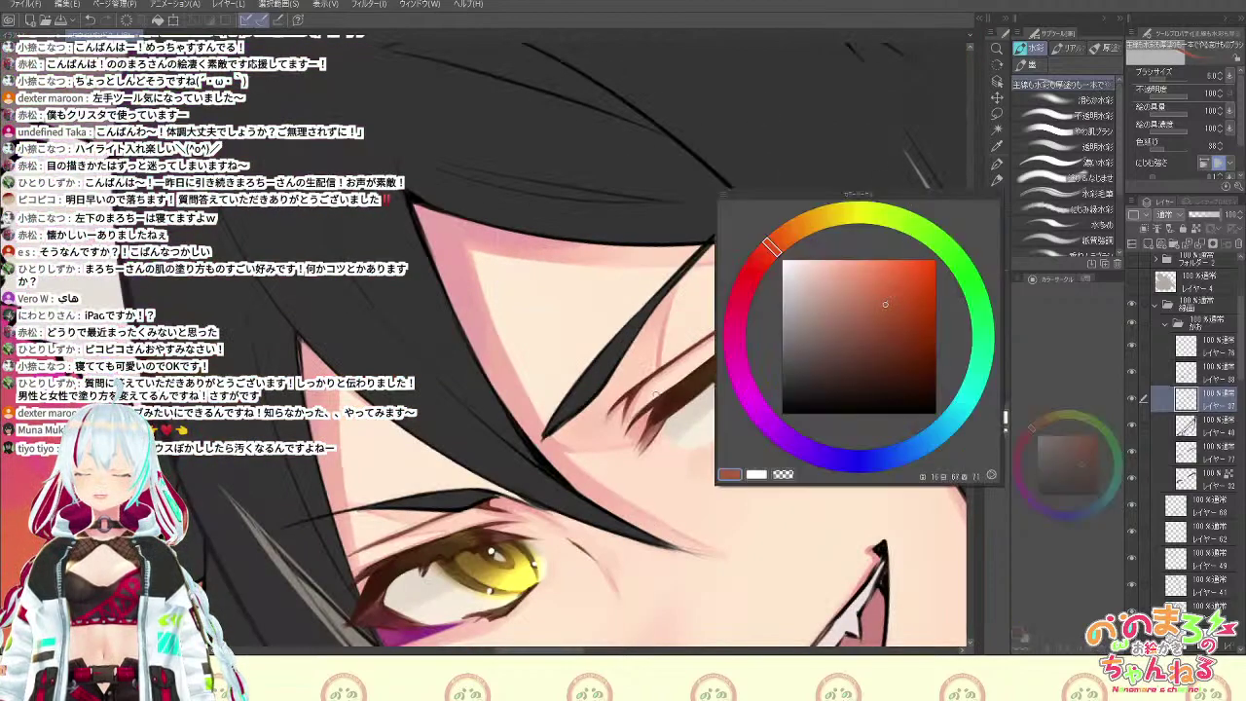
{"action": "key", "text": "F6"}
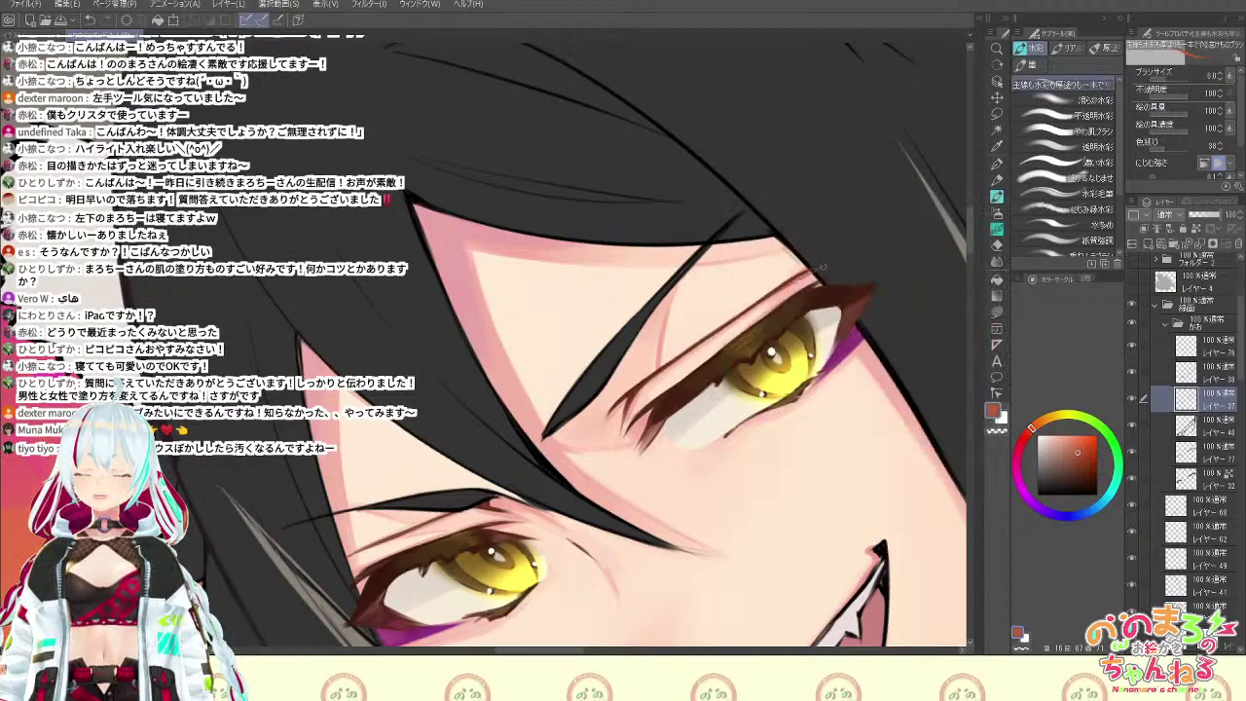
{"action": "key", "text": "e"}
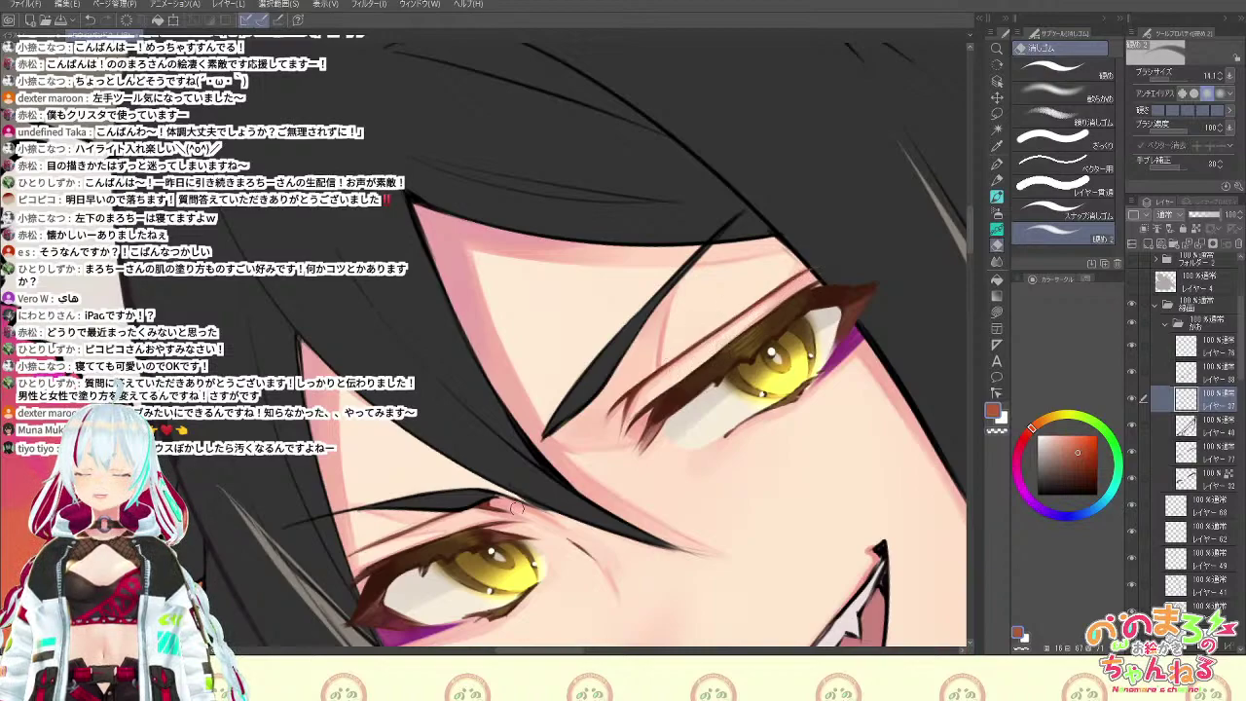
{"action": "scroll", "coordinate": [526, 518], "scroll_direction": "down", "scroll_amount": 3}
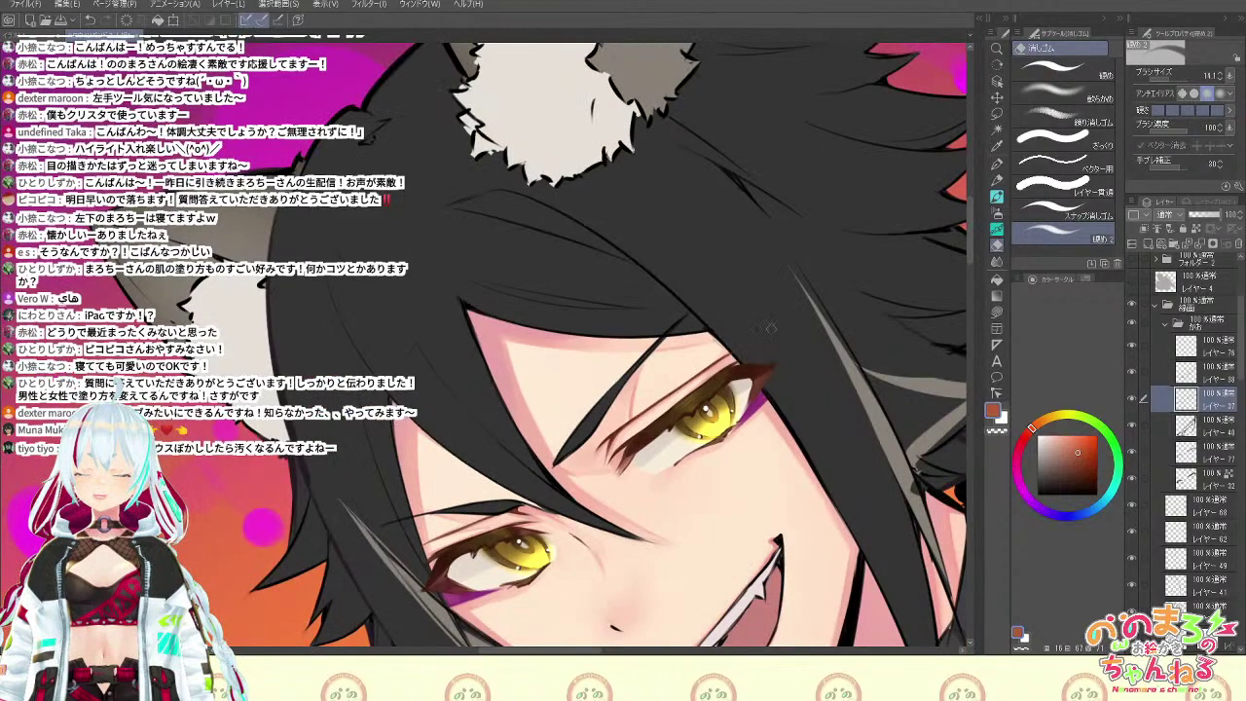
{"action": "scroll", "coordinate": [801, 306], "scroll_direction": "down", "scroll_amount": 2}
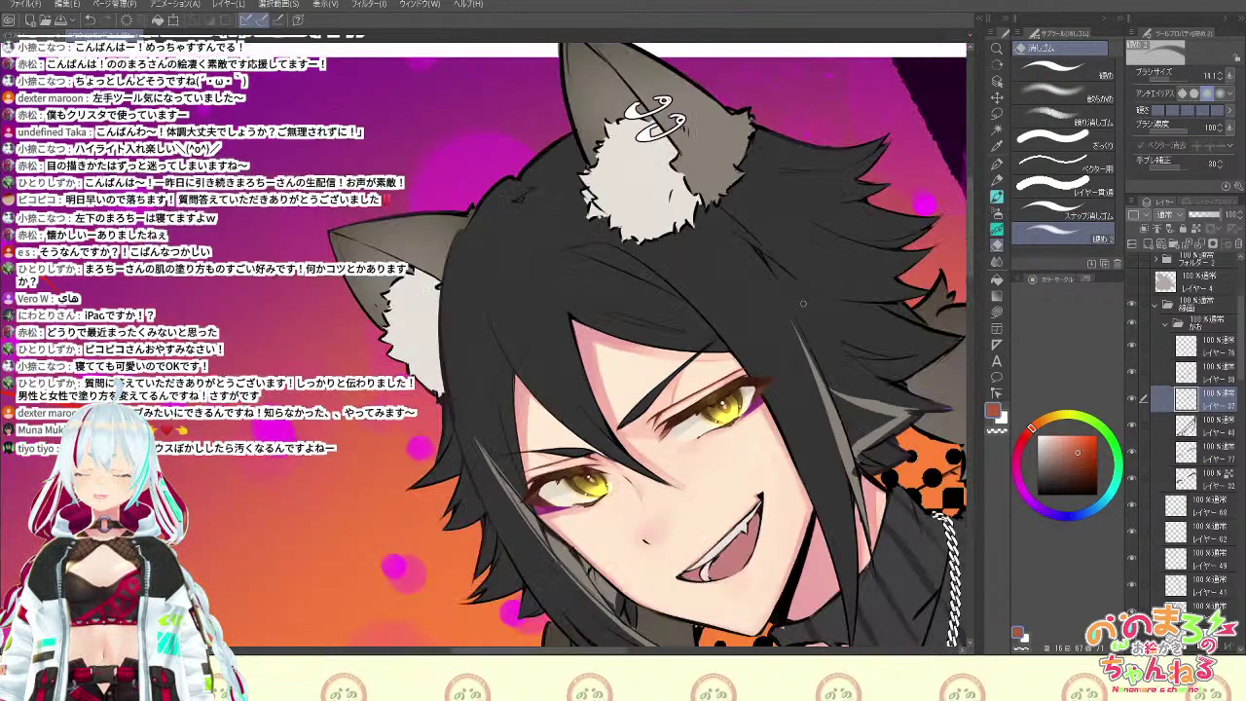
Soften the outer end of the eyelid crease with the soft airbrush and trim its inner strands with the eraser
{"action": "scroll", "coordinate": [803, 304], "scroll_direction": "up", "scroll_amount": 2}
{"action": "key", "text": "r"}
{"action": "left_click_drag", "start_coordinate": [814, 345], "coordinate": [775, 191]}
{"action": "key", "text": "b"}
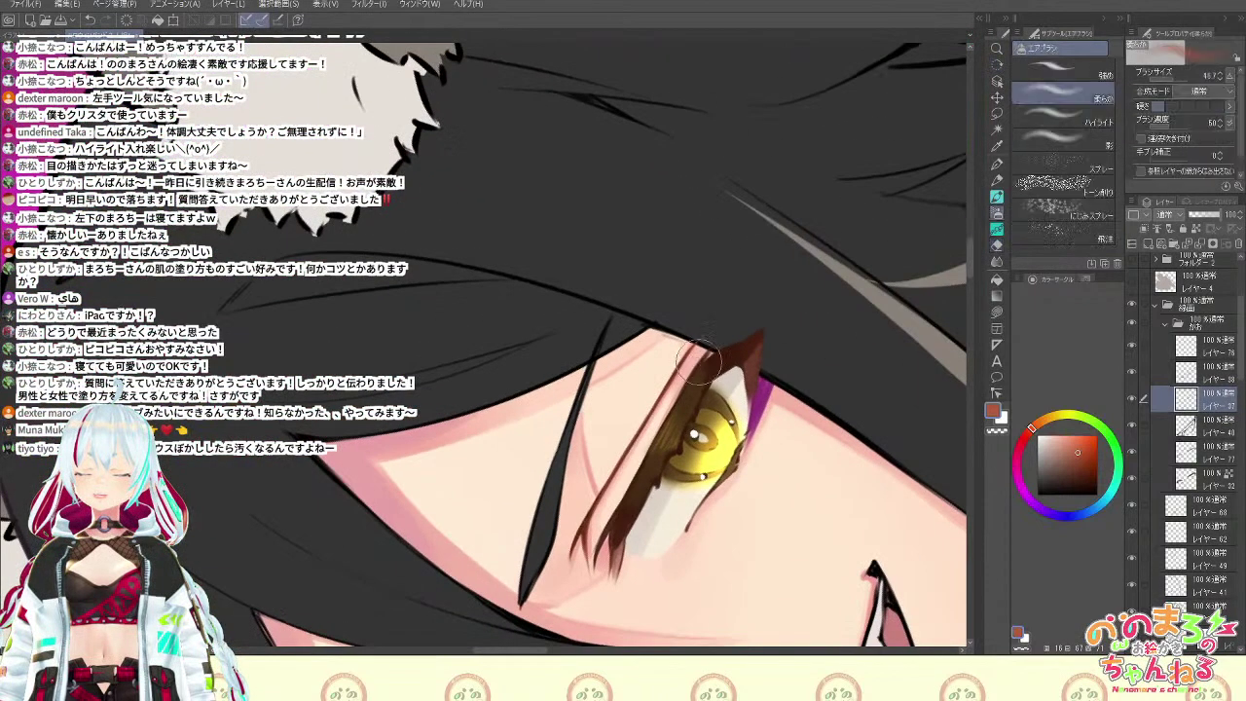
{"action": "key", "text": "e"}
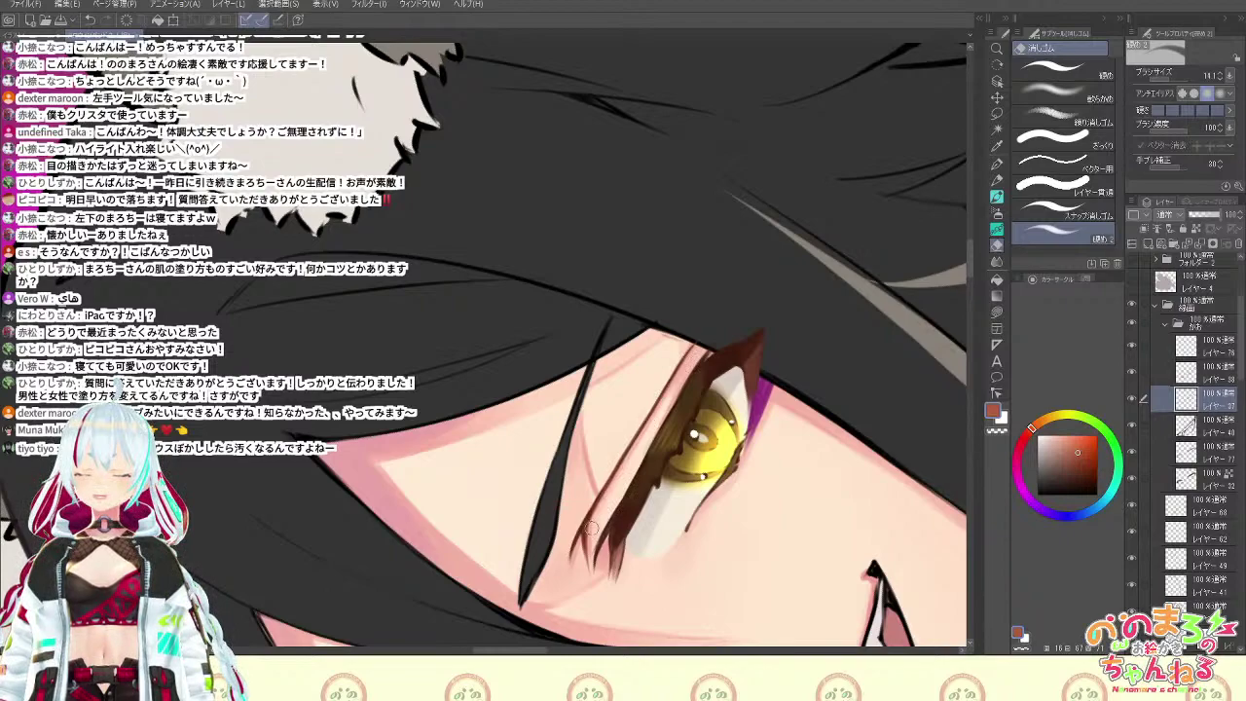
{"action": "key", "text": "space"}
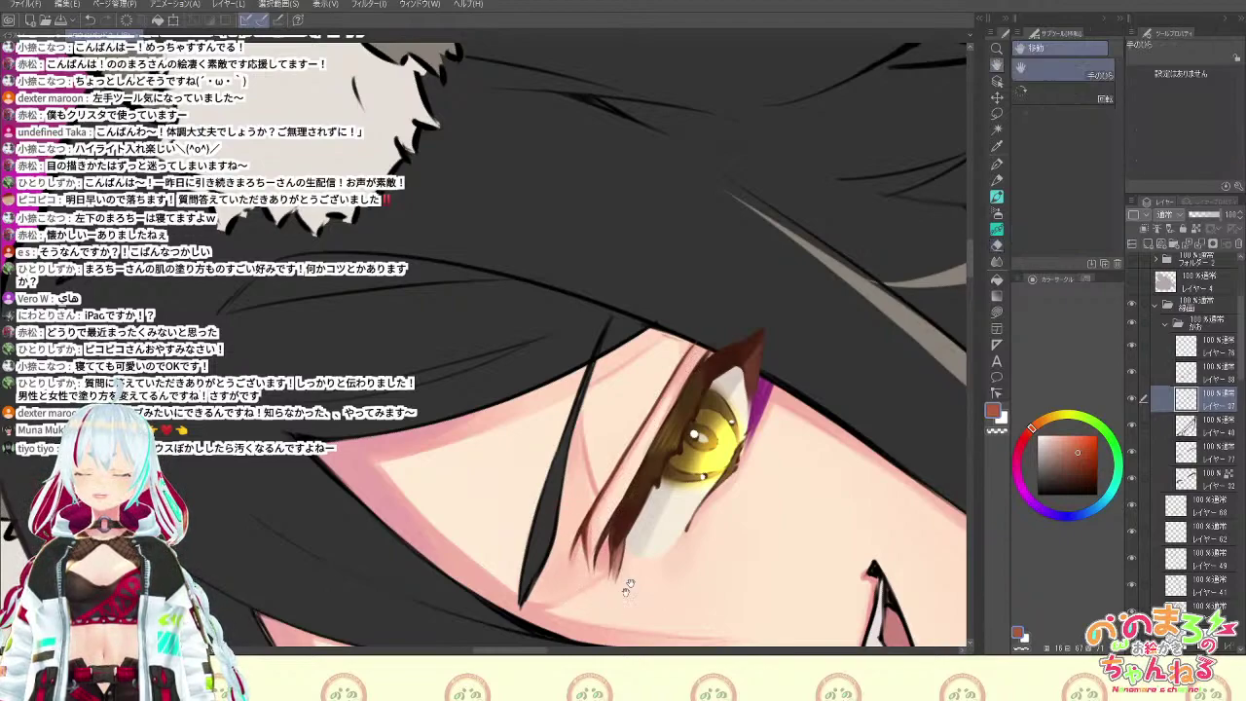
Select the skin shading layer beneath the eyelid crease directly from the artwork and sample the pink shadow color beside the lashes
{"action": "left_click_drag", "start_coordinate": [629, 588], "coordinate": [734, 338]}
{"action": "key", "text": "shift+space"}
{"action": "mouse_move", "coordinate": [726, 402]}
{"action": "left_mouse_down"}
{"action": "mouse_move", "coordinate": [757, 356]}
{"action": "mouse_move", "coordinate": [745, 340]}
{"action": "mouse_move", "coordinate": [722, 357]}
{"action": "mouse_move", "coordinate": [719, 334]}
{"action": "mouse_move", "coordinate": [716, 391]}
{"action": "left_mouse_up"}
{"action": "key", "text": "space"}
{"action": "key", "text": "space"}
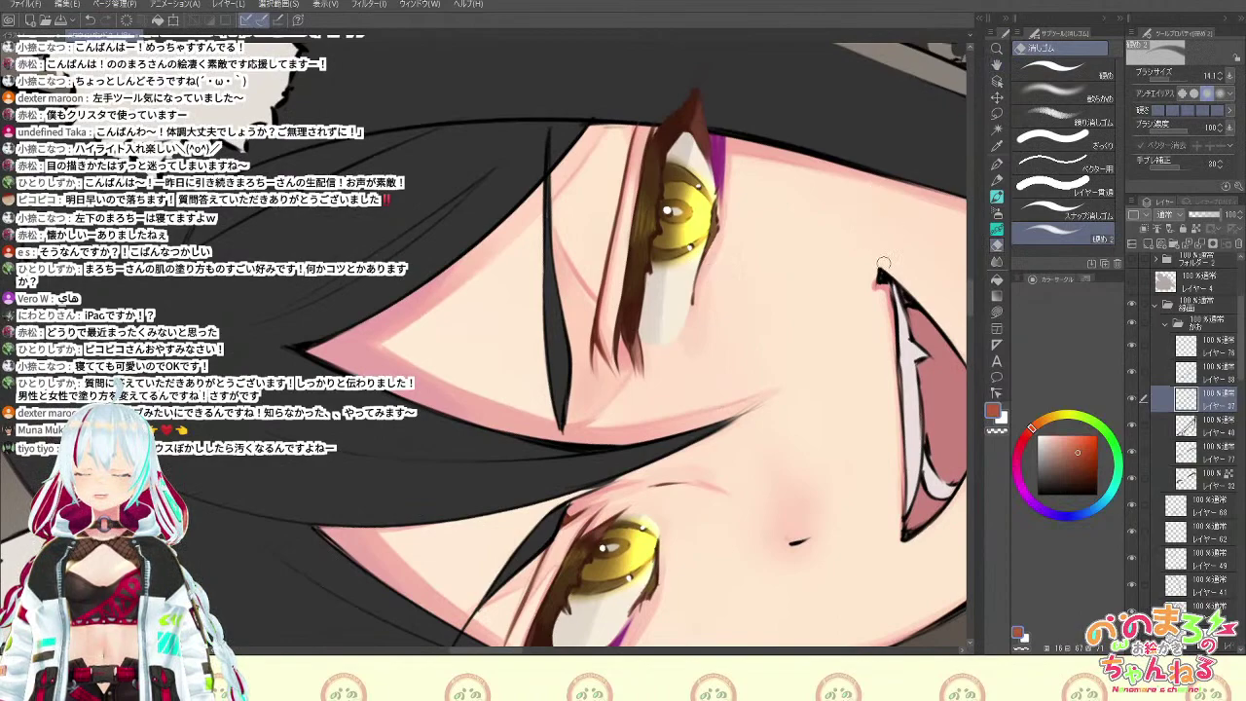
{"action": "left_click", "coordinate": [997, 81]}
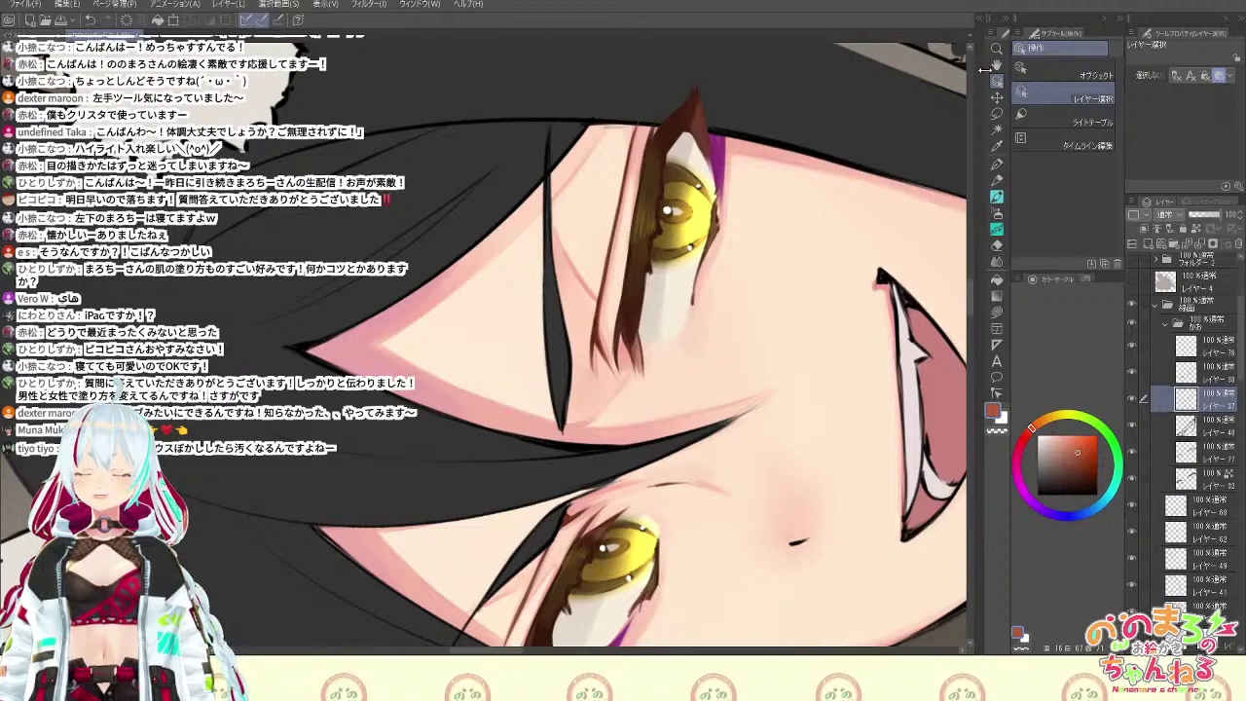
{"action": "left_click", "coordinate": [614, 339]}
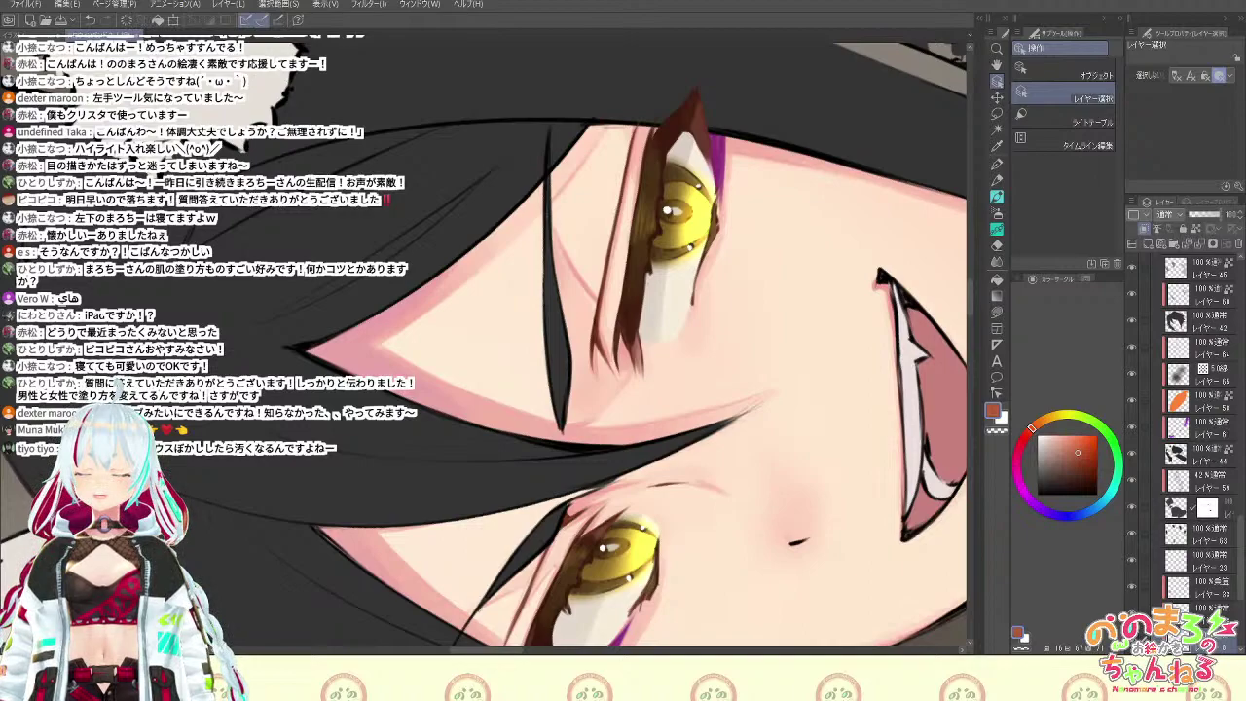
{"action": "key", "text": "i"}
{"action": "left_click", "coordinate": [609, 326]}
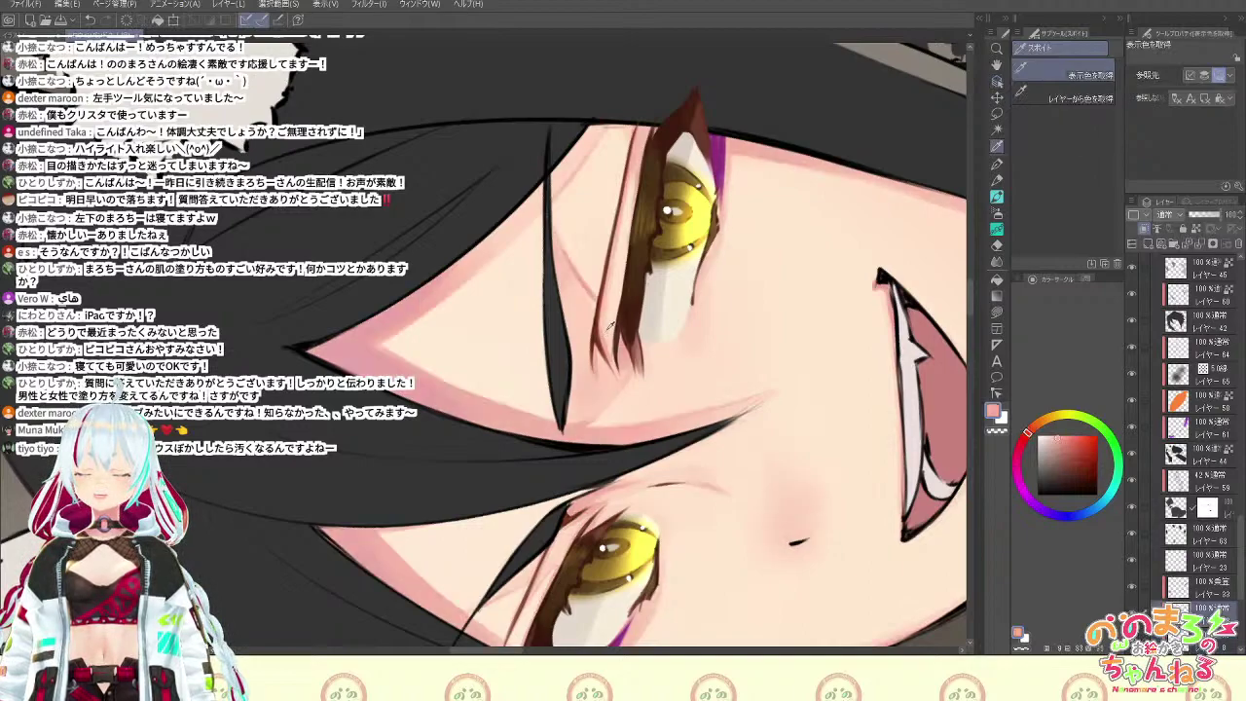
Blend the skin shadow around the inner end of the eyelid crease with the soft skin brush, alternating sampled pink and skin tones
{"action": "key", "text": "b"}
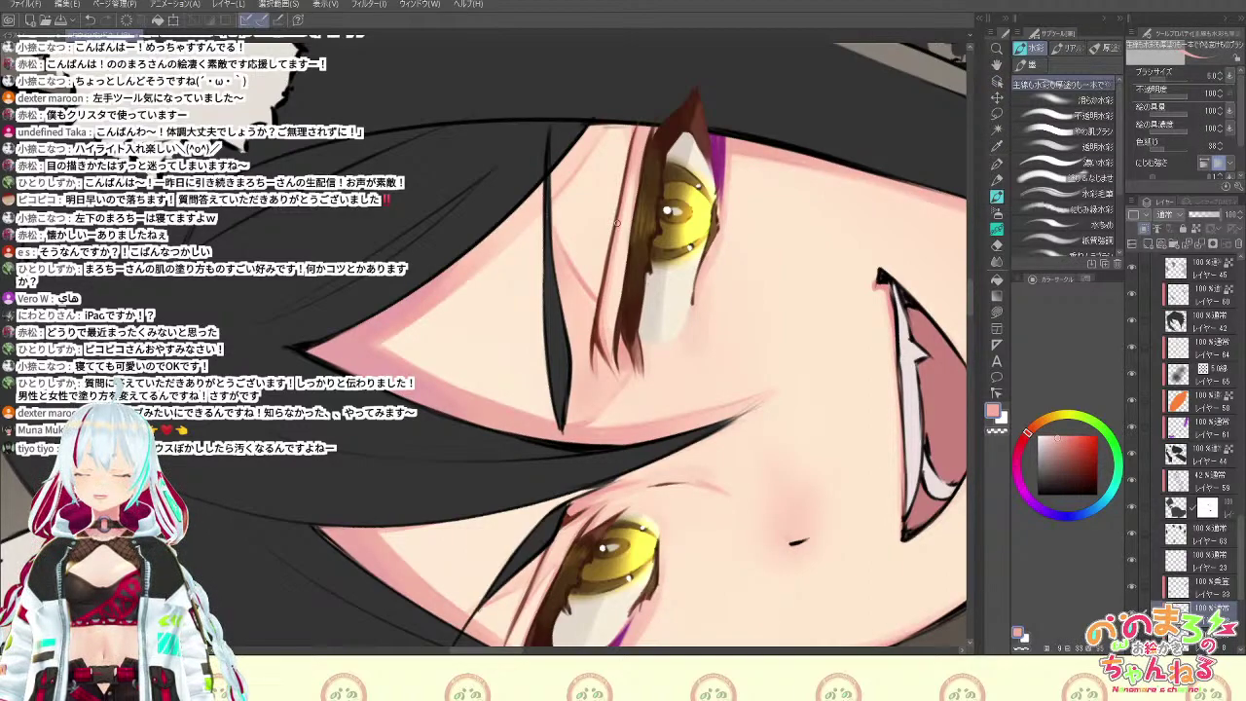
{"action": "key", "text": "b"}
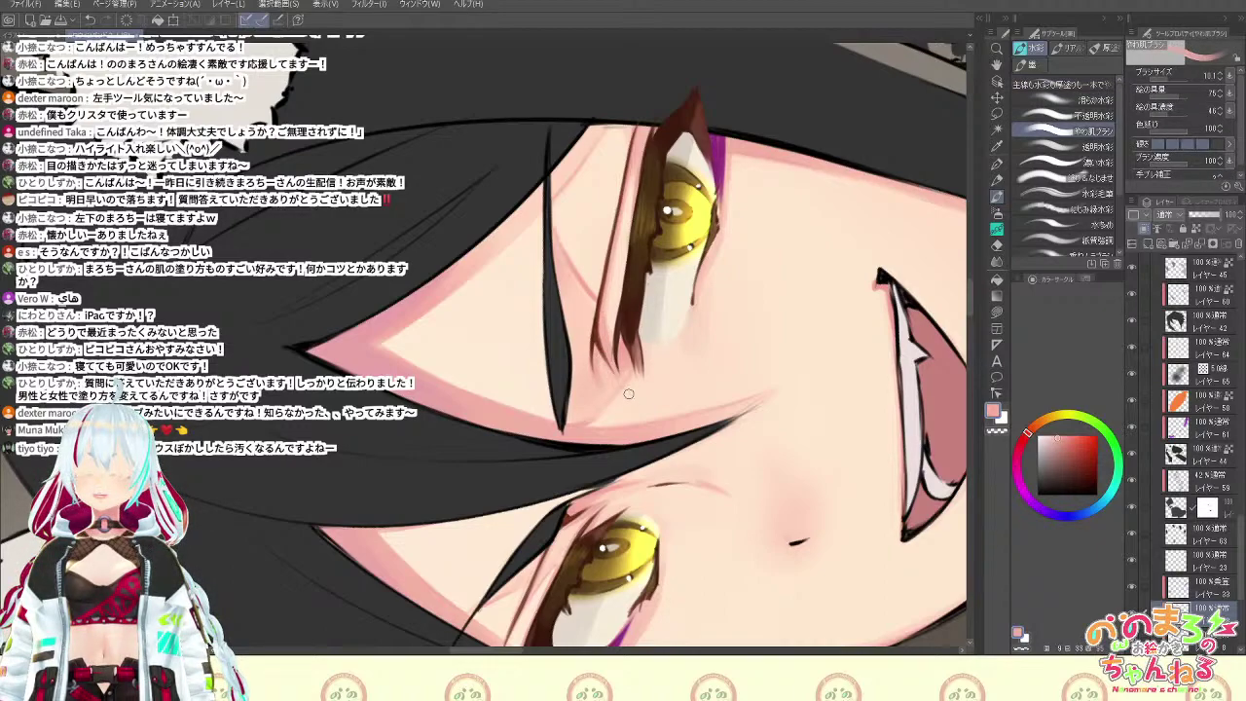
{"action": "left_click", "coordinate": [597, 350], "text": "alt"}
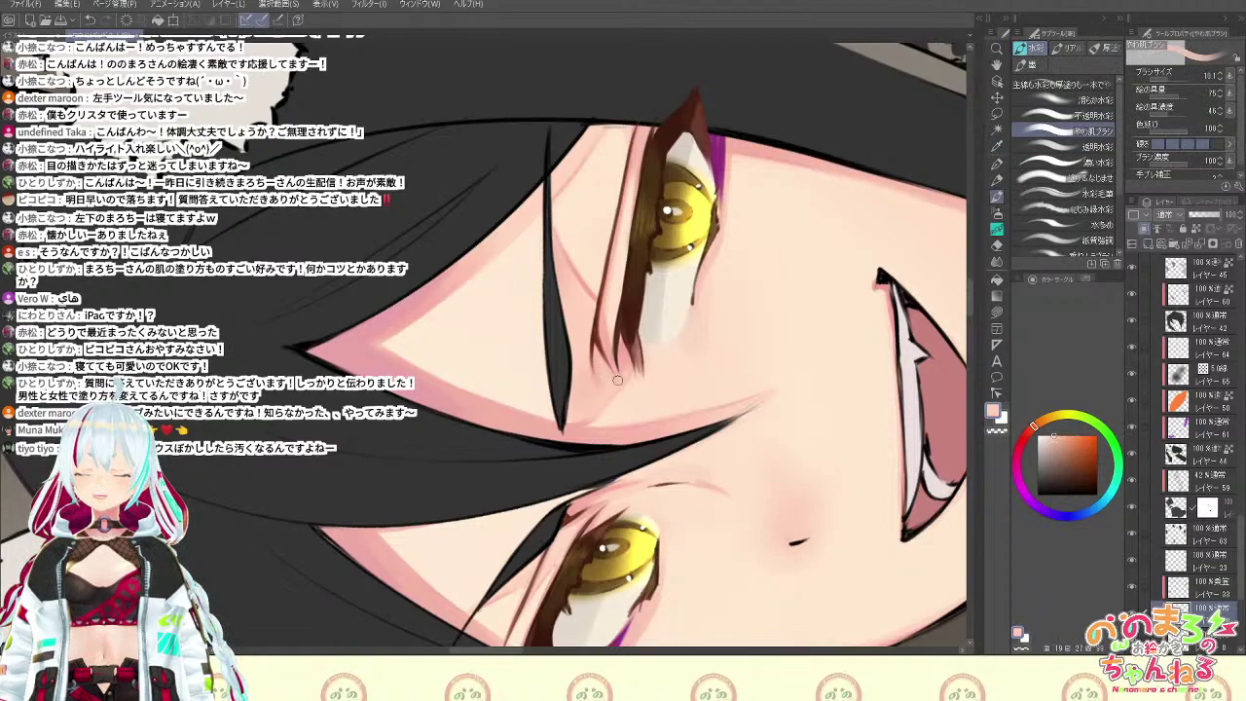
{"action": "left_click", "coordinate": [605, 313], "text": "alt"}
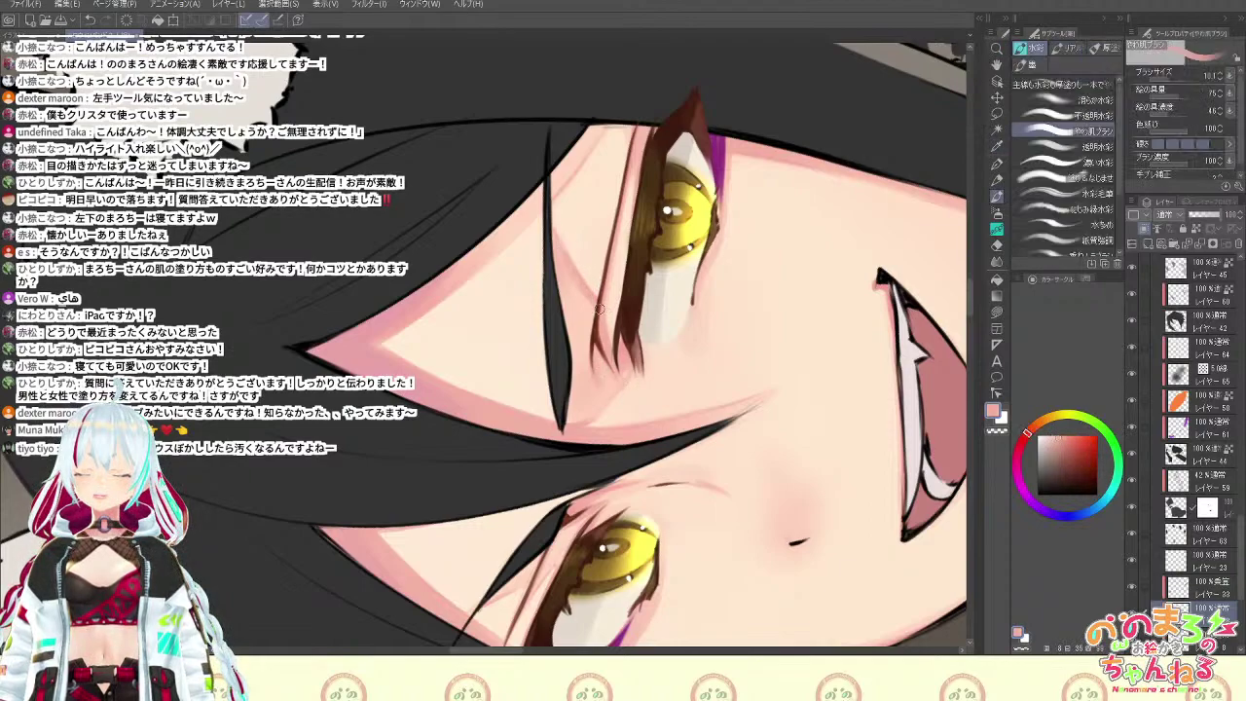
{"action": "left_click", "coordinate": [577, 300], "text": "alt"}
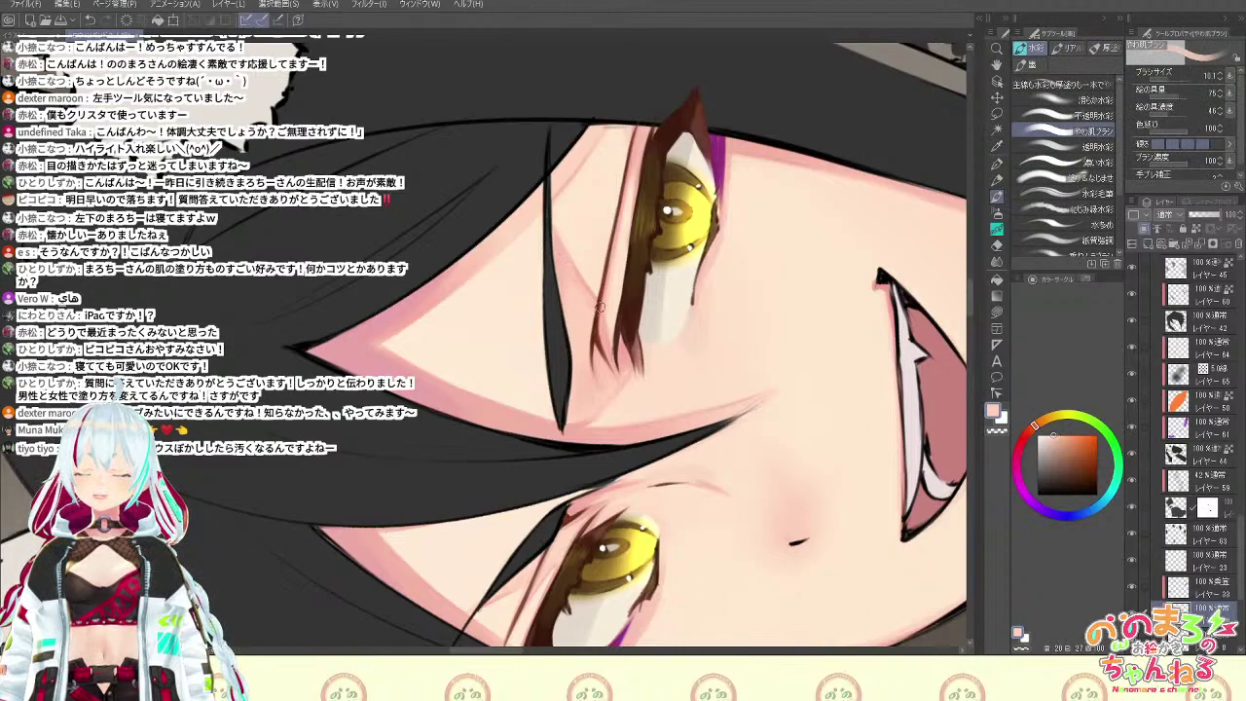
Sample the pink skin-shadow color near the jaw and touch up the jawline shading with the soft skin brush and eraser
{"action": "scroll", "coordinate": [592, 310], "scroll_direction": "down", "scroll_amount": 5}
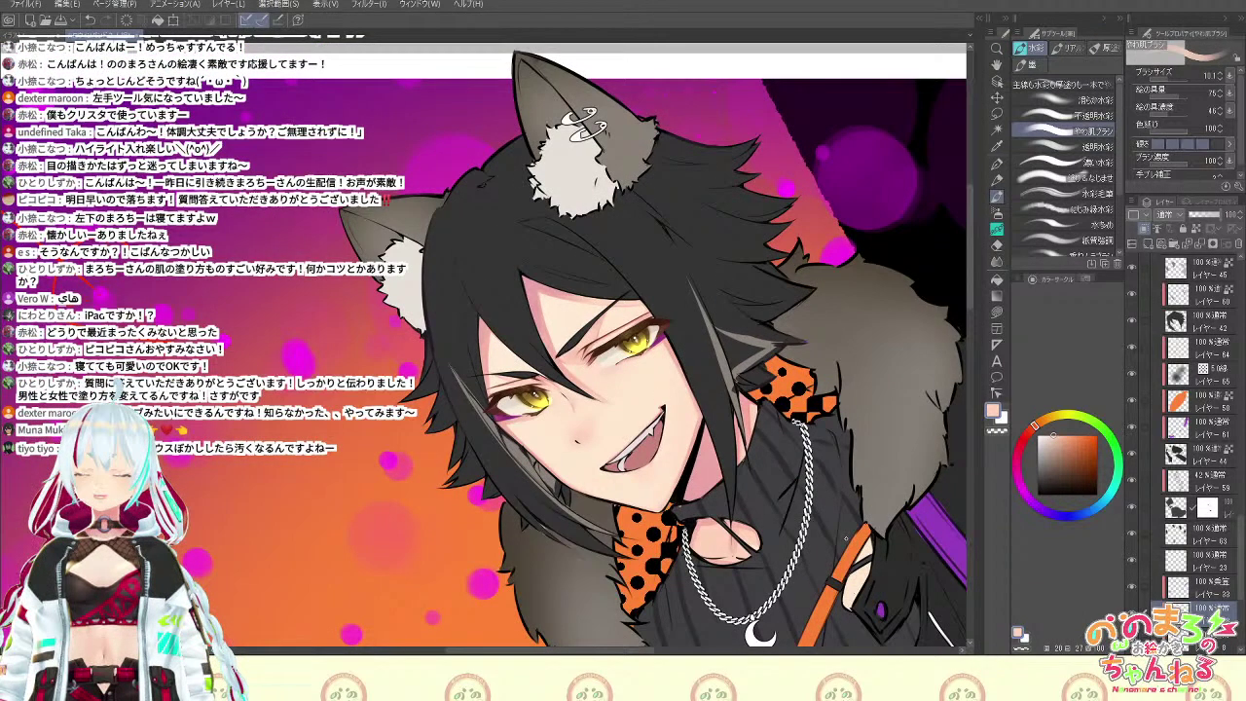
{"action": "scroll", "coordinate": [847, 533], "scroll_direction": "up", "scroll_amount": 2}
{"action": "scroll", "coordinate": [807, 484], "scroll_direction": "up", "scroll_amount": 1}
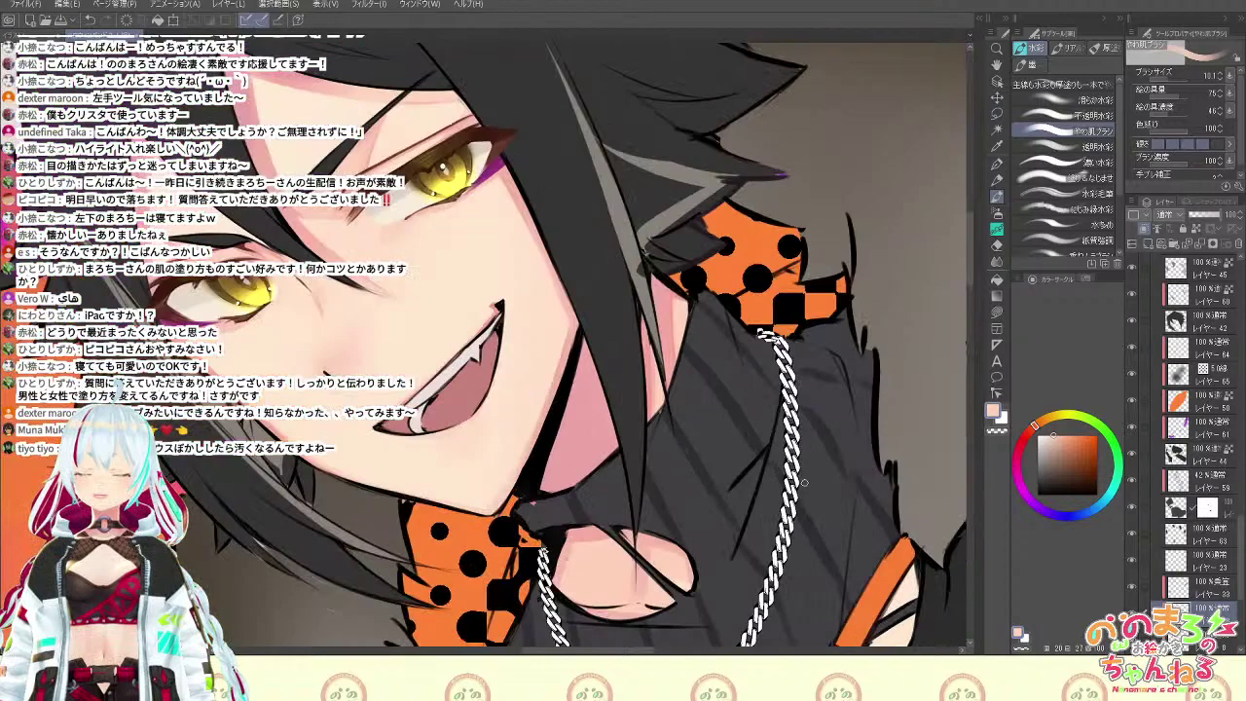
{"action": "left_click", "coordinate": [807, 484], "text": "alt"}
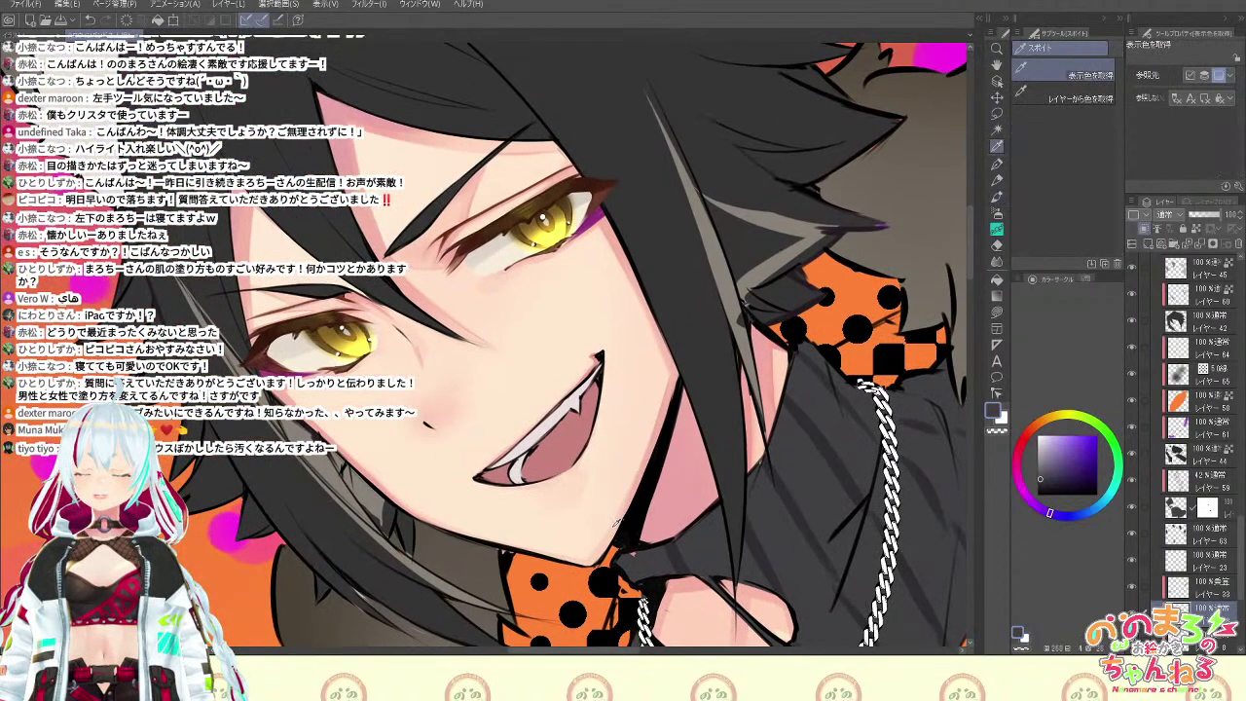
{"action": "left_click", "coordinate": [616, 523], "text": "alt"}
{"action": "left_click", "coordinate": [659, 427], "text": "alt"}
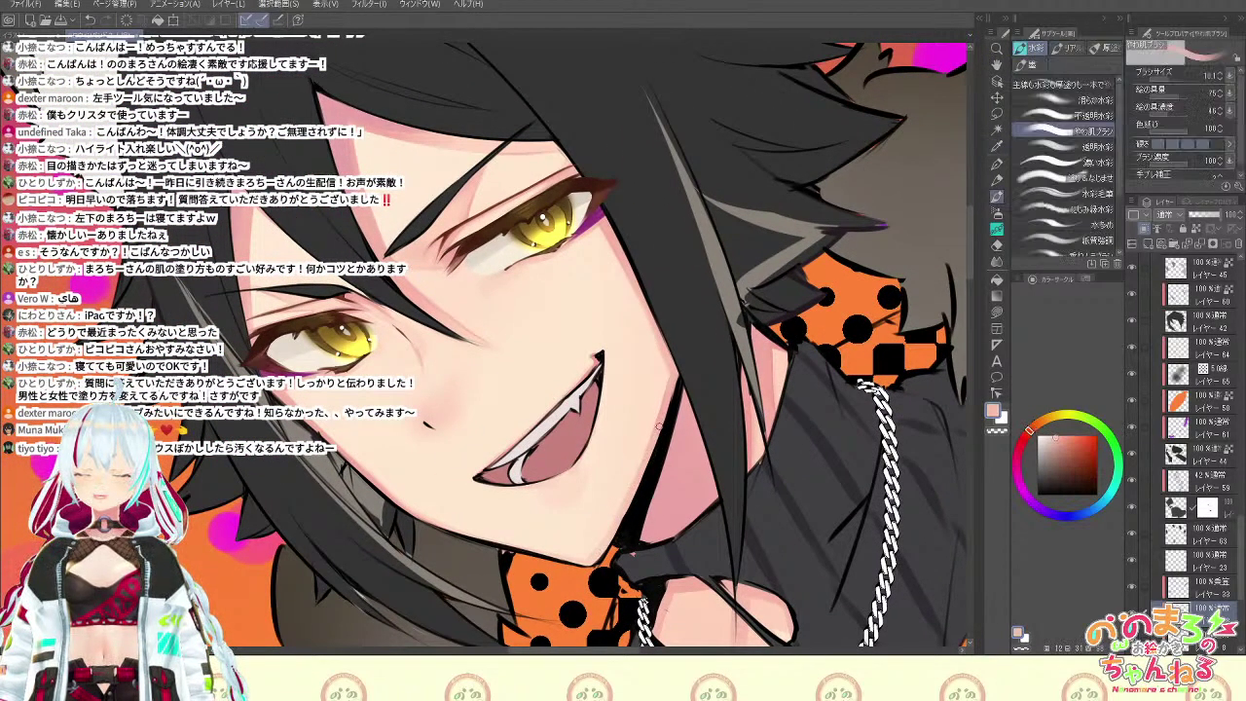
{"action": "key", "text": "e"}
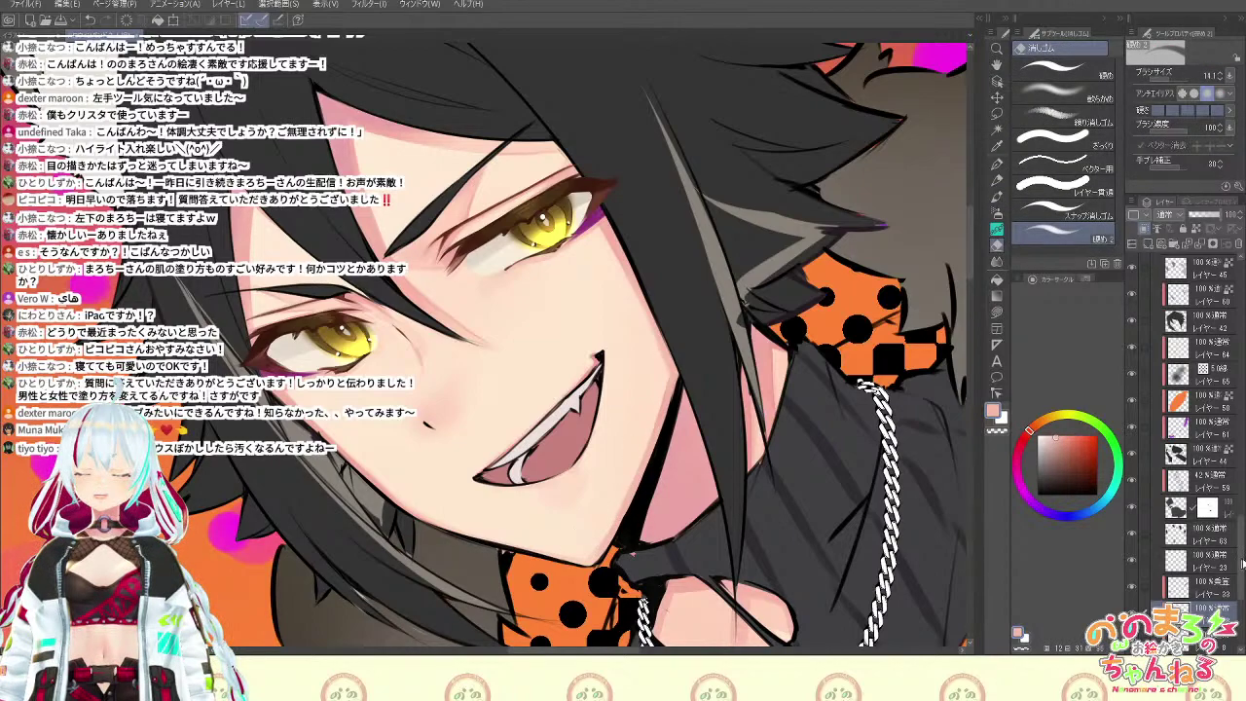
Try レイヤー 71 among the lower skin shading layers for the jaw shading, turning the canvas for work along the jawline
{"action": "scroll", "coordinate": [1242, 562], "scroll_direction": "down", "scroll_amount": 5}
{"action": "left_click", "coordinate": [1134, 503]}
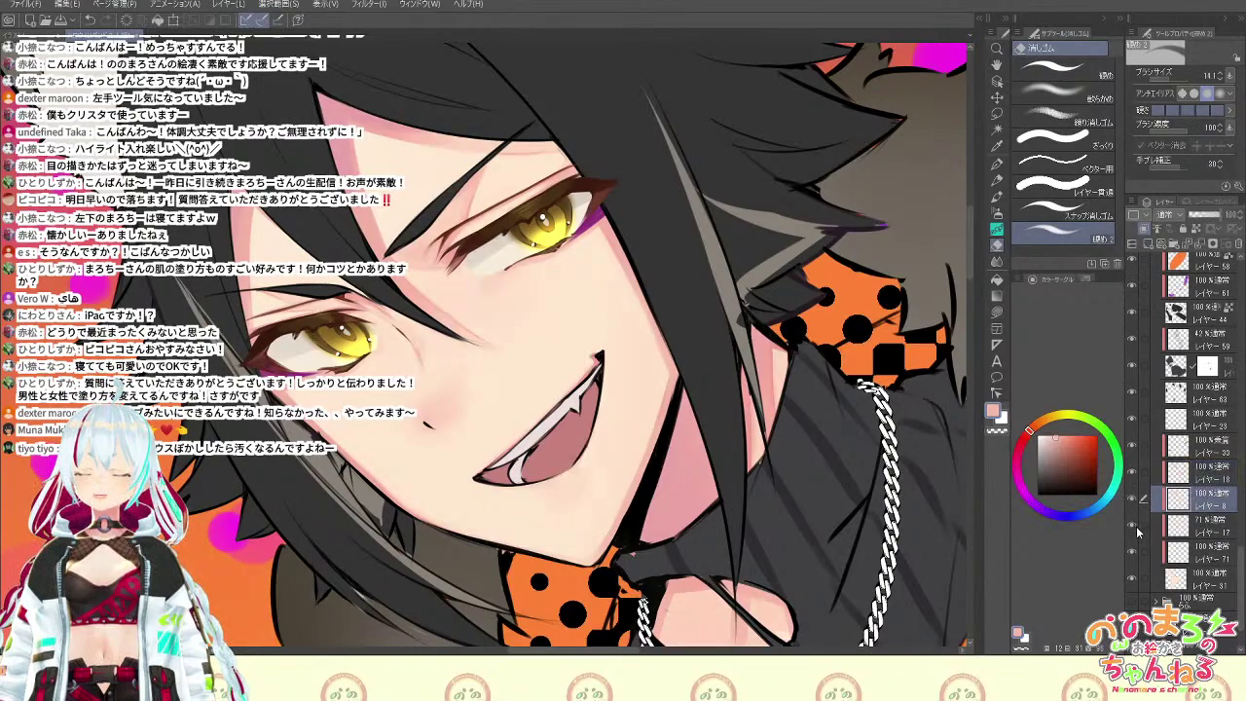
{"action": "left_click", "coordinate": [1191, 551]}
{"action": "key", "text": "r"}
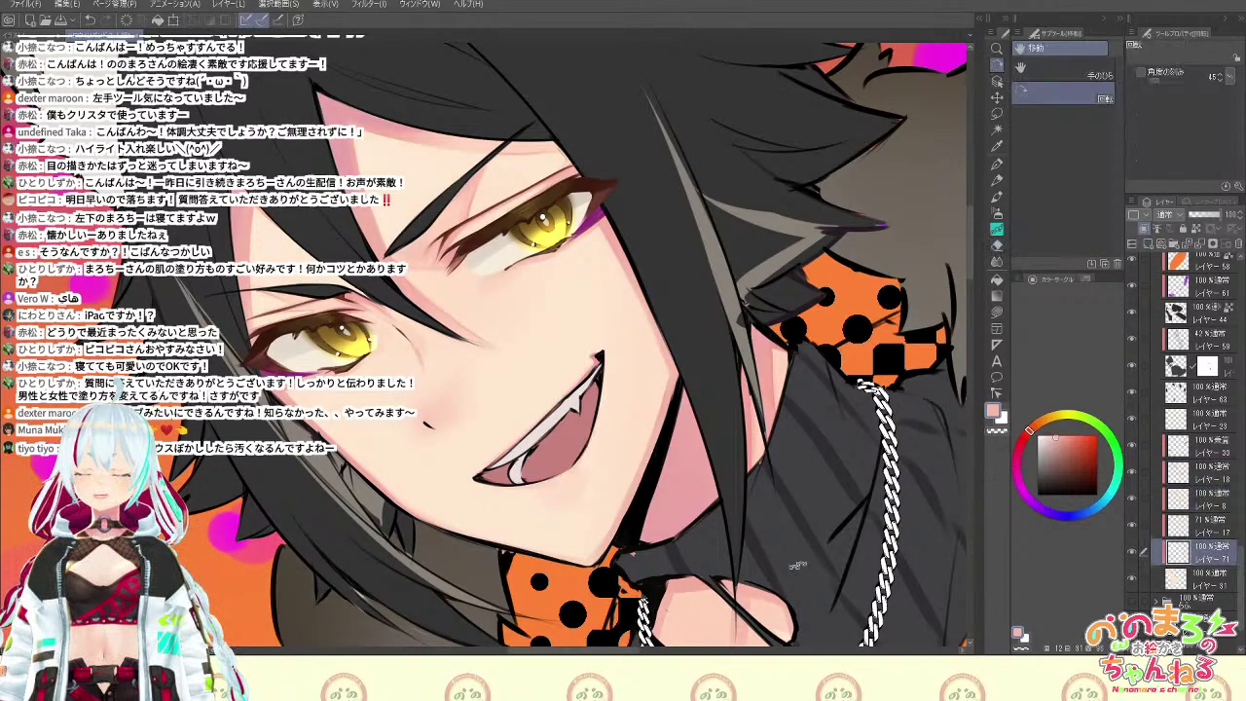
{"action": "mouse_move", "coordinate": [840, 428]}
{"action": "left_mouse_down"}
{"action": "mouse_move", "coordinate": [687, 574]}
{"action": "mouse_move", "coordinate": [391, 553]}
{"action": "left_mouse_up"}
{"action": "key", "text": "space"}
{"action": "left_click_drag", "start_coordinate": [682, 526], "coordinate": [872, 610]}
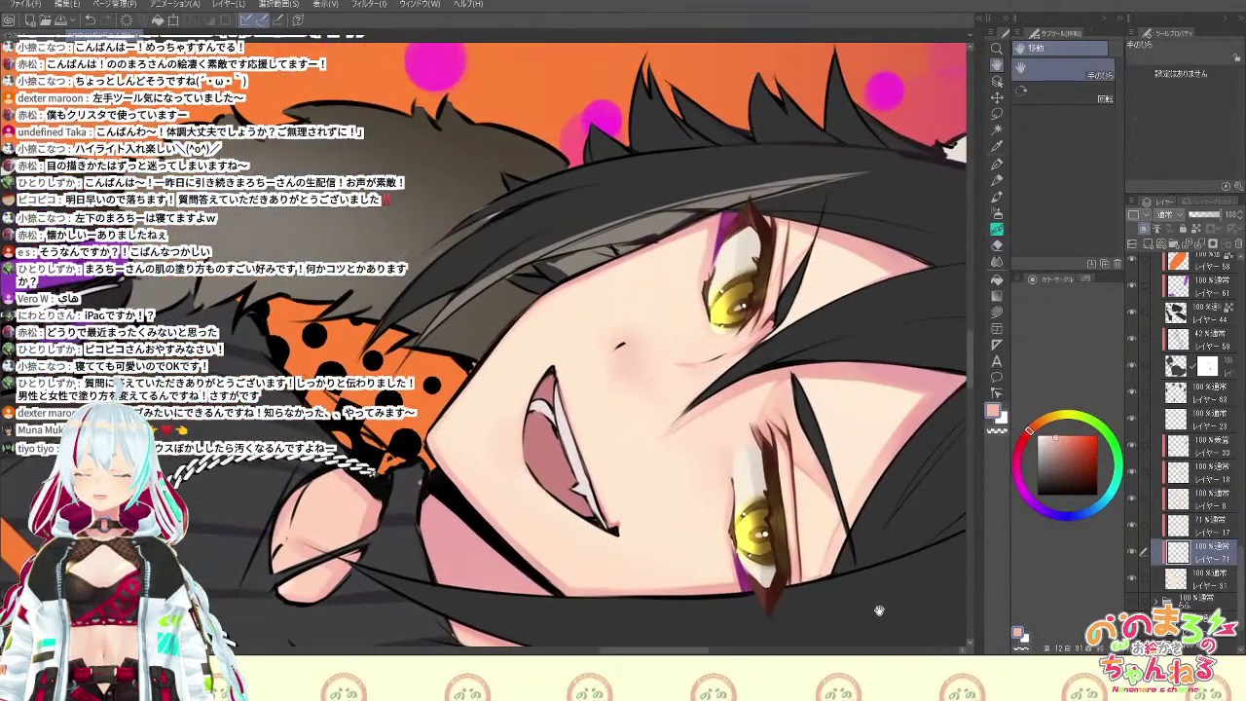
Toggle the visibility of the neighboring skin shading layers, select the one above レイヤー 8, and reset the canvas rotation
{"action": "left_click", "coordinate": [1136, 526]}
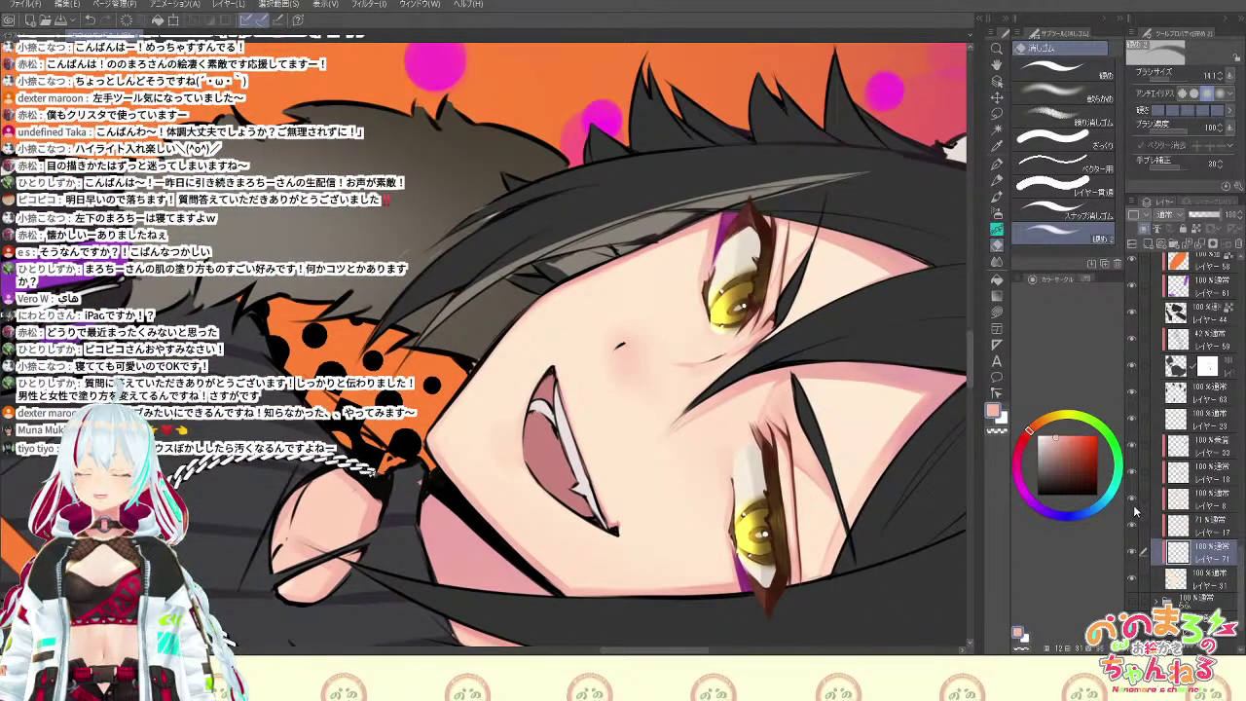
{"action": "left_click", "coordinate": [1135, 506]}
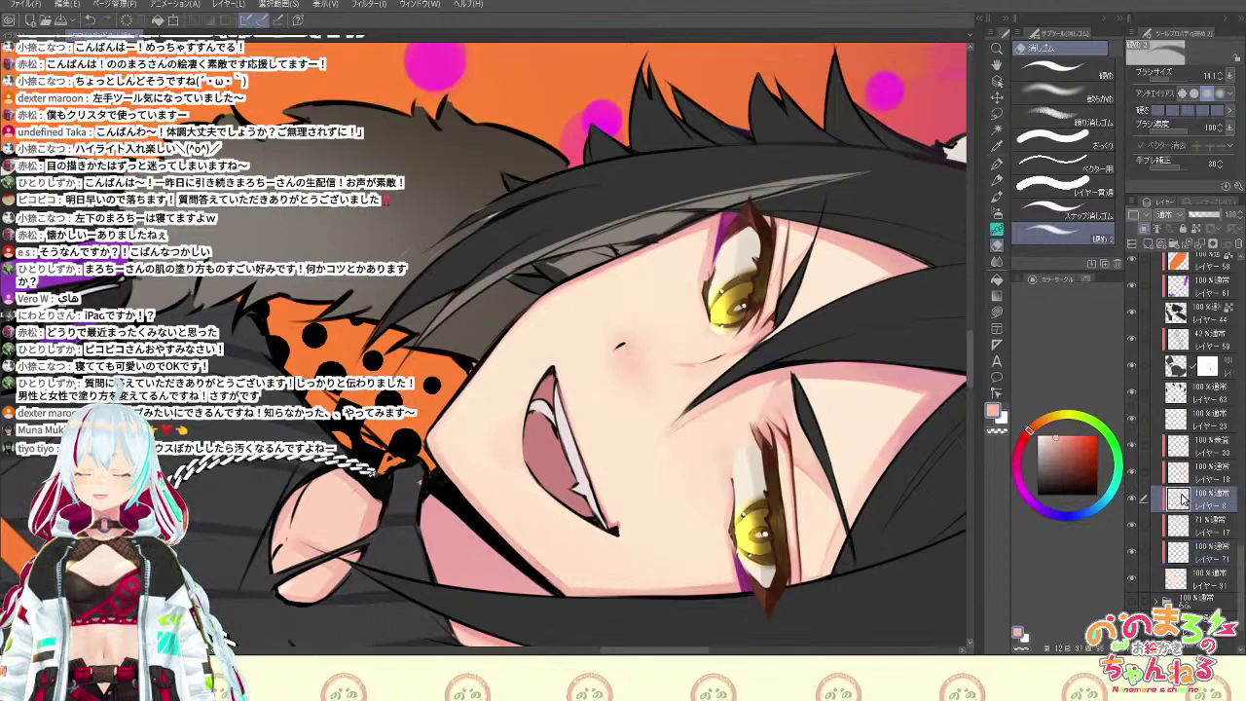
{"action": "left_click", "coordinate": [1134, 473]}
{"action": "left_click", "coordinate": [1133, 473]}
{"action": "left_click", "coordinate": [1157, 474]}
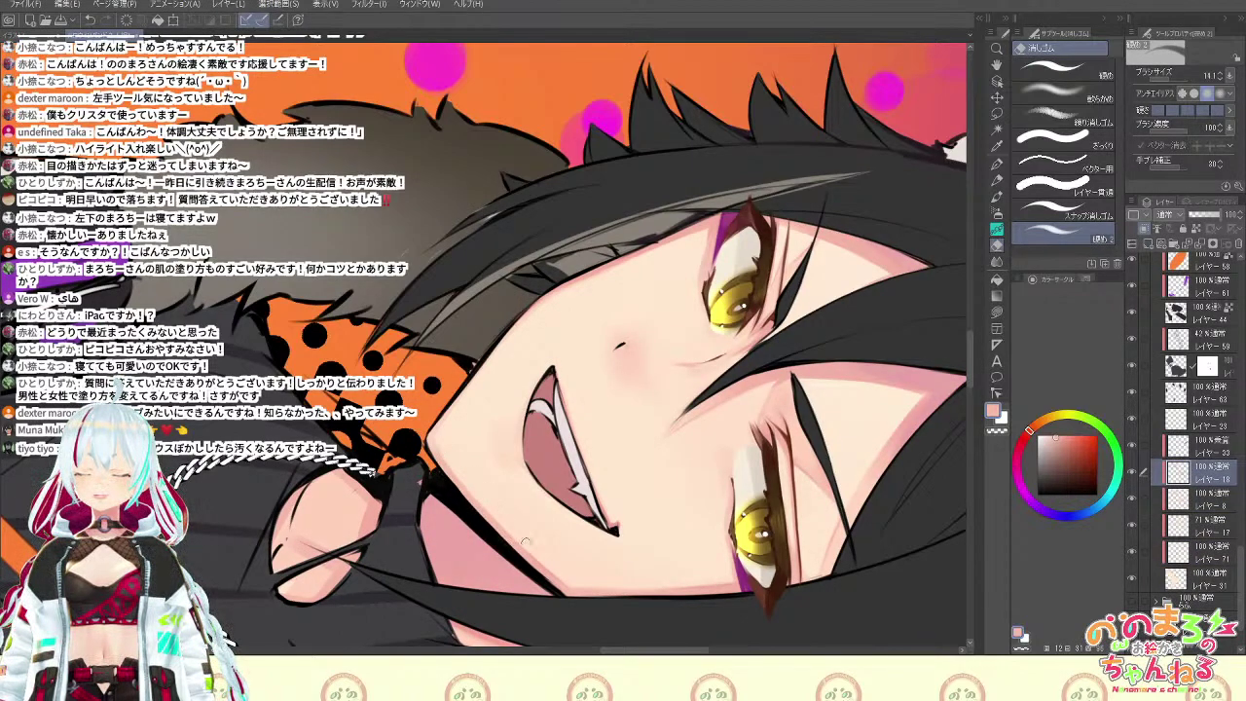
{"action": "key", "text": "ctrl+@"}
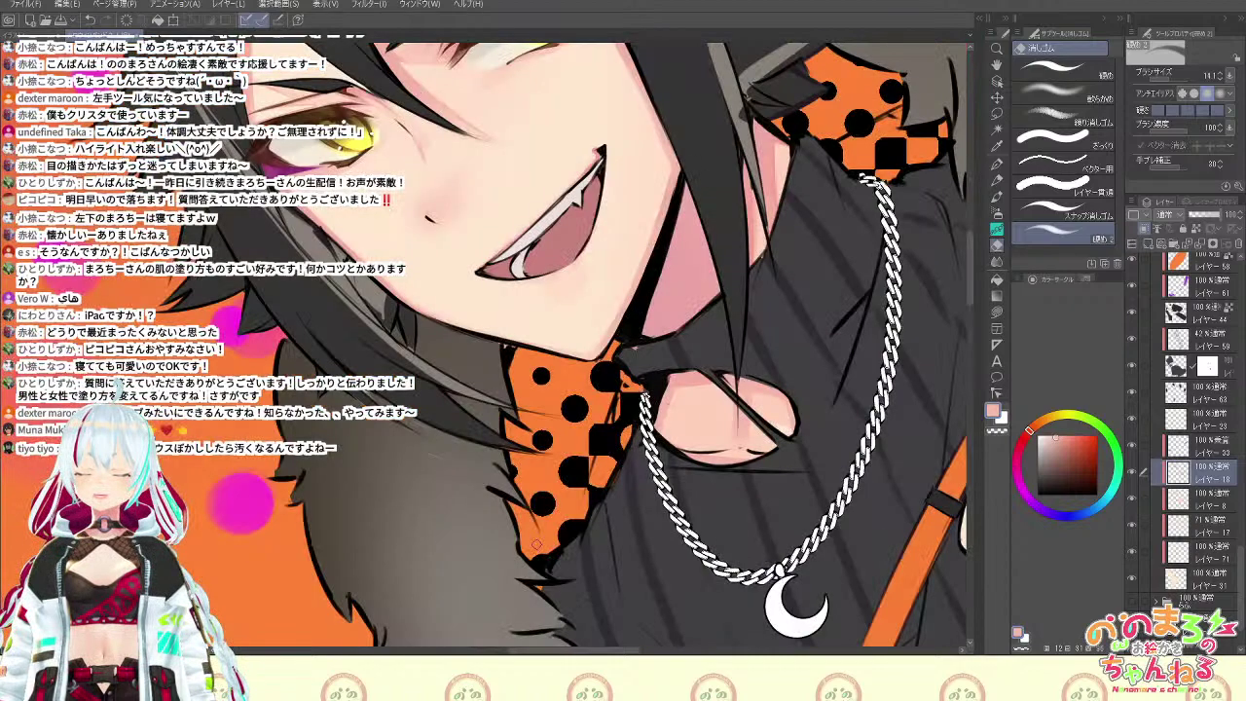
Compare the selected skin shading layer on and off, sample pink near the cheek edge, and touch up the jawline with the soft skin brush
{"action": "key", "text": "space"}
{"action": "left_click_drag", "start_coordinate": [722, 325], "coordinate": [836, 504]}
{"action": "left_click_drag", "start_coordinate": [750, 422], "coordinate": [841, 507]}
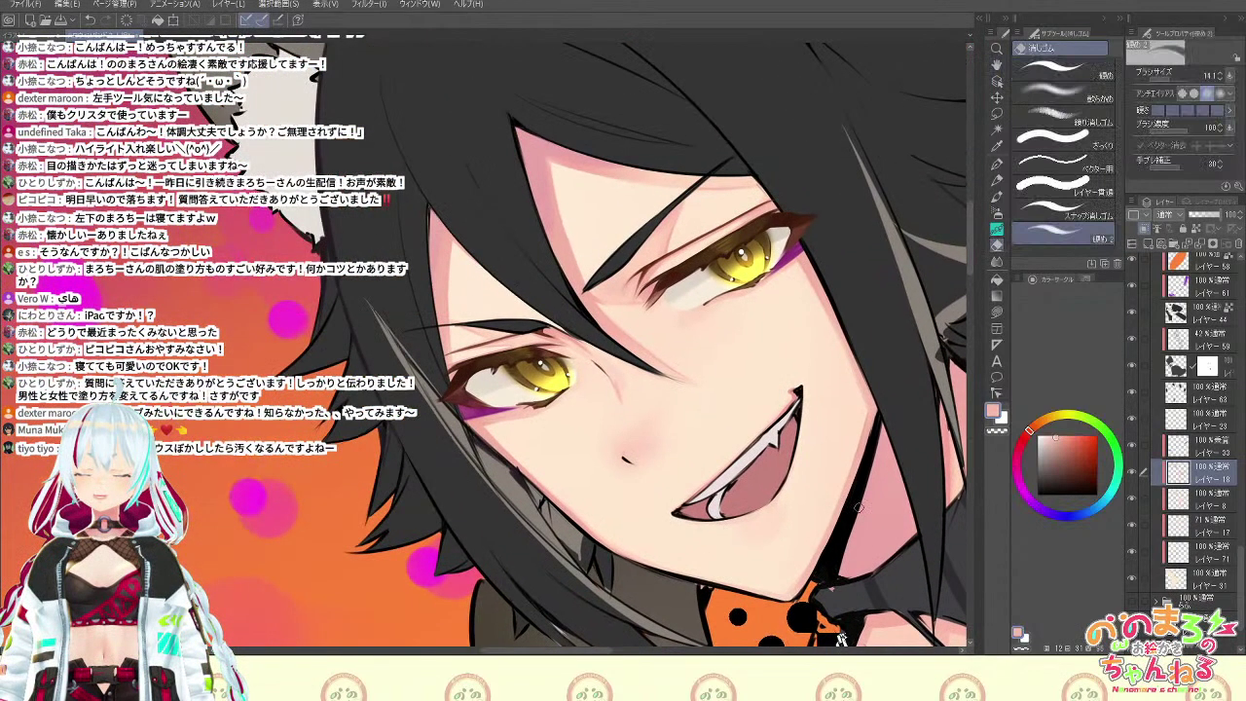
{"action": "left_click", "coordinate": [1132, 473]}
{"action": "left_click", "coordinate": [1132, 473]}
{"action": "key", "text": "i"}
{"action": "left_click", "coordinate": [583, 514]}
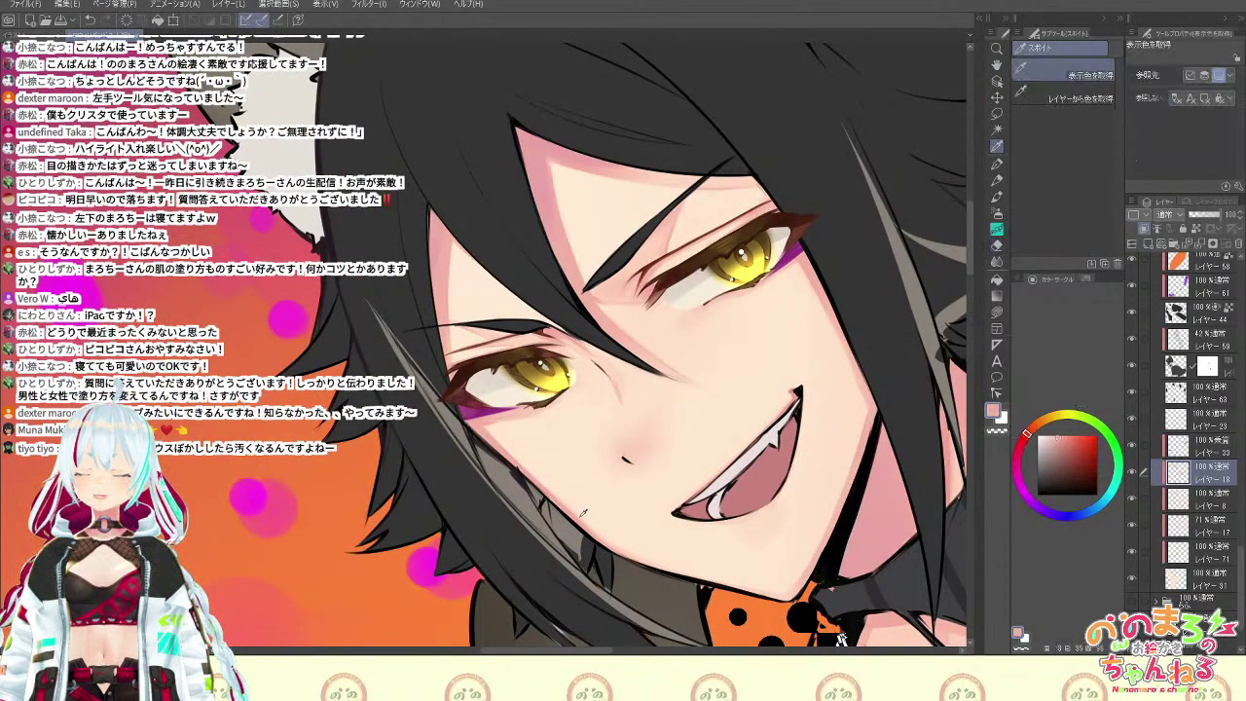
{"action": "key", "text": "b"}
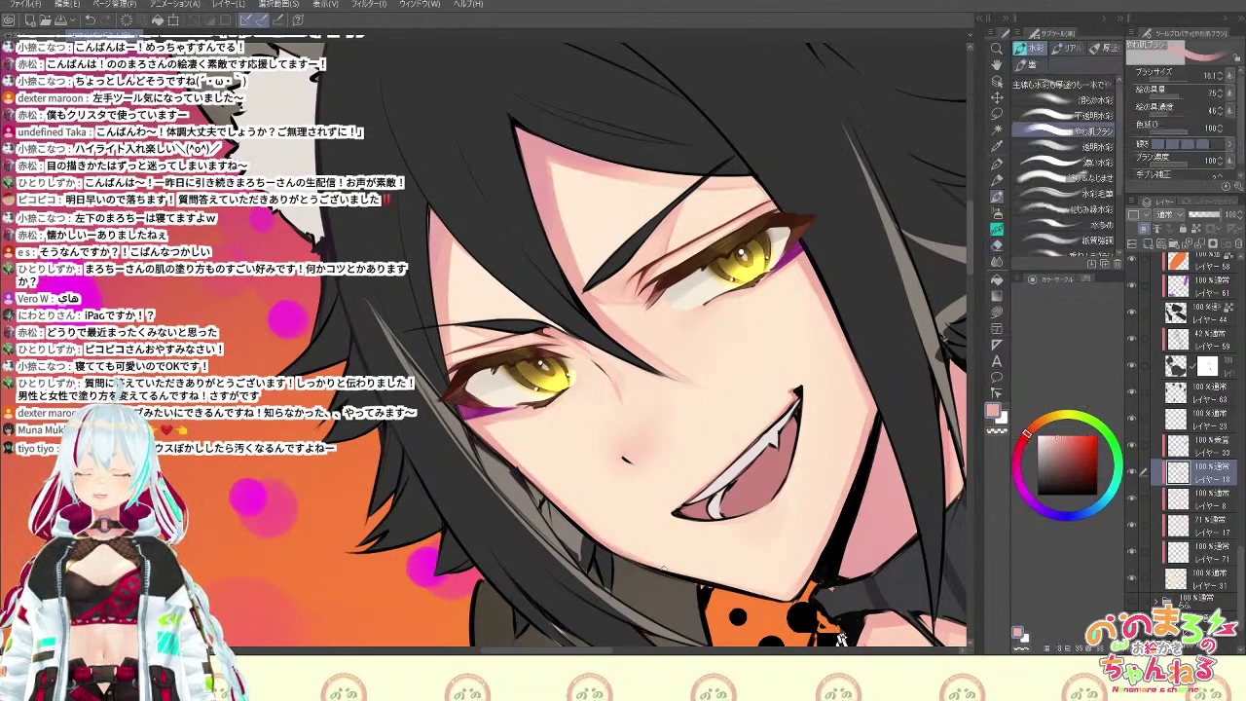
{"action": "key", "text": "space"}
{"action": "mouse_move", "coordinate": [749, 298]}
{"action": "left_mouse_down"}
{"action": "mouse_move", "coordinate": [794, 452]}
{"action": "mouse_move", "coordinate": [759, 307]}
{"action": "left_mouse_up"}
{"action": "key", "text": "space"}
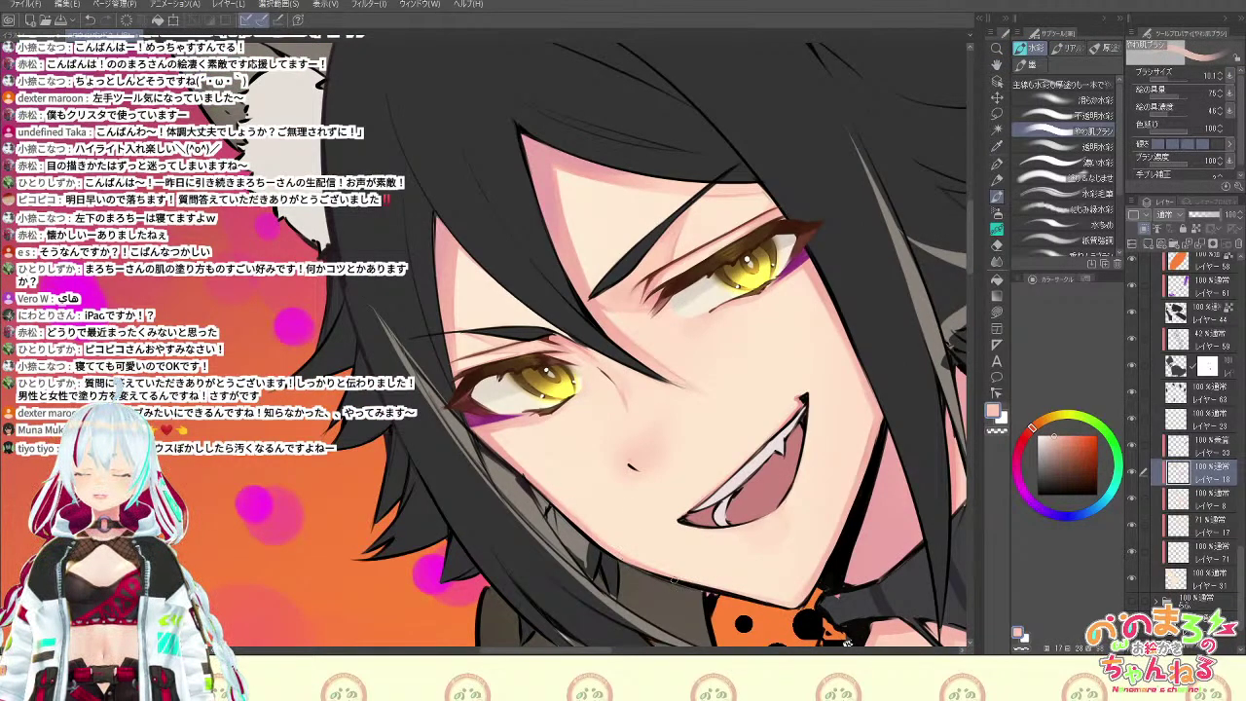
Examine the face shading from a distance and with the canvas rotated, sampling the pink skin-shadow color and readying the soft airbrush
{"action": "scroll", "coordinate": [753, 592], "scroll_direction": "down", "scroll_amount": 2}
{"action": "scroll", "coordinate": [753, 592], "scroll_direction": "down", "scroll_amount": 2}
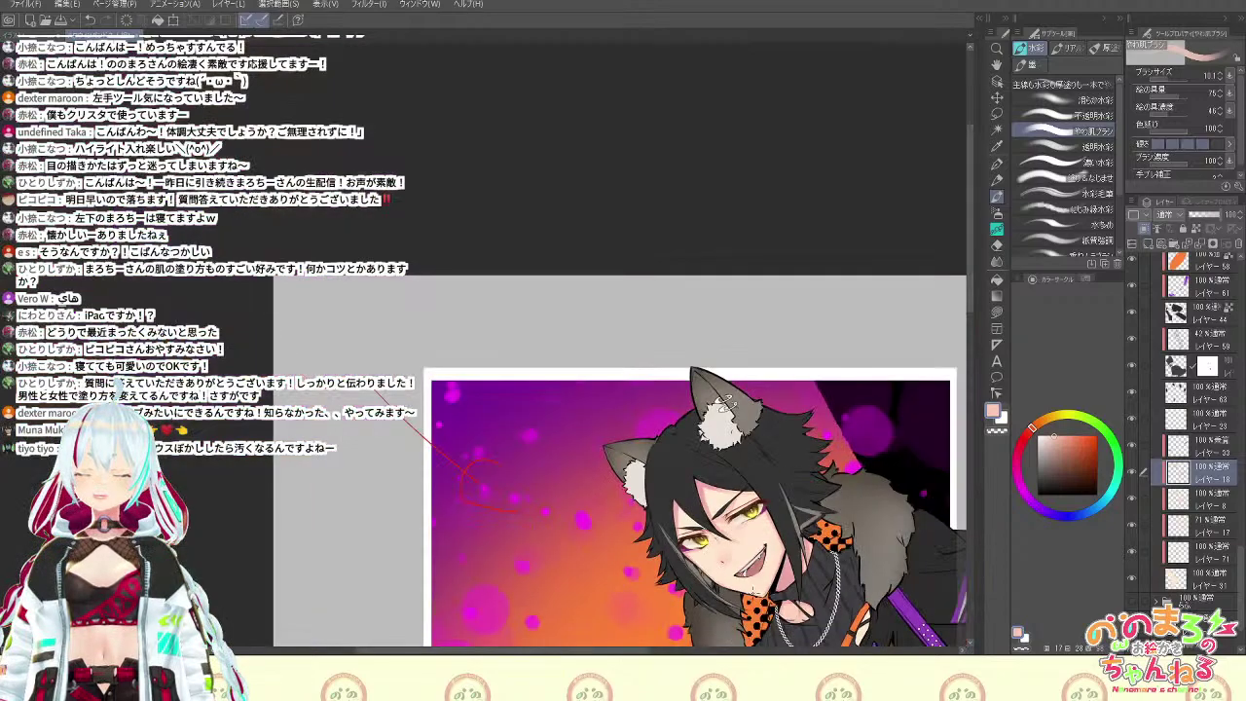
{"action": "scroll", "coordinate": [753, 589], "scroll_direction": "up", "scroll_amount": 3}
{"action": "key", "text": "space"}
{"action": "left_click_drag", "start_coordinate": [766, 581], "coordinate": [773, 586]}
{"action": "key", "text": "alt"}
{"action": "left_click", "coordinate": [851, 524], "text": "alt"}
{"action": "key", "text": "shift+space"}
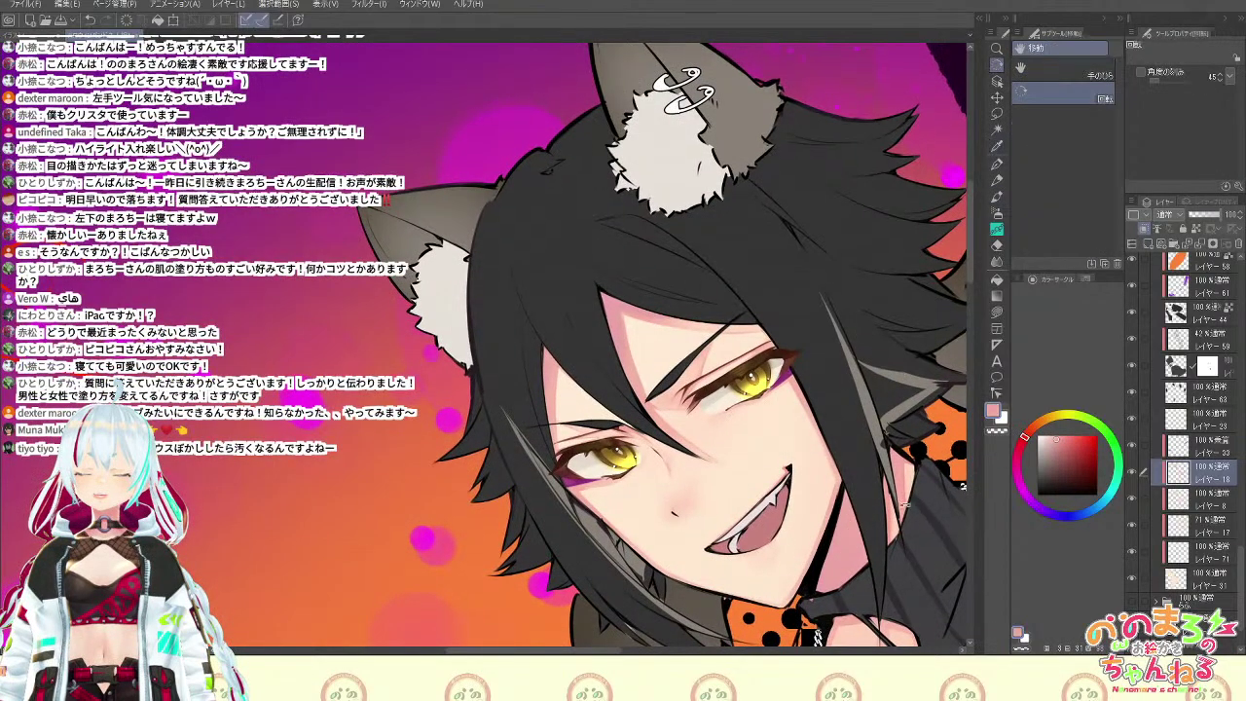
{"action": "mouse_move", "coordinate": [715, 298]}
{"action": "left_mouse_down"}
{"action": "mouse_move", "coordinate": [703, 382]}
{"action": "mouse_move", "coordinate": [654, 445]}
{"action": "left_mouse_up"}
{"action": "key", "text": "b"}
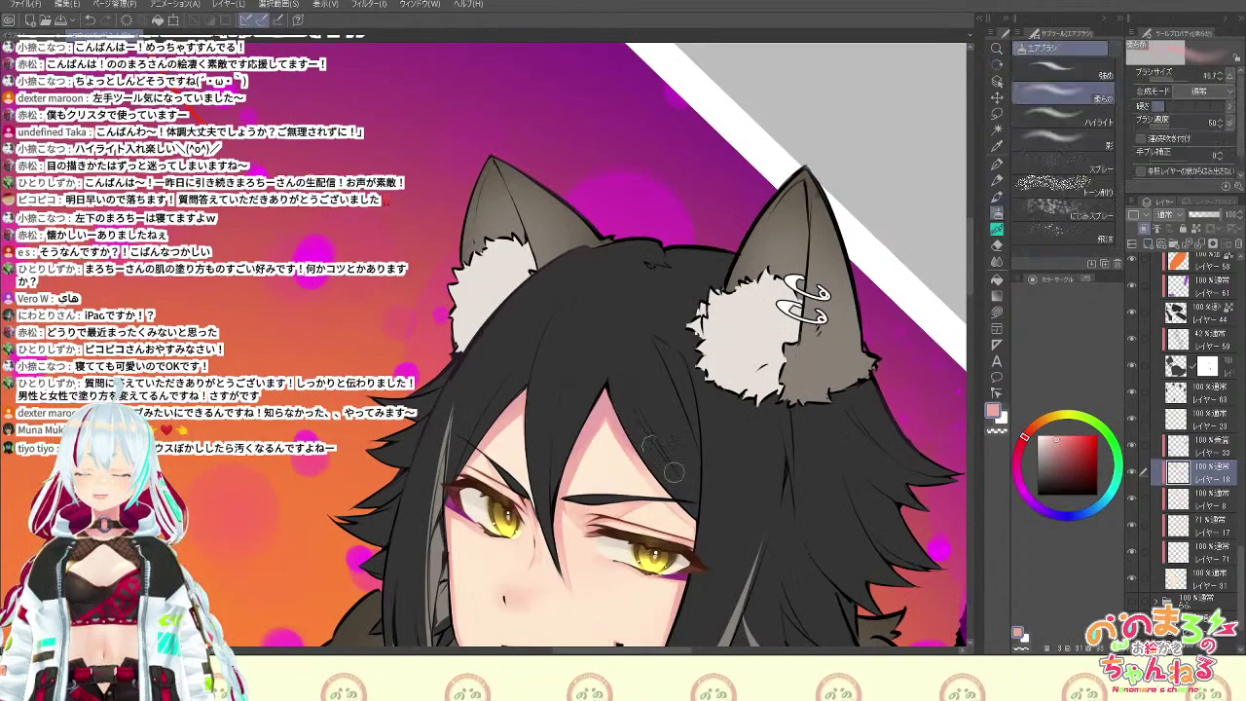
{"action": "scroll", "coordinate": [742, 518], "scroll_direction": "down", "scroll_amount": 2}
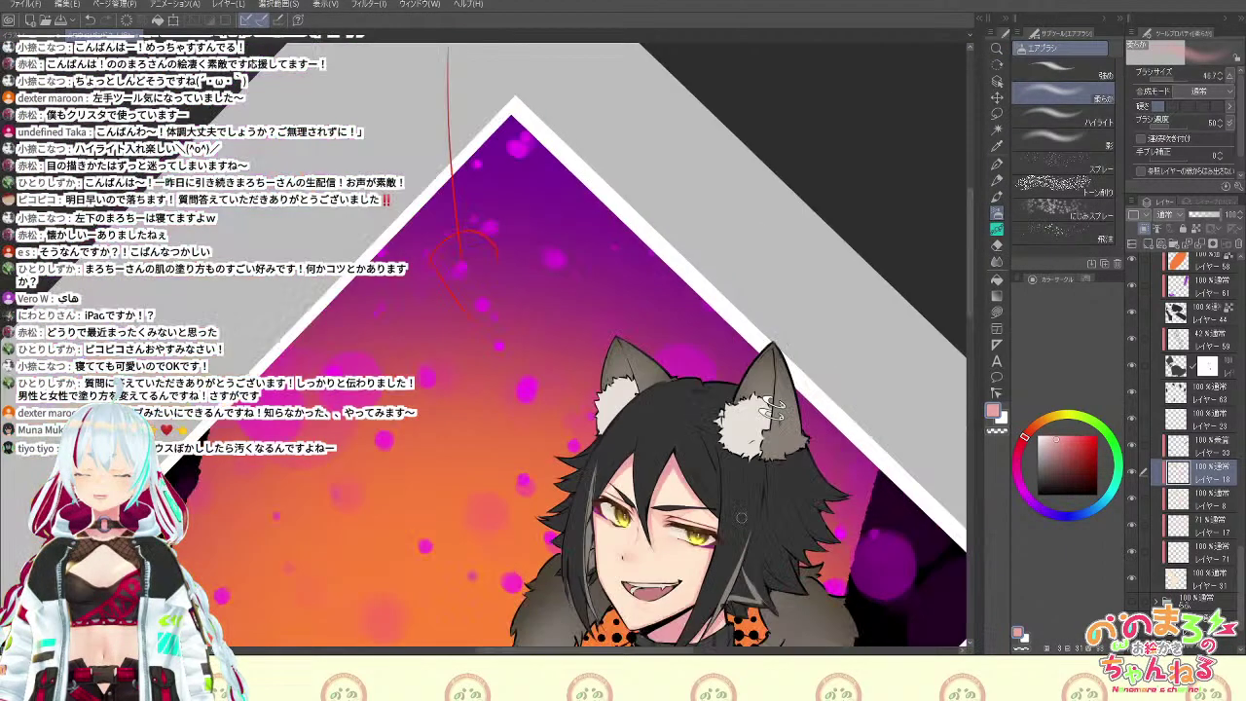
{"action": "scroll", "coordinate": [761, 121], "scroll_direction": "up", "scroll_amount": 3}
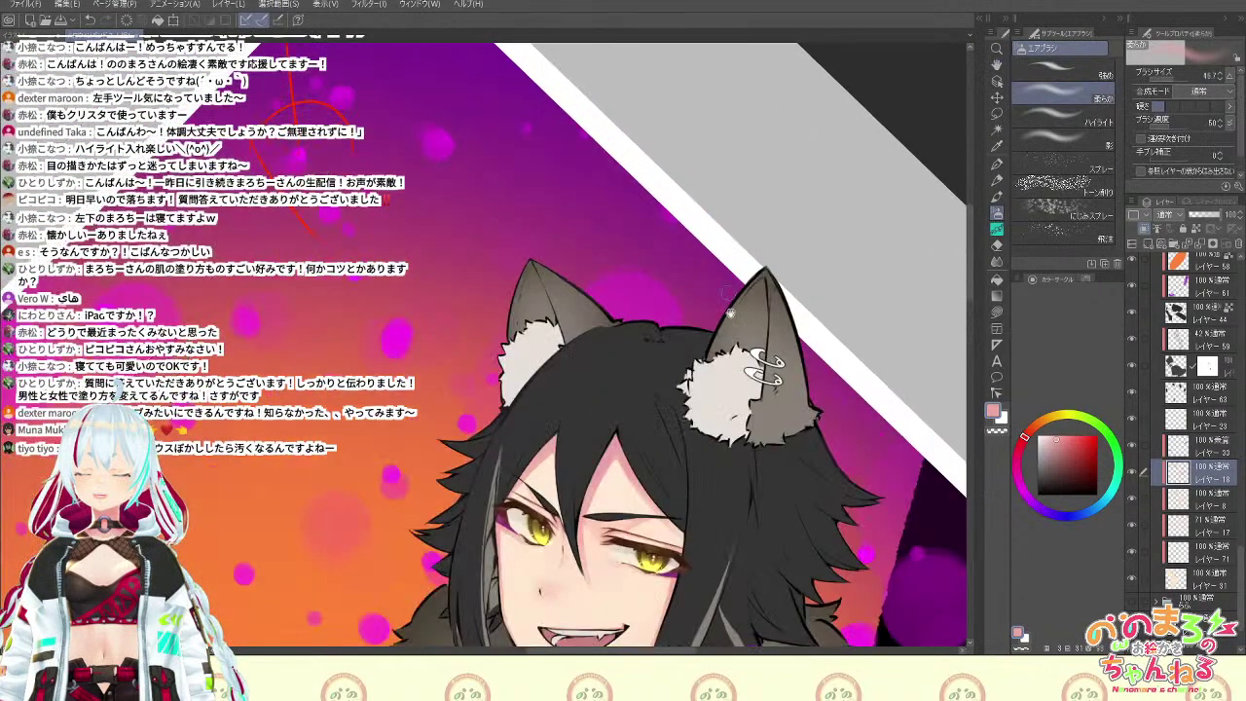
{"action": "scroll", "coordinate": [761, 122], "scroll_direction": "up", "scroll_amount": 2}
{"action": "scroll", "coordinate": [762, 144], "scroll_direction": "up", "scroll_amount": 1}
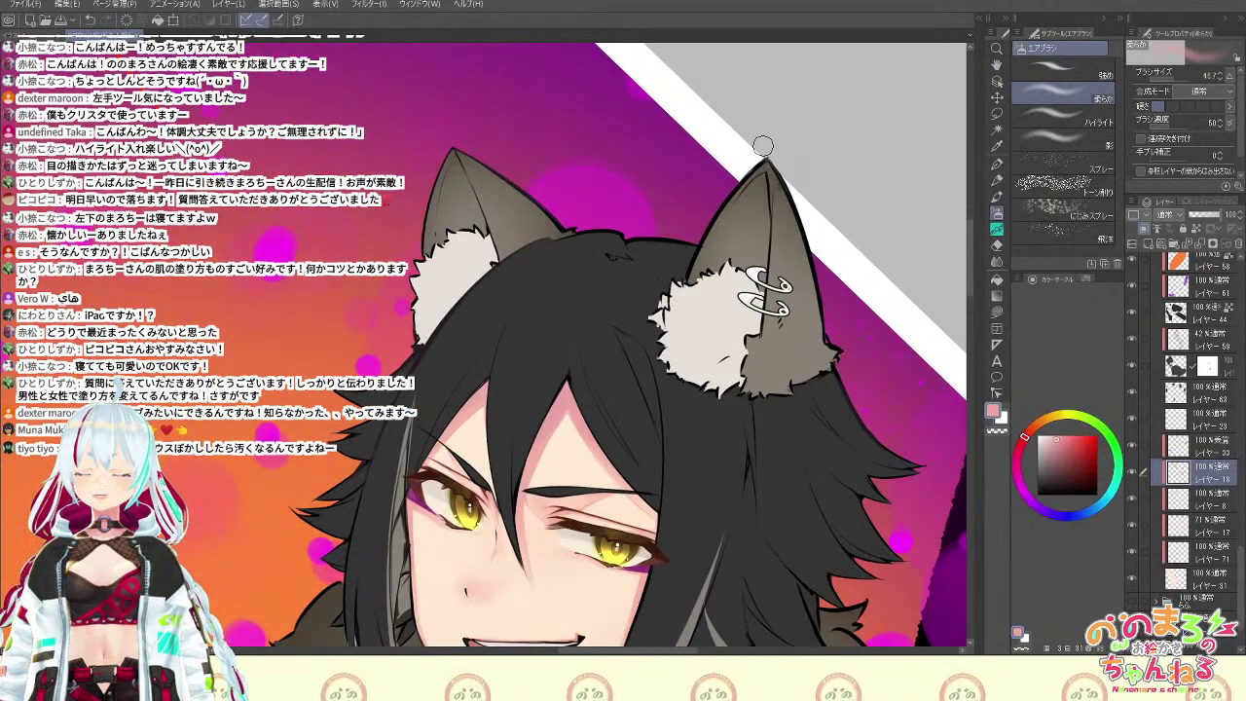
{"action": "scroll", "coordinate": [763, 146], "scroll_direction": "up", "scroll_amount": 1}
{"action": "left_click_drag", "start_coordinate": [733, 385], "coordinate": [770, 172]}
{"action": "key", "text": "minus"}
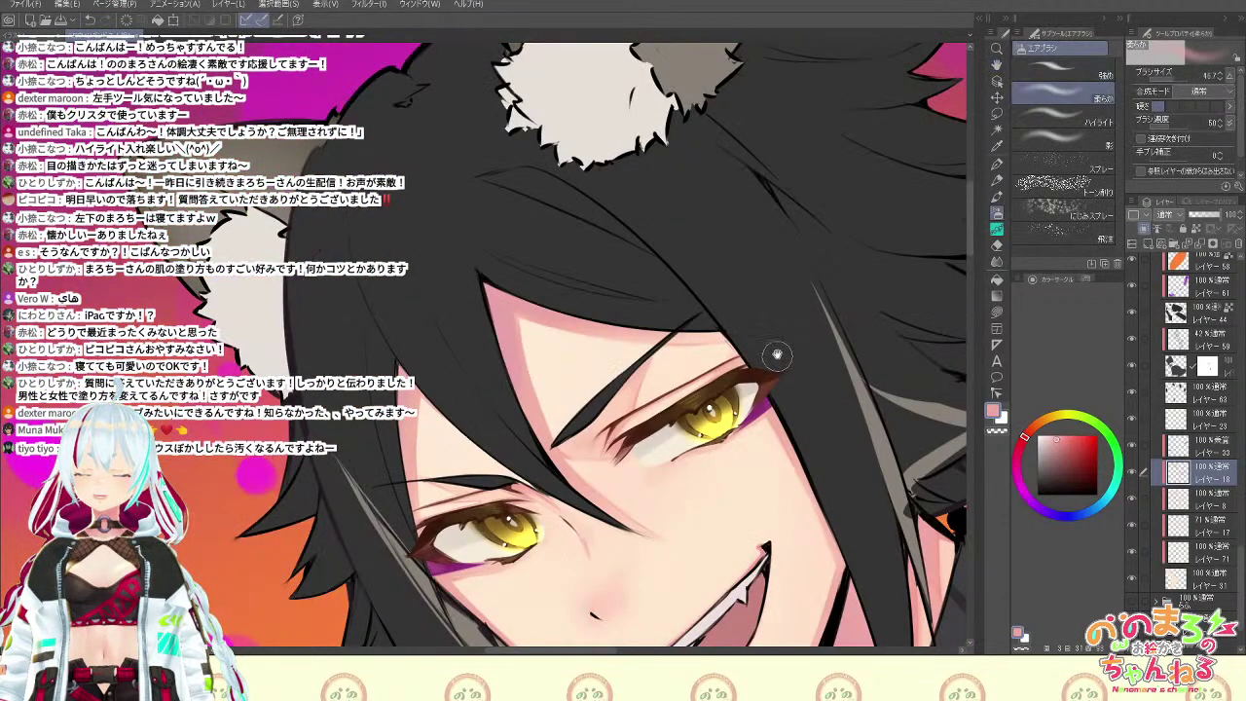
{"action": "left_click_drag", "start_coordinate": [777, 354], "coordinate": [758, 278]}
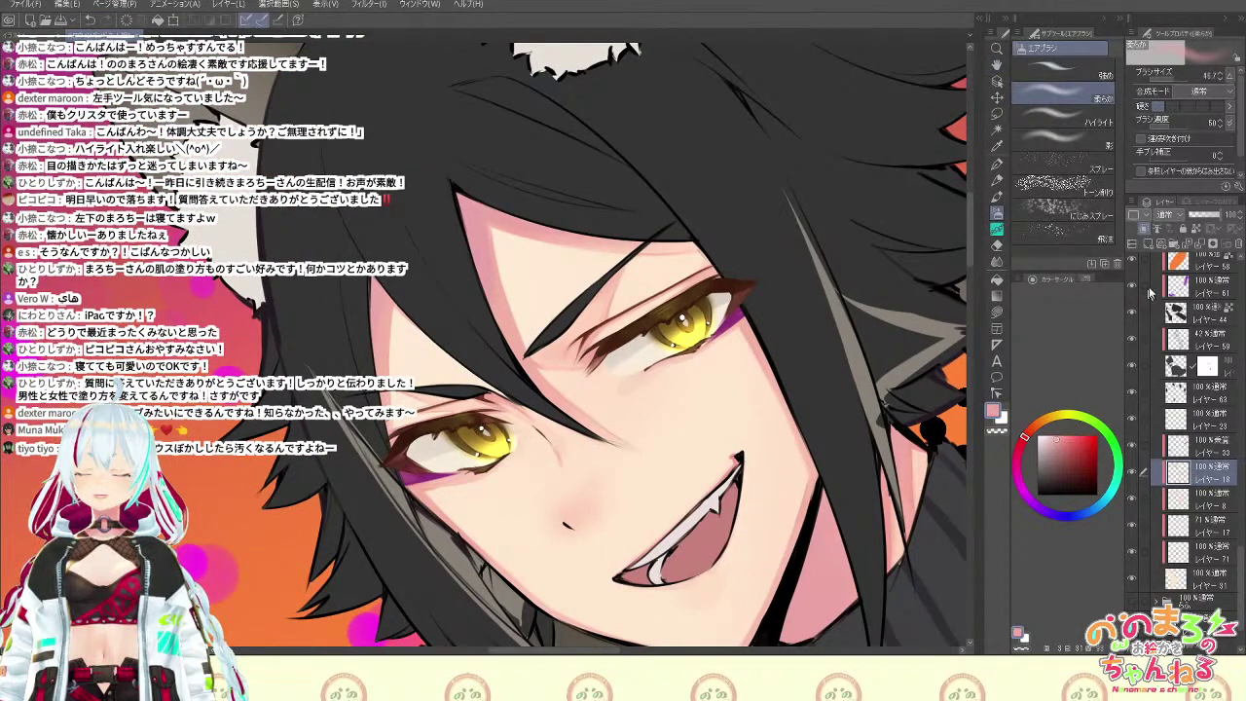
Add a new layer above the multiply layer レイヤー 33, choose a pale orange color, and undo the trial stroke on it
{"action": "left_click", "coordinate": [1149, 245]}
{"action": "left_click_drag", "start_coordinate": [1196, 480], "coordinate": [1205, 450]}
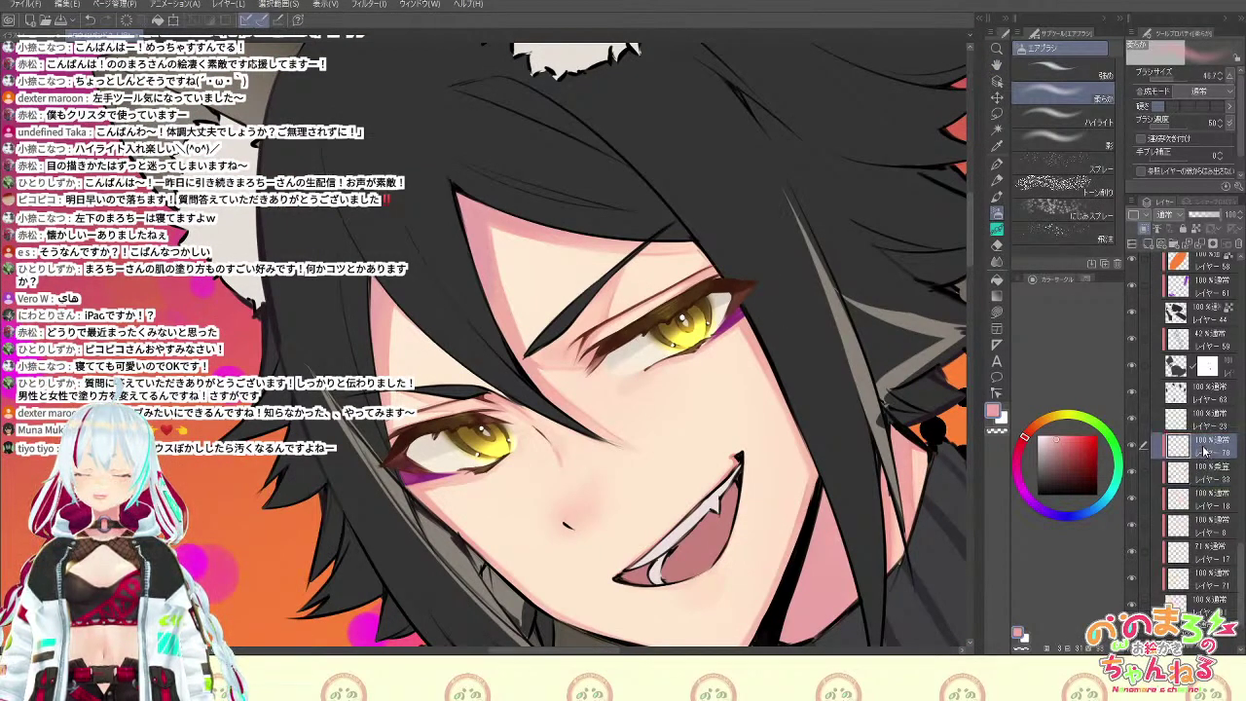
{"action": "left_click", "coordinate": [1045, 444]}
{"action": "left_click", "coordinate": [1045, 421]}
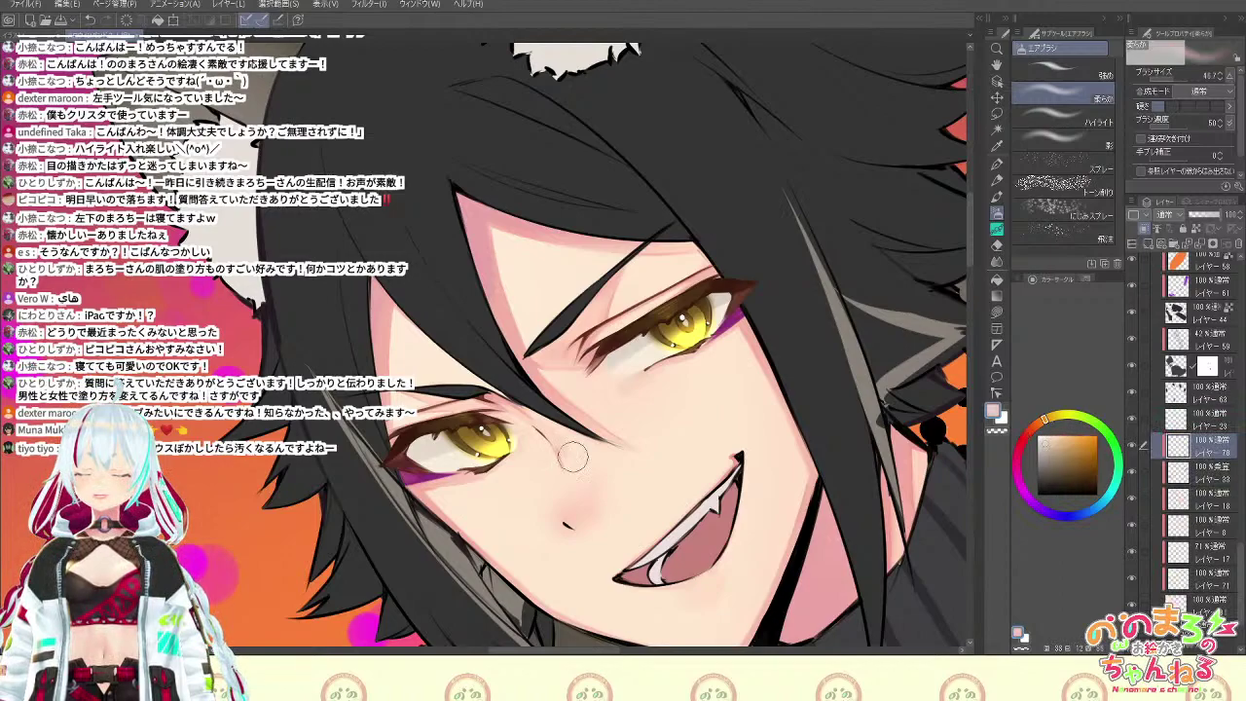
{"action": "key", "text": "b"}
{"action": "key", "text": "ctrl+z"}
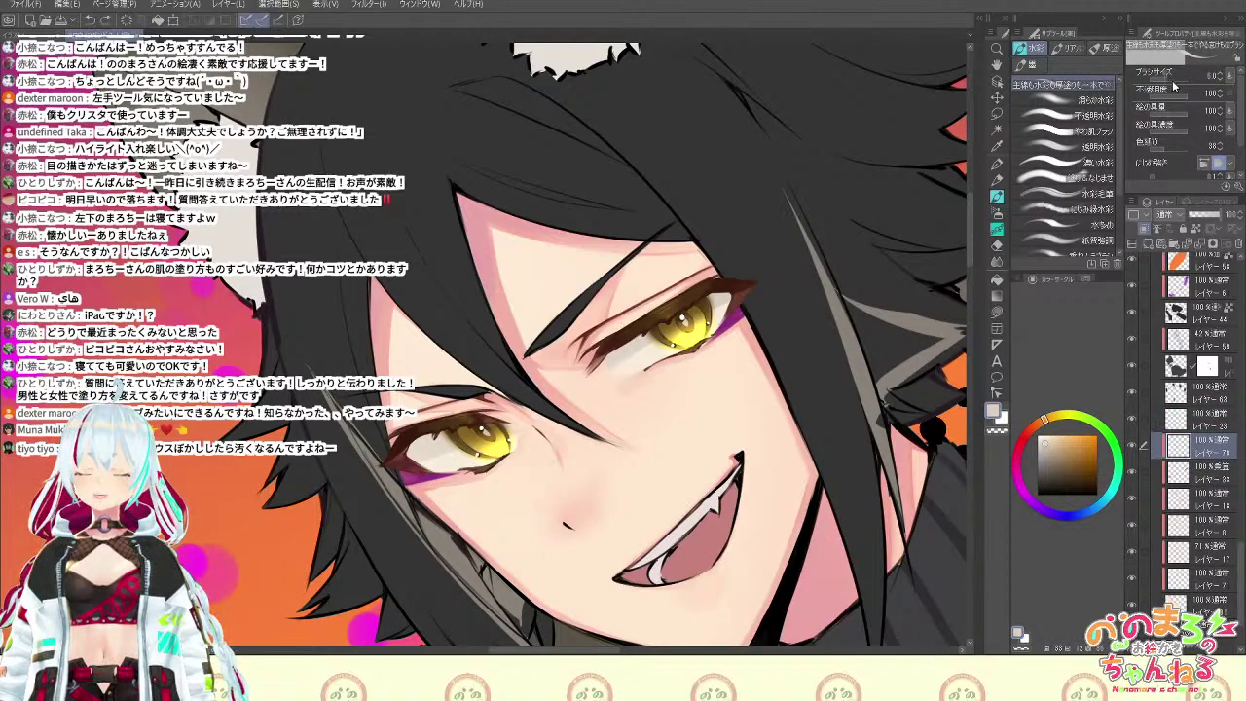
Paint a white highlight along the nose bridge with the watercolor brush at size 65.8
{"action": "left_click", "coordinate": [1172, 80]}
{"action": "key", "text": "x"}
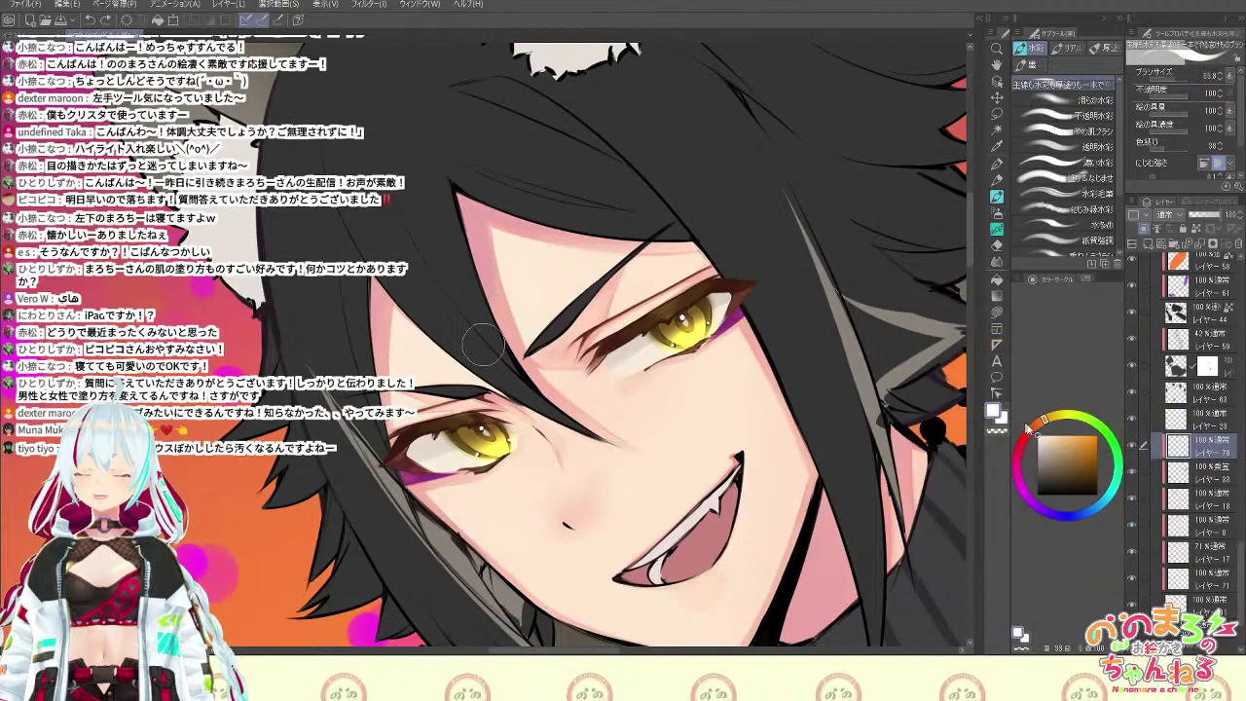
{"action": "left_click_drag", "start_coordinate": [547, 466], "coordinate": [559, 506]}
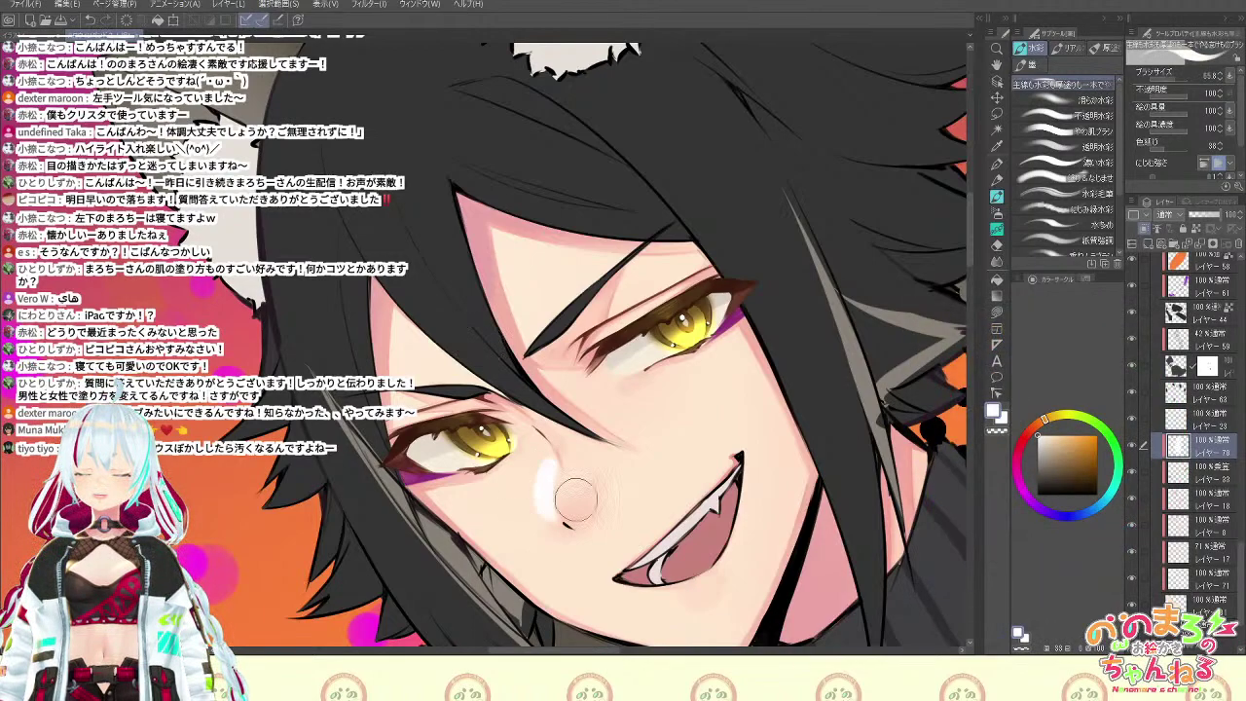
Reduce the watercolor brush size to 19.9 and choose a pale cream color for the nose highlight
{"action": "left_click", "coordinate": [1166, 82]}
{"action": "key", "text": "F1"}
{"action": "key", "text": "F1"}
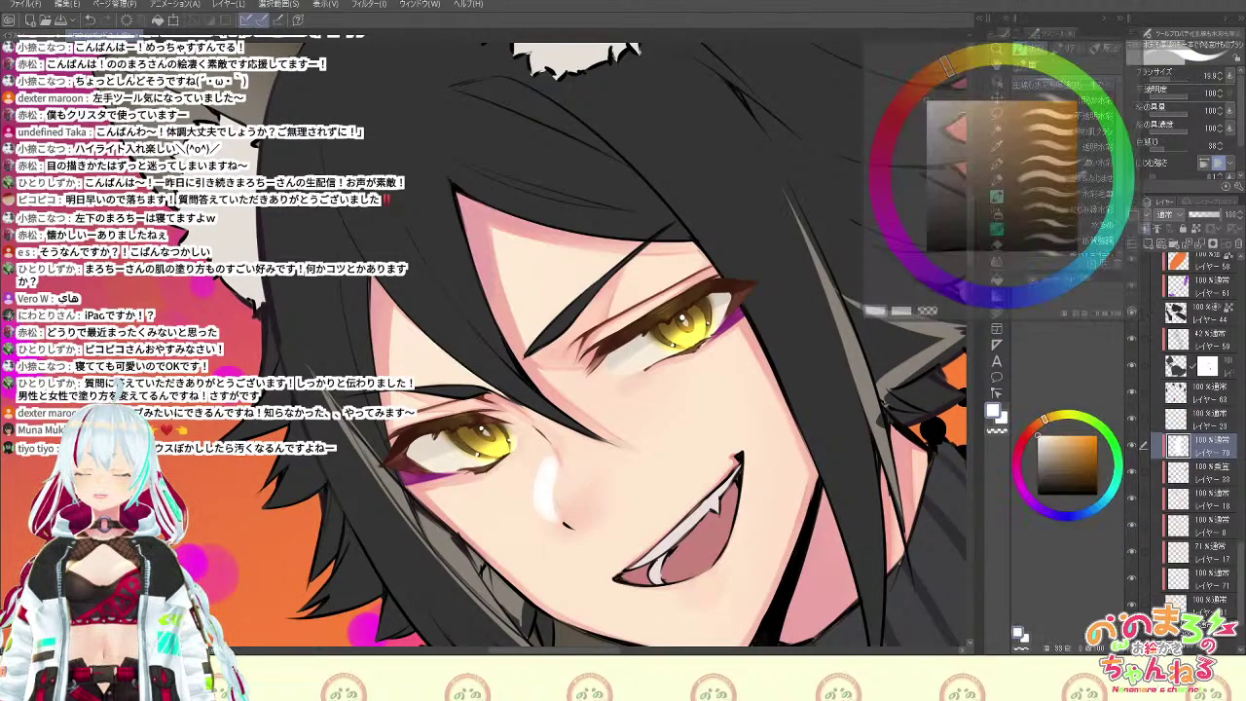
{"action": "key", "text": "F1"}
{"action": "left_click", "coordinate": [941, 86]}
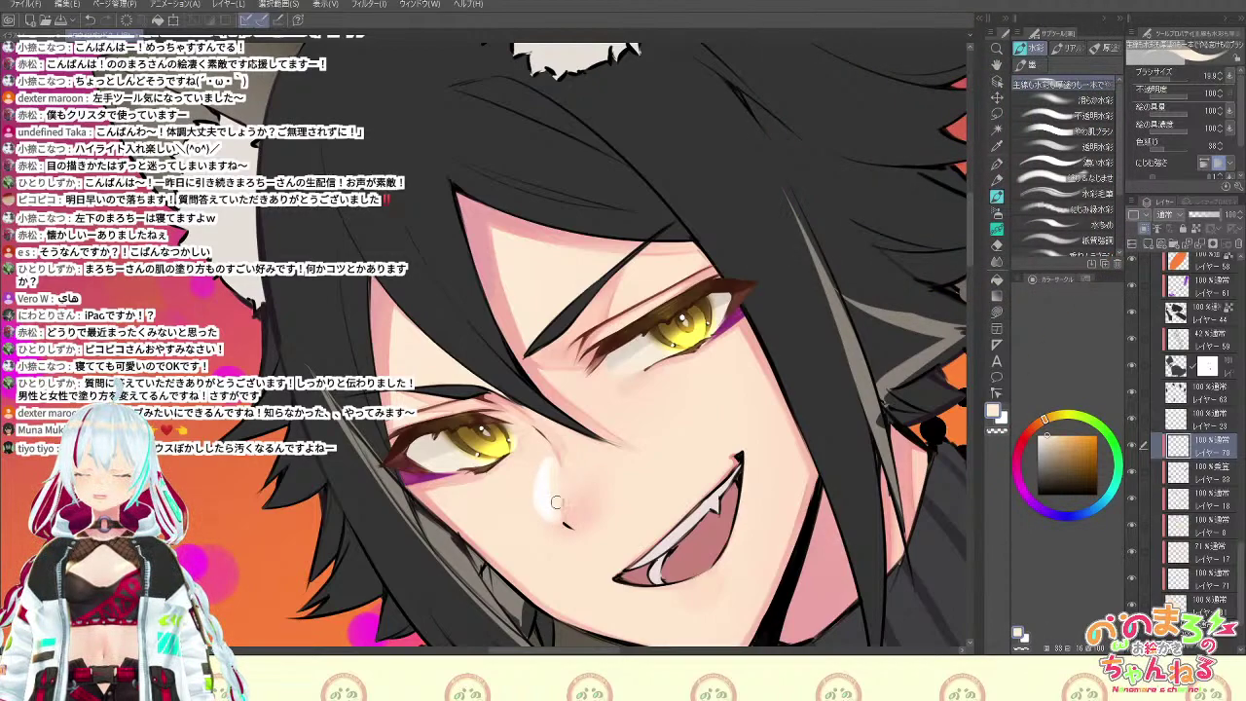
Try a saturated orange stroke over the white nose highlight
{"action": "key", "text": "shift+c"}
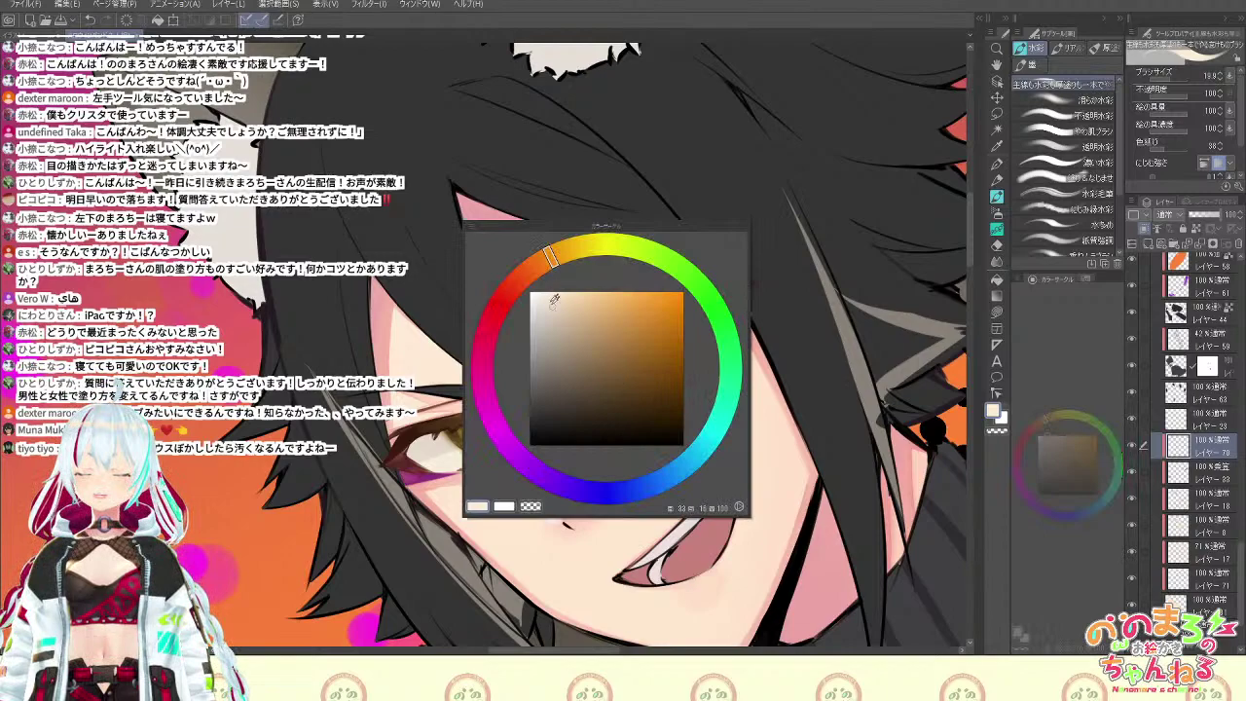
{"action": "key", "text": "shift+c"}
{"action": "left_click", "coordinate": [597, 177]}
{"action": "left_click_drag", "start_coordinate": [552, 462], "coordinate": [553, 512]}
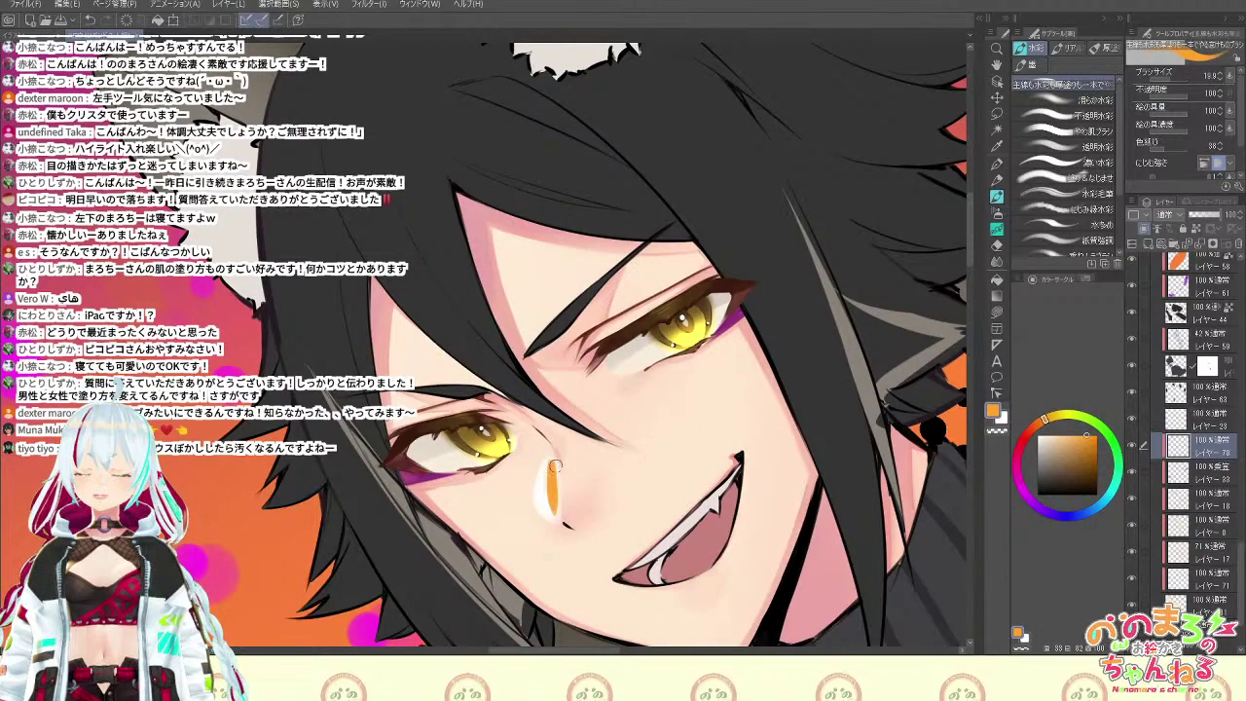
Sample the pale cream beside the nose, repaint the nose highlight with it, and trim the highlight with the eraser
{"action": "left_click", "coordinate": [559, 470], "text": "alt"}
{"action": "left_click_drag", "start_coordinate": [558, 469], "coordinate": [553, 512]}
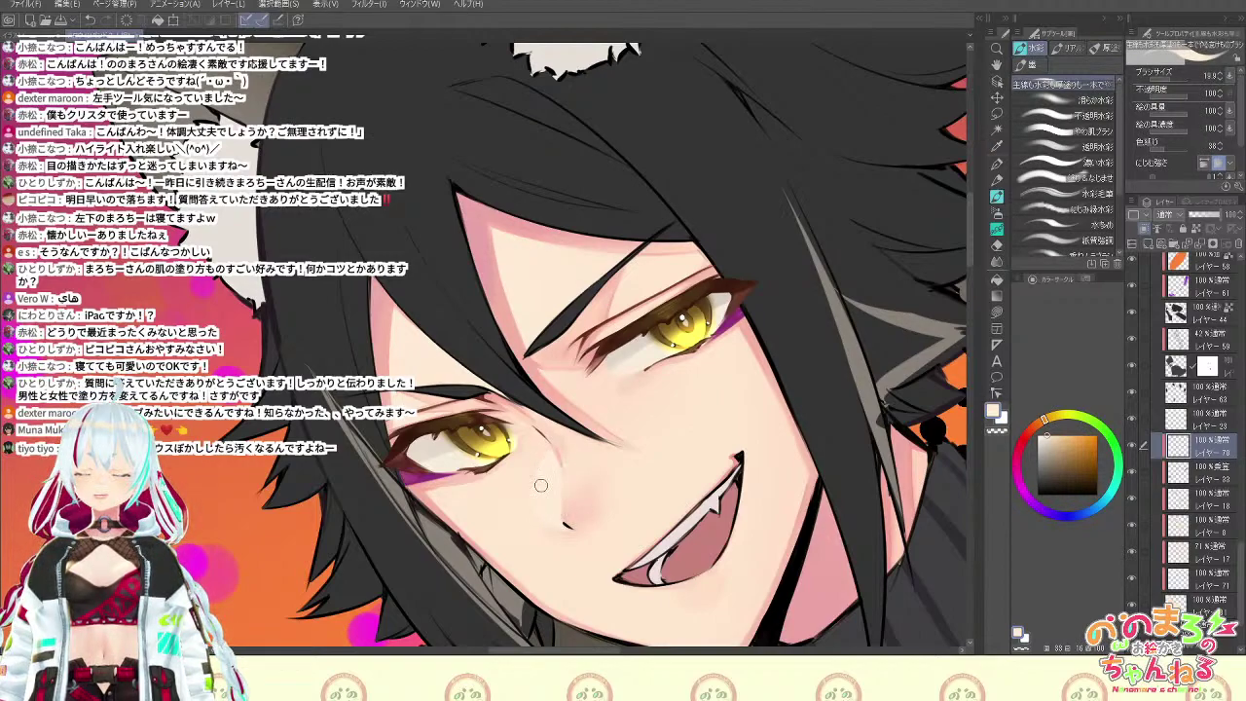
{"action": "key", "text": "e"}
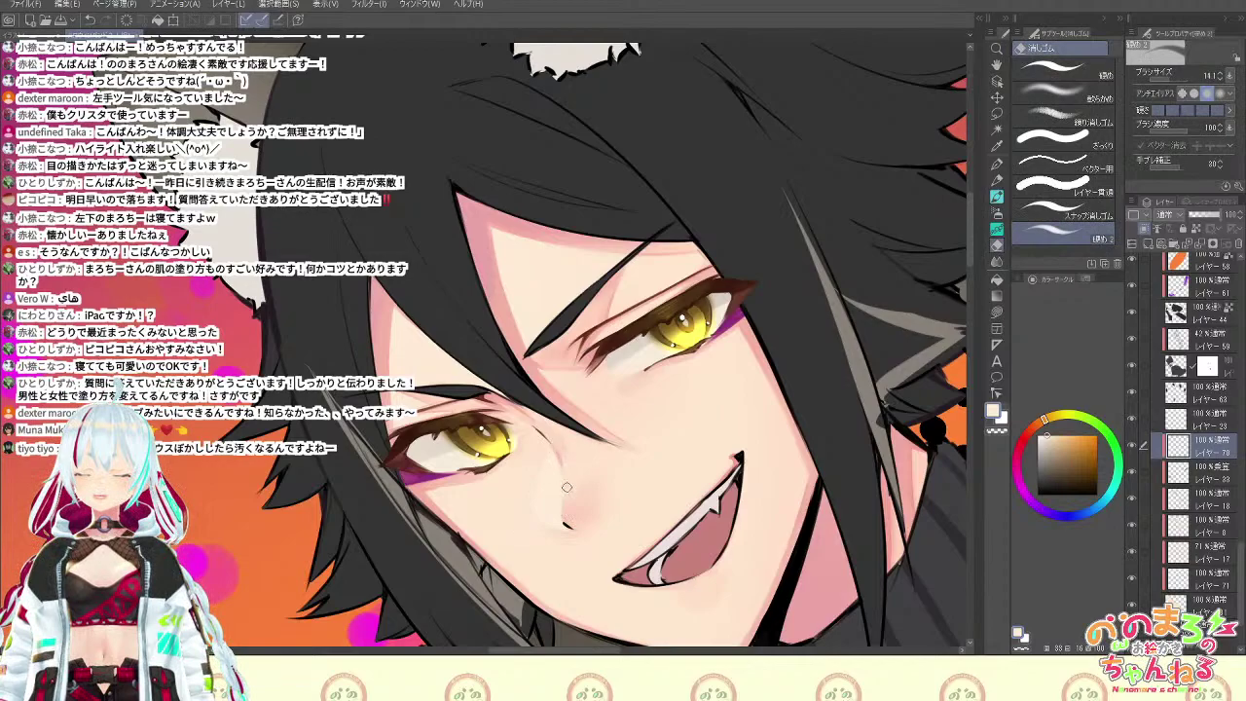
Raise the luminosity of the nose highlight layer slightly with the hue, saturation and luminosity adjustment
{"action": "scroll", "coordinate": [593, 518], "scroll_direction": "down", "scroll_amount": 5}
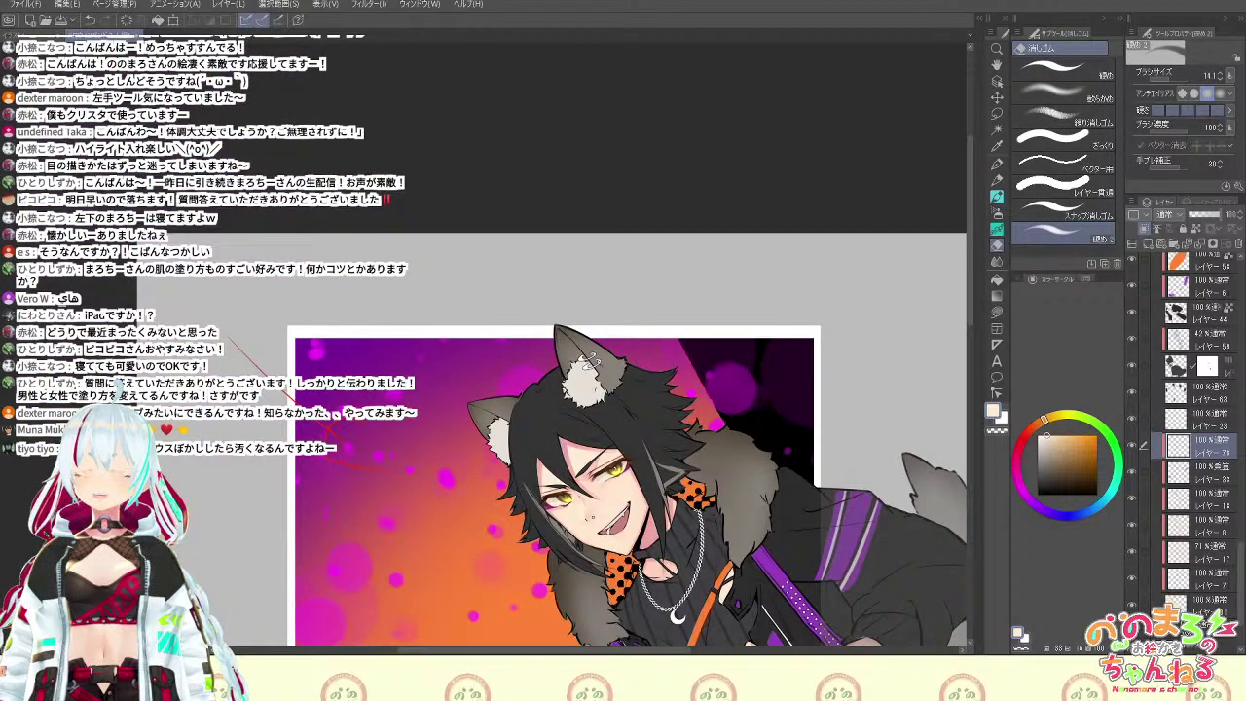
{"action": "scroll", "coordinate": [593, 518], "scroll_direction": "up", "scroll_amount": 3}
{"action": "key", "text": "F6"}
{"action": "right_click", "coordinate": [673, 468]}
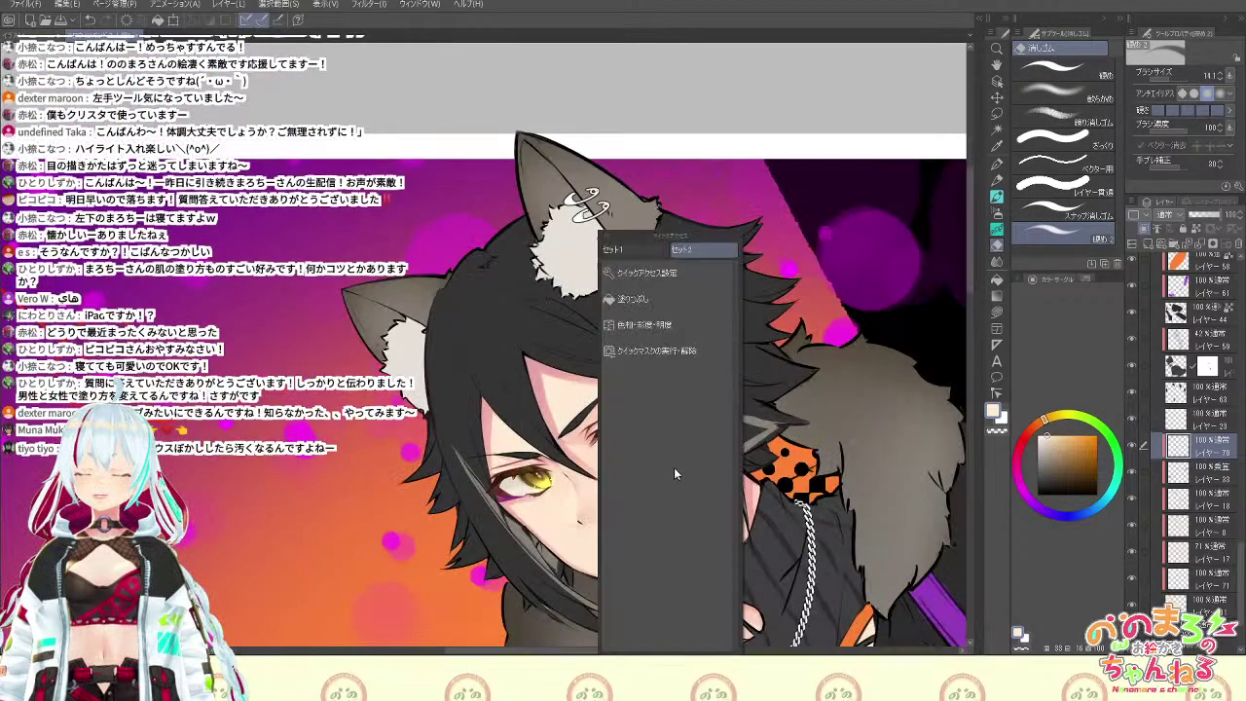
{"action": "left_click", "coordinate": [652, 319]}
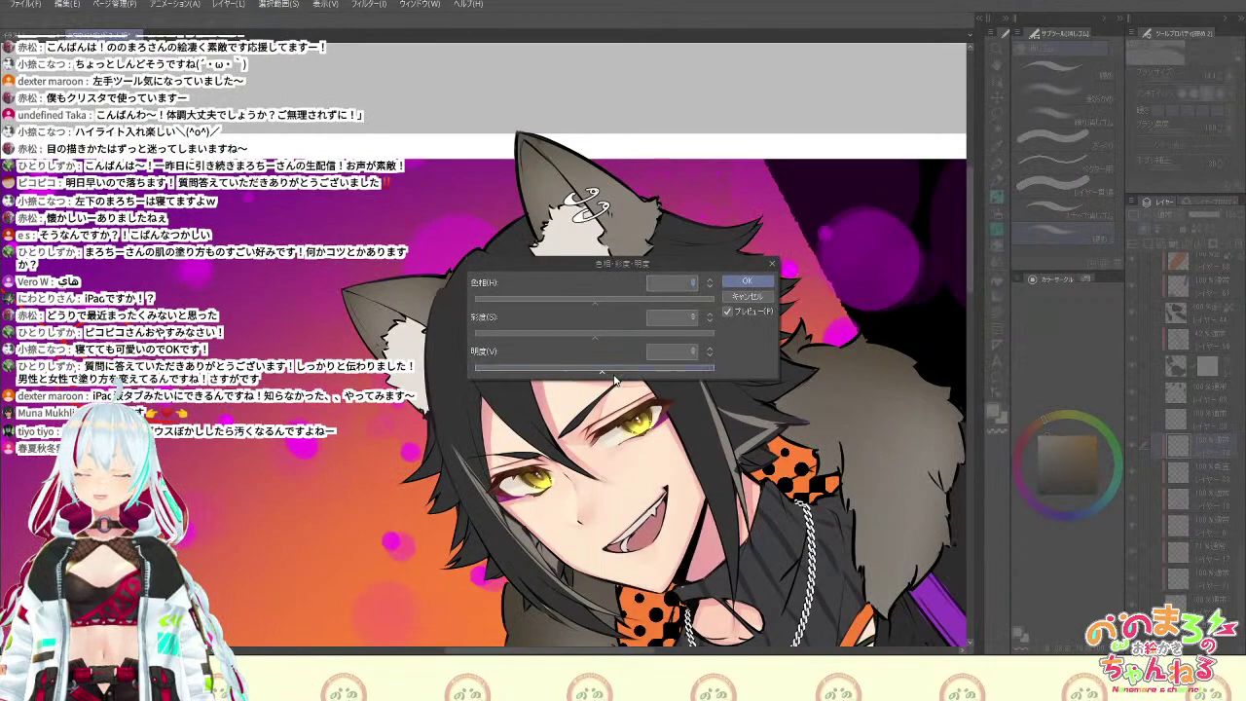
{"action": "left_click", "coordinate": [747, 282]}
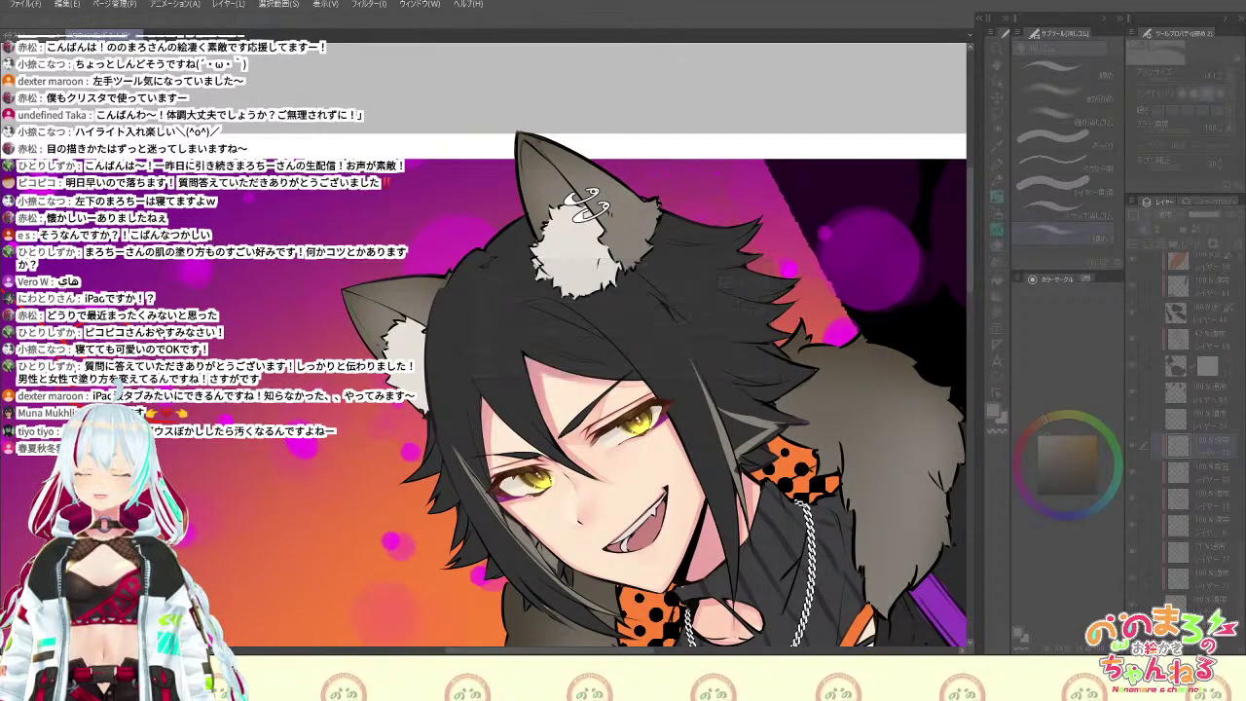
Sample the nose highlight's cream and work on a cheek highlight below the character's left eye with an enlarged soft skin brush and transparent airbrush
{"action": "scroll", "coordinate": [740, 457], "scroll_direction": "up", "scroll_amount": 1}
{"action": "left_click_drag", "start_coordinate": [711, 467], "coordinate": [816, 343]}
{"action": "left_click", "coordinate": [633, 391], "text": "alt"}
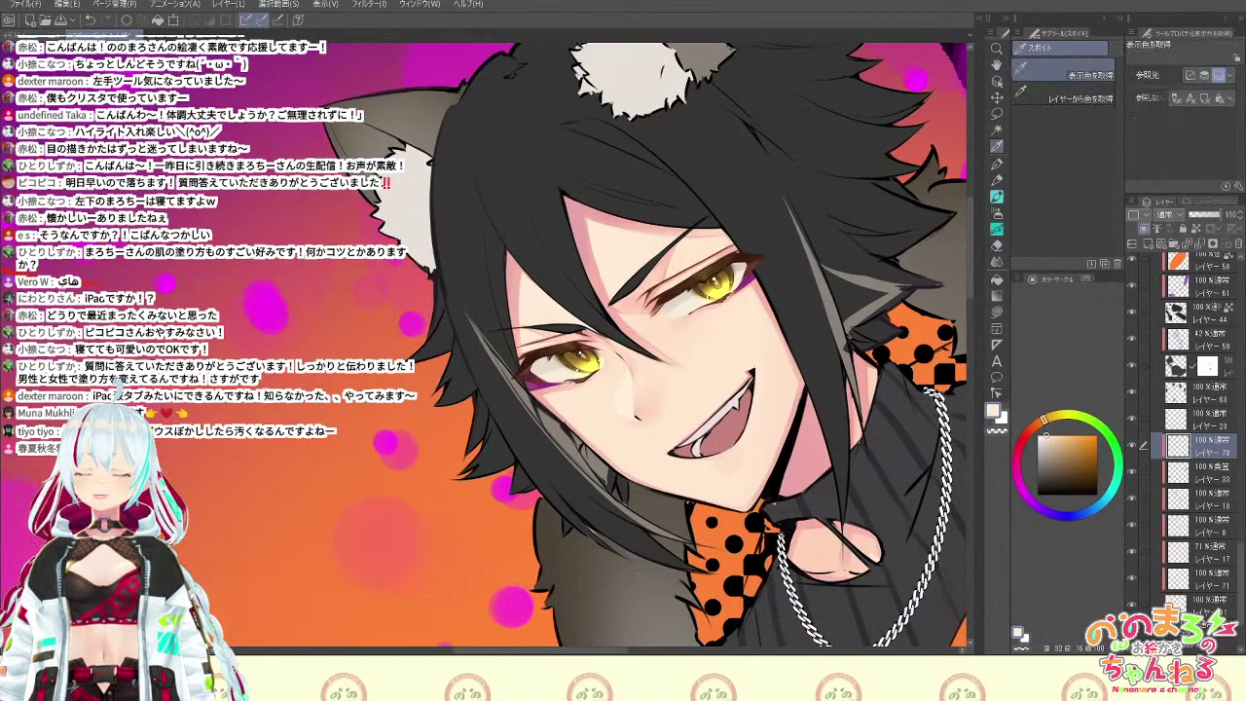
{"action": "key", "text": "b"}
{"action": "left_click_drag", "start_coordinate": [878, 280], "coordinate": [914, 412]}
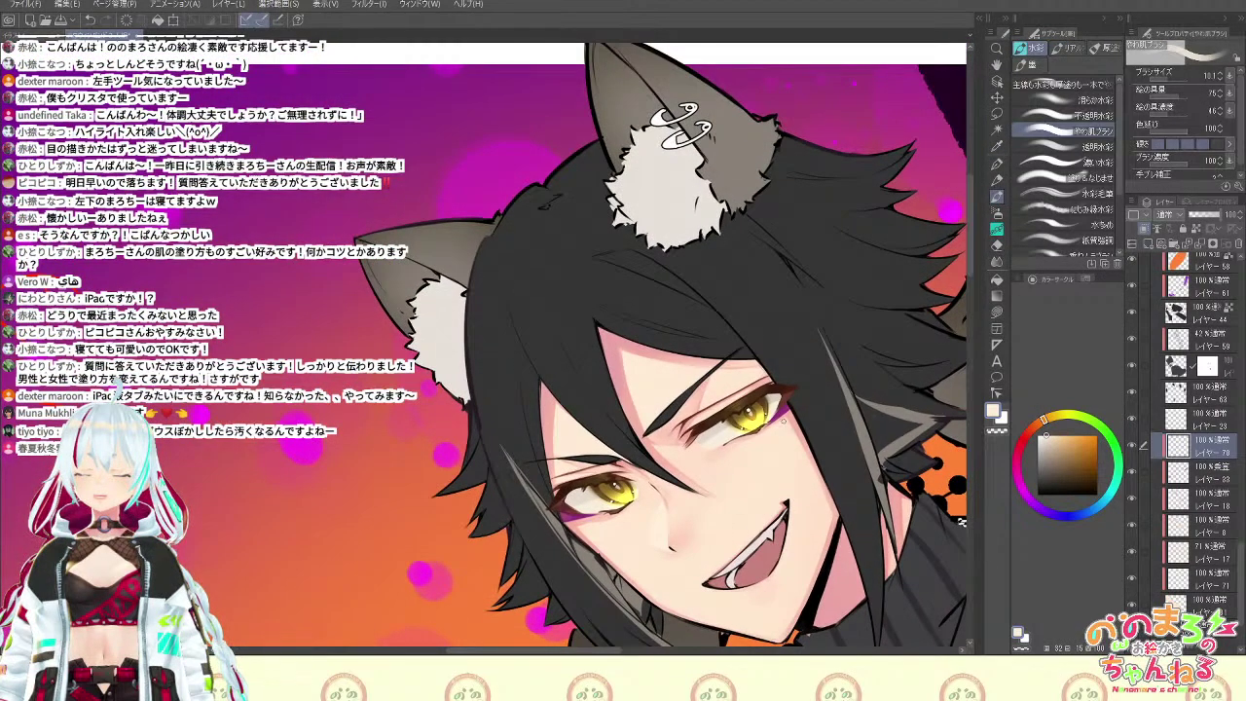
{"action": "left_click", "coordinate": [1172, 82]}
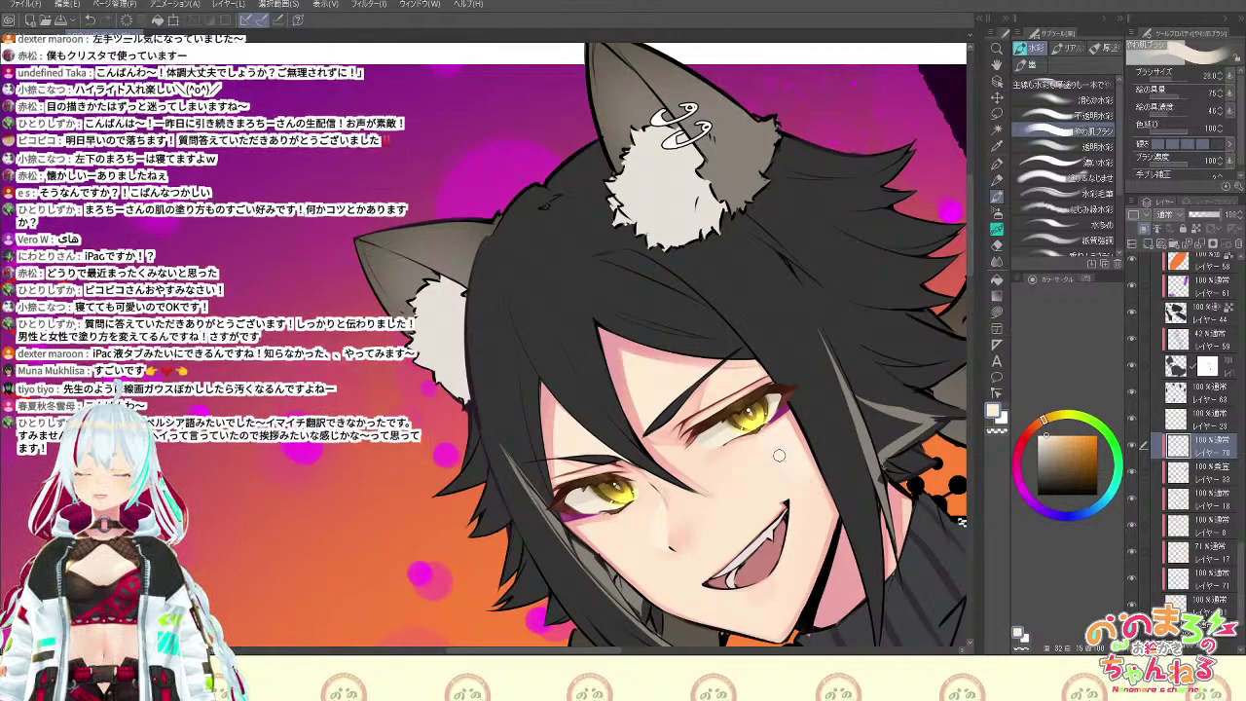
{"action": "key", "text": "b"}
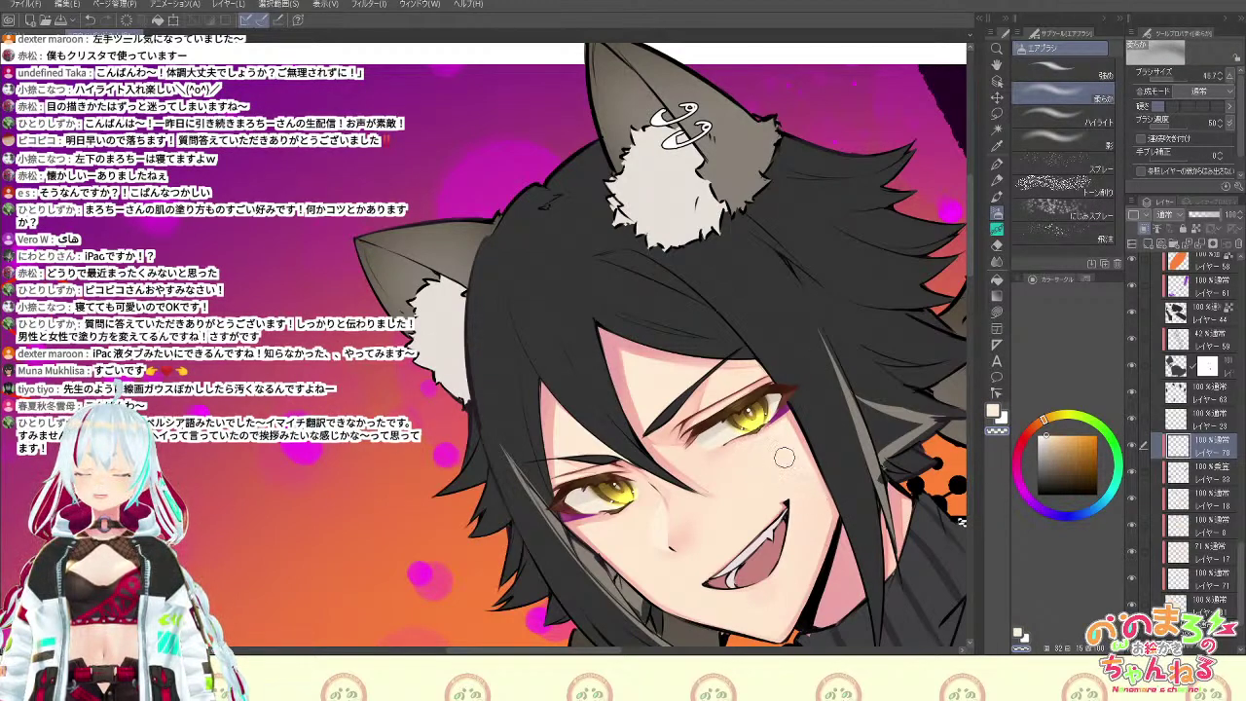
Sample the pale skin tone on the cheek and touch up the under-eye highlight with a smaller watercolor brush
{"action": "key", "text": "shift+space"}
{"action": "left_click_drag", "start_coordinate": [871, 342], "coordinate": [809, 293]}
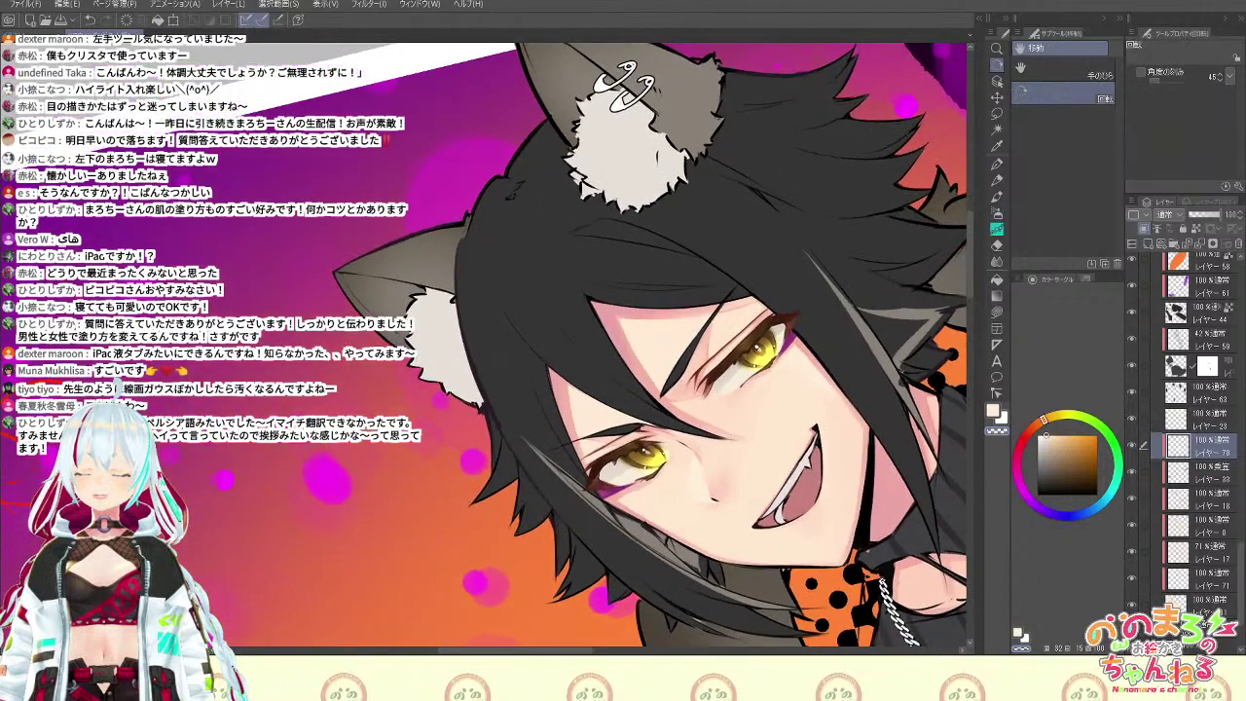
{"action": "key", "text": "ctrl+plus"}
{"action": "key", "text": "alt"}
{"action": "left_click", "coordinate": [778, 438], "text": "alt"}
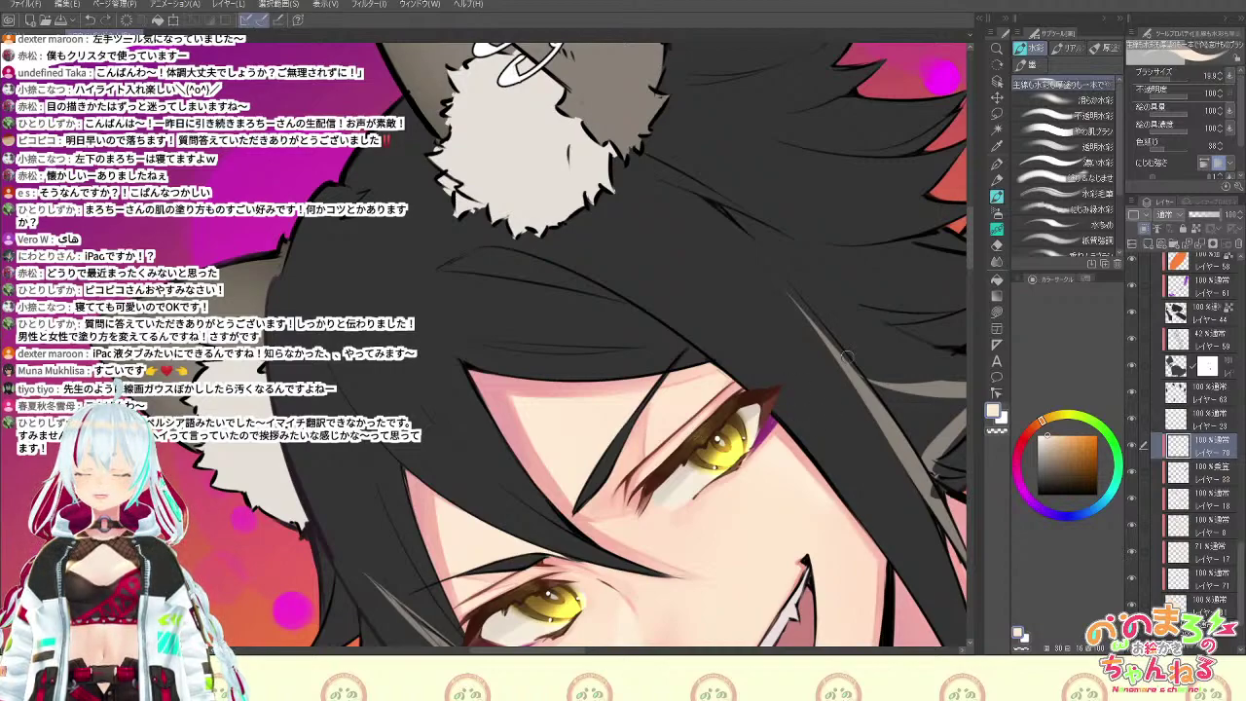
{"action": "key", "text": "space"}
{"action": "left_click_drag", "start_coordinate": [854, 388], "coordinate": [873, 294]}
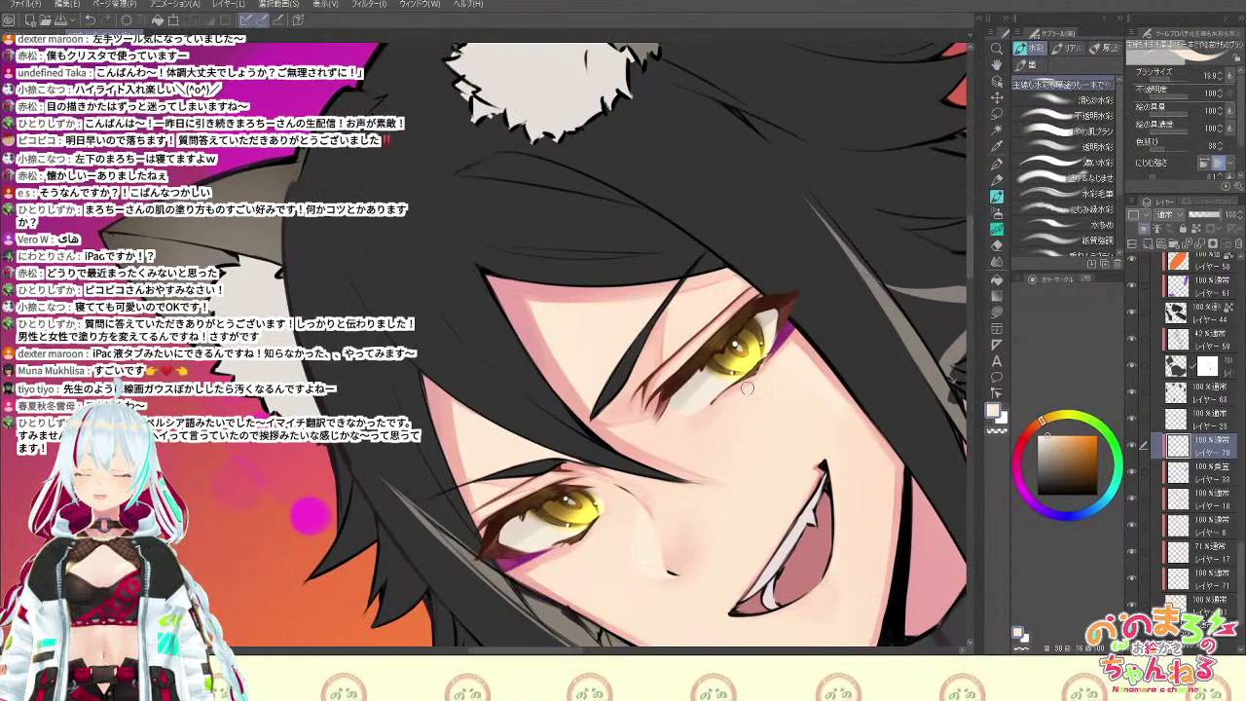
{"action": "left_click", "coordinate": [1152, 79]}
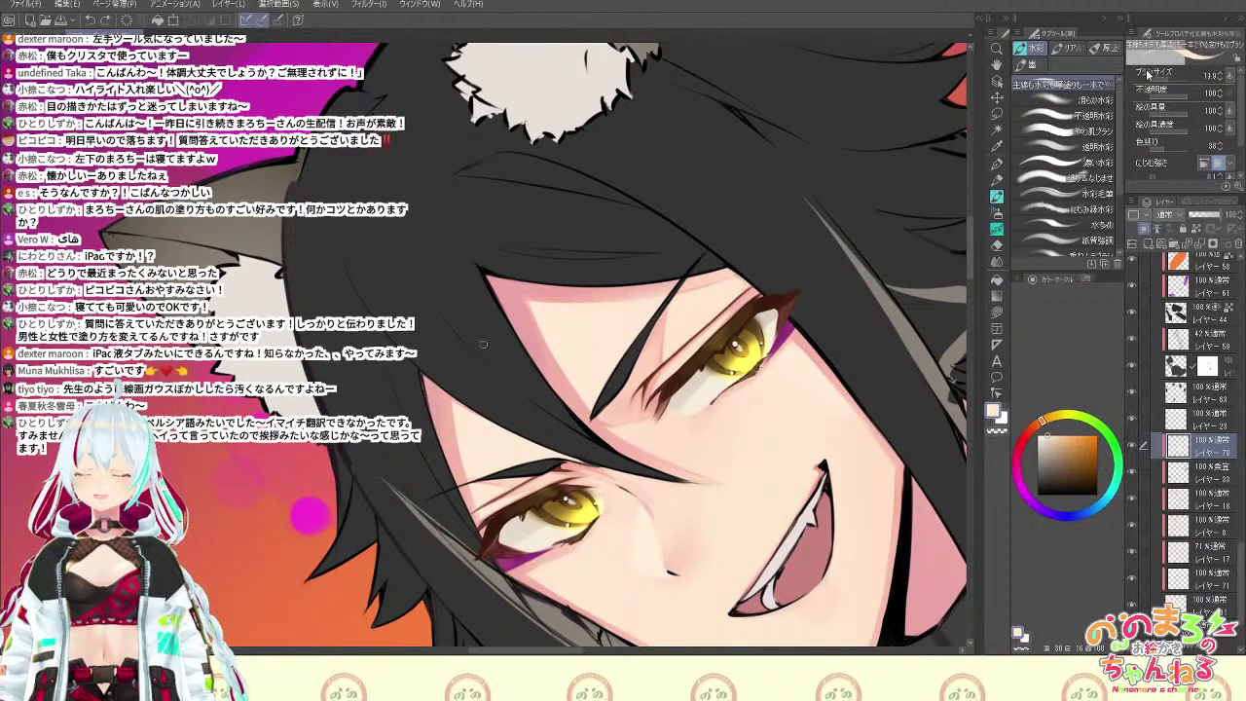
{"action": "scroll", "coordinate": [699, 339], "scroll_direction": "down", "scroll_amount": 1}
Hide the line-art folder and examine the face coloring up close without the outlines
{"action": "left_click", "coordinate": [998, 97]}
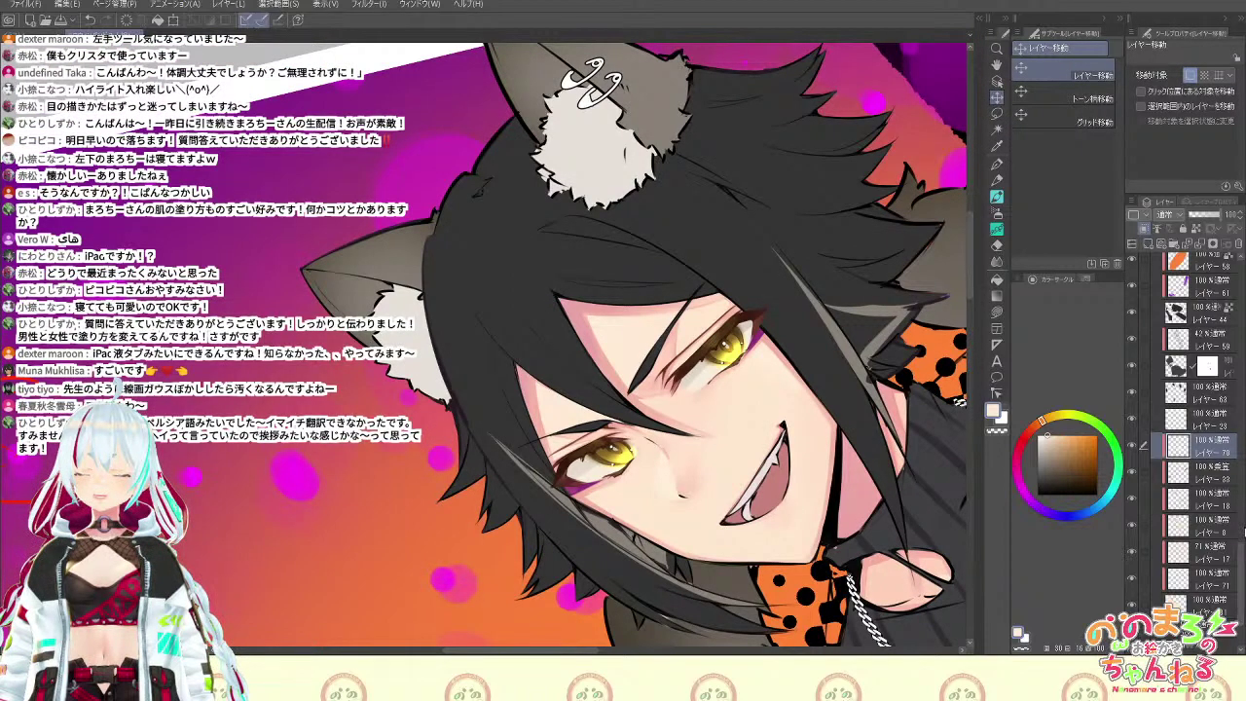
{"action": "left_click_drag", "start_coordinate": [1242, 558], "coordinate": [1244, 360]}
{"action": "key", "text": "ctrl+at"}
{"action": "key", "text": "ctrl+minus"}
{"action": "key", "text": "ctrl+minus"}
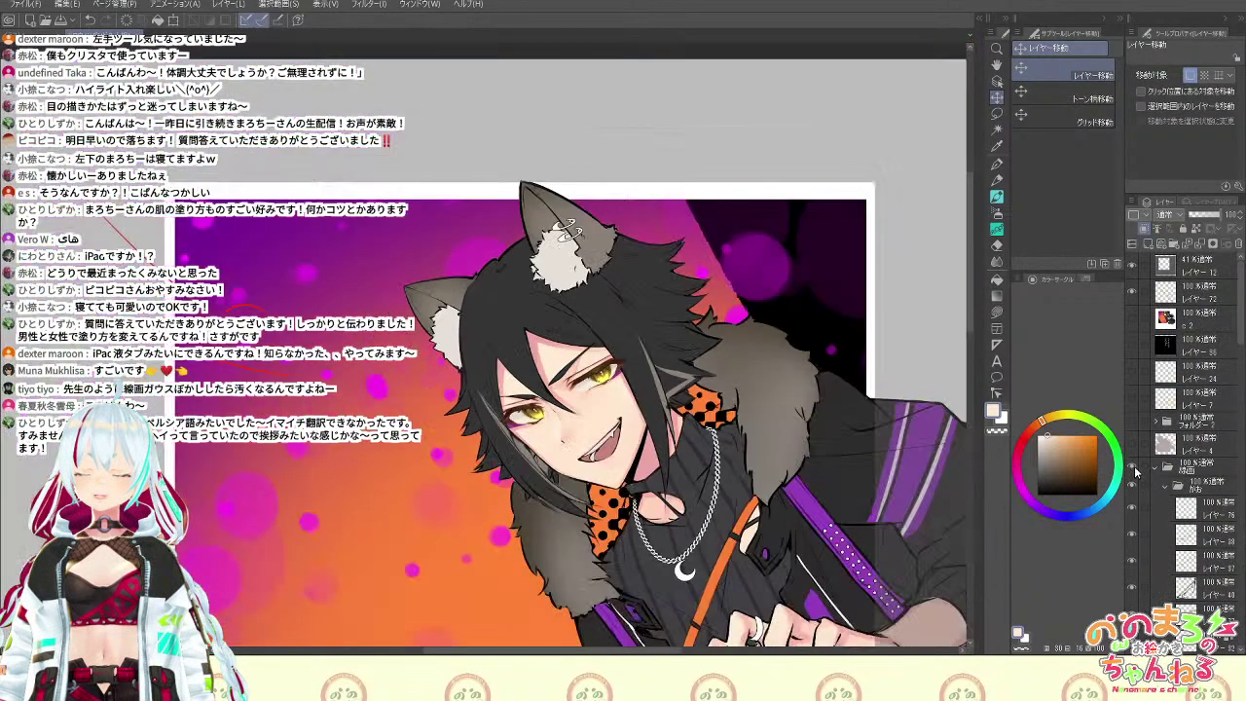
{"action": "left_click", "coordinate": [1132, 468]}
{"action": "scroll", "coordinate": [565, 589], "scroll_direction": "up", "scroll_amount": 1}
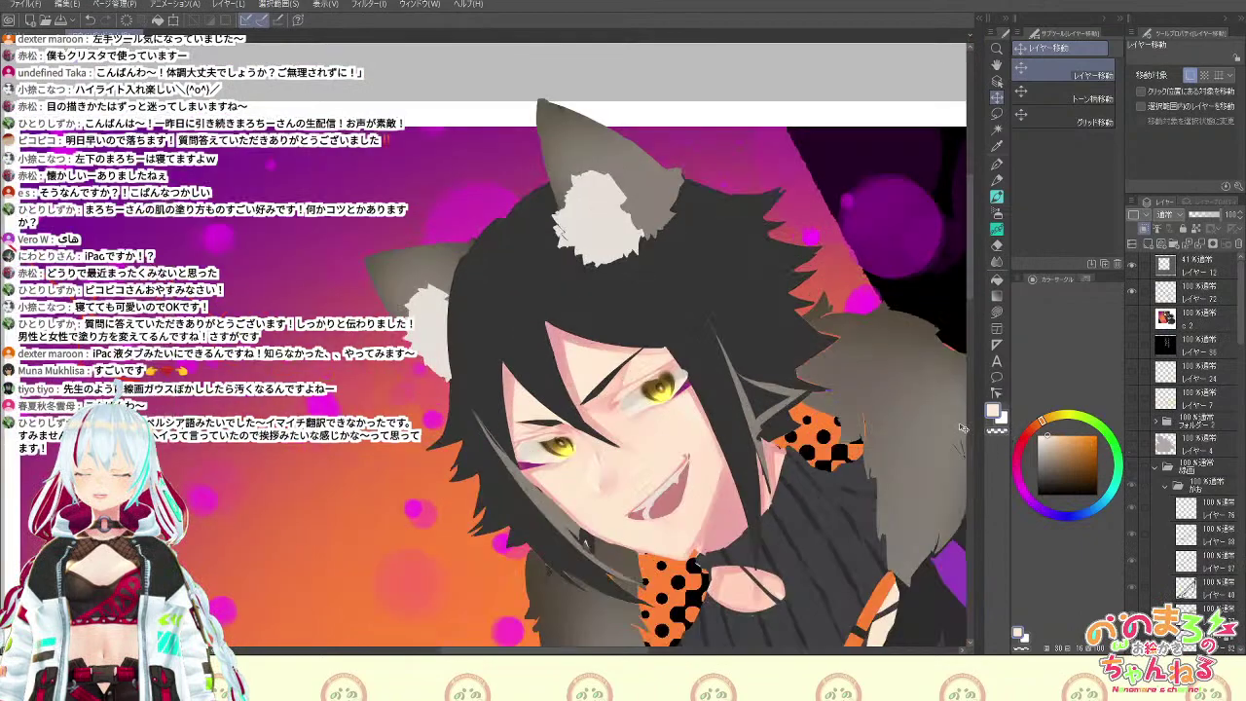
{"action": "scroll", "coordinate": [570, 579], "scroll_direction": "up", "scroll_amount": 1}
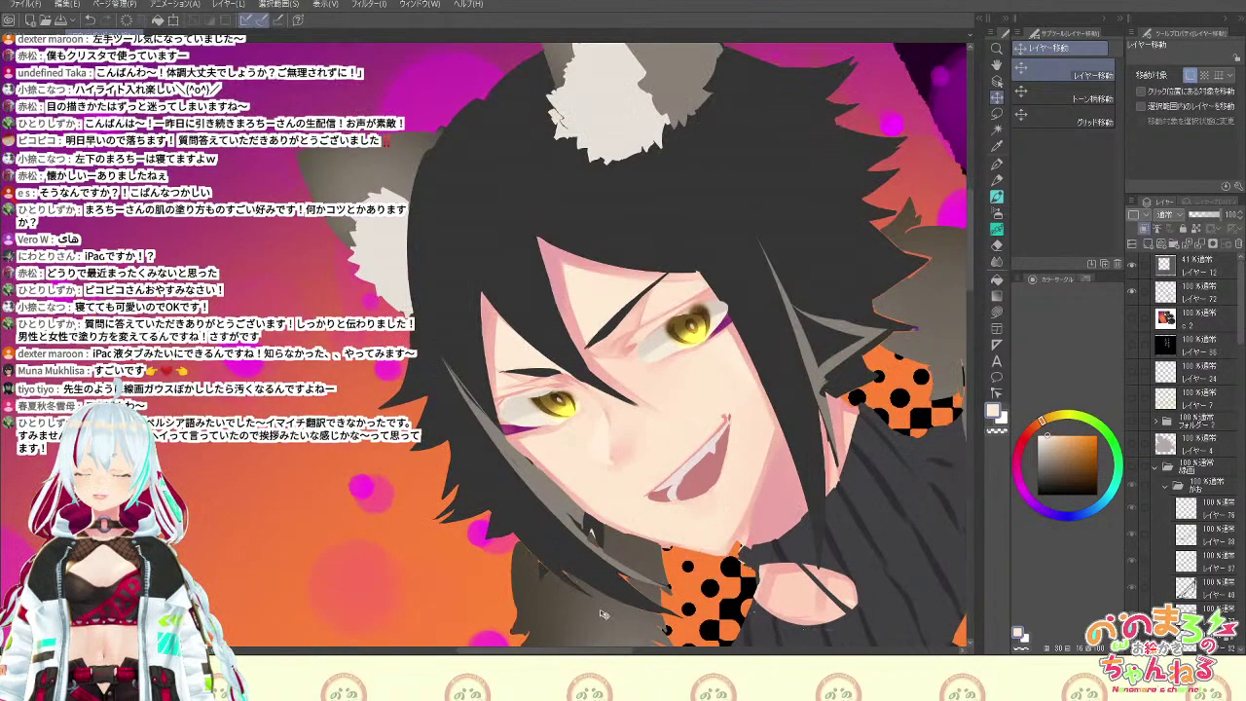
Compare the whole illustration with and without the line-art folder, ending with the line art shown
{"action": "key", "text": "ctrl+minus"}
{"action": "key", "text": "ctrl+minus"}
{"action": "key", "text": "ctrl+minus"}
{"action": "left_click", "coordinate": [1131, 466]}
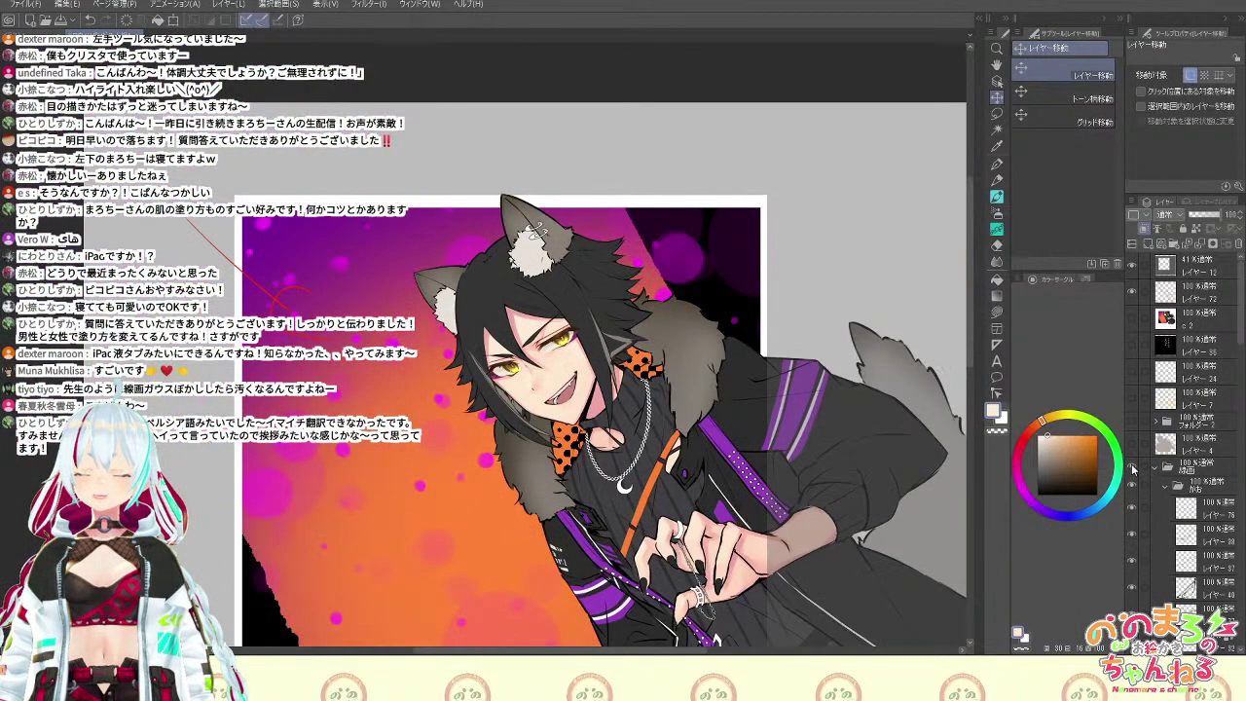
{"action": "left_click", "coordinate": [1132, 467]}
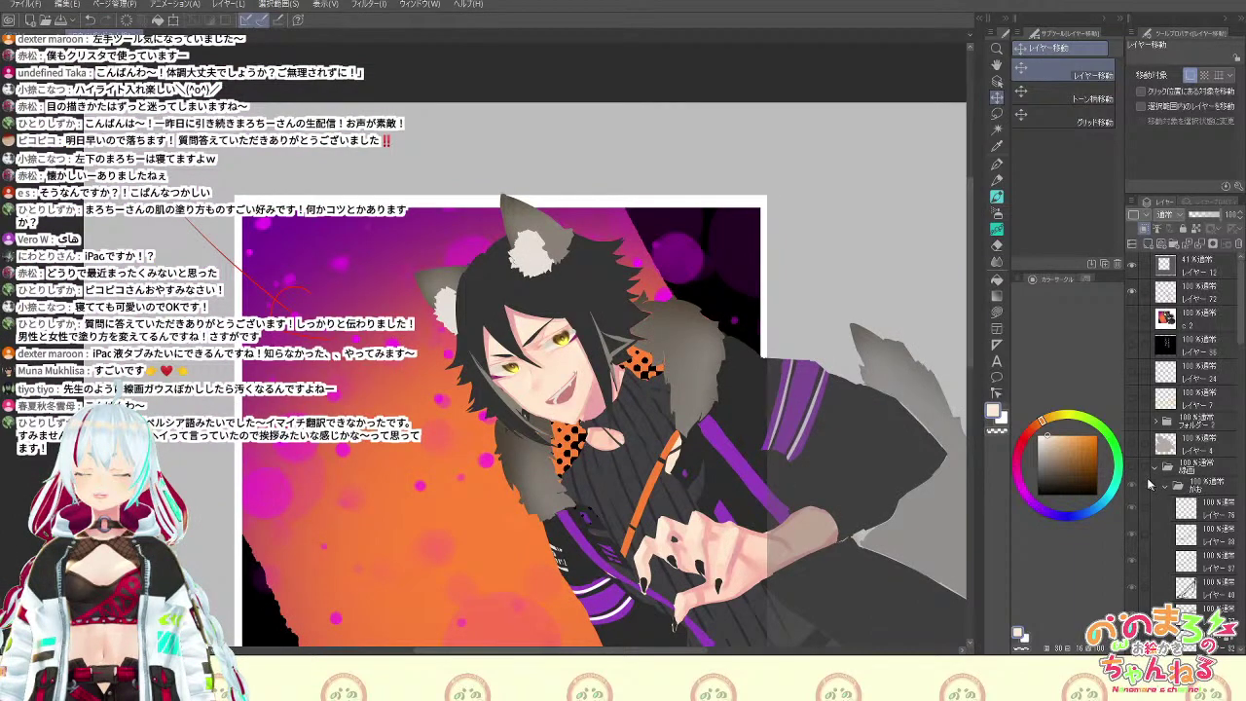
{"action": "left_click", "coordinate": [1139, 470]}
{"action": "left_click", "coordinate": [1137, 472]}
{"action": "left_click", "coordinate": [1138, 473]}
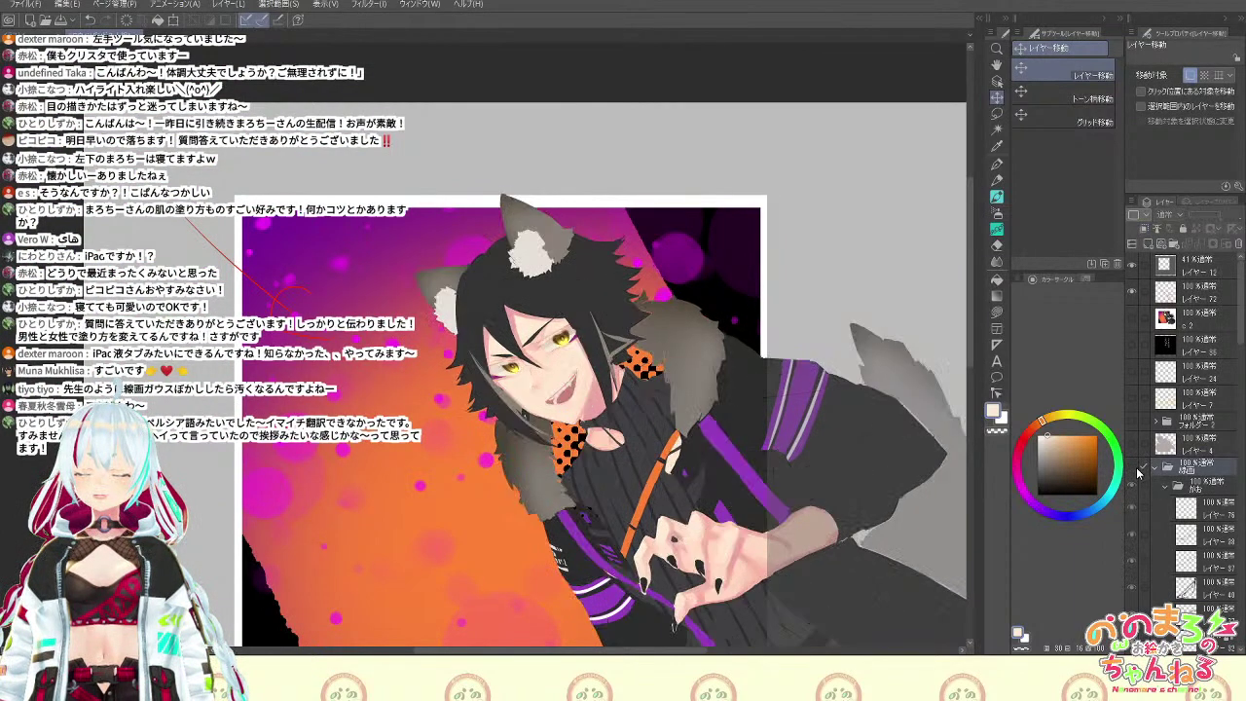
{"action": "left_click", "coordinate": [1137, 473]}
{"action": "key", "text": "ctrl+plus"}
{"action": "key", "text": "ctrl+plus"}
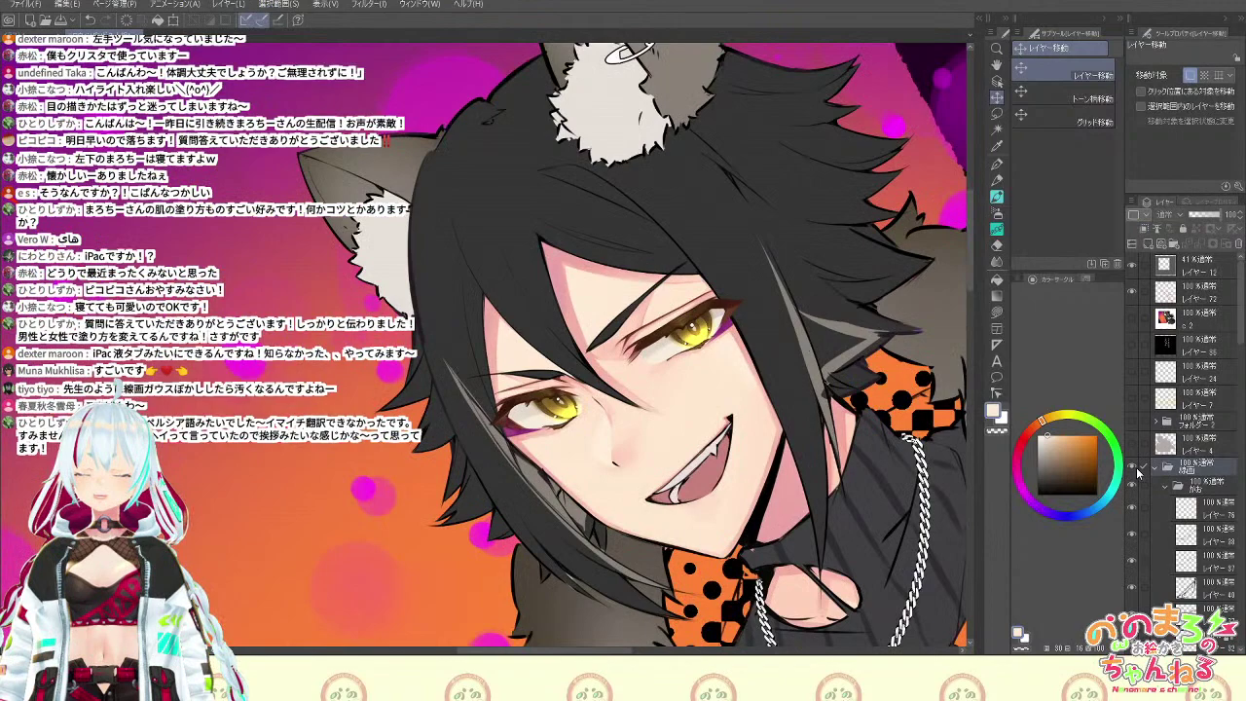
Make the under-eye highlight's layer, Layer 70, active by picking it from the artwork
{"action": "left_click", "coordinate": [997, 79]}
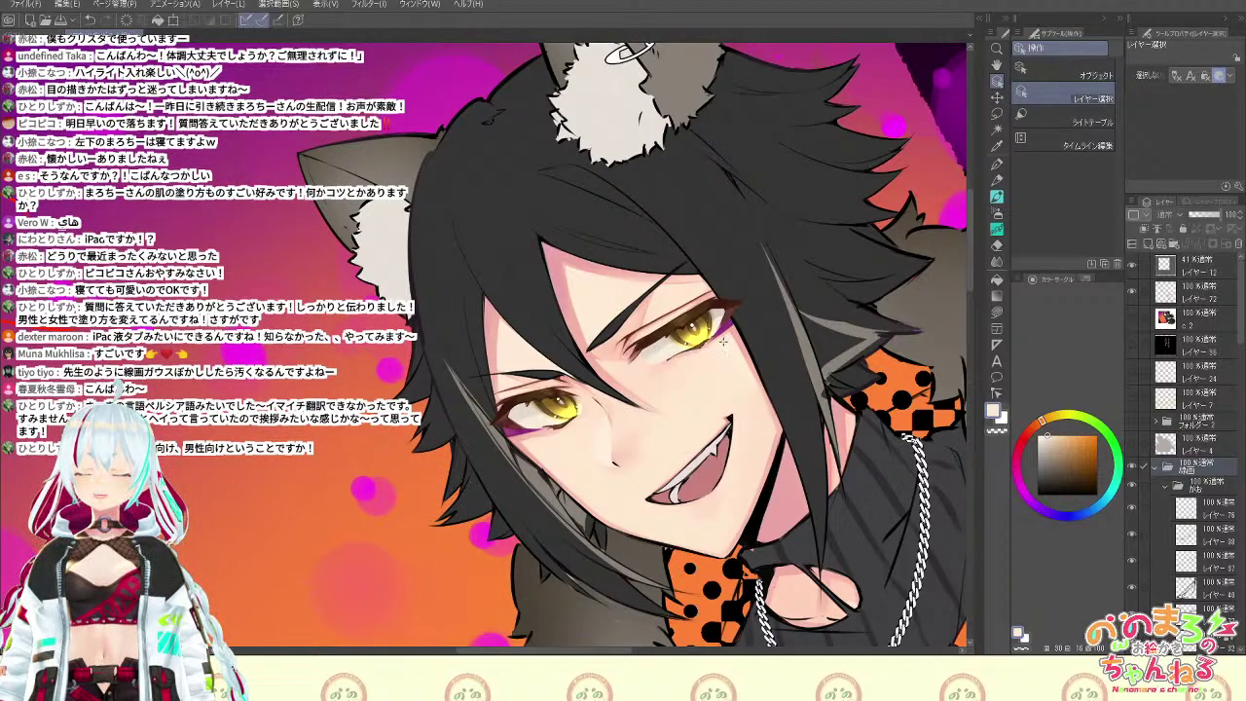
{"action": "scroll", "coordinate": [722, 341], "scroll_direction": "up", "scroll_amount": 1}
{"action": "left_click", "coordinate": [685, 356]}
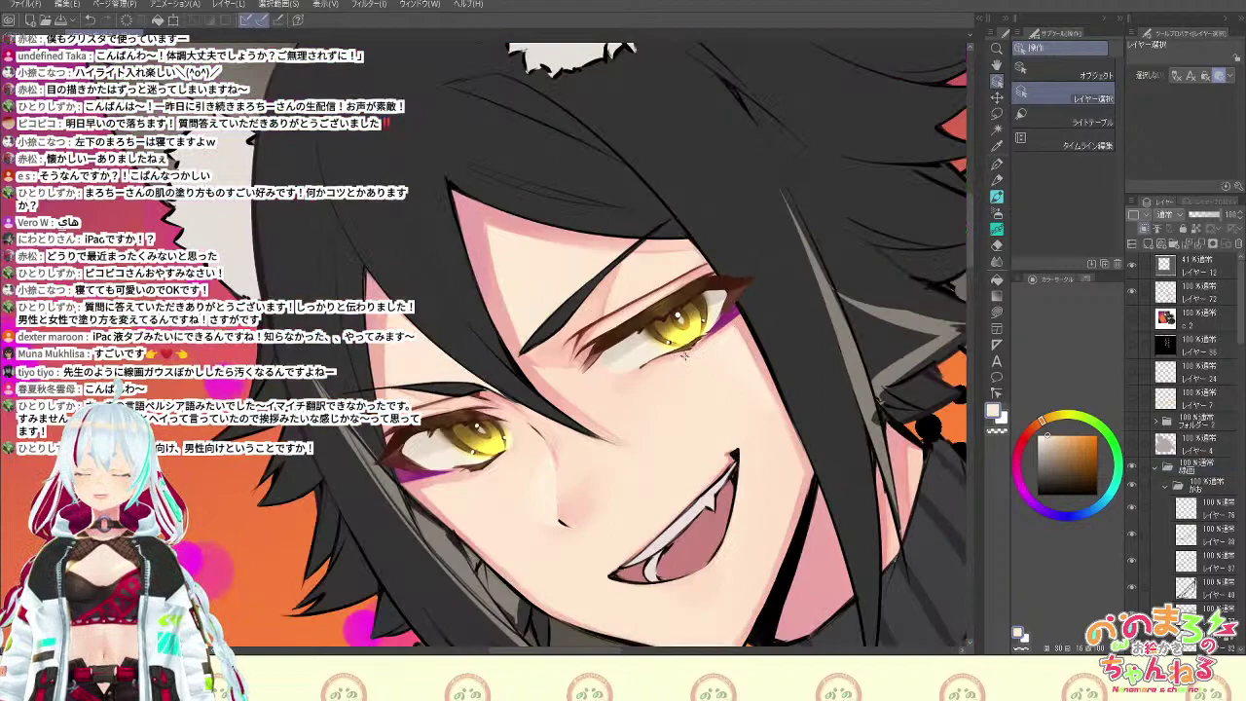
{"action": "key", "text": "b"}
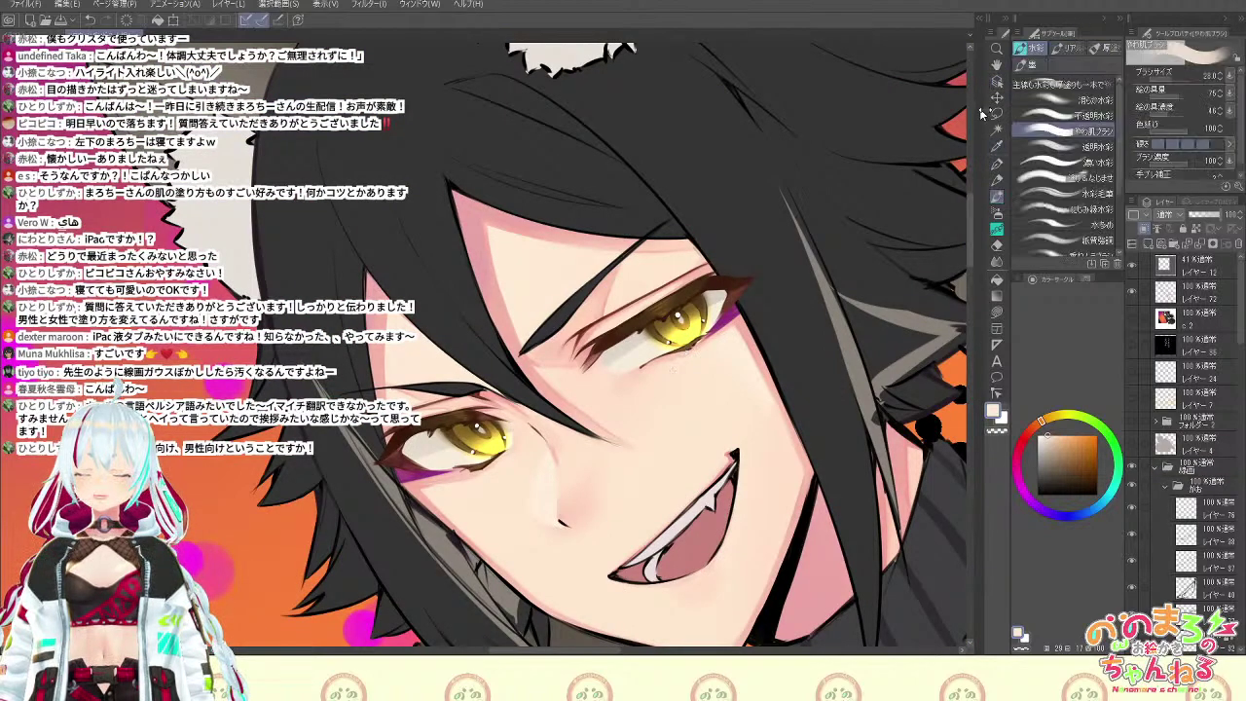
{"action": "left_click", "coordinate": [997, 82]}
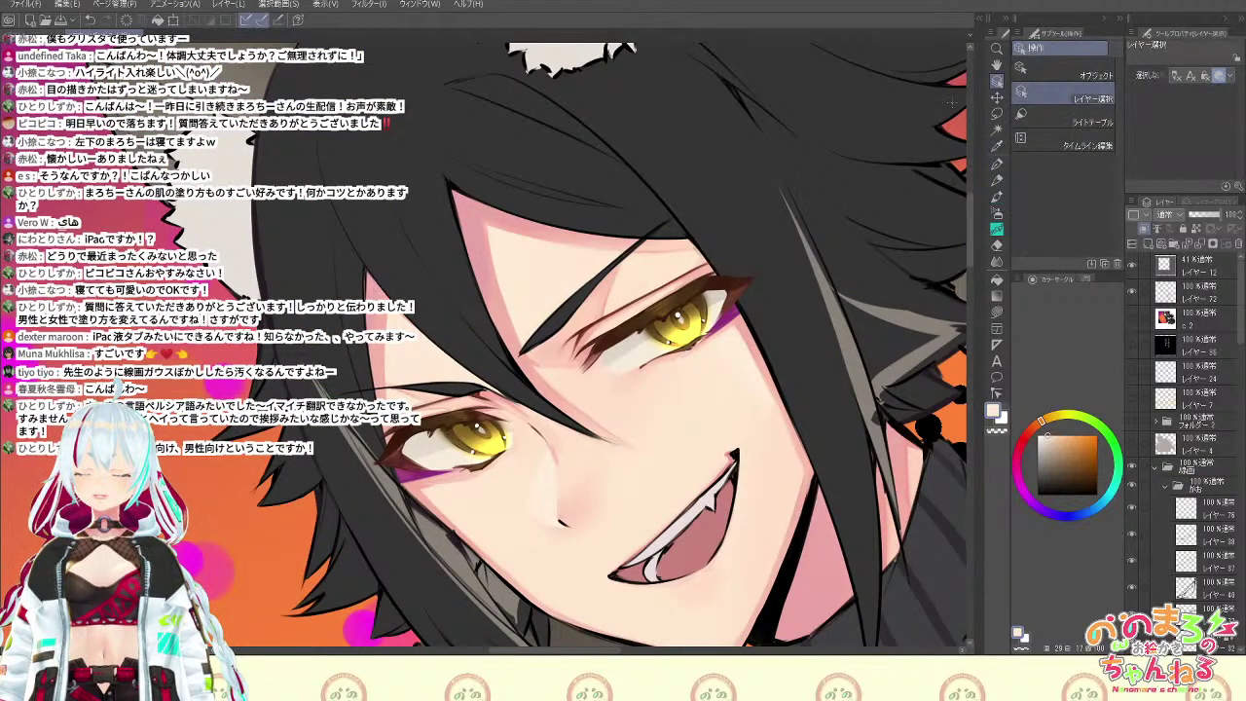
{"action": "left_click", "coordinate": [678, 360], "text": "alt"}
{"action": "key", "text": "b"}
{"action": "left_click_drag", "start_coordinate": [1239, 331], "coordinate": [1238, 635]}
Refine the highlights below both eyes on Layer 70 with the eraser and a watercolor brush in sampled skin tones
{"action": "key", "text": "alt"}
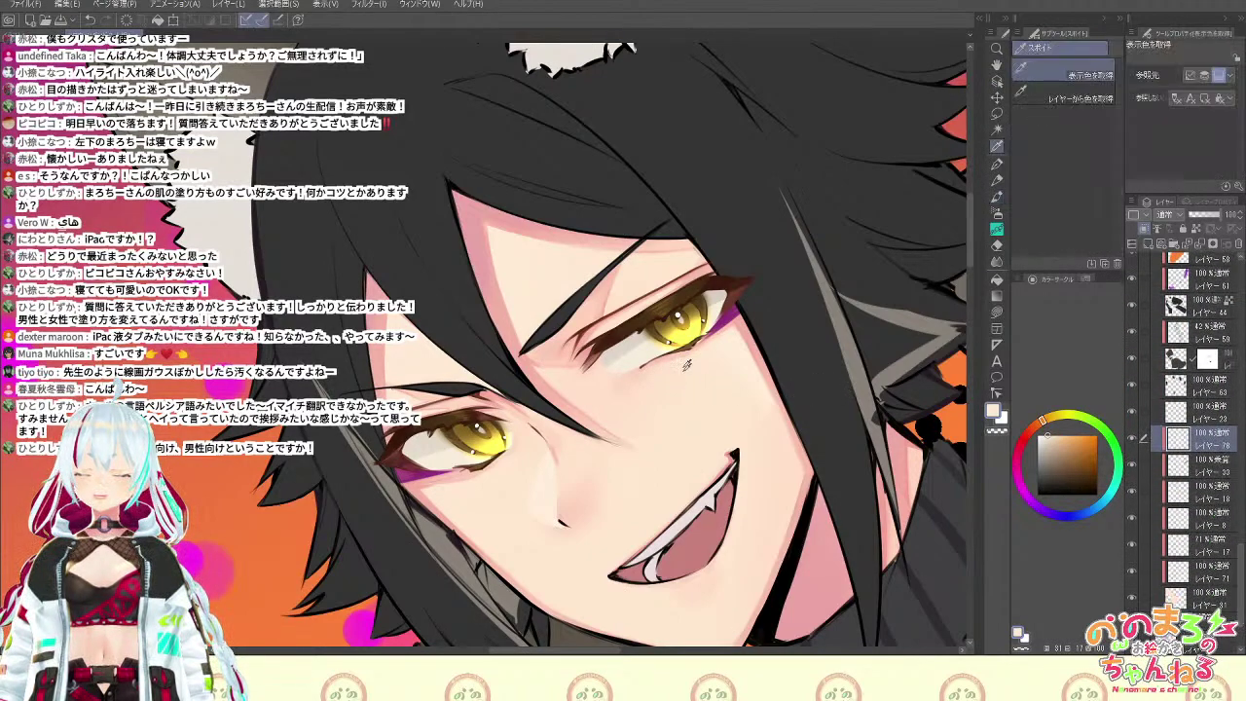
{"action": "key", "text": "e"}
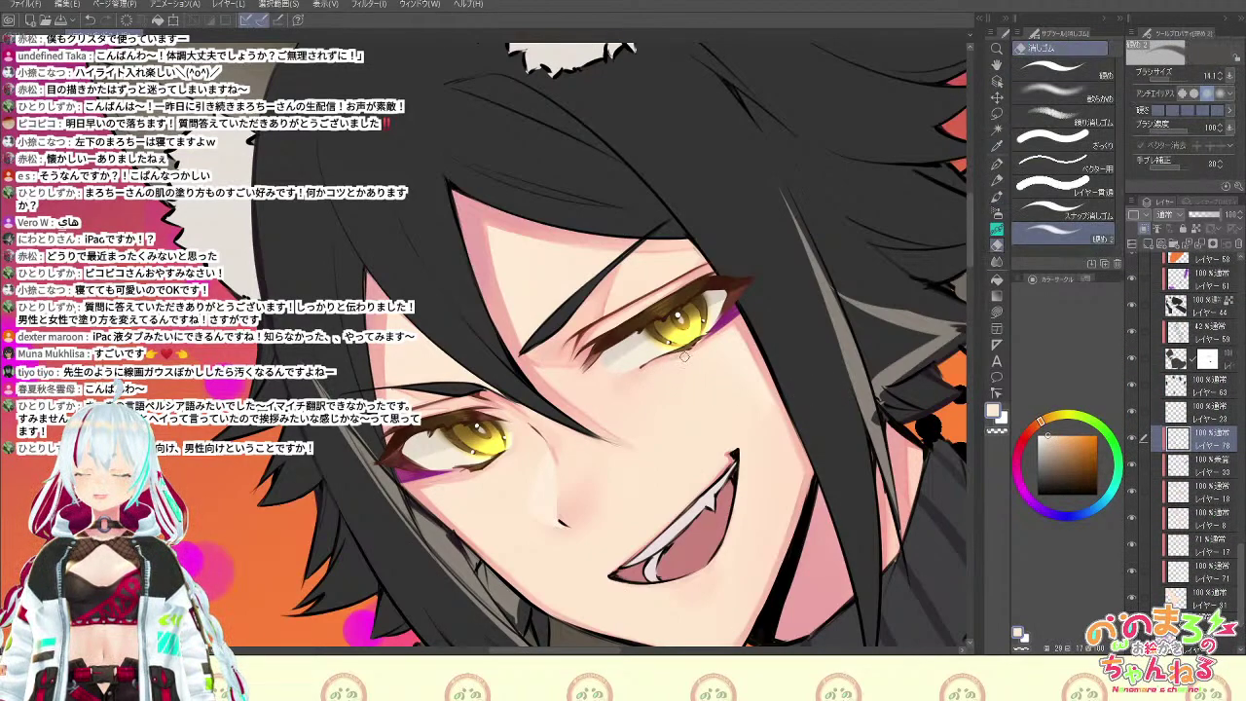
{"action": "key", "text": "alt"}
{"action": "key", "text": "b"}
{"action": "left_click", "coordinate": [499, 486], "text": "alt"}
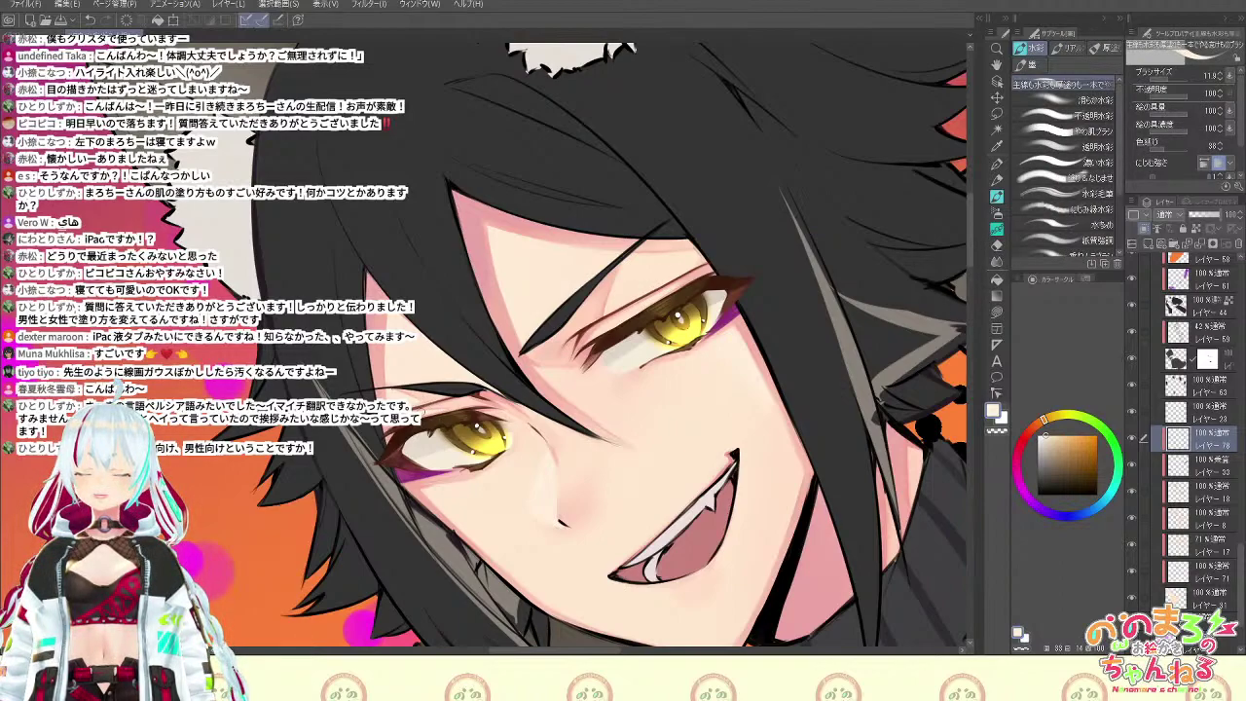
Examine the nose, cheek and under-eye highlights from different canvas rotations and magnifications
{"action": "left_click_drag", "start_coordinate": [849, 500], "coordinate": [797, 410]}
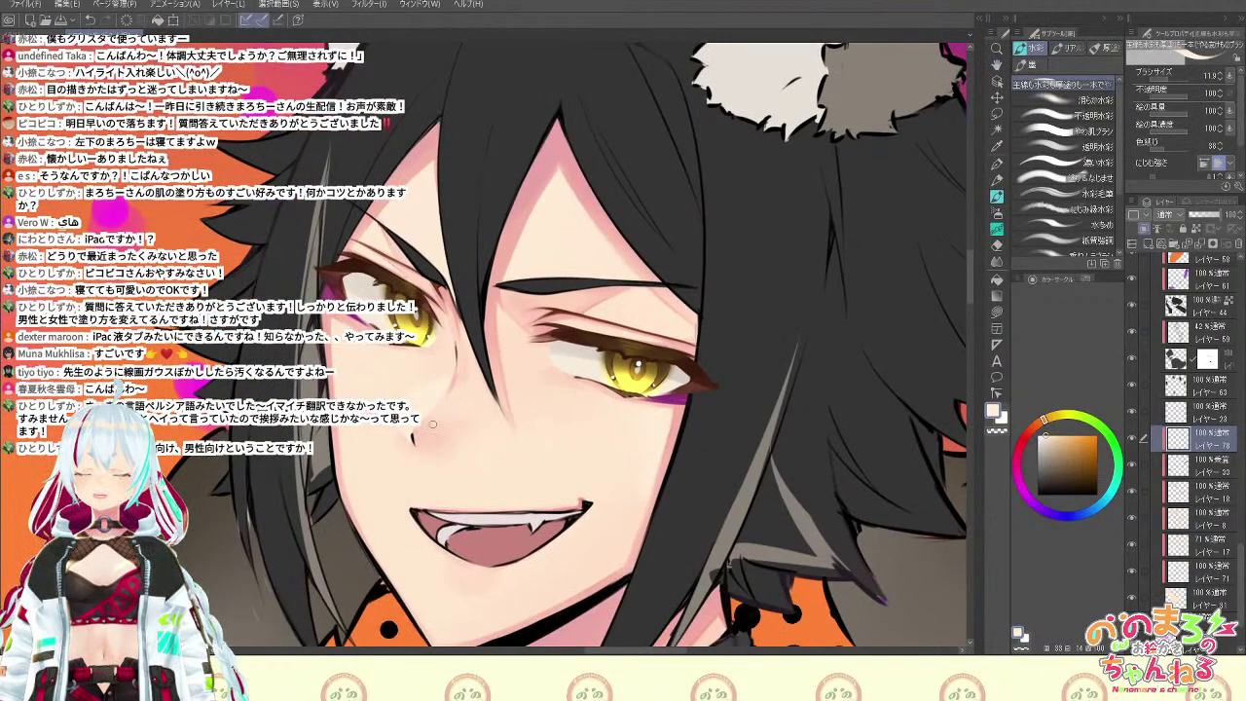
{"action": "scroll", "coordinate": [454, 409], "scroll_direction": "down", "scroll_amount": 3}
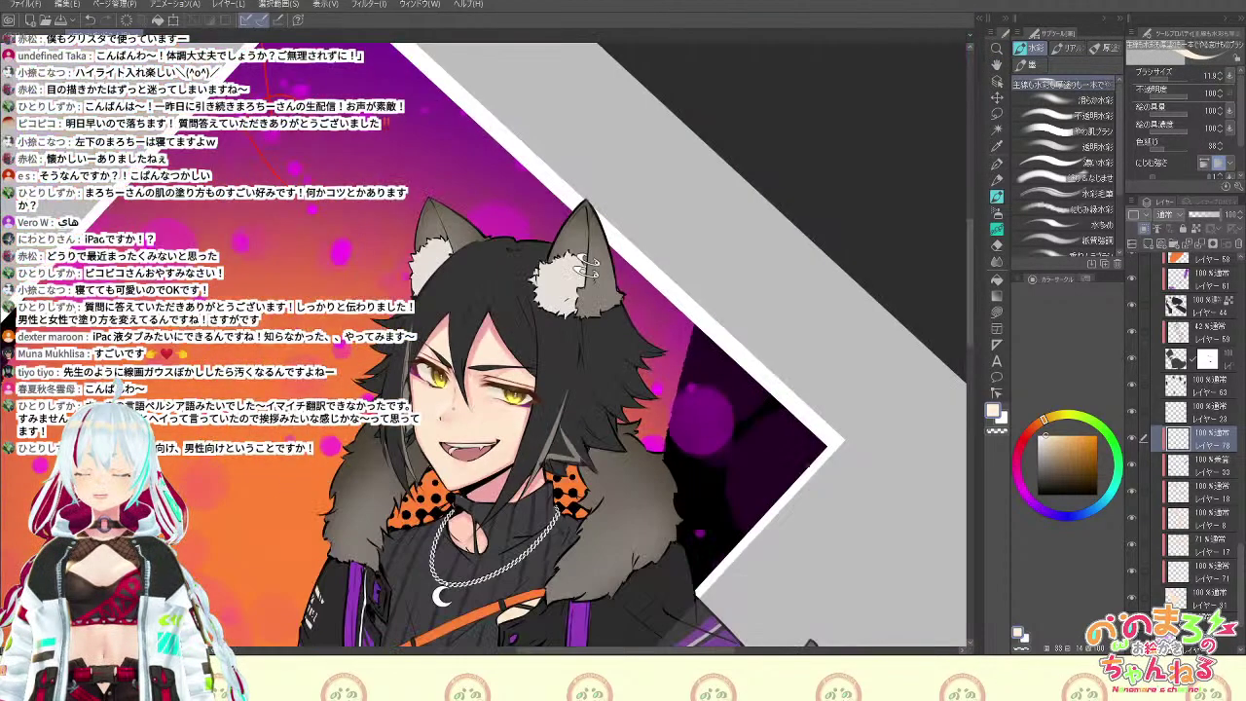
{"action": "scroll", "coordinate": [454, 409], "scroll_direction": "up", "scroll_amount": 3}
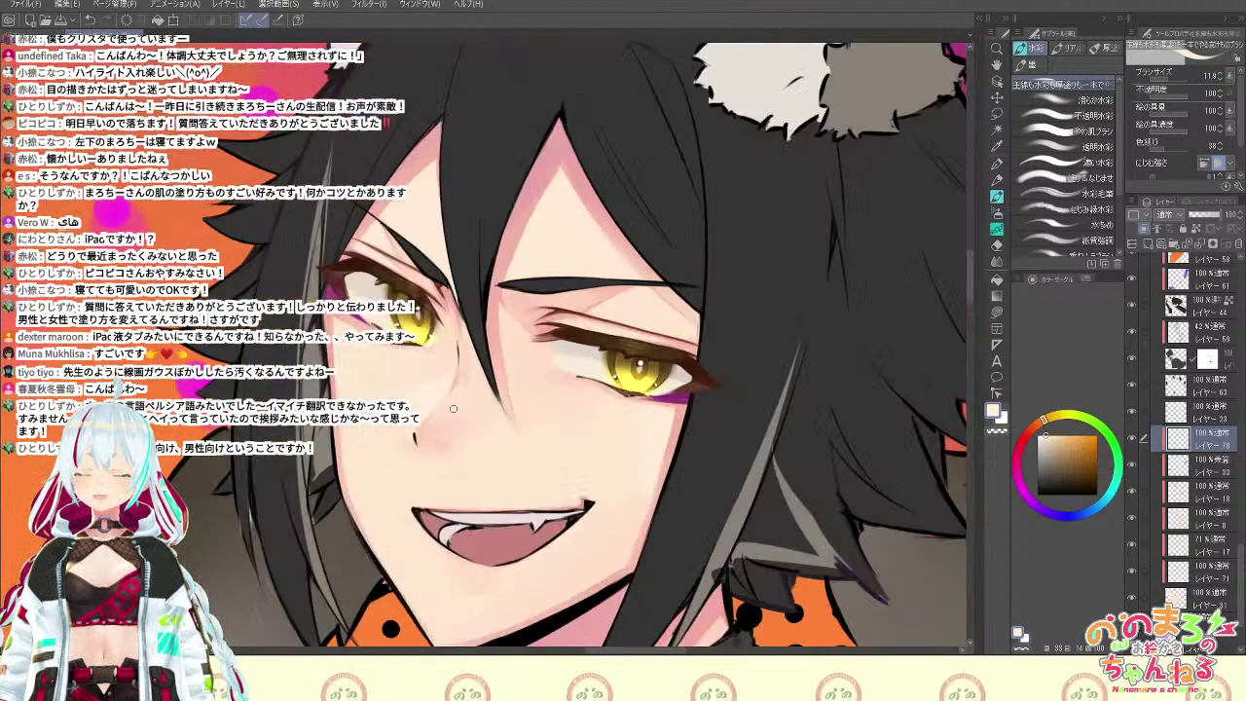
{"action": "left_click_drag", "start_coordinate": [655, 553], "coordinate": [719, 451]}
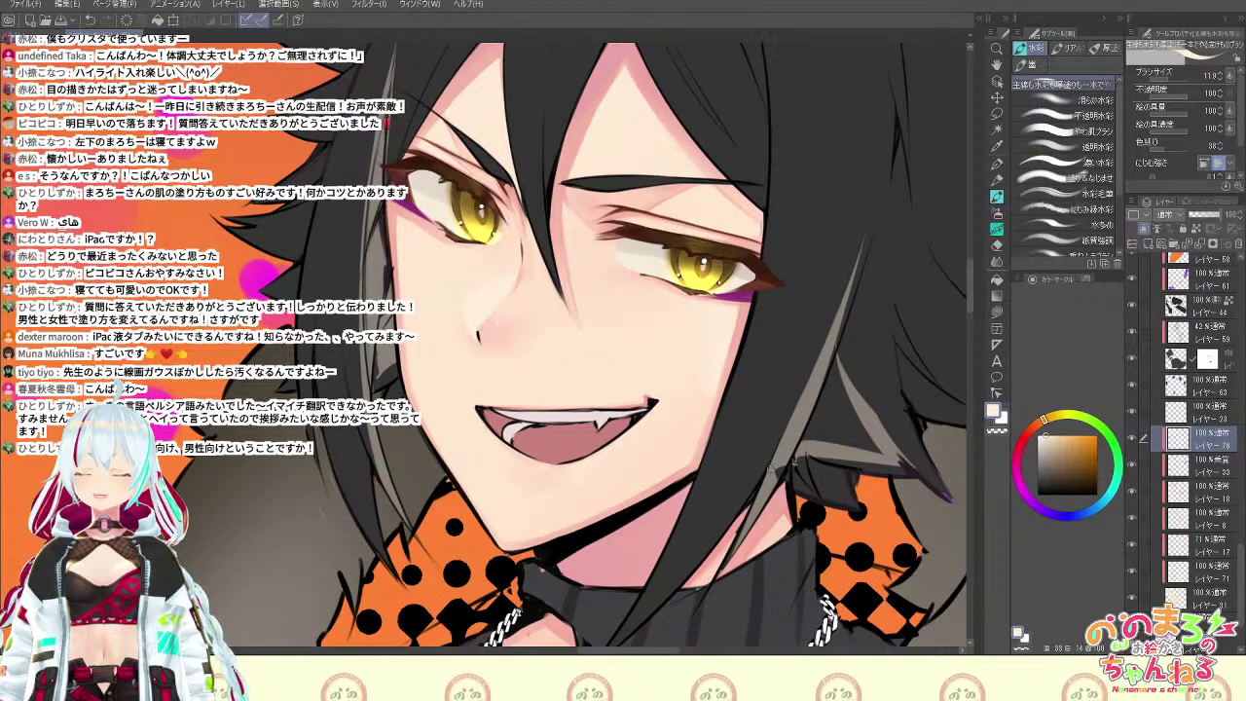
{"action": "key", "text": "minus"}
{"action": "left_click_drag", "start_coordinate": [782, 364], "coordinate": [843, 501]}
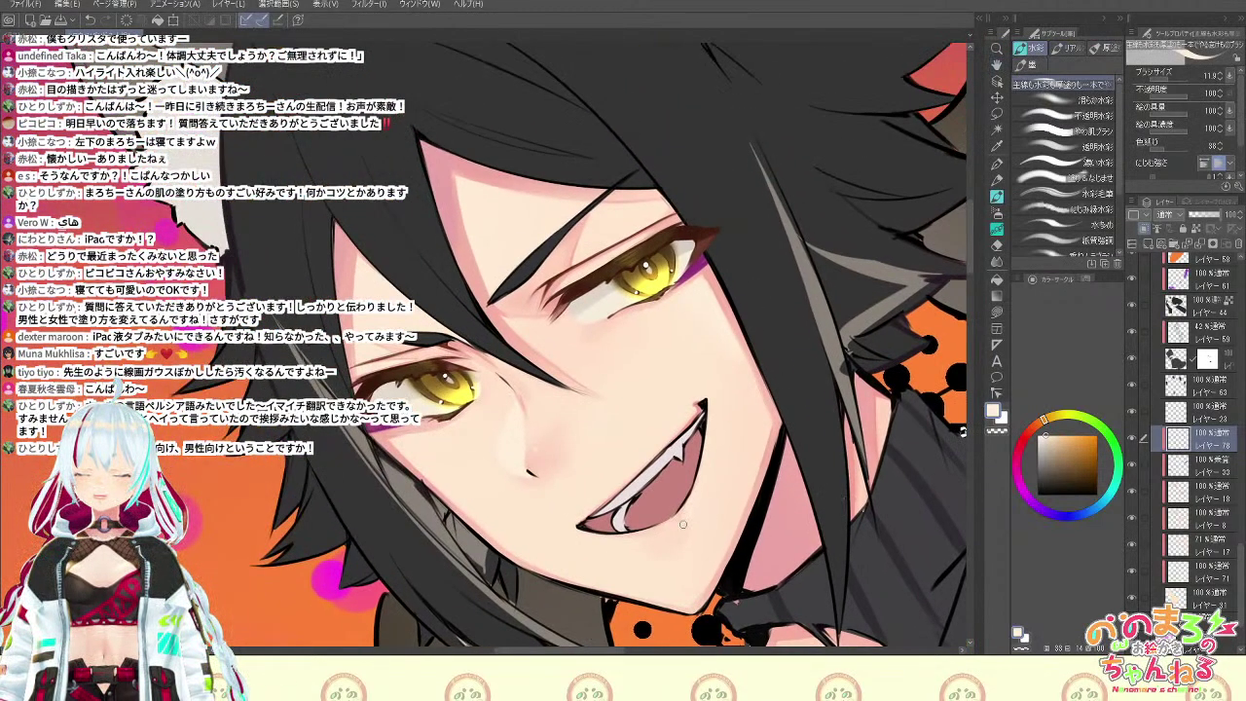
{"action": "scroll", "coordinate": [683, 503], "scroll_direction": "down", "scroll_amount": 4}
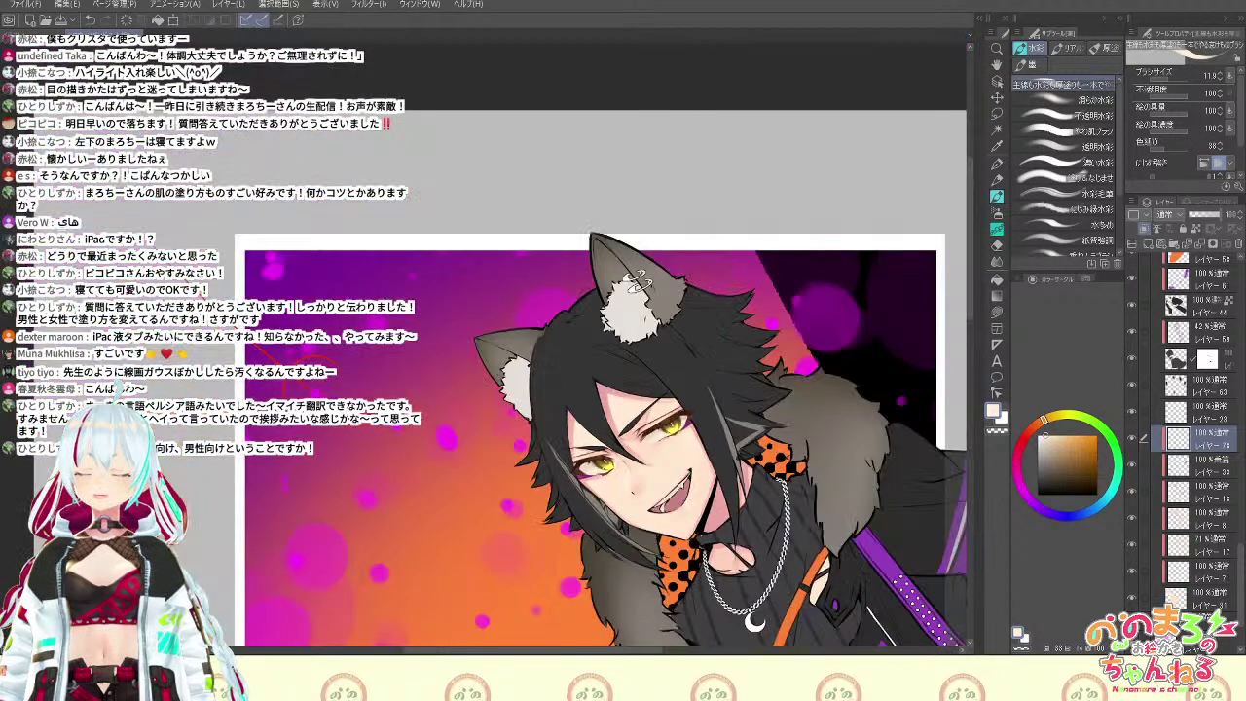
{"action": "scroll", "coordinate": [683, 502], "scroll_direction": "up", "scroll_amount": 3}
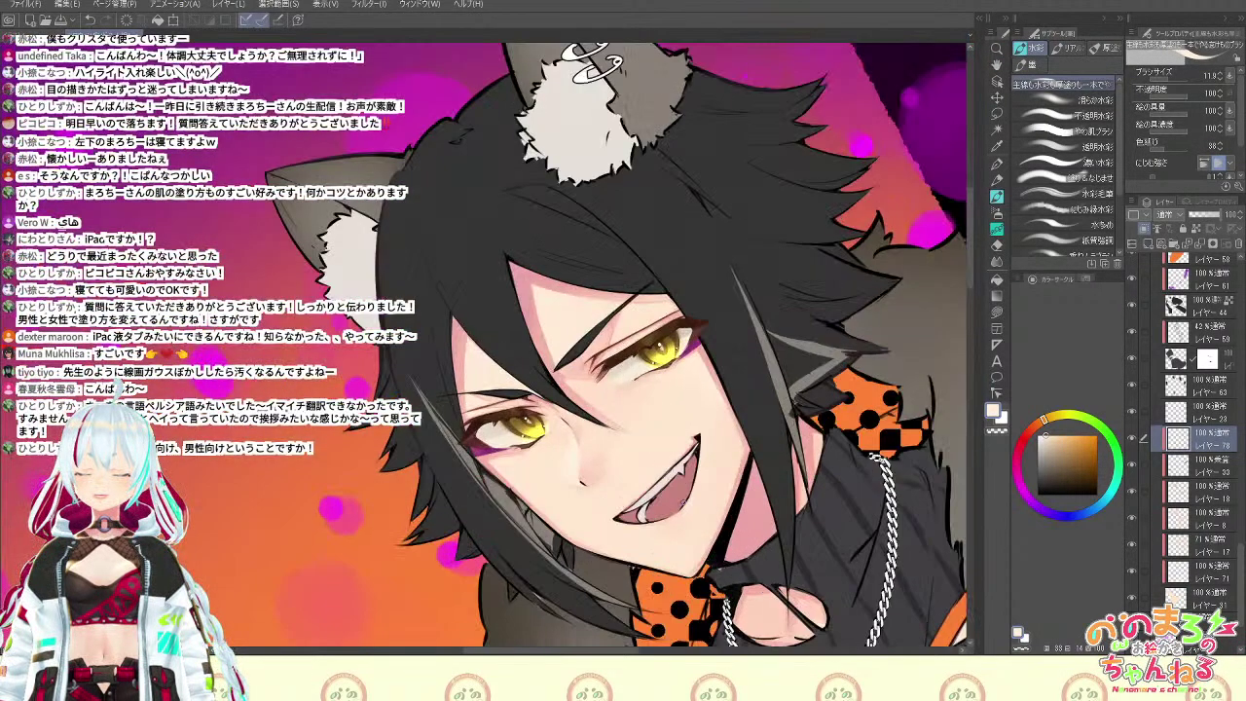
Try a lasso-filled shadow on the fur collar beneath the chin on Layer 45, using a sampled dark brown-gray
{"action": "left_click", "coordinate": [997, 82]}
{"action": "left_click", "coordinate": [593, 578]}
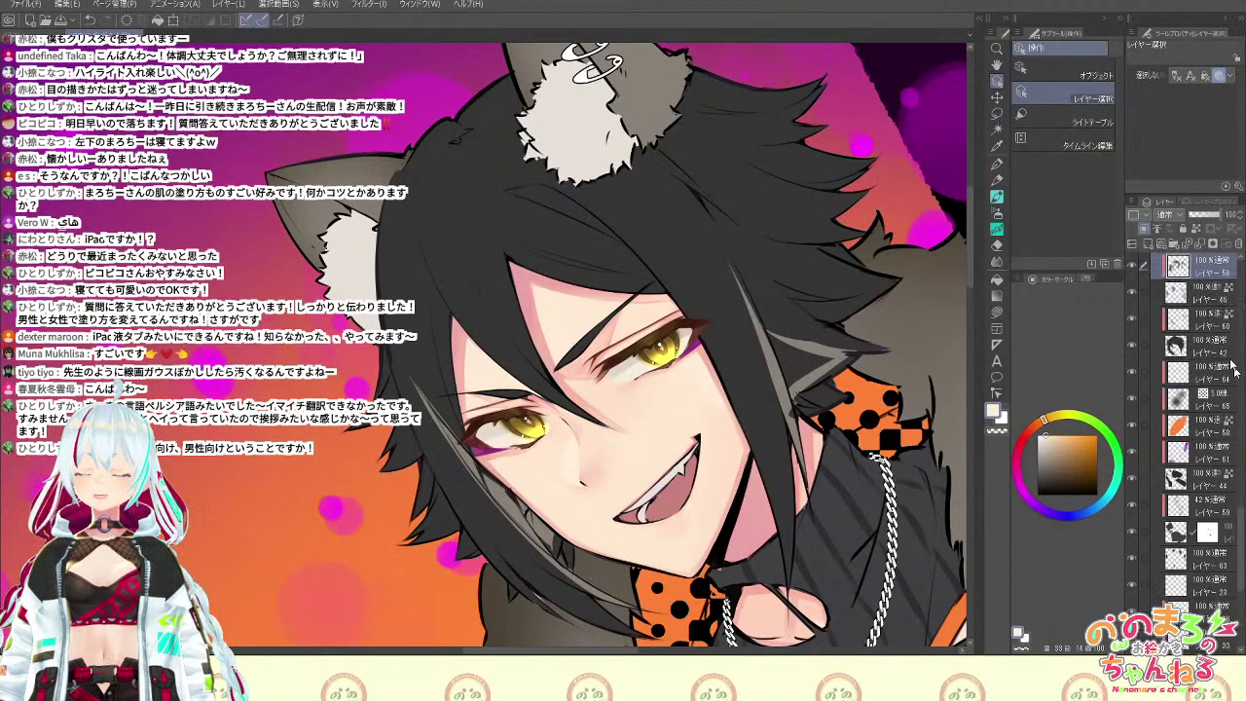
{"action": "left_click", "coordinate": [1188, 300]}
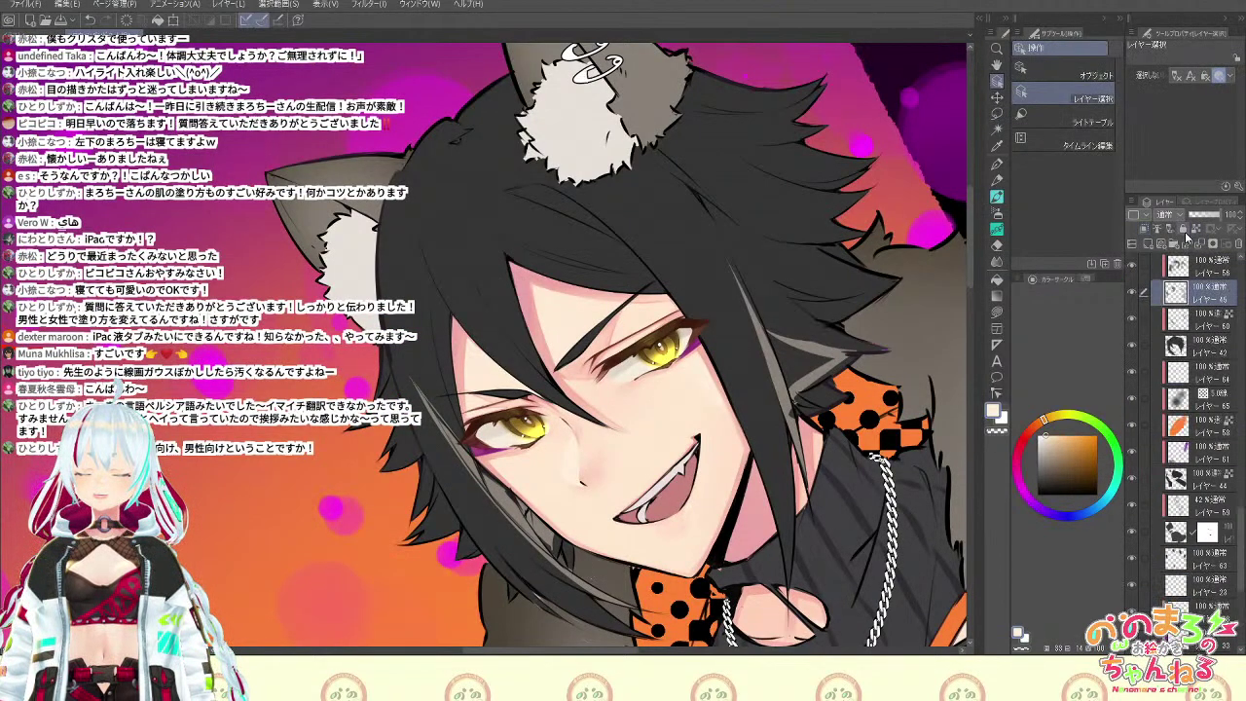
{"action": "left_click", "coordinate": [604, 569], "text": "alt"}
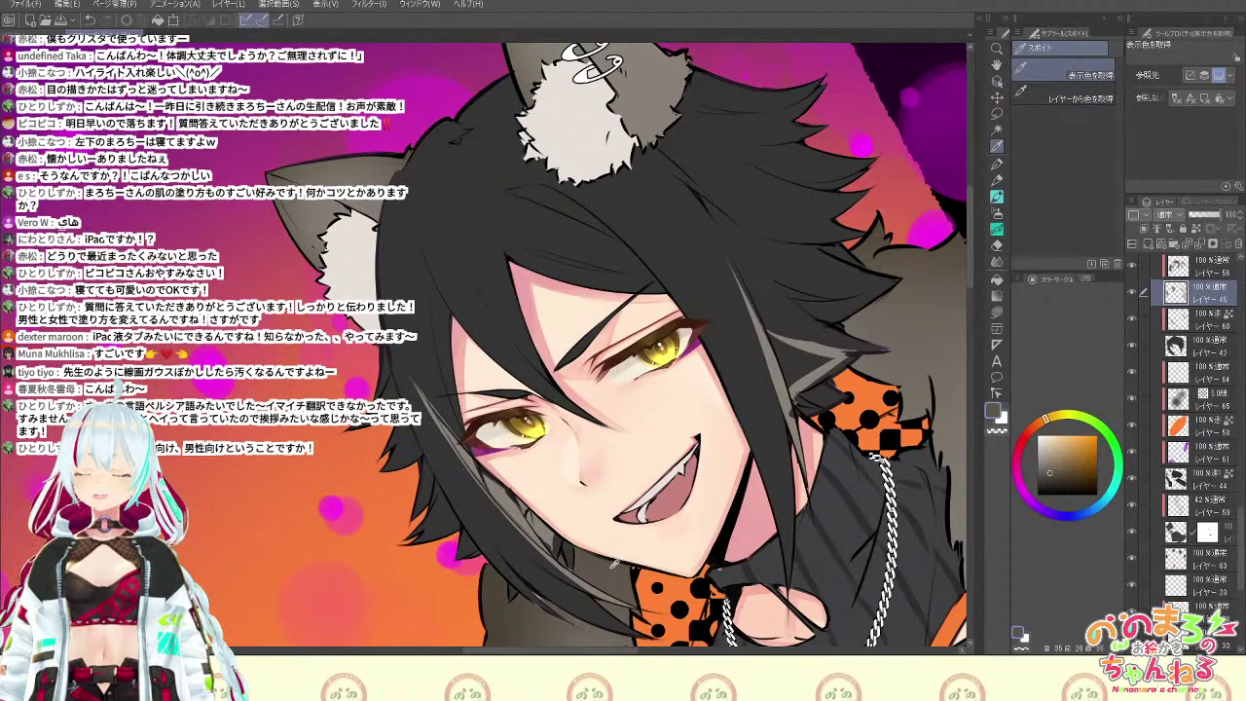
{"action": "left_click", "coordinate": [1001, 312]}
{"action": "left_click_drag", "start_coordinate": [972, 276], "coordinate": [972, 289]}
{"action": "mouse_move", "coordinate": [633, 514]}
{"action": "left_mouse_down"}
{"action": "mouse_move", "coordinate": [631, 554]}
{"action": "mouse_move", "coordinate": [519, 541]}
{"action": "mouse_move", "coordinate": [496, 474]}
{"action": "mouse_move", "coordinate": [509, 441]}
{"action": "mouse_move", "coordinate": [560, 447]}
{"action": "mouse_move", "coordinate": [635, 485]}
{"action": "left_mouse_up"}
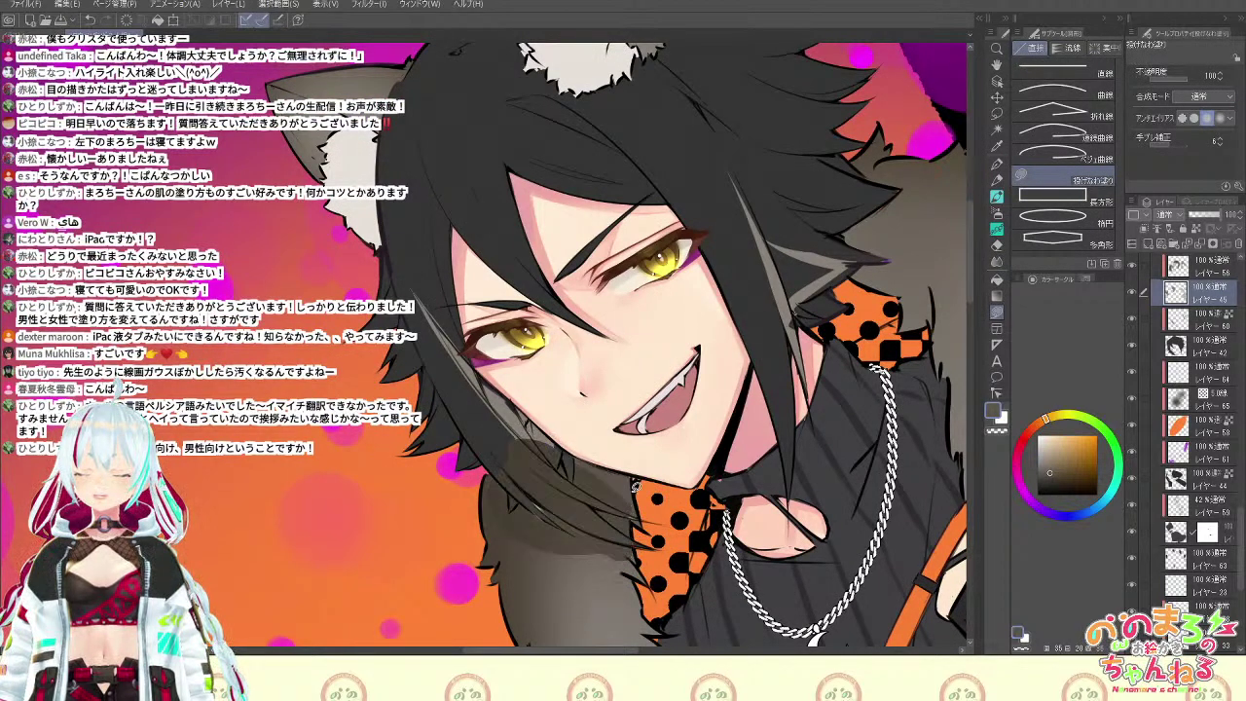
{"action": "key", "text": "ctrl+z"}
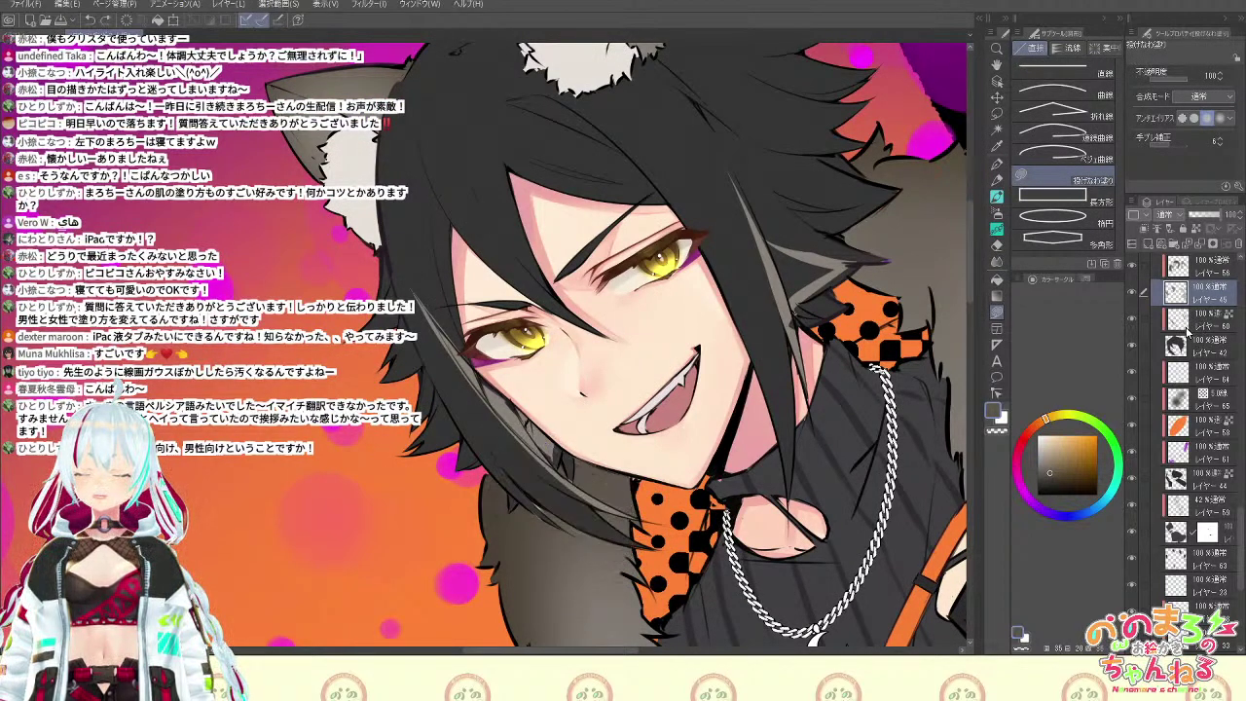
Move the hair layer, Layer 42, together with Layer 60 above the fur collar layers in the layer stack
{"action": "left_click", "coordinate": [1190, 347]}
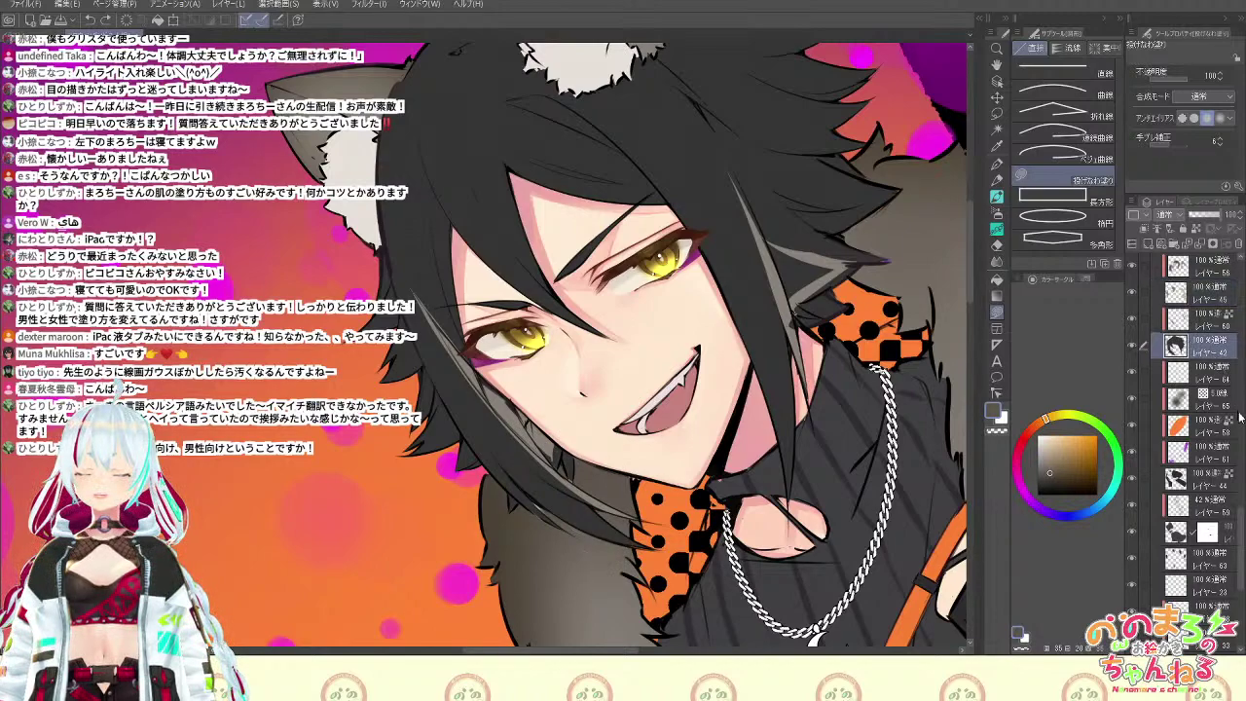
{"action": "key", "text": "ctrl+minus"}
{"action": "left_click_drag", "start_coordinate": [1240, 526], "coordinate": [1239, 484]}
{"action": "left_click_drag", "start_coordinate": [1213, 528], "coordinate": [1205, 469]}
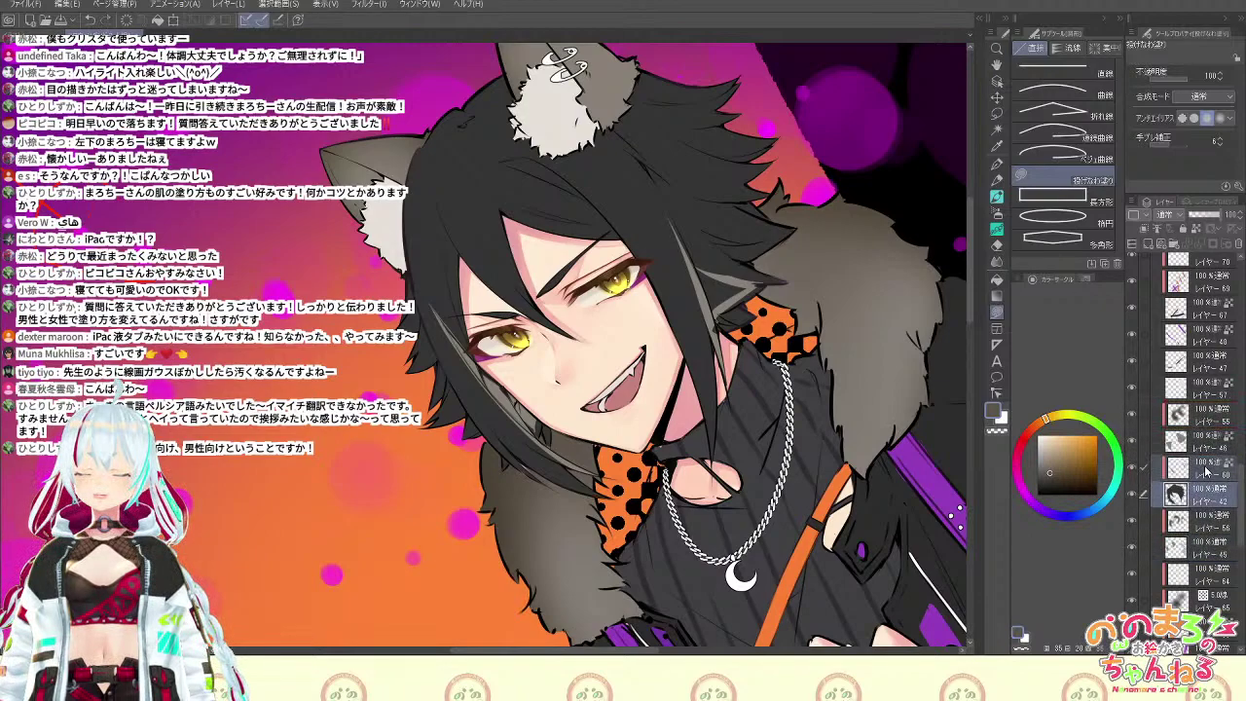
Lasso-fill a patch of the fur collar beside the chin on Layer 45 with the gray-brown fur color
{"action": "left_click", "coordinate": [1223, 551]}
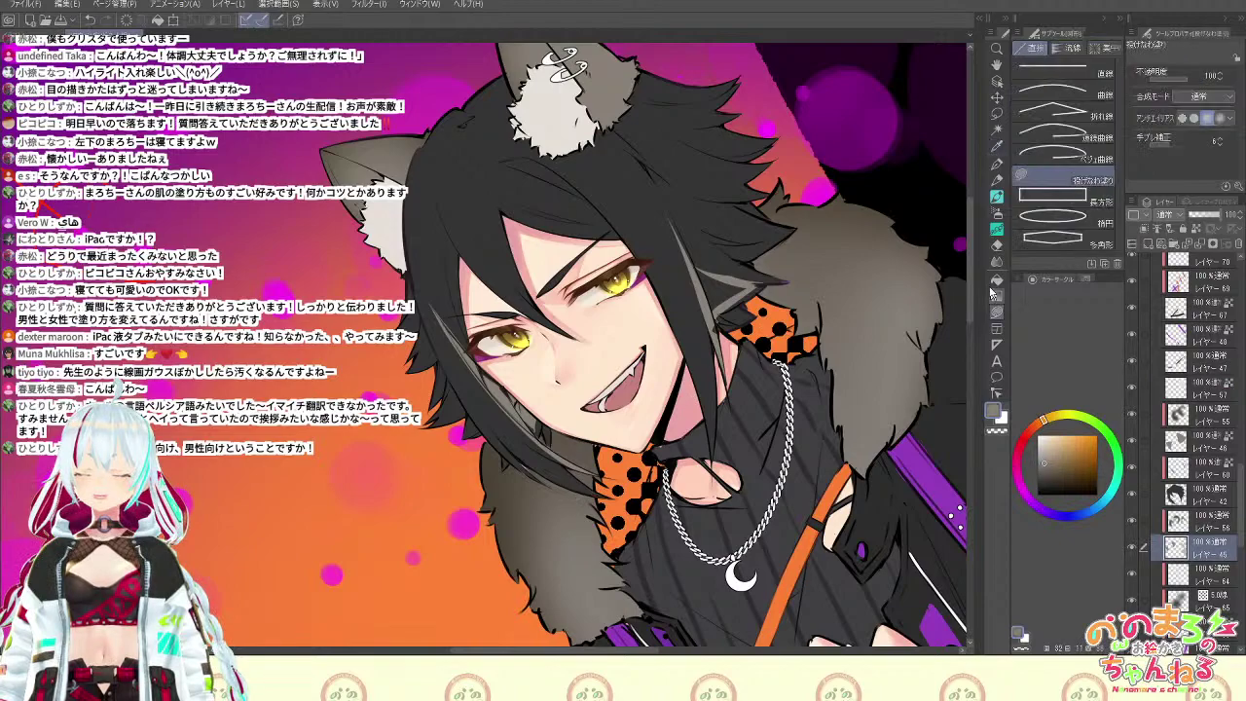
{"action": "mouse_move", "coordinate": [608, 457]}
{"action": "left_mouse_down"}
{"action": "mouse_move", "coordinate": [587, 506]}
{"action": "mouse_move", "coordinate": [524, 515]}
{"action": "mouse_move", "coordinate": [488, 430]}
{"action": "mouse_move", "coordinate": [529, 423]}
{"action": "left_mouse_up"}
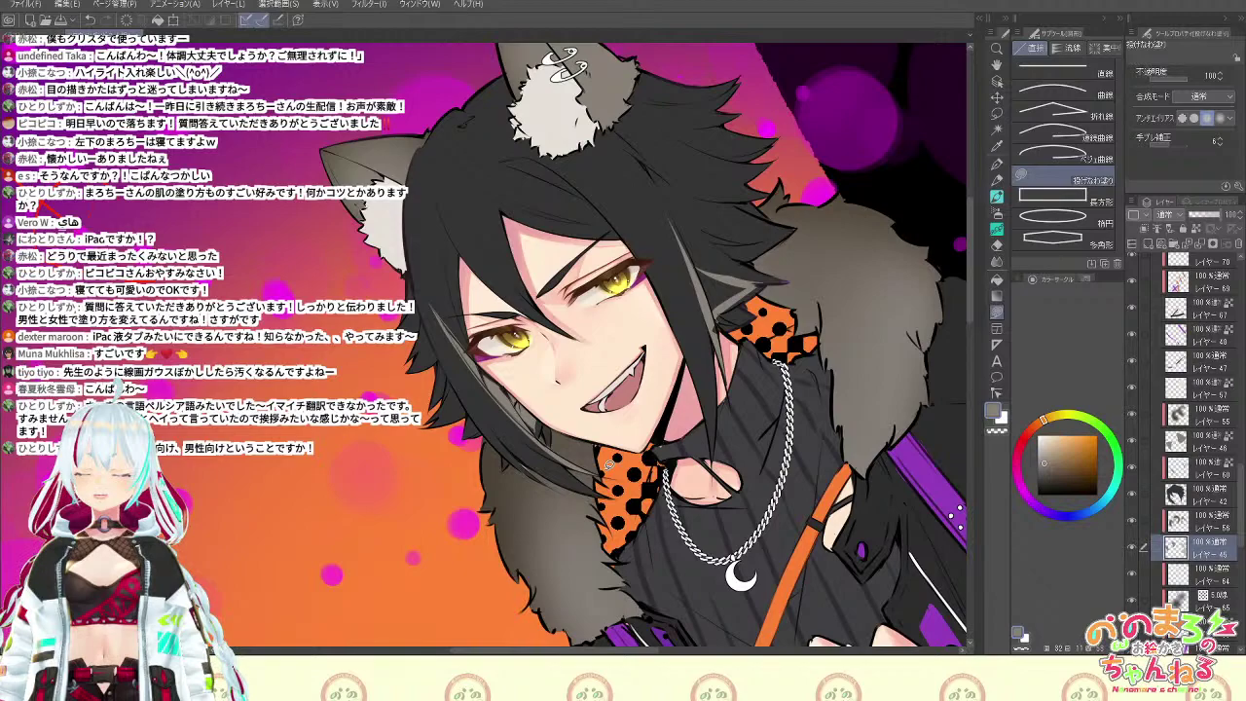
{"action": "key", "text": "space"}
{"action": "left_click_drag", "start_coordinate": [818, 300], "coordinate": [824, 514]}
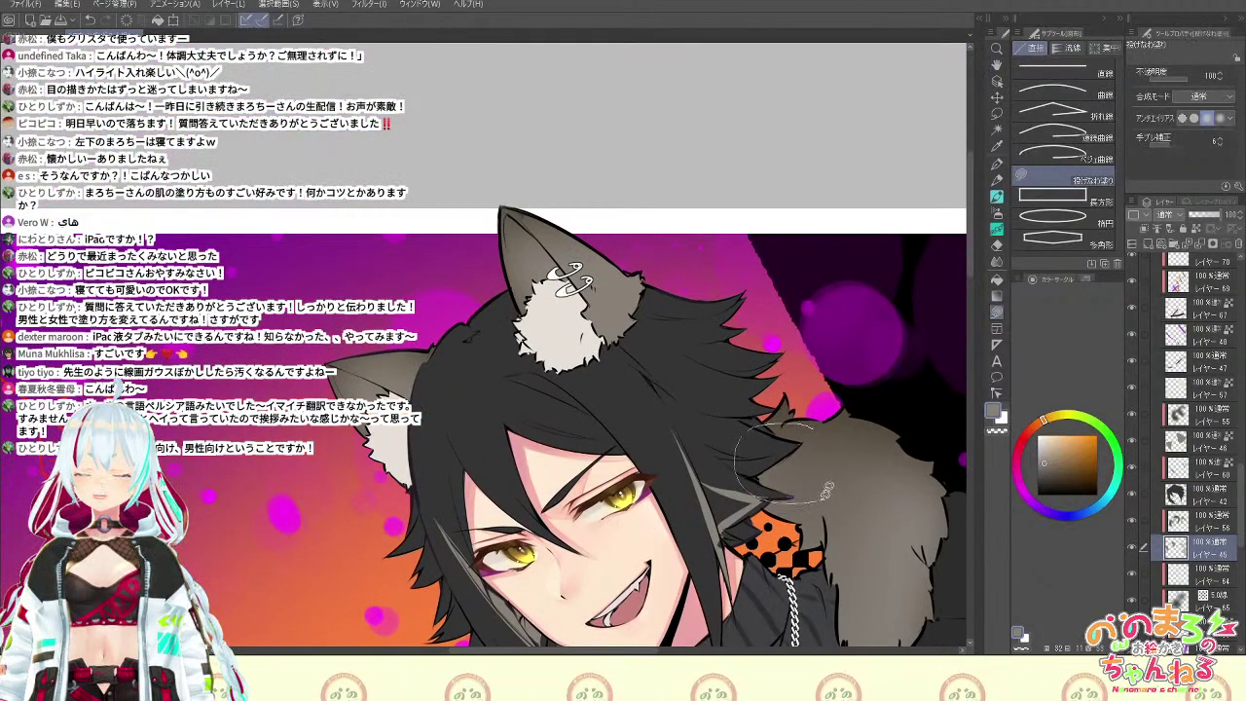
{"action": "key", "text": "space"}
{"action": "left_click_drag", "start_coordinate": [834, 481], "coordinate": [809, 324]}
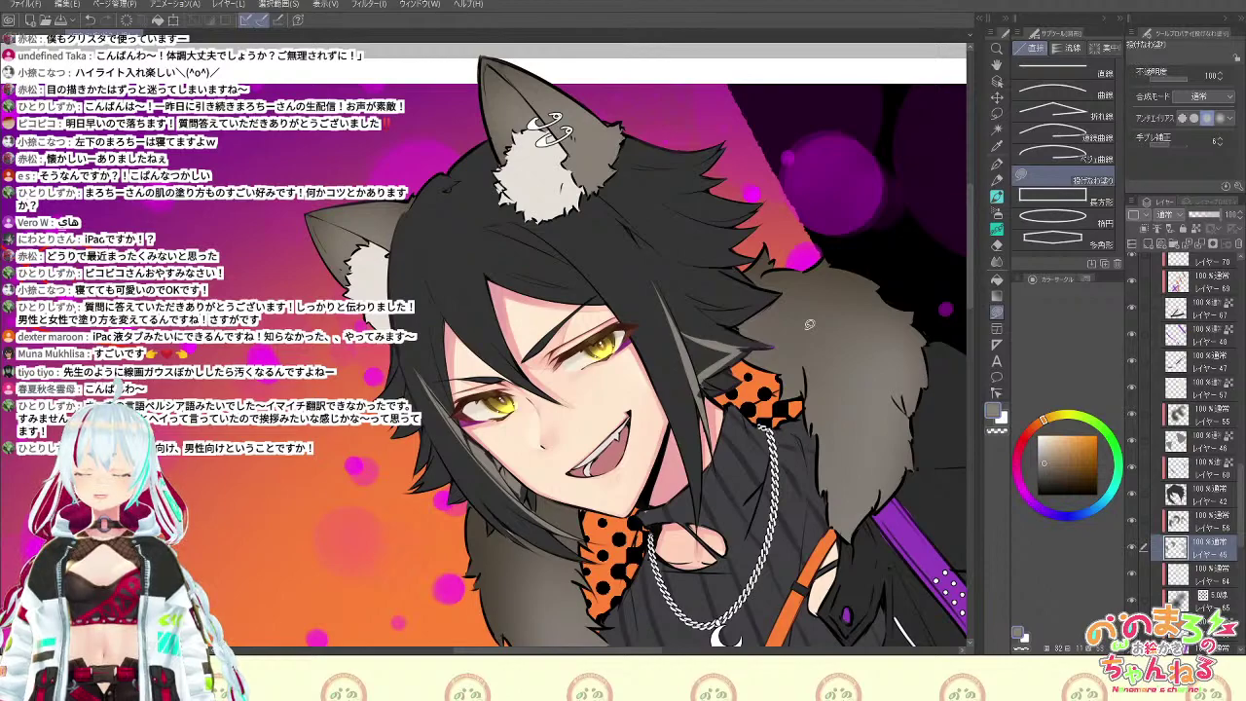
{"action": "scroll", "coordinate": [809, 324], "scroll_direction": "up", "scroll_amount": 1}
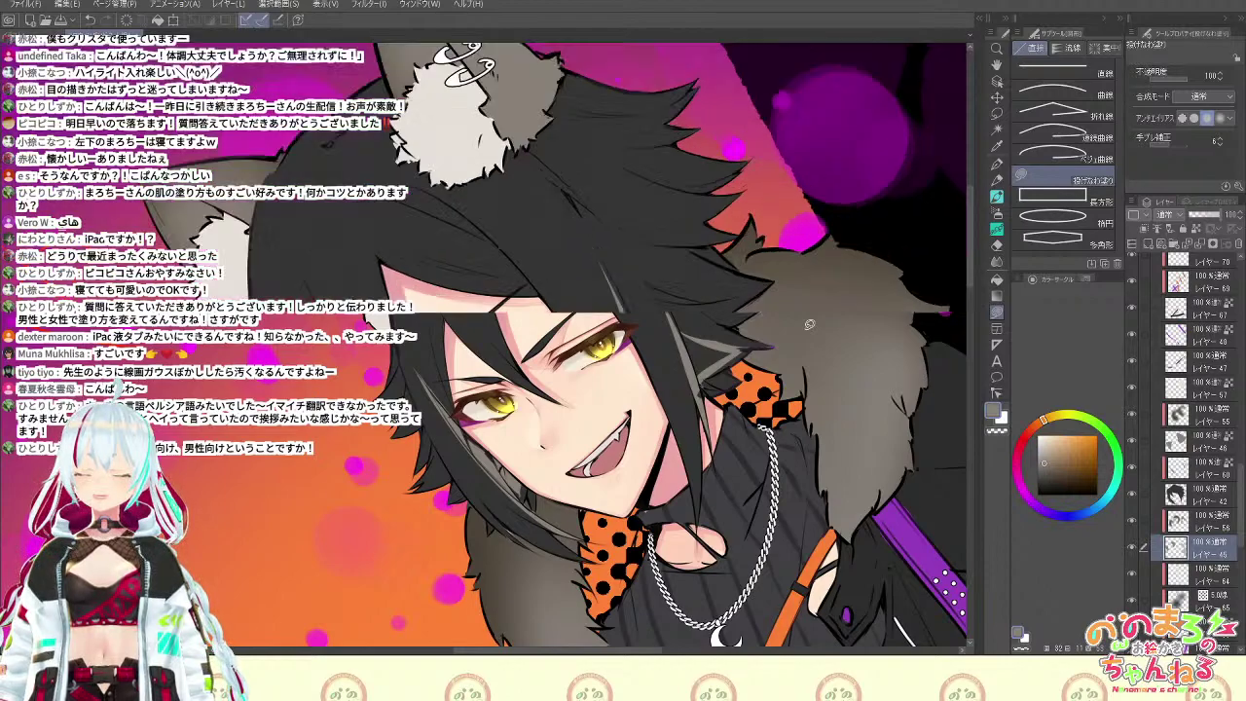
Add a new clipped layer above the face's skin layer picked from the cheek, and enlarge the soft airbrush
{"action": "key", "text": "space"}
{"action": "left_click_drag", "start_coordinate": [681, 479], "coordinate": [790, 445]}
{"action": "key", "text": "ctrl+shift"}
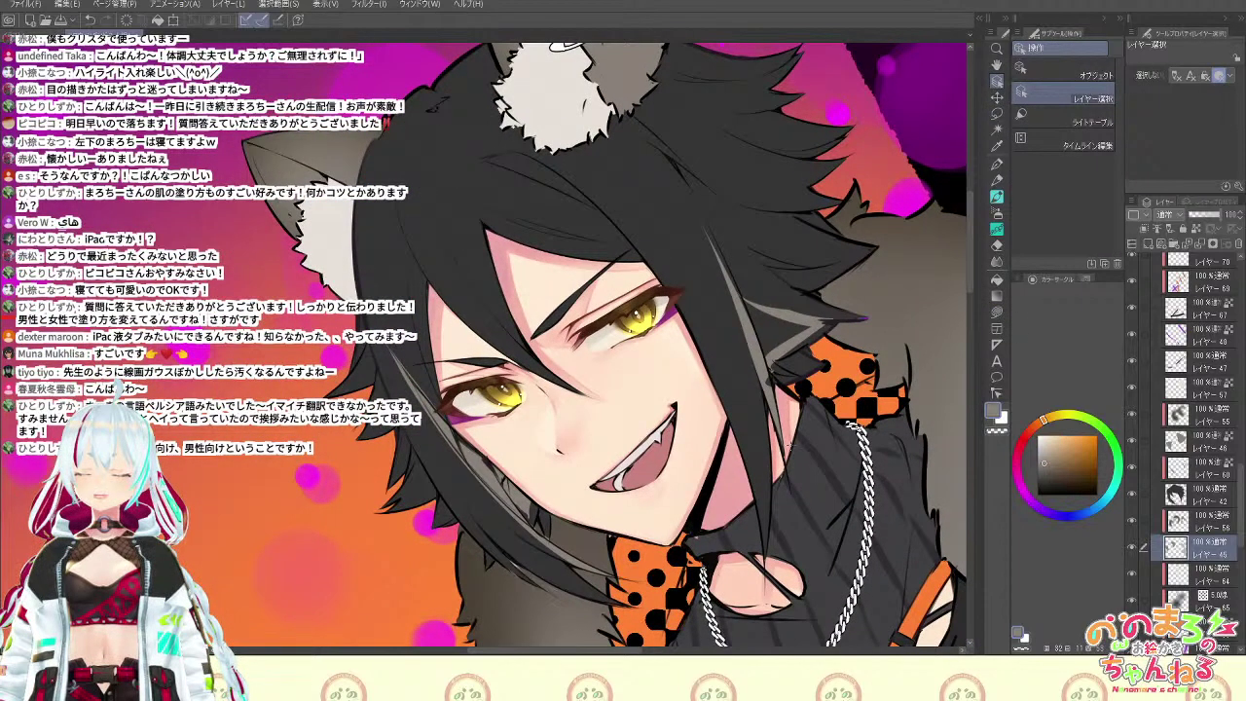
{"action": "scroll", "coordinate": [707, 433], "scroll_direction": "down", "scroll_amount": 1}
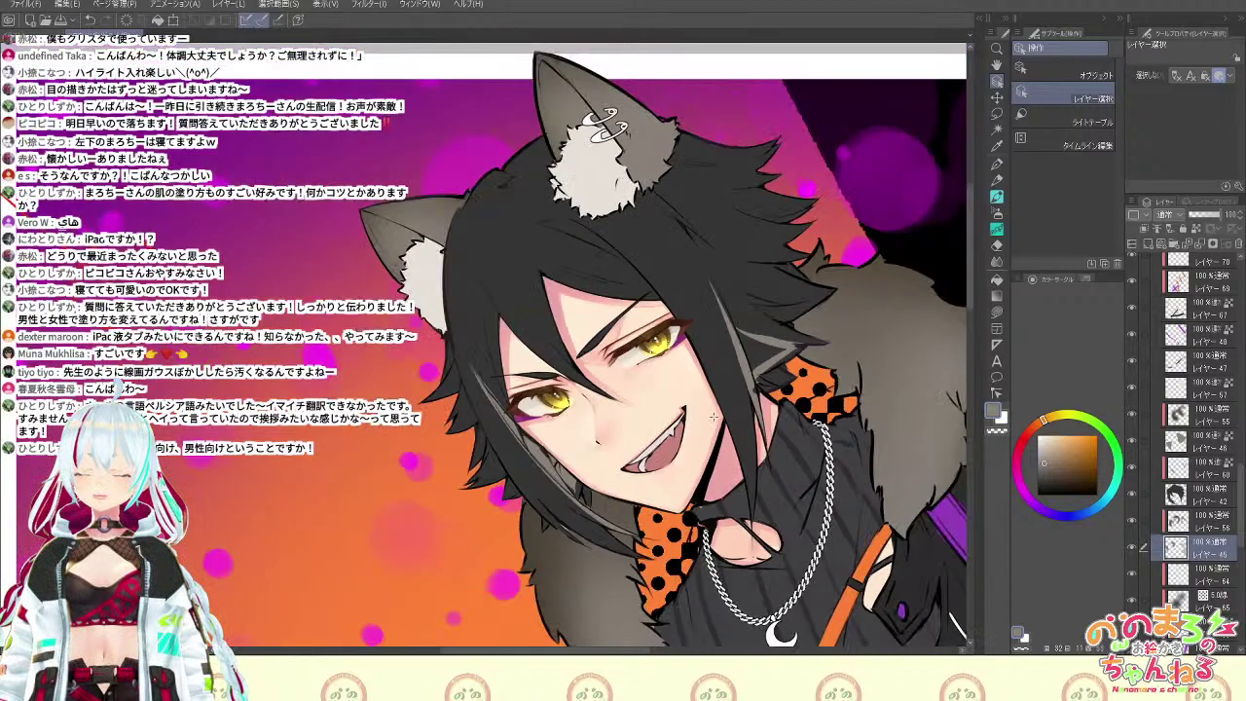
{"action": "left_click", "coordinate": [696, 424]}
{"action": "left_click", "coordinate": [705, 429], "text": "alt"}
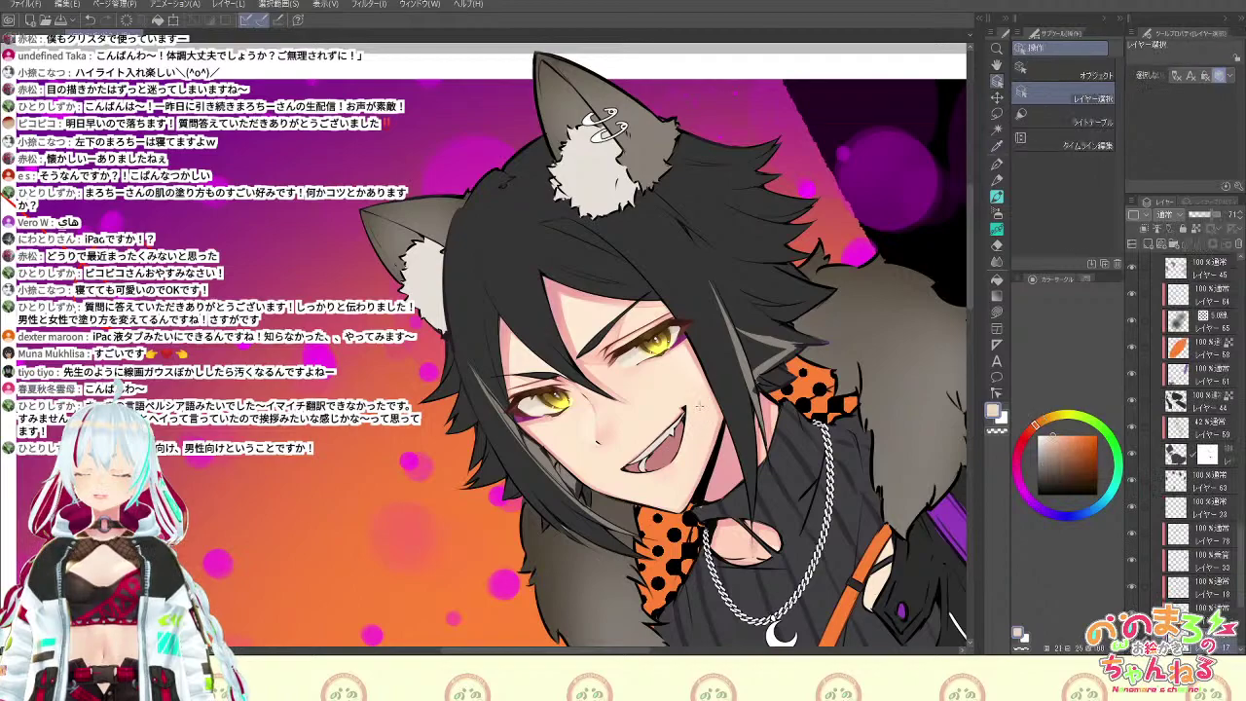
{"action": "key", "text": "b"}
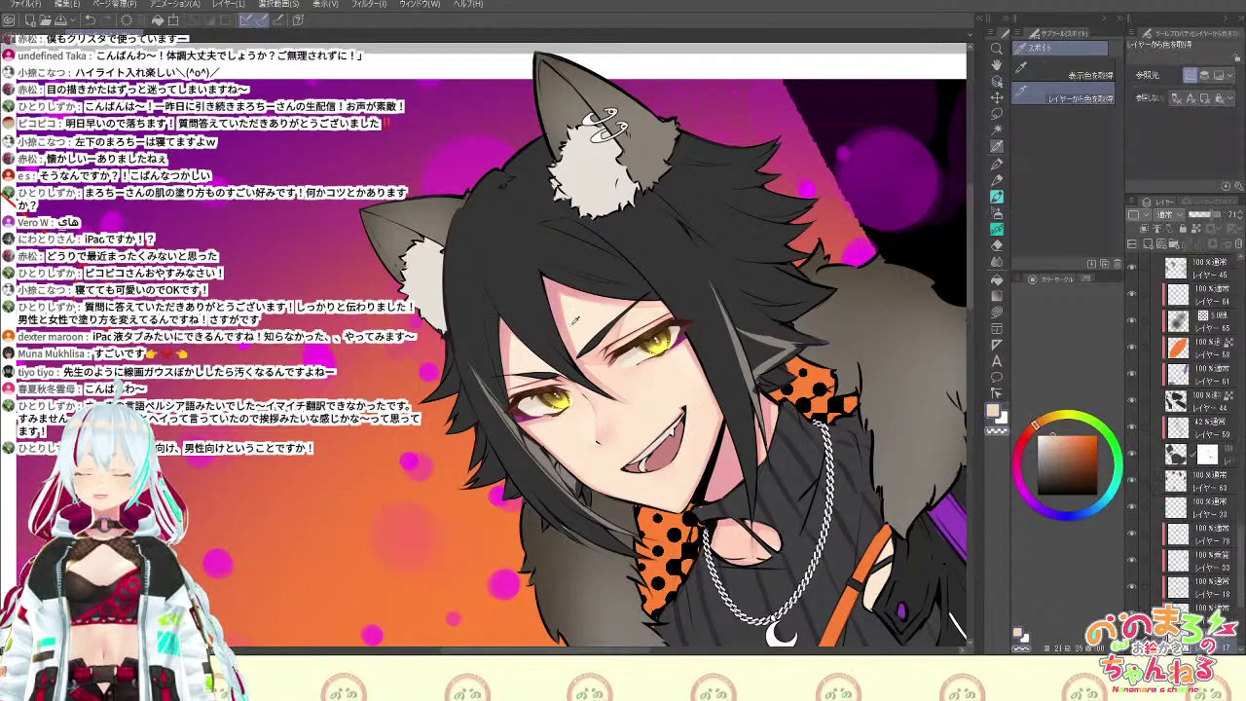
{"action": "left_click", "coordinate": [1150, 242]}
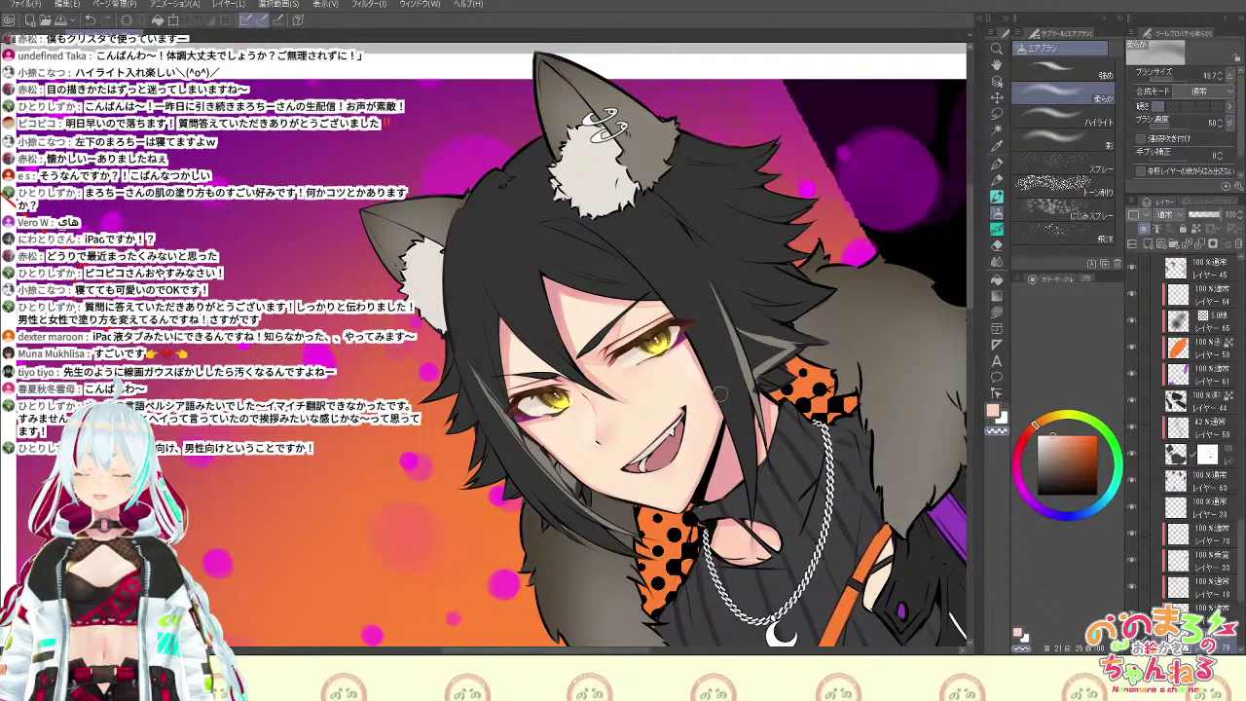
{"action": "left_click_drag", "start_coordinate": [1161, 84], "coordinate": [1177, 81]}
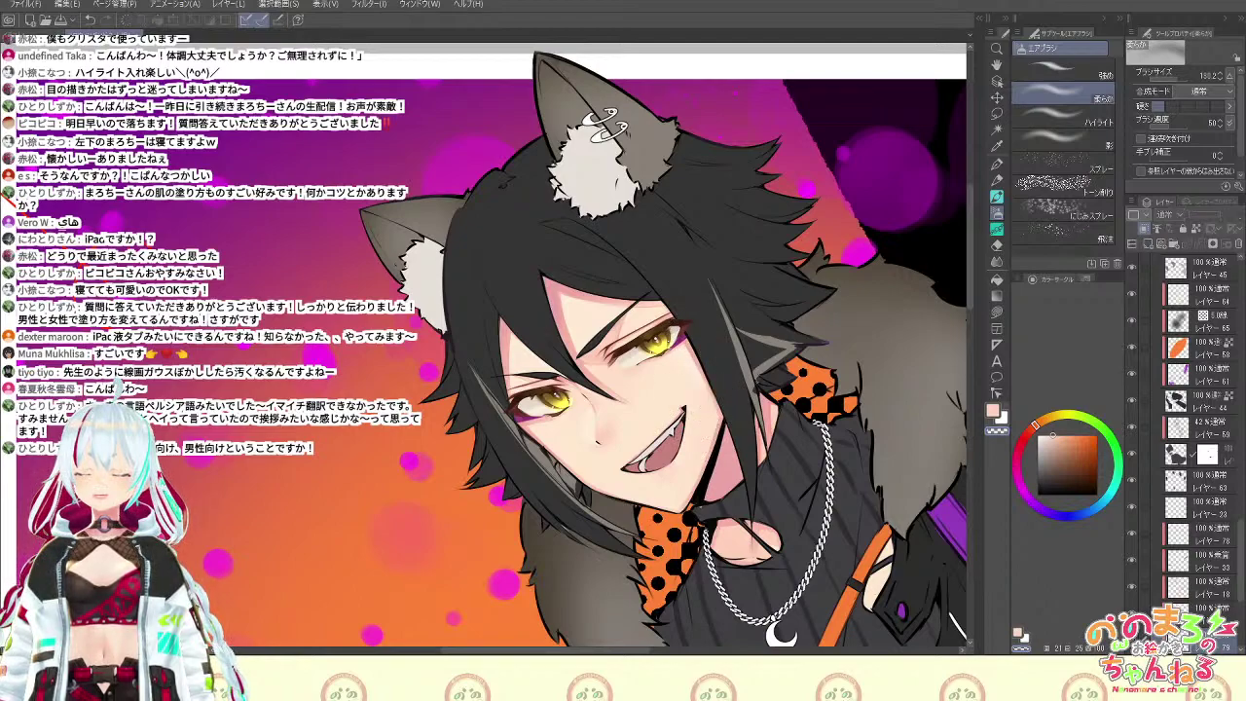
Airbrush the cheek beside the mouth on Layer 79 softly with a skin tone sampled from the face
{"action": "key", "text": "i"}
{"action": "left_click", "coordinate": [1066, 70]}
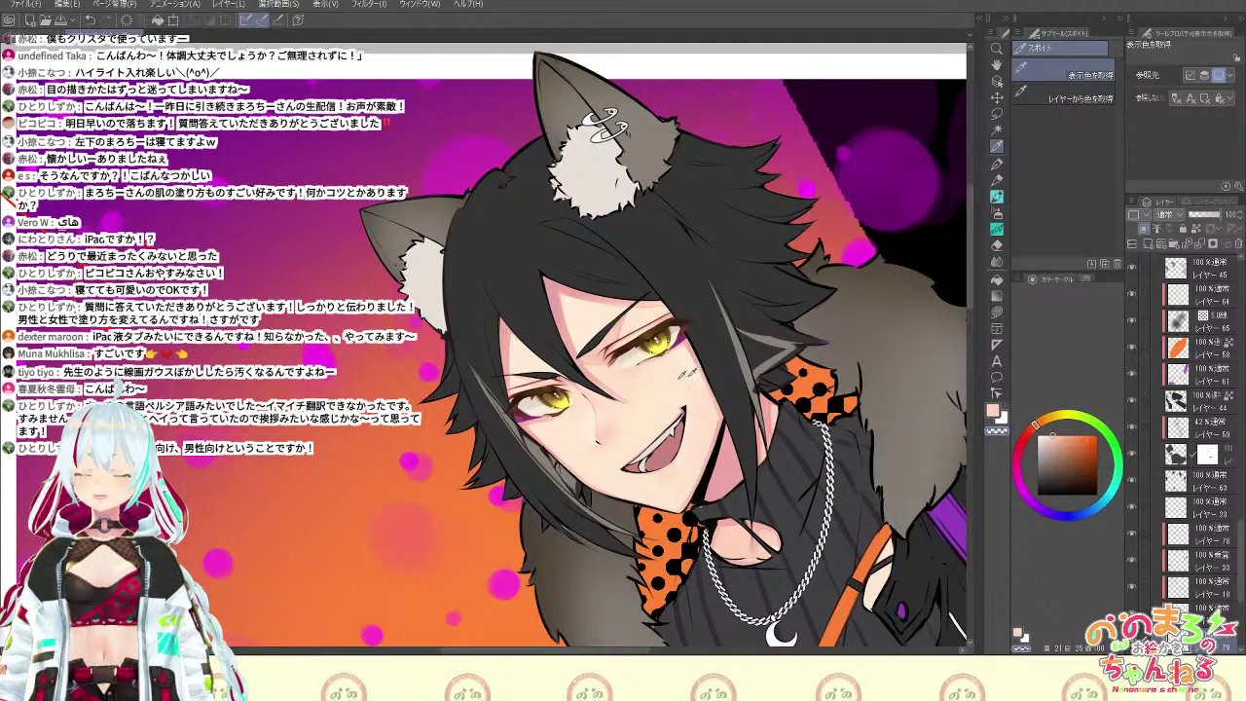
{"action": "left_click", "coordinate": [633, 370]}
{"action": "key", "text": "b"}
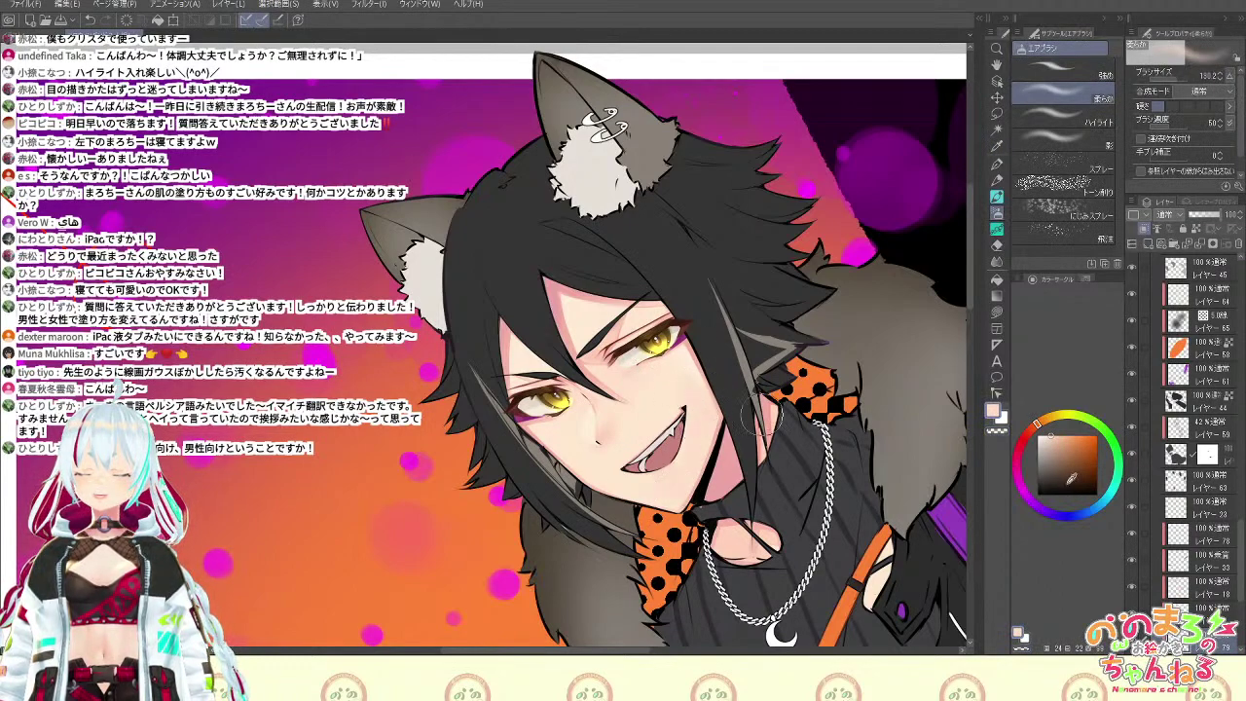
{"action": "left_click_drag", "start_coordinate": [945, 360], "coordinate": [887, 585]}
{"action": "left_click_drag", "start_coordinate": [939, 485], "coordinate": [945, 389]}
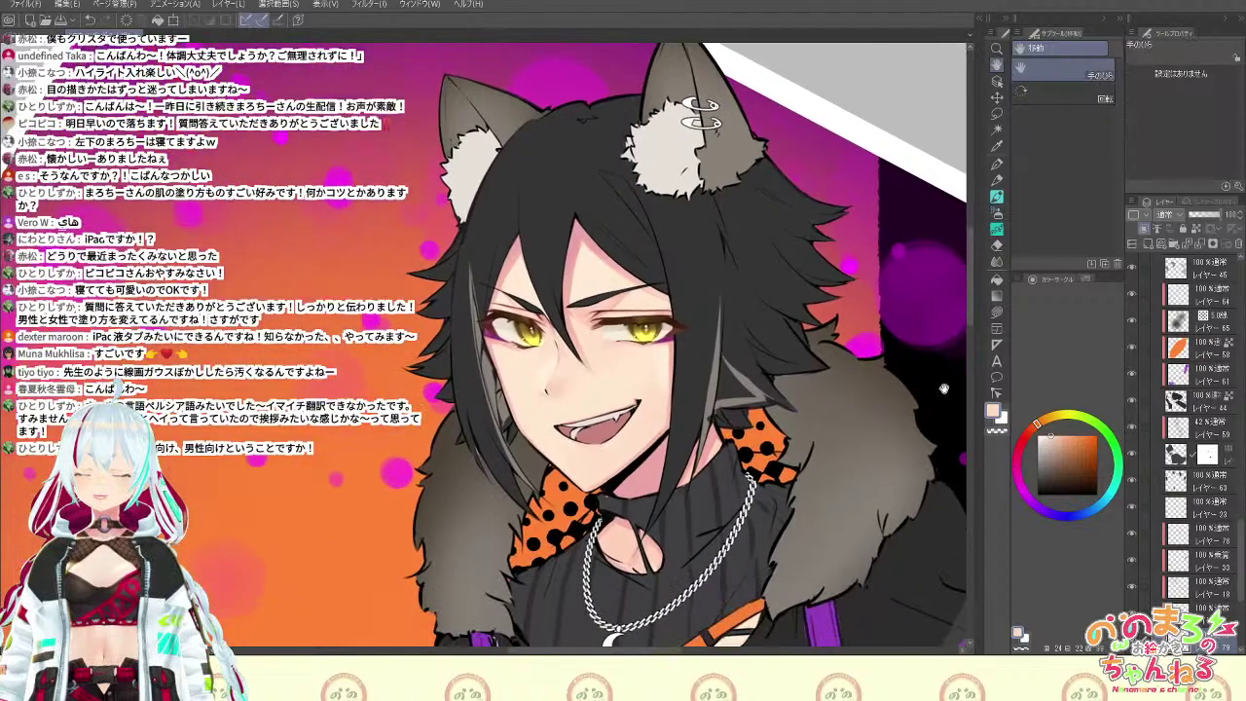
{"action": "left_click_drag", "start_coordinate": [912, 541], "coordinate": [923, 505]}
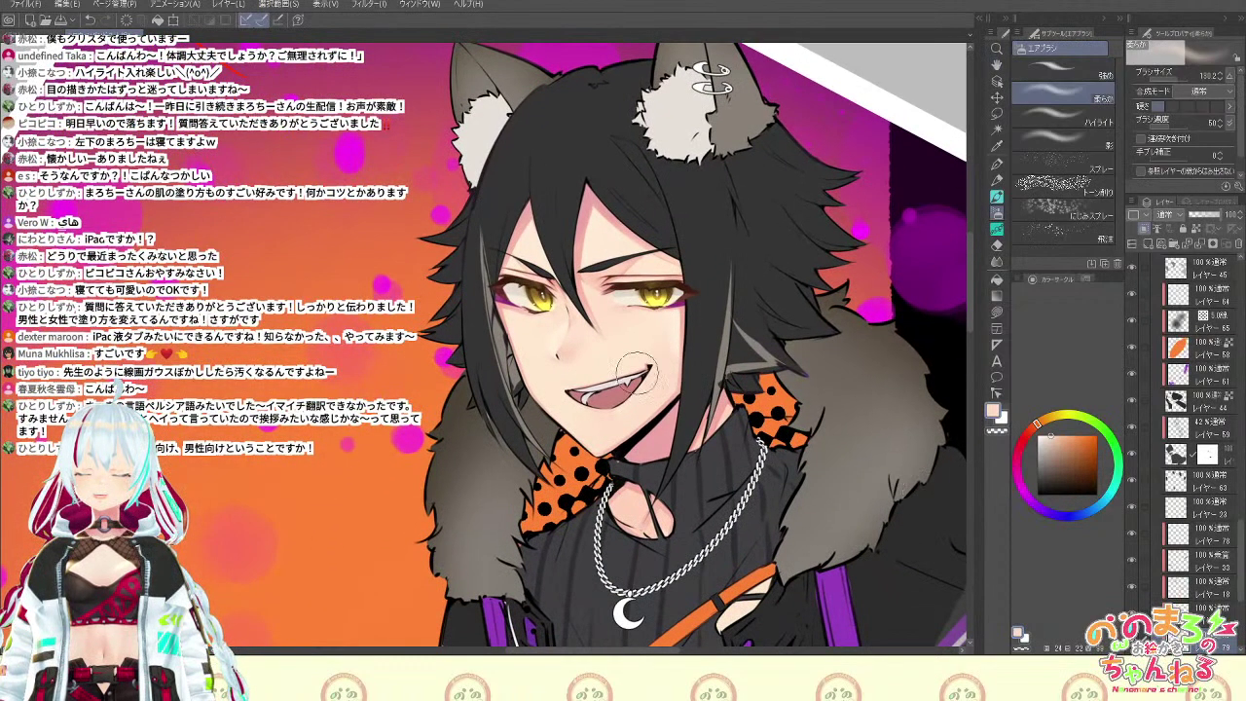
Soften the airbrushed skin tone around the cheek and jaw with transparent color and check the face at several magnifications
{"action": "left_click", "coordinate": [997, 431]}
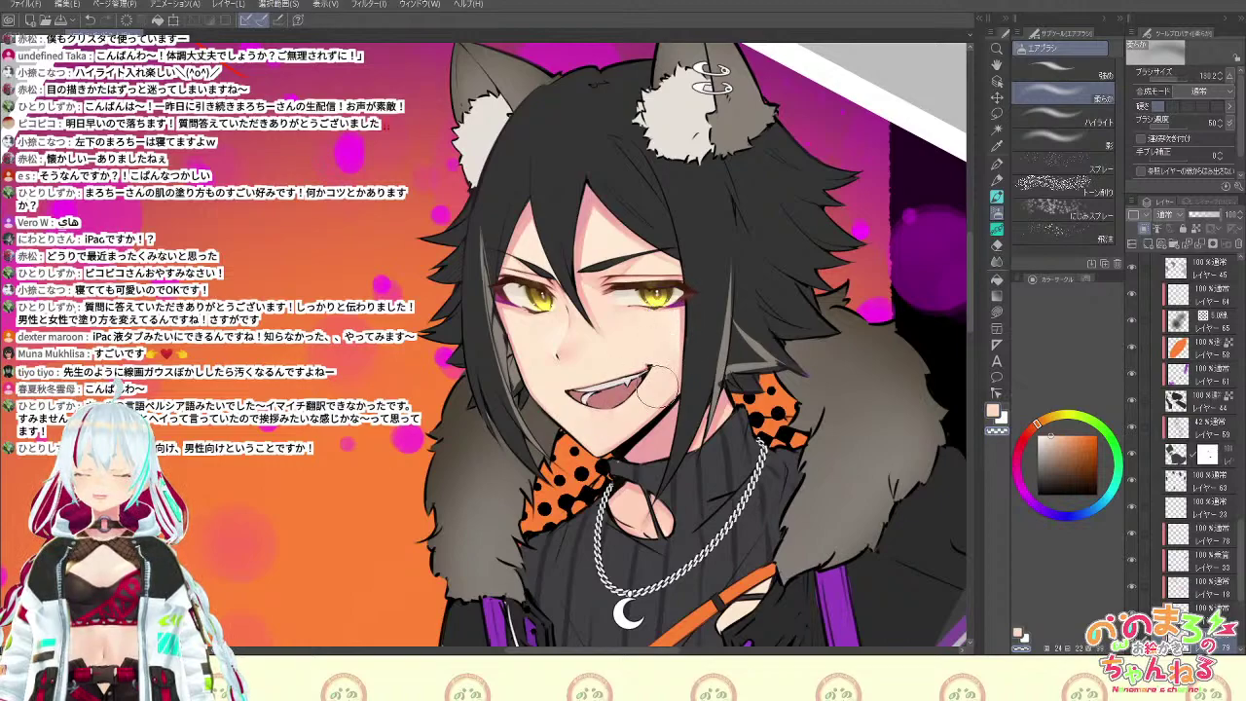
{"action": "scroll", "coordinate": [737, 428], "scroll_direction": "down", "scroll_amount": 5}
{"action": "scroll", "coordinate": [737, 429], "scroll_direction": "up", "scroll_amount": 5}
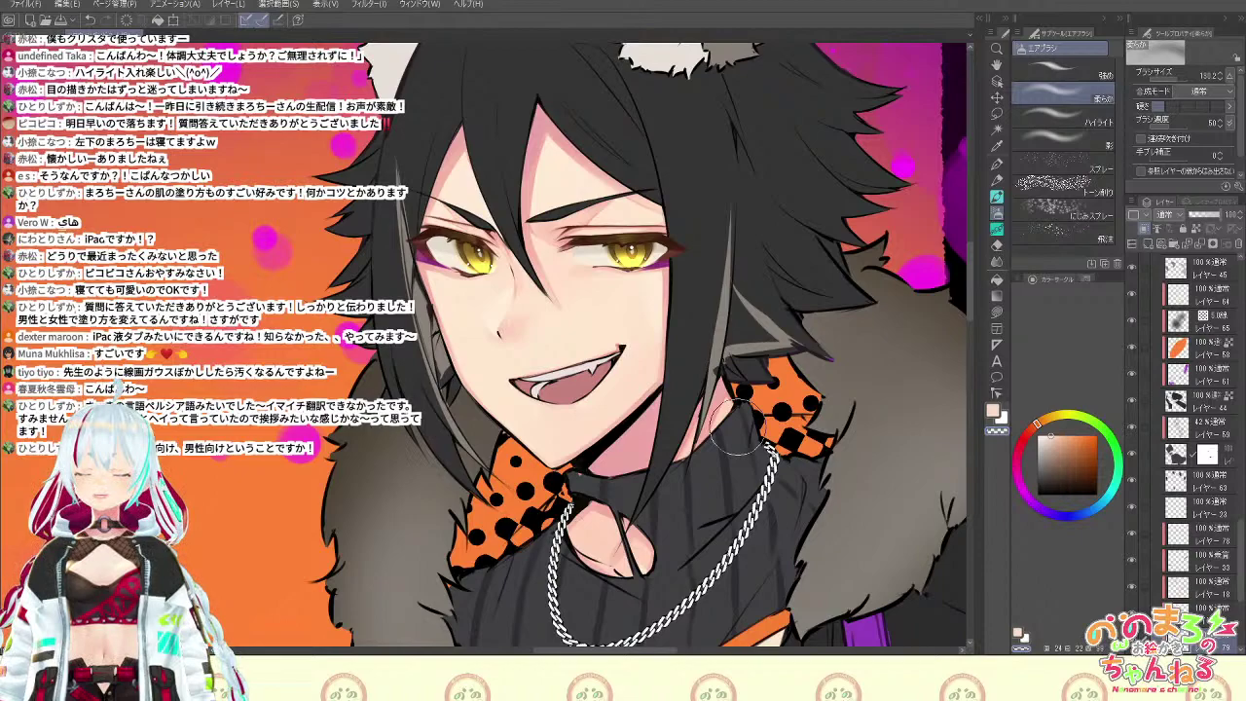
{"action": "scroll", "coordinate": [1224, 514], "scroll_direction": "down", "scroll_amount": 3}
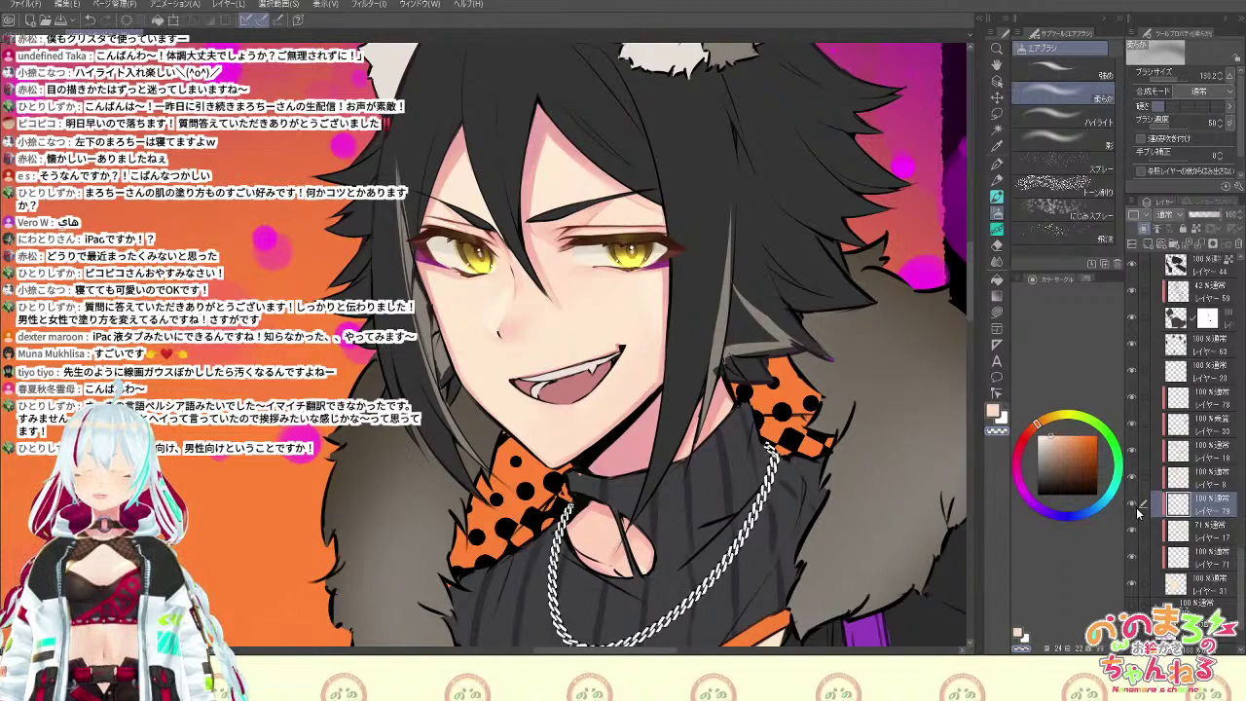
{"action": "key", "text": "ctrl+minus"}
{"action": "key", "text": "ctrl+minus"}
{"action": "key", "text": "ctrl+minus"}
{"action": "key", "text": "ctrl+plus"}
{"action": "key", "text": "ctrl+plus"}
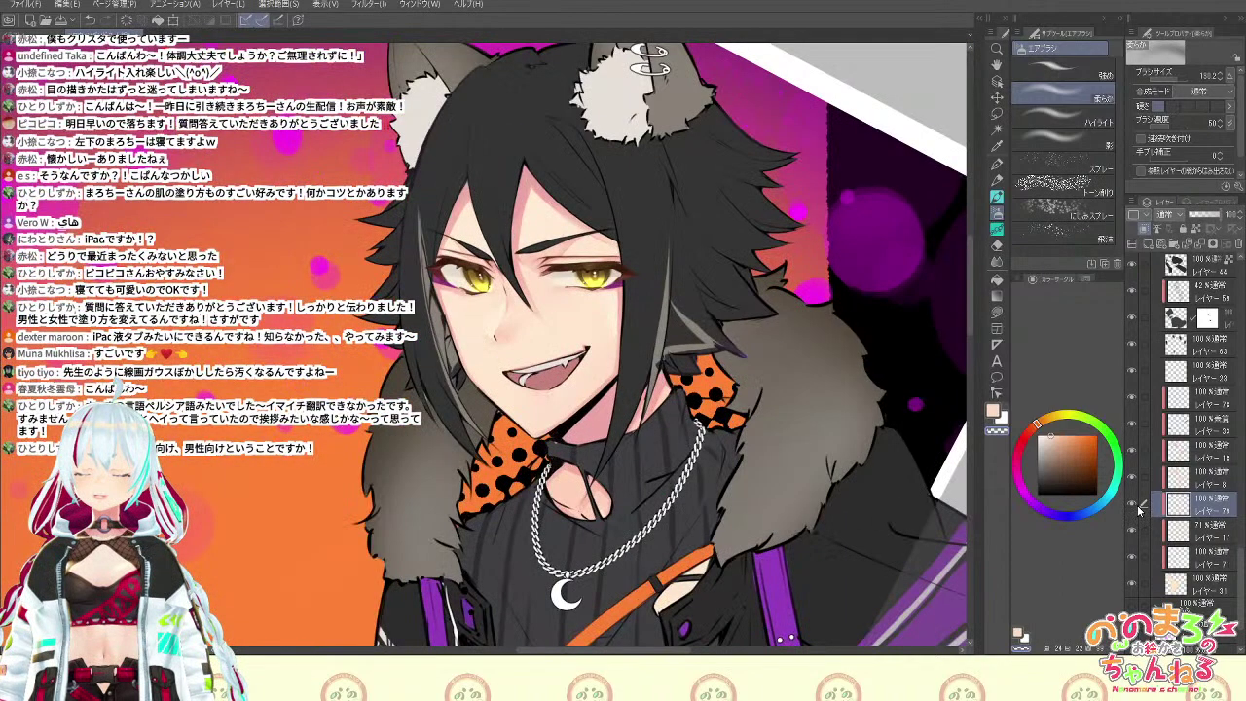
{"action": "key", "text": "ctrl+plus"}
{"action": "key", "text": "ctrl+plus"}
Touch up the pink shading along the jaw on its own layer with the skin watercolor brush in a sampled pink
{"action": "key", "text": "o"}
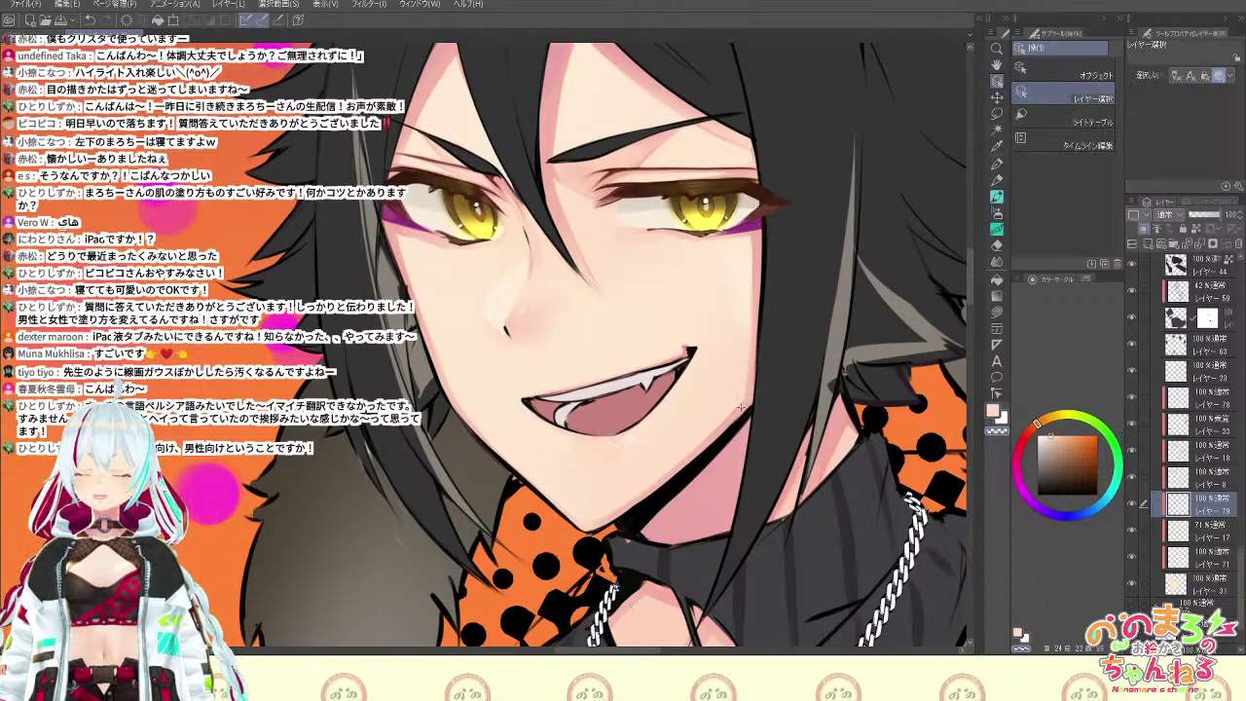
{"action": "left_click", "coordinate": [742, 407]}
{"action": "left_click", "coordinate": [745, 409], "text": "alt"}
{"action": "key", "text": "b"}
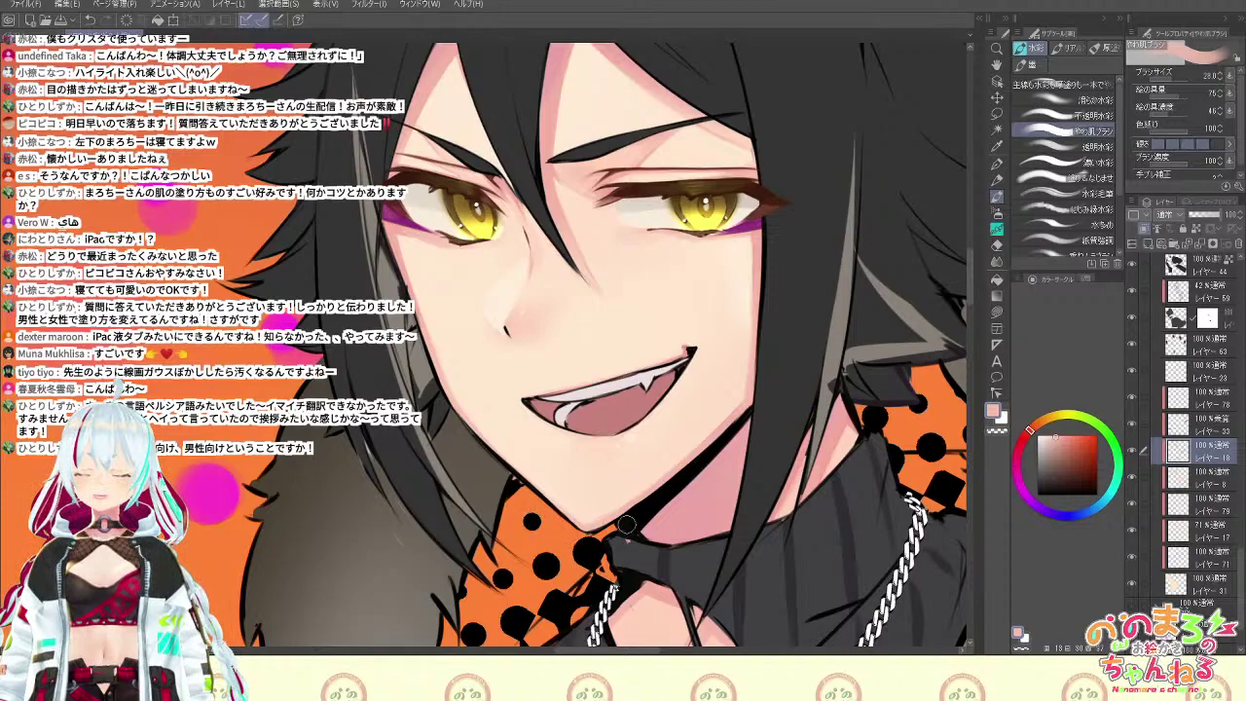
{"action": "scroll", "coordinate": [631, 525], "scroll_direction": "down", "scroll_amount": 3}
{"action": "scroll", "coordinate": [634, 526], "scroll_direction": "up", "scroll_amount": 3}
{"action": "key", "text": "r"}
{"action": "left_click_drag", "start_coordinate": [772, 441], "coordinate": [755, 561]}
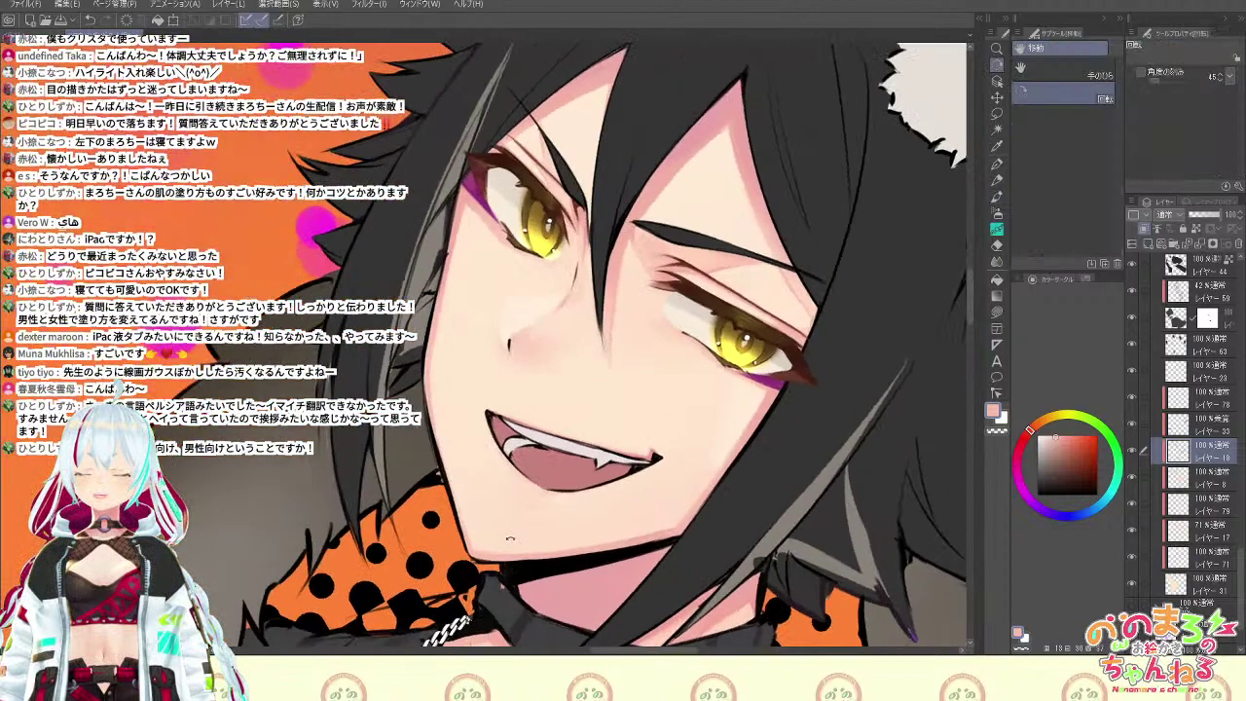
Refine the pink skin shading around the brows and eyelids with a finer watercolor brush, checking it in the mirrored view
{"action": "key", "text": "b"}
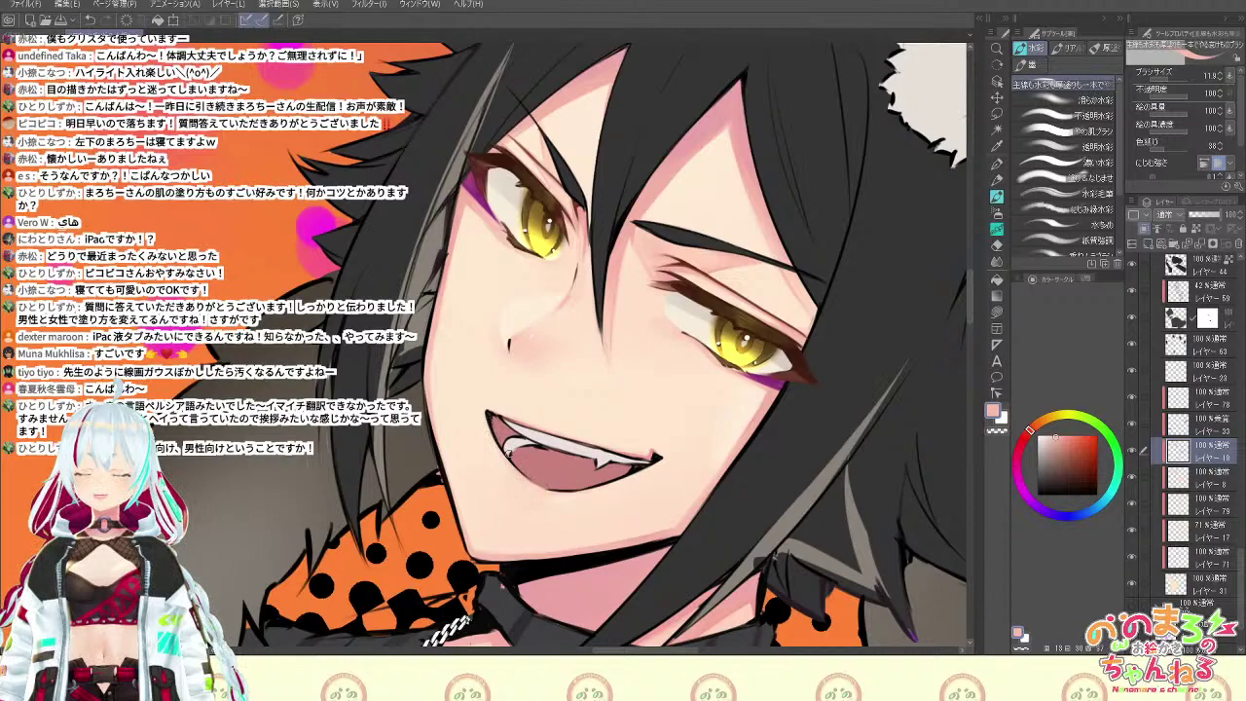
{"action": "key", "text": "space"}
{"action": "left_click_drag", "start_coordinate": [761, 271], "coordinate": [786, 448]}
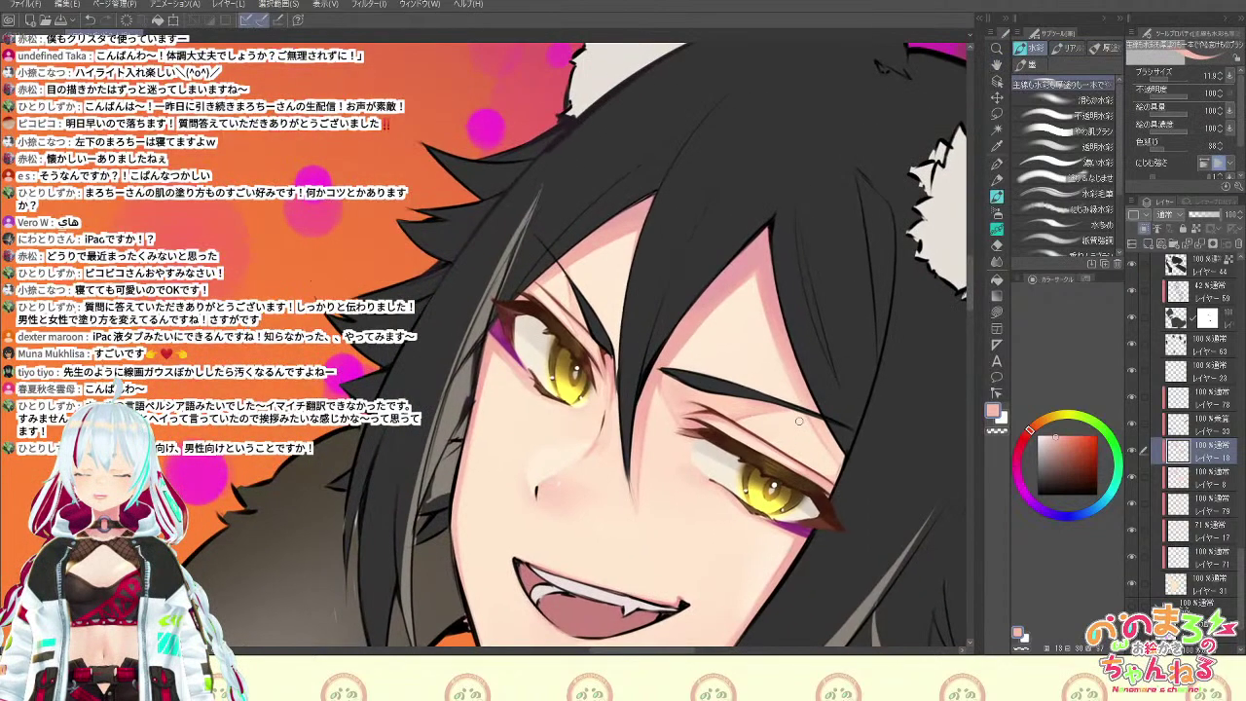
{"action": "key", "text": "h"}
{"action": "key", "text": "space"}
{"action": "left_click_drag", "start_coordinate": [827, 179], "coordinate": [847, 435]}
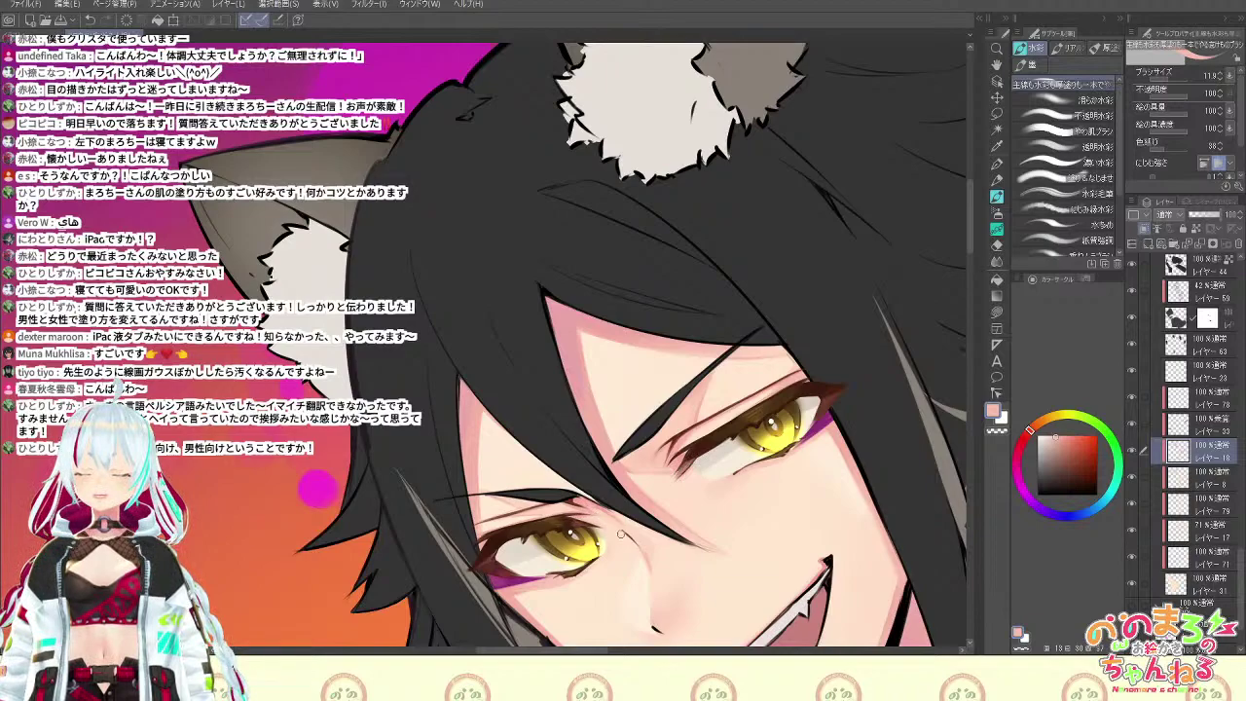
{"action": "scroll", "coordinate": [621, 534], "scroll_direction": "down", "scroll_amount": 3}
{"action": "scroll", "coordinate": [631, 535], "scroll_direction": "up", "scroll_amount": 3}
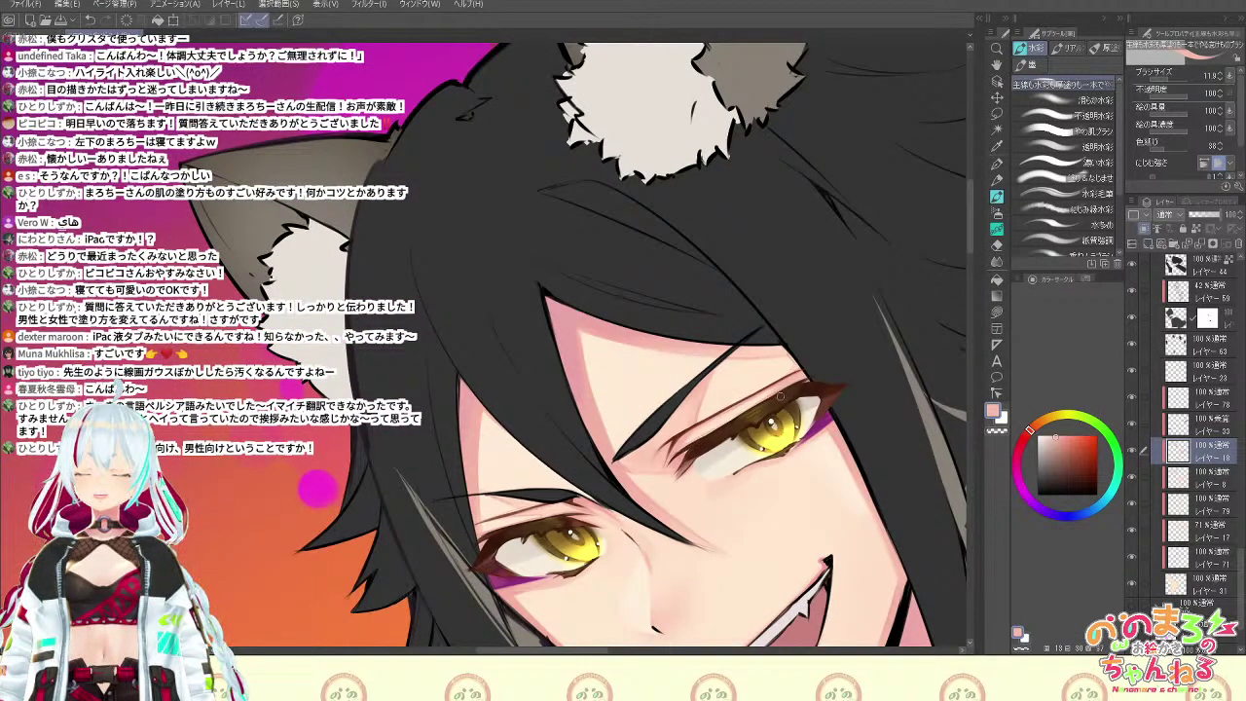
Try the skin watercolor brush around the eyes on the layer below, in pale skin sampled beneath the eye
{"action": "left_click", "coordinate": [1189, 484]}
{"action": "key", "text": "i"}
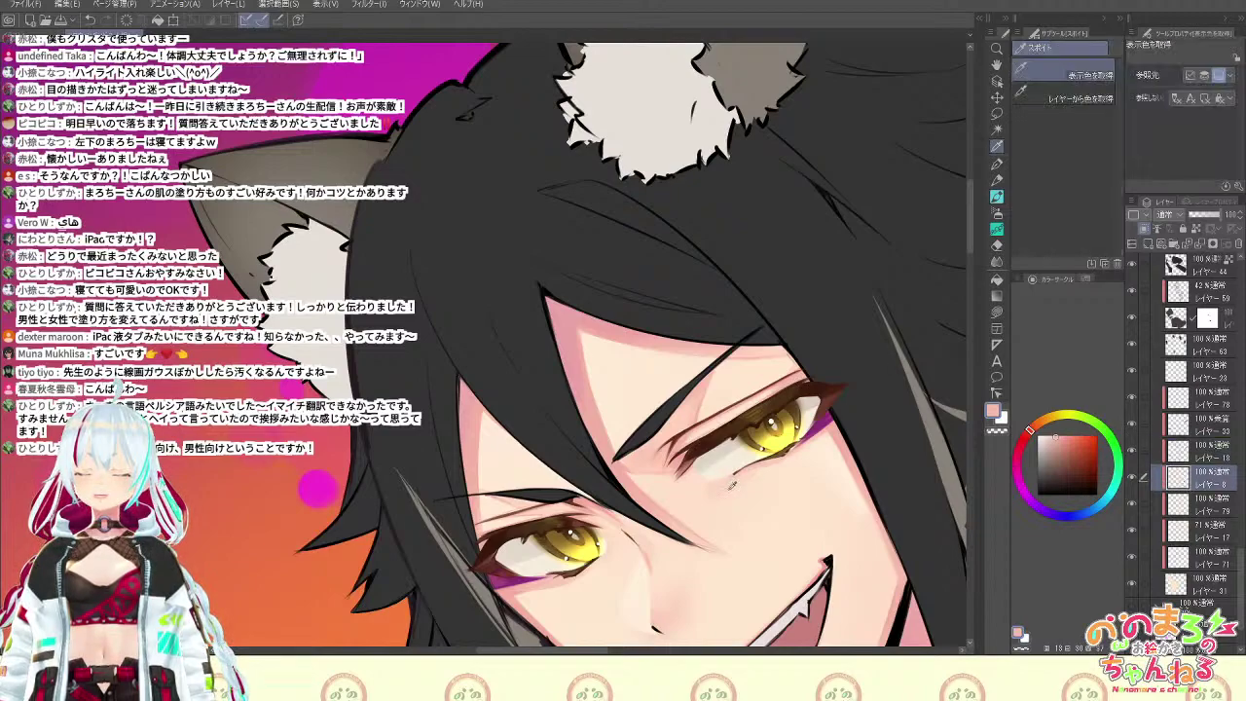
{"action": "left_click", "coordinate": [733, 484]}
{"action": "key", "text": "b"}
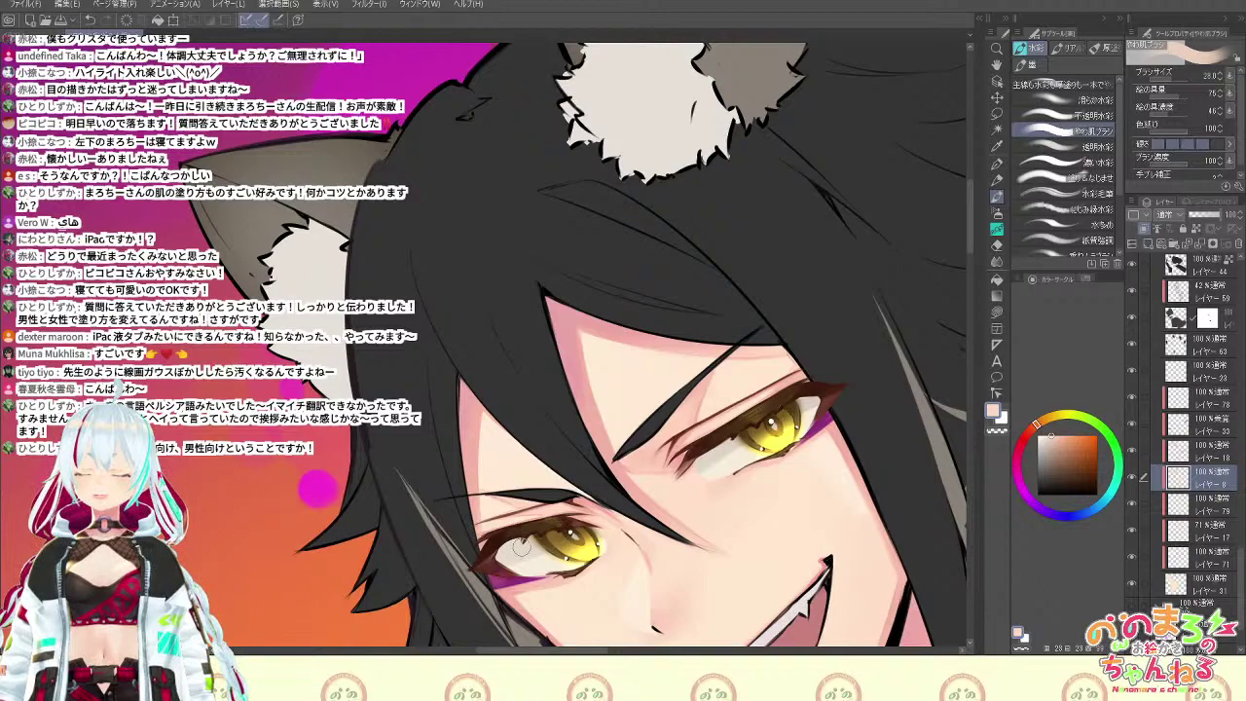
{"action": "key", "text": "ctrl+z"}
Add a new clipped layer directly above Layer 78
{"action": "scroll", "coordinate": [565, 636], "scroll_direction": "down", "scroll_amount": 3}
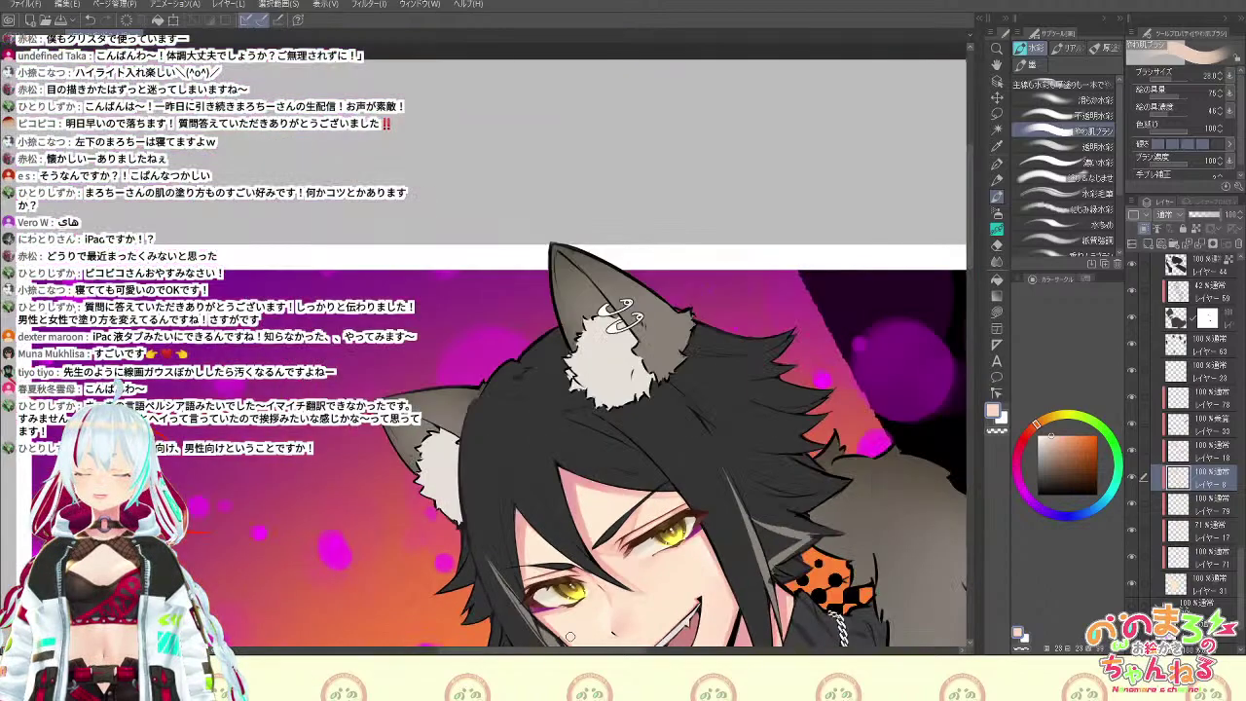
{"action": "key", "text": "space"}
{"action": "mouse_move", "coordinate": [736, 399]}
{"action": "left_mouse_down"}
{"action": "mouse_move", "coordinate": [804, 216]}
{"action": "mouse_move", "coordinate": [808, 321]}
{"action": "mouse_move", "coordinate": [774, 535]}
{"action": "mouse_move", "coordinate": [829, 365]}
{"action": "mouse_move", "coordinate": [840, 356]}
{"action": "mouse_move", "coordinate": [850, 373]}
{"action": "left_mouse_up"}
{"action": "key", "text": "r"}
{"action": "scroll", "coordinate": [774, 537], "scroll_direction": "up", "scroll_amount": 2}
{"action": "key", "text": "space"}
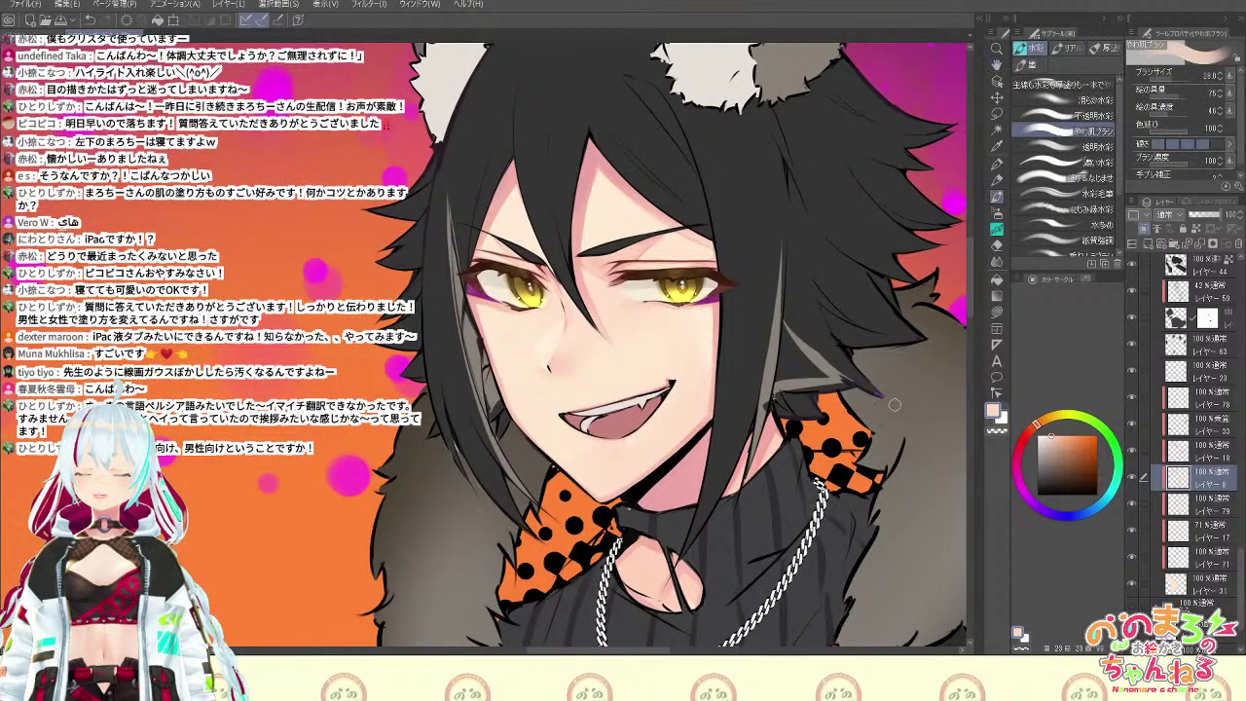
{"action": "left_click", "coordinate": [1178, 401]}
{"action": "left_click", "coordinate": [1149, 244]}
{"action": "left_click", "coordinate": [1149, 229]}
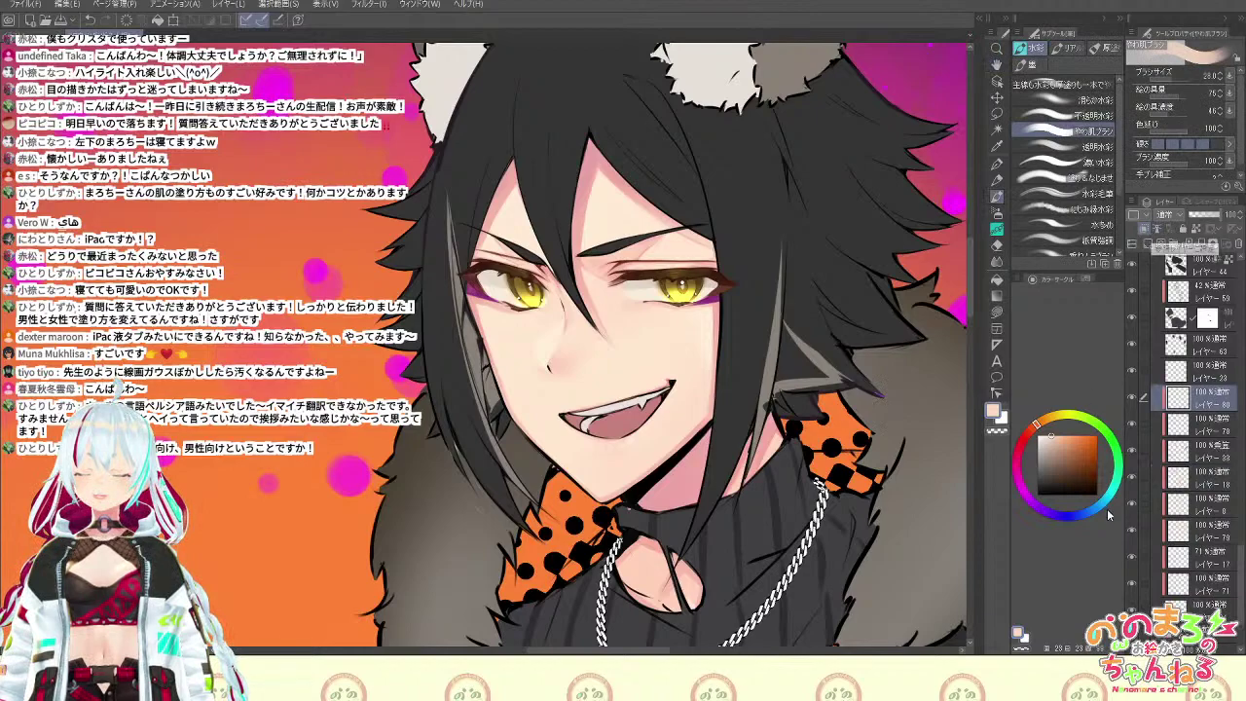
Choose a bright blue drawing color and set Layer 80's blending mode to Screen
{"action": "left_click", "coordinate": [1102, 510]}
{"action": "left_click", "coordinate": [1090, 438]}
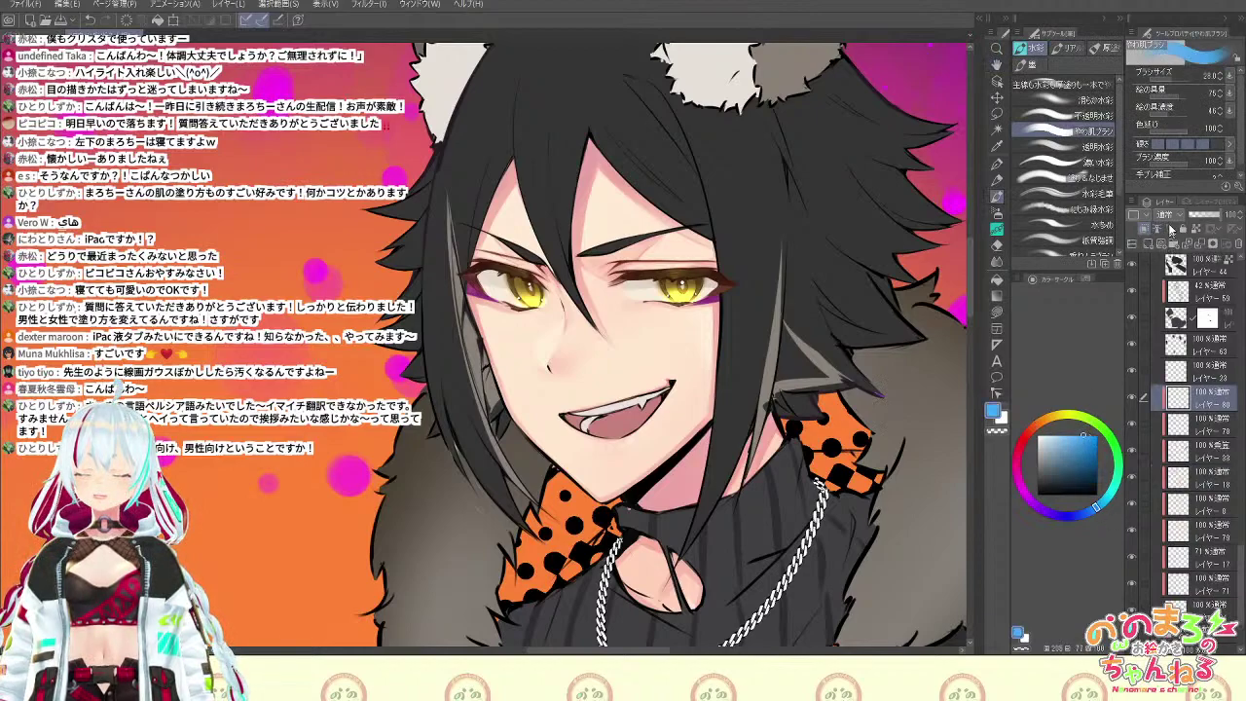
{"action": "left_click", "coordinate": [1167, 217]}
{"action": "left_click", "coordinate": [1180, 290]}
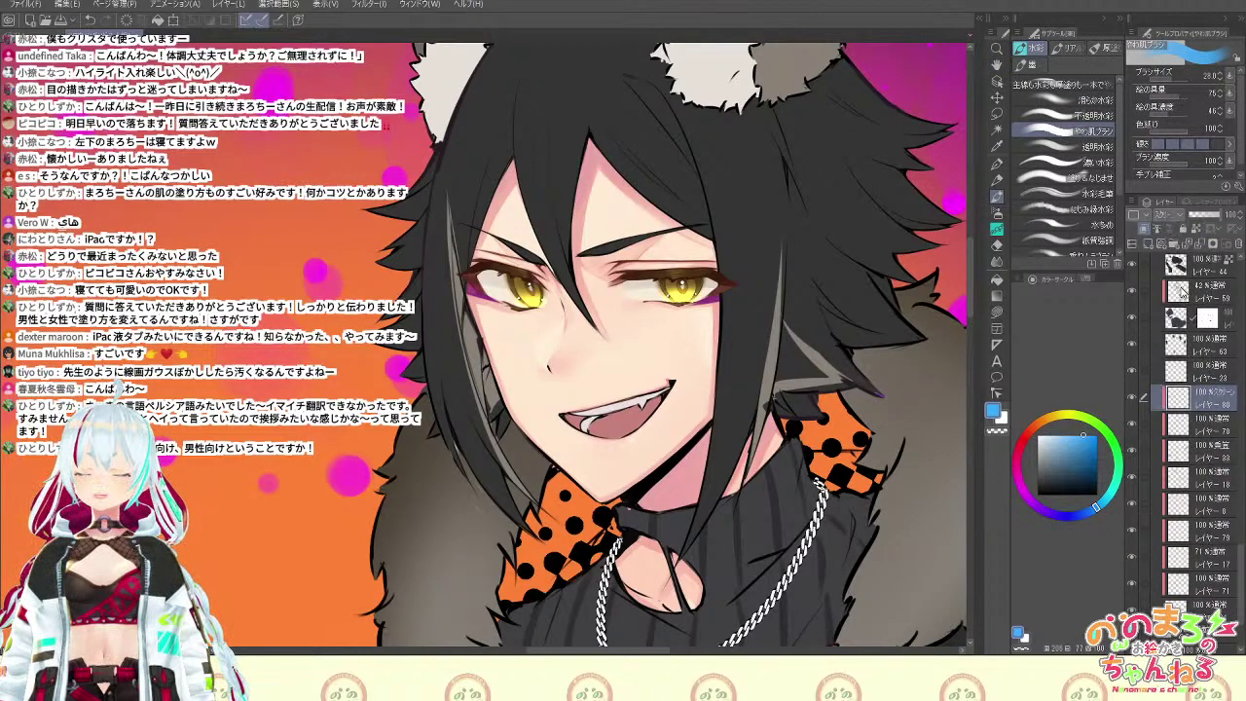
Paint soft blue reflected light on the chin, trying the smooth watercolor brush at about size 82, and undo the last stroke
{"action": "mouse_move", "coordinate": [632, 463]}
{"action": "left_mouse_down"}
{"action": "mouse_move", "coordinate": [629, 466]}
{"action": "mouse_move", "coordinate": [660, 452]}
{"action": "mouse_move", "coordinate": [719, 379]}
{"action": "mouse_move", "coordinate": [484, 344]}
{"action": "mouse_move", "coordinate": [663, 446]}
{"action": "mouse_move", "coordinate": [602, 476]}
{"action": "left_mouse_up"}
{"action": "key", "text": "comma"}
{"action": "key", "text": "comma"}
{"action": "left_click", "coordinate": [1174, 81]}
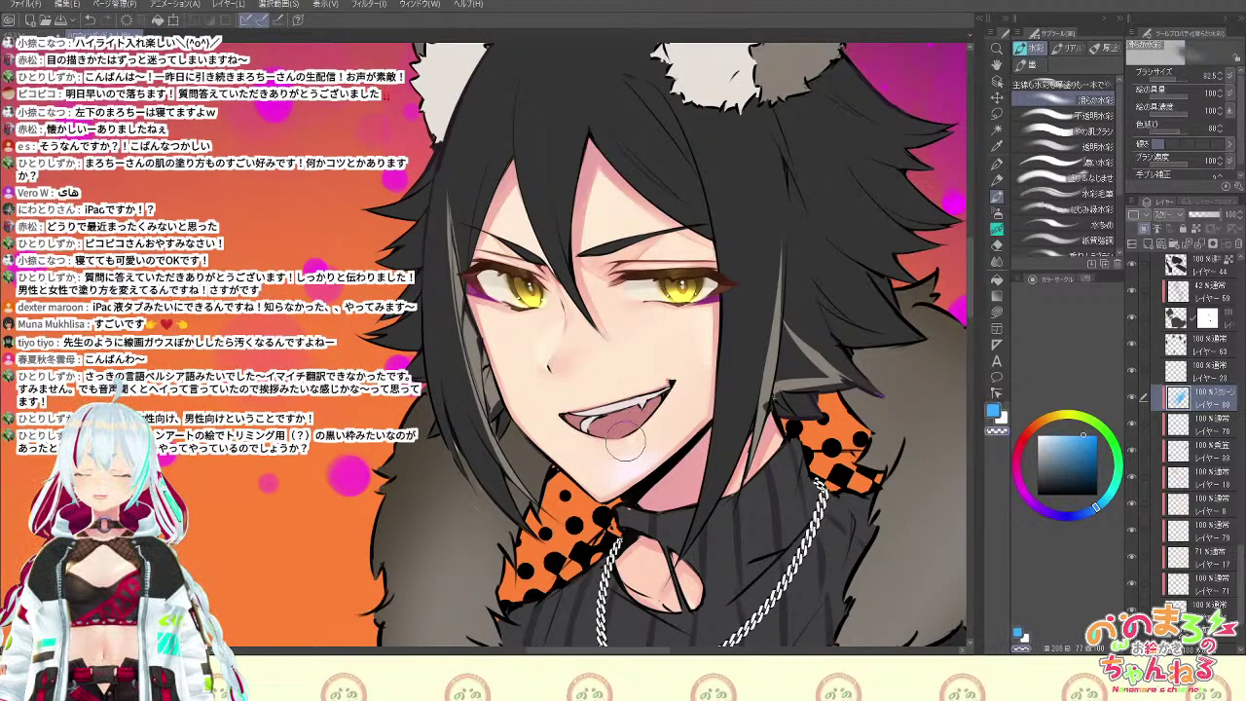
{"action": "key", "text": "ctrl+z"}
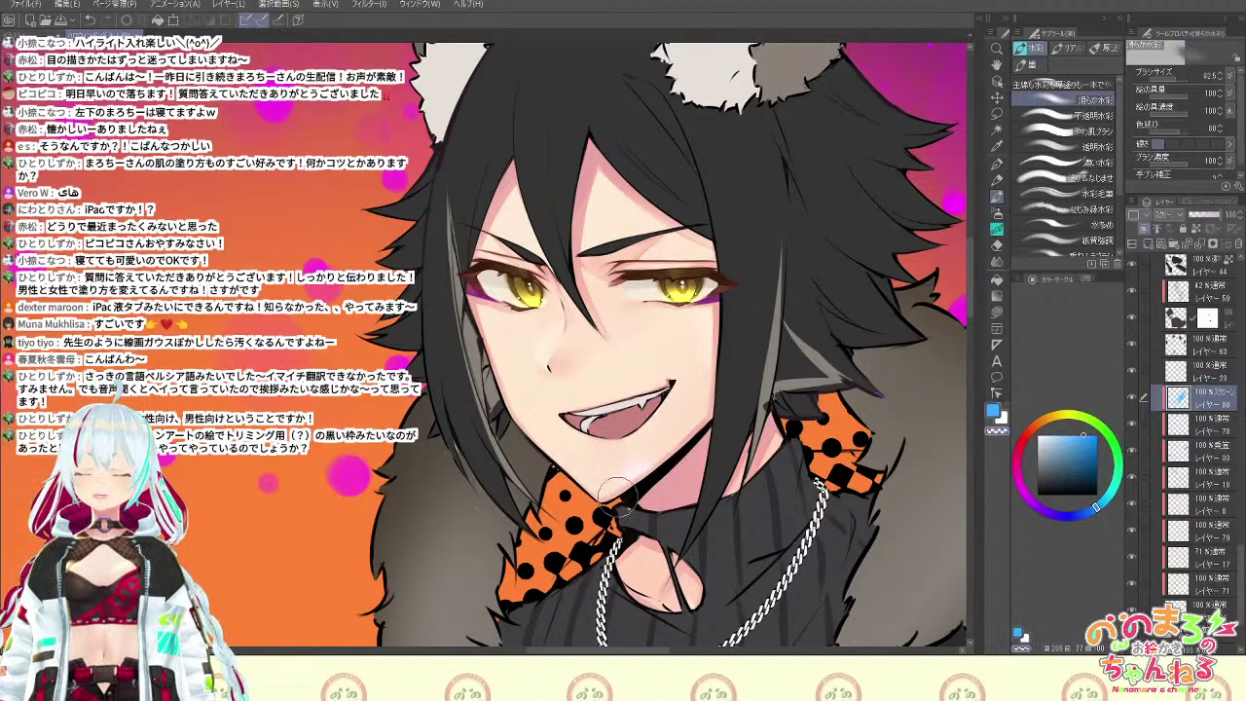
Add blue reflected light above the upper lip with the soft skin watercolor brush on the Screen layer
{"action": "left_click_drag", "start_coordinate": [800, 292], "coordinate": [836, 435]}
{"action": "key", "text": "b"}
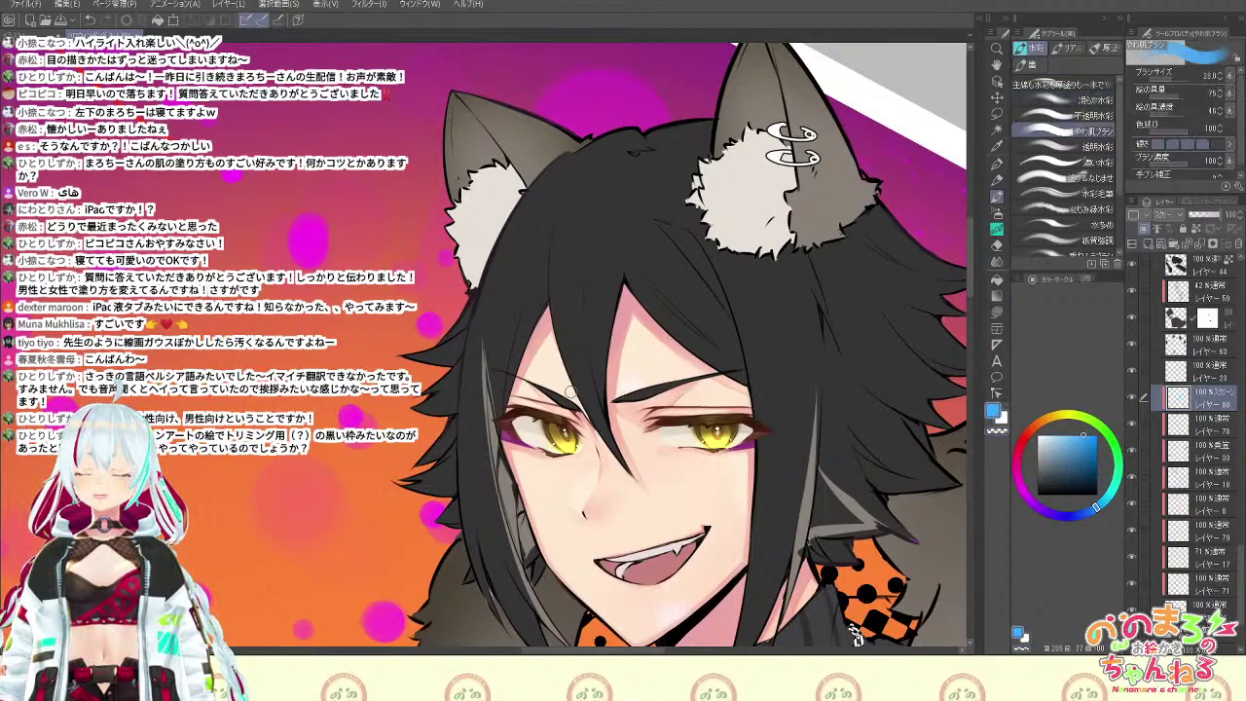
{"action": "left_click_drag", "start_coordinate": [618, 544], "coordinate": [645, 542]}
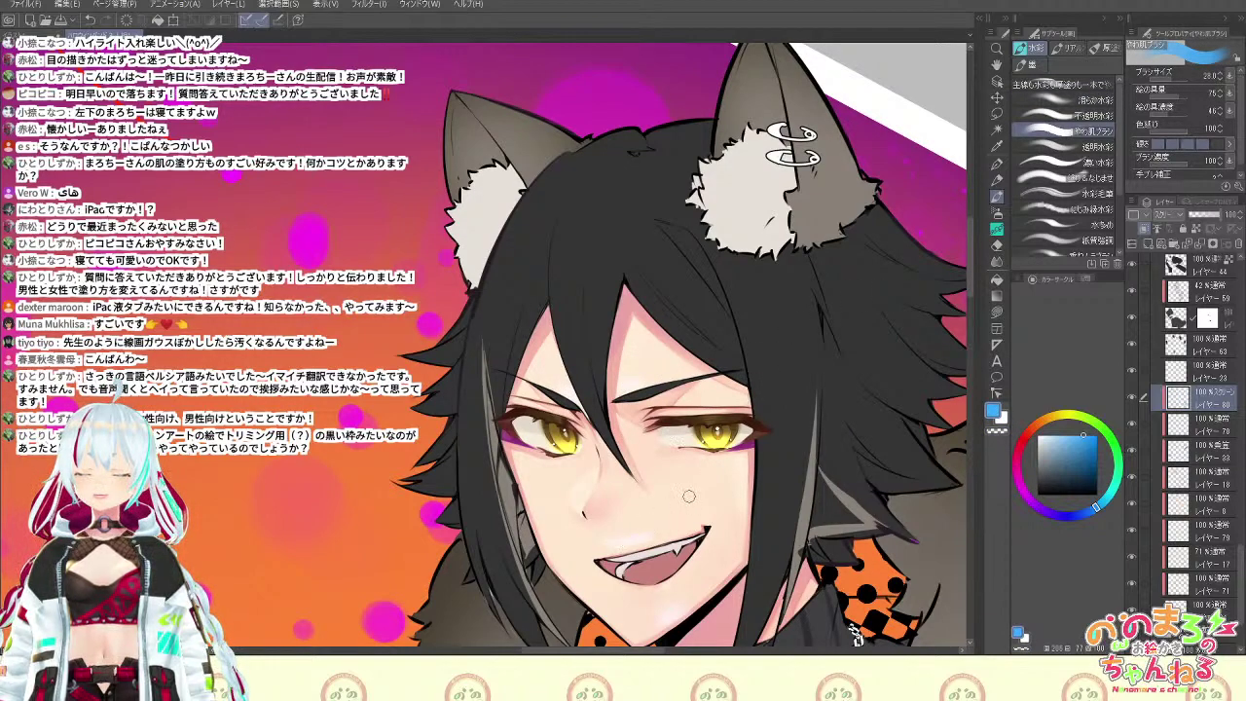
{"action": "key", "text": "b"}
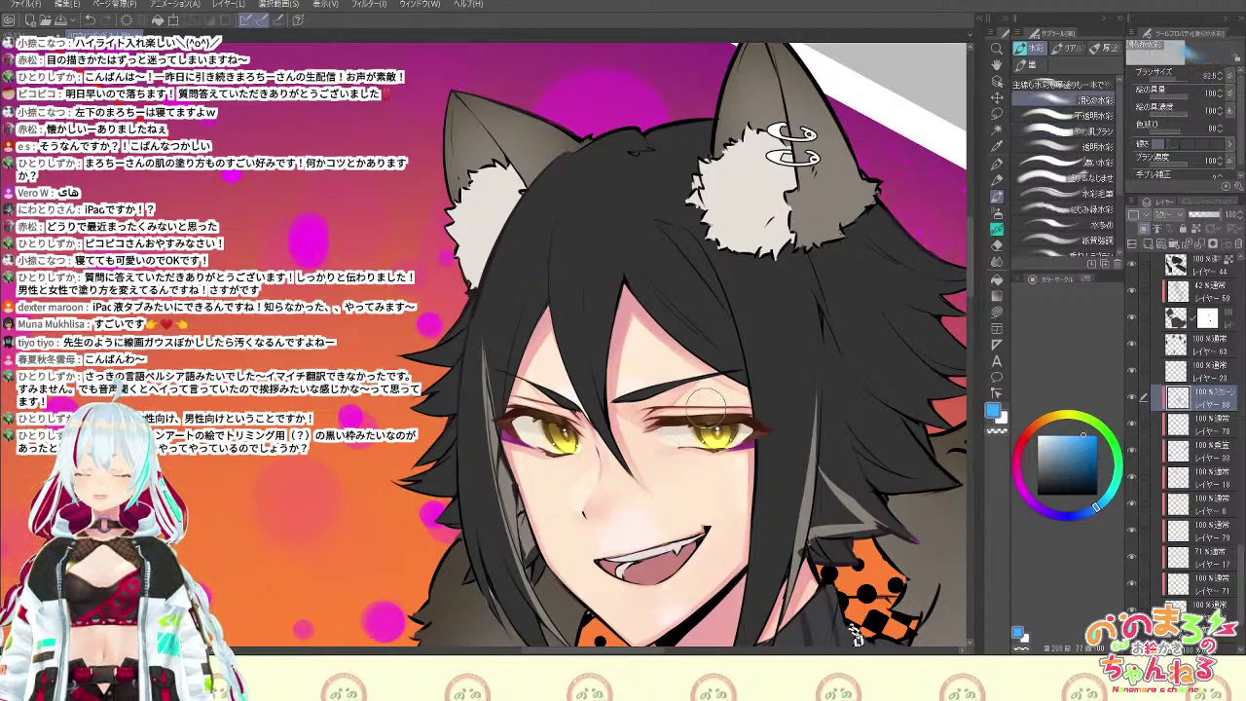
{"action": "key", "text": "b"}
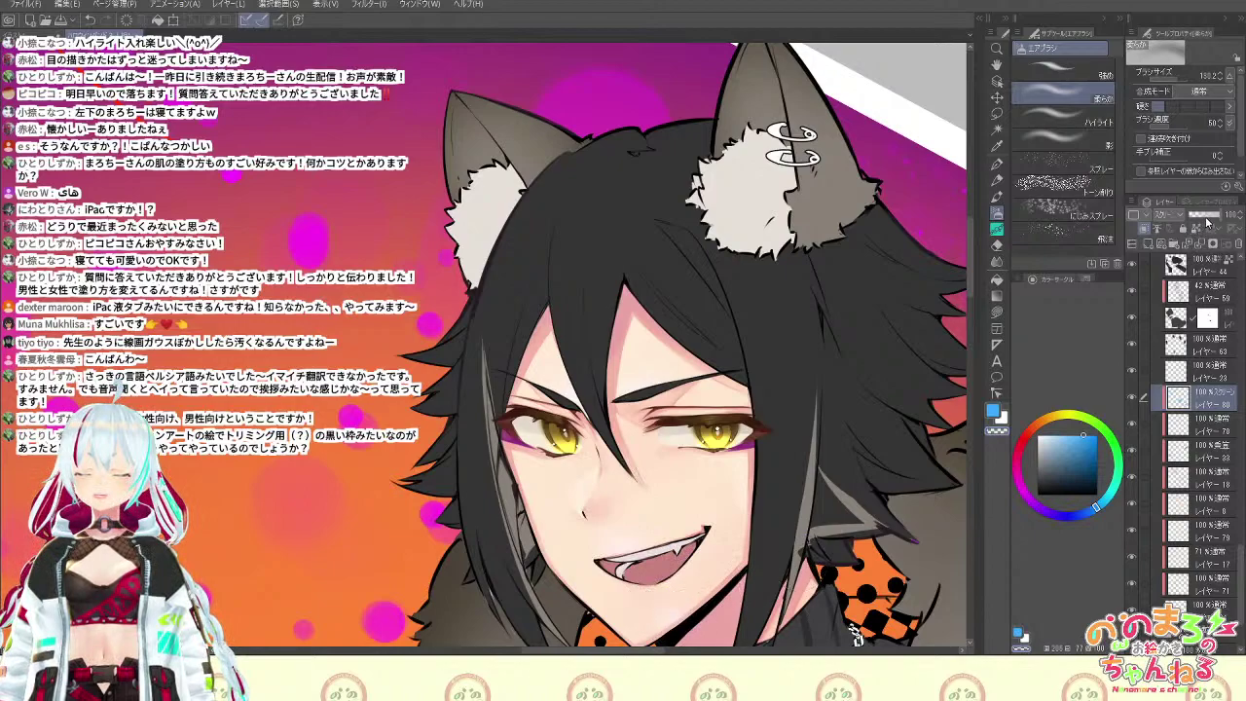
Lower the Screen layer's opacity to about 43% and check the face in a wider view
{"action": "left_click_drag", "start_coordinate": [1222, 217], "coordinate": [1204, 223]}
{"action": "key", "text": "ctrl+minus"}
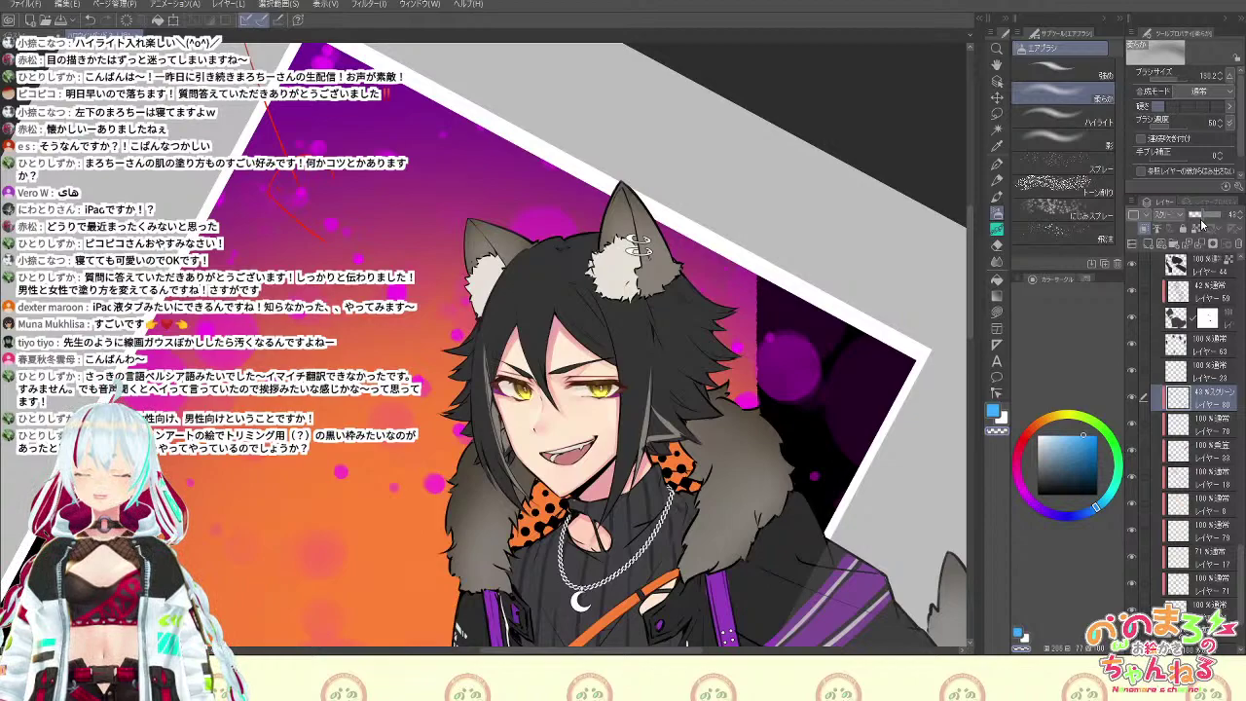
{"action": "key", "text": "ctrl+plus"}
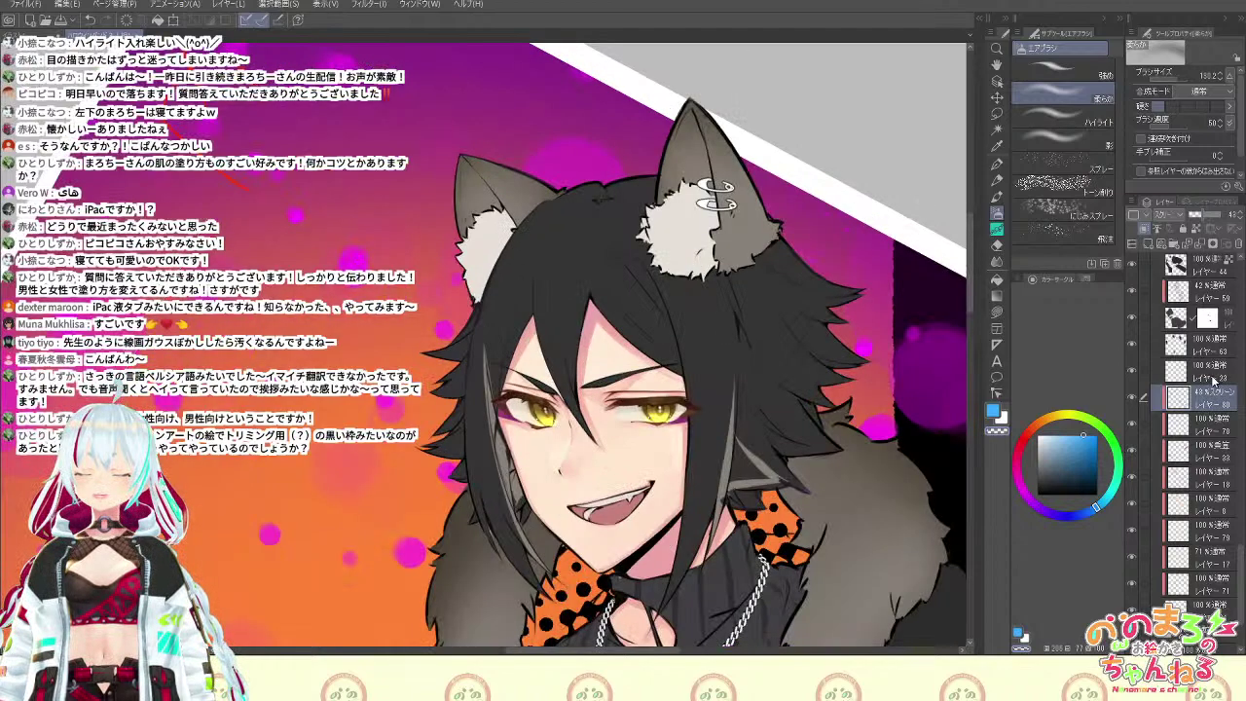
Select the eye-white layer from the canvas and raise its brightness slightly with the Hue/Saturation/Luminosity adjustment
{"action": "left_click", "coordinate": [1200, 374]}
{"action": "key", "text": "ctrl+plus"}
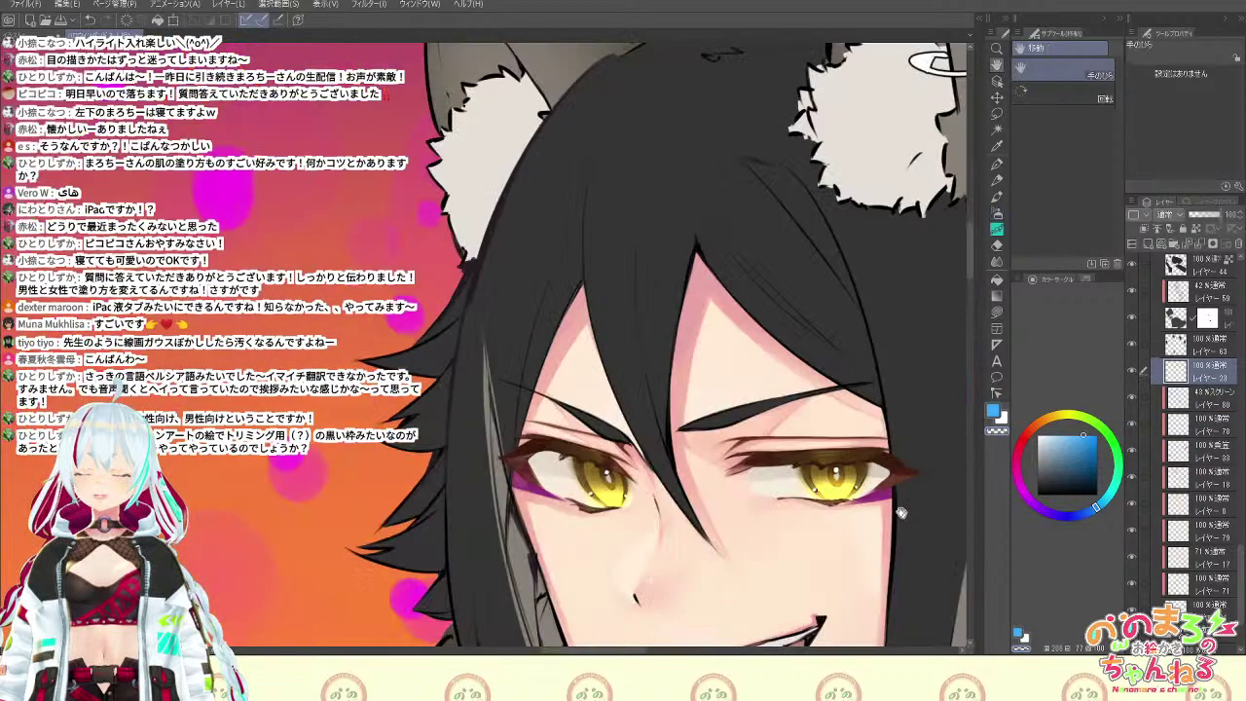
{"action": "key", "text": "ctrl+minus"}
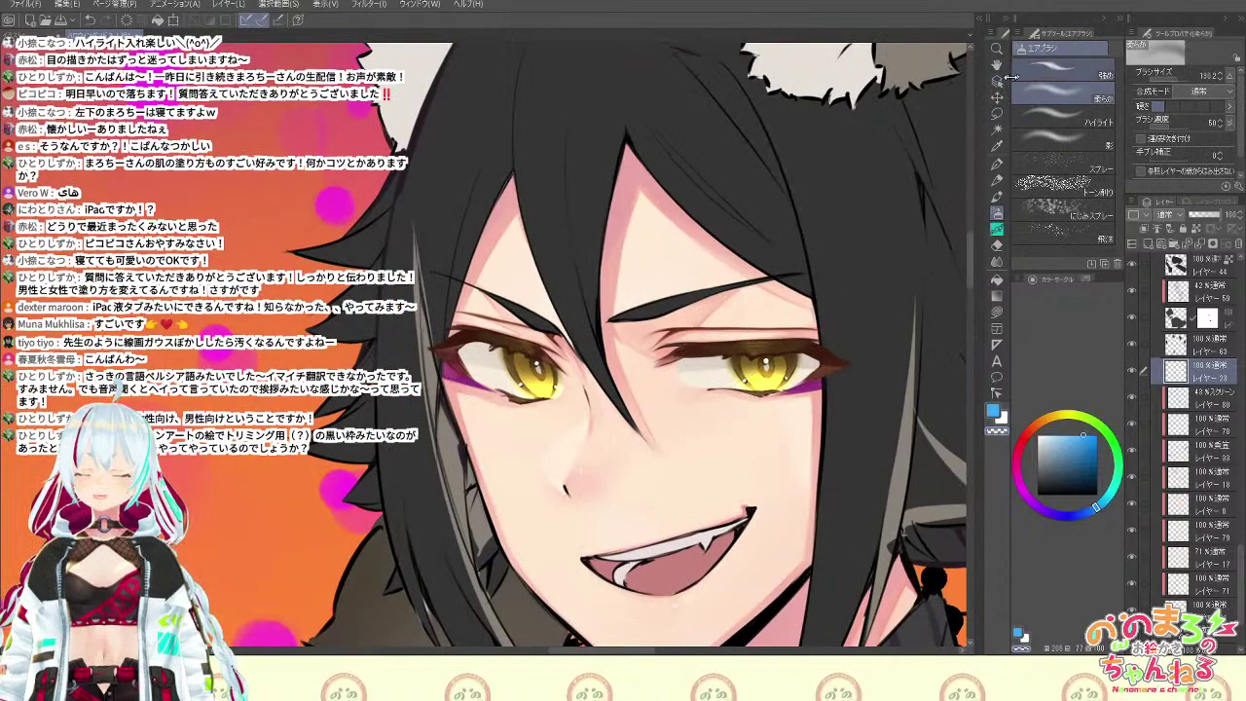
{"action": "left_click", "coordinate": [999, 80]}
{"action": "left_click", "coordinate": [716, 388]}
{"action": "key", "text": "F6"}
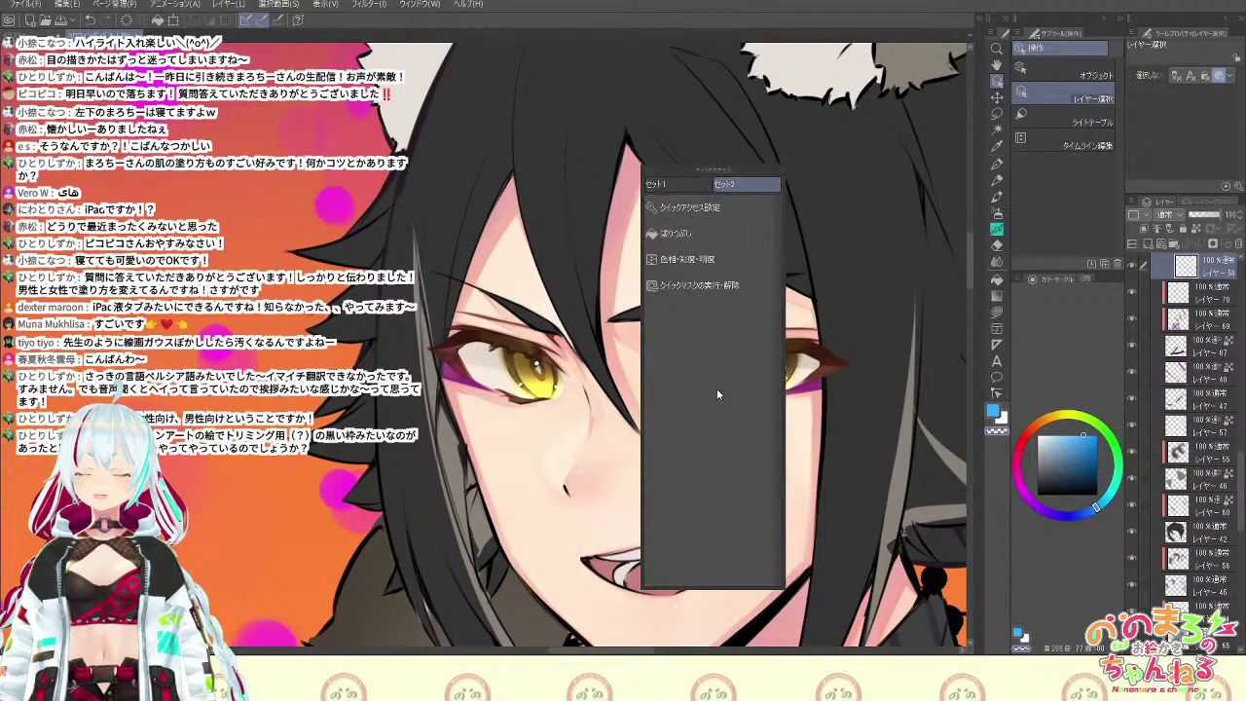
{"action": "left_click", "coordinate": [743, 254]}
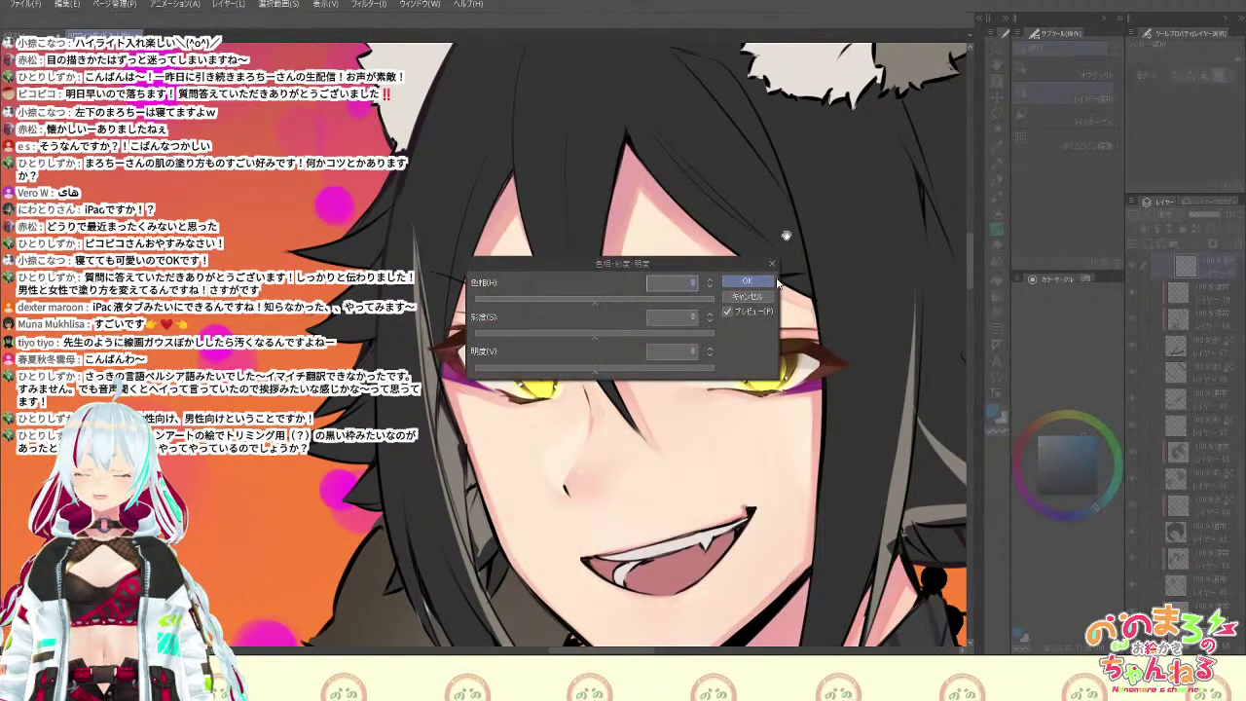
{"action": "left_click", "coordinate": [603, 371]}
{"action": "left_click_drag", "start_coordinate": [664, 269], "coordinate": [660, 279]}
{"action": "left_click_drag", "start_coordinate": [628, 501], "coordinate": [629, 483]}
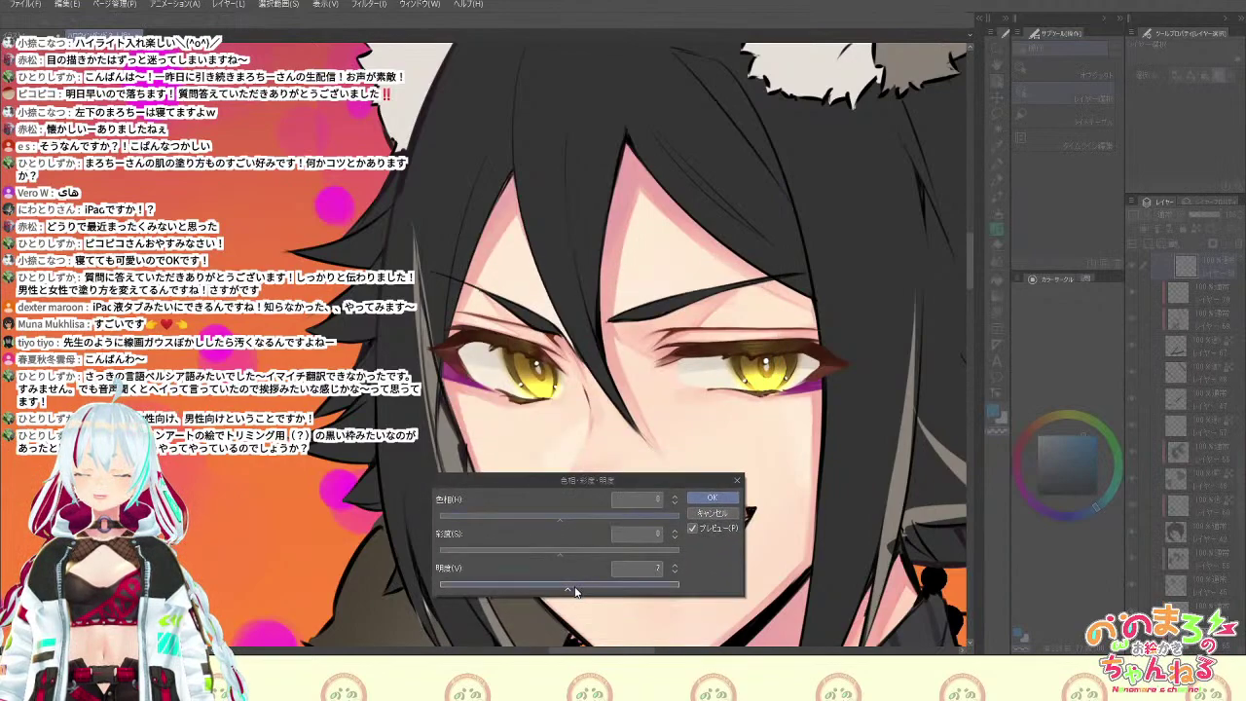
{"action": "left_click", "coordinate": [574, 587]}
{"action": "left_click", "coordinate": [718, 500]}
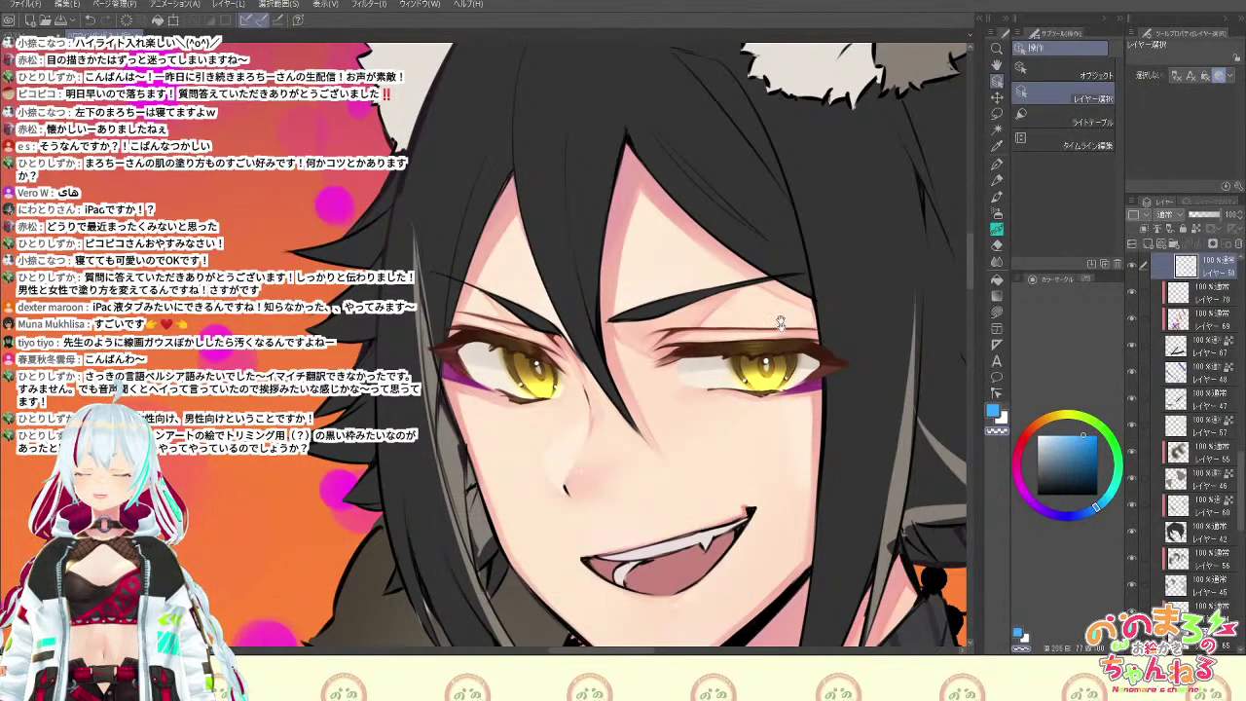
Retouch the gray shading on the eye whites on a clipped layer directly above the eye-white layer, using a sampled color and the eraser
{"action": "key", "text": "space"}
{"action": "left_click_drag", "start_coordinate": [776, 271], "coordinate": [730, 280]}
{"action": "scroll", "coordinate": [742, 261], "scroll_direction": "up", "scroll_amount": 2}
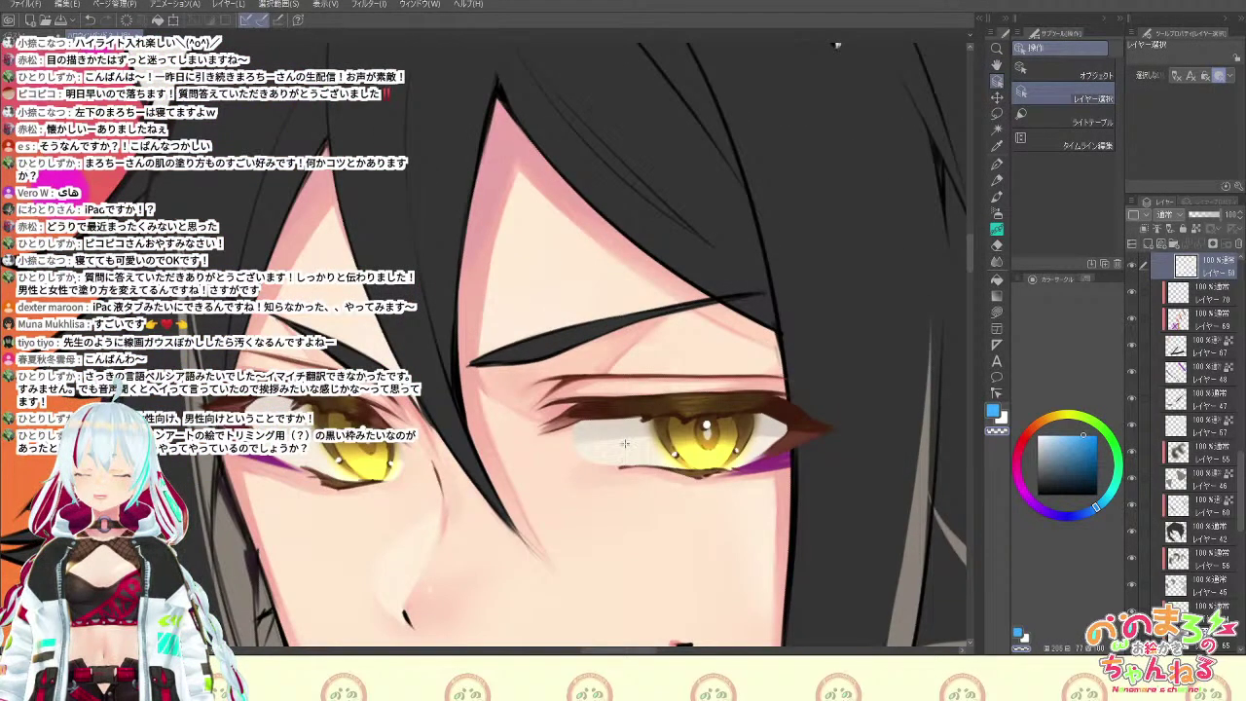
{"action": "key", "text": "ctrl+shift+n"}
{"action": "key", "text": "ctrl+alt+g"}
{"action": "key", "text": "shift+space"}
{"action": "left_click_drag", "start_coordinate": [647, 492], "coordinate": [439, 562]}
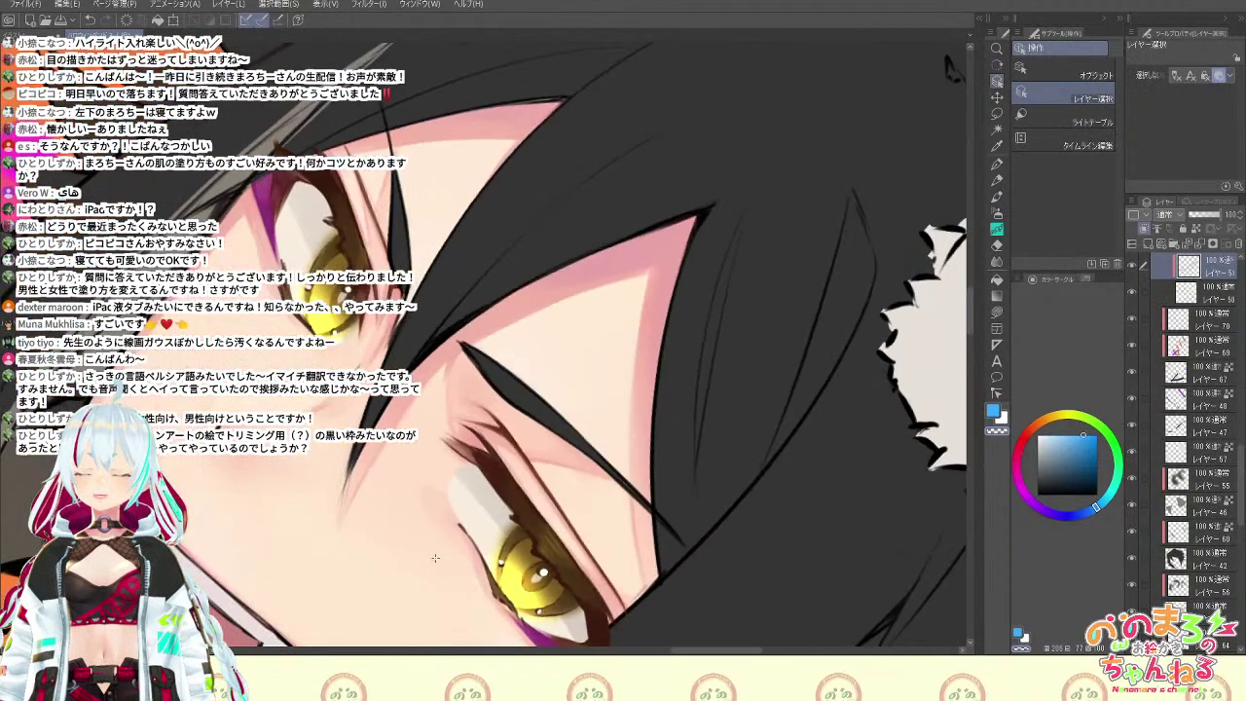
{"action": "left_click", "coordinate": [436, 558], "text": "alt"}
{"action": "key", "text": "b"}
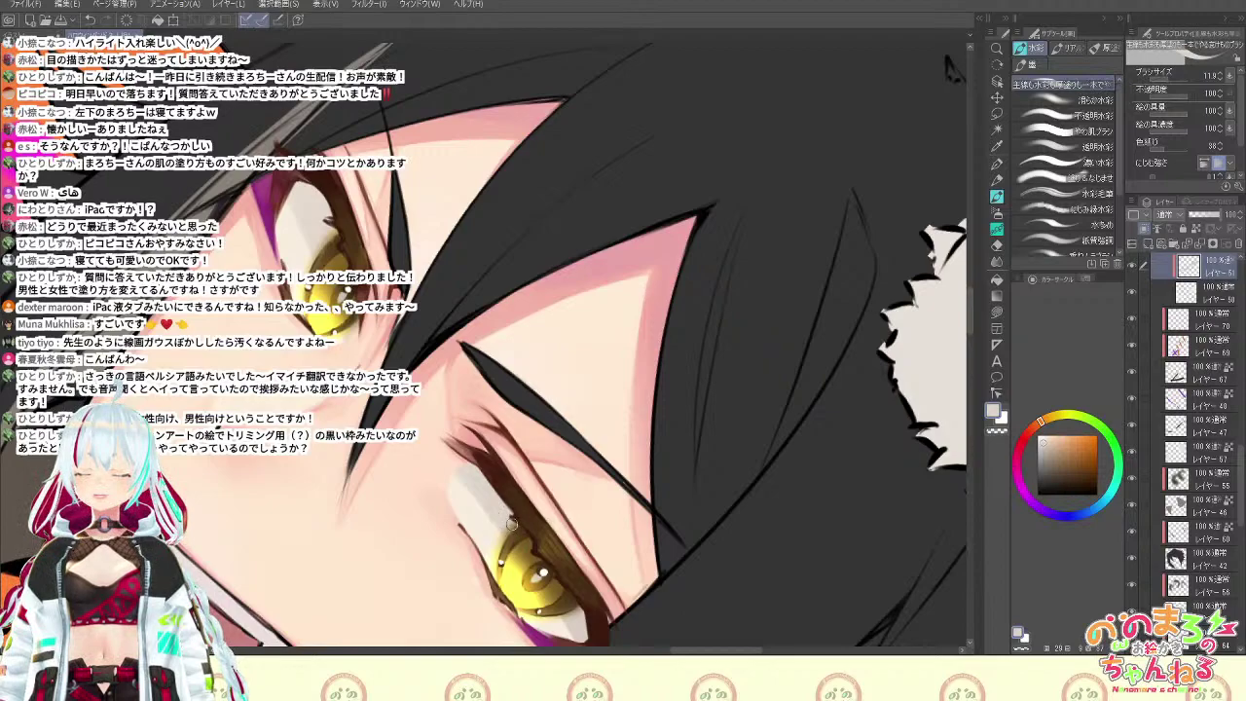
{"action": "key", "text": "e"}
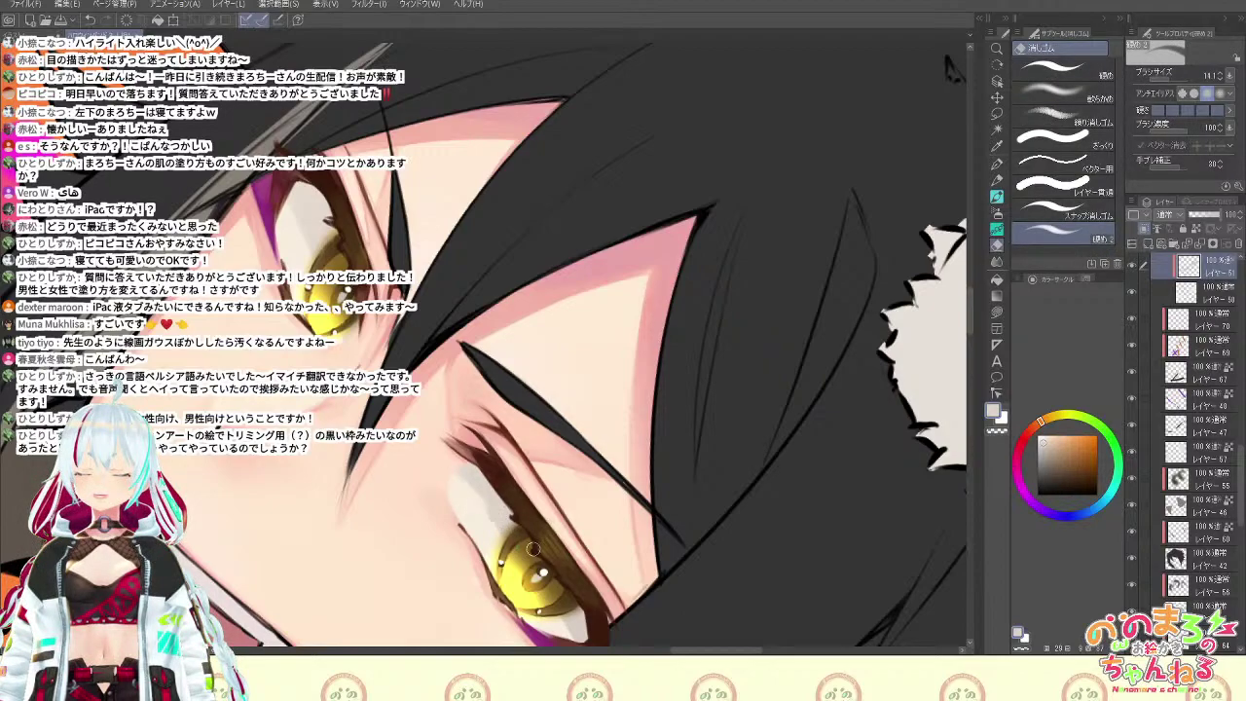
{"action": "key", "text": "b"}
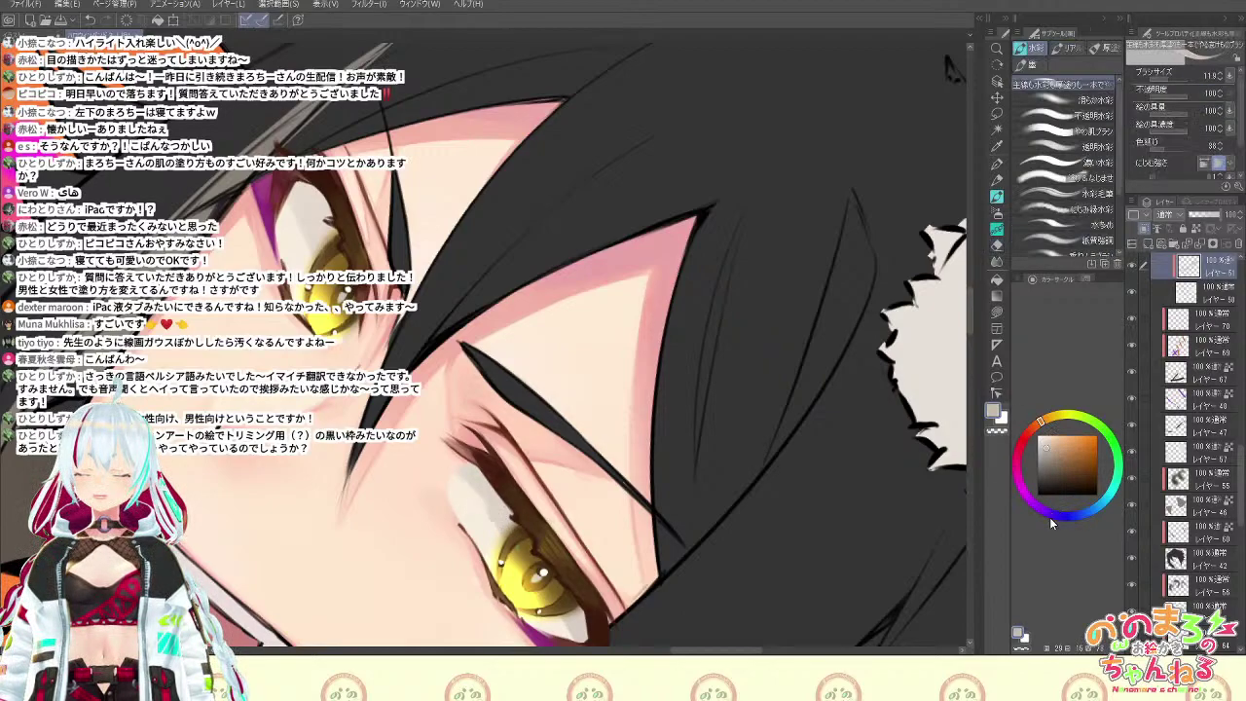
Shift the drawing color's hue to blue and paint cool shadows along the upper part of both eye whites
{"action": "left_click", "coordinate": [1072, 523]}
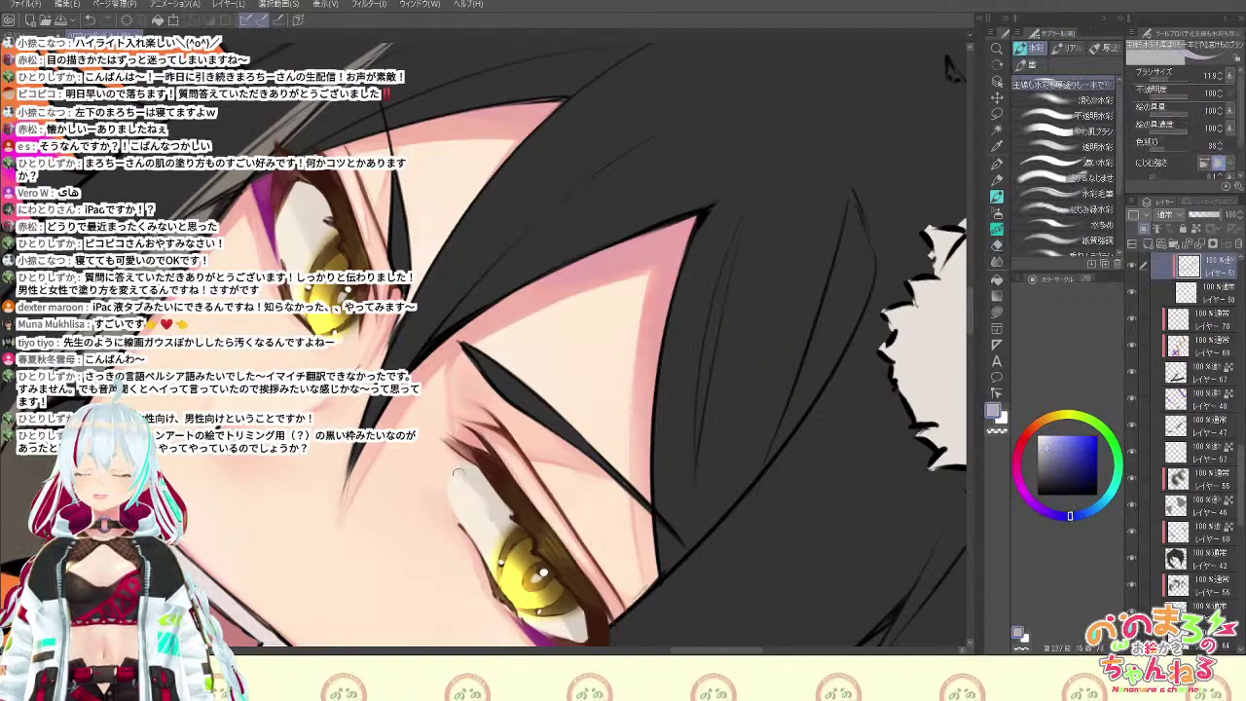
{"action": "left_click_drag", "start_coordinate": [459, 472], "coordinate": [497, 525]}
{"action": "key", "text": "b"}
{"action": "left_click_drag", "start_coordinate": [479, 465], "coordinate": [522, 525]}
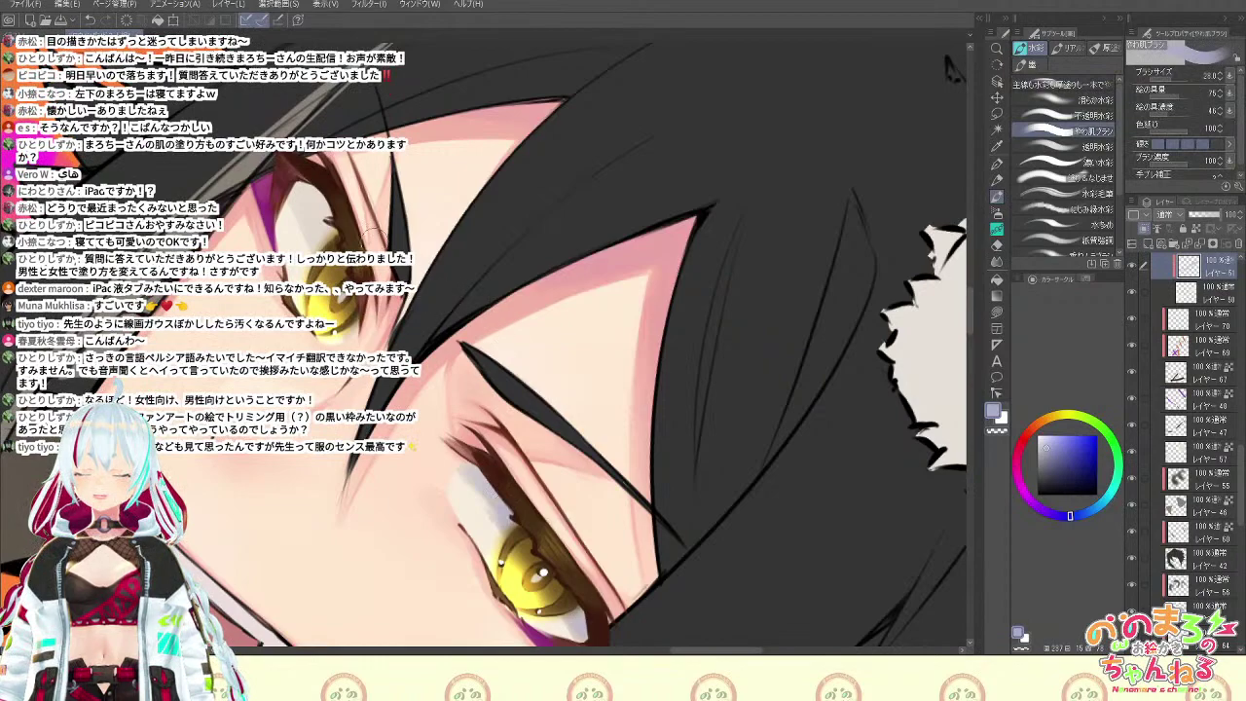
{"action": "left_click_drag", "start_coordinate": [289, 176], "coordinate": [332, 239]}
Sample a pale tone near the other eye's white and clean up its shadow edge with the eraser
{"action": "key", "text": "b"}
{"action": "left_click", "coordinate": [313, 224], "text": "alt"}
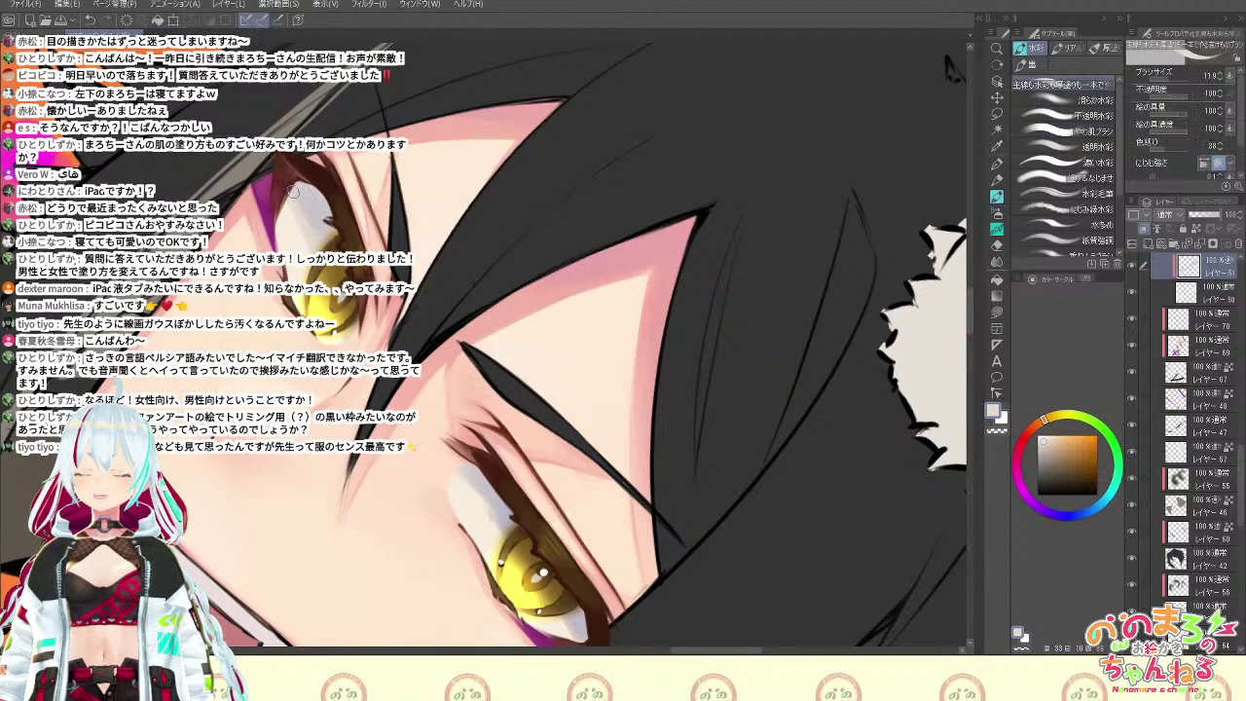
{"action": "key", "text": "e"}
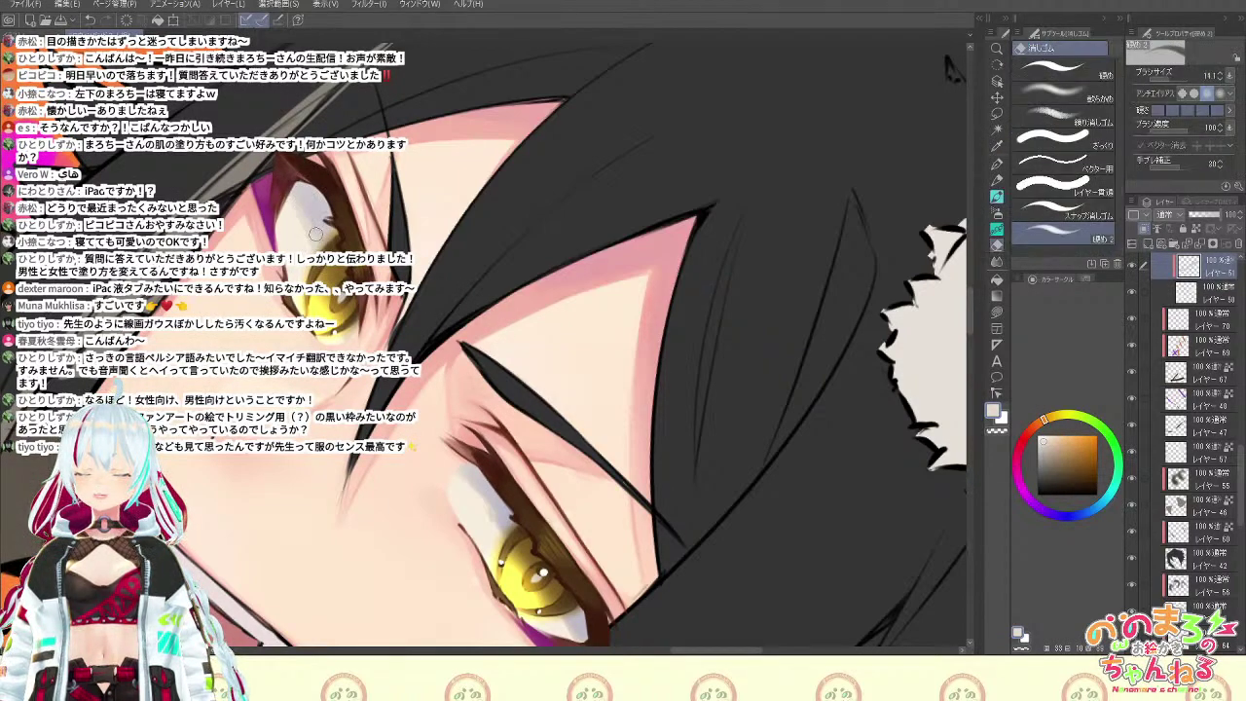
Choose a slightly darker grayish beige and deepen the lash shadows on the eye whites with the watercolor brush
{"action": "key", "text": "r"}
{"action": "mouse_move", "coordinate": [764, 355]}
{"action": "left_mouse_down"}
{"action": "mouse_move", "coordinate": [763, 280]}
{"action": "mouse_move", "coordinate": [428, 158]}
{"action": "left_mouse_up"}
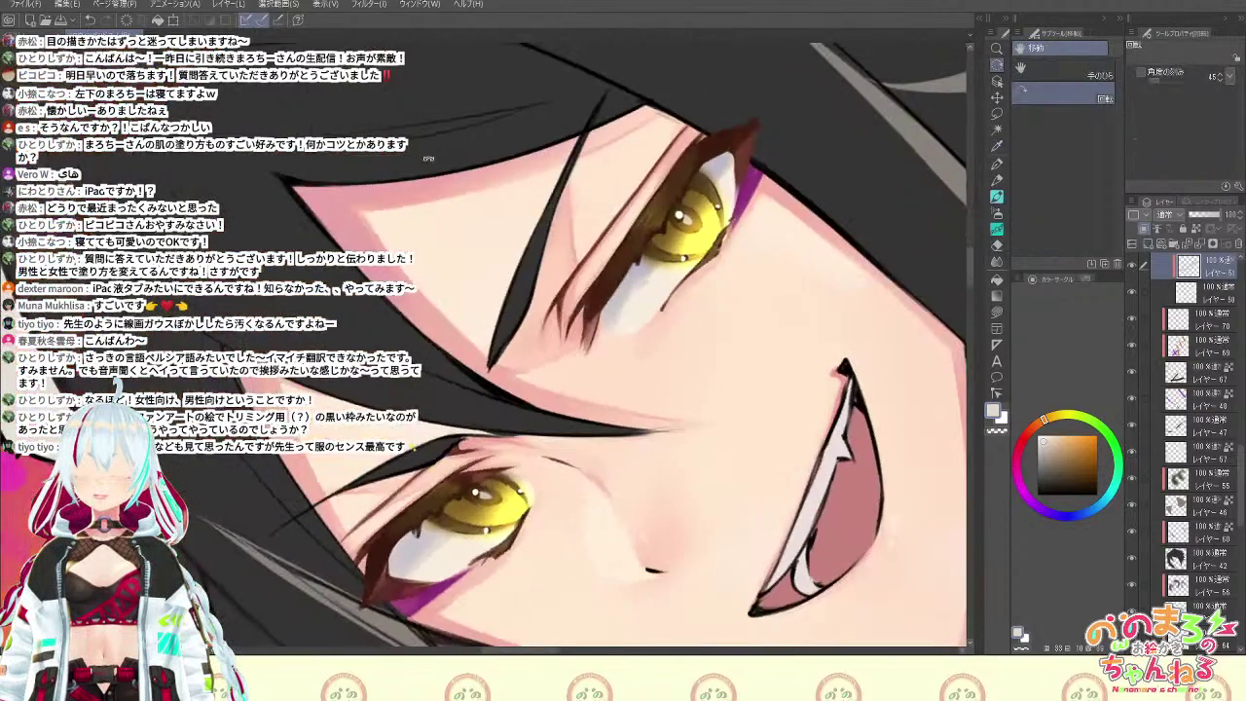
{"action": "left_click_drag", "start_coordinate": [808, 519], "coordinate": [693, 603]}
{"action": "key", "text": "e"}
{"action": "key", "text": "q"}
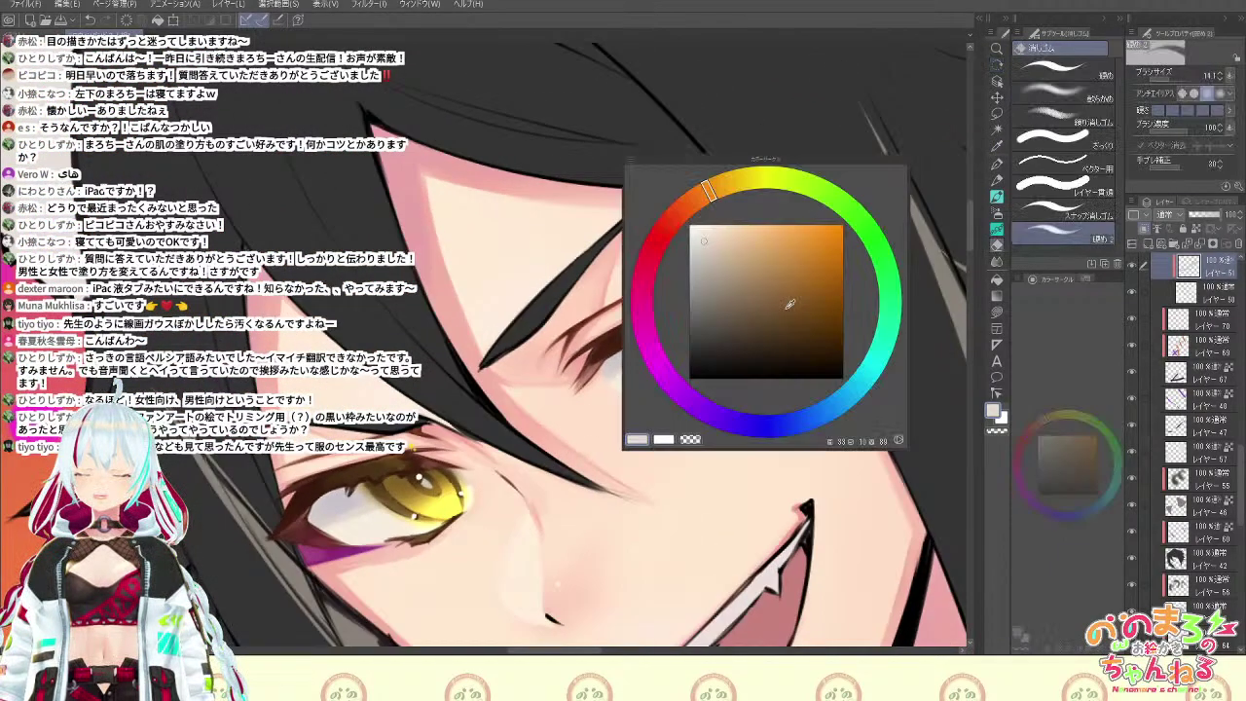
{"action": "left_click", "coordinate": [709, 261]}
{"action": "key", "text": "b"}
{"action": "left_click_drag", "start_coordinate": [393, 505], "coordinate": [362, 513]}
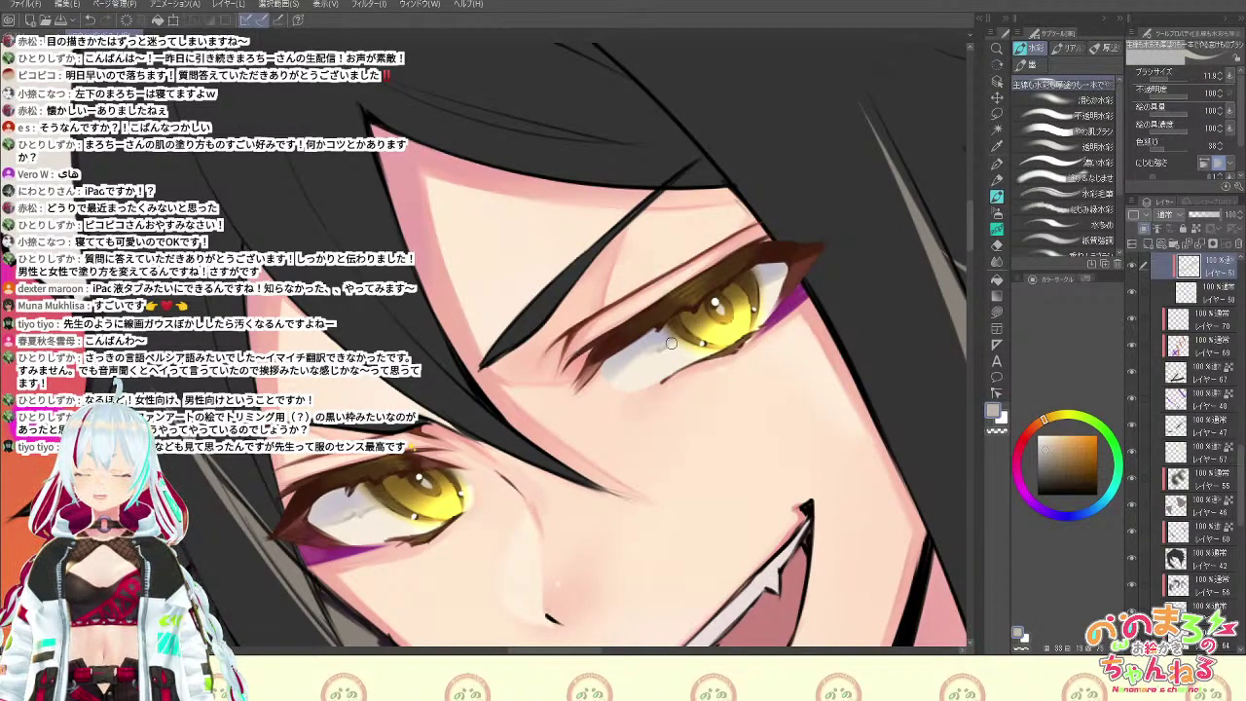
Soften the eye-white shadows with the smooth watercolor brush at about size 10, in a color sampled beneath the lashes
{"action": "left_click", "coordinate": [1071, 100]}
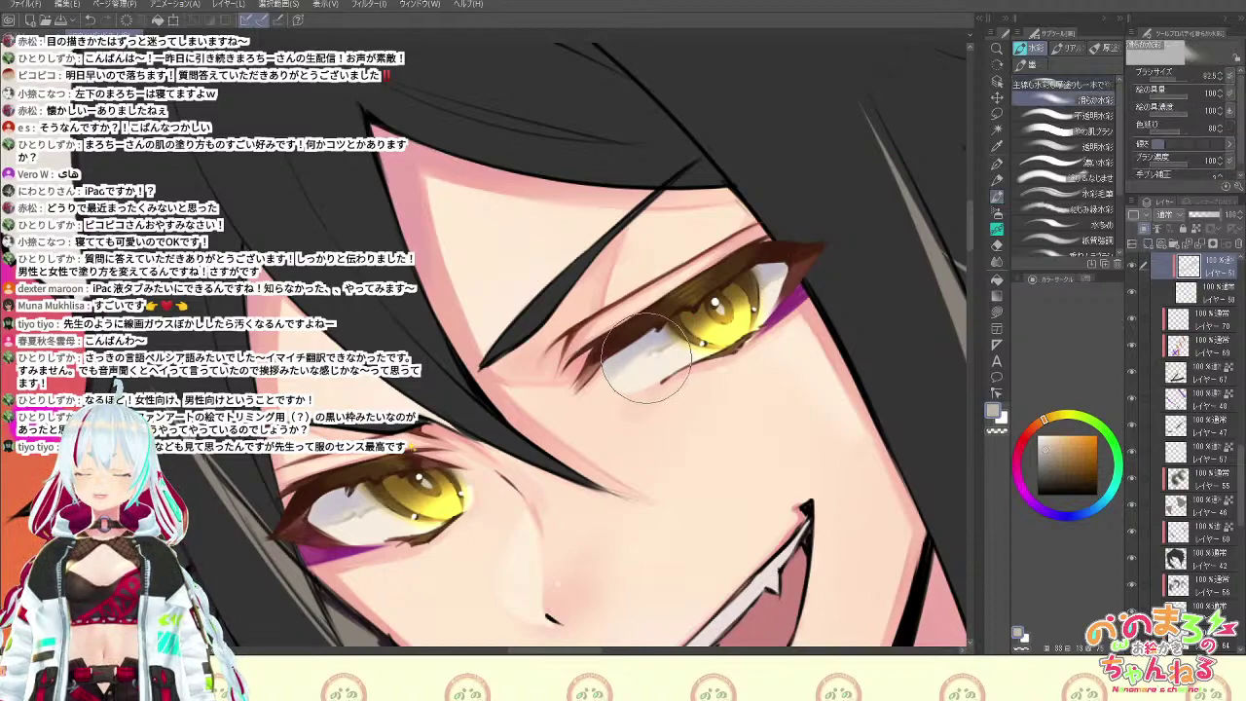
{"action": "left_click_drag", "start_coordinate": [1175, 82], "coordinate": [1149, 82]}
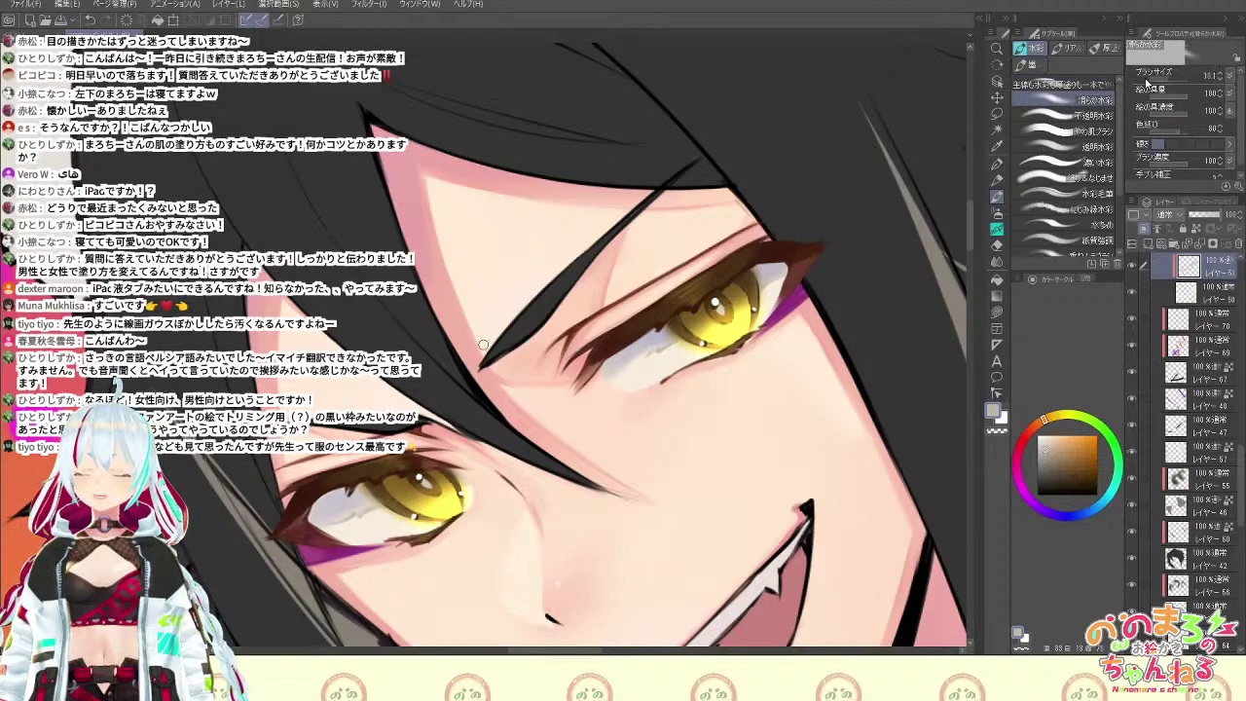
{"action": "left_click", "coordinate": [661, 346], "text": "alt"}
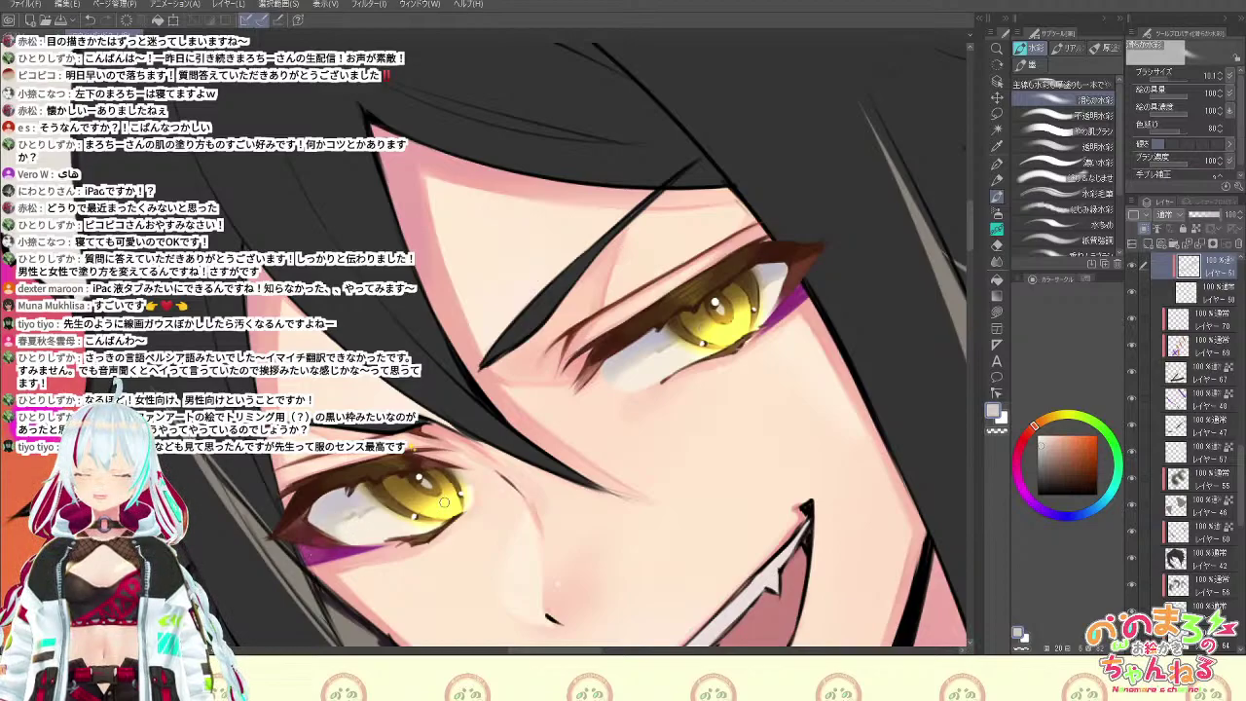
Add a new layer directly below Layer 74 in the eye layers and set its blending mode to Add (Glow)
{"action": "scroll", "coordinate": [506, 505], "scroll_direction": "down", "scroll_amount": 4}
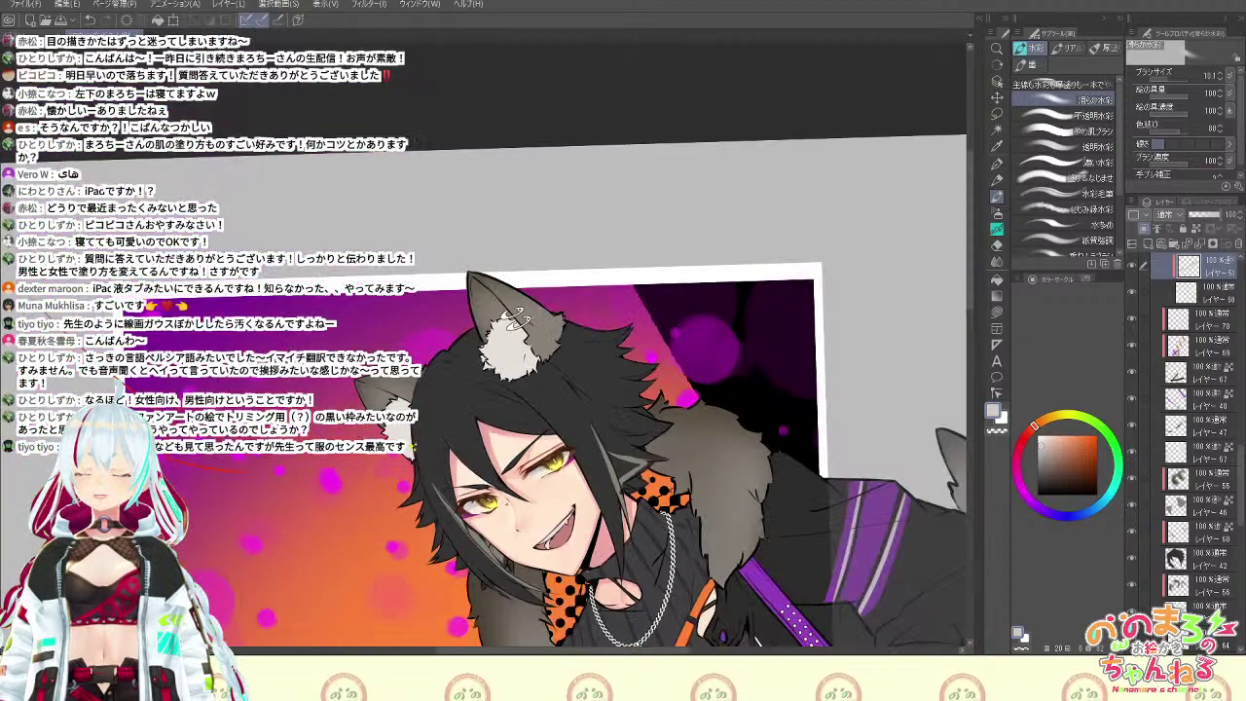
{"action": "scroll", "coordinate": [506, 504], "scroll_direction": "up", "scroll_amount": 3}
{"action": "key", "text": "ctrl+plus"}
{"action": "left_click", "coordinate": [997, 82]}
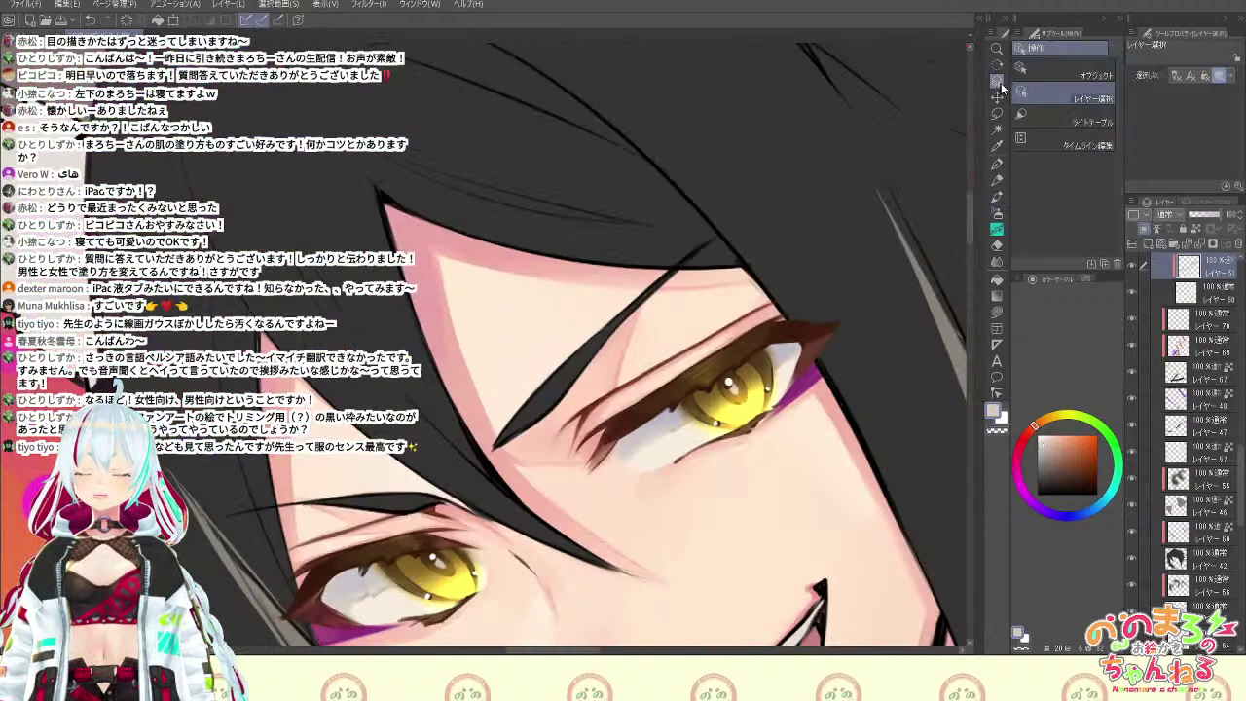
{"action": "left_click", "coordinate": [751, 410]}
{"action": "left_click_drag", "start_coordinate": [725, 486], "coordinate": [721, 421]}
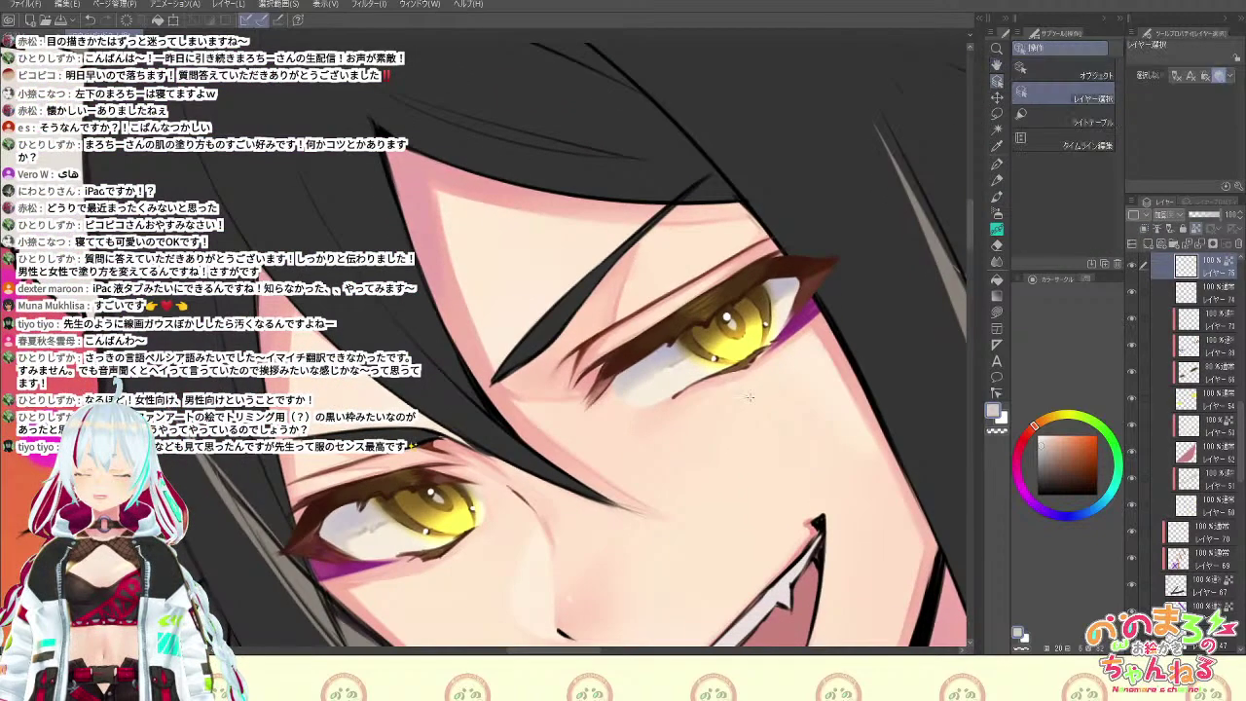
{"action": "left_click", "coordinate": [1213, 327]}
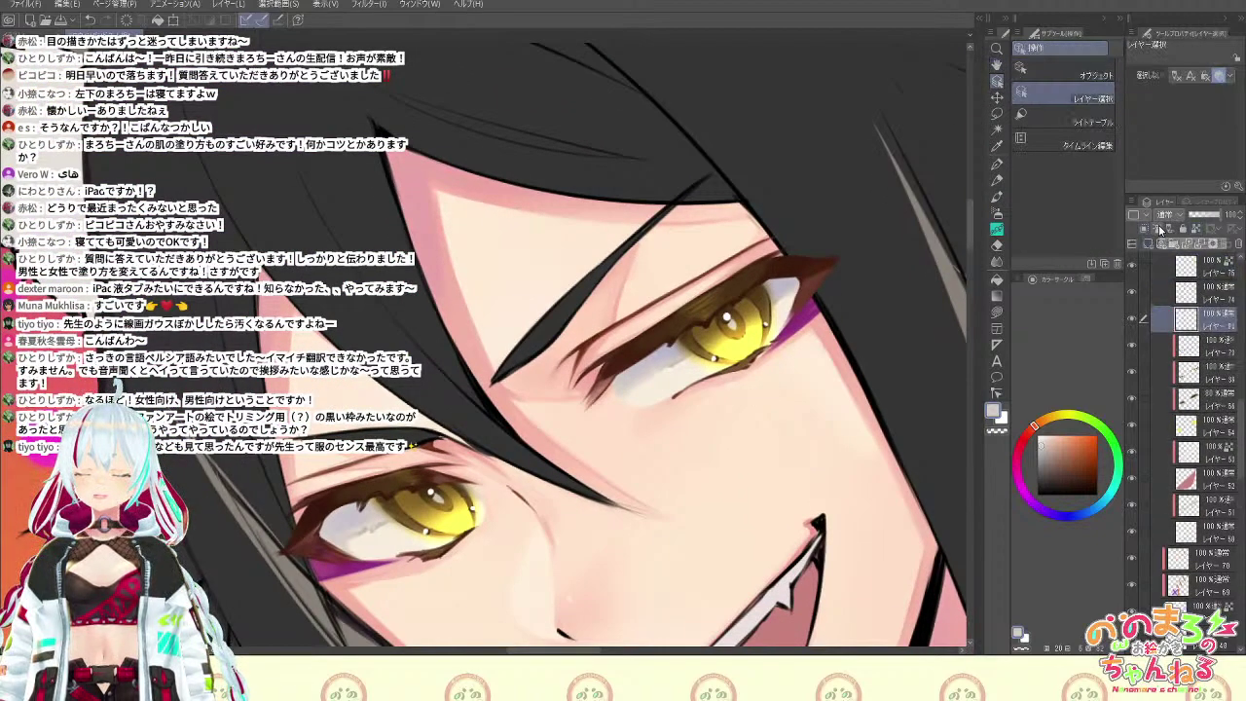
{"action": "left_click", "coordinate": [1178, 217]}
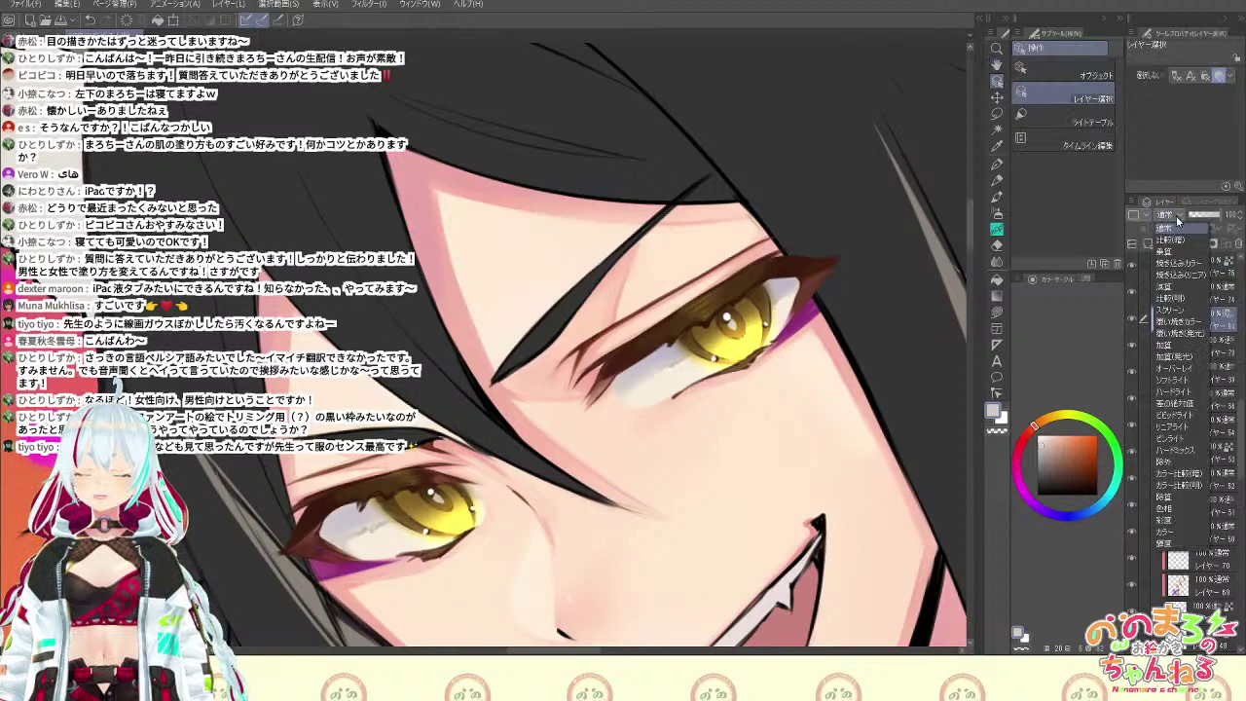
{"action": "left_click", "coordinate": [1181, 356]}
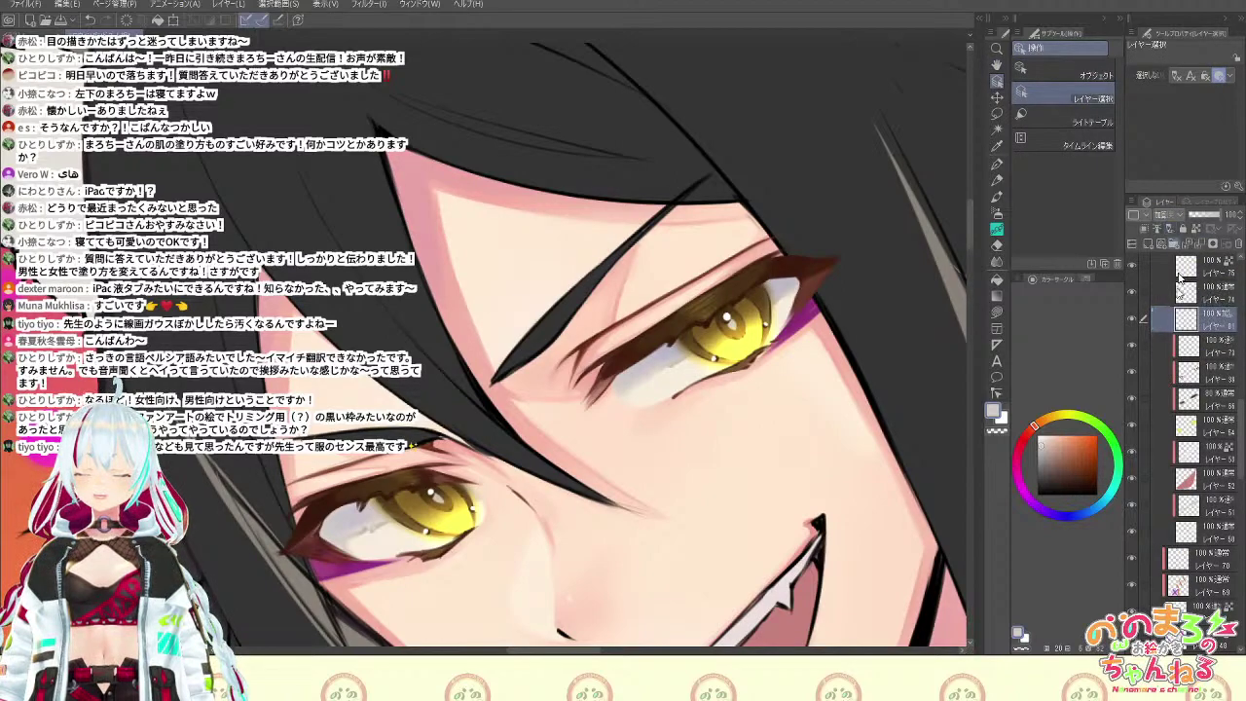
Paint pale peach glow highlights into the iris of the eye farther right with watercolor brushes and trim them with the eraser
{"action": "key", "text": "b"}
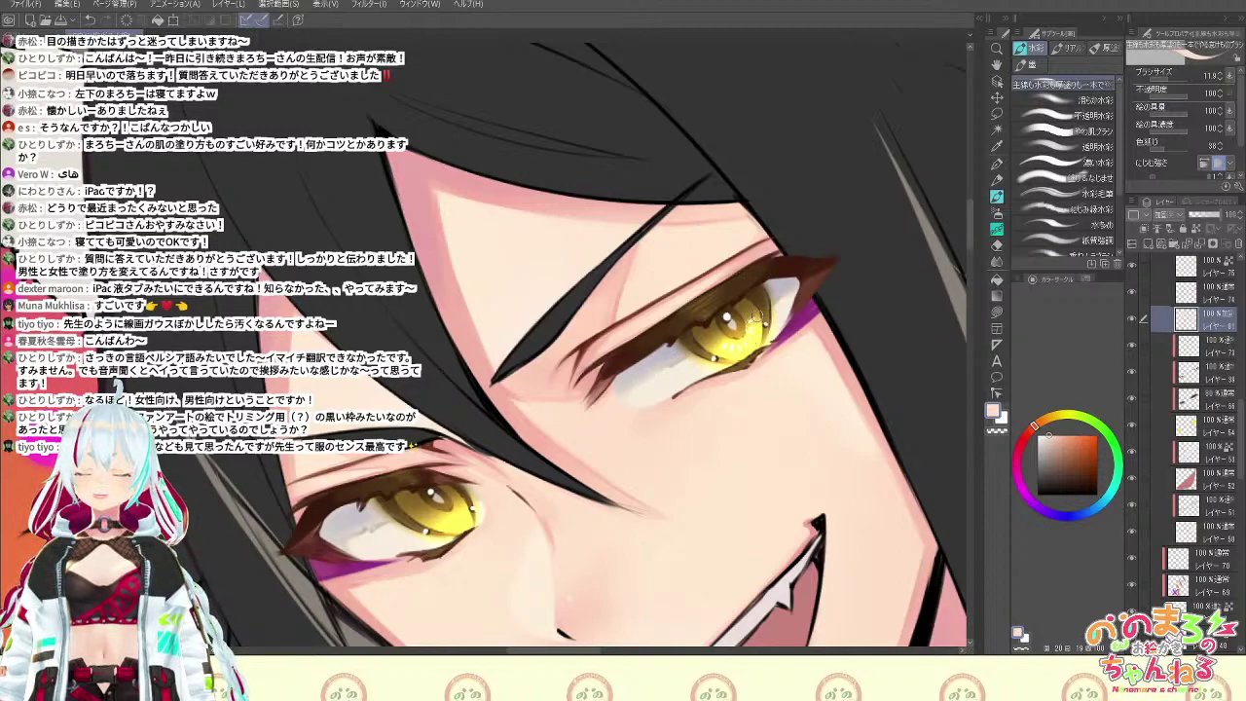
{"action": "key", "text": "period"}
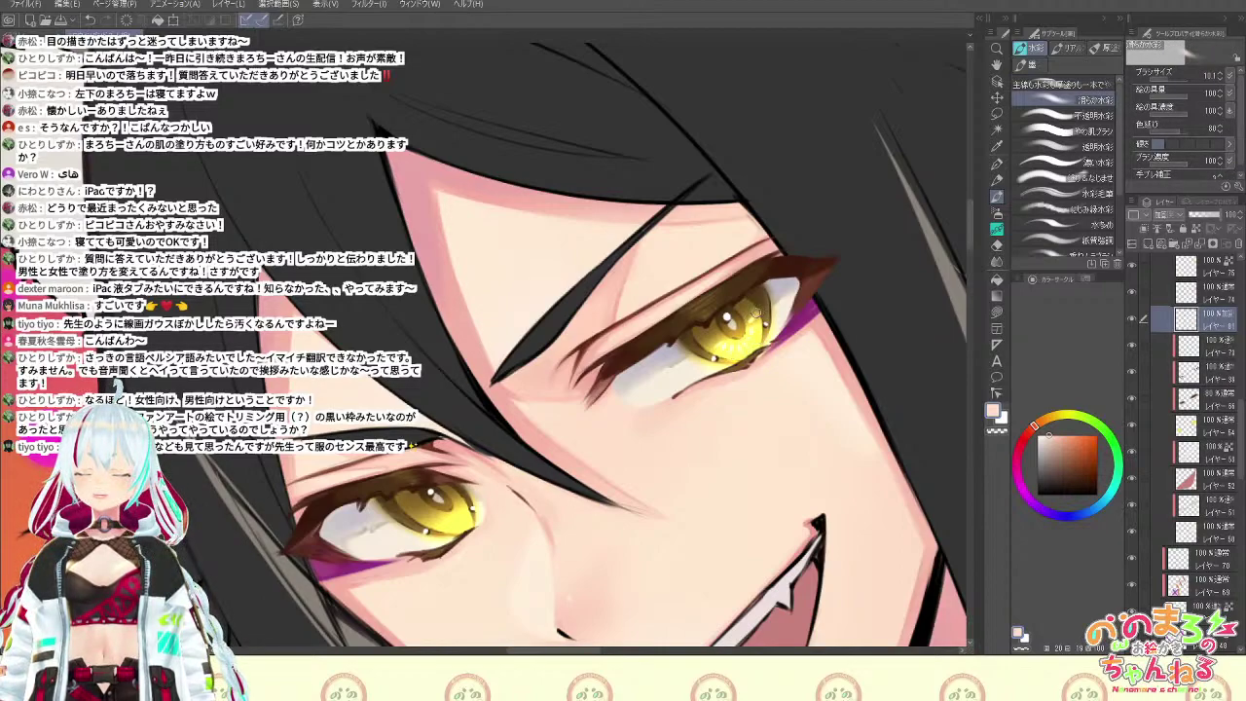
{"action": "key", "text": "e"}
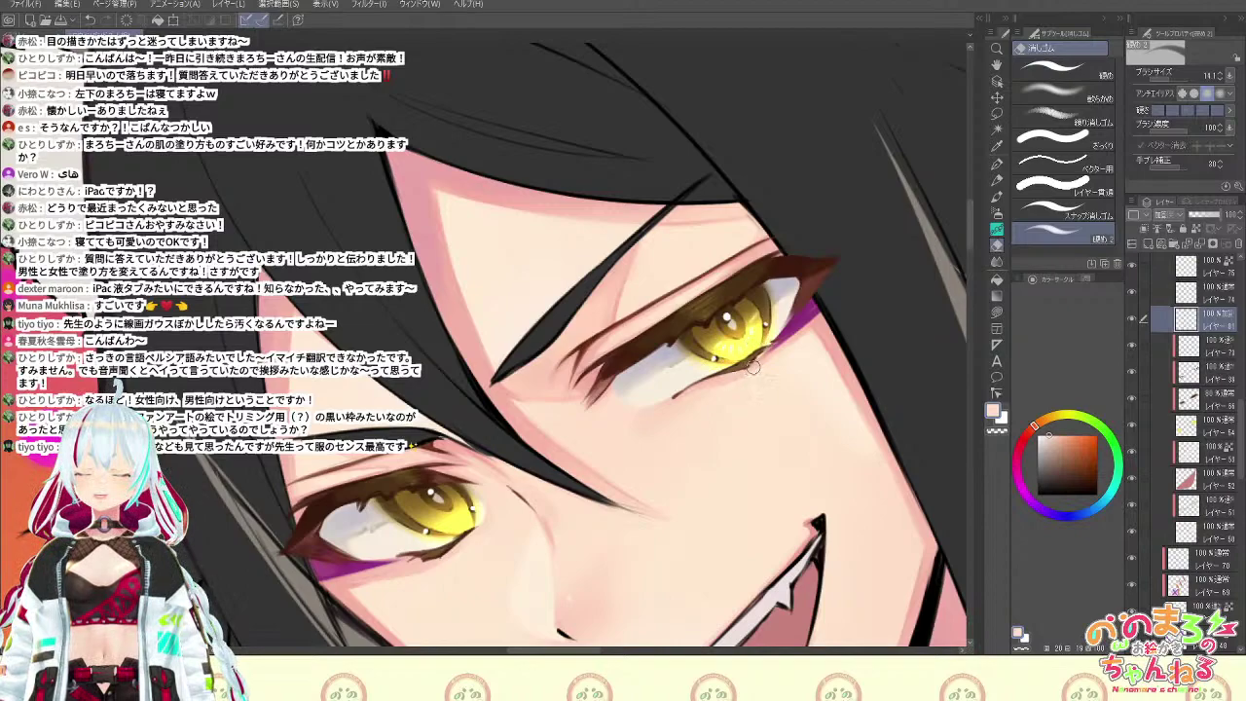
Add matching pale peach glow highlights to the other eye's iris with the watercolor brushes and refine both eyes with the eraser
{"action": "key", "text": "b"}
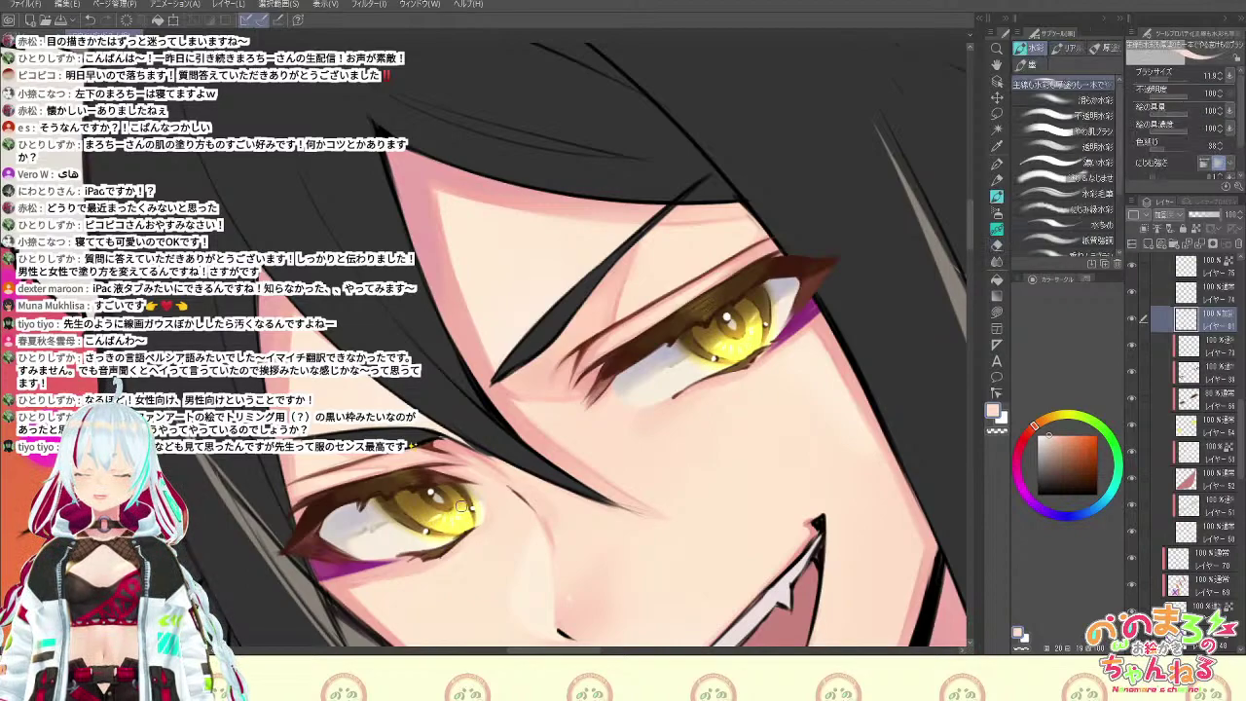
{"action": "key", "text": "period"}
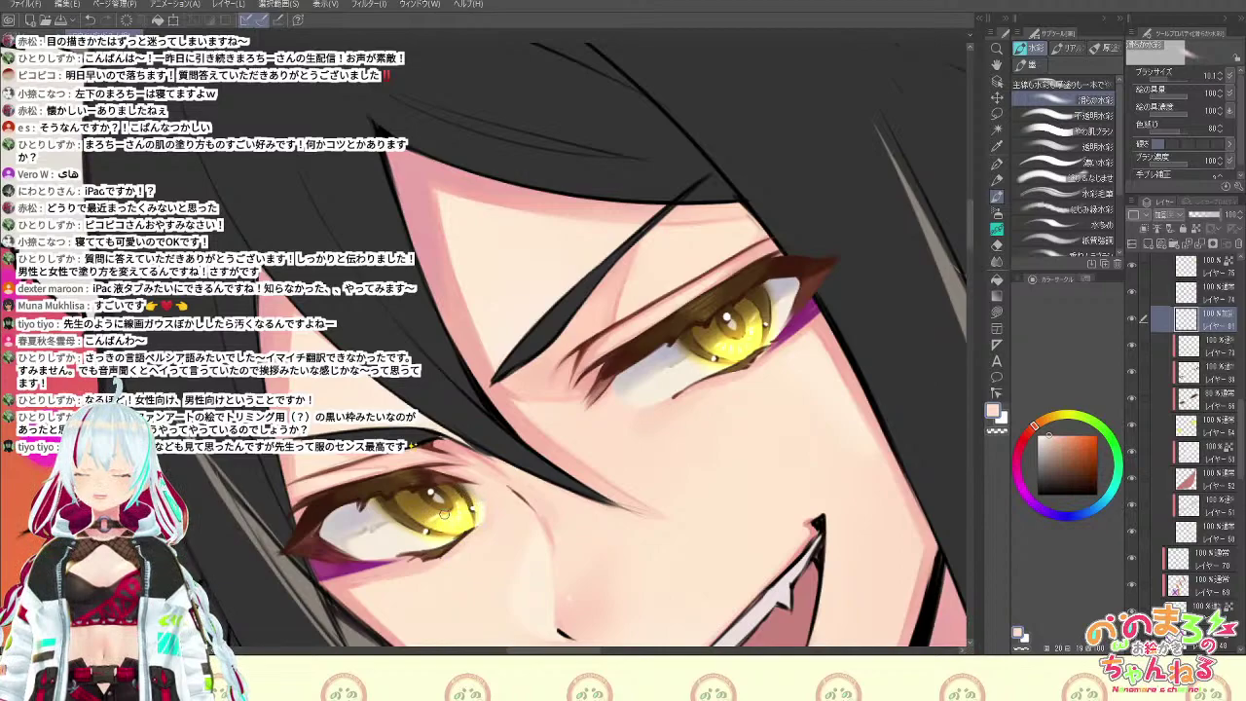
{"action": "key", "text": "e"}
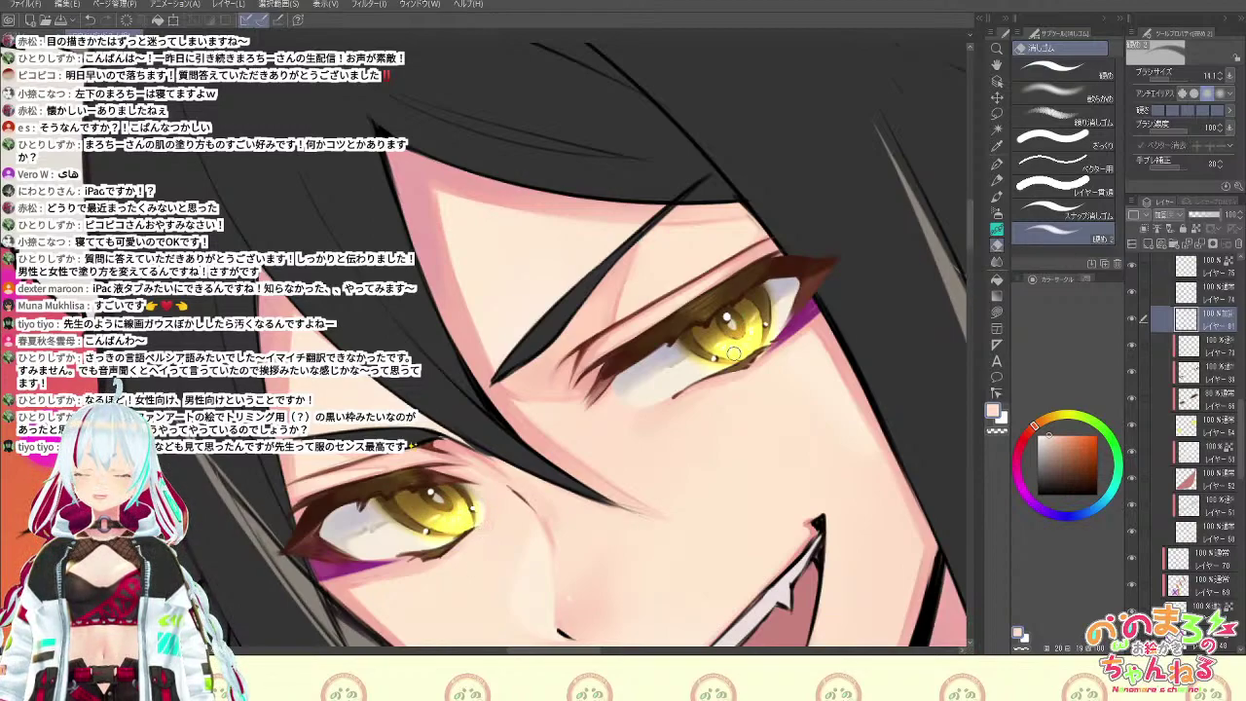
{"action": "key", "text": "b"}
{"action": "key", "text": "e"}
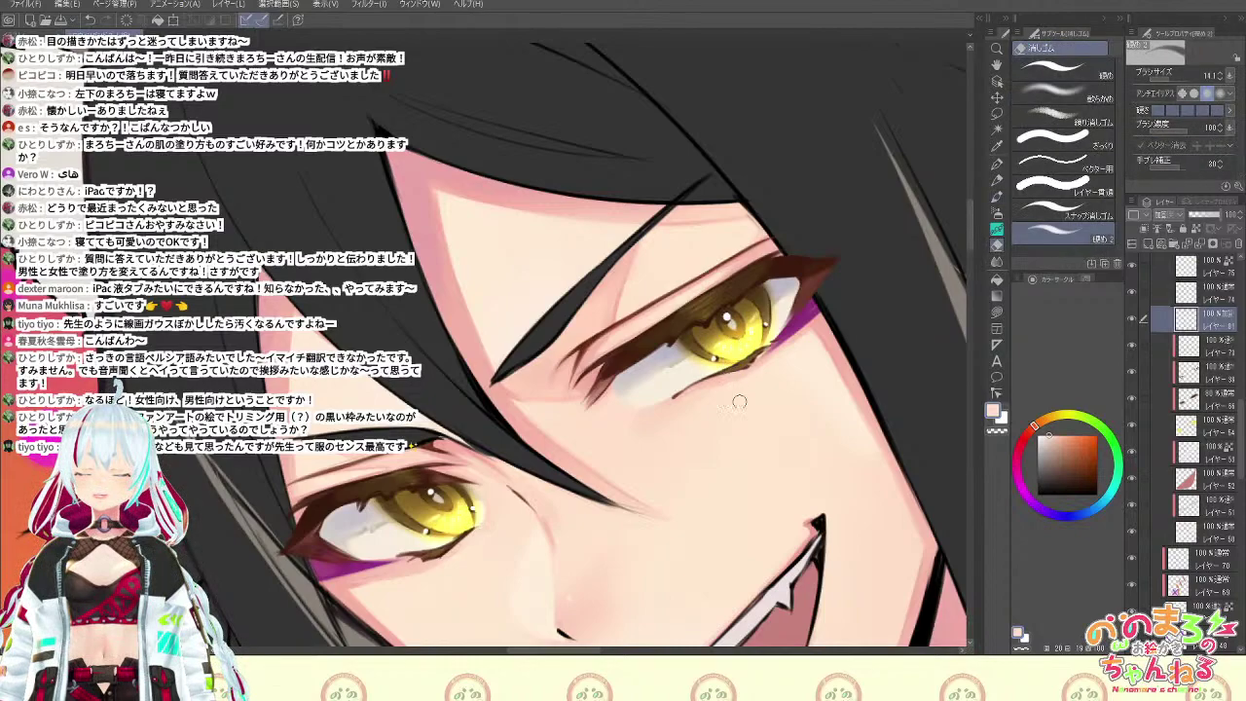
{"action": "scroll", "coordinate": [771, 448], "scroll_direction": "down", "scroll_amount": 4}
{"action": "scroll", "coordinate": [804, 336], "scroll_direction": "down", "scroll_amount": 2}
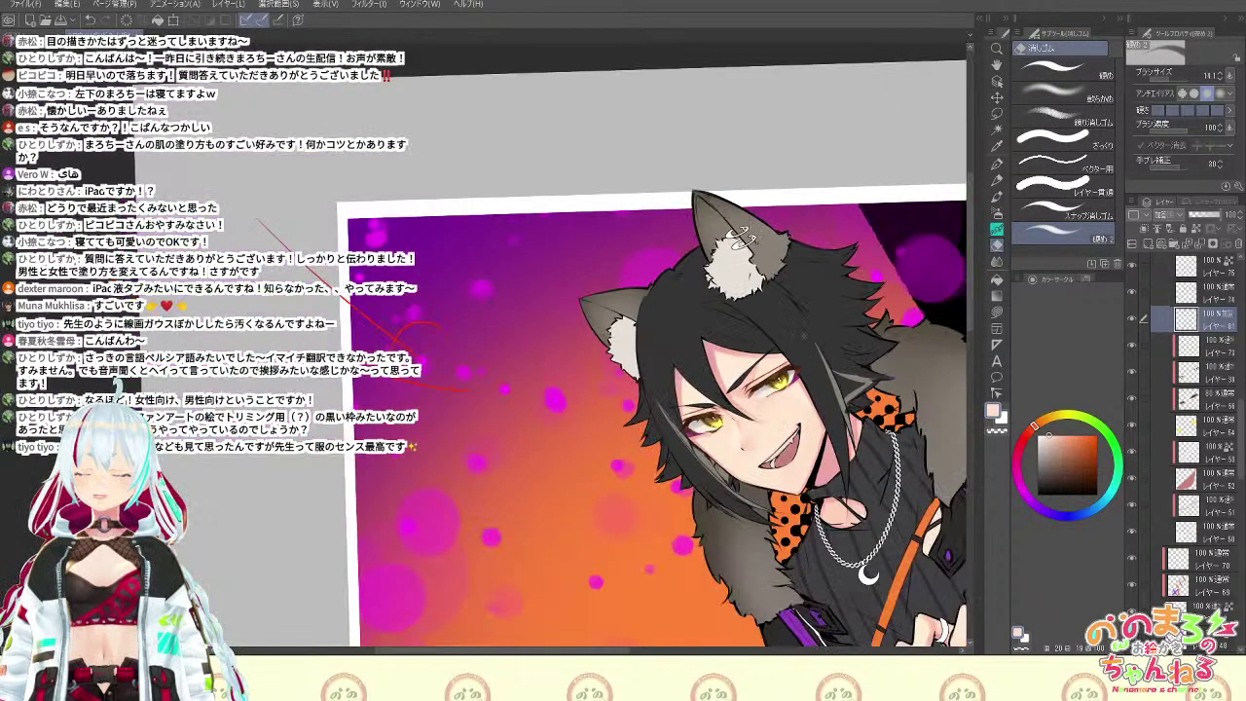
{"action": "scroll", "coordinate": [804, 336], "scroll_direction": "up", "scroll_amount": 3}
{"action": "scroll", "coordinate": [1189, 409], "scroll_direction": "up", "scroll_amount": 2}
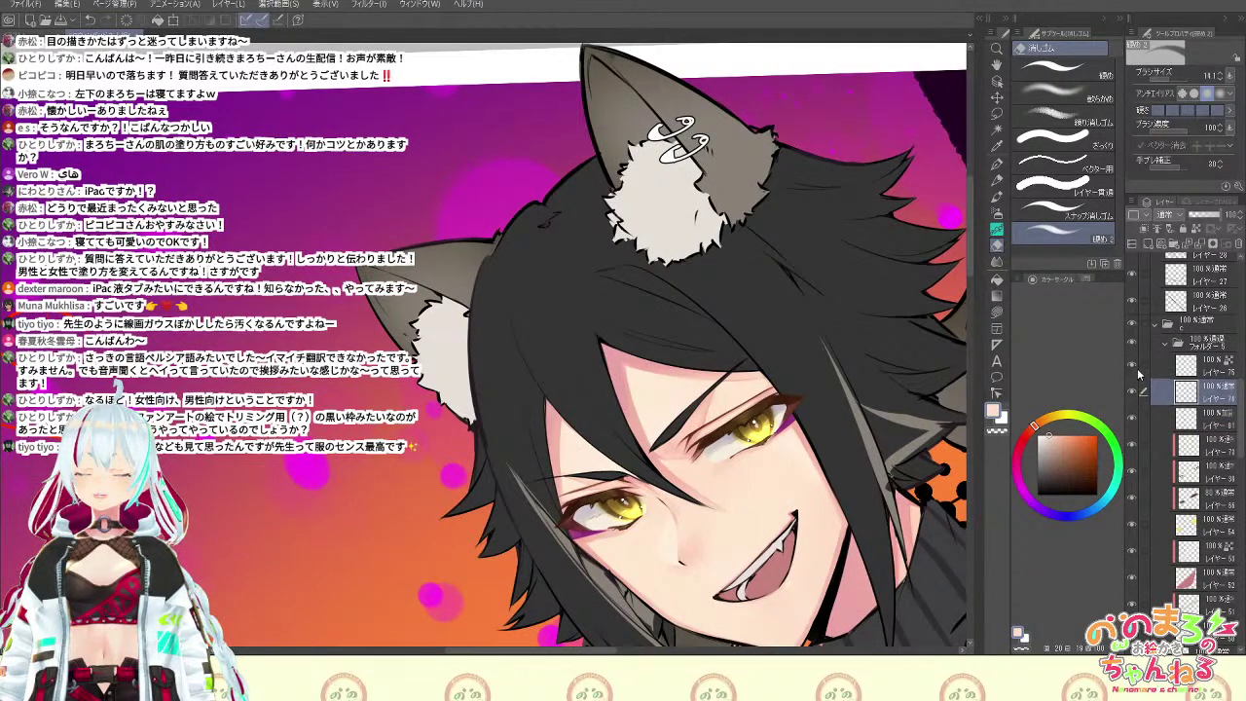
Lower the opacity of Layer 75 to about 88% and move the Add (Glow) Layer 81 above it
{"action": "left_click", "coordinate": [1180, 368]}
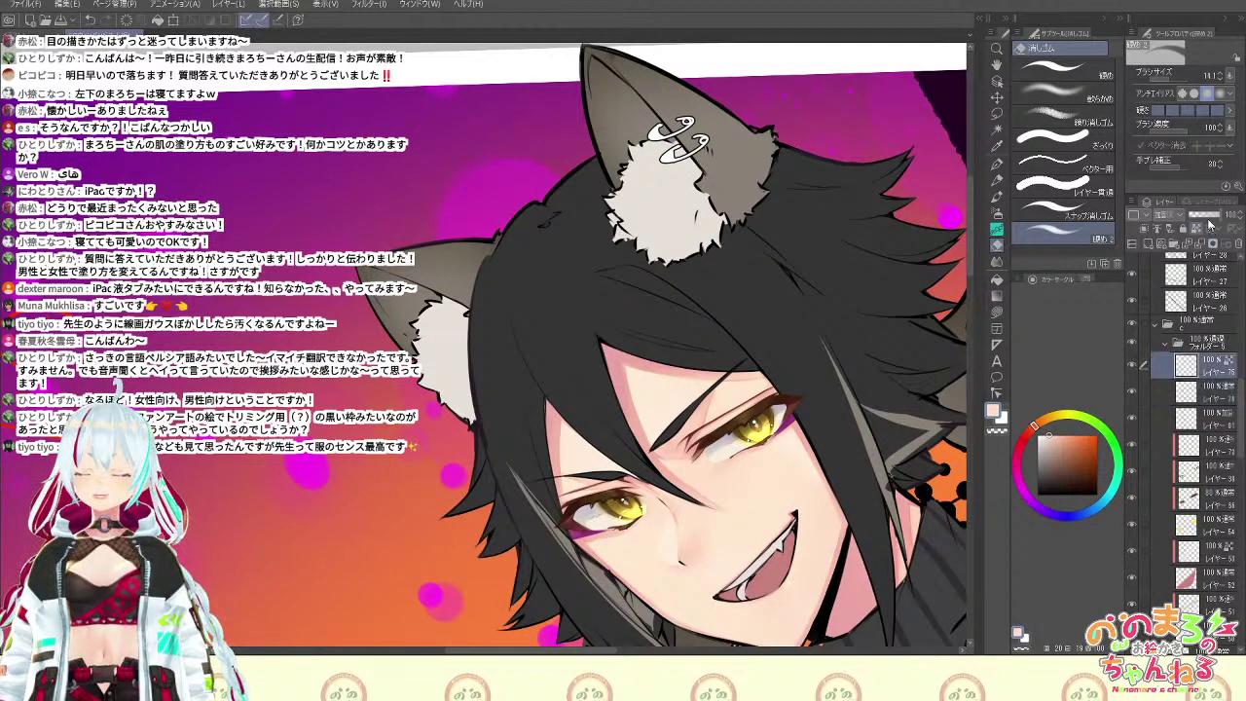
{"action": "left_click", "coordinate": [1209, 220]}
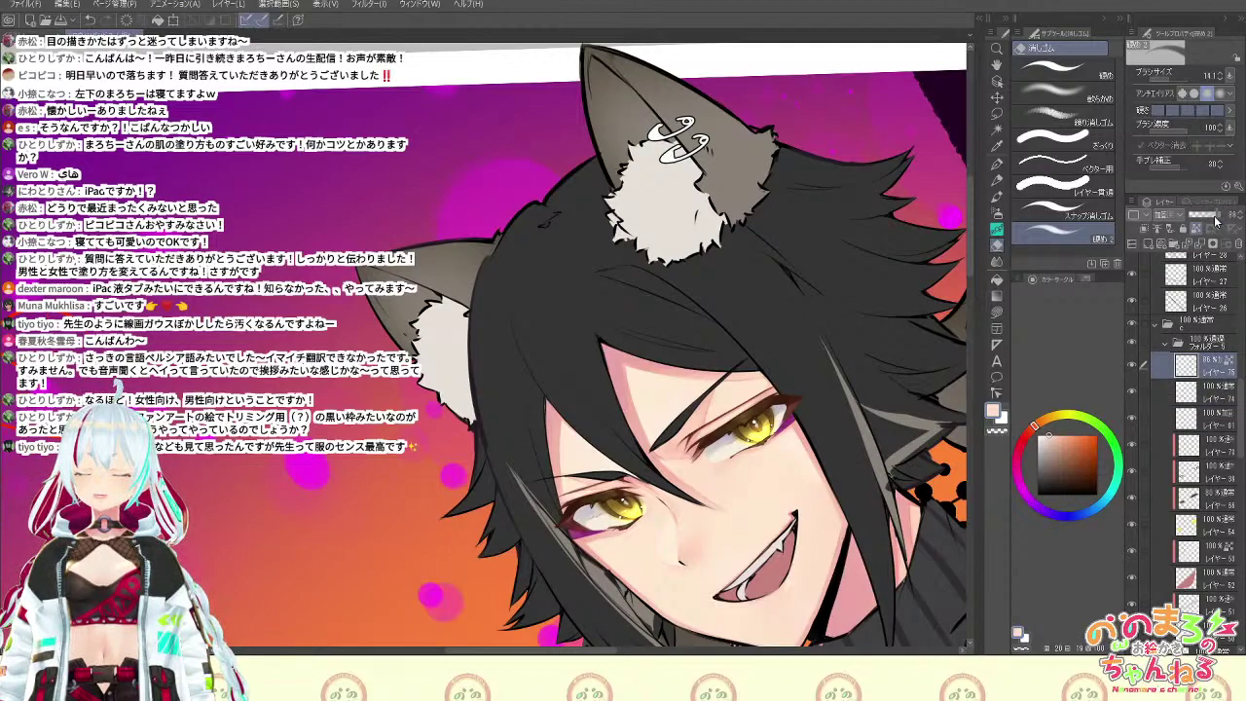
{"action": "left_click", "coordinate": [1217, 452]}
{"action": "left_click_drag", "start_coordinate": [1211, 425], "coordinate": [1198, 402]}
{"action": "key", "text": "ctrl+minus"}
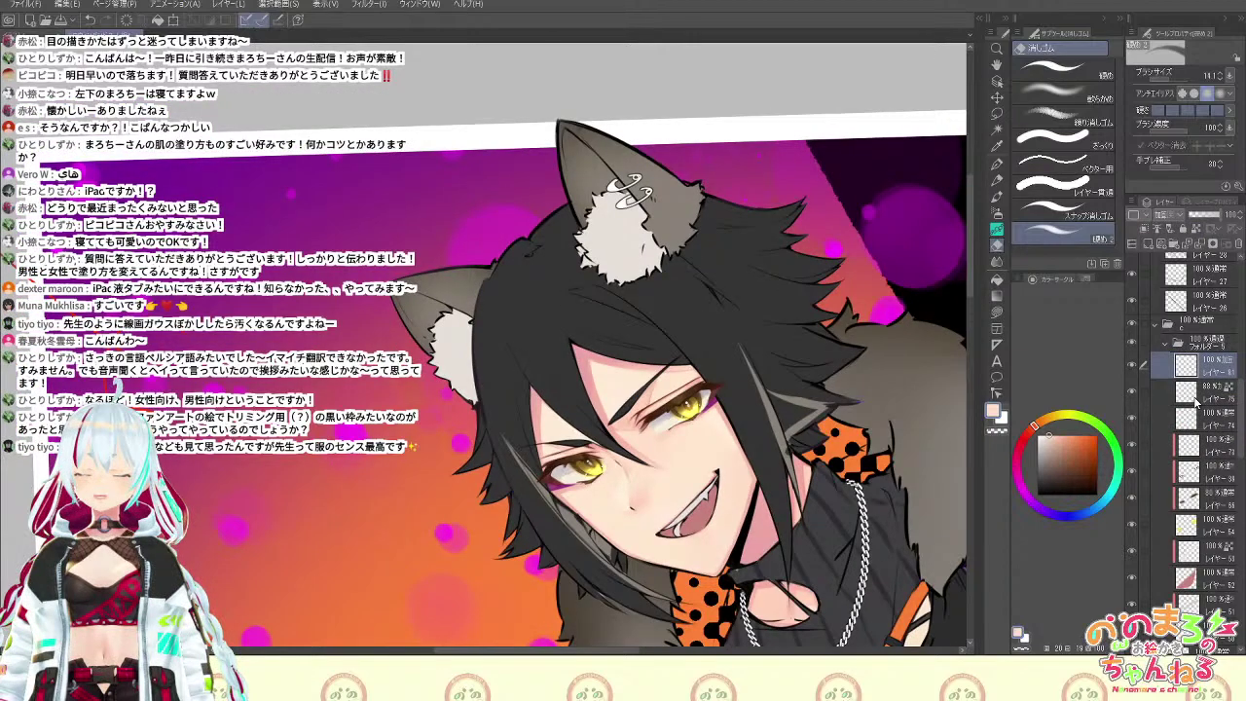
Choose a muted crimson as the drawing color for the eye glow layer
{"action": "key", "text": "ctrl+plus"}
{"action": "key", "text": "ctrl+plus"}
{"action": "key", "text": "ctrl+plus"}
{"action": "left_click", "coordinate": [1021, 448]}
{"action": "left_click", "coordinate": [1065, 450]}
{"action": "key", "text": "space"}
{"action": "left_click_drag", "start_coordinate": [792, 492], "coordinate": [728, 261]}
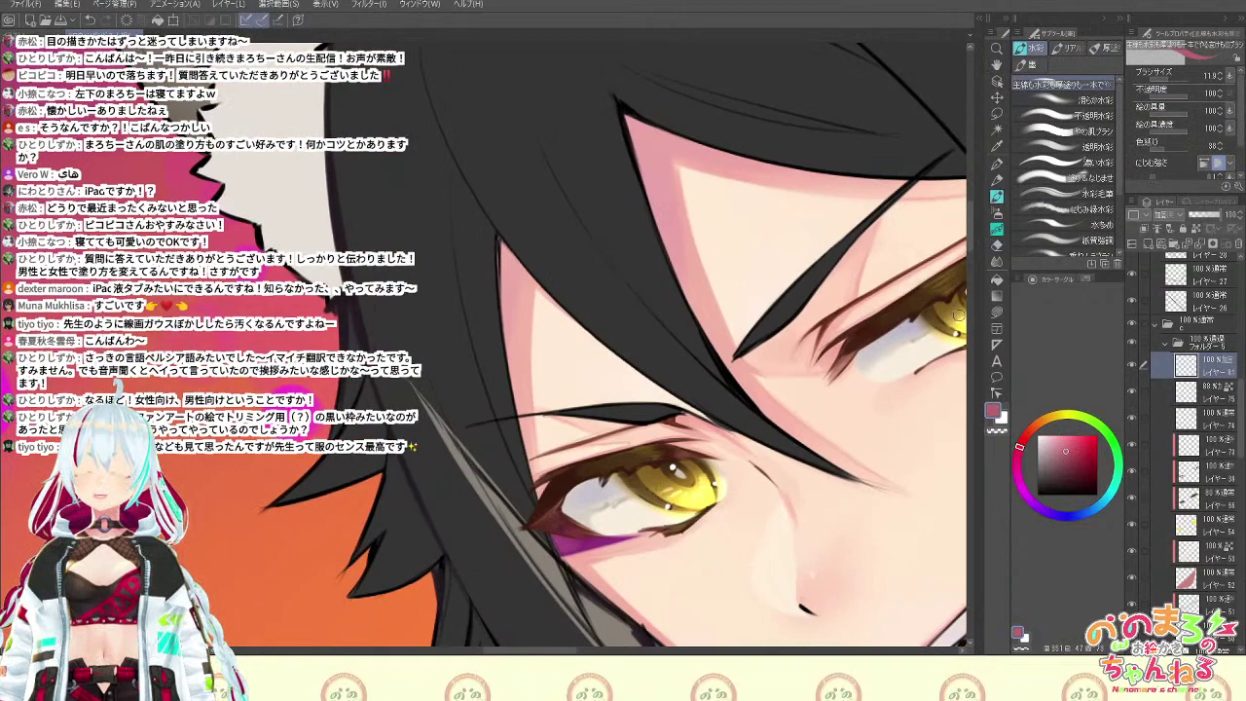
Reduce the soft airbrush to a small size and brush a faint crimson glow around the edges of both eyes
{"action": "key", "text": "space"}
{"action": "left_click_drag", "start_coordinate": [893, 437], "coordinate": [759, 419]}
{"action": "key", "text": "b"}
{"action": "left_click", "coordinate": [998, 432]}
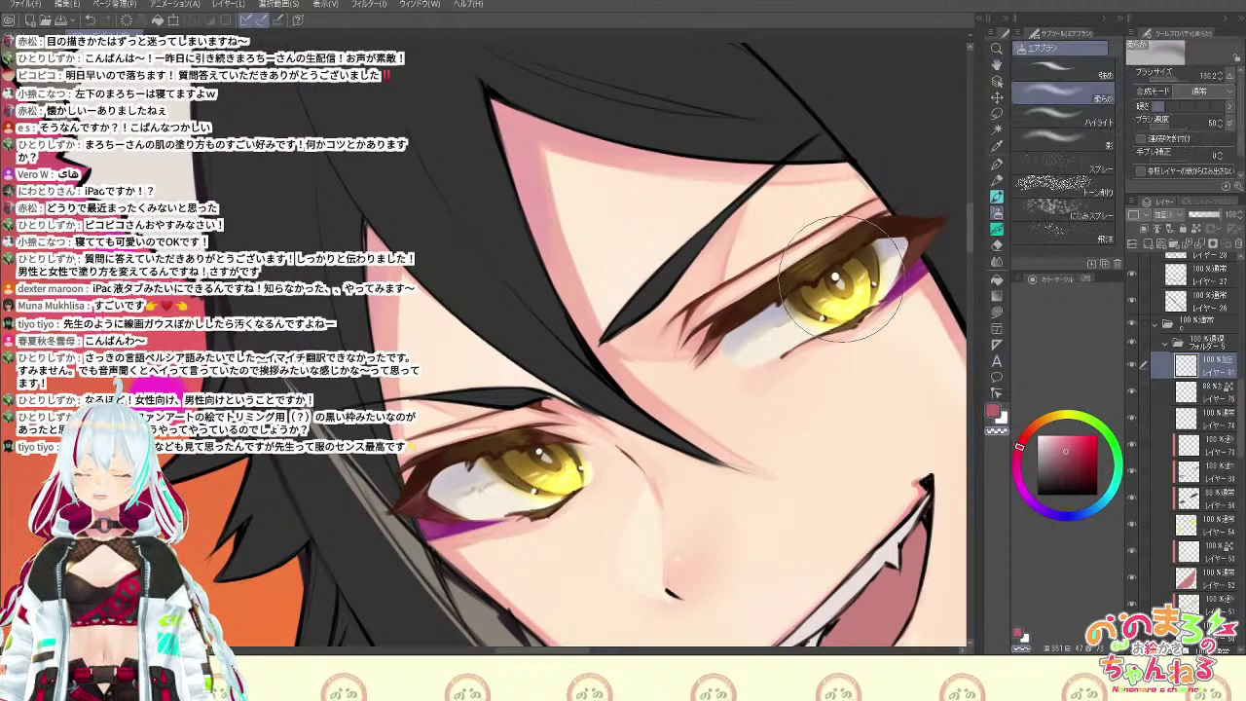
{"action": "left_click_drag", "start_coordinate": [1176, 80], "coordinate": [1172, 78]}
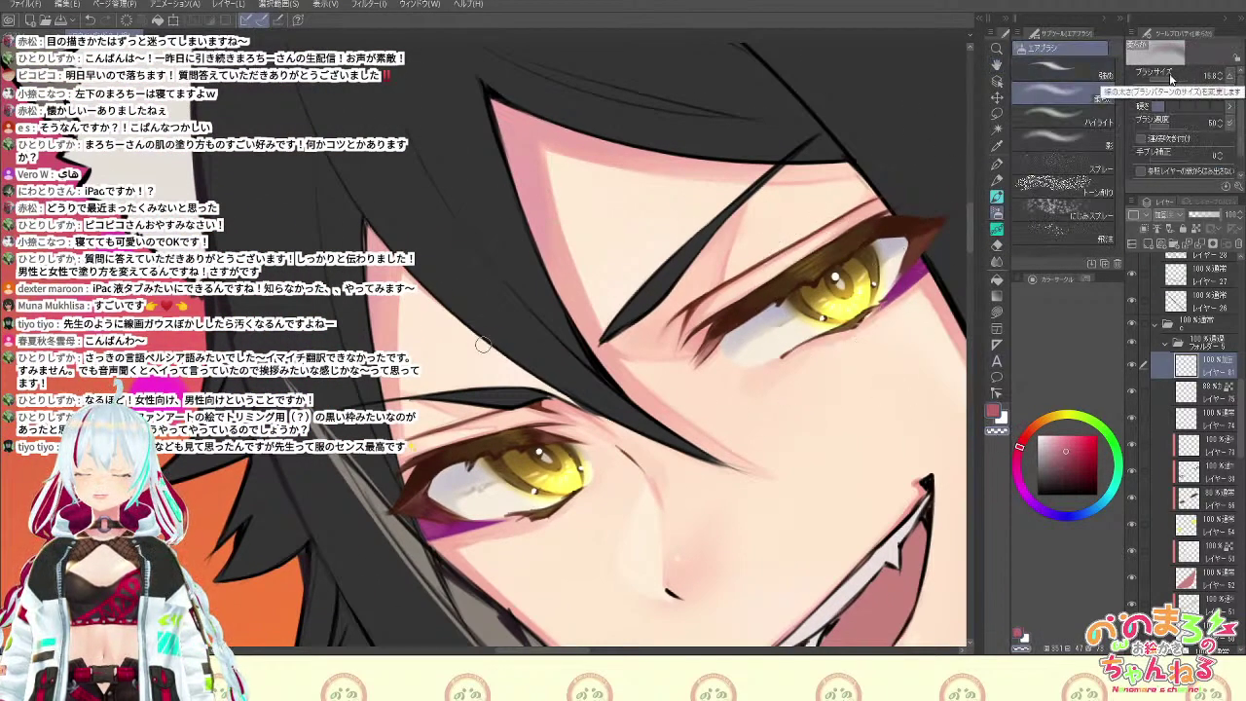
{"action": "left_click_drag", "start_coordinate": [1123, 384], "coordinate": [1135, 380]}
{"action": "left_click", "coordinate": [1143, 366]}
{"action": "left_click", "coordinate": [1144, 366]}
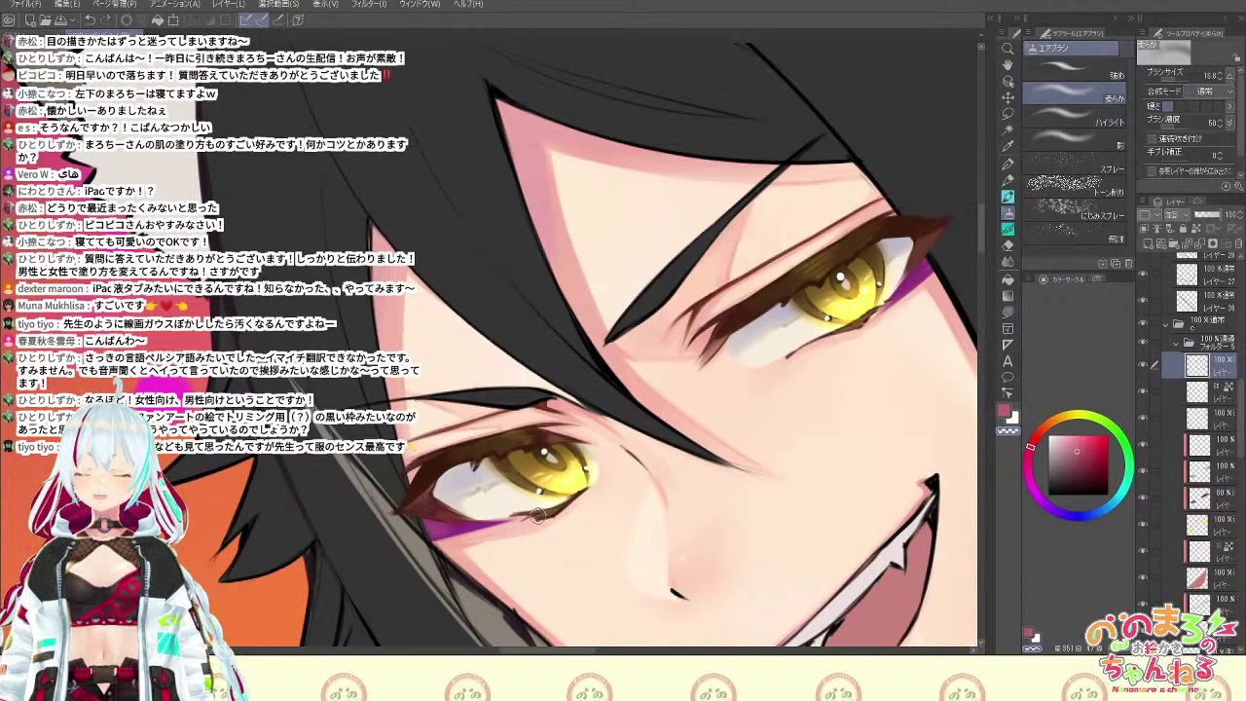
{"action": "key", "text": "space"}
{"action": "left_click_drag", "start_coordinate": [788, 390], "coordinate": [705, 391]}
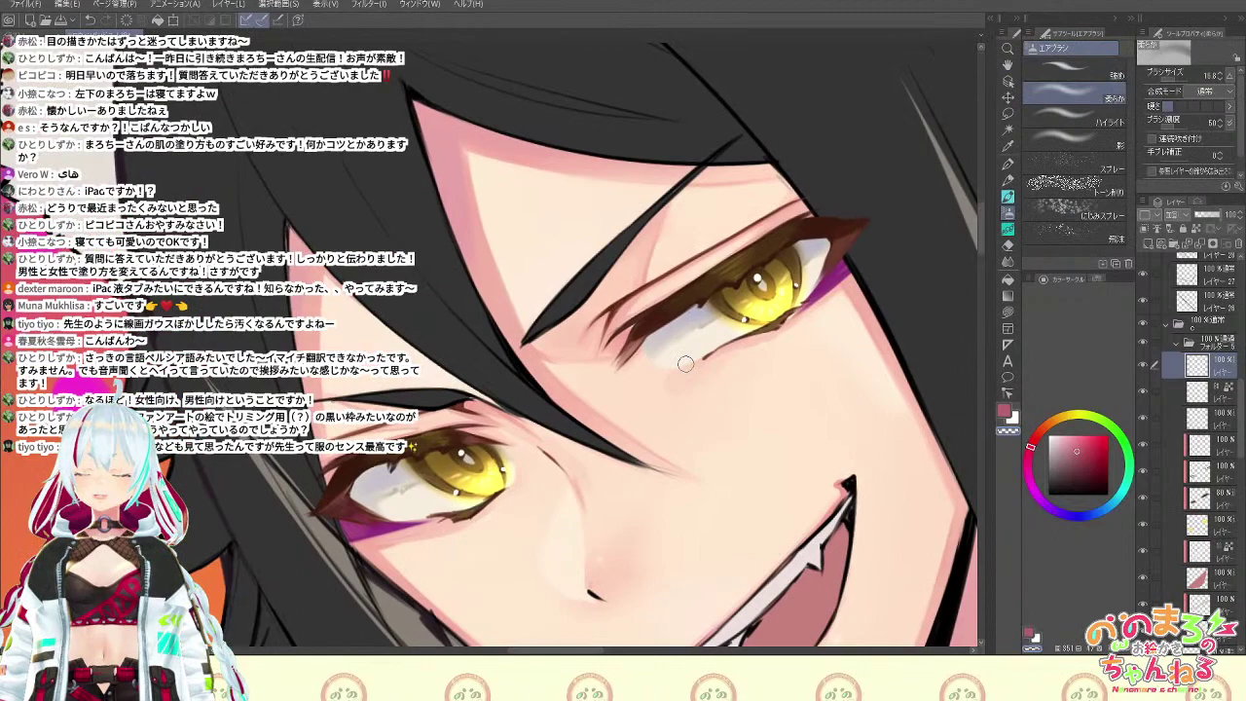
Add a new layer above the glow layer and choose a muted blue for the soft skin watercolor brush
{"action": "left_click", "coordinate": [1149, 244]}
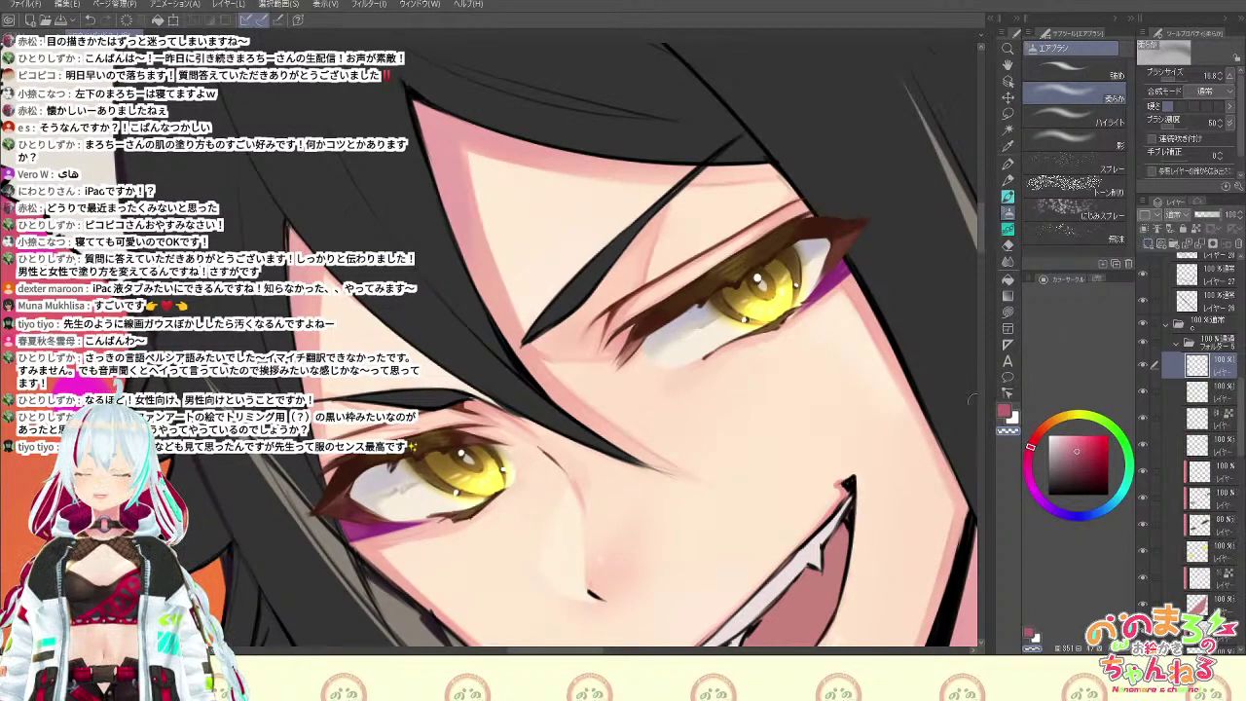
{"action": "key", "text": "space"}
{"action": "left_click_drag", "start_coordinate": [881, 455], "coordinate": [909, 523]}
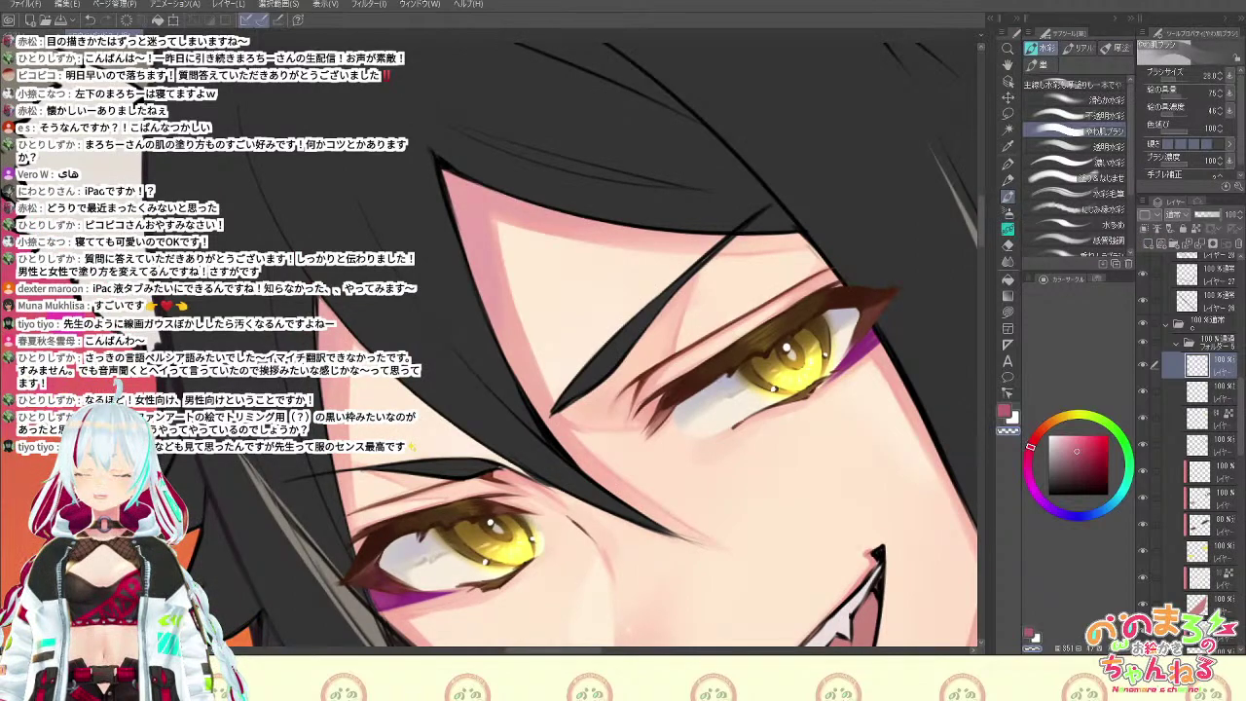
{"action": "left_click", "coordinate": [1096, 514]}
{"action": "left_click", "coordinate": [1077, 440]}
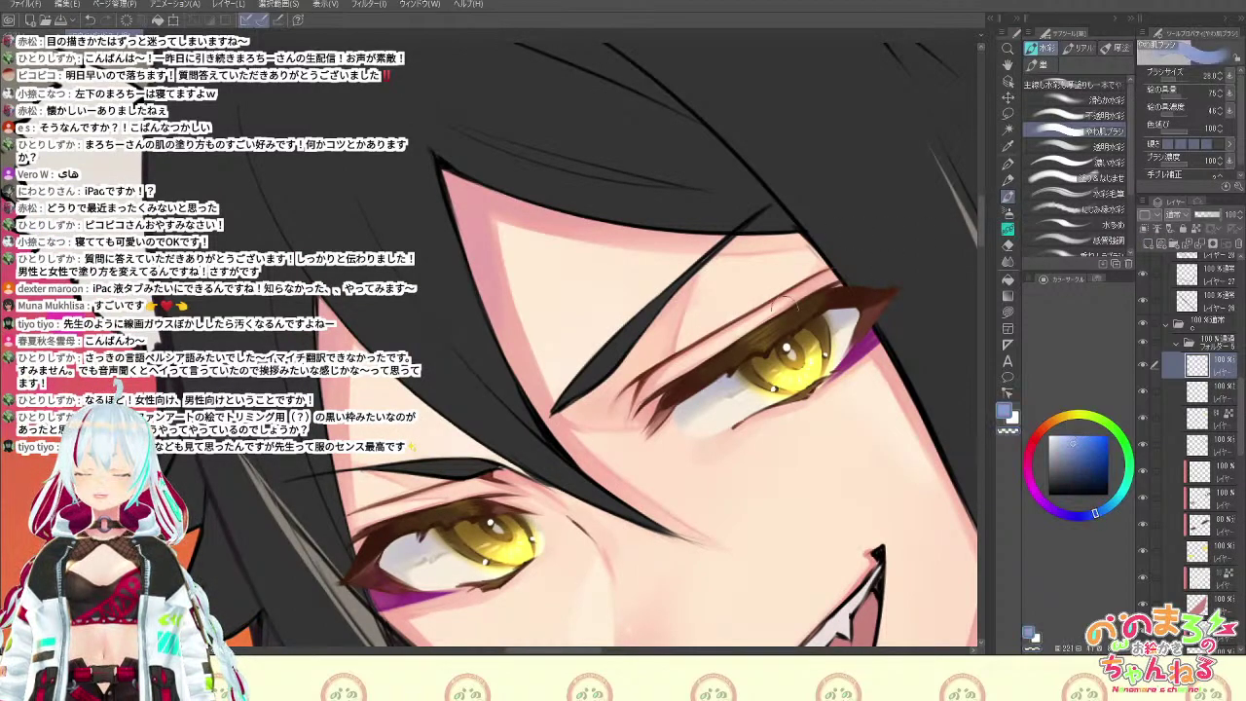
Undo a test stroke on the iris, set the new layer's blending mode to Screen and reduce the brush size
{"action": "mouse_move", "coordinate": [756, 375]}
{"action": "left_mouse_down"}
{"action": "mouse_move", "coordinate": [756, 363]}
{"action": "mouse_move", "coordinate": [796, 341]}
{"action": "left_mouse_up"}
{"action": "key", "text": "ctrl+z"}
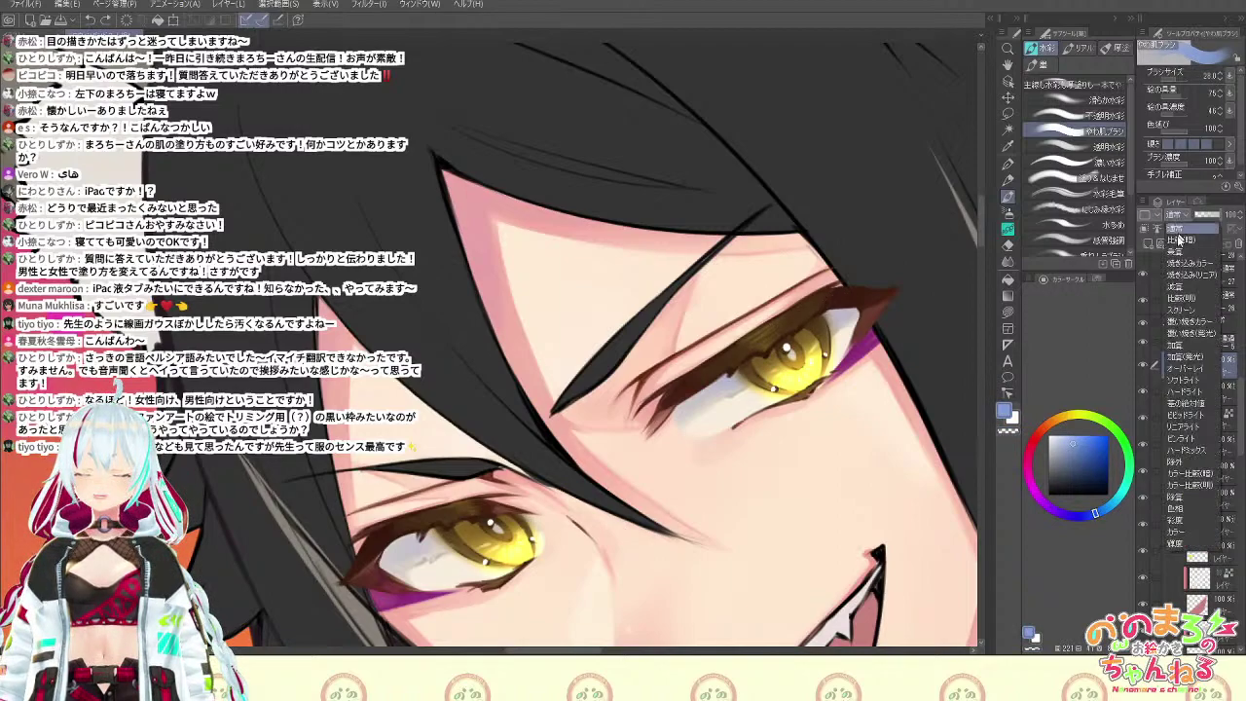
{"action": "left_click", "coordinate": [1181, 283]}
{"action": "left_click", "coordinate": [1173, 79]}
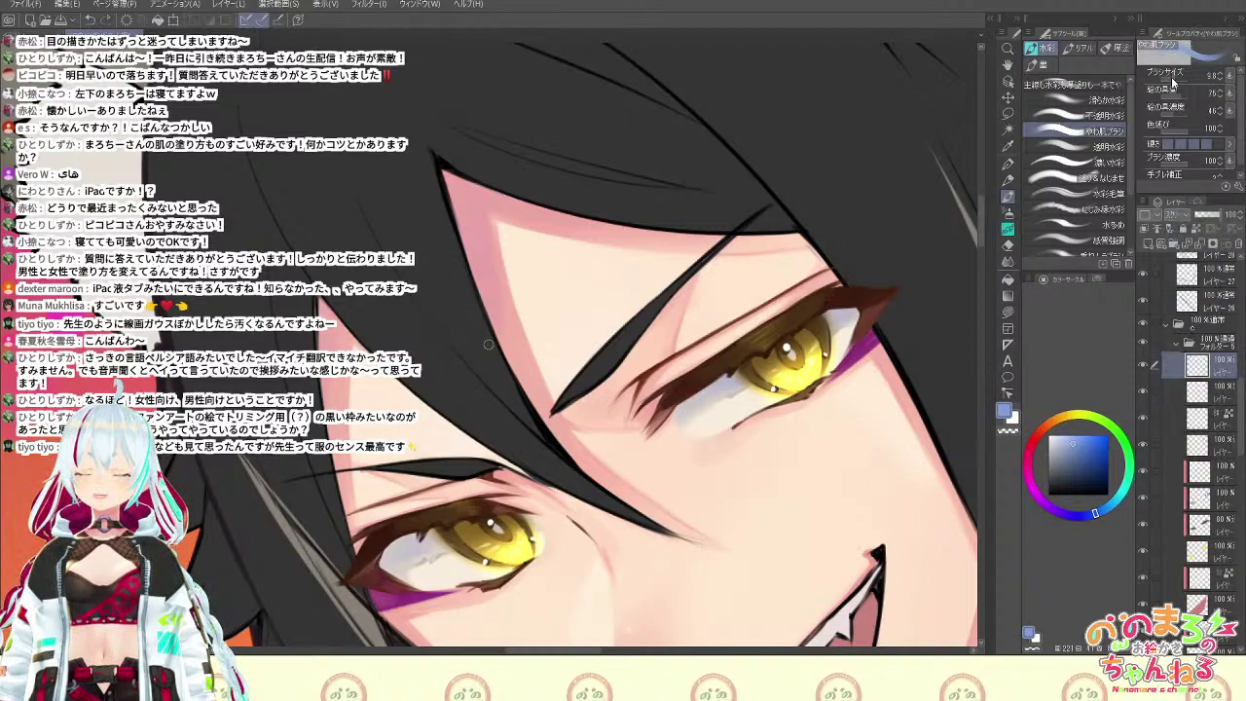
Paint muted blue reflections across the upper part of both irises and clean up their edges with the eraser
{"action": "mouse_move", "coordinate": [764, 357]}
{"action": "left_mouse_down"}
{"action": "mouse_move", "coordinate": [754, 366]}
{"action": "mouse_move", "coordinate": [810, 326]}
{"action": "mouse_move", "coordinate": [801, 345]}
{"action": "left_mouse_up"}
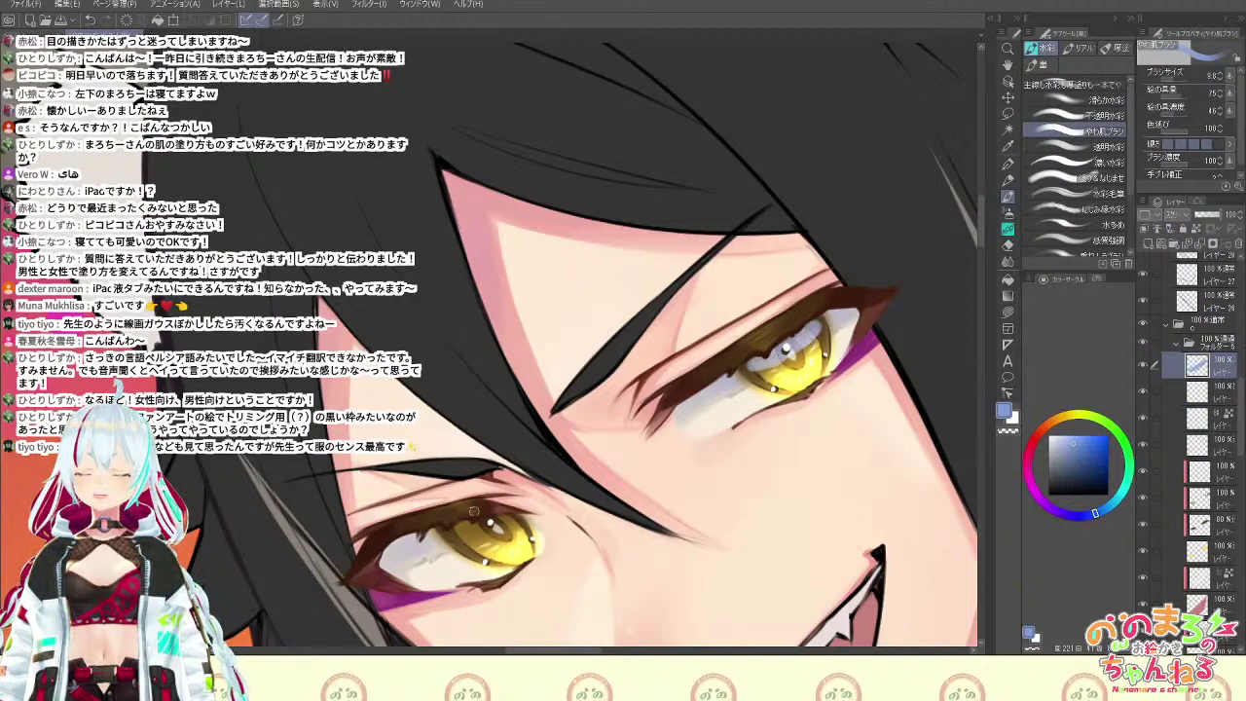
{"action": "mouse_move", "coordinate": [473, 510]}
{"action": "left_mouse_down"}
{"action": "mouse_move", "coordinate": [476, 524]}
{"action": "mouse_move", "coordinate": [475, 535]}
{"action": "mouse_move", "coordinate": [506, 519]}
{"action": "mouse_move", "coordinate": [500, 549]}
{"action": "left_mouse_up"}
{"action": "scroll", "coordinate": [500, 549], "scroll_direction": "down", "scroll_amount": 5}
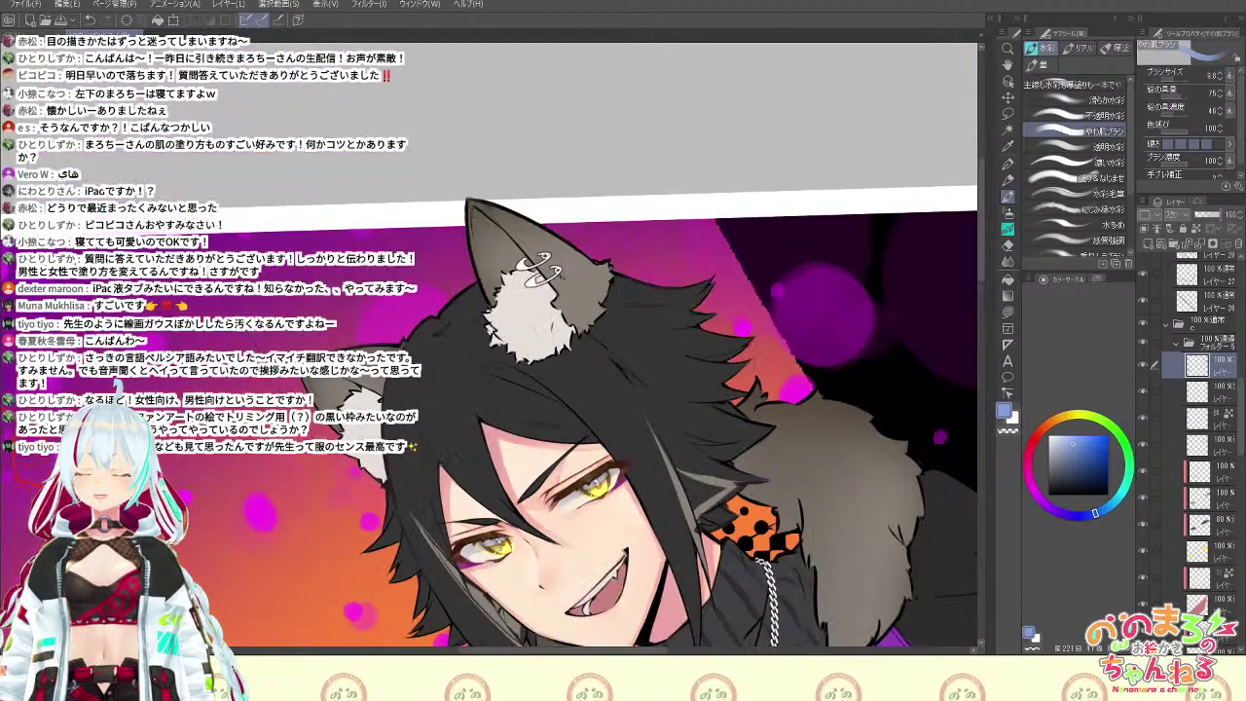
{"action": "scroll", "coordinate": [500, 549], "scroll_direction": "up", "scroll_amount": 5}
{"action": "key", "text": "e"}
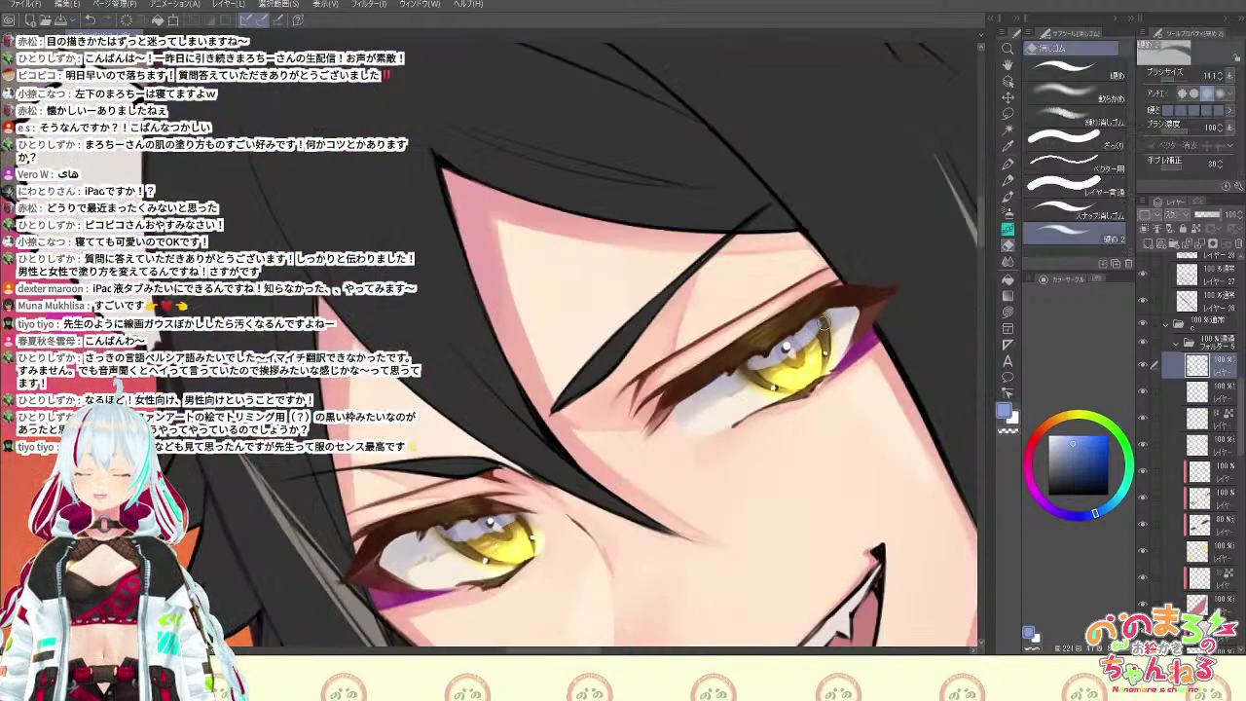
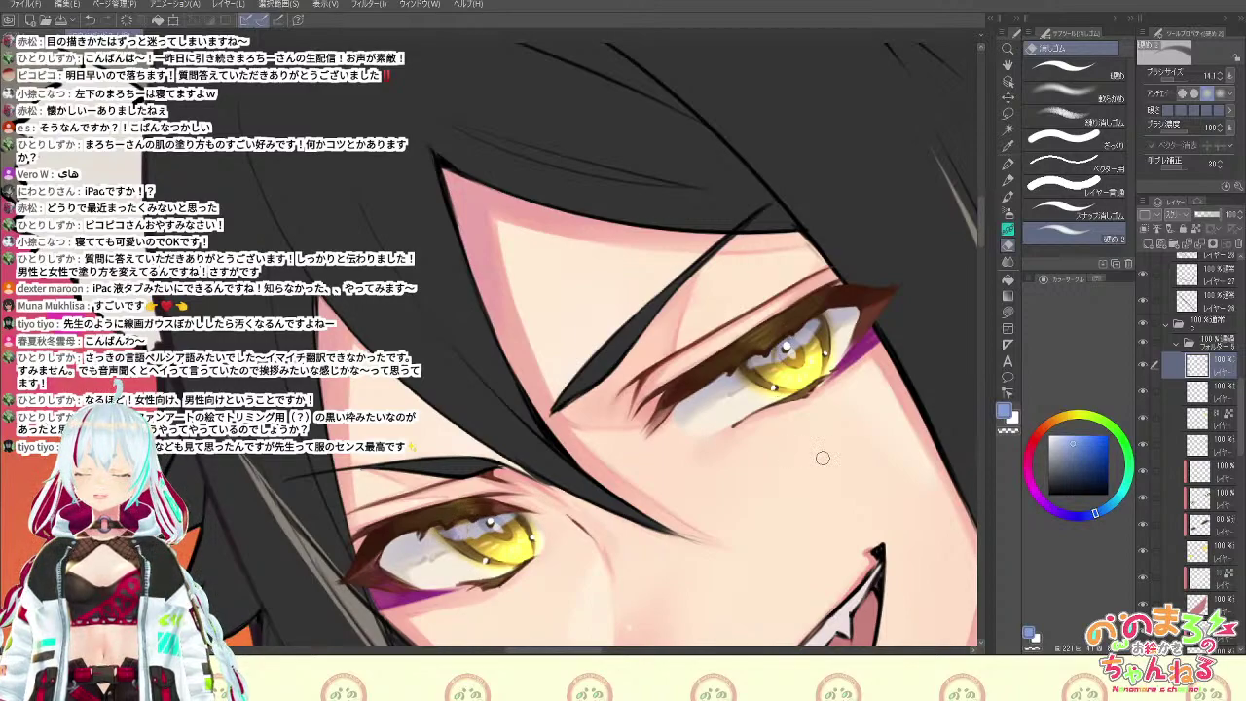
Lock the reflection layer's transparent pixels and try tinting the iris reflection vivid magenta with the soft airbrush at about size 20
{"action": "key", "text": "b"}
{"action": "left_click", "coordinate": [1034, 445]}
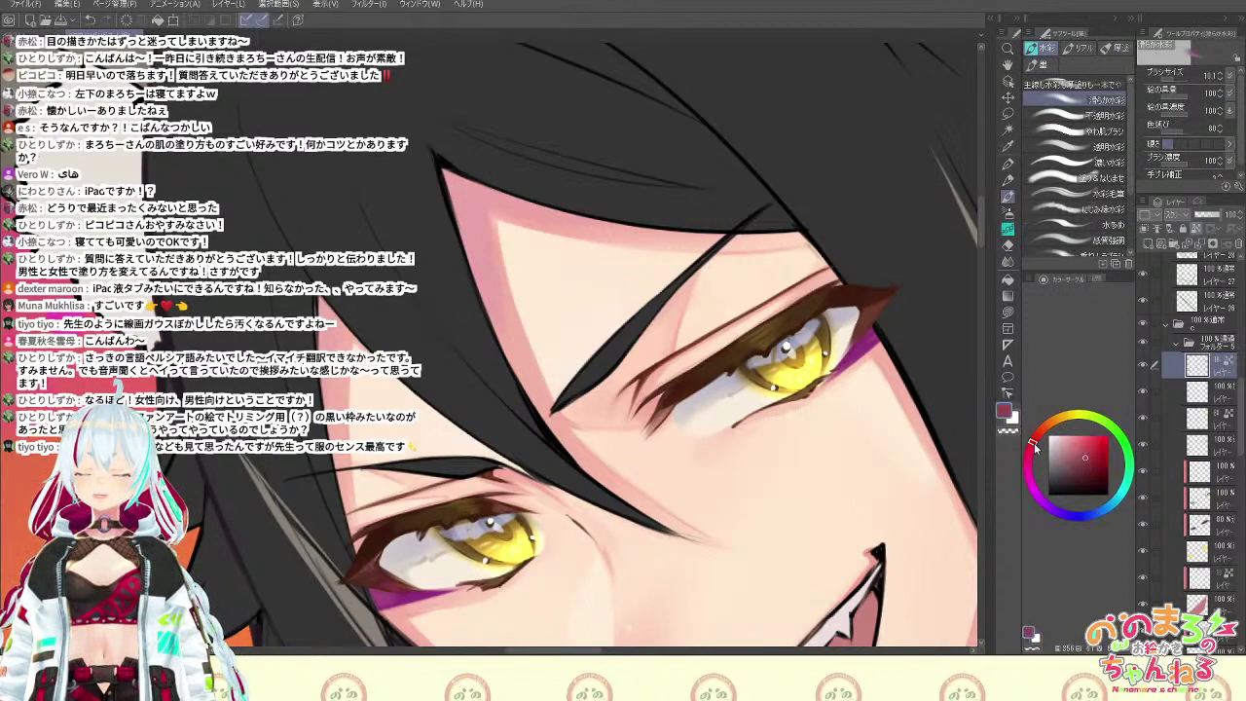
{"action": "key", "text": "b"}
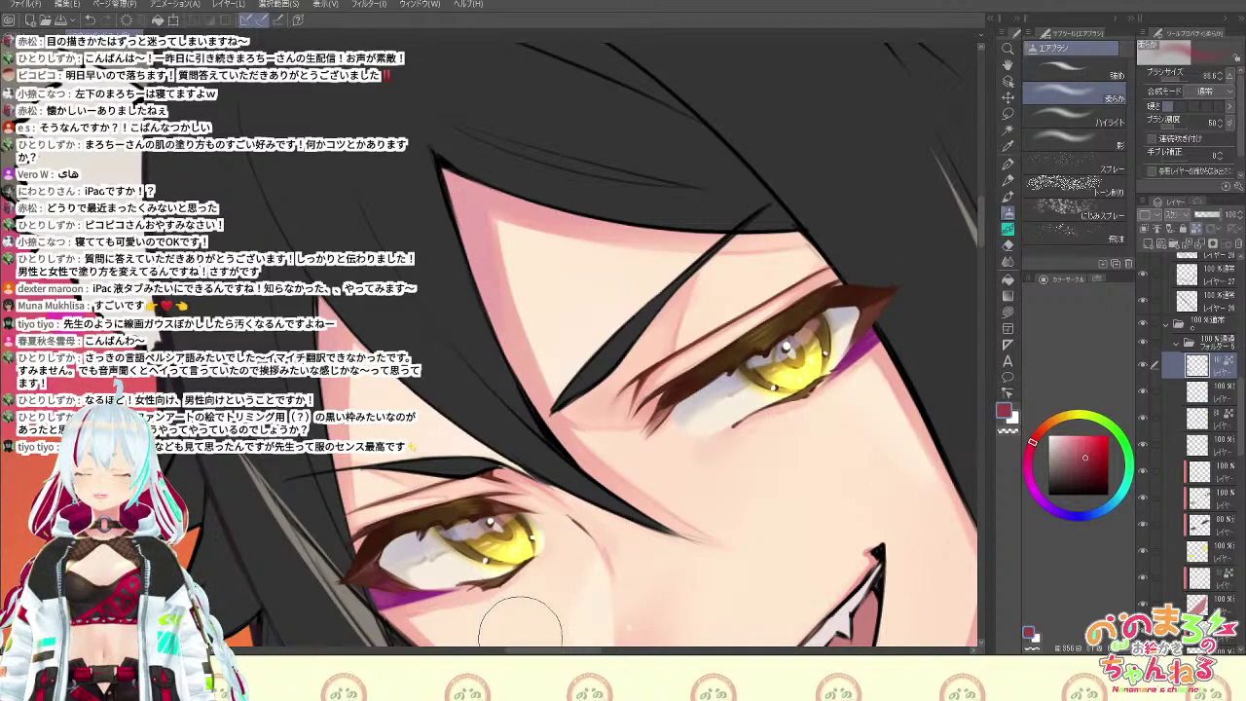
{"action": "key", "text": "c"}
{"action": "left_click_drag", "start_coordinate": [902, 391], "coordinate": [952, 315]}
{"action": "key", "text": "c"}
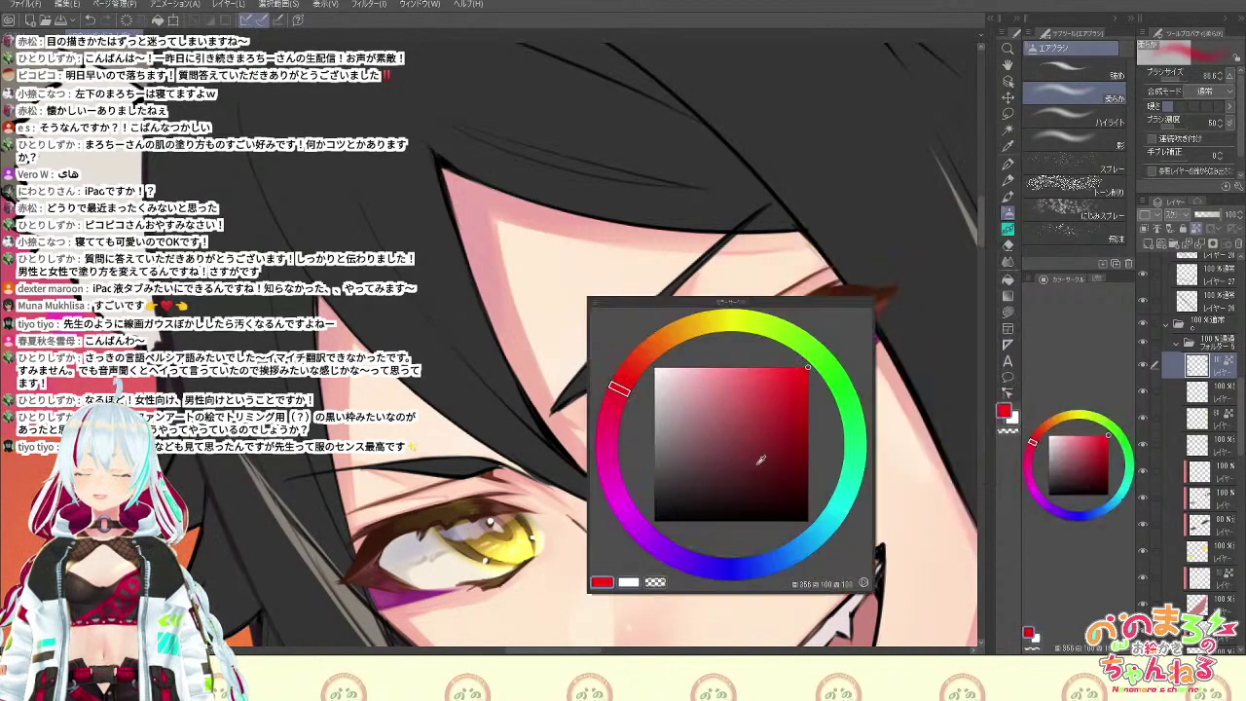
{"action": "key", "text": "c"}
{"action": "left_click", "coordinate": [569, 563]}
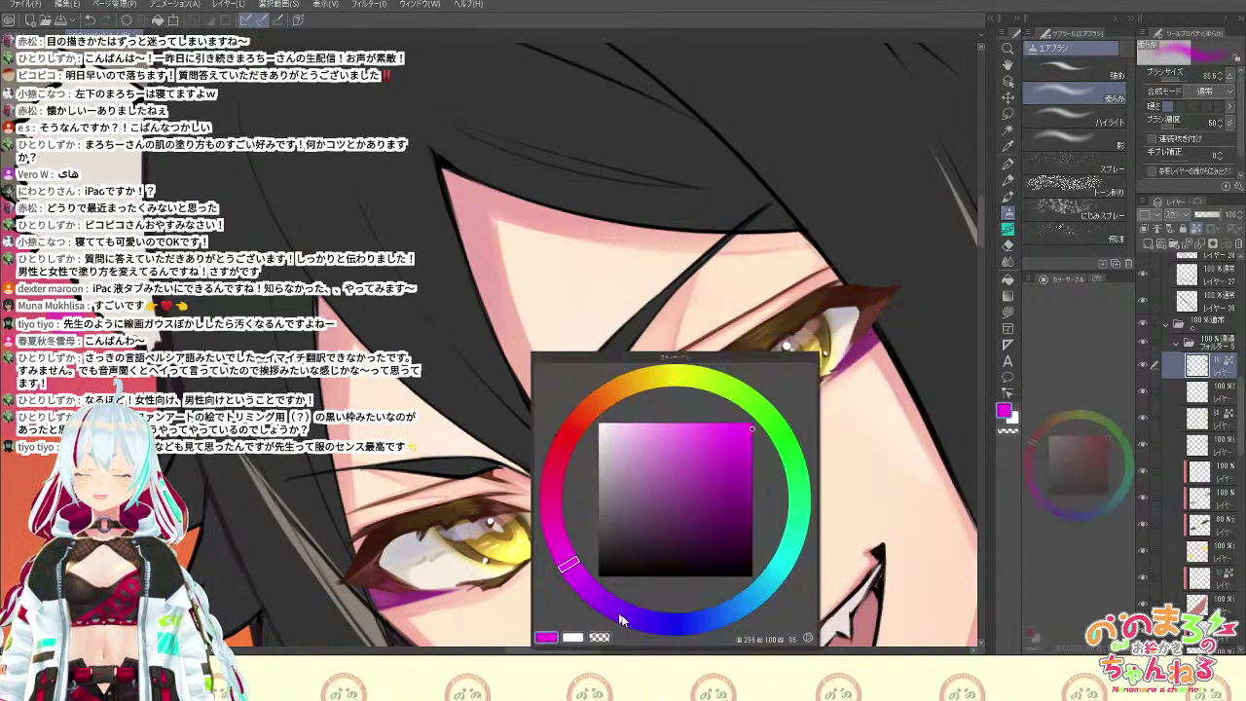
{"action": "left_click_drag", "start_coordinate": [1175, 79], "coordinate": [1169, 79]}
{"action": "left_click_drag", "start_coordinate": [825, 316], "coordinate": [822, 332]}
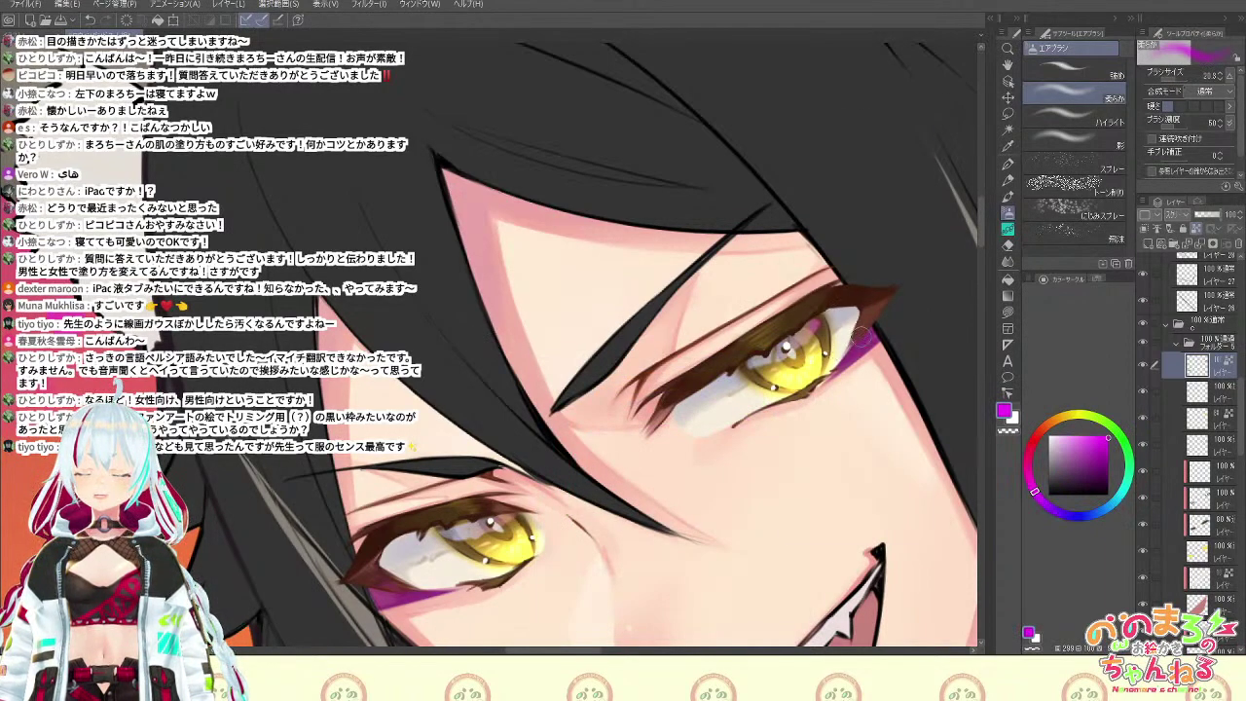
Undo the magenta tint and tint the iris reflections with the soft airbrush in a darker, muted purple
{"action": "key", "text": "c"}
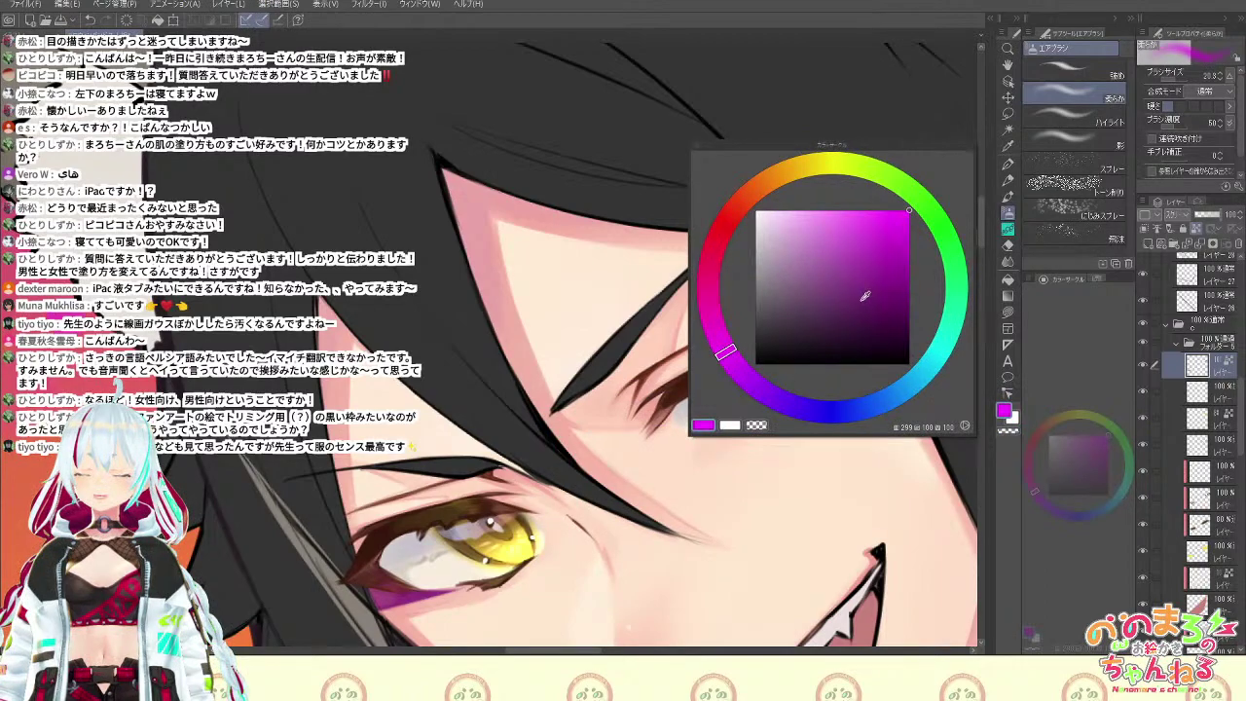
{"action": "key", "text": "c"}
{"action": "key", "text": "c"}
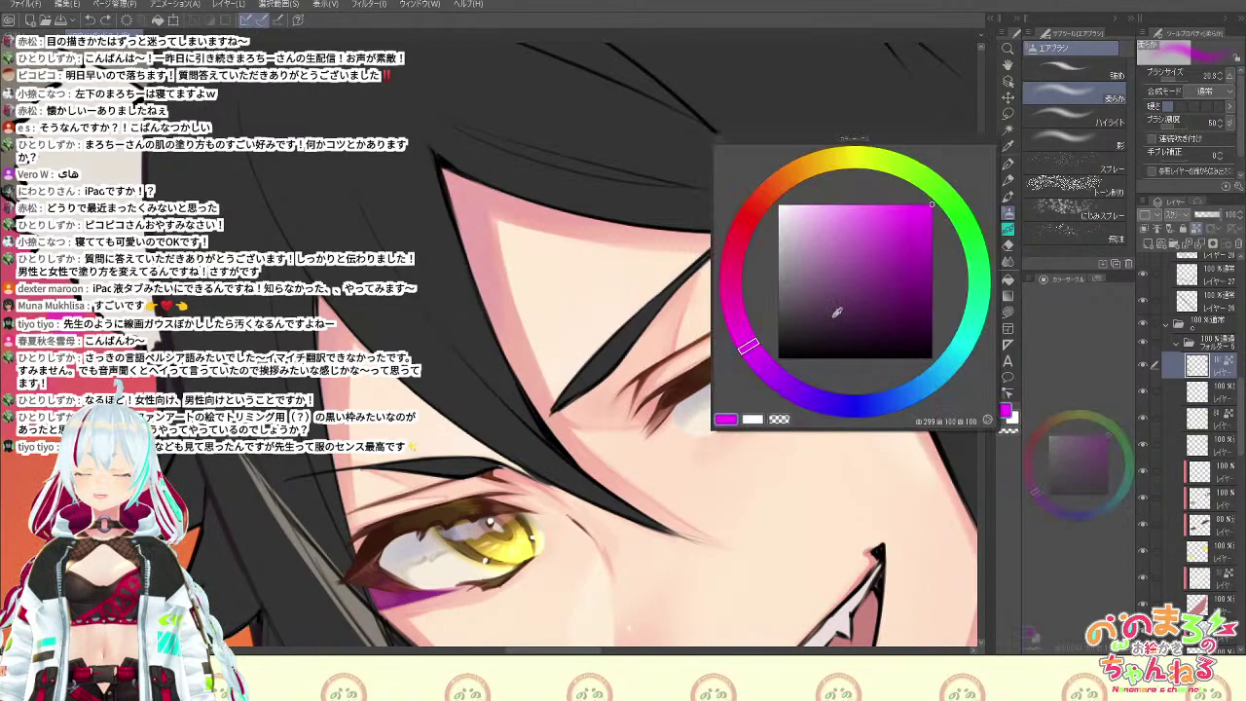
{"action": "left_click", "coordinate": [882, 275]}
{"action": "key", "text": "Escape"}
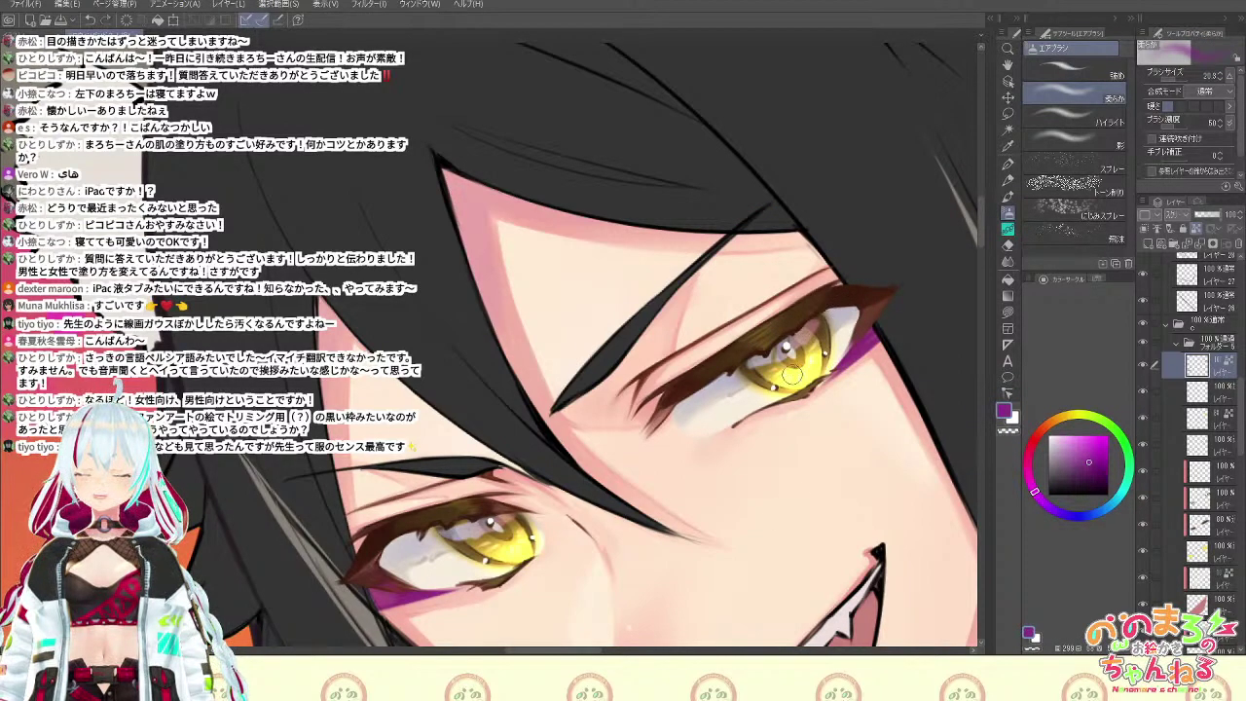
Review the Tabmate controller's button assignments and the pop-up palette options for the directional pad's left direction
{"action": "left_click", "coordinate": [32, 9]}
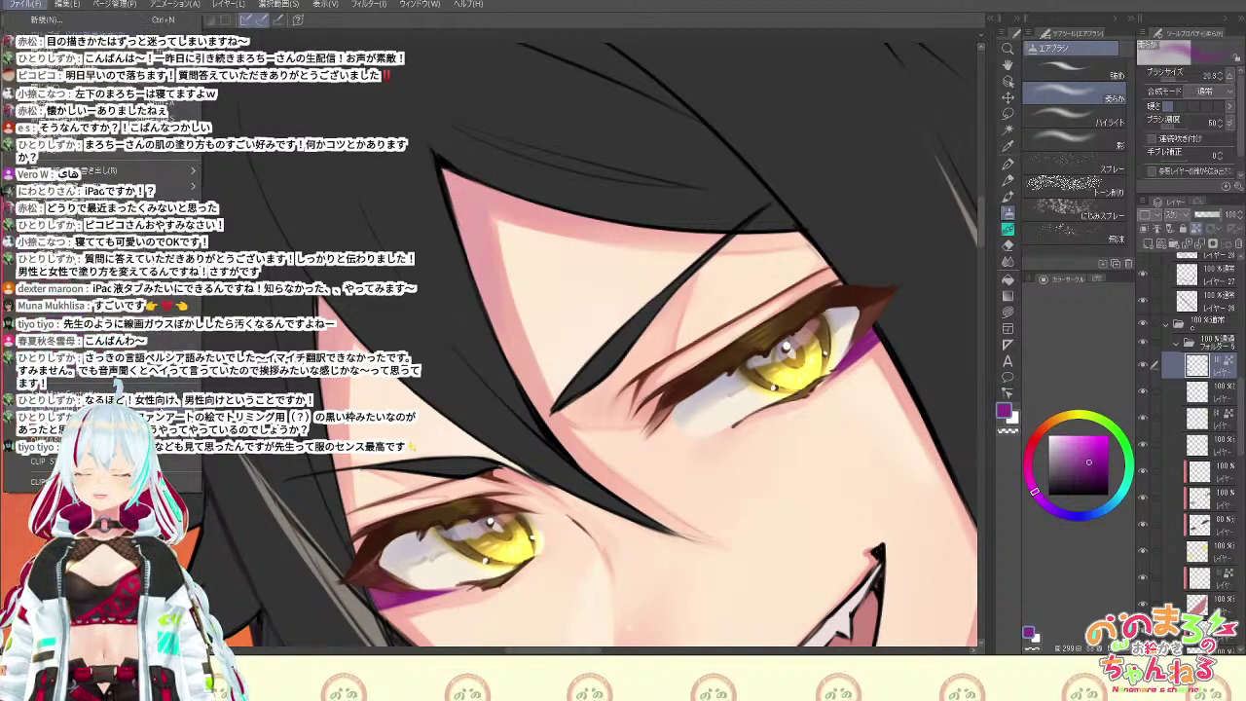
{"action": "mouse_move", "coordinate": [146, 409]}
{"action": "left_click", "coordinate": [263, 428]}
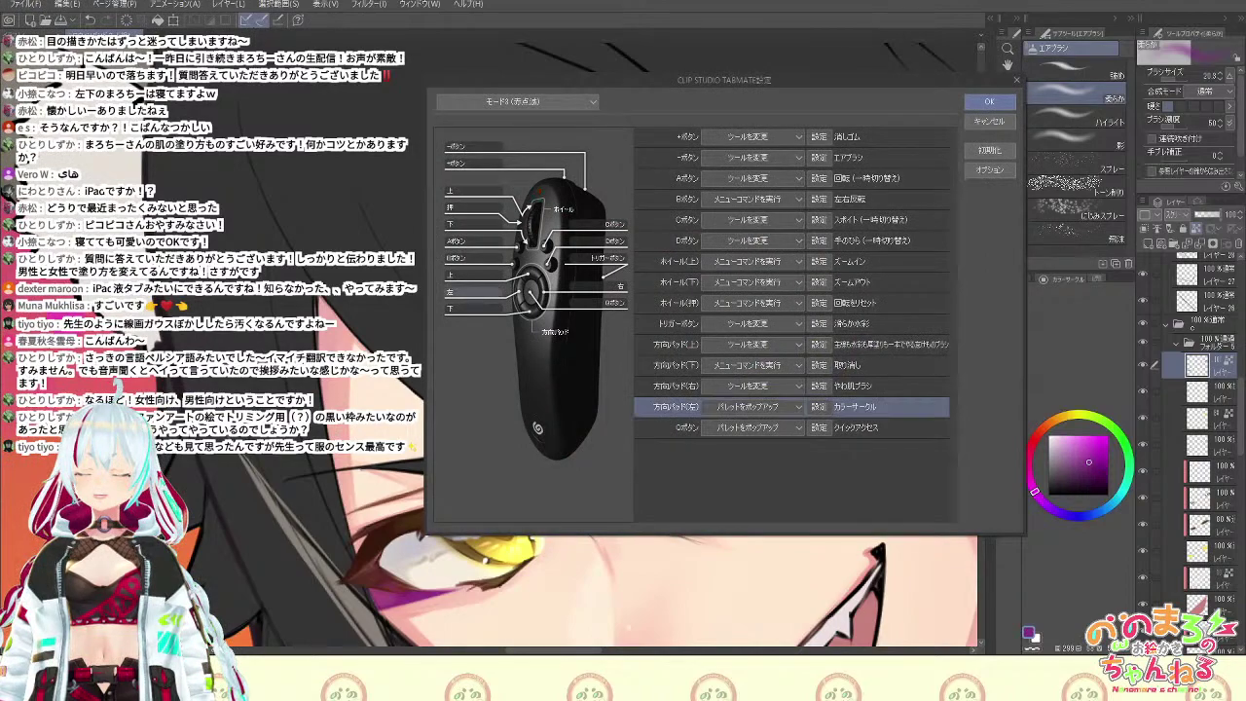
{"action": "left_click", "coordinate": [799, 407]}
{"action": "left_click", "coordinate": [798, 412]}
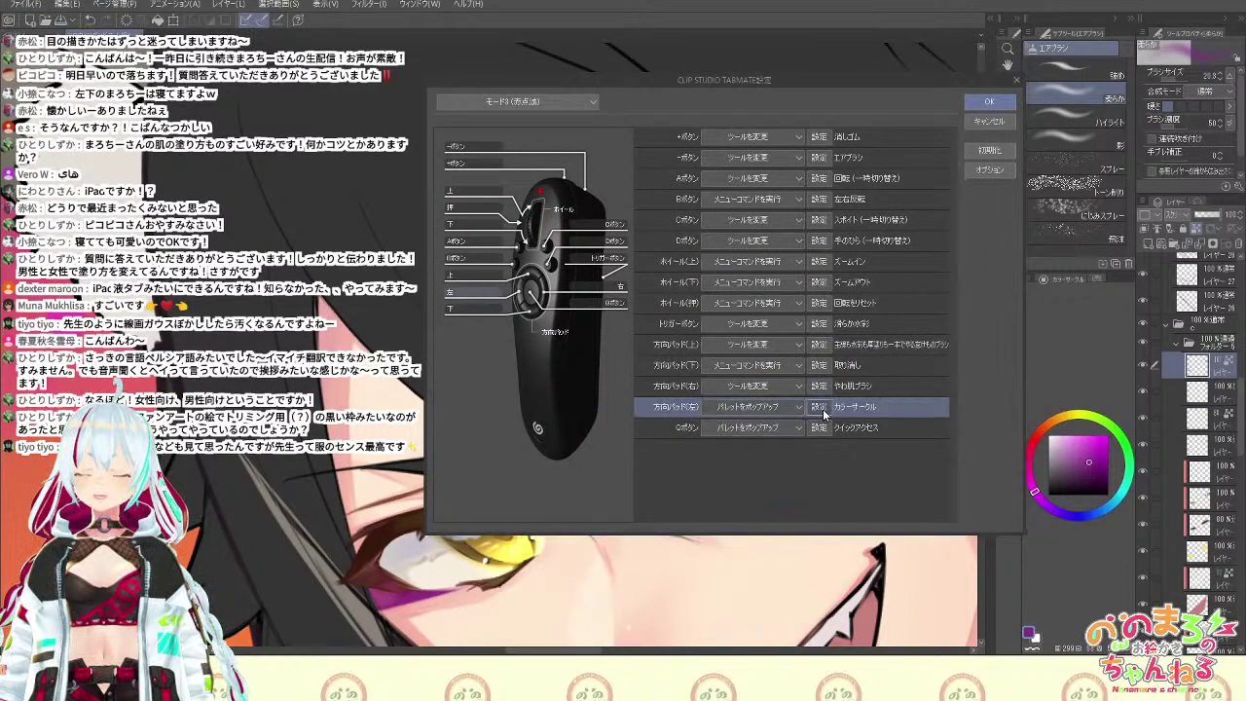
{"action": "left_click", "coordinate": [823, 409]}
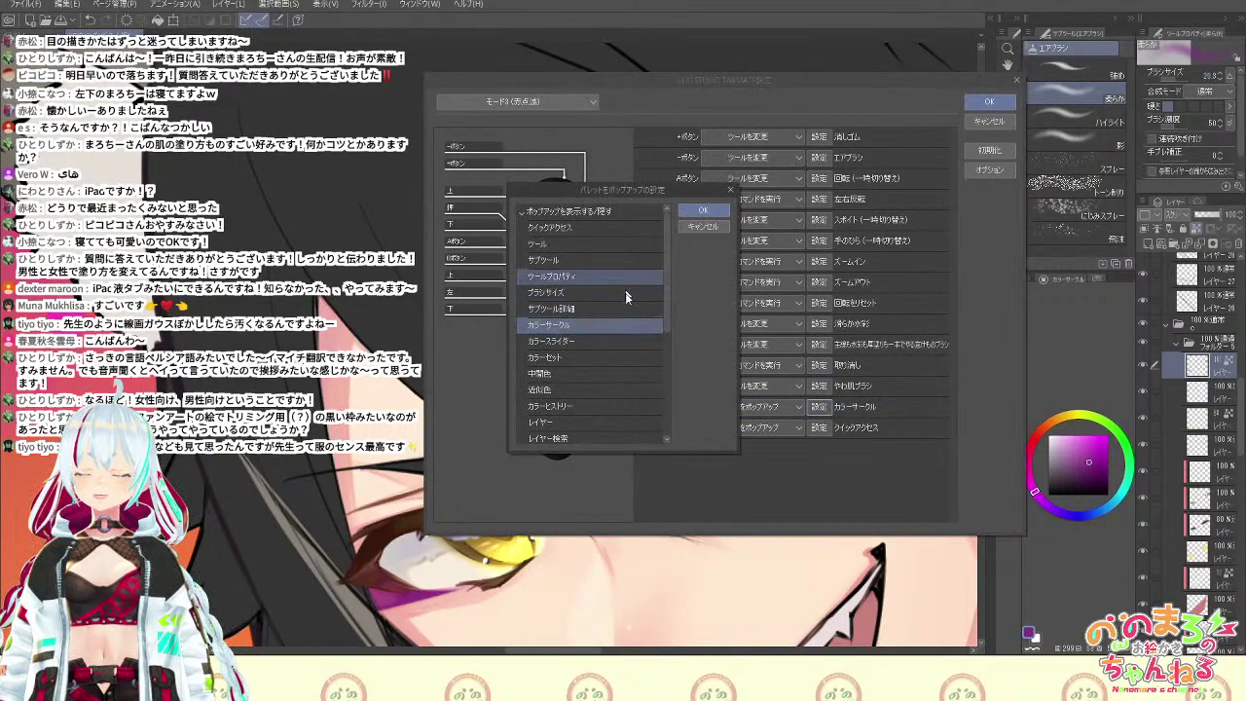
{"action": "left_click", "coordinate": [702, 226]}
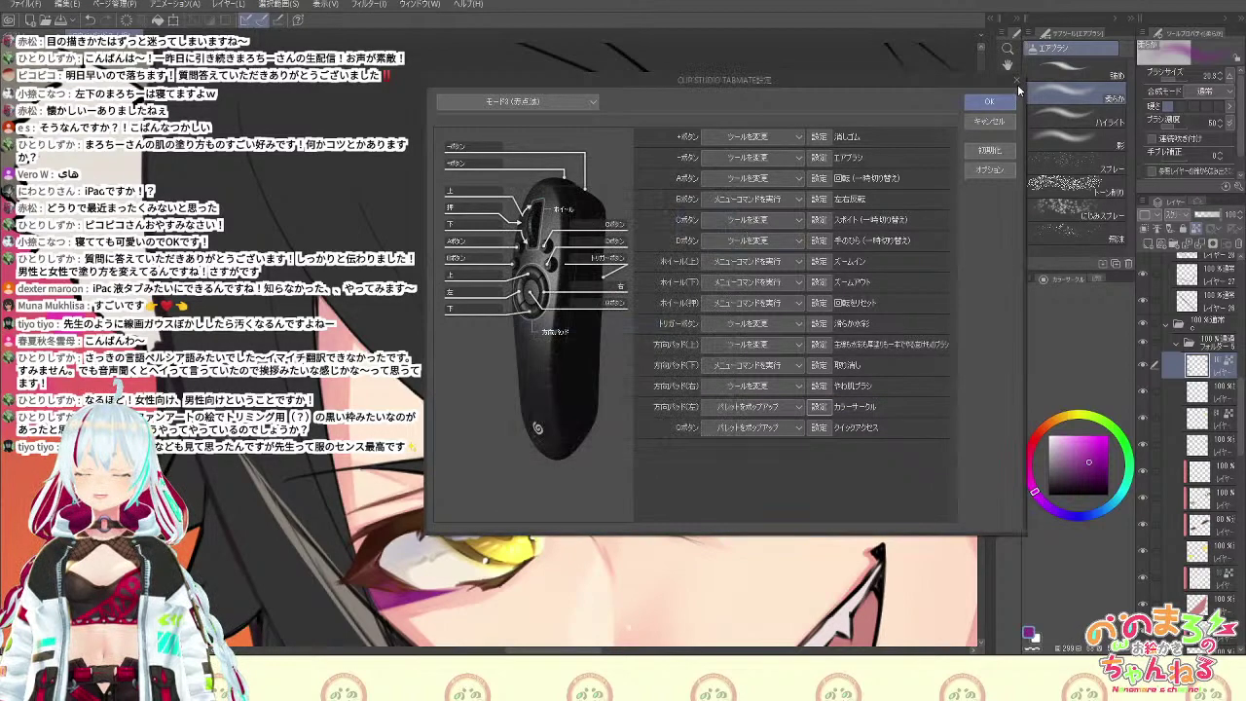
{"action": "left_click", "coordinate": [990, 102]}
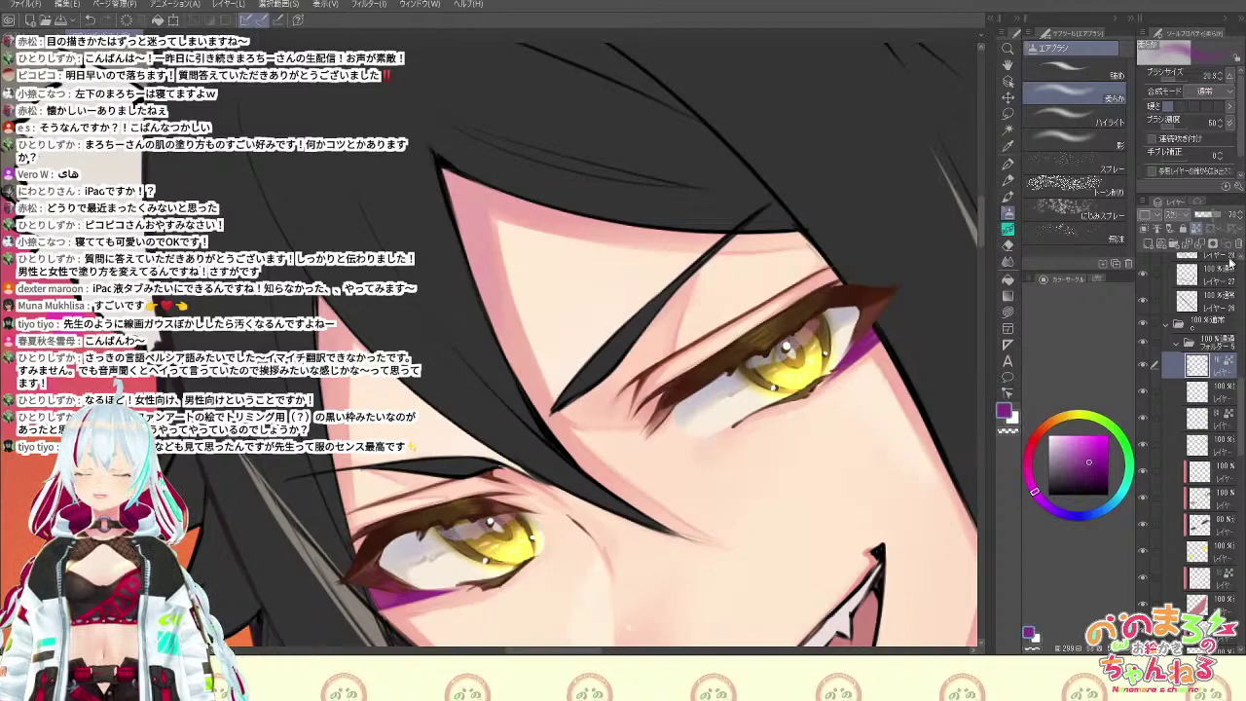
Lower the iris reflection layer's opacity and fade the reflections at the irises' upper edges with a layer mask
{"action": "left_click", "coordinate": [1225, 242]}
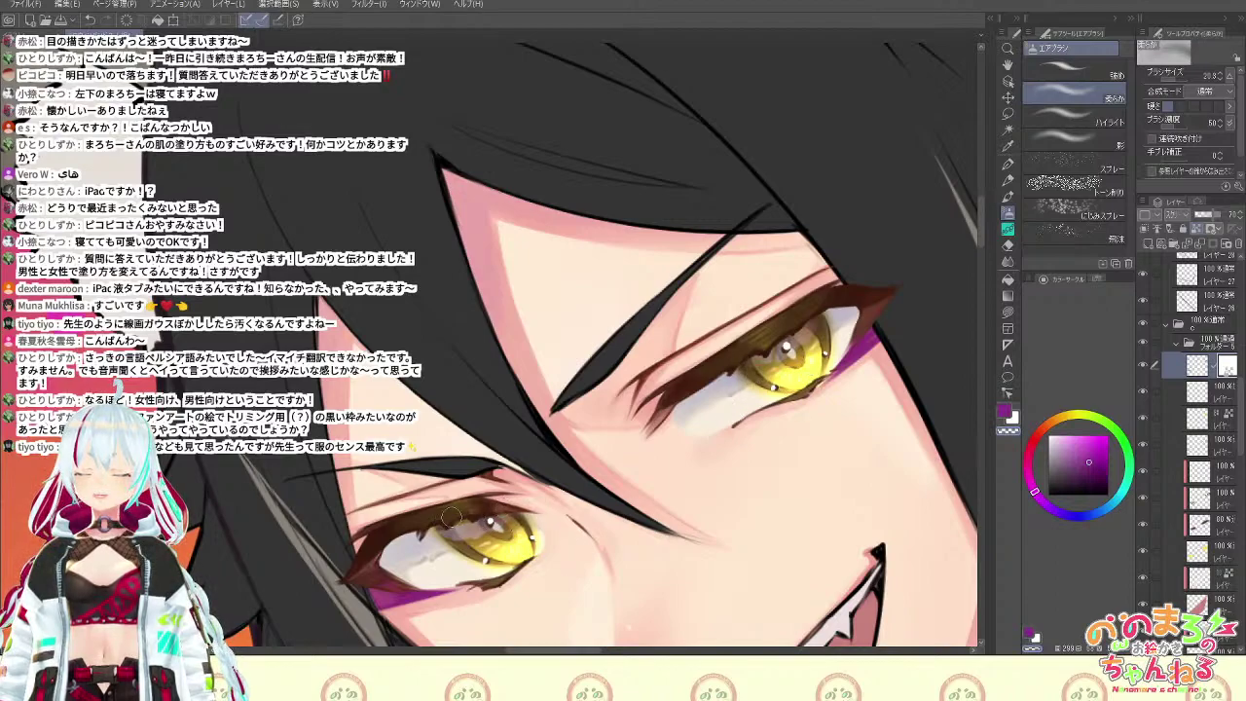
{"action": "scroll", "coordinate": [525, 602], "scroll_direction": "down", "scroll_amount": 4}
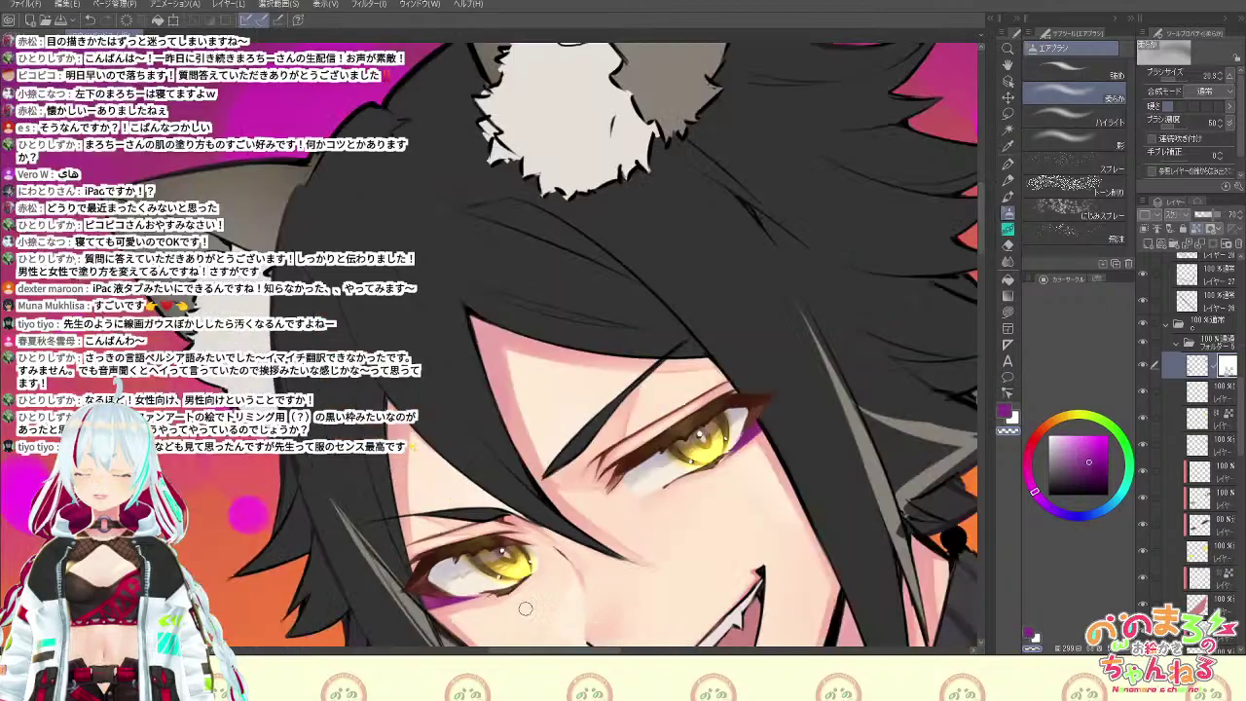
{"action": "key", "text": "space"}
{"action": "left_click_drag", "start_coordinate": [813, 381], "coordinate": [815, 143]}
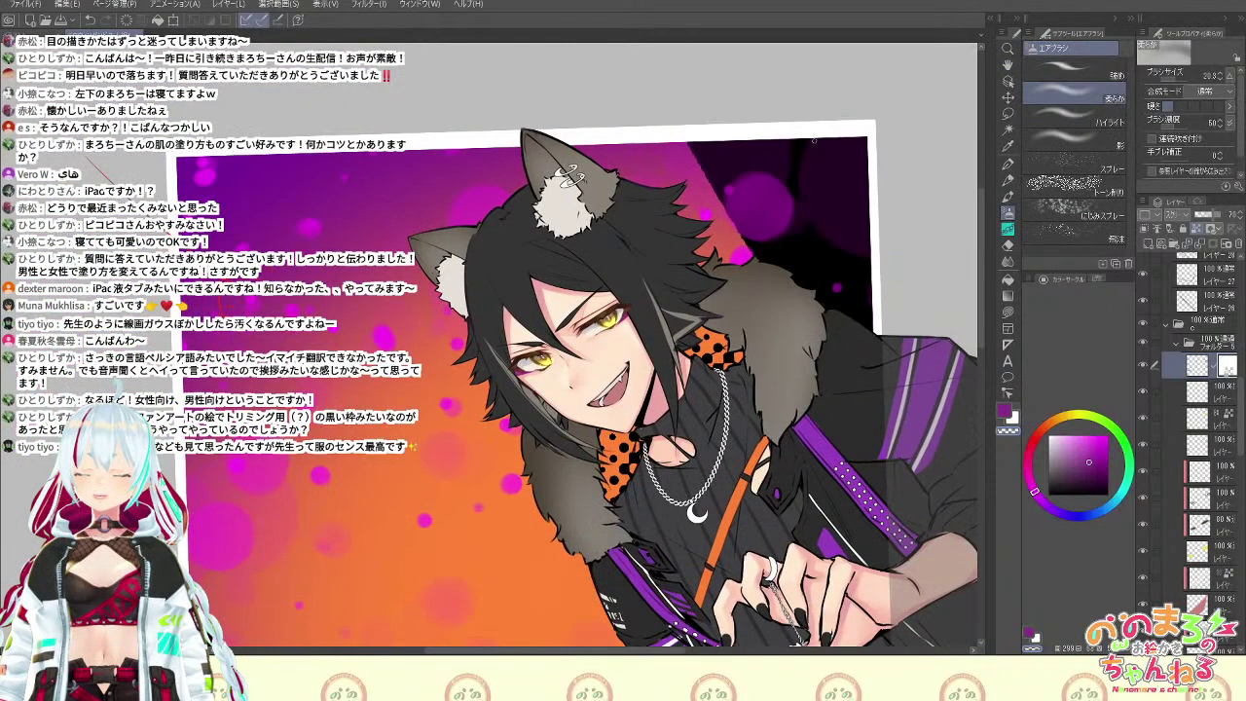
{"action": "scroll", "coordinate": [818, 142], "scroll_direction": "up", "scroll_amount": 4}
{"action": "key", "text": "space"}
{"action": "left_click_drag", "start_coordinate": [638, 468], "coordinate": [877, 311]}
{"action": "left_click_drag", "start_coordinate": [631, 485], "coordinate": [852, 337]}
{"action": "key", "text": "b"}
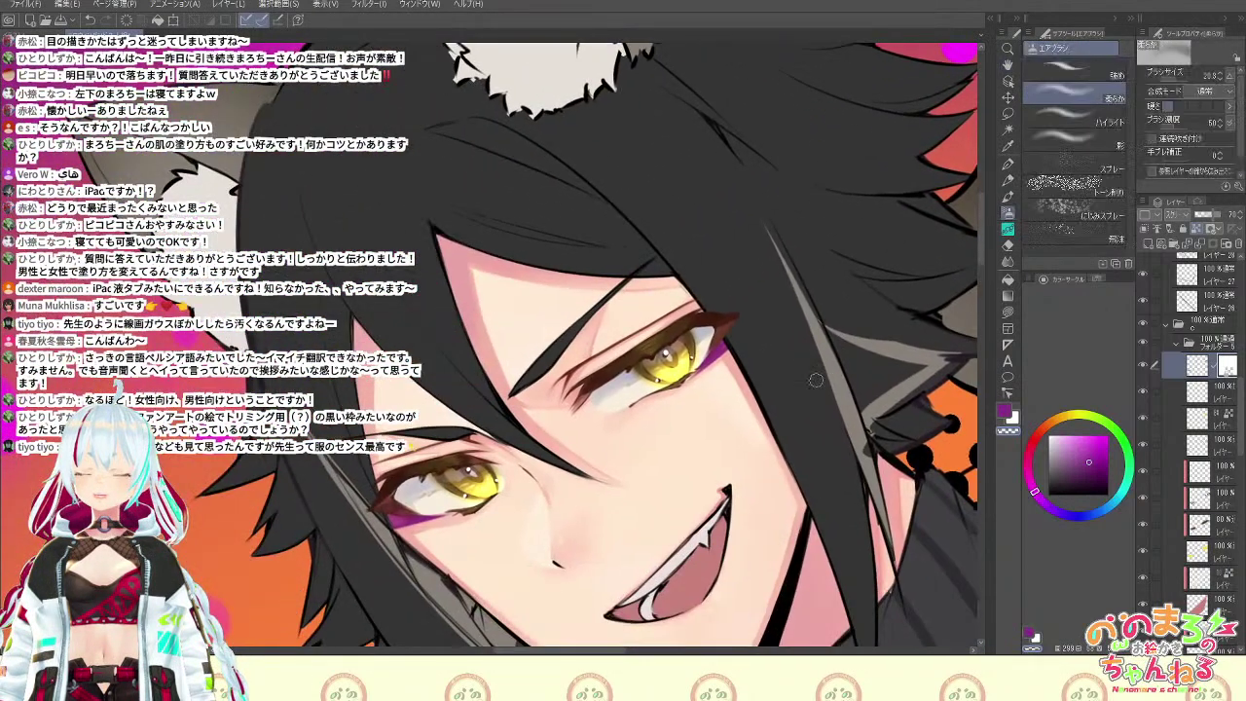
Sample the dark brown from the iris shadow layer and airbrush it softly over the upper part of both irises
{"action": "left_click", "coordinate": [1196, 416]}
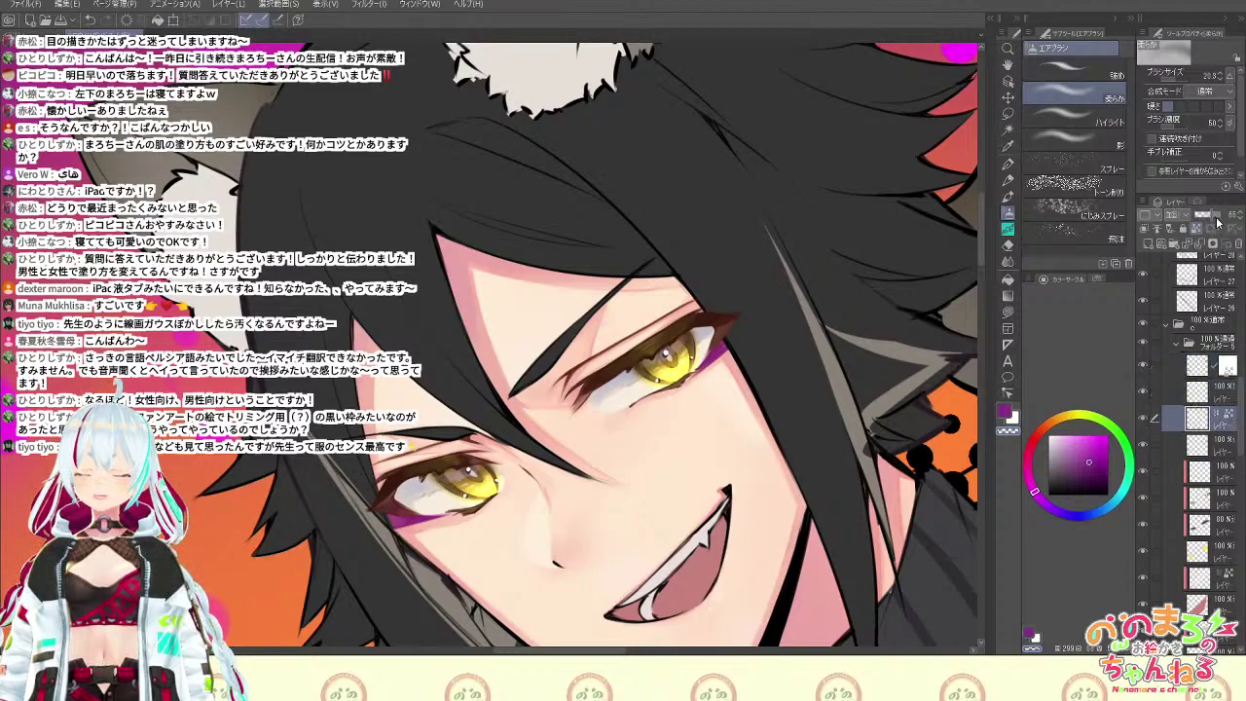
{"action": "left_click", "coordinate": [1176, 534]}
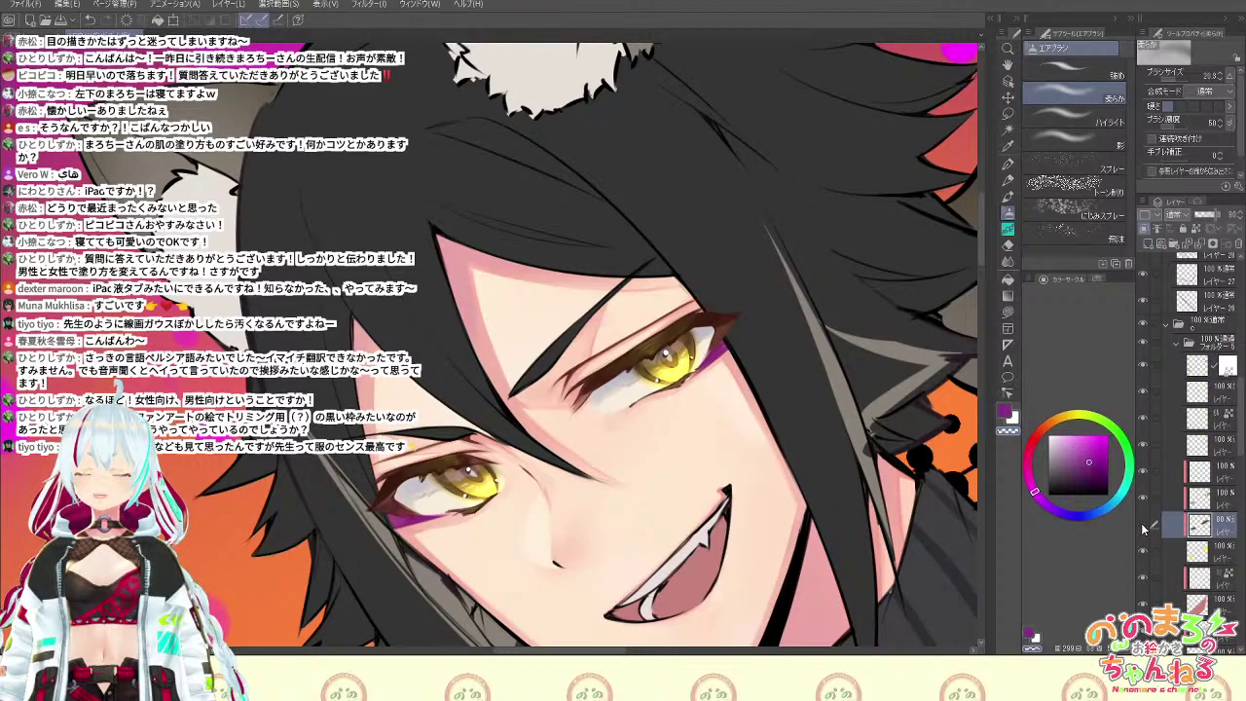
{"action": "left_click", "coordinate": [1143, 525]}
{"action": "left_click", "coordinate": [1144, 528]}
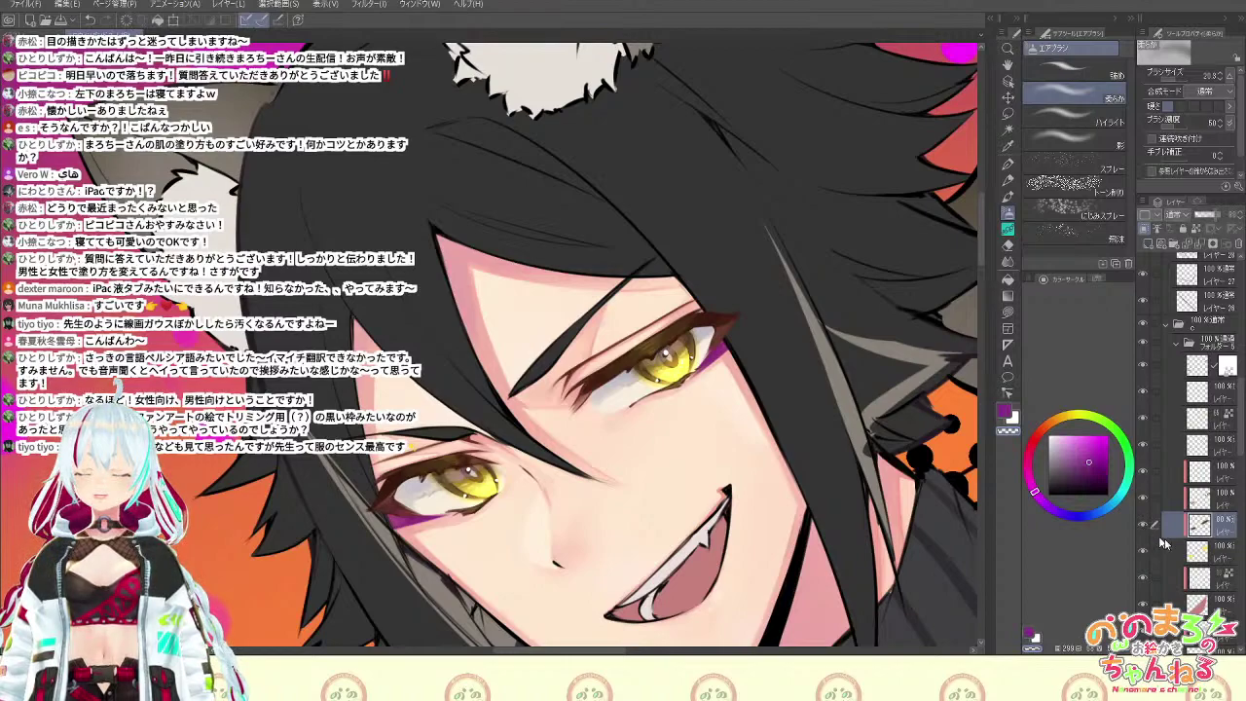
{"action": "key", "text": "i"}
{"action": "left_click", "coordinate": [1073, 97]}
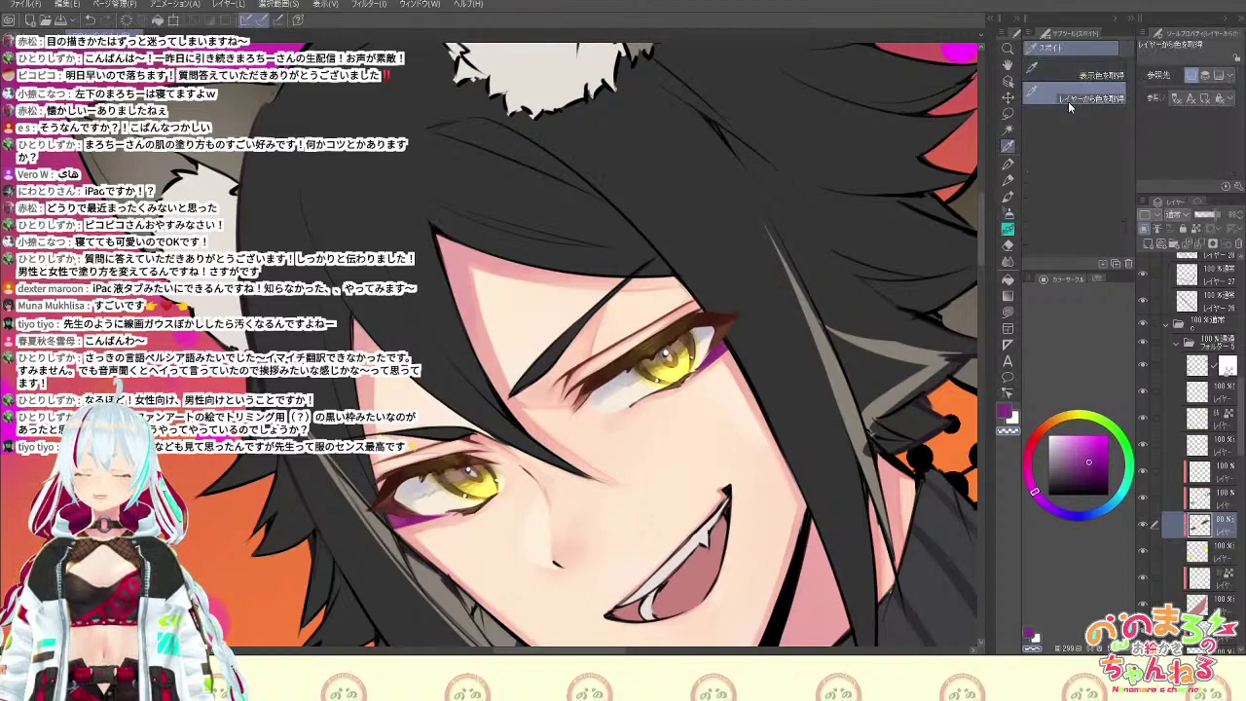
{"action": "left_click", "coordinate": [675, 343]}
{"action": "key", "text": "b"}
{"action": "mouse_move", "coordinate": [689, 354]}
{"action": "left_mouse_down"}
{"action": "mouse_move", "coordinate": [664, 374]}
{"action": "mouse_move", "coordinate": [686, 358]}
{"action": "left_mouse_up"}
{"action": "left_click_drag", "start_coordinate": [448, 487], "coordinate": [470, 473]}
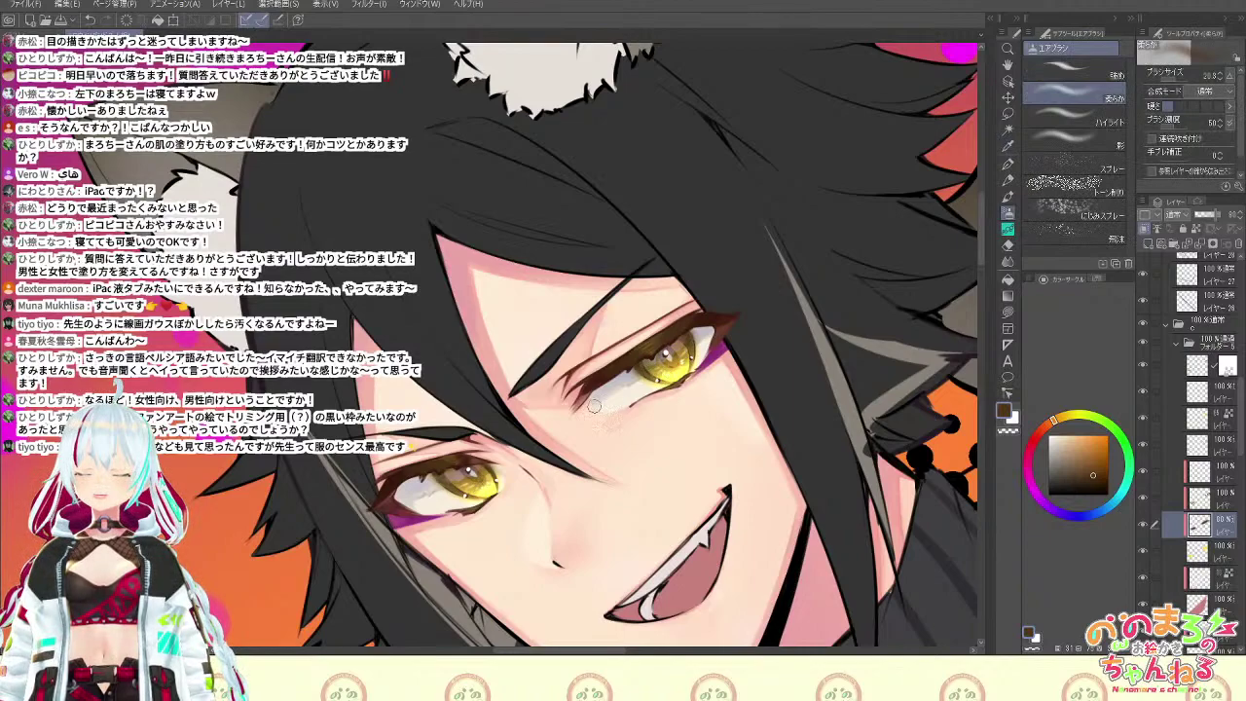
Pick a darker brown and airbrush deeper shadow across the top of both irises on a new layer
{"action": "key", "text": "F6"}
{"action": "key", "text": "F6"}
{"action": "key", "text": "F6"}
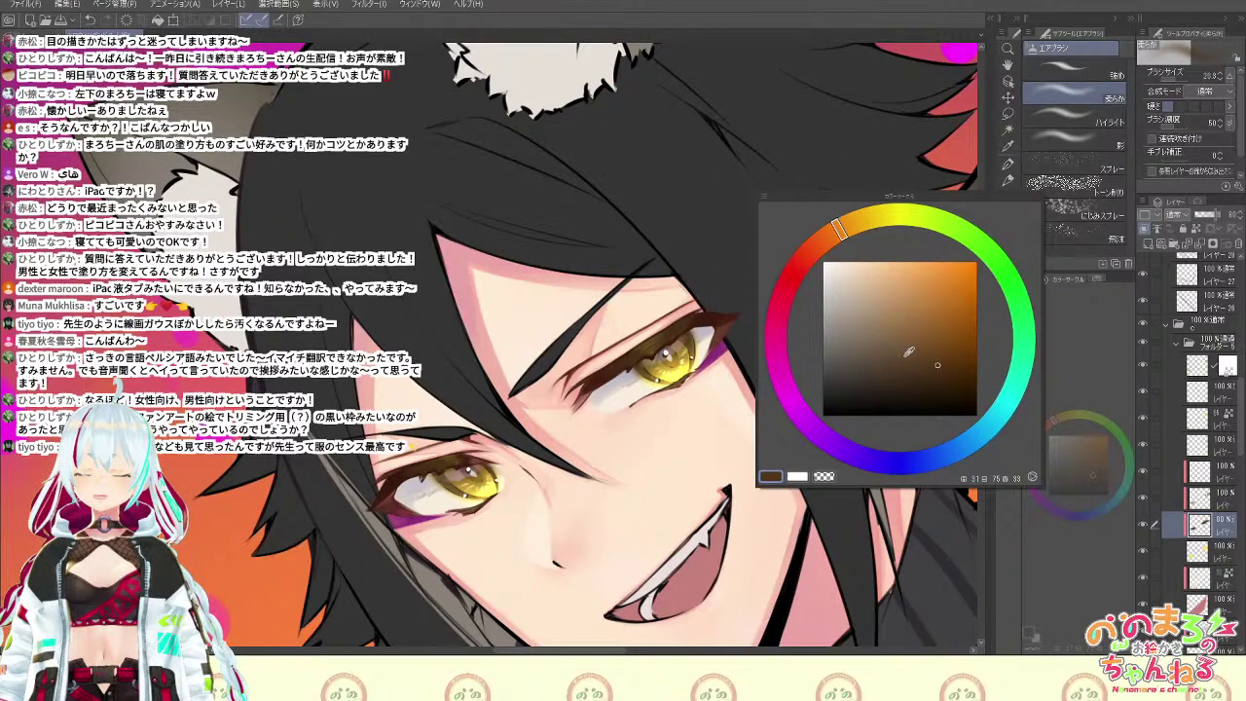
{"action": "left_click", "coordinate": [942, 384]}
{"action": "key", "text": "F6"}
{"action": "key", "text": "F6"}
{"action": "key", "text": "F6"}
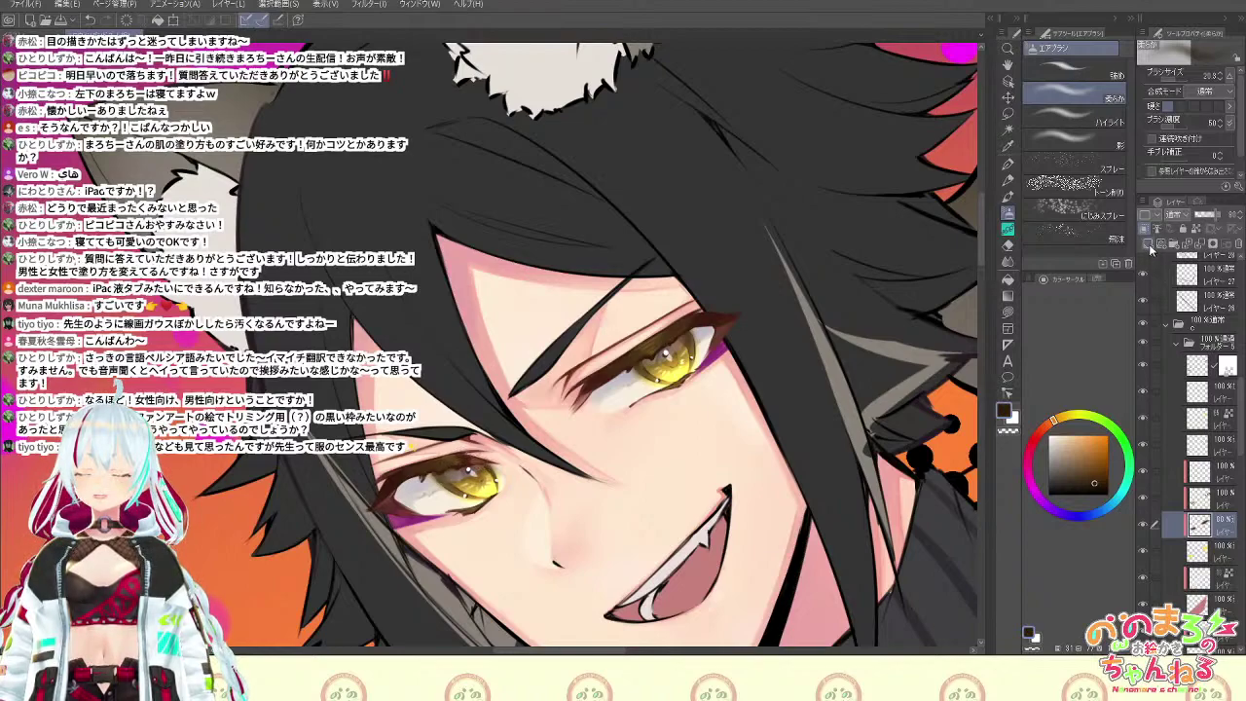
{"action": "left_click", "coordinate": [1149, 244]}
{"action": "mouse_move", "coordinate": [668, 352]}
{"action": "left_mouse_down"}
{"action": "mouse_move", "coordinate": [646, 358]}
{"action": "mouse_move", "coordinate": [688, 335]}
{"action": "mouse_move", "coordinate": [644, 370]}
{"action": "mouse_move", "coordinate": [714, 323]}
{"action": "left_mouse_up"}
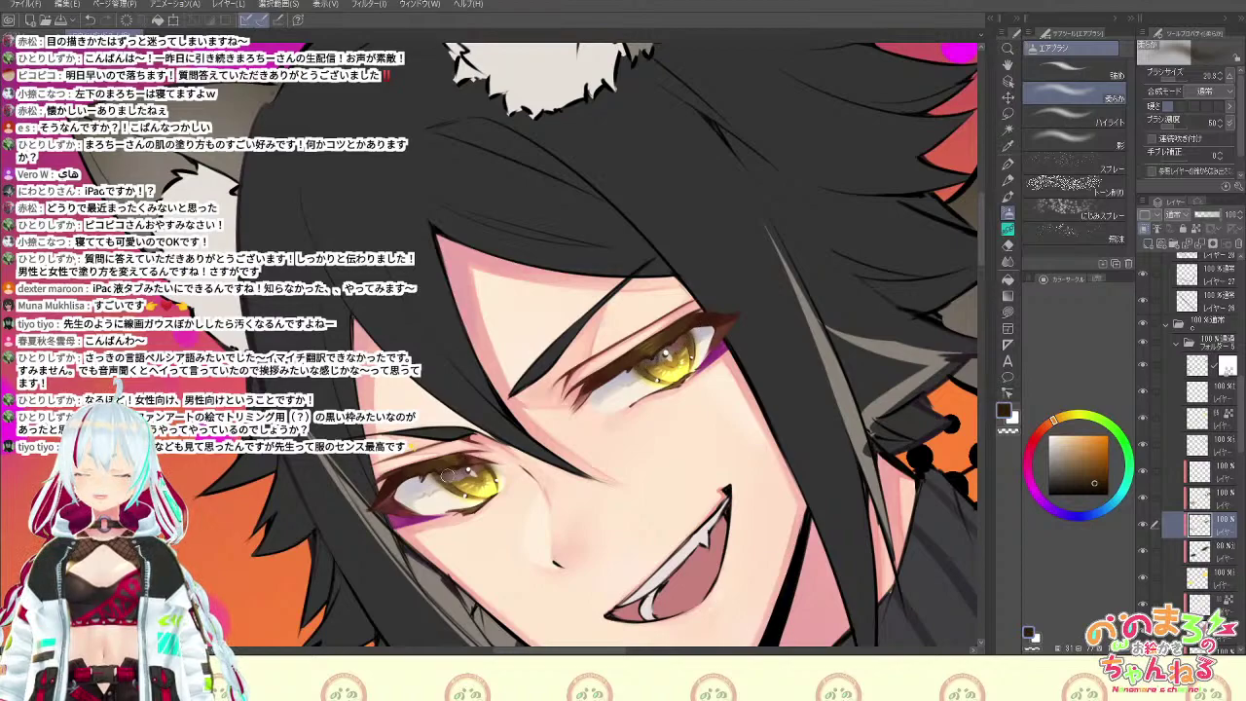
{"action": "left_click_drag", "start_coordinate": [424, 475], "coordinate": [494, 459]}
{"action": "scroll", "coordinate": [541, 416], "scroll_direction": "down", "scroll_amount": 5}
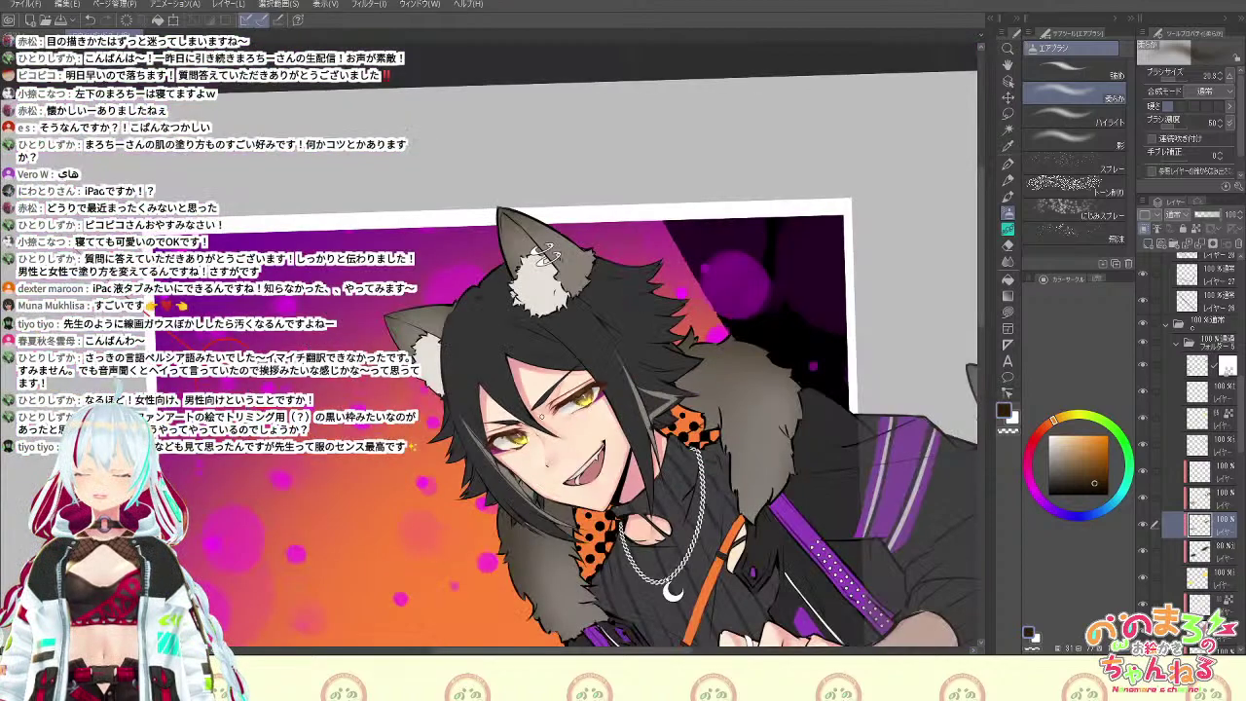
{"action": "scroll", "coordinate": [546, 414], "scroll_direction": "down", "scroll_amount": 3}
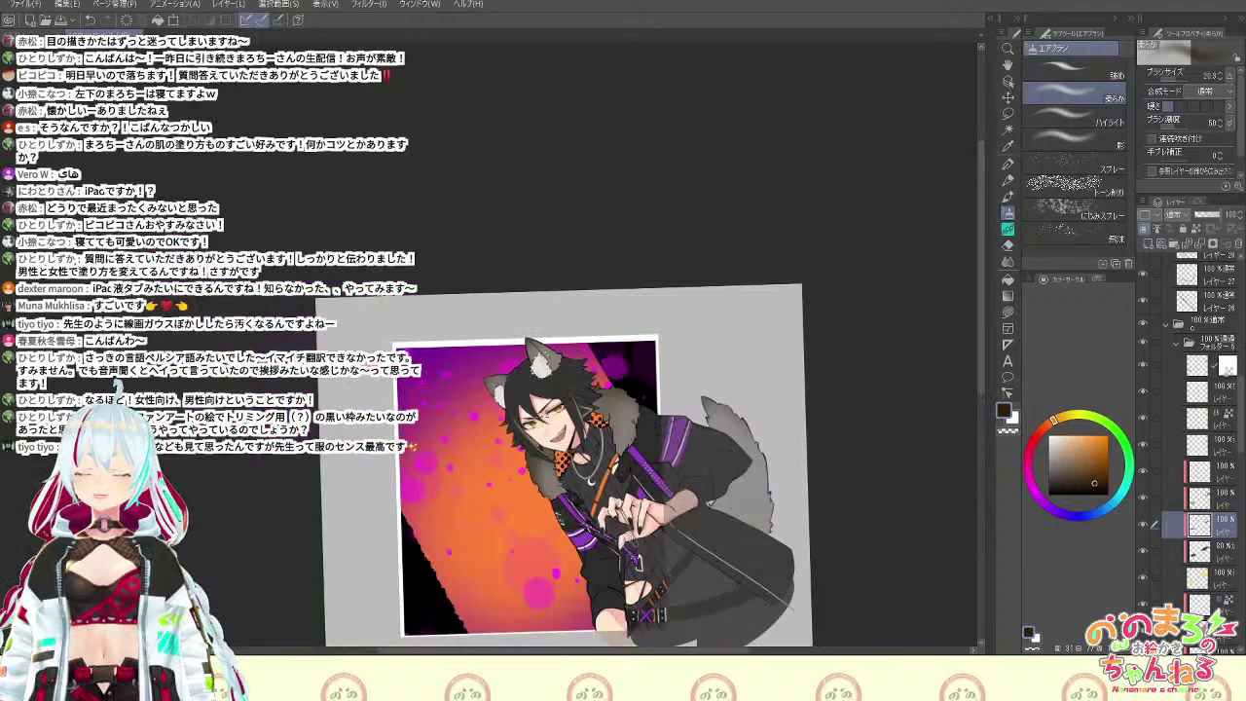
{"action": "scroll", "coordinate": [544, 415], "scroll_direction": "up", "scroll_amount": 8}
{"action": "scroll", "coordinate": [543, 415], "scroll_direction": "down", "scroll_amount": 8}
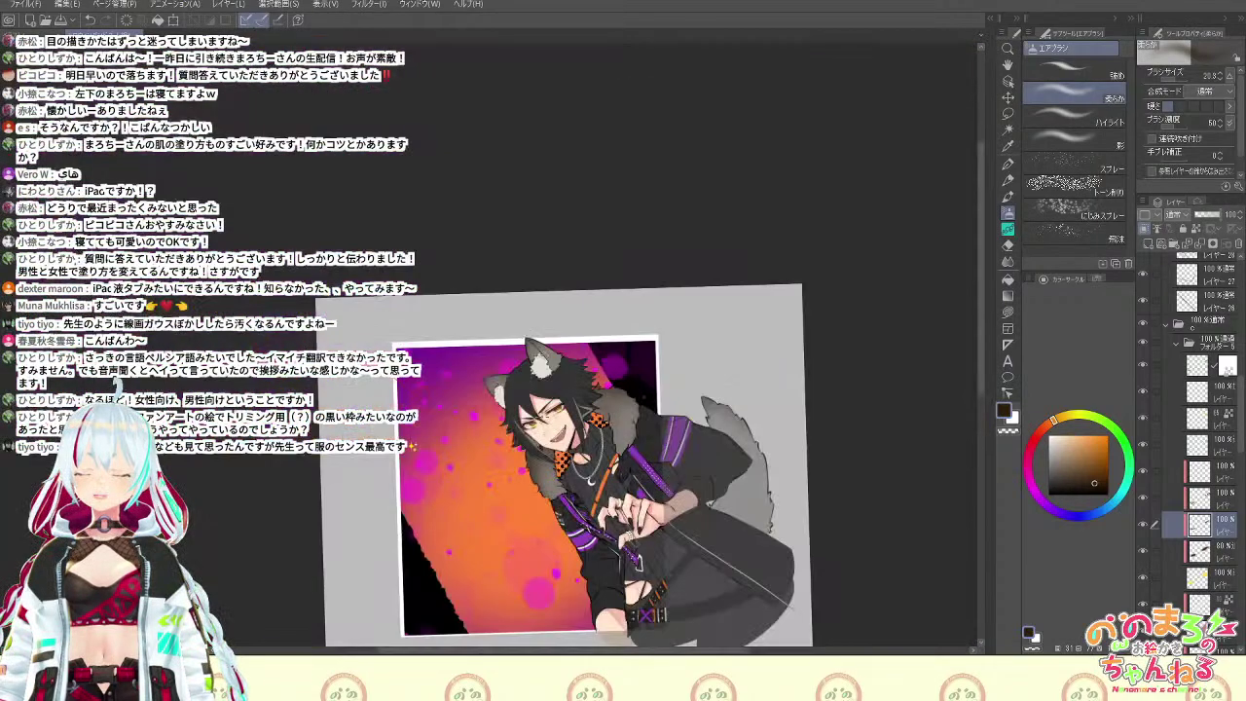
{"action": "scroll", "coordinate": [542, 416], "scroll_direction": "up", "scroll_amount": 6}
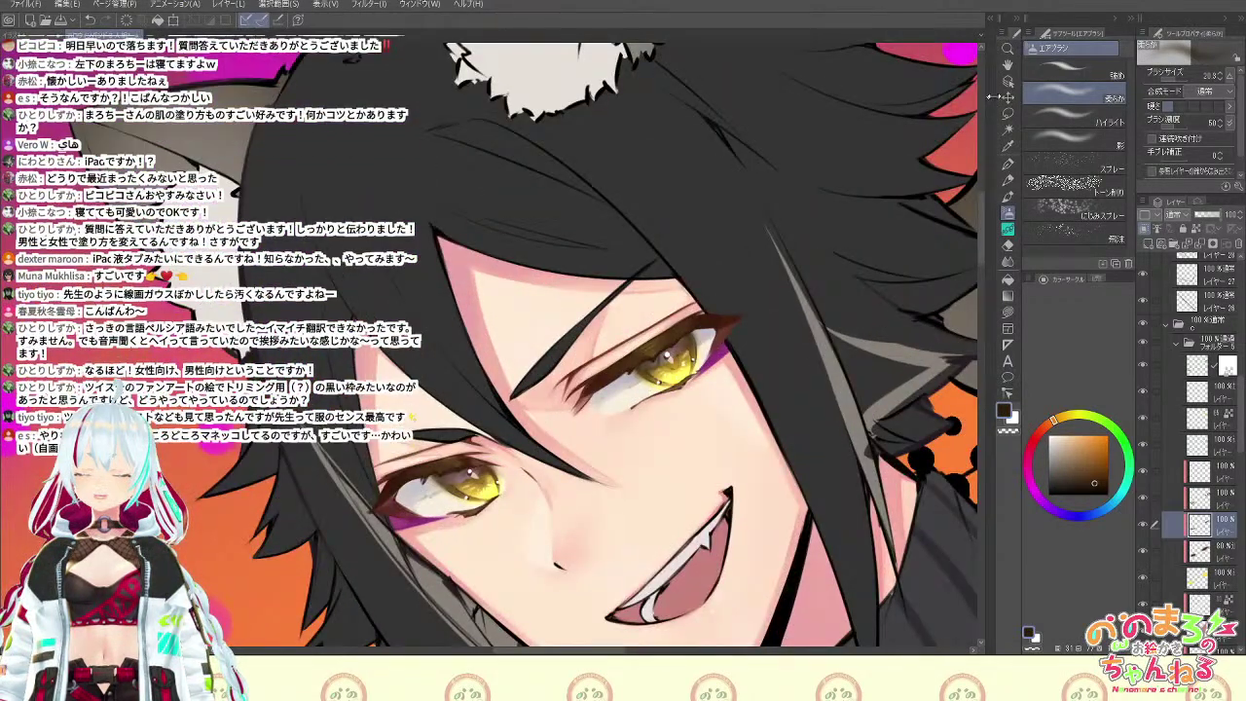
Select the layer holding the lash line at the eye's inner corner by picking it directly on the canvas
{"action": "key", "text": "o"}
{"action": "left_click", "coordinate": [613, 388]}
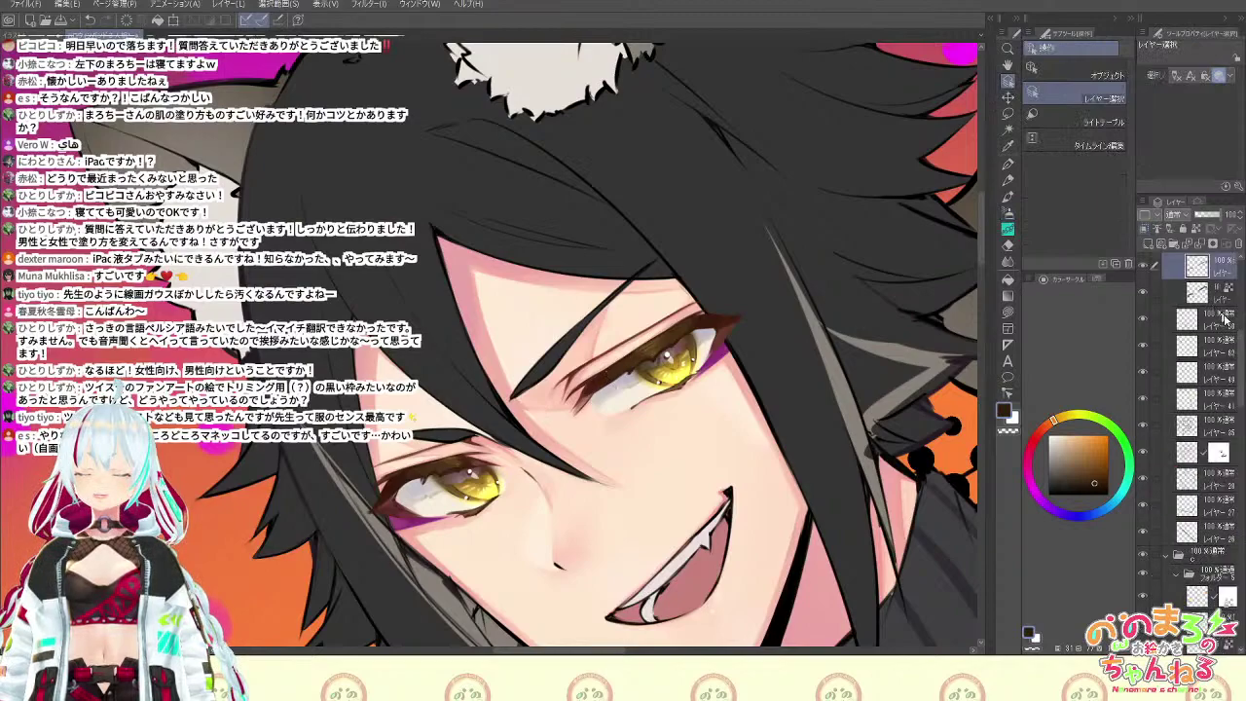
{"action": "left_click_drag", "start_coordinate": [1243, 397], "coordinate": [1242, 372]}
Look through both Quick Access sets and the layer commands that can be added to them
{"action": "key", "text": "F6"}
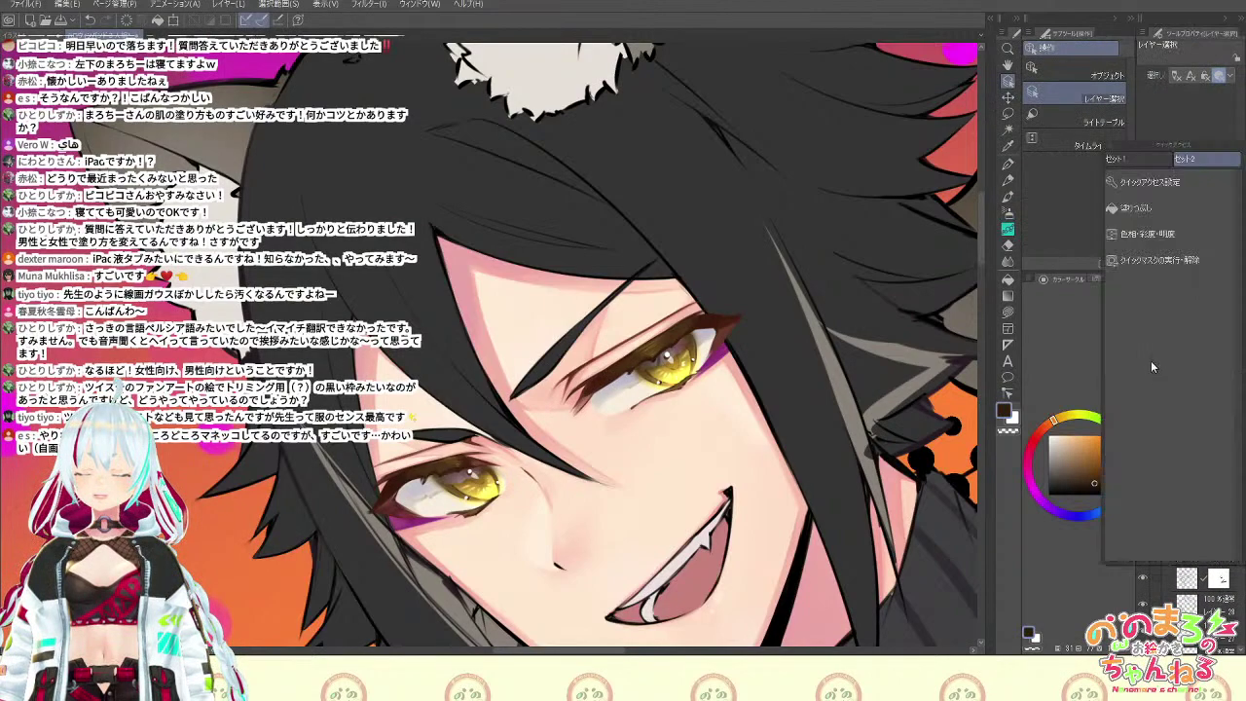
{"action": "left_click", "coordinate": [1134, 159]}
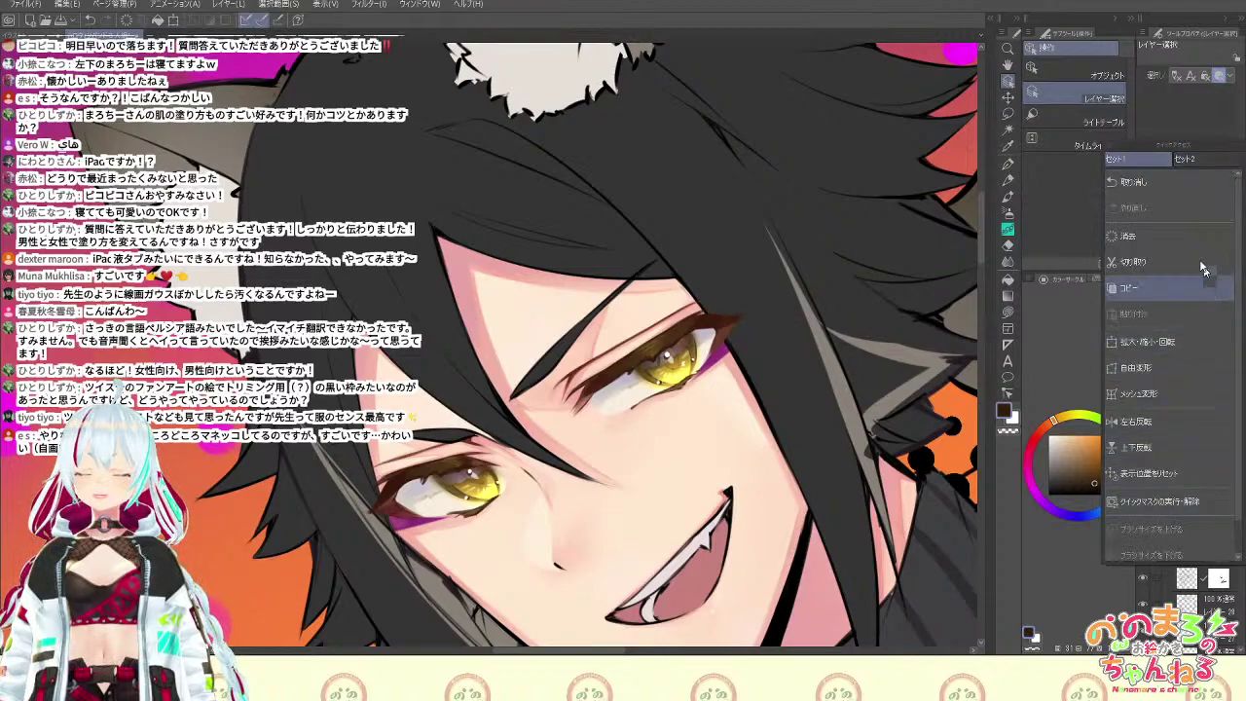
{"action": "left_click", "coordinate": [1193, 161]}
{"action": "left_click", "coordinate": [1156, 182]}
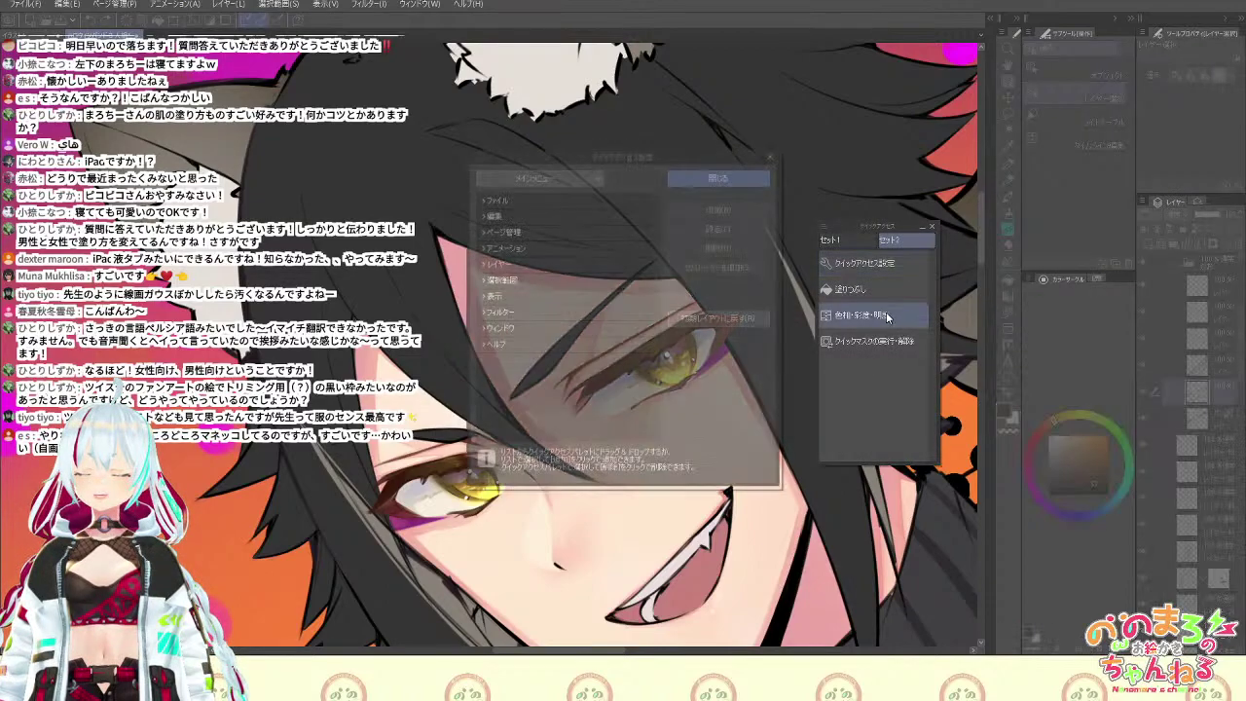
{"action": "left_click", "coordinate": [497, 263]}
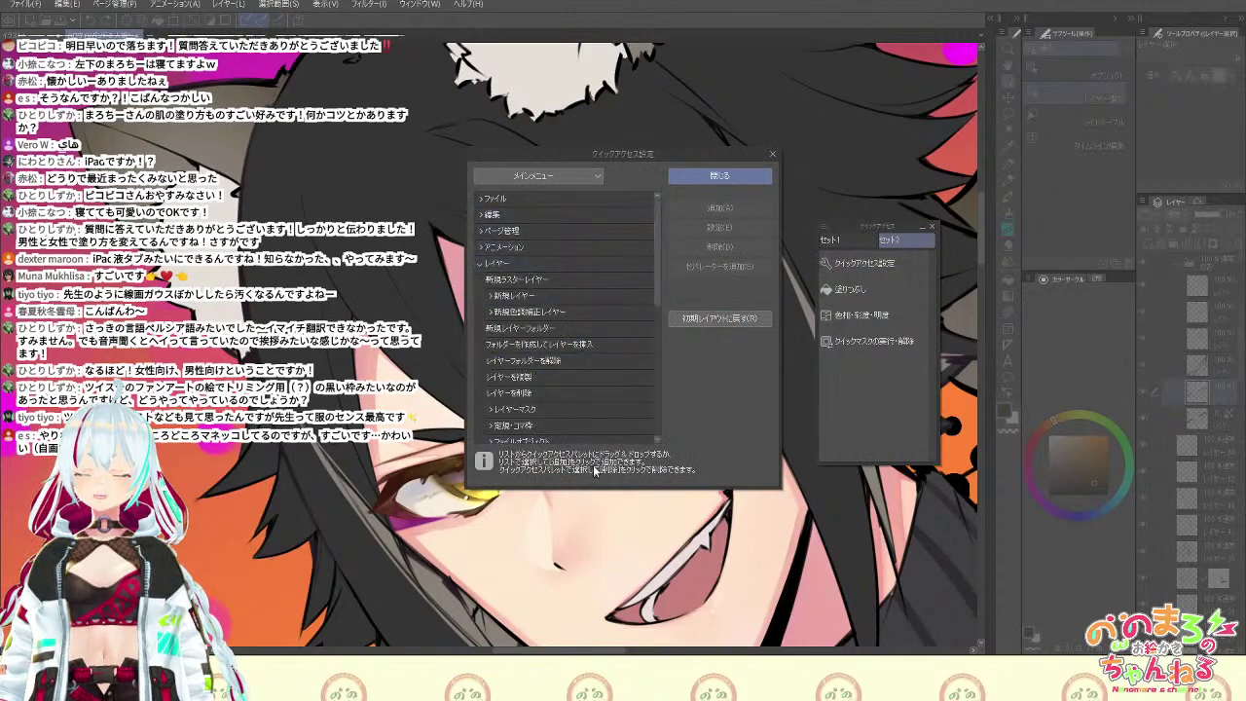
{"action": "scroll", "coordinate": [659, 292], "scroll_direction": "down", "scroll_amount": 4}
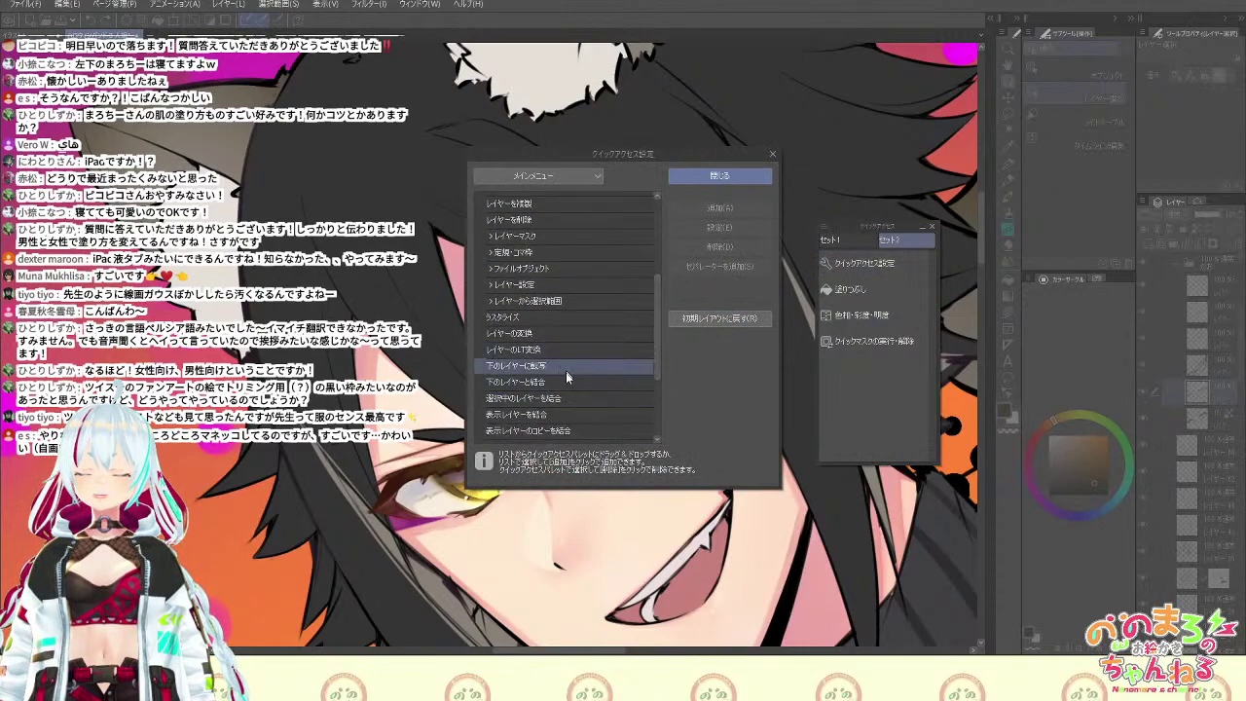
{"action": "left_click", "coordinate": [750, 177]}
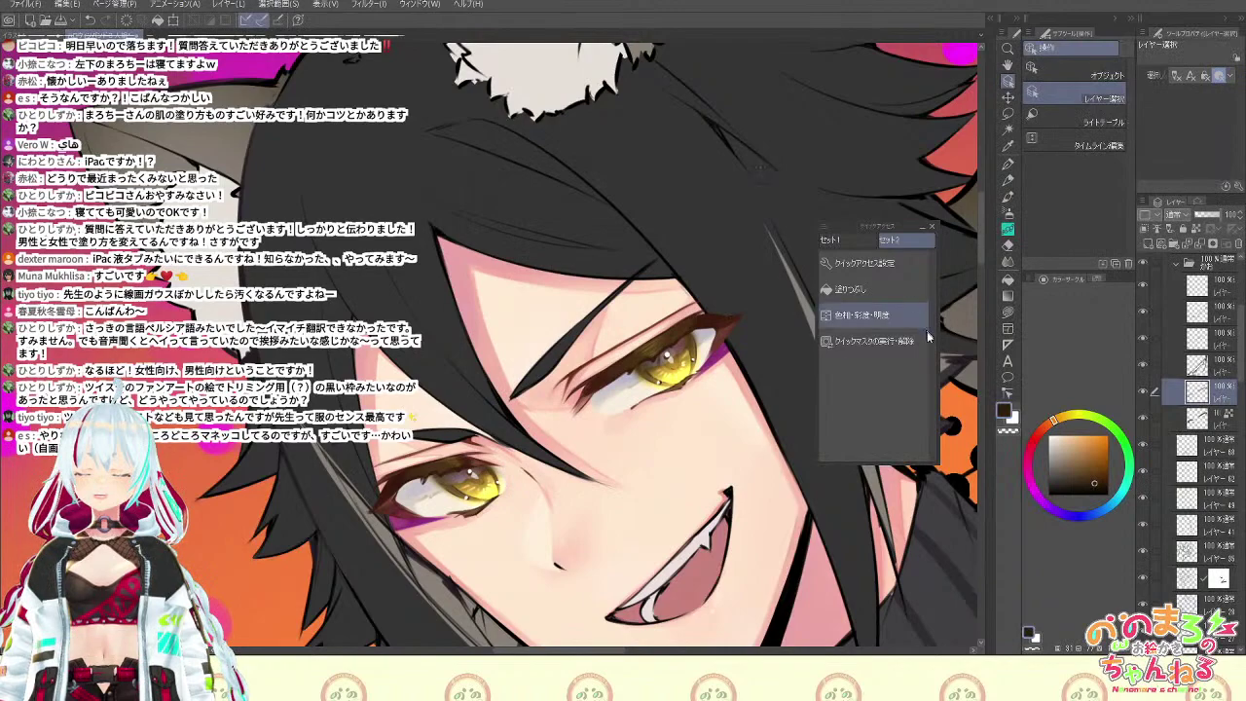
{"action": "left_click", "coordinate": [857, 241]}
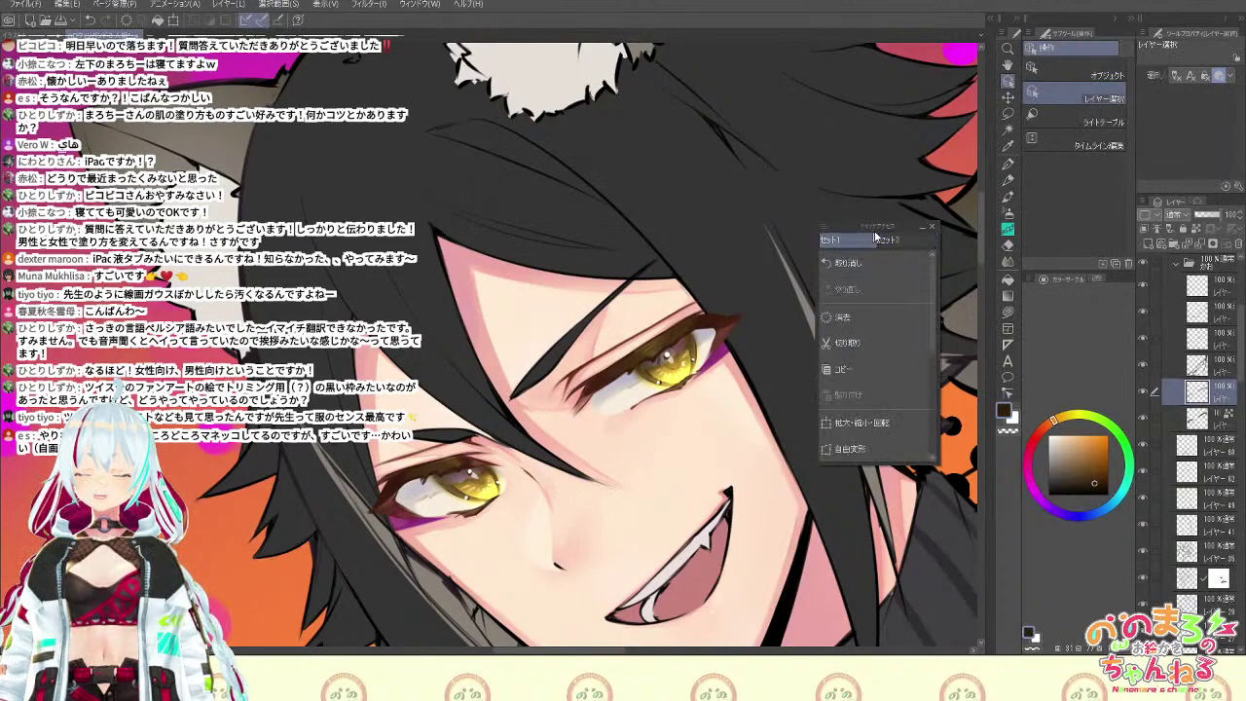
{"action": "left_click_drag", "start_coordinate": [934, 297], "coordinate": [943, 446]}
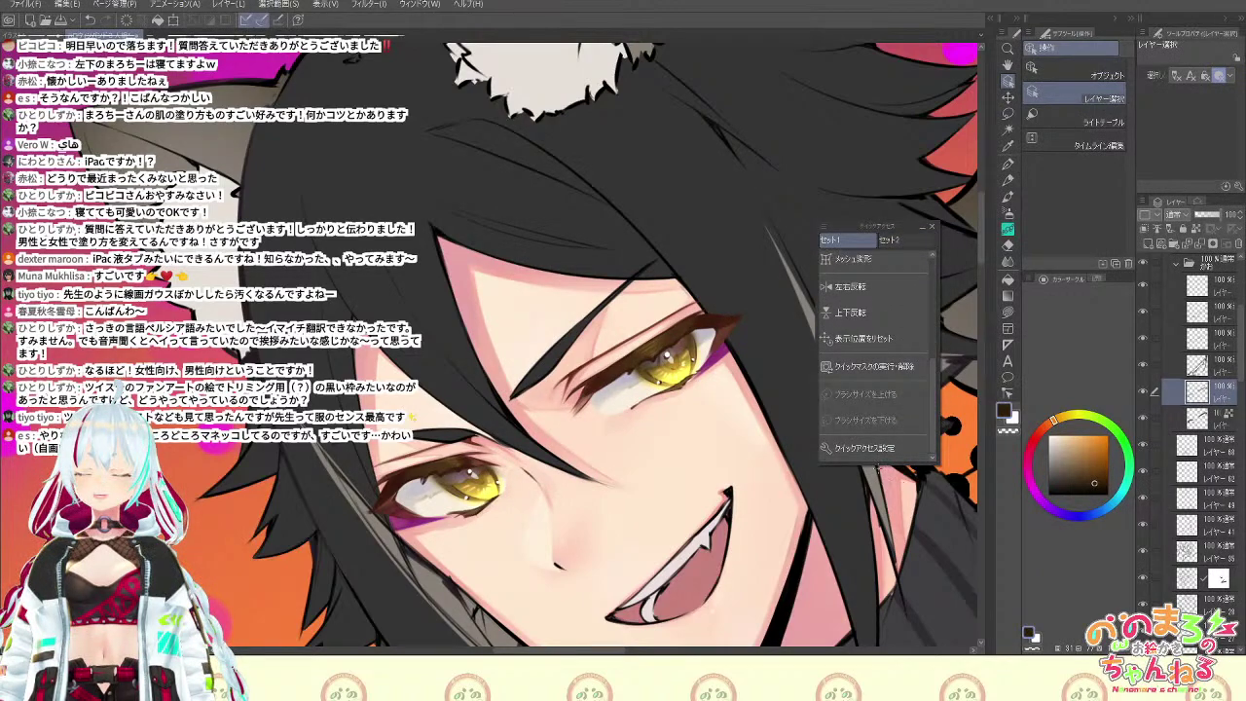
{"action": "left_click", "coordinate": [889, 240]}
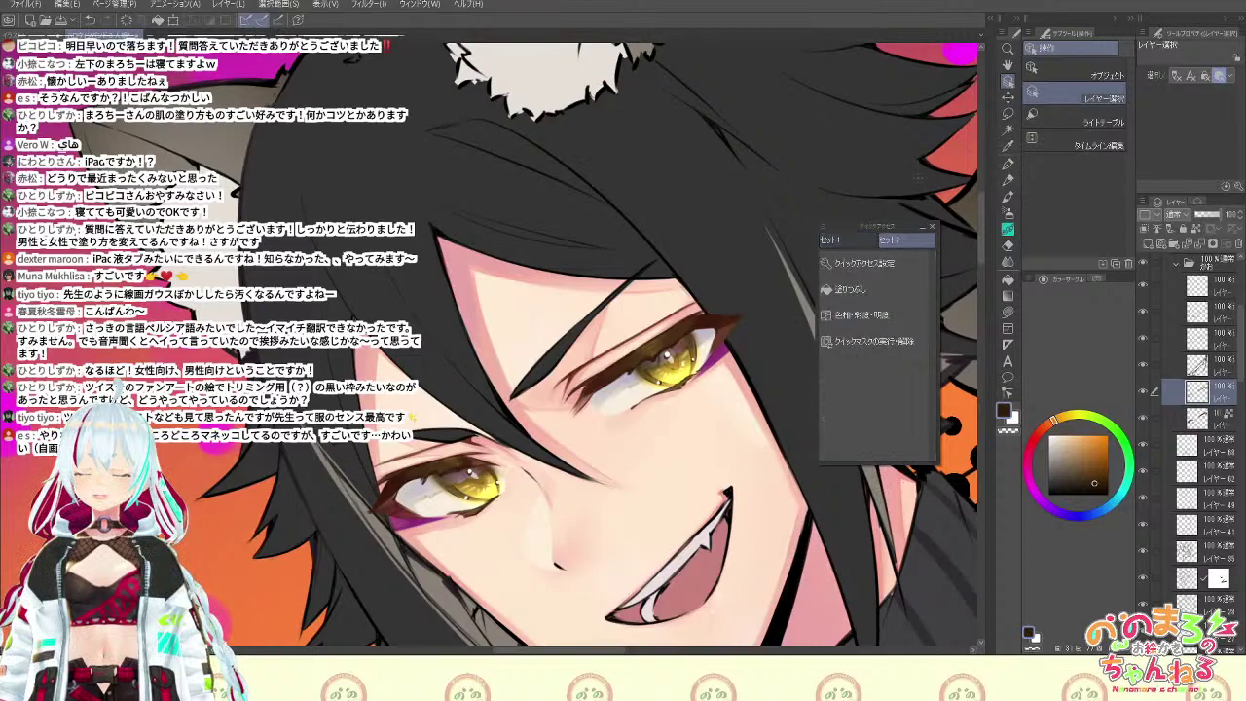
Add the command for merging with the layer below (下のレイヤーと結合) to Quick Access Set 2
{"action": "left_click", "coordinate": [901, 266]}
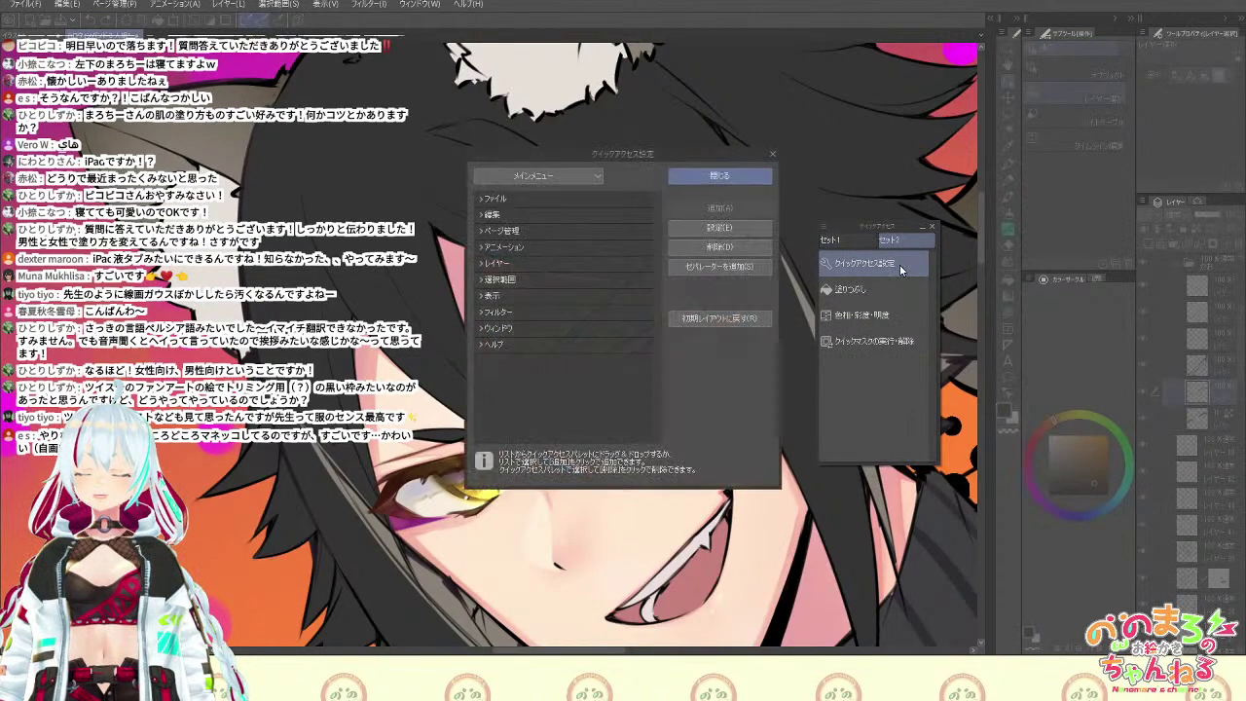
{"action": "left_click", "coordinate": [485, 264]}
{"action": "left_click_drag", "start_coordinate": [659, 272], "coordinate": [655, 354]}
{"action": "left_click", "coordinate": [629, 368]}
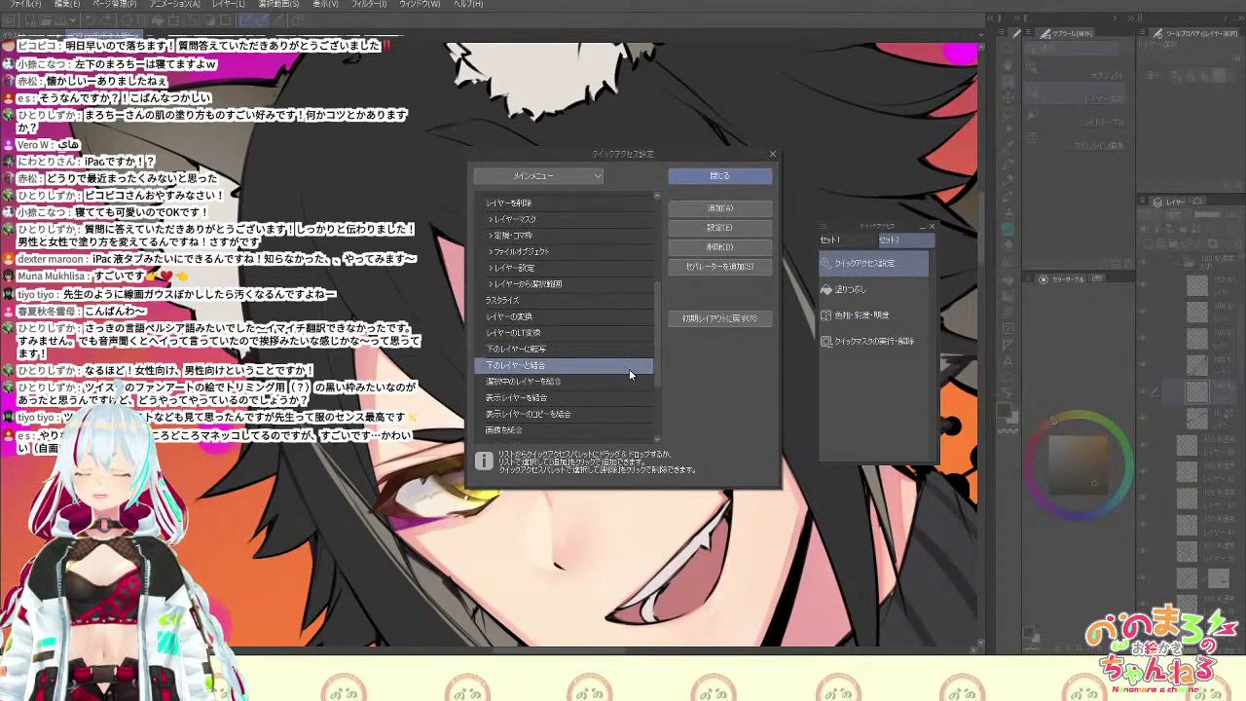
{"action": "left_click", "coordinate": [744, 211]}
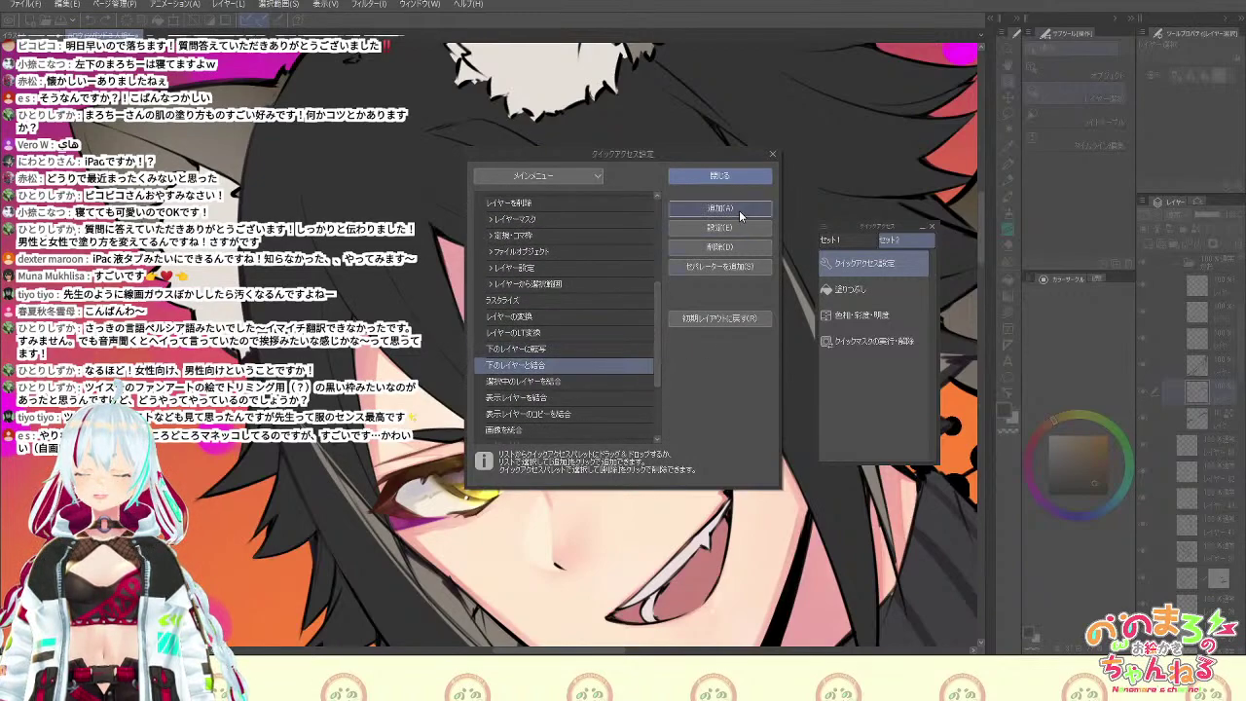
Close the Quick Access settings and merge the selected lash line layer with the layer below
{"action": "left_click", "coordinate": [774, 166]}
{"action": "left_click", "coordinate": [890, 289]}
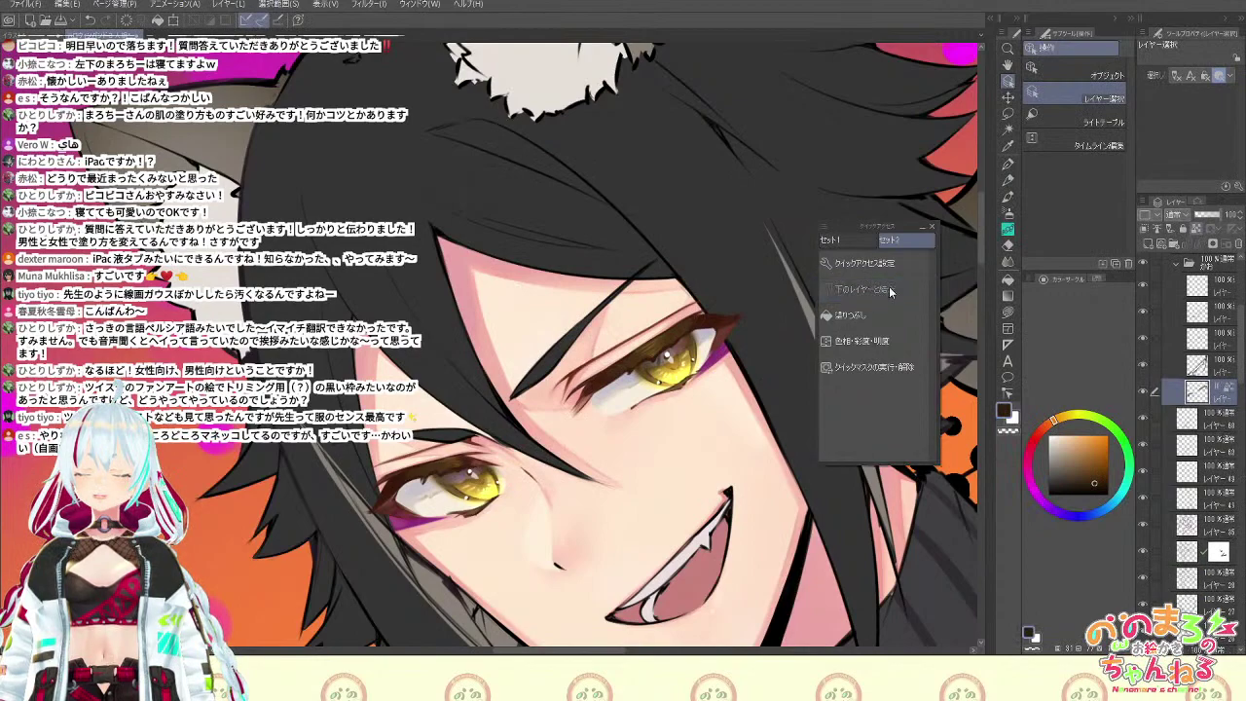
Prepare the soft airbrush in a reddish brown with a larger brush size and add a new layer clipped to the line layer
{"action": "left_click", "coordinate": [1099, 462]}
{"action": "left_click", "coordinate": [1045, 428]}
{"action": "left_click", "coordinate": [933, 228]}
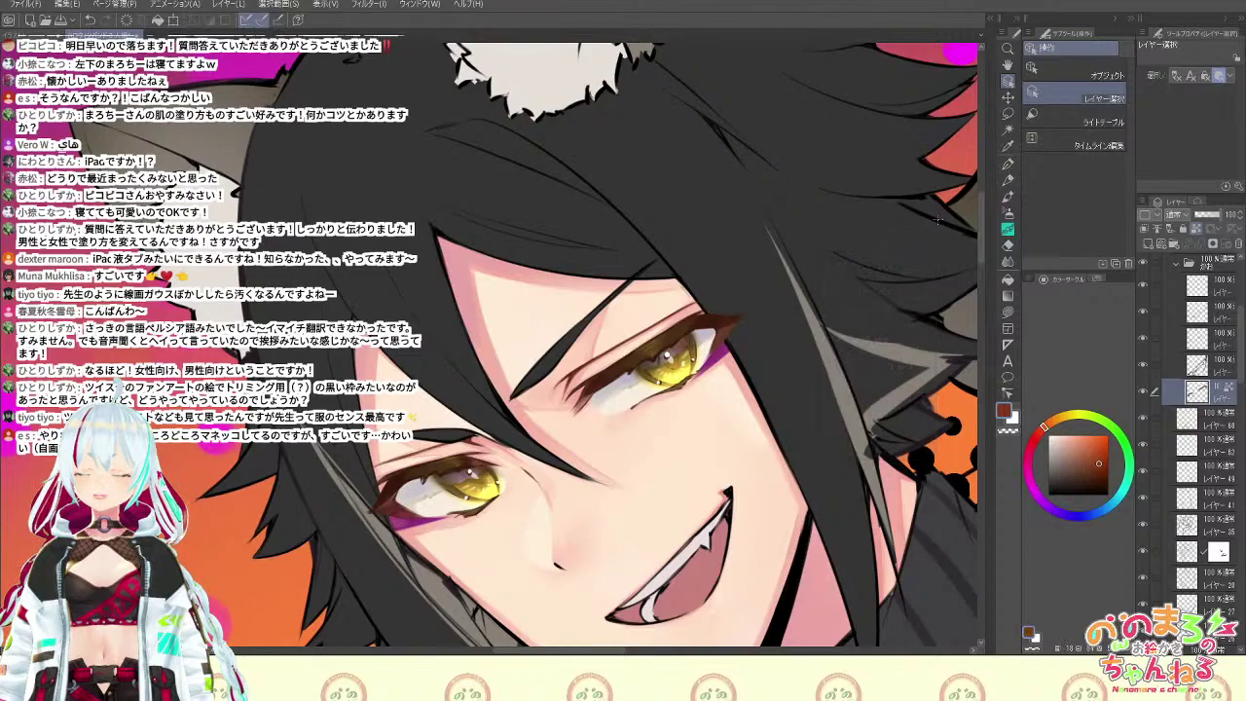
{"action": "key", "text": "b"}
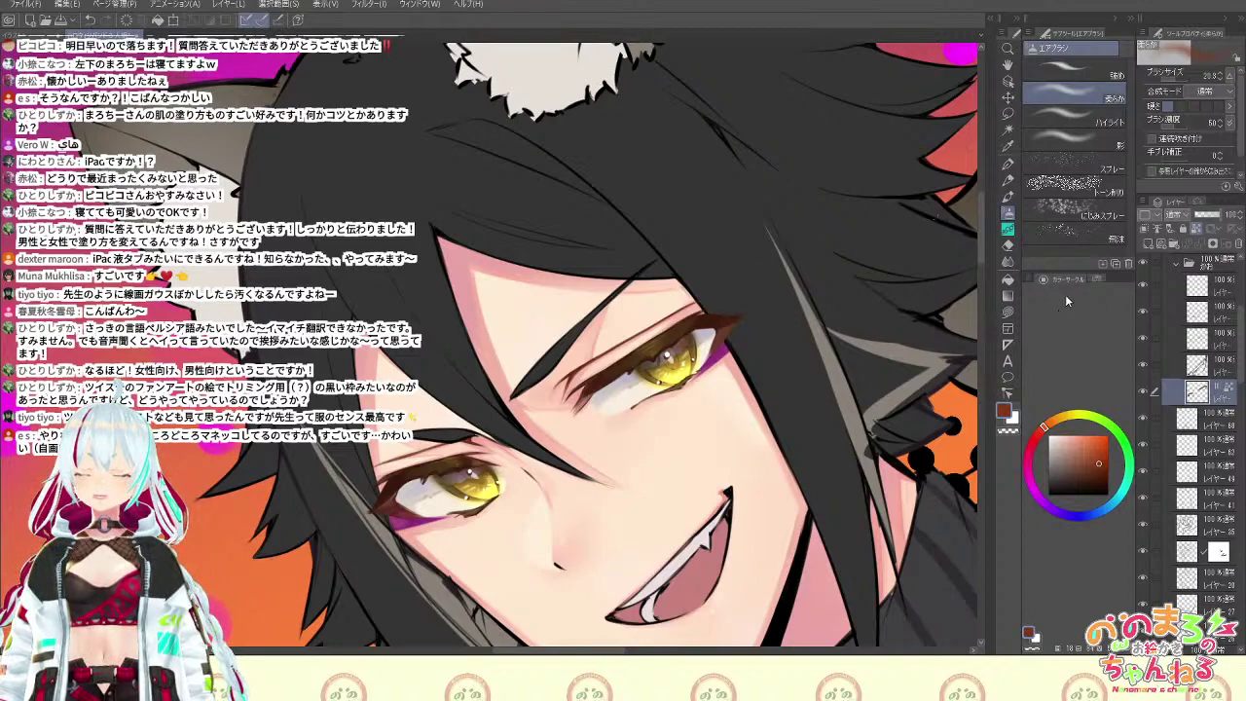
{"action": "left_click_drag", "start_coordinate": [1173, 78], "coordinate": [1181, 85]}
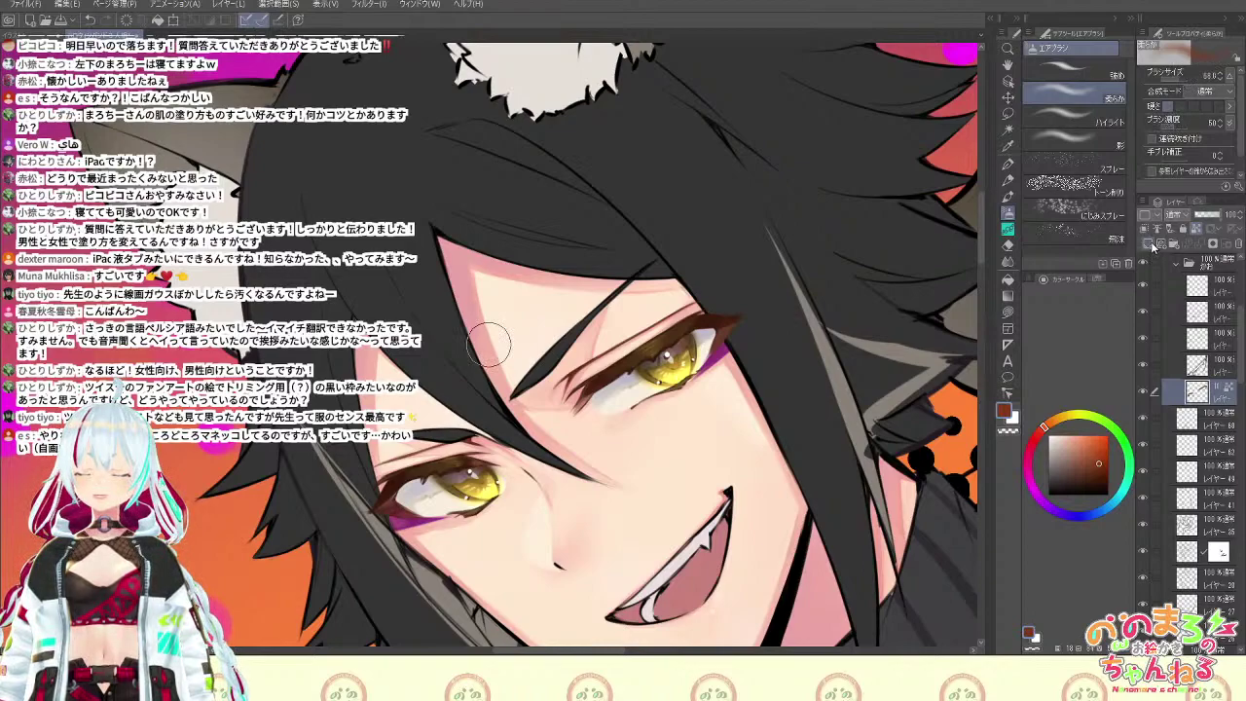
{"action": "left_click", "coordinate": [1149, 244]}
{"action": "left_click", "coordinate": [1144, 230]}
Examine the whole illustration and the character's face at several magnifications
{"action": "key", "text": "ctrl+minus"}
{"action": "key", "text": "ctrl+minus"}
{"action": "key", "text": "ctrl+minus"}
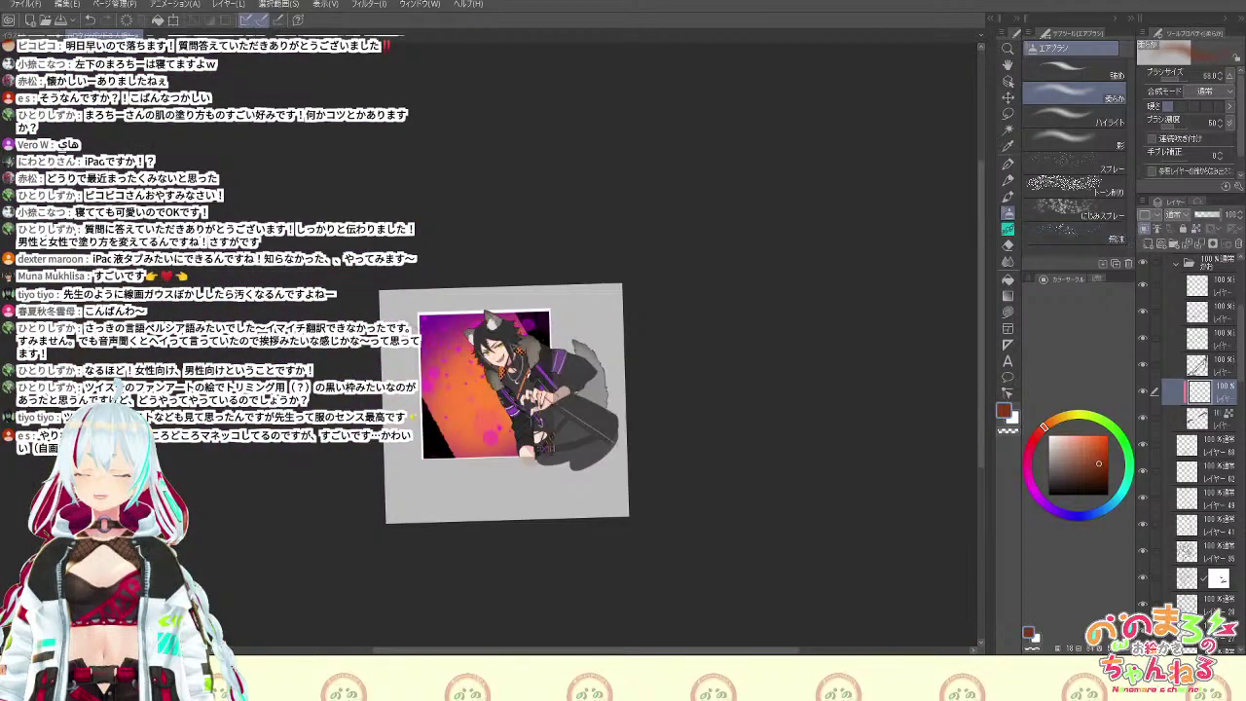
{"action": "key", "text": "ctrl+plus"}
{"action": "key", "text": "ctrl+plus"}
{"action": "key", "text": "ctrl+plus"}
{"action": "key", "text": "ctrl+plus"}
{"action": "key", "text": "ctrl+plus"}
{"action": "key", "text": "ctrl+plus"}
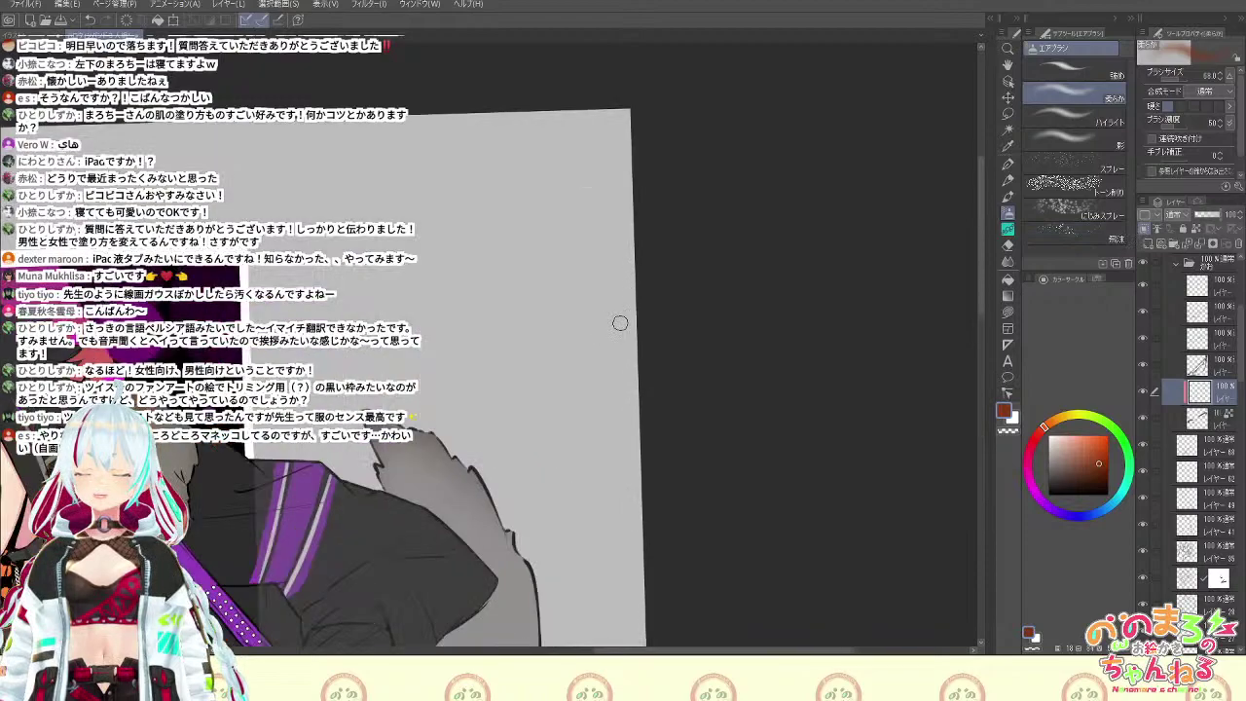
{"action": "key", "text": "space"}
{"action": "mouse_move", "coordinate": [523, 509]}
{"action": "left_mouse_down"}
{"action": "mouse_move", "coordinate": [766, 448]}
{"action": "mouse_move", "coordinate": [882, 438]}
{"action": "mouse_move", "coordinate": [942, 461]}
{"action": "left_mouse_up"}
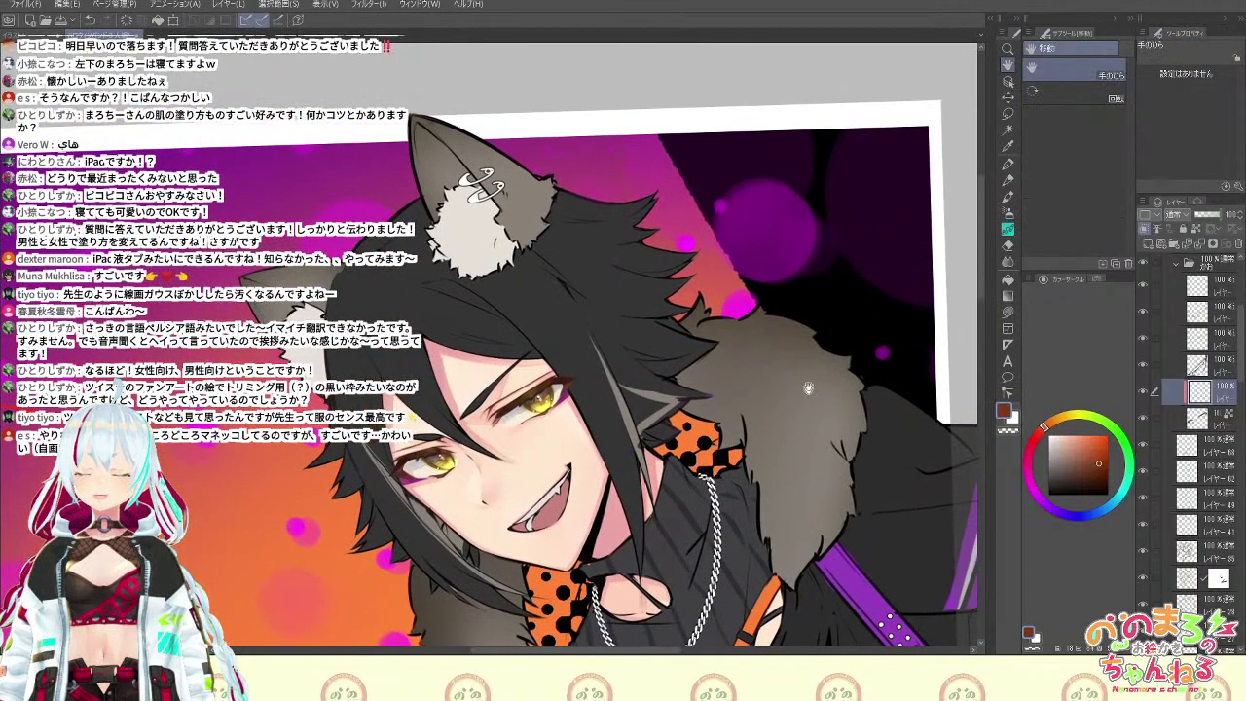
{"action": "key", "text": "asciicircum"}
{"action": "key", "text": "ctrl+minus"}
{"action": "key", "text": "ctrl+minus"}
{"action": "key", "text": "ctrl+minus"}
{"action": "key", "text": "ctrl+minus"}
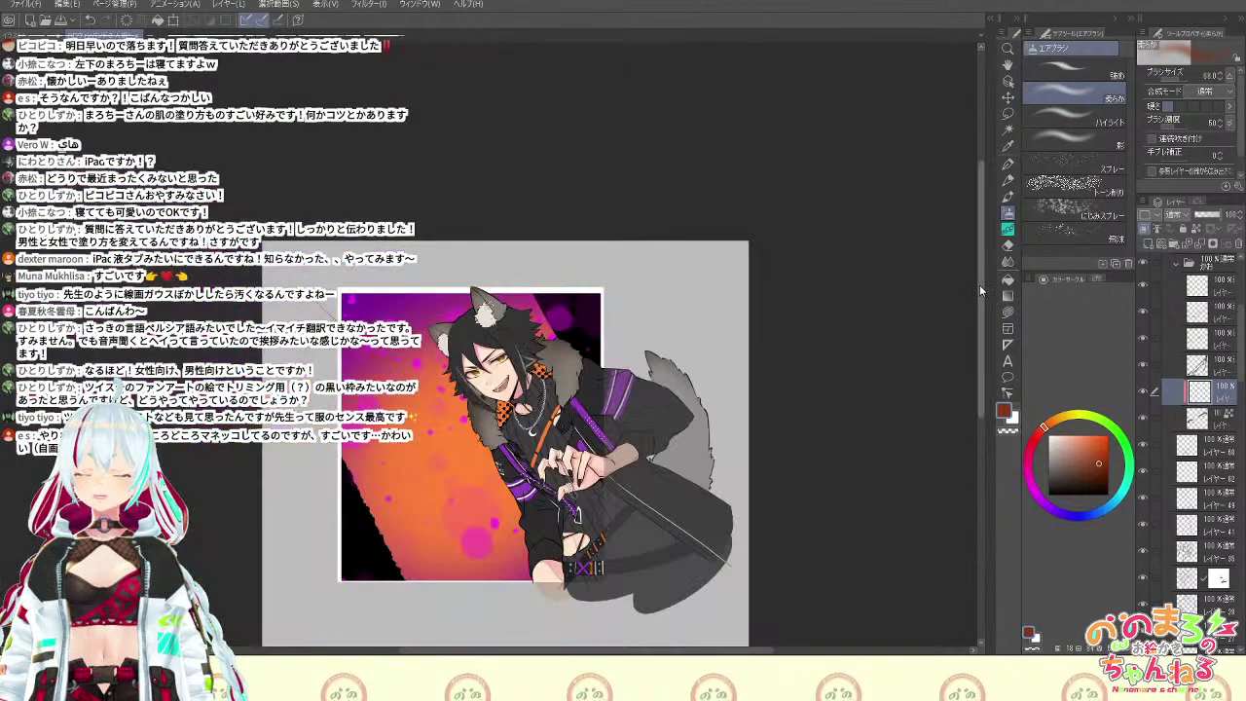
{"action": "key", "text": "ctrl+plus"}
{"action": "key", "text": "ctrl+plus"}
{"action": "key", "text": "ctrl+minus"}
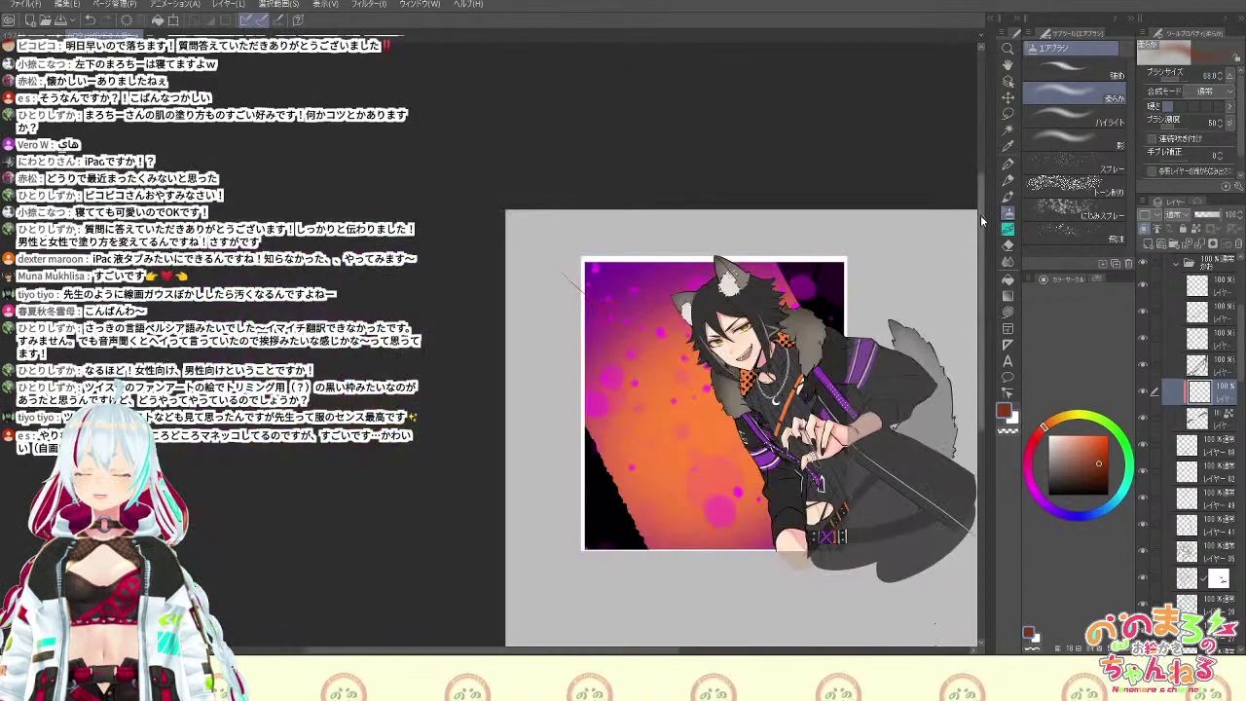
Add a new layer and move it to the very top of the layer stack
{"action": "scroll", "coordinate": [1215, 277], "scroll_direction": "up", "scroll_amount": 3}
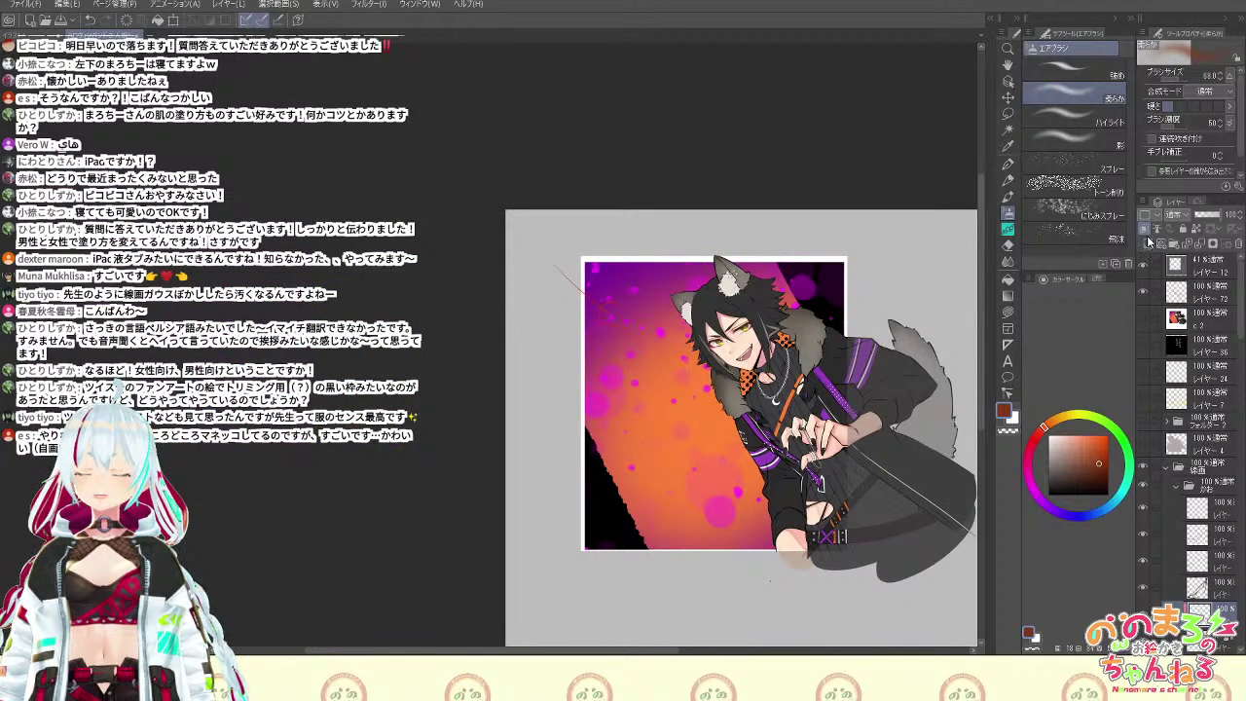
{"action": "left_click", "coordinate": [1149, 243]}
{"action": "left_click_drag", "start_coordinate": [1214, 606], "coordinate": [1201, 257]}
{"action": "left_click_drag", "start_coordinate": [818, 390], "coordinate": [827, 348]}
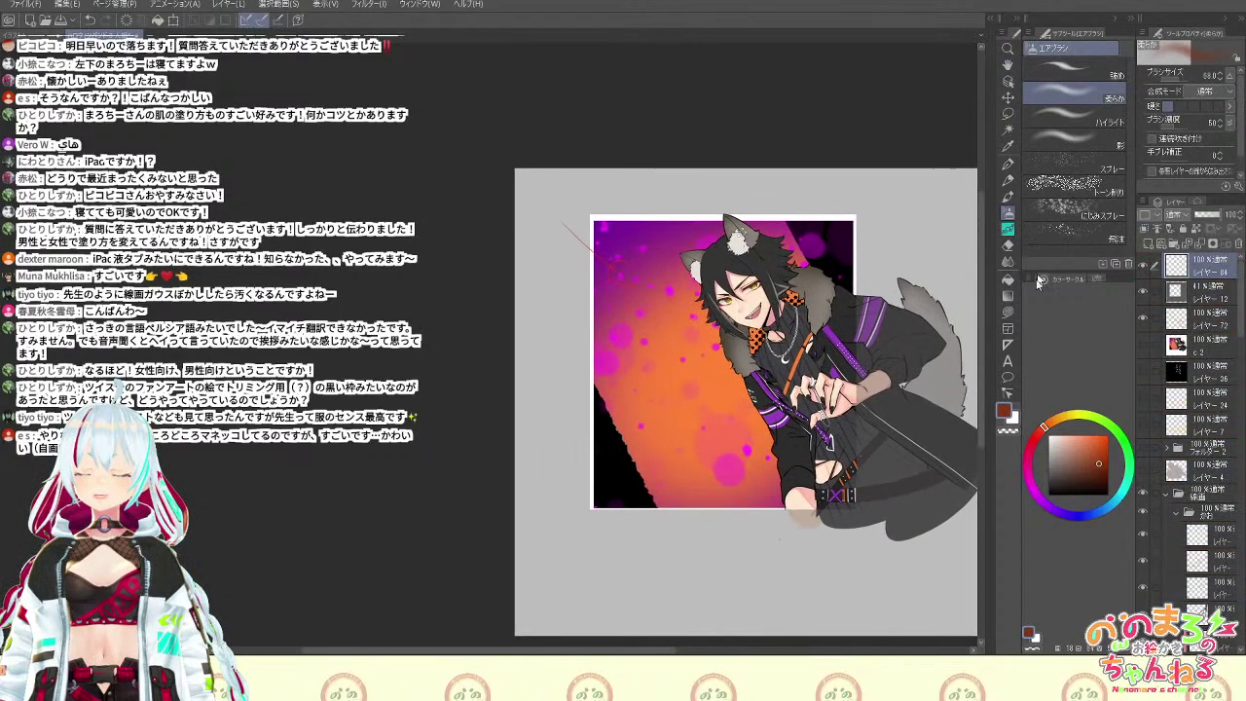
Draw a filled white rectangle covering the framed square picture area on the new top layer
{"action": "left_click", "coordinate": [1009, 295]}
{"action": "left_click", "coordinate": [1009, 312]}
{"action": "left_click", "coordinate": [1089, 177]}
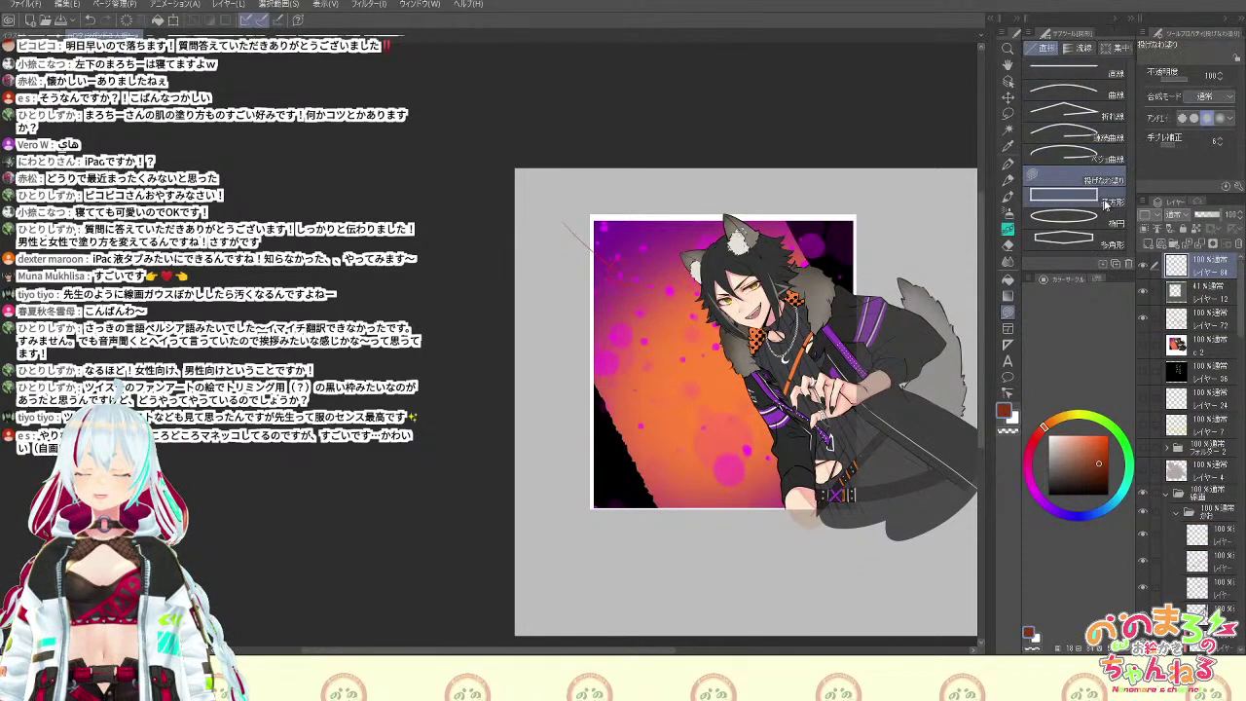
{"action": "left_click", "coordinate": [1106, 201]}
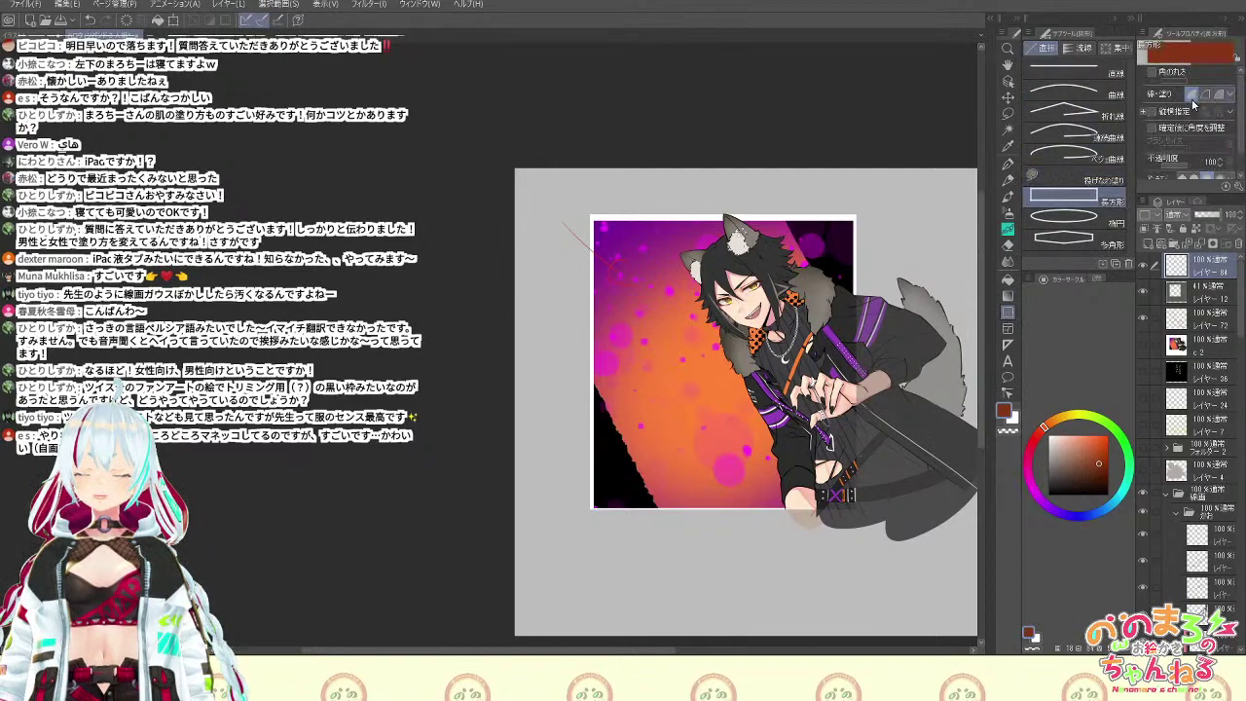
{"action": "key", "text": "x"}
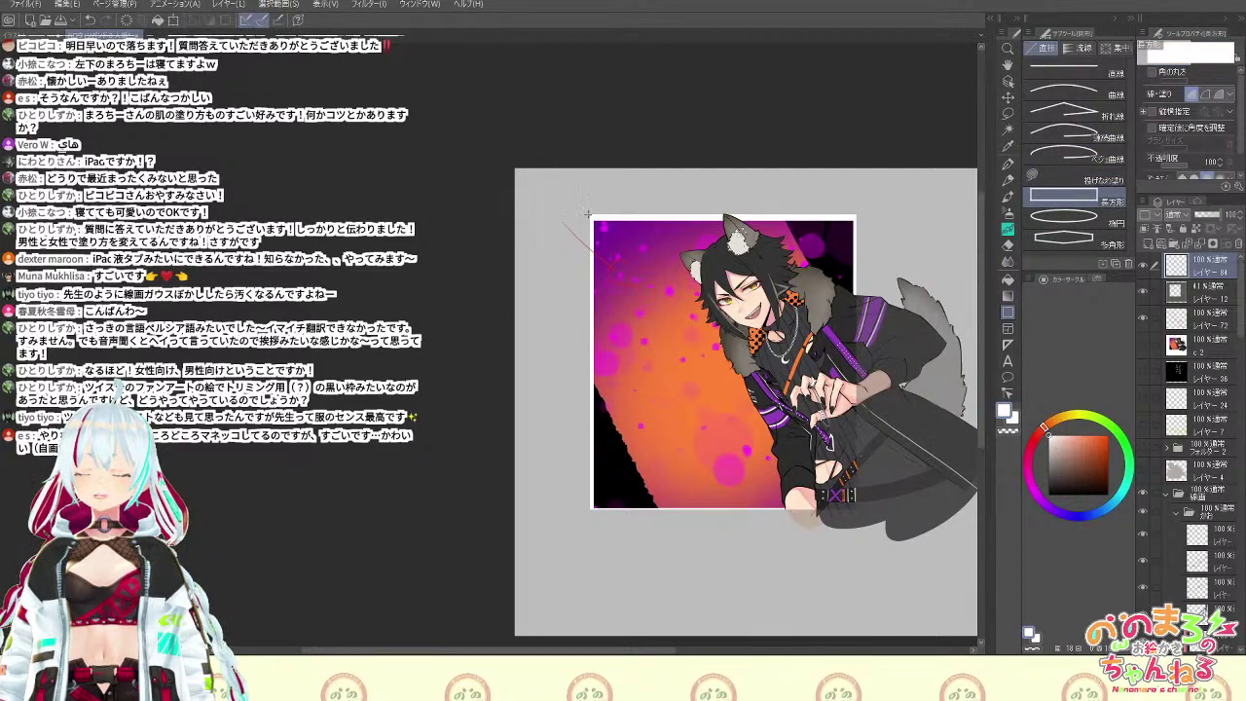
{"action": "left_click_drag", "start_coordinate": [587, 212], "coordinate": [857, 509]}
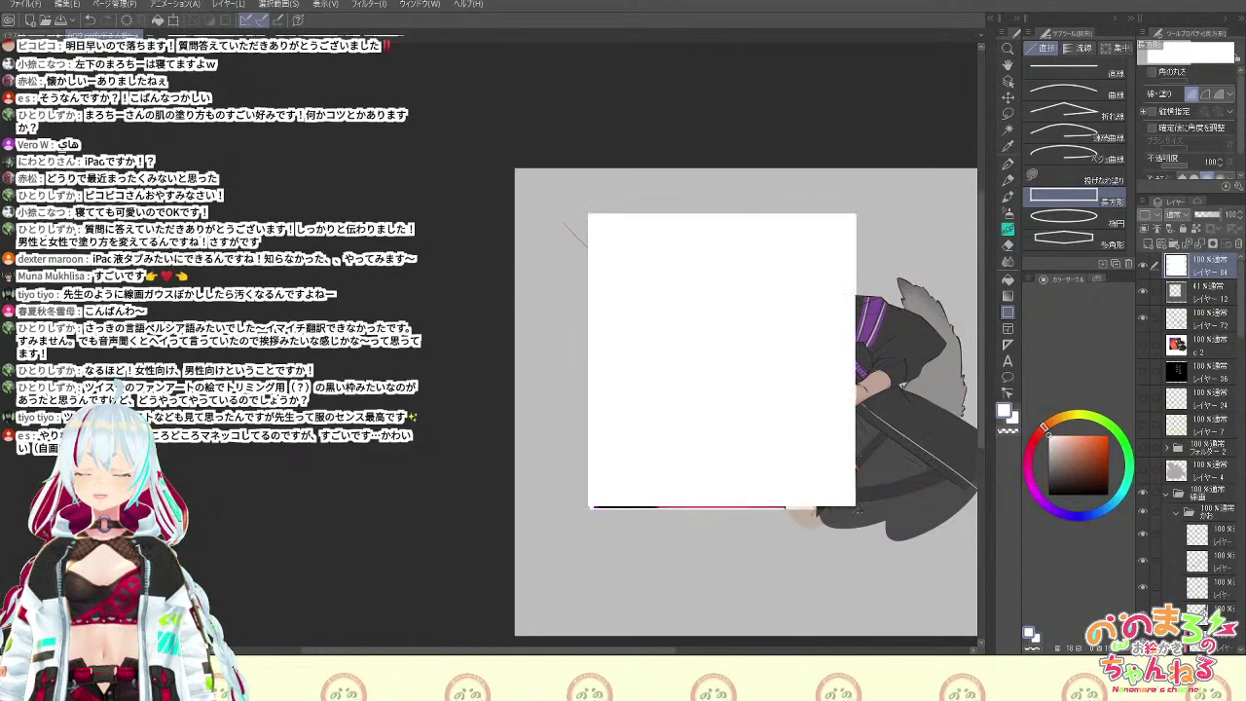
{"action": "left_click", "coordinate": [1150, 244]}
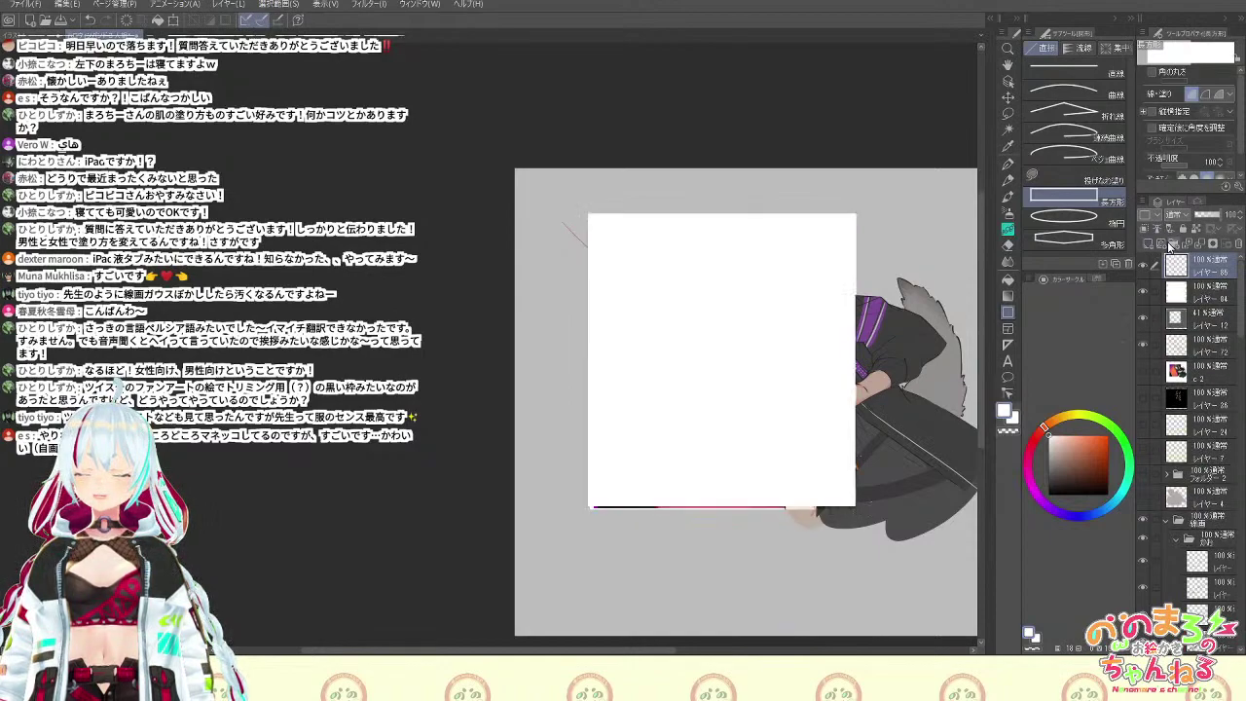
{"action": "key", "text": "ctrl+z"}
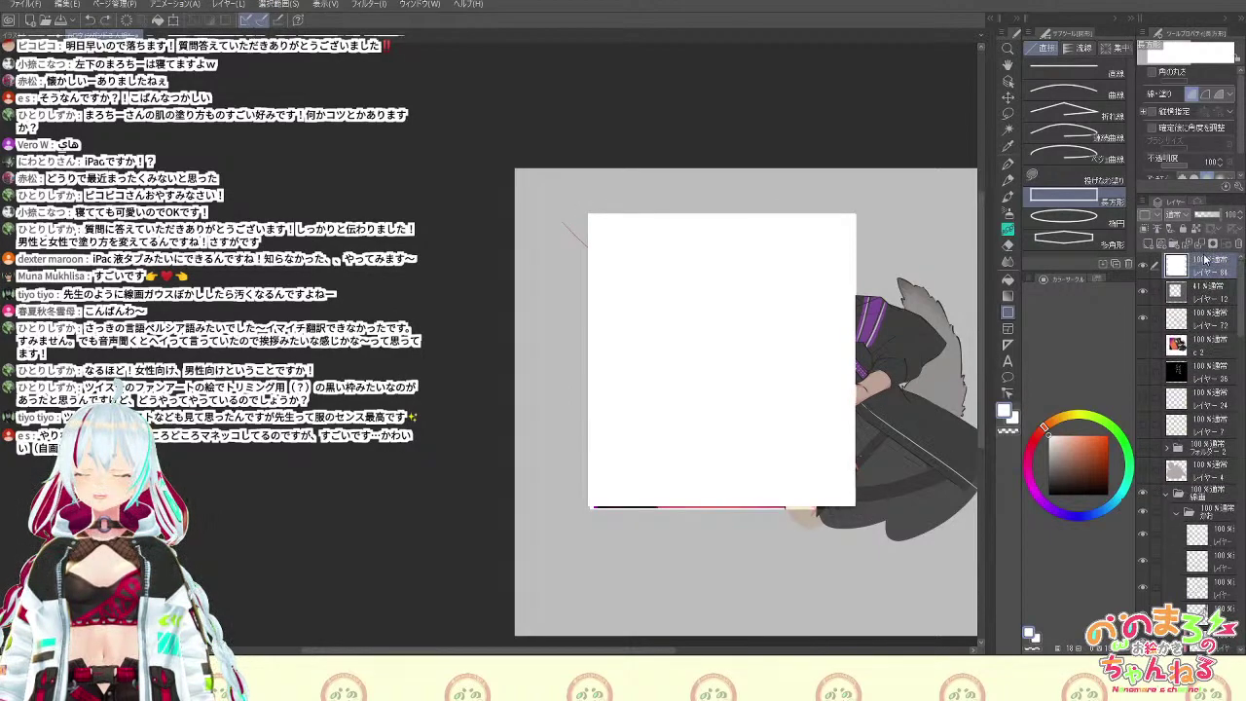
Auto-select the area outside the white rectangle and fill it with black on a new layer
{"action": "left_click", "coordinate": [1009, 130]}
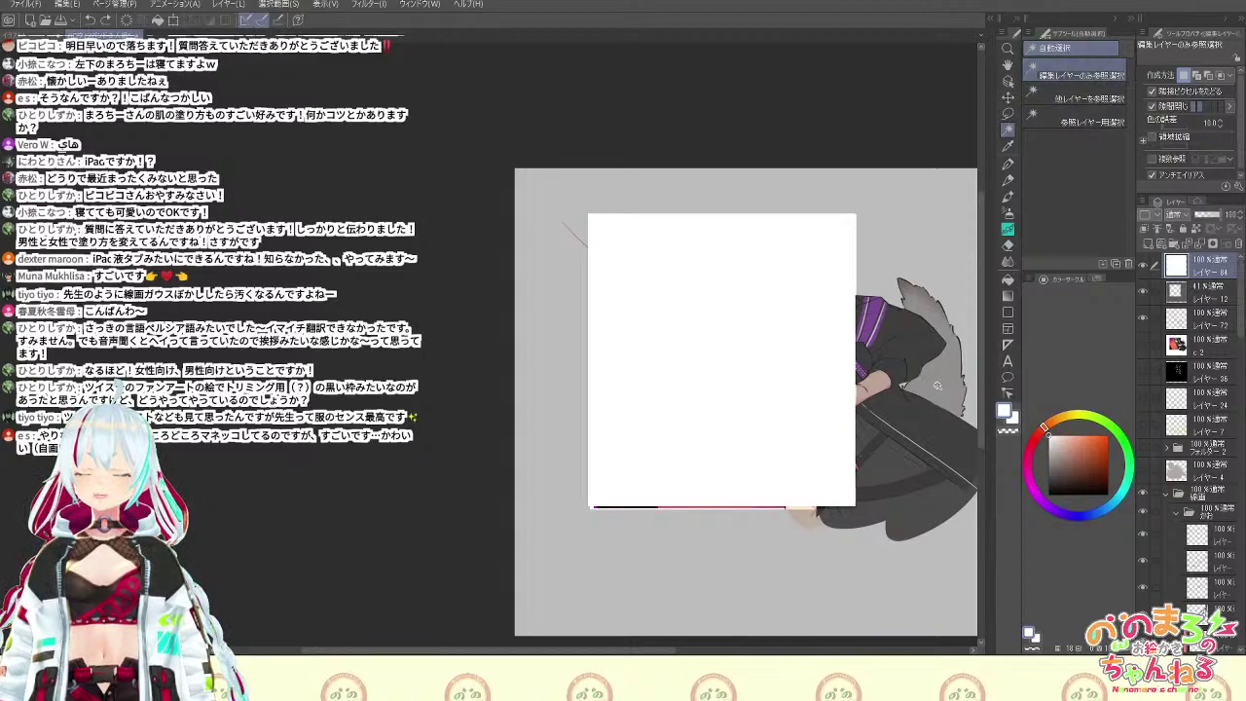
{"action": "left_click", "coordinate": [596, 534]}
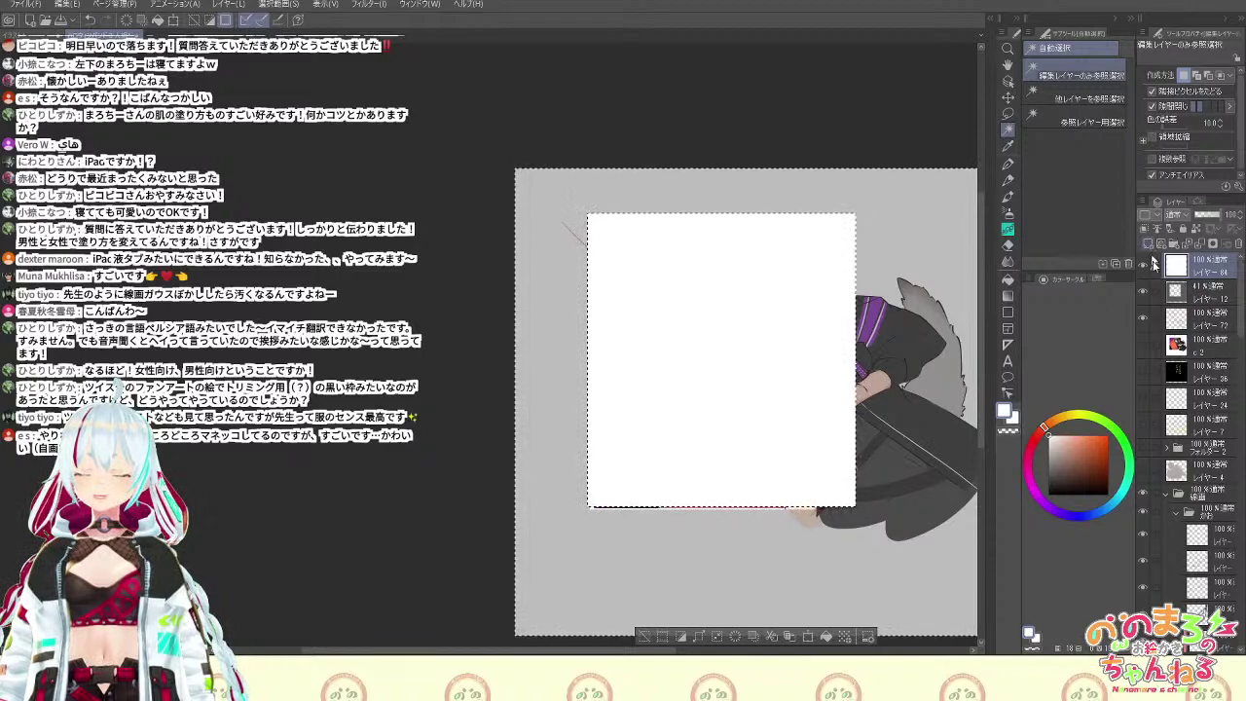
{"action": "left_click", "coordinate": [1149, 244]}
{"action": "left_click_drag", "start_coordinate": [1080, 457], "coordinate": [1069, 529]}
{"action": "key", "text": "F6"}
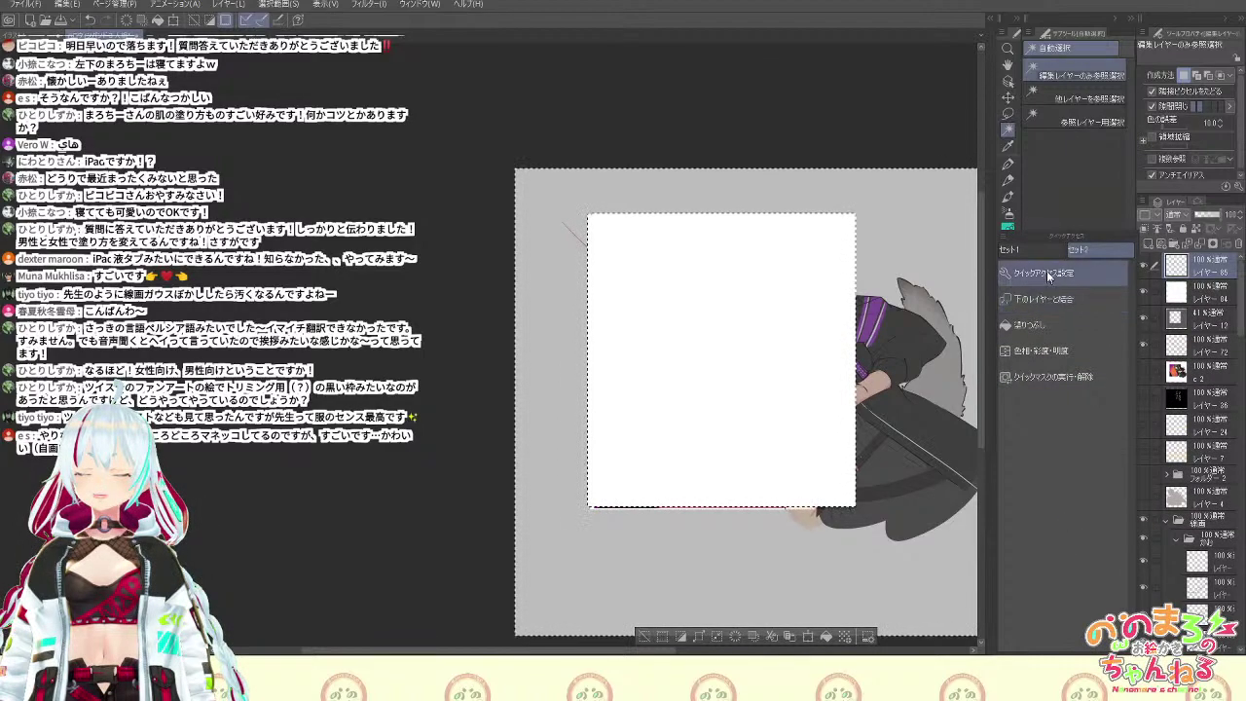
{"action": "left_click", "coordinate": [1065, 324]}
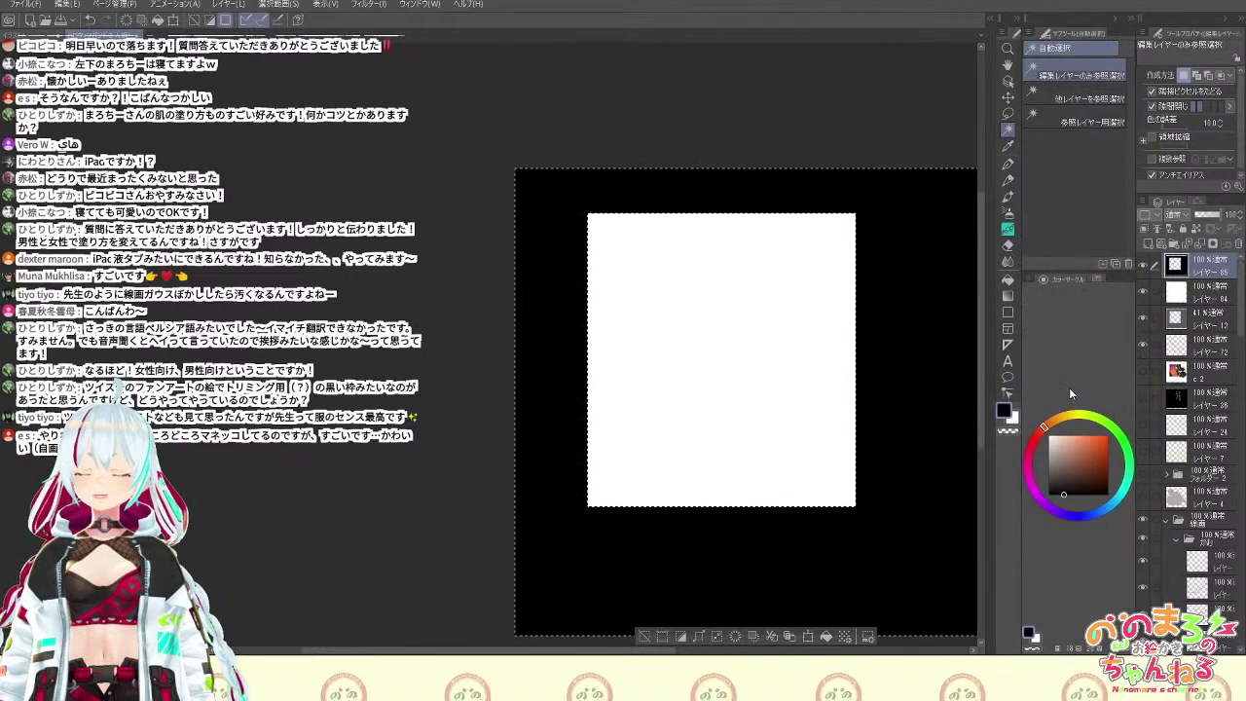
Delete the white rectangle layer and lower the opacity of the black surround layer
{"action": "left_click", "coordinate": [1212, 290]}
{"action": "left_click", "coordinate": [1240, 245]}
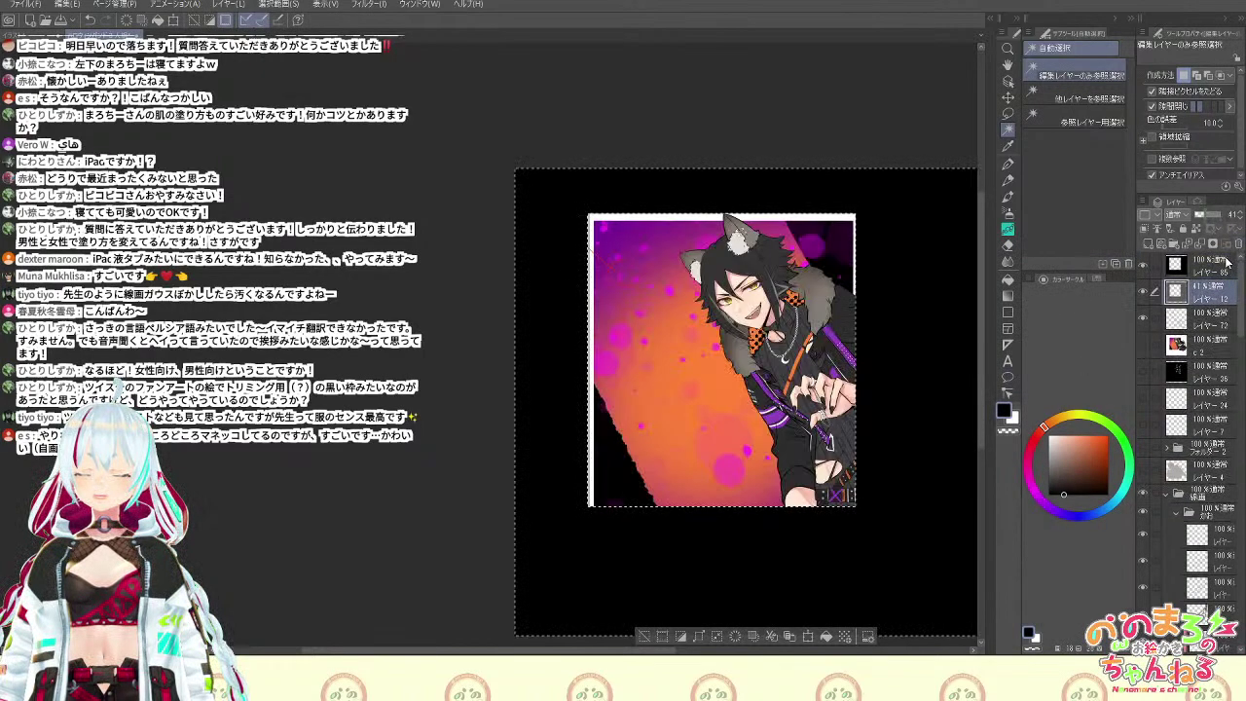
{"action": "left_click", "coordinate": [1215, 272]}
{"action": "left_click", "coordinate": [1205, 215]}
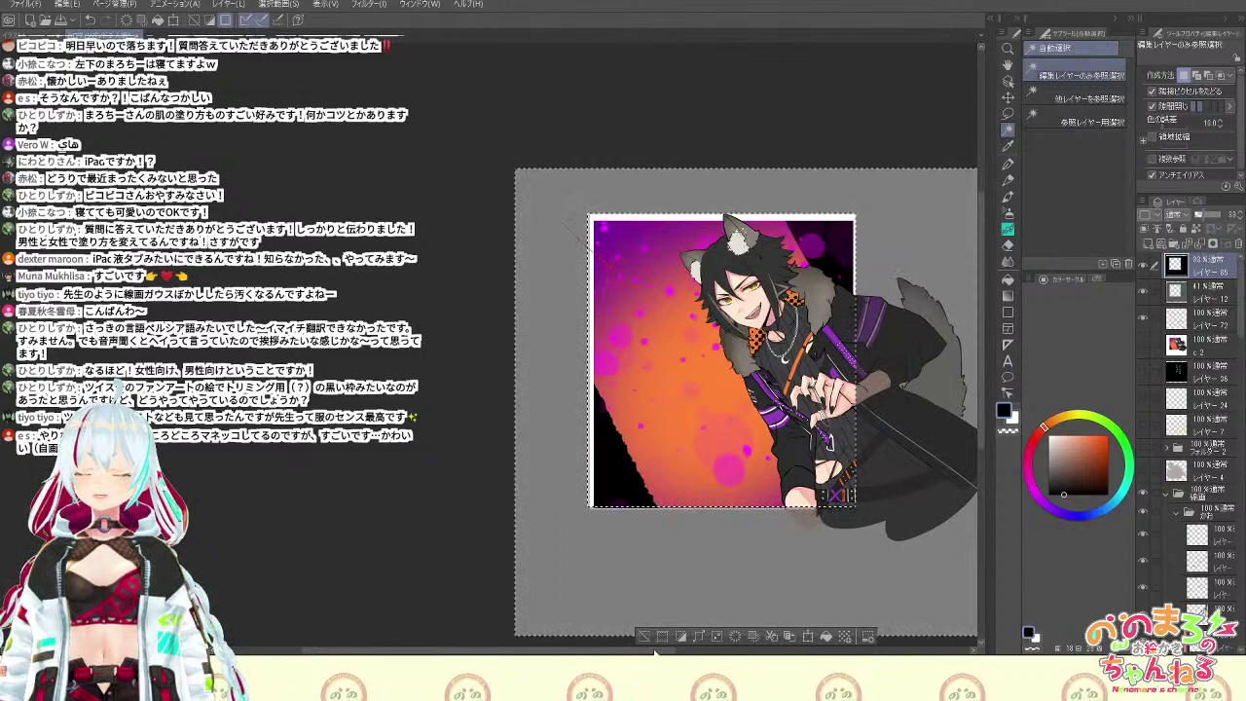
Clear the selection and delete the black surround layer
{"action": "key", "text": "ctrl+d"}
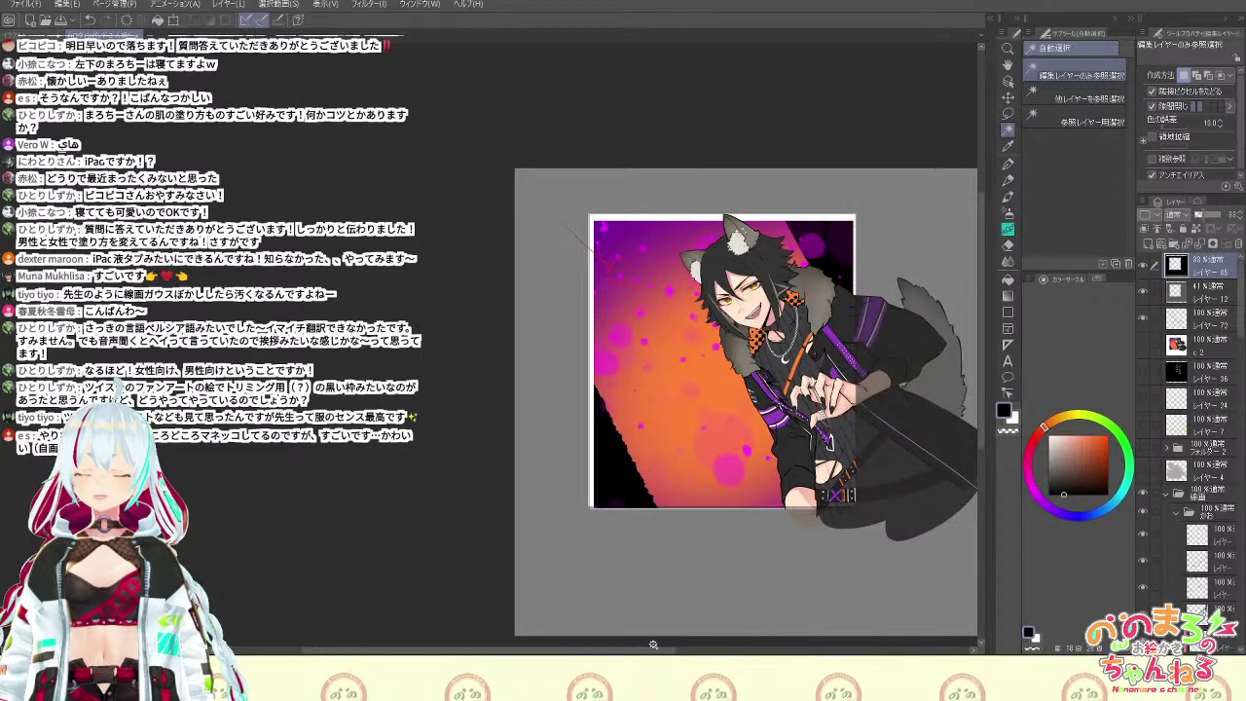
{"action": "left_click", "coordinate": [1238, 243]}
Return to the clipped layer above the face lines and airbrush reddish orange over the lines at the eye's inner corner
{"action": "key", "text": "ctrl+plus"}
{"action": "key", "text": "ctrl+plus"}
{"action": "key", "text": "ctrl+plus"}
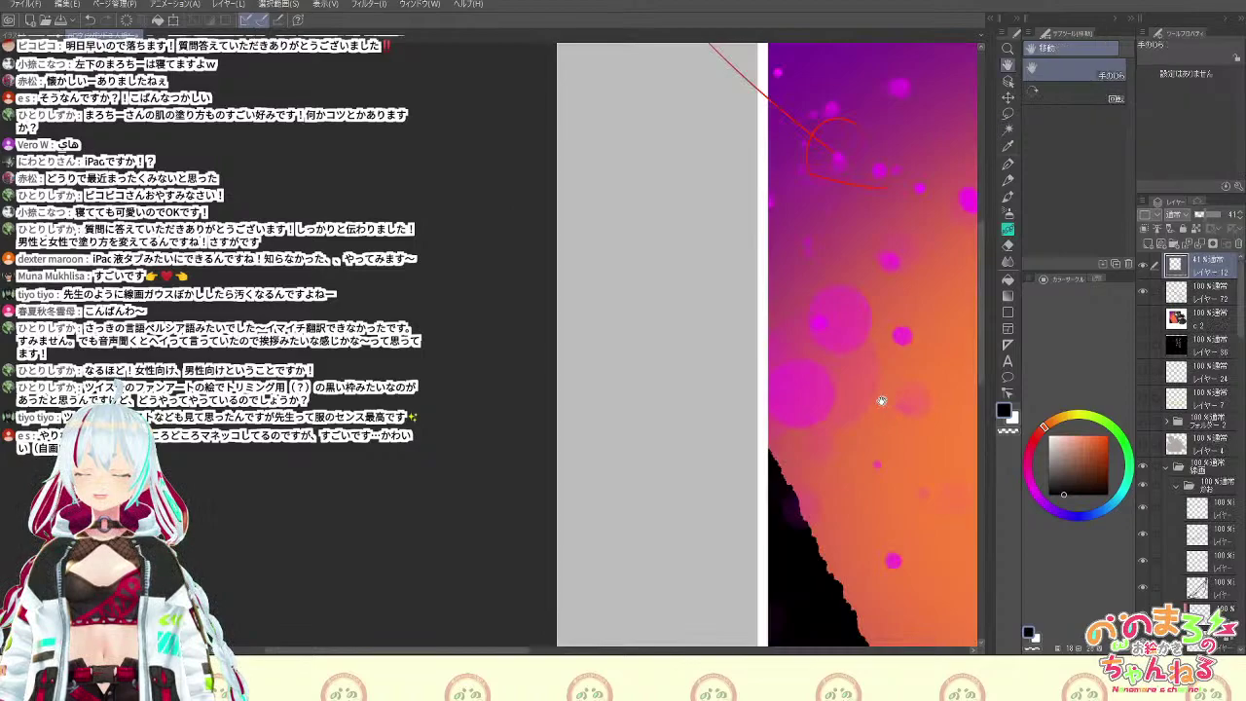
{"action": "left_click_drag", "start_coordinate": [882, 400], "coordinate": [431, 587]}
{"action": "key", "text": "ctrl+plus"}
{"action": "scroll", "coordinate": [741, 331], "scroll_direction": "up", "scroll_amount": 6}
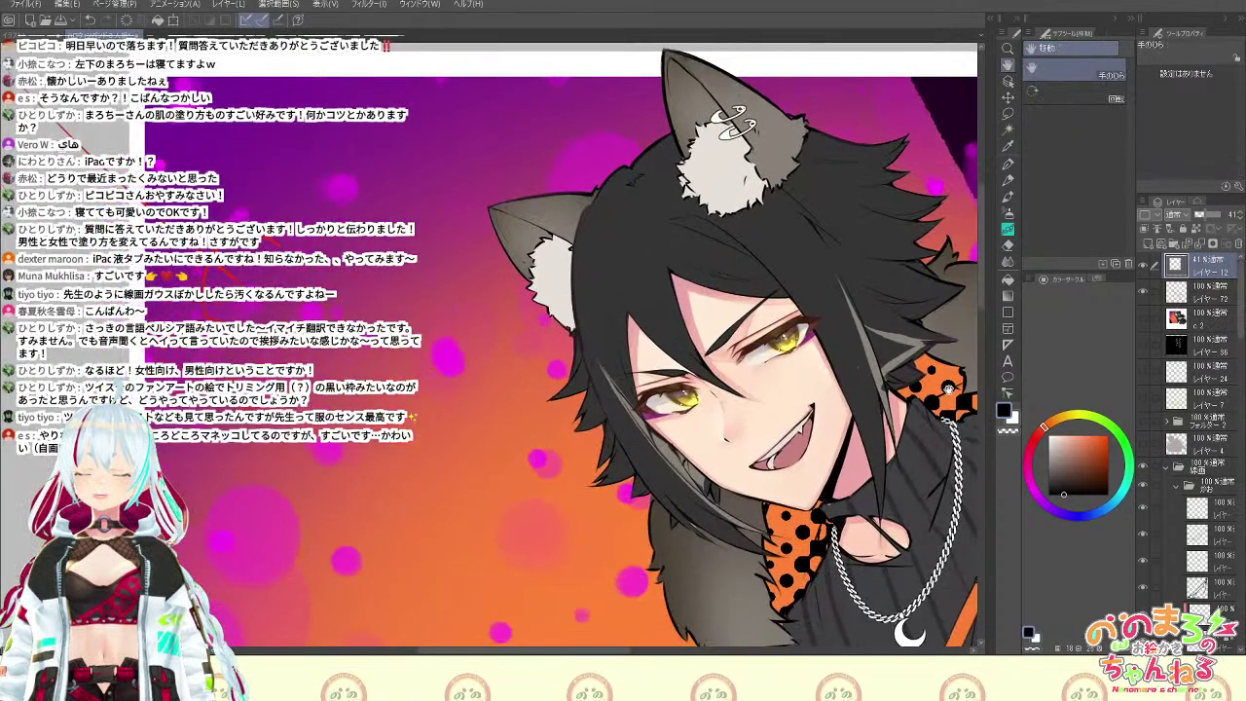
{"action": "scroll", "coordinate": [908, 407], "scroll_direction": "down", "scroll_amount": 4}
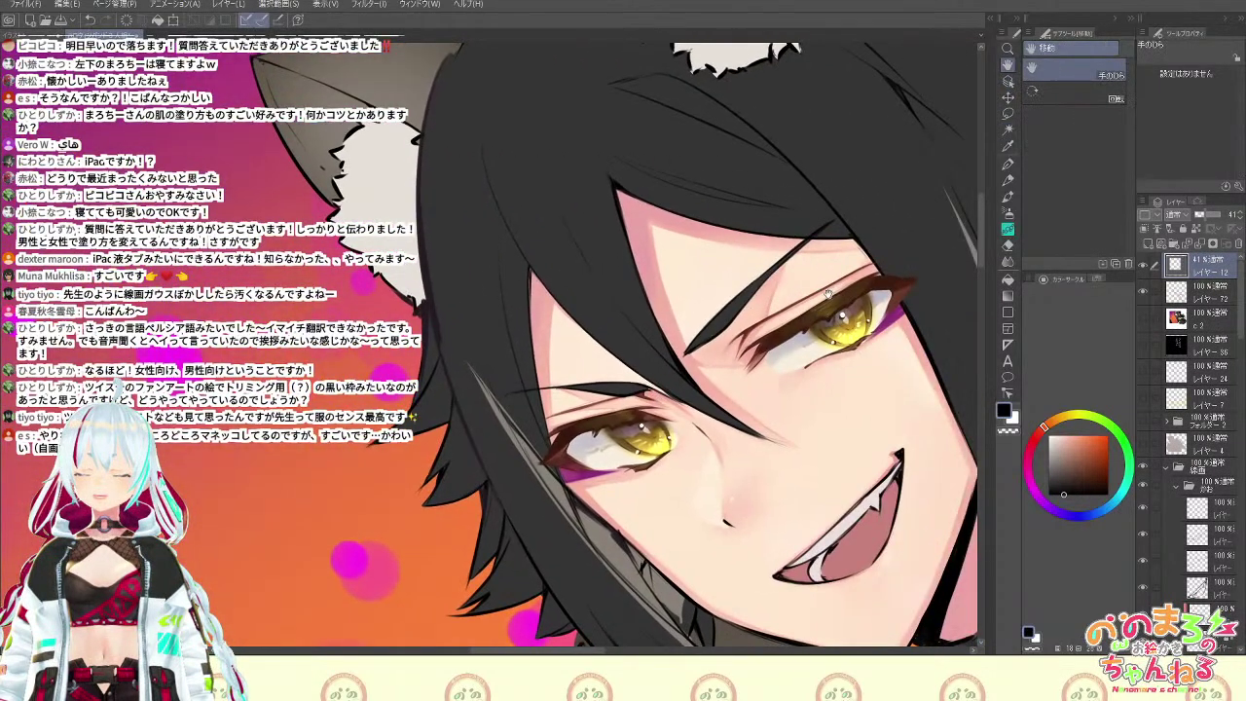
{"action": "key", "text": "o"}
{"action": "key", "text": "b"}
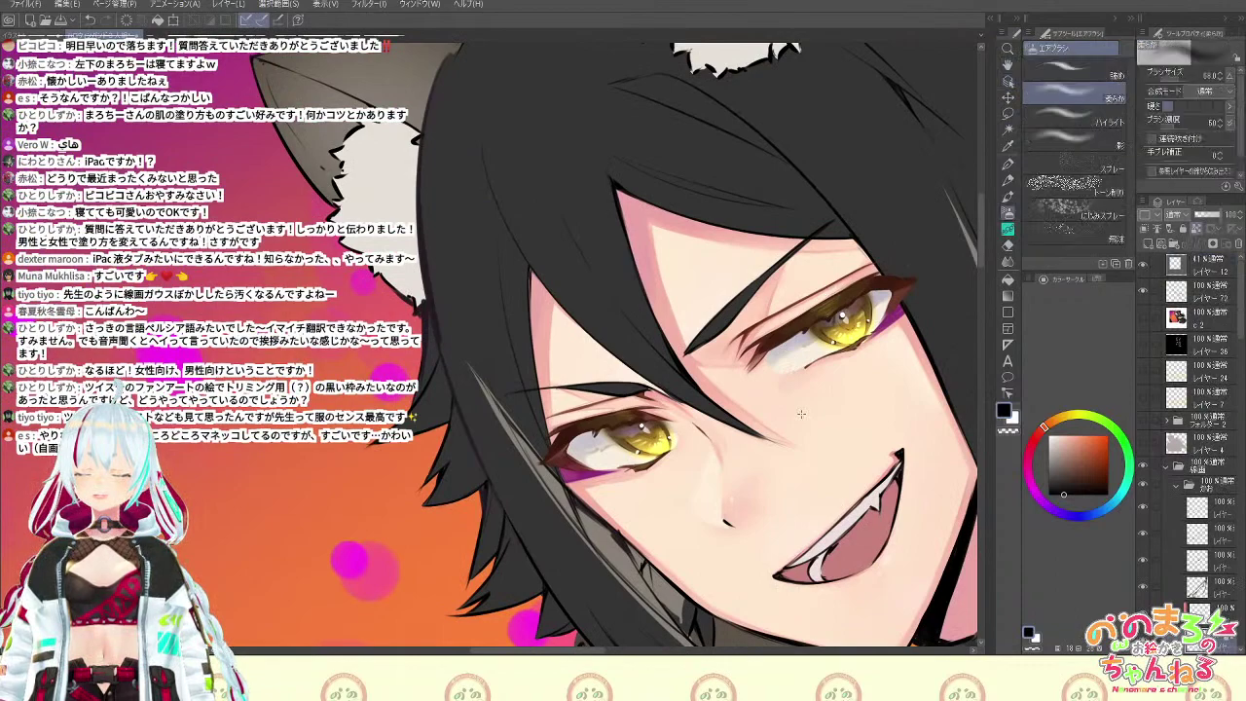
{"action": "left_click", "coordinate": [1096, 450]}
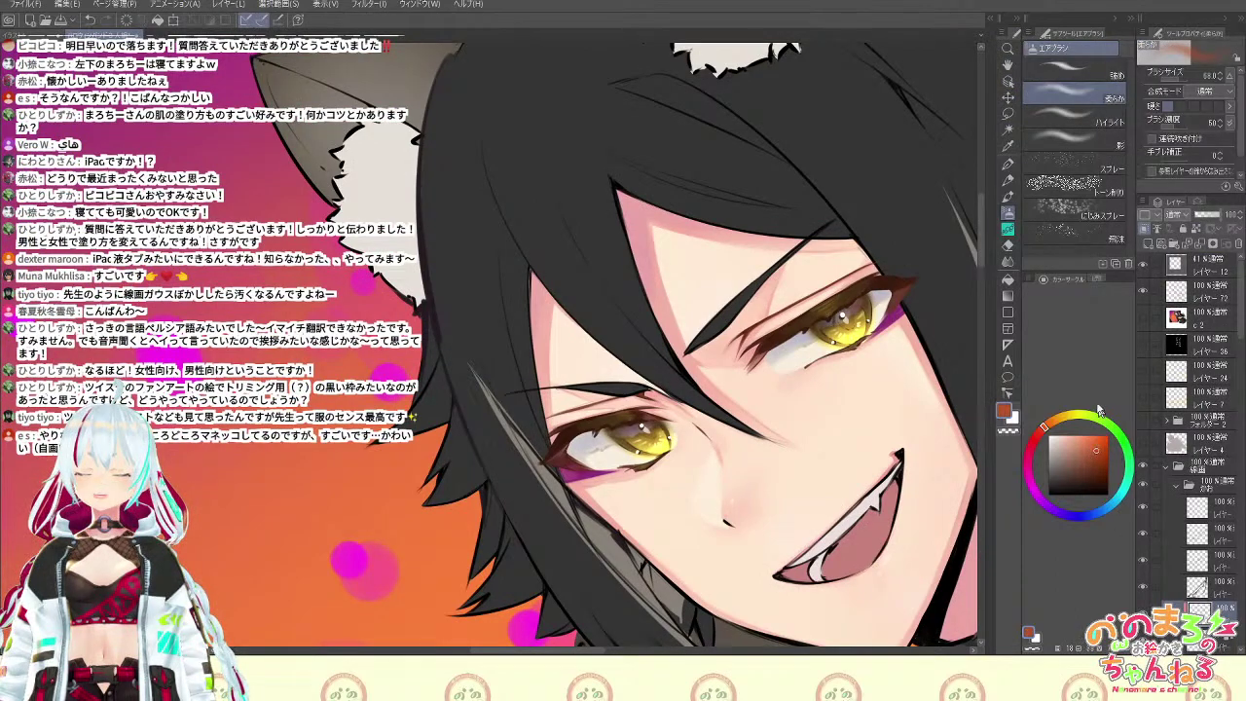
{"action": "left_click_drag", "start_coordinate": [763, 358], "coordinate": [759, 372]}
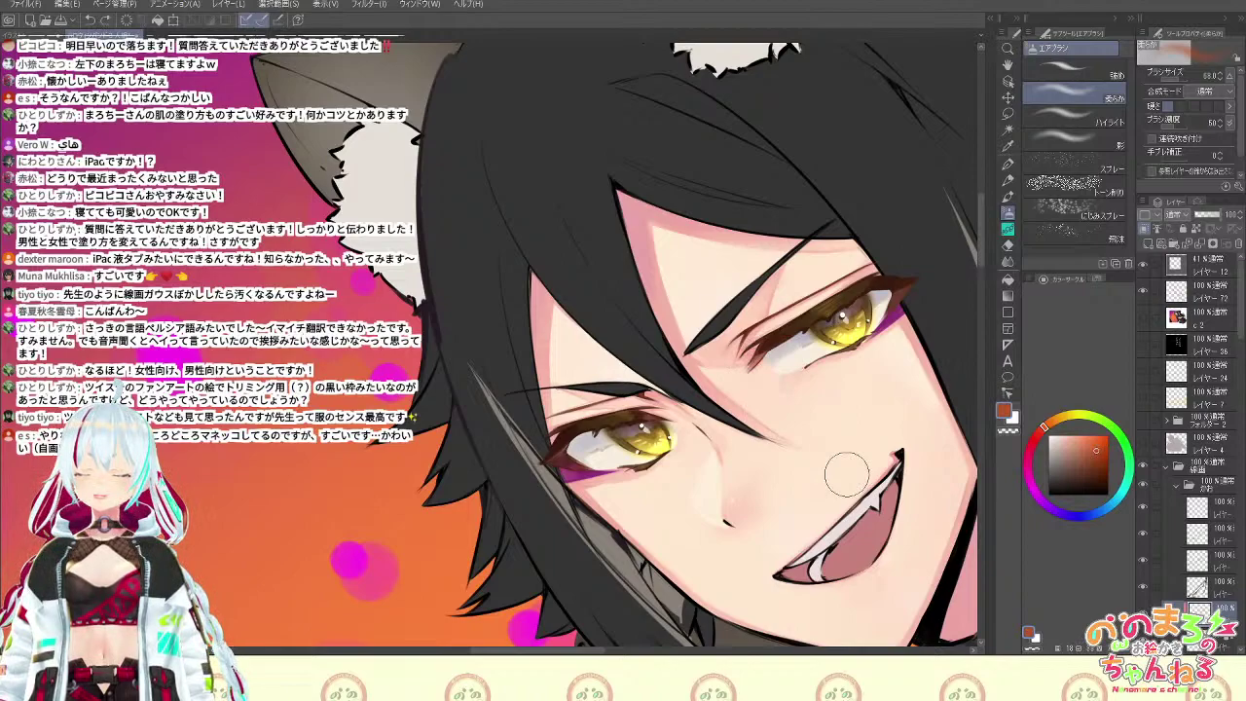
Set the clipped colour layer's blending mode to Screen (スクリーン) and reduce its opacity
{"action": "left_click", "coordinate": [1180, 226]}
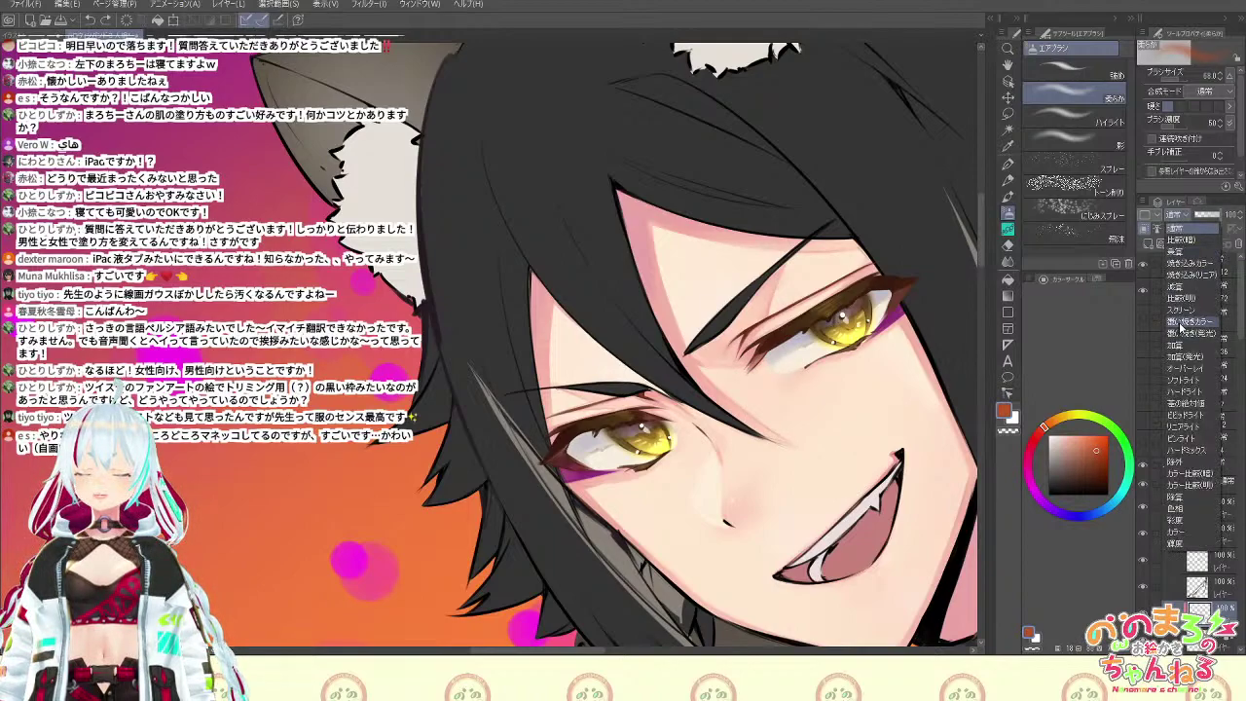
{"action": "left_click", "coordinate": [1194, 311]}
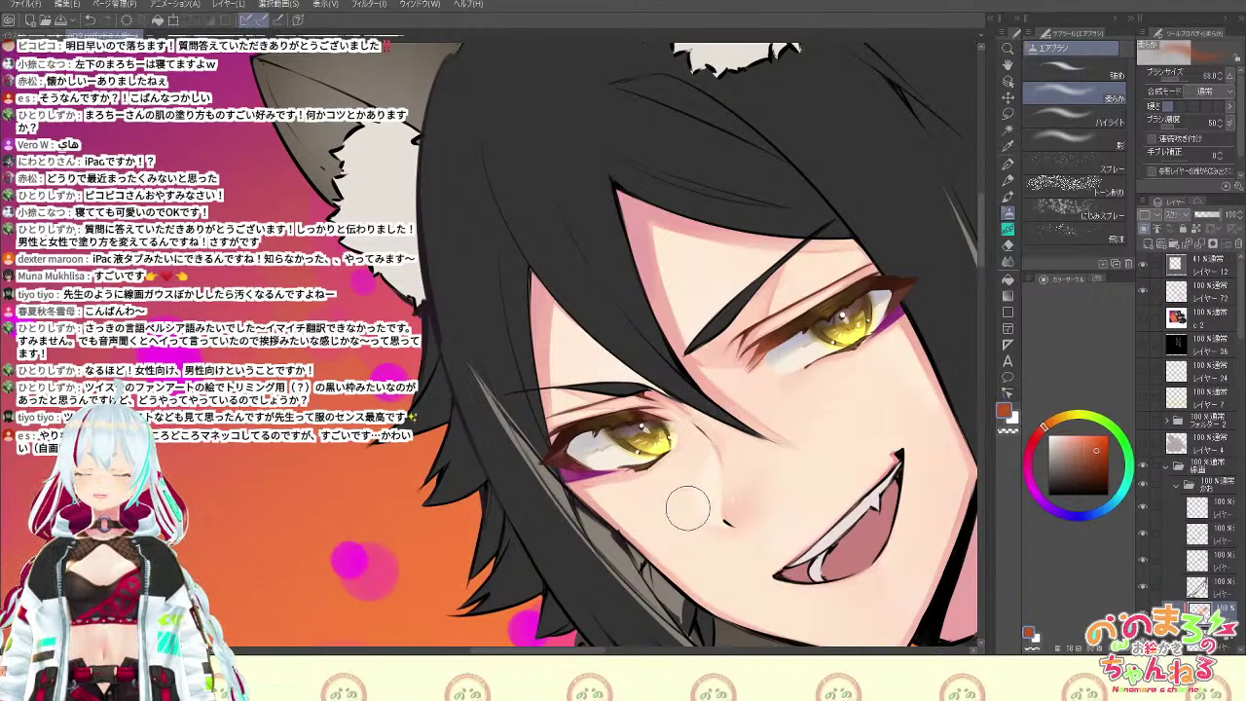
{"action": "key", "text": "ctrl+minus"}
{"action": "key", "text": "ctrl+minus"}
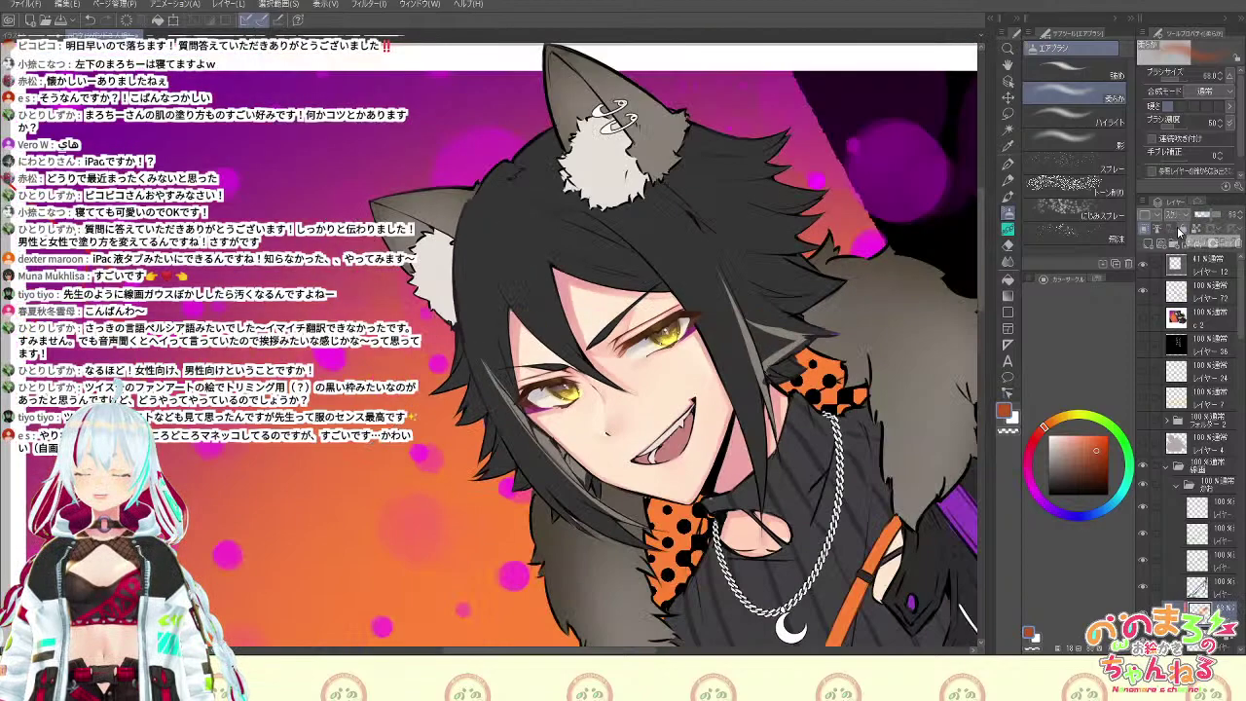
Compare the tinted facial lines close up and in the whole illustration
{"action": "key", "text": "ctrl+plus"}
{"action": "key", "text": "ctrl+plus"}
{"action": "key", "text": "ctrl+minus"}
{"action": "key", "text": "ctrl+minus"}
{"action": "key", "text": "ctrl+minus"}
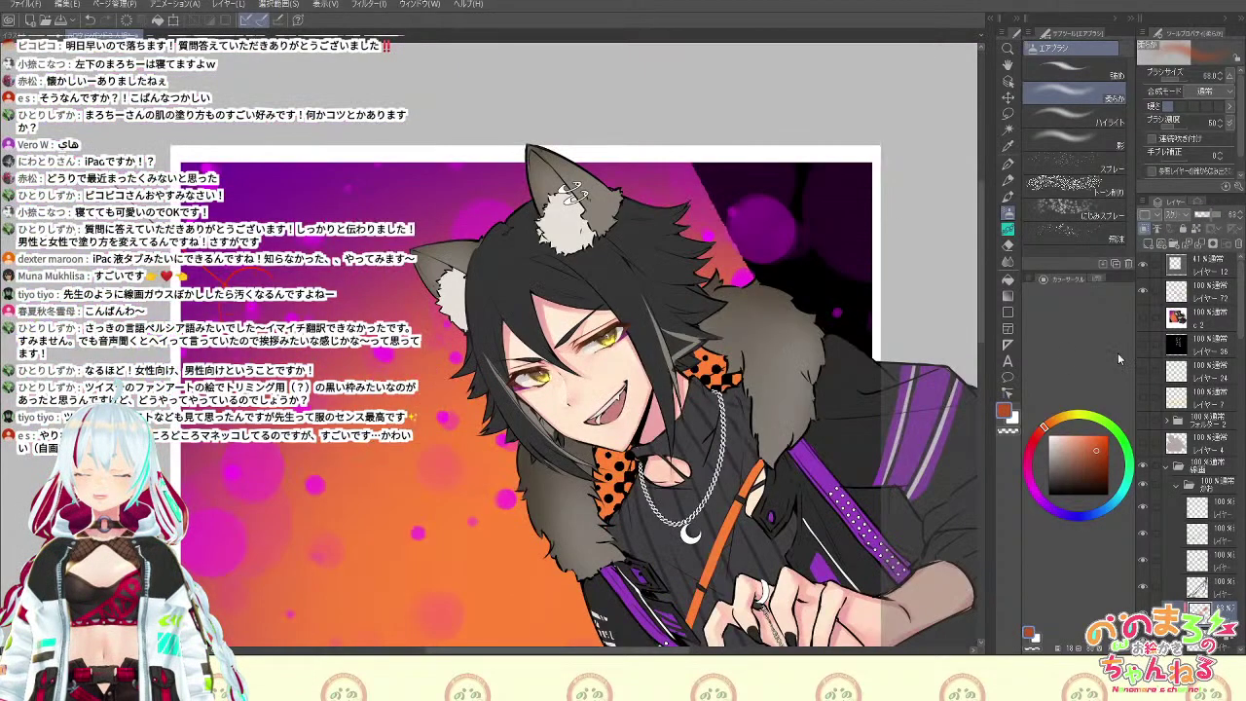
{"action": "key", "text": "ctrl+minus"}
{"action": "key", "text": "ctrl+minus"}
{"action": "key", "text": "ctrl+minus"}
{"action": "key", "text": "ctrl+plus"}
{"action": "key", "text": "ctrl+plus"}
{"action": "key", "text": "ctrl+plus"}
{"action": "key", "text": "ctrl+plus"}
{"action": "key", "text": "ctrl+plus"}
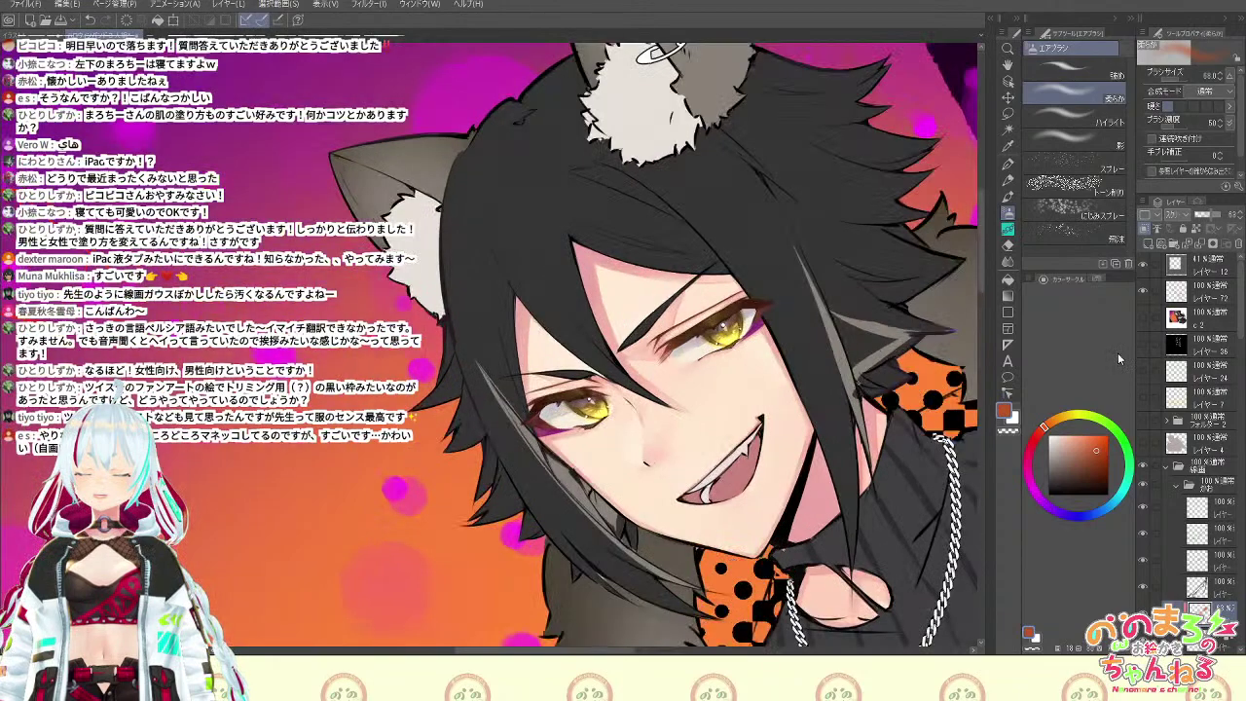
Select the shading layer of the eye on the viewer's right, set its saturation to -37 and lower its luminosity
{"action": "key", "text": "ctrl+0"}
{"action": "key", "text": "ctrl+alt+0"}
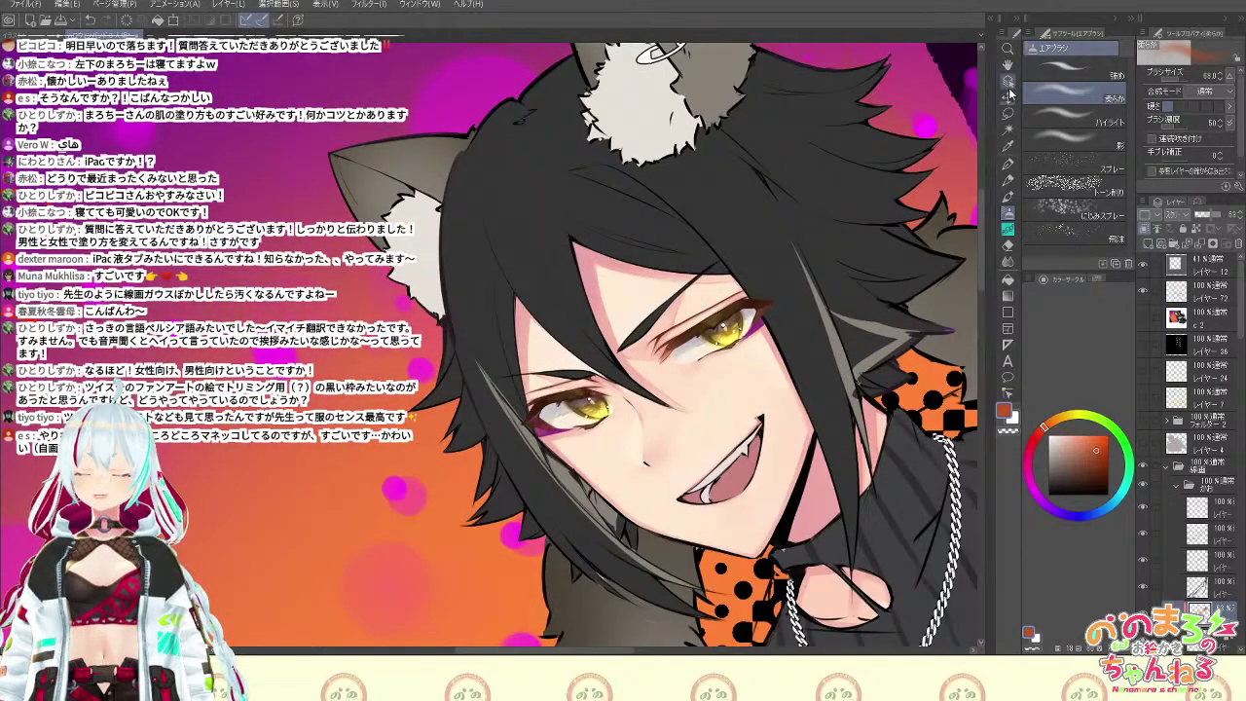
{"action": "left_click", "coordinate": [688, 361], "text": "ctrl+shift"}
{"action": "right_click", "coordinate": [688, 360]}
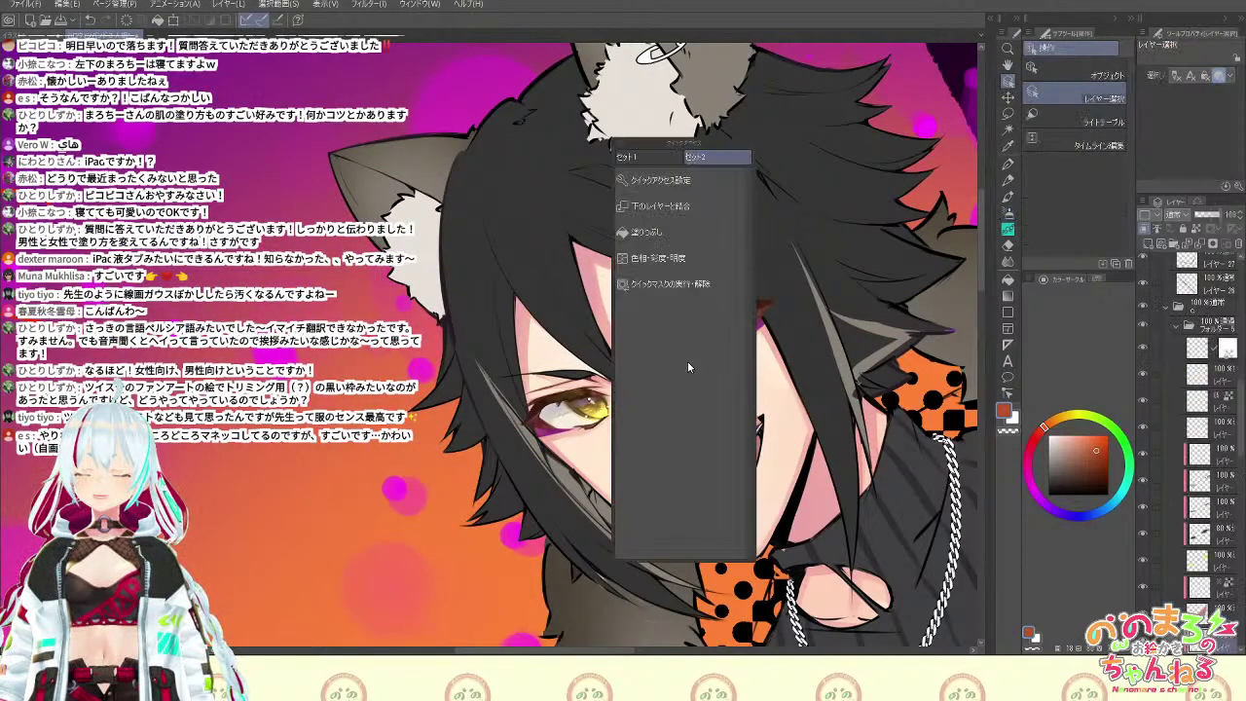
{"action": "left_click", "coordinate": [721, 259]}
{"action": "left_click_drag", "start_coordinate": [559, 555], "coordinate": [536, 558]}
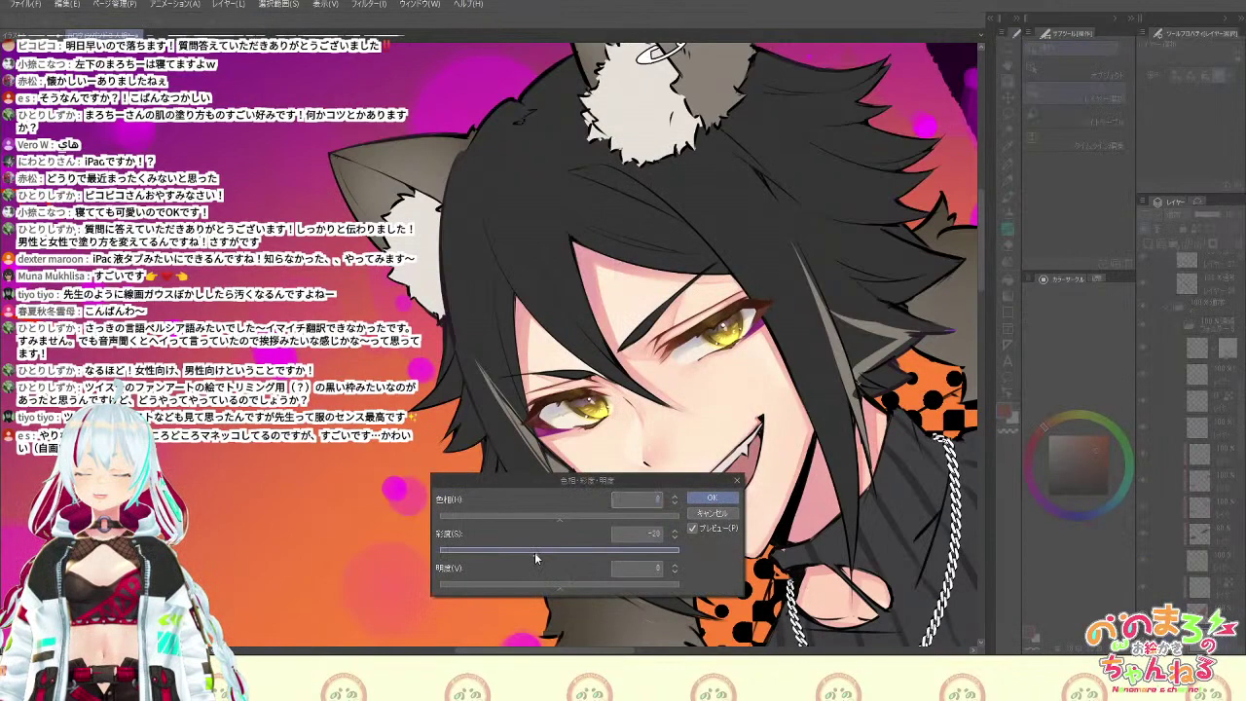
{"action": "left_click", "coordinate": [516, 551]}
{"action": "left_click", "coordinate": [545, 585]}
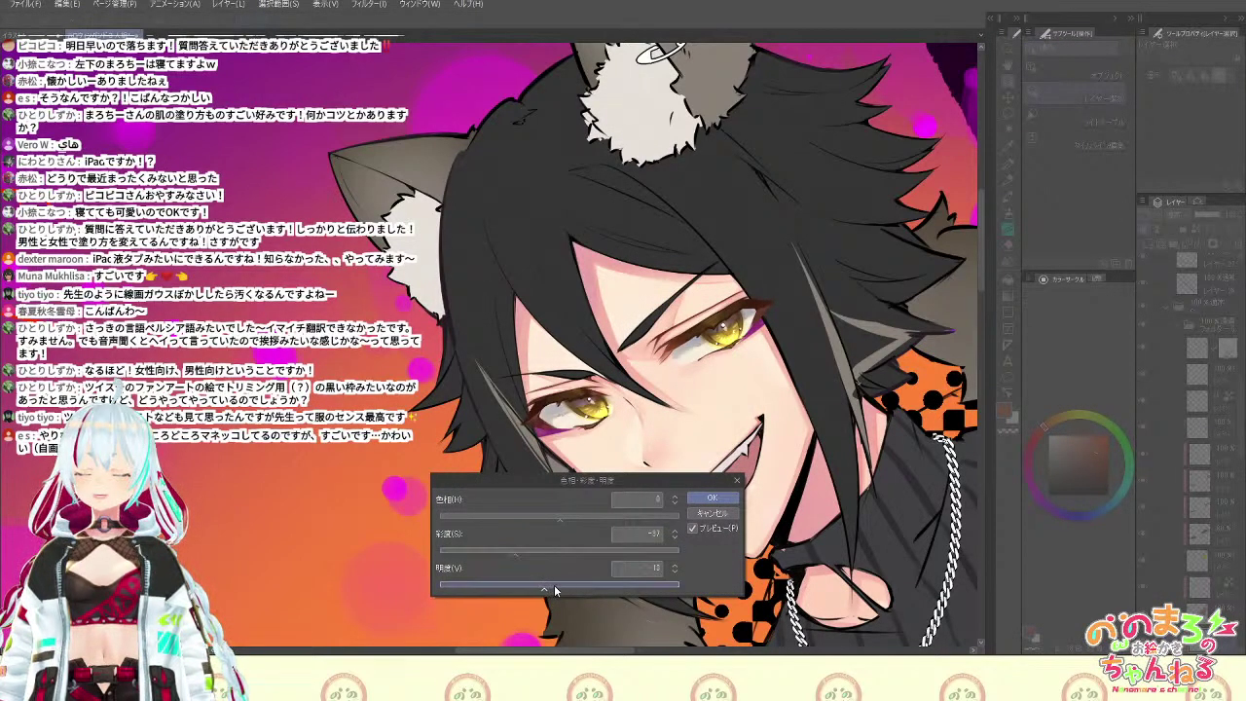
{"action": "left_click", "coordinate": [712, 497]}
{"action": "left_click_drag", "start_coordinate": [1241, 452], "coordinate": [1241, 469]}
{"action": "left_click", "coordinate": [1222, 576]}
{"action": "key", "text": "q"}
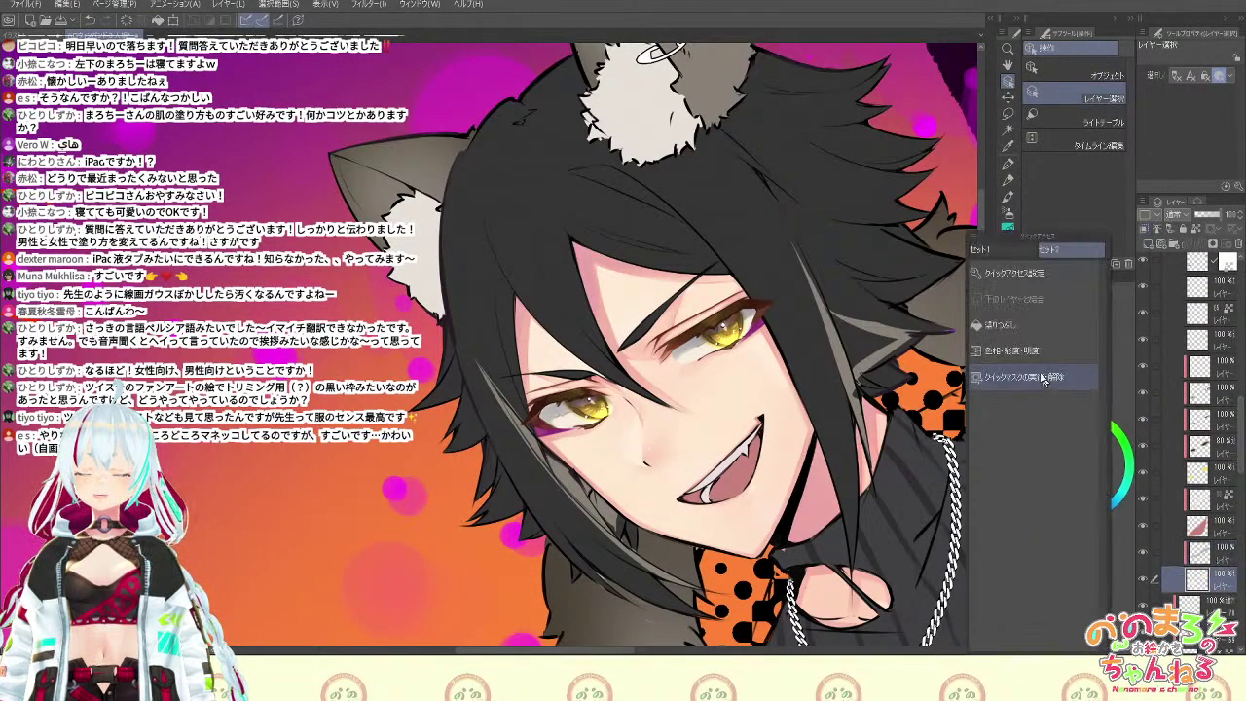
{"action": "left_click", "coordinate": [1042, 377]}
{"action": "key", "text": "q"}
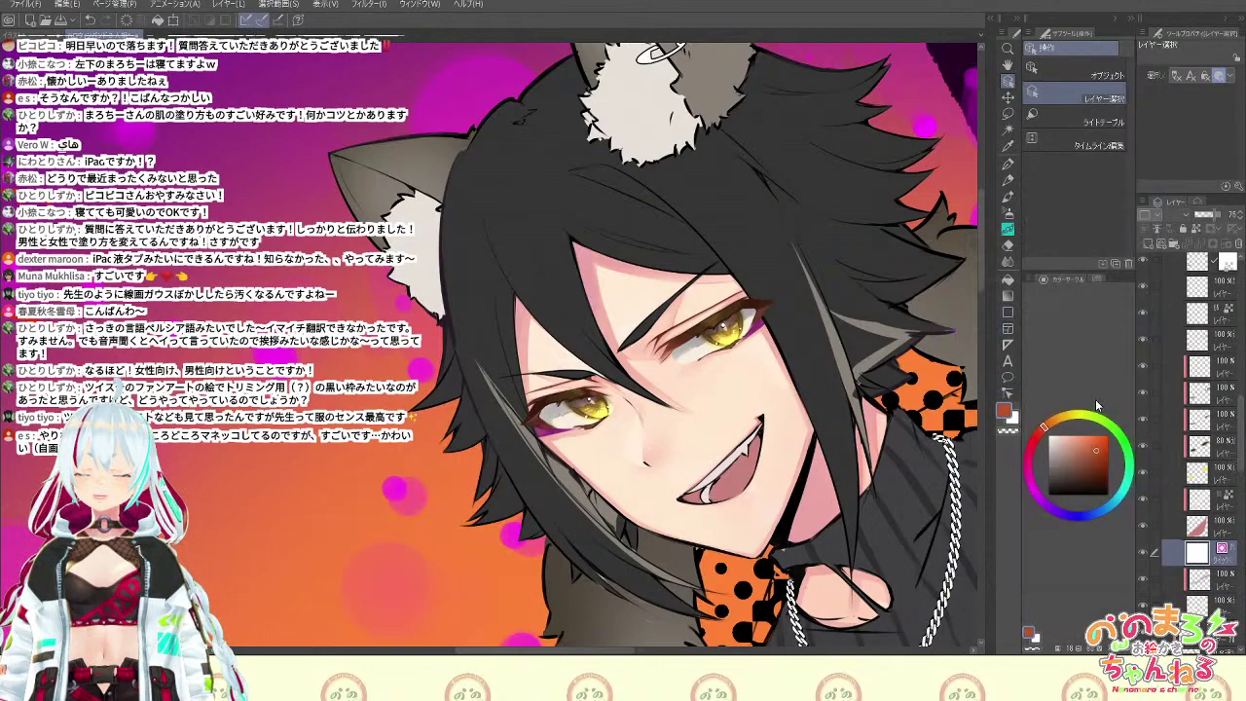
{"action": "key", "text": "q"}
{"action": "key", "text": "q"}
{"action": "key", "text": "q"}
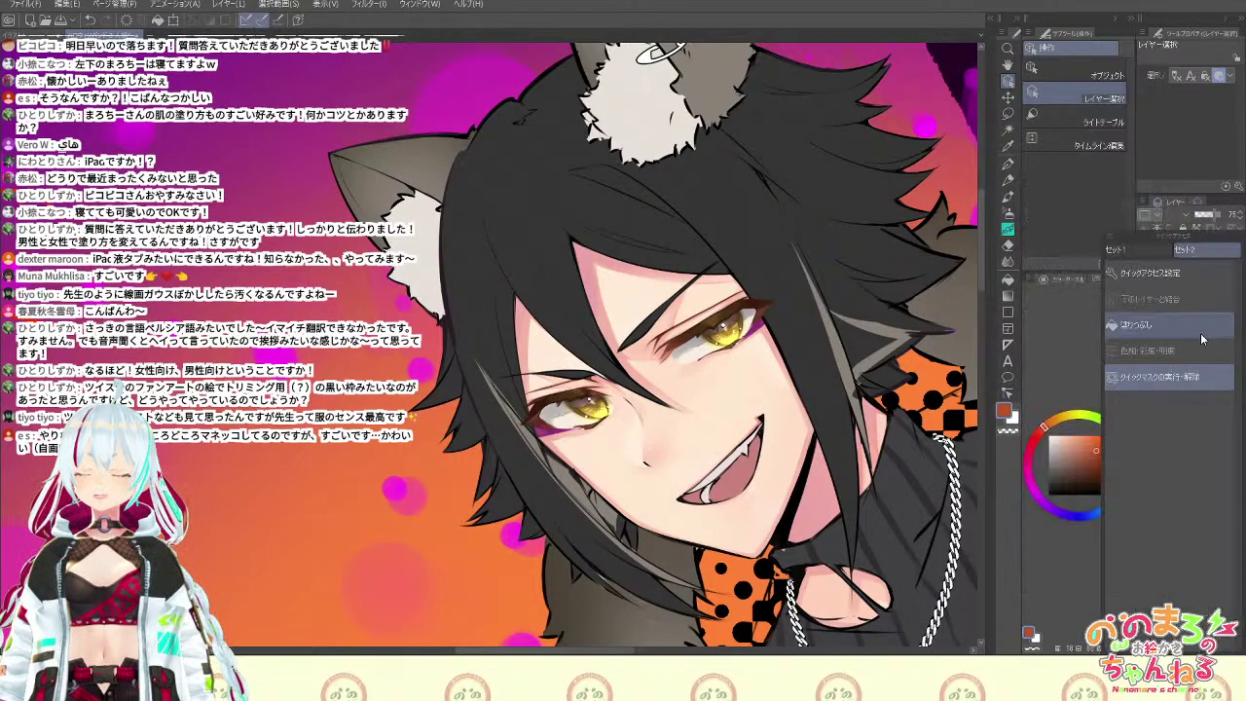
{"action": "left_click", "coordinate": [1200, 377]}
{"action": "key", "text": "q"}
{"action": "key", "text": "q"}
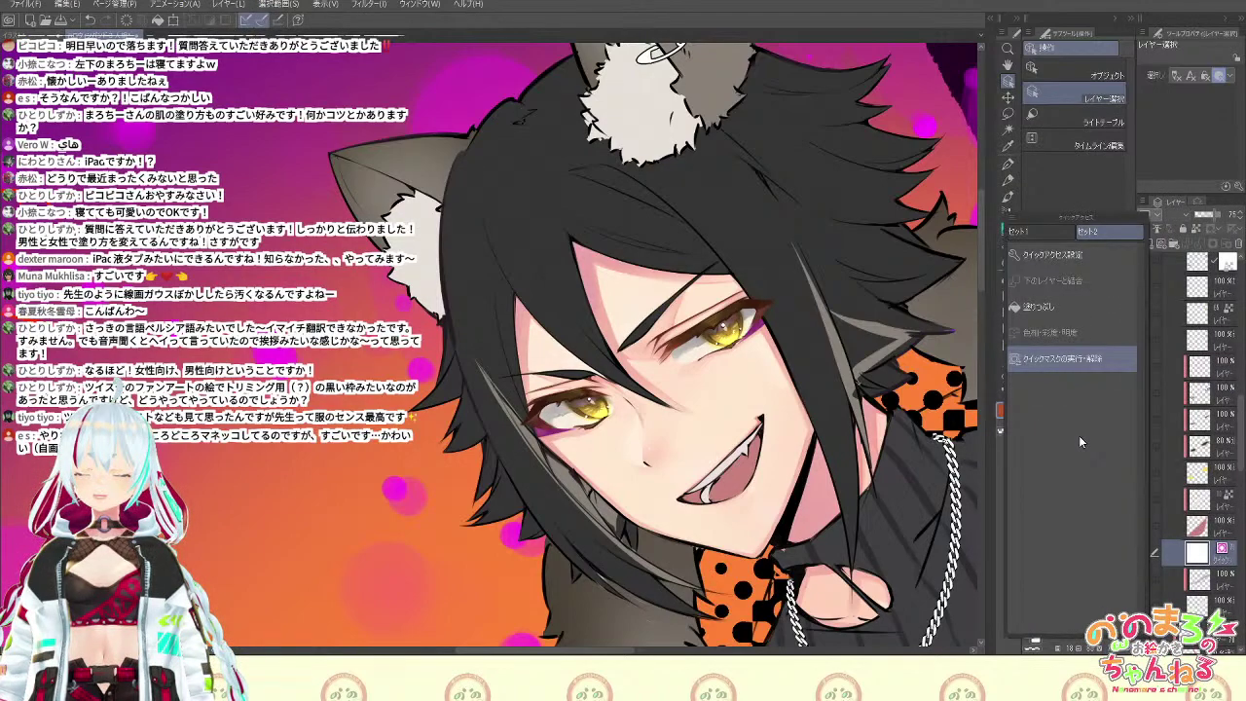
Reselect the unclipped layer beneath the clipped eye layers and lower its luminosity to -4
{"action": "left_click", "coordinate": [1208, 579]}
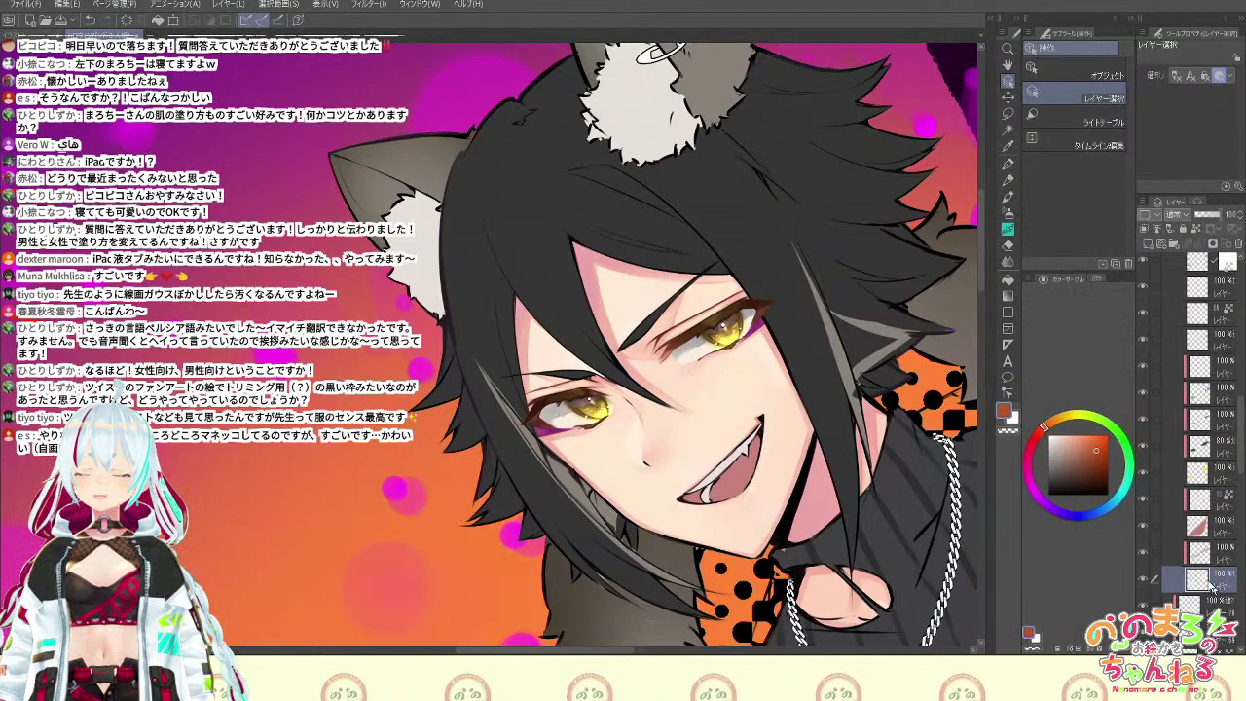
{"action": "left_click", "coordinate": [1183, 354]}
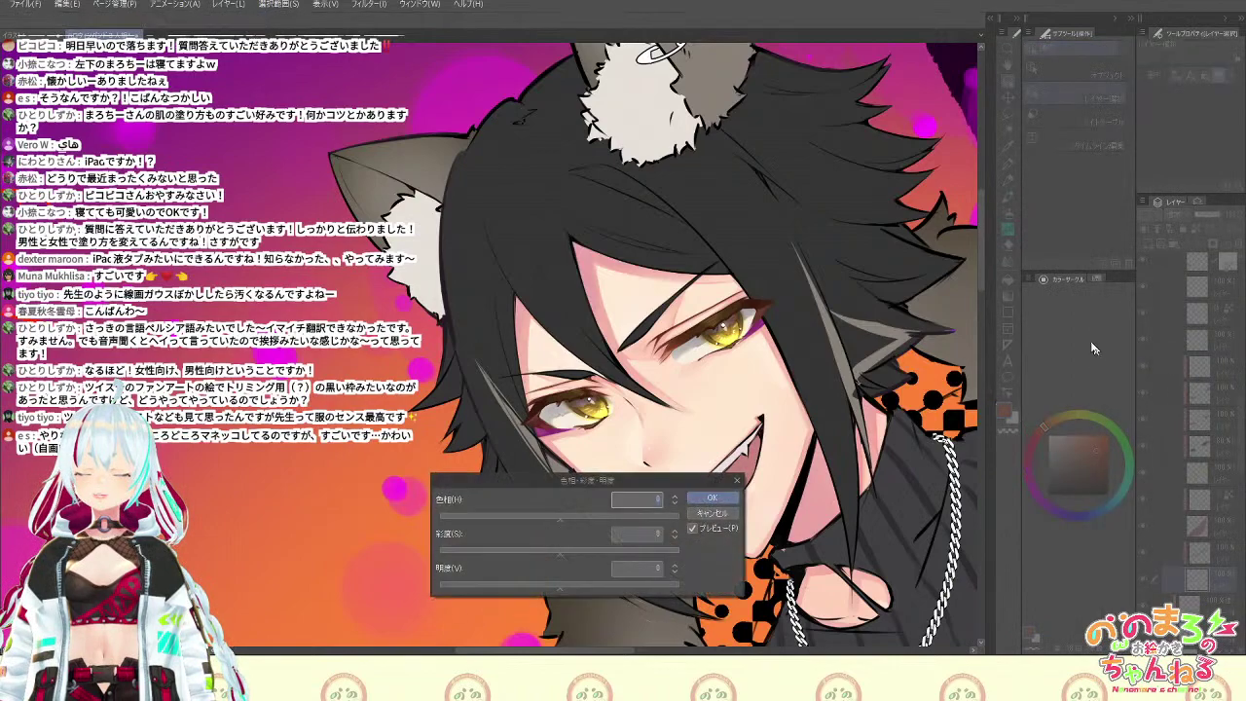
{"action": "left_click_drag", "start_coordinate": [559, 588], "coordinate": [555, 591]}
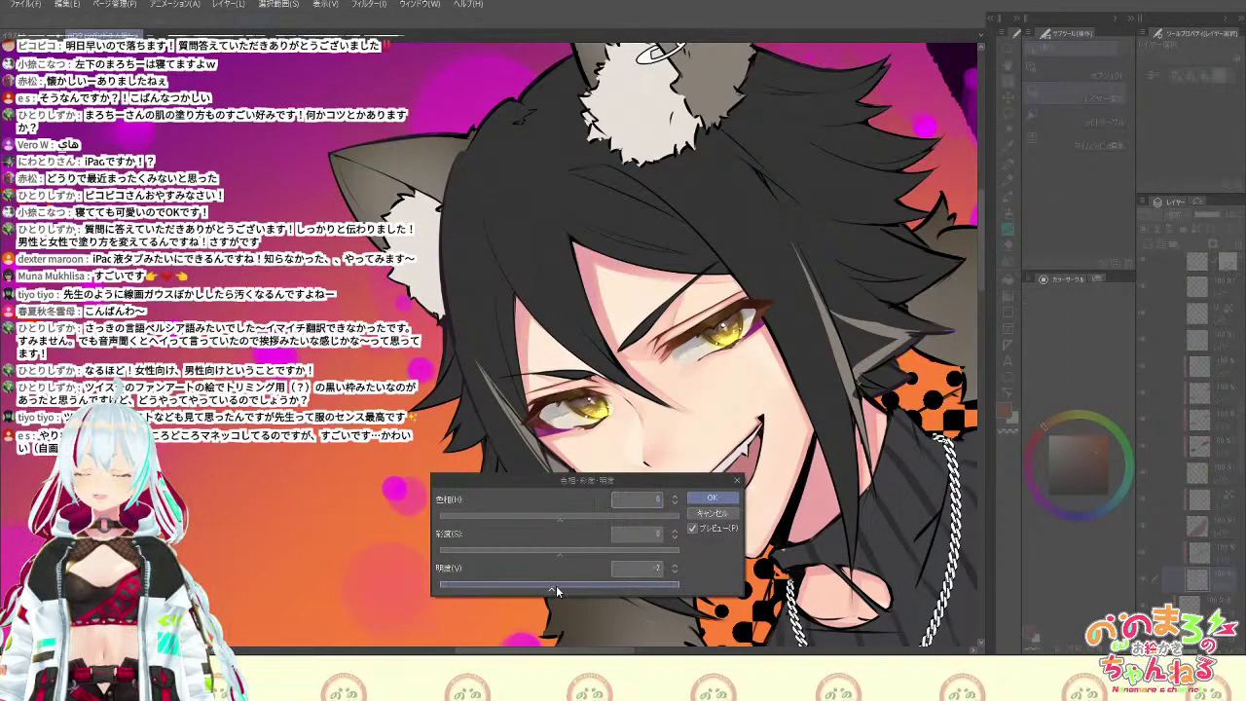
{"action": "key", "text": "ctrl+minus"}
{"action": "key", "text": "ctrl+minus"}
{"action": "key", "text": "ctrl+minus"}
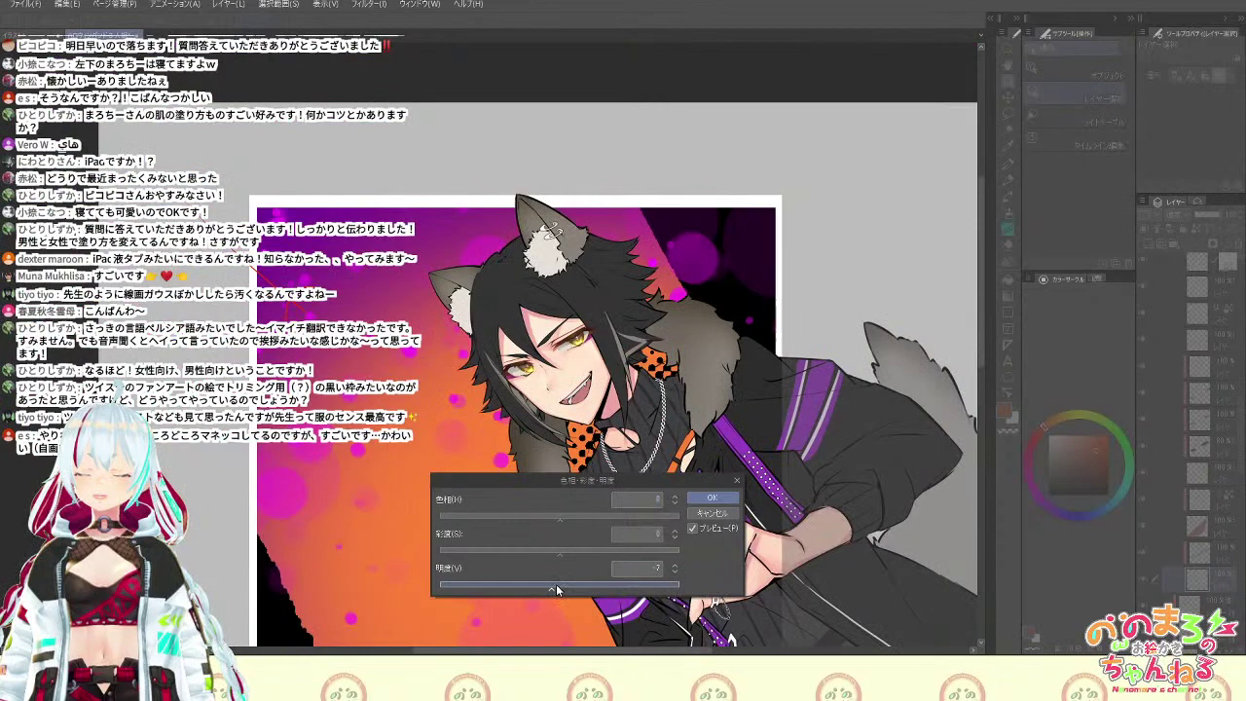
{"action": "left_click", "coordinate": [712, 498]}
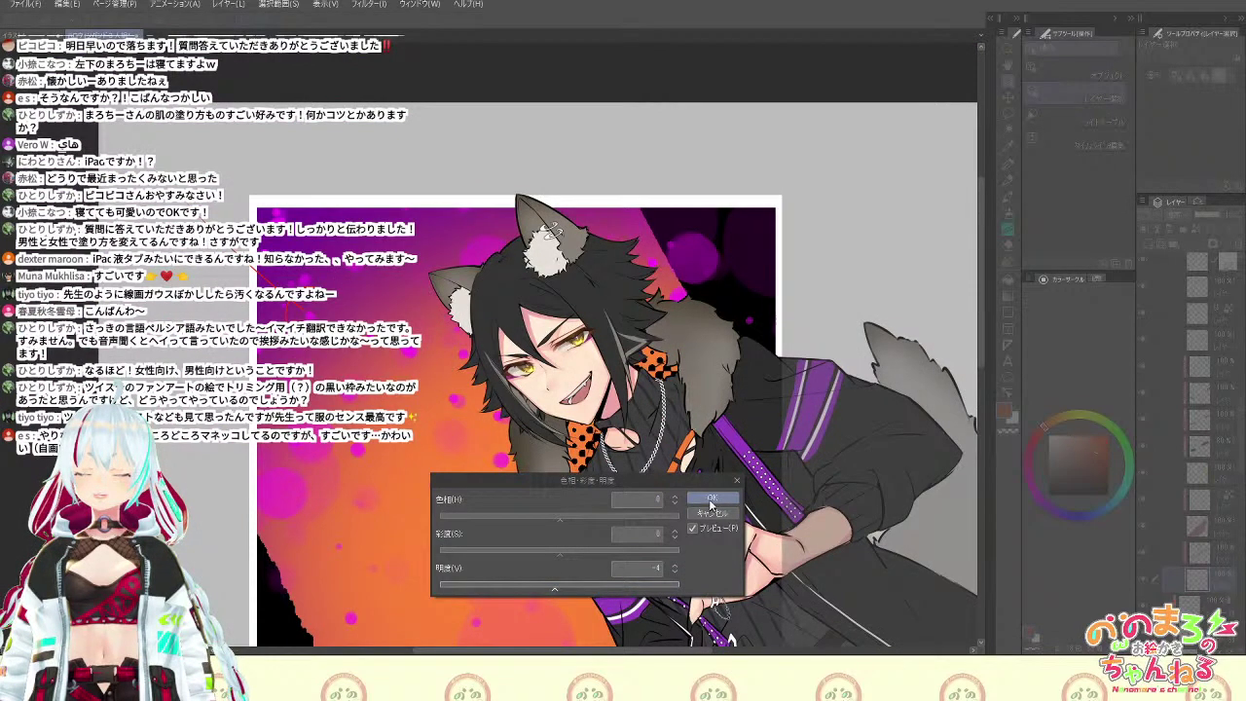
Add a new clipped layer above the eye's shading layers and airbrush sampled skin colour softly beneath the eye
{"action": "scroll", "coordinate": [716, 545], "scroll_direction": "up", "scroll_amount": 2}
{"action": "left_click_drag", "start_coordinate": [529, 347], "coordinate": [829, 632]}
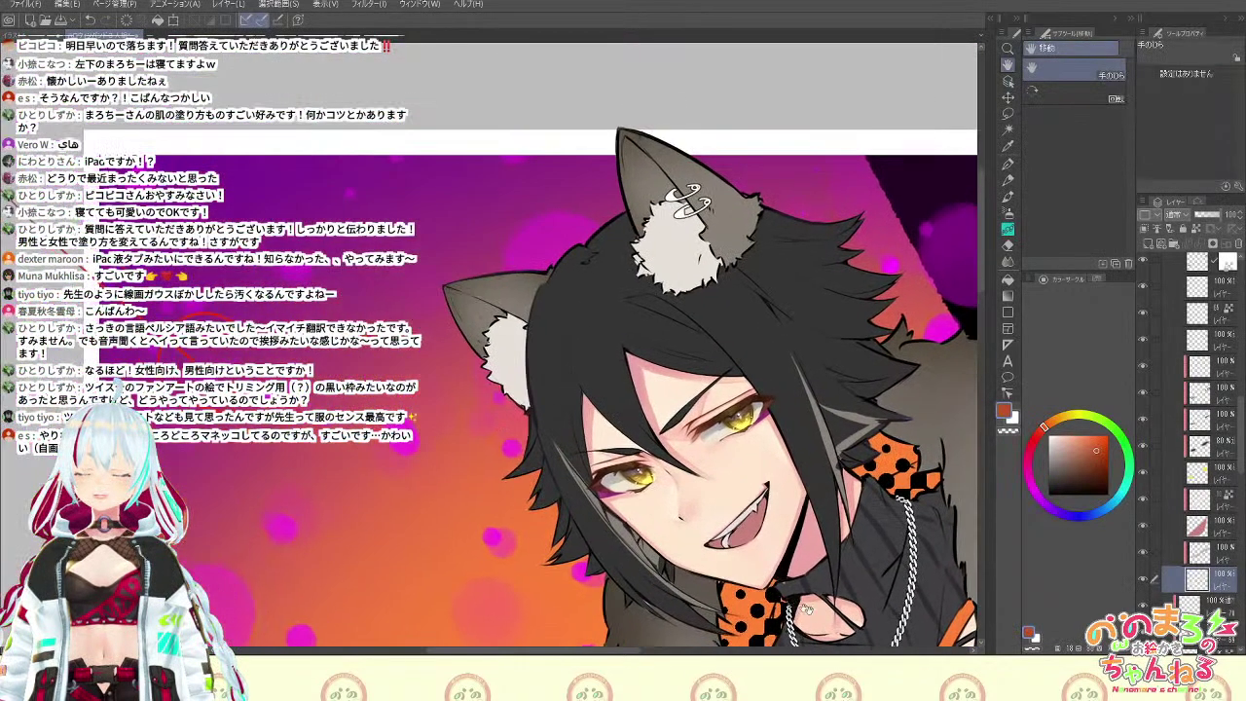
{"action": "scroll", "coordinate": [829, 632], "scroll_direction": "up", "scroll_amount": 1}
{"action": "left_click", "coordinate": [1148, 244]}
{"action": "left_click_drag", "start_coordinate": [1203, 590], "coordinate": [1209, 547]}
{"action": "key", "text": "b"}
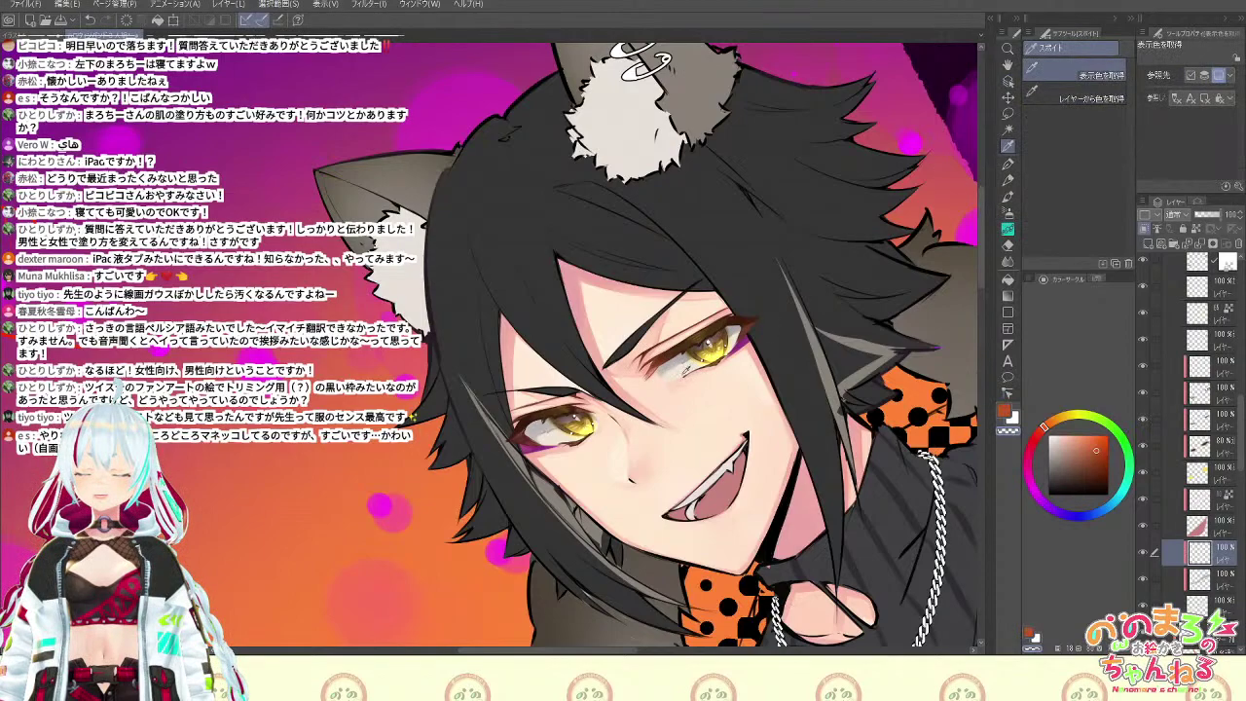
{"action": "left_click", "coordinate": [658, 383], "text": "alt"}
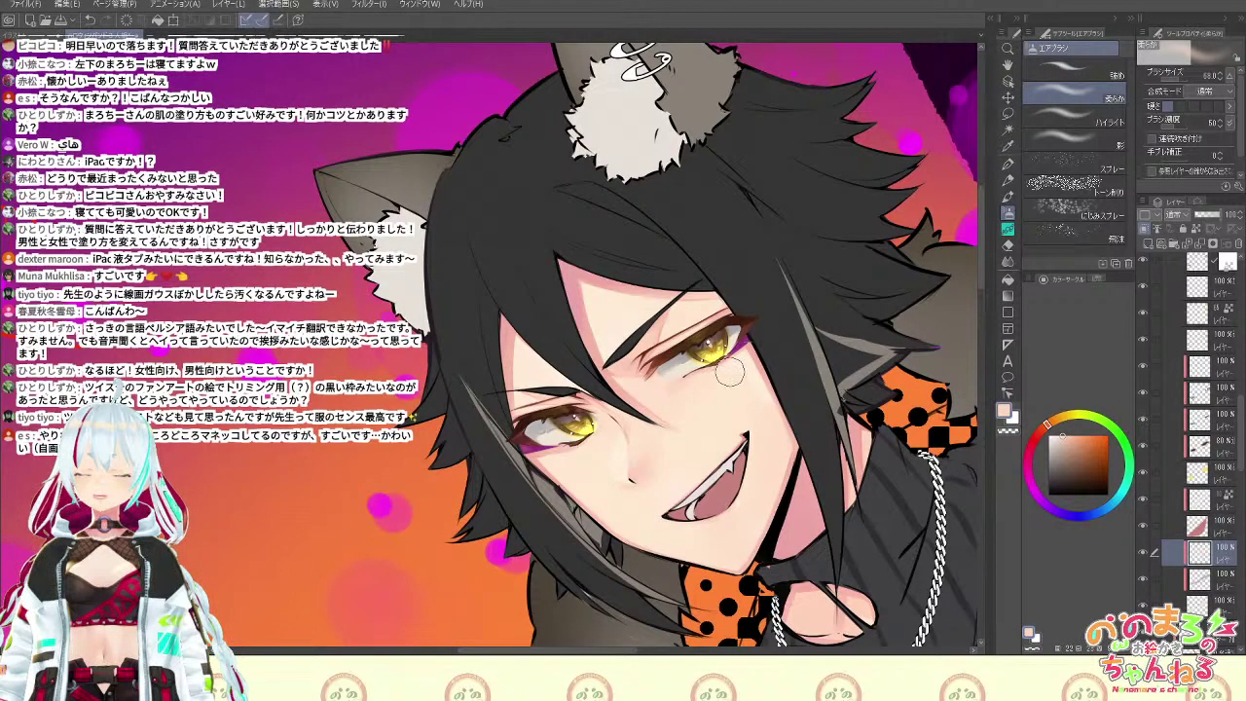
{"action": "scroll", "coordinate": [675, 581], "scroll_direction": "down", "scroll_amount": 5}
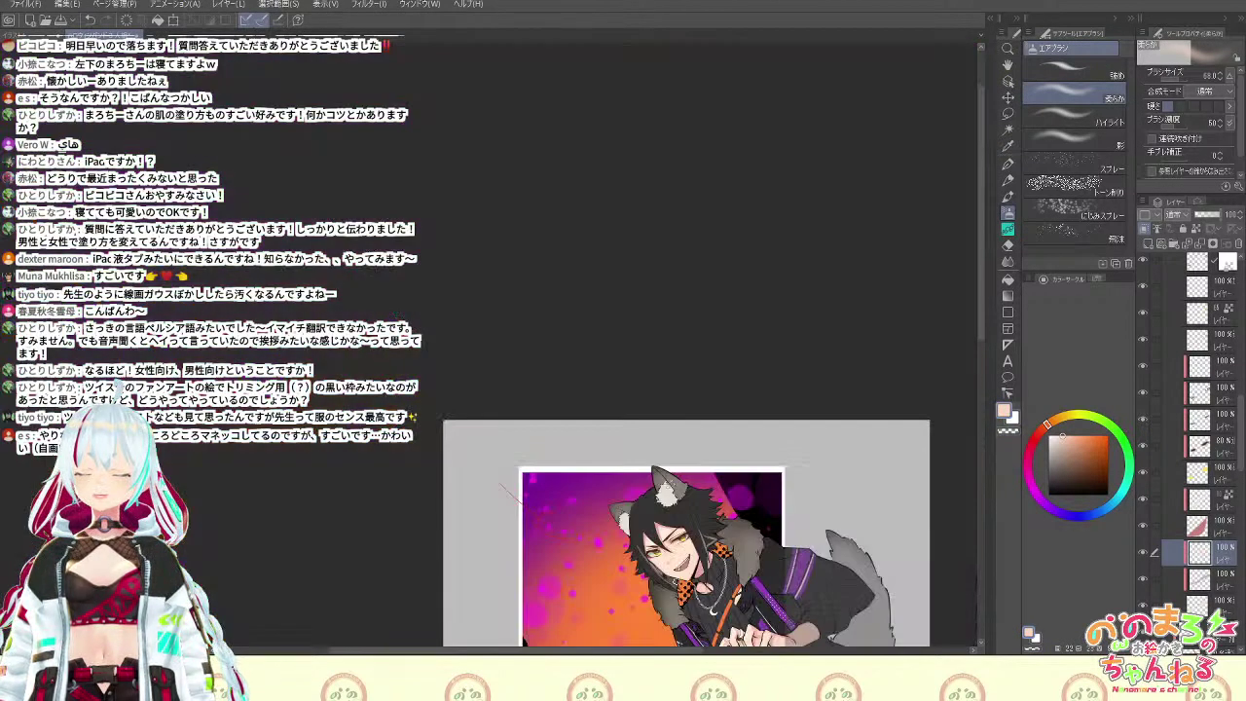
{"action": "scroll", "coordinate": [675, 584], "scroll_direction": "up", "scroll_amount": 5}
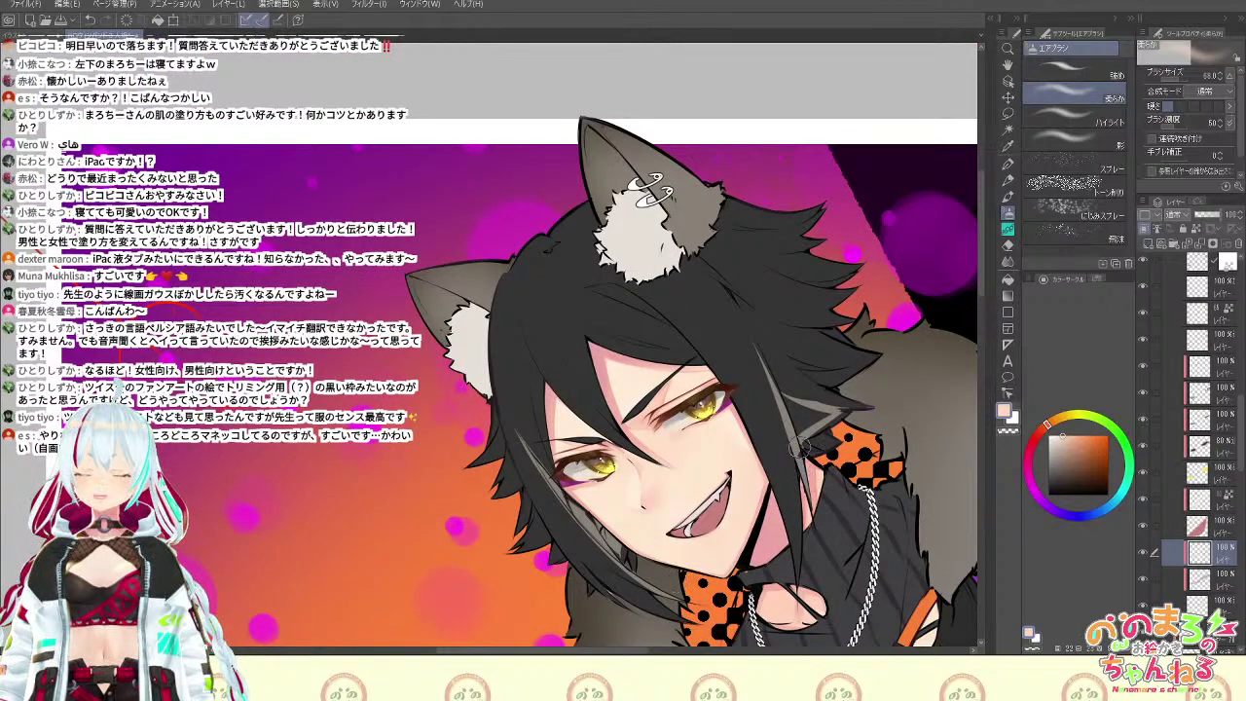
Select the hair layer, sample the grey-brown highlight, and refine the light strands at the hair tips beside the neck with a smaller watercolour brush and eraser
{"action": "key", "text": "r"}
{"action": "mouse_move", "coordinate": [865, 393]}
{"action": "left_mouse_down"}
{"action": "mouse_move", "coordinate": [774, 516]}
{"action": "mouse_move", "coordinate": [826, 330]}
{"action": "mouse_move", "coordinate": [814, 279]}
{"action": "left_mouse_up"}
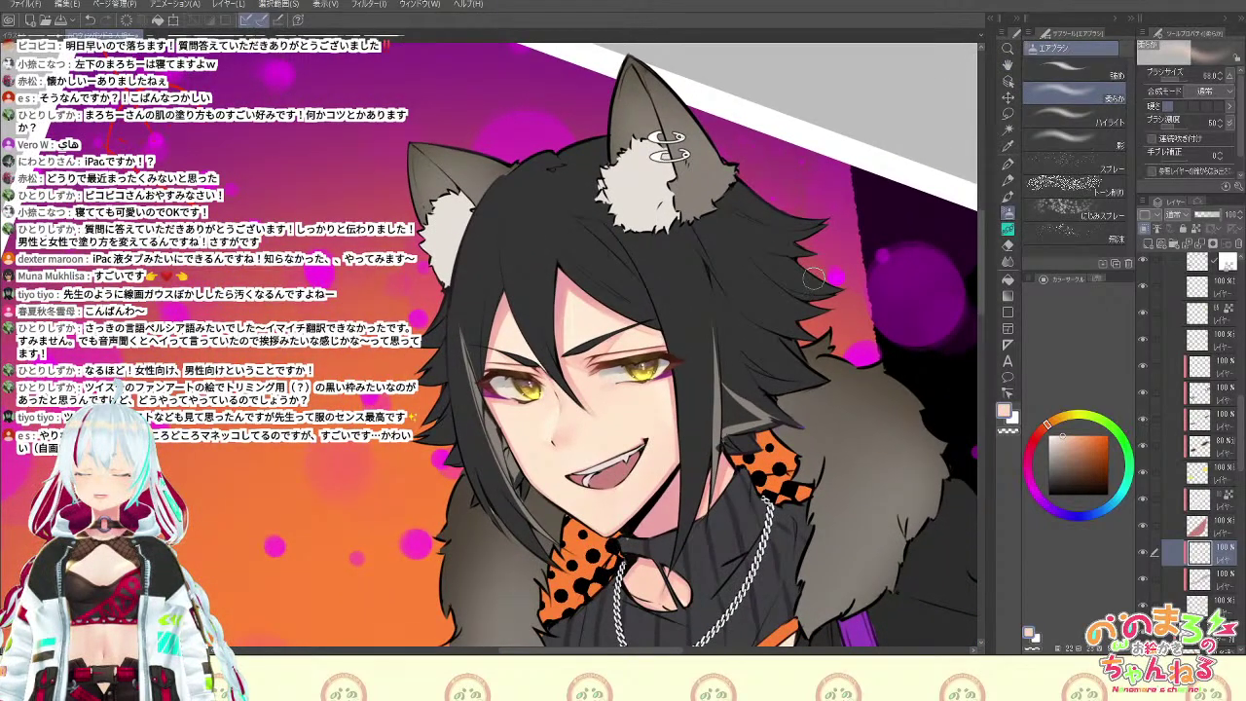
{"action": "left_click", "coordinate": [1009, 83]}
{"action": "left_click", "coordinate": [697, 305]}
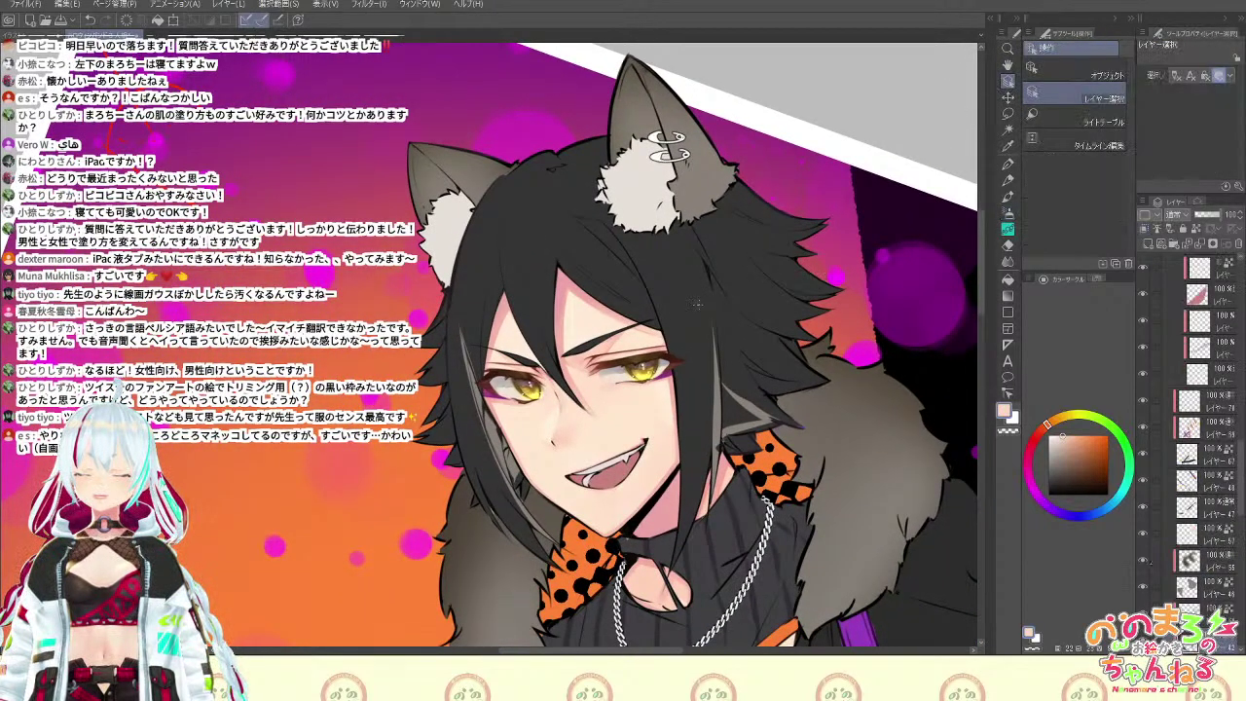
{"action": "scroll", "coordinate": [695, 264], "scroll_direction": "down", "scroll_amount": 3}
{"action": "scroll", "coordinate": [714, 241], "scroll_direction": "up", "scroll_amount": 3}
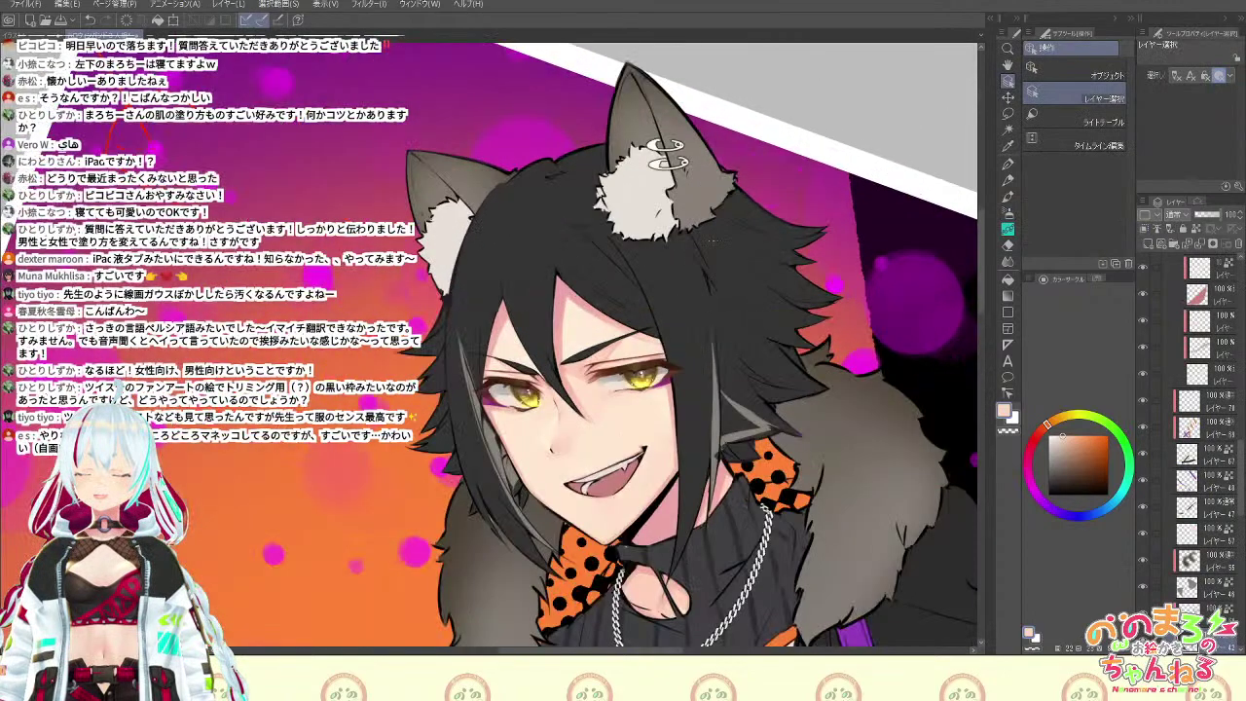
{"action": "left_click", "coordinate": [716, 417]}
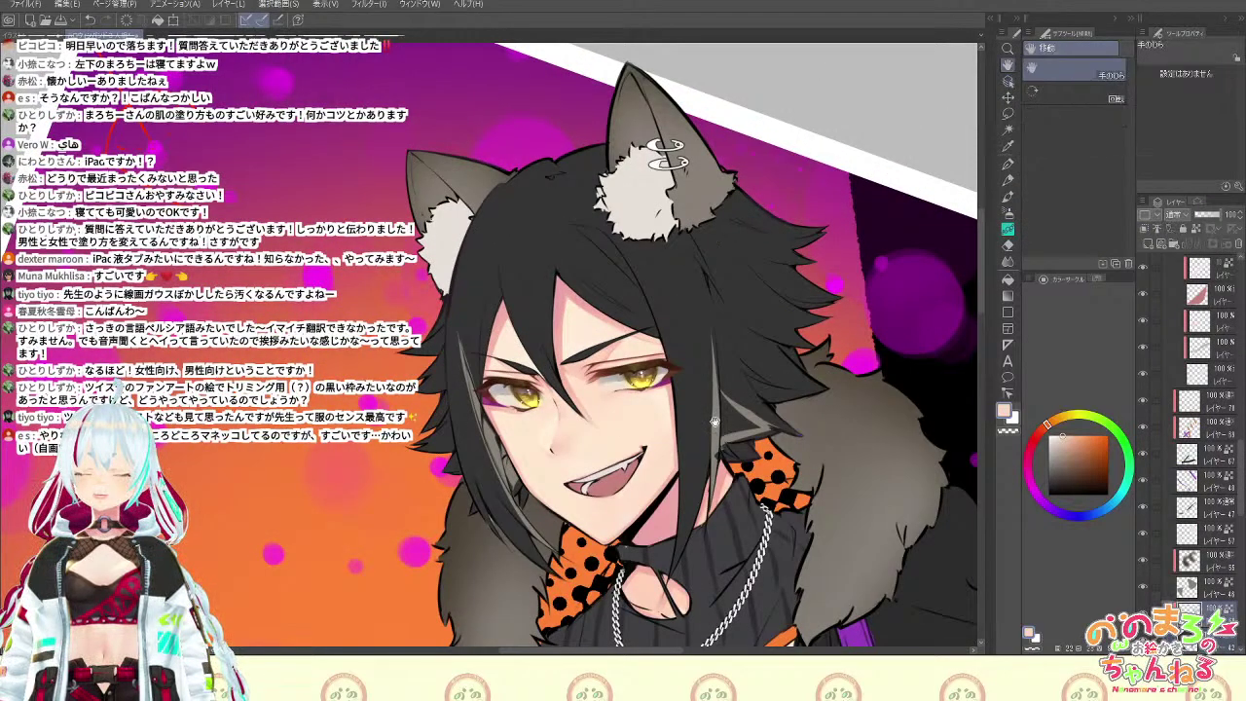
{"action": "left_click_drag", "start_coordinate": [715, 419], "coordinate": [706, 446]}
{"action": "left_click_drag", "start_coordinate": [677, 545], "coordinate": [561, 579]}
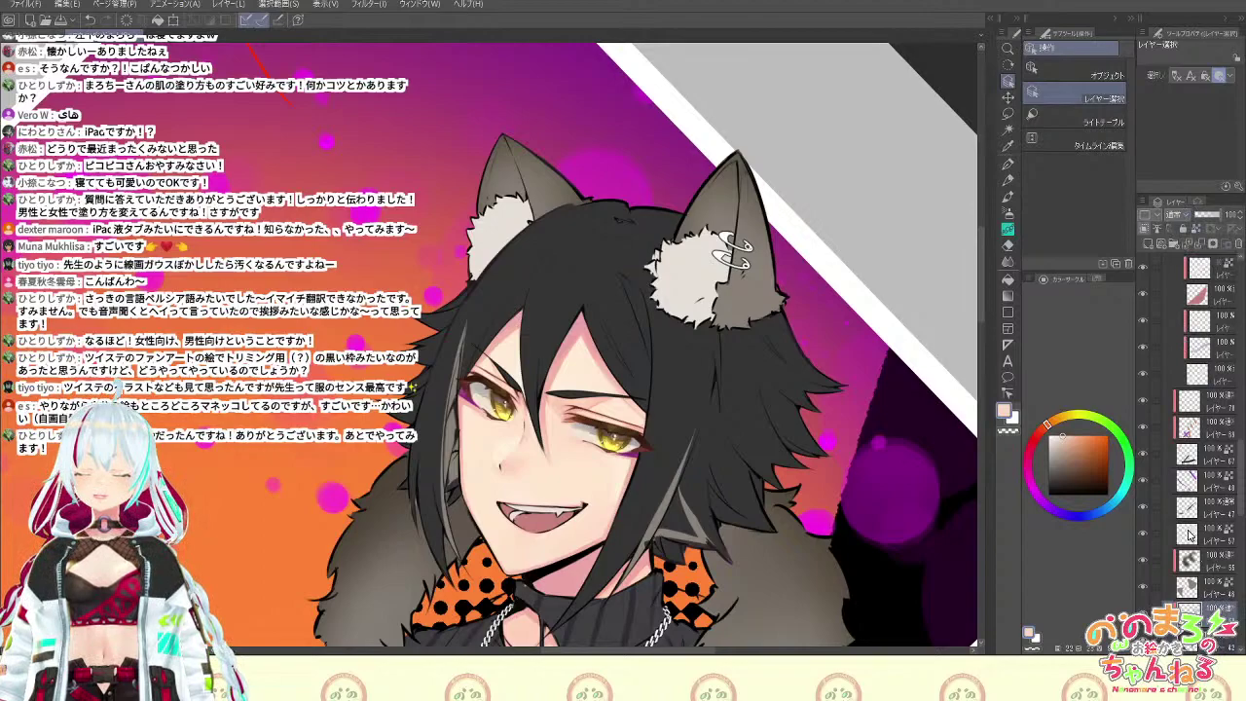
{"action": "left_click", "coordinate": [697, 513], "text": "alt"}
{"action": "key", "text": "b"}
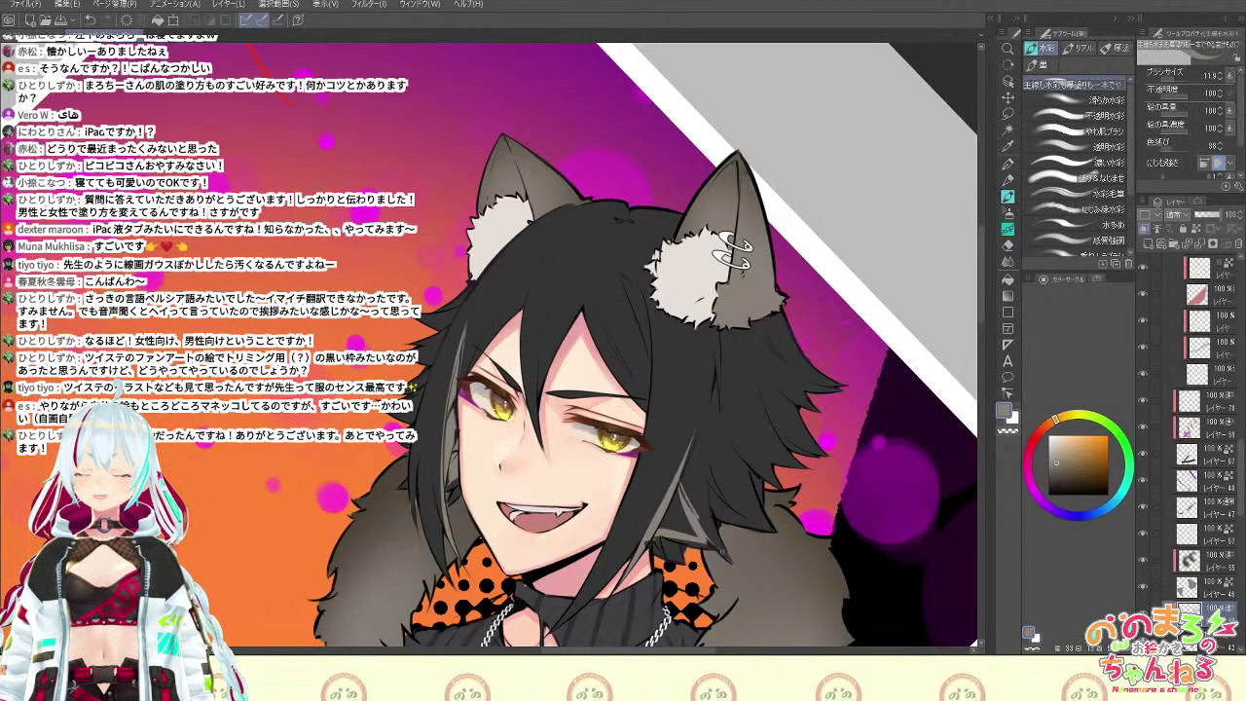
{"action": "left_click", "coordinate": [1178, 81]}
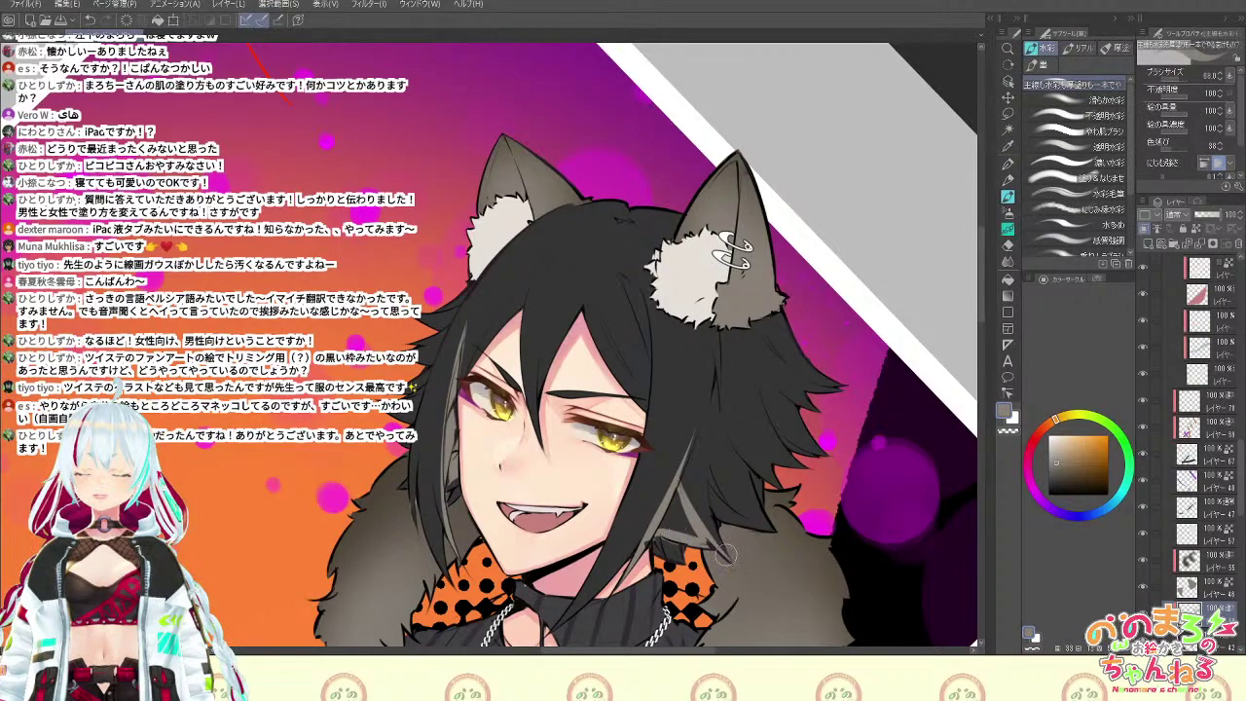
{"action": "key", "text": "e"}
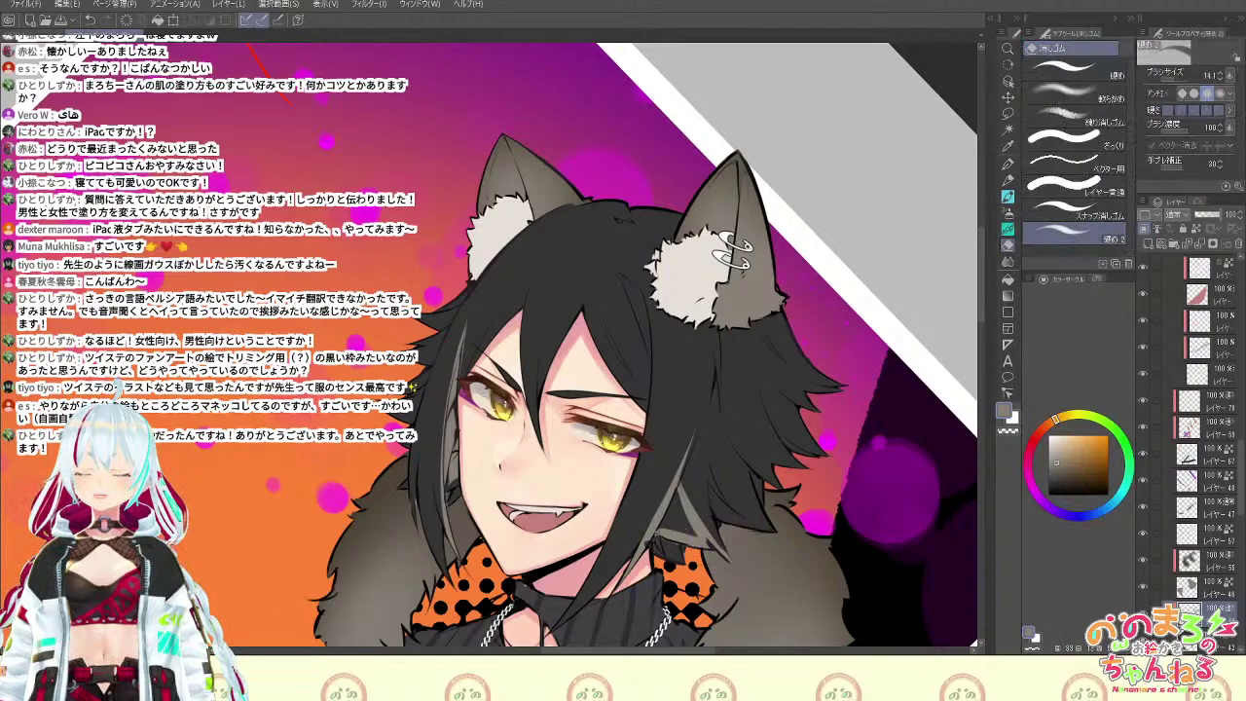
{"action": "key", "text": "b"}
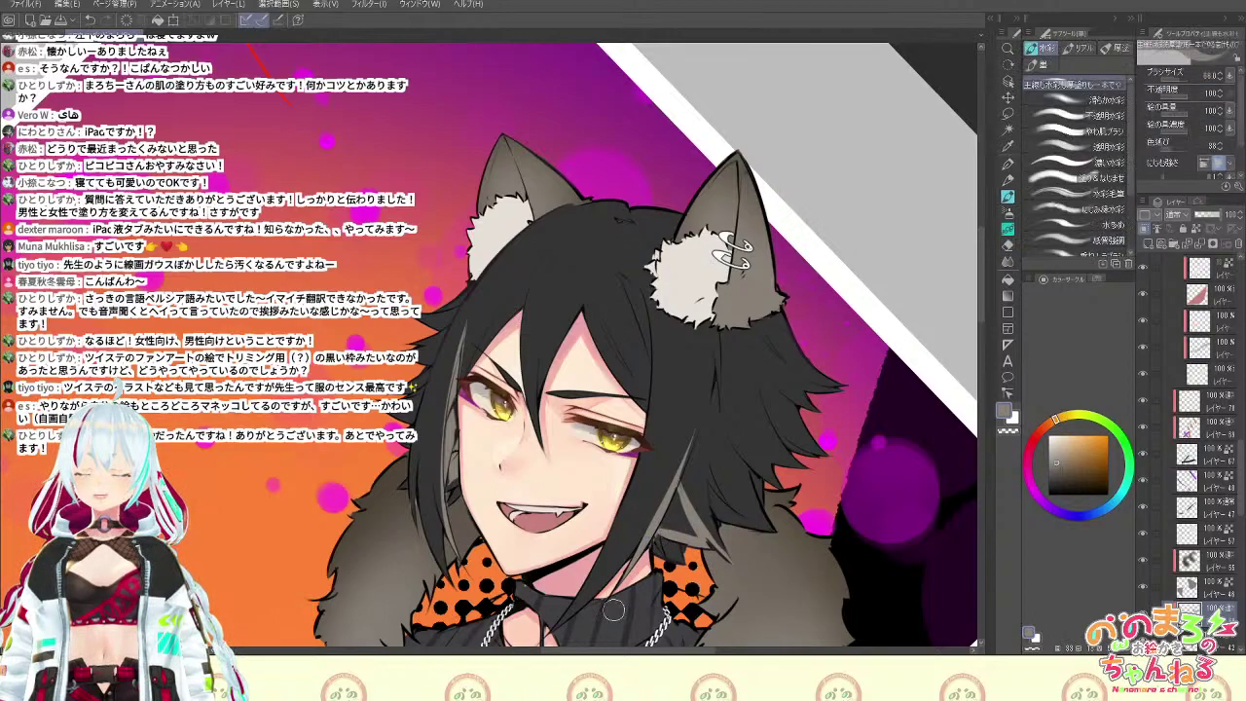
{"action": "key", "text": "e"}
Paint grey-brown highlight strokes down the long side lock along the viewer's-left cheek, undoing and repainting the last stroke
{"action": "key", "text": "shift+space"}
{"action": "mouse_move", "coordinate": [646, 554]}
{"action": "left_mouse_down"}
{"action": "mouse_move", "coordinate": [698, 502]}
{"action": "mouse_move", "coordinate": [602, 417]}
{"action": "left_mouse_up"}
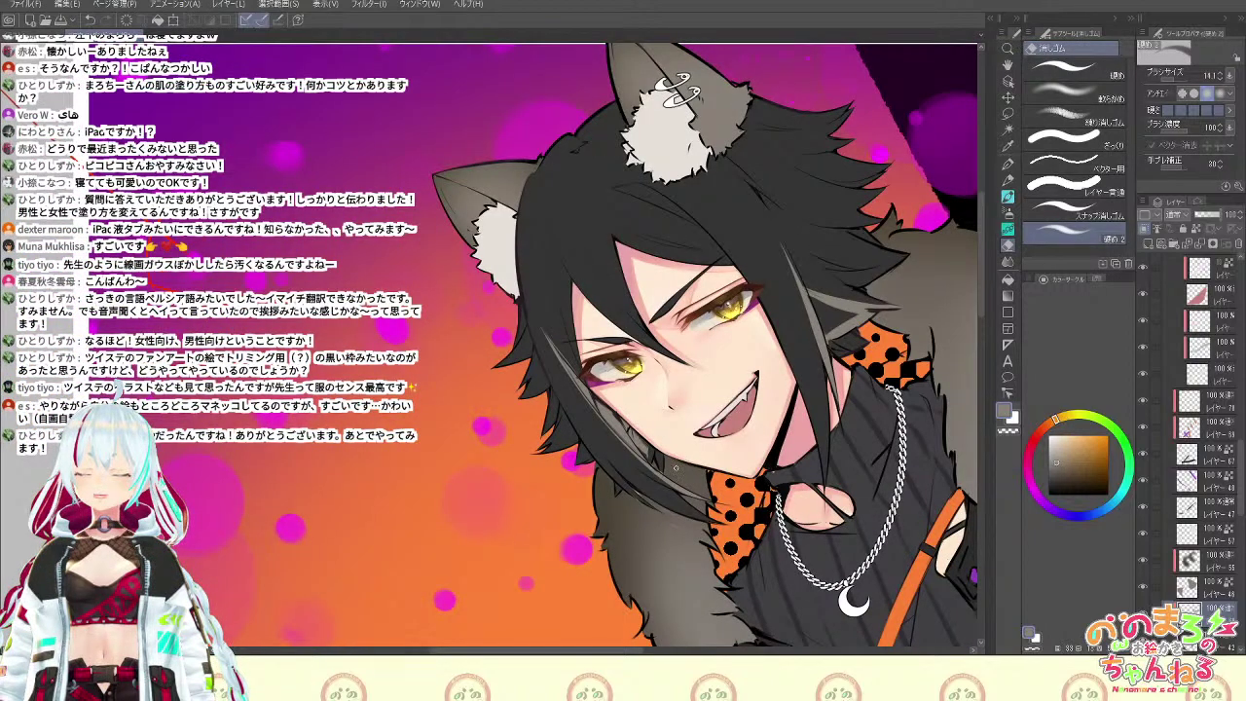
{"action": "key", "text": "b"}
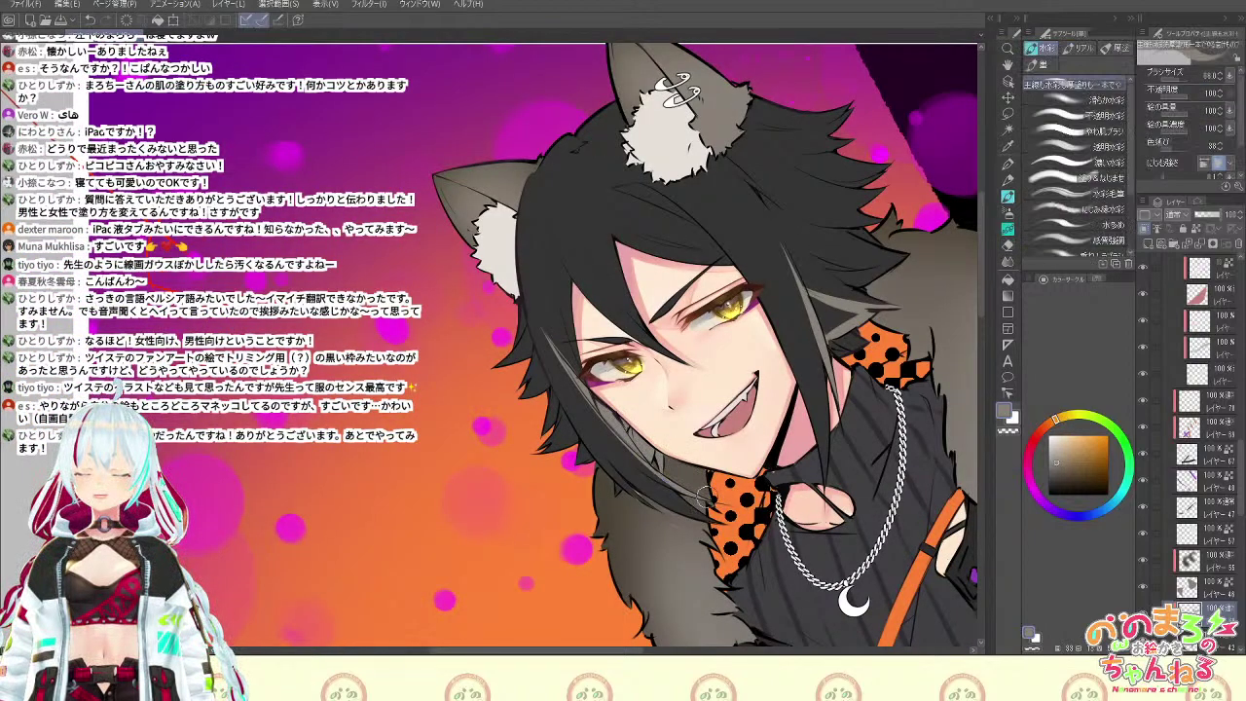
{"action": "key", "text": "space"}
{"action": "left_click_drag", "start_coordinate": [523, 330], "coordinate": [548, 395]}
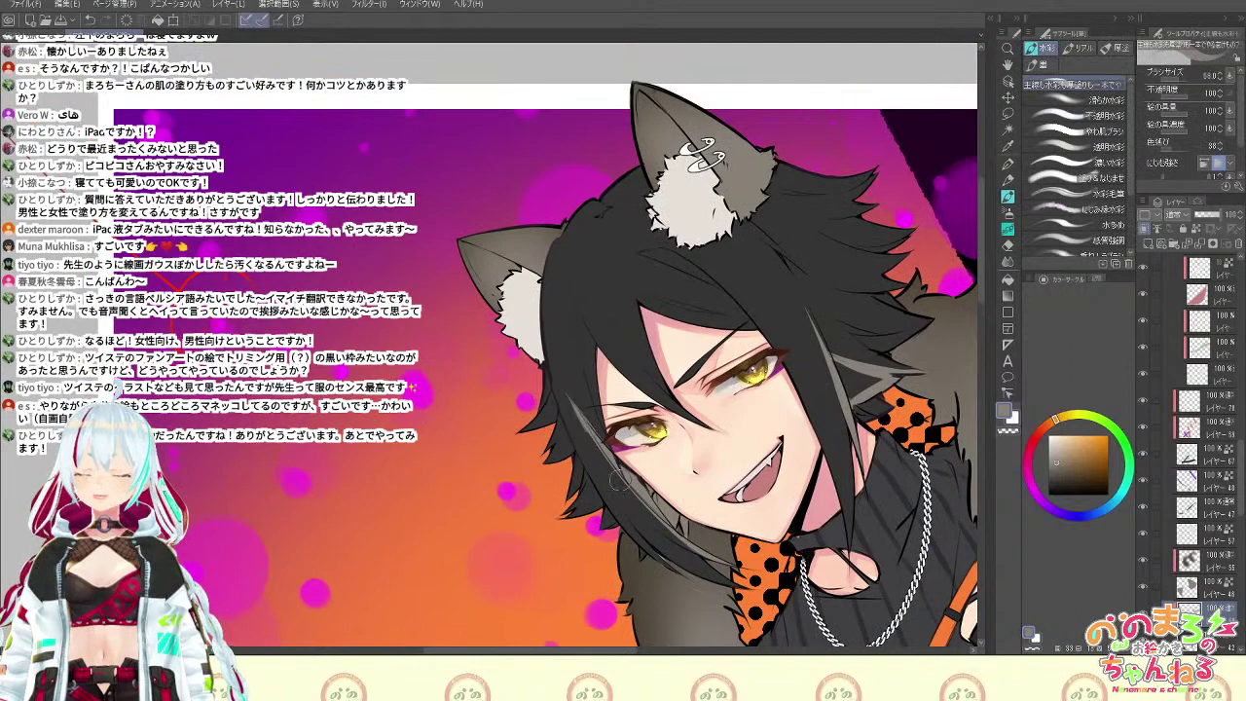
{"action": "left_click_drag", "start_coordinate": [619, 480], "coordinate": [726, 563]}
{"action": "left_click_drag", "start_coordinate": [581, 415], "coordinate": [770, 574]}
{"action": "left_click_drag", "start_coordinate": [574, 407], "coordinate": [760, 577]}
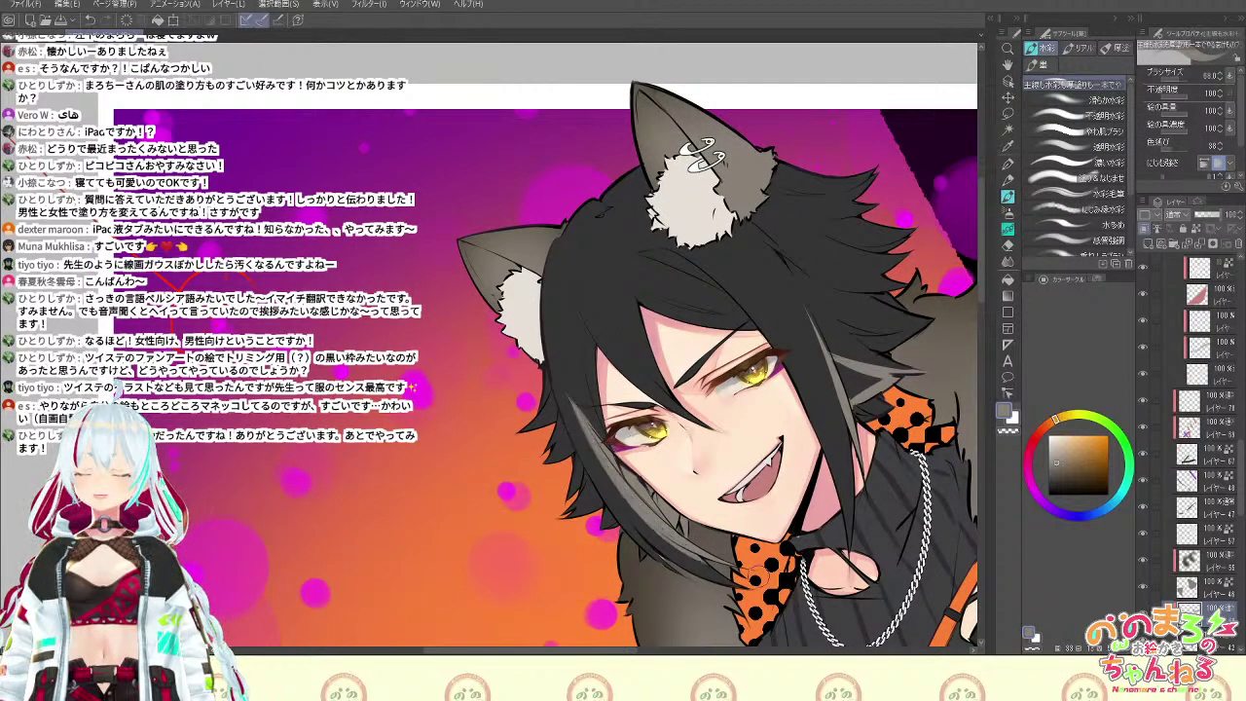
{"action": "key", "text": "ctrl+z"}
{"action": "left_click_drag", "start_coordinate": [572, 408], "coordinate": [765, 565]}
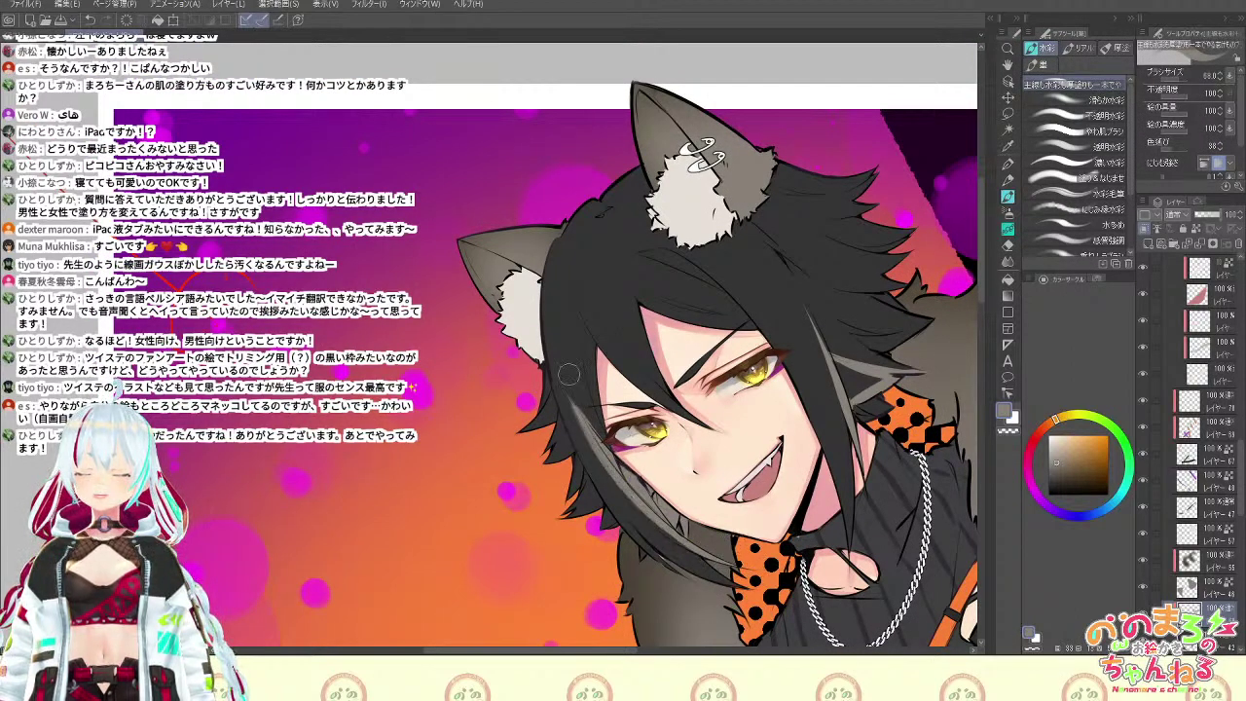
Refine the grey-brown highlight along the viewer's-left side lock, trimming its edges with the eraser and repainting a watercolour stroke down the lock
{"action": "key", "text": "e"}
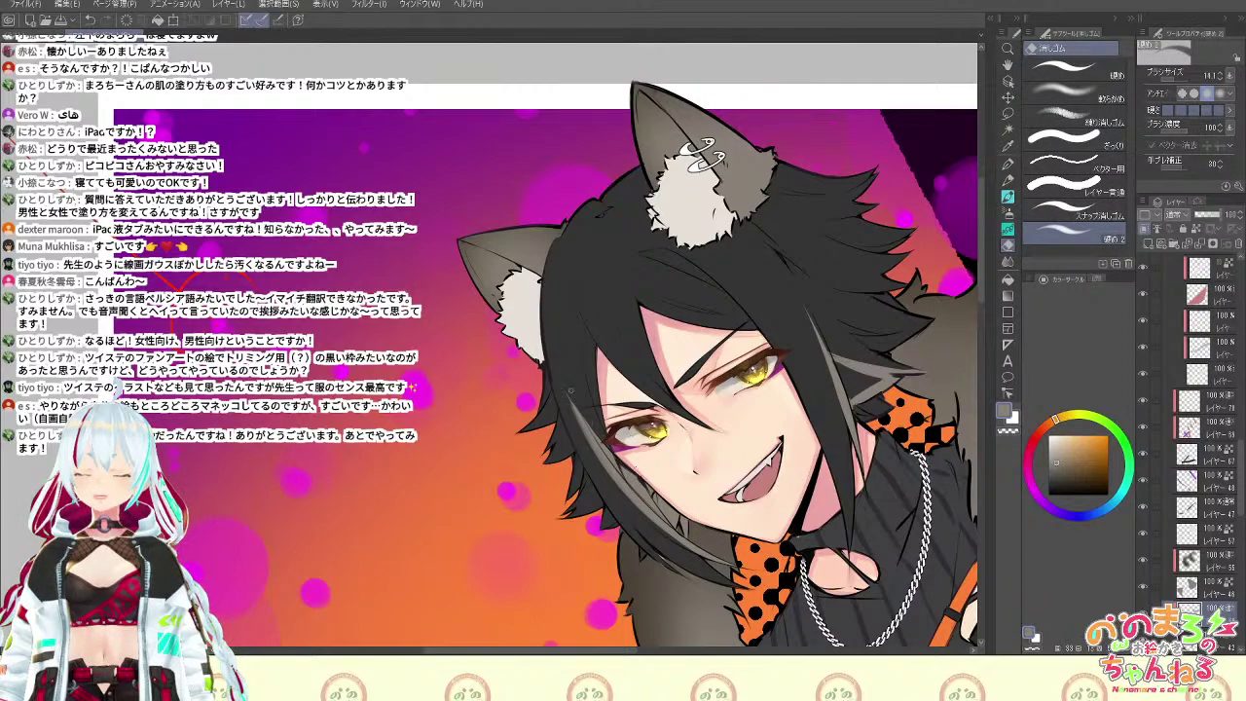
{"action": "left_click_drag", "start_coordinate": [581, 424], "coordinate": [605, 469]}
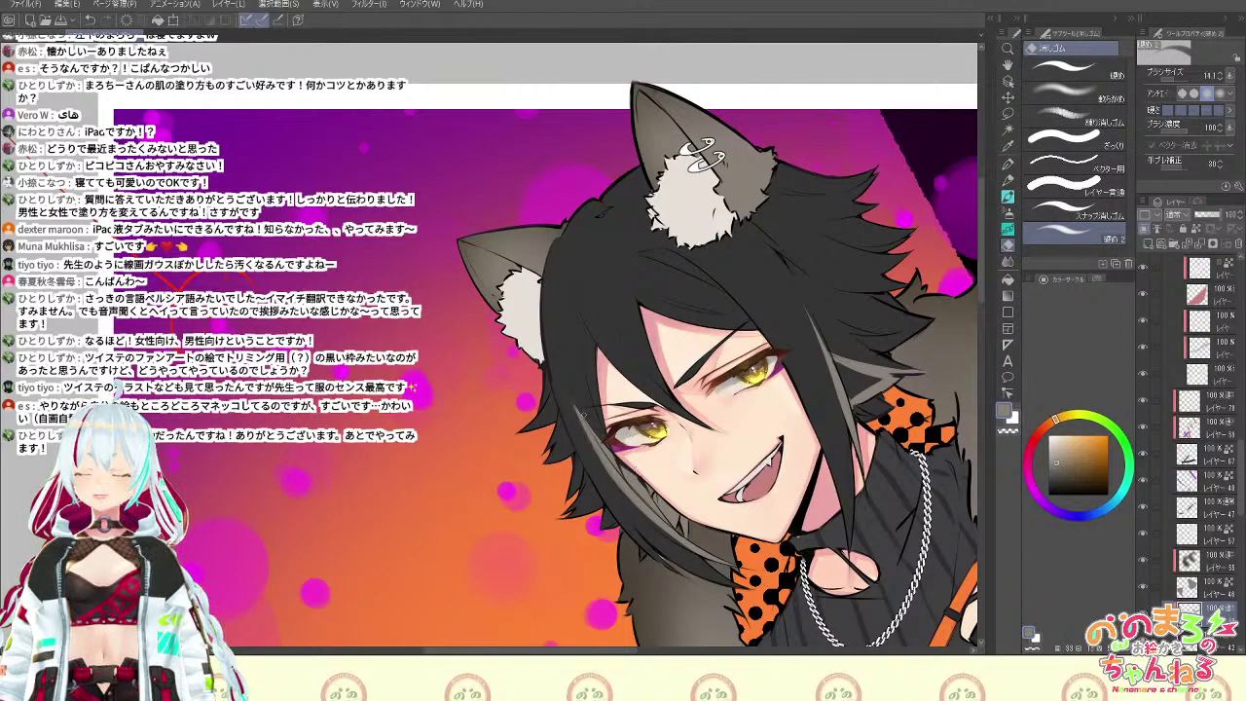
{"action": "key", "text": "b"}
{"action": "left_click_drag", "start_coordinate": [565, 377], "coordinate": [644, 501]}
{"action": "key", "text": "e"}
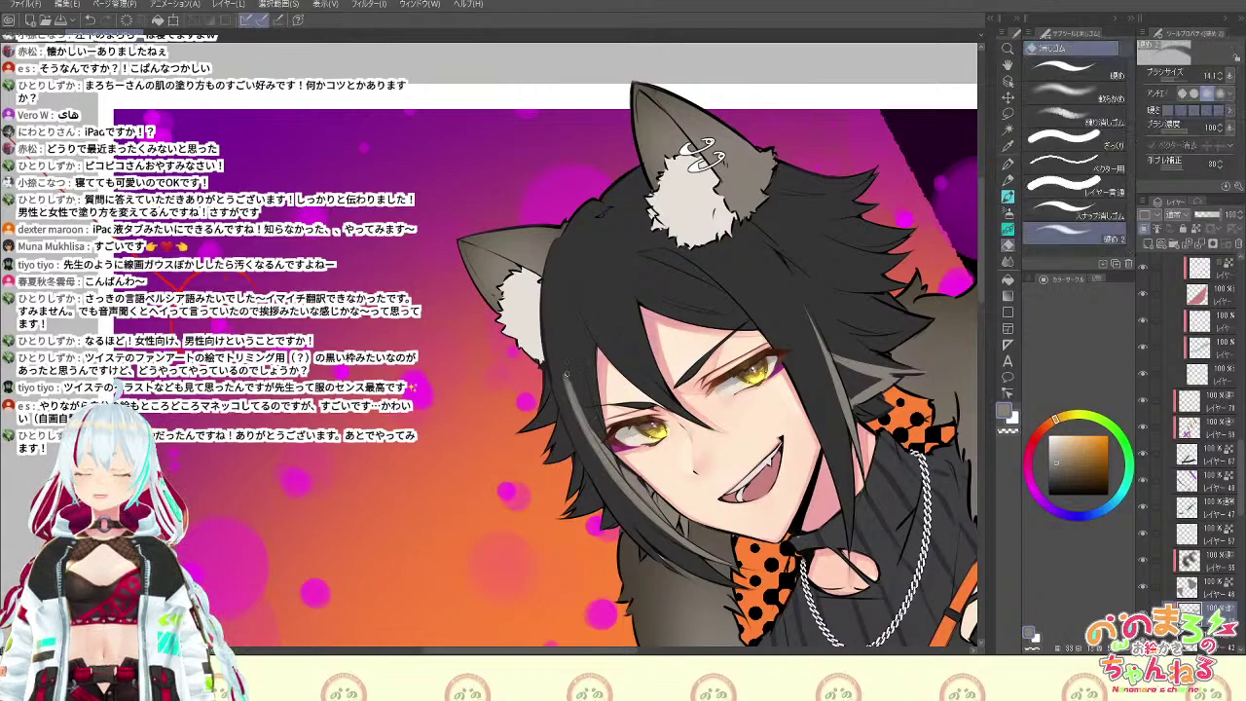
{"action": "left_click_drag", "start_coordinate": [567, 376], "coordinate": [595, 428]}
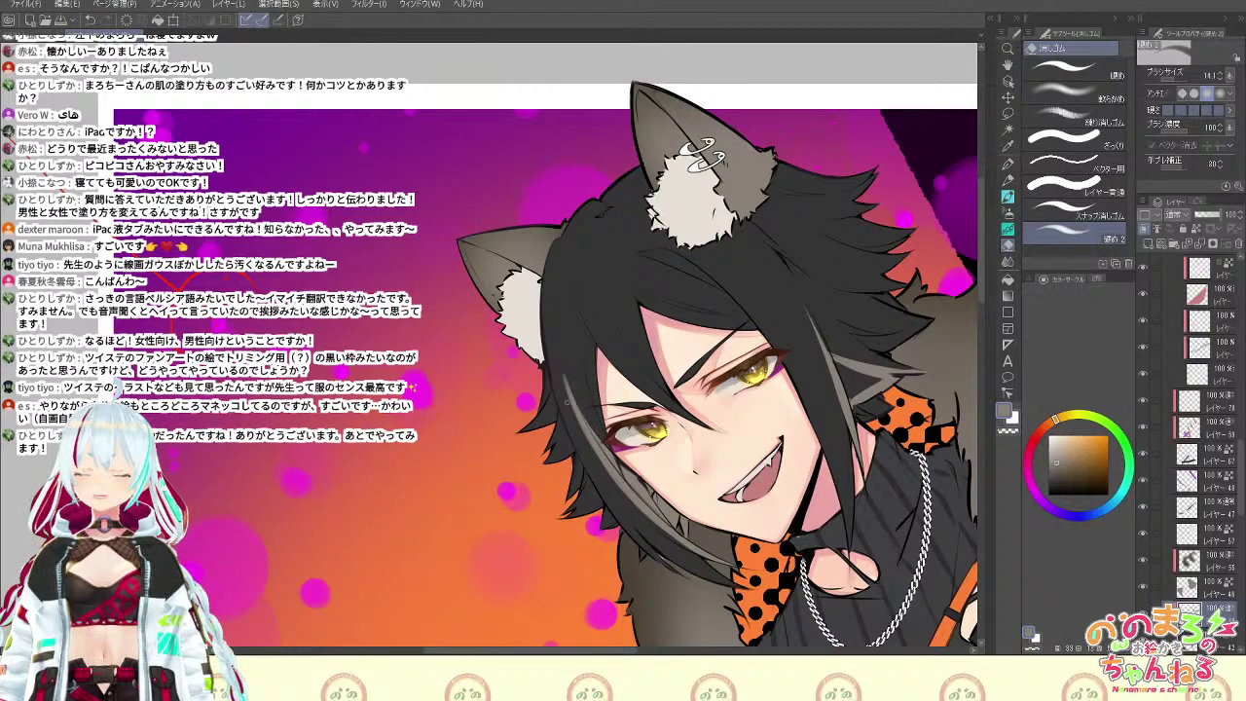
{"action": "left_click_drag", "start_coordinate": [565, 385], "coordinate": [610, 473]}
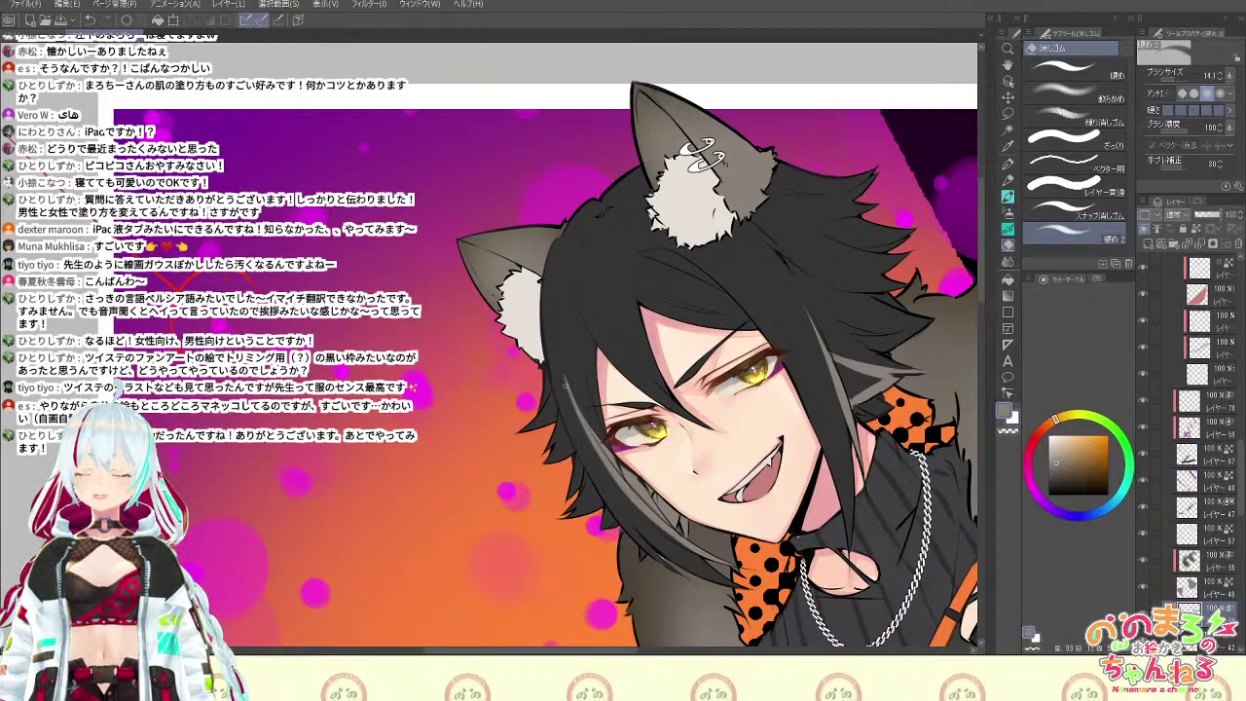
{"action": "key", "text": "b"}
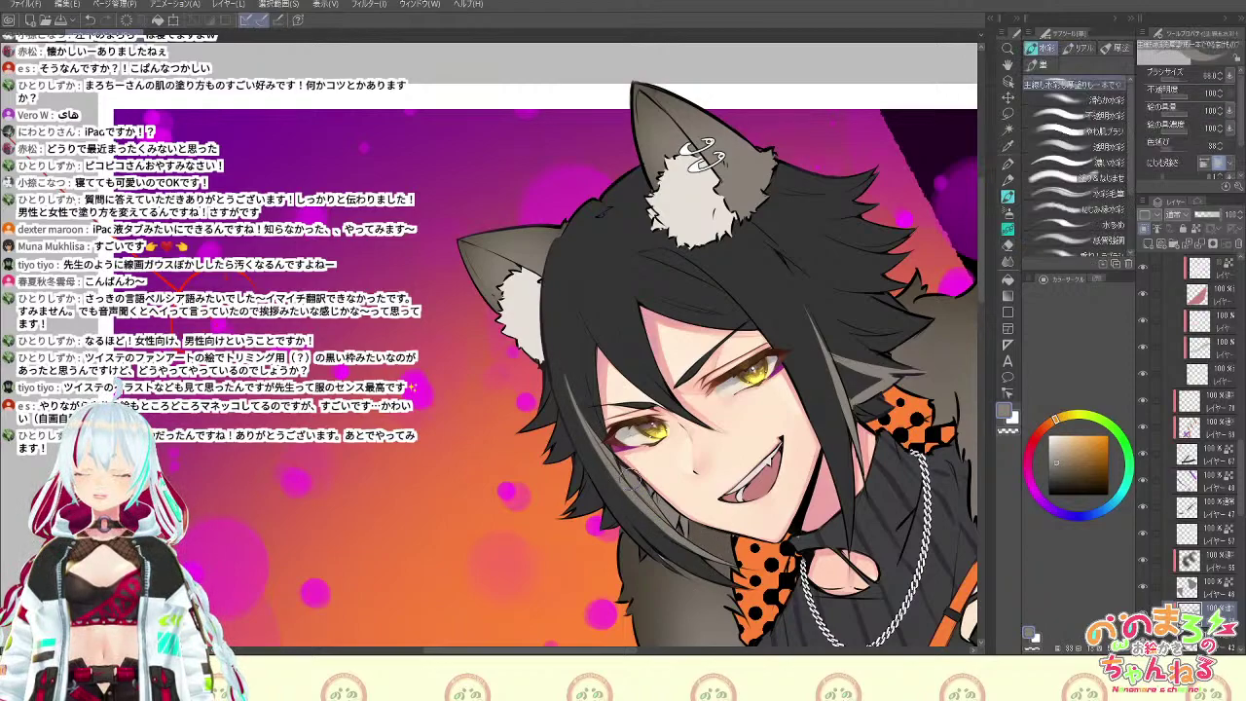
Reduce the watercolour brush size, paint a thin grey-brown highlight down the viewer's-right side lock, and trim it with the eraser
{"action": "scroll", "coordinate": [748, 521], "scroll_direction": "down", "scroll_amount": 2}
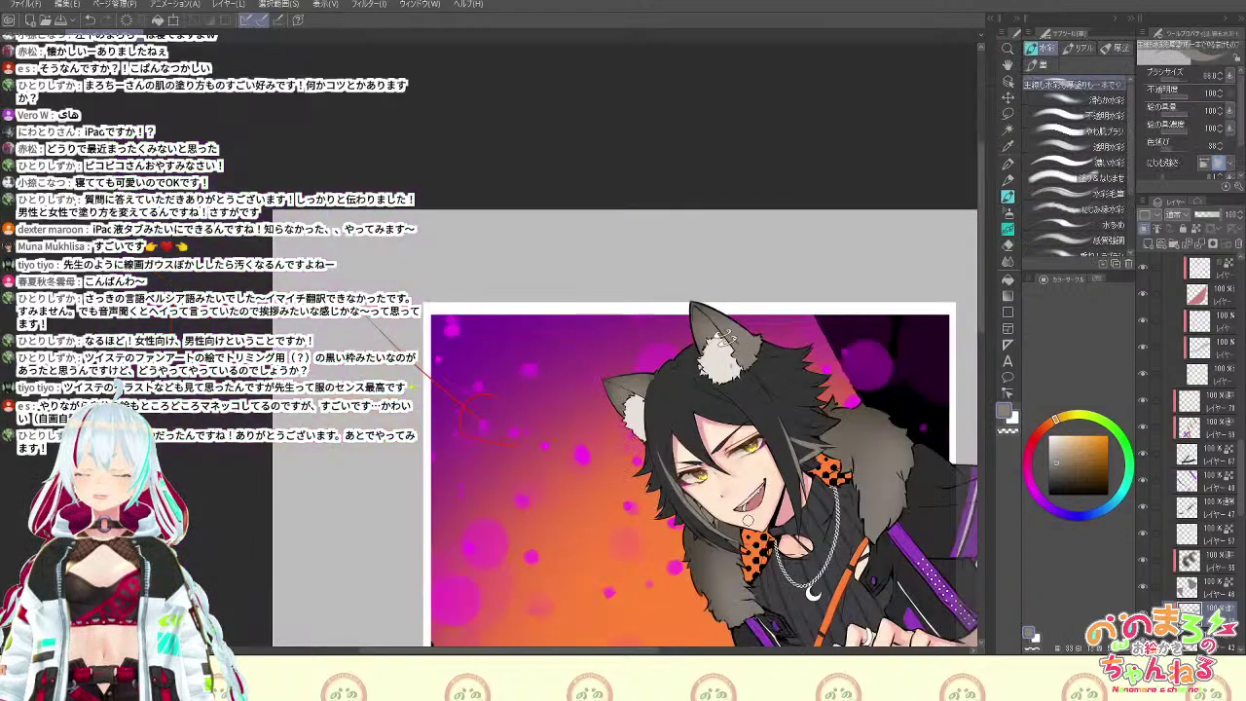
{"action": "scroll", "coordinate": [748, 521], "scroll_direction": "up", "scroll_amount": 2}
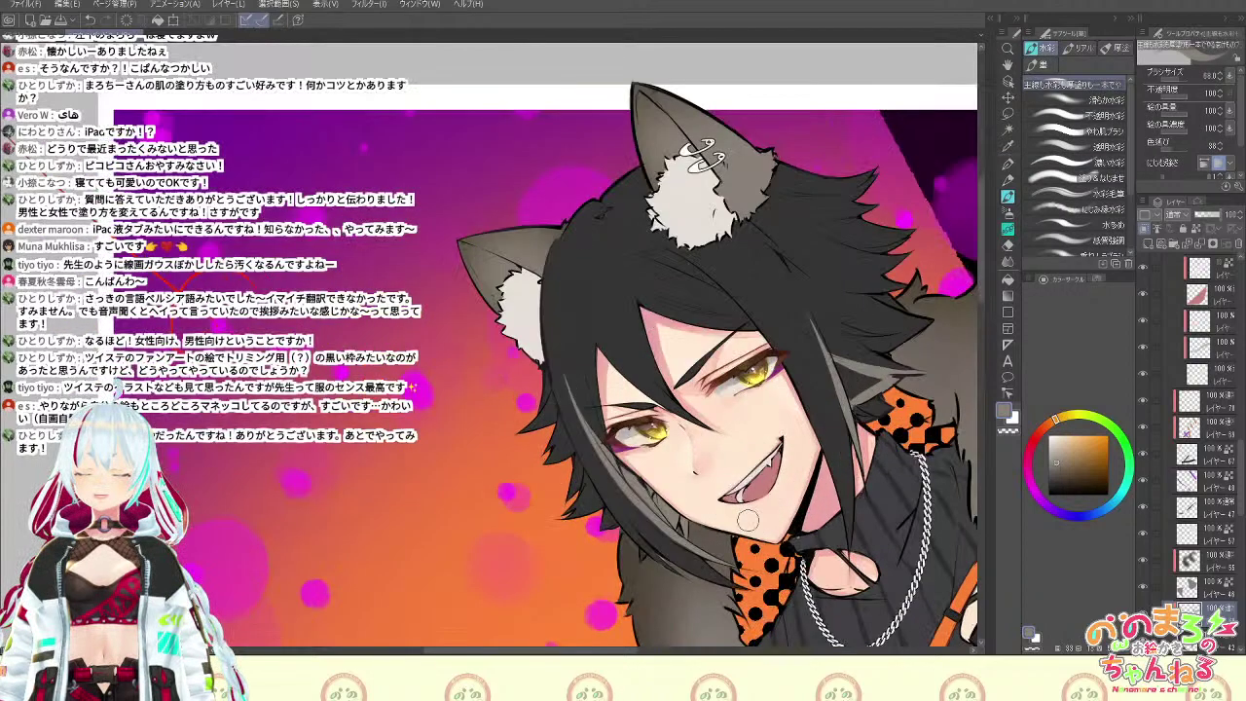
{"action": "left_click_drag", "start_coordinate": [748, 521], "coordinate": [719, 628]}
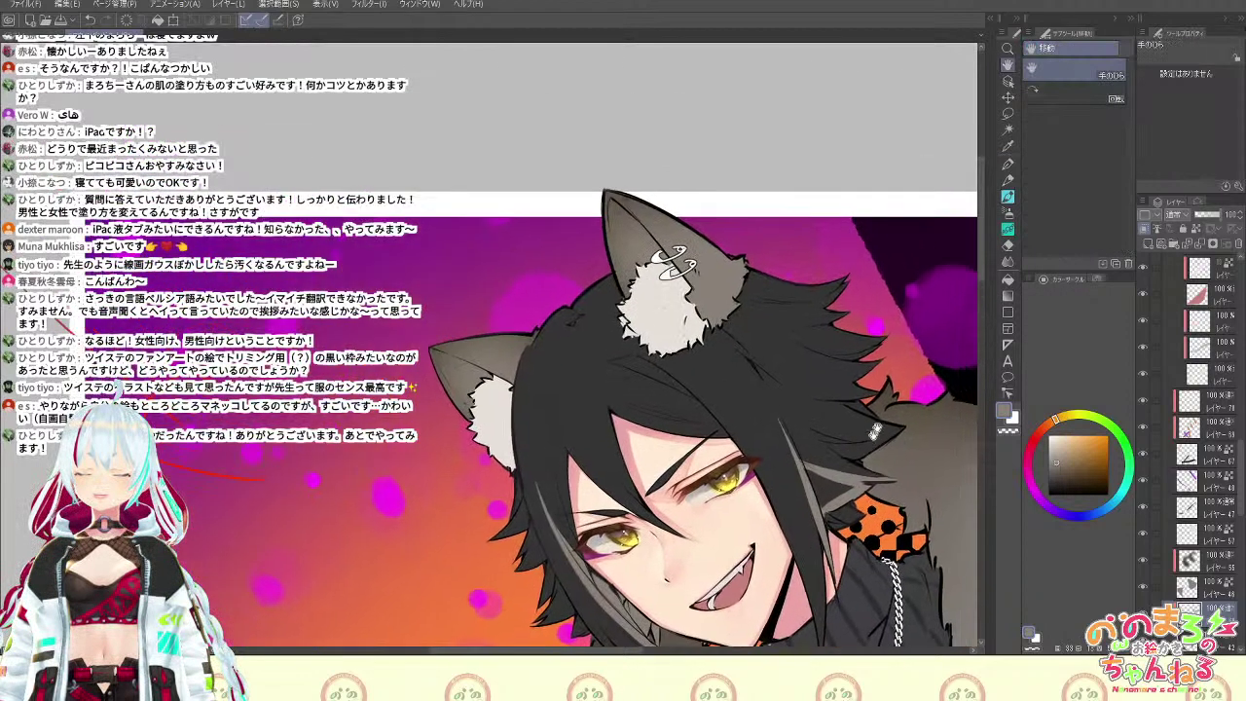
{"action": "left_click_drag", "start_coordinate": [1177, 79], "coordinate": [1169, 80]}
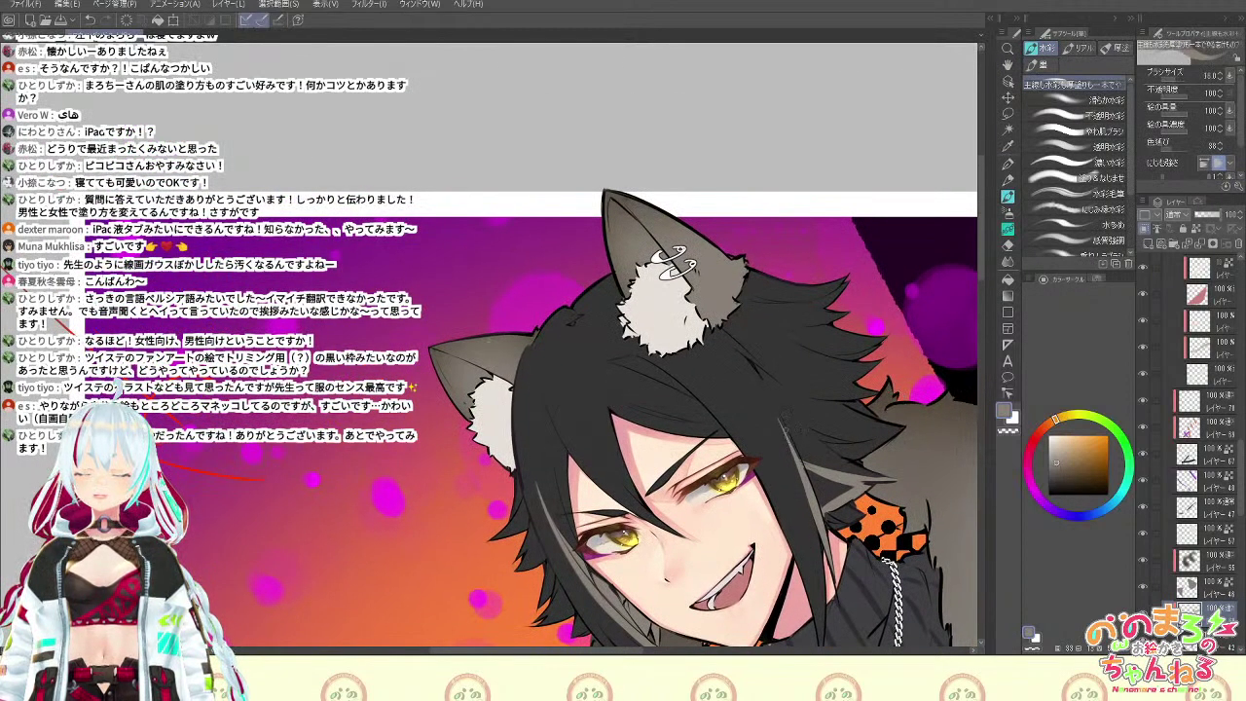
{"action": "left_click_drag", "start_coordinate": [782, 417], "coordinate": [799, 457]}
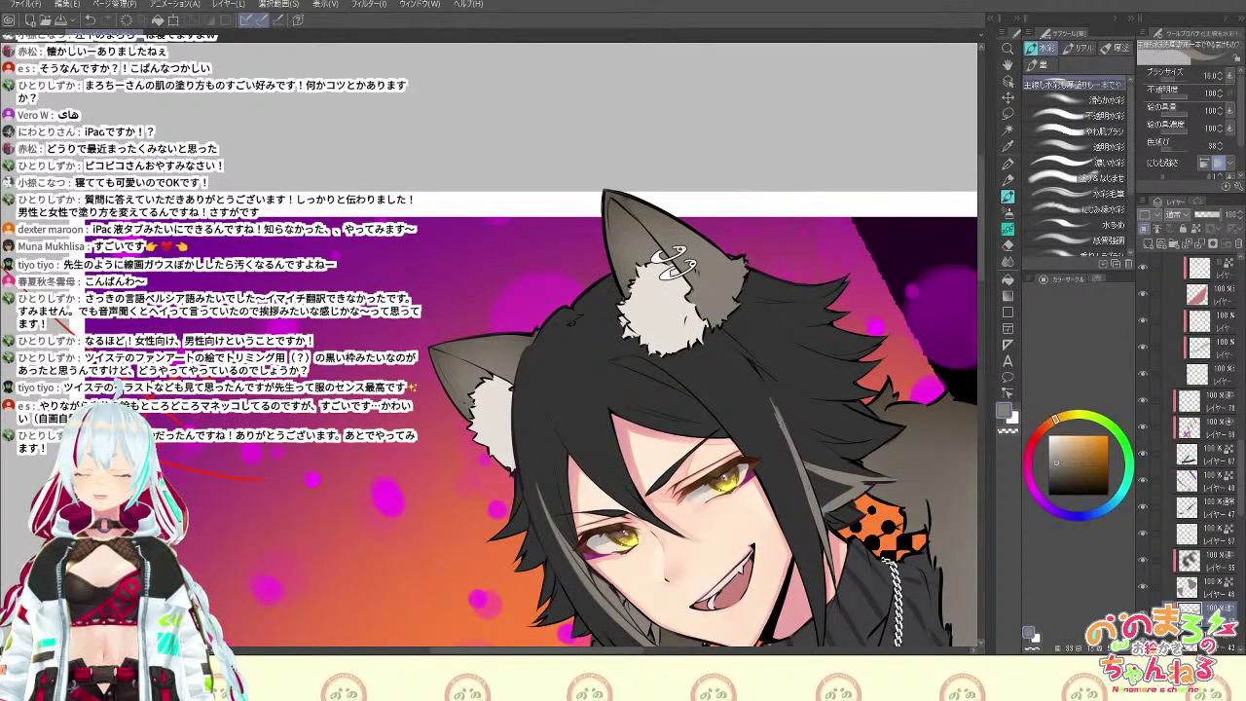
{"action": "key", "text": "e"}
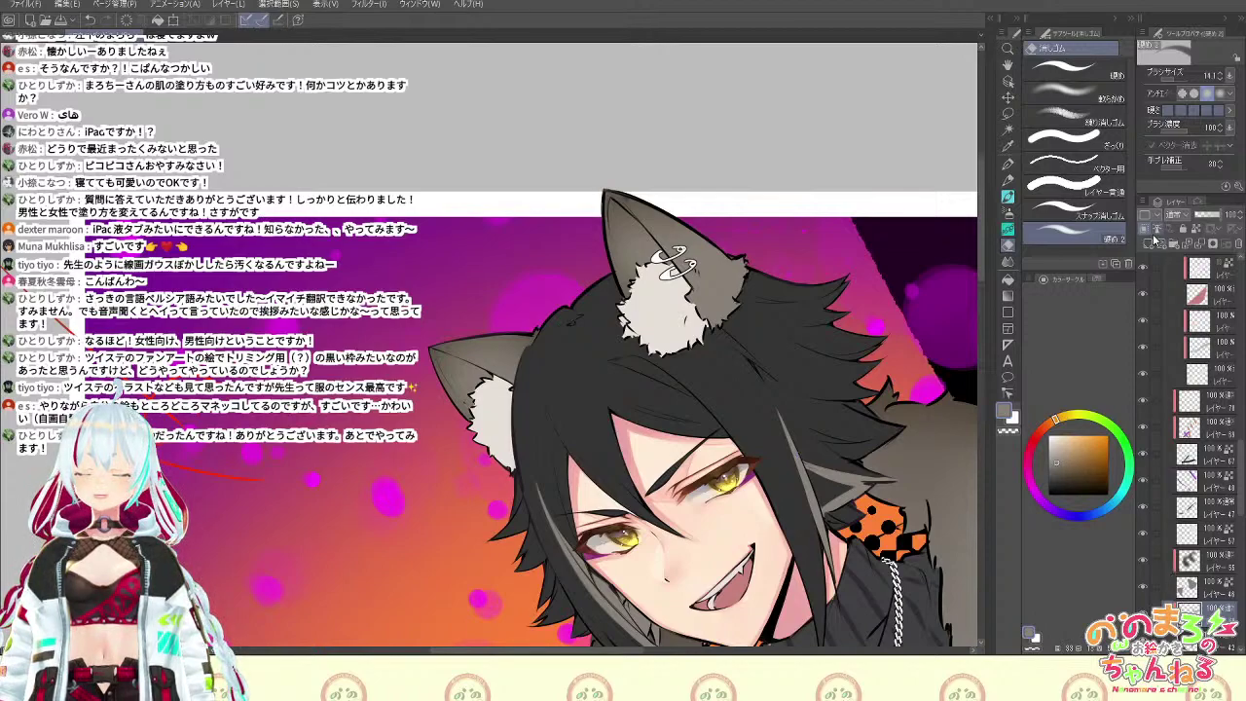
Refine the grey-brown strands on the hair beside the viewer's-right cheek with the watercolour brush and eraser
{"action": "key", "text": "ctrl+minus"}
{"action": "key", "text": "ctrl+minus"}
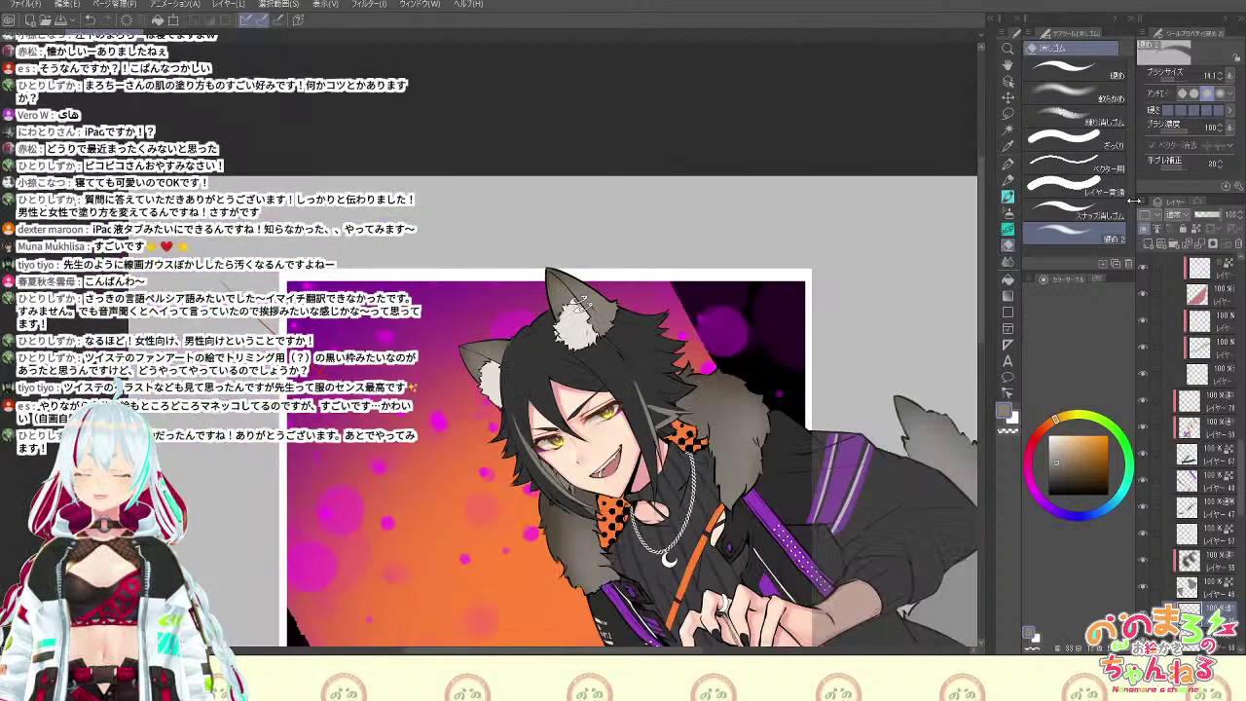
{"action": "key", "text": "space"}
{"action": "left_click_drag", "start_coordinate": [851, 576], "coordinate": [785, 600]}
{"action": "key", "text": "ctrl+plus"}
{"action": "key", "text": "space"}
{"action": "key", "text": "shift+space"}
{"action": "key", "text": "ctrl+plus"}
{"action": "key", "text": "space"}
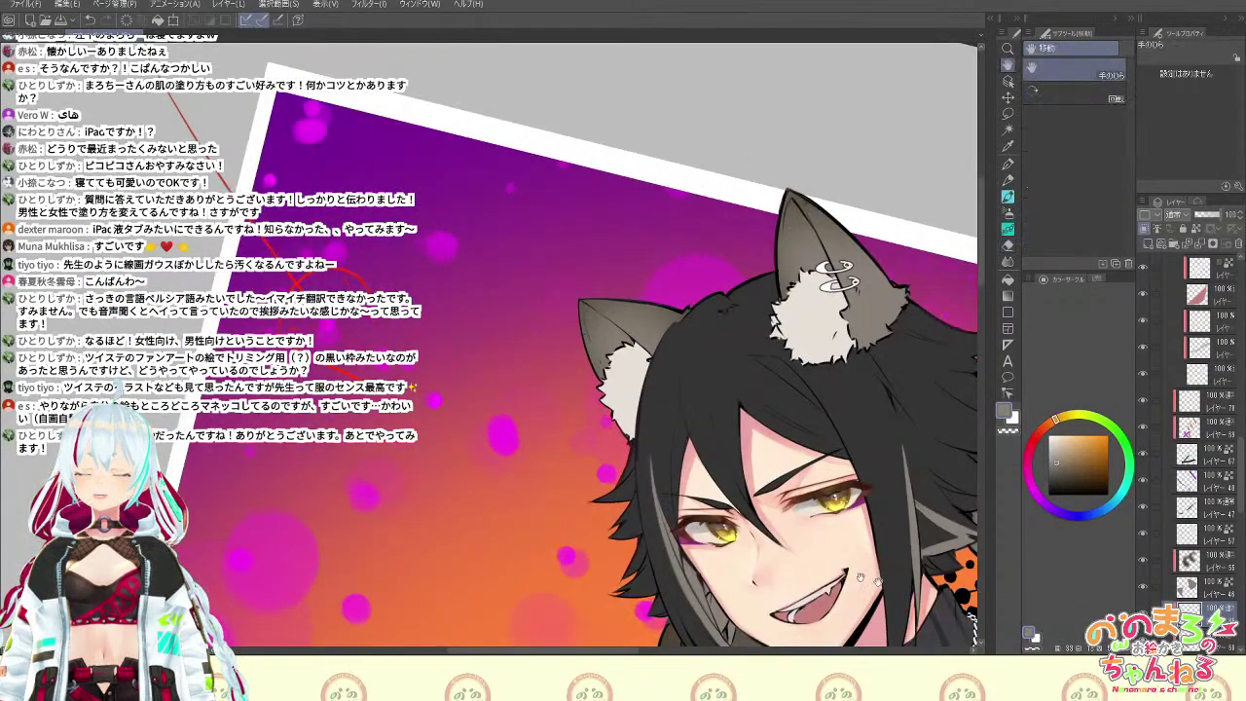
{"action": "left_click_drag", "start_coordinate": [934, 555], "coordinate": [845, 426]}
{"action": "key", "text": "alt"}
{"action": "key", "text": "b"}
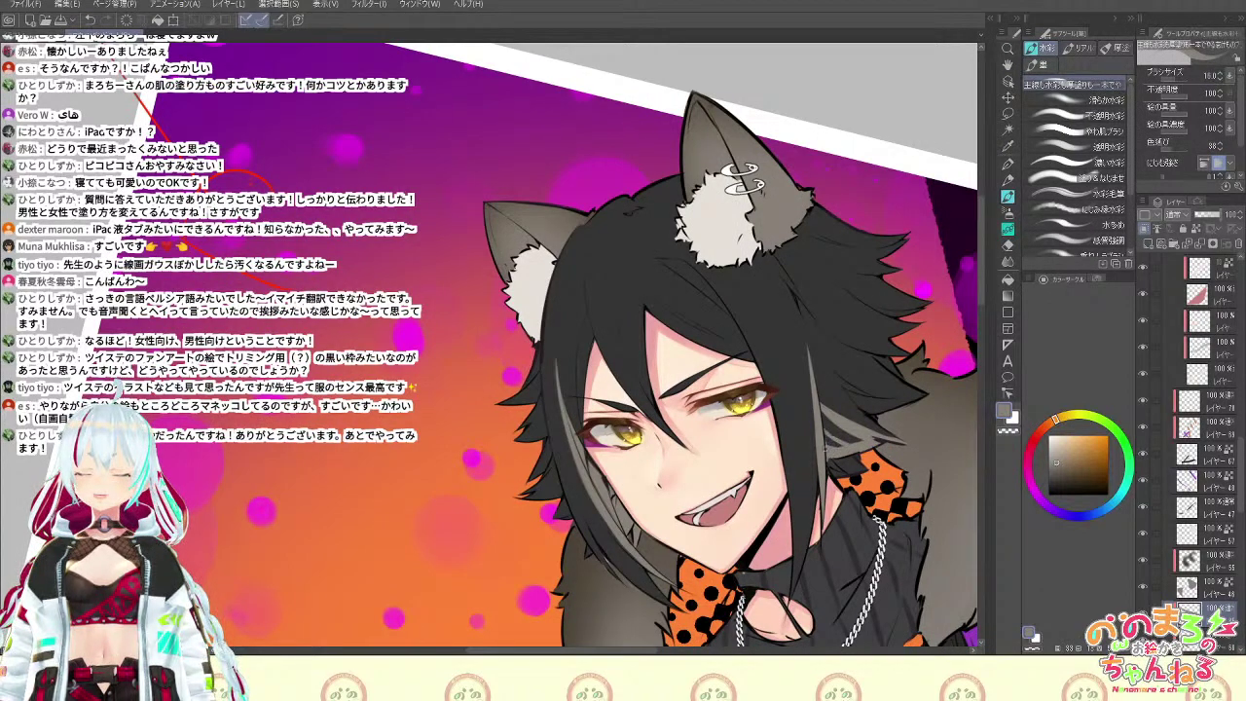
{"action": "key", "text": "e"}
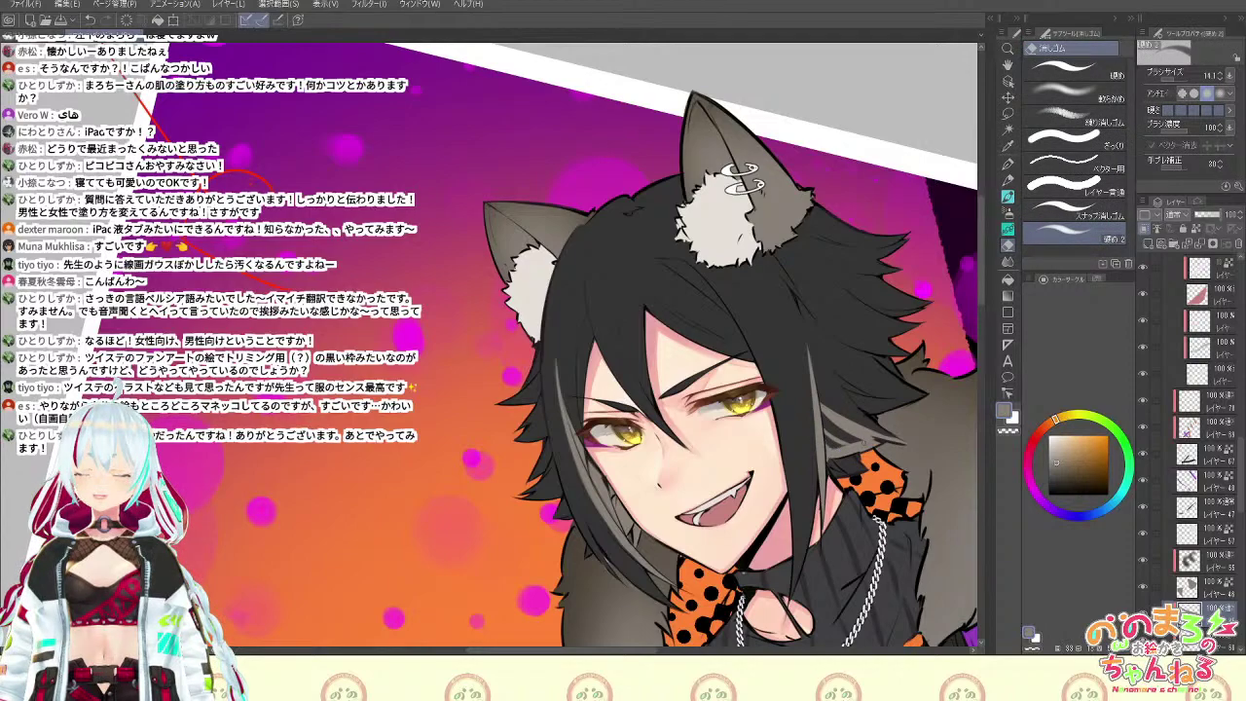
{"action": "key", "text": "shift+space"}
{"action": "left_click_drag", "start_coordinate": [666, 560], "coordinate": [587, 606]}
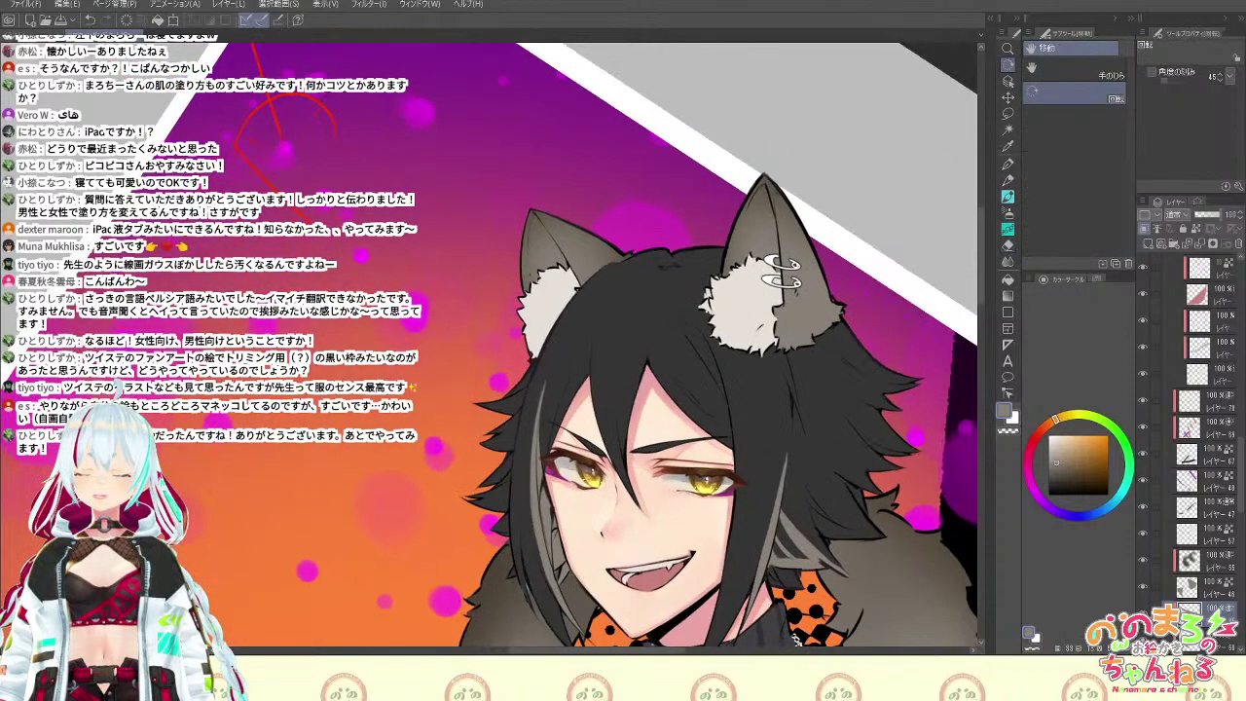
Extend the grey streaks in the hair tips beside the neck with the watercolor brush and clean their edges with the eraser
{"action": "key", "text": "b"}
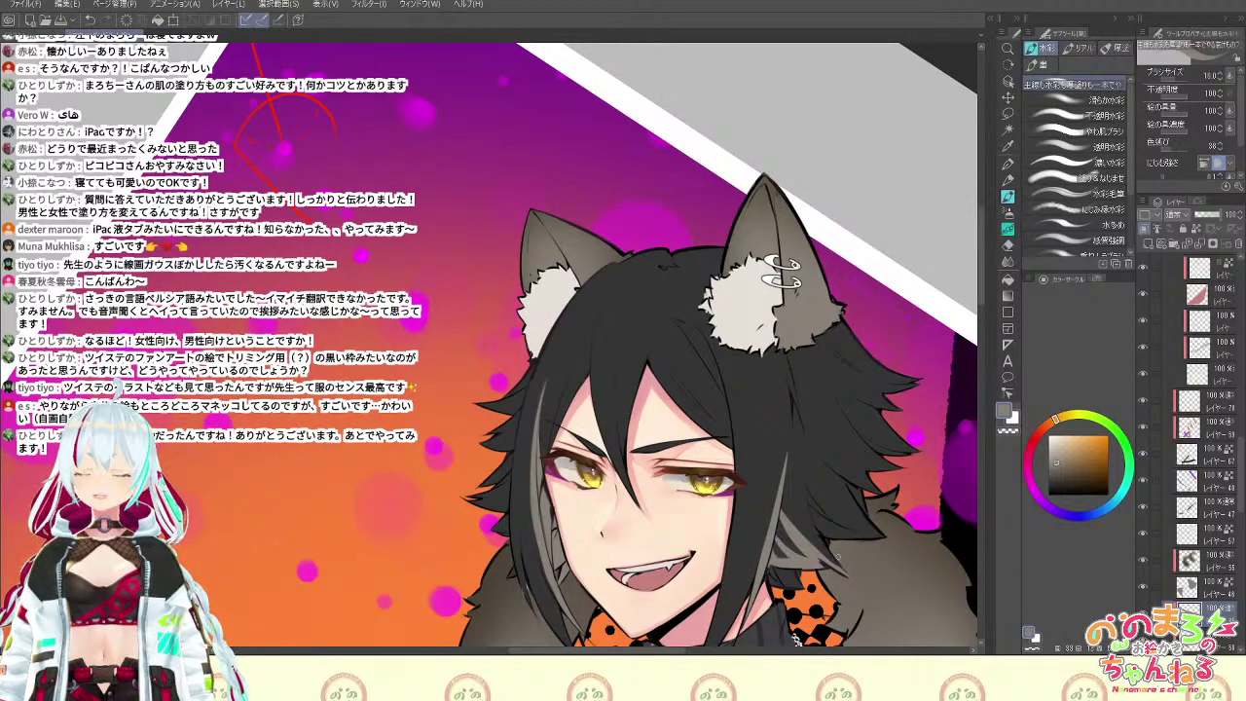
{"action": "scroll", "coordinate": [838, 557], "scroll_direction": "down", "scroll_amount": 2}
{"action": "key", "text": "space"}
{"action": "left_click_drag", "start_coordinate": [839, 557], "coordinate": [824, 455]}
{"action": "scroll", "coordinate": [874, 276], "scroll_direction": "up", "scroll_amount": 1}
{"action": "key", "text": "space"}
{"action": "left_click_drag", "start_coordinate": [904, 489], "coordinate": [935, 421]}
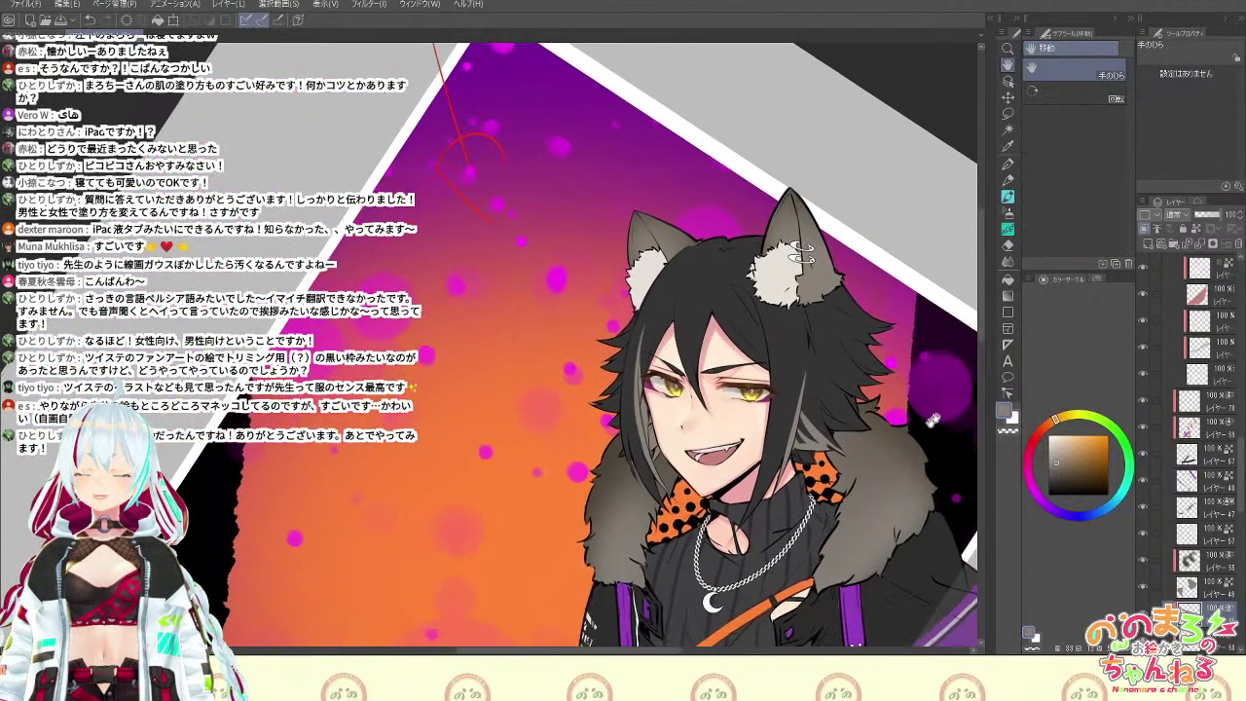
{"action": "scroll", "coordinate": [905, 407], "scroll_direction": "up", "scroll_amount": 2}
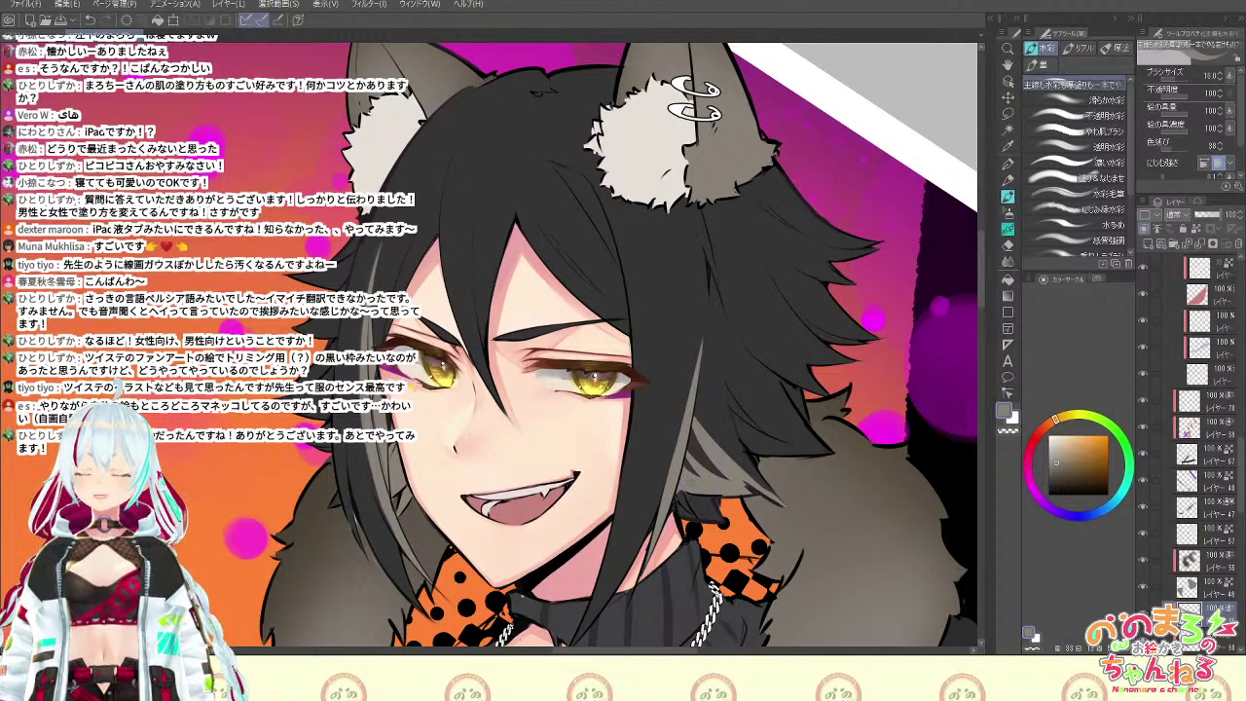
{"action": "left_click_drag", "start_coordinate": [686, 494], "coordinate": [710, 518]}
{"action": "key", "text": "e"}
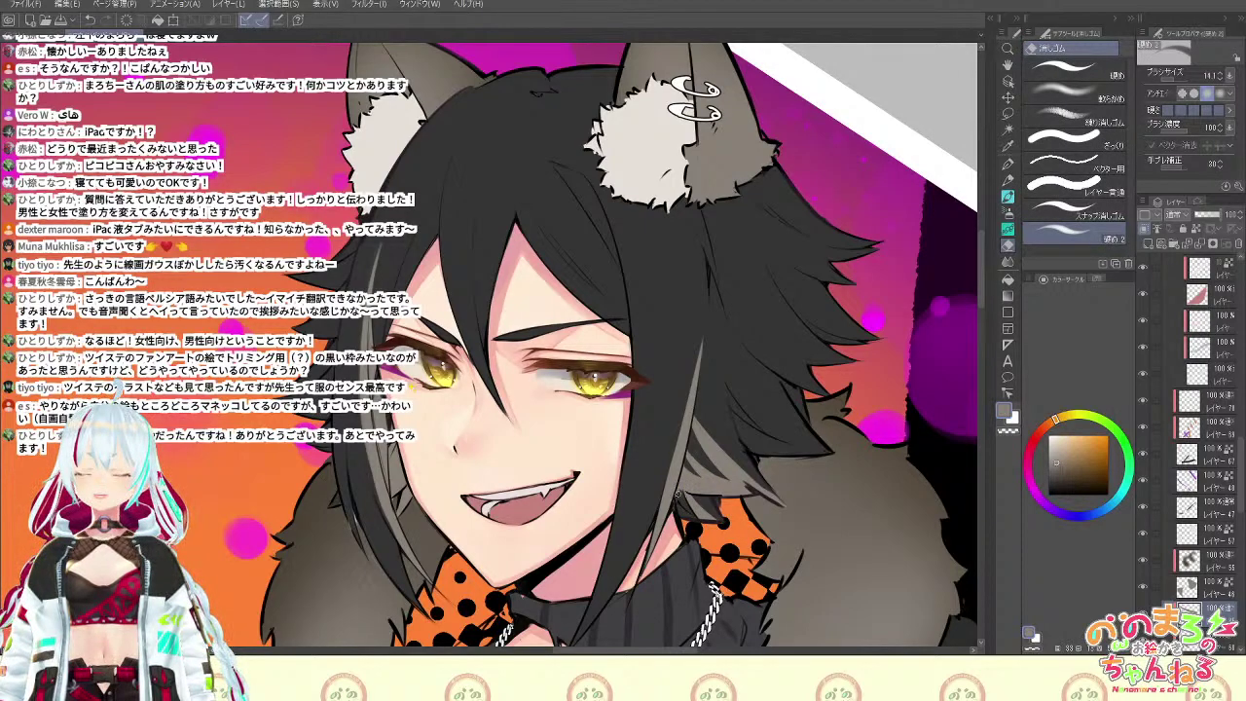
Merge the grey streak layer with the layer below and set up a new clipped layer above it
{"action": "key", "text": "F6"}
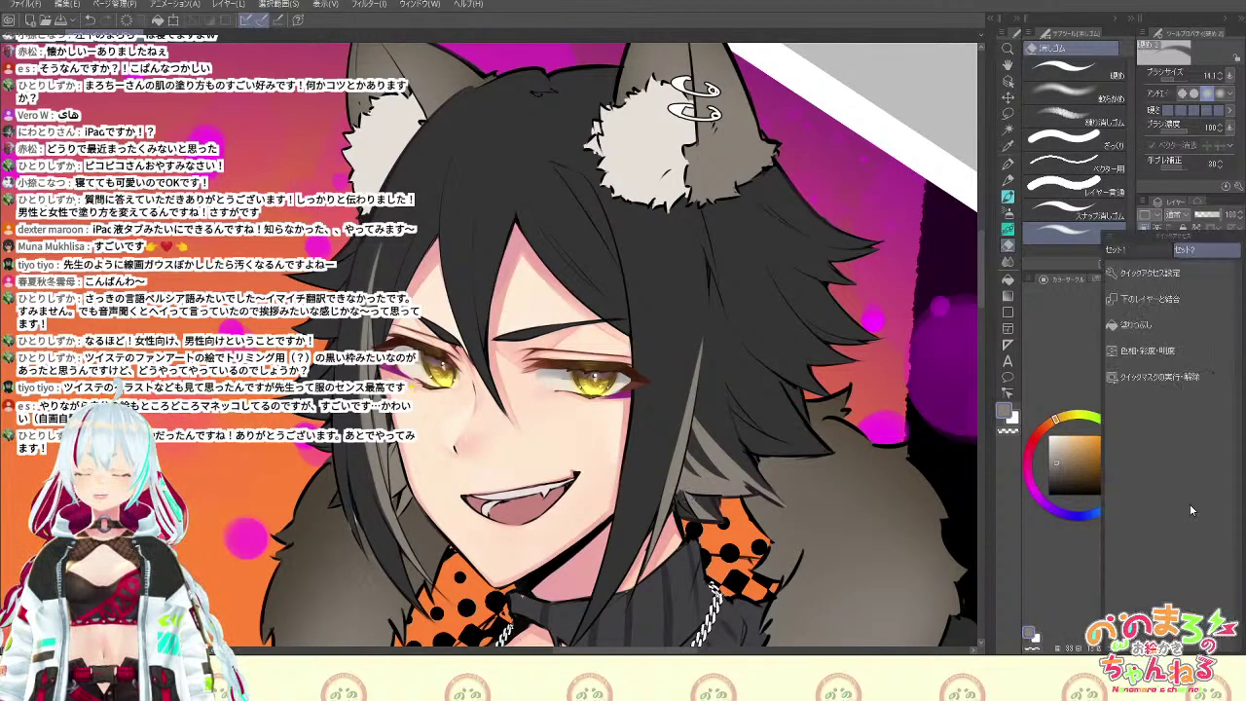
{"action": "left_click", "coordinate": [1187, 307]}
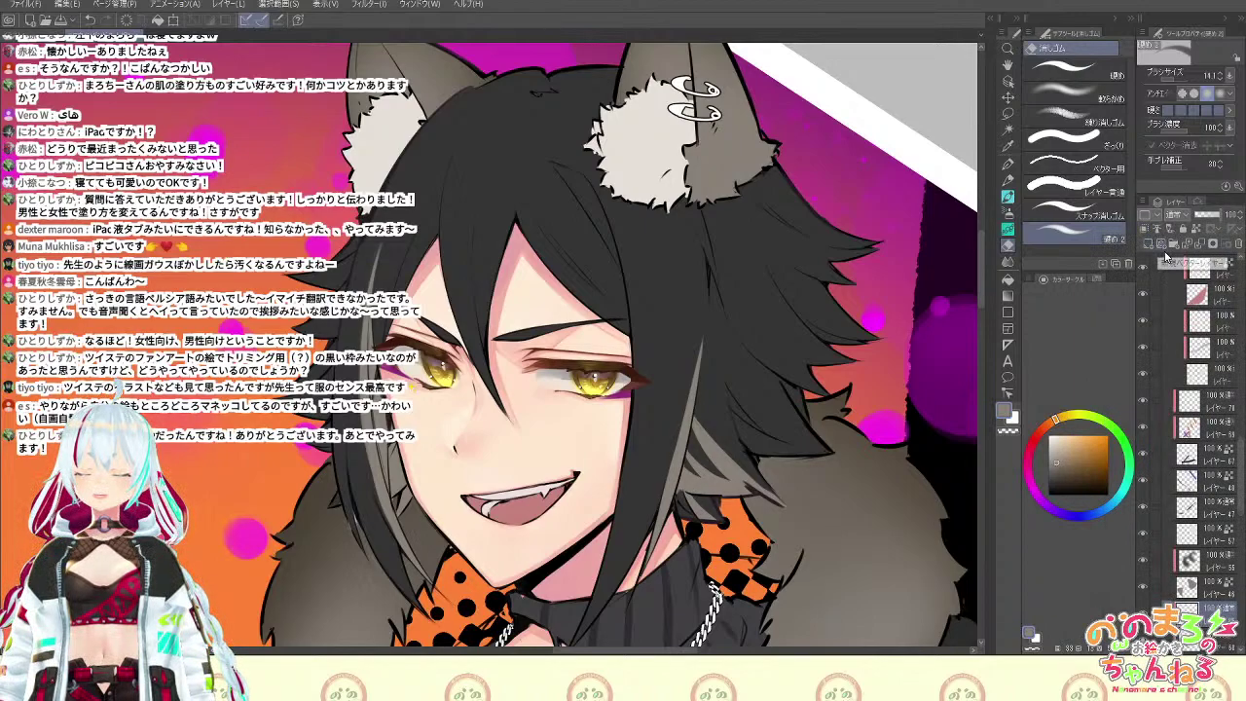
{"action": "left_click", "coordinate": [1147, 233]}
Inspect the character upright and up close, and compare the hair with and without the grey streak layer
{"action": "key", "text": "ctrl+@"}
{"action": "key", "text": "ctrl+minus"}
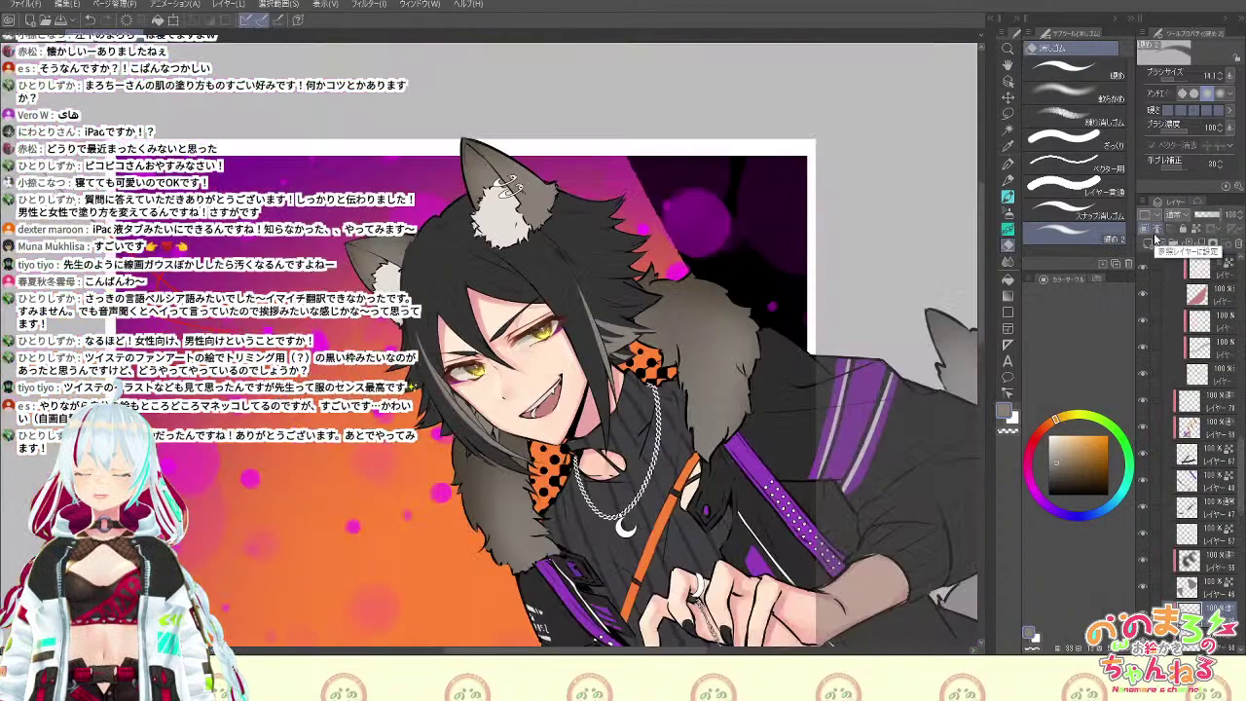
{"action": "key", "text": "space"}
{"action": "left_click_drag", "start_coordinate": [863, 515], "coordinate": [977, 614]}
{"action": "key", "text": "ctrl+plus"}
{"action": "key", "text": "space"}
{"action": "mouse_move", "coordinate": [769, 545]}
{"action": "left_mouse_down"}
{"action": "mouse_move", "coordinate": [903, 600]}
{"action": "mouse_move", "coordinate": [861, 643]}
{"action": "left_mouse_up"}
{"action": "key", "text": "shift+space"}
{"action": "left_click_drag", "start_coordinate": [1057, 461], "coordinate": [1053, 474]}
{"action": "key", "text": "space"}
{"action": "left_click_drag", "start_coordinate": [937, 455], "coordinate": [904, 382]}
{"action": "key", "text": "ctrl+minus"}
{"action": "key", "text": "space"}
{"action": "key", "text": "ctrl+plus"}
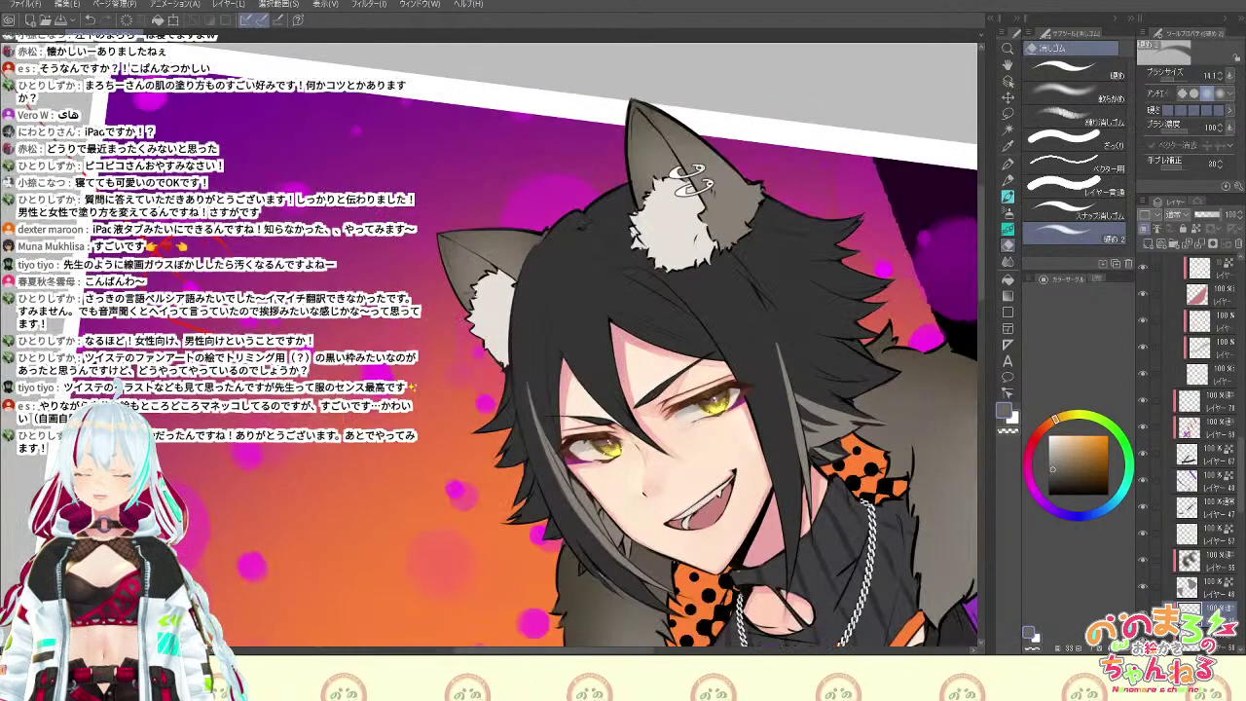
{"action": "left_click", "coordinate": [1144, 639]}
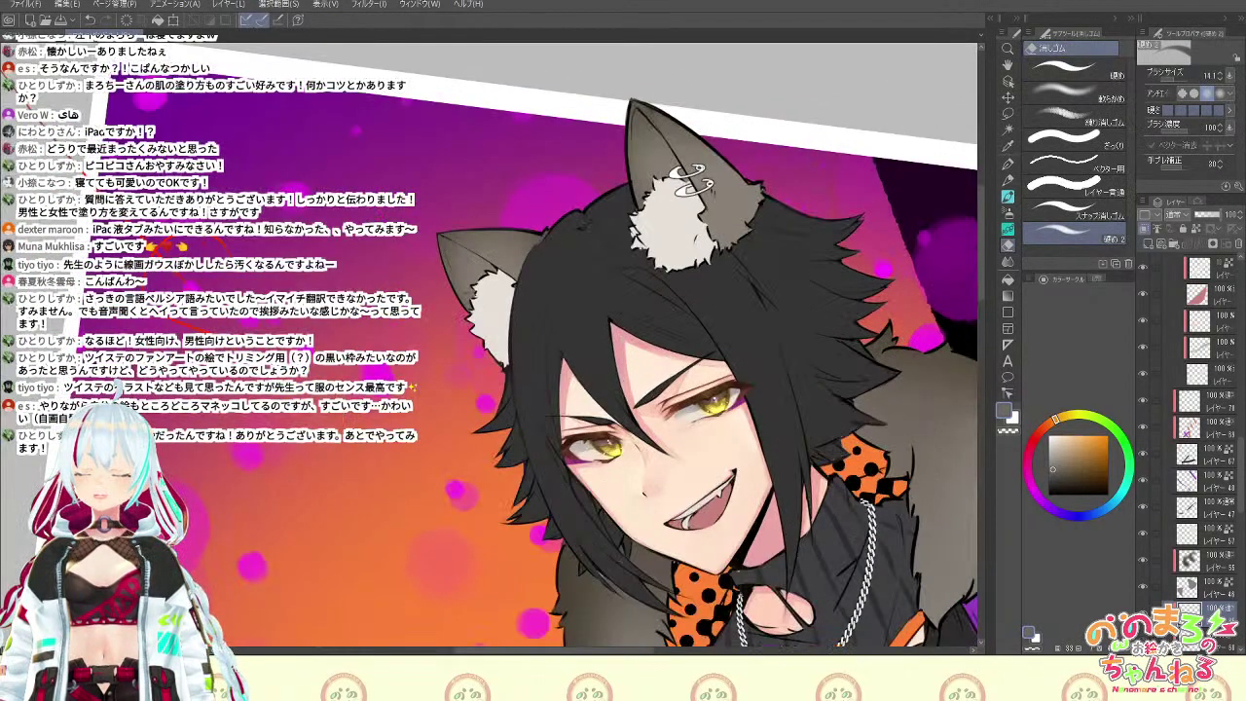
{"action": "left_click", "coordinate": [1145, 639]}
Set the new layer's blending mode to Multiply (乗算) and brush a shadow along the lock beside the character's face
{"action": "left_click_drag", "start_coordinate": [623, 292], "coordinate": [631, 316]}
{"action": "left_click_drag", "start_coordinate": [623, 390], "coordinate": [572, 321]}
{"action": "key", "text": "b"}
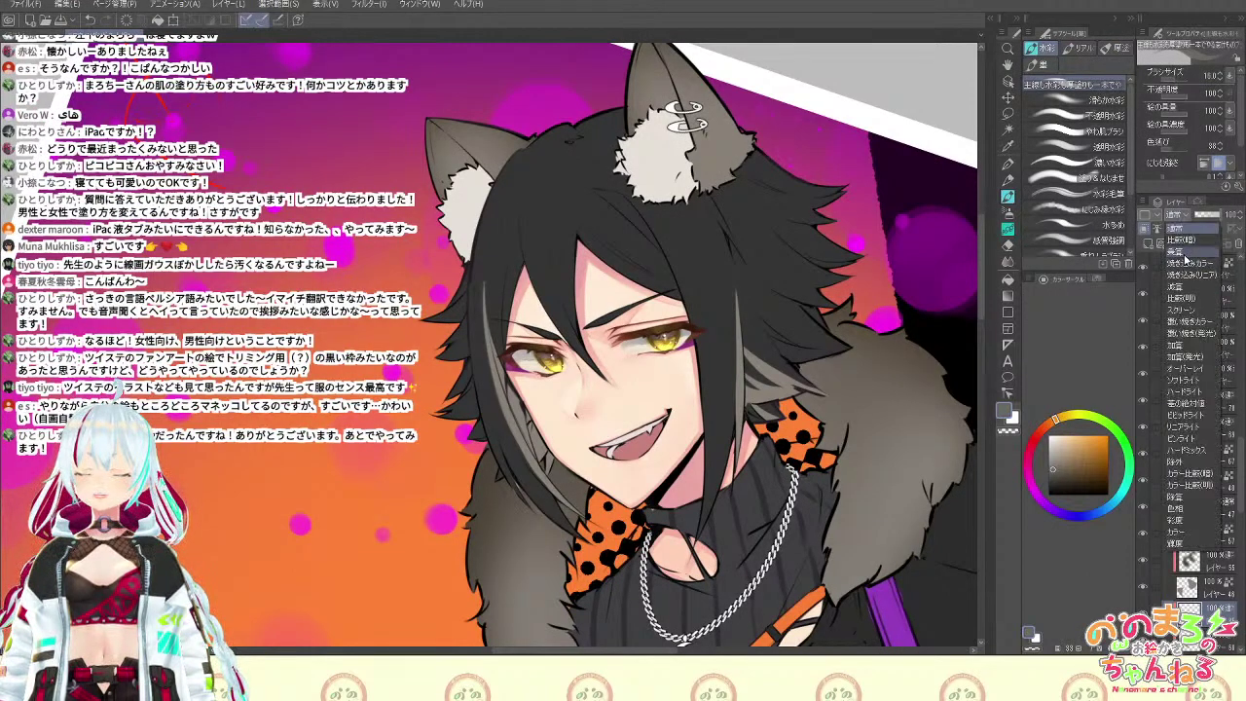
{"action": "left_click_drag", "start_coordinate": [500, 352], "coordinate": [542, 457]}
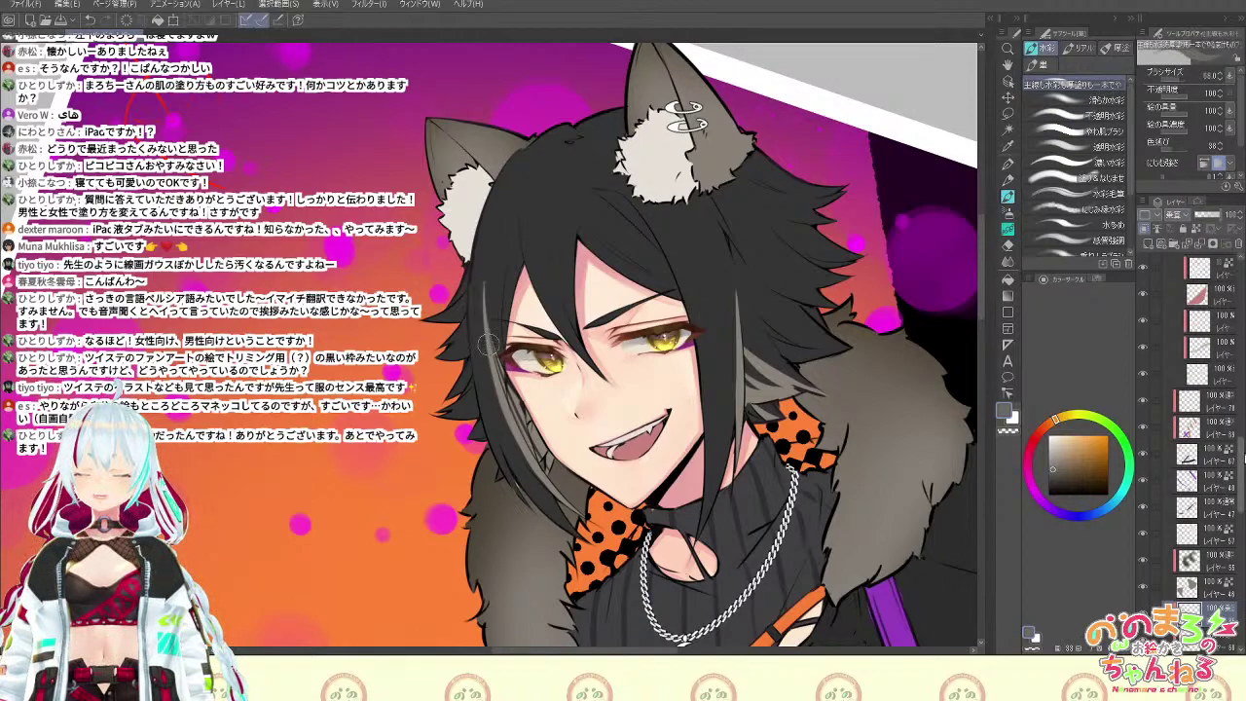
Try shading the hair lock beside the face with the grey streak layer hidden, and show that layer again
{"action": "scroll", "coordinate": [1237, 477], "scroll_direction": "down", "scroll_amount": 5}
{"action": "left_click", "coordinate": [1144, 342]}
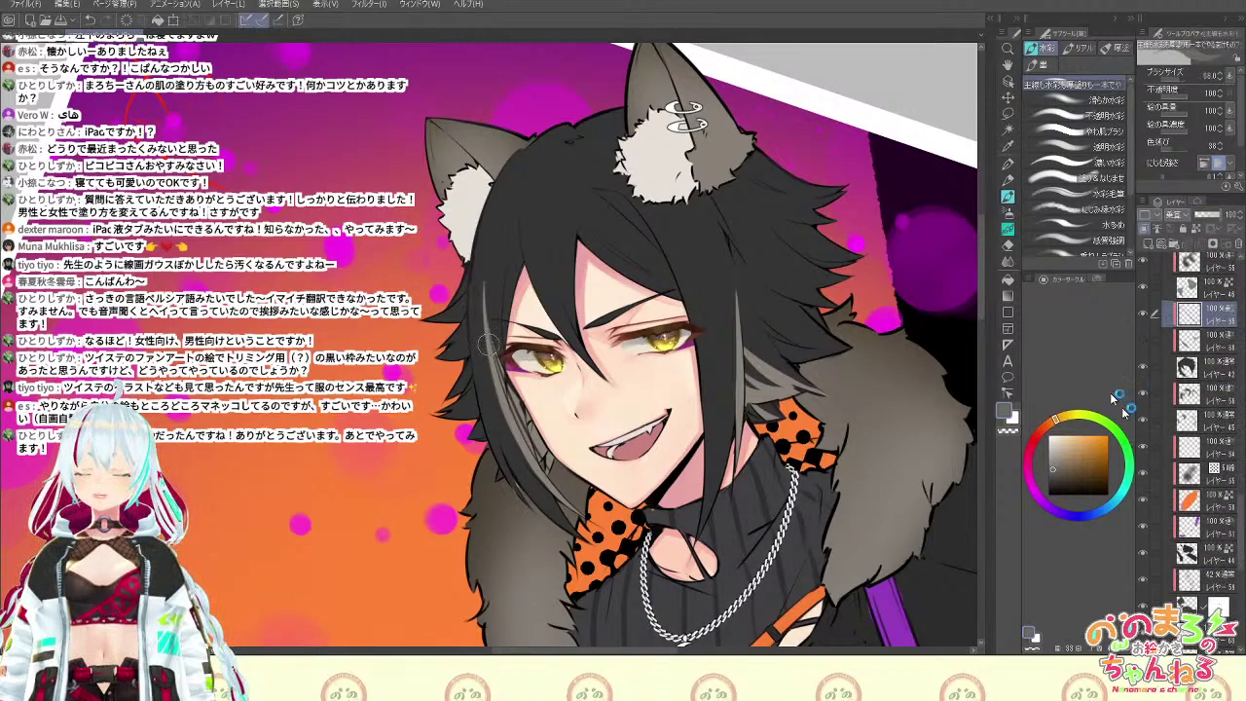
{"action": "left_click_drag", "start_coordinate": [1138, 338], "coordinate": [1139, 339]}
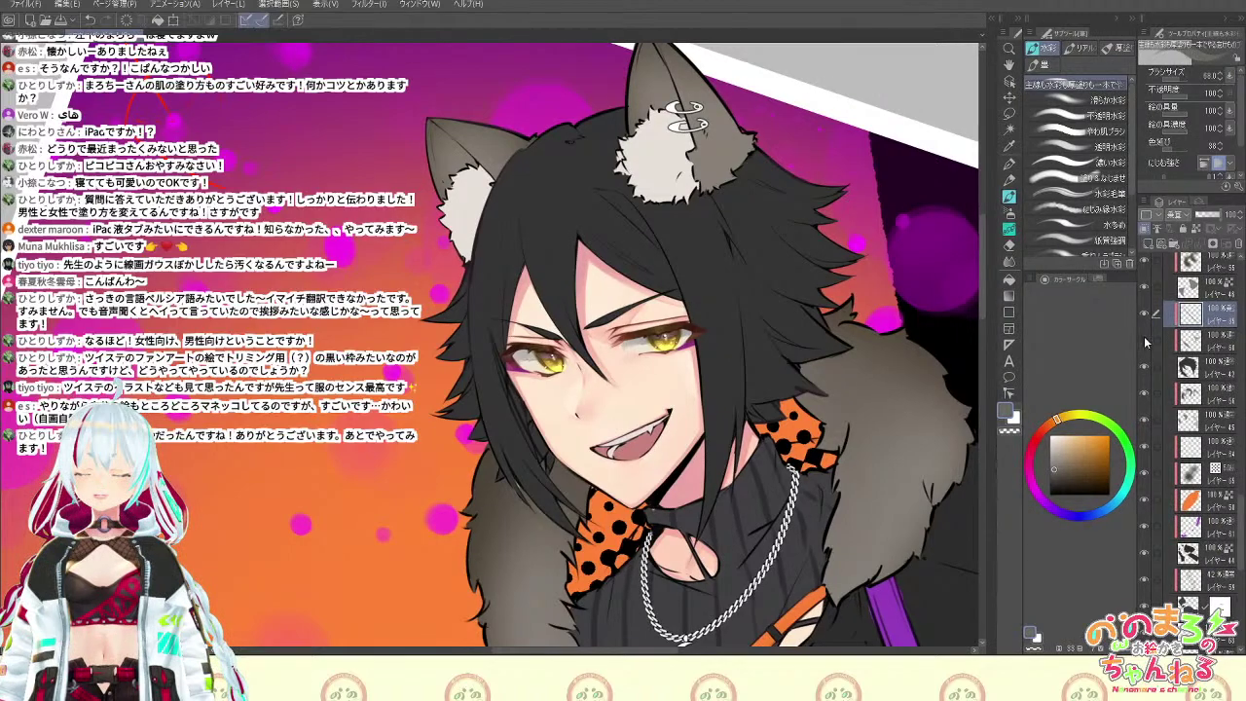
{"action": "left_click", "coordinate": [1146, 341]}
{"action": "left_click", "coordinate": [1145, 341]}
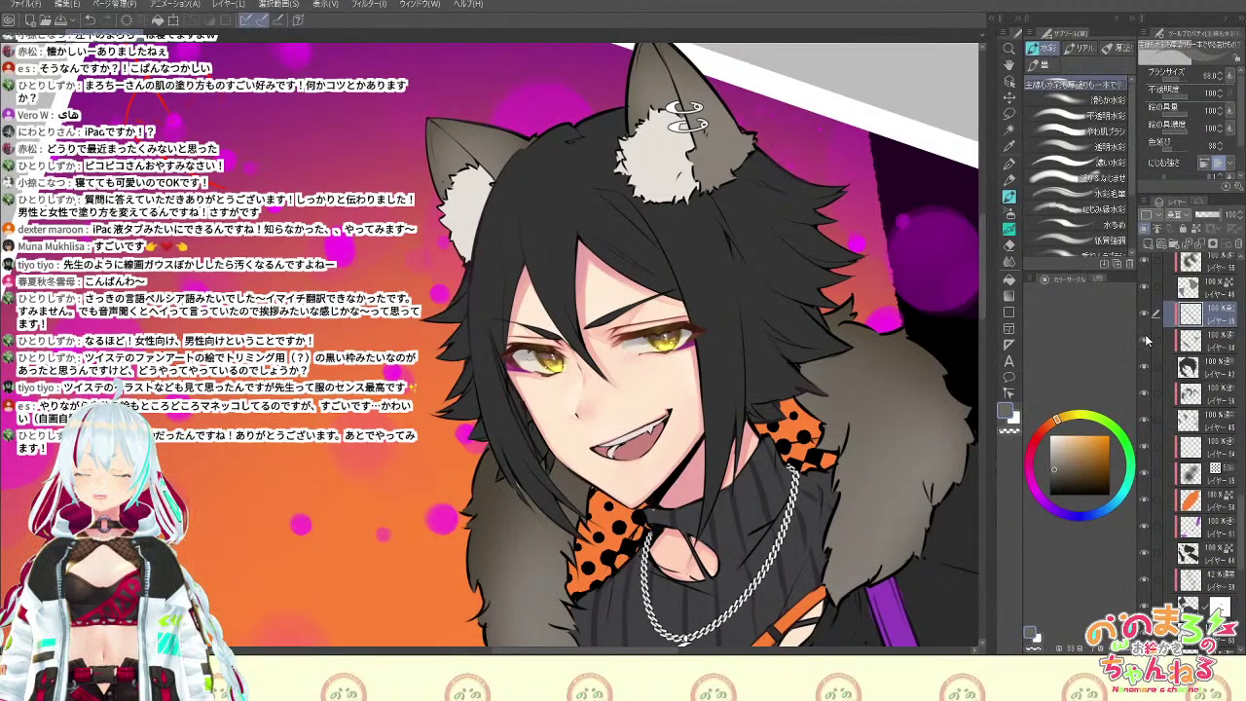
{"action": "left_click", "coordinate": [1144, 340]}
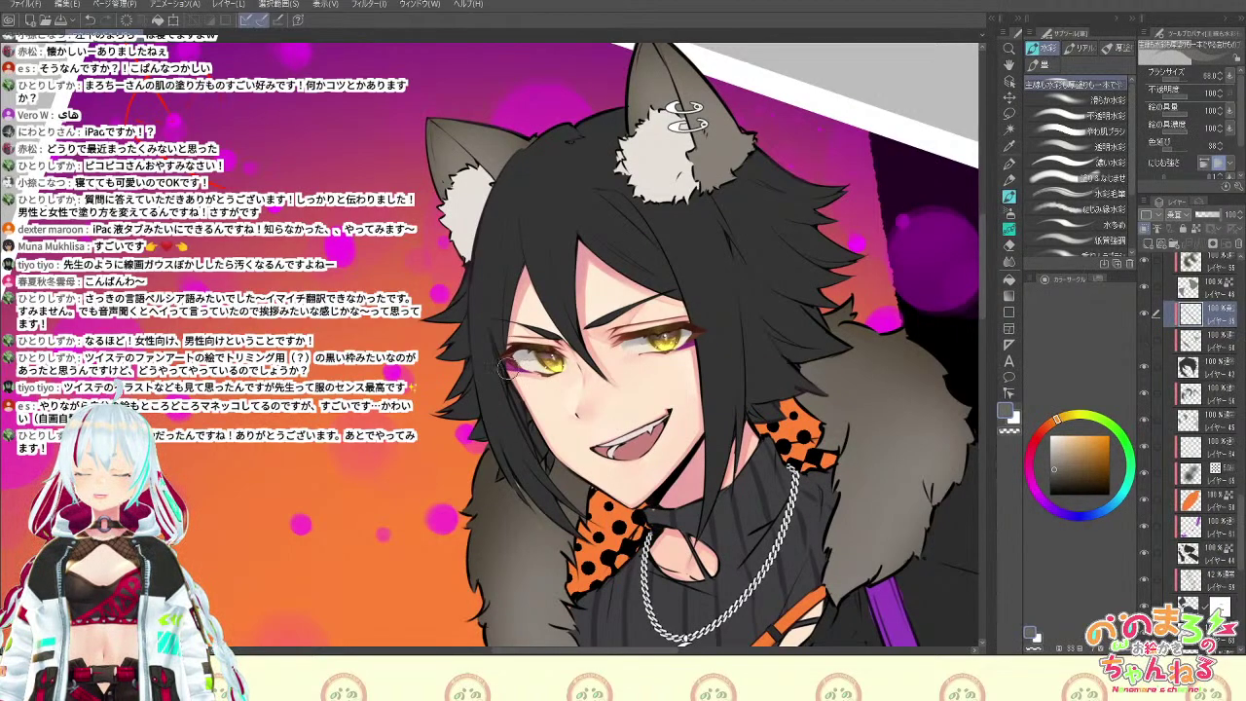
{"action": "left_click_drag", "start_coordinate": [502, 376], "coordinate": [543, 463]}
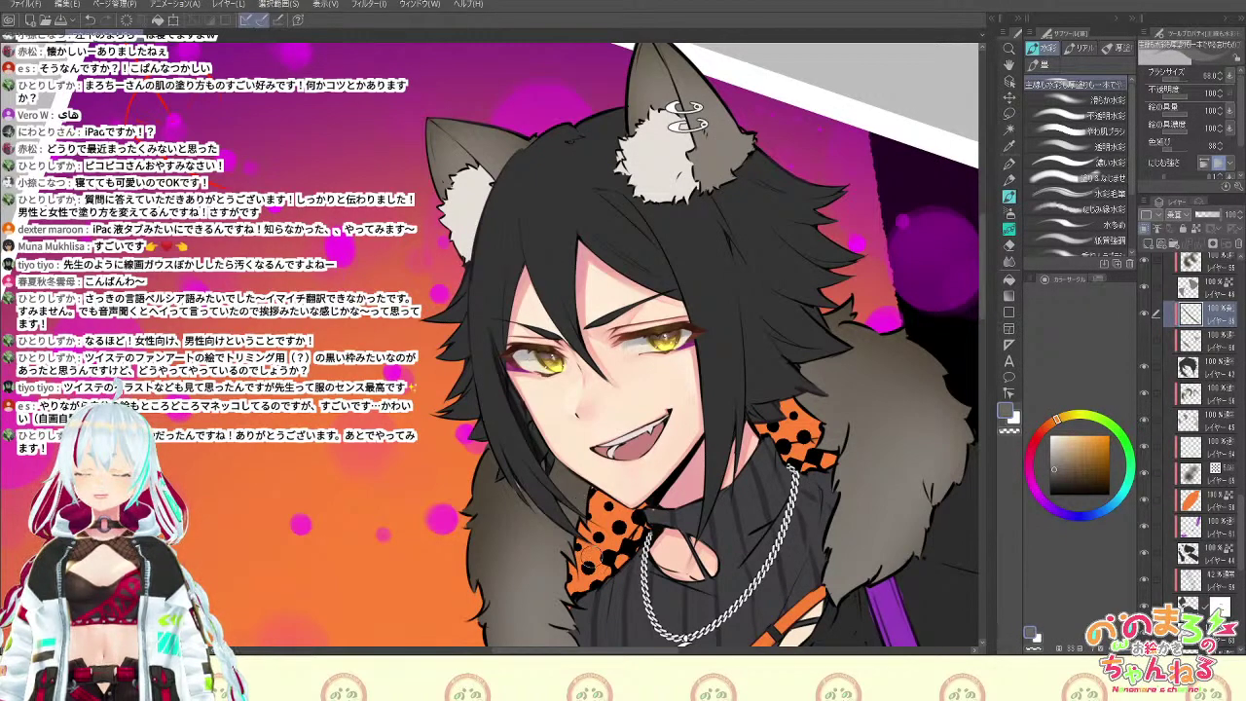
{"action": "left_click", "coordinate": [1179, 216]}
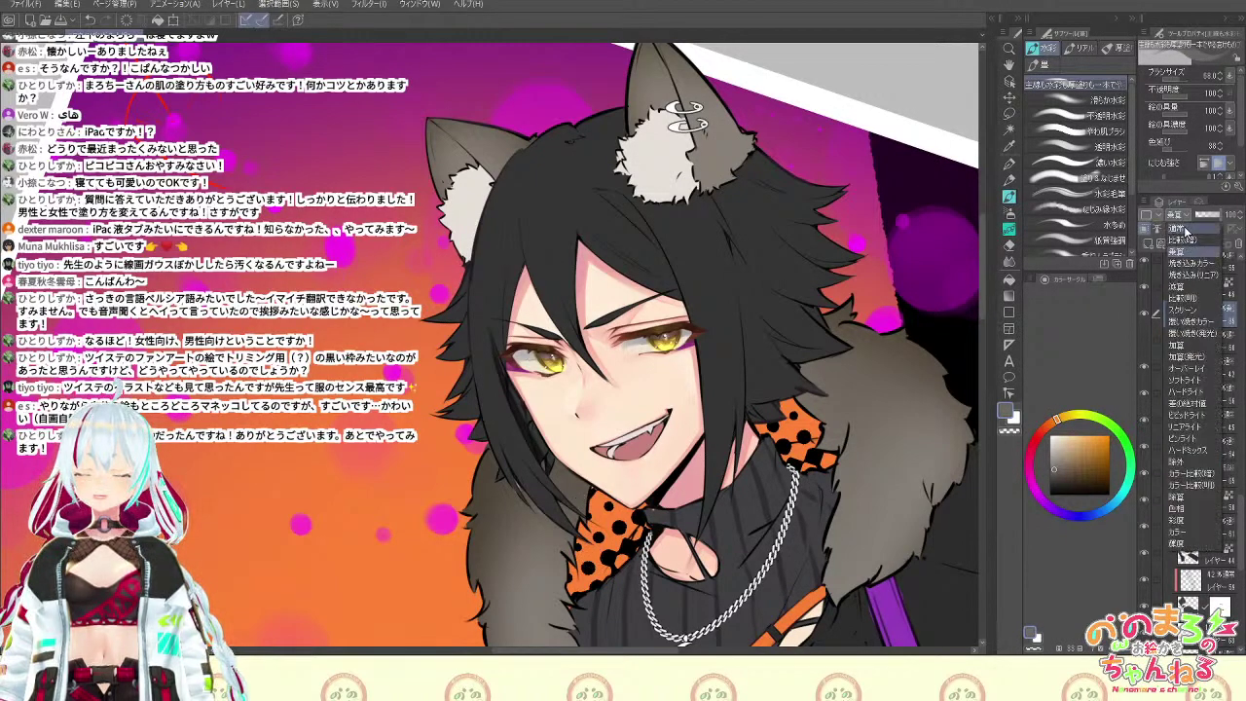
{"action": "left_click", "coordinate": [1191, 207]}
{"action": "left_click", "coordinate": [1146, 341]}
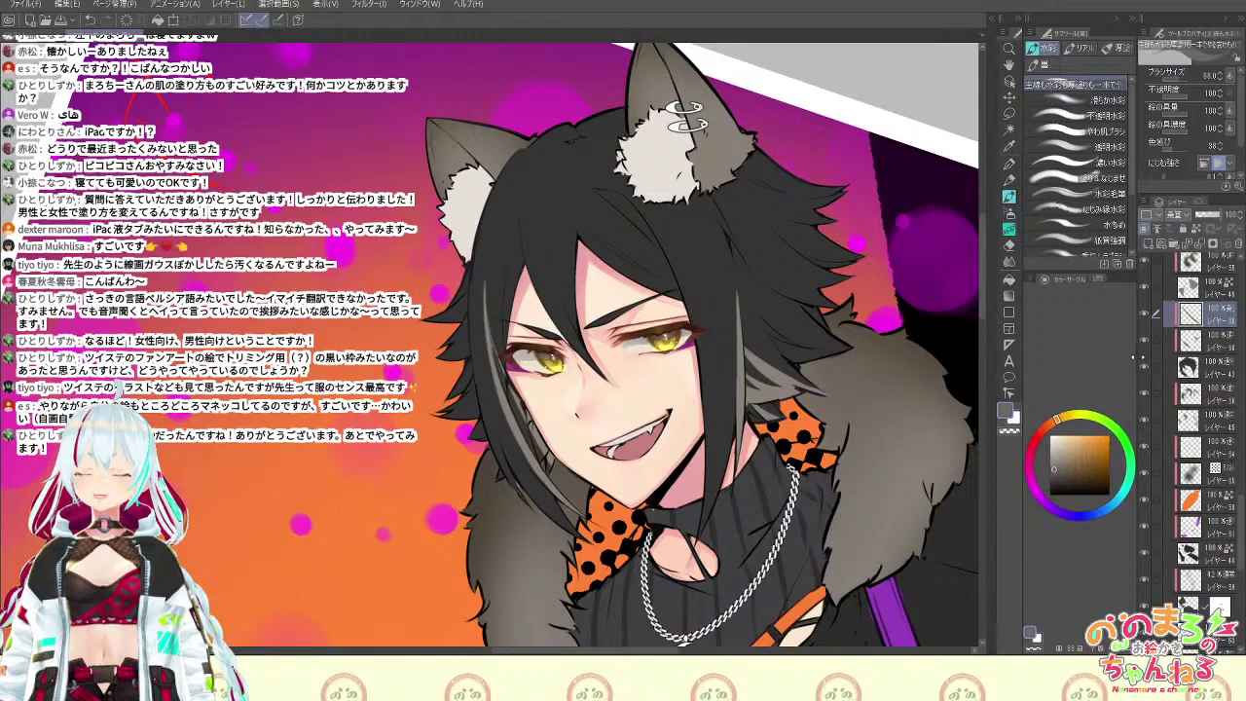
Choose a muted purple with hue 265, shade the grey-streaked lock beside the face, and refine the shadow with the eraser
{"action": "left_click_drag", "start_coordinate": [676, 433], "coordinate": [725, 492]}
{"action": "key", "text": "c"}
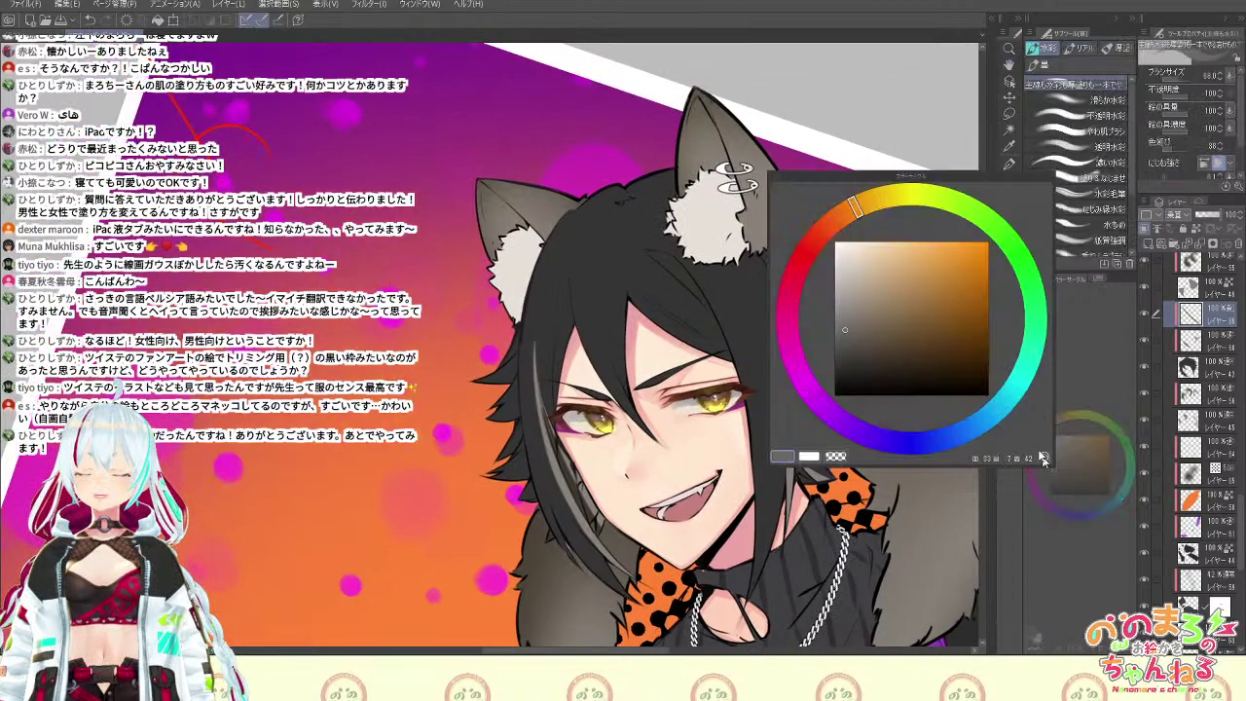
{"action": "key", "text": "c"}
{"action": "key", "text": "c"}
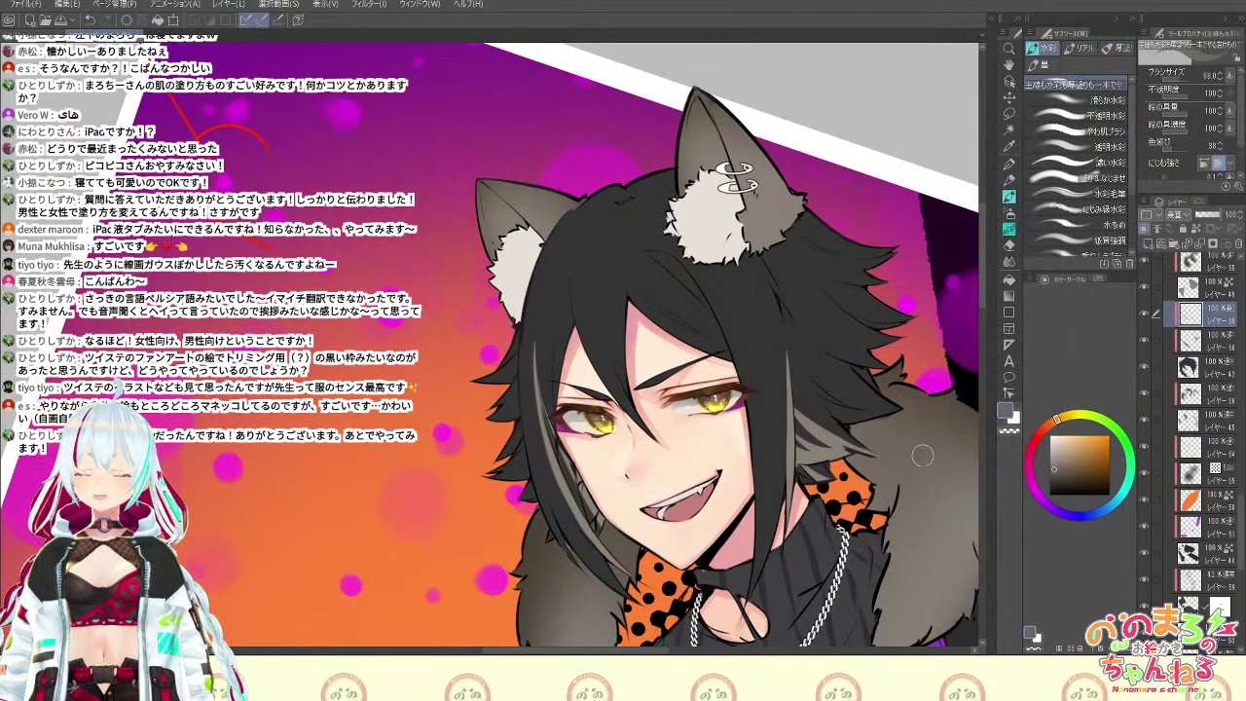
{"action": "key", "text": "c"}
{"action": "left_click", "coordinate": [953, 577]}
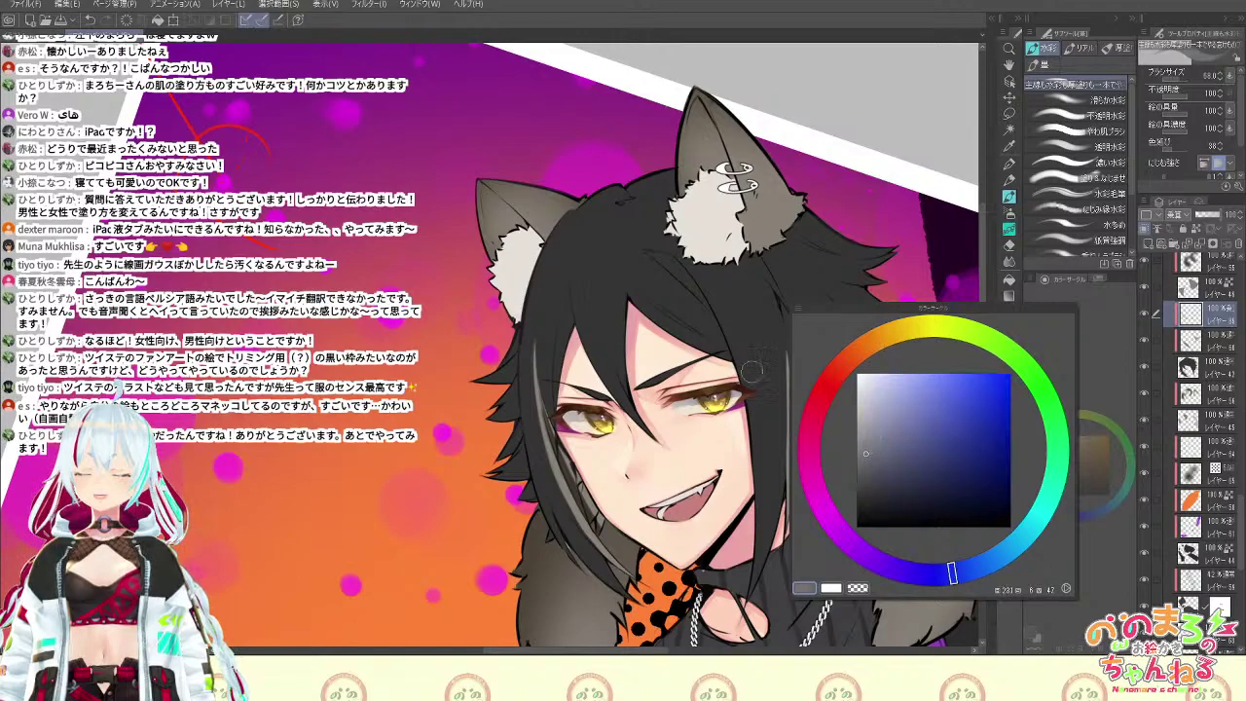
{"action": "left_click", "coordinate": [881, 565]}
{"action": "key", "text": "c"}
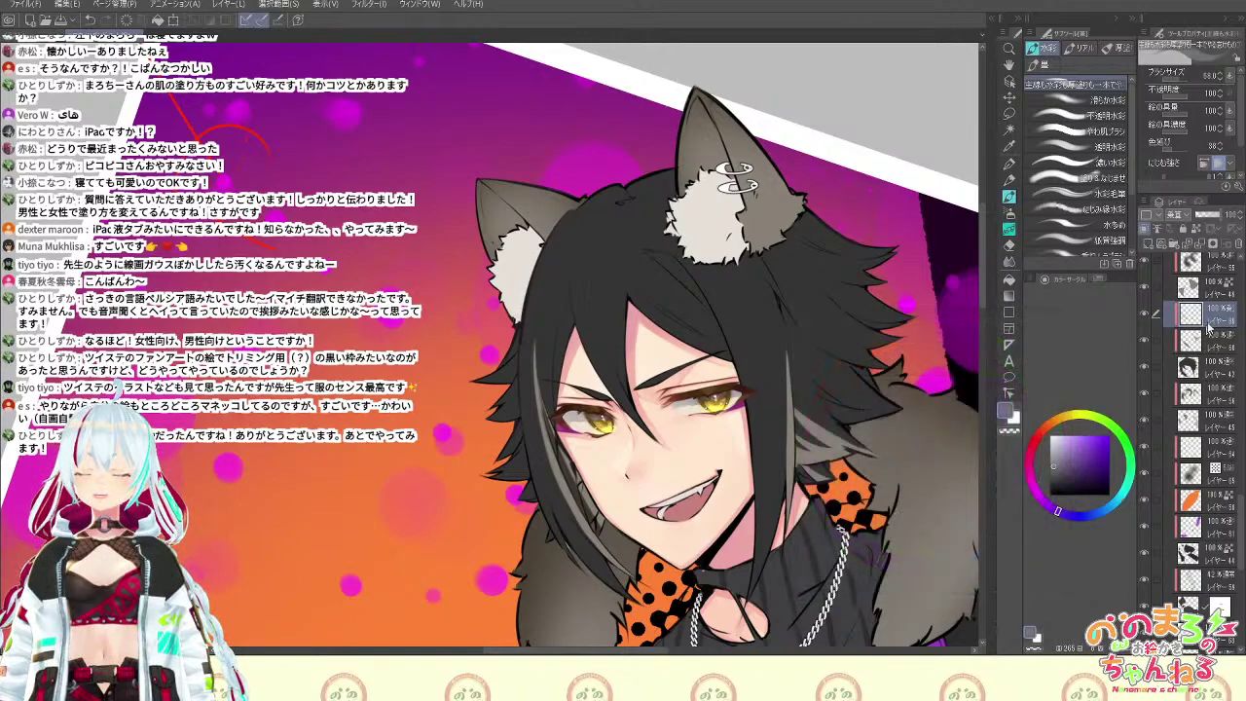
{"action": "left_click_drag", "start_coordinate": [559, 441], "coordinate": [605, 532]}
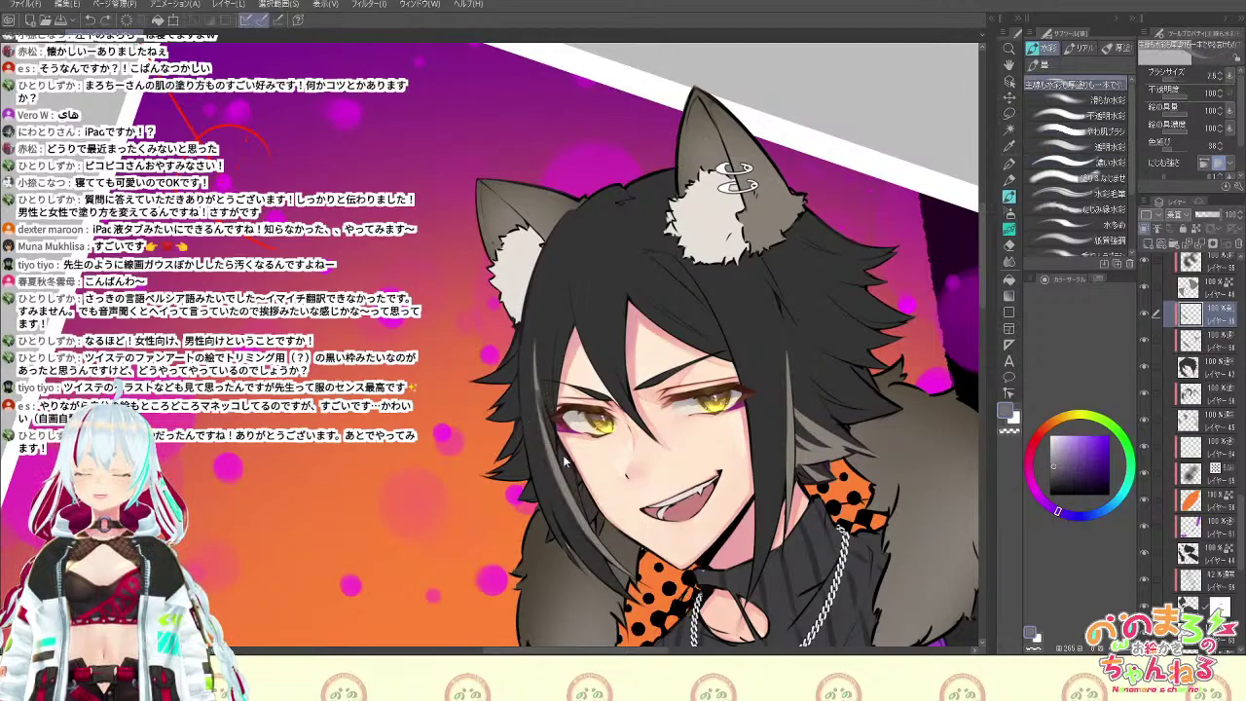
{"action": "key", "text": "e"}
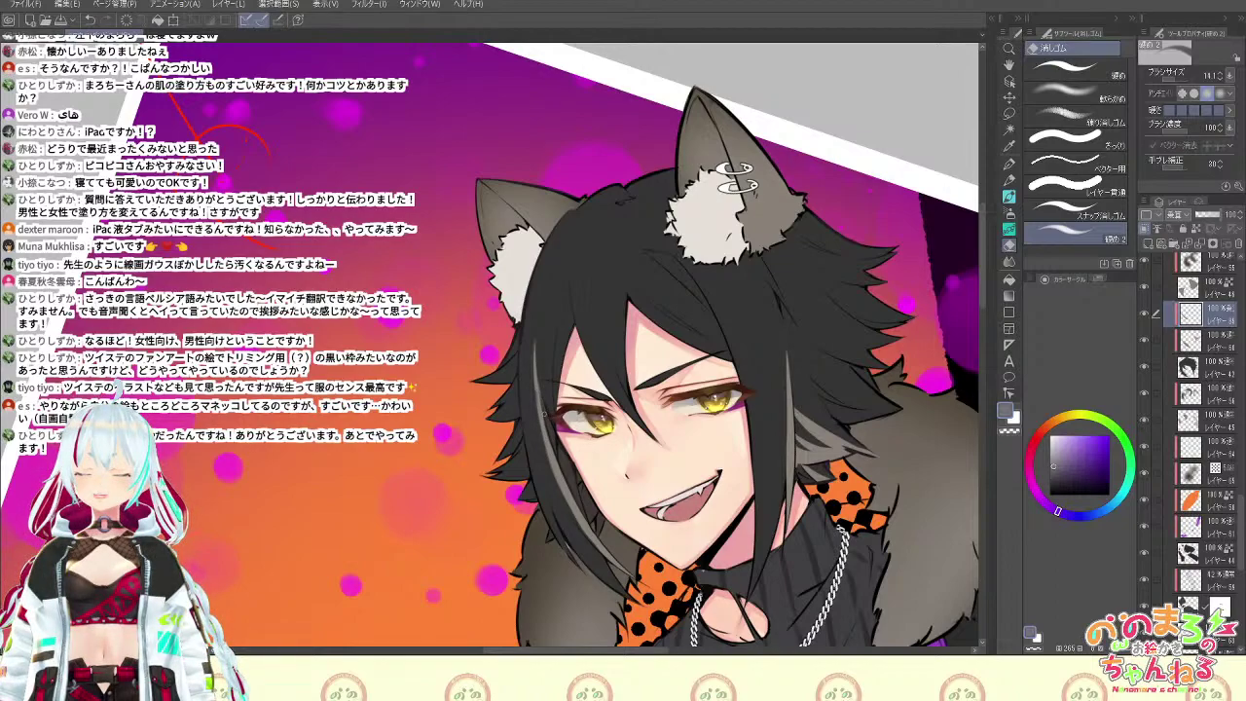
Paint shadows along the central fringe strands with thin and wide watercolor strokes, redoing the first stroke and tidying edges with the eraser
{"action": "key", "text": "b"}
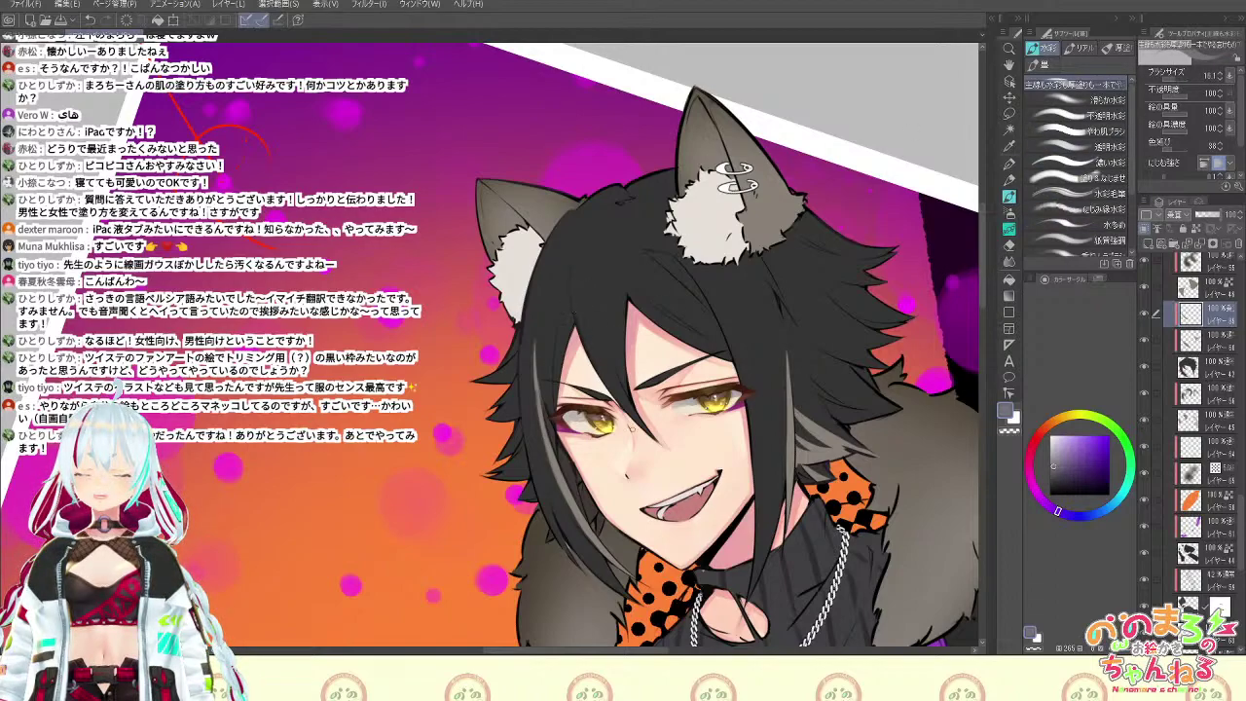
{"action": "left_click_drag", "start_coordinate": [595, 292], "coordinate": [624, 389]}
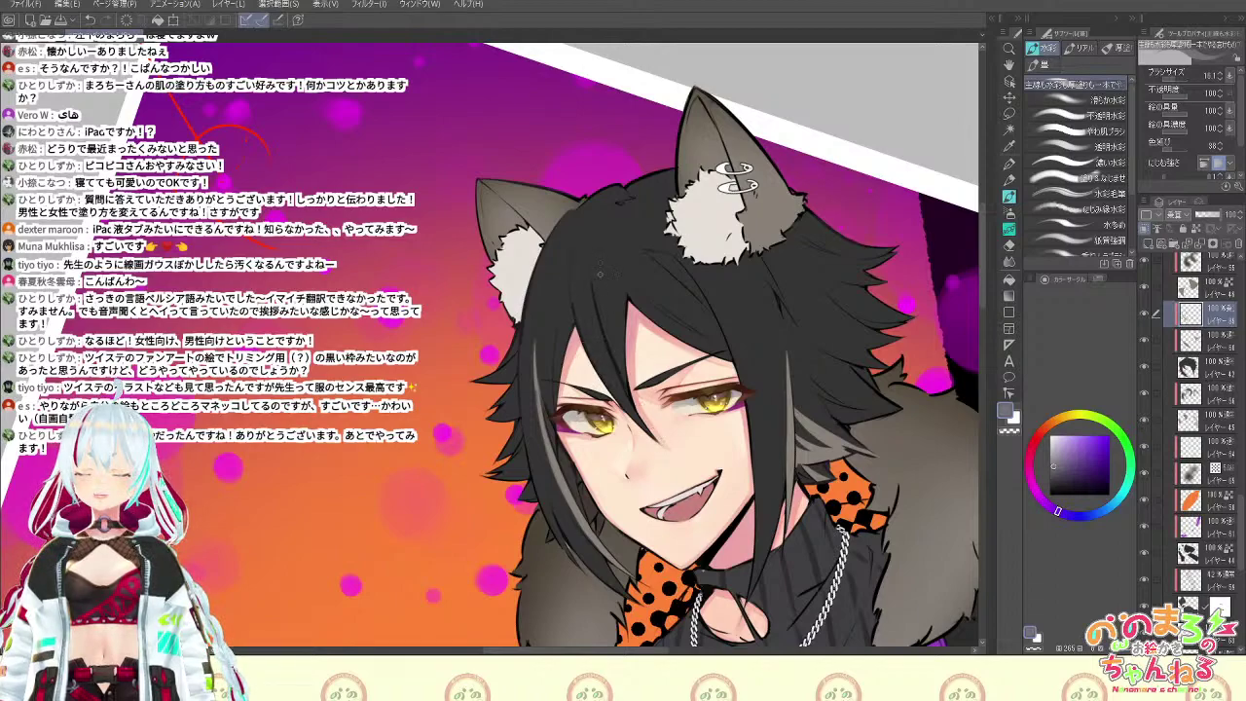
{"action": "key", "text": "ctrl+z"}
{"action": "left_click_drag", "start_coordinate": [601, 283], "coordinate": [626, 387]}
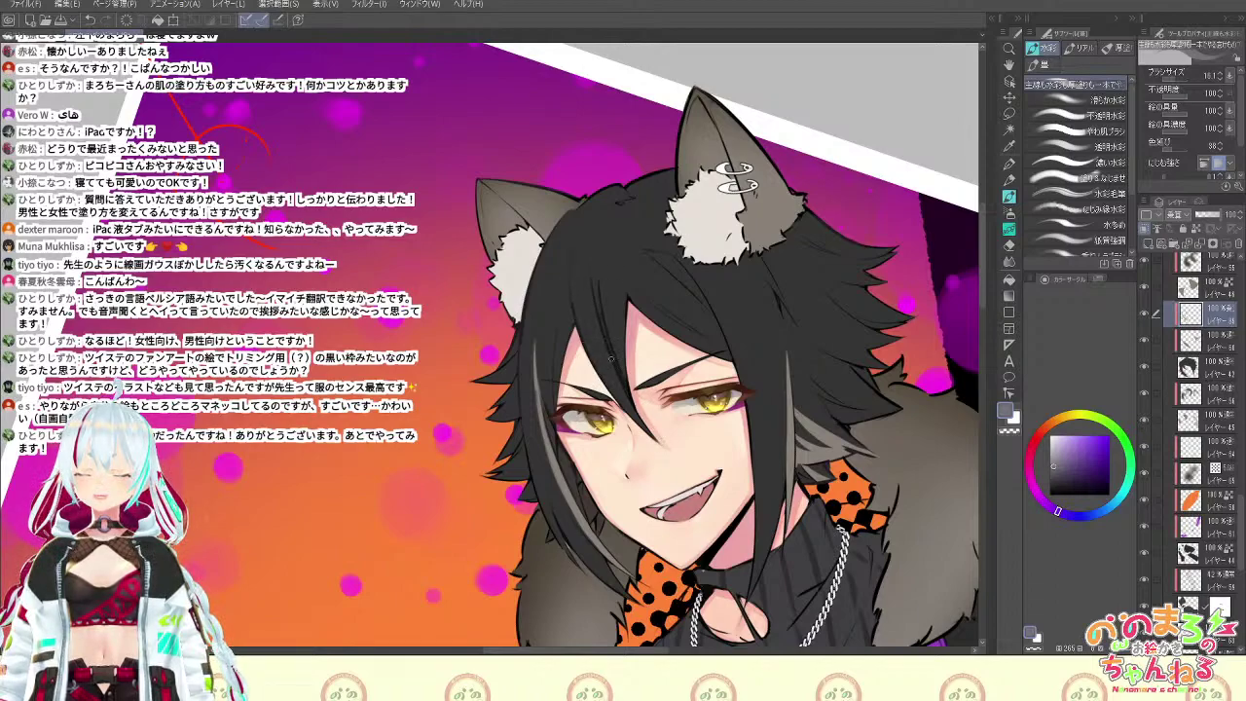
{"action": "left_click", "coordinate": [1179, 81]}
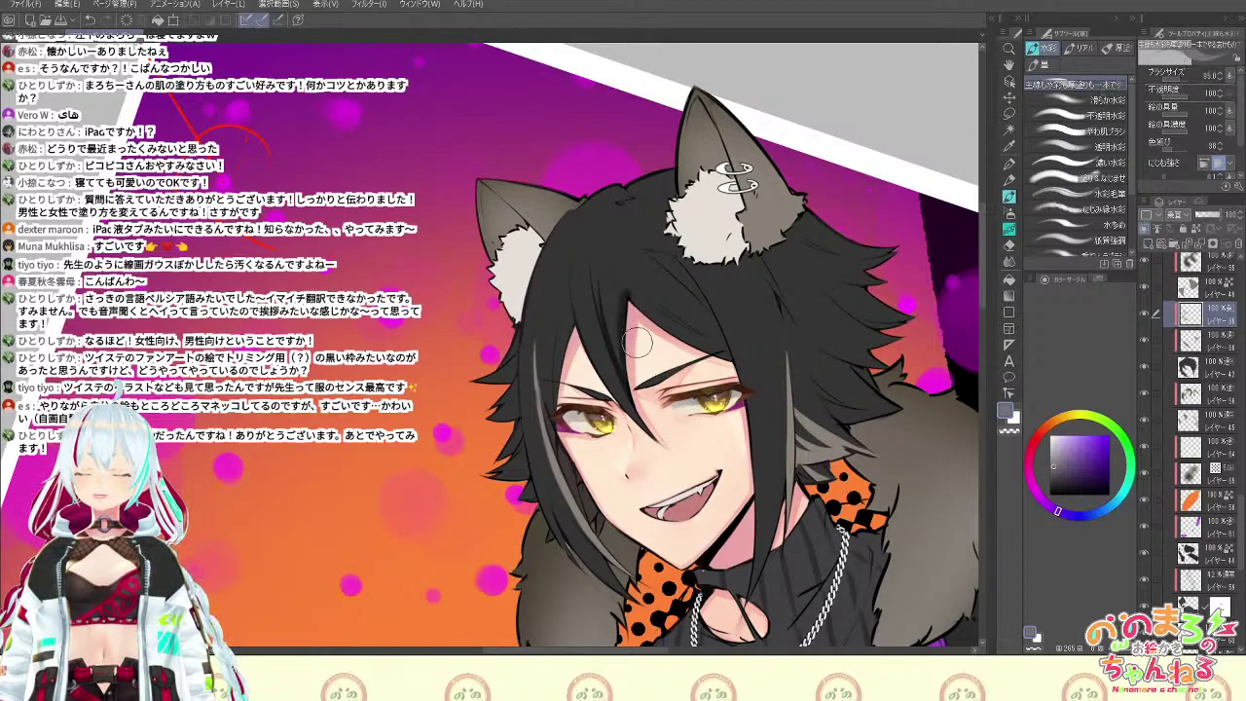
{"action": "key", "text": "e"}
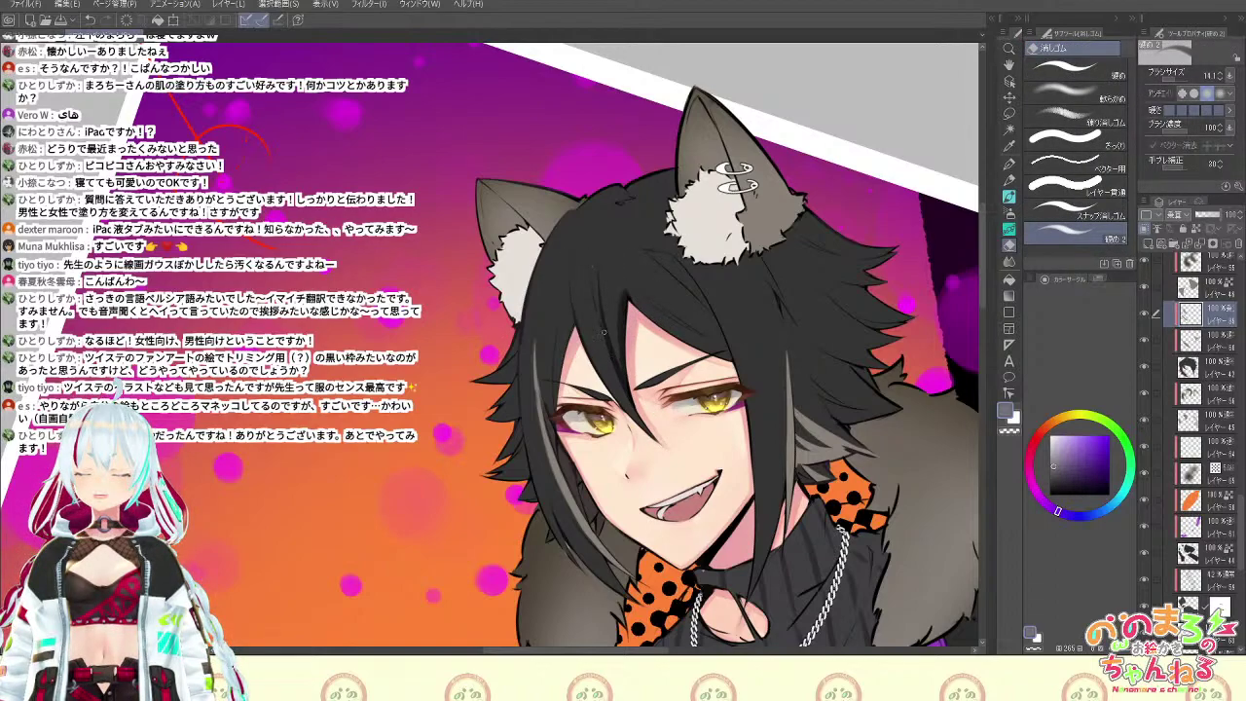
{"action": "key", "text": "b"}
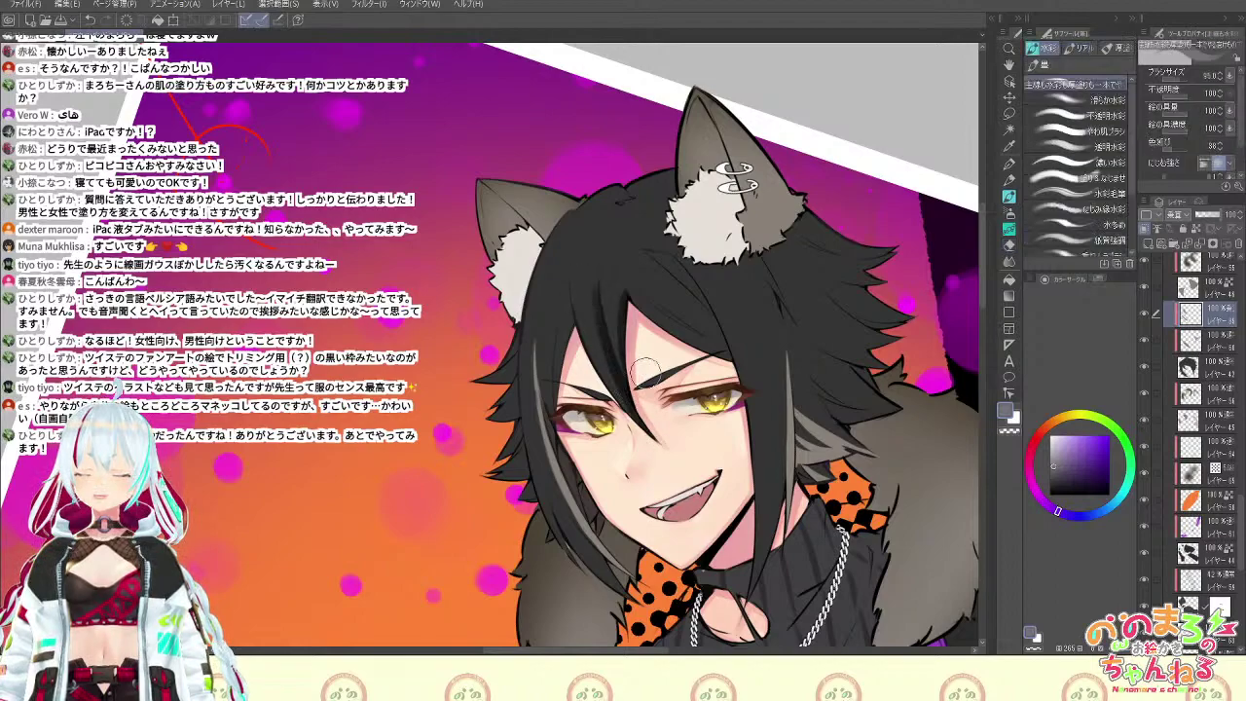
Reduce the brush size and draw thin shadow strokes down the side lock next to the fringe
{"action": "left_click", "coordinate": [1178, 83]}
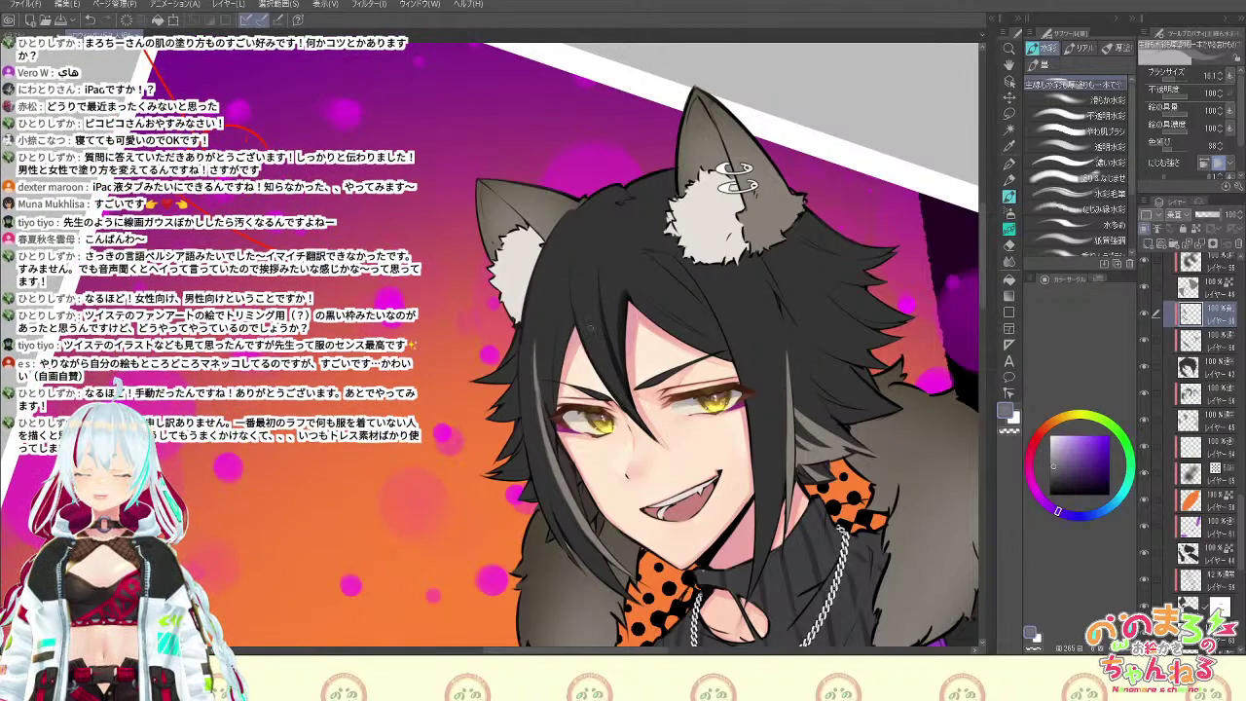
{"action": "mouse_move", "coordinate": [572, 324]}
{"action": "left_mouse_down"}
{"action": "mouse_move", "coordinate": [552, 411]}
{"action": "mouse_move", "coordinate": [570, 465]}
{"action": "left_mouse_up"}
{"action": "left_click_drag", "start_coordinate": [559, 301], "coordinate": [562, 402]}
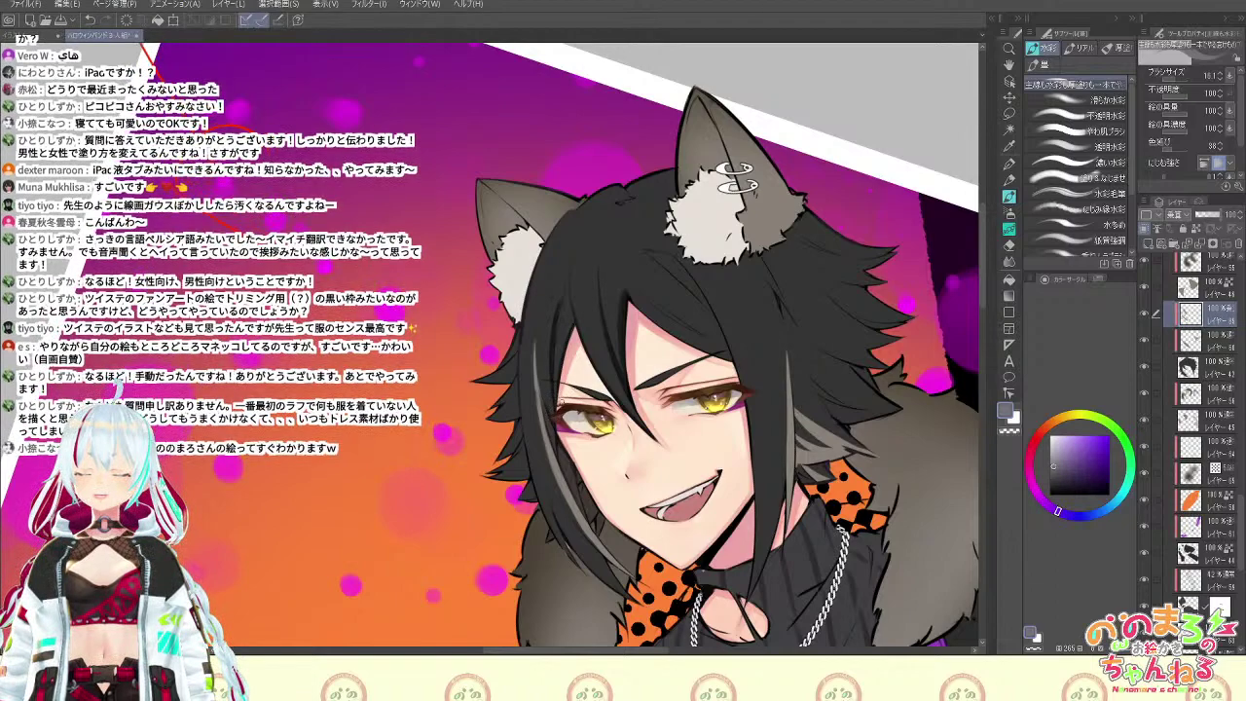
Choose a slightly lighter muted purple with hue 265, enlarge the brush, and shade the fringe strands, refining their edges with the eraser
{"action": "key", "text": "c"}
{"action": "left_click", "coordinate": [489, 374]}
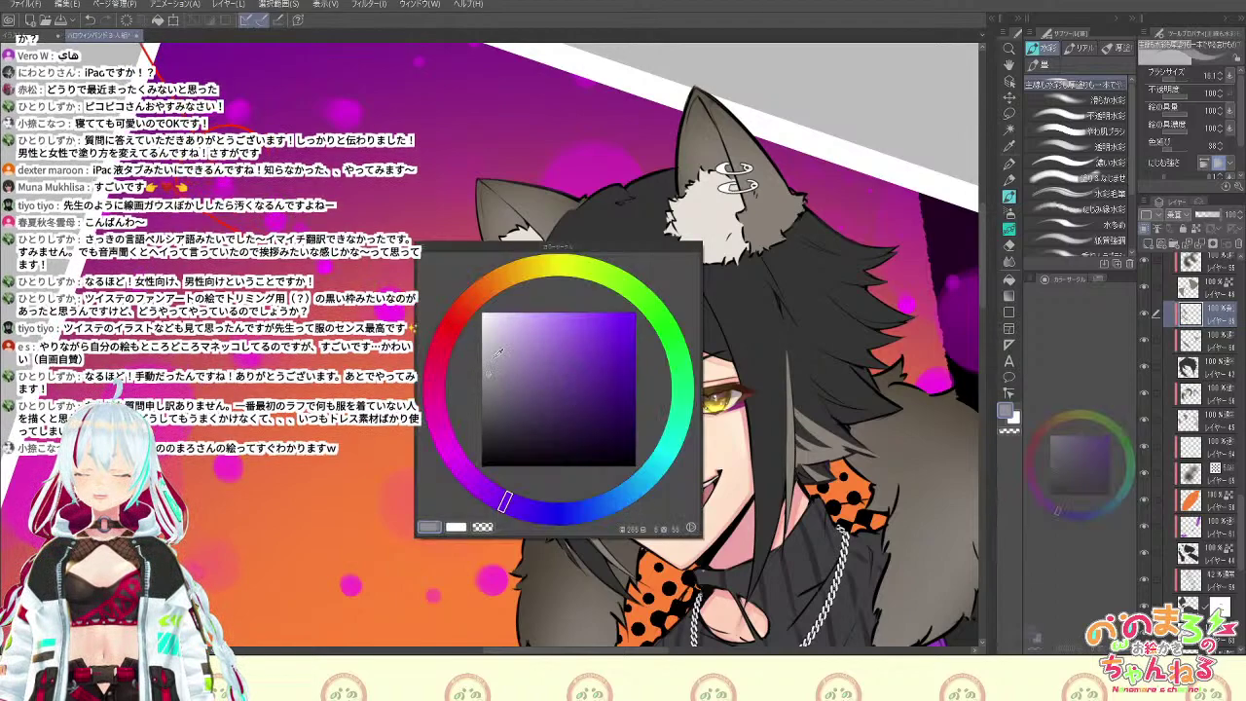
{"action": "left_click", "coordinate": [1178, 82]}
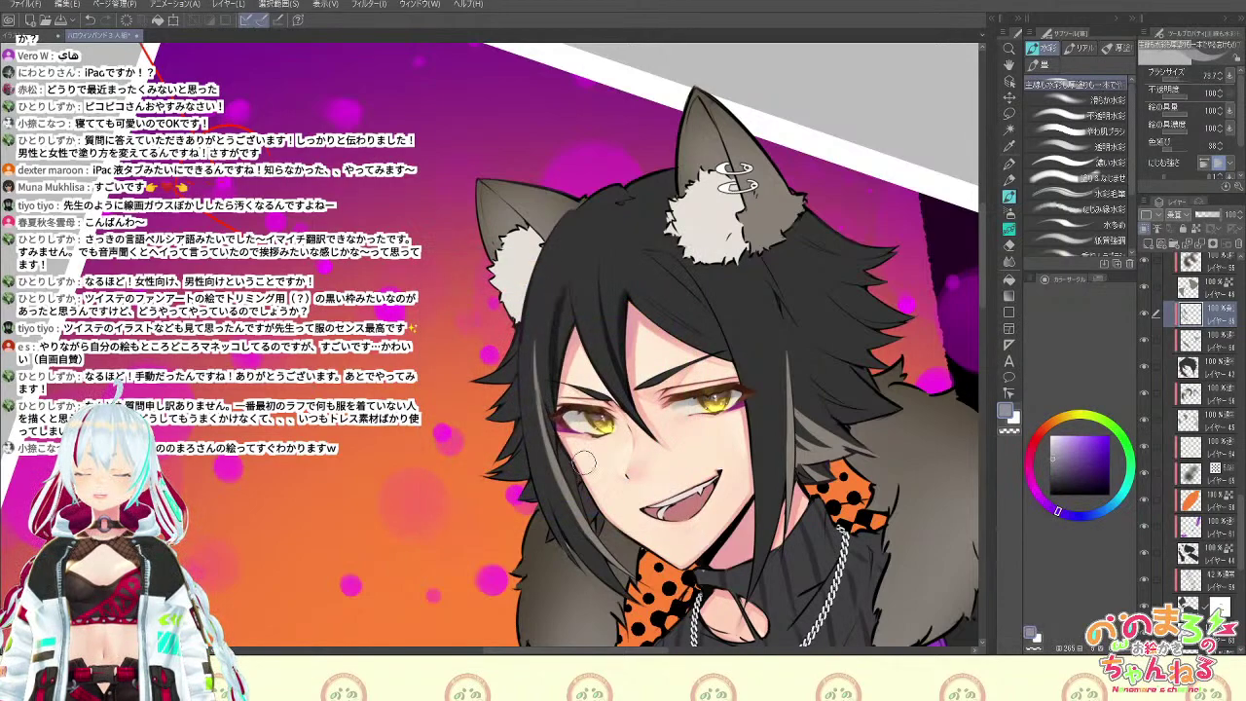
{"action": "key", "text": "e"}
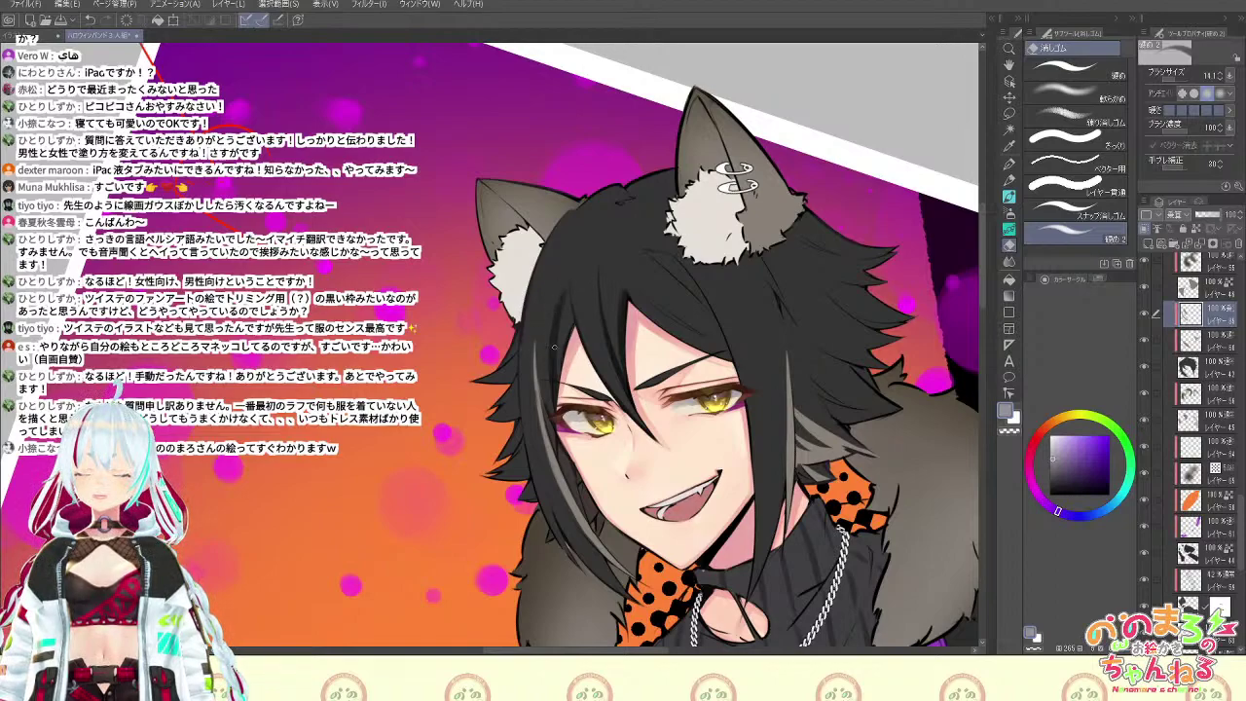
{"action": "key", "text": "b"}
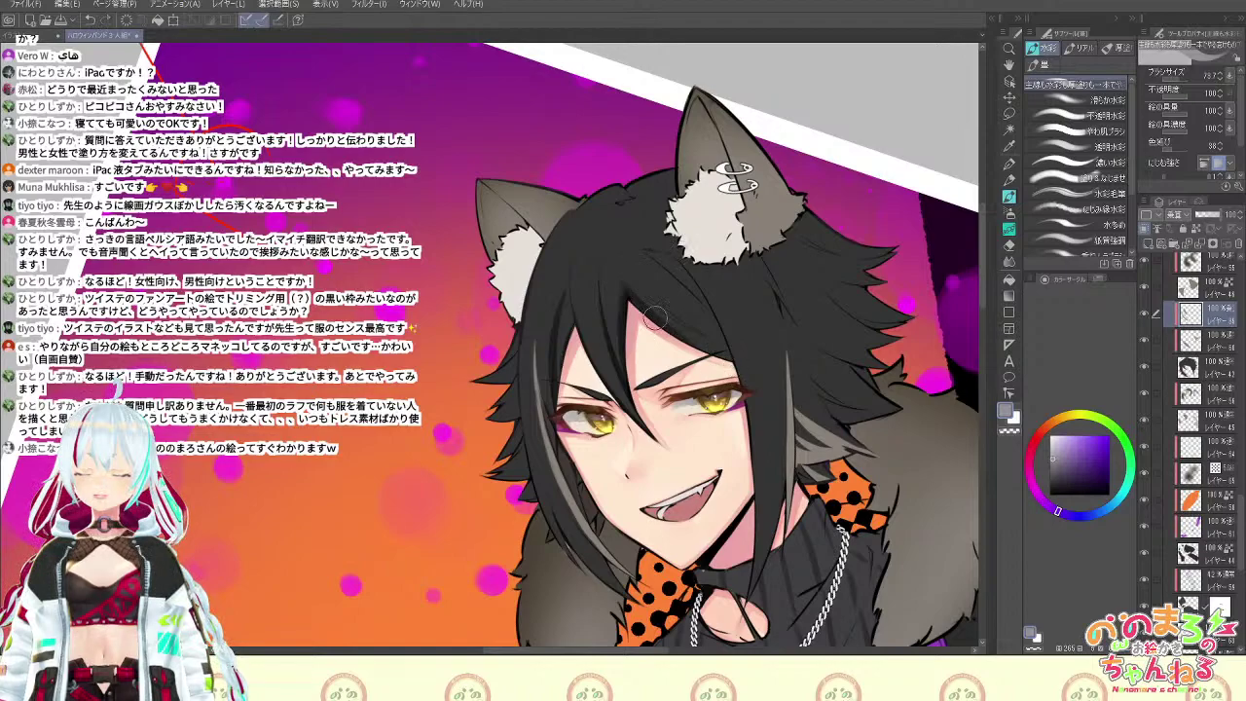
{"action": "key", "text": "e"}
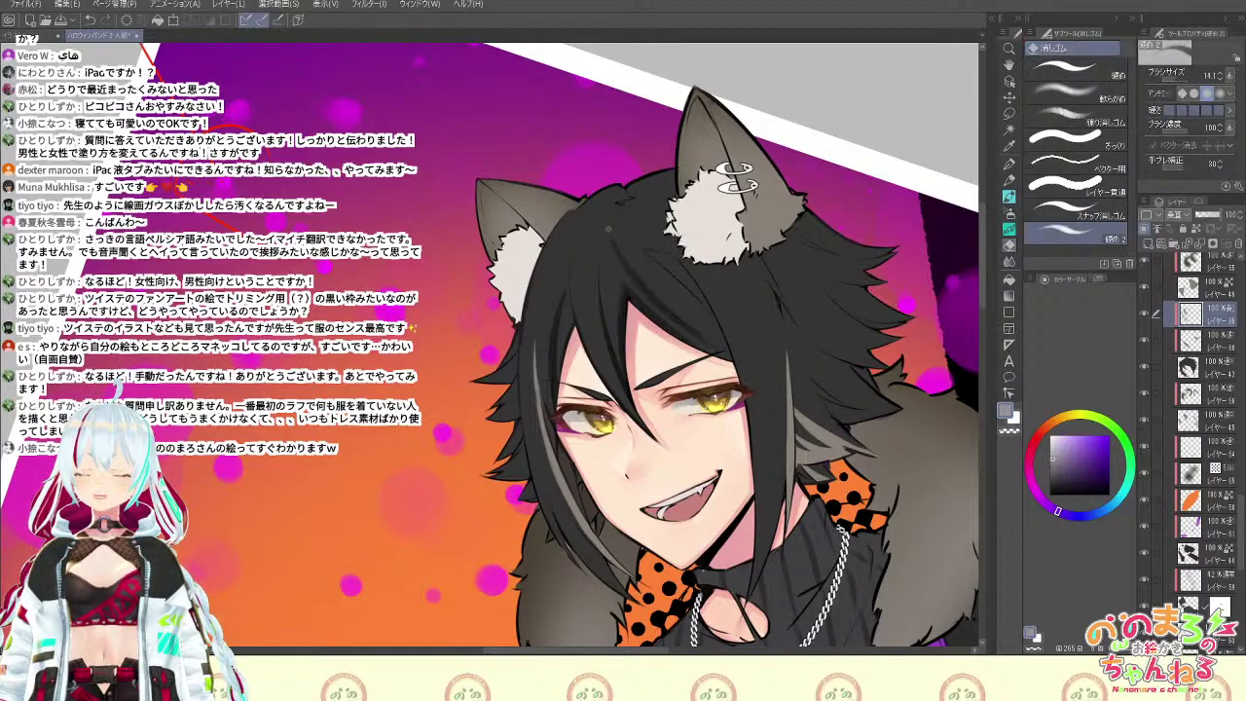
{"action": "key", "text": "b"}
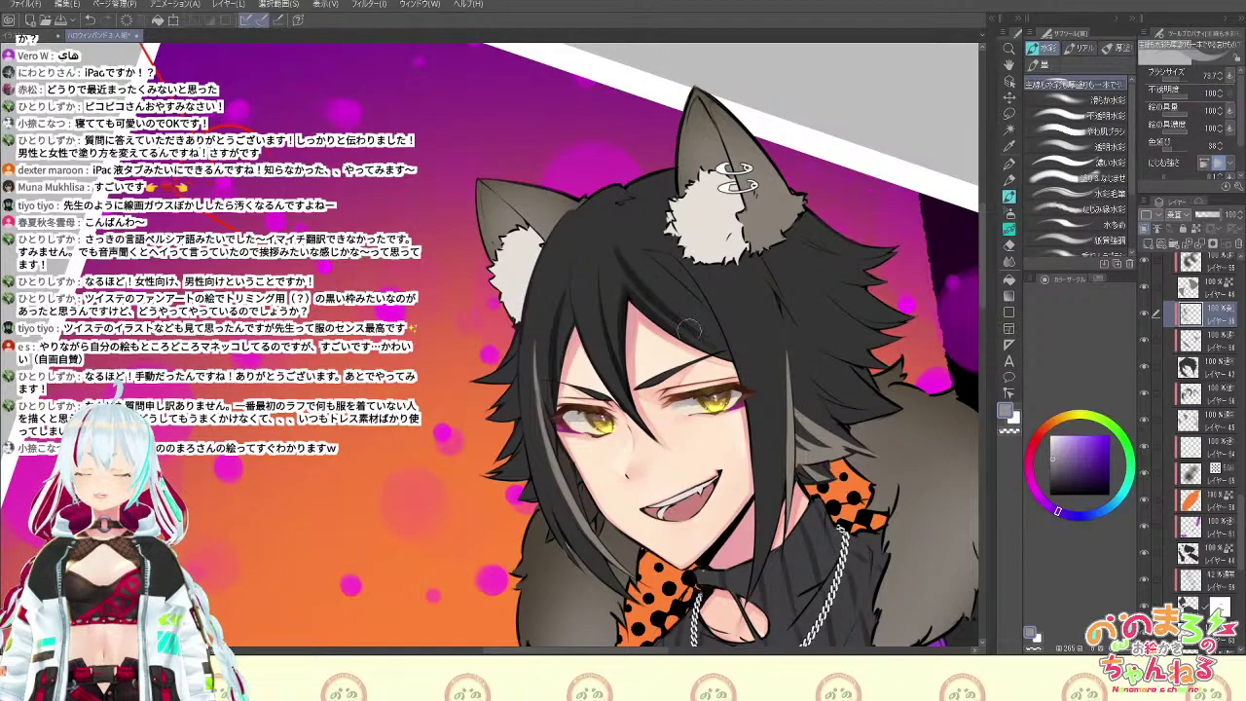
Reduce the brush size to about 20.7, add thin shadow lines around the fringe, and trim them with the eraser
{"action": "left_click_drag", "start_coordinate": [1177, 82], "coordinate": [1171, 81]}
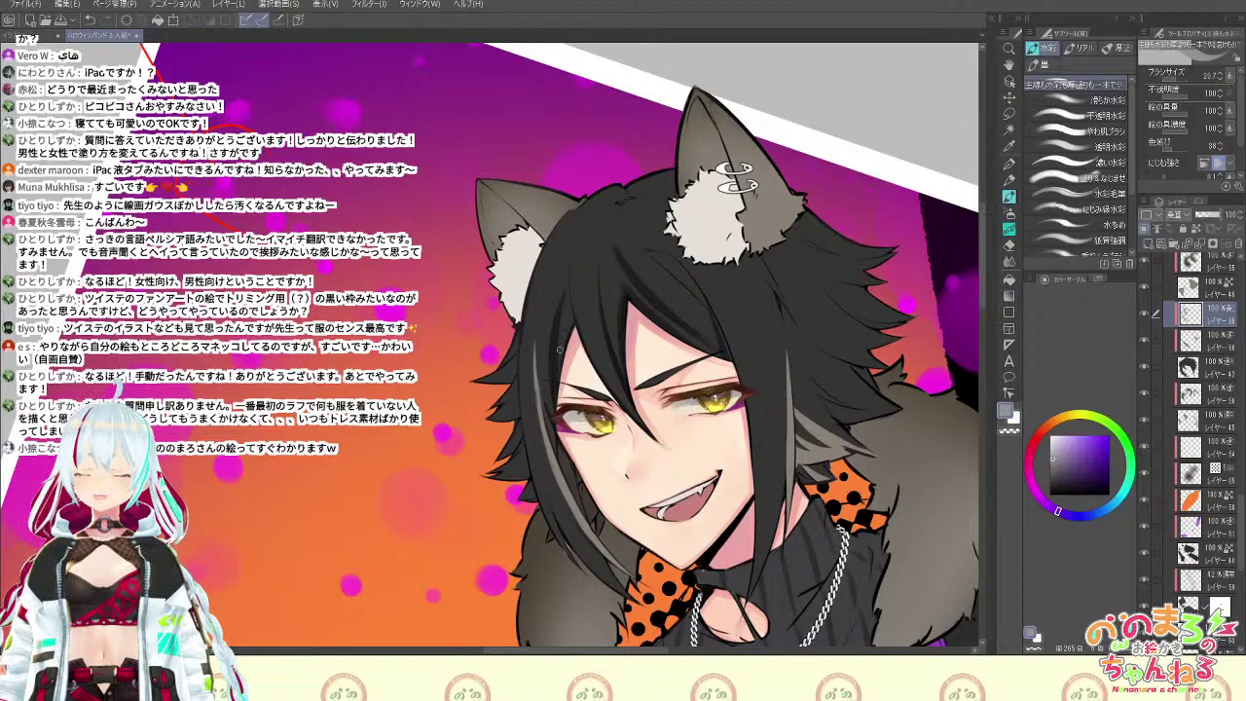
{"action": "key", "text": "e"}
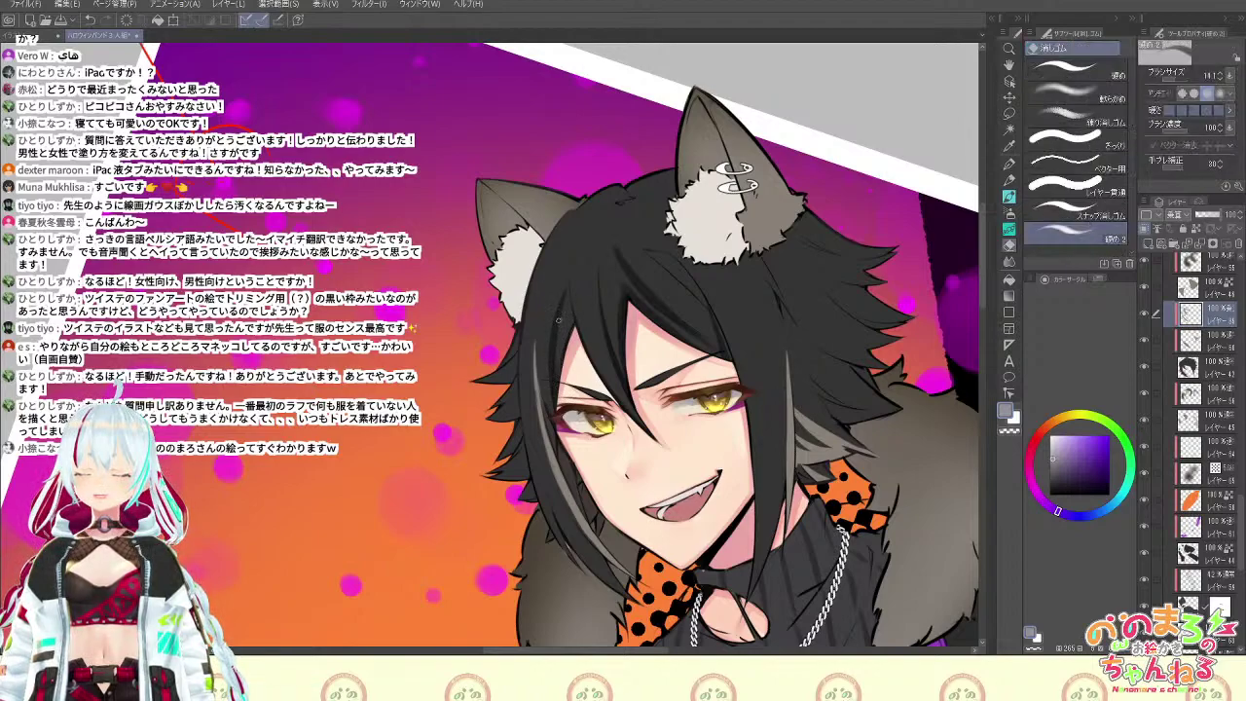
{"action": "key", "text": "b"}
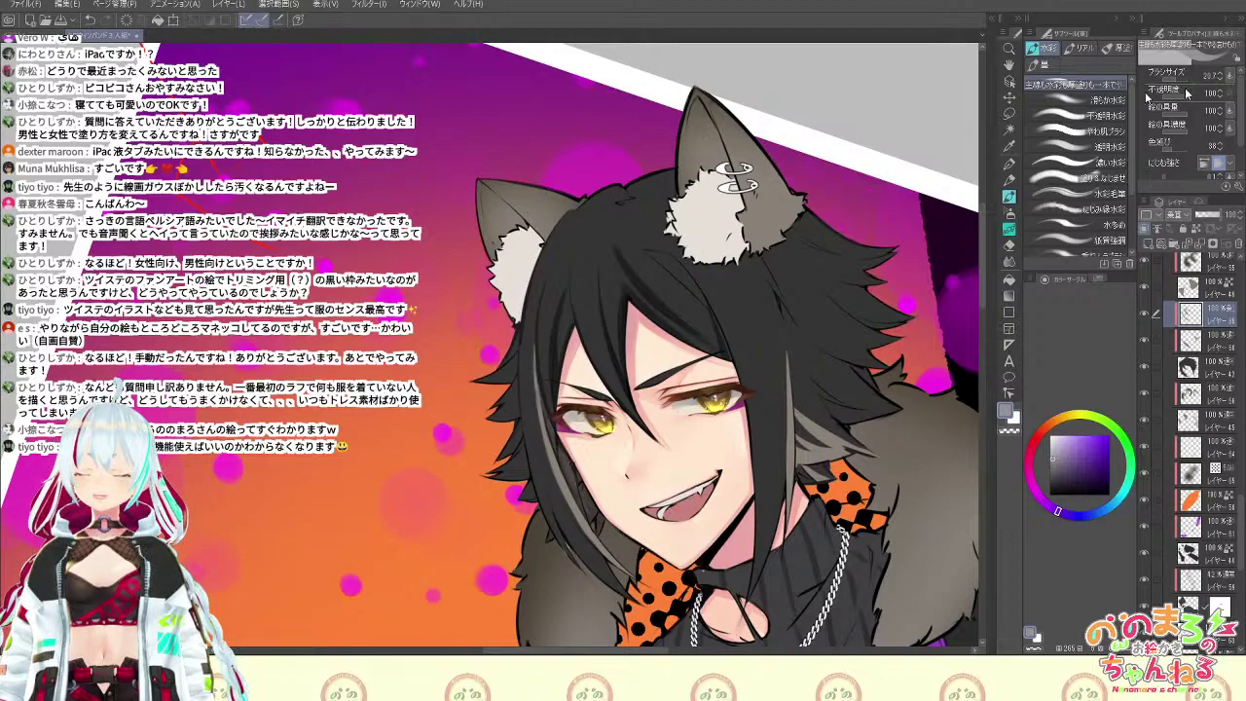
Set the brush size to about 57 and paint a long shadow down the grey-streaked side lock, redoing the first stroke and tidying its edge
{"action": "left_click", "coordinate": [1108, 105]}
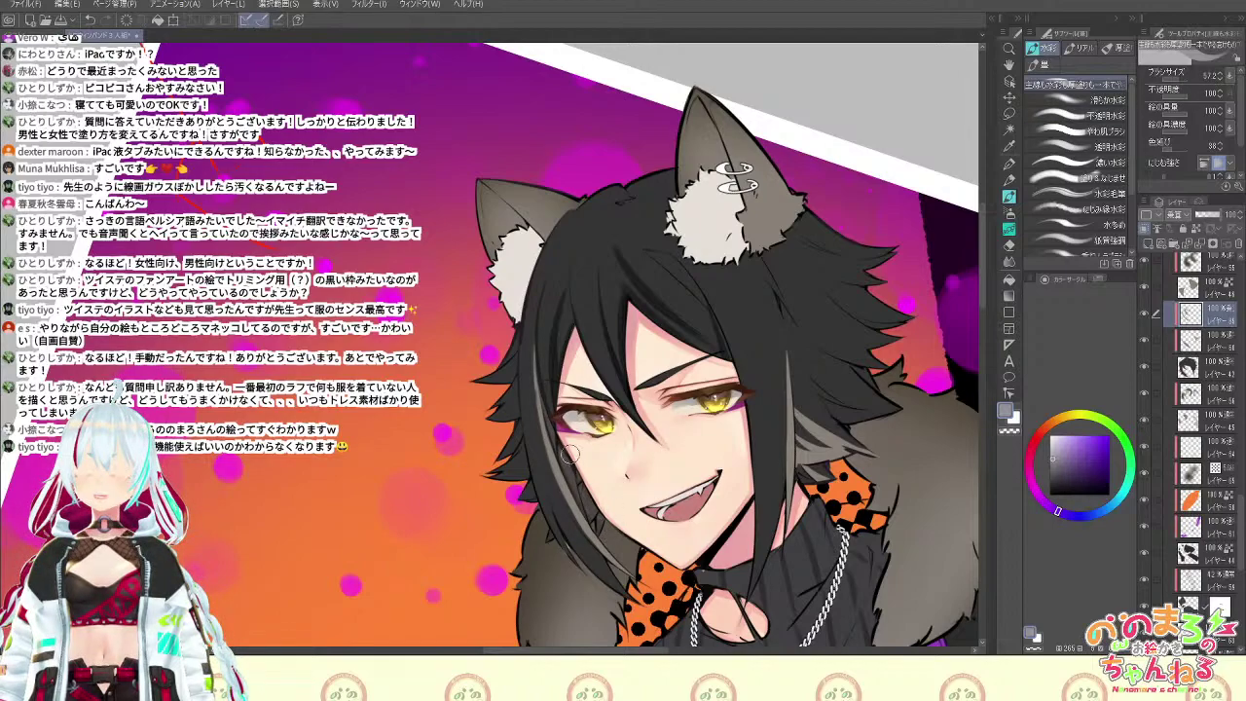
{"action": "left_click_drag", "start_coordinate": [552, 466], "coordinate": [629, 573]}
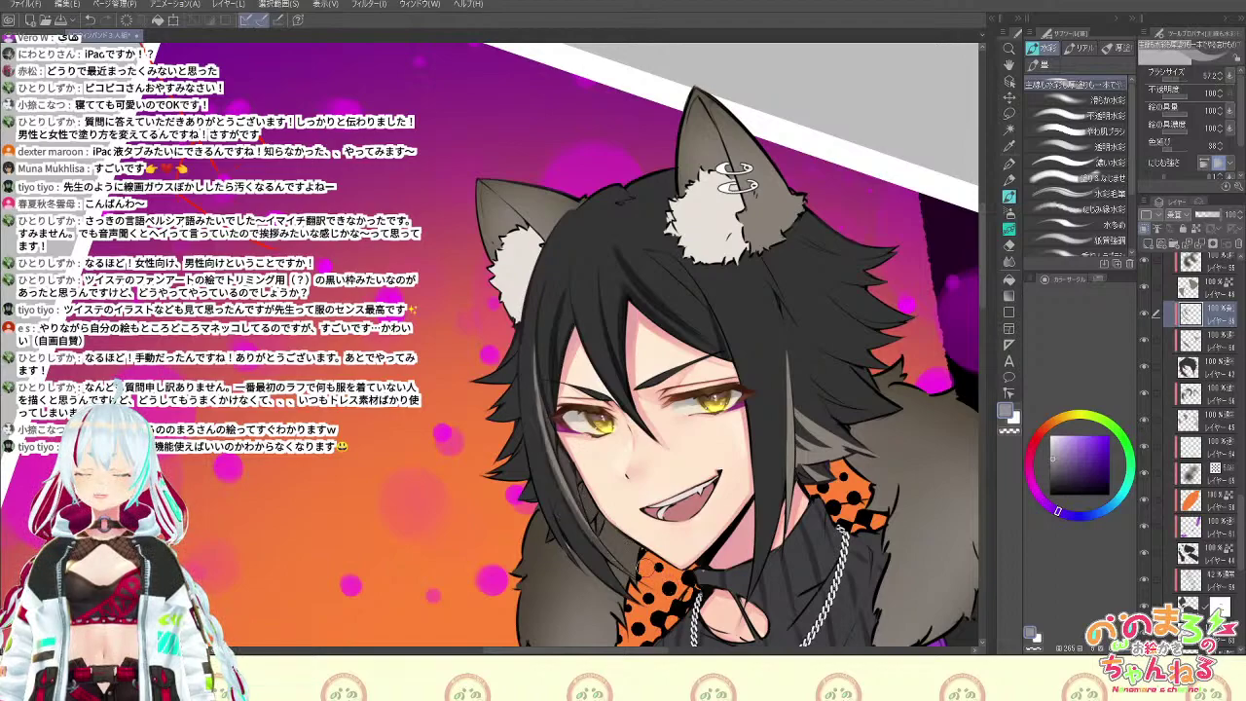
{"action": "key", "text": "ctrl+z"}
{"action": "left_click_drag", "start_coordinate": [550, 457], "coordinate": [633, 579]}
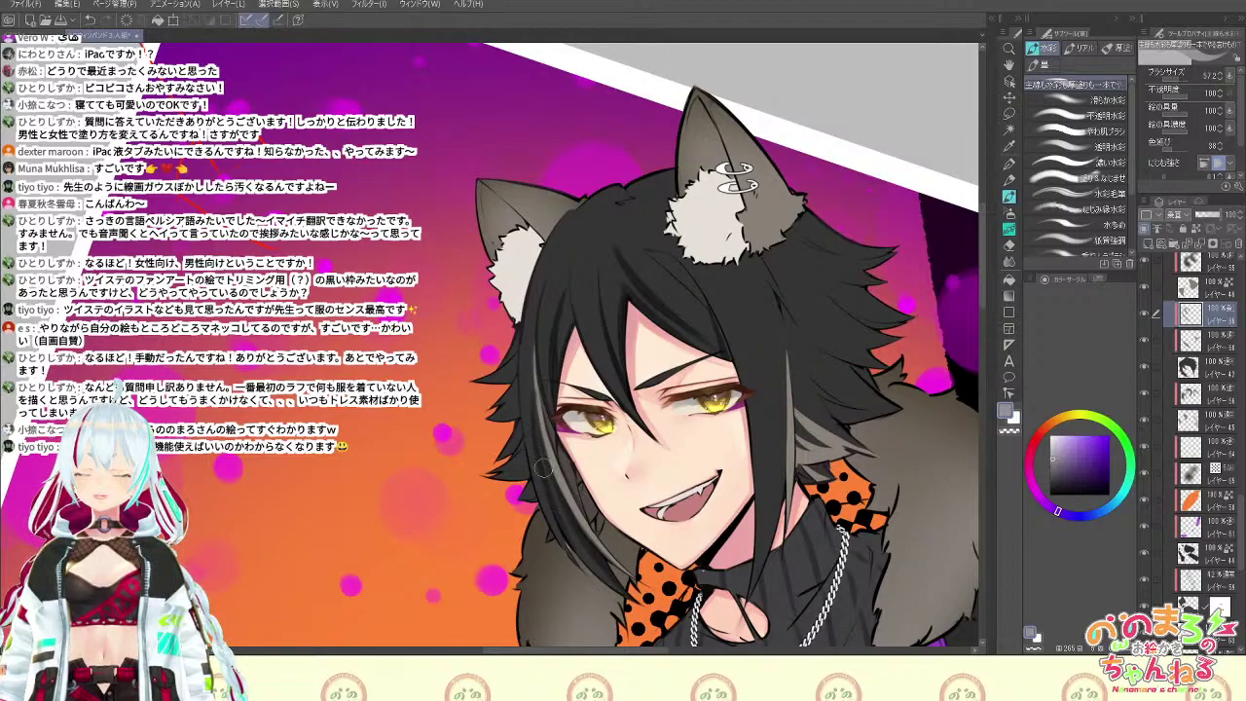
{"action": "key", "text": "e"}
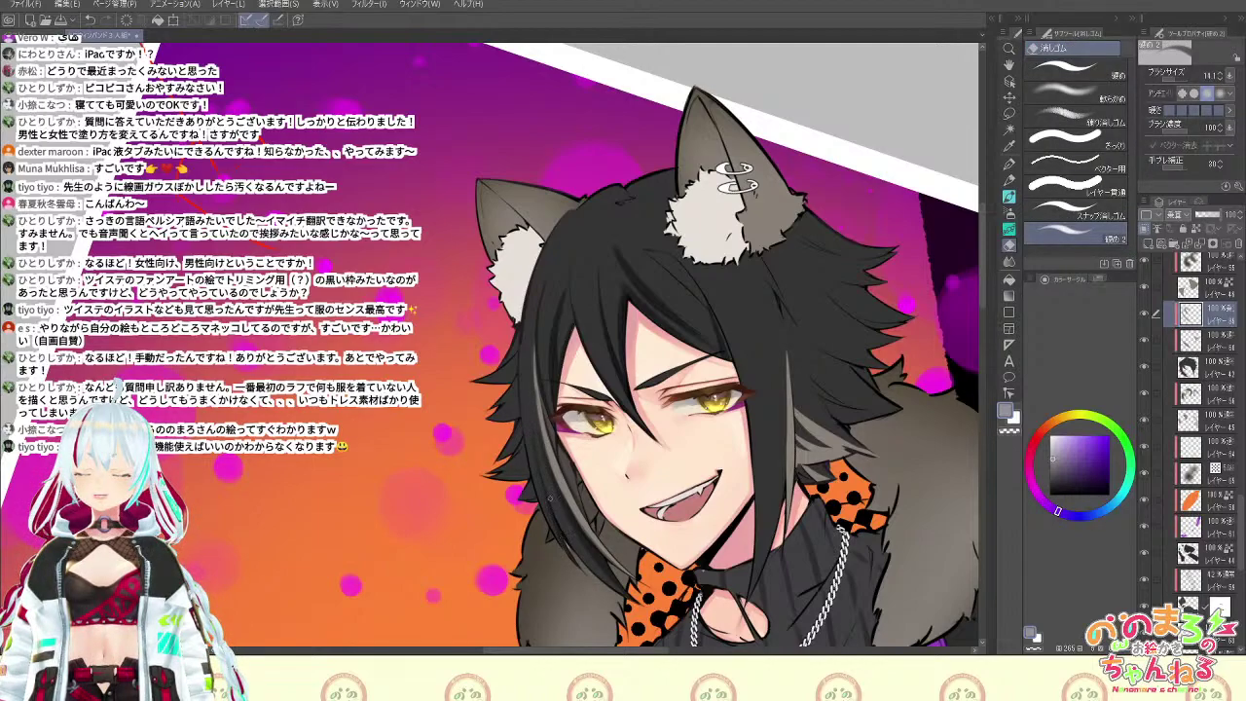
Extend the shading along the side lock toward its tip and clean up the shadow edges with the eraser
{"action": "key", "text": "r"}
{"action": "left_click_drag", "start_coordinate": [569, 538], "coordinate": [656, 471]}
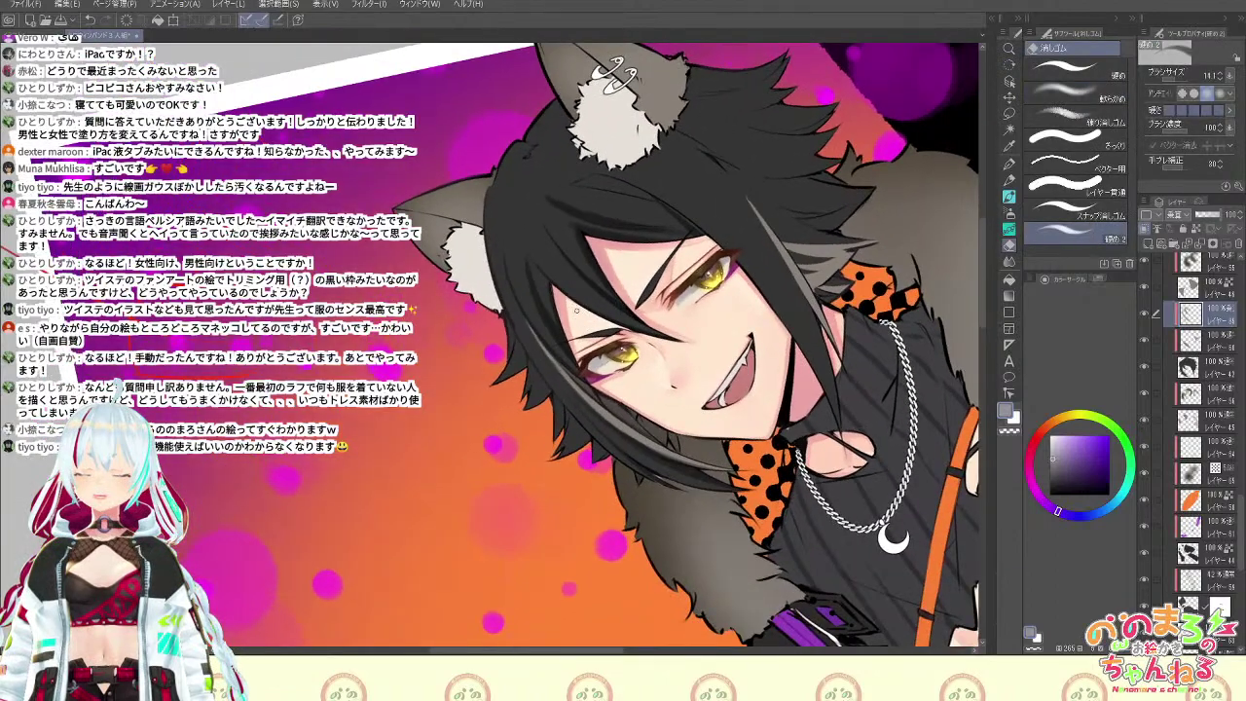
{"action": "key", "text": "b"}
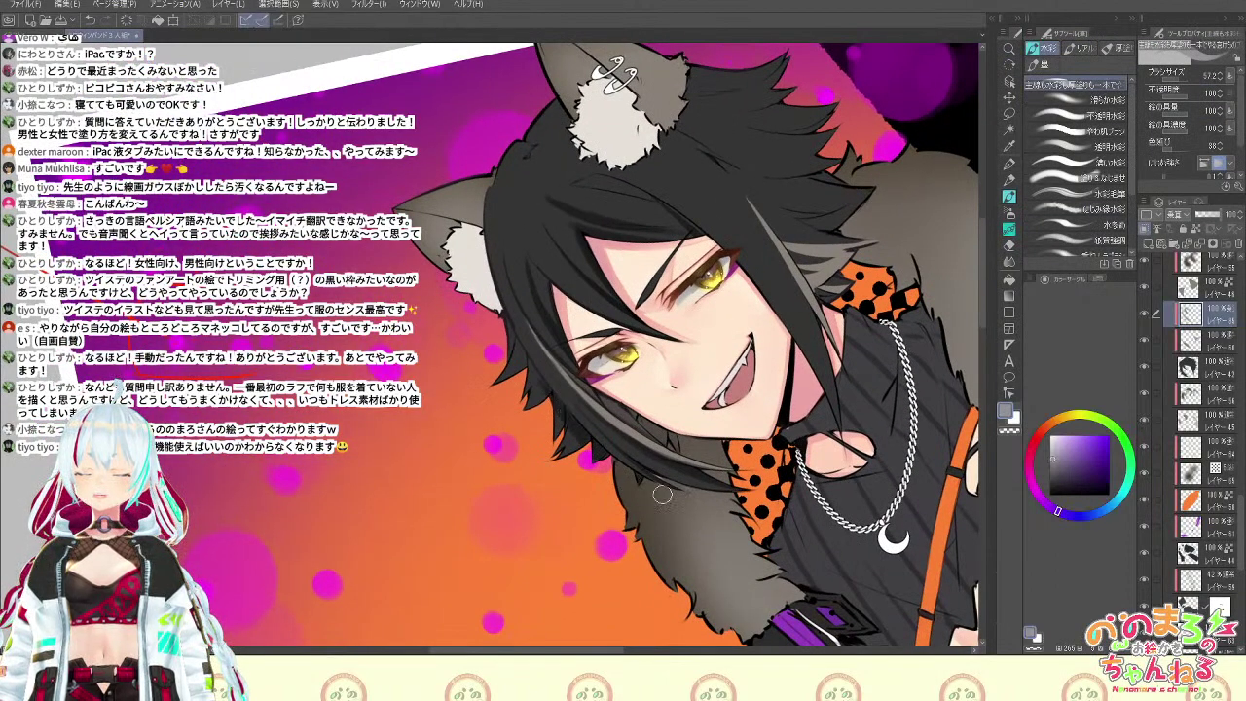
{"action": "key", "text": "e"}
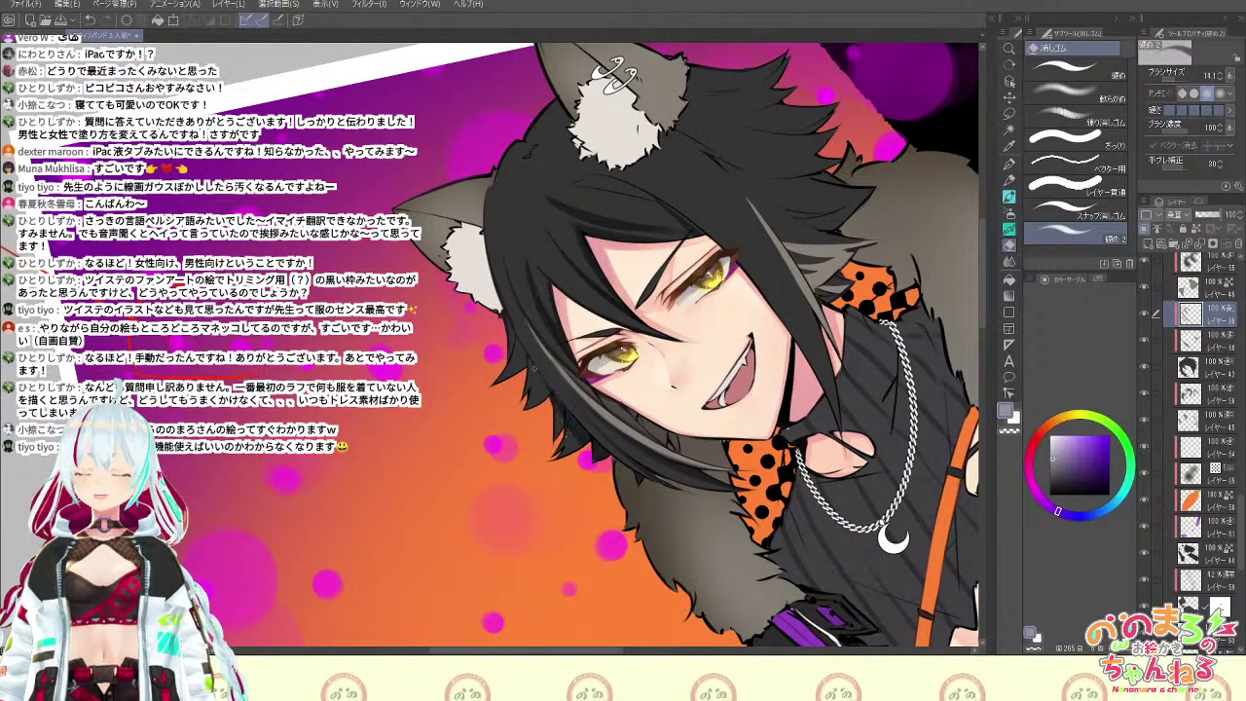
{"action": "key", "text": "b"}
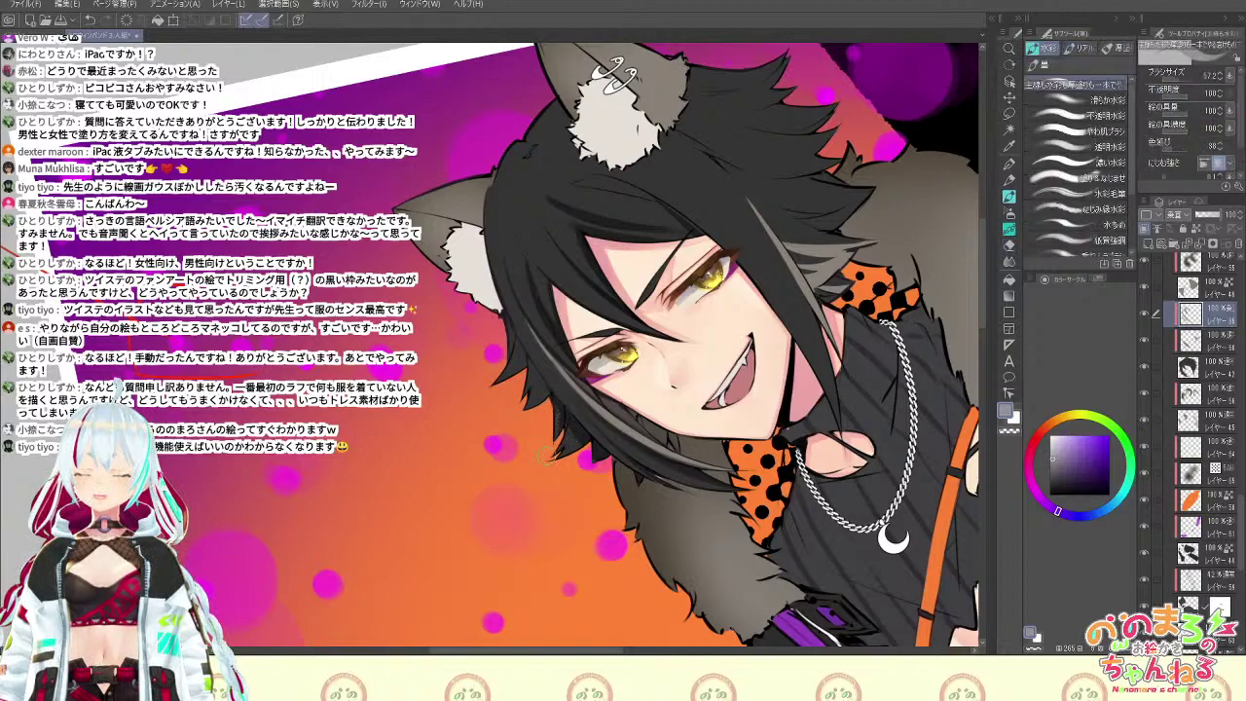
Set the brush size to about 44 and paint long shadow strokes down the hair lock on the opposite side of the face
{"action": "left_click", "coordinate": [1181, 78]}
{"action": "key", "text": "space"}
{"action": "left_click_drag", "start_coordinate": [595, 434], "coordinate": [592, 535]}
{"action": "key", "text": "ctrl+at"}
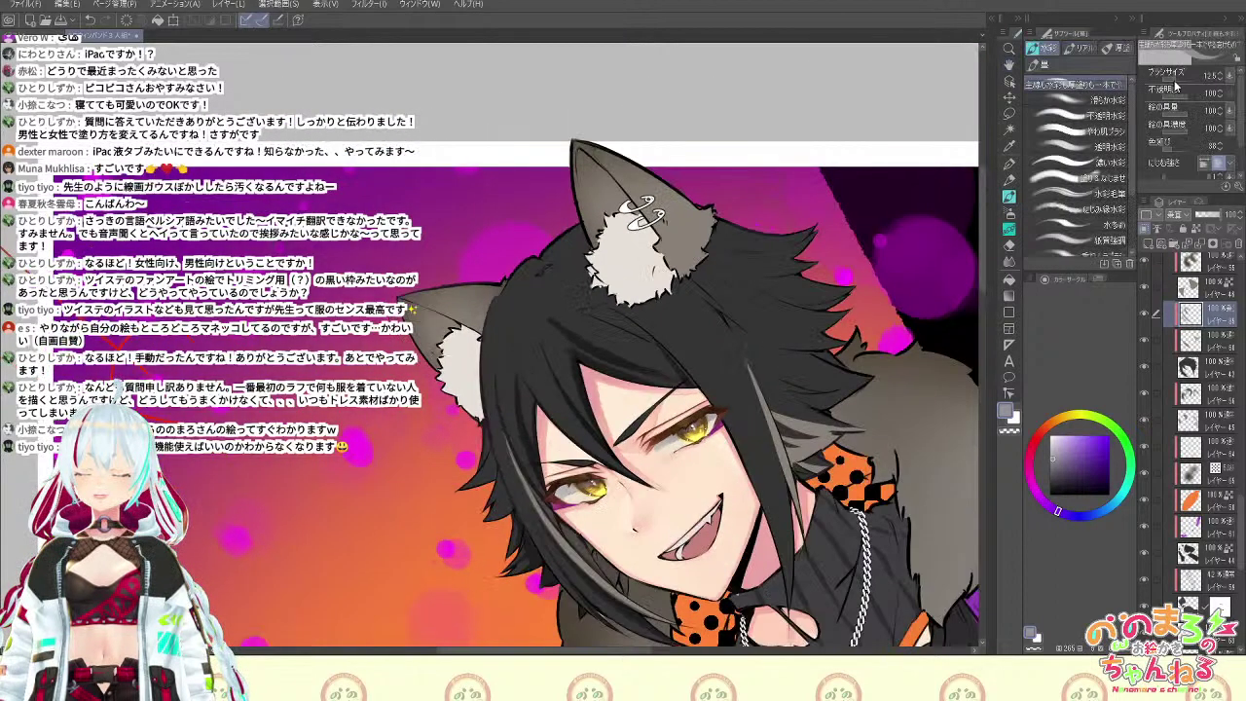
{"action": "left_click", "coordinate": [1178, 77]}
{"action": "key", "text": "shift+space"}
{"action": "mouse_move", "coordinate": [896, 420]}
{"action": "left_mouse_down"}
{"action": "mouse_move", "coordinate": [896, 469]}
{"action": "mouse_move", "coordinate": [813, 329]}
{"action": "left_mouse_up"}
{"action": "key", "text": "space"}
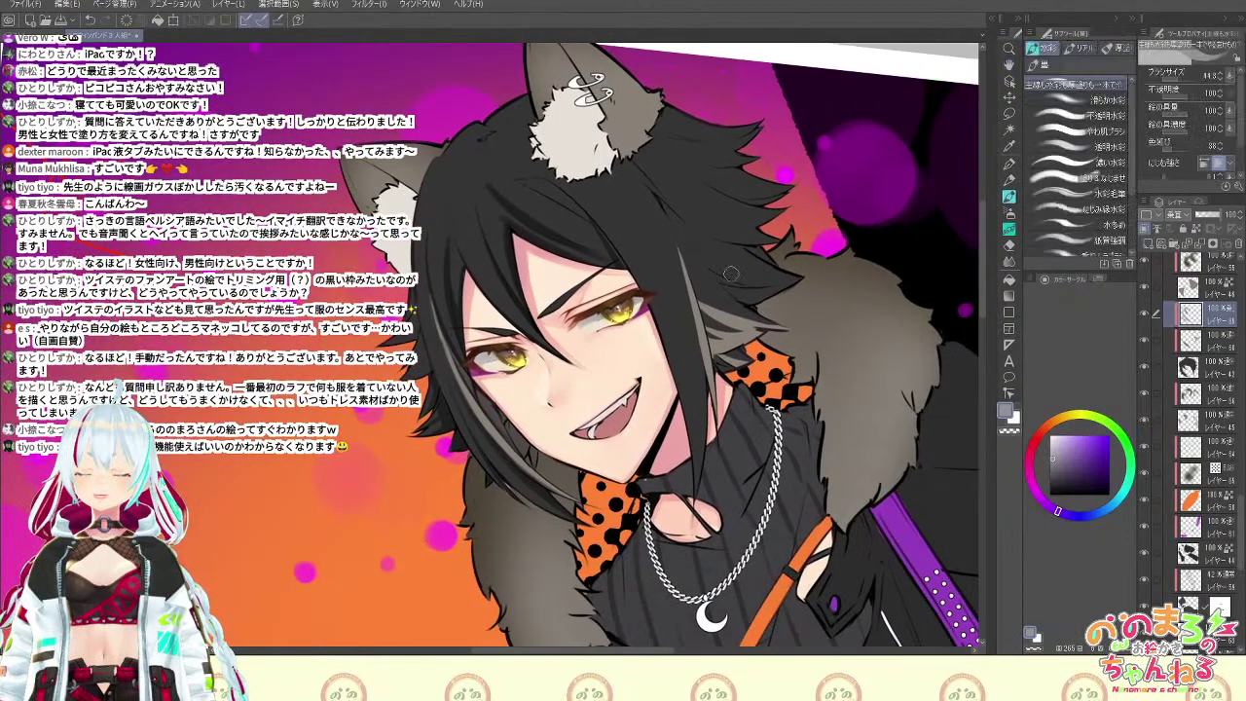
{"action": "left_click_drag", "start_coordinate": [695, 347], "coordinate": [687, 545]}
{"action": "left_click_drag", "start_coordinate": [668, 299], "coordinate": [698, 524]}
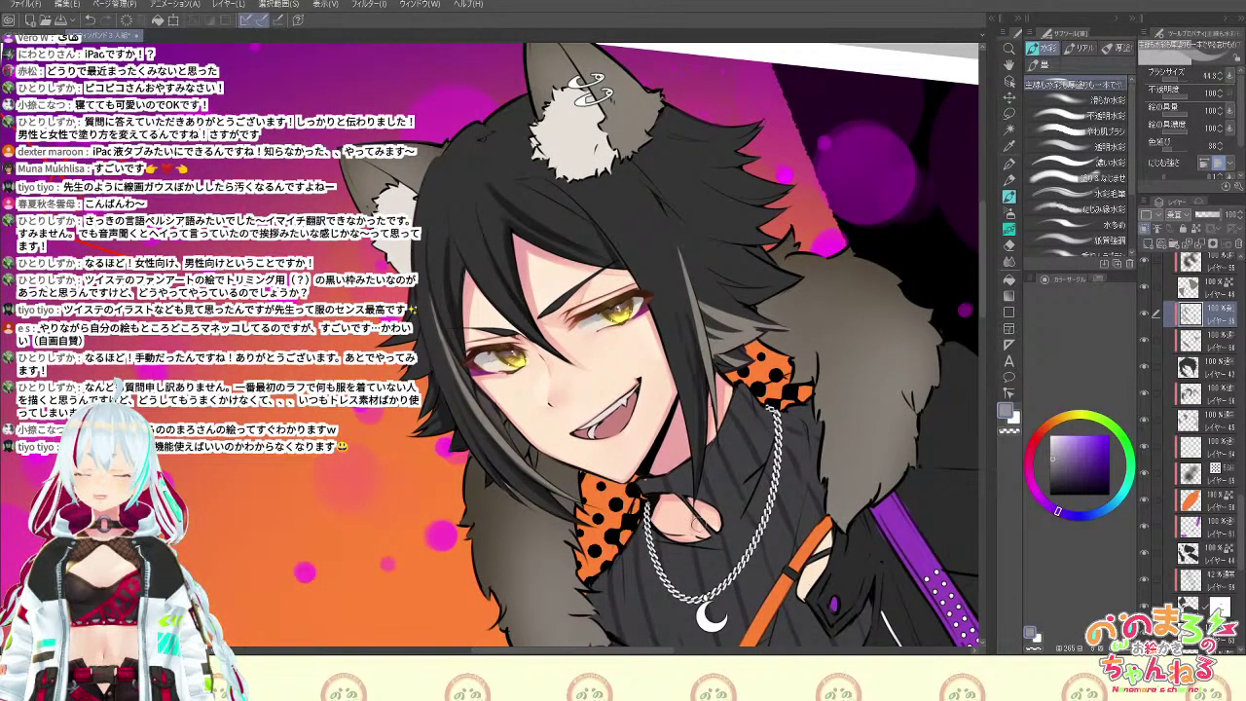
Trim the long face-framing lock's shadow with the eraser and return to the watercolor brush for the adjoining hair
{"action": "key", "text": "space"}
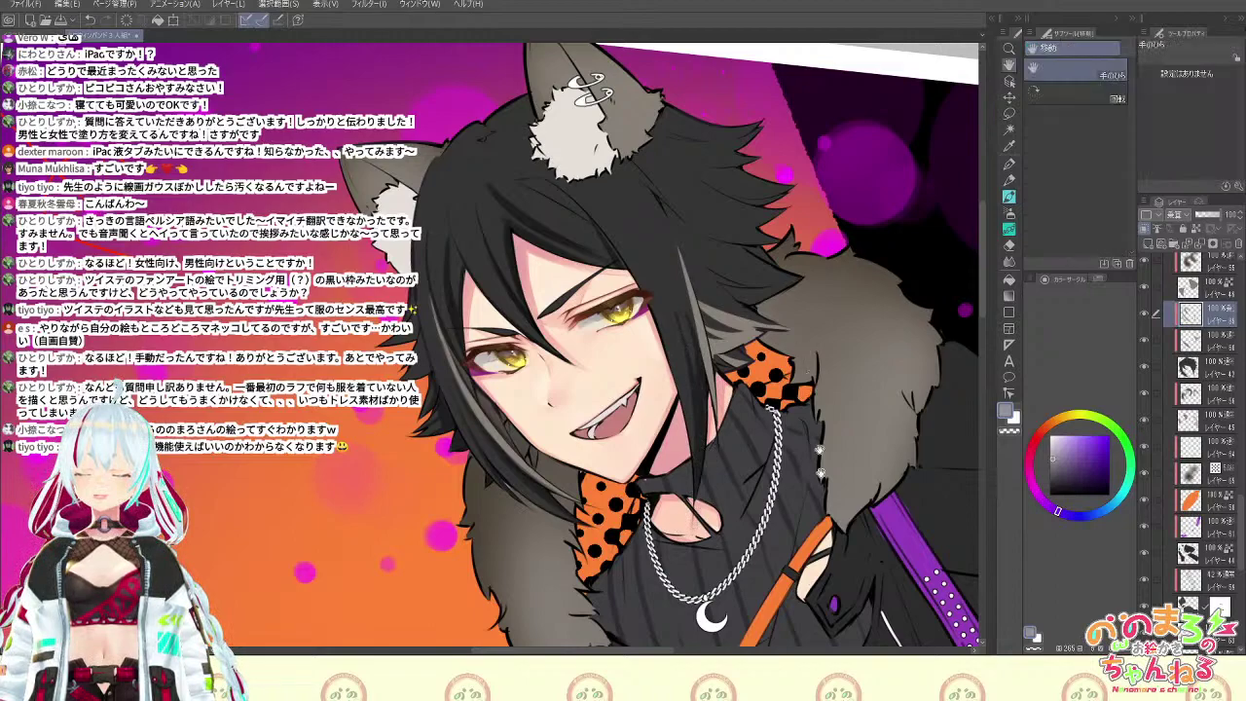
{"action": "left_click_drag", "start_coordinate": [820, 457], "coordinate": [830, 604]}
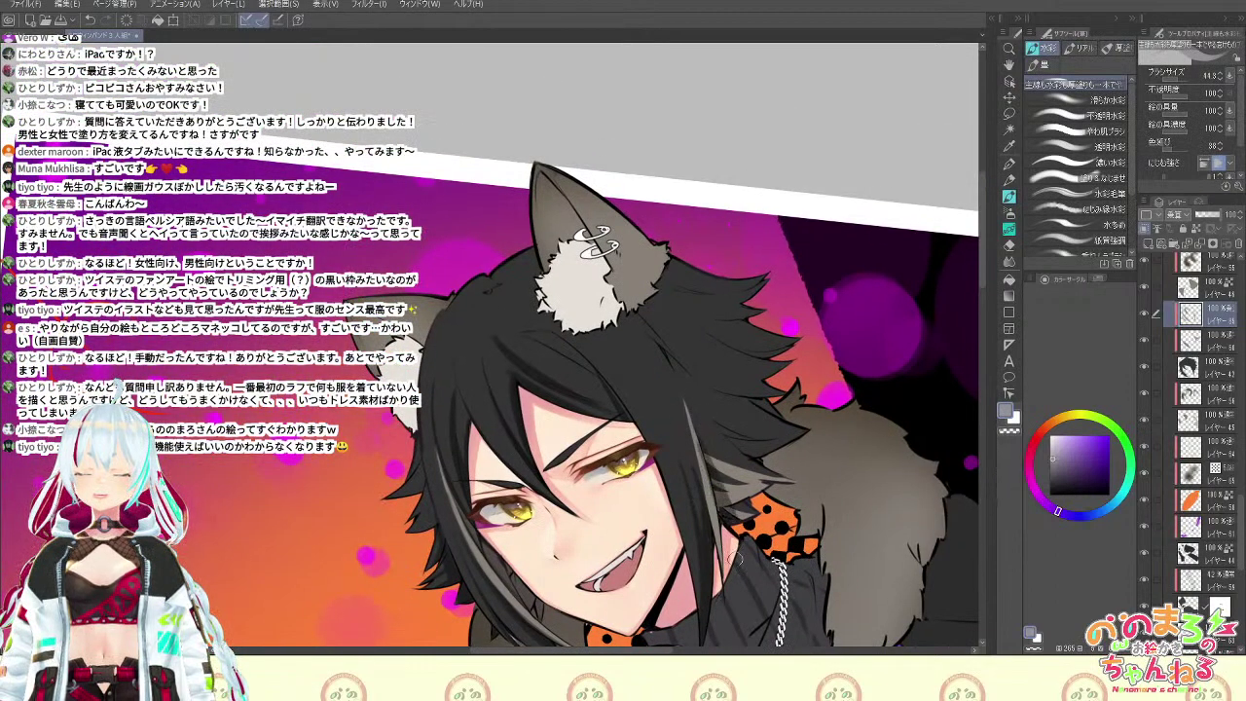
{"action": "mouse_move", "coordinate": [784, 539]}
{"action": "left_mouse_down"}
{"action": "mouse_move", "coordinate": [703, 625]}
{"action": "mouse_move", "coordinate": [755, 554]}
{"action": "left_mouse_up"}
{"action": "key", "text": "e"}
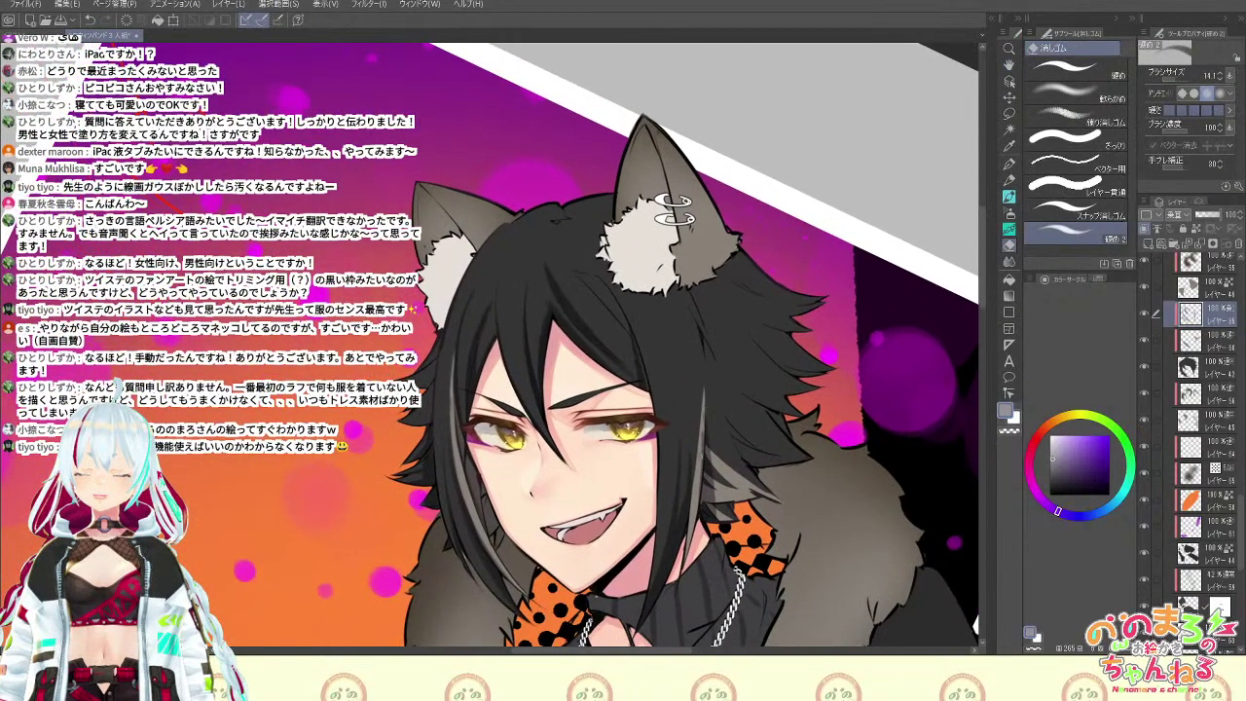
{"action": "mouse_move", "coordinate": [705, 463]}
{"action": "left_mouse_down"}
{"action": "mouse_move", "coordinate": [702, 407]}
{"action": "mouse_move", "coordinate": [665, 508]}
{"action": "mouse_move", "coordinate": [684, 399]}
{"action": "left_mouse_up"}
{"action": "key", "text": "b"}
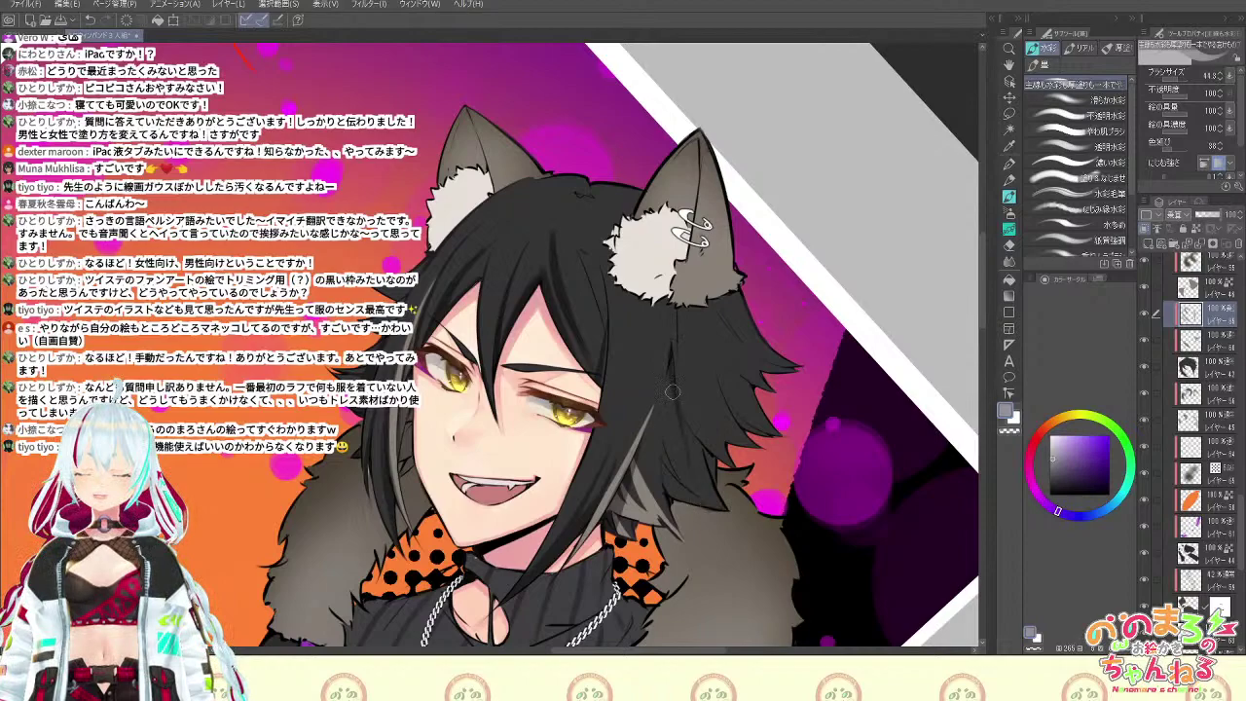
Paint thin shadow strokes through the back hair below the pierced ear with the soft skin brush at a size of about 20.7
{"action": "key", "text": "b"}
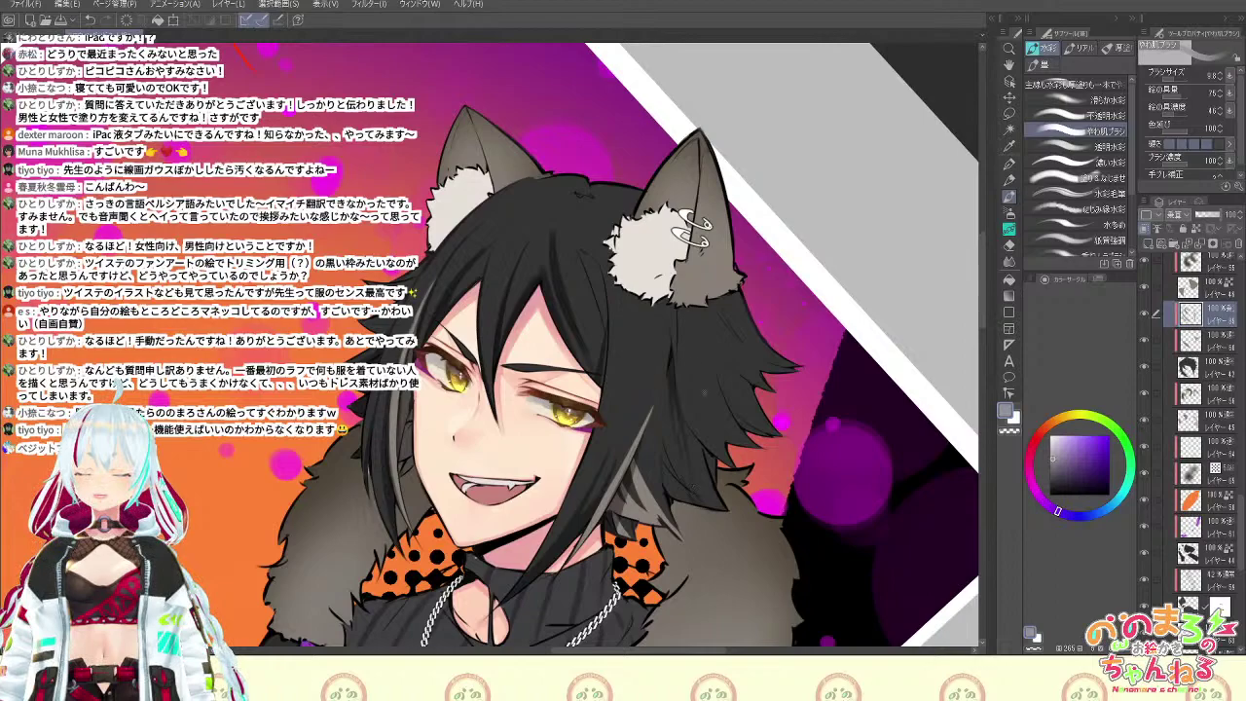
{"action": "left_click", "coordinate": [1173, 79]}
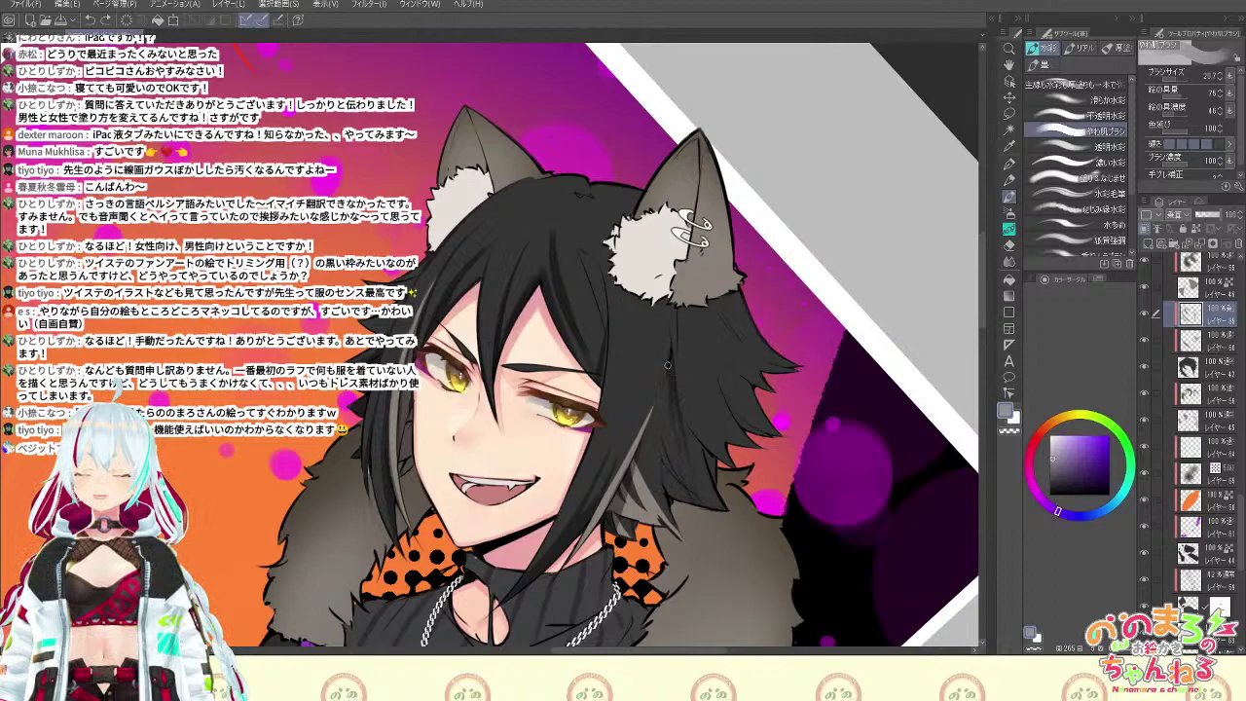
{"action": "left_click_drag", "start_coordinate": [668, 366], "coordinate": [671, 474]}
{"action": "mouse_move", "coordinate": [666, 414]}
{"action": "left_mouse_down"}
{"action": "mouse_move", "coordinate": [669, 487]}
{"action": "mouse_move", "coordinate": [673, 466]}
{"action": "mouse_move", "coordinate": [684, 502]}
{"action": "left_mouse_up"}
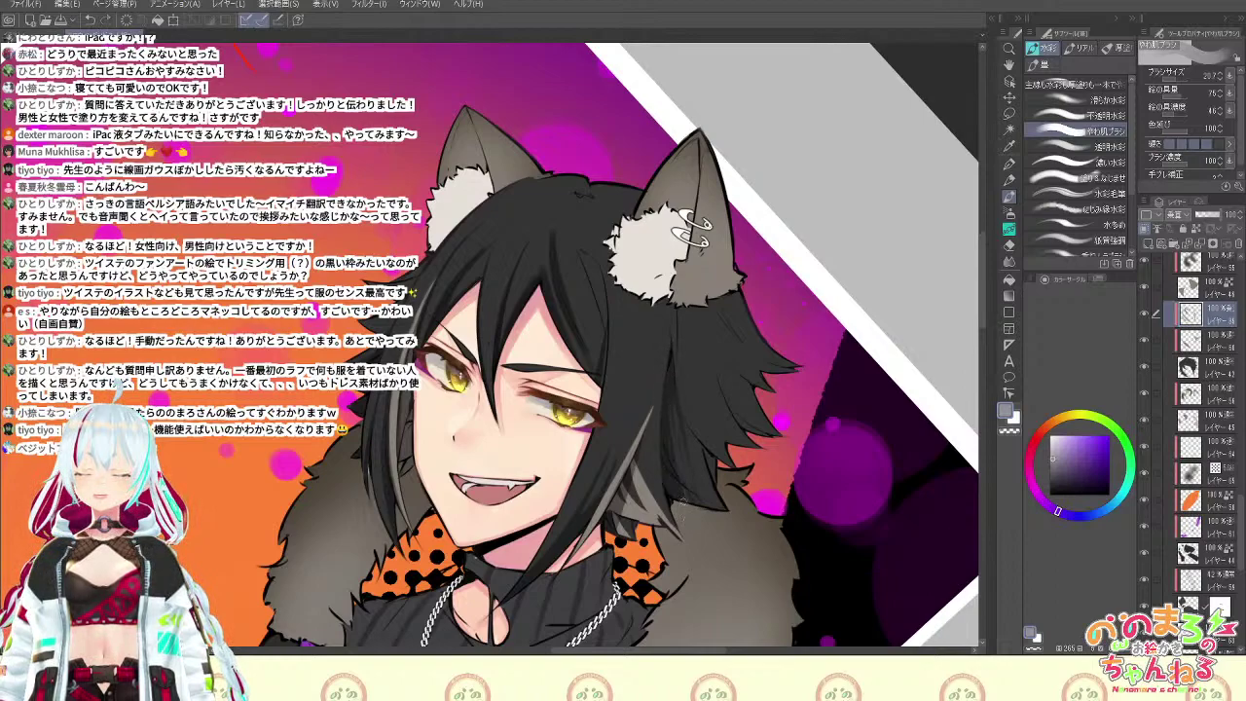
{"action": "mouse_move", "coordinate": [666, 391]}
{"action": "left_mouse_down"}
{"action": "mouse_move", "coordinate": [697, 511]}
{"action": "mouse_move", "coordinate": [672, 383]}
{"action": "mouse_move", "coordinate": [701, 512]}
{"action": "left_mouse_up"}
{"action": "mouse_move", "coordinate": [681, 357]}
{"action": "left_mouse_down"}
{"action": "mouse_move", "coordinate": [695, 420]}
{"action": "mouse_move", "coordinate": [732, 464]}
{"action": "mouse_move", "coordinate": [699, 443]}
{"action": "left_mouse_up"}
{"action": "left_click_drag", "start_coordinate": [698, 366], "coordinate": [731, 457]}
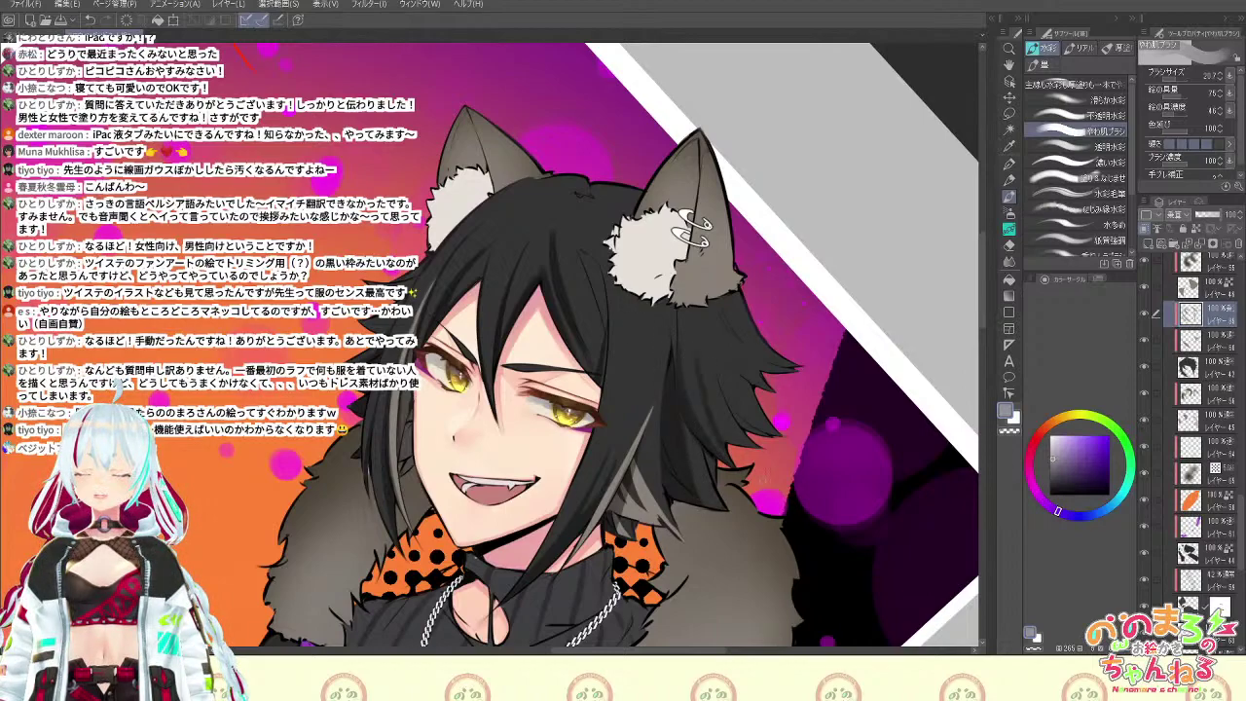
{"action": "left_click_drag", "start_coordinate": [709, 394], "coordinate": [745, 457]}
Add another thin shadow stroke near the spiky outer back hair and clean the surrounding strokes with the eraser
{"action": "key", "text": "e"}
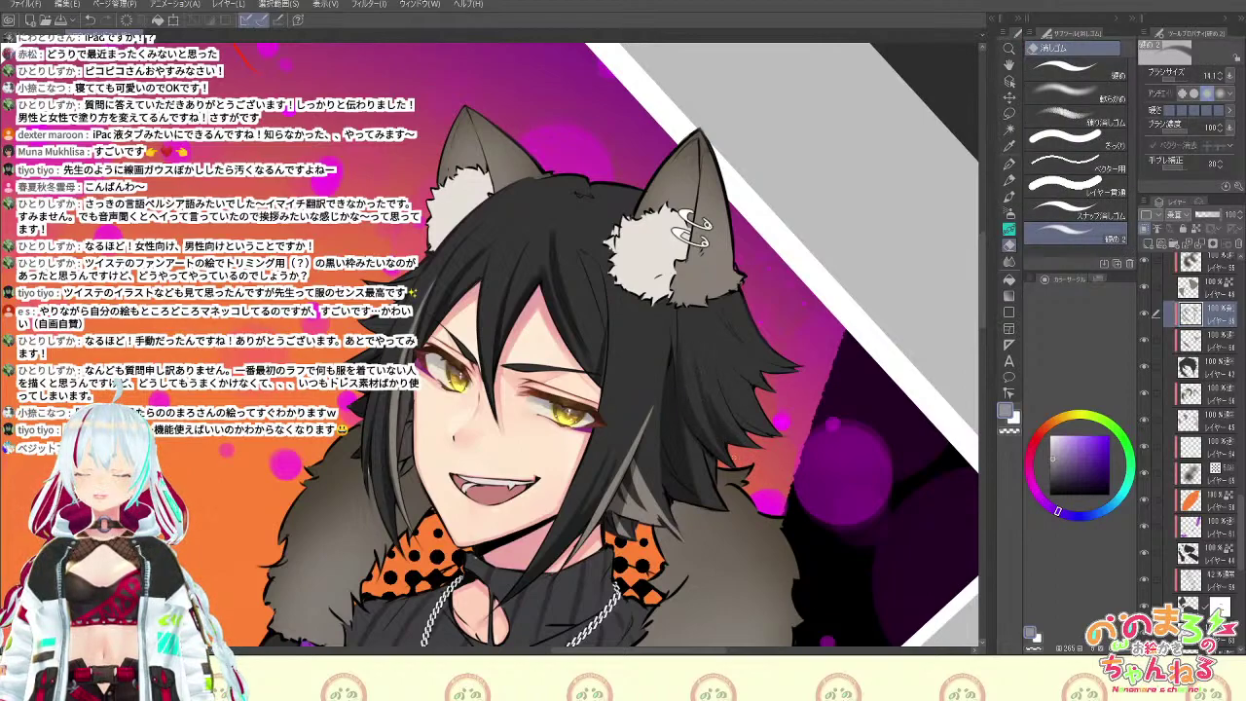
{"action": "key", "text": "b"}
{"action": "mouse_move", "coordinate": [721, 368]}
{"action": "left_mouse_down"}
{"action": "mouse_move", "coordinate": [767, 434]}
{"action": "mouse_move", "coordinate": [750, 431]}
{"action": "mouse_move", "coordinate": [752, 442]}
{"action": "left_mouse_up"}
{"action": "key", "text": "e"}
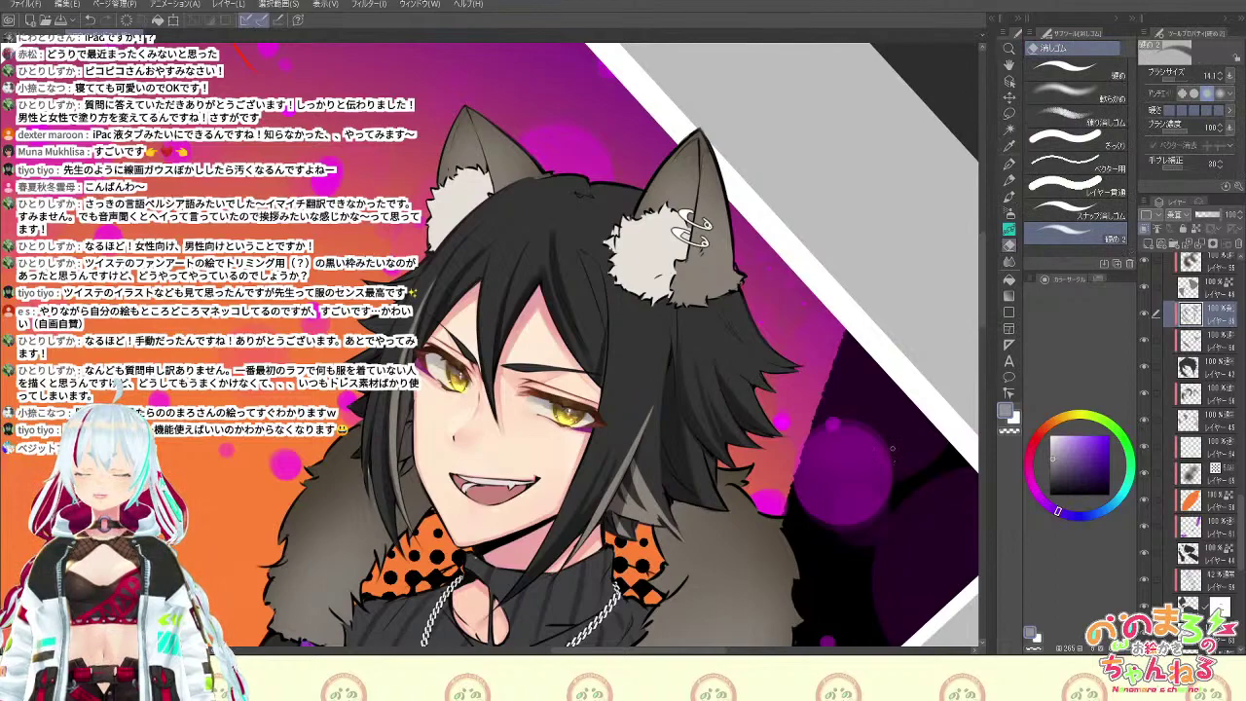
Shade the outermost back strands below the pierced ear with the size 44 watercolor brush, and shape the shadows with the eraser
{"action": "key", "text": "shift+space"}
{"action": "left_click_drag", "start_coordinate": [870, 477], "coordinate": [796, 529]}
{"action": "key", "text": "b"}
{"action": "left_click_drag", "start_coordinate": [734, 342], "coordinate": [756, 405]}
{"action": "mouse_move", "coordinate": [731, 337]}
{"action": "left_mouse_down"}
{"action": "mouse_move", "coordinate": [766, 416]}
{"action": "mouse_move", "coordinate": [742, 400]}
{"action": "left_mouse_up"}
{"action": "left_click_drag", "start_coordinate": [729, 359], "coordinate": [764, 419]}
{"action": "left_click_drag", "start_coordinate": [714, 359], "coordinate": [731, 430]}
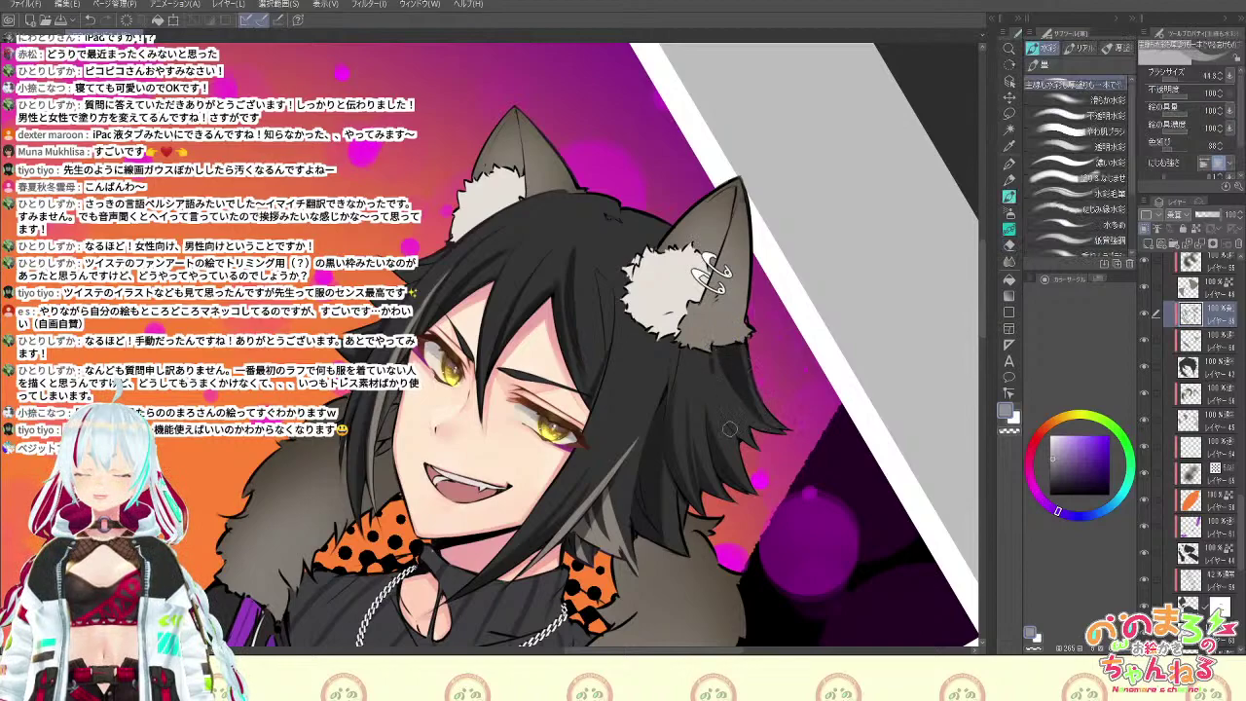
{"action": "key", "text": "e"}
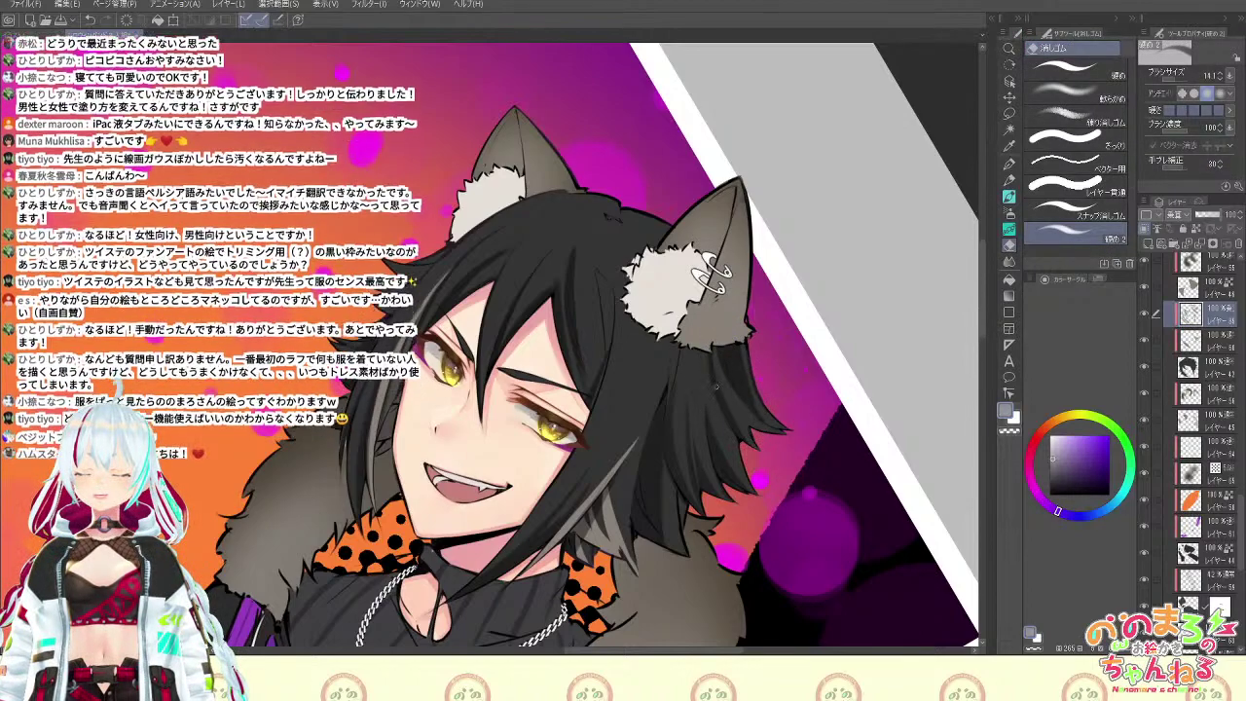
Paint shadows along the fringe strands above the forehead with the watercolor brush, undoing the first stroke and refining the edges with the eraser
{"action": "key", "text": "b"}
{"action": "key", "text": "ctrl+at"}
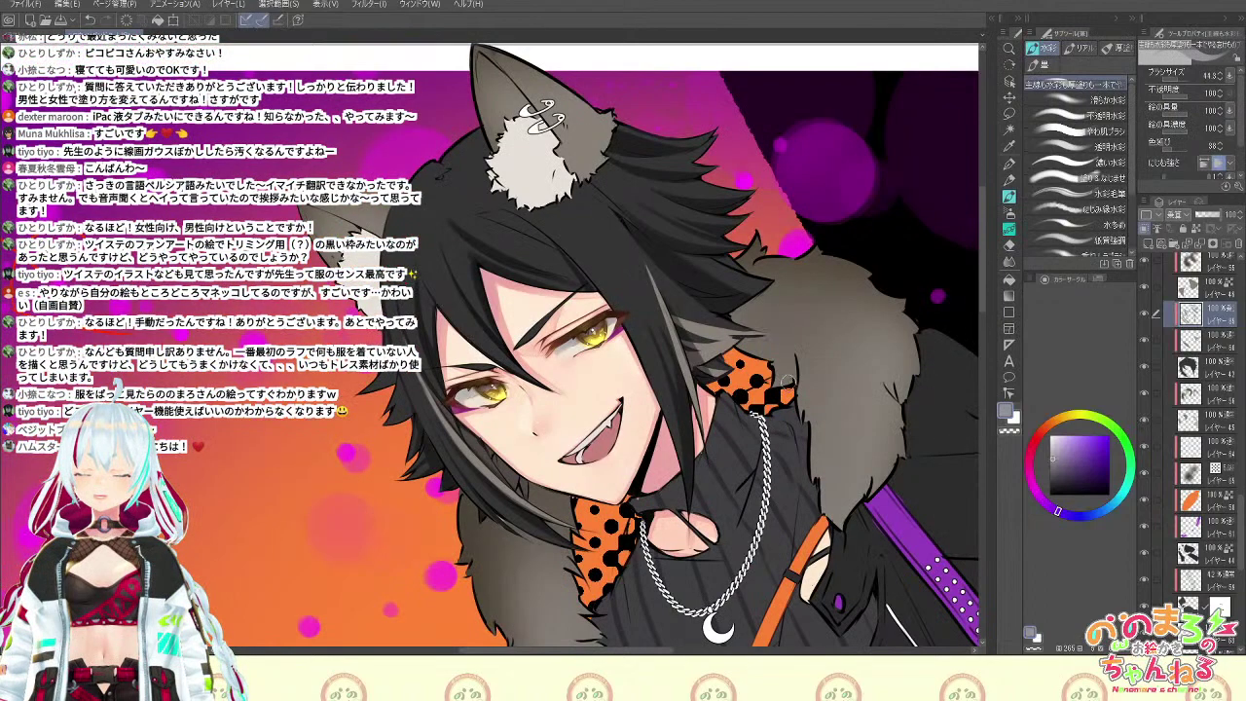
{"action": "left_click_drag", "start_coordinate": [584, 239], "coordinate": [689, 382]}
{"action": "mouse_move", "coordinate": [526, 365]}
{"action": "left_mouse_down"}
{"action": "mouse_move", "coordinate": [527, 427]}
{"action": "mouse_move", "coordinate": [547, 457]}
{"action": "left_mouse_up"}
{"action": "key", "text": "ctrl+z"}
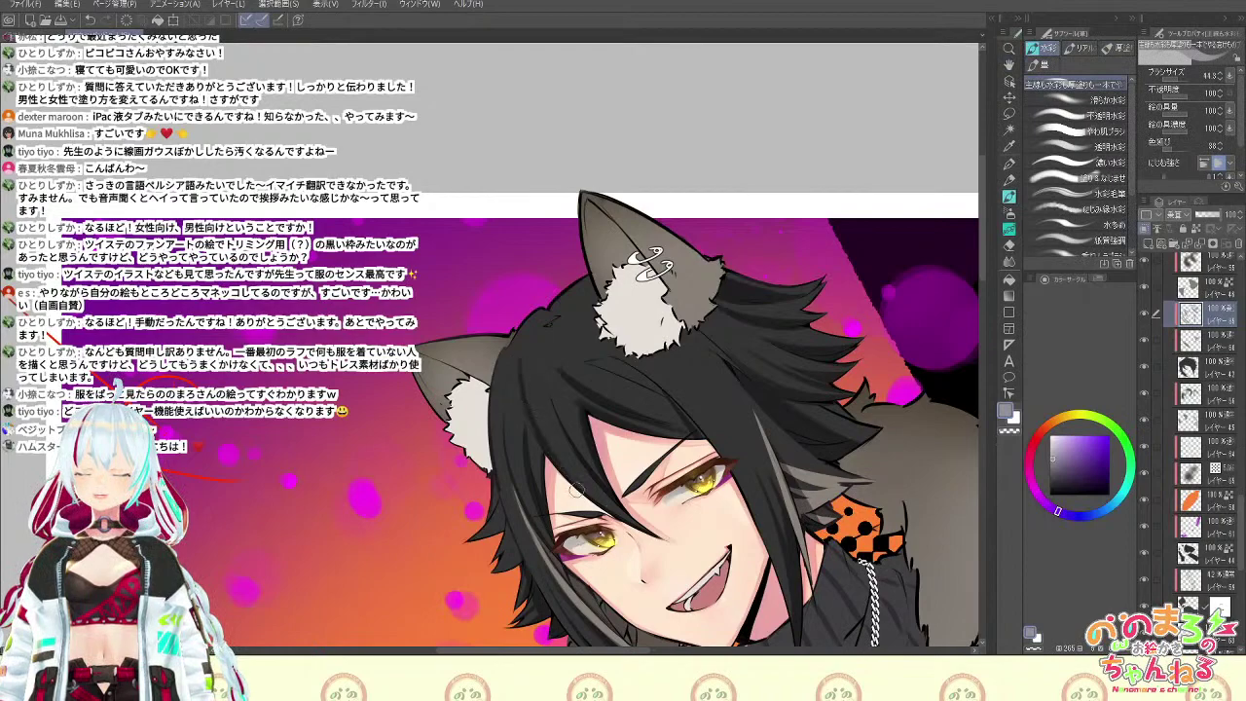
{"action": "key", "text": "e"}
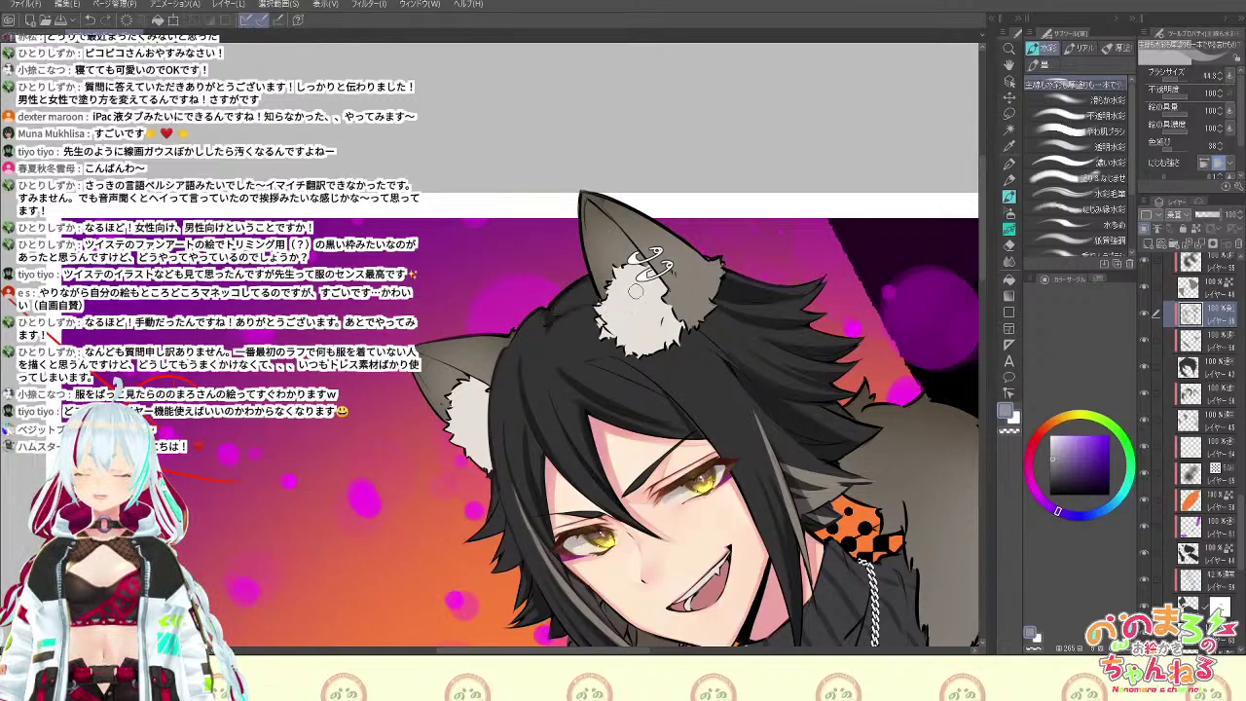
Paint watercolor shadows along the upper fringe strands beside the pierced ear's white fur, refining their edges with the eraser
{"action": "key", "text": "r"}
{"action": "left_click_drag", "start_coordinate": [790, 494], "coordinate": [688, 583]}
{"action": "key", "text": "b"}
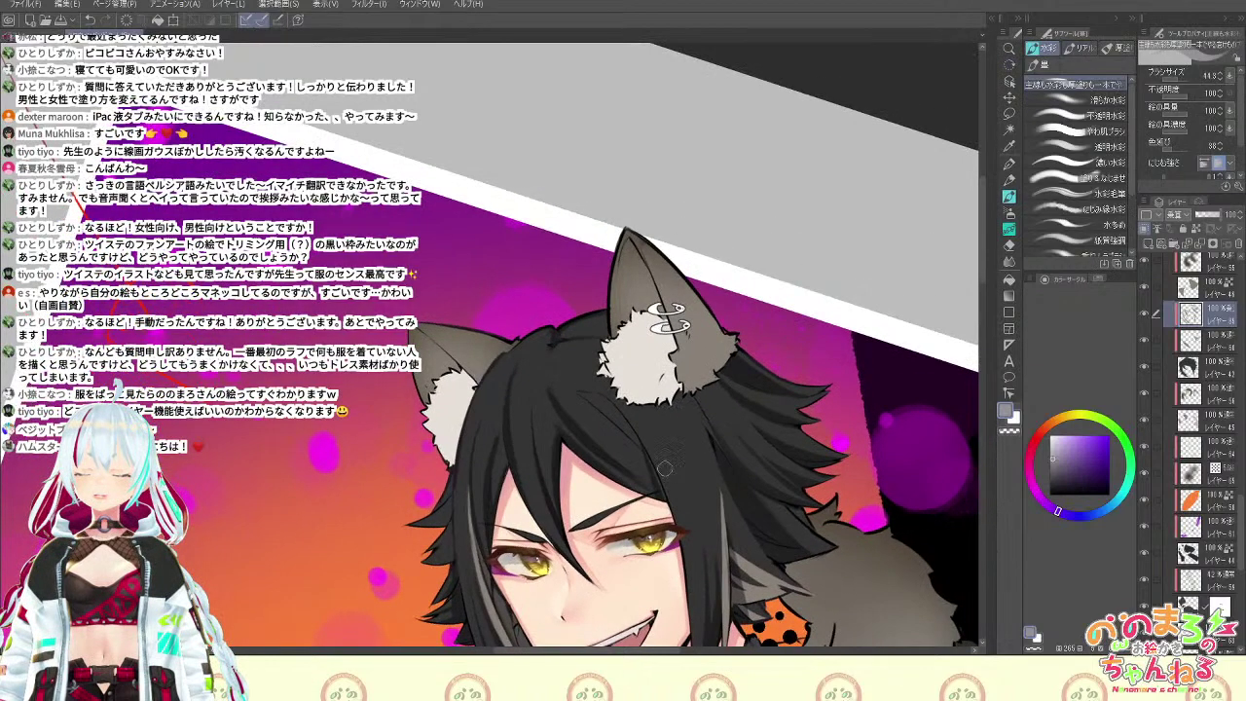
{"action": "mouse_move", "coordinate": [577, 396]}
{"action": "left_mouse_down"}
{"action": "mouse_move", "coordinate": [628, 443]}
{"action": "mouse_move", "coordinate": [599, 403]}
{"action": "mouse_move", "coordinate": [647, 464]}
{"action": "left_mouse_up"}
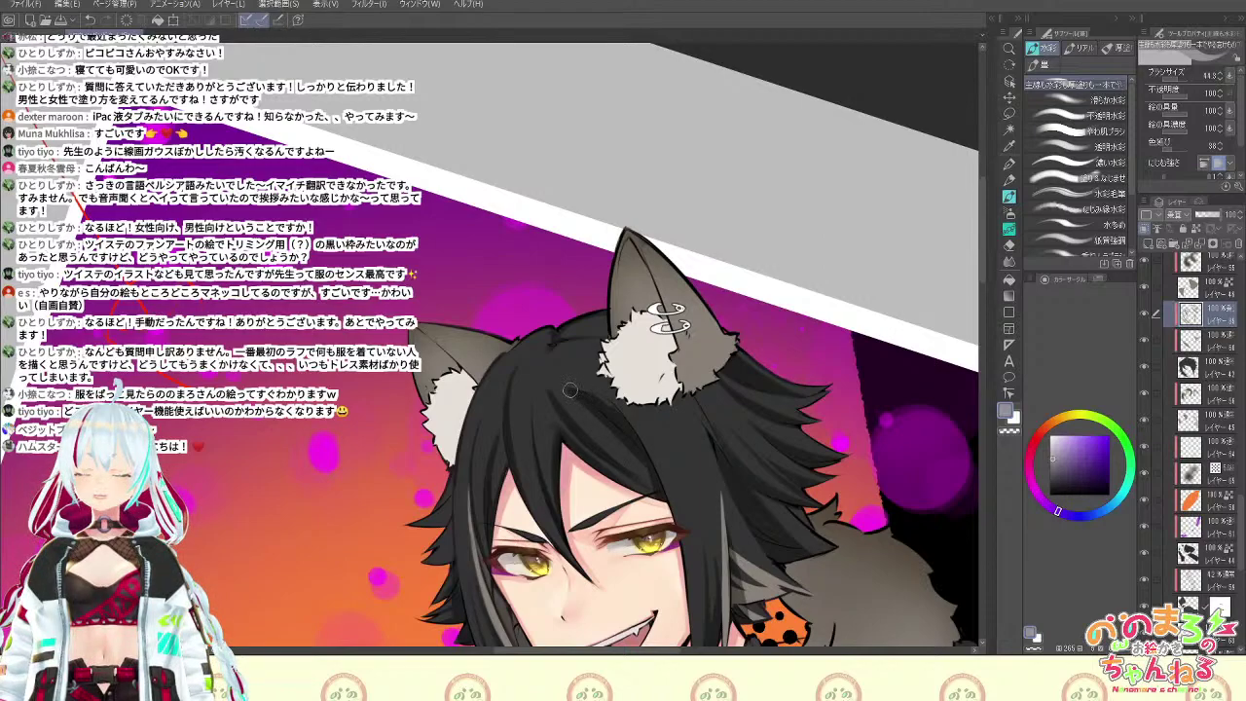
{"action": "key", "text": "e"}
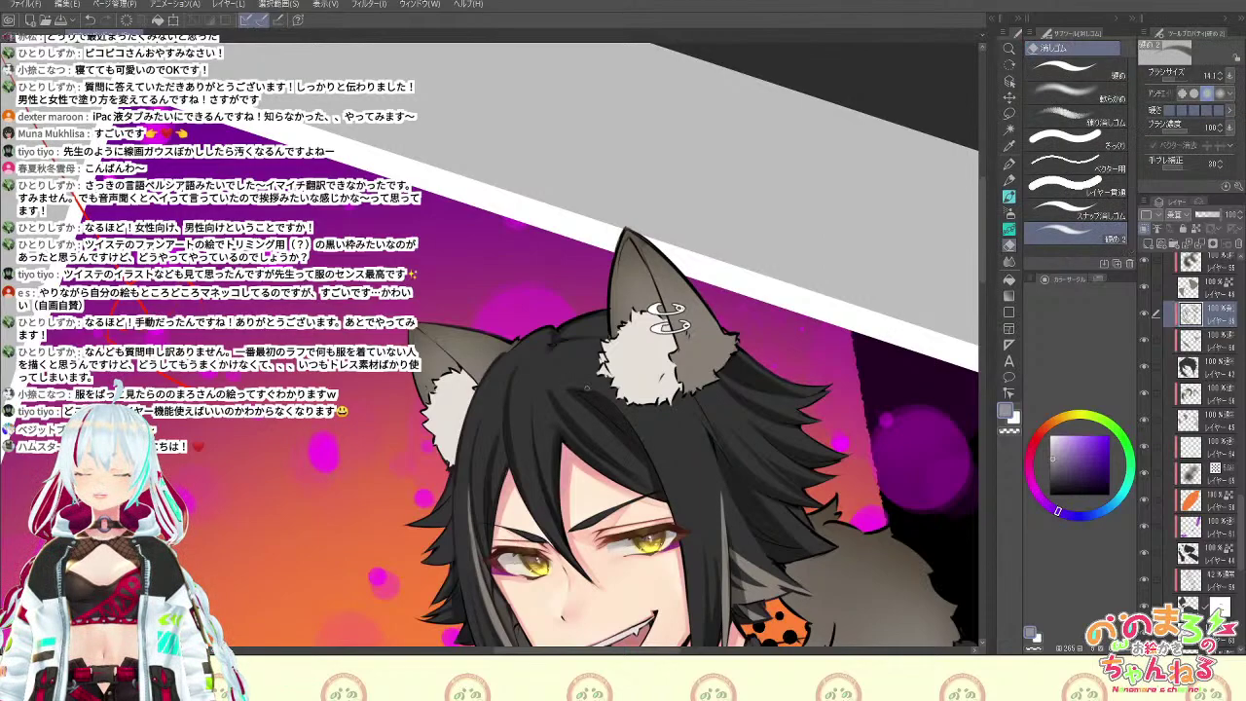
{"action": "key", "text": "b"}
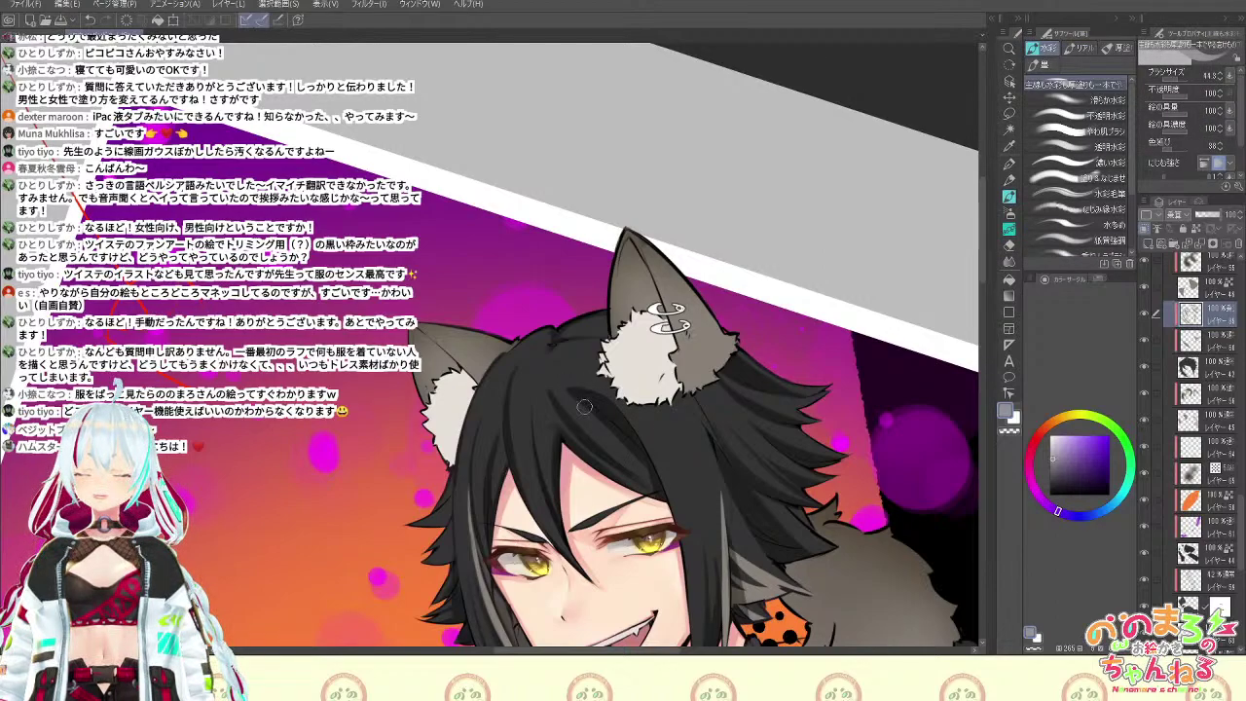
{"action": "key", "text": "e"}
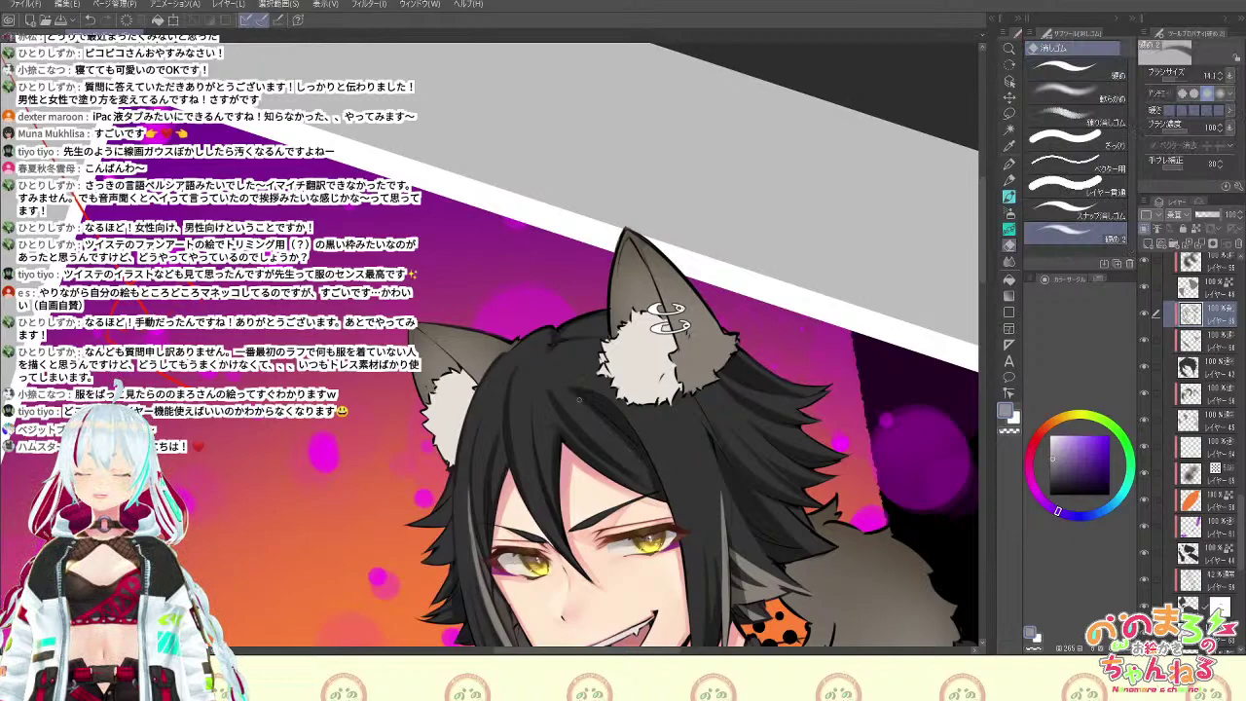
Shade the hair directly below the pierced ear down toward the long side lock, cleaning the strokes with the eraser
{"action": "key", "text": "b"}
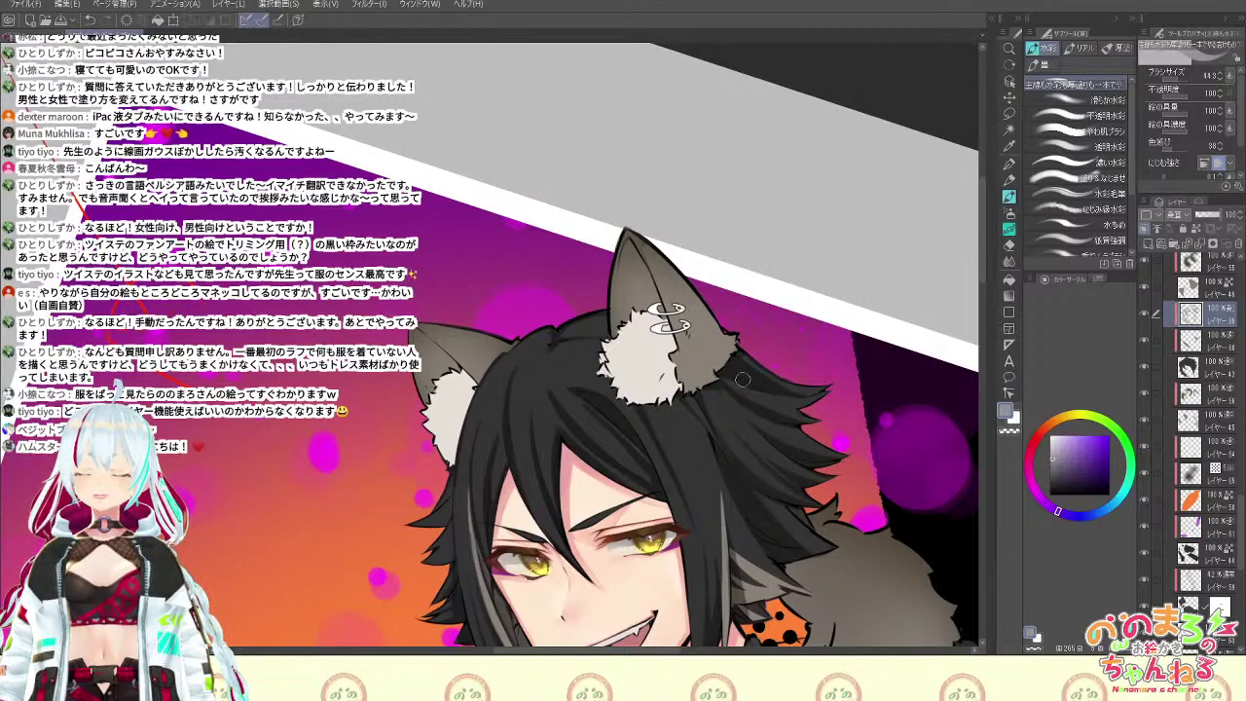
{"action": "key", "text": "e"}
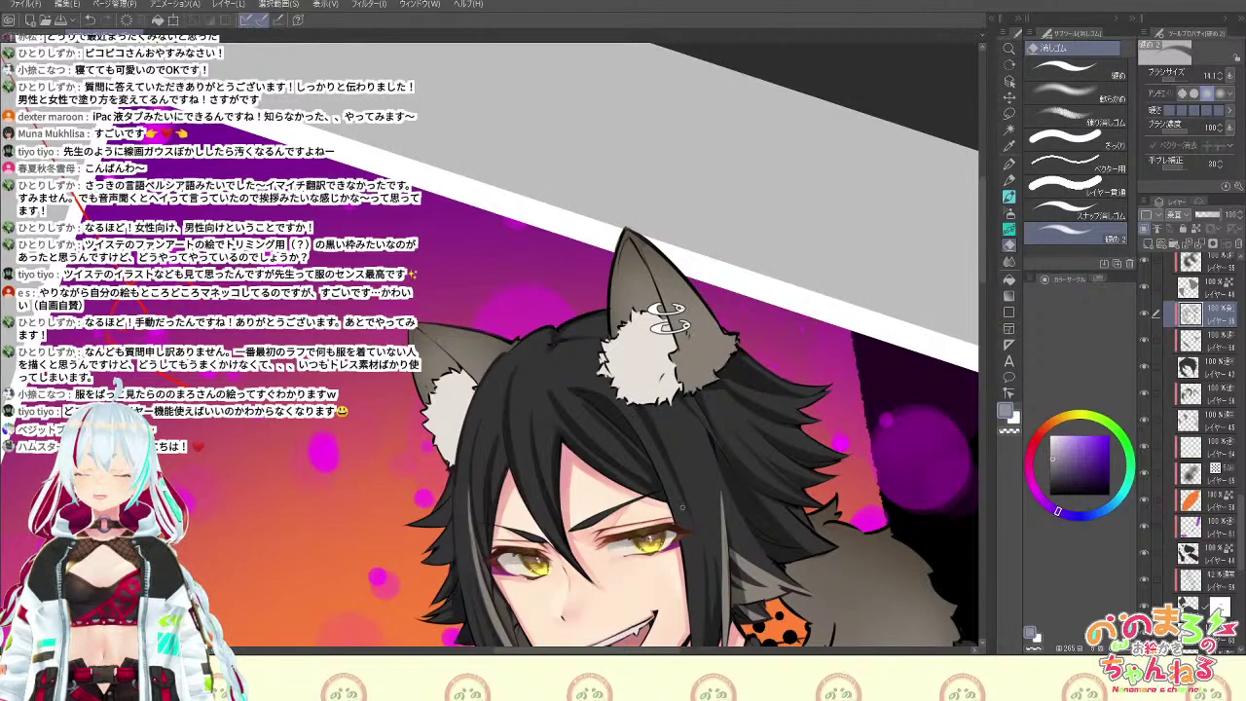
{"action": "key", "text": "b"}
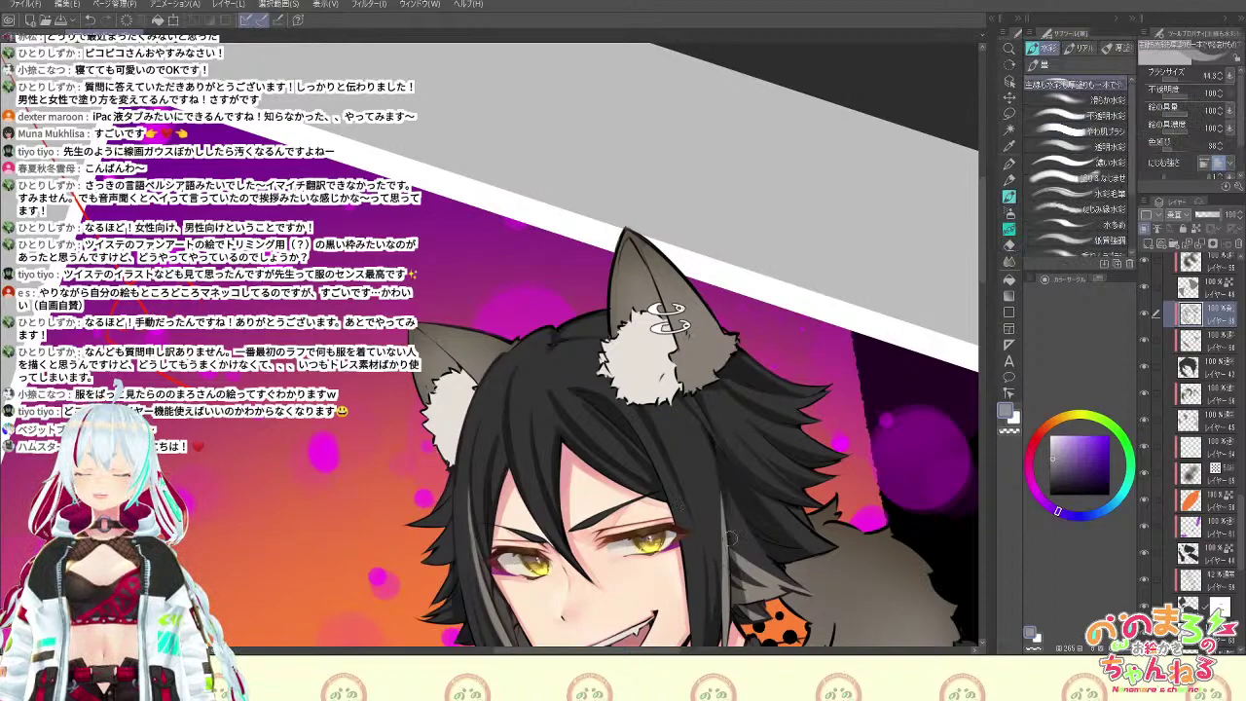
Paint watercolor shadow strokes into the grey-streaked strands behind the long side lock, above the spotted collar
{"action": "left_click_drag", "start_coordinate": [848, 535], "coordinate": [748, 434]}
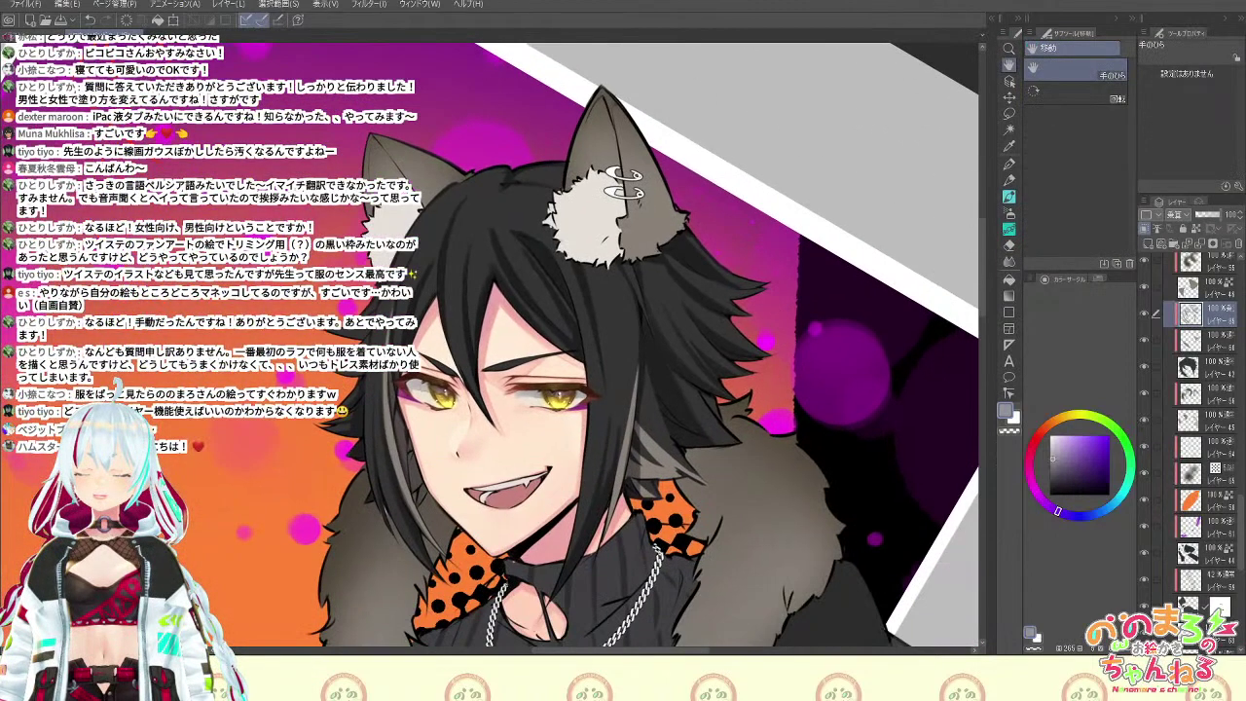
{"action": "key", "text": "b"}
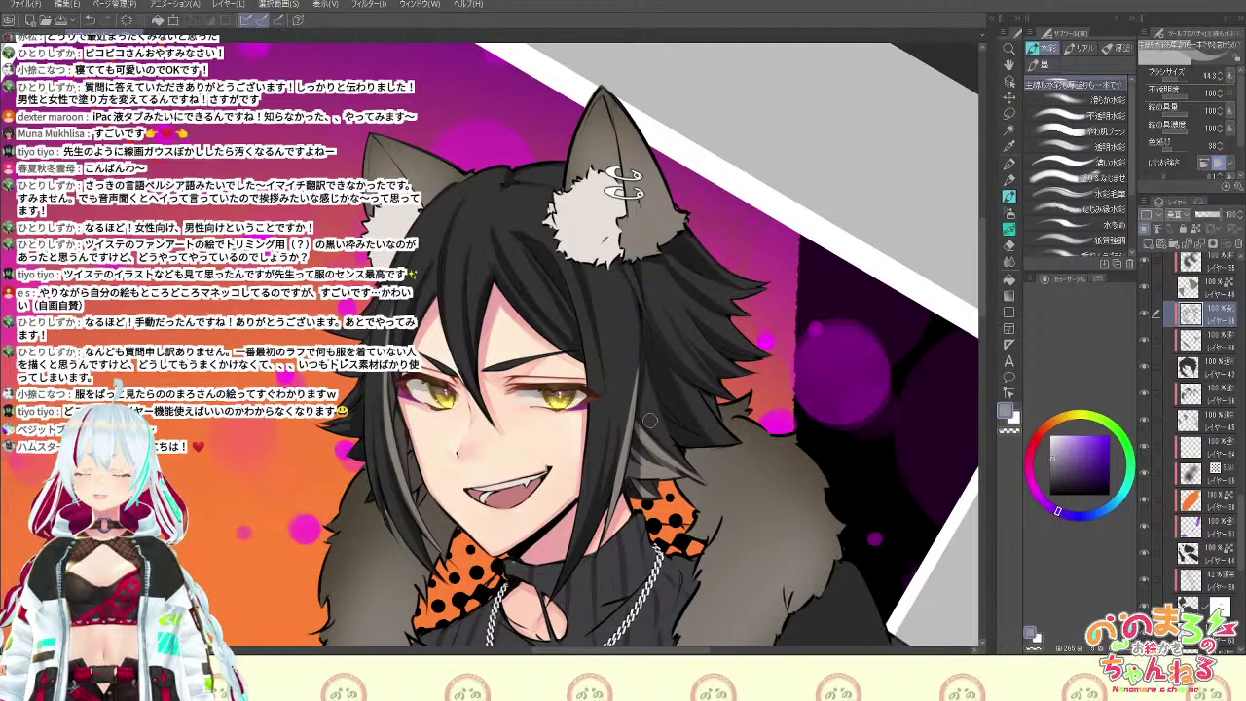
{"action": "key", "text": "u"}
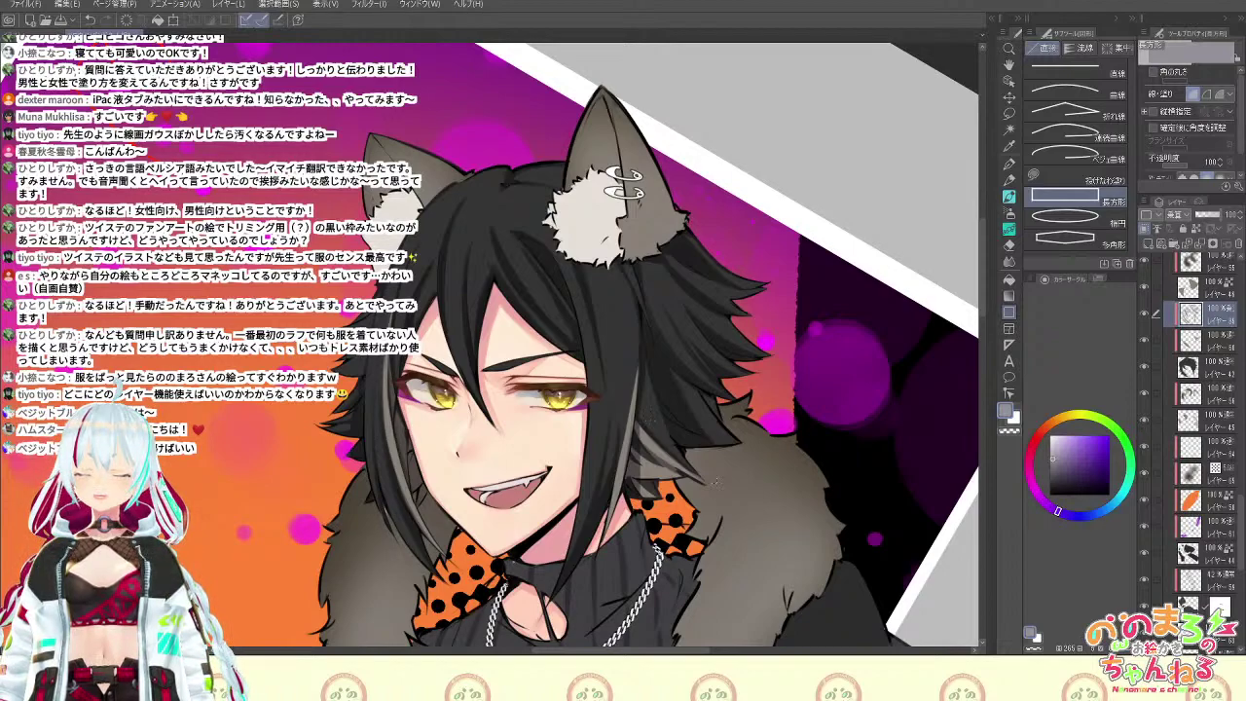
{"action": "key", "text": "b"}
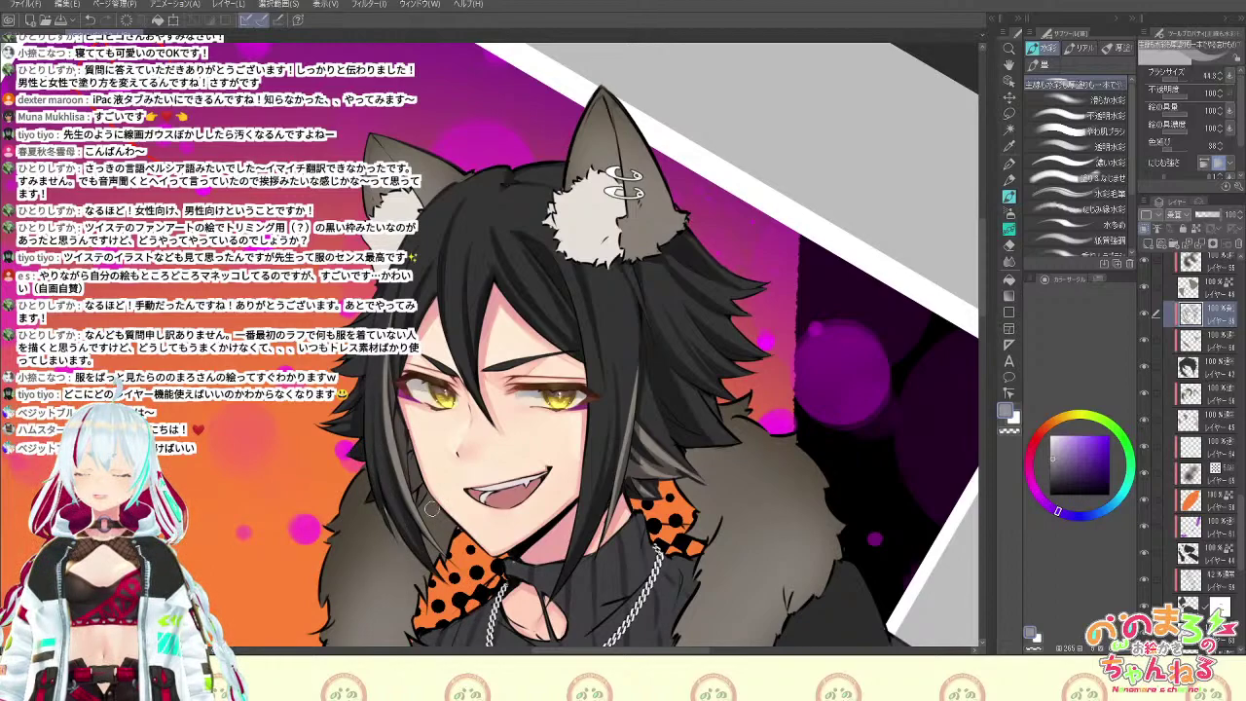
Shade the spiky back hair below the pierced ear with the watercolor brush, carving the strand shadows with the eraser
{"action": "left_click_drag", "start_coordinate": [397, 351], "coordinate": [446, 507]}
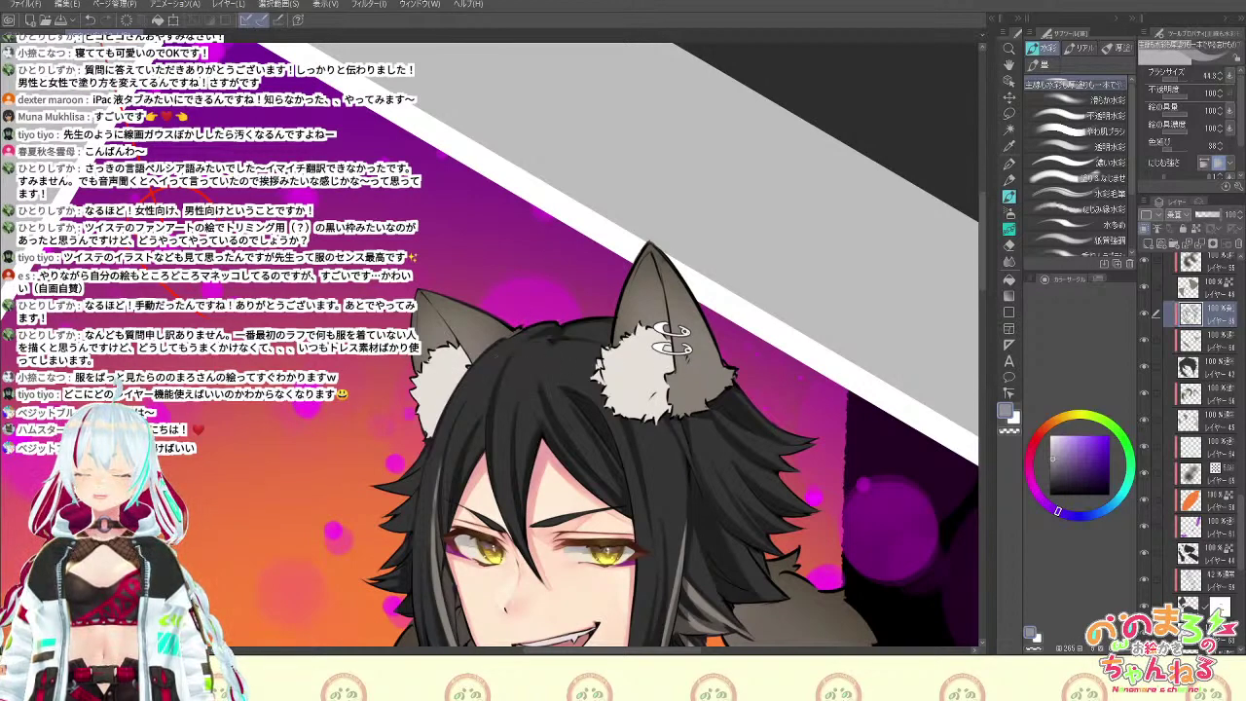
{"action": "key", "text": "shift+space"}
{"action": "left_click_drag", "start_coordinate": [839, 501], "coordinate": [796, 572]}
{"action": "key", "text": "space"}
{"action": "mouse_move", "coordinate": [878, 590]}
{"action": "left_mouse_down"}
{"action": "mouse_move", "coordinate": [815, 526]}
{"action": "mouse_move", "coordinate": [774, 624]}
{"action": "left_mouse_up"}
{"action": "key", "text": "shift+space"}
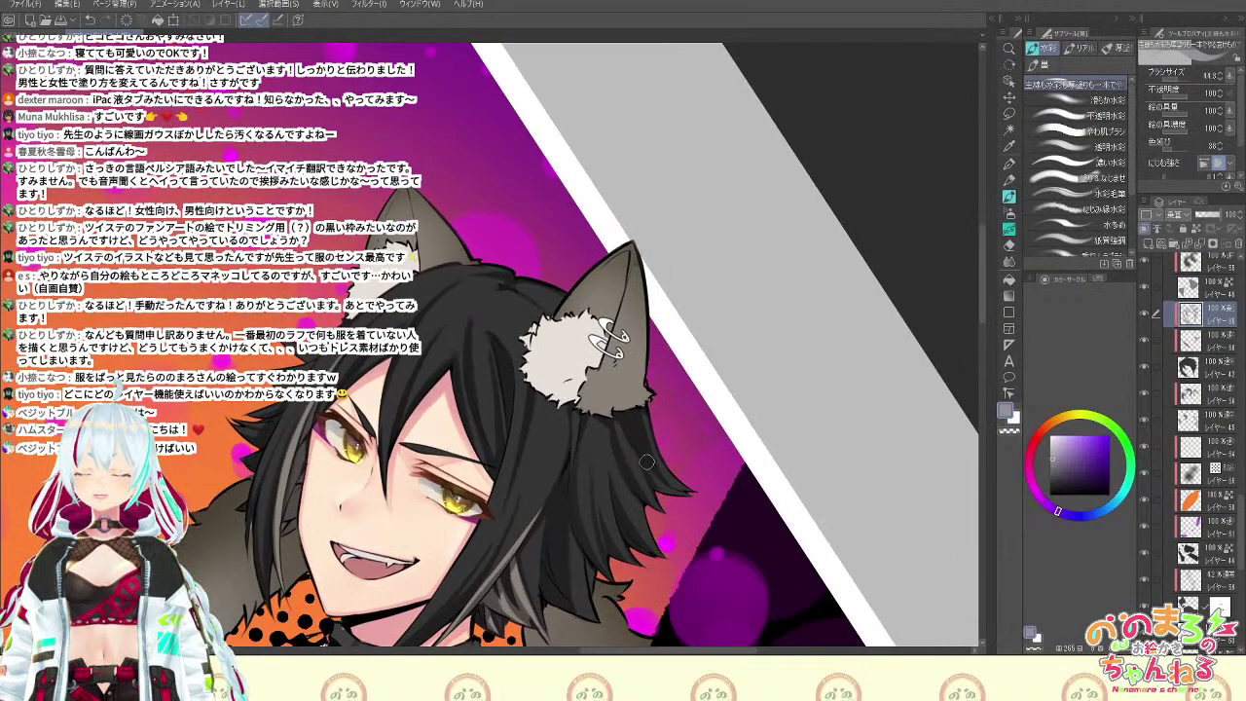
{"action": "key", "text": "e"}
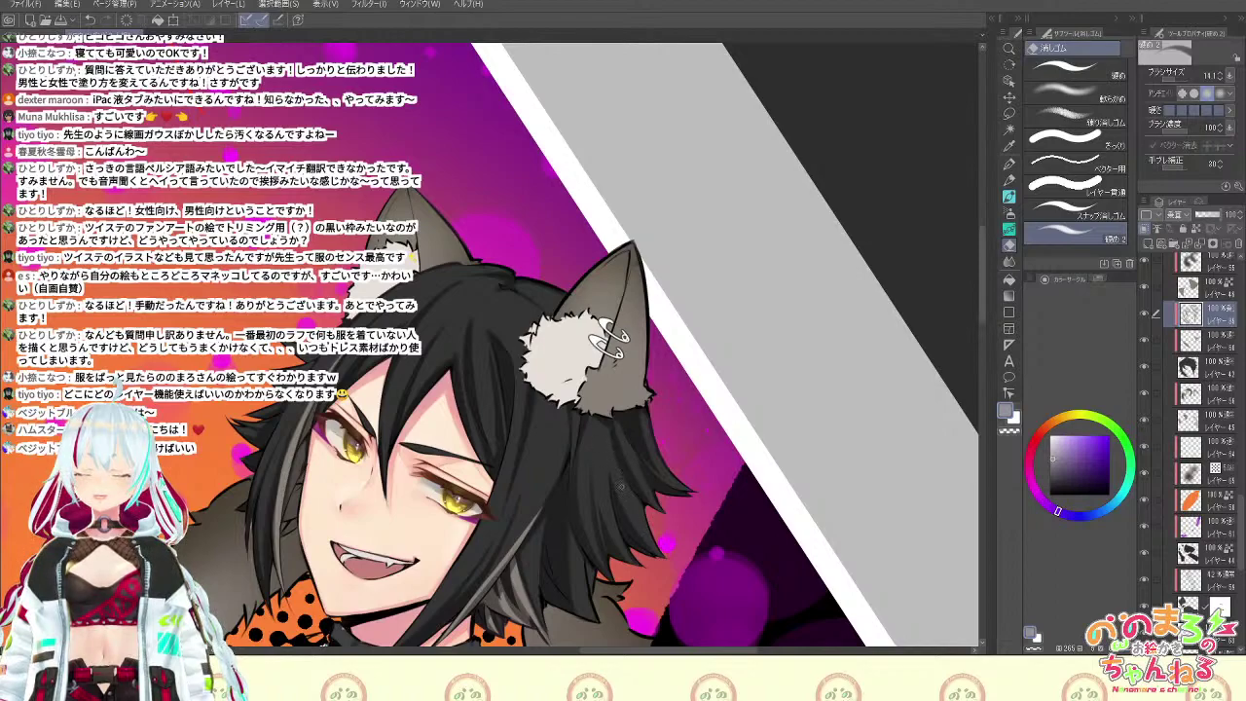
{"action": "key", "text": "b"}
{"action": "key", "text": "e"}
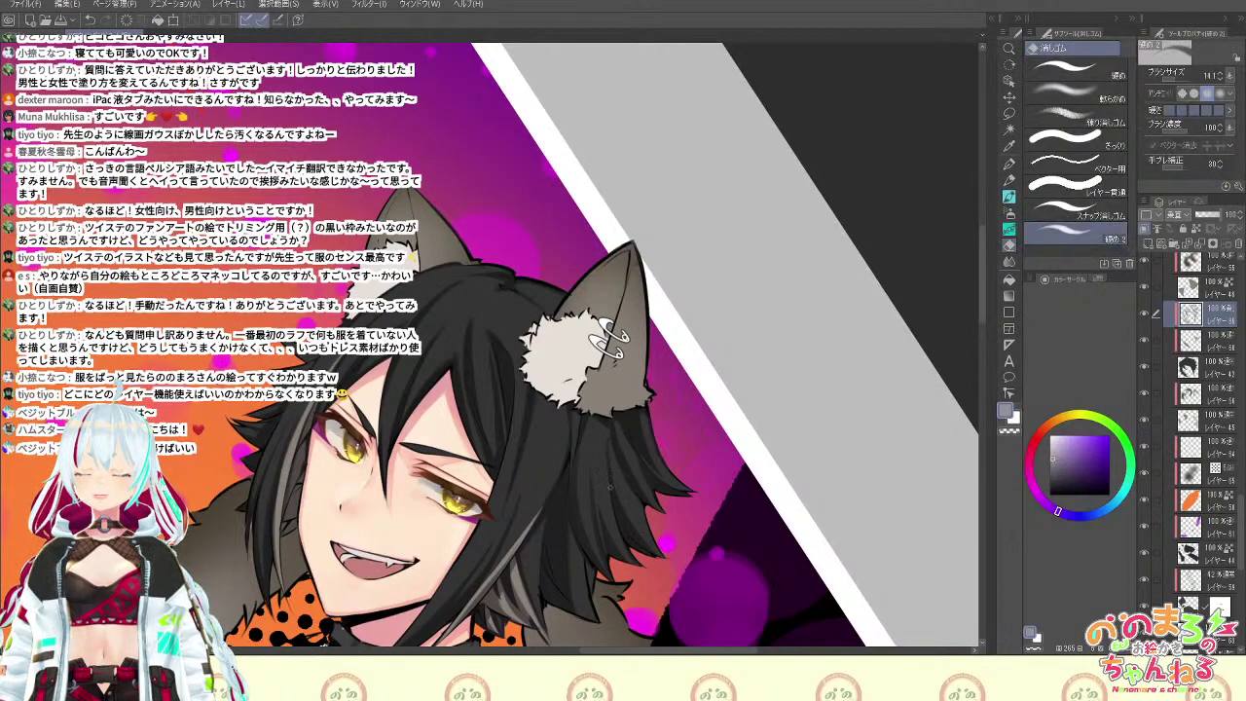
{"action": "key", "text": "b"}
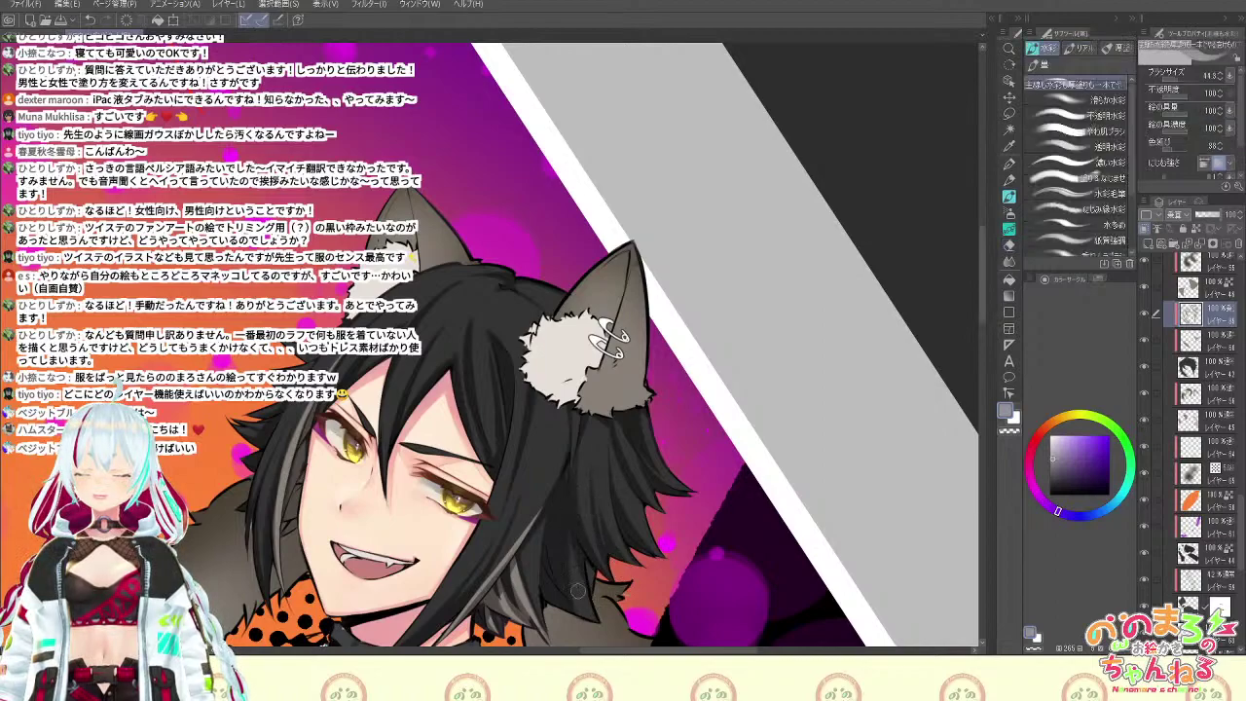
{"action": "key", "text": "e"}
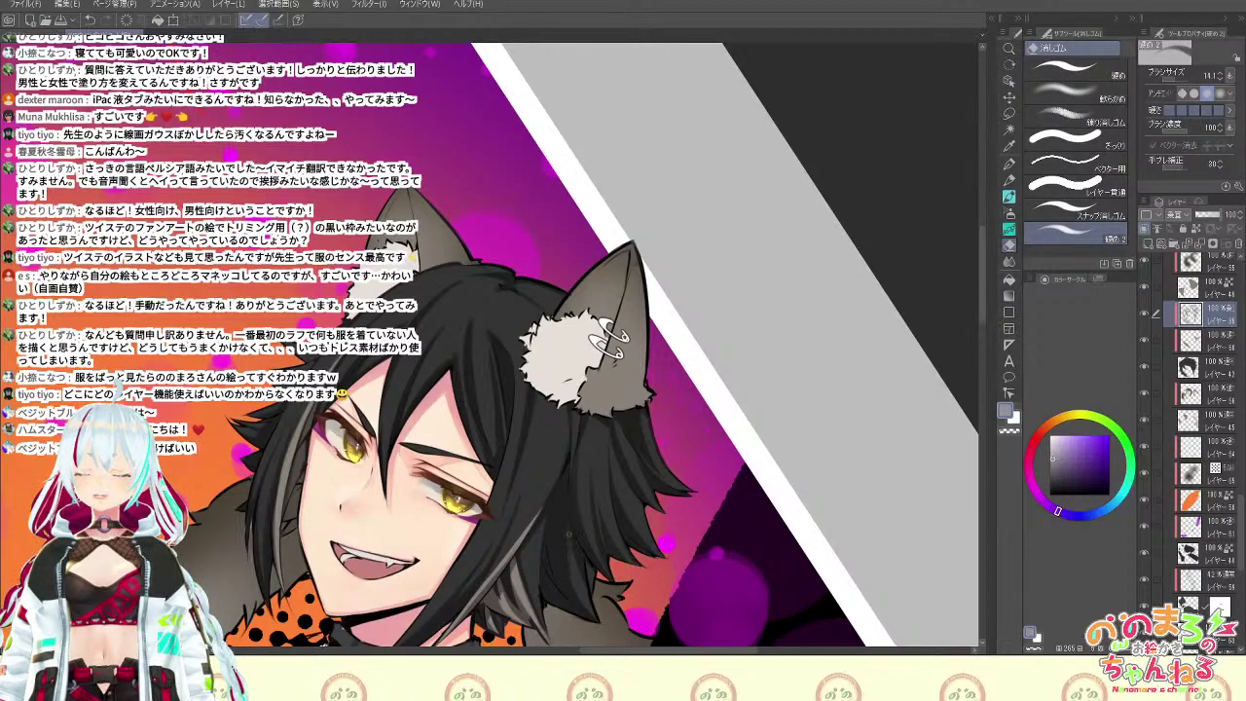
Examine the shaded hair at a smaller scale and from rotated and upright views
{"action": "scroll", "coordinate": [596, 612], "scroll_direction": "down", "scroll_amount": 3}
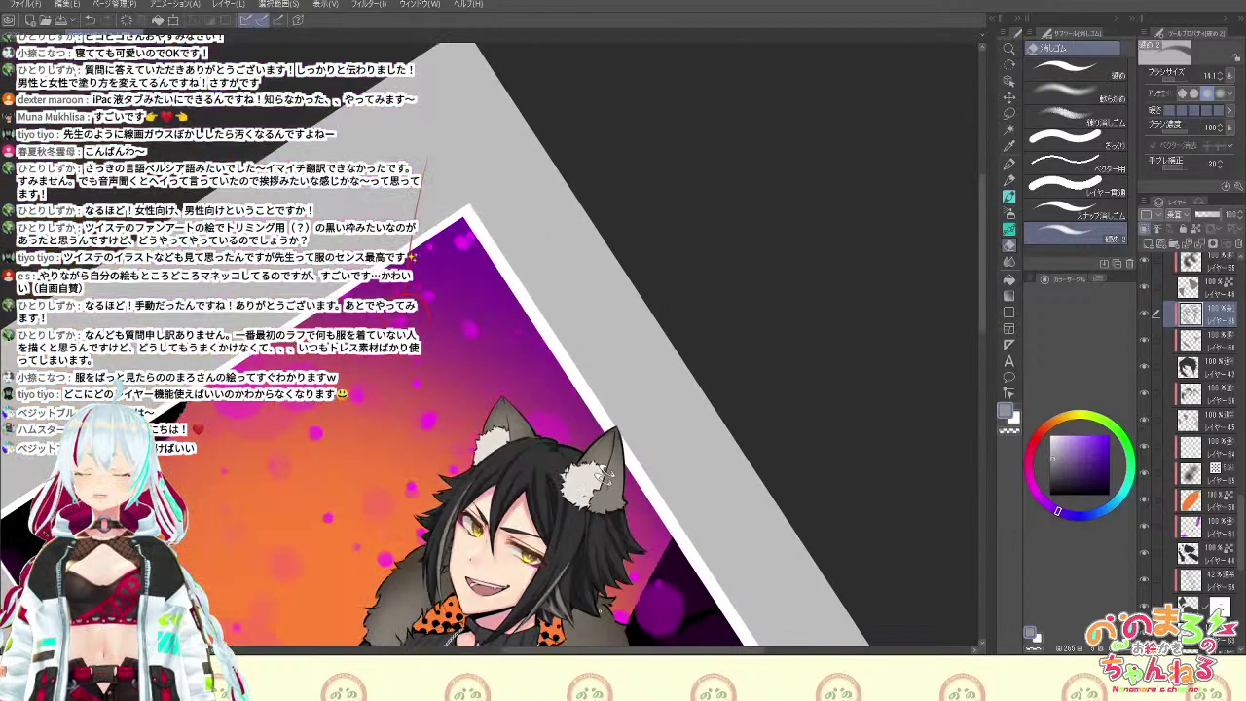
{"action": "key", "text": "ctrl+at"}
{"action": "scroll", "coordinate": [699, 438], "scroll_direction": "up", "scroll_amount": 1}
{"action": "key", "text": "b"}
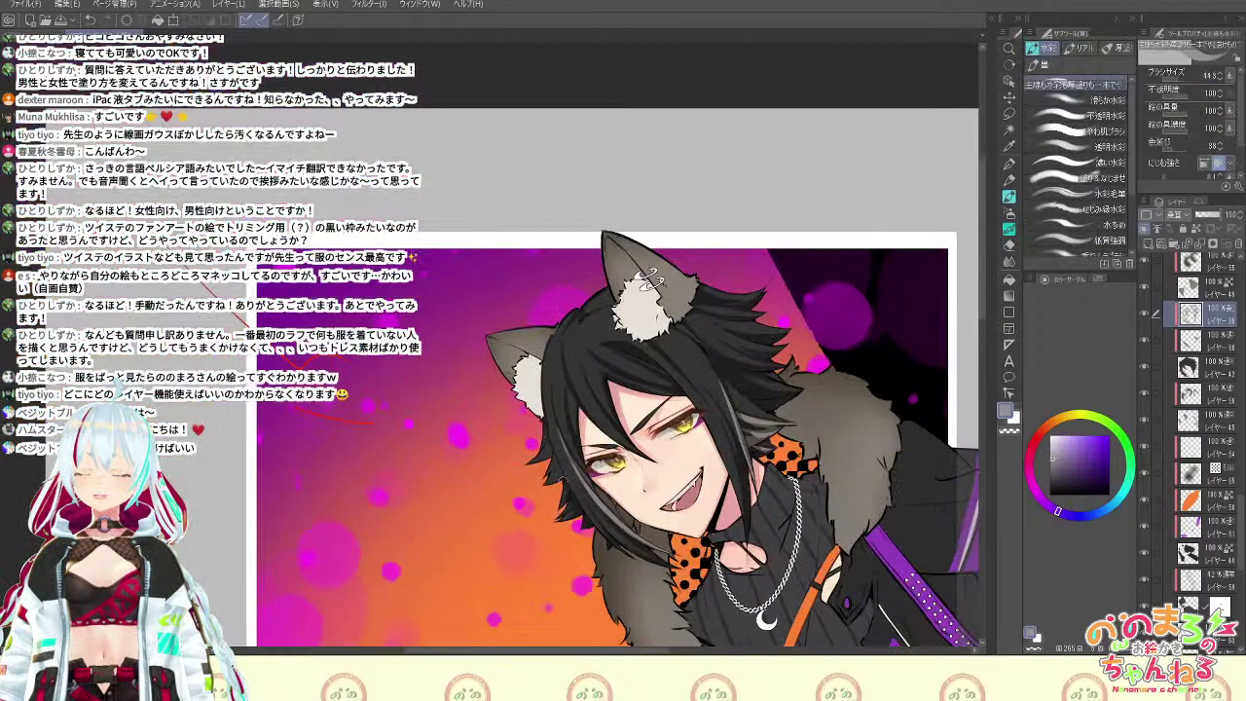
{"action": "scroll", "coordinate": [579, 478], "scroll_direction": "up", "scroll_amount": 2}
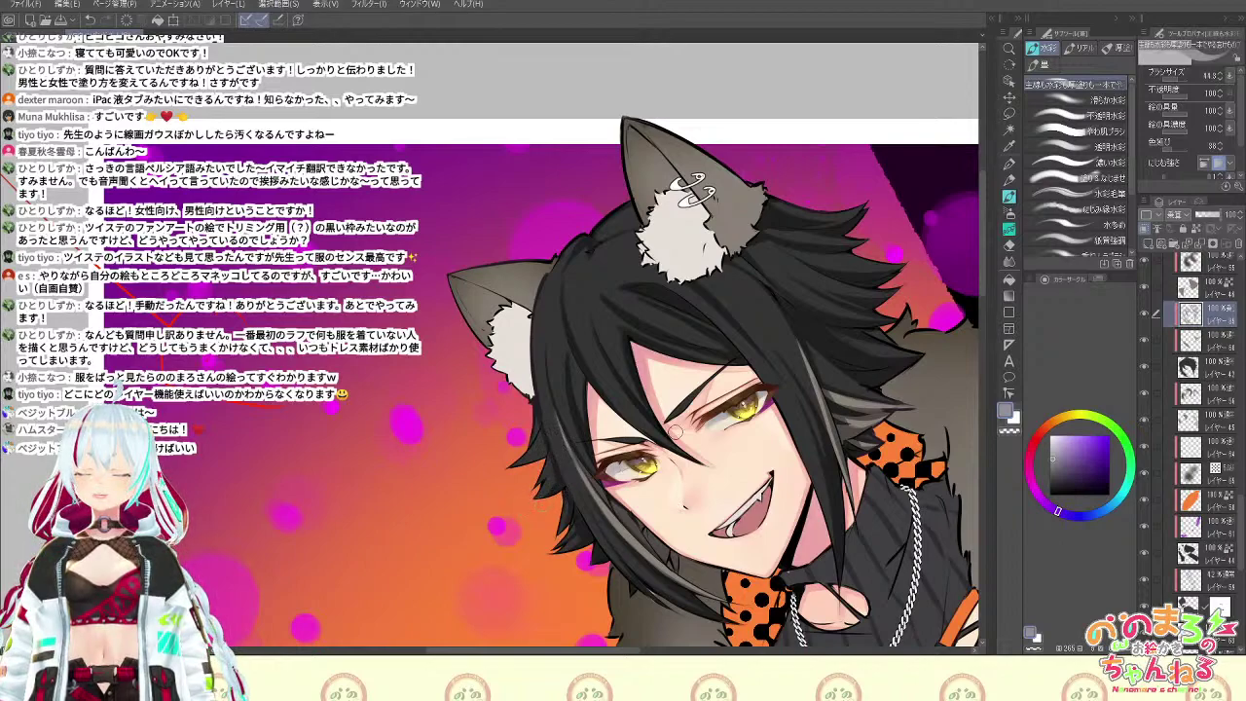
{"action": "key", "text": "r"}
{"action": "mouse_move", "coordinate": [779, 450]}
{"action": "left_mouse_down"}
{"action": "mouse_move", "coordinate": [766, 322]}
{"action": "mouse_move", "coordinate": [633, 409]}
{"action": "left_mouse_up"}
{"action": "key", "text": "space"}
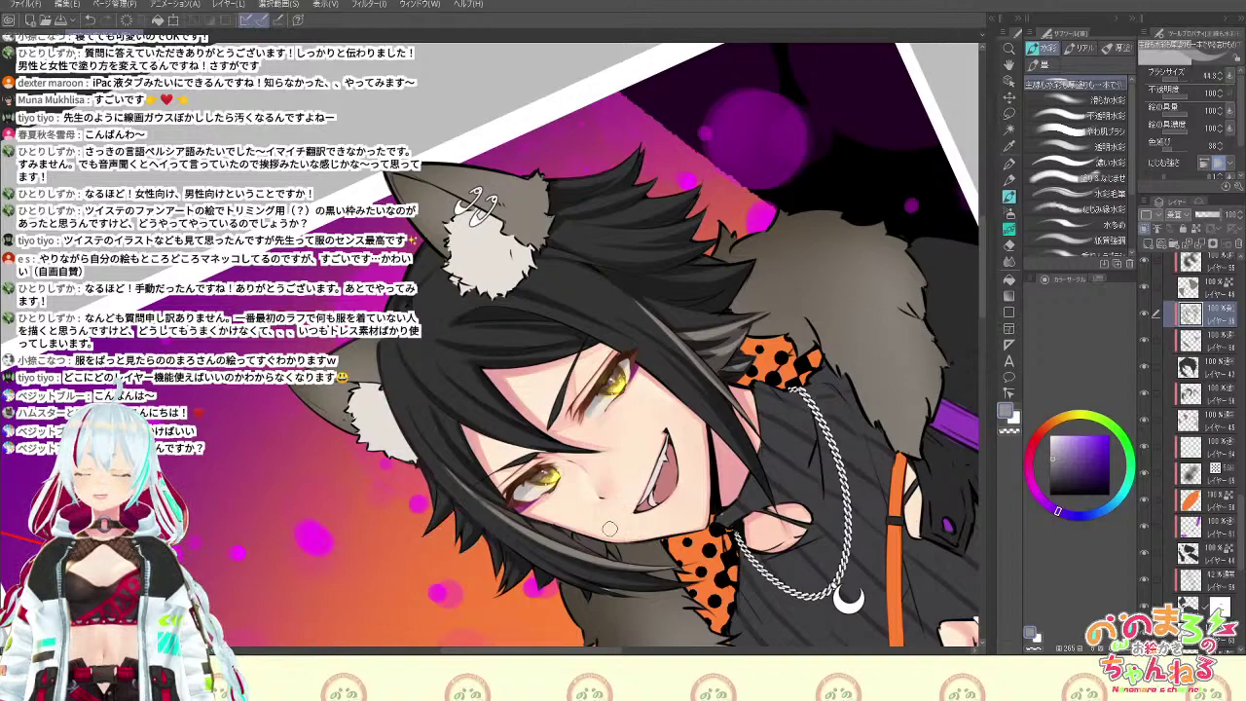
{"action": "key", "text": "ctrl+@"}
{"action": "key", "text": "space"}
{"action": "left_click_drag", "start_coordinate": [561, 562], "coordinate": [521, 546]}
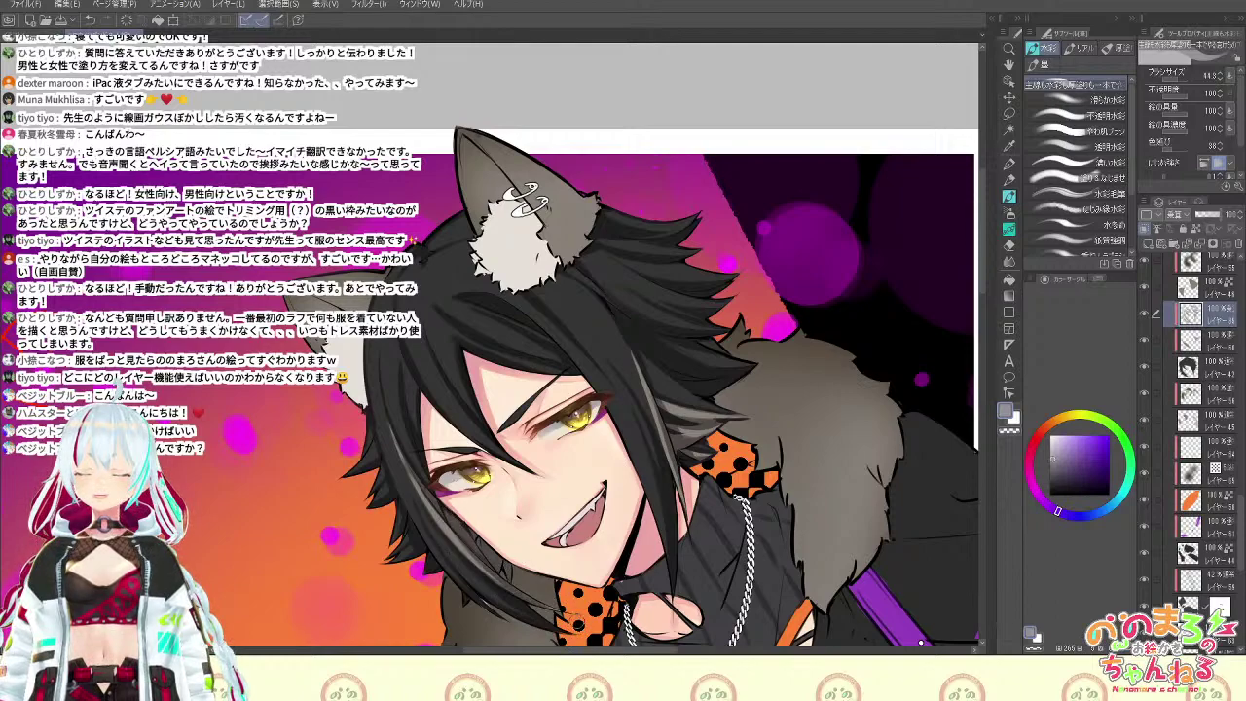
Refine the shadows on the long side lock beside the eye and mouth, alternating the watercolor brush and the eraser
{"action": "key", "text": "space"}
{"action": "left_click_drag", "start_coordinate": [749, 369], "coordinate": [774, 483]}
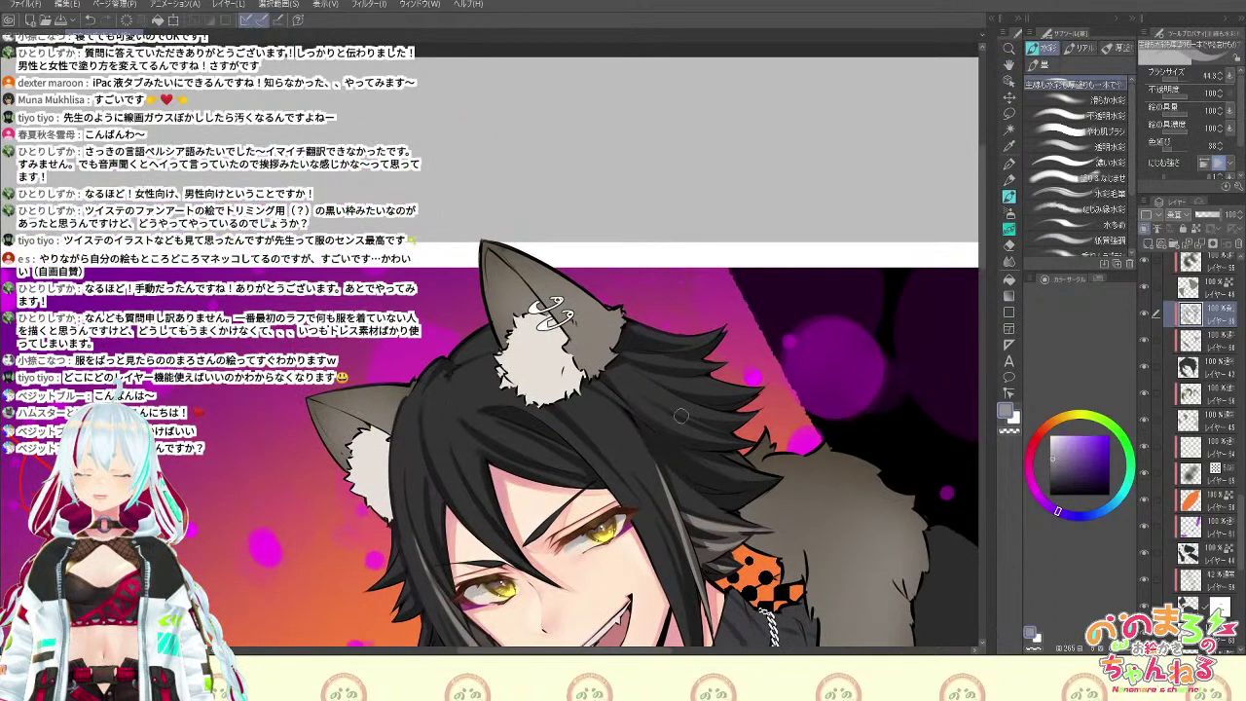
{"action": "key", "text": "space"}
{"action": "left_click_drag", "start_coordinate": [681, 416], "coordinate": [649, 316]}
{"action": "key", "text": "e"}
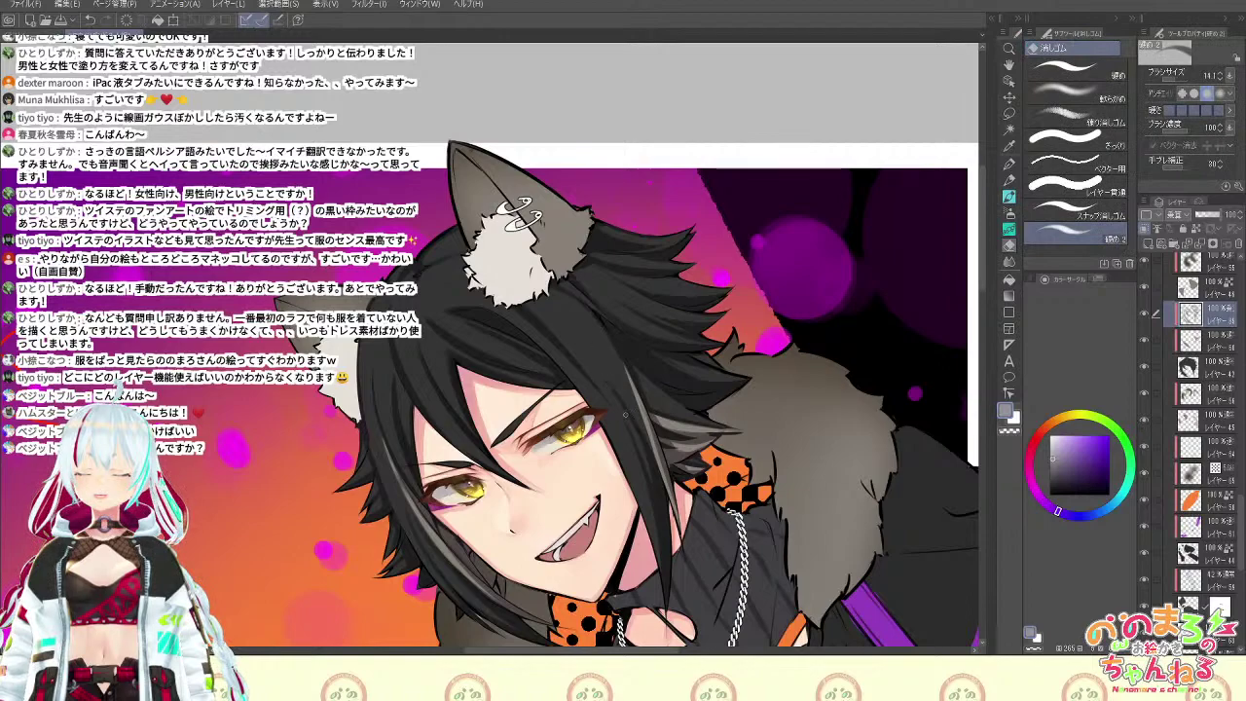
{"action": "key", "text": "b"}
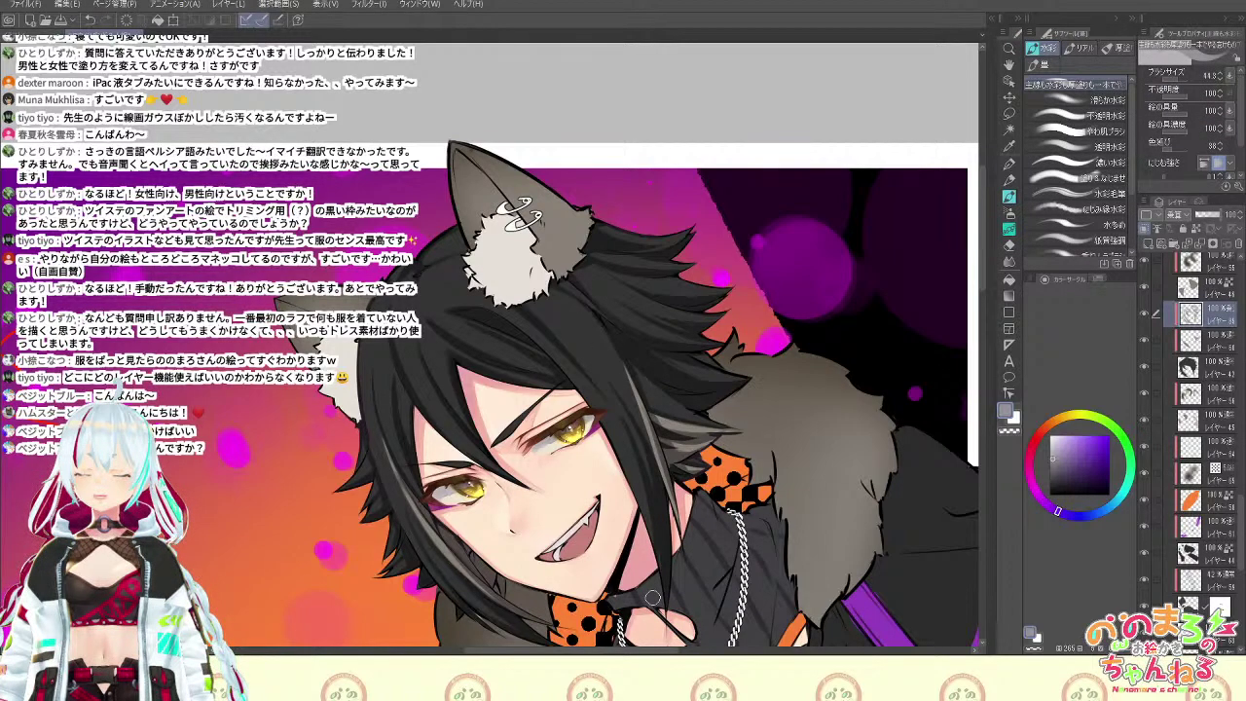
{"action": "key", "text": "e"}
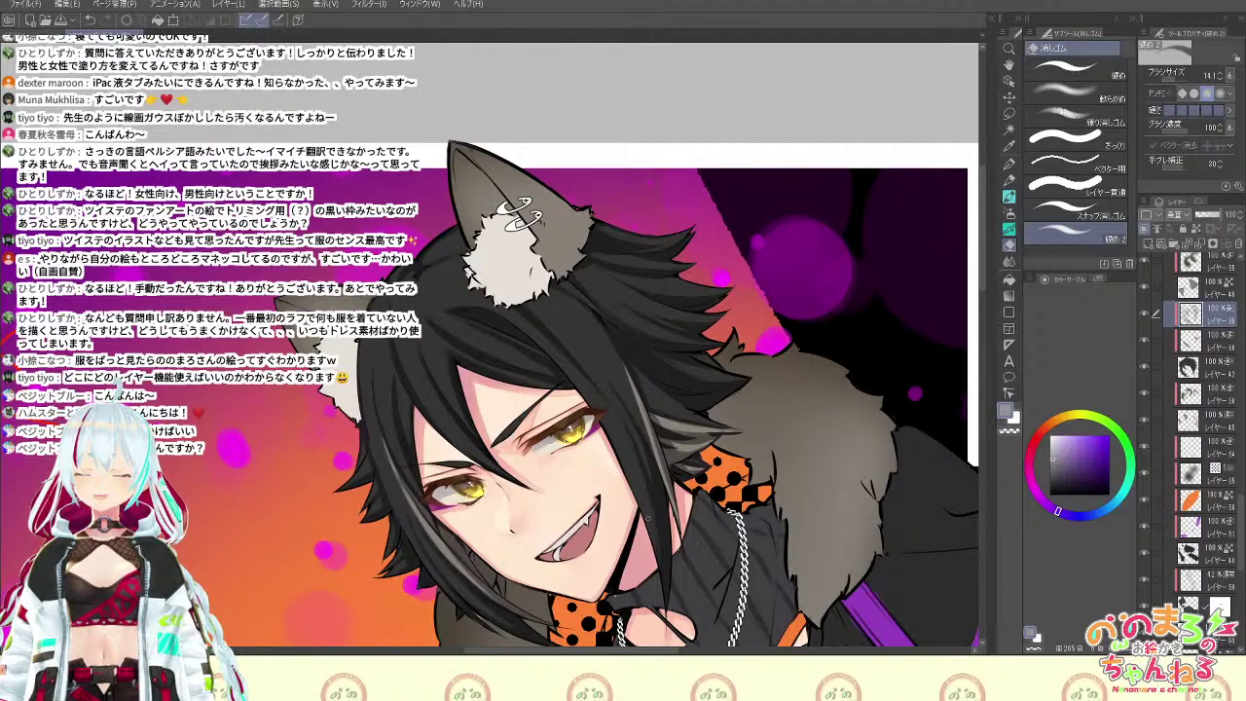
Touch up the central fringe strands between the eyebrows with the soft skin brush at size 20.7 and the eraser
{"action": "left_click_drag", "start_coordinate": [536, 224], "coordinate": [691, 363]}
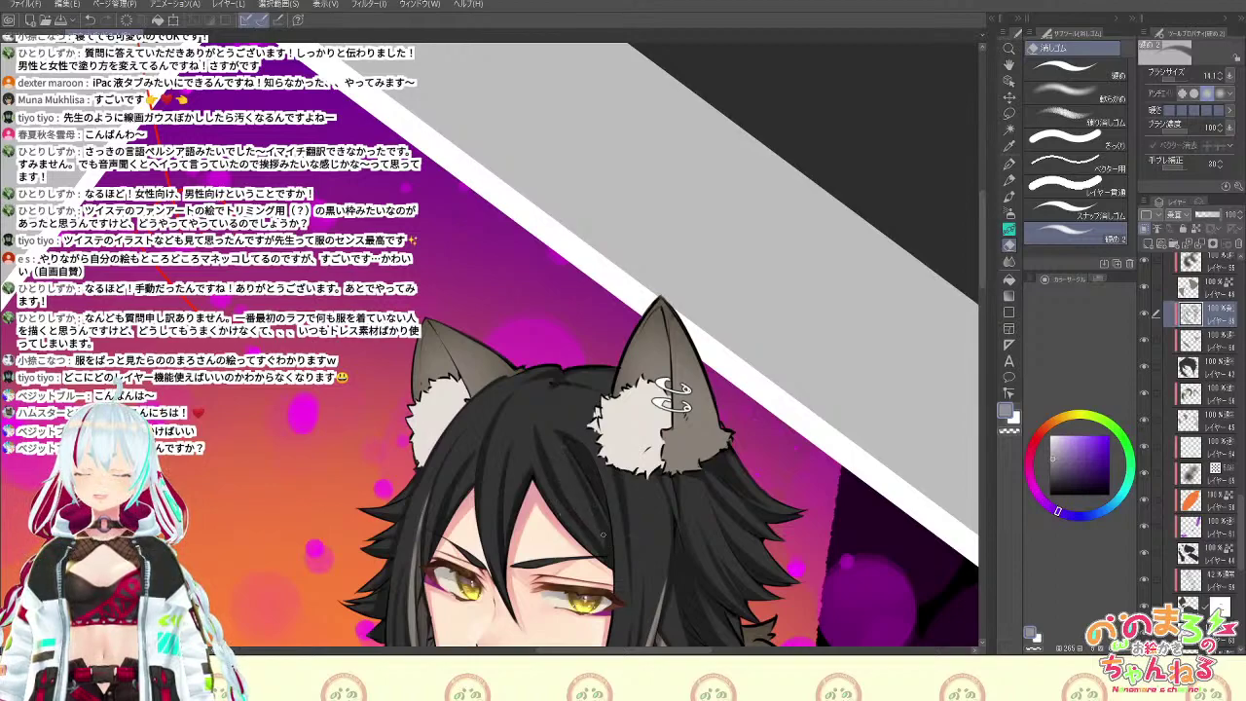
{"action": "key", "text": "b"}
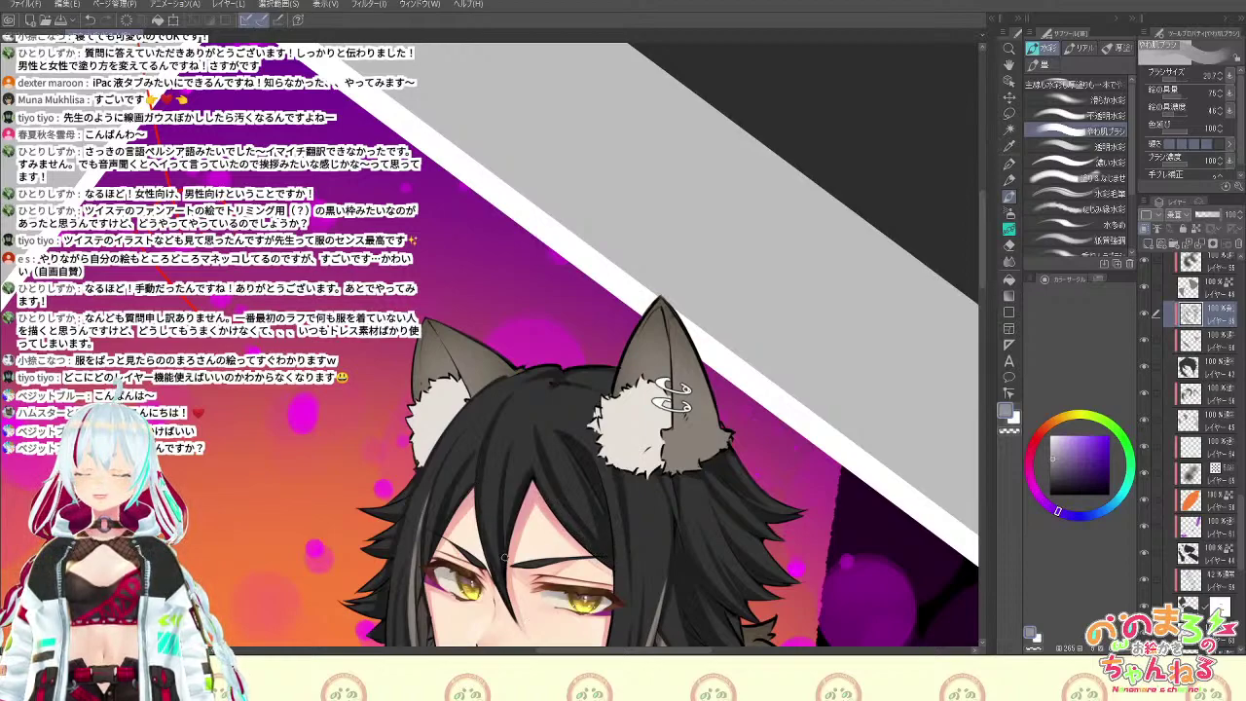
{"action": "key", "text": "e"}
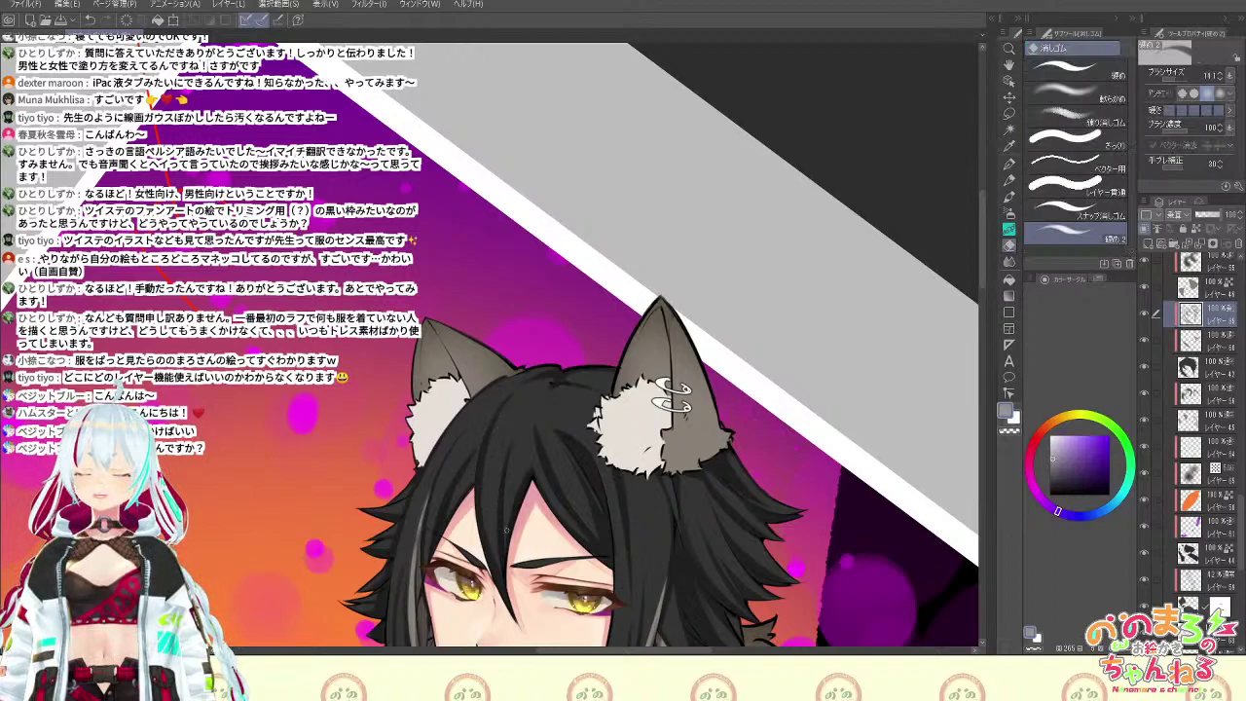
Refine the side lock shadows on both sides of the face with the soft skin brush, the eraser and the watercolor brush
{"action": "mouse_move", "coordinate": [631, 294]}
{"action": "left_mouse_down"}
{"action": "mouse_move", "coordinate": [606, 221]}
{"action": "mouse_move", "coordinate": [534, 197]}
{"action": "left_mouse_up"}
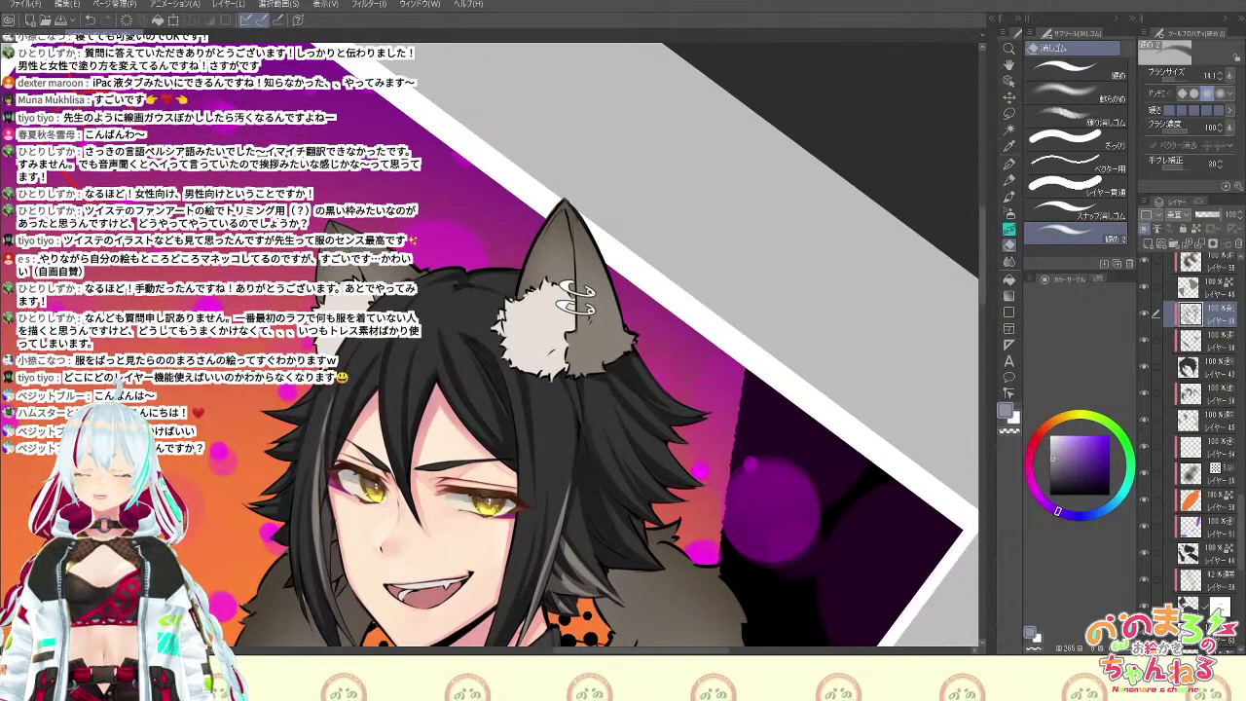
{"action": "left_click_drag", "start_coordinate": [684, 391], "coordinate": [722, 353]}
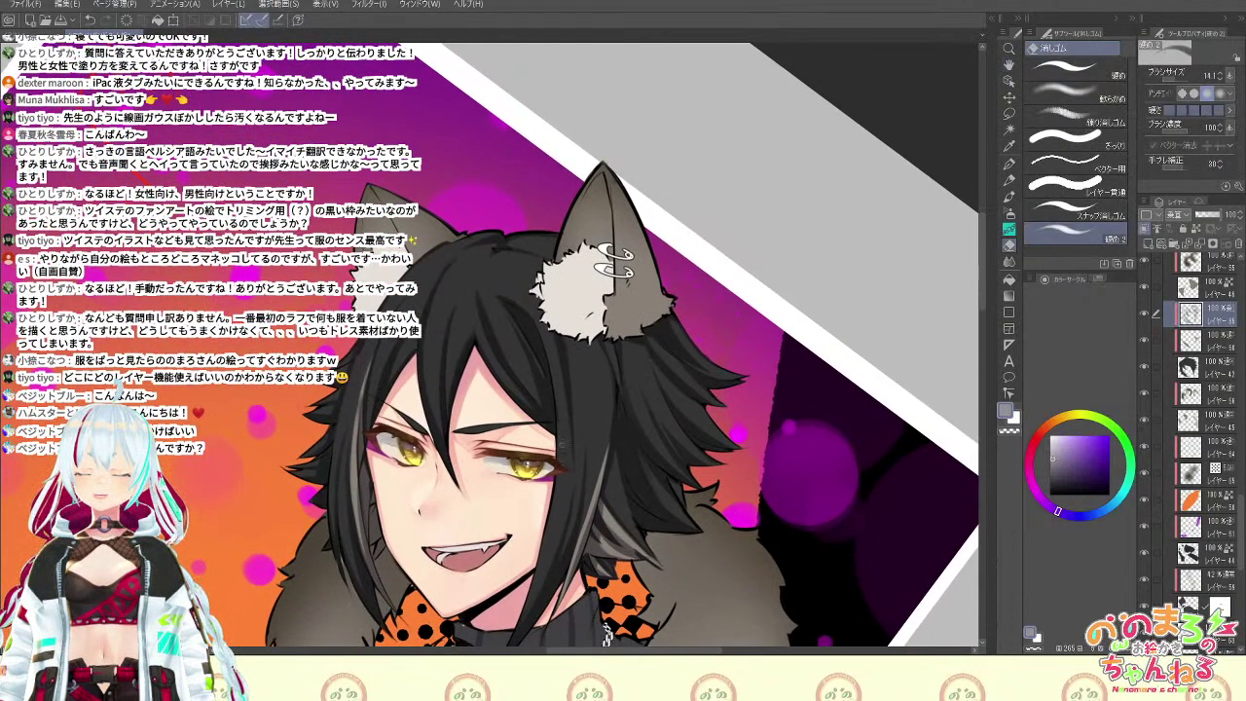
{"action": "key", "text": "b"}
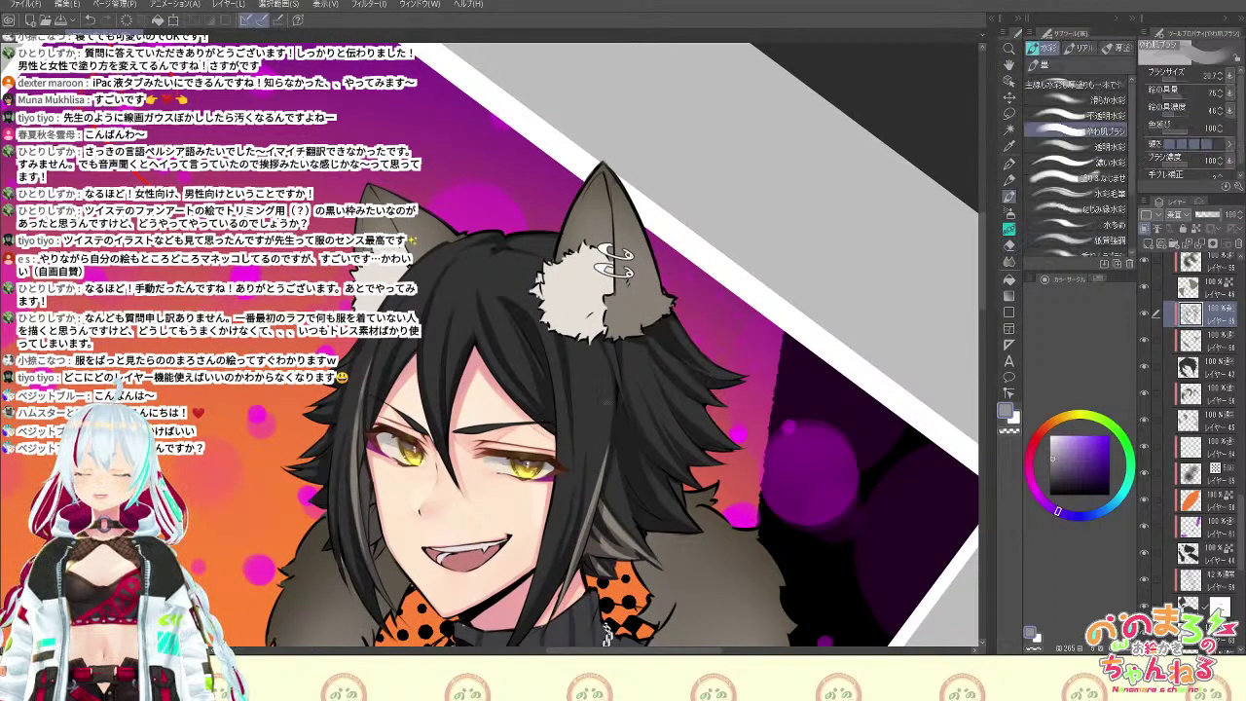
{"action": "key", "text": "e"}
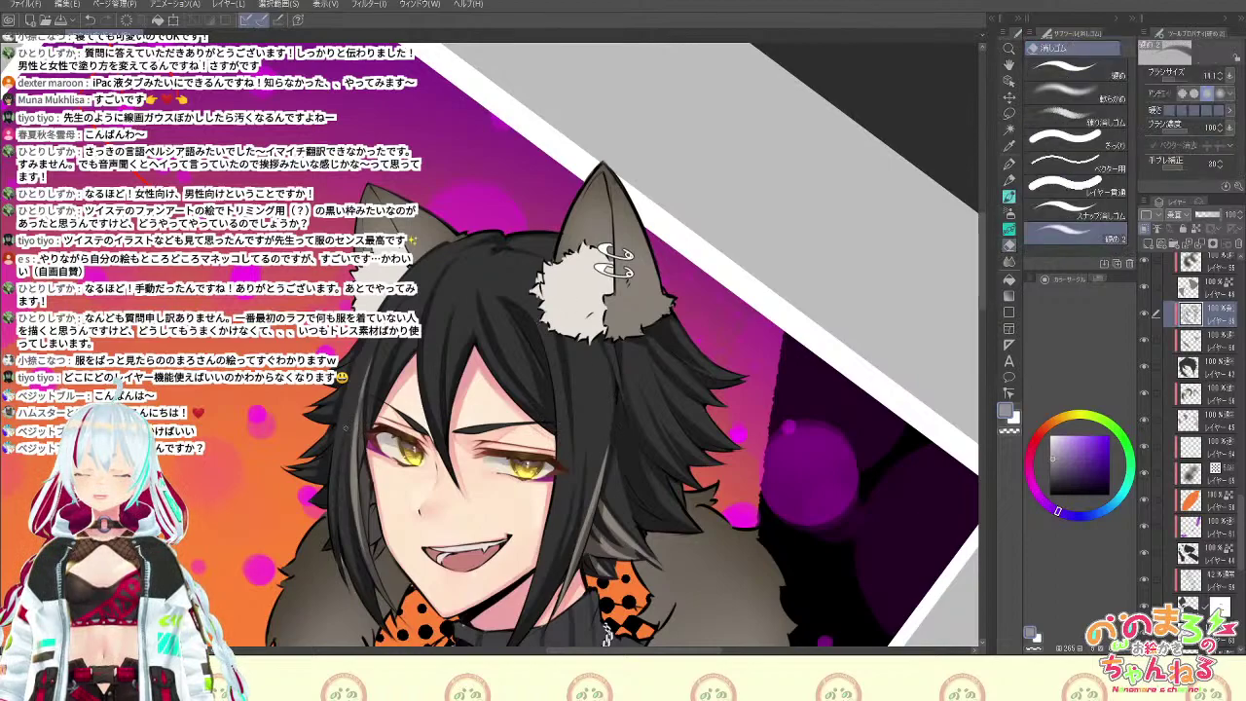
{"action": "key", "text": "b"}
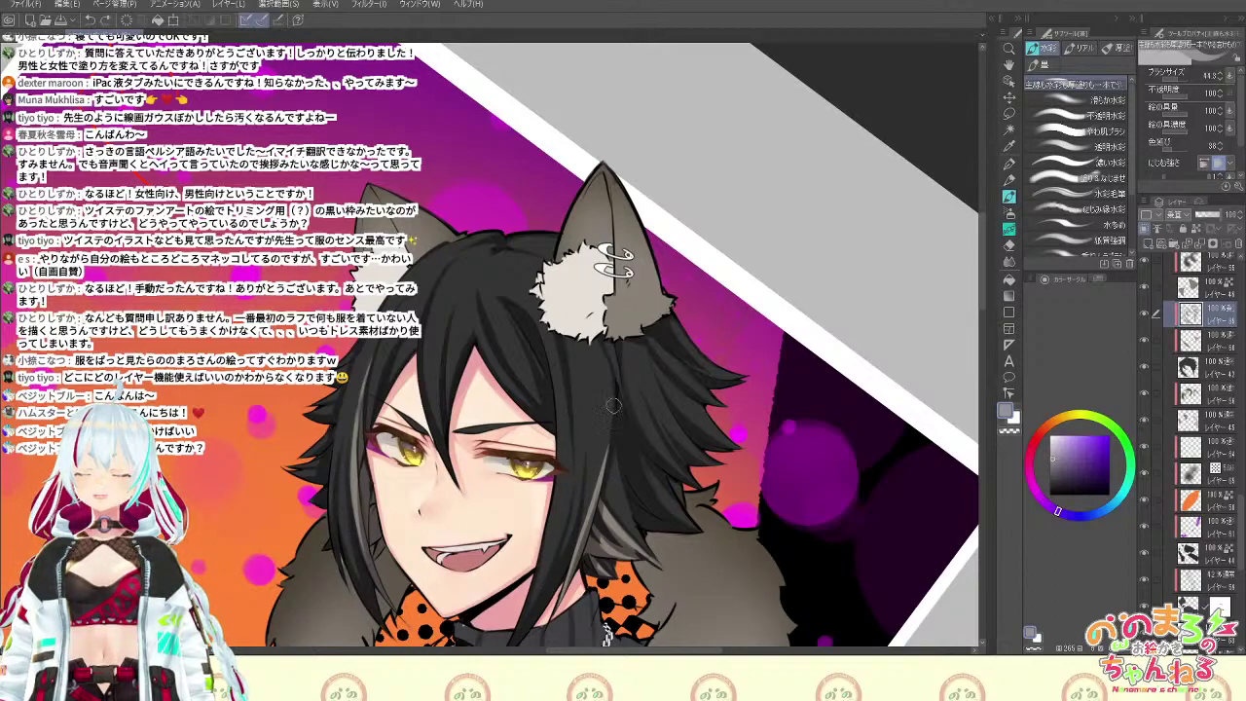
Refine the shadow along the long side lock beneath the pierced ear with the watercolor brush and the eraser
{"action": "left_click_drag", "start_coordinate": [612, 437], "coordinate": [573, 561]}
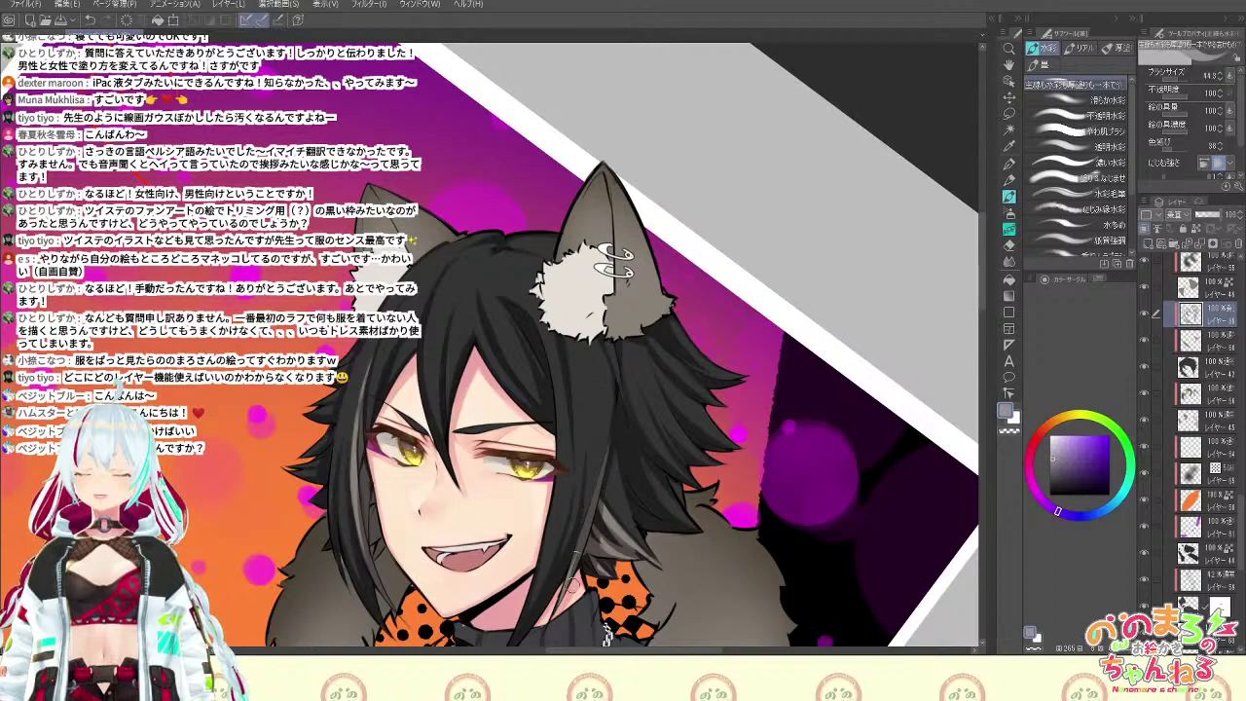
{"action": "key", "text": "e"}
{"action": "left_click_drag", "start_coordinate": [573, 562], "coordinate": [597, 494]}
{"action": "key", "text": "b"}
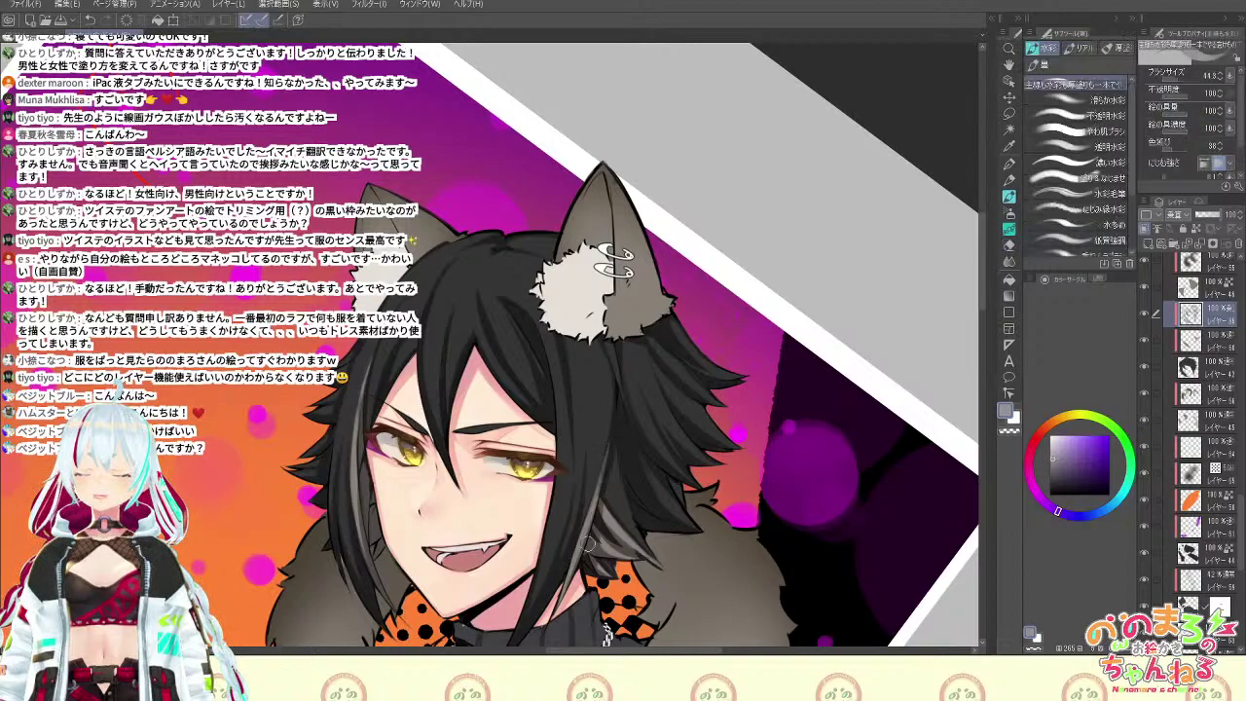
{"action": "scroll", "coordinate": [725, 419], "scroll_direction": "down", "scroll_amount": 2}
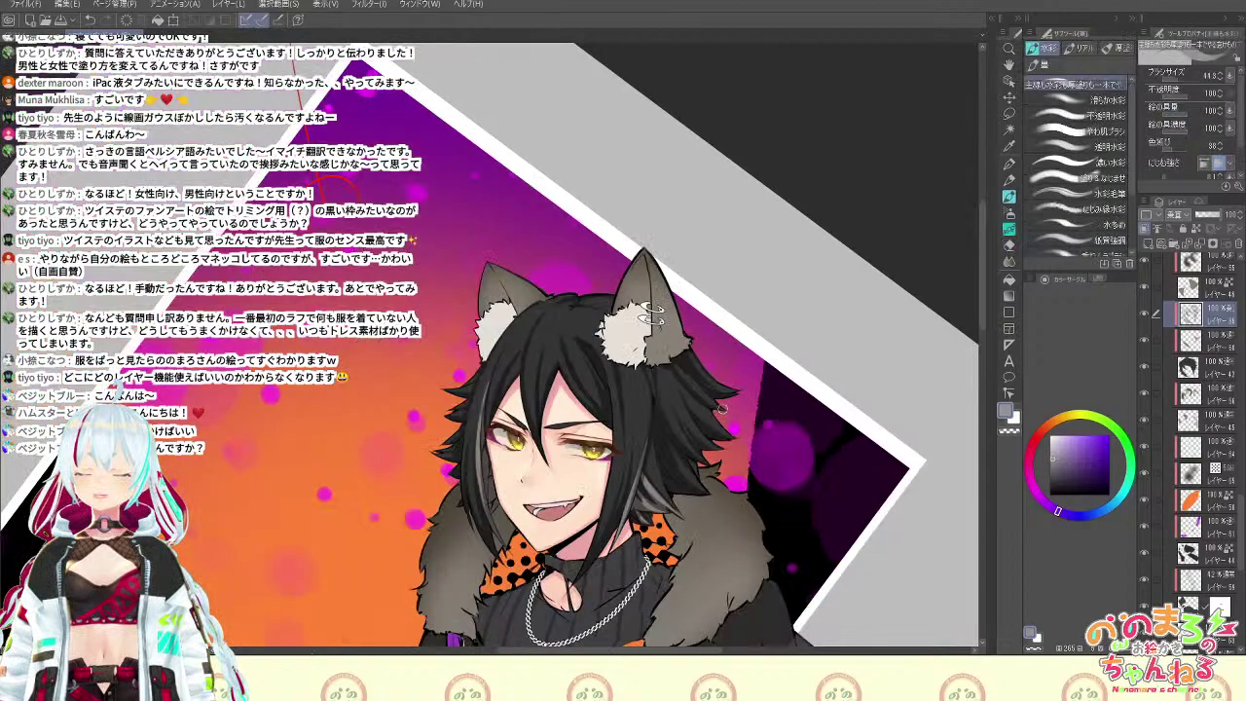
{"action": "scroll", "coordinate": [698, 371], "scroll_direction": "up", "scroll_amount": 2}
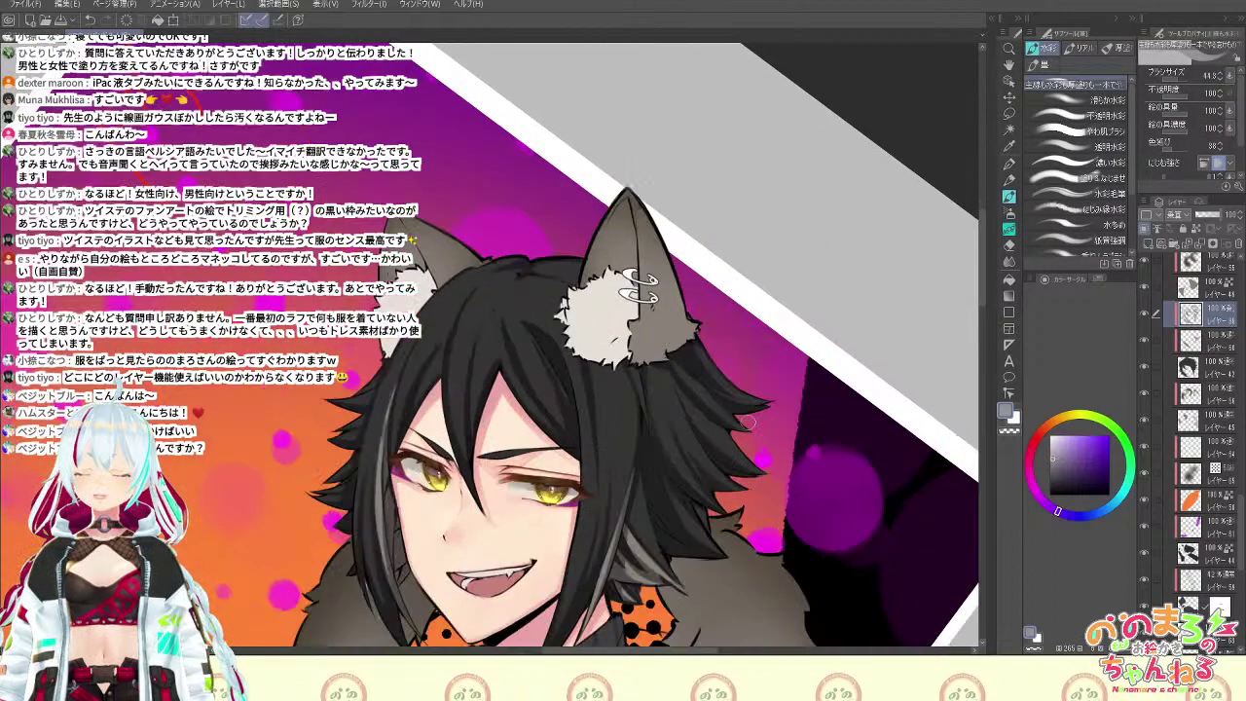
Shade the side lock beside the eye and cheek with the soft skin brush at size 20.7, cleaning up with the eraser
{"action": "key", "text": "shift+space"}
{"action": "left_click_drag", "start_coordinate": [748, 422], "coordinate": [747, 268]}
{"action": "key", "text": "space"}
{"action": "left_click_drag", "start_coordinate": [790, 444], "coordinate": [761, 397]}
{"action": "left_click_drag", "start_coordinate": [652, 377], "coordinate": [679, 456]}
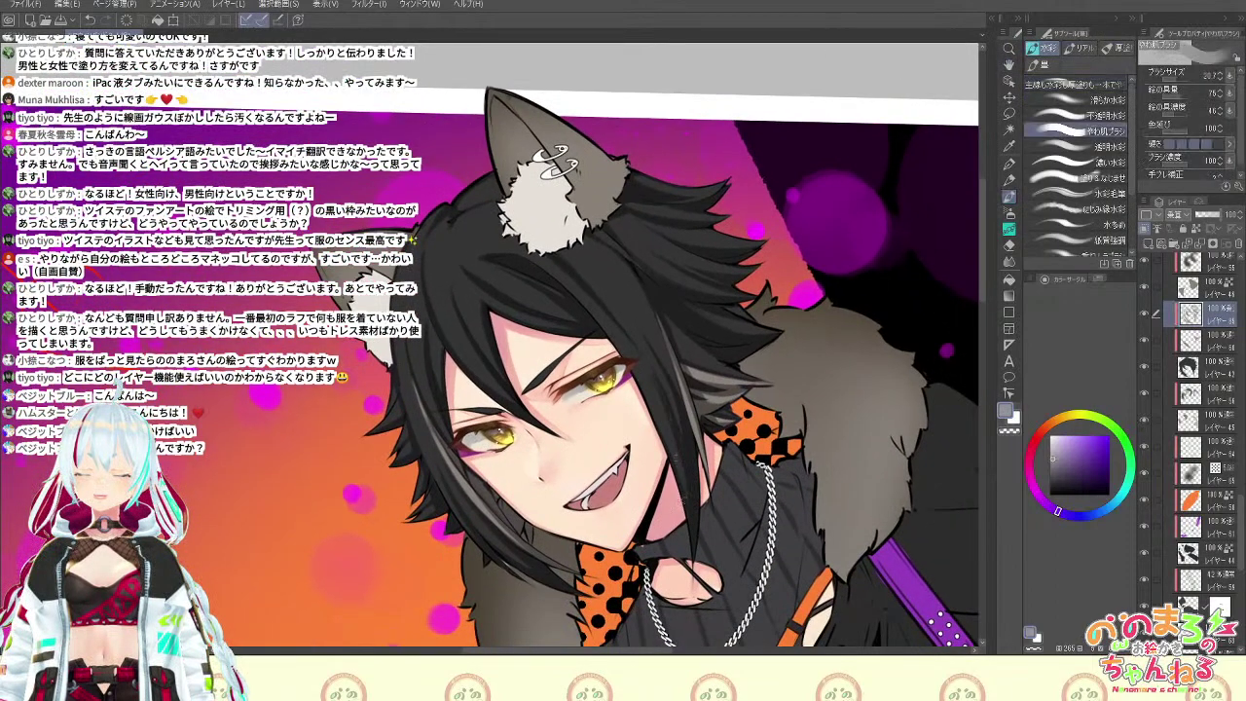
{"action": "left_click_drag", "start_coordinate": [665, 408], "coordinate": [687, 483]}
{"action": "key", "text": "e"}
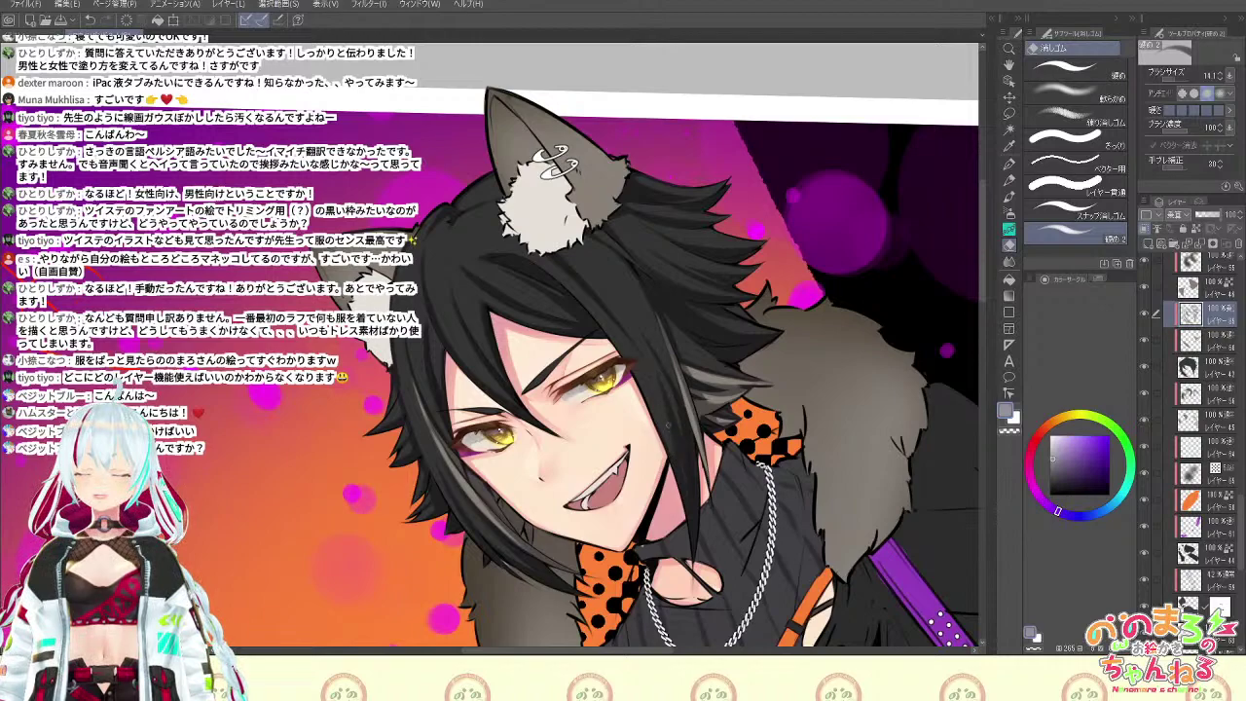
{"action": "key", "text": "b"}
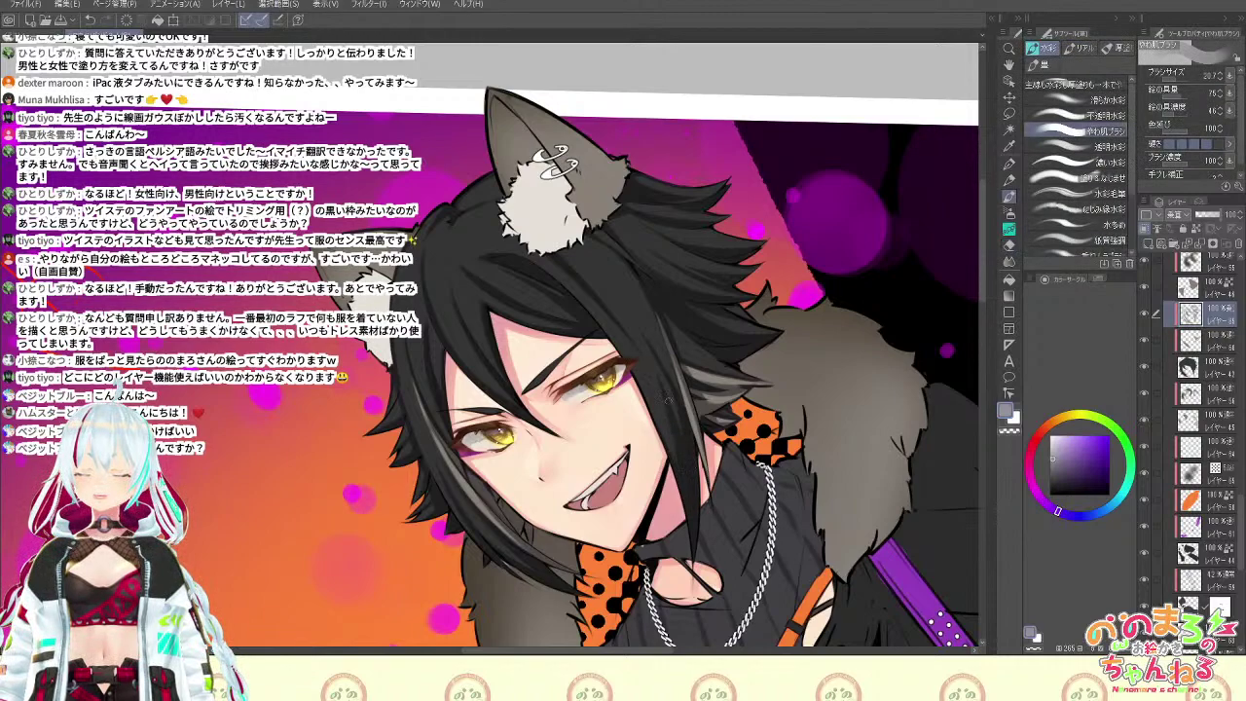
Enlarge the eraser and soften the shadow on the side lock next to the eye, retouching it with the watercolor brush
{"action": "key", "text": "e"}
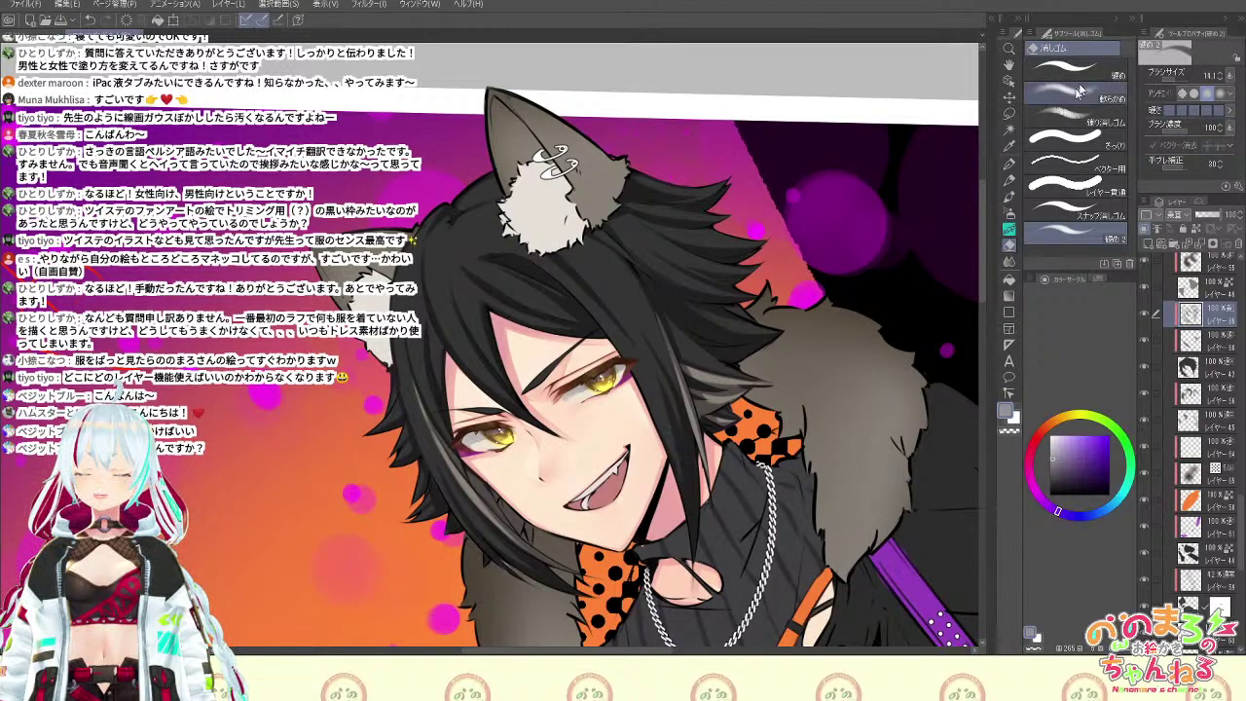
{"action": "left_click_drag", "start_coordinate": [1175, 78], "coordinate": [1179, 79]}
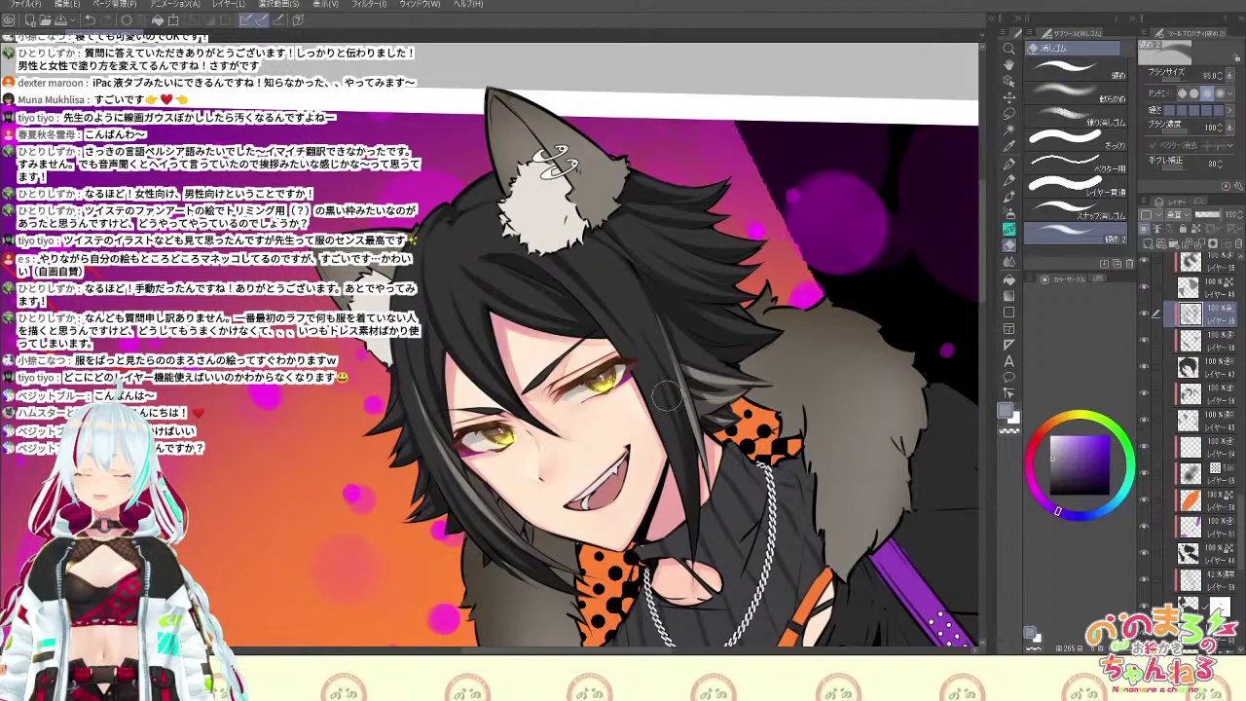
{"action": "key", "text": "b"}
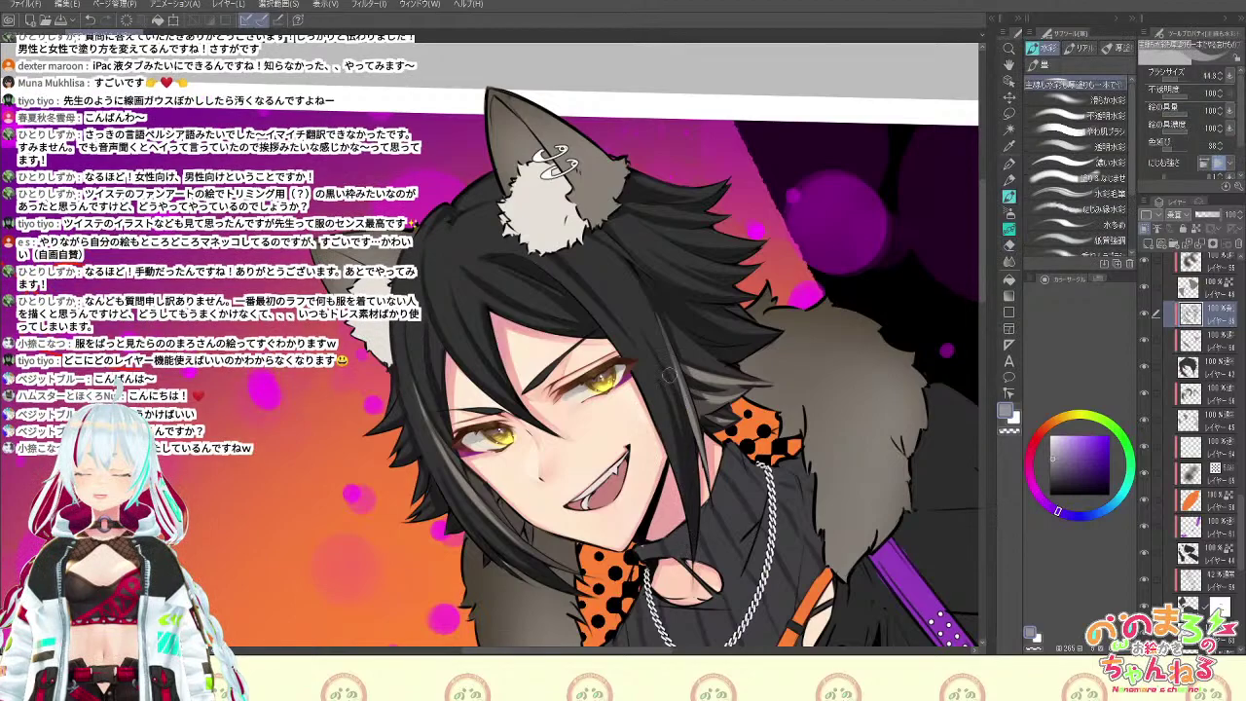
{"action": "scroll", "coordinate": [657, 619], "scroll_direction": "down", "scroll_amount": 3}
{"action": "scroll", "coordinate": [655, 616], "scroll_direction": "down", "scroll_amount": 2}
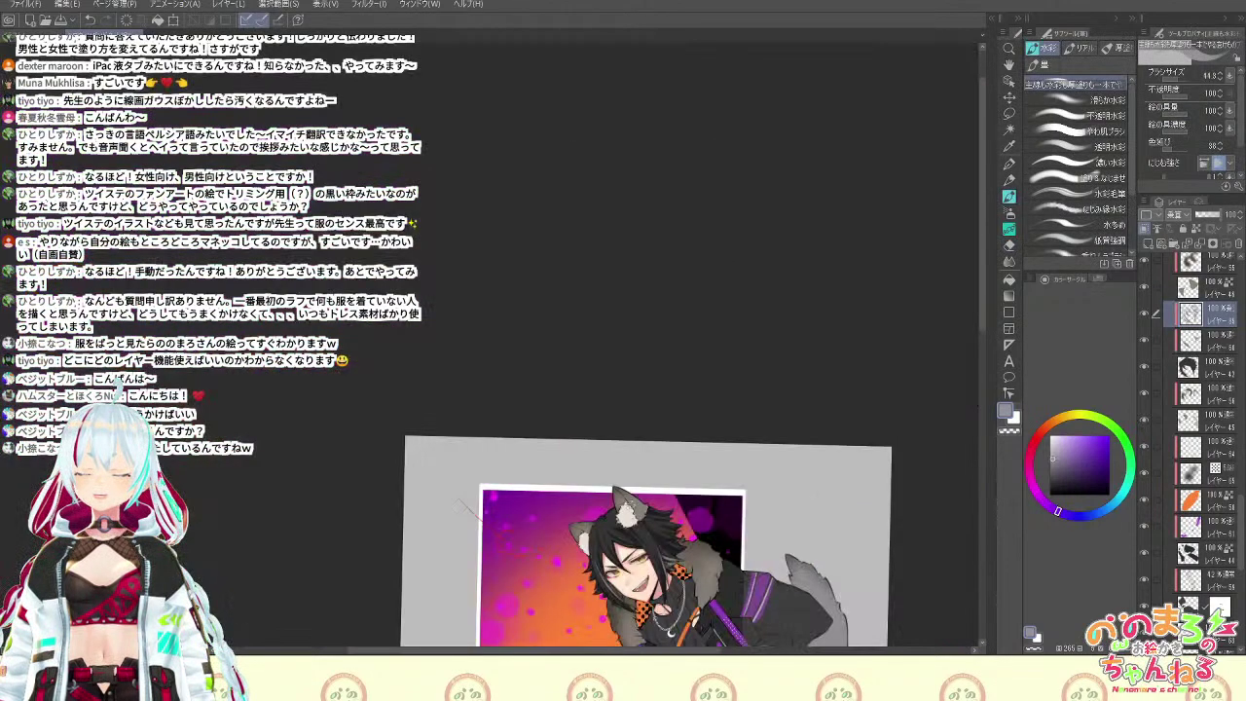
Clean up the crown shadows between the ears with the enlarged eraser and the watercolor brush
{"action": "scroll", "coordinate": [655, 616], "scroll_direction": "up", "scroll_amount": 3}
{"action": "scroll", "coordinate": [496, 398], "scroll_direction": "up", "scroll_amount": 3}
{"action": "scroll", "coordinate": [497, 397], "scroll_direction": "down", "scroll_amount": 1}
{"action": "key", "text": "e"}
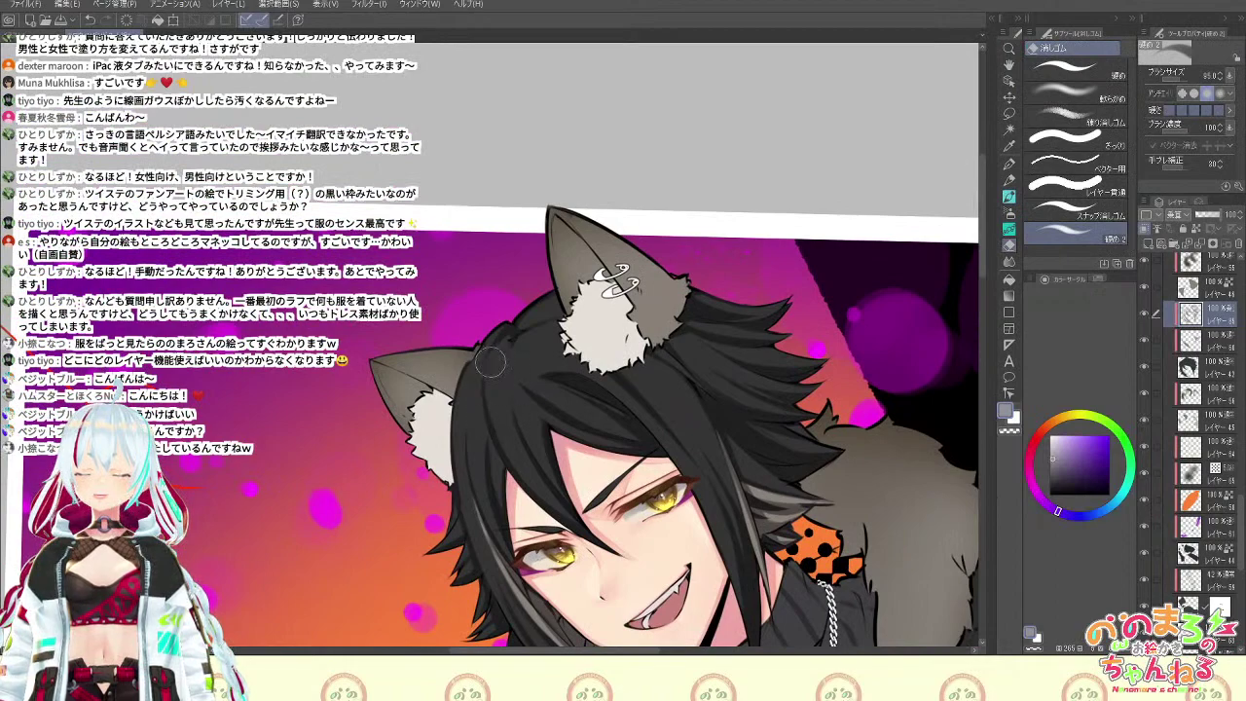
{"action": "key", "text": "b"}
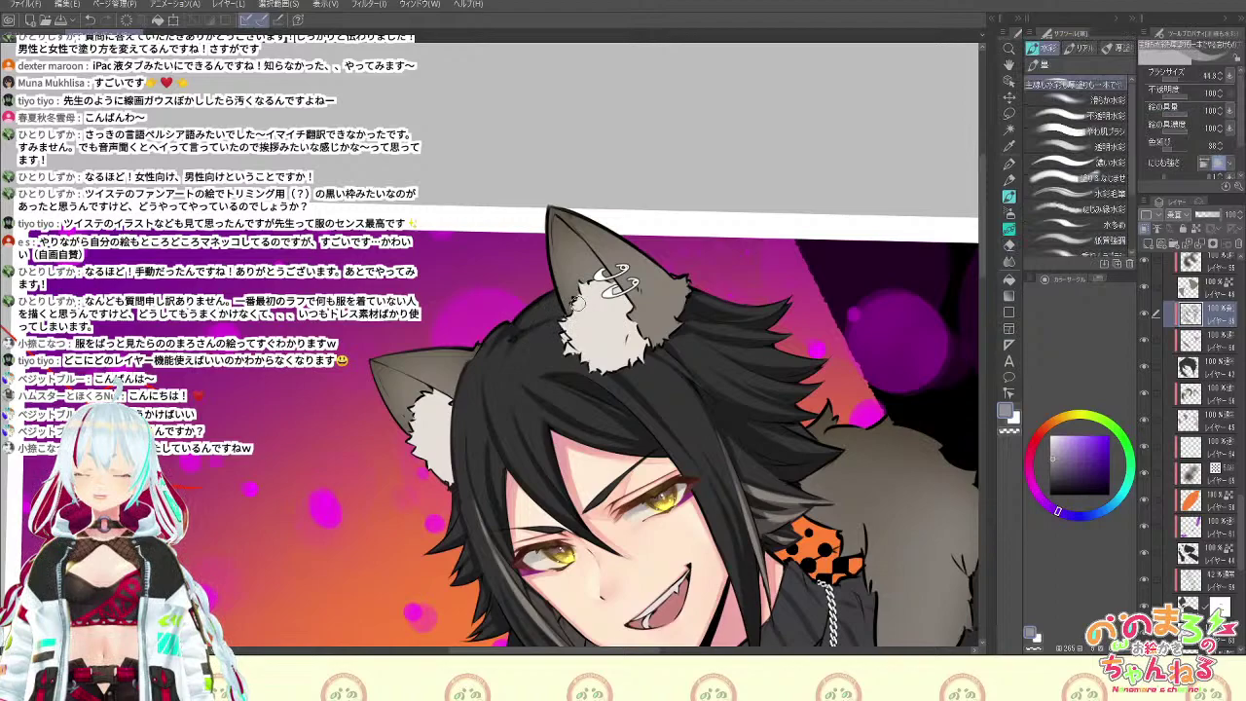
Enlarge the soft skin brush and refine the hair shadows around the pierced ear with it, the watercolor brush and the eraser
{"action": "key", "text": "r"}
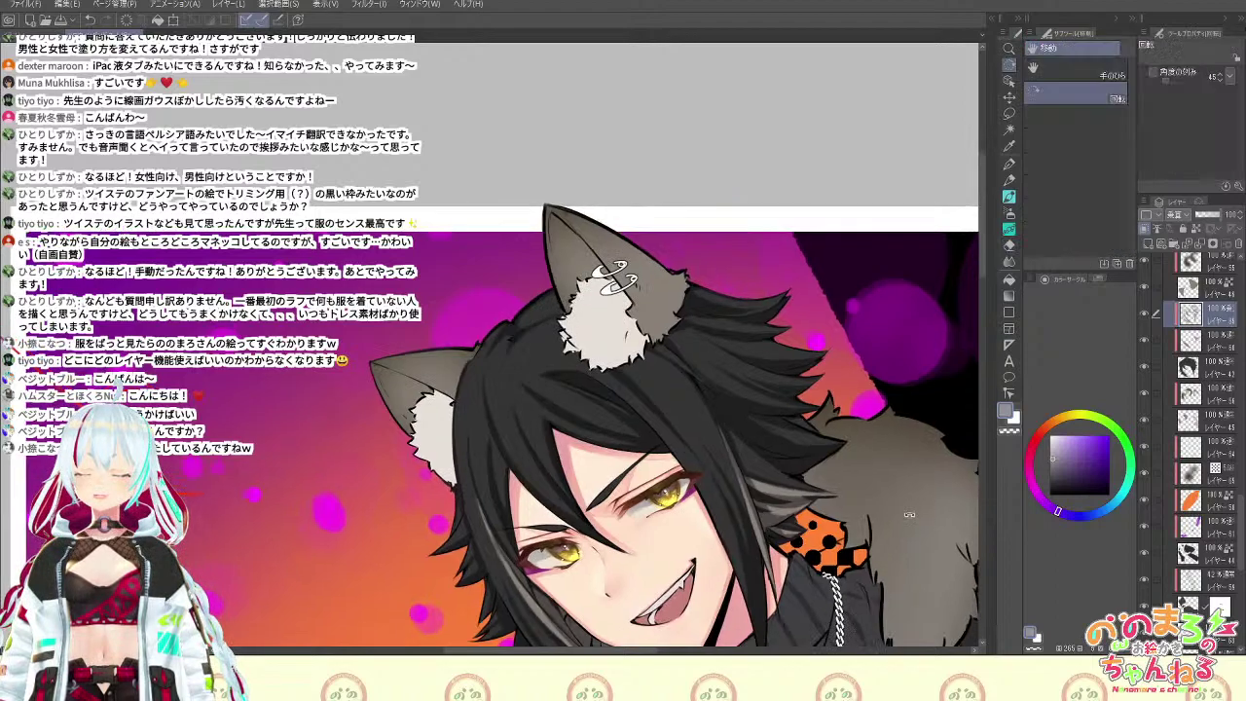
{"action": "left_click_drag", "start_coordinate": [865, 321], "coordinate": [845, 553]}
{"action": "scroll", "coordinate": [858, 606], "scroll_direction": "down", "scroll_amount": 1}
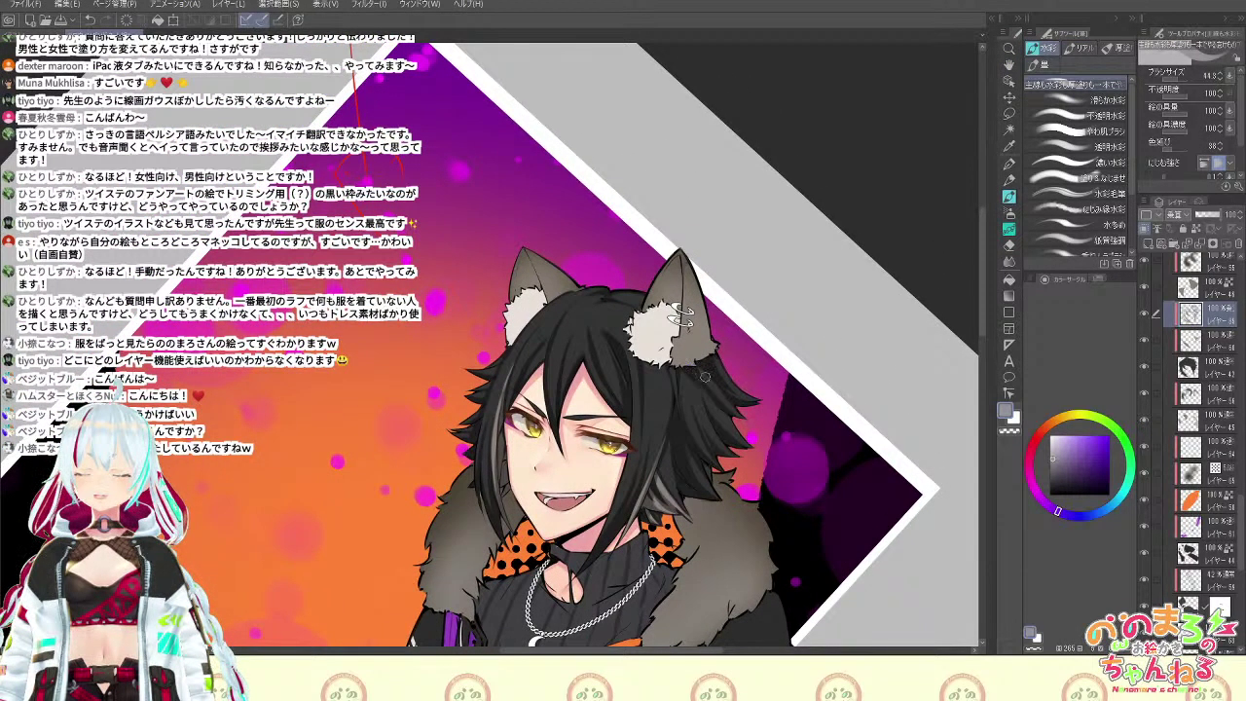
{"action": "scroll", "coordinate": [876, 306], "scroll_direction": "down", "scroll_amount": 3}
{"action": "scroll", "coordinate": [877, 306], "scroll_direction": "up", "scroll_amount": 3}
{"action": "left_click", "coordinate": [1071, 130]}
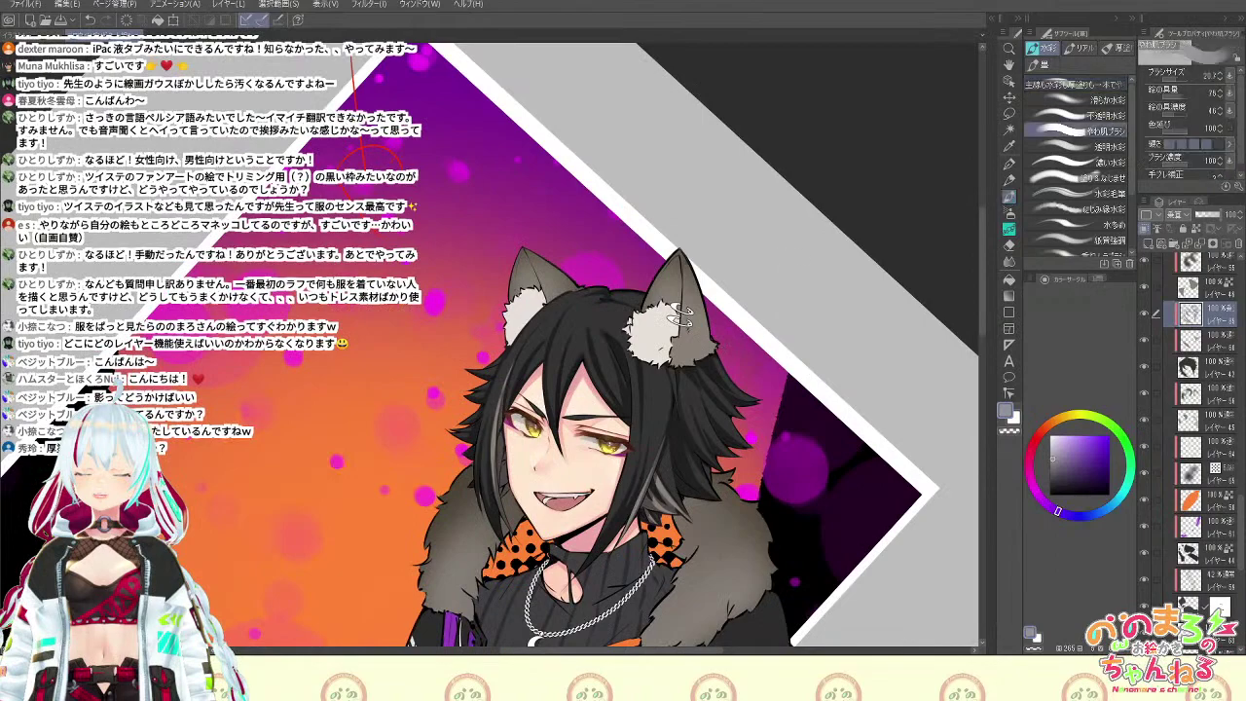
{"action": "left_click", "coordinate": [1179, 83]}
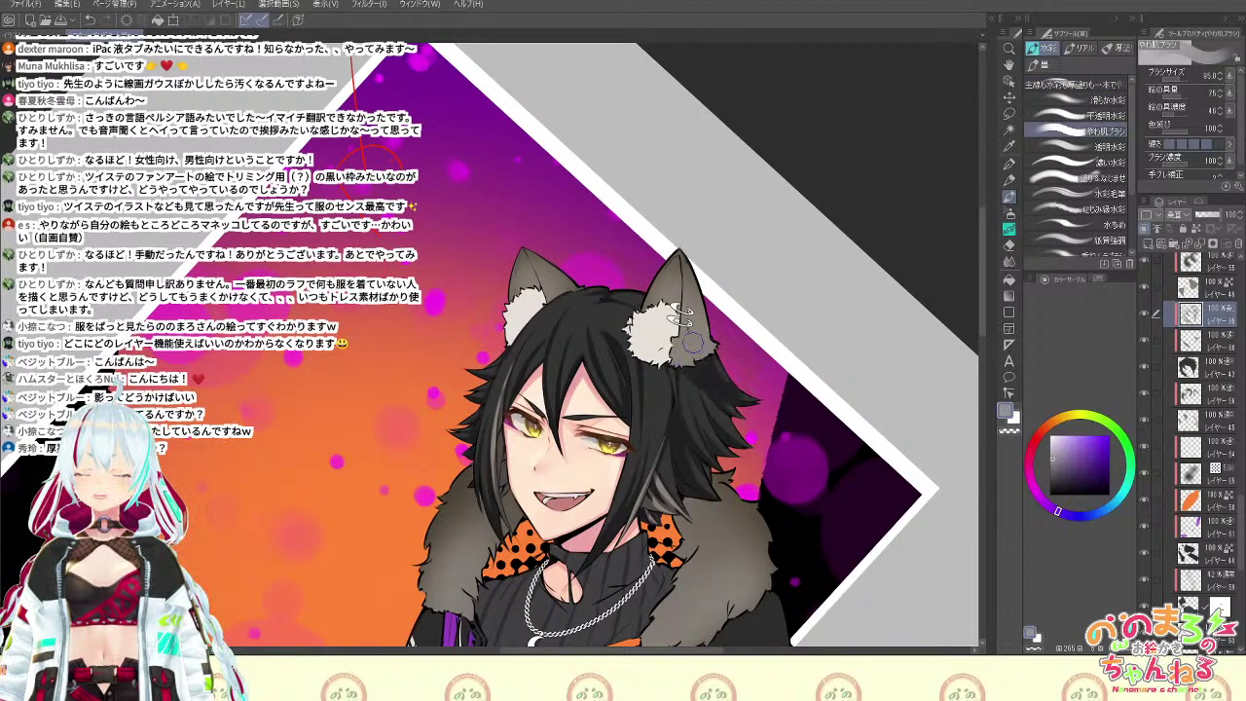
{"action": "key", "text": "b"}
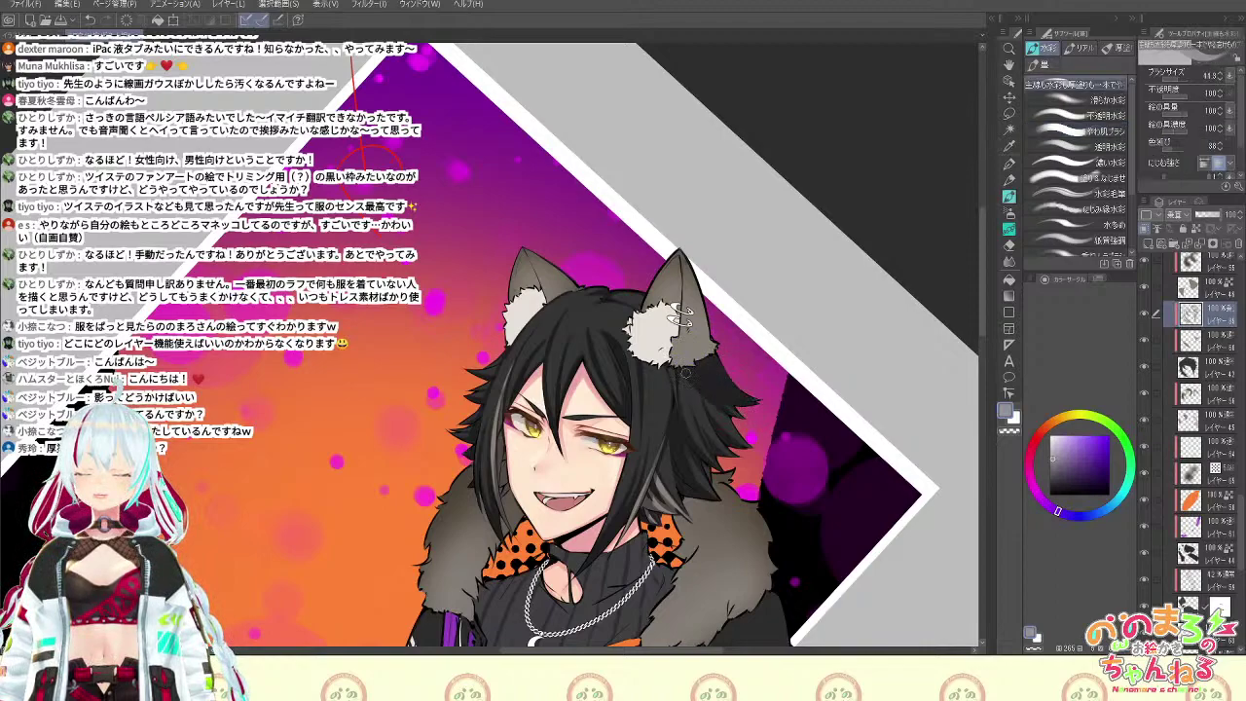
{"action": "scroll", "coordinate": [740, 411], "scroll_direction": "down", "scroll_amount": 1}
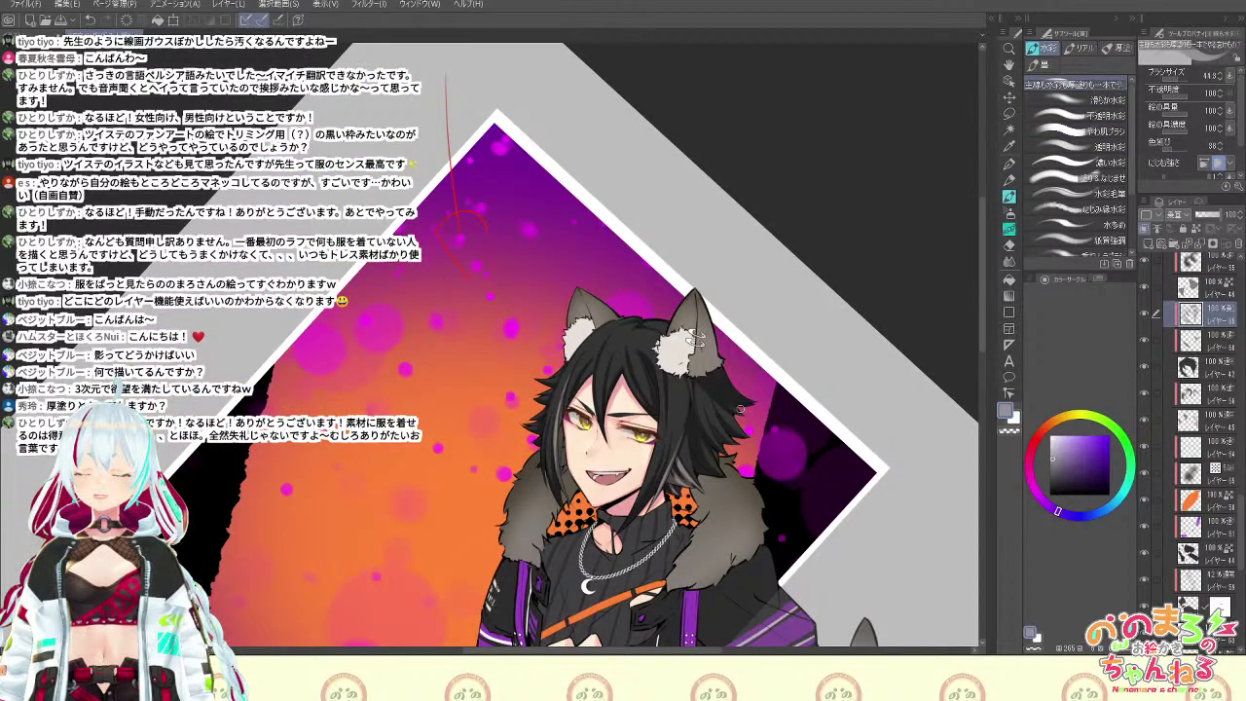
{"action": "scroll", "coordinate": [740, 409], "scroll_direction": "up", "scroll_amount": 1}
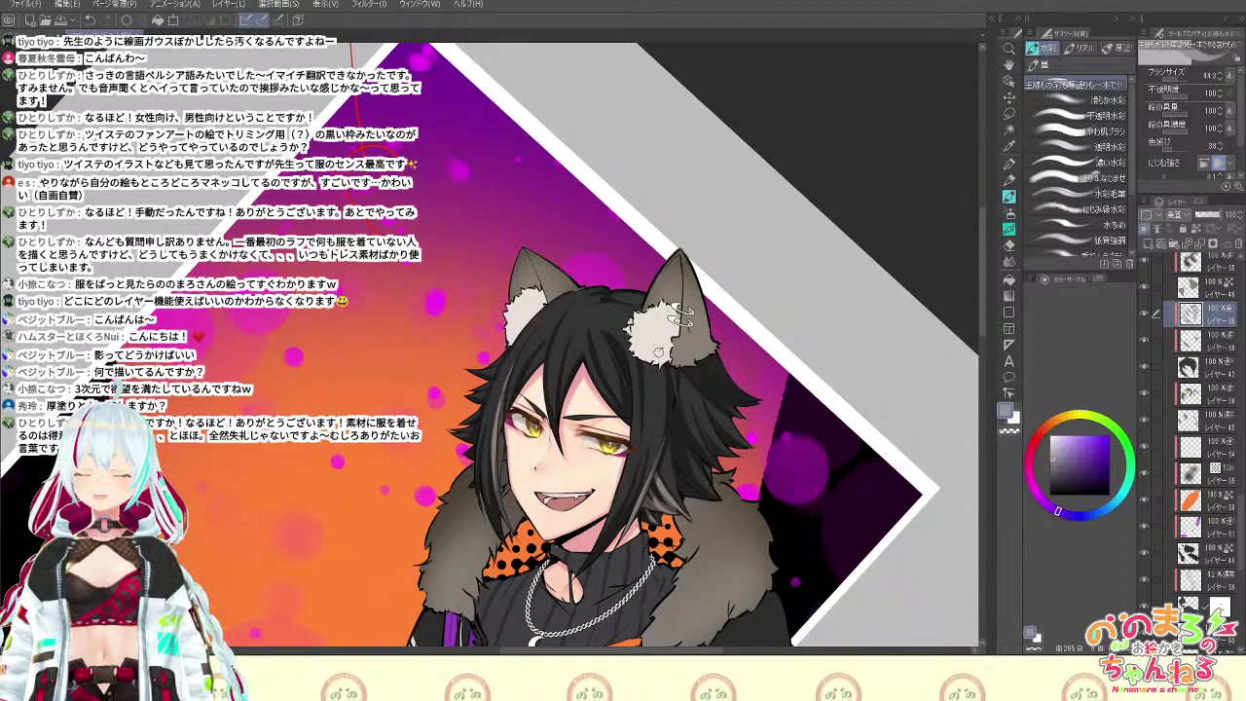
{"action": "key", "text": "e"}
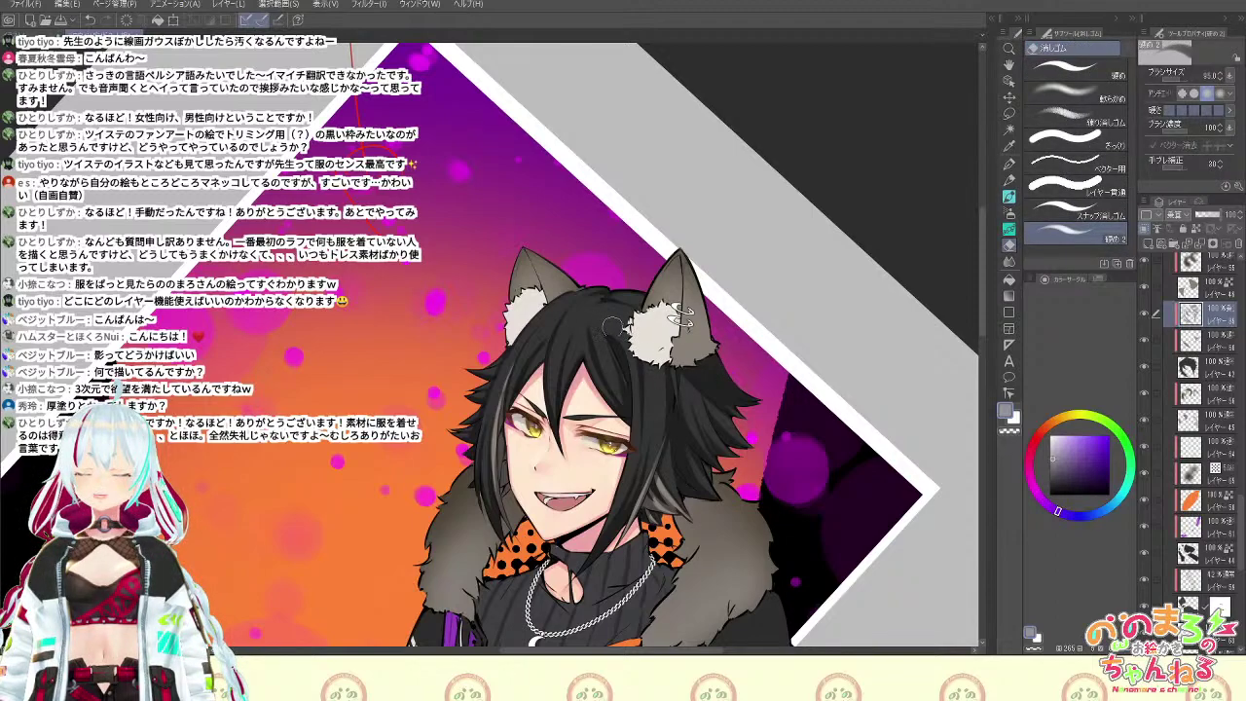
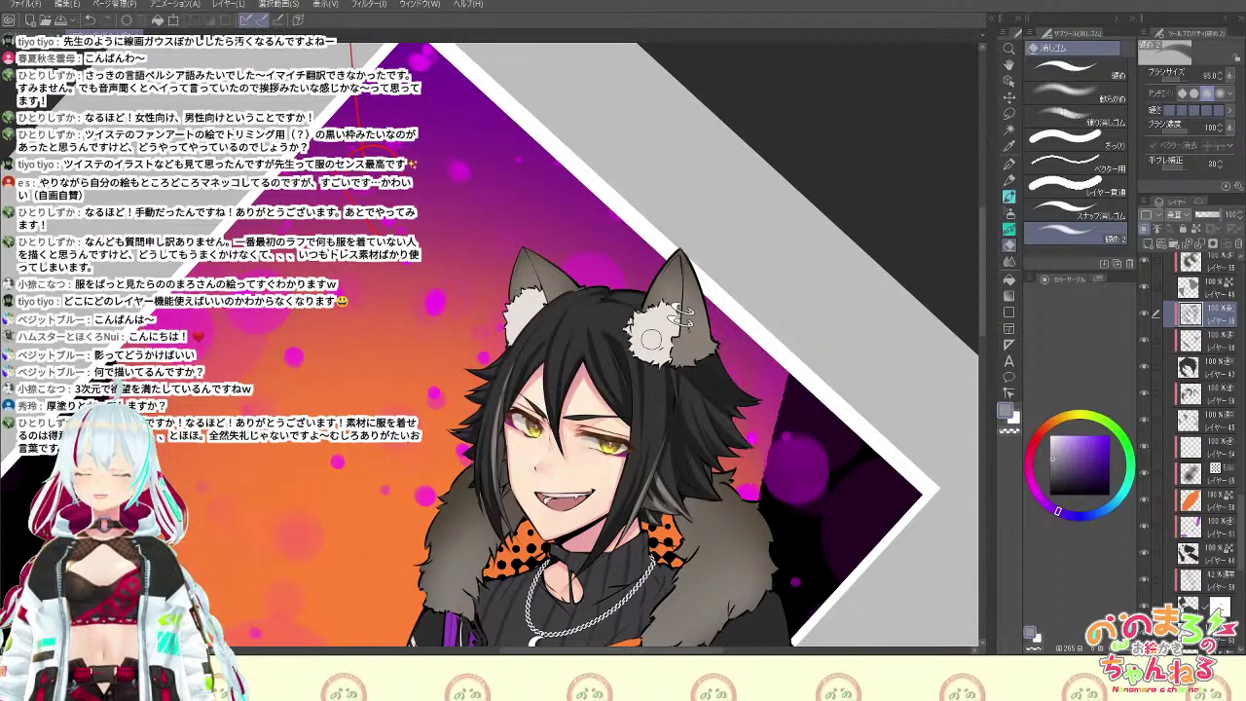
Refine the shadows on the temple hair below the unpierced ear with the watercolor brush and the eraser
{"action": "key", "text": "space"}
{"action": "left_click_drag", "start_coordinate": [739, 309], "coordinate": [764, 288]}
{"action": "left_click_drag", "start_coordinate": [808, 382], "coordinate": [816, 419]}
{"action": "key", "text": "shift+space"}
{"action": "left_click_drag", "start_coordinate": [819, 291], "coordinate": [770, 163]}
{"action": "key", "text": "space"}
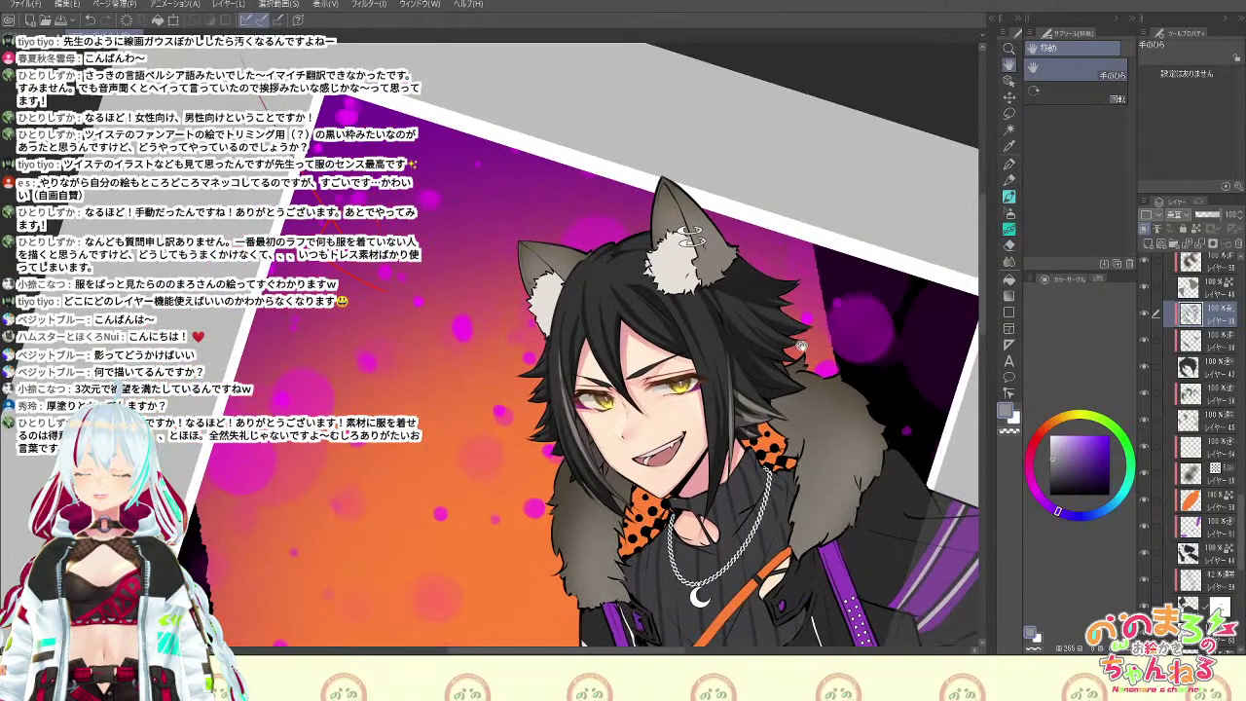
{"action": "left_click_drag", "start_coordinate": [701, 219], "coordinate": [714, 259]}
{"action": "key", "text": "b"}
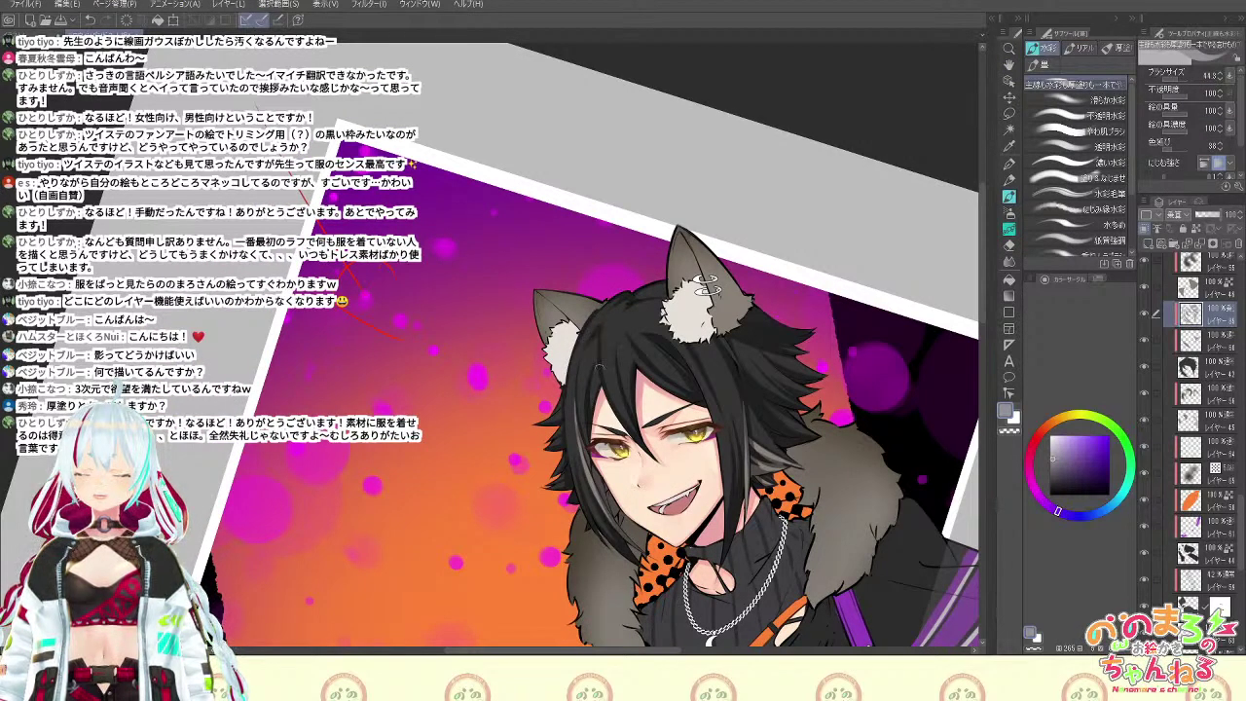
{"action": "key", "text": "e"}
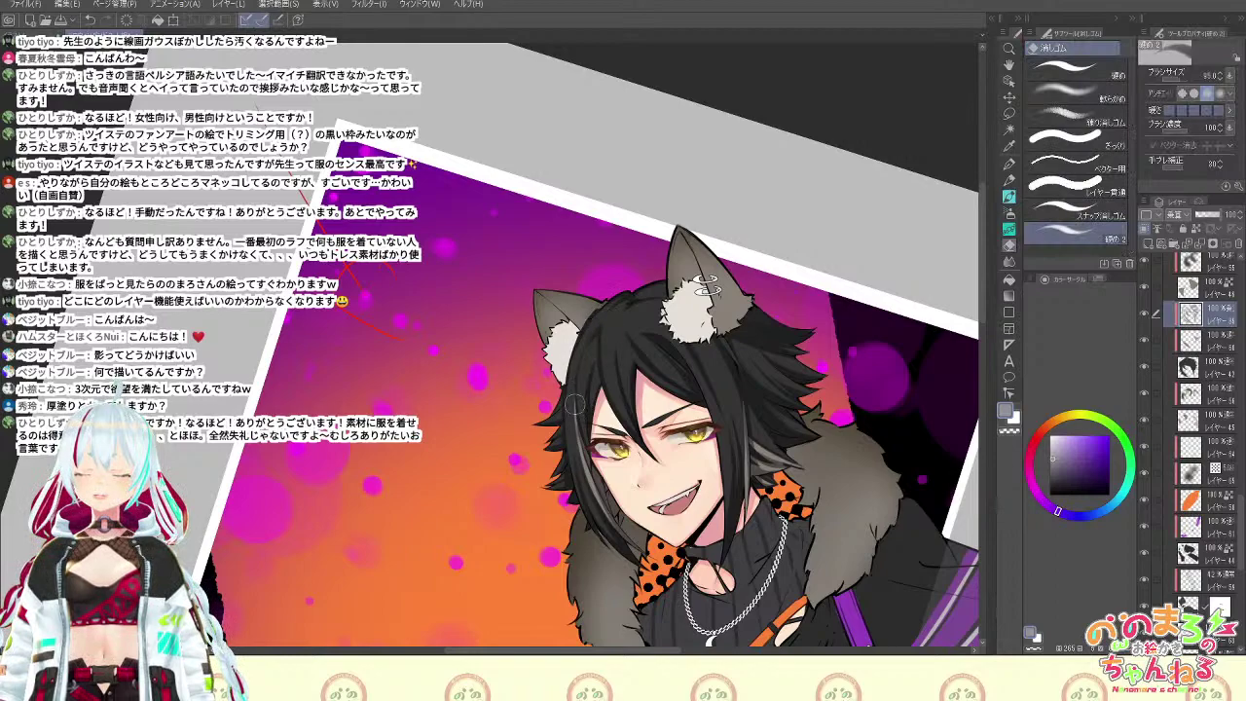
{"action": "scroll", "coordinate": [628, 383], "scroll_direction": "down", "scroll_amount": 4}
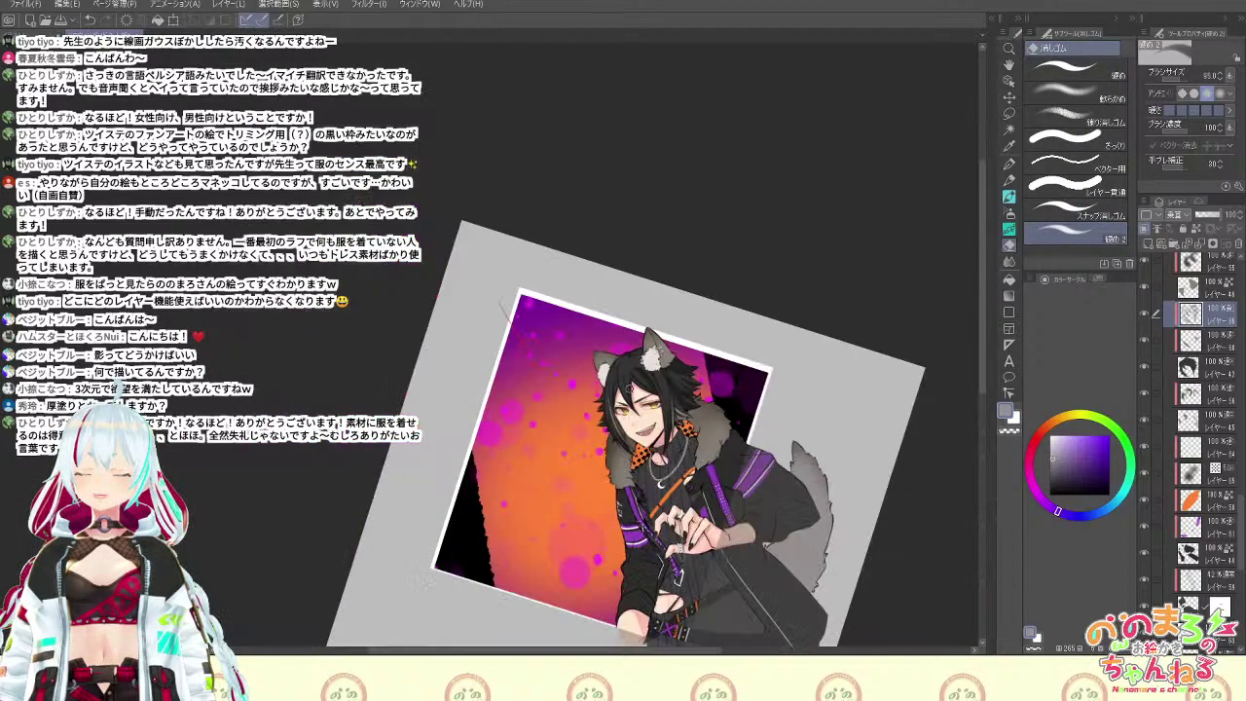
Touch up the shadows on the central fringe strands between the eyebrows with the eraser and the watercolor brush
{"action": "scroll", "coordinate": [628, 384], "scroll_direction": "up", "scroll_amount": 5}
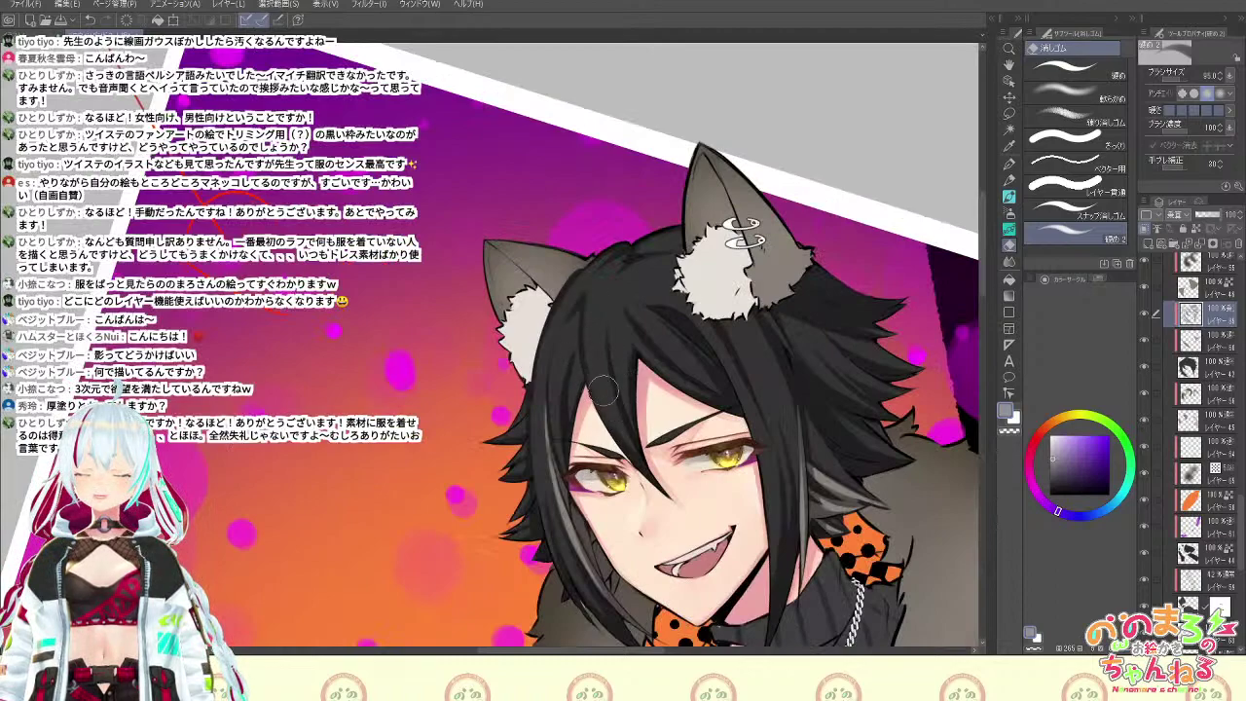
{"action": "key", "text": "b"}
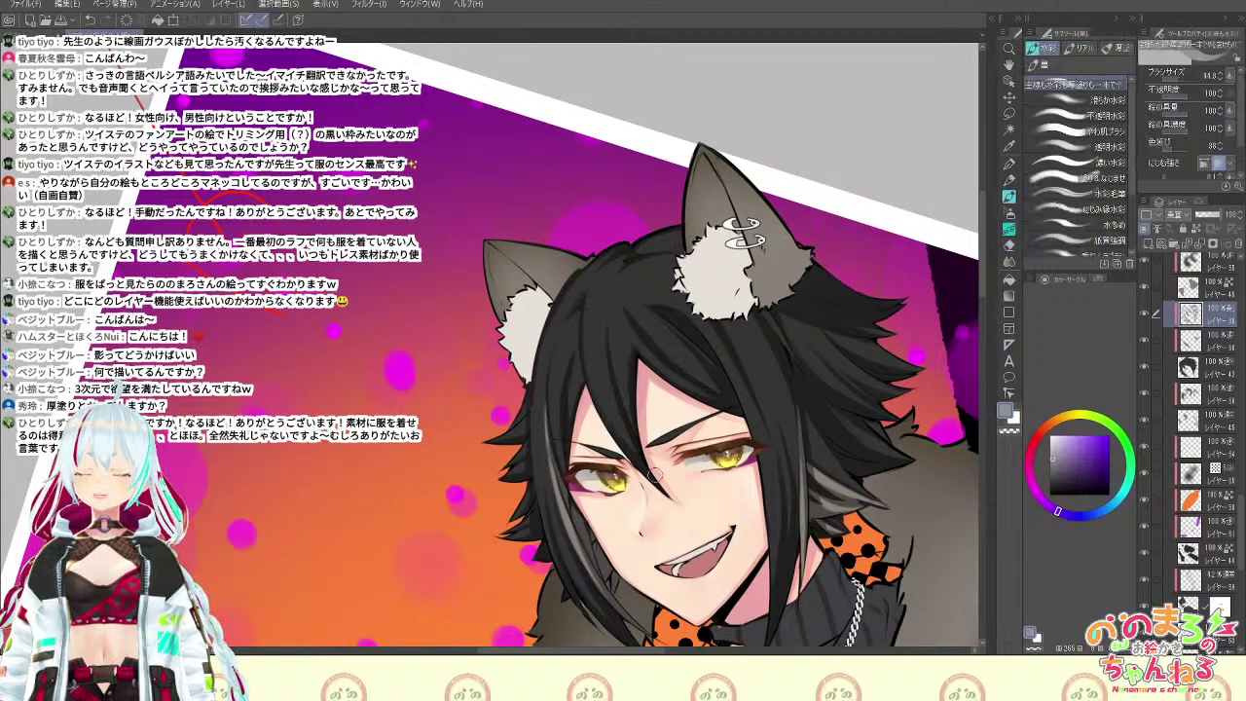
{"action": "scroll", "coordinate": [935, 619], "scroll_direction": "down", "scroll_amount": 4}
{"action": "scroll", "coordinate": [938, 623], "scroll_direction": "up", "scroll_amount": 4}
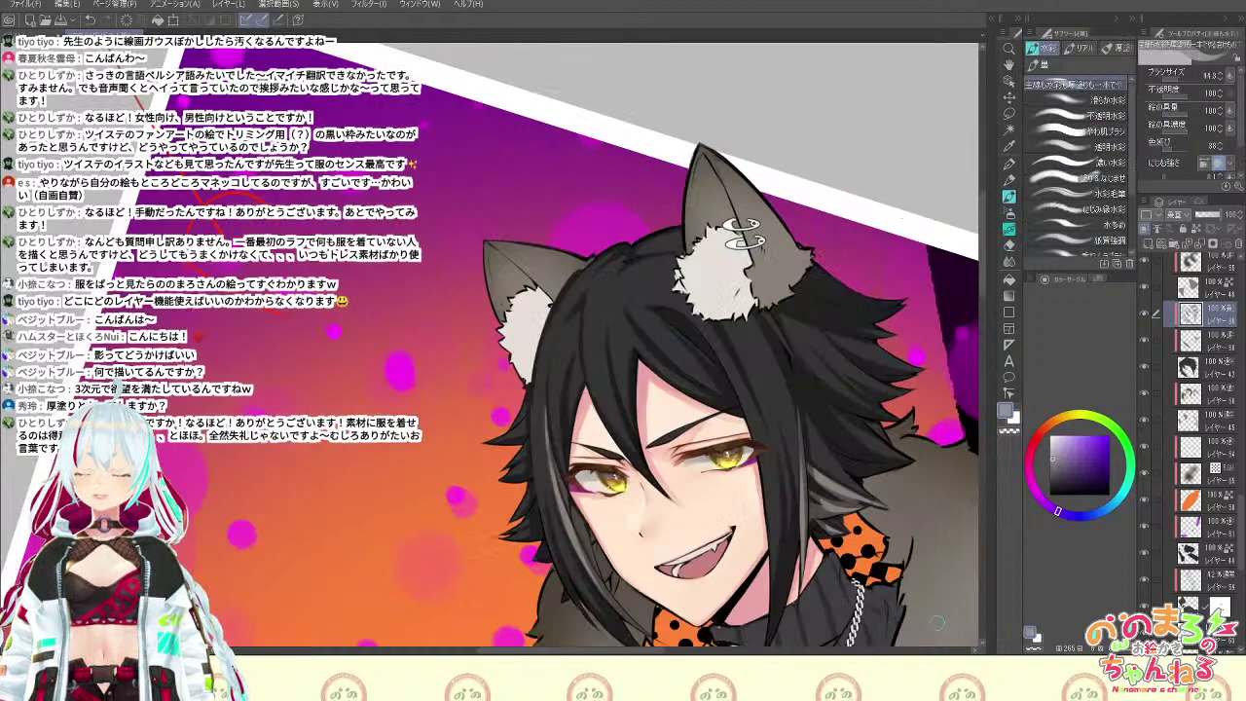
Mirror the canvas view and refine the side lock beside the eye with the watercolor brush, the eraser and the soft skin brush
{"action": "key", "text": "h"}
{"action": "left_click_drag", "start_coordinate": [574, 506], "coordinate": [1004, 472]}
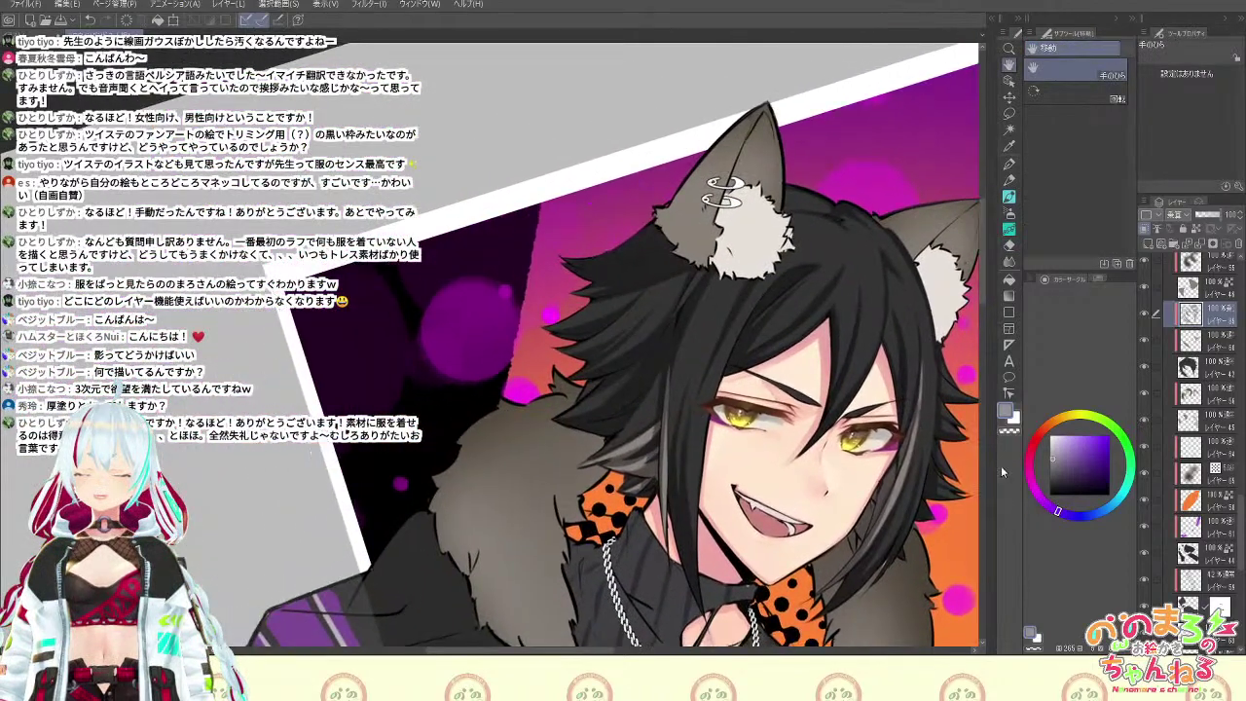
{"action": "key", "text": "e"}
{"action": "key", "text": "b"}
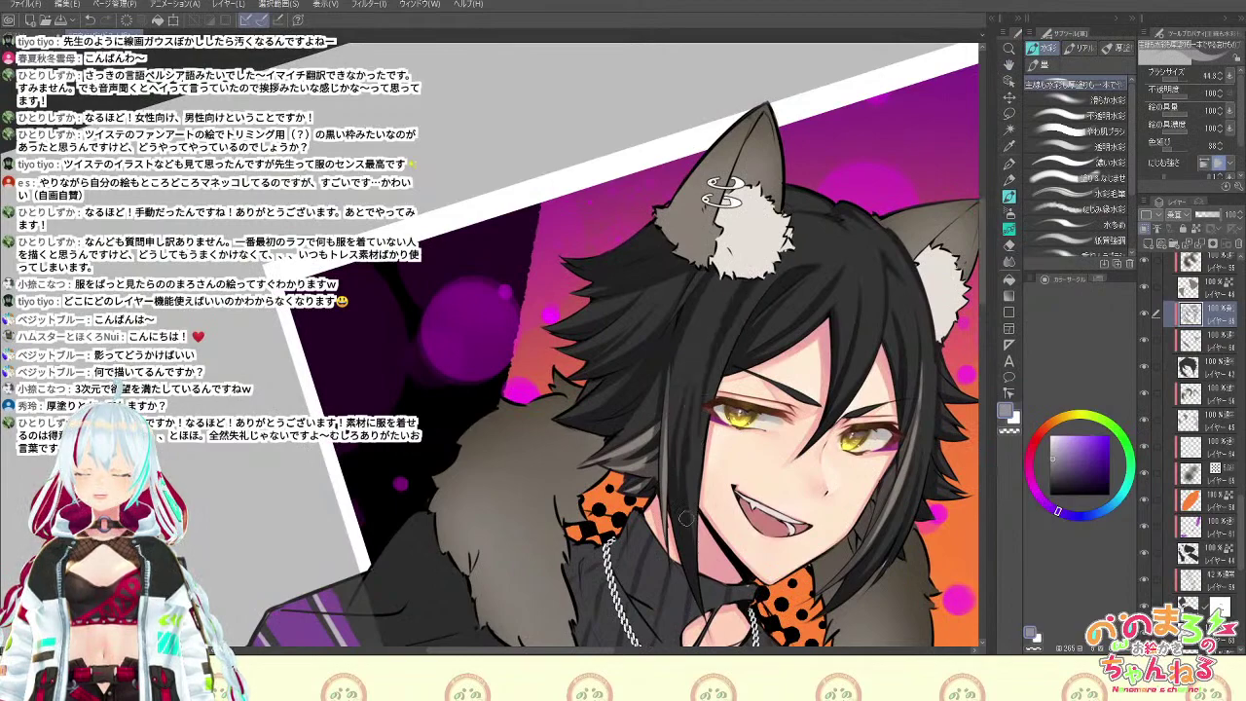
{"action": "key", "text": "e"}
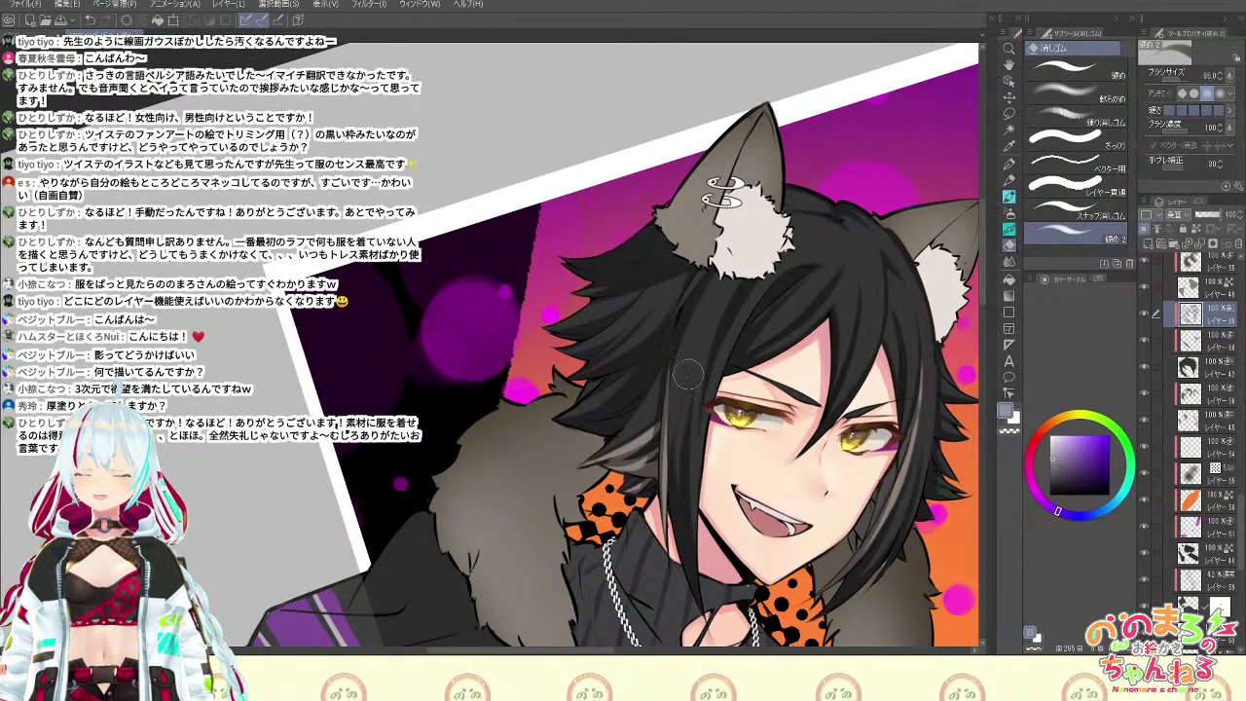
{"action": "key", "text": "b"}
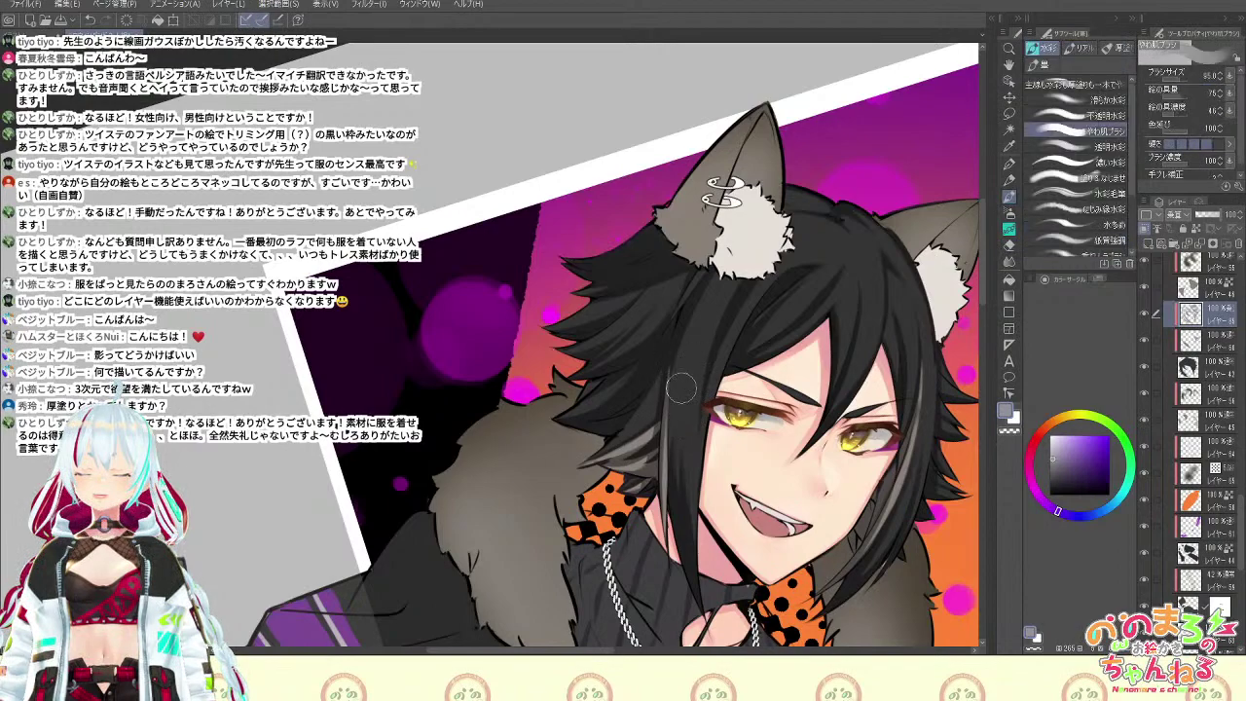
{"action": "key", "text": "space"}
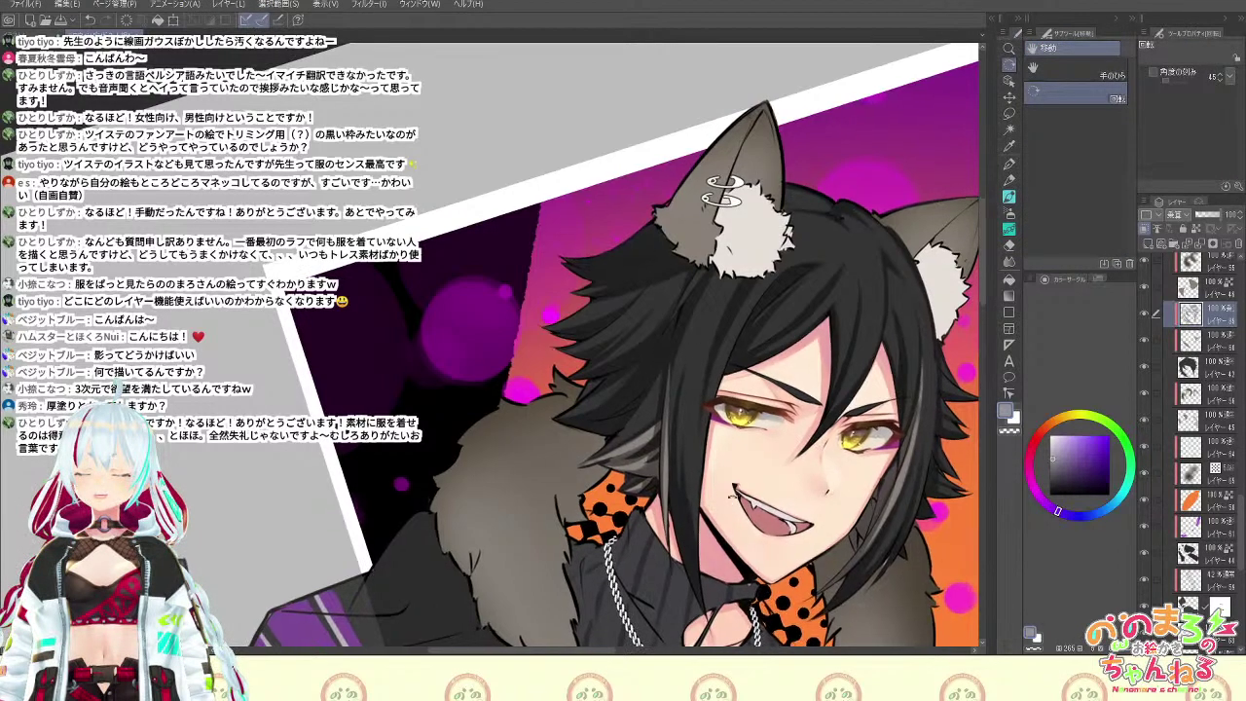
{"action": "left_click_drag", "start_coordinate": [732, 497], "coordinate": [688, 279]}
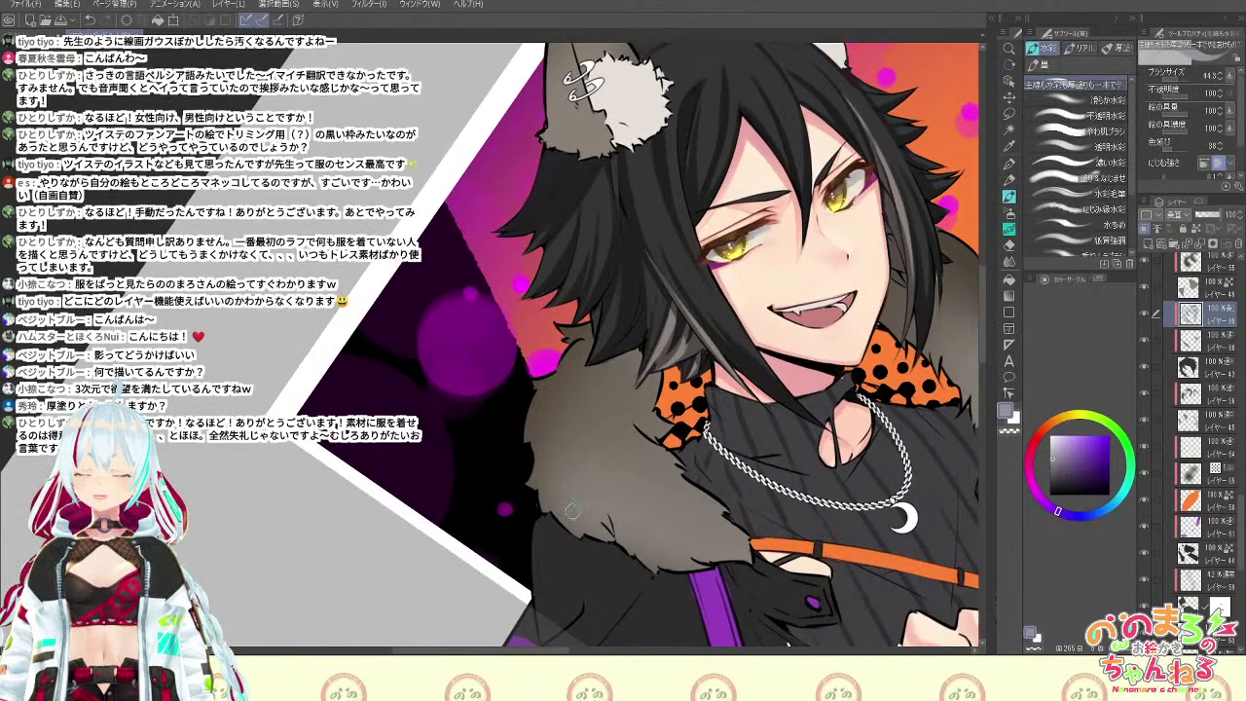
Examine the shaded hair from zoomed-out, mirrored and rotated views of the illustration
{"action": "scroll", "coordinate": [574, 512], "scroll_direction": "down", "scroll_amount": 3}
{"action": "scroll", "coordinate": [573, 513], "scroll_direction": "up", "scroll_amount": 2}
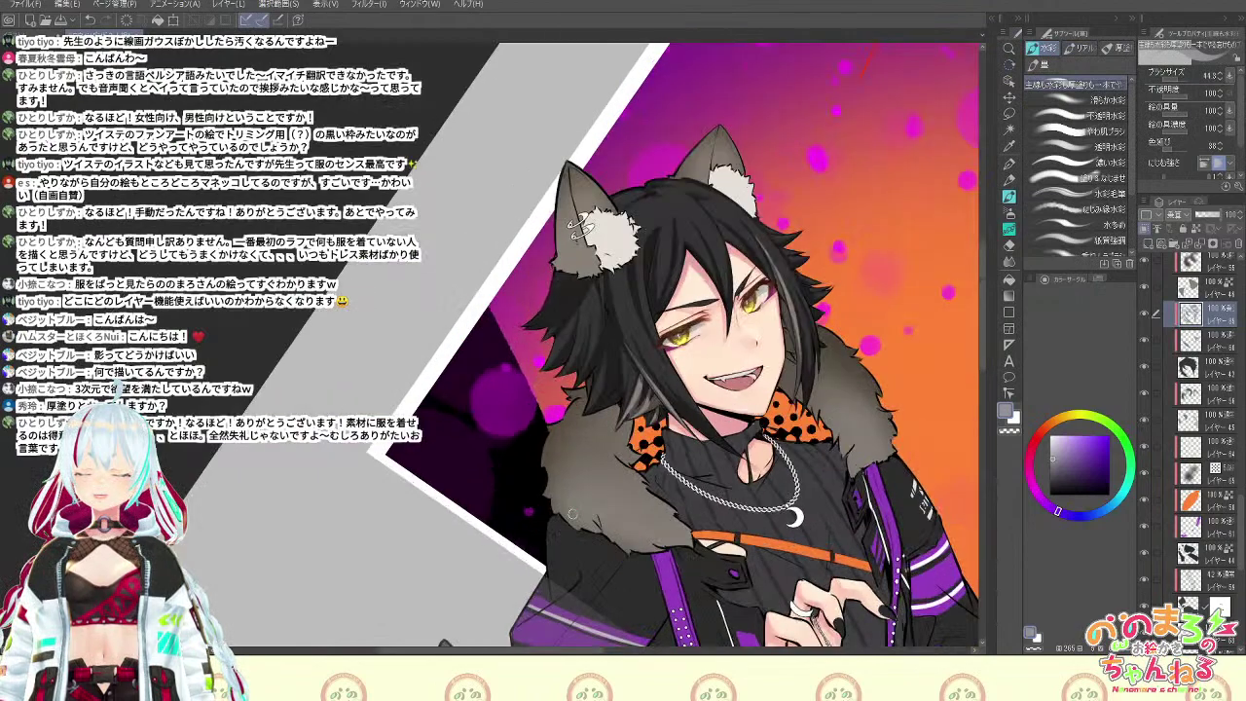
{"action": "left_click_drag", "start_coordinate": [572, 513], "coordinate": [907, 513]}
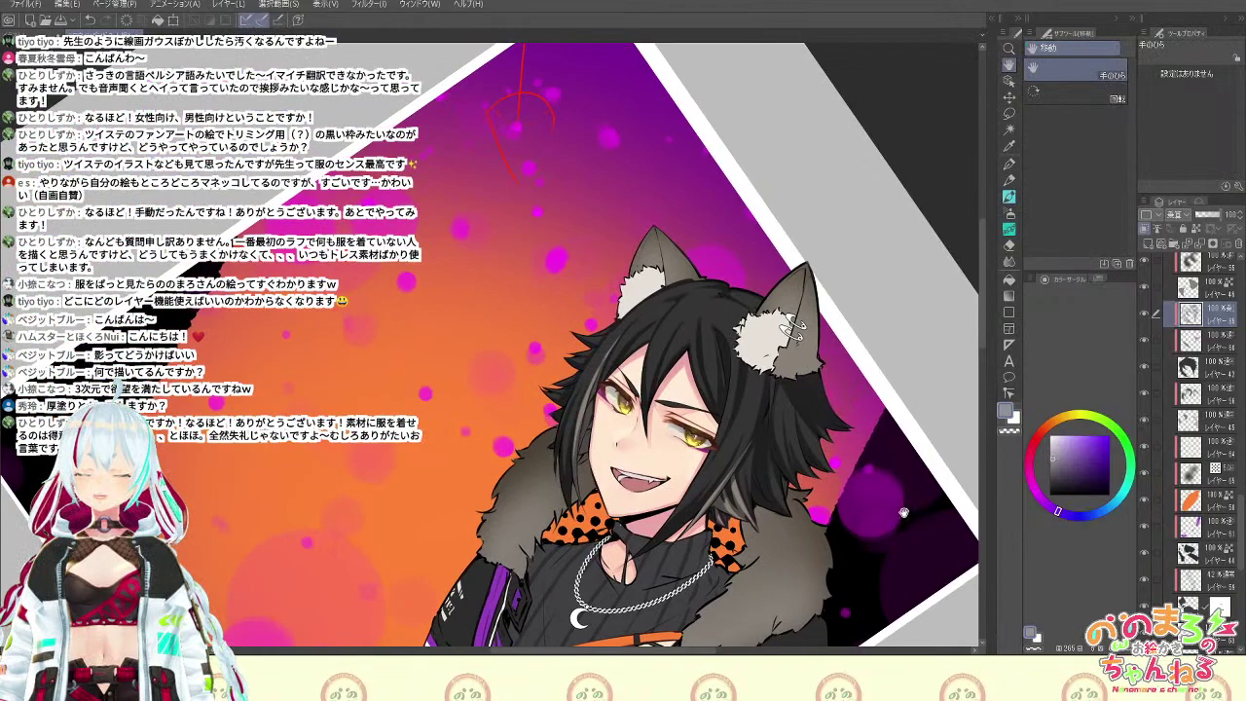
{"action": "key", "text": "space"}
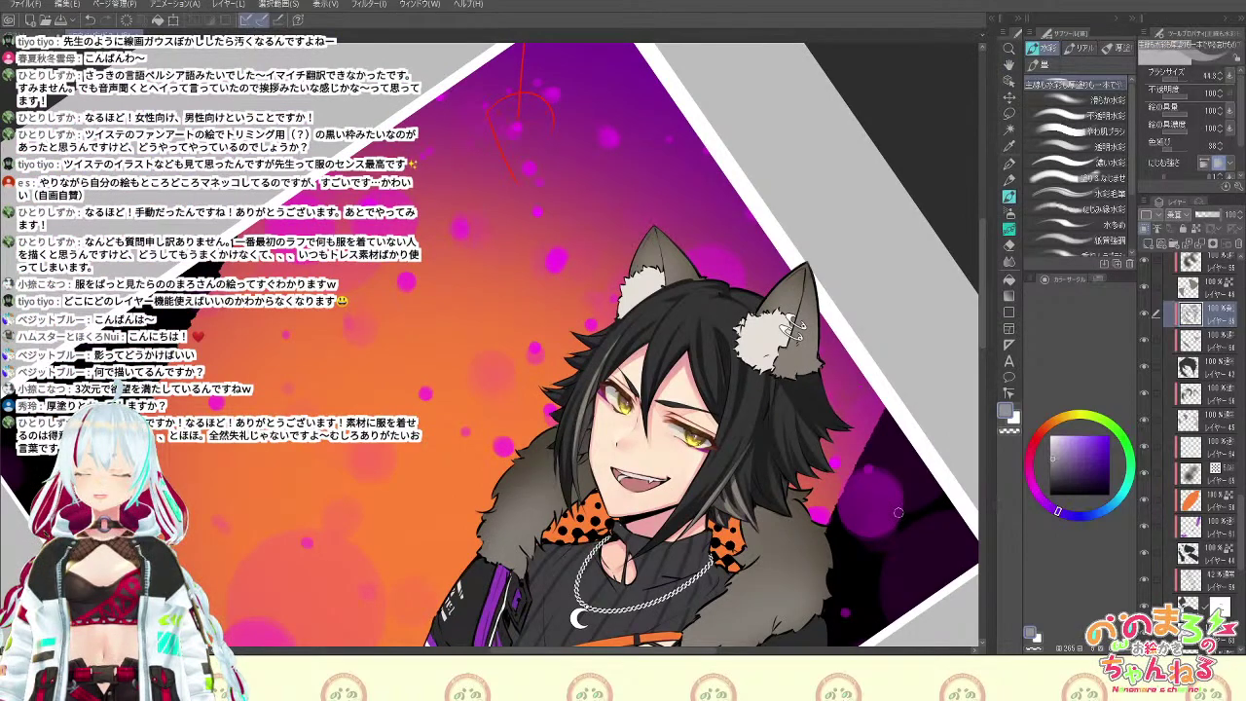
{"action": "key", "text": "ctrl+at"}
{"action": "key", "text": "space"}
{"action": "left_click_drag", "start_coordinate": [839, 213], "coordinate": [835, 370]}
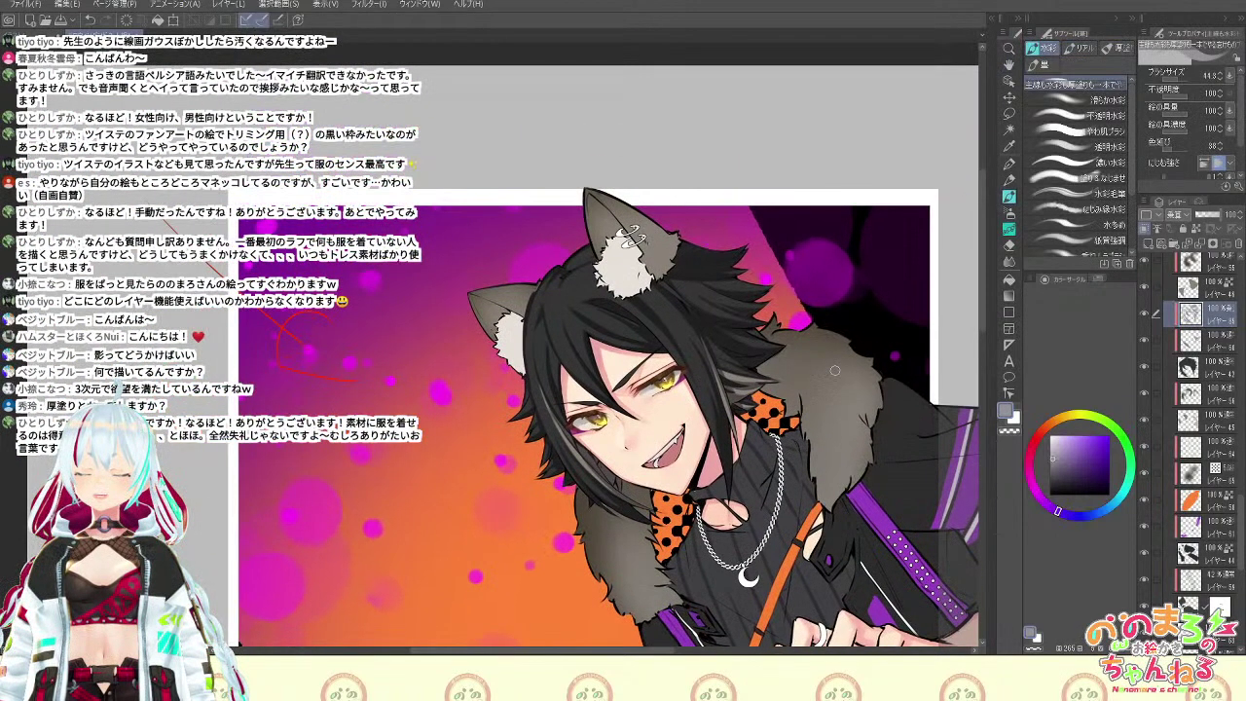
{"action": "scroll", "coordinate": [836, 370], "scroll_direction": "up", "scroll_amount": 1}
{"action": "key", "text": "space"}
{"action": "left_click_drag", "start_coordinate": [819, 460], "coordinate": [871, 391]}
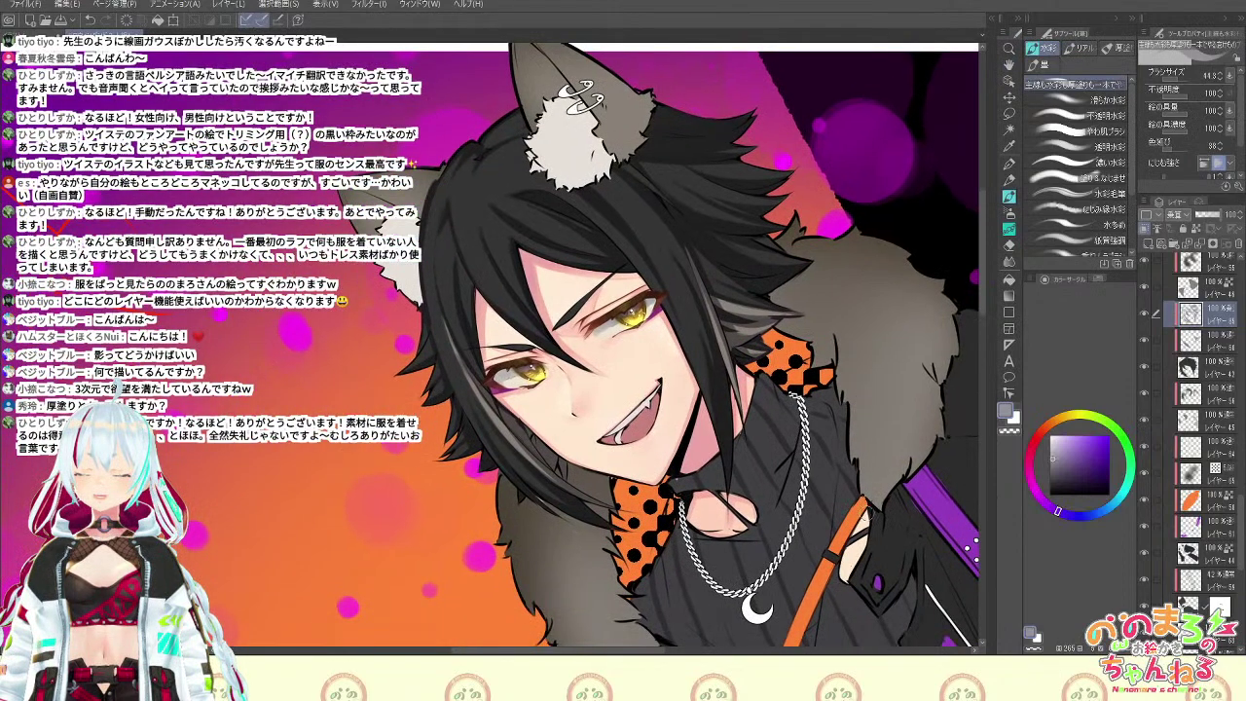
{"action": "key", "text": "shift+space"}
{"action": "mouse_move", "coordinate": [849, 477]}
{"action": "left_mouse_down"}
{"action": "mouse_move", "coordinate": [775, 547]}
{"action": "mouse_move", "coordinate": [835, 511]}
{"action": "mouse_move", "coordinate": [813, 583]}
{"action": "left_mouse_up"}
{"action": "key", "text": "shift+space"}
{"action": "left_click_drag", "start_coordinate": [834, 463], "coordinate": [814, 334]}
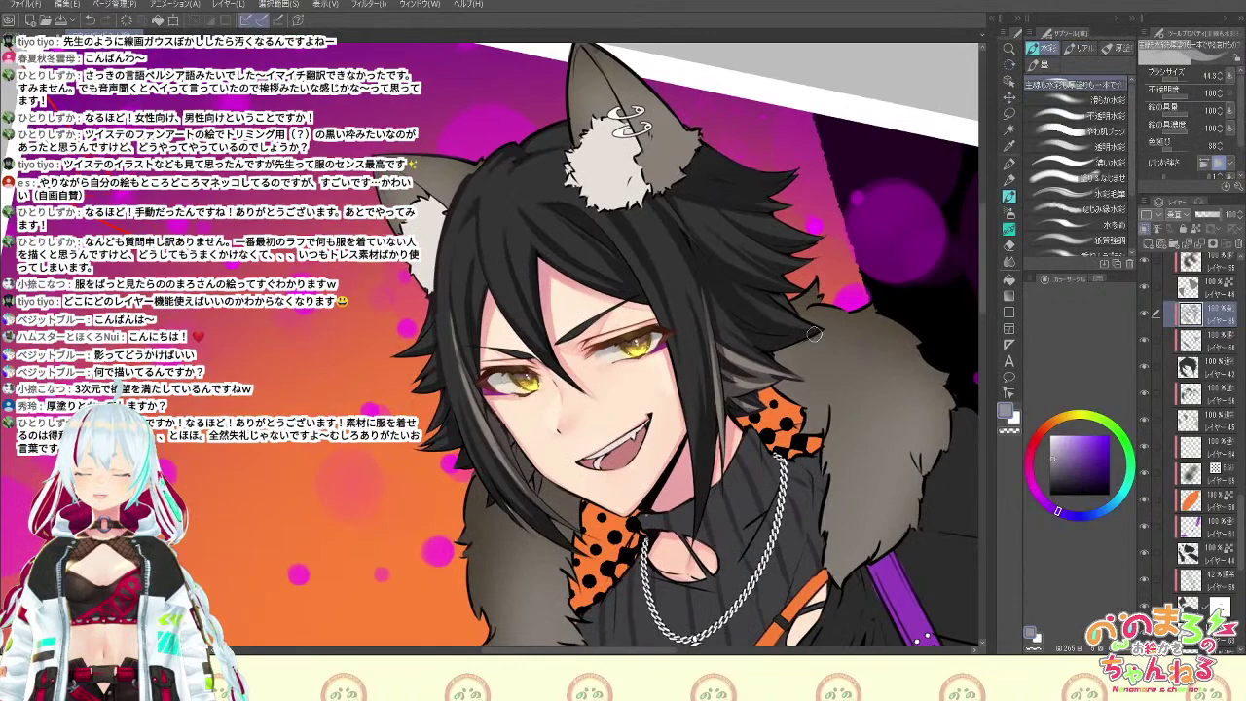
Add a new raster layer clipped to the layer below and choose a pale cream color for the hair highlights
{"action": "left_click", "coordinate": [1149, 244]}
{"action": "left_click", "coordinate": [1146, 230]}
{"action": "key", "text": "space"}
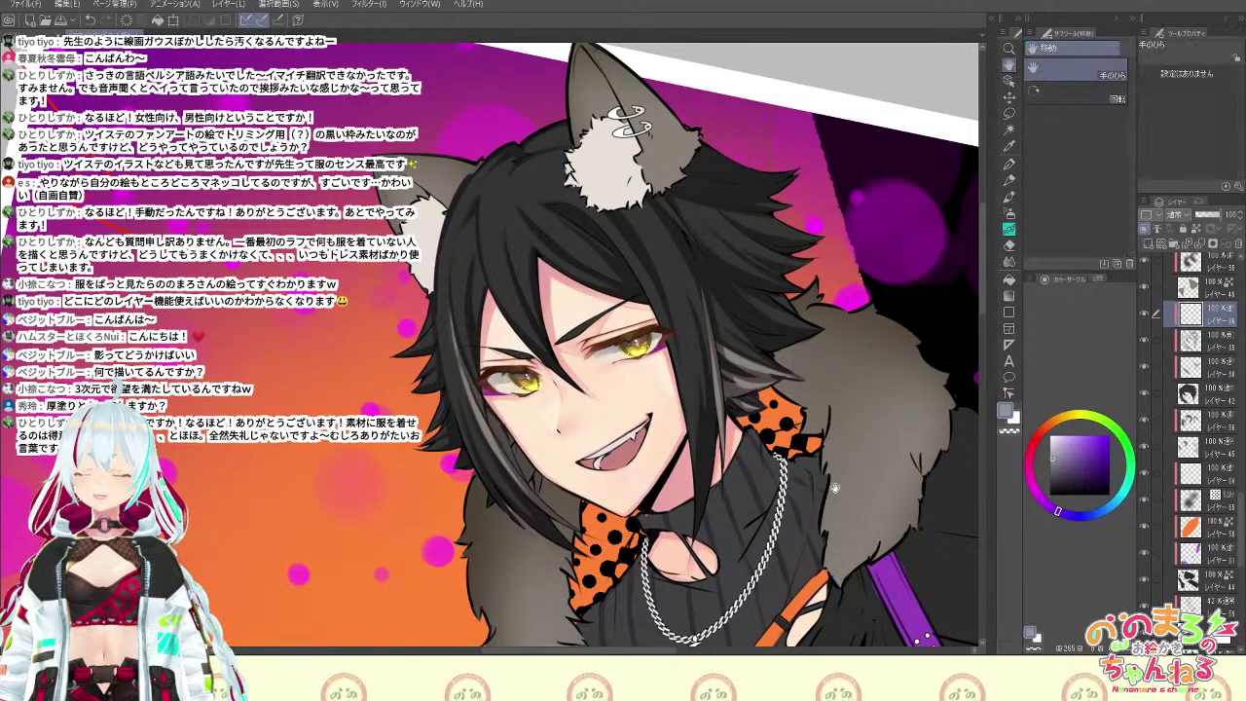
{"action": "left_click_drag", "start_coordinate": [893, 538], "coordinate": [940, 598]}
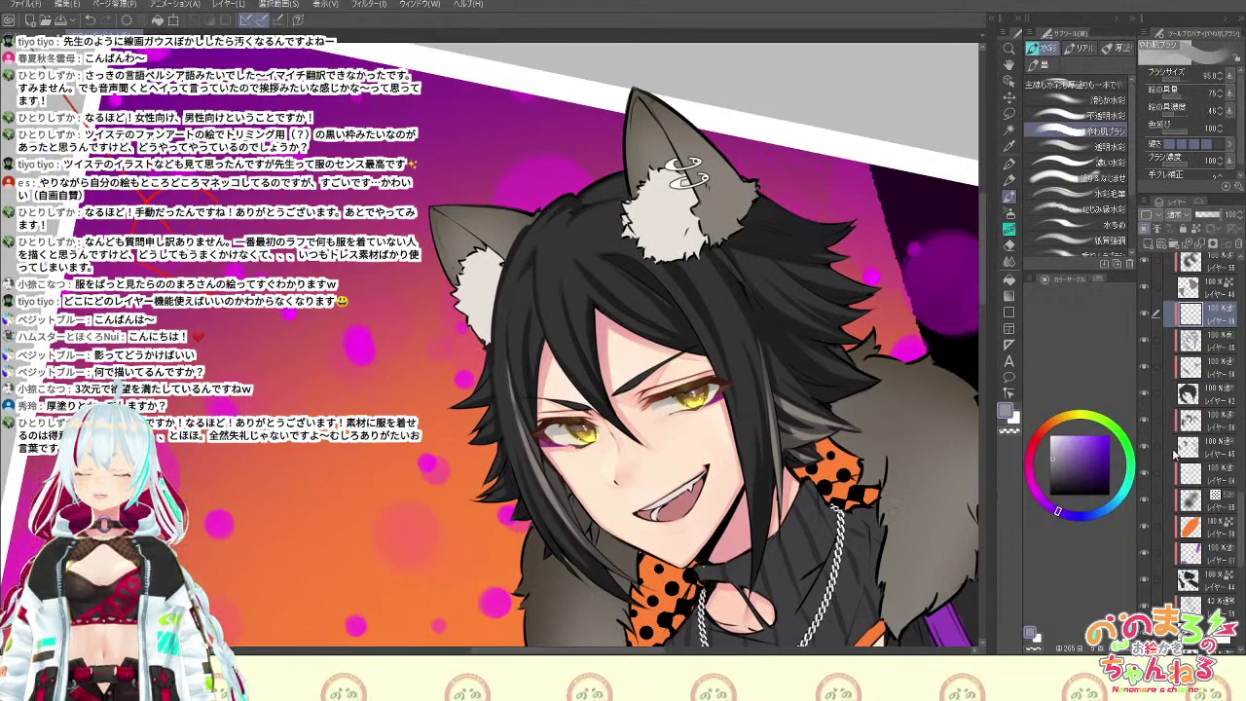
{"action": "key", "text": "c"}
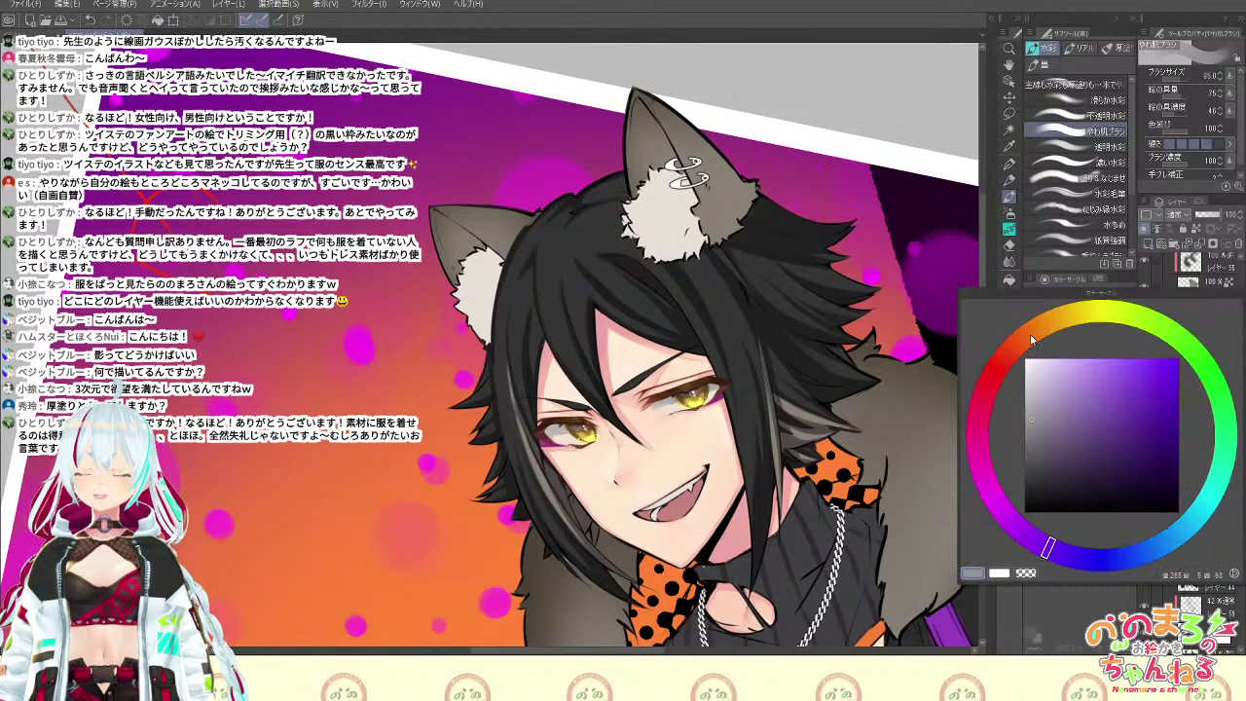
{"action": "left_click_drag", "start_coordinate": [1033, 339], "coordinate": [1055, 321]}
{"action": "left_click", "coordinate": [1061, 359]}
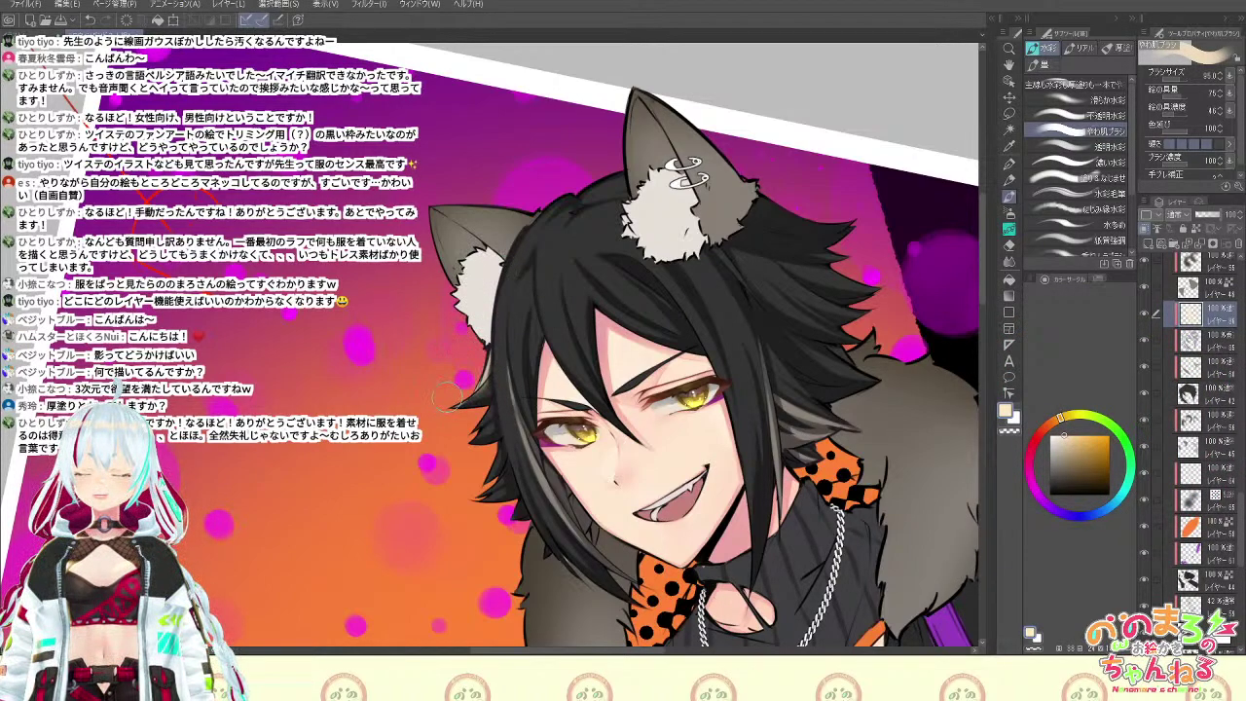
Paint cream highlight streaks down the temple hair below the unpierced ear with the watercolor brush
{"action": "key", "text": "b"}
{"action": "left_click_drag", "start_coordinate": [492, 354], "coordinate": [467, 404]}
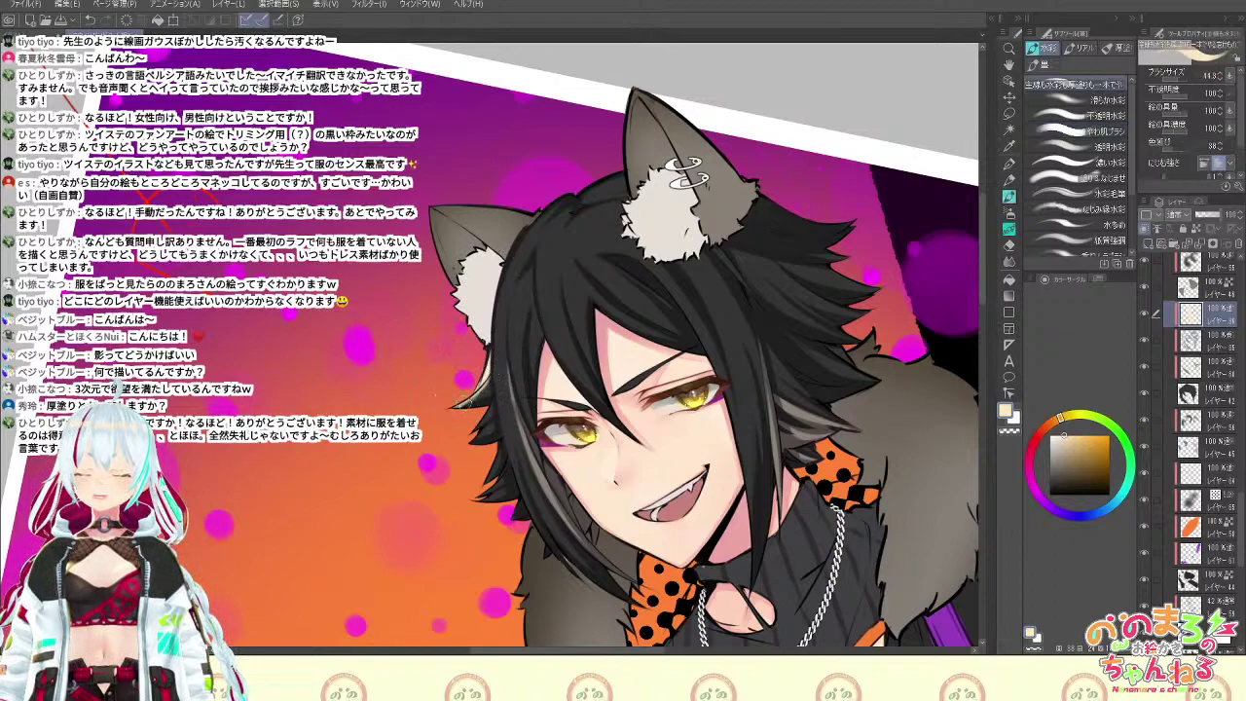
{"action": "mouse_move", "coordinate": [502, 275]}
{"action": "left_mouse_down"}
{"action": "mouse_move", "coordinate": [509, 412]}
{"action": "mouse_move", "coordinate": [502, 289]}
{"action": "mouse_move", "coordinate": [505, 405]}
{"action": "left_mouse_up"}
{"action": "mouse_move", "coordinate": [505, 288]}
{"action": "left_mouse_down"}
{"action": "mouse_move", "coordinate": [504, 381]}
{"action": "mouse_move", "coordinate": [517, 299]}
{"action": "mouse_move", "coordinate": [518, 366]}
{"action": "left_mouse_up"}
{"action": "left_click_drag", "start_coordinate": [519, 304], "coordinate": [520, 377]}
{"action": "scroll", "coordinate": [544, 334], "scroll_direction": "down", "scroll_amount": 2}
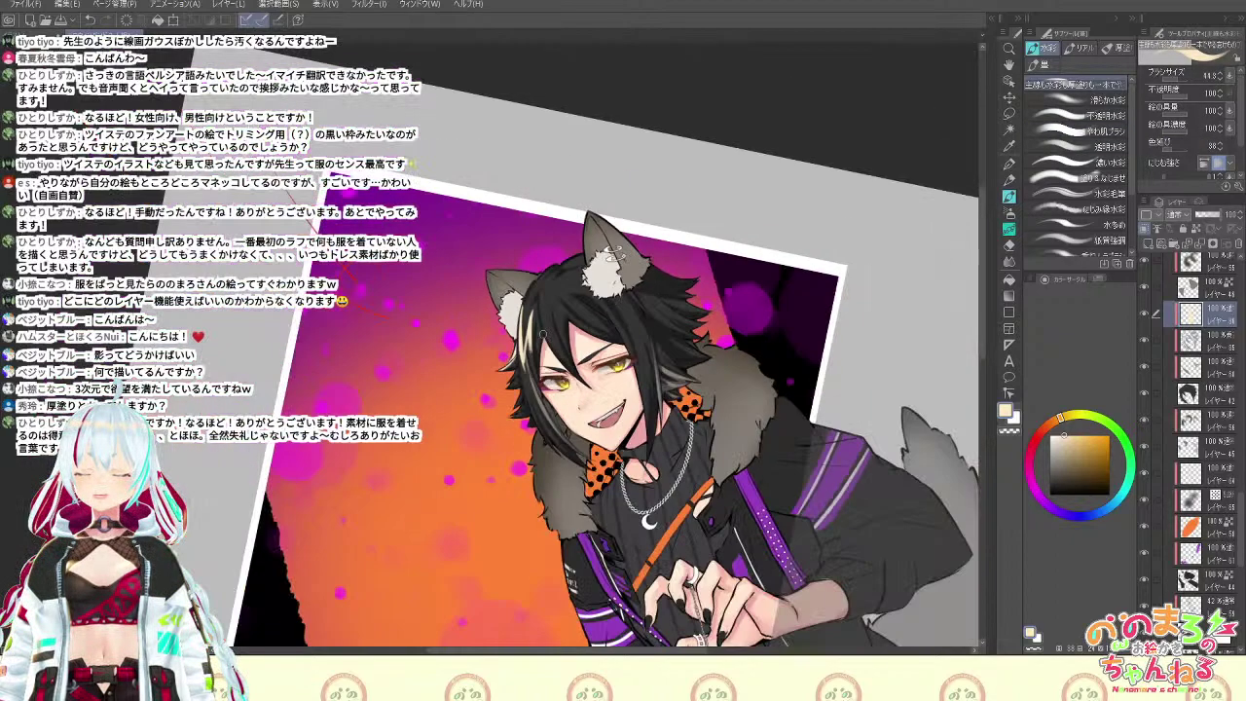
{"action": "scroll", "coordinate": [543, 333], "scroll_direction": "up", "scroll_amount": 3}
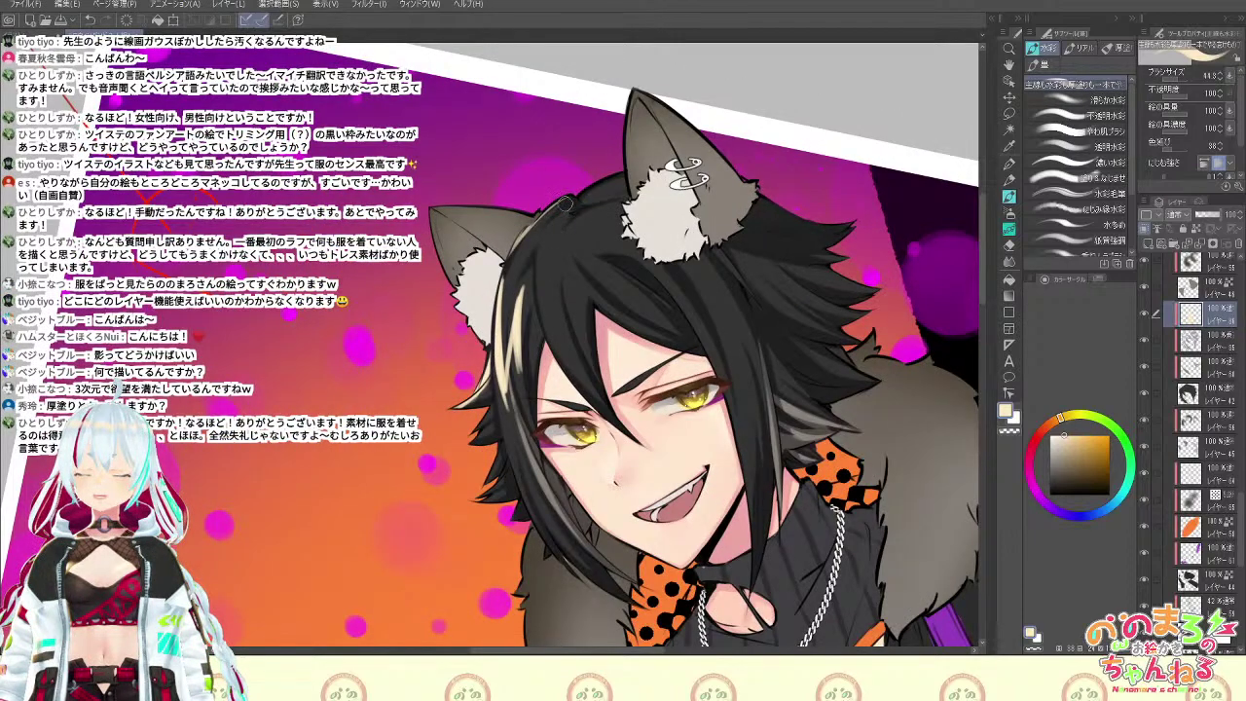
Add a highlight streak to the fringe strand beside the temple with the watercolor brush and thin it with a smaller eraser
{"action": "key", "text": "e"}
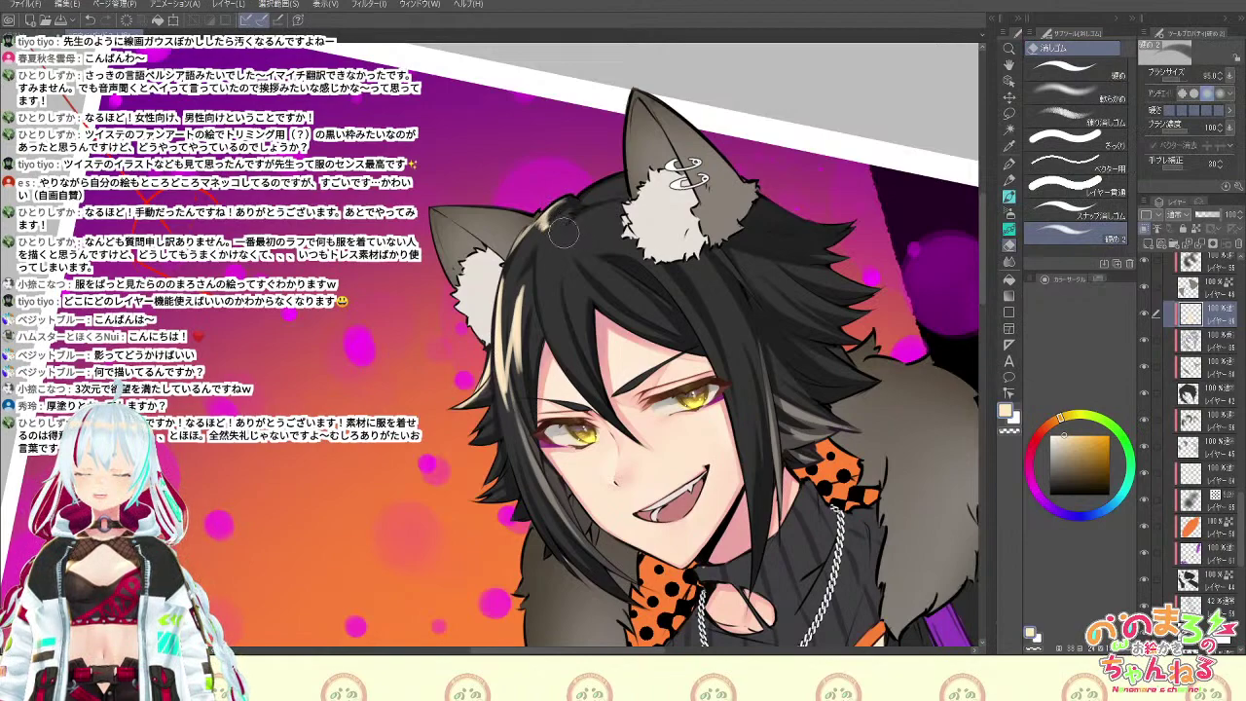
{"action": "key", "text": "b"}
{"action": "left_click_drag", "start_coordinate": [536, 332], "coordinate": [525, 380]}
{"action": "key", "text": "e"}
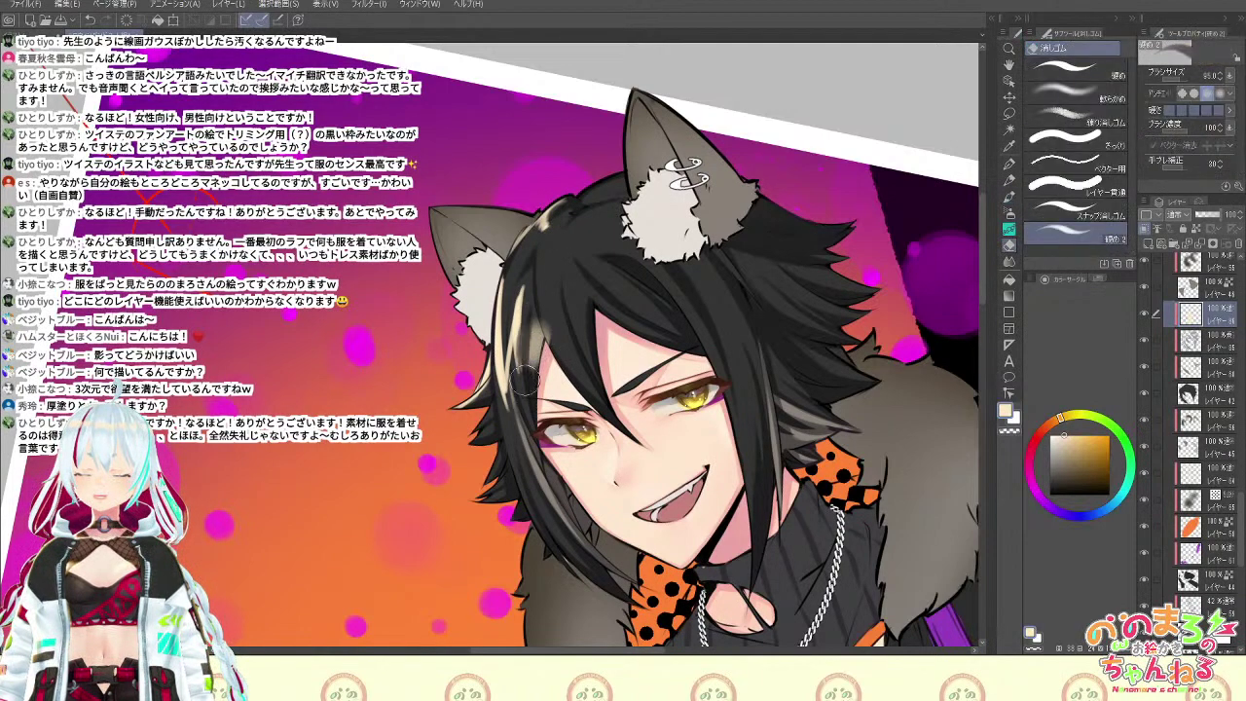
{"action": "left_click", "coordinate": [1177, 80]}
{"action": "left_click_drag", "start_coordinate": [526, 316], "coordinate": [525, 380]}
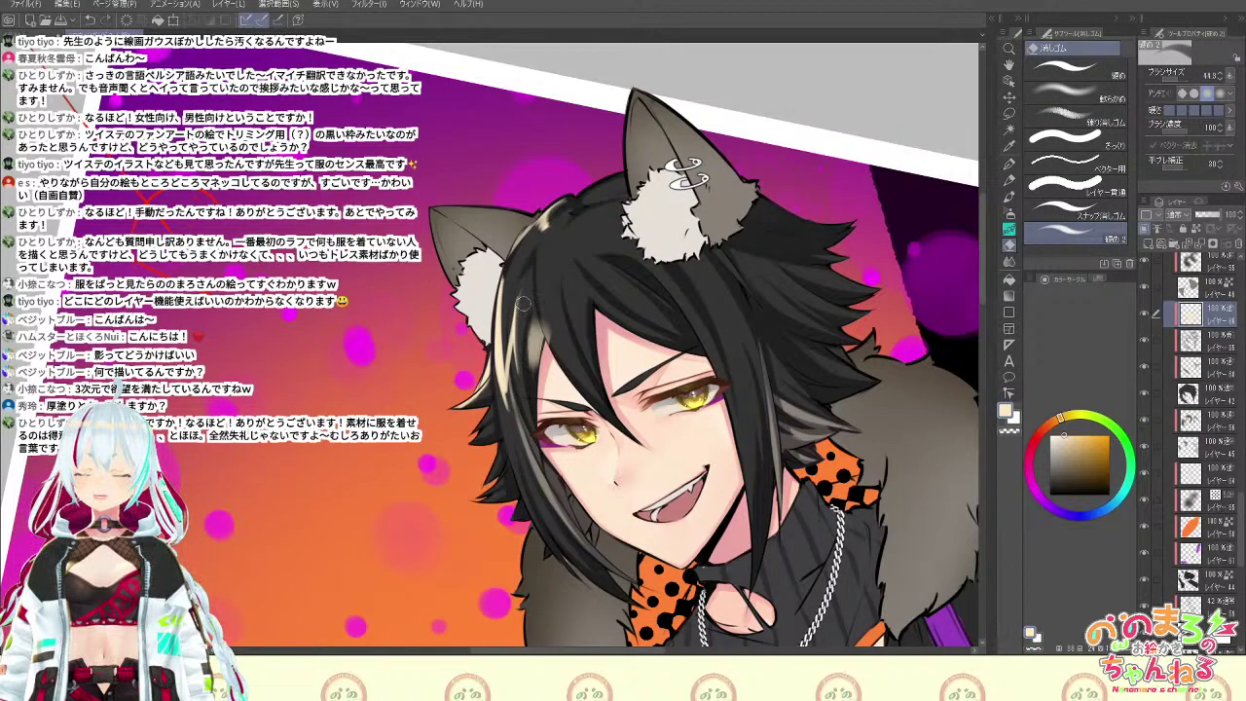
Paint cream highlights across the fringe above the eyebrows with the soft skin brush and shape them with the eraser
{"action": "key", "text": "b"}
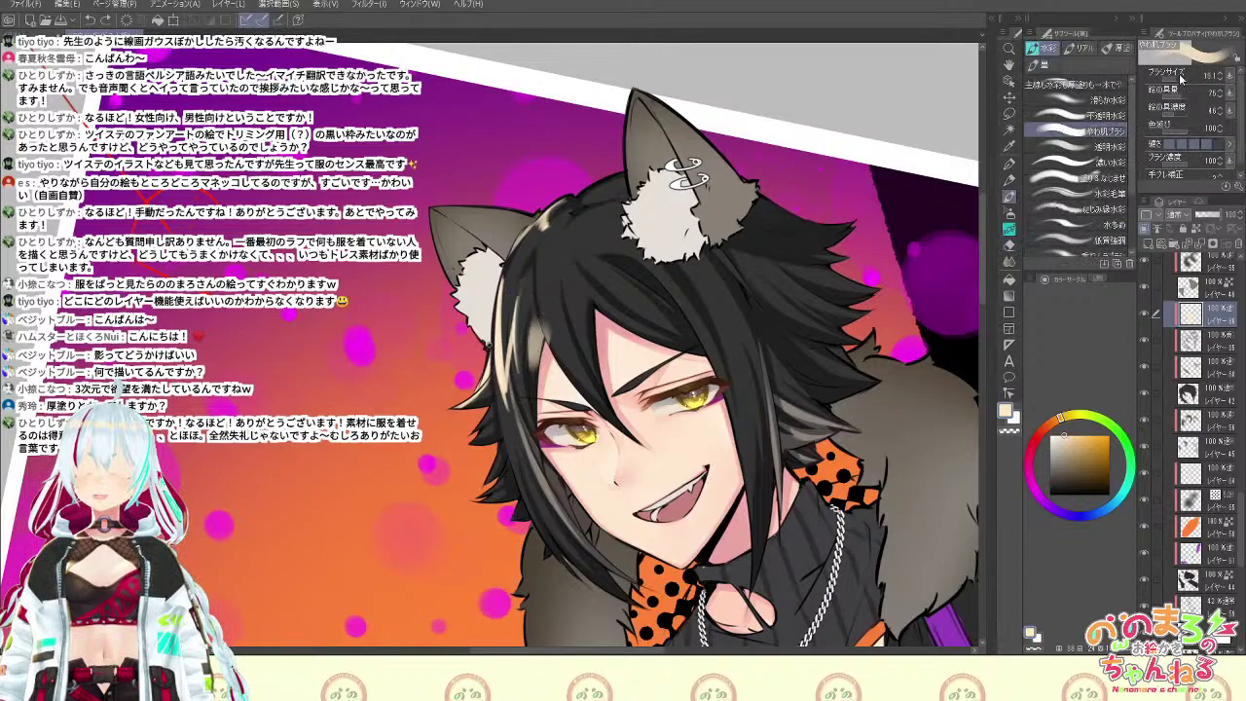
{"action": "left_click_drag", "start_coordinate": [523, 305], "coordinate": [518, 381]}
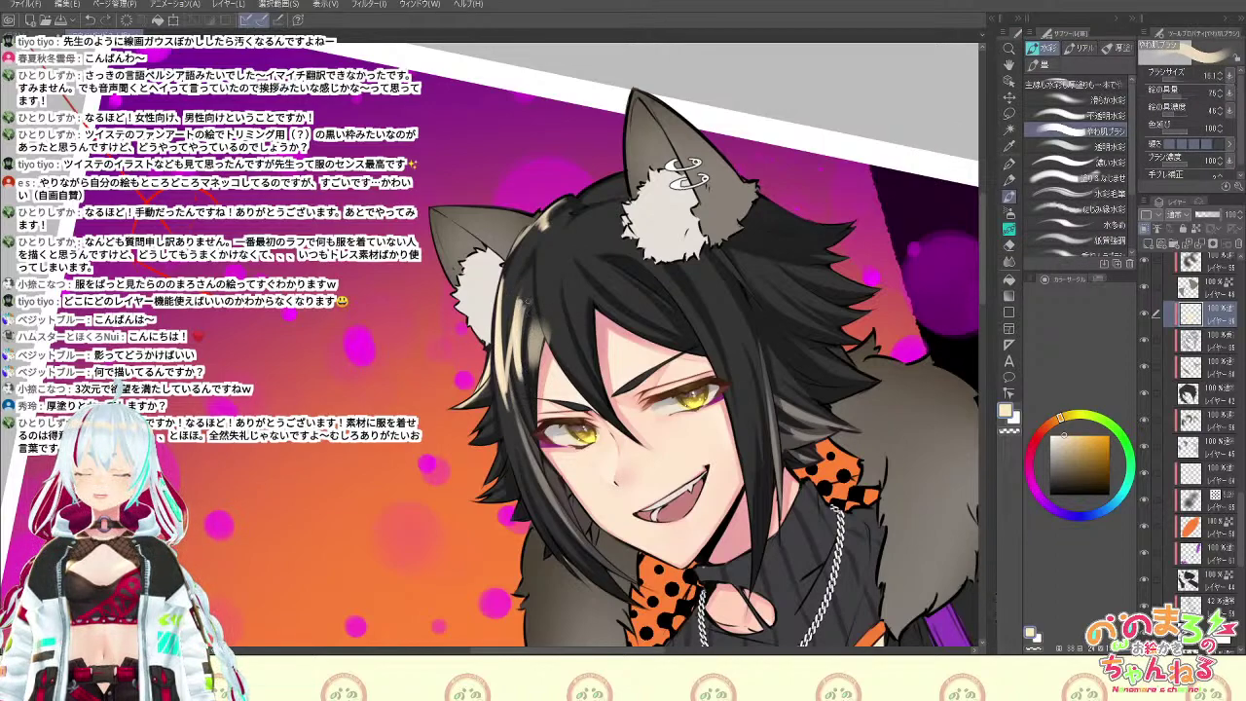
{"action": "key", "text": "e"}
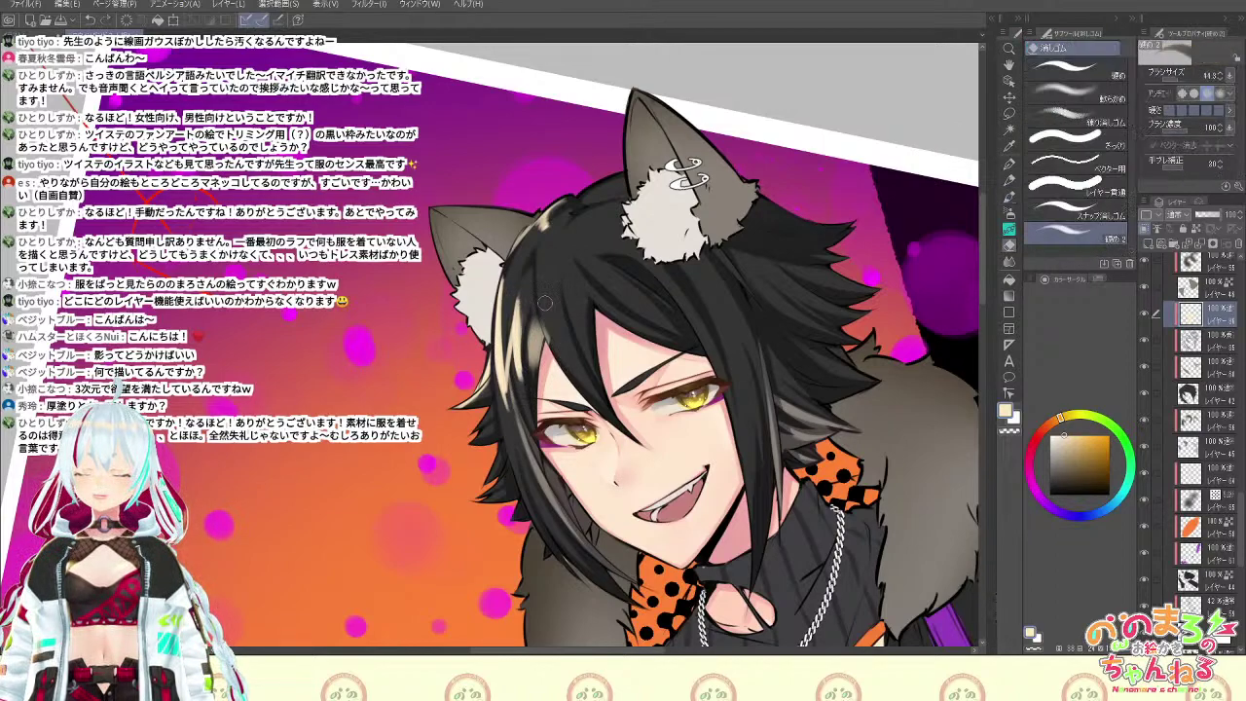
{"action": "mouse_move", "coordinate": [533, 314]}
{"action": "left_mouse_down"}
{"action": "mouse_move", "coordinate": [527, 365]}
{"action": "mouse_move", "coordinate": [538, 337]}
{"action": "left_mouse_up"}
{"action": "key", "text": "b"}
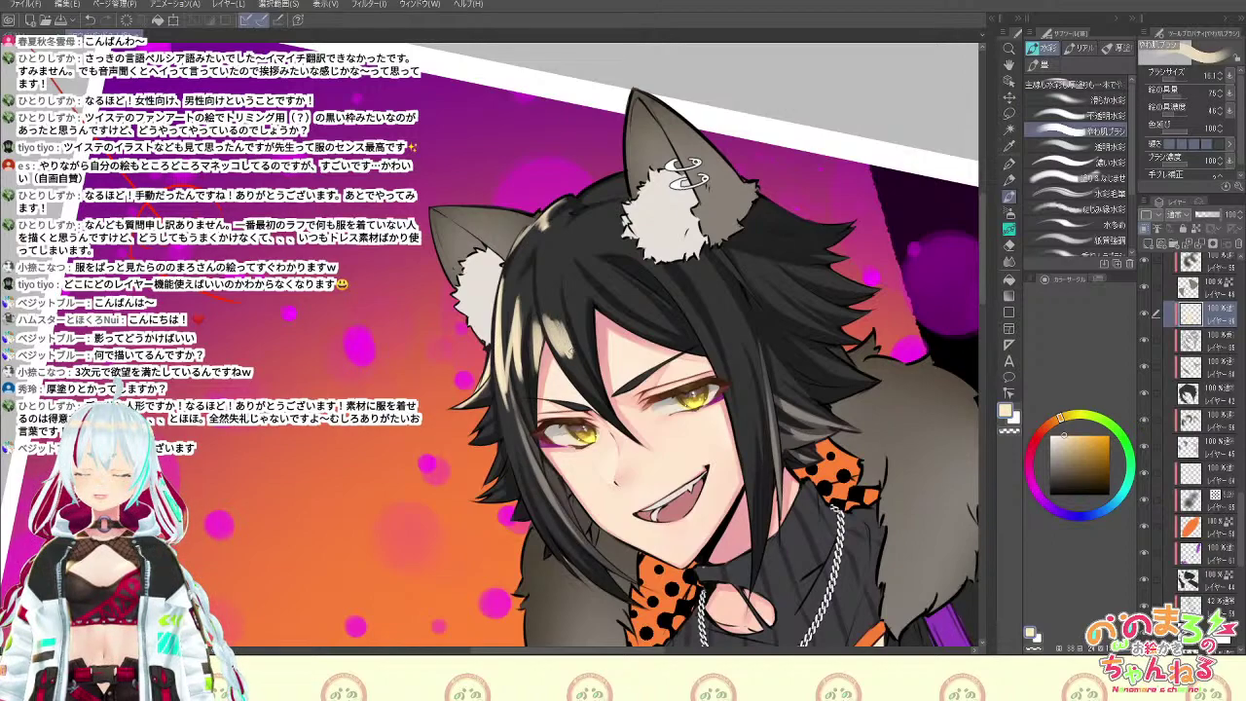
{"action": "mouse_move", "coordinate": [573, 346]}
{"action": "left_mouse_down"}
{"action": "mouse_move", "coordinate": [587, 306]}
{"action": "mouse_move", "coordinate": [638, 290]}
{"action": "mouse_move", "coordinate": [652, 271]}
{"action": "mouse_move", "coordinate": [679, 292]}
{"action": "left_mouse_up"}
Try a broad highlight on the side lock below the pierced ear in mirrored view with an enlarged soft skin brush
{"action": "scroll", "coordinate": [688, 309], "scroll_direction": "down", "scroll_amount": 2}
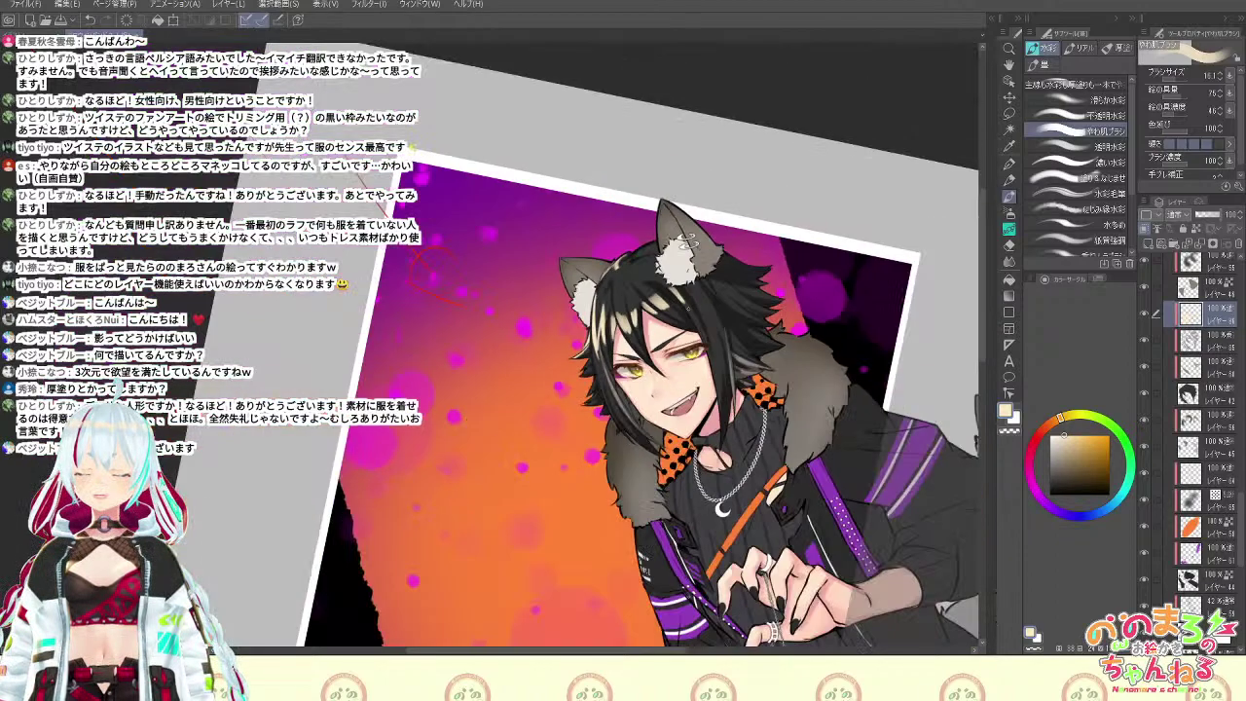
{"action": "scroll", "coordinate": [689, 308], "scroll_direction": "up", "scroll_amount": 1}
{"action": "key", "text": "h"}
{"action": "mouse_move", "coordinate": [701, 531]}
{"action": "left_mouse_down"}
{"action": "mouse_move", "coordinate": [976, 561]}
{"action": "mouse_move", "coordinate": [949, 338]}
{"action": "left_mouse_up"}
{"action": "left_click_drag", "start_coordinate": [898, 454], "coordinate": [961, 522]}
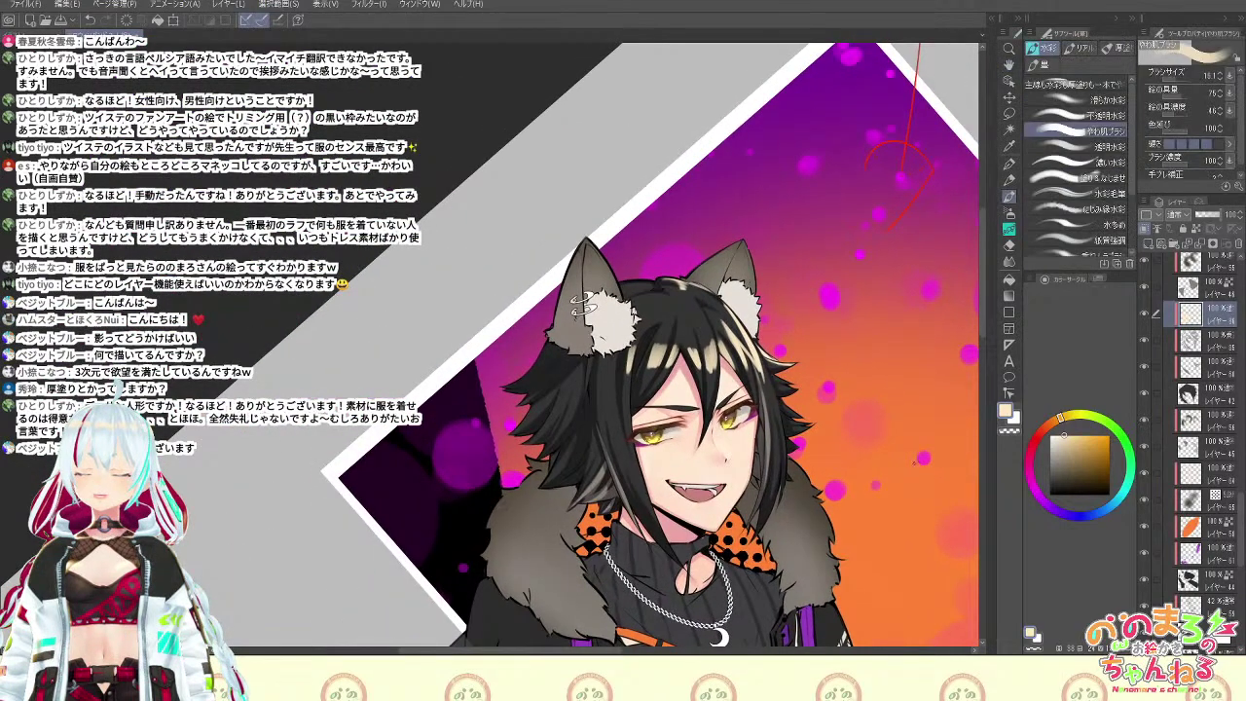
{"action": "left_click", "coordinate": [1182, 82]}
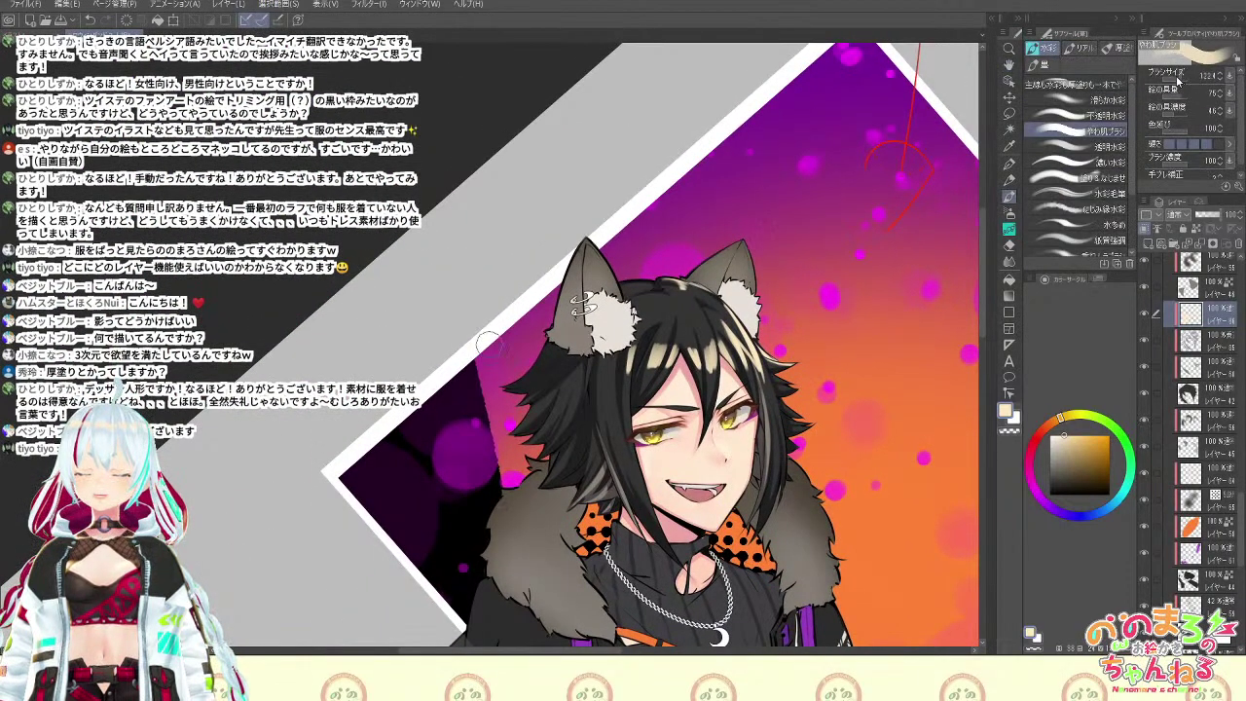
{"action": "left_click_drag", "start_coordinate": [625, 451], "coordinate": [656, 522]}
{"action": "key", "text": "ctrl+z"}
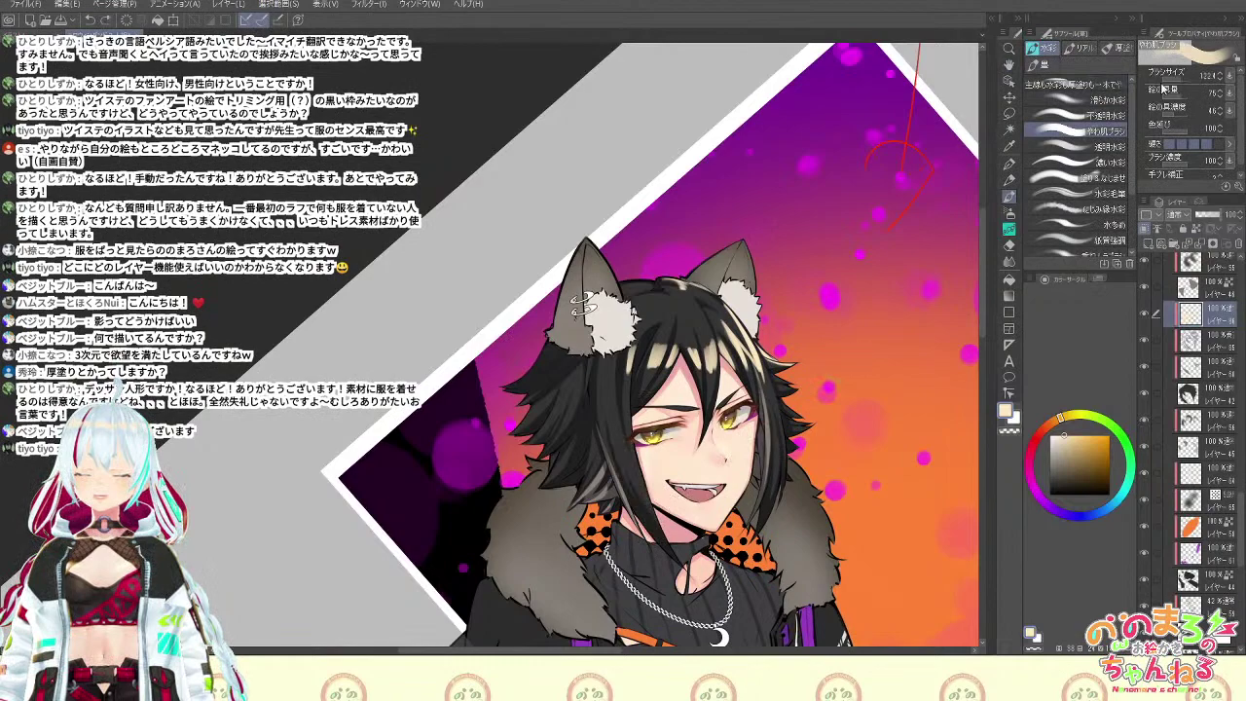
{"action": "left_click_drag", "start_coordinate": [872, 298], "coordinate": [873, 379]}
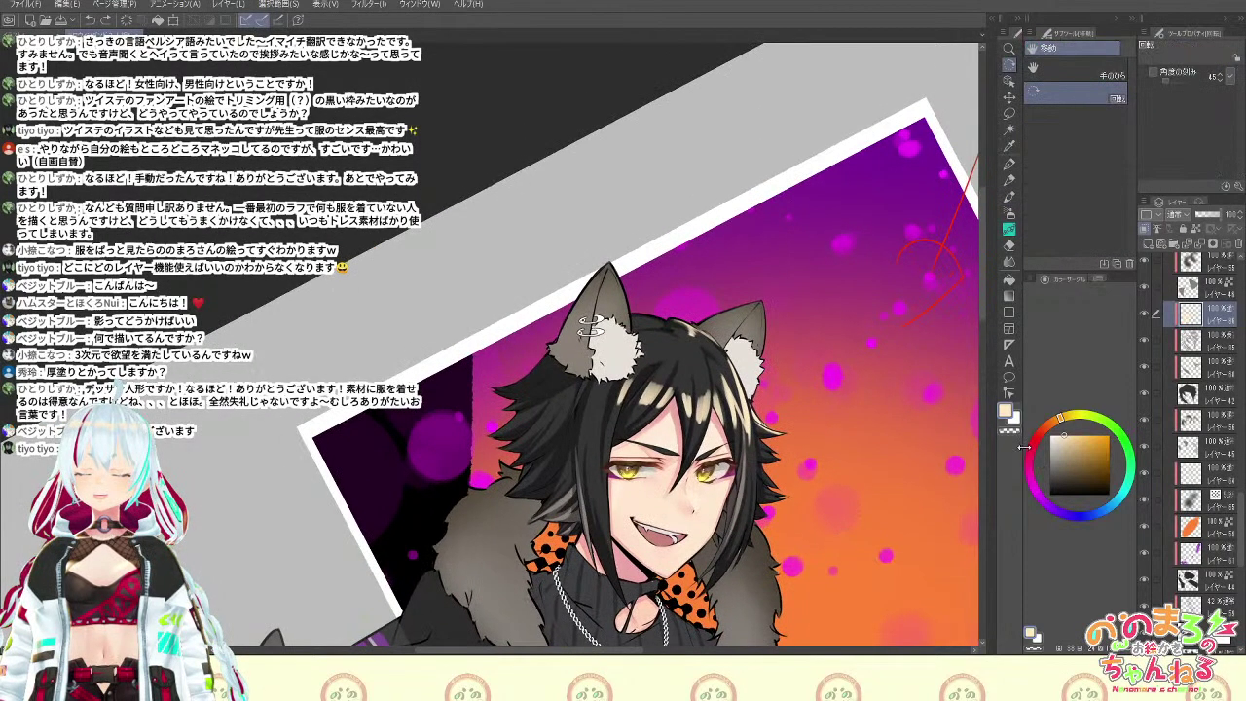
Soften the fringe highlights with the soft skin brush in transparent color and return to the cream color
{"action": "key", "text": "c"}
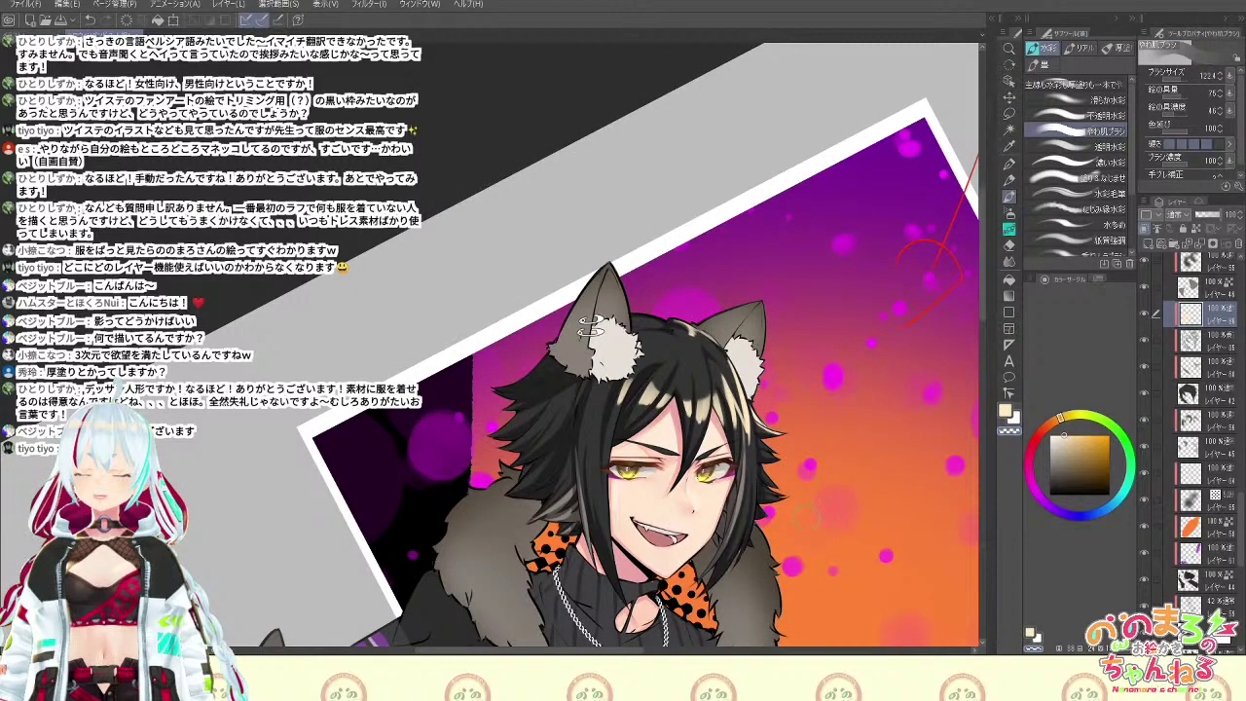
{"action": "scroll", "coordinate": [896, 472], "scroll_direction": "down", "scroll_amount": 5}
{"action": "scroll", "coordinate": [896, 474], "scroll_direction": "up", "scroll_amount": 4}
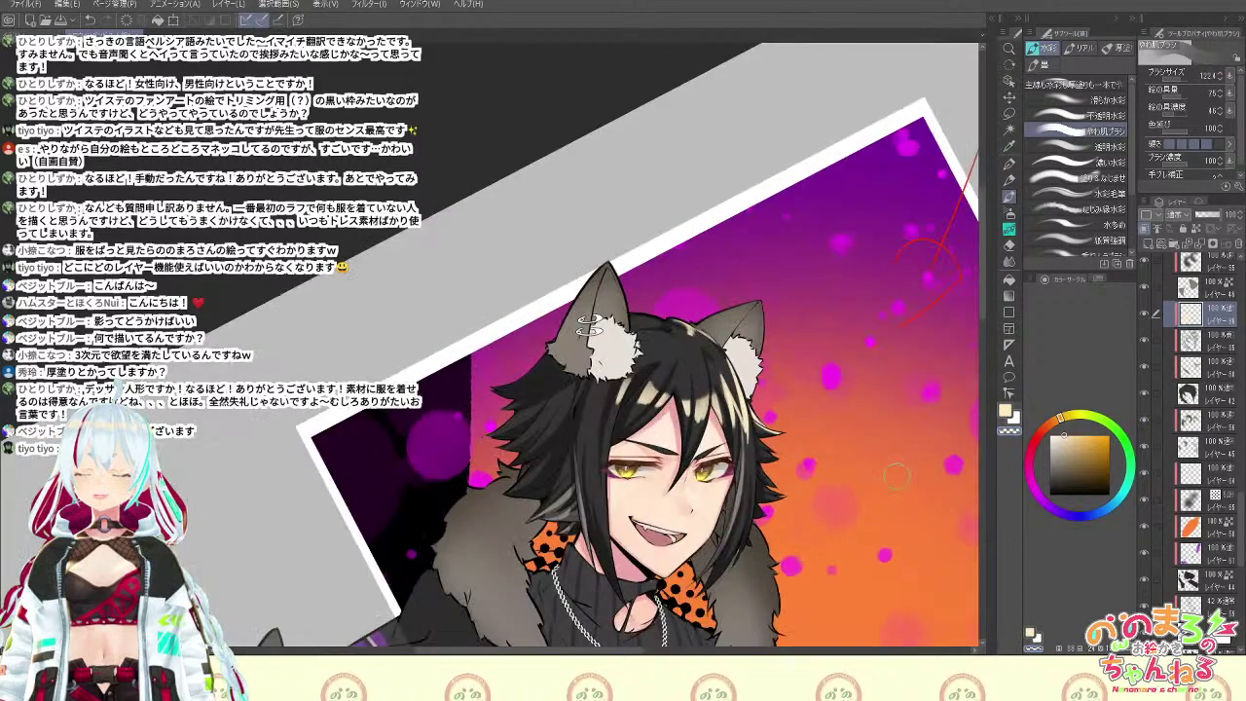
{"action": "key", "text": "shift+space"}
{"action": "left_click_drag", "start_coordinate": [896, 484], "coordinate": [911, 417]}
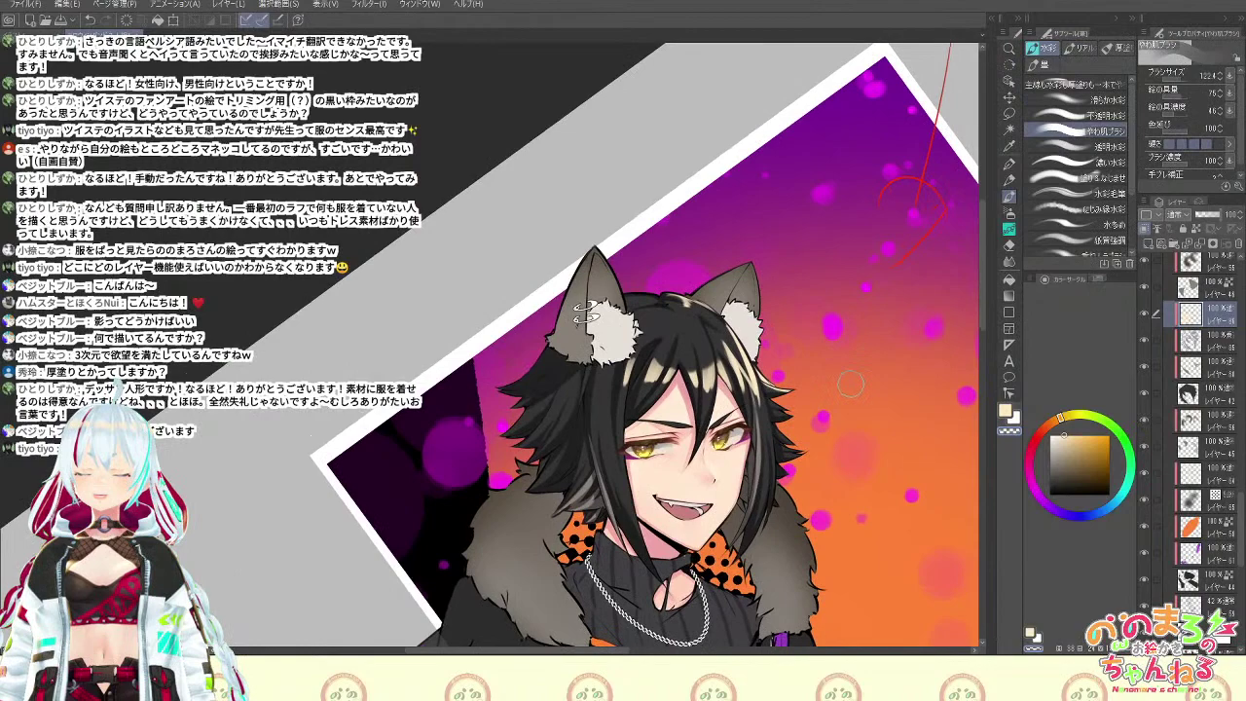
{"action": "key", "text": "space"}
{"action": "left_click_drag", "start_coordinate": [857, 511], "coordinate": [838, 419]}
{"action": "left_click", "coordinate": [709, 292], "text": "alt"}
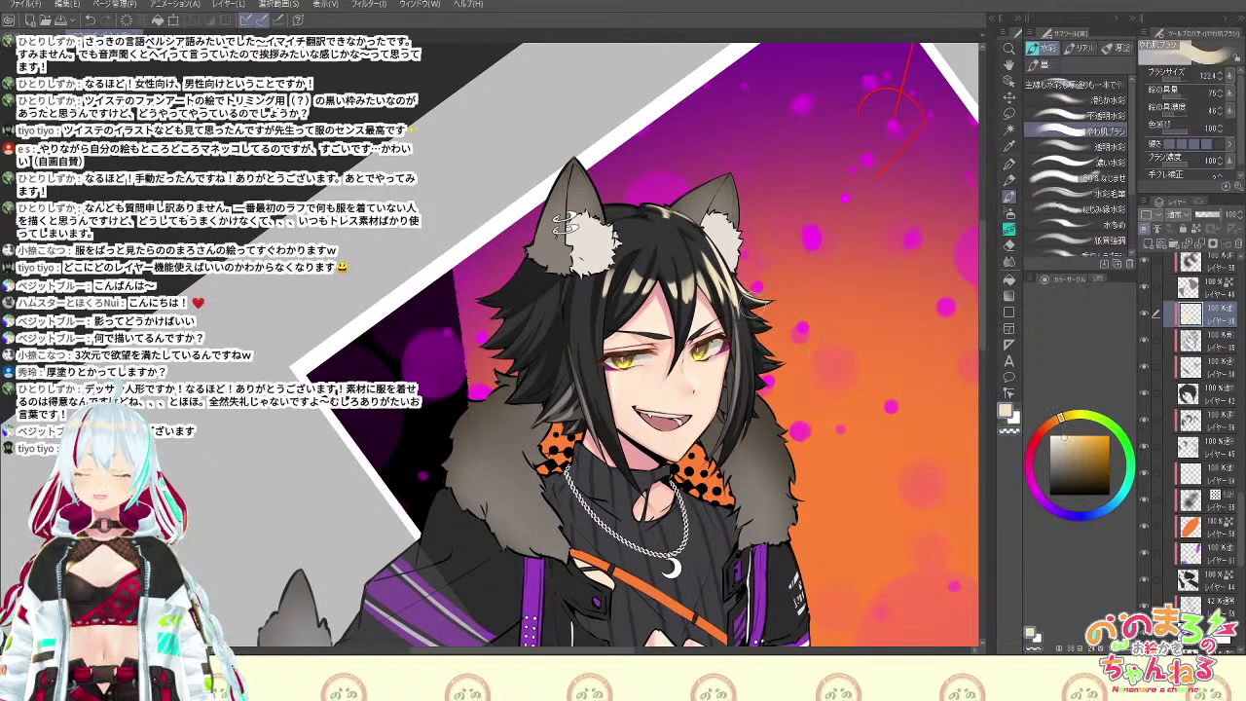
Flip the canvas view back and refine the highlights on the side lock below the unpierced ear with the watercolor brush and the eraser
{"action": "key", "text": "h"}
{"action": "key", "text": "space"}
{"action": "left_click_drag", "start_coordinate": [565, 336], "coordinate": [928, 414]}
{"action": "key", "text": "b"}
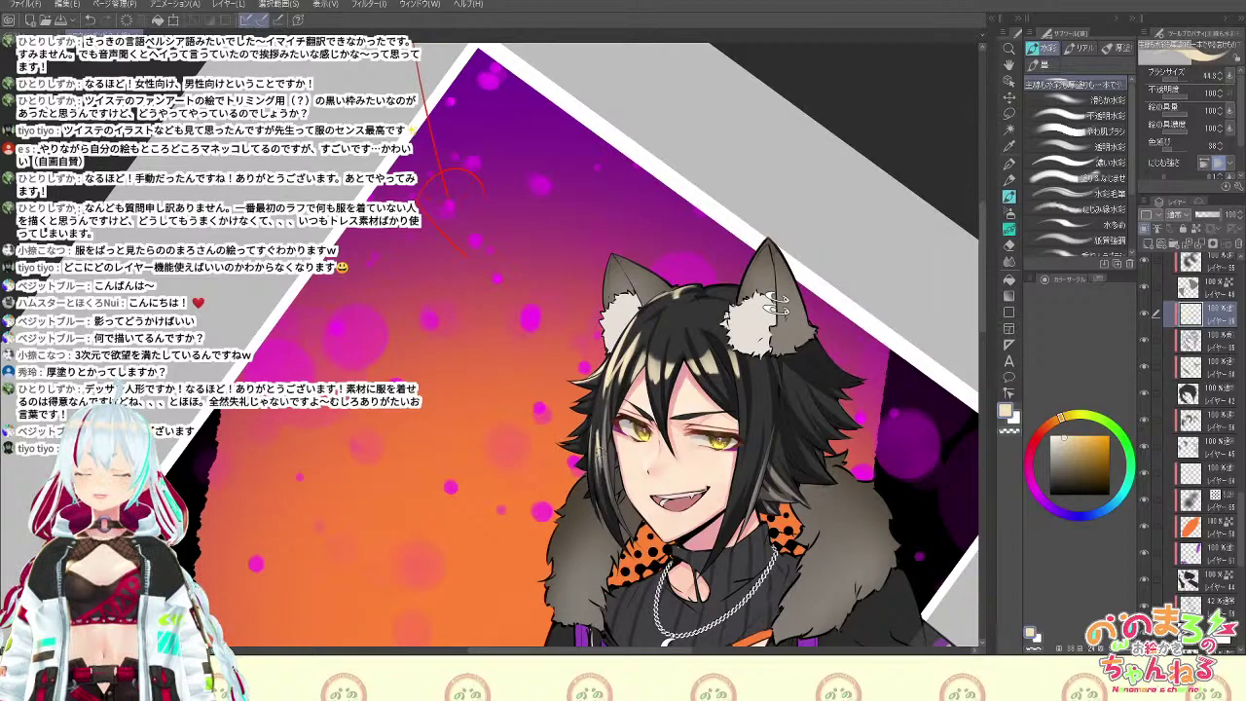
{"action": "key", "text": "e"}
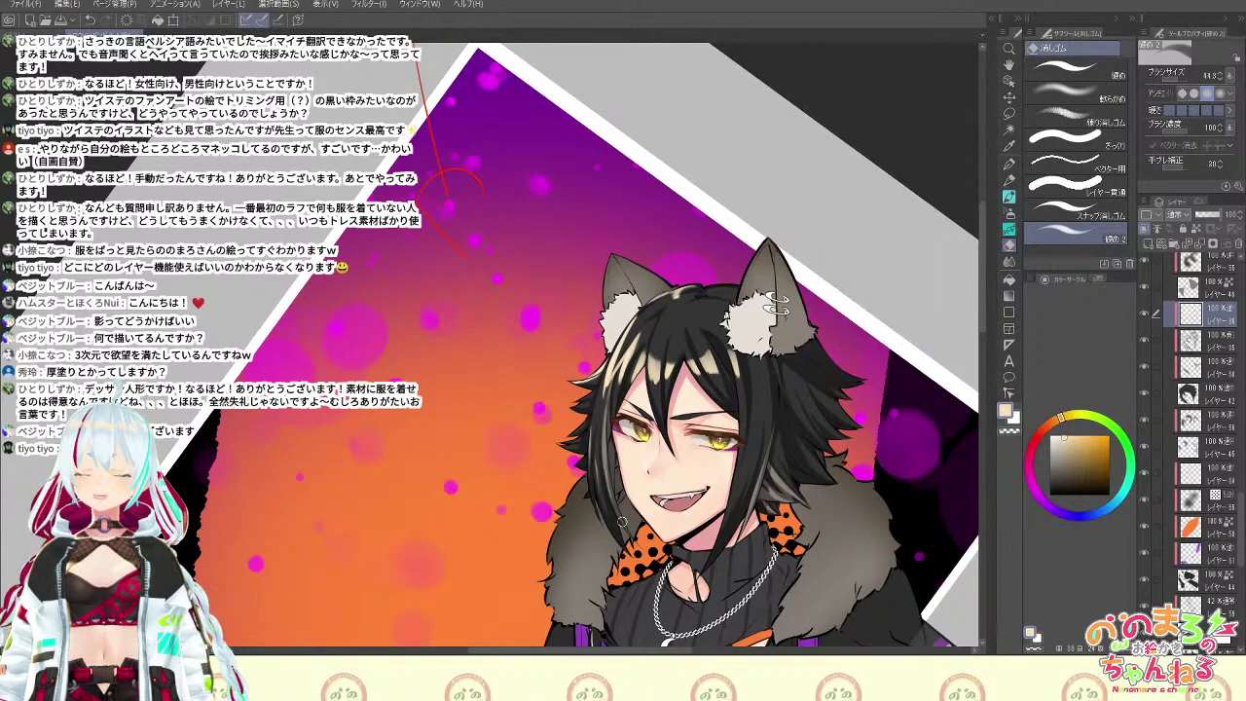
Paint a cream highlight on the side lock beside the eye below the pierced ear with the watercolor brush and trim it with the eraser
{"action": "left_click_drag", "start_coordinate": [867, 430], "coordinate": [875, 302]}
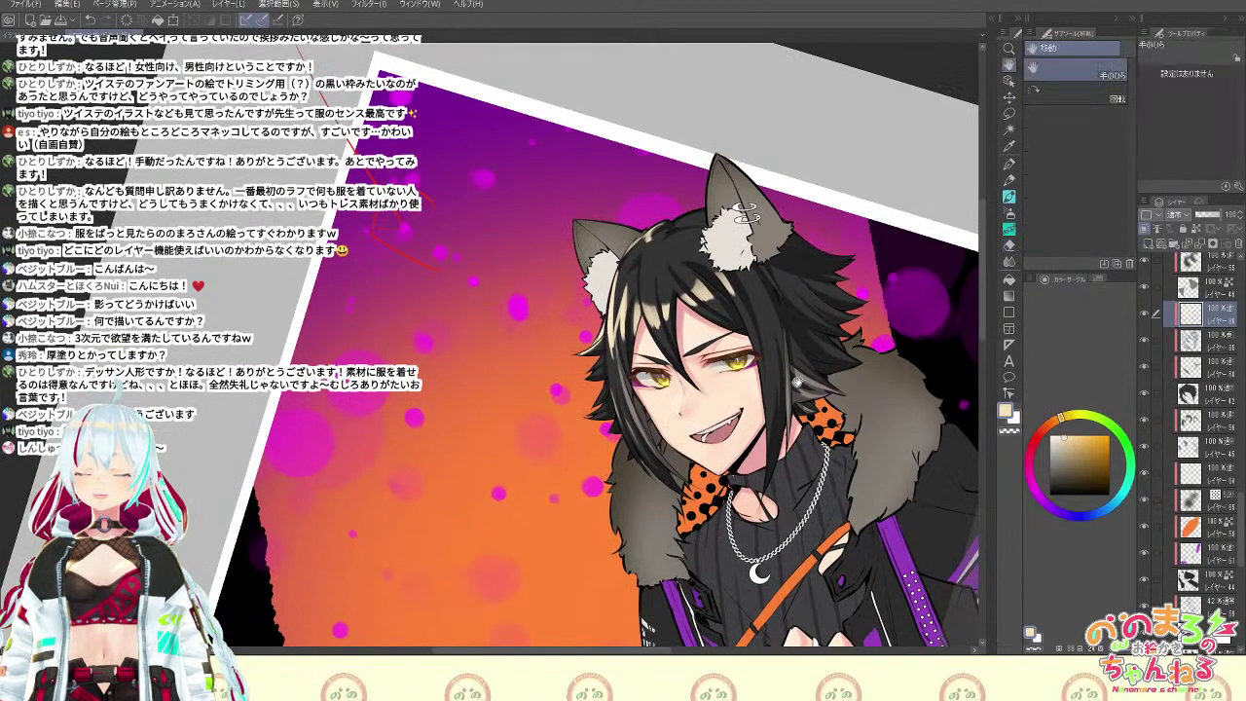
{"action": "left_click_drag", "start_coordinate": [763, 389], "coordinate": [766, 462]}
{"action": "key", "text": "b"}
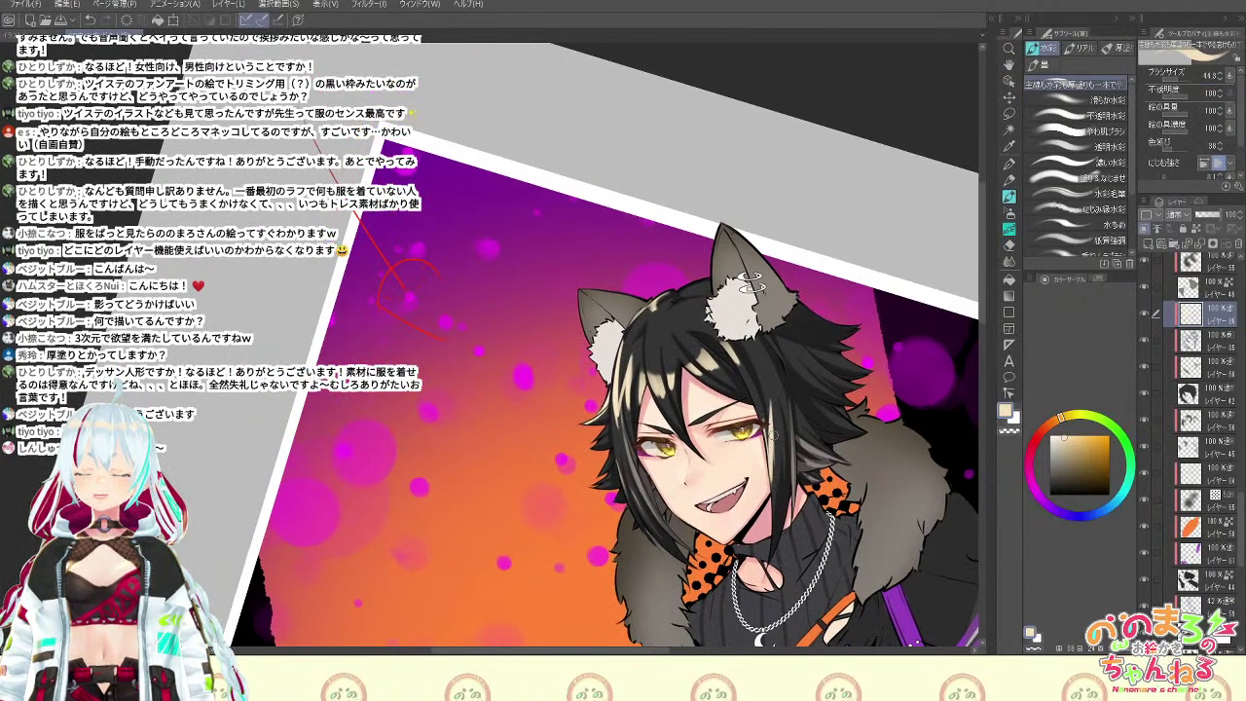
{"action": "left_click_drag", "start_coordinate": [775, 407], "coordinate": [774, 455]}
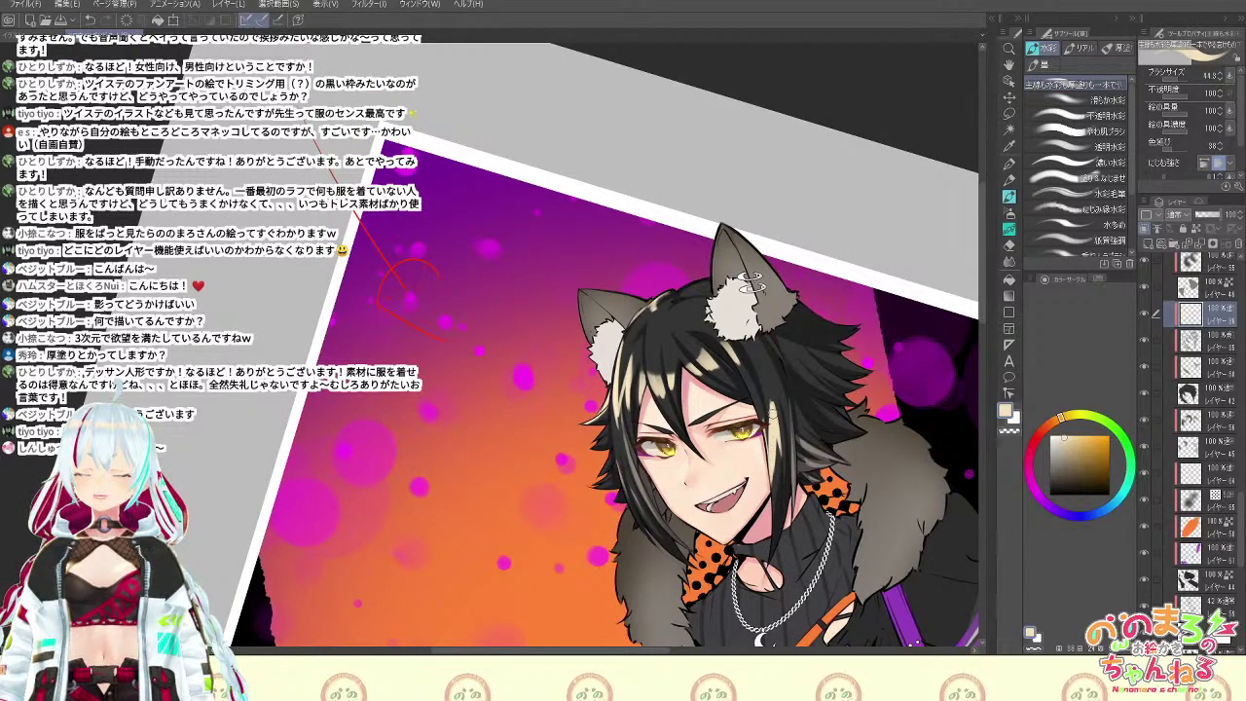
{"action": "key", "text": "e"}
{"action": "left_click_drag", "start_coordinate": [772, 394], "coordinate": [768, 436]}
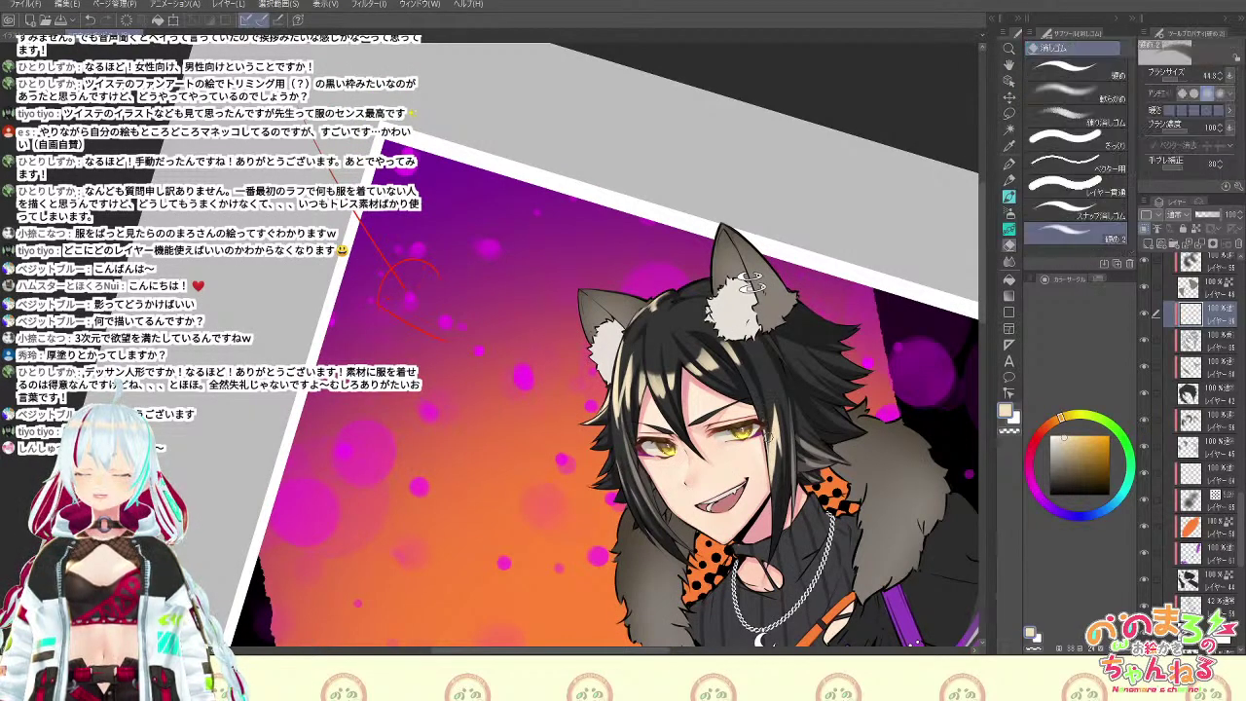
Refine the cream highlights on the side lock below the unpierced ear with the watercolor brush, soft skin brush and eraser
{"action": "key", "text": "b"}
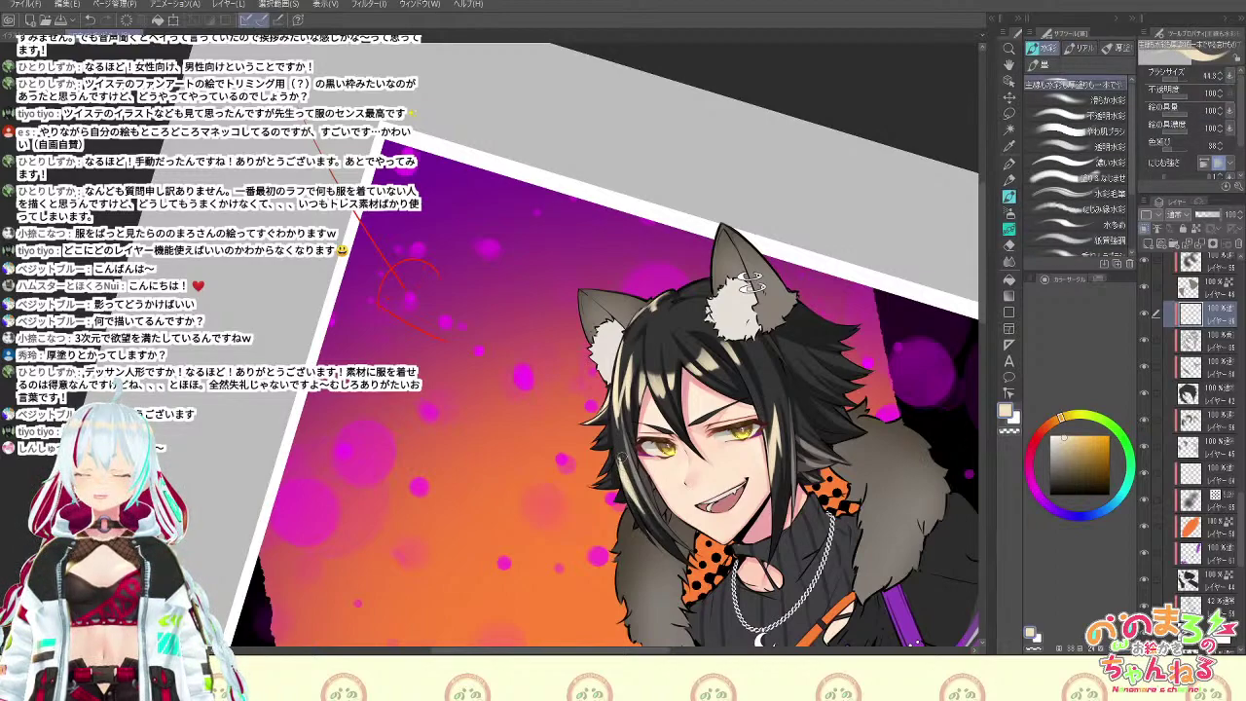
{"action": "key", "text": "e"}
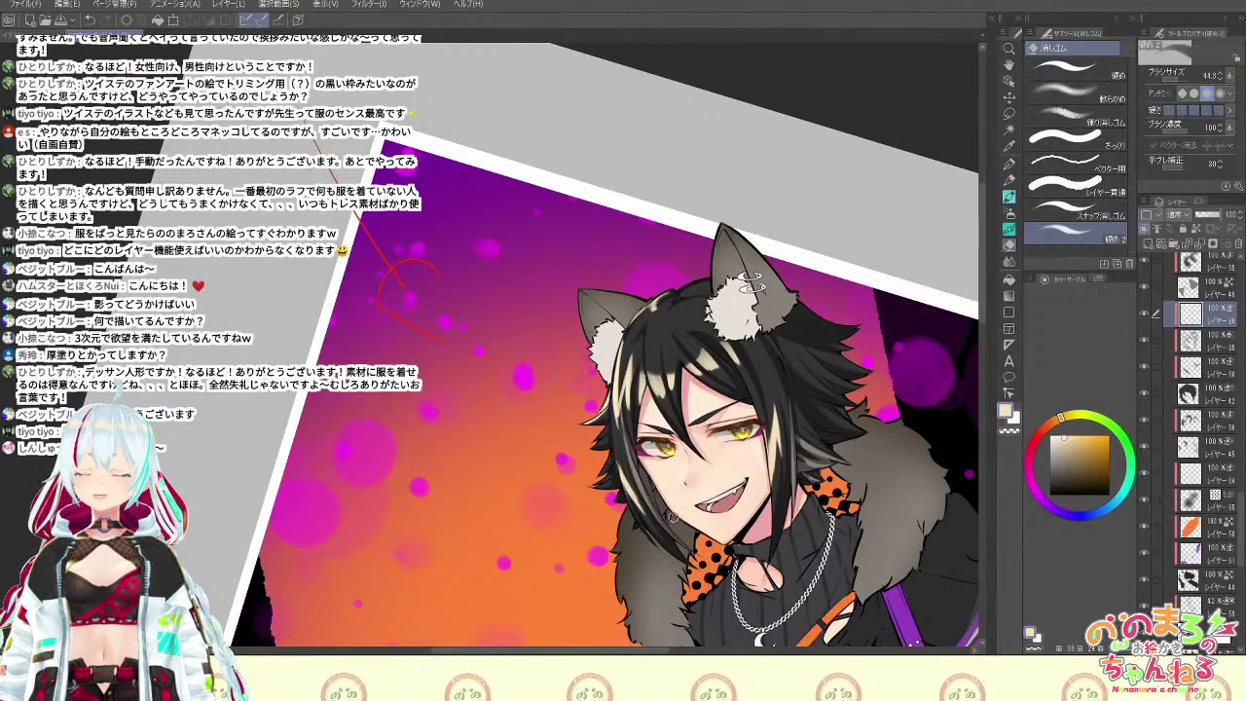
{"action": "key", "text": "b"}
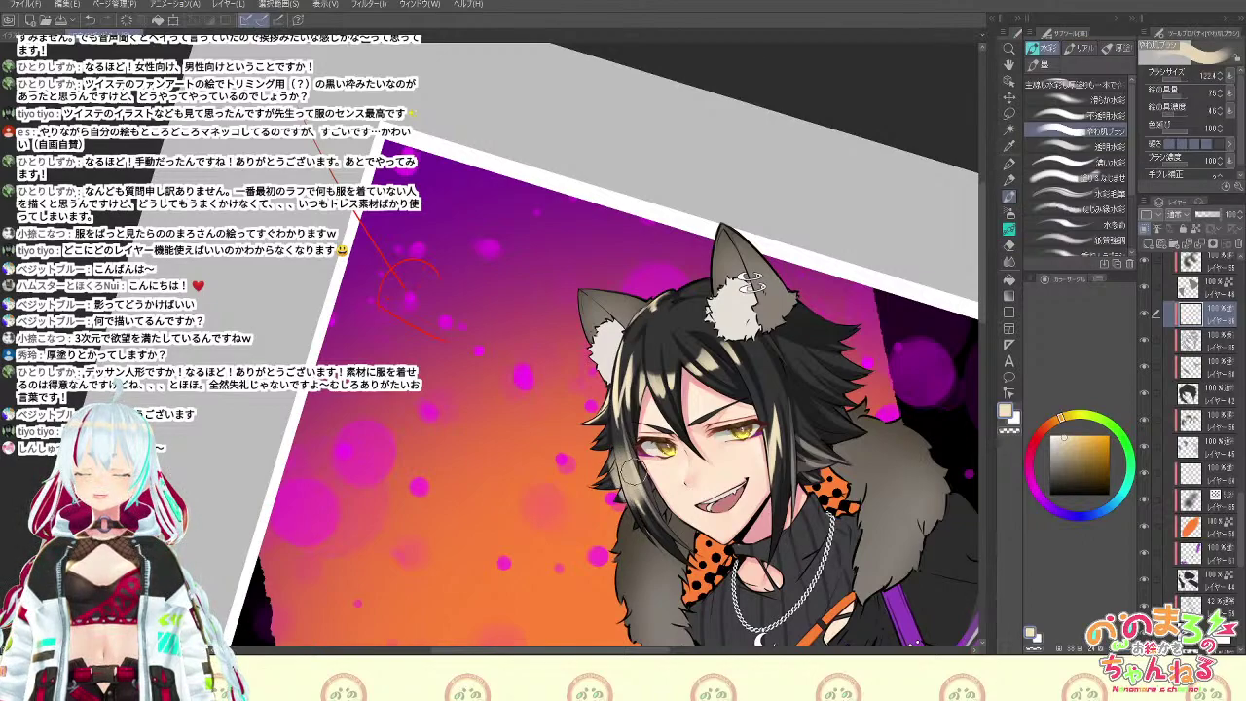
{"action": "key", "text": "e"}
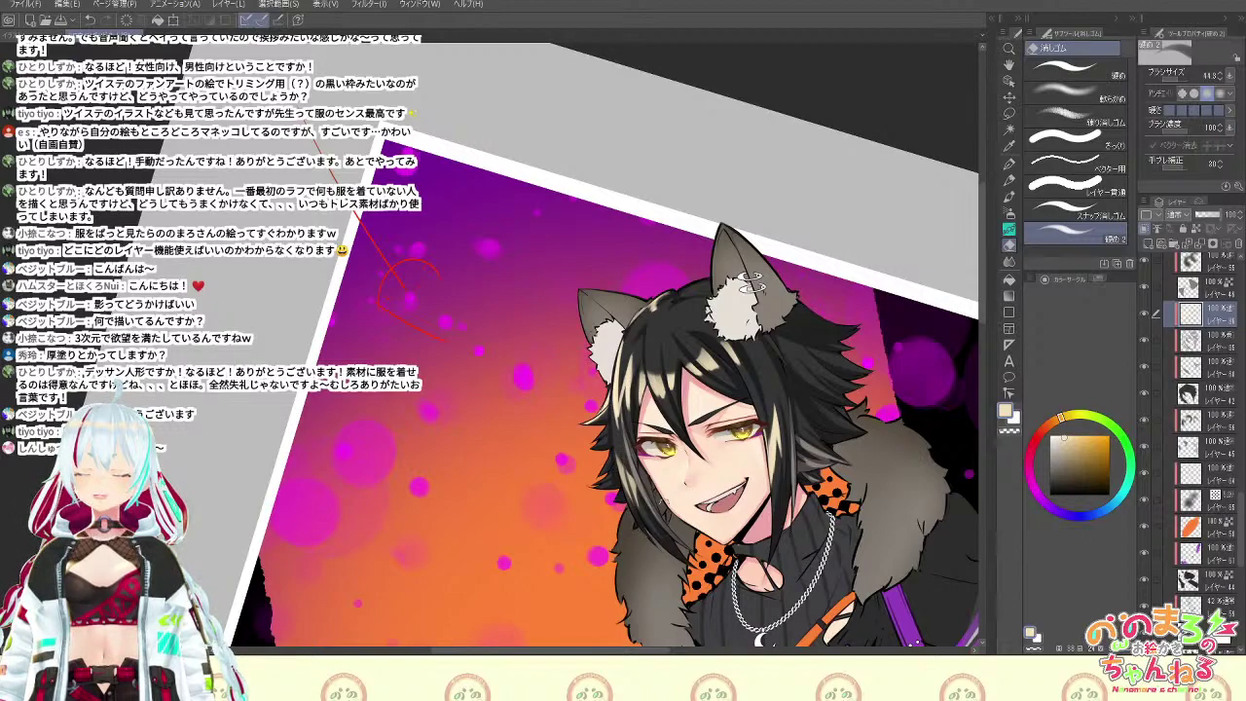
{"action": "key", "text": "b"}
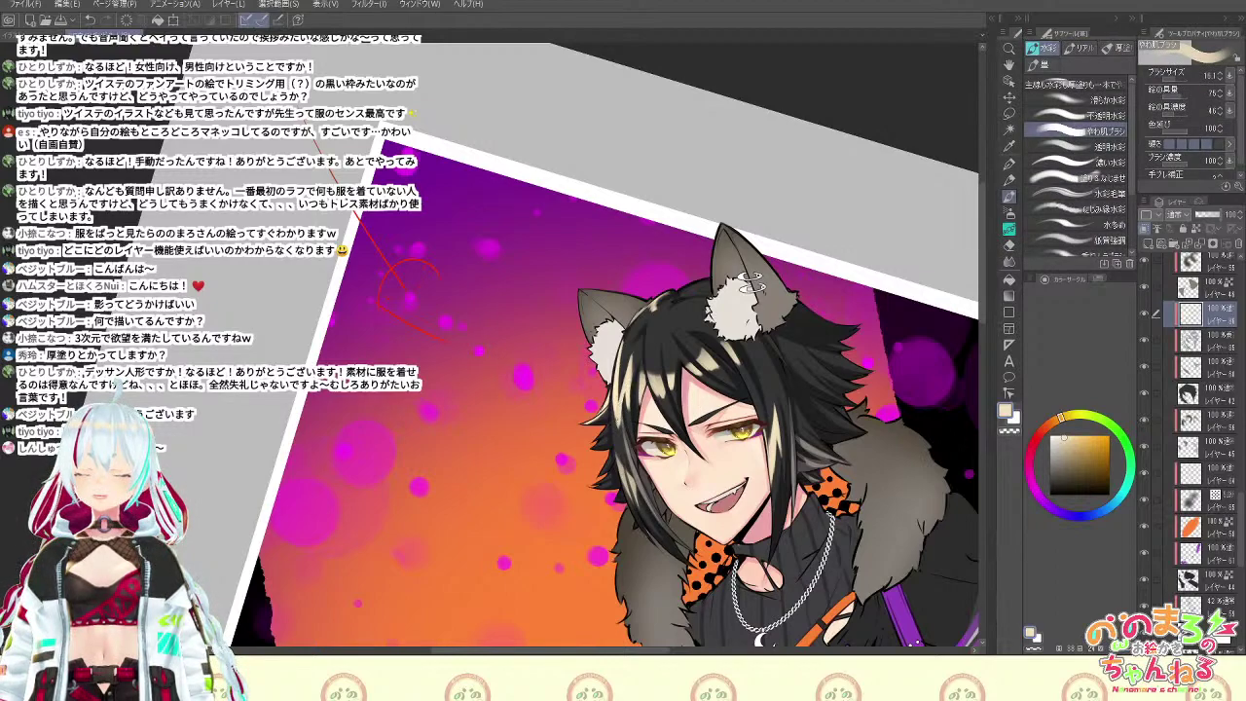
Add a soft highlight to the hair beside the unpierced ear with a resized smooth watercolor brush and trim it with the eraser
{"action": "left_click", "coordinate": [1079, 101]}
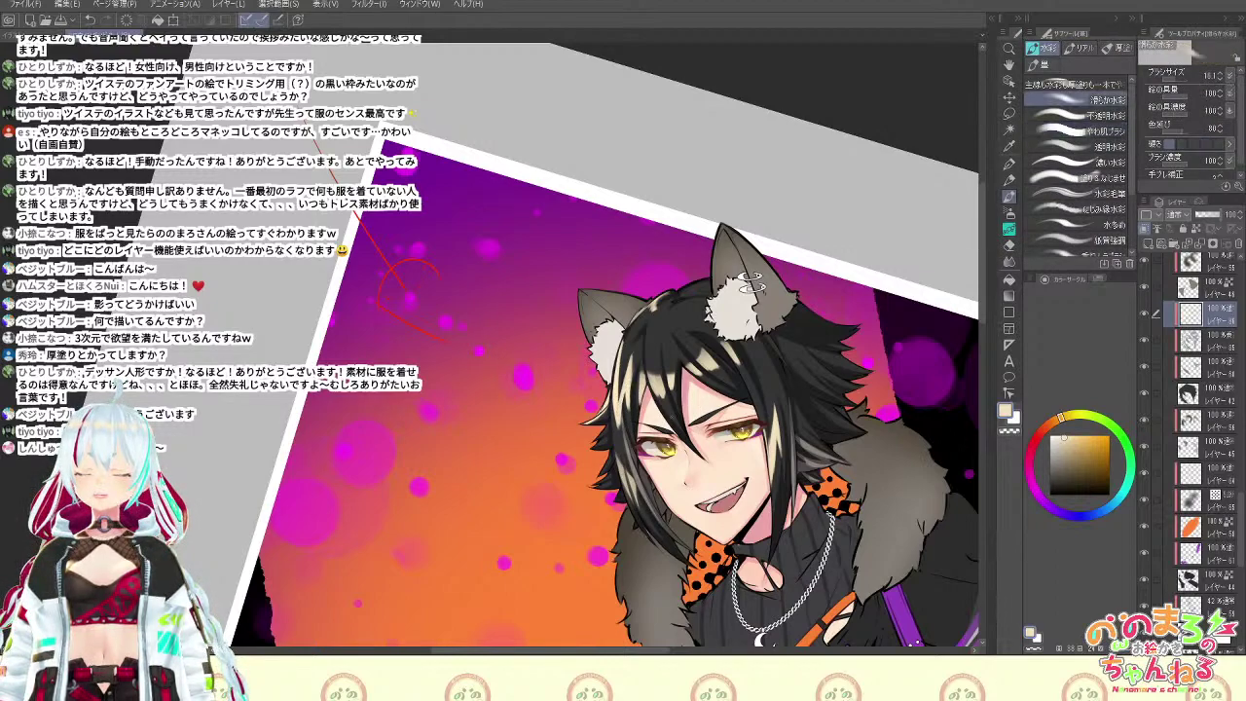
{"action": "left_click", "coordinate": [1181, 84]}
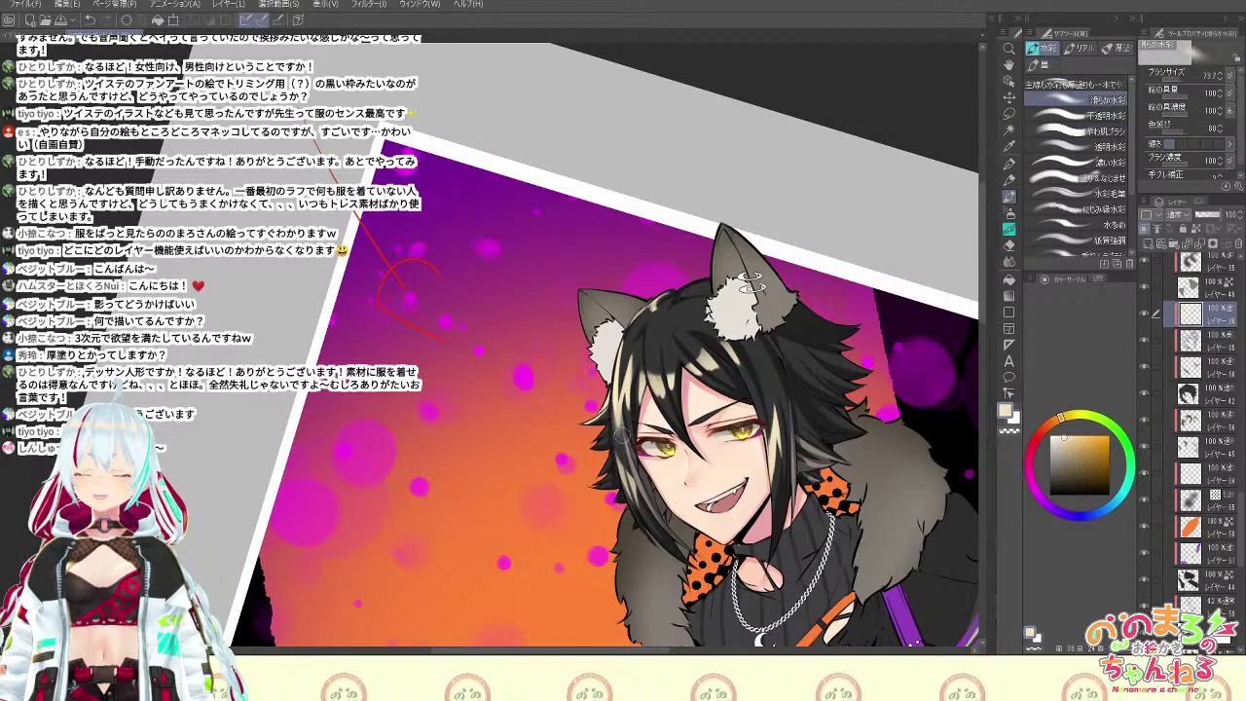
{"action": "key", "text": "e"}
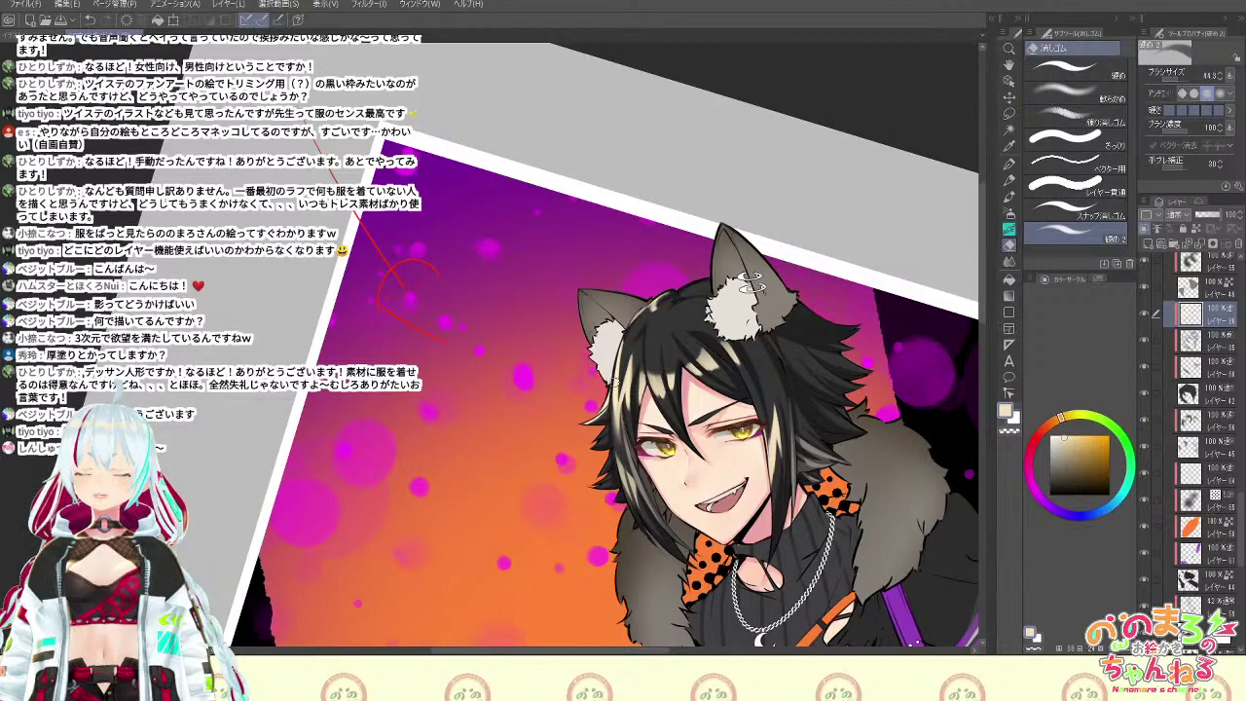
{"action": "left_click_drag", "start_coordinate": [618, 380], "coordinate": [620, 435]}
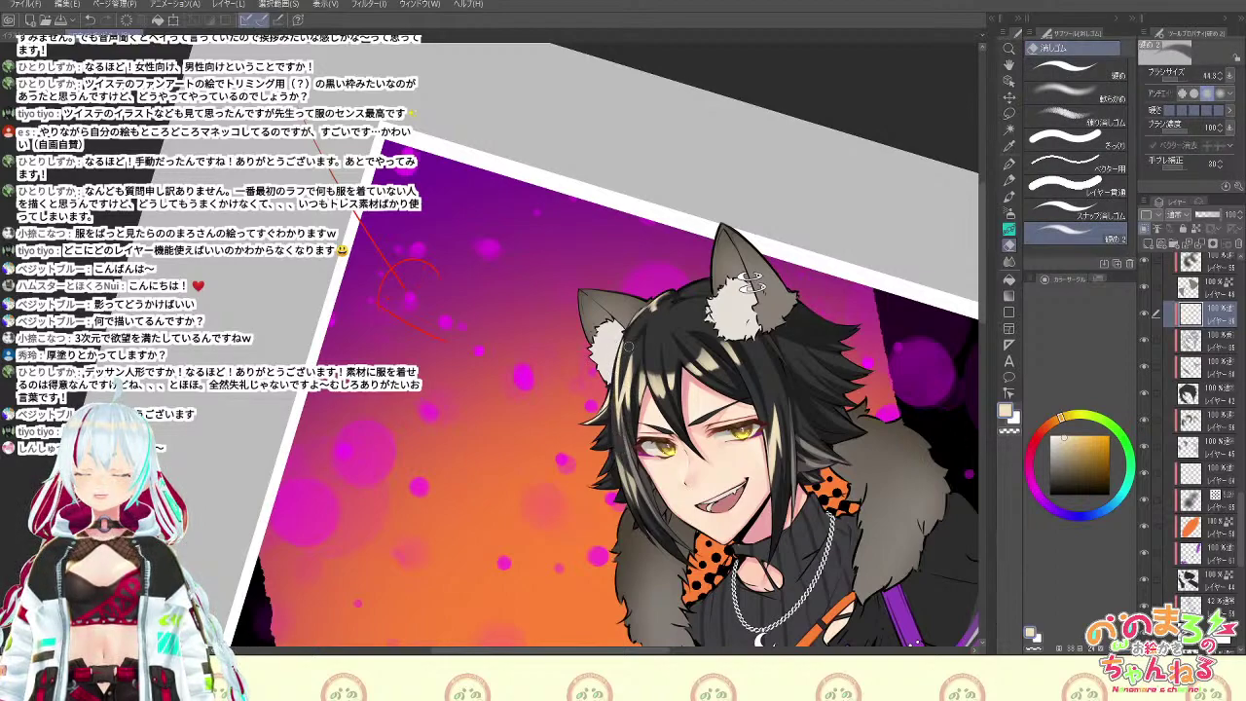
{"action": "mouse_move", "coordinate": [624, 334]}
{"action": "left_mouse_down"}
{"action": "mouse_move", "coordinate": [621, 386]}
{"action": "mouse_move", "coordinate": [640, 452]}
{"action": "left_mouse_up"}
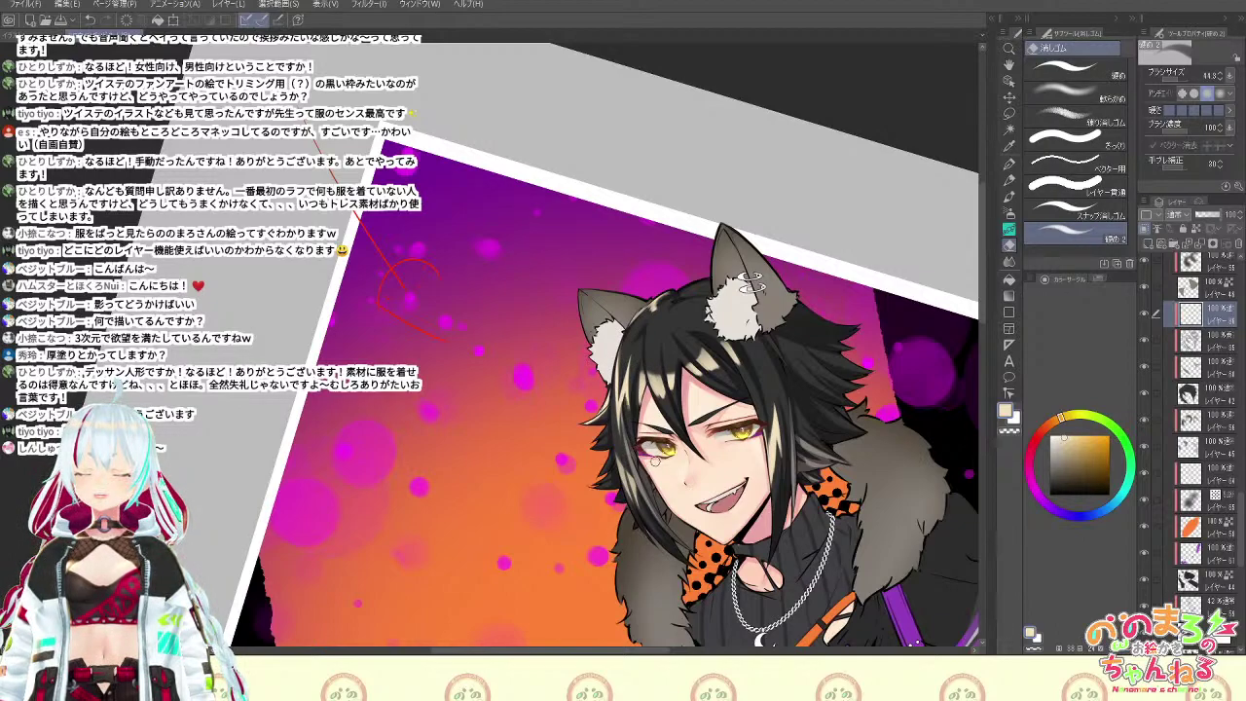
Trim the highlights along the side hair below the unpierced ear with a smaller eraser and touch them up with the watercolor brush
{"action": "scroll", "coordinate": [651, 467], "scroll_direction": "down", "scroll_amount": 3}
{"action": "scroll", "coordinate": [651, 467], "scroll_direction": "up", "scroll_amount": 4}
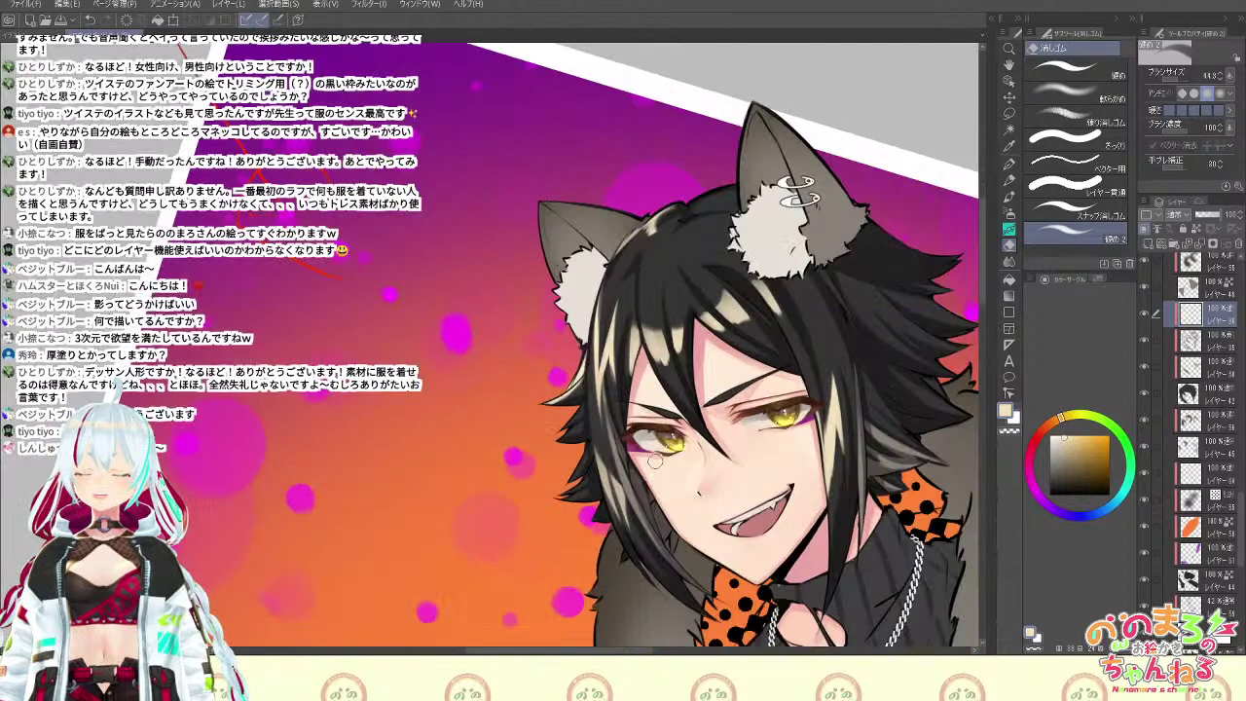
{"action": "left_click_drag", "start_coordinate": [607, 320], "coordinate": [611, 415]}
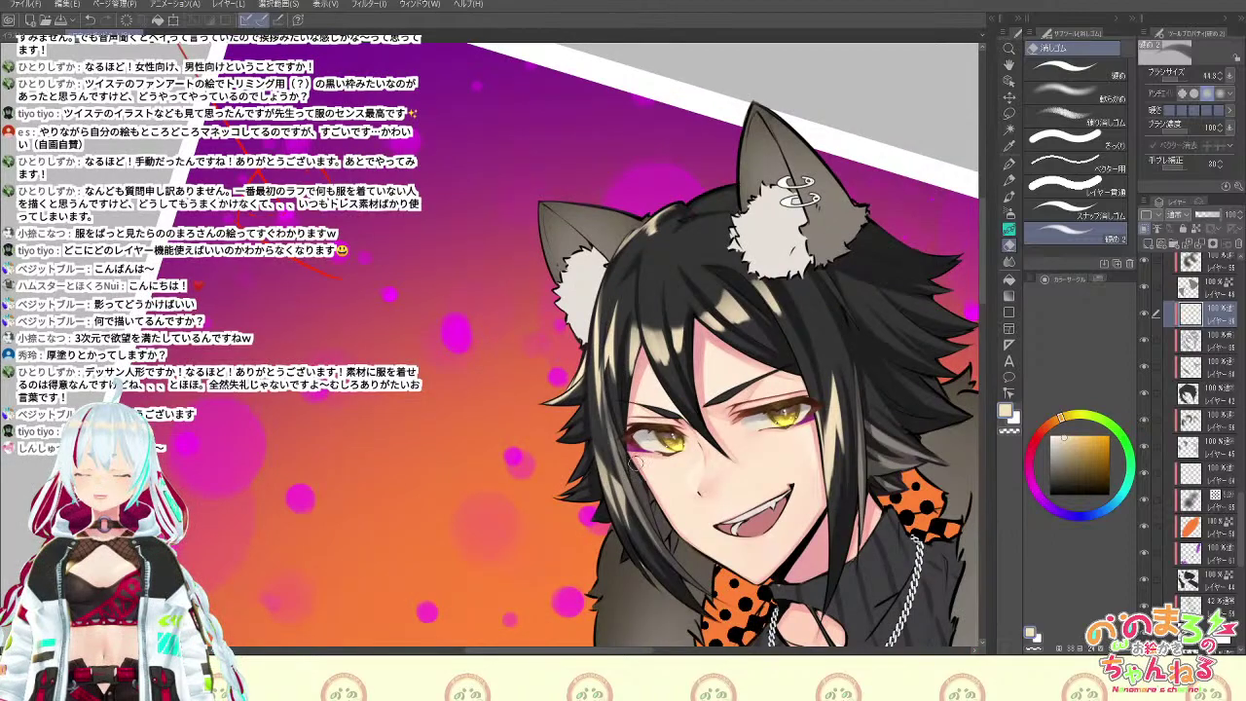
{"action": "left_click", "coordinate": [1176, 81]}
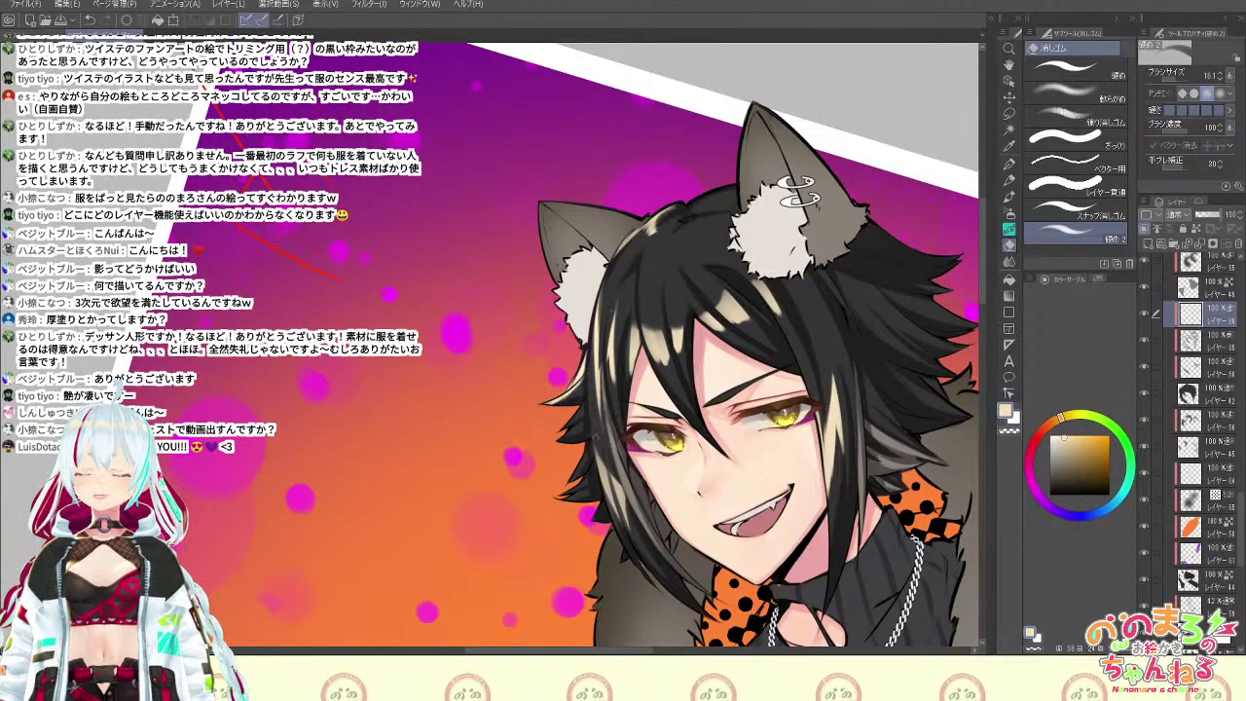
{"action": "key", "text": "b"}
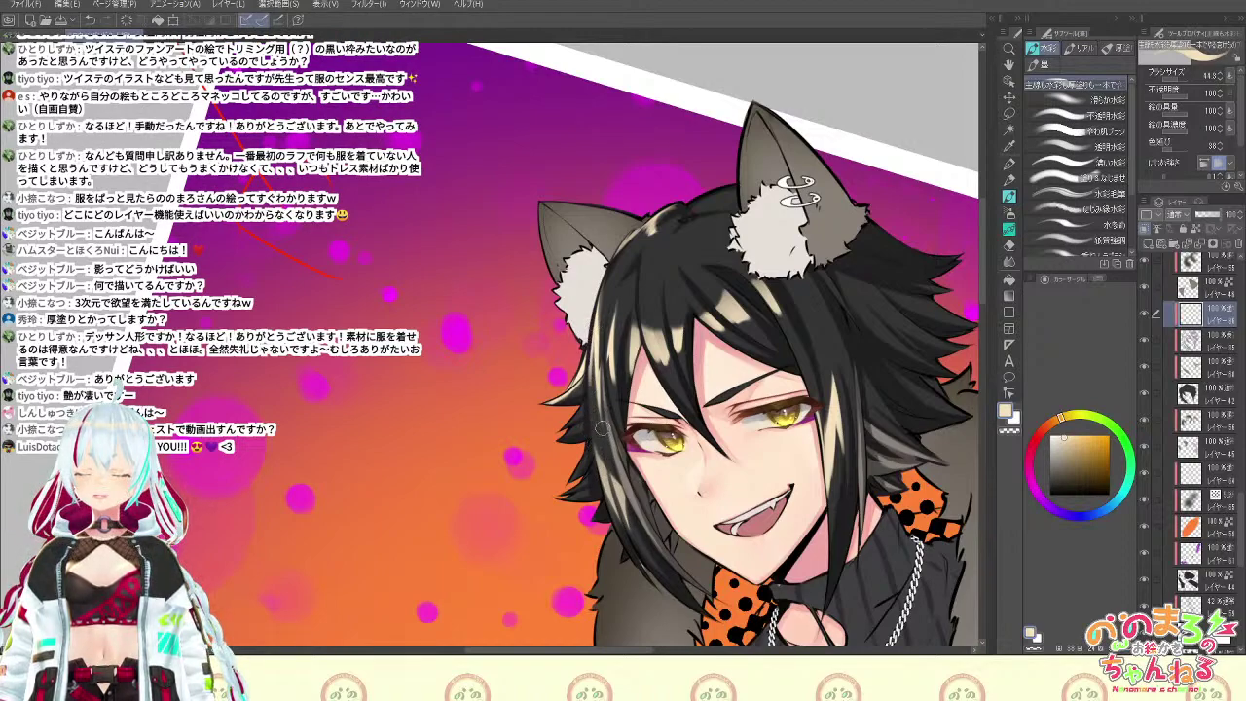
Touch up the cream highlight on the central fringe strand with the soft skin brush, watercolor brush and eraser
{"action": "key", "text": "b"}
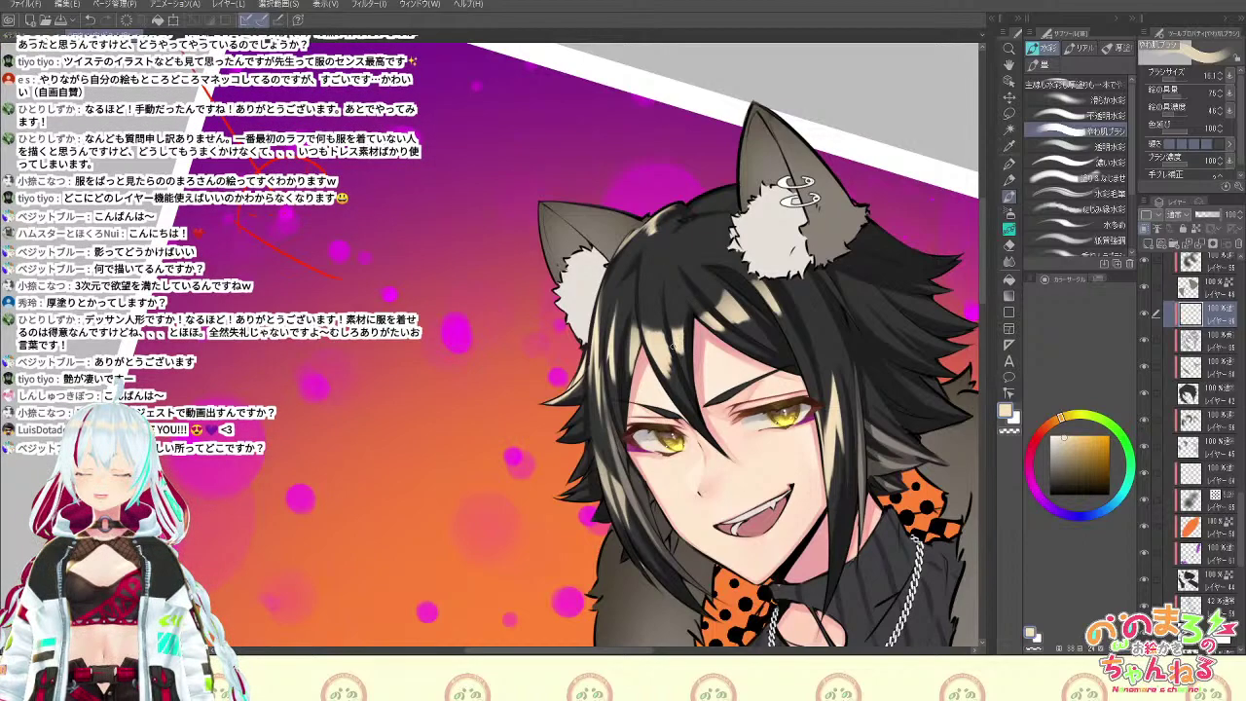
{"action": "key", "text": "b"}
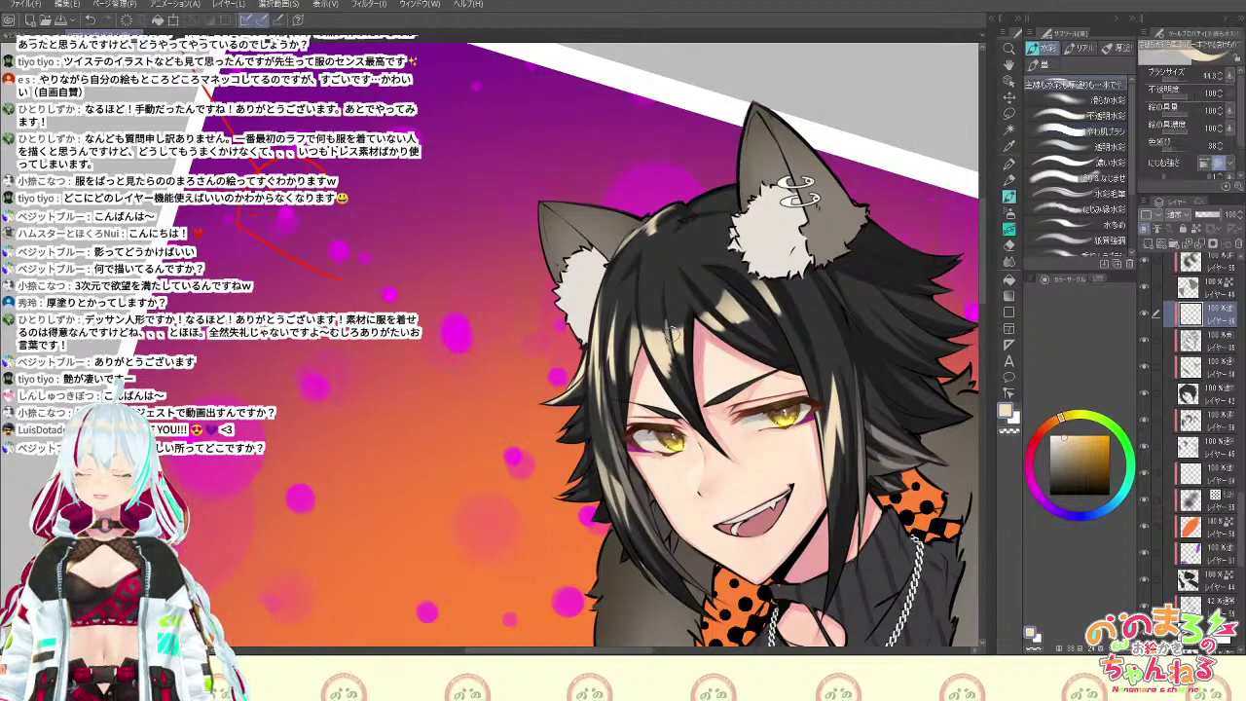
{"action": "key", "text": "e"}
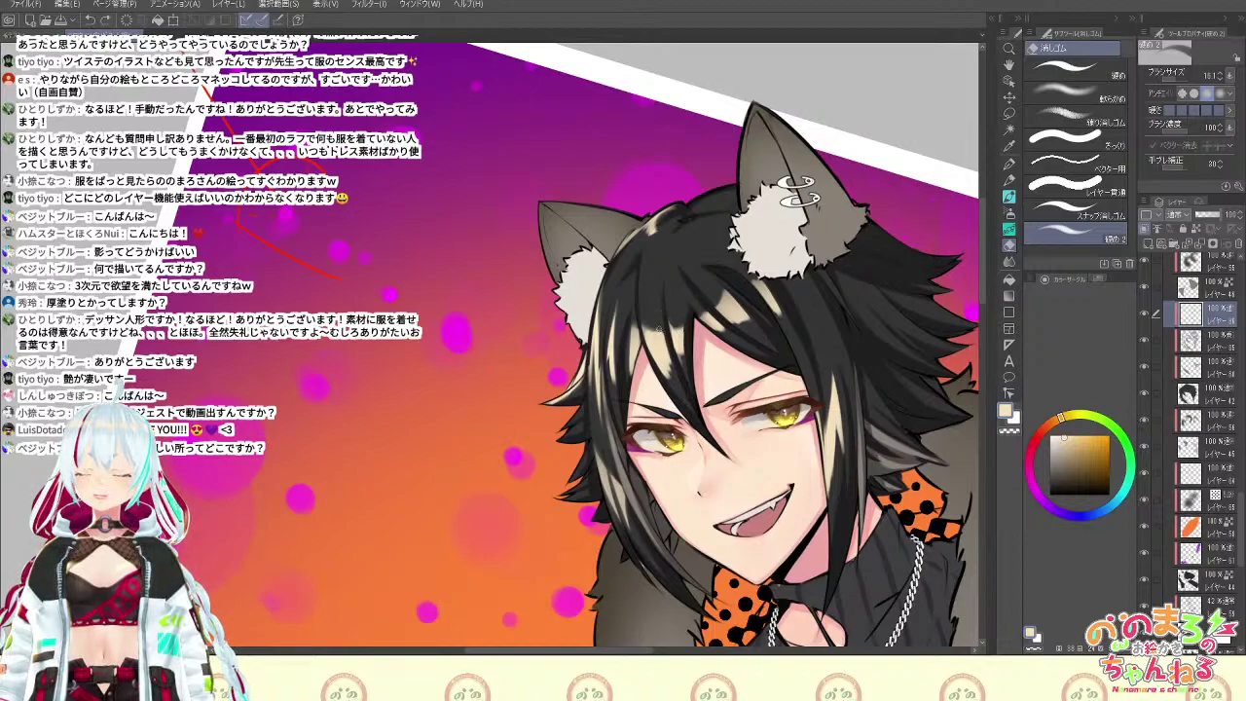
Rotate the canvas and extend the cream highlights on the fringe strands near the unpierced ear, shaping them with the eraser
{"action": "key", "text": "shift+space"}
{"action": "left_click_drag", "start_coordinate": [671, 337], "coordinate": [665, 396]}
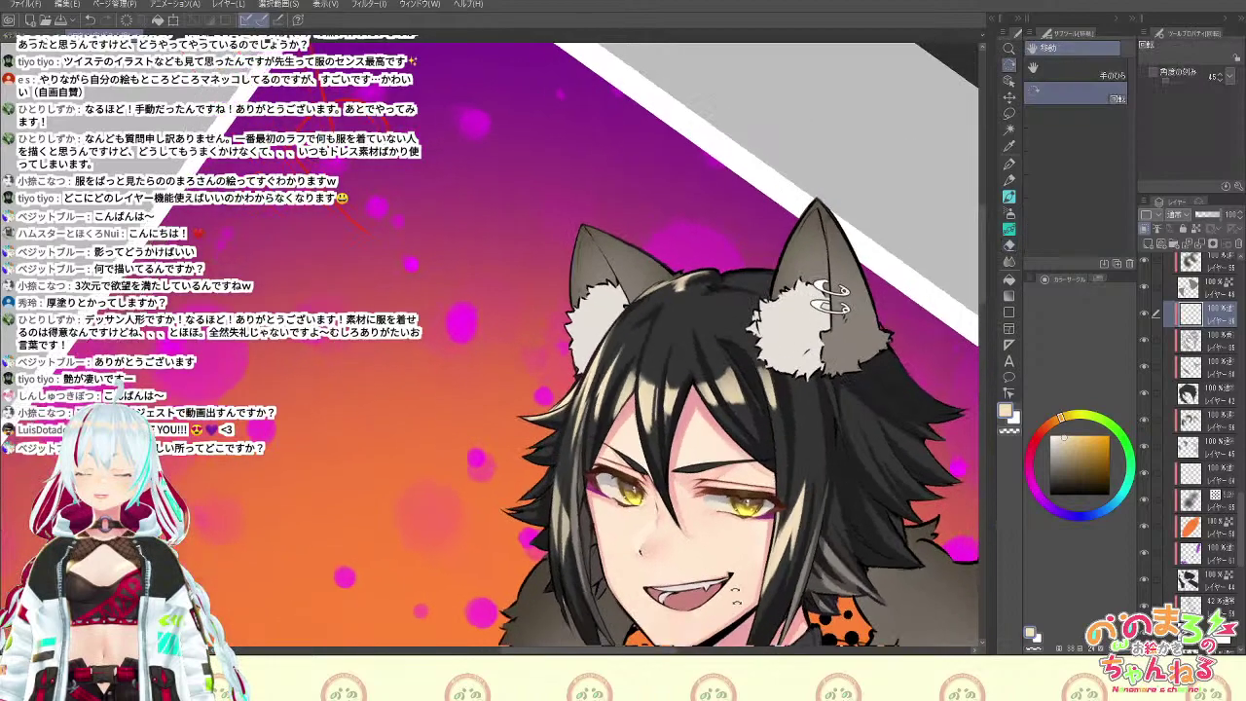
{"action": "key", "text": "b"}
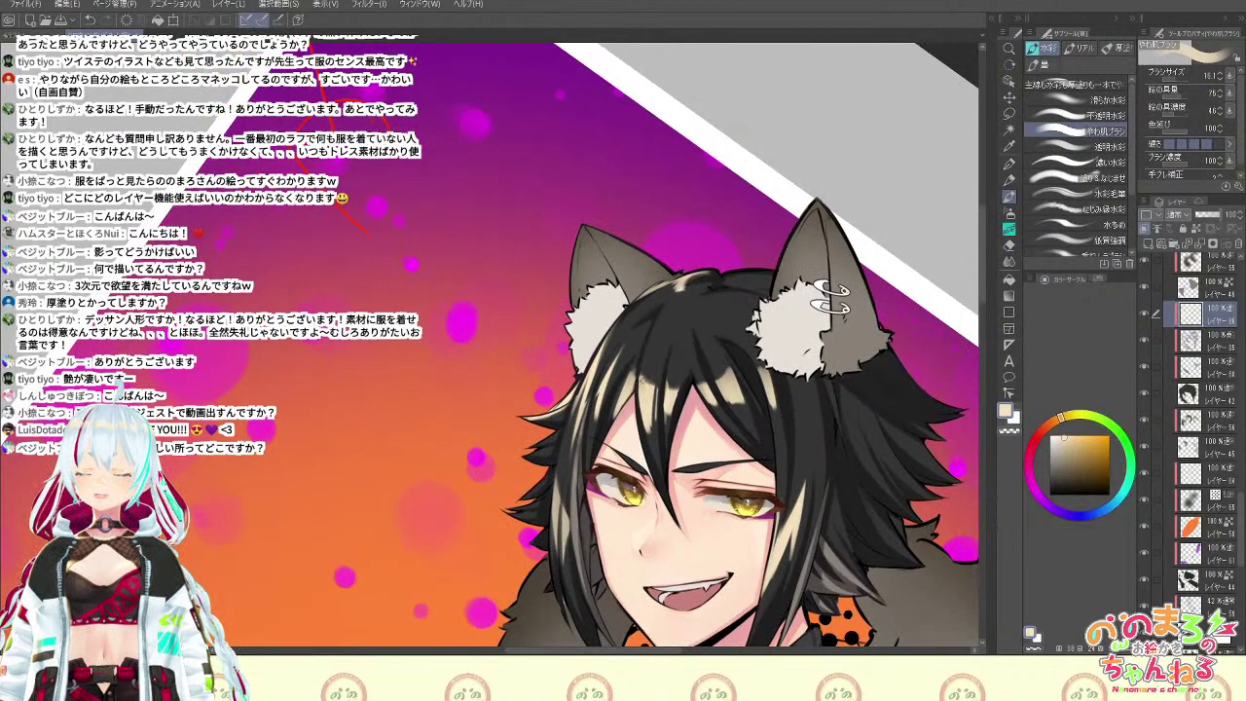
{"action": "key", "text": "e"}
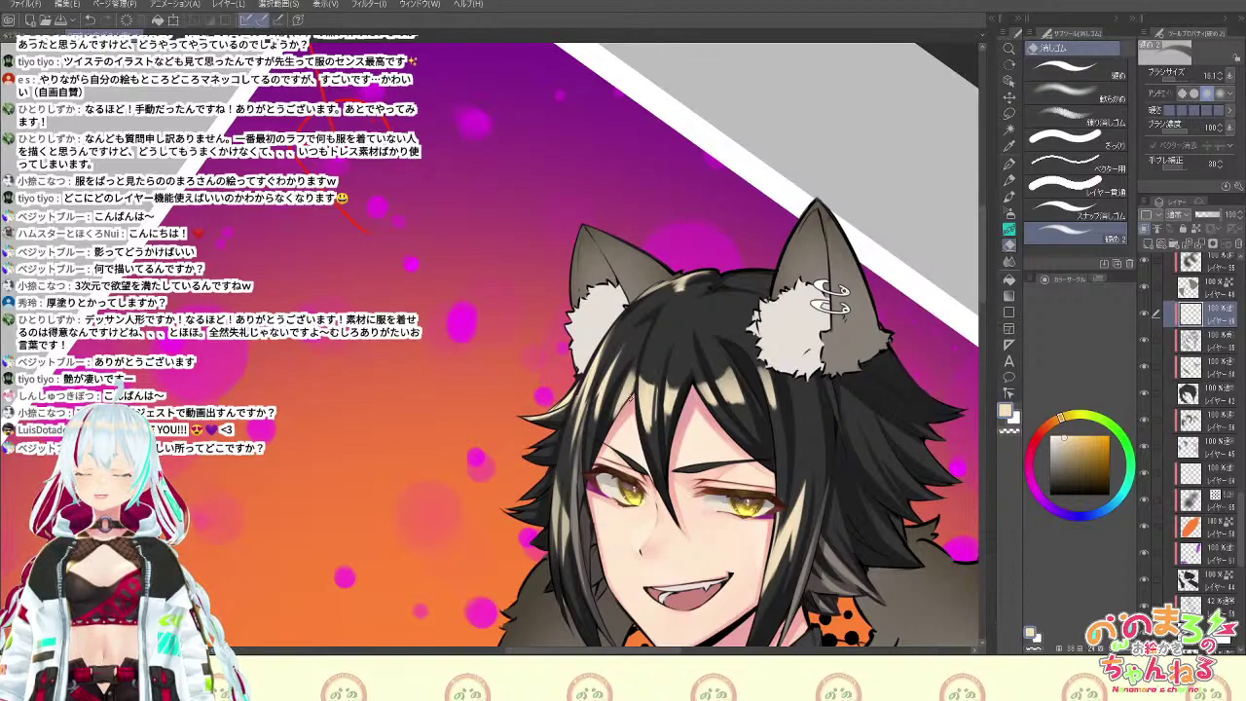
{"action": "key", "text": "b"}
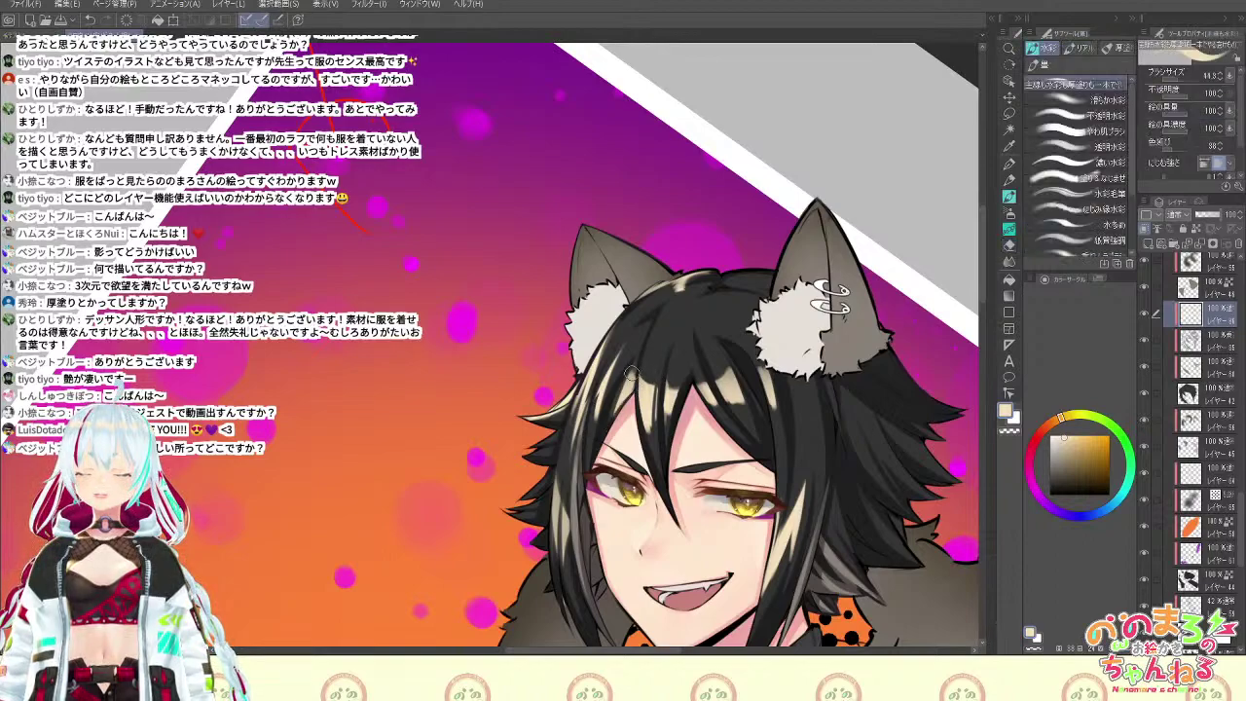
{"action": "left_click_drag", "start_coordinate": [633, 371], "coordinate": [616, 402]}
{"action": "key", "text": "e"}
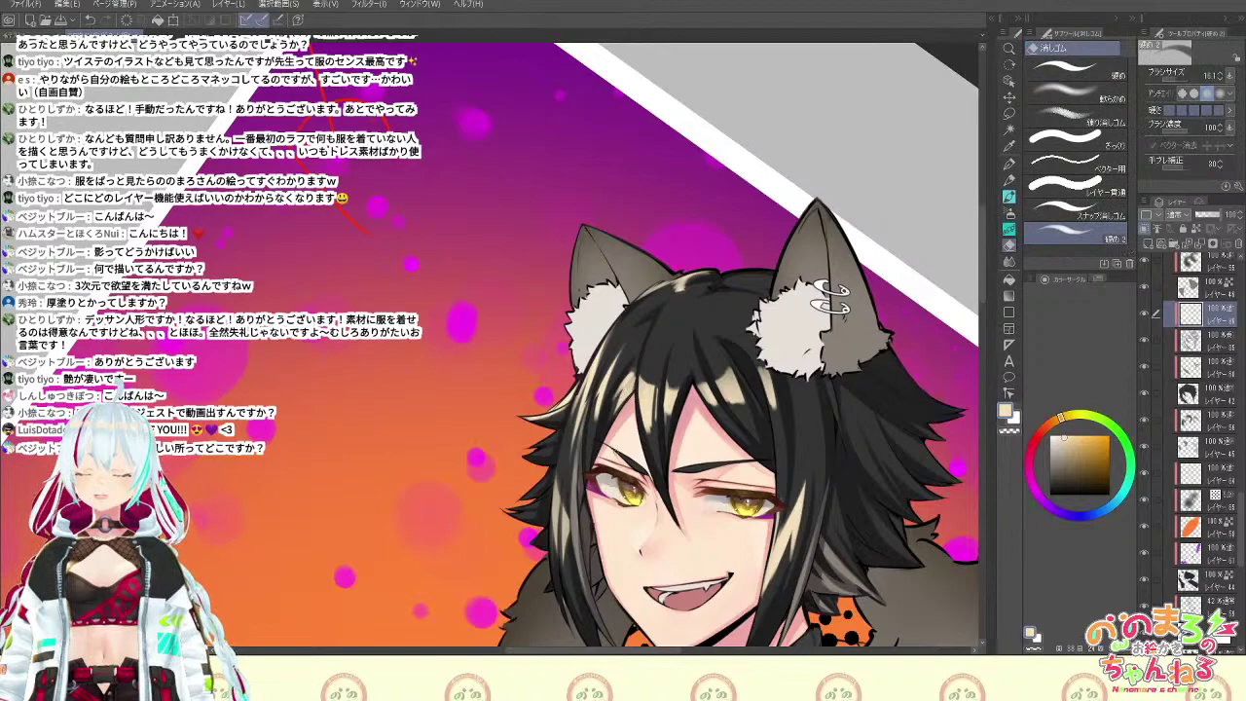
Flip the canvas view and sharpen the edges of the fringe highlights with the hard eraser
{"action": "scroll", "coordinate": [620, 401], "scroll_direction": "down", "scroll_amount": 3}
{"action": "scroll", "coordinate": [615, 454], "scroll_direction": "up", "scroll_amount": 3}
{"action": "key", "text": "h"}
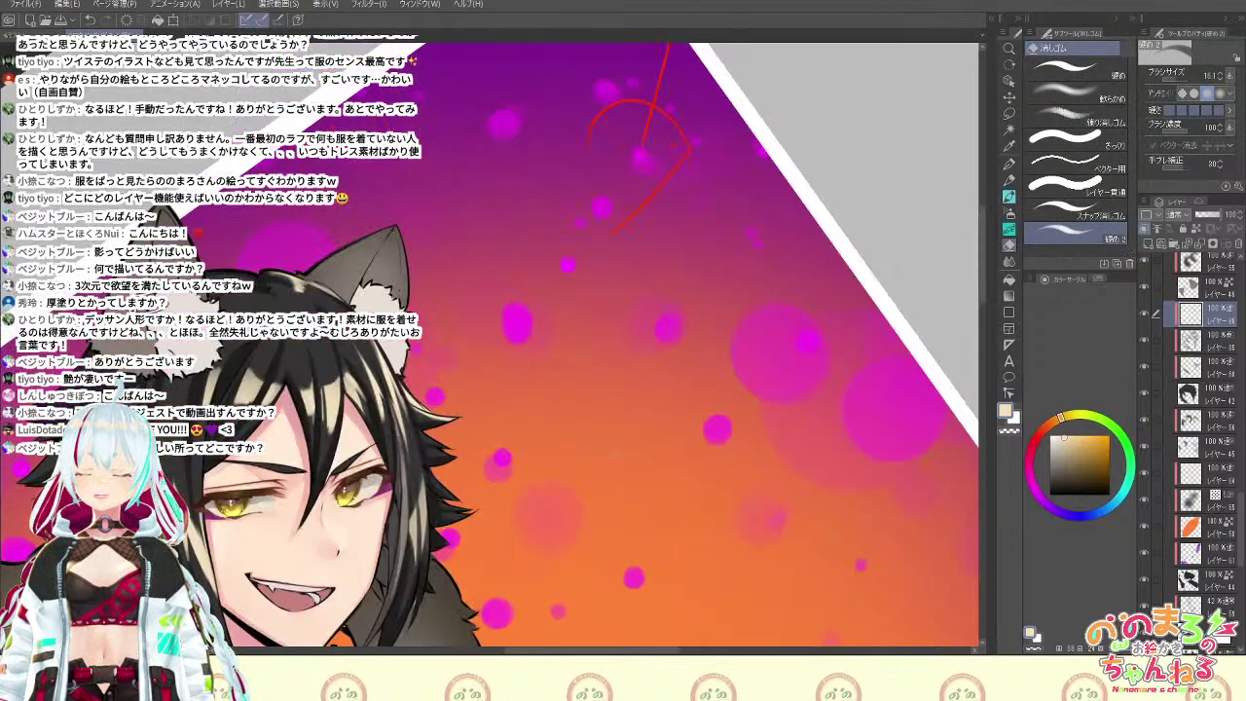
{"action": "key", "text": "space"}
{"action": "left_click_drag", "start_coordinate": [654, 568], "coordinate": [946, 551]}
{"action": "key", "text": "e"}
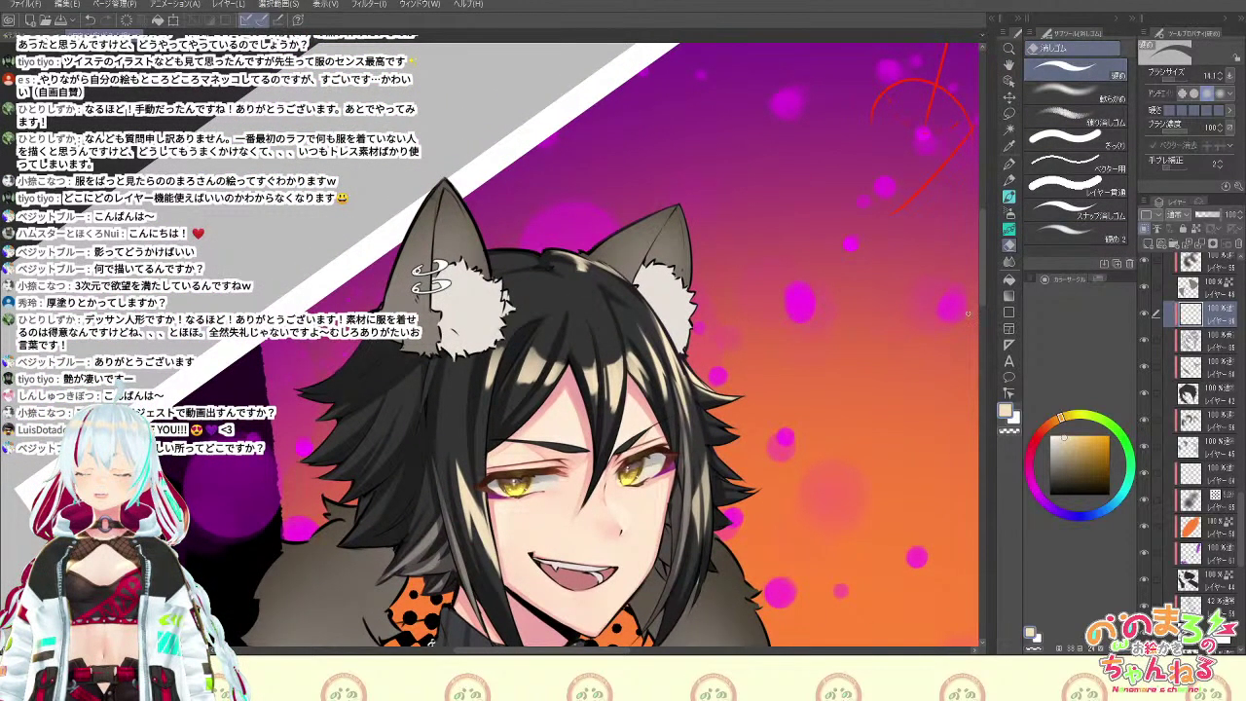
{"action": "key", "text": "space"}
{"action": "left_click_drag", "start_coordinate": [604, 390], "coordinate": [703, 404]}
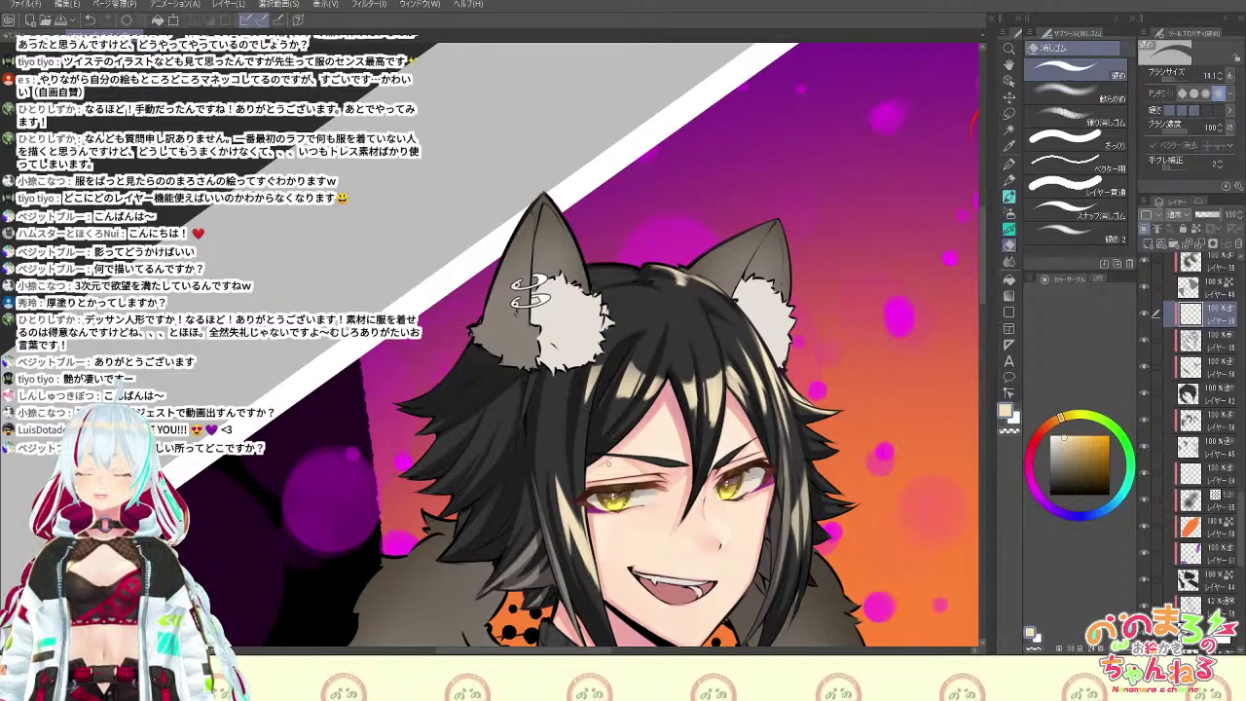
Paint thin cream highlights on the hair just below the pierced ear with a resized watercolor brush, blending with the soft skin brush and eraser
{"action": "scroll", "coordinate": [922, 570], "scroll_direction": "down", "scroll_amount": 2}
{"action": "scroll", "coordinate": [822, 526], "scroll_direction": "up", "scroll_amount": 3}
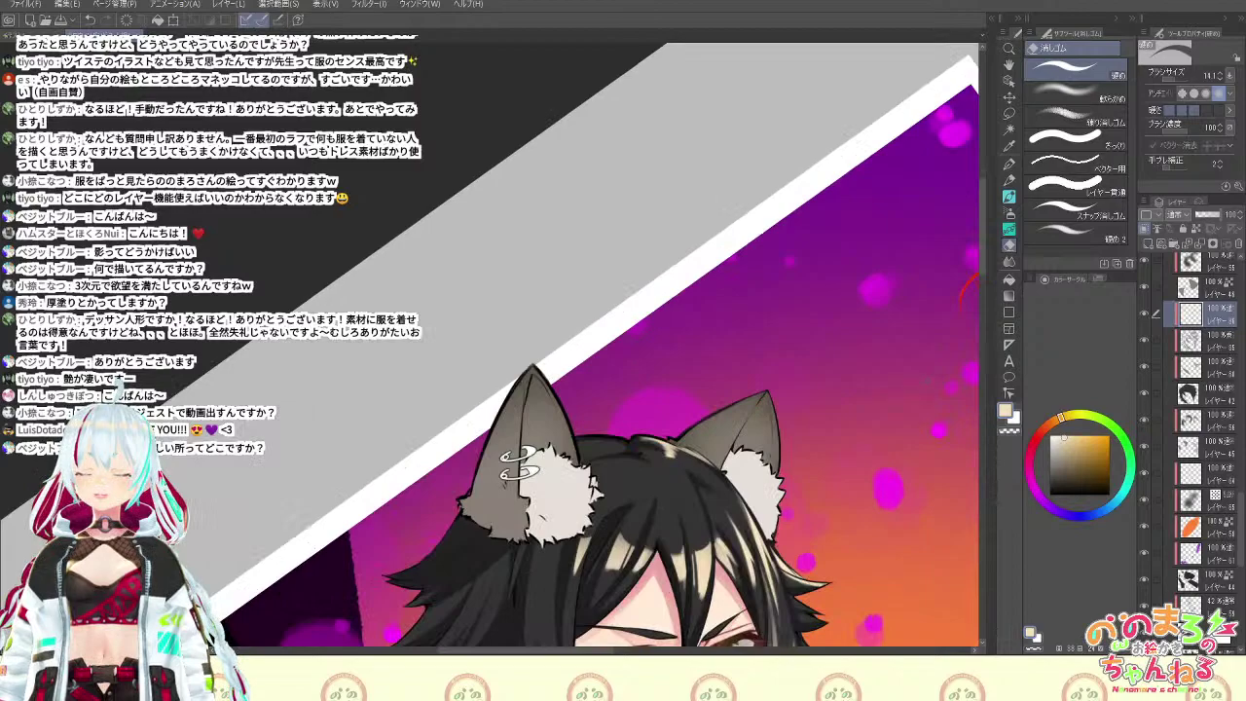
{"action": "key", "text": "b"}
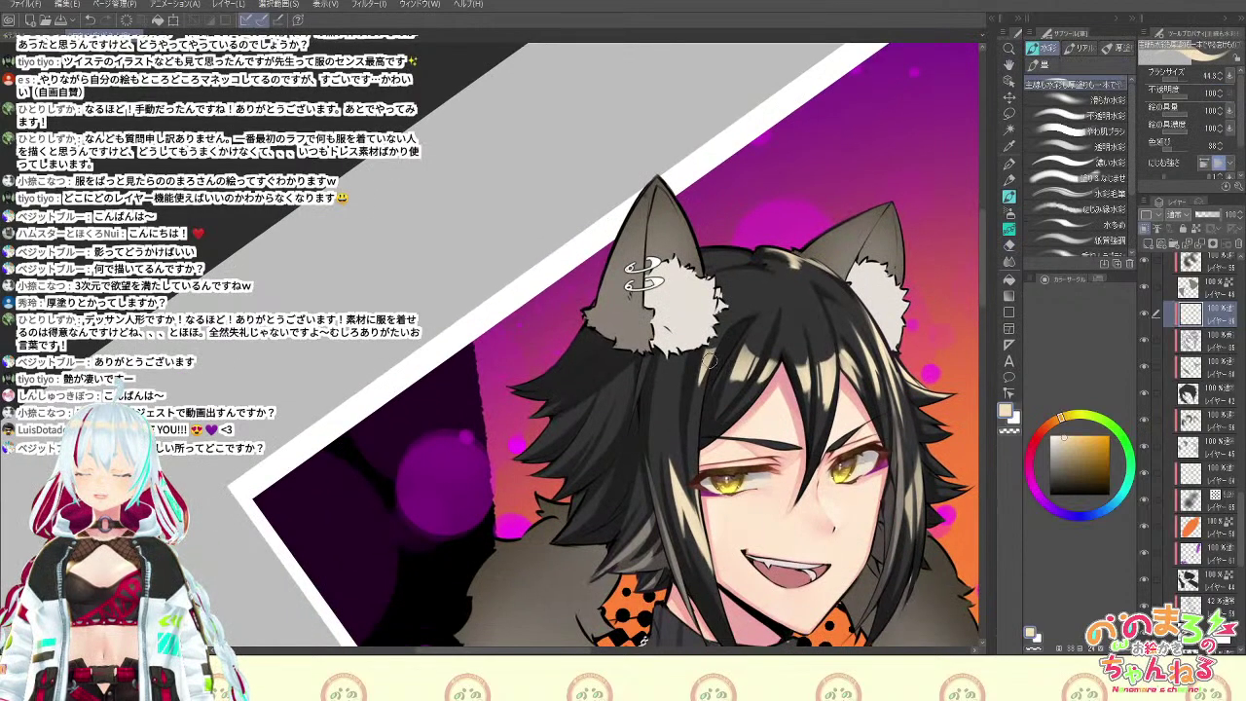
{"action": "left_click", "coordinate": [1174, 80]}
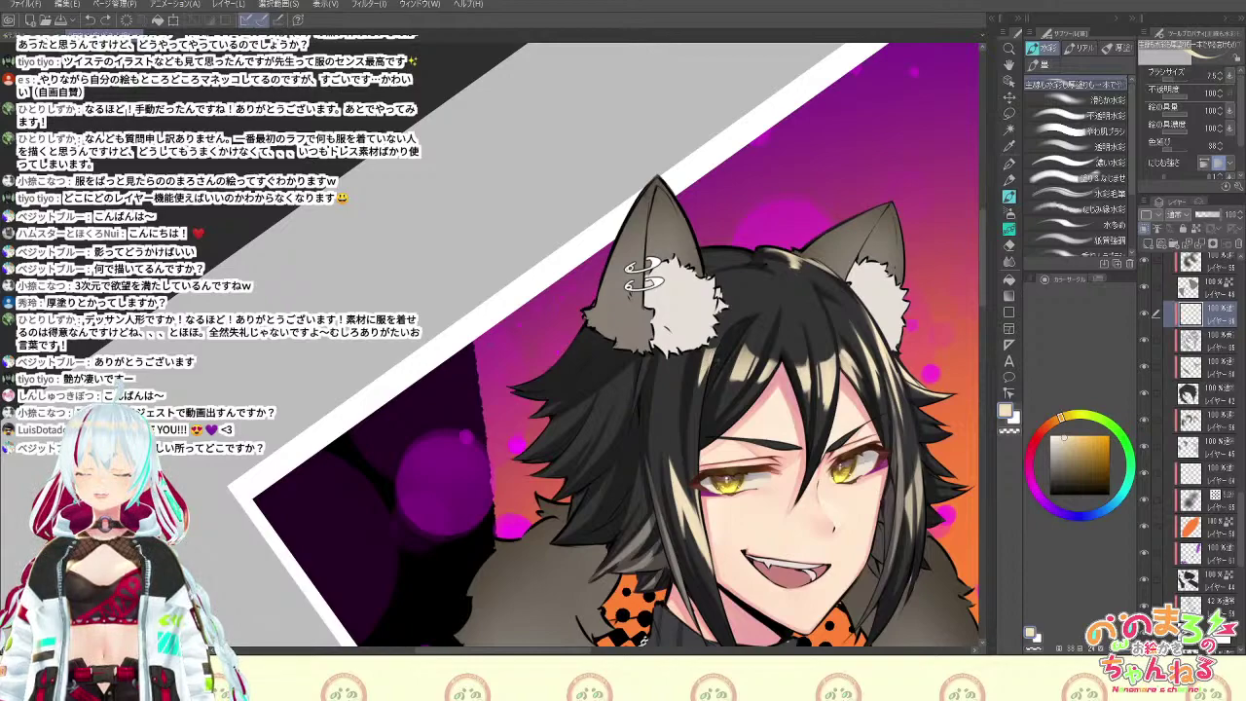
{"action": "left_click", "coordinate": [1176, 80]}
{"action": "left_click_drag", "start_coordinate": [1178, 80], "coordinate": [1175, 79]}
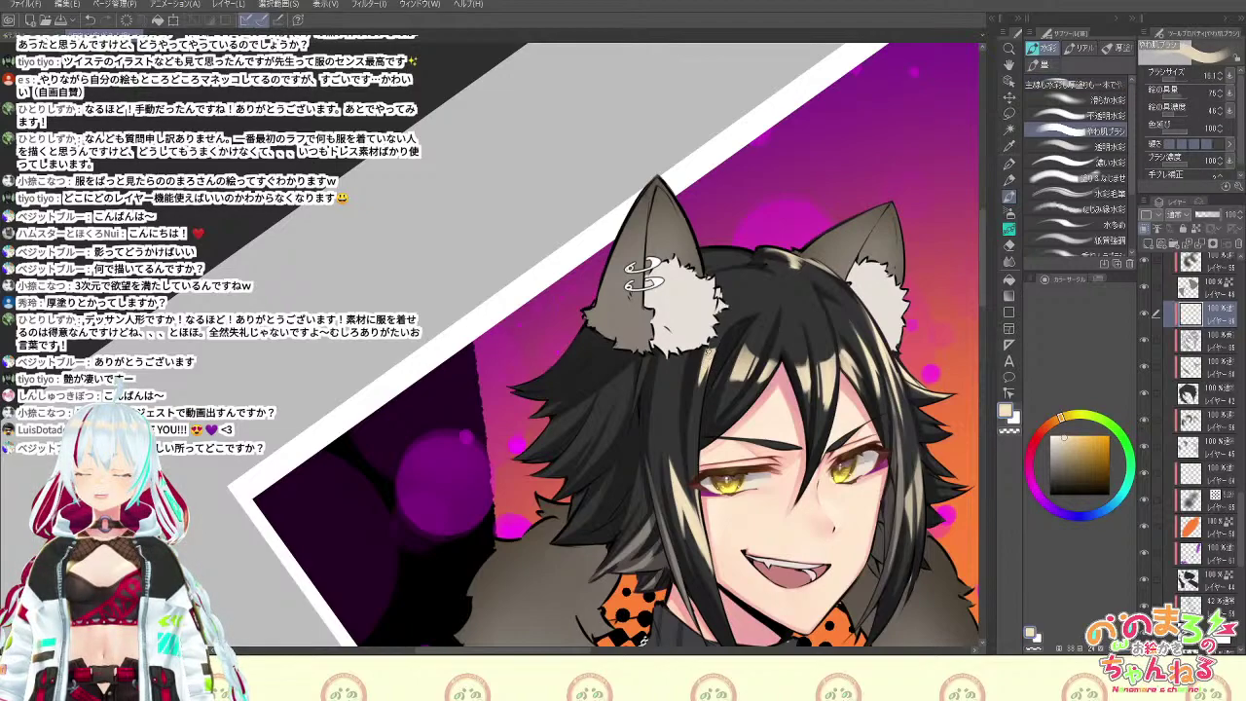
{"action": "key", "text": "e"}
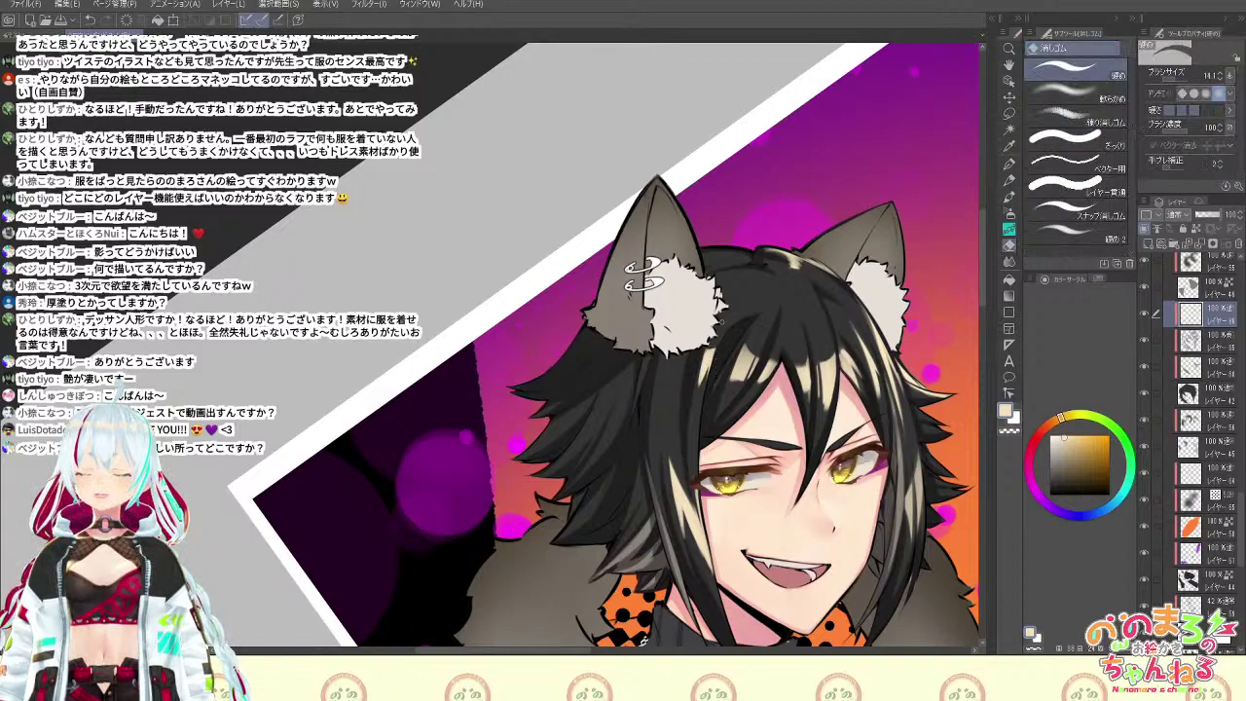
{"action": "key", "text": "b"}
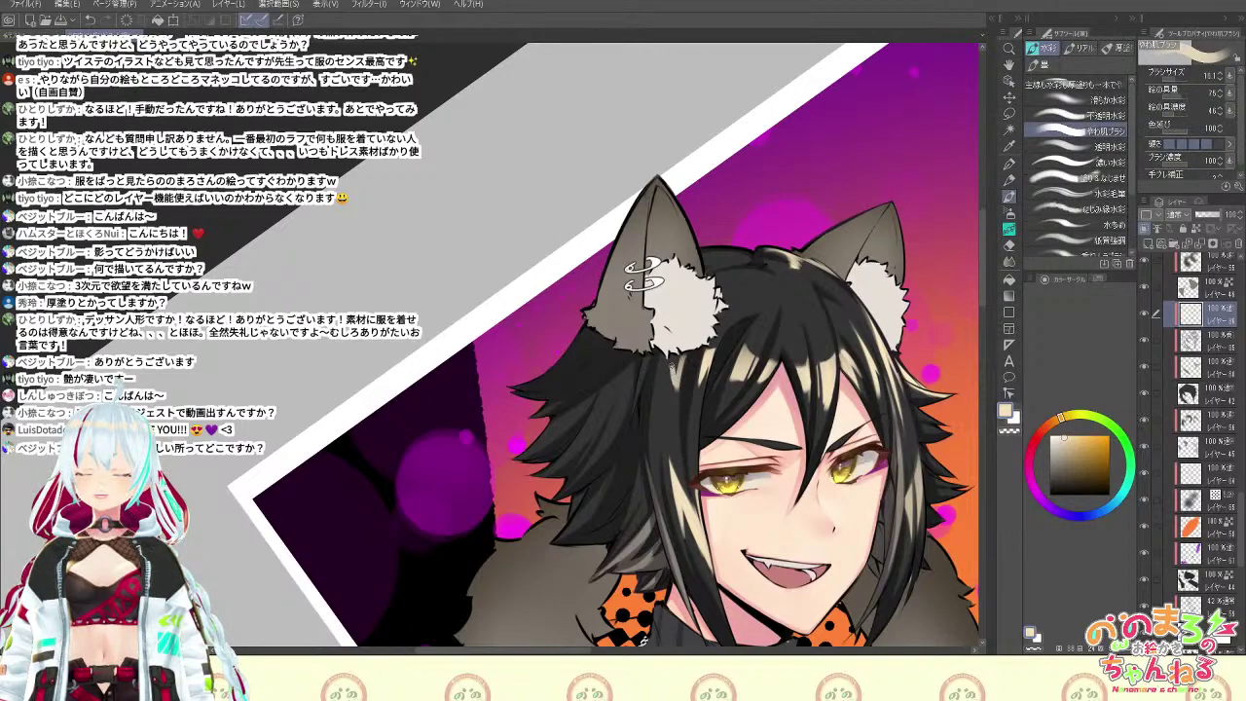
{"action": "key", "text": "e"}
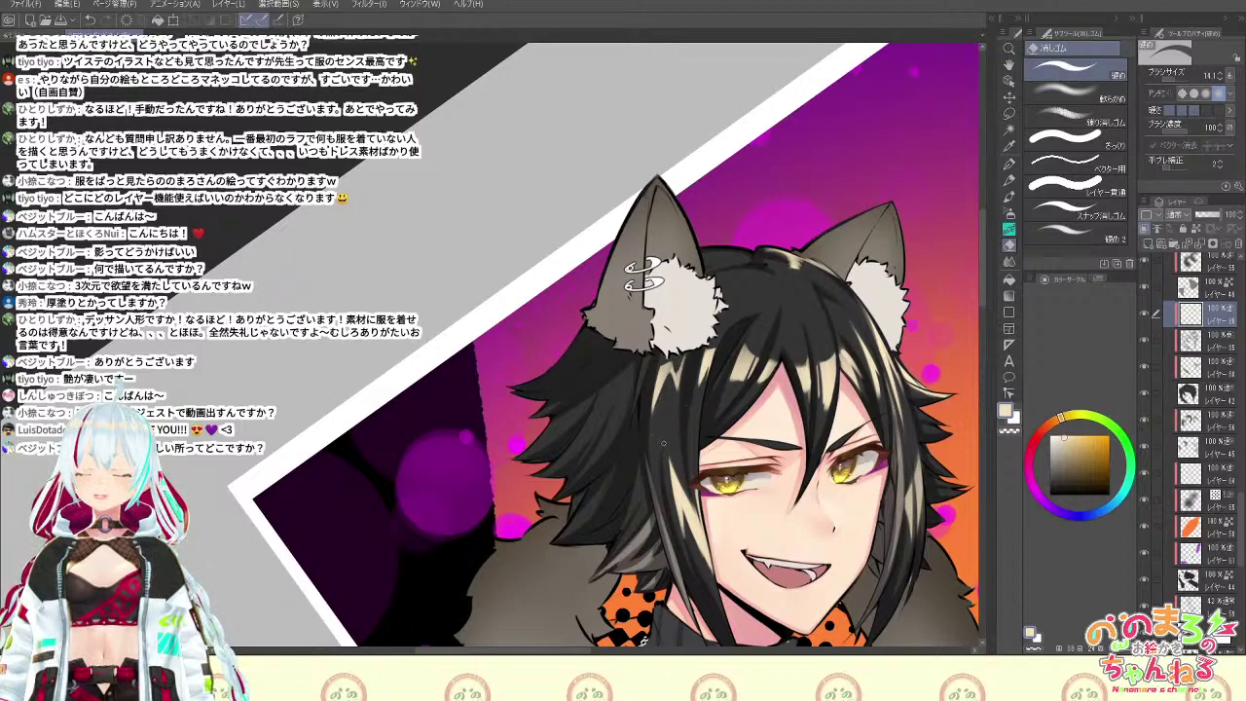
Flip the canvas view back and add a small cream highlight to the fringe beside the unpierced ear, trimming it with the eraser
{"action": "key", "text": "h"}
{"action": "key", "text": "space"}
{"action": "mouse_move", "coordinate": [664, 442]}
{"action": "left_mouse_down"}
{"action": "mouse_move", "coordinate": [915, 429]}
{"action": "mouse_move", "coordinate": [1015, 438]}
{"action": "left_mouse_up"}
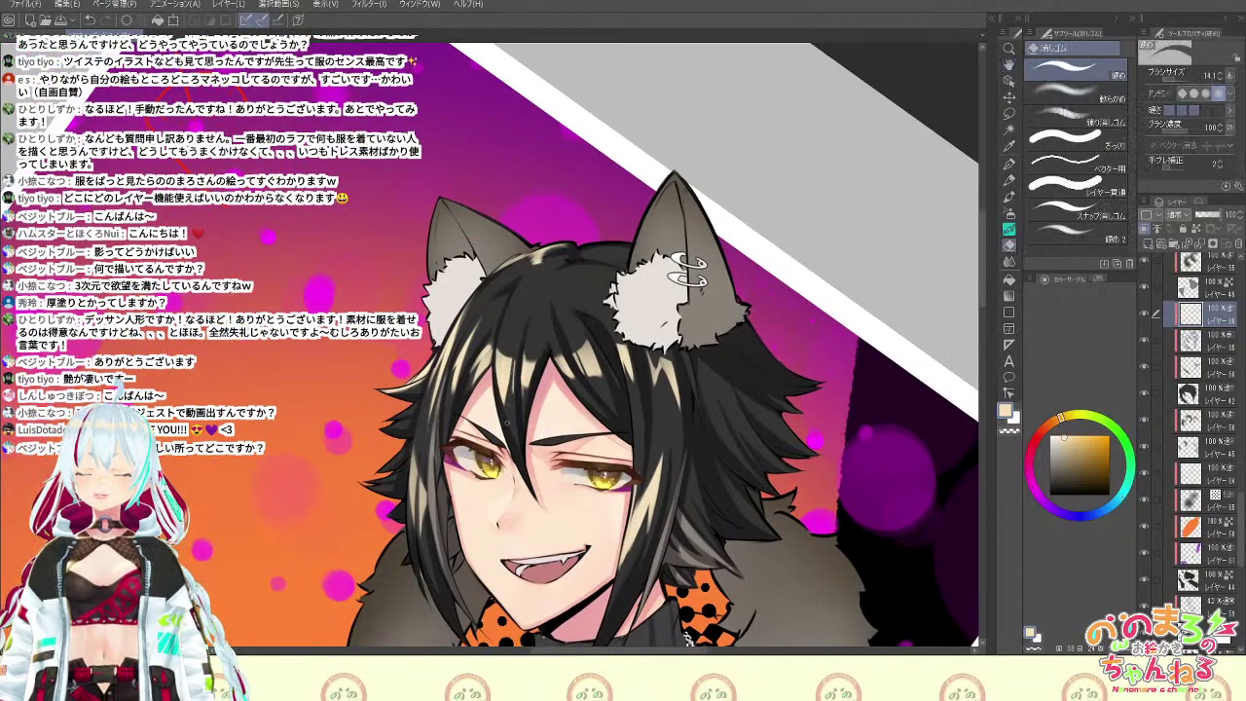
{"action": "key", "text": "b"}
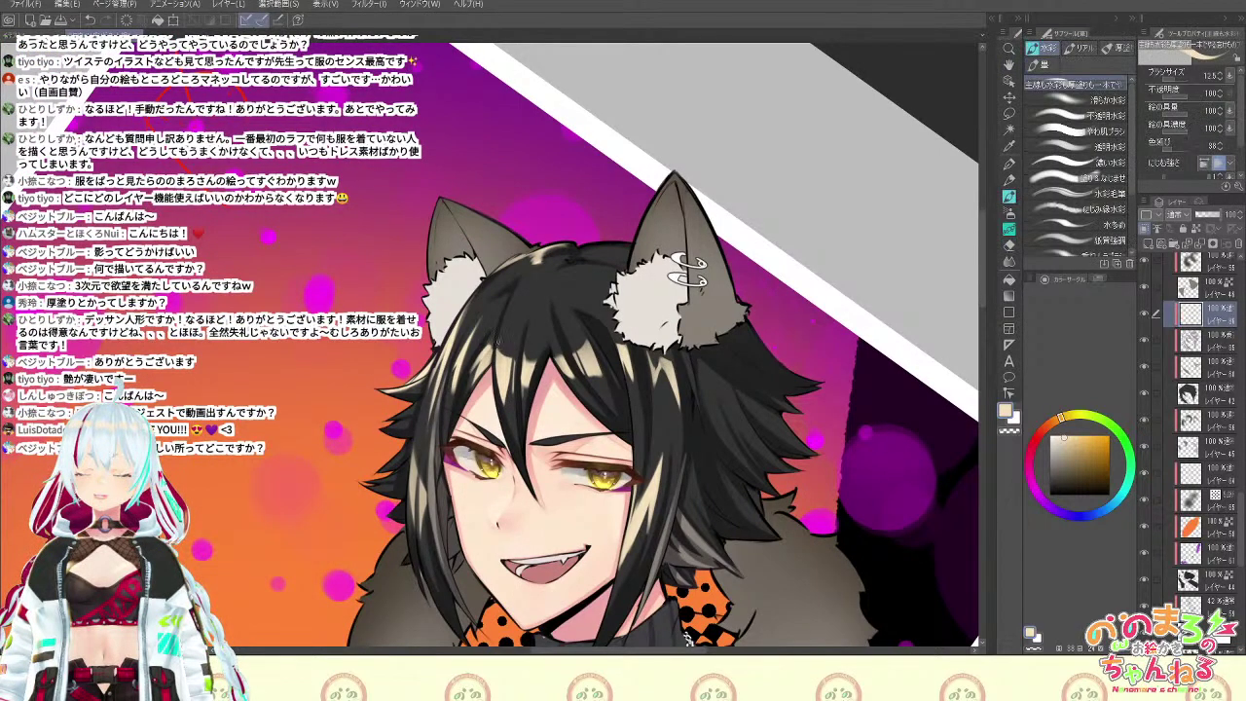
{"action": "mouse_move", "coordinate": [498, 335]}
{"action": "left_mouse_down"}
{"action": "mouse_move", "coordinate": [501, 360]}
{"action": "mouse_move", "coordinate": [492, 352]}
{"action": "left_mouse_up"}
{"action": "key", "text": "e"}
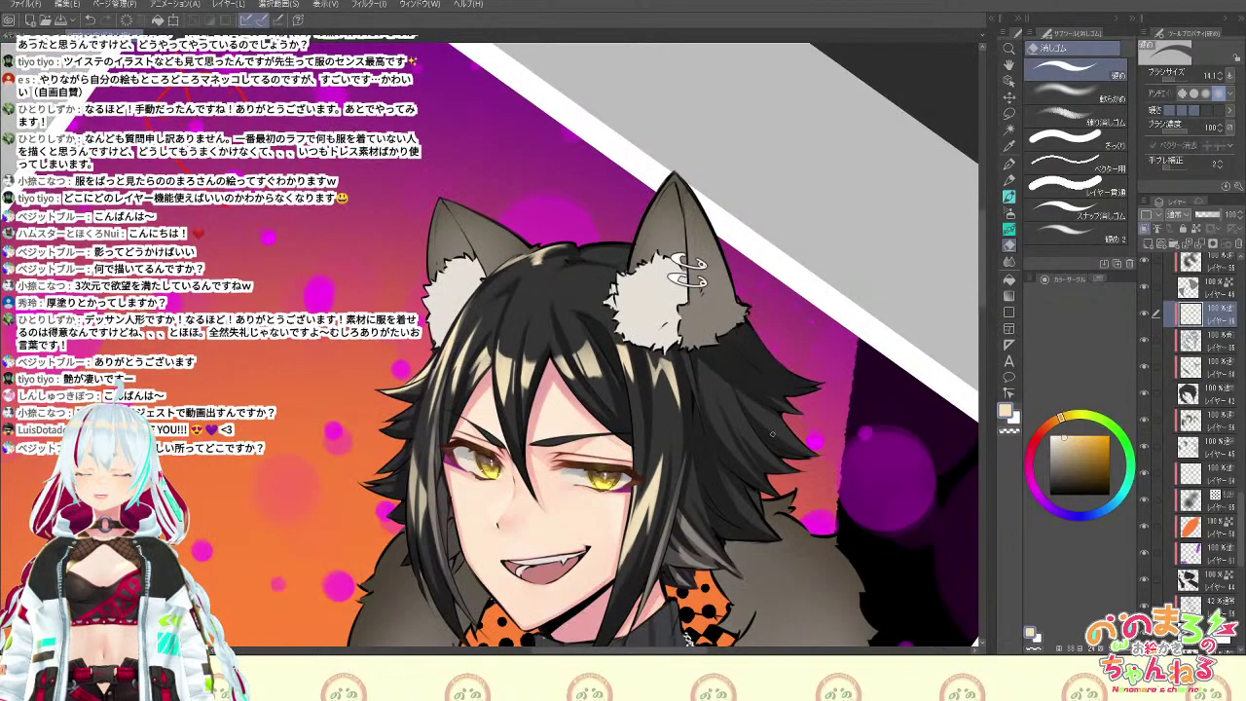
Rotate the canvas and touch up the cream fringe highlights below the pierced ear with the watercolor brush and eraser
{"action": "mouse_move", "coordinate": [793, 410]}
{"action": "left_mouse_down"}
{"action": "mouse_move", "coordinate": [787, 333]}
{"action": "mouse_move", "coordinate": [800, 374]}
{"action": "left_mouse_up"}
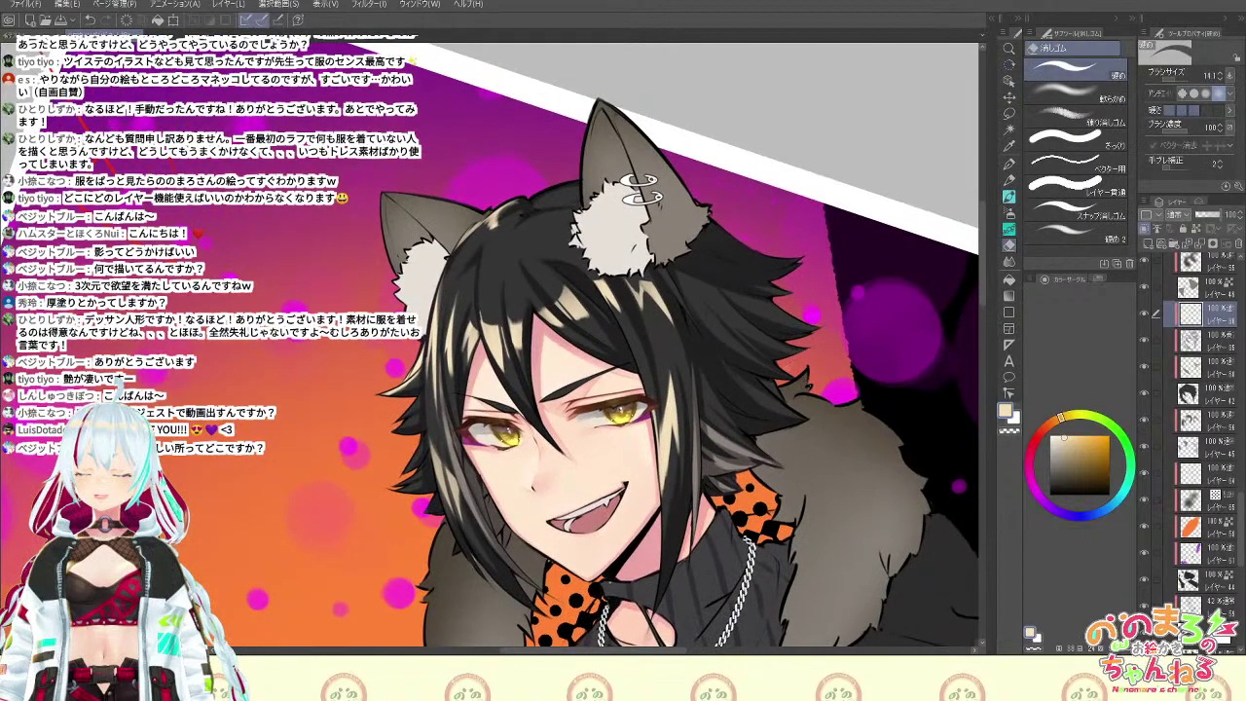
{"action": "key", "text": "b"}
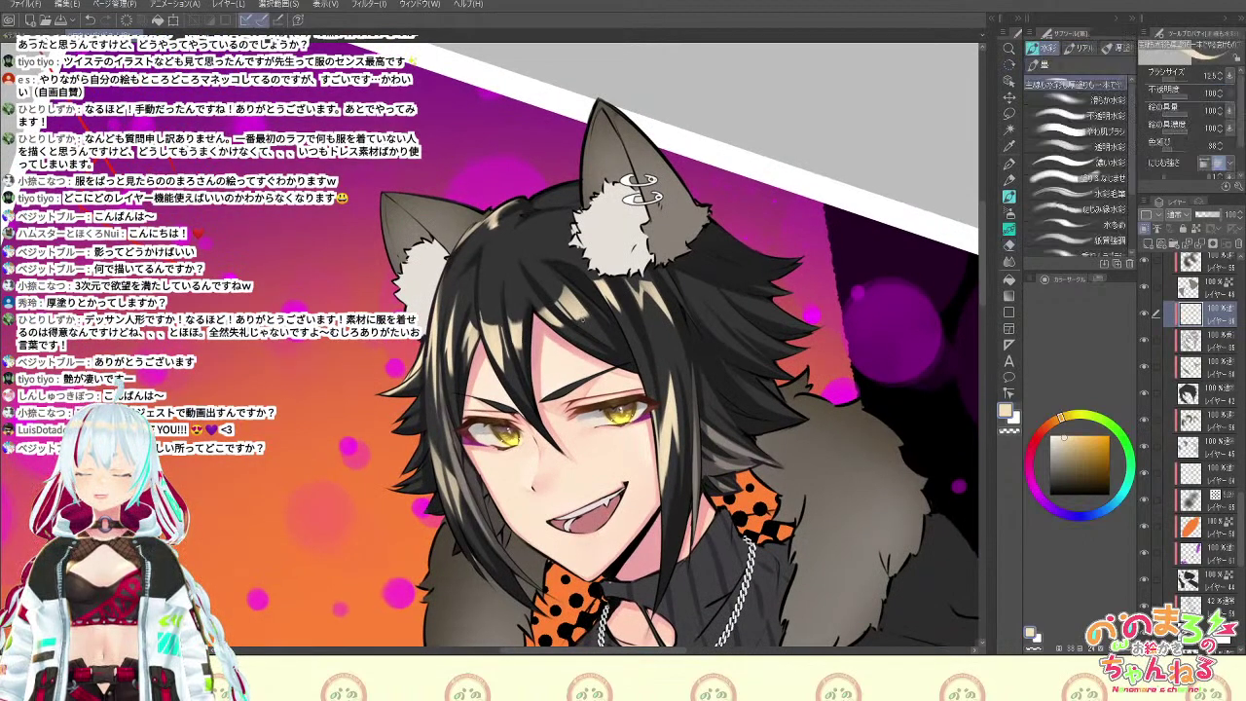
{"action": "key", "text": "e"}
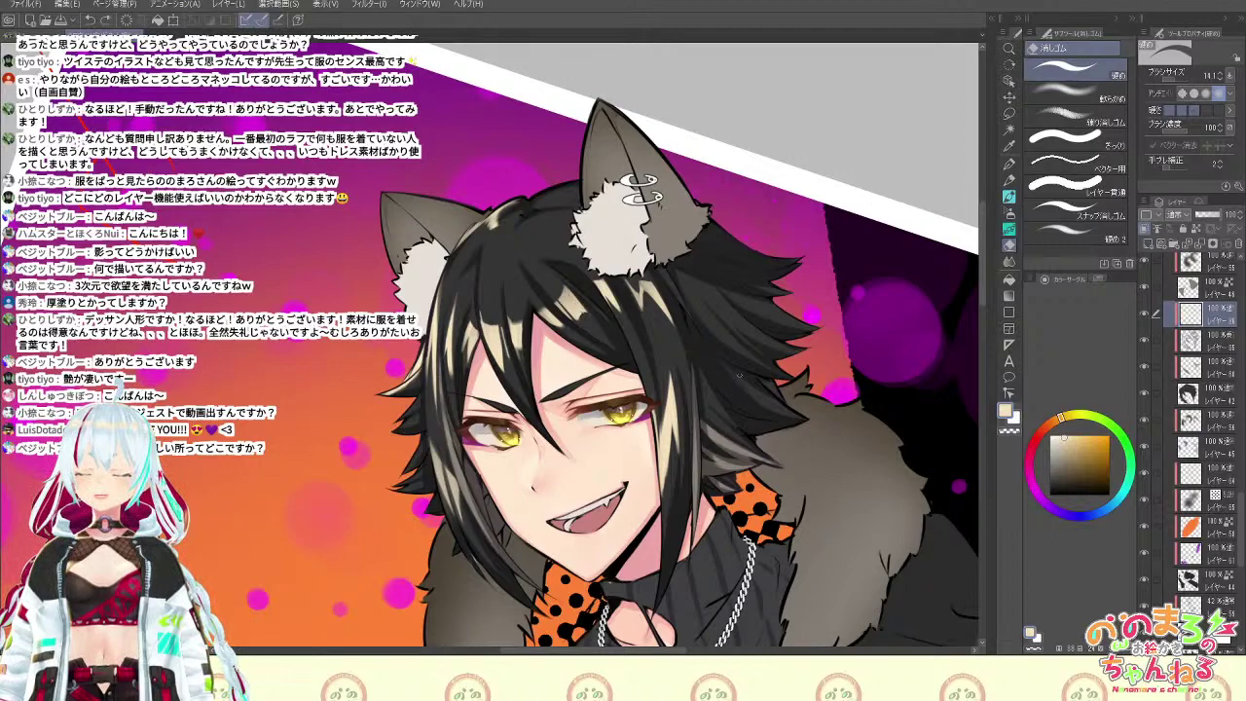
{"action": "key", "text": "b"}
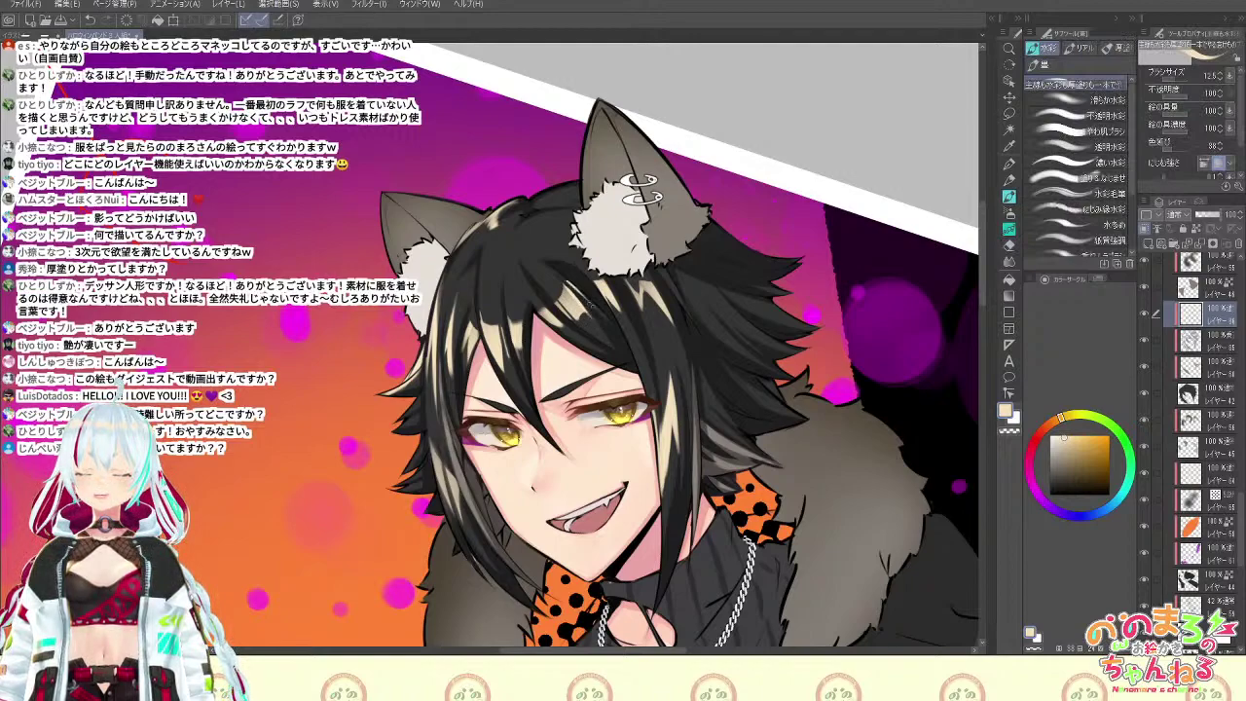
{"action": "scroll", "coordinate": [610, 323], "scroll_direction": "down", "scroll_amount": 4}
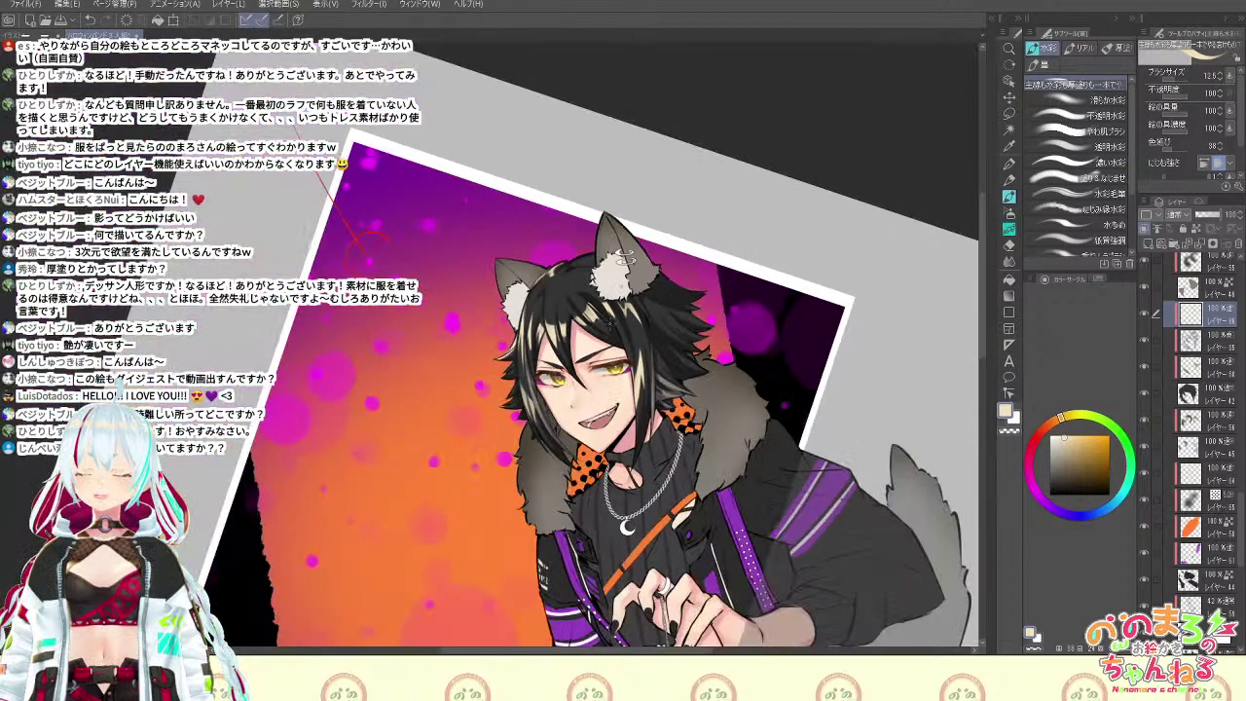
{"action": "scroll", "coordinate": [610, 323], "scroll_direction": "up", "scroll_amount": 4}
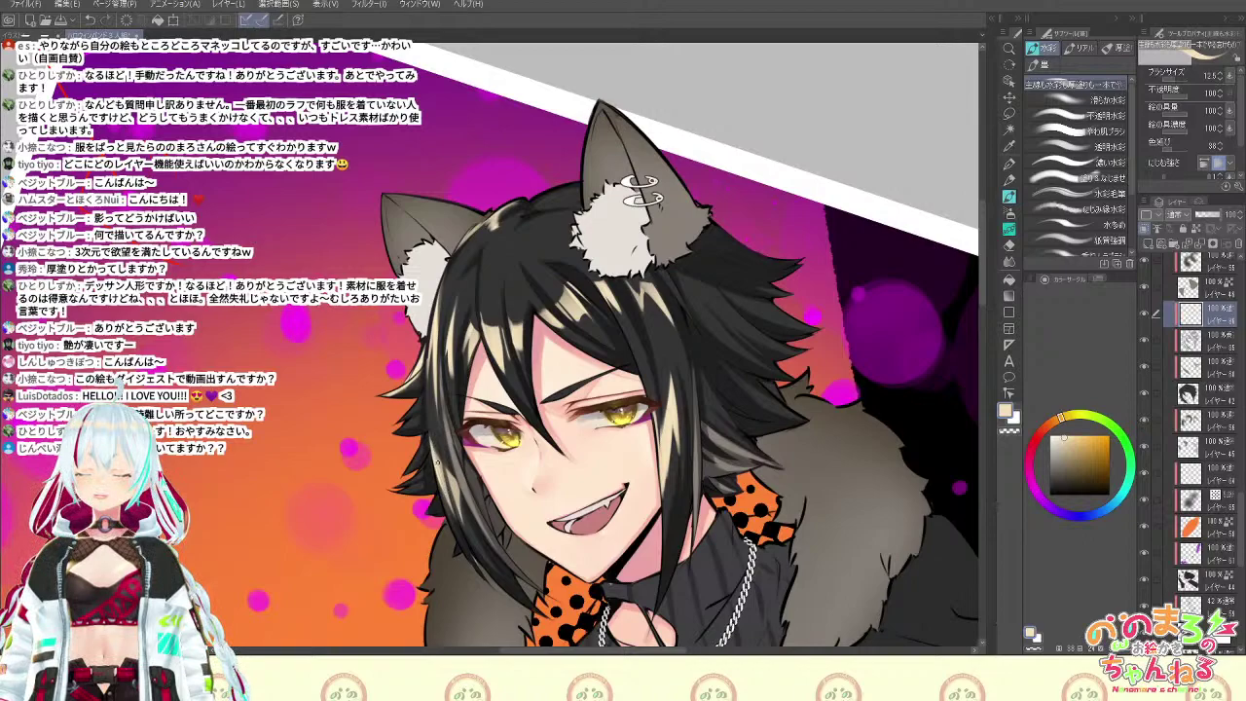
Add thin cream highlights to the side lock on the unpierced-ear side, blending with the soft skin brush and trimming with the eraser
{"action": "key", "text": "e"}
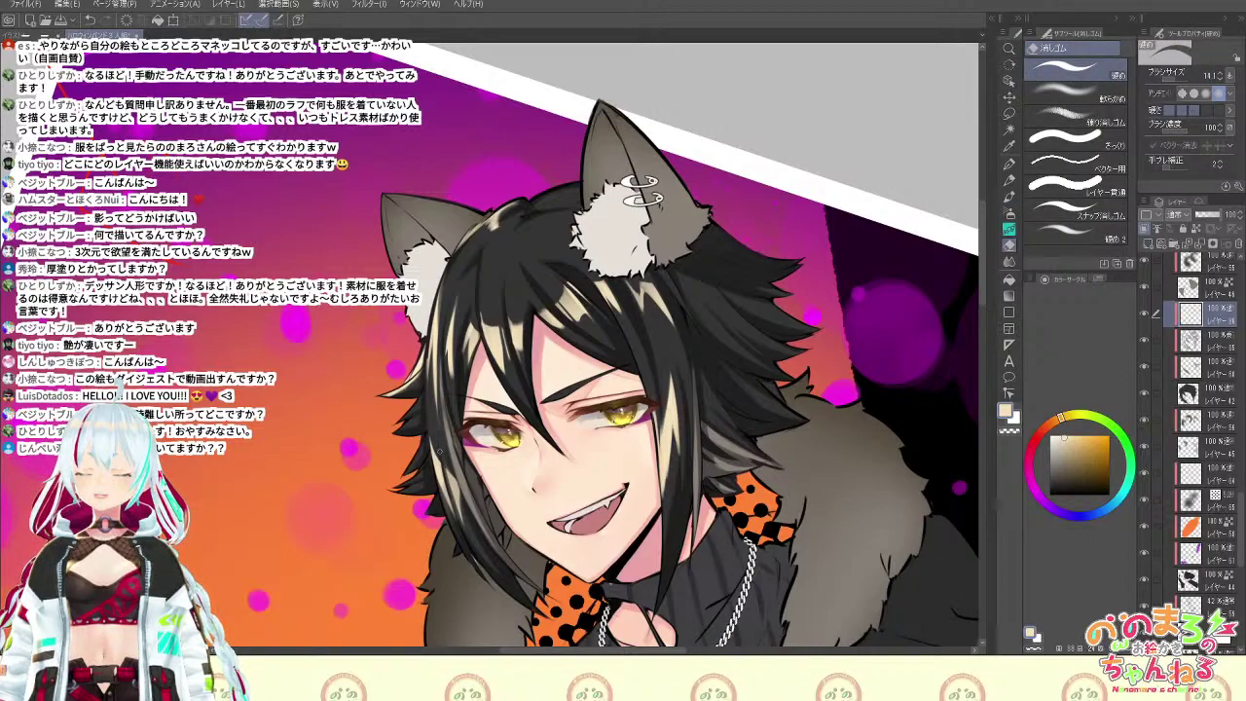
{"action": "key", "text": "b"}
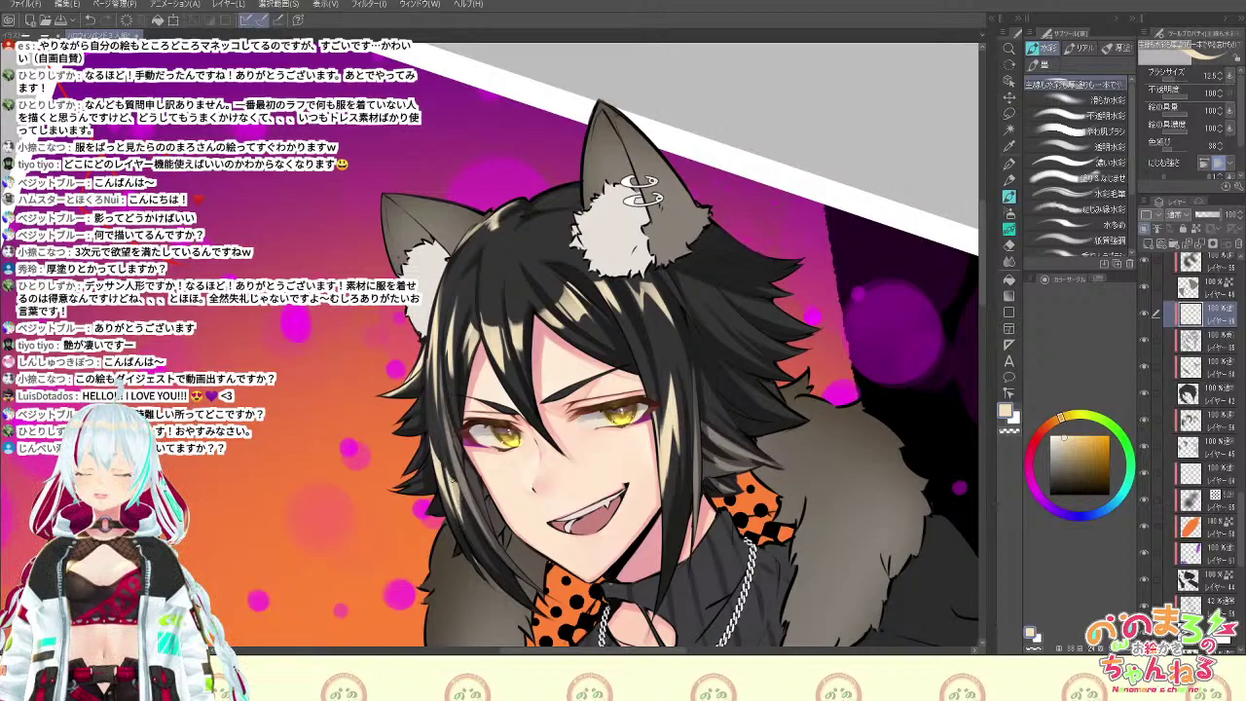
{"action": "key", "text": "e"}
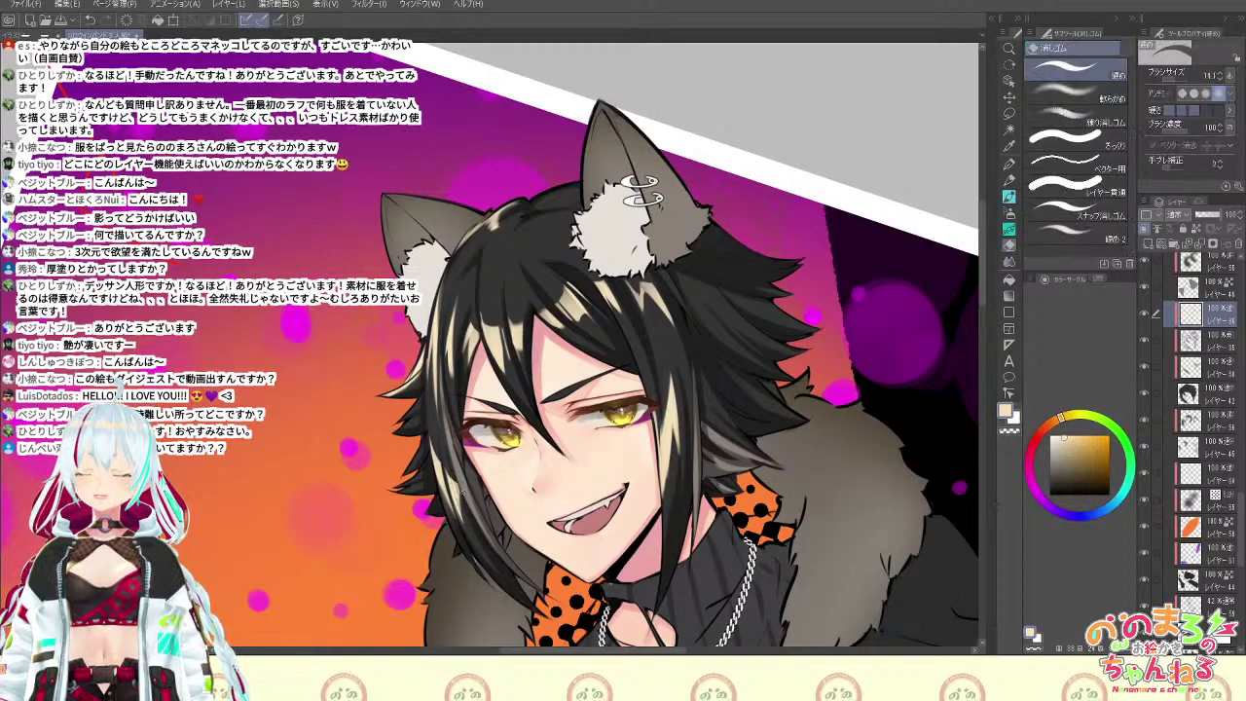
{"action": "key", "text": "b"}
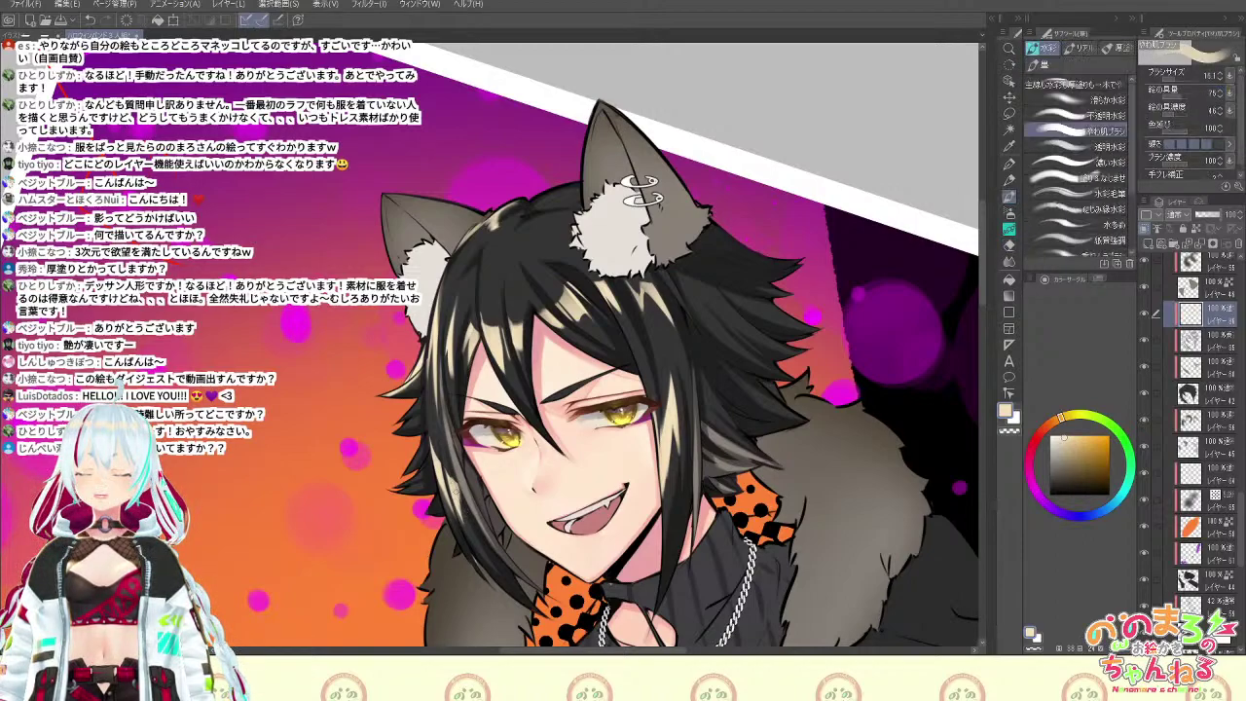
{"action": "key", "text": "e"}
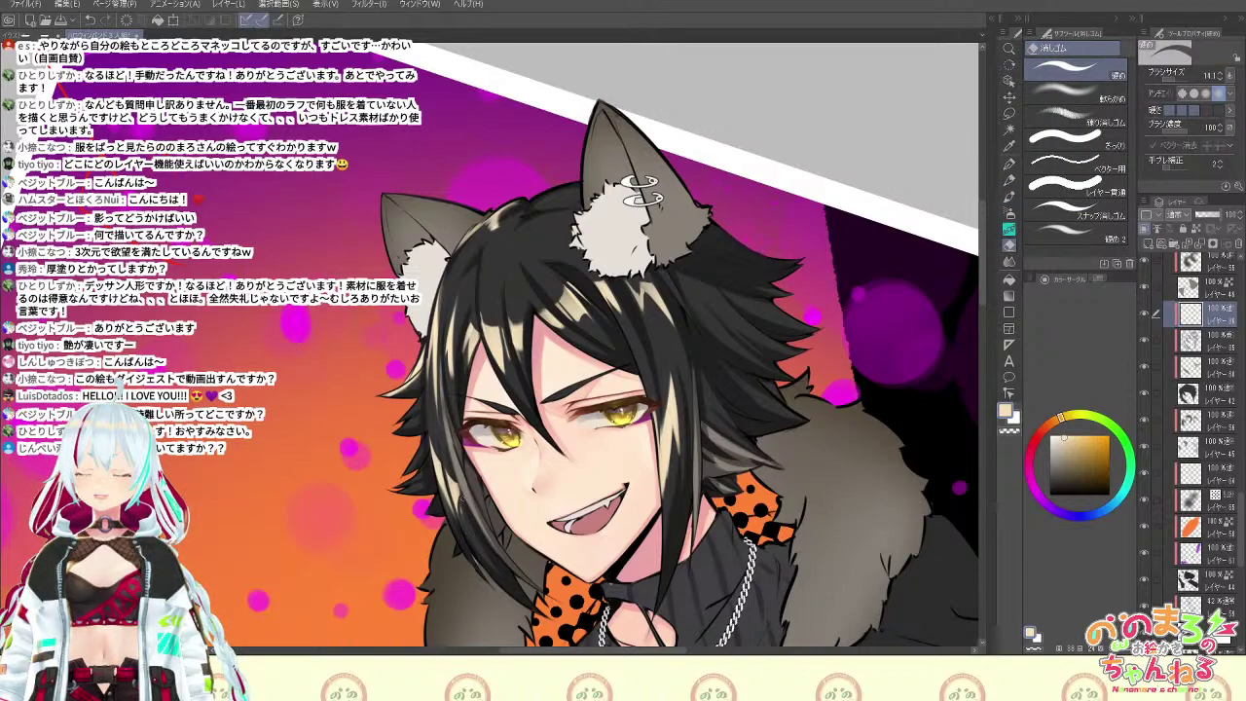
Paint cream highlights on the long side lock below the pierced ear and taper them with the hard eraser
{"action": "key", "text": "b"}
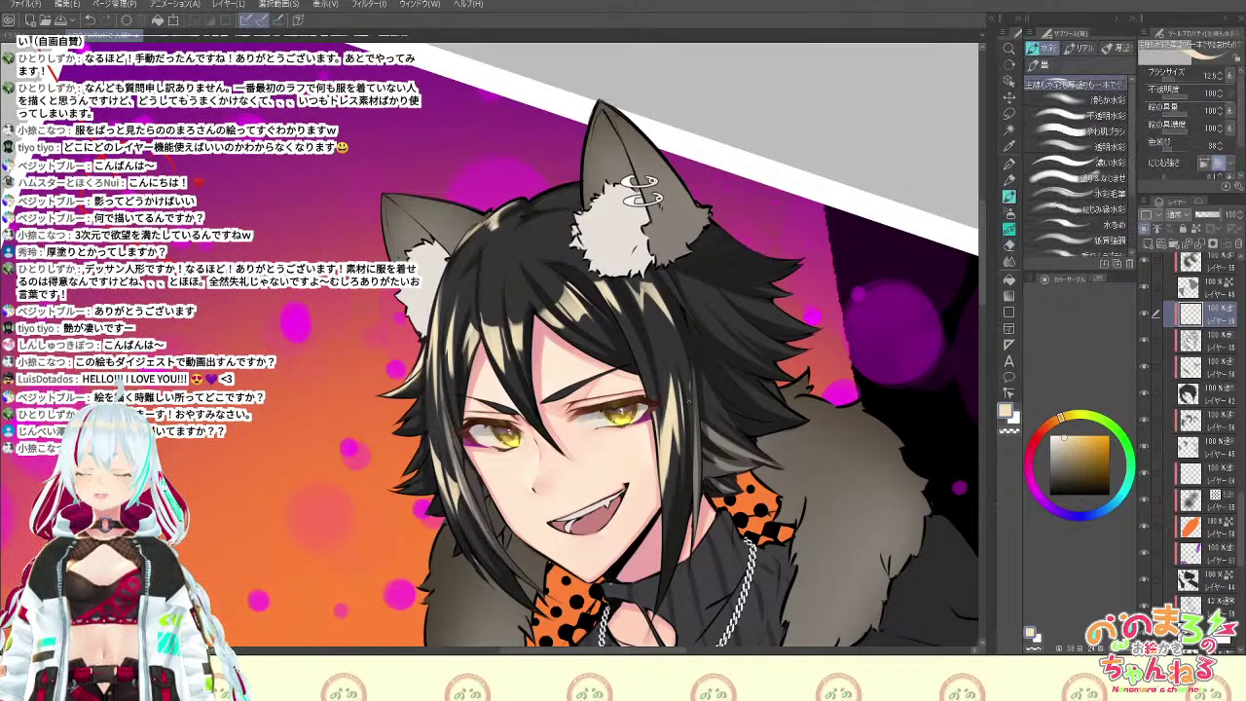
{"action": "key", "text": "e"}
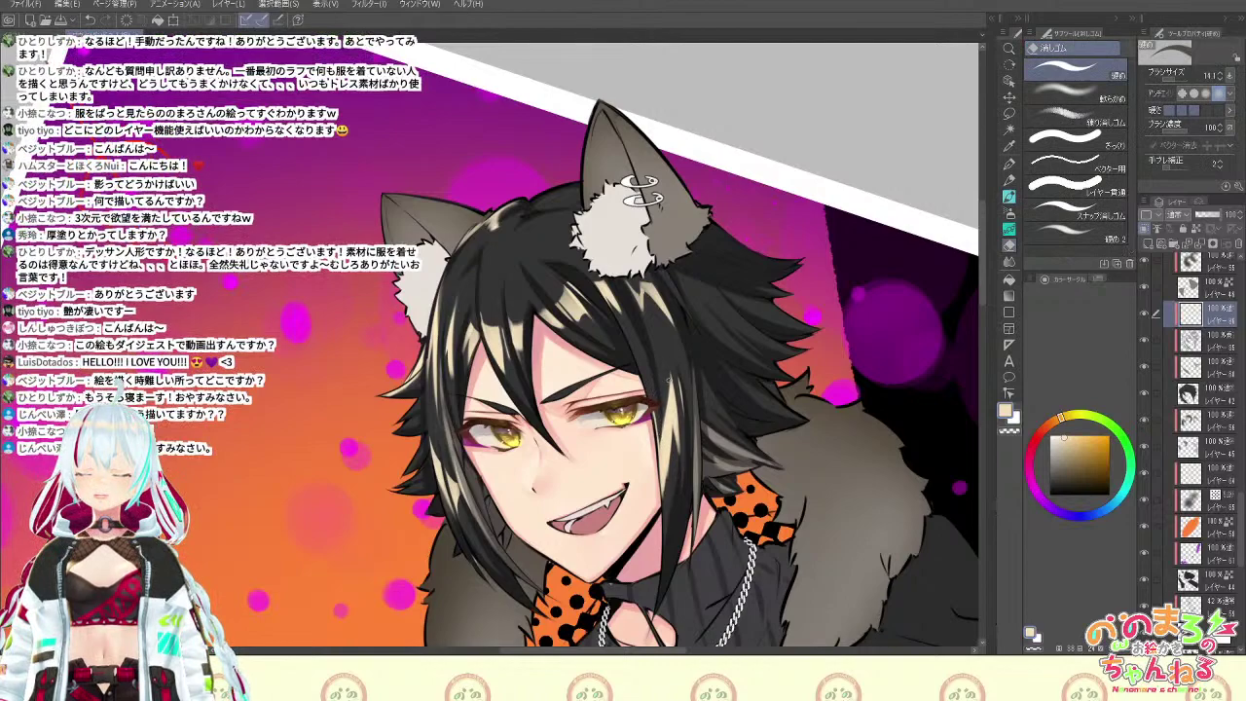
{"action": "left_click_drag", "start_coordinate": [668, 380], "coordinate": [667, 419]}
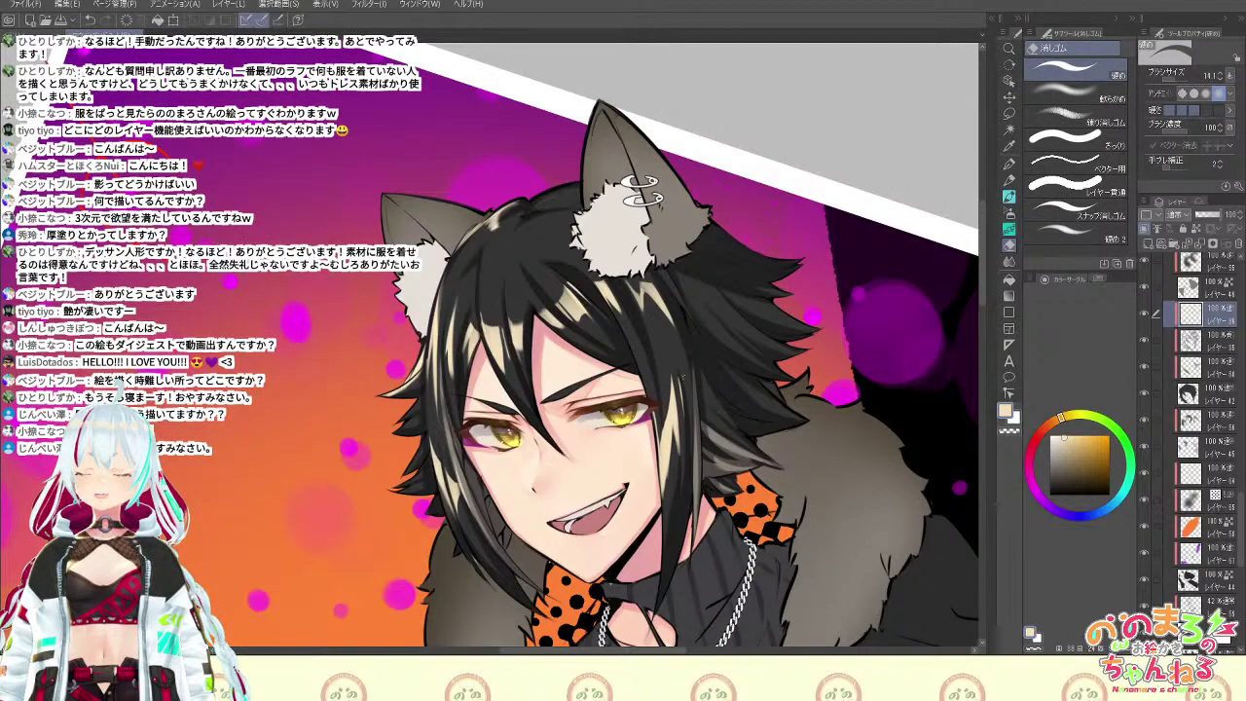
{"action": "key", "text": "b"}
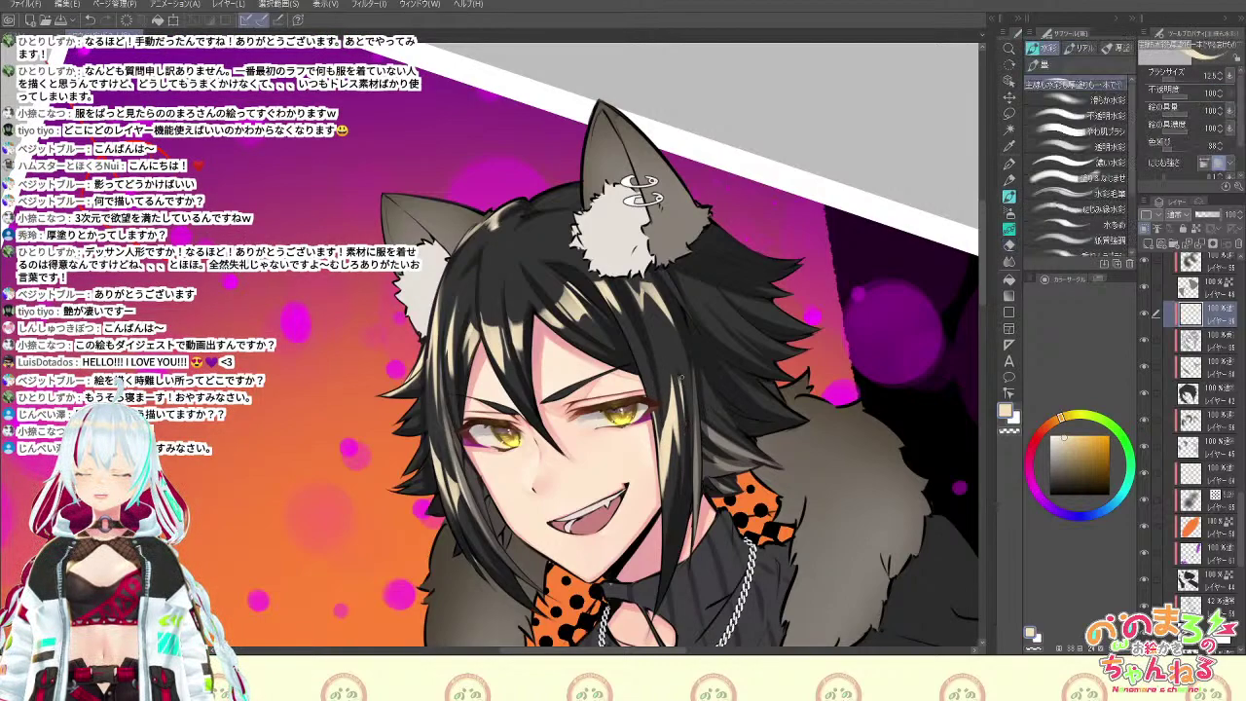
{"action": "key", "text": "e"}
{"action": "left_click_drag", "start_coordinate": [682, 375], "coordinate": [690, 419]}
{"action": "key", "text": "b"}
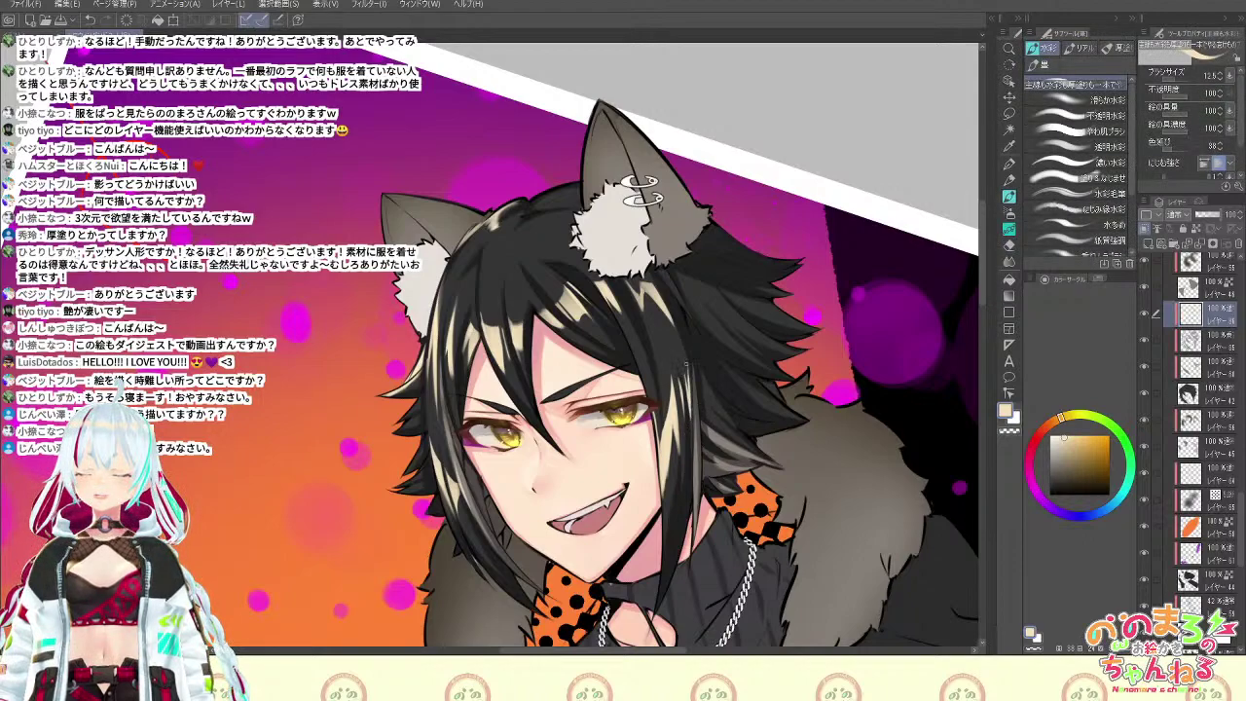
Undo the last stroke and repaint a thin cream highlight along the outer edge of that side lock, trimming it with the eraser
{"action": "key", "text": "ctrl+z"}
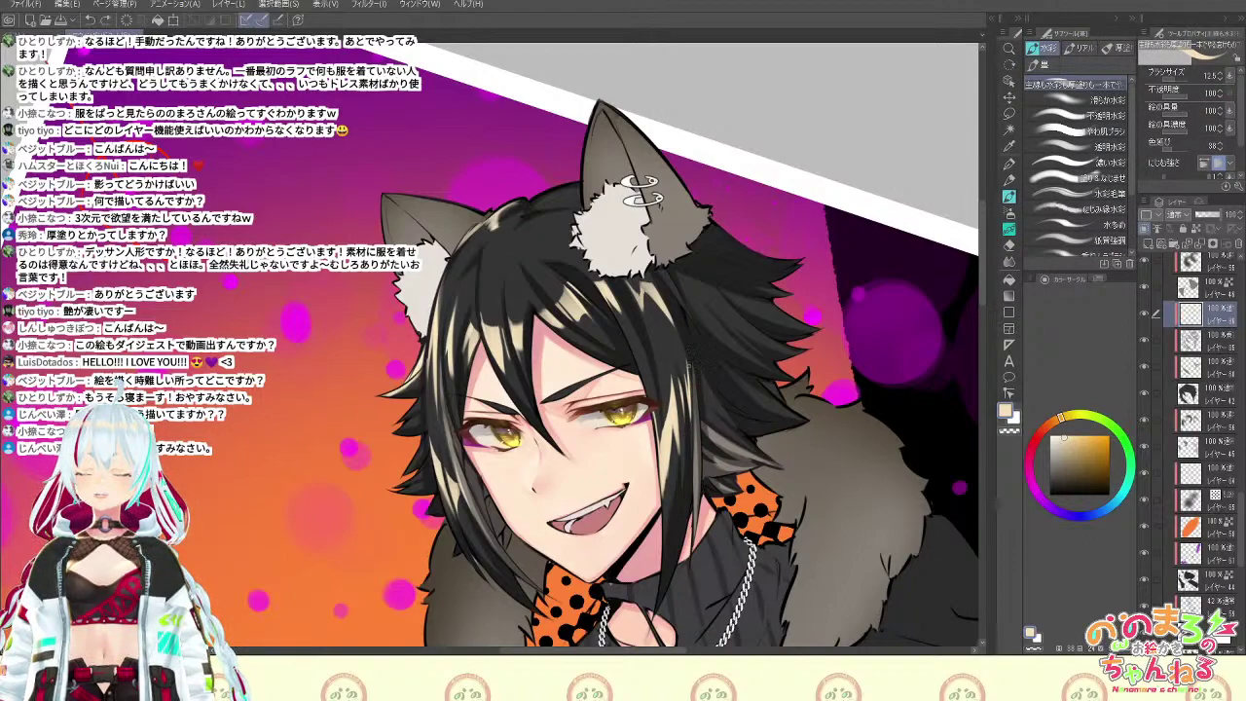
{"action": "key", "text": "b"}
{"action": "left_click_drag", "start_coordinate": [691, 360], "coordinate": [692, 392]}
{"action": "key", "text": "e"}
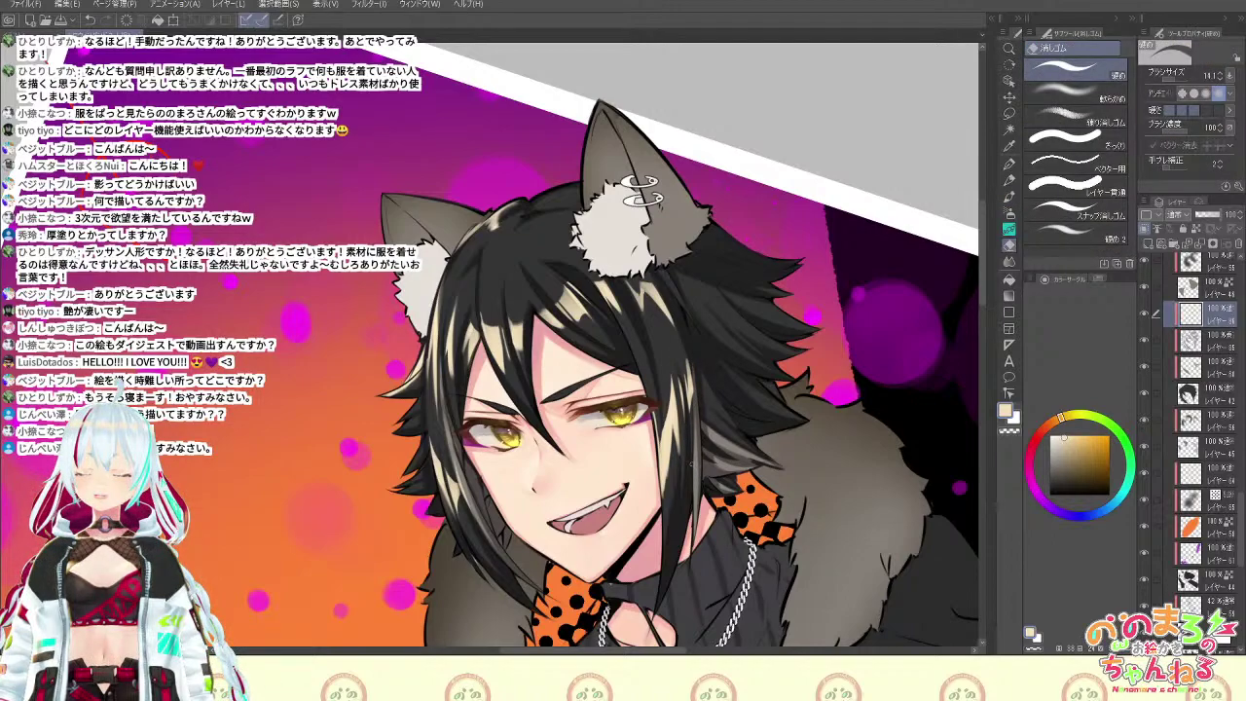
{"action": "scroll", "coordinate": [688, 421], "scroll_direction": "down", "scroll_amount": 3}
{"action": "scroll", "coordinate": [688, 421], "scroll_direction": "up", "scroll_amount": 3}
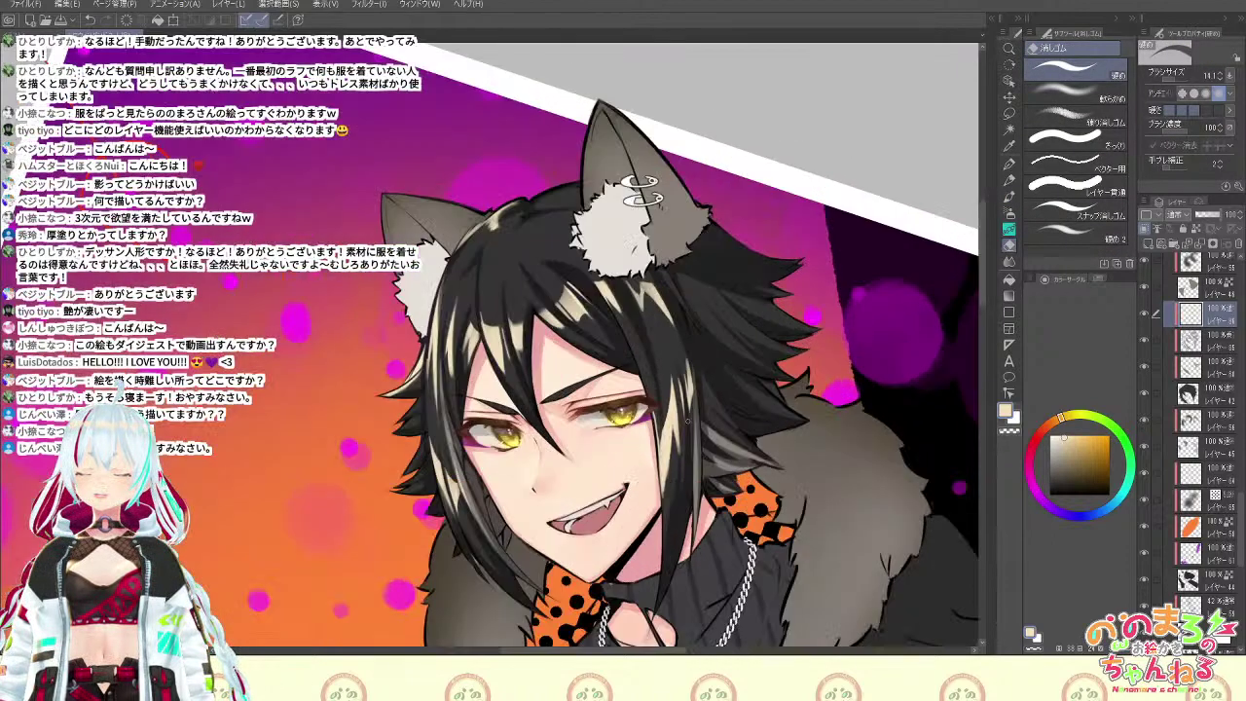
{"action": "key", "text": "b"}
{"action": "key", "text": "e"}
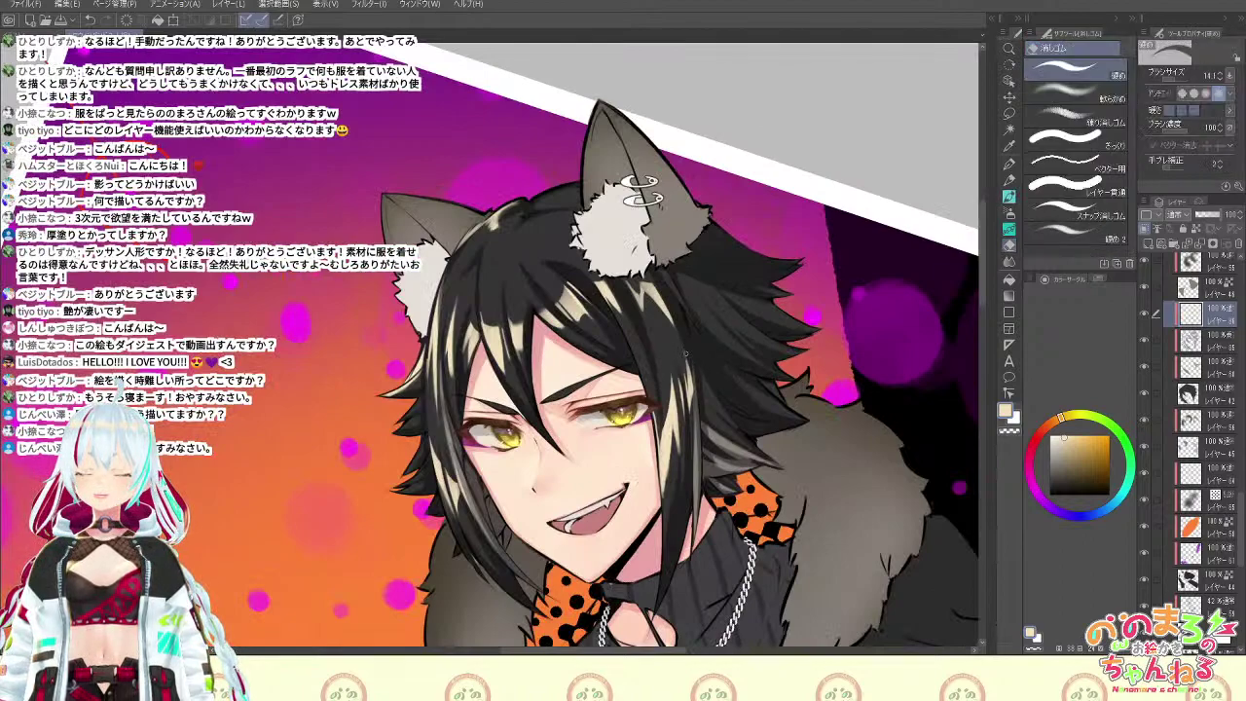
Paint soft cream highlights on the back hair just behind the side lock, shape them with the eraser, and undo the last stroke
{"action": "key", "text": "b"}
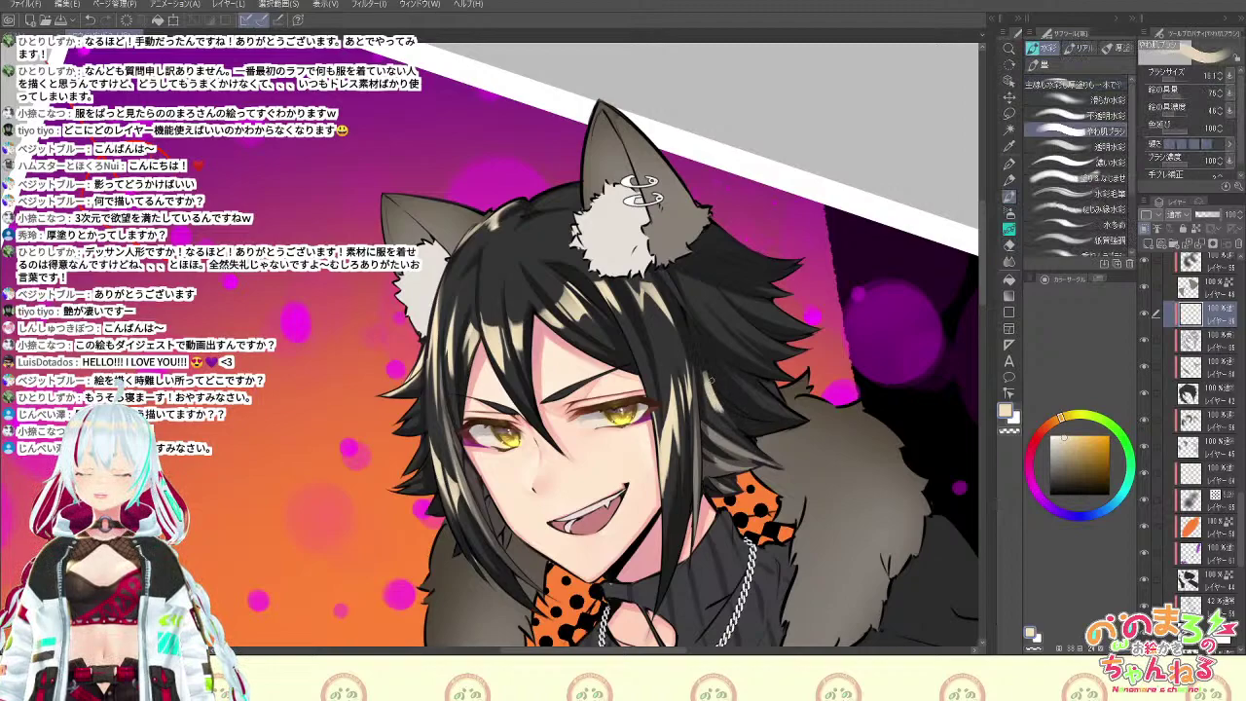
{"action": "key", "text": "e"}
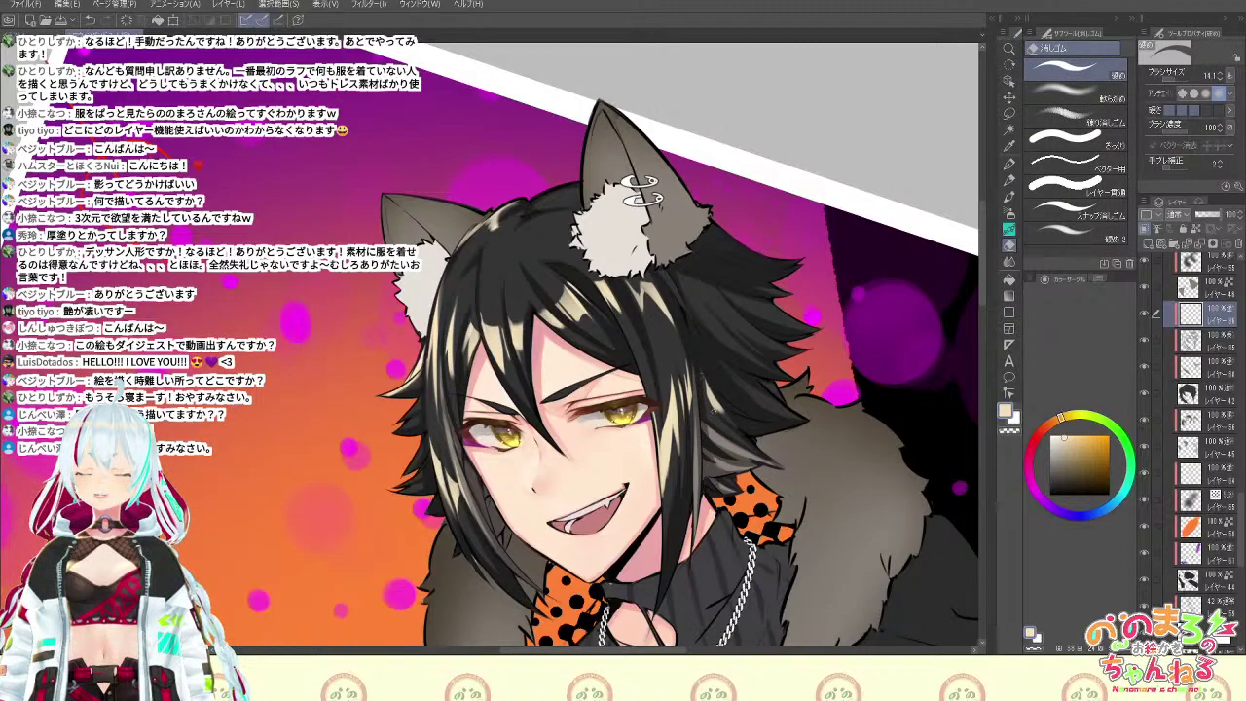
{"action": "key", "text": "b"}
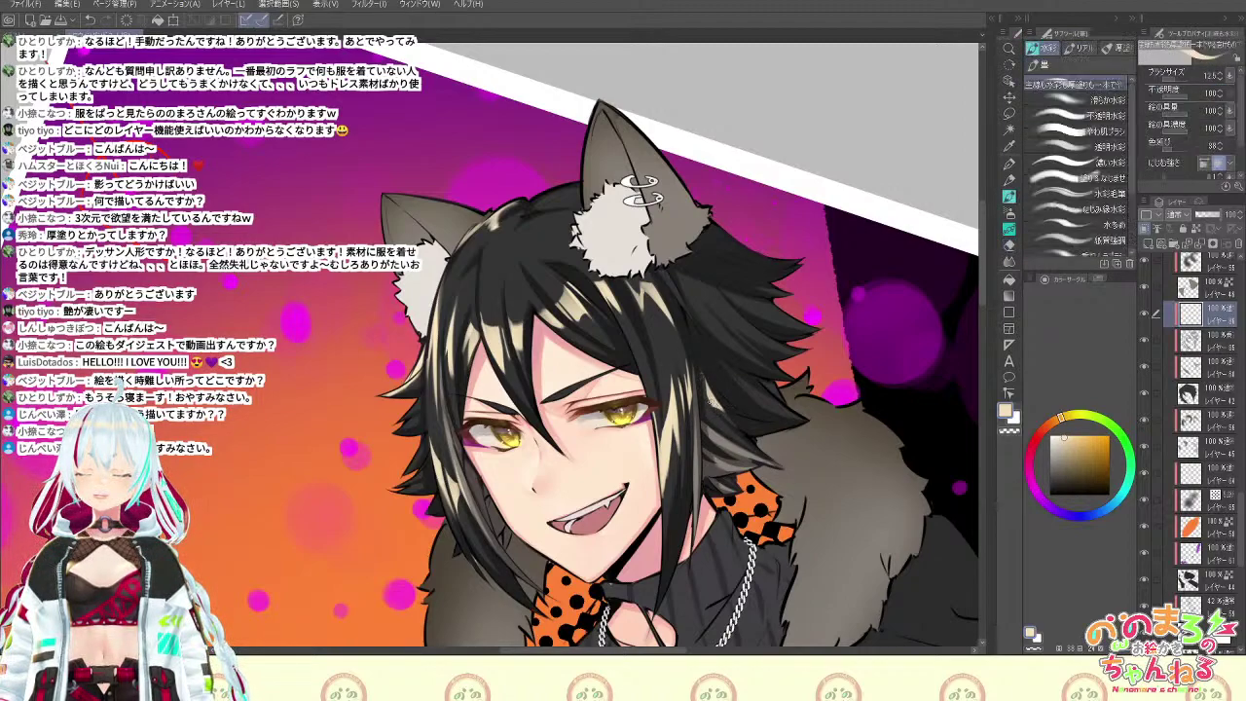
{"action": "key", "text": "b"}
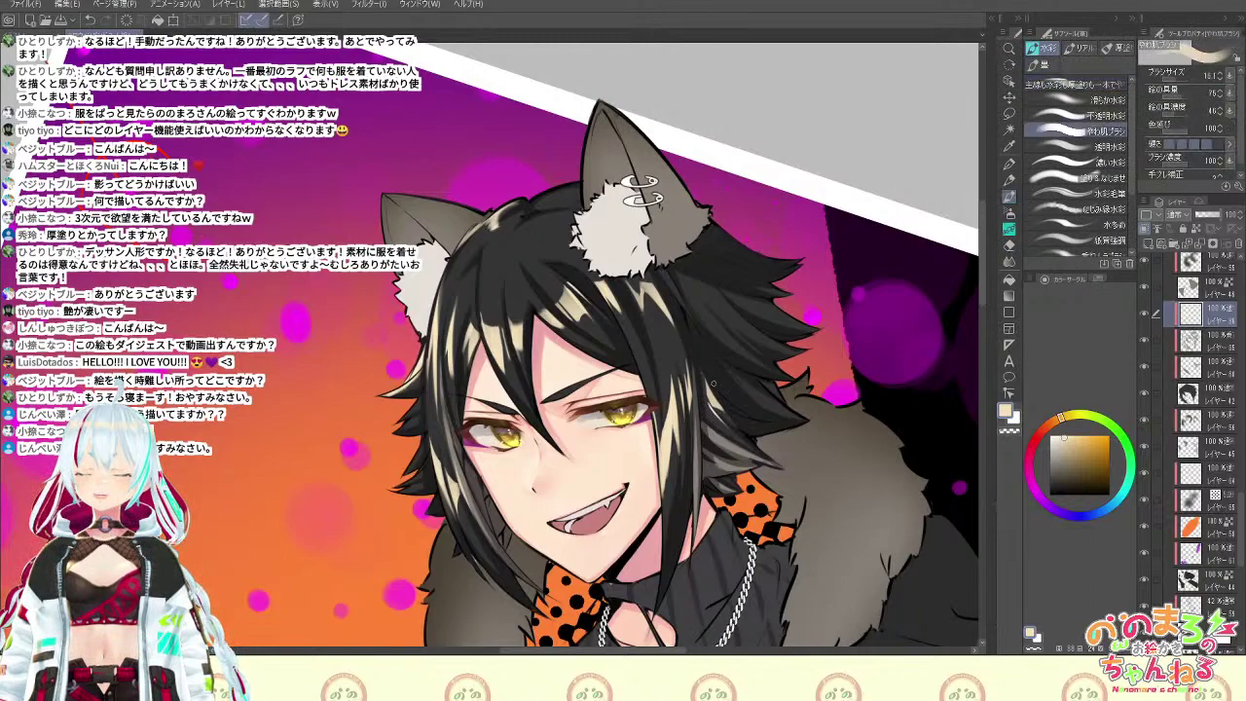
{"action": "left_click_drag", "start_coordinate": [710, 378], "coordinate": [729, 397]}
{"action": "key", "text": "e"}
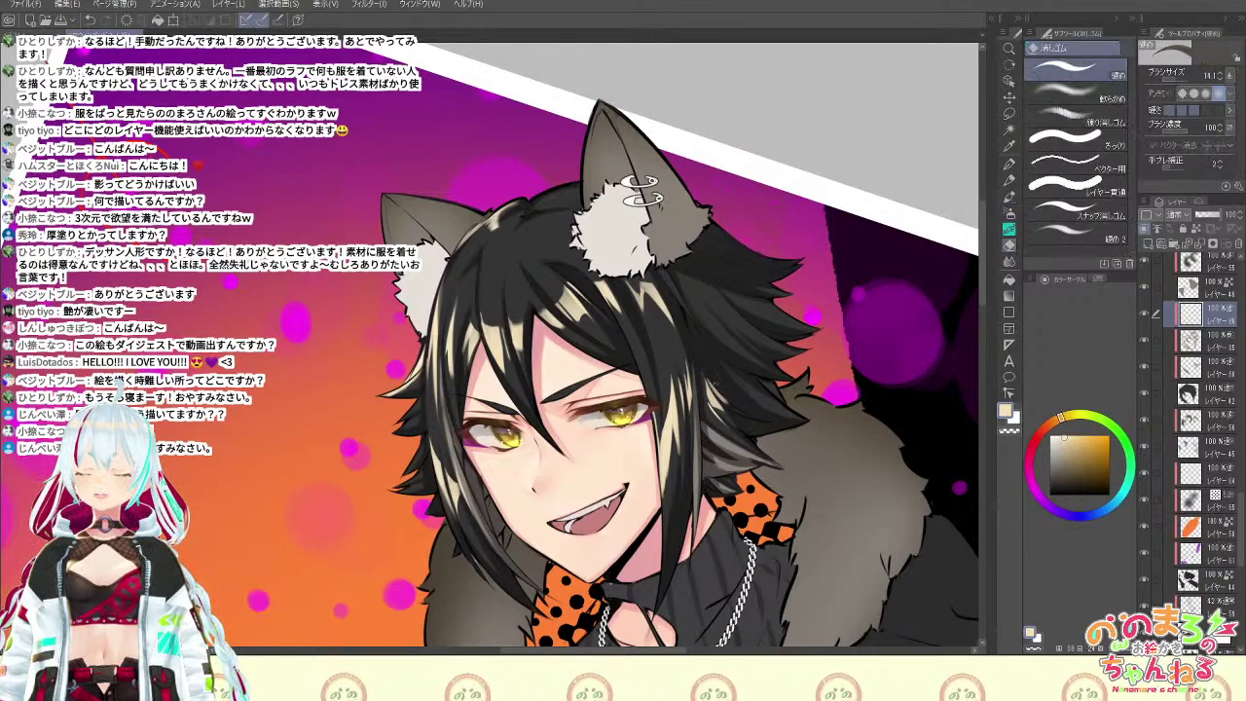
{"action": "key", "text": "ctrl+z"}
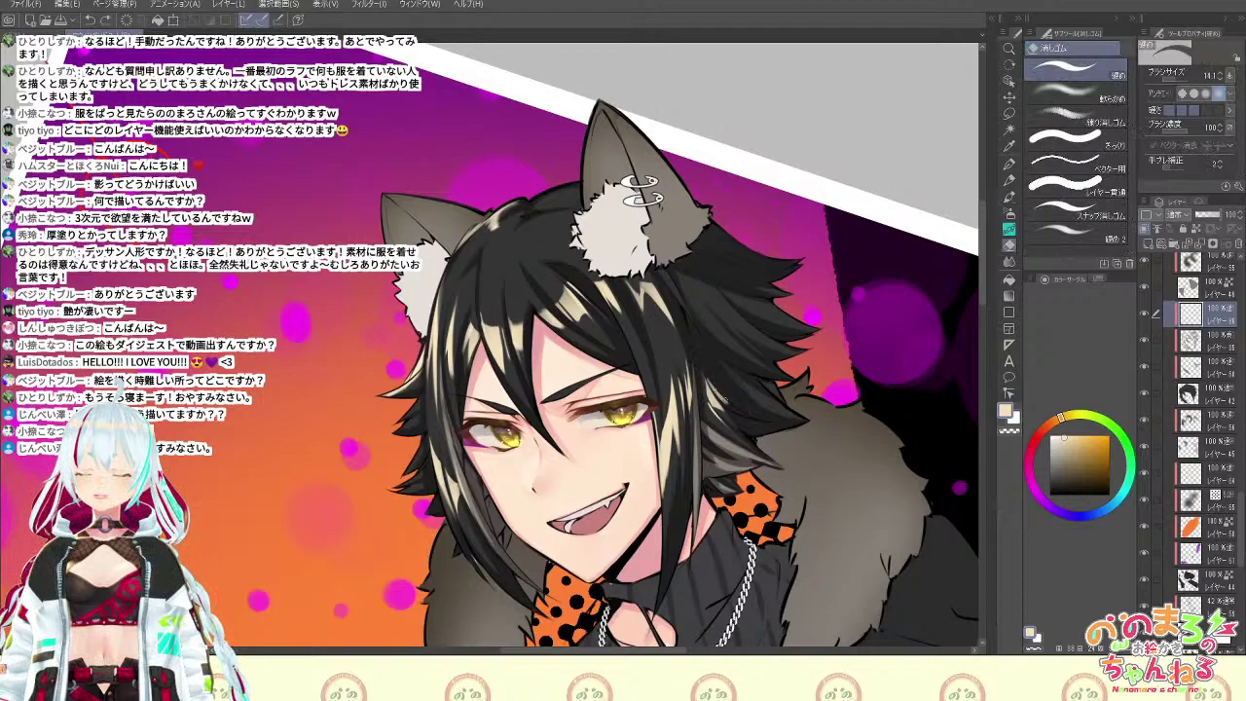
Repaint the back hair highlights behind the side lock with the soft skin brush and sharpen their edges with the hard eraser
{"action": "key", "text": "b"}
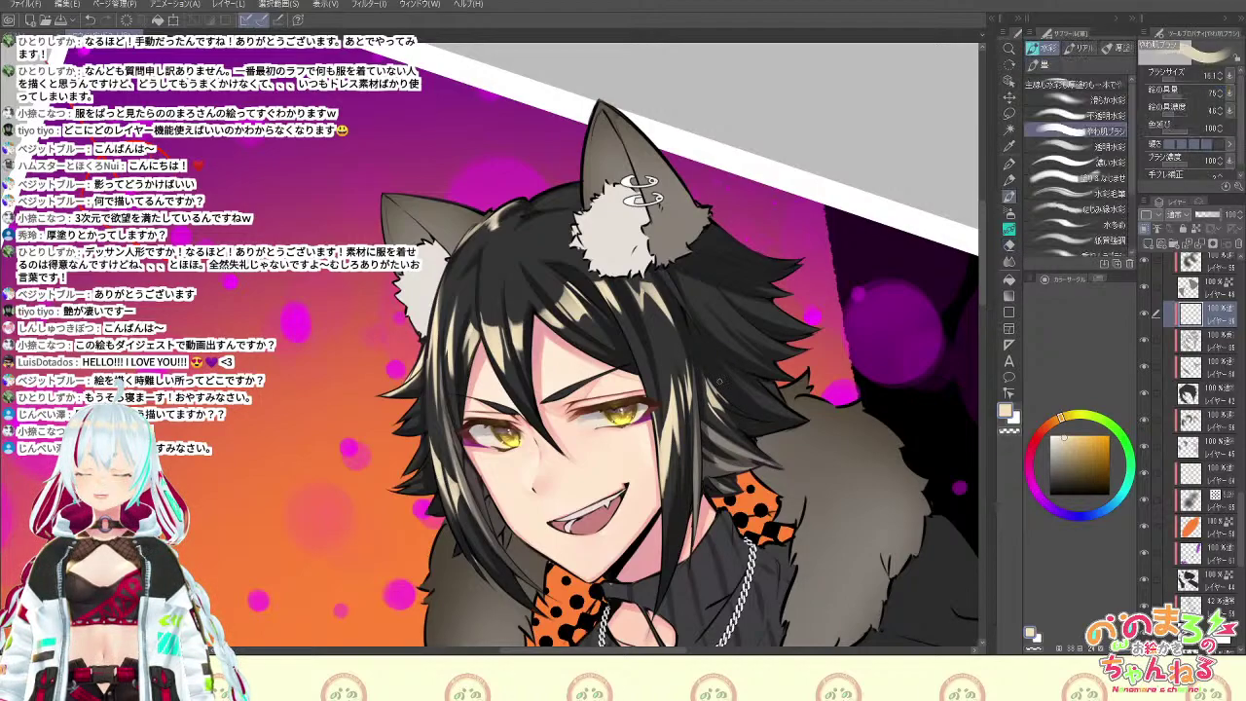
{"action": "left_click_drag", "start_coordinate": [709, 366], "coordinate": [732, 390]}
{"action": "key", "text": "e"}
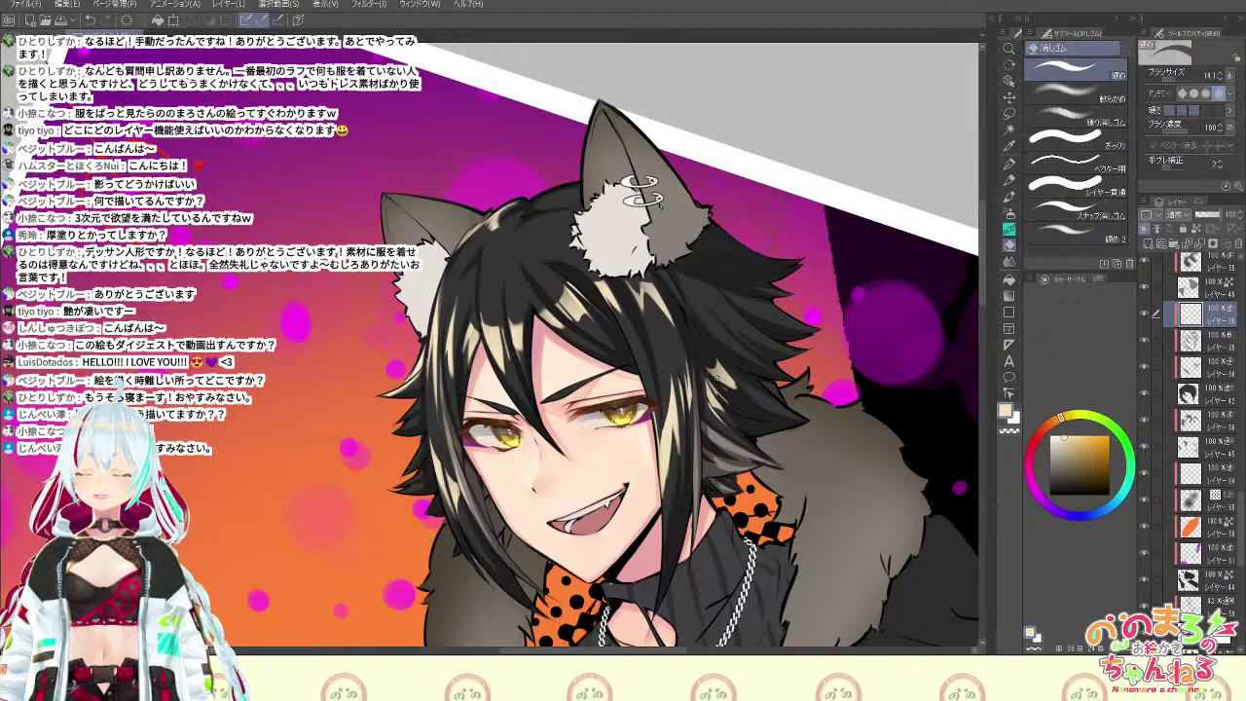
{"action": "key", "text": "b"}
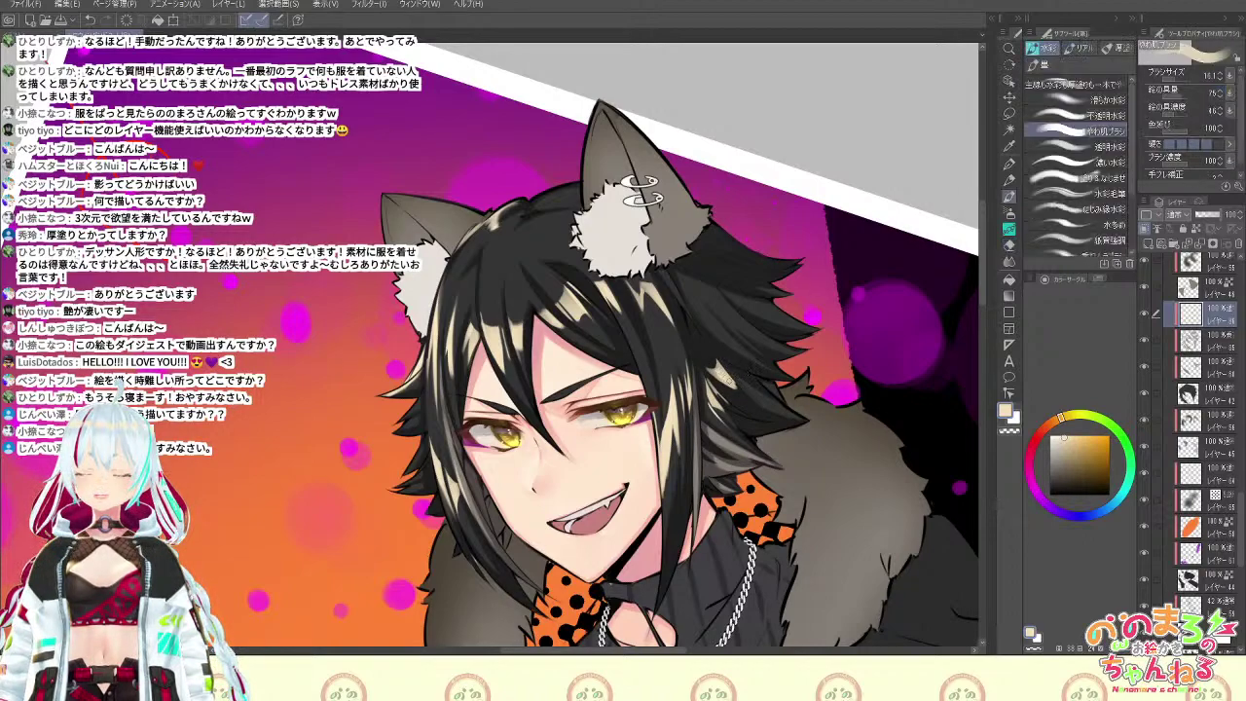
{"action": "key", "text": "e"}
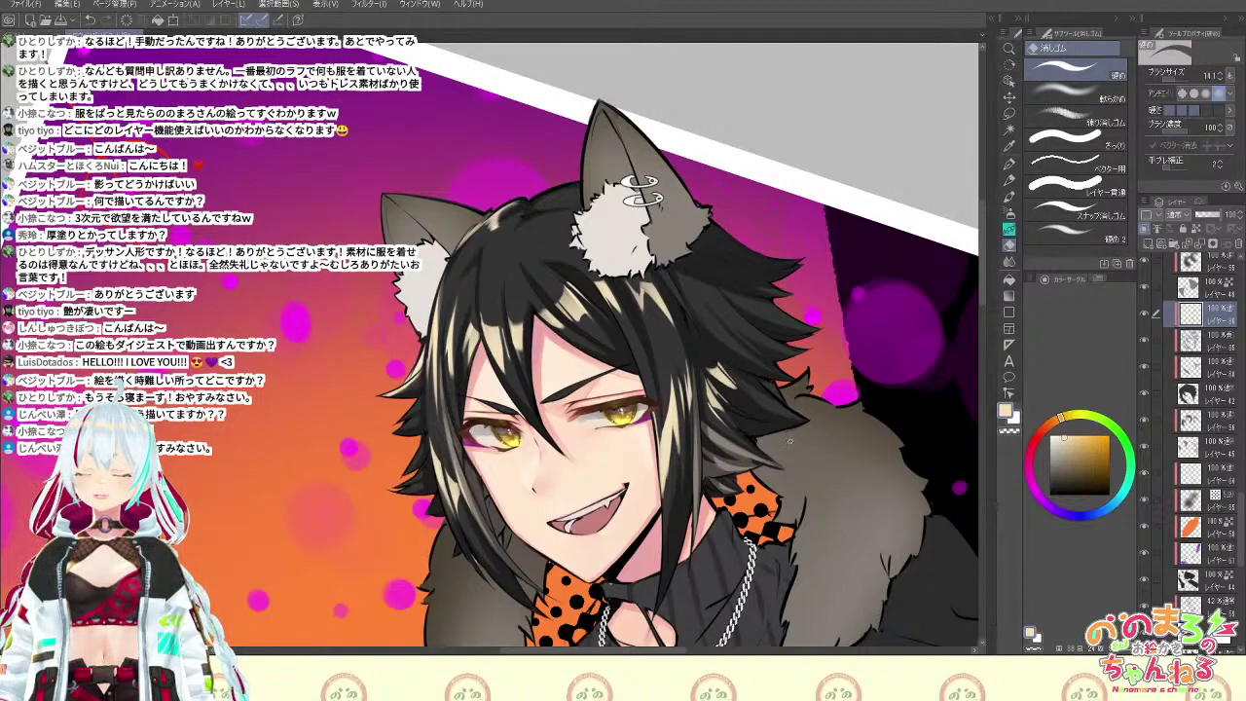
Rotate the canvas, set the eraser size to 20.7, and extend the cream highlights across the spiky back hair below the pierced ear
{"action": "scroll", "coordinate": [790, 441], "scroll_direction": "down", "scroll_amount": 5}
{"action": "scroll", "coordinate": [790, 441], "scroll_direction": "up", "scroll_amount": 5}
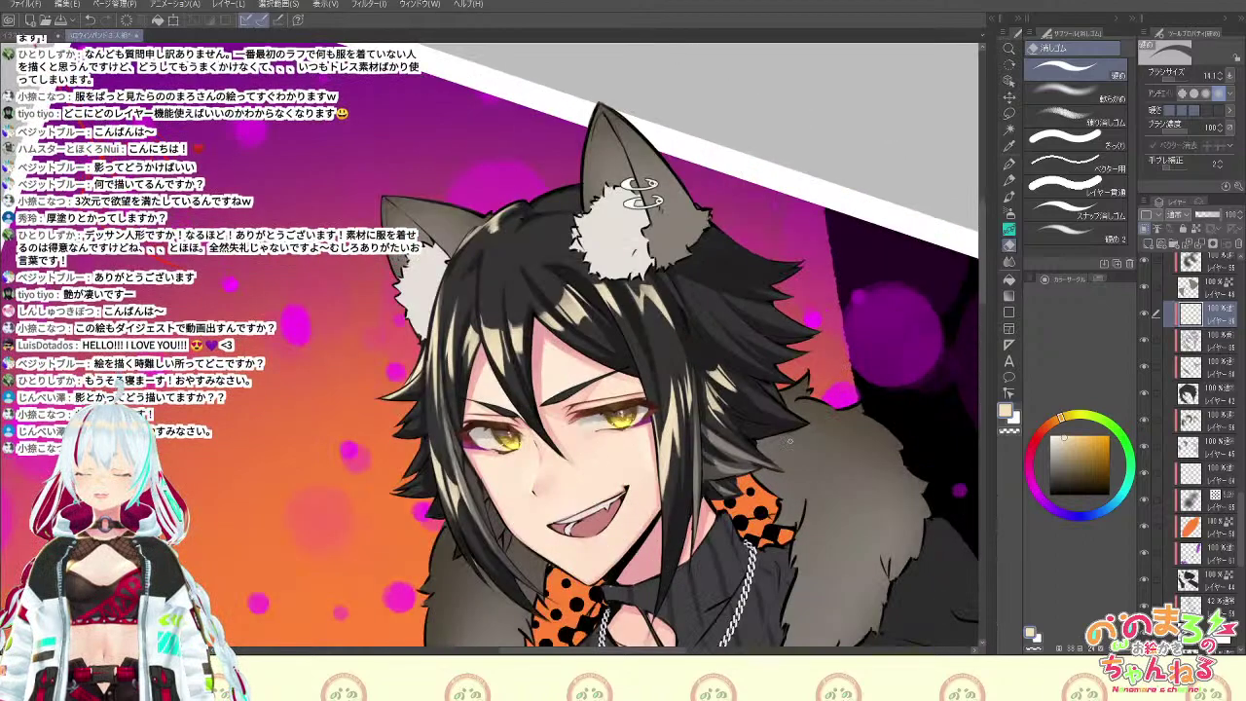
{"action": "key", "text": "shift+space"}
{"action": "left_click_drag", "start_coordinate": [788, 489], "coordinate": [772, 507]}
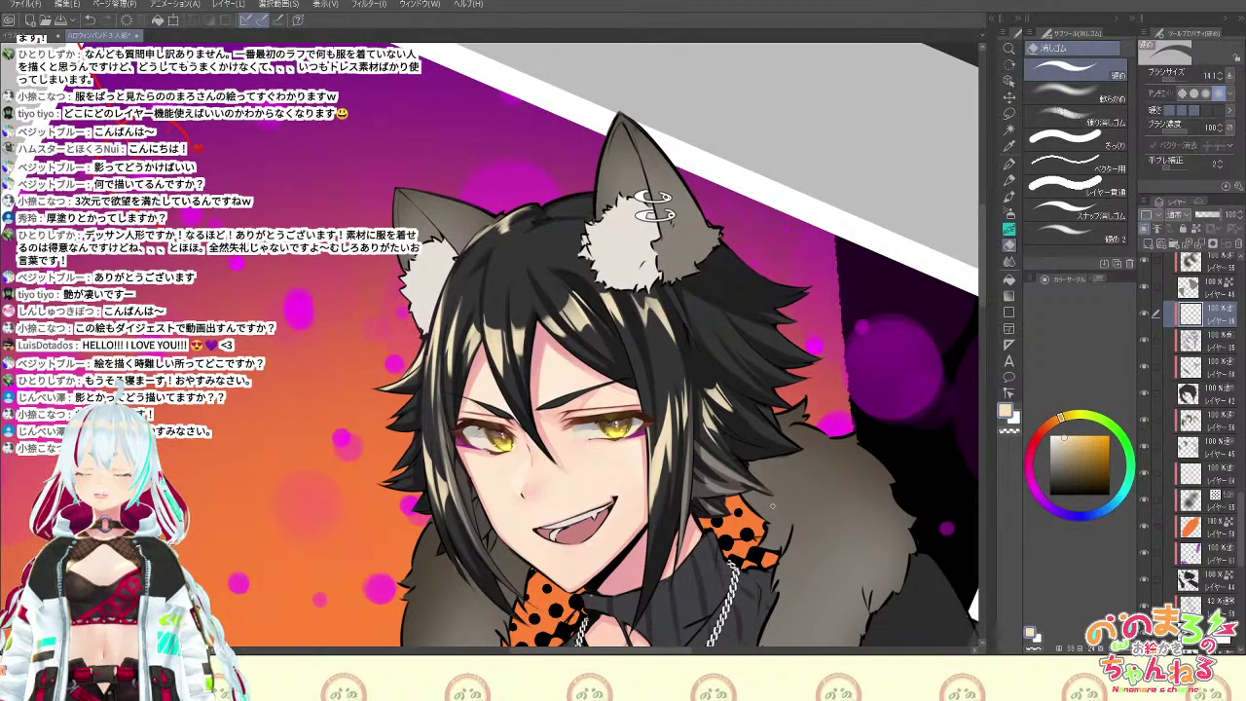
{"action": "left_click", "coordinate": [1180, 78]}
{"action": "key", "text": "b"}
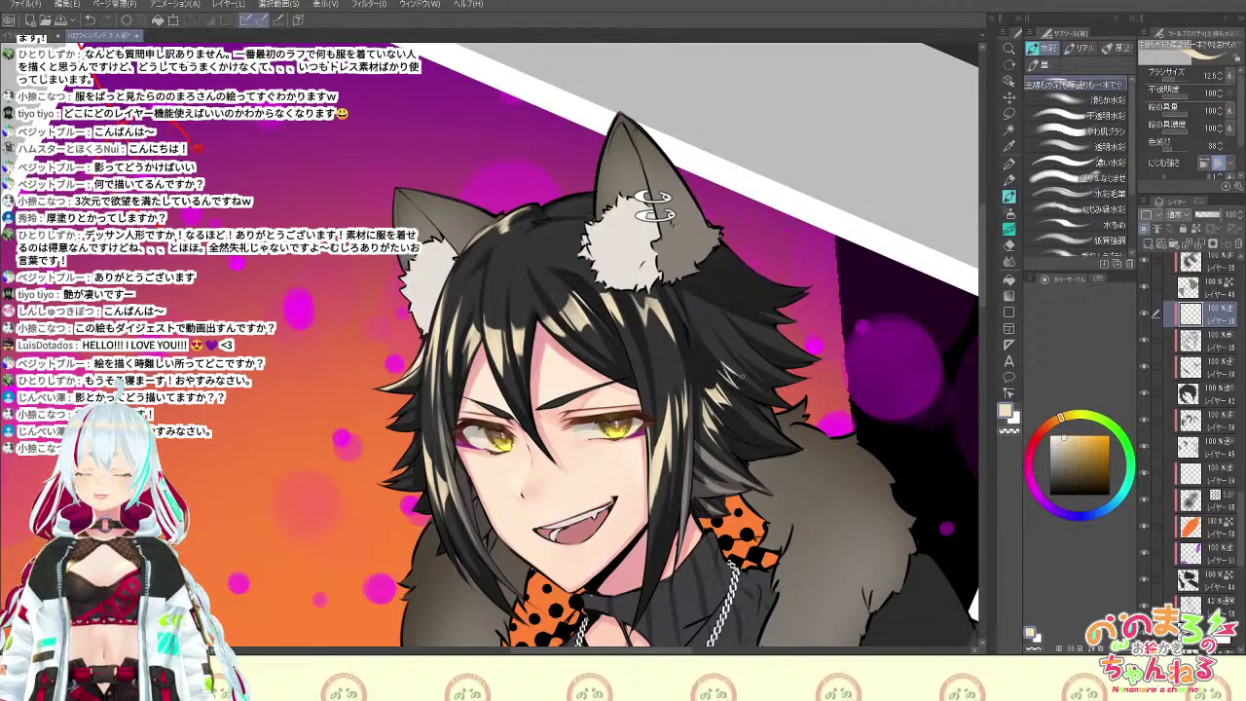
{"action": "key", "text": "b"}
{"action": "left_click_drag", "start_coordinate": [730, 361], "coordinate": [748, 379]}
{"action": "key", "text": "e"}
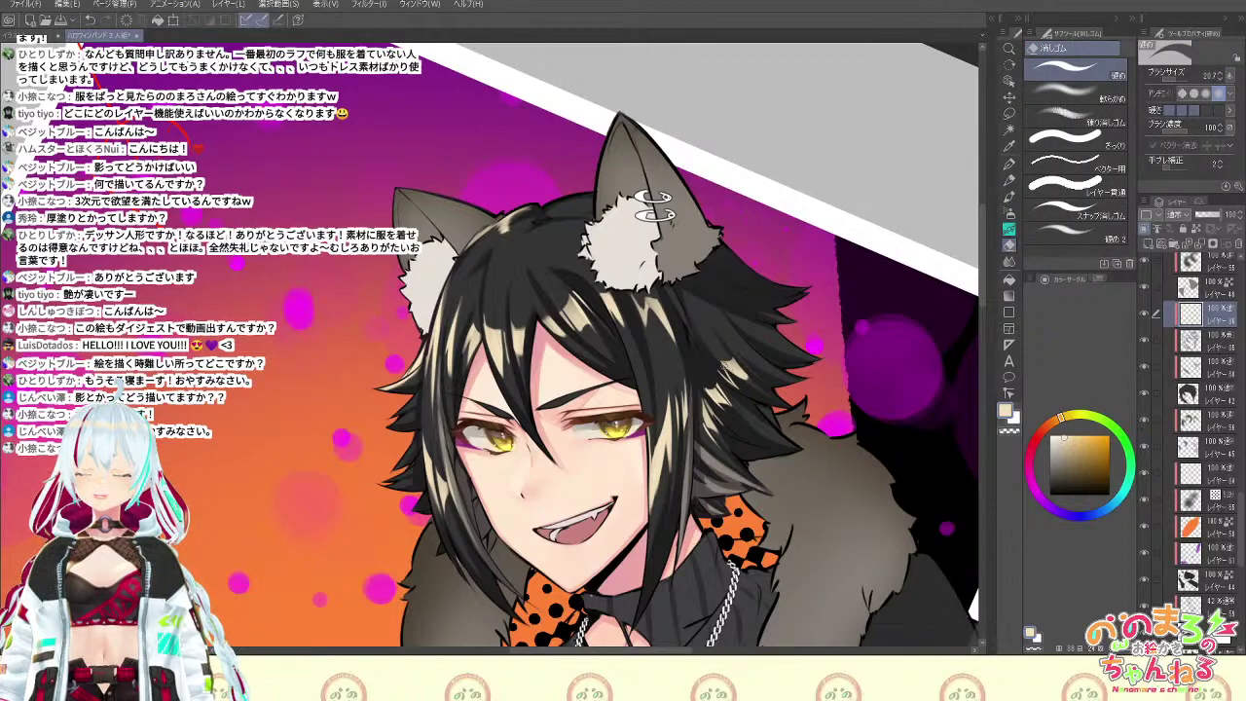
{"action": "scroll", "coordinate": [767, 339], "scroll_direction": "down", "scroll_amount": 6}
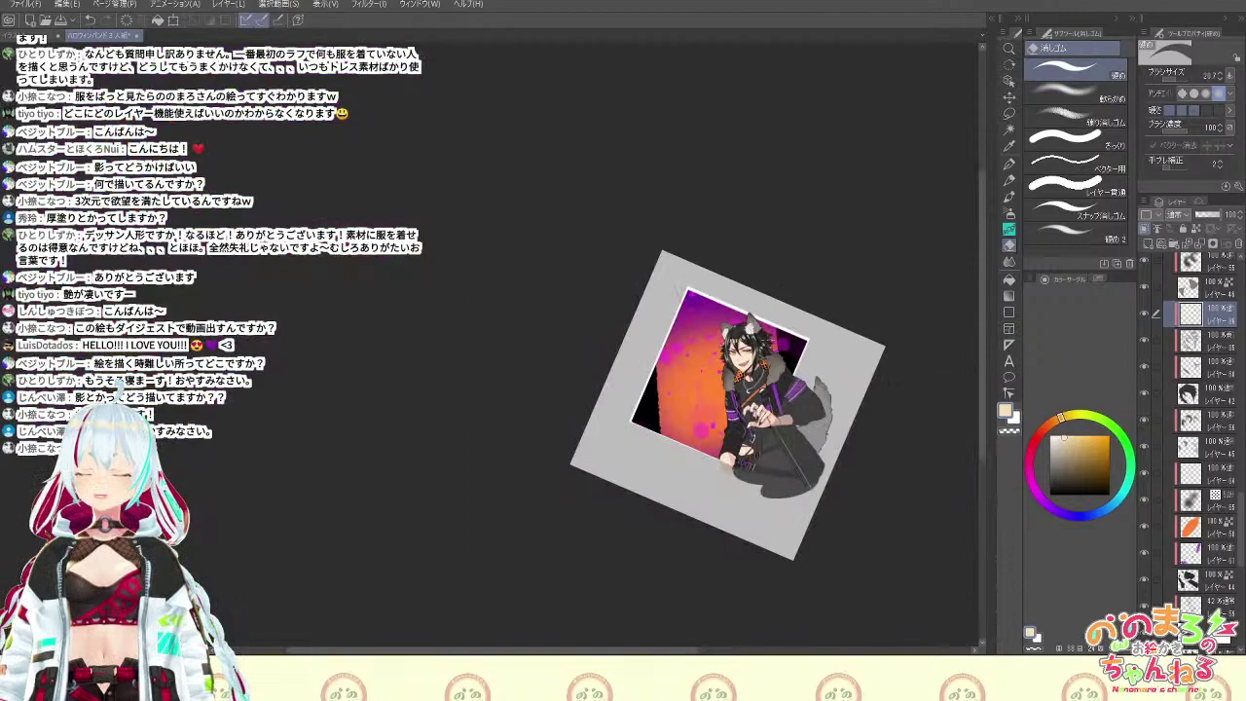
Paint thin cream highlights on the spiky back hair below the pierced ear and trim their edges with the hard eraser
{"action": "scroll", "coordinate": [768, 340], "scroll_direction": "up", "scroll_amount": 6}
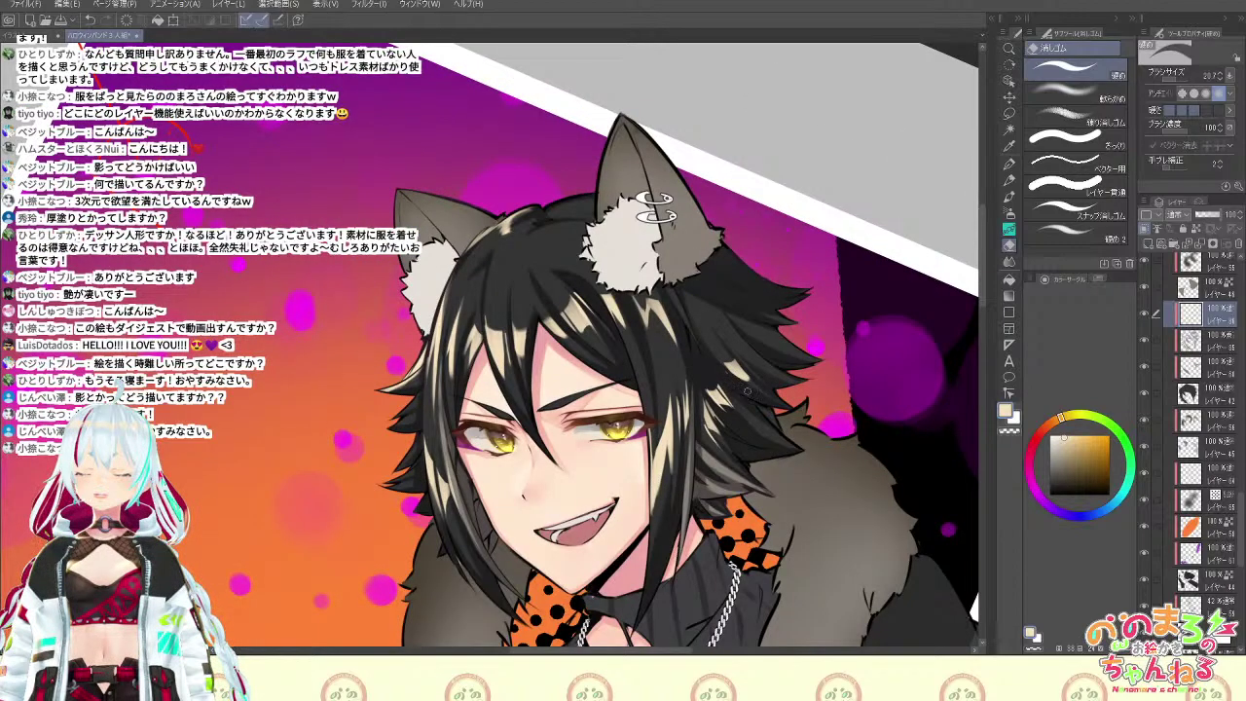
{"action": "key", "text": "b"}
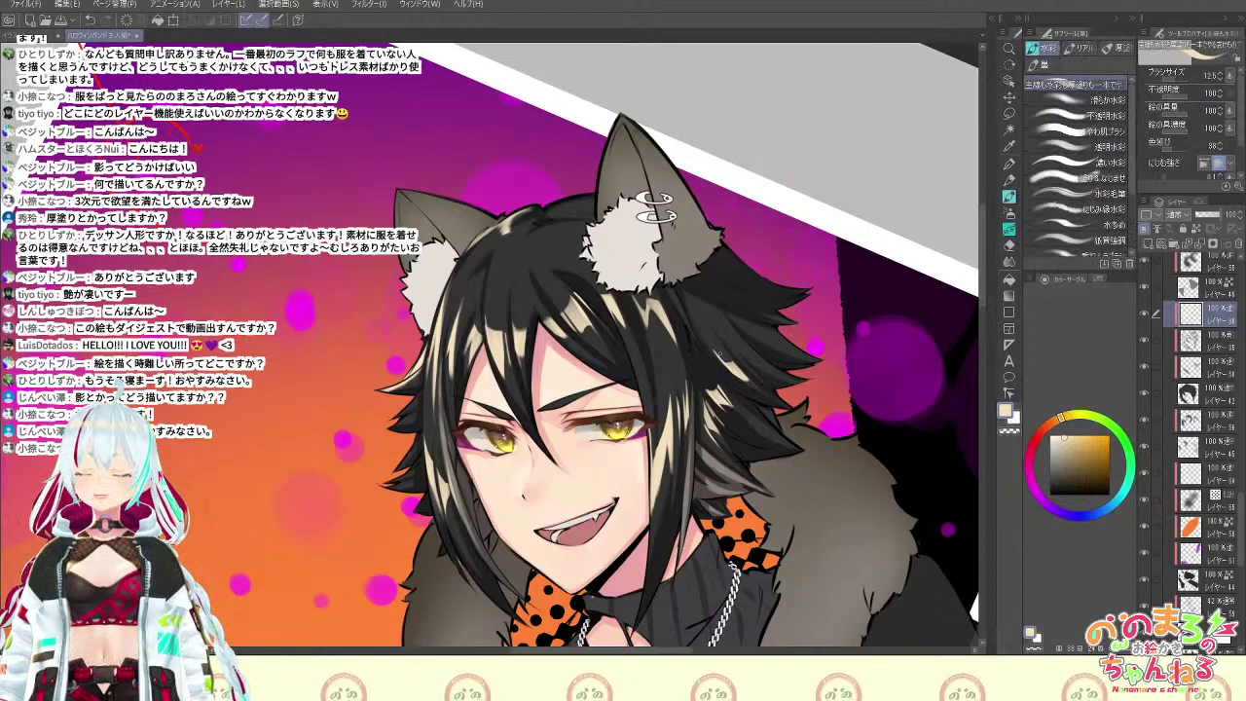
{"action": "key", "text": "e"}
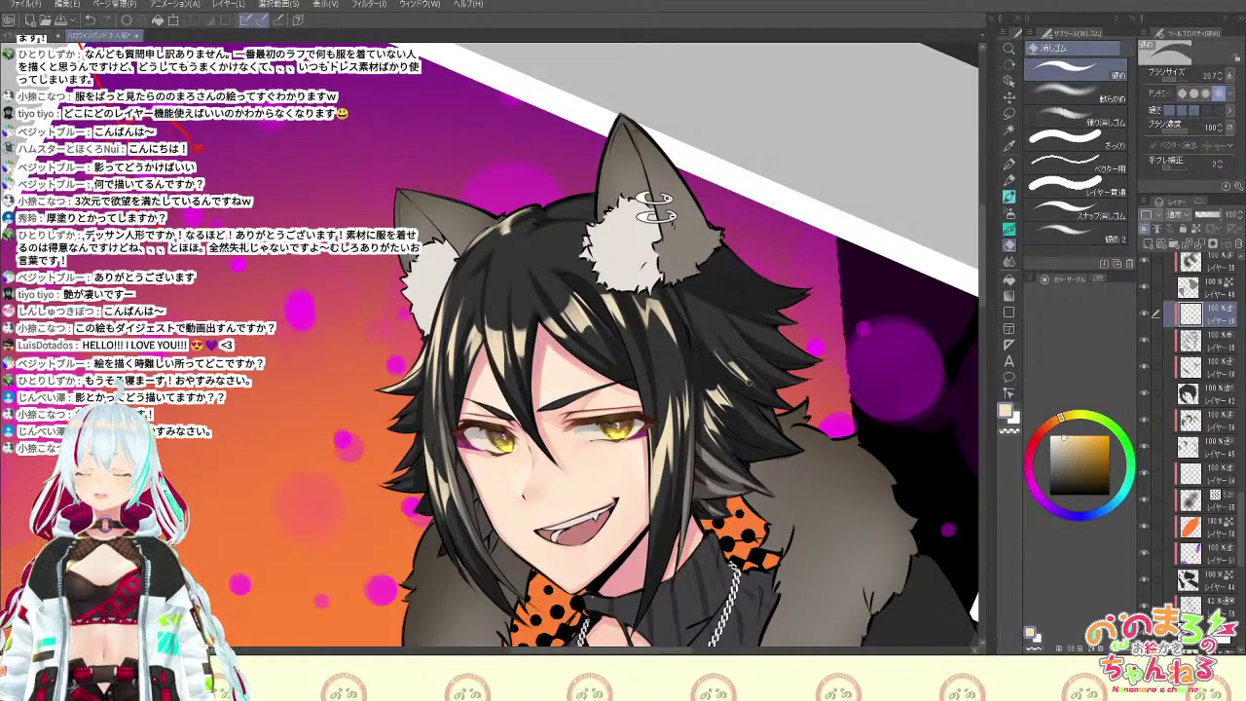
{"action": "key", "text": "b"}
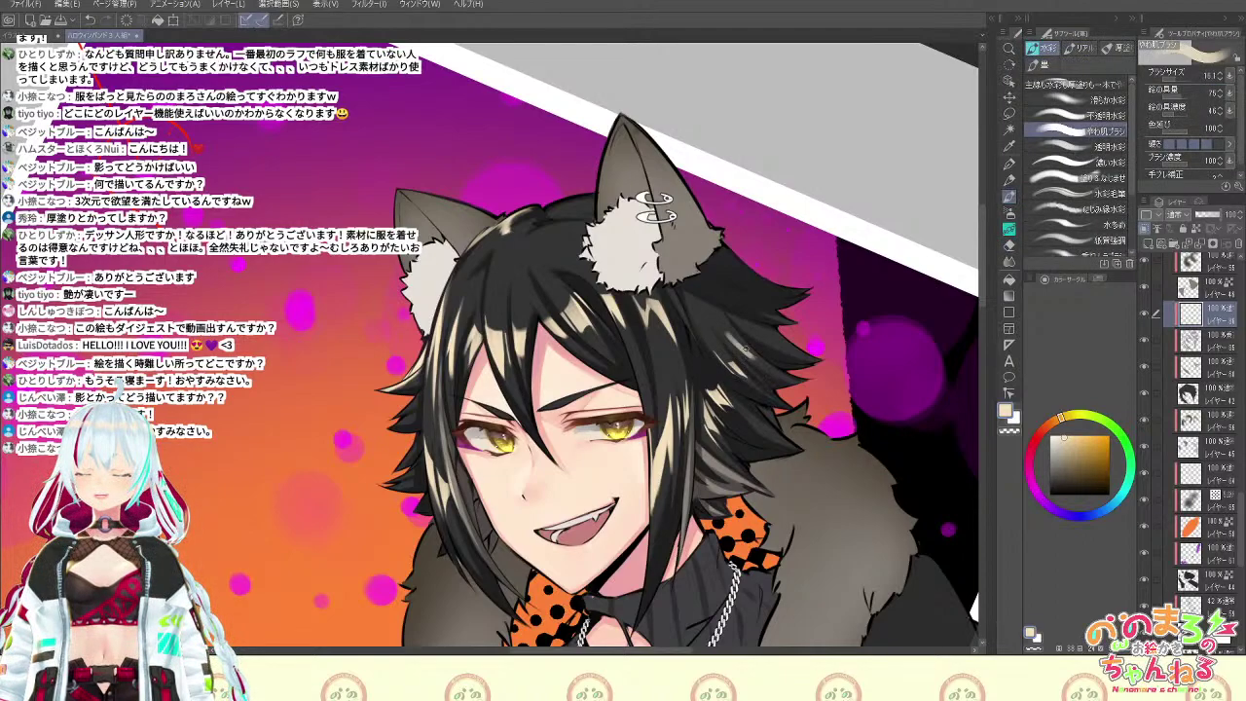
{"action": "key", "text": "e"}
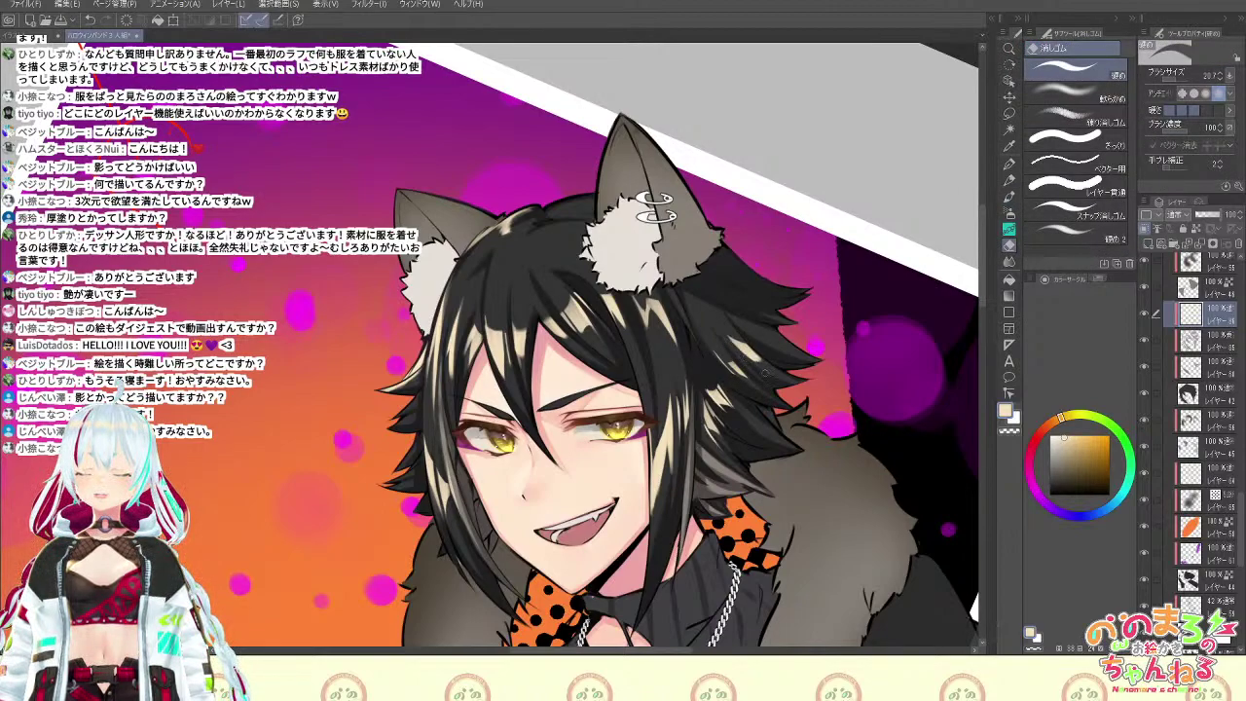
{"action": "scroll", "coordinate": [780, 348], "scroll_direction": "down", "scroll_amount": 3}
{"action": "scroll", "coordinate": [781, 348], "scroll_direction": "down", "scroll_amount": 4}
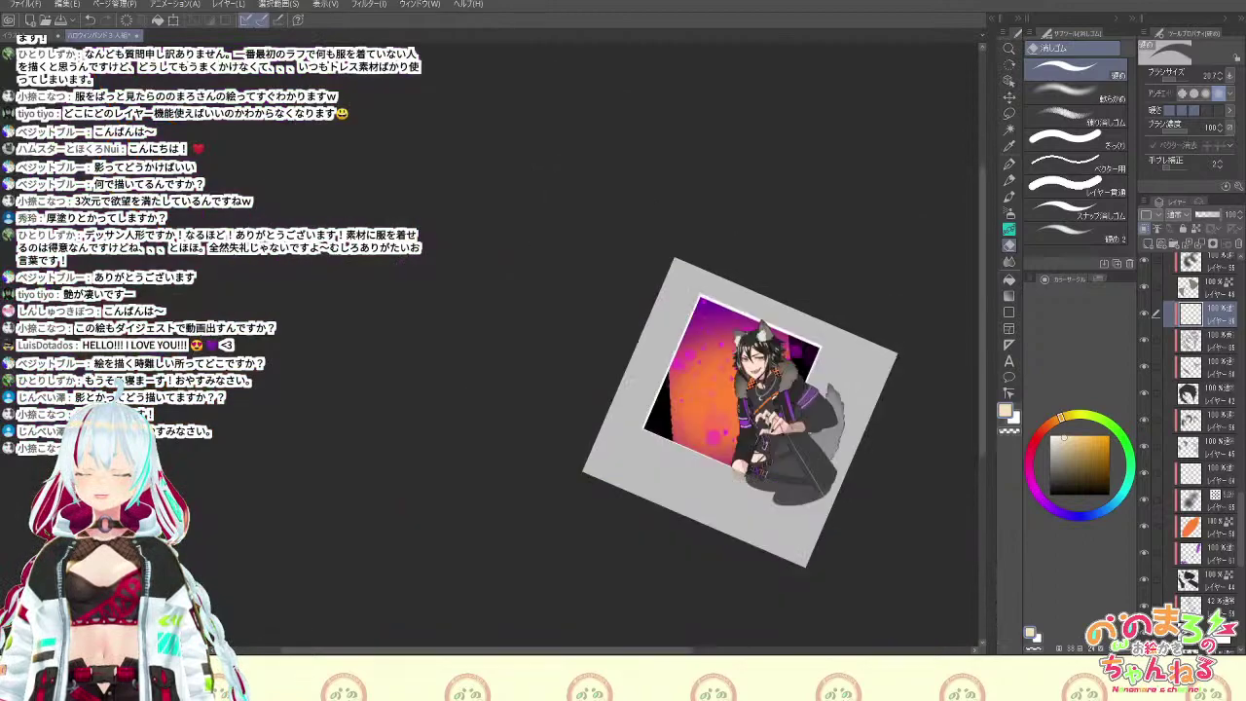
{"action": "scroll", "coordinate": [781, 348], "scroll_direction": "up", "scroll_amount": 5}
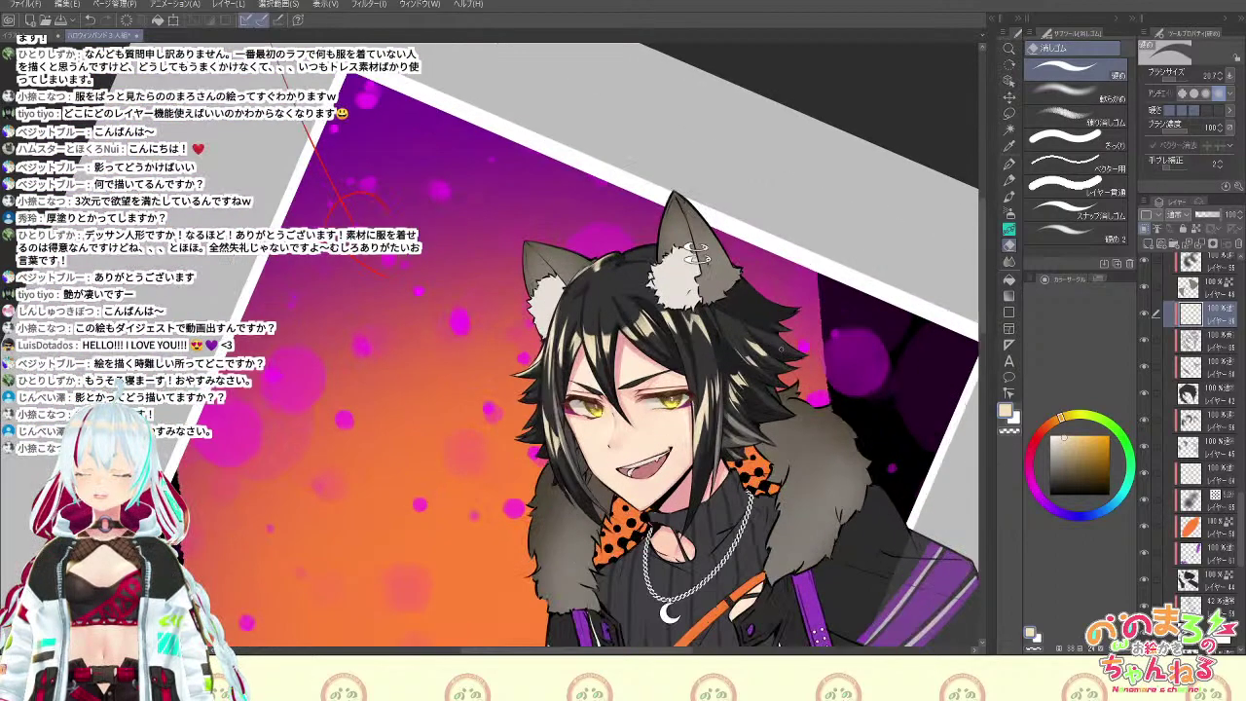
{"action": "scroll", "coordinate": [781, 348], "scroll_direction": "up", "scroll_amount": 2}
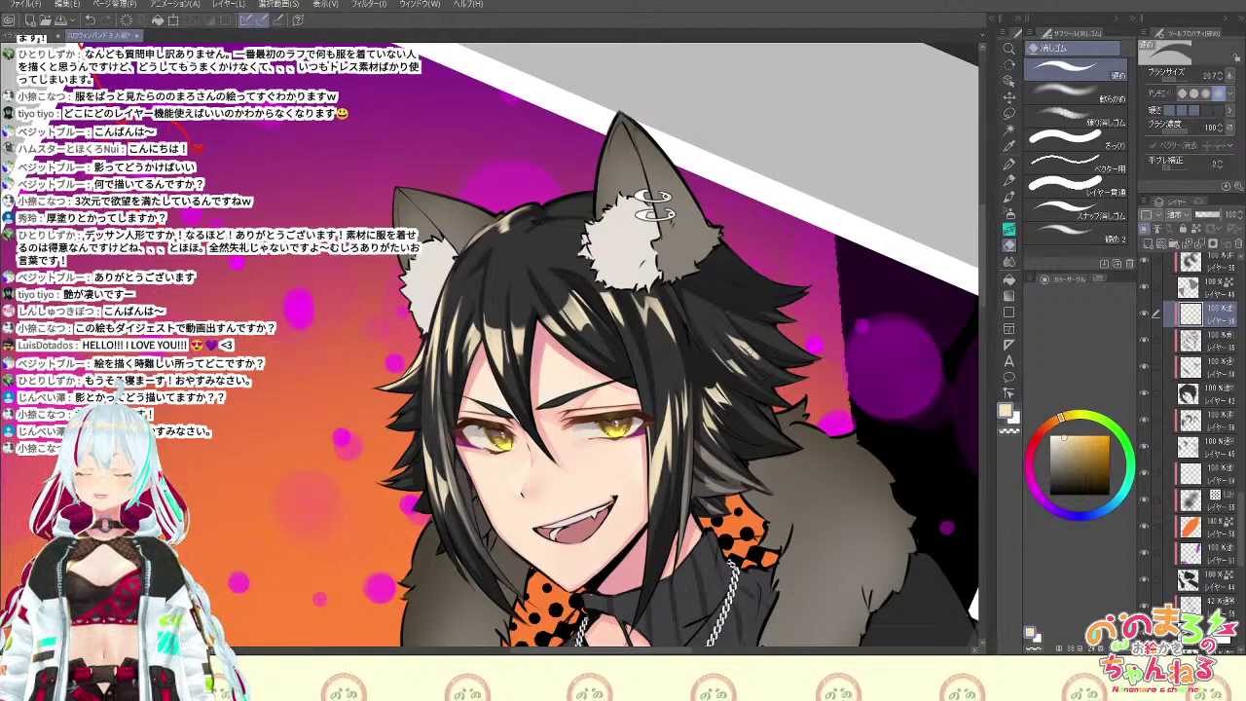
Add fine cream streaks among the back hair highlights behind the side lock, alternating the watercolor brush and the hard eraser
{"action": "key", "text": "b"}
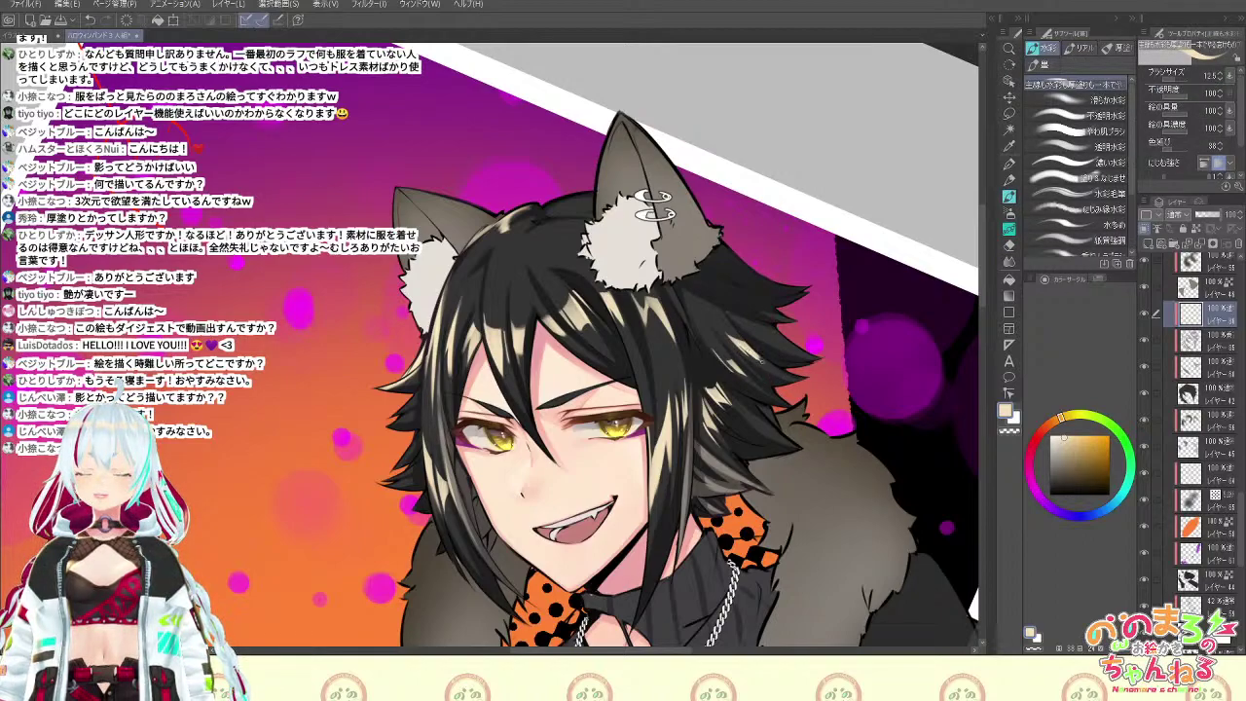
{"action": "key", "text": "shift+space"}
{"action": "left_click_drag", "start_coordinate": [775, 362], "coordinate": [754, 245]}
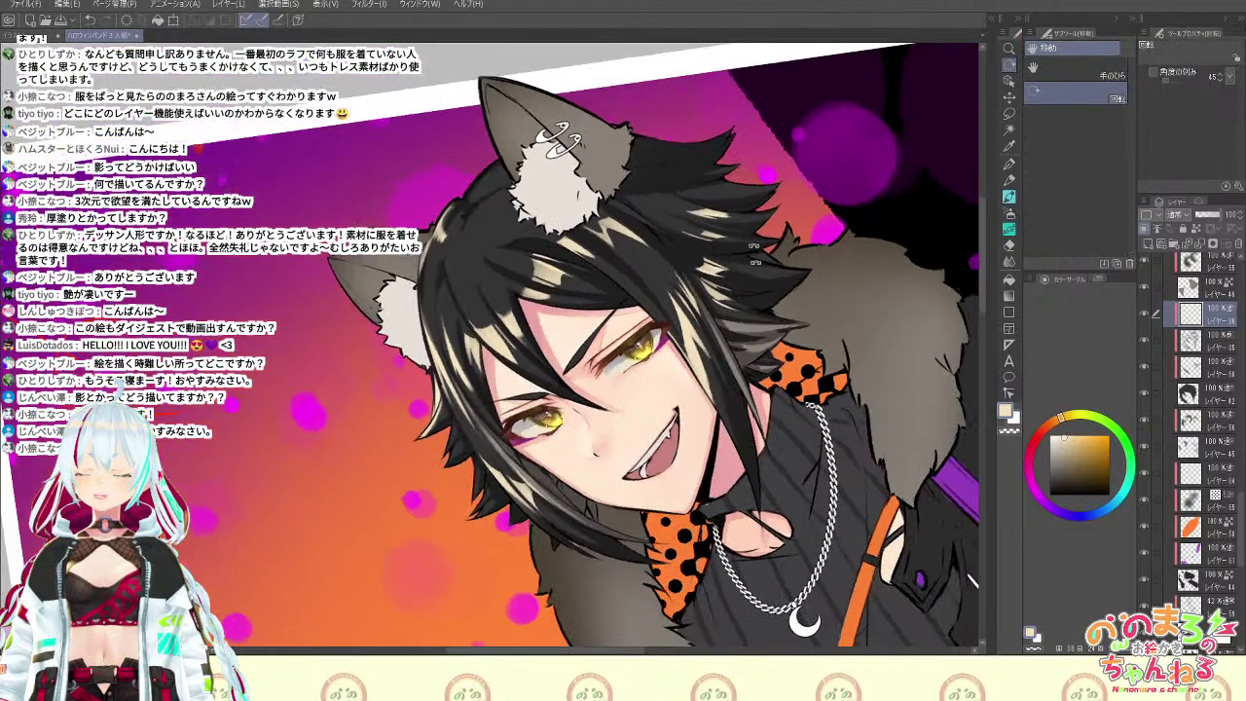
{"action": "left_click_drag", "start_coordinate": [801, 379], "coordinate": [781, 240]}
{"action": "key", "text": "space"}
{"action": "left_click_drag", "start_coordinate": [670, 509], "coordinate": [734, 576]}
{"action": "key", "text": "e"}
{"action": "left_click_drag", "start_coordinate": [534, 471], "coordinate": [533, 505]}
{"action": "key", "text": "b"}
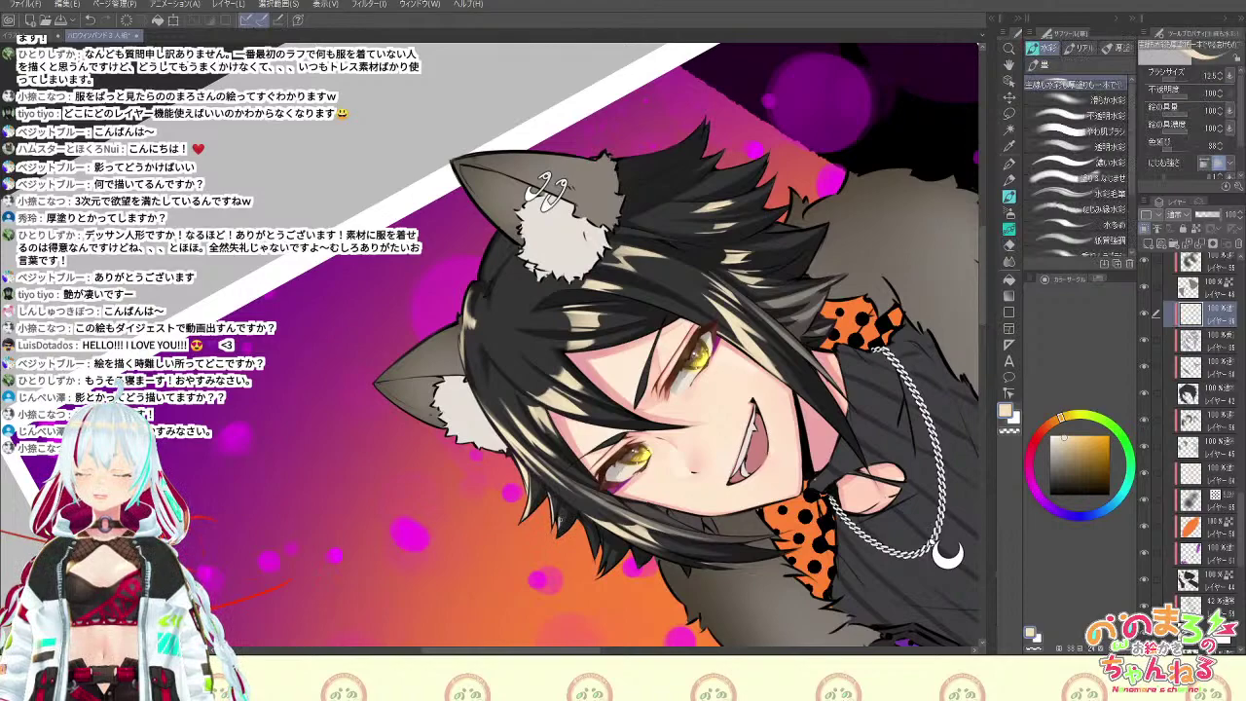
{"action": "key", "text": "e"}
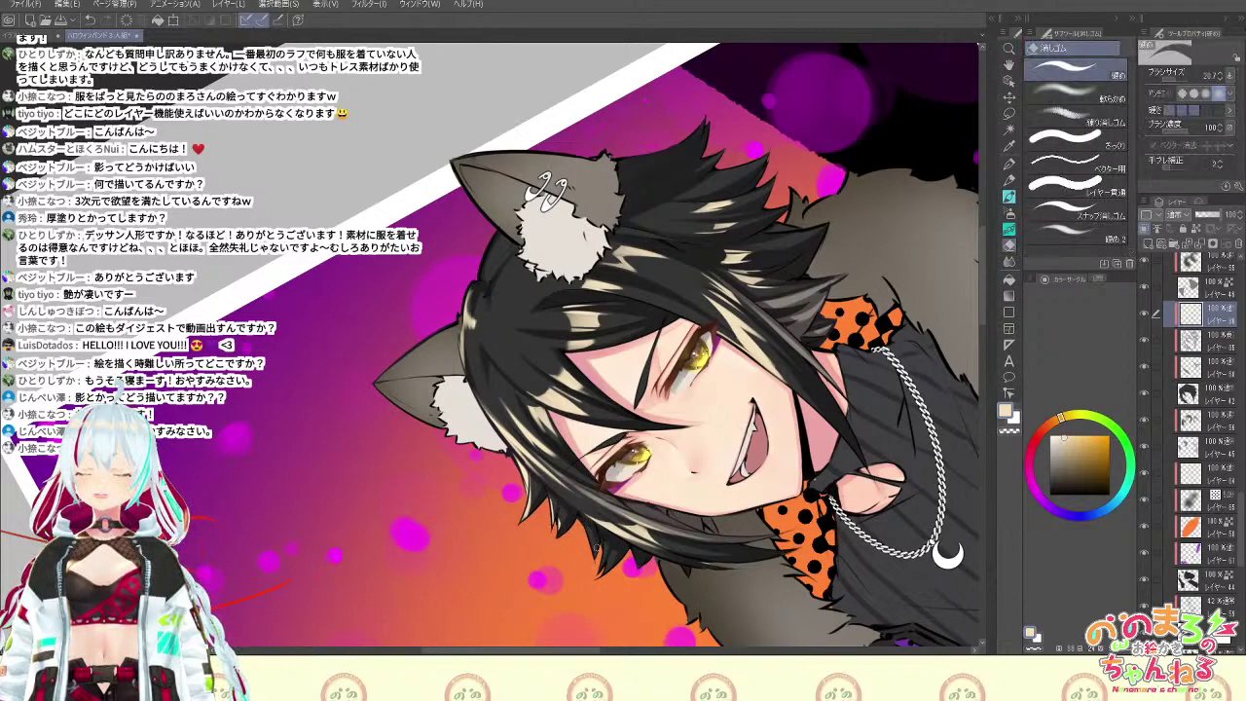
{"action": "key", "text": "b"}
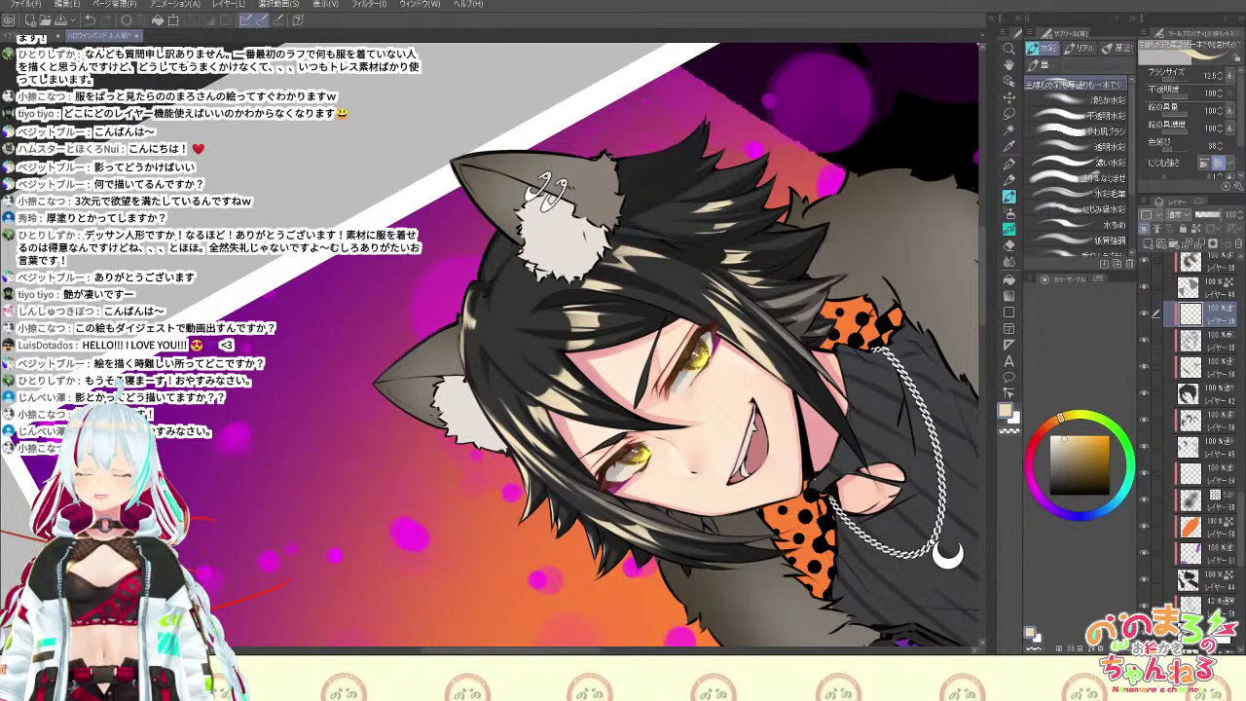
Paint a soft cream highlight on the crown beside the unpierced ear with the soft skin brush and shape it with the eraser
{"action": "key", "text": "ctrl+at"}
{"action": "key", "text": "ctrl+minus"}
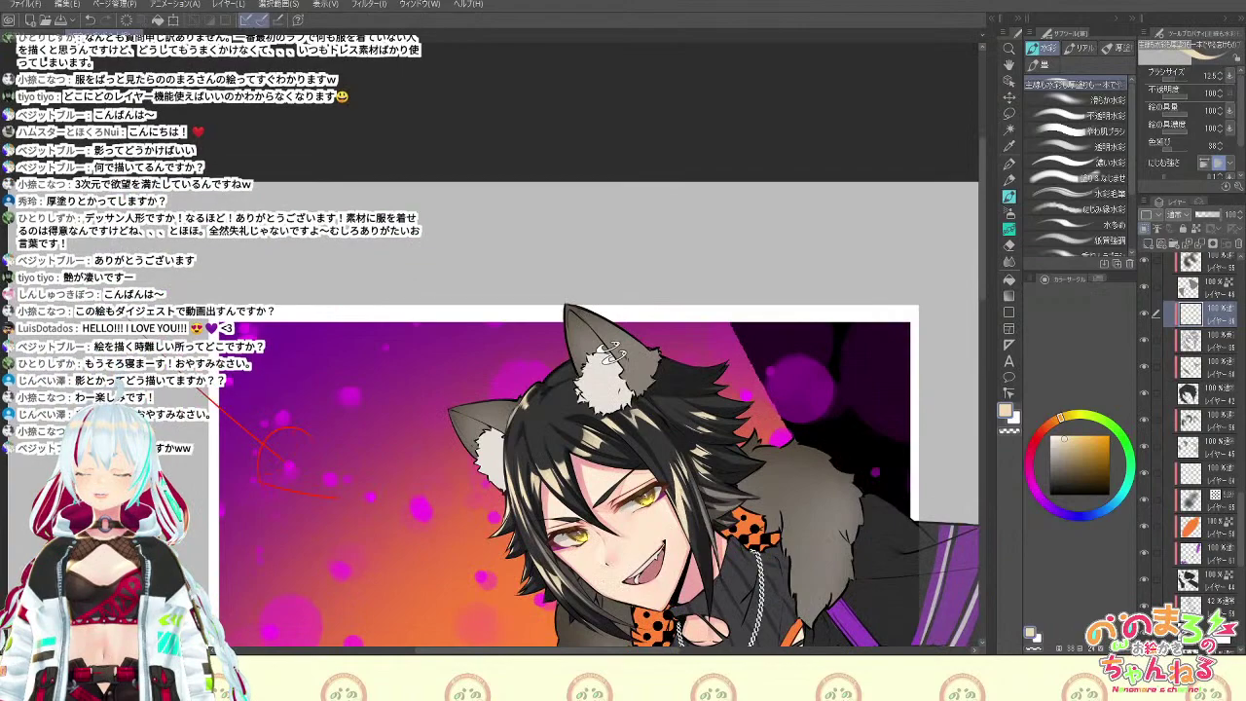
{"action": "key", "text": "space"}
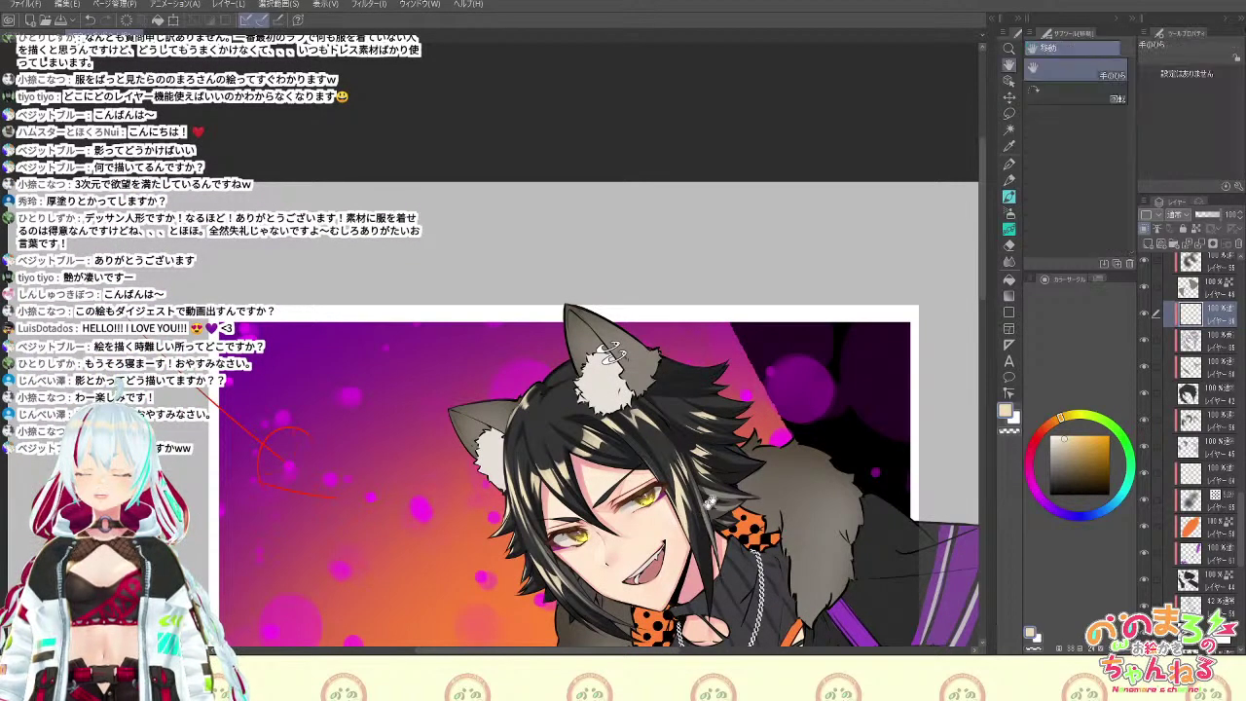
{"action": "left_click_drag", "start_coordinate": [681, 507], "coordinate": [673, 452]}
{"action": "key", "text": "e"}
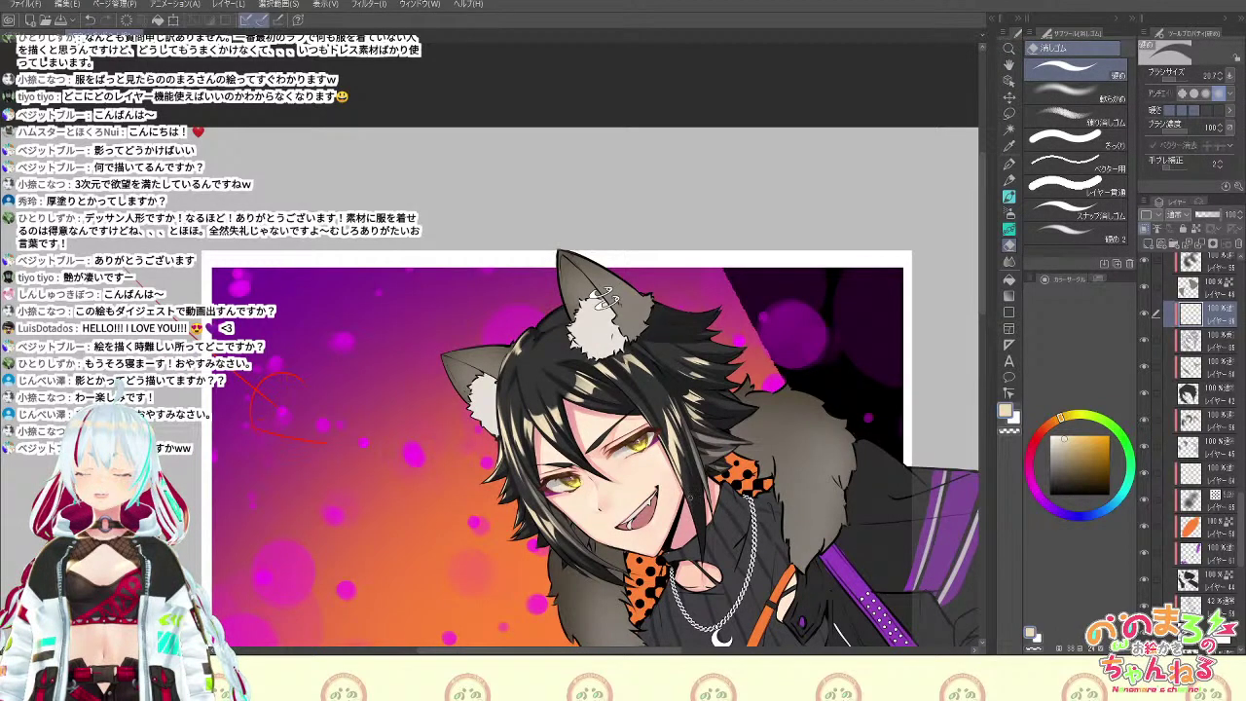
{"action": "key", "text": "shift+space"}
{"action": "mouse_move", "coordinate": [850, 407]}
{"action": "left_mouse_down"}
{"action": "mouse_move", "coordinate": [803, 533]}
{"action": "mouse_move", "coordinate": [754, 575]}
{"action": "left_mouse_up"}
{"action": "scroll", "coordinate": [751, 567], "scroll_direction": "up", "scroll_amount": 1}
{"action": "key", "text": "space"}
{"action": "mouse_move", "coordinate": [706, 514]}
{"action": "left_mouse_down"}
{"action": "mouse_move", "coordinate": [832, 567]}
{"action": "mouse_move", "coordinate": [787, 382]}
{"action": "mouse_move", "coordinate": [834, 508]}
{"action": "left_mouse_up"}
{"action": "key", "text": "shift+space"}
{"action": "key", "text": "b"}
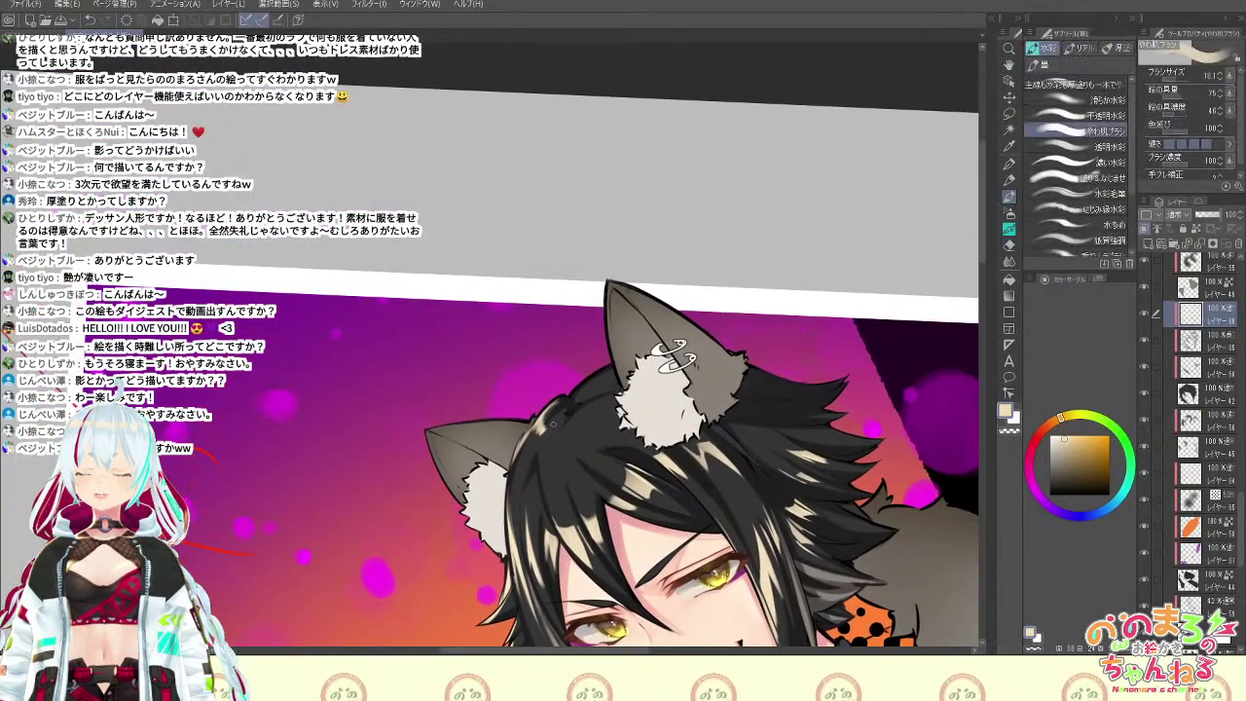
{"action": "key", "text": "e"}
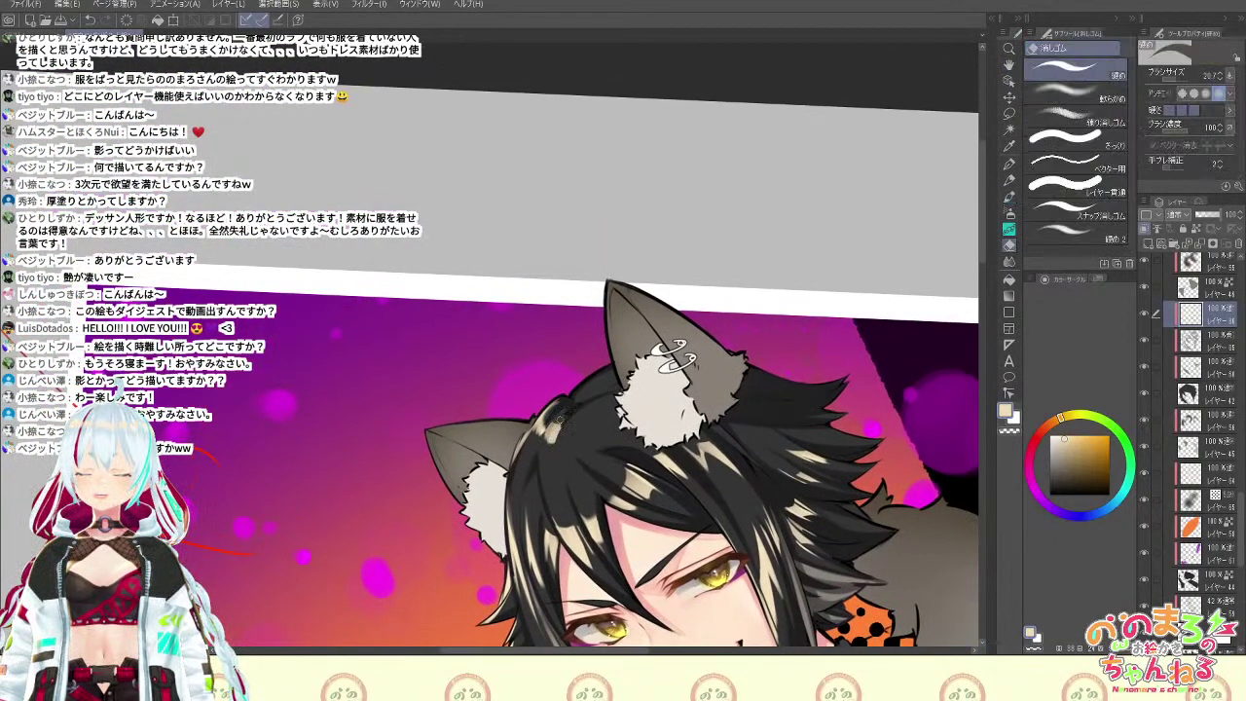
Extend the crown highlights across the top of the head toward the pierced ear, trimming them with the hard eraser
{"action": "key", "text": "b"}
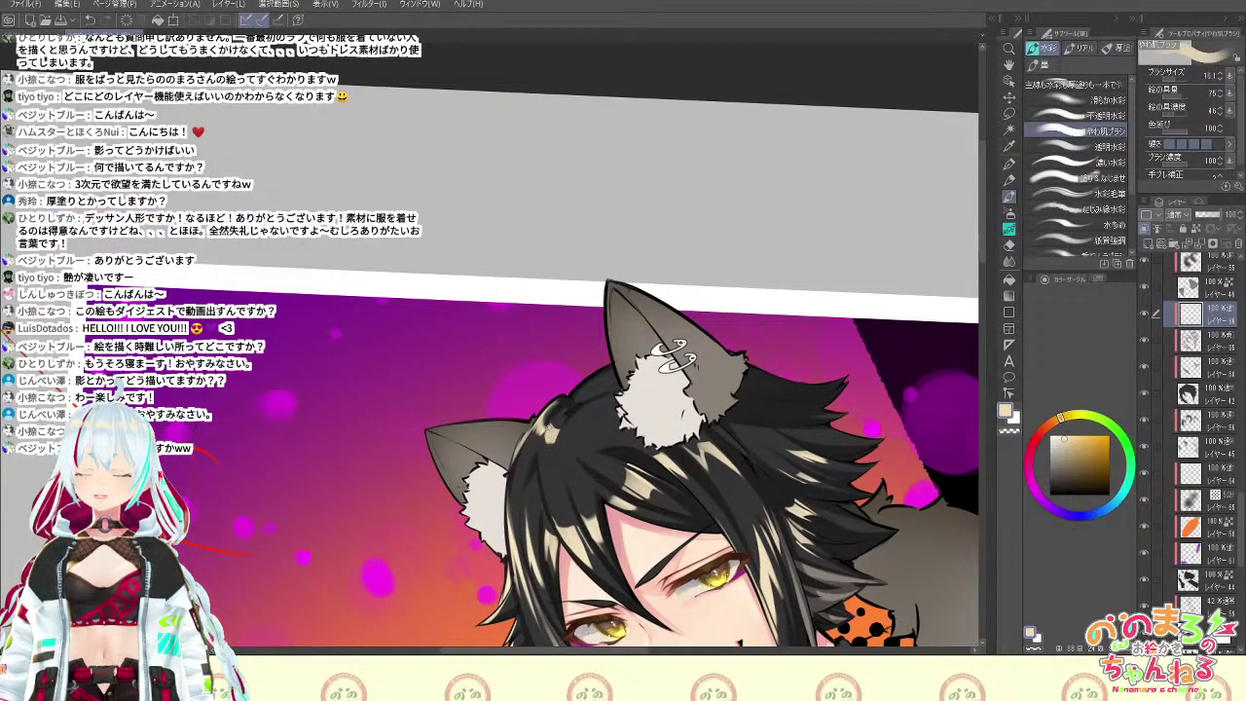
{"action": "key", "text": "b"}
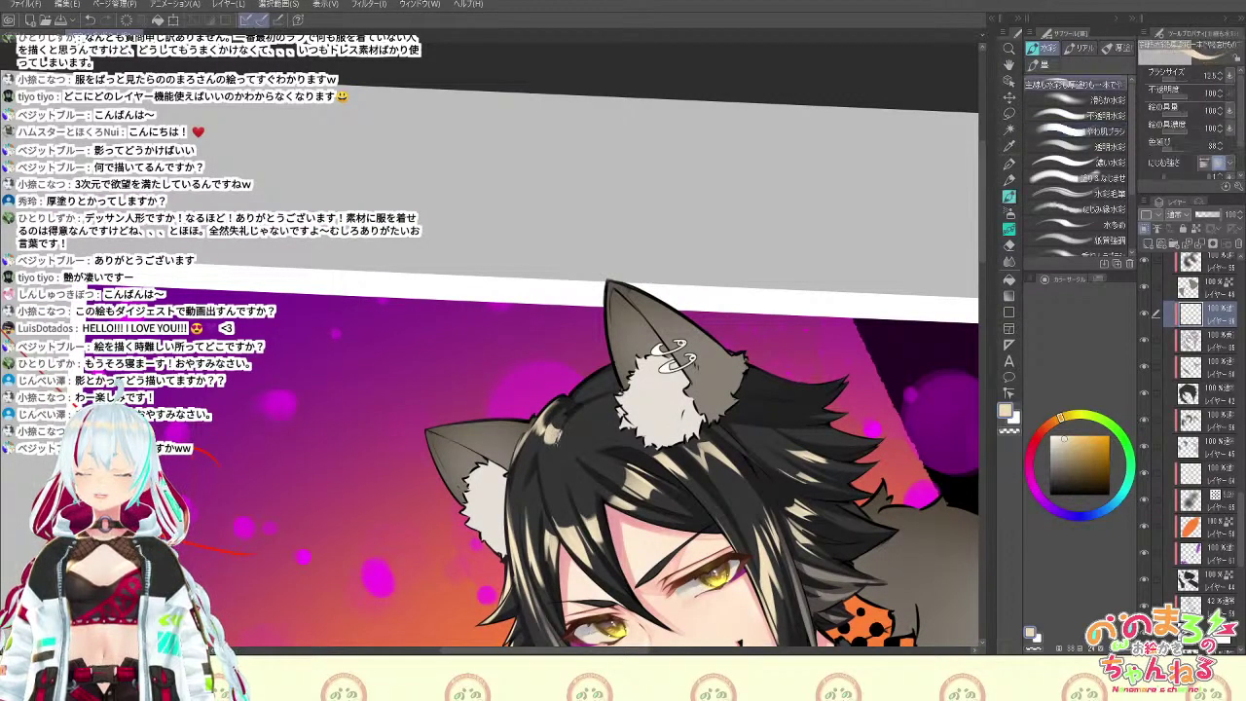
{"action": "key", "text": "b"}
{"action": "mouse_move", "coordinate": [572, 431]}
{"action": "left_mouse_down"}
{"action": "mouse_move", "coordinate": [609, 397]}
{"action": "mouse_move", "coordinate": [575, 417]}
{"action": "mouse_move", "coordinate": [599, 407]}
{"action": "mouse_move", "coordinate": [606, 384]}
{"action": "left_mouse_up"}
{"action": "key", "text": "e"}
{"action": "key", "text": "b"}
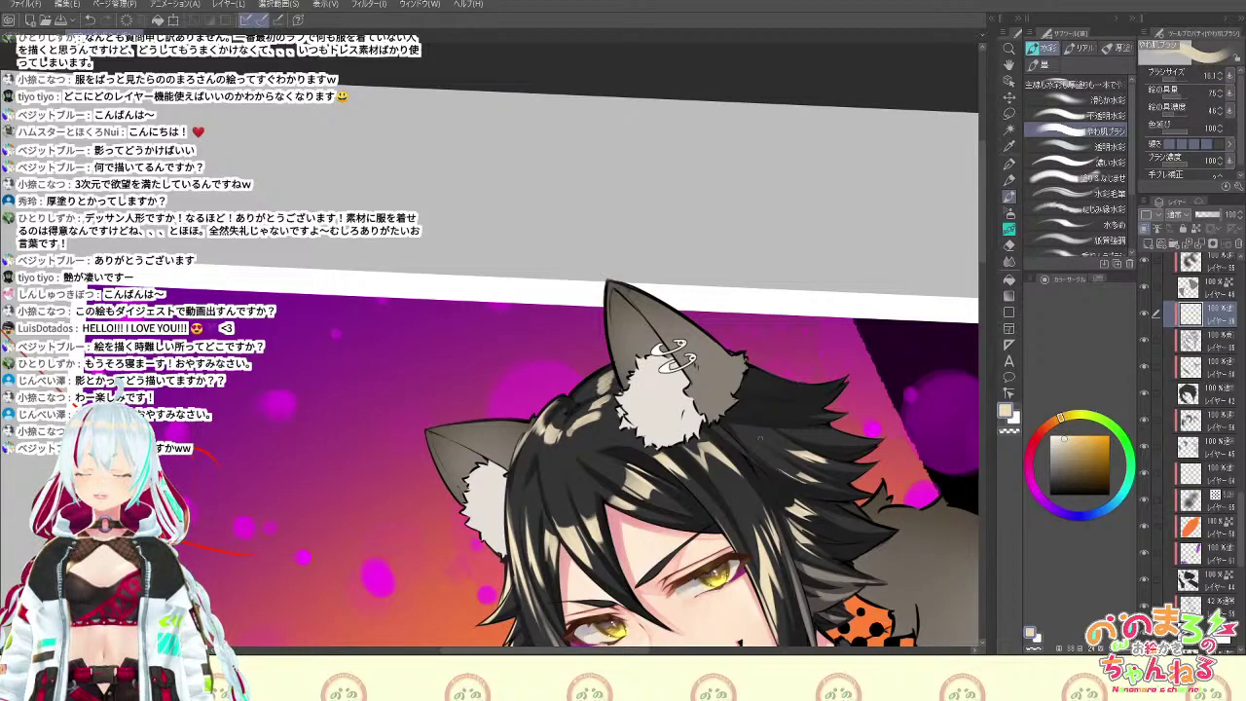
Rework the short cream highlights on the crown between the two ears with the soft skin brush and the hard eraser
{"action": "key", "text": "r"}
{"action": "mouse_move", "coordinate": [662, 522]}
{"action": "left_mouse_down"}
{"action": "mouse_move", "coordinate": [547, 565]}
{"action": "mouse_move", "coordinate": [522, 561]}
{"action": "left_mouse_up"}
{"action": "mouse_move", "coordinate": [633, 546]}
{"action": "left_mouse_down"}
{"action": "mouse_move", "coordinate": [583, 584]}
{"action": "mouse_move", "coordinate": [755, 485]}
{"action": "left_mouse_up"}
{"action": "key", "text": "e"}
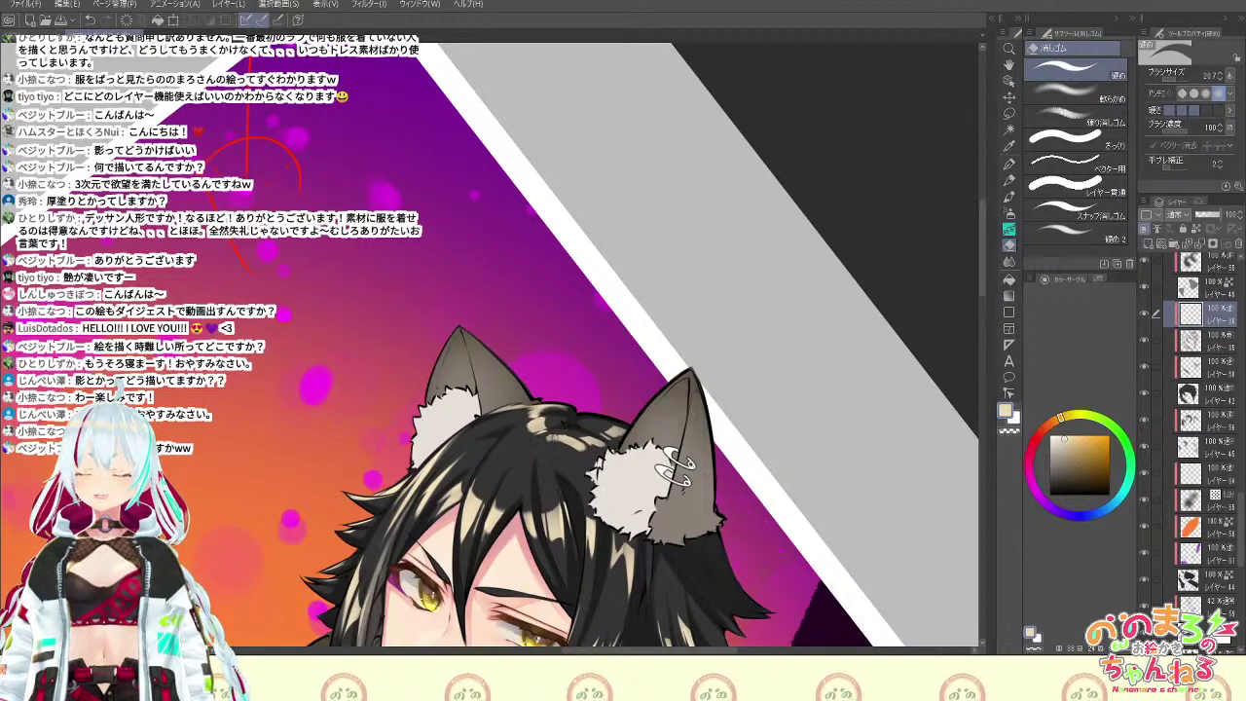
{"action": "key", "text": "b"}
{"action": "key", "text": "b"}
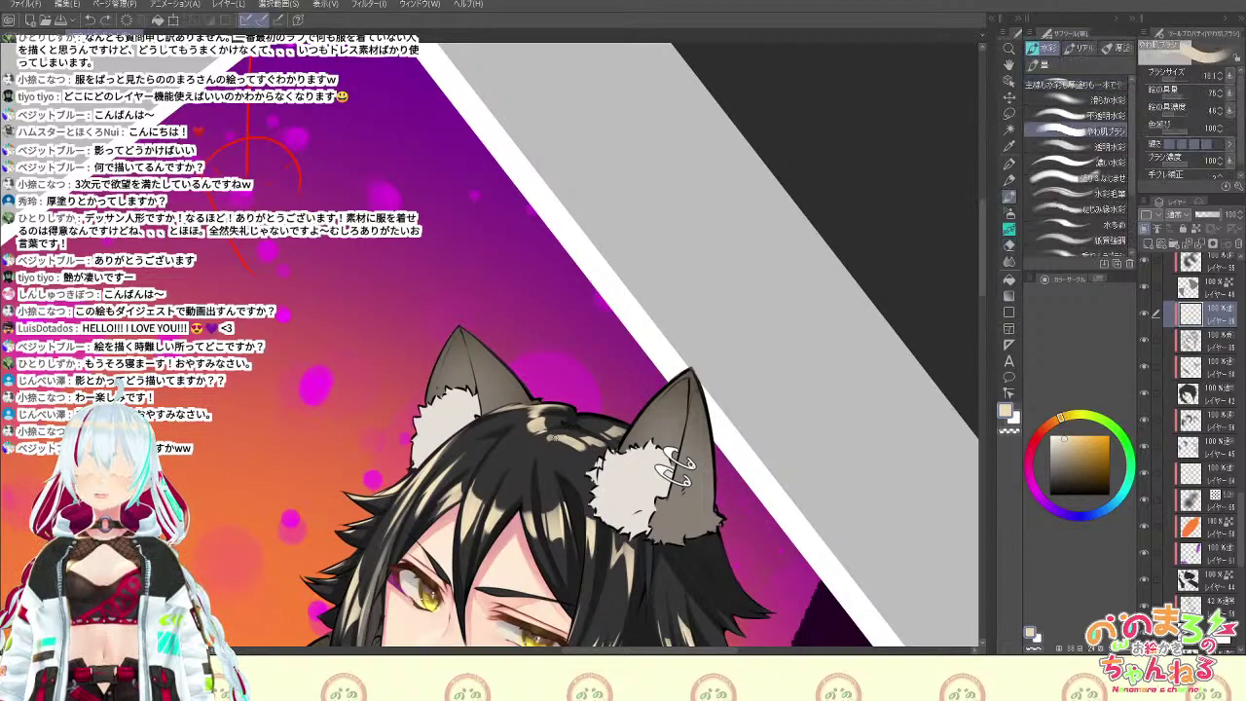
{"action": "key", "text": "e"}
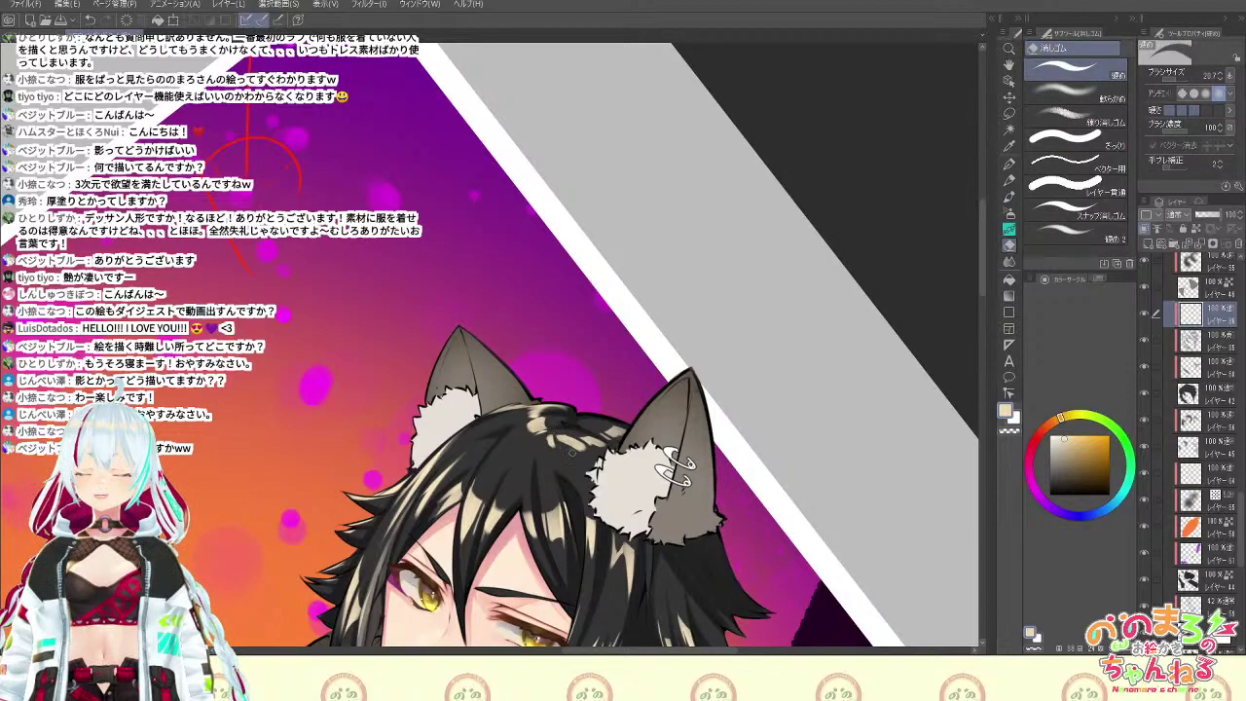
Touch up the crown highlights around the hair parting with the soft skin brush and sharpen their ends with the eraser
{"action": "key", "text": "ctrl+at"}
{"action": "scroll", "coordinate": [858, 600], "scroll_direction": "down", "scroll_amount": 3}
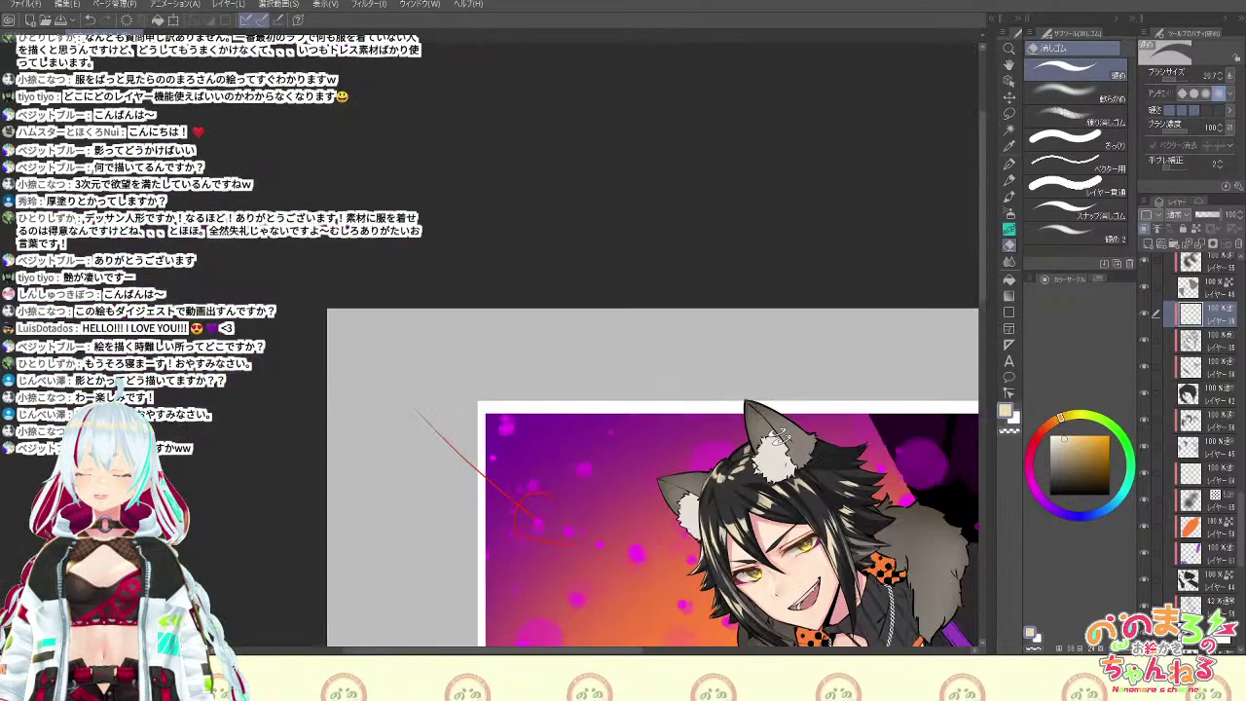
{"action": "scroll", "coordinate": [858, 600], "scroll_direction": "up", "scroll_amount": 3}
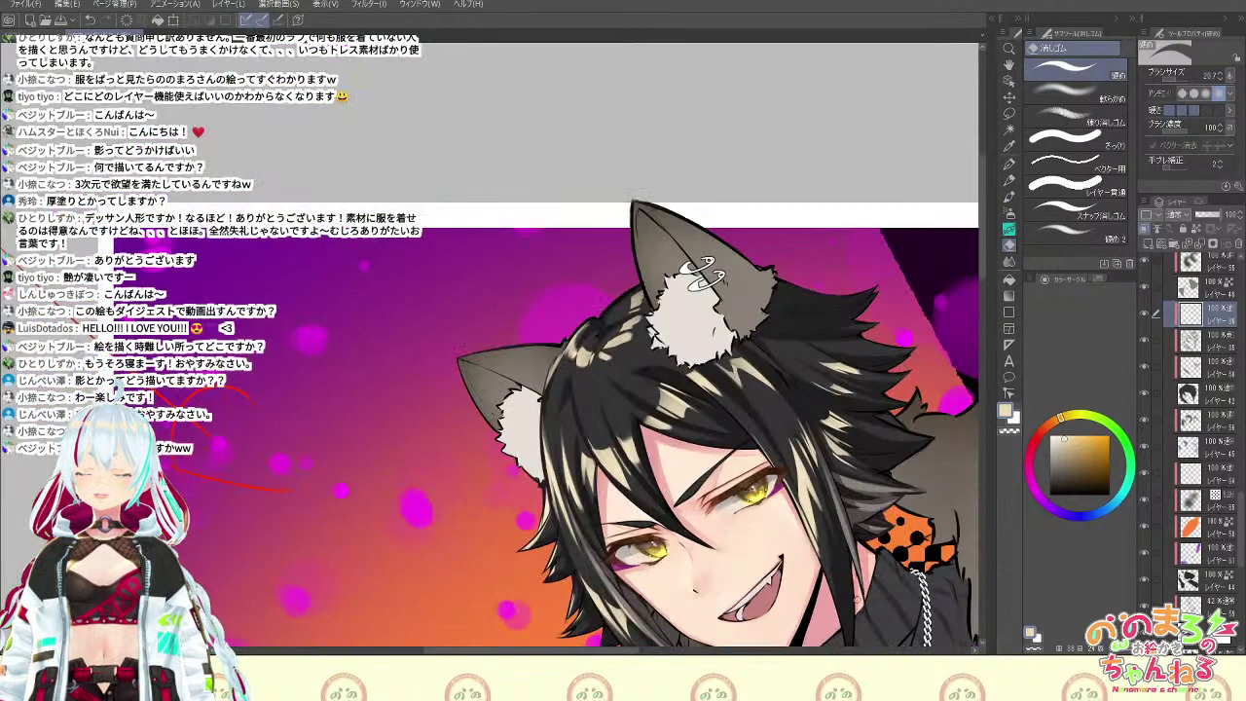
{"action": "key", "text": "shift+space"}
{"action": "mouse_move", "coordinate": [927, 572]}
{"action": "left_mouse_down"}
{"action": "mouse_move", "coordinate": [913, 596]}
{"action": "mouse_move", "coordinate": [709, 641]}
{"action": "left_mouse_up"}
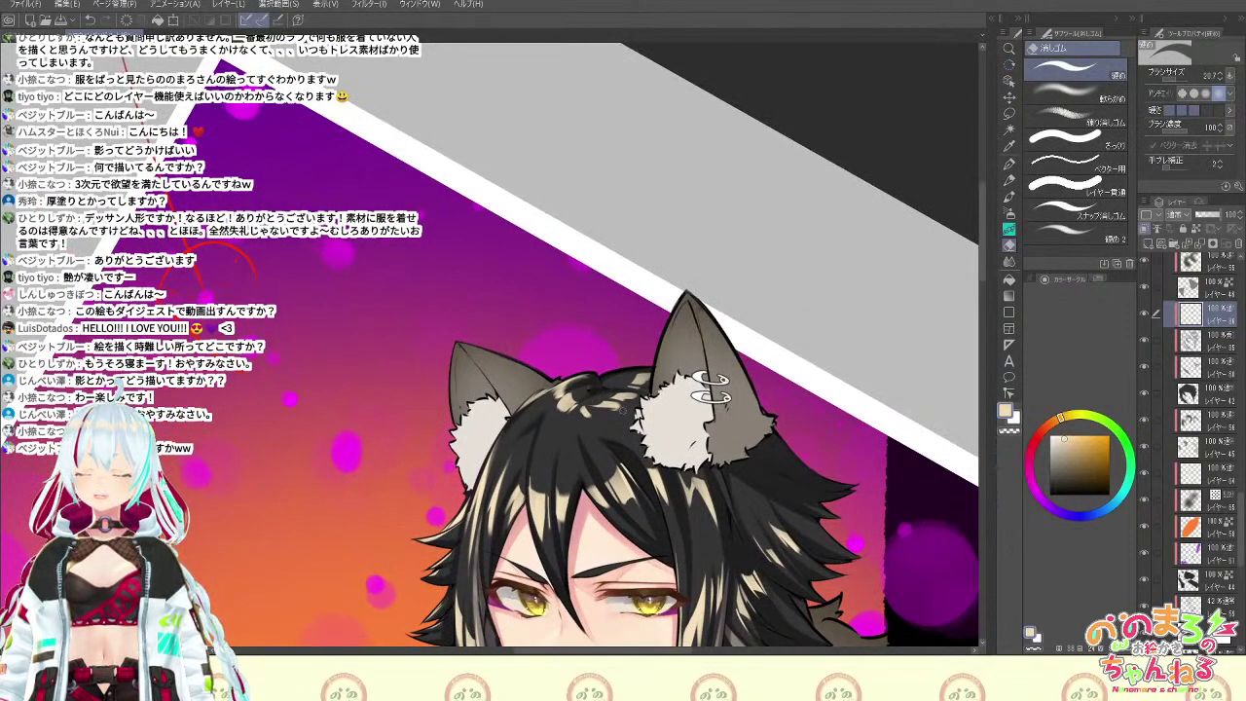
{"action": "key", "text": "b"}
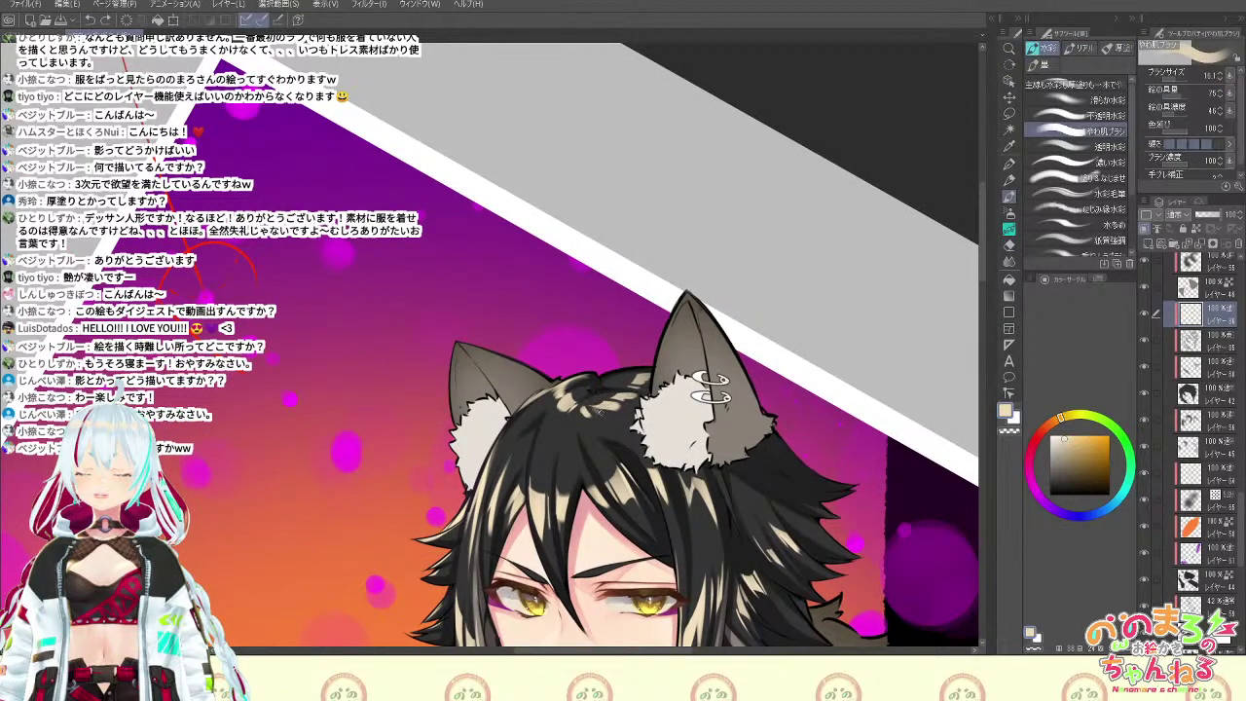
{"action": "key", "text": "e"}
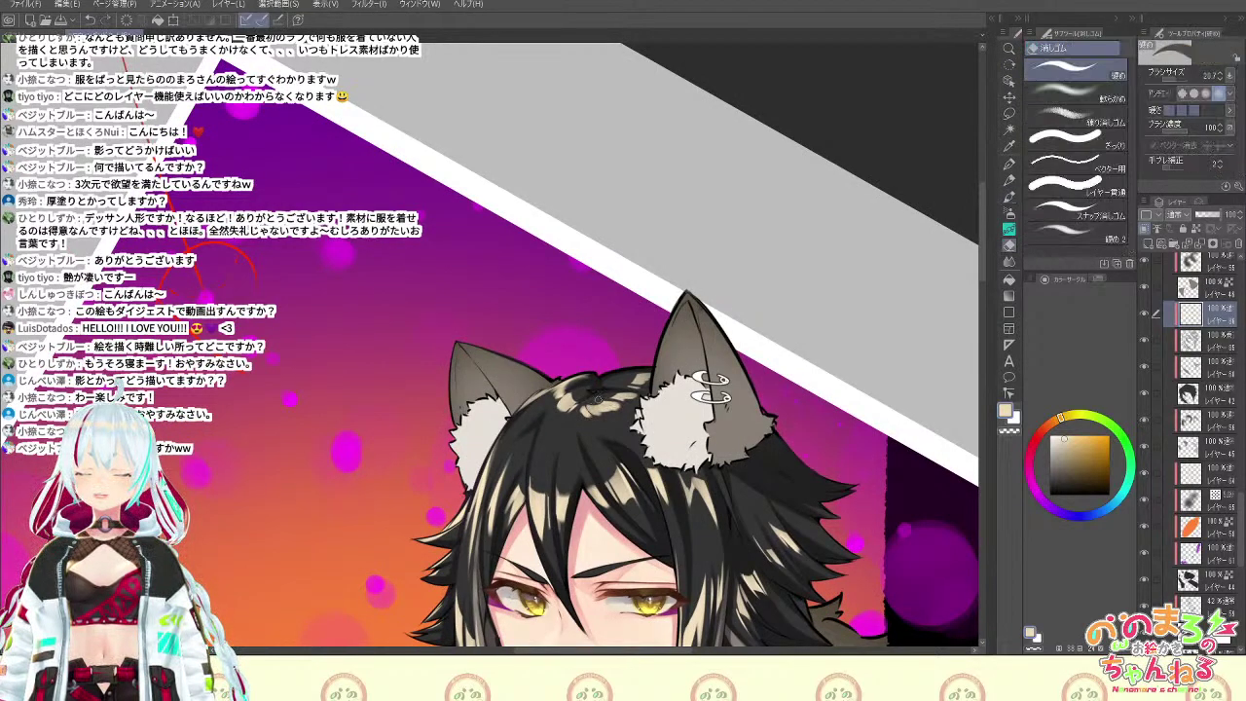
{"action": "key", "text": "shift+space"}
{"action": "left_click_drag", "start_coordinate": [576, 431], "coordinate": [580, 334]}
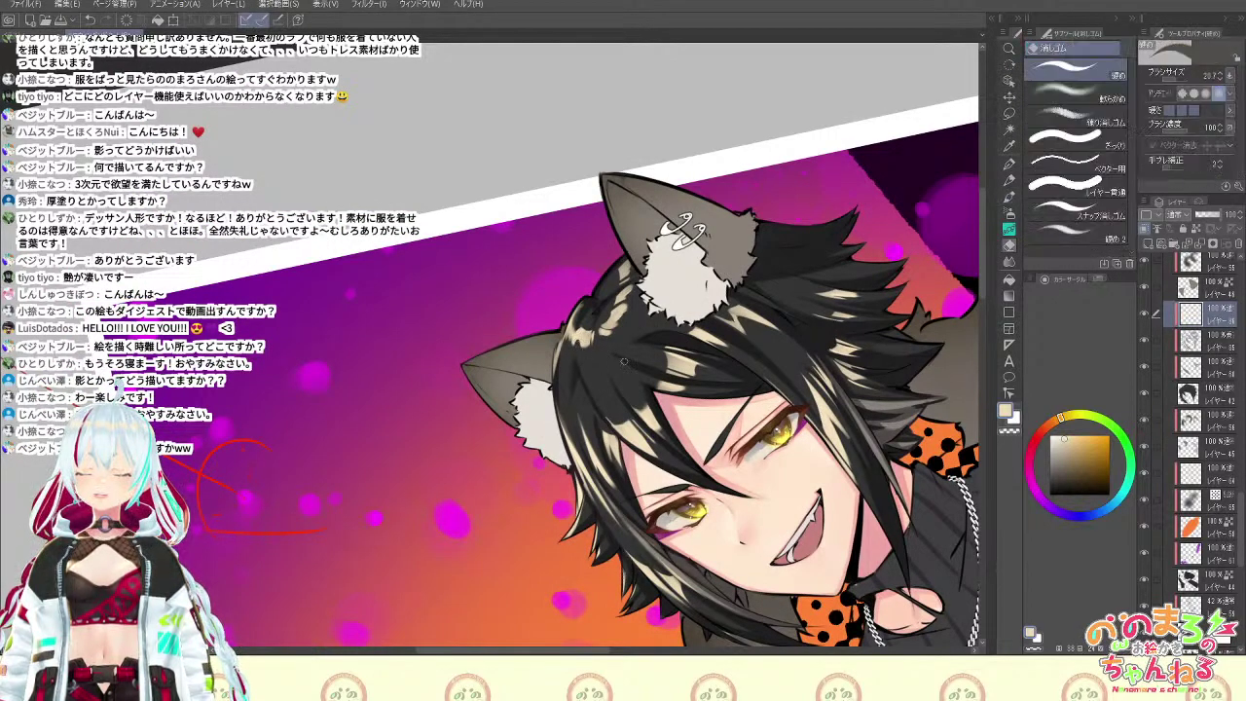
Review the hair highlights on the whole illustration and rotate the canvas until the wolf-eared head is nearly upright
{"action": "key", "text": "ctrl+at"}
{"action": "scroll", "coordinate": [624, 361], "scroll_direction": "down", "scroll_amount": 4}
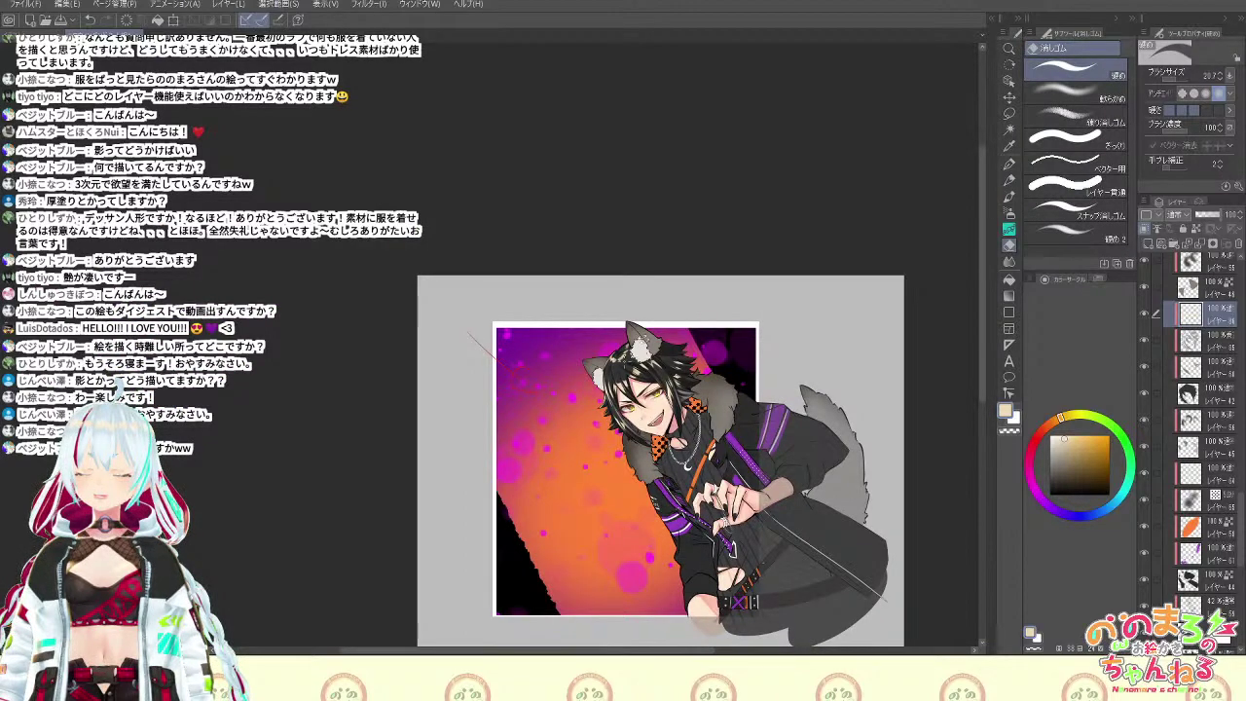
{"action": "scroll", "coordinate": [625, 362], "scroll_direction": "up", "scroll_amount": 3}
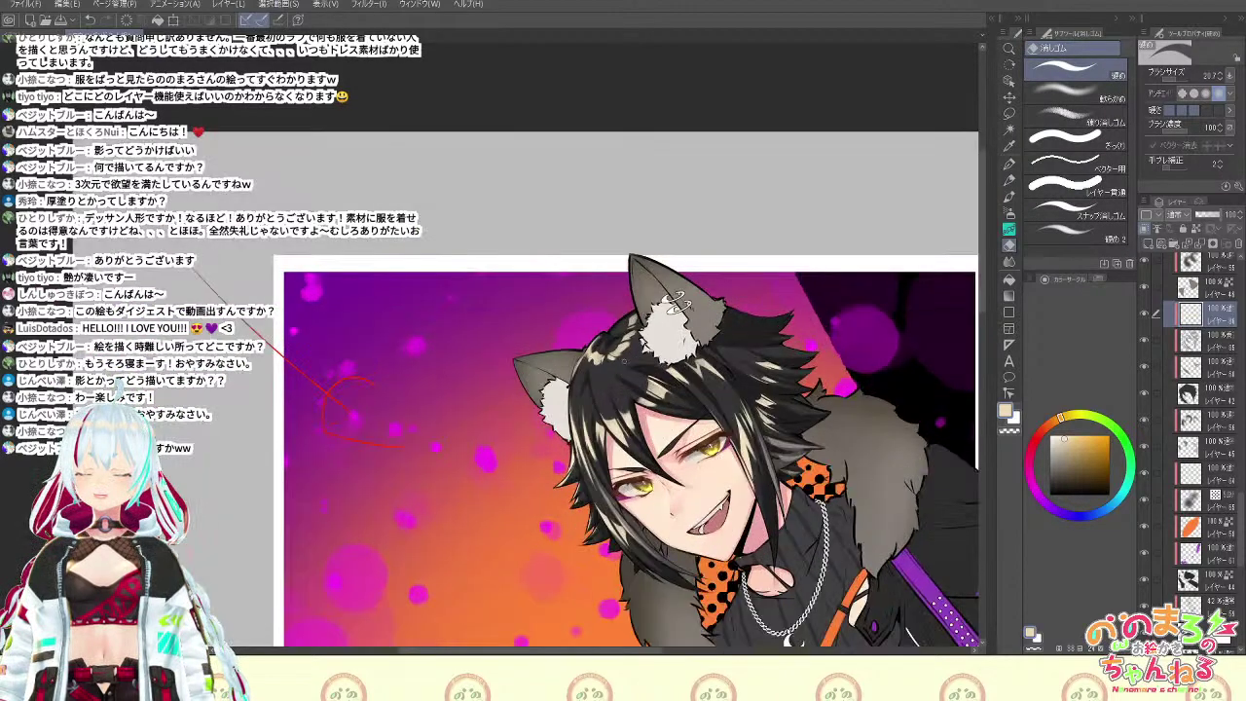
{"action": "key", "text": "space"}
{"action": "key", "text": "shift+space"}
{"action": "mouse_move", "coordinate": [880, 378]}
{"action": "left_mouse_down"}
{"action": "mouse_move", "coordinate": [920, 401]}
{"action": "mouse_move", "coordinate": [922, 538]}
{"action": "mouse_move", "coordinate": [932, 498]}
{"action": "left_mouse_up"}
{"action": "key", "text": "space"}
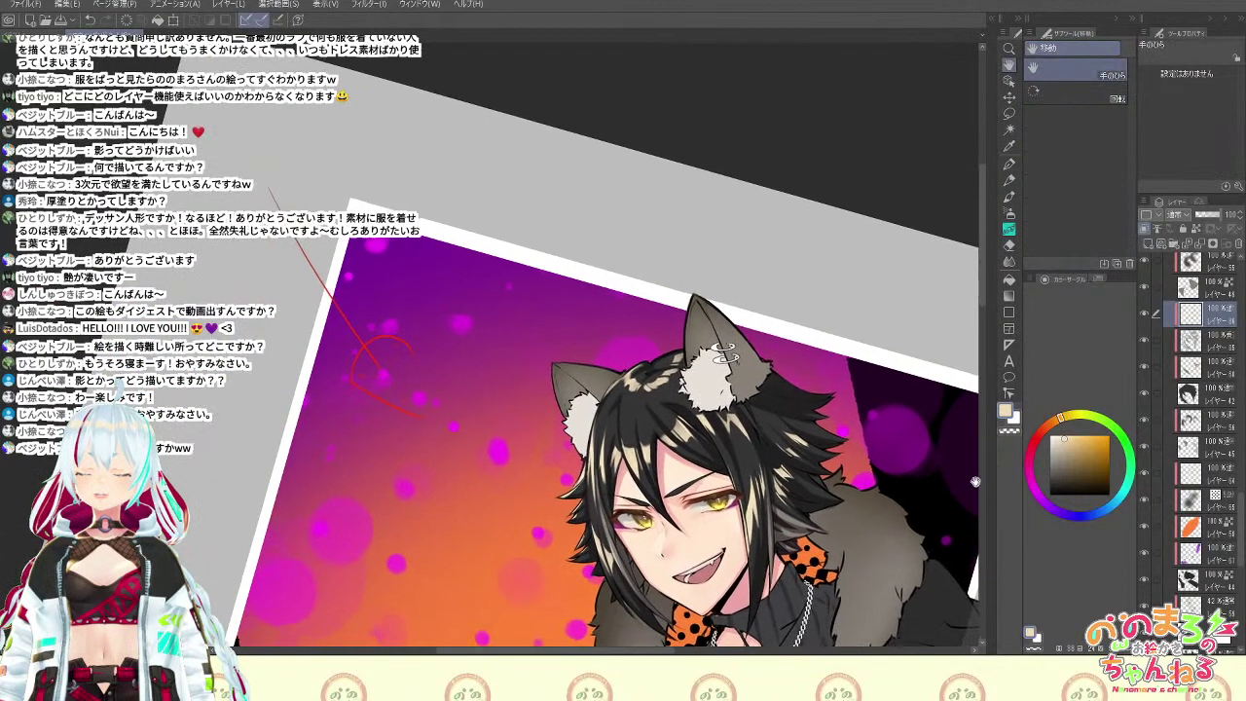
{"action": "key", "text": "shift+space"}
{"action": "key", "text": "space"}
{"action": "mouse_move", "coordinate": [959, 419]}
{"action": "left_mouse_down"}
{"action": "mouse_move", "coordinate": [928, 543]}
{"action": "mouse_move", "coordinate": [960, 429]}
{"action": "left_mouse_up"}
{"action": "scroll", "coordinate": [930, 455], "scroll_direction": "up", "scroll_amount": 1}
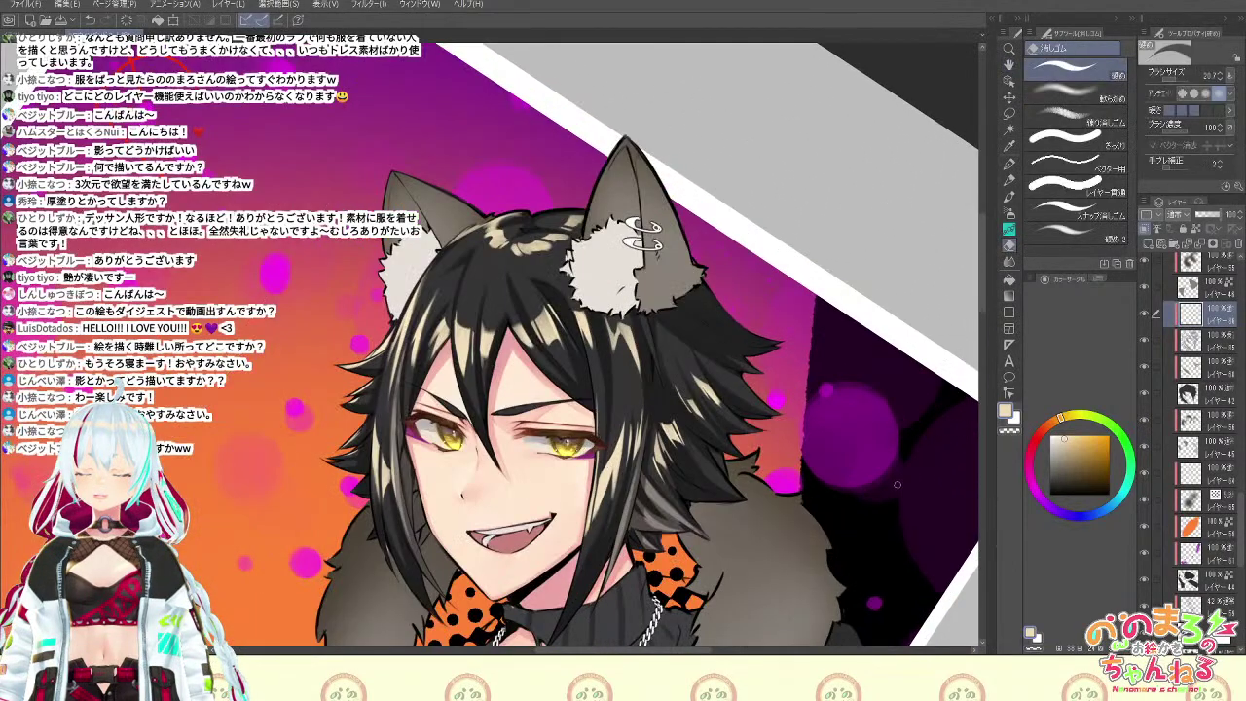
Paint cream highlights on the back hair below the pierced ear with the soft skin brush and shape them with the hard eraser
{"action": "key", "text": "b"}
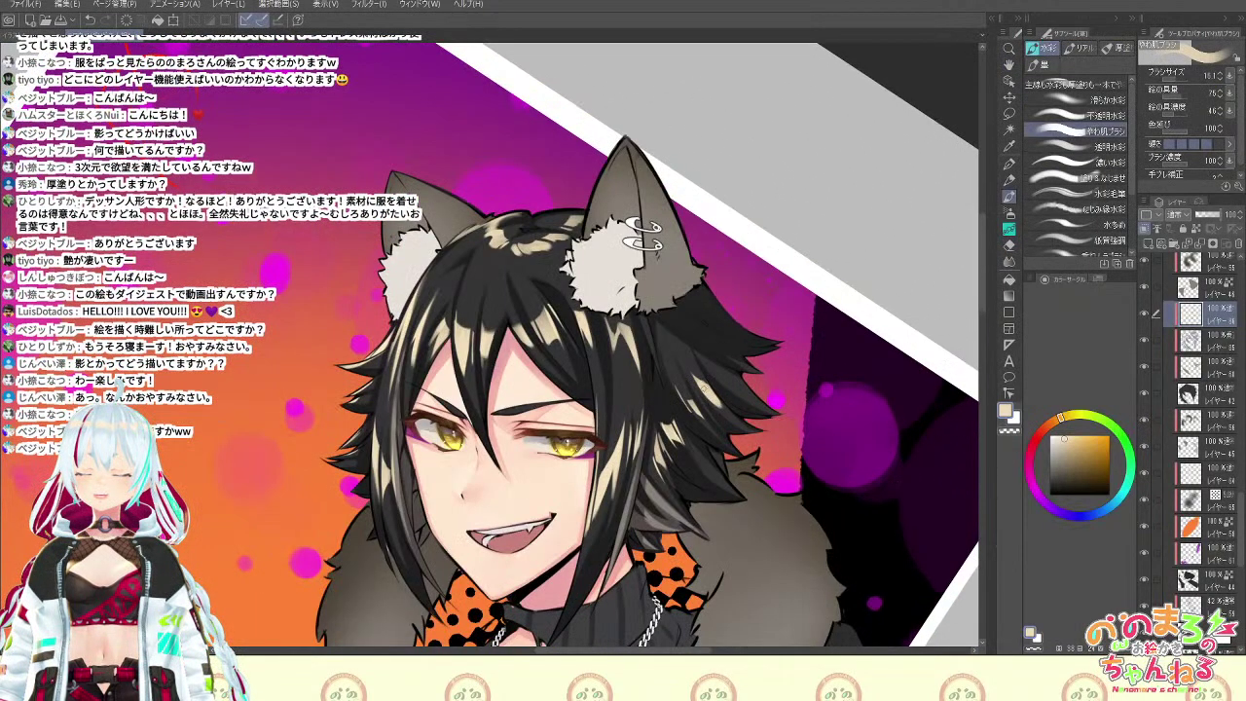
{"action": "key", "text": "e"}
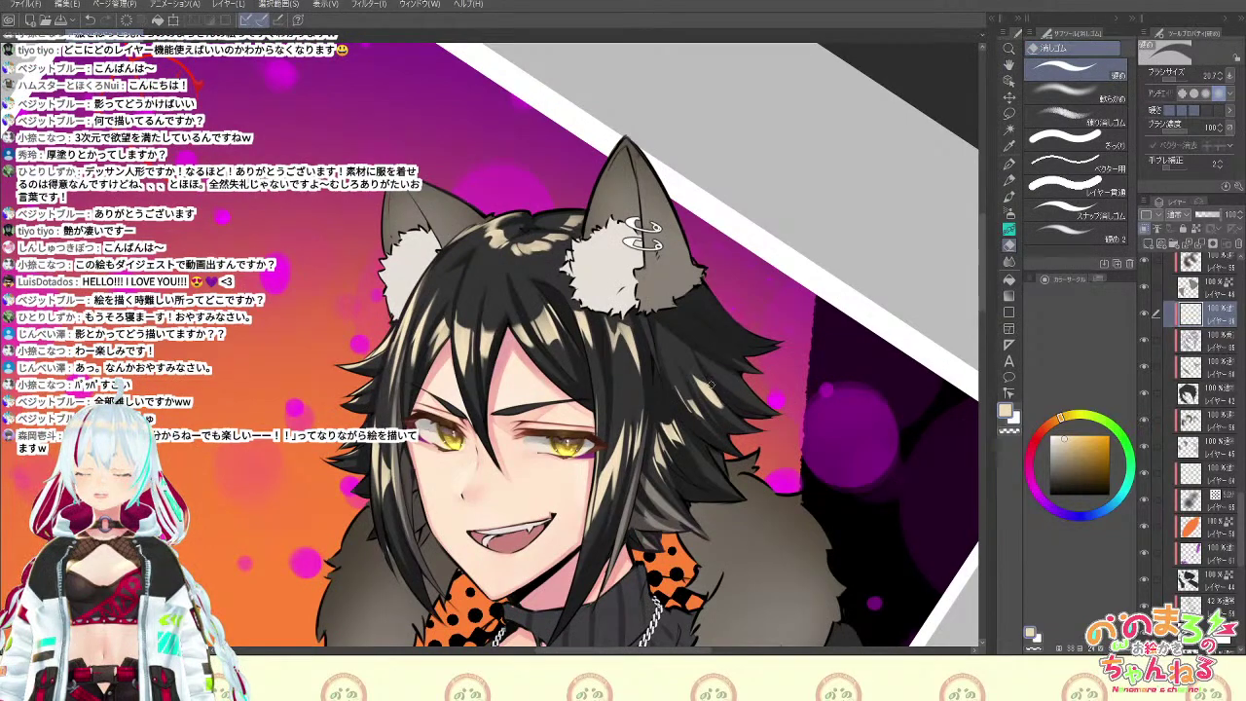
{"action": "key", "text": "b"}
{"action": "key", "text": "e"}
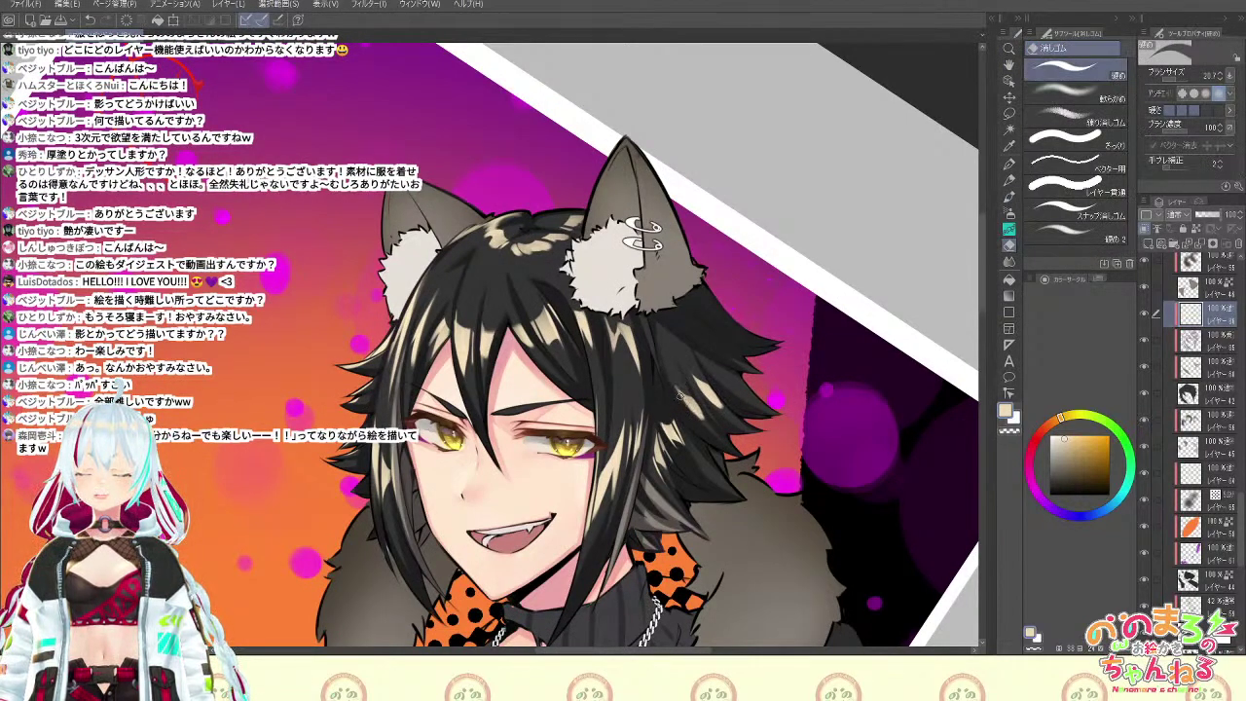
{"action": "key", "text": "b"}
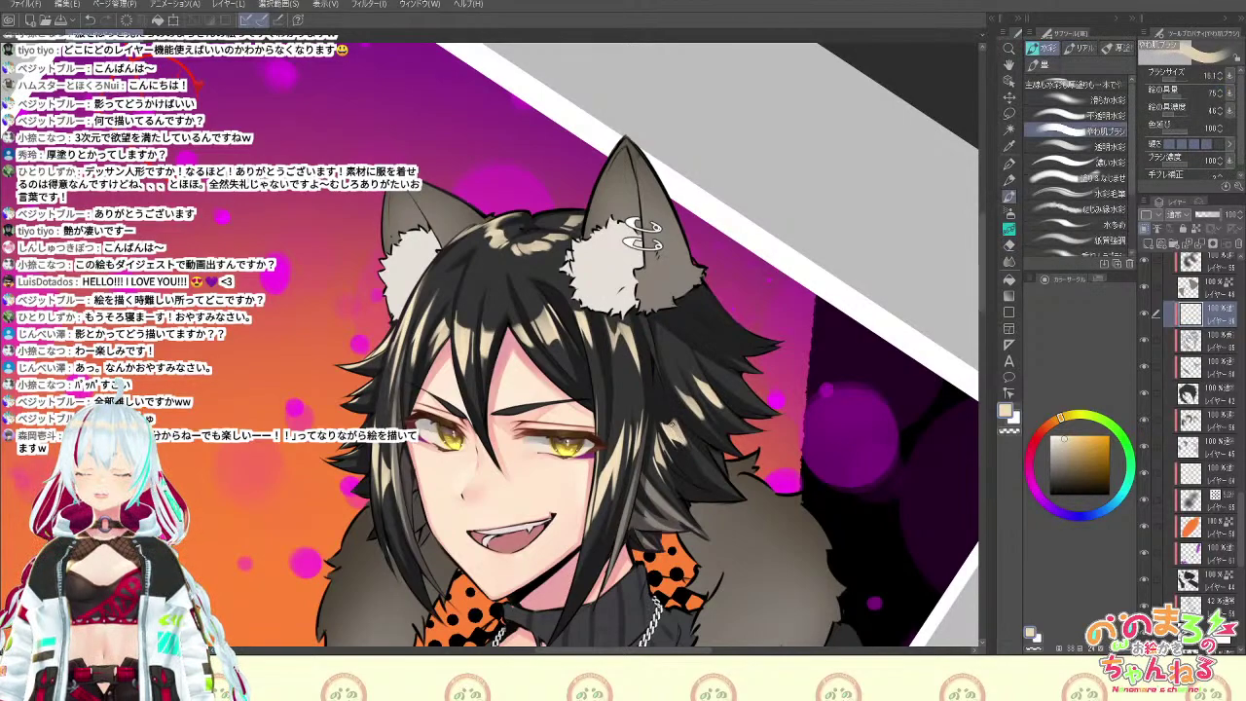
{"action": "key", "text": "e"}
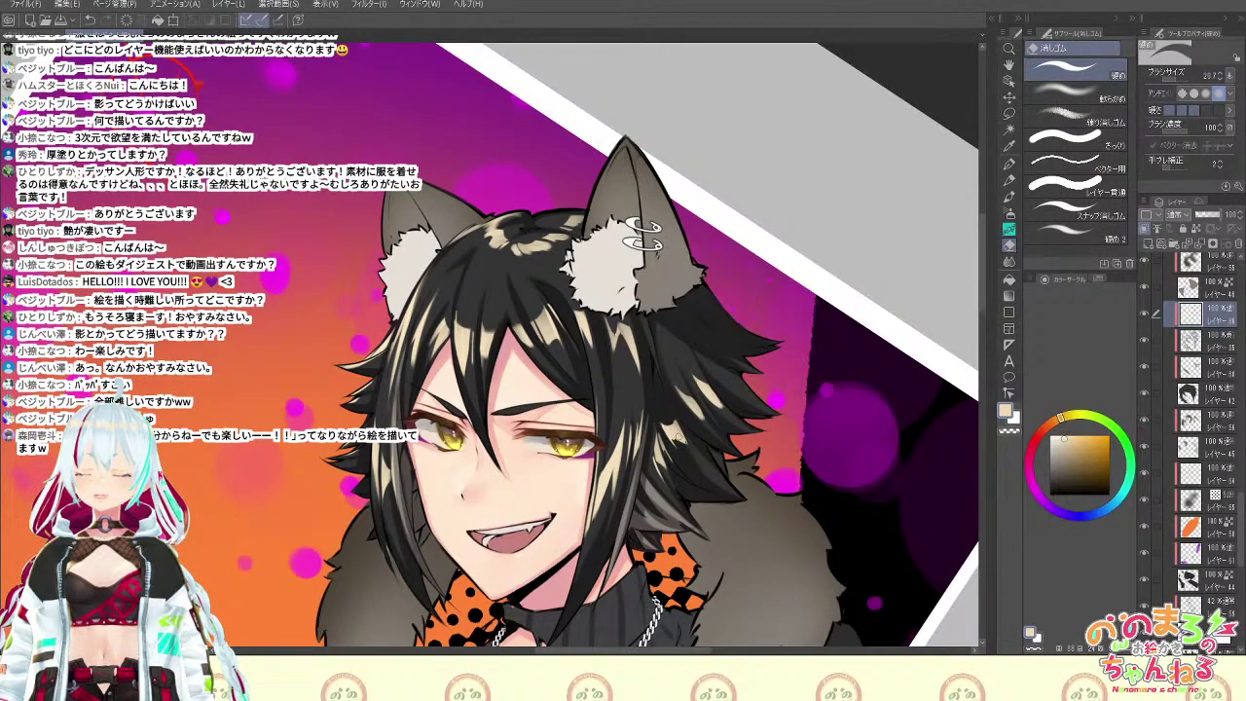
{"action": "key", "text": "b"}
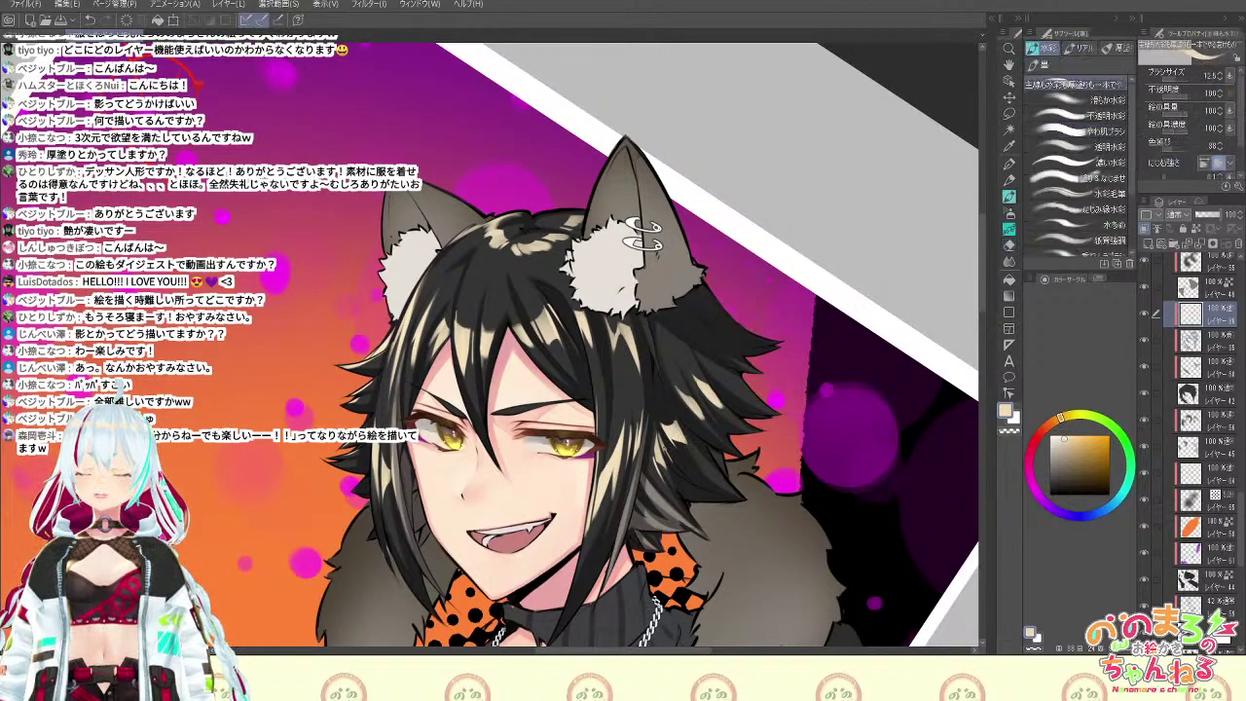
{"action": "key", "text": "e"}
Examine the overall balance of the cream hair highlights against the full figure and the background
{"action": "key", "text": "ctrl+minus"}
{"action": "key", "text": "ctrl+minus"}
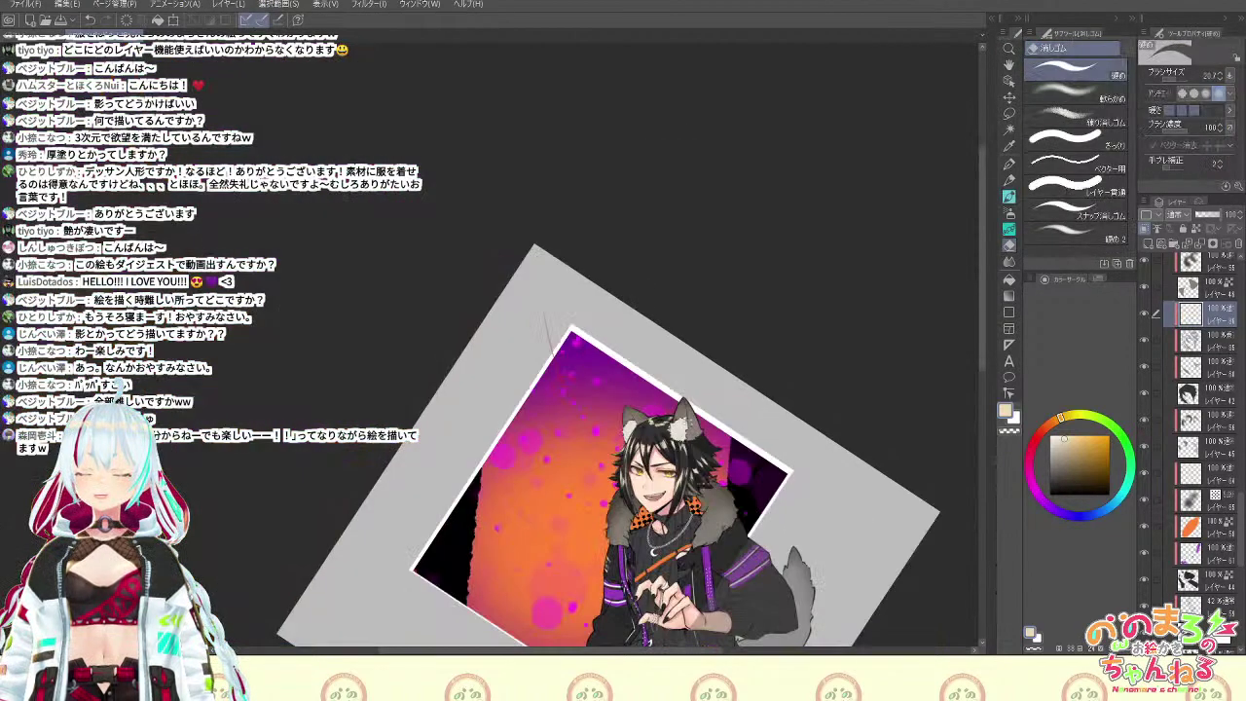
{"action": "key", "text": "ctrl+plus"}
{"action": "key", "text": "ctrl+plus"}
{"action": "key", "text": "ctrl+plus"}
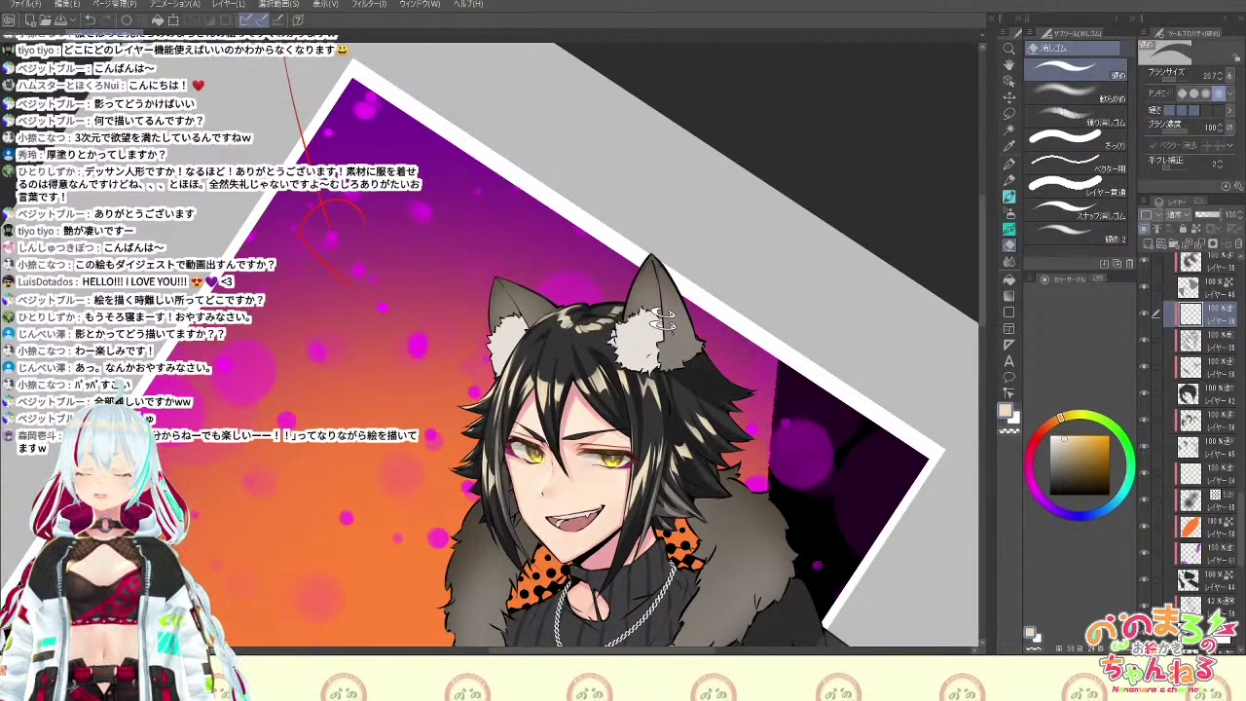
{"action": "scroll", "coordinate": [429, 360], "scroll_direction": "down", "scroll_amount": 1}
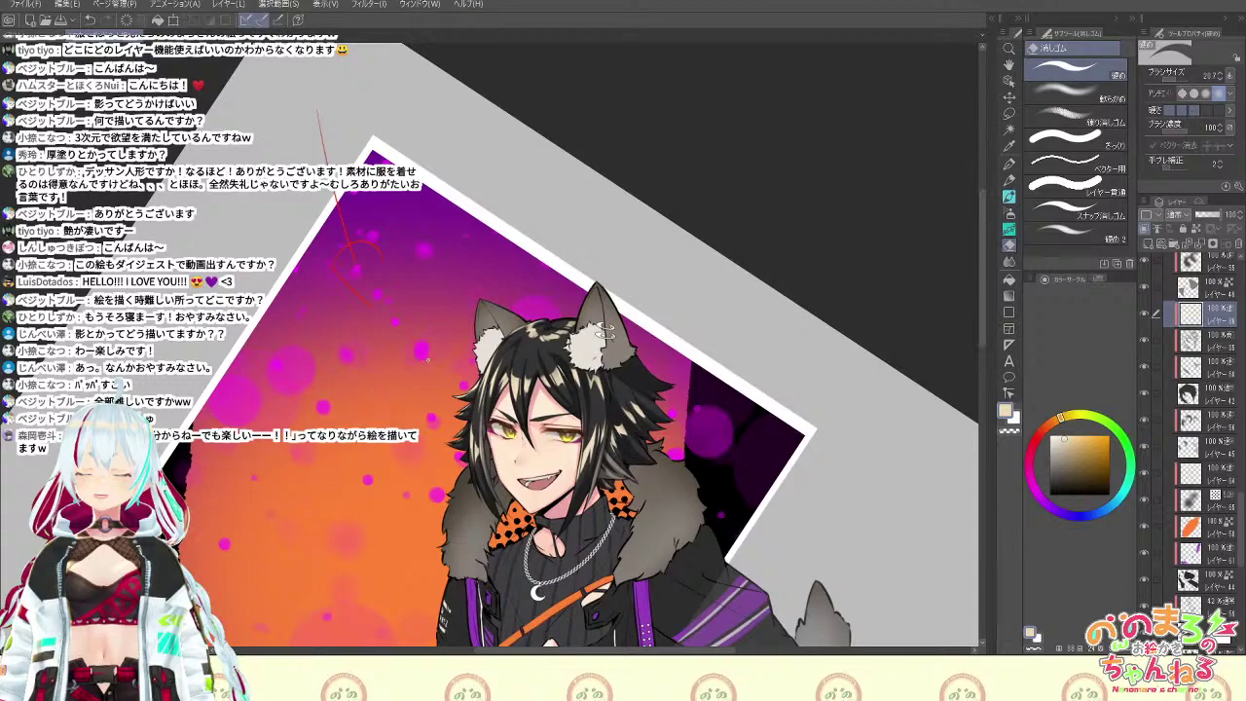
{"action": "scroll", "coordinate": [428, 360], "scroll_direction": "up", "scroll_amount": 1}
{"action": "scroll", "coordinate": [429, 360], "scroll_direction": "down", "scroll_amount": 1}
{"action": "scroll", "coordinate": [429, 360], "scroll_direction": "up", "scroll_amount": 1}
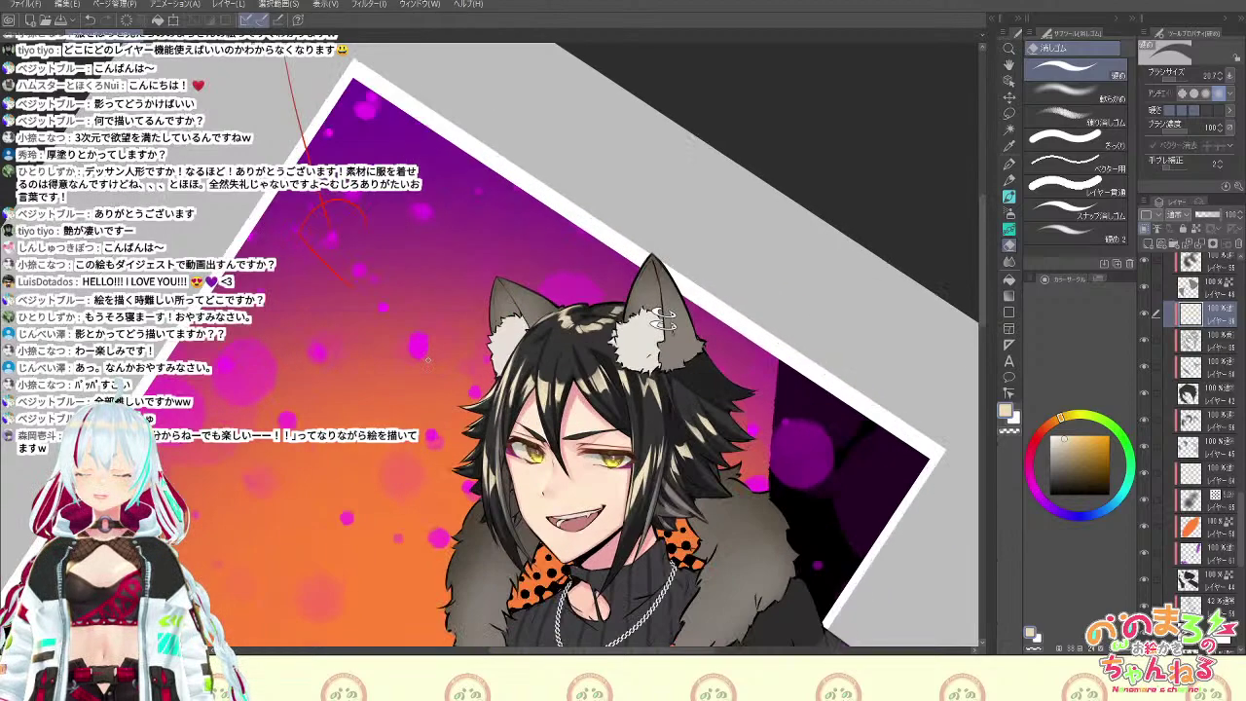
{"action": "key", "text": "space"}
{"action": "left_click_drag", "start_coordinate": [806, 325], "coordinate": [898, 344]}
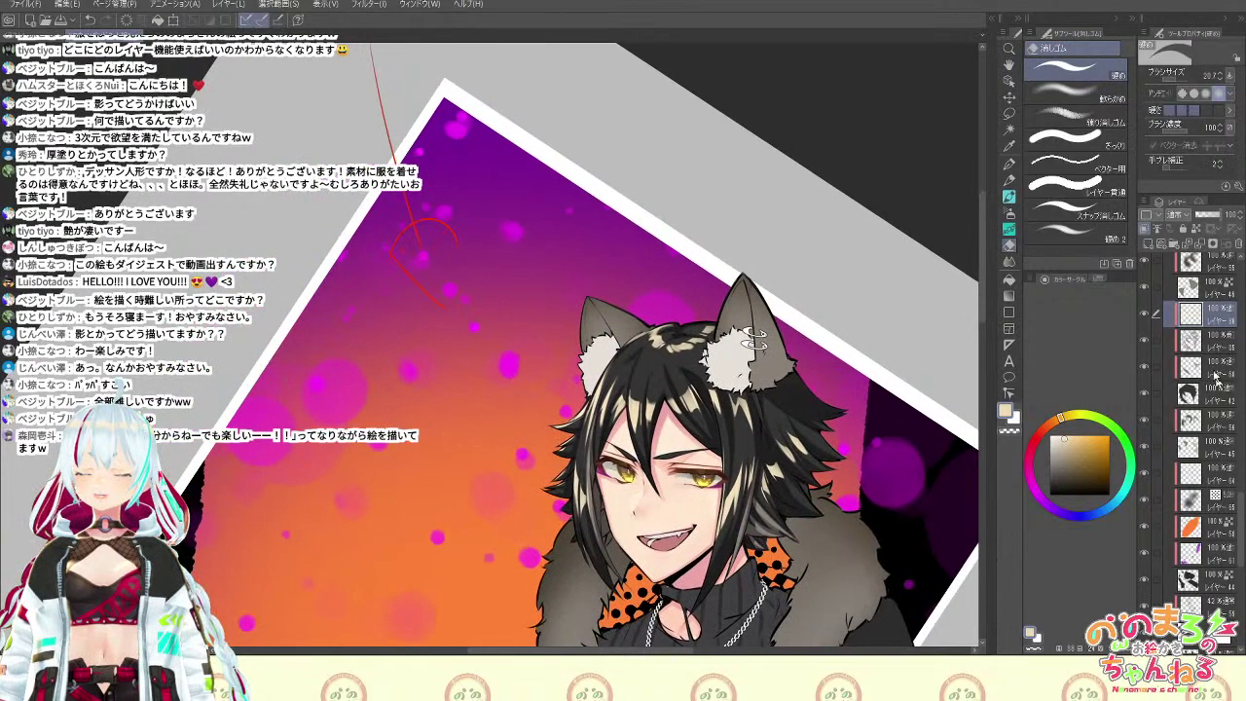
Lock the highlight layer's transparent pixels and tone down the cream hair highlights with sampled colors and the soft airbrush
{"action": "left_click", "coordinate": [798, 409], "text": "alt"}
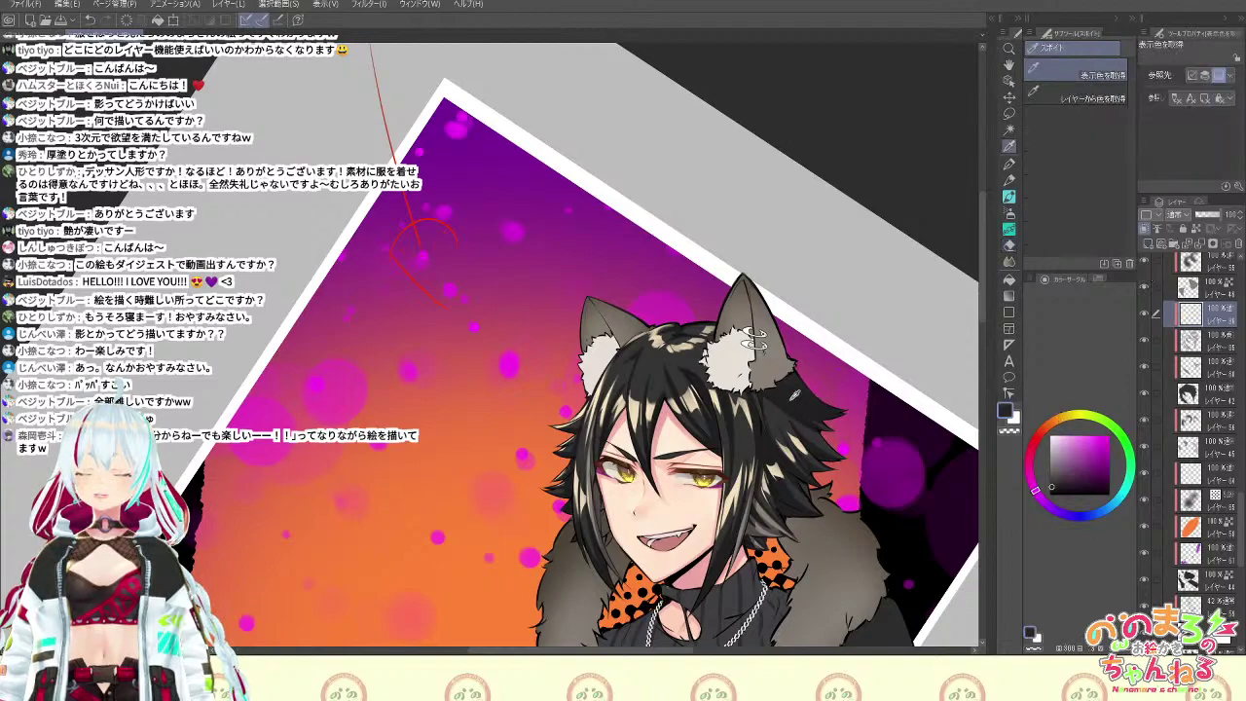
{"action": "key", "text": "b"}
{"action": "left_click", "coordinate": [1197, 229]}
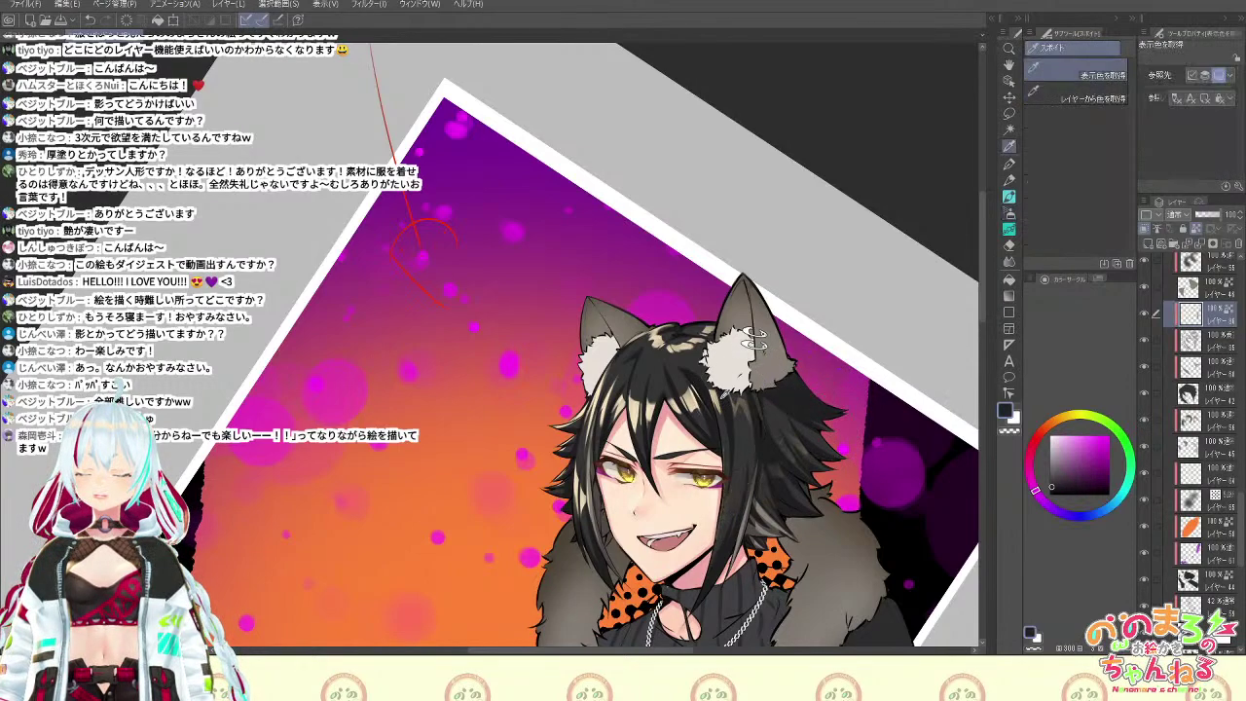
{"action": "left_click", "coordinate": [725, 391], "text": "alt"}
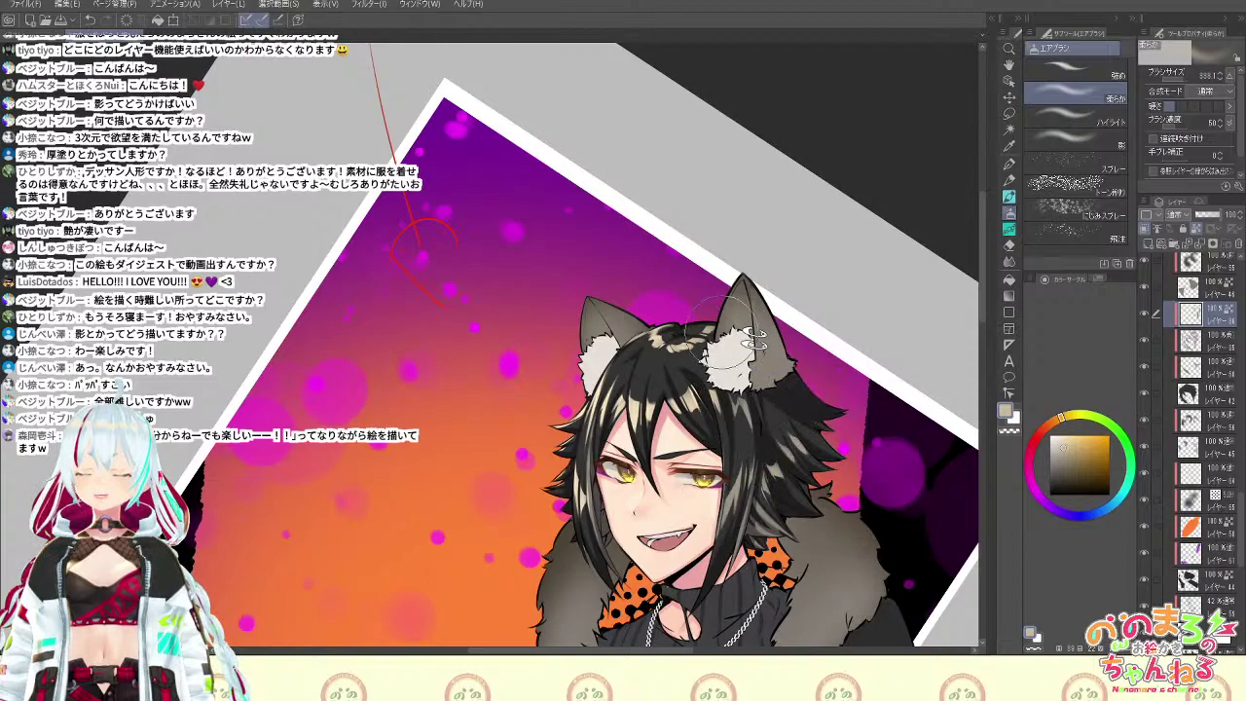
{"action": "left_click", "coordinate": [774, 439], "text": "alt"}
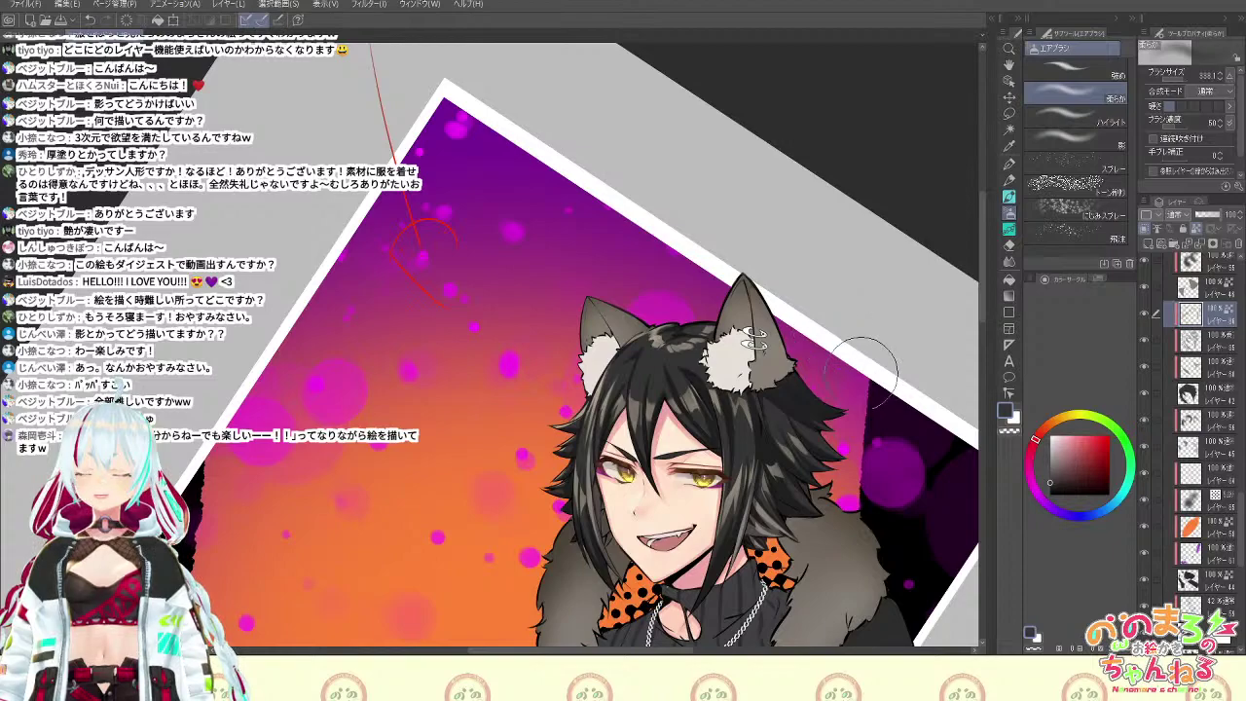
Choose a light pink and tint the locked hair highlights with it using the soft airbrush
{"action": "left_click_drag", "start_coordinate": [881, 341], "coordinate": [870, 297]}
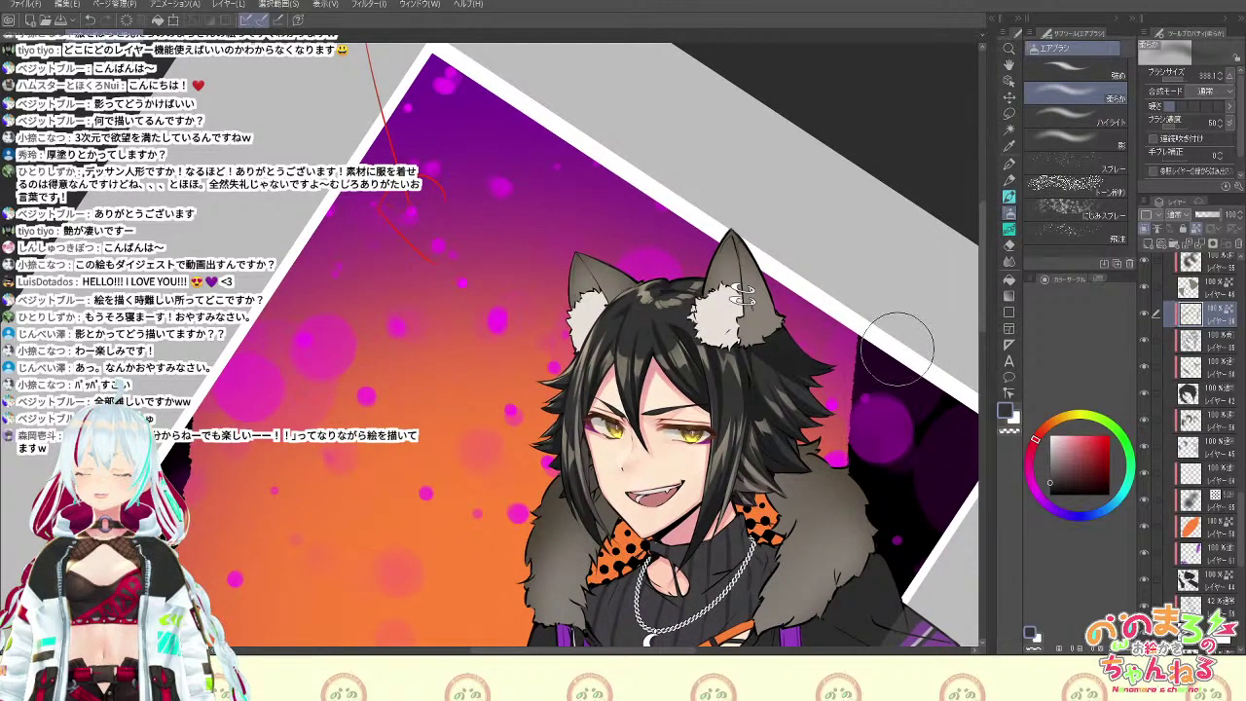
{"action": "key", "text": "F7"}
{"action": "key", "text": "F7"}
{"action": "key", "text": "F7"}
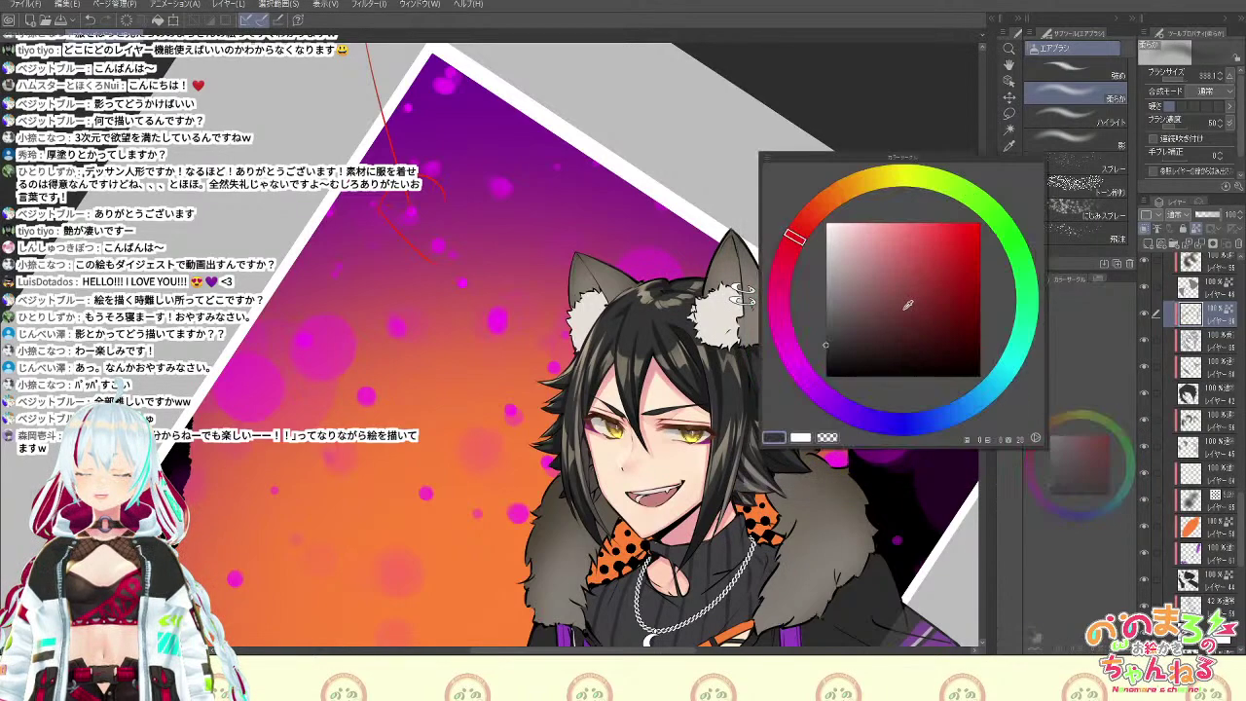
{"action": "left_click", "coordinate": [786, 278]}
{"action": "left_click", "coordinate": [875, 246]}
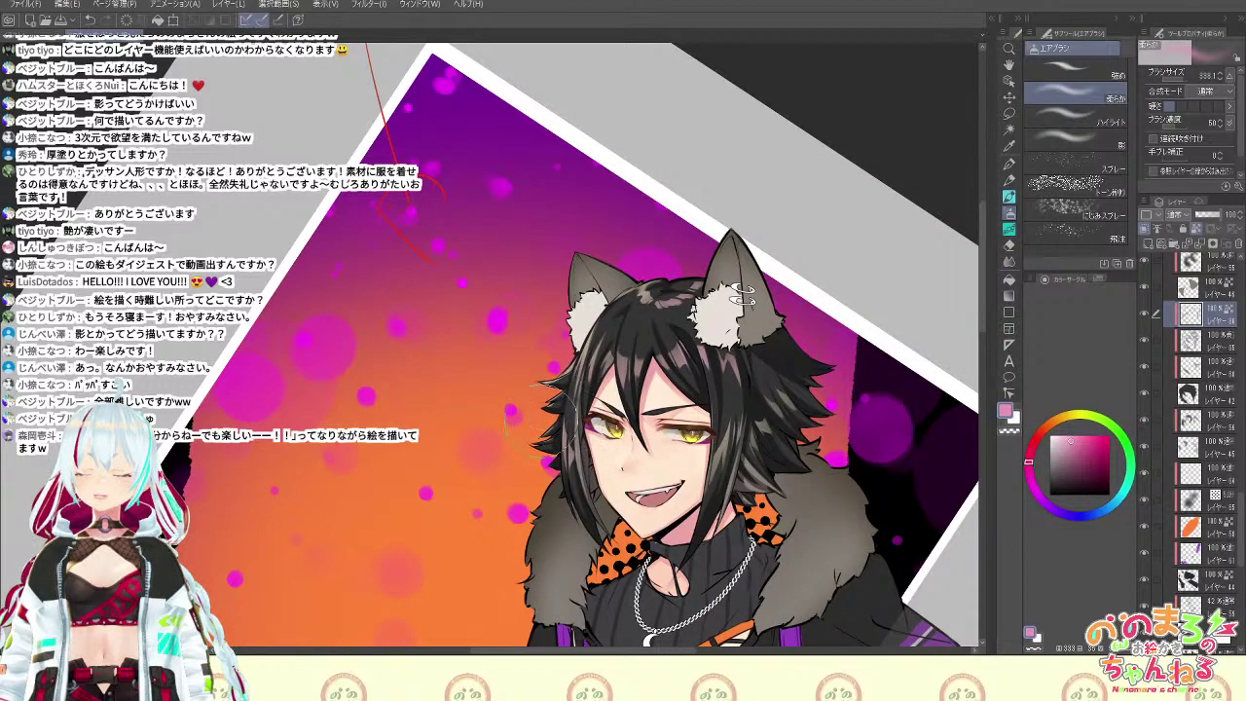
Sample the pinkish highlight color, shift it to a muted grayish purple and airbrush it over the hair highlights
{"action": "left_click", "coordinate": [727, 365], "text": "alt"}
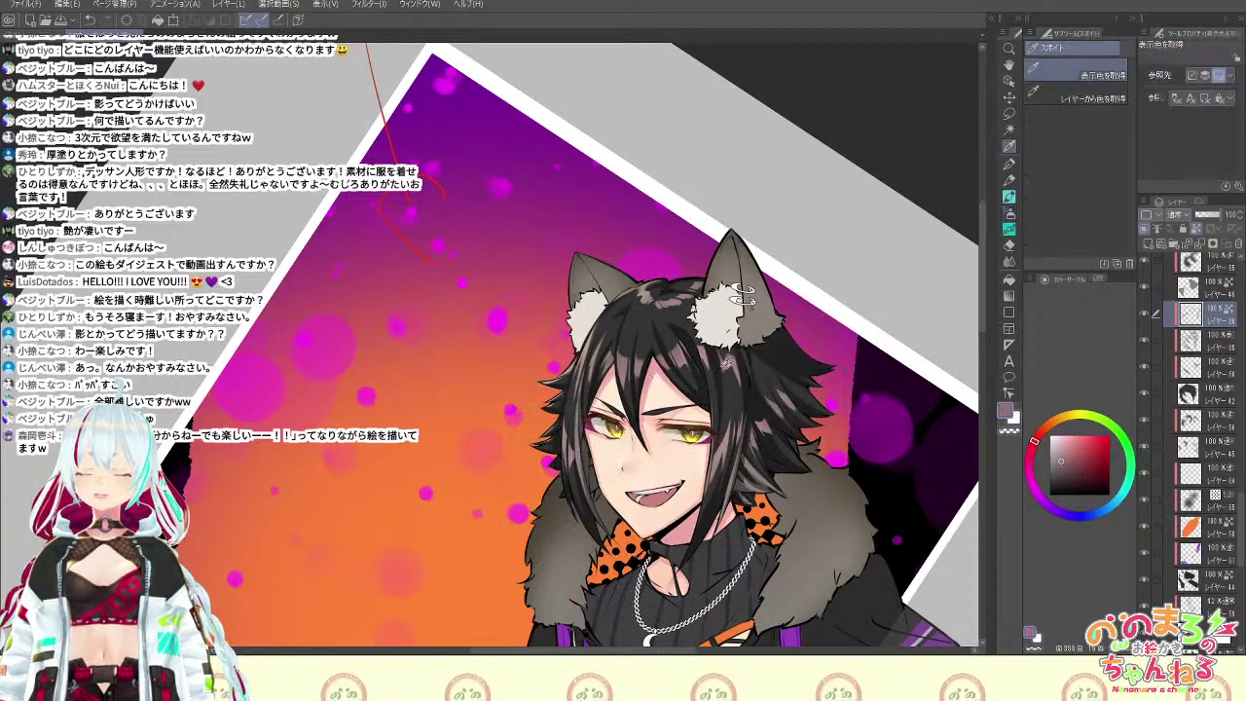
{"action": "key", "text": "F1"}
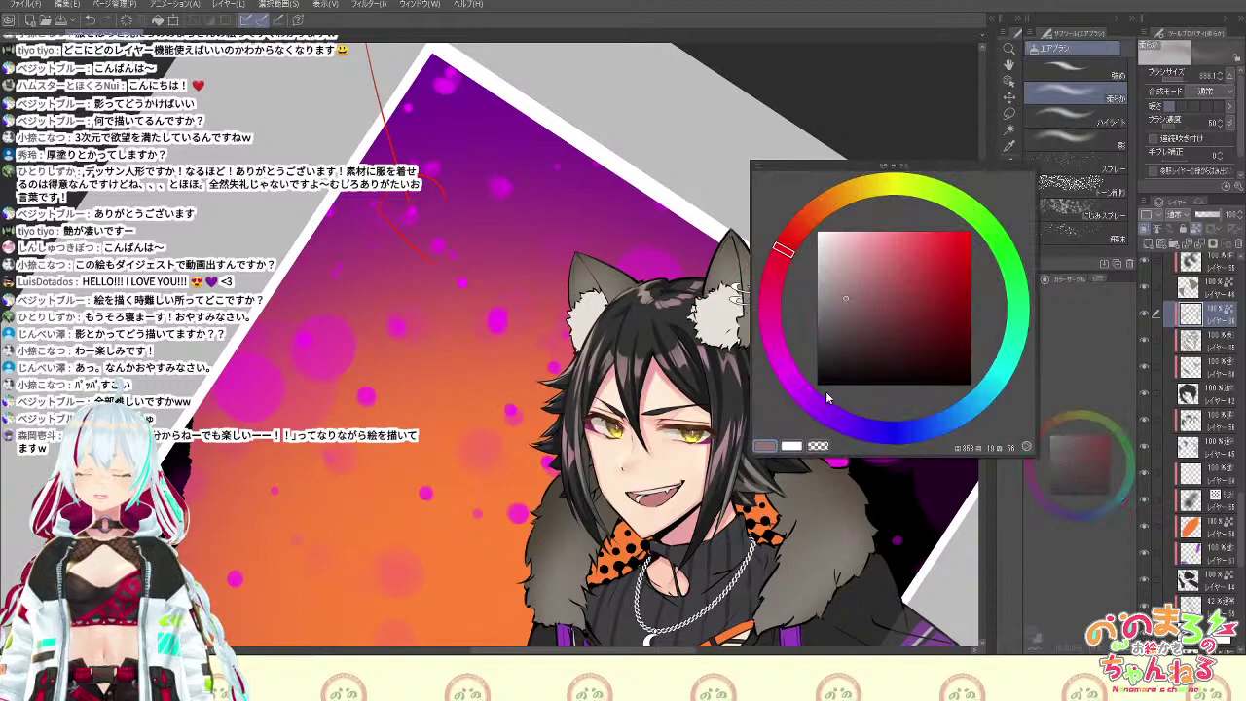
{"action": "key", "text": "Escape"}
{"action": "key", "text": "F1"}
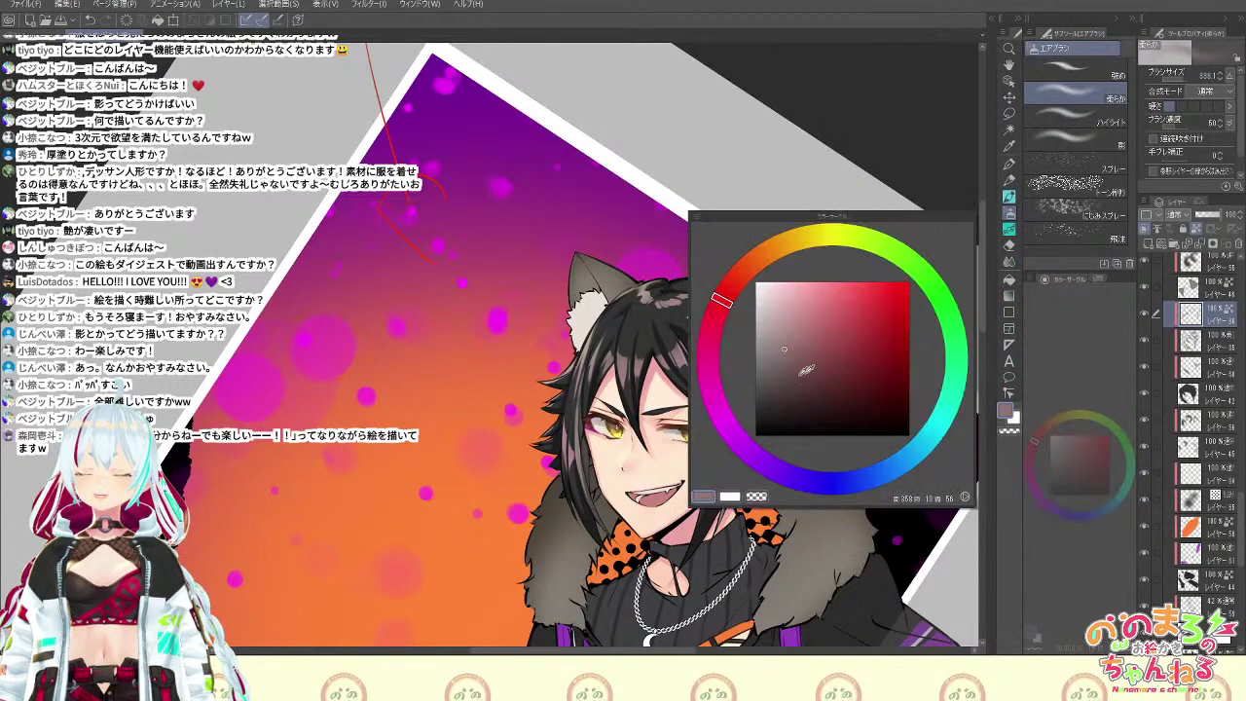
{"action": "left_click", "coordinate": [722, 417]}
{"action": "left_click_drag", "start_coordinate": [798, 361], "coordinate": [781, 374]}
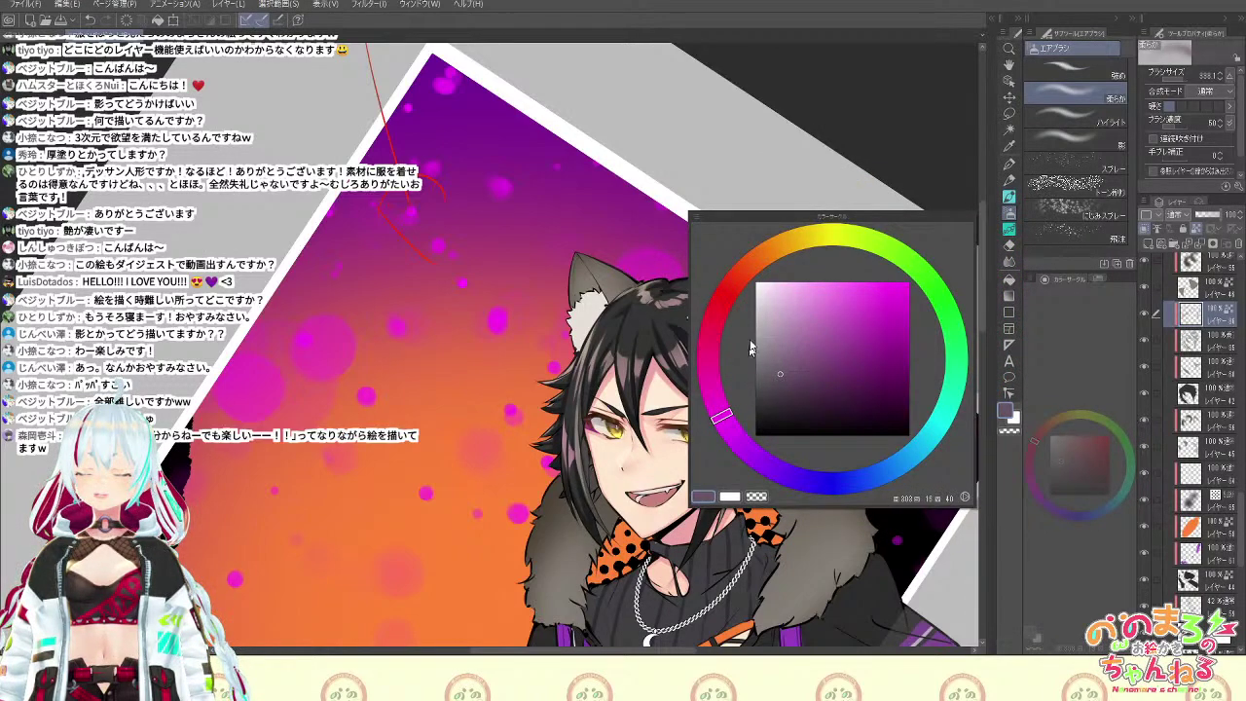
{"action": "key", "text": "Escape"}
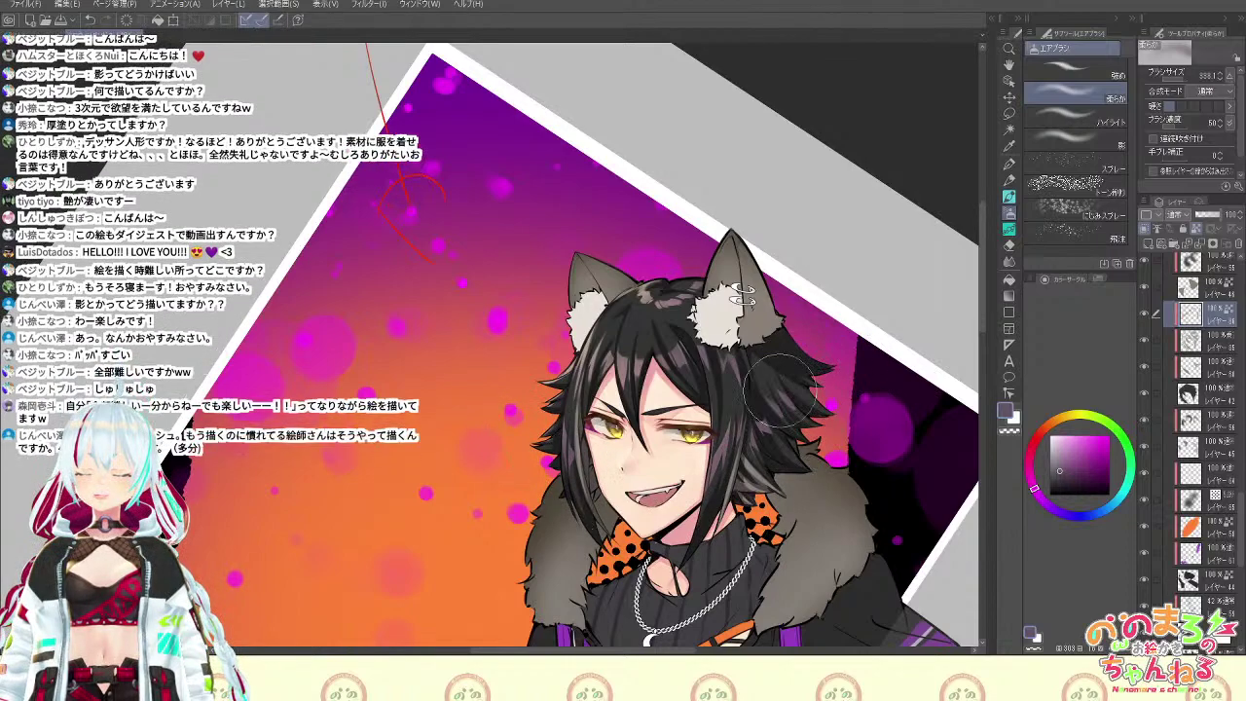
Tint the hair highlights with muted violet and dark blue using the soft airbrush
{"action": "key", "text": "c"}
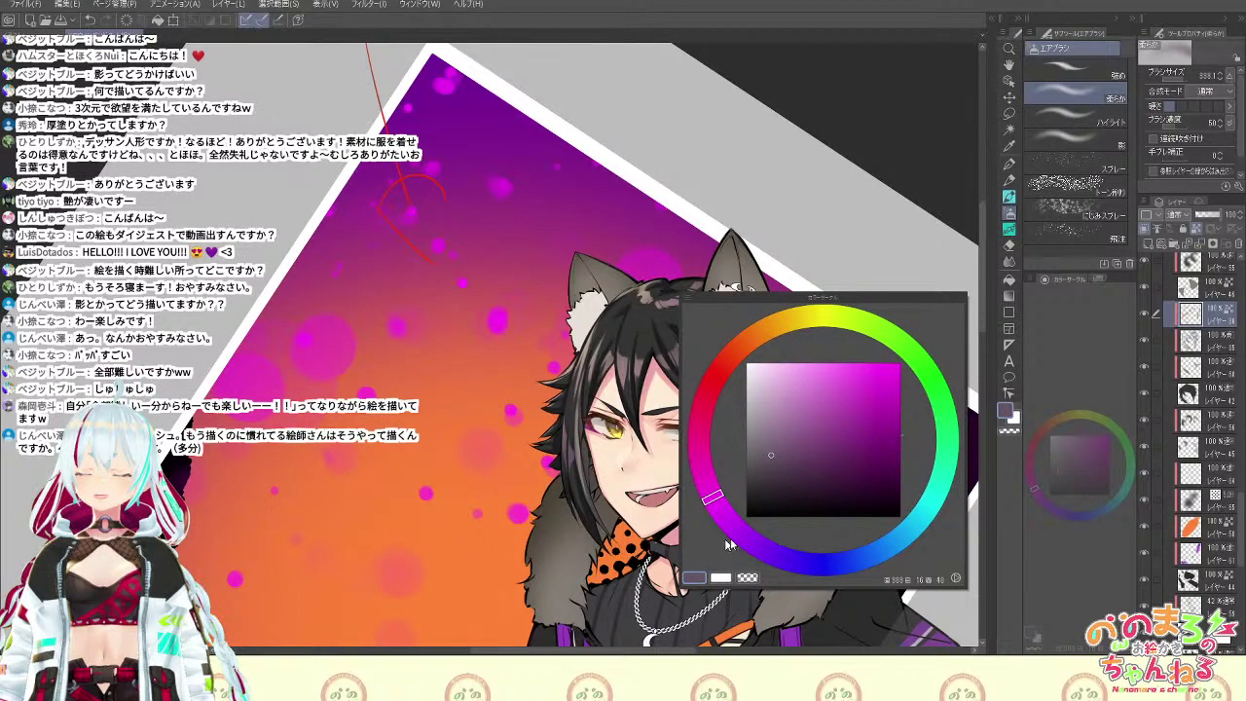
{"action": "left_click", "coordinate": [763, 550]}
{"action": "key", "text": "c"}
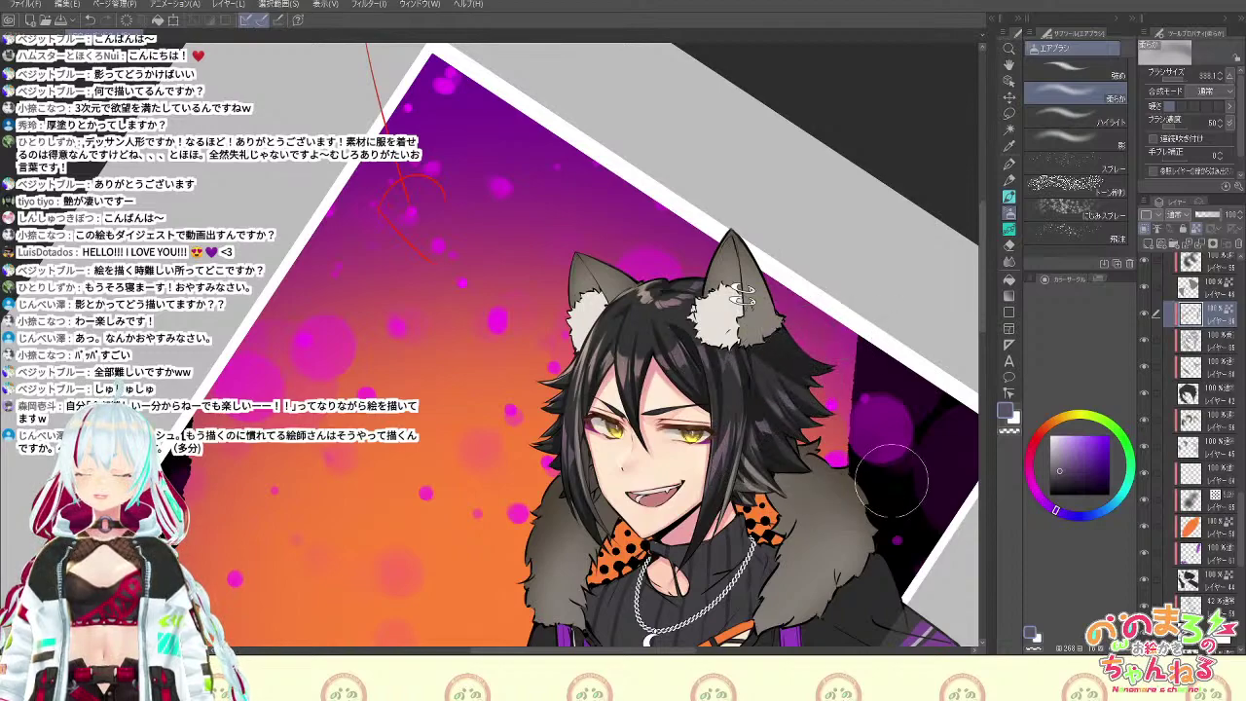
{"action": "key", "text": "F1"}
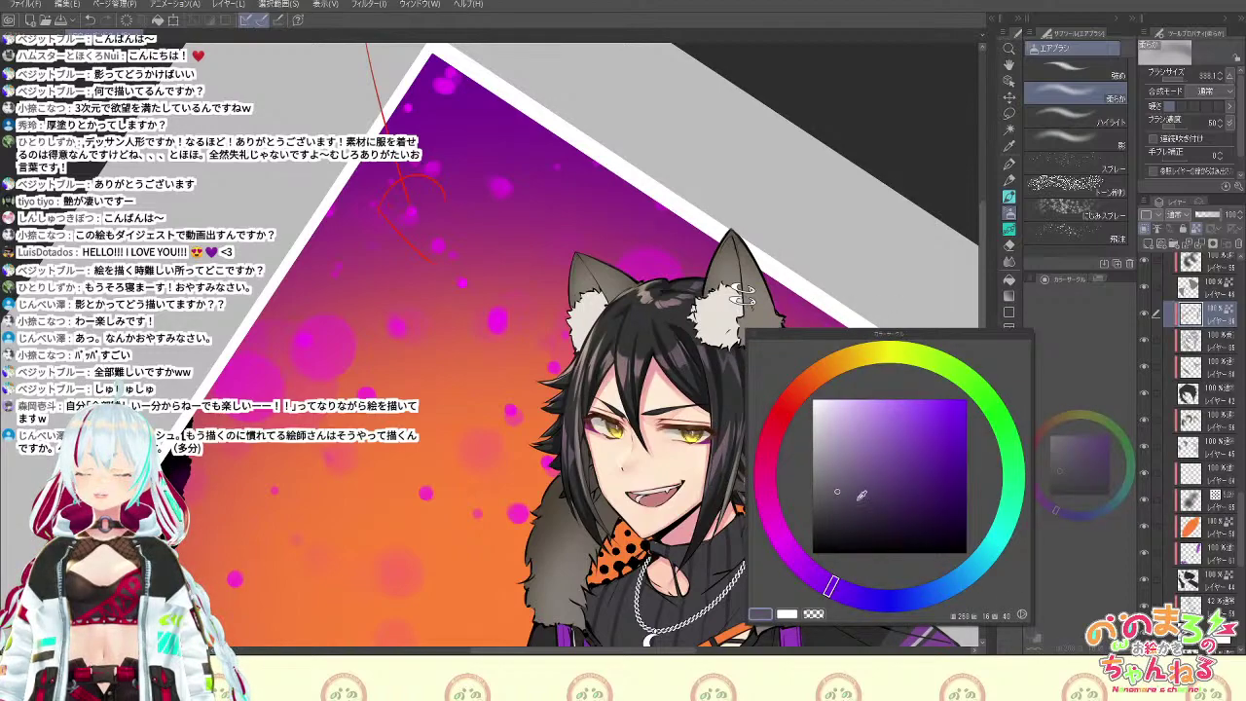
{"action": "left_click", "coordinate": [859, 503]}
{"action": "left_click_drag", "start_coordinate": [886, 602], "coordinate": [874, 601]}
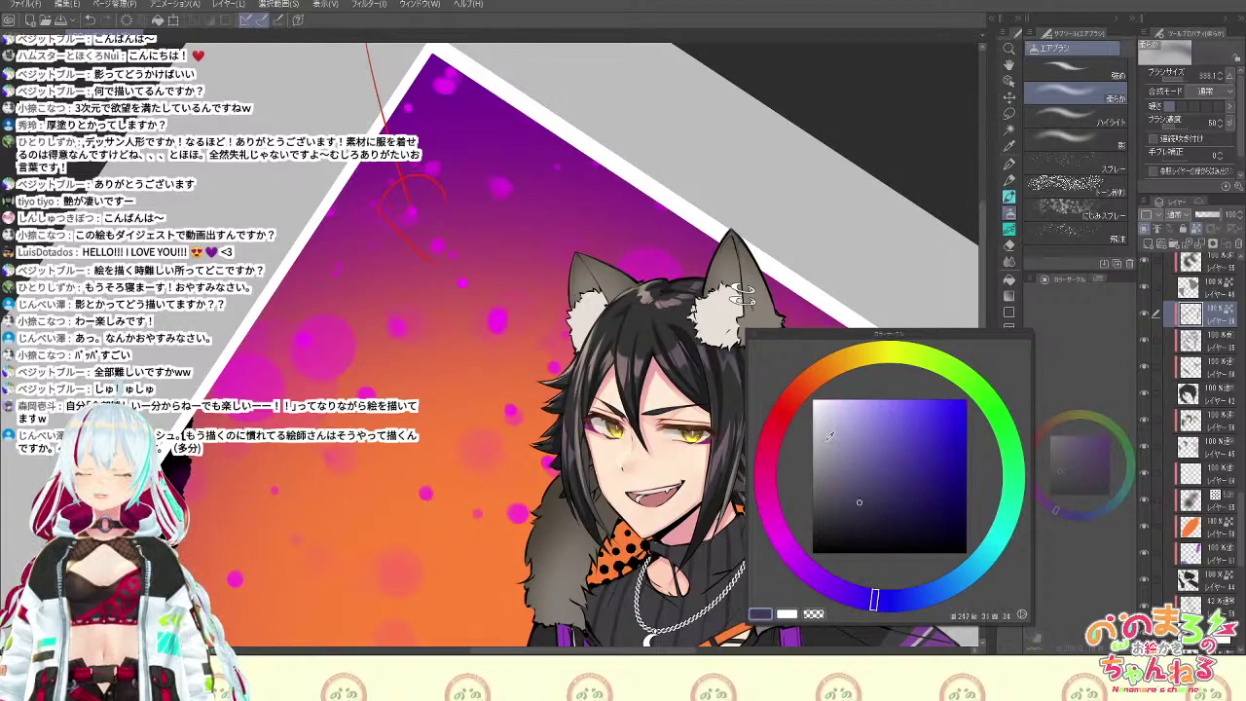
{"action": "key", "text": "F1"}
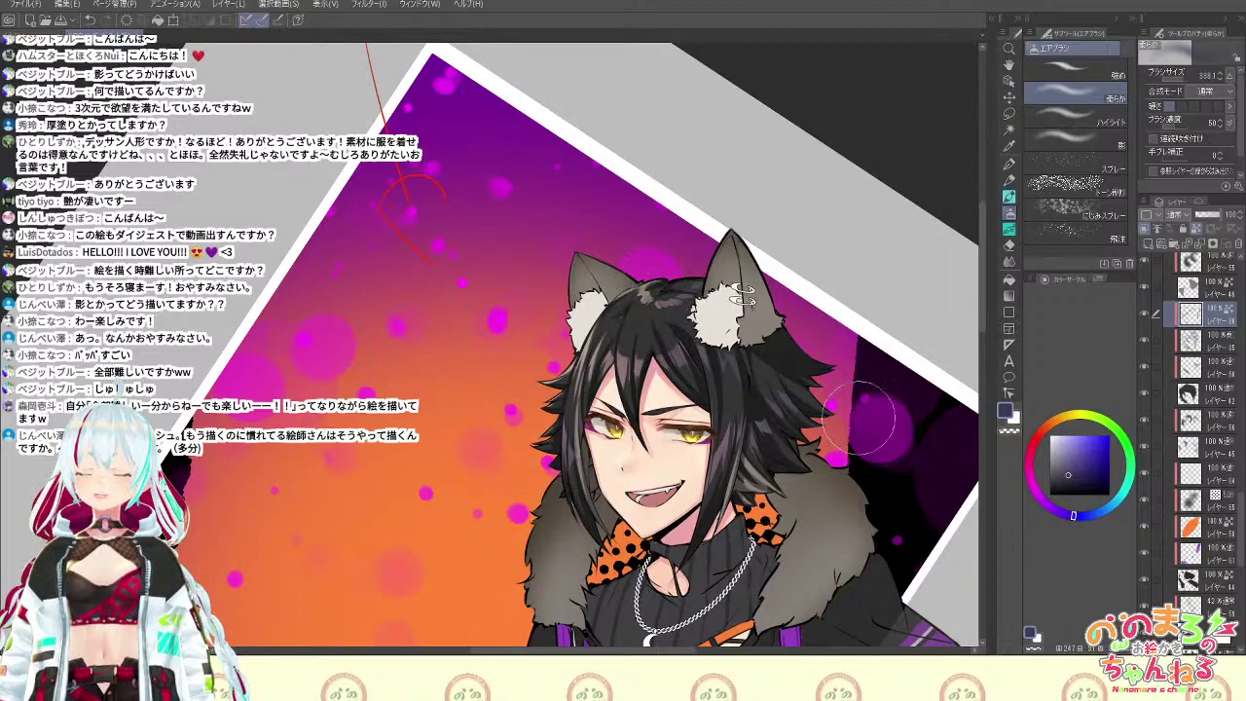
Choose a reddish orange and add a subtle warm tint to the hair highlights with the soft airbrush
{"action": "key", "text": "F1"}
{"action": "left_click", "coordinate": [816, 267]}
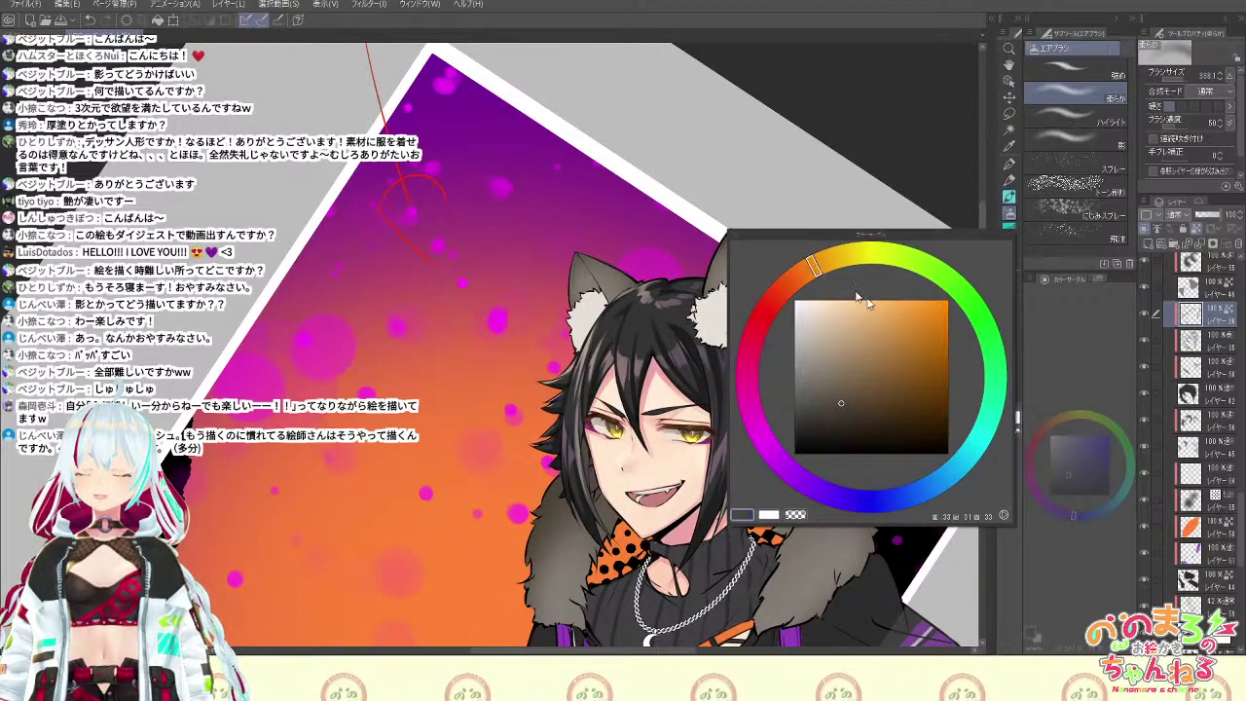
{"action": "left_click", "coordinate": [889, 325]}
{"action": "left_click", "coordinate": [789, 284]}
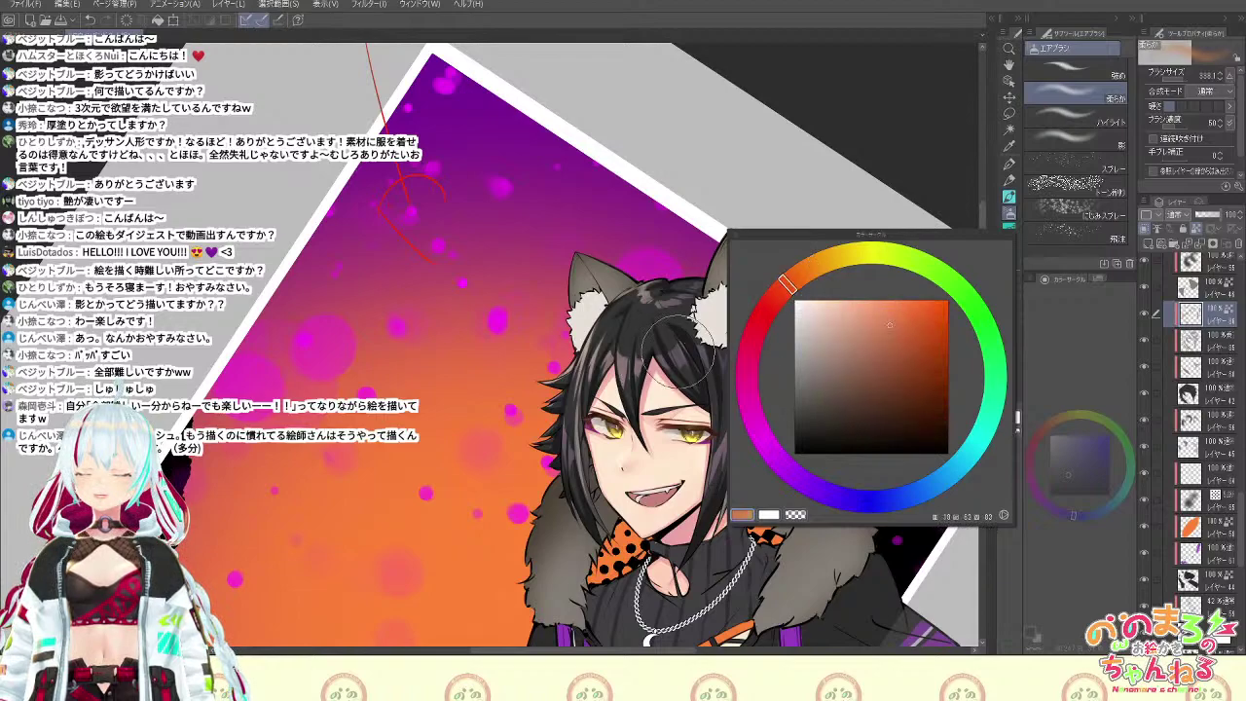
{"action": "key", "text": "F1"}
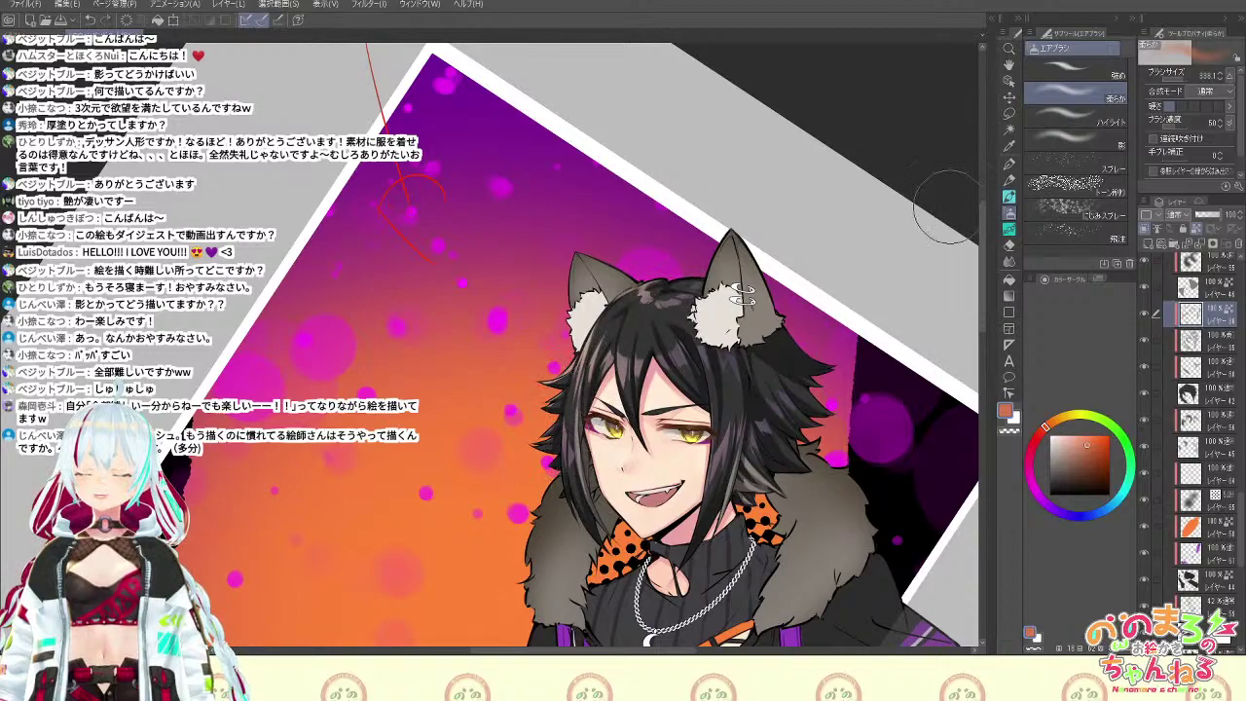
Sample the grayish beige from the hair, shift it slightly lighter and tint the hair highlights with the soft airbrush
{"action": "scroll", "coordinate": [966, 197], "scroll_direction": "down", "scroll_amount": 3}
{"action": "scroll", "coordinate": [963, 202], "scroll_direction": "up", "scroll_amount": 3}
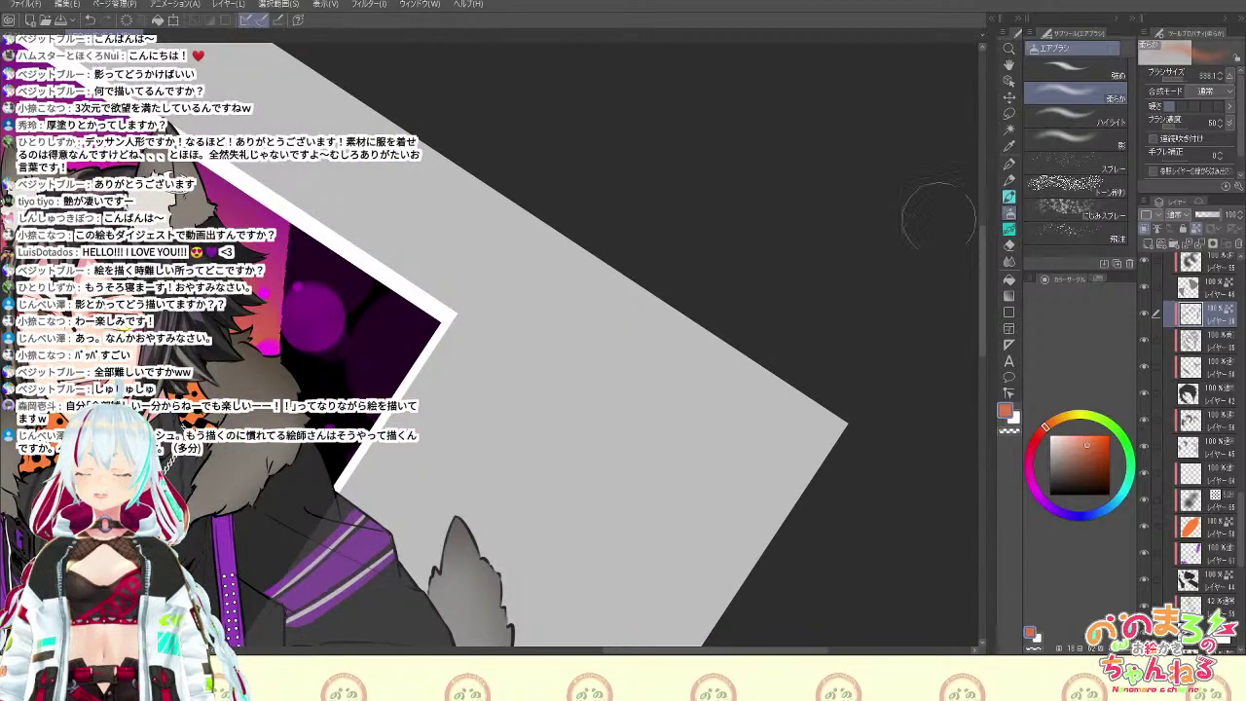
{"action": "key", "text": "space"}
{"action": "left_click_drag", "start_coordinate": [548, 500], "coordinate": [954, 501]}
{"action": "left_click_drag", "start_coordinate": [619, 367], "coordinate": [837, 523]}
{"action": "key", "text": "alt"}
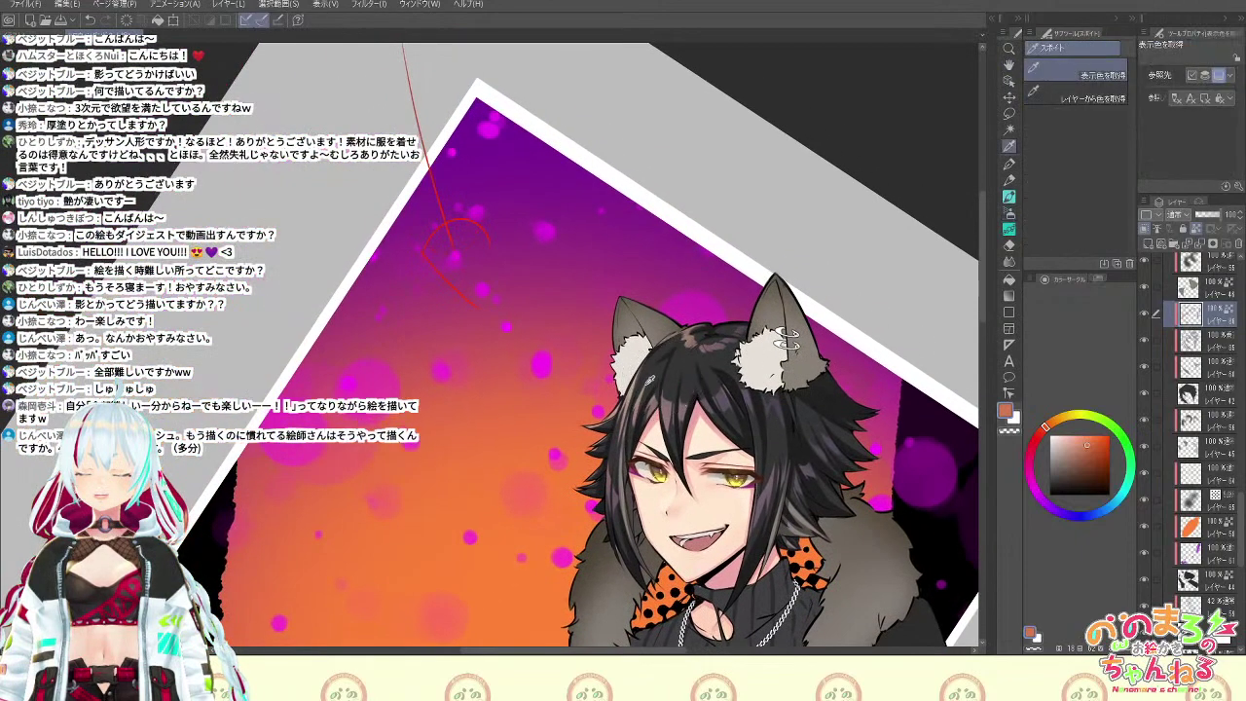
{"action": "left_click", "coordinate": [638, 384], "text": "alt"}
{"action": "key", "text": "c"}
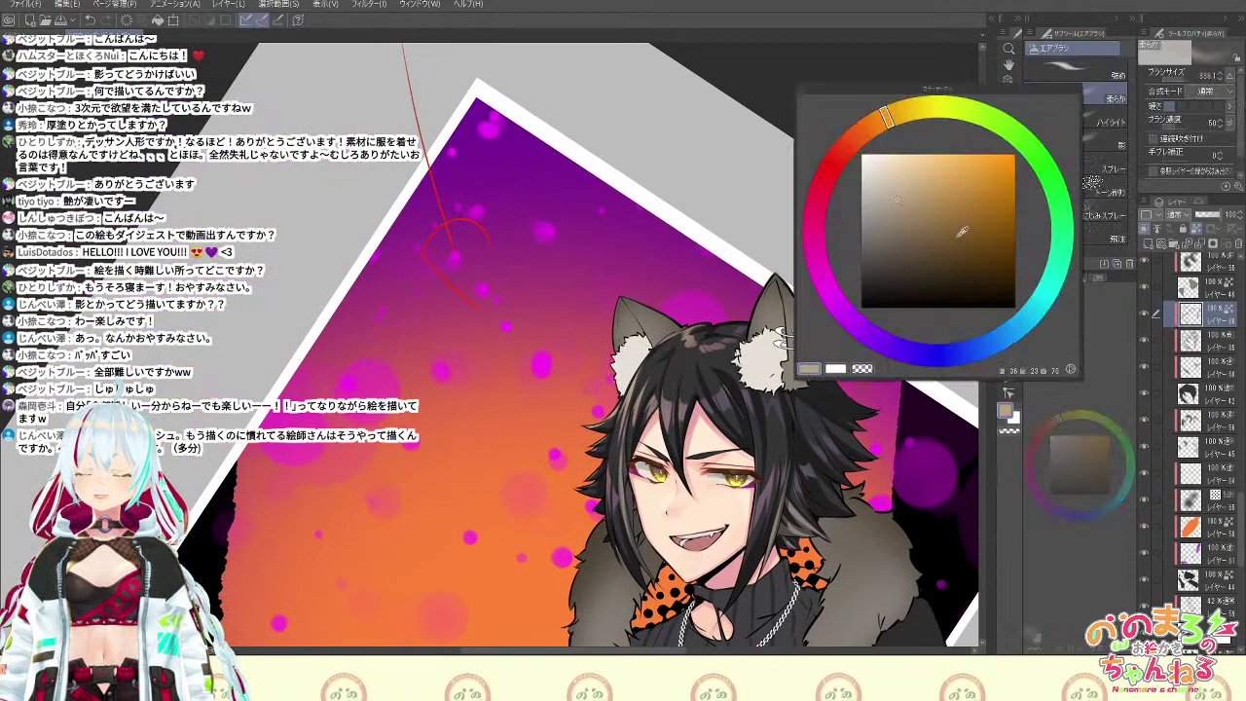
{"action": "left_click", "coordinate": [907, 192]}
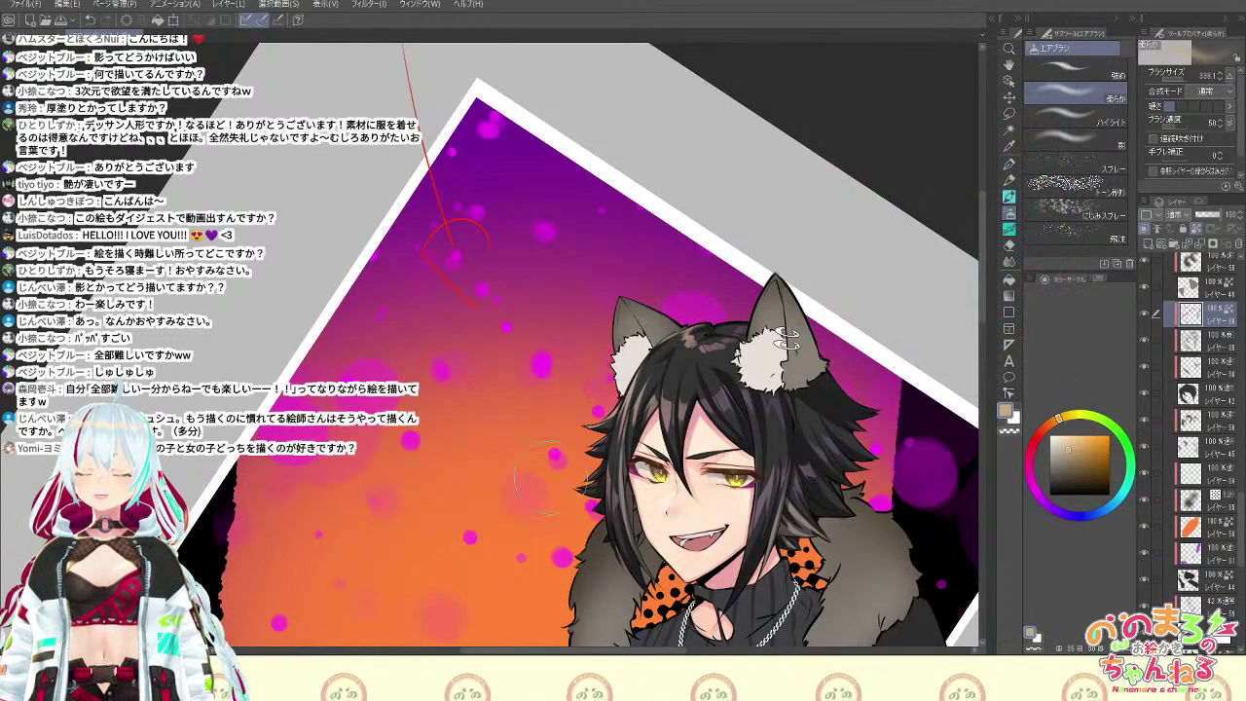
{"action": "scroll", "coordinate": [930, 479], "scroll_direction": "down", "scroll_amount": 2}
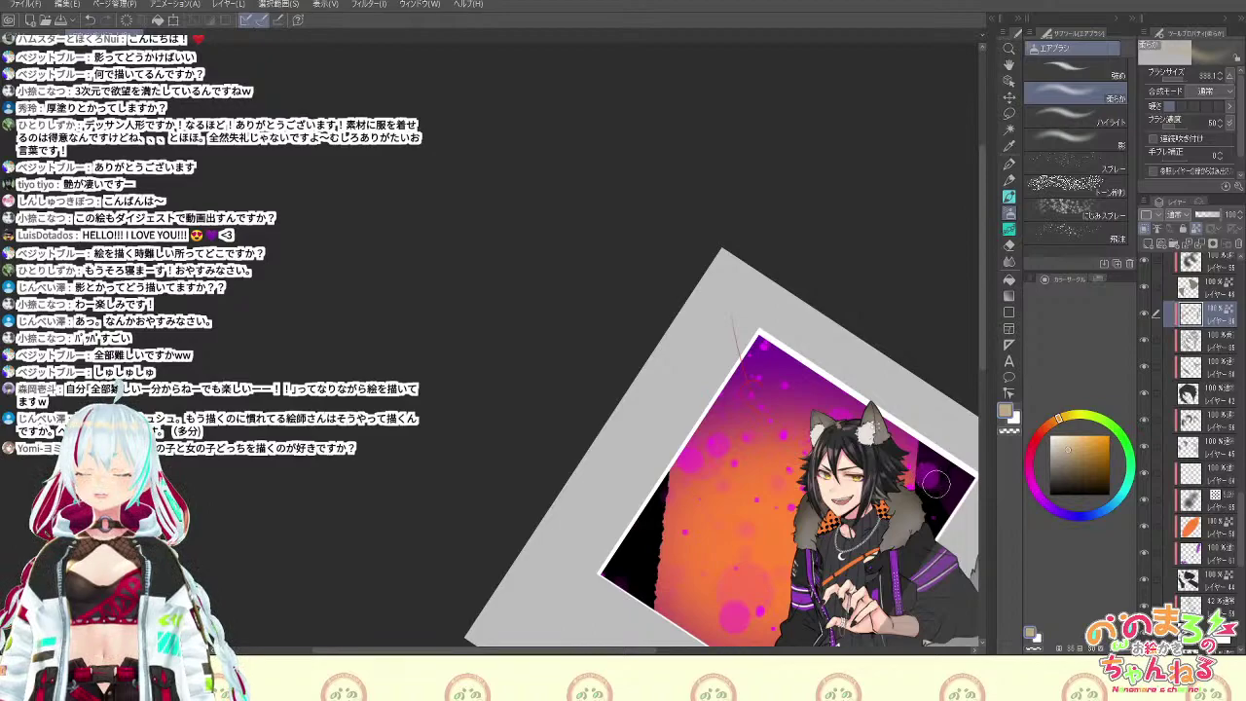
Erase a small part of the hair highlights just below the ear with the ring earrings
{"action": "scroll", "coordinate": [936, 484], "scroll_direction": "up", "scroll_amount": 2}
{"action": "key", "text": "space"}
{"action": "left_click_drag", "start_coordinate": [820, 342], "coordinate": [881, 312]}
{"action": "key", "text": "e"}
{"action": "left_click_drag", "start_coordinate": [747, 396], "coordinate": [745, 430]}
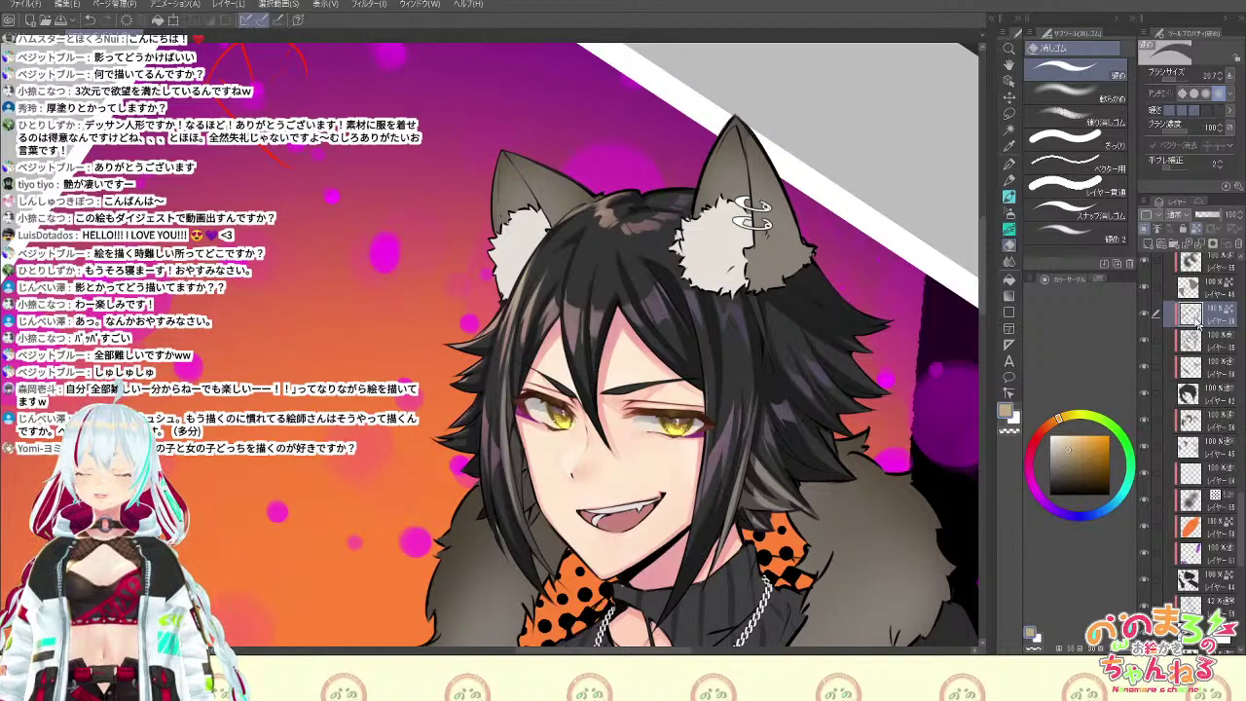
Add a new layer above the tinted highlights and sample a near-black violet from the back hair as the paint color
{"action": "left_click", "coordinate": [1149, 243]}
{"action": "left_click", "coordinate": [799, 316], "text": "alt"}
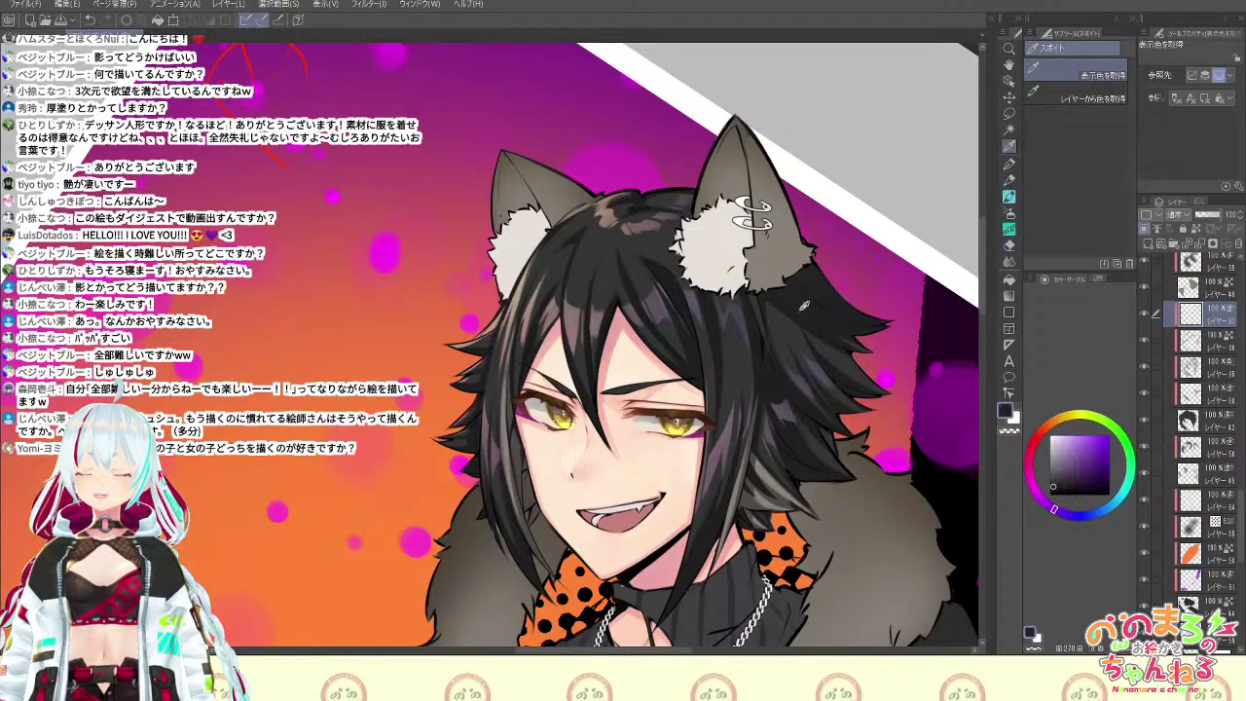
{"action": "key", "text": "r"}
{"action": "left_click_drag", "start_coordinate": [894, 548], "coordinate": [962, 419]}
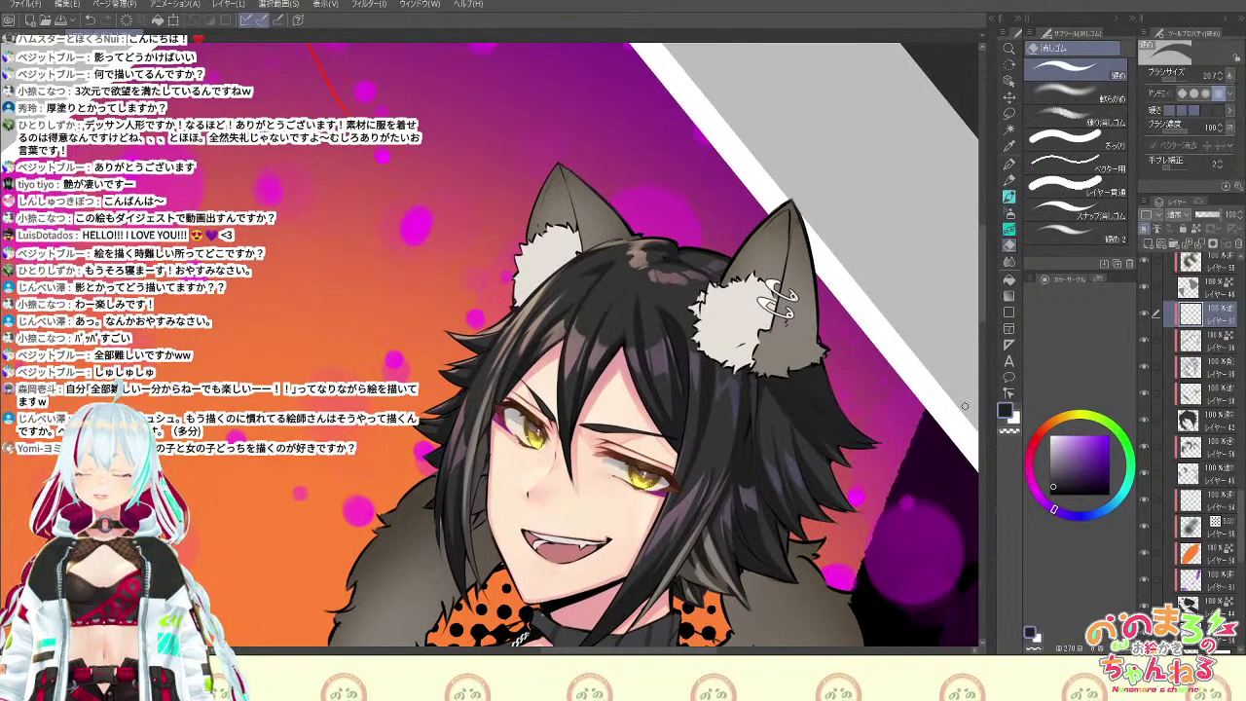
{"action": "key", "text": "c"}
{"action": "left_click", "coordinate": [902, 388]}
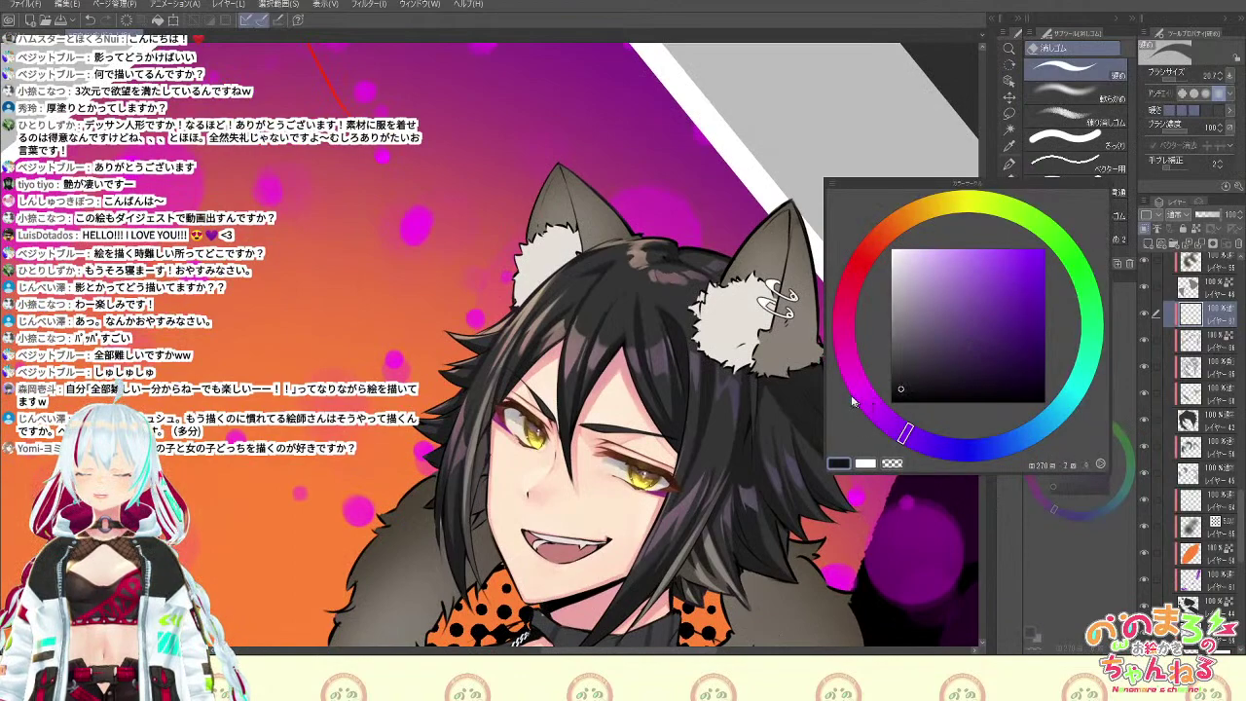
Paint dark strands over the highlights of the back and side hair below the earringed ear with an enlarged watercolor brush
{"action": "key", "text": "b"}
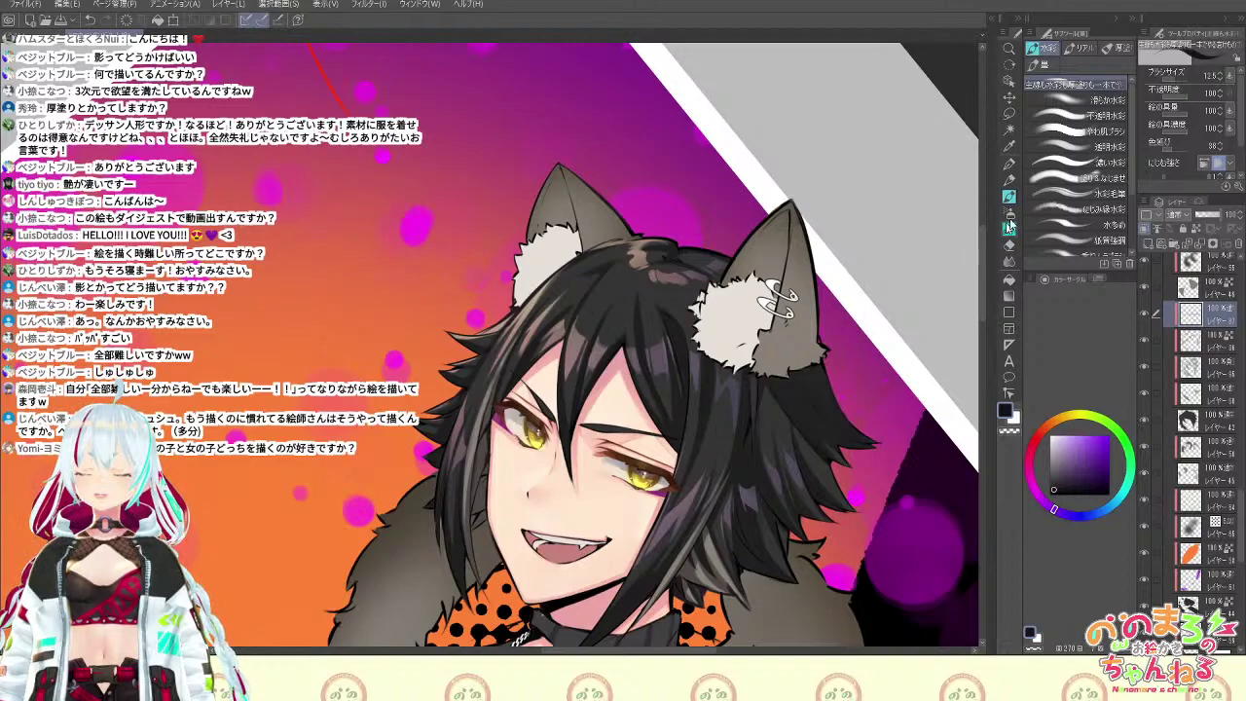
{"action": "left_click", "coordinate": [1176, 81]}
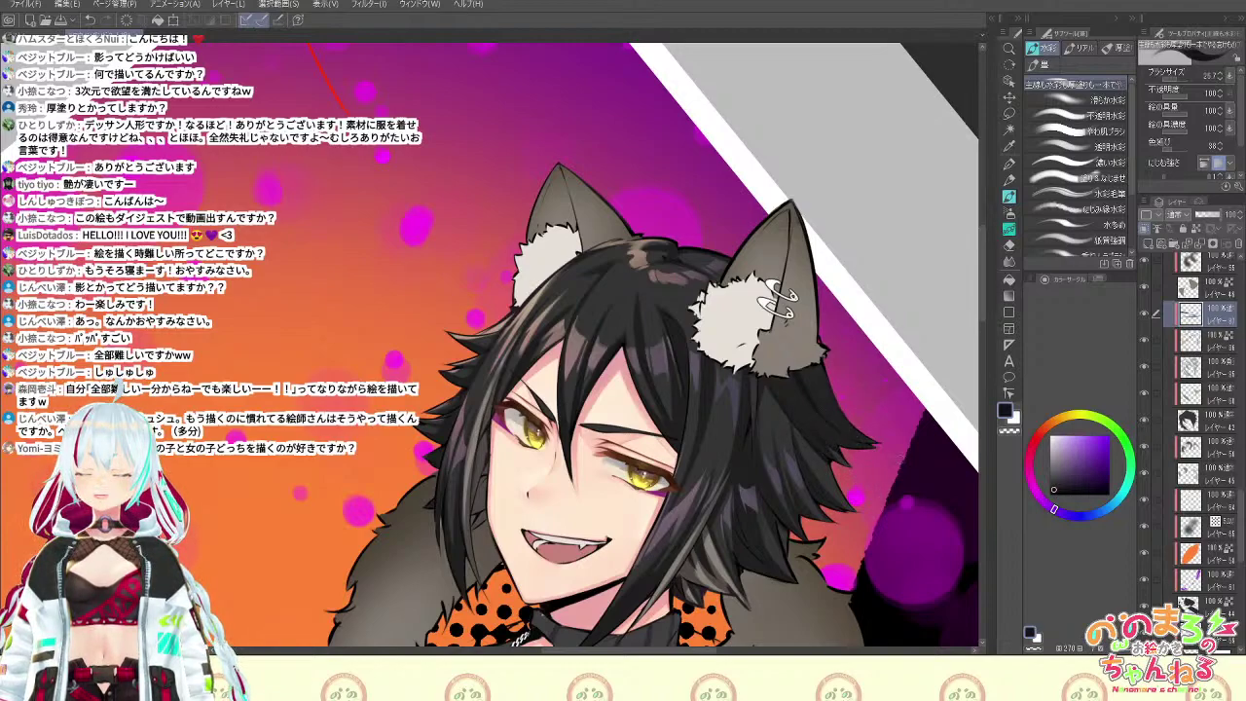
{"action": "left_click_drag", "start_coordinate": [845, 437], "coordinate": [862, 438]}
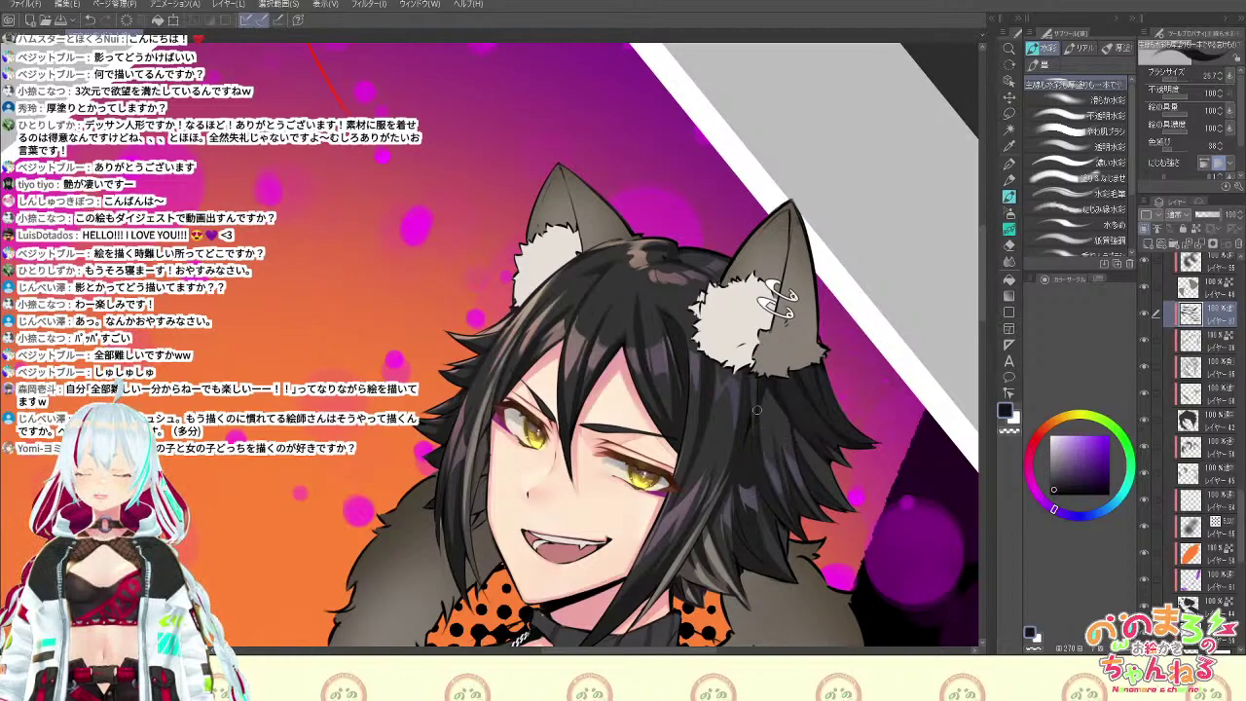
{"action": "left_click_drag", "start_coordinate": [739, 403], "coordinate": [715, 500]}
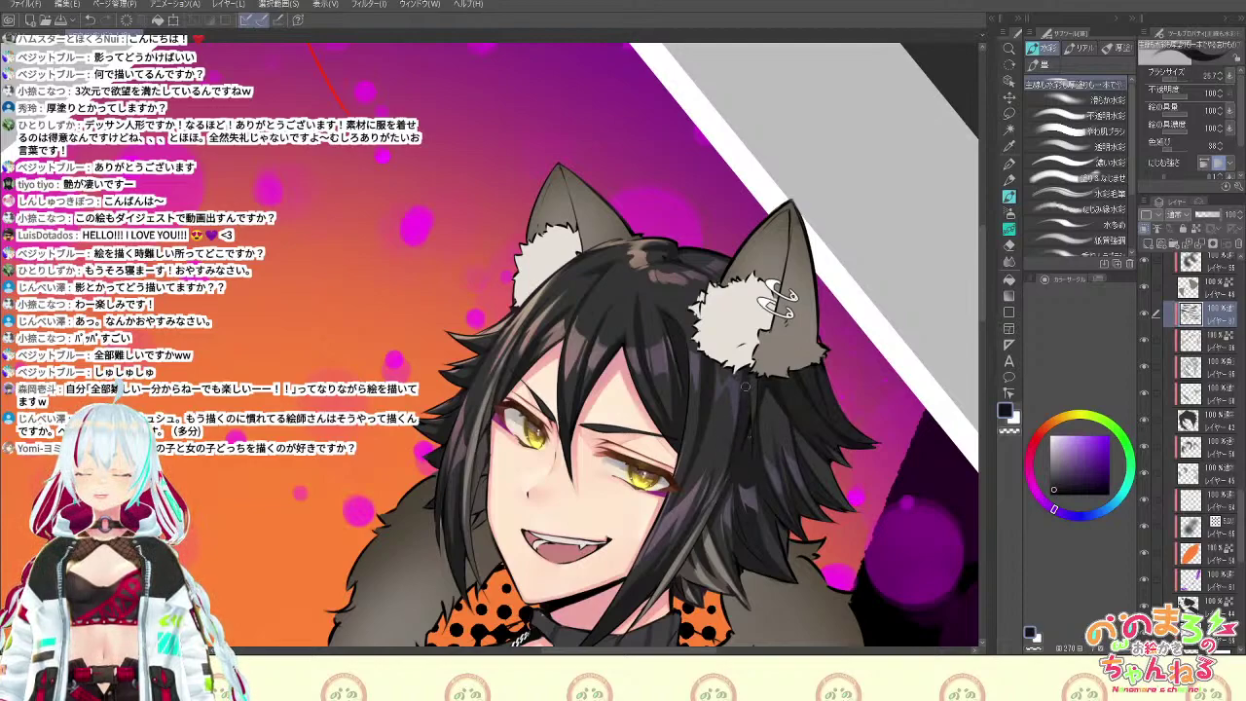
{"action": "left_click_drag", "start_coordinate": [742, 374], "coordinate": [732, 458]}
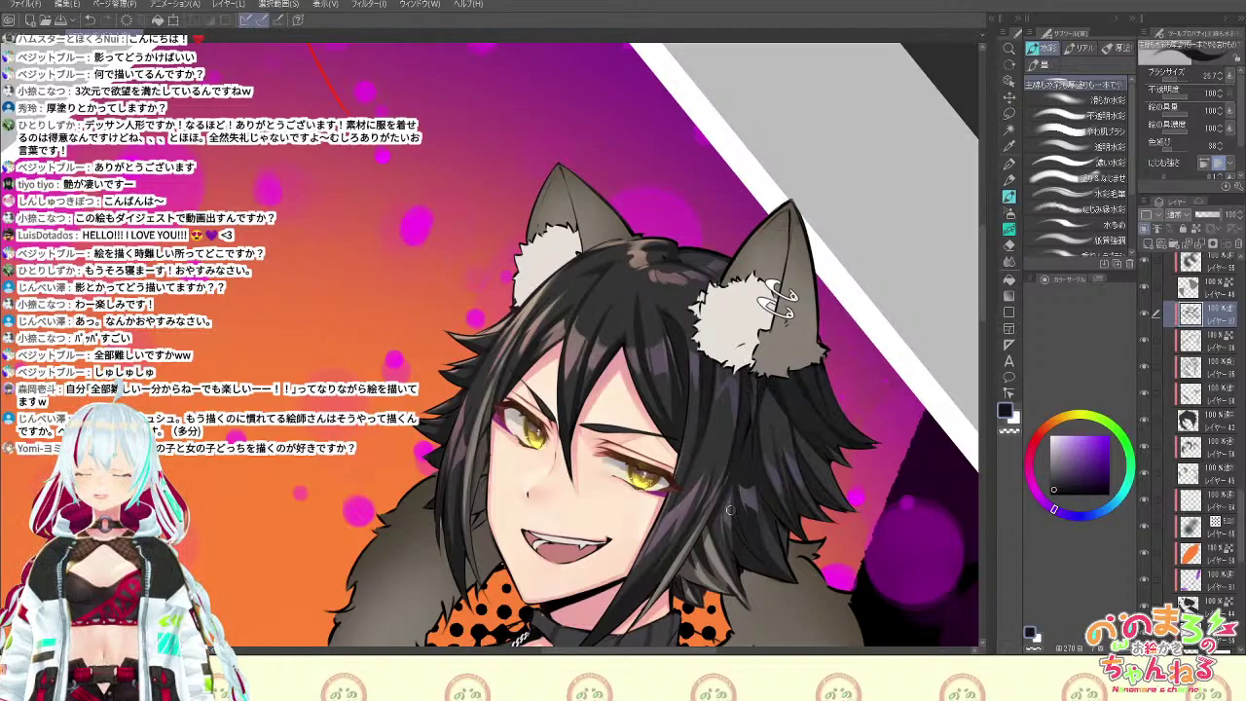
{"action": "scroll", "coordinate": [721, 409], "scroll_direction": "down", "scroll_amount": 3}
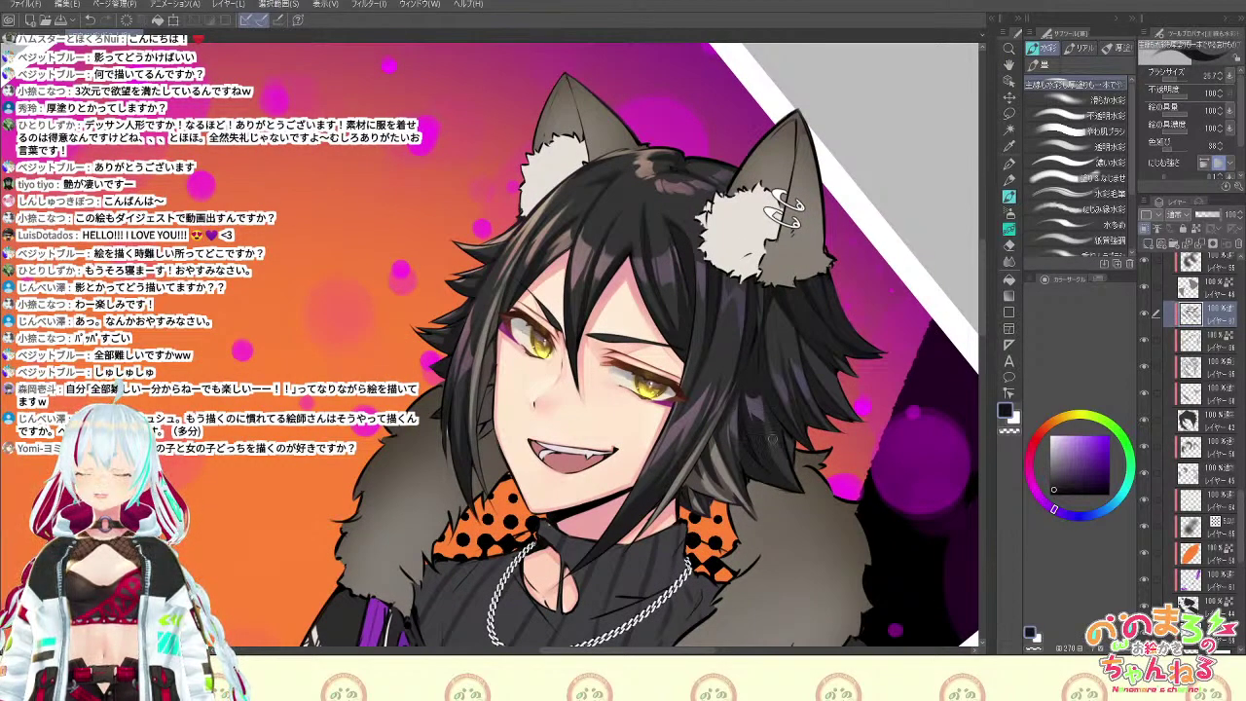
Refine the dark strands at the hair tips above the fur collar by alternating the eraser and the watercolor brush
{"action": "key", "text": "e"}
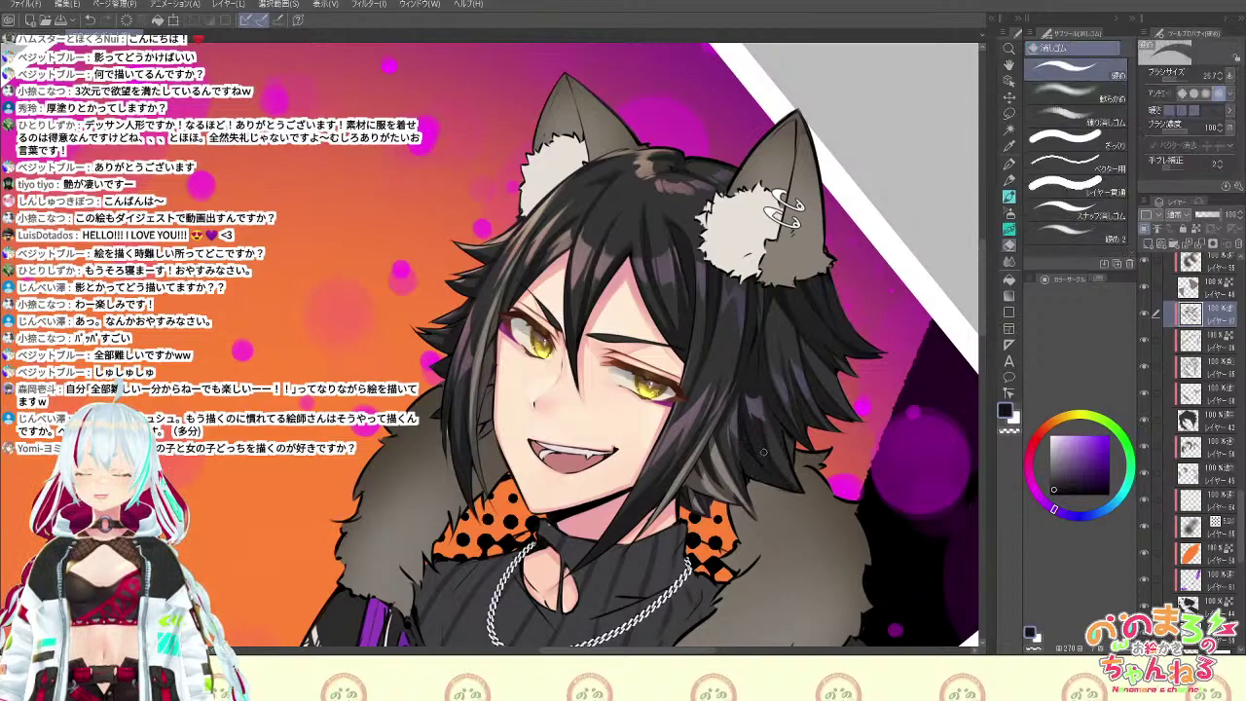
{"action": "key", "text": "b"}
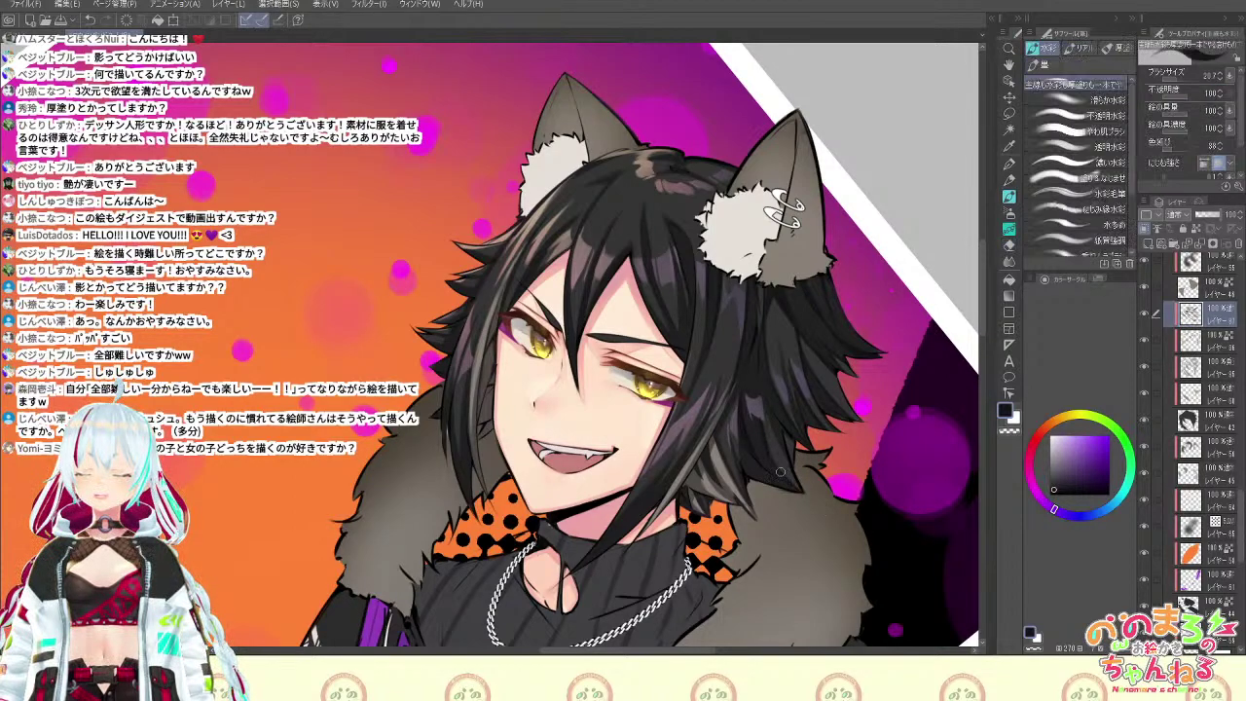
{"action": "key", "text": "e"}
{"action": "key", "text": "b"}
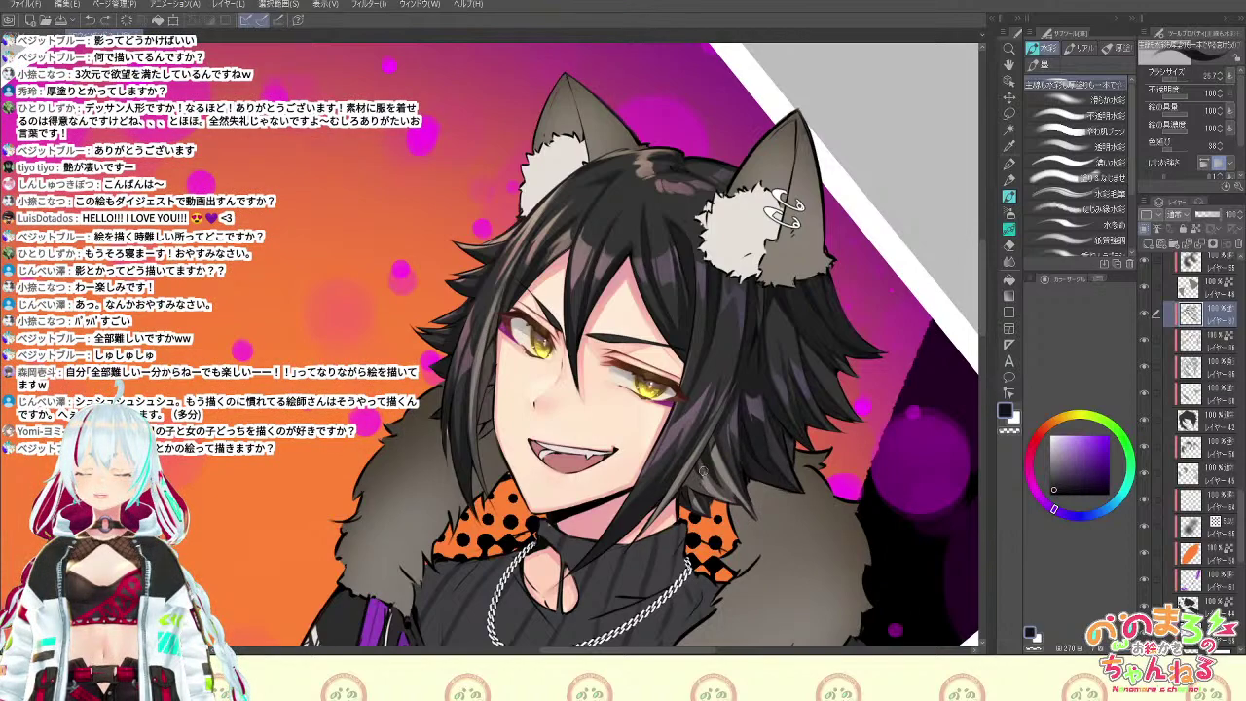
{"action": "left_click_drag", "start_coordinate": [701, 487], "coordinate": [697, 502]}
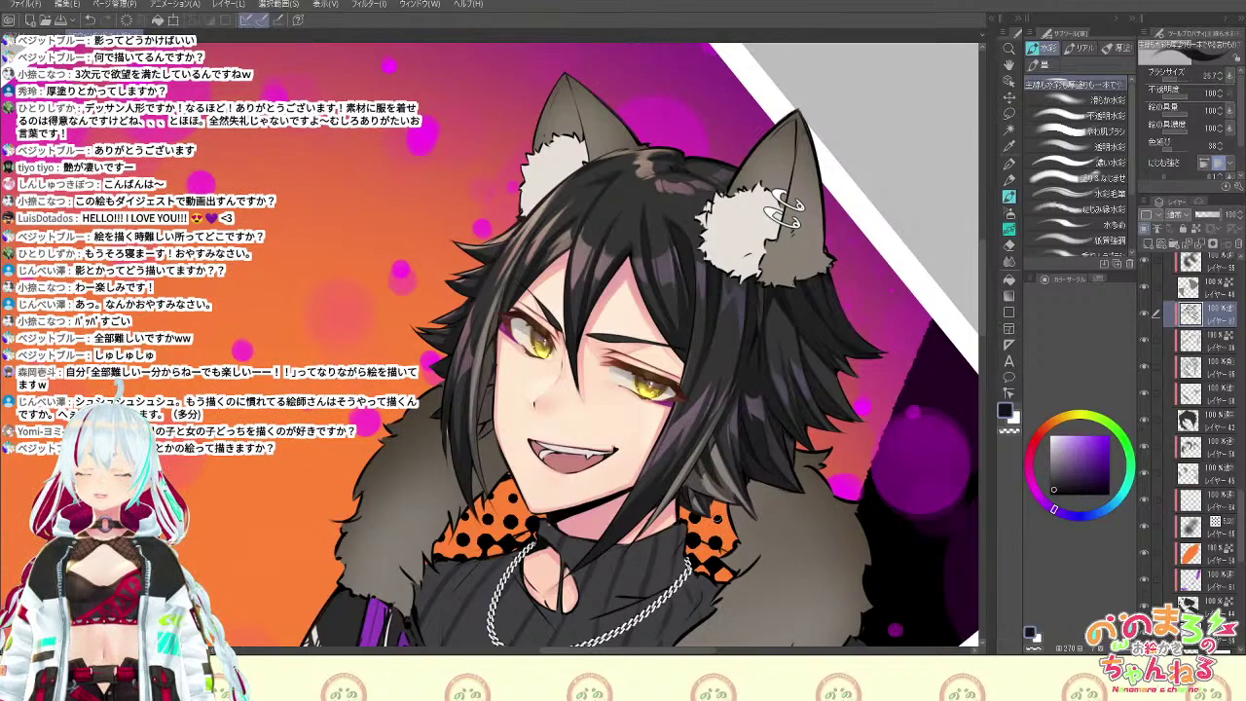
Paint dark strands into the side lock beside the face, alternating the watercolor brush between size 7.5 and larger sizes
{"action": "key", "text": "space"}
{"action": "mouse_move", "coordinate": [742, 454]}
{"action": "left_mouse_down"}
{"action": "mouse_move", "coordinate": [745, 498]}
{"action": "mouse_move", "coordinate": [794, 389]}
{"action": "mouse_move", "coordinate": [843, 483]}
{"action": "left_mouse_up"}
{"action": "key", "text": "shift+space"}
{"action": "key", "text": "space"}
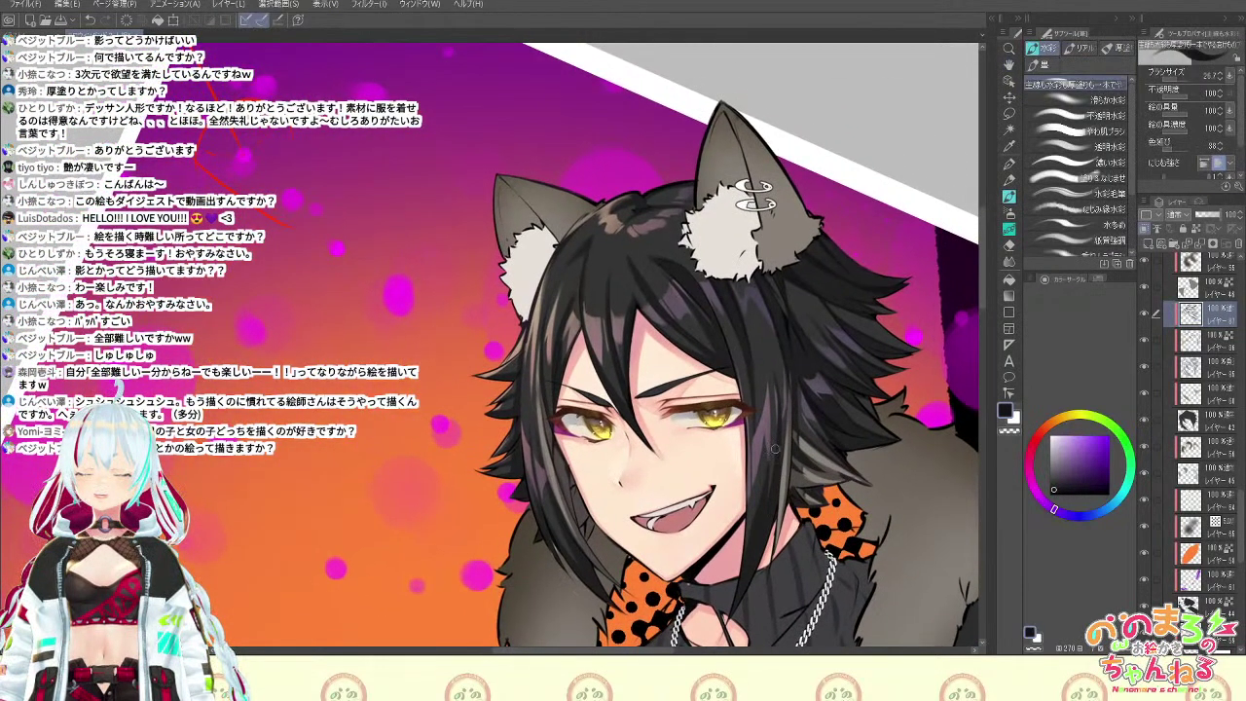
{"action": "left_click", "coordinate": [1174, 81]}
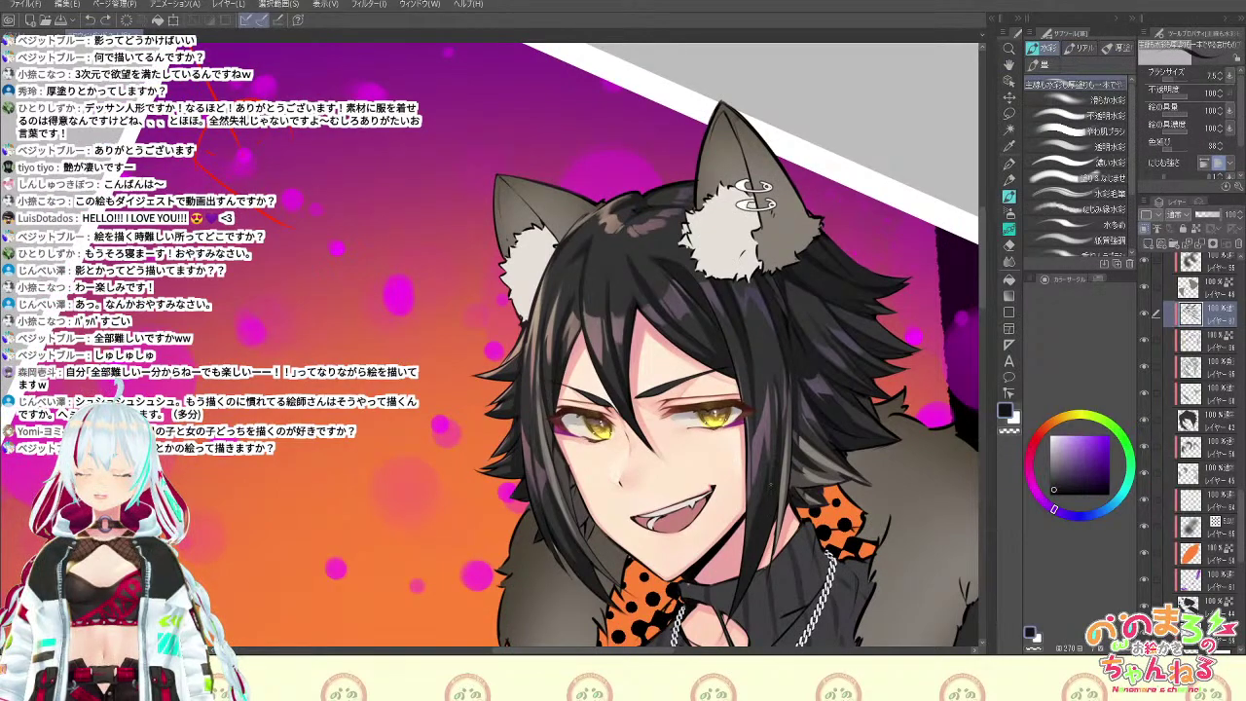
{"action": "left_click", "coordinate": [1177, 81]}
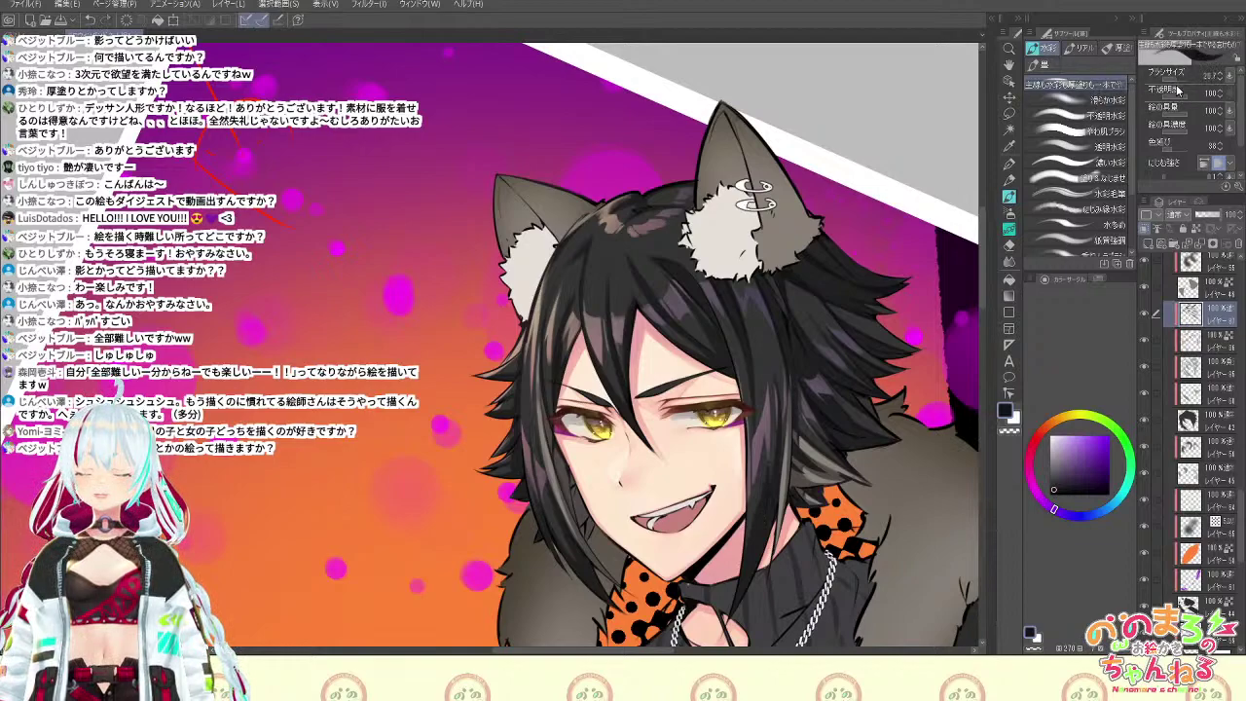
{"action": "left_click", "coordinate": [1173, 81]}
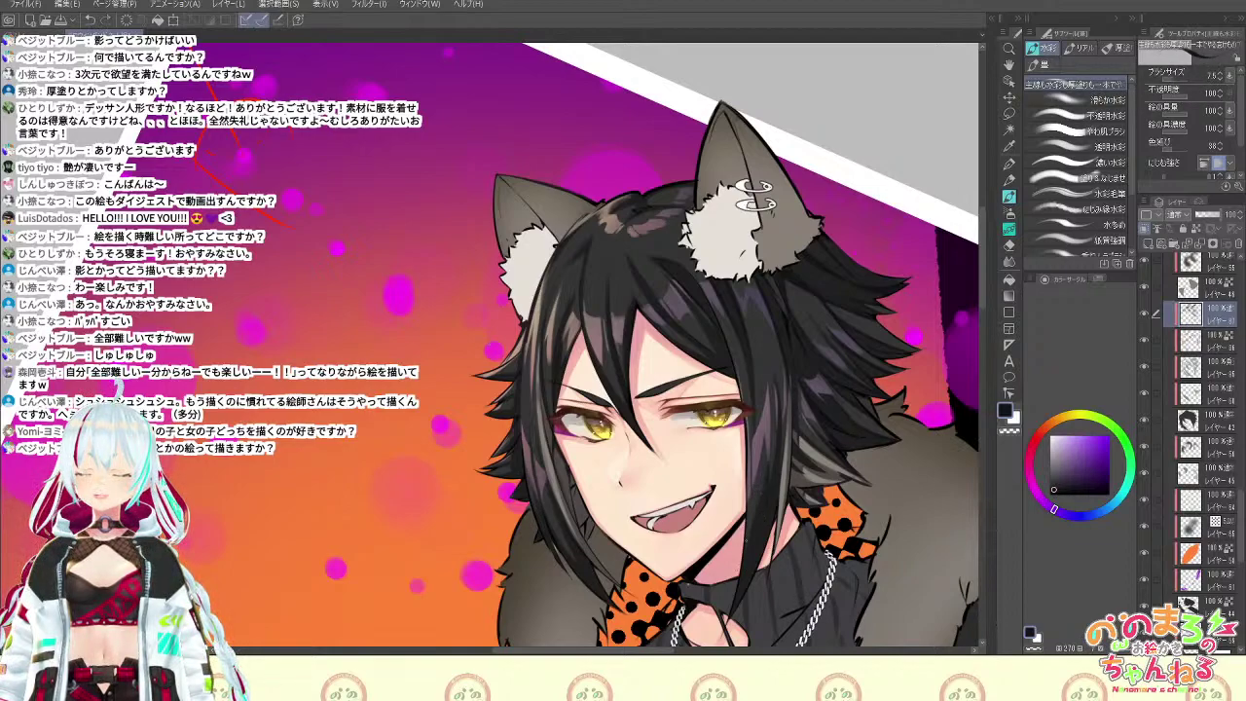
{"action": "left_click", "coordinate": [1180, 84]}
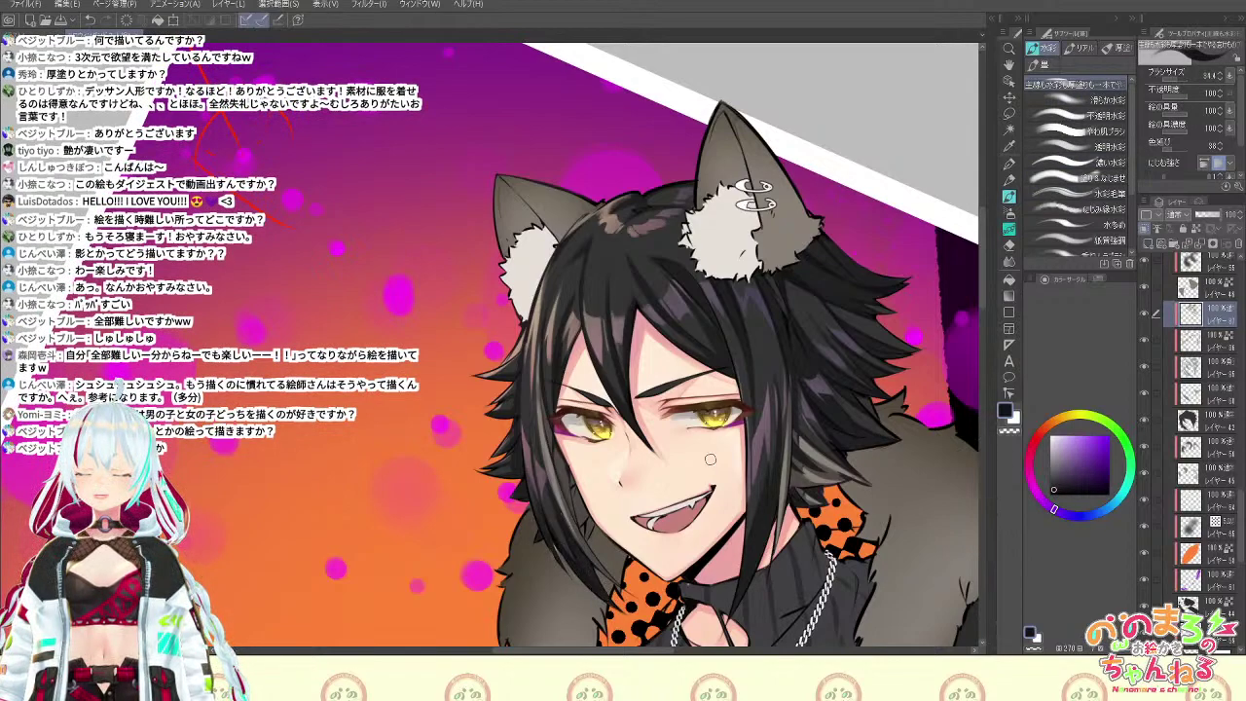
Break up the highlights on the bangs and crown with fine dark strands using the watercolor brush at size 7.5
{"action": "key", "text": "space"}
{"action": "left_click_drag", "start_coordinate": [800, 366], "coordinate": [831, 531]}
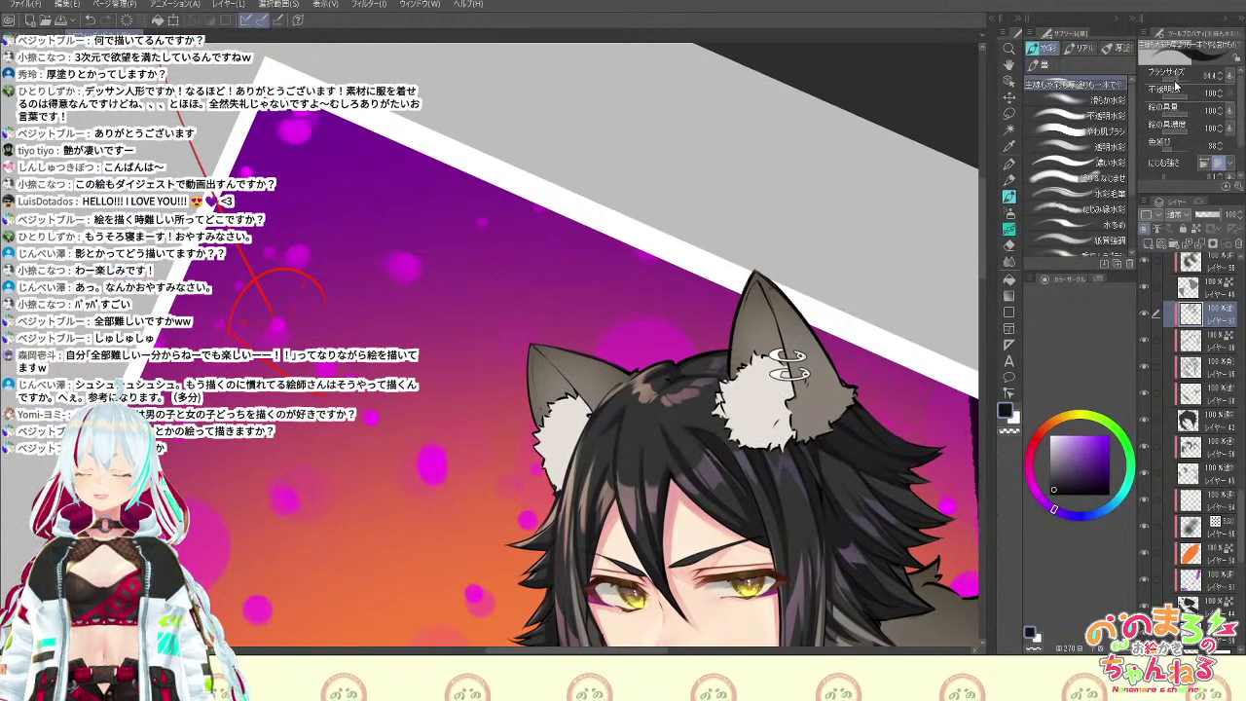
{"action": "key", "text": "space"}
{"action": "left_click_drag", "start_coordinate": [925, 325], "coordinate": [940, 206]}
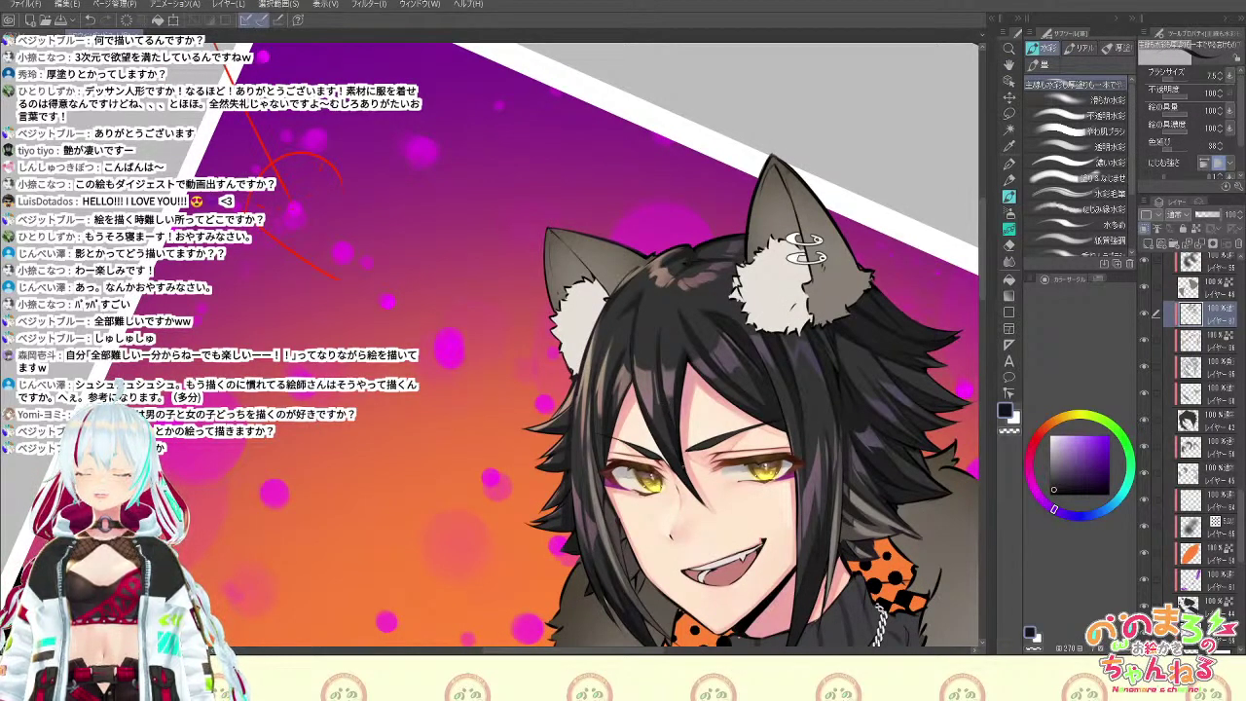
{"action": "scroll", "coordinate": [703, 482], "scroll_direction": "down", "scroll_amount": 2}
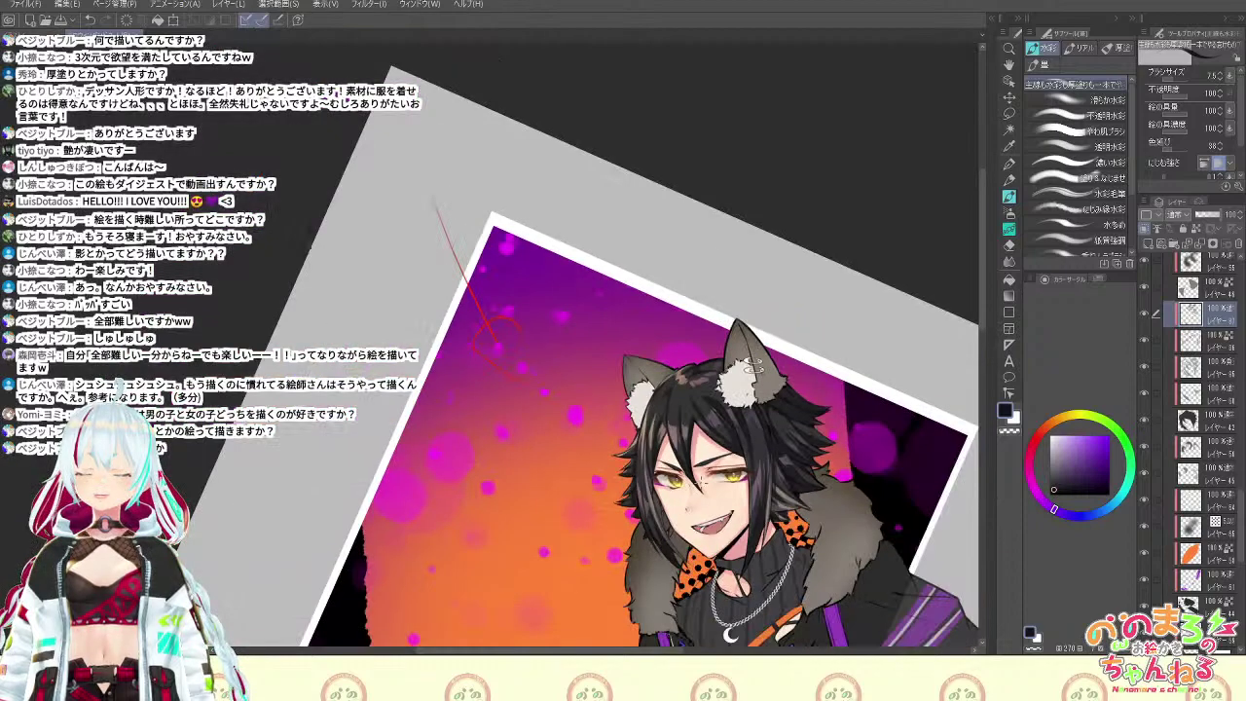
{"action": "key", "text": "ctrl+plus"}
{"action": "key", "text": "ctrl+plus"}
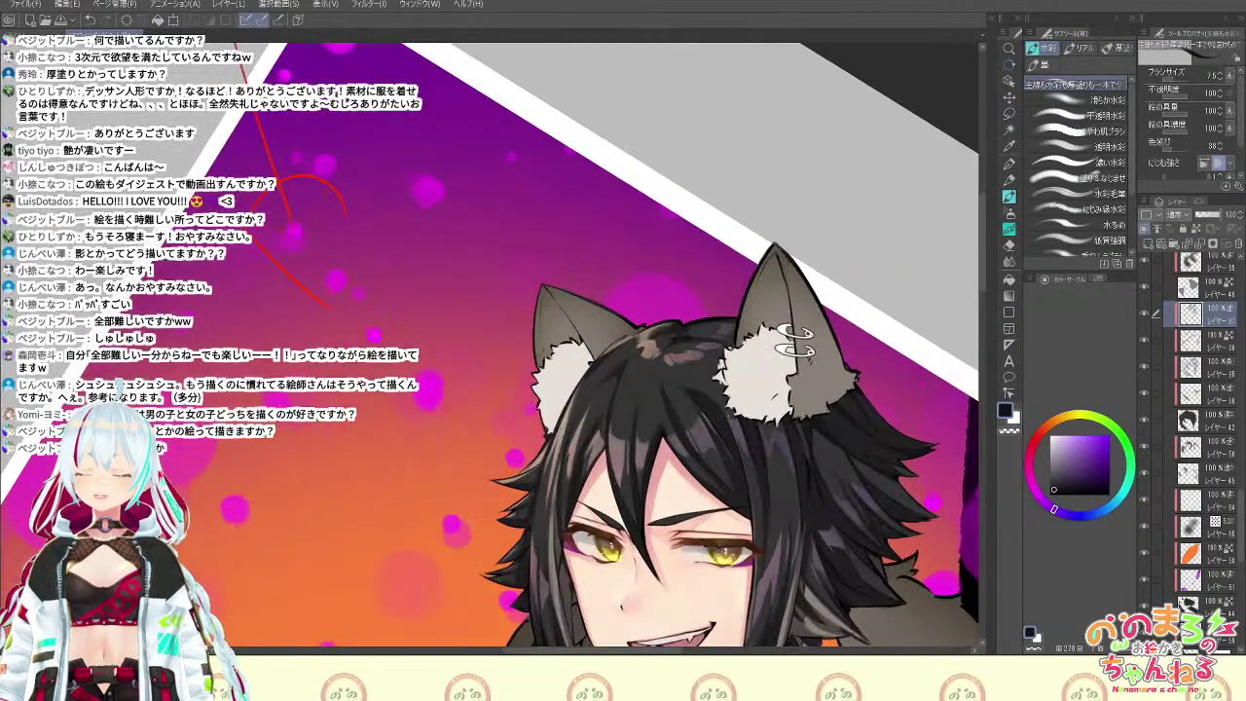
Add more dark strands to the hair around the earringed ear, varying the brush size and finishing at 7.5
{"action": "left_click", "coordinate": [1175, 78]}
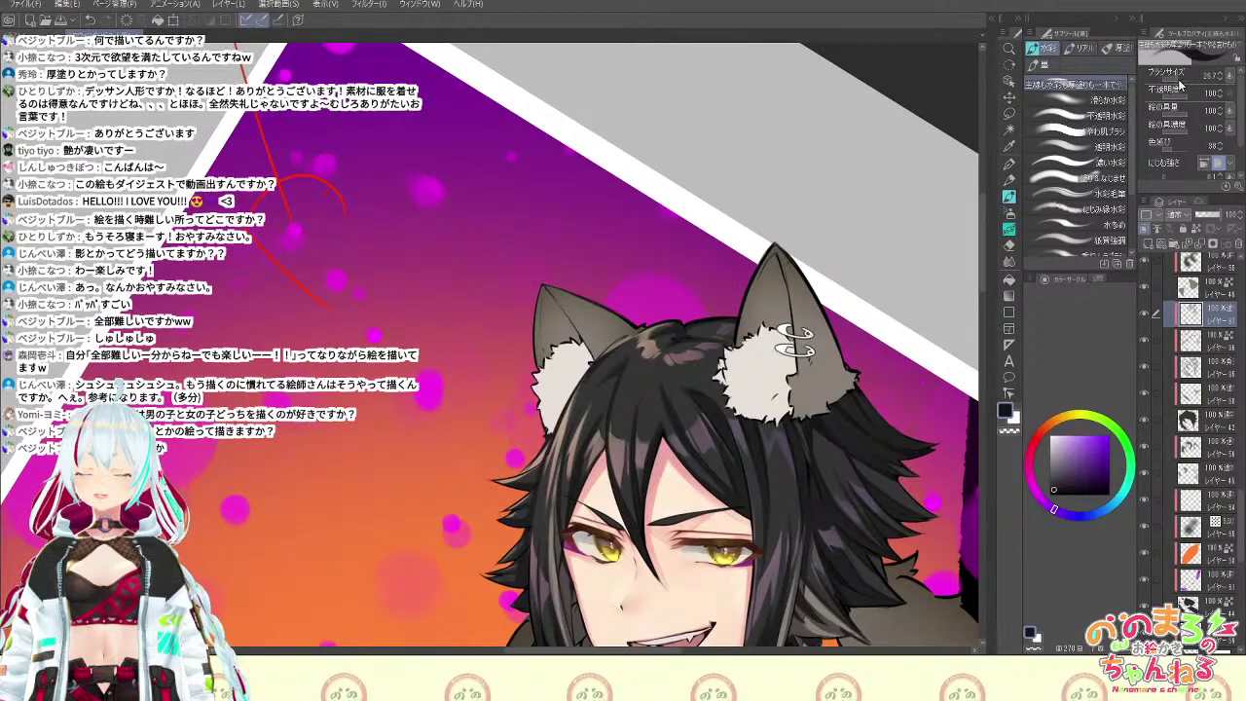
{"action": "left_click", "coordinate": [1176, 77]}
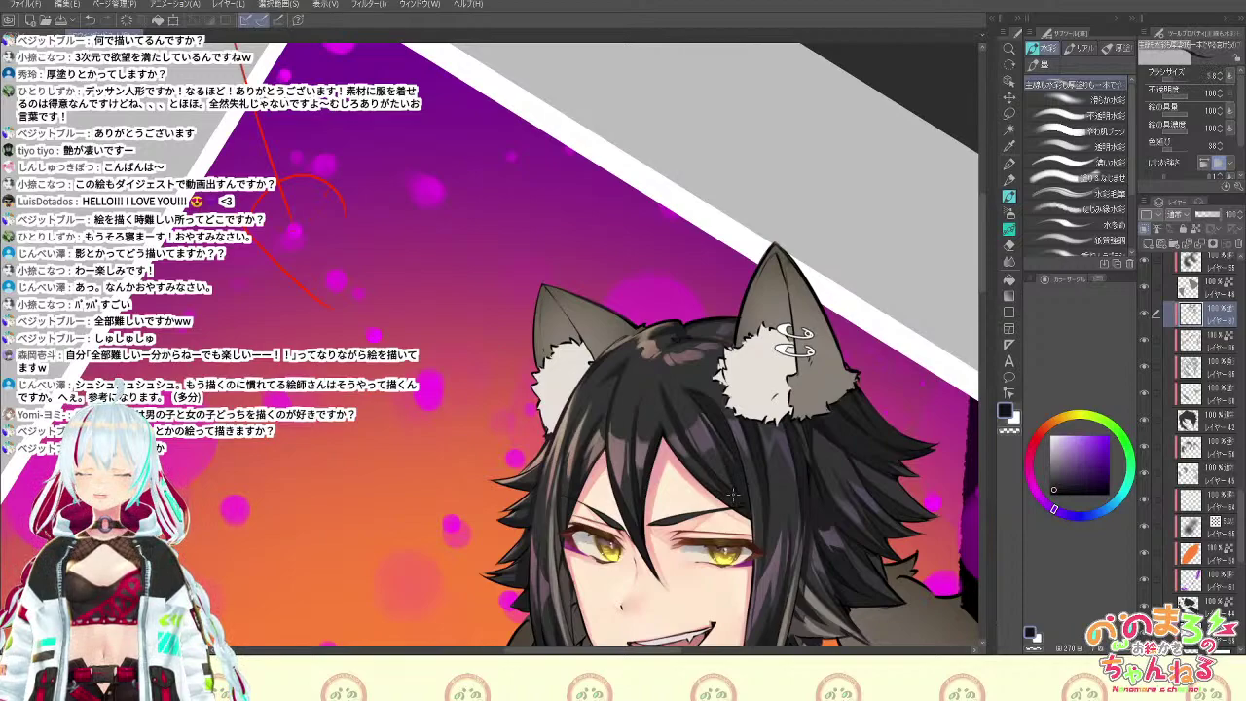
{"action": "scroll", "coordinate": [774, 570], "scroll_direction": "down", "scroll_amount": 5}
{"action": "scroll", "coordinate": [774, 570], "scroll_direction": "up", "scroll_amount": 5}
{"action": "left_click", "coordinate": [1176, 78]}
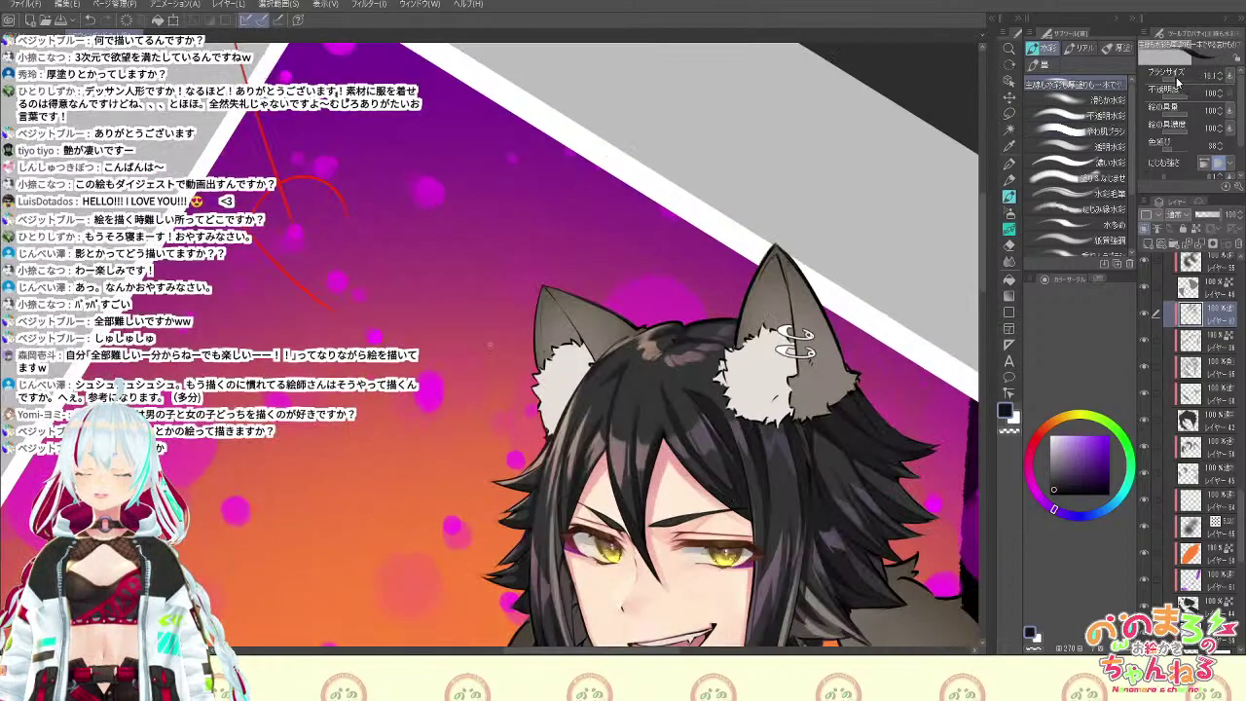
{"action": "left_click_drag", "start_coordinate": [1176, 82], "coordinate": [1169, 76]}
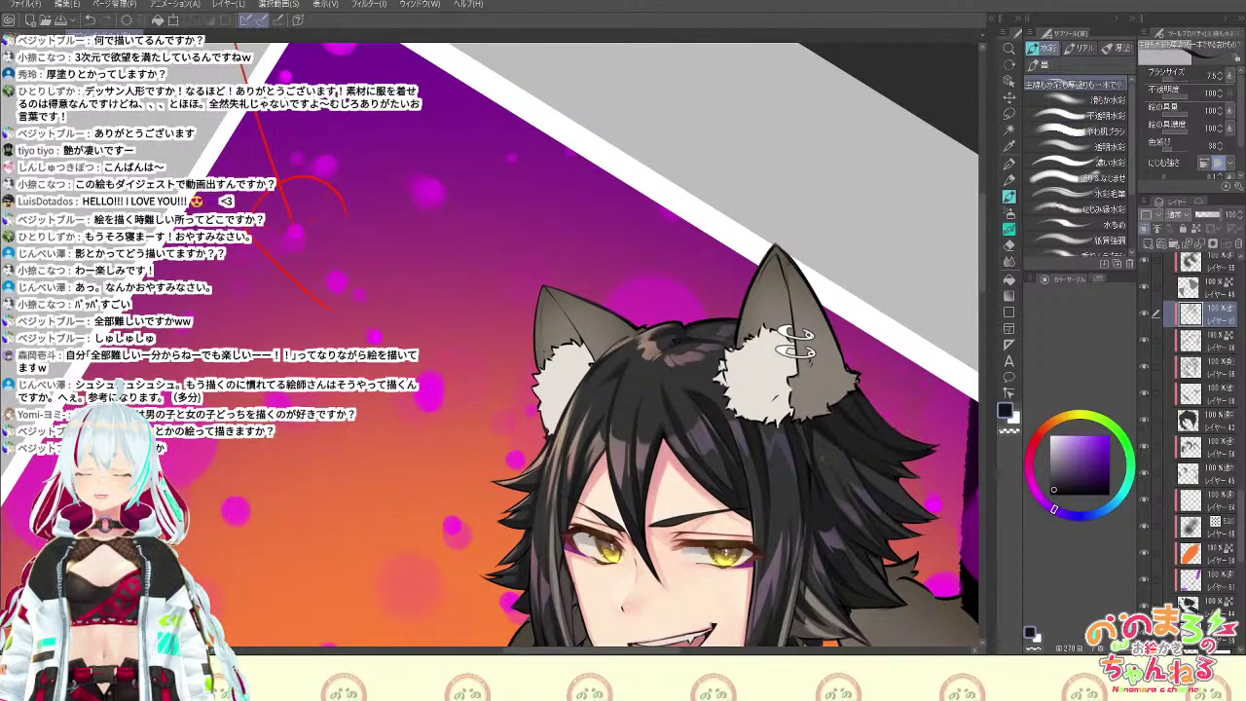
{"action": "left_click_drag", "start_coordinate": [821, 531], "coordinate": [849, 537]}
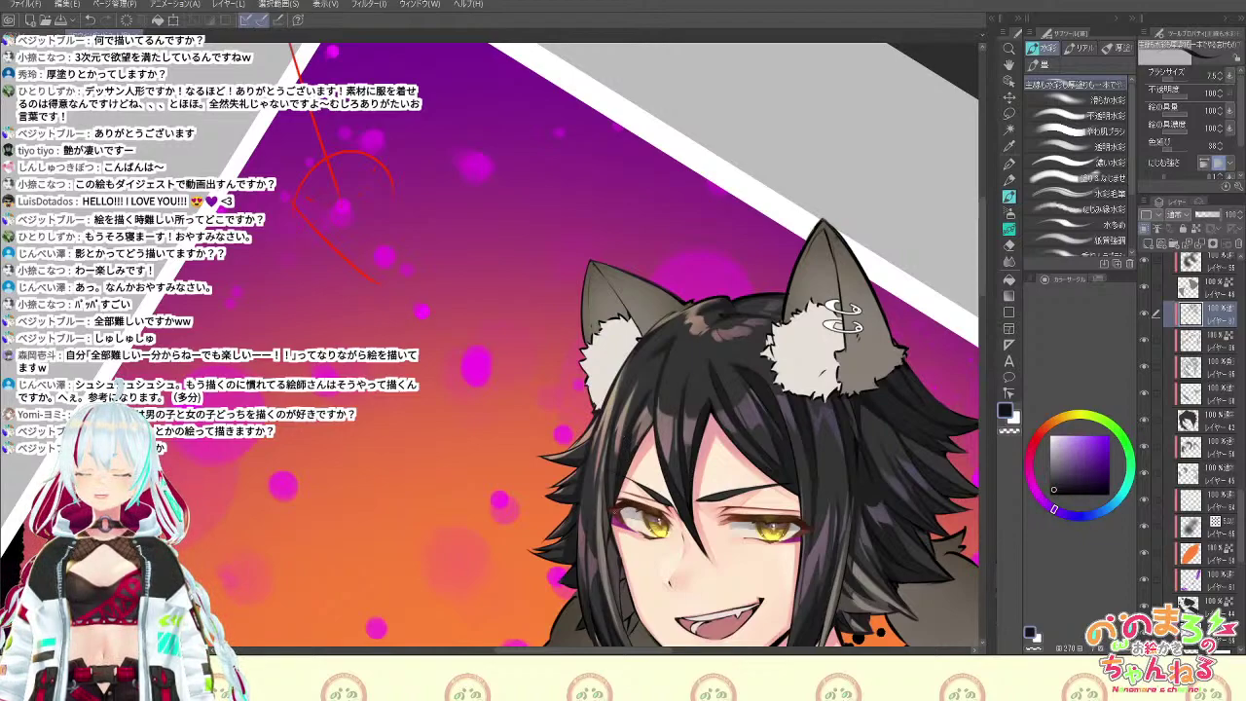
Add broader dark strands to the hair beside the ear without earrings using the watercolor brush at size 20.7
{"action": "left_click", "coordinate": [1178, 84]}
{"action": "key", "text": "shift+space"}
{"action": "left_click_drag", "start_coordinate": [791, 327], "coordinate": [767, 225]}
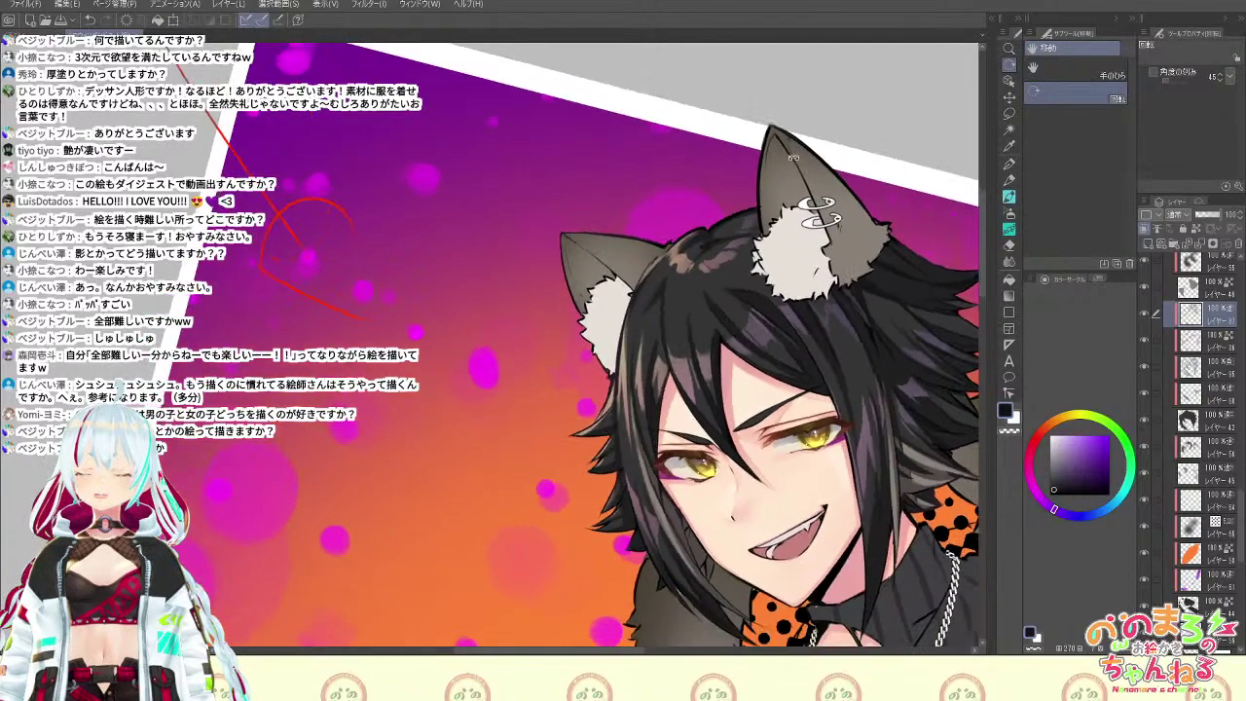
{"action": "key", "text": "space"}
{"action": "left_click_drag", "start_coordinate": [784, 136], "coordinate": [752, 238]}
{"action": "key", "text": "shift+space"}
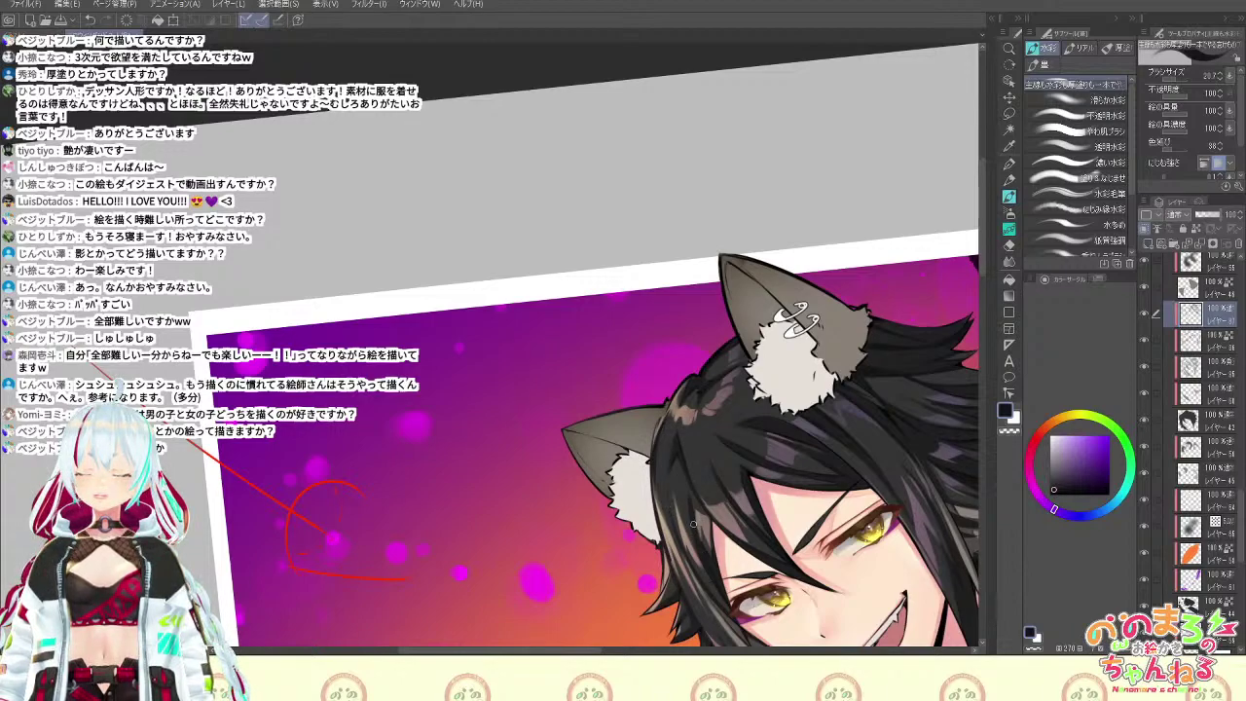
Examine the shaded hair upright, first against the whole illustration and background, and up close around the head
{"action": "key", "text": "asciicircum"}
{"action": "scroll", "coordinate": [752, 631], "scroll_direction": "down", "scroll_amount": 2}
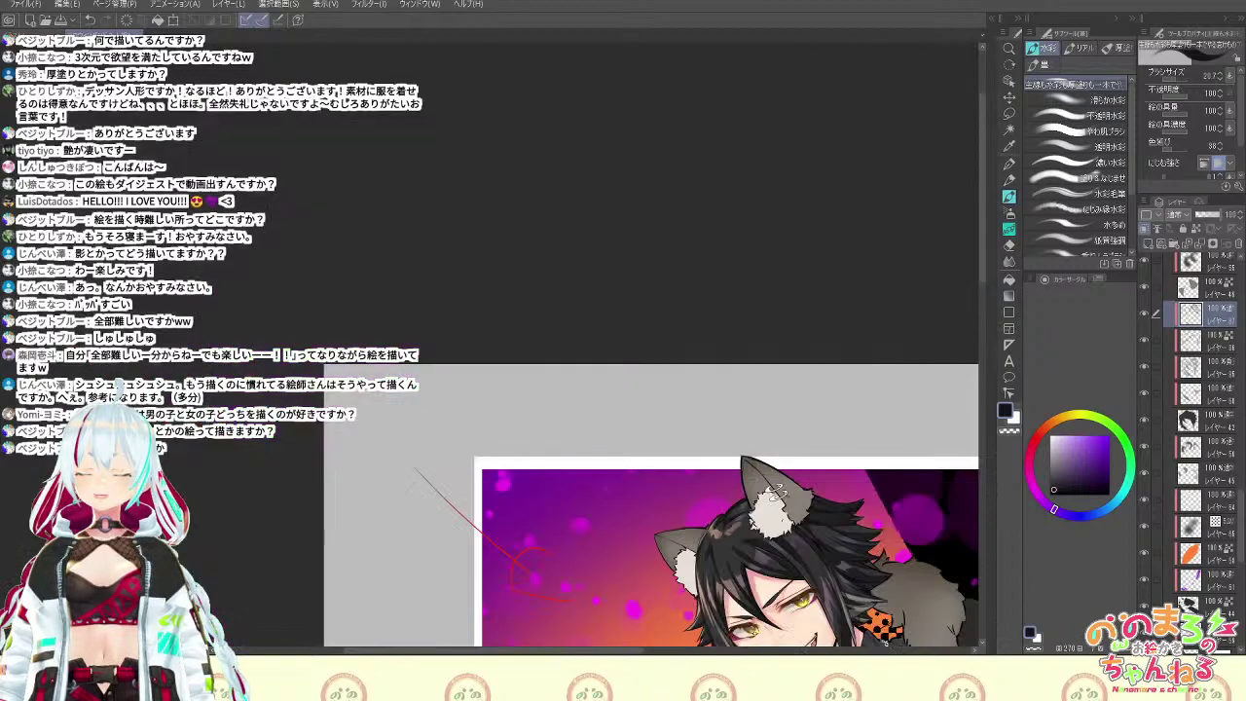
{"action": "key", "text": "space"}
{"action": "left_click_drag", "start_coordinate": [924, 483], "coordinate": [886, 246]}
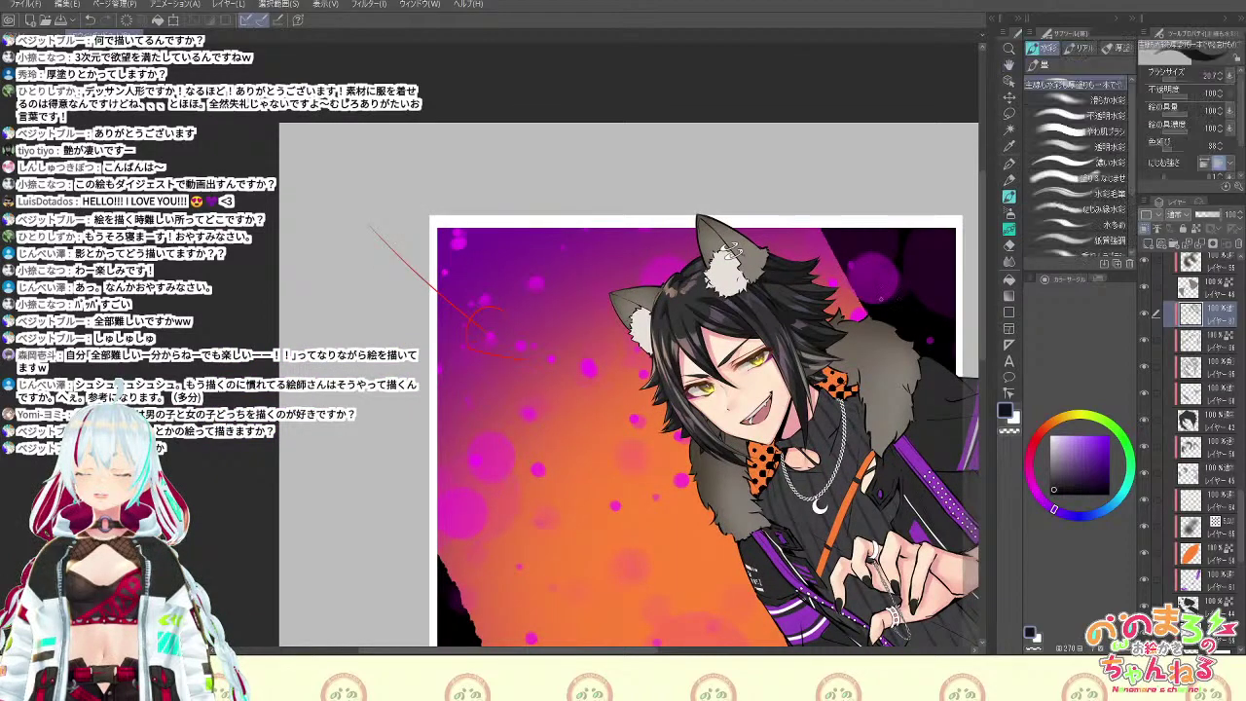
{"action": "scroll", "coordinate": [885, 287], "scroll_direction": "down", "scroll_amount": 2}
{"action": "scroll", "coordinate": [885, 287], "scroll_direction": "up", "scroll_amount": 5}
{"action": "key", "text": "space"}
{"action": "left_click_drag", "start_coordinate": [811, 395], "coordinate": [926, 345]}
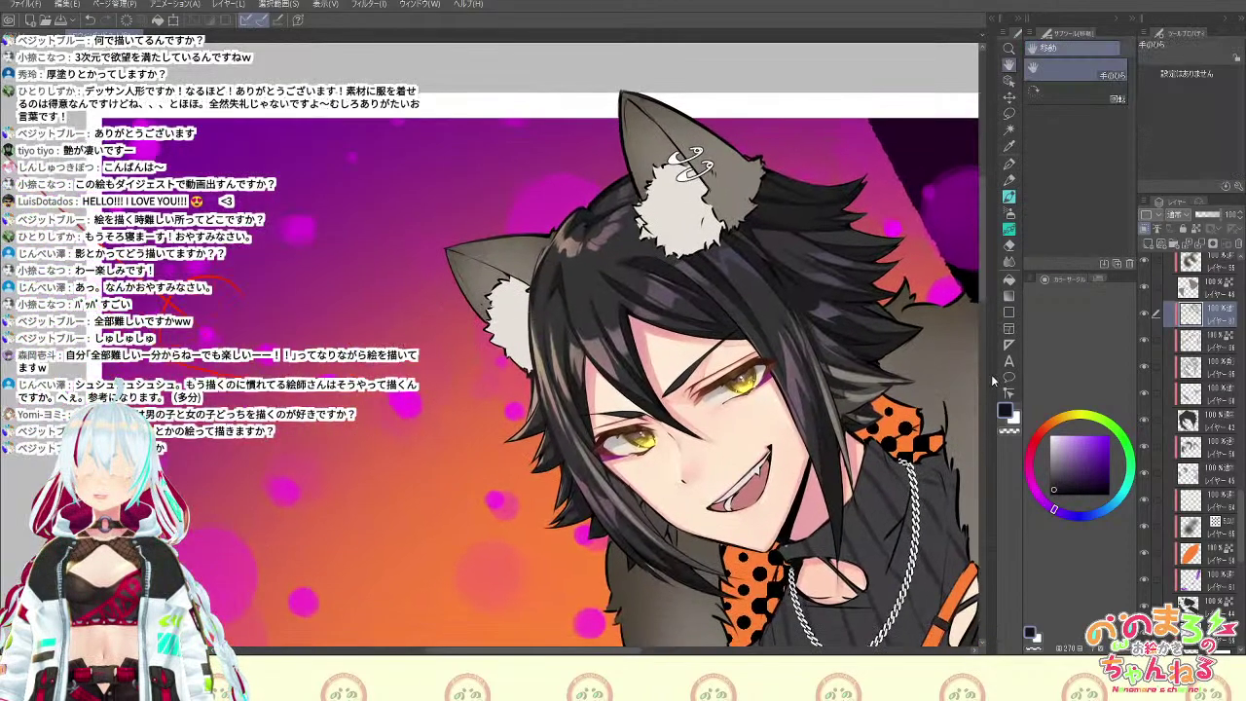
Select the hair layer just below and soften the side lock beside the eye with the smooth watercolor brush in transparent color
{"action": "key", "text": "period"}
{"action": "left_click", "coordinate": [1217, 349]}
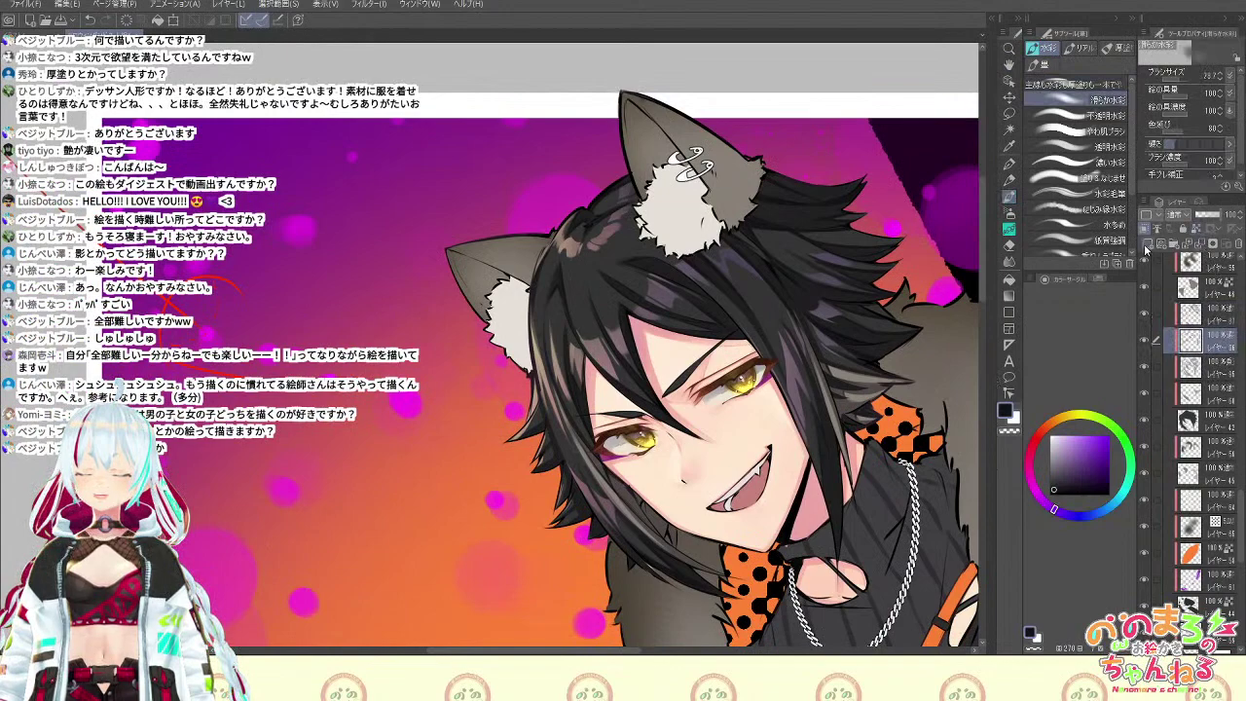
{"action": "left_click", "coordinate": [1175, 78]}
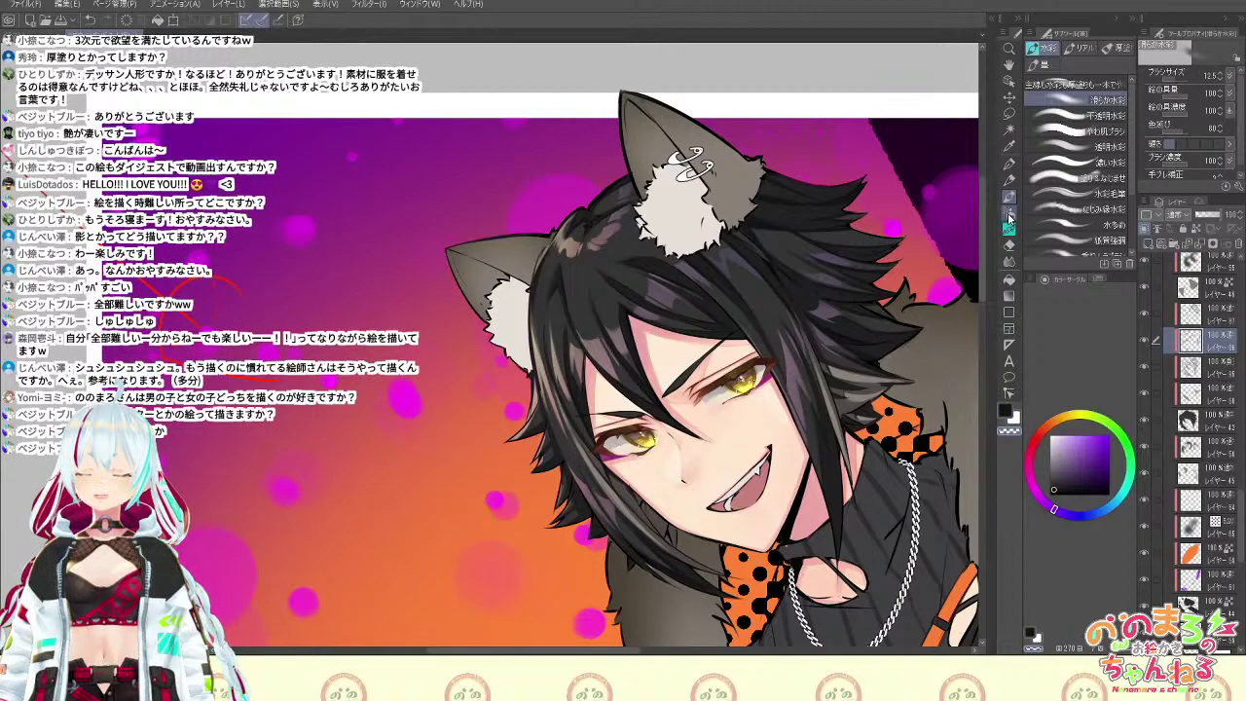
{"action": "left_click", "coordinate": [1173, 79]}
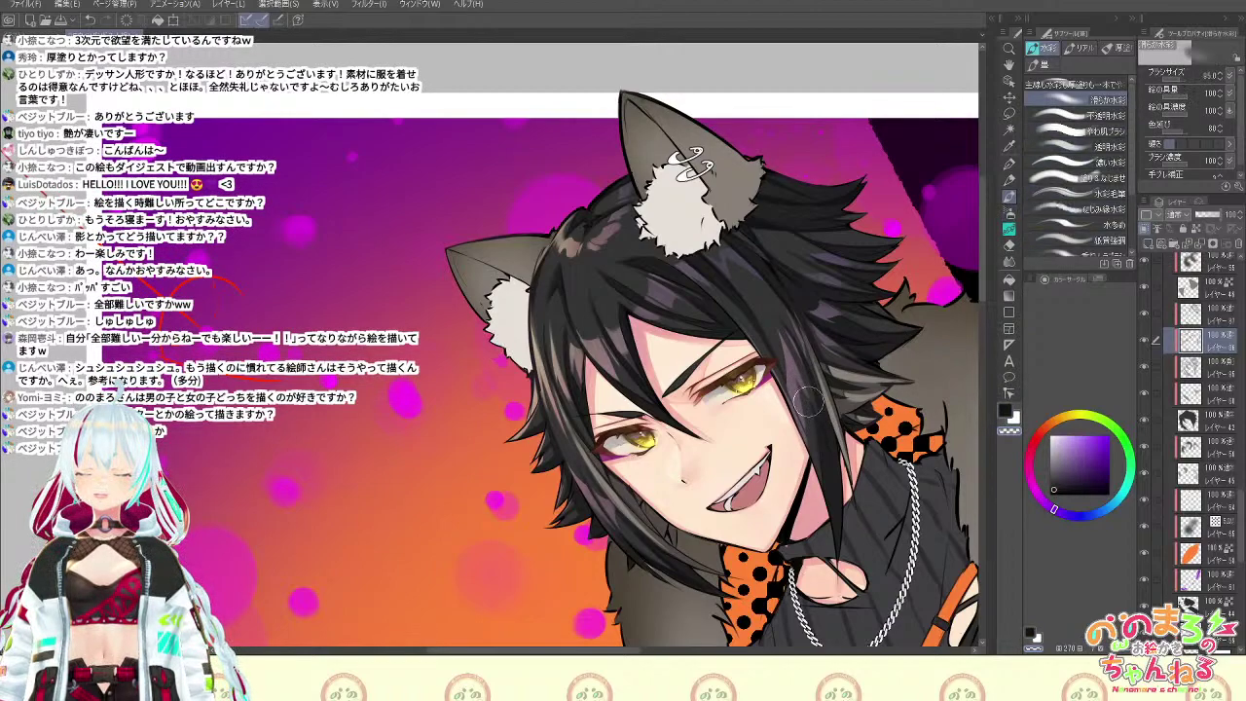
Fade the highlight on the side lock beside the eye with the soft eraser at size 12.5
{"action": "key", "text": "e"}
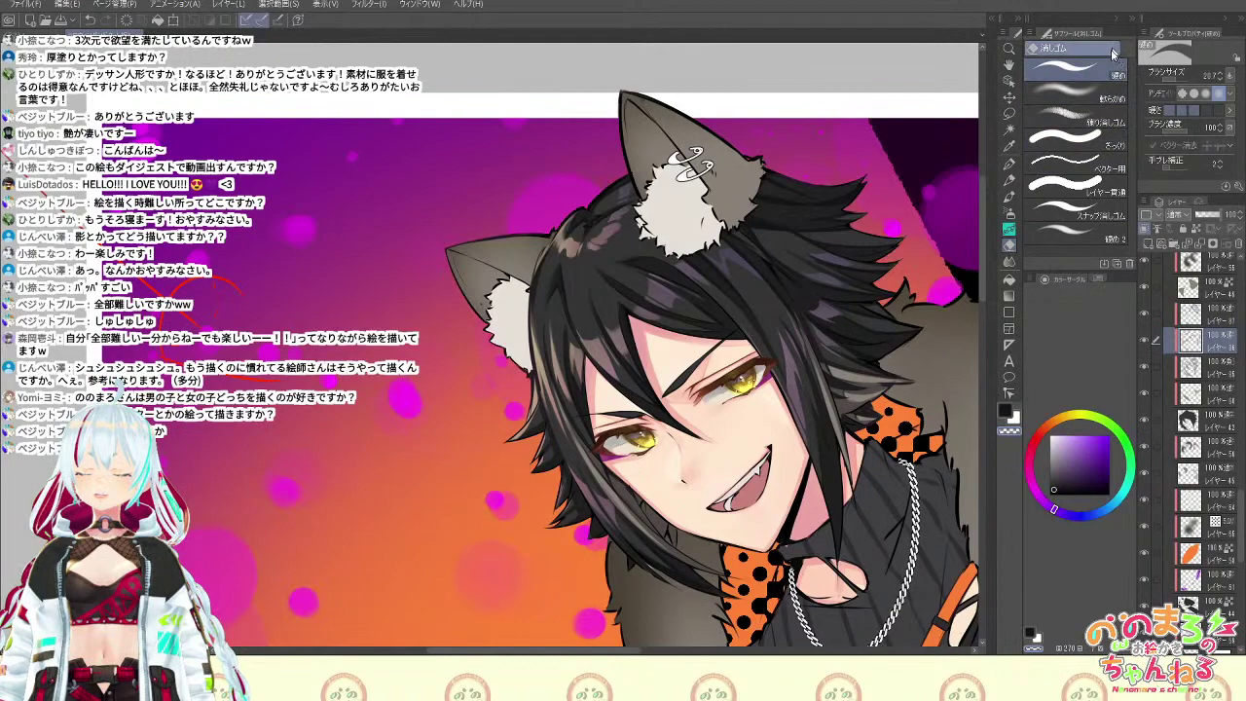
{"action": "left_click", "coordinate": [1076, 91]}
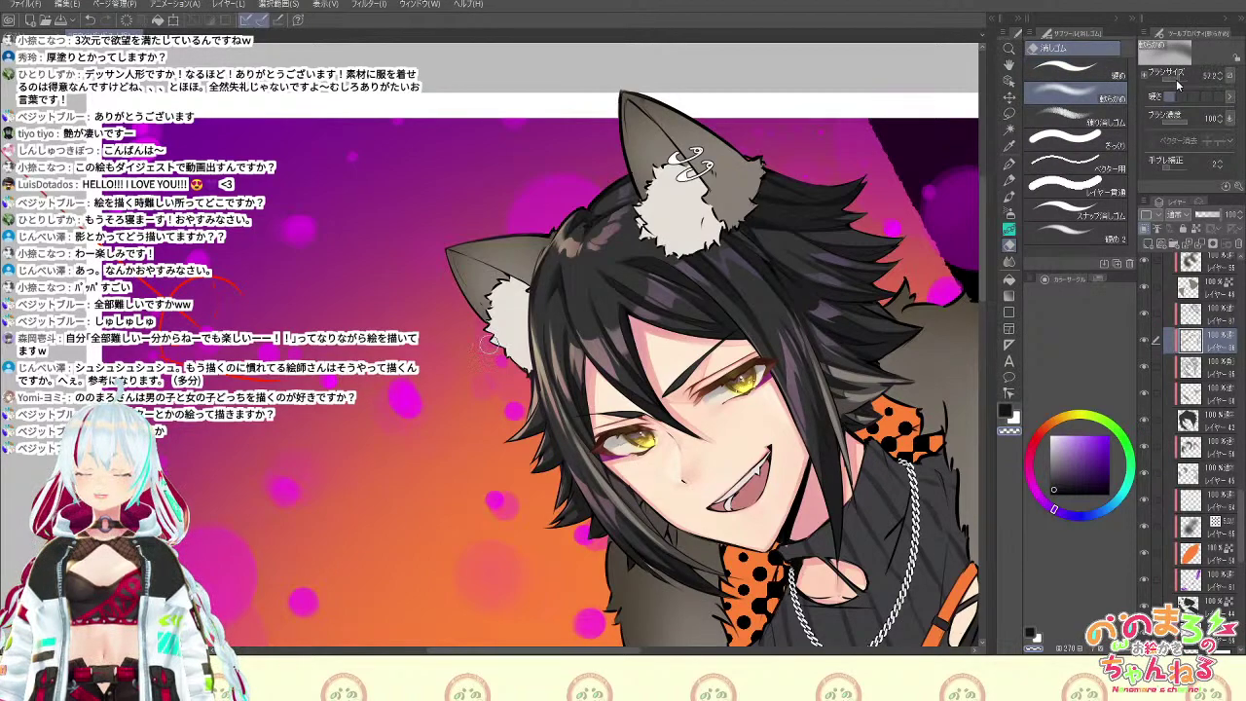
{"action": "left_click", "coordinate": [1178, 84]}
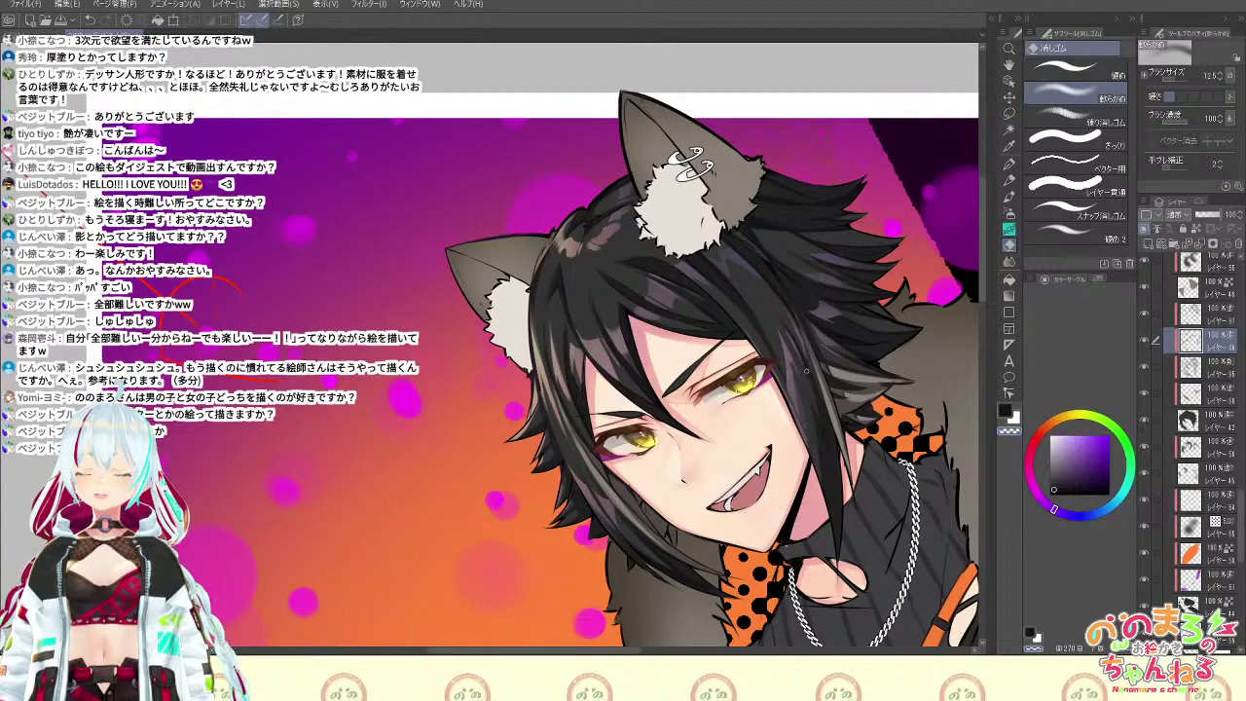
Repaint the side lock's highlight in a muted purple sampled from the hair, using the soft skin brush and an adjusted smooth watercolor brush
{"action": "key", "text": "b"}
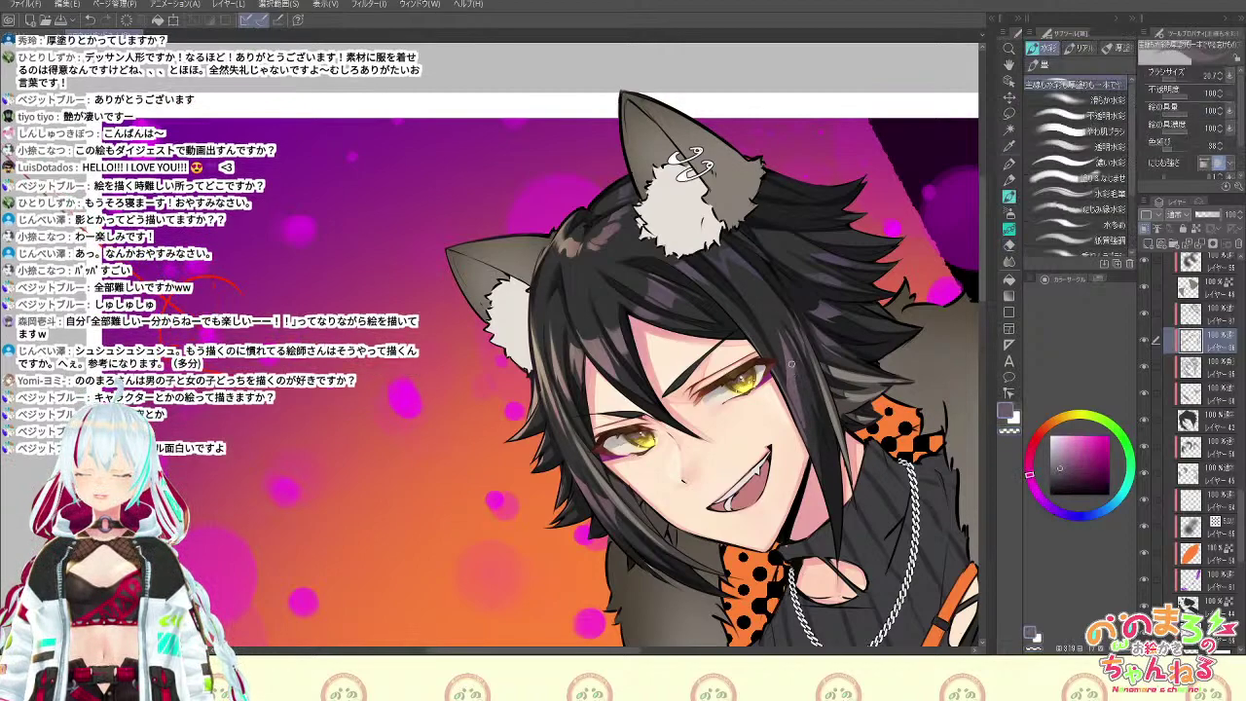
{"action": "key", "text": "b"}
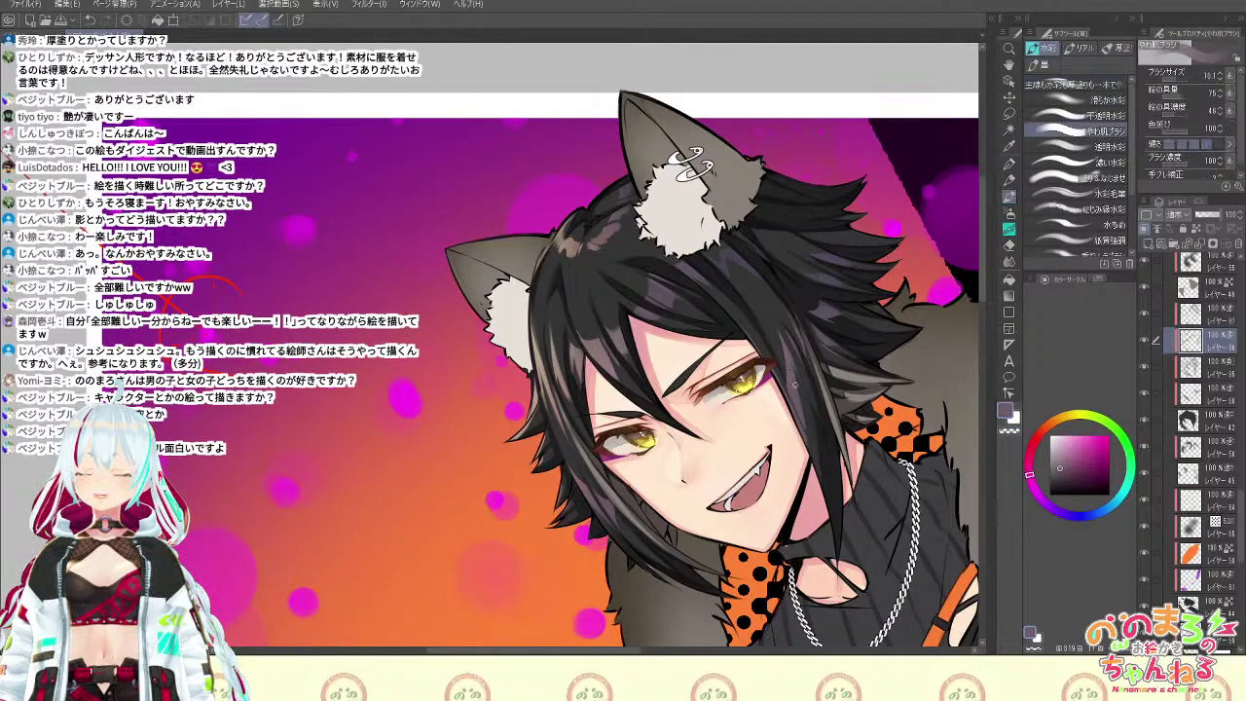
{"action": "left_click_drag", "start_coordinate": [796, 372], "coordinate": [797, 399]}
{"action": "key", "text": "b"}
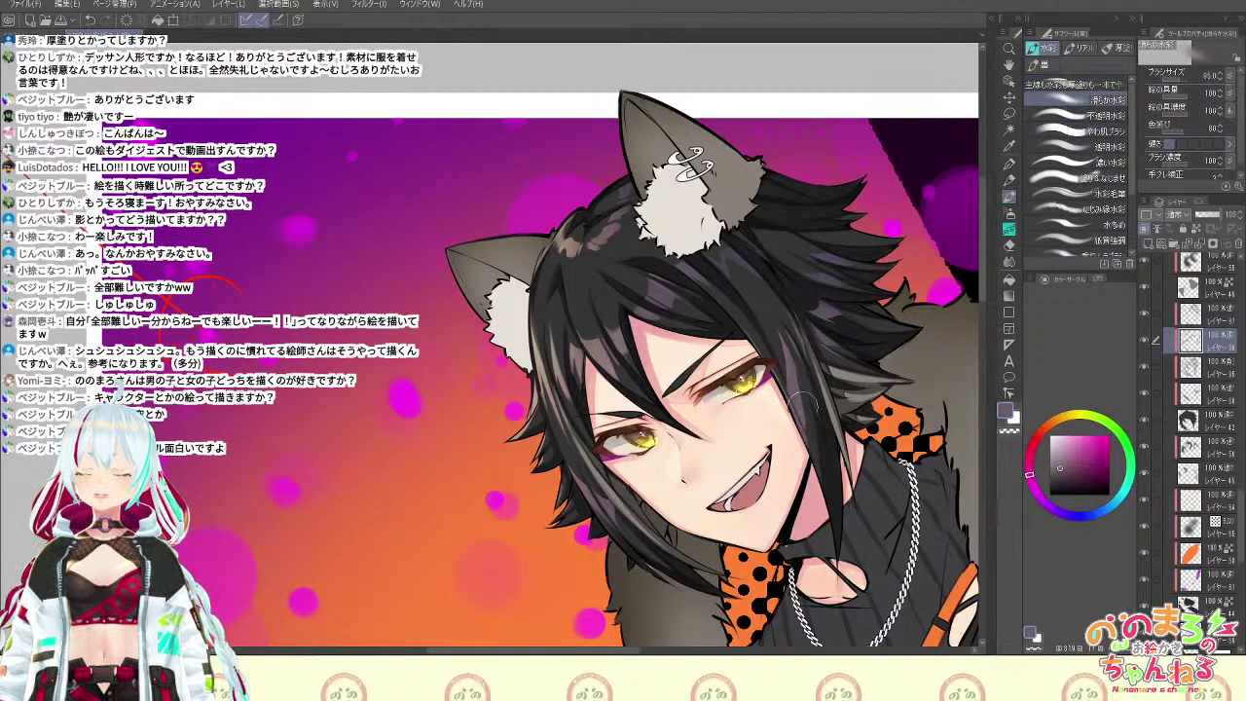
{"action": "left_click_drag", "start_coordinate": [1176, 83], "coordinate": [1180, 84]}
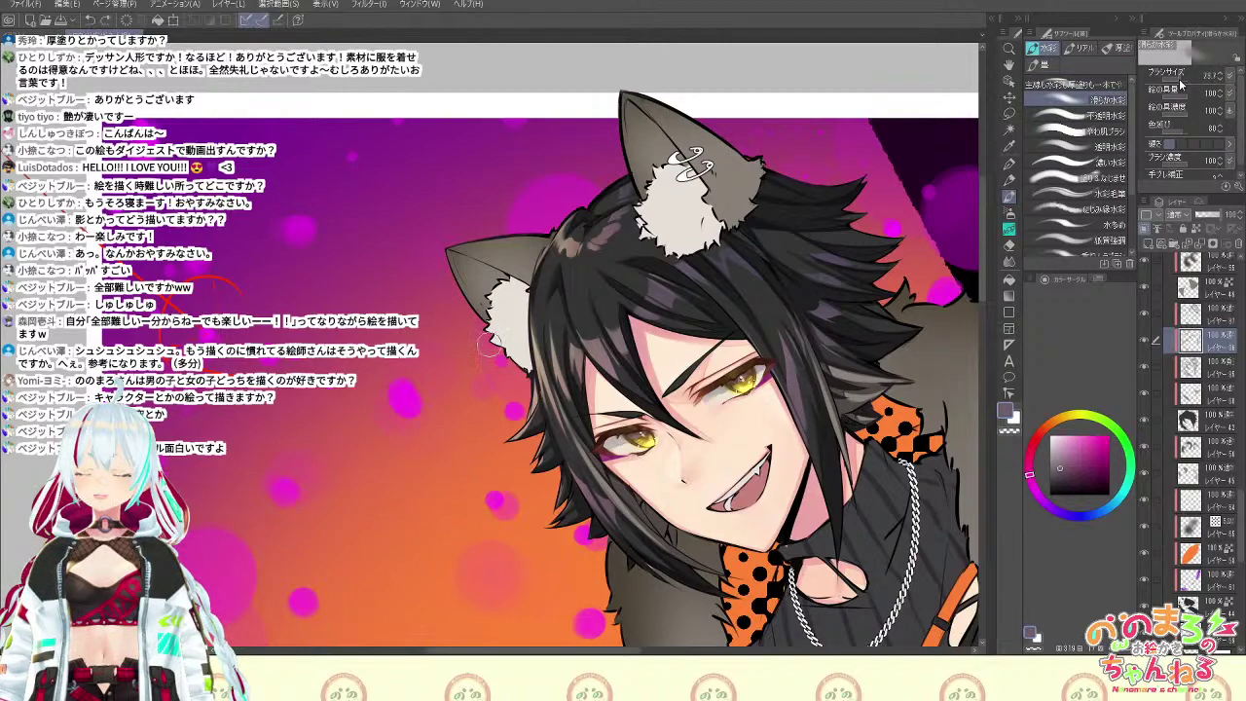